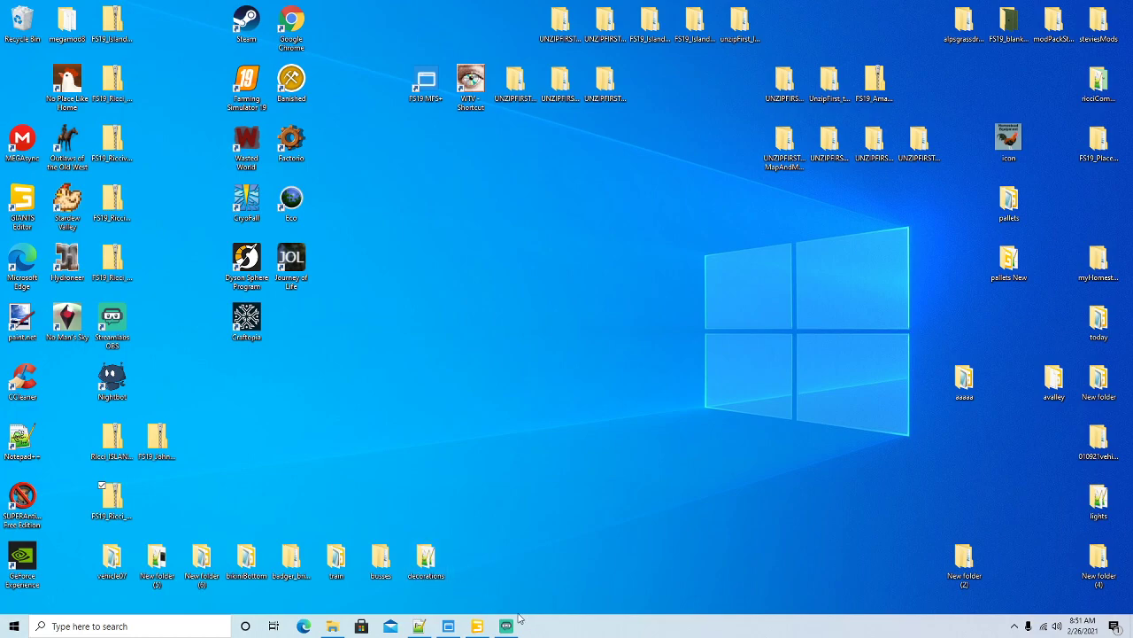
# Close the Streamlabs OBS window and switch to GIANTS Editor, where the mapSA.i3d map is open.
pyautogui.click(508, 625)
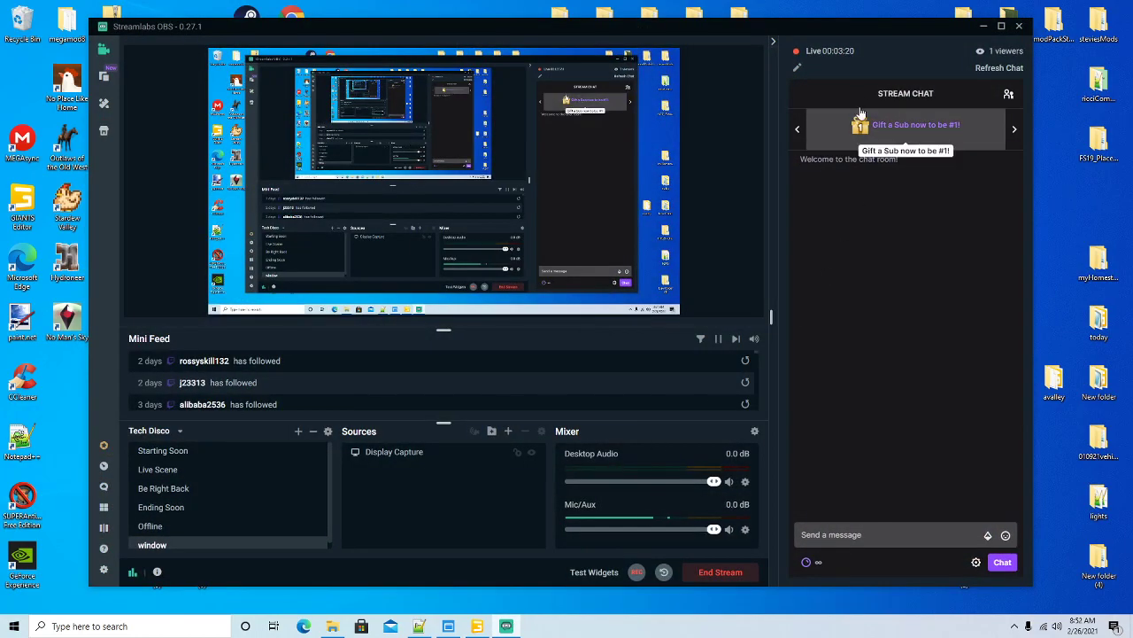
pyautogui.click(1020, 27)
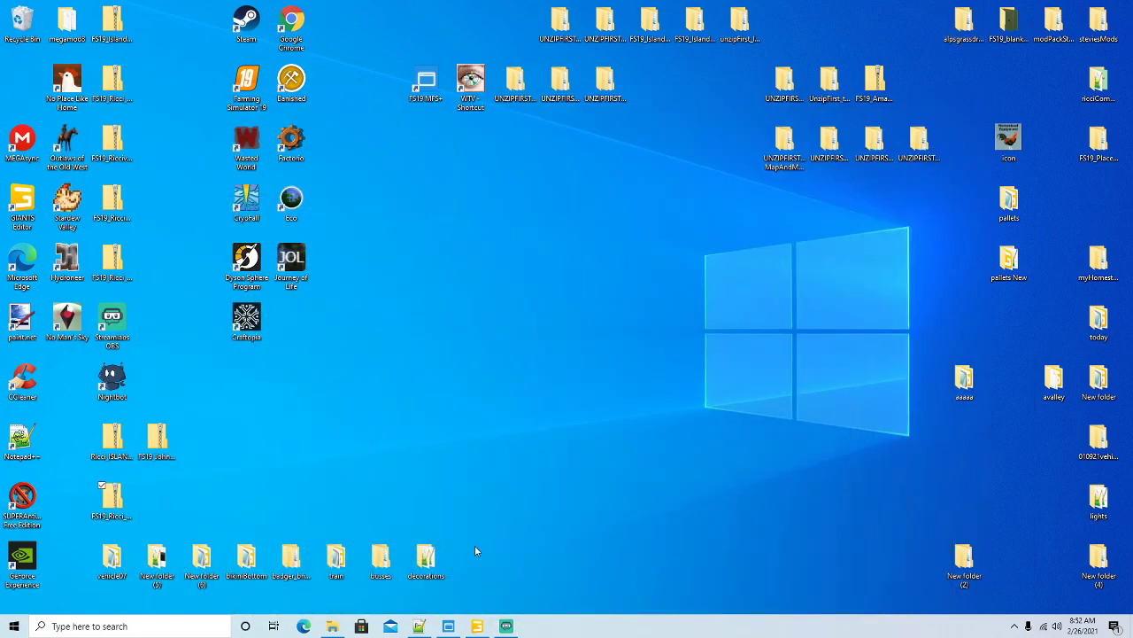
pyautogui.moveTo(430, 620)
pyautogui.click(476, 626)
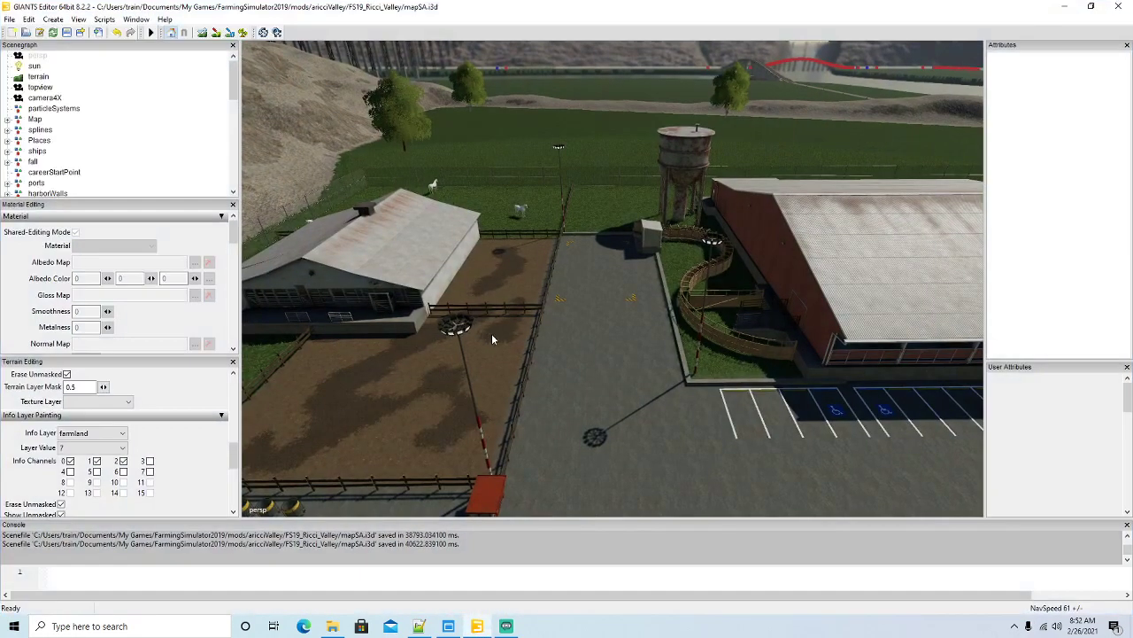
# Select the animalLoadingTriggerDealer at the animal dealer, frame it in the view and raise the navigation speed to 18.
pyautogui.moveTo(588, 380); pyautogui.dragTo(654, 302, button='right')
pyautogui.click(601, 348)
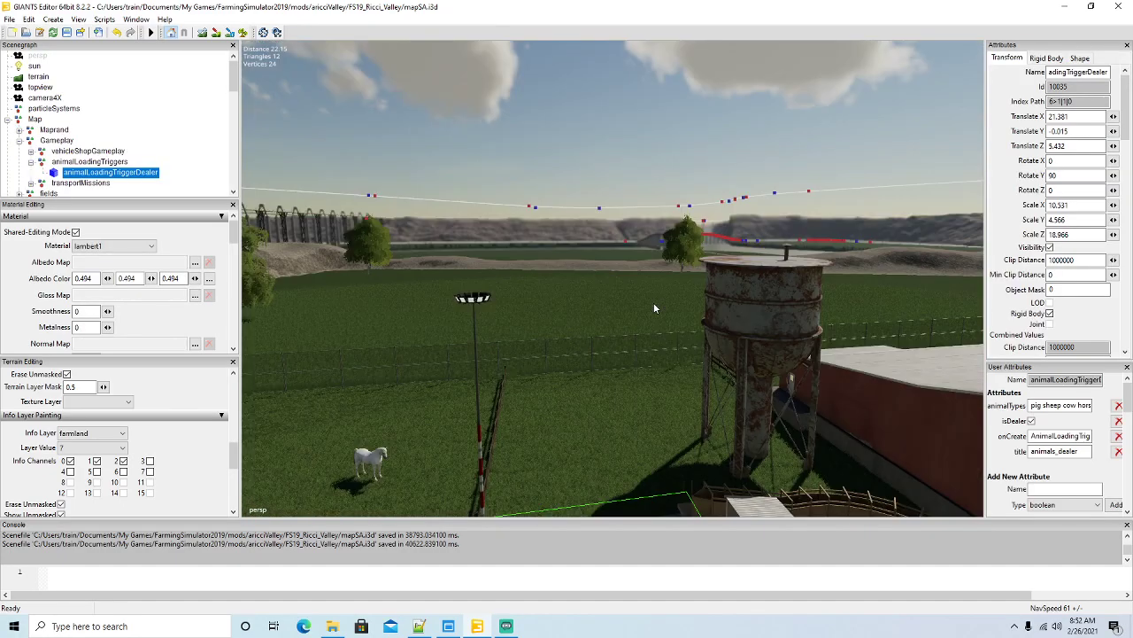
pyautogui.press('f')
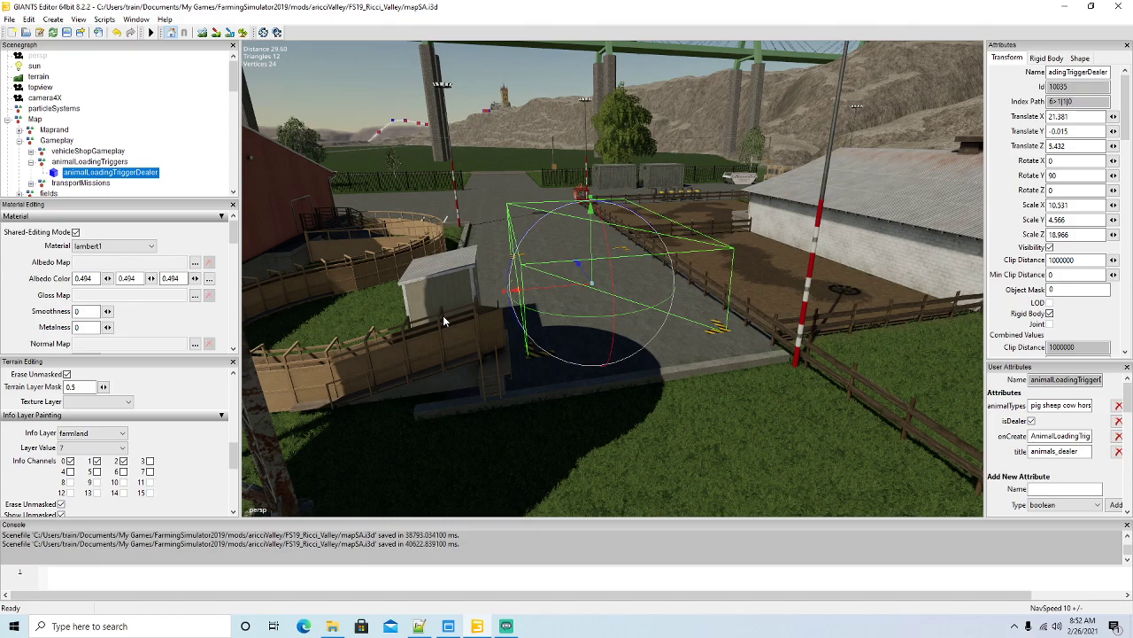
pyautogui.press('KP_Add')
pyautogui.press('KP_Add')
pyautogui.press('KP_Add')
pyautogui.press('KP_Add')
pyautogui.press('KP_Add')
pyautogui.press('KP_Add')
pyautogui.press('KP_Add')
# Rotate the concrete border at the grass end of the paved lane to 90 degrees about the Y axis.
pyautogui.click(640, 379)
pyautogui.press('f')
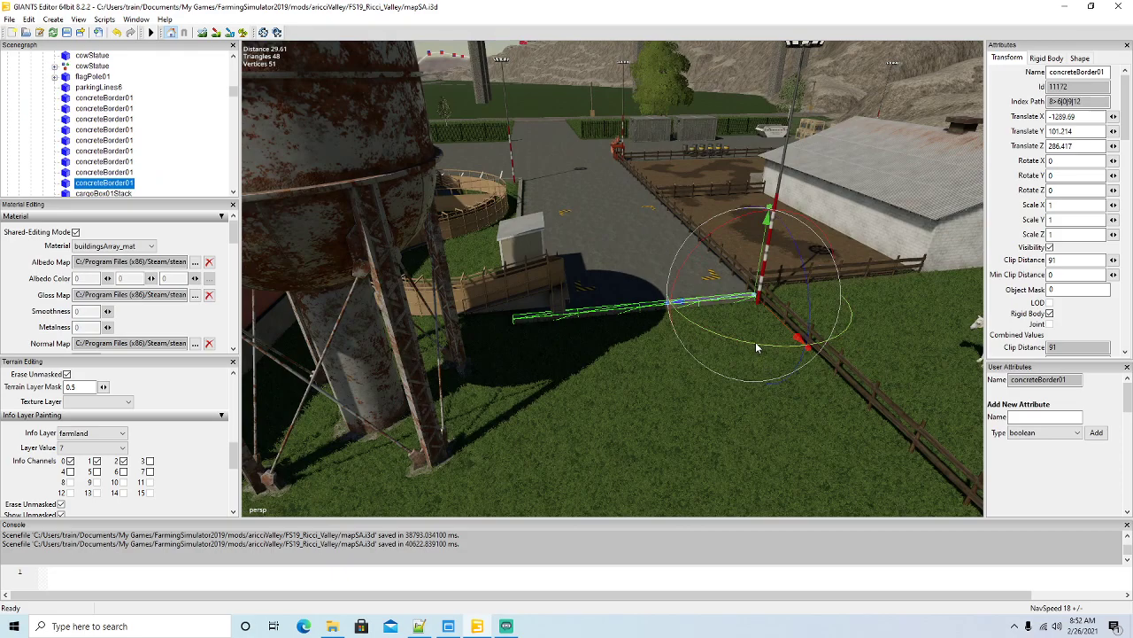
pyautogui.moveTo(758, 342); pyautogui.dragTo(884, 313)
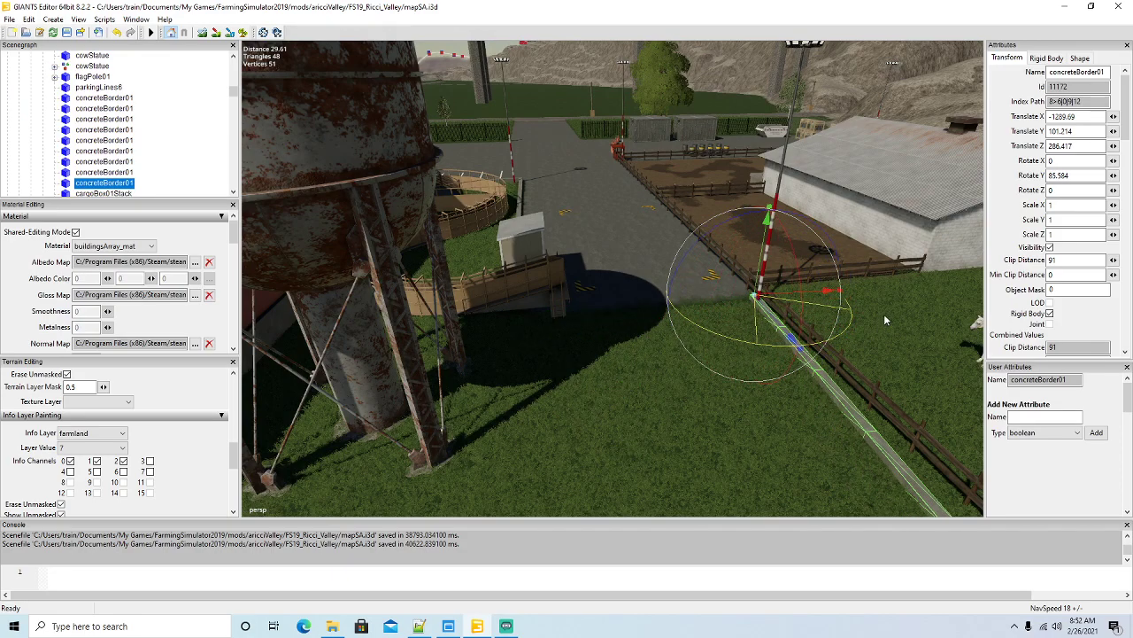
pyautogui.doubleClick(1075, 176)
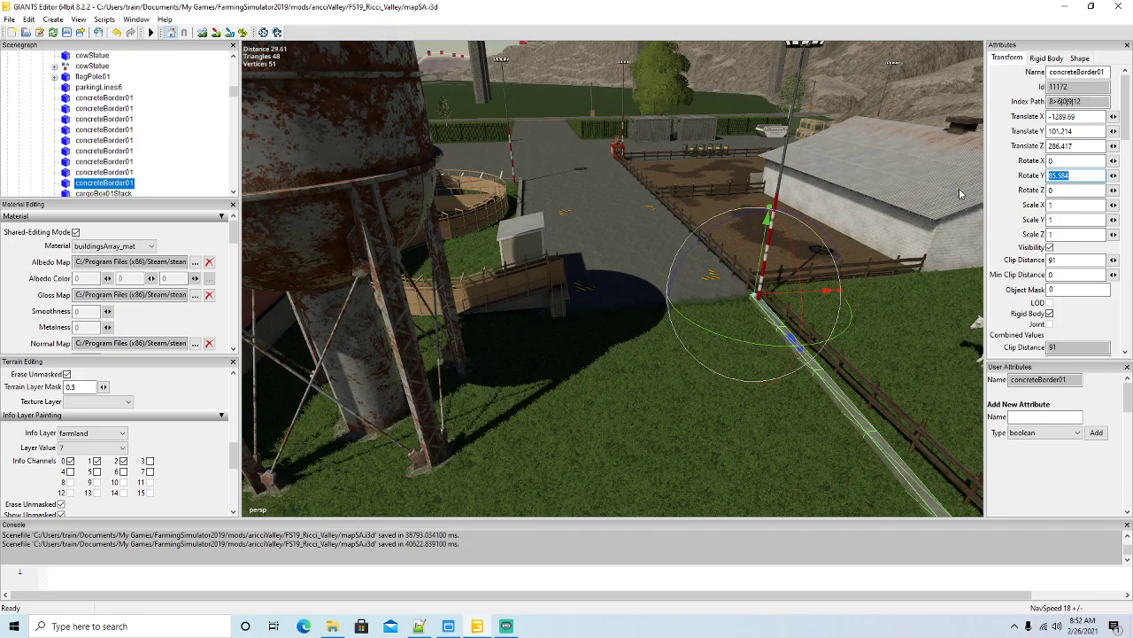
pyautogui.write('90')
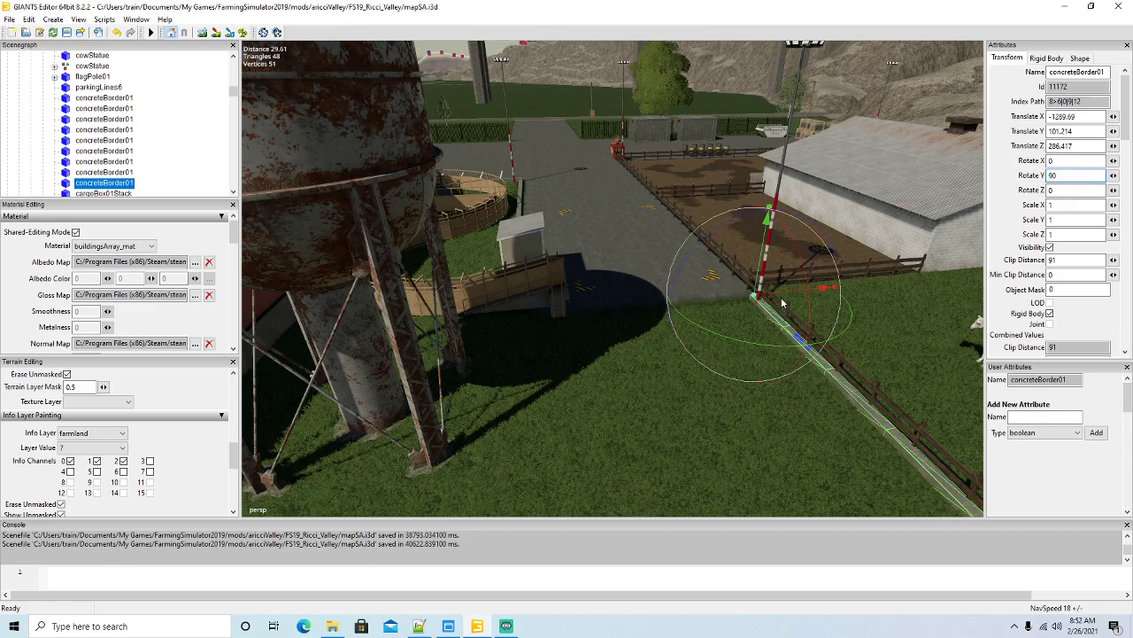
pyautogui.press('Return')
# Move the concrete border beside the water tower, to about Translate Z 299.34, and stretch it to about Scale Z 1.82, reaching the chain-link fence.
pyautogui.moveTo(617, 307); pyautogui.dragTo(555, 313)
pyautogui.keyDown('alt'); pyautogui.moveTo(657, 348); pyautogui.dragTo(749, 351); pyautogui.keyUp('alt')
pyautogui.scroll(3, 649, 448)
pyautogui.scroll(4, 486, 296)
pyautogui.scroll(-4, 750, 351)
pyautogui.scroll(-2, 751, 354)
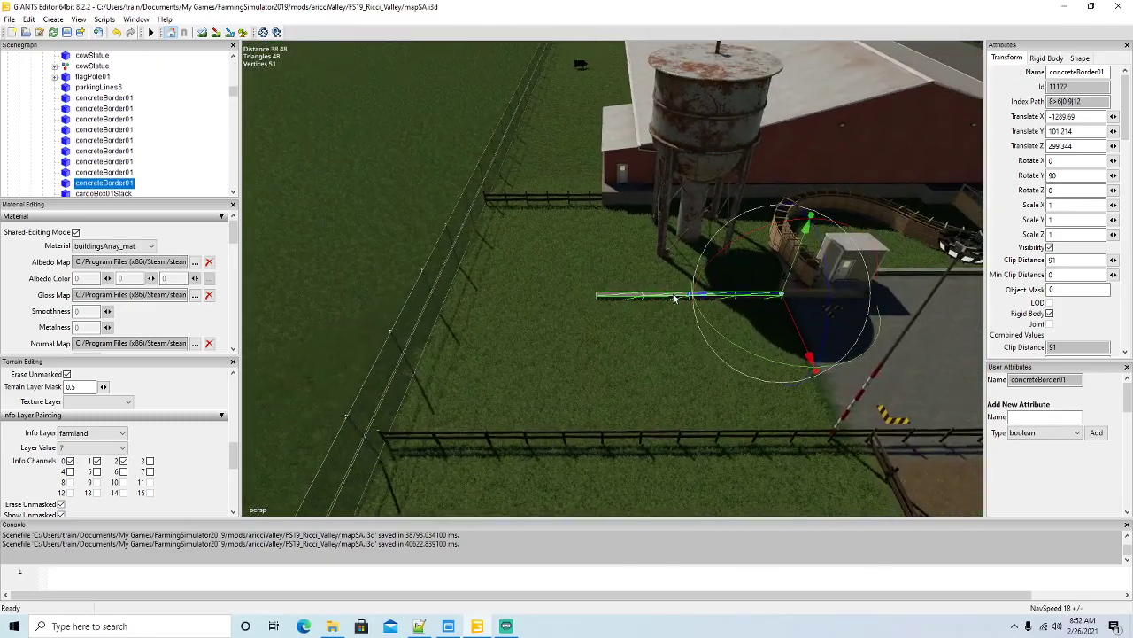
pyautogui.moveTo(688, 297); pyautogui.dragTo(678, 299)
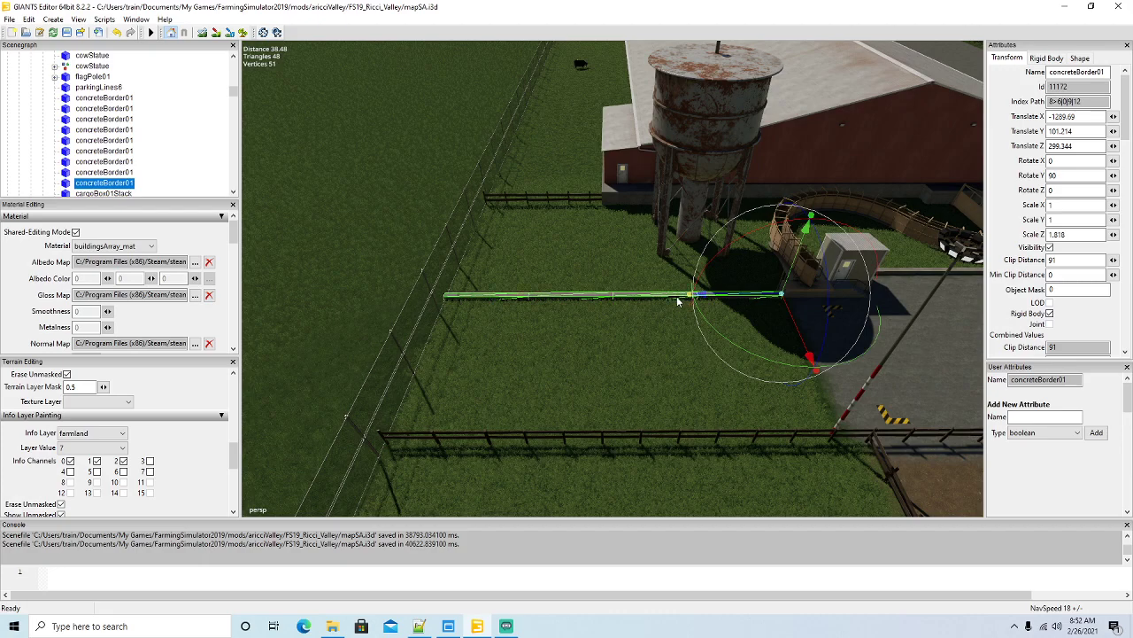
# Delete the whole chain-link fence section between the wooden fence and the far end of the concrete border.
pyautogui.keyDown('alt'); pyautogui.moveTo(698, 347); pyautogui.dragTo(480, 362); pyautogui.keyUp('alt')
pyautogui.moveTo(714, 385)
pyautogui.keyDown('alt'); pyautogui.mouseDown()
pyautogui.moveTo(679, 390)
pyautogui.moveTo(703, 396)
pyautogui.mouseUp(); pyautogui.keyUp('alt')
pyautogui.click(643, 300)
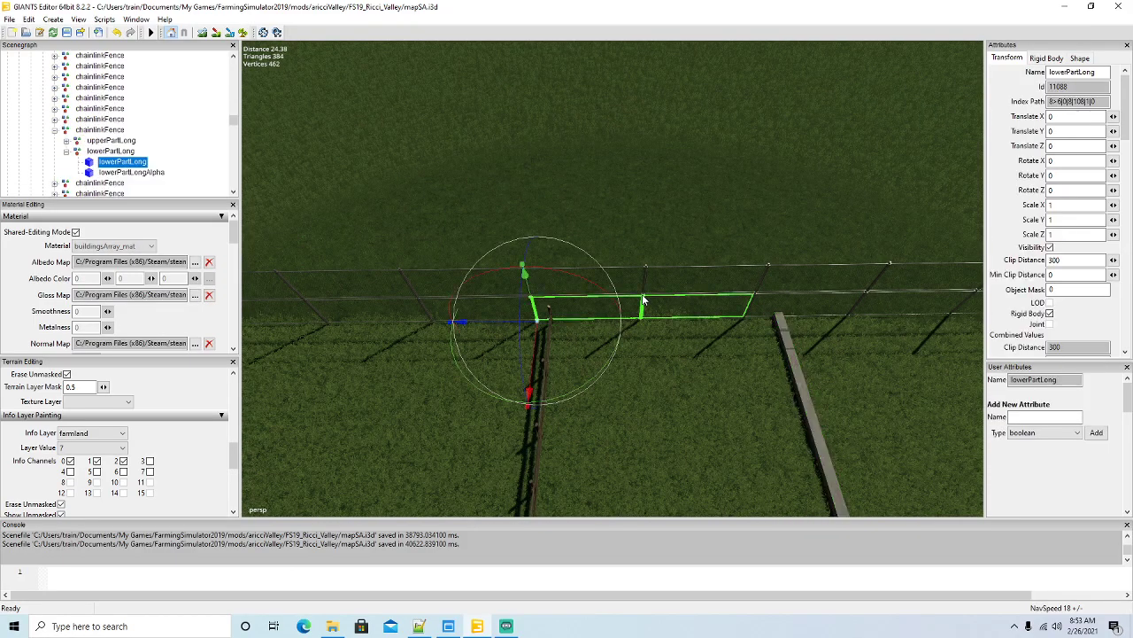
pyautogui.click(65, 130)
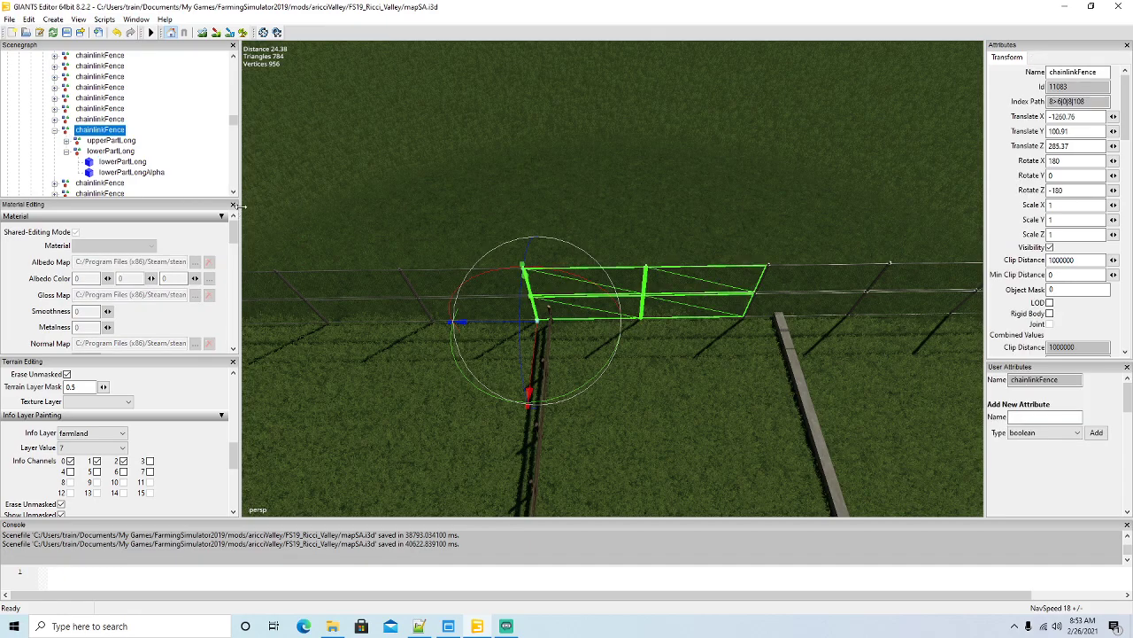
pyautogui.press('Delete')
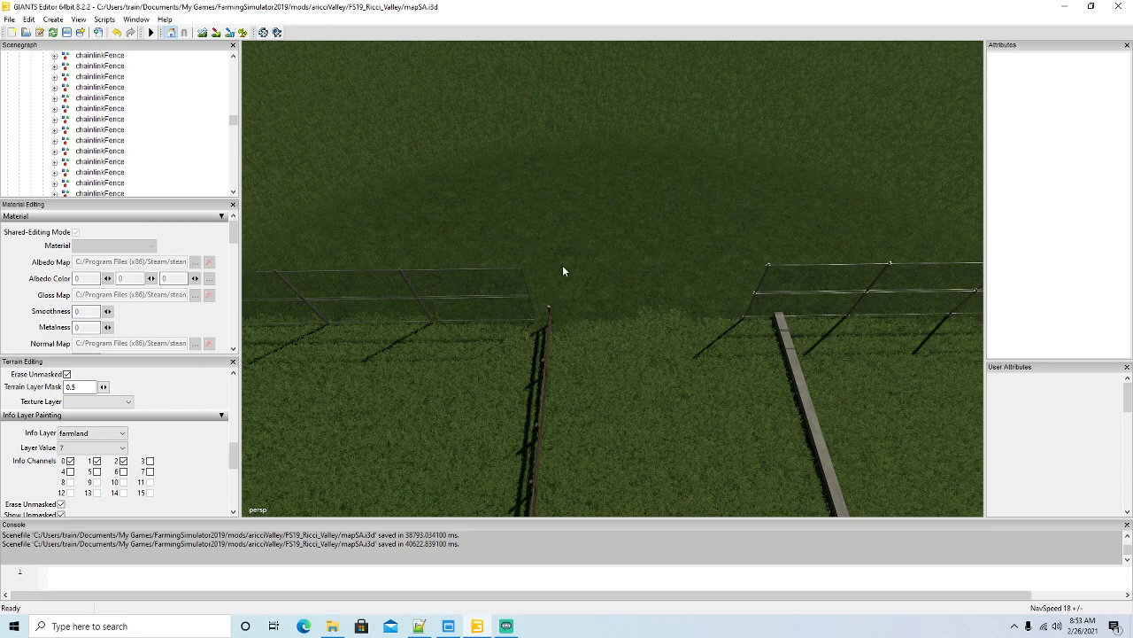
# Look through the animal dealer's fence objects in the Scenegraph and inspect the fencing around the stable and the new gap.
pyautogui.keyDown('alt'); pyautogui.moveTo(645, 391); pyautogui.dragTo(635, 362); pyautogui.keyUp('alt')
pyautogui.keyDown('alt'); pyautogui.moveTo(445, 338); pyautogui.dragTo(619, 341); pyautogui.keyUp('alt')
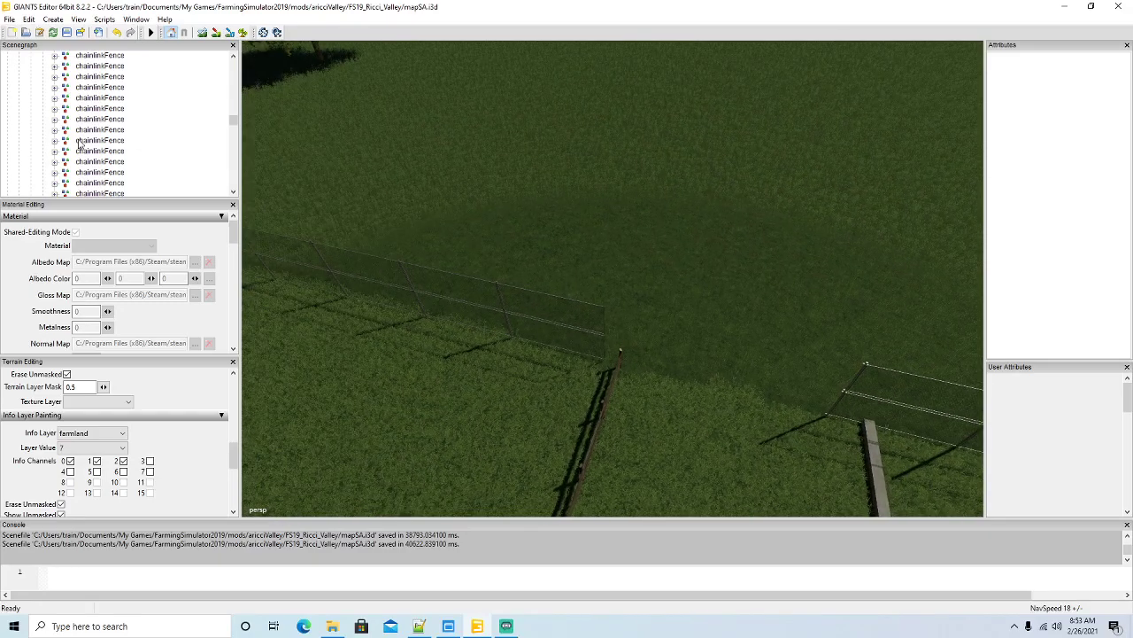
pyautogui.scroll(1, 127, 132)
pyautogui.scroll(1, 115, 118)
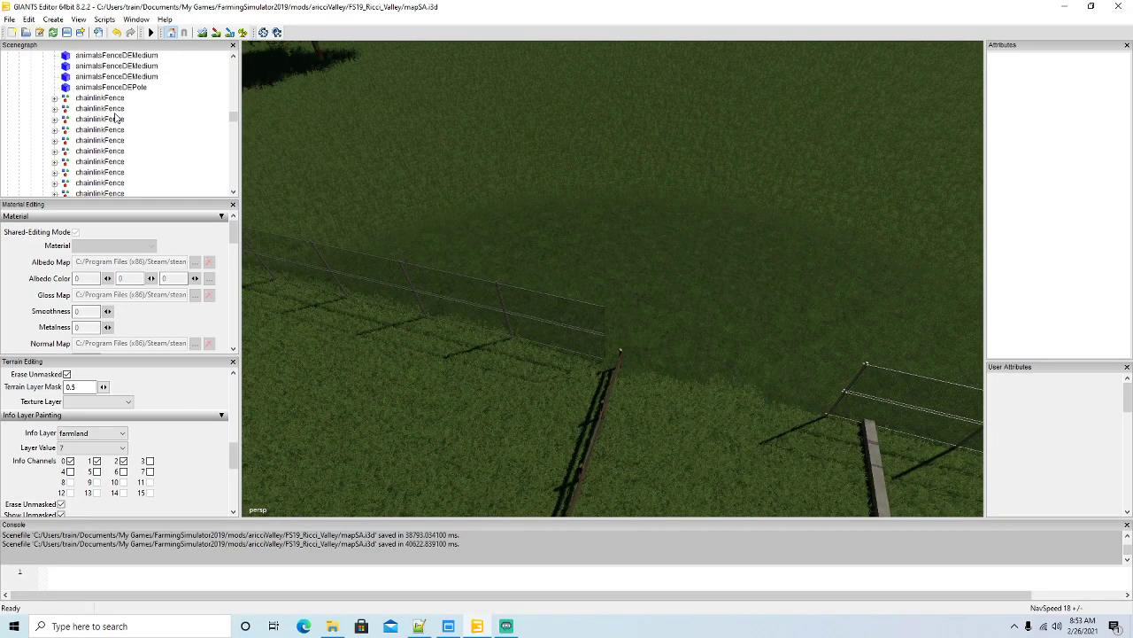
pyautogui.scroll(-4, 114, 113)
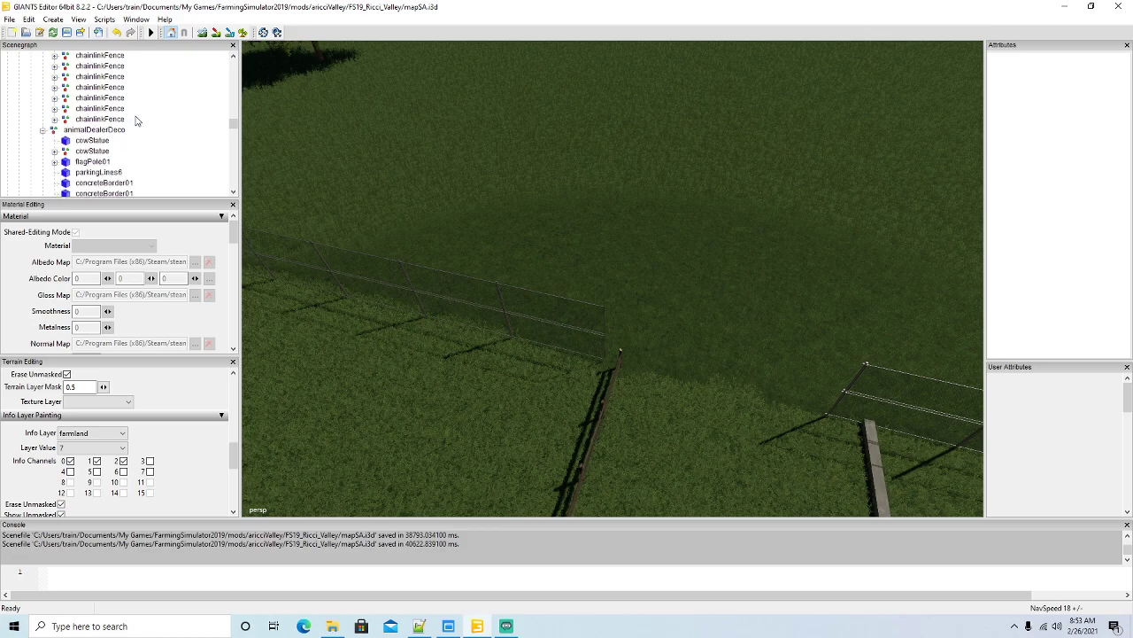
pyautogui.scroll(3, 138, 120)
pyautogui.scroll(4, 138, 120)
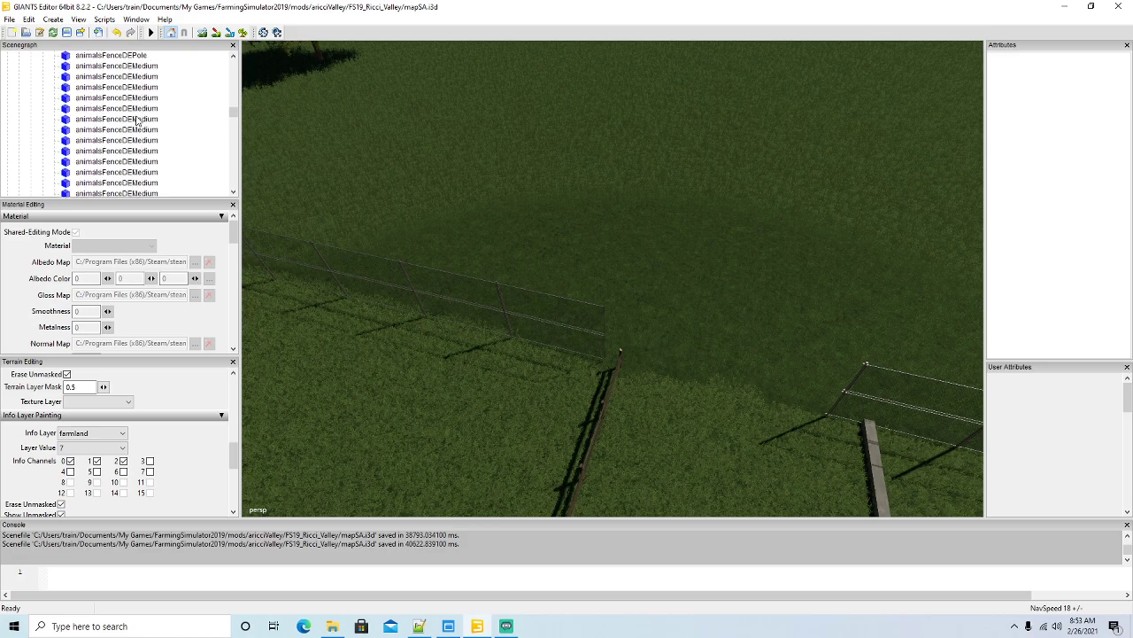
pyautogui.scroll(-4, 138, 120)
pyautogui.scroll(-10, 688, 339)
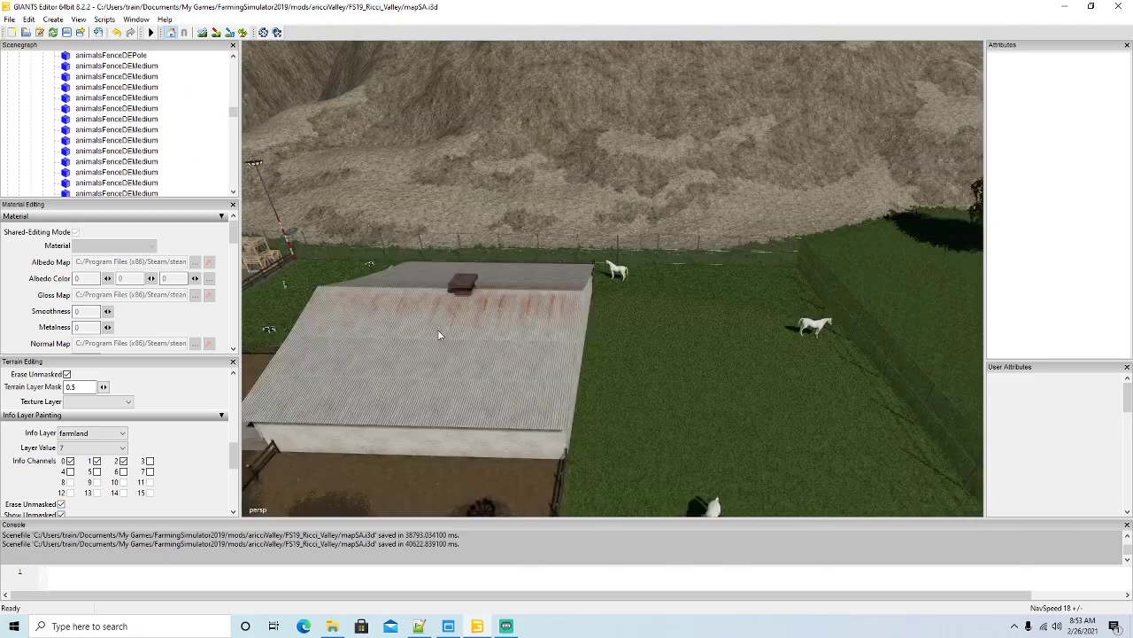
pyautogui.moveTo(437, 334); pyautogui.dragTo(438, 335, button='middle')
pyautogui.scroll(9, 149, 138)
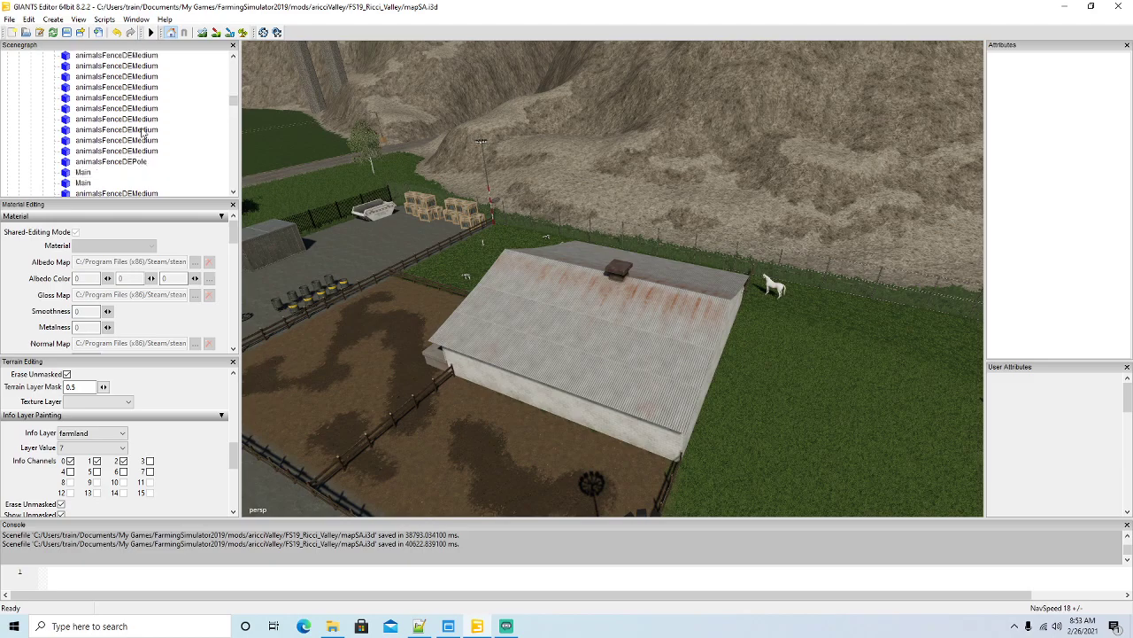
pyautogui.scroll(6, 142, 133)
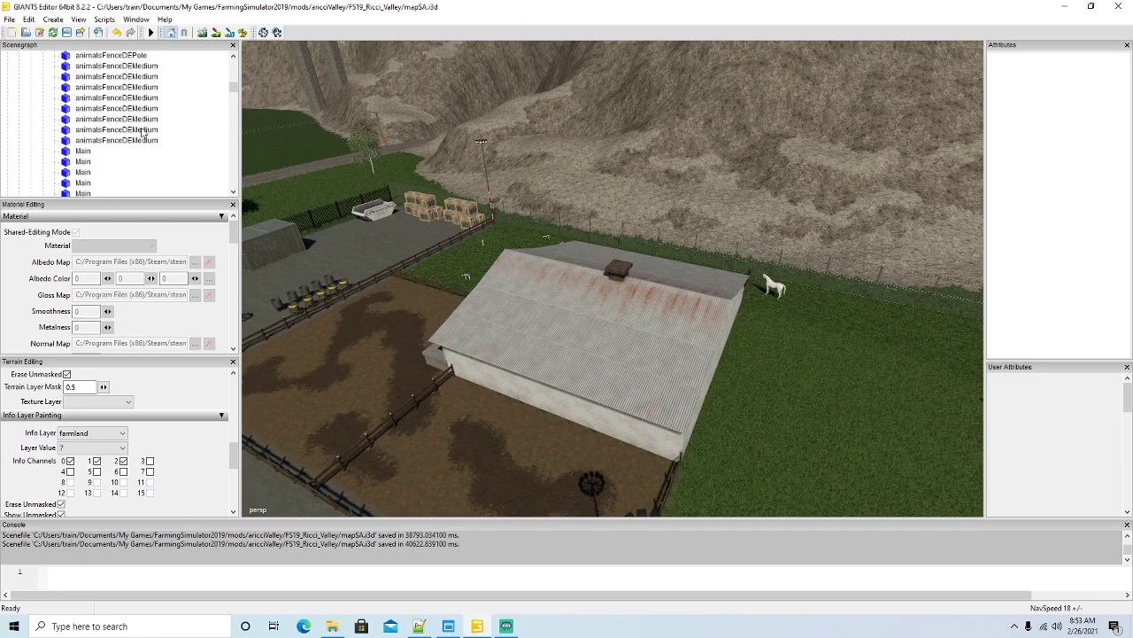
pyautogui.scroll(8, 141, 133)
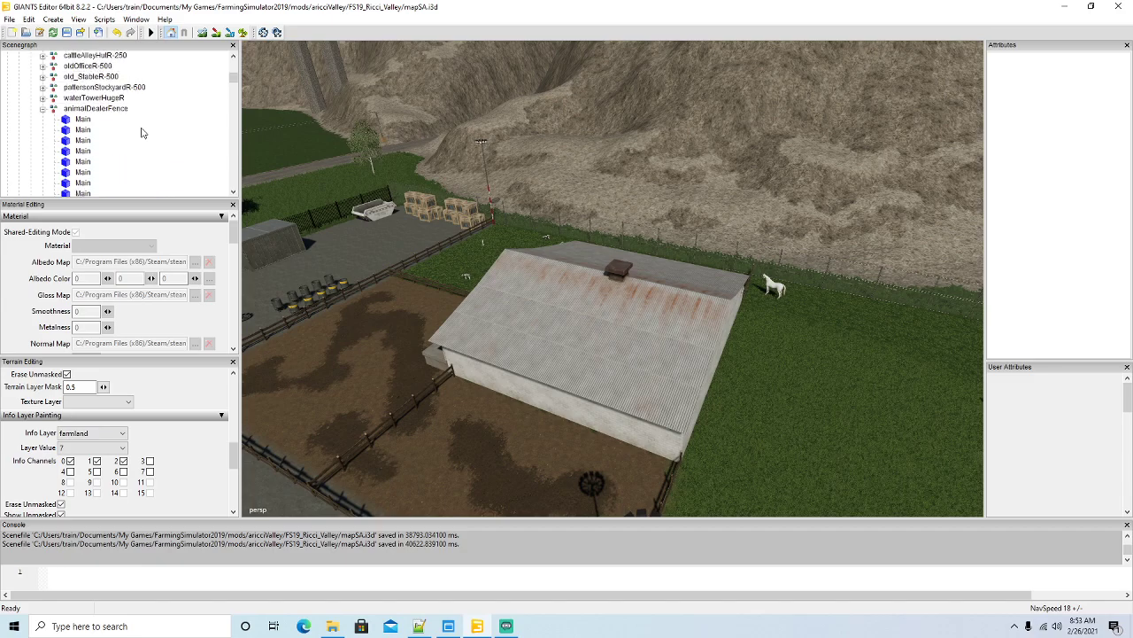
pyautogui.scroll(-5, 142, 133)
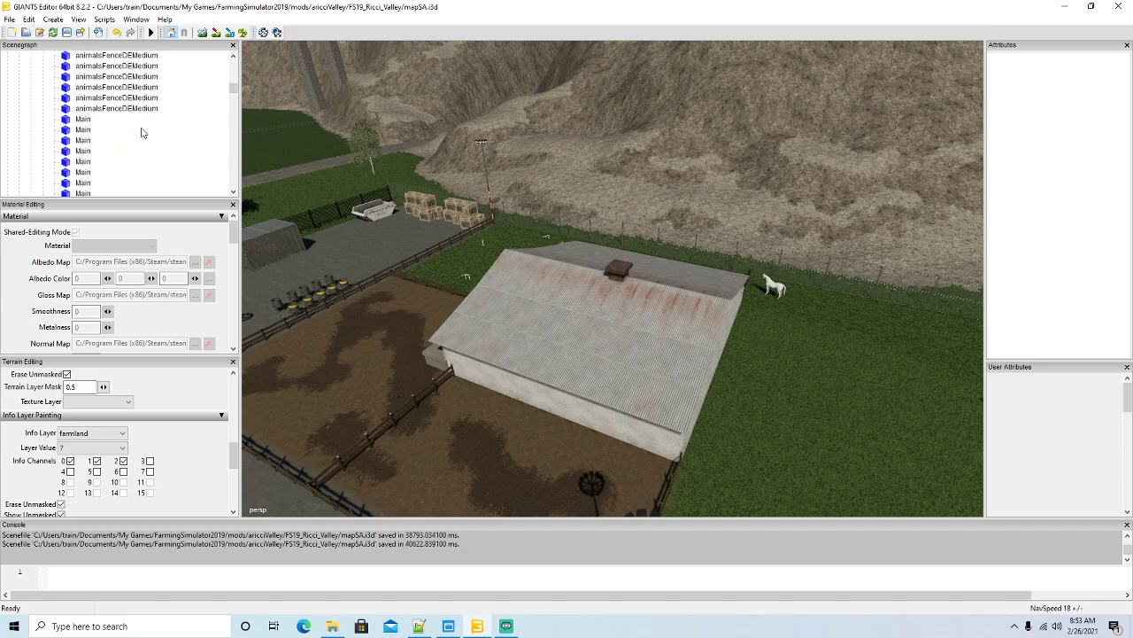
pyautogui.scroll(-5, 142, 133)
pyautogui.scroll(-3, 138, 149)
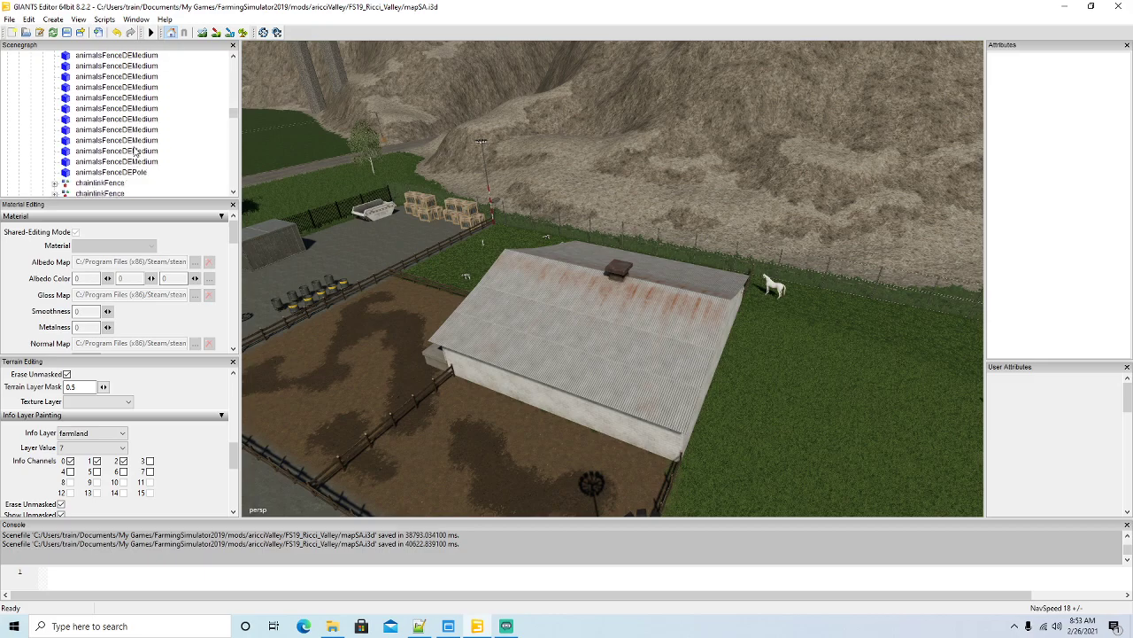
pyautogui.scroll(-5, 135, 150)
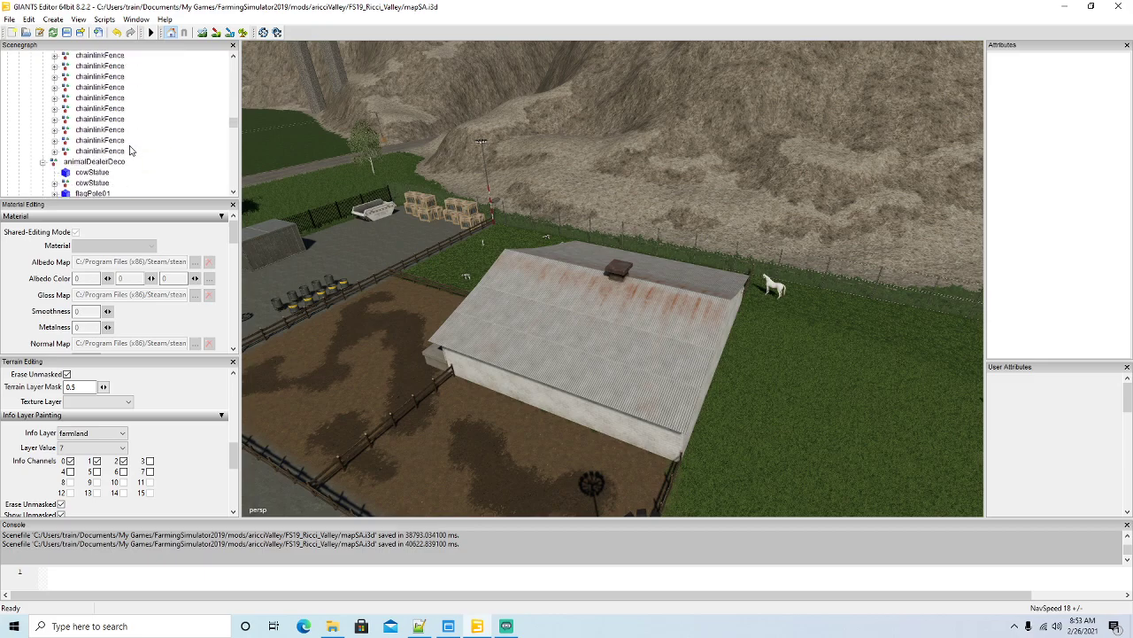
pyautogui.scroll(-1, 129, 151)
# Bring the fence gap back into view and collapse the nested animalDealer group in the Scenegraph.
pyautogui.keyDown('alt'); pyautogui.moveTo(722, 400); pyautogui.dragTo(972, 415); pyautogui.keyUp('alt')
pyautogui.keyDown('alt'); pyautogui.moveTo(693, 434); pyautogui.dragTo(715, 455); pyautogui.keyUp('alt')
pyautogui.scroll(5, 135, 110)
pyautogui.scroll(6, 135, 112)
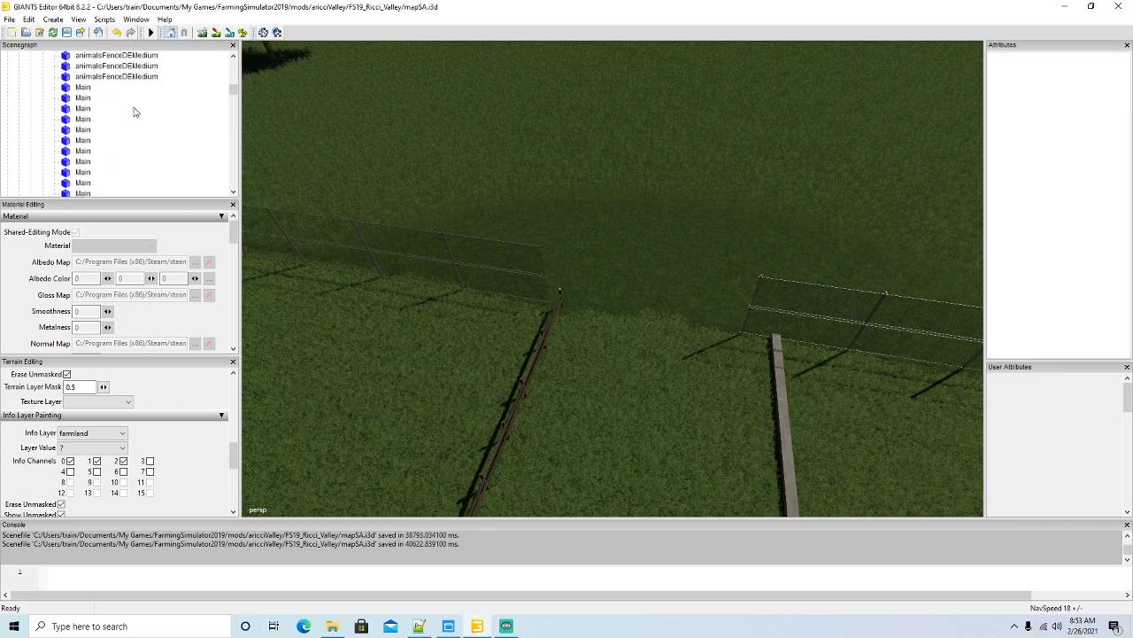
pyautogui.click(312, 166)
pyautogui.scroll(-1, 118, 164)
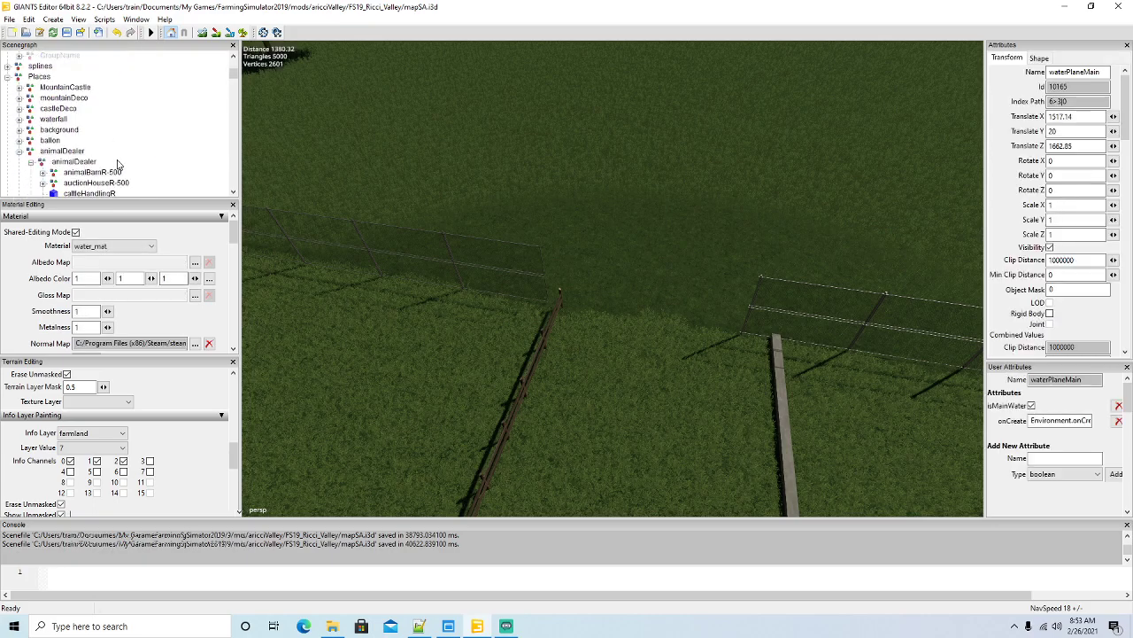
pyautogui.scroll(-2, 111, 163)
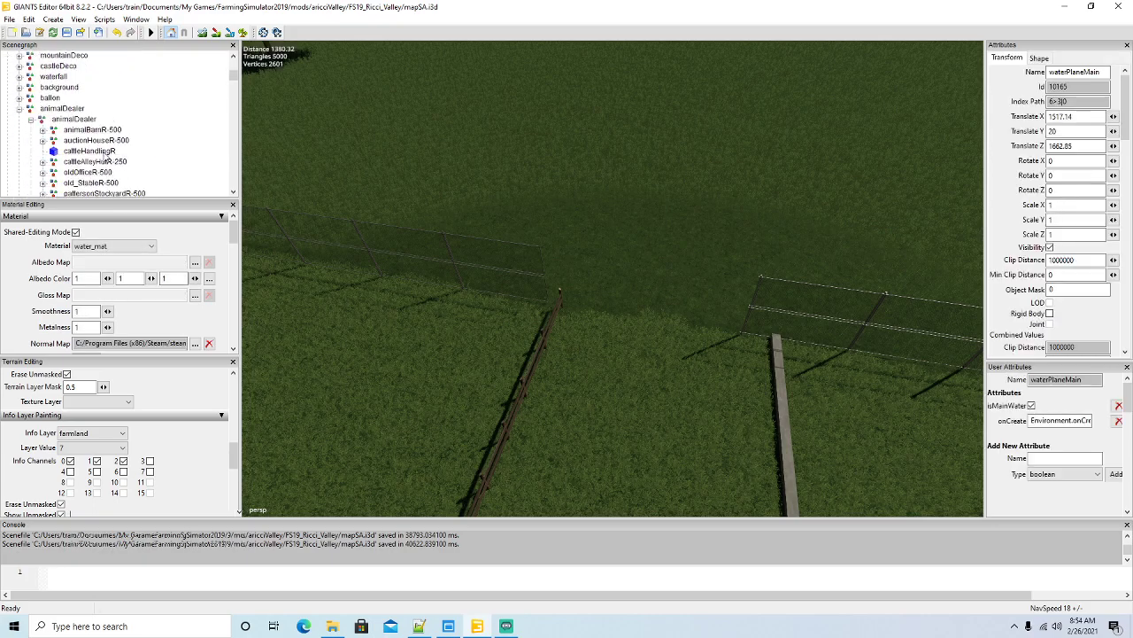
pyautogui.click(31, 120)
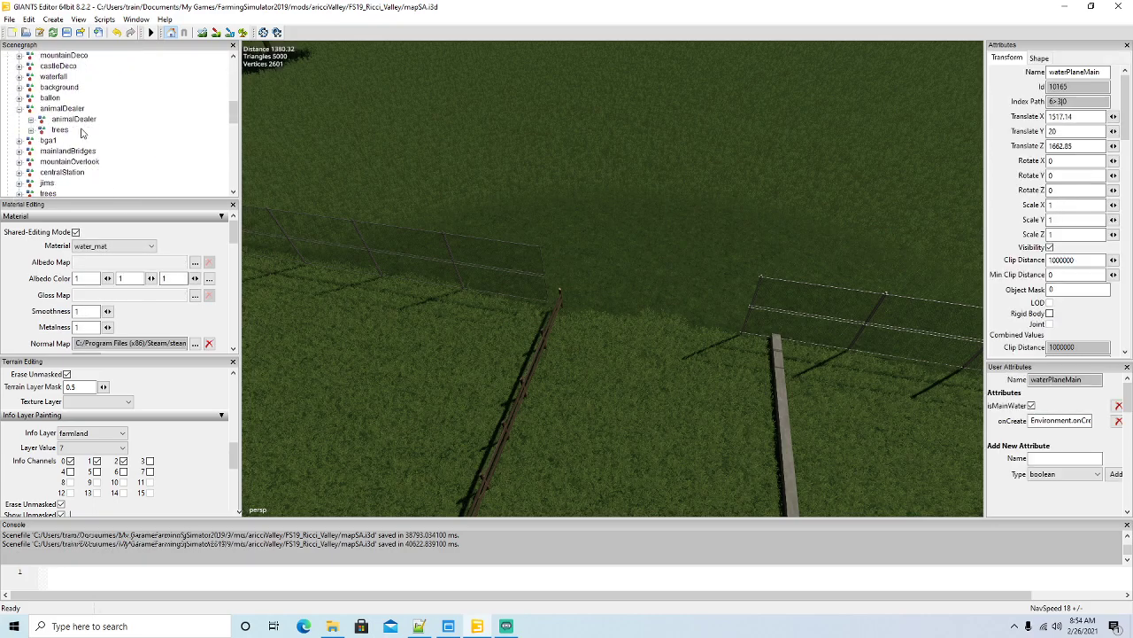
# Expand bga1 down to its bgaAreaFence group in the Scenegraph and duplicate the endElement fence piece.
pyautogui.scroll(-1, 80, 132)
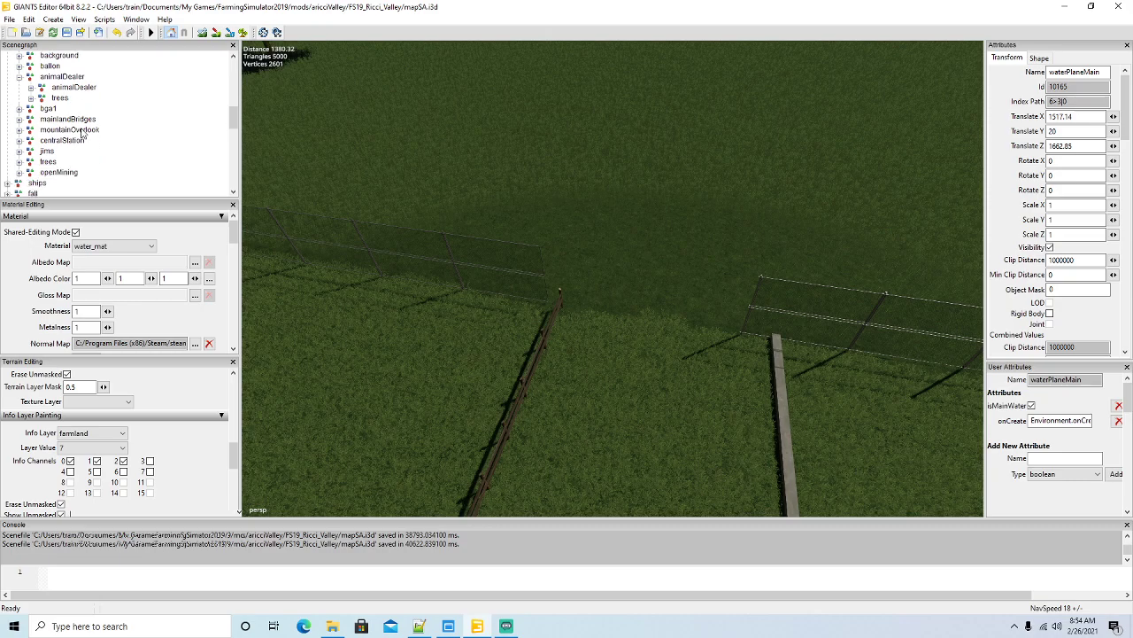
pyautogui.click(19, 109)
pyautogui.click(30, 119)
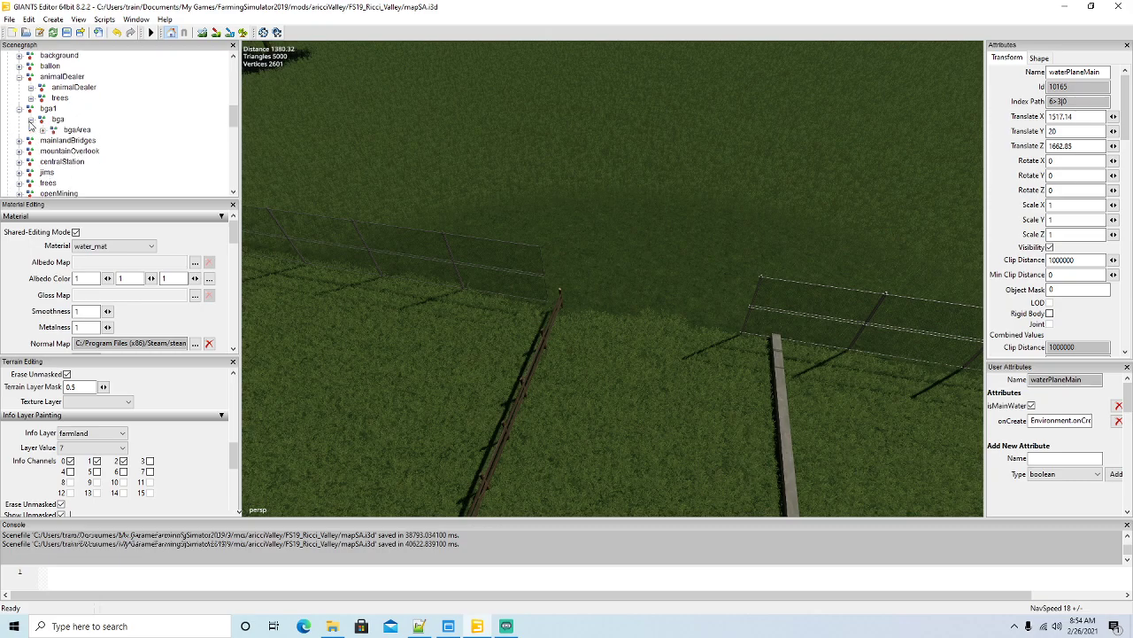
pyautogui.click(42, 131)
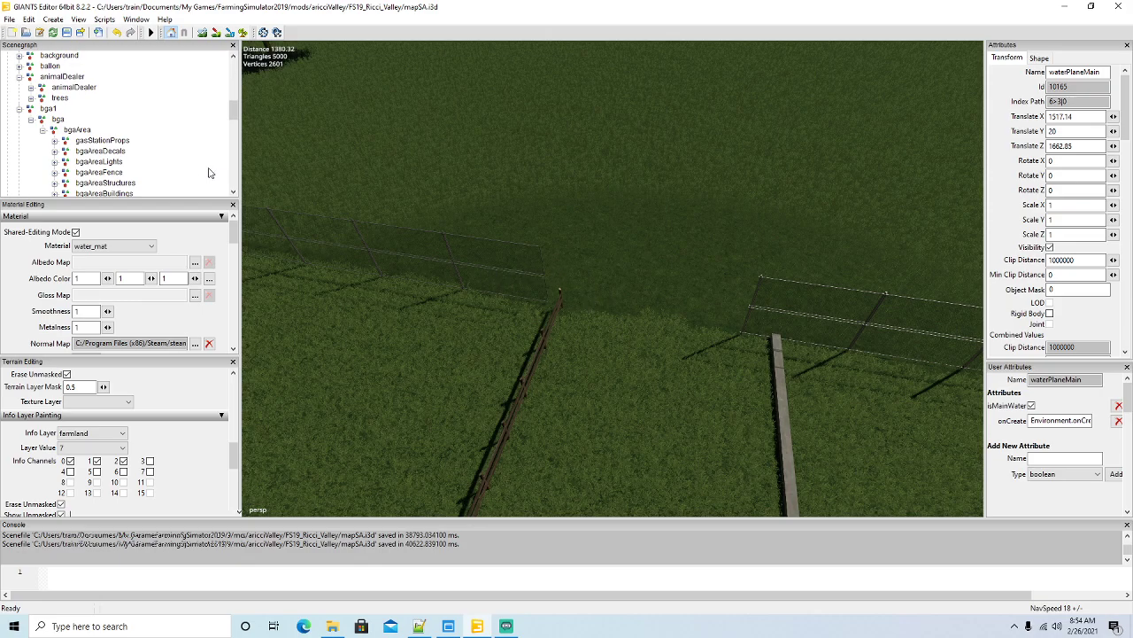
pyautogui.scroll(-1, 144, 163)
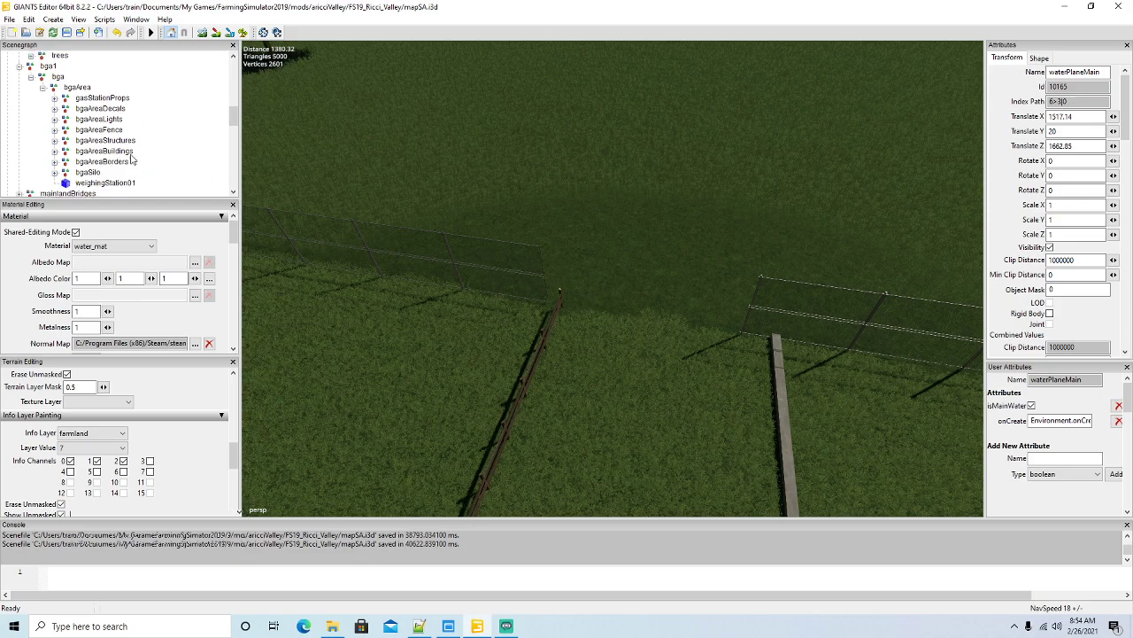
pyautogui.click(54, 131)
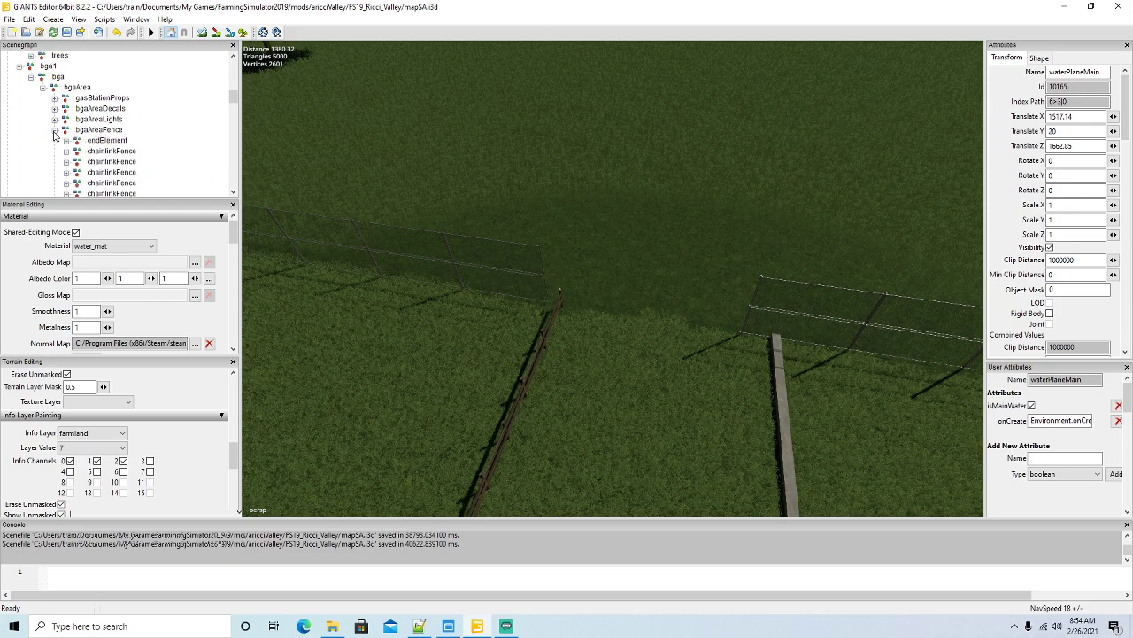
pyautogui.click(104, 140)
pyautogui.hotkey('ctrl', 'd')
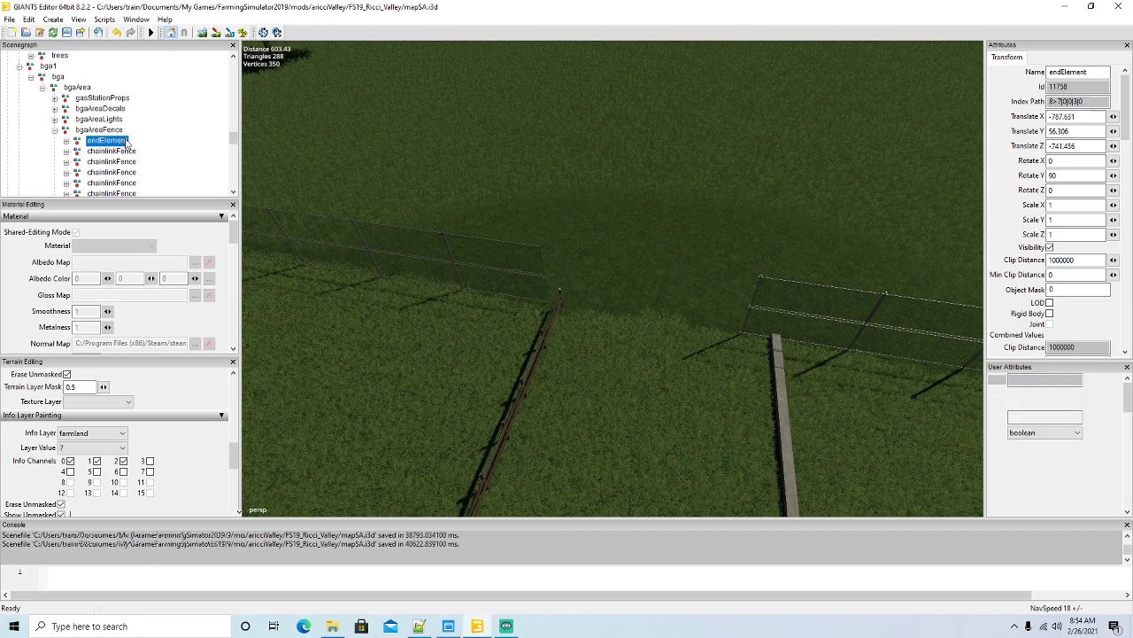
# Cut the duplicated endElement out of bgaAreaFence and paste it into the animalDealerFence group in the Scenegraph.
pyautogui.scroll(2, 147, 132)
pyautogui.scroll(5, 147, 132)
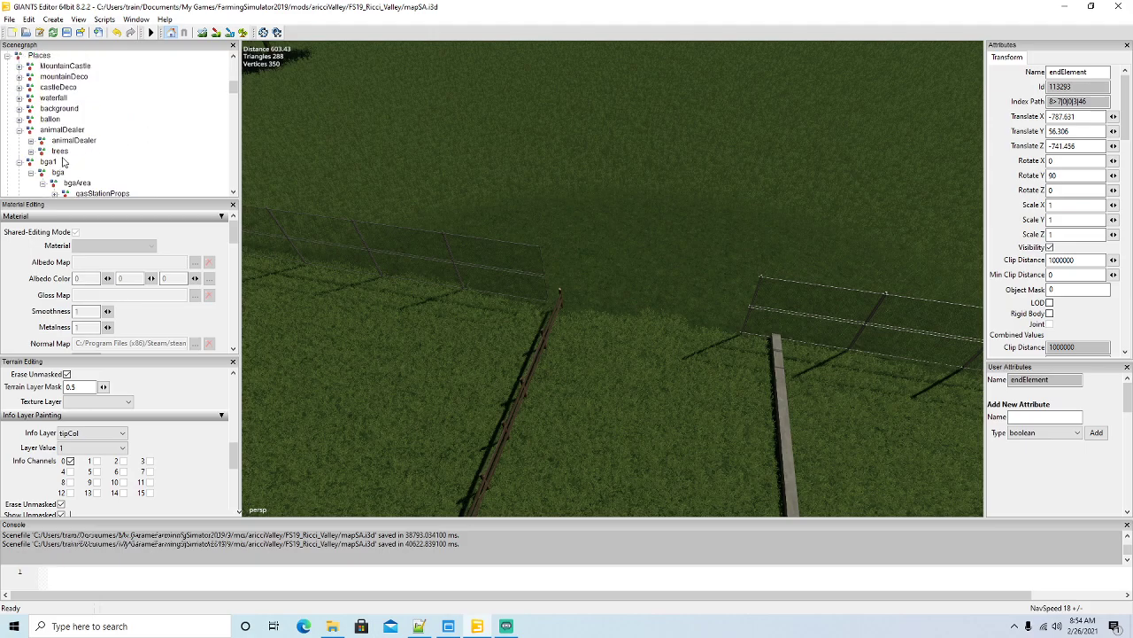
pyautogui.click(31, 141)
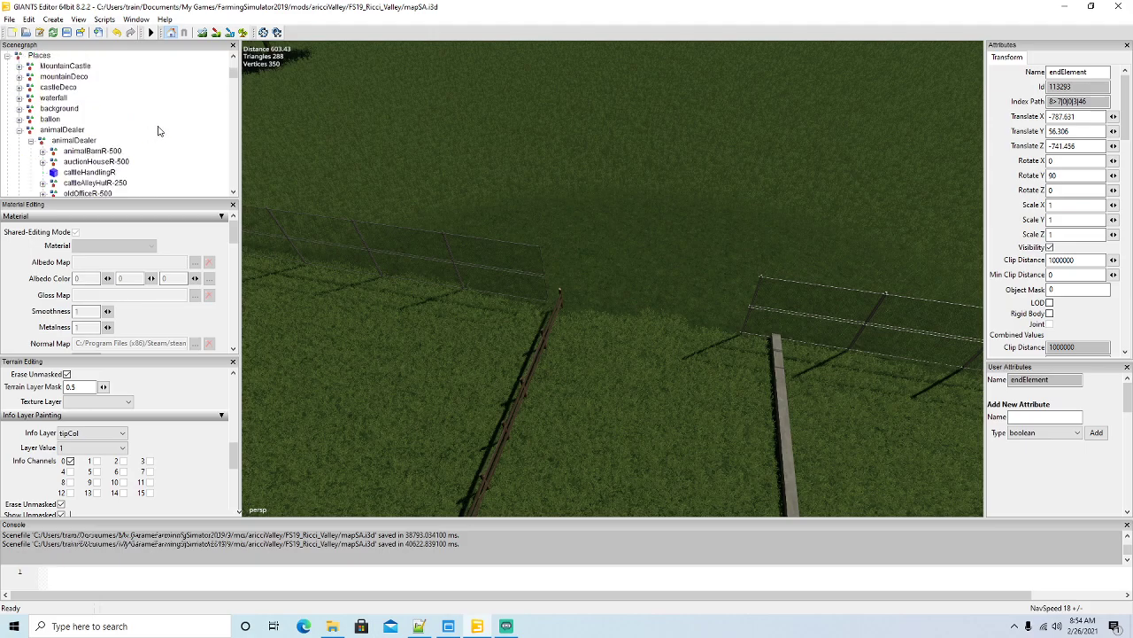
pyautogui.scroll(-2, 159, 130)
pyautogui.scroll(-1, 159, 130)
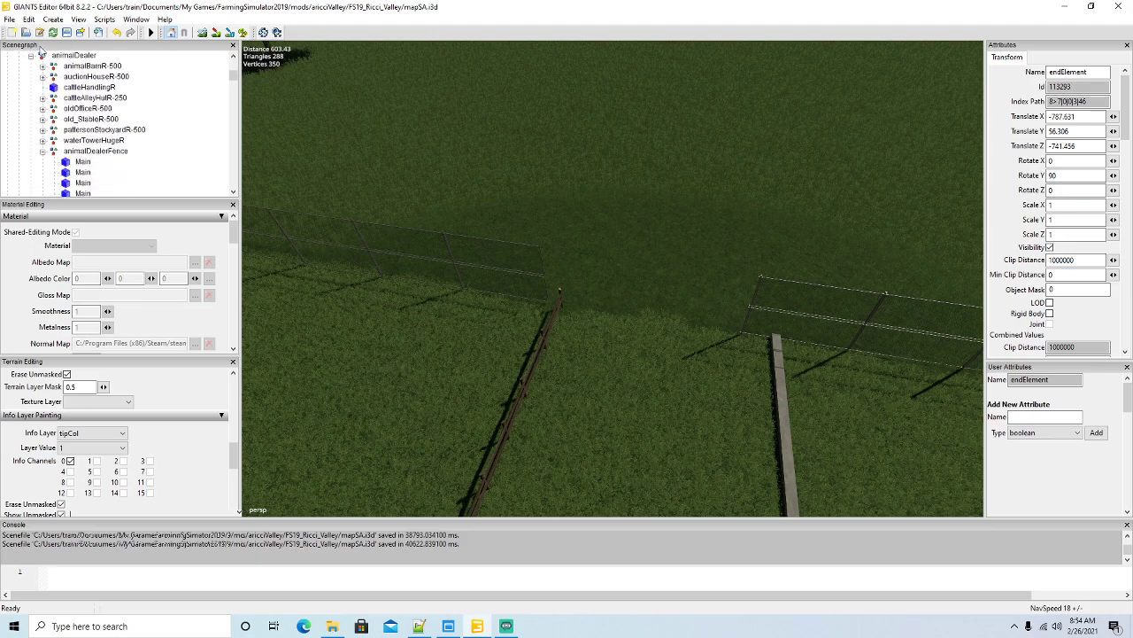
pyautogui.click(29, 18)
pyautogui.click(48, 113)
pyautogui.click(88, 152)
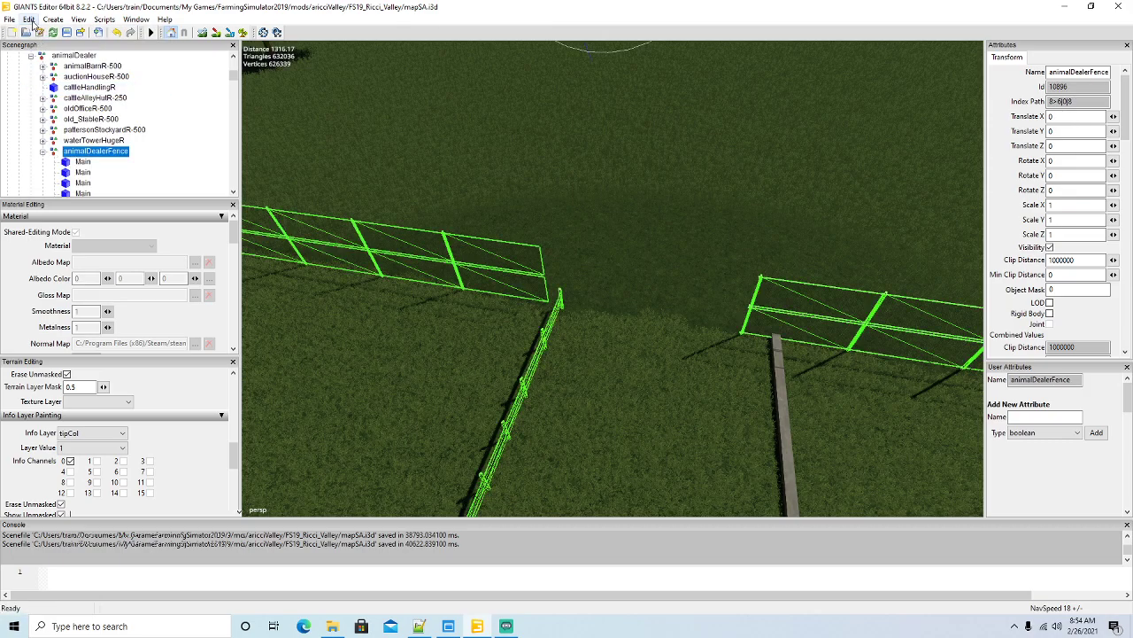
pyautogui.click(29, 18)
pyautogui.click(51, 117)
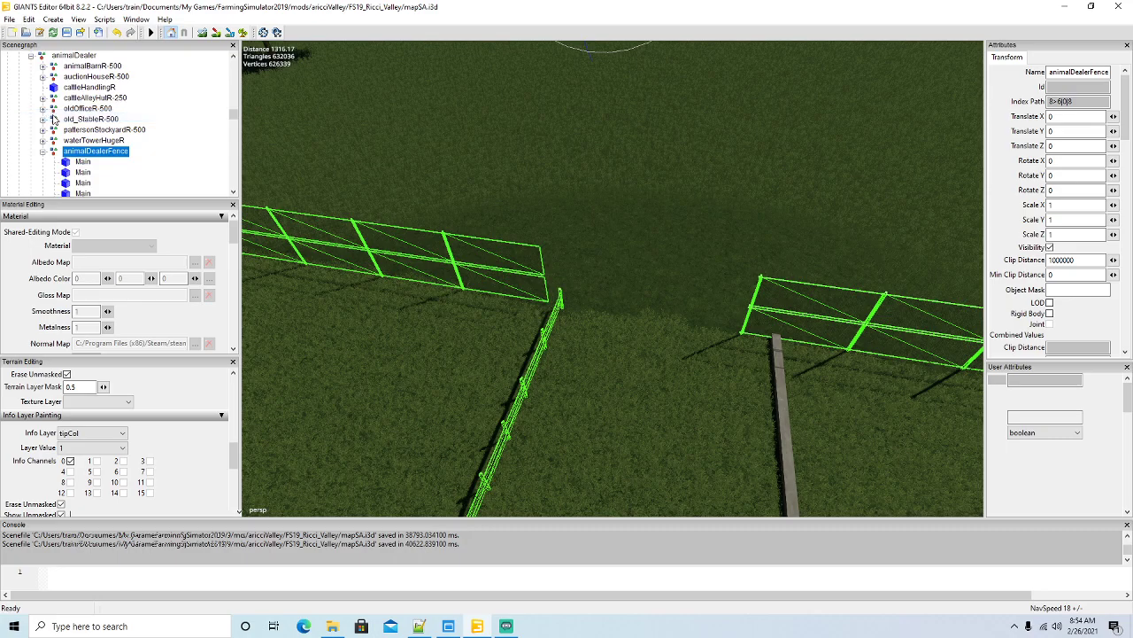
# Place the pasted endElement on the ground beside the wooden fence's end at the gap using Interactive Placement.
pyautogui.click(29, 18)
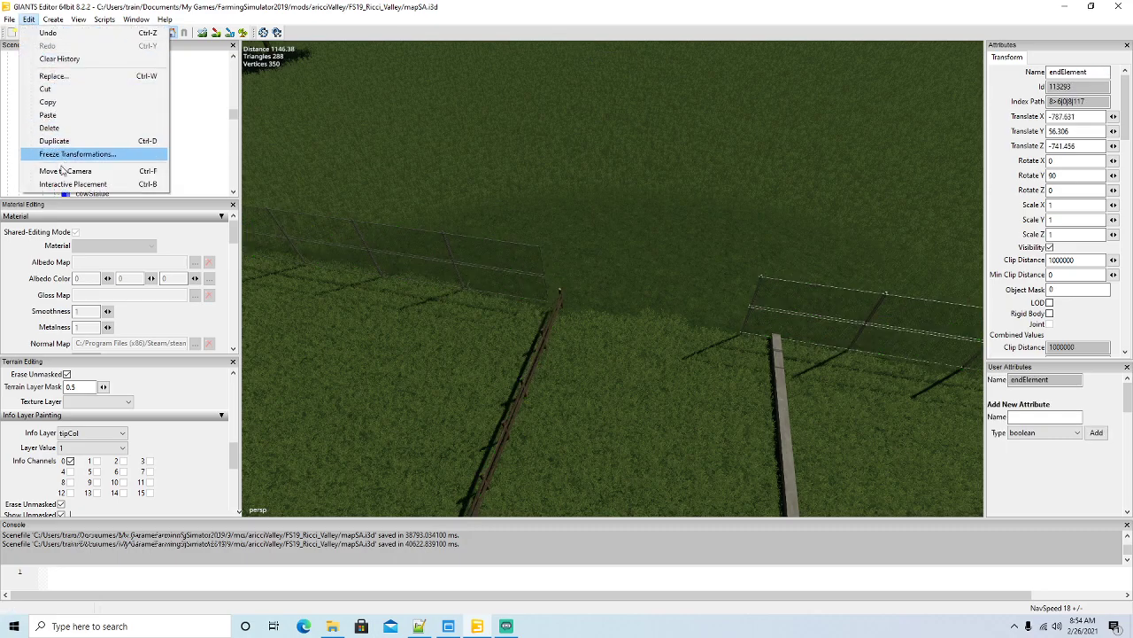
pyautogui.click(71, 183)
pyautogui.click(571, 296)
pyautogui.keyDown('alt'); pyautogui.moveTo(653, 341); pyautogui.dragTo(270, 315); pyautogui.keyUp('alt')
pyautogui.scroll(3, 675, 299)
pyautogui.scroll(2, 698, 287)
pyautogui.keyDown('alt'); pyautogui.moveTo(697, 306); pyautogui.dragTo(582, 404); pyautogui.keyUp('alt')
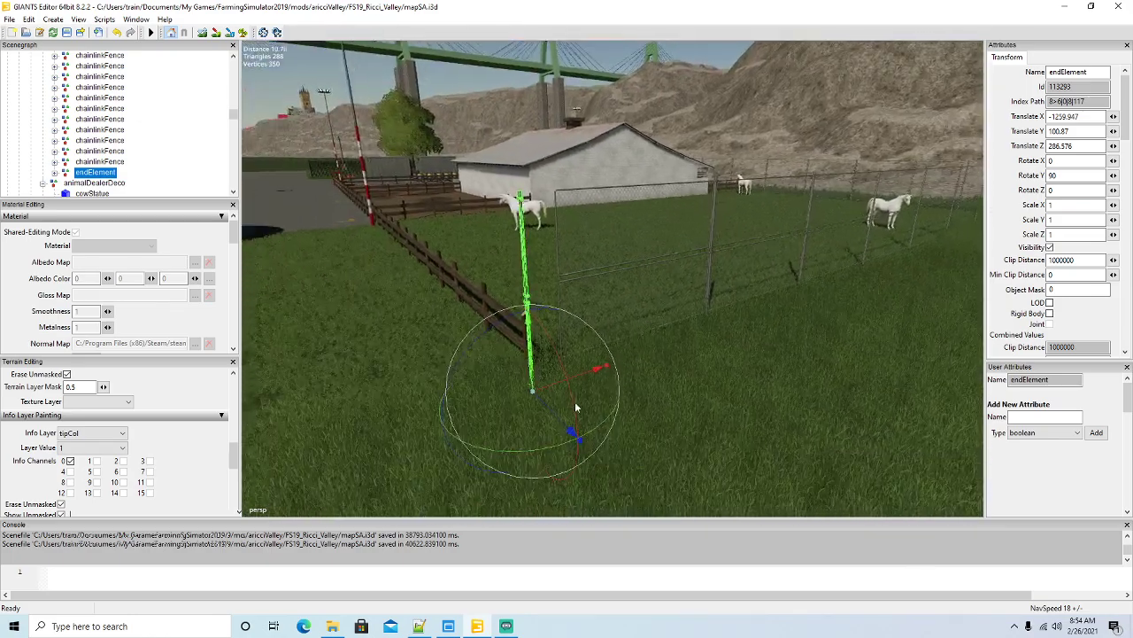
# Set the endElement's Rotate Y to 0 and move it into line with the chain-link fence at the wooden fence's end, X about -1260.76.
pyautogui.moveTo(555, 452); pyautogui.dragTo(615, 447)
pyautogui.doubleClick(1082, 176)
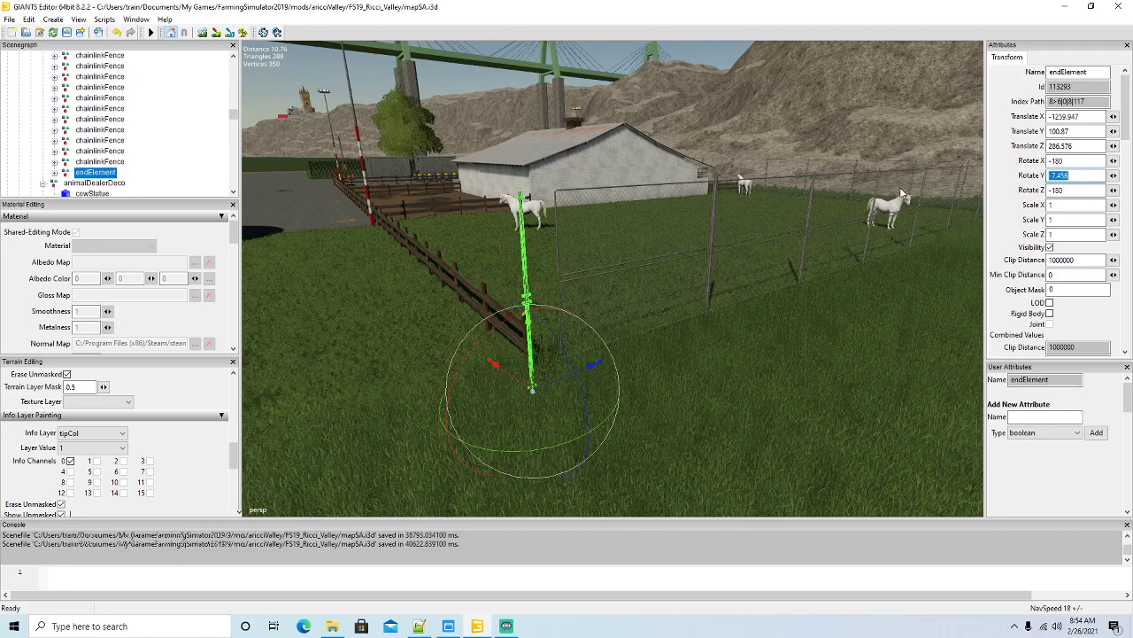
pyautogui.write('0')
pyautogui.moveTo(516, 375); pyautogui.dragTo(655, 481)
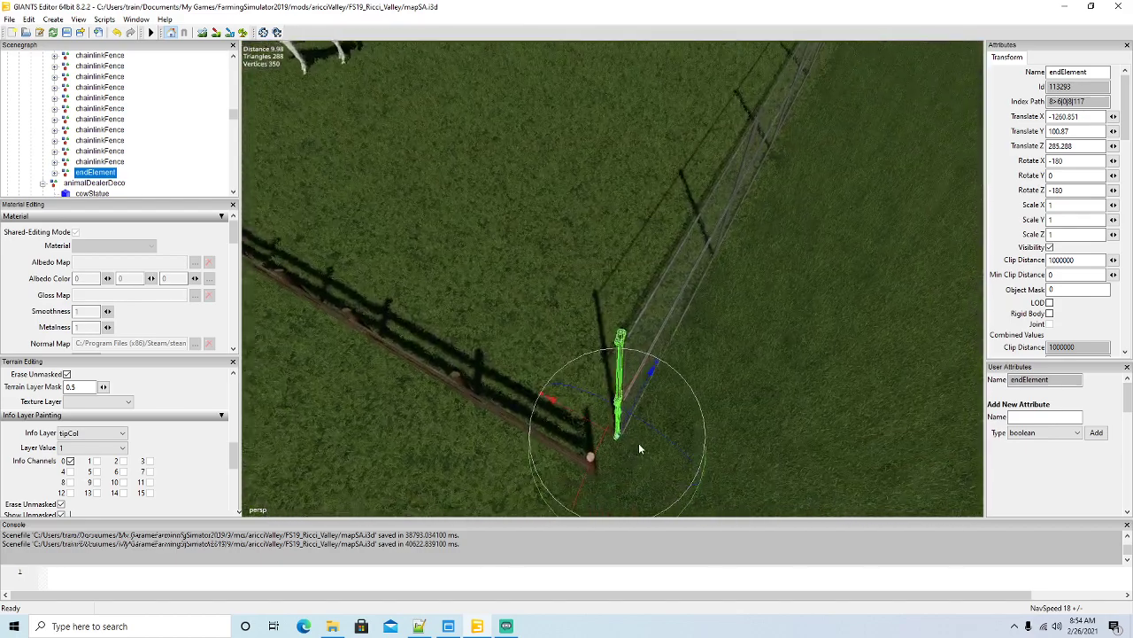
pyautogui.moveTo(589, 425); pyautogui.dragTo(666, 436)
pyautogui.scroll(-3, 666, 436)
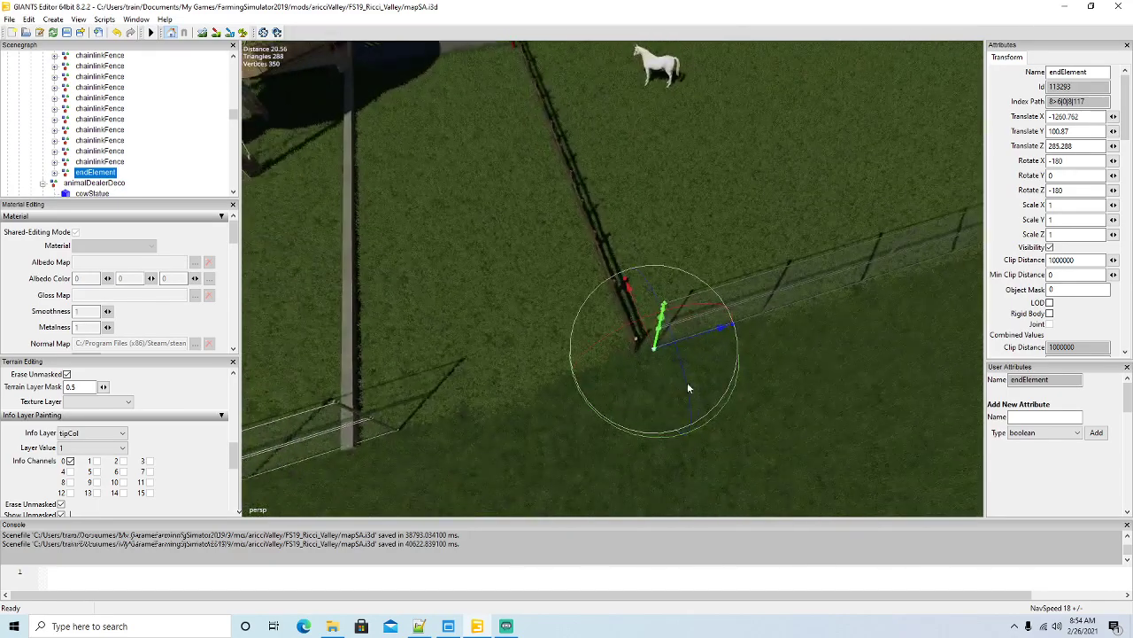
pyautogui.moveTo(695, 345); pyautogui.dragTo(685, 407)
# Stretch the chainlinkFence section beside the new end piece by setting its Scale Z to 1.08.
pyautogui.click(694, 292)
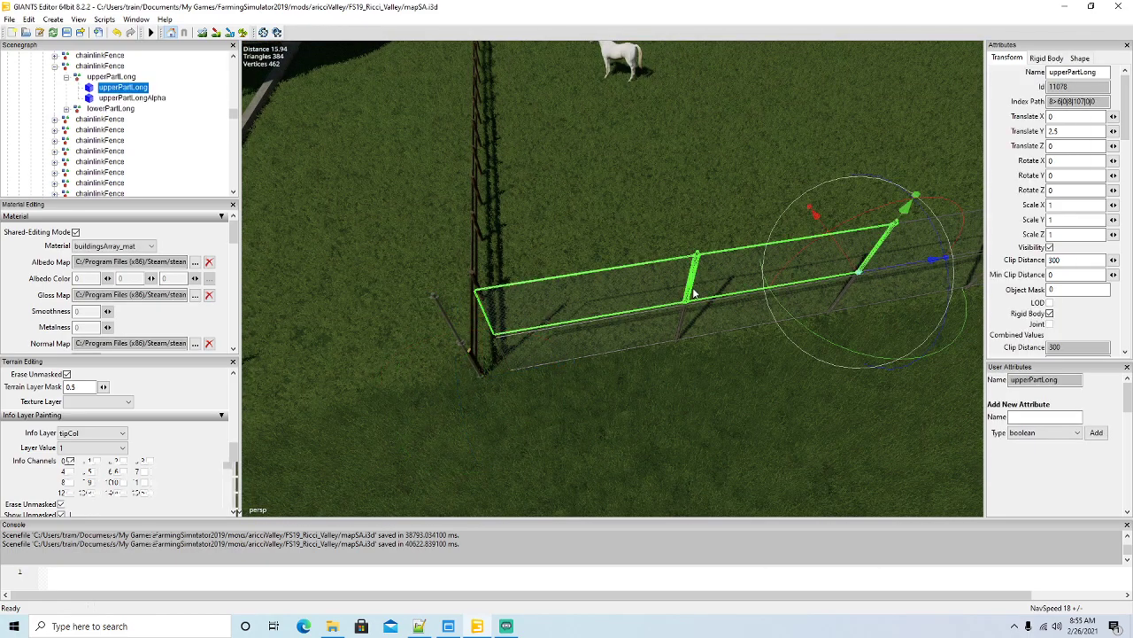
pyautogui.click(65, 67)
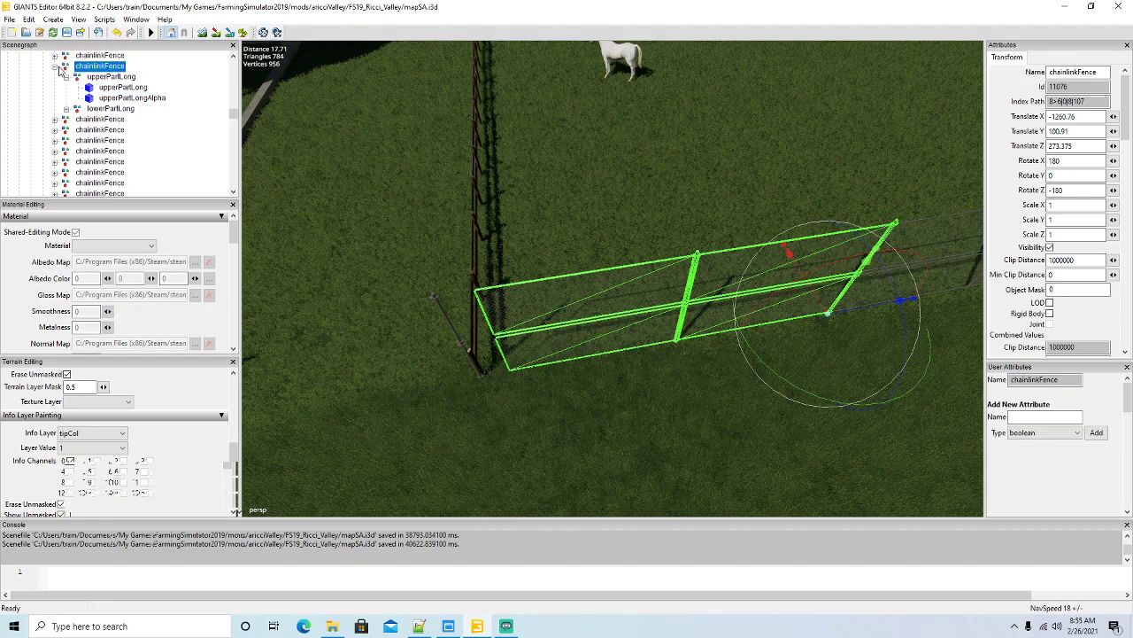
pyautogui.click(54, 66)
pyautogui.click(1052, 233)
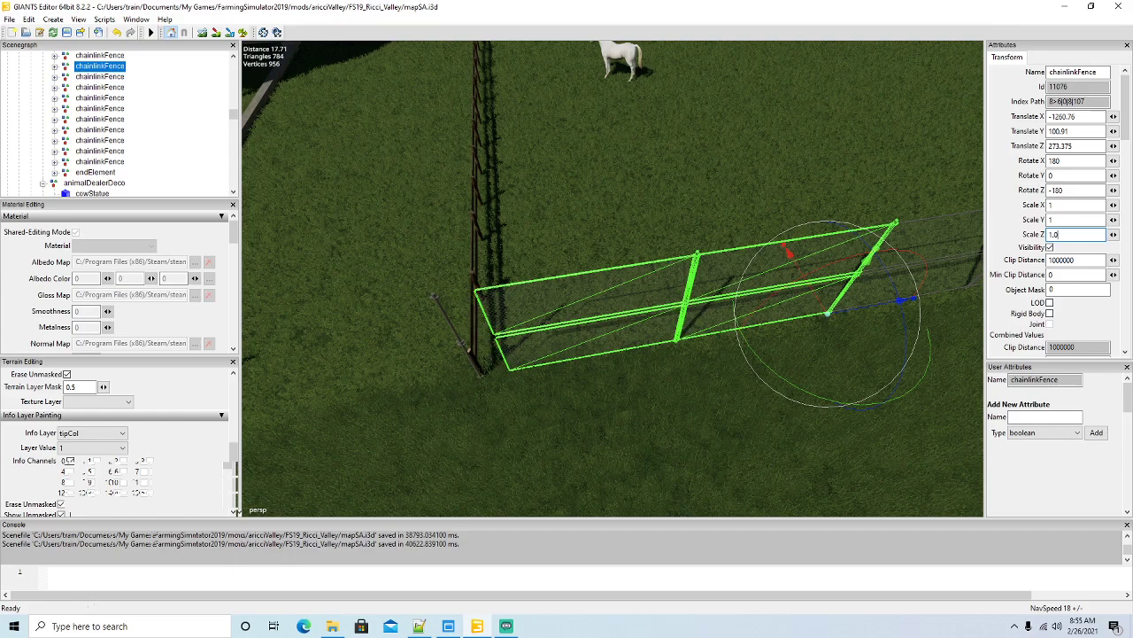
pyautogui.write('8')
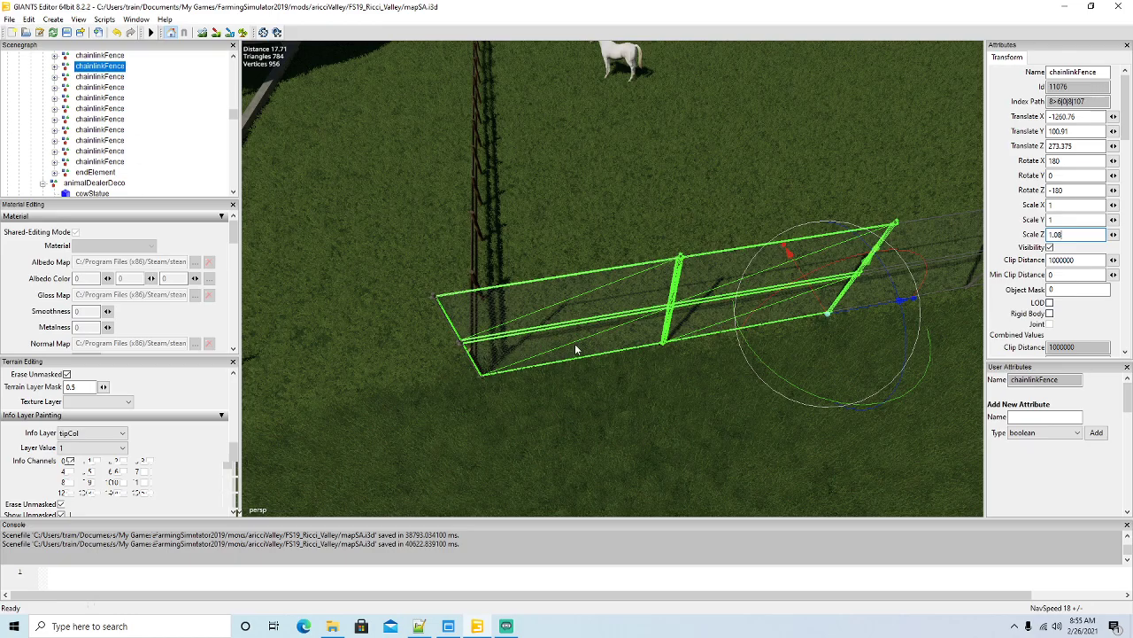
# Slide the whole chainlinkFence section across the gap along Z to about 299.1, ending at the concrete border.
pyautogui.moveTo(581, 386); pyautogui.dragTo(678, 322, button='right')
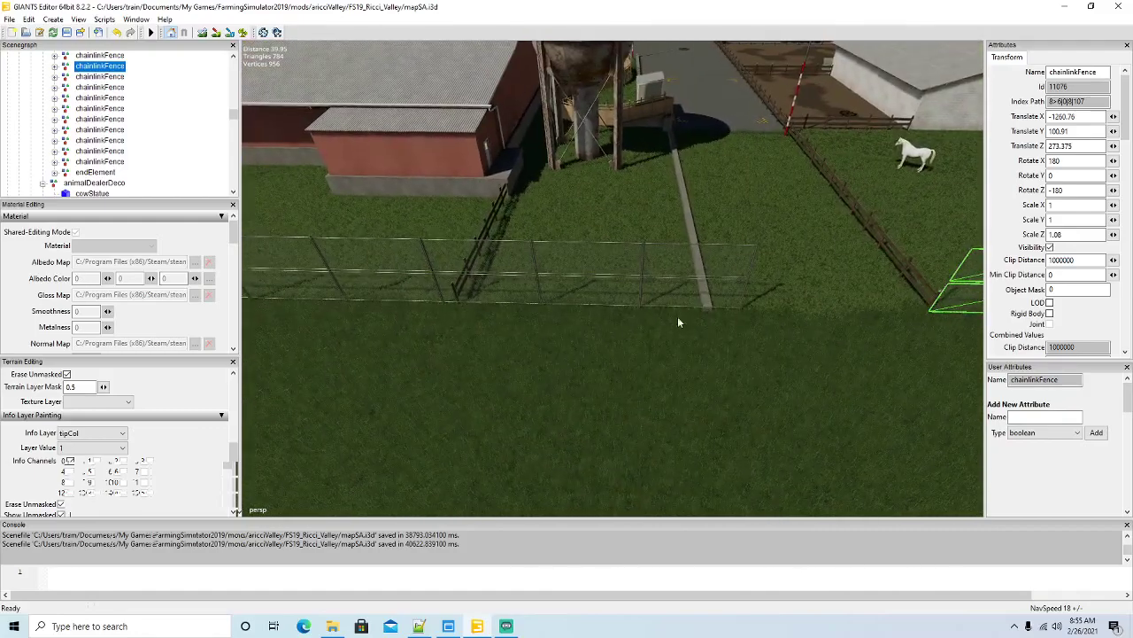
pyautogui.click(747, 282)
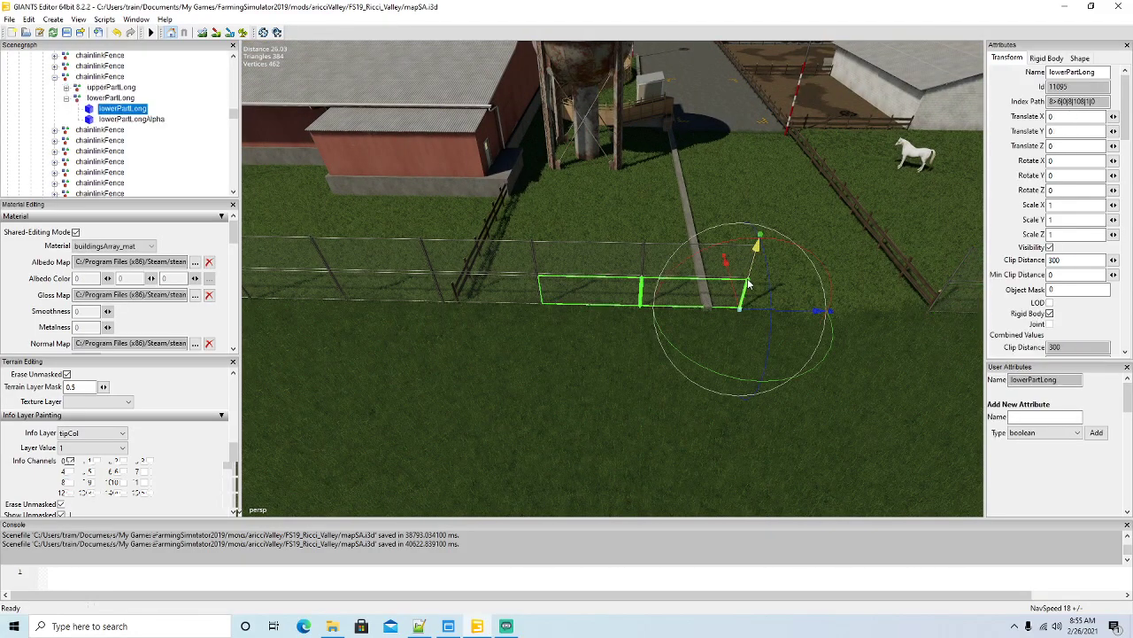
pyautogui.click(71, 77)
pyautogui.click(54, 77)
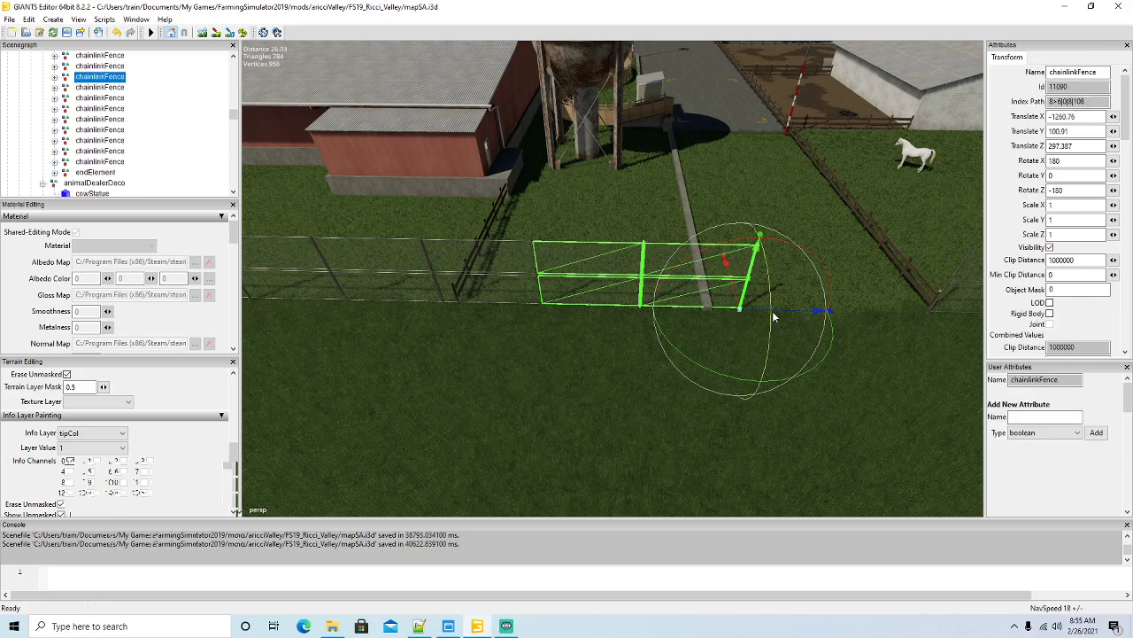
pyautogui.moveTo(786, 310); pyautogui.dragTo(755, 306)
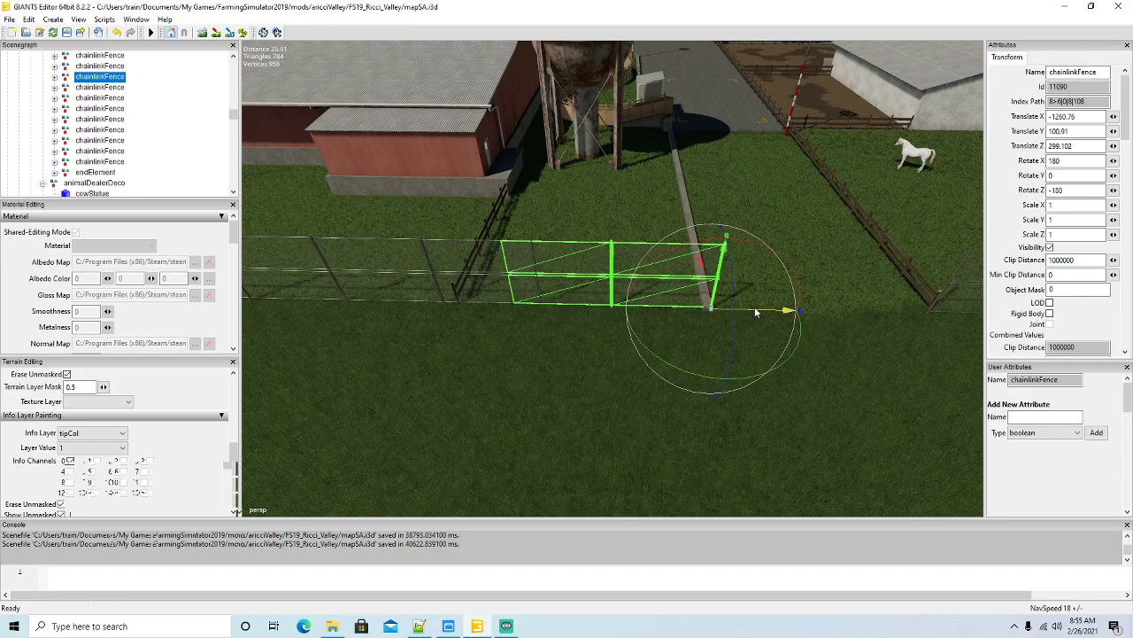
# Shorten the chainlinkFence section at the concrete border by setting its Scale Z to 0.86.
pyautogui.scroll(3, 694, 395)
pyautogui.keyDown('alt'); pyautogui.moveTo(694, 394); pyautogui.dragTo(772, 374); pyautogui.keyUp('alt')
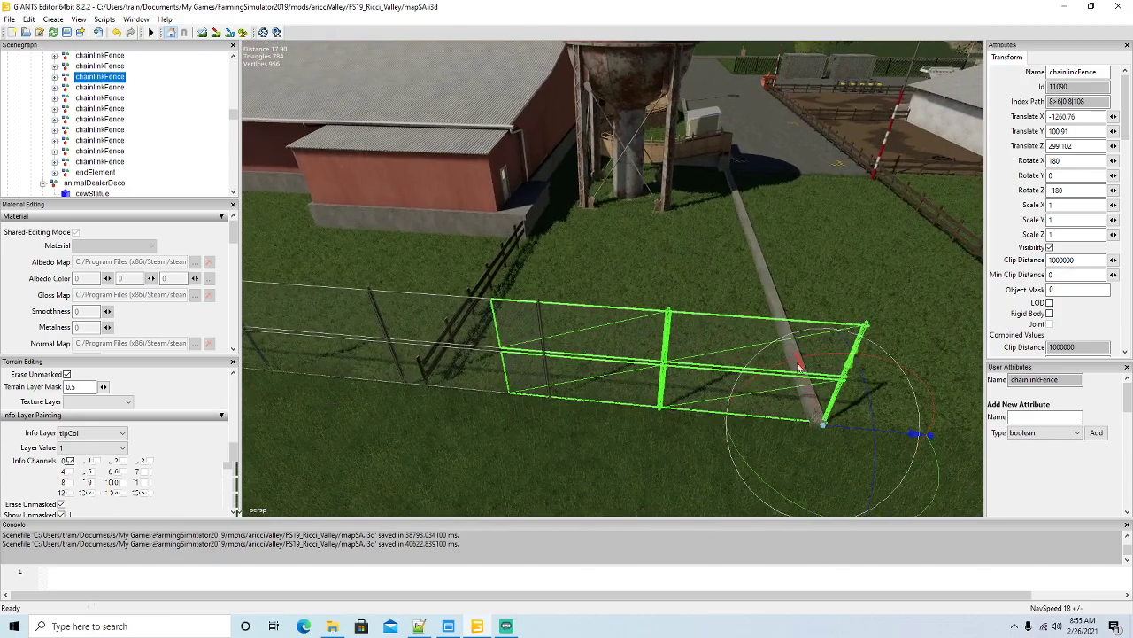
pyautogui.click(1073, 233)
pyautogui.write('.8')
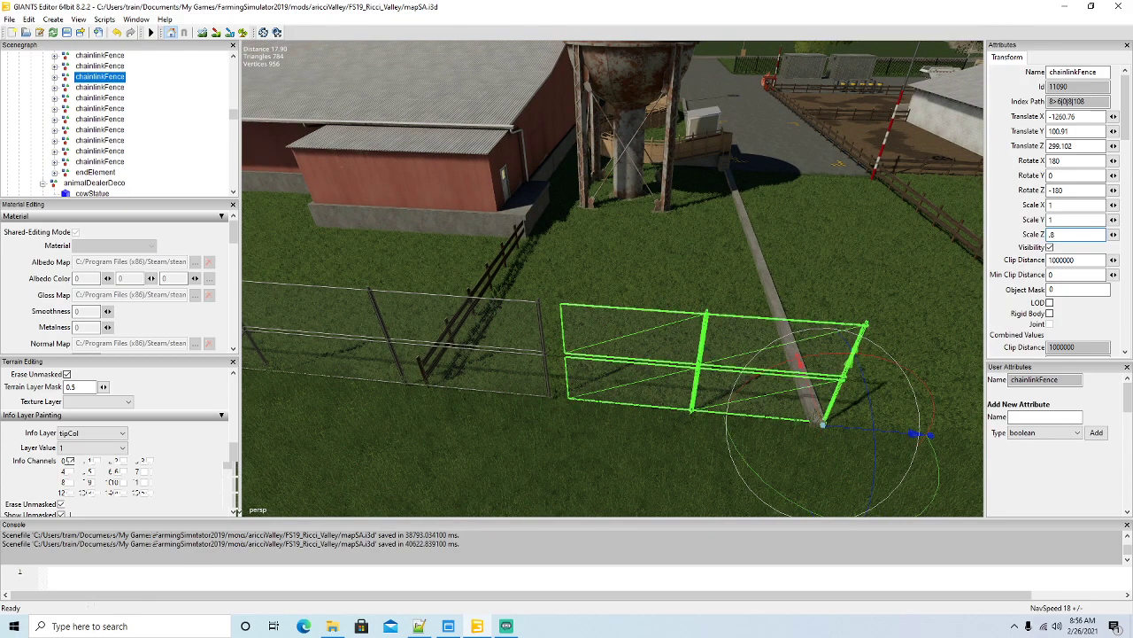
pyautogui.write('6')
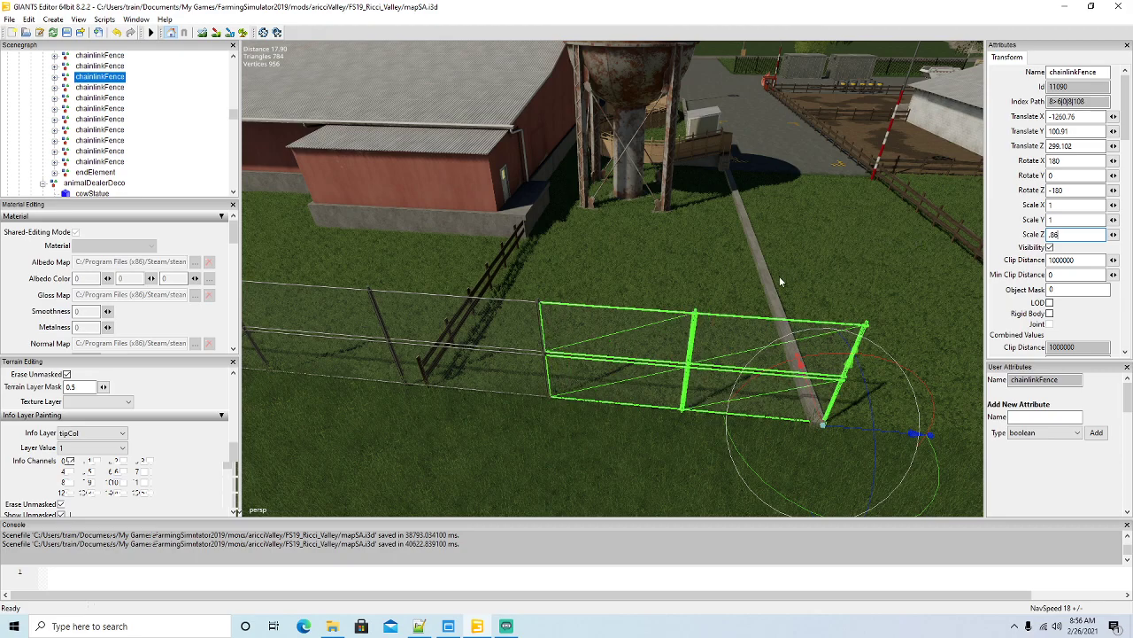
# Choose the grass foliage layer and erase the grass in the lane between the concrete border and the wooden fence.
pyautogui.scroll(-4, 733, 297)
pyautogui.keyDown('alt'); pyautogui.moveTo(733, 298); pyautogui.dragTo(893, 299); pyautogui.keyUp('alt')
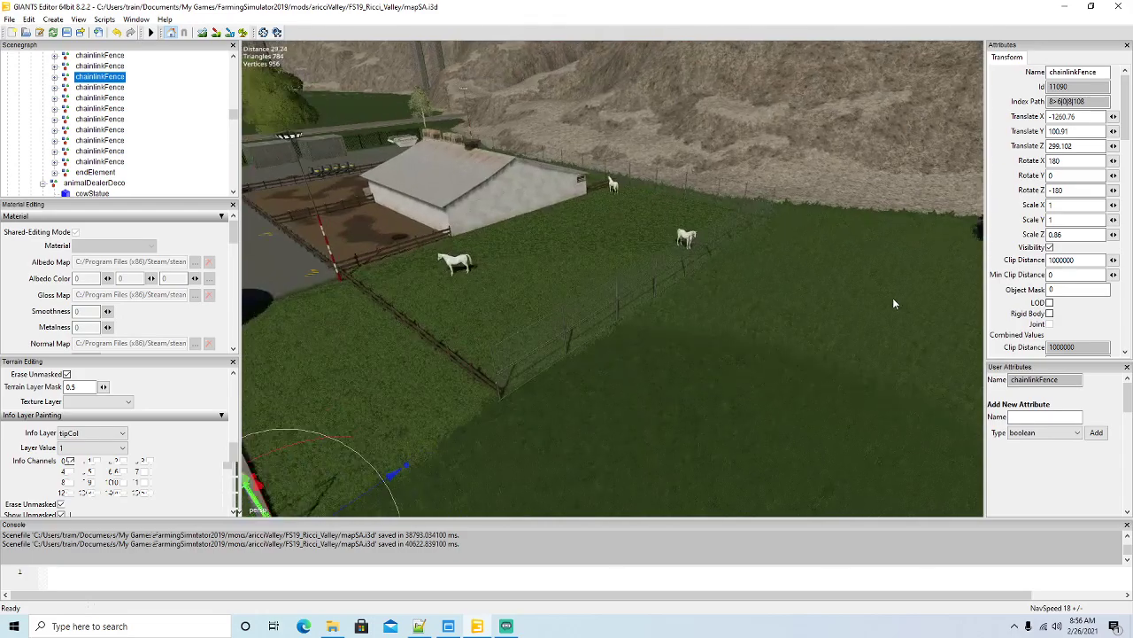
pyautogui.press('f')
pyautogui.scroll(-2, 757, 312)
pyautogui.moveTo(763, 321)
pyautogui.keyDown('alt'); pyautogui.mouseDown()
pyautogui.moveTo(767, 300)
pyautogui.moveTo(776, 337)
pyautogui.mouseUp(); pyautogui.keyUp('alt')
pyautogui.scroll(2, 776, 337)
pyautogui.scroll(-2, 776, 342)
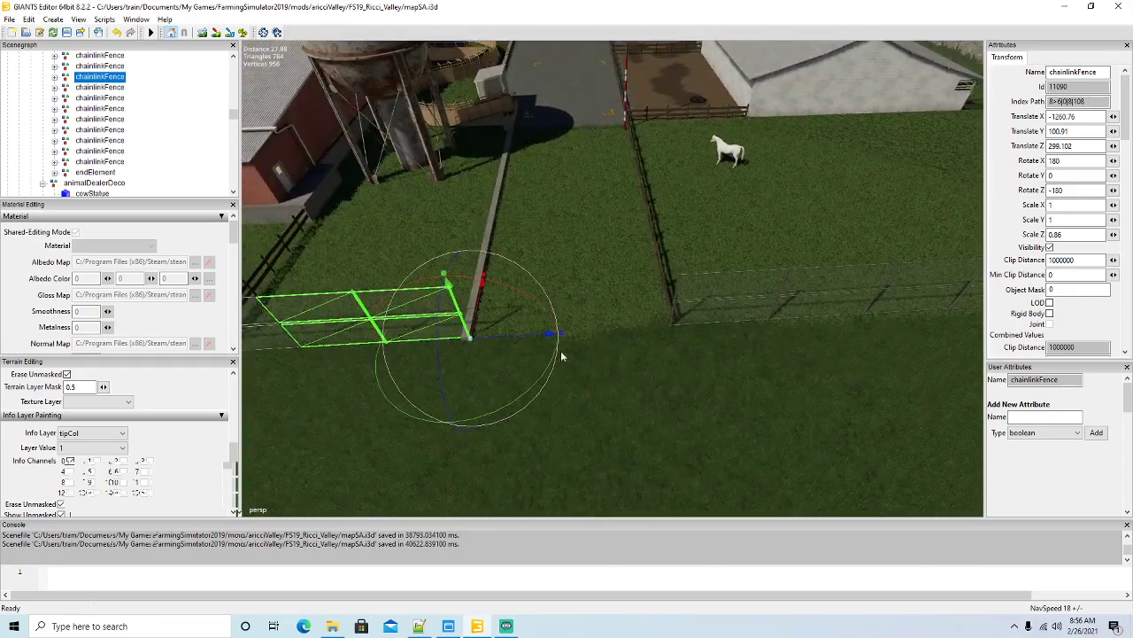
pyautogui.moveTo(235, 466)
pyautogui.mouseDown()
pyautogui.moveTo(234, 400)
pyautogui.moveTo(232, 421)
pyautogui.moveTo(142, 434)
pyautogui.mouseUp()
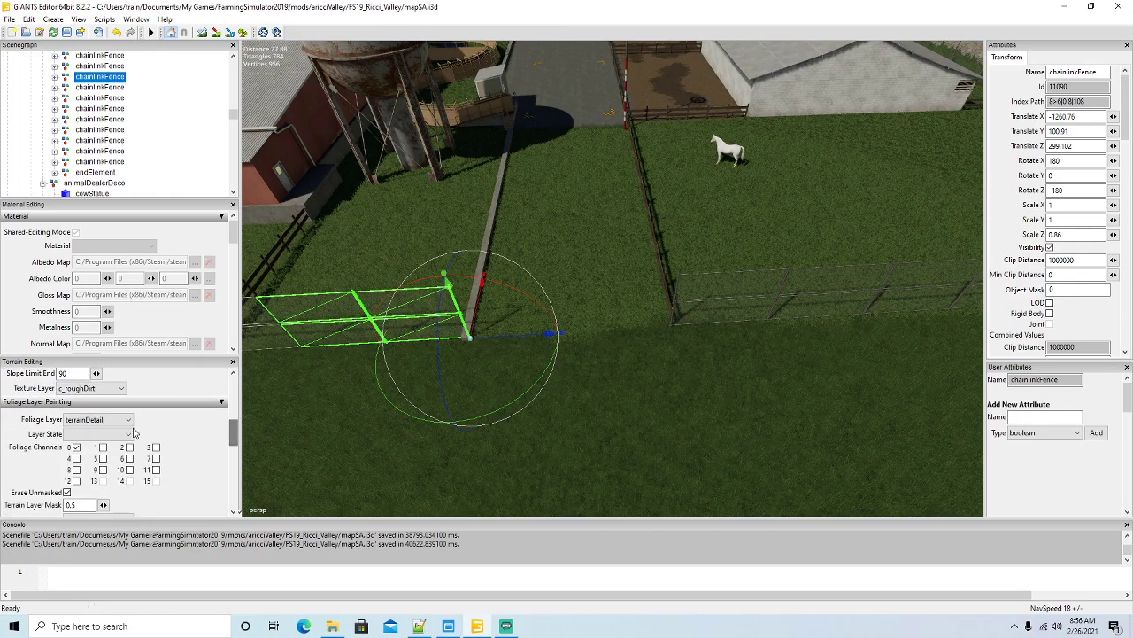
pyautogui.click(129, 420)
pyautogui.click(75, 181)
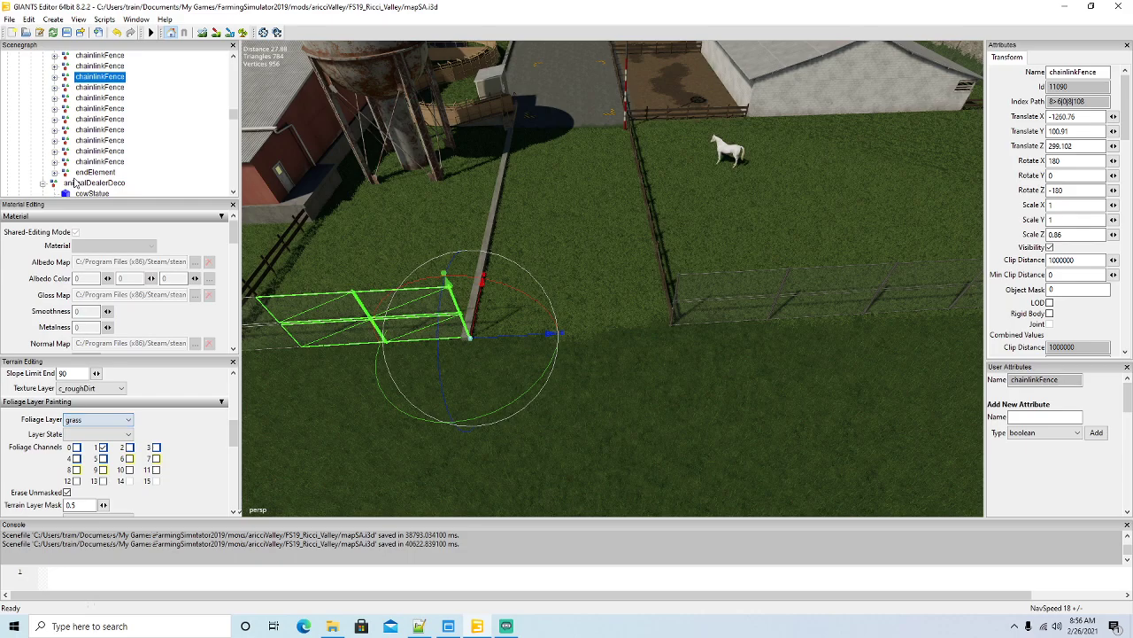
pyautogui.click(243, 32)
pyautogui.scroll(-5, 575, 183)
pyautogui.moveTo(575, 182)
pyautogui.mouseDown()
pyautogui.moveTo(587, 122)
pyautogui.moveTo(604, 321)
pyautogui.moveTo(575, 322)
pyautogui.moveTo(543, 303)
pyautogui.moveTo(556, 138)
pyautogui.moveTo(568, 263)
pyautogui.mouseUp()
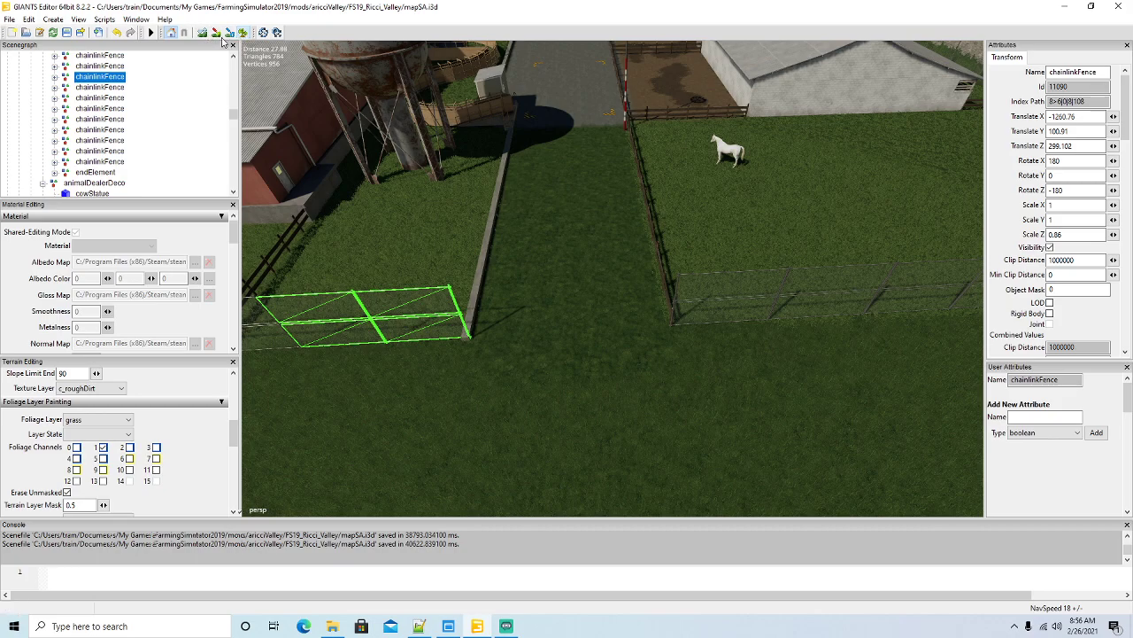
# Paint the lane between the concrete border and the wooden fence with the c_concrete texture, from the existing pavement to the fence gap.
pyautogui.click(89, 387)
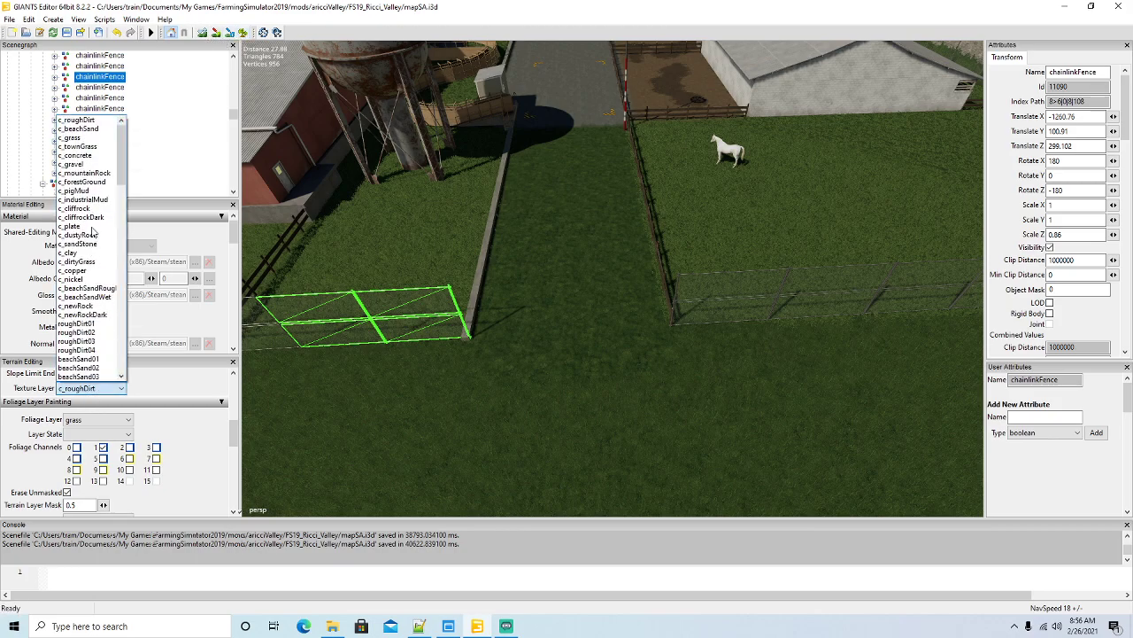
pyautogui.click(88, 155)
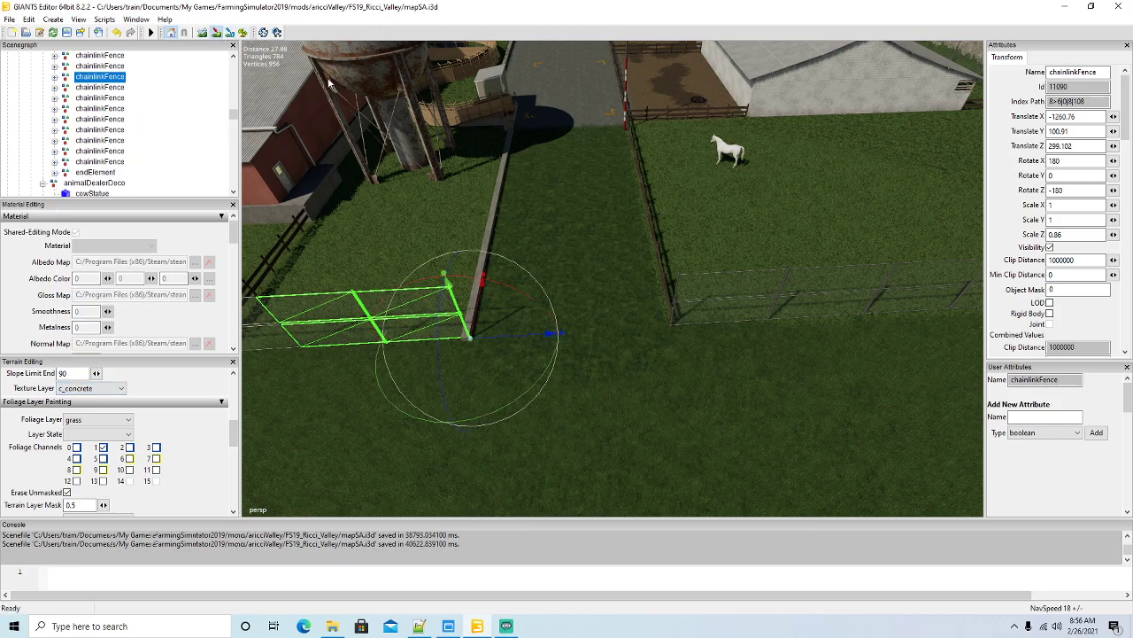
pyautogui.click(565, 141)
pyautogui.moveTo(600, 142); pyautogui.dragTo(602, 138)
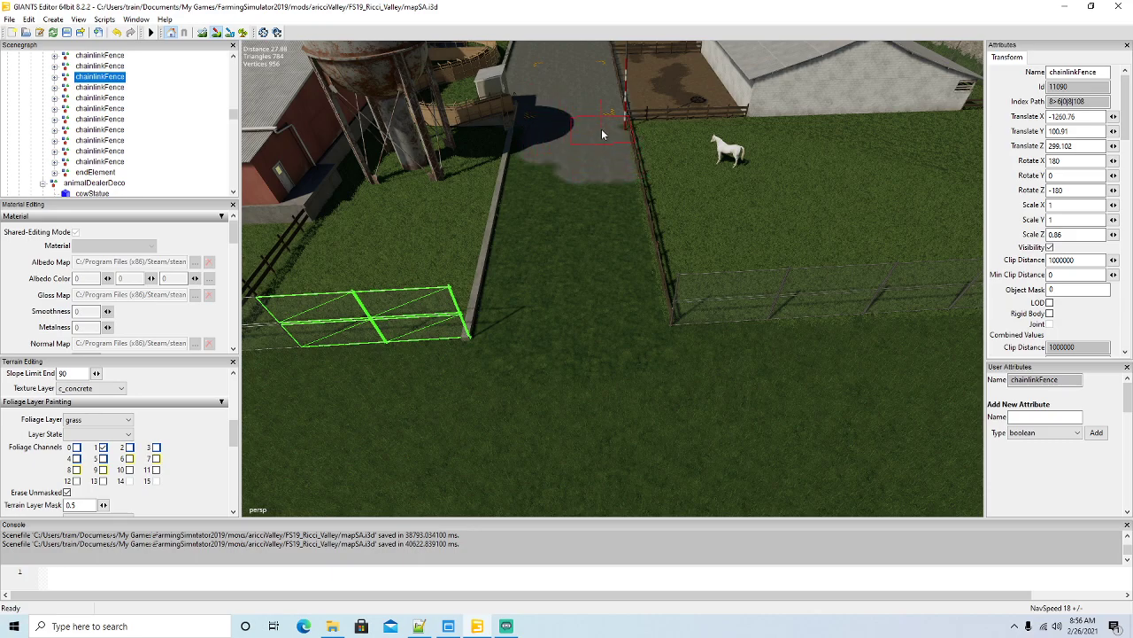
pyautogui.moveTo(594, 183)
pyautogui.mouseDown()
pyautogui.moveTo(613, 206)
pyautogui.moveTo(628, 296)
pyautogui.moveTo(567, 204)
pyautogui.moveTo(558, 154)
pyautogui.moveTo(546, 302)
pyautogui.mouseUp()
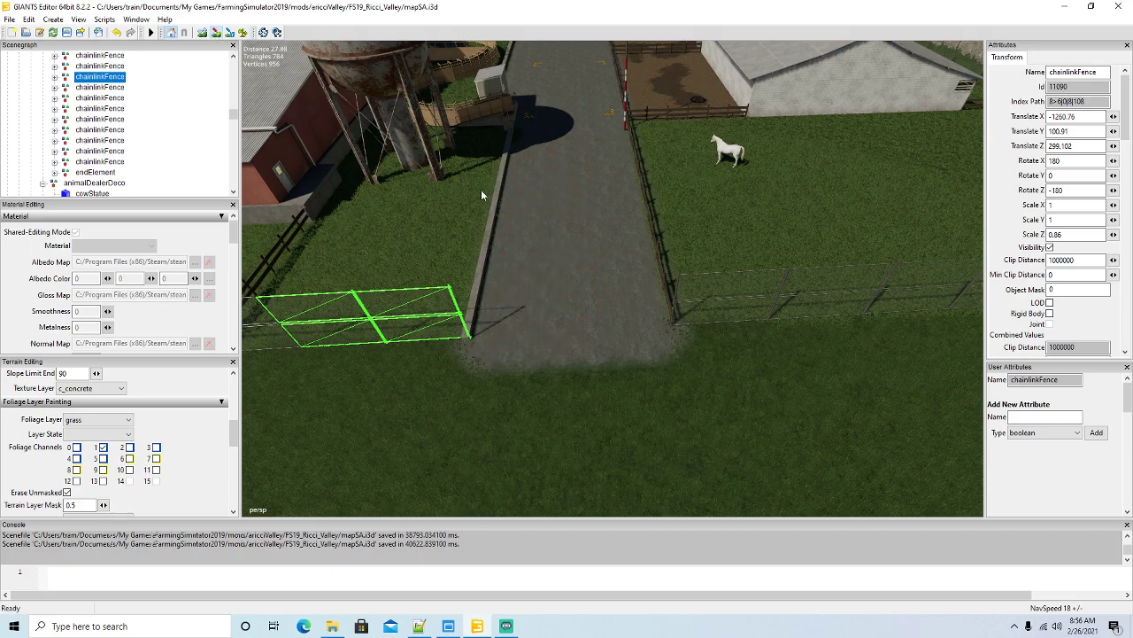
# Extend the c_concrete paving through the gap into the field, turning it alongside the chain-link fence, and erase the grass foliage covering it.
pyautogui.moveTo(600, 253)
pyautogui.keyDown('alt'); pyautogui.mouseDown()
pyautogui.moveTo(449, 254)
pyautogui.moveTo(534, 227)
pyautogui.moveTo(540, 269)
pyautogui.moveTo(614, 275)
pyautogui.moveTo(595, 247)
pyautogui.mouseUp(); pyautogui.keyUp('alt')
pyautogui.scroll(-4, 534, 227)
pyautogui.scroll(-2, 594, 247)
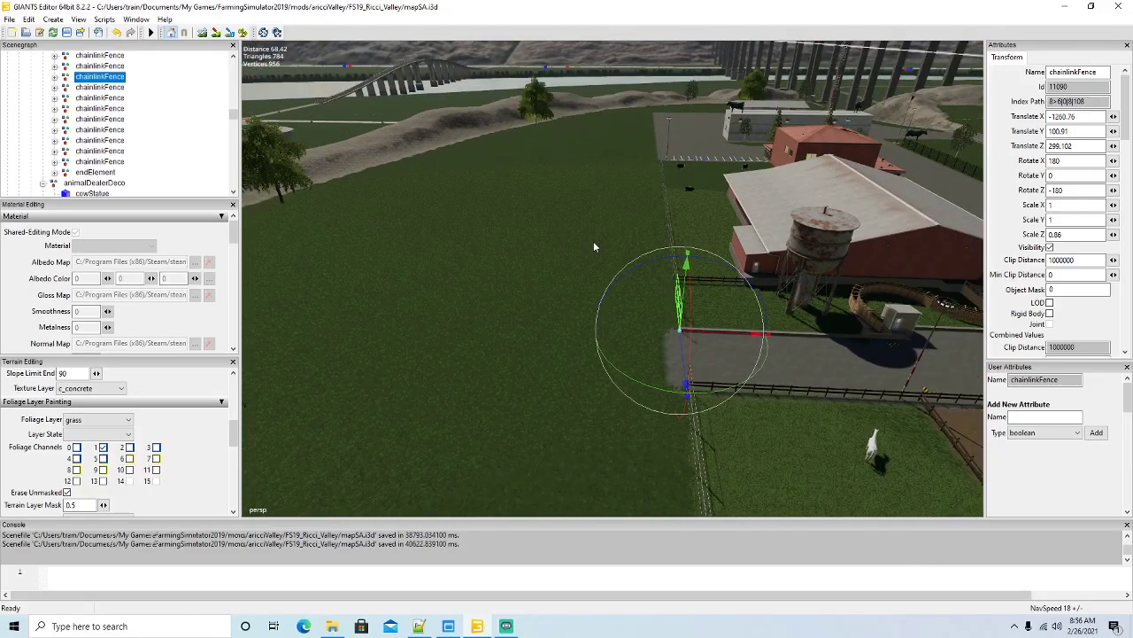
pyautogui.click(216, 33)
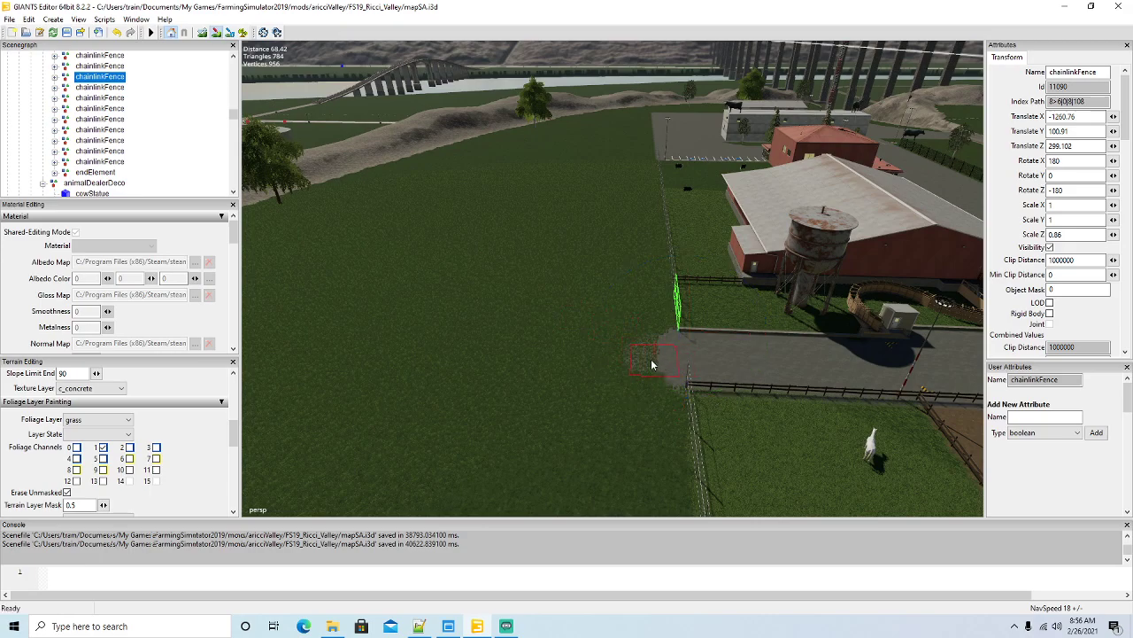
pyautogui.moveTo(608, 360)
pyautogui.mouseDown()
pyautogui.moveTo(648, 373)
pyautogui.moveTo(591, 358)
pyautogui.moveTo(564, 366)
pyautogui.moveTo(640, 364)
pyautogui.moveTo(594, 356)
pyautogui.mouseUp()
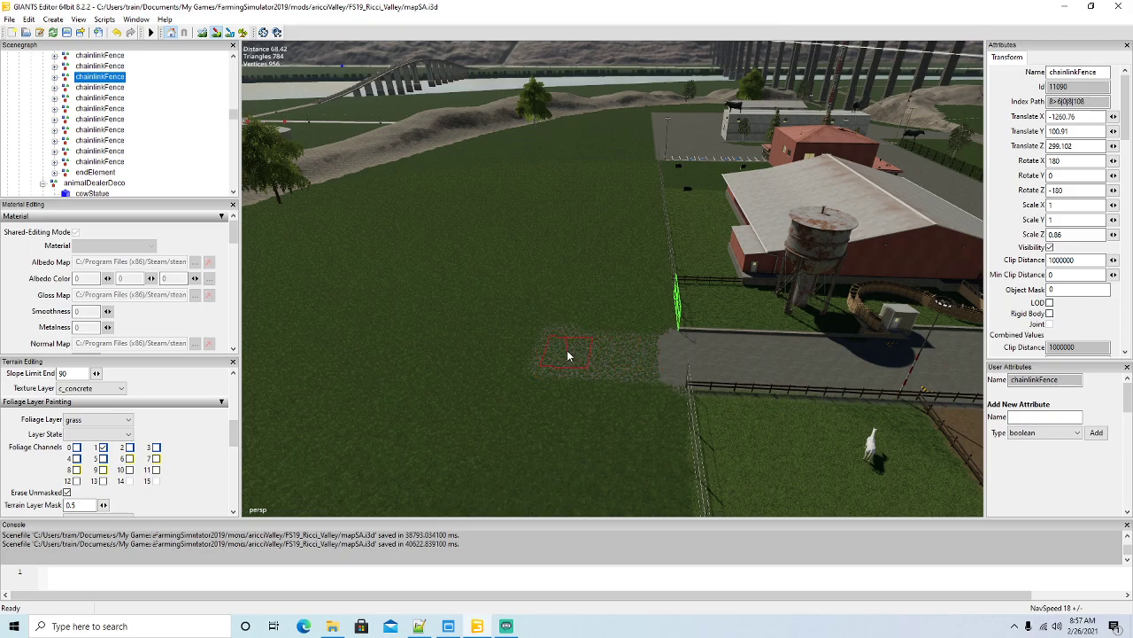
pyautogui.moveTo(569, 325); pyautogui.dragTo(585, 257)
pyautogui.moveTo(553, 360)
pyautogui.mouseDown()
pyautogui.moveTo(651, 356)
pyautogui.moveTo(574, 307)
pyautogui.moveTo(590, 293)
pyautogui.moveTo(594, 259)
pyautogui.mouseUp()
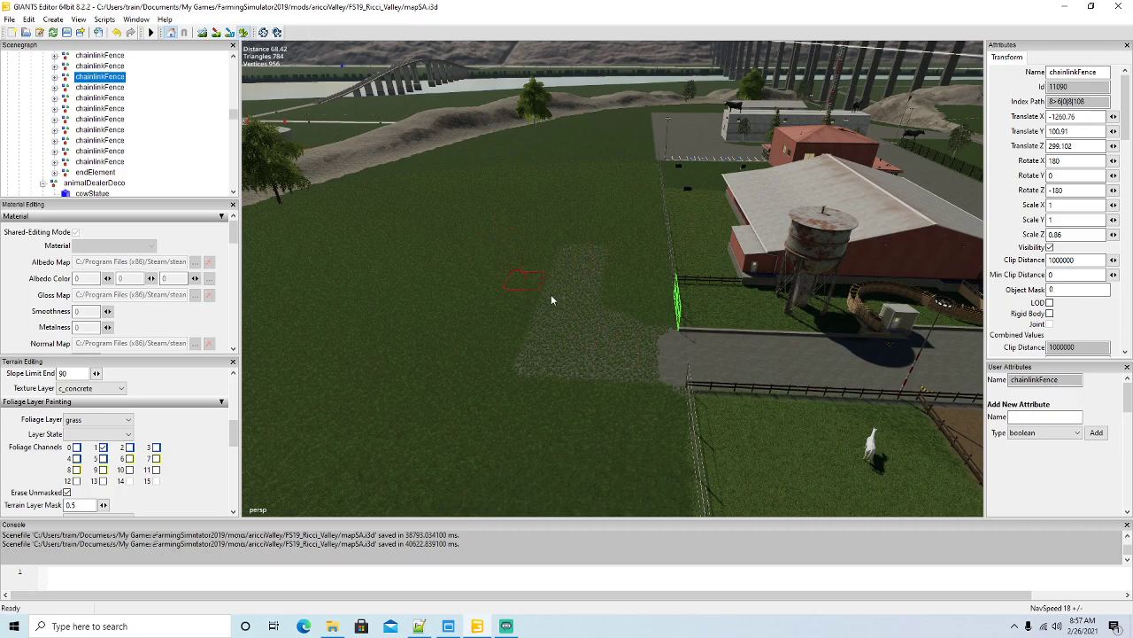
pyautogui.moveTo(607, 333); pyautogui.dragTo(589, 325)
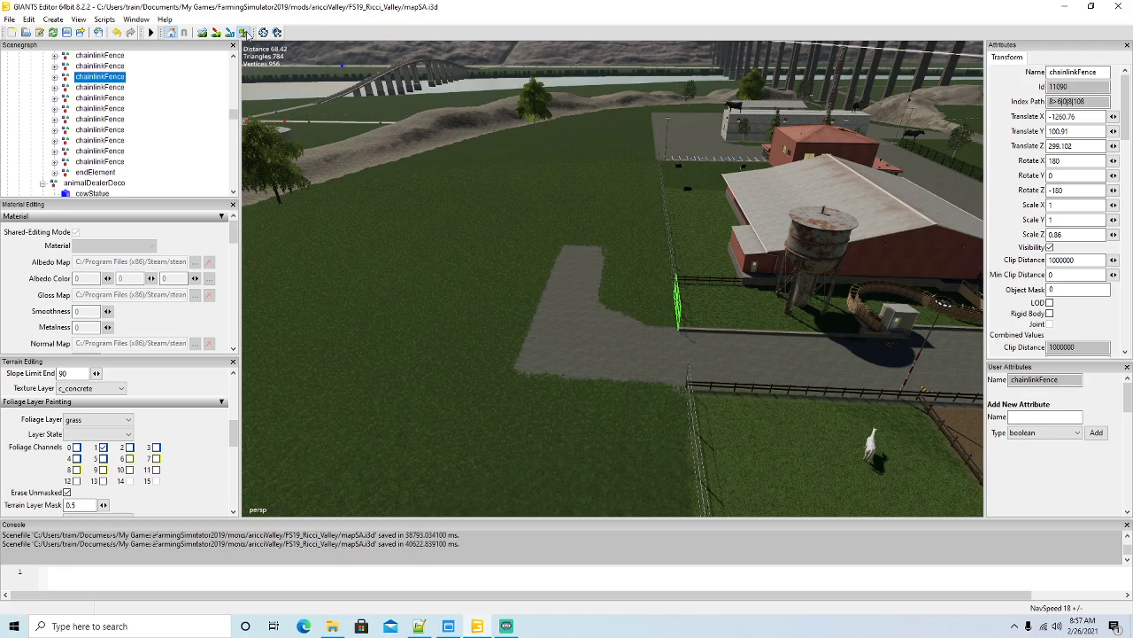
# Widen the c_concrete lane on its chain-link fence side, filling the inner corner at the gap, and erase the grass foliage covering the widened strip.
pyautogui.keyDown('alt'); pyautogui.moveTo(446, 356); pyautogui.dragTo(542, 395); pyautogui.keyUp('alt')
pyautogui.scroll(5, 427, 308)
pyautogui.scroll(-5, 470, 366)
pyautogui.keyDown('alt'); pyautogui.moveTo(674, 355); pyautogui.dragTo(620, 336); pyautogui.keyUp('alt')
pyautogui.scroll(4, 626, 295)
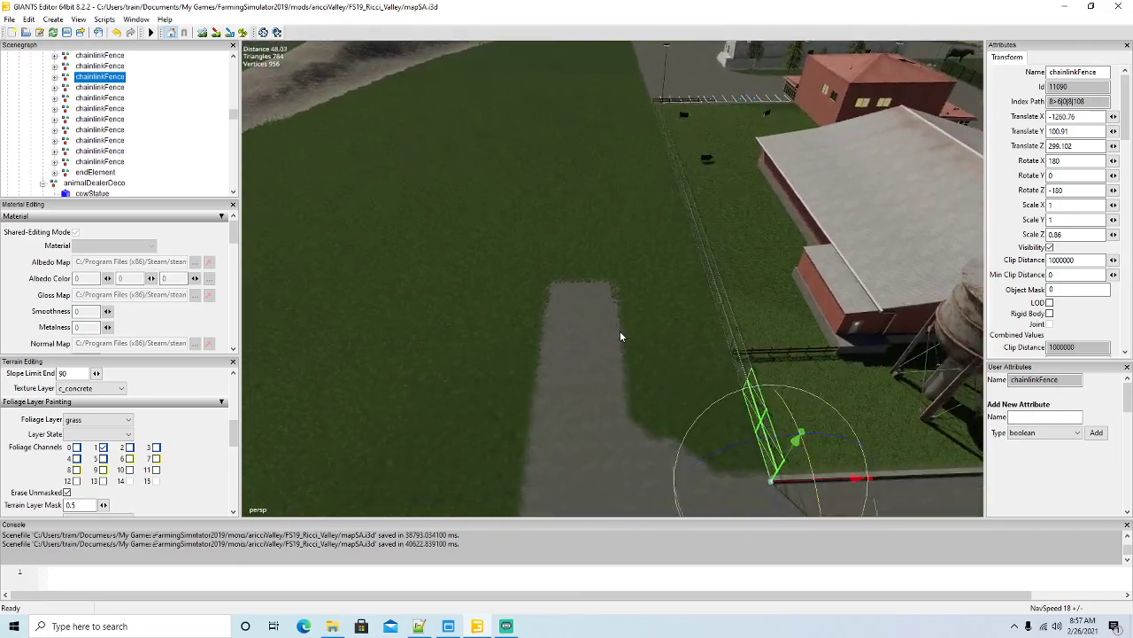
pyautogui.click(216, 33)
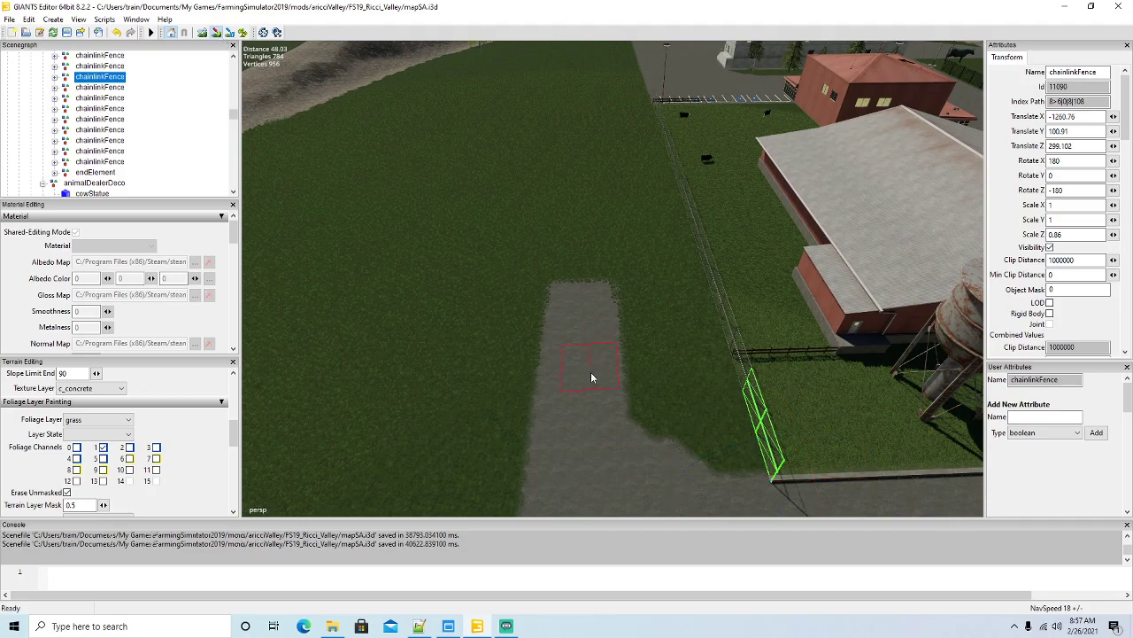
pyautogui.moveTo(607, 416); pyautogui.dragTo(639, 476)
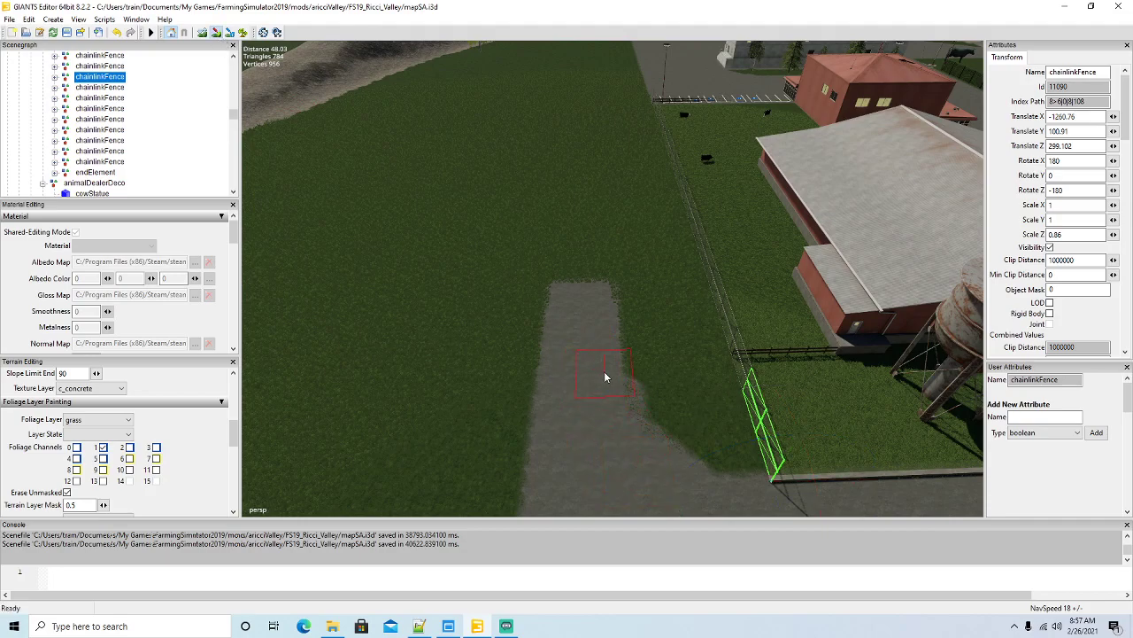
pyautogui.moveTo(610, 375); pyautogui.dragTo(607, 334)
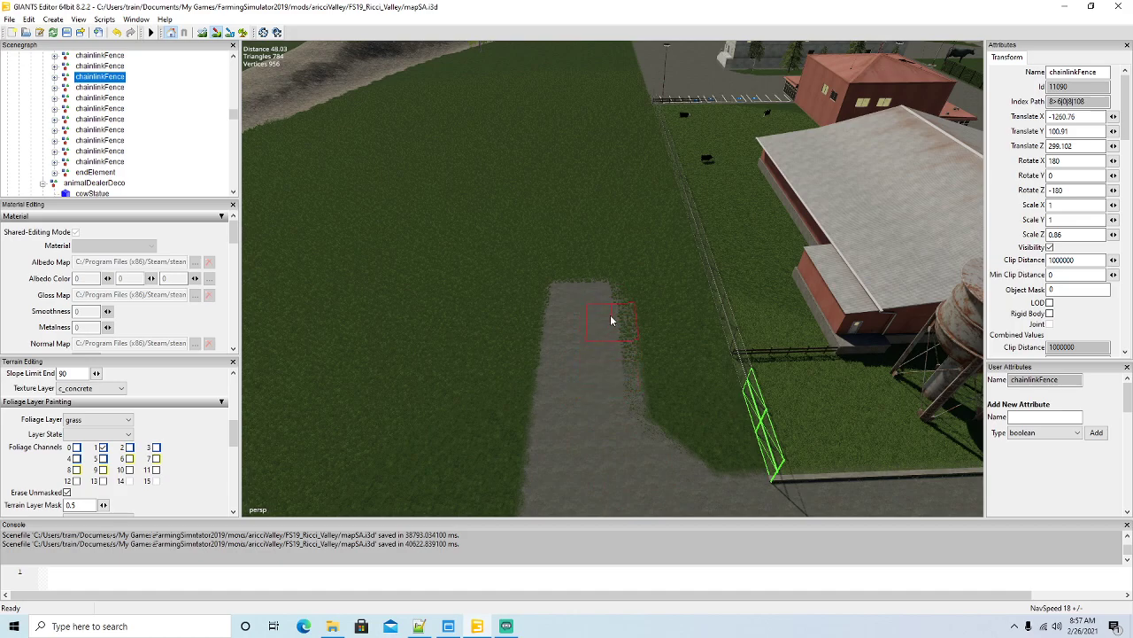
# Extend the c_concrete lane farther through the field parallel to the chain-link fence and erase the grass over the new stretch.
pyautogui.moveTo(607, 259)
pyautogui.mouseDown()
pyautogui.moveTo(607, 187)
pyautogui.moveTo(581, 216)
pyautogui.moveTo(593, 277)
pyautogui.moveTo(580, 275)
pyautogui.moveTo(583, 220)
pyautogui.mouseUp()
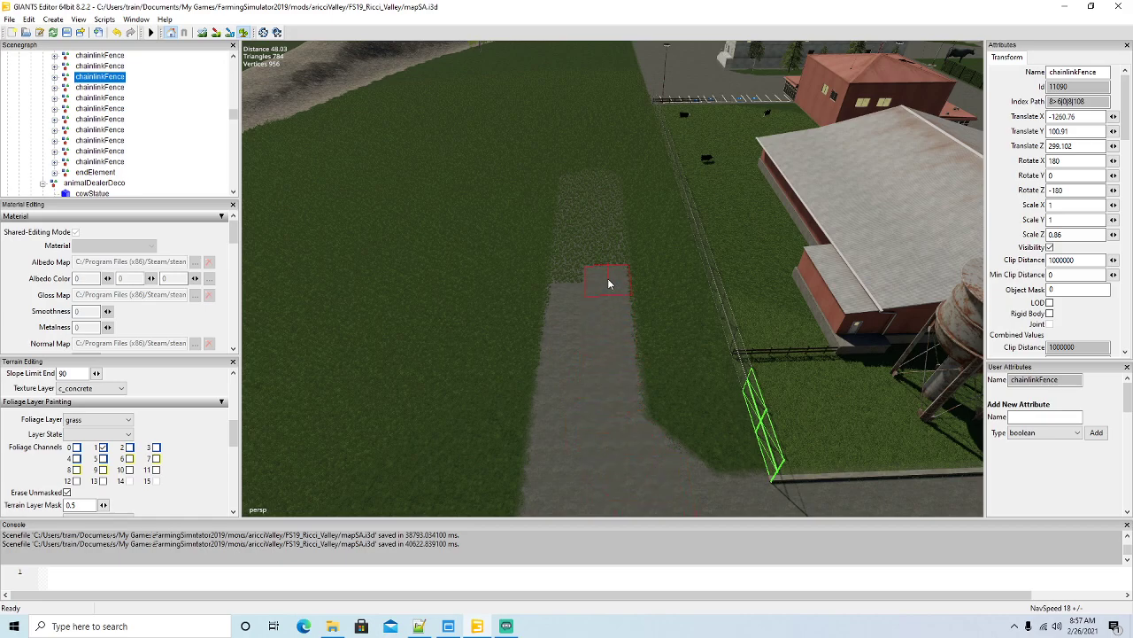
pyautogui.moveTo(606, 218)
pyautogui.mouseDown()
pyautogui.moveTo(602, 186)
pyautogui.moveTo(582, 190)
pyautogui.moveTo(575, 266)
pyautogui.mouseUp()
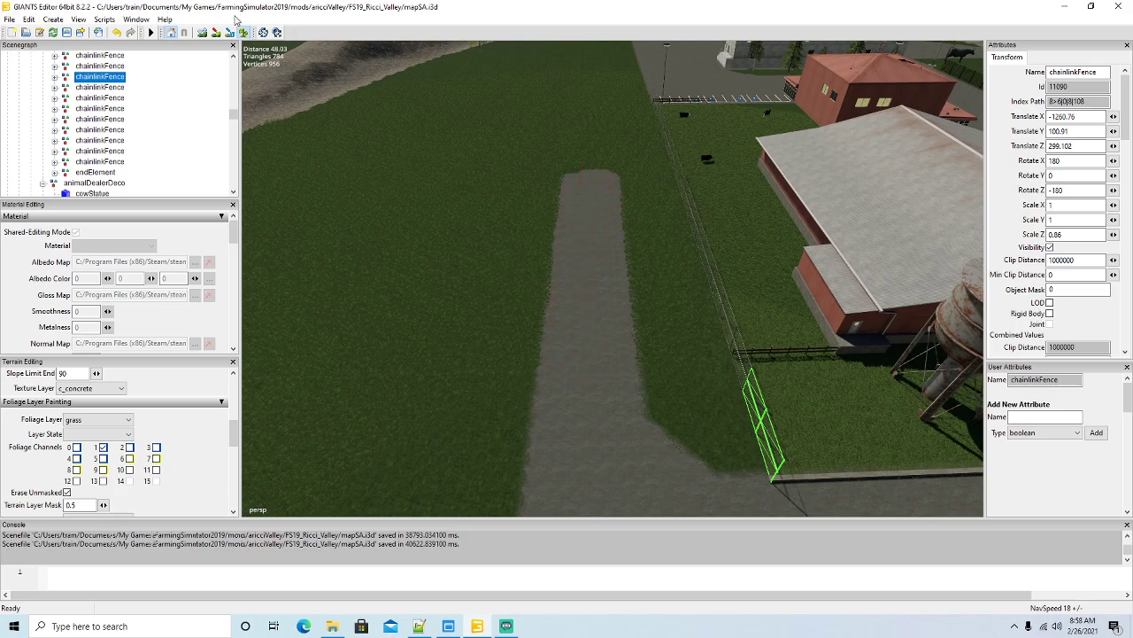
pyautogui.click(244, 34)
# Continue the c_concrete lane towards the parking bays beyond the end of the fence and clear the grass foliage from it.
pyautogui.moveTo(584, 388)
pyautogui.keyDown('alt'); pyautogui.mouseDown()
pyautogui.moveTo(574, 312)
pyautogui.moveTo(582, 399)
pyautogui.mouseUp(); pyautogui.keyUp('alt')
pyautogui.scroll(3, 575, 312)
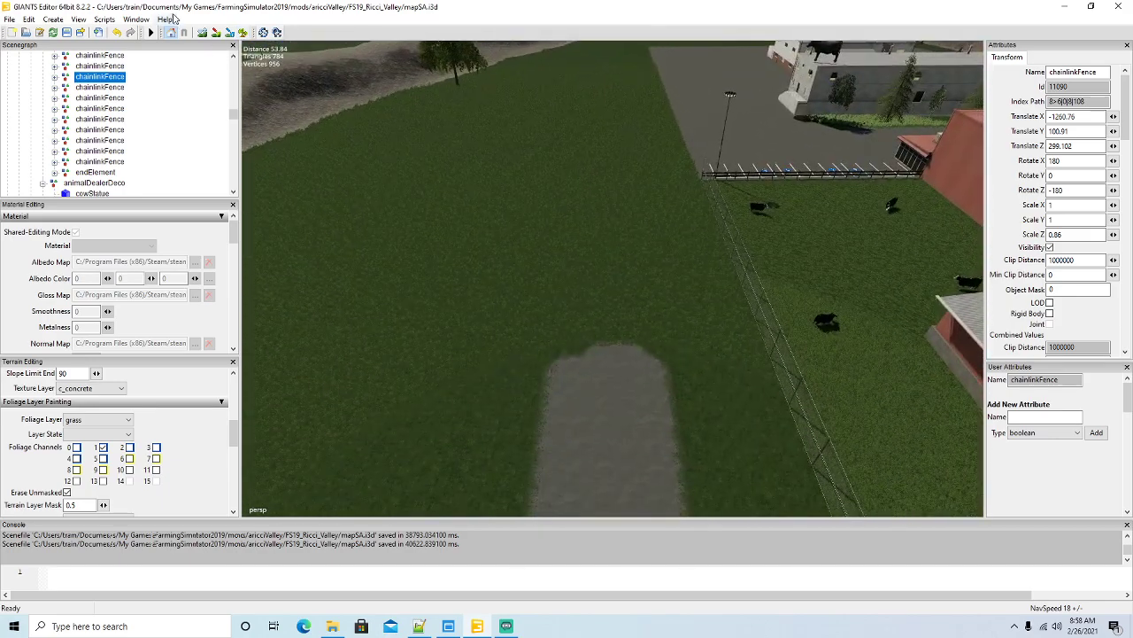
pyautogui.click(602, 335)
pyautogui.moveTo(640, 354)
pyautogui.mouseDown()
pyautogui.moveTo(632, 243)
pyautogui.moveTo(614, 243)
pyautogui.moveTo(597, 350)
pyautogui.moveTo(599, 175)
pyautogui.mouseUp()
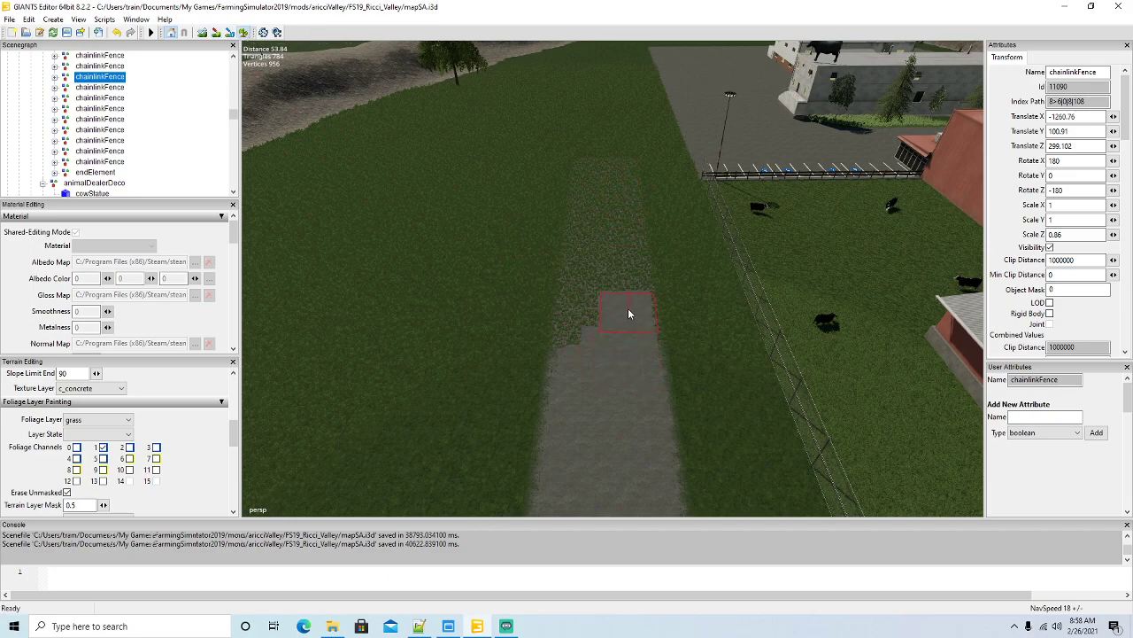
pyautogui.moveTo(624, 232); pyautogui.dragTo(621, 177)
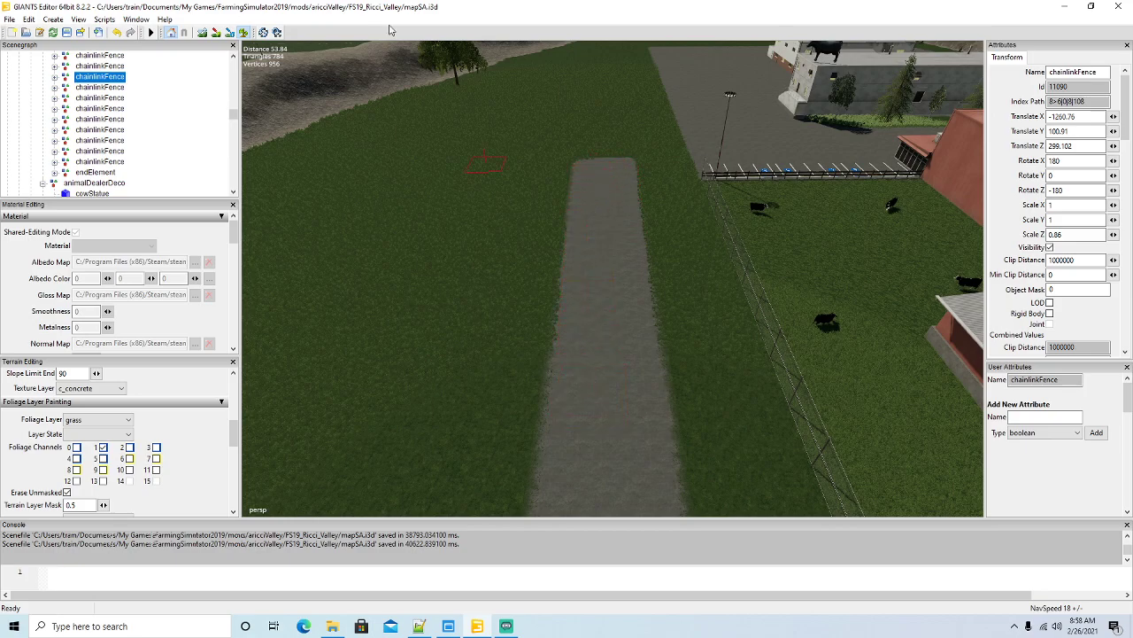
# Try to join the lane's end to the paved yard beside the parking bays with c_concrete, erasing the grass over the connection.
pyautogui.moveTo(465, 217); pyautogui.dragTo(806, 353, button='right')
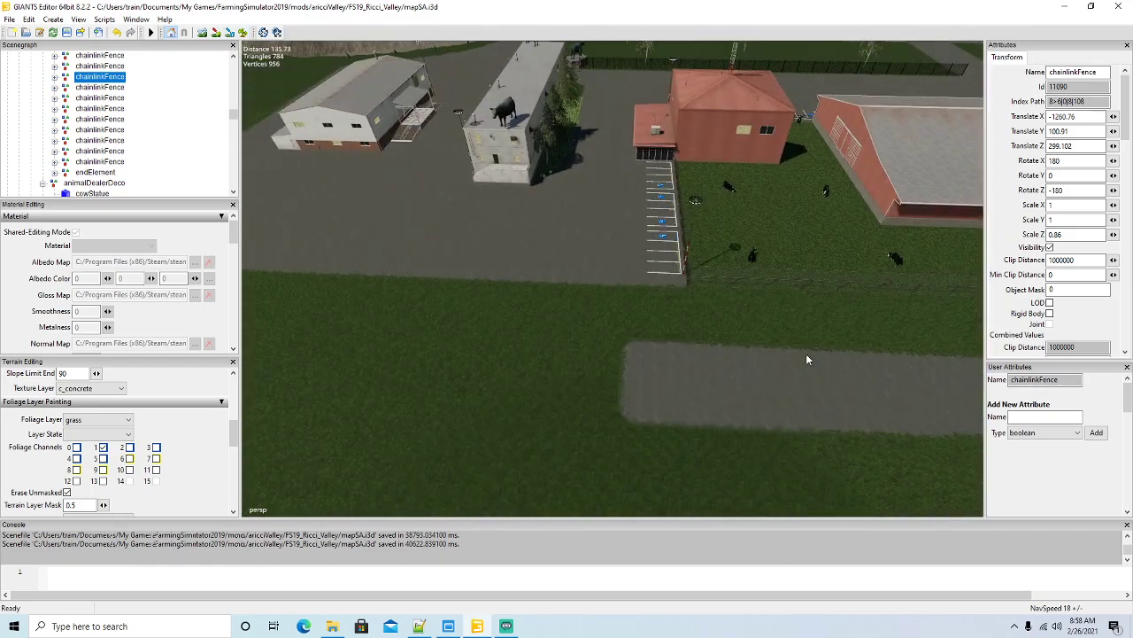
pyautogui.click(219, 35)
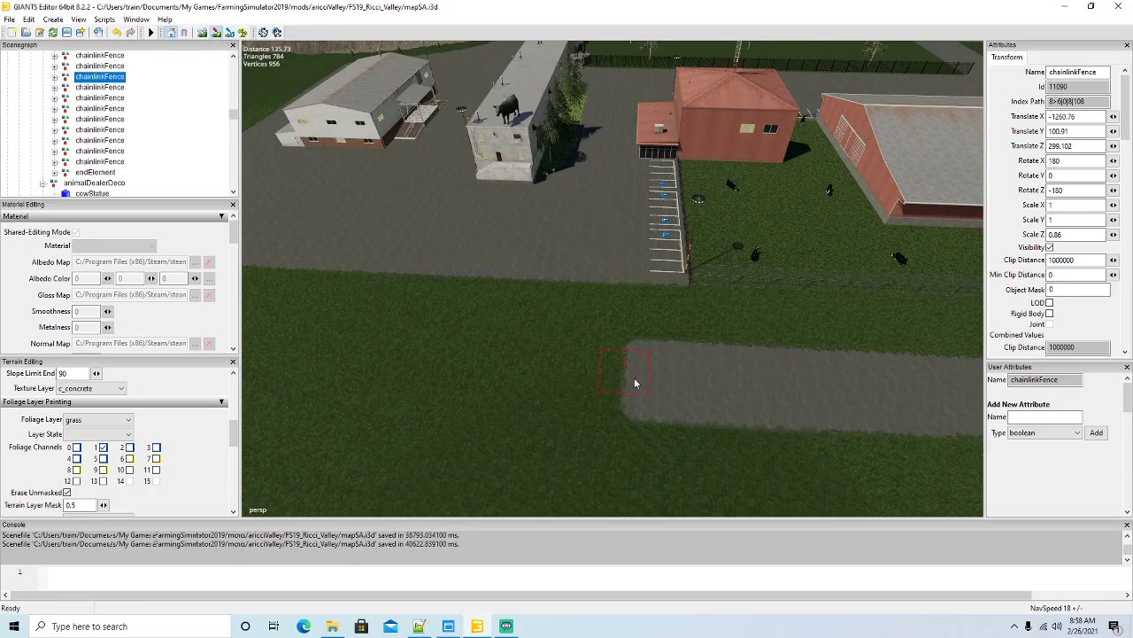
pyautogui.moveTo(657, 395)
pyautogui.mouseDown()
pyautogui.moveTo(627, 397)
pyautogui.moveTo(556, 326)
pyautogui.mouseUp()
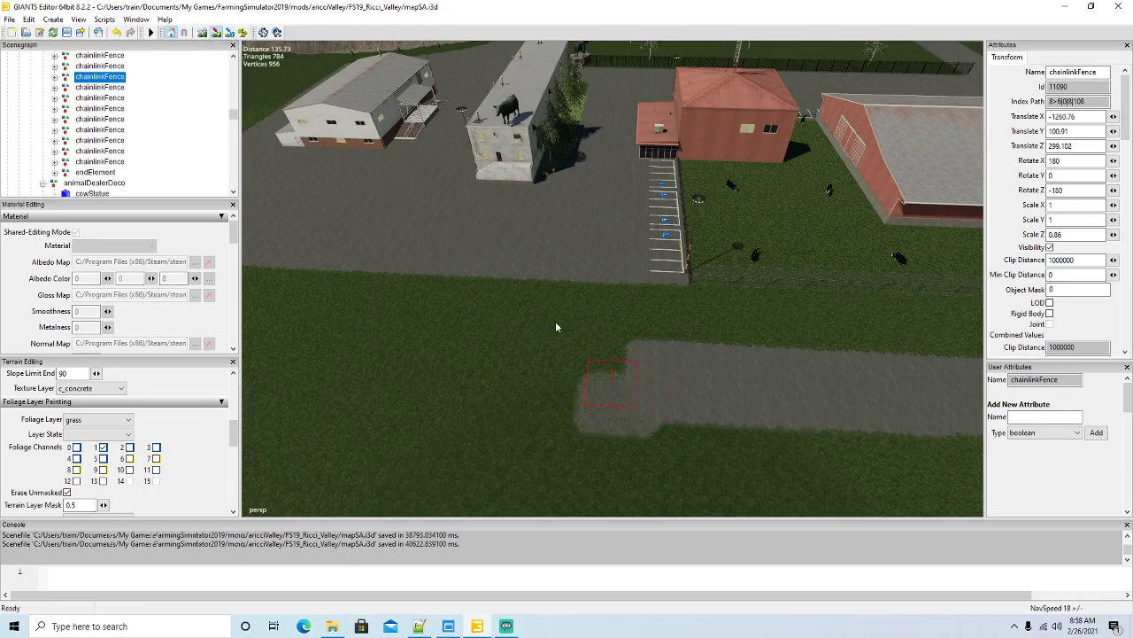
pyautogui.click(116, 32)
pyautogui.click(641, 387)
pyautogui.moveTo(641, 387)
pyautogui.mouseDown()
pyautogui.moveTo(577, 375)
pyautogui.moveTo(531, 349)
pyautogui.moveTo(529, 296)
pyautogui.moveTo(541, 278)
pyautogui.moveTo(560, 288)
pyautogui.mouseUp()
pyautogui.moveTo(656, 361); pyautogui.dragTo(591, 298)
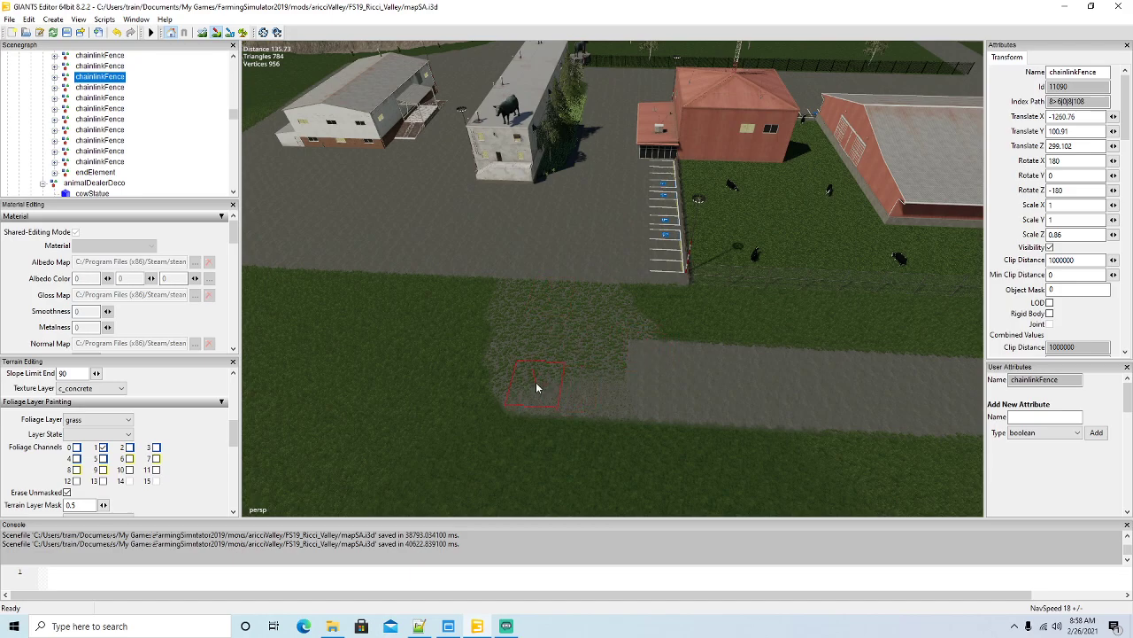
pyautogui.click(244, 33)
pyautogui.moveTo(584, 329)
pyautogui.mouseDown()
pyautogui.moveTo(622, 348)
pyautogui.moveTo(577, 286)
pyautogui.moveTo(522, 286)
pyautogui.moveTo(516, 315)
pyautogui.mouseUp()
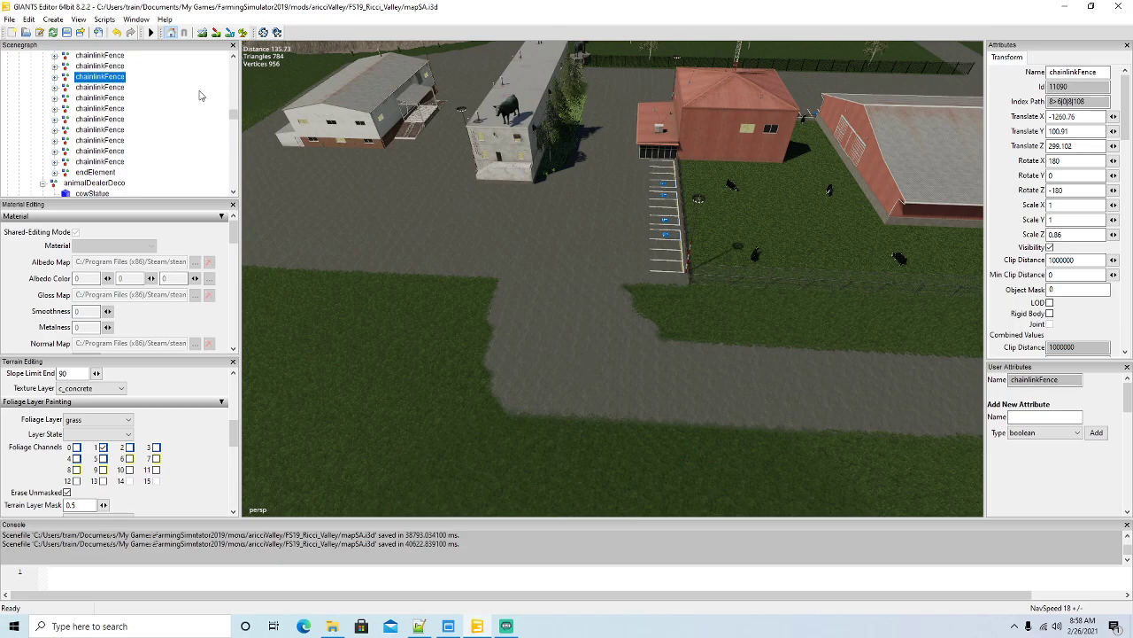
# Undo the grass erasing and c_concrete painting of the connection between the lane's end and the paved yard.
pyautogui.press('a')
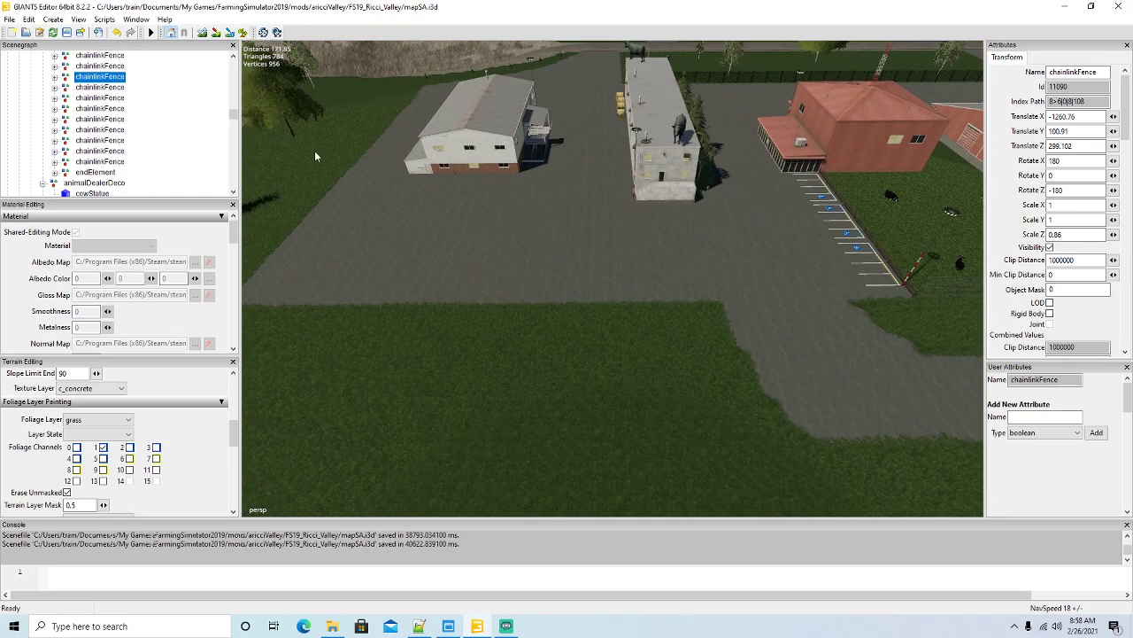
pyautogui.keyDown('alt'); pyautogui.moveTo(292, 138); pyautogui.dragTo(439, 227); pyautogui.keyUp('alt')
pyautogui.click(116, 33)
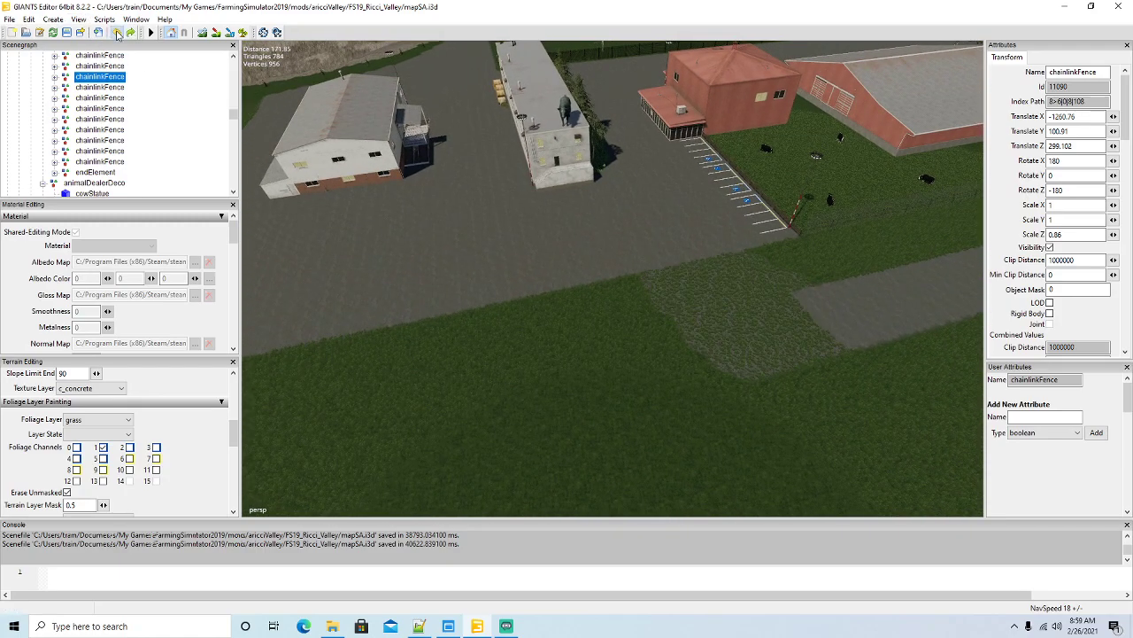
pyautogui.click(116, 32)
pyautogui.click(116, 33)
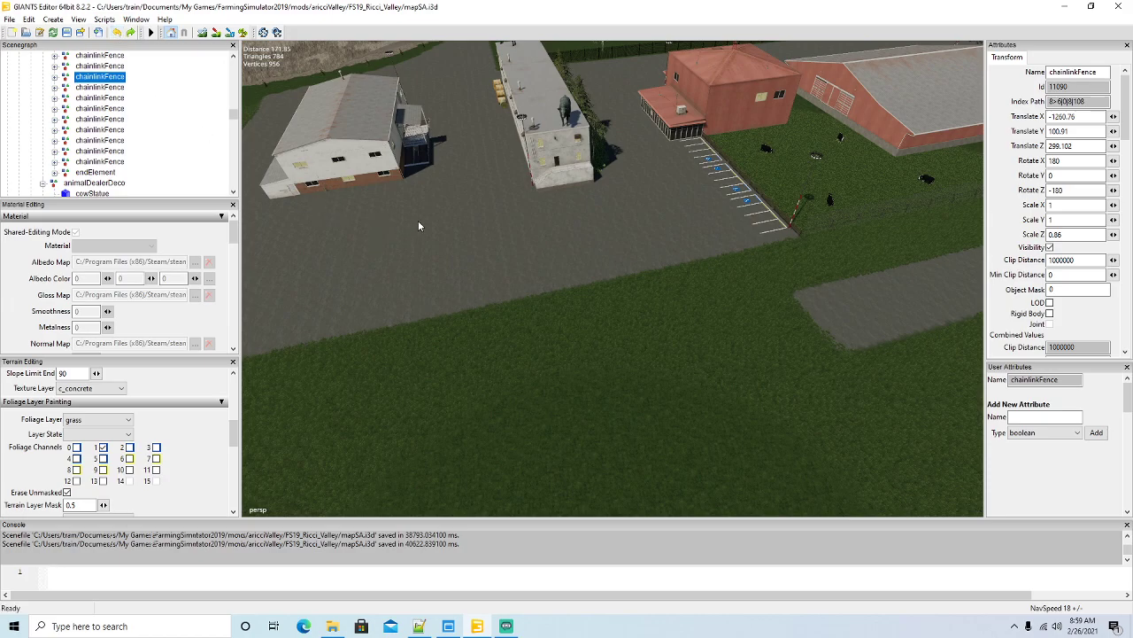
# Extend the c_concrete lane past the parking bays, turn it into the far part of the paved yard, and erase the grass covering it.
pyautogui.keyDown('alt'); pyautogui.moveTo(583, 319); pyautogui.dragTo(559, 343); pyautogui.keyUp('alt')
pyautogui.press('d')
pyautogui.press('w')
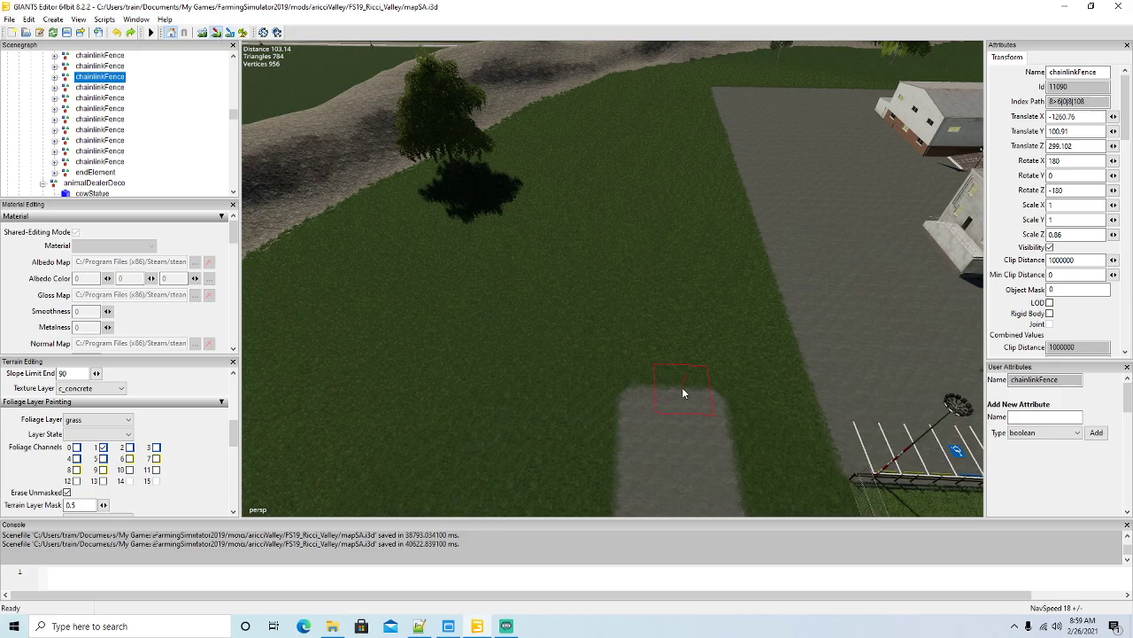
pyautogui.moveTo(692, 392)
pyautogui.mouseDown()
pyautogui.moveTo(675, 263)
pyautogui.moveTo(662, 285)
pyautogui.moveTo(663, 377)
pyautogui.mouseUp()
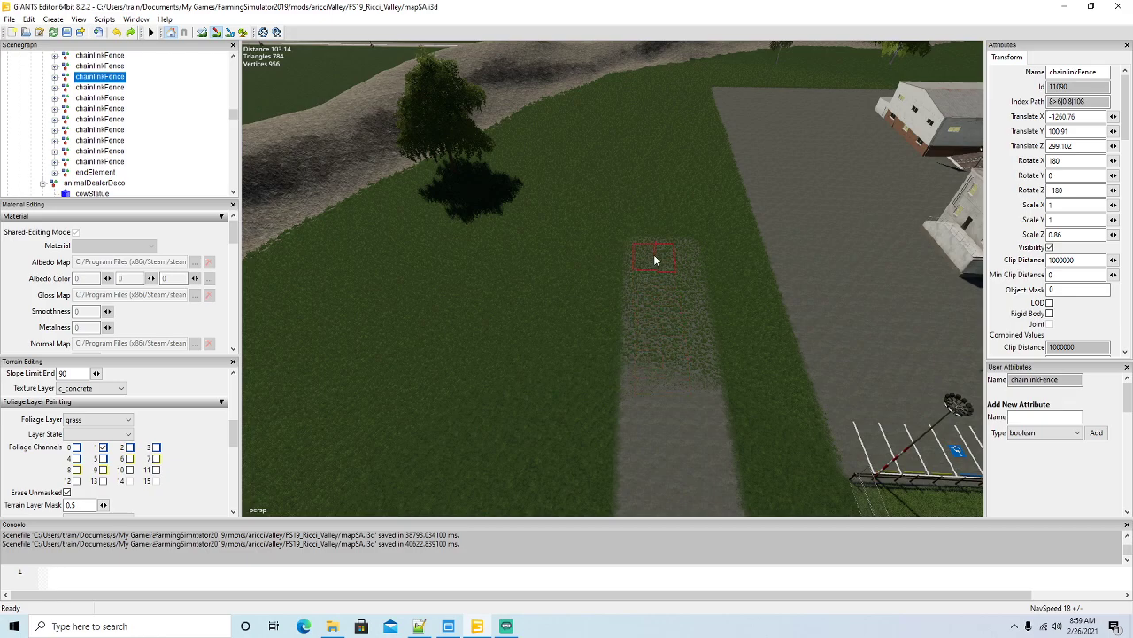
pyautogui.moveTo(702, 235); pyautogui.dragTo(762, 206)
pyautogui.moveTo(694, 263); pyautogui.dragTo(776, 223)
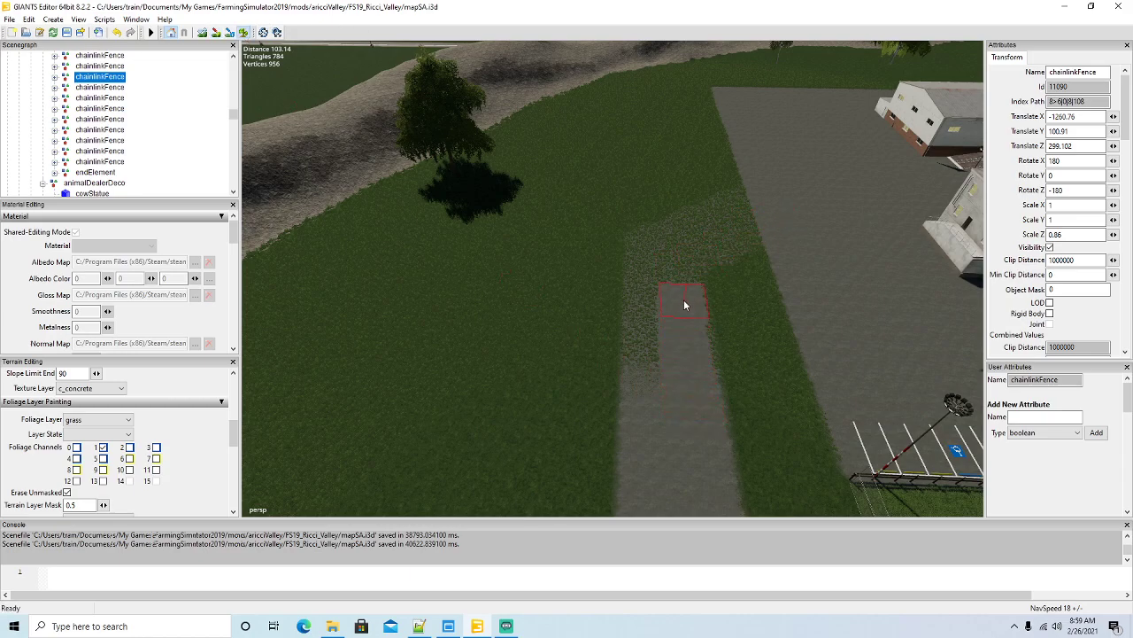
pyautogui.moveTo(684, 258); pyautogui.dragTo(752, 224)
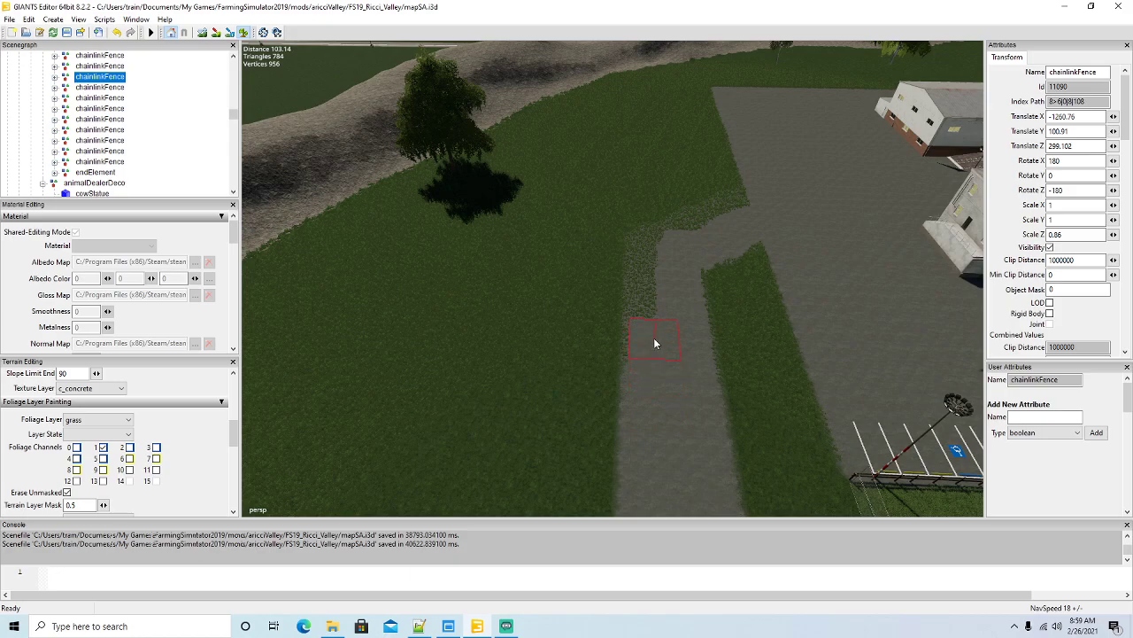
pyautogui.moveTo(658, 247); pyautogui.dragTo(733, 215)
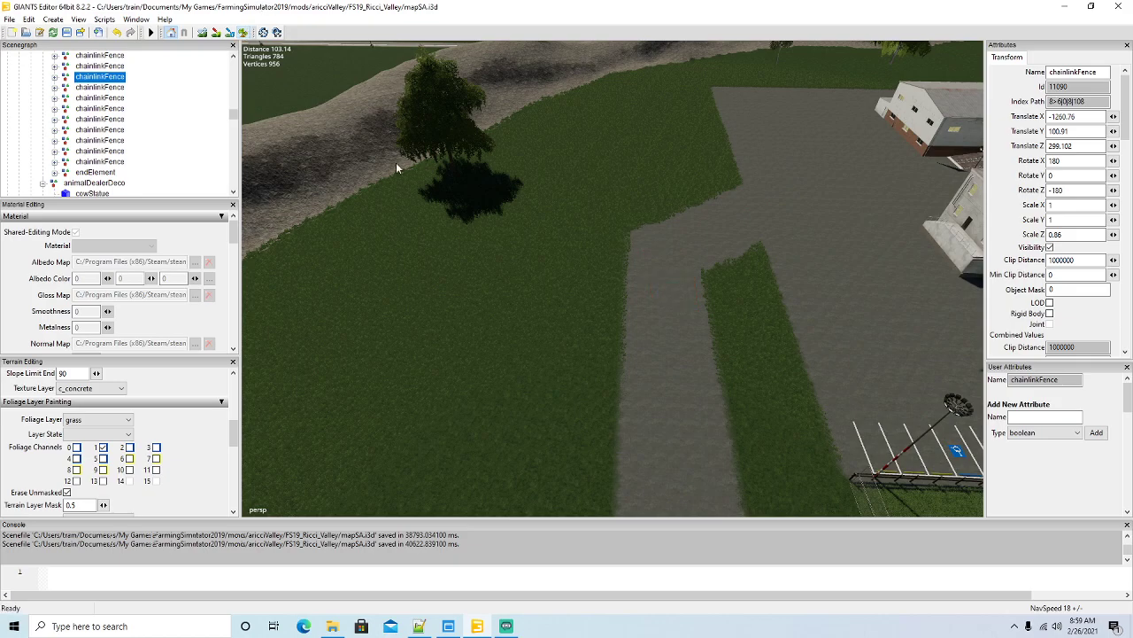
# Examine the concrete lane around the animal dealer from several angles, from the yard entrance to the fence gap.
pyautogui.keyDown('alt'); pyautogui.moveTo(653, 394); pyautogui.dragTo(812, 116); pyautogui.keyUp('alt')
pyautogui.scroll(3, 669, 309)
pyautogui.scroll(2, 668, 312)
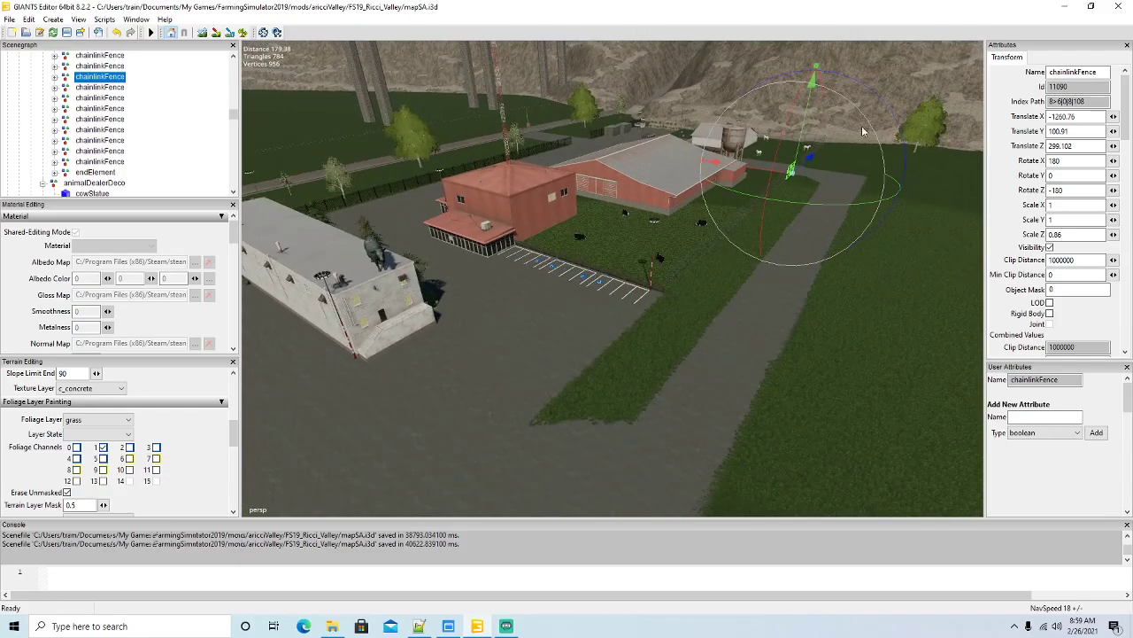
pyautogui.keyDown('alt'); pyautogui.moveTo(720, 415); pyautogui.dragTo(500, 183); pyautogui.keyUp('alt')
pyautogui.scroll(5, 537, 330)
pyautogui.keyDown('alt'); pyautogui.moveTo(553, 373); pyautogui.dragTo(686, 412); pyautogui.keyUp('alt')
pyautogui.scroll(8, 646, 340)
pyautogui.scroll(-5, 659, 413)
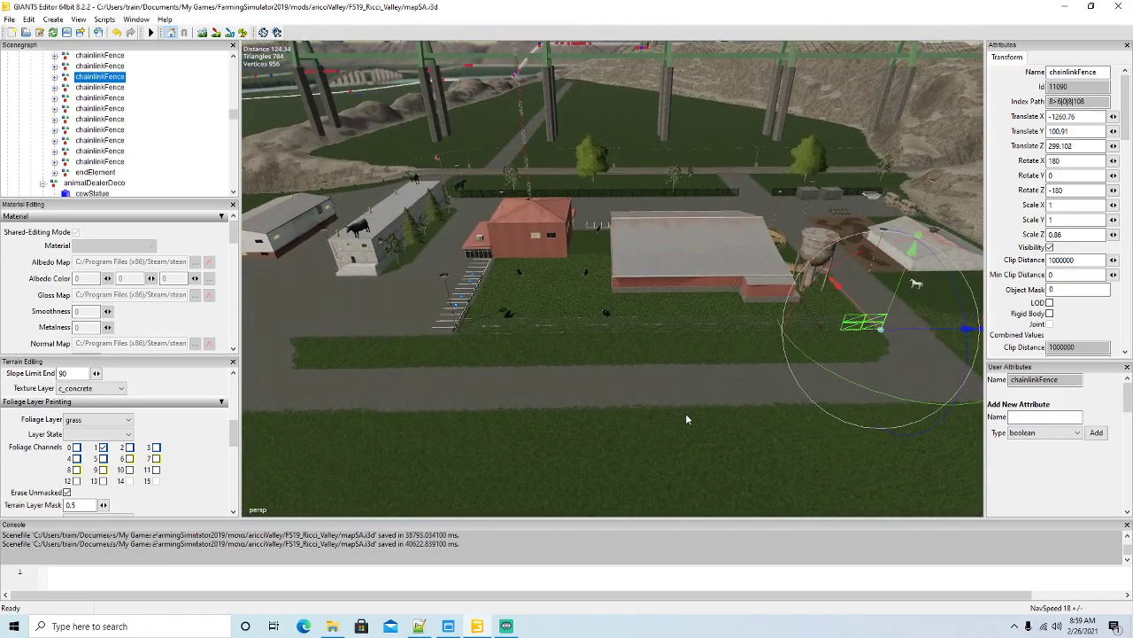
pyautogui.scroll(1, 685, 413)
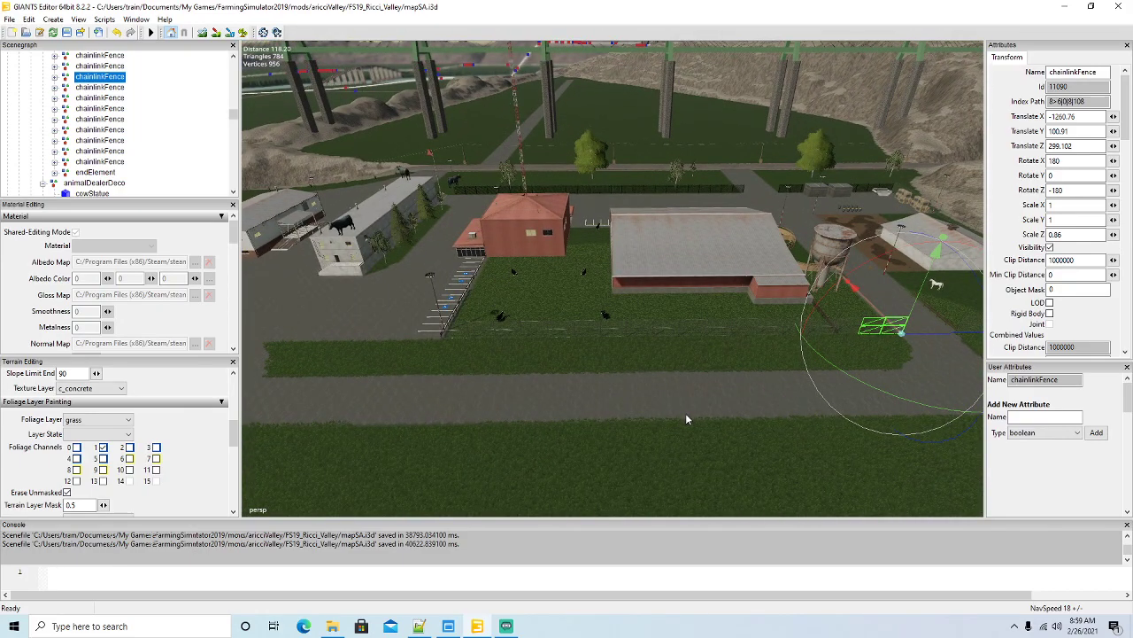
# Duplicate the volumeTree behind the red office building and move the copy to Translate Z 680.022, on the grass strip between fence and lane.
pyautogui.click(592, 170)
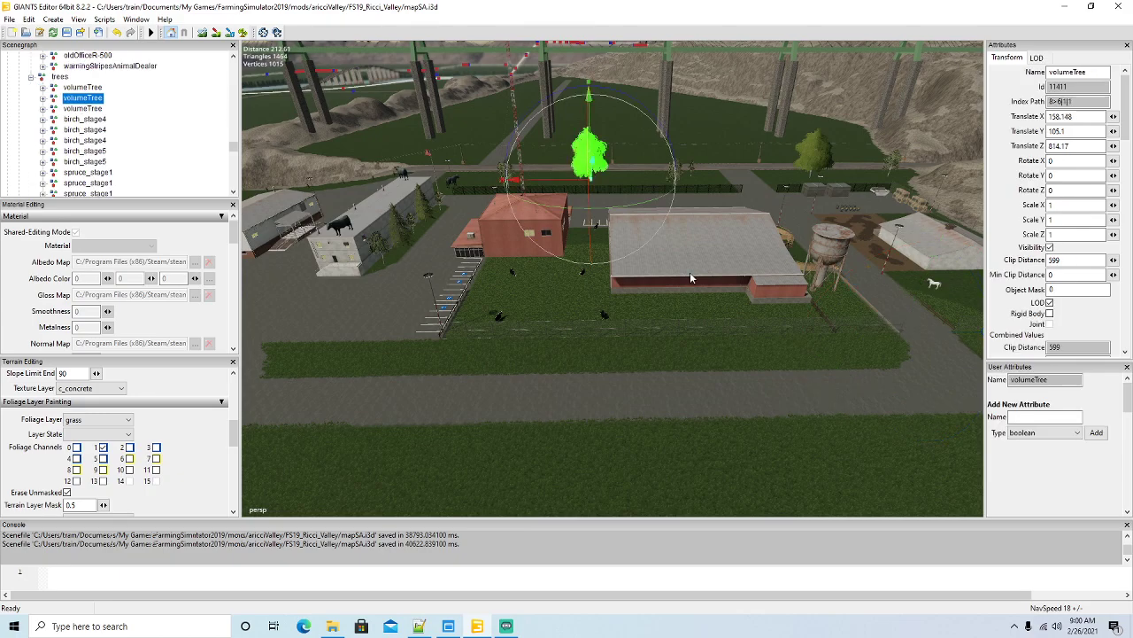
pyautogui.click(595, 177)
pyautogui.moveTo(593, 175); pyautogui.dragTo(589, 321)
pyautogui.keyDown('alt'); pyautogui.moveTo(660, 474); pyautogui.dragTo(659, 341); pyautogui.keyUp('alt')
pyautogui.scroll(4, 569, 459)
pyautogui.scroll(4, 603, 432)
pyautogui.scroll(-4, 859, 445)
pyautogui.scroll(5, 758, 481)
pyautogui.moveTo(653, 300); pyautogui.dragTo(530, 376)
pyautogui.scroll(4, 738, 288)
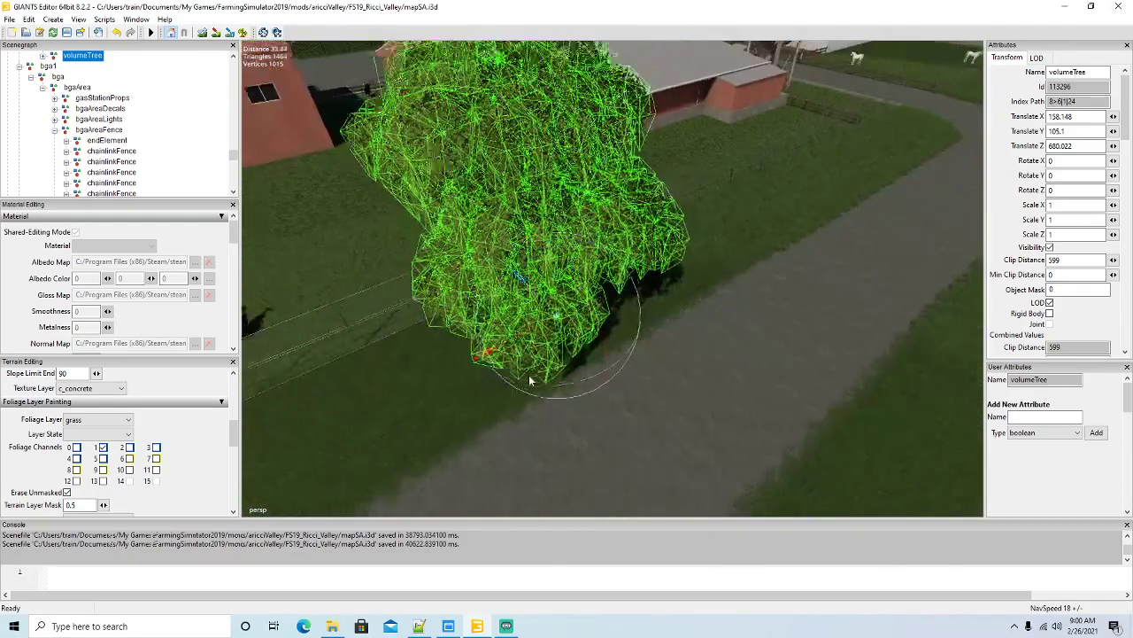
# Rotate the copied volumeTree to about -9.894 on Y and shift it slightly to Translate X 158.041, Z 680.636.
pyautogui.scroll(-4, 530, 375)
pyautogui.scroll(-2, 528, 374)
pyautogui.moveTo(608, 362); pyautogui.dragTo(647, 335)
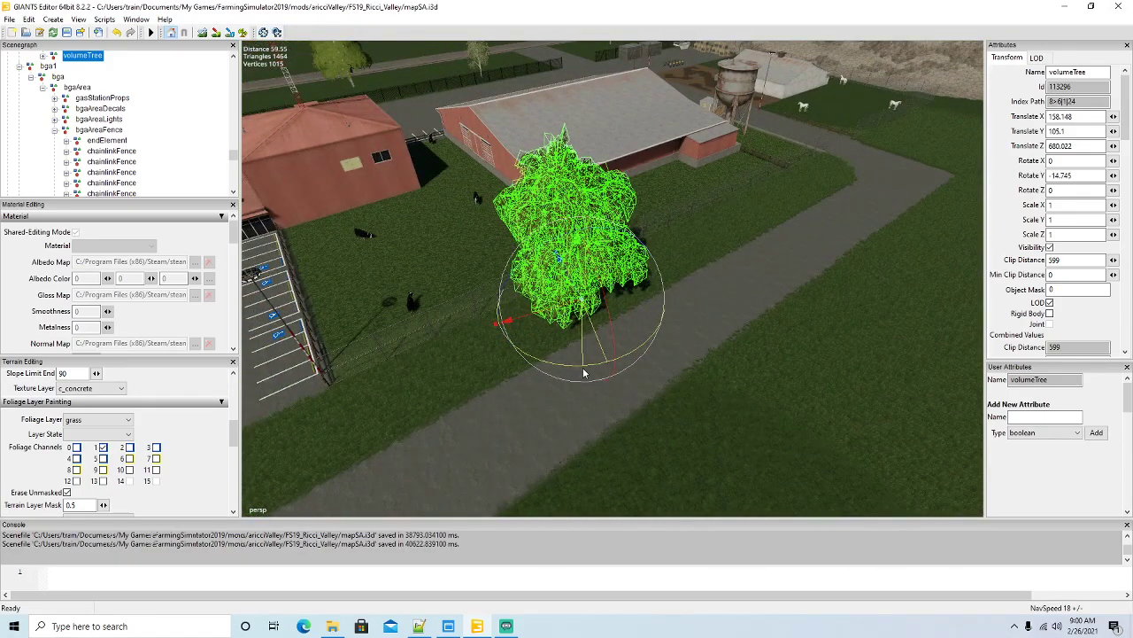
pyautogui.scroll(4, 490, 360)
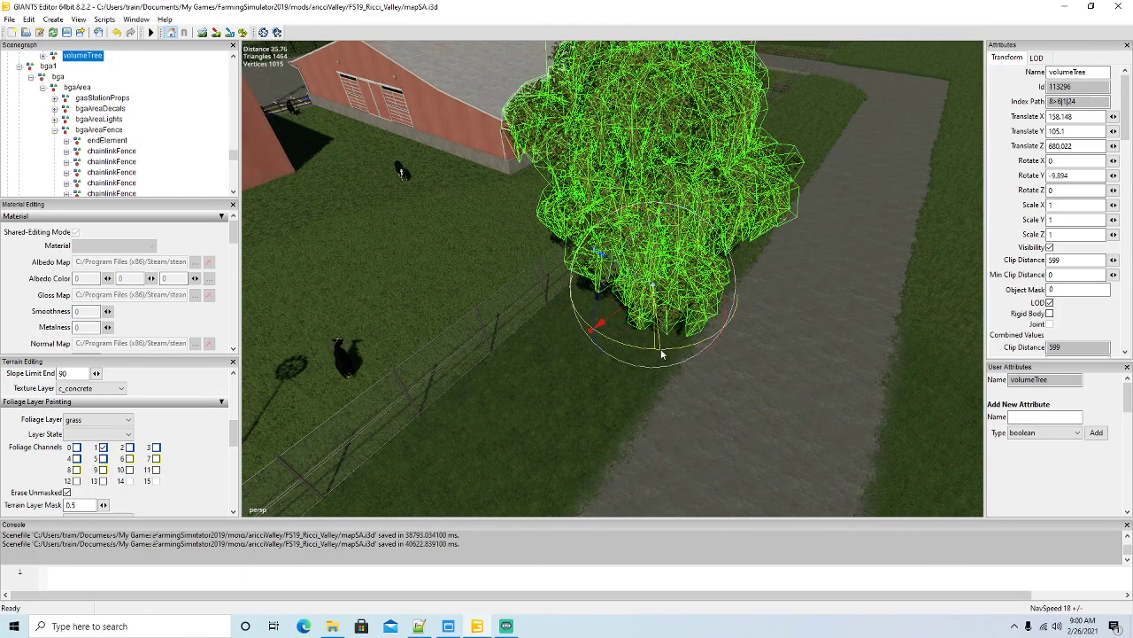
pyautogui.moveTo(626, 271); pyautogui.dragTo(619, 265)
# Duplicate the birch_stage4 behind the office and move the copy to about X 204, Z 678, on the grass strip near the parking bays.
pyautogui.keyDown('alt'); pyautogui.moveTo(797, 334); pyautogui.dragTo(656, 330); pyautogui.keyUp('alt')
pyautogui.scroll(-6, 656, 330)
pyautogui.scroll(-5, 655, 334)
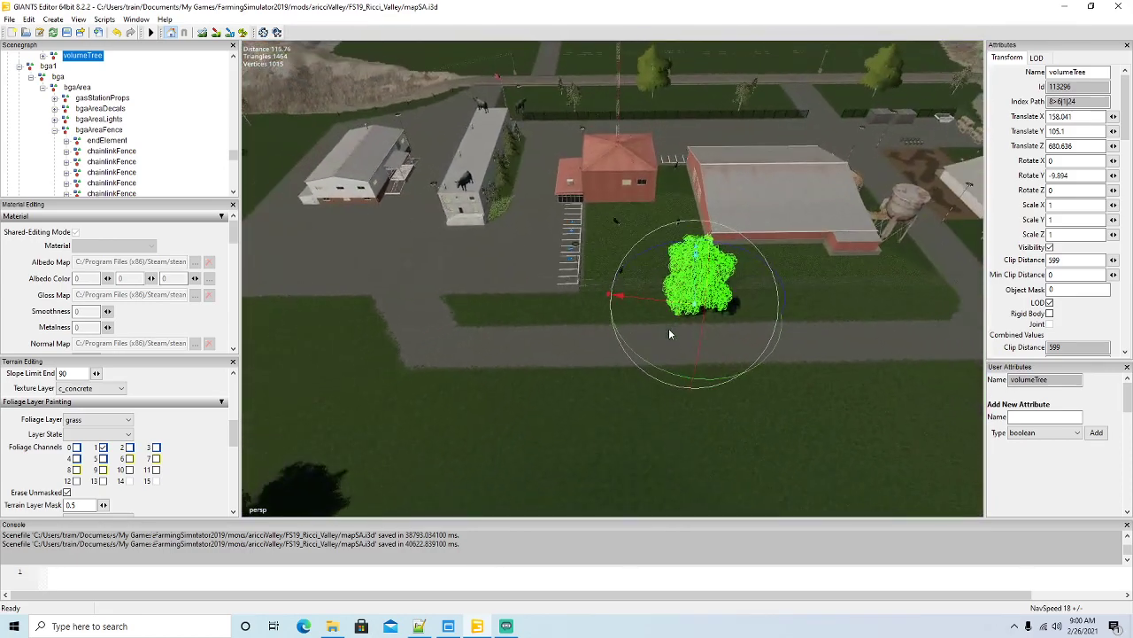
pyautogui.keyDown('alt'); pyautogui.moveTo(702, 350); pyautogui.dragTo(740, 321); pyautogui.keyUp('alt')
pyautogui.scroll(4, 781, 319)
pyautogui.scroll(-4, 740, 321)
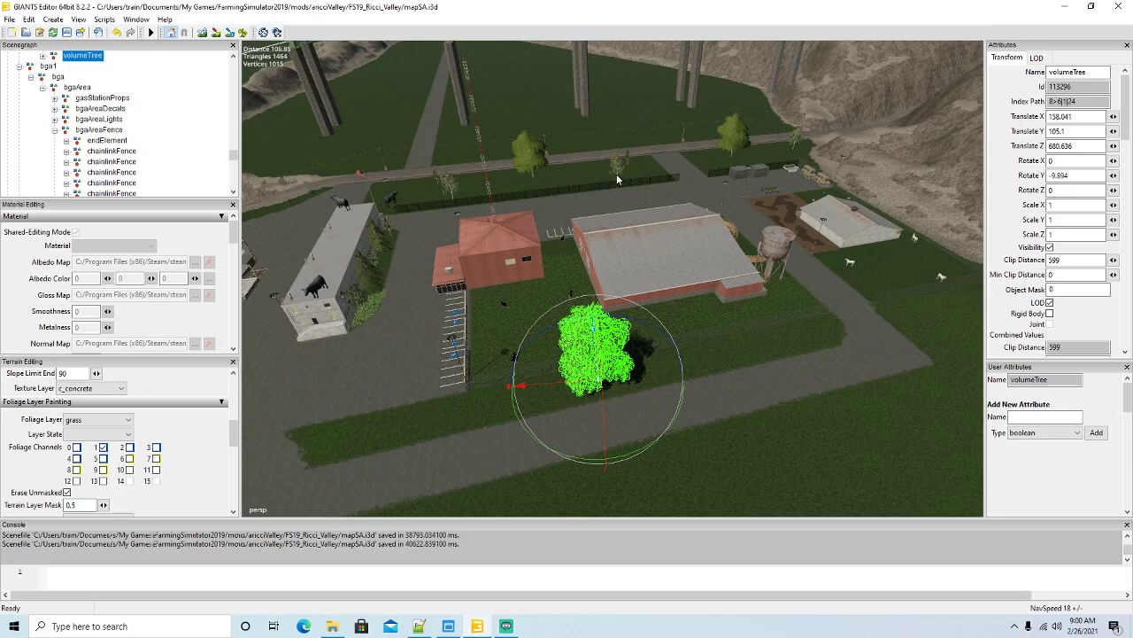
pyautogui.click(616, 174)
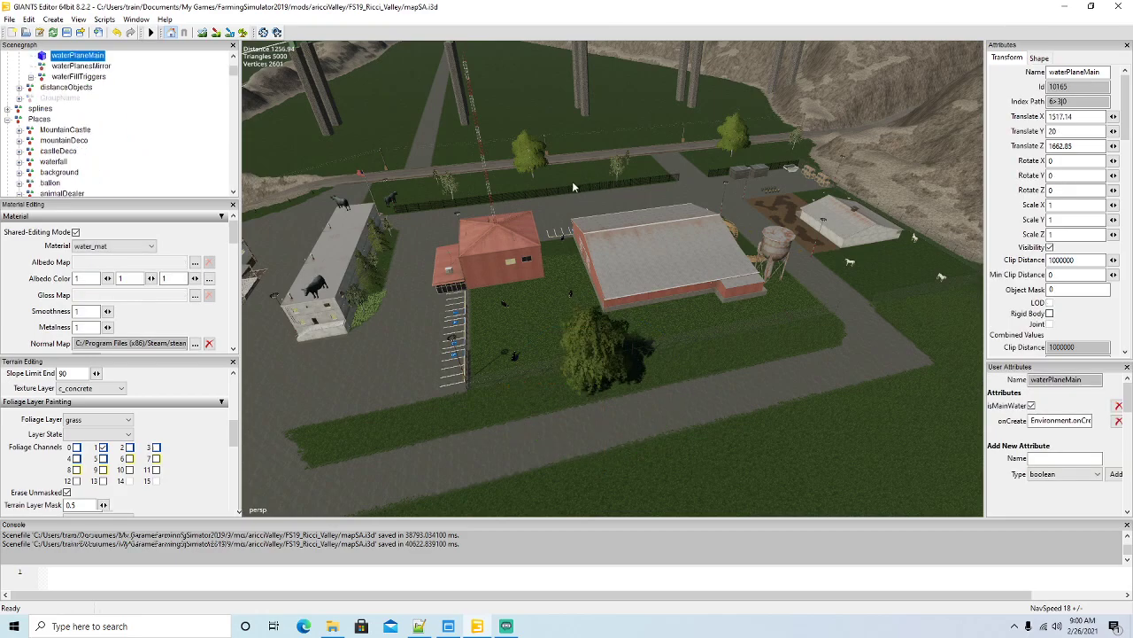
pyautogui.click(452, 192)
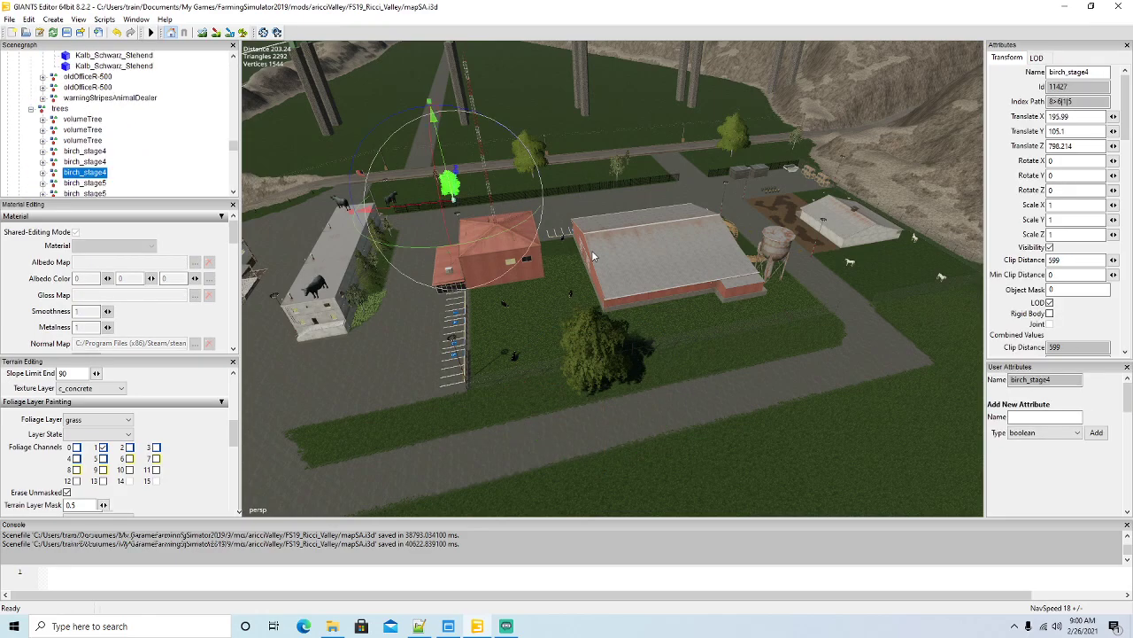
pyautogui.click(458, 188)
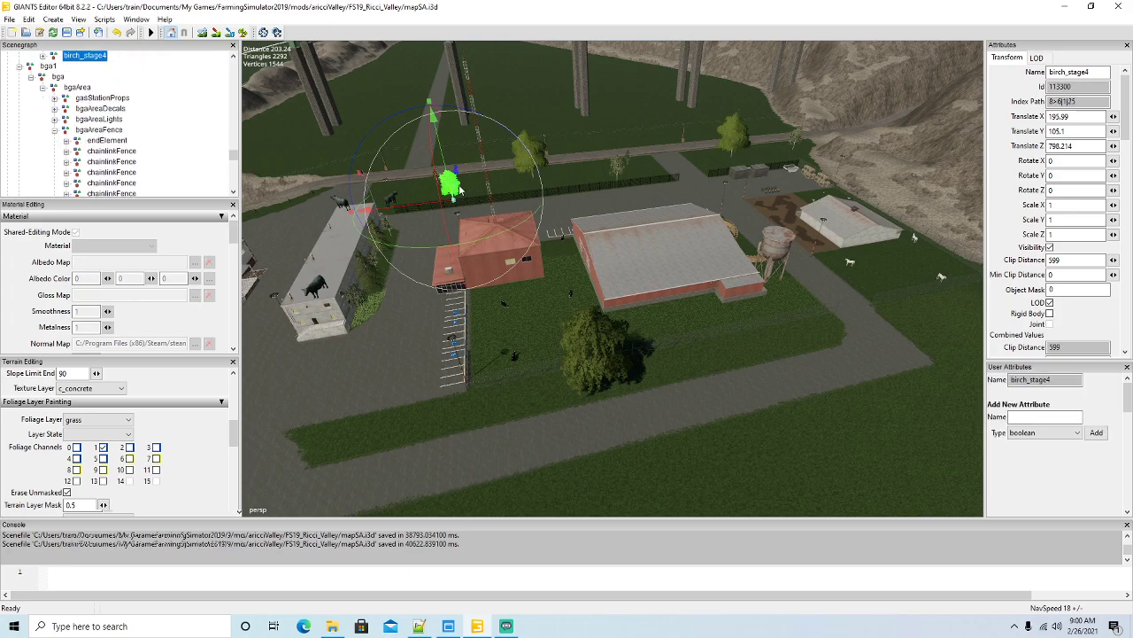
pyautogui.moveTo(458, 188); pyautogui.dragTo(437, 408)
pyautogui.moveTo(436, 409)
pyautogui.mouseDown(button='right')
pyautogui.moveTo(524, 410)
pyautogui.moveTo(447, 391)
pyautogui.mouseUp(button='right')
pyautogui.moveTo(447, 391); pyautogui.dragTo(412, 387)
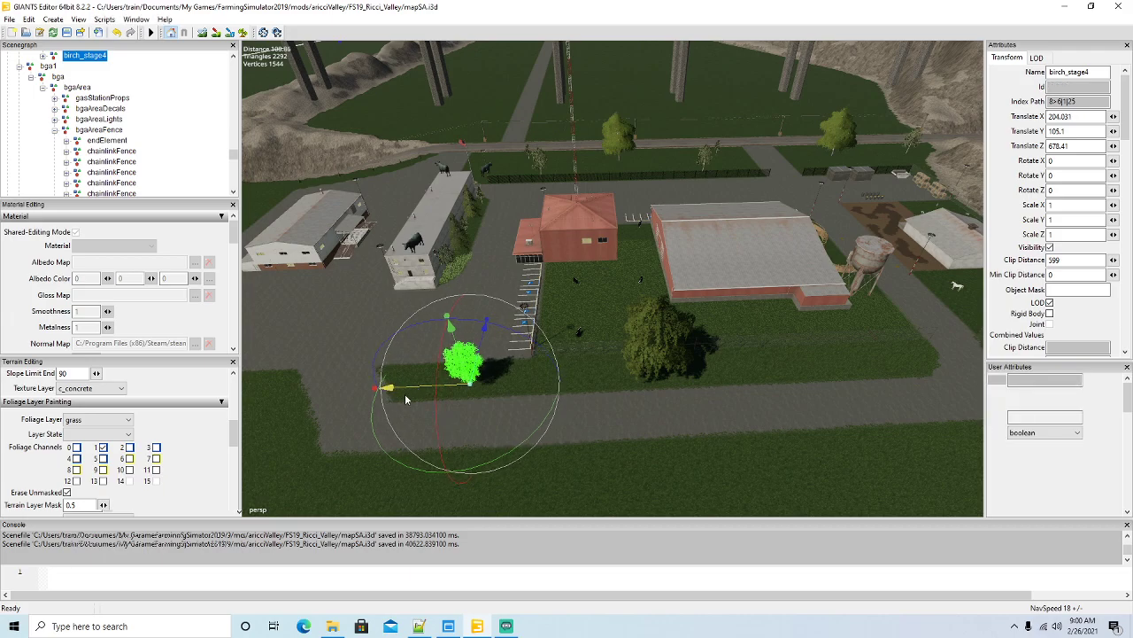
# Duplicate the selected birch_stage4 twice along the grass strip, placing the copies at Translate X 104.244 and Translate X 61.058.
pyautogui.hotkey('ctrl', 'd')
pyautogui.moveTo(397, 391); pyautogui.dragTo(839, 416)
pyautogui.moveTo(585, 491); pyautogui.dragTo(504, 465, button='right')
pyautogui.press('w')
pyautogui.press('w')
pyautogui.press('s')
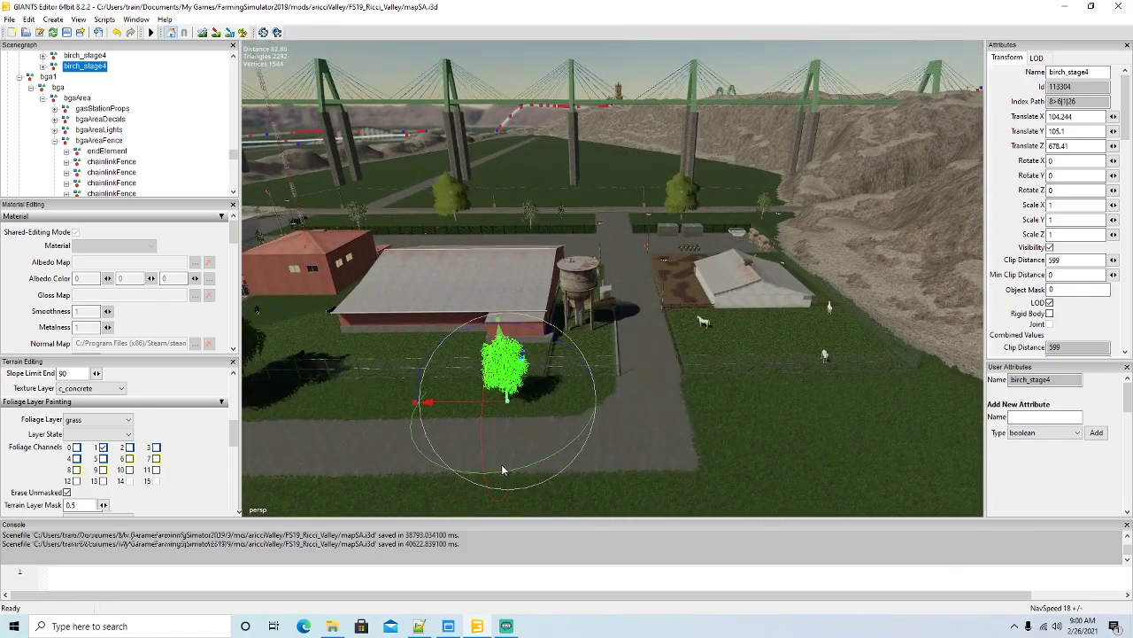
pyautogui.hotkey('ctrl', 'd')
pyautogui.moveTo(449, 402); pyautogui.dragTo(698, 433)
pyautogui.moveTo(698, 433); pyautogui.dragTo(671, 454, button='right')
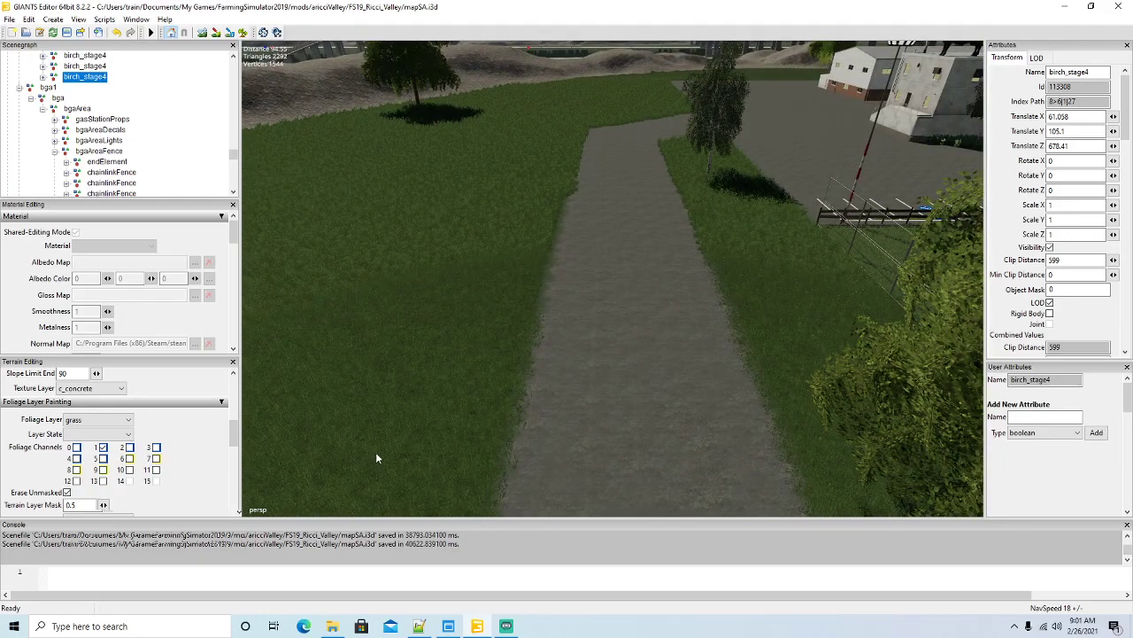
# Set the layer state of the grass foliage layer to State 4.
pyautogui.click(96, 433)
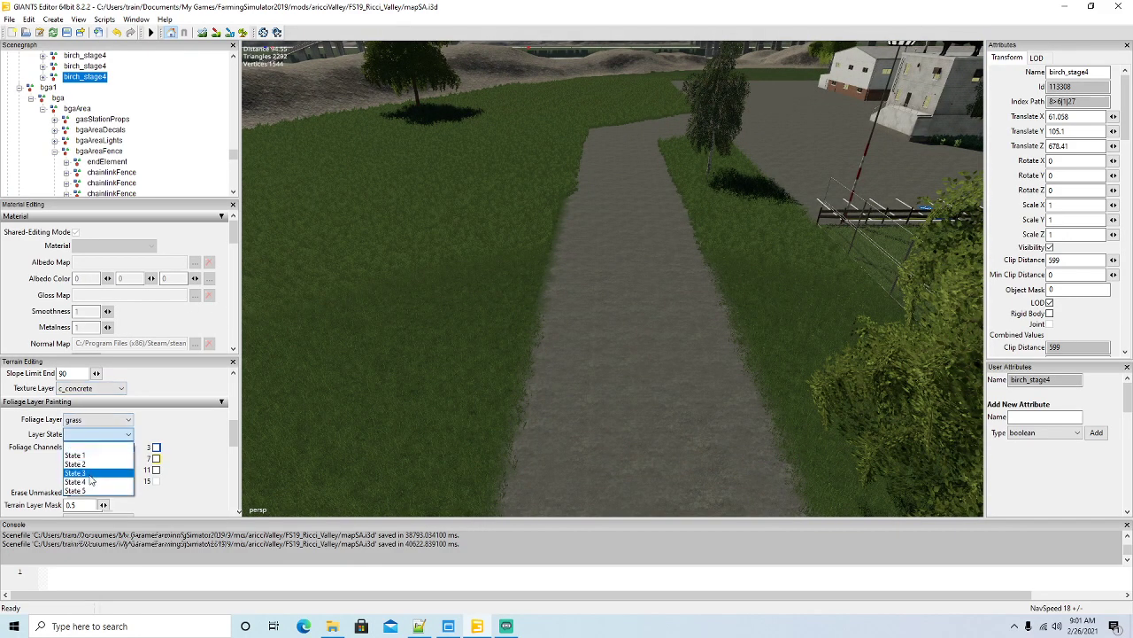
pyautogui.click(89, 481)
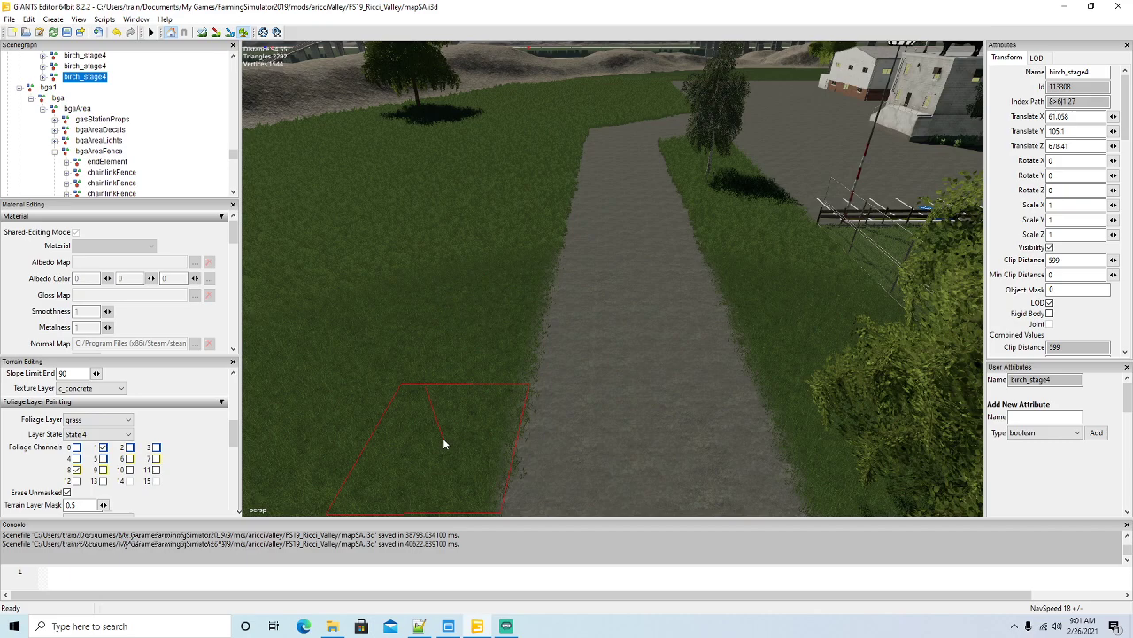
pyautogui.keyDown('alt'); pyautogui.moveTo(625, 341); pyautogui.dragTo(356, 317); pyautogui.keyUp('alt')
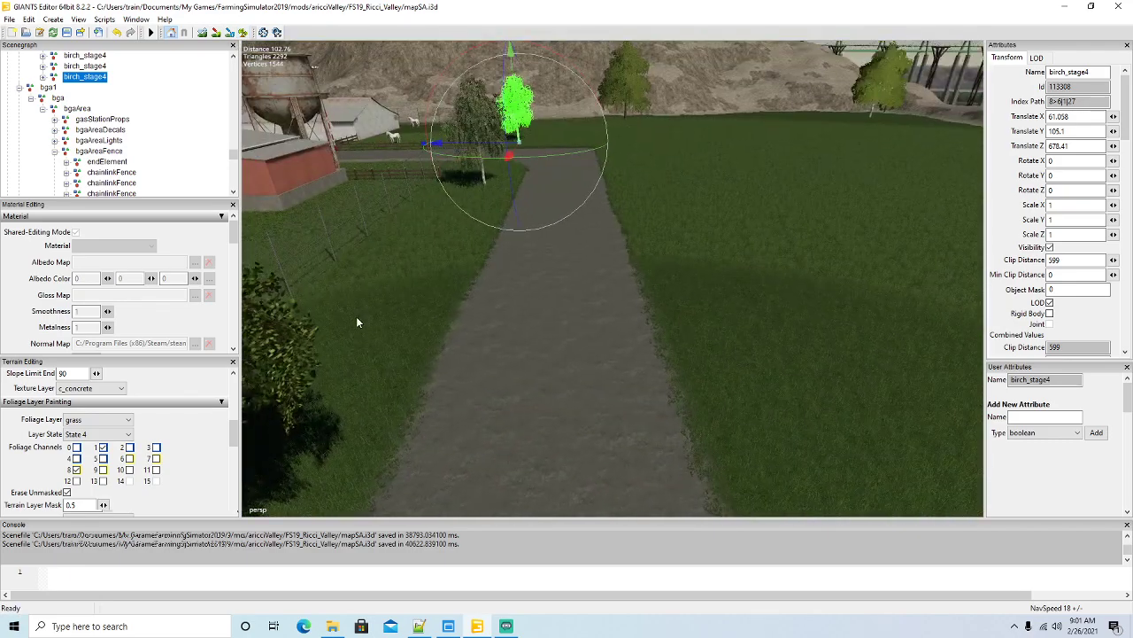
# Survey the map from the animal dealer lane across the fields and river bridges to the rocky ridge on the far side.
pyautogui.keyDown('alt'); pyautogui.moveTo(525, 326); pyautogui.dragTo(624, 274); pyautogui.keyUp('alt')
pyautogui.scroll(-3, 521, 371)
pyautogui.scroll(10, 627, 274)
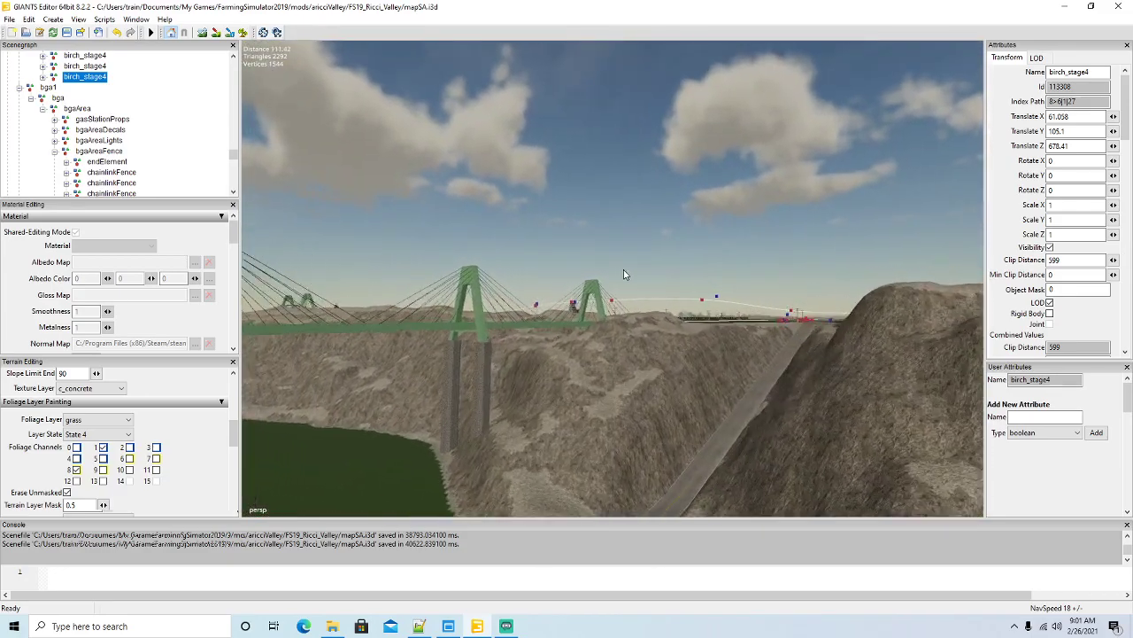
pyautogui.scroll(3, 623, 274)
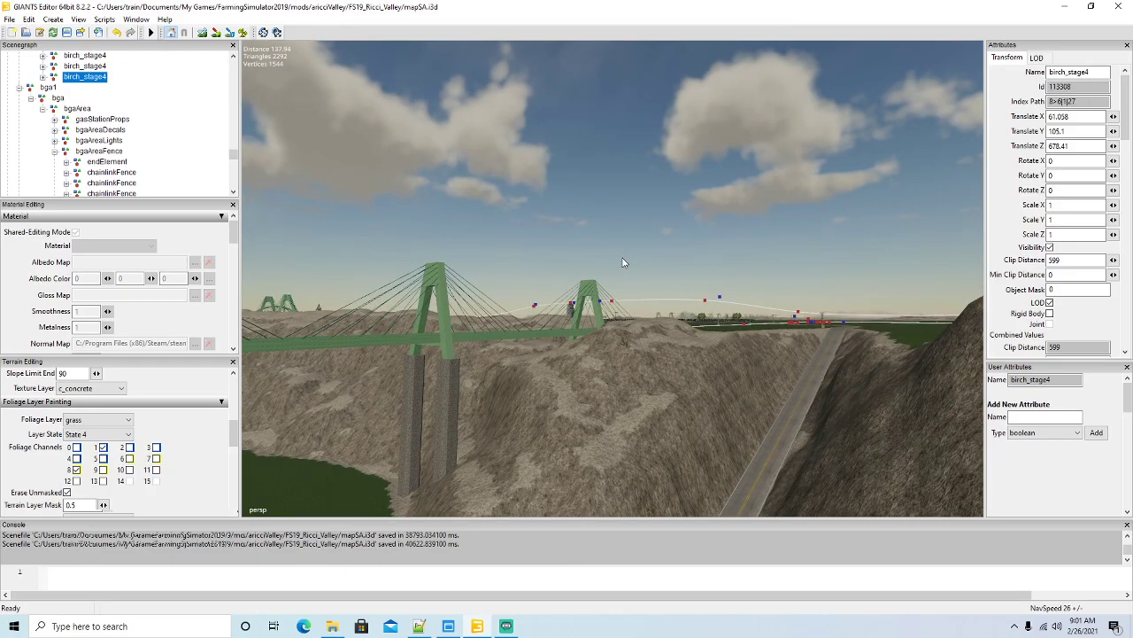
pyautogui.scroll(15, 665, 355)
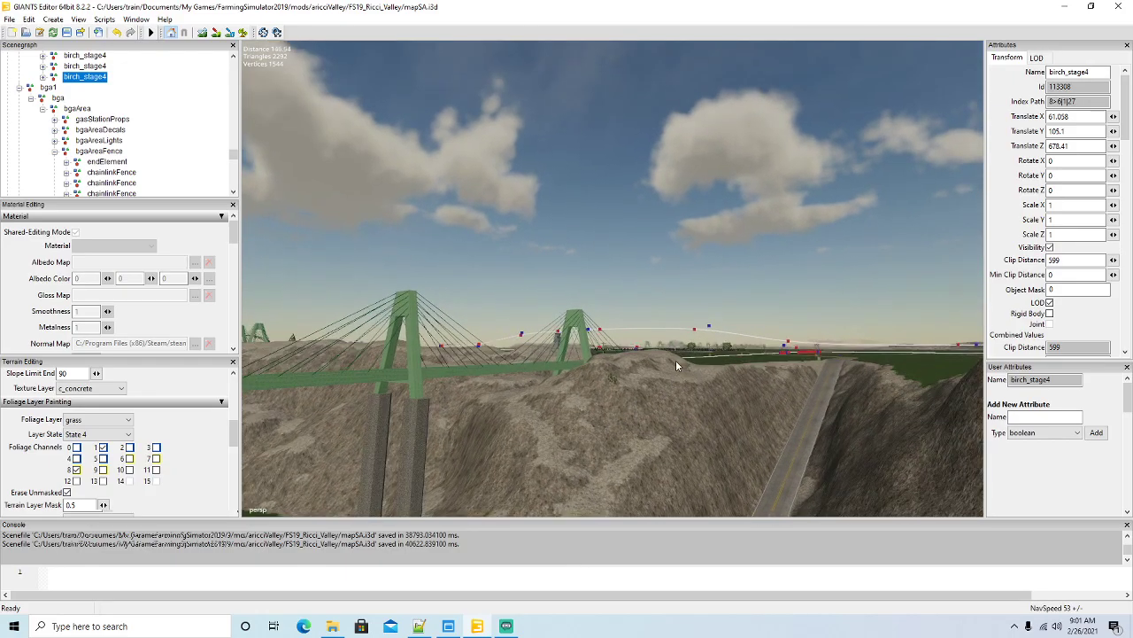
pyautogui.scroll(12, 662, 376)
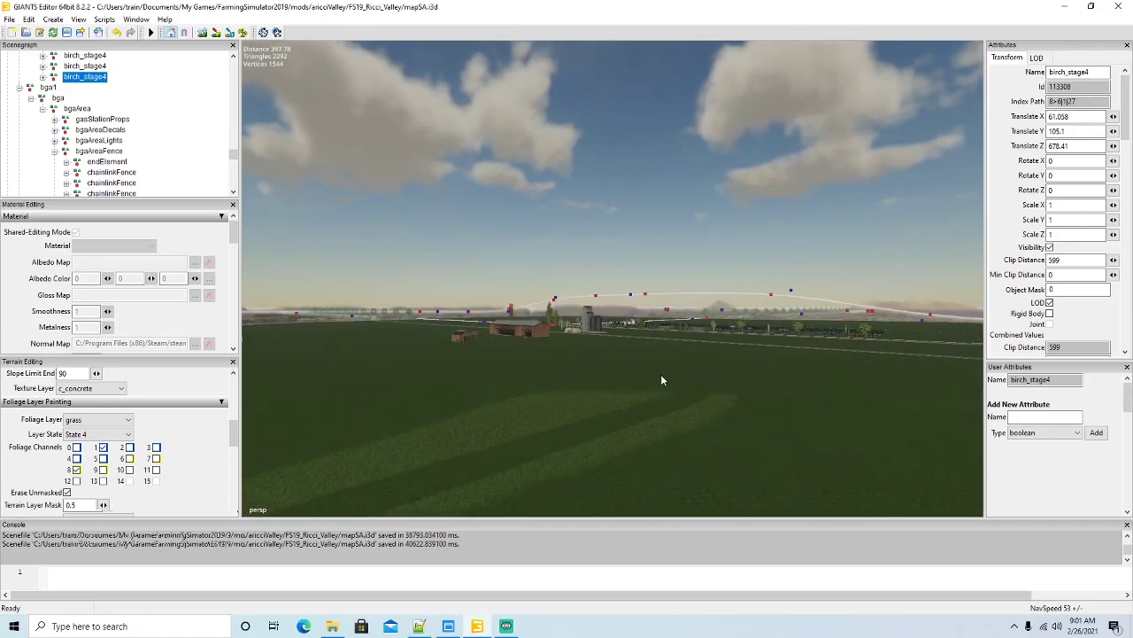
pyautogui.scroll(12, 661, 380)
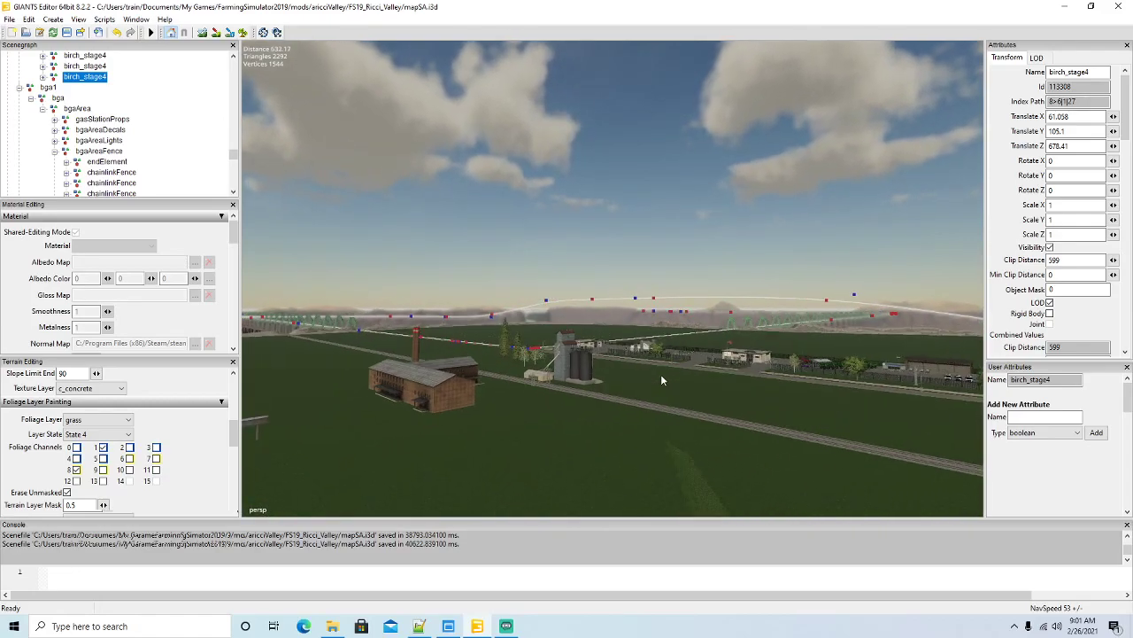
pyautogui.scroll(12, 651, 379)
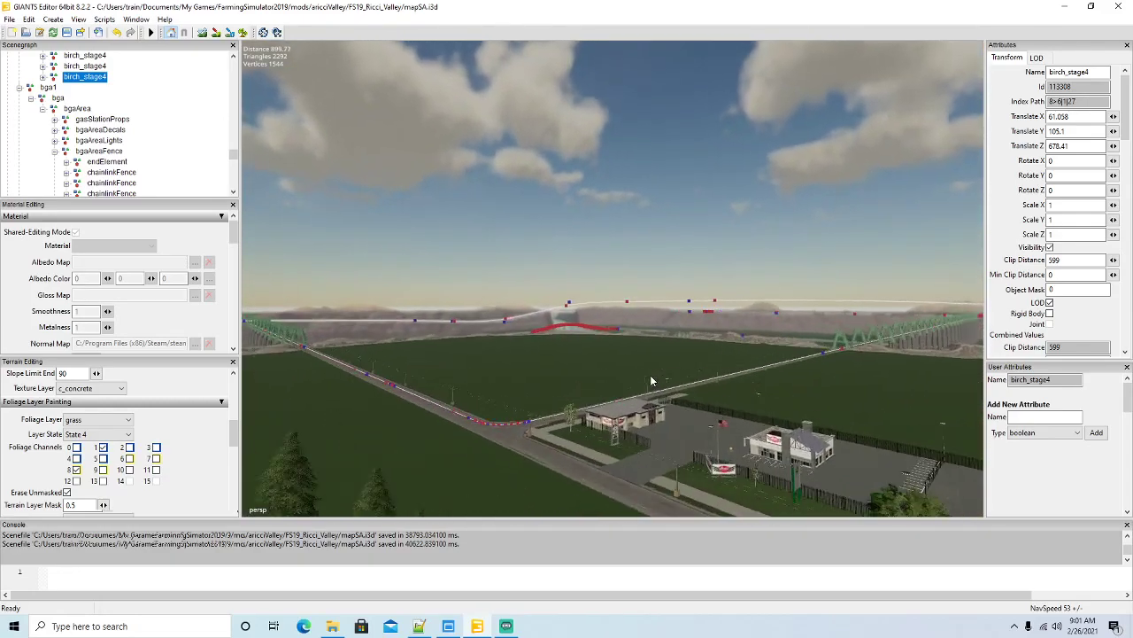
pyautogui.scroll(12, 657, 383)
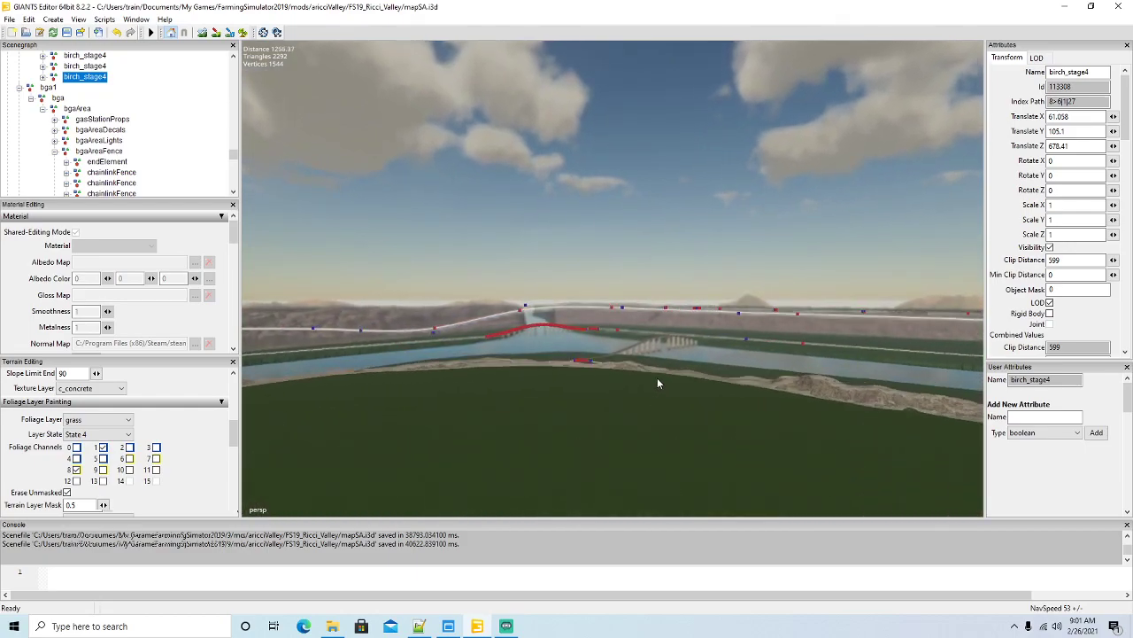
pyautogui.scroll(12, 657, 378)
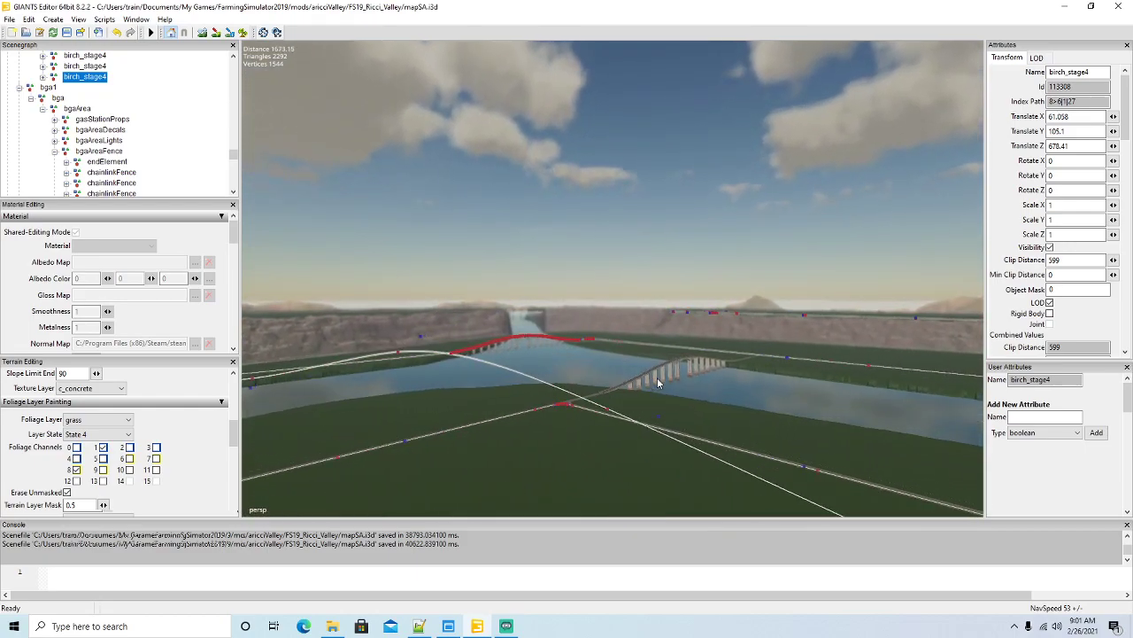
pyautogui.scroll(12, 637, 386)
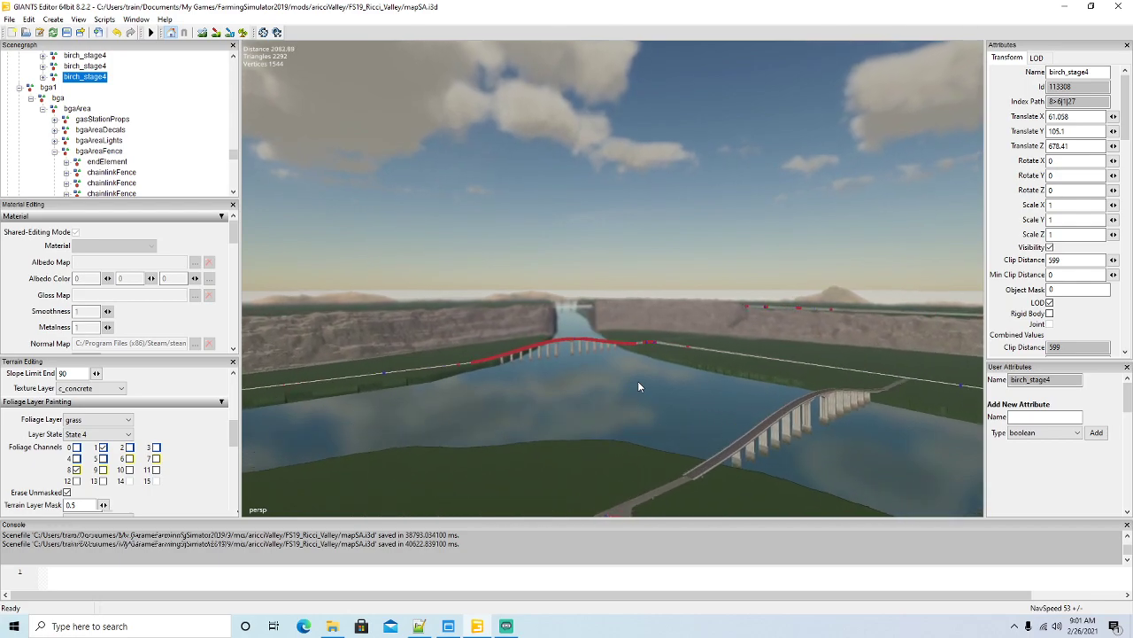
pyautogui.scroll(12, 647, 386)
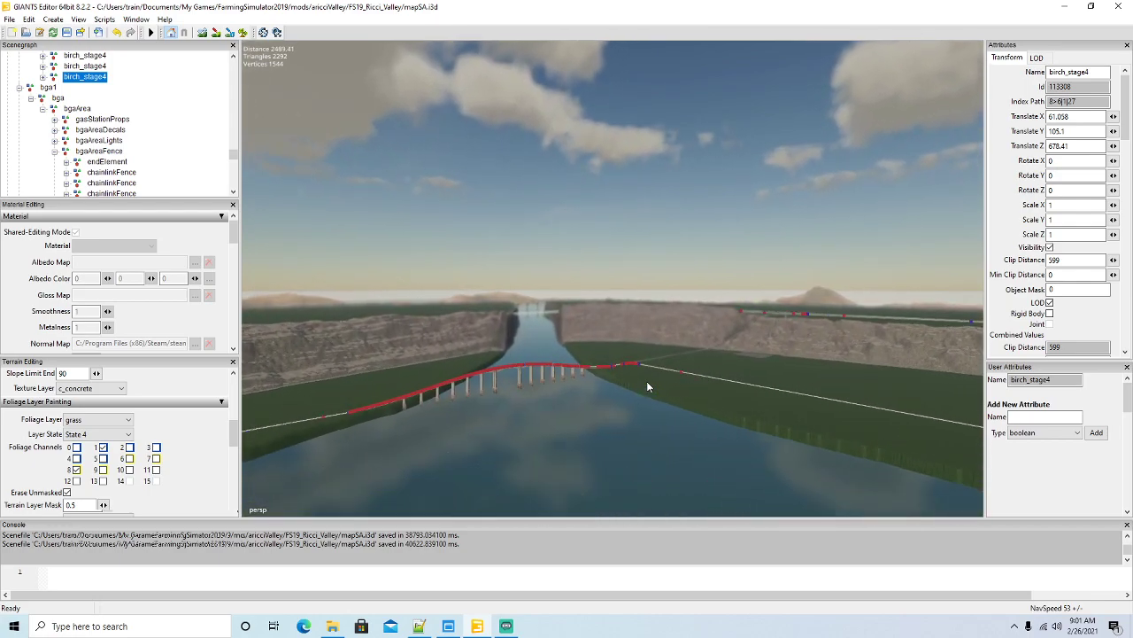
pyautogui.scroll(10, 643, 393)
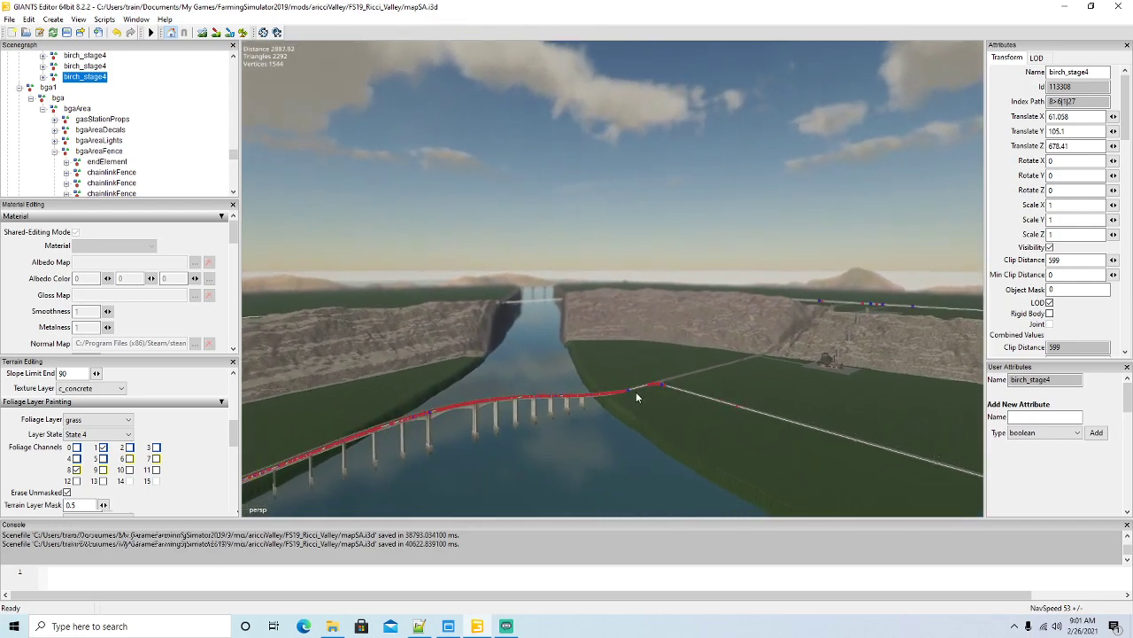
pyautogui.scroll(12, 640, 396)
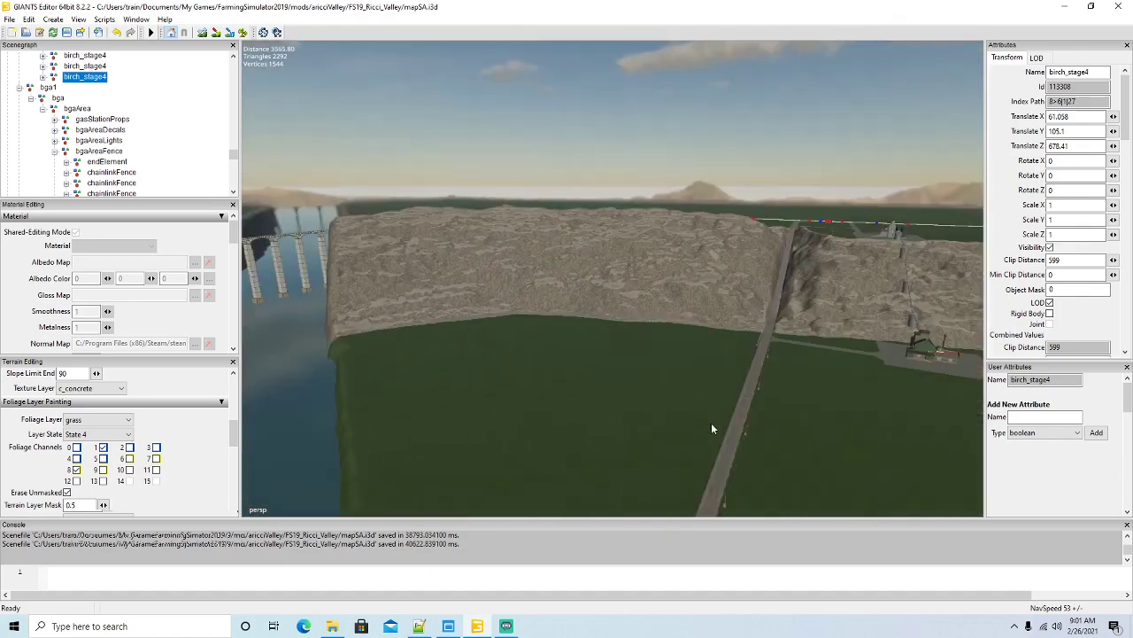
pyautogui.keyDown('alt'); pyautogui.moveTo(711, 425); pyautogui.dragTo(720, 432); pyautogui.keyUp('alt')
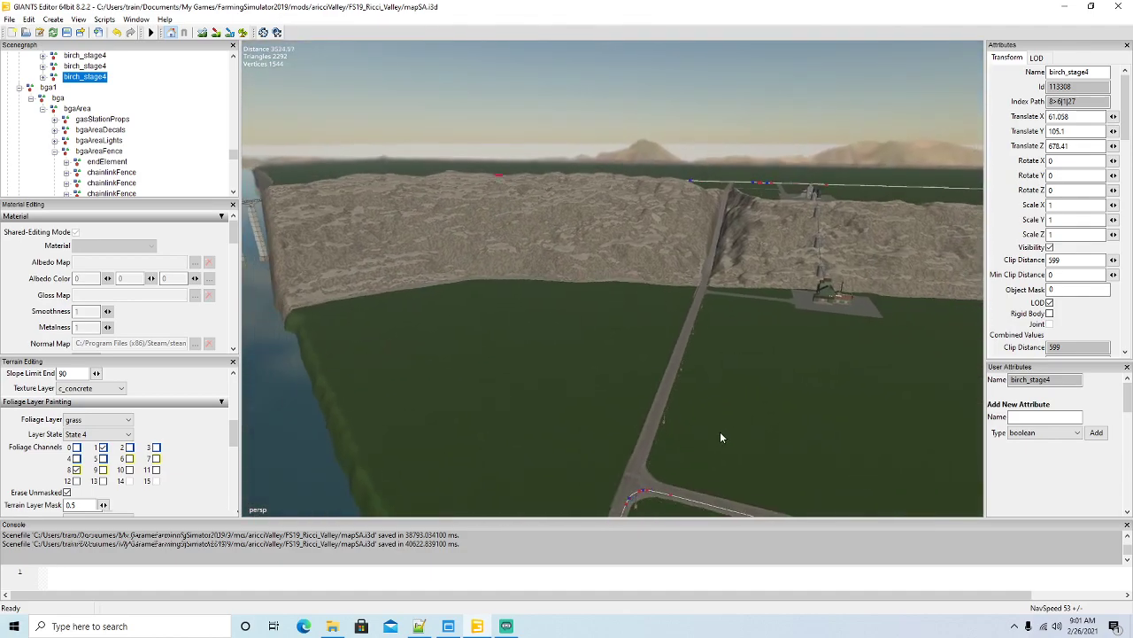
pyautogui.keyDown('alt'); pyautogui.moveTo(742, 337); pyautogui.dragTo(501, 404); pyautogui.keyUp('alt')
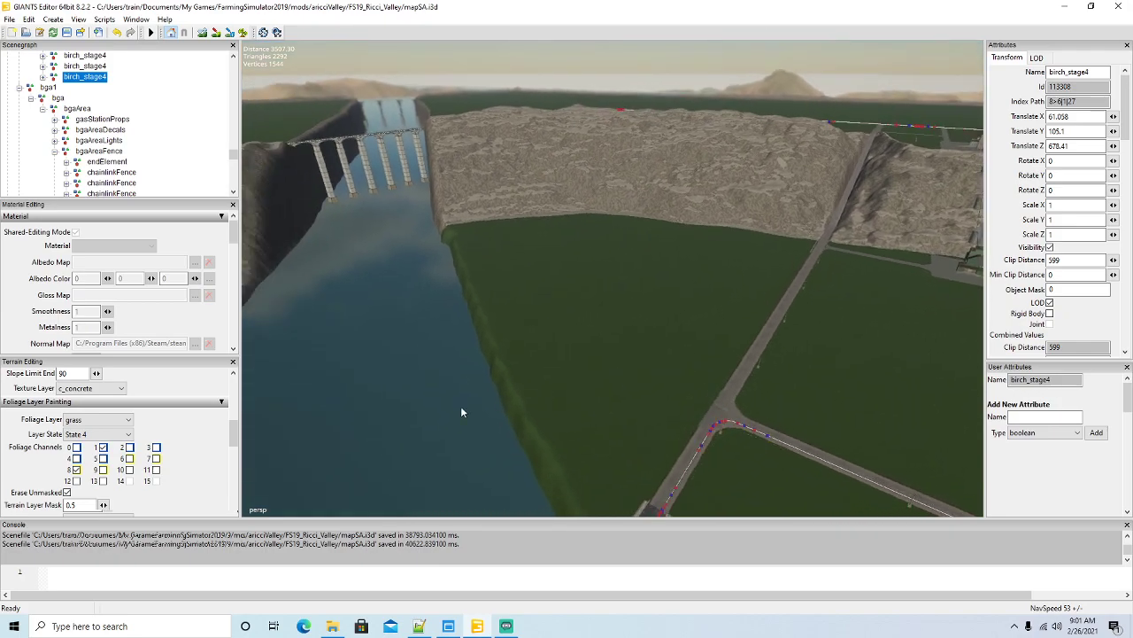
pyautogui.moveTo(605, 244); pyautogui.dragTo(597, 302, button='middle')
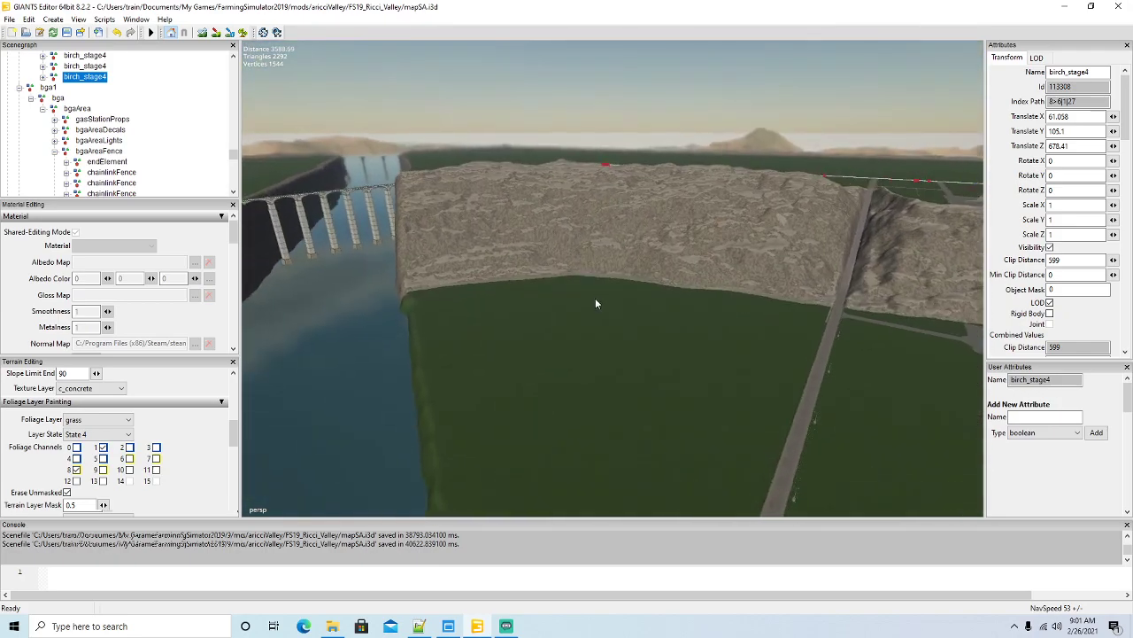
pyautogui.moveTo(574, 194); pyautogui.dragTo(593, 448, button='middle')
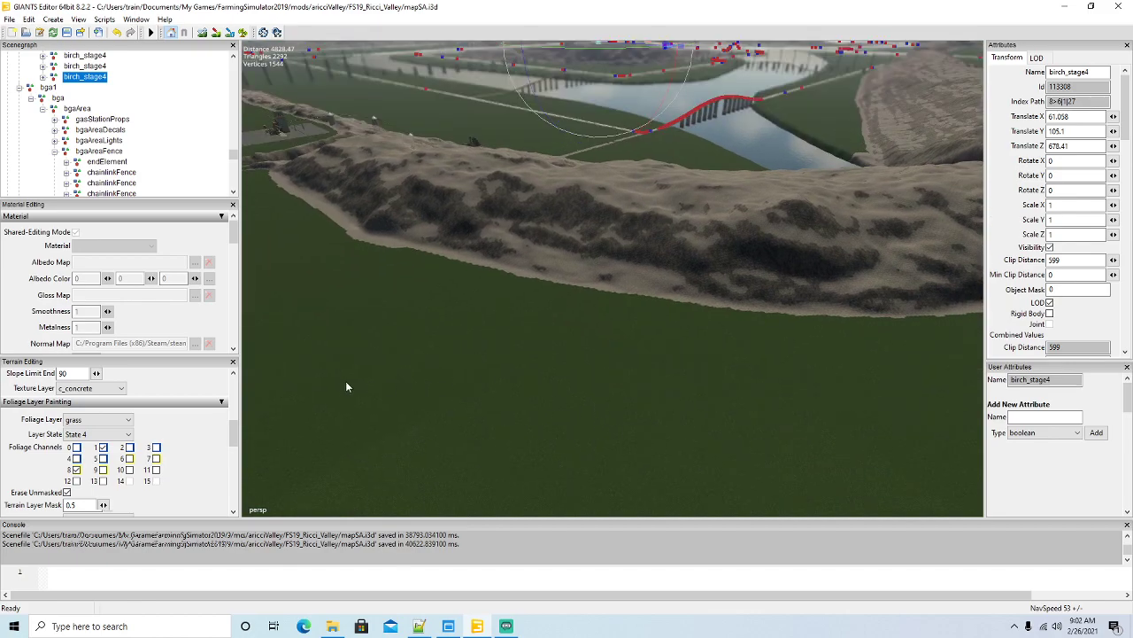
# Configure the terrain sculpting brush with RMB set to Replace, a round brush type and a radius of about 25.2.
pyautogui.moveTo(235, 443); pyautogui.dragTo(235, 419)
pyautogui.click(98, 393)
pyautogui.click(69, 435)
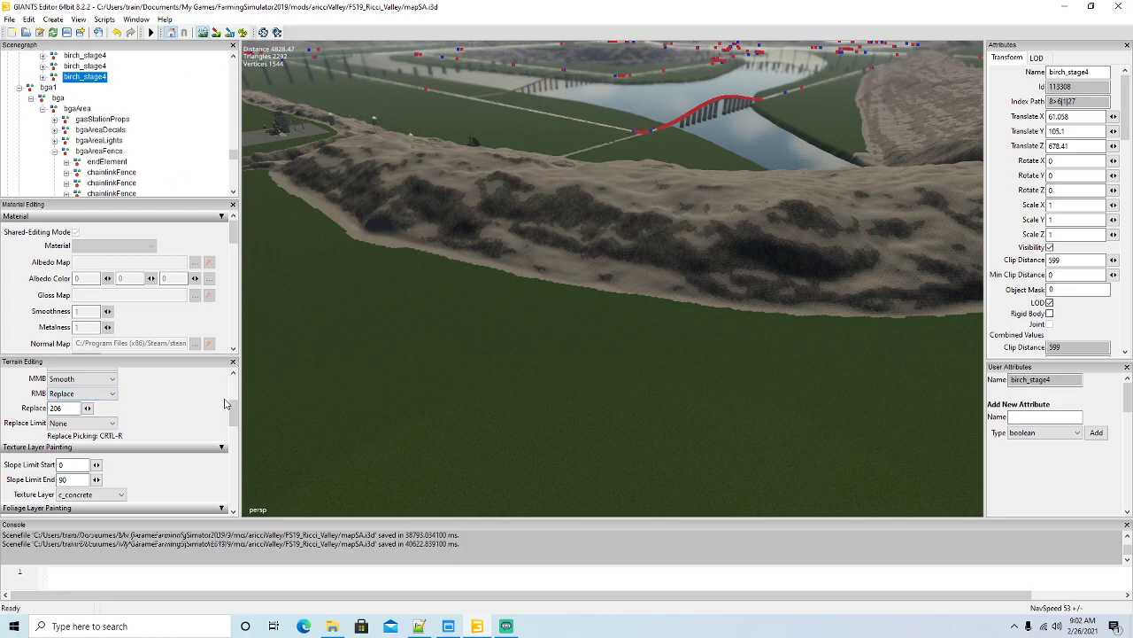
pyautogui.moveTo(233, 415); pyautogui.dragTo(235, 396)
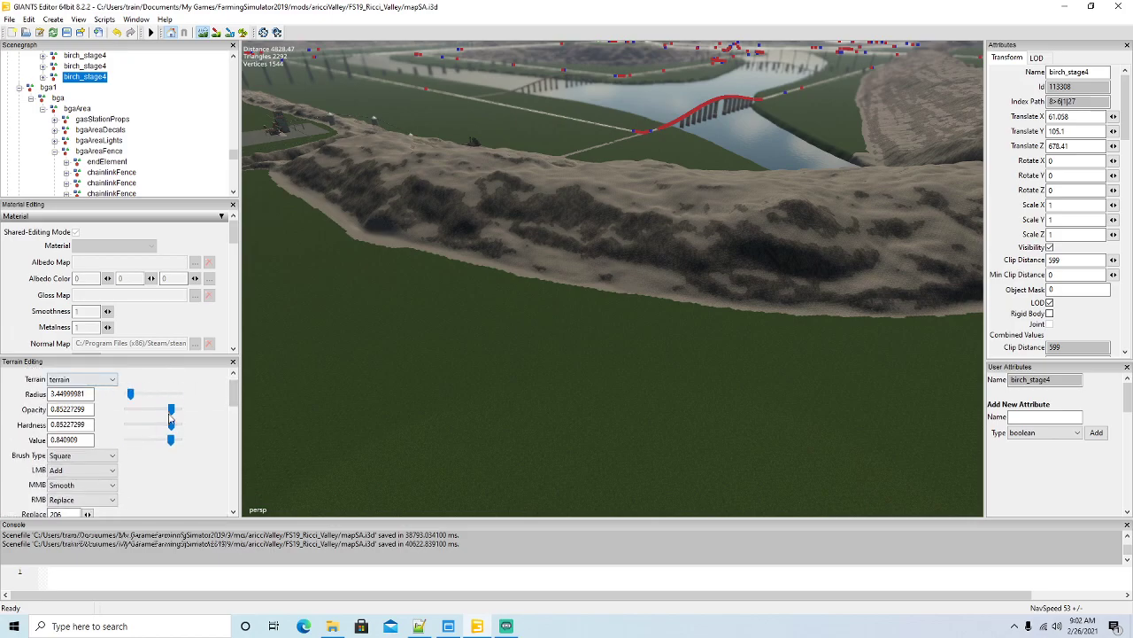
pyautogui.click(233, 402)
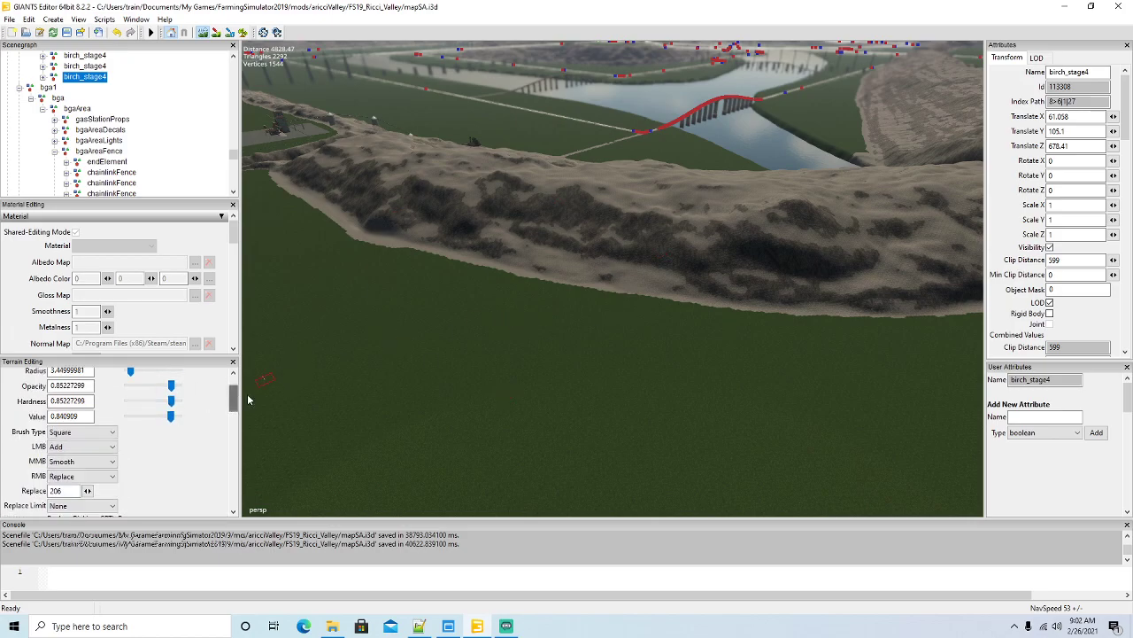
pyautogui.click(80, 431)
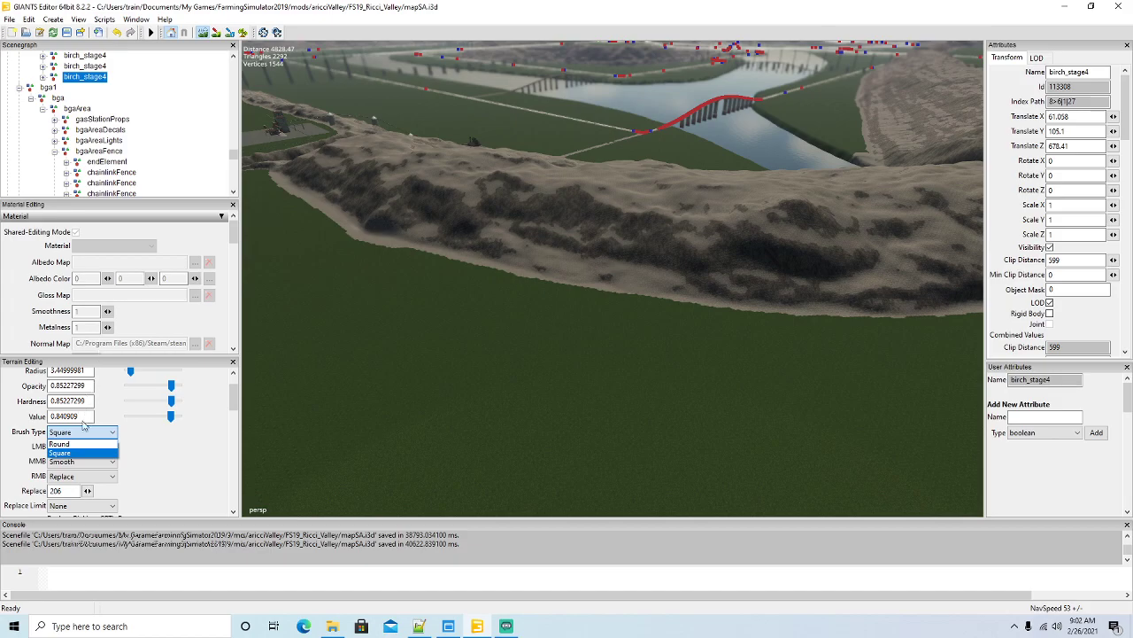
pyautogui.click(64, 449)
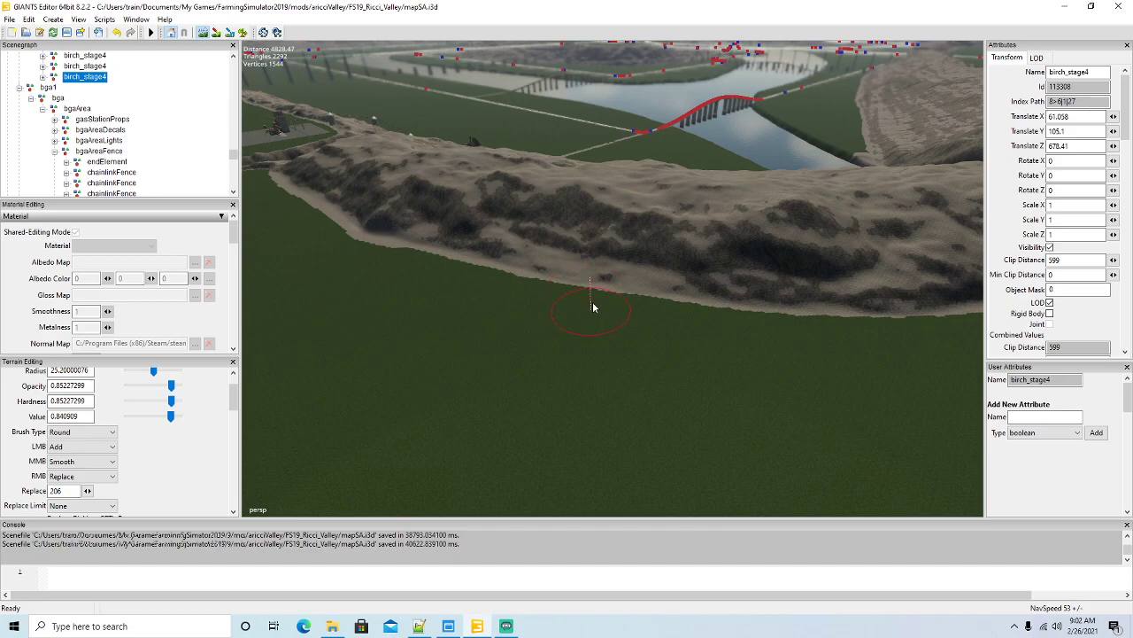
# Flatten a long strip at the foot of the rocky ridge beside the grass field, using the Replace value 206.
pyautogui.moveTo(601, 260)
pyautogui.mouseDown()
pyautogui.moveTo(604, 245)
pyautogui.moveTo(794, 262)
pyautogui.moveTo(824, 270)
pyautogui.moveTo(850, 306)
pyautogui.mouseUp()
pyautogui.moveTo(617, 280)
pyautogui.mouseDown()
pyautogui.moveTo(753, 273)
pyautogui.moveTo(815, 288)
pyautogui.mouseUp()
pyautogui.moveTo(634, 252)
pyautogui.mouseDown()
pyautogui.moveTo(367, 202)
pyautogui.moveTo(407, 239)
pyautogui.mouseUp()
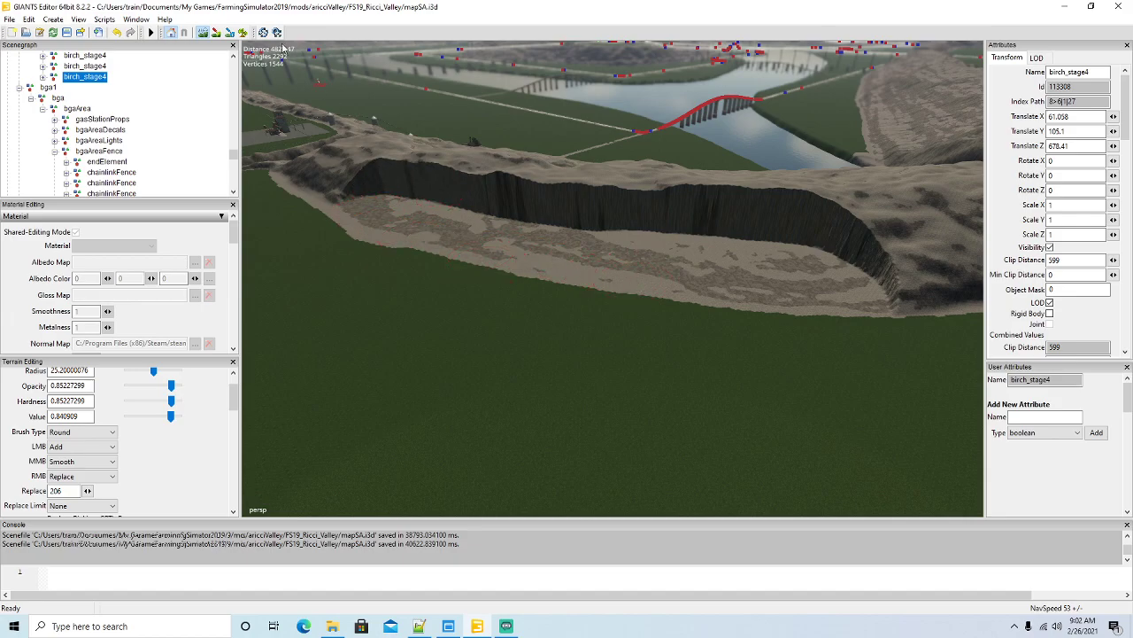
# Widen the flattened floor by cutting deeper into the ridge towards the end near the arched bridge.
pyautogui.moveTo(505, 329)
pyautogui.keyDown('alt'); pyautogui.mouseDown()
pyautogui.moveTo(534, 290)
pyautogui.moveTo(503, 296)
pyautogui.mouseUp(); pyautogui.keyUp('alt')
pyautogui.scroll(3, 534, 290)
pyautogui.scroll(4, 503, 295)
pyautogui.scroll(6, 503, 300)
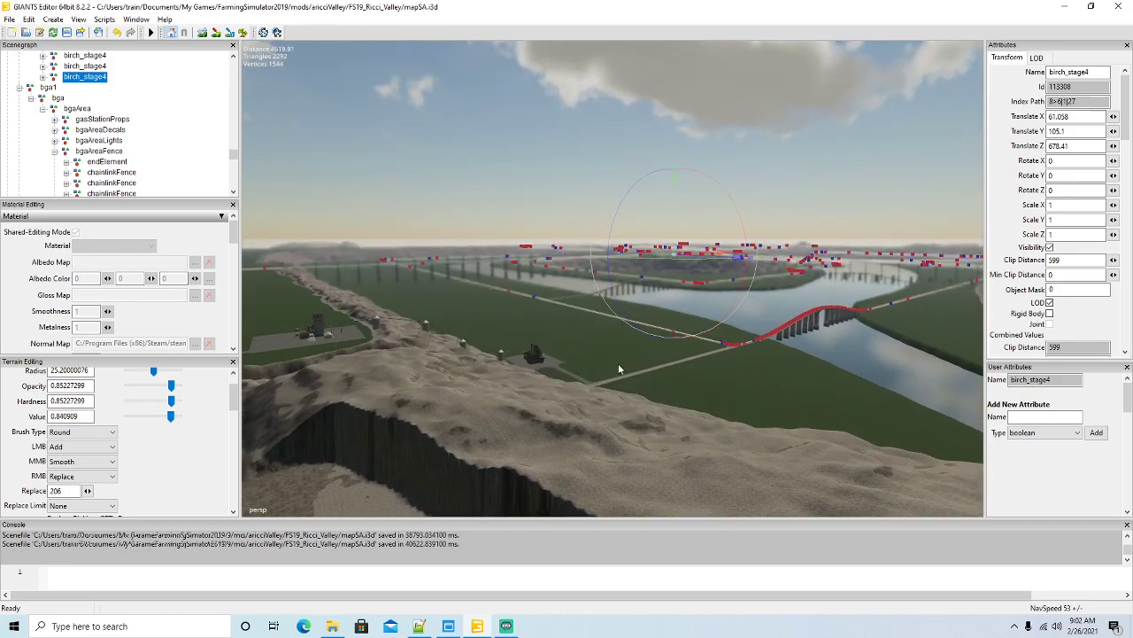
pyautogui.keyDown('alt'); pyautogui.moveTo(608, 363); pyautogui.dragTo(666, 390); pyautogui.keyUp('alt')
pyautogui.scroll(-5, 665, 390)
pyautogui.scroll(-1, 657, 390)
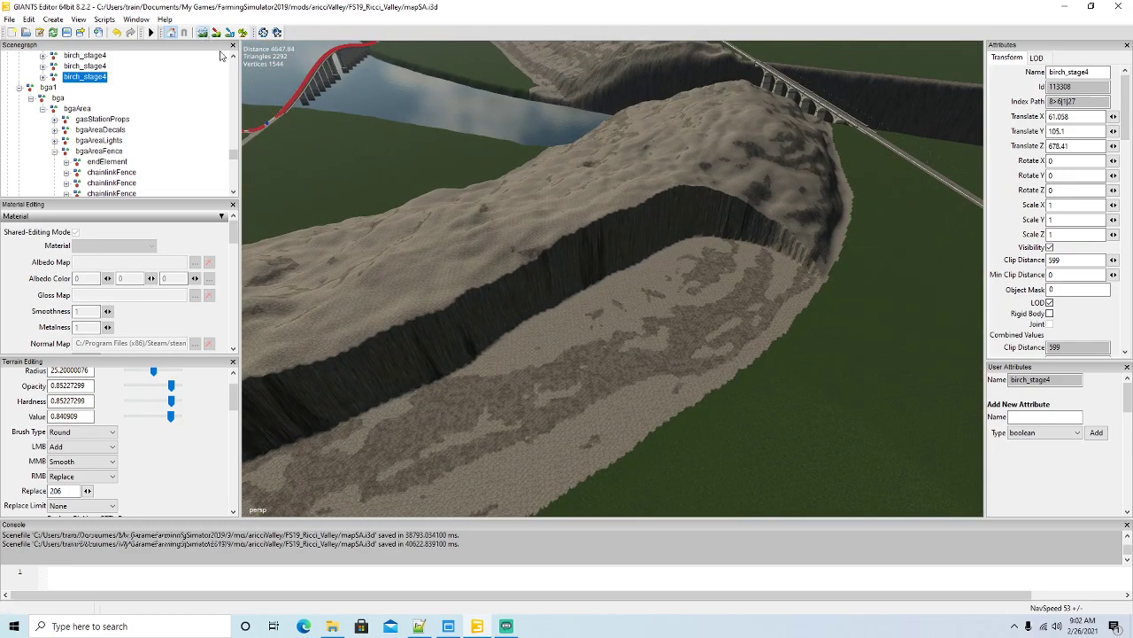
pyautogui.moveTo(509, 401)
pyautogui.mouseDown(button='right')
pyautogui.moveTo(459, 295)
pyautogui.moveTo(517, 285)
pyautogui.moveTo(670, 200)
pyautogui.moveTo(630, 265)
pyautogui.moveTo(550, 299)
pyautogui.mouseUp(button='right')
pyautogui.moveTo(687, 198)
pyautogui.mouseDown(button='right')
pyautogui.moveTo(727, 177)
pyautogui.moveTo(823, 182)
pyautogui.moveTo(816, 255)
pyautogui.moveTo(757, 217)
pyautogui.moveTo(784, 193)
pyautogui.mouseUp(button='right')
pyautogui.moveTo(627, 299)
pyautogui.mouseDown(button='right')
pyautogui.moveTo(401, 331)
pyautogui.moveTo(319, 366)
pyautogui.moveTo(328, 410)
pyautogui.moveTo(535, 355)
pyautogui.mouseUp(button='right')
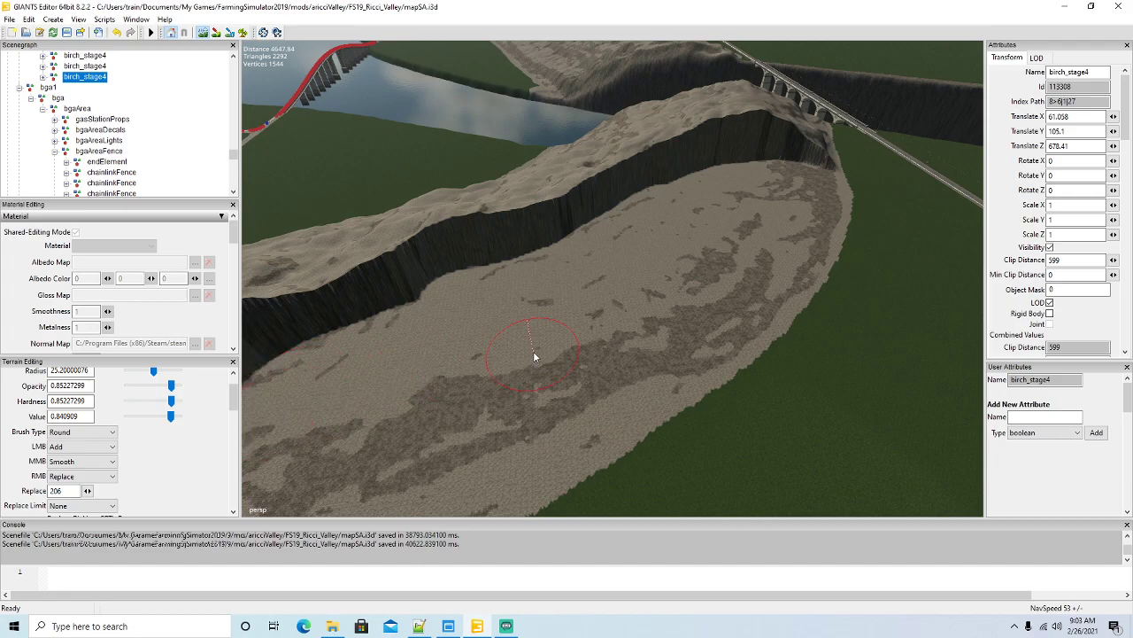
# Level the remaining ridge section at the opposite end of the cut, removing the leftover rock spur and pillars.
pyautogui.keyDown('alt'); pyautogui.moveTo(671, 321); pyautogui.dragTo(512, 295); pyautogui.keyUp('alt')
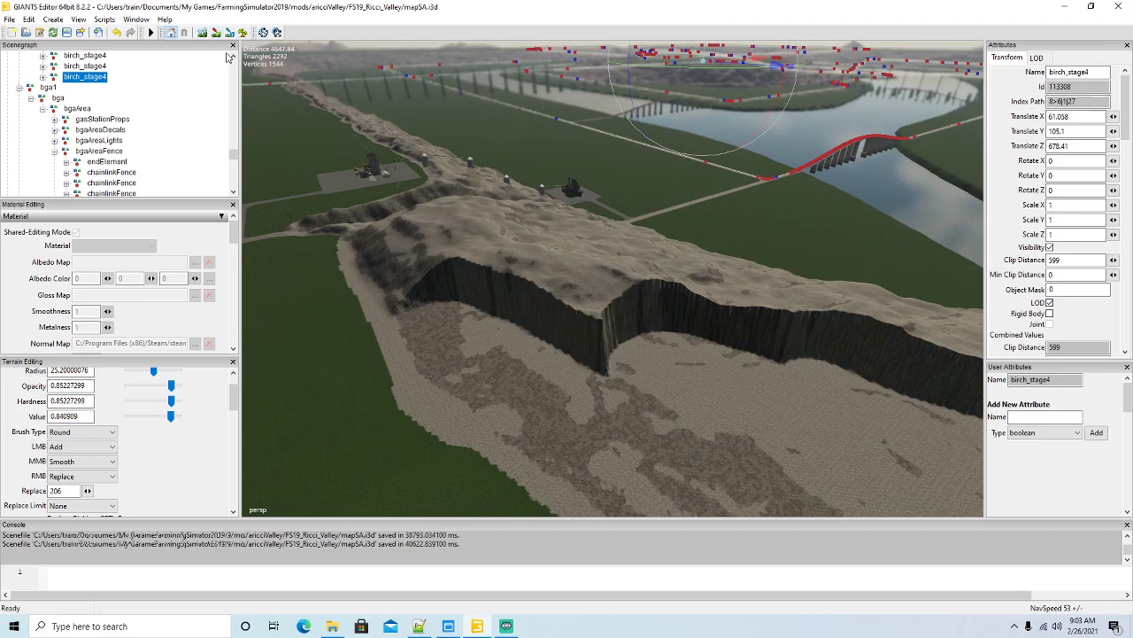
pyautogui.click(202, 32)
pyautogui.moveTo(828, 372)
pyautogui.mouseDown(button='right')
pyautogui.moveTo(770, 337)
pyautogui.moveTo(582, 282)
pyautogui.moveTo(544, 255)
pyautogui.moveTo(511, 264)
pyautogui.moveTo(530, 317)
pyautogui.moveTo(655, 341)
pyautogui.mouseUp(button='right')
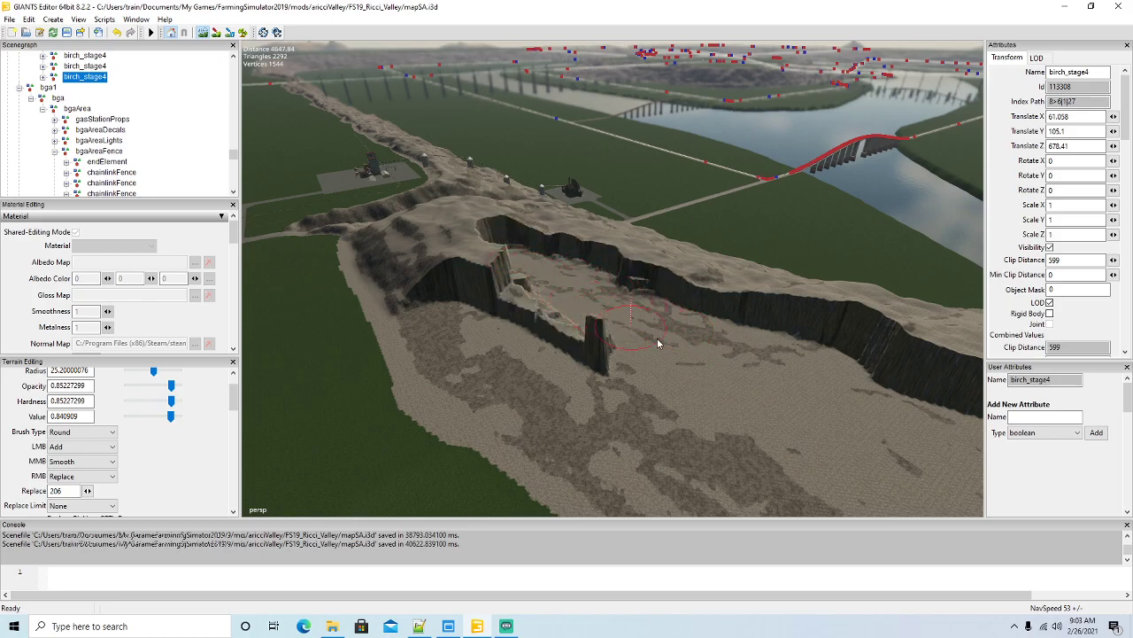
pyautogui.moveTo(620, 298)
pyautogui.mouseDown(button='right')
pyautogui.moveTo(483, 239)
pyautogui.moveTo(460, 301)
pyautogui.moveTo(586, 344)
pyautogui.moveTo(623, 375)
pyautogui.mouseUp(button='right')
pyautogui.moveTo(484, 261)
pyautogui.mouseDown(button='right')
pyautogui.moveTo(467, 254)
pyautogui.moveTo(406, 267)
pyautogui.moveTo(370, 293)
pyautogui.moveTo(471, 302)
pyautogui.mouseUp(button='right')
pyautogui.moveTo(449, 262)
pyautogui.mouseDown(button='right')
pyautogui.moveTo(581, 261)
pyautogui.moveTo(746, 335)
pyautogui.mouseUp(button='right')
pyautogui.moveTo(821, 362)
pyautogui.mouseDown(button='right')
pyautogui.moveTo(913, 401)
pyautogui.moveTo(874, 453)
pyautogui.mouseUp(button='right')
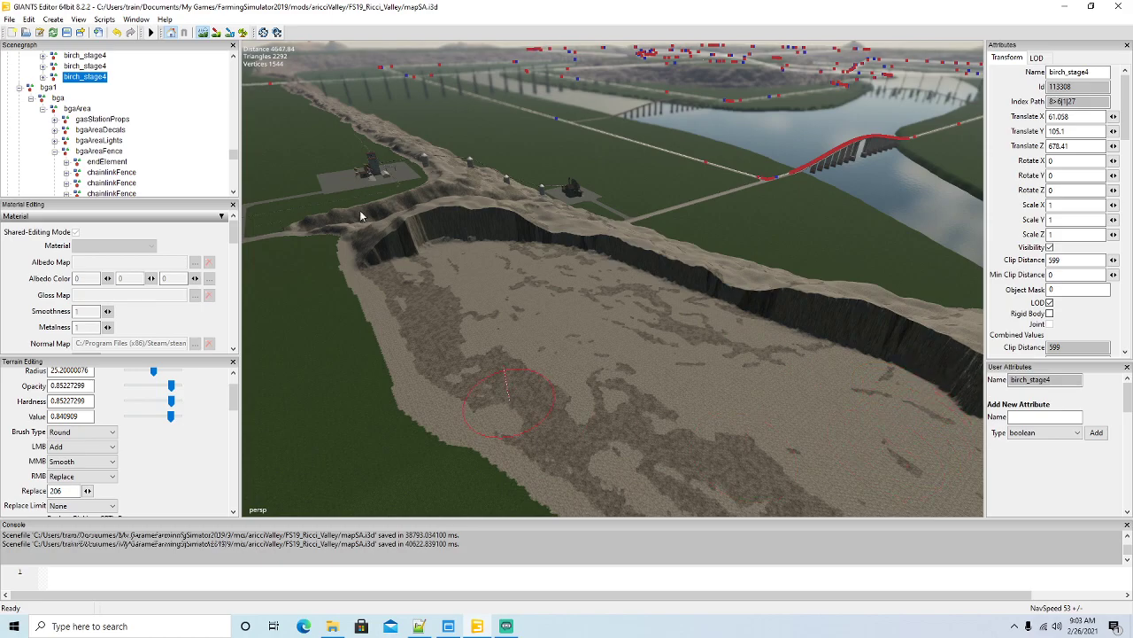
# Cut a flat strip into the ridge above the cleared floor and level the leftover rock wall beside it.
pyautogui.keyDown('alt'); pyautogui.moveTo(593, 370); pyautogui.dragTo(563, 314); pyautogui.keyUp('alt')
pyautogui.scroll(6, 564, 315)
pyautogui.scroll(8, 564, 320)
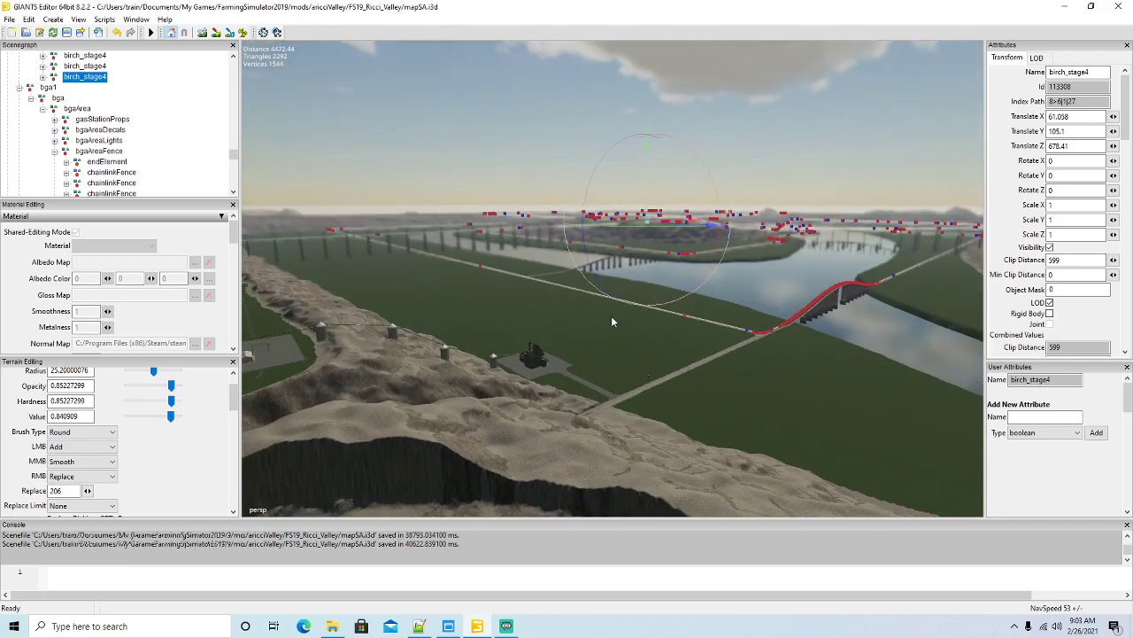
pyautogui.scroll(2, 585, 307)
pyautogui.keyDown('alt'); pyautogui.moveTo(584, 308); pyautogui.dragTo(388, 240); pyautogui.keyUp('alt')
pyautogui.scroll(-3, 551, 370)
pyautogui.scroll(-3, 551, 370)
pyautogui.scroll(4, 542, 383)
pyautogui.click(202, 32)
pyautogui.moveTo(696, 269)
pyautogui.mouseDown()
pyautogui.moveTo(611, 281)
pyautogui.moveTo(572, 257)
pyautogui.moveTo(529, 177)
pyautogui.mouseUp()
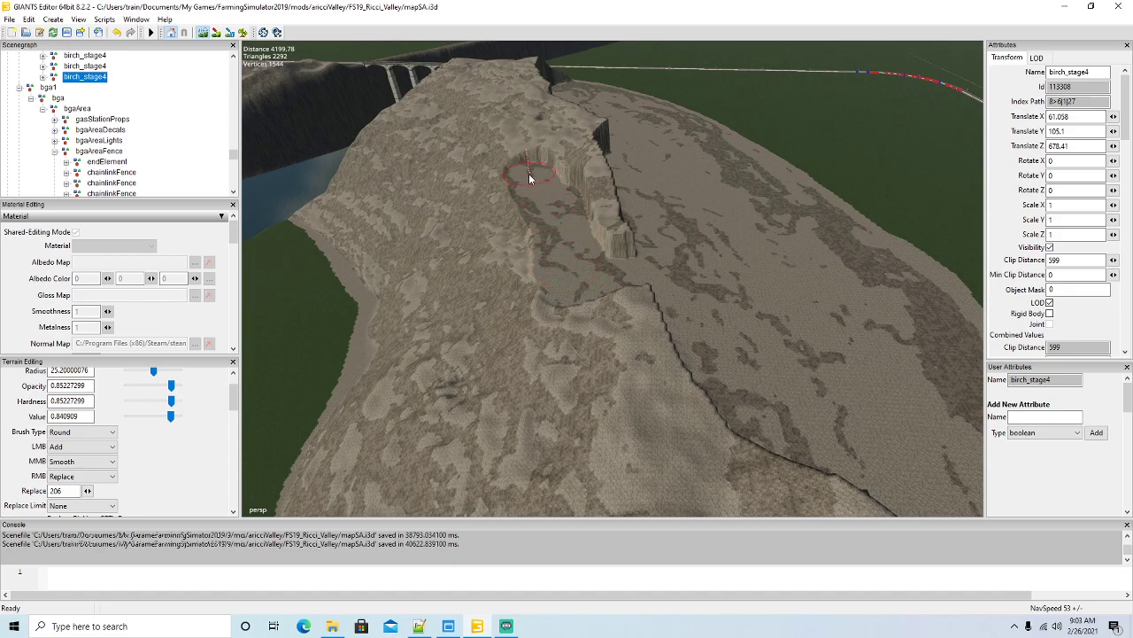
pyautogui.moveTo(611, 205); pyautogui.dragTo(601, 163)
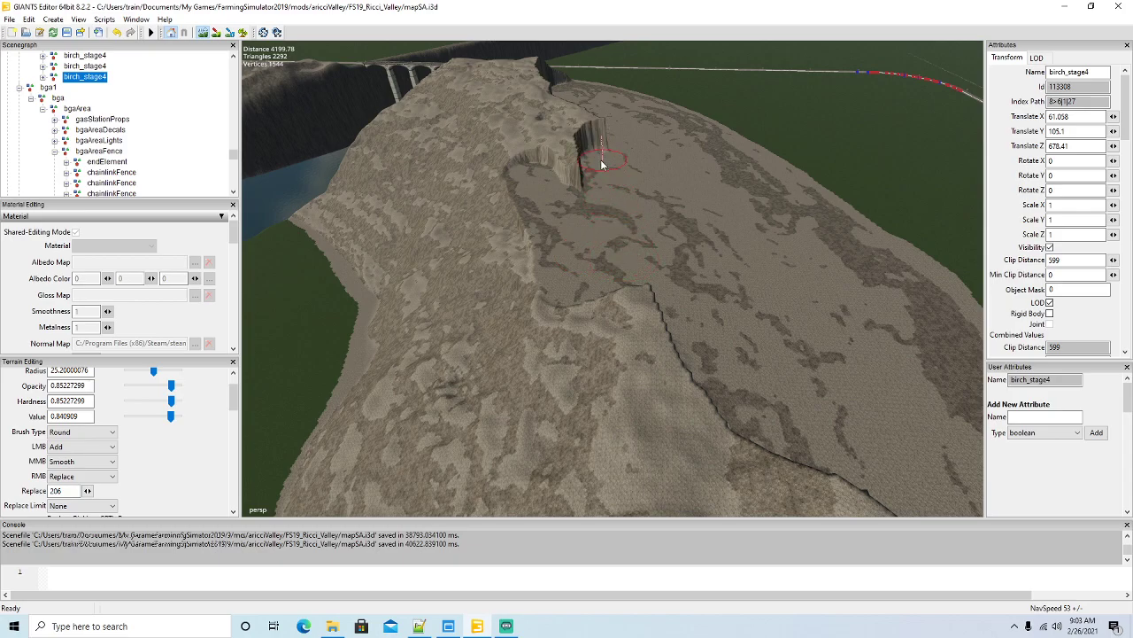
# Extend the flattened floor along the ridge towards the arched bridge, and cut back the rock edge at the other end.
pyautogui.moveTo(545, 194)
pyautogui.mouseDown()
pyautogui.moveTo(468, 119)
pyautogui.moveTo(550, 157)
pyautogui.moveTo(544, 137)
pyautogui.mouseUp()
pyautogui.moveTo(544, 134)
pyautogui.mouseDown(button='right')
pyautogui.moveTo(577, 143)
pyautogui.moveTo(536, 104)
pyautogui.moveTo(544, 98)
pyautogui.mouseUp(button='right')
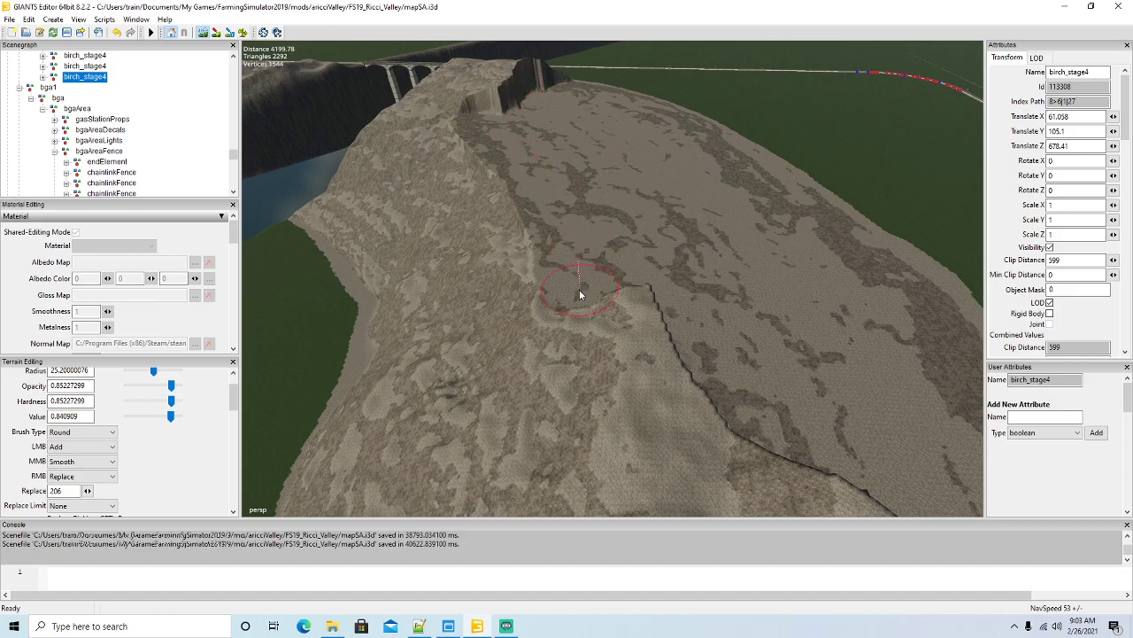
pyautogui.moveTo(592, 357)
pyautogui.mouseDown(button='right')
pyautogui.moveTo(657, 381)
pyautogui.moveTo(621, 390)
pyautogui.moveTo(608, 378)
pyautogui.moveTo(670, 413)
pyautogui.moveTo(678, 367)
pyautogui.moveTo(636, 283)
pyautogui.mouseUp(button='right')
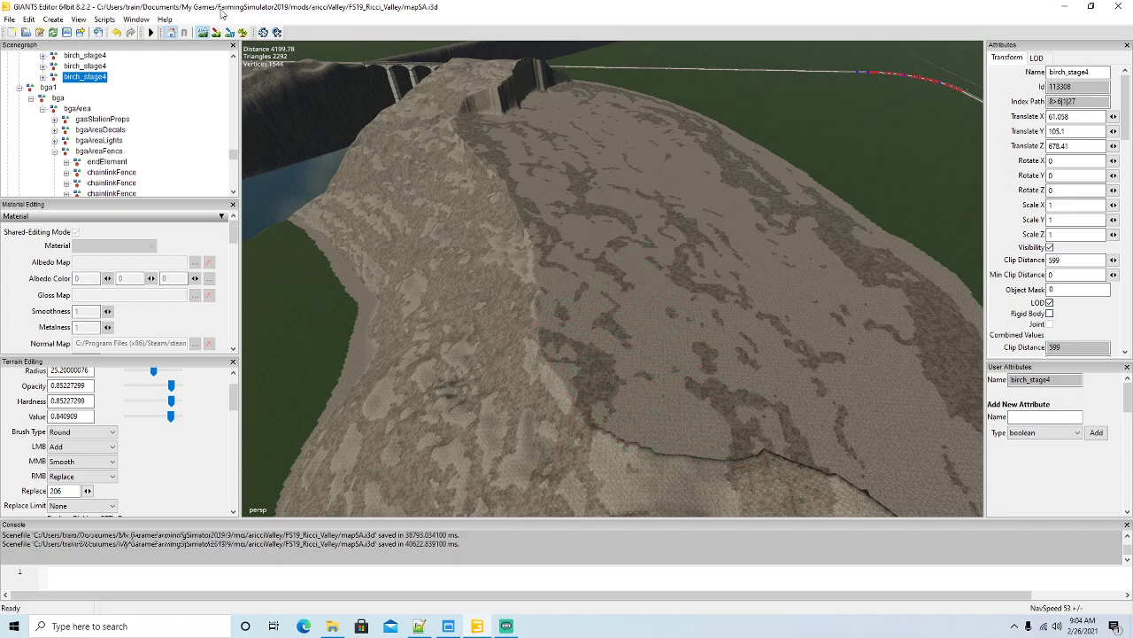
# Level the remaining raised rock block next to the arched bridge down to the floor, up to the river cliff.
pyautogui.click(204, 33)
pyautogui.moveTo(686, 250)
pyautogui.keyDown('alt'); pyautogui.mouseDown()
pyautogui.moveTo(658, 180)
pyautogui.moveTo(623, 179)
pyautogui.moveTo(643, 178)
pyautogui.moveTo(766, 273)
pyautogui.moveTo(726, 248)
pyautogui.mouseUp(); pyautogui.keyUp('alt')
pyautogui.scroll(3, 659, 180)
pyautogui.scroll(3, 659, 180)
pyautogui.scroll(3, 642, 179)
pyautogui.click(203, 33)
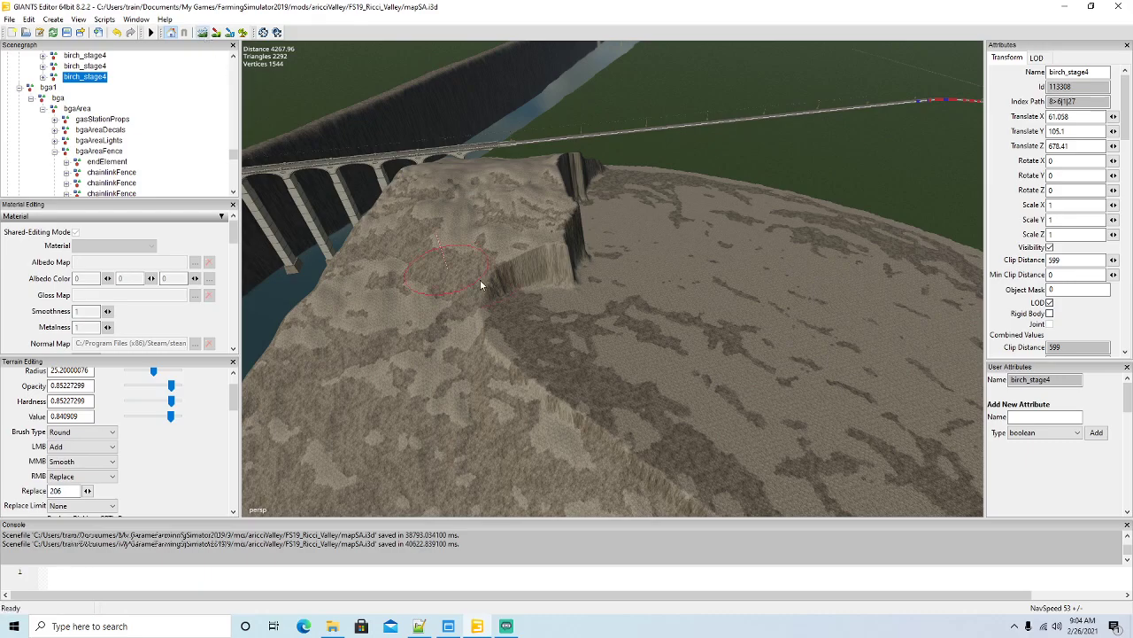
pyautogui.moveTo(532, 326); pyautogui.dragTo(378, 266)
pyautogui.moveTo(389, 235)
pyautogui.mouseDown(button='right')
pyautogui.moveTo(419, 220)
pyautogui.moveTo(585, 294)
pyautogui.moveTo(577, 226)
pyautogui.moveTo(598, 188)
pyautogui.moveTo(521, 217)
pyautogui.moveTo(438, 210)
pyautogui.mouseUp(button='right')
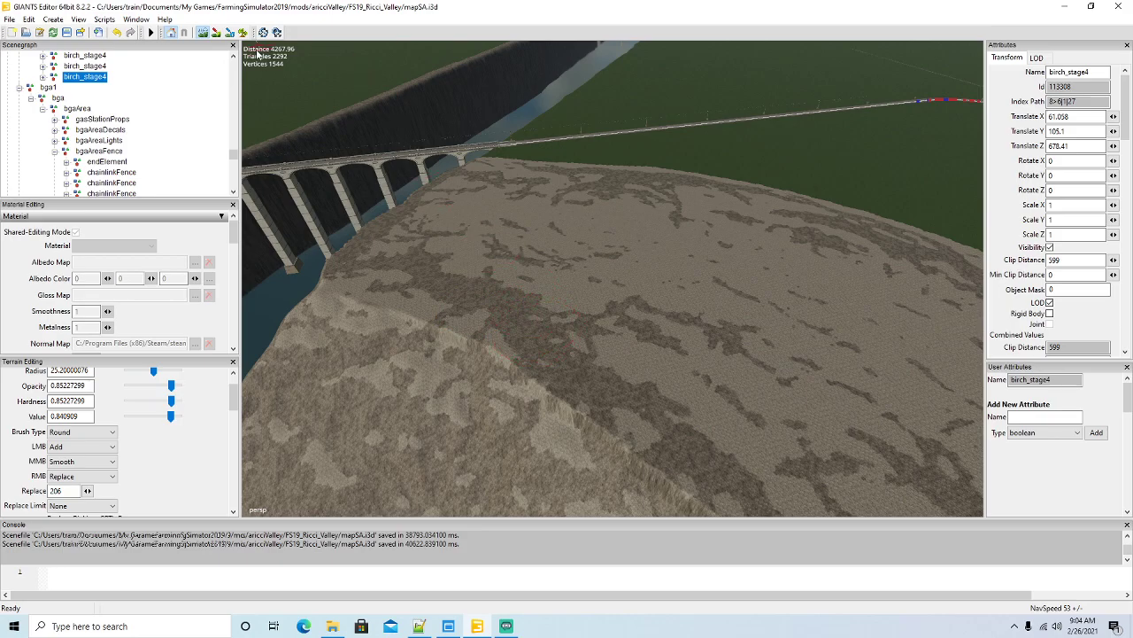
# Flatten the remaining ridge peak and rock pillar above the road at the end opposite the arched bridge.
pyautogui.moveTo(625, 322); pyautogui.dragTo(286, 296, button='right')
pyautogui.moveTo(660, 257); pyautogui.dragTo(643, 354, button='right')
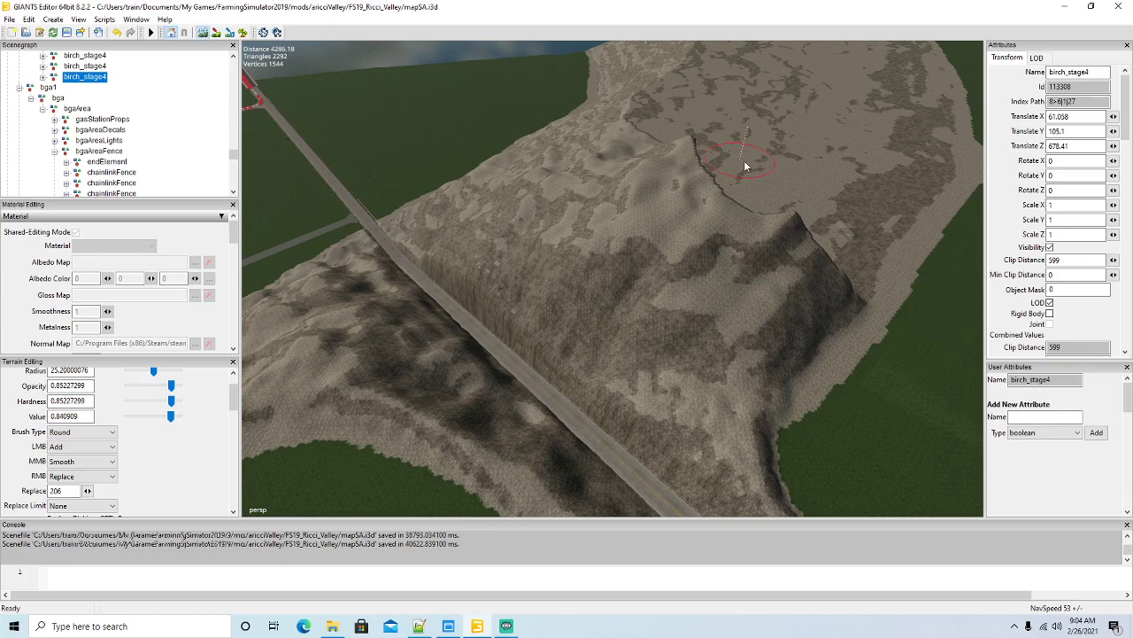
pyautogui.moveTo(766, 207)
pyautogui.mouseDown(button='right')
pyautogui.moveTo(687, 299)
pyautogui.moveTo(686, 314)
pyautogui.moveTo(758, 357)
pyautogui.moveTo(793, 297)
pyautogui.moveTo(763, 283)
pyautogui.moveTo(709, 372)
pyautogui.moveTo(748, 356)
pyautogui.moveTo(752, 376)
pyautogui.moveTo(563, 249)
pyautogui.moveTo(568, 219)
pyautogui.mouseUp(button='right')
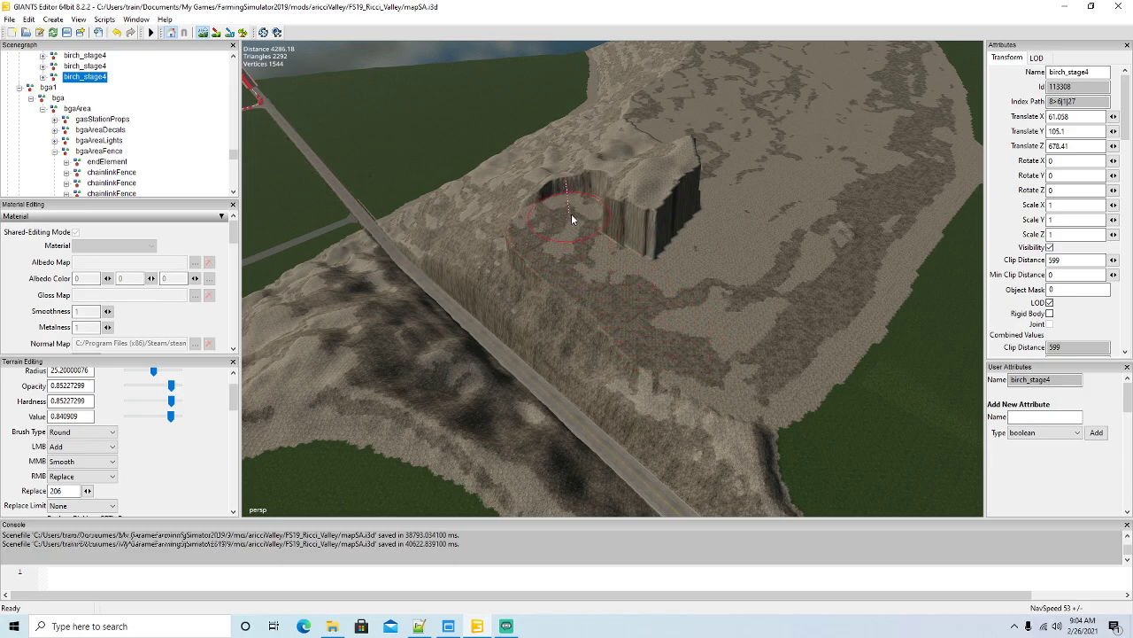
pyautogui.moveTo(607, 186)
pyautogui.mouseDown(button='right')
pyautogui.moveTo(642, 136)
pyautogui.moveTo(561, 205)
pyautogui.moveTo(660, 172)
pyautogui.moveTo(709, 286)
pyautogui.mouseUp(button='right')
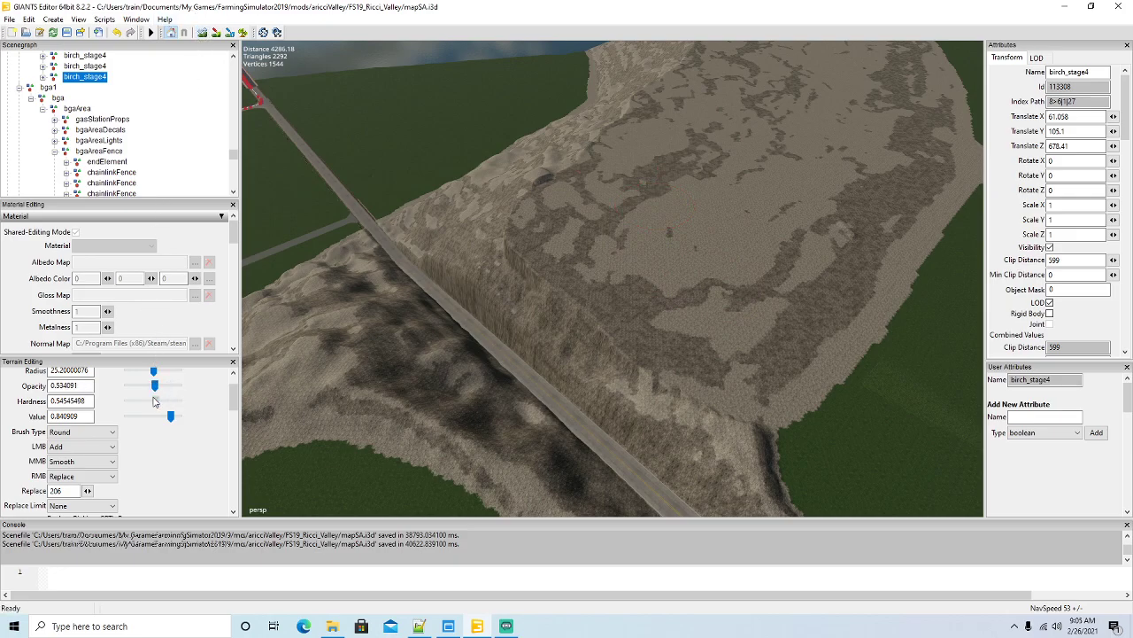
# Set the brush to opacity 0.534, hardness 0.545, value 0.557 and radius 13.2, and smooth the rough crest beside the flattened floor.
pyautogui.moveTo(171, 417); pyautogui.dragTo(155, 418)
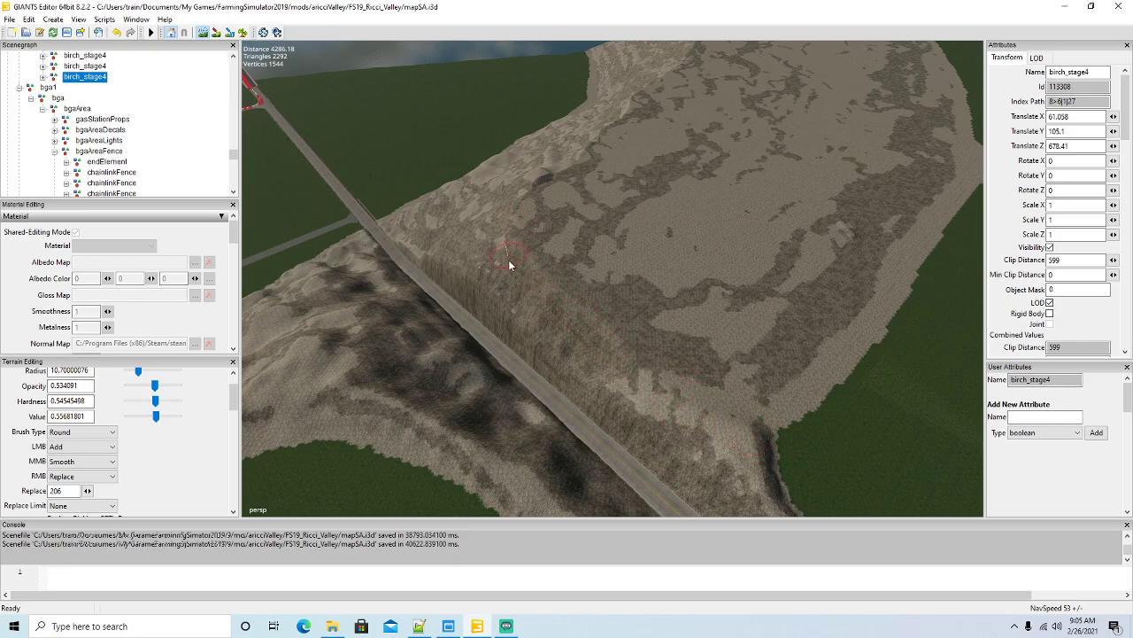
pyautogui.click(204, 34)
pyautogui.keyDown('alt'); pyautogui.moveTo(617, 336); pyautogui.dragTo(775, 328); pyautogui.keyUp('alt')
pyautogui.scroll(4, 568, 248)
pyautogui.scroll(4, 554, 249)
pyautogui.scroll(-3, 798, 334)
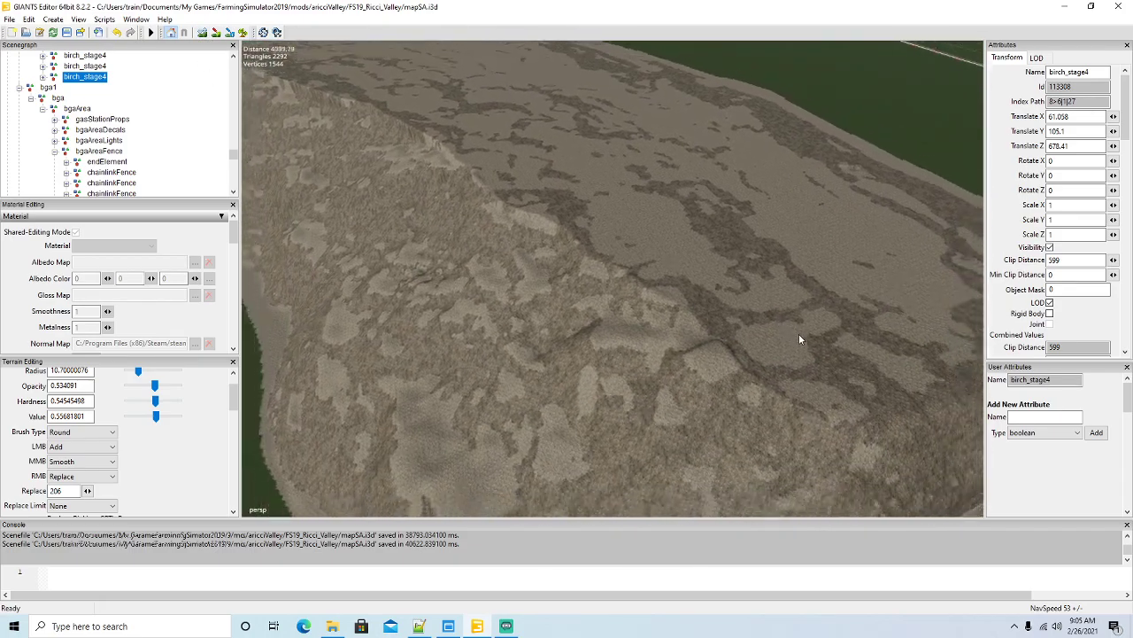
pyautogui.click(203, 32)
pyautogui.keyDown('shift'); pyautogui.scroll(1, 587, 290); pyautogui.keyUp('shift')
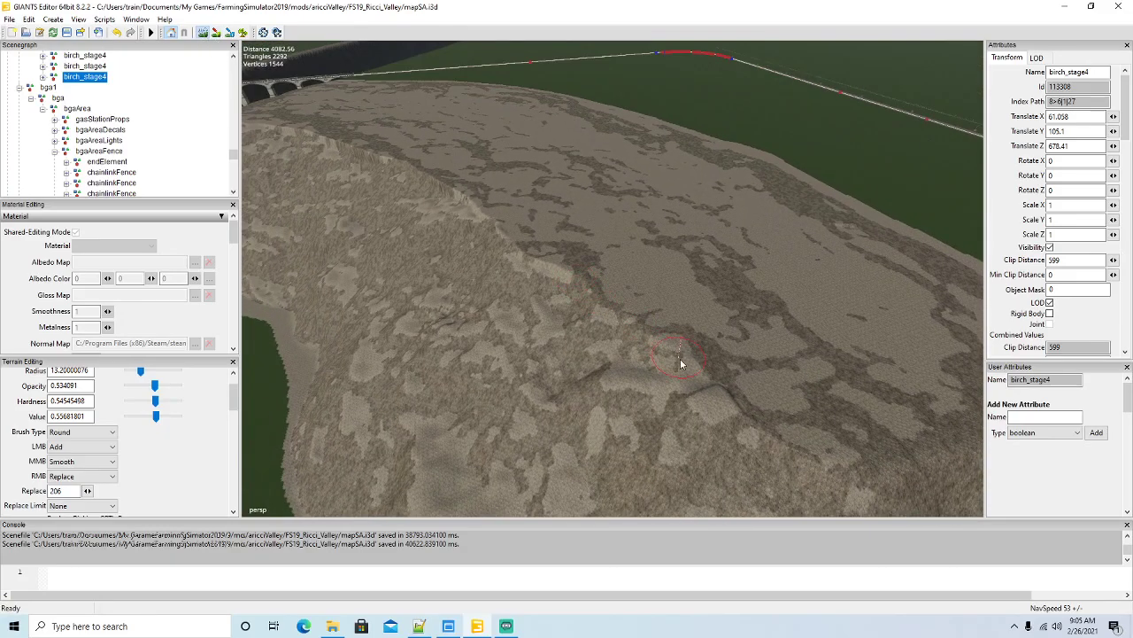
pyautogui.keyDown('shift'); pyautogui.scroll(1, 546, 260); pyautogui.keyUp('shift')
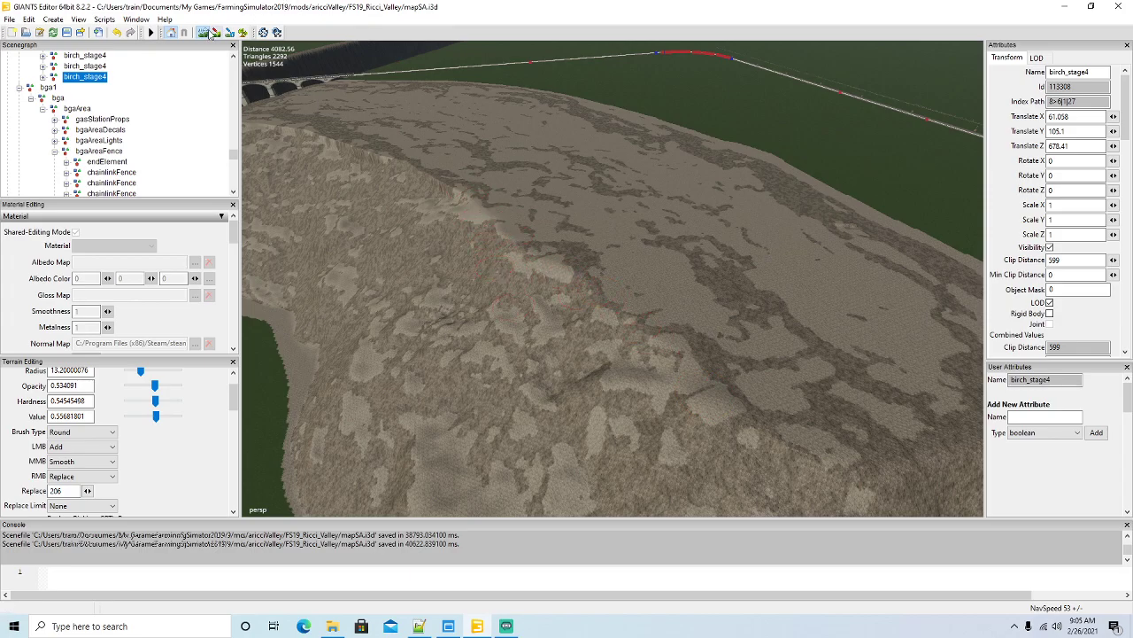
# Smooth the rock rim between the flattened floor and the slope along its length towards the arched bridge.
pyautogui.moveTo(553, 250); pyautogui.dragTo(532, 268, button='right')
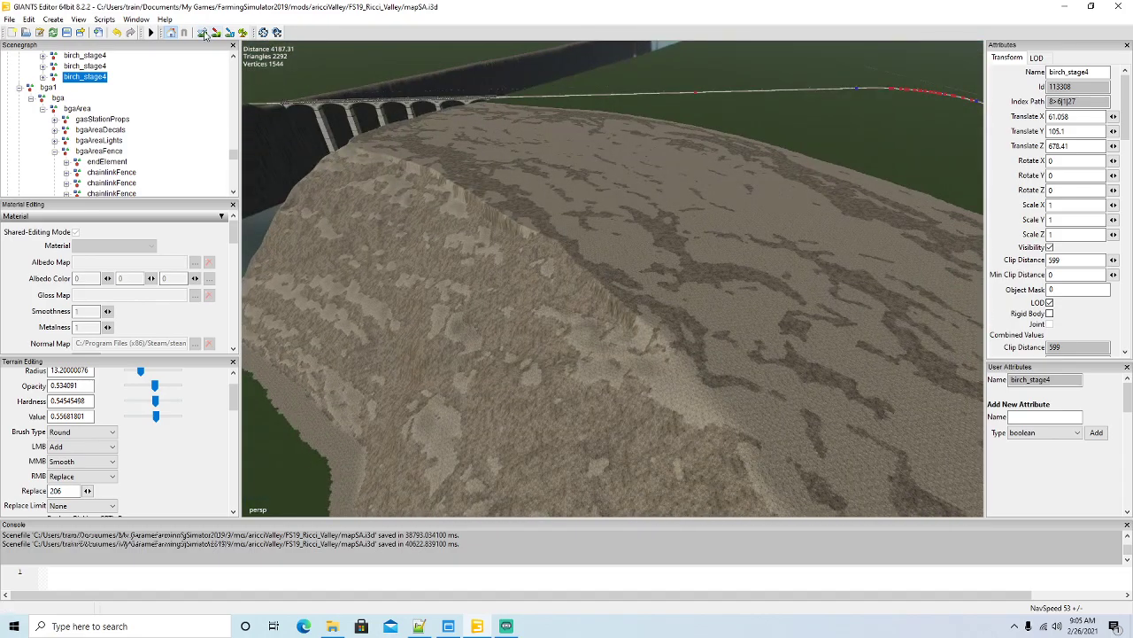
pyautogui.scroll(1, 596, 300)
pyautogui.moveTo(596, 300); pyautogui.dragTo(649, 329, button='middle')
pyautogui.moveTo(534, 239); pyautogui.dragTo(507, 224, button='middle')
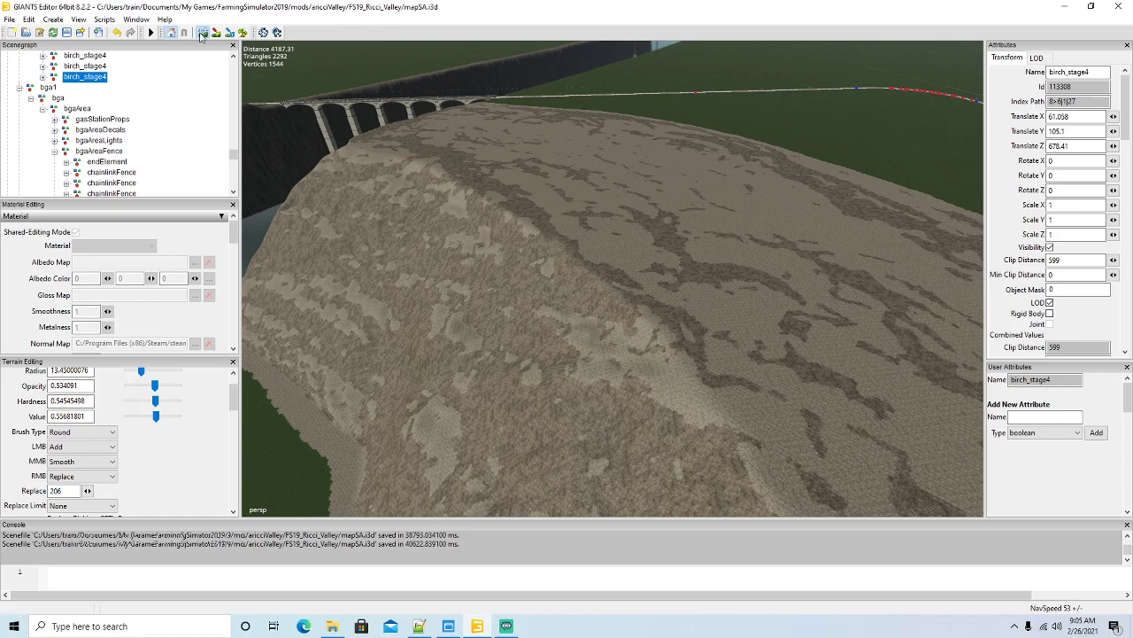
# Smooth the top edge of the river cliff beside the arched bridge with a brush radius of 13.2.
pyautogui.moveTo(351, 141); pyautogui.dragTo(721, 283, button='right')
pyautogui.press('w')
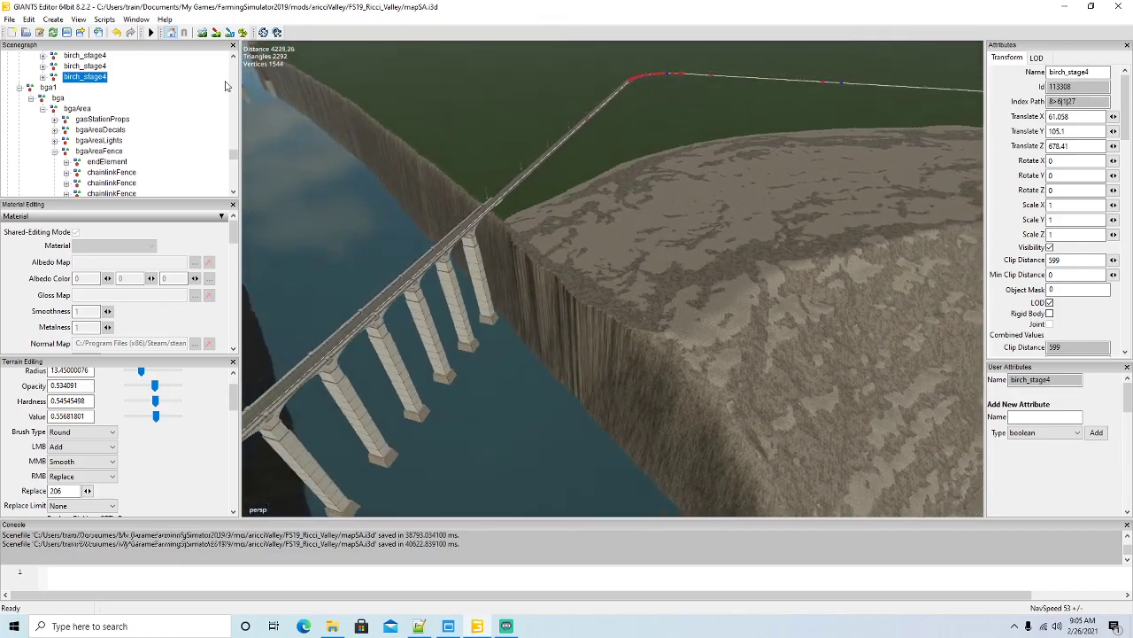
pyautogui.moveTo(523, 242); pyautogui.dragTo(641, 325)
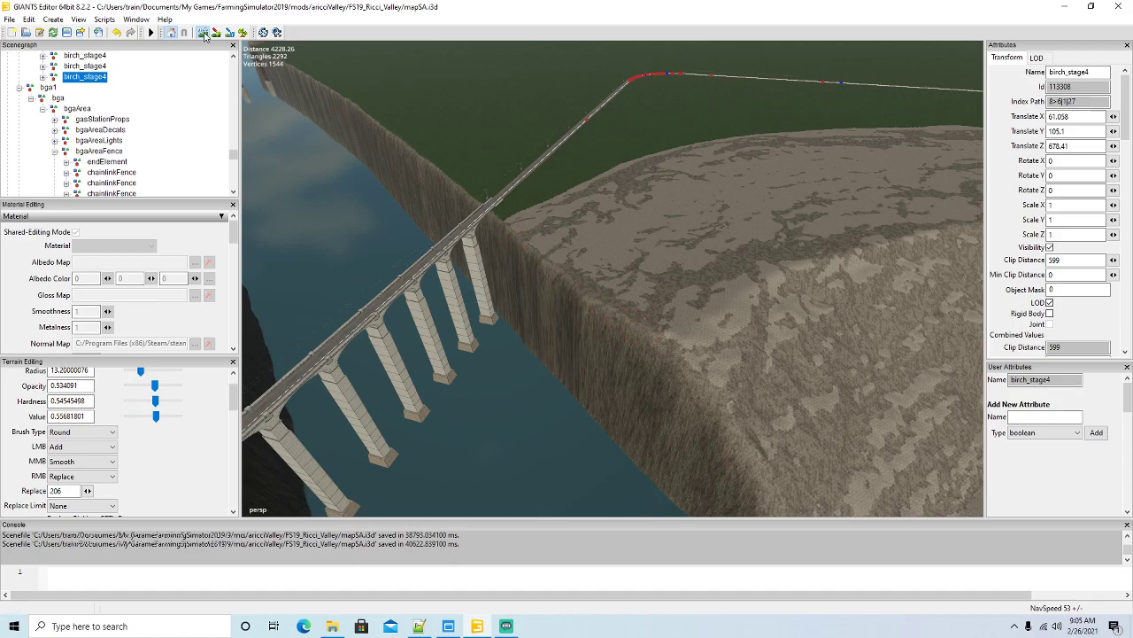
# Set the texture painting layer to c_grass.
pyautogui.moveTo(607, 222); pyautogui.dragTo(465, 267, button='right')
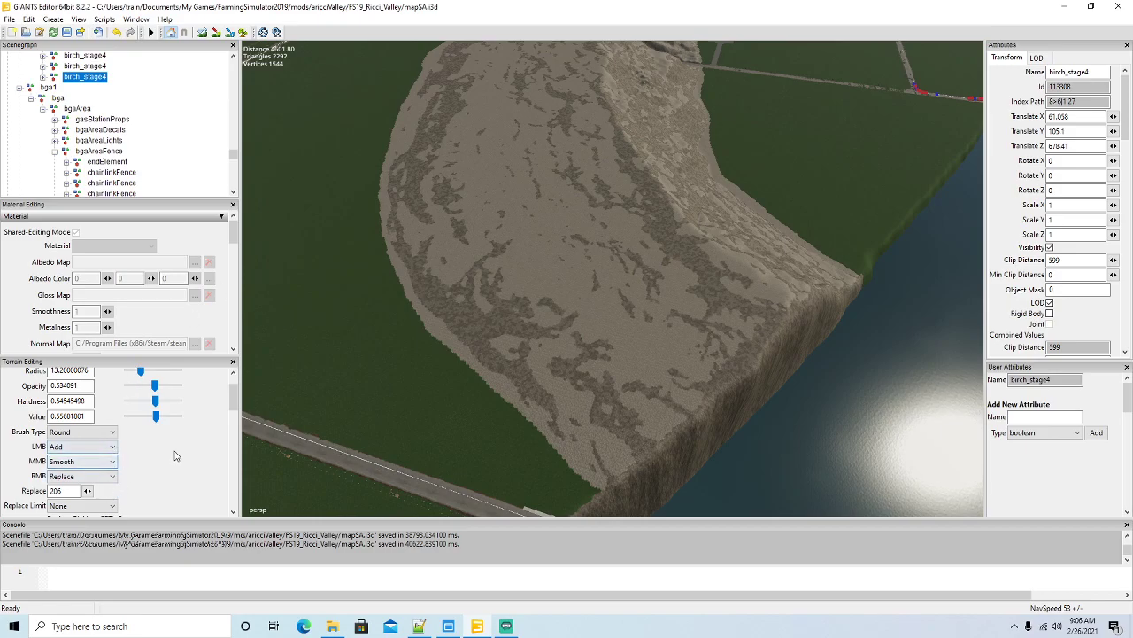
pyautogui.scroll(-5, 232, 404)
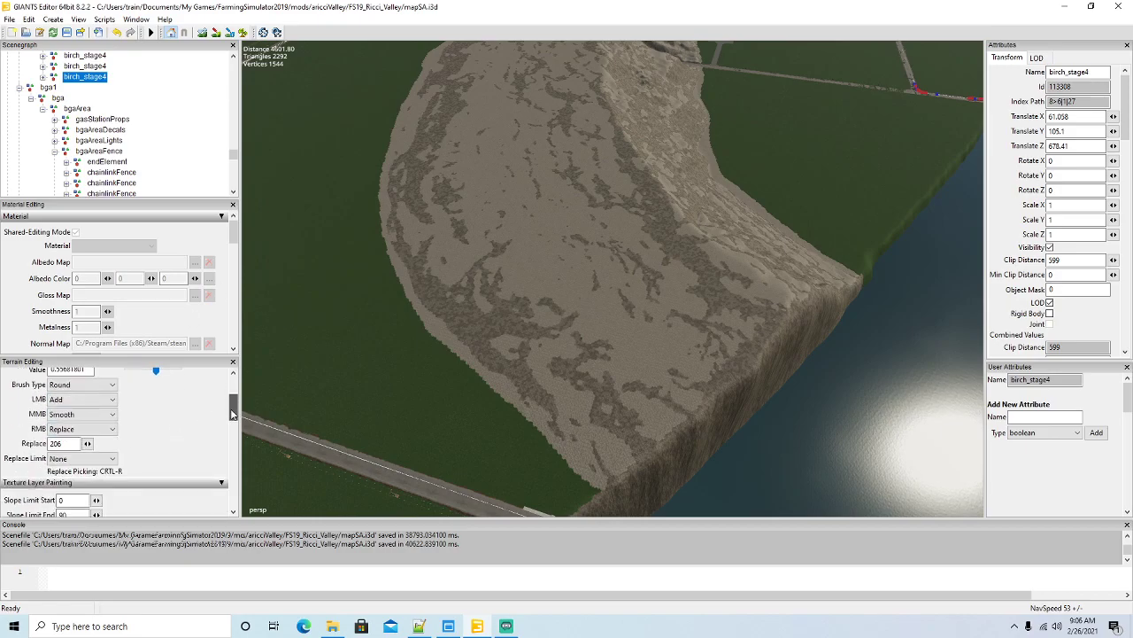
pyautogui.click(97, 459)
pyautogui.scroll(-5, 84, 255)
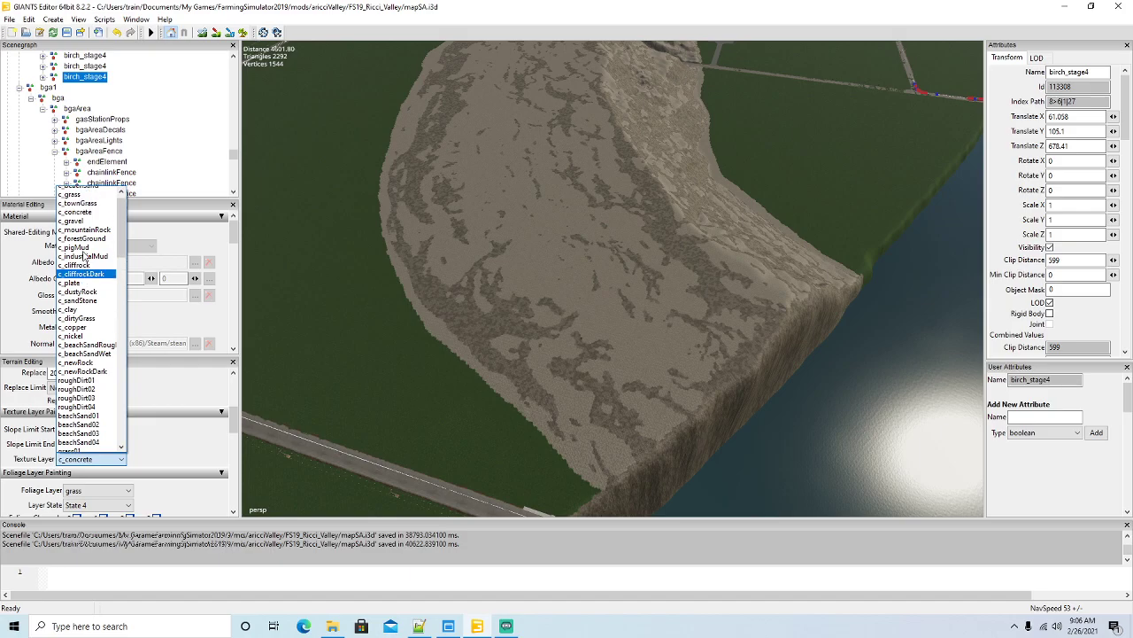
pyautogui.click(84, 212)
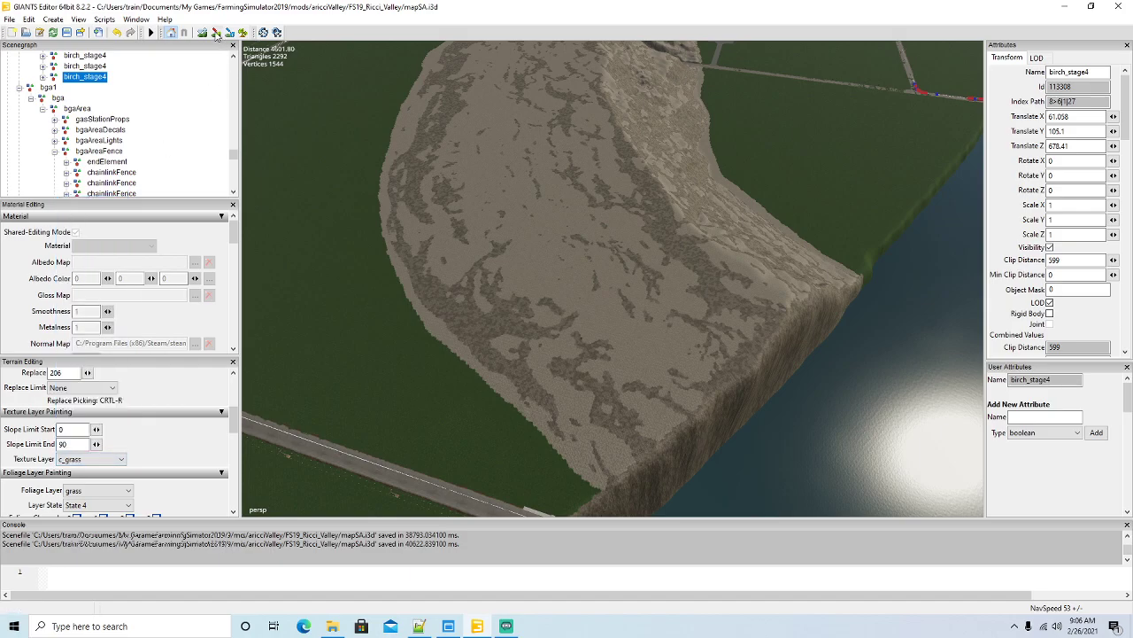
# Paint a grass border across the flattened floor and around its river end, along the slope, cliff and field edges.
pyautogui.moveTo(387, 304)
pyautogui.mouseDown()
pyautogui.moveTo(648, 202)
pyautogui.moveTo(675, 236)
pyautogui.moveTo(766, 298)
pyautogui.moveTo(703, 378)
pyautogui.mouseUp()
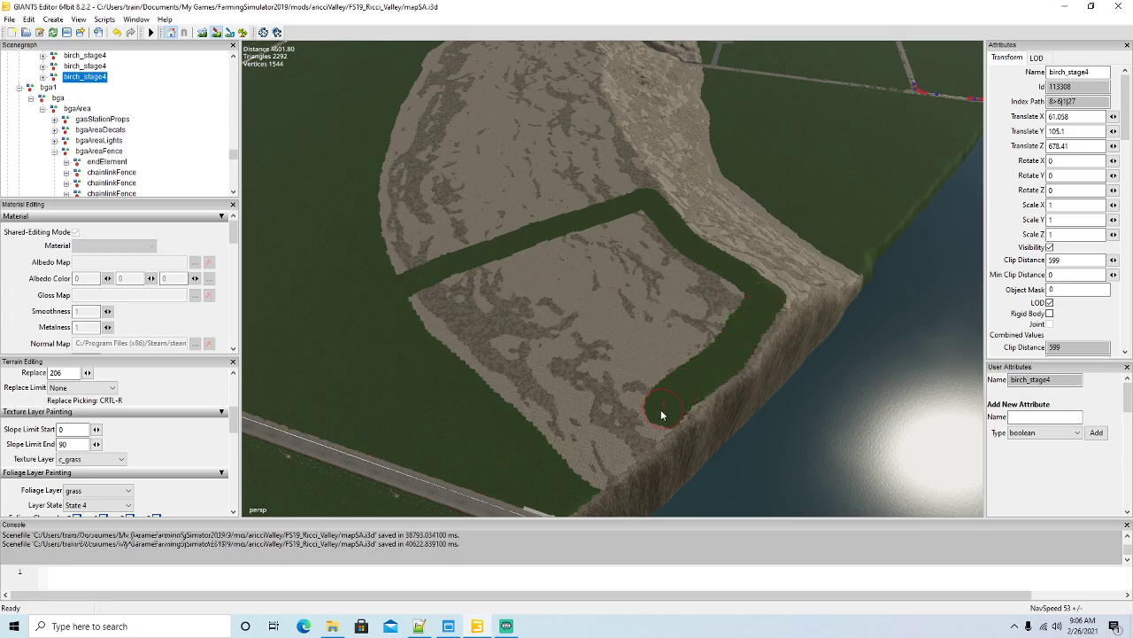
pyautogui.moveTo(660, 412); pyautogui.dragTo(631, 434)
pyautogui.moveTo(578, 475)
pyautogui.mouseDown()
pyautogui.moveTo(413, 307)
pyautogui.moveTo(551, 257)
pyautogui.mouseUp()
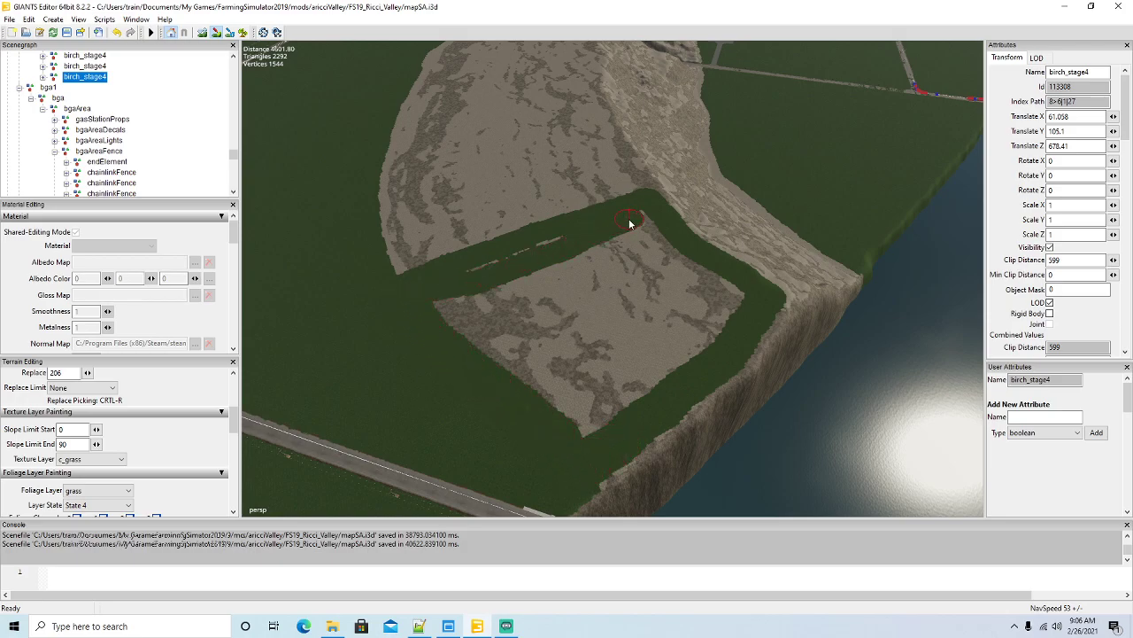
pyautogui.moveTo(493, 283); pyautogui.dragTo(549, 248)
# Fill the bare rock enclosed by the grass border at the river end of the floor with c_grass.
pyautogui.moveTo(727, 288)
pyautogui.mouseDown()
pyautogui.moveTo(681, 359)
pyautogui.moveTo(588, 425)
pyautogui.moveTo(463, 335)
pyautogui.moveTo(478, 317)
pyautogui.moveTo(596, 387)
pyautogui.mouseUp()
pyautogui.moveTo(498, 334)
pyautogui.mouseDown()
pyautogui.moveTo(575, 338)
pyautogui.moveTo(532, 292)
pyautogui.moveTo(668, 359)
pyautogui.mouseUp()
pyautogui.moveTo(569, 284); pyautogui.dragTo(621, 243)
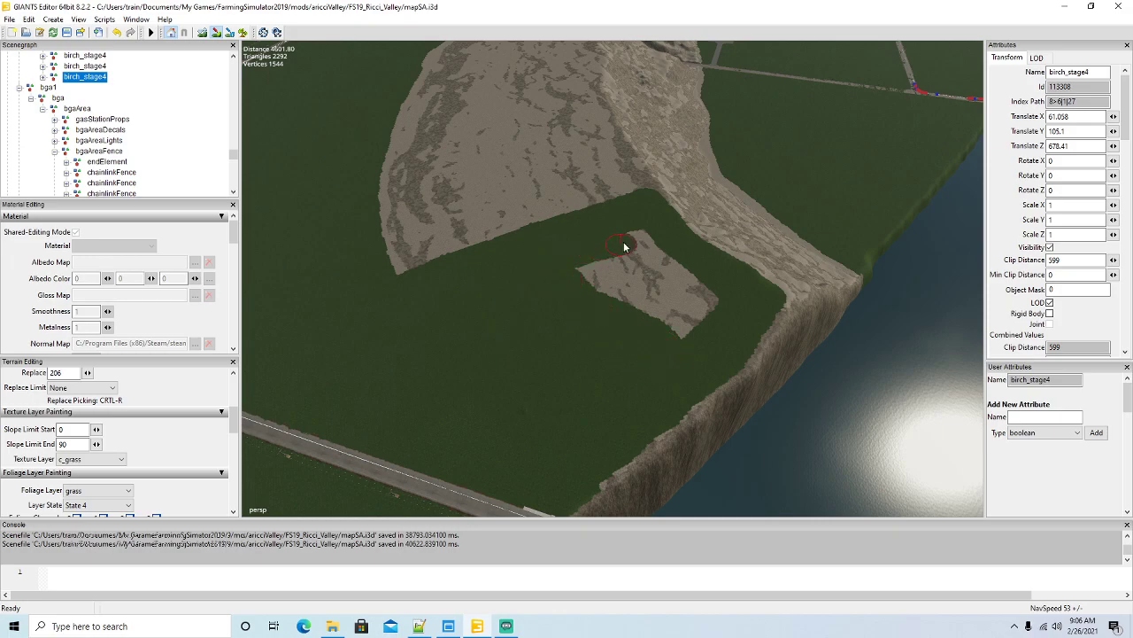
pyautogui.moveTo(698, 286); pyautogui.dragTo(649, 271)
pyautogui.moveTo(667, 315); pyautogui.dragTo(606, 297)
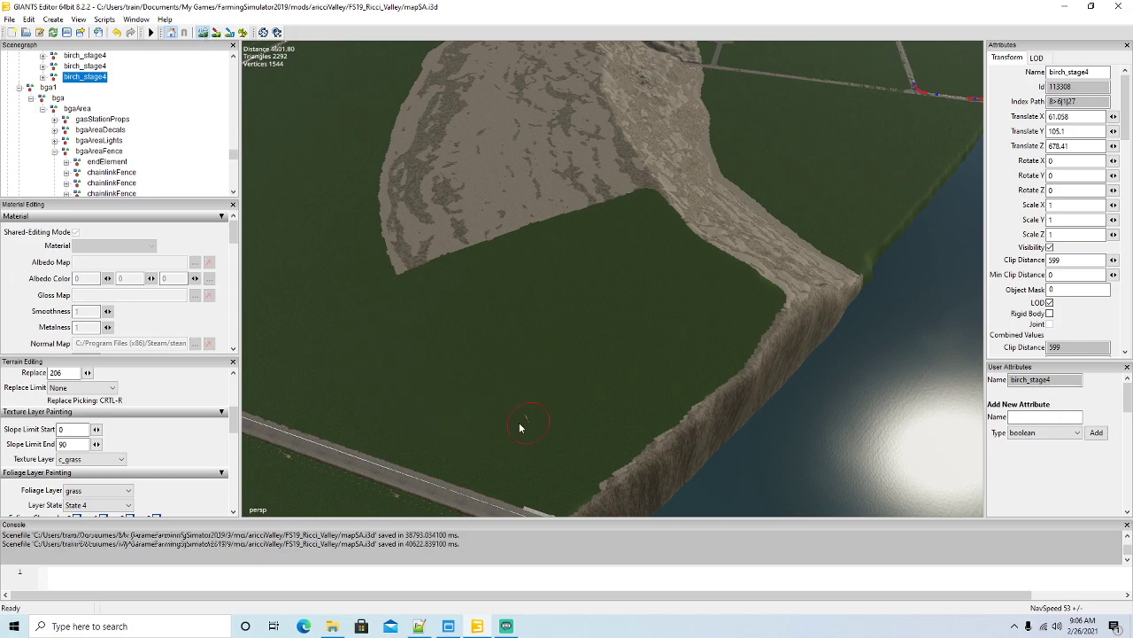
# Paint grass over the flattened floor alongside the remaining rock slope, widening the band towards the middle.
pyautogui.click(204, 33)
pyautogui.keyDown('alt'); pyautogui.moveTo(555, 308); pyautogui.dragTo(548, 257); pyautogui.keyUp('alt')
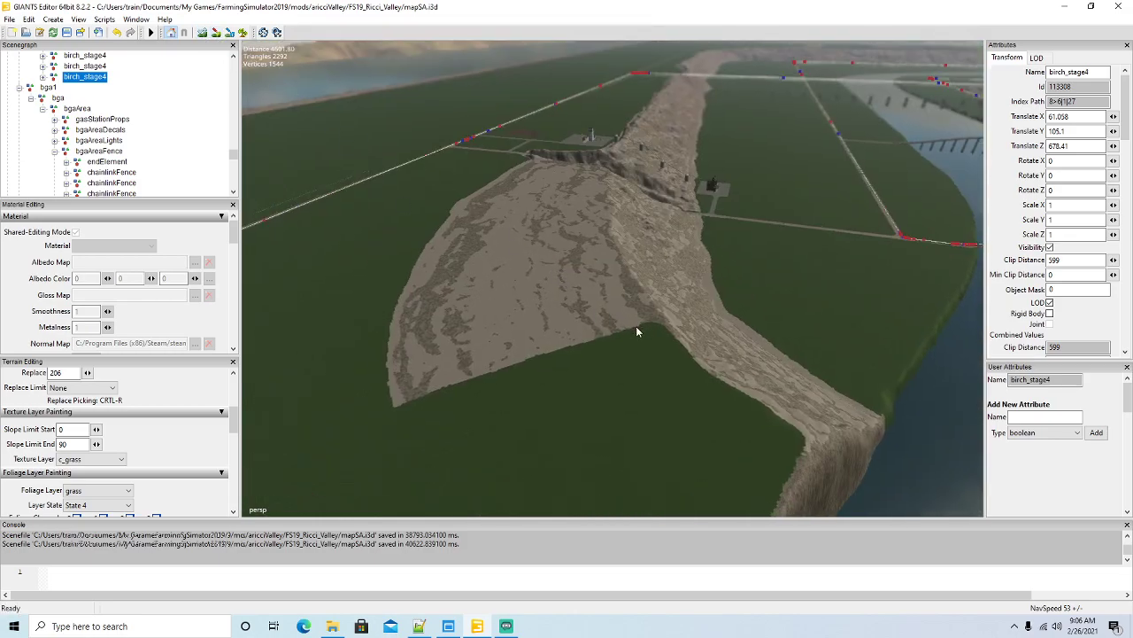
pyautogui.moveTo(660, 341)
pyautogui.mouseDown()
pyautogui.moveTo(614, 286)
pyautogui.moveTo(628, 303)
pyautogui.mouseUp()
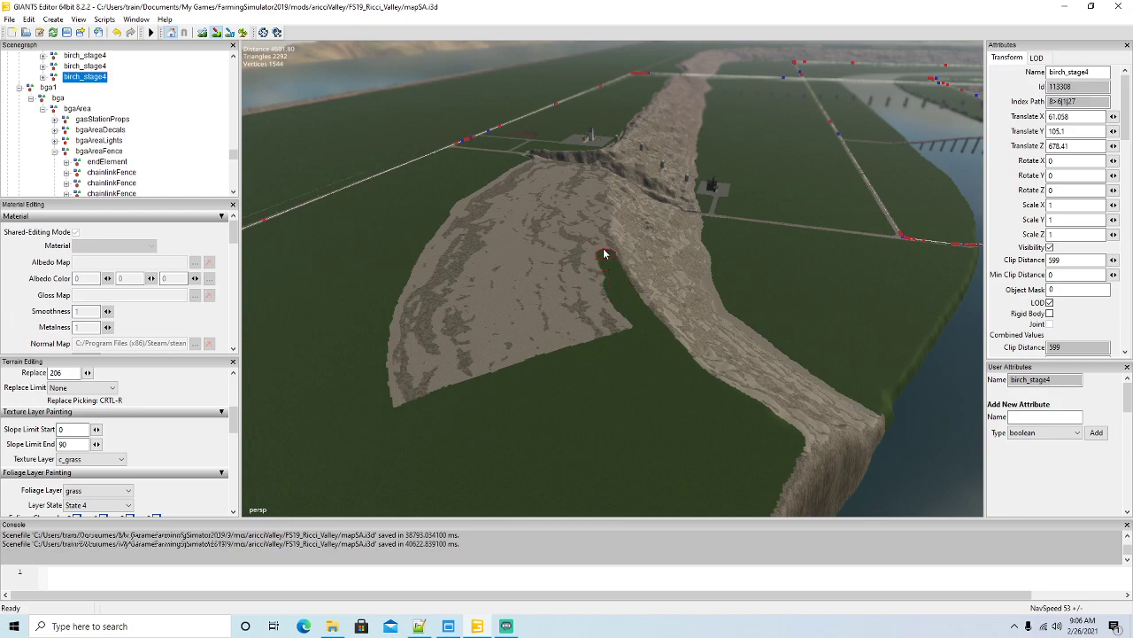
pyautogui.moveTo(599, 226); pyautogui.dragTo(590, 209)
pyautogui.moveTo(598, 263)
pyautogui.mouseDown()
pyautogui.moveTo(617, 319)
pyautogui.moveTo(587, 281)
pyautogui.mouseUp()
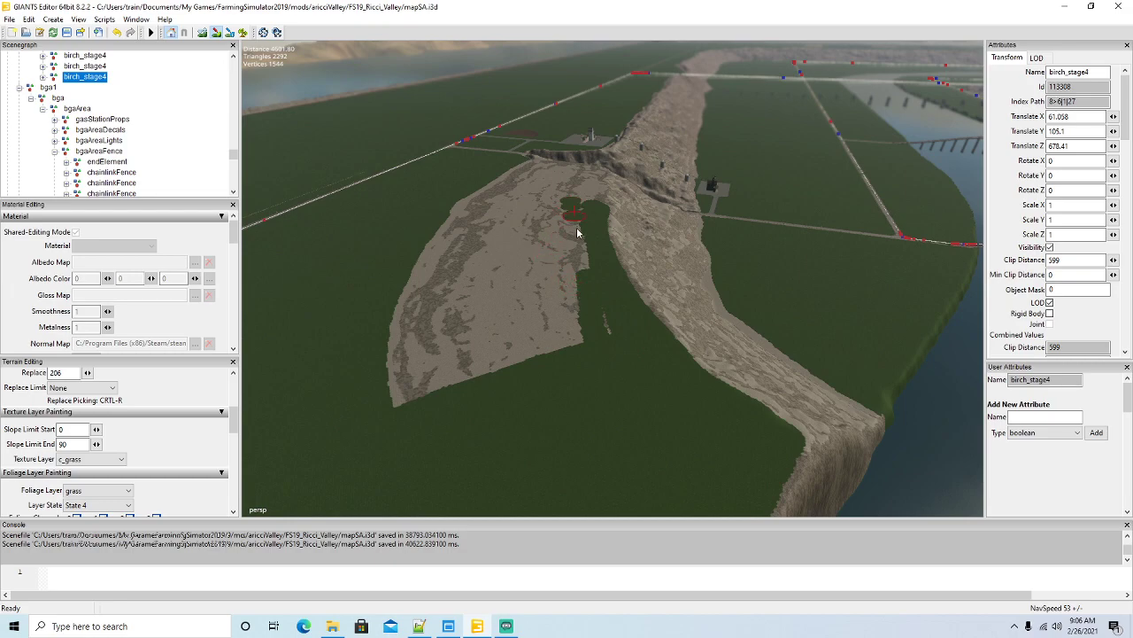
pyautogui.moveTo(577, 231); pyautogui.dragTo(597, 305)
pyautogui.moveTo(607, 358)
pyautogui.mouseDown()
pyautogui.moveTo(571, 328)
pyautogui.moveTo(551, 221)
pyautogui.moveTo(551, 343)
pyautogui.mouseUp()
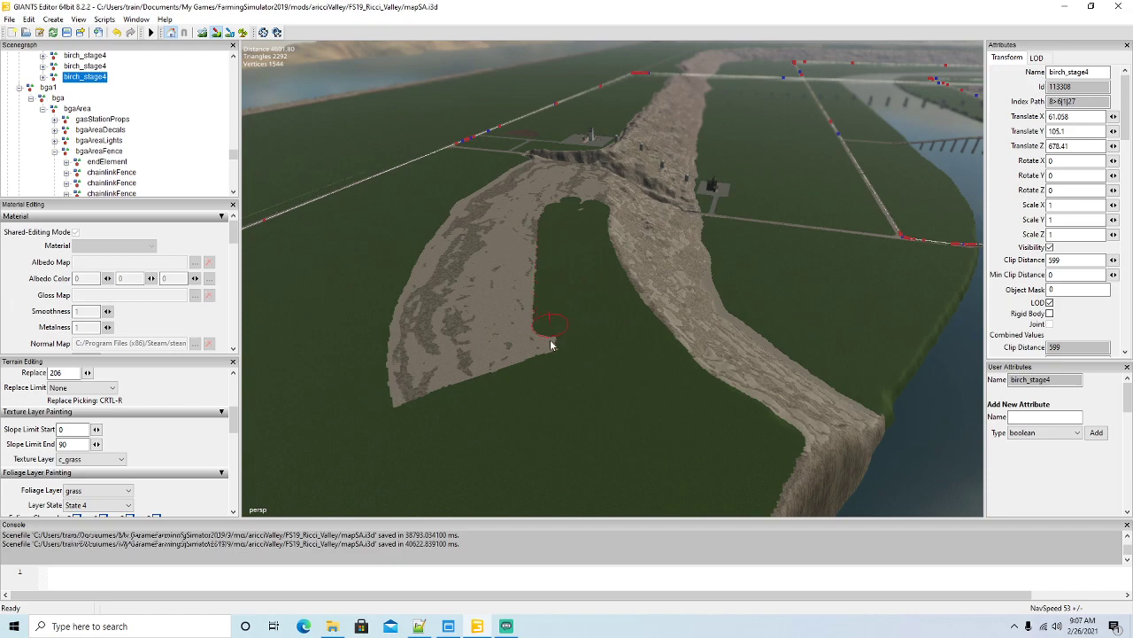
# Cover the remaining curved rock strip along the outer field edge of the flattened floor with grass.
pyautogui.moveTo(515, 253)
pyautogui.mouseDown()
pyautogui.moveTo(502, 364)
pyautogui.moveTo(492, 283)
pyautogui.mouseUp()
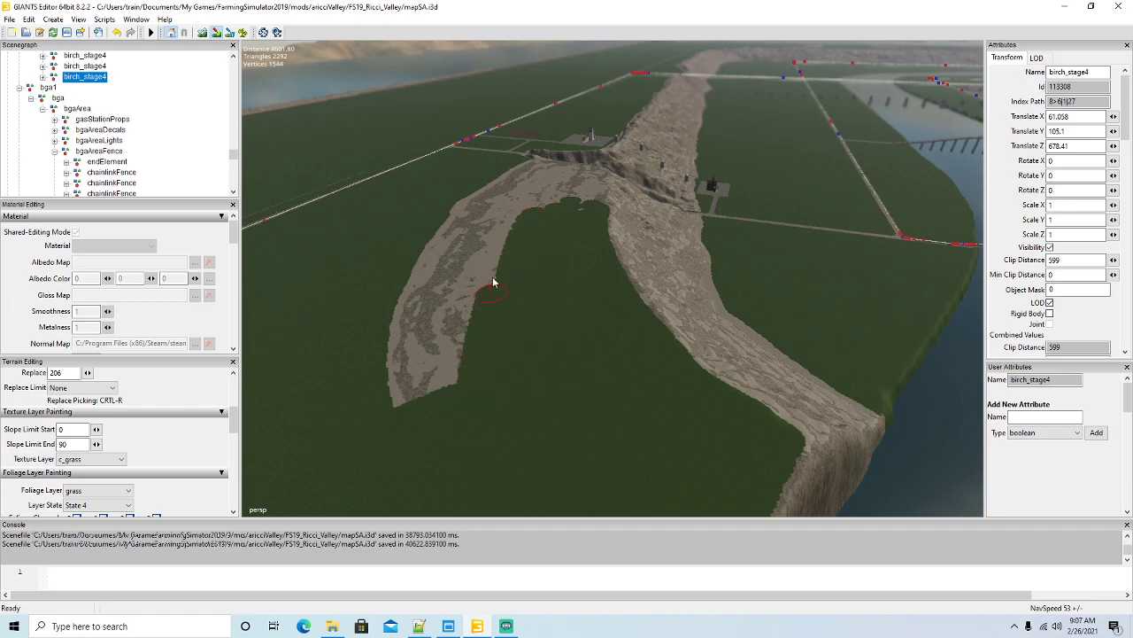
pyautogui.moveTo(497, 227); pyautogui.dragTo(473, 312)
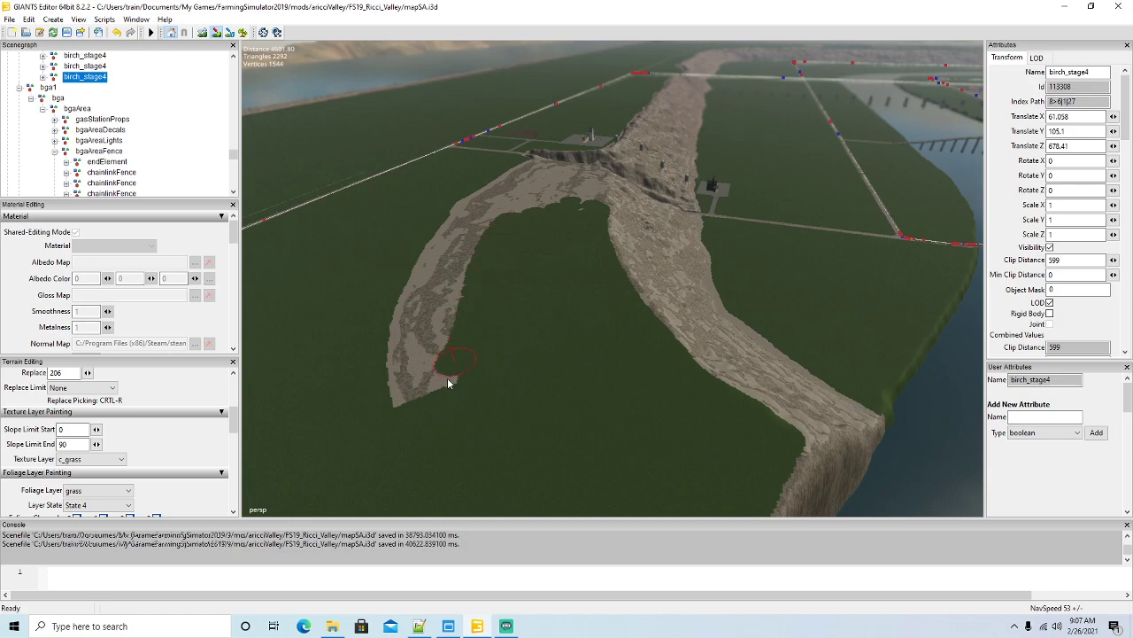
pyautogui.moveTo(479, 235)
pyautogui.mouseDown()
pyautogui.moveTo(441, 286)
pyautogui.moveTo(416, 373)
pyautogui.mouseUp()
pyautogui.moveTo(449, 233)
pyautogui.mouseDown()
pyautogui.moveTo(426, 250)
pyautogui.moveTo(401, 321)
pyautogui.mouseUp()
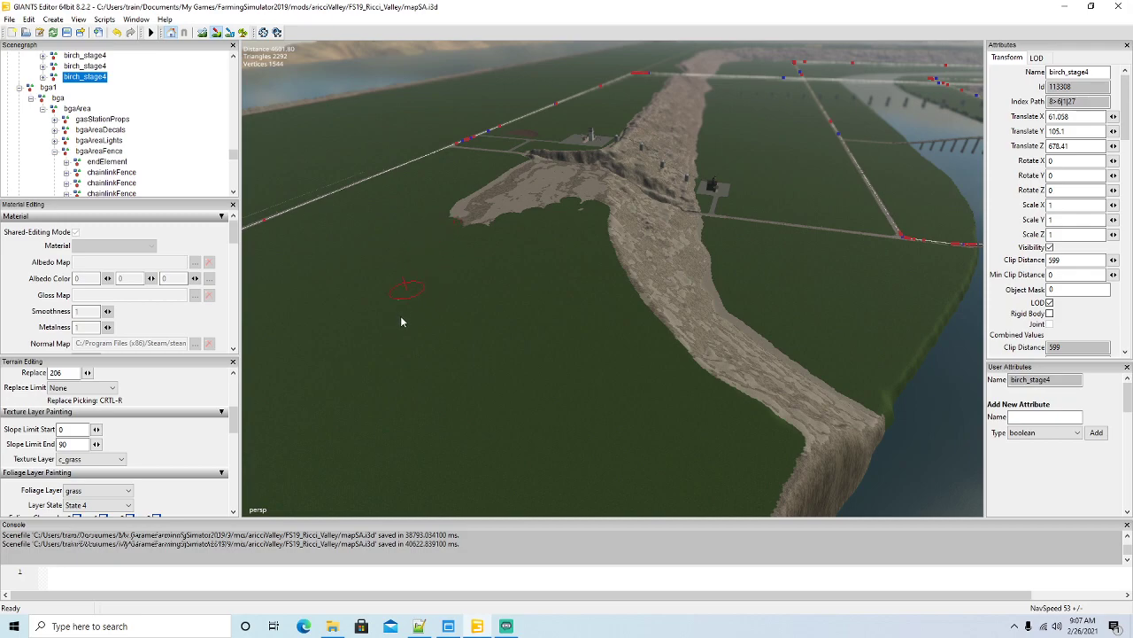
# Paint grass over the last bare patch of floor at the foot of the rock spur below the road.
pyautogui.moveTo(456, 305); pyautogui.dragTo(461, 328, button='right')
pyautogui.press('w')
pyautogui.click(217, 34)
pyautogui.moveTo(624, 325)
pyautogui.mouseDown()
pyautogui.moveTo(649, 296)
pyautogui.moveTo(634, 189)
pyautogui.moveTo(507, 161)
pyautogui.moveTo(397, 244)
pyautogui.moveTo(301, 356)
pyautogui.moveTo(443, 383)
pyautogui.moveTo(603, 267)
pyautogui.moveTo(617, 304)
pyautogui.moveTo(608, 184)
pyautogui.moveTo(561, 269)
pyautogui.moveTo(398, 367)
pyautogui.moveTo(402, 286)
pyautogui.moveTo(498, 182)
pyautogui.moveTo(400, 275)
pyautogui.moveTo(515, 173)
pyautogui.moveTo(574, 184)
pyautogui.moveTo(472, 293)
pyautogui.moveTo(452, 267)
pyautogui.moveTo(556, 188)
pyautogui.mouseUp()
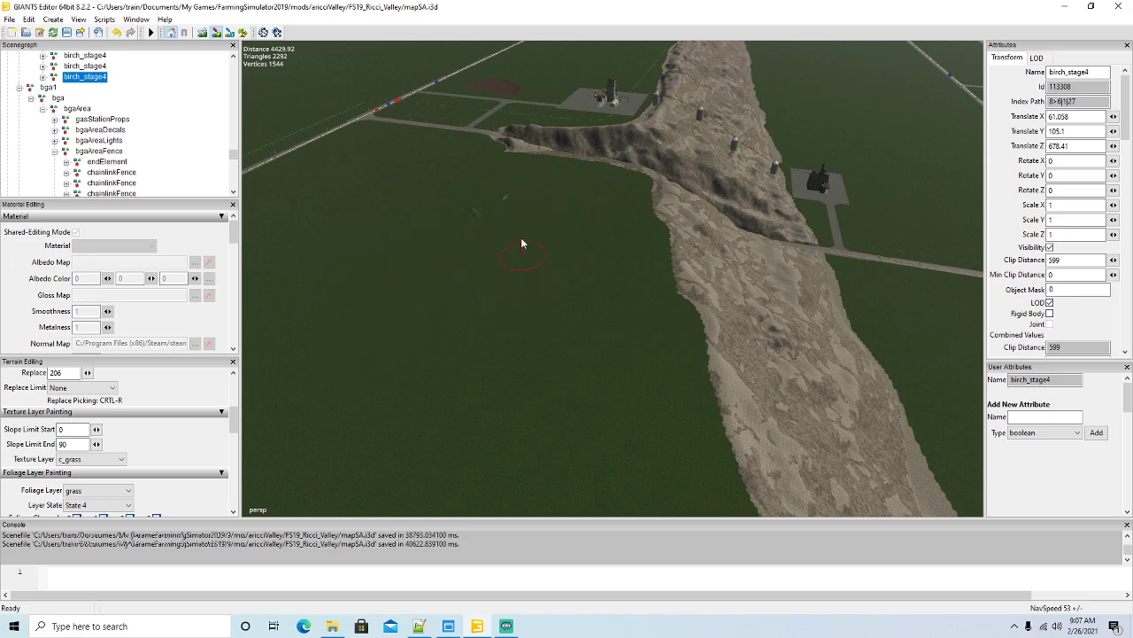
pyautogui.click(203, 32)
pyautogui.click(204, 33)
pyautogui.moveTo(448, 307); pyautogui.dragTo(673, 285, button='middle')
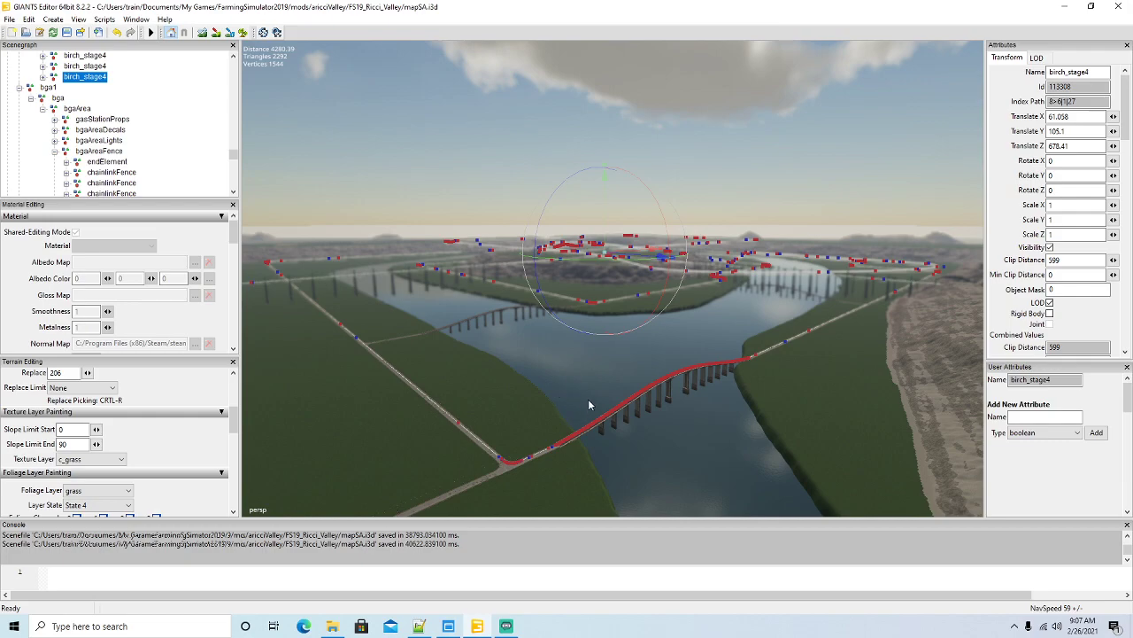
# Survey the valley from the far river bend past the bridges to the stepped waterfall in the rock canyon.
pyautogui.moveTo(584, 405); pyautogui.dragTo(590, 398, button='right')
pyautogui.press('w')
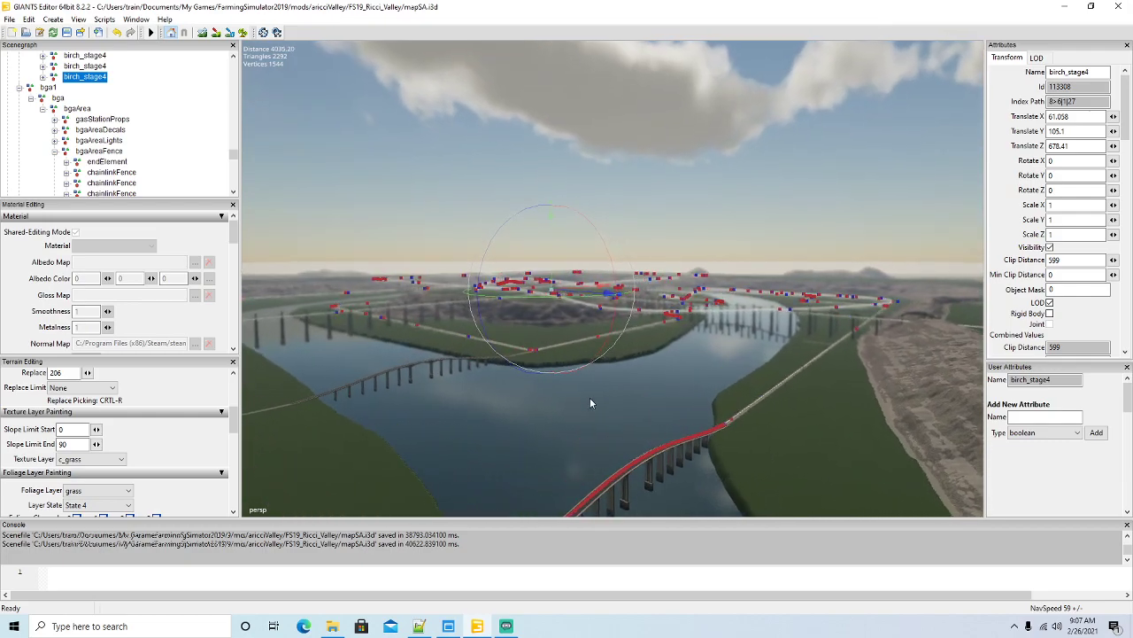
pyautogui.press('w')
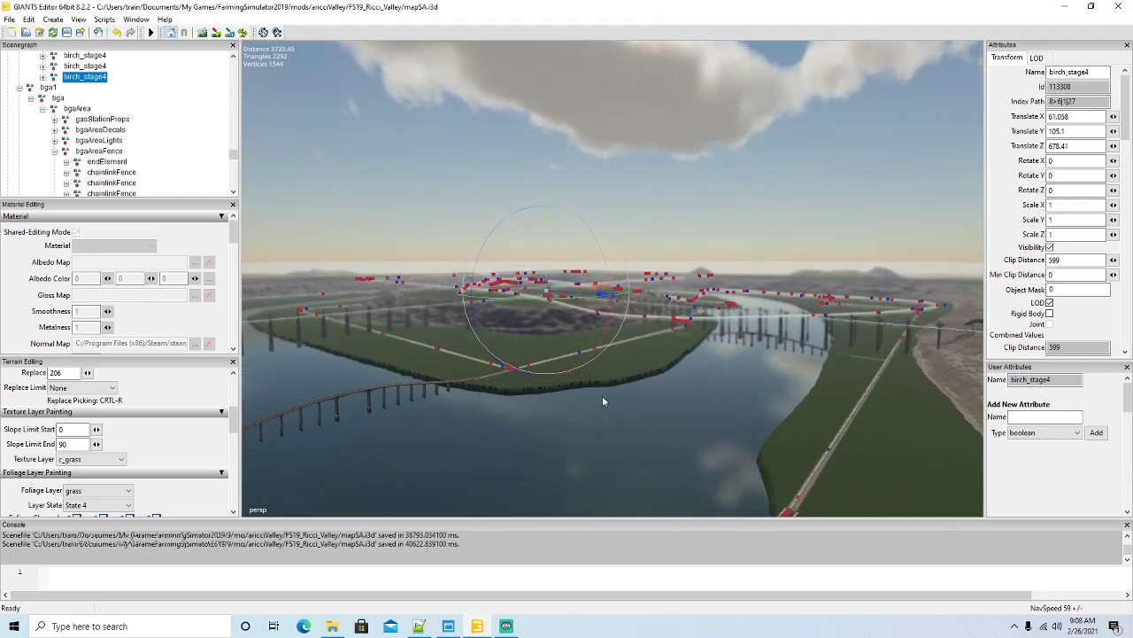
pyautogui.press('w')
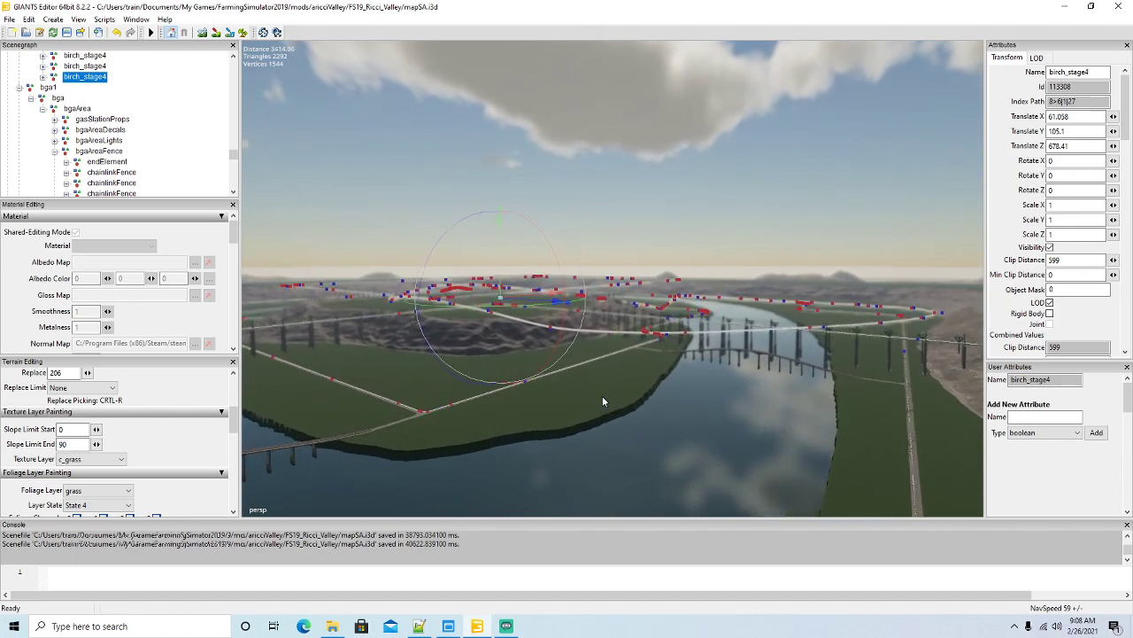
pyautogui.press('w')
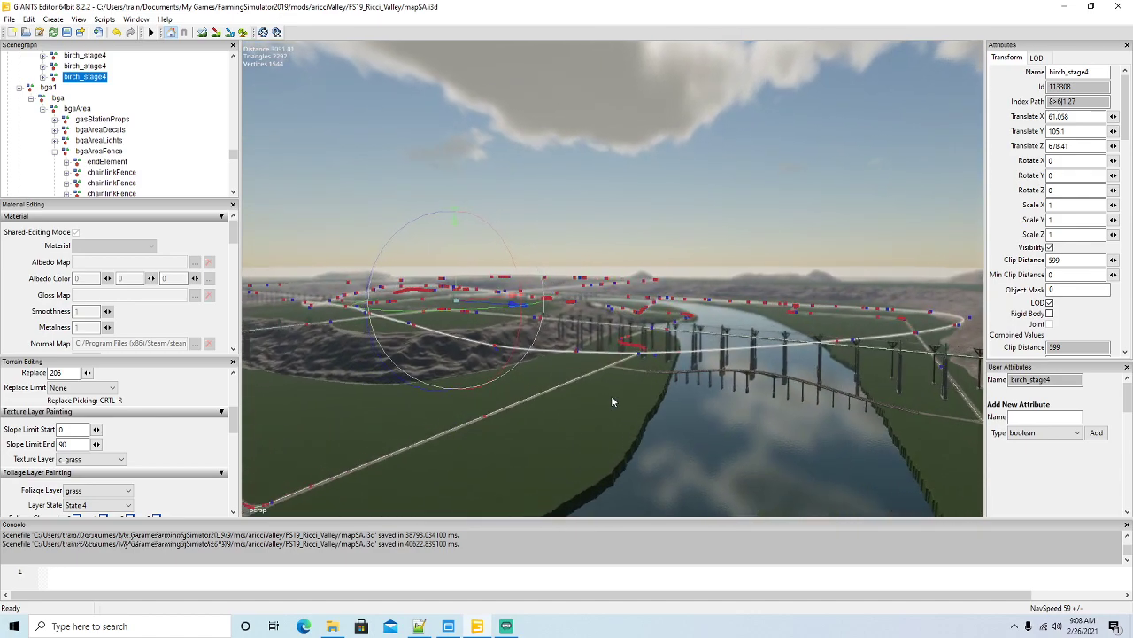
pyautogui.press('w')
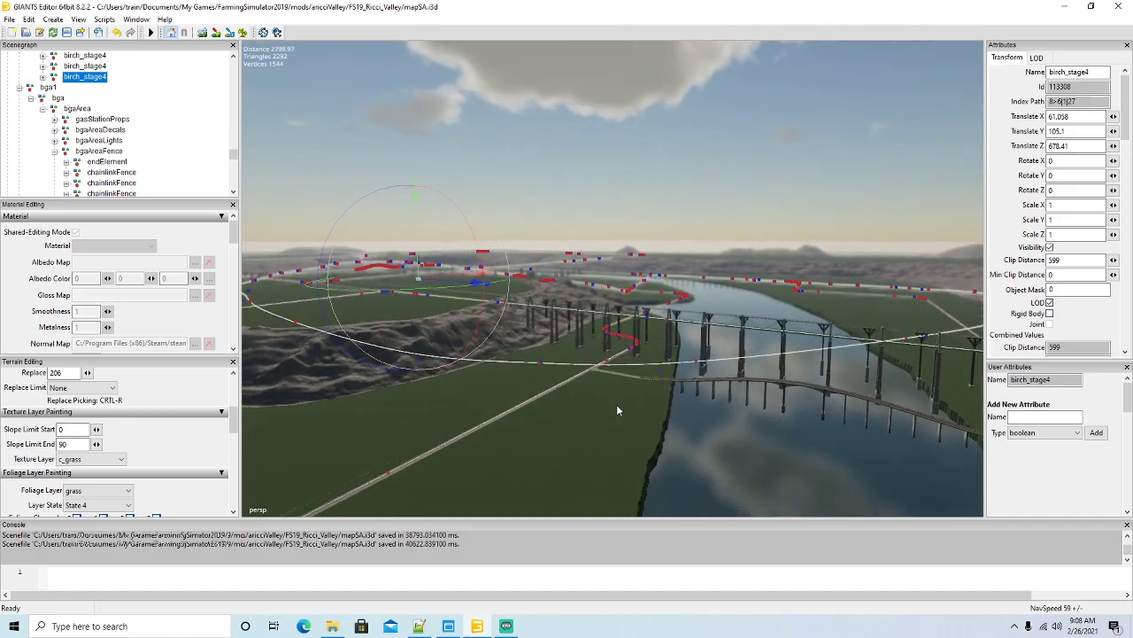
pyautogui.press('w')
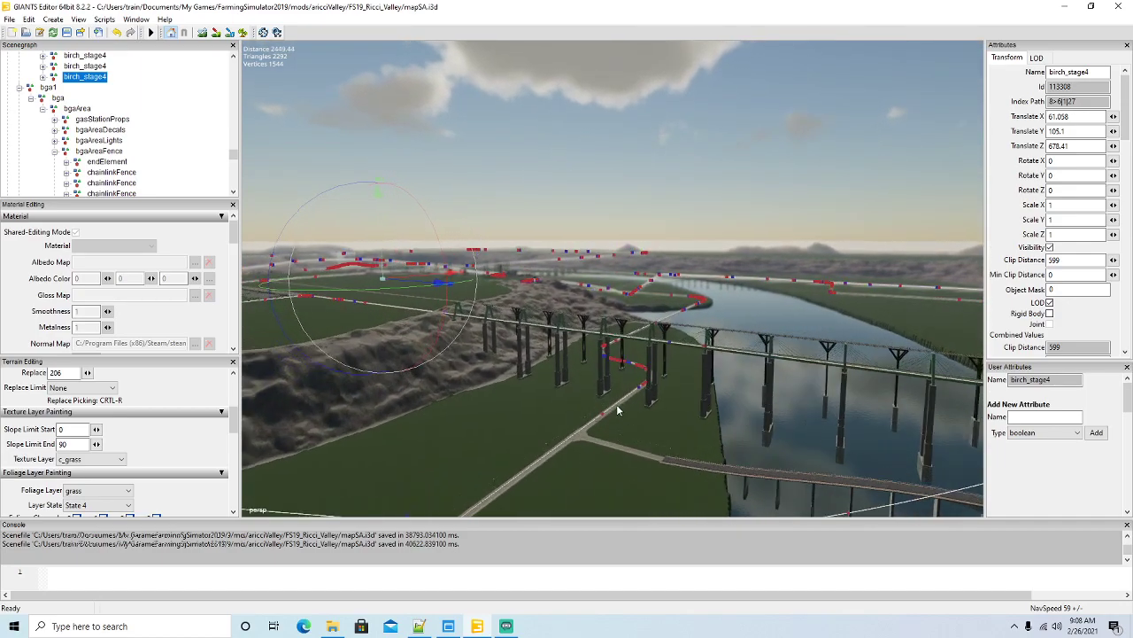
pyautogui.press('w')
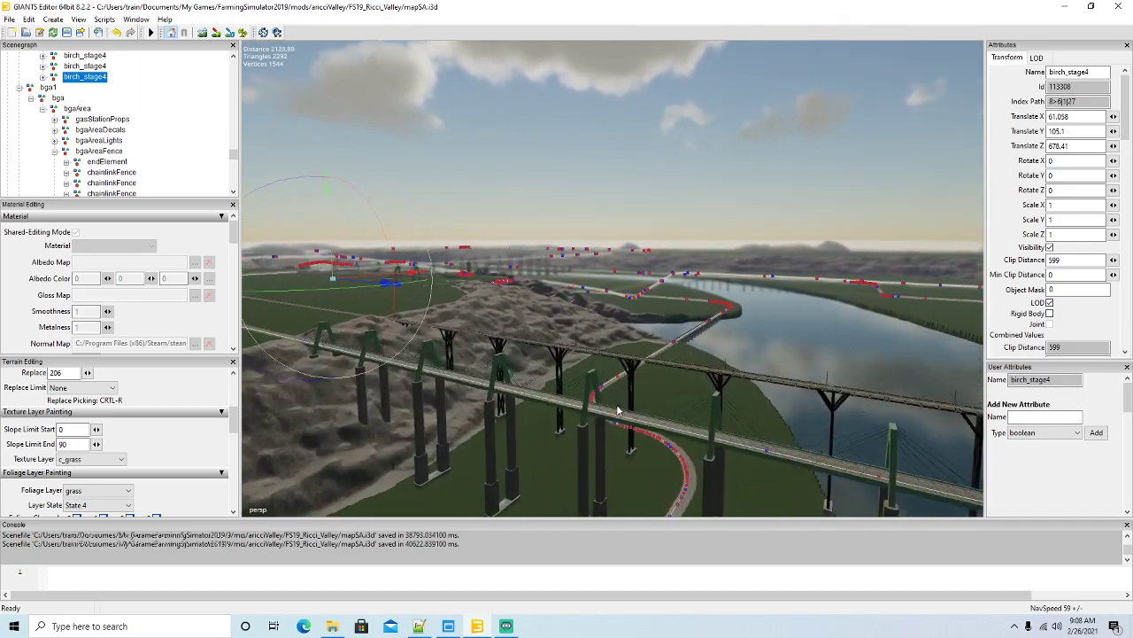
pyautogui.press('w')
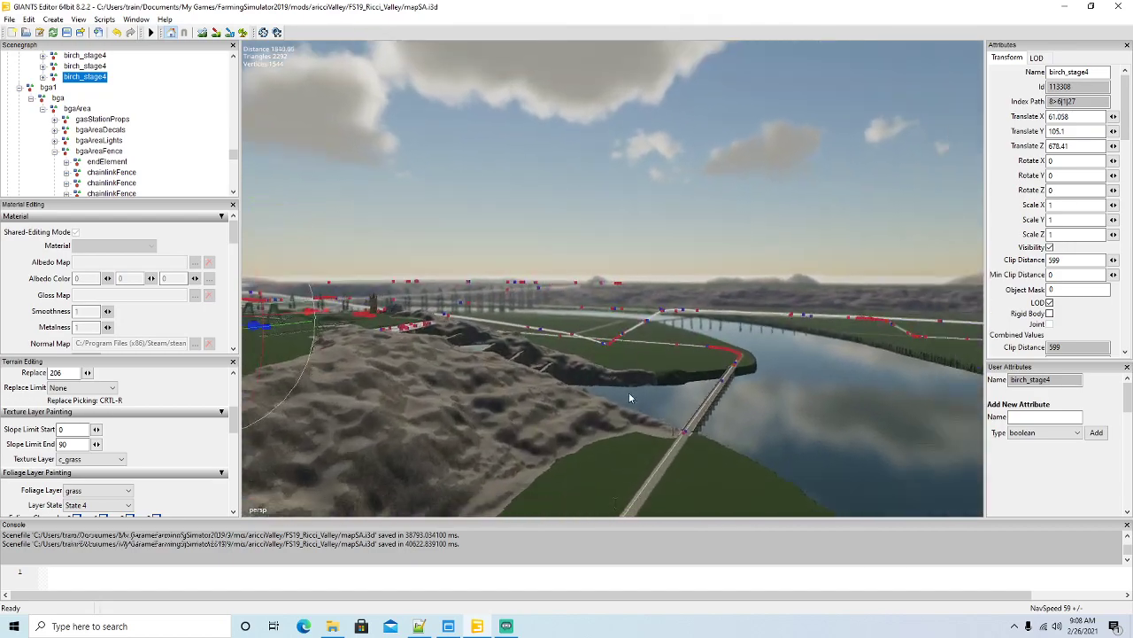
pyautogui.press('w')
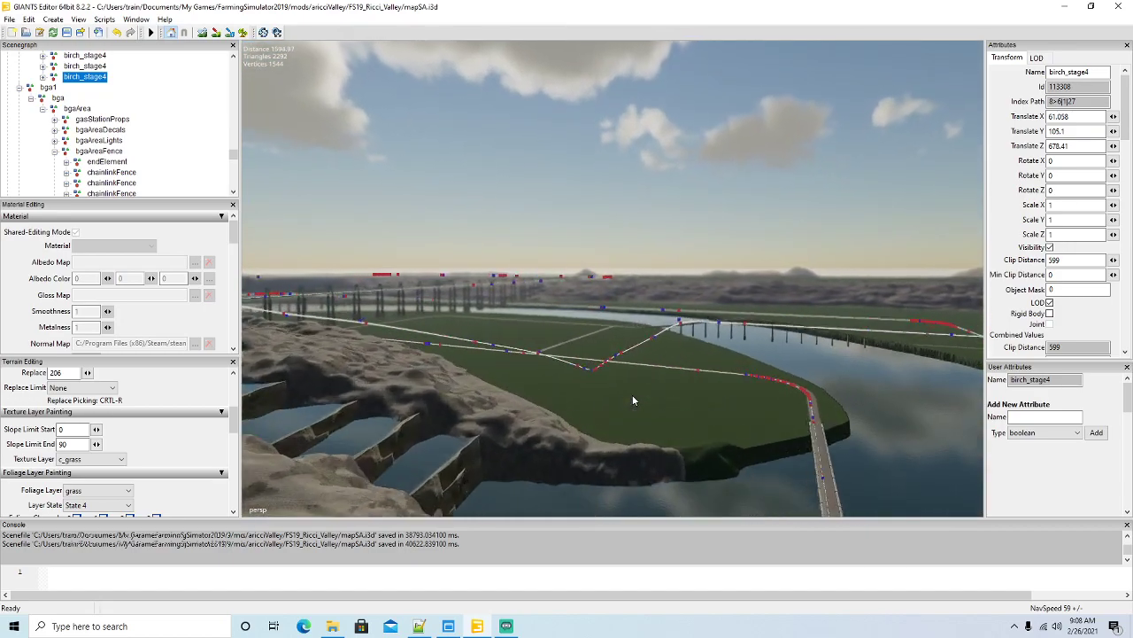
pyautogui.scroll(5, 632, 396)
pyautogui.keyDown('alt'); pyautogui.moveTo(632, 396); pyautogui.dragTo(483, 437); pyautogui.keyUp('alt')
pyautogui.scroll(3, 483, 437)
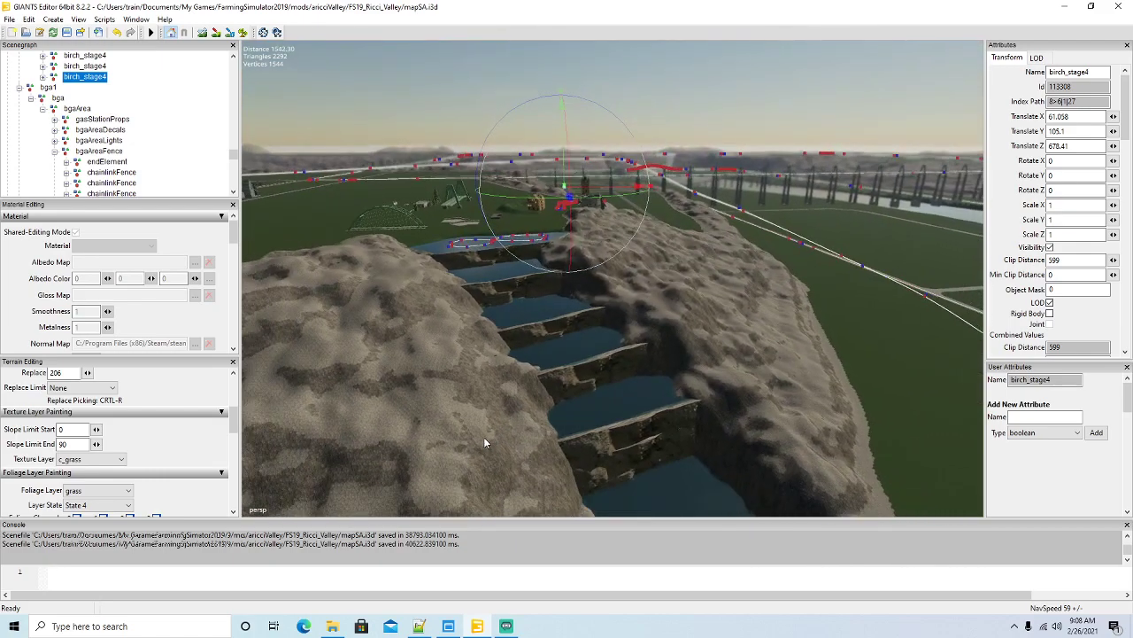
# Pick a limestone wall in the canyon, select its parent waterfall group and collapse that group in the scenegraph.
pyautogui.click(560, 383)
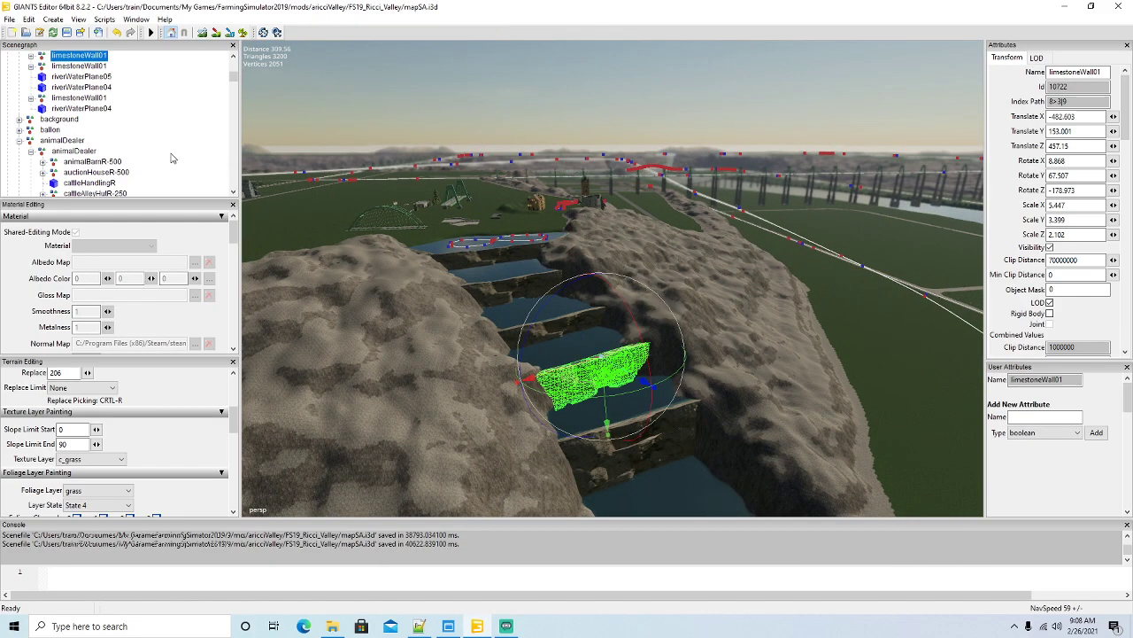
pyautogui.scroll(4, 171, 158)
pyautogui.click(33, 89)
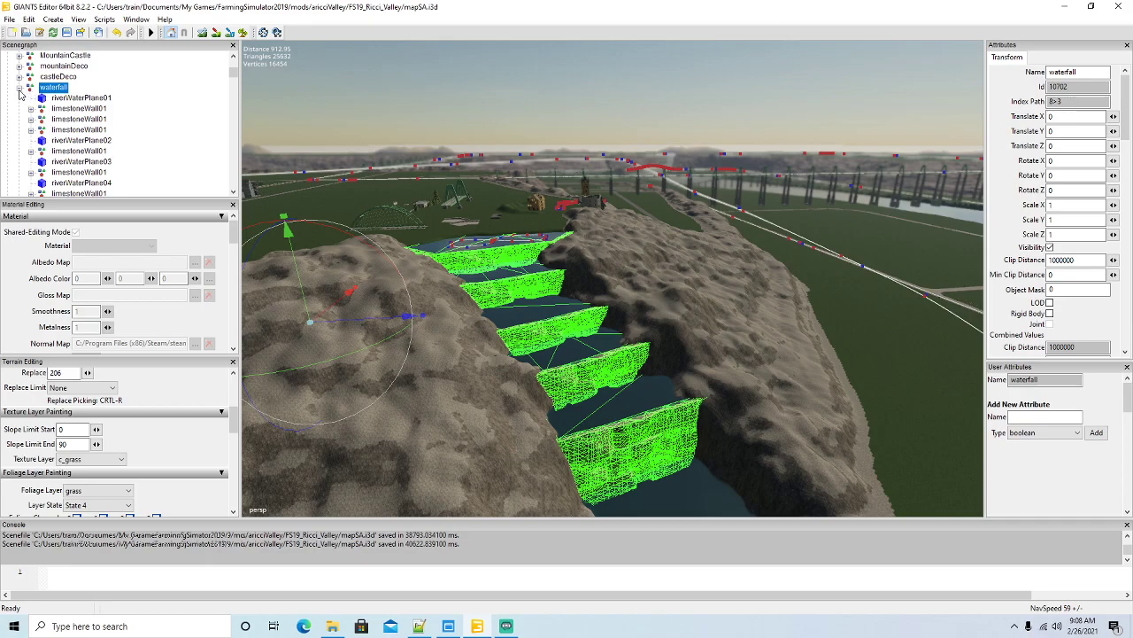
pyautogui.click(19, 89)
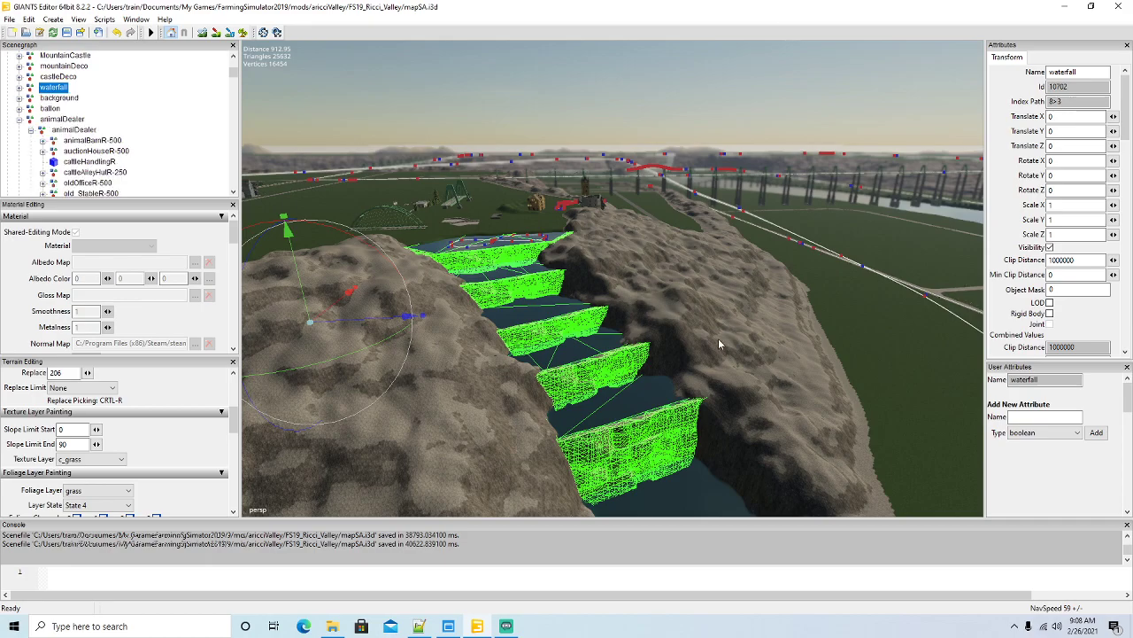
# Collapse the animalDealer and bga1 groups, and duplicate the waterfall group under the name waterfall2.
pyautogui.keyDown('alt'); pyautogui.moveTo(721, 338); pyautogui.dragTo(690, 348); pyautogui.keyUp('alt')
pyautogui.scroll(-8, 690, 348)
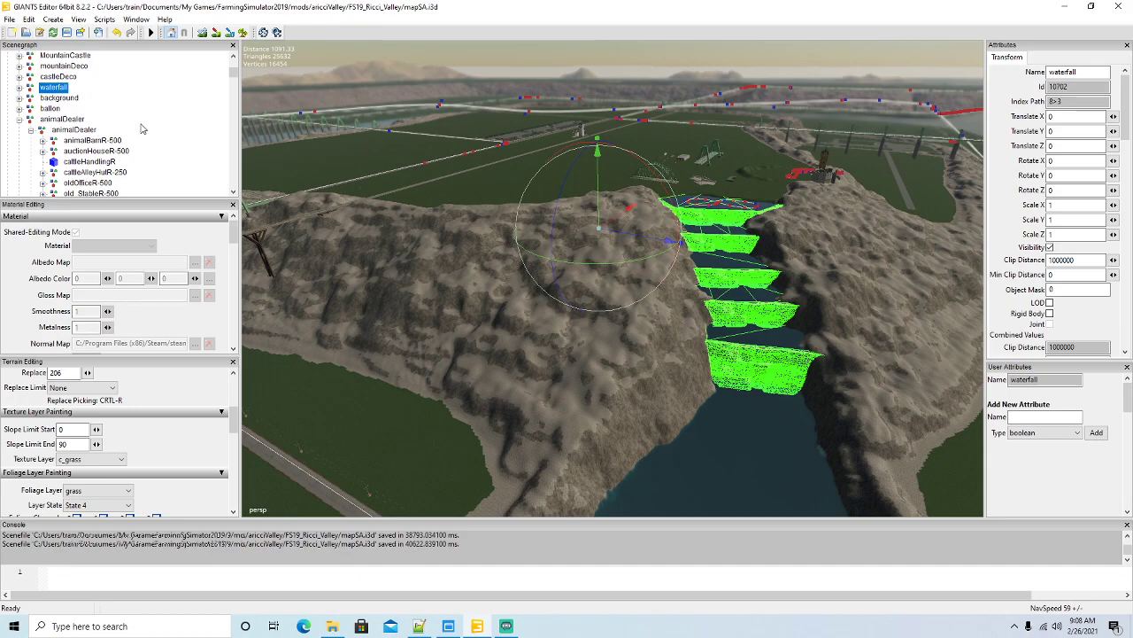
pyautogui.click(19, 120)
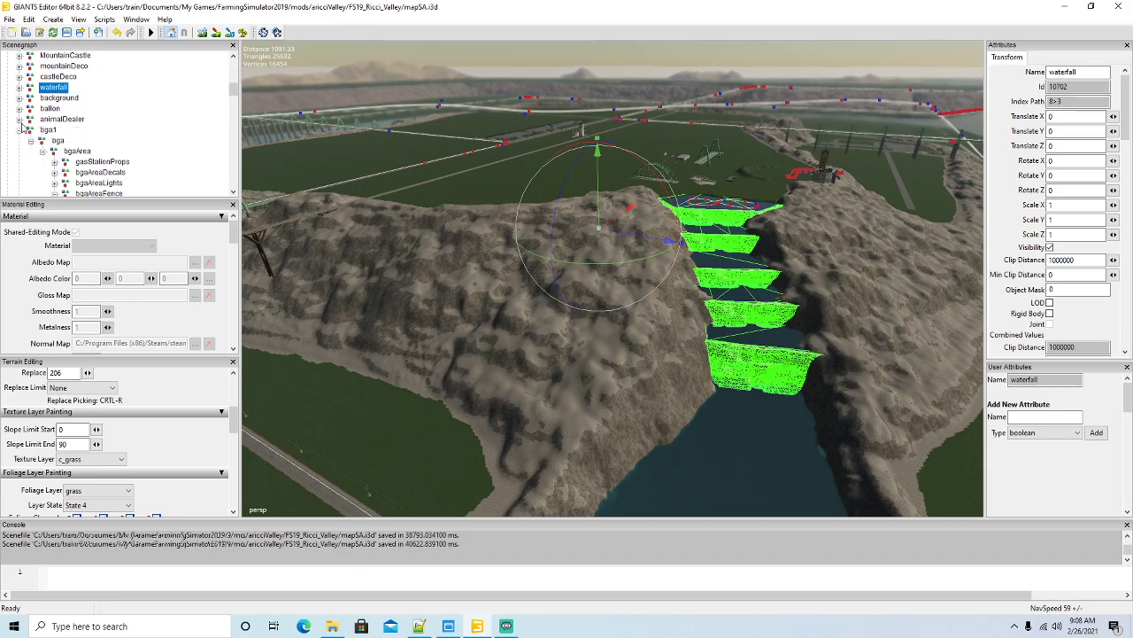
pyautogui.click(20, 130)
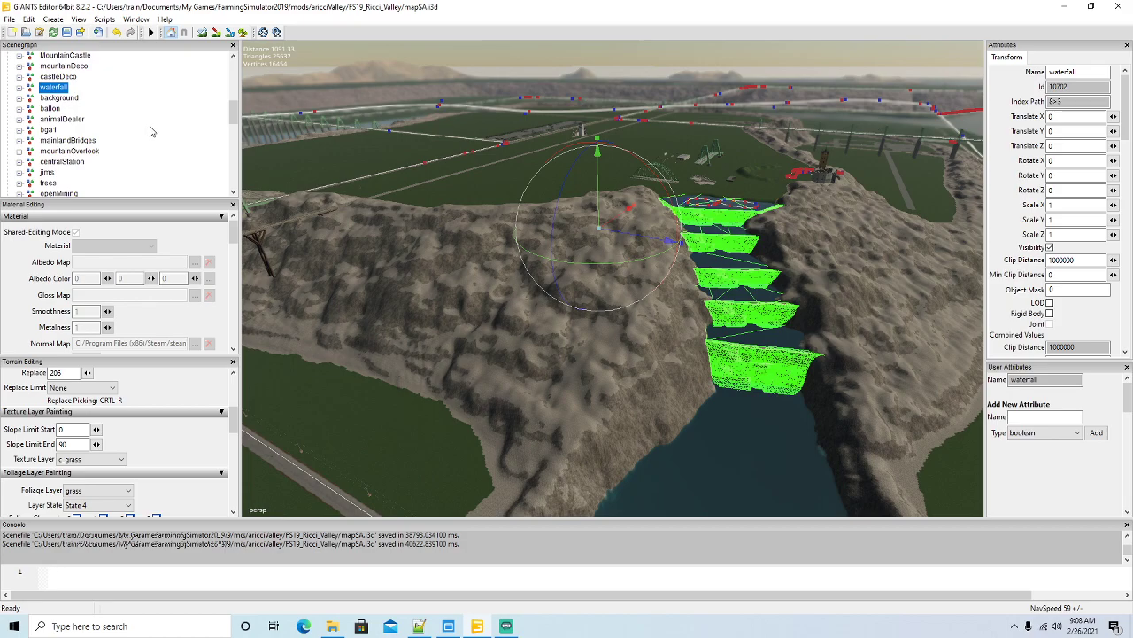
pyautogui.hotkey('ctrl', 'd')
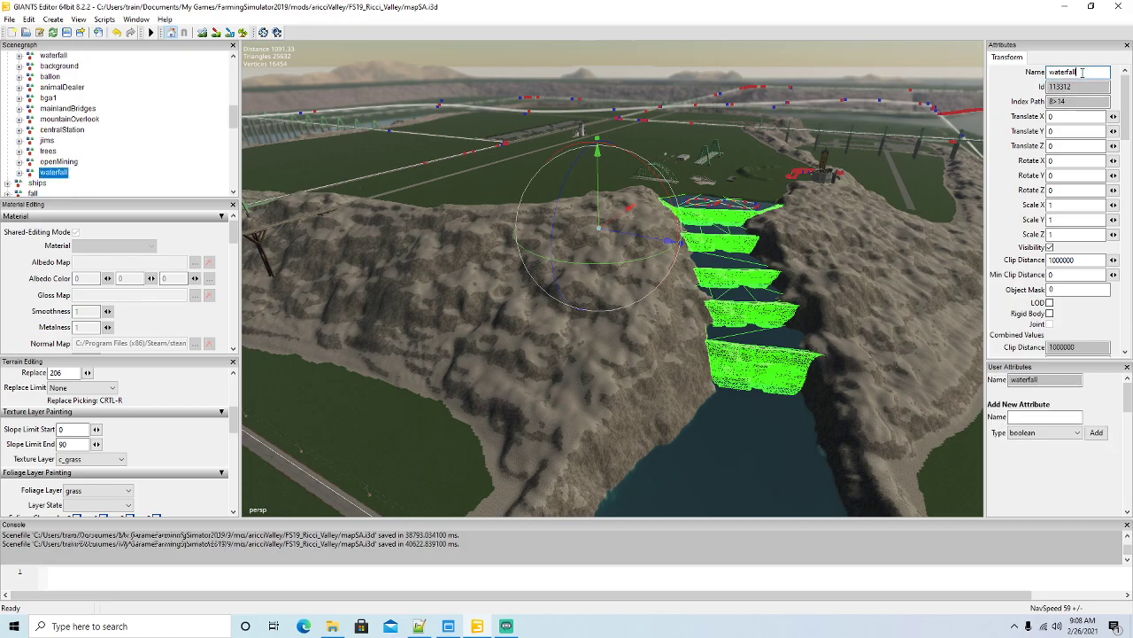
pyautogui.press('Return')
# Delete the last riverWaterPlane04 in the waterfall2 group, the plane lying far from the falls.
pyautogui.moveTo(647, 325); pyautogui.dragTo(790, 310, button='right')
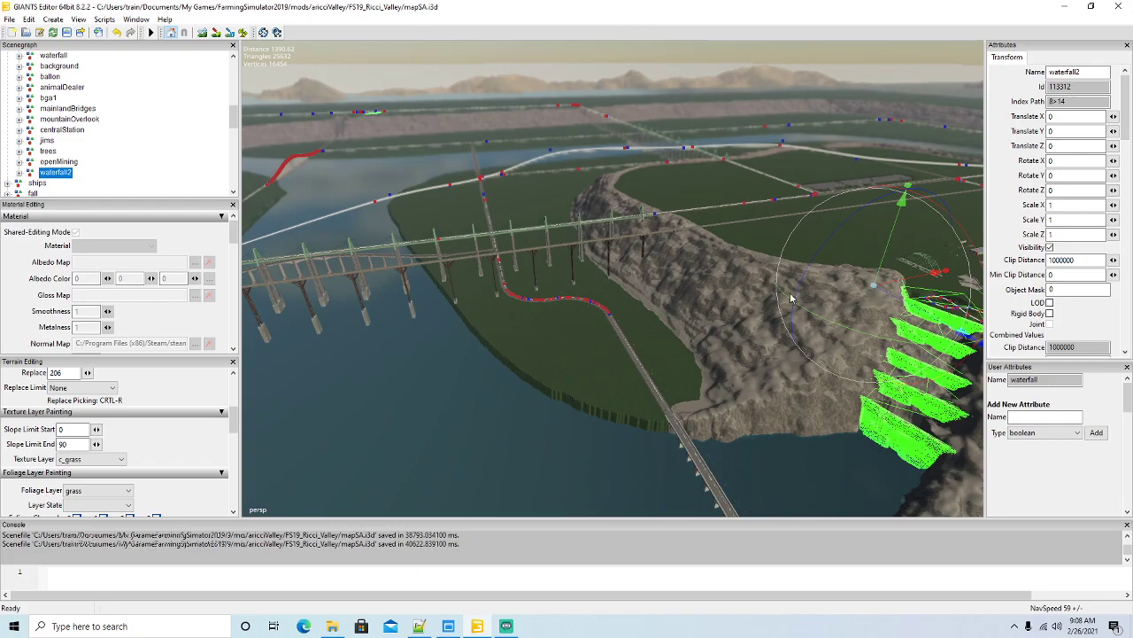
pyautogui.scroll(5, 447, 223)
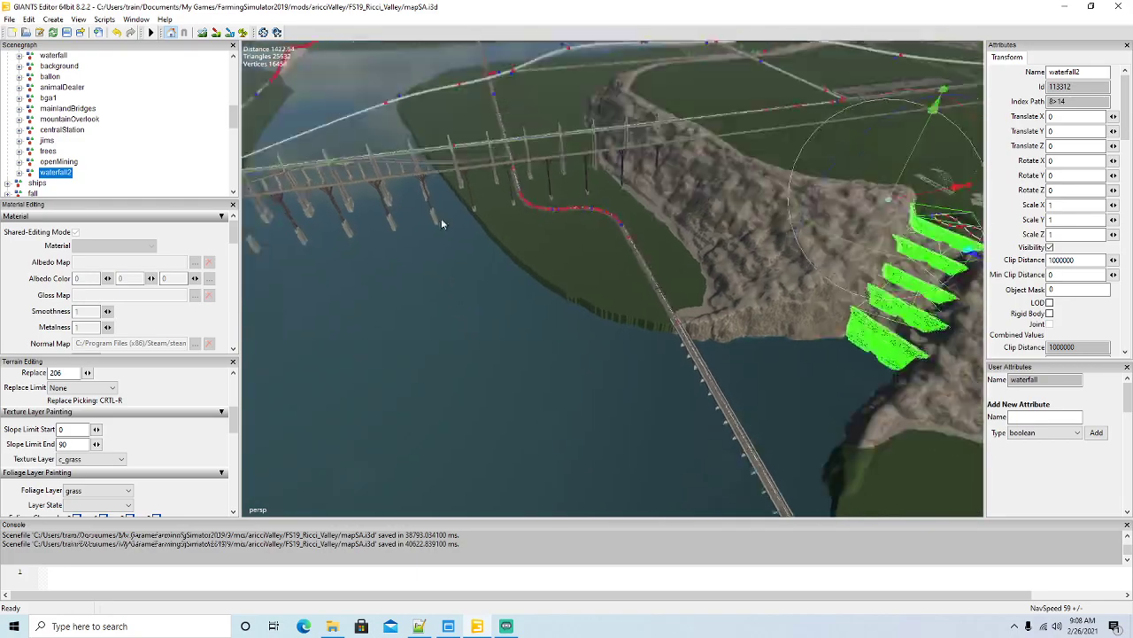
pyautogui.scroll(-6, 443, 228)
pyautogui.moveTo(282, 200); pyautogui.dragTo(392, 266, button='right')
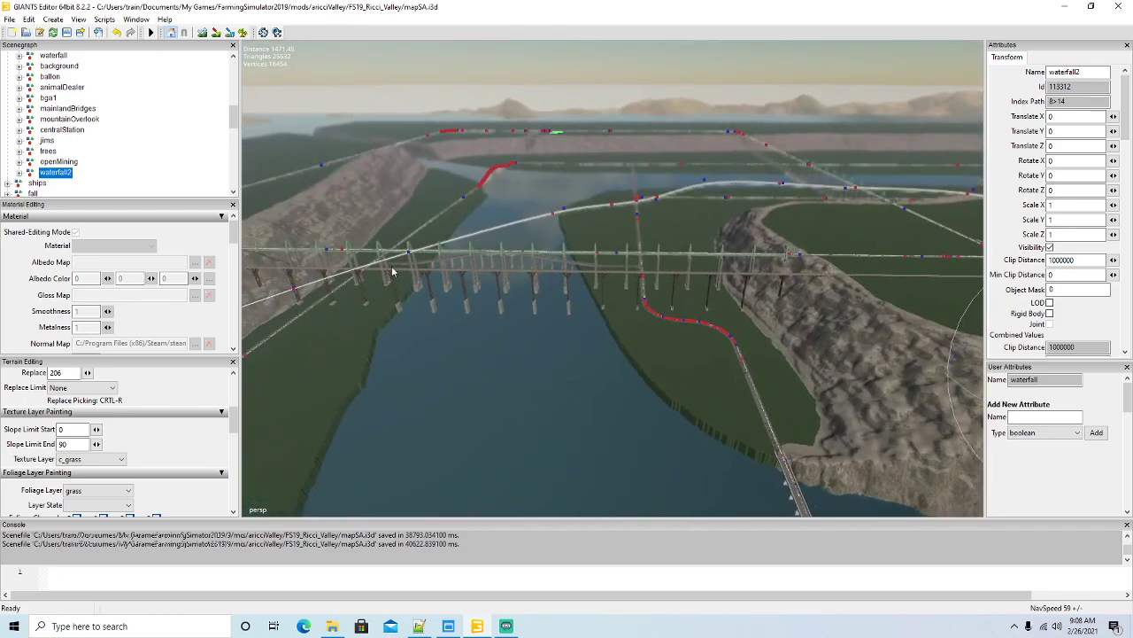
pyautogui.click(18, 174)
pyautogui.scroll(-7, 40, 159)
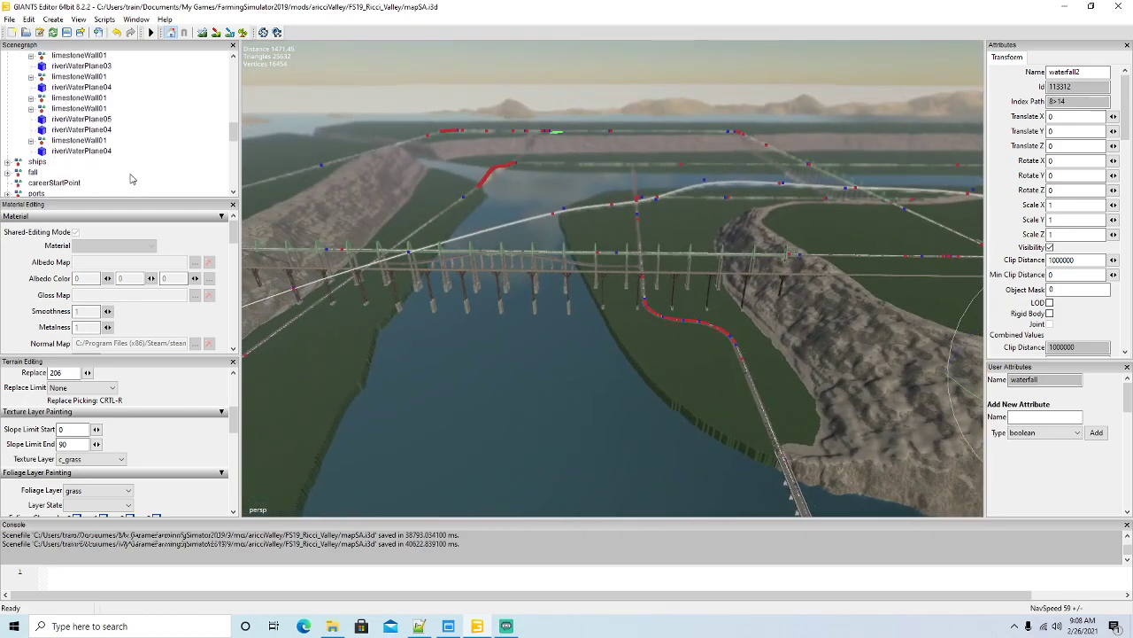
pyautogui.click(42, 131)
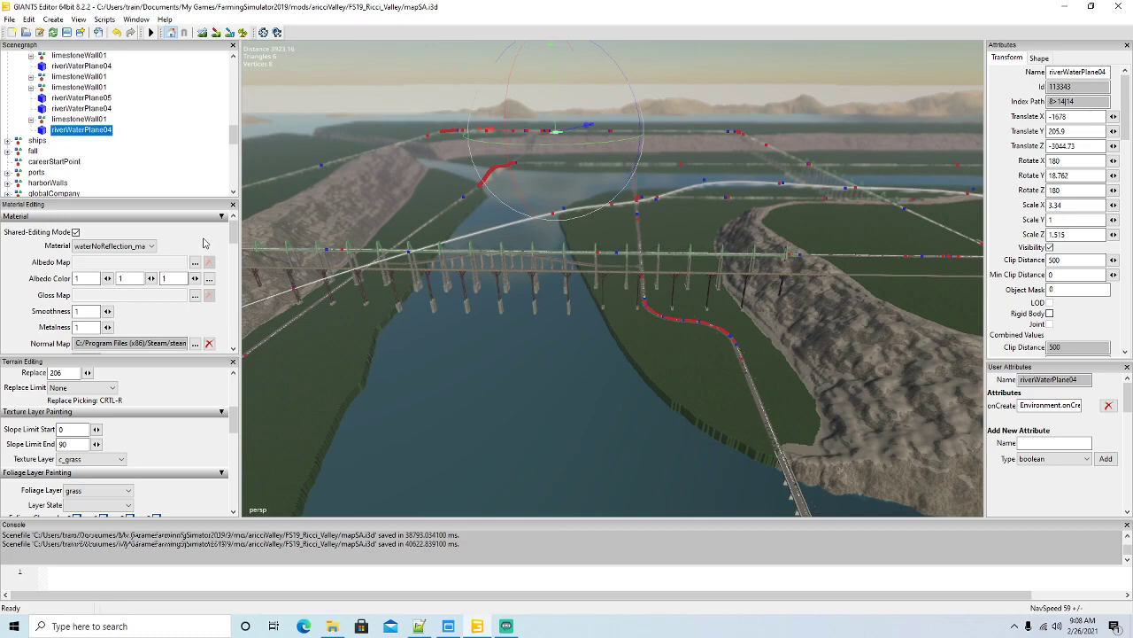
pyautogui.press('Escape')
# Move the whole waterfall2 group out of the canyon to the river, at X -678.281 and Z -1571.445.
pyautogui.scroll(4, 128, 164)
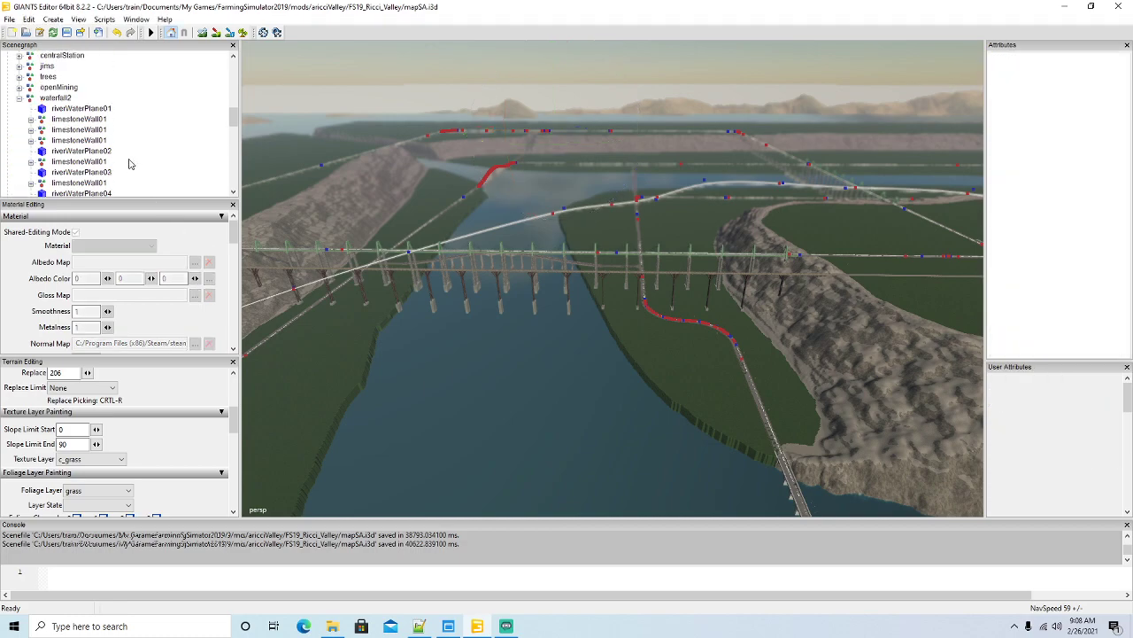
pyautogui.click(30, 99)
pyautogui.click(18, 98)
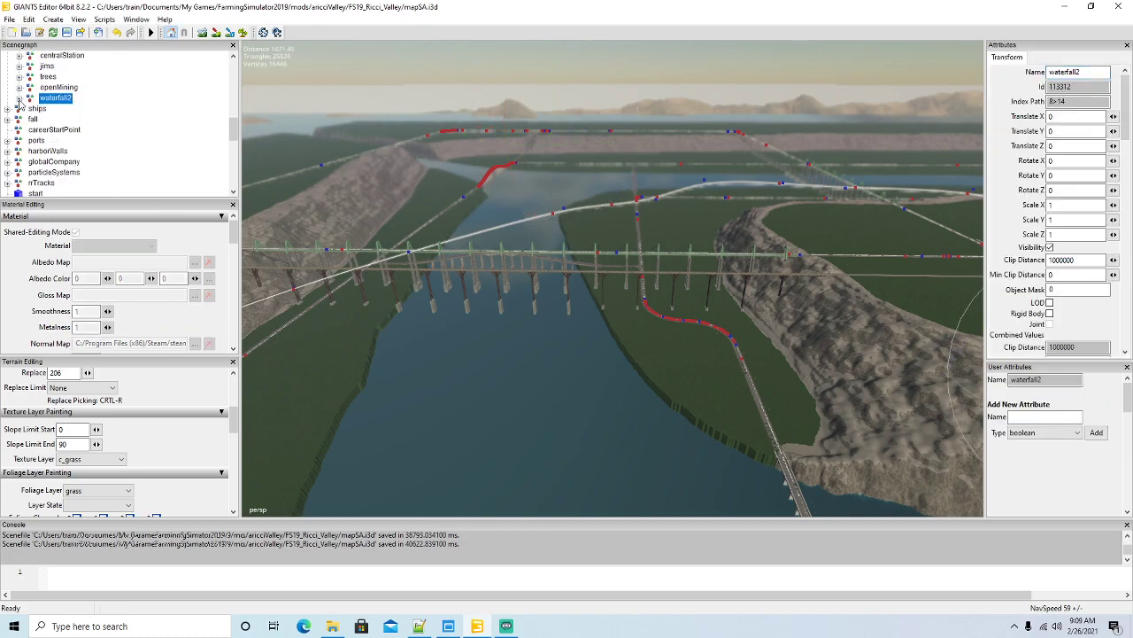
pyautogui.press('f')
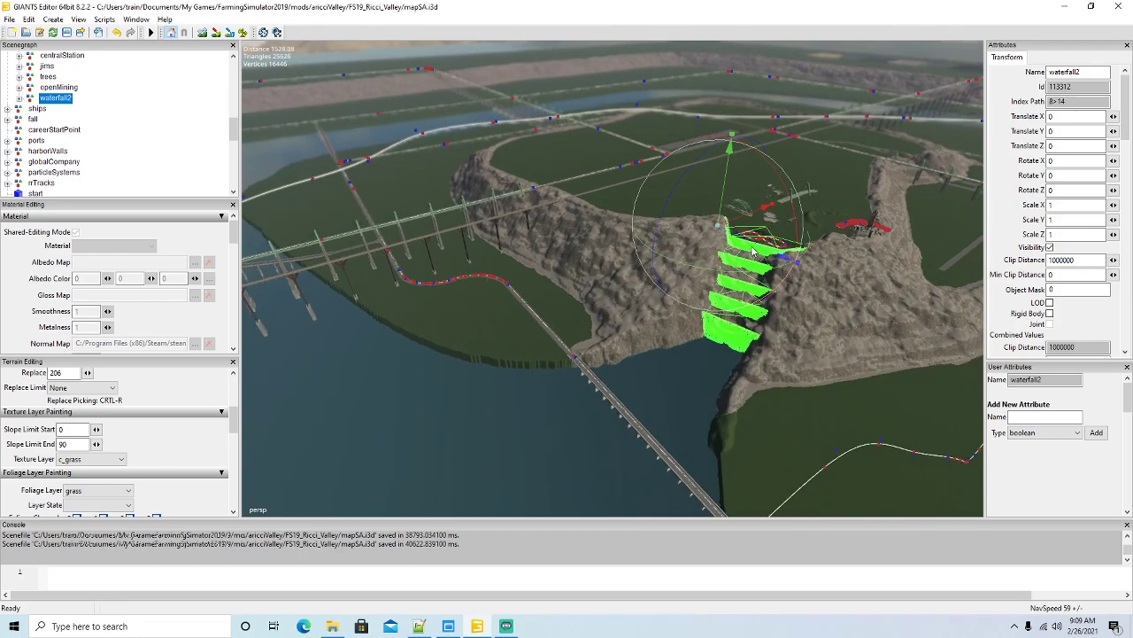
pyautogui.moveTo(753, 250); pyautogui.dragTo(416, 144)
pyautogui.moveTo(541, 135); pyautogui.dragTo(409, 164)
pyautogui.moveTo(409, 164)
pyautogui.mouseDown(button='right')
pyautogui.moveTo(425, 174)
pyautogui.moveTo(406, 166)
pyautogui.mouseUp(button='right')
# Delete the detached riverWaterPlane04 listed below riverWaterPlane05 in the waterfall2 group.
pyautogui.scroll(5, 405, 166)
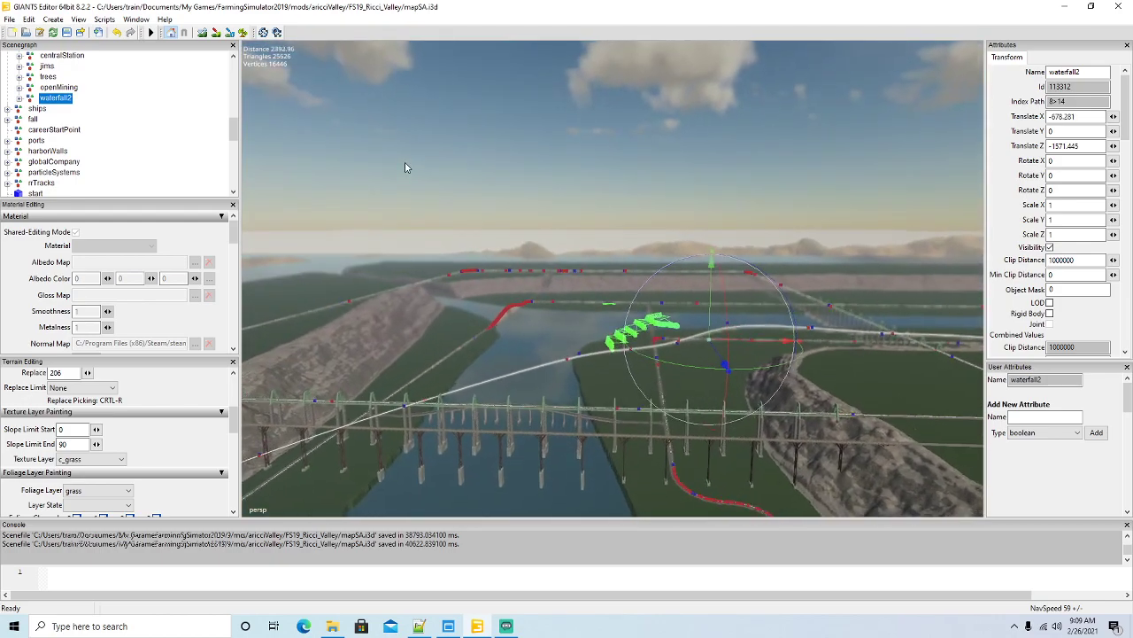
pyautogui.scroll(5, 403, 174)
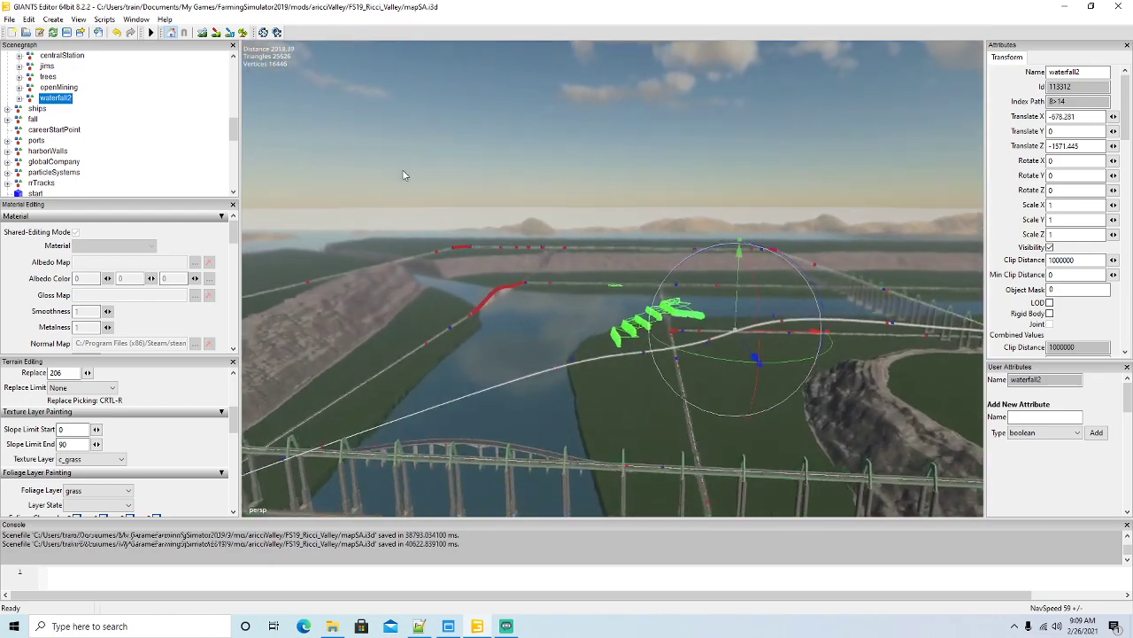
pyautogui.scroll(1, 402, 175)
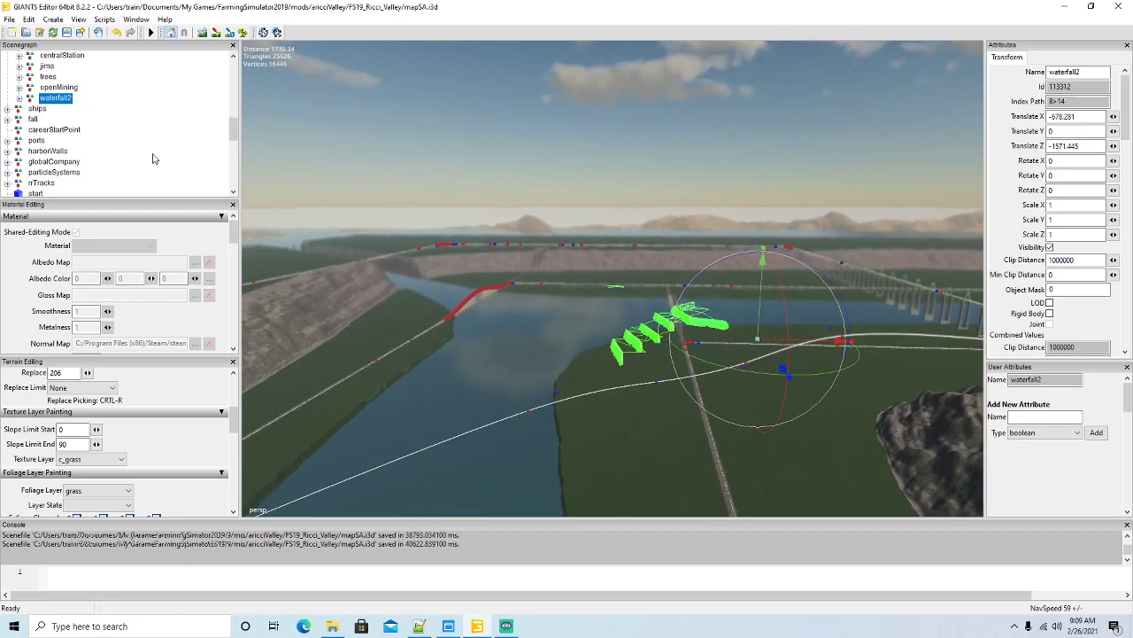
pyautogui.click(20, 98)
pyautogui.scroll(-2, 103, 154)
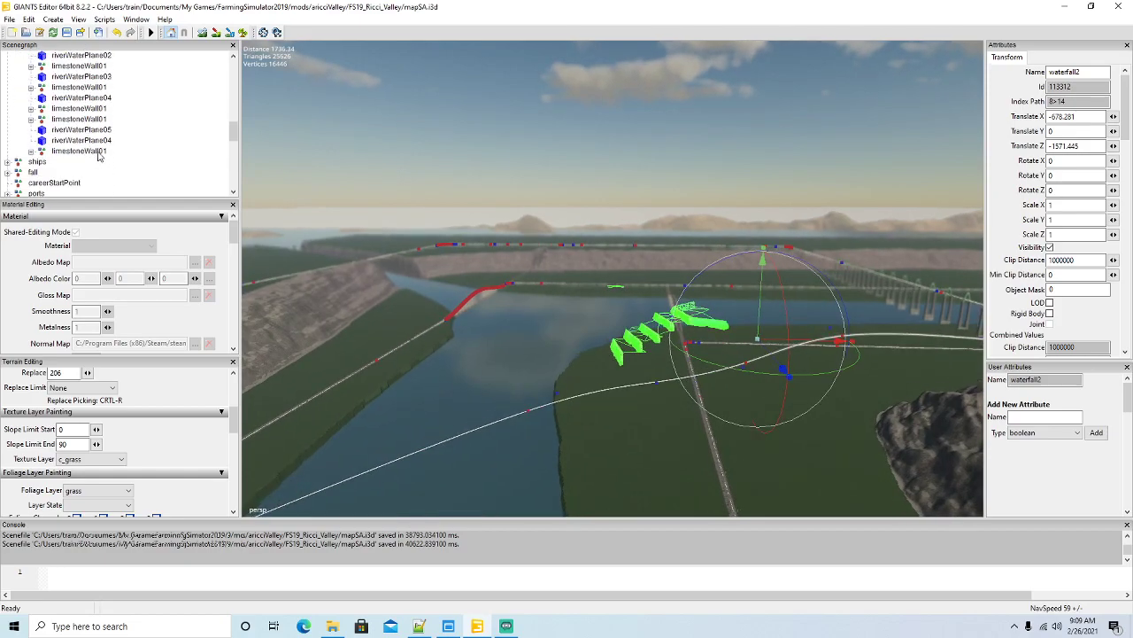
pyautogui.click(42, 142)
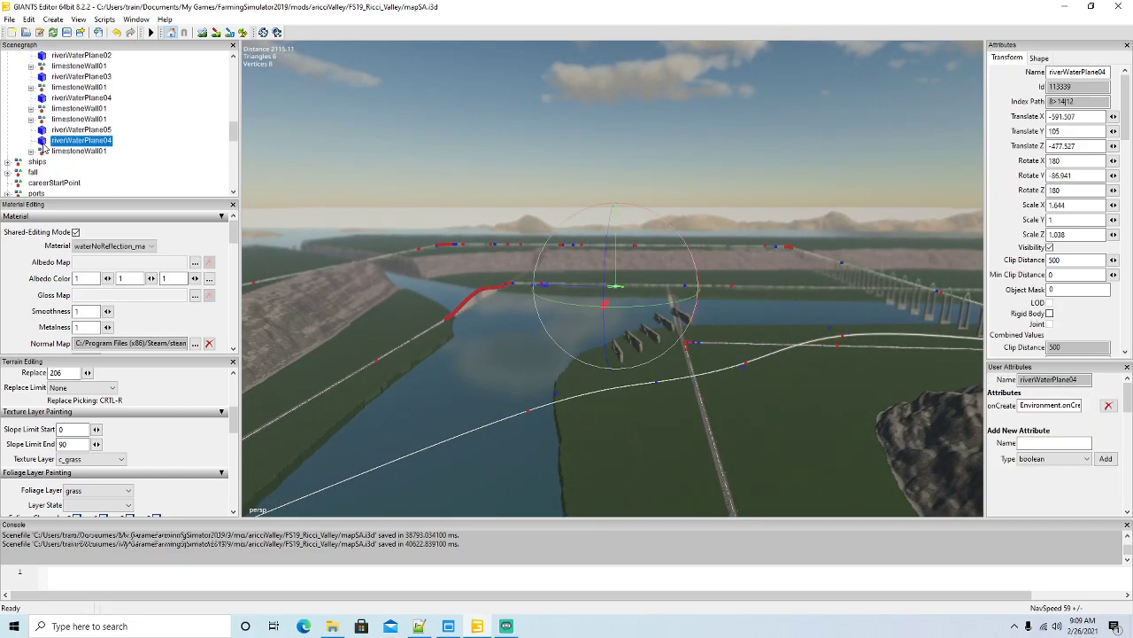
pyautogui.keyDown('ctrl'); pyautogui.click(42, 142); pyautogui.keyUp('ctrl')
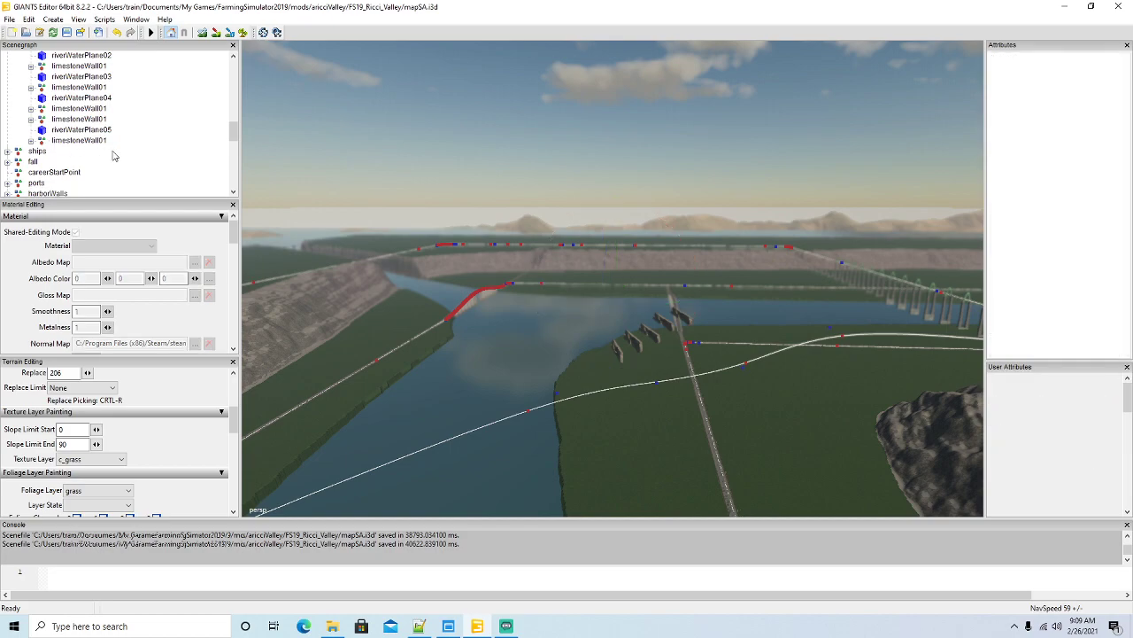
# Place the waterfall2 group in the river inlet by the curved bridge, at X -2193.116, Z -2173.358 and Y rotation 68.33.
pyautogui.scroll(4, 55, 133)
pyautogui.click(29, 131)
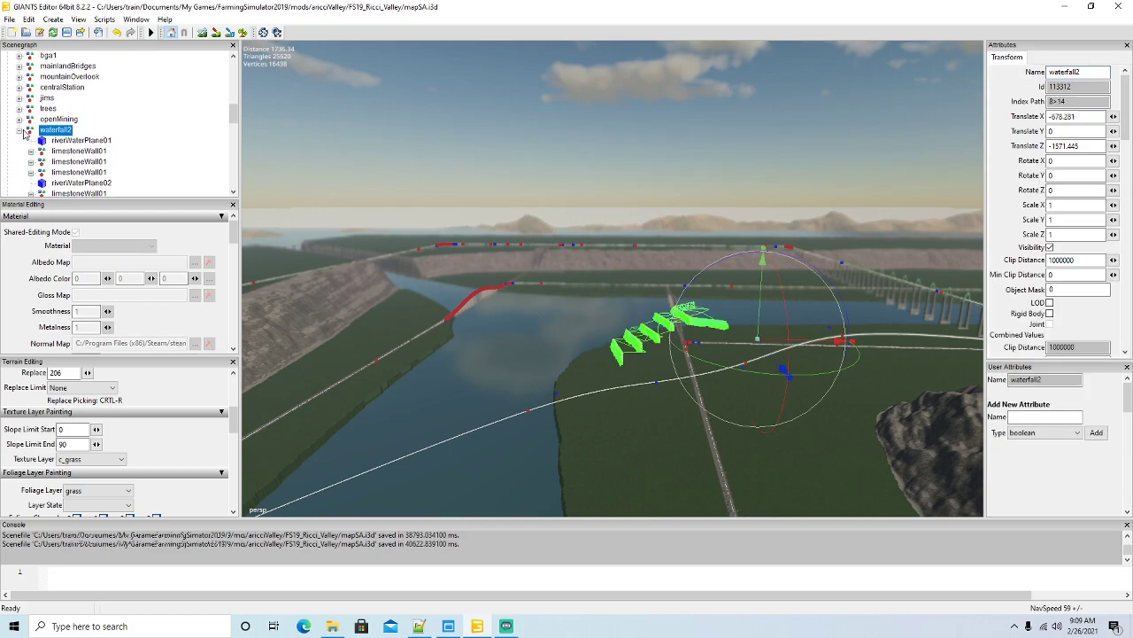
pyautogui.click(19, 129)
pyautogui.moveTo(749, 375); pyautogui.dragTo(571, 374)
pyautogui.scroll(2, 571, 359)
pyautogui.scroll(4, 571, 372)
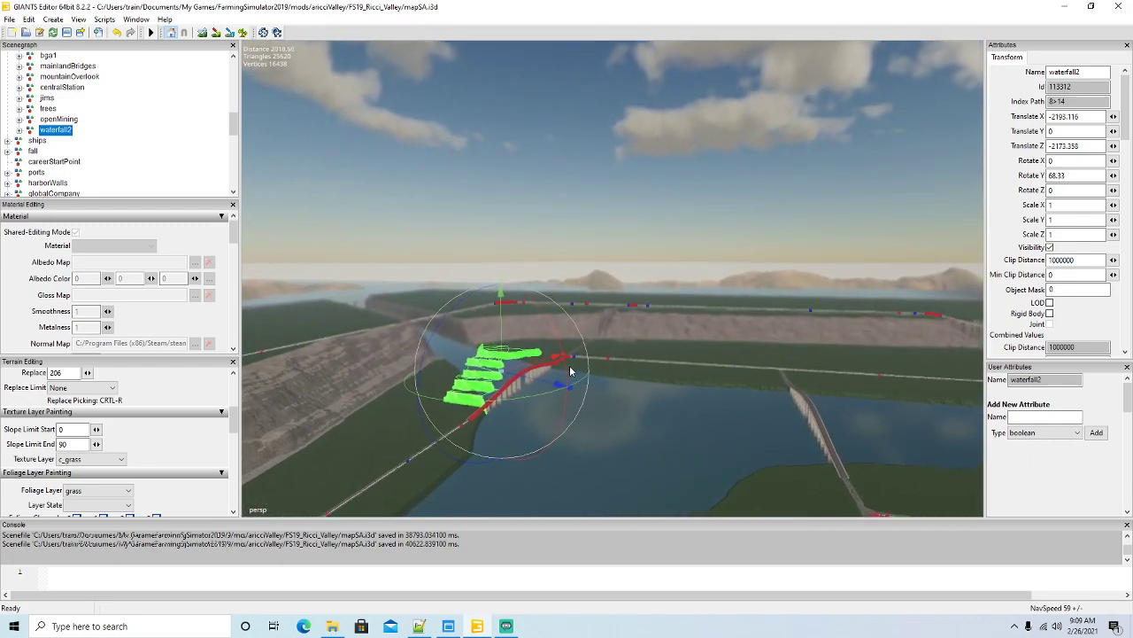
pyautogui.scroll(5, 570, 374)
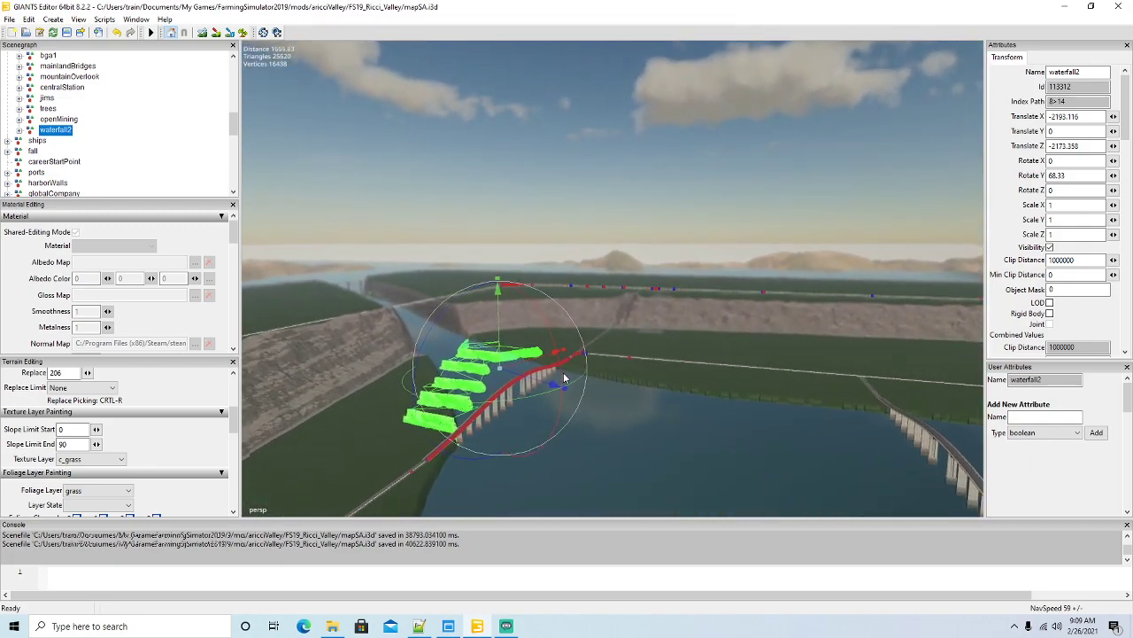
pyautogui.scroll(6, 564, 378)
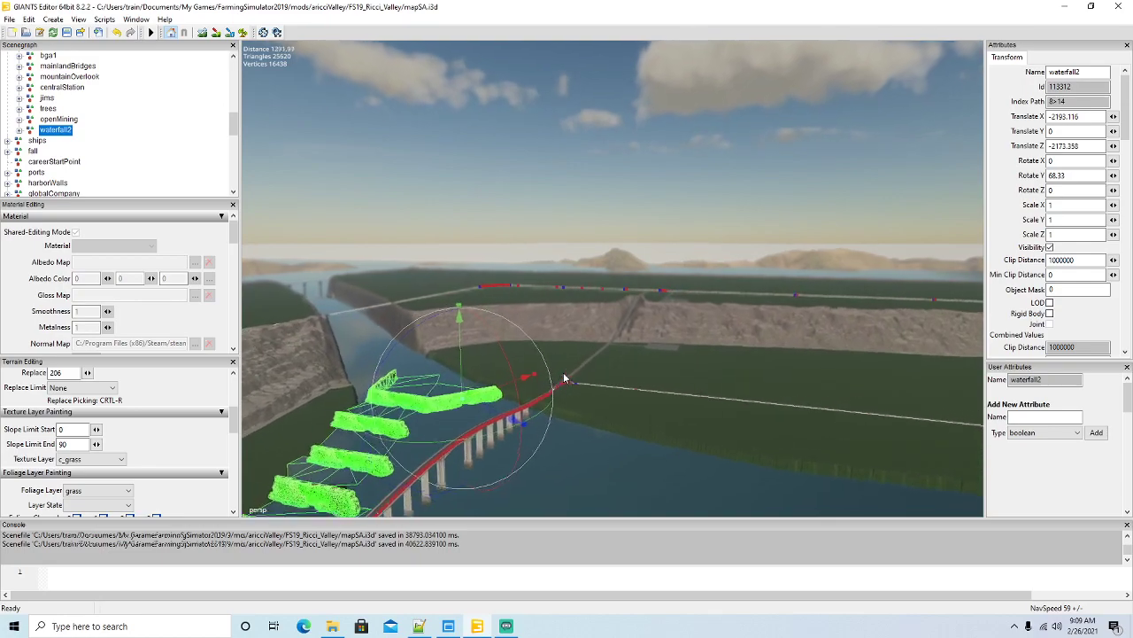
# Move the waterfall2 group up the canyon toward the far viaduct, to X -1989.486 and Z -2685.833.
pyautogui.scroll(5, 563, 372)
pyautogui.keyDown('alt'); pyautogui.moveTo(563, 372); pyautogui.dragTo(507, 403); pyautogui.keyUp('alt')
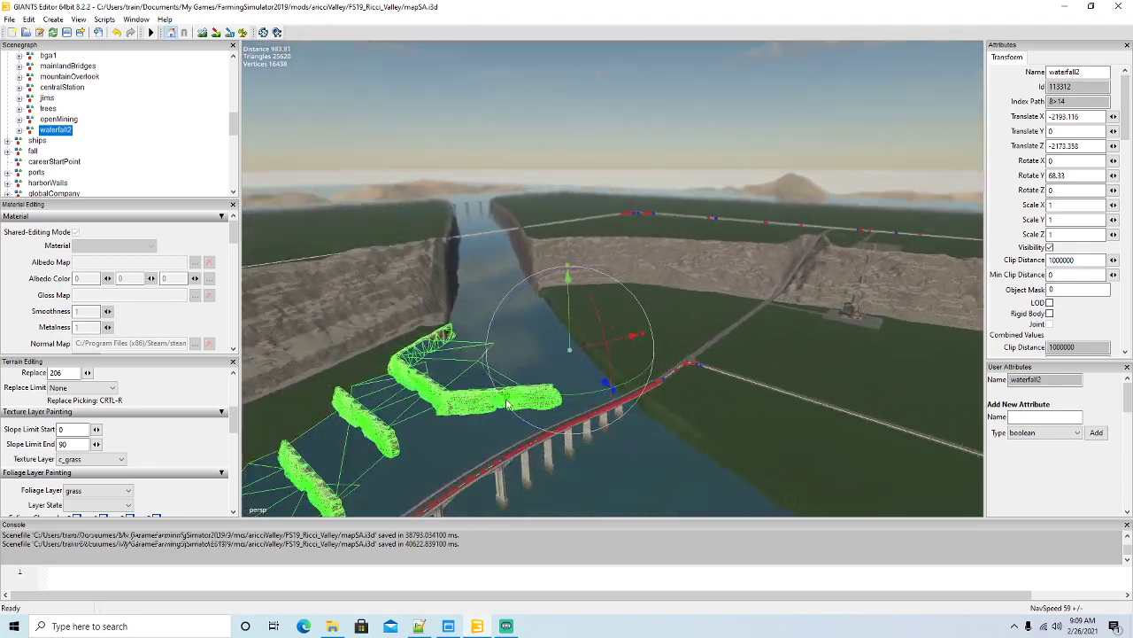
pyautogui.moveTo(585, 353); pyautogui.dragTo(797, 288)
pyautogui.keyDown('alt'); pyautogui.moveTo(767, 370); pyautogui.dragTo(727, 331); pyautogui.keyUp('alt')
pyautogui.scroll(5, 727, 331)
pyautogui.scroll(5, 727, 333)
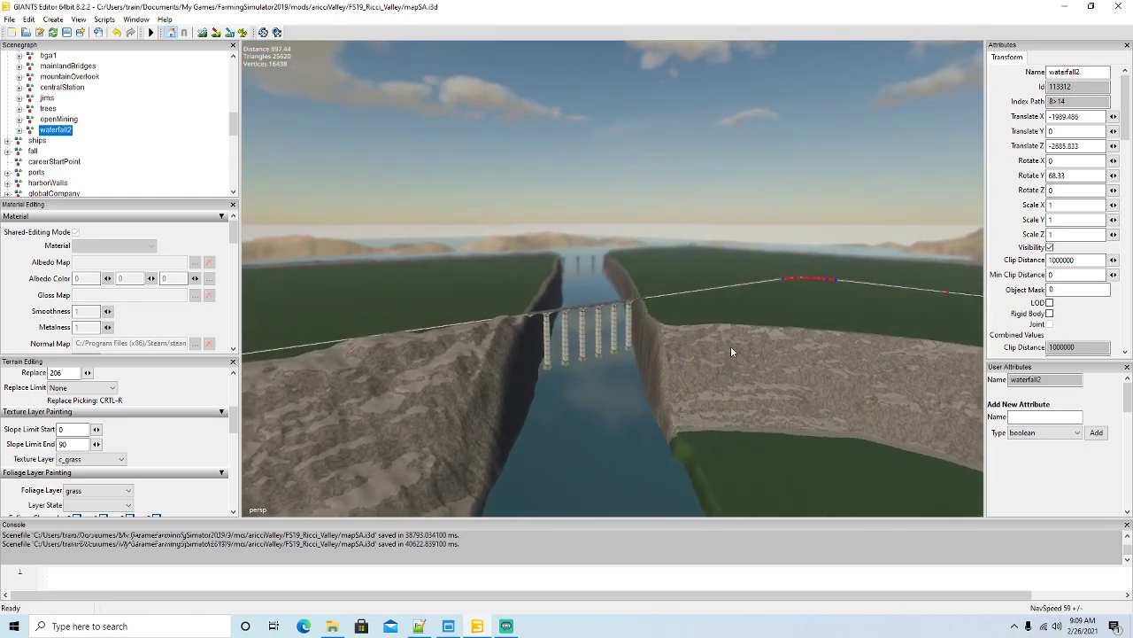
pyautogui.scroll(3, 730, 345)
pyautogui.keyDown('alt'); pyautogui.moveTo(730, 345); pyautogui.dragTo(930, 371); pyautogui.keyUp('alt')
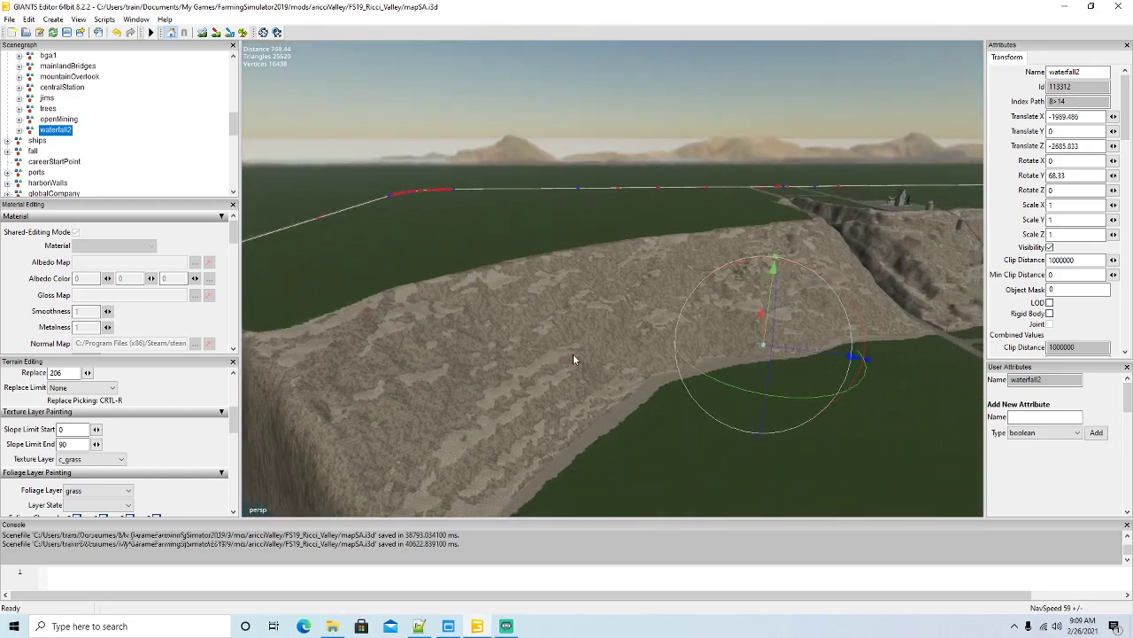
pyautogui.keyDown('alt'); pyautogui.moveTo(564, 354); pyautogui.dragTo(708, 369); pyautogui.keyUp('alt')
pyautogui.scroll(3, 708, 369)
# Turn waterfall2 around and set it against the rock cliff near the viaduct, at X -2828.724, Z -2735.516, rotation -180, 70.694, -180.
pyautogui.moveTo(455, 354); pyautogui.dragTo(160, 468)
pyautogui.keyDown('alt'); pyautogui.moveTo(306, 403); pyautogui.dragTo(390, 299); pyautogui.keyUp('alt')
pyautogui.moveTo(481, 286); pyautogui.dragTo(329, 168)
pyautogui.moveTo(415, 295); pyautogui.dragTo(444, 279)
pyautogui.moveTo(423, 240); pyautogui.dragTo(300, 304)
pyautogui.keyDown('alt'); pyautogui.moveTo(650, 288); pyautogui.dragTo(519, 302); pyautogui.keyUp('alt')
pyautogui.scroll(2, 572, 265)
pyautogui.scroll(5, 596, 248)
pyautogui.scroll(-2, 667, 288)
pyautogui.scroll(-2, 573, 289)
pyautogui.scroll(-3, 573, 290)
pyautogui.scroll(5, 629, 235)
pyautogui.scroll(-3, 522, 302)
pyautogui.scroll(-2, 526, 308)
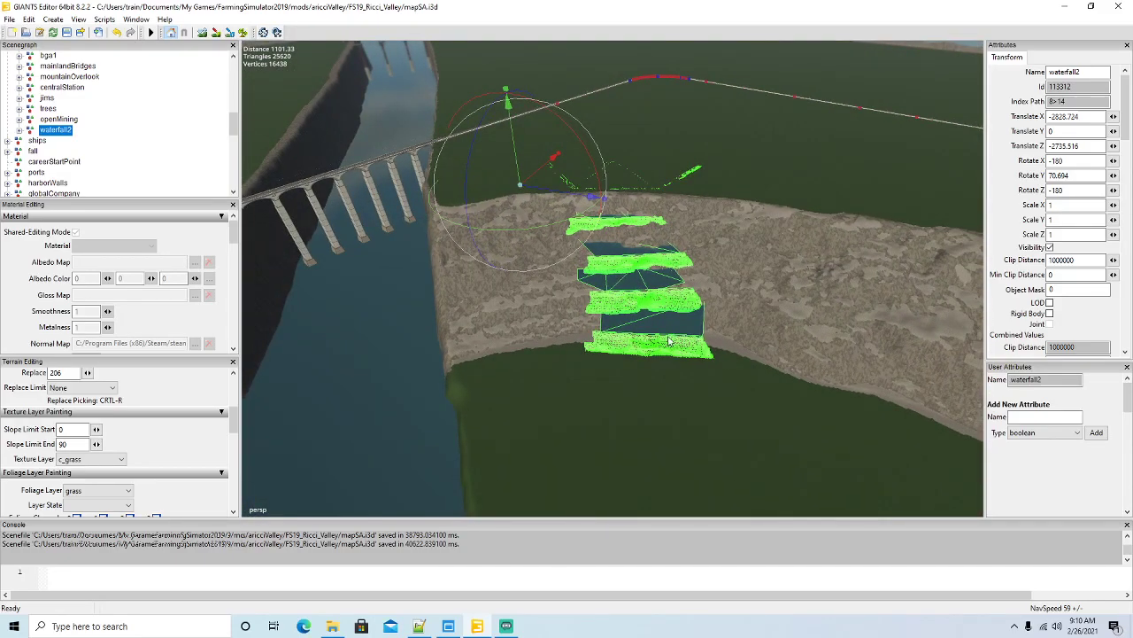
# Shift waterfall2 back into the cliff slope to X -2688.215 and Z -2852.105, with a Y rotation of 83.472.
pyautogui.keyDown('alt'); pyautogui.moveTo(632, 369); pyautogui.dragTo(503, 156); pyautogui.keyUp('alt')
pyautogui.keyDown('alt'); pyautogui.moveTo(523, 195); pyautogui.dragTo(769, 239); pyautogui.keyUp('alt')
pyautogui.scroll(3, 677, 251)
pyautogui.scroll(3, 651, 241)
pyautogui.scroll(3, 651, 240)
pyautogui.scroll(-2, 726, 299)
pyautogui.scroll(-2, 783, 284)
pyautogui.moveTo(783, 195); pyautogui.dragTo(782, 195)
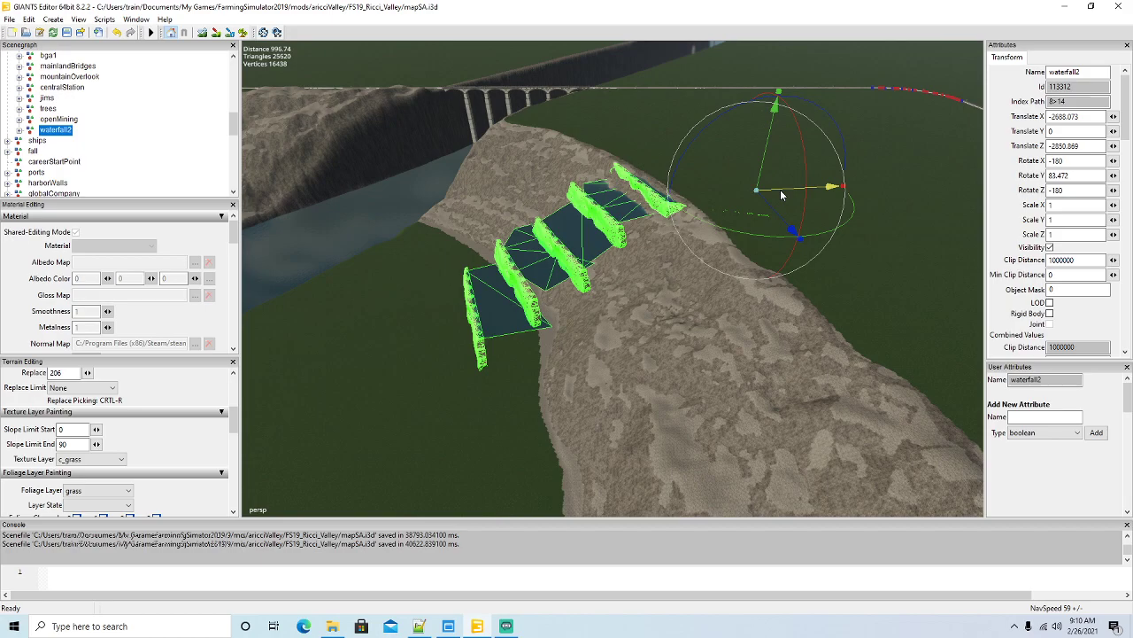
pyautogui.moveTo(781, 191); pyautogui.dragTo(781, 190)
# Fine-tune waterfall2 on the cliff to a Y rotation of 81.78, X -2687.608 and Z -2847.908.
pyautogui.keyDown('alt'); pyautogui.moveTo(682, 300); pyautogui.dragTo(597, 333); pyautogui.keyUp('alt')
pyautogui.scroll(3, 724, 265)
pyautogui.scroll(5, 723, 265)
pyautogui.scroll(-3, 598, 305)
pyautogui.scroll(-5, 597, 337)
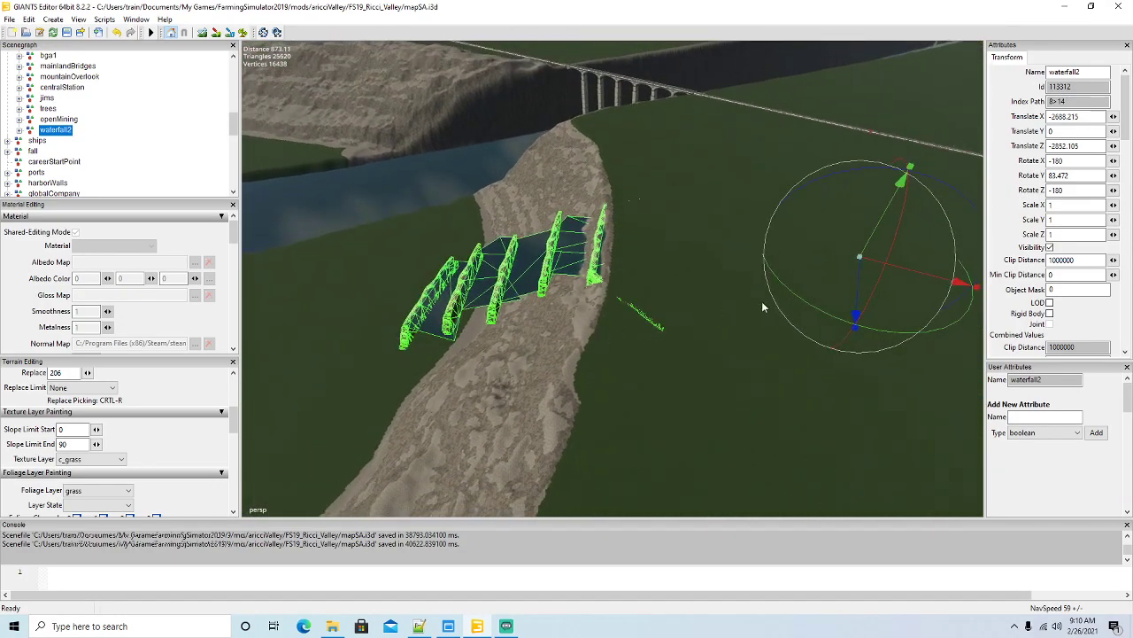
pyautogui.moveTo(791, 298); pyautogui.dragTo(795, 298)
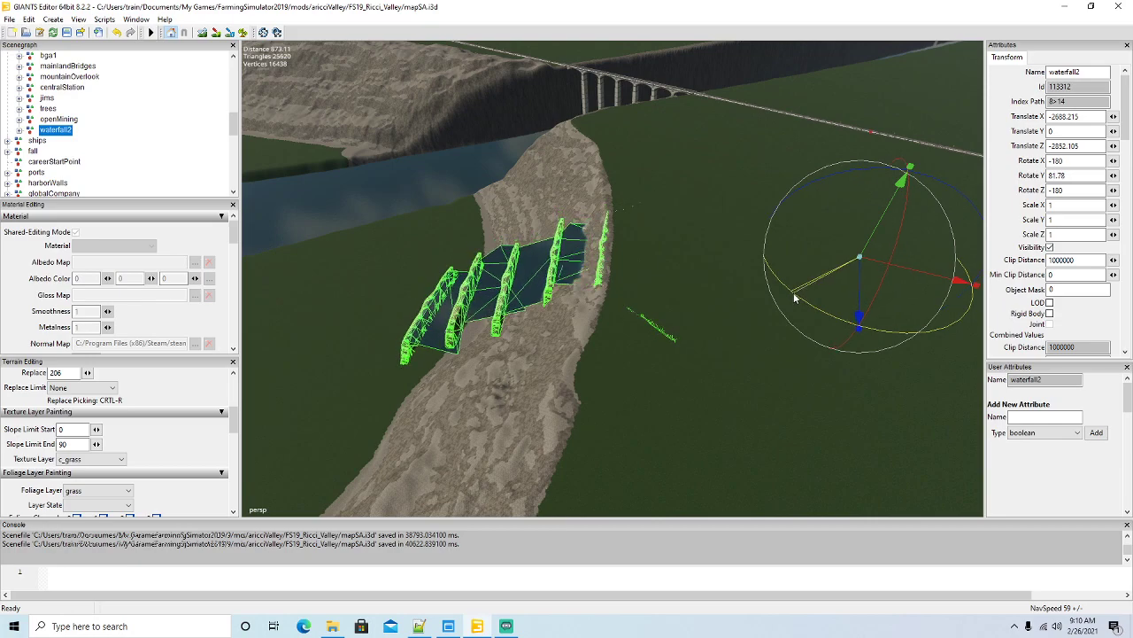
pyautogui.moveTo(904, 275); pyautogui.dragTo(903, 275)
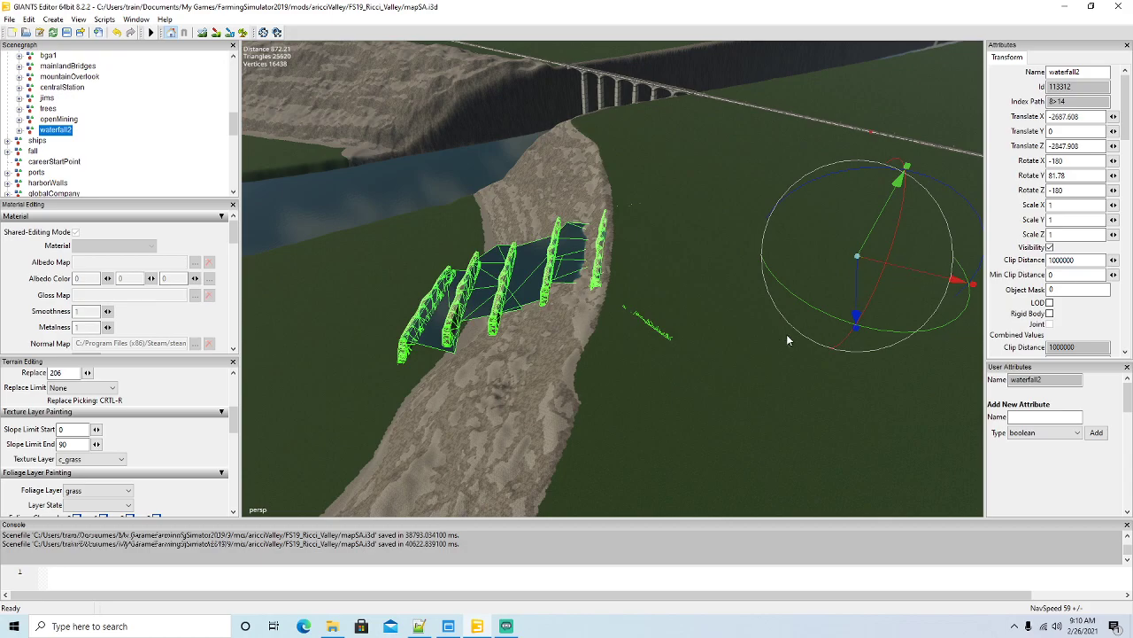
pyautogui.moveTo(707, 386)
pyautogui.keyDown('alt'); pyautogui.mouseDown()
pyautogui.moveTo(711, 370)
pyautogui.moveTo(642, 355)
pyautogui.moveTo(871, 379)
pyautogui.moveTo(822, 345)
pyautogui.moveTo(909, 329)
pyautogui.moveTo(732, 392)
pyautogui.moveTo(716, 412)
pyautogui.moveTo(702, 403)
pyautogui.mouseUp(); pyautogui.keyUp('alt')
pyautogui.scroll(5, 643, 355)
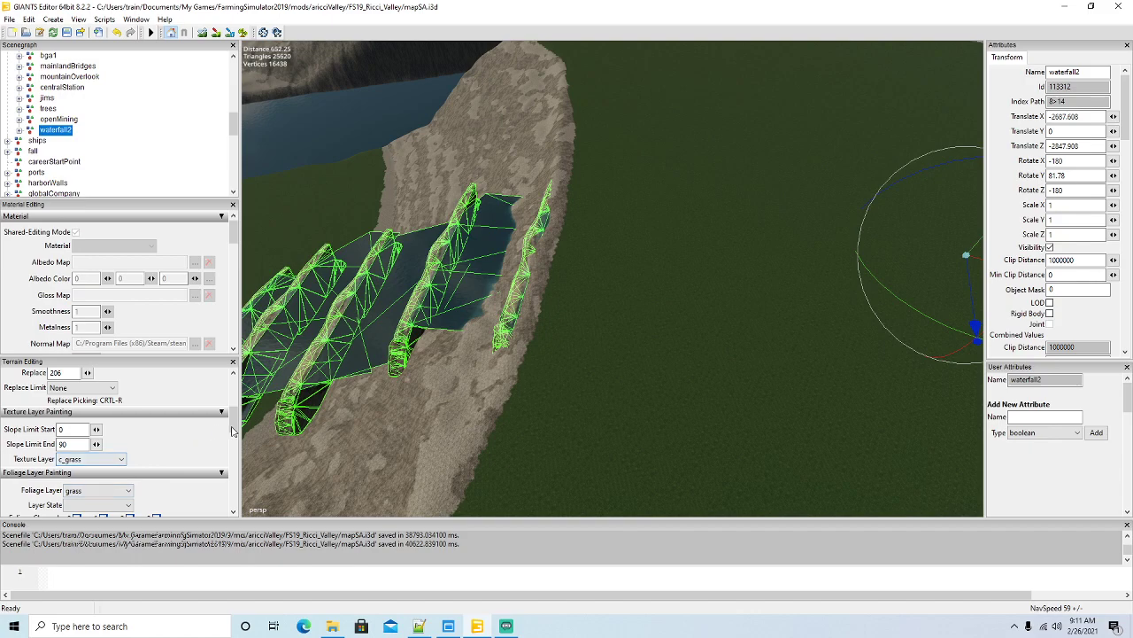
# Try to lower the grass plateau behind the top fall using a terrain replace height of 205.
pyautogui.moveTo(236, 425)
pyautogui.mouseDown()
pyautogui.moveTo(236, 439)
pyautogui.moveTo(235, 413)
pyautogui.mouseUp()
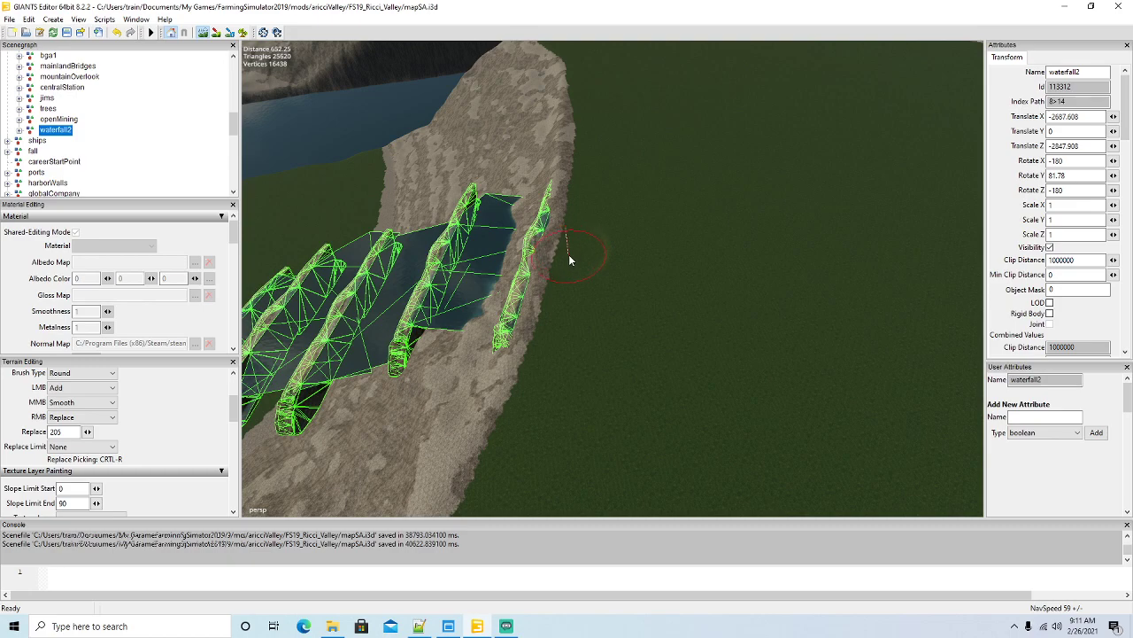
pyautogui.moveTo(236, 413); pyautogui.dragTo(235, 394)
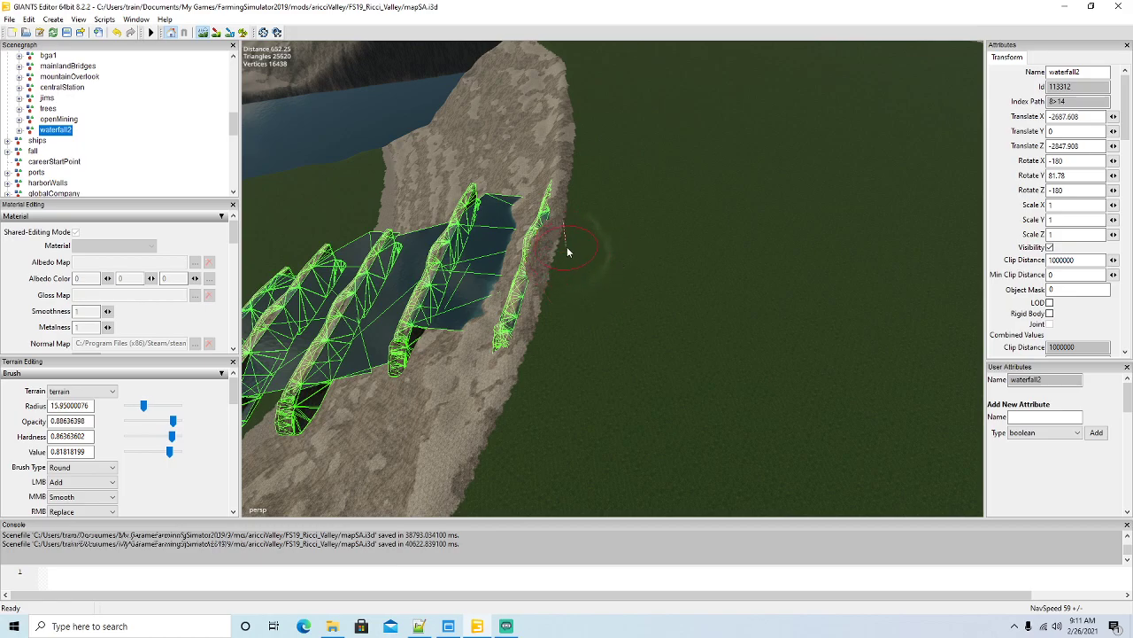
pyautogui.keyDown('alt'); pyautogui.moveTo(659, 354); pyautogui.dragTo(770, 326); pyautogui.keyUp('alt')
pyautogui.scroll(3, 543, 323)
pyautogui.scroll(-3, 773, 324)
pyautogui.scroll(4, 829, 315)
pyautogui.scroll(-2, 769, 320)
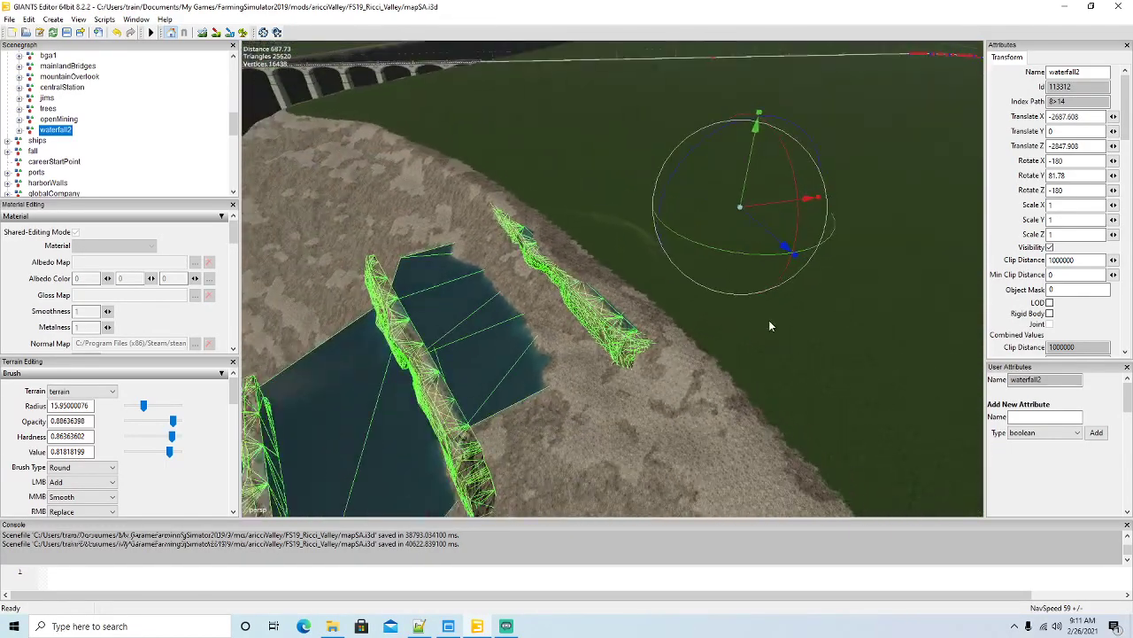
# Set the terrain replace height to 200 and carve a pool into the plateau directly behind the top fall.
pyautogui.scroll(-4, 71, 452)
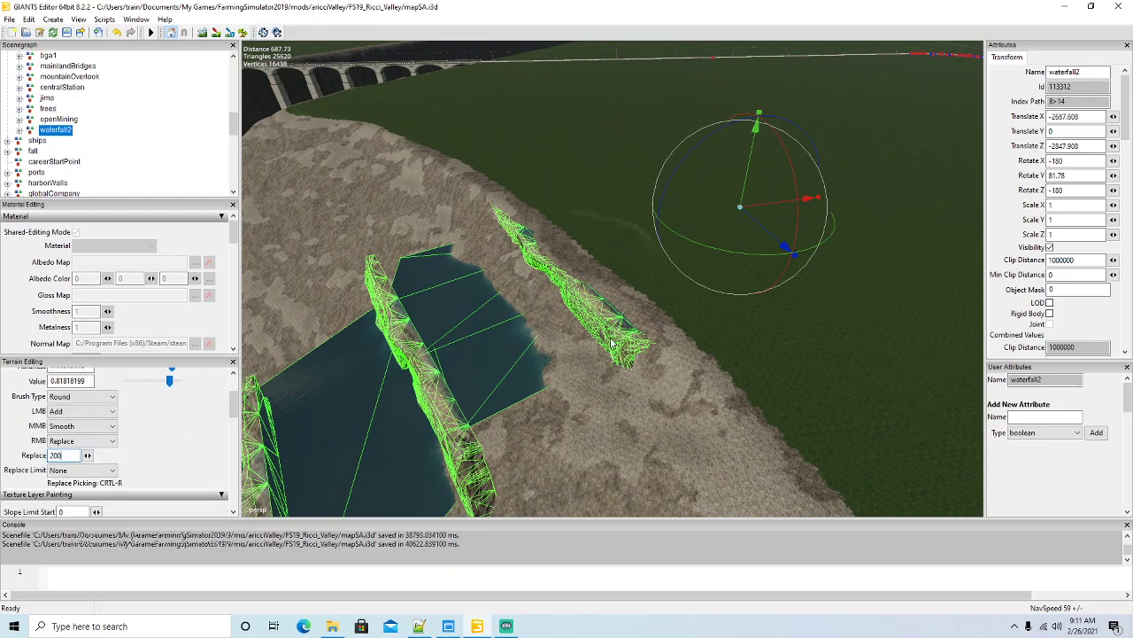
pyautogui.click(202, 33)
pyautogui.moveTo(598, 251); pyautogui.dragTo(588, 252)
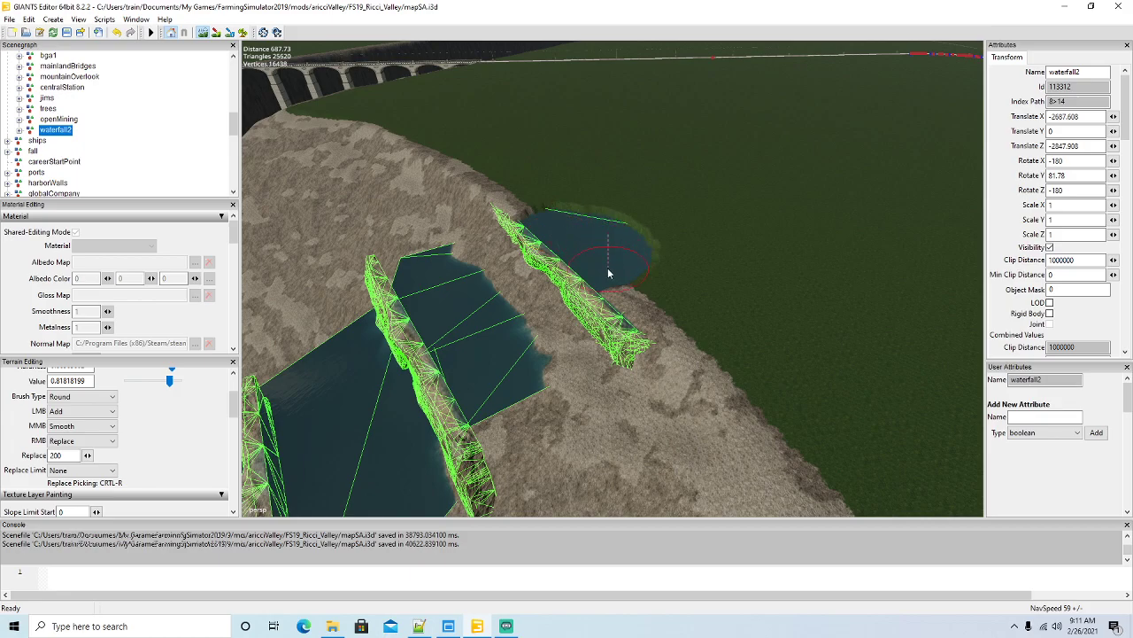
pyautogui.keyDown('alt'); pyautogui.moveTo(633, 271); pyautogui.dragTo(755, 300); pyautogui.keyUp('alt')
pyautogui.scroll(4, 574, 201)
pyautogui.scroll(-3, 755, 299)
pyautogui.scroll(-1, 756, 298)
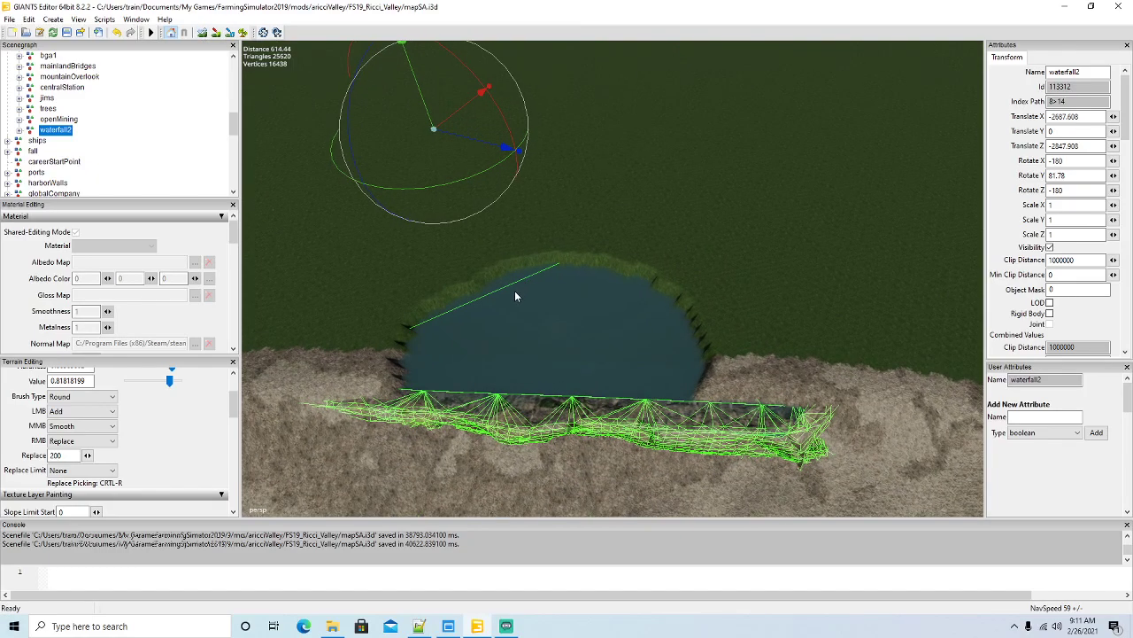
# Widen the plateau pool into a rounded basin spanning the top fall's full width, undoing the oversized first attempt.
pyautogui.click(203, 32)
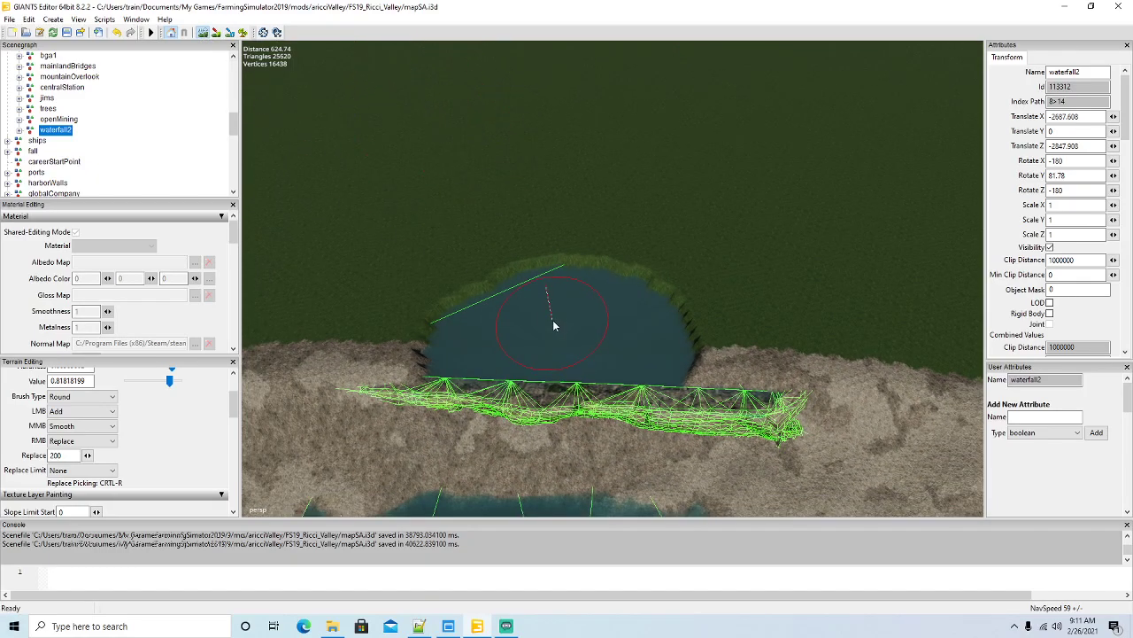
pyautogui.moveTo(646, 347)
pyautogui.mouseDown()
pyautogui.moveTo(695, 351)
pyautogui.moveTo(730, 372)
pyautogui.moveTo(727, 380)
pyautogui.moveTo(718, 337)
pyautogui.moveTo(669, 284)
pyautogui.moveTo(585, 266)
pyautogui.moveTo(486, 310)
pyautogui.mouseUp()
pyautogui.moveTo(452, 357)
pyautogui.mouseDown()
pyautogui.moveTo(395, 356)
pyautogui.moveTo(445, 296)
pyautogui.moveTo(594, 254)
pyautogui.moveTo(701, 301)
pyautogui.moveTo(738, 359)
pyautogui.moveTo(740, 287)
pyautogui.moveTo(646, 246)
pyautogui.moveTo(497, 256)
pyautogui.mouseUp()
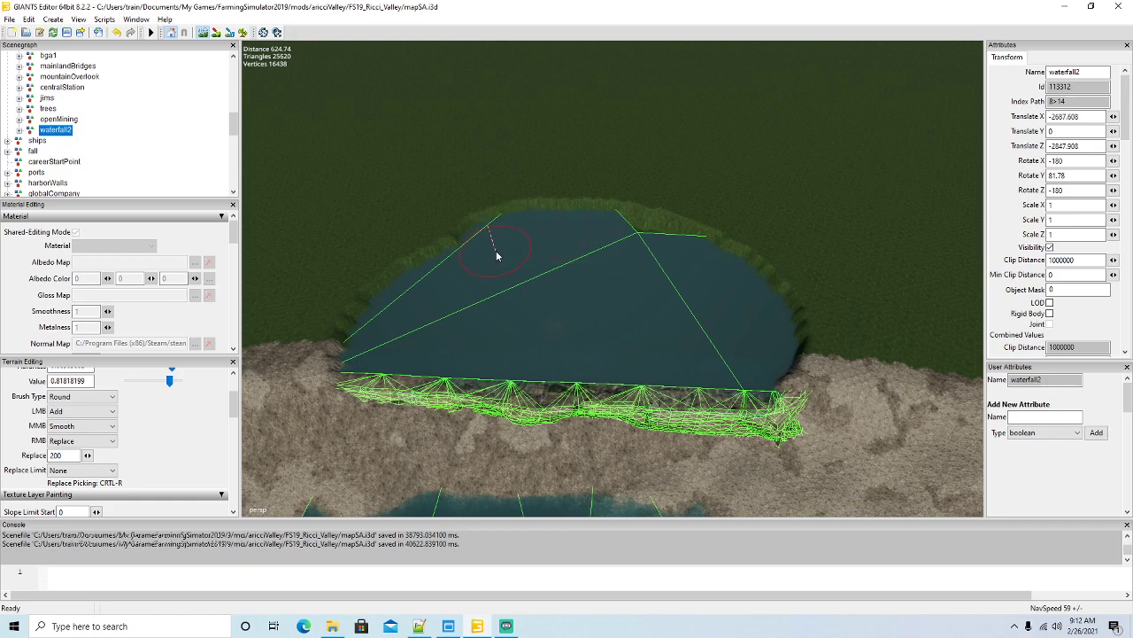
pyautogui.hotkey('ctrl', 'z')
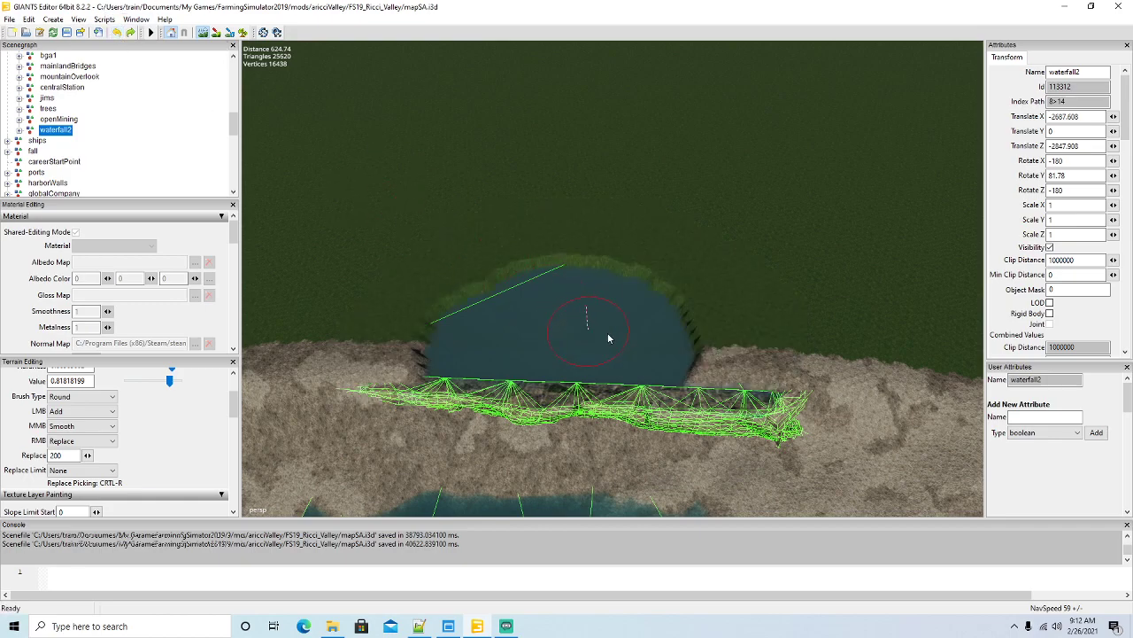
pyautogui.moveTo(680, 366)
pyautogui.mouseDown()
pyautogui.moveTo(719, 371)
pyautogui.moveTo(713, 323)
pyautogui.moveTo(620, 271)
pyautogui.moveTo(493, 294)
pyautogui.moveTo(402, 359)
pyautogui.moveTo(389, 328)
pyautogui.moveTo(467, 289)
pyautogui.moveTo(580, 265)
pyautogui.moveTo(739, 296)
pyautogui.moveTo(771, 341)
pyautogui.moveTo(733, 365)
pyautogui.moveTo(671, 305)
pyautogui.mouseUp()
pyautogui.moveTo(429, 328); pyautogui.dragTo(404, 346)
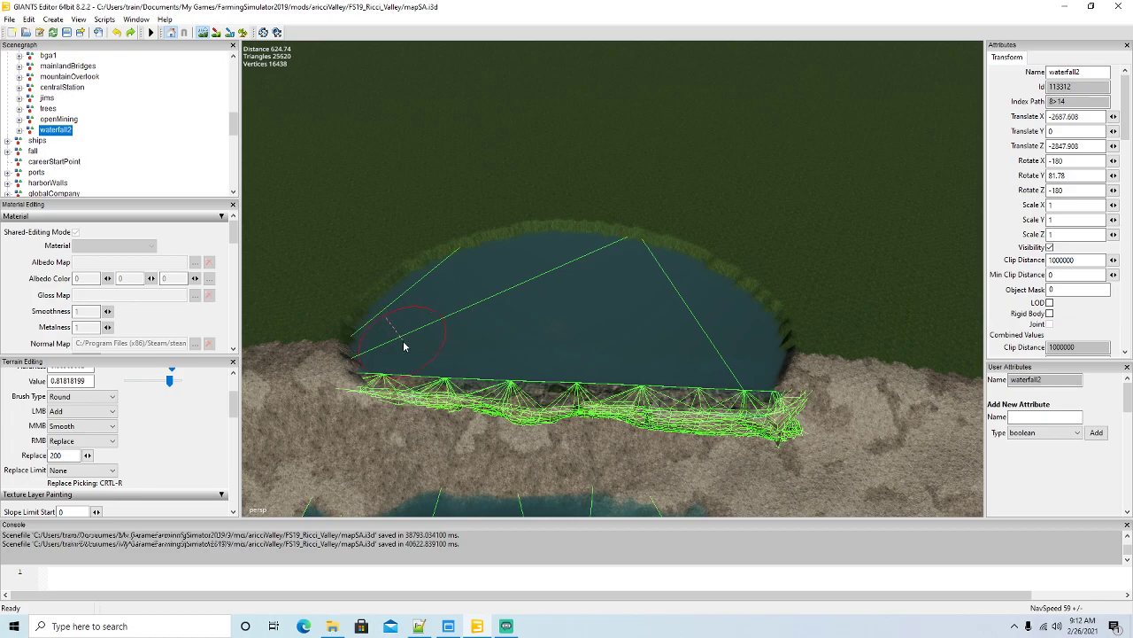
# Set the replace height to 180 for the second tier and undo the mound sculpted in its water.
pyautogui.click(204, 34)
pyautogui.moveTo(713, 365)
pyautogui.keyDown('alt'); pyautogui.mouseDown()
pyautogui.moveTo(683, 381)
pyautogui.moveTo(925, 407)
pyautogui.moveTo(698, 316)
pyautogui.moveTo(589, 291)
pyautogui.moveTo(725, 318)
pyautogui.moveTo(729, 332)
pyautogui.mouseUp(); pyautogui.keyUp('alt')
pyautogui.scroll(-5, 695, 383)
pyautogui.scroll(3, 927, 401)
pyautogui.scroll(2, 589, 292)
pyautogui.scroll(3, 726, 330)
pyautogui.click(203, 32)
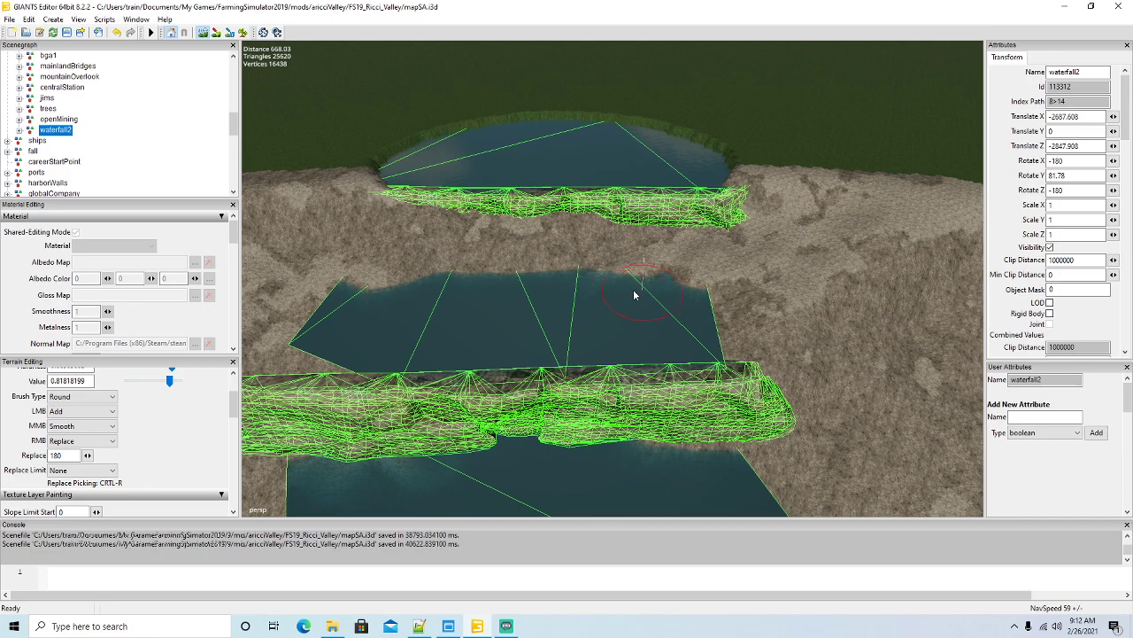
pyautogui.moveTo(651, 298)
pyautogui.mouseDown()
pyautogui.moveTo(683, 297)
pyautogui.moveTo(663, 299)
pyautogui.mouseUp()
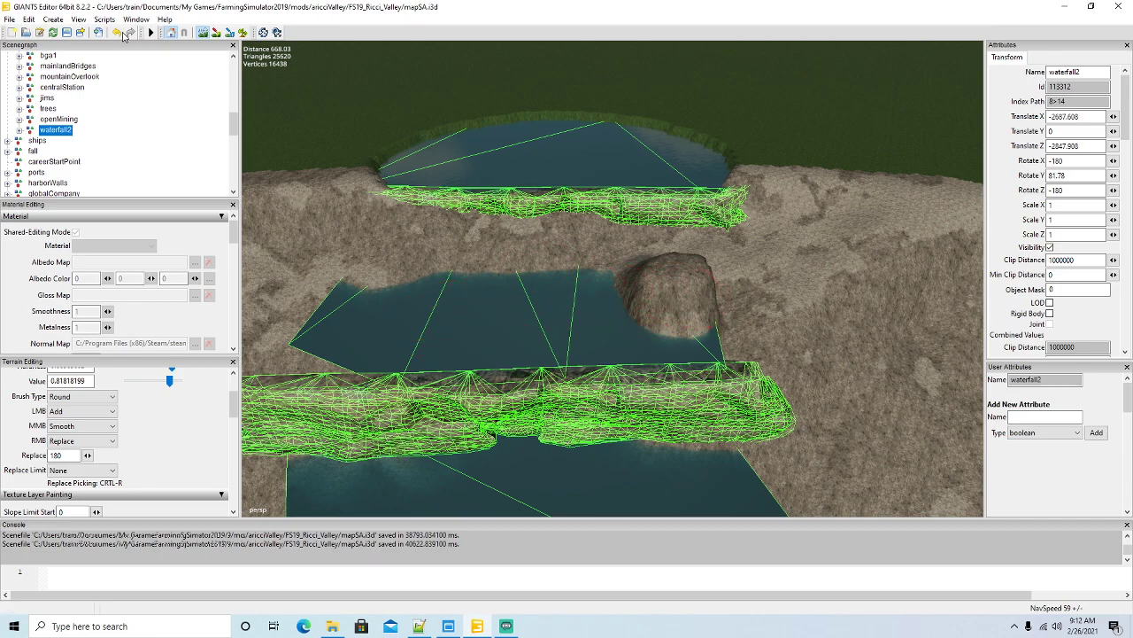
pyautogui.click(120, 33)
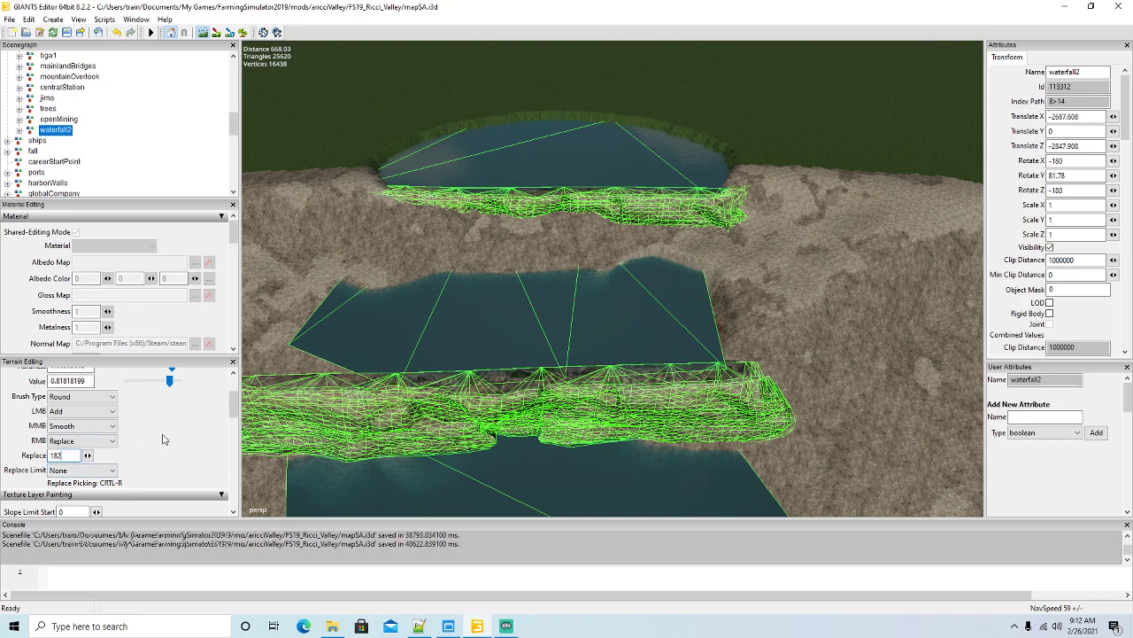
# Test replace heights of 182, 187 and 189 on the second tier's water plane above its fall.
pyautogui.moveTo(683, 299); pyautogui.dragTo(691, 316)
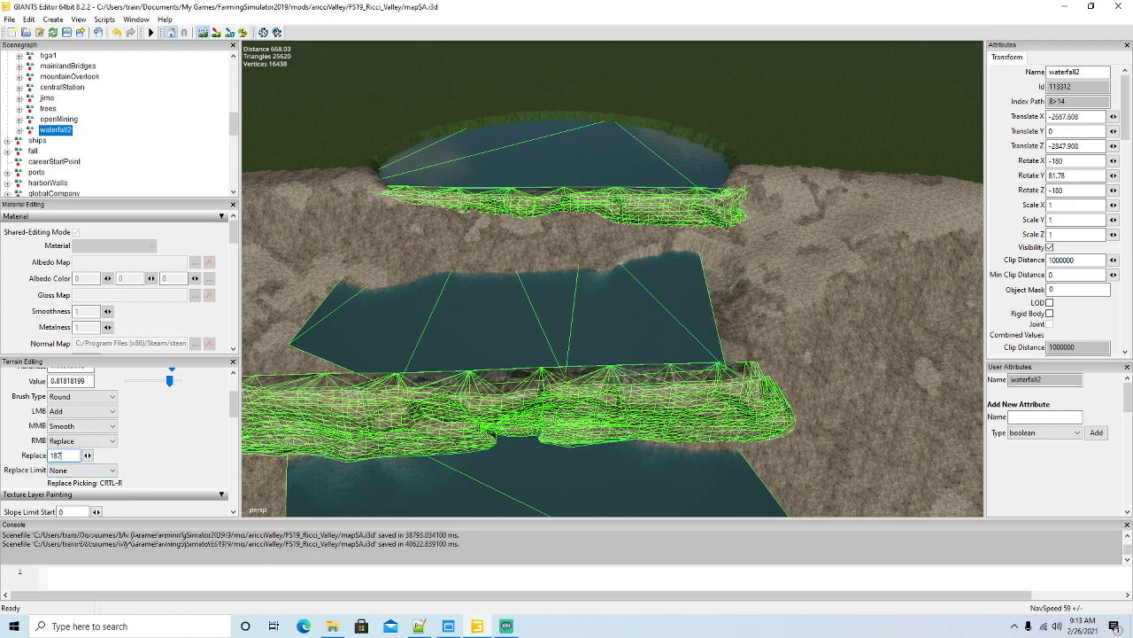
pyautogui.moveTo(681, 354); pyautogui.dragTo(706, 360)
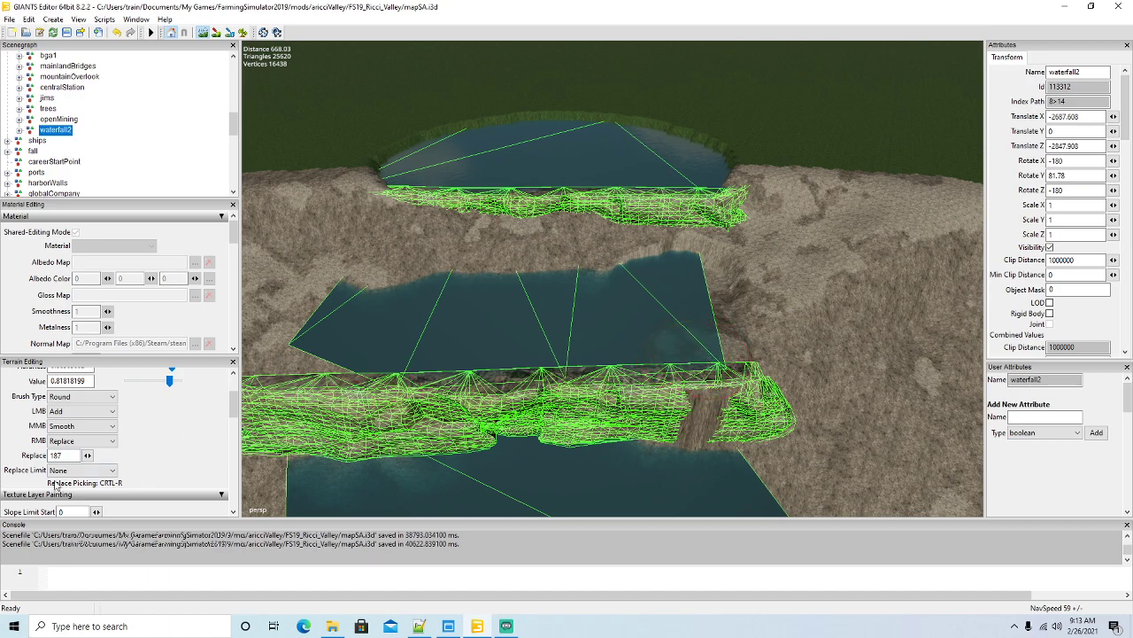
pyautogui.click(59, 455)
pyautogui.moveTo(687, 343); pyautogui.dragTo(692, 345)
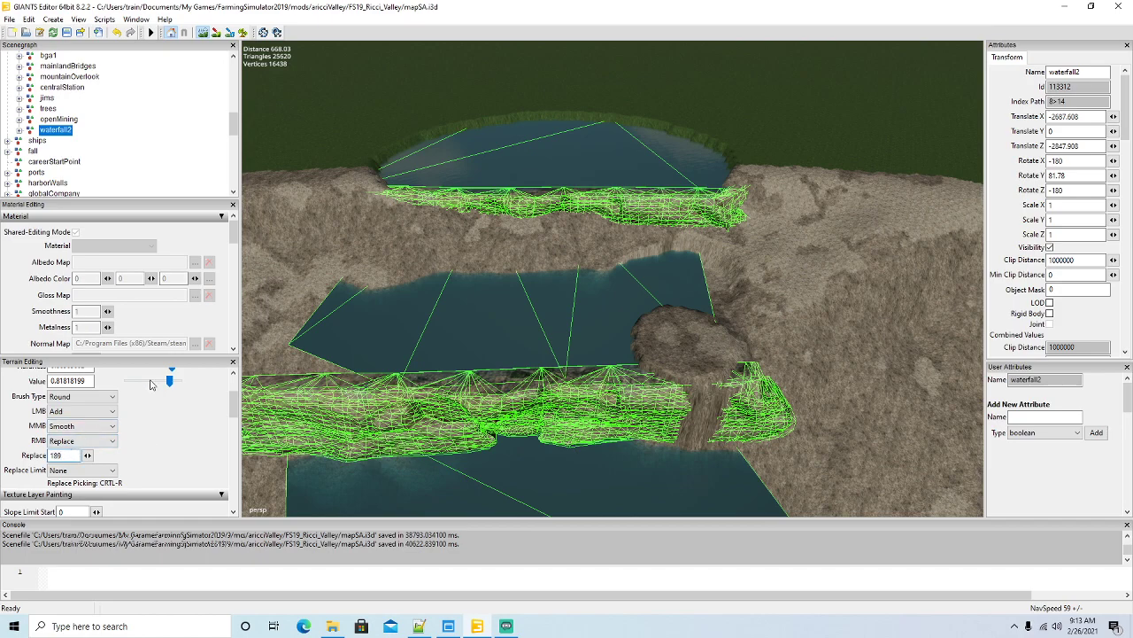
pyautogui.moveTo(630, 359); pyautogui.dragTo(673, 358, button='right')
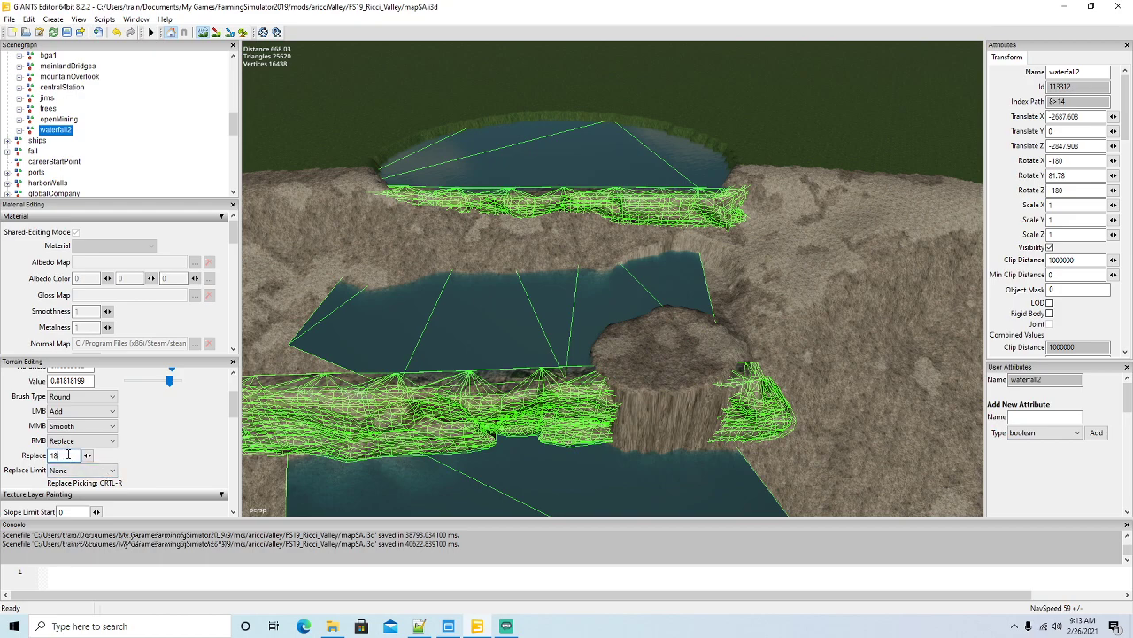
# Set the replace height to 188 and flatten the second tier's whole bed, extending it into the rock at its far end.
pyautogui.moveTo(610, 329)
pyautogui.mouseDown(button='right')
pyautogui.moveTo(612, 342)
pyautogui.moveTo(704, 351)
pyautogui.moveTo(708, 266)
pyautogui.moveTo(682, 274)
pyautogui.moveTo(703, 253)
pyautogui.moveTo(394, 250)
pyautogui.moveTo(297, 347)
pyautogui.moveTo(305, 353)
pyautogui.moveTo(340, 292)
pyautogui.moveTo(313, 317)
pyautogui.moveTo(371, 345)
pyautogui.moveTo(660, 359)
pyautogui.moveTo(388, 367)
pyautogui.moveTo(345, 399)
pyautogui.moveTo(619, 399)
pyautogui.moveTo(655, 292)
pyautogui.moveTo(385, 301)
pyautogui.mouseUp(button='right')
pyautogui.moveTo(698, 298)
pyautogui.mouseDown(button='right')
pyautogui.moveTo(728, 324)
pyautogui.moveTo(731, 270)
pyautogui.moveTo(721, 265)
pyautogui.moveTo(728, 333)
pyautogui.mouseUp(button='right')
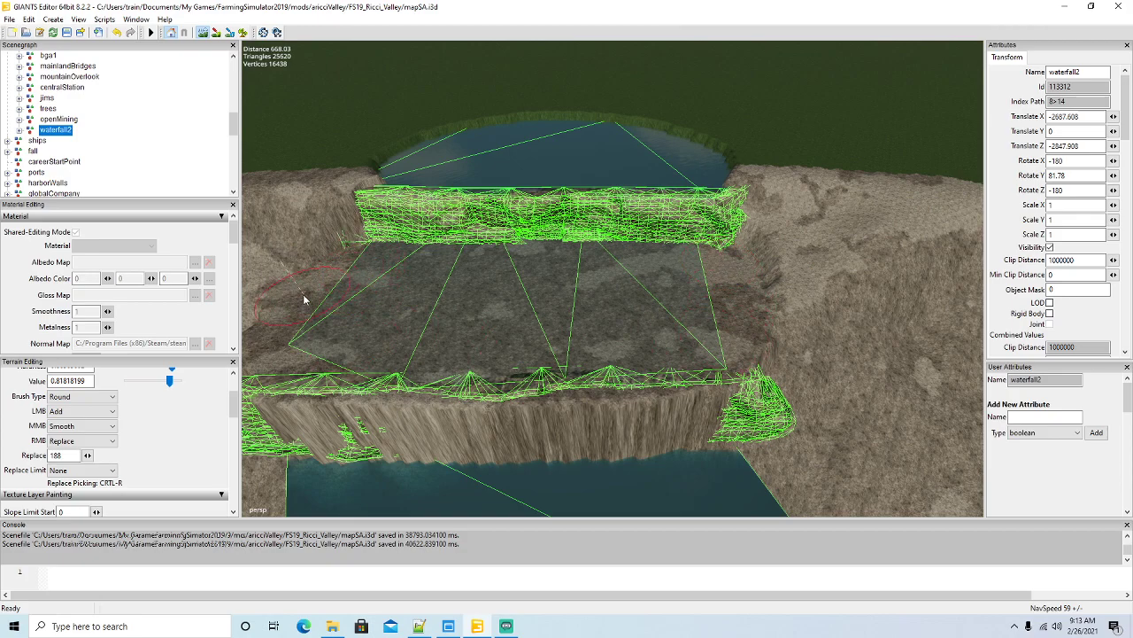
pyautogui.click(204, 34)
pyautogui.keyDown('alt'); pyautogui.moveTo(568, 315); pyautogui.dragTo(519, 324); pyautogui.keyUp('alt')
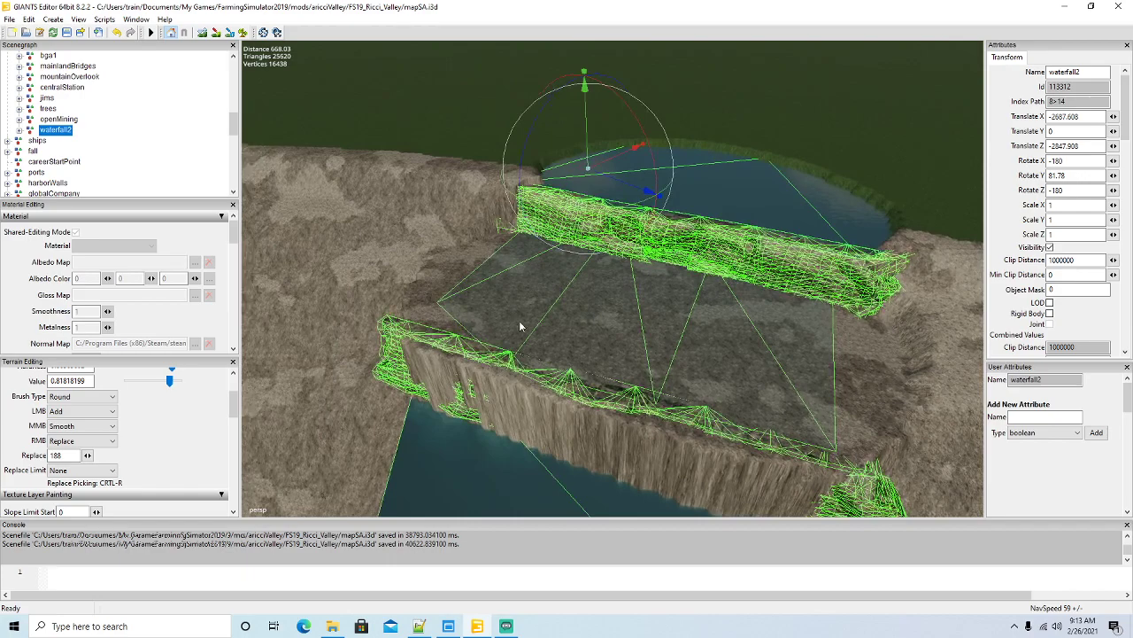
pyautogui.click(204, 33)
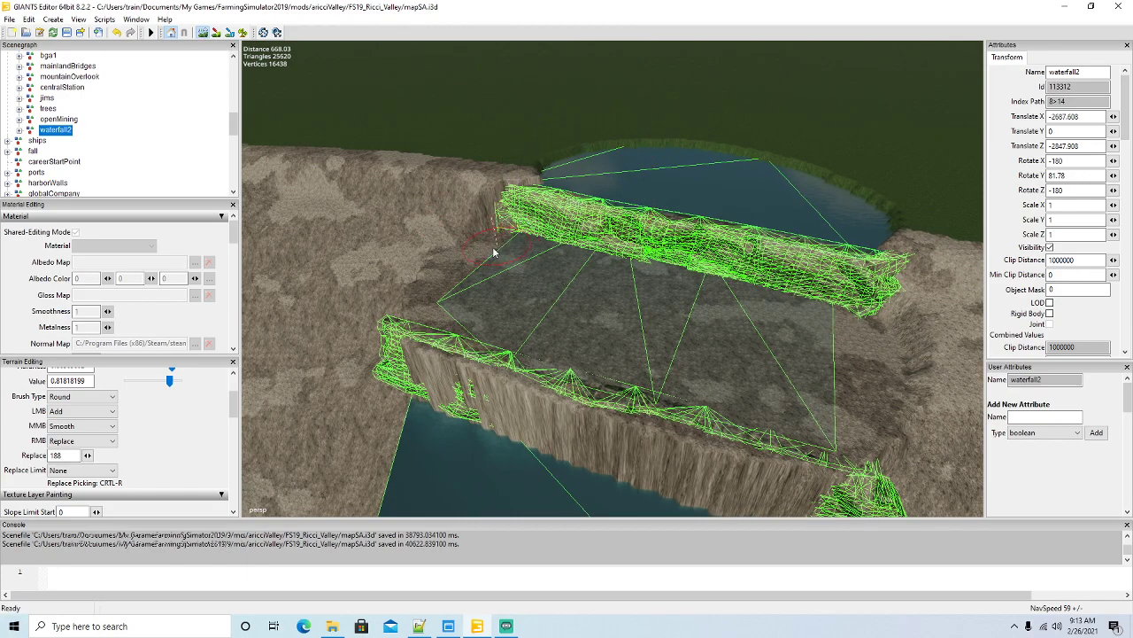
pyautogui.moveTo(447, 287)
pyautogui.mouseDown(button='right')
pyautogui.moveTo(411, 309)
pyautogui.moveTo(436, 274)
pyautogui.moveTo(380, 283)
pyautogui.moveTo(392, 309)
pyautogui.moveTo(488, 321)
pyautogui.mouseUp(button='right')
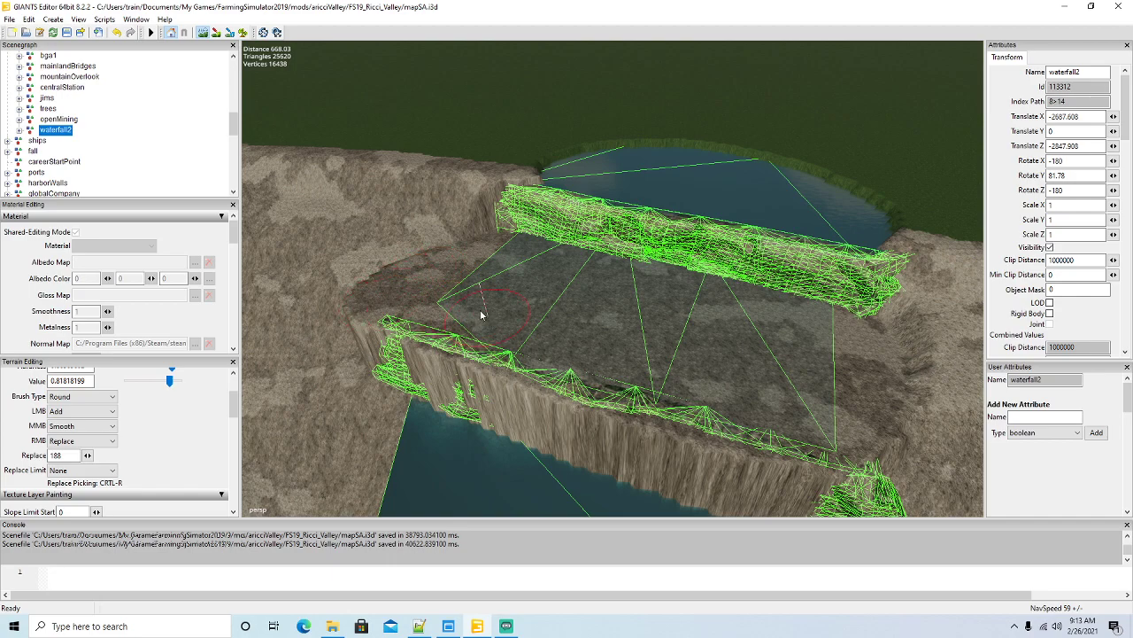
pyautogui.moveTo(463, 263)
pyautogui.mouseDown(button='right')
pyautogui.moveTo(414, 257)
pyautogui.moveTo(377, 293)
pyautogui.mouseUp(button='right')
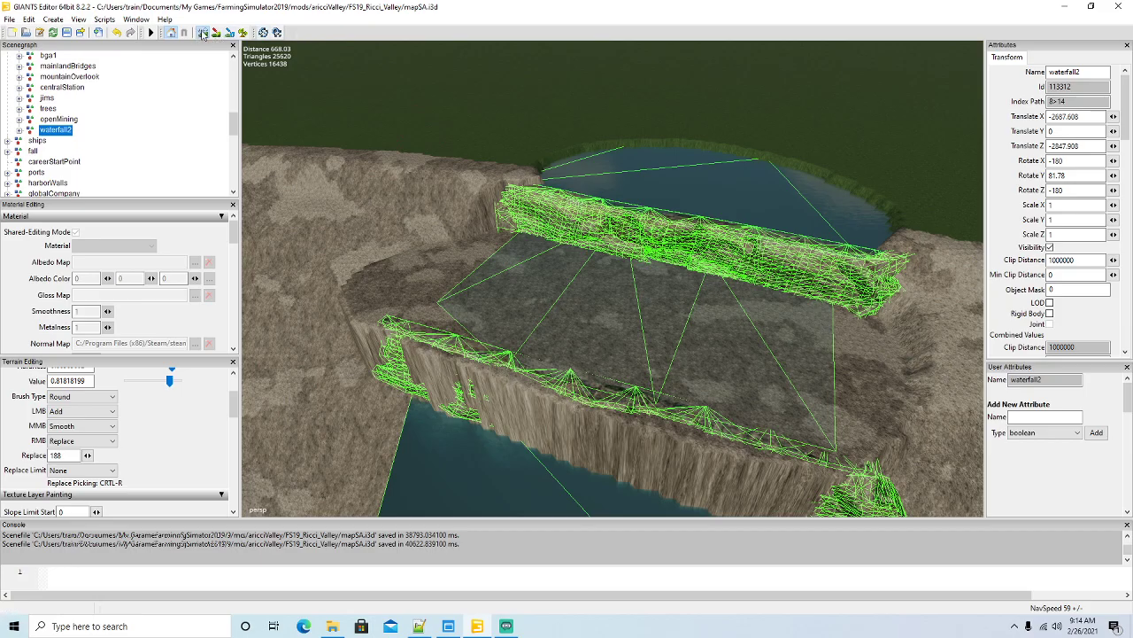
# Raise the rock around the end of the top fall and along the second tier's outer edge to form a bank.
pyautogui.keyDown('alt'); pyautogui.moveTo(580, 305); pyautogui.dragTo(520, 296); pyautogui.keyUp('alt')
pyautogui.scroll(1, 520, 294)
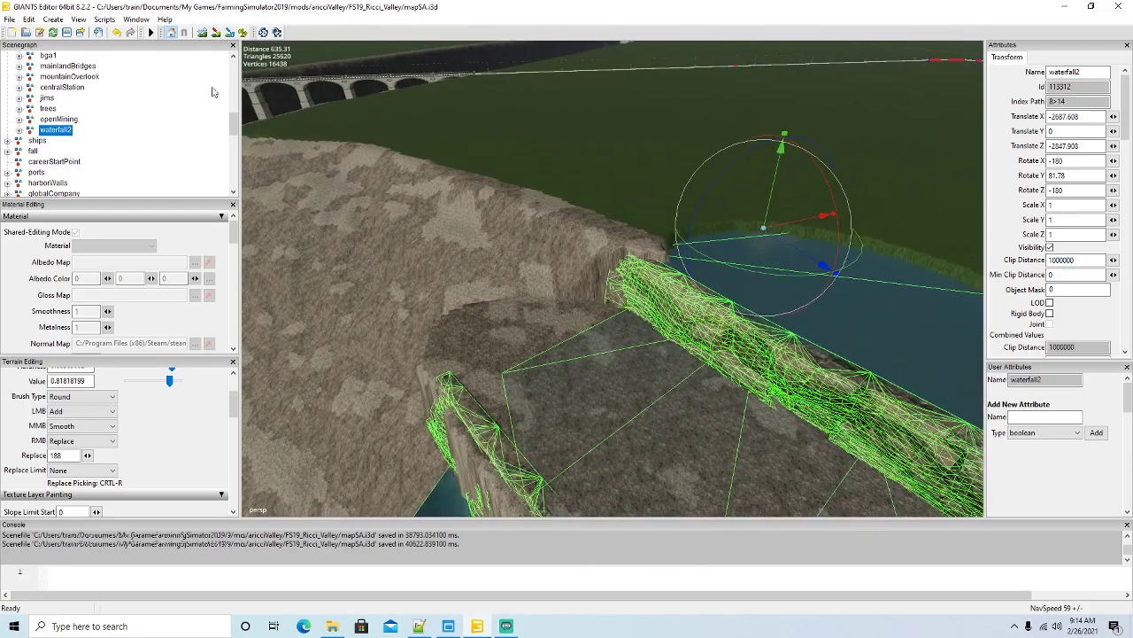
pyautogui.scroll(1, 574, 262)
pyautogui.click(203, 32)
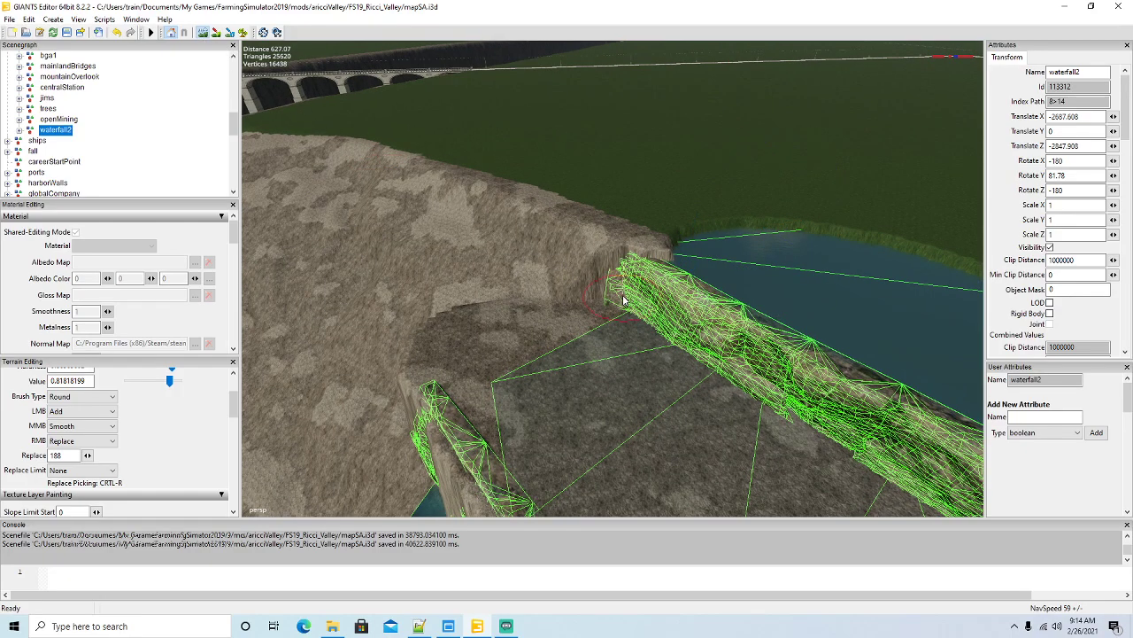
pyautogui.moveTo(618, 277); pyautogui.dragTo(623, 262)
pyautogui.click(631, 262)
pyautogui.click(636, 257)
pyautogui.click(628, 258)
pyautogui.moveTo(587, 277)
pyautogui.mouseDown()
pyautogui.moveTo(470, 309)
pyautogui.moveTo(420, 368)
pyautogui.moveTo(423, 415)
pyautogui.moveTo(492, 326)
pyautogui.mouseUp()
pyautogui.moveTo(588, 290)
pyautogui.mouseDown()
pyautogui.moveTo(527, 297)
pyautogui.moveTo(511, 322)
pyautogui.moveTo(420, 348)
pyautogui.moveTo(422, 293)
pyautogui.moveTo(417, 305)
pyautogui.mouseUp()
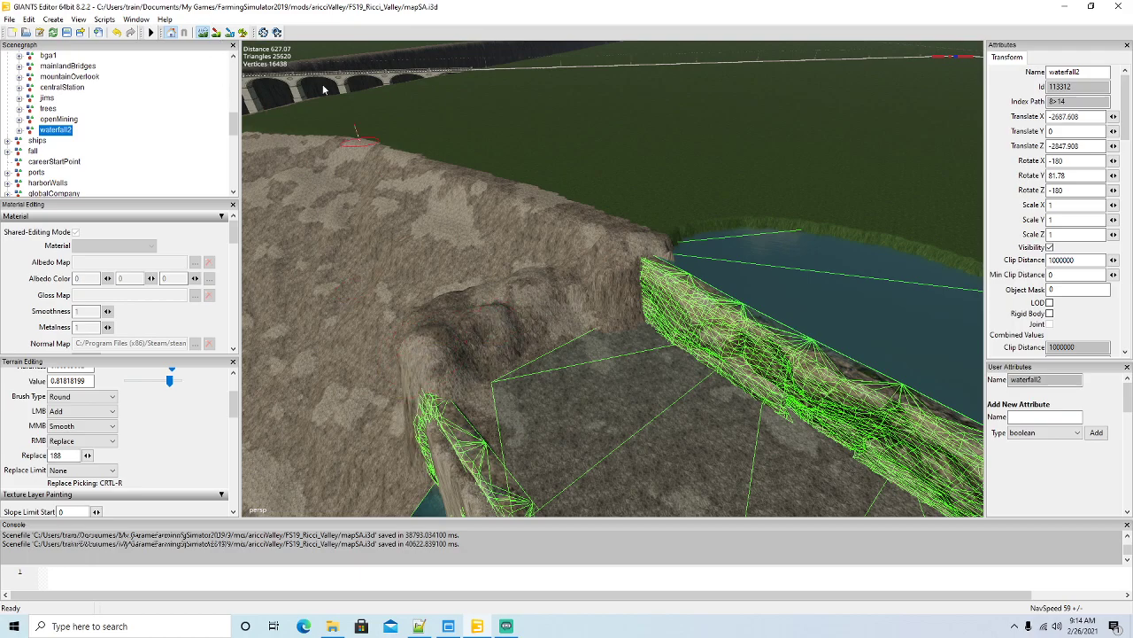
# Fill and blend the steep rock gap outside the second tier's bank on the viaduct side.
pyautogui.moveTo(425, 255); pyautogui.dragTo(324, 190, button='right')
pyautogui.keyDown('alt'); pyautogui.moveTo(324, 190); pyautogui.dragTo(699, 190); pyautogui.keyUp('alt')
pyautogui.scroll(3, 721, 228)
pyautogui.click(202, 32)
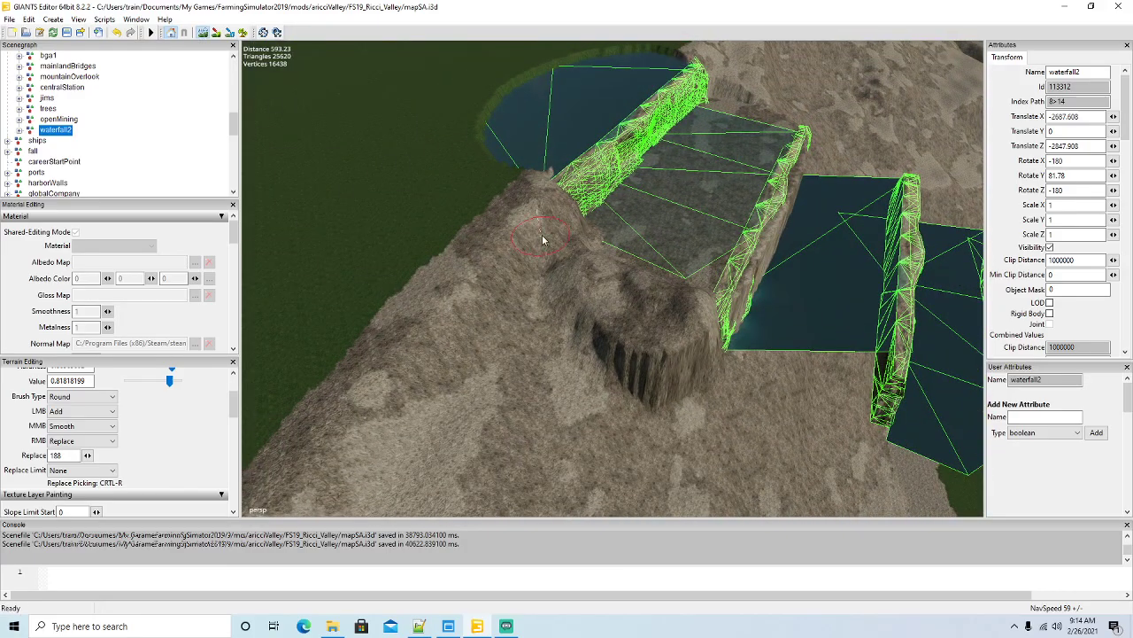
pyautogui.moveTo(543, 247)
pyautogui.mouseDown()
pyautogui.moveTo(552, 303)
pyautogui.moveTo(643, 375)
pyautogui.moveTo(696, 384)
pyautogui.mouseUp()
pyautogui.moveTo(611, 328)
pyautogui.mouseDown()
pyautogui.moveTo(569, 351)
pyautogui.moveTo(670, 400)
pyautogui.moveTo(589, 299)
pyautogui.mouseUp()
pyautogui.moveTo(542, 234)
pyautogui.mouseDown()
pyautogui.moveTo(539, 195)
pyautogui.moveTo(505, 243)
pyautogui.moveTo(539, 329)
pyautogui.moveTo(536, 293)
pyautogui.mouseUp()
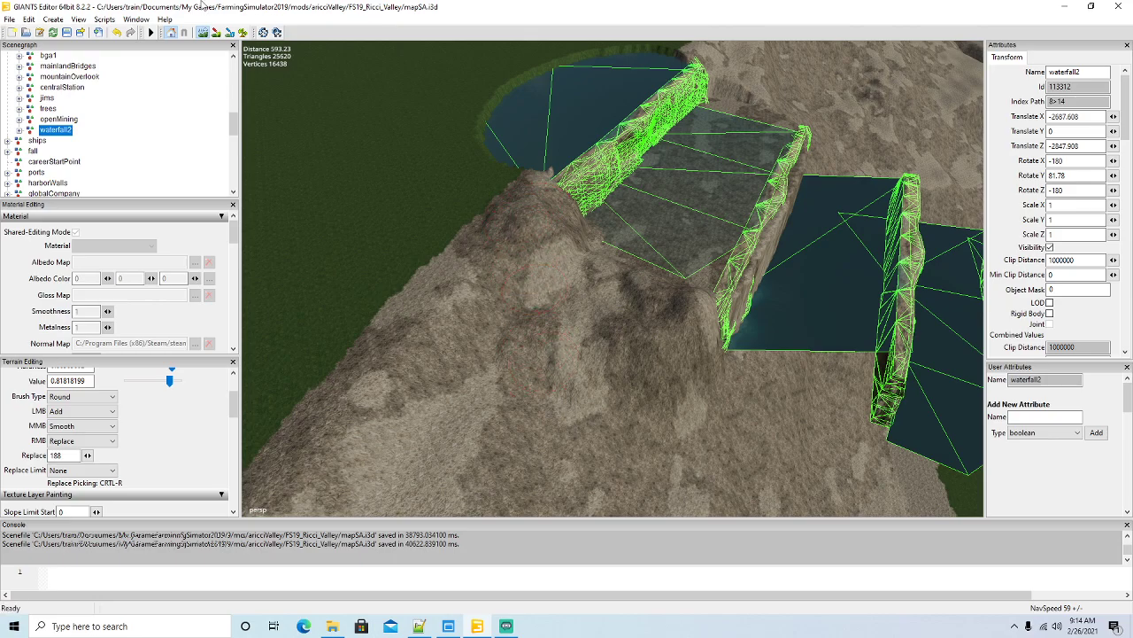
# Smooth and build up the rock around the top fall's end on the side away from the viaduct.
pyautogui.moveTo(619, 299)
pyautogui.keyDown('alt'); pyautogui.mouseDown()
pyautogui.moveTo(691, 204)
pyautogui.moveTo(450, 266)
pyautogui.moveTo(311, 216)
pyautogui.moveTo(620, 290)
pyautogui.mouseUp(); pyautogui.keyUp('alt')
pyautogui.scroll(5, 690, 204)
pyautogui.scroll(-4, 450, 271)
pyautogui.scroll(4, 311, 216)
pyautogui.click(202, 32)
pyautogui.moveTo(543, 207)
pyautogui.mouseDown(button='middle')
pyautogui.moveTo(571, 217)
pyautogui.moveTo(527, 235)
pyautogui.moveTo(518, 213)
pyautogui.moveTo(532, 239)
pyautogui.moveTo(628, 246)
pyautogui.moveTo(691, 320)
pyautogui.moveTo(640, 286)
pyautogui.moveTo(532, 257)
pyautogui.moveTo(526, 227)
pyautogui.moveTo(574, 271)
pyautogui.moveTo(666, 306)
pyautogui.moveTo(567, 181)
pyautogui.mouseUp(button='middle')
pyautogui.moveTo(551, 185)
pyautogui.mouseDown()
pyautogui.moveTo(543, 175)
pyautogui.moveTo(522, 211)
pyautogui.mouseUp()
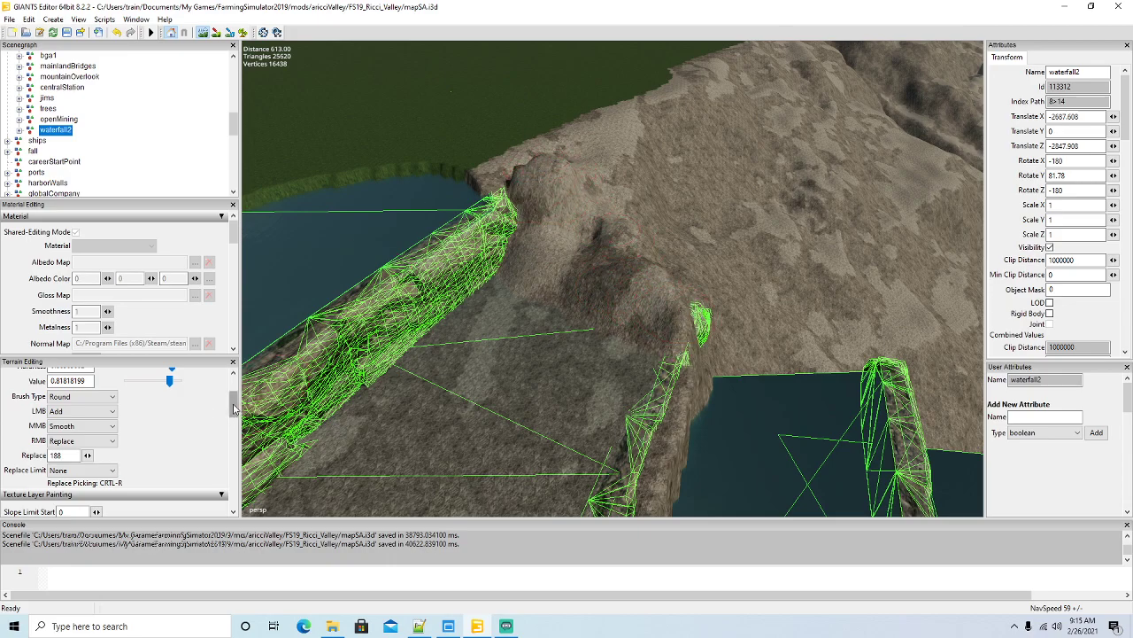
# Set brush opacity to about 0.65, hardness 0.66 and value 0.70, and raise the second tier's bank away from the viaduct.
pyautogui.scroll(1, 235, 409)
pyautogui.moveTo(173, 414); pyautogui.dragTo(161, 400)
pyautogui.moveTo(548, 177)
pyautogui.mouseDown()
pyautogui.moveTo(524, 205)
pyautogui.moveTo(597, 231)
pyautogui.mouseUp()
pyautogui.moveTo(651, 260); pyautogui.dragTo(677, 288)
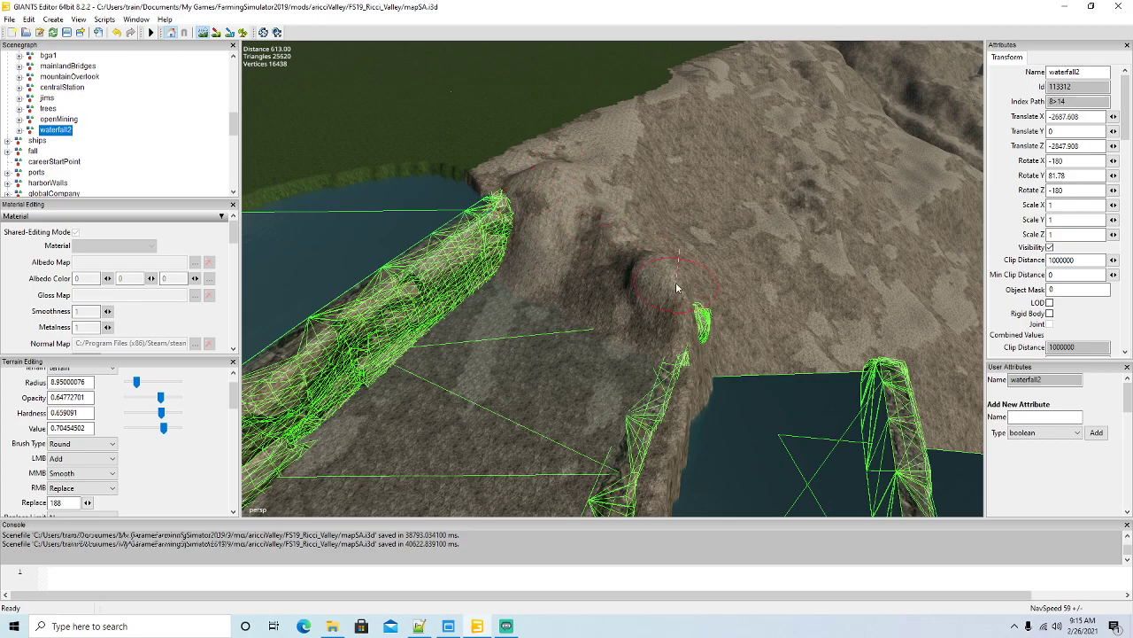
# Raise rock over the exposed end of the second fall's wall and shape the bank above it.
pyautogui.click(202, 33)
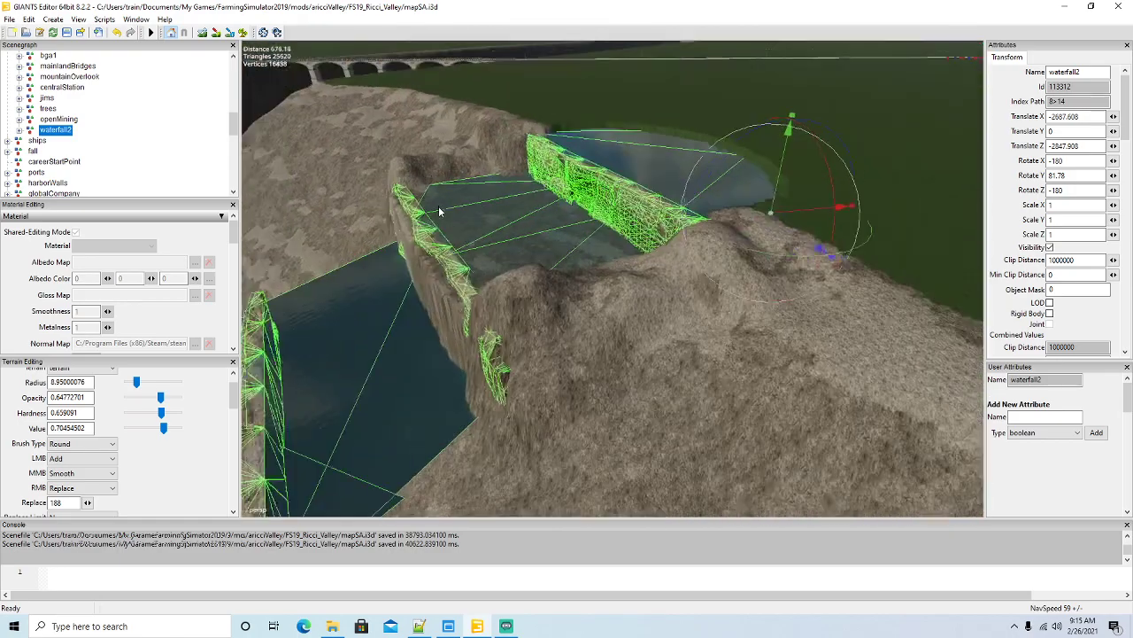
pyautogui.click(200, 34)
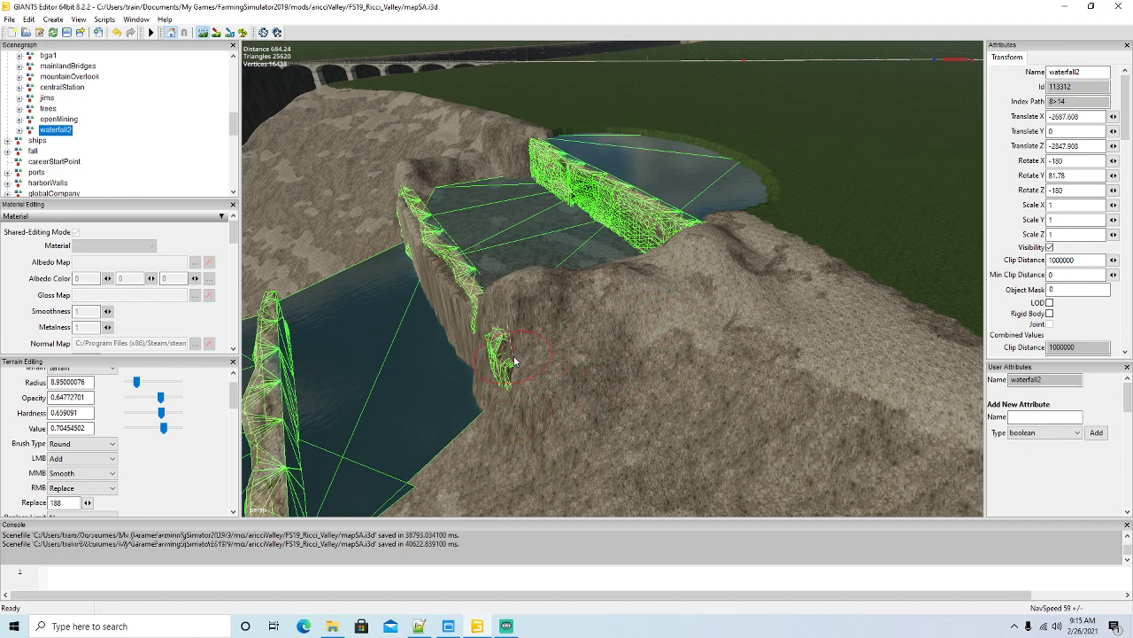
pyautogui.moveTo(513, 360); pyautogui.dragTo(505, 357)
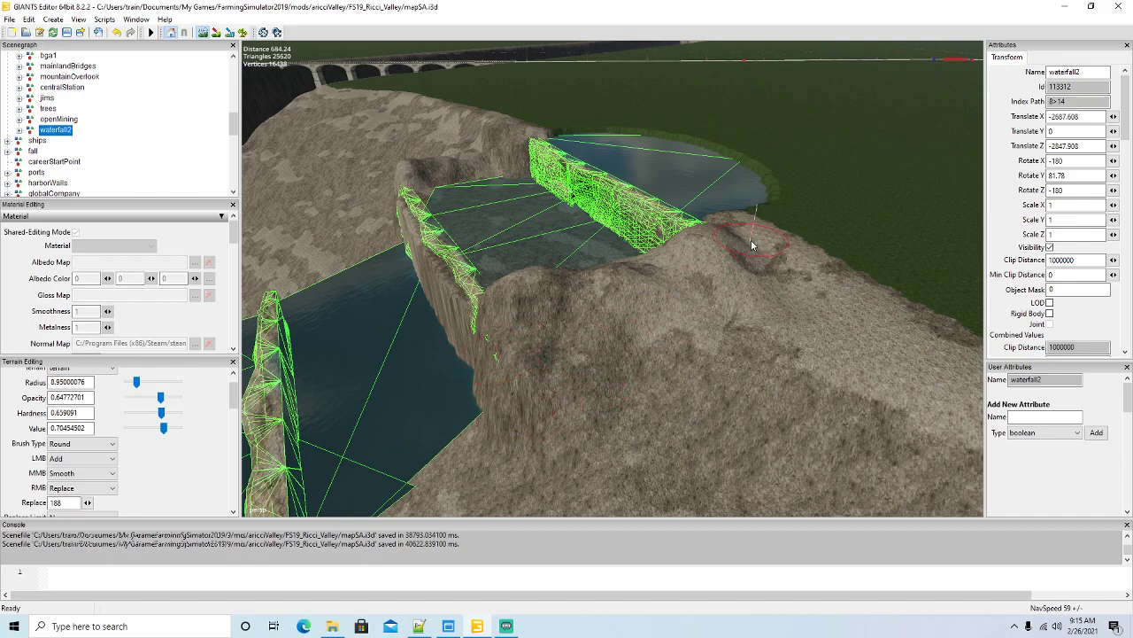
pyautogui.moveTo(748, 263)
pyautogui.mouseDown()
pyautogui.moveTo(663, 278)
pyautogui.moveTo(580, 331)
pyautogui.moveTo(661, 331)
pyautogui.moveTo(490, 237)
pyautogui.mouseUp()
# Select riverWaterPlane02 and stretch it across the second tier to a Z scale of 1.471.
pyautogui.keyDown('alt'); pyautogui.moveTo(634, 373); pyautogui.dragTo(562, 311); pyautogui.keyUp('alt')
pyautogui.scroll(10, 561, 311)
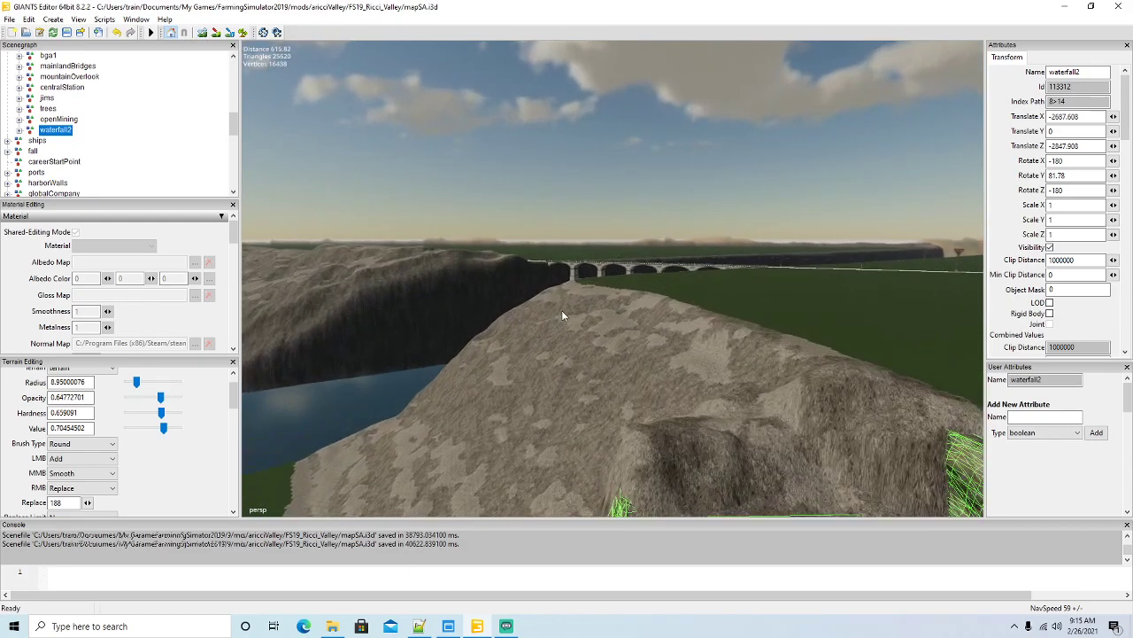
pyautogui.press('f')
pyautogui.keyDown('alt'); pyautogui.moveTo(749, 389); pyautogui.dragTo(622, 403); pyautogui.keyUp('alt')
pyautogui.keyDown('alt'); pyautogui.moveTo(299, 460); pyautogui.dragTo(518, 391); pyautogui.keyUp('alt')
pyautogui.click(204, 33)
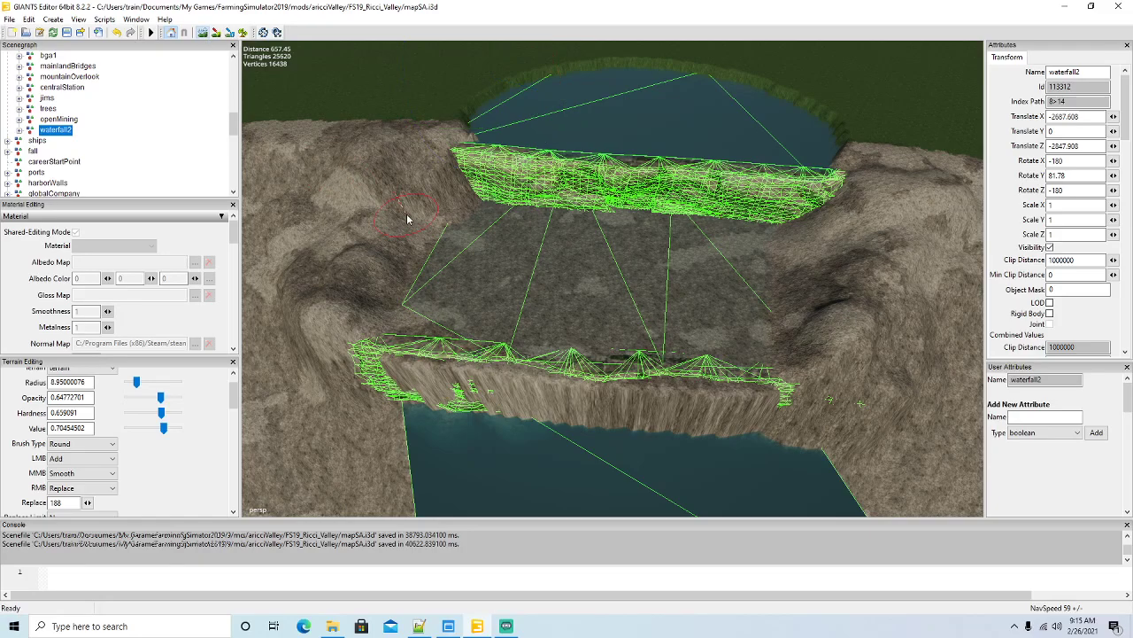
pyautogui.click(568, 279)
pyautogui.moveTo(530, 225); pyautogui.dragTo(550, 231)
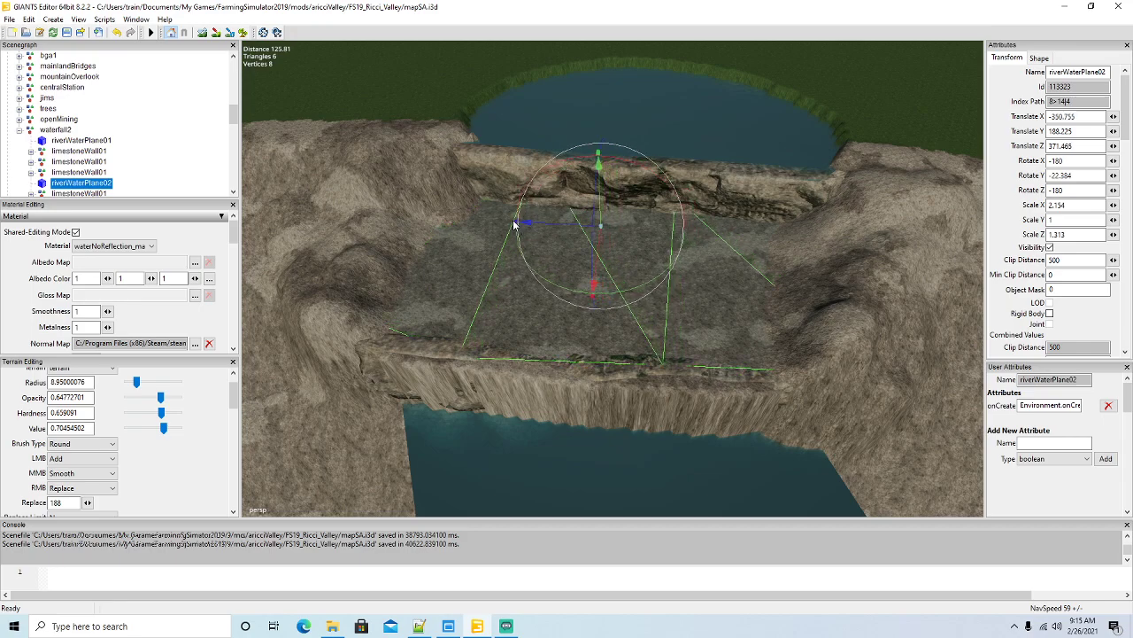
pyautogui.moveTo(511, 224); pyautogui.dragTo(515, 224)
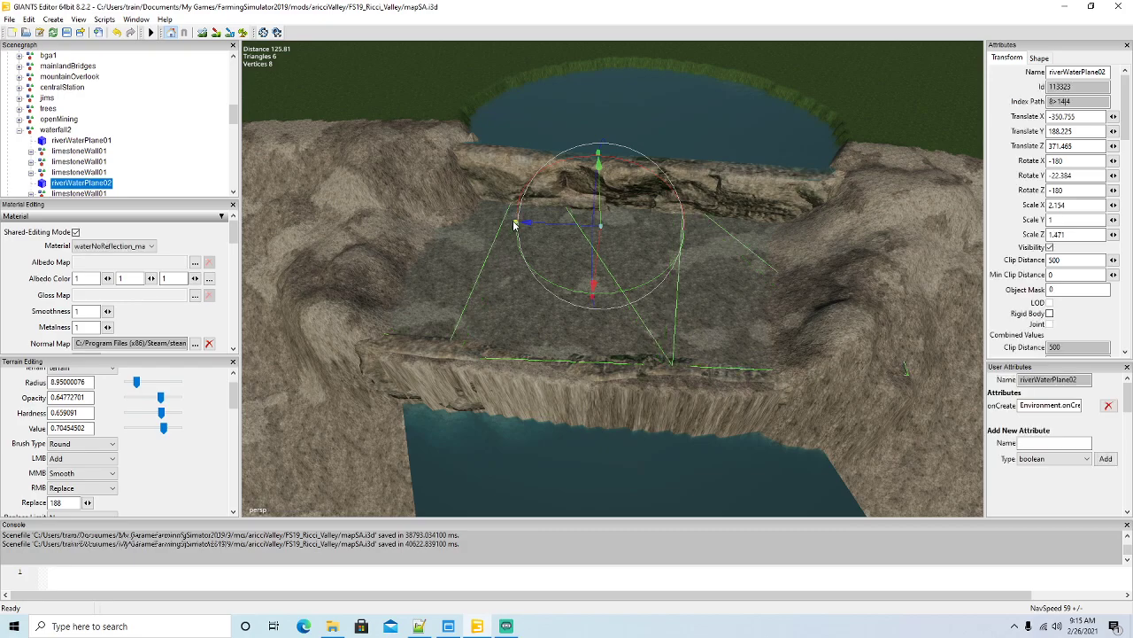
# Reshape the second tier's viaduct-side bank and deepen its bed with a replace height of 185.
pyautogui.click(203, 32)
pyautogui.moveTo(359, 276)
pyautogui.mouseDown()
pyautogui.moveTo(363, 329)
pyautogui.moveTo(339, 379)
pyautogui.mouseUp()
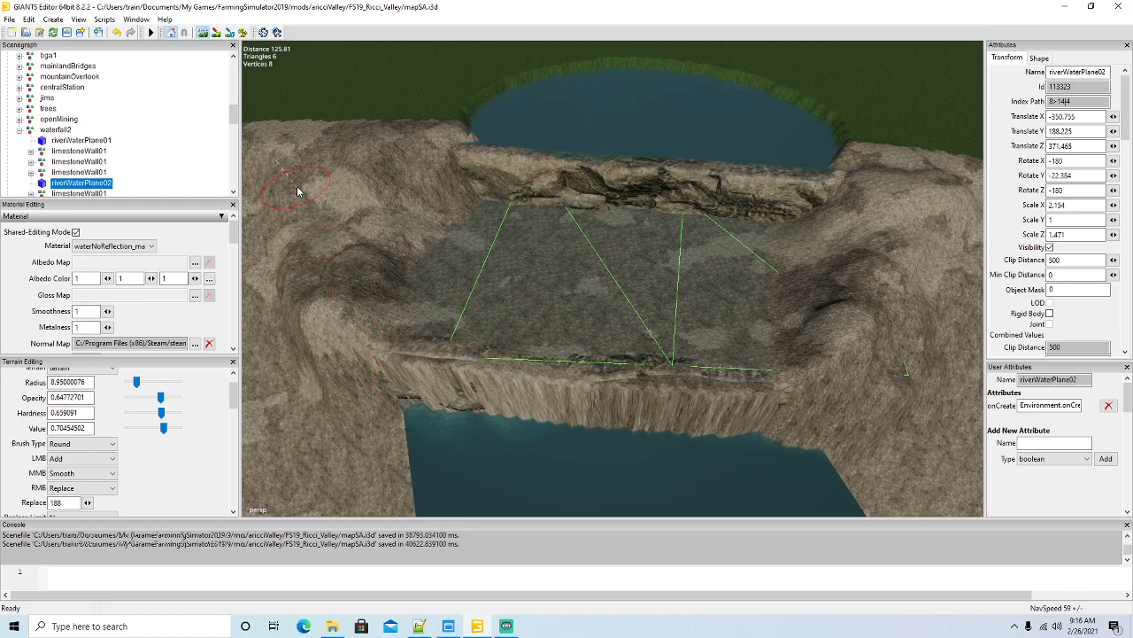
pyautogui.click(203, 33)
pyautogui.moveTo(627, 256)
pyautogui.mouseDown()
pyautogui.moveTo(510, 233)
pyautogui.moveTo(727, 243)
pyautogui.moveTo(742, 273)
pyautogui.moveTo(734, 337)
pyautogui.moveTo(724, 347)
pyautogui.moveTo(637, 345)
pyautogui.moveTo(453, 325)
pyautogui.moveTo(449, 283)
pyautogui.moveTo(476, 248)
pyautogui.moveTo(717, 292)
pyautogui.moveTo(509, 282)
pyautogui.mouseUp()
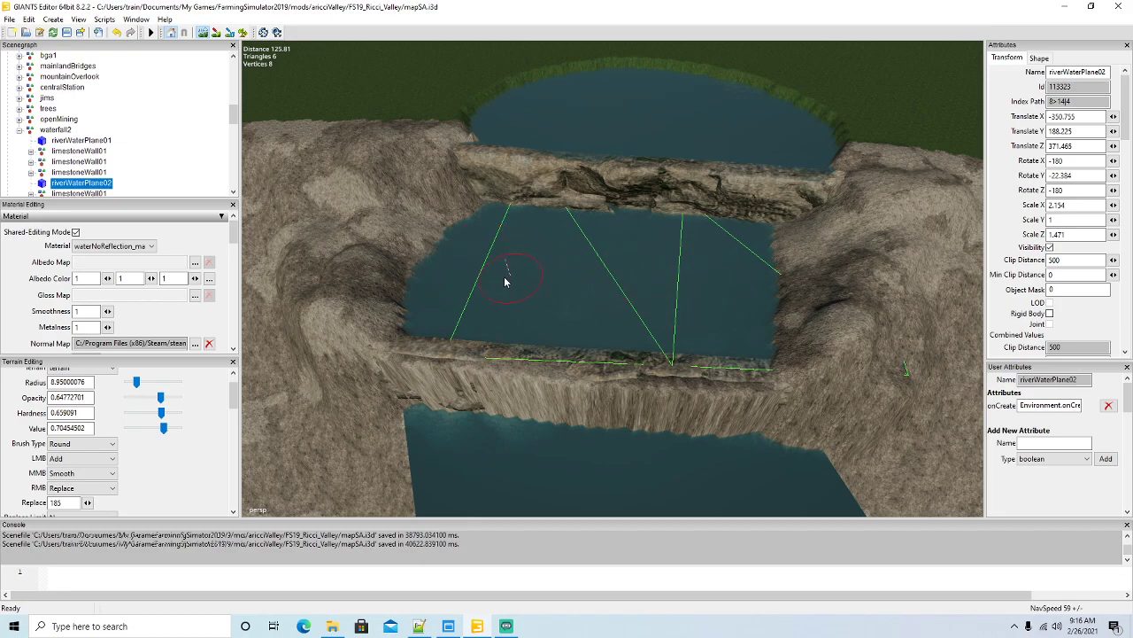
pyautogui.moveTo(464, 237); pyautogui.dragTo(441, 312)
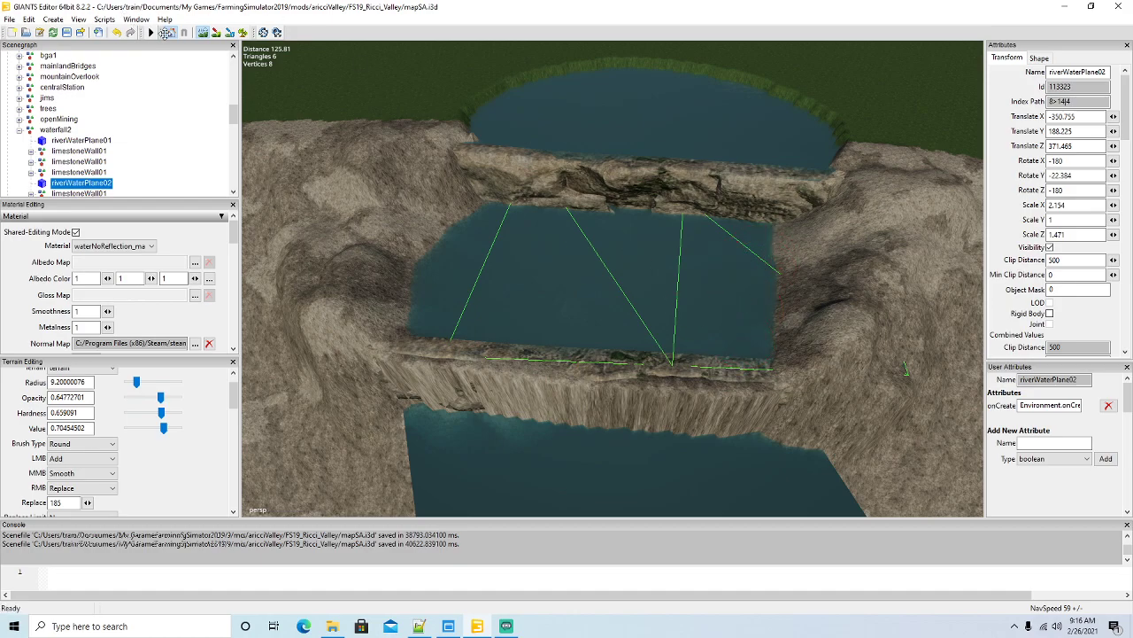
# Cover the water plane's corner protruding outside the second tier's bank with rock.
pyautogui.scroll(-8, 544, 304)
pyautogui.moveTo(544, 303)
pyautogui.keyDown('alt'); pyautogui.mouseDown()
pyautogui.moveTo(541, 388)
pyautogui.moveTo(559, 312)
pyautogui.moveTo(664, 277)
pyautogui.moveTo(544, 314)
pyautogui.mouseUp(); pyautogui.keyUp('alt')
pyautogui.scroll(3, 540, 391)
pyautogui.scroll(4, 664, 277)
pyautogui.scroll(-2, 542, 318)
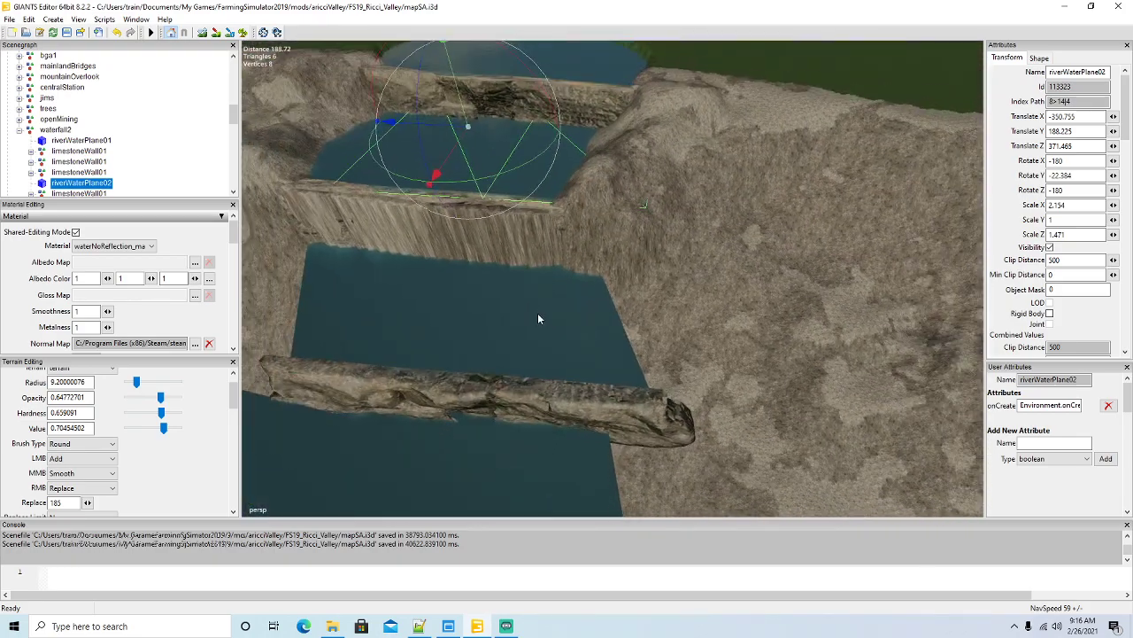
pyautogui.click(202, 33)
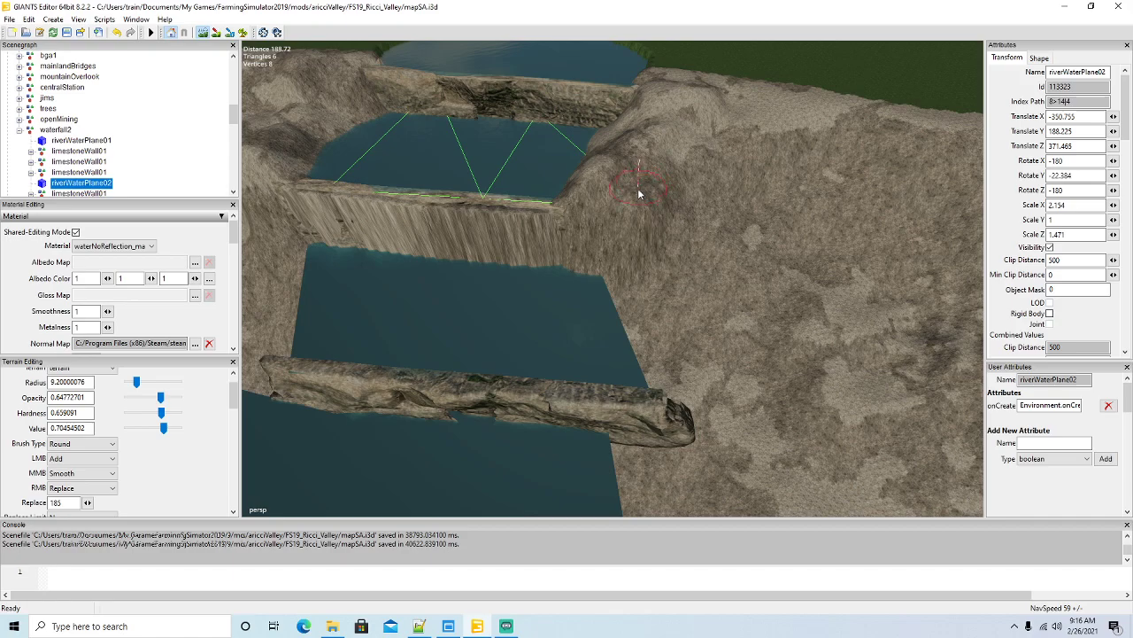
pyautogui.moveTo(597, 303); pyautogui.dragTo(619, 312, button='right')
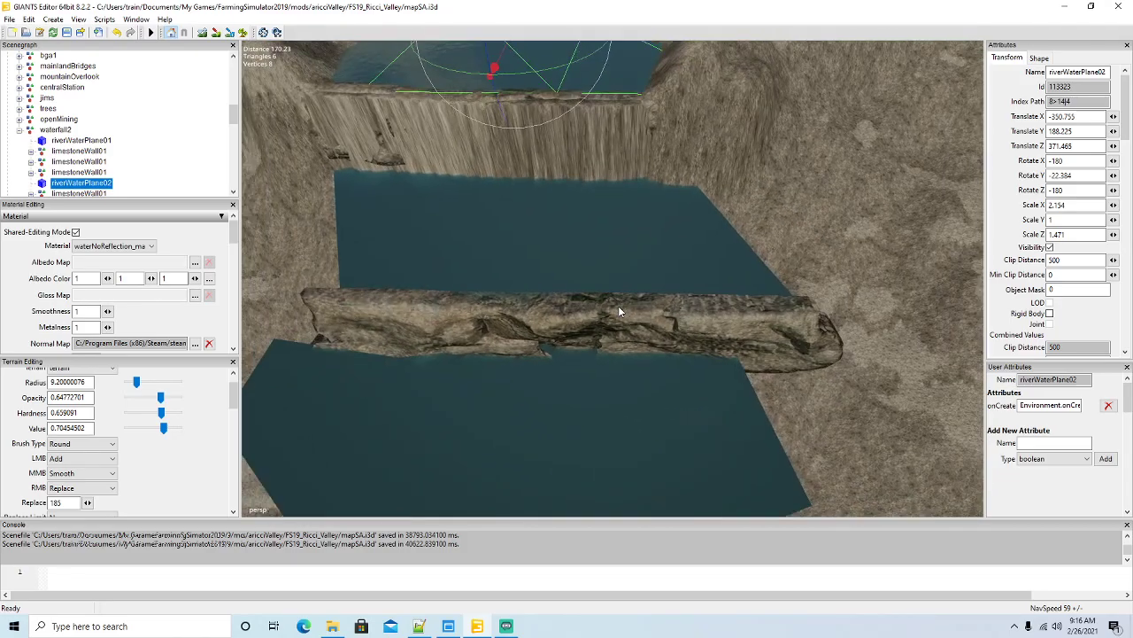
# Select the whole waterfall2 group to highlight all of its water planes and walls.
pyautogui.scroll(-2, 618, 311)
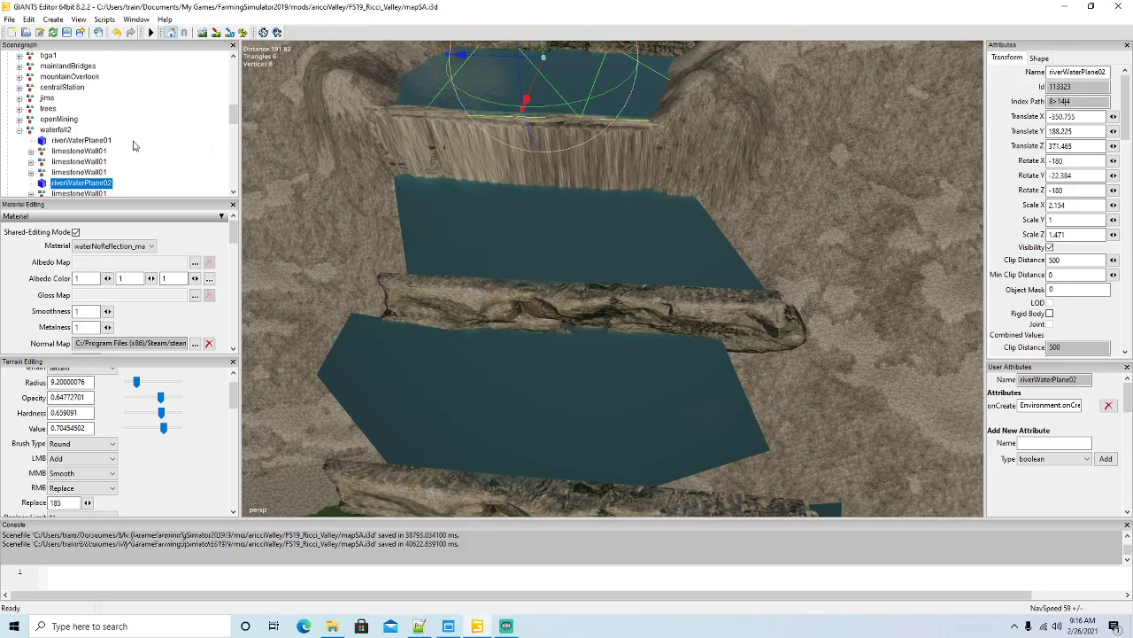
pyautogui.click(53, 130)
pyautogui.keyDown('alt'); pyautogui.moveTo(492, 276); pyautogui.dragTo(487, 282); pyautogui.keyUp('alt')
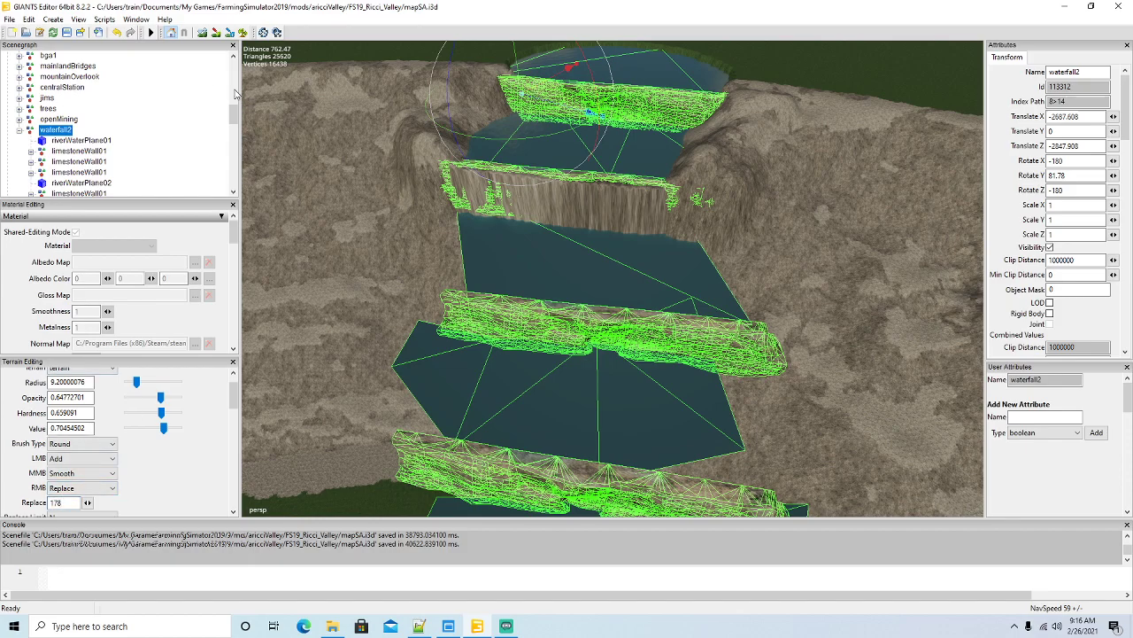
pyautogui.scroll(4, 857, 402)
pyautogui.moveTo(858, 387)
pyautogui.keyDown('alt'); pyautogui.mouseDown()
pyautogui.moveTo(858, 402)
pyautogui.moveTo(872, 388)
pyautogui.mouseUp(); pyautogui.keyUp('alt')
pyautogui.scroll(-3, 872, 393)
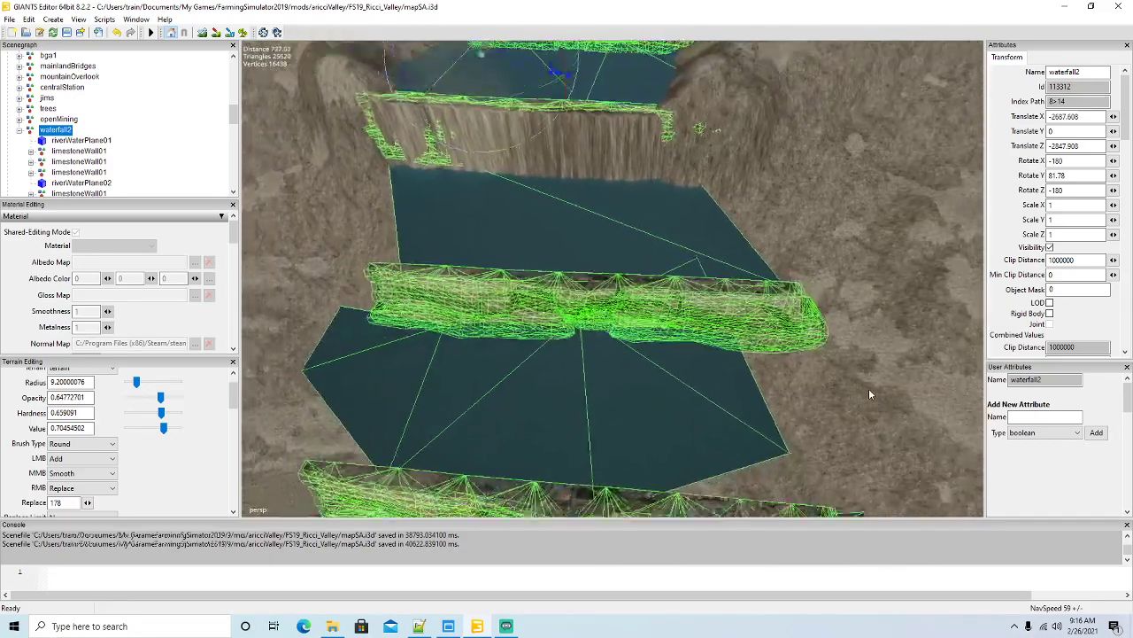
# Test replace heights of 178, 175, 170 and 168 on the third tier's fall, undoing the 178 stroke.
pyautogui.click(203, 32)
pyautogui.moveTo(606, 270); pyautogui.dragTo(538, 222)
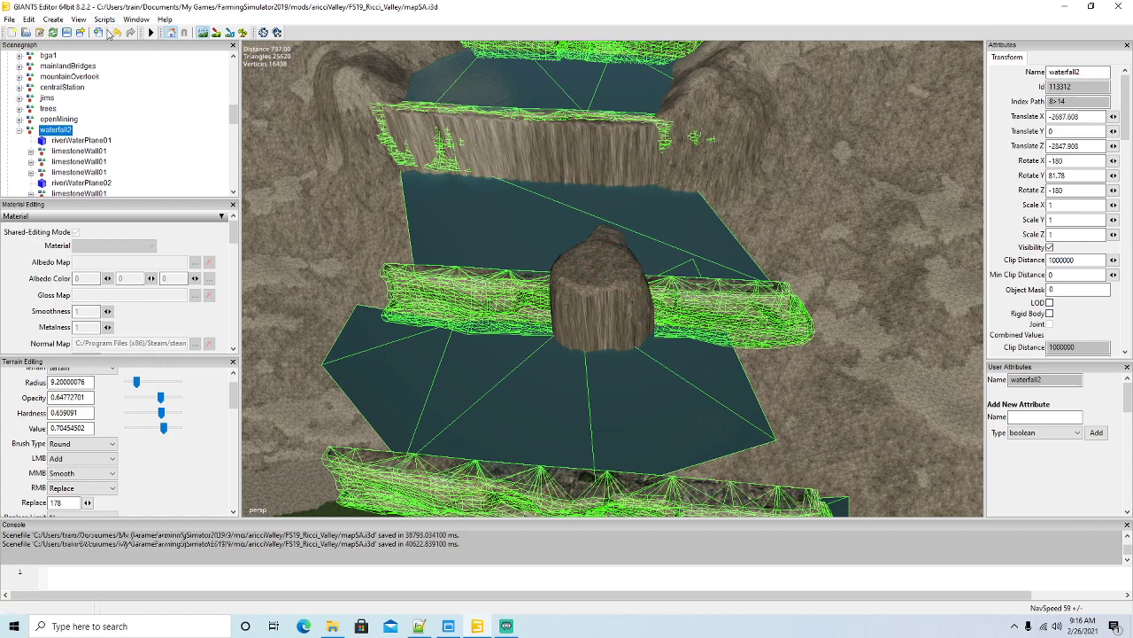
pyautogui.click(116, 33)
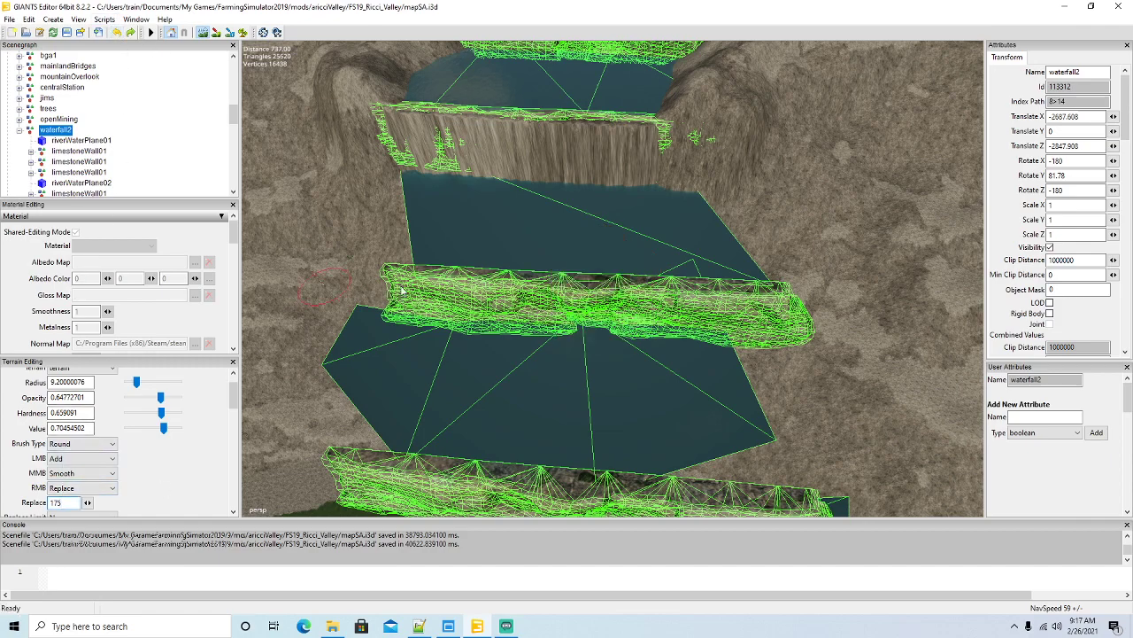
pyautogui.moveTo(607, 265); pyautogui.dragTo(625, 273)
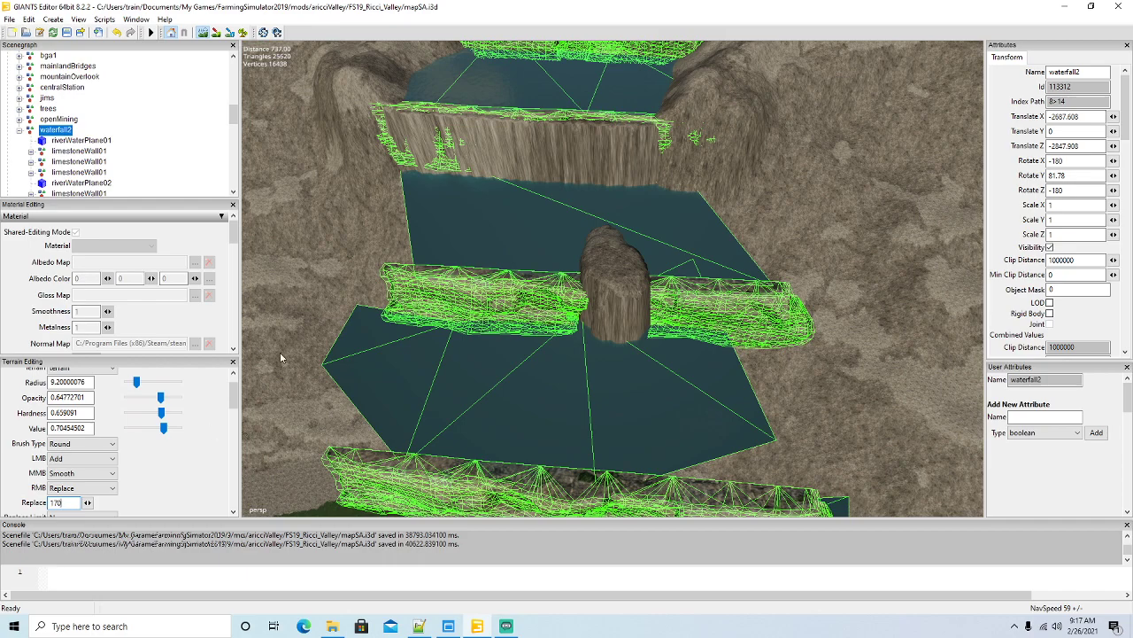
pyautogui.moveTo(671, 282)
pyautogui.mouseDown()
pyautogui.moveTo(589, 285)
pyautogui.moveTo(614, 281)
pyautogui.mouseUp()
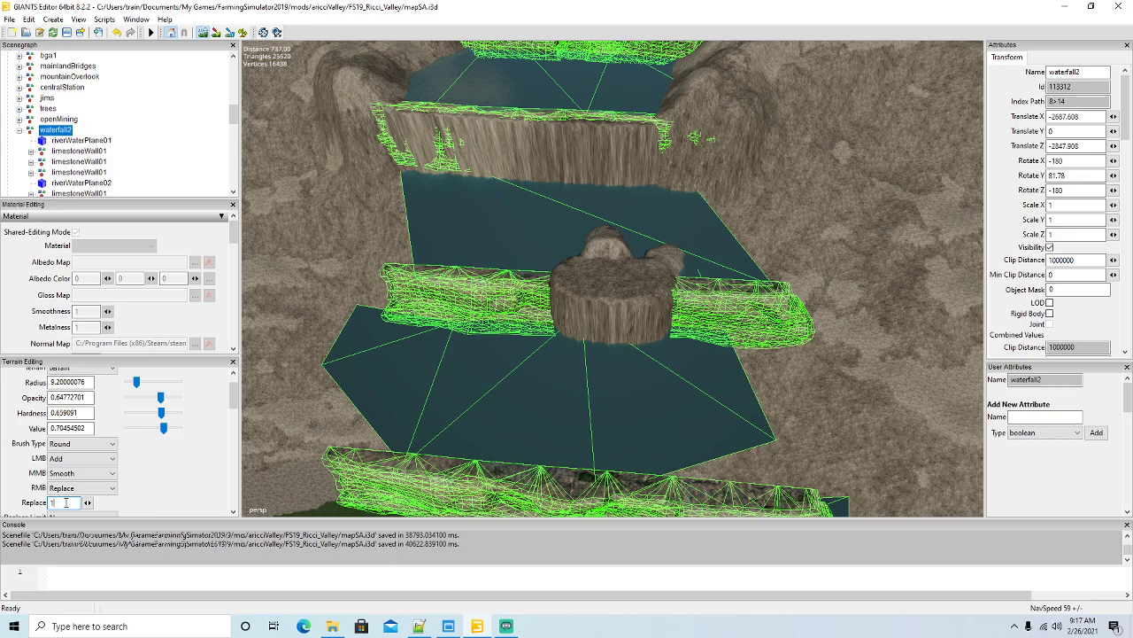
pyautogui.moveTo(717, 291)
pyautogui.mouseDown()
pyautogui.moveTo(678, 253)
pyautogui.moveTo(614, 271)
pyautogui.moveTo(549, 266)
pyautogui.mouseUp()
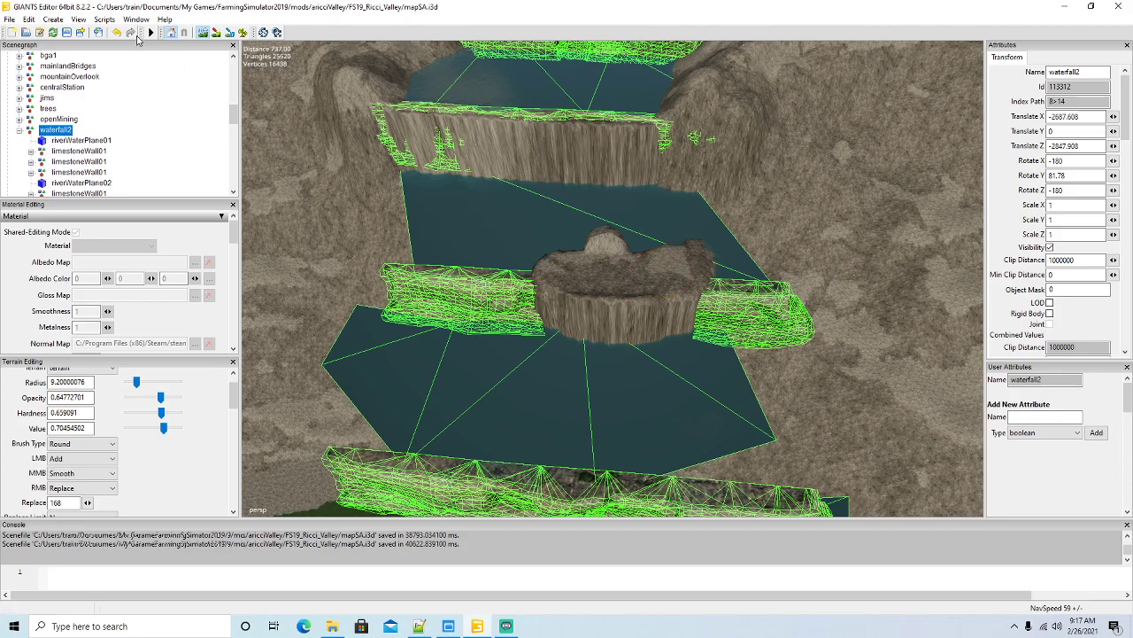
# Set the replace height to 166 and flatten the third tier's bed from its fall back to the second fall.
pyautogui.click(67, 503)
pyautogui.moveTo(713, 280)
pyautogui.mouseDown()
pyautogui.moveTo(562, 274)
pyautogui.moveTo(730, 271)
pyautogui.moveTo(797, 285)
pyautogui.moveTo(384, 267)
pyautogui.moveTo(302, 237)
pyautogui.moveTo(277, 213)
pyautogui.moveTo(594, 240)
pyautogui.moveTo(346, 236)
pyautogui.mouseUp()
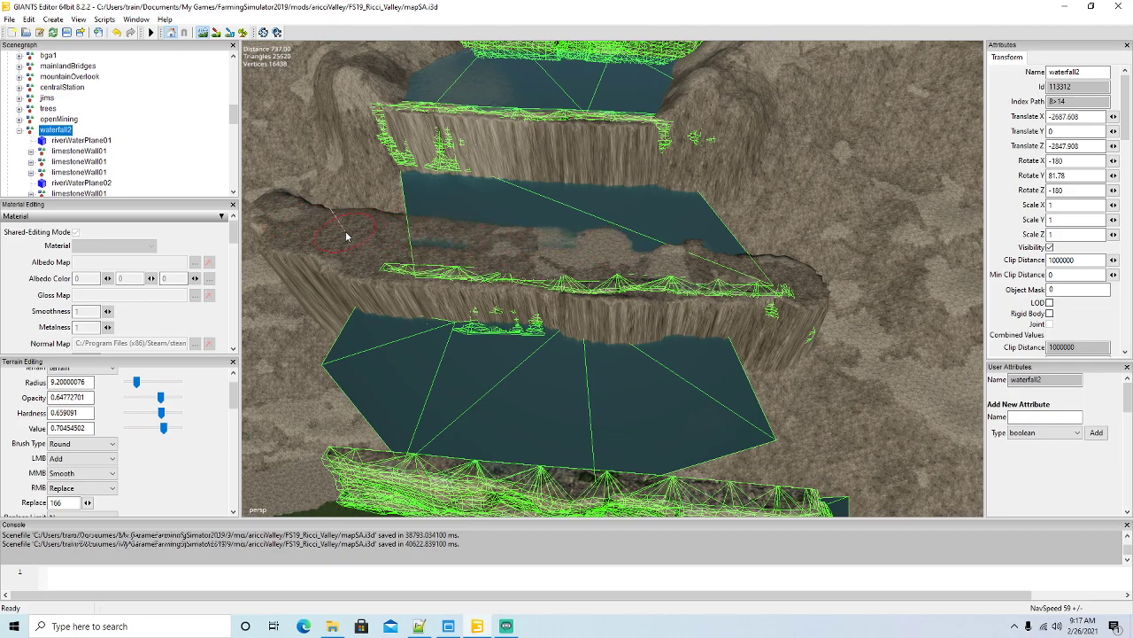
pyautogui.moveTo(510, 251)
pyautogui.mouseDown()
pyautogui.moveTo(316, 217)
pyautogui.moveTo(304, 185)
pyautogui.moveTo(393, 174)
pyautogui.mouseUp()
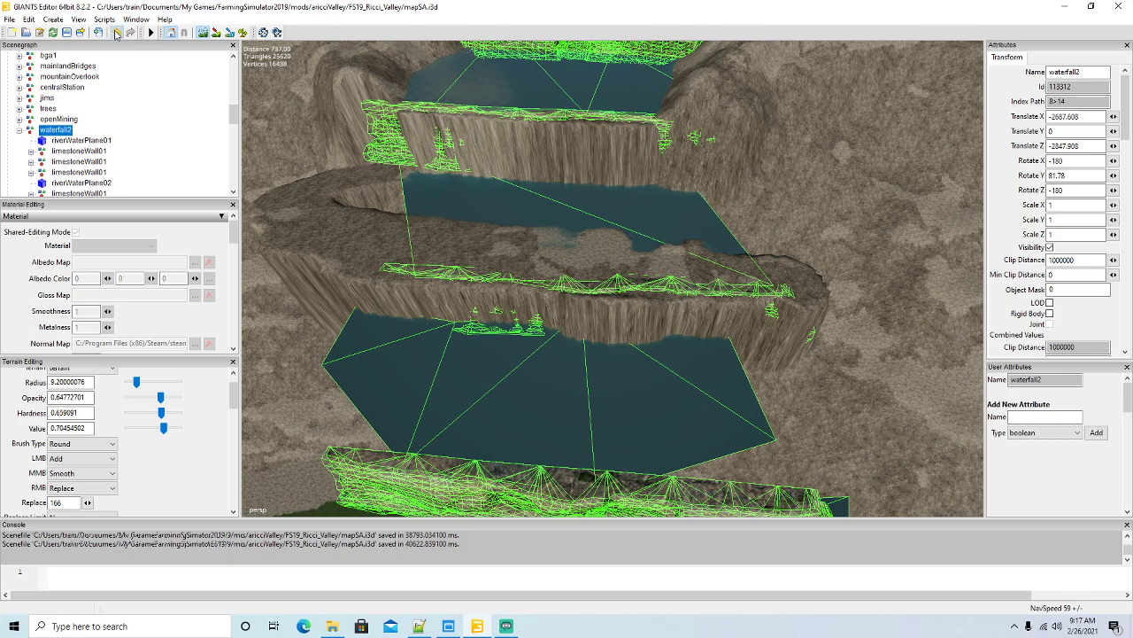
pyautogui.click(115, 32)
pyautogui.moveTo(713, 272)
pyautogui.mouseDown()
pyautogui.moveTo(784, 281)
pyautogui.moveTo(500, 272)
pyautogui.moveTo(380, 256)
pyautogui.moveTo(413, 182)
pyautogui.moveTo(646, 182)
pyautogui.moveTo(678, 190)
pyautogui.moveTo(772, 268)
pyautogui.moveTo(517, 190)
pyautogui.moveTo(416, 175)
pyautogui.moveTo(305, 257)
pyautogui.moveTo(722, 252)
pyautogui.moveTo(407, 232)
pyautogui.moveTo(673, 248)
pyautogui.moveTo(451, 250)
pyautogui.moveTo(696, 232)
pyautogui.moveTo(442, 206)
pyautogui.moveTo(681, 214)
pyautogui.mouseUp()
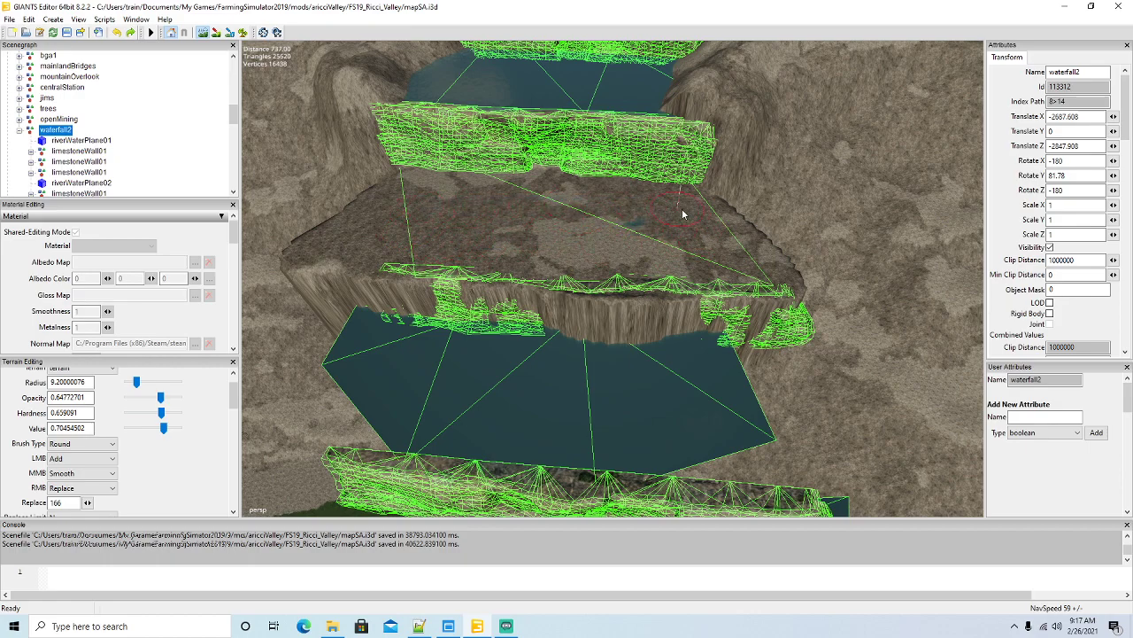
pyautogui.moveTo(734, 282)
pyautogui.mouseDown()
pyautogui.moveTo(751, 288)
pyautogui.moveTo(541, 283)
pyautogui.moveTo(282, 255)
pyautogui.mouseUp()
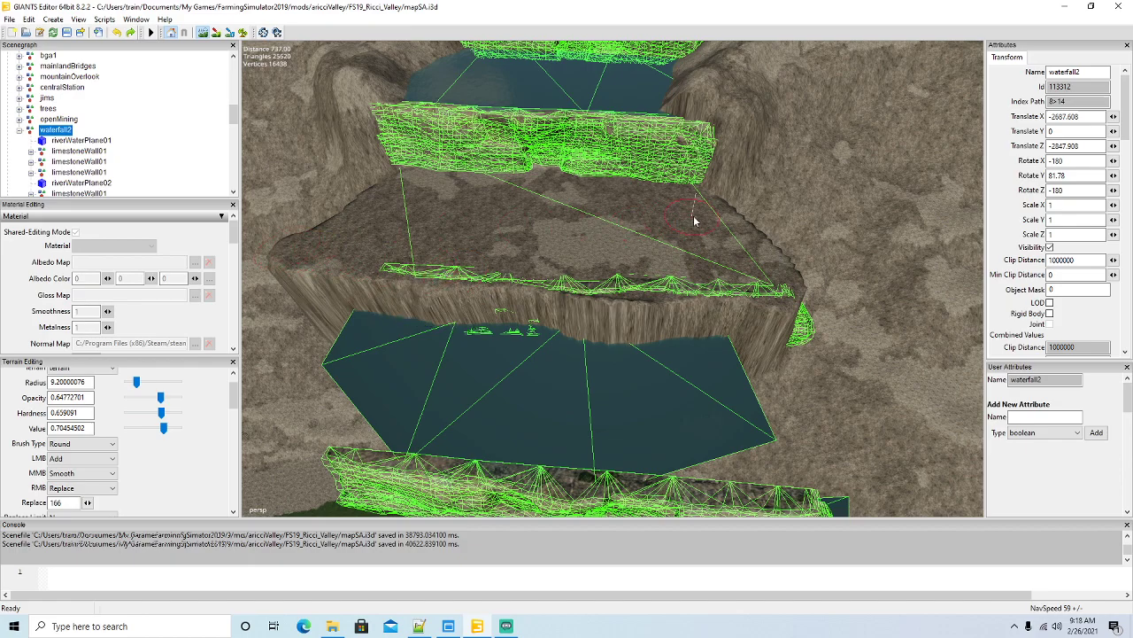
# Enlarge the brush radius and fill the rock drop at the third tier's end on the viaduct side.
pyautogui.click(205, 34)
pyautogui.scroll(-5, 523, 299)
pyautogui.moveTo(523, 300)
pyautogui.keyDown('alt'); pyautogui.mouseDown()
pyautogui.moveTo(398, 232)
pyautogui.moveTo(635, 278)
pyautogui.moveTo(519, 250)
pyautogui.moveTo(505, 291)
pyautogui.moveTo(685, 305)
pyautogui.moveTo(576, 320)
pyautogui.mouseUp(); pyautogui.keyUp('alt')
pyautogui.scroll(5, 398, 235)
pyautogui.scroll(-2, 686, 298)
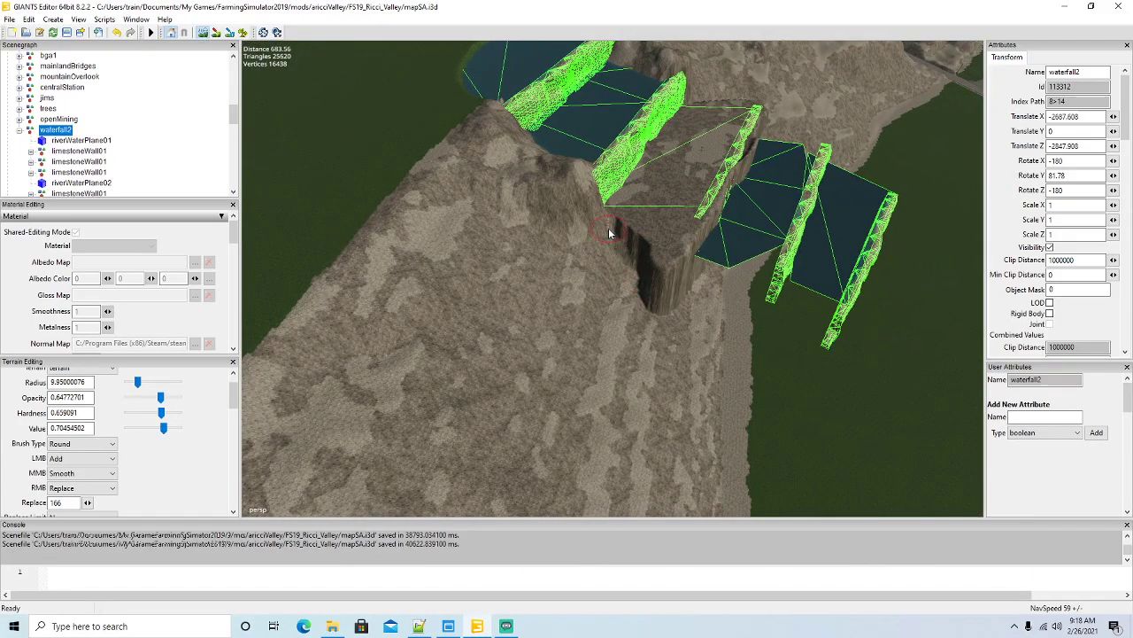
pyautogui.moveTo(618, 231)
pyautogui.mouseDown()
pyautogui.moveTo(655, 260)
pyautogui.moveTo(640, 256)
pyautogui.moveTo(635, 285)
pyautogui.mouseUp()
pyautogui.moveTo(594, 243)
pyautogui.mouseDown()
pyautogui.moveTo(645, 265)
pyautogui.moveTo(608, 223)
pyautogui.moveTo(576, 240)
pyautogui.moveTo(571, 208)
pyautogui.moveTo(580, 229)
pyautogui.moveTo(525, 223)
pyautogui.moveTo(596, 277)
pyautogui.moveTo(624, 288)
pyautogui.moveTo(508, 163)
pyautogui.moveTo(539, 165)
pyautogui.moveTo(469, 154)
pyautogui.moveTo(469, 208)
pyautogui.moveTo(560, 218)
pyautogui.moveTo(630, 264)
pyautogui.moveTo(639, 257)
pyautogui.moveTo(642, 291)
pyautogui.moveTo(620, 301)
pyautogui.moveTo(589, 285)
pyautogui.moveTo(632, 289)
pyautogui.moveTo(505, 235)
pyautogui.moveTo(495, 164)
pyautogui.moveTo(450, 202)
pyautogui.mouseUp()
pyautogui.moveTo(466, 154); pyautogui.dragTo(448, 195)
# Build up and blend the rock at the third tier's opposite end, covering the exposed wall end of its fall.
pyautogui.click(205, 34)
pyautogui.moveTo(501, 330)
pyautogui.keyDown('alt'); pyautogui.mouseDown()
pyautogui.moveTo(568, 242)
pyautogui.moveTo(546, 217)
pyautogui.mouseUp(); pyautogui.keyUp('alt')
pyautogui.scroll(5, 566, 241)
pyautogui.press('f')
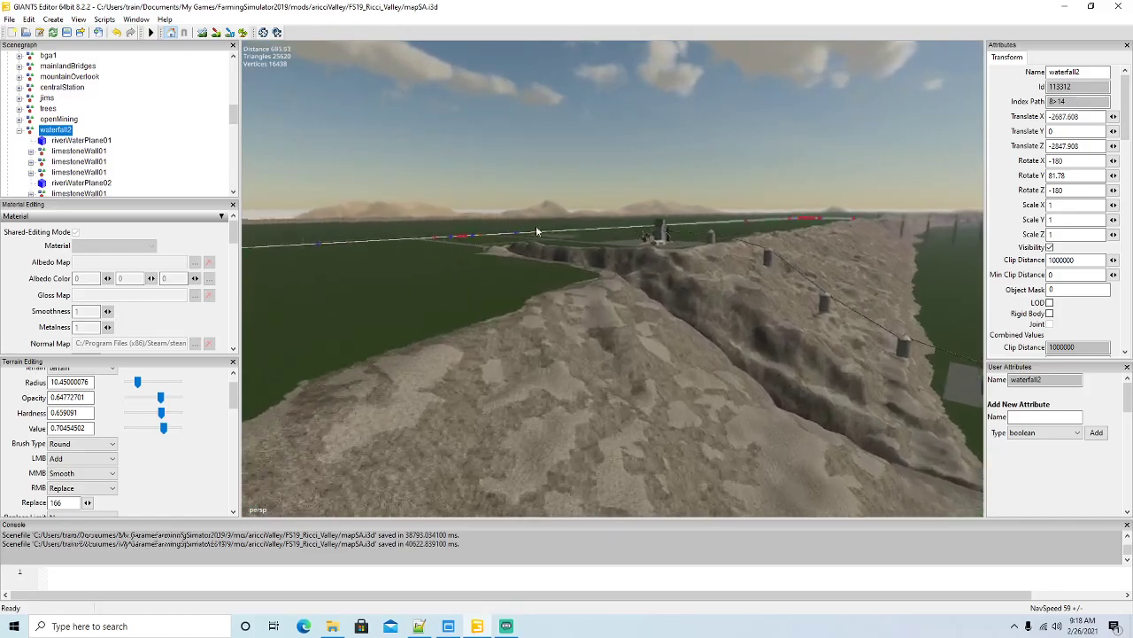
pyautogui.keyDown('alt'); pyautogui.moveTo(514, 310); pyautogui.dragTo(435, 363); pyautogui.keyUp('alt')
pyautogui.scroll(3, 580, 292)
pyautogui.moveTo(434, 363); pyautogui.dragTo(305, 88, button='right')
pyautogui.click(203, 33)
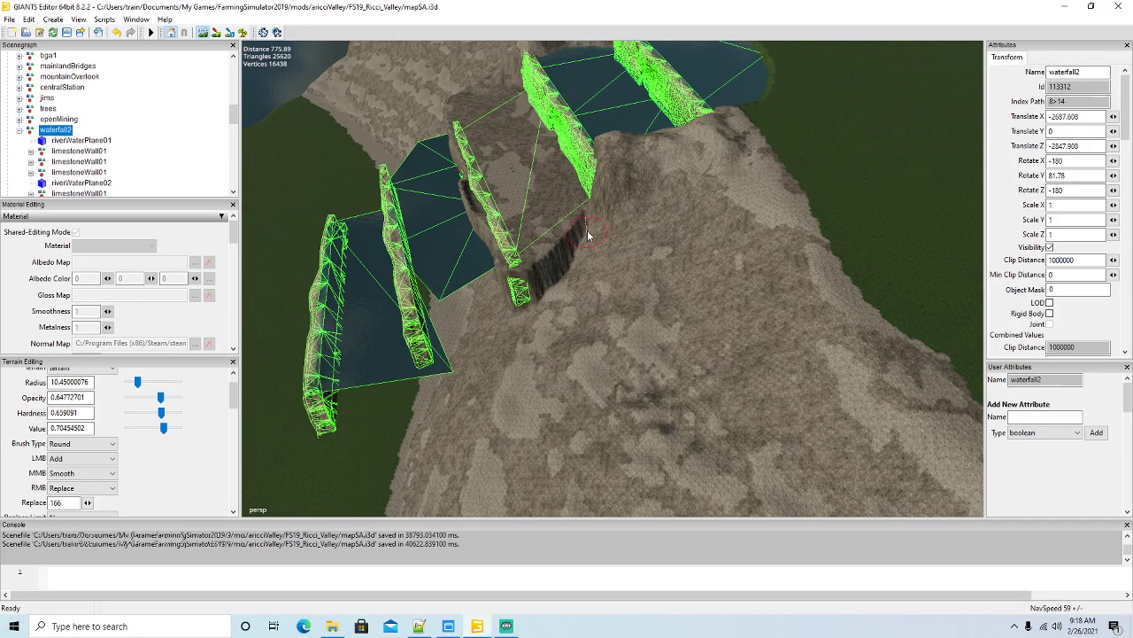
pyautogui.moveTo(584, 226)
pyautogui.mouseDown()
pyautogui.moveTo(534, 296)
pyautogui.moveTo(572, 245)
pyautogui.moveTo(526, 281)
pyautogui.moveTo(526, 308)
pyautogui.moveTo(505, 302)
pyautogui.moveTo(580, 239)
pyautogui.moveTo(611, 234)
pyautogui.moveTo(556, 297)
pyautogui.moveTo(584, 212)
pyautogui.moveTo(625, 172)
pyautogui.moveTo(688, 178)
pyautogui.moveTo(637, 208)
pyautogui.moveTo(558, 330)
pyautogui.moveTo(572, 261)
pyautogui.moveTo(556, 284)
pyautogui.mouseUp()
pyautogui.moveTo(499, 363)
pyautogui.mouseDown()
pyautogui.moveTo(485, 394)
pyautogui.moveTo(524, 381)
pyautogui.moveTo(521, 353)
pyautogui.moveTo(480, 396)
pyautogui.moveTo(606, 316)
pyautogui.mouseUp()
pyautogui.moveTo(749, 154)
pyautogui.mouseDown()
pyautogui.moveTo(741, 131)
pyautogui.moveTo(687, 180)
pyautogui.mouseUp()
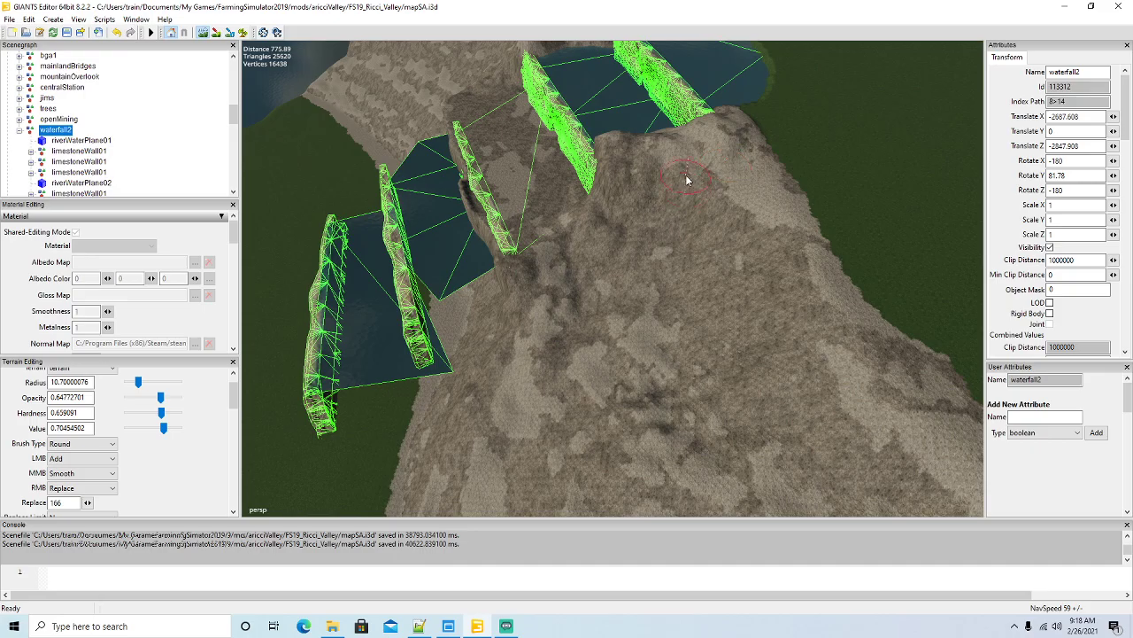
# Reduce the brush radius to 7.7 and shape the rock around the second fall's end away from the viaduct.
pyautogui.click(203, 33)
pyautogui.keyDown('alt'); pyautogui.moveTo(602, 390); pyautogui.dragTo(626, 322); pyautogui.keyUp('alt')
pyautogui.moveTo(675, 444)
pyautogui.keyDown('alt'); pyautogui.mouseDown()
pyautogui.moveTo(470, 421)
pyautogui.moveTo(528, 389)
pyautogui.moveTo(602, 435)
pyautogui.moveTo(549, 398)
pyautogui.moveTo(705, 437)
pyautogui.moveTo(734, 398)
pyautogui.moveTo(714, 446)
pyautogui.moveTo(696, 359)
pyautogui.moveTo(851, 436)
pyautogui.mouseUp(); pyautogui.keyUp('alt')
pyautogui.scroll(3, 549, 398)
pyautogui.scroll(-5, 706, 439)
pyautogui.scroll(-2, 713, 446)
pyautogui.scroll(5, 696, 360)
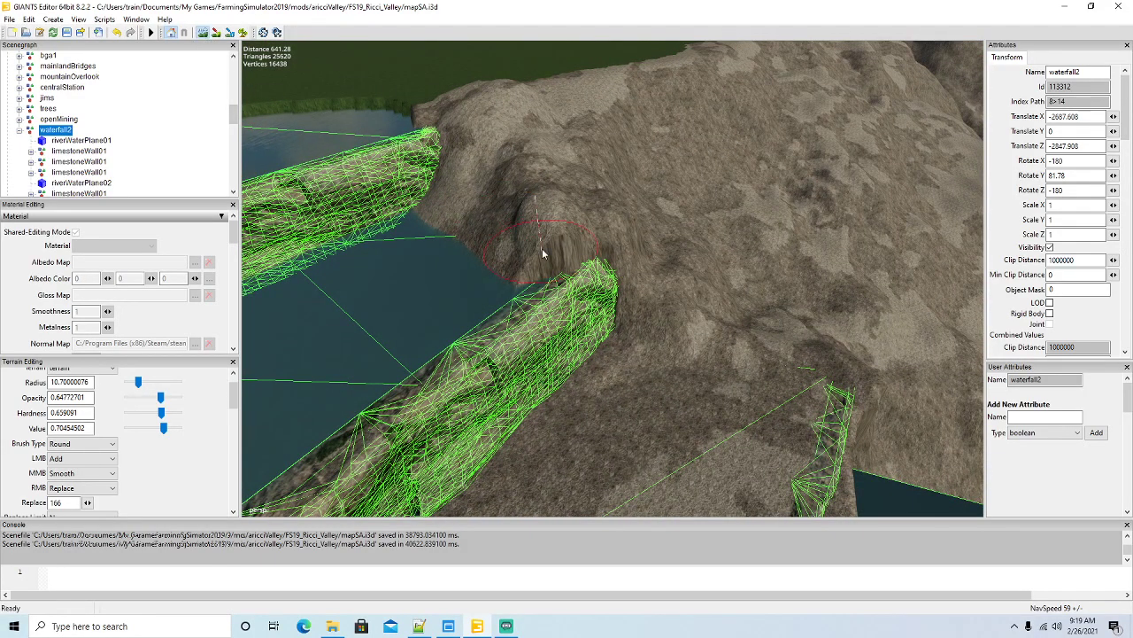
pyautogui.moveTo(558, 251)
pyautogui.mouseDown()
pyautogui.moveTo(547, 257)
pyautogui.moveTo(592, 276)
pyautogui.mouseUp()
pyautogui.moveTo(523, 215)
pyautogui.mouseDown()
pyautogui.moveTo(498, 169)
pyautogui.moveTo(536, 220)
pyautogui.moveTo(567, 203)
pyautogui.moveTo(531, 182)
pyautogui.mouseUp()
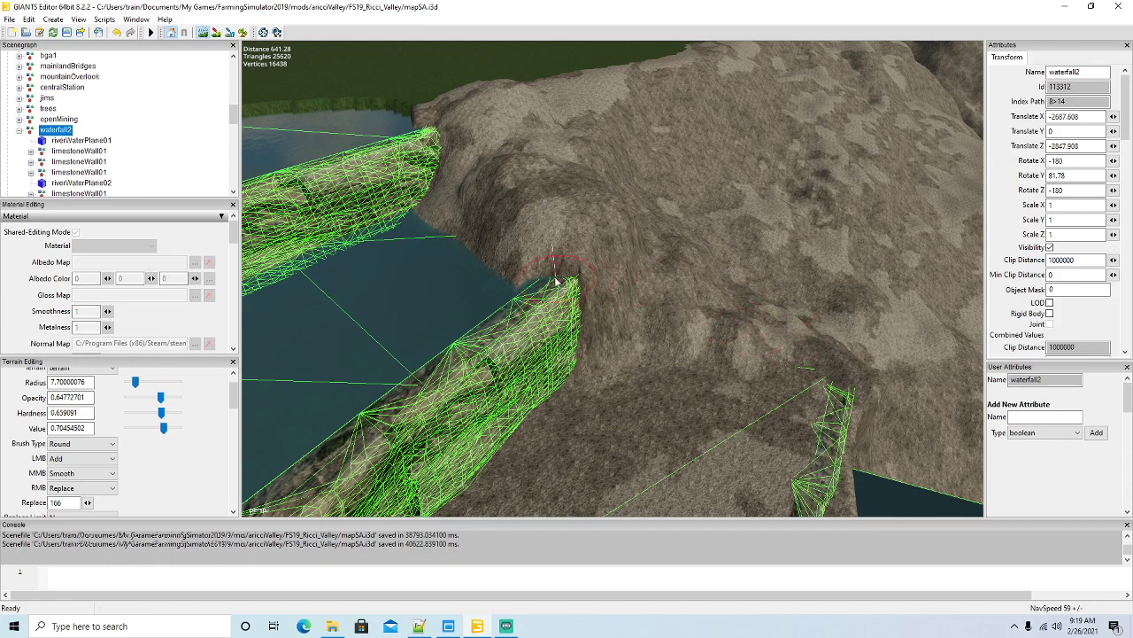
# Shape the rock around both ends of the second fall, using brush radii of 4.95 and 6.95.
pyautogui.scroll(-2, 557, 278)
pyautogui.moveTo(560, 272); pyautogui.dragTo(580, 281)
pyautogui.scroll(1, 544, 278)
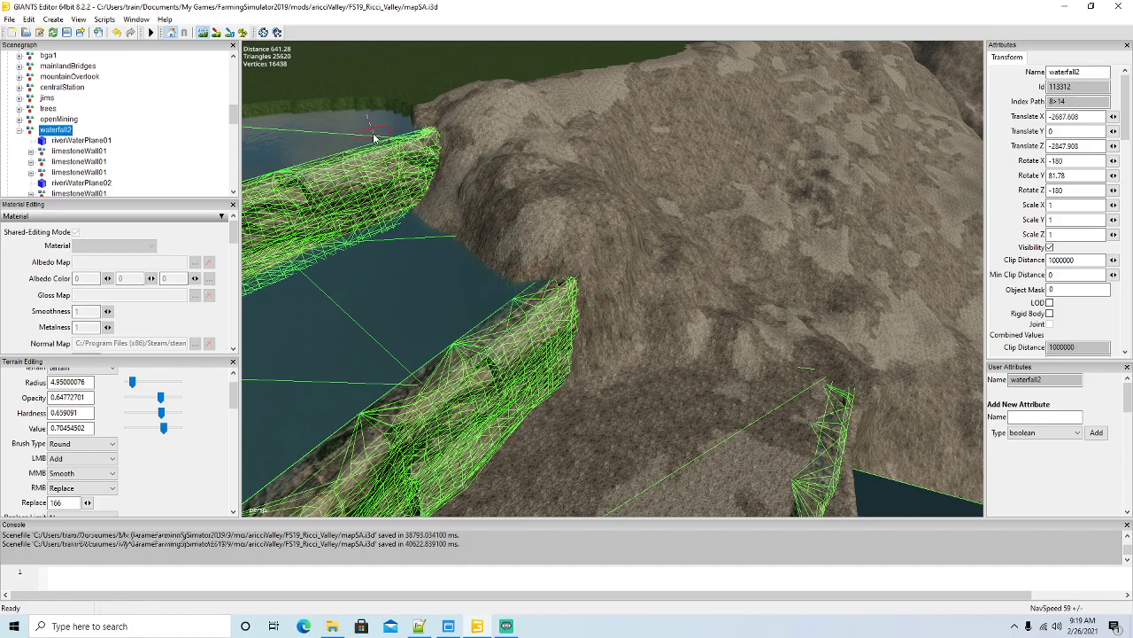
pyautogui.moveTo(644, 268); pyautogui.dragTo(403, 269, button='middle')
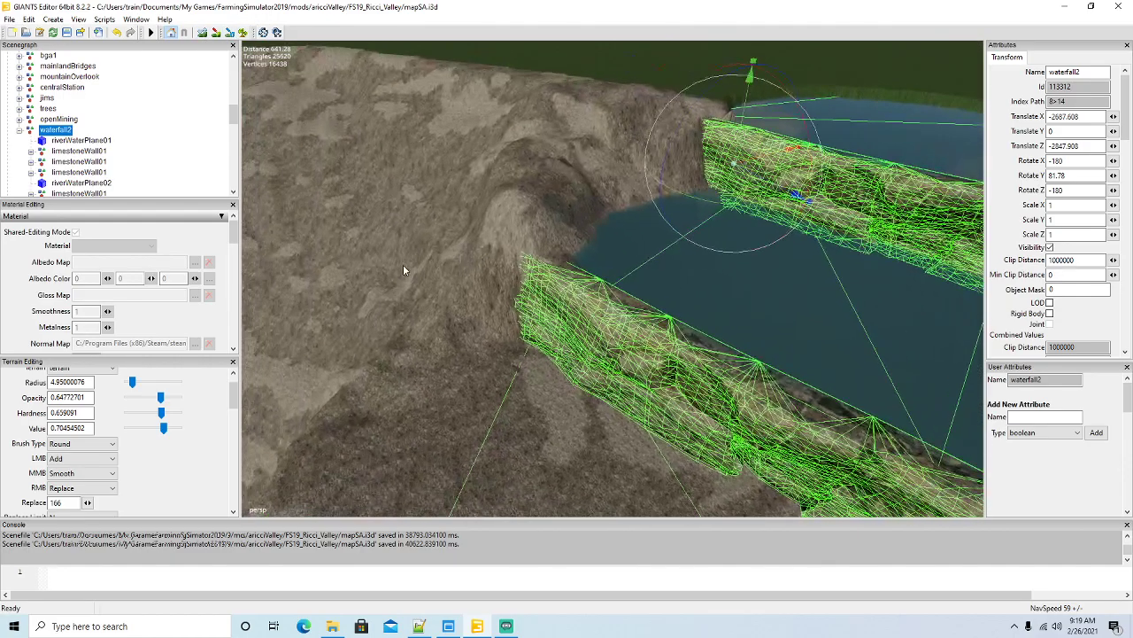
pyautogui.keyDown('alt'); pyautogui.moveTo(403, 265); pyautogui.dragTo(321, 163); pyautogui.keyUp('alt')
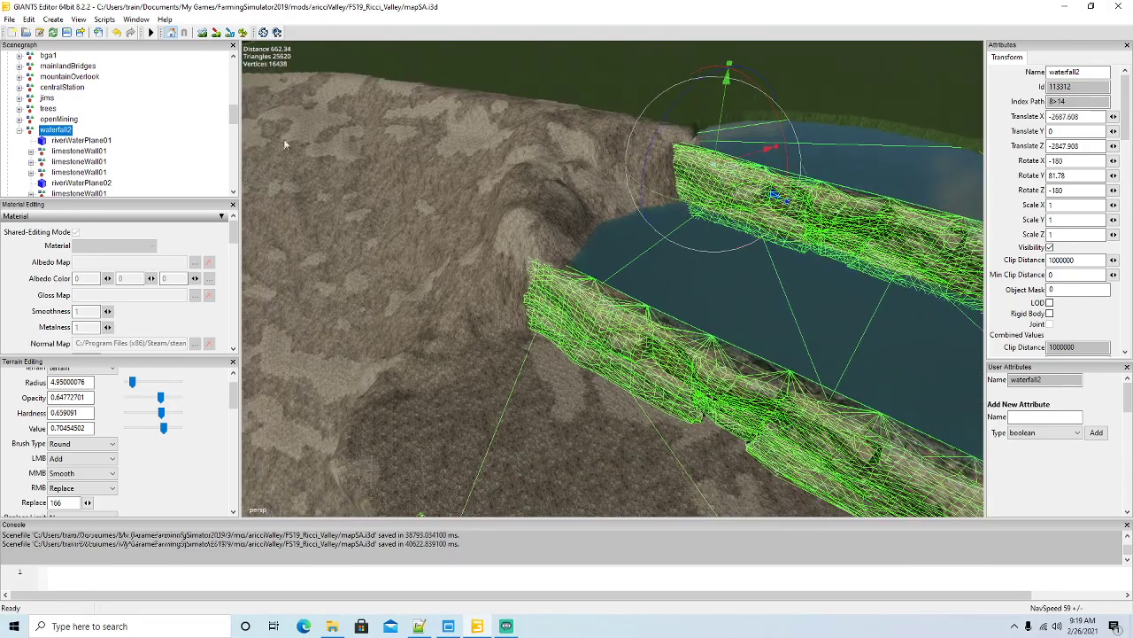
pyautogui.click(201, 33)
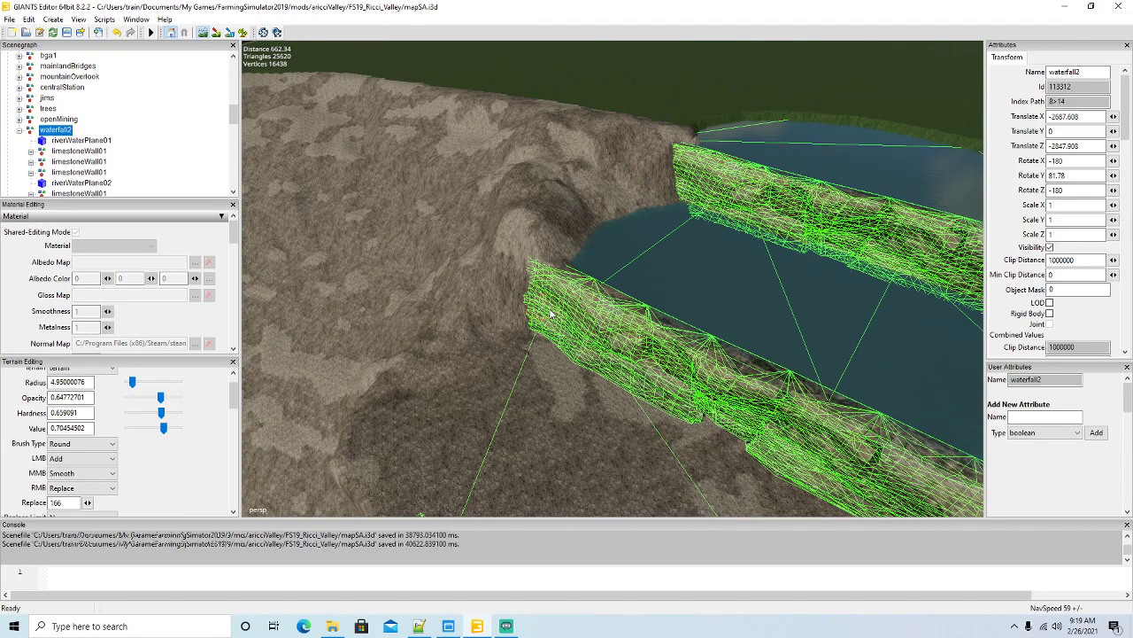
pyautogui.moveTo(528, 298); pyautogui.dragTo(530, 329)
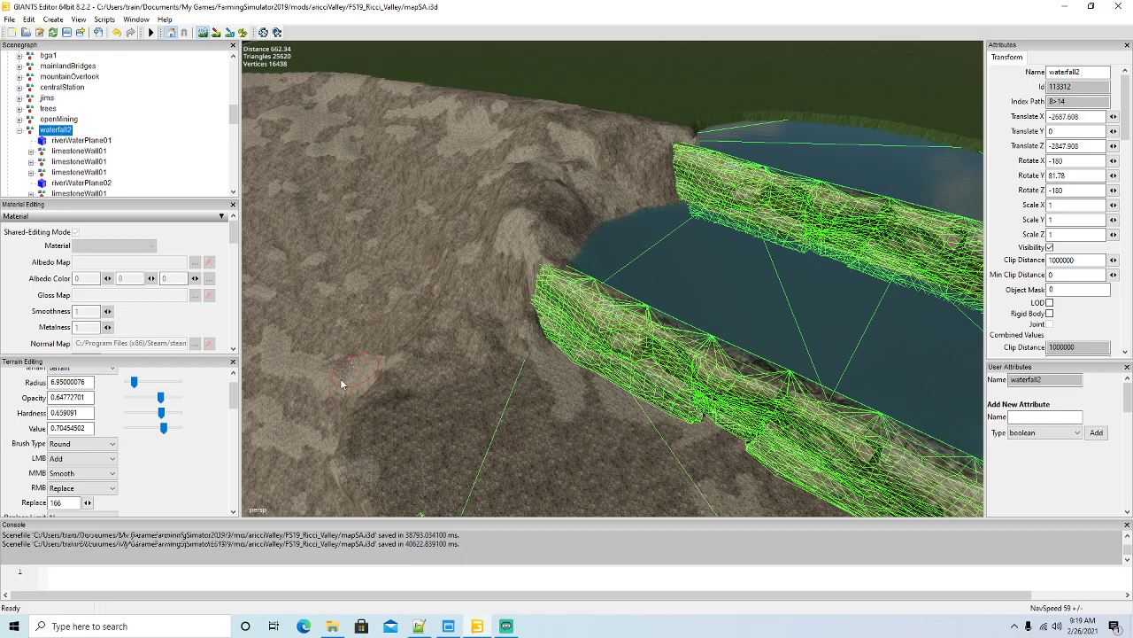
# Set the replace height to 160 and lower the third tier's bed between the second and third falls below the water plane.
pyautogui.click(205, 37)
pyautogui.scroll(-5, 460, 337)
pyautogui.keyDown('alt'); pyautogui.moveTo(461, 337); pyautogui.dragTo(490, 396); pyautogui.keyUp('alt')
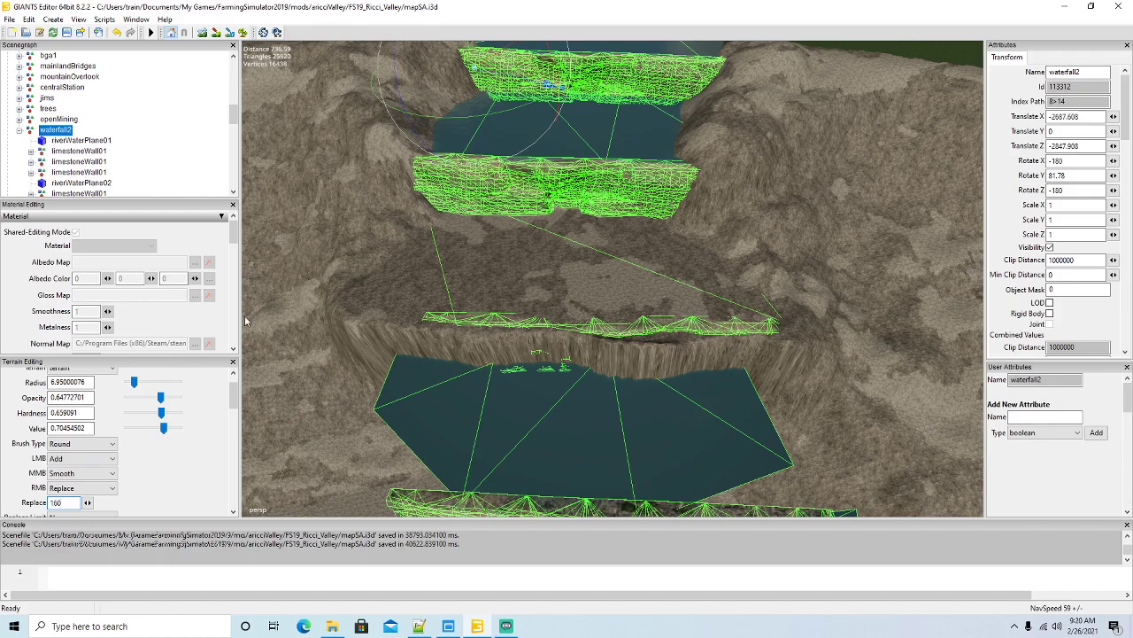
pyautogui.moveTo(578, 264)
pyautogui.mouseDown()
pyautogui.moveTo(549, 235)
pyautogui.moveTo(647, 243)
pyautogui.moveTo(709, 300)
pyautogui.moveTo(727, 361)
pyautogui.moveTo(634, 341)
pyautogui.moveTo(404, 331)
pyautogui.moveTo(498, 312)
pyautogui.moveTo(680, 314)
pyautogui.mouseUp()
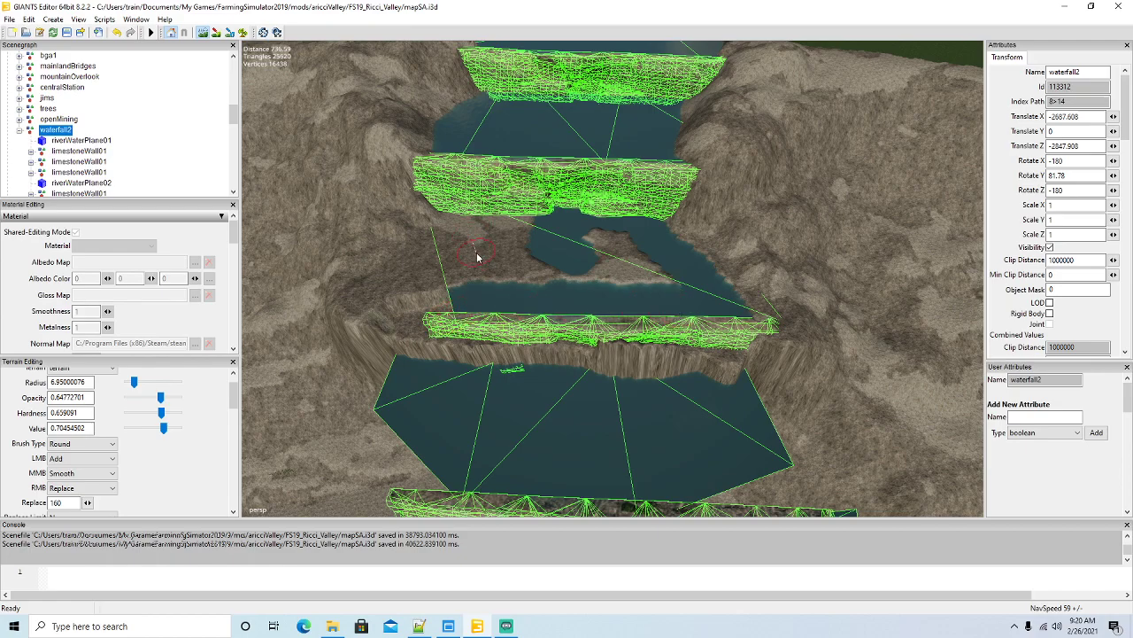
pyautogui.click(118, 33)
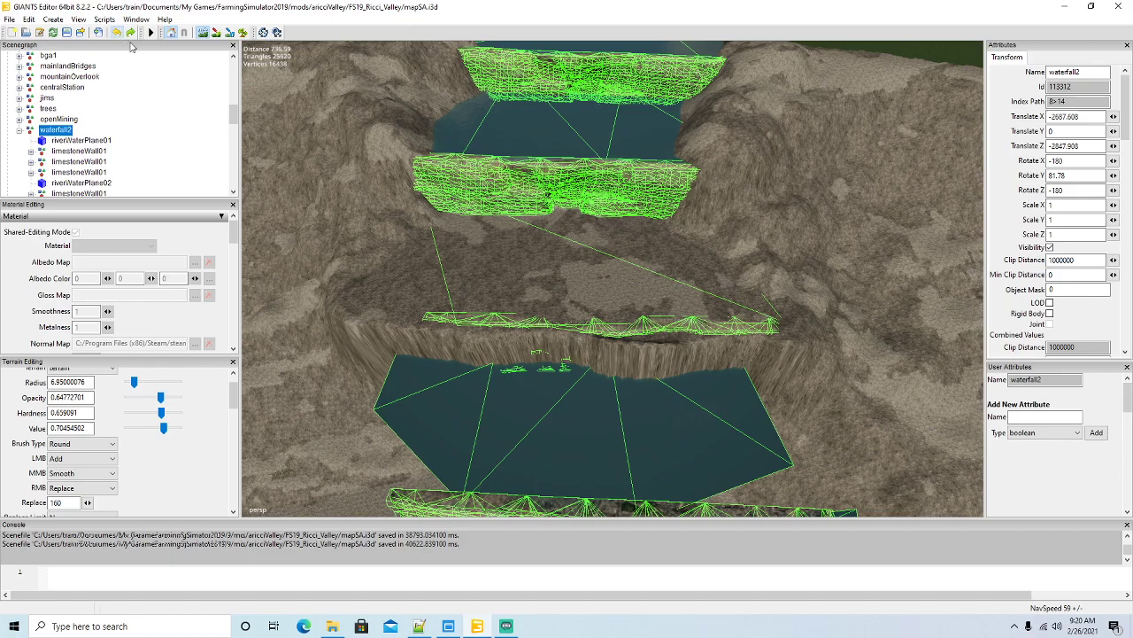
pyautogui.moveTo(602, 257)
pyautogui.mouseDown()
pyautogui.moveTo(565, 235)
pyautogui.moveTo(665, 249)
pyautogui.moveTo(721, 313)
pyautogui.moveTo(484, 308)
pyautogui.moveTo(460, 292)
pyautogui.moveTo(505, 239)
pyautogui.moveTo(533, 229)
pyautogui.moveTo(590, 253)
pyautogui.moveTo(504, 273)
pyautogui.moveTo(694, 289)
pyautogui.mouseUp()
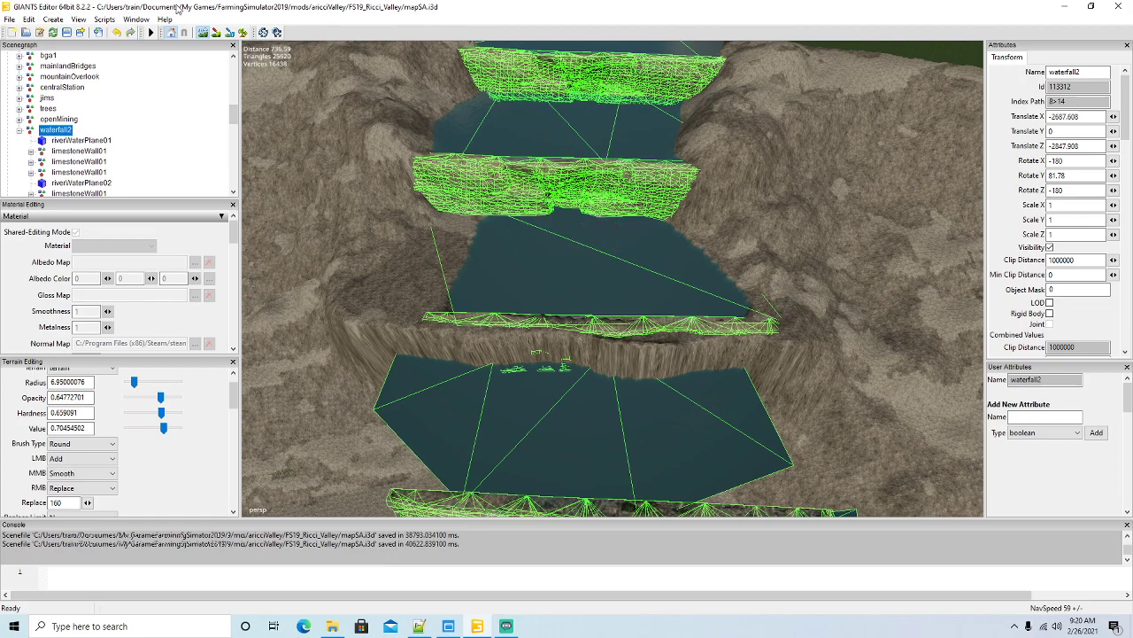
# Move the spare limestone wall from inside the third fall to its left end, looking upstream, and rotate it slightly to align with the fall.
pyautogui.click(491, 322)
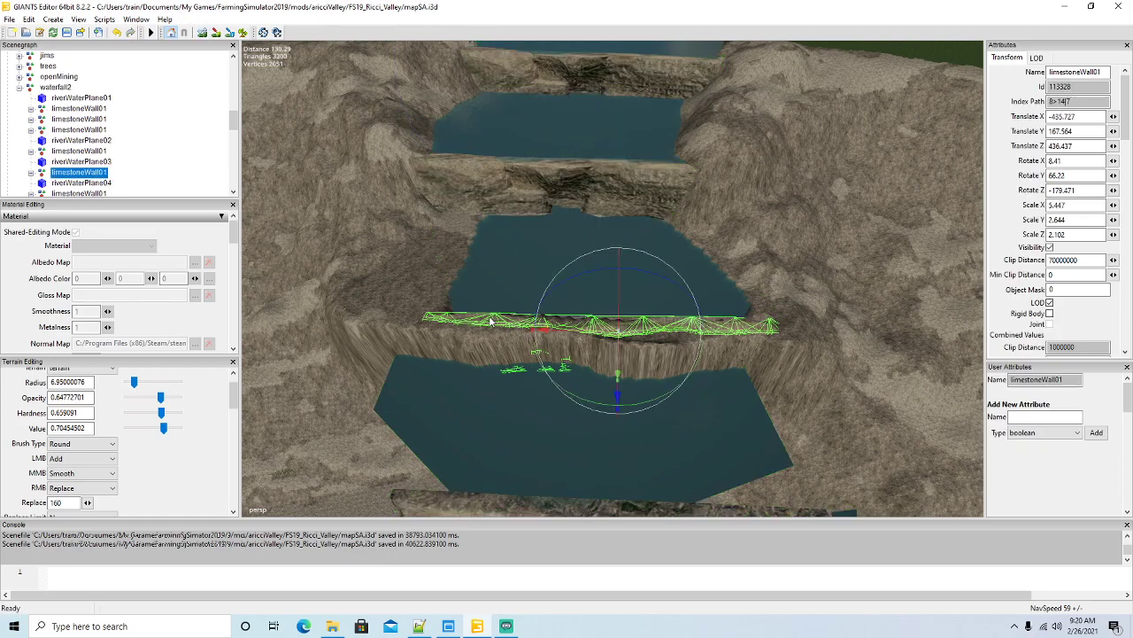
pyautogui.click(563, 371)
pyautogui.moveTo(556, 338); pyautogui.dragTo(390, 312)
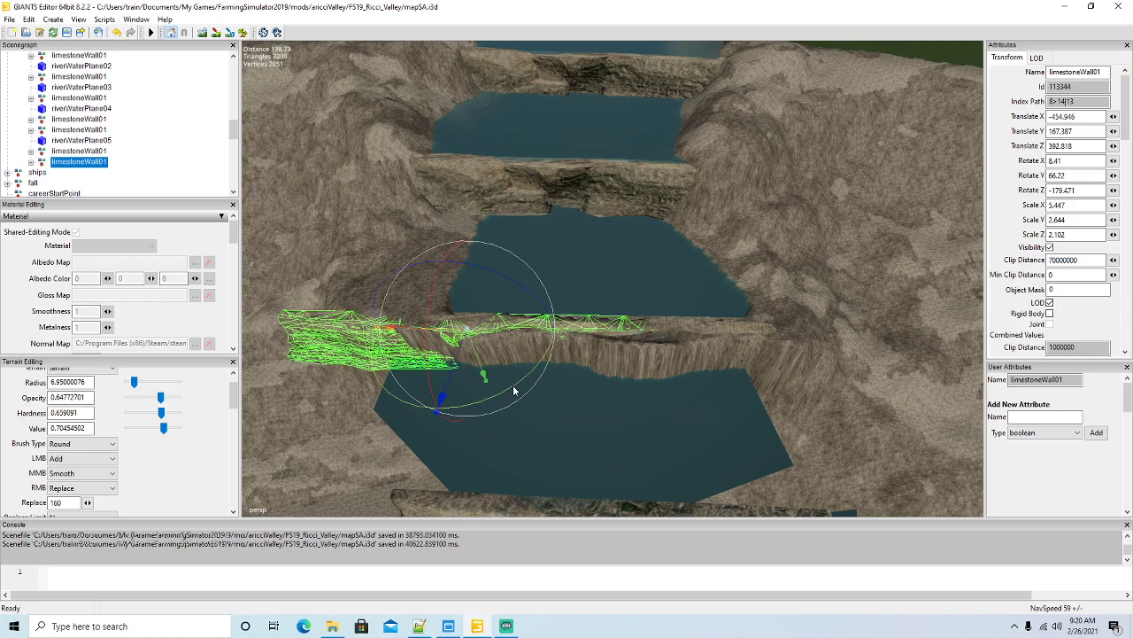
pyautogui.moveTo(514, 390); pyautogui.dragTo(511, 393)
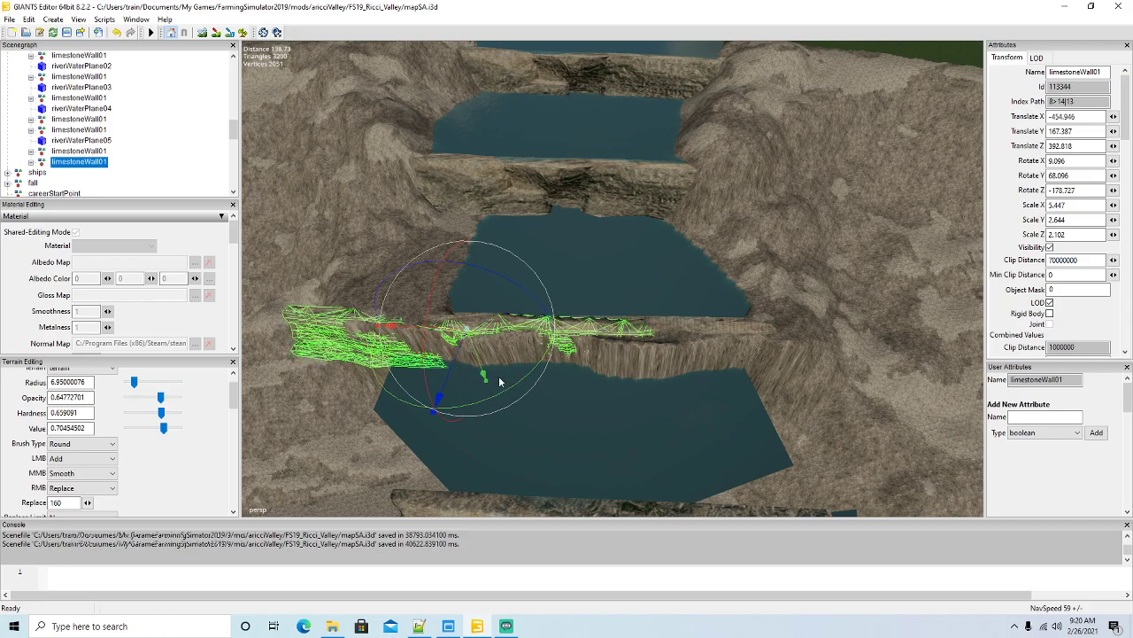
pyautogui.moveTo(454, 365); pyautogui.dragTo(458, 364)
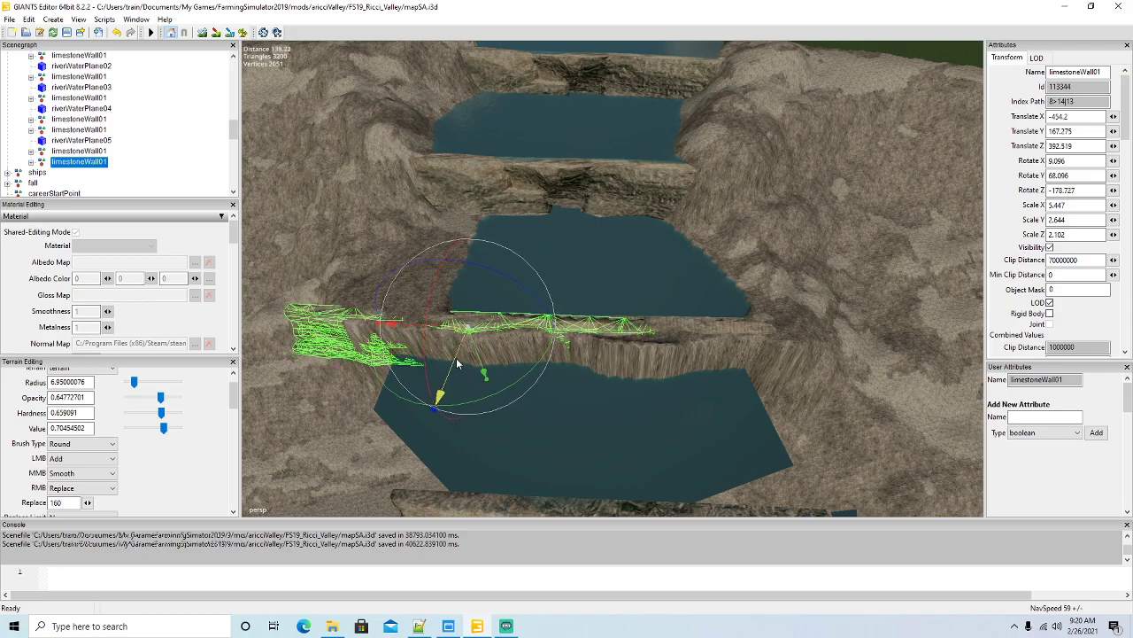
# Increase the brush radius to 9.45 and build up the rock over the exposed end of the shifted limestone wall.
pyautogui.keyDown('alt'); pyautogui.moveTo(542, 376); pyautogui.dragTo(666, 380); pyautogui.keyUp('alt')
pyautogui.scroll(3, 367, 310)
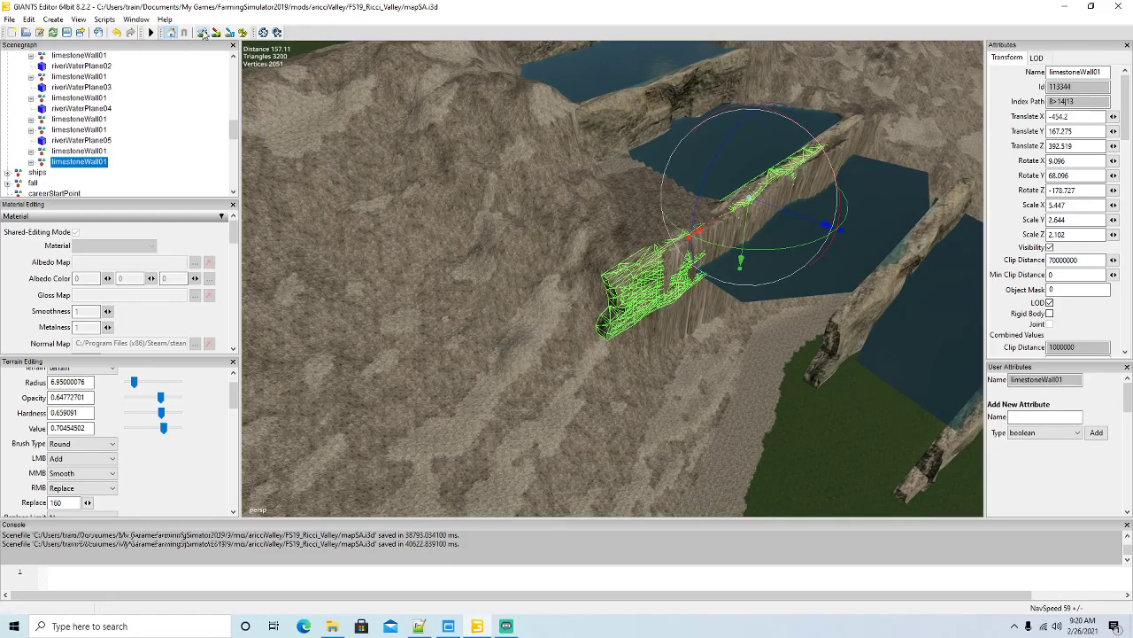
pyautogui.scroll(-1, 607, 263)
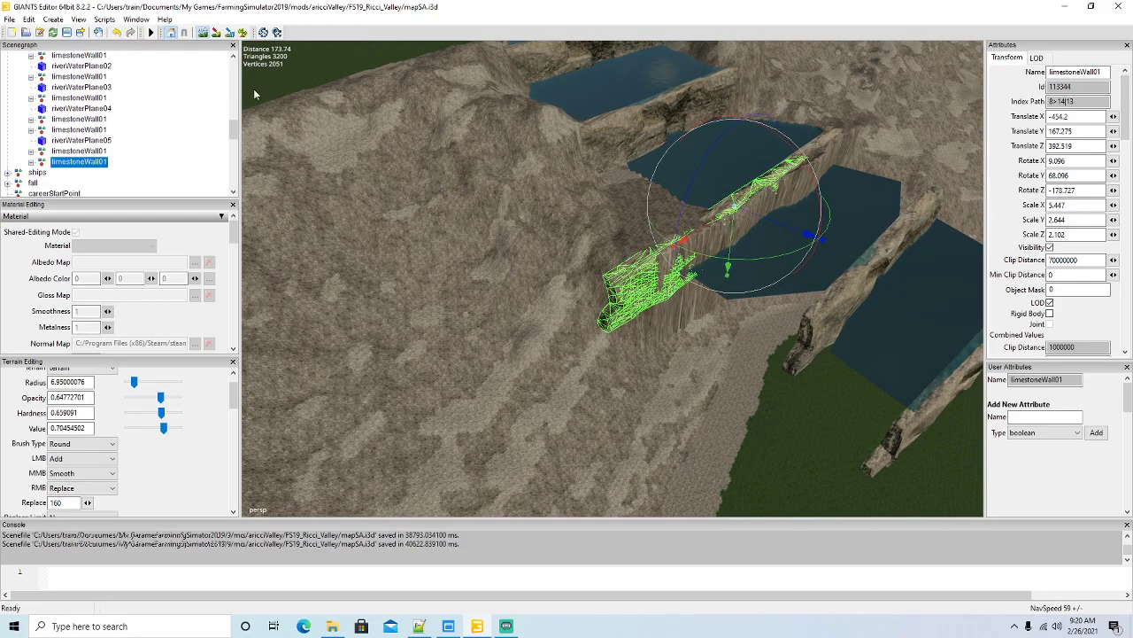
pyautogui.moveTo(604, 272)
pyautogui.mouseDown()
pyautogui.moveTo(634, 343)
pyautogui.moveTo(674, 301)
pyautogui.moveTo(694, 312)
pyautogui.moveTo(693, 295)
pyautogui.moveTo(701, 303)
pyautogui.moveTo(638, 330)
pyautogui.moveTo(647, 299)
pyautogui.moveTo(616, 323)
pyautogui.moveTo(625, 253)
pyautogui.moveTo(597, 261)
pyautogui.moveTo(592, 297)
pyautogui.moveTo(608, 319)
pyautogui.moveTo(647, 250)
pyautogui.moveTo(561, 286)
pyautogui.moveTo(529, 190)
pyautogui.moveTo(532, 263)
pyautogui.moveTo(548, 224)
pyautogui.moveTo(592, 246)
pyautogui.moveTo(505, 270)
pyautogui.moveTo(539, 298)
pyautogui.moveTo(641, 284)
pyautogui.moveTo(662, 349)
pyautogui.moveTo(522, 289)
pyautogui.moveTo(433, 295)
pyautogui.moveTo(431, 279)
pyautogui.mouseUp()
pyautogui.moveTo(528, 151)
pyautogui.mouseDown()
pyautogui.moveTo(581, 193)
pyautogui.moveTo(535, 256)
pyautogui.moveTo(388, 119)
pyautogui.moveTo(347, 113)
pyautogui.moveTo(384, 239)
pyautogui.moveTo(448, 227)
pyautogui.moveTo(544, 253)
pyautogui.moveTo(558, 235)
pyautogui.moveTo(572, 292)
pyautogui.moveTo(440, 304)
pyautogui.mouseUp()
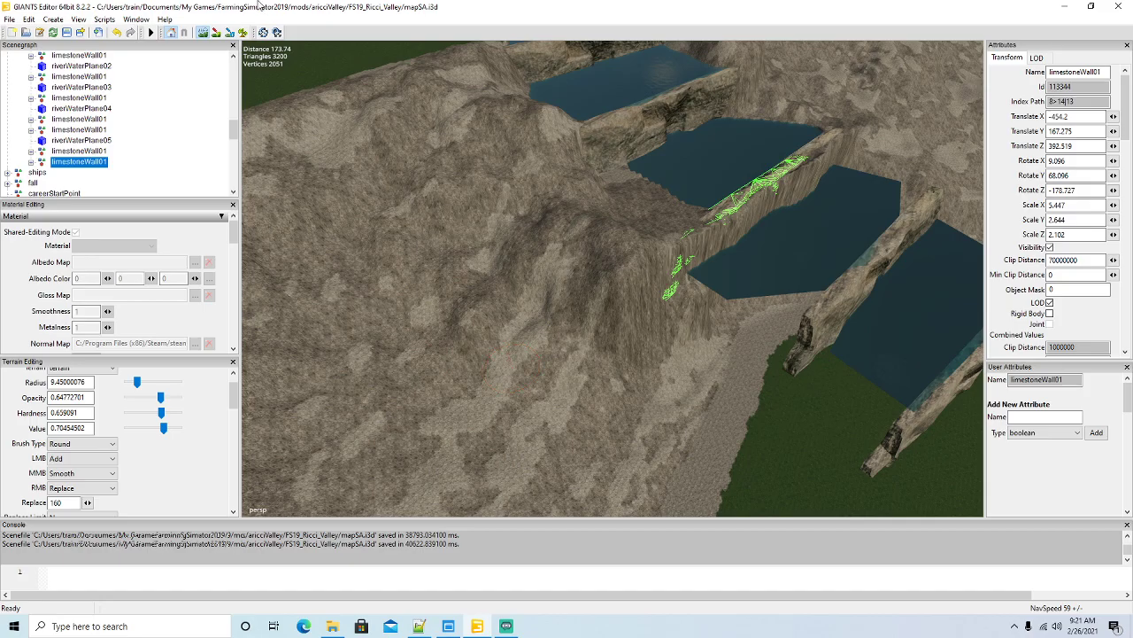
pyautogui.click(202, 33)
# Lower the remaining ledge beside the third pool so its bed reaches the shifted limestone wall.
pyautogui.moveTo(809, 257)
pyautogui.keyDown('alt'); pyautogui.mouseDown()
pyautogui.moveTo(614, 301)
pyautogui.moveTo(642, 268)
pyautogui.moveTo(594, 273)
pyautogui.moveTo(500, 249)
pyautogui.moveTo(506, 230)
pyautogui.moveTo(331, 310)
pyautogui.moveTo(385, 331)
pyautogui.mouseUp(); pyautogui.keyUp('alt')
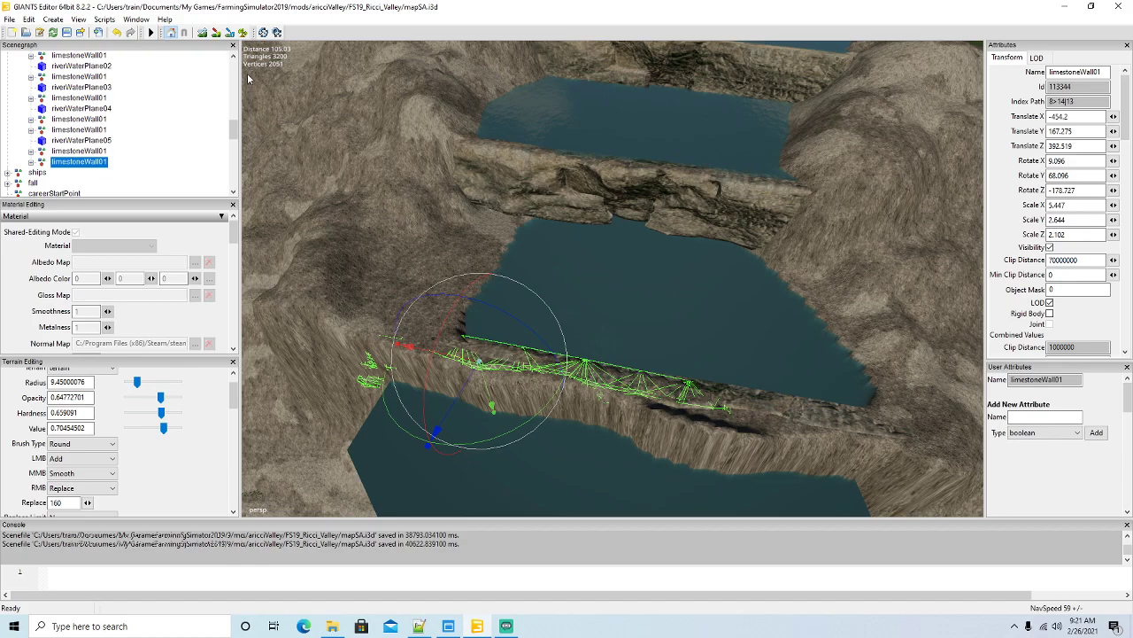
pyautogui.click(203, 32)
pyautogui.moveTo(536, 256)
pyautogui.mouseDown()
pyautogui.moveTo(514, 235)
pyautogui.moveTo(471, 268)
pyautogui.moveTo(461, 319)
pyautogui.moveTo(435, 312)
pyautogui.moveTo(476, 264)
pyautogui.moveTo(356, 298)
pyautogui.moveTo(445, 316)
pyautogui.mouseUp()
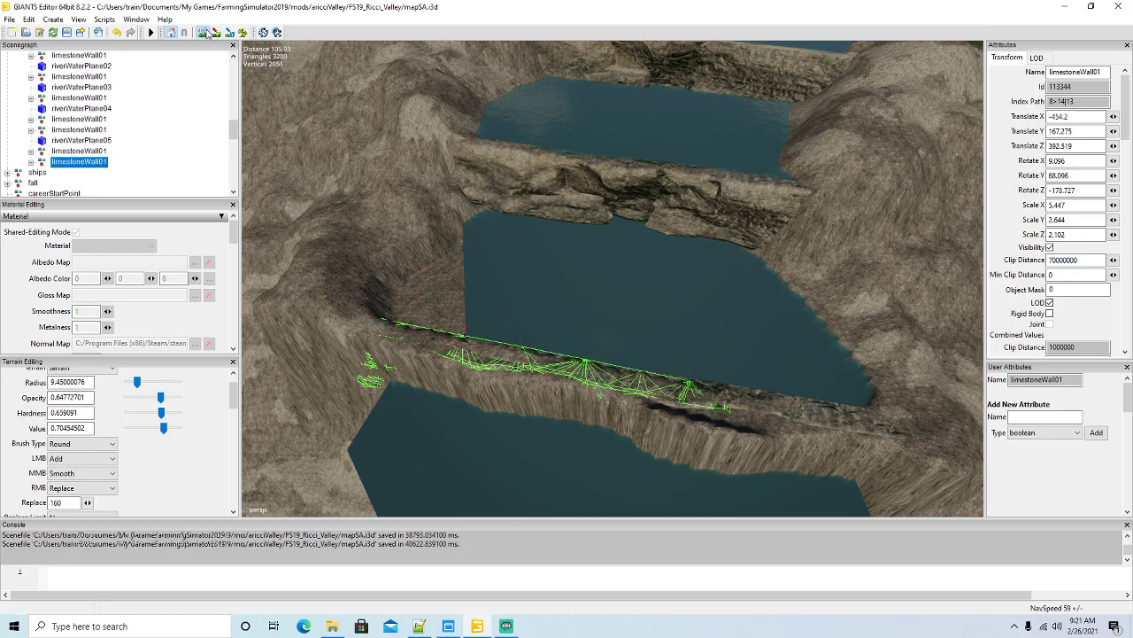
# Stretch riverWaterPlane03 to a Z scale of 1.724, rotate it to about -45.4 on Y, and reposition it to fill the third pool.
pyautogui.click(578, 295)
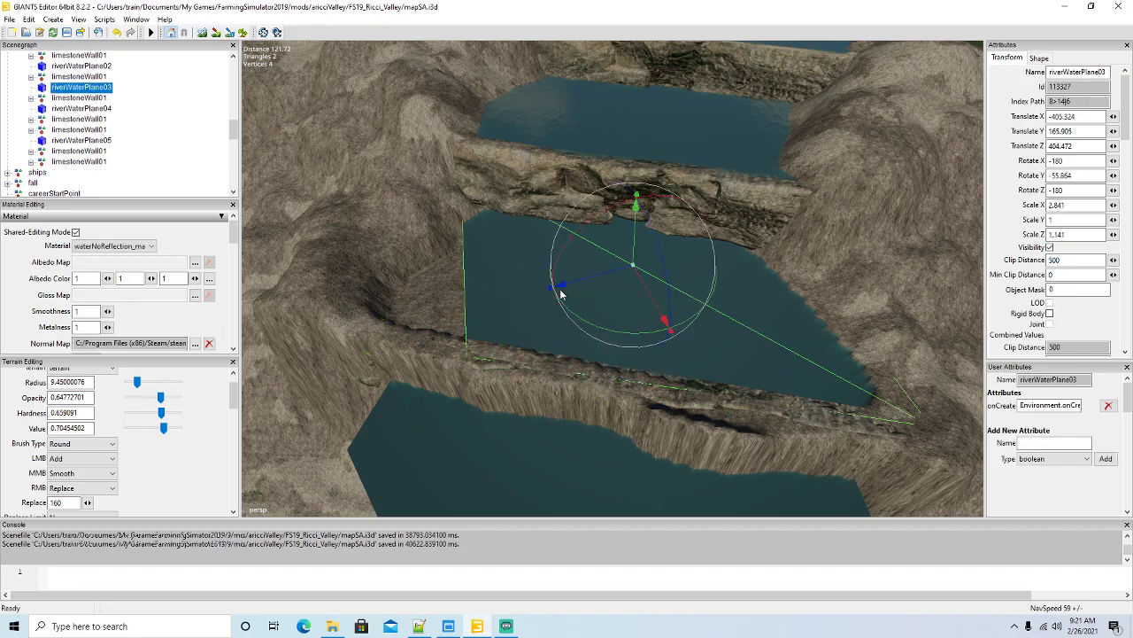
pyautogui.moveTo(593, 284); pyautogui.dragTo(540, 295)
pyautogui.moveTo(622, 339); pyautogui.dragTo(634, 307)
pyautogui.moveTo(632, 296); pyautogui.dragTo(629, 293)
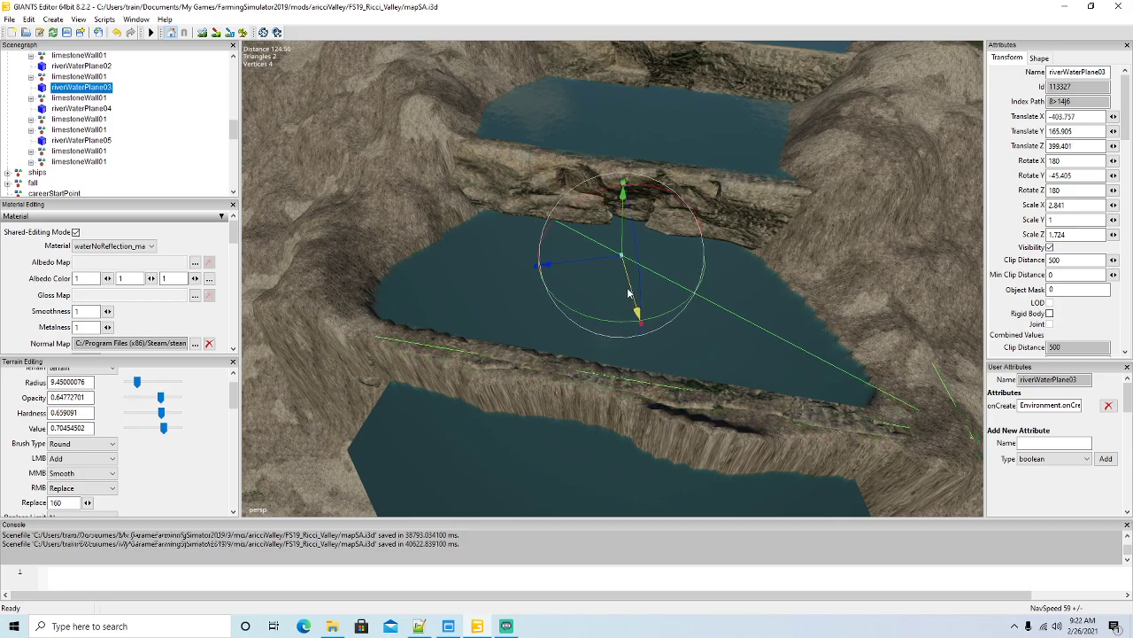
# Increase the brush radius to 11.7 and roughen the rock slope on the third tier's right bank, looking upstream.
pyautogui.scroll(-10, 570, 341)
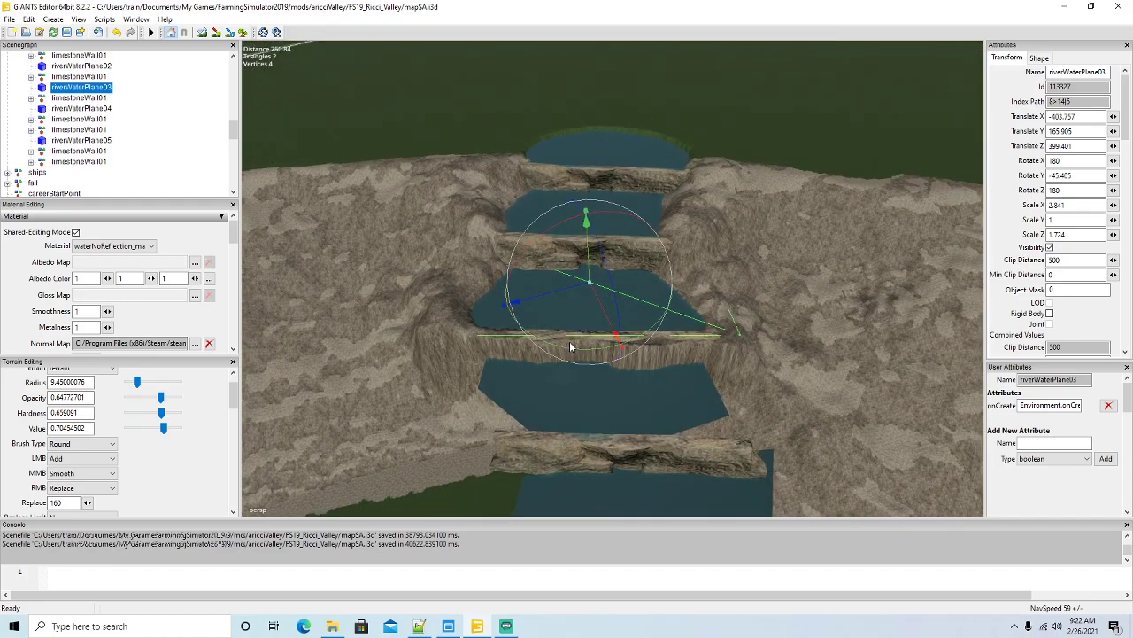
pyautogui.moveTo(569, 341); pyautogui.dragTo(521, 317, button='right')
pyautogui.click(202, 31)
pyautogui.scroll(1, 665, 291)
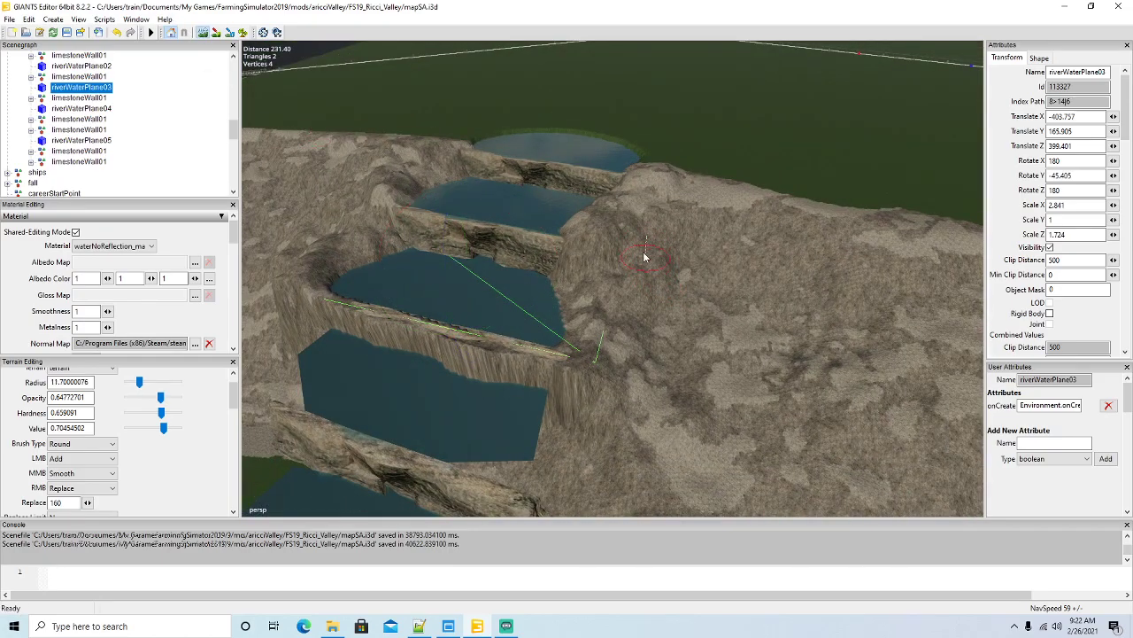
pyautogui.moveTo(587, 286)
pyautogui.mouseDown()
pyautogui.moveTo(619, 337)
pyautogui.moveTo(663, 239)
pyautogui.moveTo(680, 229)
pyautogui.moveTo(652, 209)
pyautogui.moveTo(651, 332)
pyautogui.moveTo(617, 369)
pyautogui.moveTo(640, 430)
pyautogui.moveTo(666, 432)
pyautogui.moveTo(663, 329)
pyautogui.moveTo(678, 236)
pyautogui.moveTo(728, 359)
pyautogui.moveTo(687, 394)
pyautogui.moveTo(681, 440)
pyautogui.mouseUp()
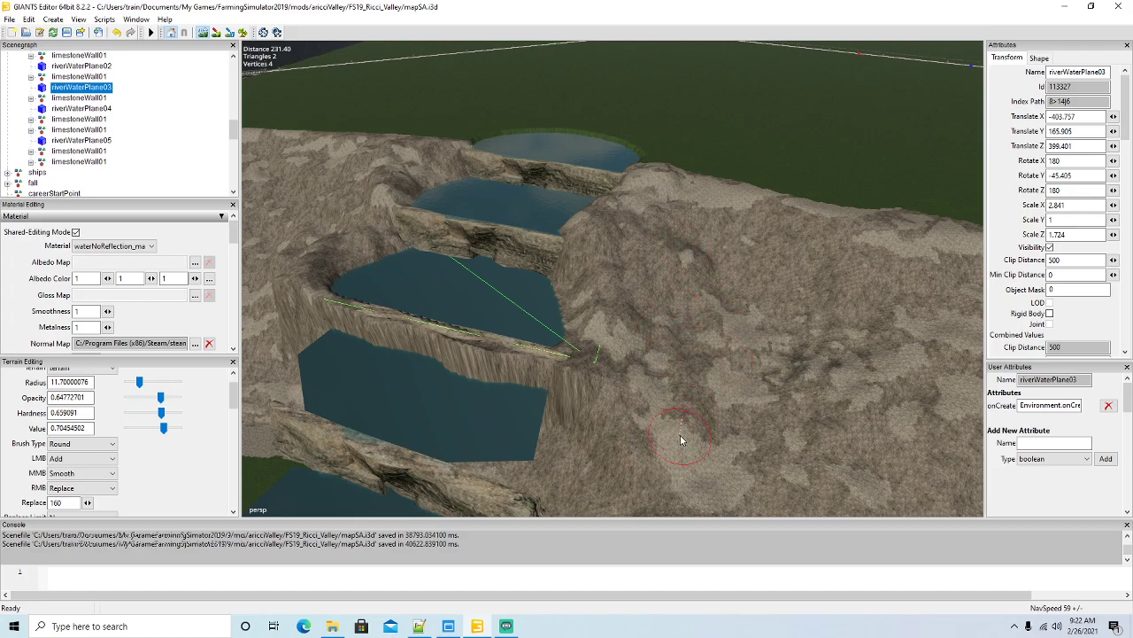
# Increase the brush radius to 13.45 and shape the rock slope on the third tier's left bank, looking upstream.
pyautogui.click(208, 33)
pyautogui.moveTo(707, 384)
pyautogui.keyDown('alt'); pyautogui.mouseDown()
pyautogui.moveTo(676, 395)
pyautogui.moveTo(598, 347)
pyautogui.moveTo(811, 400)
pyautogui.moveTo(666, 348)
pyautogui.moveTo(852, 401)
pyautogui.mouseUp(); pyautogui.keyUp('alt')
pyautogui.click(202, 32)
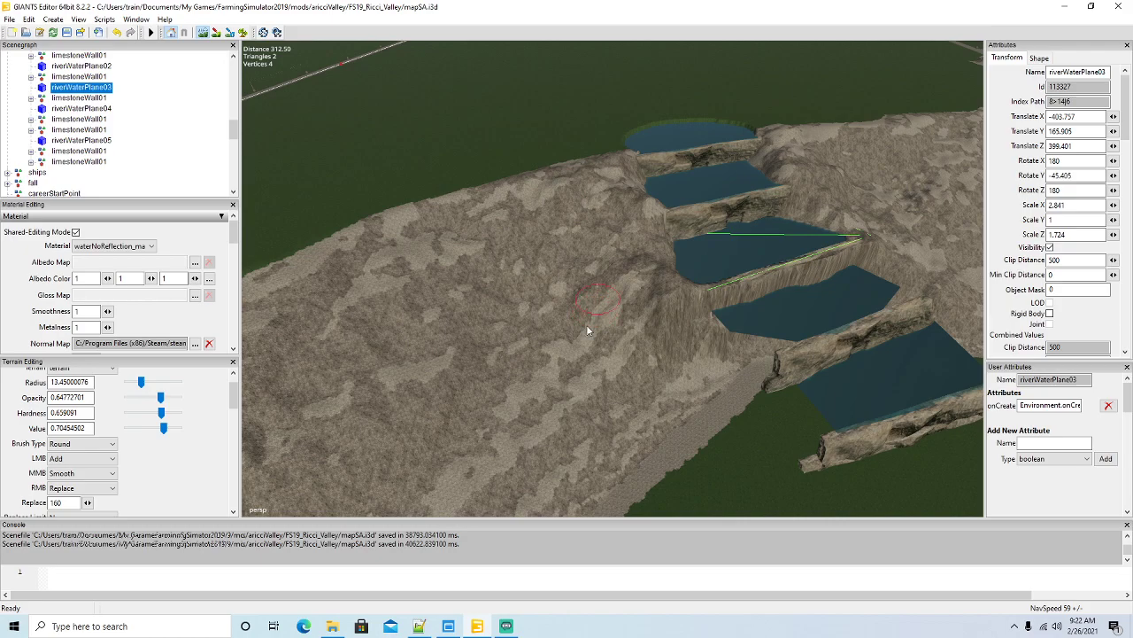
pyautogui.click(208, 33)
# Raise the ground behind the middle of the fourth fall's limestone wall, trying replace heights of 145 and 148.
pyautogui.moveTo(590, 321)
pyautogui.keyDown('alt'); pyautogui.mouseDown()
pyautogui.moveTo(664, 352)
pyautogui.moveTo(722, 326)
pyautogui.mouseUp(); pyautogui.keyUp('alt')
pyautogui.press('f')
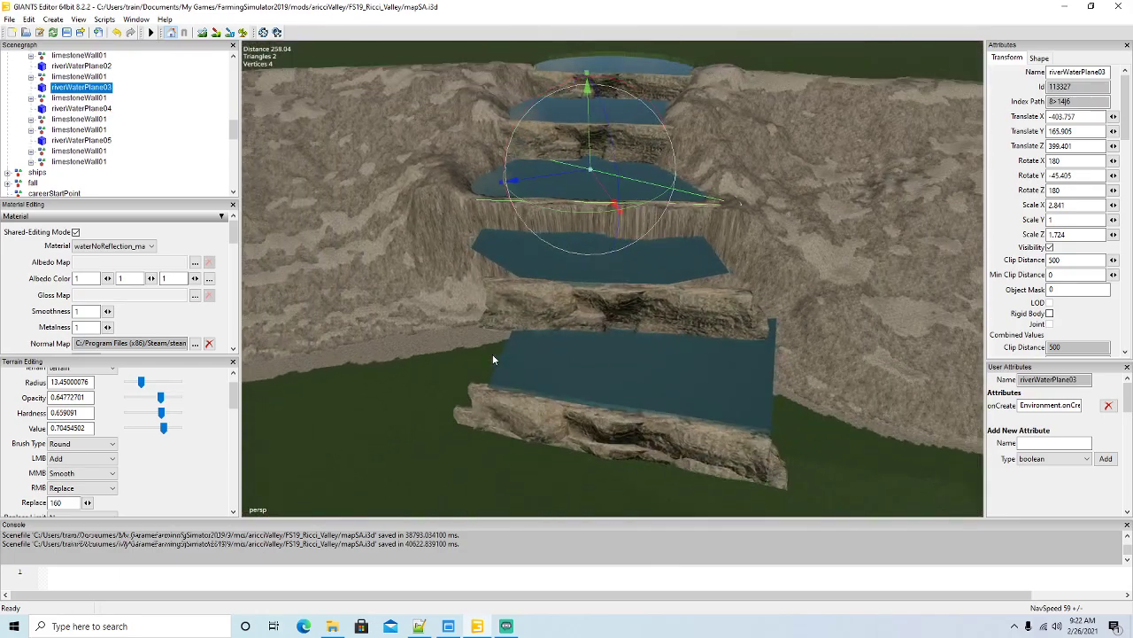
pyautogui.keyDown('alt'); pyautogui.moveTo(494, 360); pyautogui.dragTo(503, 403); pyautogui.keyUp('alt')
pyautogui.scroll(-5, 489, 372)
pyautogui.scroll(-3, 494, 373)
pyautogui.scroll(4, 501, 400)
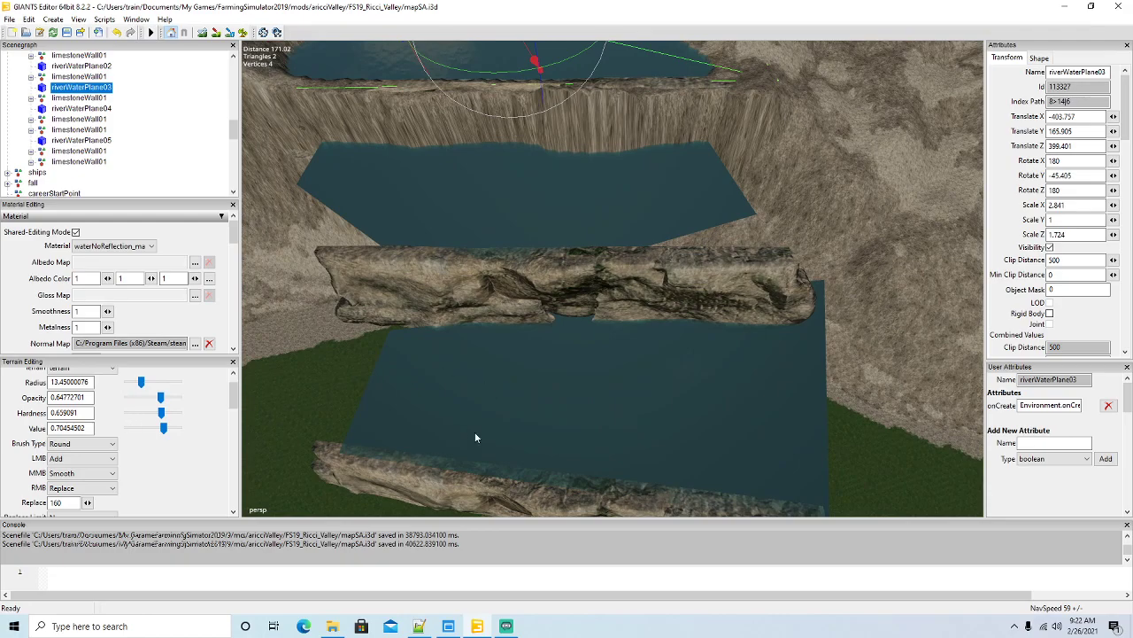
pyautogui.moveTo(75, 502); pyautogui.dragTo(2, 516)
pyautogui.click(203, 33)
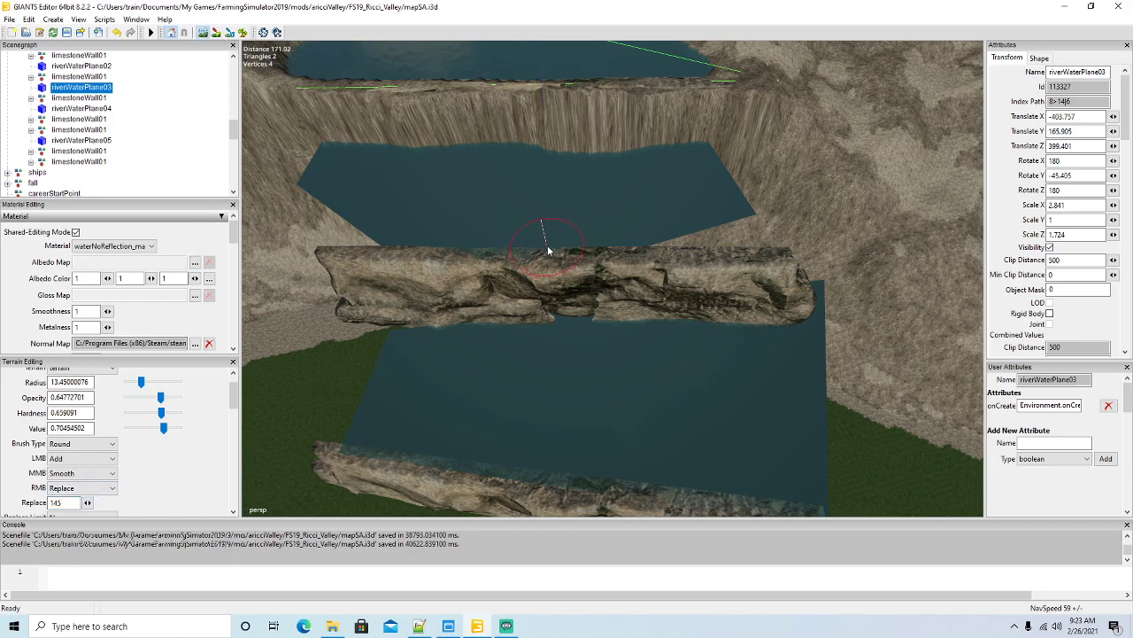
pyautogui.click(549, 251)
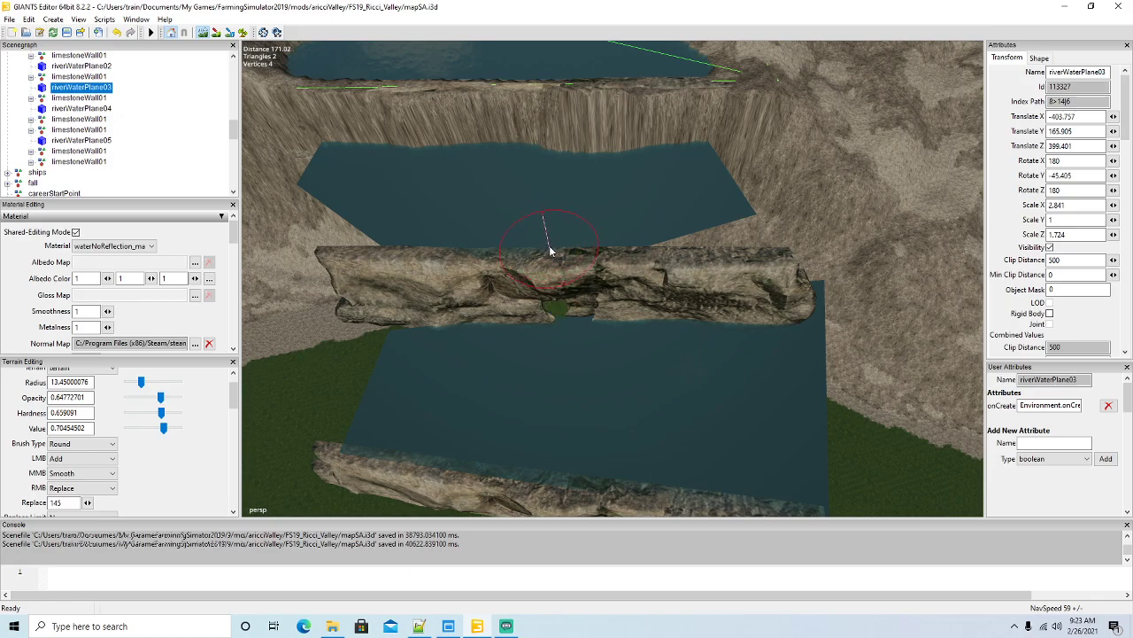
pyautogui.moveTo(550, 251); pyautogui.dragTo(624, 251)
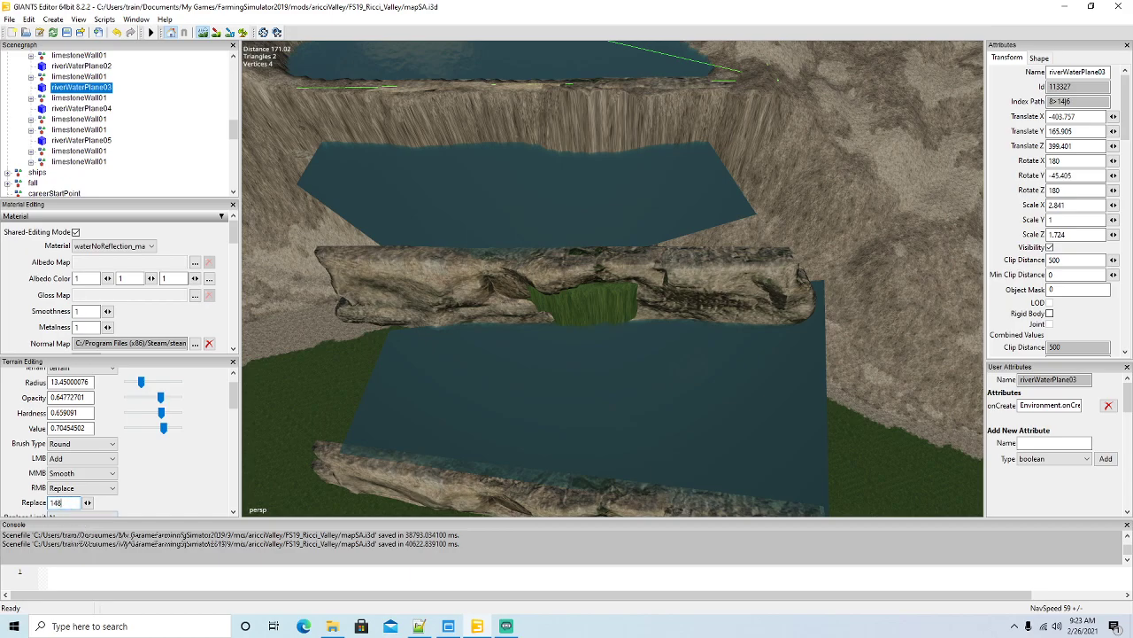
pyautogui.moveTo(584, 252)
pyautogui.mouseDown(button='right')
pyautogui.moveTo(500, 243)
pyautogui.moveTo(653, 249)
pyautogui.moveTo(453, 326)
pyautogui.mouseUp(button='right')
# Set the replace height to 150 and flatten a ledge behind the fourth fall, extending it into both banks.
pyautogui.moveTo(67, 502); pyautogui.dragTo(54, 502)
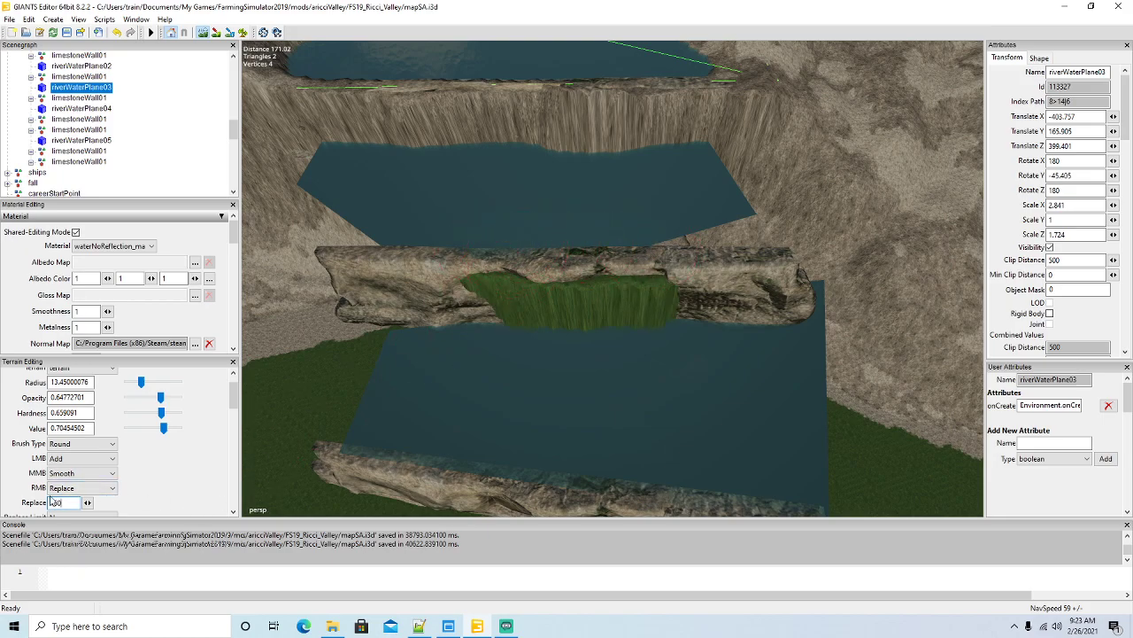
pyautogui.moveTo(577, 276)
pyautogui.mouseDown(button='right')
pyautogui.moveTo(633, 254)
pyautogui.moveTo(542, 252)
pyautogui.moveTo(815, 251)
pyautogui.moveTo(935, 235)
pyautogui.mouseUp(button='right')
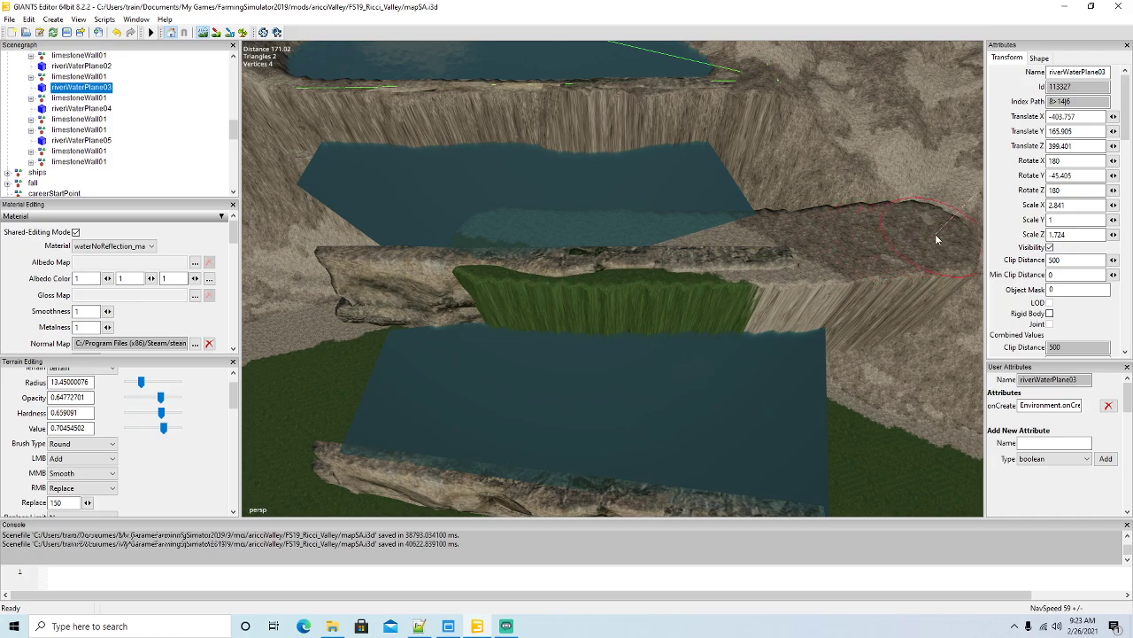
pyautogui.moveTo(507, 223)
pyautogui.mouseDown(button='right')
pyautogui.moveTo(250, 224)
pyautogui.moveTo(493, 244)
pyautogui.moveTo(900, 252)
pyautogui.mouseUp(button='right')
pyautogui.click(204, 32)
# Extend the fourth tier's bed at height 150 back to the third fall and into the left bank, exposing the fall's limestone face.
pyautogui.scroll(-5, 500, 202)
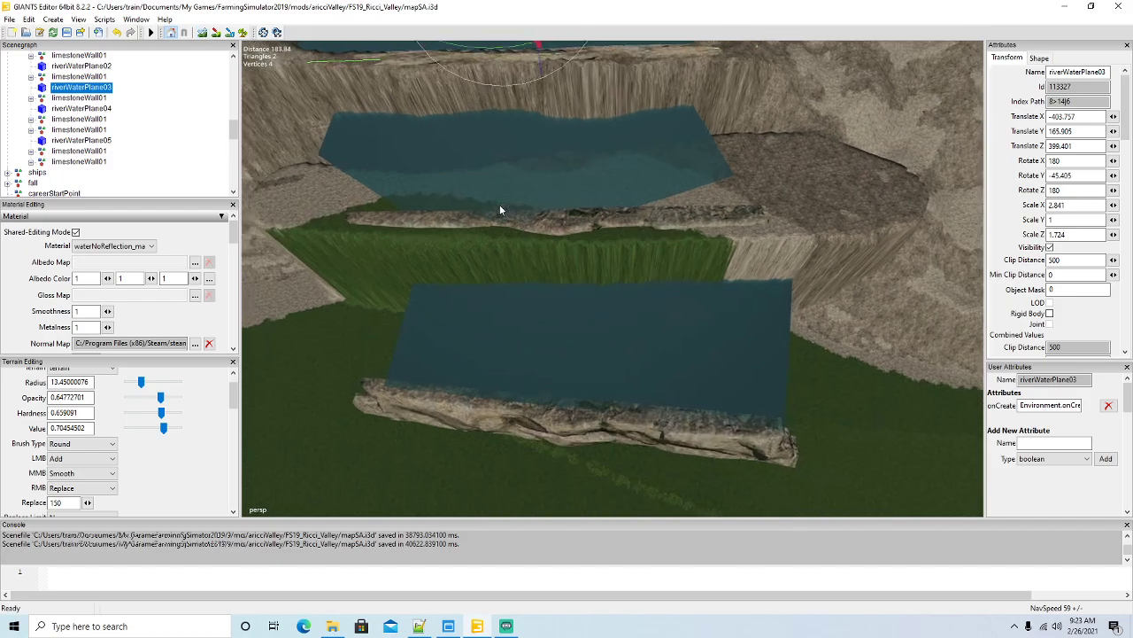
pyautogui.keyDown('alt'); pyautogui.moveTo(499, 200); pyautogui.dragTo(485, 149); pyautogui.keyUp('alt')
pyautogui.scroll(5, 487, 139)
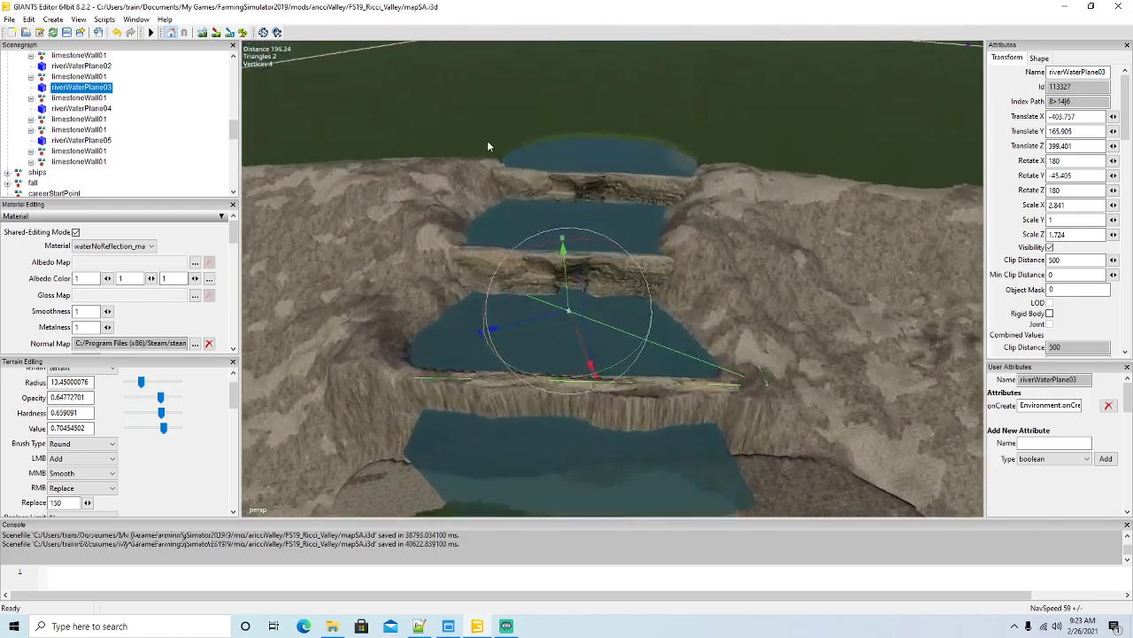
pyautogui.click(202, 32)
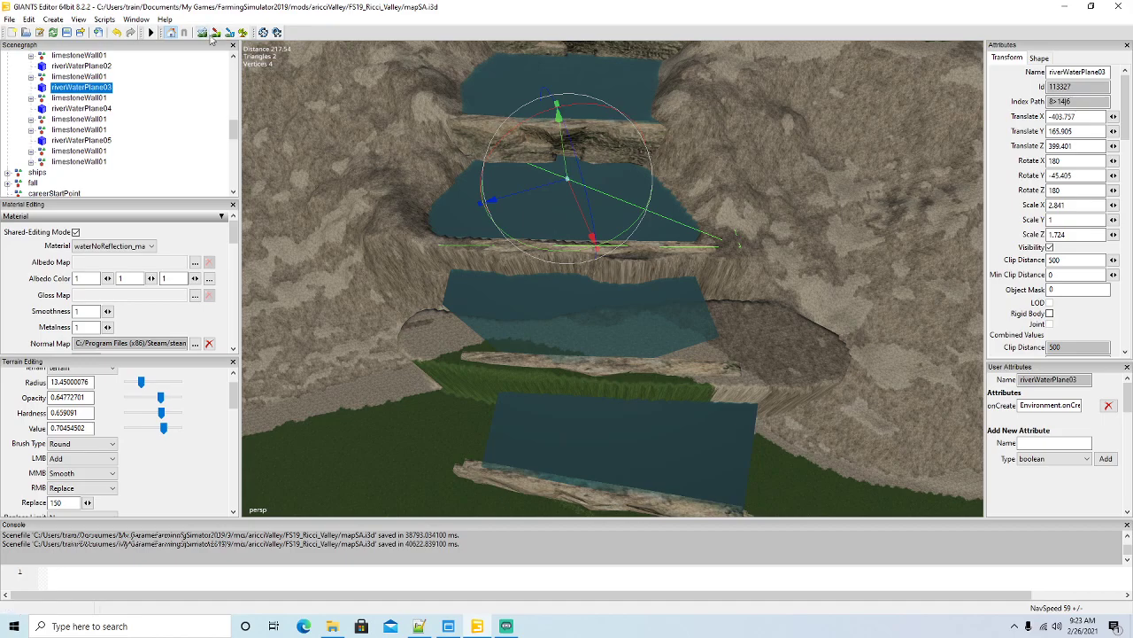
pyautogui.moveTo(397, 300)
pyautogui.mouseDown()
pyautogui.moveTo(333, 298)
pyautogui.moveTo(379, 286)
pyautogui.moveTo(467, 296)
pyautogui.moveTo(399, 289)
pyautogui.mouseUp()
pyautogui.moveTo(360, 284)
pyautogui.mouseDown(button='right')
pyautogui.moveTo(794, 308)
pyautogui.moveTo(595, 323)
pyautogui.mouseUp(button='right')
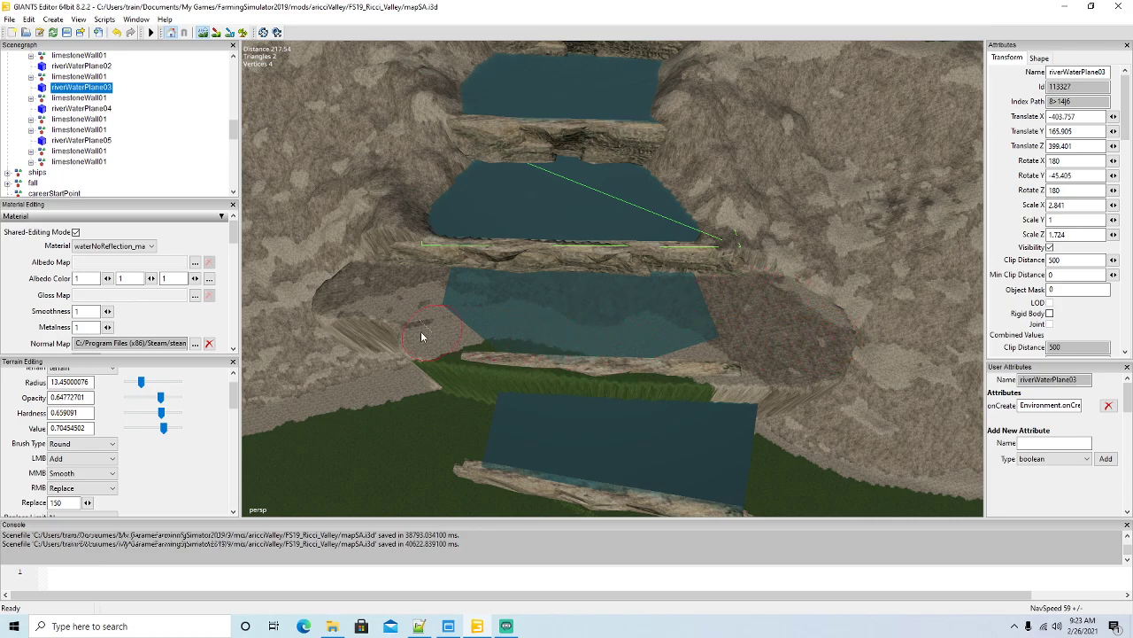
# Flatten the remaining strip of the fourth tier's left bank at the replace height of 150.
pyautogui.moveTo(425, 336); pyautogui.dragTo(363, 335, button='right')
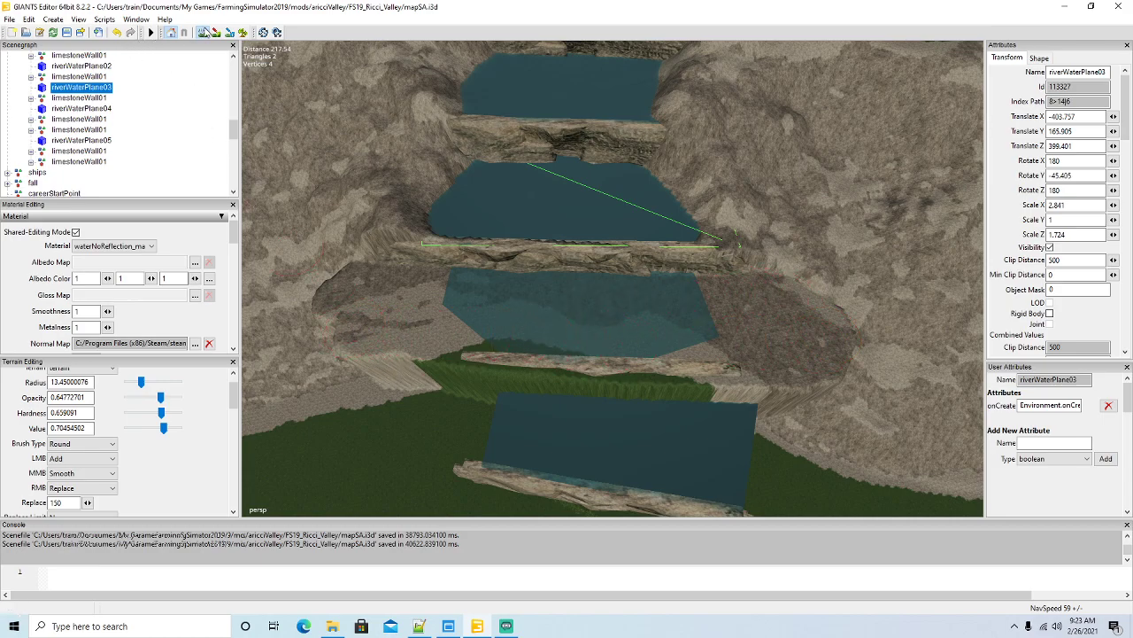
pyautogui.click(203, 32)
# Shift the fourth fall's limestone wall sideways into the right bank, to about X -468.5, Z 491.2.
pyautogui.scroll(-3, 390, 279)
pyautogui.moveTo(390, 279)
pyautogui.keyDown('alt'); pyautogui.mouseDown()
pyautogui.moveTo(396, 308)
pyautogui.moveTo(393, 296)
pyautogui.mouseUp(); pyautogui.keyUp('alt')
pyautogui.scroll(3, 393, 296)
pyautogui.click(610, 282)
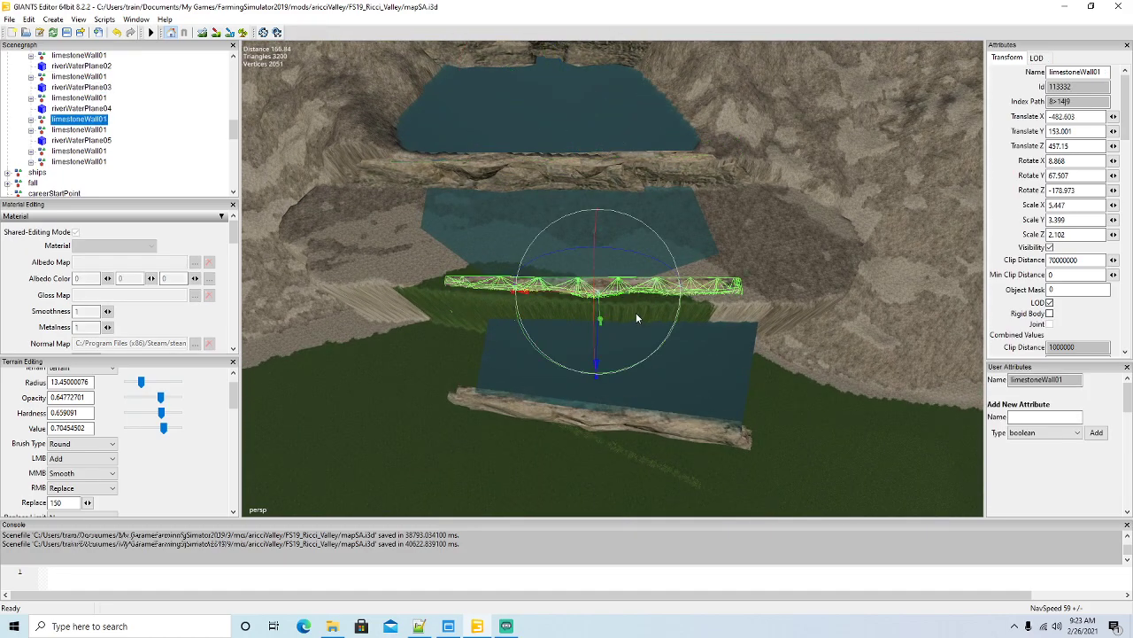
pyautogui.moveTo(549, 292); pyautogui.dragTo(655, 301)
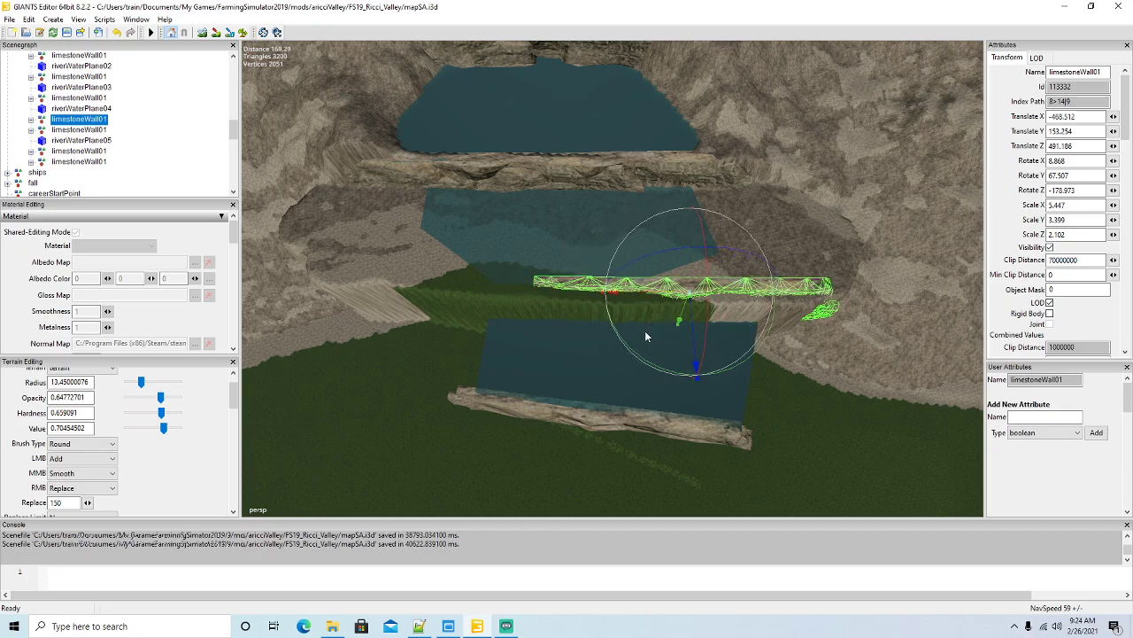
# Duplicate the fourth fall's limestone wall, shift the copy into the left bank and rotate it to about 70° in Y.
pyautogui.click(636, 299)
pyautogui.hotkey('ctrl', 'd')
pyautogui.moveTo(644, 298); pyautogui.dragTo(423, 307)
pyautogui.moveTo(512, 364); pyautogui.dragTo(468, 331)
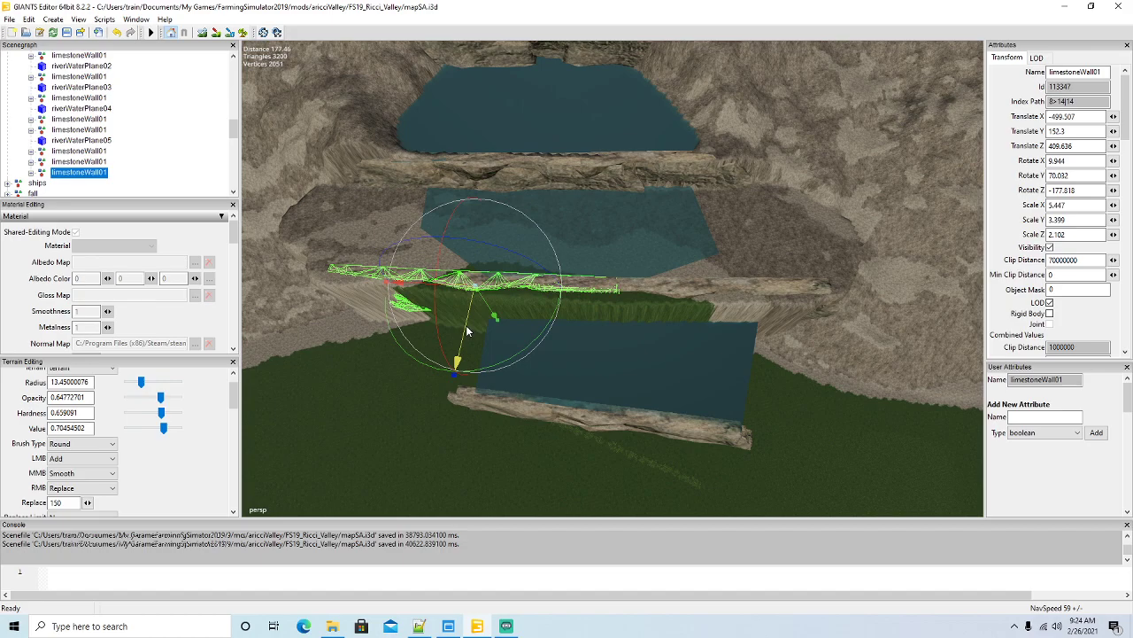
# Duplicate riverWaterPlane03 down to the fourth tier as its pool surface and delete the riverWaterPlane04 it replaces.
pyautogui.click(625, 238)
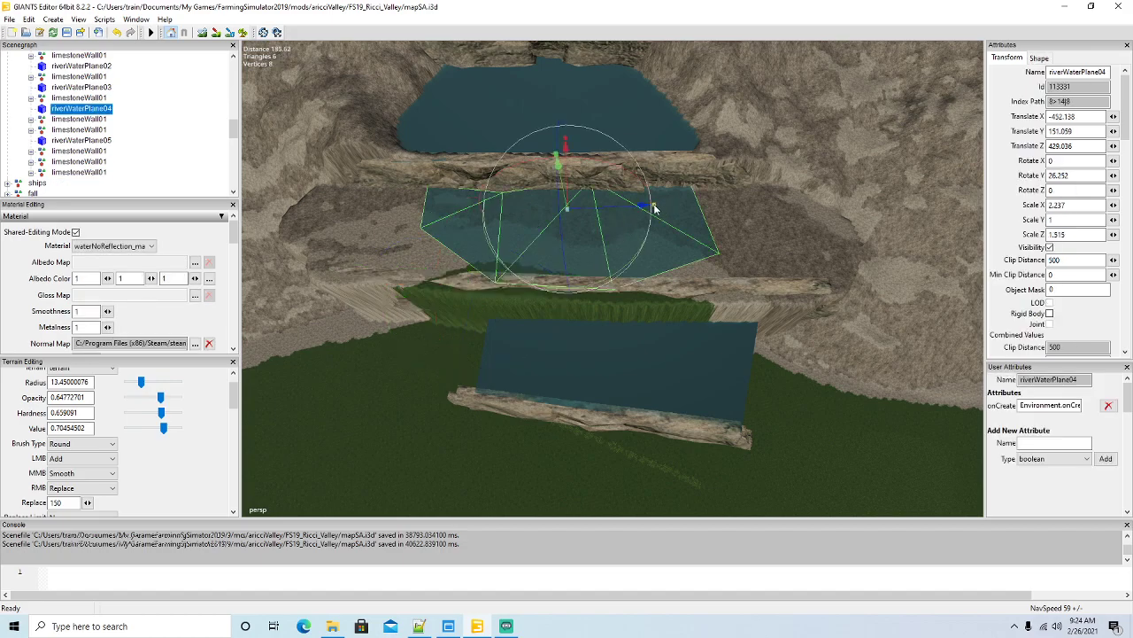
pyautogui.click(571, 110)
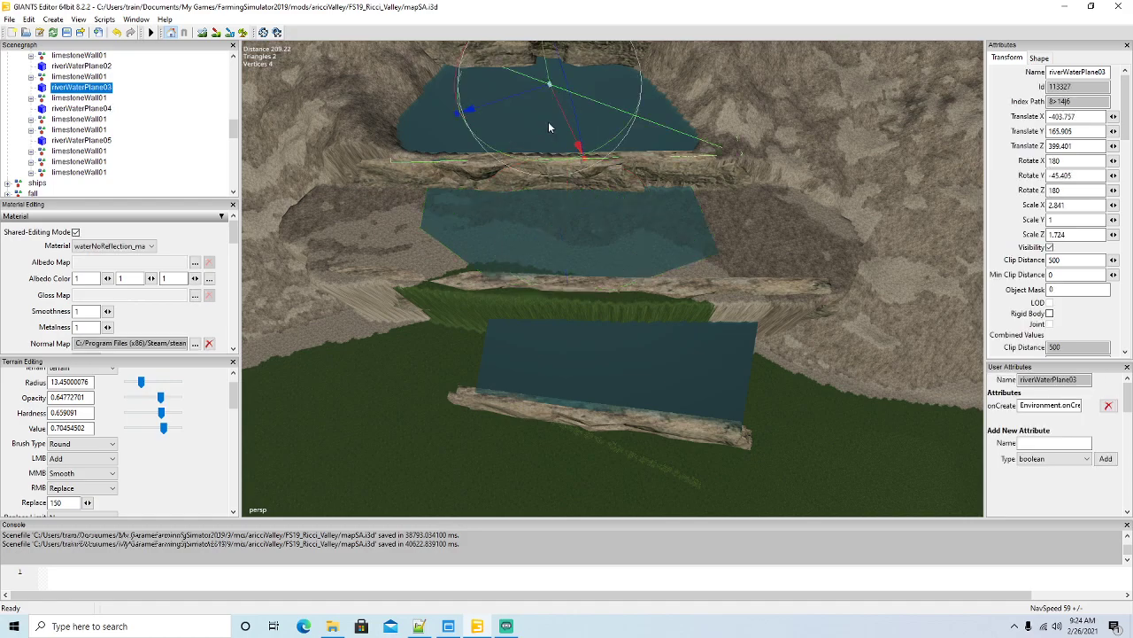
pyautogui.hotkey('ctrl', 'd')
pyautogui.moveTo(560, 111); pyautogui.dragTo(560, 199)
pyautogui.click(588, 266)
pyautogui.press('Delete')
pyautogui.click(594, 191)
pyautogui.moveTo(578, 132); pyautogui.dragTo(635, 263)
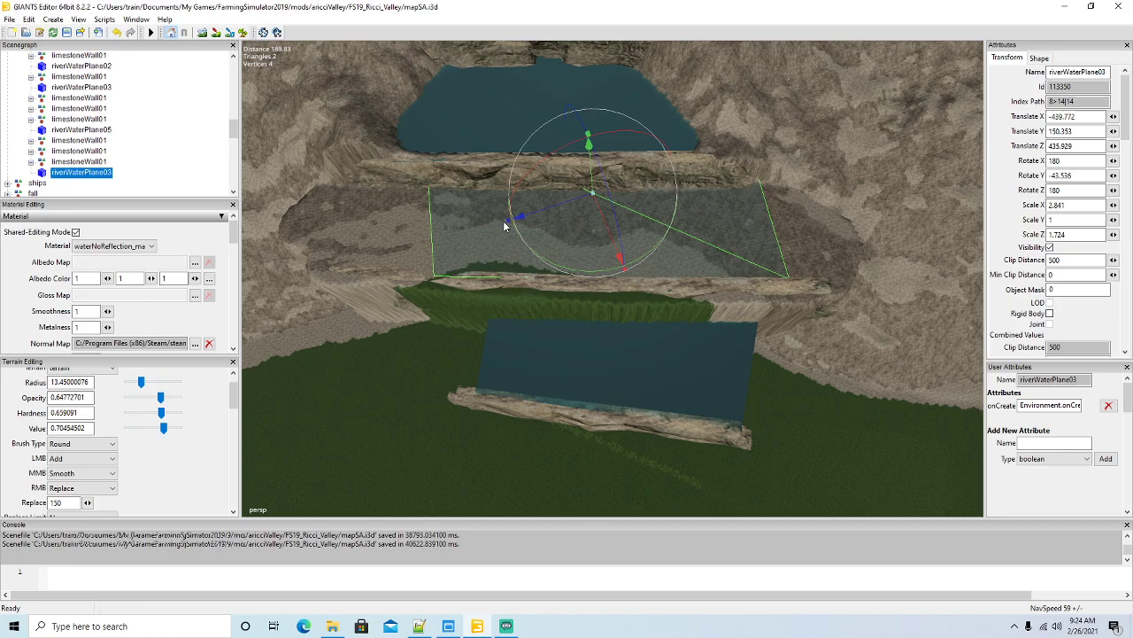
# Widen the copied water plane to a Z scale of 2.023, turn it to -41.559 in Y and raise it to Y 150.689.
pyautogui.moveTo(504, 226); pyautogui.dragTo(508, 224)
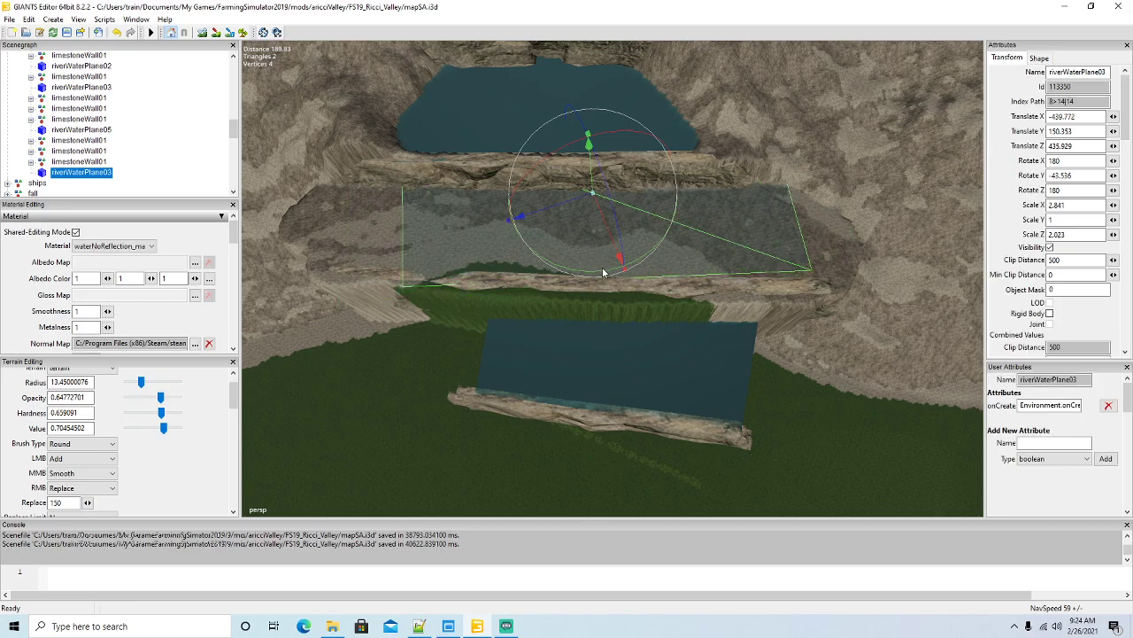
pyautogui.moveTo(604, 269); pyautogui.dragTo(475, 205)
pyautogui.scroll(3, 752, 305)
pyautogui.scroll(3, 677, 243)
pyautogui.moveTo(944, 217); pyautogui.dragTo(948, 211)
# Narrow the fourth tier's water plane to a Z scale of 1.657 and shift it left to X -446.76, Z 428.05.
pyautogui.keyDown('alt'); pyautogui.moveTo(477, 299); pyautogui.dragTo(744, 316); pyautogui.keyUp('alt')
pyautogui.press('f')
pyautogui.scroll(-3, 735, 319)
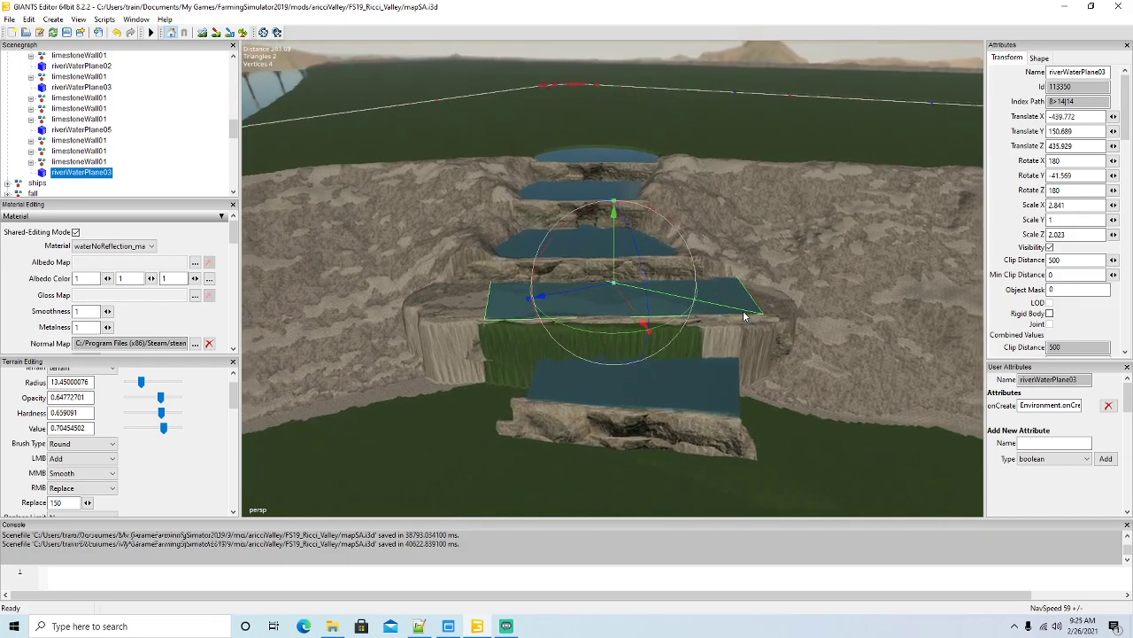
pyautogui.scroll(5, 743, 316)
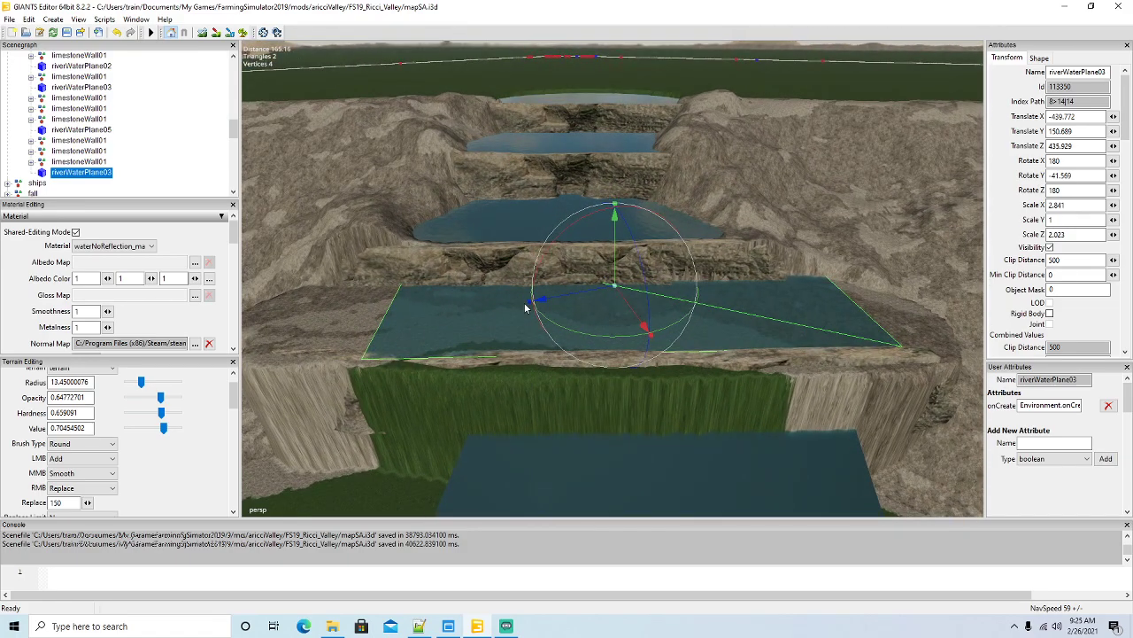
pyautogui.moveTo(529, 303)
pyautogui.mouseDown()
pyautogui.moveTo(540, 300)
pyautogui.moveTo(529, 303)
pyautogui.mouseUp()
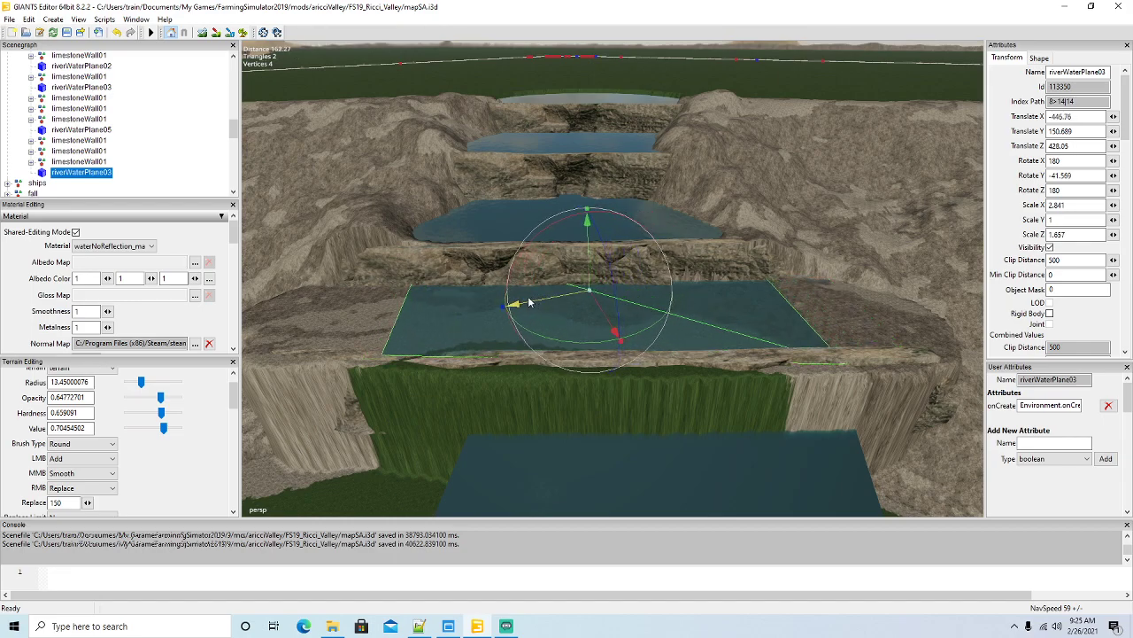
# Increase the brush radius to 15.45 and sculpt the fourth tier's left bank into a rock slope meeting the pool and fall.
pyautogui.keyDown('alt'); pyautogui.moveTo(540, 303); pyautogui.dragTo(396, 305); pyautogui.keyUp('alt')
pyautogui.click(202, 33)
pyautogui.keyDown('ctrl'); pyautogui.scroll(2, 407, 181); pyautogui.keyUp('ctrl')
pyautogui.moveTo(361, 232); pyautogui.dragTo(380, 310)
pyautogui.keyDown('ctrl'); pyautogui.scroll(1, 404, 152); pyautogui.keyUp('ctrl')
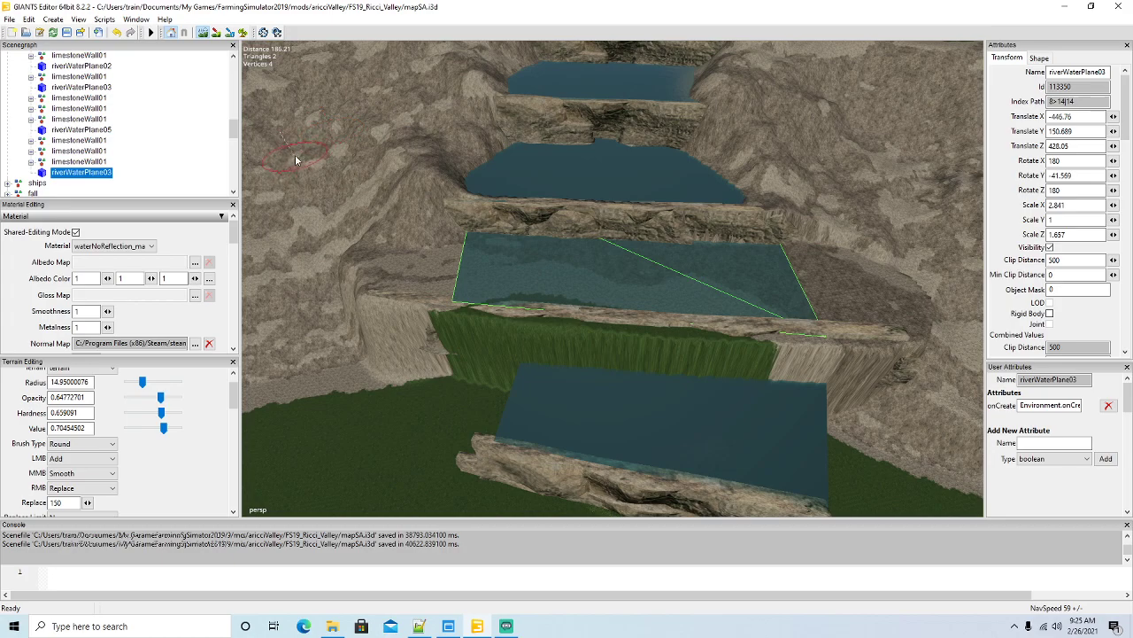
pyautogui.moveTo(394, 208)
pyautogui.mouseDown()
pyautogui.moveTo(416, 226)
pyautogui.moveTo(448, 206)
pyautogui.moveTo(421, 372)
pyautogui.moveTo(390, 366)
pyautogui.mouseUp()
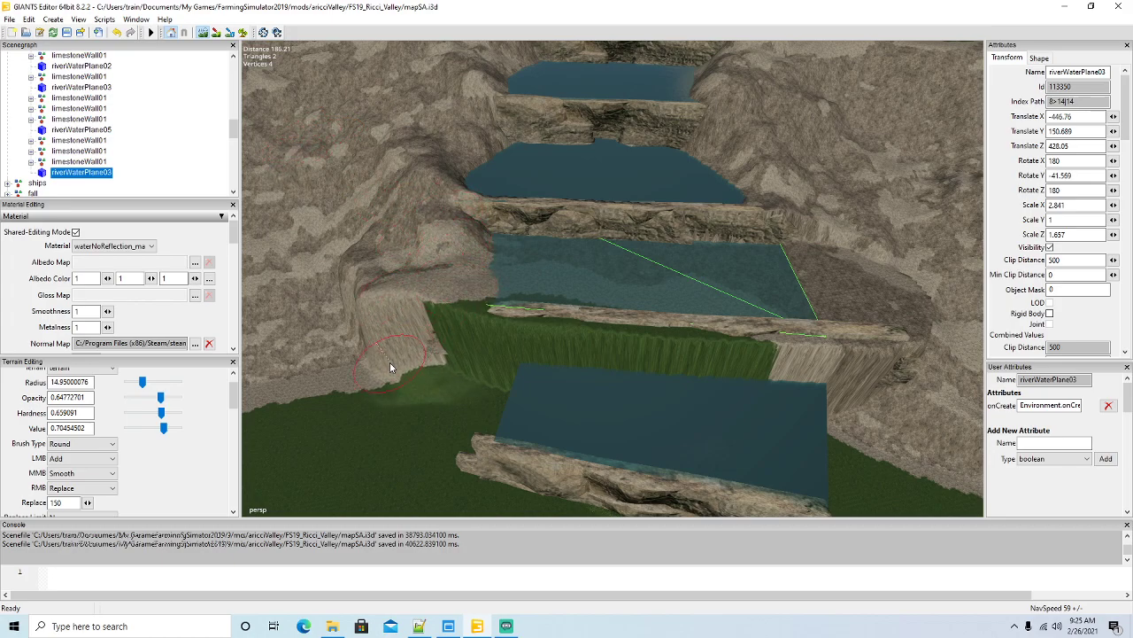
pyautogui.moveTo(435, 323)
pyautogui.mouseDown()
pyautogui.moveTo(380, 399)
pyautogui.moveTo(382, 356)
pyautogui.moveTo(345, 363)
pyautogui.moveTo(376, 237)
pyautogui.moveTo(347, 286)
pyautogui.moveTo(332, 355)
pyautogui.moveTo(354, 213)
pyautogui.moveTo(307, 220)
pyautogui.moveTo(390, 199)
pyautogui.moveTo(329, 281)
pyautogui.moveTo(350, 315)
pyautogui.moveTo(365, 271)
pyautogui.moveTo(324, 304)
pyautogui.moveTo(266, 326)
pyautogui.moveTo(320, 222)
pyautogui.mouseUp()
pyautogui.moveTo(329, 177)
pyautogui.mouseDown()
pyautogui.moveTo(399, 255)
pyautogui.moveTo(336, 237)
pyautogui.moveTo(322, 318)
pyautogui.mouseUp()
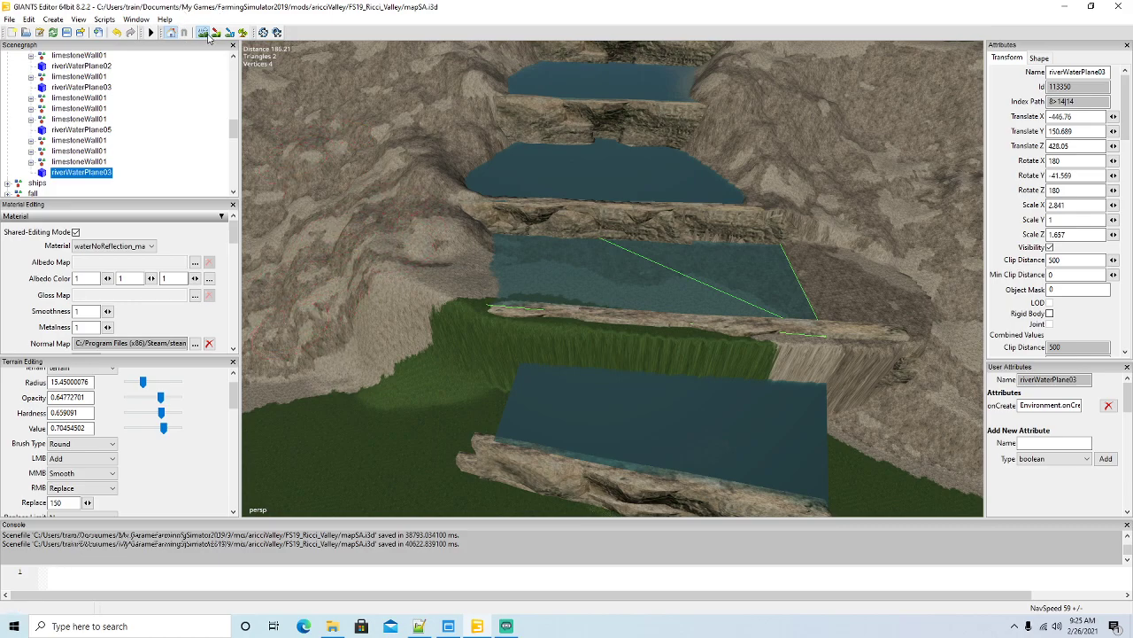
# Raise and shape the fourth tier's right bank over the flat ledge and wall end, blending it into the cliff.
pyautogui.moveTo(332, 275); pyautogui.dragTo(519, 190, button='right')
pyautogui.press('f')
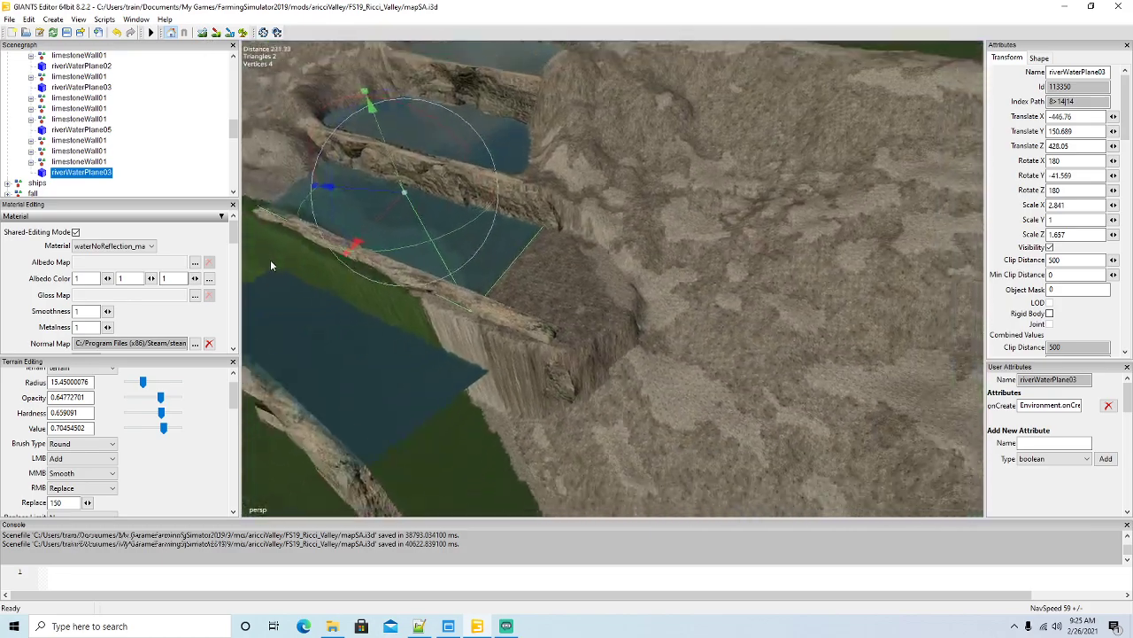
pyautogui.click(203, 34)
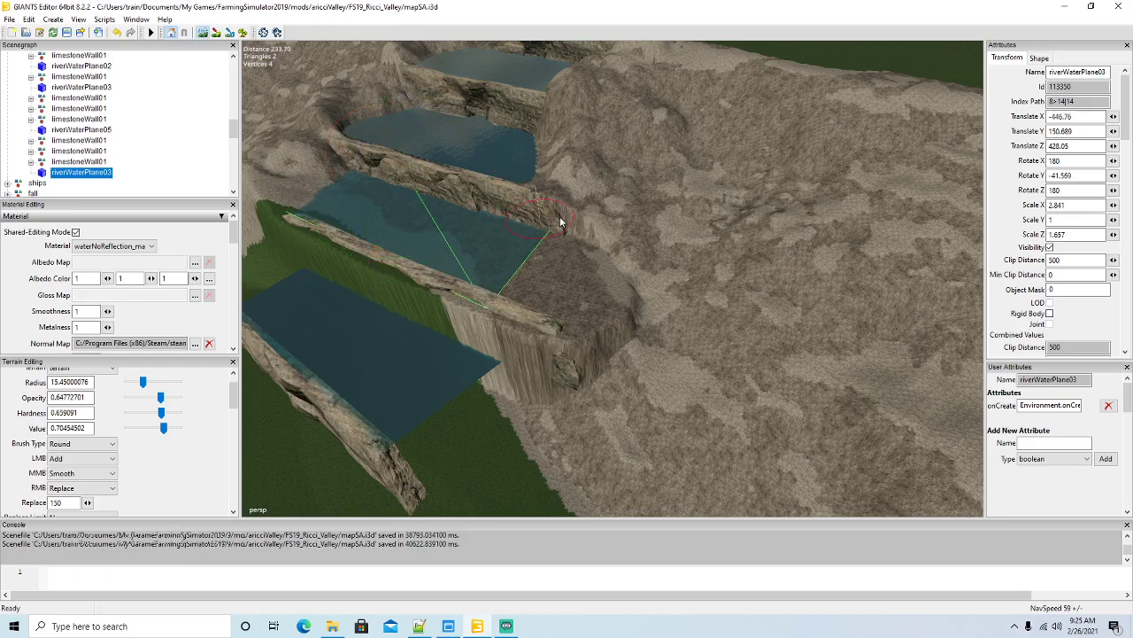
pyautogui.moveTo(564, 213); pyautogui.dragTo(599, 193)
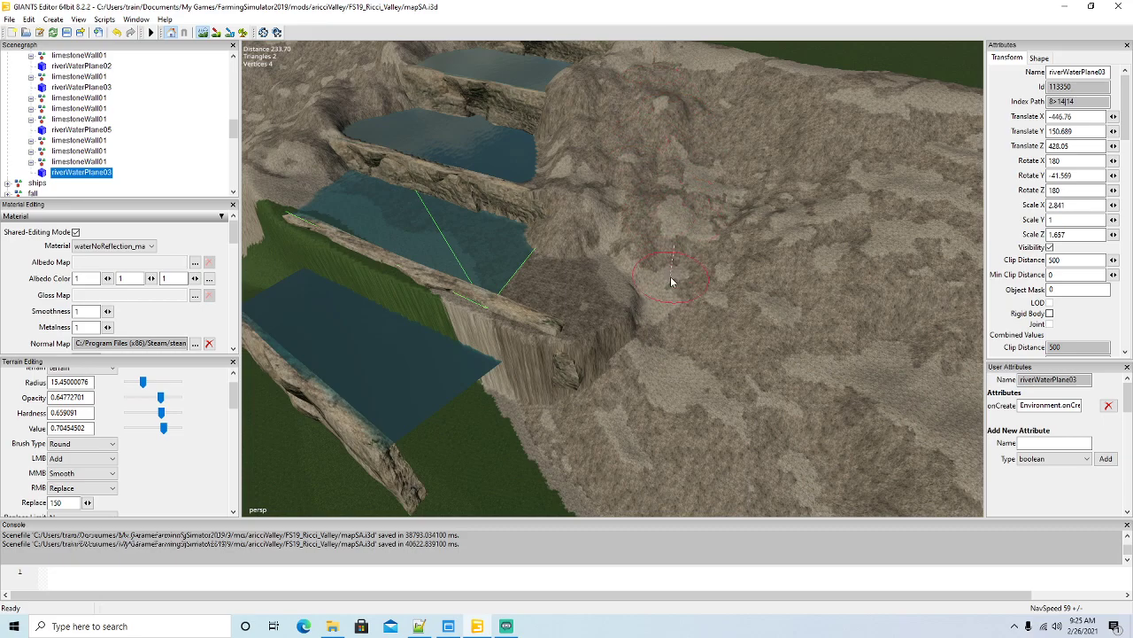
pyautogui.moveTo(629, 312); pyautogui.dragTo(613, 274)
pyautogui.moveTo(583, 321)
pyautogui.mouseDown()
pyautogui.moveTo(544, 342)
pyautogui.moveTo(614, 298)
pyautogui.mouseUp()
pyautogui.moveTo(636, 228)
pyautogui.mouseDown()
pyautogui.moveTo(602, 233)
pyautogui.moveTo(552, 286)
pyautogui.moveTo(536, 284)
pyautogui.moveTo(539, 245)
pyautogui.moveTo(537, 293)
pyautogui.moveTo(620, 182)
pyautogui.moveTo(684, 241)
pyautogui.moveTo(709, 208)
pyautogui.moveTo(734, 279)
pyautogui.moveTo(668, 311)
pyautogui.moveTo(625, 409)
pyautogui.mouseUp()
pyautogui.moveTo(742, 116)
pyautogui.mouseDown()
pyautogui.moveTo(590, 273)
pyautogui.moveTo(610, 157)
pyautogui.moveTo(579, 223)
pyautogui.moveTo(594, 229)
pyautogui.moveTo(655, 169)
pyautogui.moveTo(702, 270)
pyautogui.moveTo(732, 172)
pyautogui.moveTo(643, 327)
pyautogui.moveTo(461, 110)
pyautogui.mouseUp()
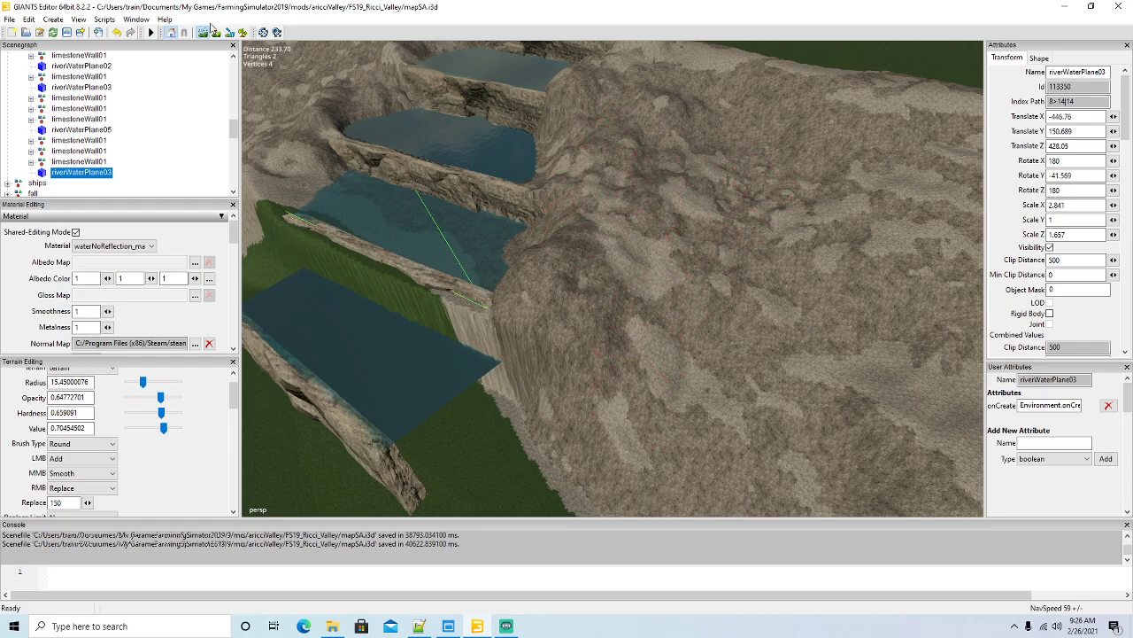
pyautogui.click(203, 33)
# Paint the c_cliffrock texture layer over the grass face below the fourth fall and the ground around the fifth fall.
pyautogui.moveTo(580, 349)
pyautogui.keyDown('alt'); pyautogui.mouseDown()
pyautogui.moveTo(466, 288)
pyautogui.moveTo(485, 302)
pyautogui.mouseUp(); pyautogui.keyUp('alt')
pyautogui.scroll(5, 465, 289)
pyautogui.press('f')
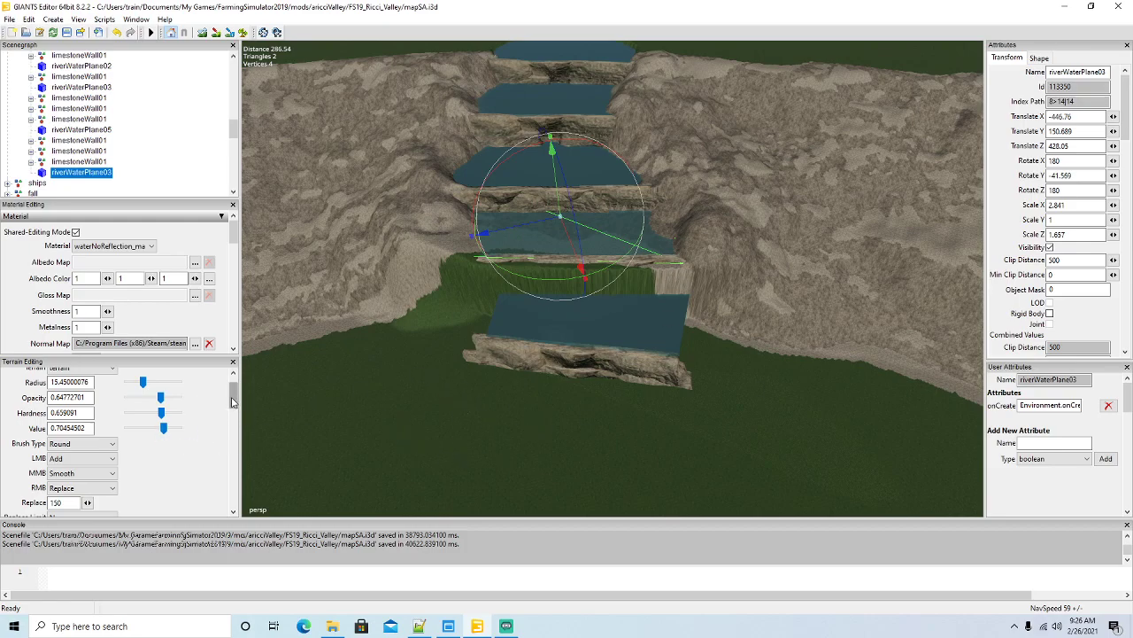
pyautogui.scroll(-5, 233, 403)
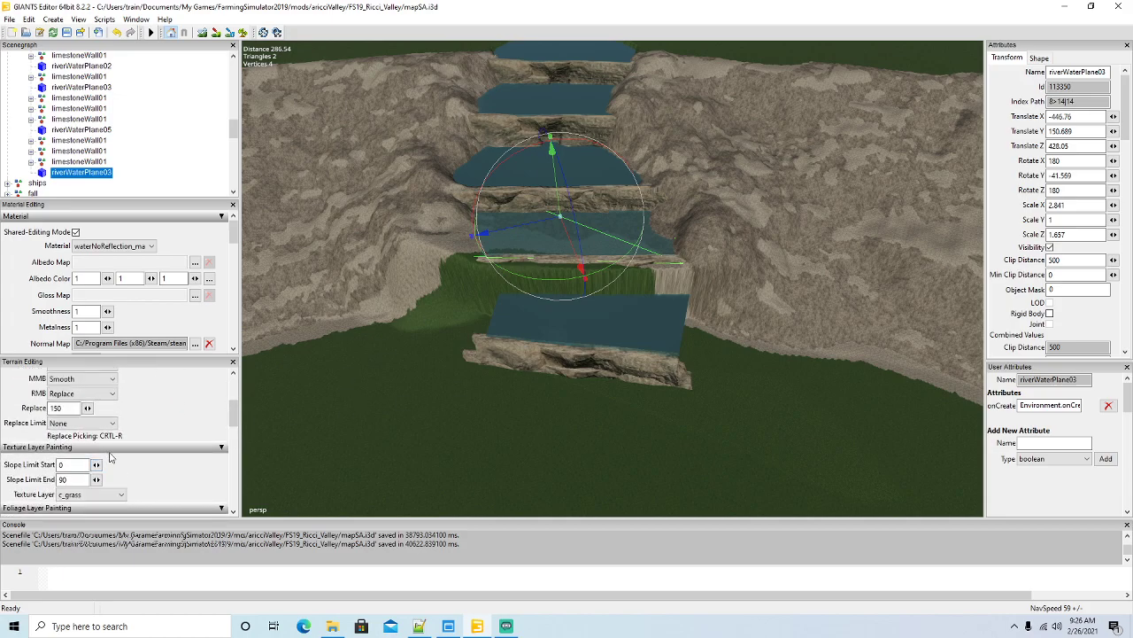
pyautogui.click(117, 495)
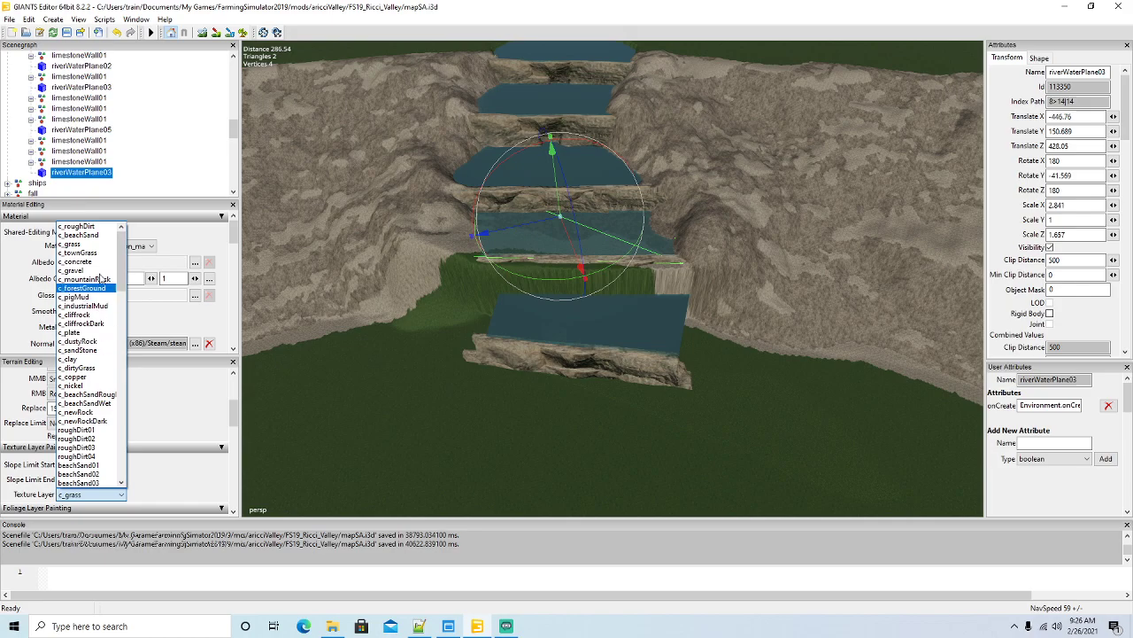
pyautogui.click(85, 314)
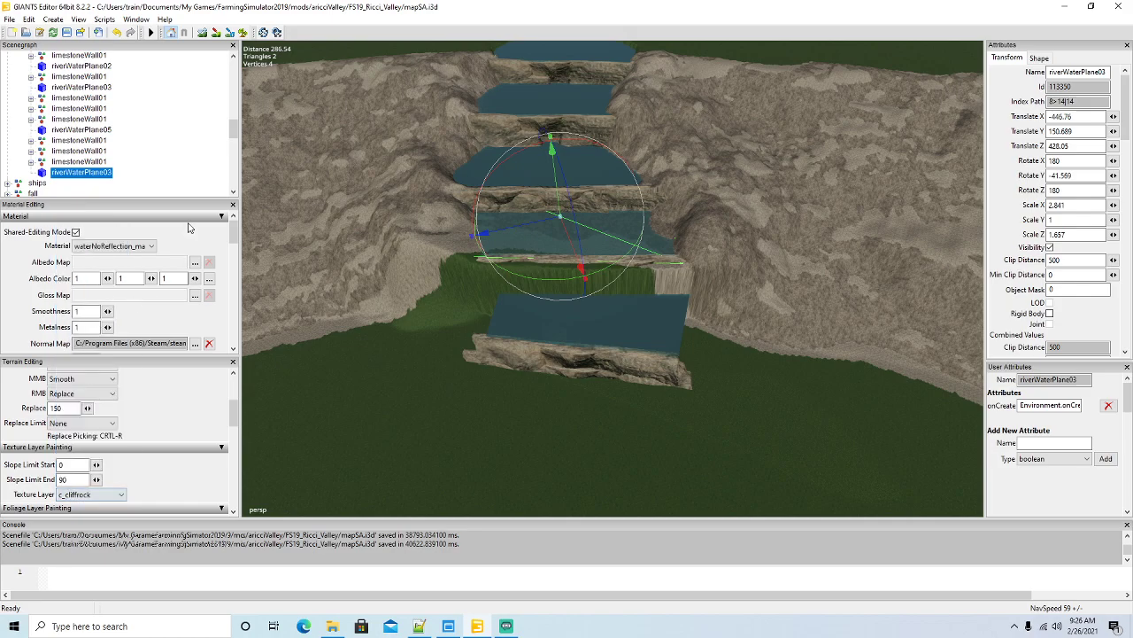
pyautogui.click(216, 33)
pyautogui.moveTo(465, 238)
pyautogui.mouseDown()
pyautogui.moveTo(482, 267)
pyautogui.moveTo(691, 284)
pyautogui.moveTo(735, 321)
pyautogui.mouseUp()
pyautogui.moveTo(702, 387)
pyautogui.mouseDown()
pyautogui.moveTo(496, 384)
pyautogui.moveTo(345, 355)
pyautogui.moveTo(683, 392)
pyautogui.moveTo(543, 340)
pyautogui.moveTo(395, 339)
pyautogui.moveTo(754, 385)
pyautogui.moveTo(751, 369)
pyautogui.moveTo(349, 372)
pyautogui.mouseUp()
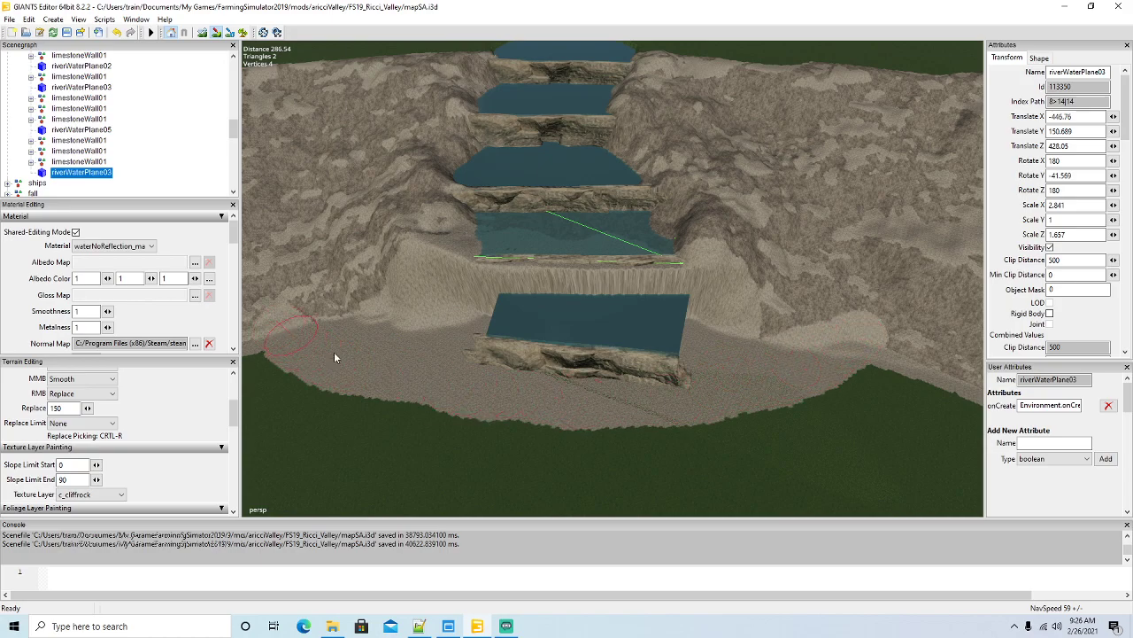
# Enable foliage painting and open the choices for the RMB brush operation.
pyautogui.click(242, 33)
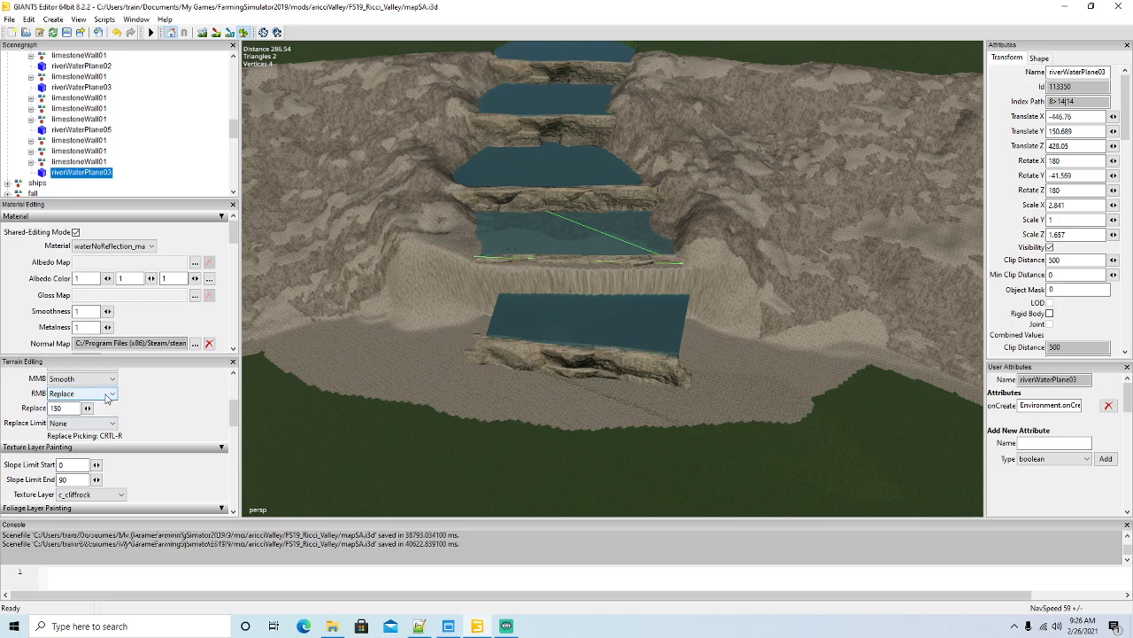
pyautogui.scroll(-2, 234, 413)
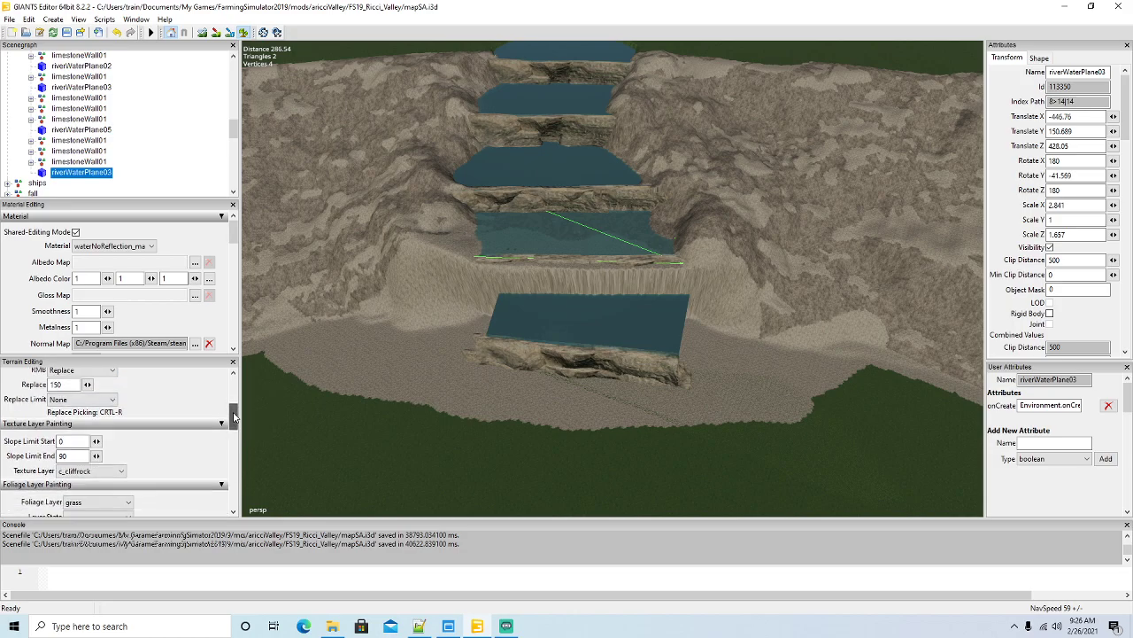
pyautogui.scroll(3, 235, 423)
pyautogui.click(80, 404)
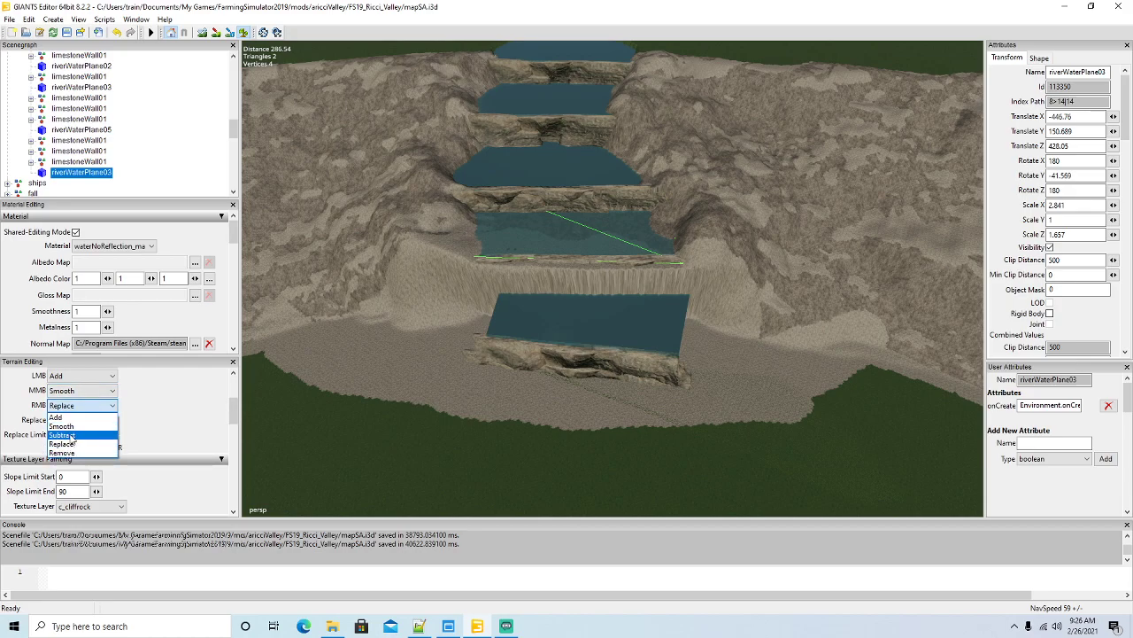
pyautogui.click(69, 435)
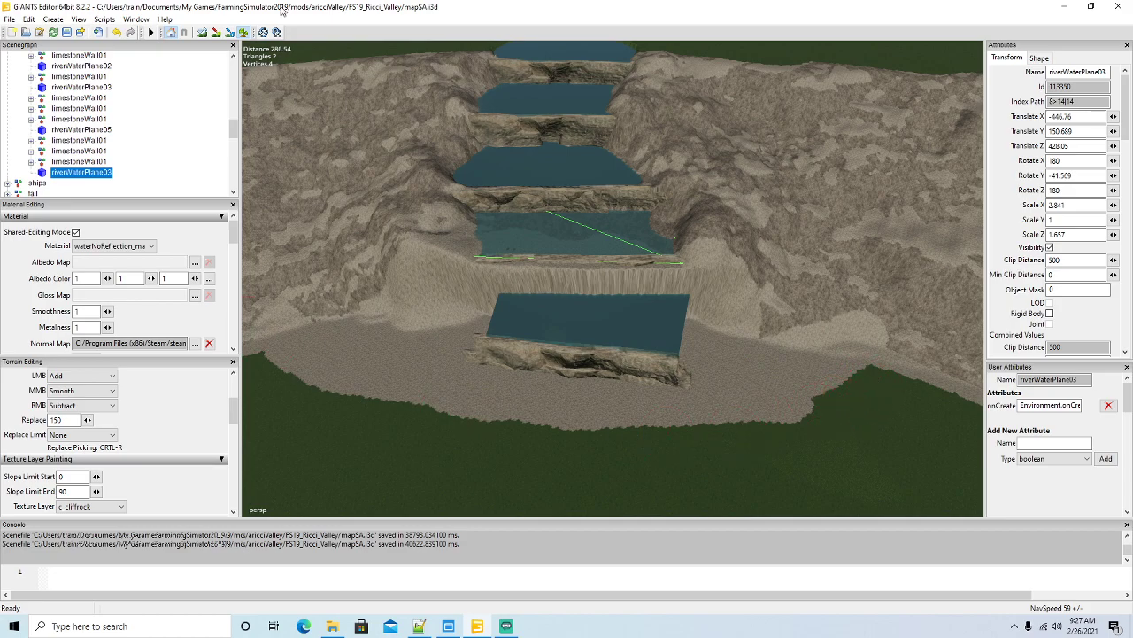
pyautogui.click(82, 405)
pyautogui.click(62, 443)
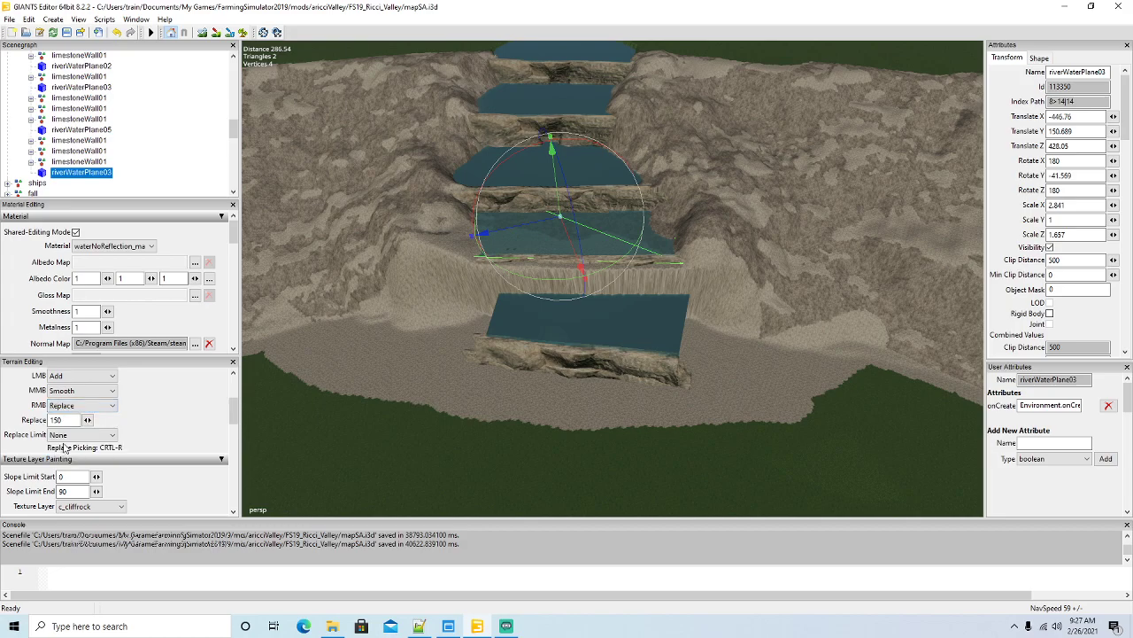
# Smooth the terrain ridge on the bank beside the second-lowest pool with the sculpt brush.
pyautogui.keyDown('alt'); pyautogui.moveTo(502, 365); pyautogui.dragTo(542, 368); pyautogui.keyUp('alt')
pyautogui.scroll(4, 427, 364)
pyautogui.scroll(-2, 495, 374)
pyautogui.scroll(4, 657, 413)
pyautogui.scroll(-3, 543, 362)
pyautogui.rightClick(554, 379)
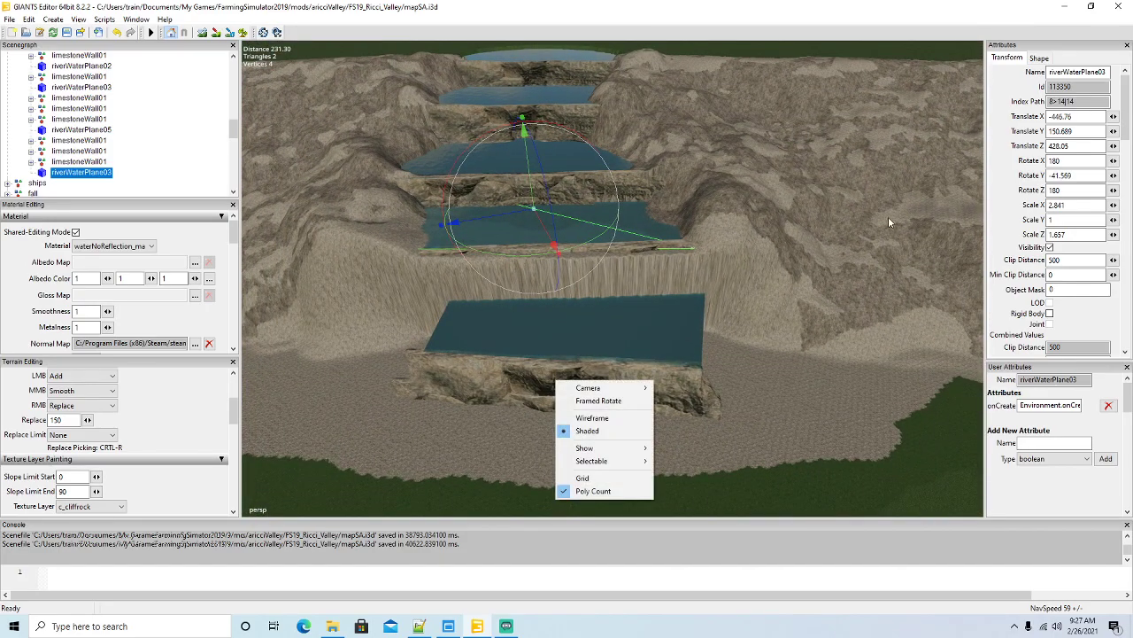
pyautogui.click(745, 349)
pyautogui.keyDown('alt'); pyautogui.moveTo(746, 349); pyautogui.dragTo(786, 349); pyautogui.keyUp('alt')
pyautogui.scroll(3, 781, 299)
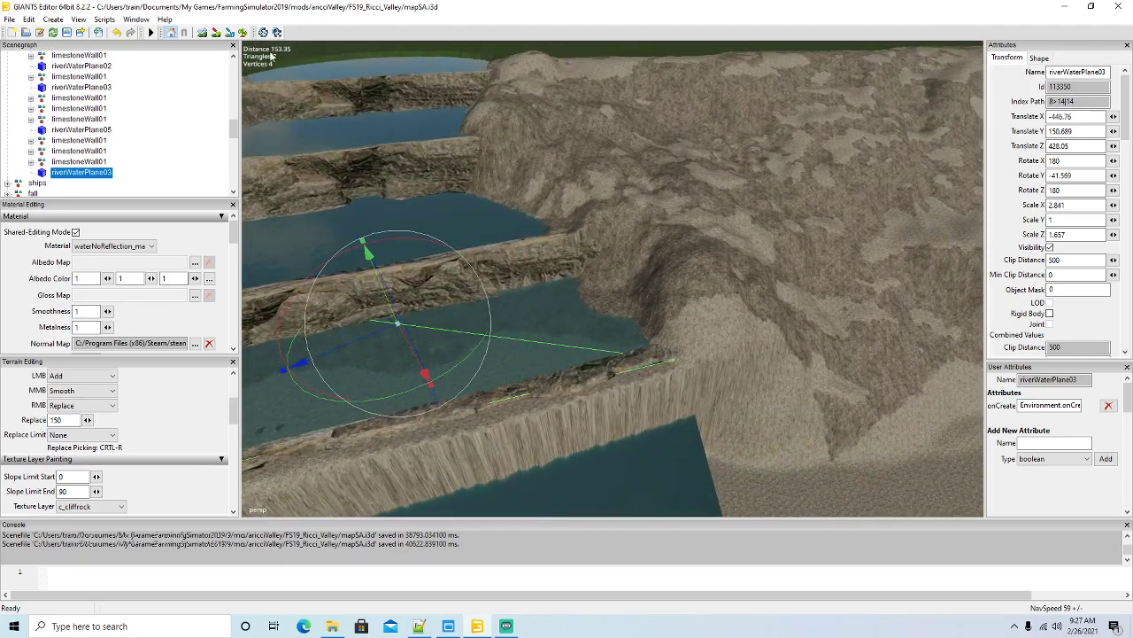
pyautogui.click(202, 33)
pyautogui.moveTo(686, 262)
pyautogui.mouseDown(button='middle')
pyautogui.moveTo(686, 302)
pyautogui.moveTo(714, 285)
pyautogui.moveTo(680, 270)
pyautogui.moveTo(723, 300)
pyautogui.mouseUp(button='middle')
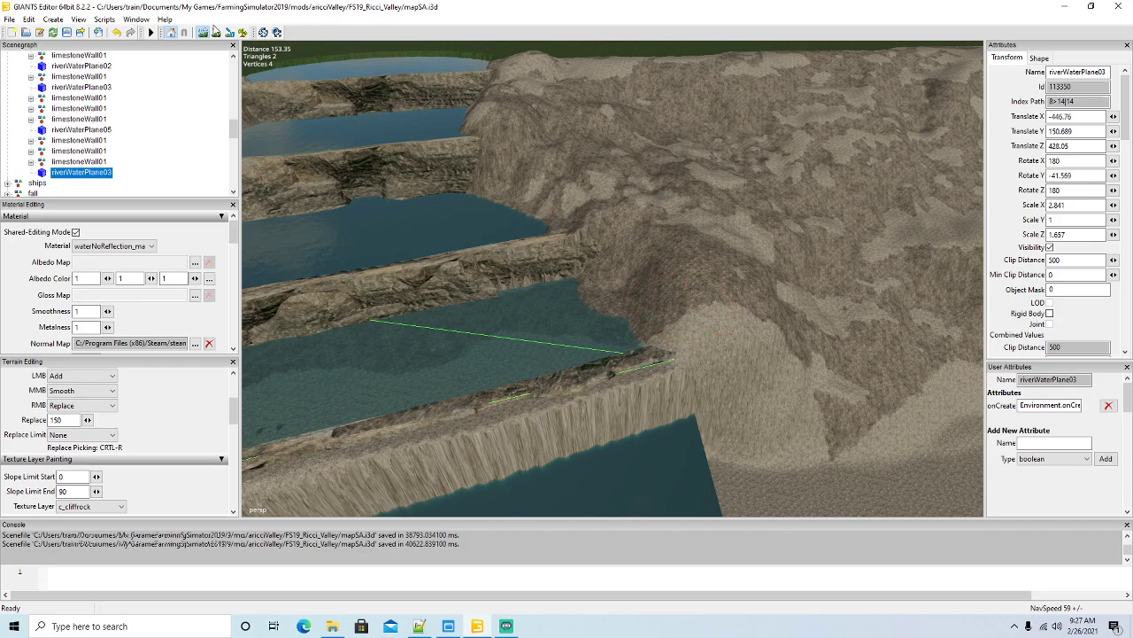
# Set the terrain replace height to 145 and lower the ground beneath the second-lowest pool and along its front wall.
pyautogui.press('f')
pyautogui.keyDown('alt'); pyautogui.moveTo(548, 255); pyautogui.dragTo(608, 304); pyautogui.keyUp('alt')
pyautogui.scroll(8, 614, 245)
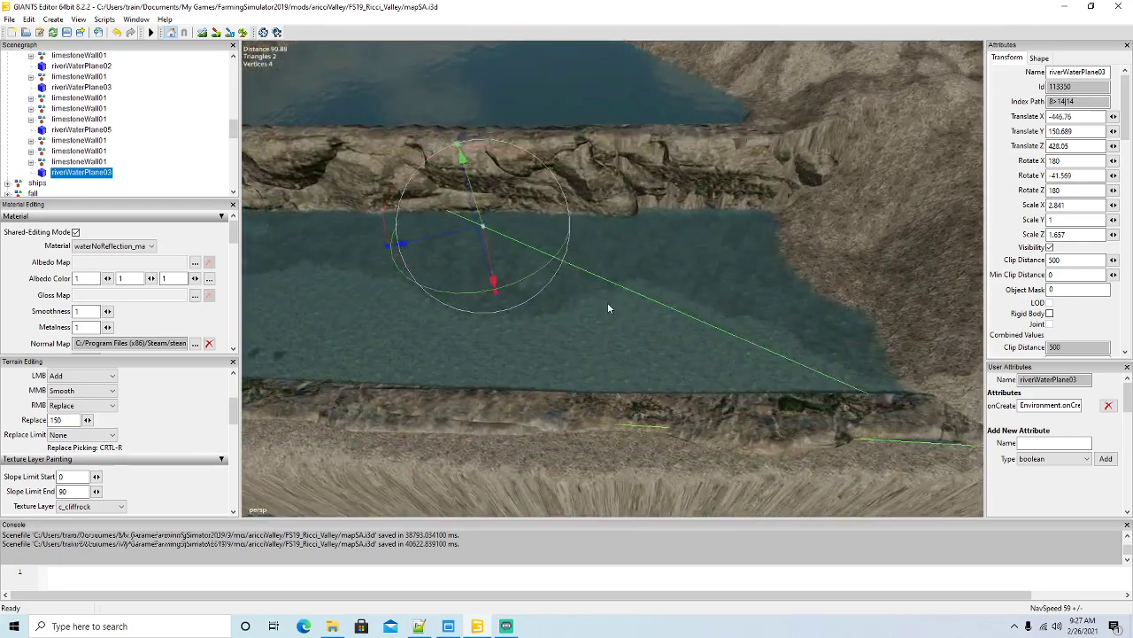
pyautogui.scroll(-4, 609, 308)
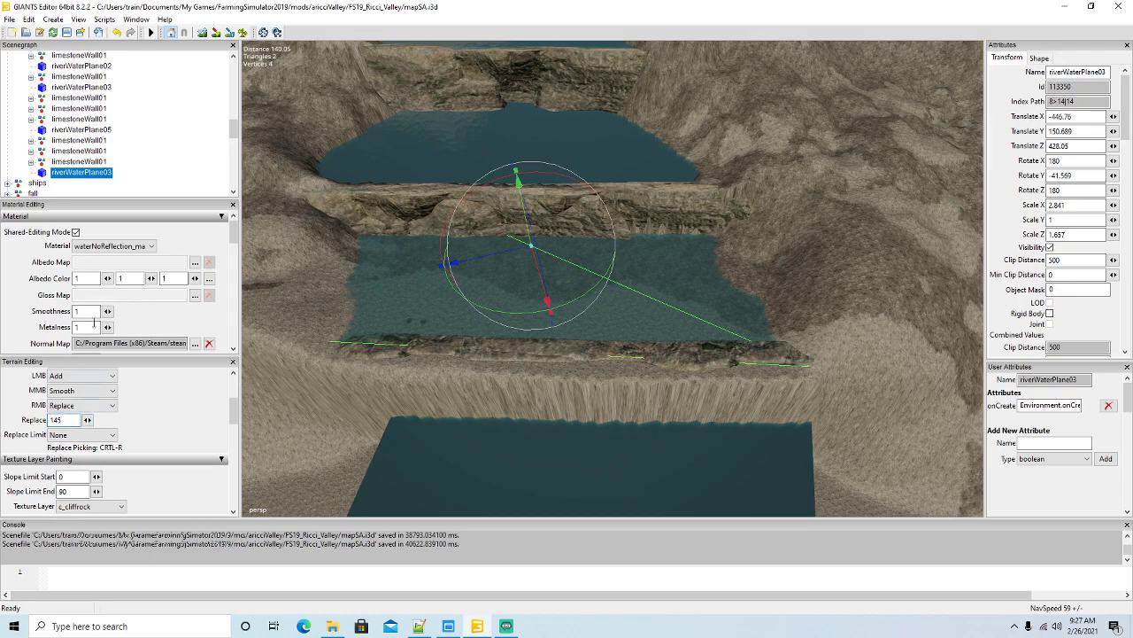
pyautogui.click(202, 33)
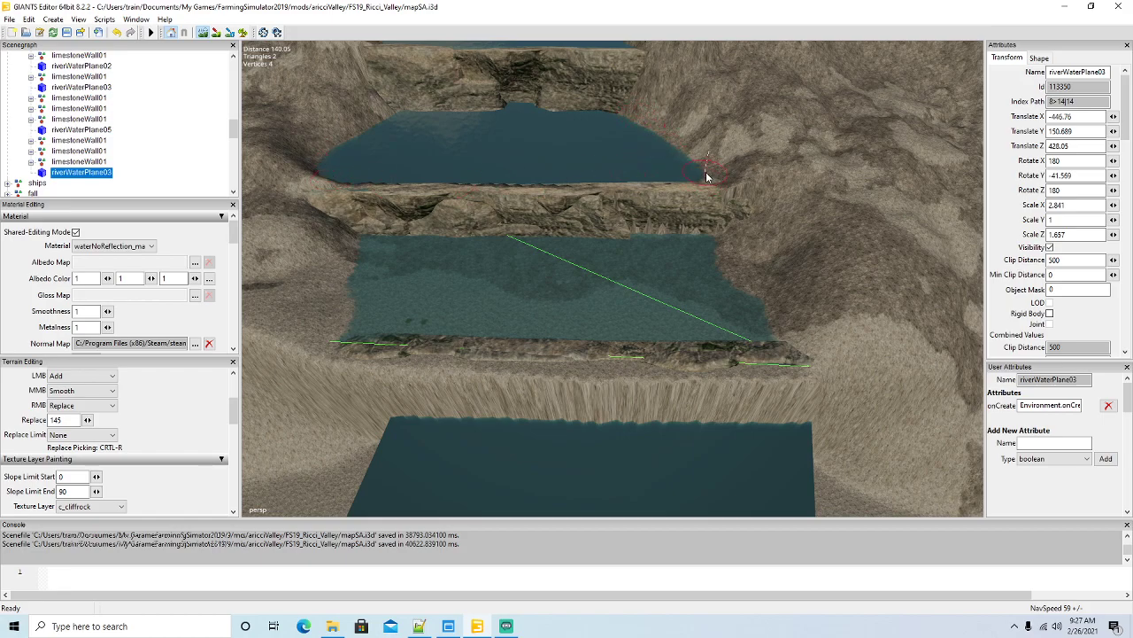
pyautogui.moveTo(598, 277)
pyautogui.mouseDown()
pyautogui.moveTo(537, 260)
pyautogui.moveTo(676, 256)
pyautogui.moveTo(699, 298)
pyautogui.moveTo(711, 299)
pyautogui.moveTo(698, 269)
pyautogui.moveTo(731, 338)
pyautogui.moveTo(660, 353)
pyautogui.moveTo(387, 346)
pyautogui.mouseUp()
pyautogui.moveTo(655, 368)
pyautogui.mouseDown(button='right')
pyautogui.moveTo(718, 370)
pyautogui.moveTo(434, 325)
pyautogui.moveTo(377, 303)
pyautogui.moveTo(397, 257)
pyautogui.moveTo(560, 253)
pyautogui.mouseUp(button='right')
pyautogui.moveTo(655, 282)
pyautogui.mouseDown(button='right')
pyautogui.moveTo(523, 291)
pyautogui.moveTo(612, 299)
pyautogui.moveTo(683, 324)
pyautogui.mouseUp(button='right')
pyautogui.moveTo(428, 312); pyautogui.dragTo(387, 278, button='right')
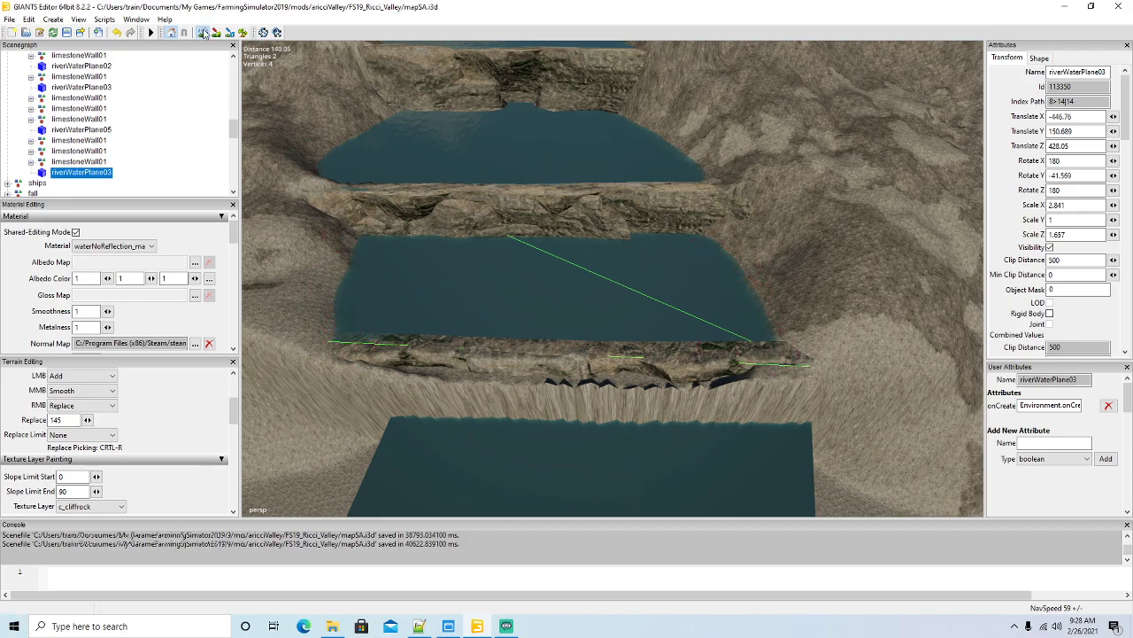
# Move the upper limestone wall in front of the lowest pool to about X -522, Z 489.
pyautogui.scroll(-10, 494, 225)
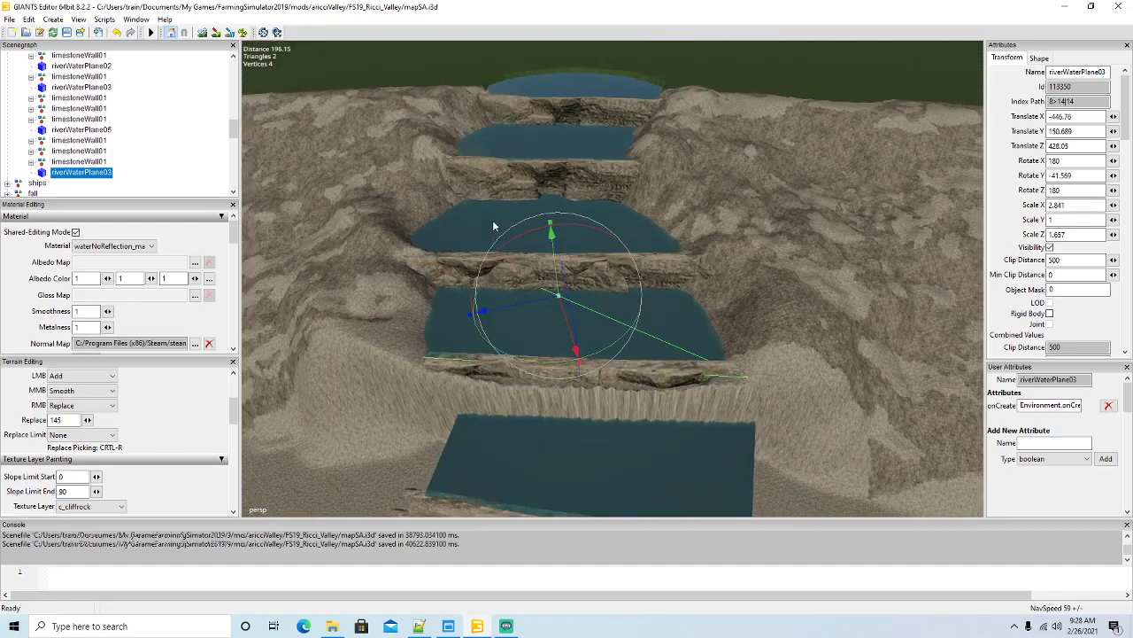
pyautogui.moveTo(492, 220)
pyautogui.mouseDown(button='middle')
pyautogui.moveTo(496, 271)
pyautogui.moveTo(473, 319)
pyautogui.moveTo(465, 237)
pyautogui.moveTo(511, 180)
pyautogui.moveTo(481, 227)
pyautogui.mouseUp(button='middle')
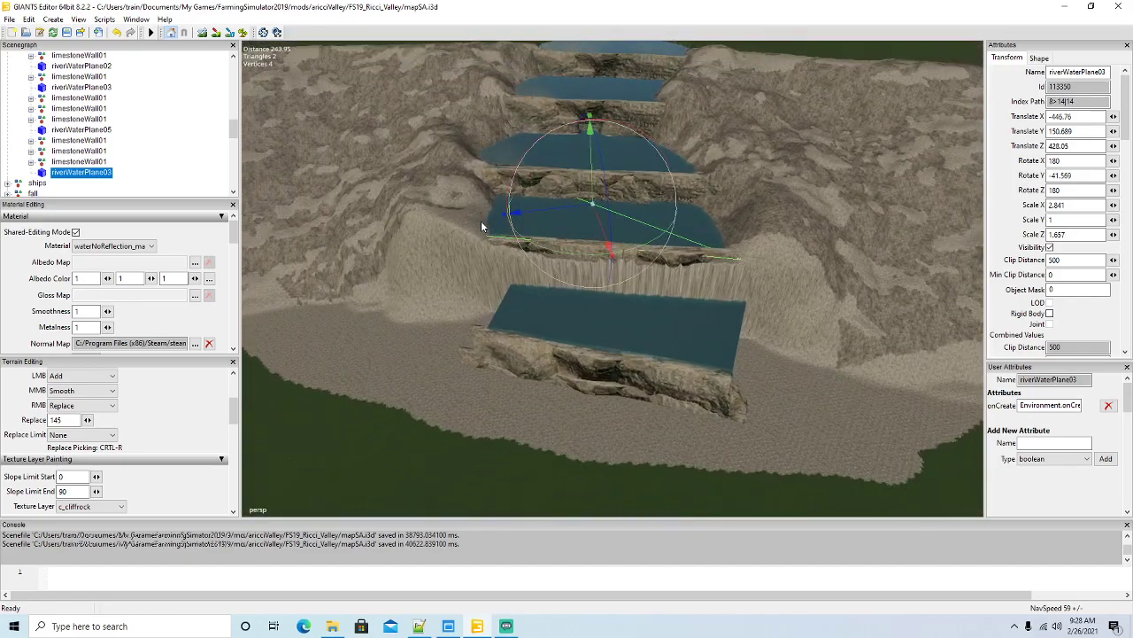
pyautogui.click(589, 363)
pyautogui.moveTo(634, 424); pyautogui.dragTo(647, 419)
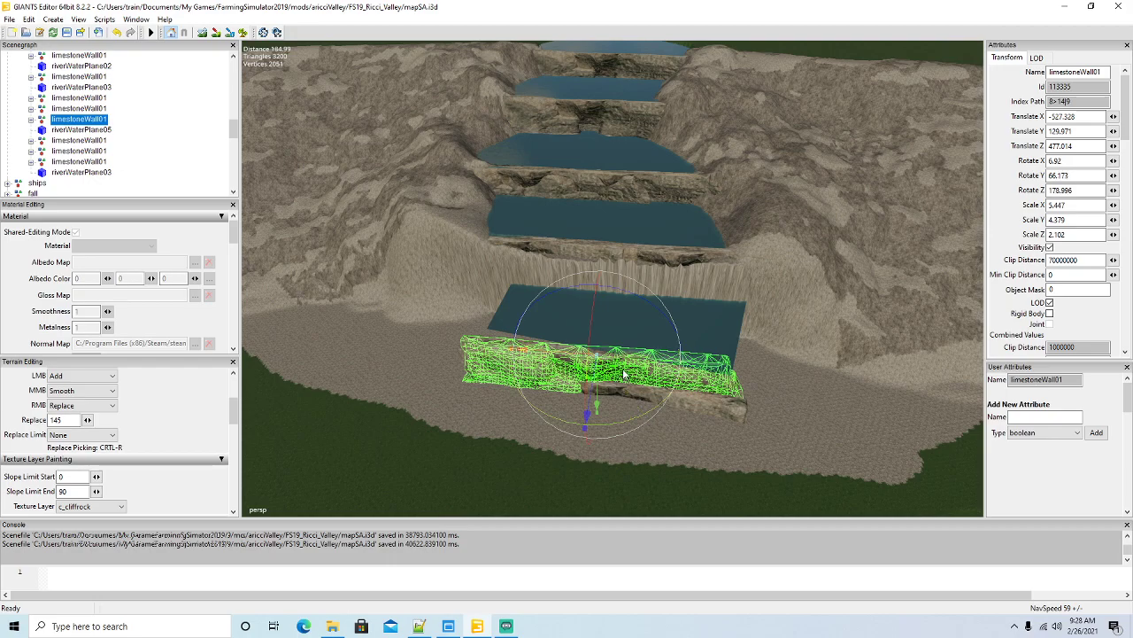
pyautogui.moveTo(549, 354); pyautogui.dragTo(583, 358)
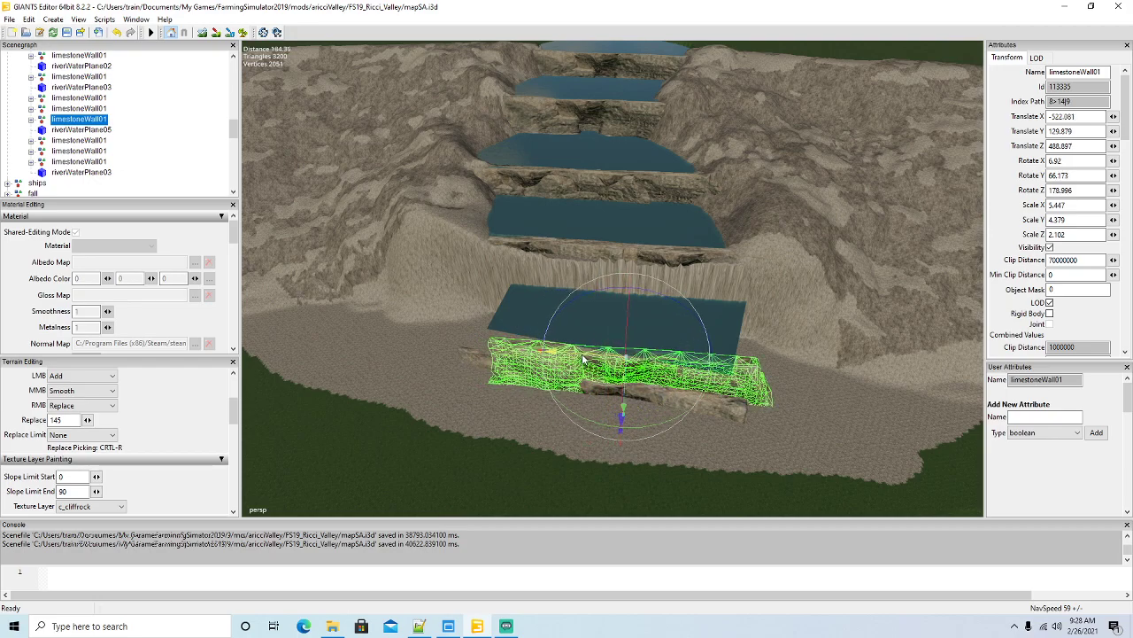
# Delete the lower limestone wall at the lowest pool, and shift the remaining wall to about X -521, Z 492 with a slight rotation.
pyautogui.click(721, 409)
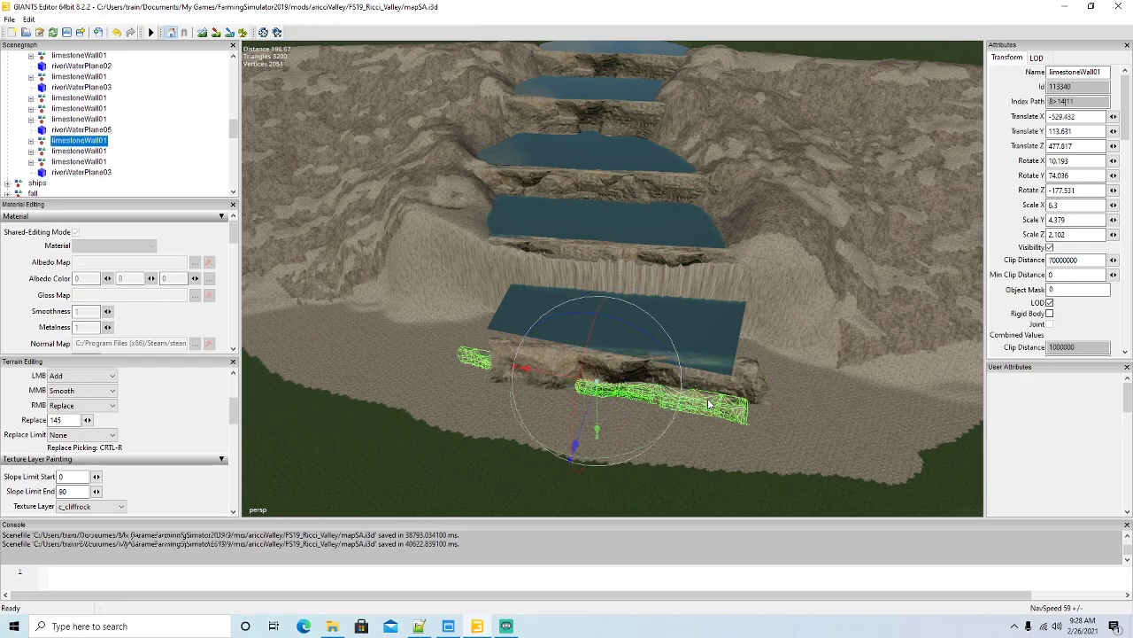
pyautogui.click(722, 382)
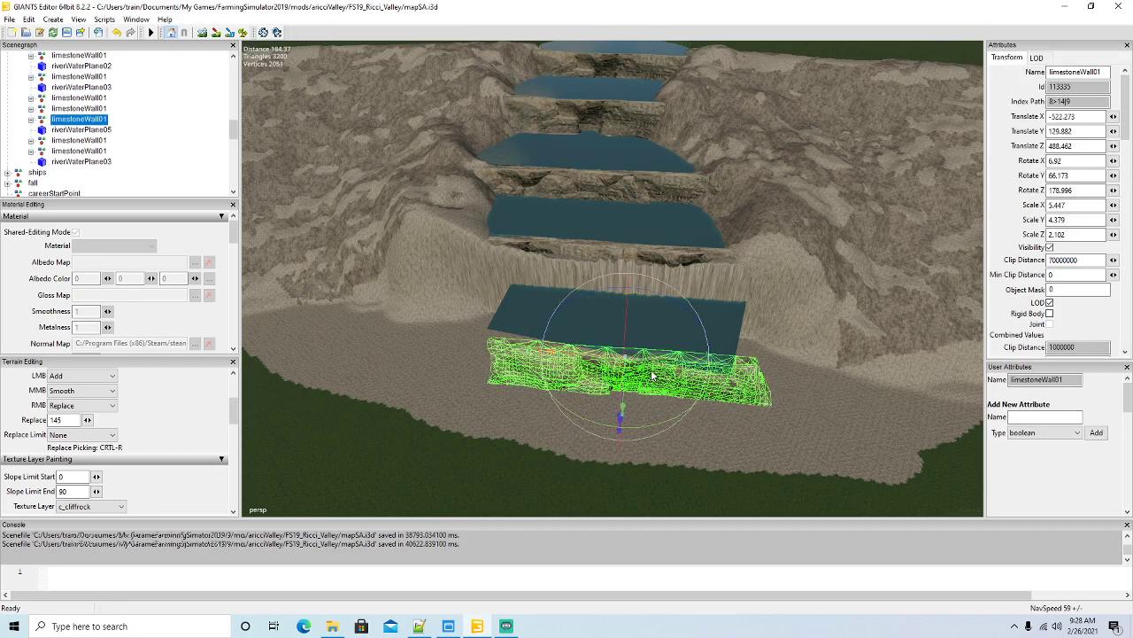
pyautogui.moveTo(585, 358); pyautogui.dragTo(608, 375)
pyautogui.moveTo(670, 428); pyautogui.dragTo(672, 429)
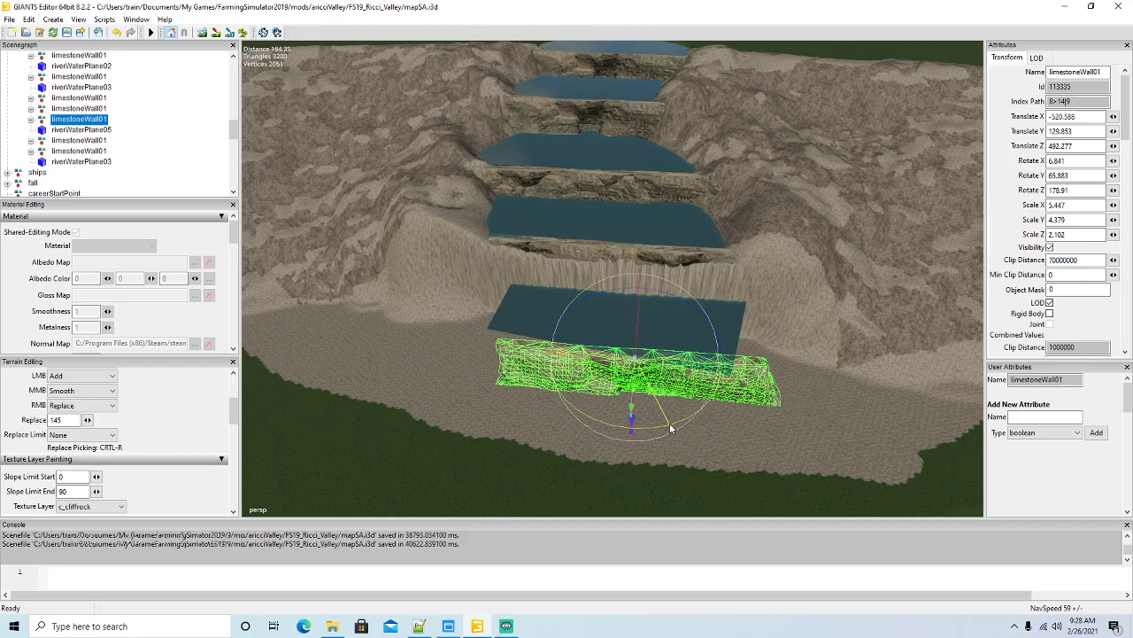
# Duplicate the limestone wall and place the copy beside it at about X -533, Z 462, with Y rotation about 68.3.
pyautogui.hotkey('ctrl', 'd')
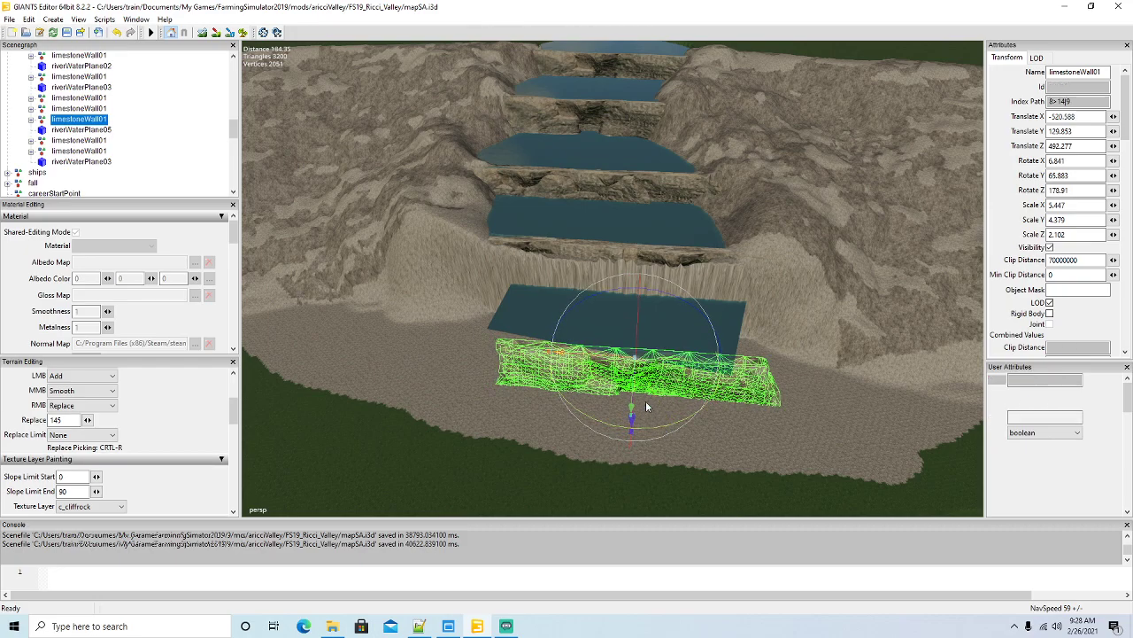
pyautogui.moveTo(538, 353); pyautogui.dragTo(590, 416)
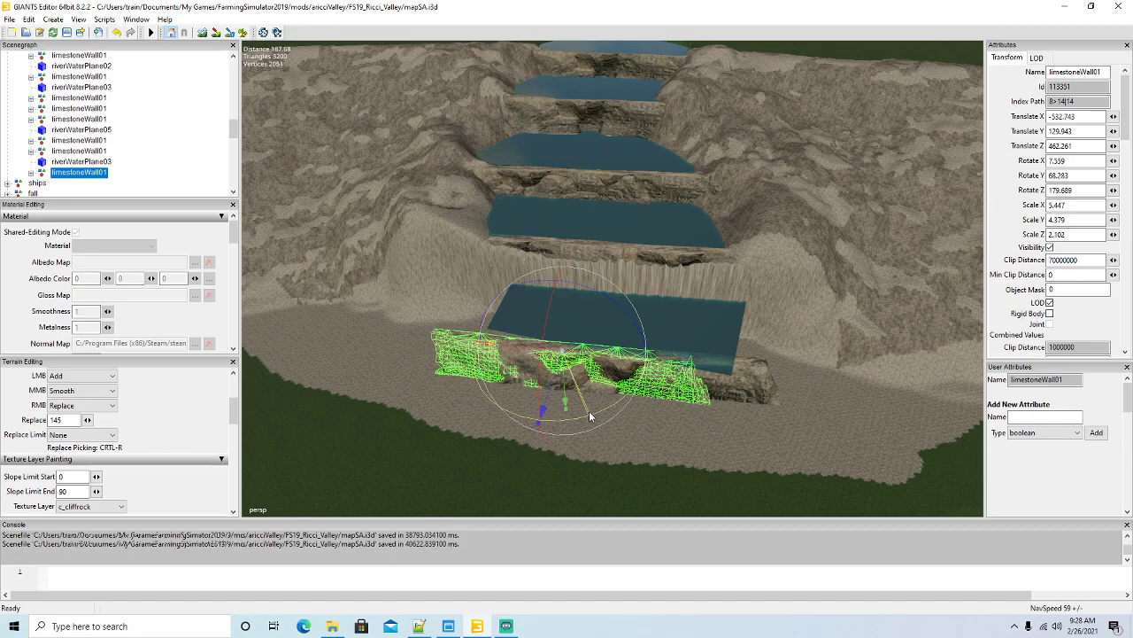
# Rotate riverWaterPlane05 to about 2.4 on Y, widen its Z scale to about 2.13, and position it at about X -489.6, Z 466.5.
pyautogui.moveTo(591, 416); pyautogui.dragTo(650, 381, button='right')
pyautogui.click(665, 345)
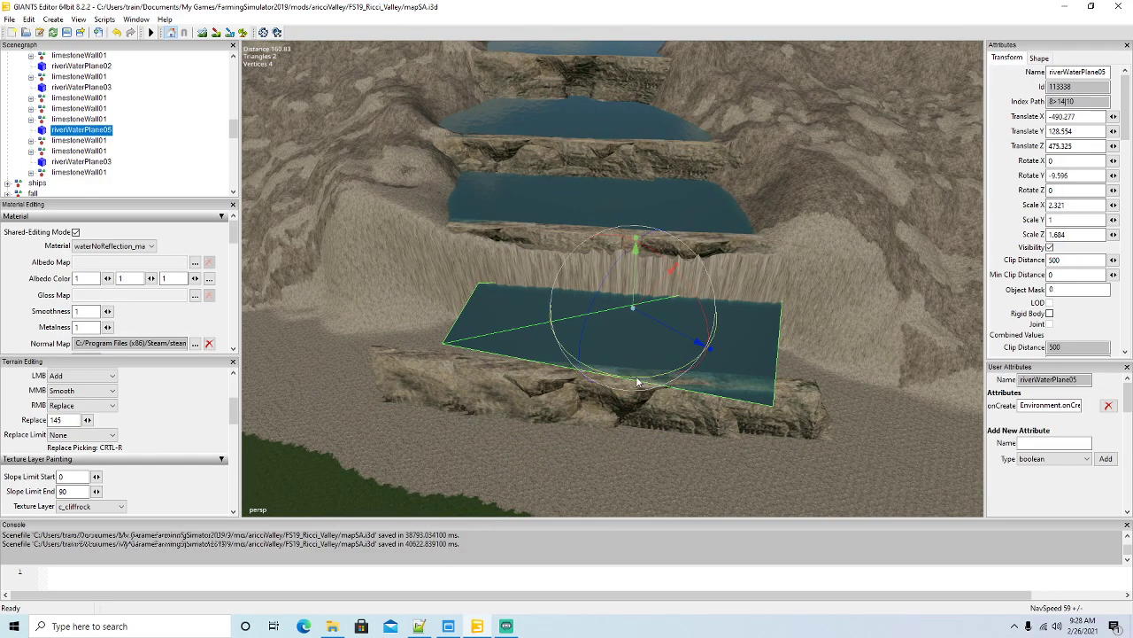
pyautogui.moveTo(644, 387); pyautogui.dragTo(657, 381)
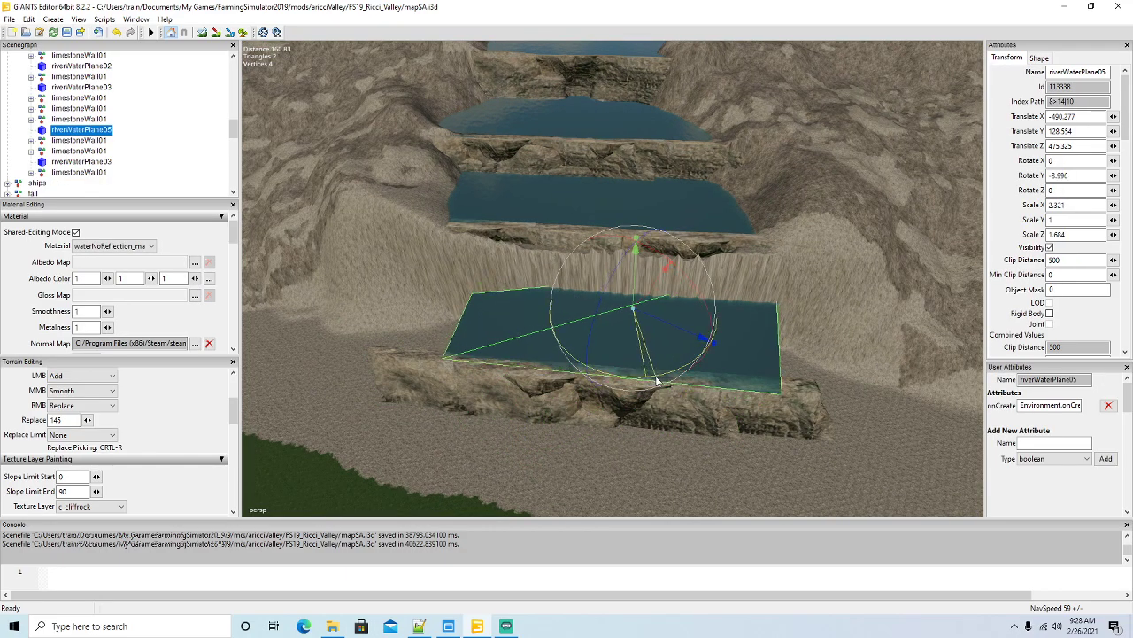
pyautogui.moveTo(706, 344); pyautogui.dragTo(675, 371)
pyautogui.moveTo(647, 294); pyautogui.dragTo(649, 285)
pyautogui.moveTo(670, 373); pyautogui.dragTo(672, 369)
pyautogui.moveTo(673, 324); pyautogui.dragTo(658, 322)
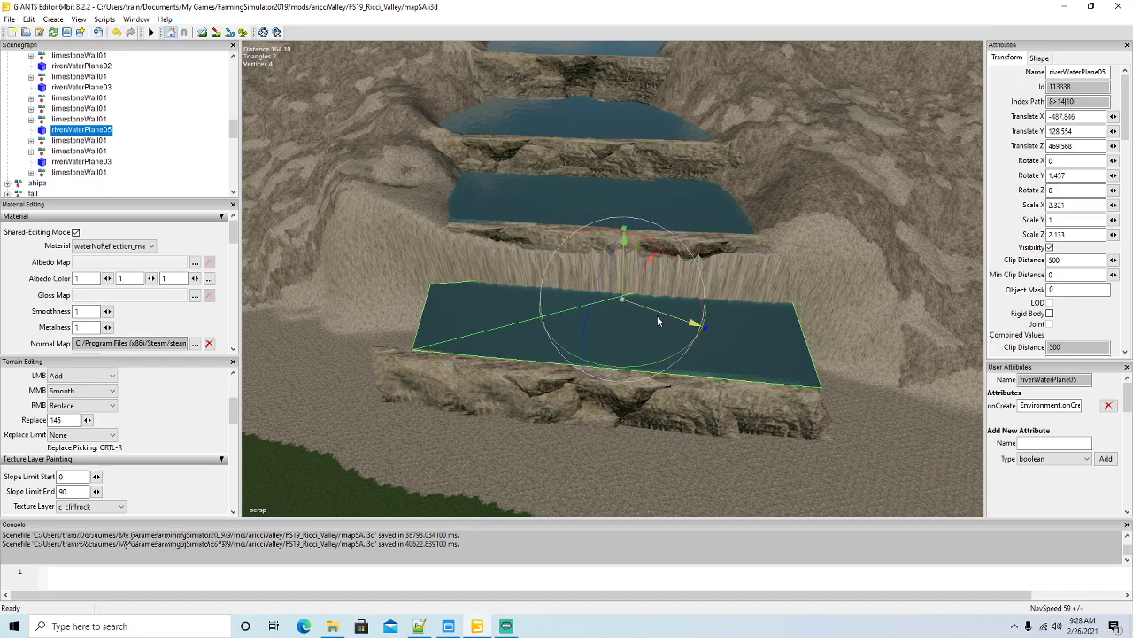
pyautogui.moveTo(638, 277); pyautogui.dragTo(632, 278)
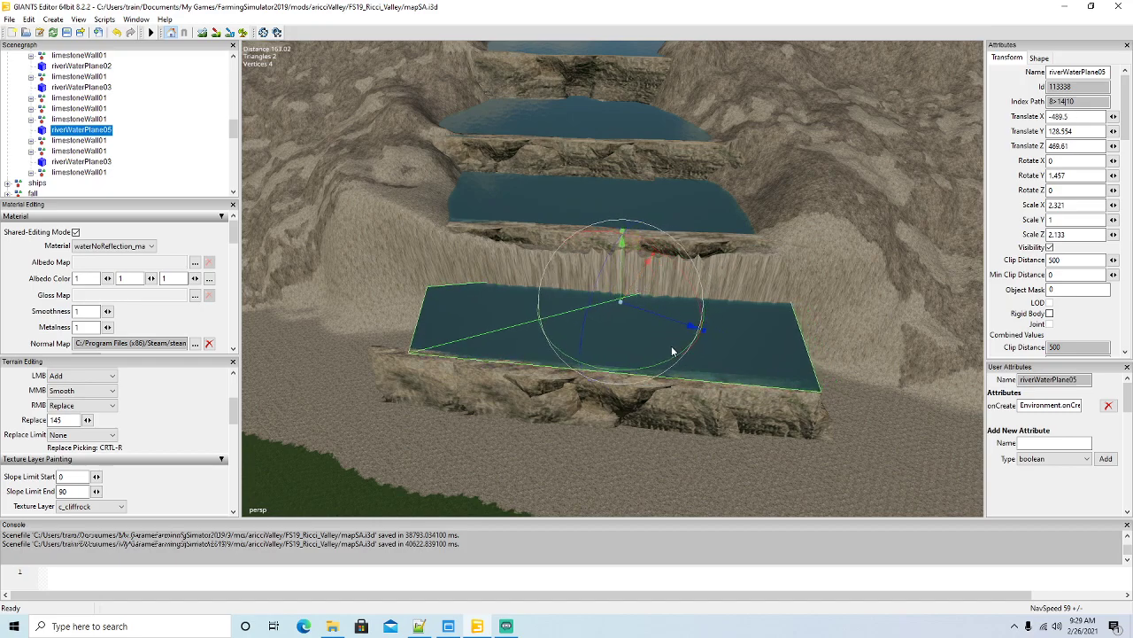
pyautogui.moveTo(664, 364); pyautogui.dragTo(667, 364)
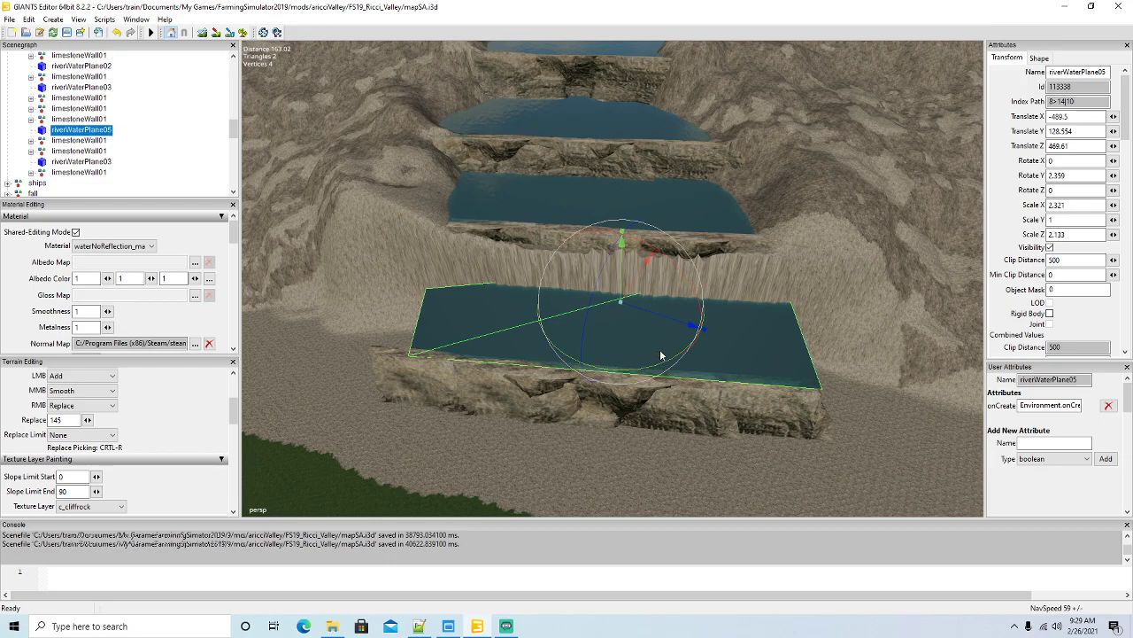
pyautogui.moveTo(652, 316); pyautogui.dragTo(443, 296)
# Lower riverWaterPlane05 to about Y 127.1 so it sits below the top of the limestone walls.
pyautogui.scroll(8, 740, 400)
pyautogui.scroll(3, 606, 323)
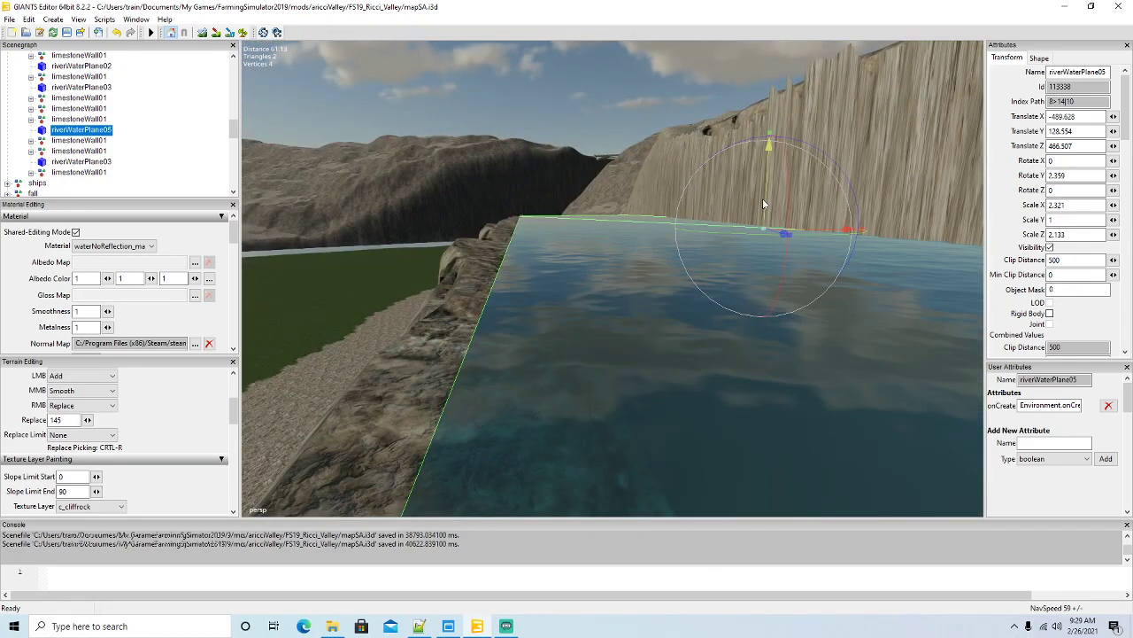
pyautogui.moveTo(765, 203); pyautogui.dragTo(765, 204)
# Try raising the terrain at the lowest limestone walls with replace heights 135 and 130, undoing each attempt.
pyautogui.keyDown('alt'); pyautogui.moveTo(487, 312); pyautogui.dragTo(609, 271); pyautogui.keyUp('alt')
pyautogui.scroll(-5, 719, 298)
pyautogui.scroll(3, 632, 325)
pyautogui.scroll(-6, 616, 255)
pyautogui.scroll(6, 609, 210)
pyautogui.scroll(-2, 618, 277)
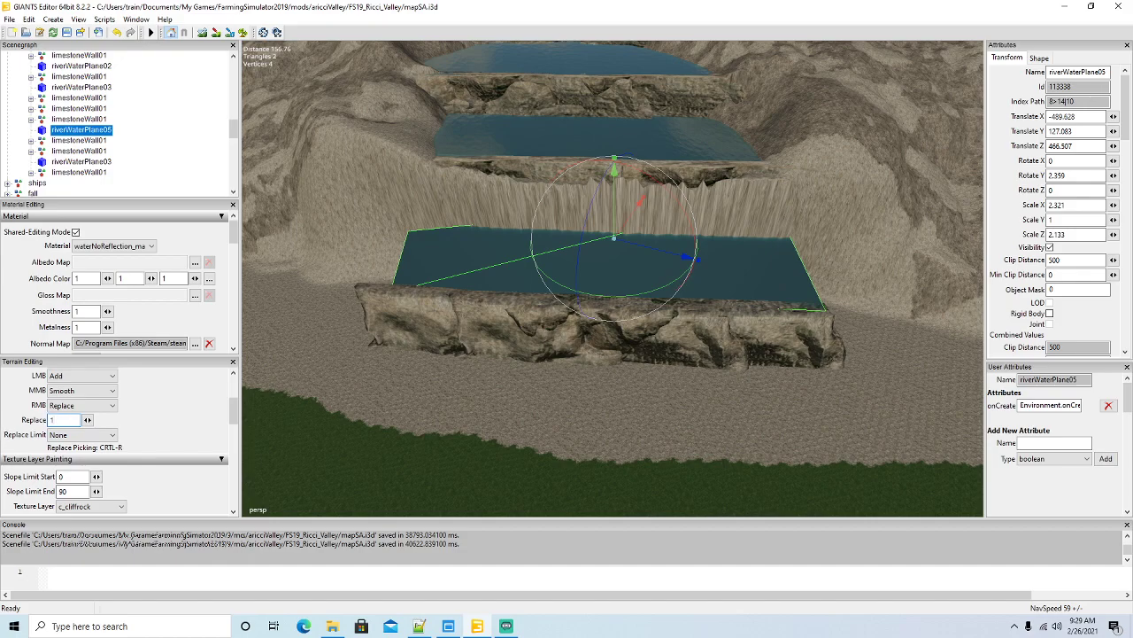
pyautogui.click(205, 34)
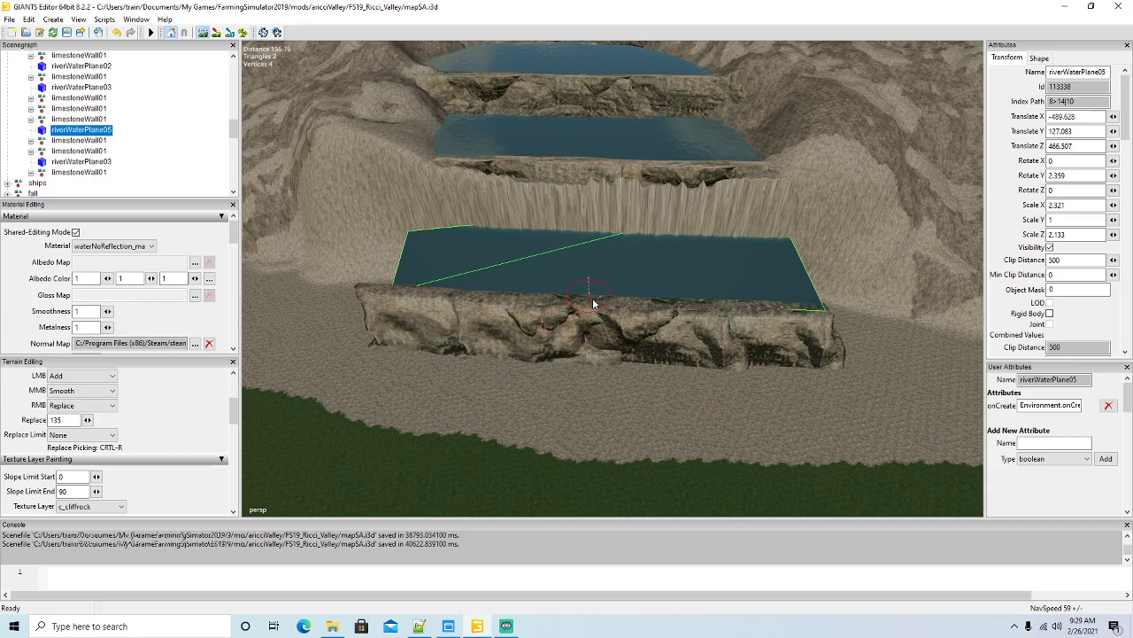
pyautogui.moveTo(595, 305); pyautogui.dragTo(582, 314)
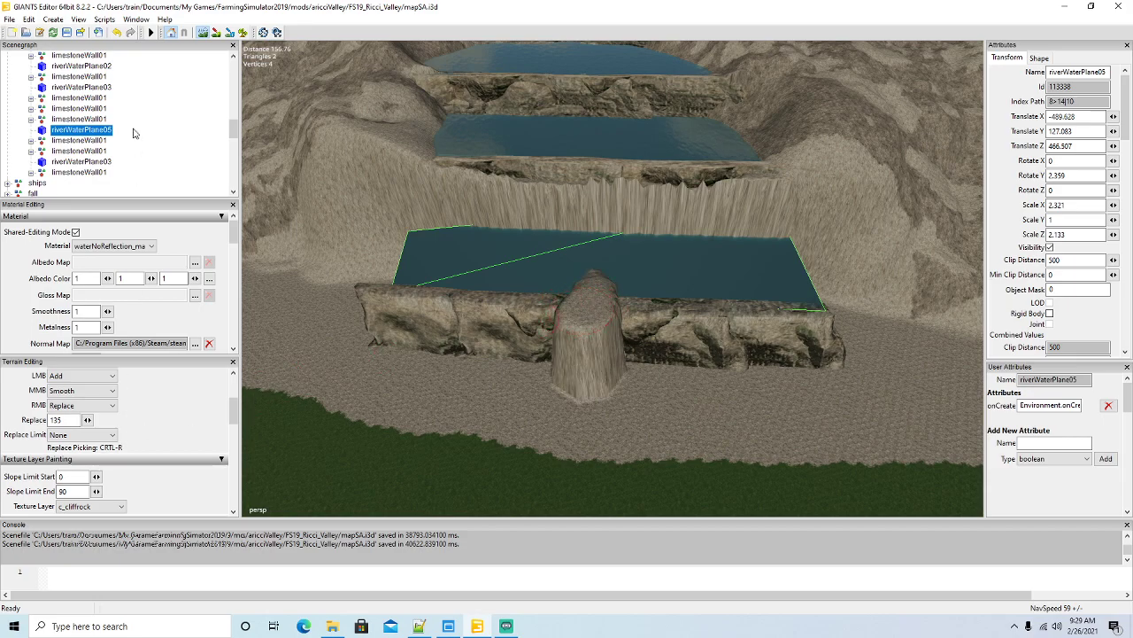
pyautogui.click(117, 33)
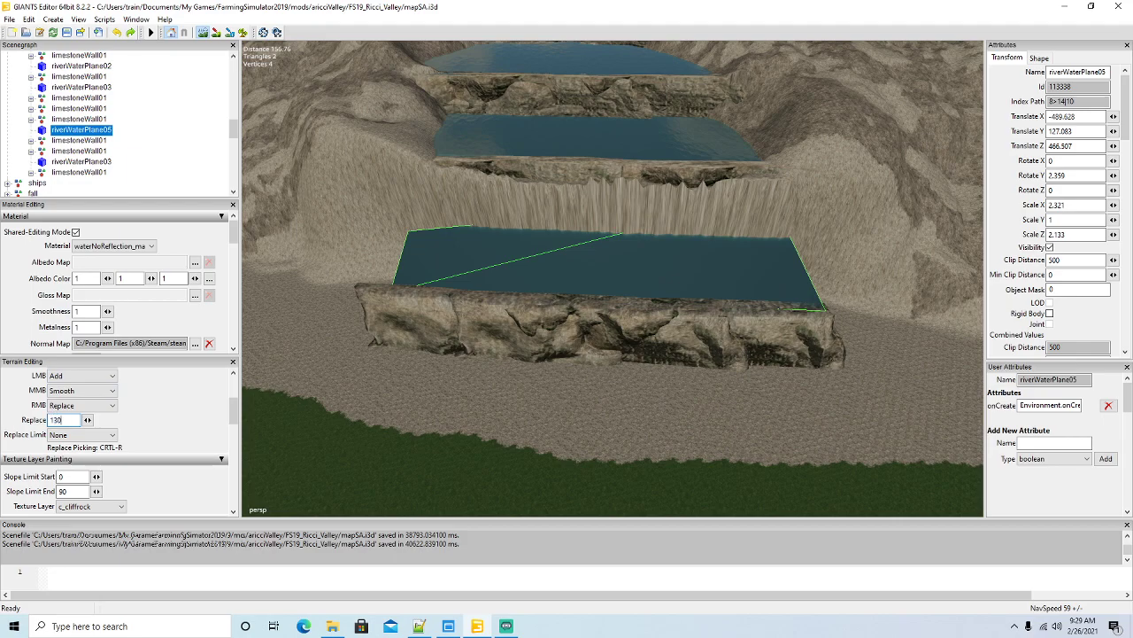
pyautogui.moveTo(673, 312); pyautogui.dragTo(655, 317)
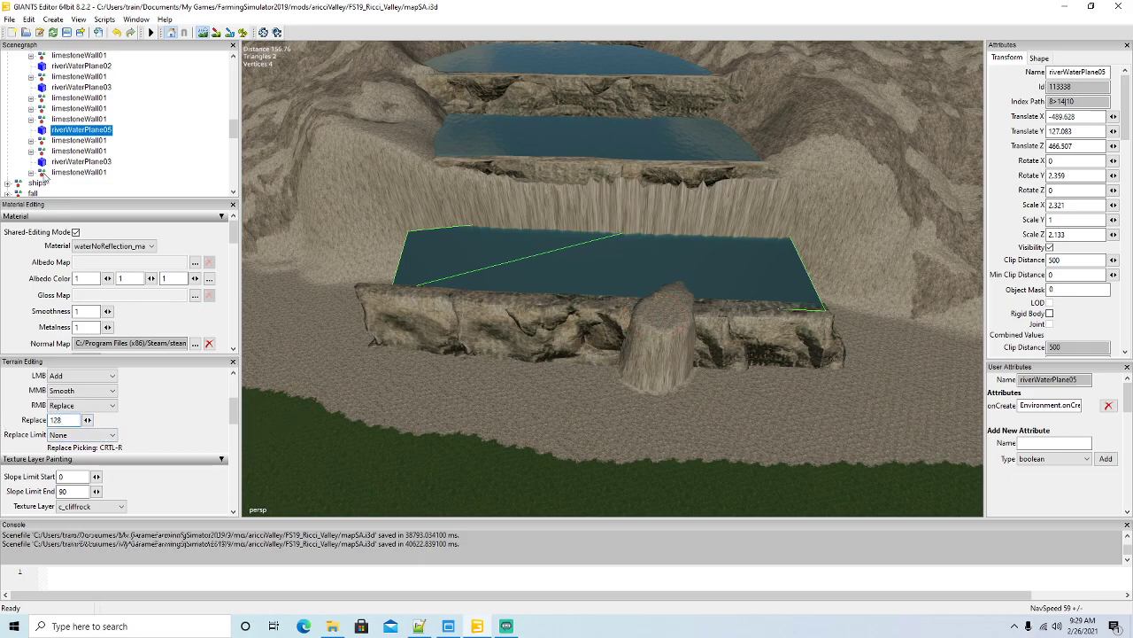
pyautogui.click(116, 39)
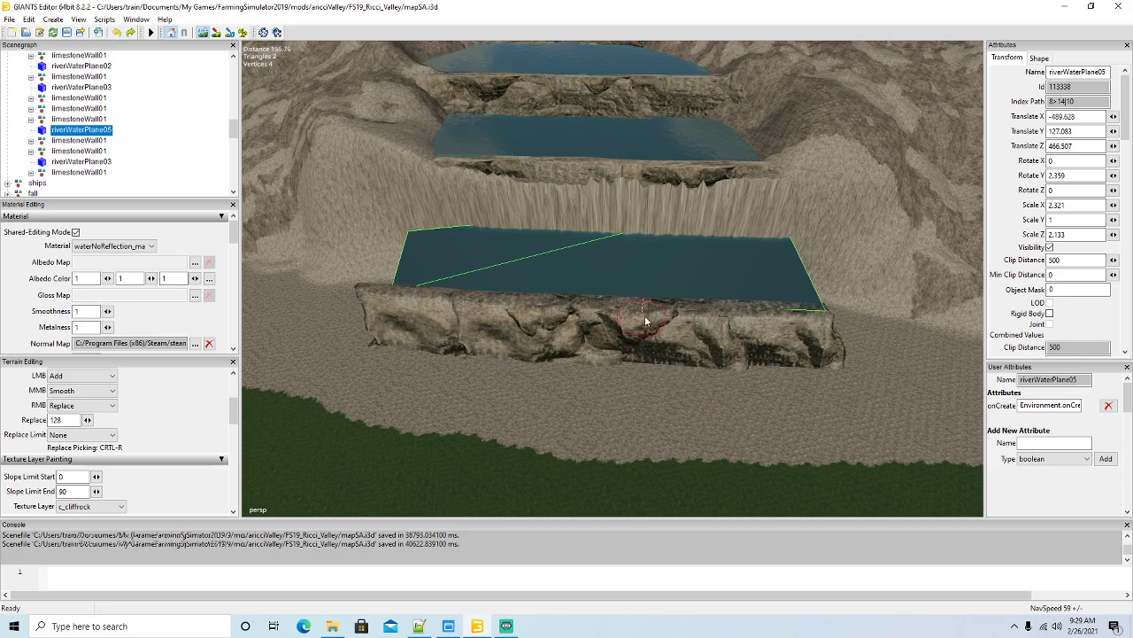
# Raise the terrain along the lowest limestone walls and across the lowest pool to a flat replace height of 128.
pyautogui.moveTo(649, 316)
pyautogui.mouseDown()
pyautogui.moveTo(619, 313)
pyautogui.moveTo(825, 317)
pyautogui.moveTo(435, 297)
pyautogui.moveTo(381, 285)
pyautogui.moveTo(363, 265)
pyautogui.moveTo(846, 312)
pyautogui.moveTo(409, 257)
pyautogui.moveTo(423, 220)
pyautogui.moveTo(680, 244)
pyautogui.moveTo(655, 234)
pyautogui.moveTo(761, 255)
pyautogui.mouseUp()
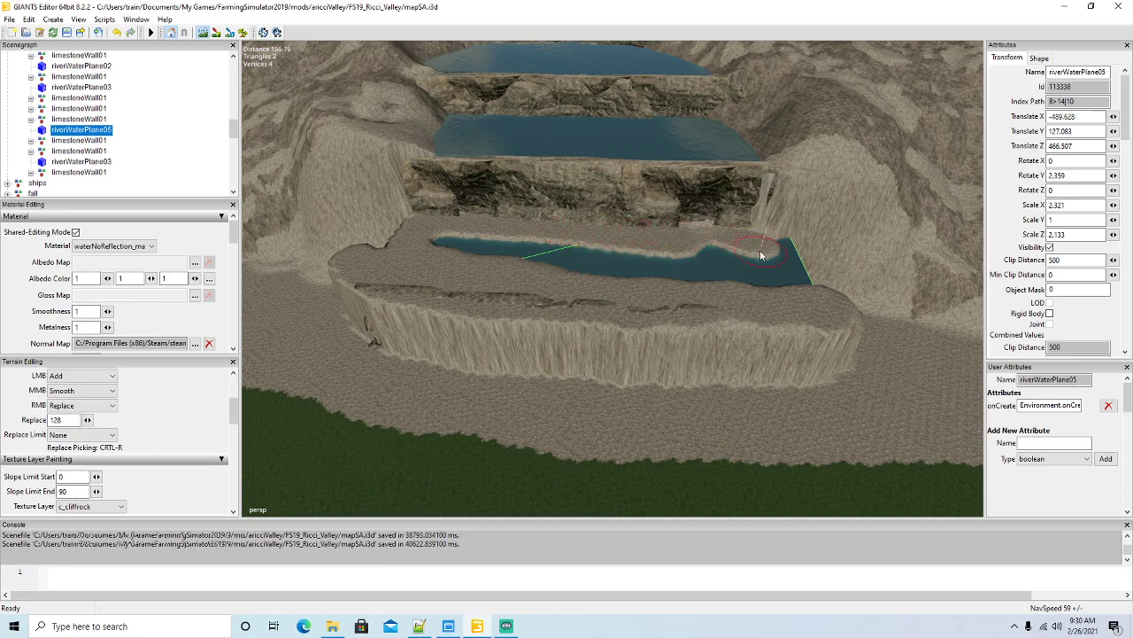
pyautogui.moveTo(667, 231)
pyautogui.mouseDown()
pyautogui.moveTo(764, 223)
pyautogui.moveTo(786, 250)
pyautogui.moveTo(823, 203)
pyautogui.moveTo(842, 266)
pyautogui.moveTo(886, 309)
pyautogui.moveTo(495, 262)
pyautogui.moveTo(552, 248)
pyautogui.moveTo(717, 259)
pyautogui.moveTo(767, 270)
pyautogui.moveTo(468, 245)
pyautogui.moveTo(608, 266)
pyautogui.moveTo(540, 278)
pyautogui.mouseUp()
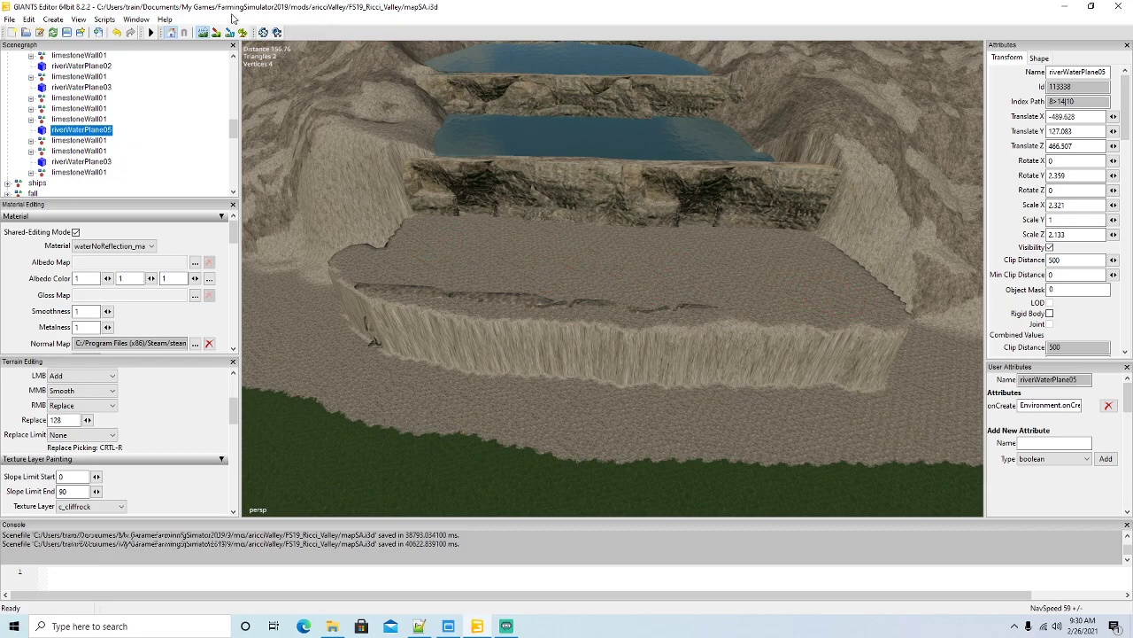
# Extend the flat terrain platform at height 128 outward to both banks of the lowest pool.
pyautogui.click(203, 32)
pyautogui.scroll(-8, 508, 231)
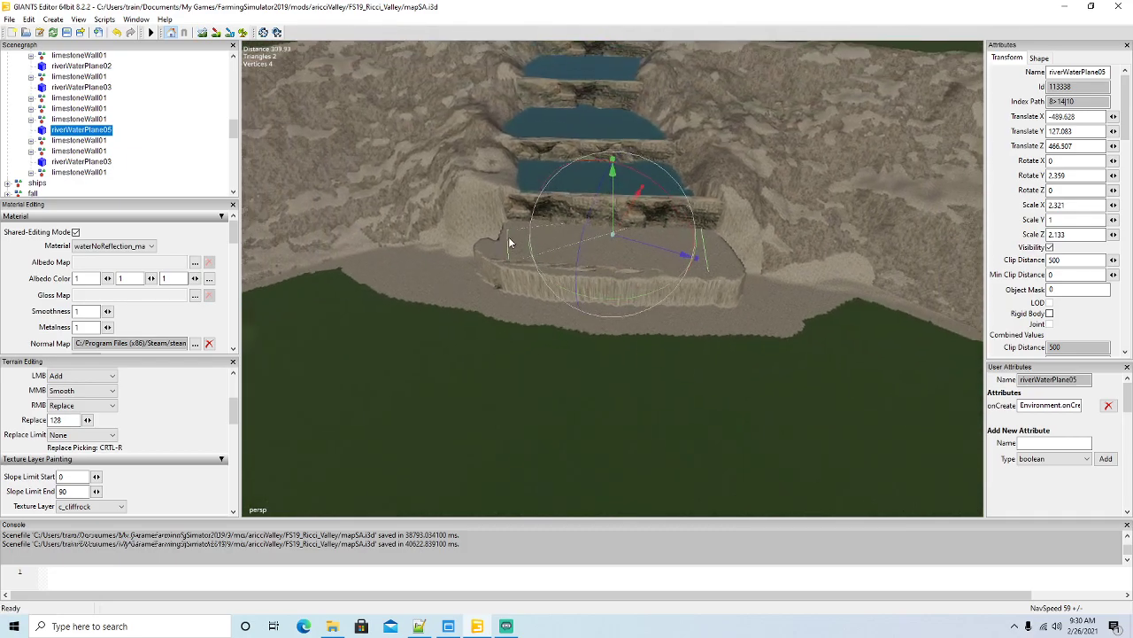
pyautogui.click(203, 32)
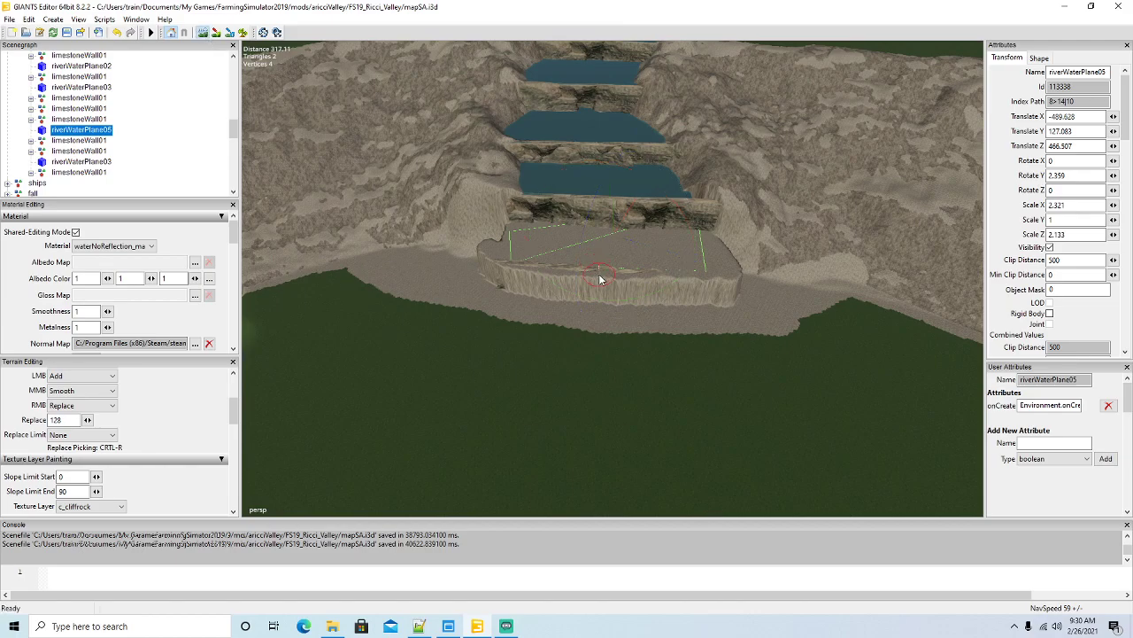
pyautogui.moveTo(815, 257)
pyautogui.mouseDown(button='right')
pyautogui.moveTo(721, 248)
pyautogui.moveTo(805, 250)
pyautogui.moveTo(841, 265)
pyautogui.mouseUp(button='right')
pyautogui.moveTo(551, 263); pyautogui.dragTo(390, 237, button='right')
pyautogui.moveTo(508, 239)
pyautogui.mouseDown(button='right')
pyautogui.moveTo(496, 236)
pyautogui.moveTo(513, 233)
pyautogui.mouseUp(button='right')
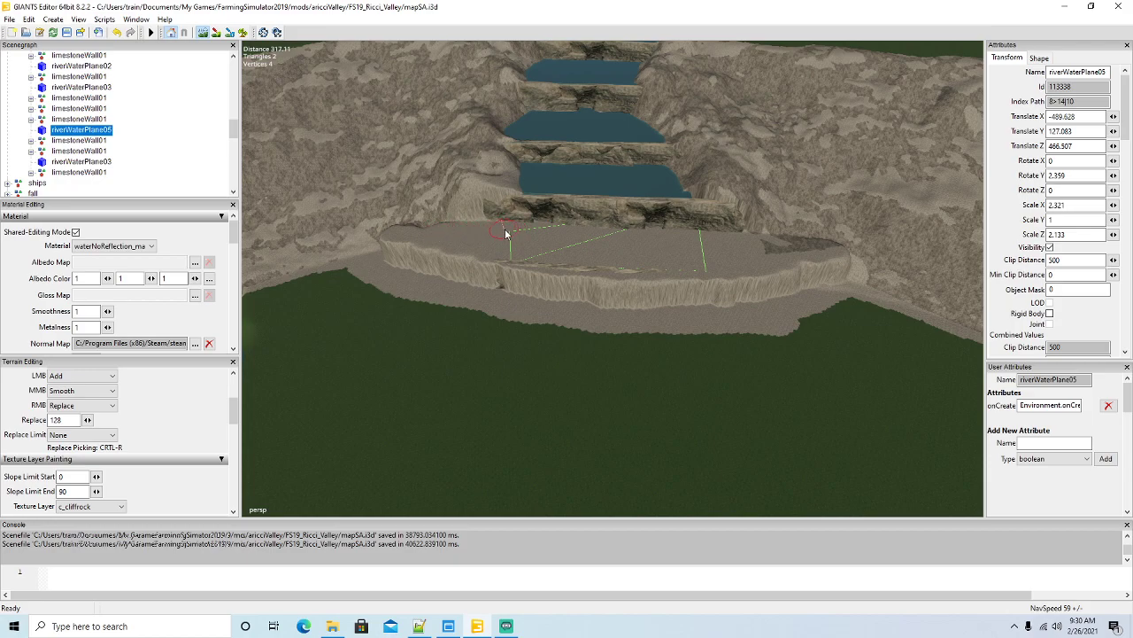
# Extend the height-128 platform farther along the river-side bank, then raise and smooth it into a slope merging with the hillside.
pyautogui.moveTo(398, 226)
pyautogui.mouseDown(button='right')
pyautogui.moveTo(296, 234)
pyautogui.moveTo(359, 233)
pyautogui.mouseUp(button='right')
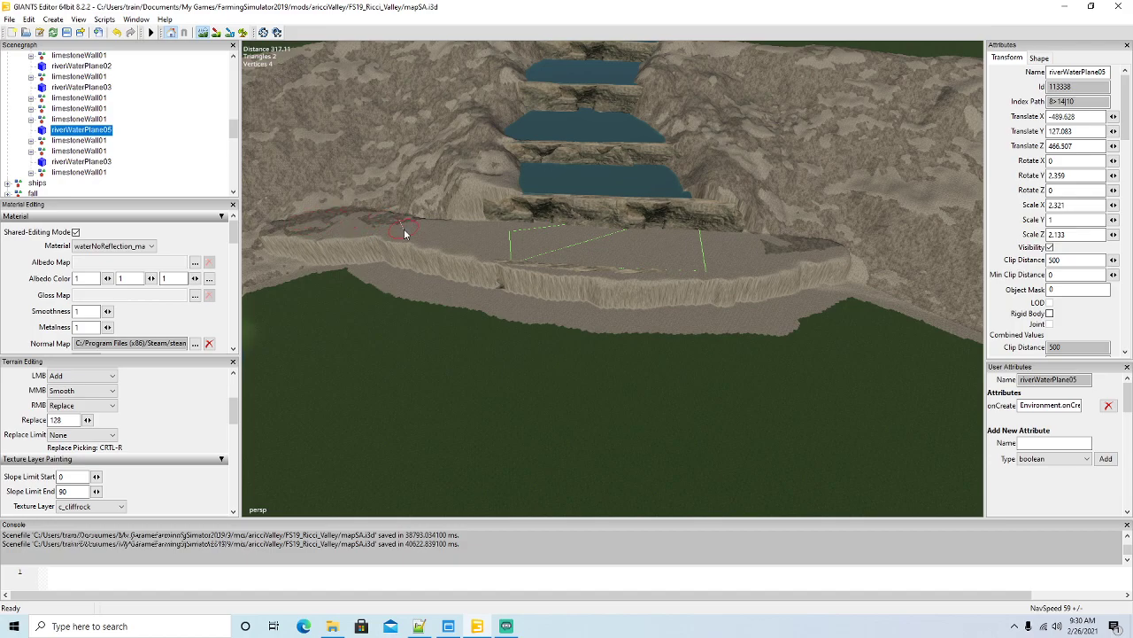
pyautogui.keyDown('alt'); pyautogui.moveTo(469, 304); pyautogui.dragTo(418, 287); pyautogui.keyUp('alt')
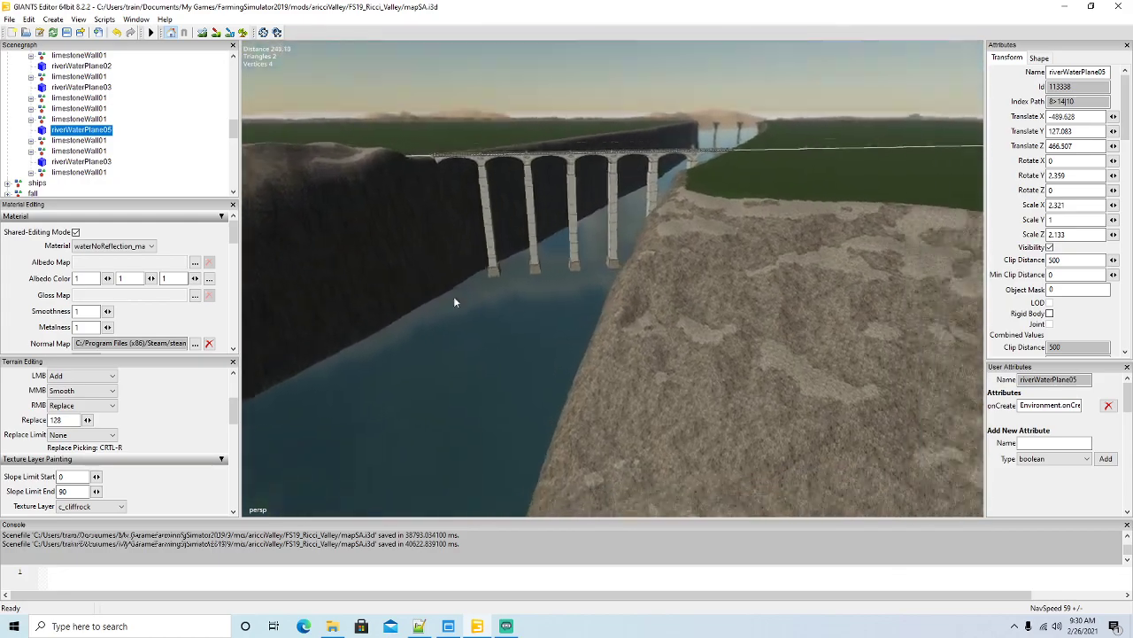
pyautogui.press('f')
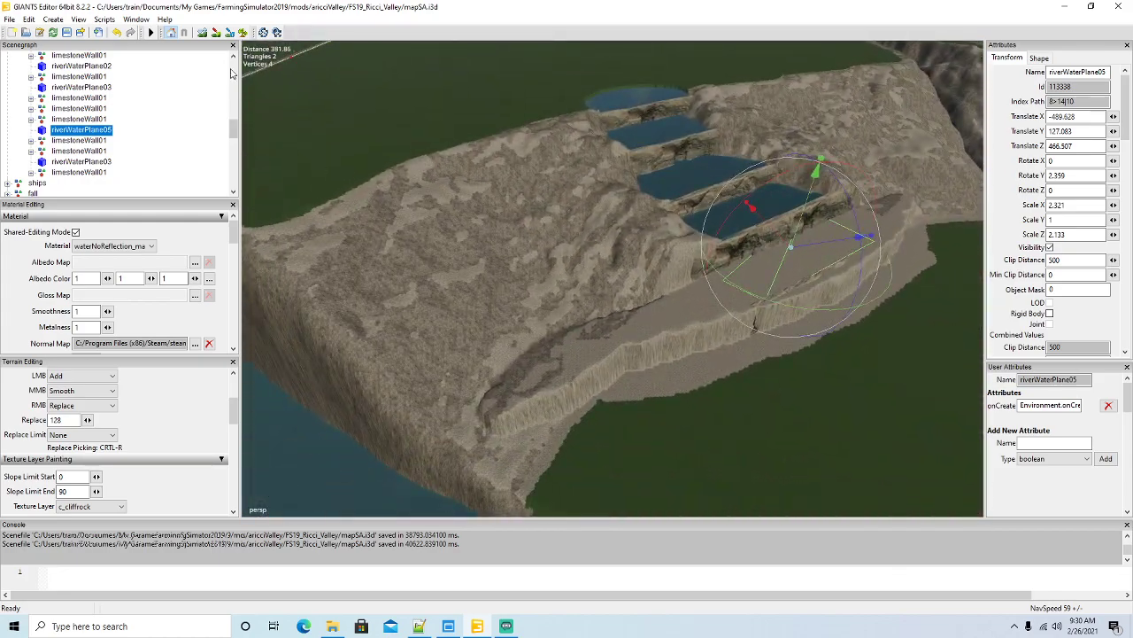
pyautogui.click(202, 33)
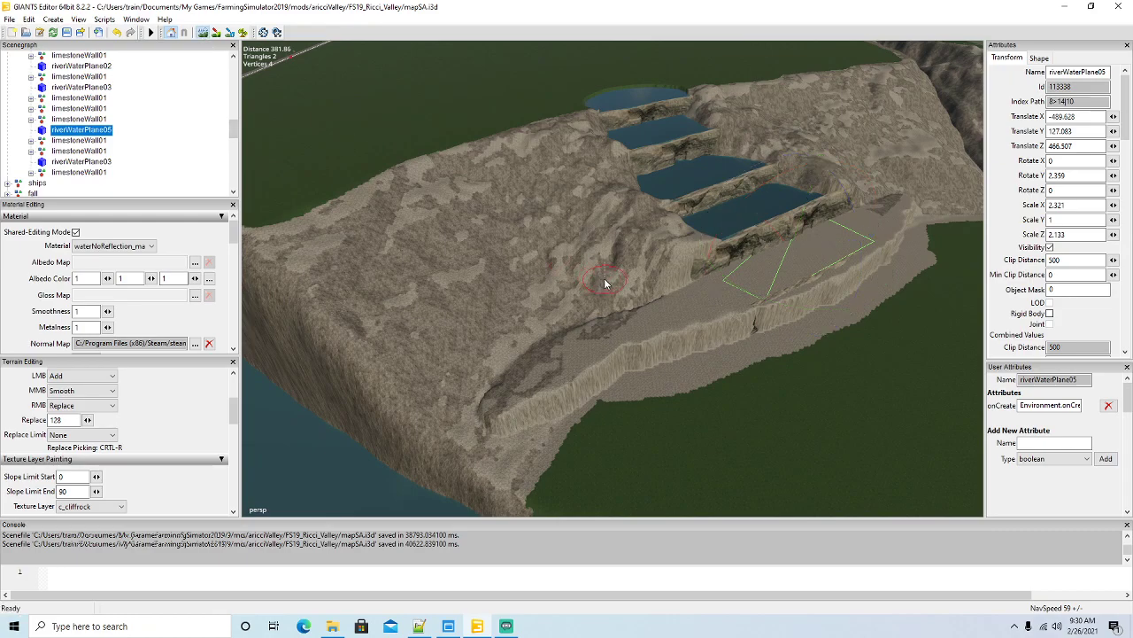
pyautogui.moveTo(697, 259)
pyautogui.mouseDown()
pyautogui.moveTo(680, 267)
pyautogui.moveTo(731, 252)
pyautogui.moveTo(712, 279)
pyautogui.moveTo(615, 310)
pyautogui.moveTo(691, 337)
pyautogui.moveTo(536, 403)
pyautogui.moveTo(611, 386)
pyautogui.moveTo(673, 319)
pyautogui.moveTo(593, 354)
pyautogui.moveTo(628, 306)
pyautogui.moveTo(575, 328)
pyautogui.moveTo(531, 380)
pyautogui.moveTo(602, 229)
pyautogui.moveTo(553, 245)
pyautogui.moveTo(527, 340)
pyautogui.moveTo(620, 241)
pyautogui.moveTo(589, 348)
pyautogui.moveTo(606, 317)
pyautogui.moveTo(601, 360)
pyautogui.mouseUp()
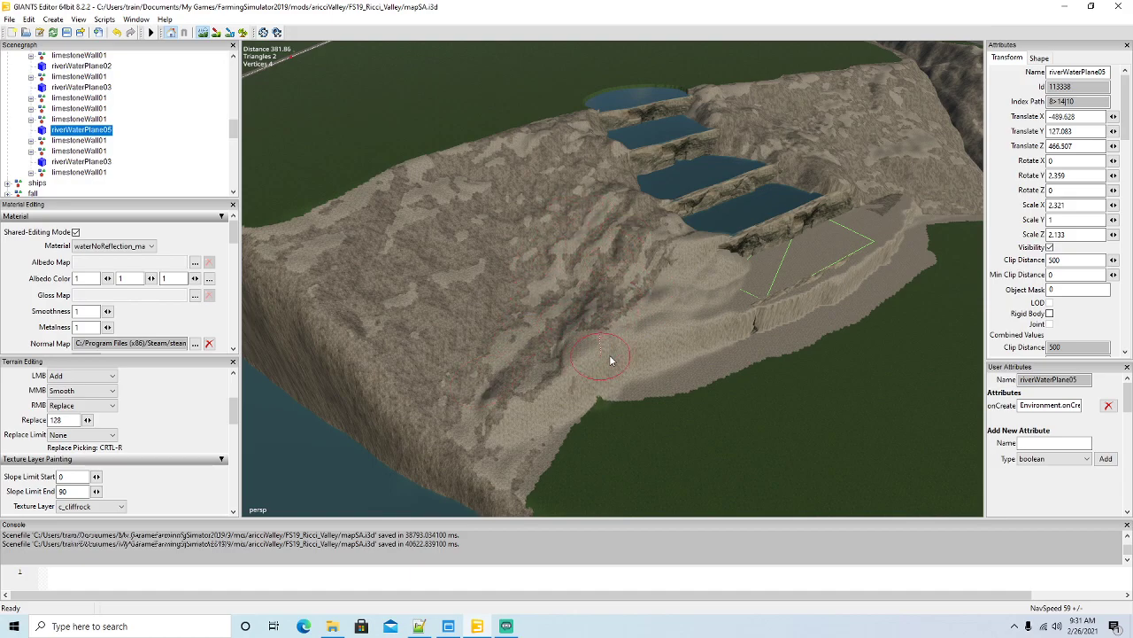
pyautogui.moveTo(718, 329)
pyautogui.mouseDown()
pyautogui.moveTo(694, 334)
pyautogui.moveTo(642, 376)
pyautogui.moveTo(670, 363)
pyautogui.moveTo(546, 443)
pyautogui.moveTo(643, 372)
pyautogui.moveTo(558, 410)
pyautogui.moveTo(485, 412)
pyautogui.moveTo(540, 317)
pyautogui.moveTo(501, 324)
pyautogui.moveTo(575, 283)
pyautogui.moveTo(521, 254)
pyautogui.moveTo(539, 198)
pyautogui.moveTo(505, 258)
pyautogui.mouseUp()
pyautogui.moveTo(510, 202)
pyautogui.mouseDown()
pyautogui.moveTo(482, 353)
pyautogui.moveTo(523, 274)
pyautogui.moveTo(573, 305)
pyautogui.moveTo(602, 389)
pyautogui.moveTo(537, 434)
pyautogui.moveTo(513, 359)
pyautogui.moveTo(532, 254)
pyautogui.moveTo(535, 281)
pyautogui.moveTo(584, 274)
pyautogui.moveTo(513, 213)
pyautogui.moveTo(505, 283)
pyautogui.moveTo(472, 379)
pyautogui.moveTo(539, 195)
pyautogui.moveTo(514, 185)
pyautogui.moveTo(590, 192)
pyautogui.moveTo(521, 323)
pyautogui.moveTo(538, 317)
pyautogui.moveTo(558, 254)
pyautogui.moveTo(614, 268)
pyautogui.moveTo(587, 376)
pyautogui.moveTo(496, 437)
pyautogui.moveTo(663, 392)
pyautogui.moveTo(552, 463)
pyautogui.moveTo(524, 418)
pyautogui.mouseUp()
# Raise a terrain mound over the end of the limestone wall above the lowest pool, on the bank away from the river.
pyautogui.keyDown('alt'); pyautogui.moveTo(590, 375); pyautogui.dragTo(708, 303); pyautogui.keyUp('alt')
pyautogui.scroll(8, 709, 303)
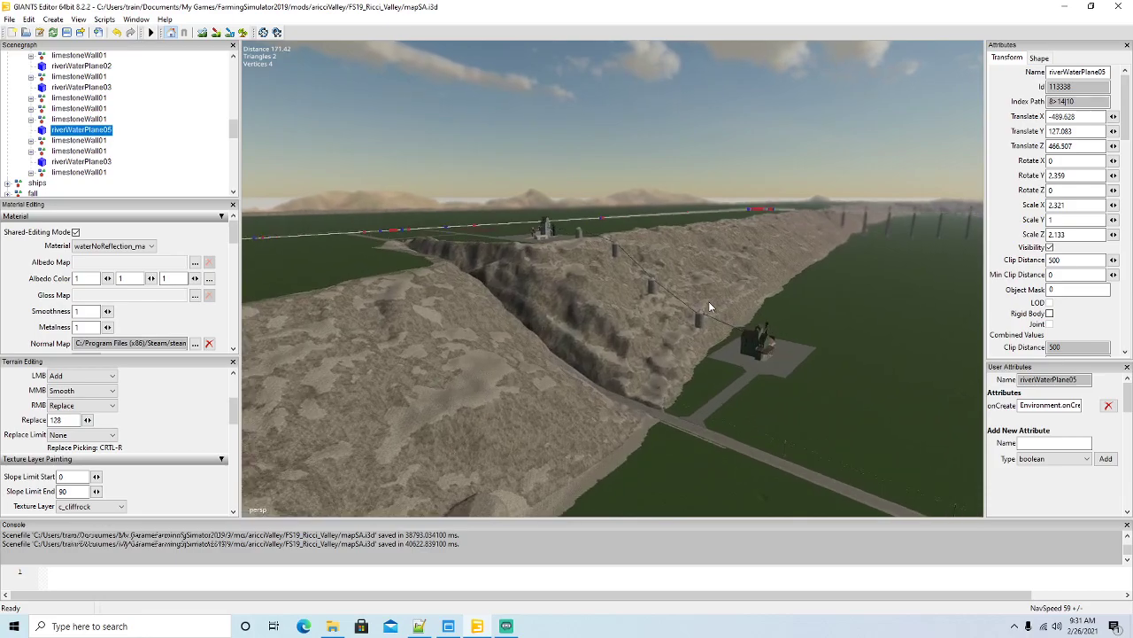
pyautogui.press('f')
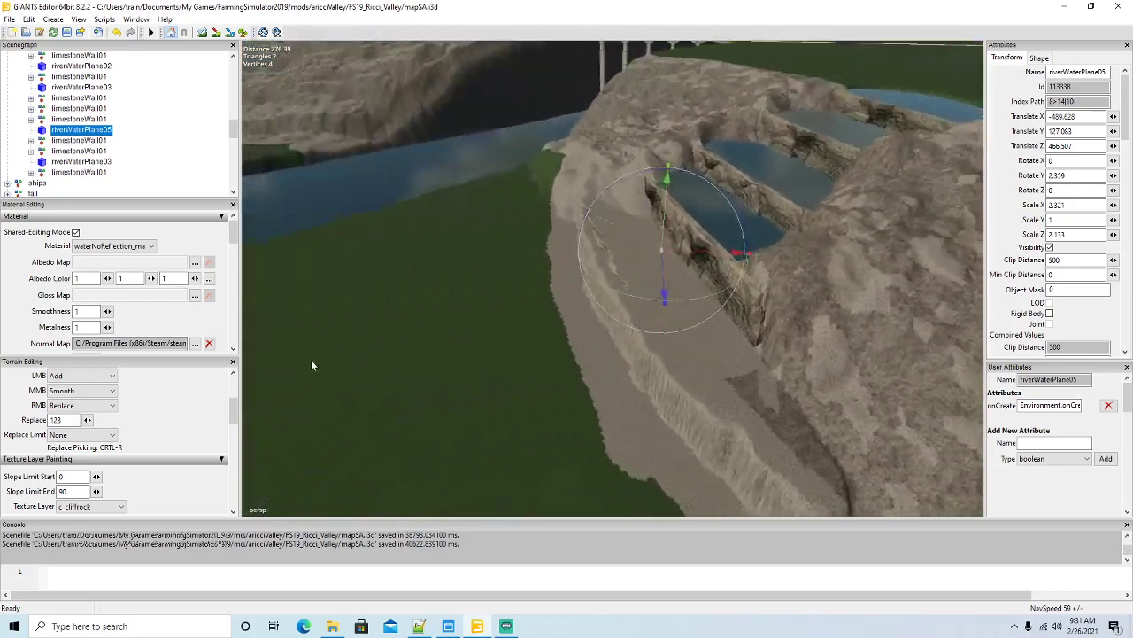
pyautogui.keyDown('alt'); pyautogui.moveTo(311, 360); pyautogui.dragTo(468, 371); pyautogui.keyUp('alt')
pyautogui.scroll(-4, 467, 371)
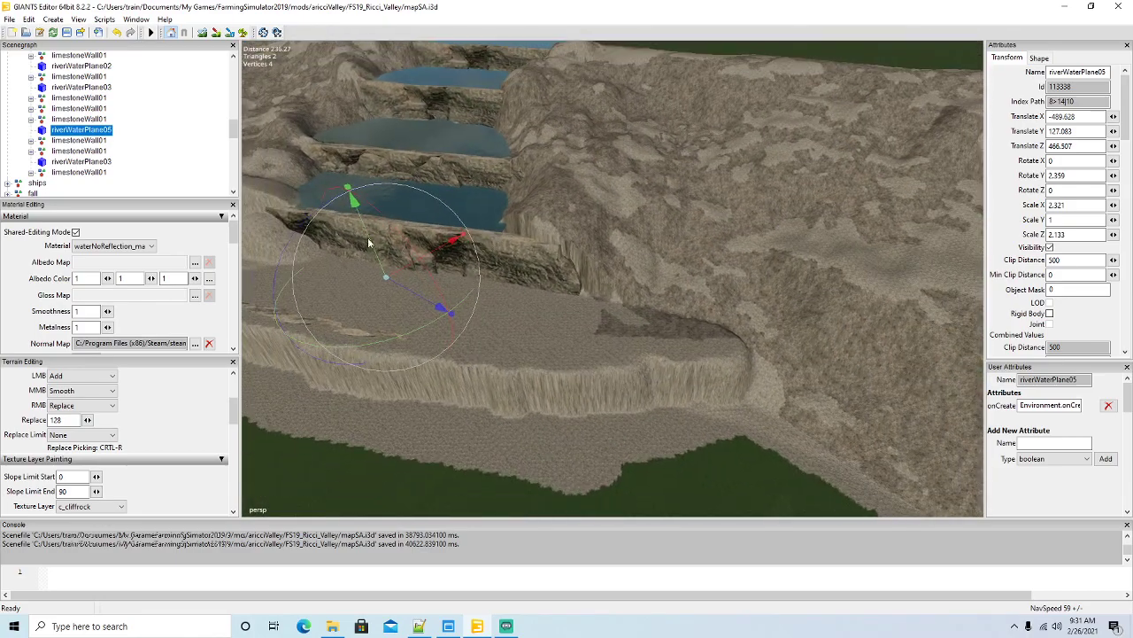
pyautogui.click(203, 31)
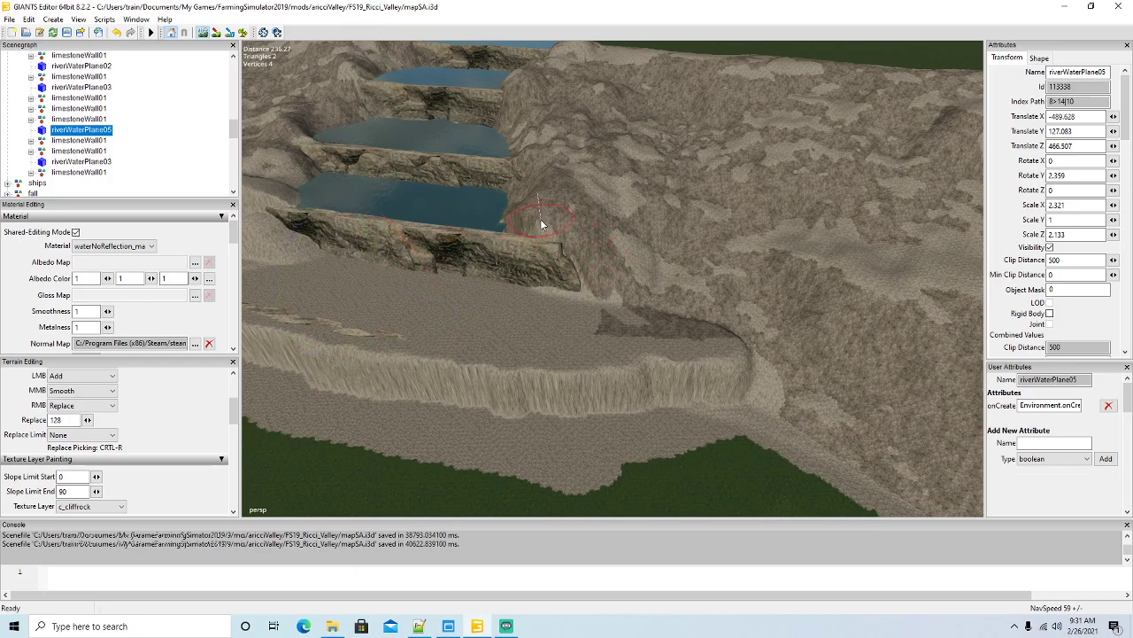
pyautogui.moveTo(532, 210)
pyautogui.mouseDown()
pyautogui.moveTo(531, 182)
pyautogui.moveTo(515, 228)
pyautogui.moveTo(489, 232)
pyautogui.moveTo(490, 248)
pyautogui.moveTo(642, 286)
pyautogui.mouseUp()
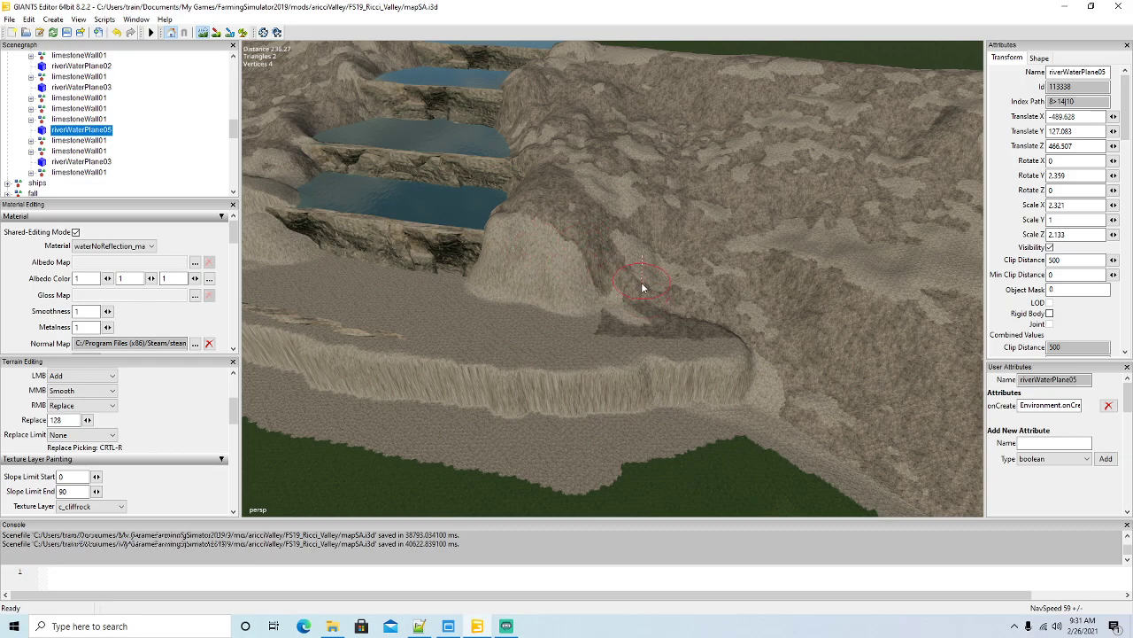
# Build up the platform's end on the bank away from the river into rounded slopes that blend into the hillside.
pyautogui.click(202, 34)
pyautogui.scroll(-5, 654, 334)
pyautogui.keyDown('alt'); pyautogui.moveTo(655, 334); pyautogui.dragTo(651, 338); pyautogui.keyUp('alt')
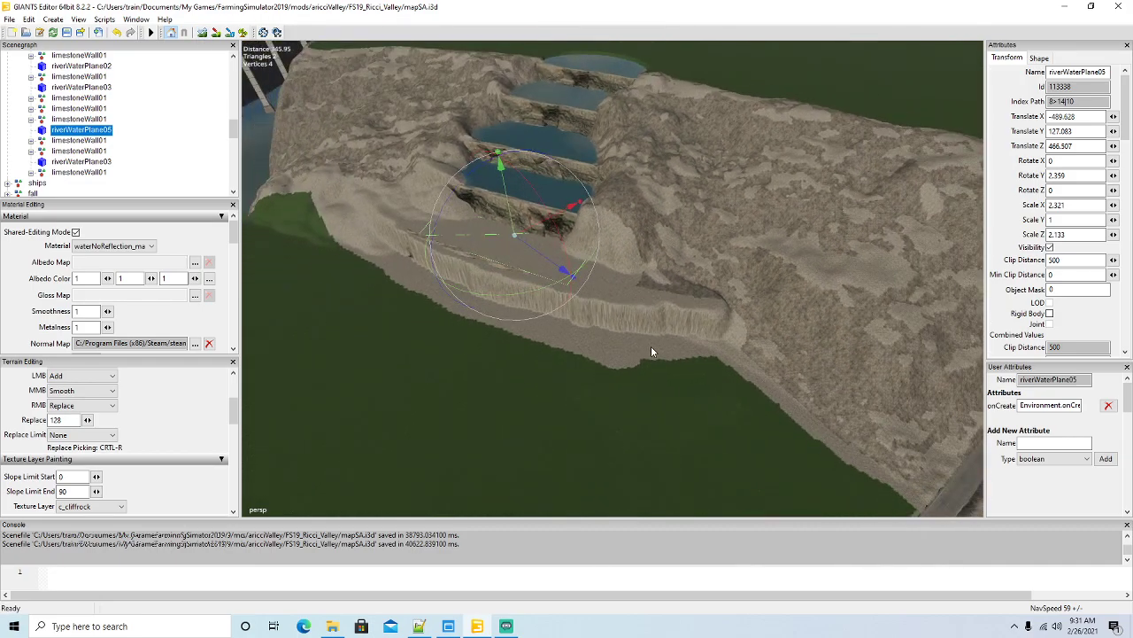
pyautogui.click(203, 35)
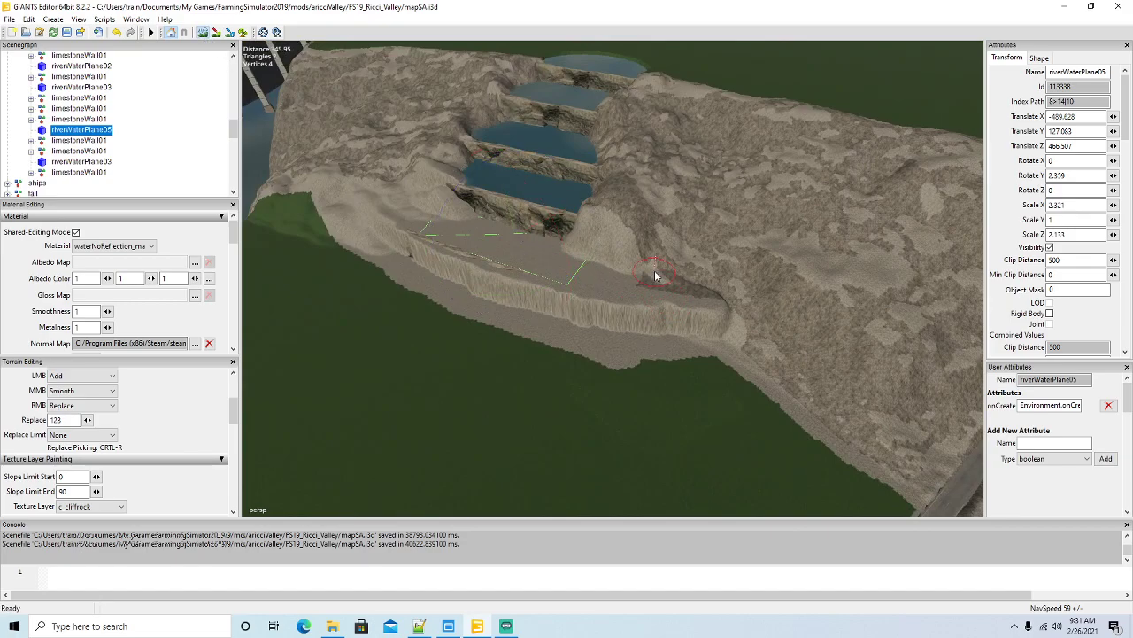
pyautogui.moveTo(666, 223)
pyautogui.mouseDown()
pyautogui.moveTo(615, 260)
pyautogui.moveTo(594, 245)
pyautogui.moveTo(658, 331)
pyautogui.moveTo(675, 321)
pyautogui.moveTo(661, 310)
pyautogui.moveTo(707, 290)
pyautogui.moveTo(635, 294)
pyautogui.moveTo(615, 338)
pyautogui.moveTo(728, 354)
pyautogui.moveTo(641, 325)
pyautogui.moveTo(775, 350)
pyautogui.moveTo(672, 237)
pyautogui.mouseUp()
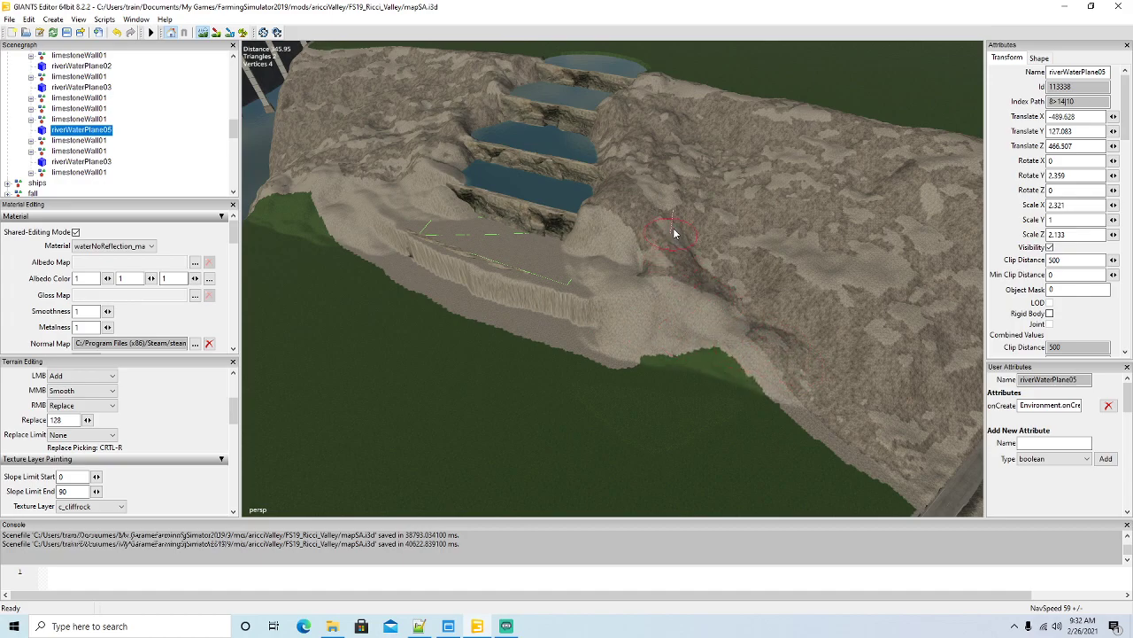
pyautogui.moveTo(675, 106)
pyautogui.mouseDown()
pyautogui.moveTo(709, 217)
pyautogui.moveTo(653, 112)
pyautogui.moveTo(666, 191)
pyautogui.moveTo(696, 126)
pyautogui.moveTo(678, 101)
pyautogui.moveTo(697, 100)
pyautogui.moveTo(717, 119)
pyautogui.moveTo(731, 182)
pyautogui.moveTo(688, 157)
pyautogui.moveTo(760, 312)
pyautogui.moveTo(686, 326)
pyautogui.moveTo(696, 335)
pyautogui.moveTo(677, 265)
pyautogui.moveTo(610, 248)
pyautogui.moveTo(636, 196)
pyautogui.moveTo(678, 205)
pyautogui.moveTo(670, 172)
pyautogui.moveTo(648, 157)
pyautogui.moveTo(636, 171)
pyautogui.moveTo(630, 144)
pyautogui.moveTo(673, 126)
pyautogui.moveTo(724, 142)
pyautogui.moveTo(726, 223)
pyautogui.moveTo(683, 230)
pyautogui.moveTo(701, 271)
pyautogui.moveTo(652, 253)
pyautogui.moveTo(719, 342)
pyautogui.moveTo(748, 347)
pyautogui.moveTo(733, 299)
pyautogui.moveTo(753, 292)
pyautogui.moveTo(787, 353)
pyautogui.moveTo(753, 284)
pyautogui.mouseUp()
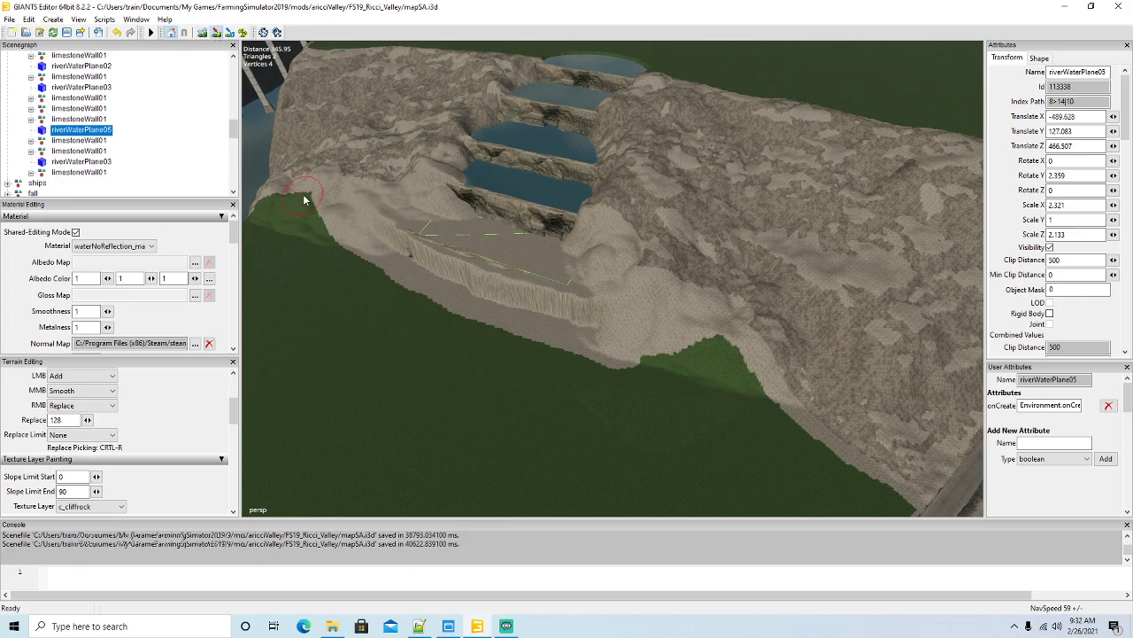
# Paint the c_cliffrock texture over the grass patches on the raised slopes at both ends of the platform.
pyautogui.moveTo(286, 210)
pyautogui.mouseDown()
pyautogui.moveTo(337, 222)
pyautogui.moveTo(259, 206)
pyautogui.mouseUp()
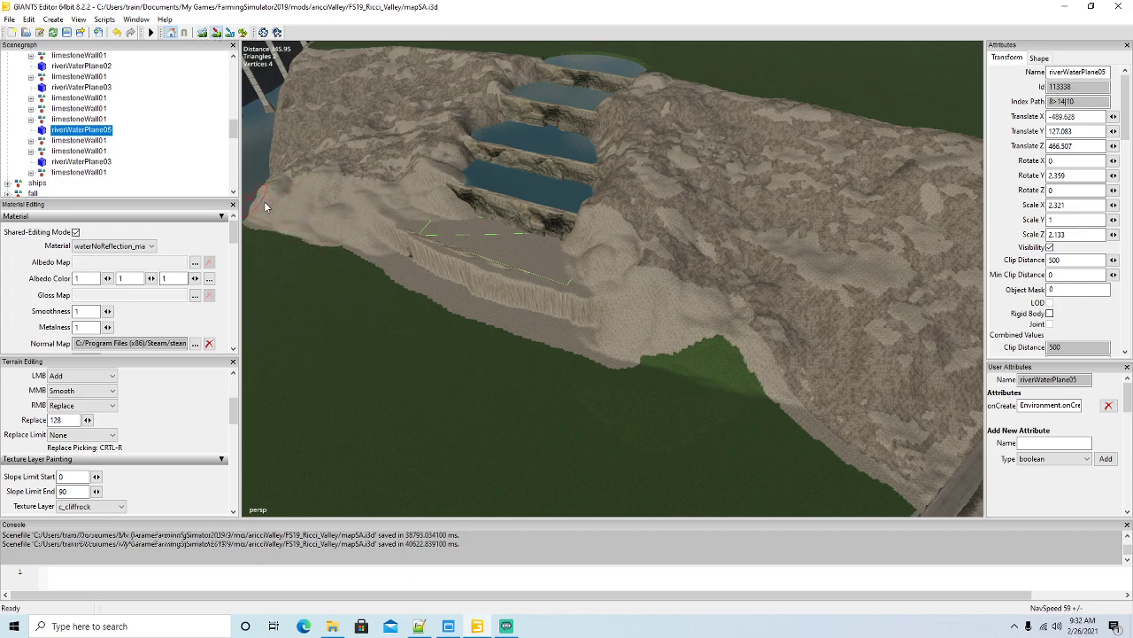
pyautogui.moveTo(639, 320)
pyautogui.mouseDown()
pyautogui.moveTo(731, 340)
pyautogui.moveTo(637, 322)
pyautogui.mouseUp()
pyautogui.moveTo(763, 353); pyautogui.dragTo(641, 282)
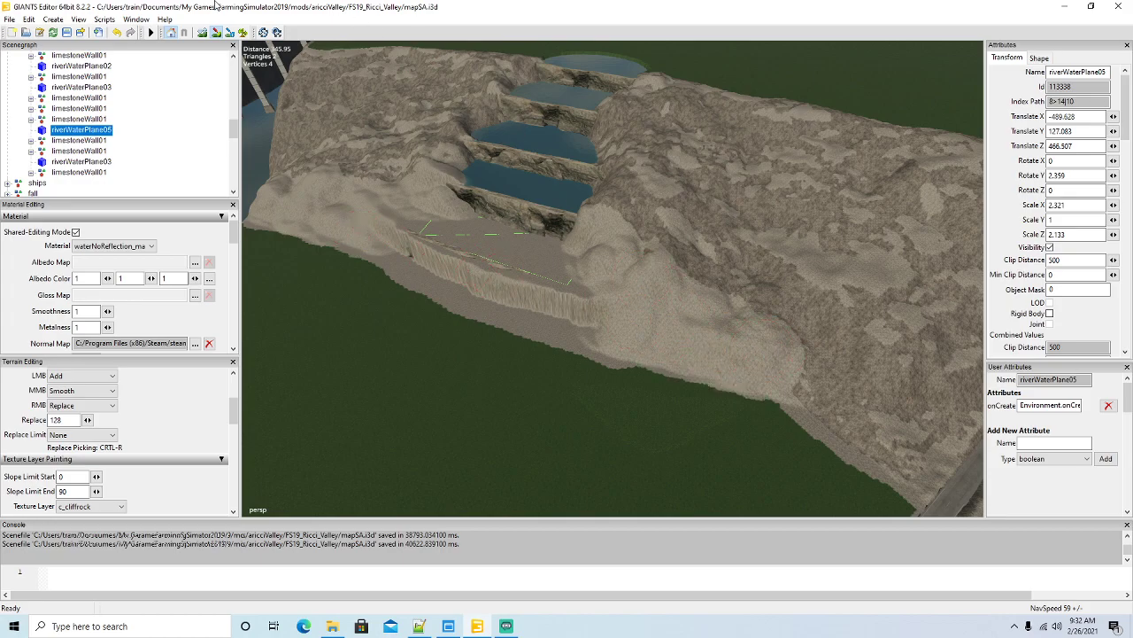
pyautogui.click(215, 31)
# Rotate the riverWaterPlane03 at the third pool down to about Y -44.45 so its edge follows the limestone wall.
pyautogui.moveTo(491, 304)
pyautogui.keyDown('alt'); pyautogui.mouseDown()
pyautogui.moveTo(398, 284)
pyautogui.moveTo(526, 296)
pyautogui.moveTo(535, 289)
pyautogui.moveTo(506, 235)
pyautogui.moveTo(547, 334)
pyautogui.mouseUp(); pyautogui.keyUp('alt')
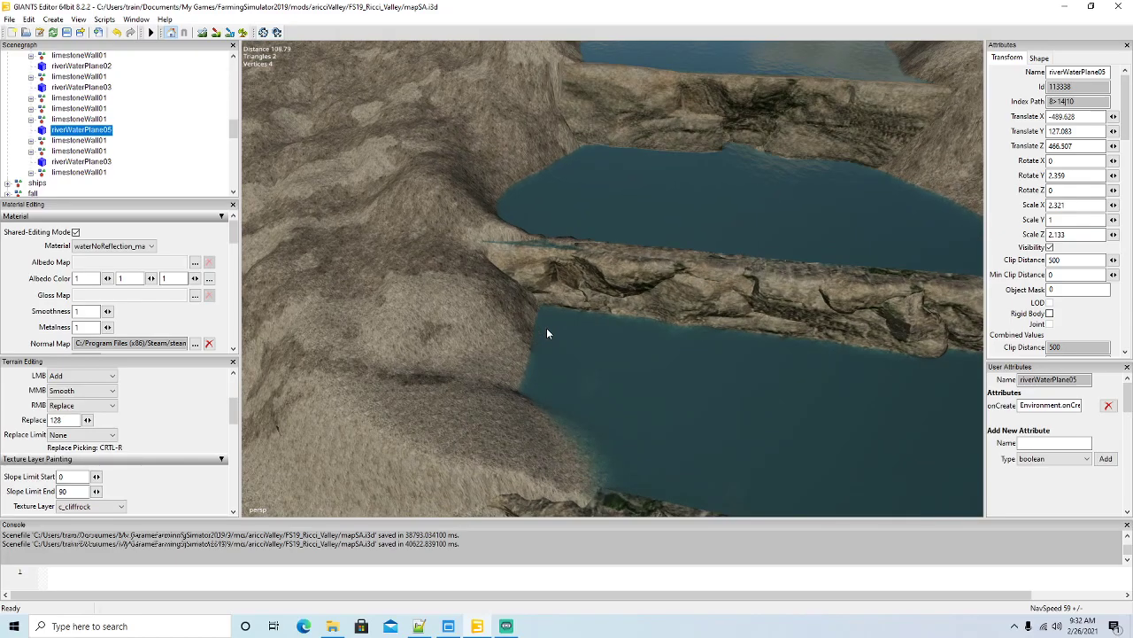
pyautogui.click(646, 233)
pyautogui.keyDown('alt'); pyautogui.moveTo(748, 293); pyautogui.dragTo(759, 277); pyautogui.keyUp('alt')
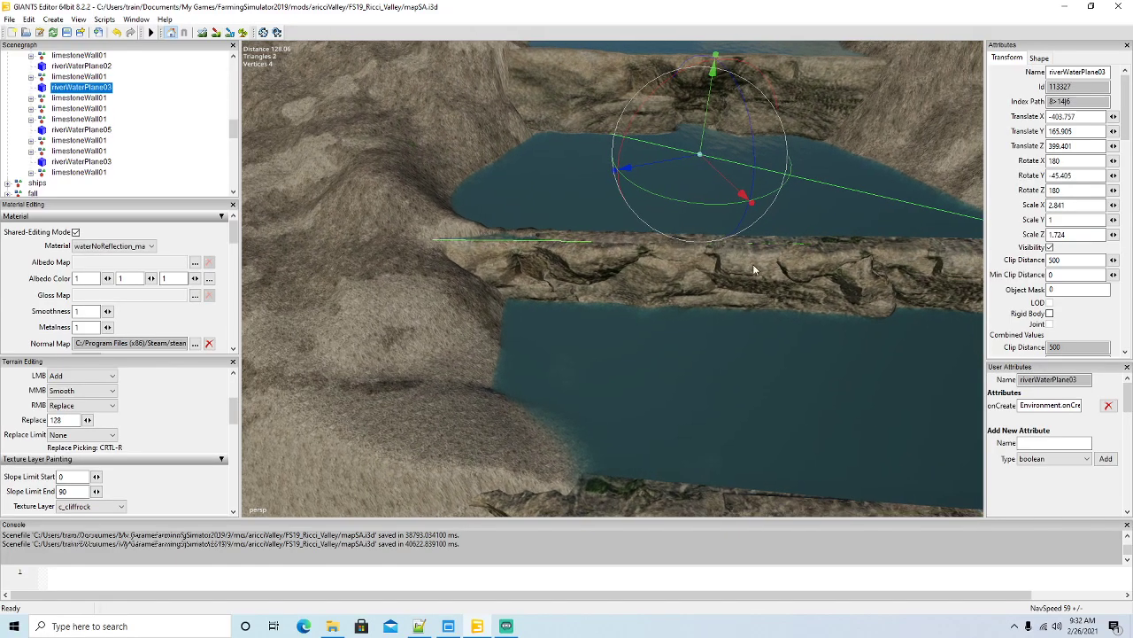
pyautogui.moveTo(725, 209); pyautogui.dragTo(720, 253)
pyautogui.scroll(-5, 720, 274)
# Sculpt the terrain around the limestone wall ends on both banks of the pools above the lowest platform.
pyautogui.click(202, 32)
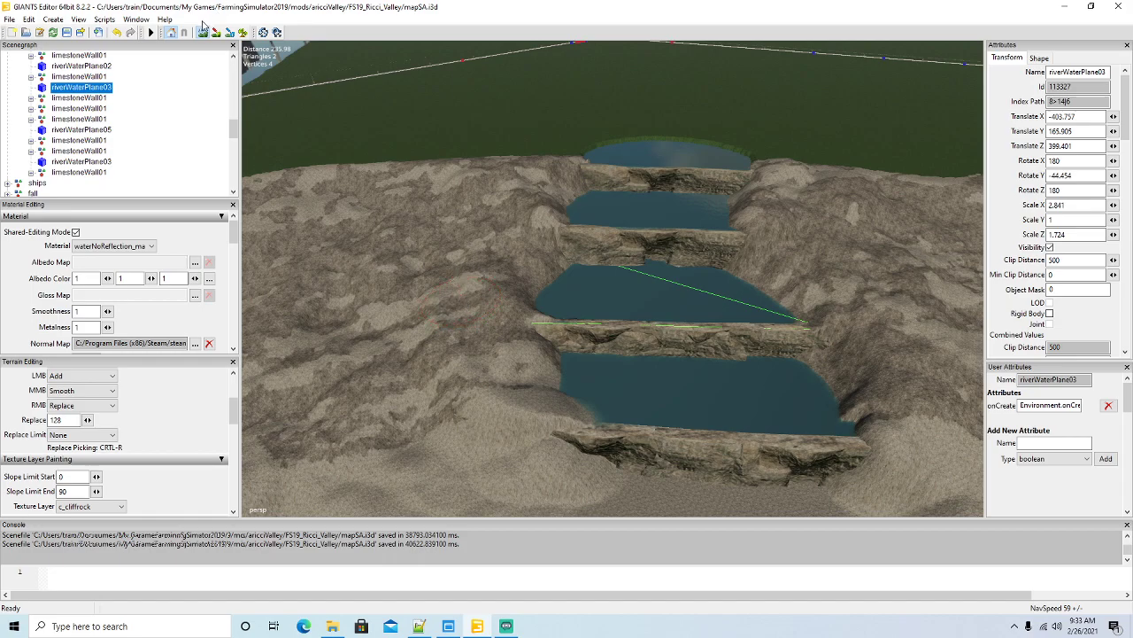
pyautogui.keyDown('alt'); pyautogui.moveTo(459, 407); pyautogui.dragTo(478, 422); pyautogui.keyUp('alt')
pyautogui.scroll(3, 541, 420)
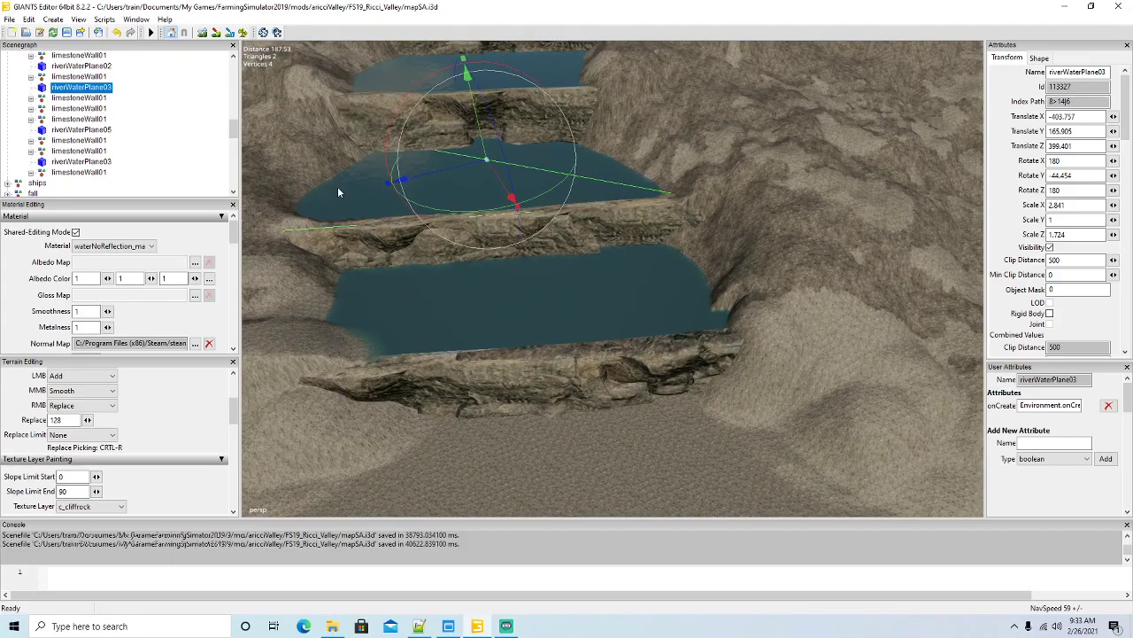
pyautogui.click(202, 33)
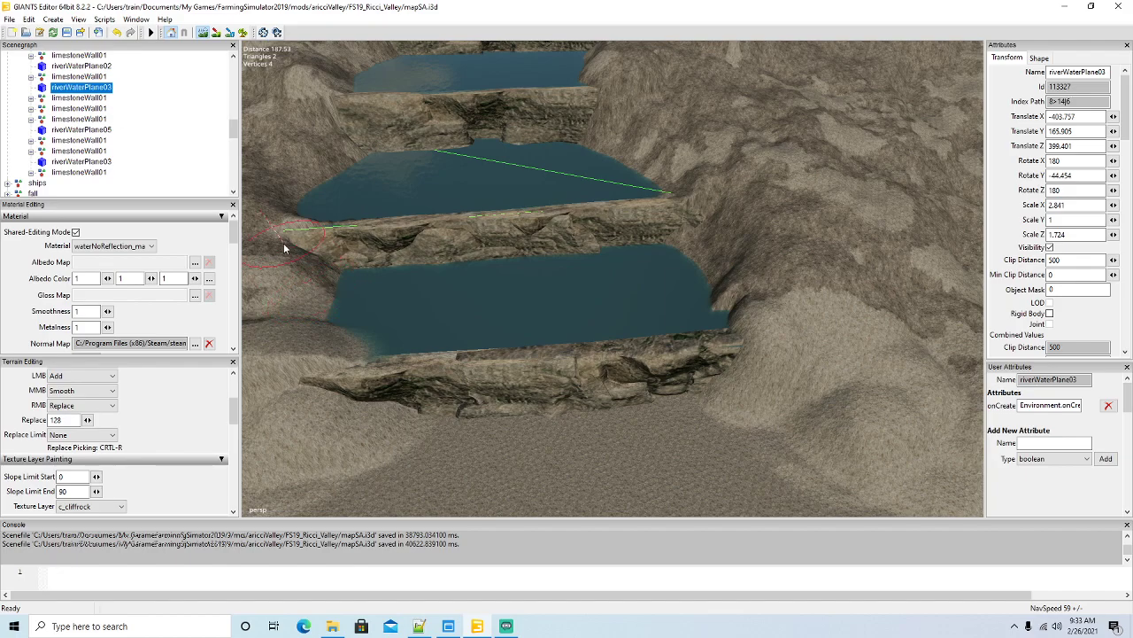
pyautogui.click(203, 33)
pyautogui.keyDown('alt'); pyautogui.moveTo(509, 292); pyautogui.dragTo(434, 291); pyautogui.keyUp('alt')
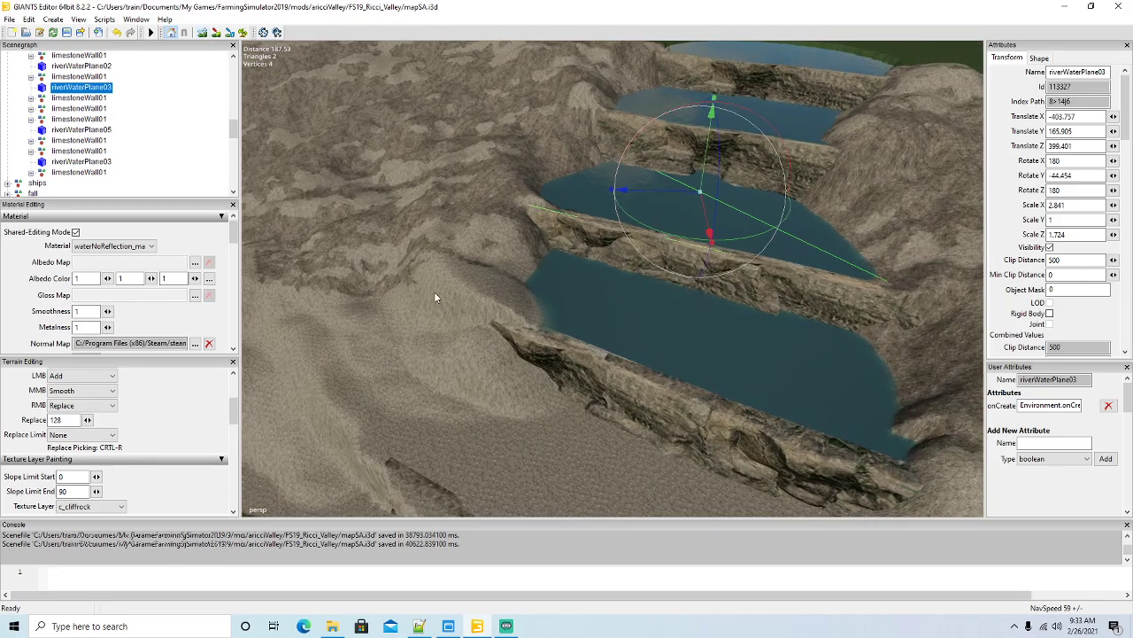
pyautogui.scroll(2, 433, 291)
pyautogui.click(203, 33)
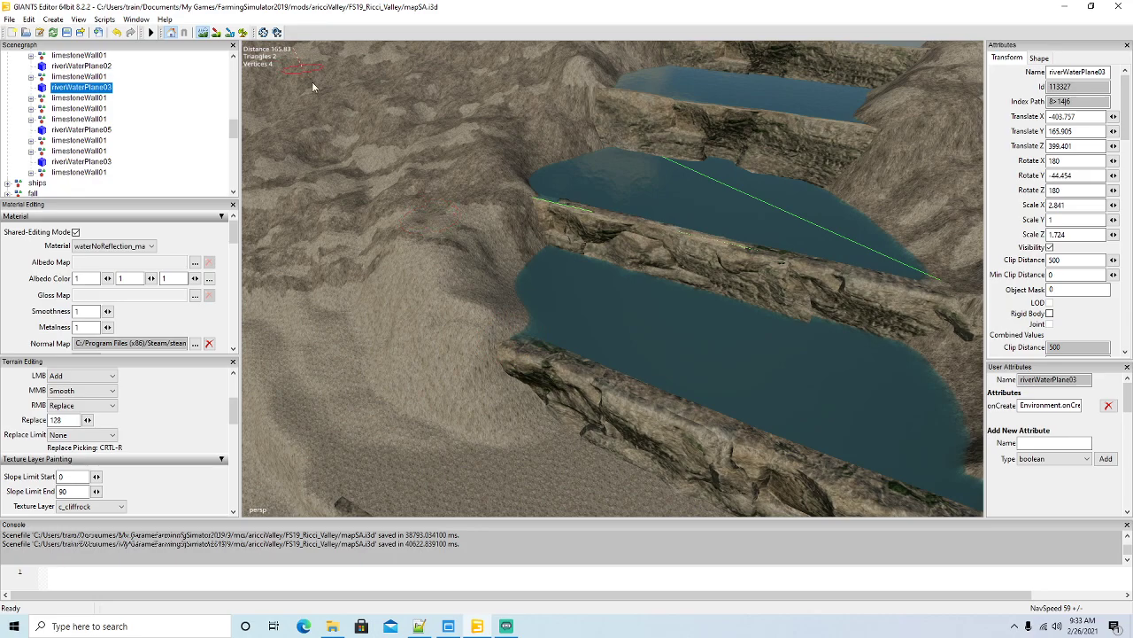
pyautogui.click(205, 33)
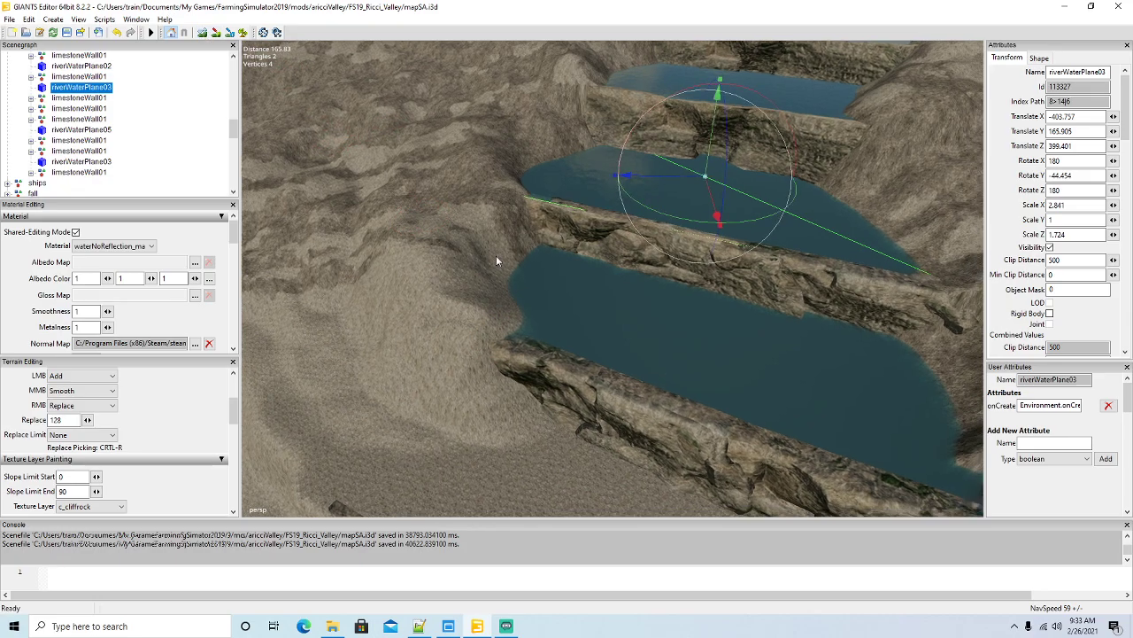
pyautogui.click(203, 33)
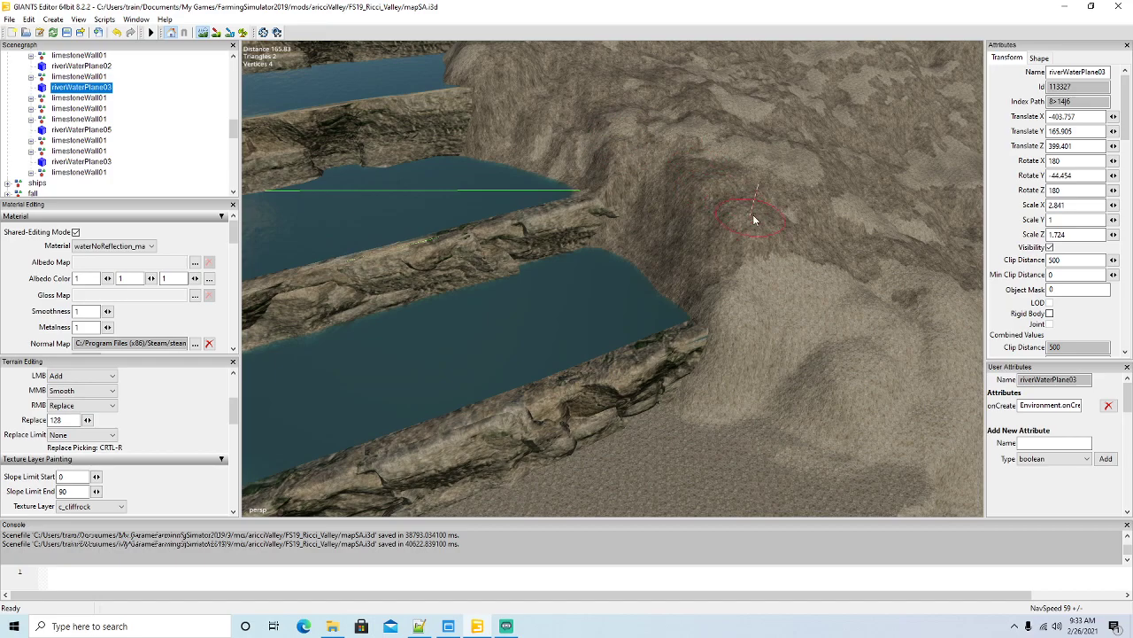
pyautogui.click(207, 36)
pyautogui.keyDown('alt'); pyautogui.moveTo(703, 342); pyautogui.dragTo(637, 334); pyautogui.keyUp('alt')
pyautogui.scroll(-8, 644, 333)
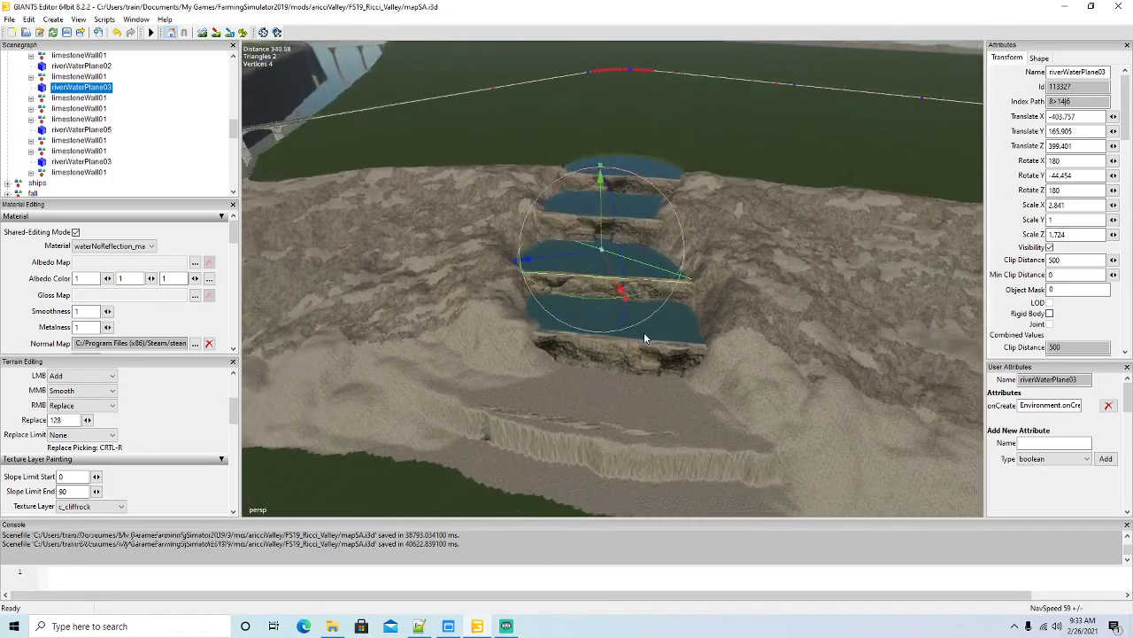
# Lower the terrain inside the lowest pool to a replace height of 122 to expose the water and the front limestone wall.
pyautogui.scroll(10, 645, 379)
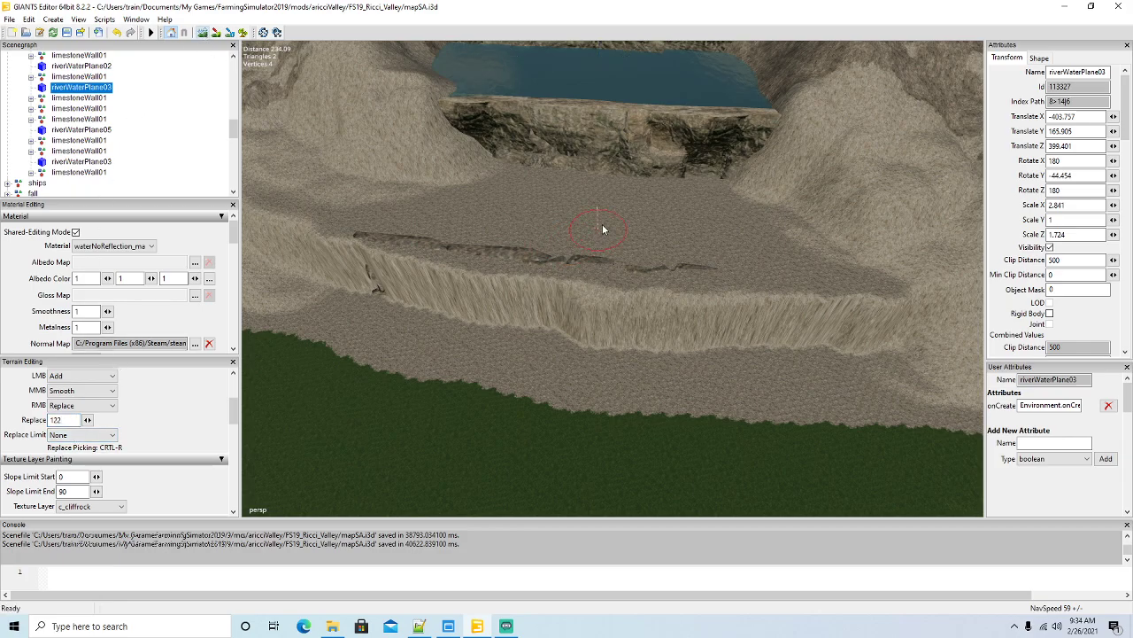
pyautogui.moveTo(614, 228)
pyautogui.mouseDown()
pyautogui.moveTo(614, 203)
pyautogui.moveTo(699, 197)
pyautogui.moveTo(766, 253)
pyautogui.moveTo(785, 294)
pyautogui.moveTo(402, 253)
pyautogui.moveTo(479, 223)
pyautogui.moveTo(485, 178)
pyautogui.moveTo(399, 247)
pyautogui.mouseUp()
pyautogui.moveTo(477, 187)
pyautogui.mouseDown()
pyautogui.moveTo(390, 194)
pyautogui.moveTo(455, 203)
pyautogui.mouseUp()
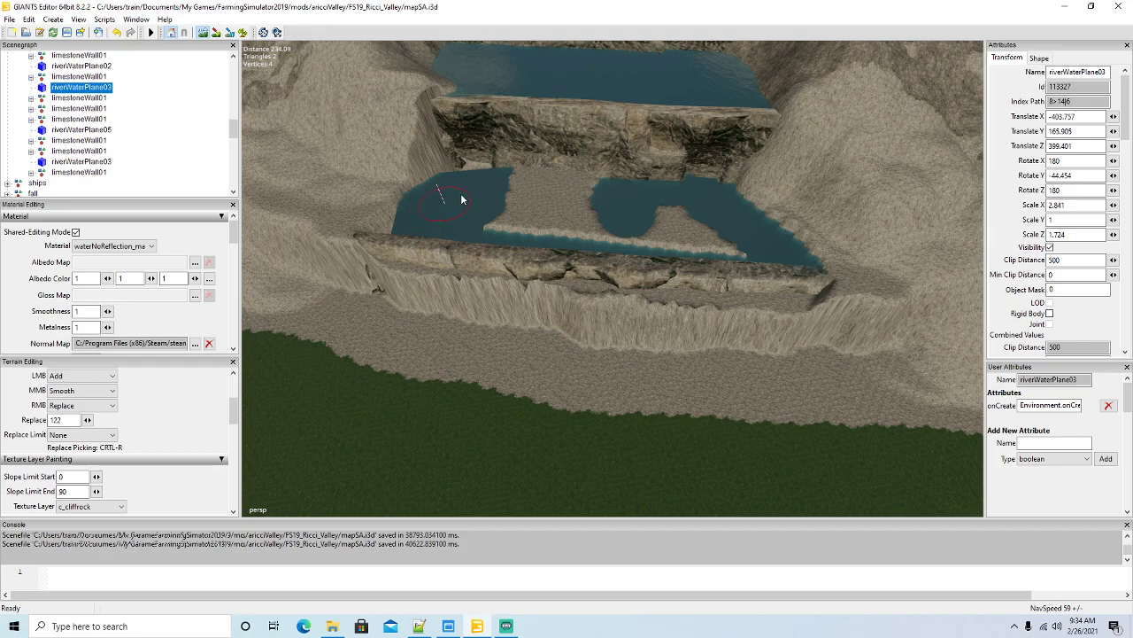
pyautogui.moveTo(594, 175); pyautogui.dragTo(511, 195)
pyautogui.moveTo(645, 205)
pyautogui.mouseDown()
pyautogui.moveTo(575, 209)
pyautogui.moveTo(587, 233)
pyautogui.moveTo(731, 248)
pyautogui.moveTo(492, 233)
pyautogui.mouseUp()
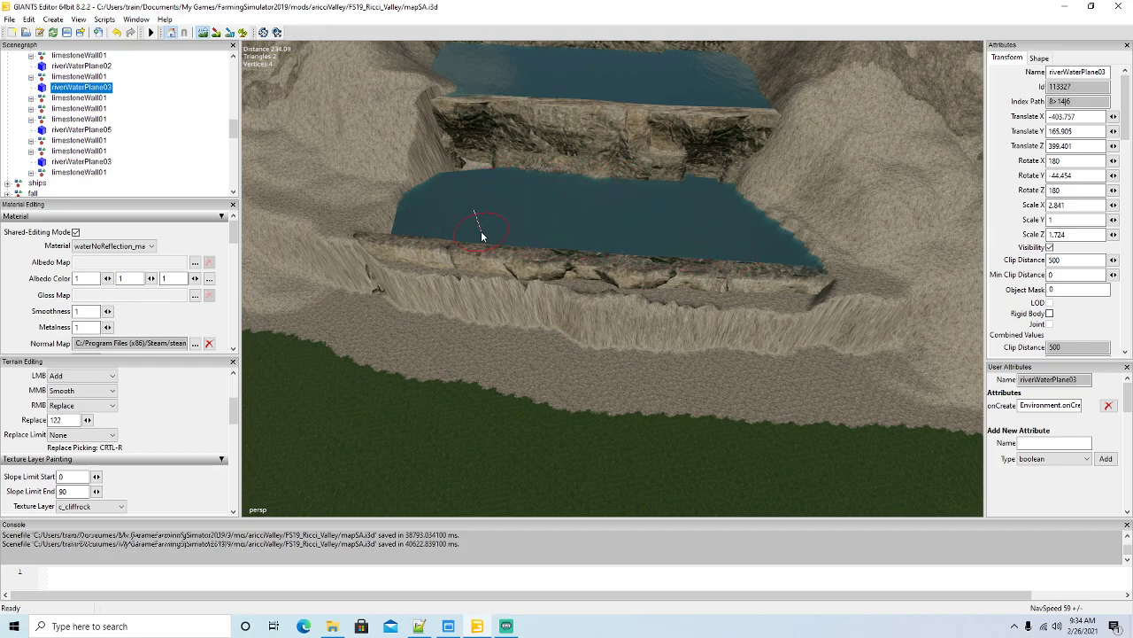
# Shape the banks at both sides of the lowest pool so they meet the water and the wall ends.
pyautogui.moveTo(744, 206); pyautogui.dragTo(837, 281)
pyautogui.moveTo(459, 156); pyautogui.dragTo(416, 123)
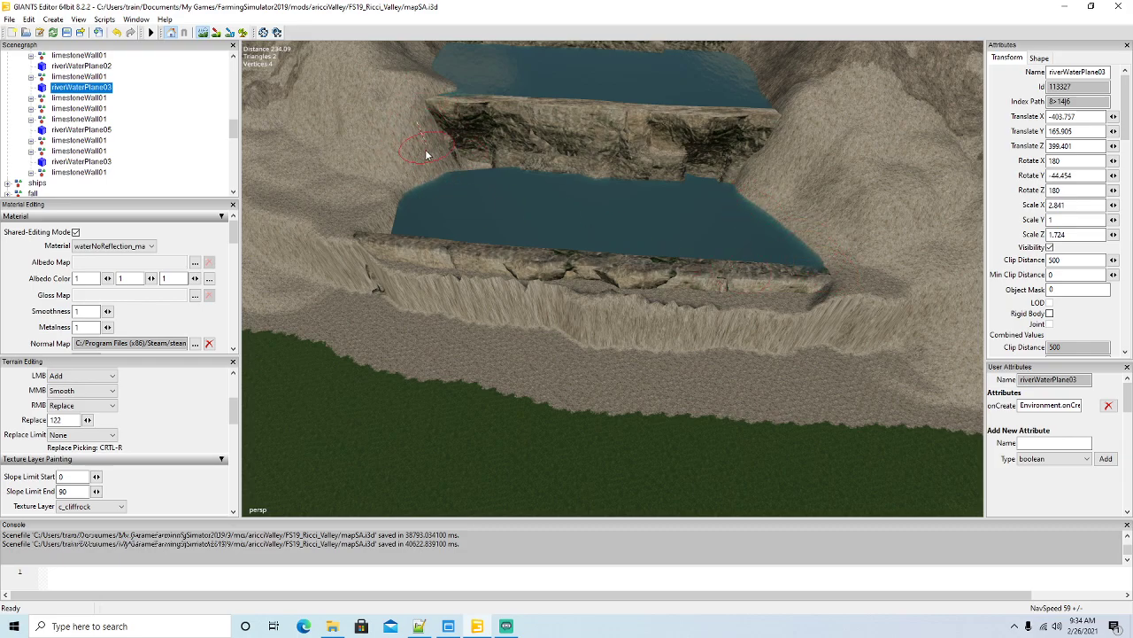
pyautogui.moveTo(369, 234)
pyautogui.mouseDown()
pyautogui.moveTo(384, 214)
pyautogui.moveTo(333, 212)
pyautogui.moveTo(367, 157)
pyautogui.moveTo(330, 140)
pyautogui.moveTo(295, 166)
pyautogui.moveTo(311, 210)
pyautogui.moveTo(363, 249)
pyautogui.moveTo(355, 135)
pyautogui.moveTo(285, 81)
pyautogui.mouseUp()
pyautogui.scroll(-5, 467, 242)
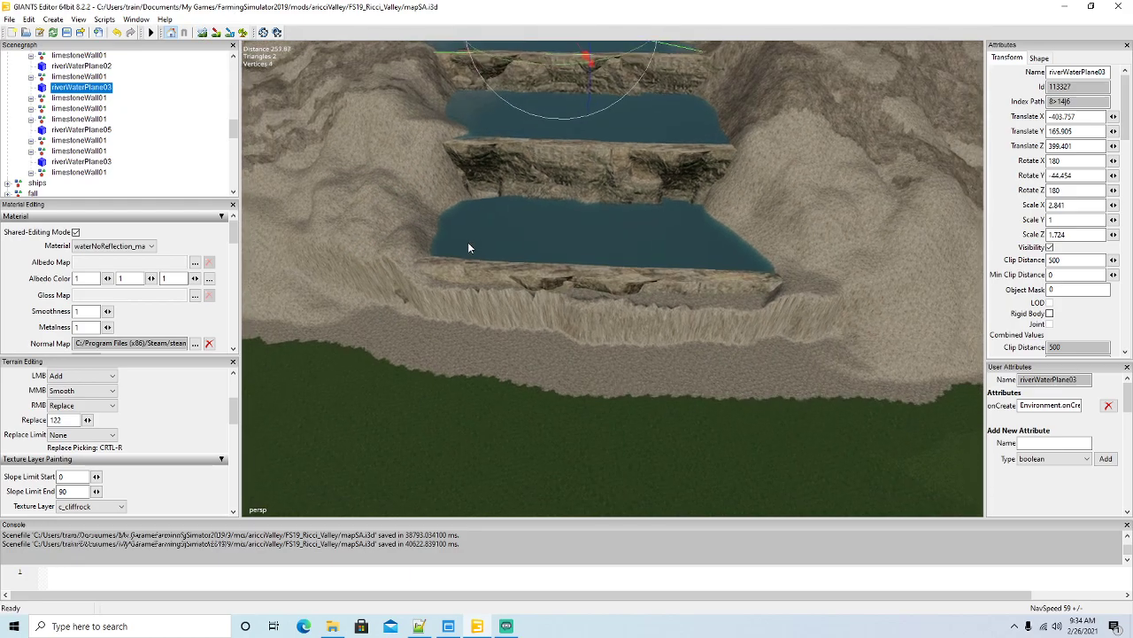
# Raise and smooth the foot of the river-side slope beside the lowest pool, down to the grass edge.
pyautogui.moveTo(468, 241); pyautogui.dragTo(344, 179, button='right')
pyautogui.scroll(4, 345, 179)
pyautogui.keyDown('alt'); pyautogui.moveTo(345, 180); pyautogui.dragTo(492, 244); pyautogui.keyUp('alt')
pyautogui.scroll(-5, 491, 237)
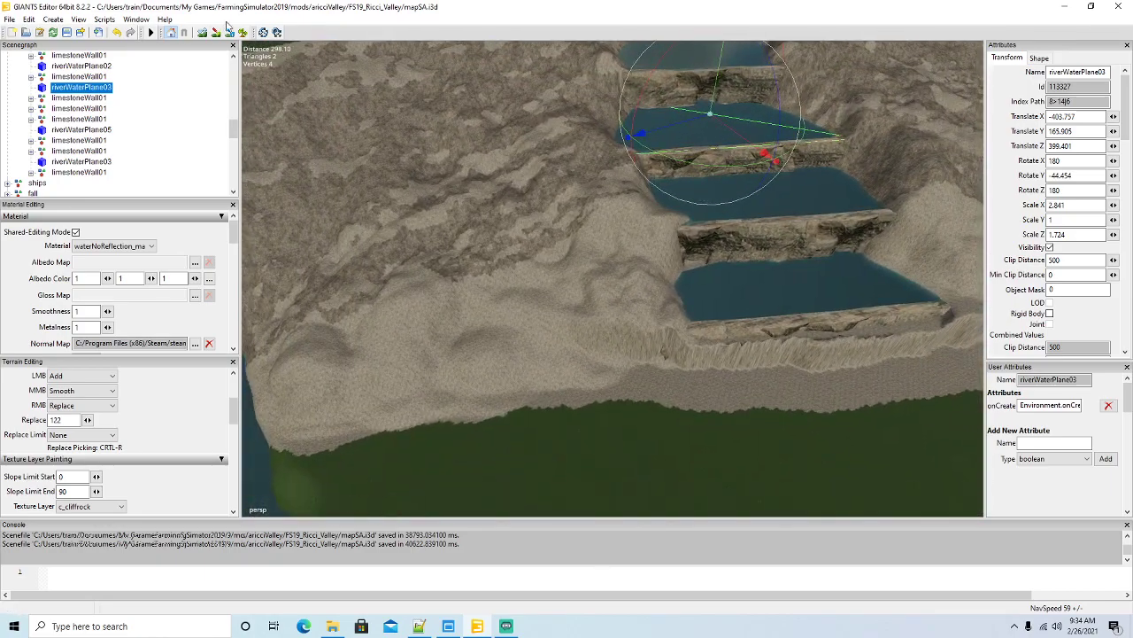
pyautogui.click(202, 33)
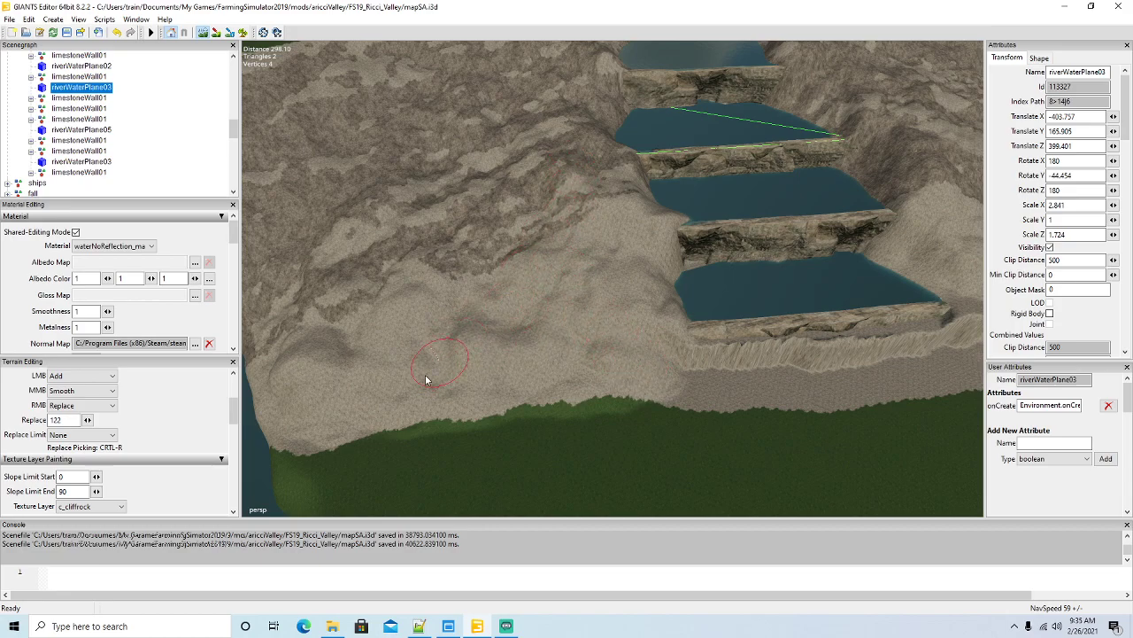
# Smooth the slope beside the lowest pool on the bank away from the river and raise its foot along the grass.
pyautogui.keyDown('alt'); pyautogui.moveTo(578, 300); pyautogui.dragTo(543, 240); pyautogui.keyUp('alt')
pyautogui.scroll(5, 745, 270)
pyautogui.scroll(5, 744, 274)
pyautogui.scroll(-5, 613, 315)
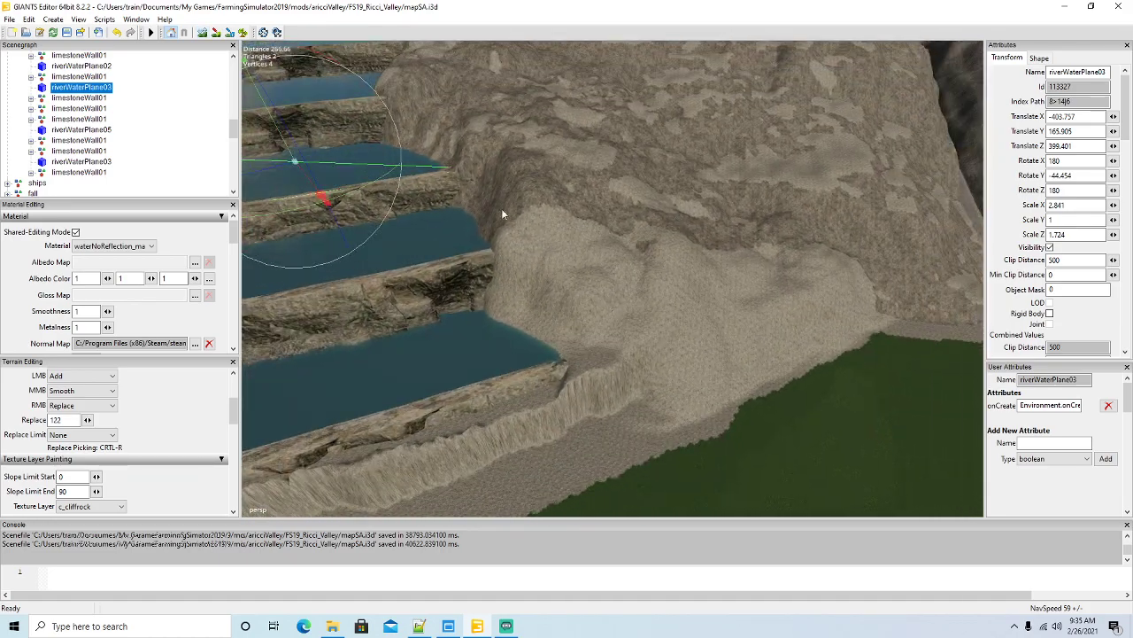
pyautogui.press('1')
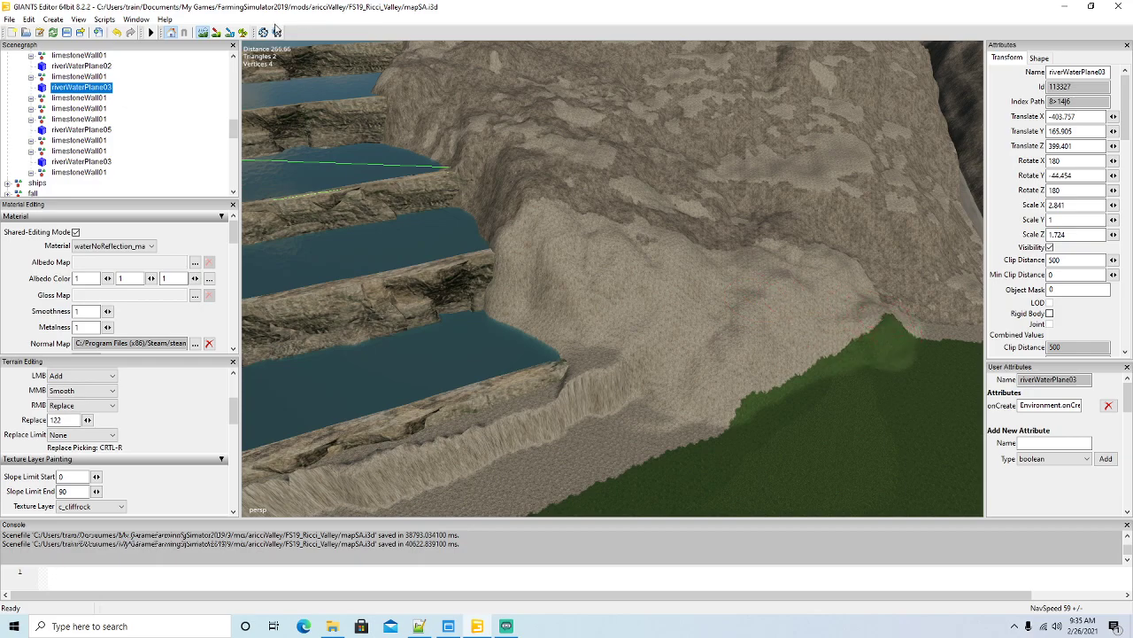
# Paint the grass edge at the foot of the slope beside the lowest pool with the c_cliffrock texture.
pyautogui.moveTo(904, 324)
pyautogui.mouseDown()
pyautogui.moveTo(788, 352)
pyautogui.moveTo(717, 394)
pyautogui.moveTo(845, 346)
pyautogui.moveTo(848, 304)
pyautogui.mouseUp()
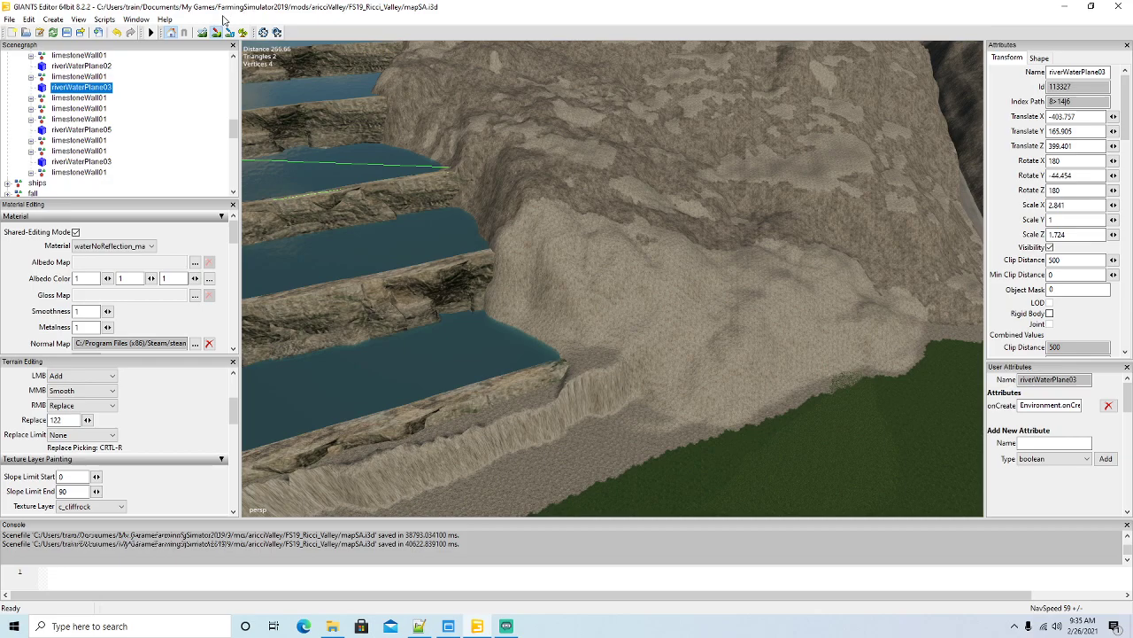
pyautogui.press('f')
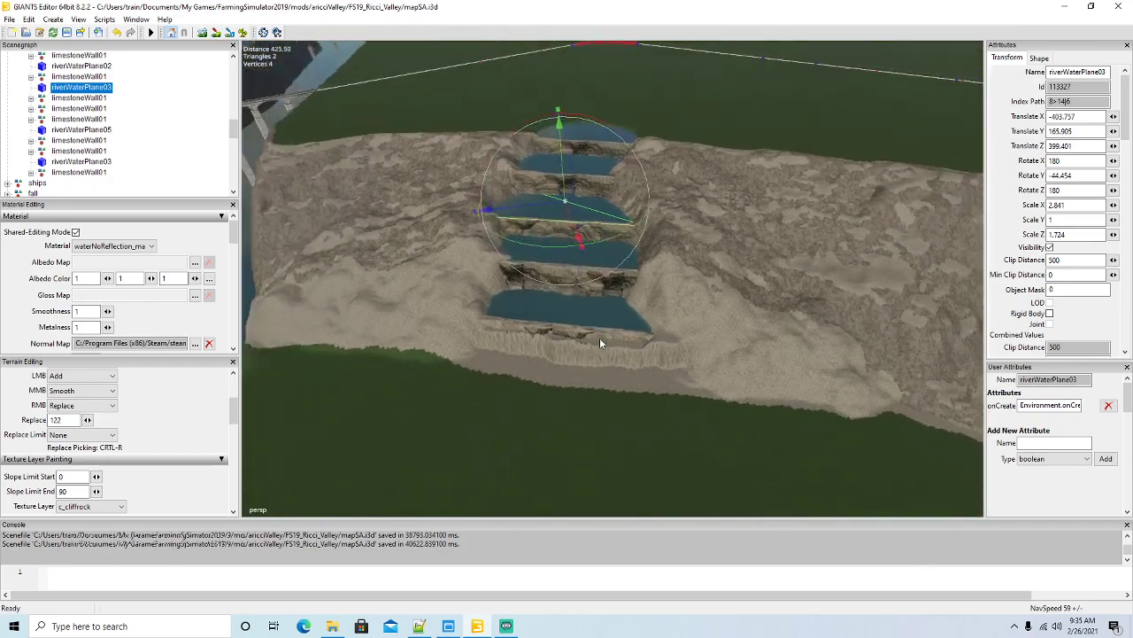
# Pick the grass height of 105.148 as the replace height and lower the terrain in front of the lowest limestone wall to it.
pyautogui.moveTo(599, 338); pyautogui.dragTo(619, 375, button='middle')
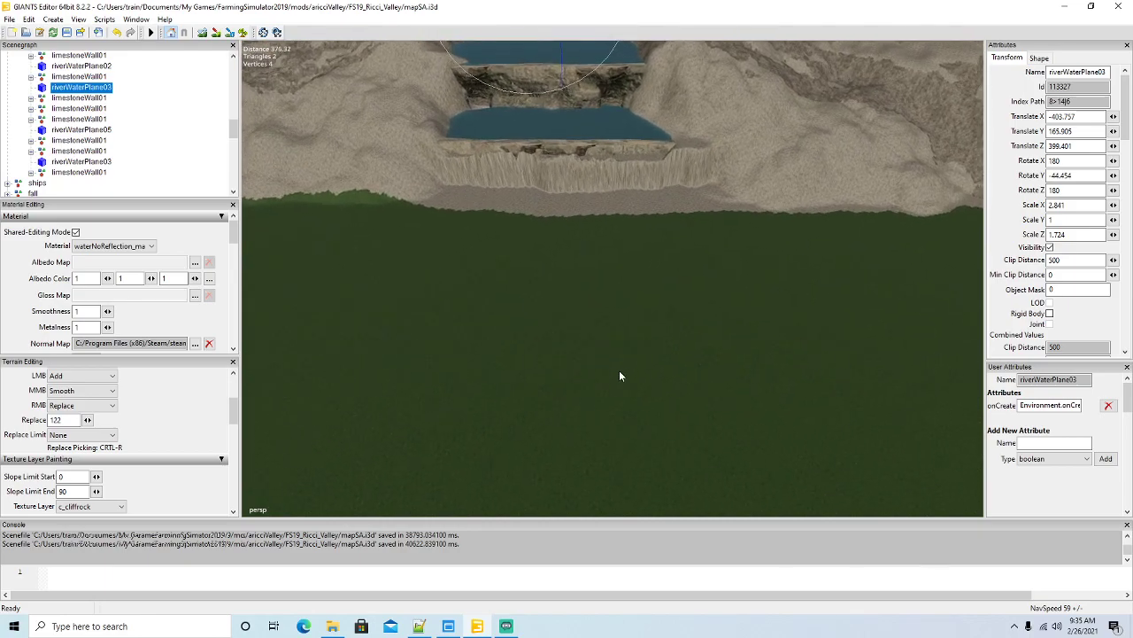
pyautogui.scroll(5, 619, 370)
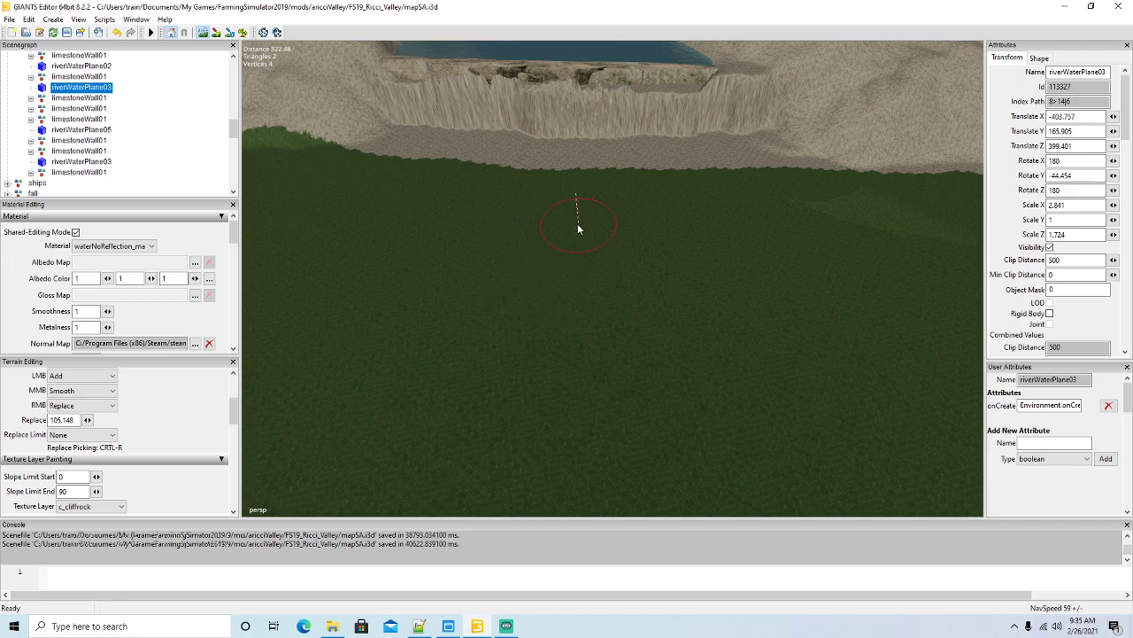
pyautogui.click(202, 31)
pyautogui.scroll(-3, 541, 291)
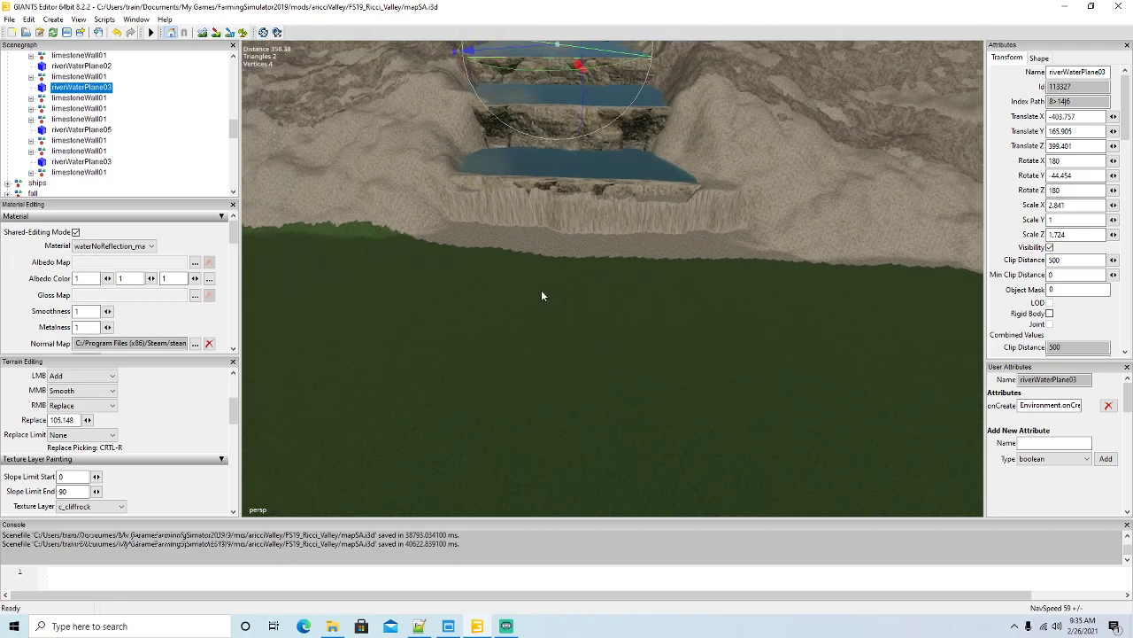
pyautogui.moveTo(542, 296); pyautogui.dragTo(541, 286, button='right')
pyautogui.click(202, 31)
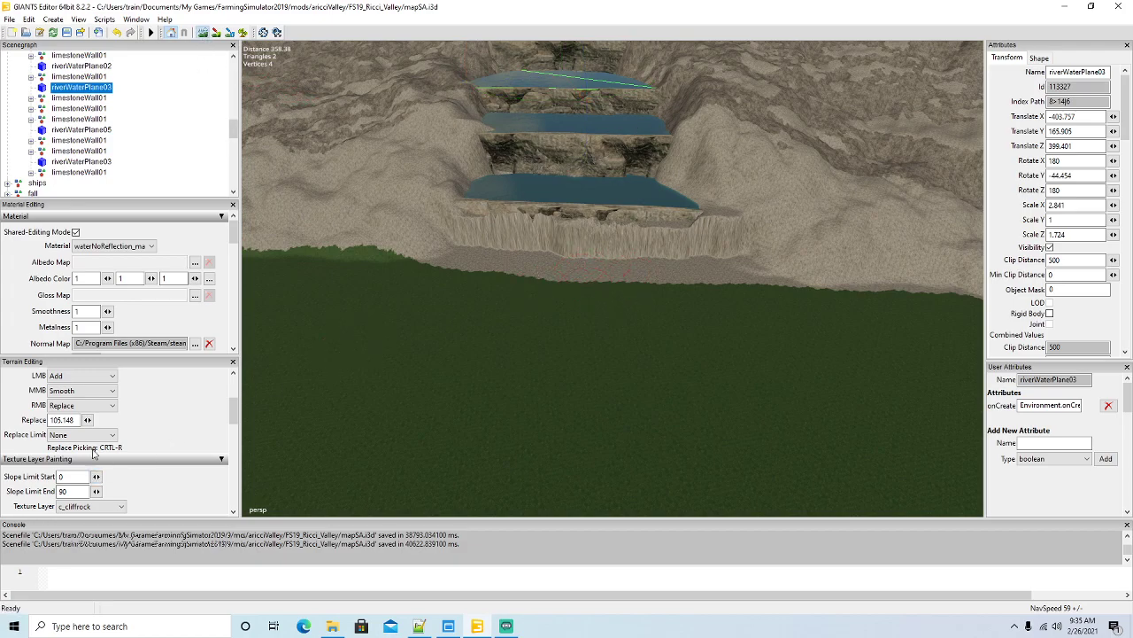
pyautogui.moveTo(574, 272)
pyautogui.mouseDown()
pyautogui.moveTo(693, 267)
pyautogui.moveTo(731, 252)
pyautogui.moveTo(572, 254)
pyautogui.mouseUp()
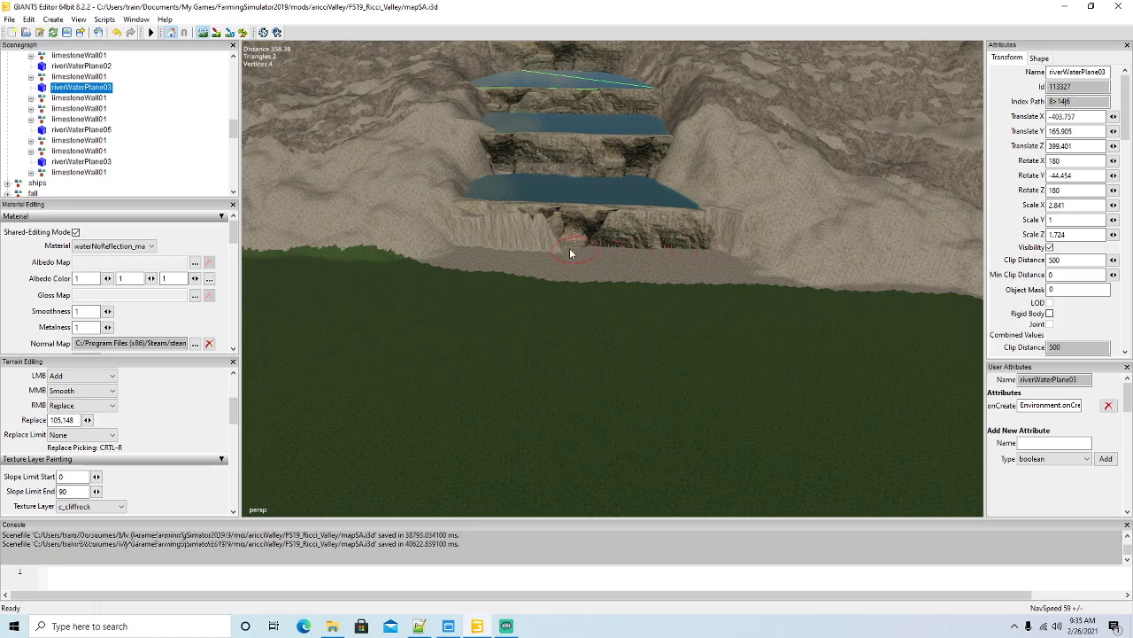
pyautogui.moveTo(482, 252)
pyautogui.mouseDown()
pyautogui.moveTo(437, 222)
pyautogui.moveTo(442, 232)
pyautogui.mouseUp()
pyautogui.moveTo(703, 235)
pyautogui.mouseDown()
pyautogui.moveTo(722, 232)
pyautogui.moveTo(689, 218)
pyautogui.moveTo(717, 232)
pyautogui.moveTo(707, 204)
pyautogui.moveTo(694, 228)
pyautogui.mouseUp()
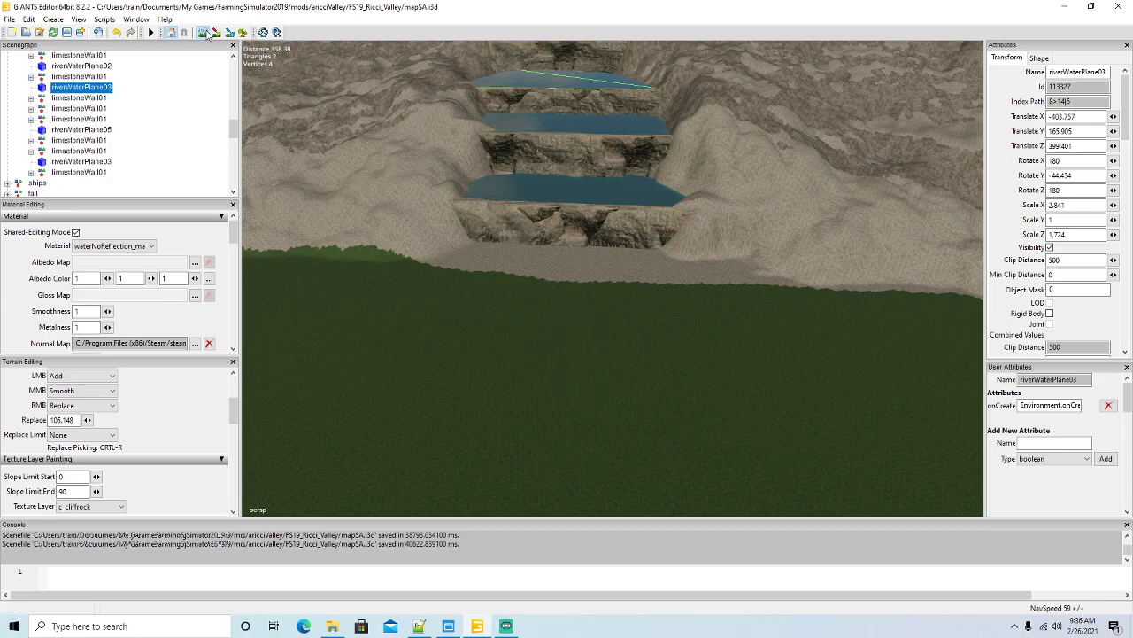
# Smooth the bank where it meets the lowest pool's corner and the end of the front limestone wall.
pyautogui.keyDown('alt'); pyautogui.moveTo(419, 277); pyautogui.dragTo(581, 353); pyautogui.keyUp('alt')
pyautogui.scroll(4, 458, 276)
pyautogui.scroll(2, 582, 353)
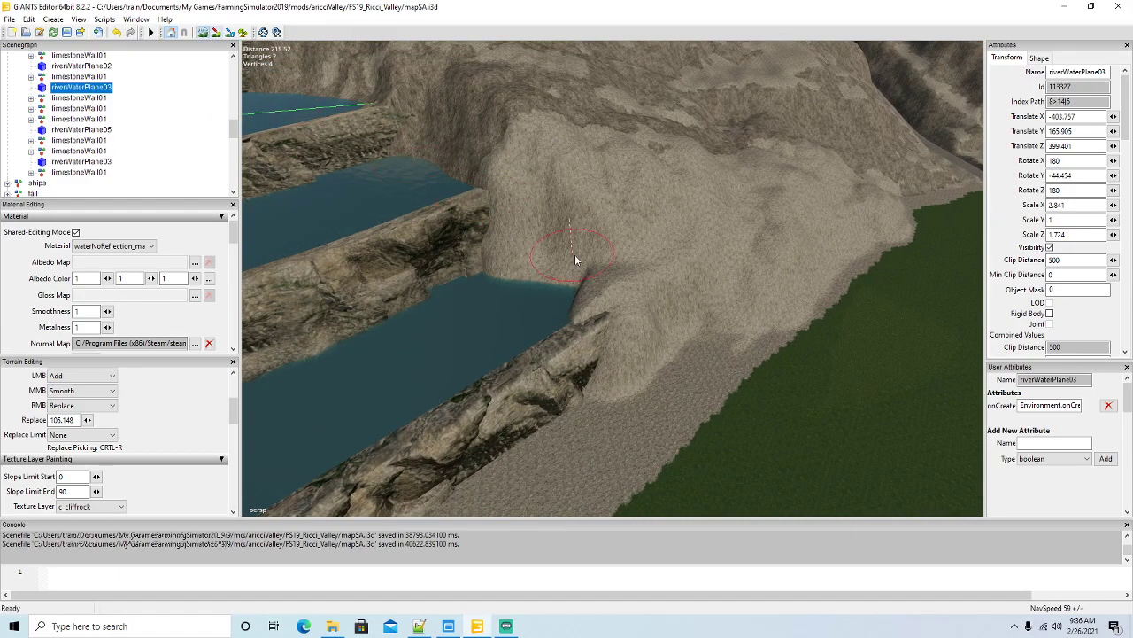
pyautogui.moveTo(576, 296)
pyautogui.mouseDown()
pyautogui.moveTo(544, 253)
pyautogui.moveTo(587, 252)
pyautogui.moveTo(608, 271)
pyautogui.moveTo(524, 210)
pyautogui.moveTo(499, 210)
pyautogui.moveTo(618, 245)
pyautogui.mouseUp()
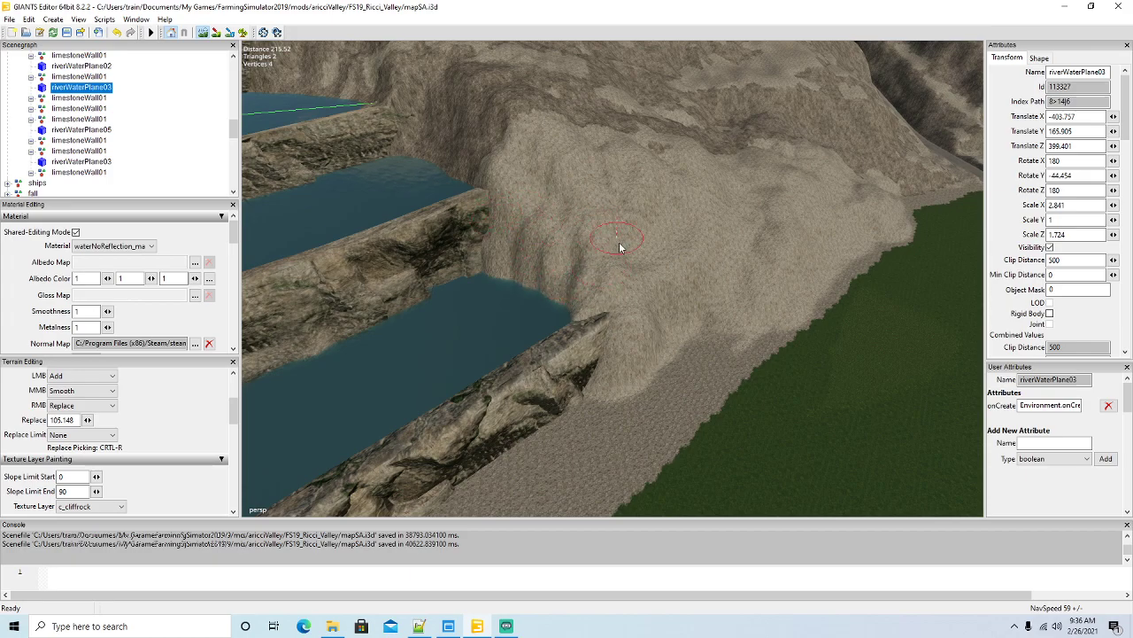
# Clear the terrain covering the end of the lowest limestone wall at the replace height of 105.148.
pyautogui.click(217, 34)
pyautogui.keyDown('alt'); pyautogui.moveTo(613, 316); pyautogui.dragTo(610, 372); pyautogui.keyUp('alt')
pyautogui.scroll(-4, 595, 370)
pyautogui.click(203, 32)
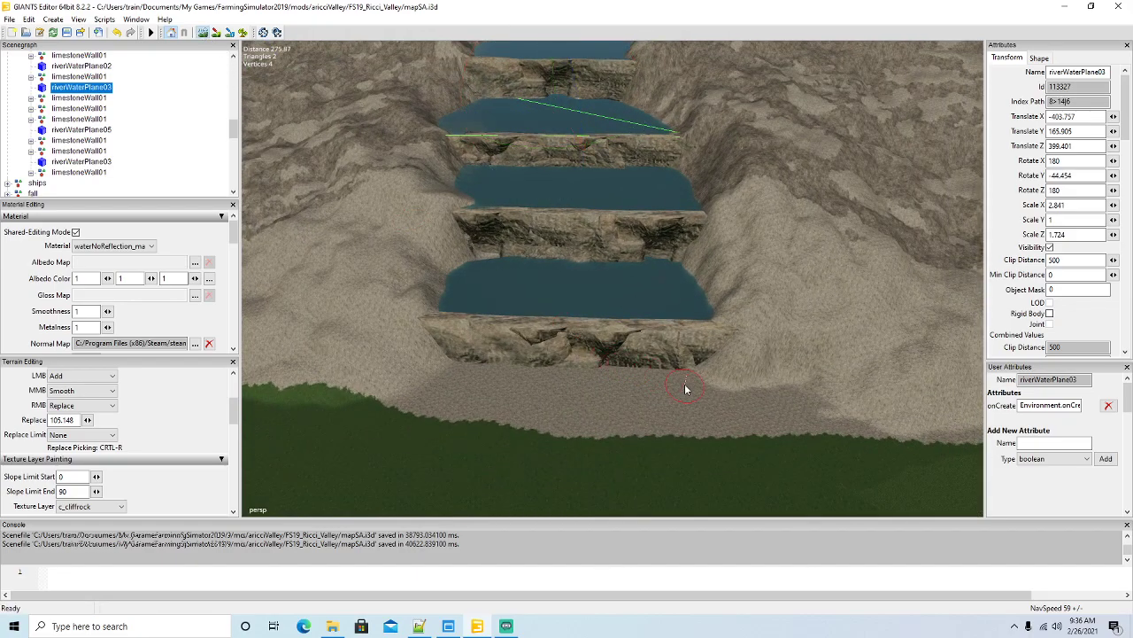
pyautogui.moveTo(692, 387)
pyautogui.mouseDown(button='right')
pyautogui.moveTo(694, 377)
pyautogui.moveTo(720, 387)
pyautogui.moveTo(681, 381)
pyautogui.moveTo(741, 354)
pyautogui.moveTo(744, 365)
pyautogui.mouseUp(button='right')
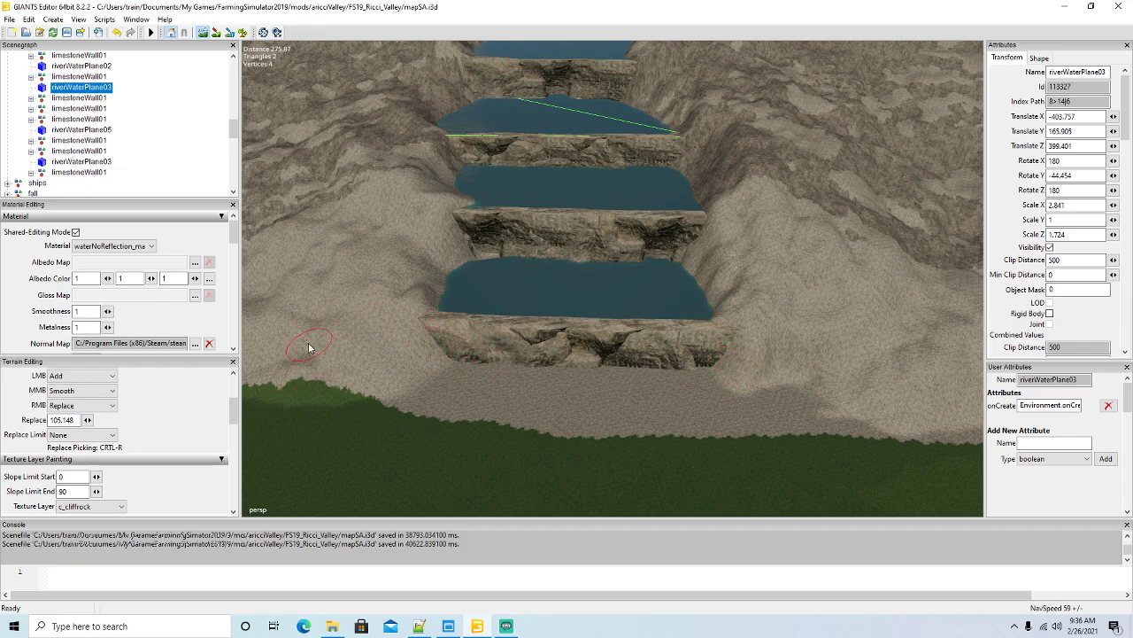
# Try digging the ground in front of the lowest limestone wall at replace heights of 100 and 90.
pyautogui.click(203, 33)
pyautogui.scroll(-10, 557, 327)
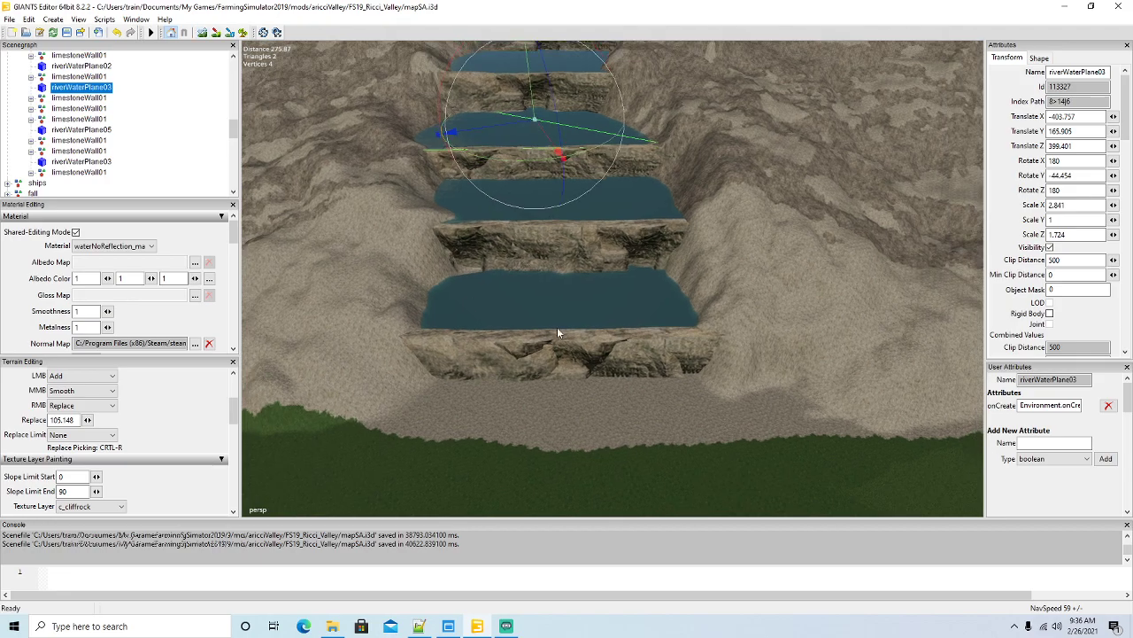
pyautogui.moveTo(558, 326)
pyautogui.keyDown('alt'); pyautogui.mouseDown()
pyautogui.moveTo(554, 398)
pyautogui.moveTo(553, 363)
pyautogui.moveTo(484, 399)
pyautogui.moveTo(584, 339)
pyautogui.moveTo(549, 345)
pyautogui.mouseUp(); pyautogui.keyUp('alt')
pyautogui.scroll(5, 555, 397)
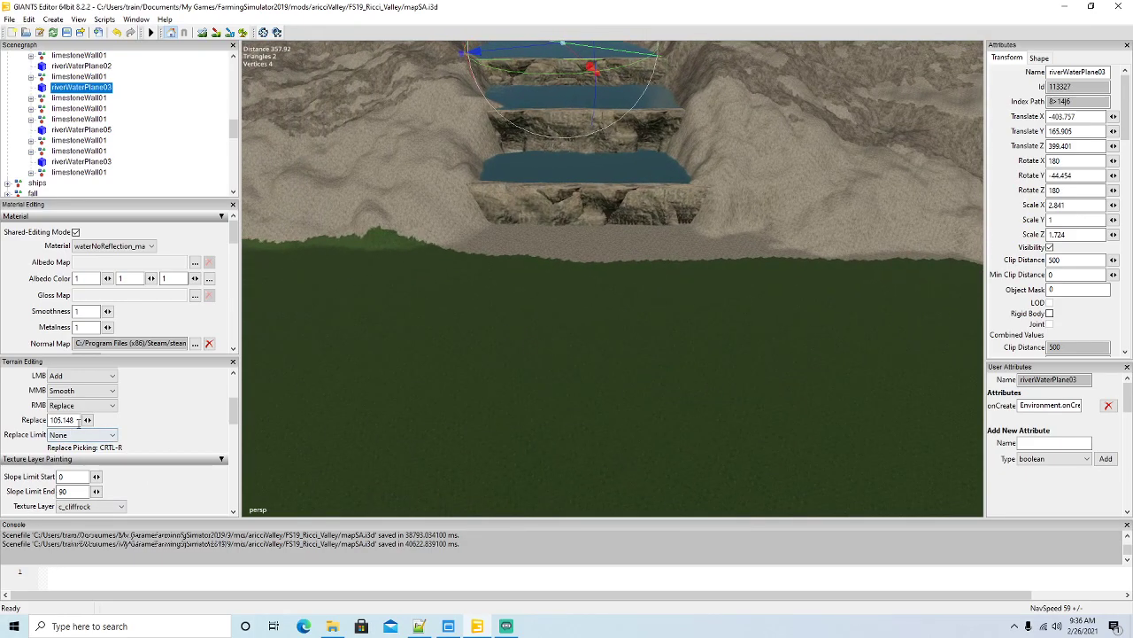
pyautogui.moveTo(79, 419); pyautogui.dragTo(2, 417)
pyautogui.write('1')
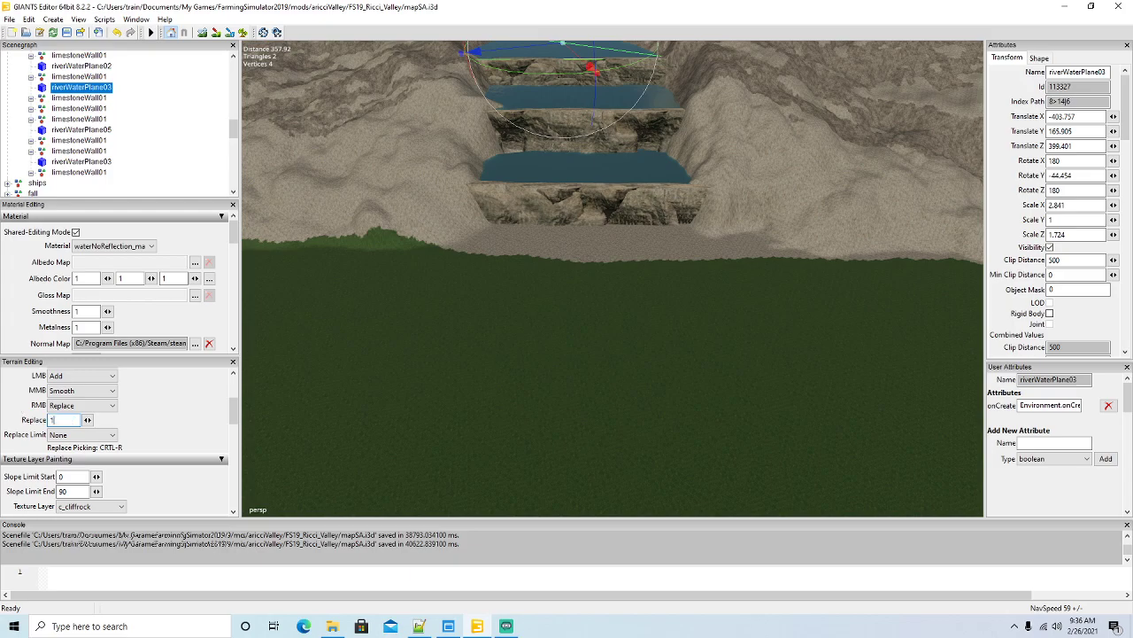
pyautogui.write('00')
pyautogui.click(202, 32)
pyautogui.moveTo(580, 276)
pyautogui.mouseDown()
pyautogui.moveTo(589, 241)
pyautogui.moveTo(588, 298)
pyautogui.mouseUp()
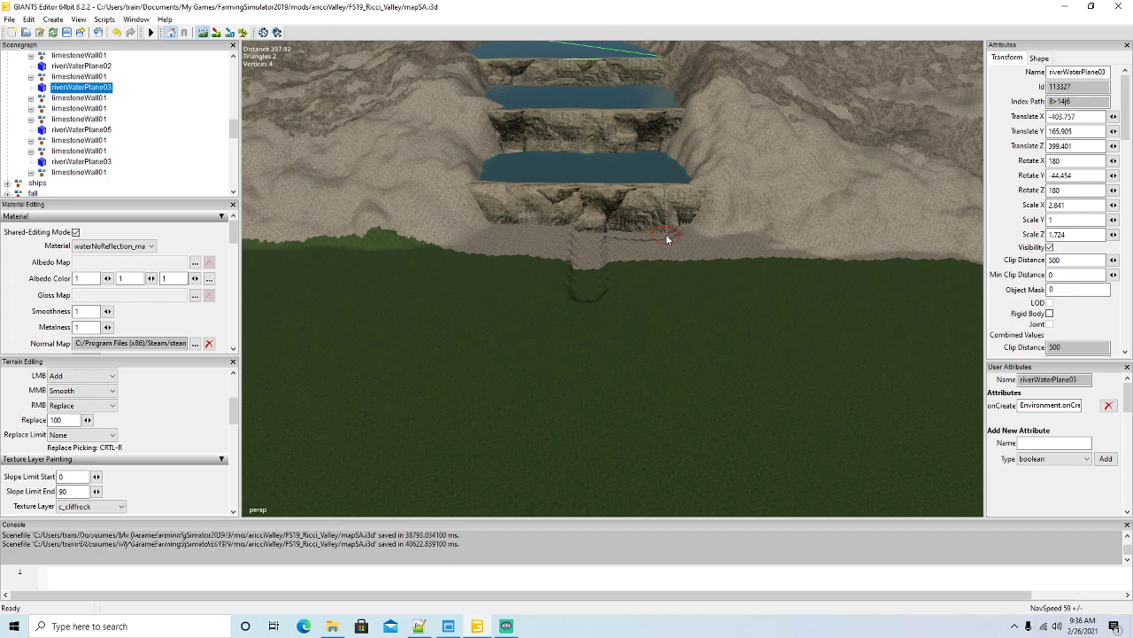
pyautogui.moveTo(652, 271); pyautogui.dragTo(632, 304)
pyautogui.moveTo(611, 300); pyautogui.dragTo(592, 307, button='right')
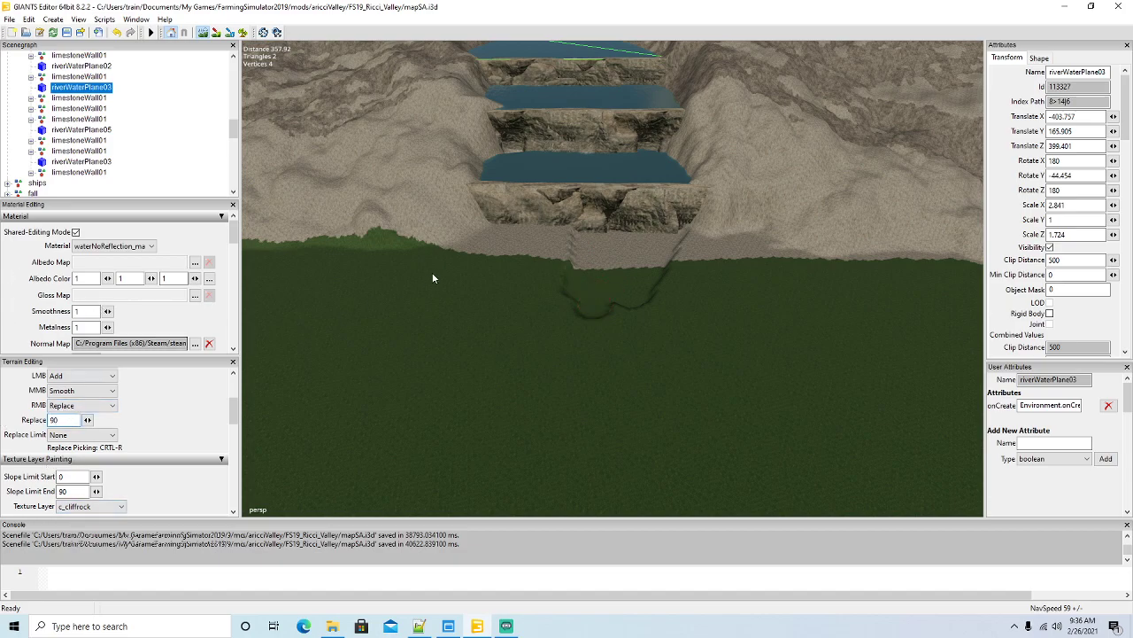
pyautogui.moveTo(605, 270); pyautogui.dragTo(608, 280)
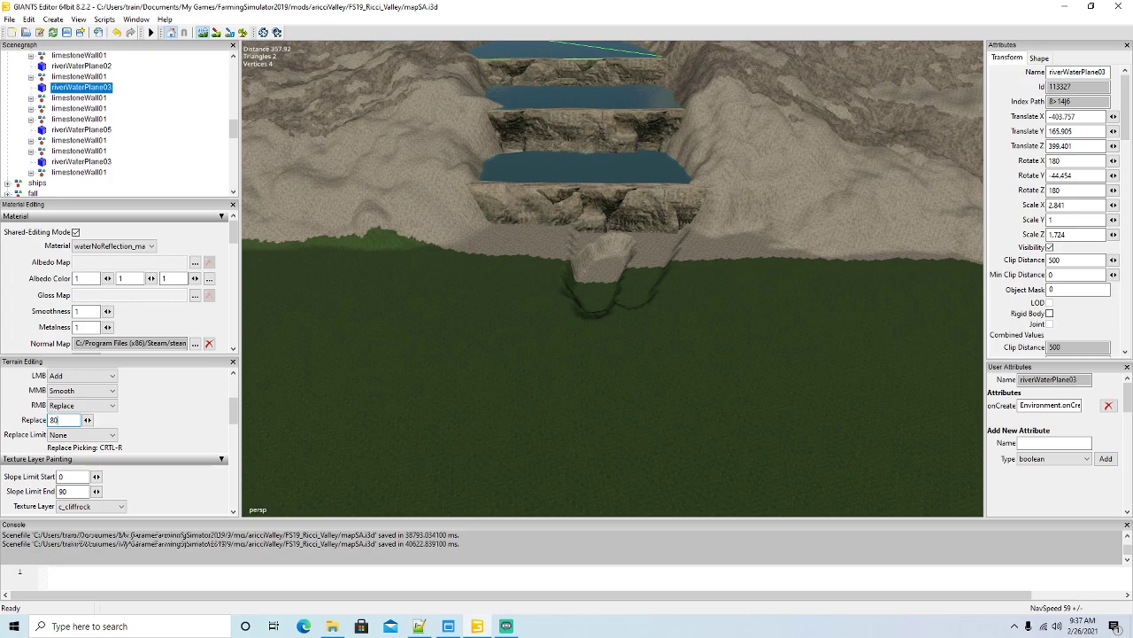
# Dig a basin across the full width of the lowest limestone wall at a replace height of 80 to reach the water.
pyautogui.moveTo(577, 331)
pyautogui.mouseDown()
pyautogui.moveTo(593, 329)
pyautogui.moveTo(601, 251)
pyautogui.moveTo(656, 248)
pyautogui.moveTo(655, 261)
pyautogui.mouseUp()
pyautogui.moveTo(635, 303)
pyautogui.mouseDown()
pyautogui.moveTo(614, 370)
pyautogui.moveTo(616, 288)
pyautogui.moveTo(561, 255)
pyautogui.moveTo(523, 256)
pyautogui.moveTo(490, 322)
pyautogui.moveTo(556, 291)
pyautogui.moveTo(556, 351)
pyautogui.mouseUp()
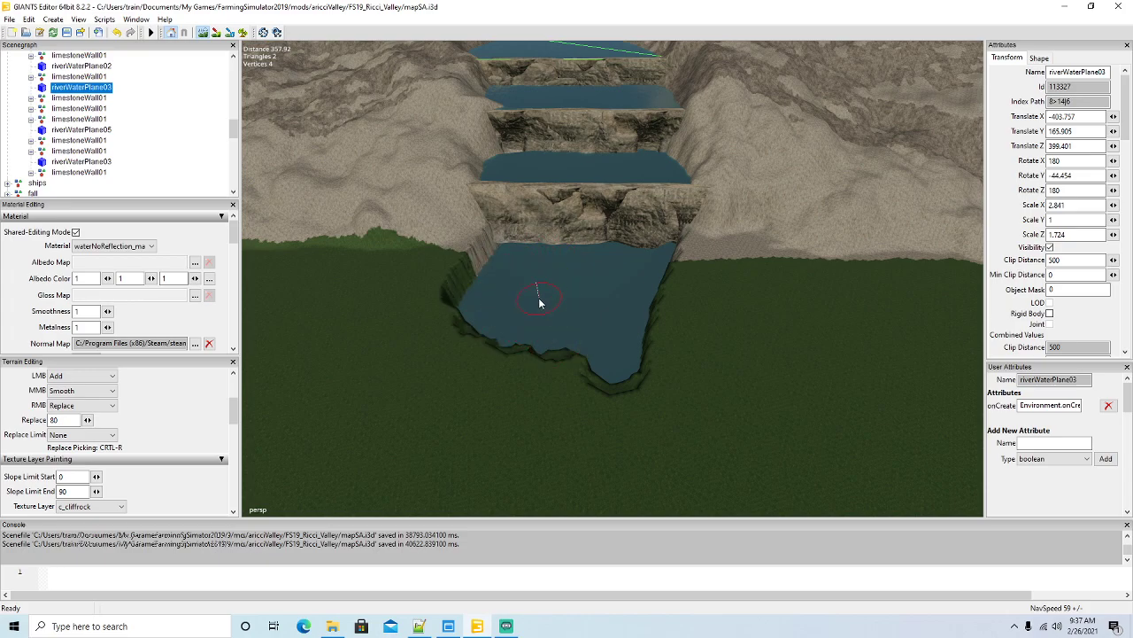
pyautogui.moveTo(555, 306)
pyautogui.mouseDown()
pyautogui.moveTo(476, 248)
pyautogui.moveTo(452, 290)
pyautogui.mouseUp()
# Cut a diagonal channel from the basin through the grass field to the river at a replace height of 80.
pyautogui.click(205, 34)
pyautogui.moveTo(447, 330)
pyautogui.keyDown('alt'); pyautogui.mouseDown()
pyautogui.moveTo(463, 370)
pyautogui.moveTo(450, 360)
pyautogui.mouseUp(); pyautogui.keyUp('alt')
pyautogui.scroll(-8, 448, 319)
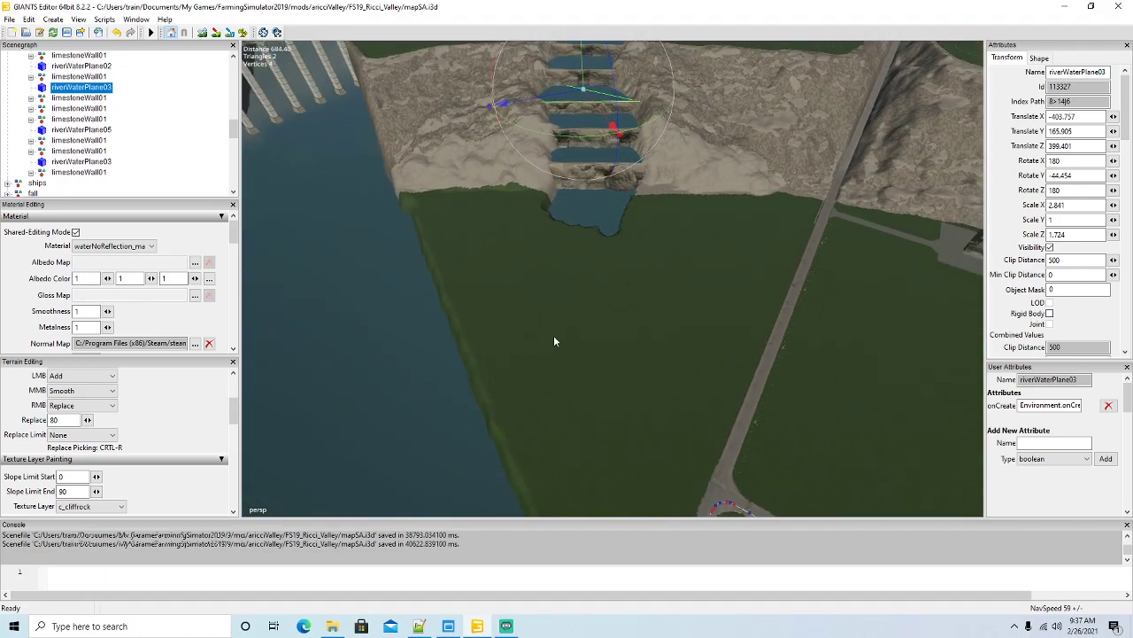
pyautogui.keyDown('alt'); pyautogui.moveTo(597, 340); pyautogui.dragTo(594, 338); pyautogui.keyUp('alt')
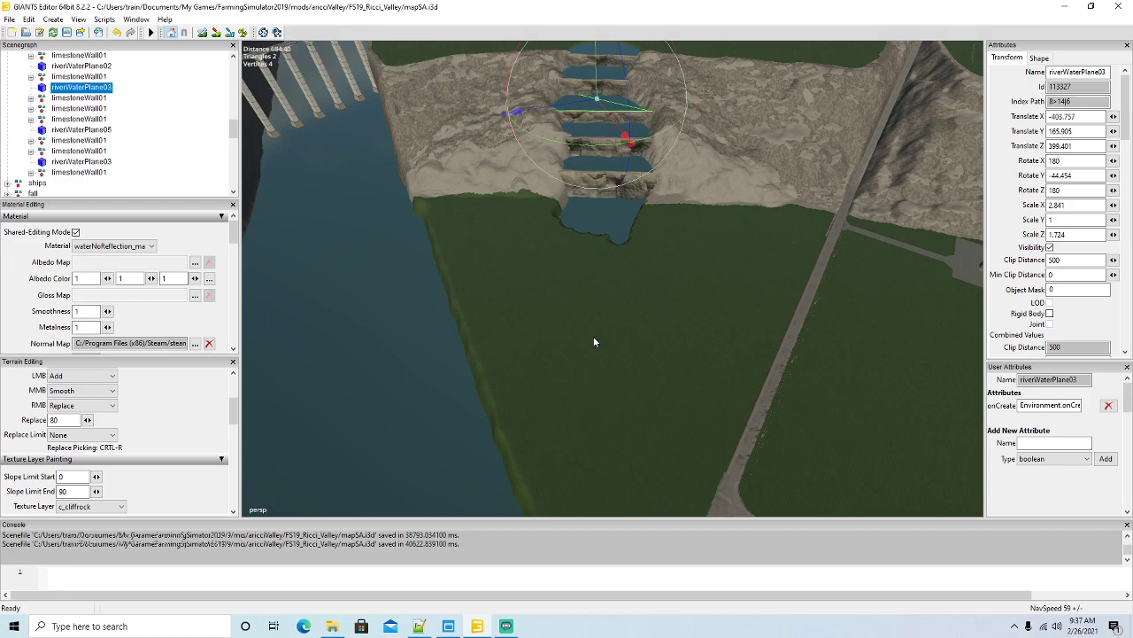
pyautogui.moveTo(593, 340)
pyautogui.keyDown('alt'); pyautogui.mouseDown()
pyautogui.moveTo(549, 319)
pyautogui.moveTo(601, 325)
pyautogui.moveTo(584, 308)
pyautogui.moveTo(595, 347)
pyautogui.moveTo(578, 325)
pyautogui.mouseUp(); pyautogui.keyUp('alt')
pyautogui.scroll(3, 549, 319)
pyautogui.scroll(3, 584, 308)
pyautogui.scroll(-2, 594, 342)
pyautogui.click(202, 32)
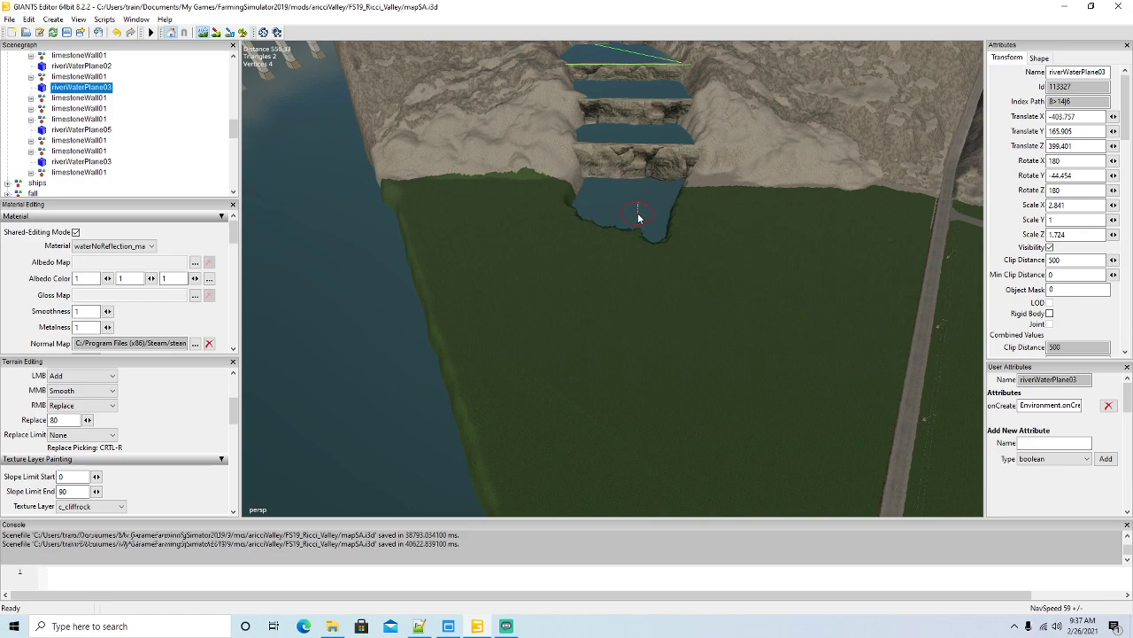
pyautogui.moveTo(643, 216)
pyautogui.mouseDown()
pyautogui.moveTo(627, 274)
pyautogui.moveTo(478, 464)
pyautogui.mouseUp()
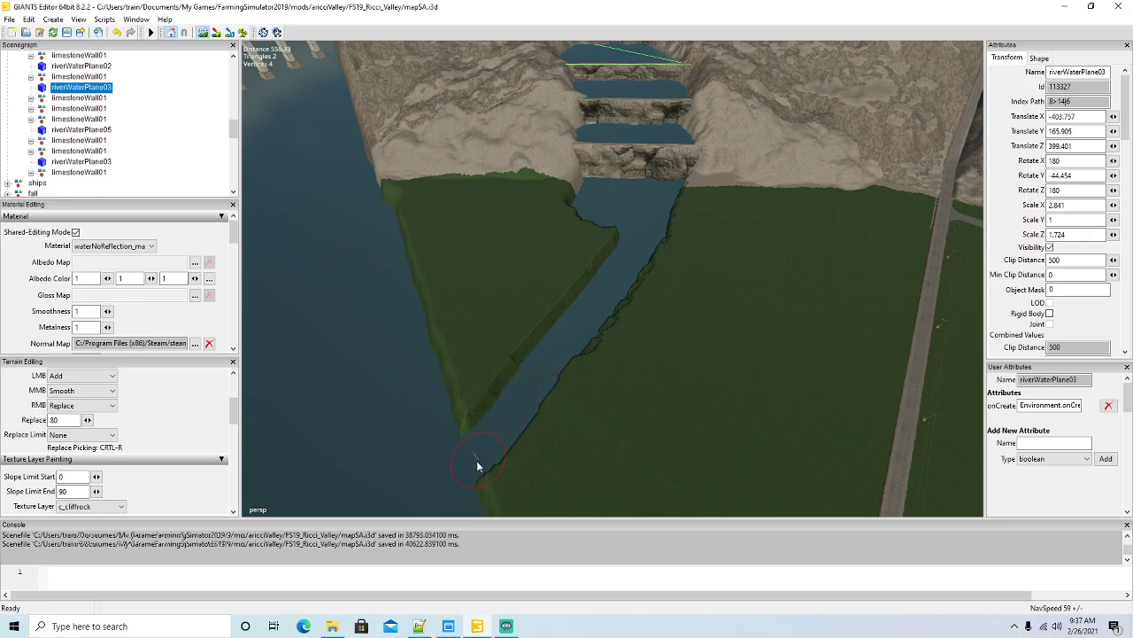
# Lower the grass land between the channel and the river to height 80, leaving a narrow strip below the rock slope.
pyautogui.moveTo(588, 215)
pyautogui.mouseDown()
pyautogui.moveTo(445, 324)
pyautogui.moveTo(469, 425)
pyautogui.moveTo(620, 237)
pyautogui.mouseUp()
pyautogui.moveTo(517, 327); pyautogui.dragTo(464, 354)
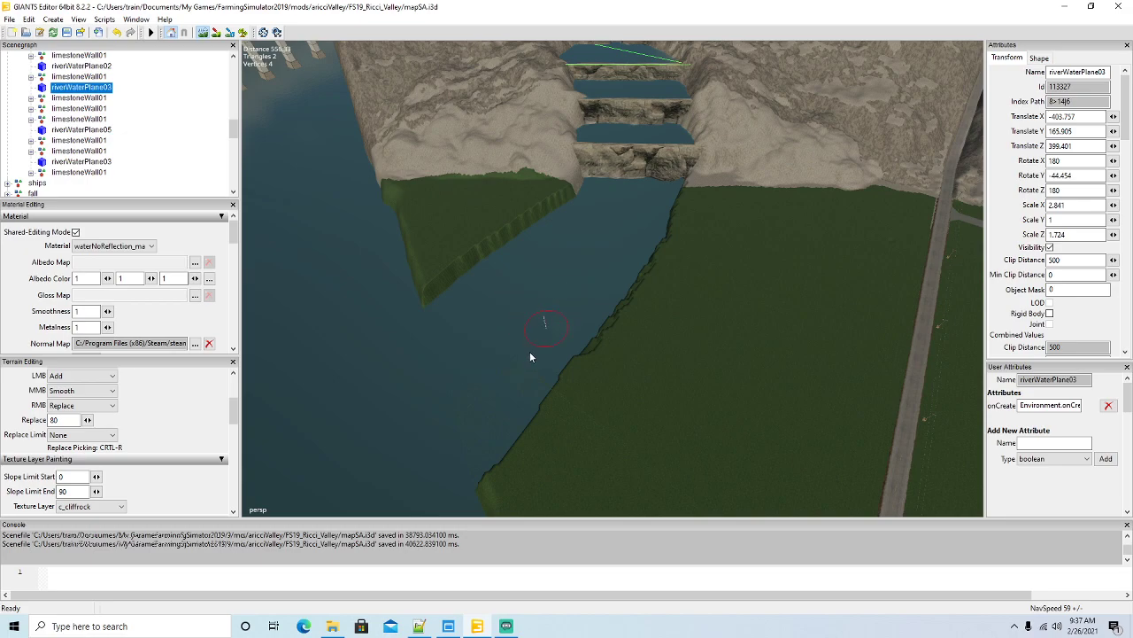
pyautogui.moveTo(604, 210)
pyautogui.mouseDown()
pyautogui.moveTo(404, 227)
pyautogui.moveTo(493, 236)
pyautogui.moveTo(457, 245)
pyautogui.moveTo(481, 254)
pyautogui.moveTo(419, 289)
pyautogui.mouseUp()
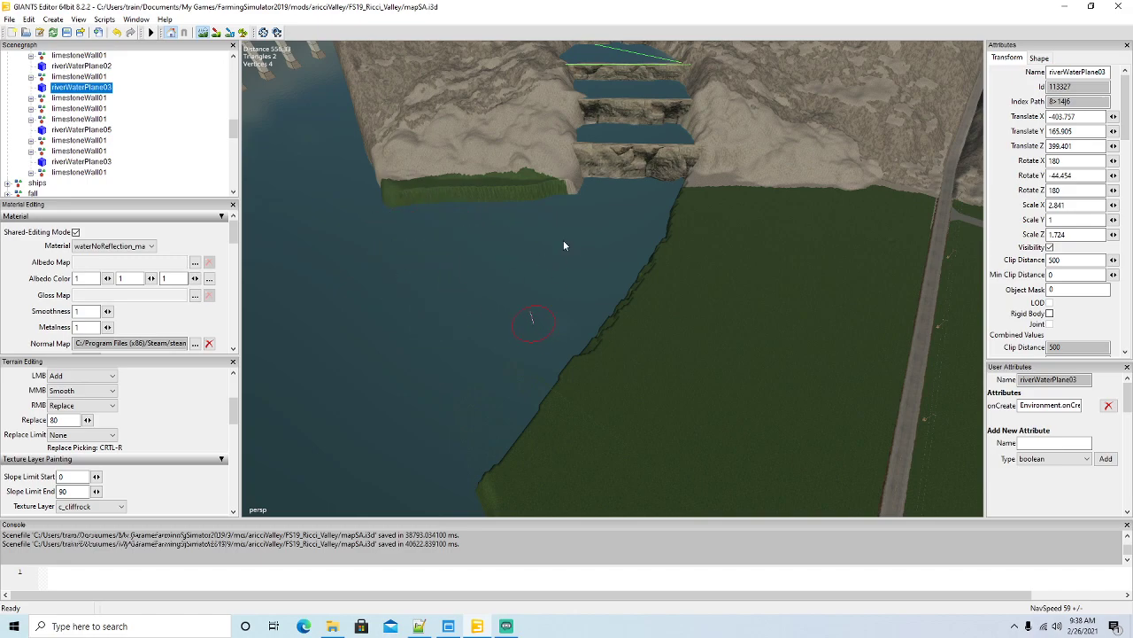
# Smooth the remaining grass strip below the river-side slope into the water and paint it with c_cliffrock.
pyautogui.moveTo(566, 199); pyautogui.dragTo(509, 199)
pyautogui.moveTo(406, 183)
pyautogui.mouseDown()
pyautogui.moveTo(470, 172)
pyautogui.moveTo(502, 180)
pyautogui.mouseUp()
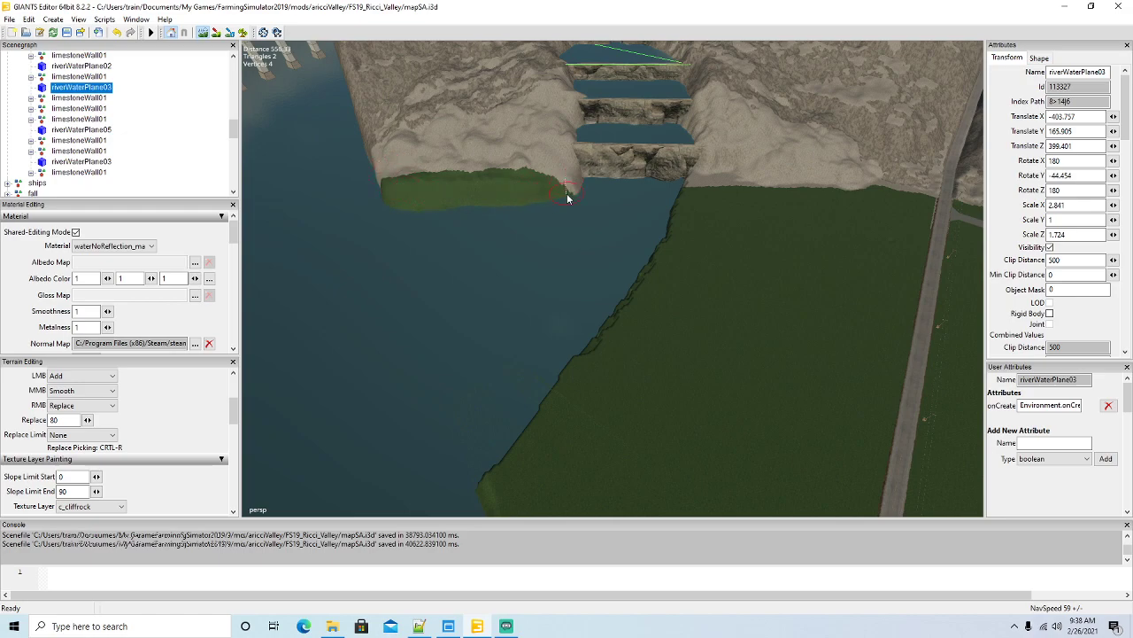
pyautogui.moveTo(553, 169)
pyautogui.mouseDown()
pyautogui.moveTo(561, 182)
pyautogui.moveTo(388, 184)
pyautogui.mouseUp()
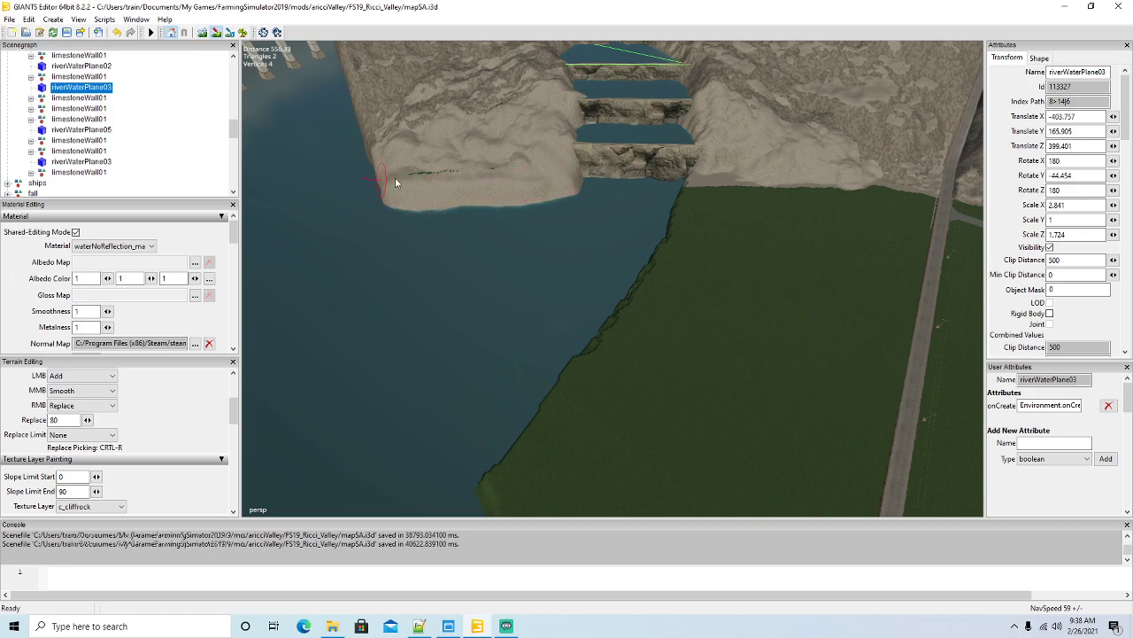
# Smooth the rocky shoreline below the river-side slope and paint over its leftover grass patches with c_cliffrock.
pyautogui.click(216, 33)
pyautogui.moveTo(435, 281)
pyautogui.keyDown('alt'); pyautogui.mouseDown()
pyautogui.moveTo(408, 265)
pyautogui.moveTo(389, 229)
pyautogui.moveTo(682, 297)
pyautogui.moveTo(571, 323)
pyautogui.moveTo(463, 270)
pyautogui.mouseUp(); pyautogui.keyUp('alt')
pyautogui.scroll(6, 388, 230)
pyautogui.scroll(-5, 608, 314)
pyautogui.click(202, 33)
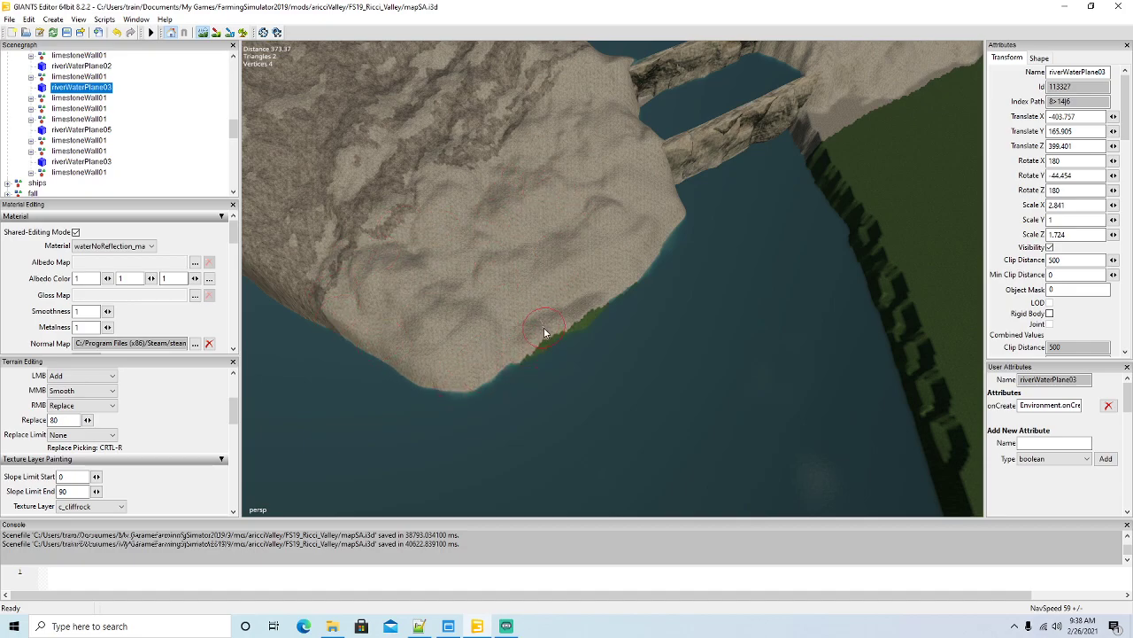
pyautogui.moveTo(576, 278)
pyautogui.mouseDown()
pyautogui.moveTo(567, 324)
pyautogui.moveTo(451, 354)
pyautogui.mouseUp()
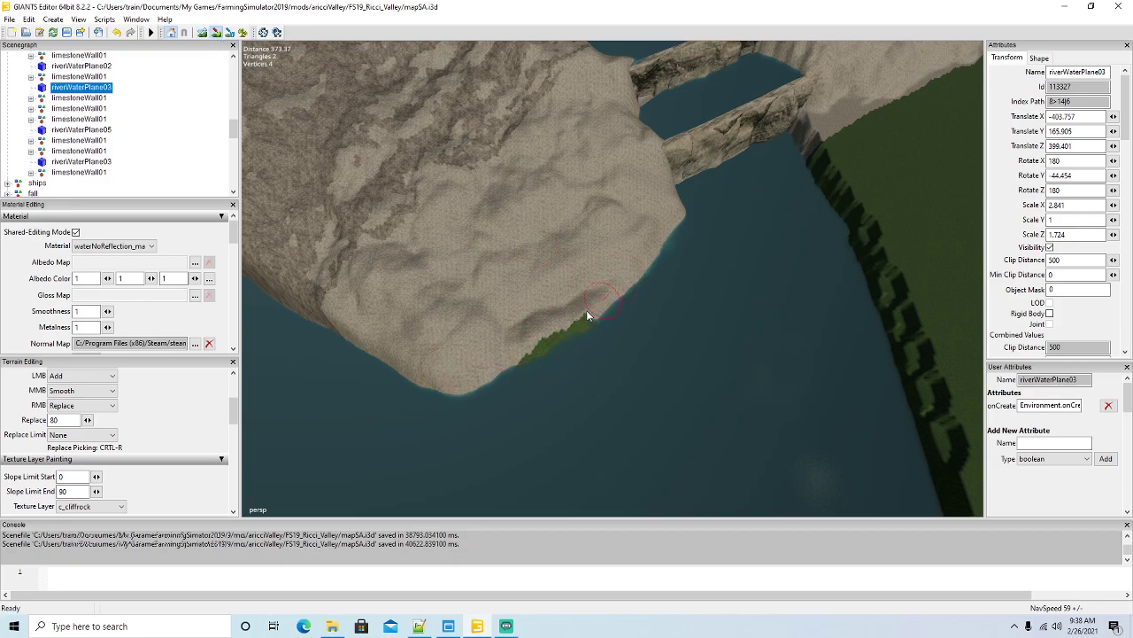
pyautogui.moveTo(595, 312); pyautogui.dragTo(468, 343)
# Smooth the jagged field bank along the new inlet and round its corner at the river.
pyautogui.click(215, 33)
pyautogui.moveTo(690, 332)
pyautogui.keyDown('alt'); pyautogui.mouseDown()
pyautogui.moveTo(677, 365)
pyautogui.moveTo(859, 343)
pyautogui.moveTo(827, 359)
pyautogui.mouseUp(); pyautogui.keyUp('alt')
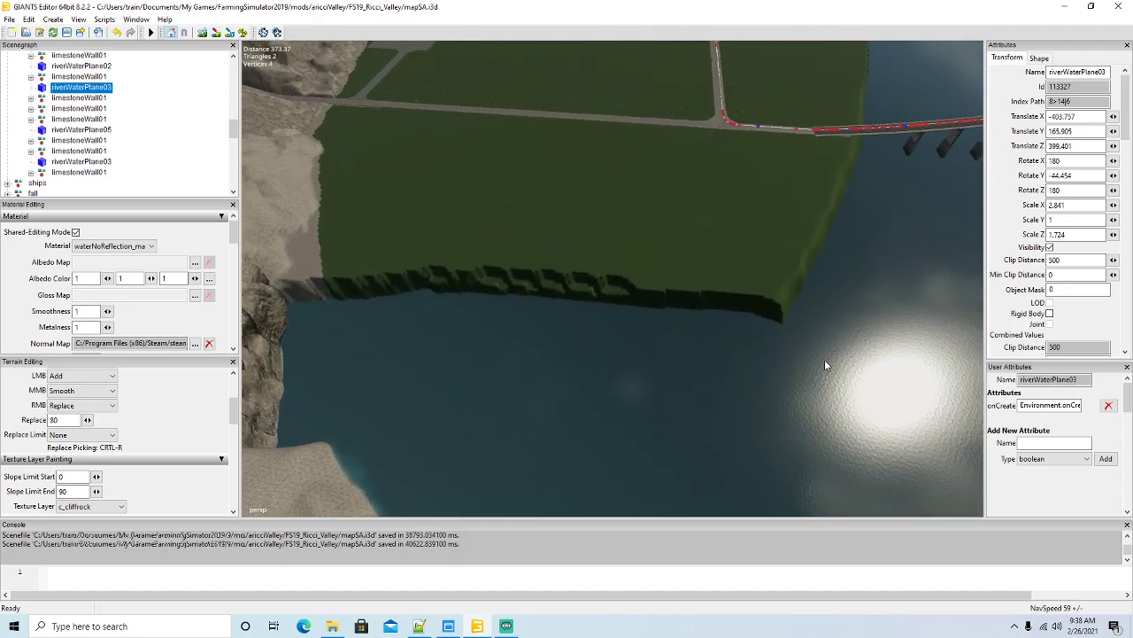
pyautogui.click(202, 33)
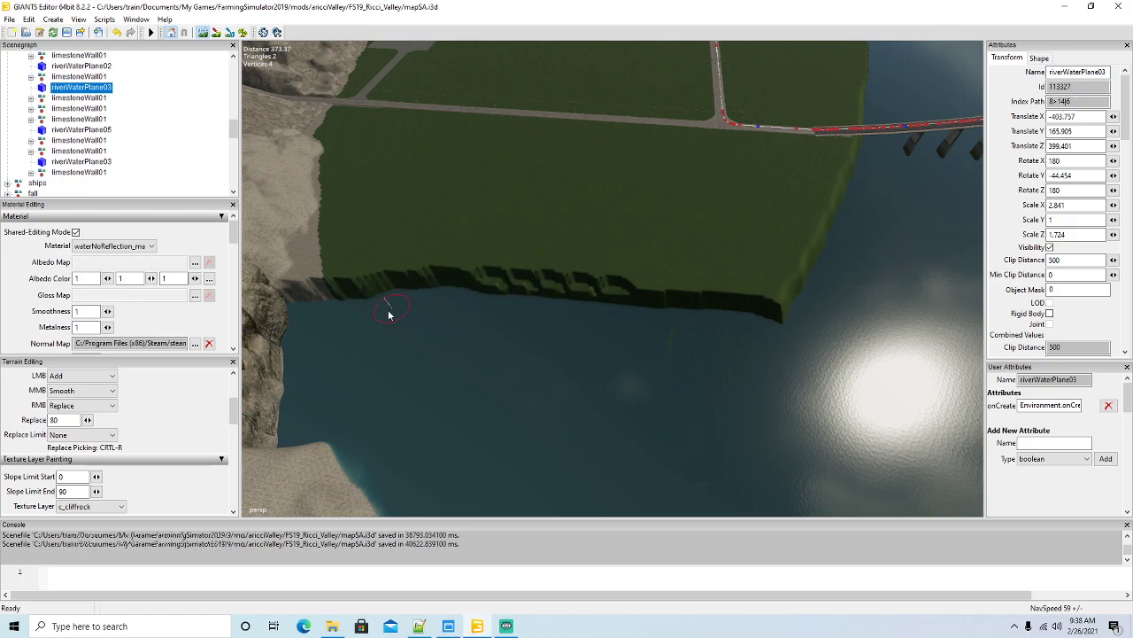
pyautogui.moveTo(531, 314)
pyautogui.mouseDown()
pyautogui.moveTo(473, 309)
pyautogui.moveTo(767, 316)
pyautogui.moveTo(804, 270)
pyautogui.moveTo(848, 242)
pyautogui.moveTo(743, 286)
pyautogui.moveTo(311, 282)
pyautogui.moveTo(715, 283)
pyautogui.mouseUp()
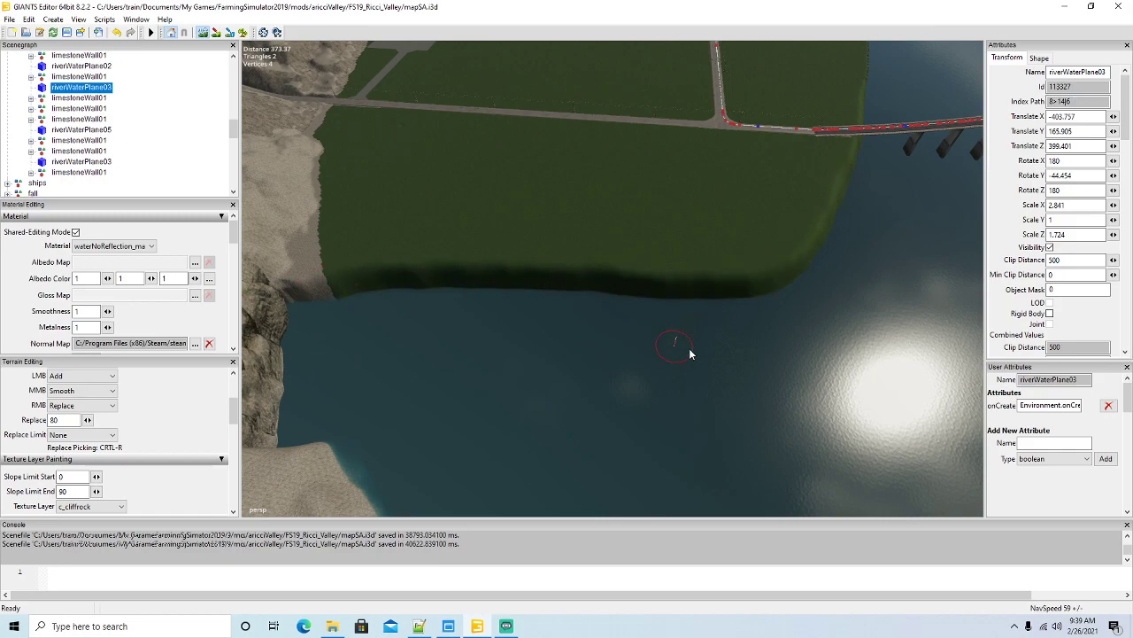
# Switch the terrain brush's Replace action to Subtract and undo a trial cut on the field's river-side bank.
pyautogui.click(84, 404)
pyautogui.click(73, 435)
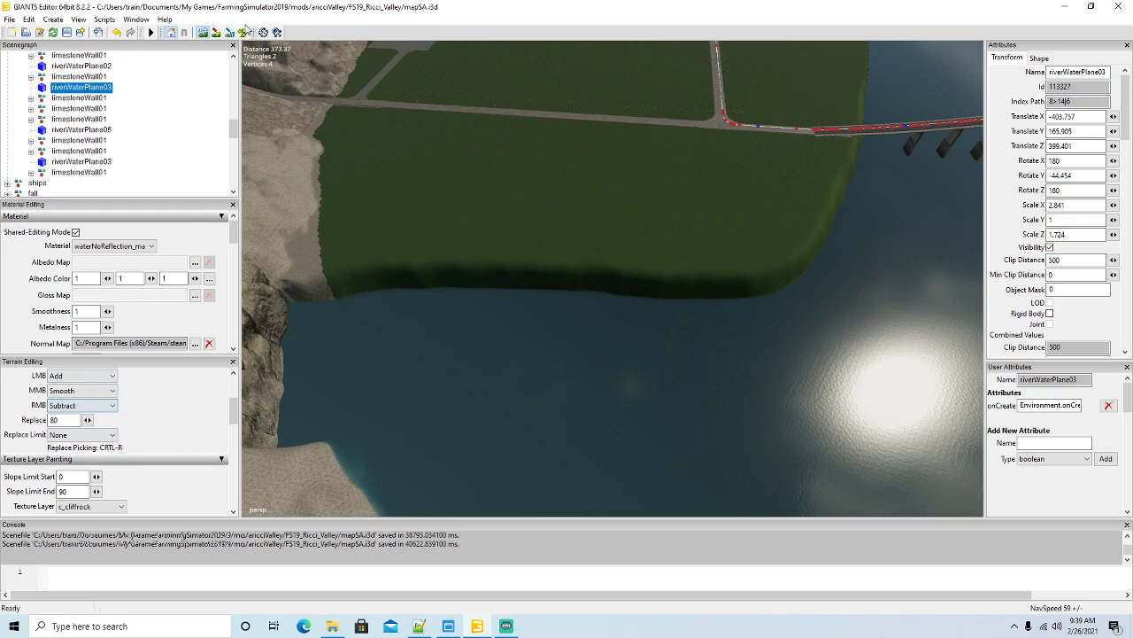
pyautogui.moveTo(827, 166)
pyautogui.mouseDown(button='right')
pyautogui.moveTo(733, 306)
pyautogui.moveTo(424, 294)
pyautogui.moveTo(731, 320)
pyautogui.moveTo(640, 359)
pyautogui.mouseUp(button='right')
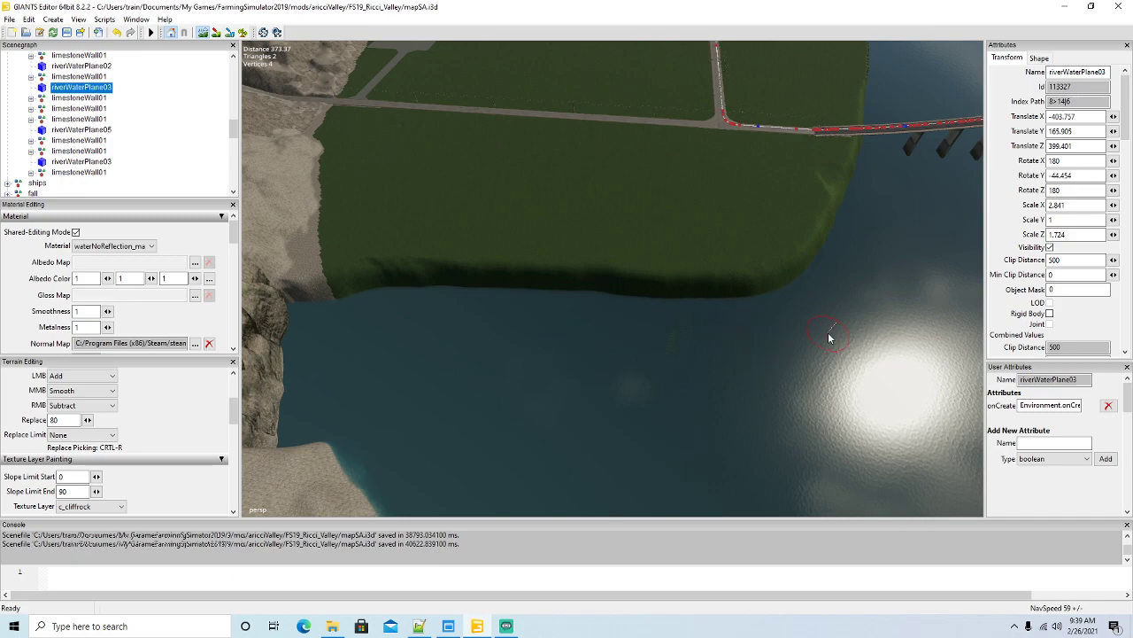
pyautogui.click(243, 33)
pyautogui.click(117, 33)
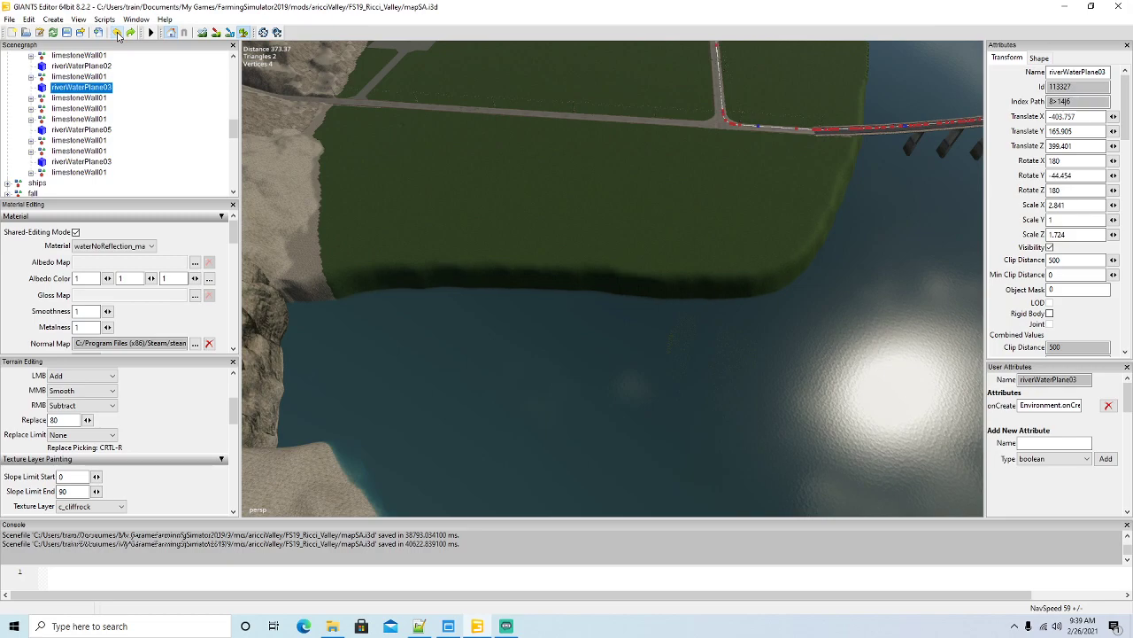
# Paint the whole grass bank of the field along the inlet and around the river corner with c_cliffrock.
pyautogui.click(118, 35)
pyautogui.click(130, 35)
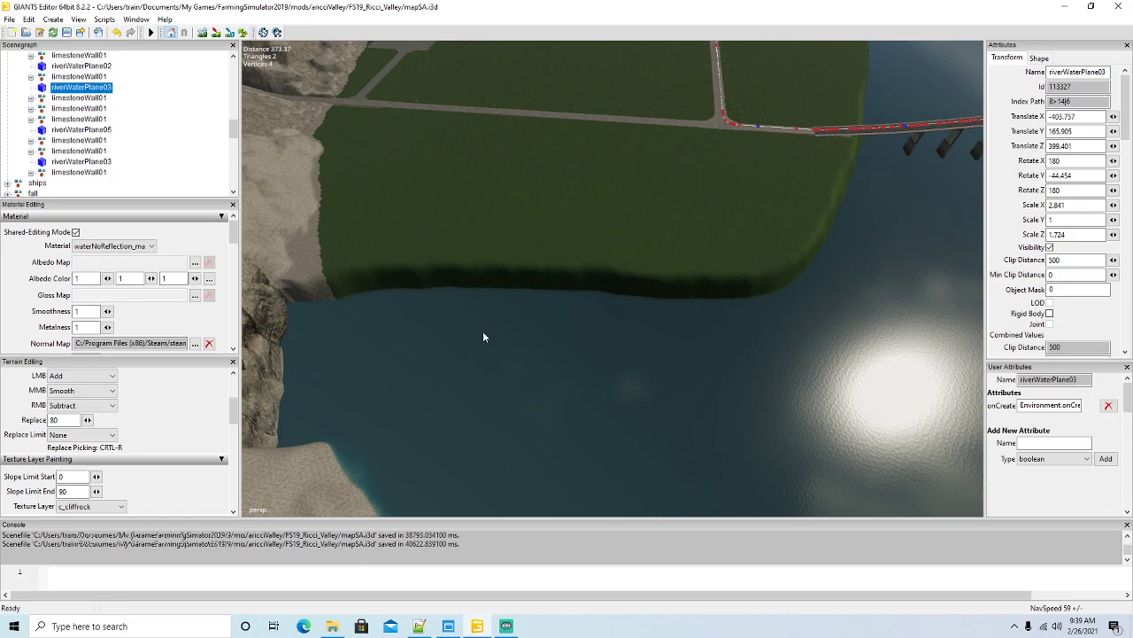
pyautogui.scroll(-1, 482, 330)
pyautogui.scroll(-1, 480, 329)
pyautogui.moveTo(353, 305)
pyautogui.mouseDown()
pyautogui.moveTo(736, 325)
pyautogui.moveTo(826, 304)
pyautogui.moveTo(843, 235)
pyautogui.moveTo(877, 179)
pyautogui.moveTo(845, 248)
pyautogui.moveTo(789, 286)
pyautogui.moveTo(623, 309)
pyautogui.moveTo(403, 318)
pyautogui.mouseUp()
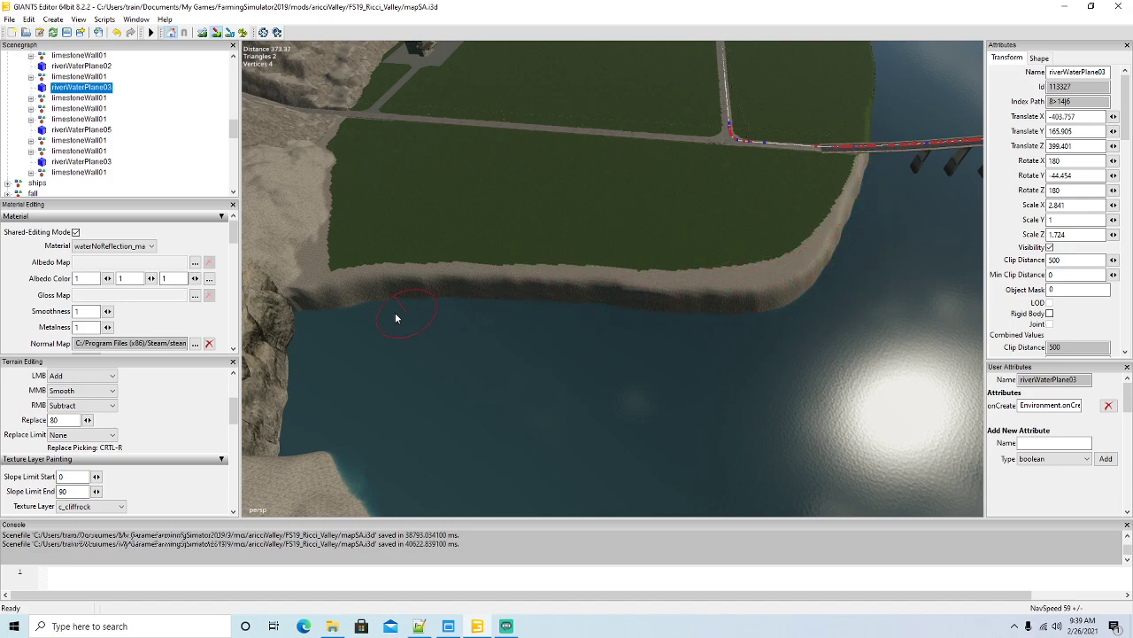
# Sculpt the terrain where the lowest limestone wall meets the field-side bank of the inlet.
pyautogui.moveTo(442, 359); pyautogui.dragTo(512, 342, button='right')
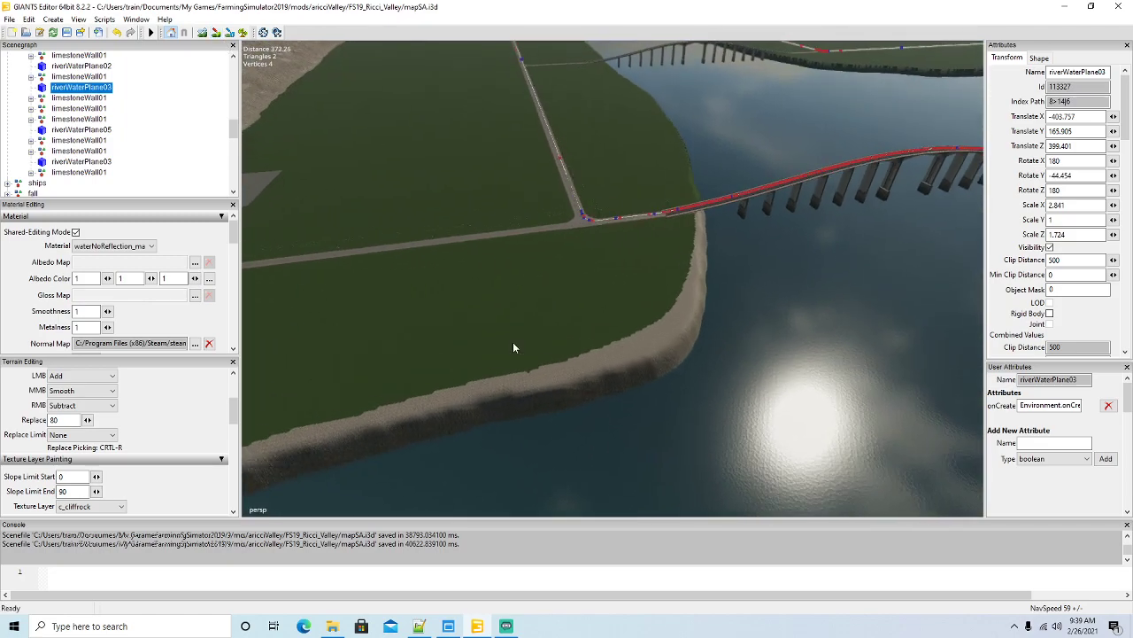
pyautogui.keyDown('alt'); pyautogui.moveTo(513, 341); pyautogui.dragTo(375, 350); pyautogui.keyUp('alt')
pyautogui.scroll(-5, 476, 344)
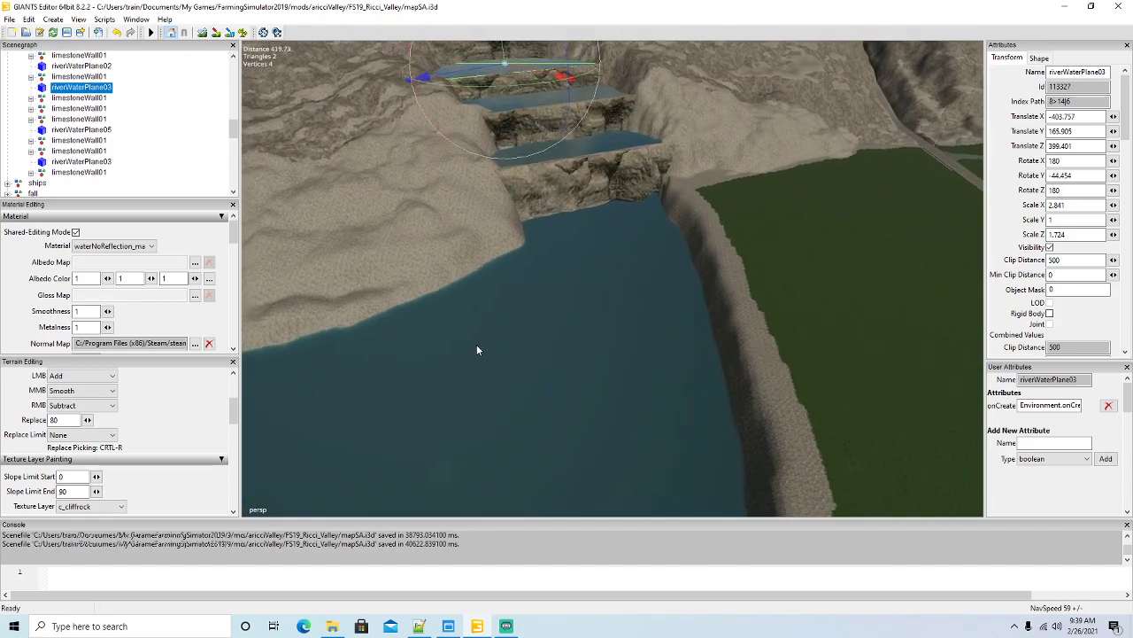
pyautogui.moveTo(476, 350); pyautogui.dragTo(470, 317, button='right')
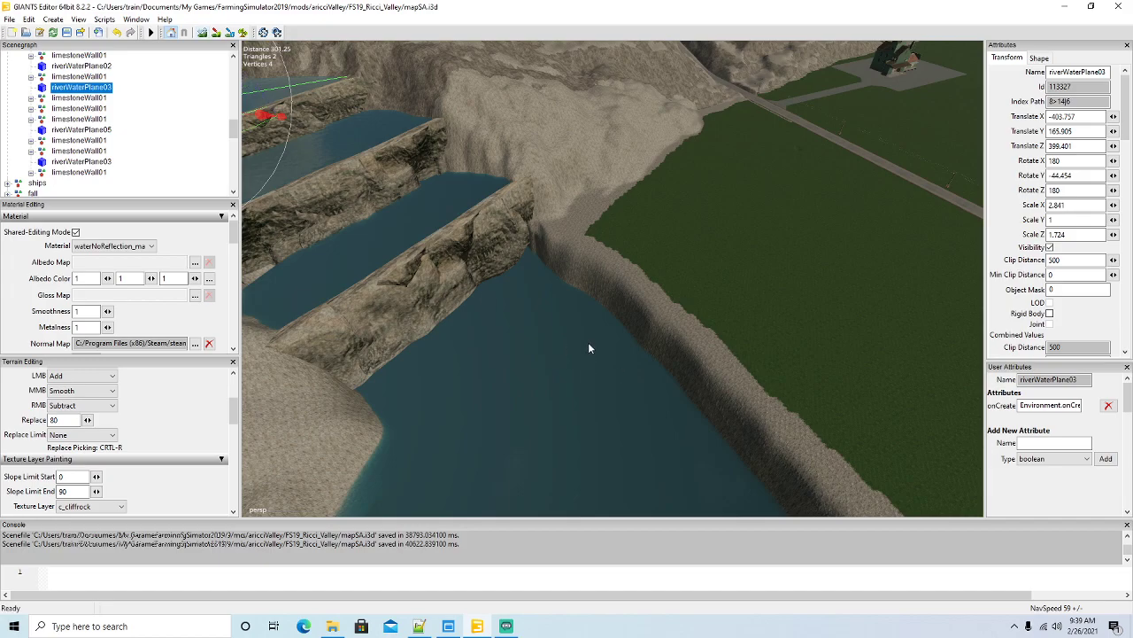
pyautogui.click(203, 33)
pyautogui.moveTo(566, 354)
pyautogui.mouseDown()
pyautogui.moveTo(629, 349)
pyautogui.moveTo(605, 346)
pyautogui.moveTo(534, 273)
pyautogui.moveTo(536, 288)
pyautogui.mouseUp()
pyautogui.moveTo(532, 192)
pyautogui.mouseDown()
pyautogui.moveTo(576, 248)
pyautogui.moveTo(603, 260)
pyautogui.mouseUp()
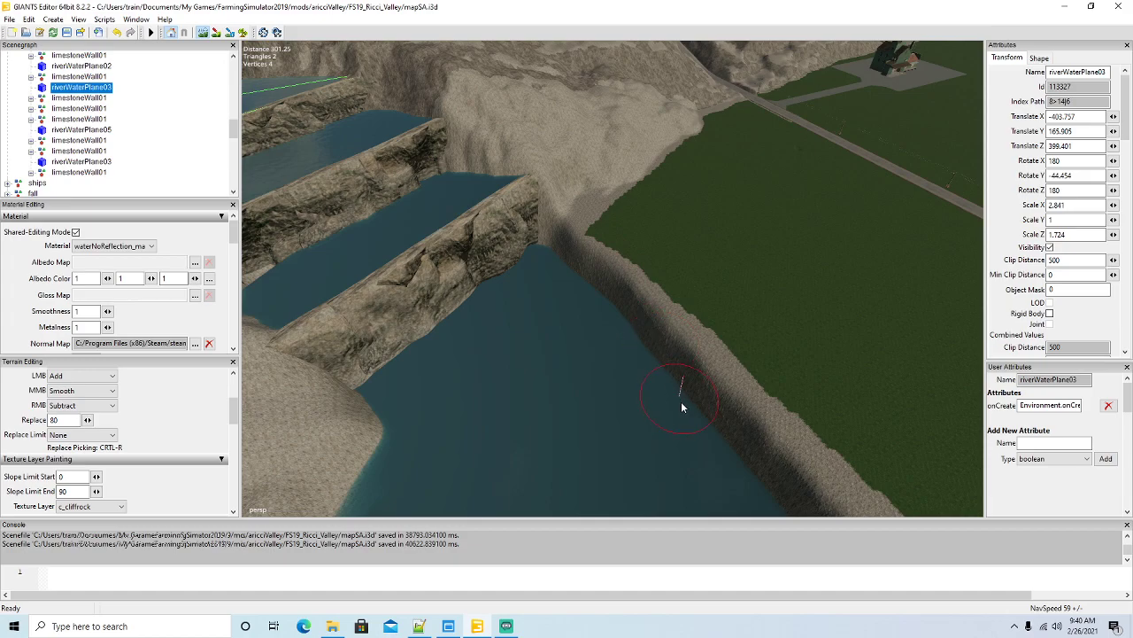
# Leave terrain sculpting and save the map with the finished inlet and banks.
pyautogui.click(202, 32)
pyautogui.keyDown('alt'); pyautogui.moveTo(550, 326); pyautogui.dragTo(426, 304); pyautogui.keyUp('alt')
pyautogui.scroll(-5, 430, 308)
pyautogui.scroll(-1, 437, 316)
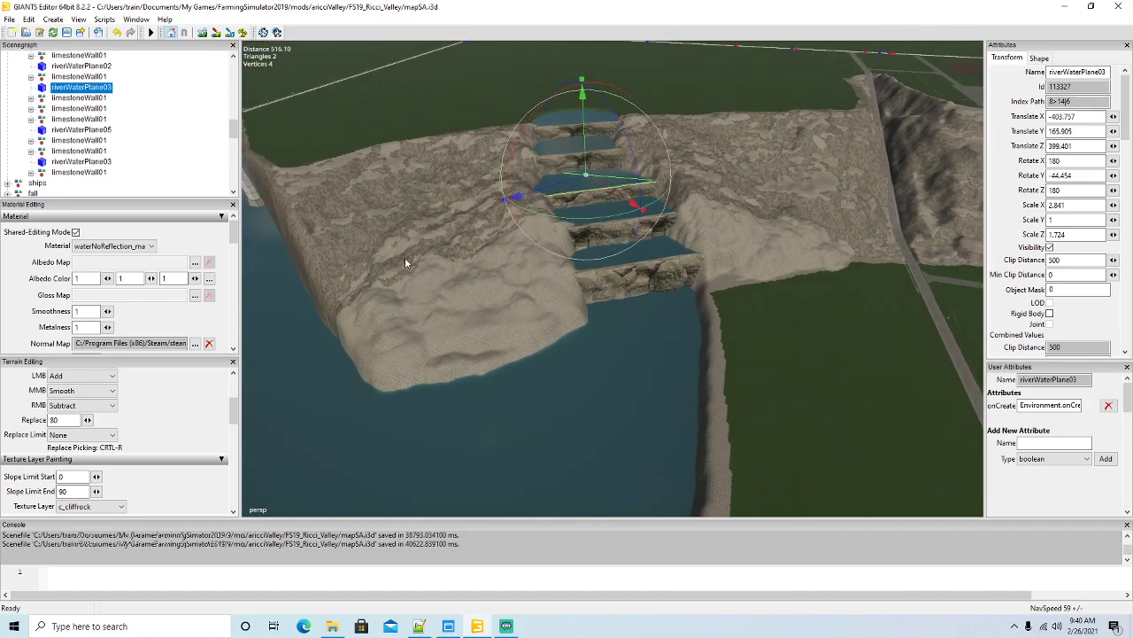
pyautogui.click(67, 32)
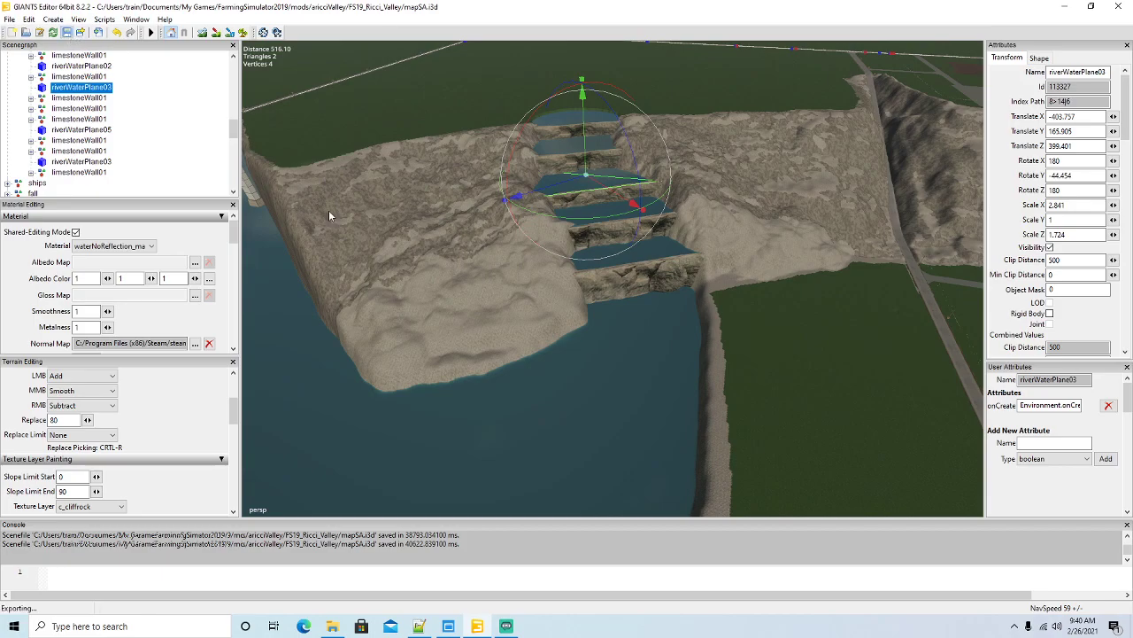
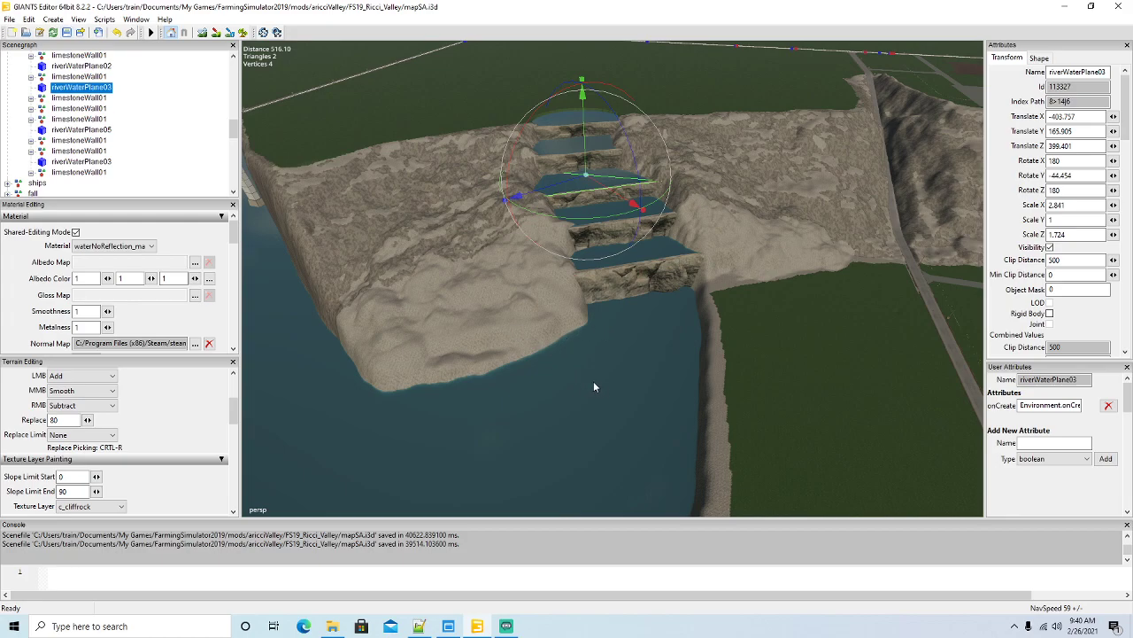
# Paint the pale slopes on both sides of the lower pools with c_cliffrockDark, using a slope limit start of 35.
pyautogui.moveTo(602, 387)
pyautogui.keyDown('alt'); pyautogui.mouseDown()
pyautogui.moveTo(616, 388)
pyautogui.moveTo(611, 374)
pyautogui.moveTo(603, 390)
pyautogui.mouseUp(); pyautogui.keyUp('alt')
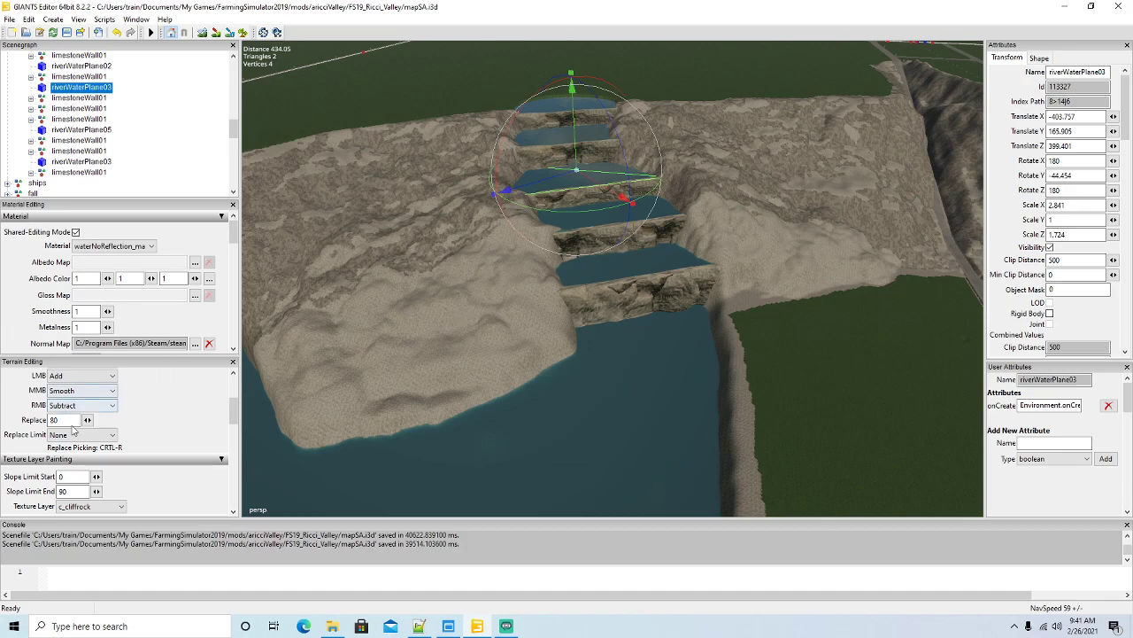
pyautogui.click(89, 506)
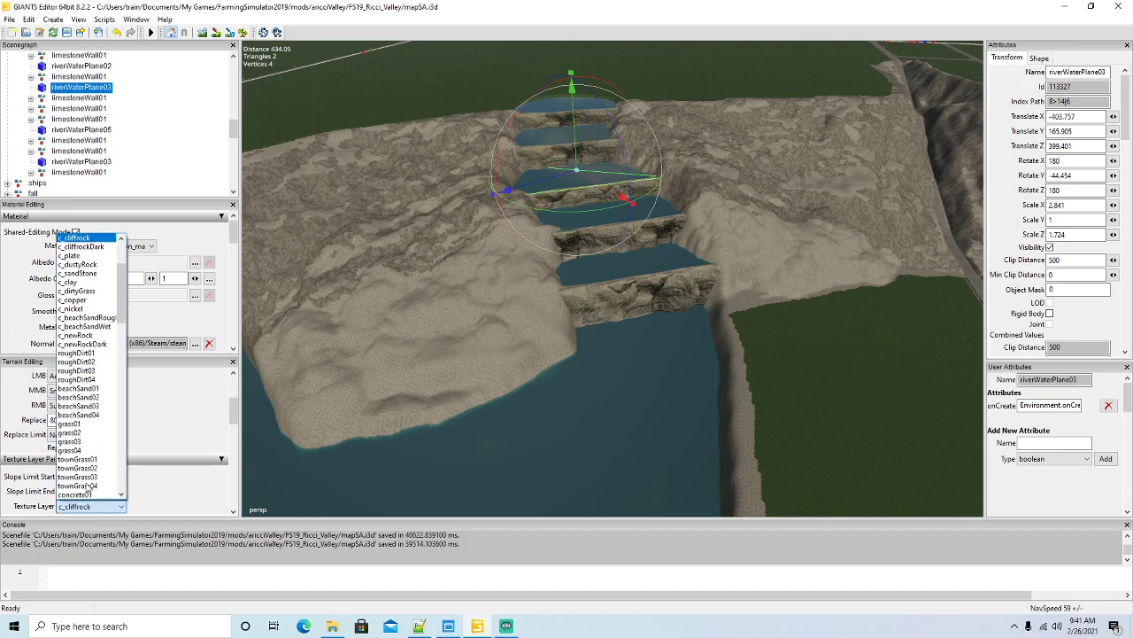
pyautogui.click(99, 247)
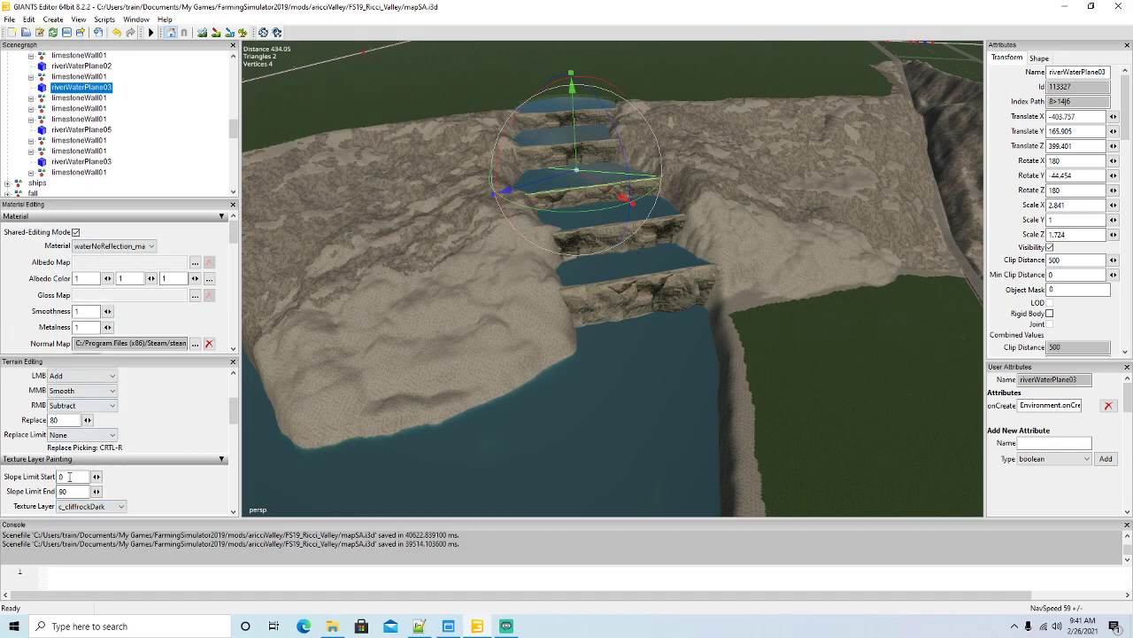
pyautogui.click(37, 475)
pyautogui.write('35')
pyautogui.press('Return')
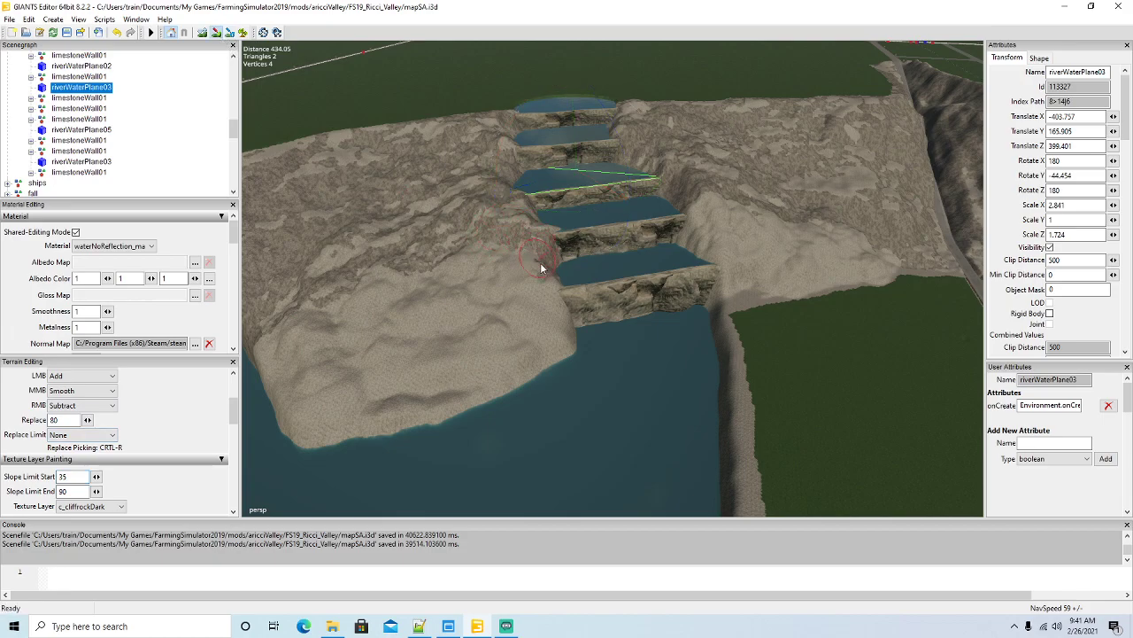
pyautogui.moveTo(311, 428)
pyautogui.mouseDown()
pyautogui.moveTo(294, 326)
pyautogui.moveTo(354, 306)
pyautogui.moveTo(301, 347)
pyautogui.moveTo(500, 307)
pyautogui.moveTo(467, 353)
pyautogui.moveTo(323, 384)
pyautogui.moveTo(485, 310)
pyautogui.moveTo(520, 265)
pyautogui.mouseUp()
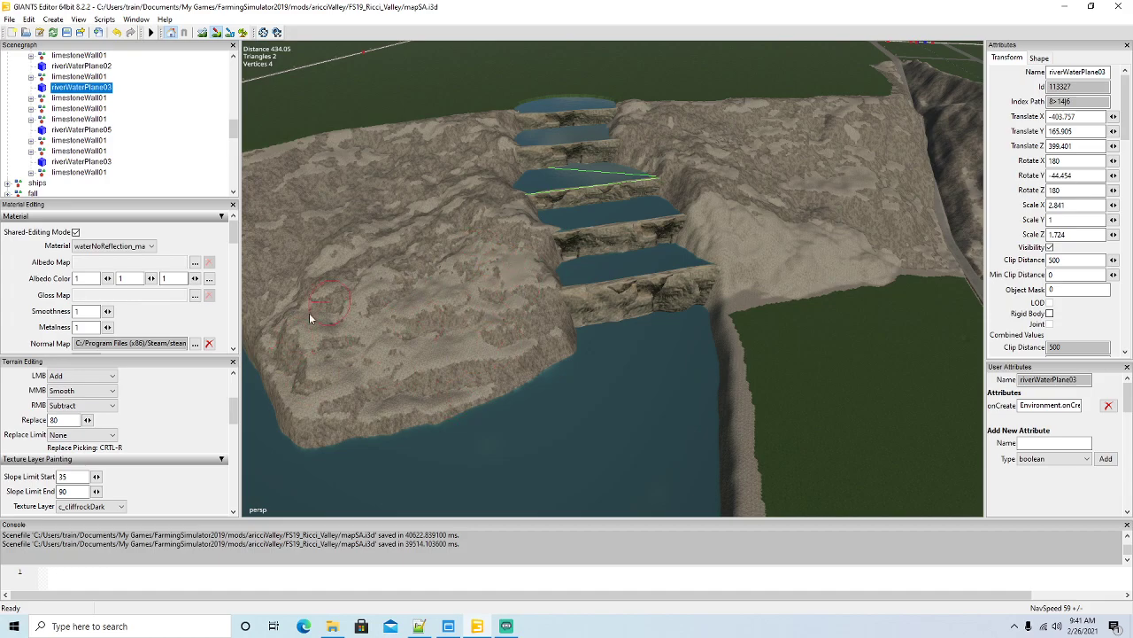
pyautogui.moveTo(706, 209)
pyautogui.mouseDown()
pyautogui.moveTo(709, 248)
pyautogui.moveTo(850, 279)
pyautogui.moveTo(808, 221)
pyautogui.mouseUp()
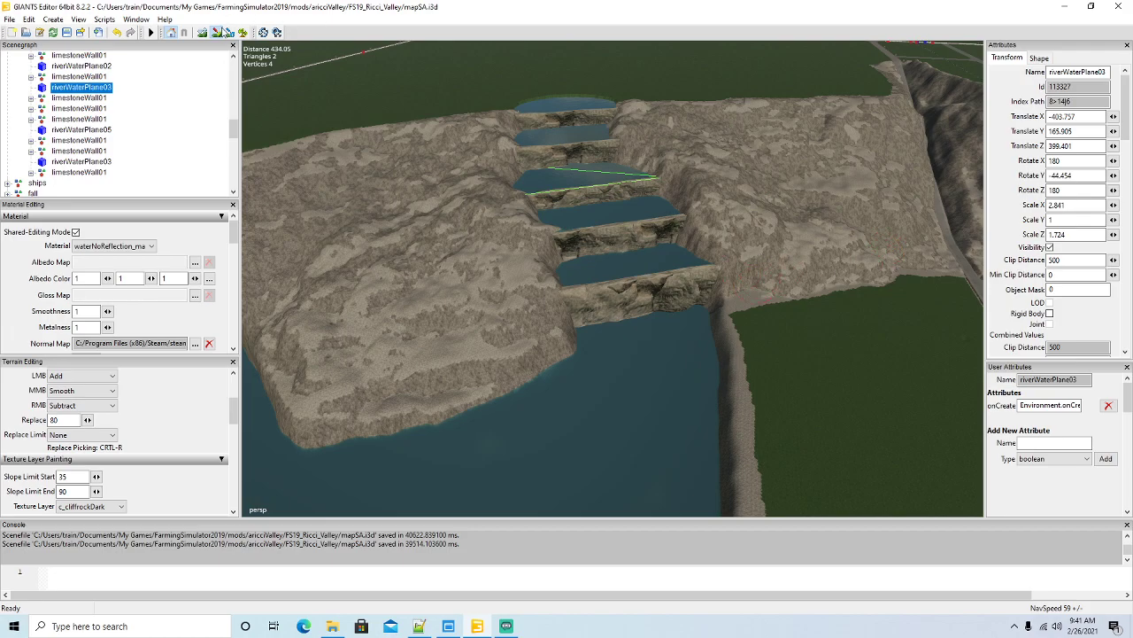
pyautogui.click(217, 33)
# Locate the existing creek waterfall elsewhere on the map and select the particleSystems group that holds its waterfall and vapor emitters.
pyautogui.keyDown('alt'); pyautogui.moveTo(545, 398); pyautogui.dragTo(619, 322); pyautogui.keyUp('alt')
pyautogui.scroll(10, 608, 327)
pyautogui.scroll(10, 619, 322)
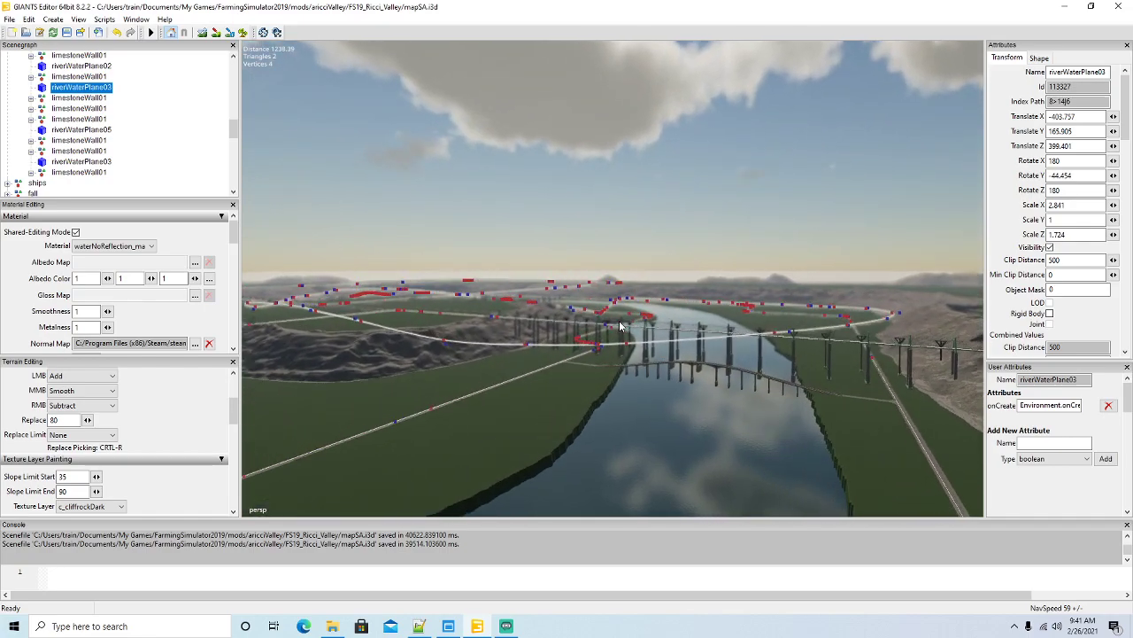
pyautogui.scroll(10, 620, 326)
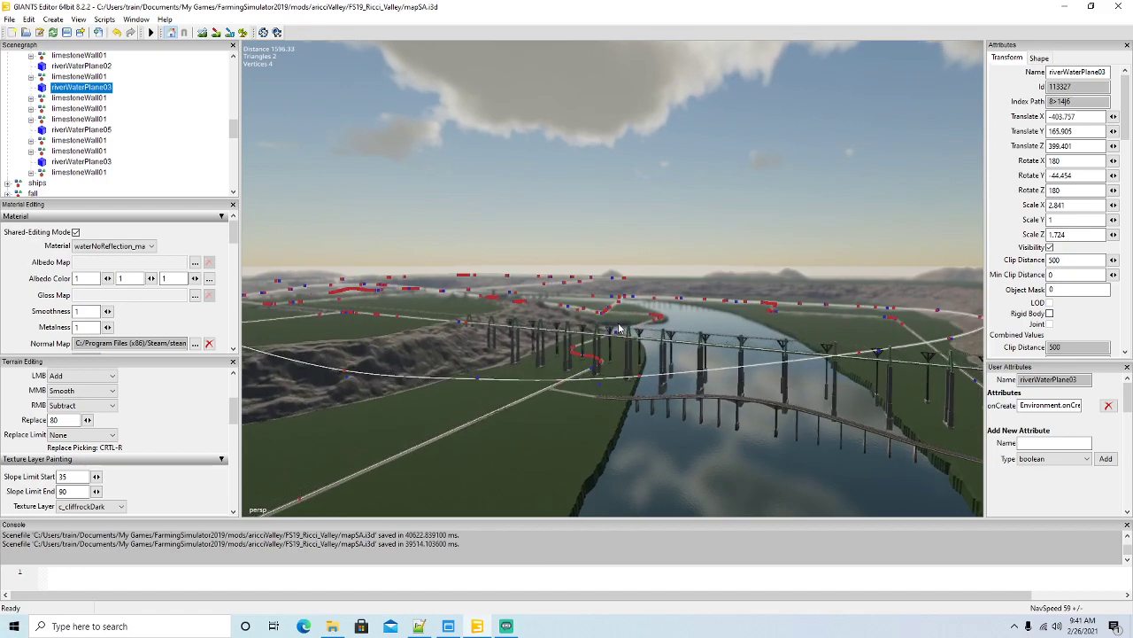
pyautogui.scroll(10, 618, 326)
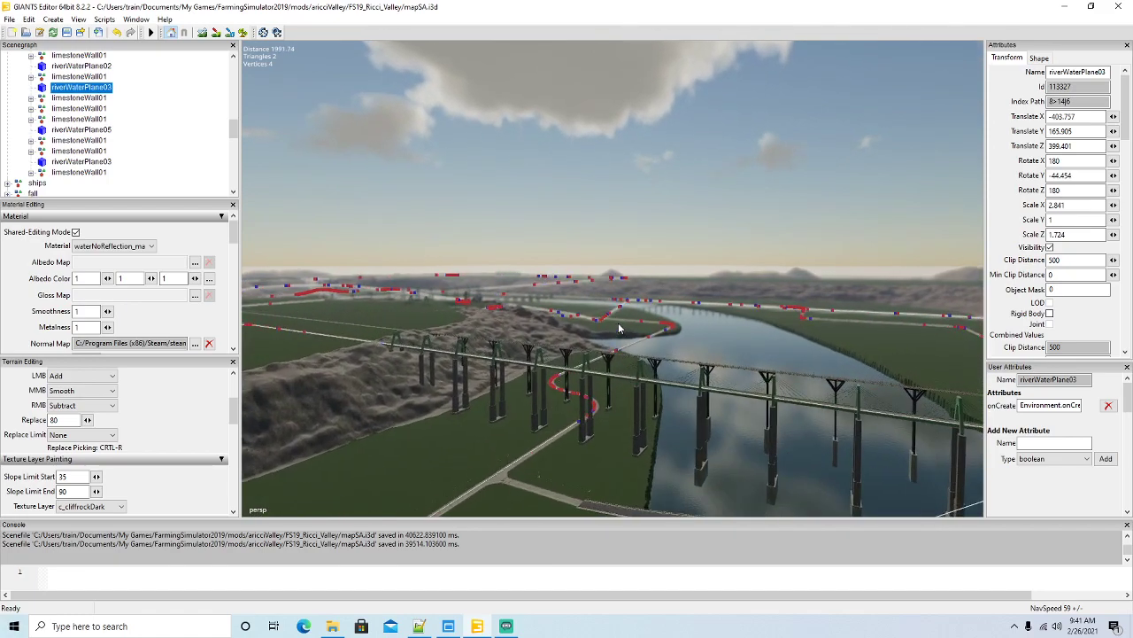
pyautogui.scroll(6, 619, 328)
pyautogui.keyDown('alt'); pyautogui.moveTo(619, 328); pyautogui.dragTo(604, 332); pyautogui.keyUp('alt')
pyautogui.scroll(3, 604, 332)
pyautogui.scroll(10, 603, 331)
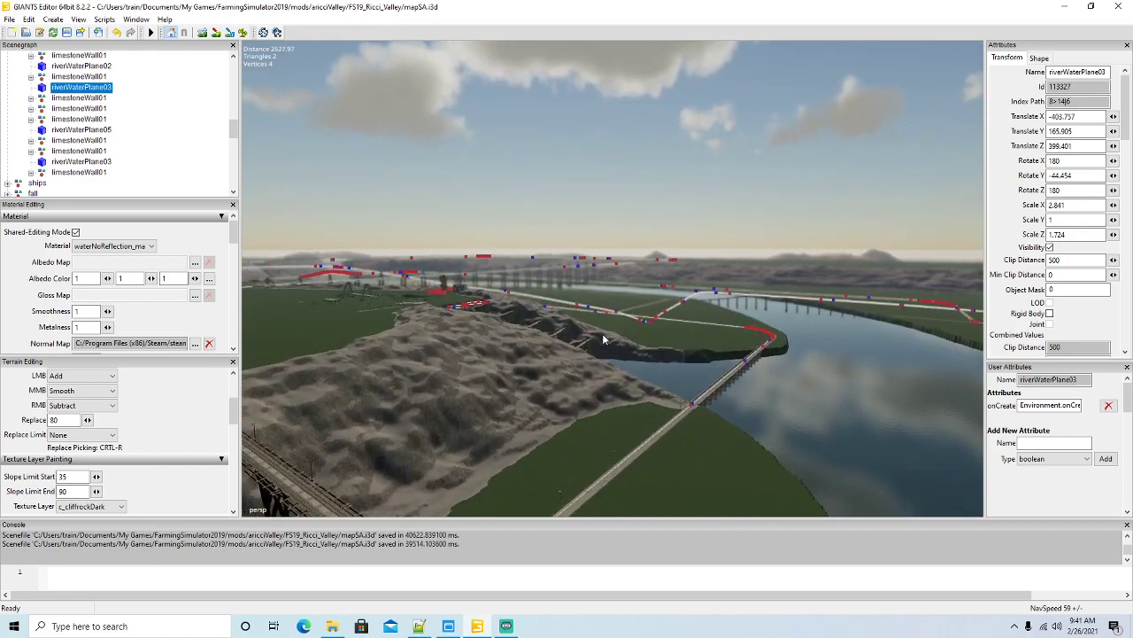
pyautogui.scroll(10, 603, 335)
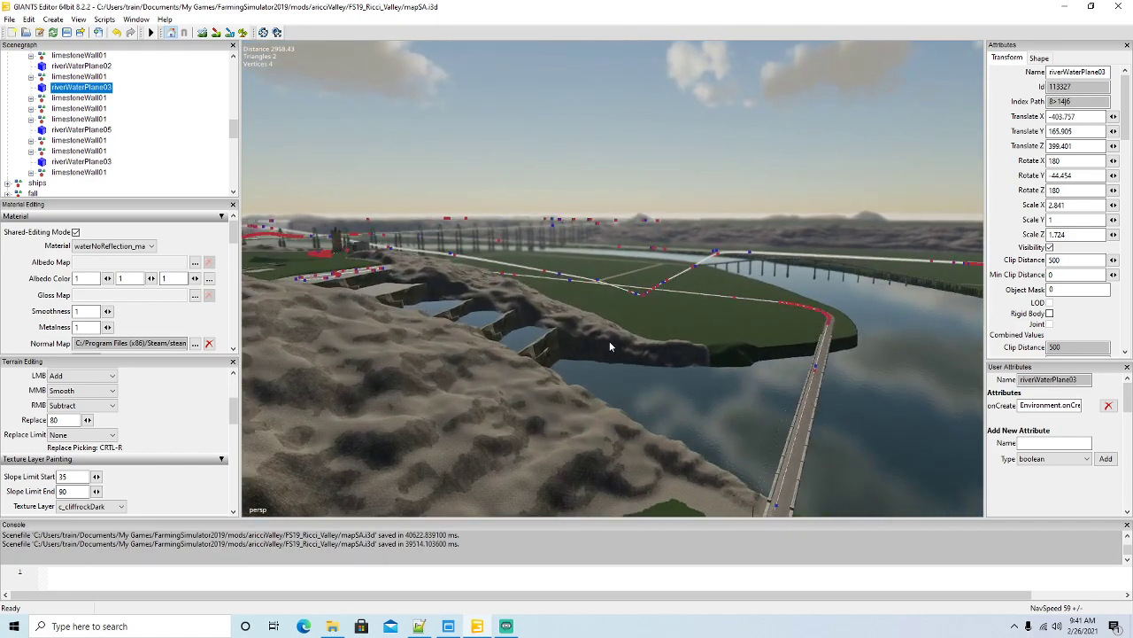
pyautogui.scroll(15, 609, 341)
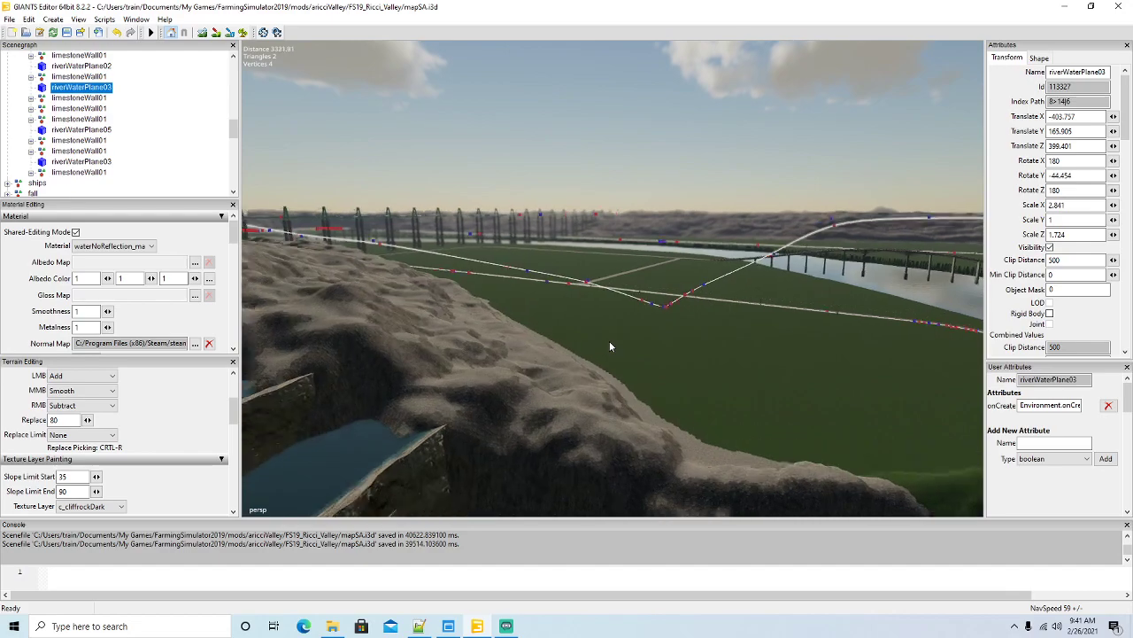
pyautogui.keyDown('alt'); pyautogui.moveTo(610, 341); pyautogui.dragTo(522, 390); pyautogui.keyUp('alt')
pyautogui.click(545, 335)
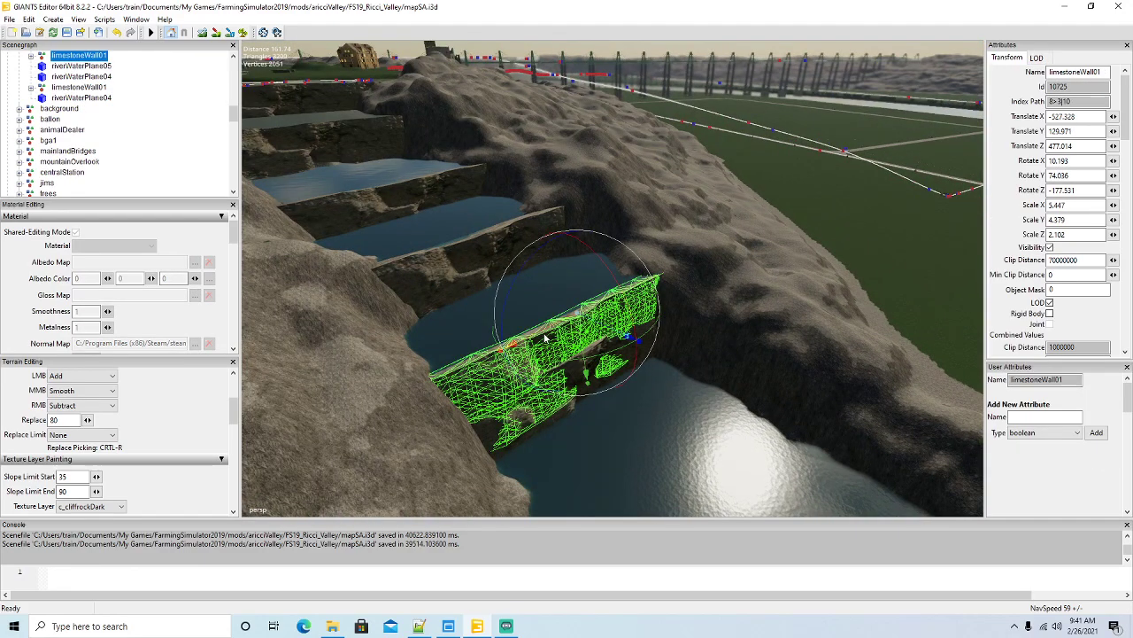
pyautogui.click(648, 387)
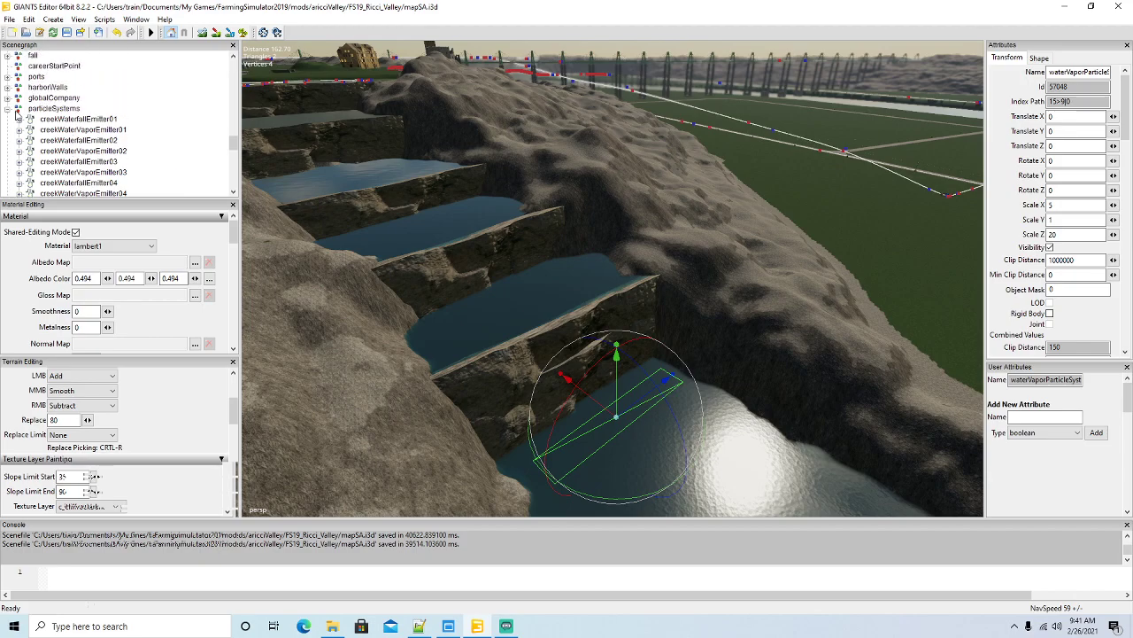
pyautogui.click(20, 111)
pyautogui.click(8, 109)
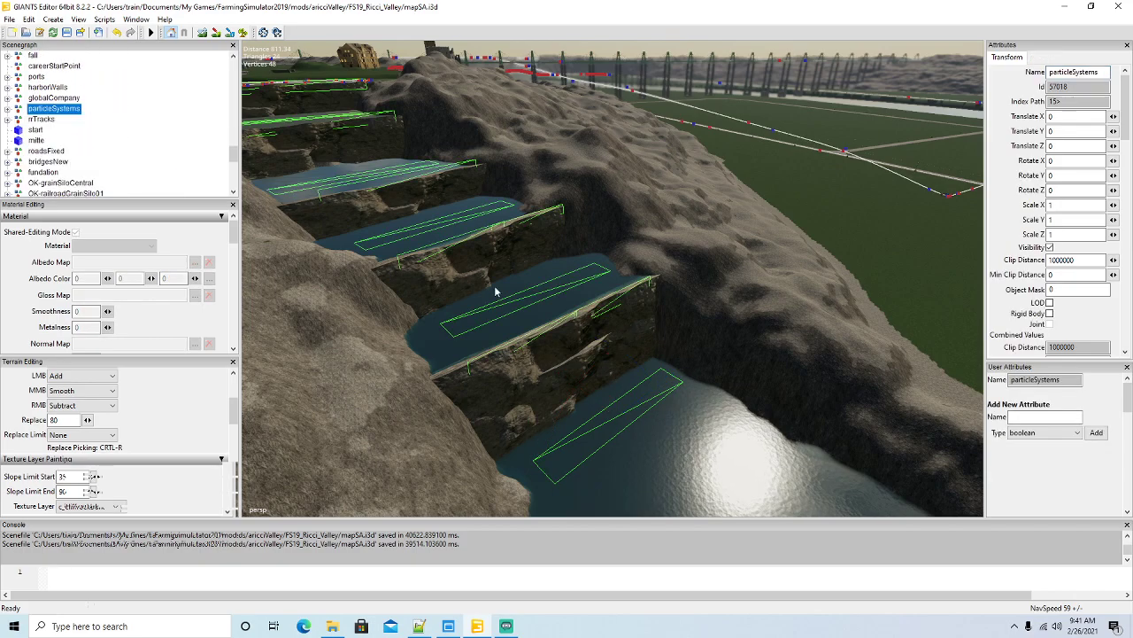
# Export the particleSystems group with its files as particleSystems2 into the newBuildings folder, including the parent directory structure.
pyautogui.keyDown('alt'); pyautogui.moveTo(590, 304); pyautogui.dragTo(528, 296); pyautogui.keyUp('alt')
pyautogui.scroll(-6, 528, 296)
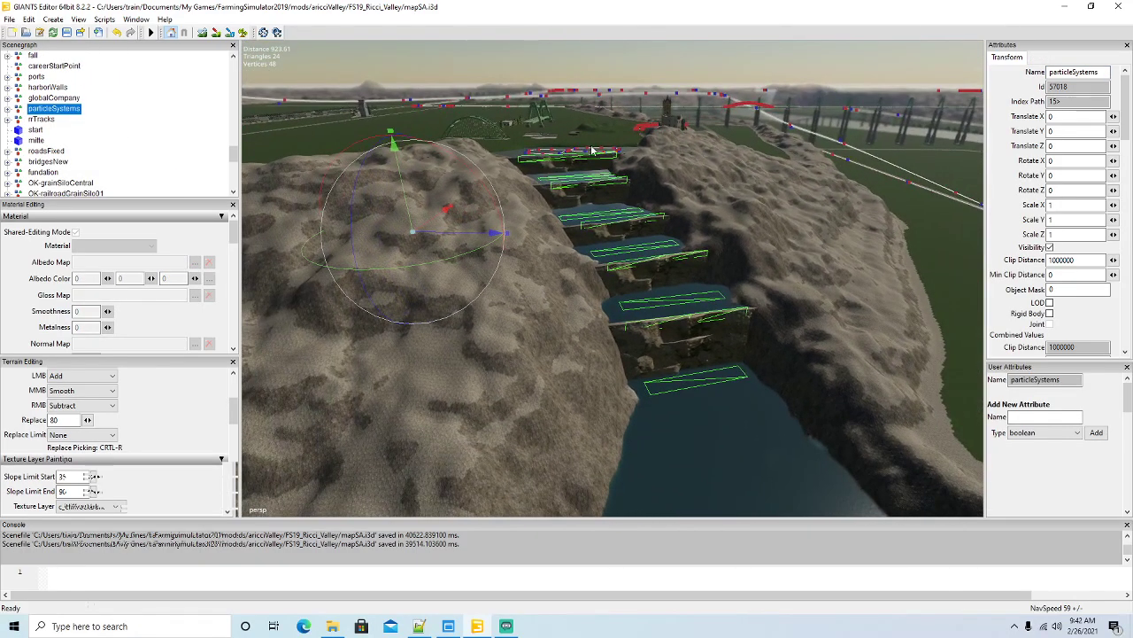
pyautogui.keyDown('alt'); pyautogui.moveTo(666, 425); pyautogui.dragTo(679, 419); pyautogui.keyUp('alt')
pyautogui.scroll(3, 680, 419)
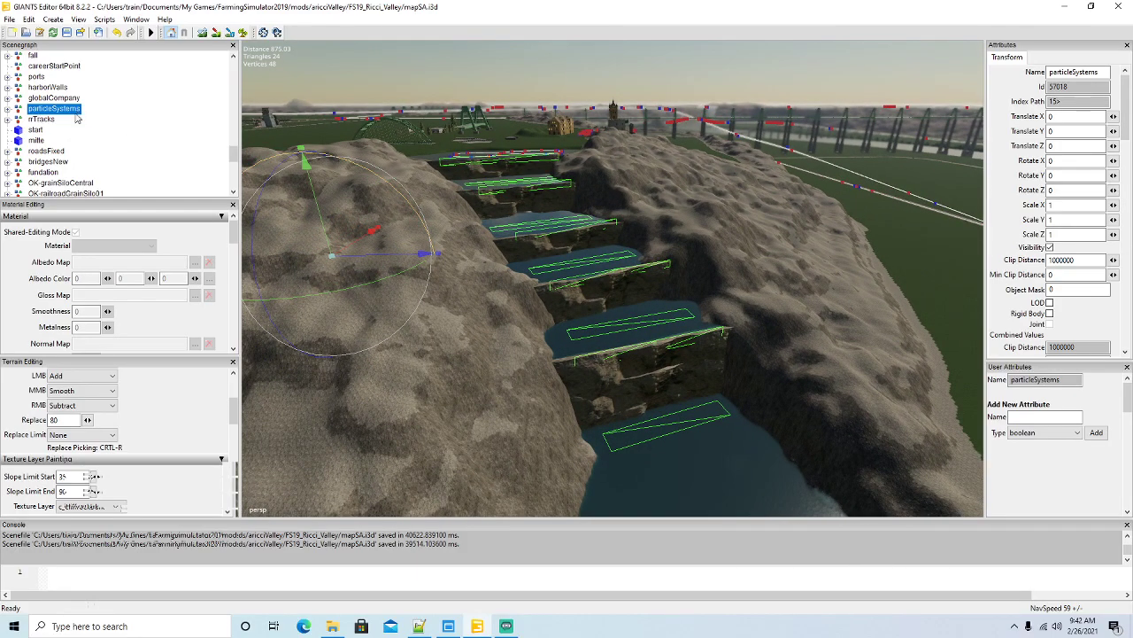
pyautogui.click(10, 19)
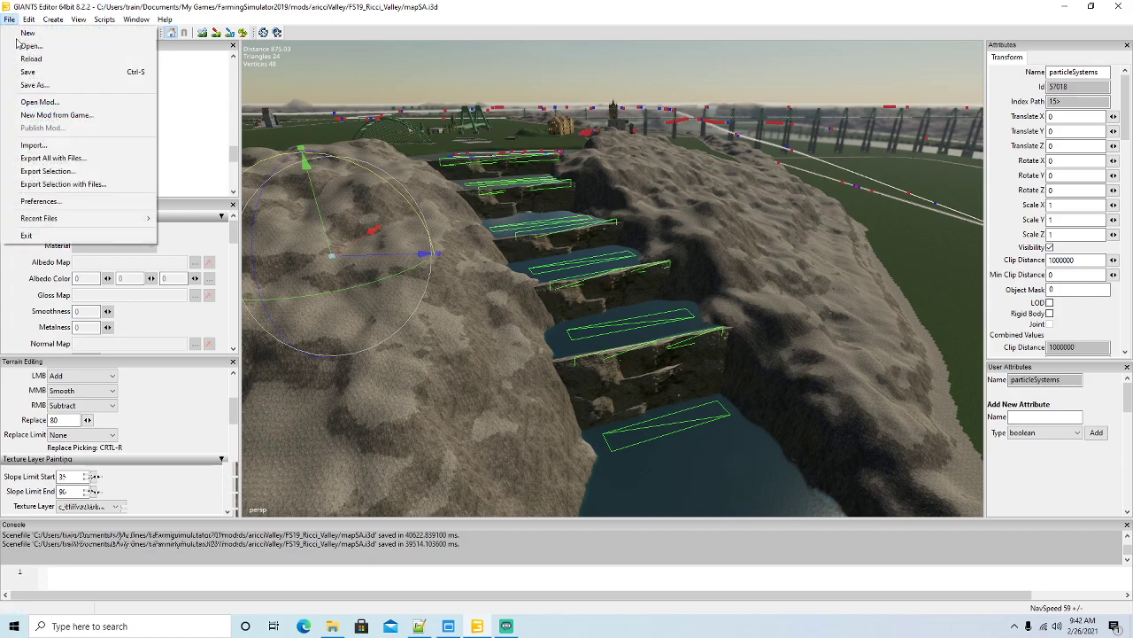
pyautogui.click(46, 186)
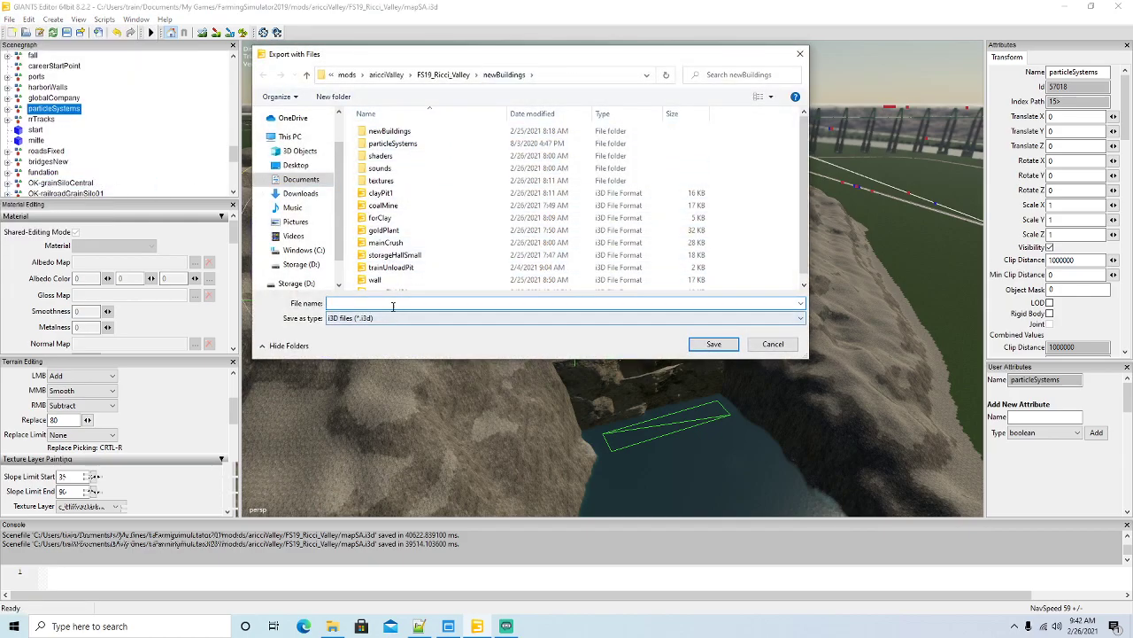
pyautogui.write('particleSyst')
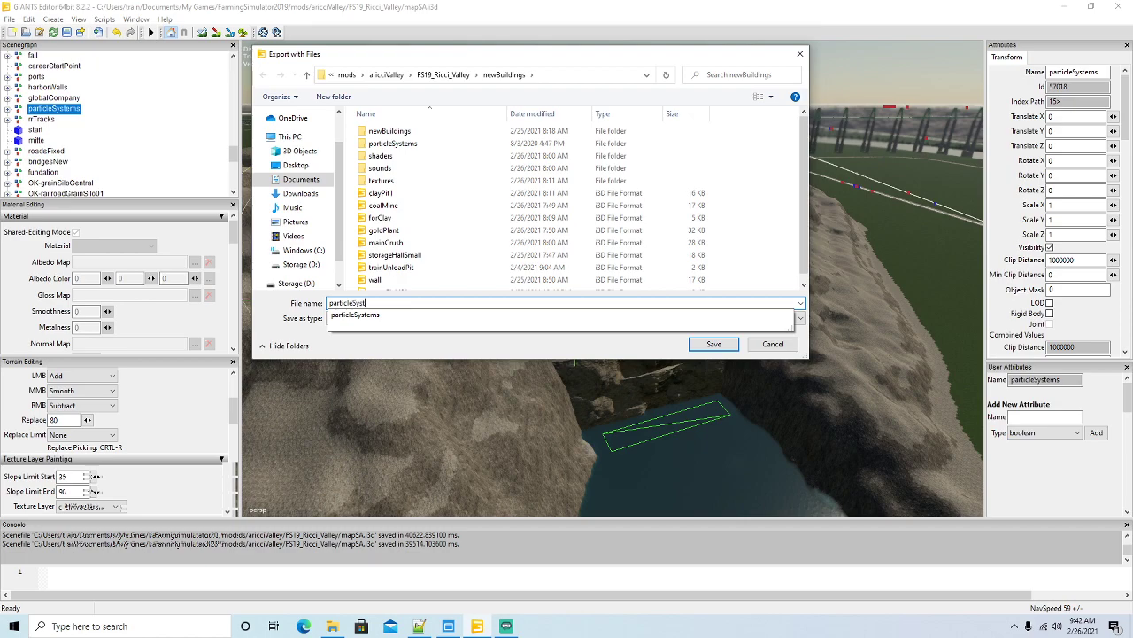
pyautogui.write('s2')
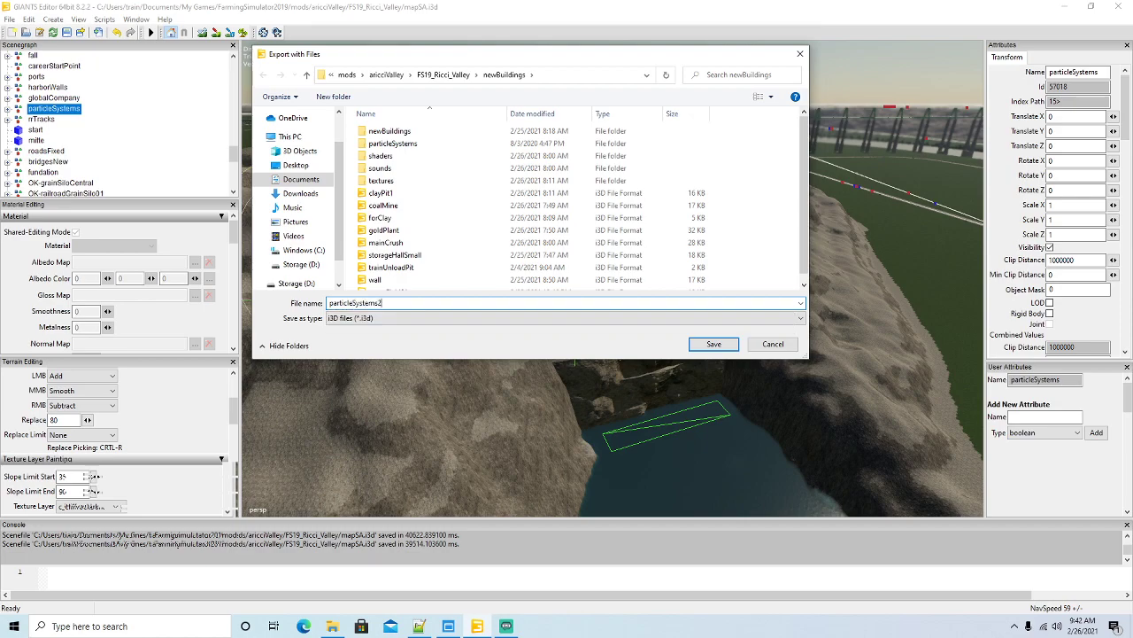
pyautogui.press('Return')
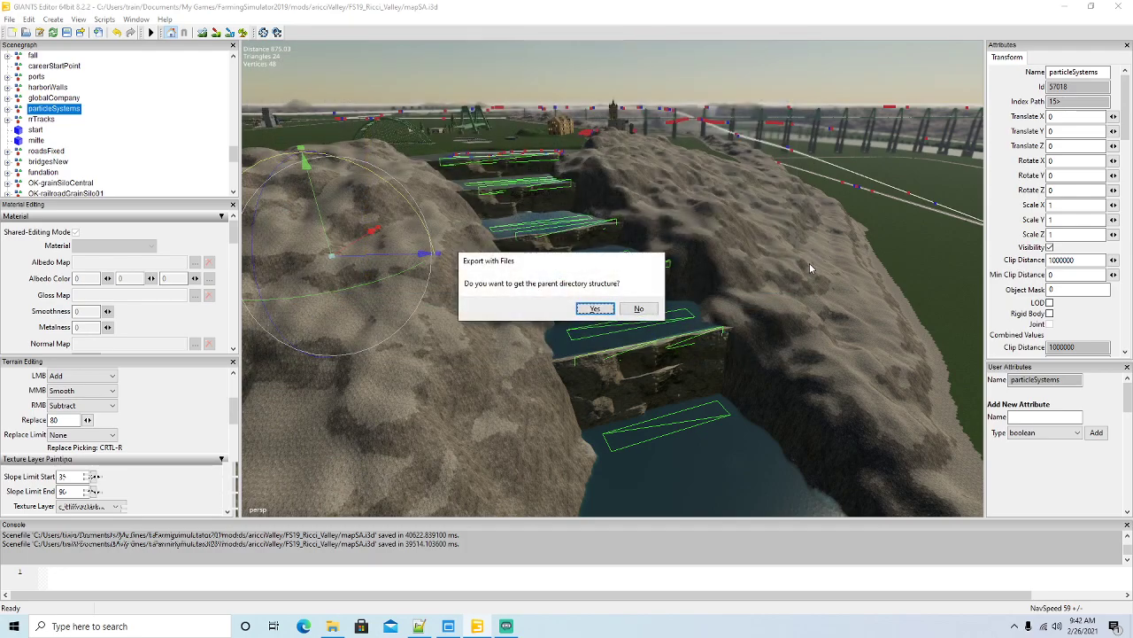
pyautogui.click(596, 309)
pyautogui.click(596, 309)
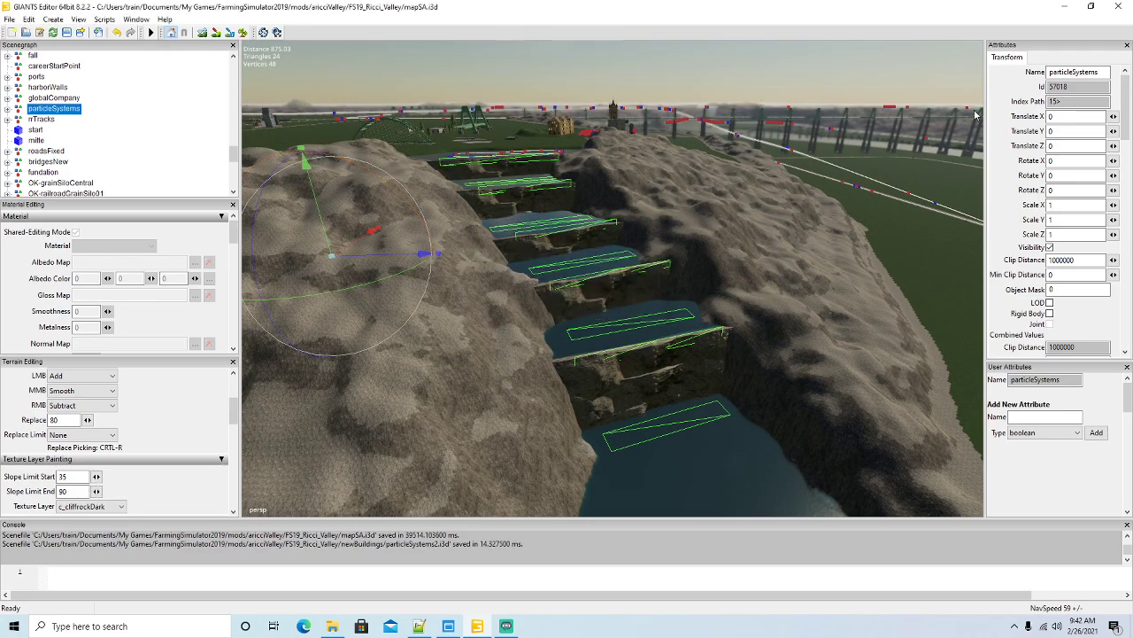
# Travel across the map back to the new limestone cascade and inspect its pools and walls up close.
pyautogui.keyDown('alt'); pyautogui.moveTo(809, 268); pyautogui.dragTo(651, 236); pyautogui.keyUp('alt')
pyautogui.press('w')
pyautogui.press('w')
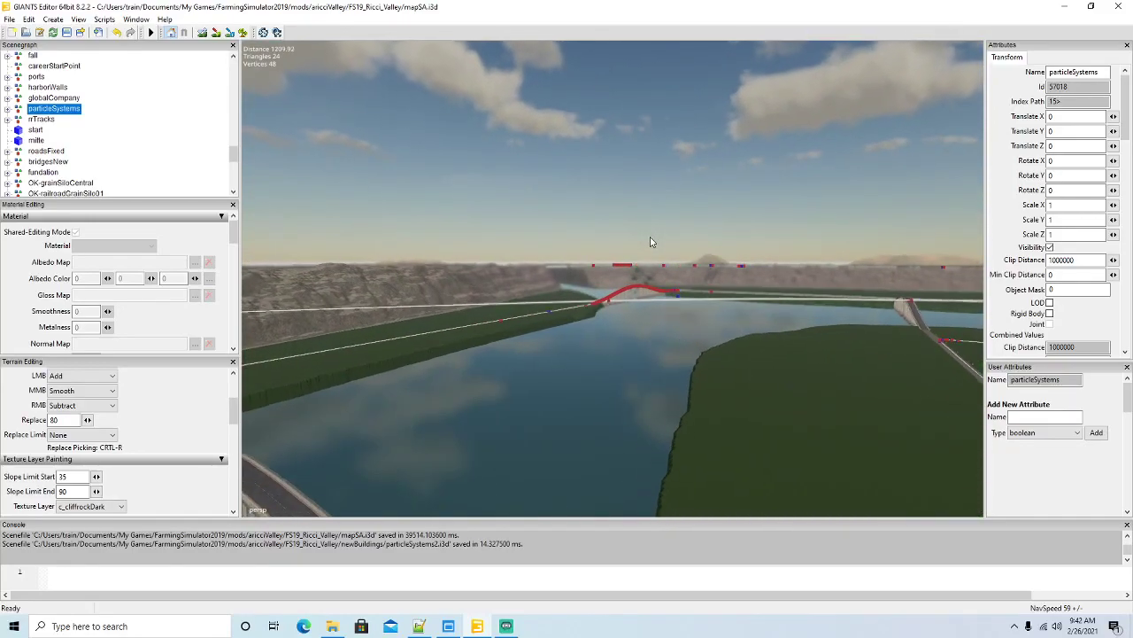
pyautogui.press('w')
pyautogui.keyDown('alt'); pyautogui.moveTo(649, 236); pyautogui.dragTo(653, 236); pyautogui.keyUp('alt')
pyautogui.press('w')
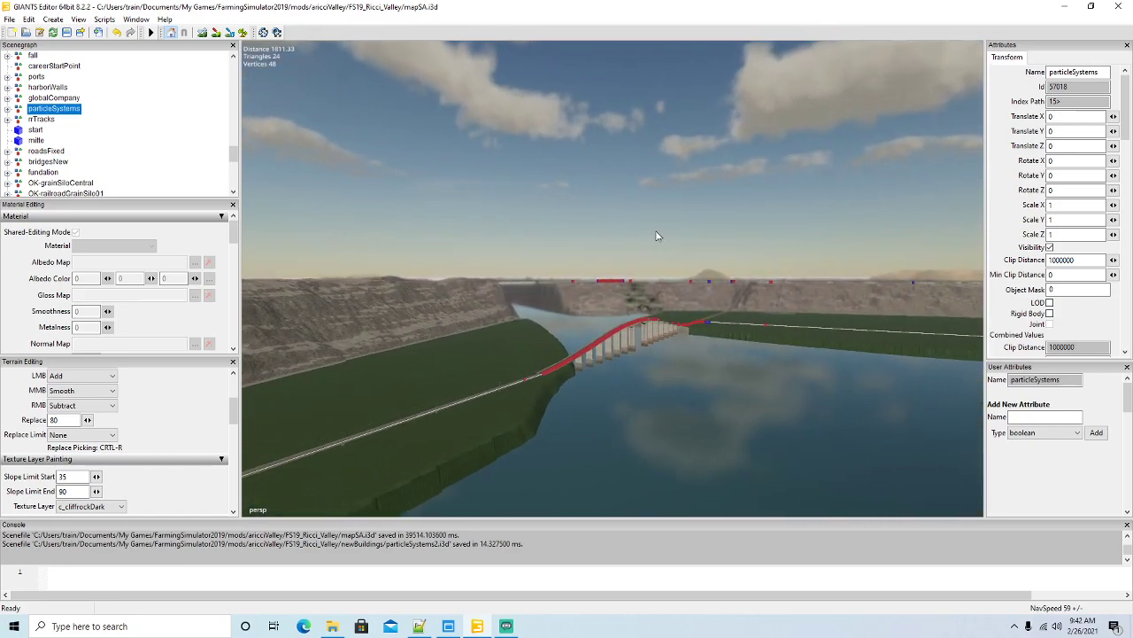
pyautogui.press('w')
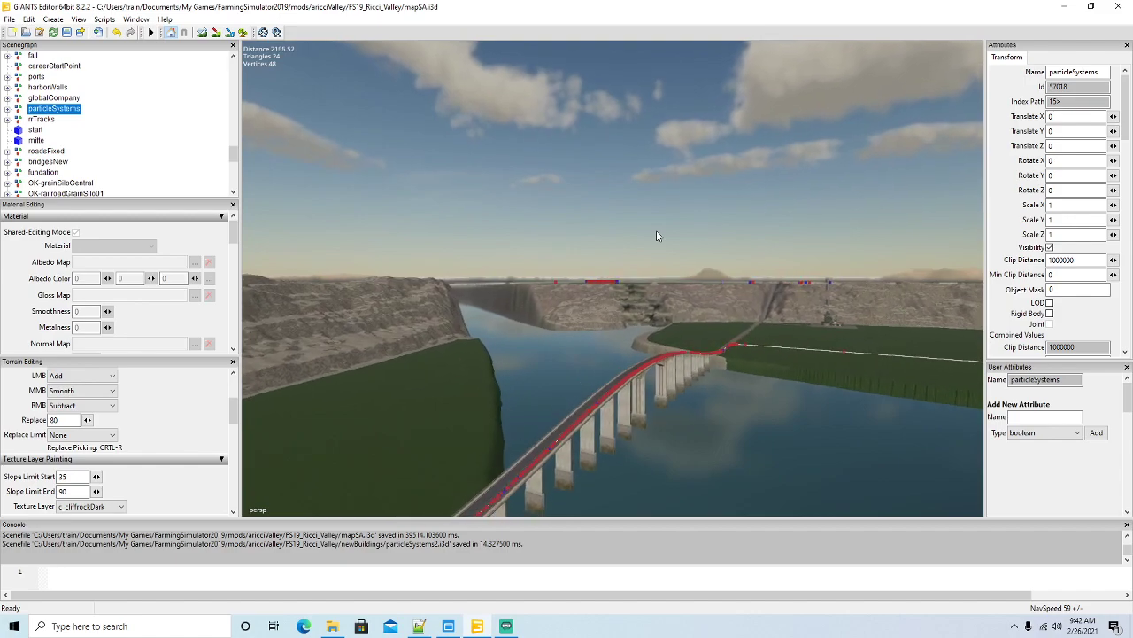
pyautogui.press('w')
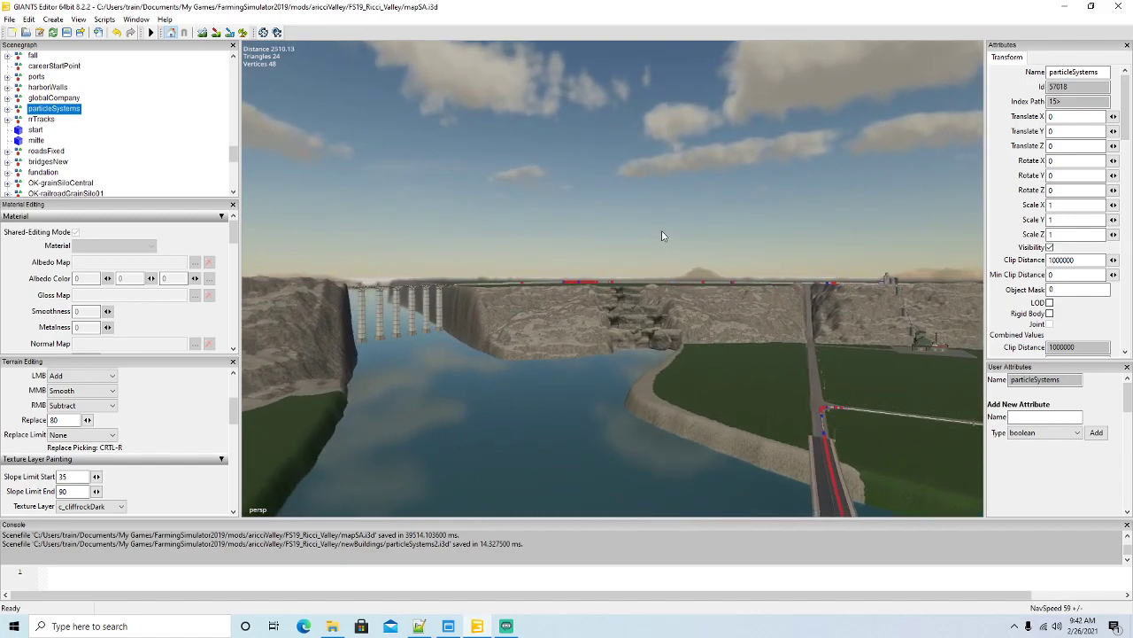
pyautogui.press('w')
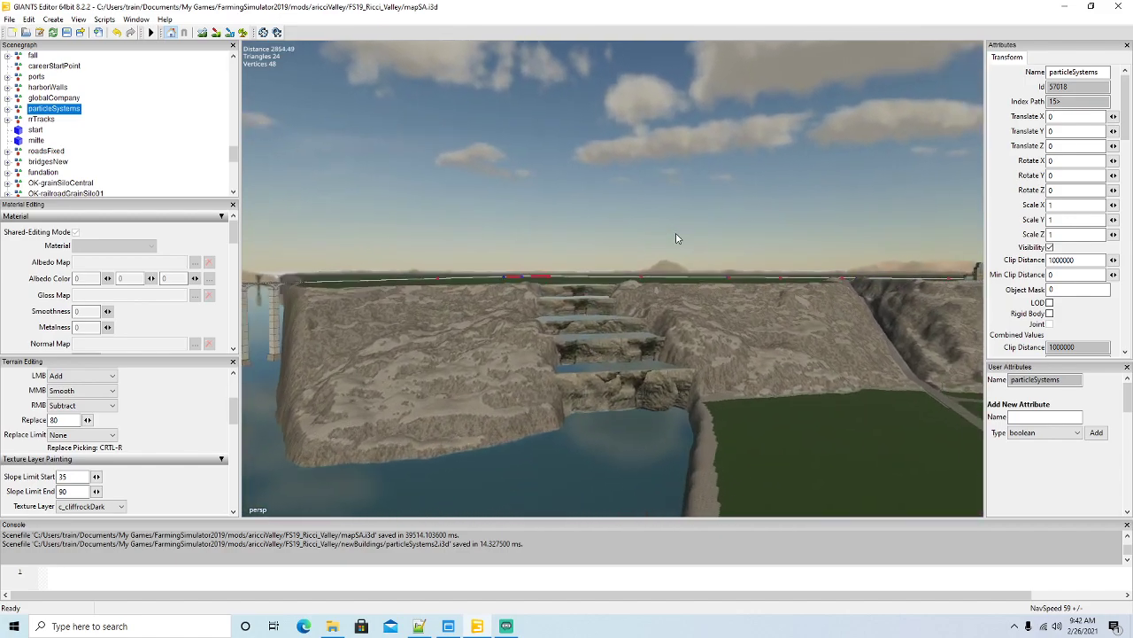
pyautogui.scroll(3, 676, 234)
pyautogui.keyDown('alt'); pyautogui.moveTo(677, 235); pyautogui.dragTo(705, 307); pyautogui.keyUp('alt')
pyautogui.scroll(-3, 701, 311)
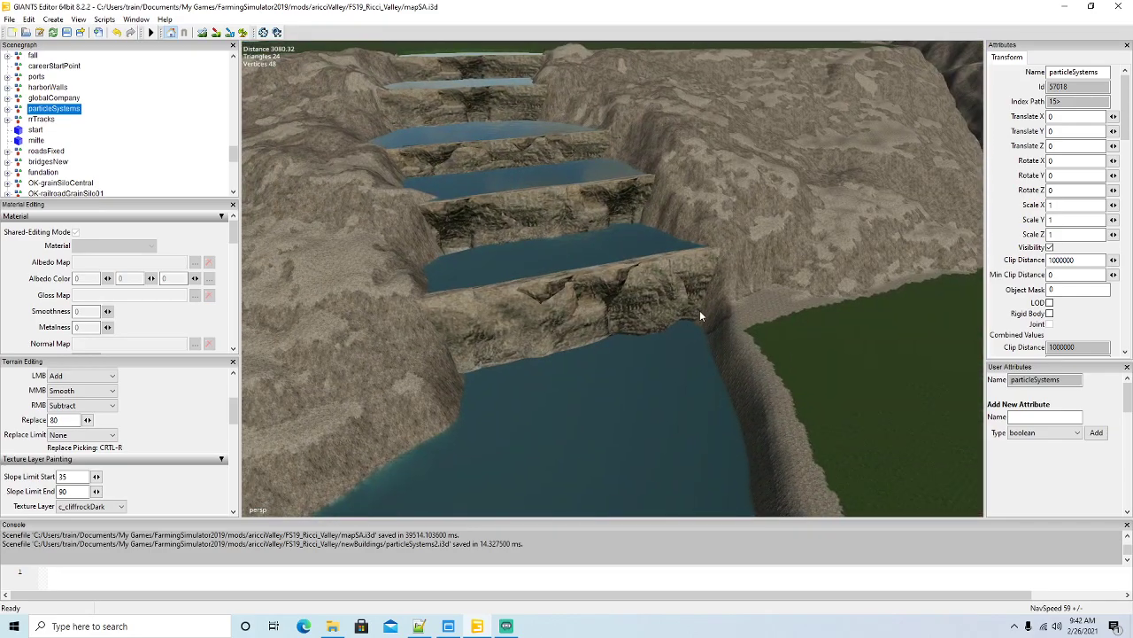
# Switch to File Explorer and open the newBuildings folder inside FS19_Ricci_Valley.
pyautogui.click(342, 623)
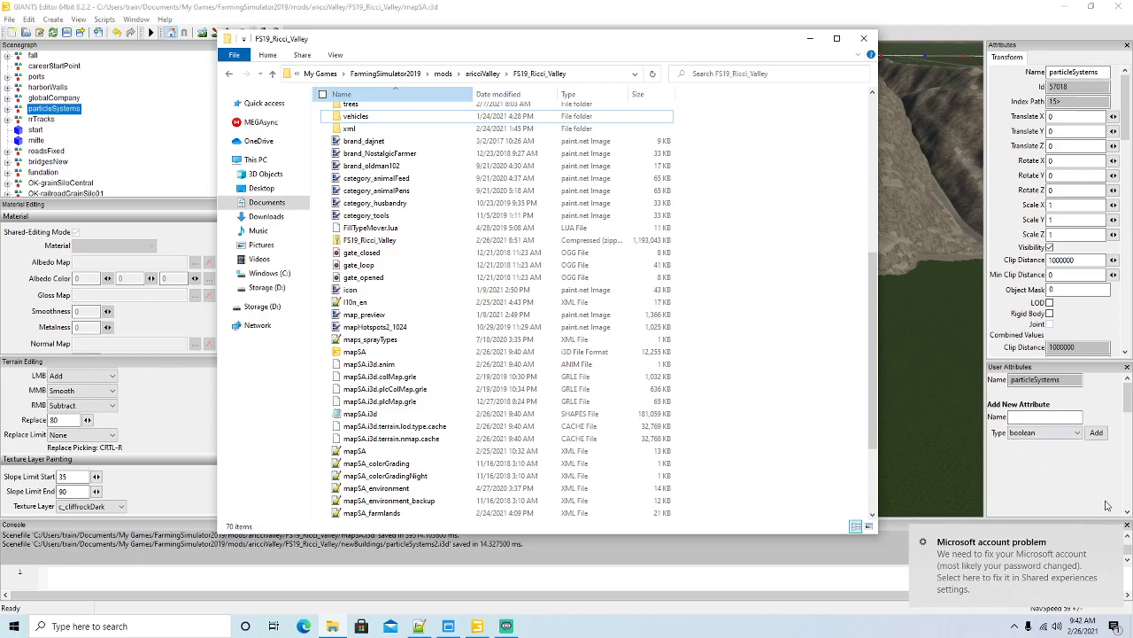
pyautogui.click(1113, 536)
pyautogui.scroll(9, 430, 221)
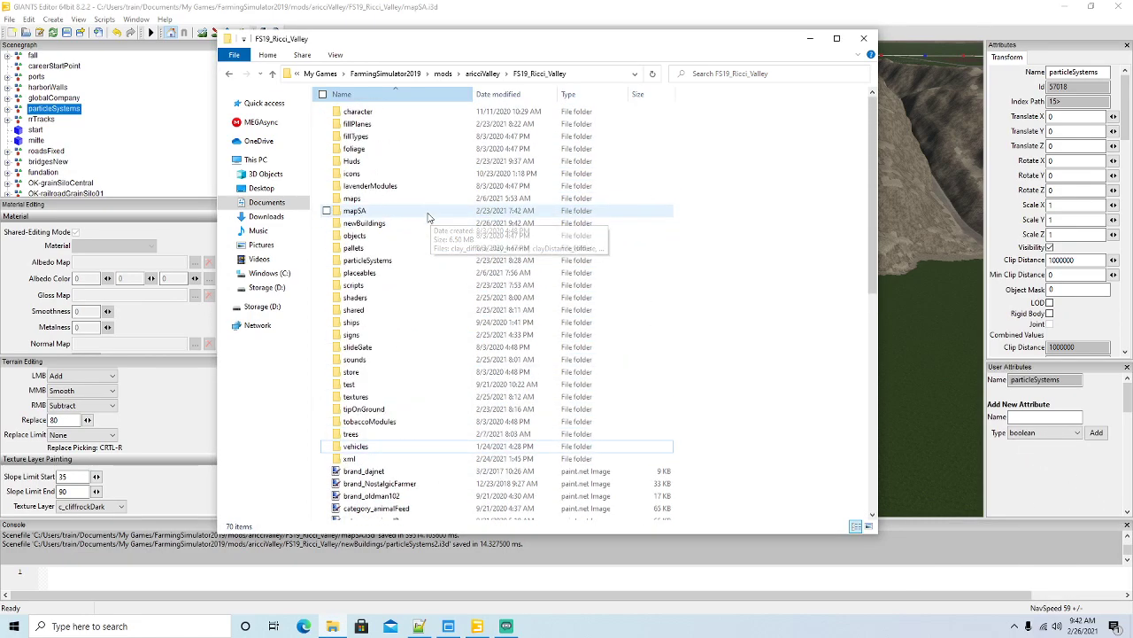
pyautogui.doubleClick(375, 223)
pyautogui.moveTo(532, 38); pyautogui.dragTo(463, 37)
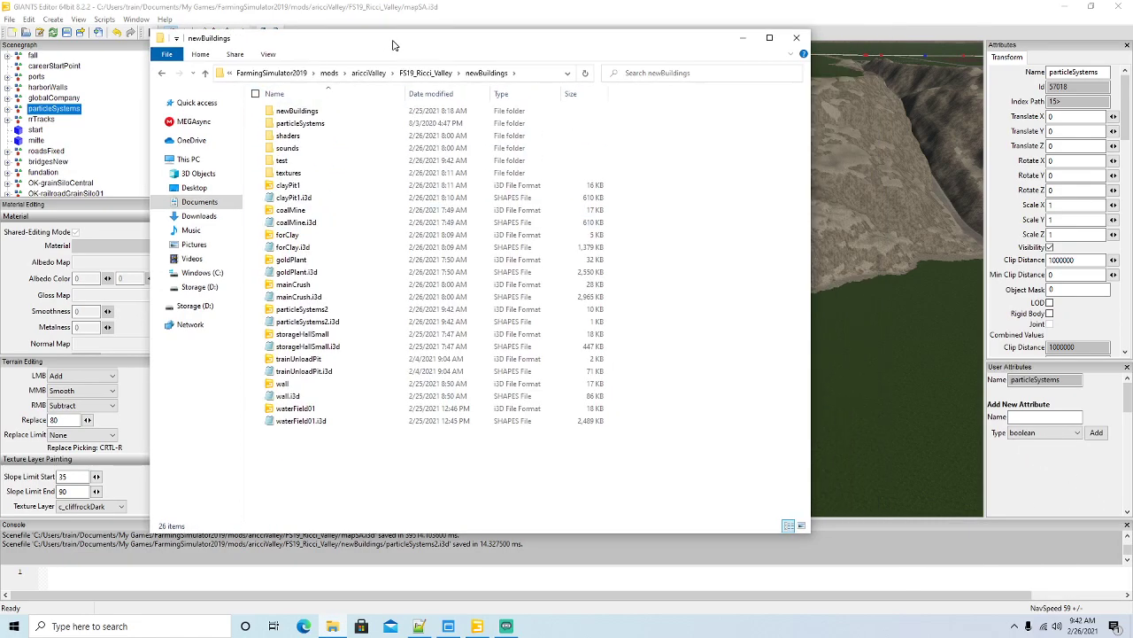
# Examine the texture and shader file paths of the exported particleSystems2 i3d in Notepad++, and close the file and folder window.
pyautogui.click(283, 309)
pyautogui.rightClick(285, 309)
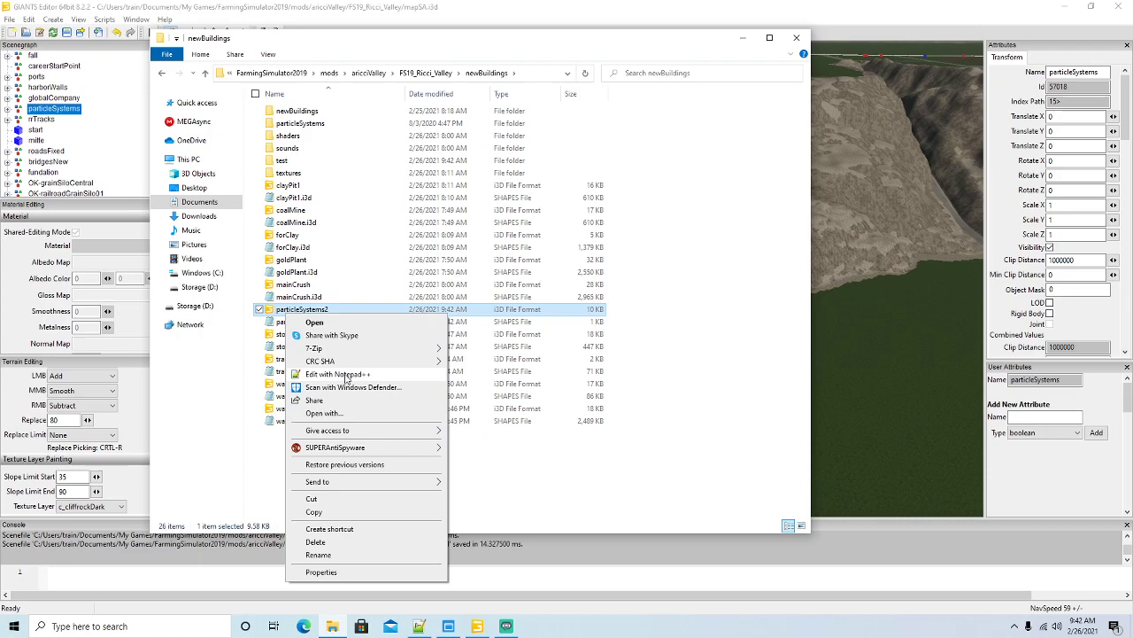
pyautogui.click(341, 375)
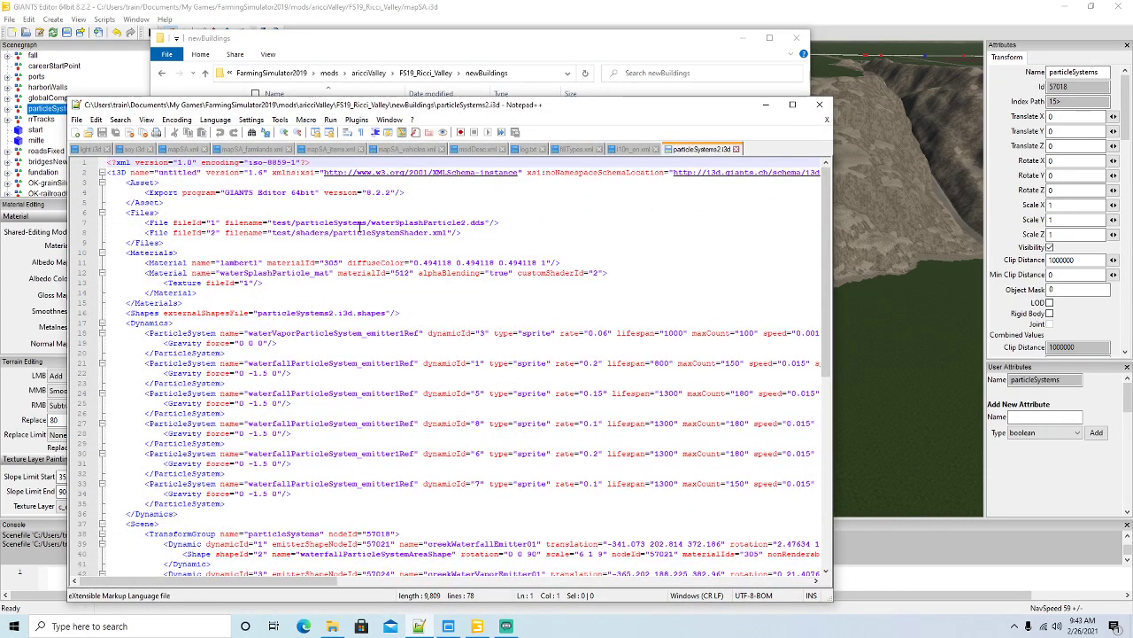
pyautogui.moveTo(567, 111); pyautogui.dragTo(610, 119)
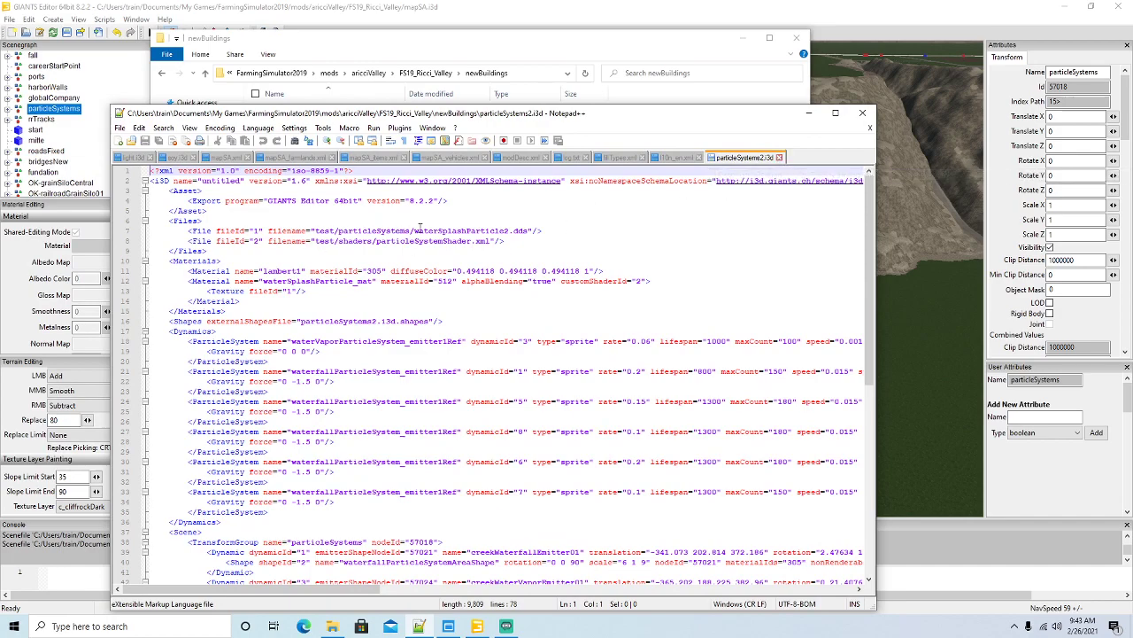
pyautogui.click(779, 158)
pyautogui.click(808, 112)
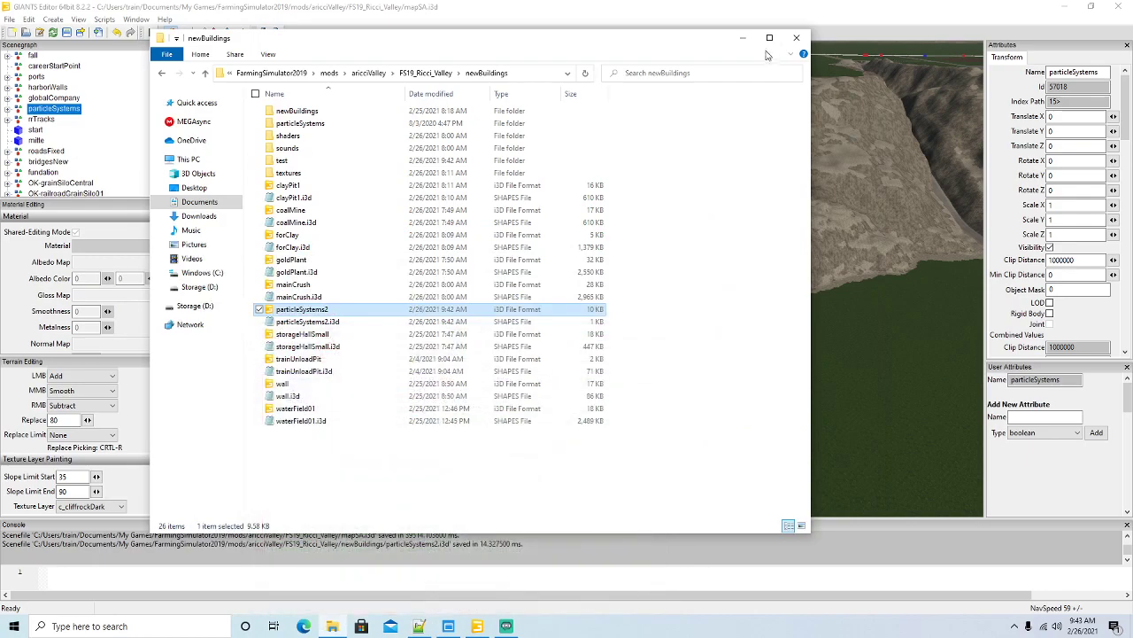
pyautogui.click(796, 38)
# Collapse the waterfall2 and waterfall groups under Places in the scenegraph.
pyautogui.moveTo(624, 280)
pyautogui.keyDown('alt'); pyautogui.mouseDown()
pyautogui.moveTo(604, 196)
pyautogui.moveTo(626, 272)
pyautogui.mouseUp(); pyautogui.keyUp('alt')
pyautogui.scroll(-1, 626, 268)
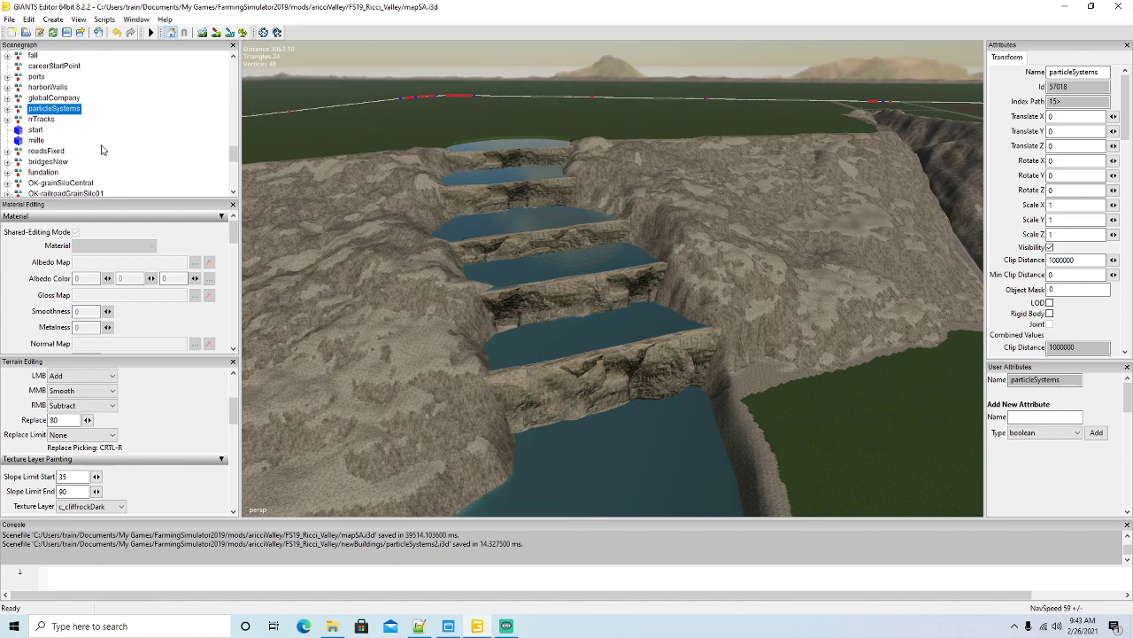
pyautogui.scroll(10, 111, 138)
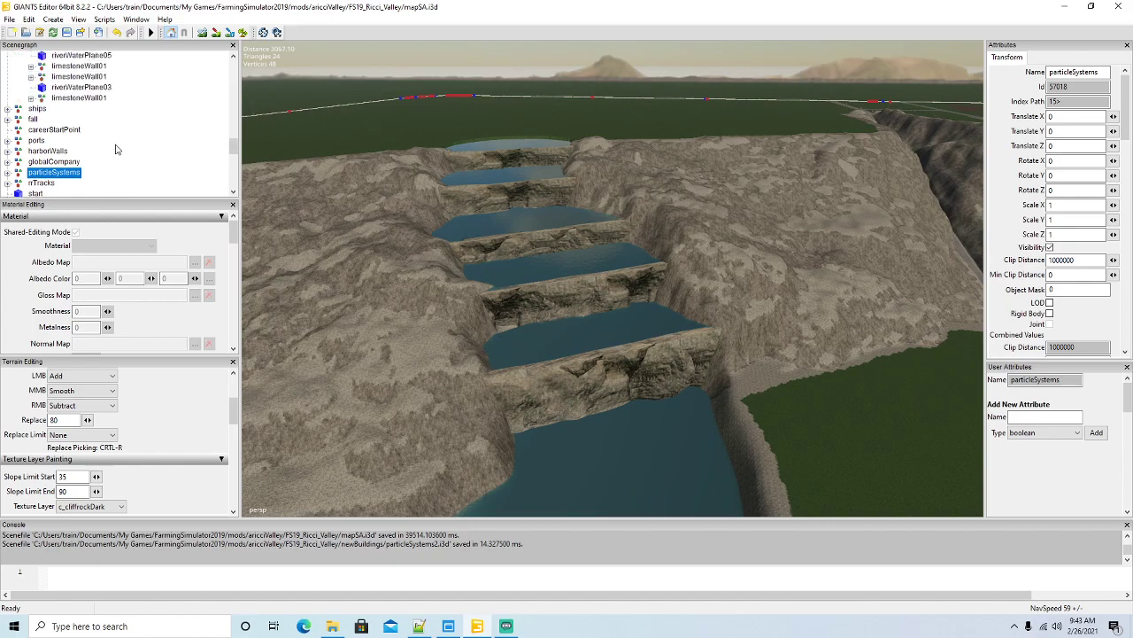
pyautogui.scroll(2, 112, 145)
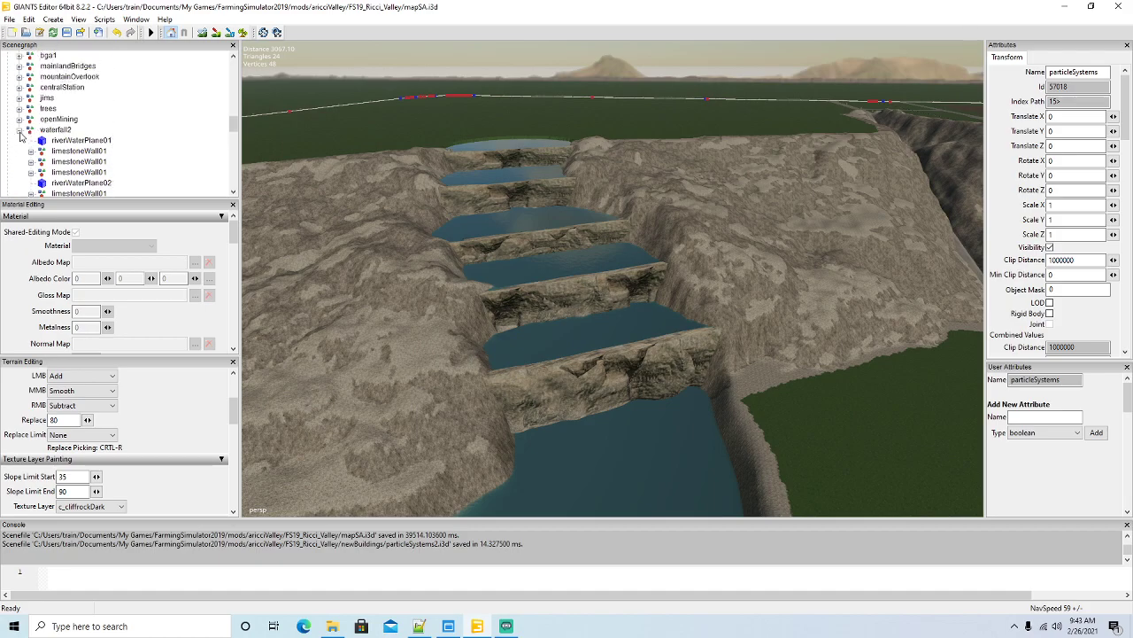
pyautogui.click(19, 131)
pyautogui.scroll(5, 124, 124)
pyautogui.scroll(1, 124, 124)
pyautogui.click(19, 120)
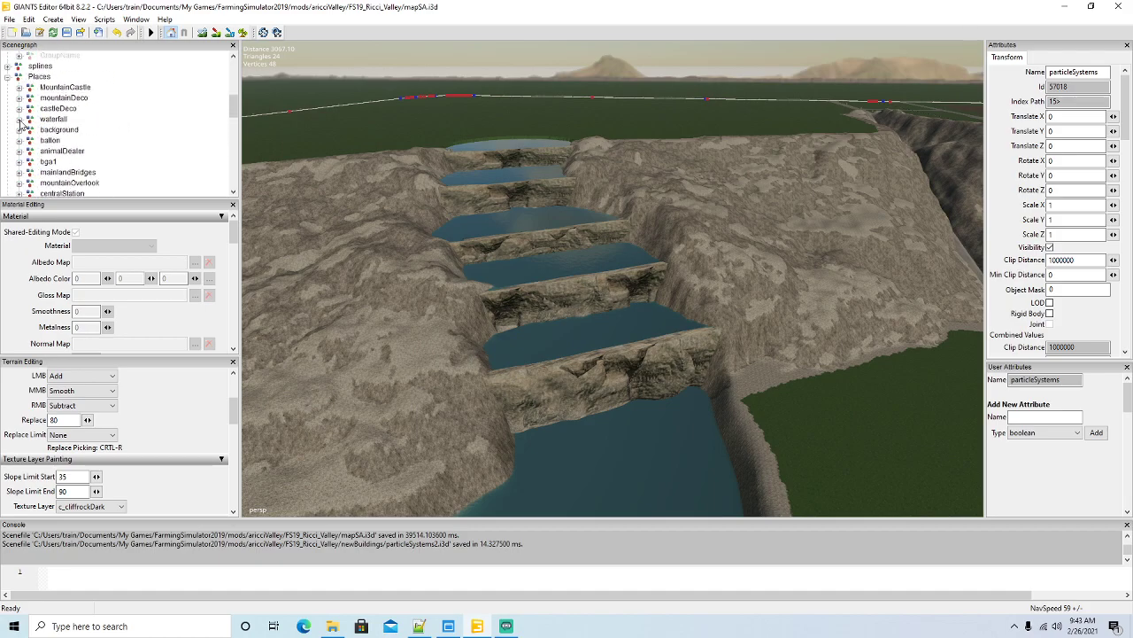
# Import the exported particleSystems2 i3d from the newBuildings folder into the map.
pyautogui.click(11, 21)
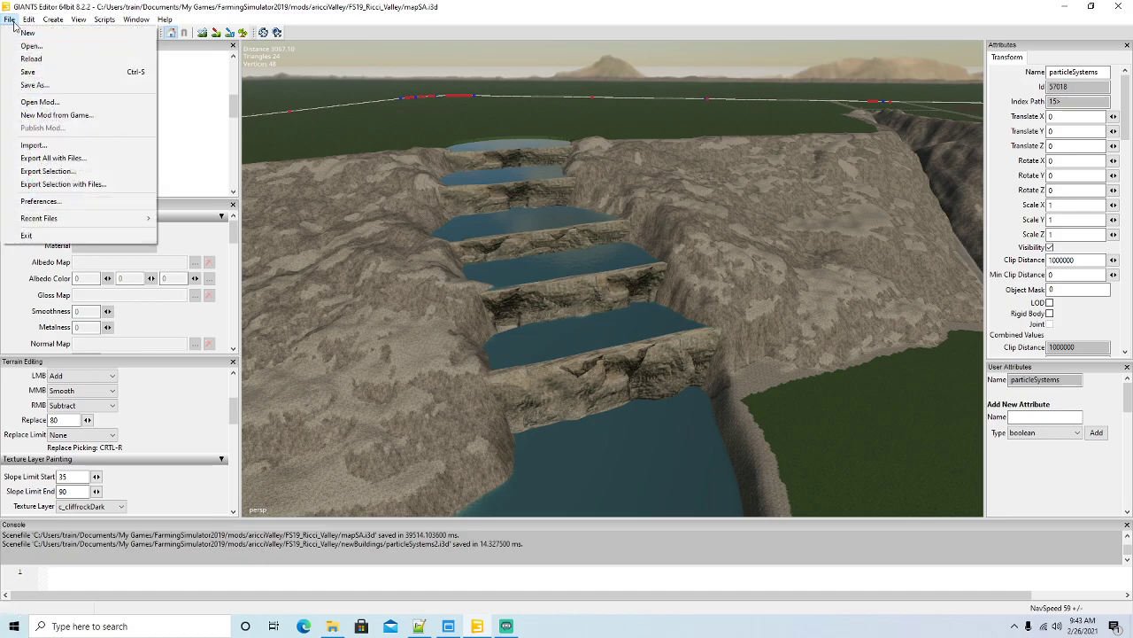
pyautogui.click(37, 145)
pyautogui.click(422, 268)
pyautogui.click(709, 345)
# Cut the imported particleSystems group from the scene root and paste it into the Places group.
pyautogui.scroll(15, 133, 145)
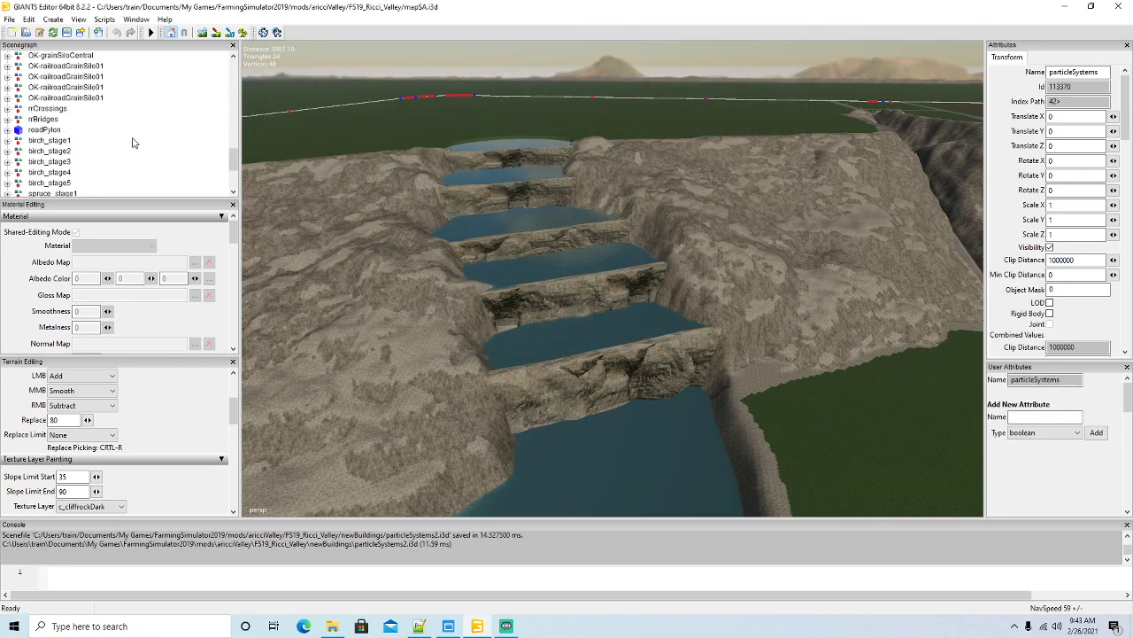
pyautogui.click(28, 20)
pyautogui.click(52, 91)
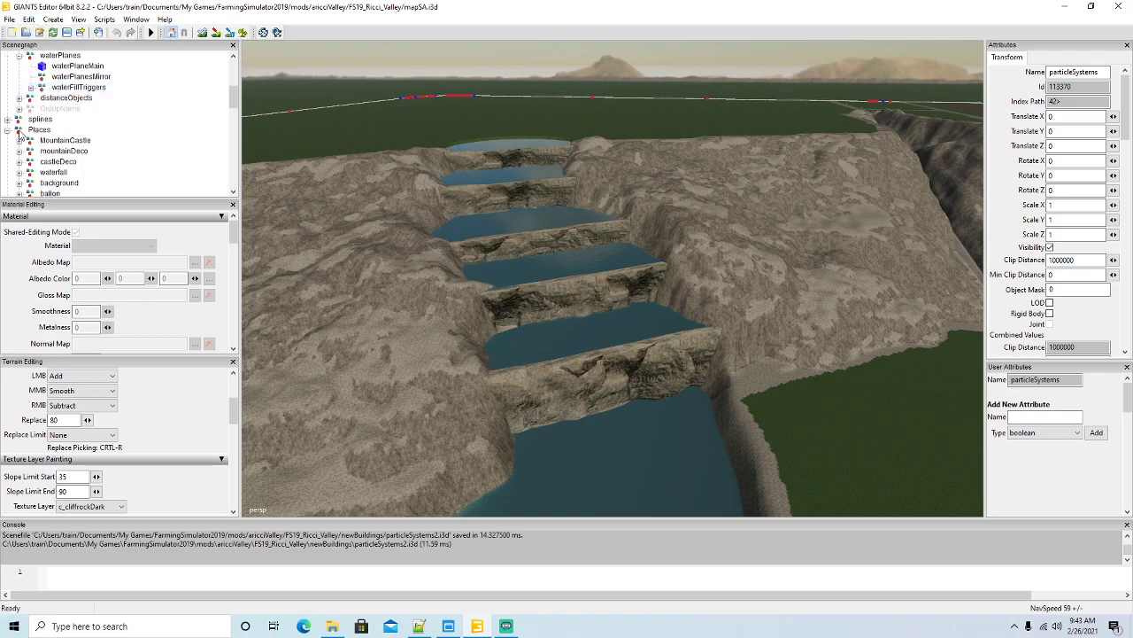
pyautogui.click(35, 131)
pyautogui.click(28, 20)
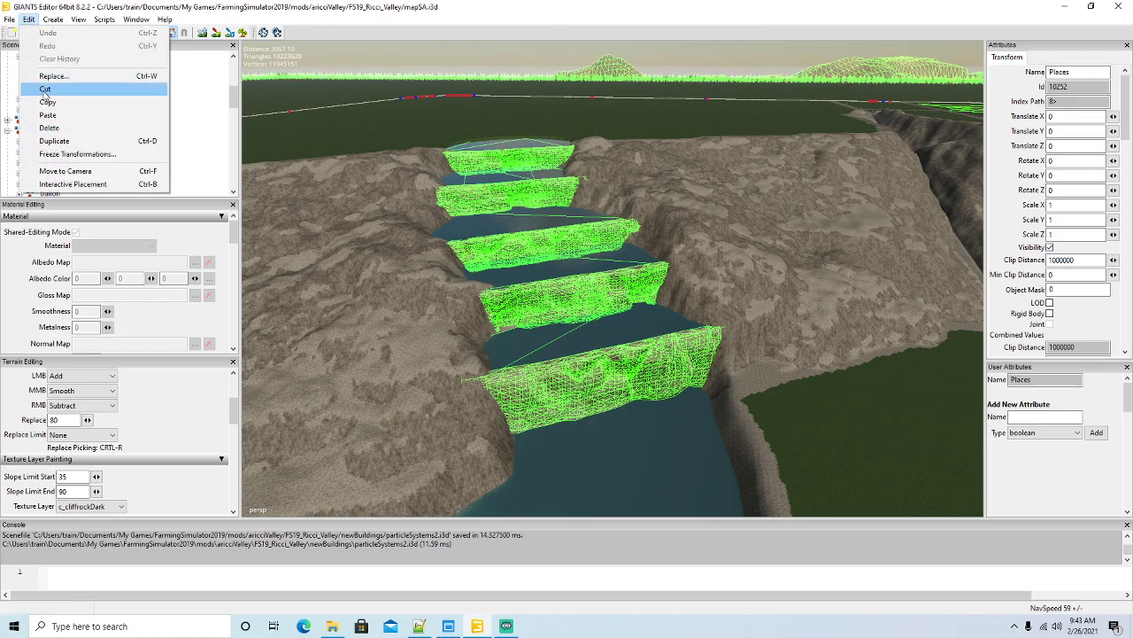
pyautogui.click(50, 115)
# Move the pasted particleSystems group across the map toward the new cascade, to about X -1840 and Z -2619.
pyautogui.keyDown('alt'); pyautogui.moveTo(362, 239); pyautogui.dragTo(746, 199); pyautogui.keyUp('alt')
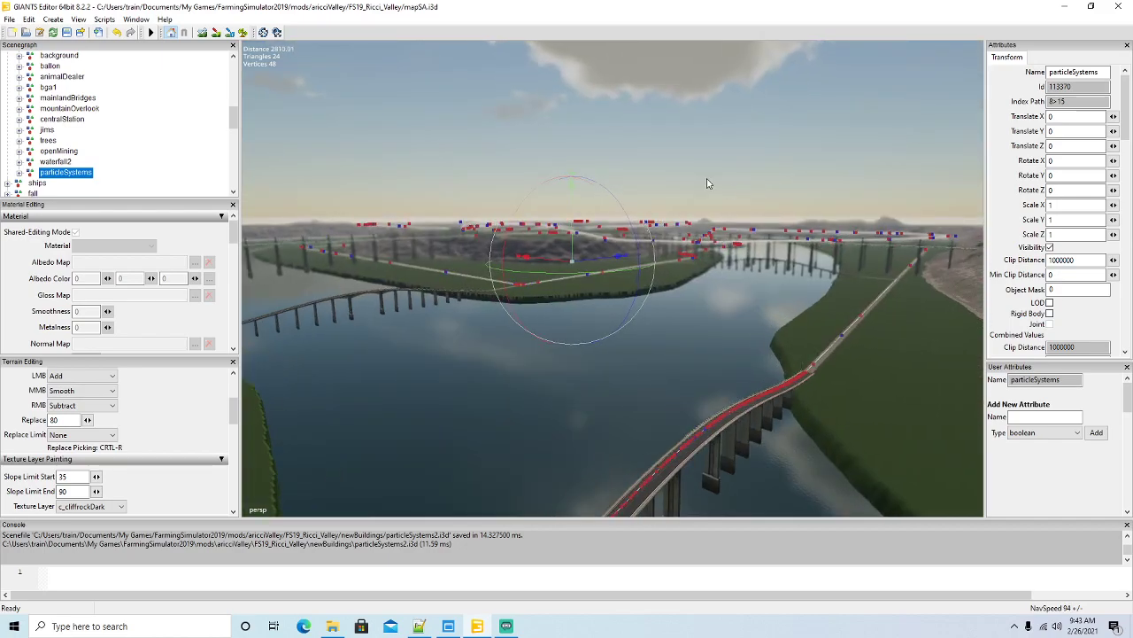
pyautogui.keyDown('alt'); pyautogui.moveTo(718, 340); pyautogui.dragTo(656, 411); pyautogui.keyUp('alt')
pyautogui.scroll(-3, 655, 411)
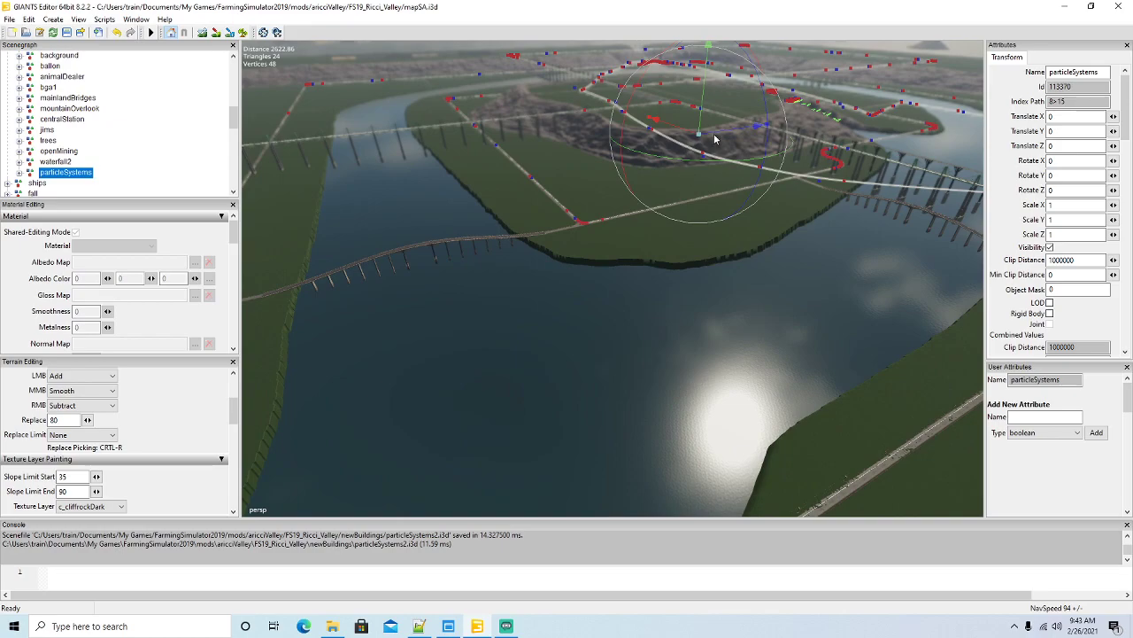
pyautogui.moveTo(682, 143); pyautogui.dragTo(644, 149)
pyautogui.moveTo(634, 108); pyautogui.dragTo(545, 324)
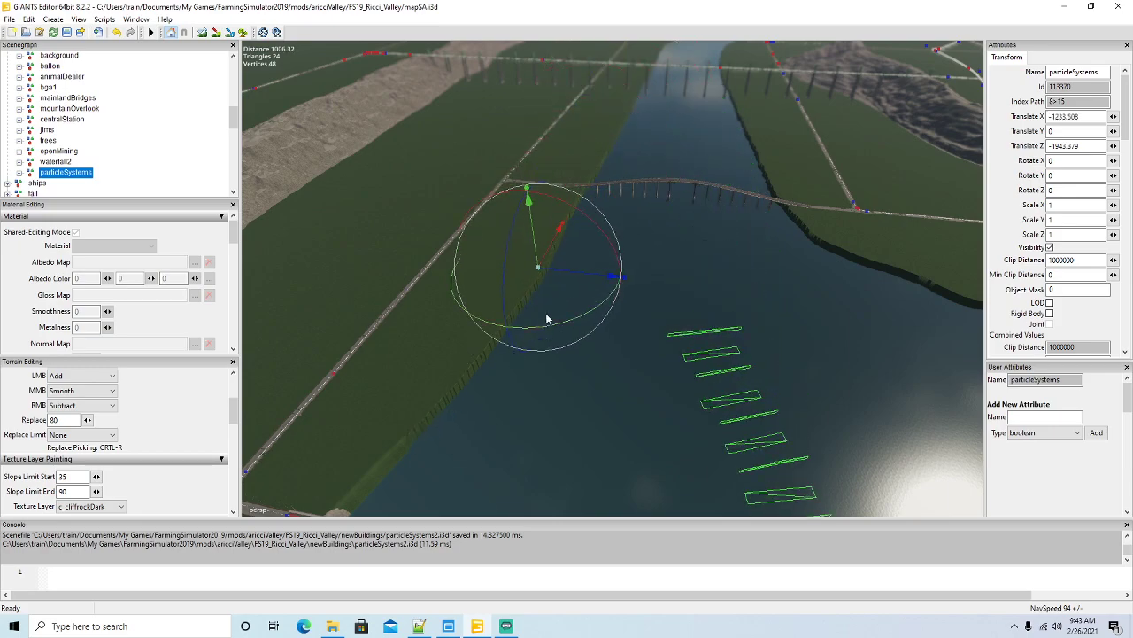
pyautogui.moveTo(569, 272); pyautogui.dragTo(332, 242)
pyautogui.keyDown('alt'); pyautogui.moveTo(433, 255); pyautogui.dragTo(730, 294); pyautogui.keyUp('alt')
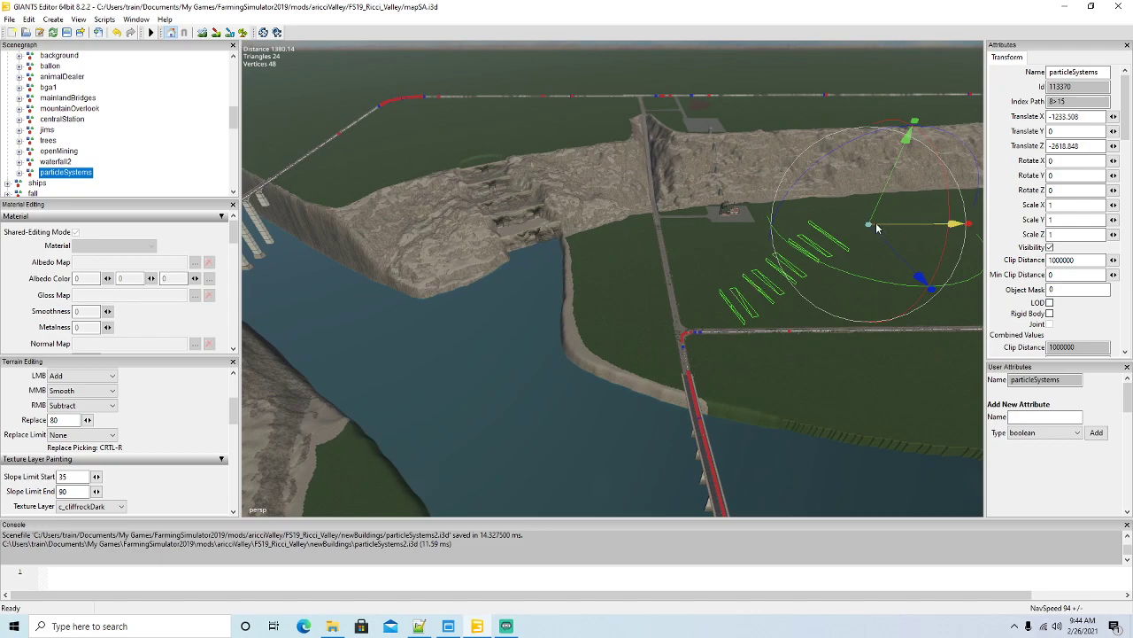
pyautogui.moveTo(893, 228); pyautogui.dragTo(668, 239)
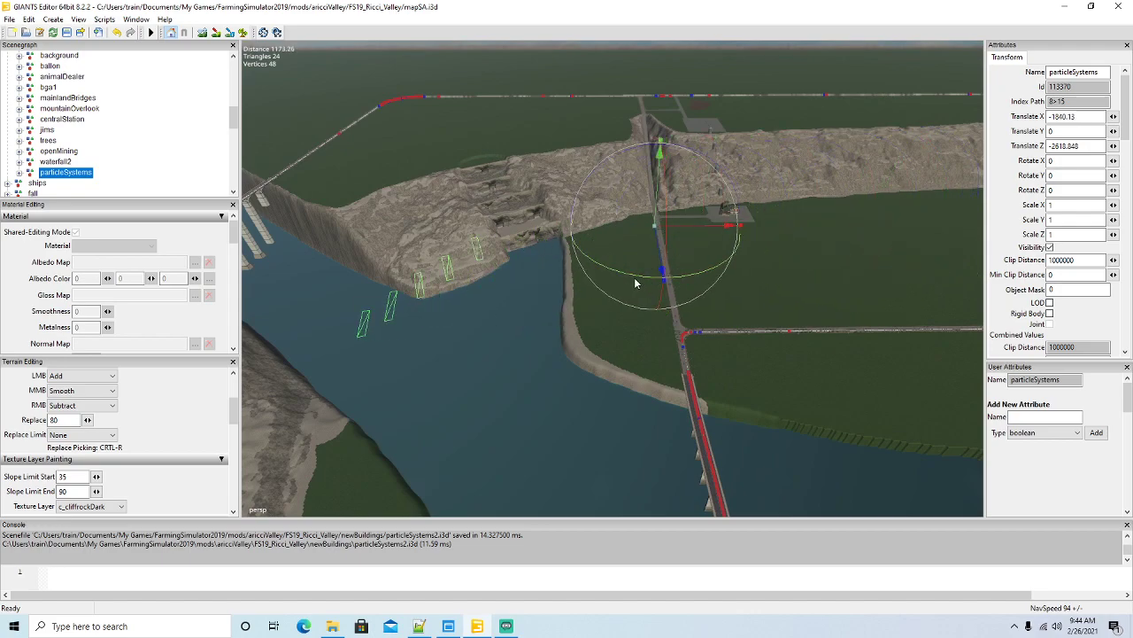
# Rotate the particleSystems group to about 88.7 degrees on Y and move it over the cascade, near X -2631 and Z -2874.
pyautogui.moveTo(634, 279); pyautogui.dragTo(456, 161)
pyautogui.keyDown('alt'); pyautogui.moveTo(598, 258); pyautogui.dragTo(850, 198); pyautogui.keyUp('alt')
pyautogui.scroll(8, 599, 222)
pyautogui.scroll(5, 592, 217)
pyautogui.moveTo(854, 148); pyautogui.dragTo(722, 223)
pyautogui.keyDown('alt'); pyautogui.moveTo(767, 306); pyautogui.dragTo(917, 239); pyautogui.keyUp('alt')
pyautogui.scroll(2, 917, 239)
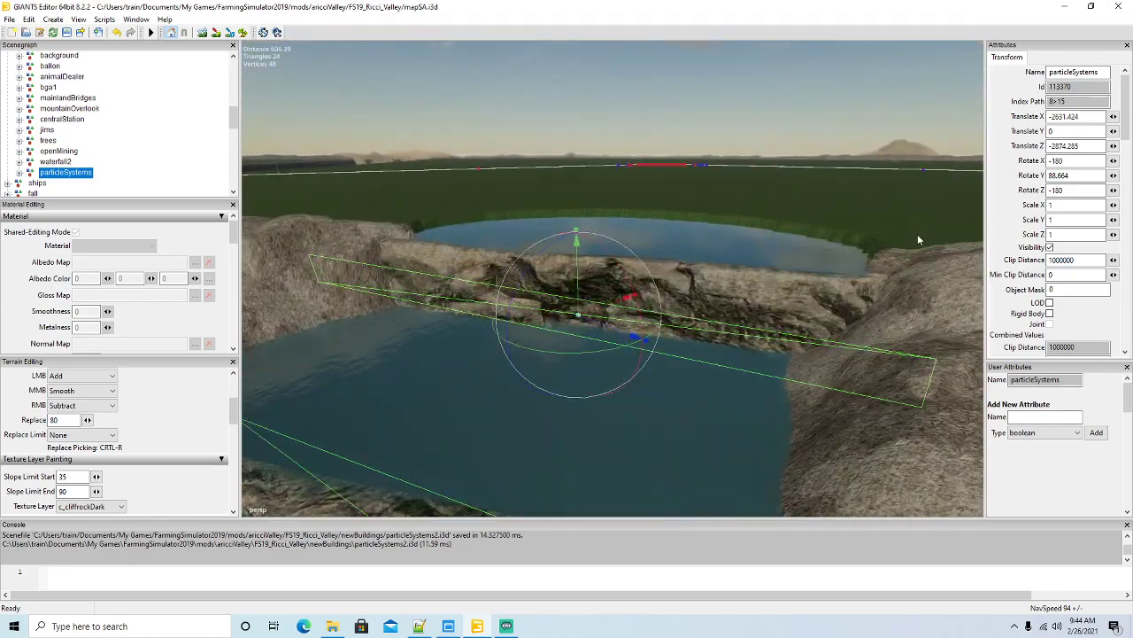
# Align the particleSystems group with the pools and wall edges at about X -2691, Z -2846, with a Y rotation of about 81.1 degrees.
pyautogui.moveTo(603, 312); pyautogui.dragTo(682, 398)
pyautogui.scroll(-5, 685, 398)
pyautogui.scroll(5, 656, 363)
pyautogui.scroll(-5, 695, 407)
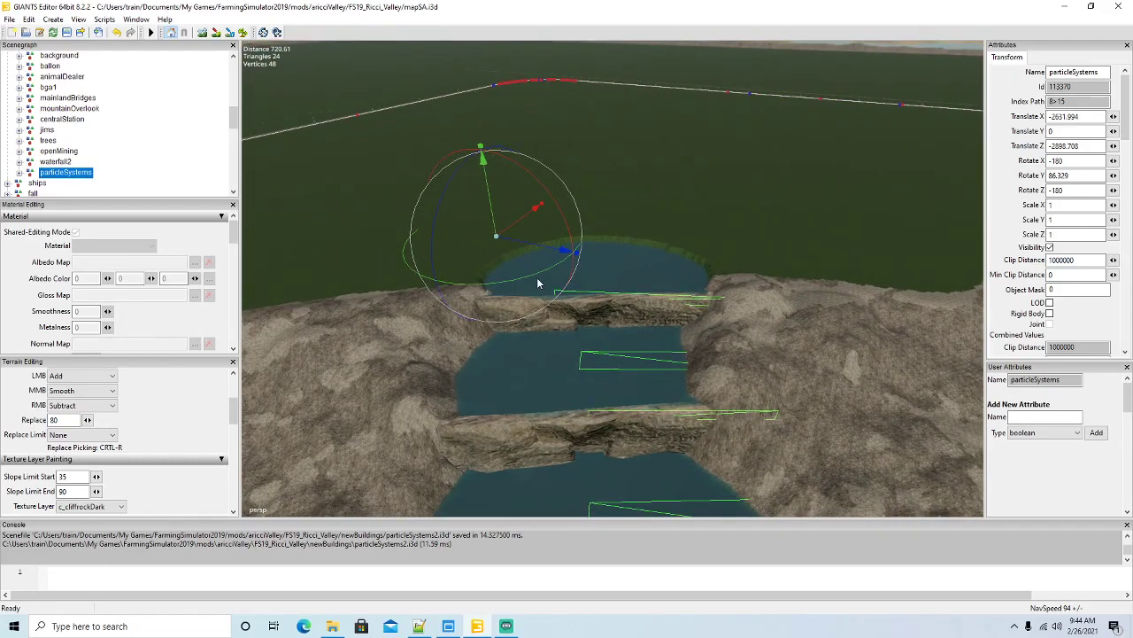
pyautogui.moveTo(532, 281); pyautogui.dragTo(539, 280)
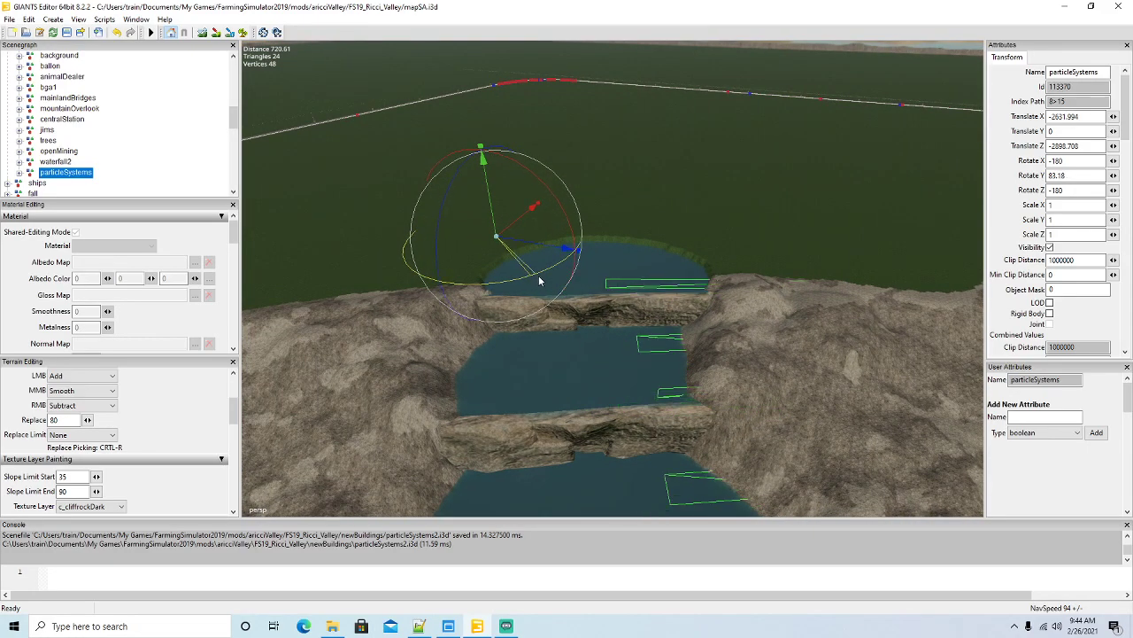
pyautogui.moveTo(518, 228); pyautogui.dragTo(477, 232)
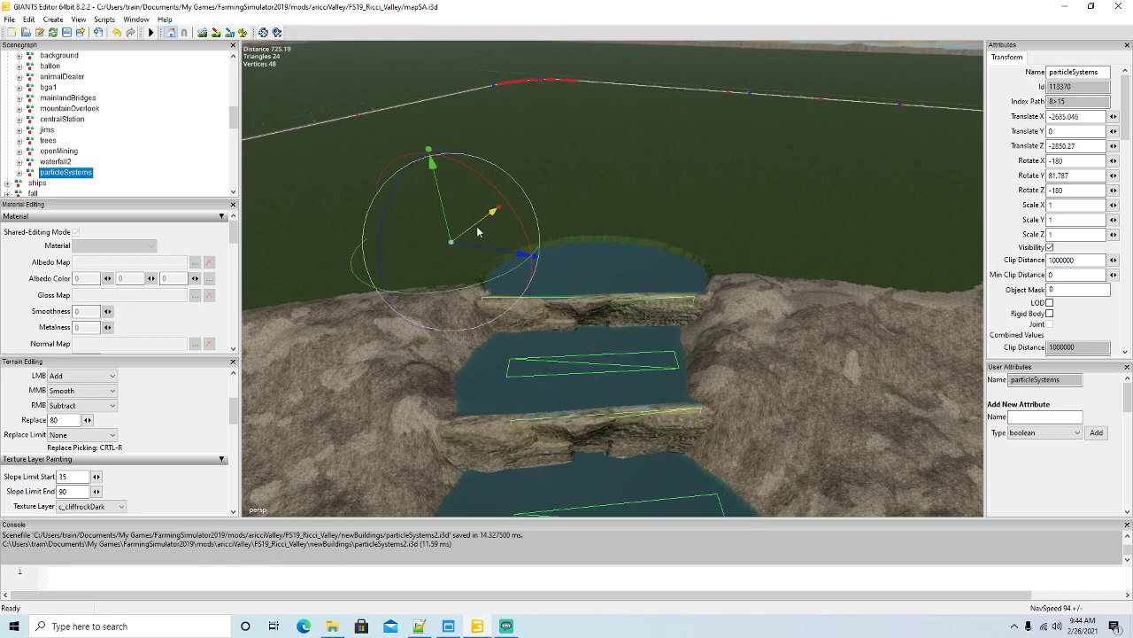
pyautogui.moveTo(505, 278); pyautogui.dragTo(470, 233)
pyautogui.scroll(-5, 529, 326)
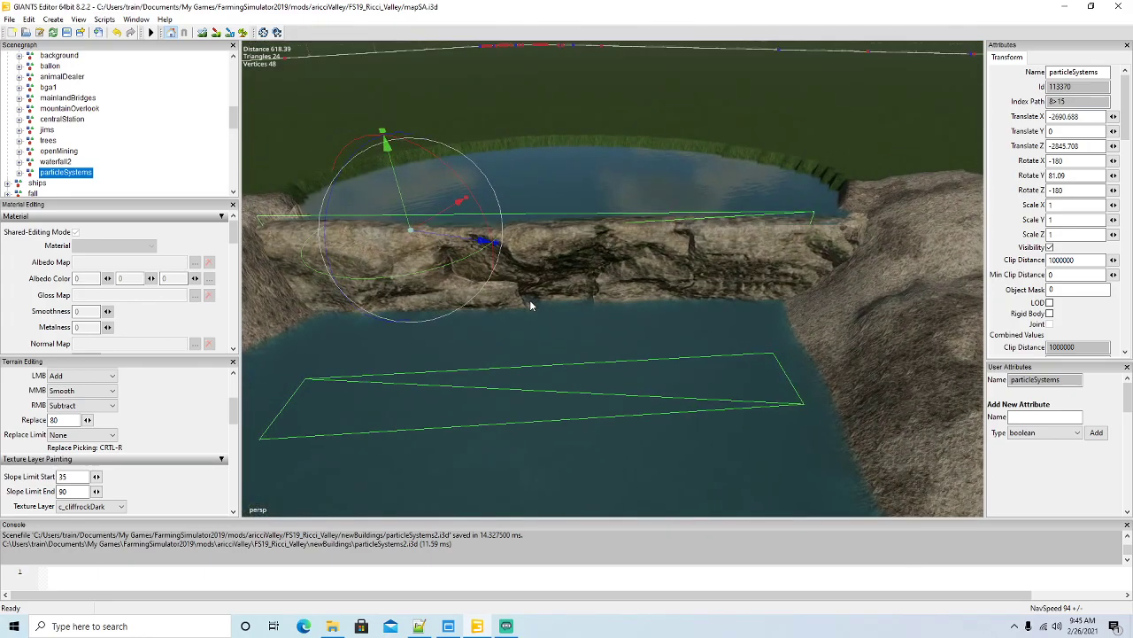
# Nudge the particleSystems group to about X -2692.4 and Z -2843.8, and check the emitters against each wall edge and pool.
pyautogui.scroll(6, 529, 305)
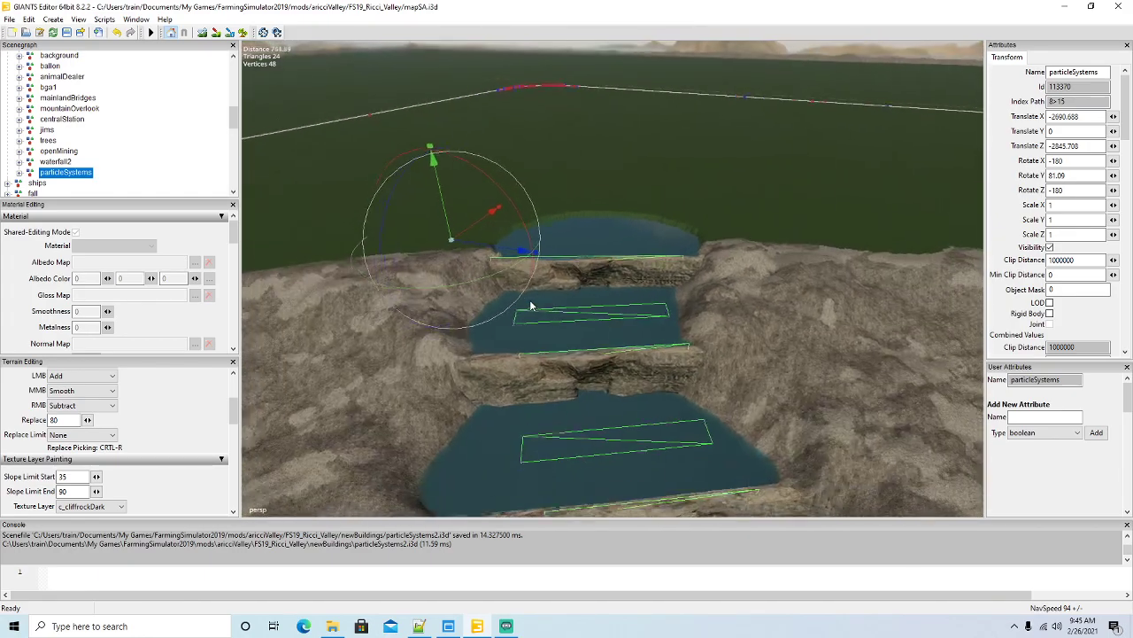
pyautogui.scroll(2, 532, 294)
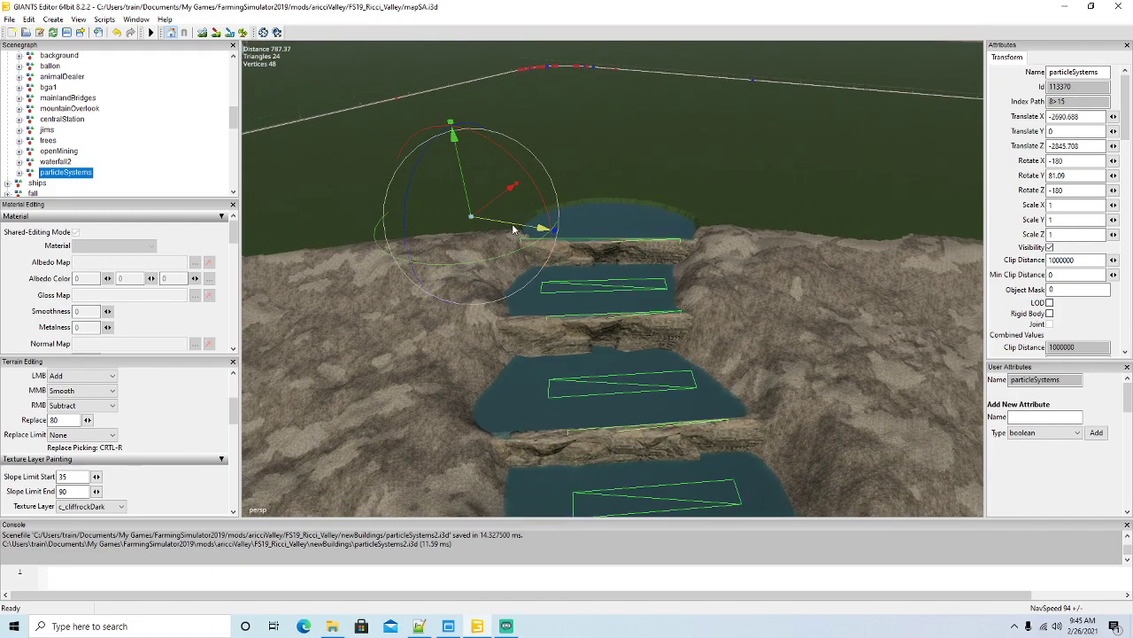
pyautogui.moveTo(511, 228); pyautogui.dragTo(564, 299)
pyautogui.scroll(-4, 569, 336)
pyautogui.scroll(3, 565, 272)
pyautogui.keyDown('alt'); pyautogui.moveTo(565, 272); pyautogui.dragTo(388, 349); pyautogui.keyUp('alt')
pyautogui.scroll(3, 634, 287)
pyautogui.scroll(-2, 464, 314)
pyautogui.scroll(-3, 389, 349)
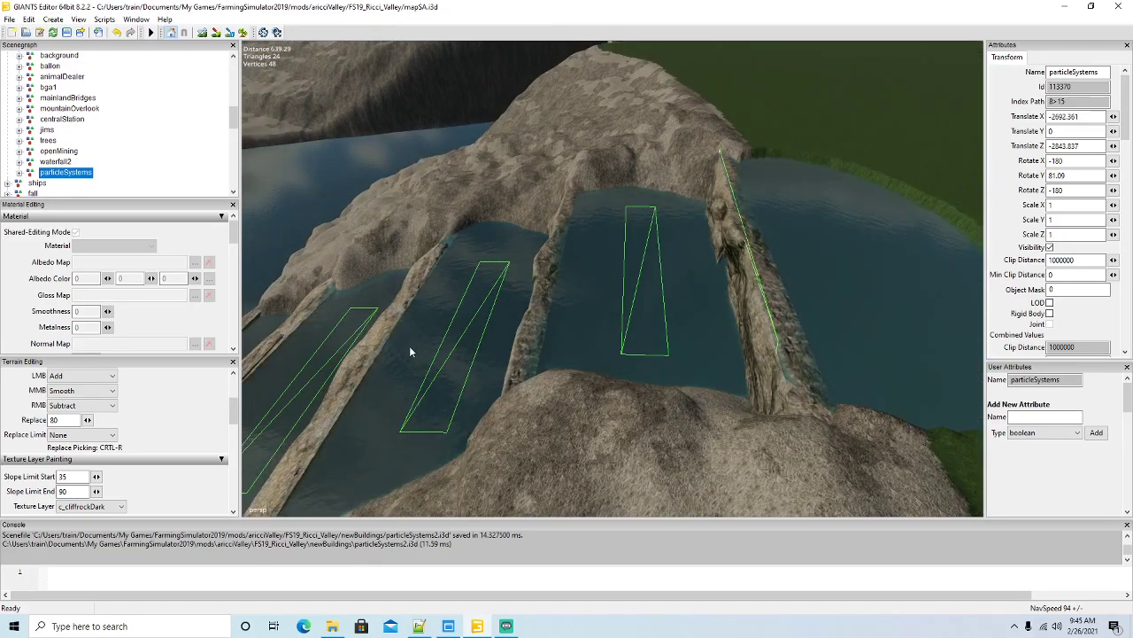
pyautogui.keyDown('alt'); pyautogui.moveTo(568, 358); pyautogui.dragTo(798, 333); pyautogui.keyUp('alt')
pyautogui.scroll(3, 436, 329)
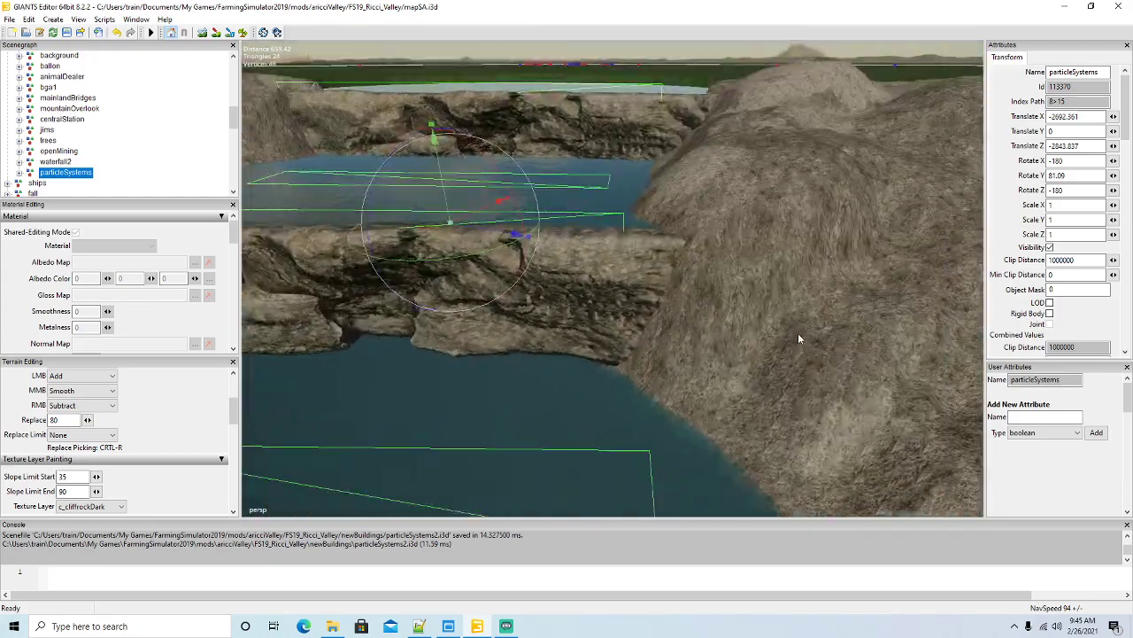
# Shift the creekWaterfallEmitter01 area shape along the top wall's edge to a Translate Z of about 1.63.
pyautogui.scroll(3, 798, 333)
pyautogui.scroll(-5, 797, 336)
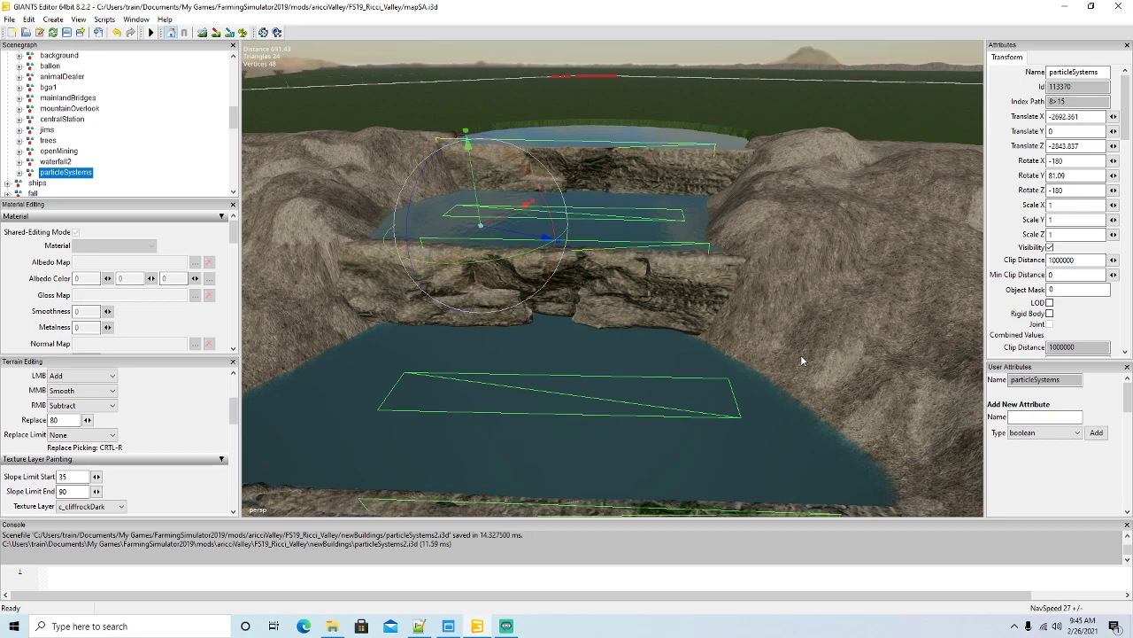
pyautogui.keyDown('alt'); pyautogui.moveTo(800, 356); pyautogui.dragTo(744, 305); pyautogui.keyUp('alt')
pyautogui.scroll(4, 840, 287)
pyautogui.click(738, 281)
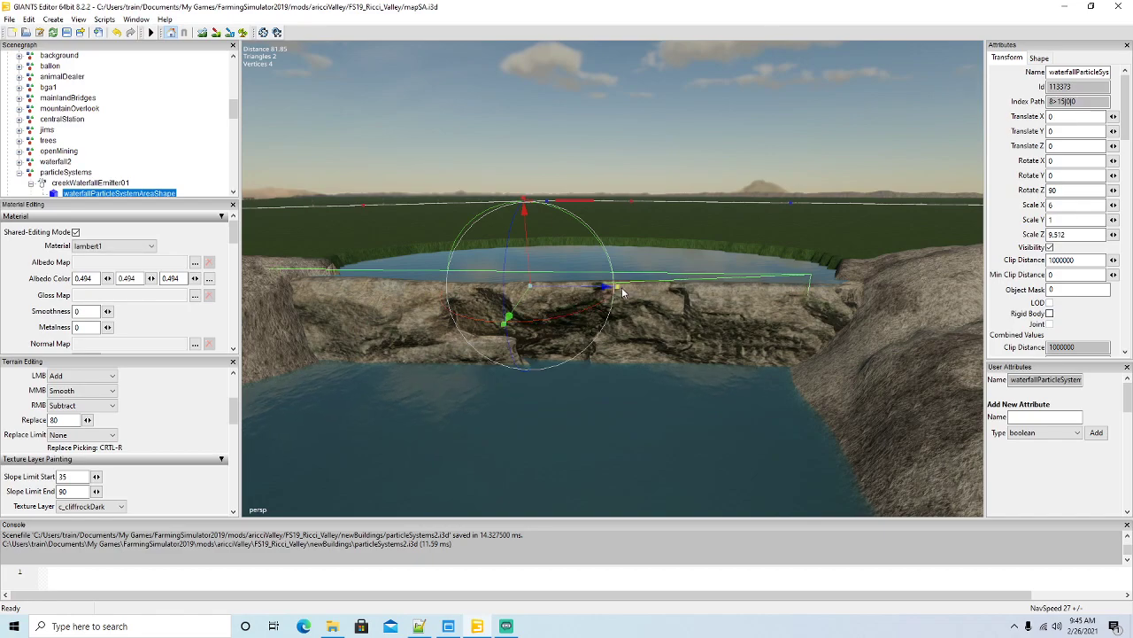
pyautogui.moveTo(603, 291); pyautogui.dragTo(620, 301)
pyautogui.scroll(-6, 628, 307)
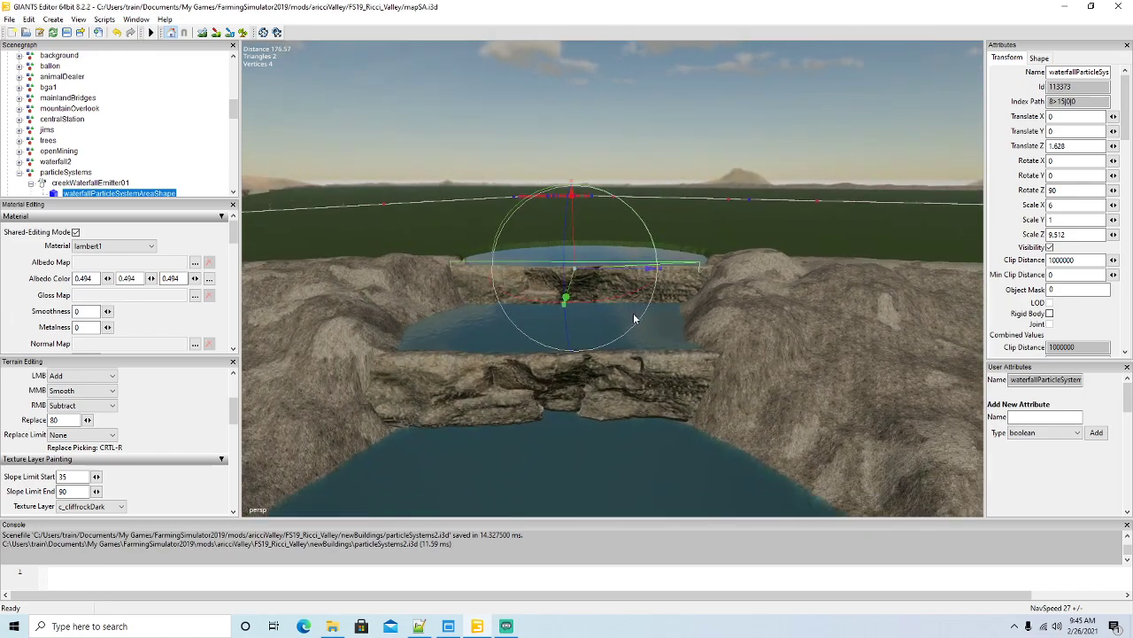
# Fit the creekWaterfallEmitter02 area shape to the second wall's edge with Translate Z about -2.56 and Scale Z about 8.6.
pyautogui.scroll(-3, 133, 165)
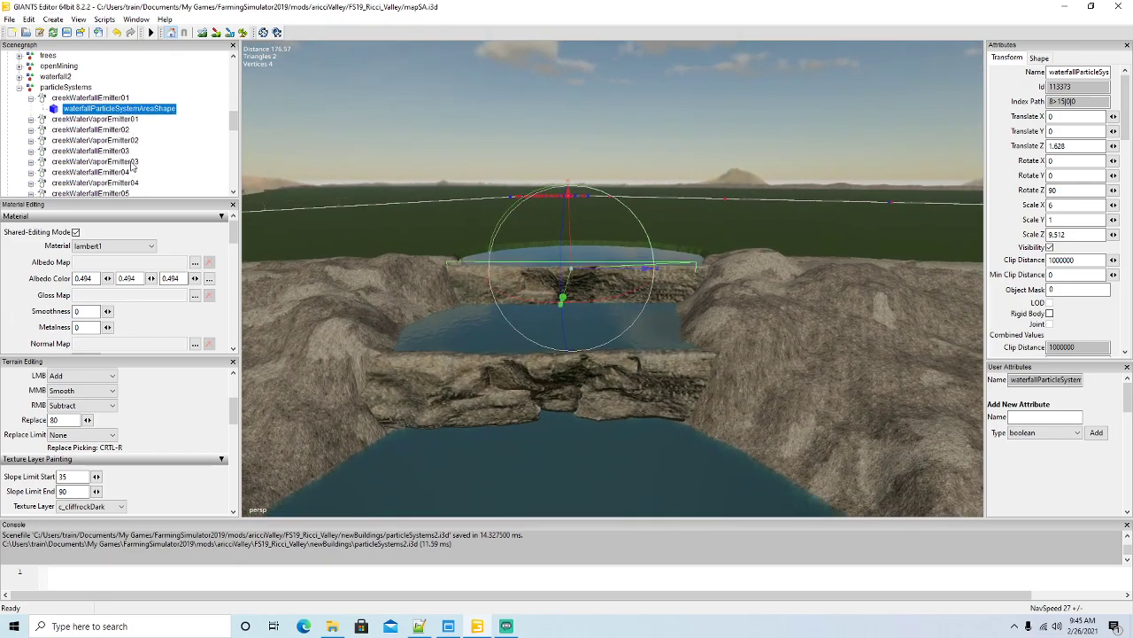
pyautogui.click(30, 99)
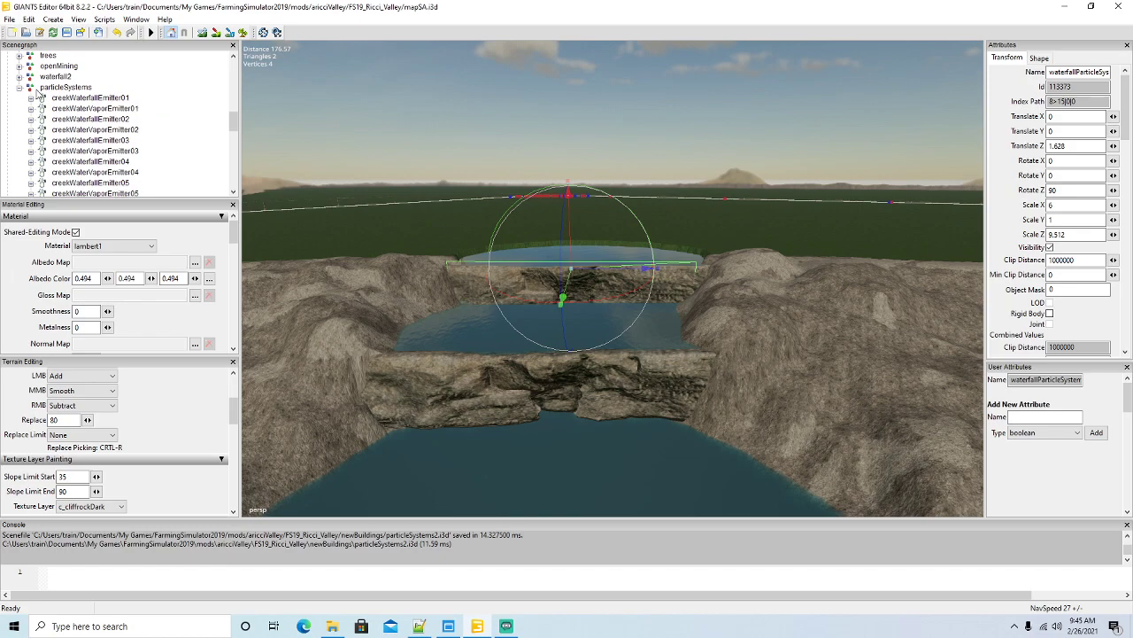
pyautogui.click(55, 87)
pyautogui.click(572, 354)
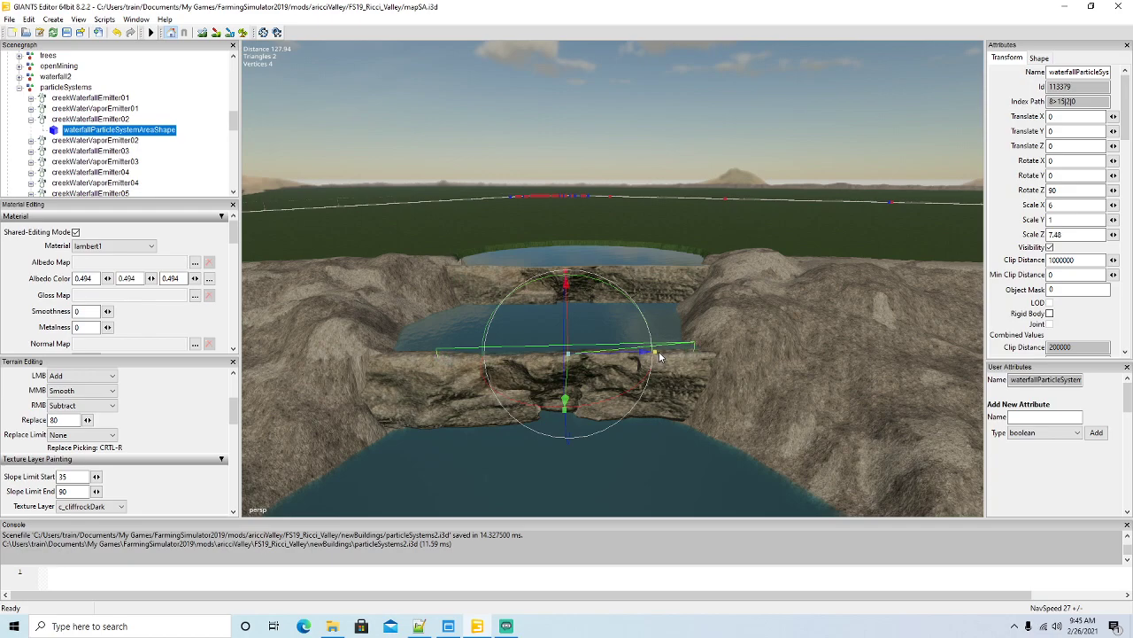
pyautogui.moveTo(647, 356); pyautogui.dragTo(634, 359)
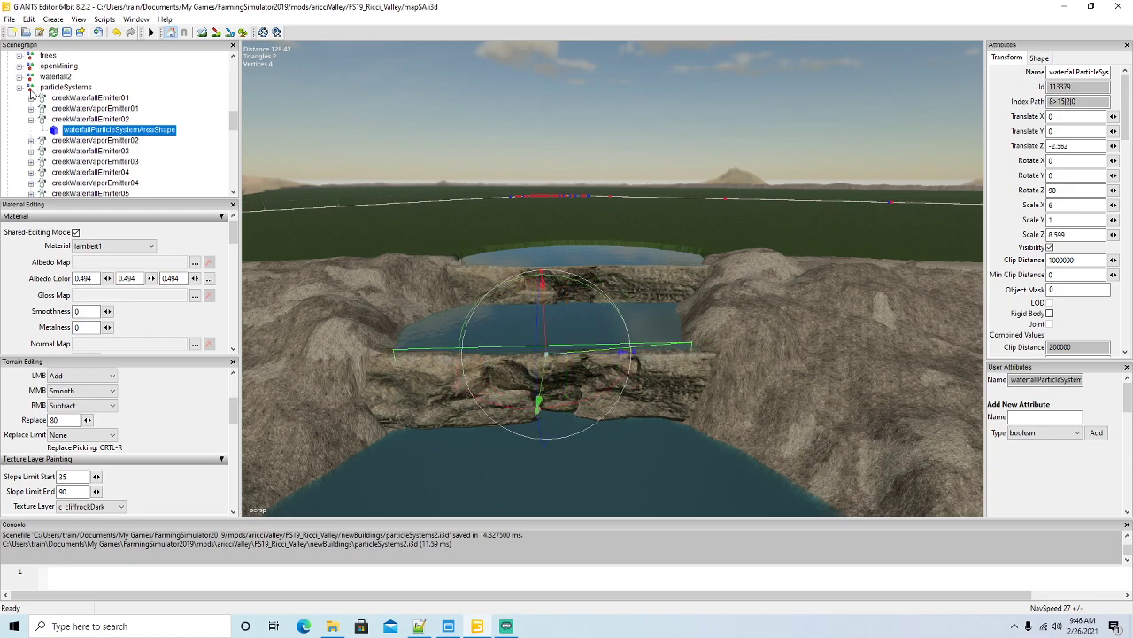
# Fit the creekWaterfallEmitter03 area shape to the third wall's edge with Translate Z about -3.92 and Scale Z about 9.92.
pyautogui.click(55, 88)
pyautogui.scroll(-5, 448, 395)
pyautogui.keyDown('alt'); pyautogui.moveTo(448, 397); pyautogui.dragTo(450, 437); pyautogui.keyUp('alt')
pyautogui.scroll(4, 459, 466)
pyautogui.scroll(3, 450, 440)
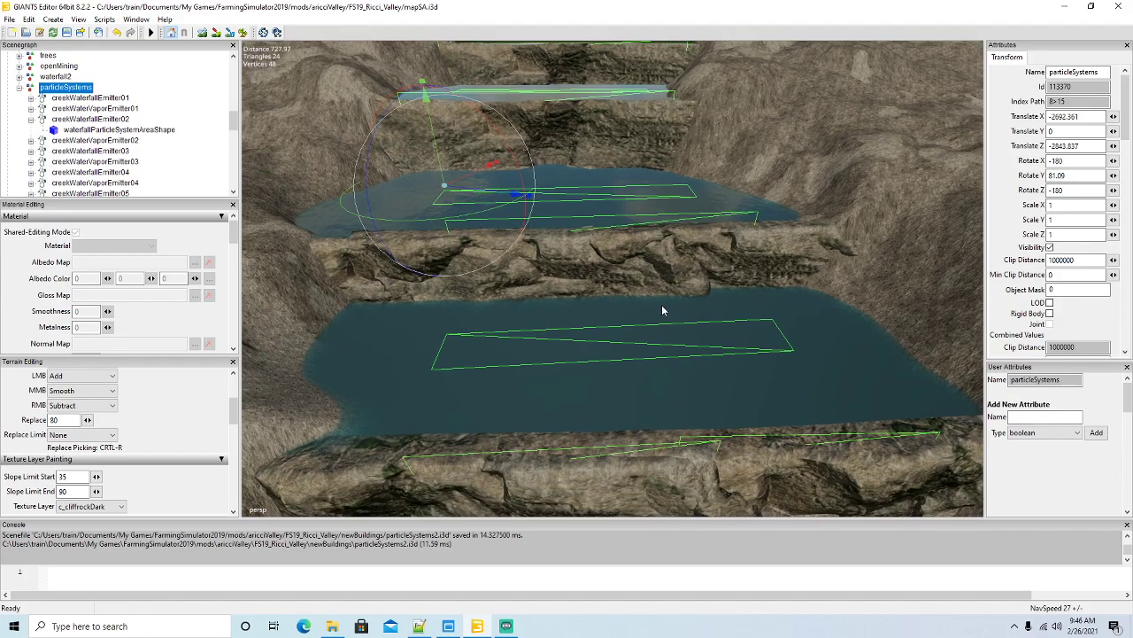
pyautogui.keyDown('alt'); pyautogui.moveTo(612, 317); pyautogui.dragTo(646, 289); pyautogui.keyUp('alt')
pyautogui.click(669, 263)
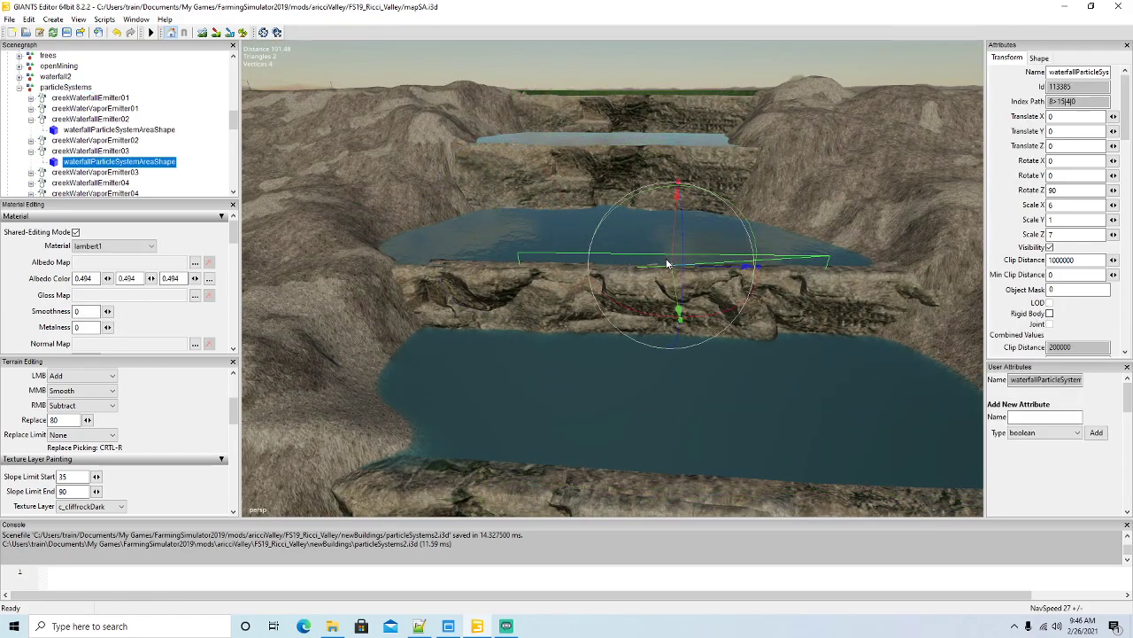
pyautogui.moveTo(759, 269); pyautogui.dragTo(706, 272)
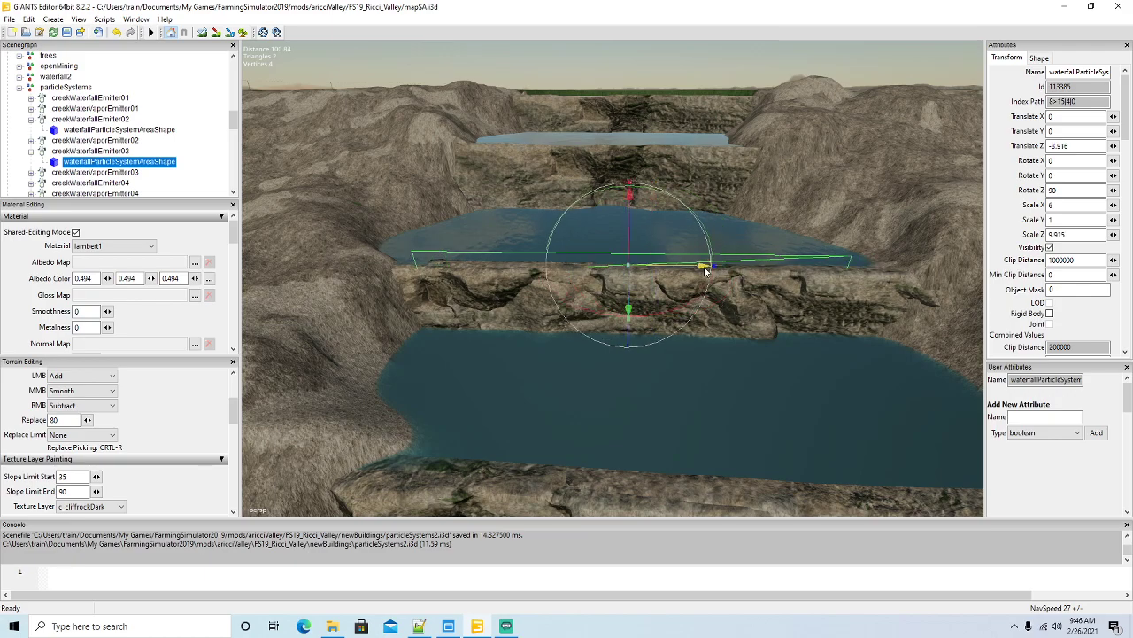
# Fit the creekWaterfallEmitter04 area shape to its half of the fourth wall's edge with Translate Z about -8.79 and Scale Z about 7.
pyautogui.click(35, 88)
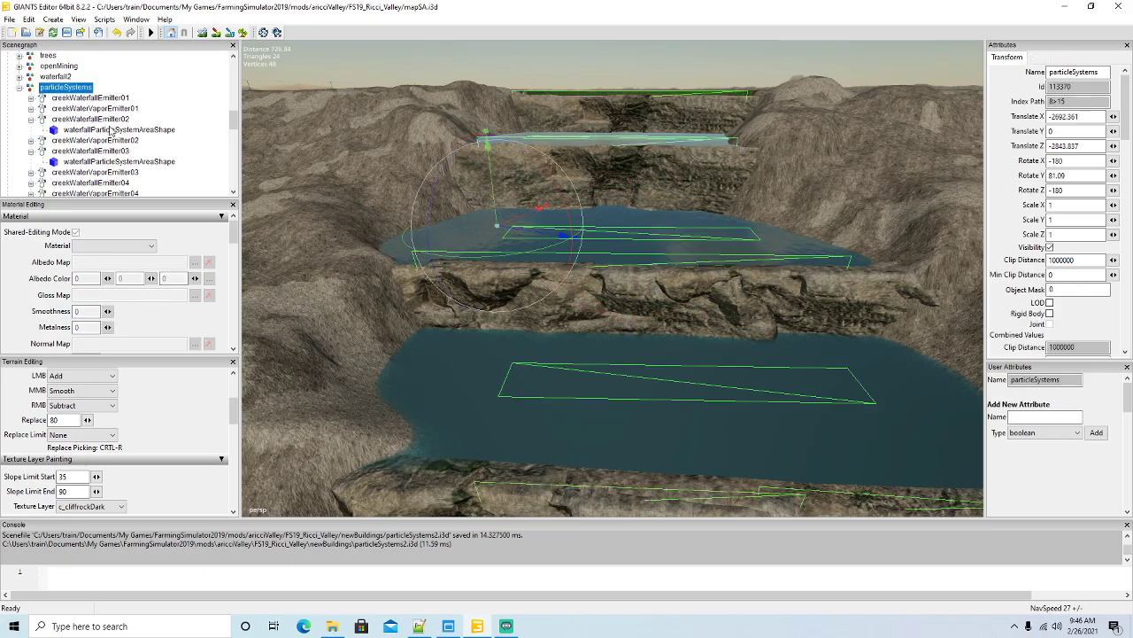
pyautogui.scroll(-8, 646, 378)
pyautogui.scroll(6, 647, 395)
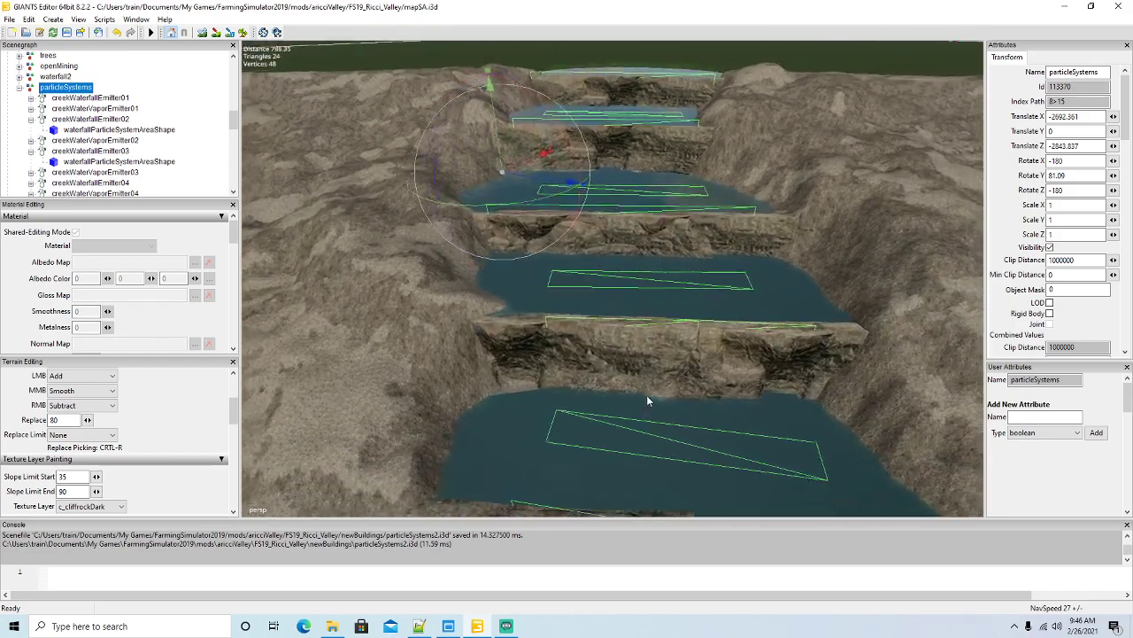
pyautogui.click(672, 333)
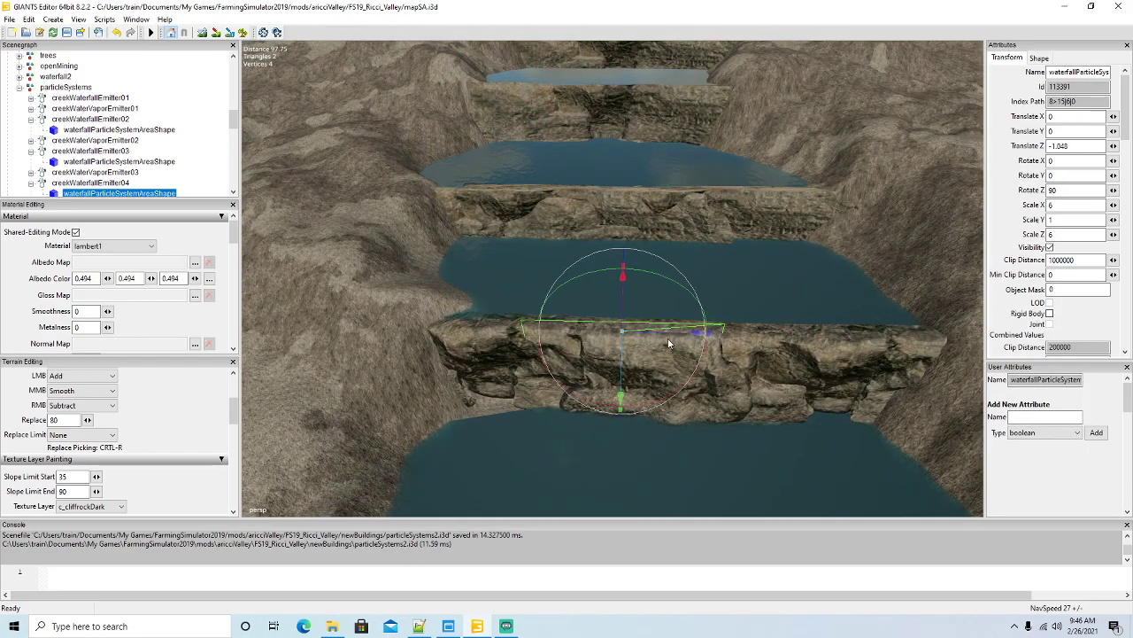
pyautogui.moveTo(665, 333); pyautogui.dragTo(622, 333)
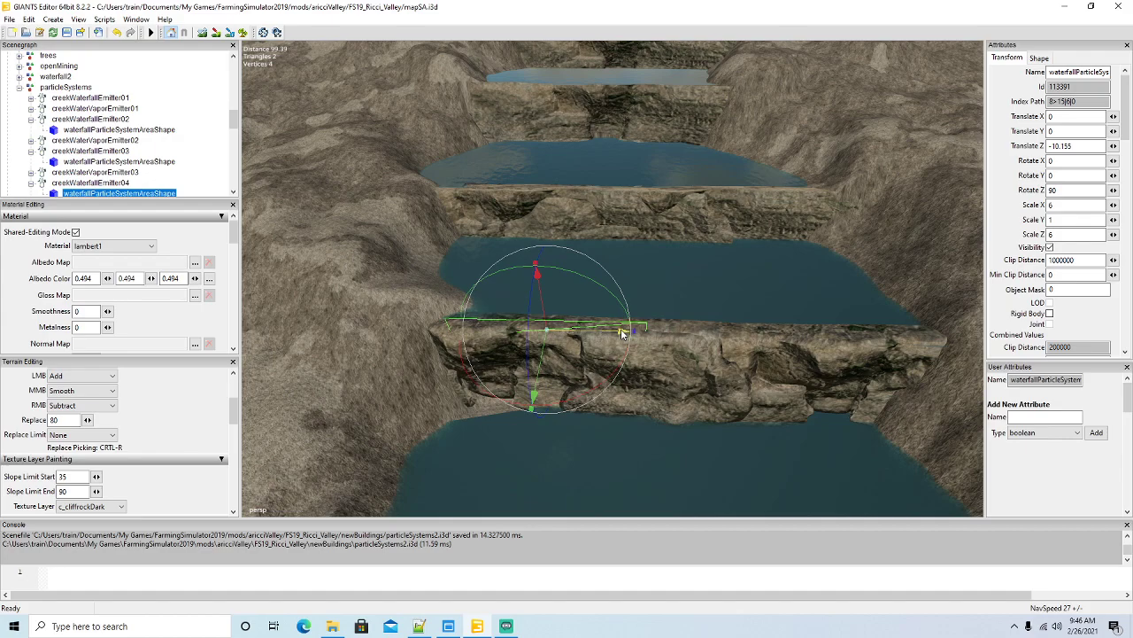
pyautogui.scroll(-1, 144, 179)
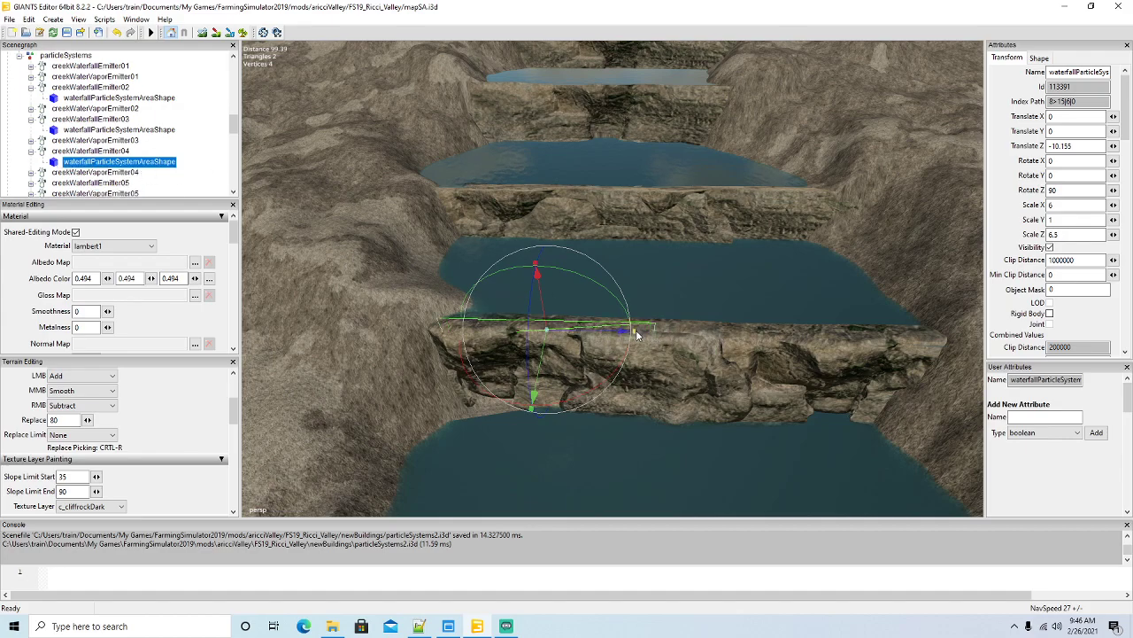
pyautogui.moveTo(637, 331); pyautogui.dragTo(632, 331)
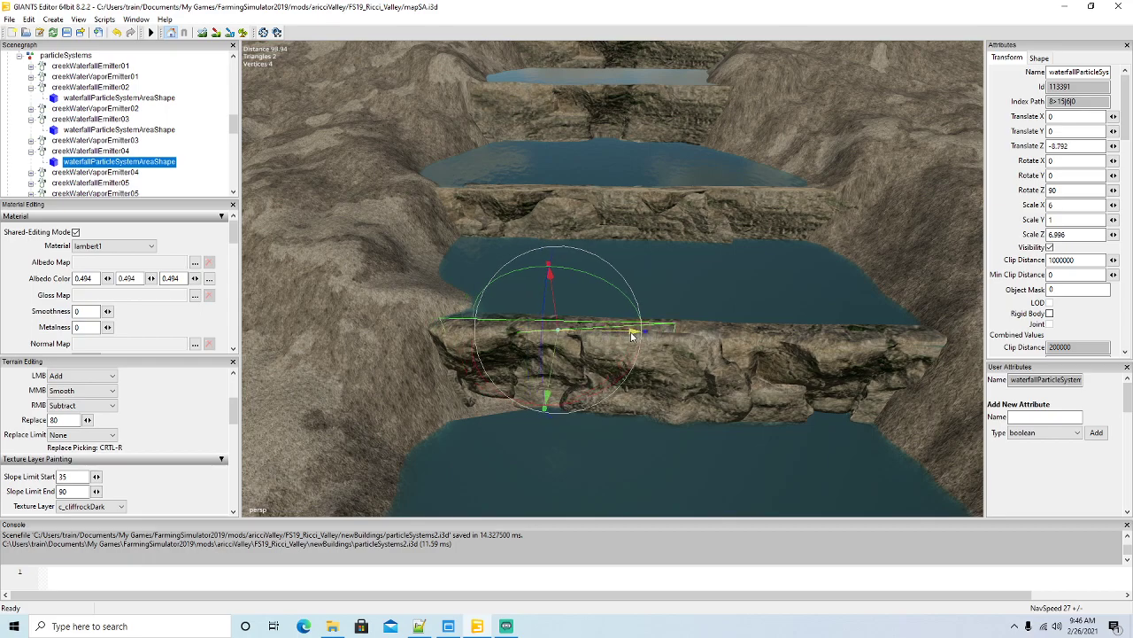
# Widen the creekWaterfallEmitter07 area shape on the other half of the fourth wall to a Scale Z of about 6.45.
pyautogui.click(27, 55)
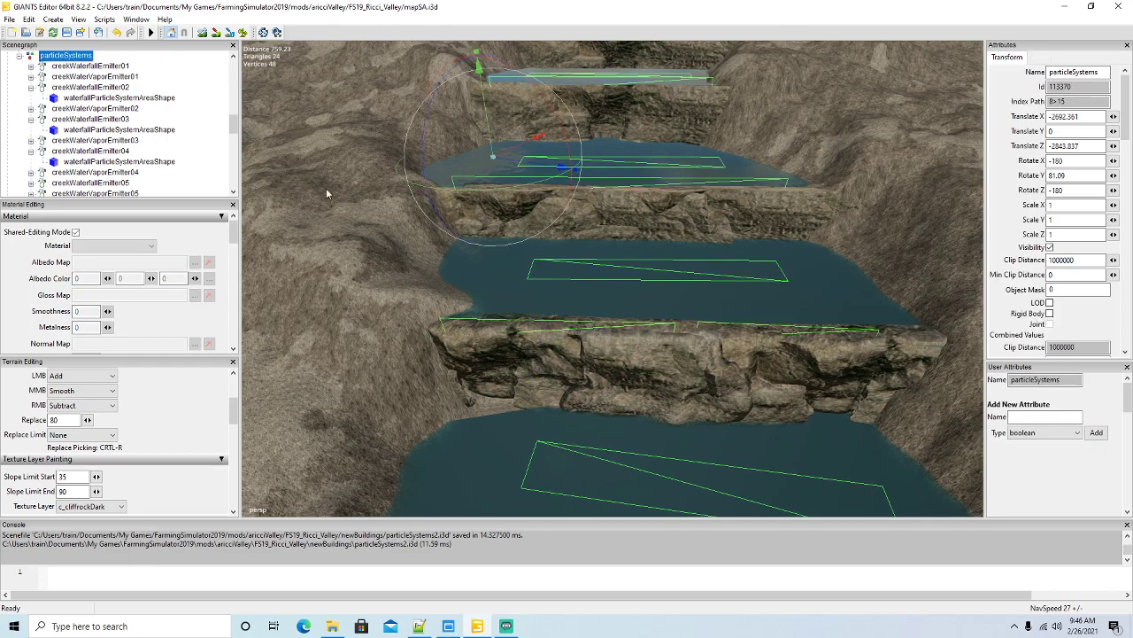
pyautogui.click(735, 327)
pyautogui.moveTo(883, 340); pyautogui.dragTo(879, 344)
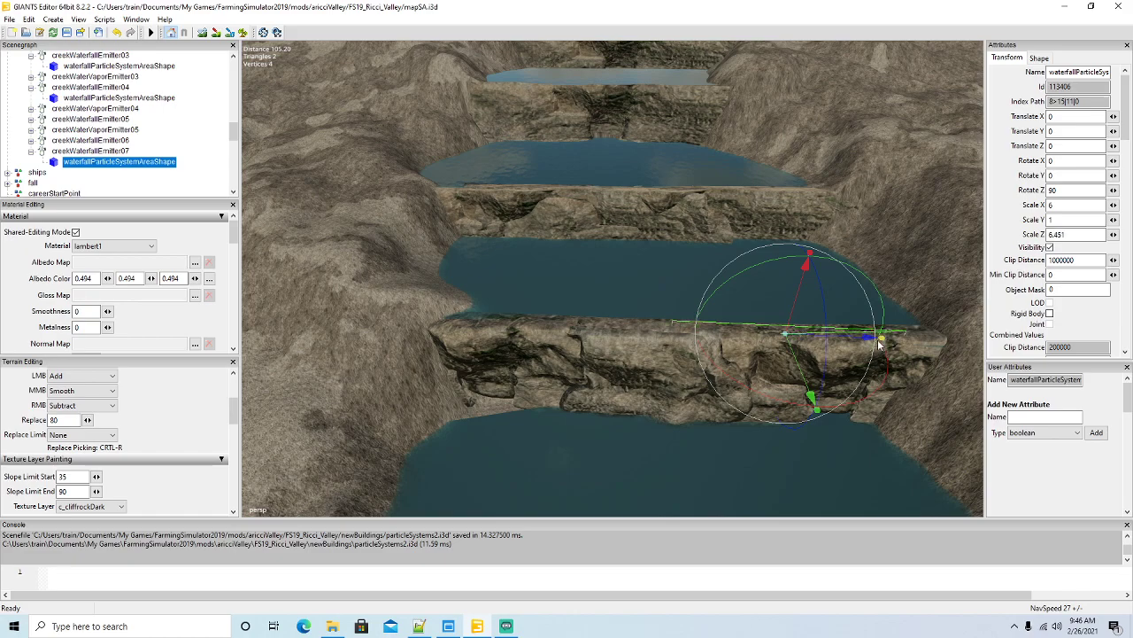
# Select the creekWaterfallEmitter05 area shape on the edge of the lowest wall.
pyautogui.scroll(2, 49, 78)
pyautogui.click(31, 78)
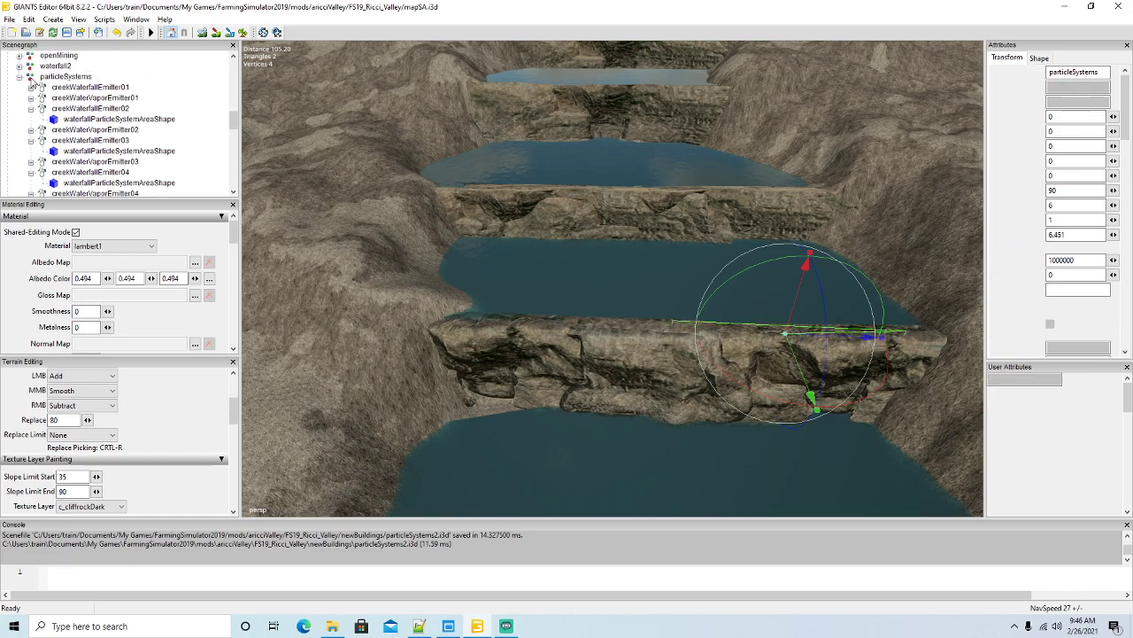
pyautogui.scroll(-6, 550, 313)
pyautogui.keyDown('alt'); pyautogui.moveTo(551, 313); pyautogui.dragTo(558, 366); pyautogui.keyUp('alt')
pyautogui.scroll(2, 568, 395)
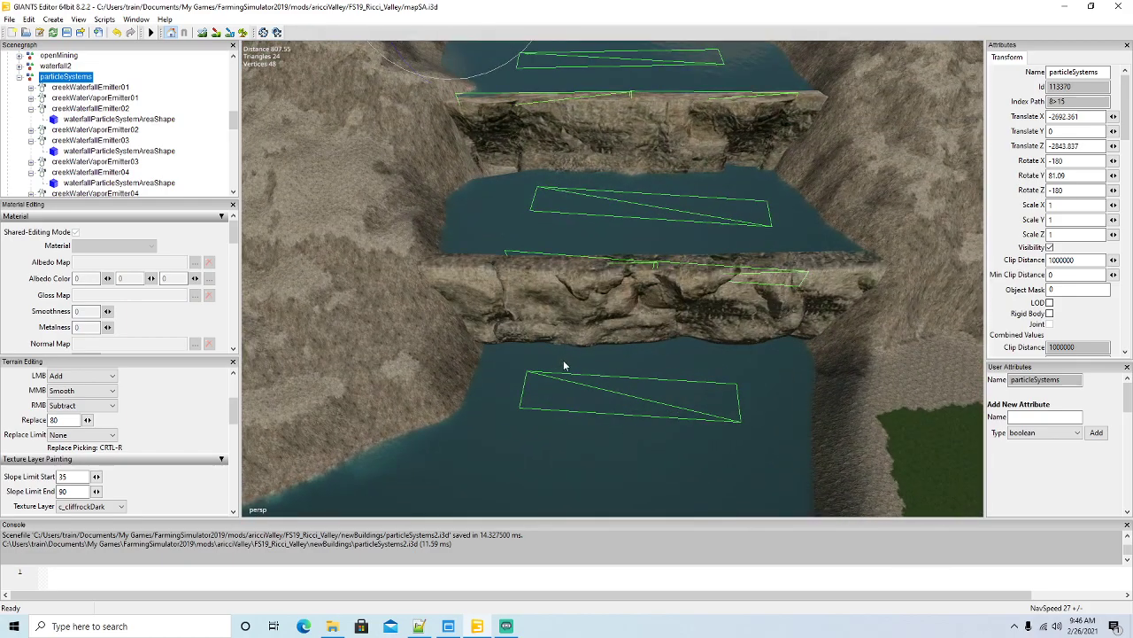
pyautogui.click(572, 257)
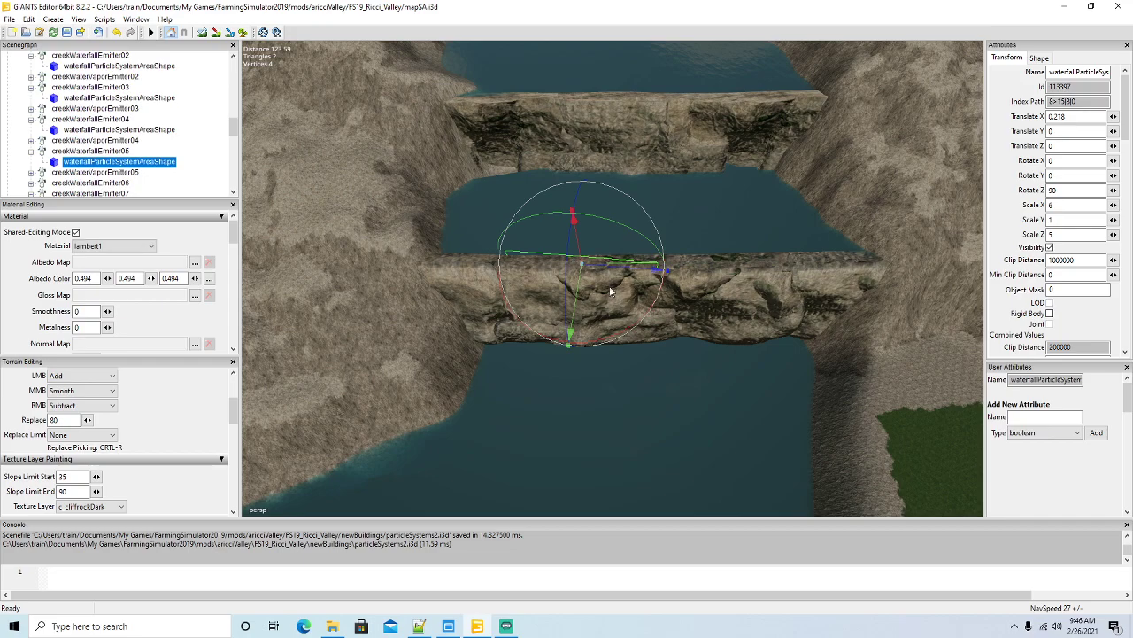
pyautogui.moveTo(622, 330); pyautogui.dragTo(622, 331)
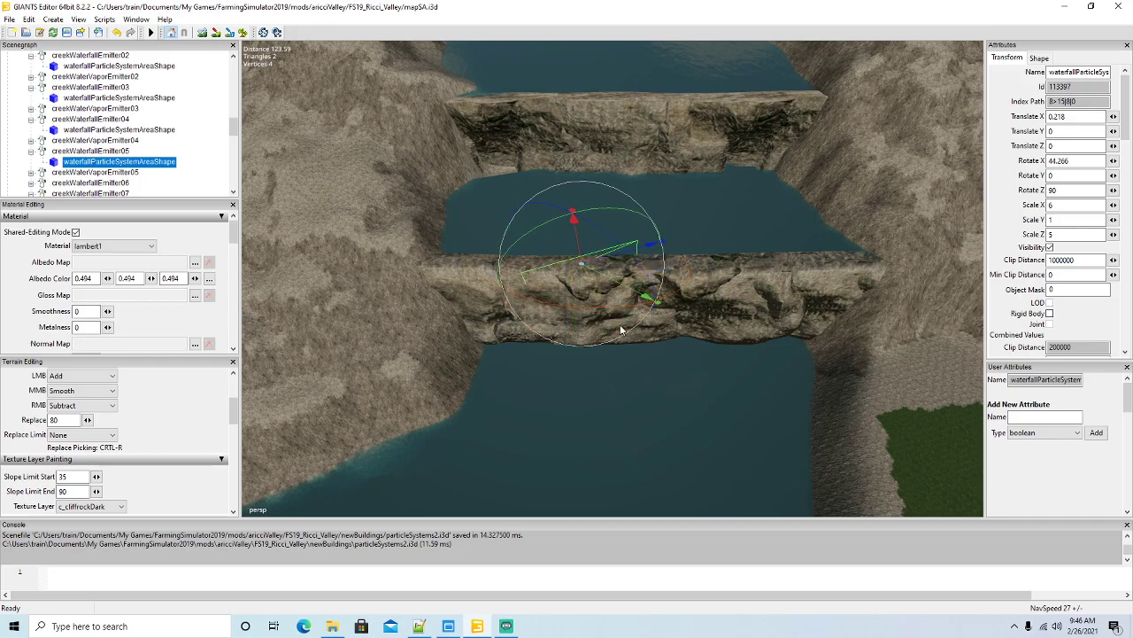
pyautogui.click(117, 32)
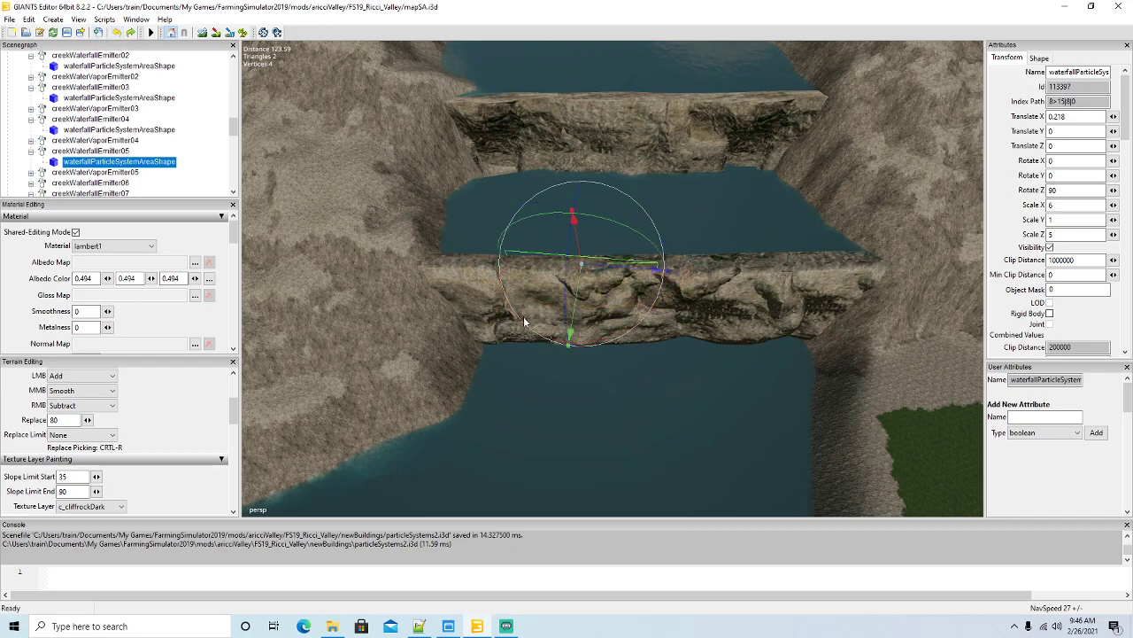
pyautogui.moveTo(518, 324); pyautogui.dragTo(518, 325)
pyautogui.click(117, 32)
# Align the creekWaterfallEmitter05 area shape with the wall edge: Rotate X about 13, translation about -2.69, 0.58, -2.94, and Scale Z about 6.54.
pyautogui.moveTo(633, 321); pyautogui.dragTo(635, 323)
pyautogui.moveTo(664, 265); pyautogui.dragTo(675, 268)
pyautogui.moveTo(580, 253); pyautogui.dragTo(564, 288)
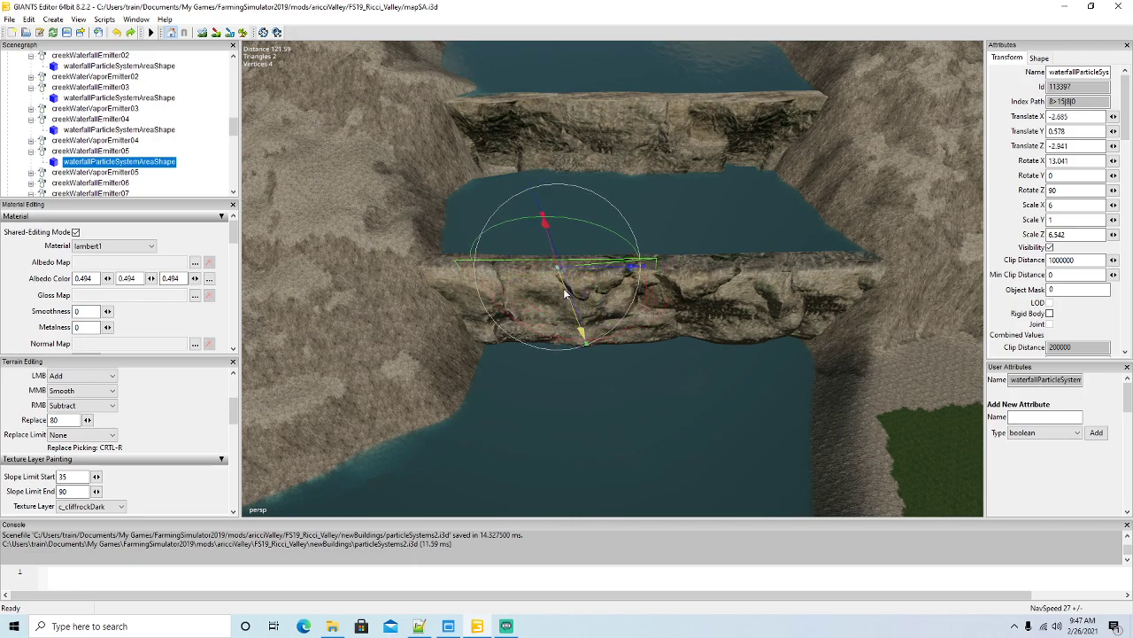
# Rotate the creekWaterfallEmitter06 area shape to about 12.15 on X, move it to about X 1.03, Z 4.26, and widen it to Scale Z 5.93.
pyautogui.click(724, 270)
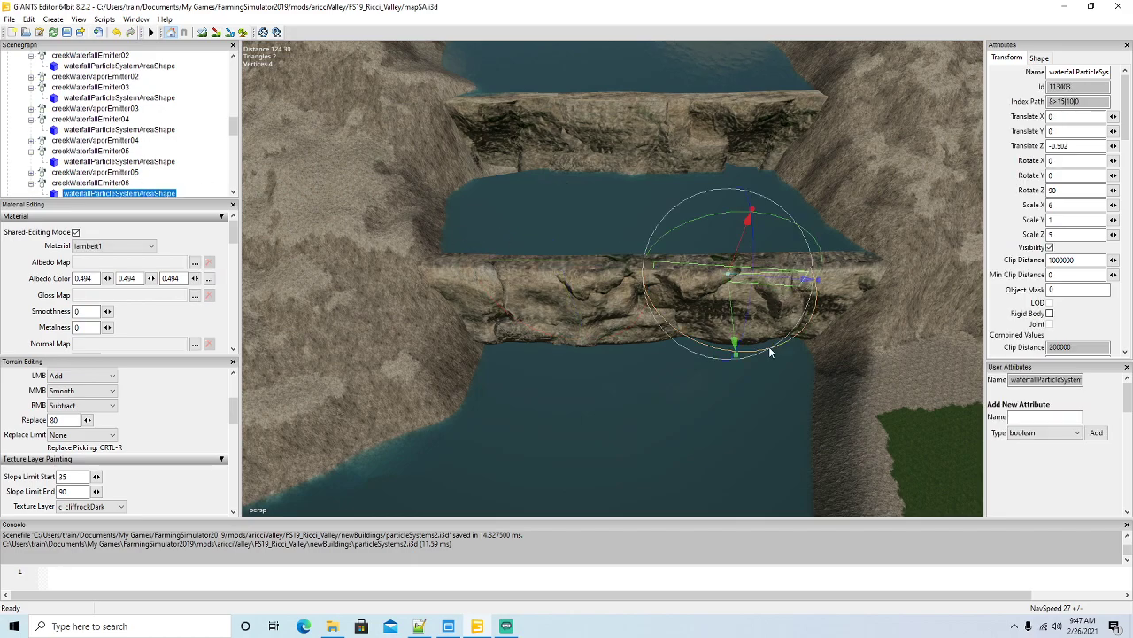
pyautogui.moveTo(769, 348); pyautogui.dragTo(772, 352)
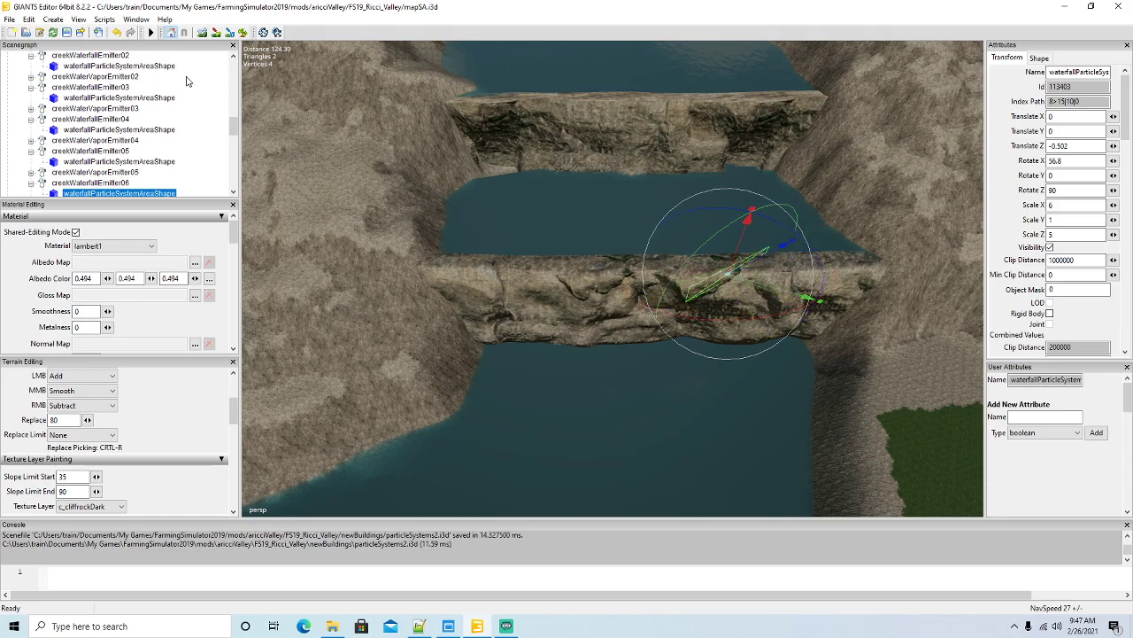
pyautogui.click(116, 32)
pyautogui.moveTo(756, 352); pyautogui.dragTo(767, 352)
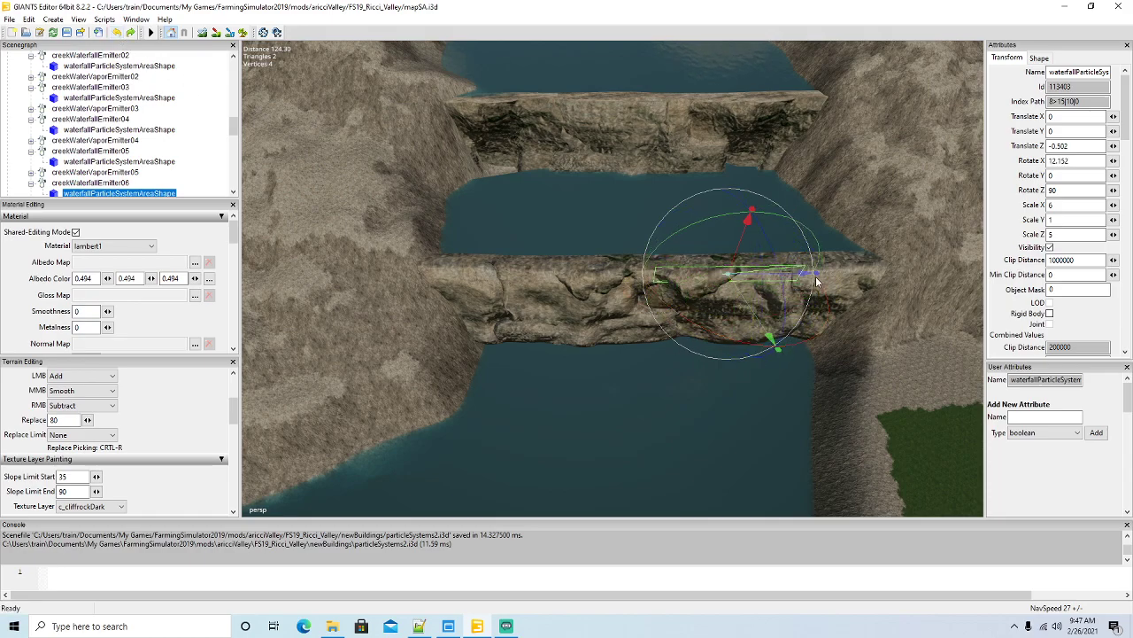
pyautogui.moveTo(818, 277); pyautogui.dragTo(814, 277)
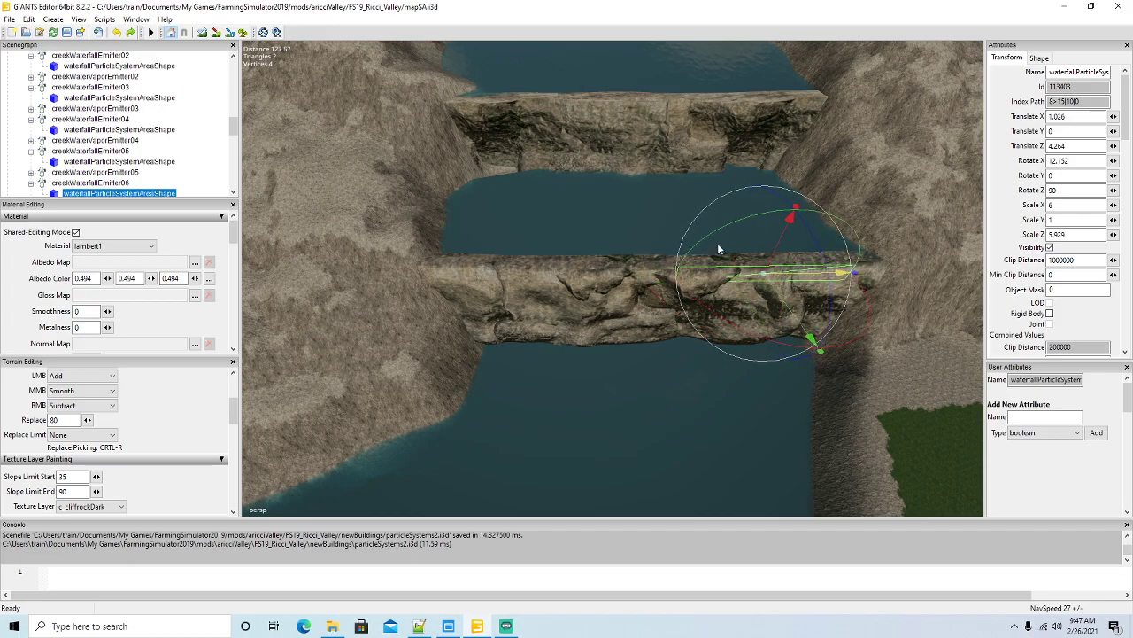
# Refine the creekWaterfallEmitter06 area shape against the lowest wall's edge with Translate X about 3, Translate Z about 3.84 and Scale Z about 6.88.
pyautogui.scroll(3, 78, 119)
pyautogui.click(62, 97)
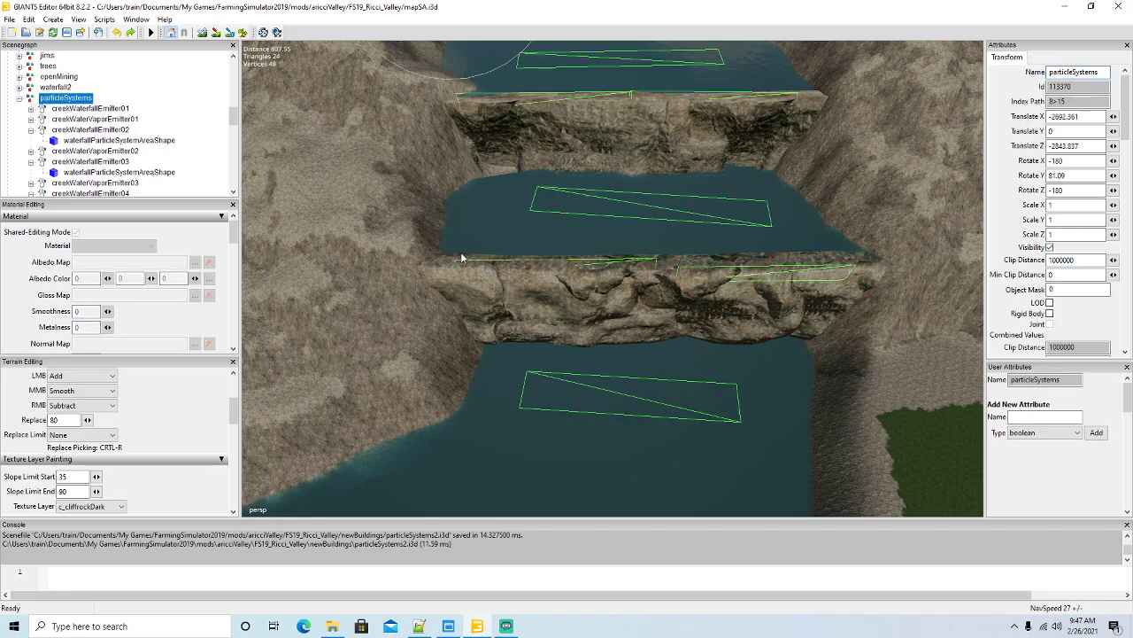
pyautogui.click(759, 268)
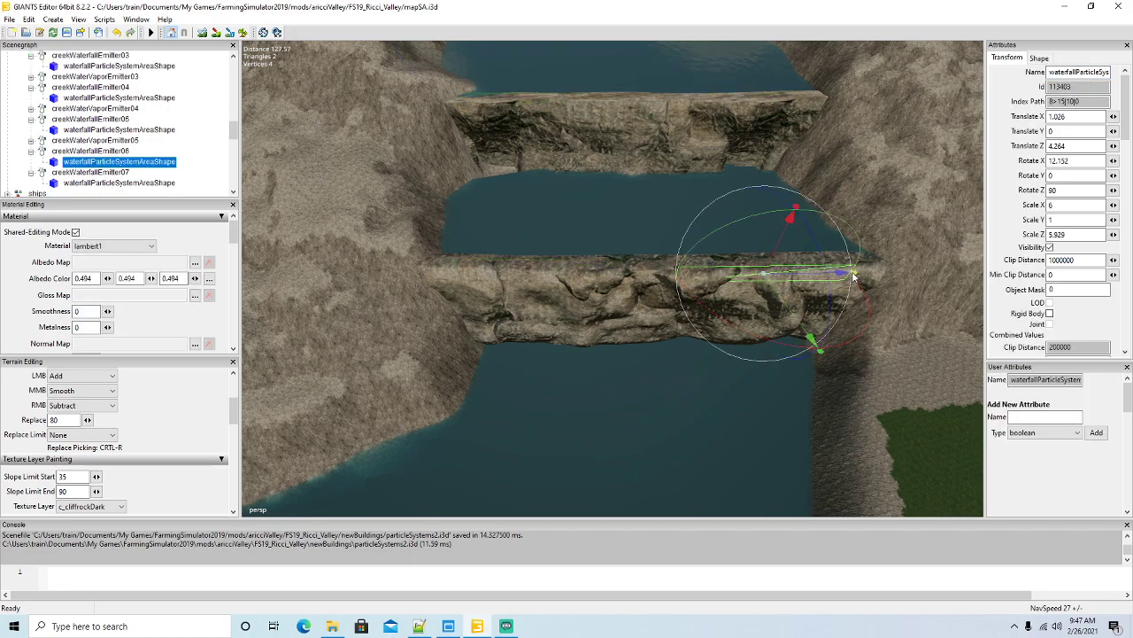
pyautogui.moveTo(856, 278); pyautogui.dragTo(786, 307)
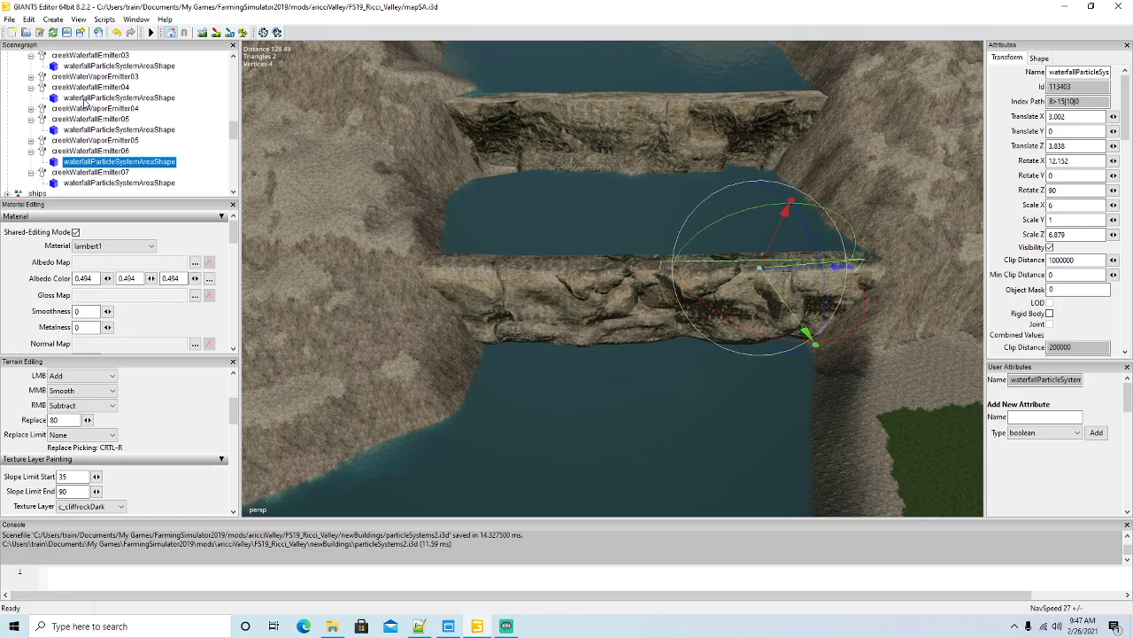
# Rotate the creekWaterVaporEmitter04 area shape to about 11.9 degrees on Y, in line with the wall above its pool.
pyautogui.scroll(2, 85, 103)
pyautogui.scroll(2, 53, 88)
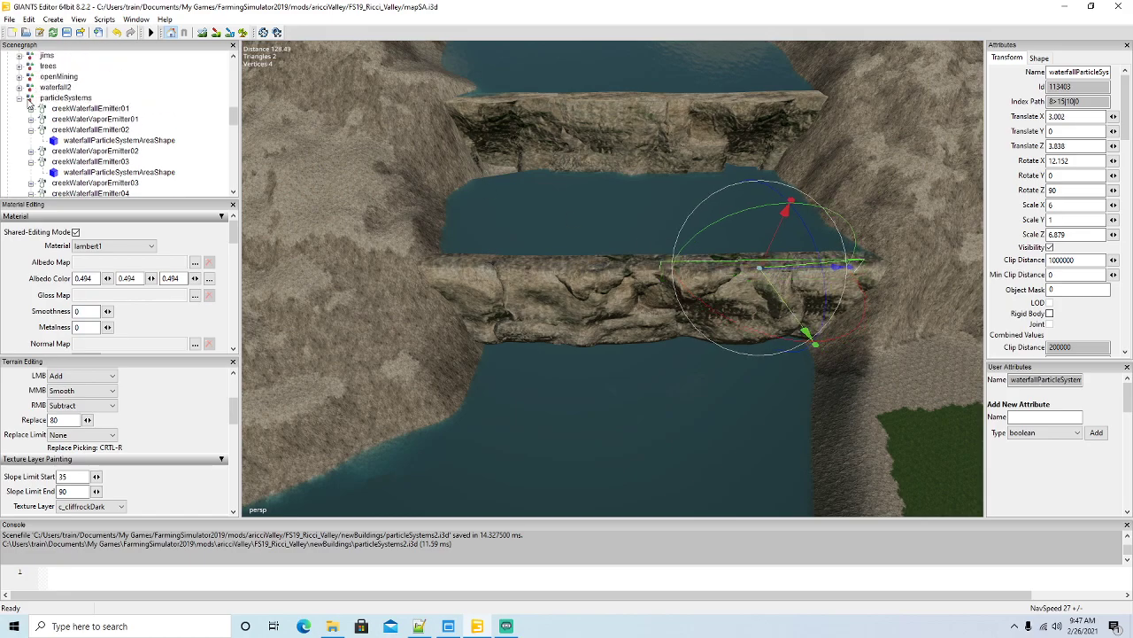
pyautogui.click(62, 97)
pyautogui.keyDown('alt'); pyautogui.moveTo(553, 287); pyautogui.dragTo(552, 273); pyautogui.keyUp('alt')
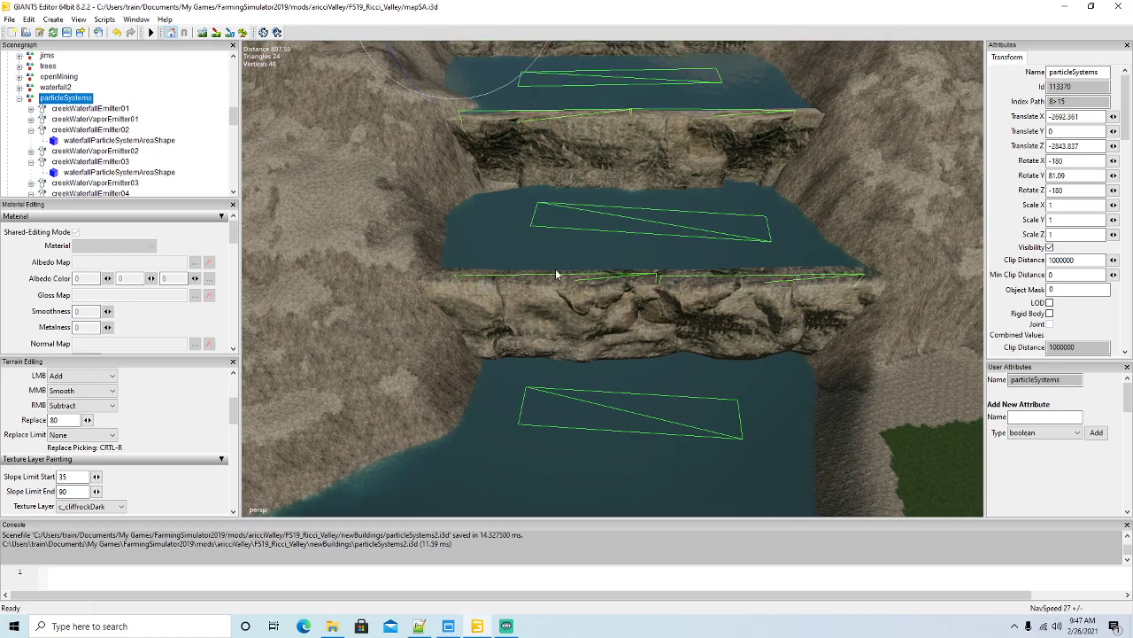
pyautogui.click(580, 227)
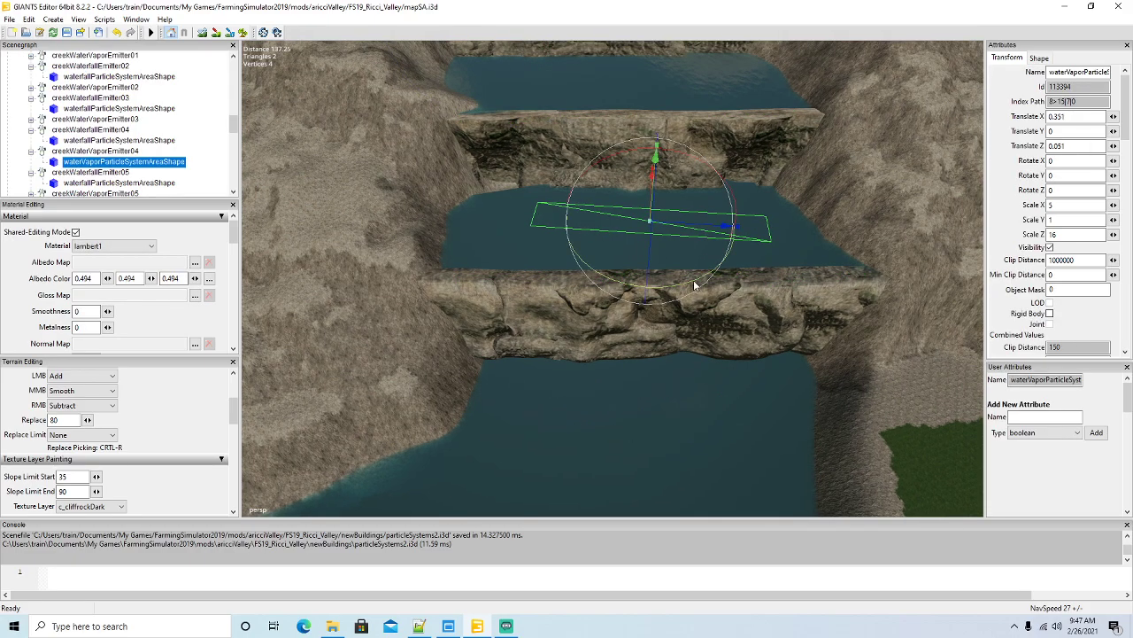
pyautogui.moveTo(696, 284); pyautogui.dragTo(698, 279)
pyautogui.click(118, 32)
pyautogui.moveTo(589, 269); pyautogui.dragTo(591, 270)
pyautogui.scroll(-3, 623, 319)
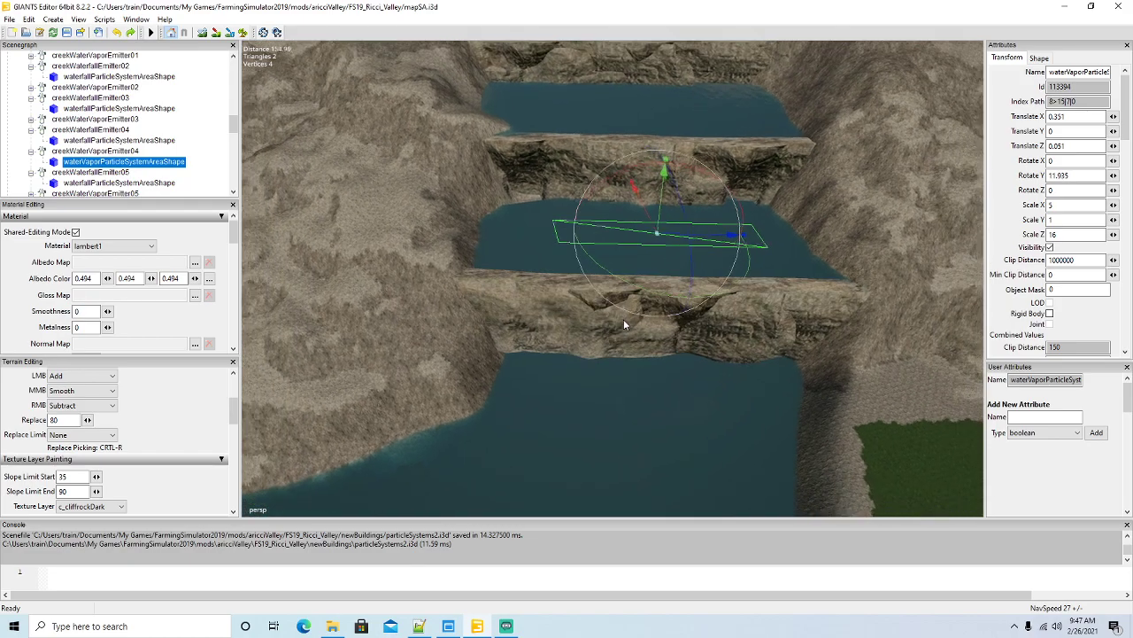
# Move the creekWaterVaporEmitter05 area shape onto the lower pool at about Translate X 4 and Translate Y -19.
pyautogui.keyDown('alt'); pyautogui.moveTo(623, 318); pyautogui.dragTo(549, 273); pyautogui.keyUp('alt')
pyautogui.scroll(2, 124, 116)
pyautogui.scroll(2, 124, 111)
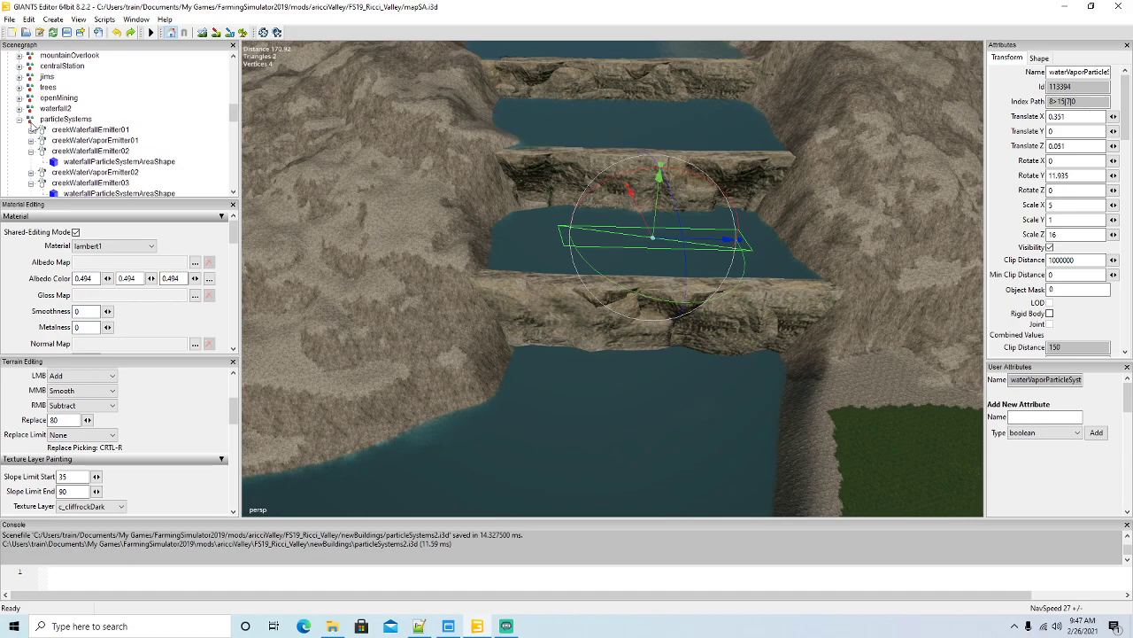
pyautogui.click(66, 119)
pyautogui.scroll(-10, 611, 354)
pyautogui.scroll(5, 608, 321)
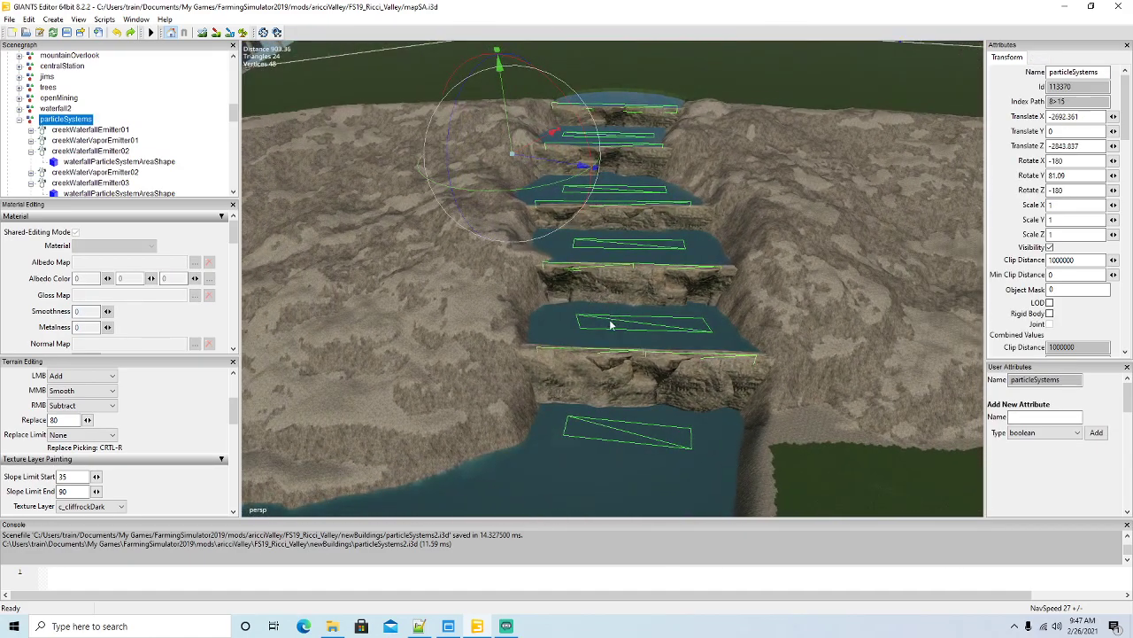
pyautogui.scroll(5, 645, 409)
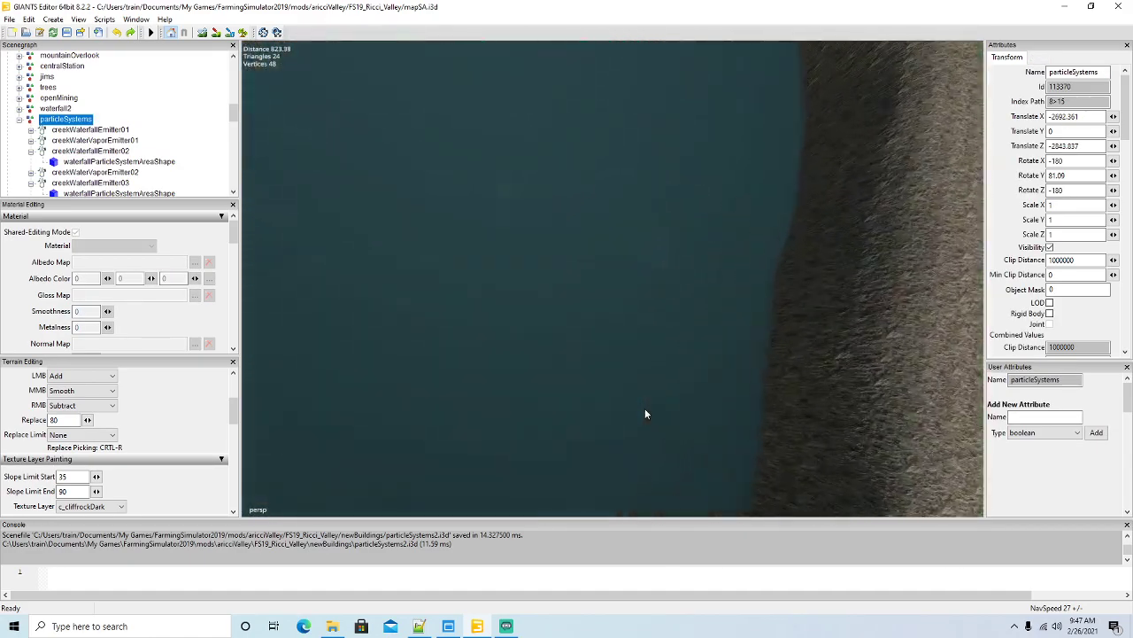
pyautogui.keyDown('alt'); pyautogui.moveTo(644, 408); pyautogui.dragTo(632, 316); pyautogui.keyUp('alt')
pyautogui.scroll(2, 633, 315)
pyautogui.scroll(-6, 609, 319)
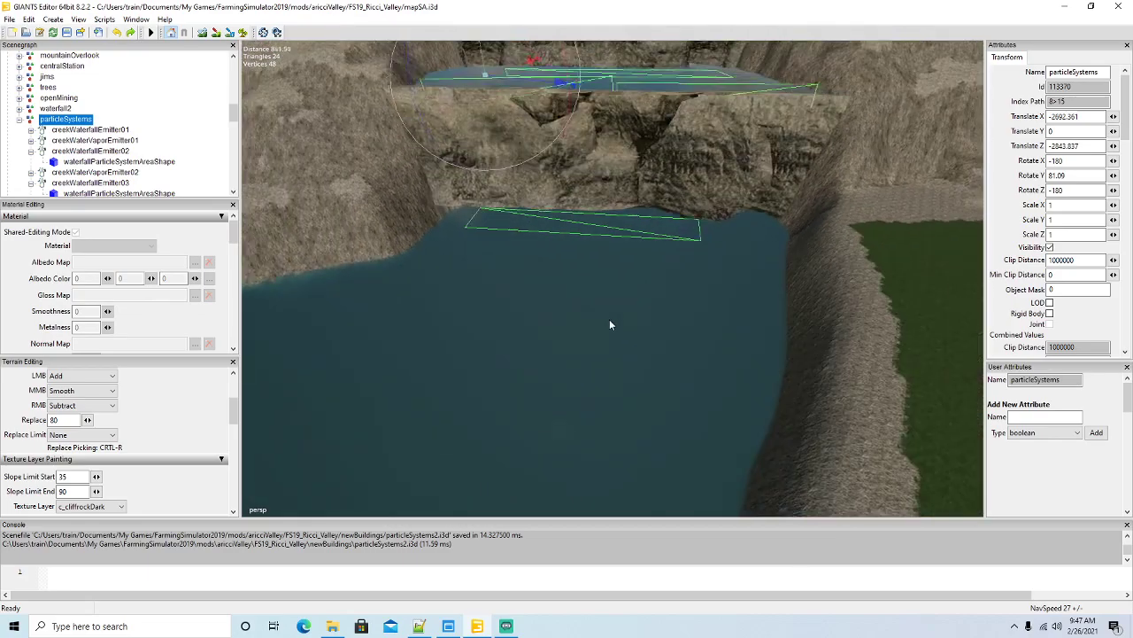
pyautogui.click(617, 236)
pyautogui.moveTo(584, 189); pyautogui.dragTo(726, 216)
pyautogui.scroll(10, 726, 217)
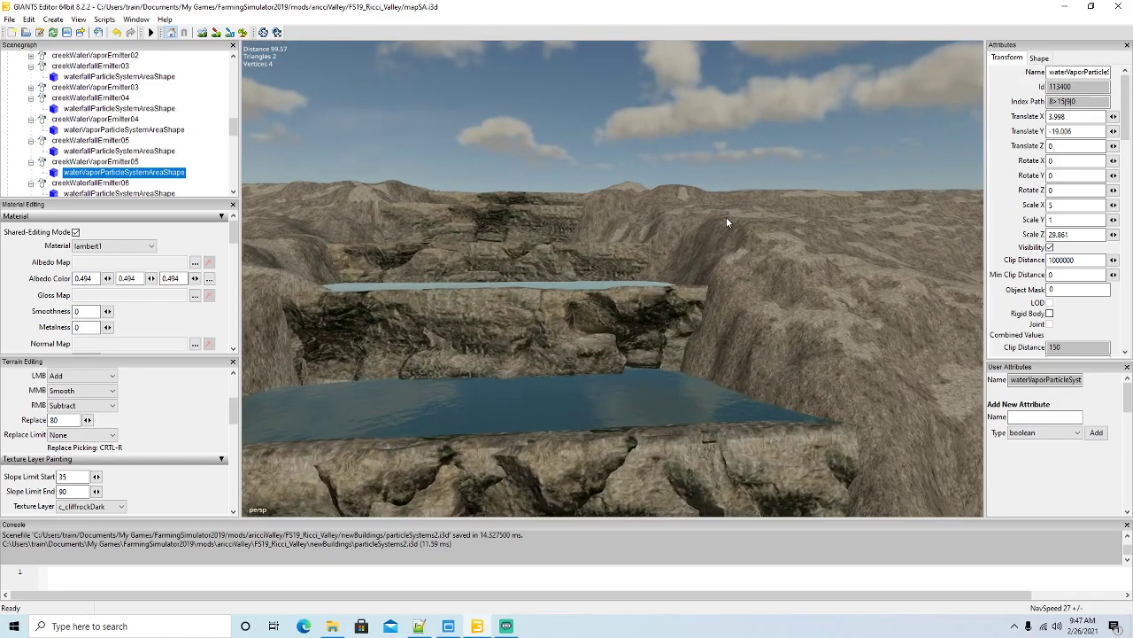
# Reposition the creekWaterVaporEmitter04 area shape over its pool at about X 2.68, Y -6.57, Z -0.44.
pyautogui.scroll(3, 69, 109)
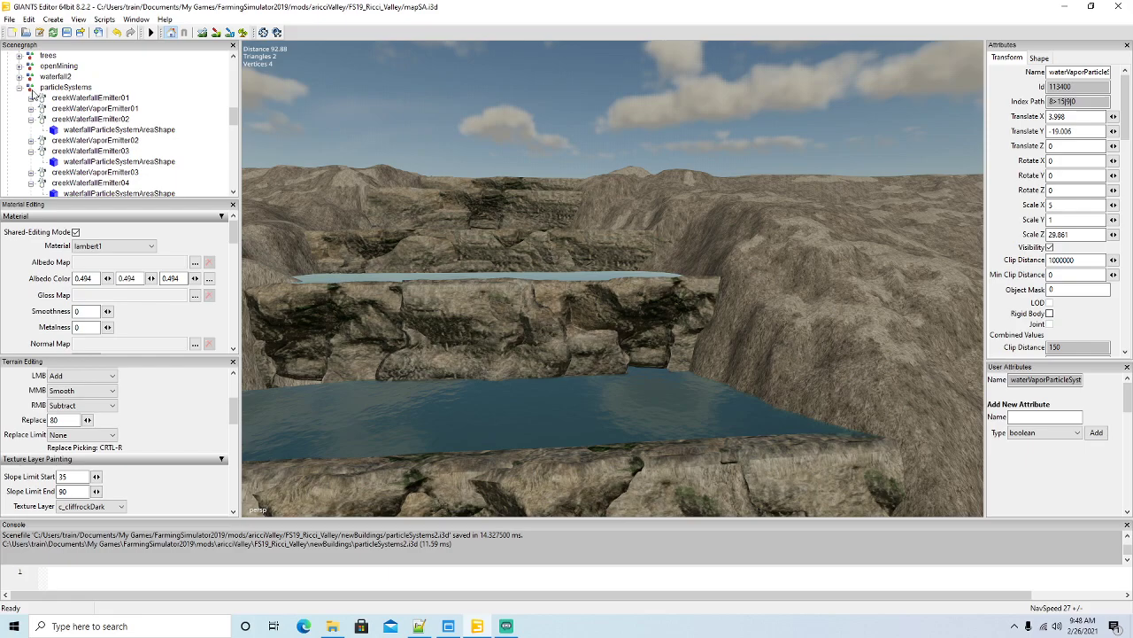
pyautogui.click(34, 89)
pyautogui.keyDown('alt'); pyautogui.moveTo(620, 359); pyautogui.dragTo(583, 401); pyautogui.keyUp('alt')
pyautogui.scroll(3, 665, 354)
pyautogui.click(460, 309)
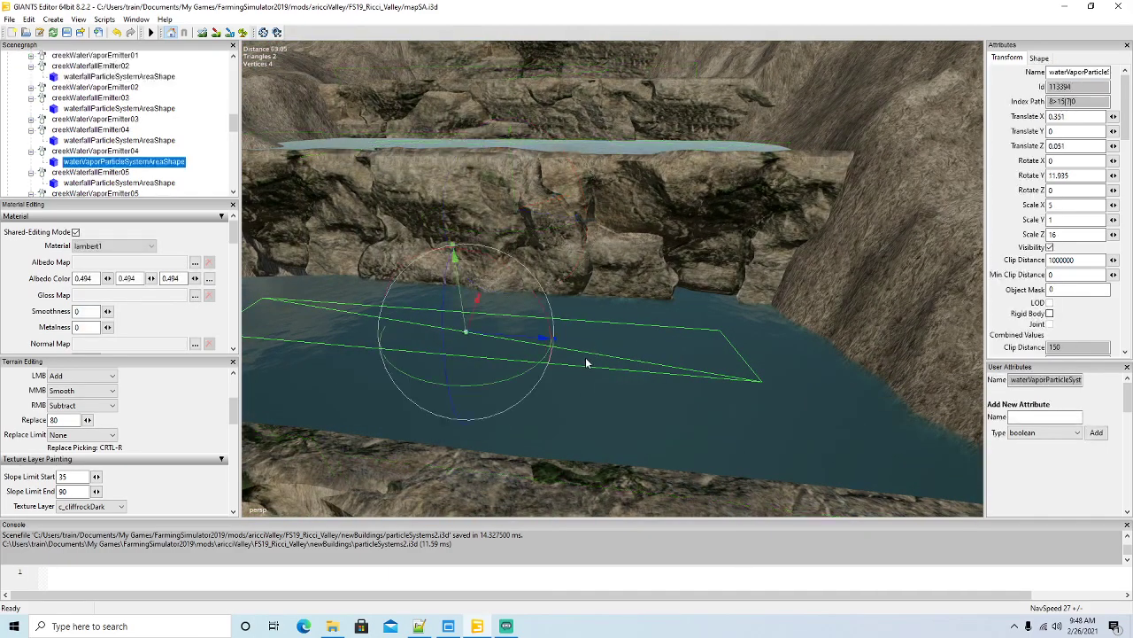
pyautogui.moveTo(462, 303); pyautogui.dragTo(514, 366)
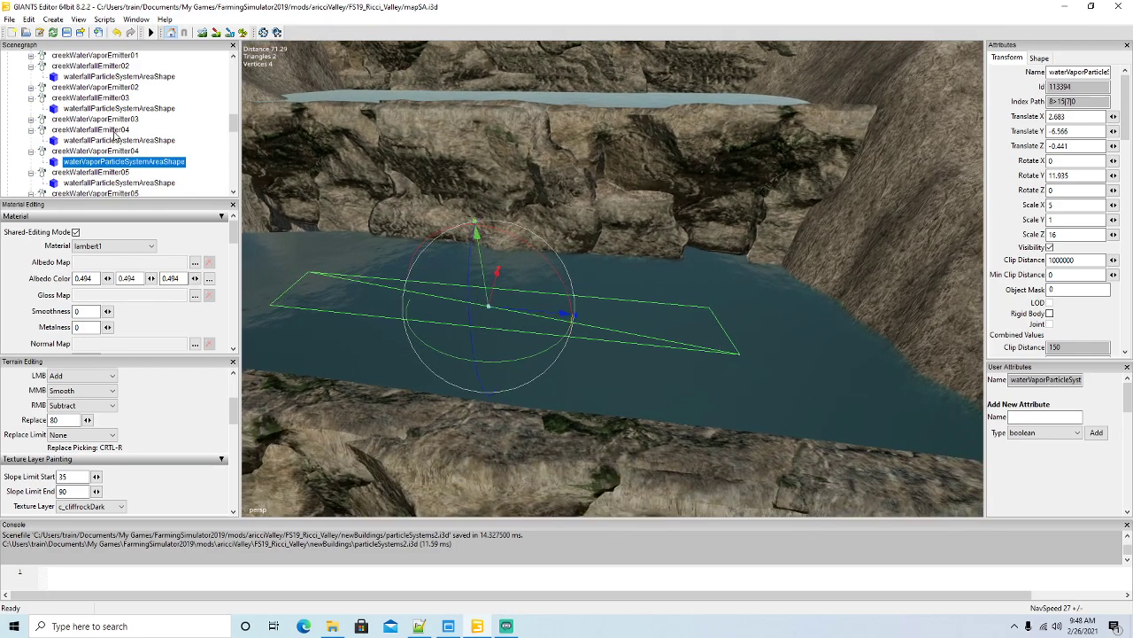
# Lower the creekWaterfallEmitter04 area shape onto the wall's edge, at Translate Y about -0.65.
pyautogui.scroll(3, 112, 129)
pyautogui.click(29, 121)
pyautogui.press('f')
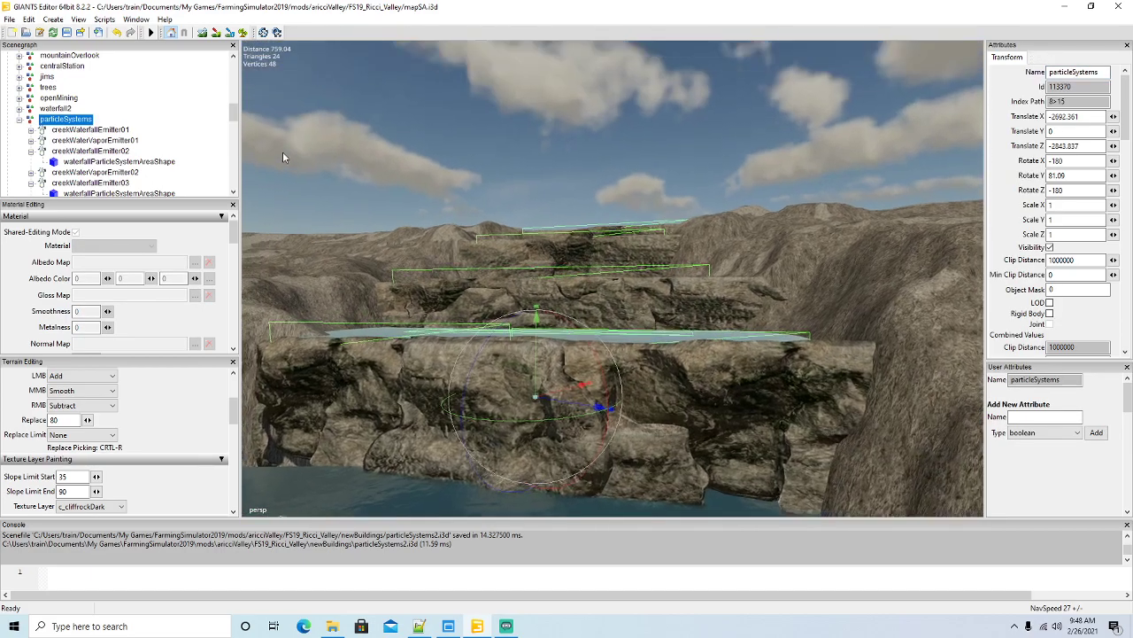
pyautogui.keyDown('alt'); pyautogui.moveTo(280, 141); pyautogui.dragTo(271, 181); pyautogui.keyUp('alt')
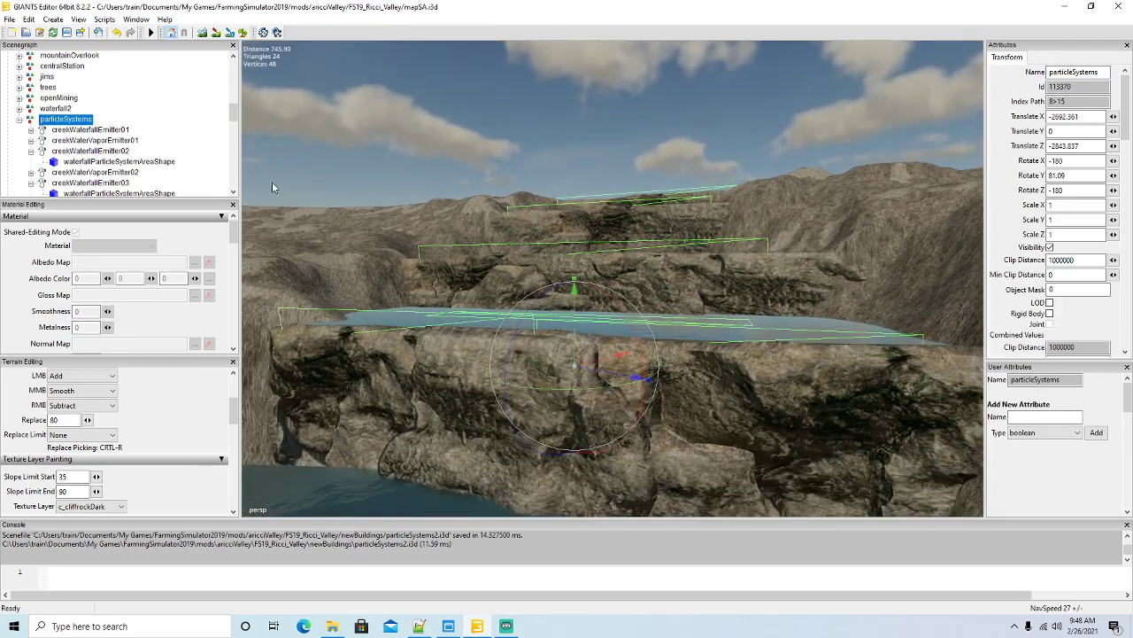
pyautogui.click(330, 317)
pyautogui.moveTo(394, 310); pyautogui.dragTo(394, 311)
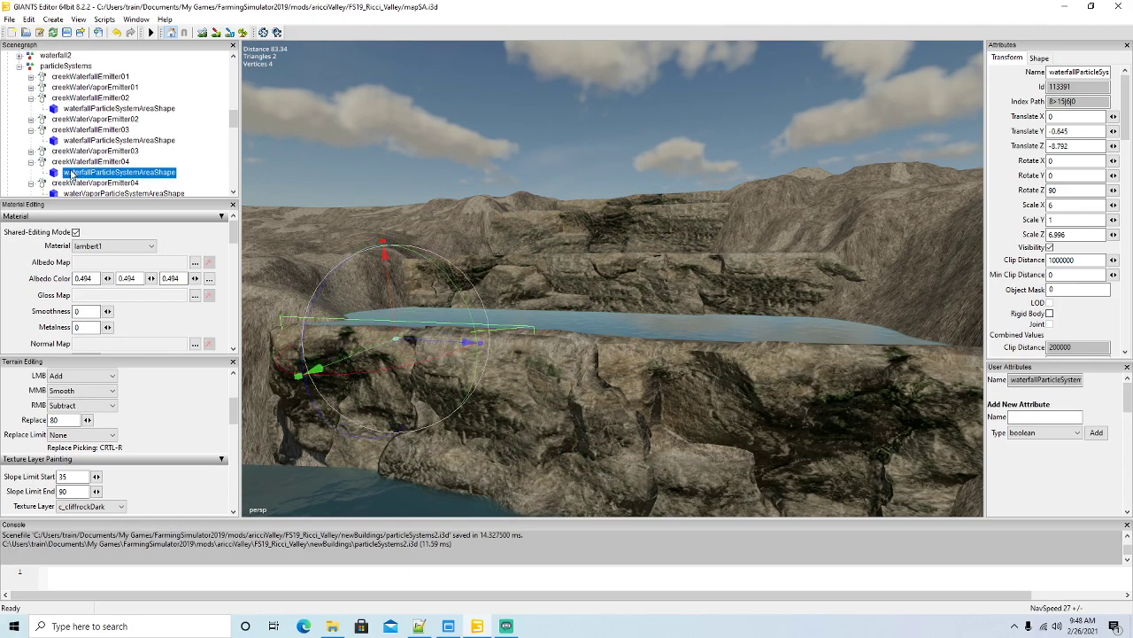
# Lower the creekWaterfallEmitter07 area shape onto the same wall's edge, at Translate Y about -0.38.
pyautogui.click(65, 65)
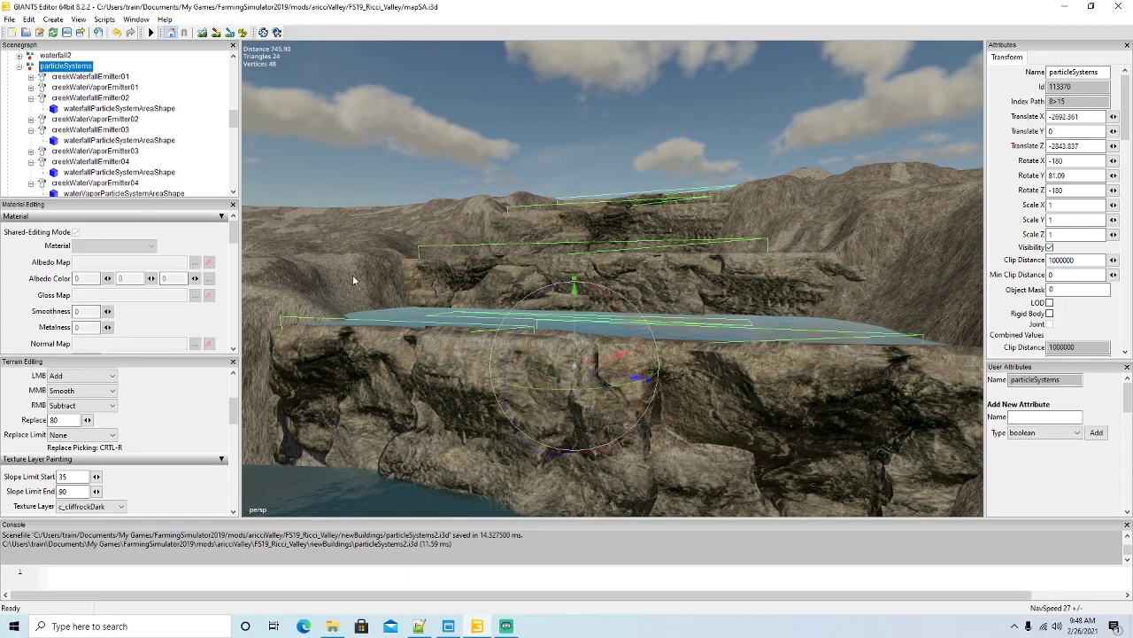
pyautogui.click(721, 331)
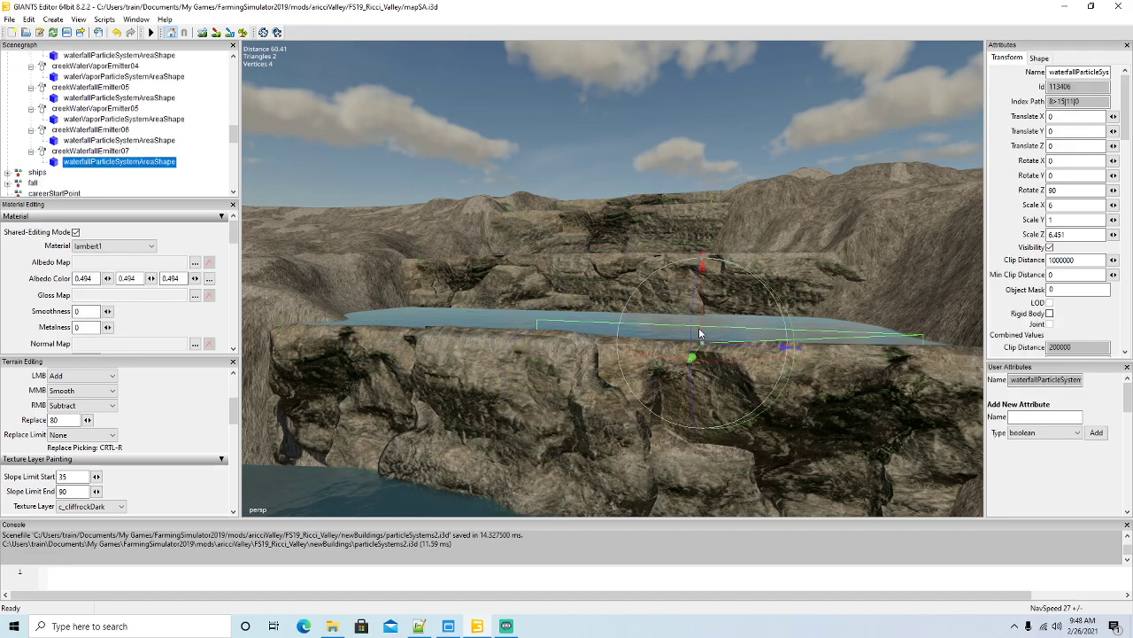
pyautogui.moveTo(704, 333); pyautogui.dragTo(703, 336)
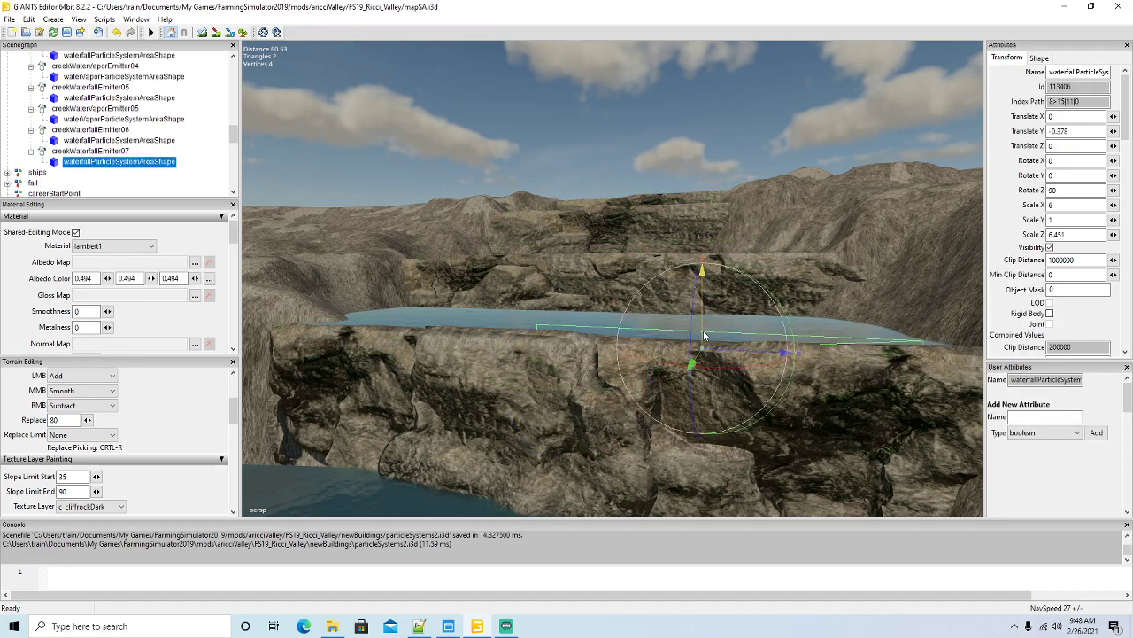
# Move the creekWaterVaporEmitter03 area shape down onto its pool and away from the wall, at about X 1.48, Y -5.97.
pyautogui.scroll(4, 35, 94)
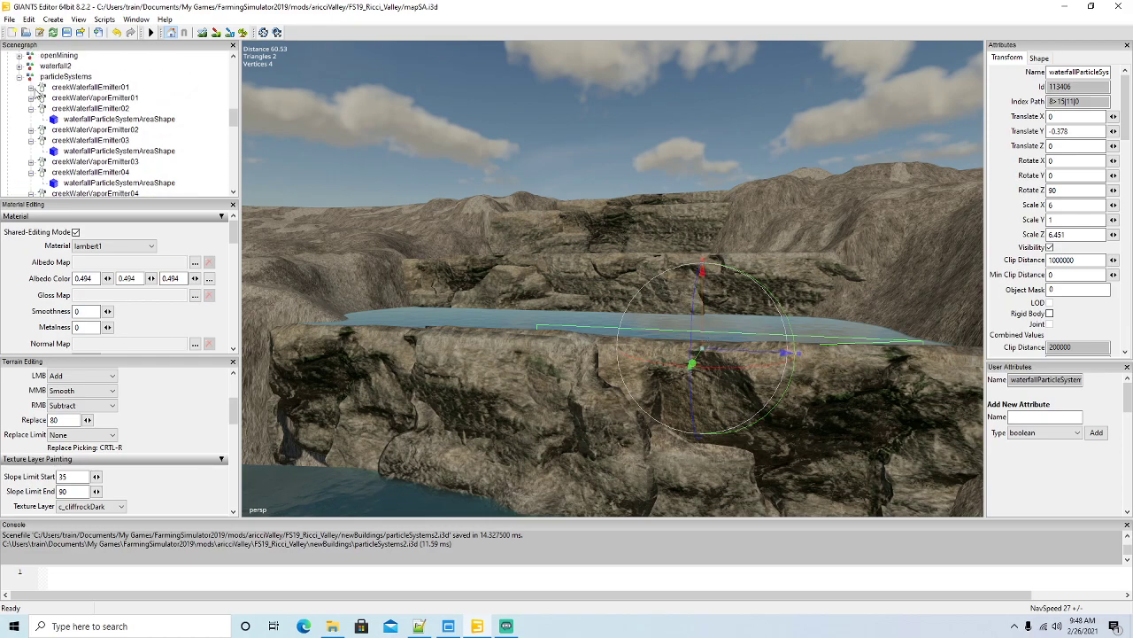
pyautogui.click(62, 76)
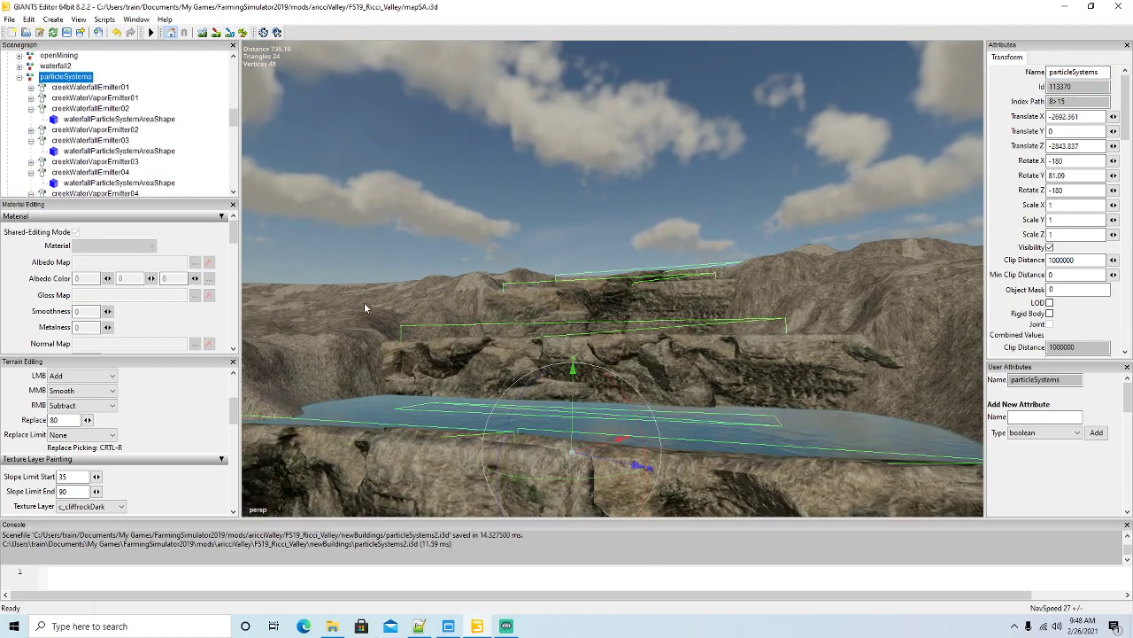
pyautogui.scroll(1, 364, 302)
pyautogui.keyDown('alt'); pyautogui.moveTo(363, 302); pyautogui.dragTo(373, 343); pyautogui.keyUp('alt')
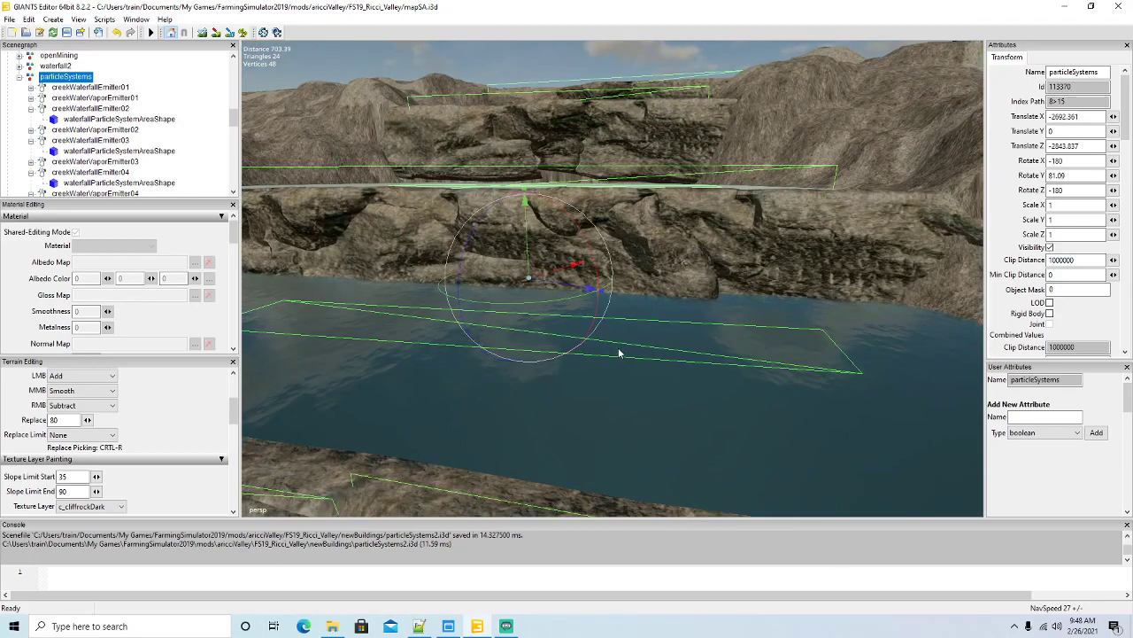
pyautogui.click(540, 303)
pyautogui.moveTo(506, 290); pyautogui.dragTo(538, 349)
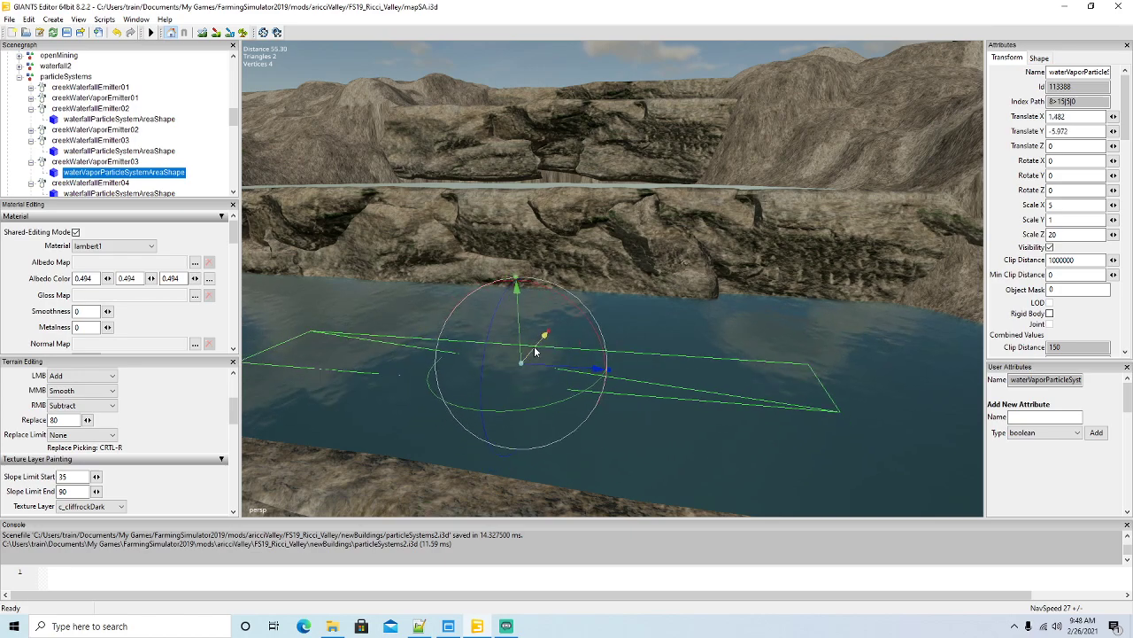
# Lower the creekWaterfallEmitter03 area shape onto its wall's edge, at Translate Y about -0.83.
pyautogui.click(53, 76)
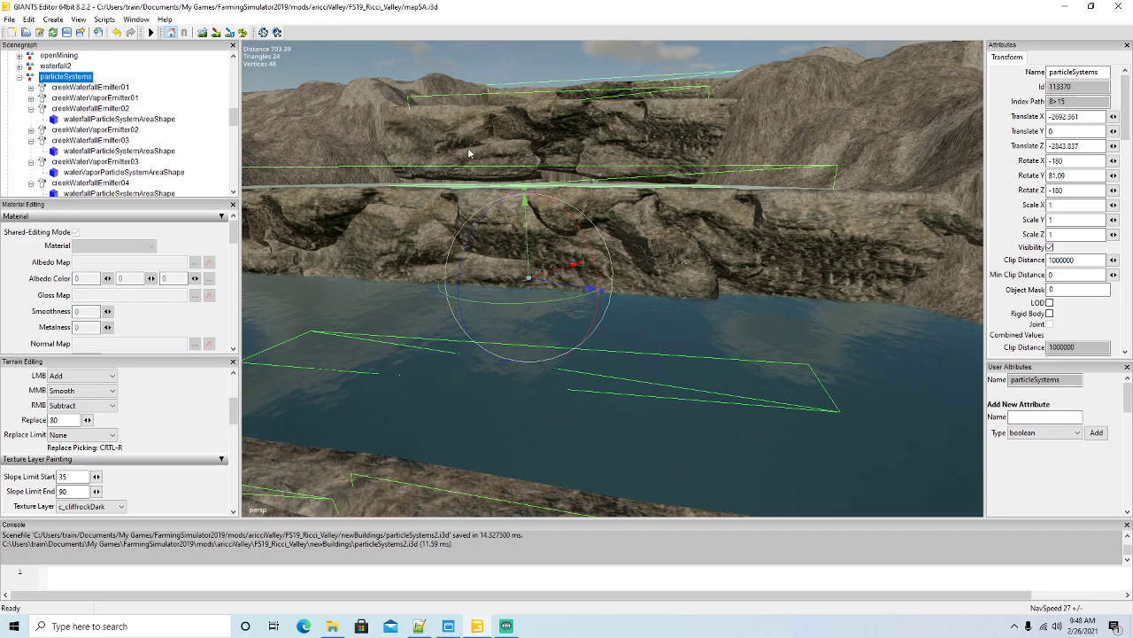
pyautogui.click(493, 166)
pyautogui.moveTo(495, 155); pyautogui.dragTo(536, 243)
pyautogui.scroll(5, 512, 149)
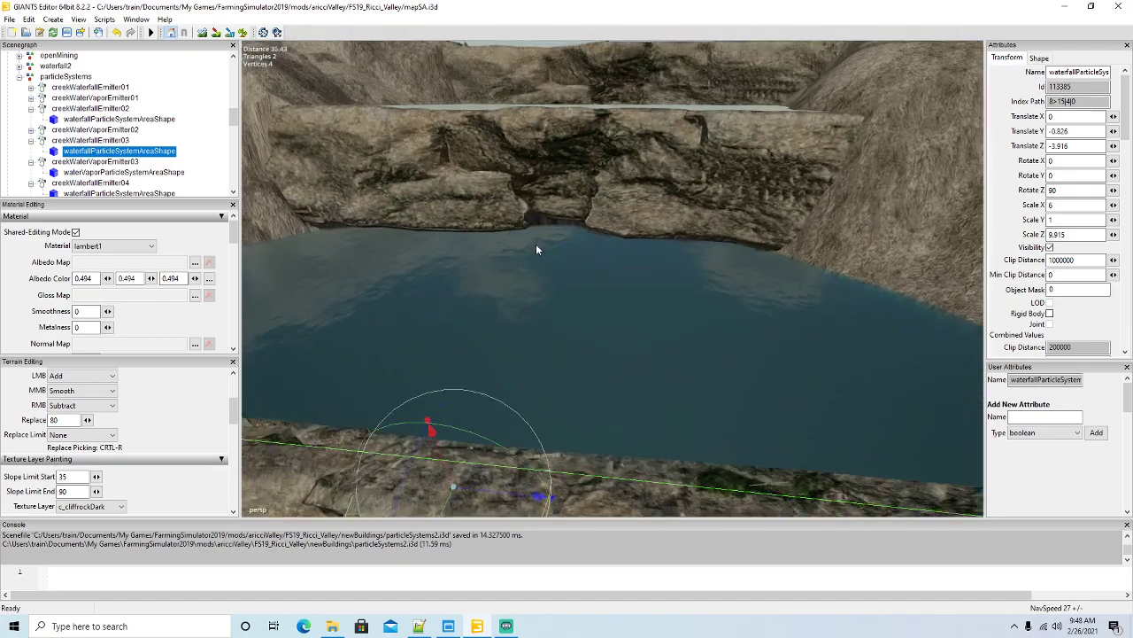
pyautogui.scroll(1, 39, 95)
pyautogui.click(68, 88)
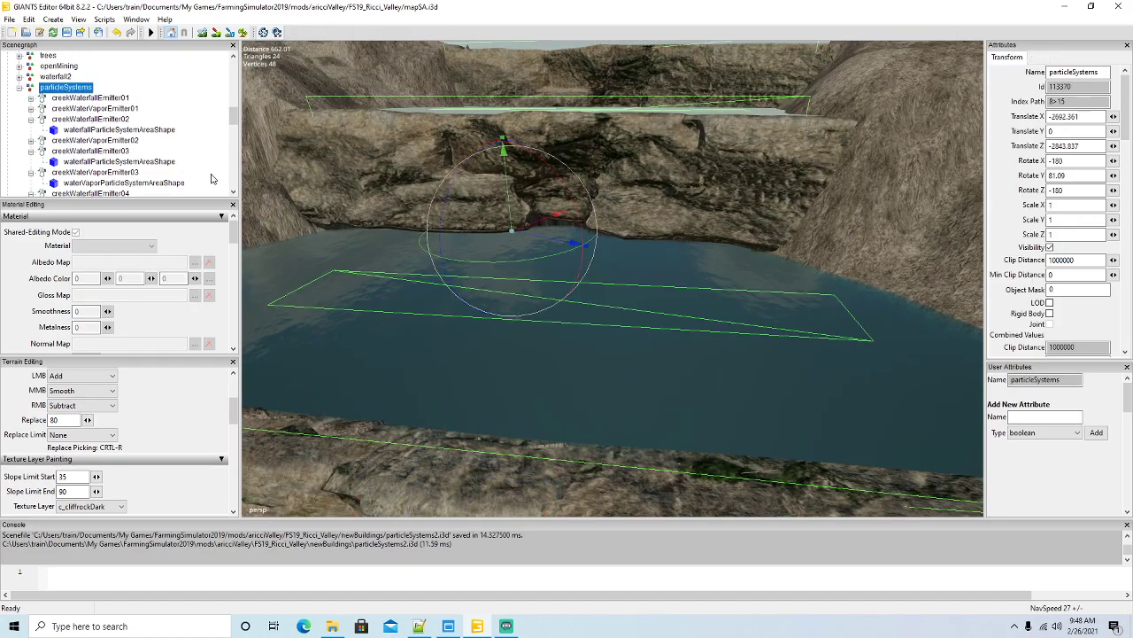
pyautogui.click(620, 308)
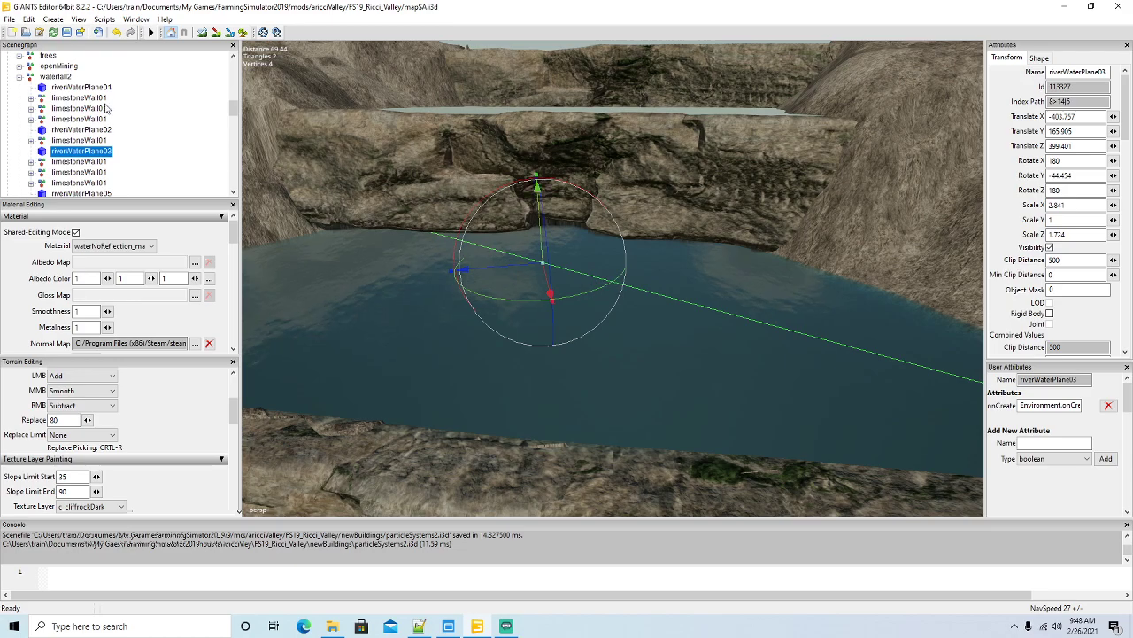
pyautogui.scroll(-5, 75, 101)
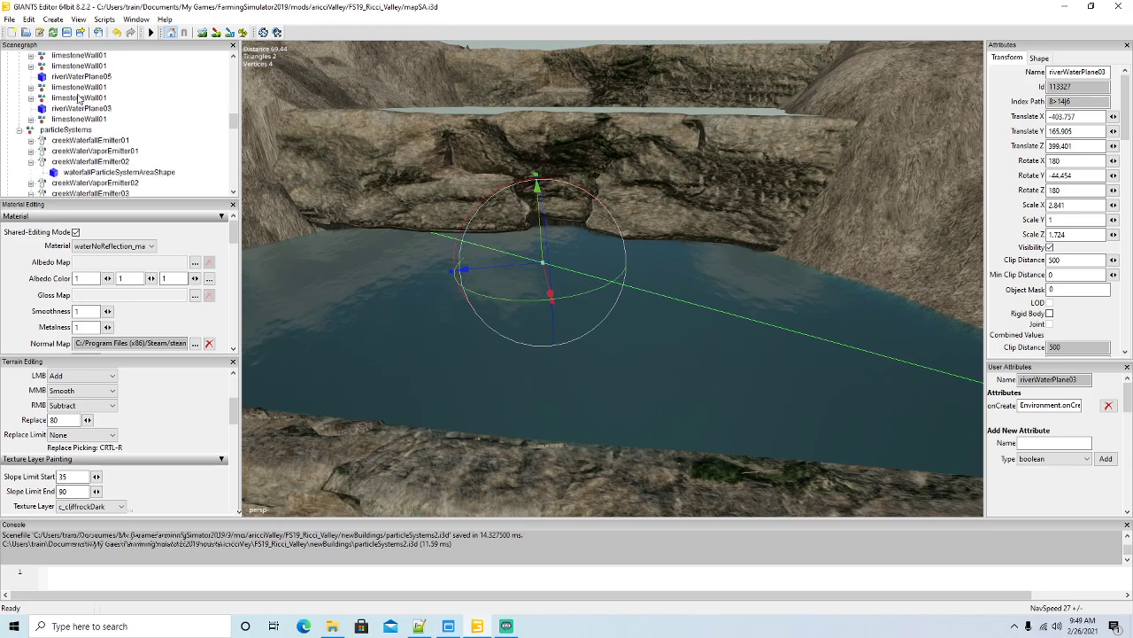
pyautogui.scroll(1, 77, 100)
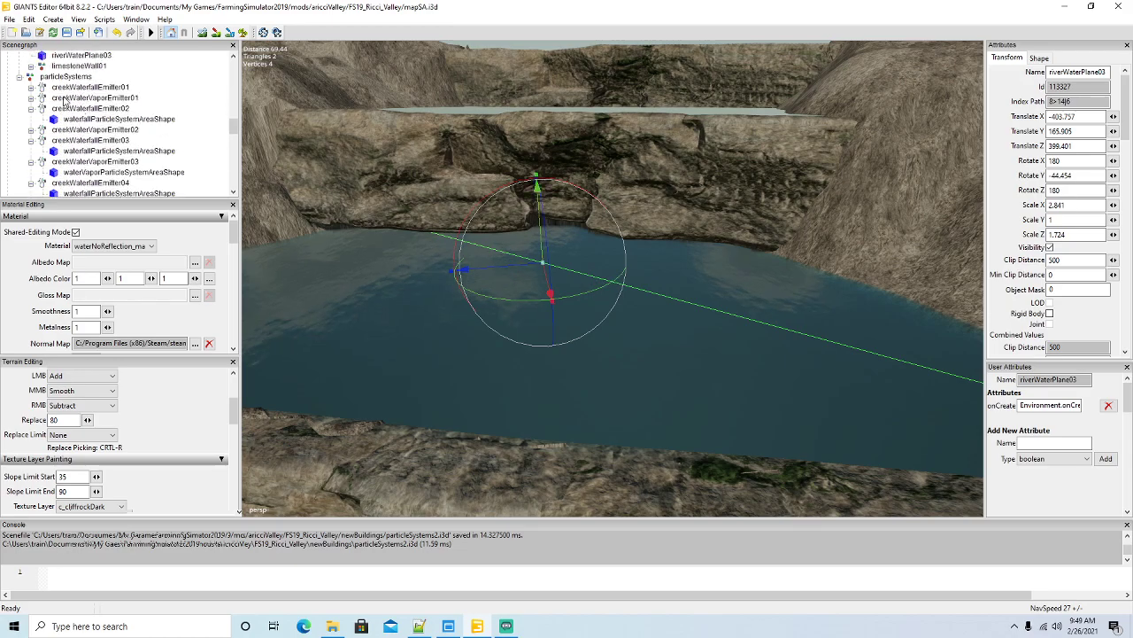
pyautogui.click(19, 77)
pyautogui.scroll(-1, 74, 109)
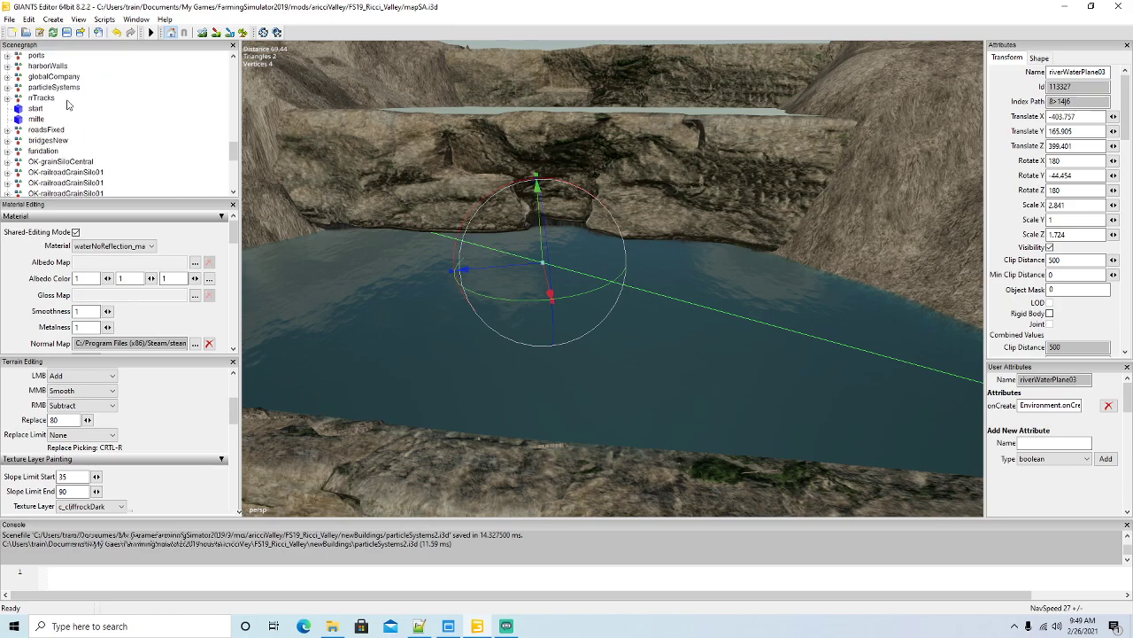
pyautogui.scroll(2, 73, 106)
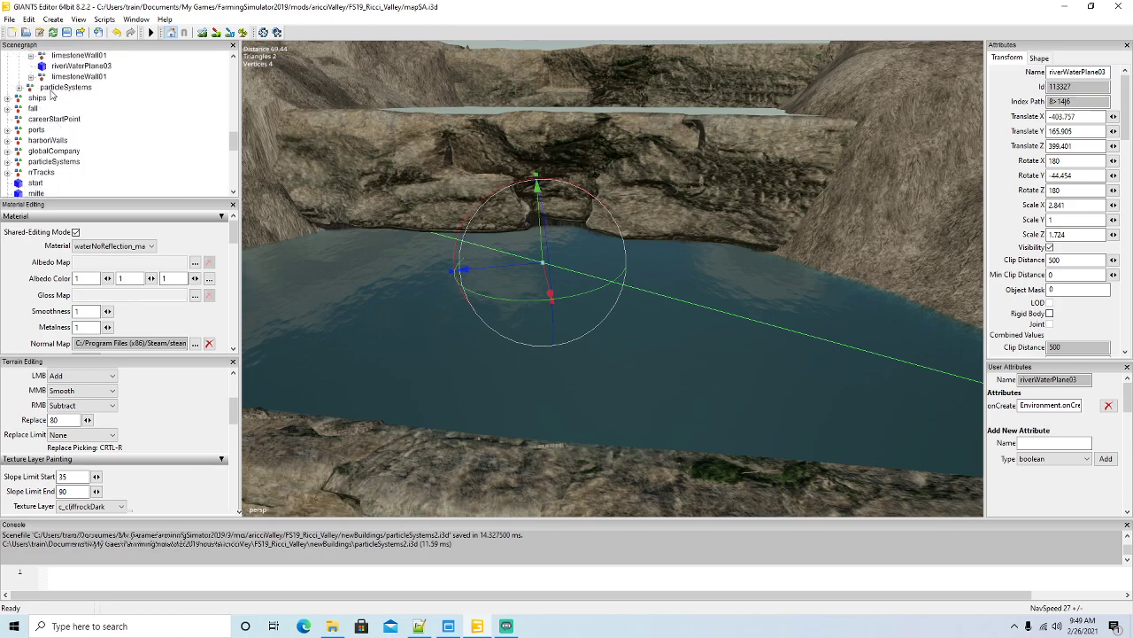
pyautogui.click(31, 89)
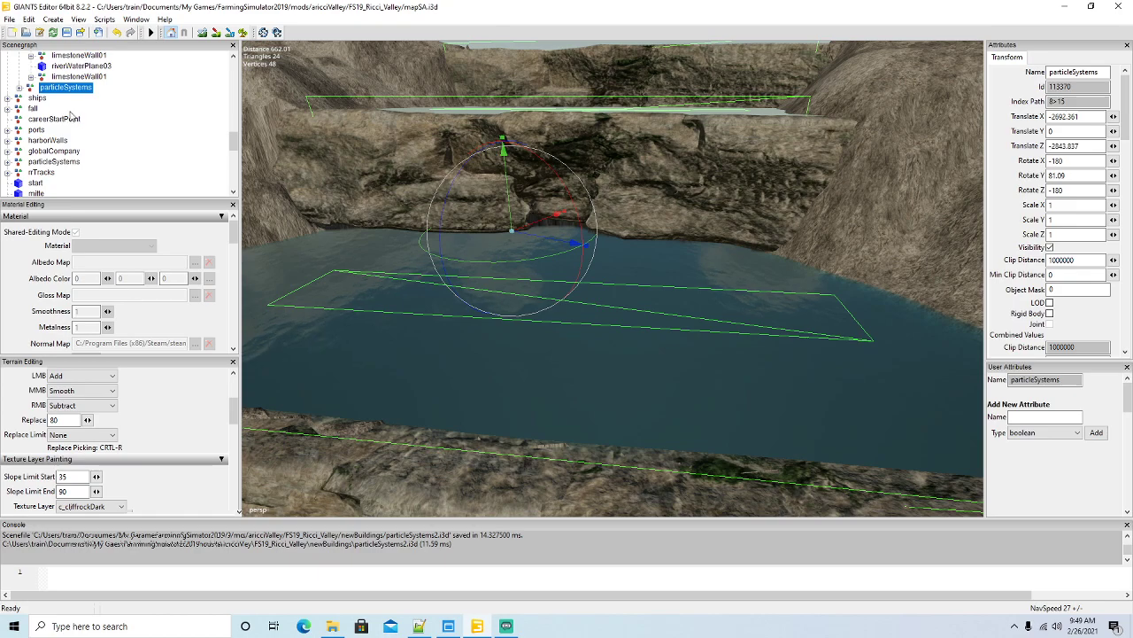
pyautogui.click(17, 88)
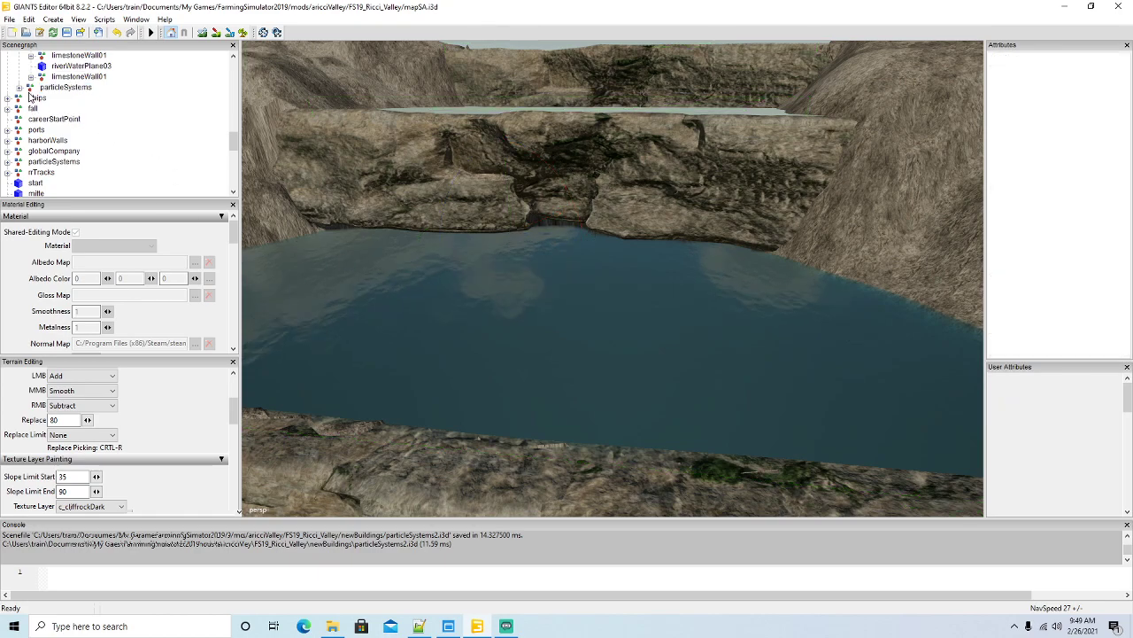
pyautogui.click(32, 90)
pyautogui.click(19, 89)
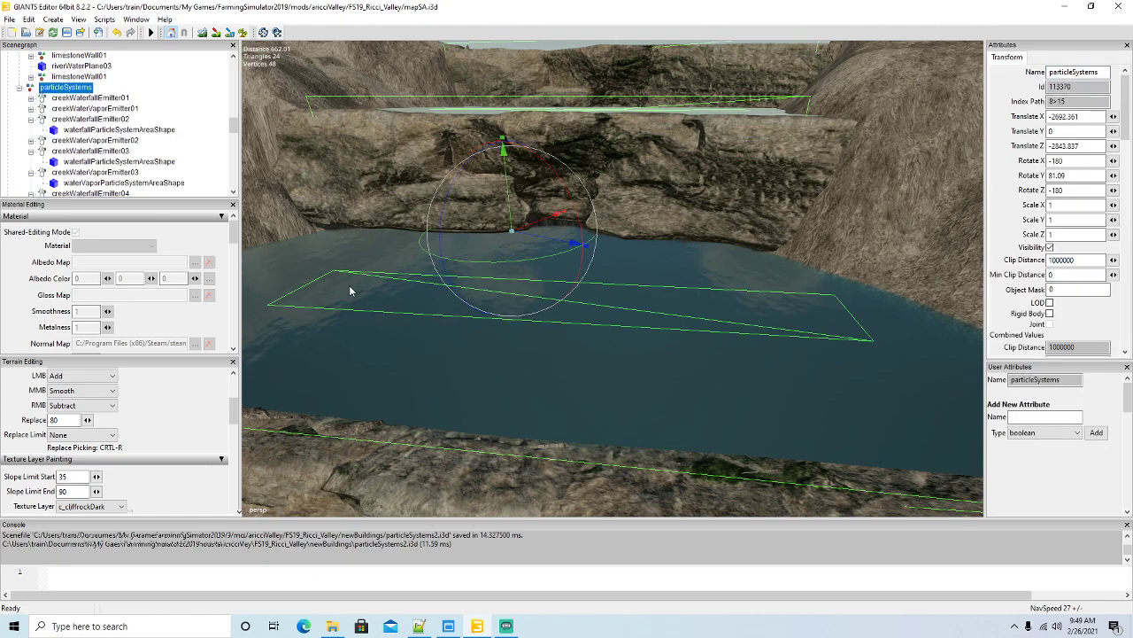
pyautogui.click(356, 288)
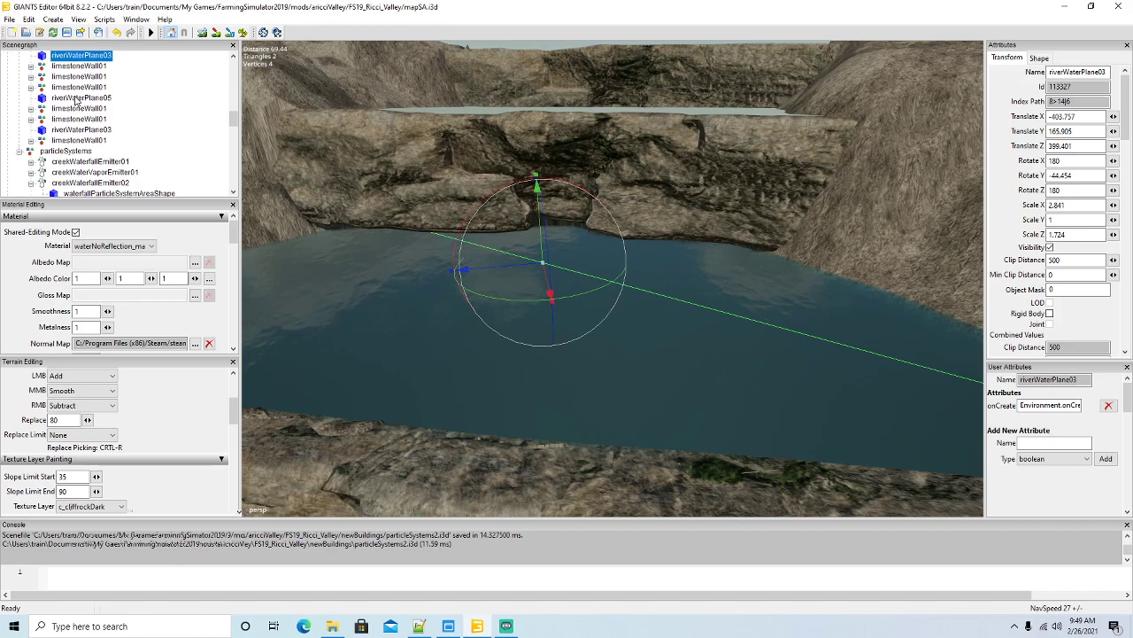
# Collapse the waterfall2 group and rename the particleSystems group below it to particleSystems2.
pyautogui.scroll(3, 68, 99)
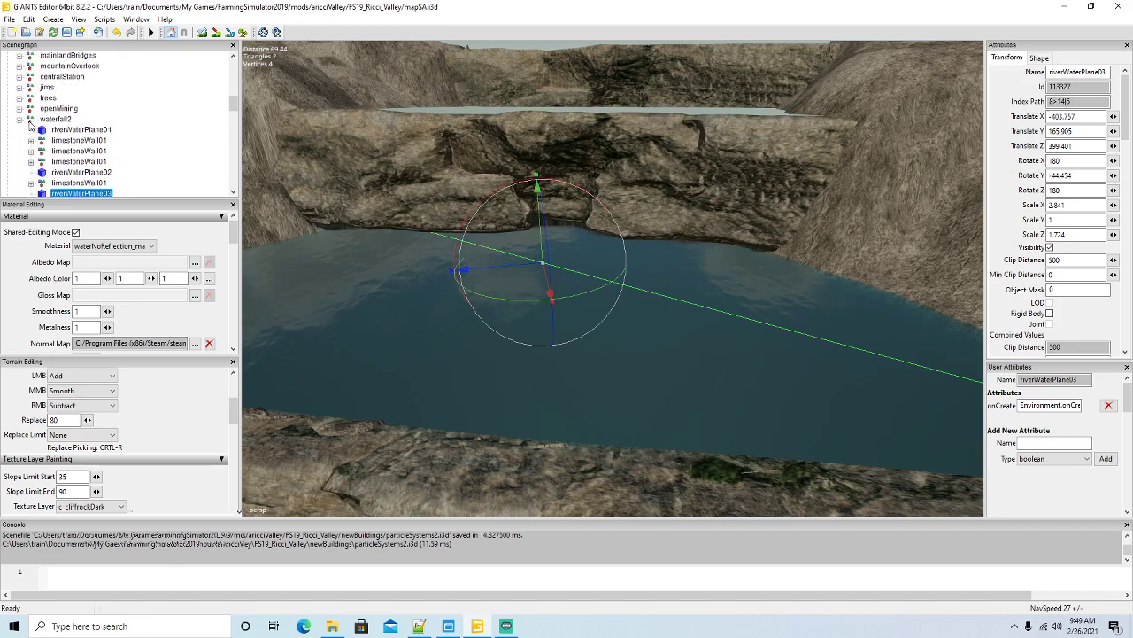
pyautogui.click(36, 120)
pyautogui.scroll(-2, 20, 83)
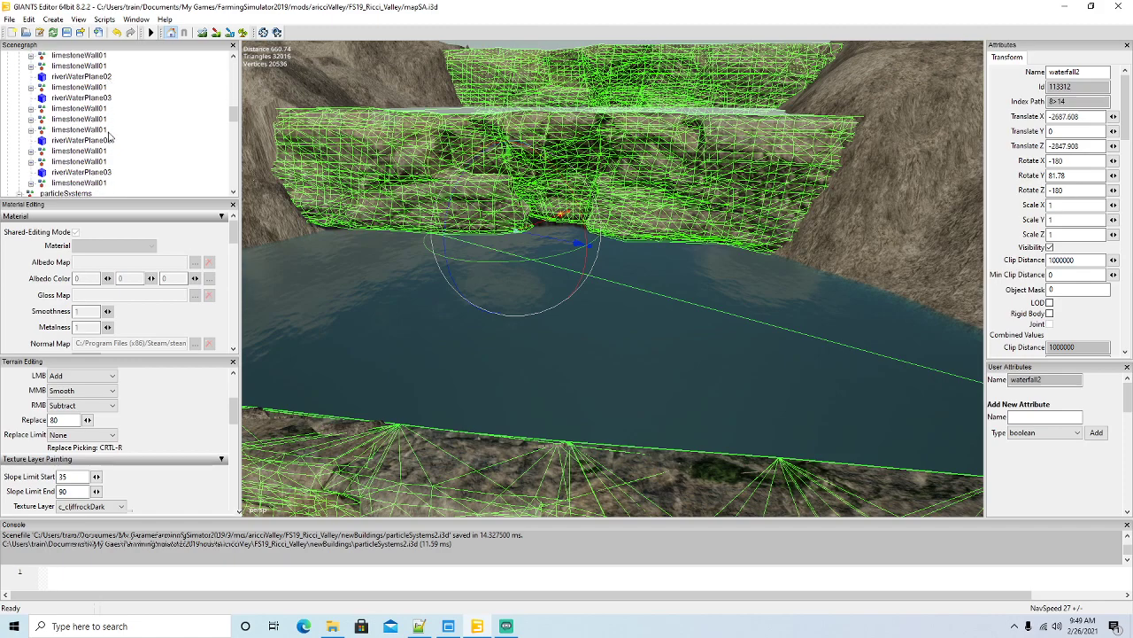
pyautogui.click(20, 66)
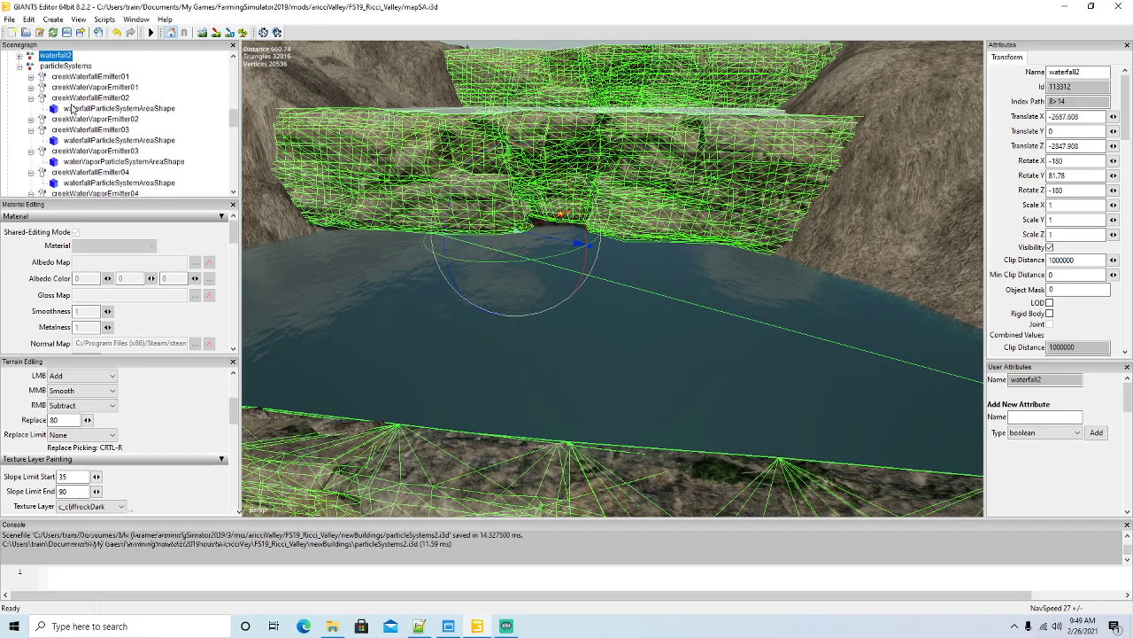
pyautogui.click(33, 78)
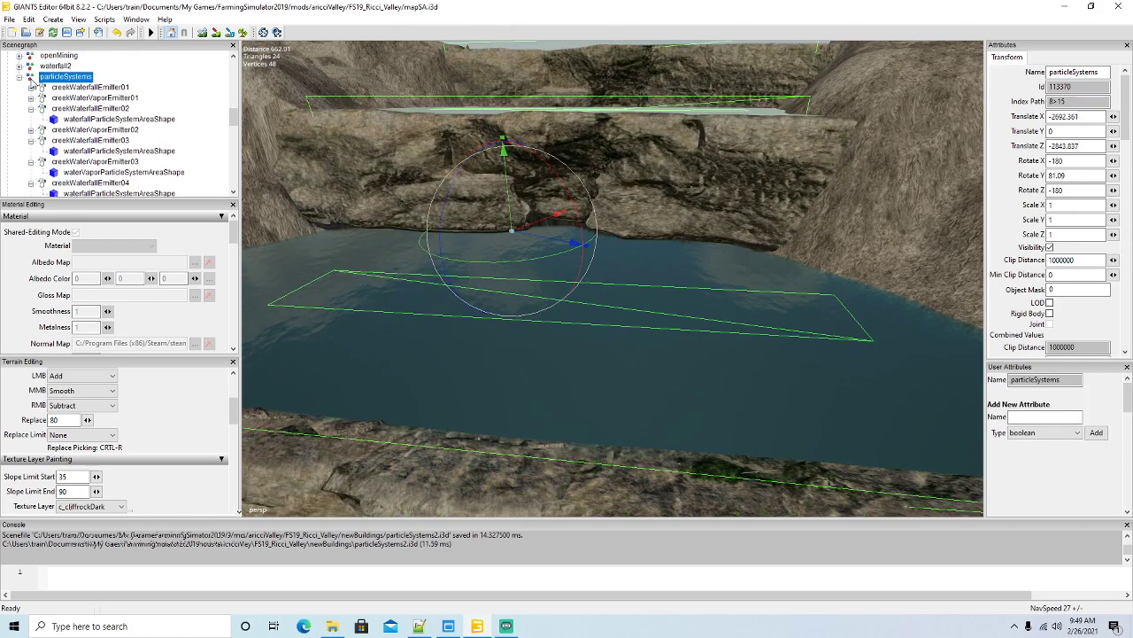
pyautogui.click(1100, 71)
pyautogui.write('2')
pyautogui.press('Return')
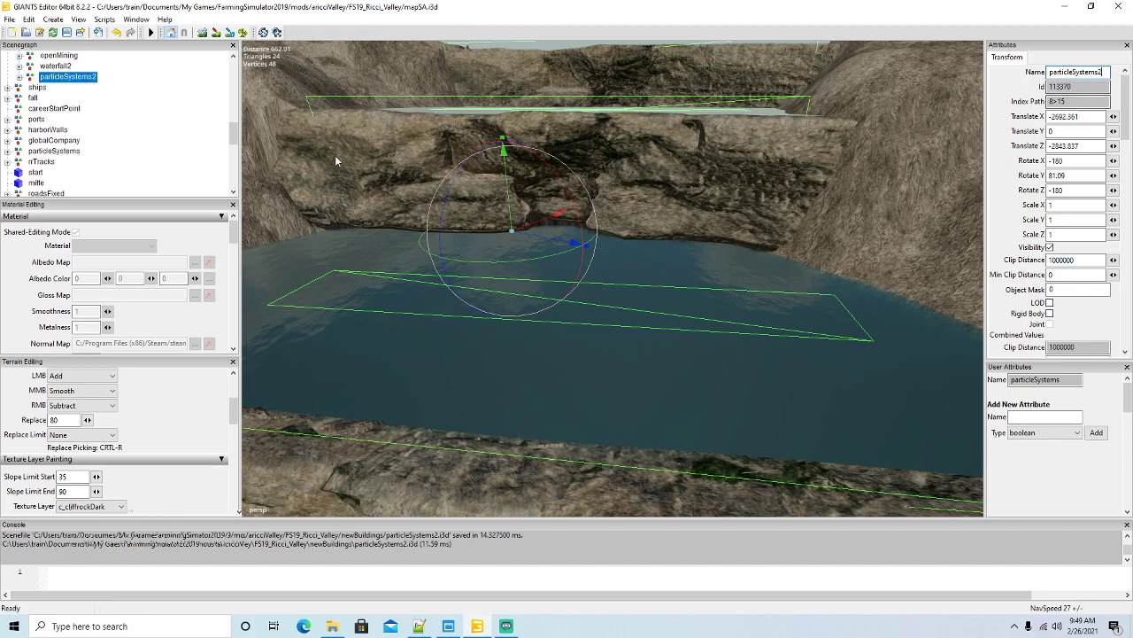
pyautogui.moveTo(689, 310); pyautogui.dragTo(779, 270, button='right')
pyautogui.scroll(3, 780, 270)
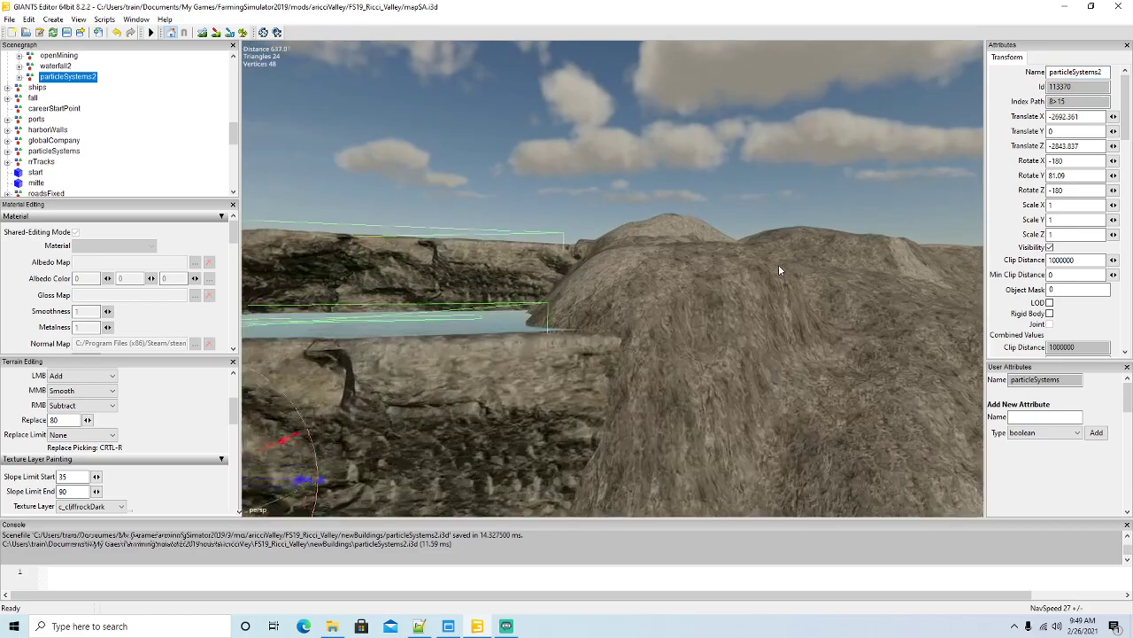
pyautogui.keyDown('alt'); pyautogui.moveTo(779, 270); pyautogui.dragTo(573, 408); pyautogui.keyUp('alt')
pyautogui.click(630, 310)
pyautogui.keyDown('alt'); pyautogui.moveTo(513, 363); pyautogui.dragTo(599, 338); pyautogui.keyUp('alt')
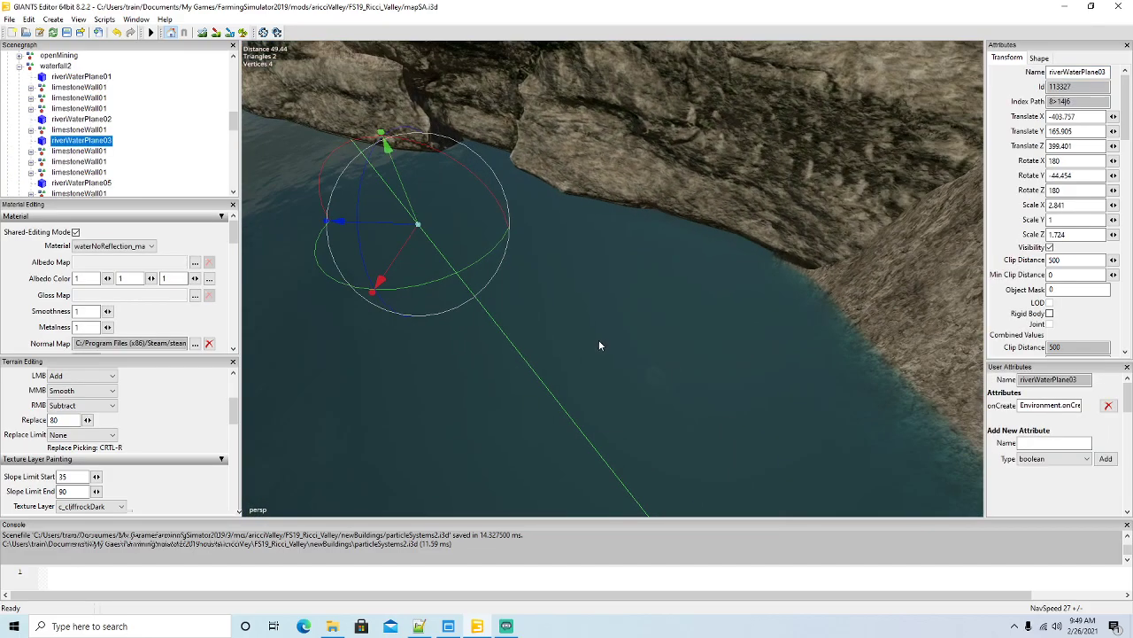
pyautogui.click(32, 69)
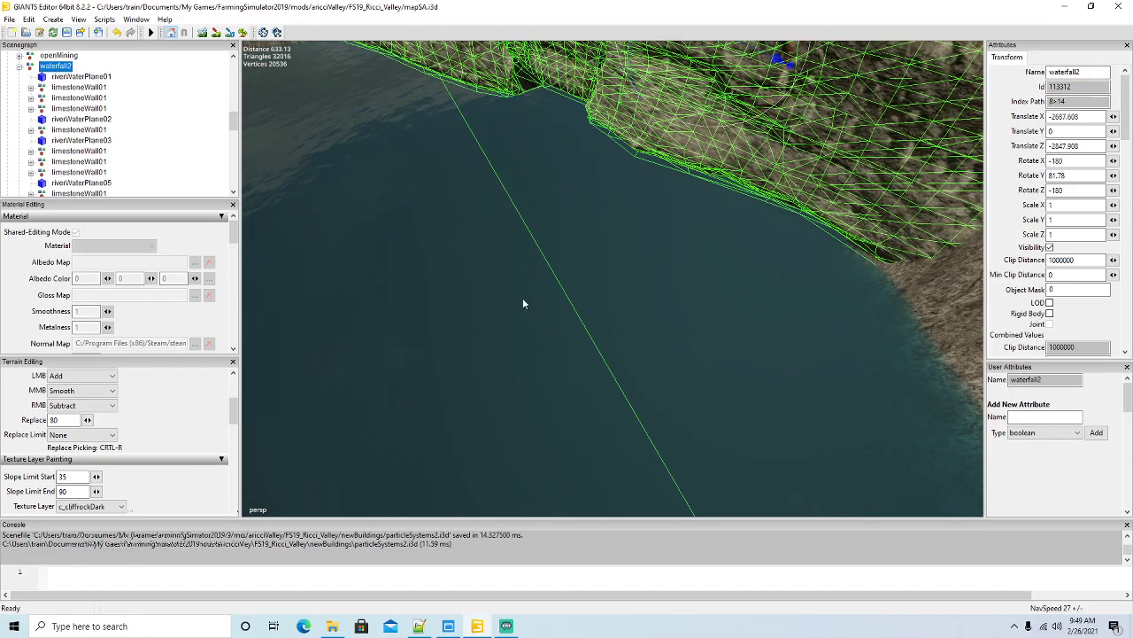
pyautogui.scroll(-6, 518, 288)
pyautogui.scroll(-1, 87, 107)
pyautogui.scroll(3, 87, 107)
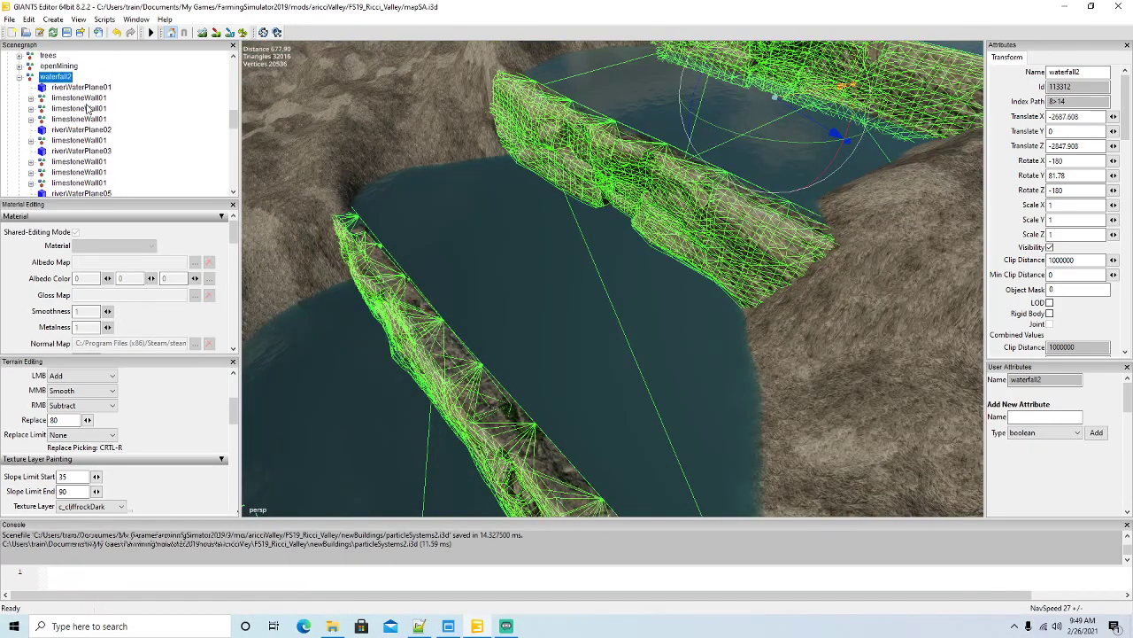
pyautogui.click(20, 76)
pyautogui.click(34, 88)
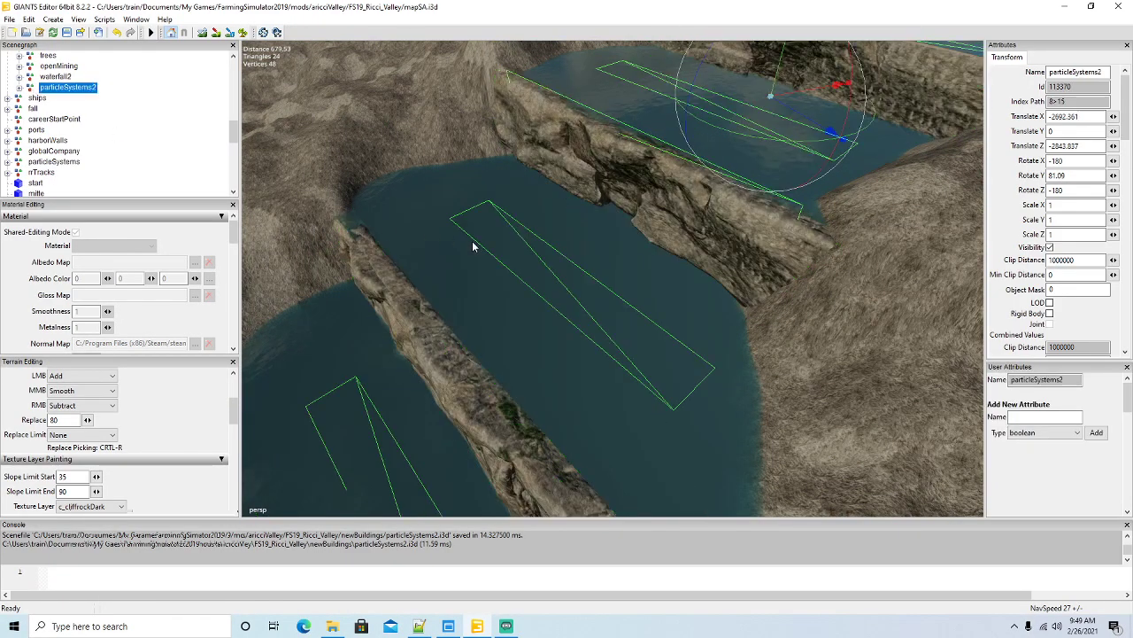
pyautogui.click(489, 237)
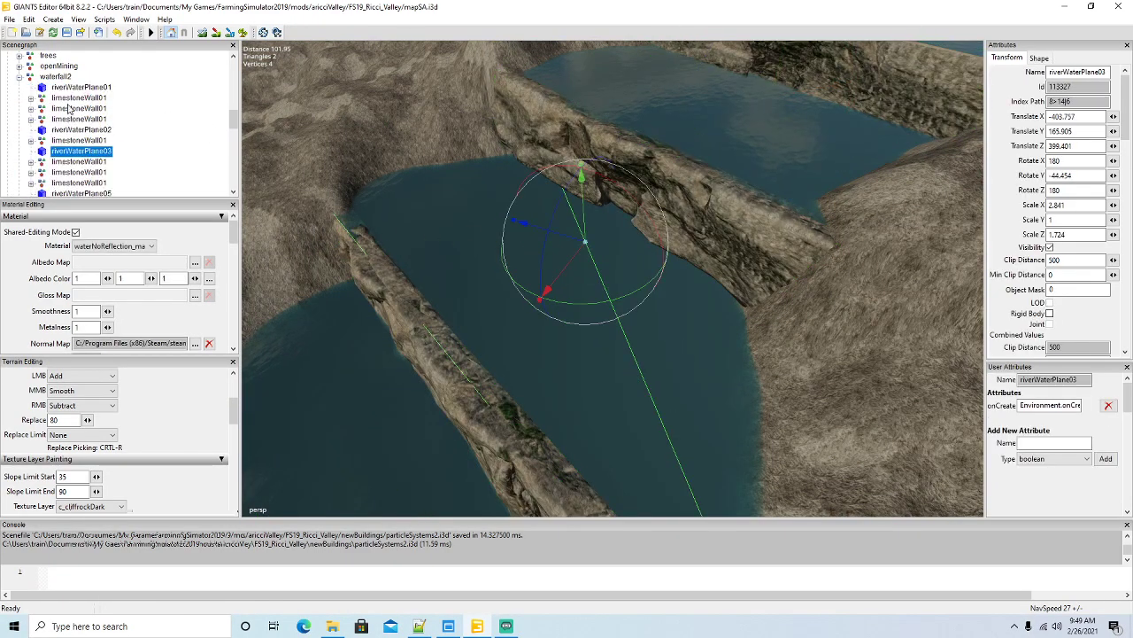
# Move the creekWaterVaporEmitter02 area shape down onto its pool and along it, at about Translate Y -5.57, Z -4.2.
pyautogui.click(20, 77)
pyautogui.click(35, 88)
pyautogui.keyDown('alt'); pyautogui.moveTo(617, 342); pyautogui.dragTo(562, 312); pyautogui.keyUp('alt')
pyautogui.scroll(3, 715, 373)
pyautogui.click(538, 285)
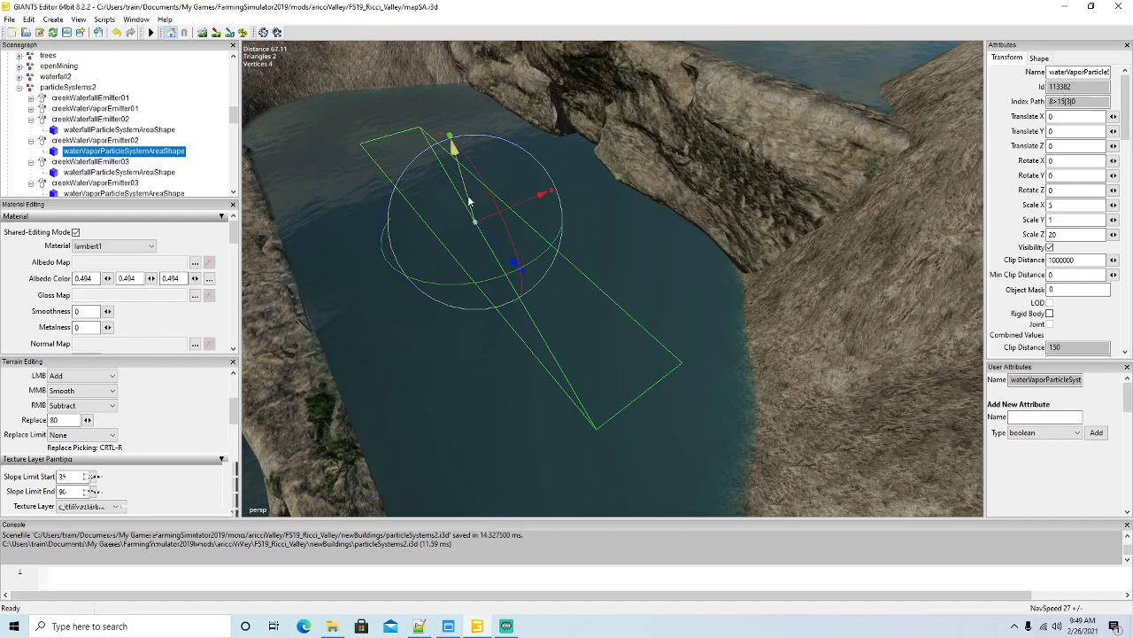
pyautogui.moveTo(468, 200); pyautogui.dragTo(469, 235)
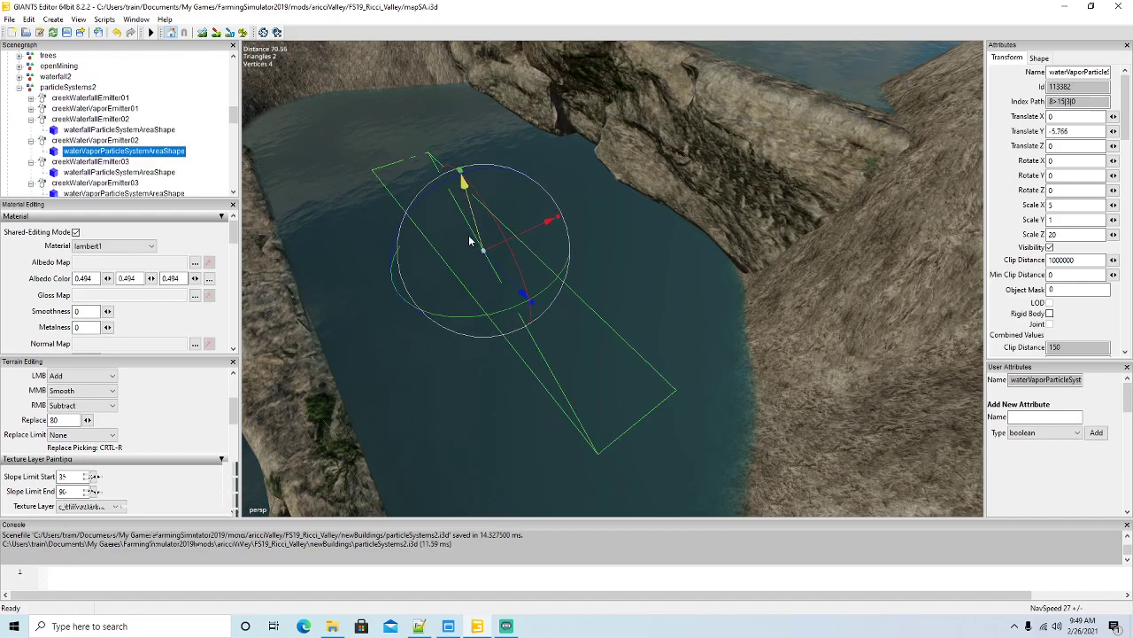
pyautogui.moveTo(521, 294)
pyautogui.mouseDown()
pyautogui.moveTo(476, 247)
pyautogui.moveTo(510, 312)
pyautogui.mouseUp()
pyautogui.scroll(-3, 510, 312)
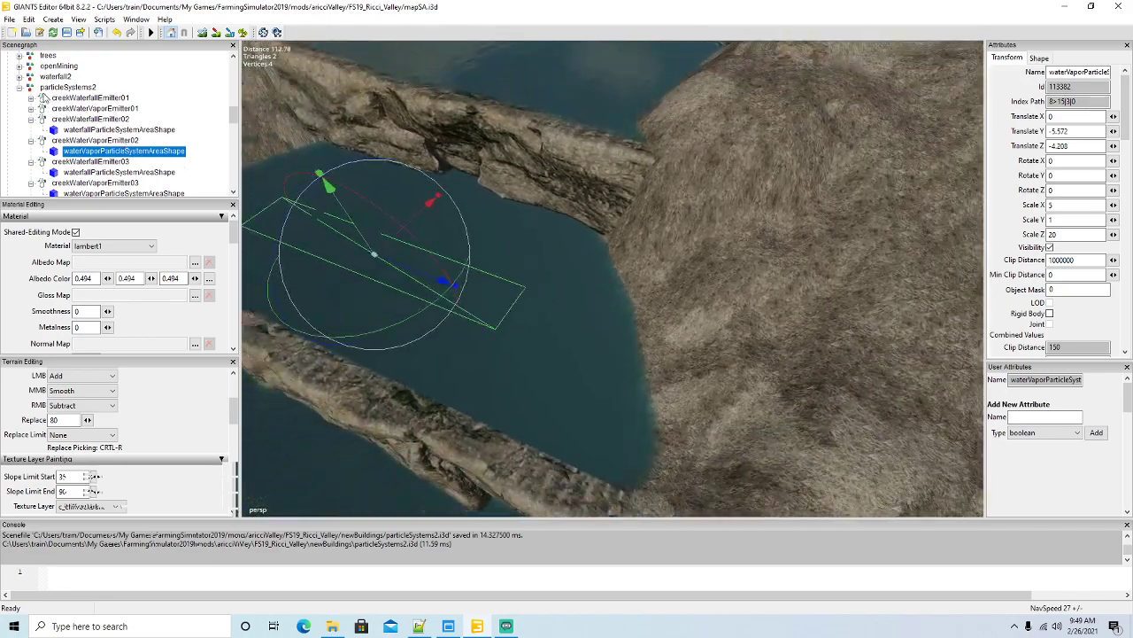
# Lower the creekWaterfallEmitter02 area shape onto its wall's edge, at Translate Y about -0.60.
pyautogui.click(64, 87)
pyautogui.press('f')
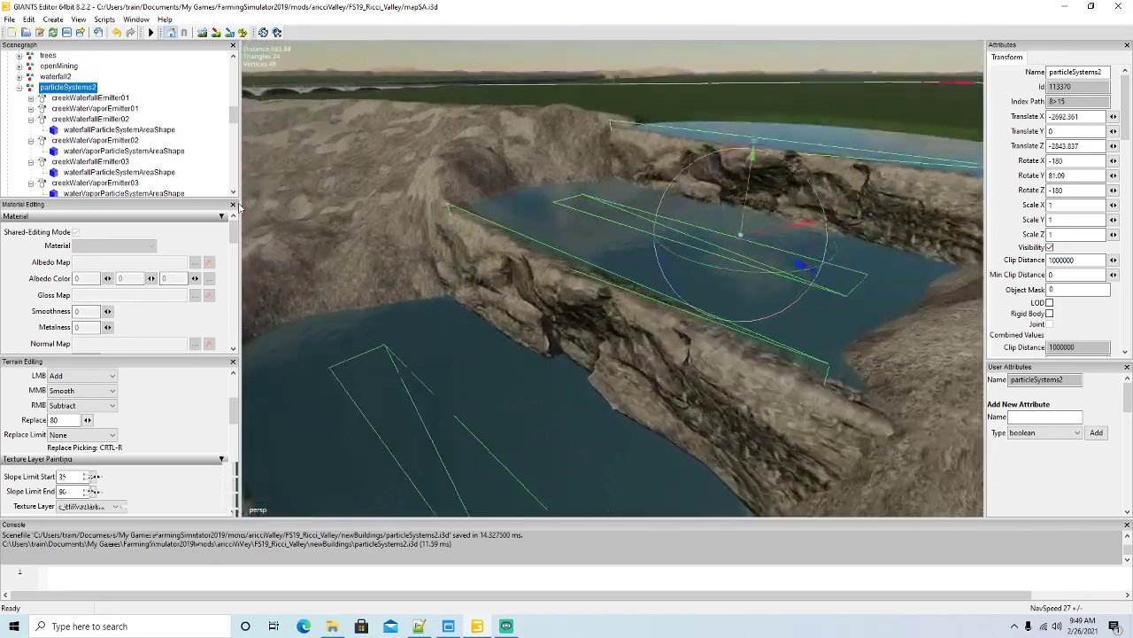
pyautogui.click(518, 244)
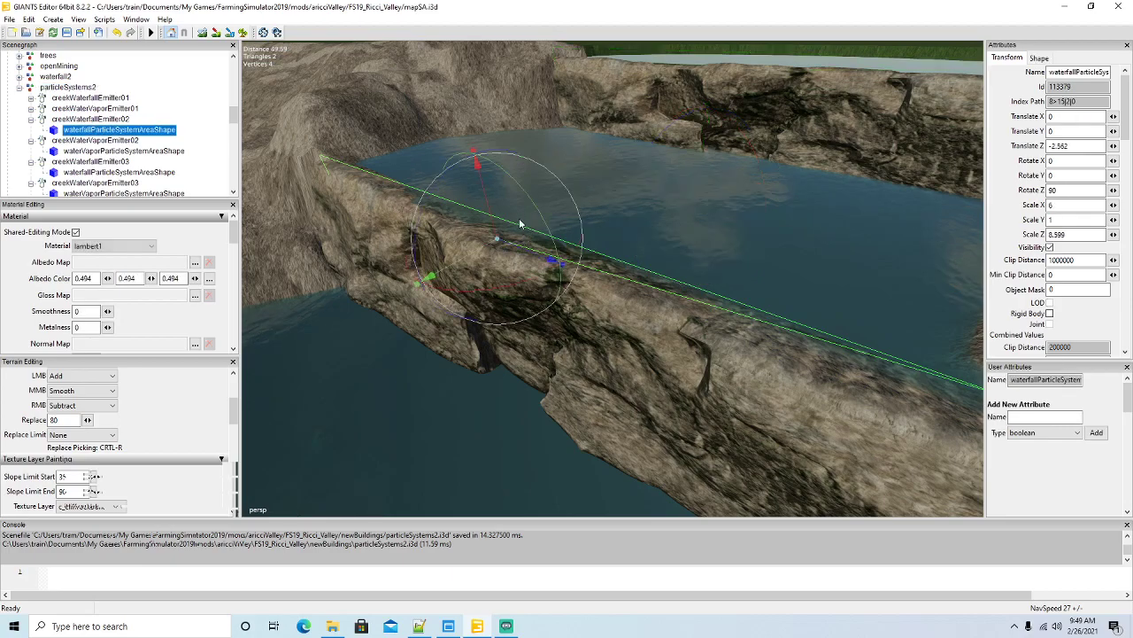
pyautogui.moveTo(490, 211); pyautogui.dragTo(493, 221)
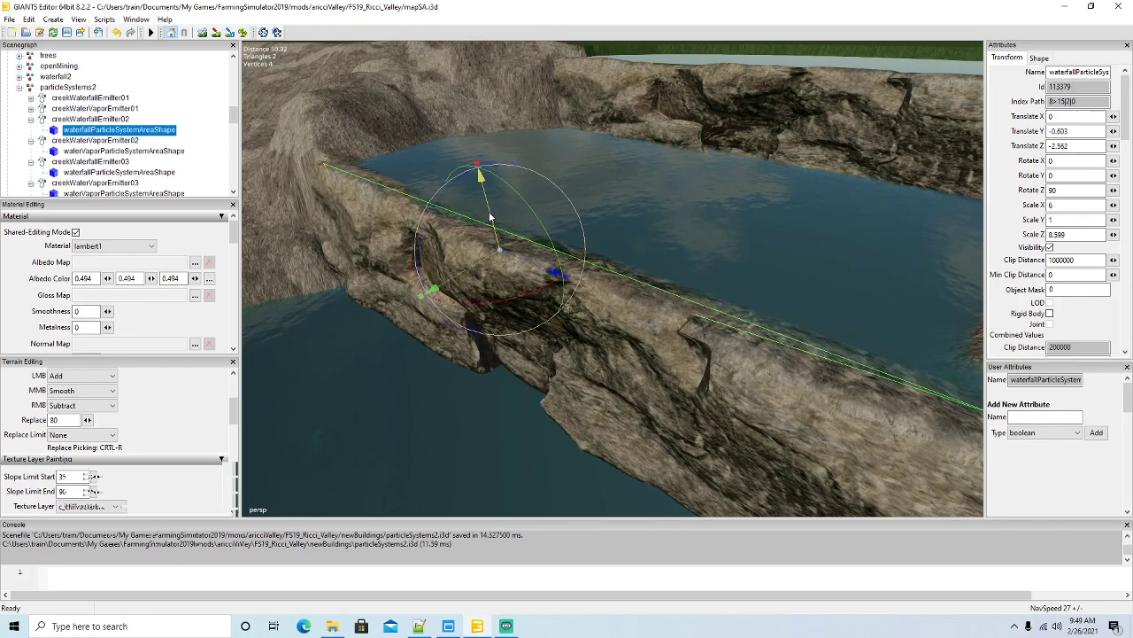
# Move the creekWaterVaporEmitter01 area shape down onto its pool and away from the wall, at about X 1.27, Y -3.29.
pyautogui.click(55, 87)
pyautogui.scroll(2, 758, 272)
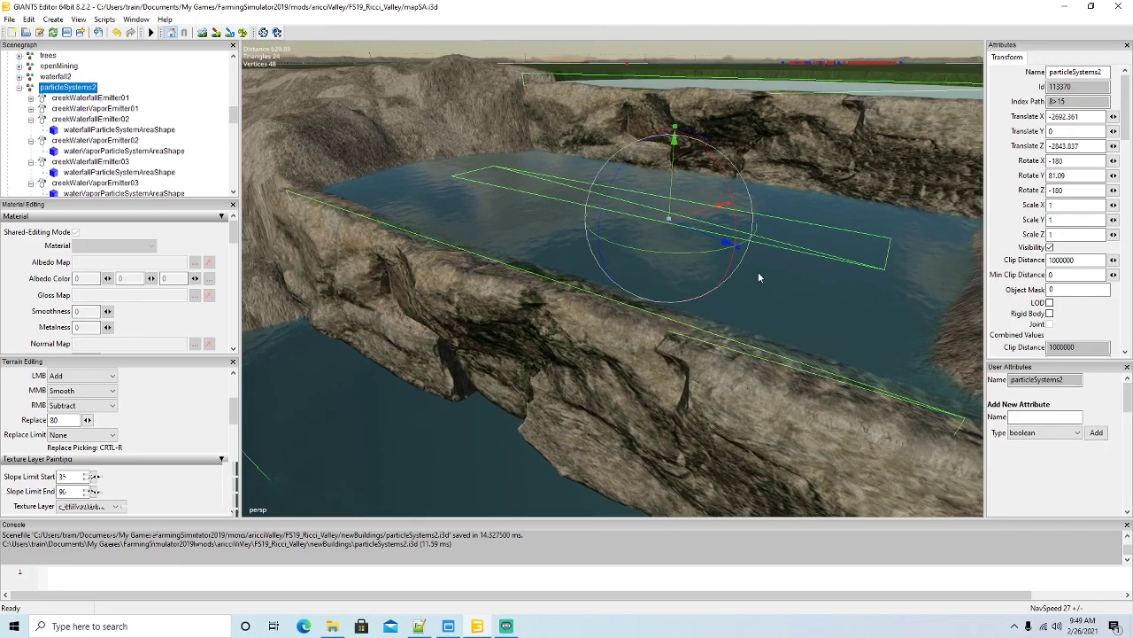
pyautogui.click(799, 239)
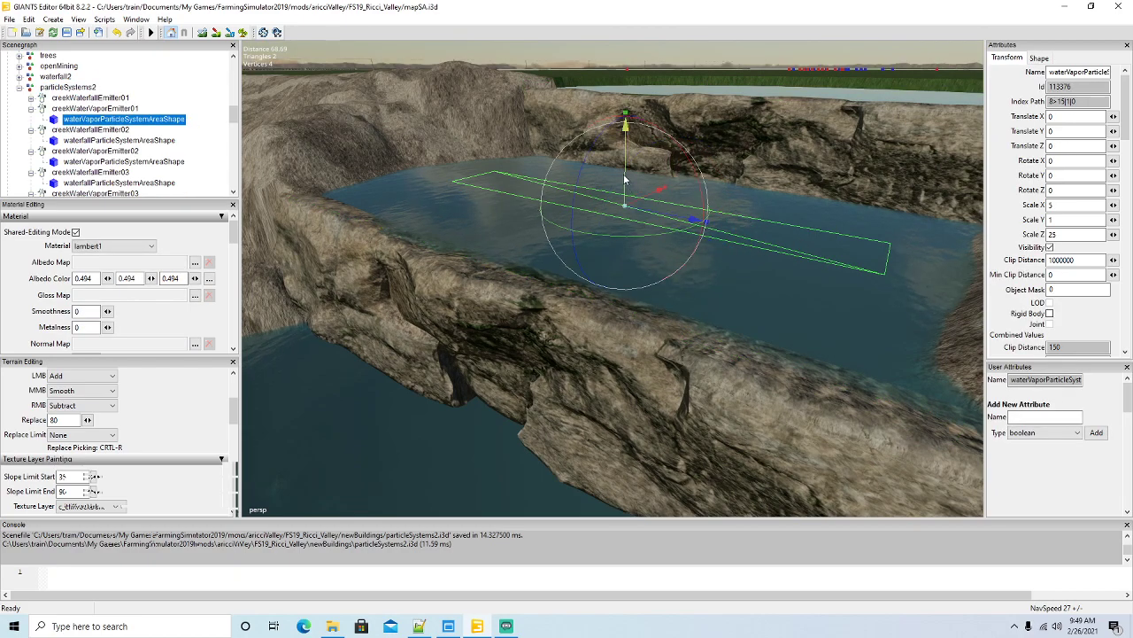
pyautogui.moveTo(626, 178); pyautogui.dragTo(659, 214)
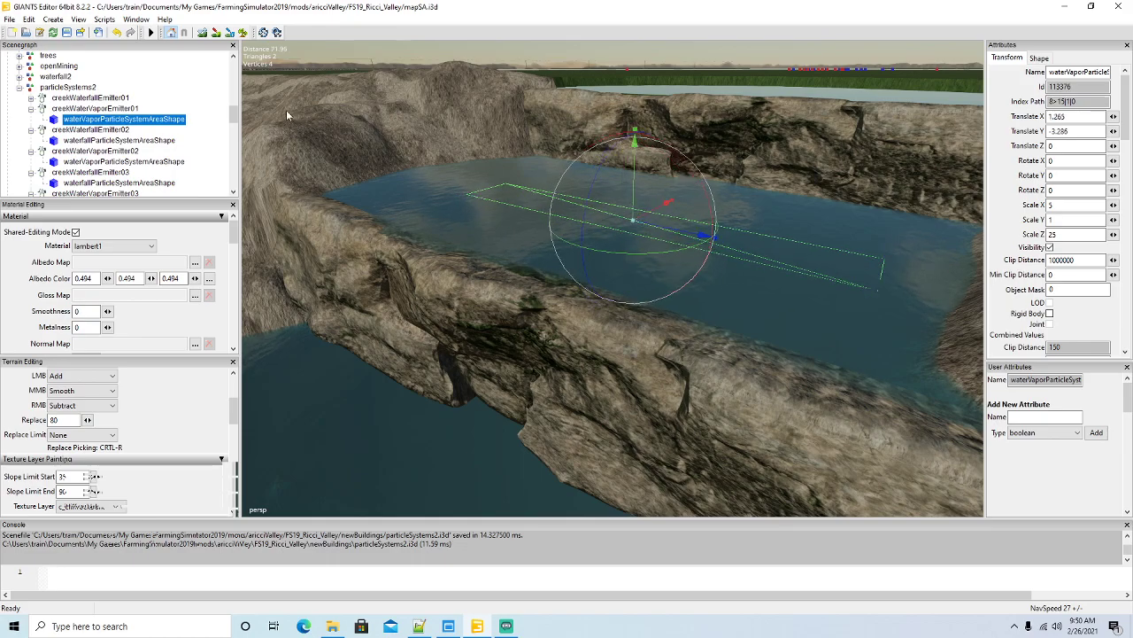
# Lower the creekWaterfallEmitter01 area shape onto the uppermost wall's edge, at Translate Y about -0.41.
pyautogui.click(63, 88)
pyautogui.keyDown('alt'); pyautogui.moveTo(373, 247); pyautogui.dragTo(404, 196); pyautogui.keyUp('alt')
pyautogui.click(577, 323)
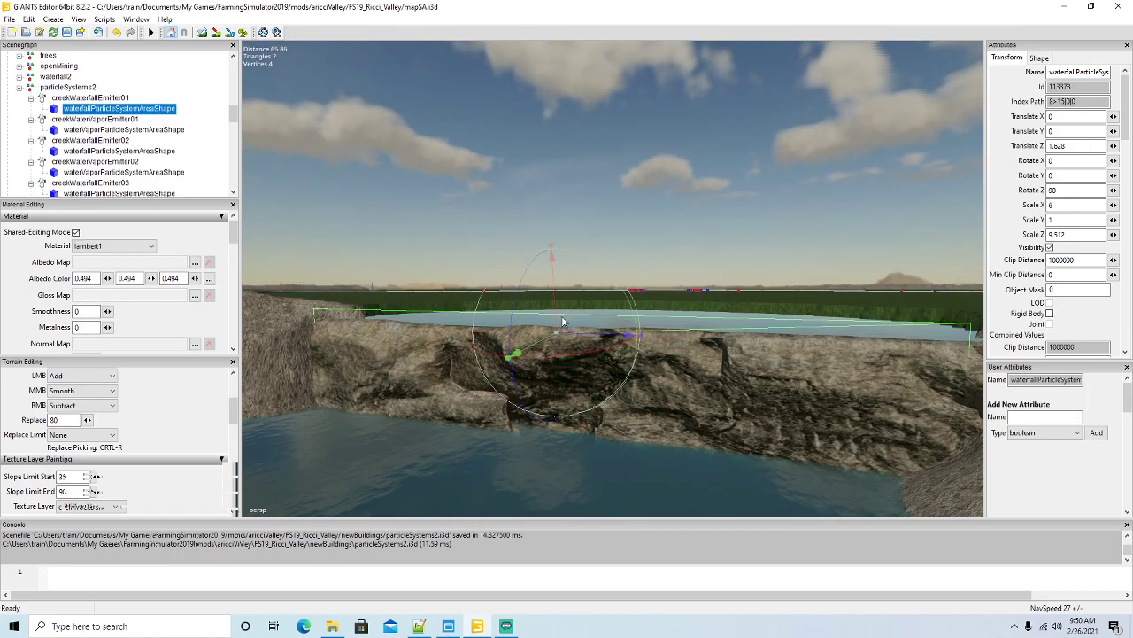
pyautogui.moveTo(558, 314); pyautogui.dragTo(648, 451)
# Save the map scene mapSA.i3d with the fitted emitters.
pyautogui.scroll(-10, 586, 401)
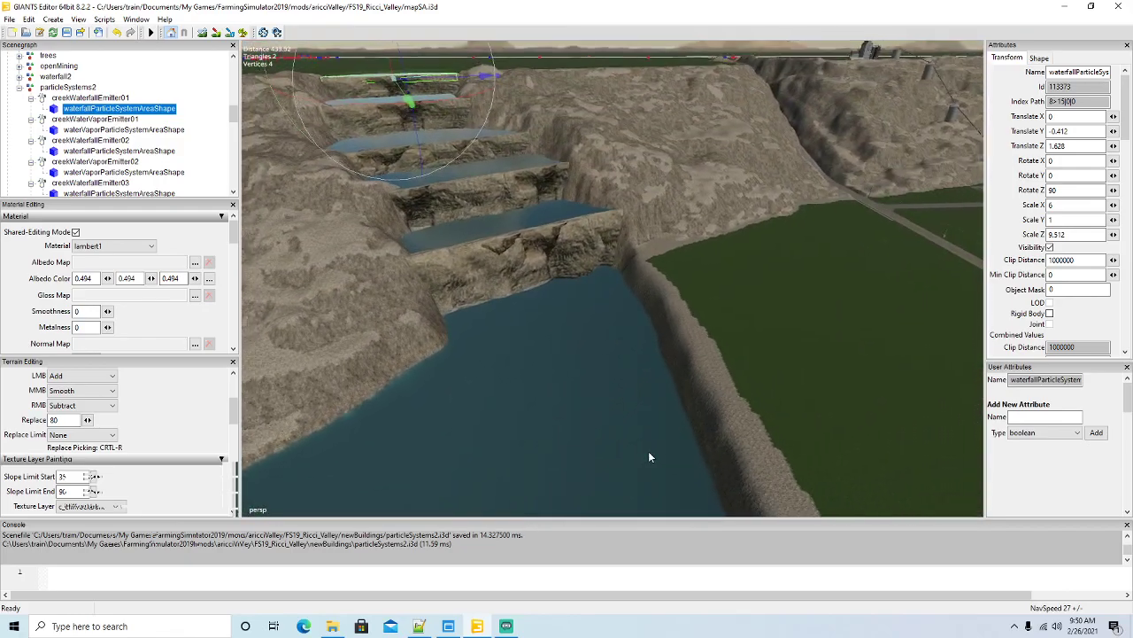
pyautogui.scroll(-3, 648, 451)
pyautogui.click(41, 36)
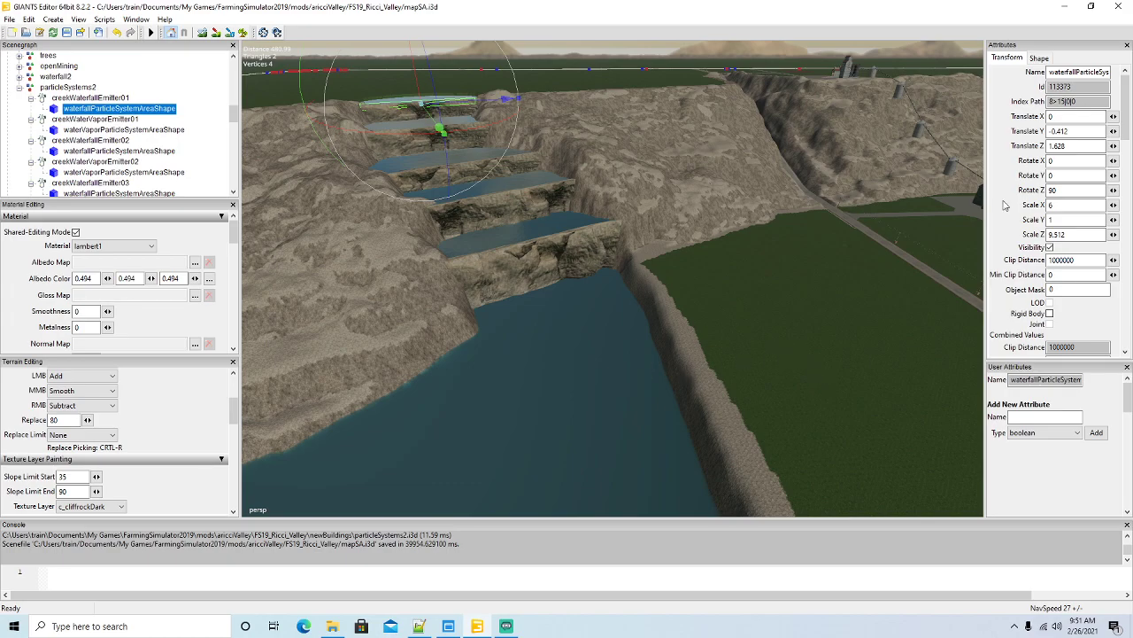
# Check the active mod folder in FS19_MFS+, launch Farming Simulator 19 and skip its intro.
pyautogui.click(1063, 6)
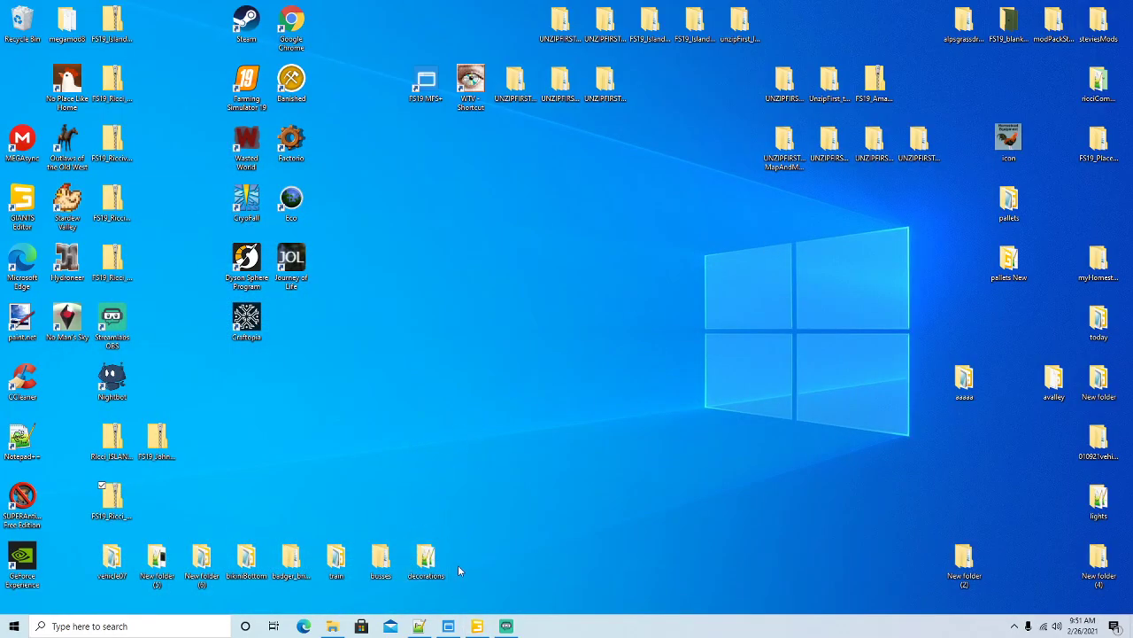
pyautogui.click(448, 626)
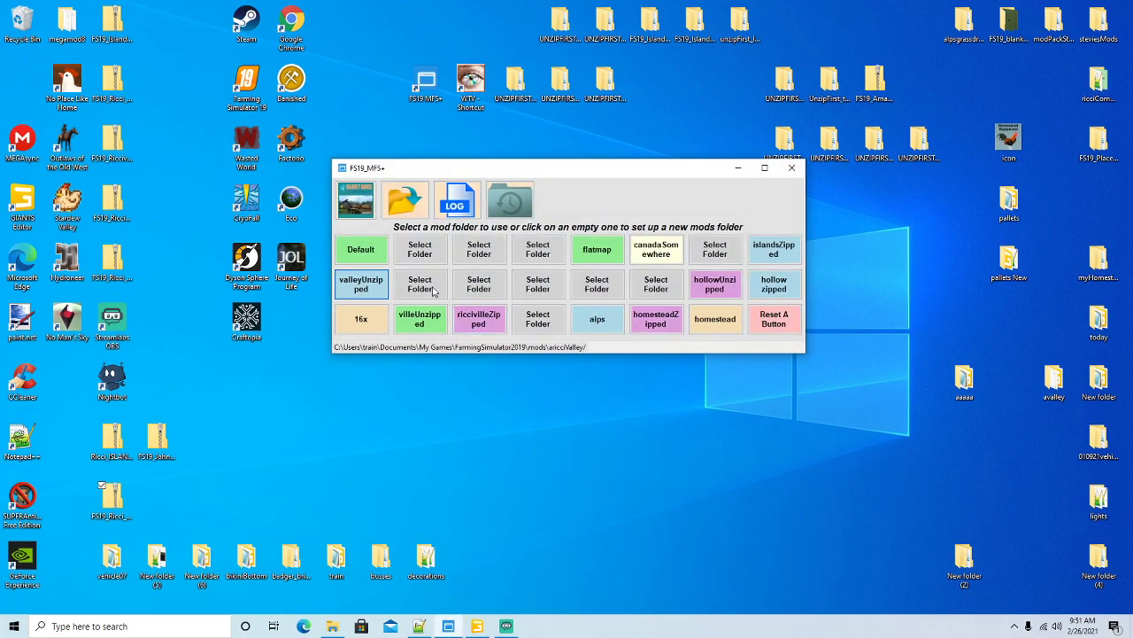
pyautogui.rightClick(246, 88)
pyautogui.click(265, 95)
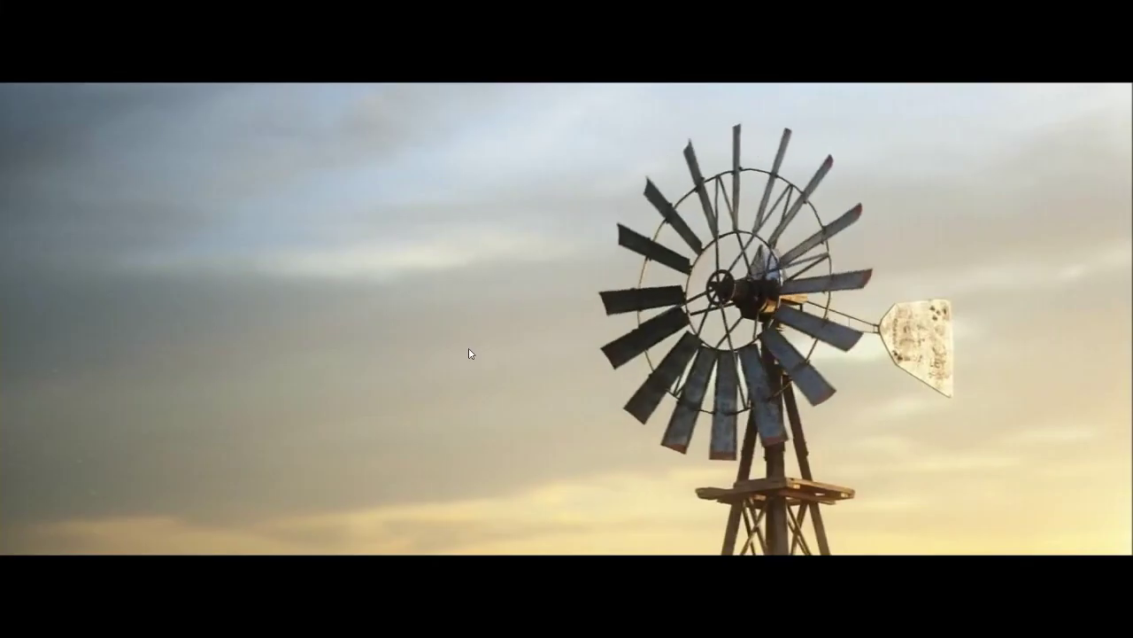
pyautogui.click(470, 353)
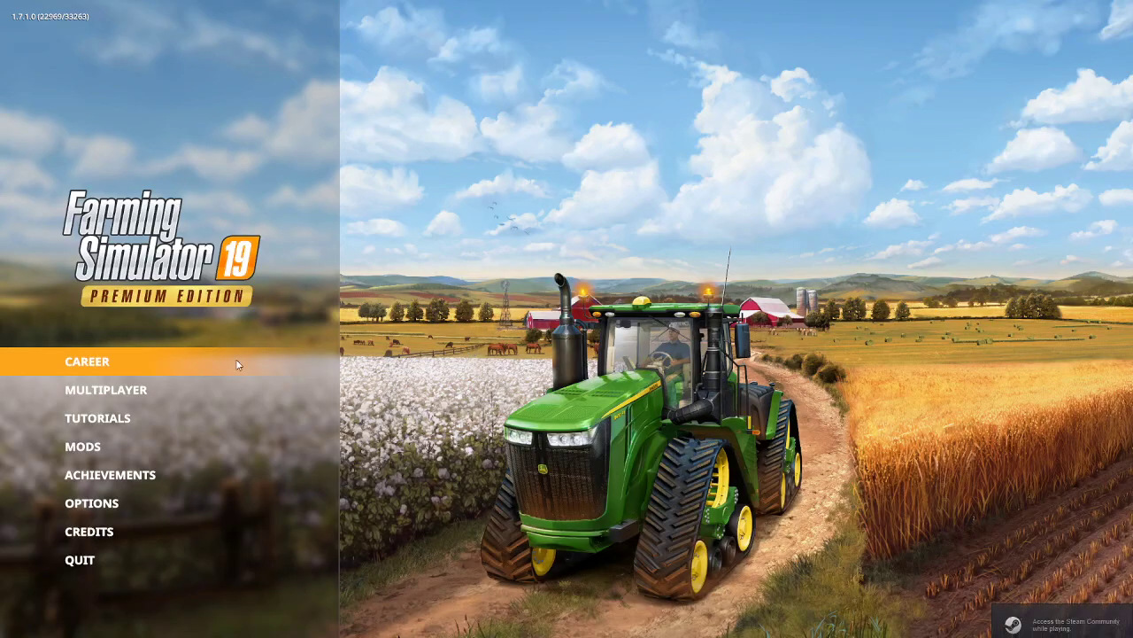
# Start a new career in an unused savegame slot with the New farmer mode.
pyautogui.click(101, 368)
pyautogui.scroll(-13, 334, 322)
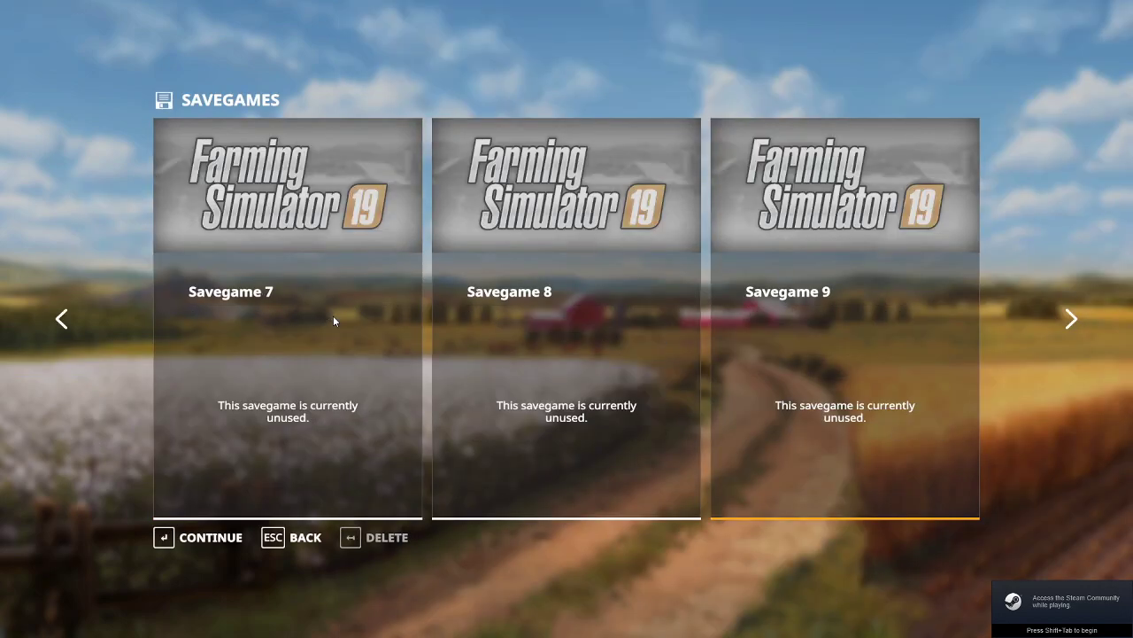
pyautogui.scroll(-4, 335, 321)
pyautogui.scroll(10, 334, 320)
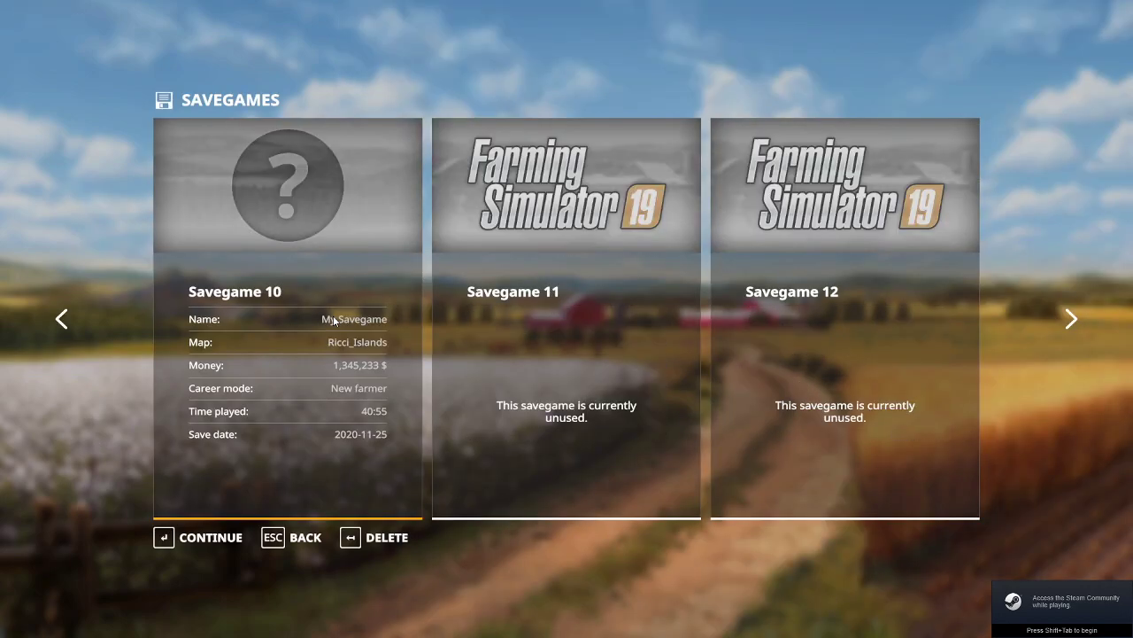
pyautogui.click(216, 539)
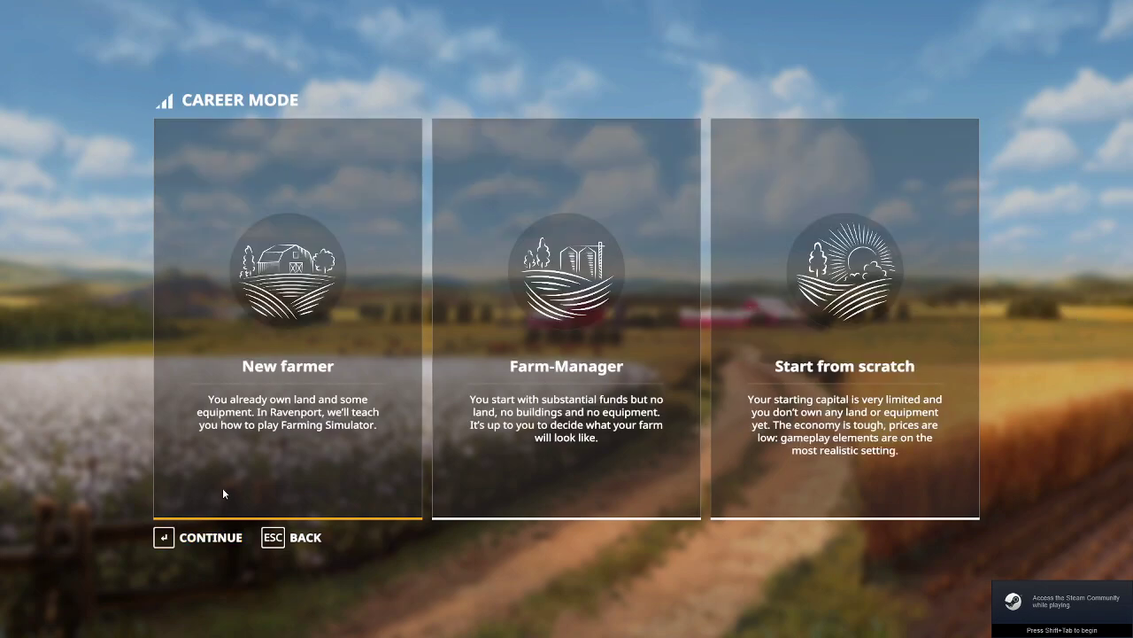
pyautogui.click(215, 538)
# Choose the Ricci_Valley map and load it with all listed mods kept selected.
pyautogui.scroll(-3, 250, 450)
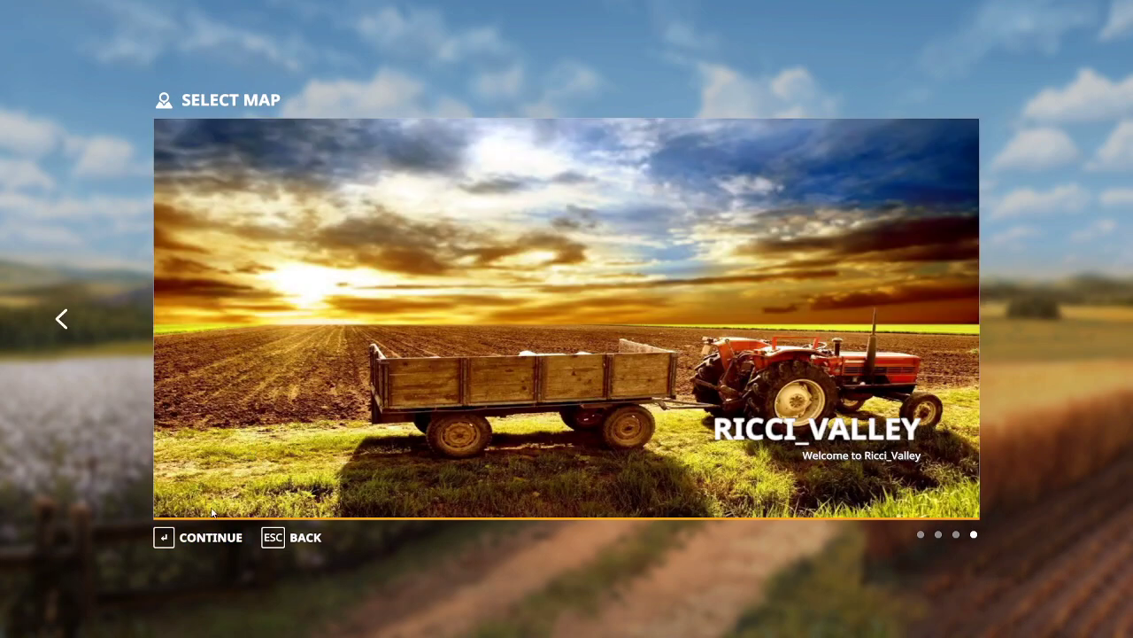
pyautogui.click(212, 538)
pyautogui.press('Return')
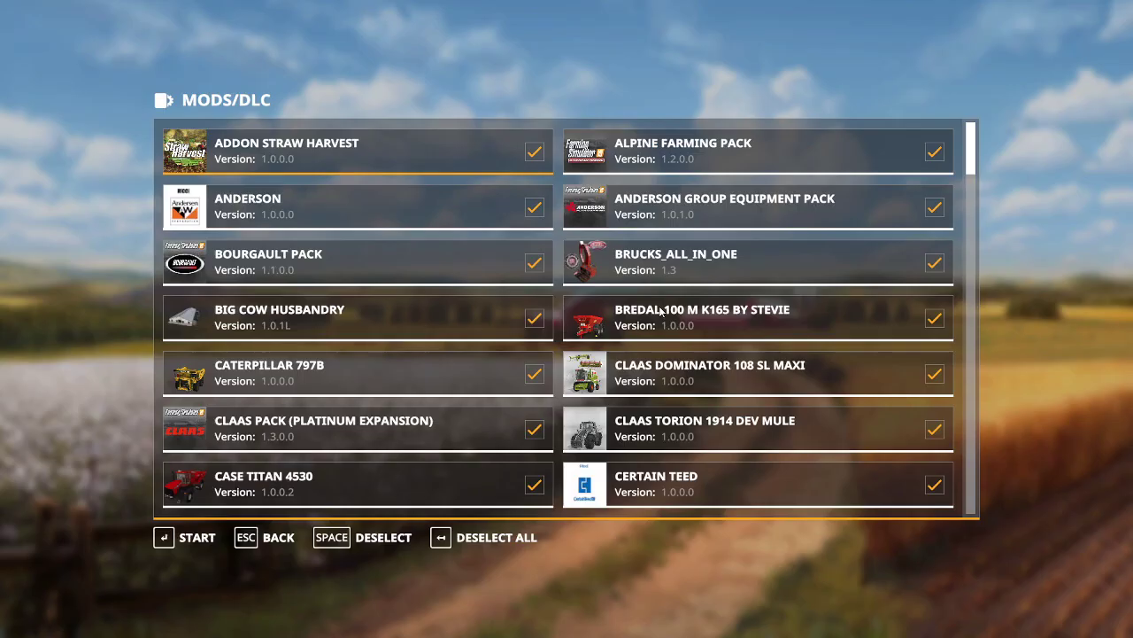
pyautogui.click(203, 540)
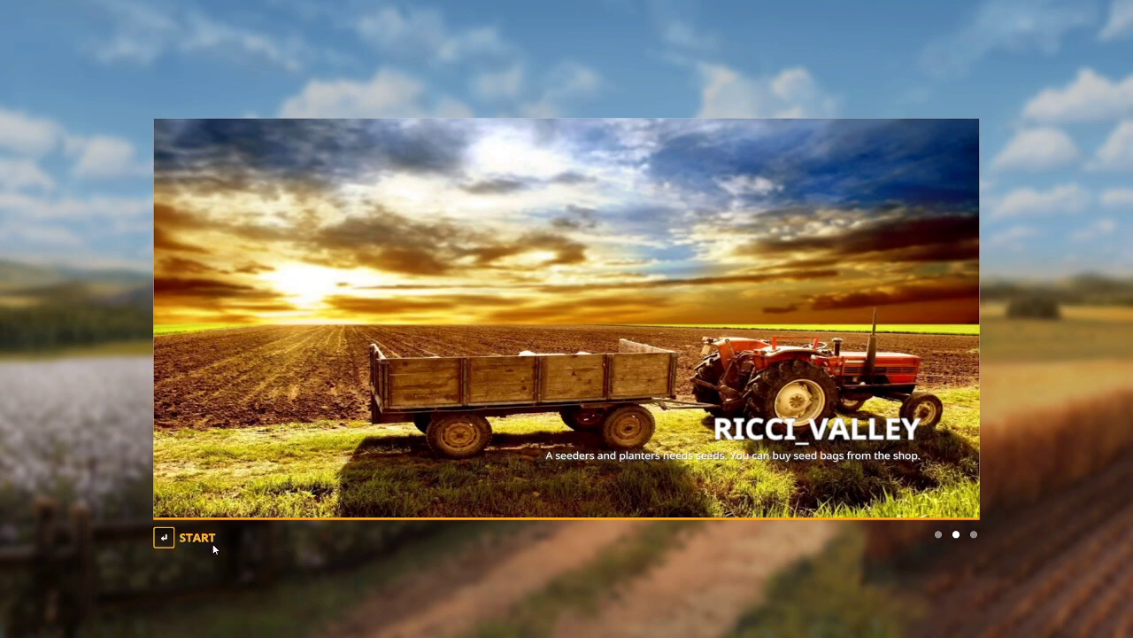
# Enter the loaded map, dismiss the tutorial recommendation and switch through the minimap sizes.
pyautogui.press('Return')
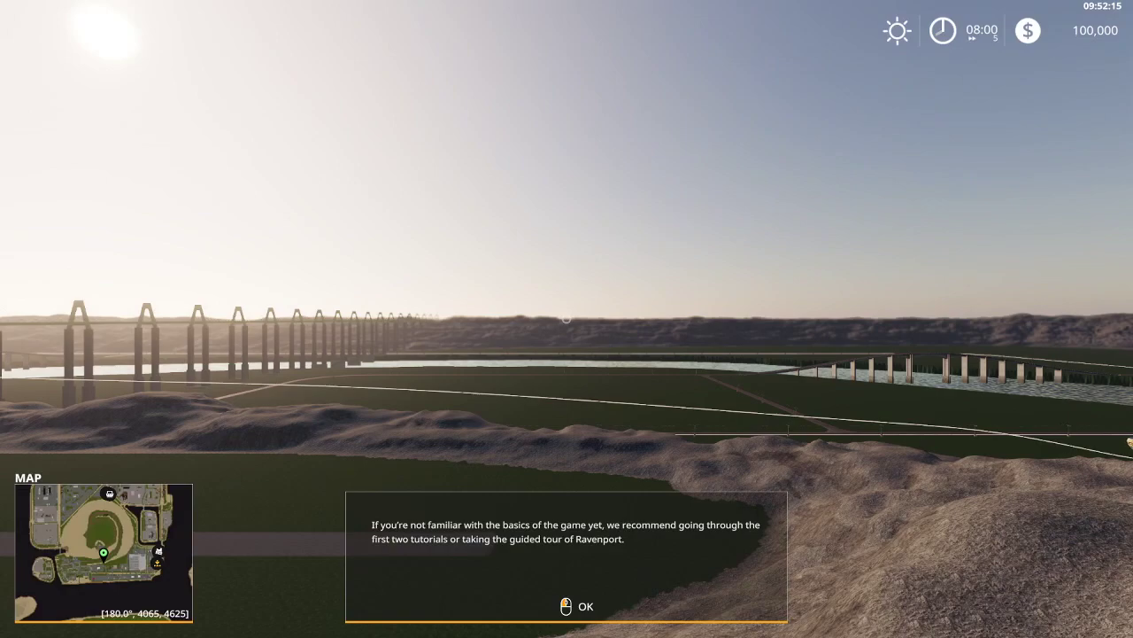
pyautogui.click(567, 319)
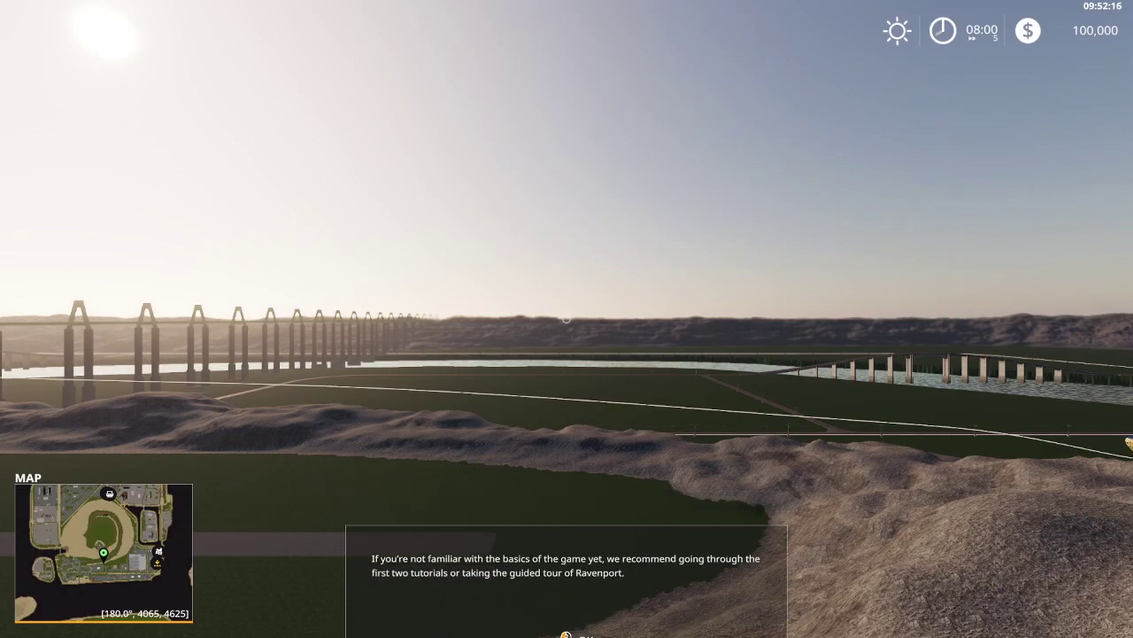
pyautogui.press('9')
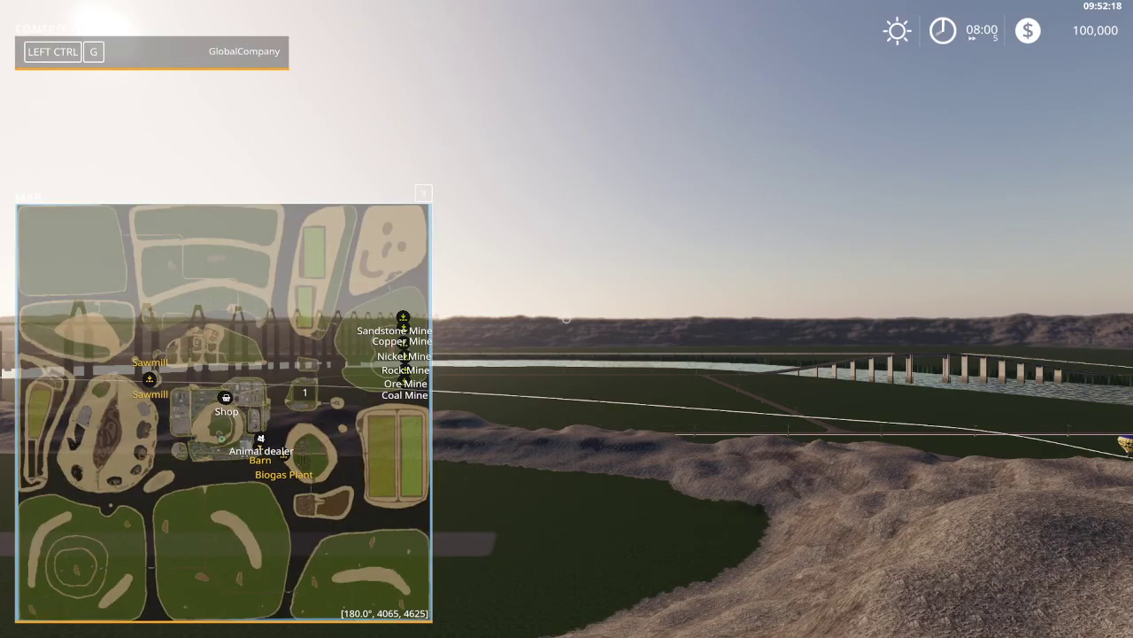
pyautogui.press('9')
# Buy a Lizard Pickup 2014 from the shop's Cars category and leave the shop.
pyautogui.press('p')
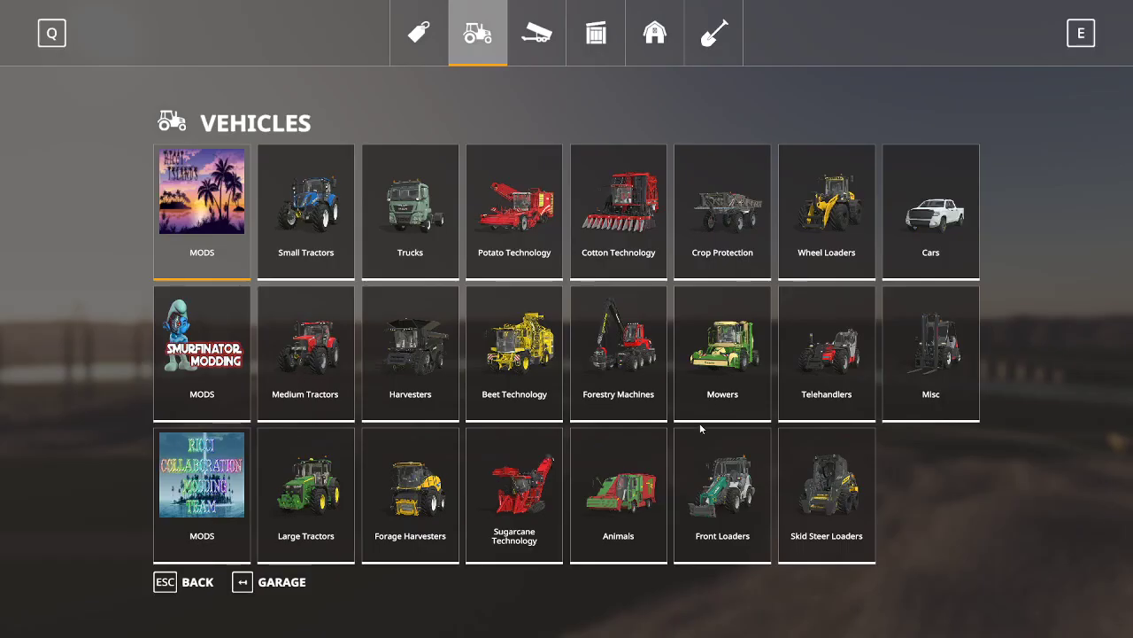
pyautogui.click(935, 234)
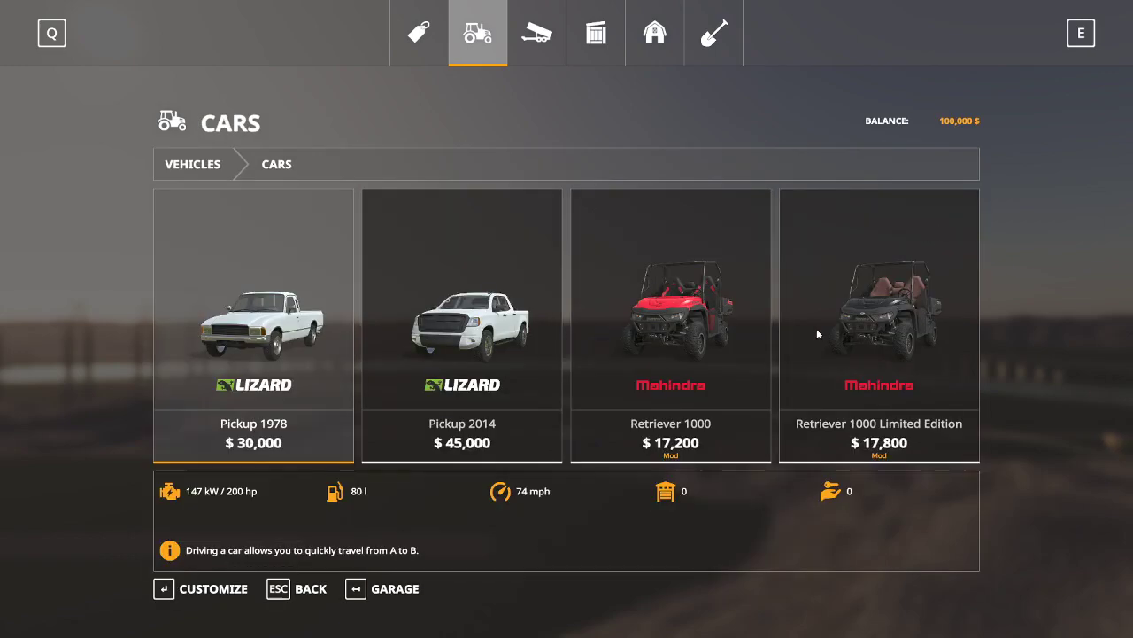
pyautogui.click(483, 351)
pyautogui.click(350, 590)
pyautogui.click(413, 409)
pyautogui.click(414, 406)
pyautogui.press('Escape')
pyautogui.press('Escape')
# Get into the Lizard Pickup 2014 and drive it out of the dealership lot onto the main road.
pyautogui.press('Tab')
pyautogui.scroll(-6, 566, 319)
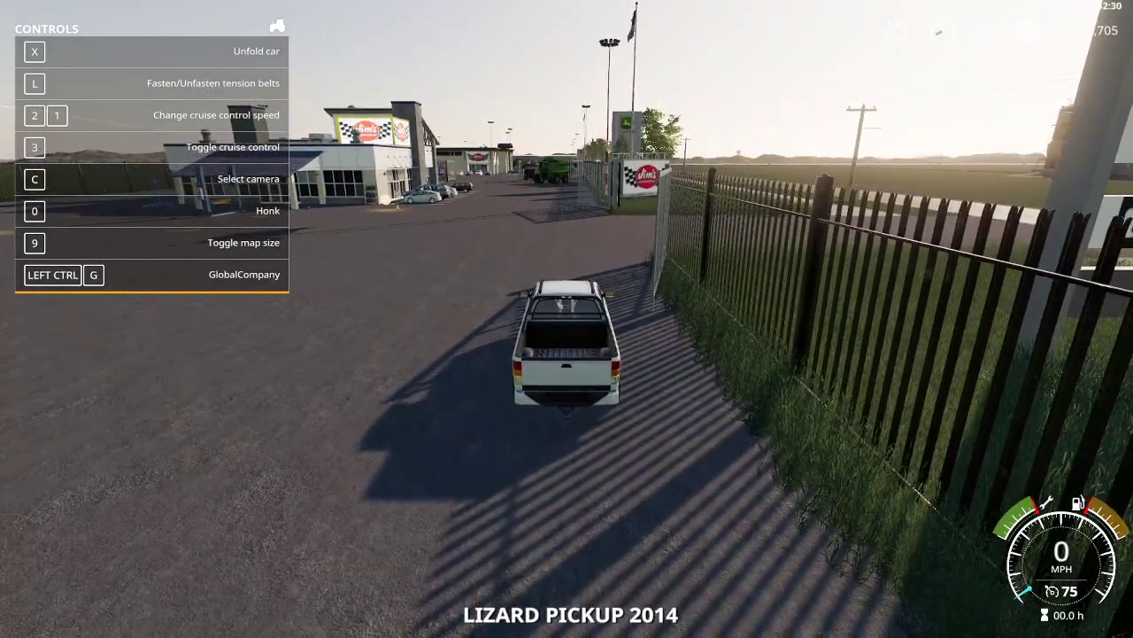
pyautogui.press('w')
pyautogui.press('w')
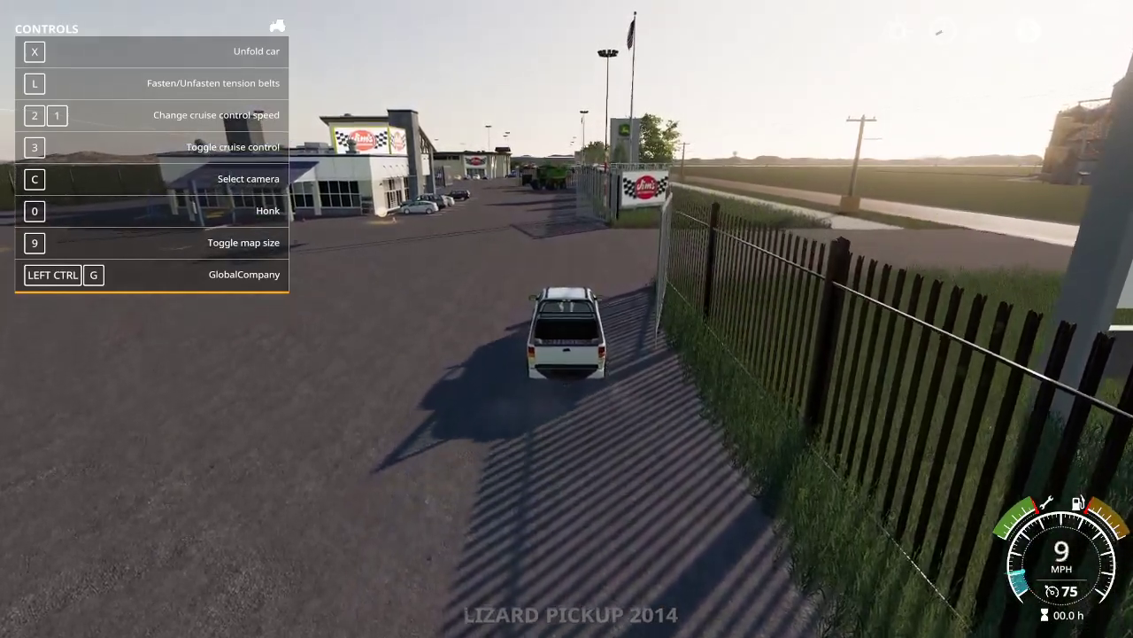
pyautogui.press('w')
pyautogui.press('a')
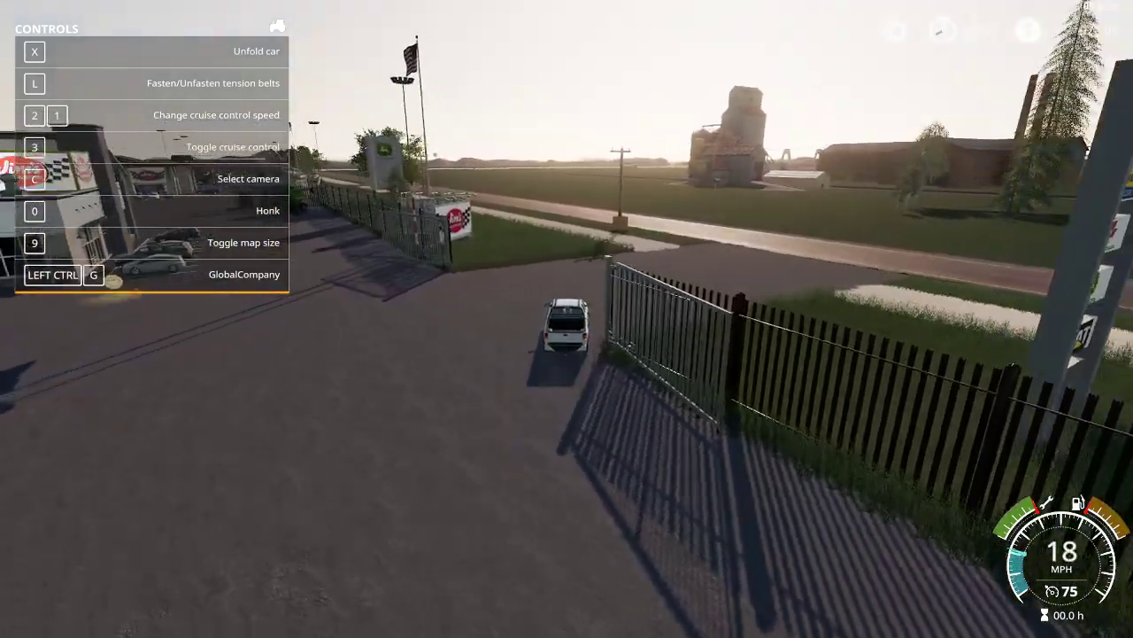
pyautogui.press('w')
pyautogui.press('a')
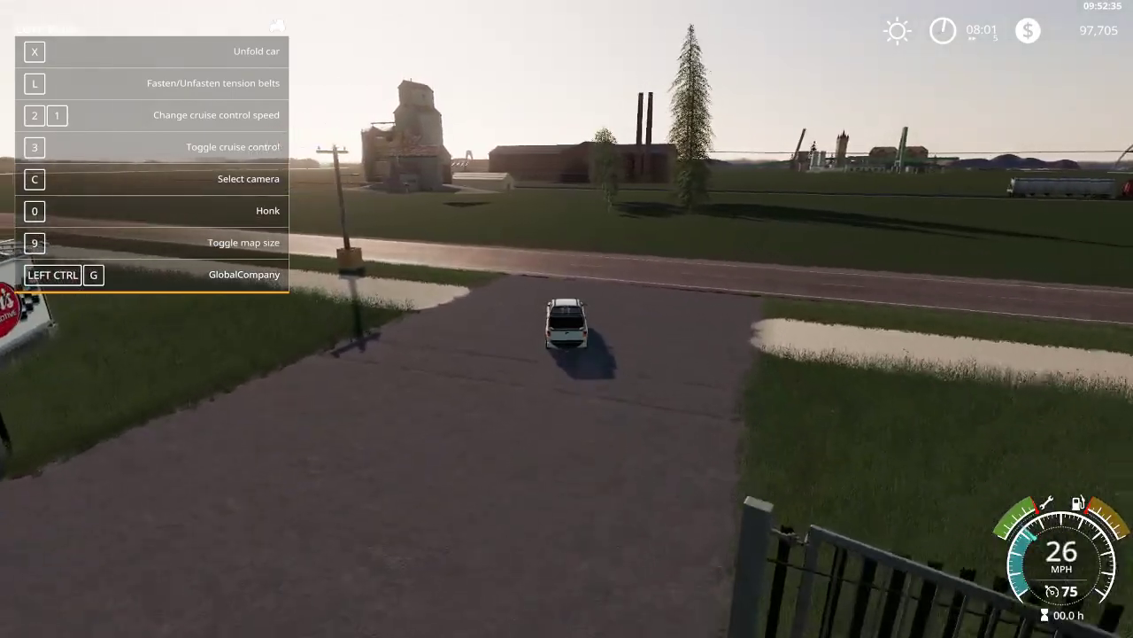
pyautogui.press('w')
pyautogui.press('a')
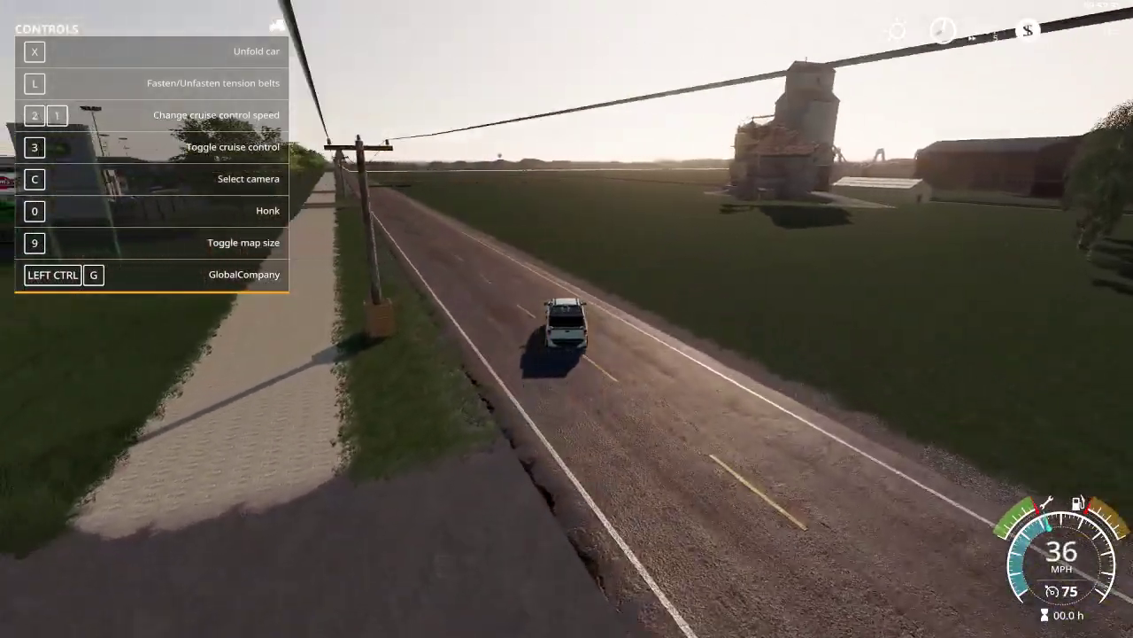
# Drive the pickup along the road and across the grass to inspect the cascading waterfall from its pool.
pyautogui.press('w')
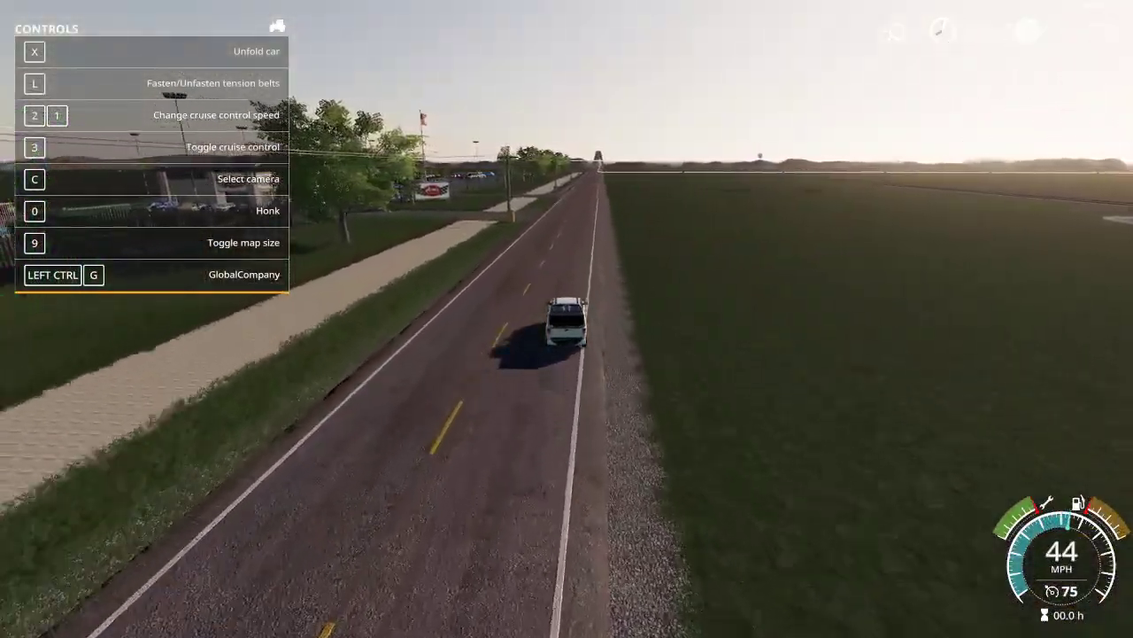
pyautogui.press('w')
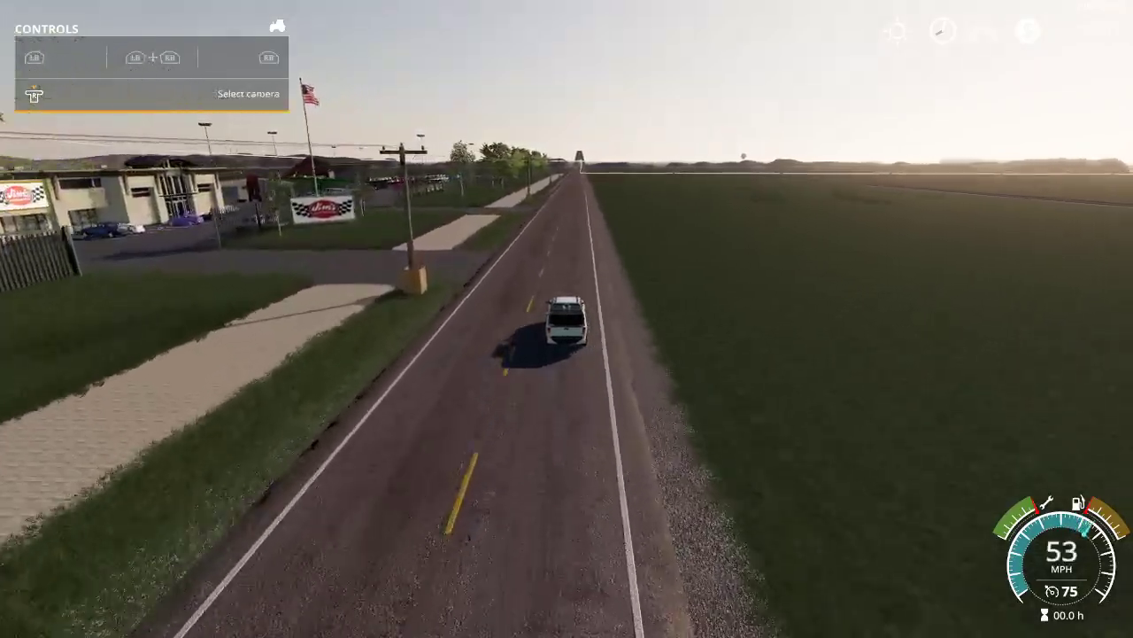
pyautogui.press('w')
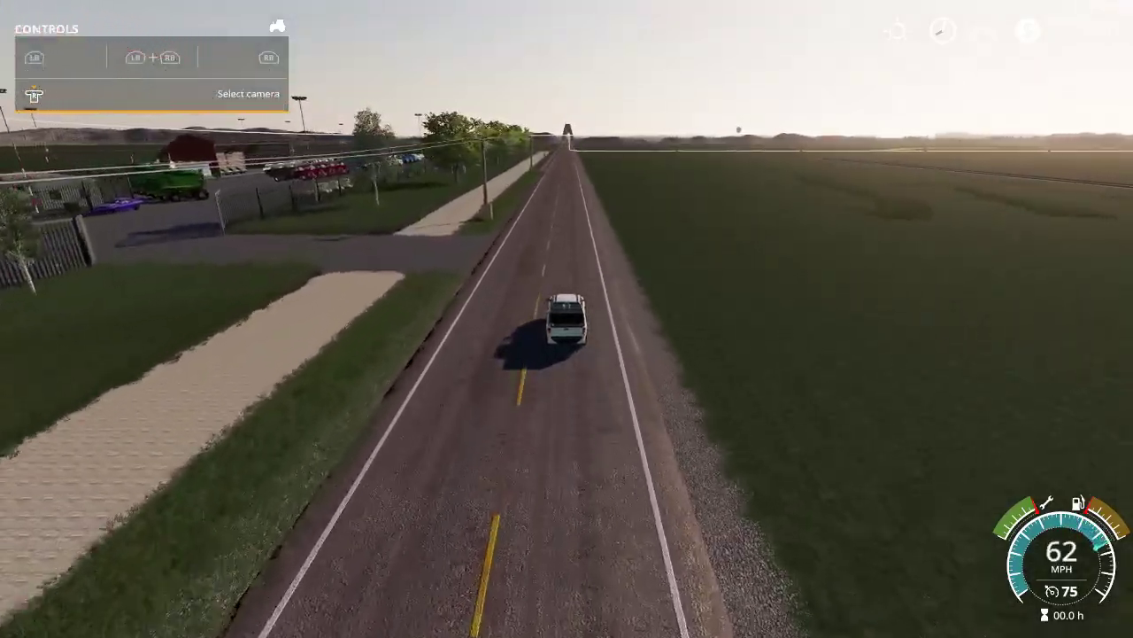
pyautogui.press('w')
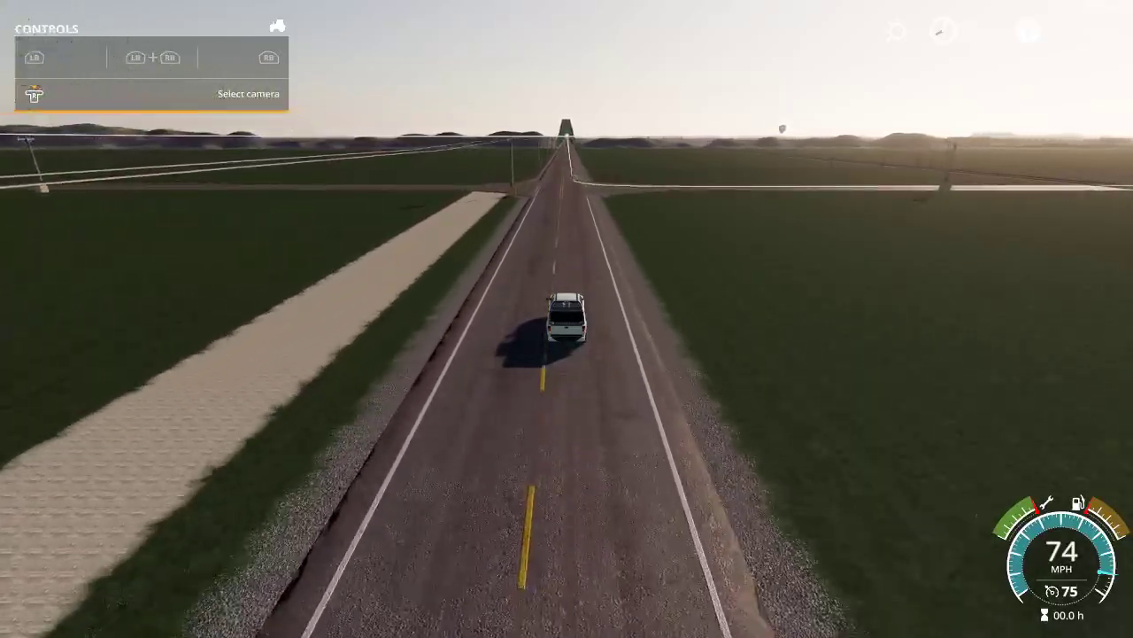
pyautogui.press('s')
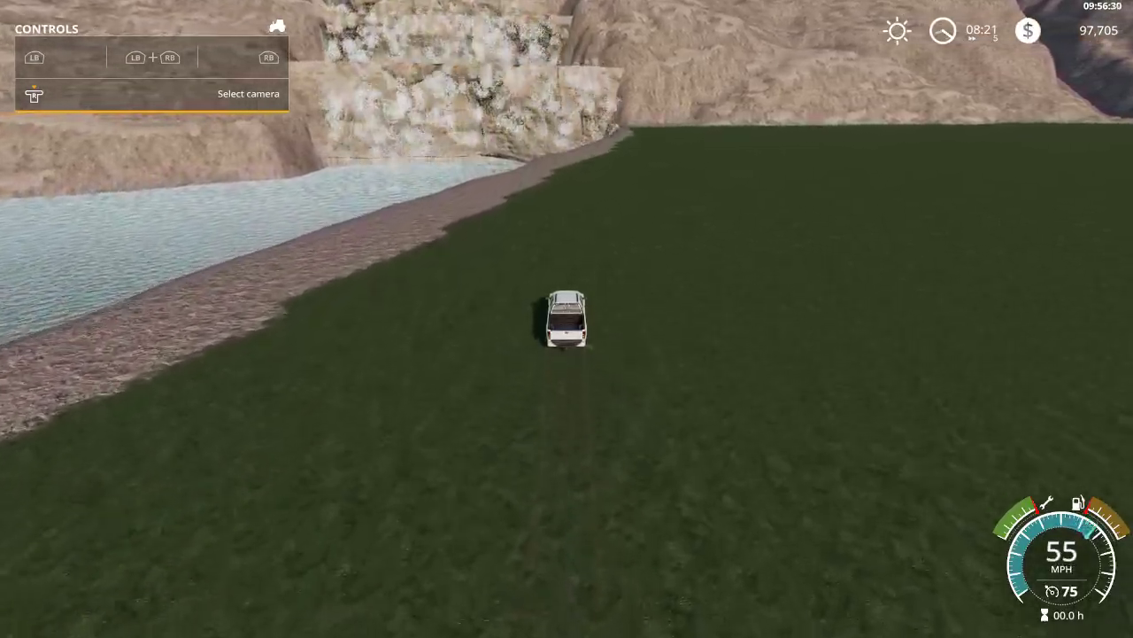
pyautogui.press('s')
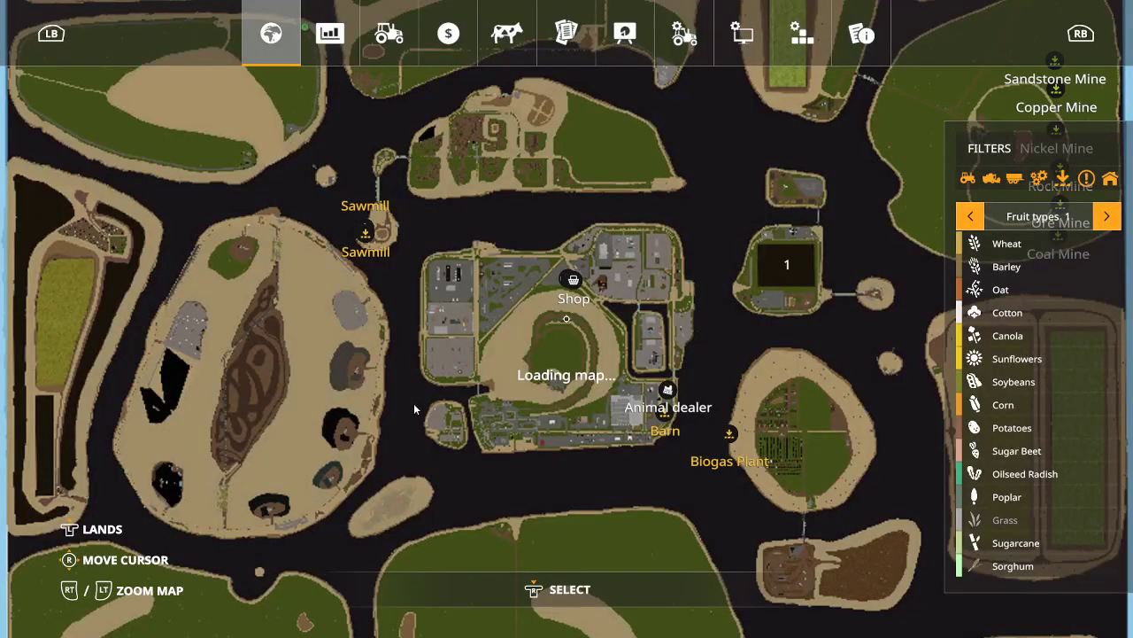
# End the running game without saving and quit Farming Simulator 19.
pyautogui.click(694, 37)
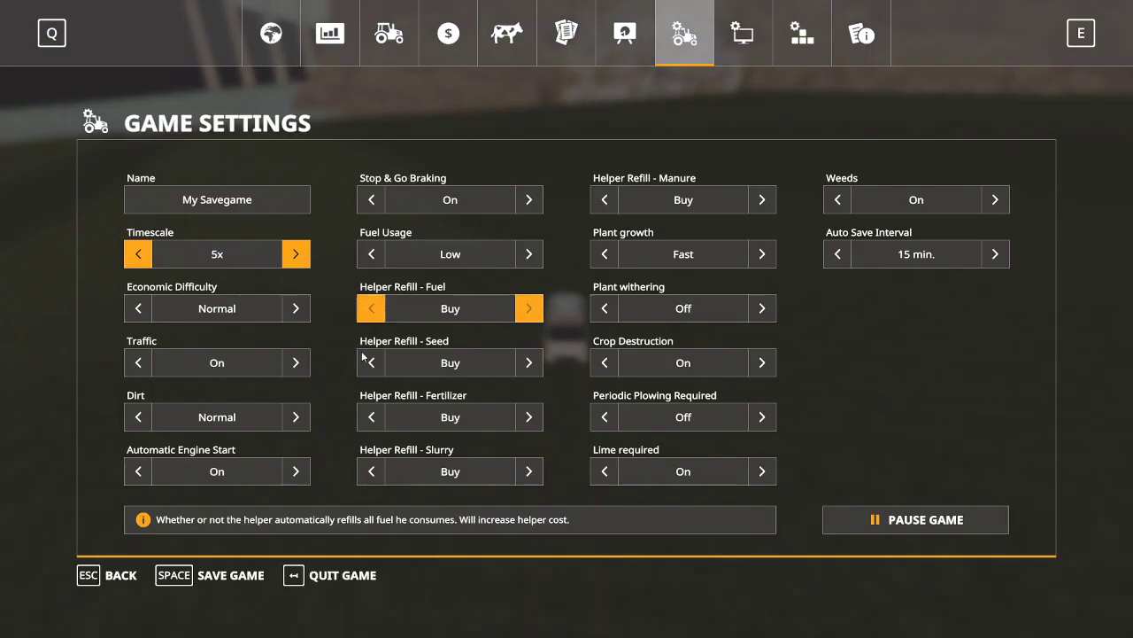
pyautogui.click(331, 576)
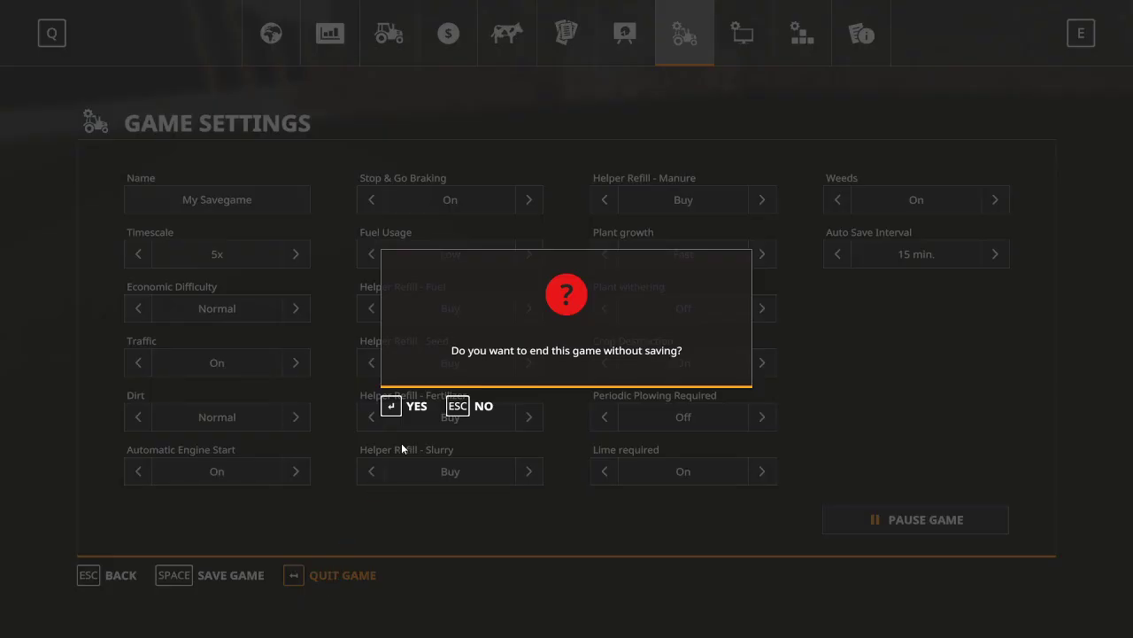
pyautogui.click(417, 407)
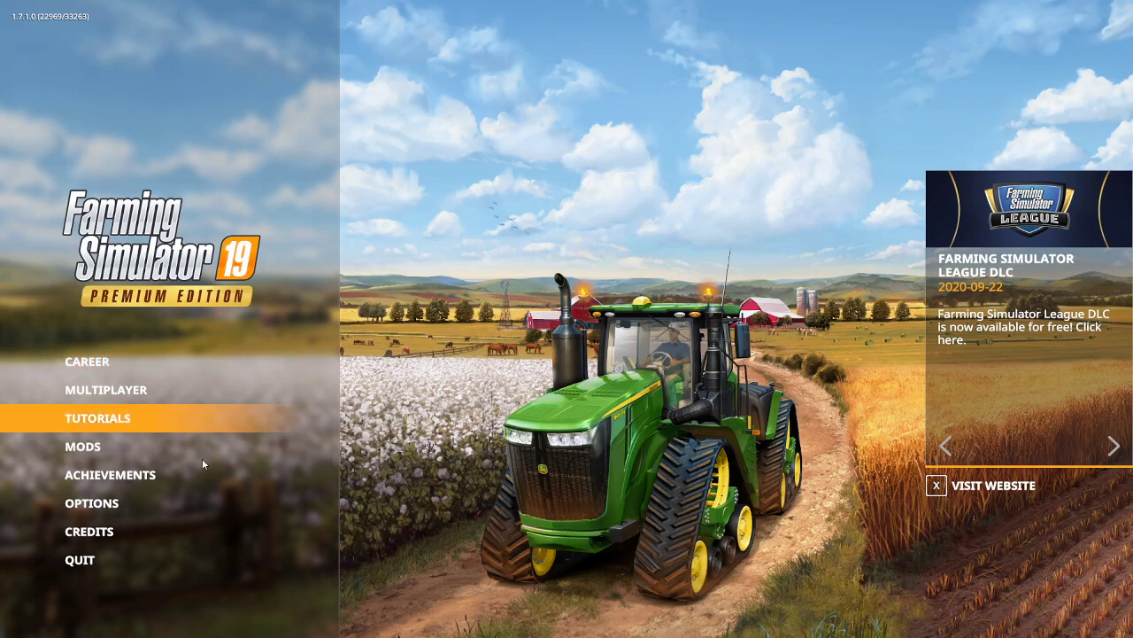
pyautogui.click(92, 568)
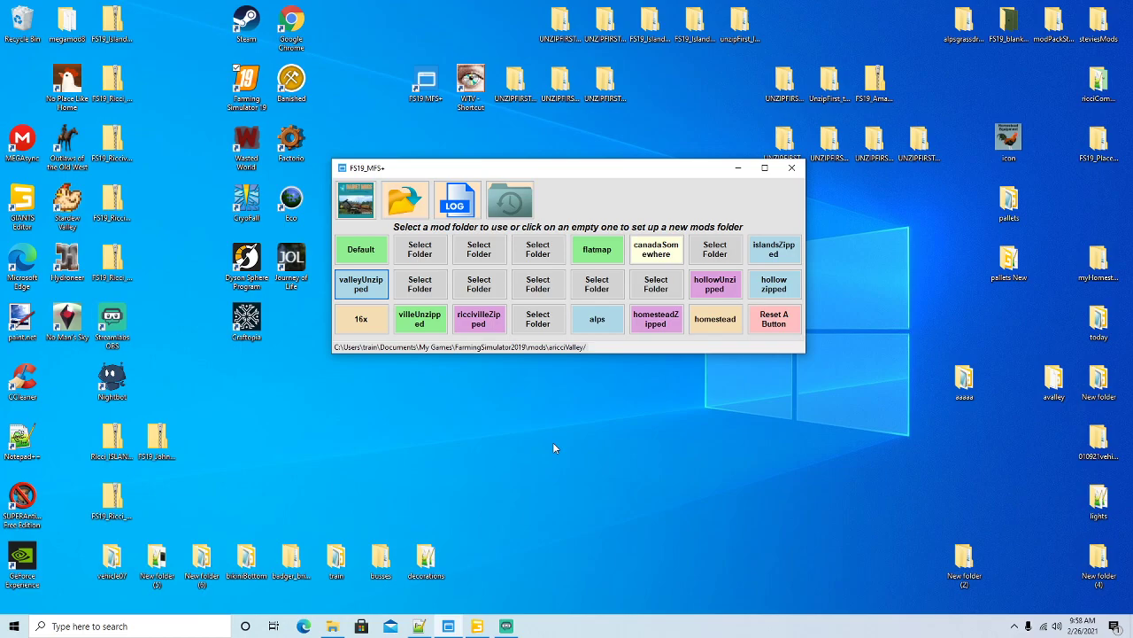
# In GIANTS Editor, stretch the rear limestone wall at the lowest fall downward to a Y scale of about 5.767.
pyautogui.click(477, 626)
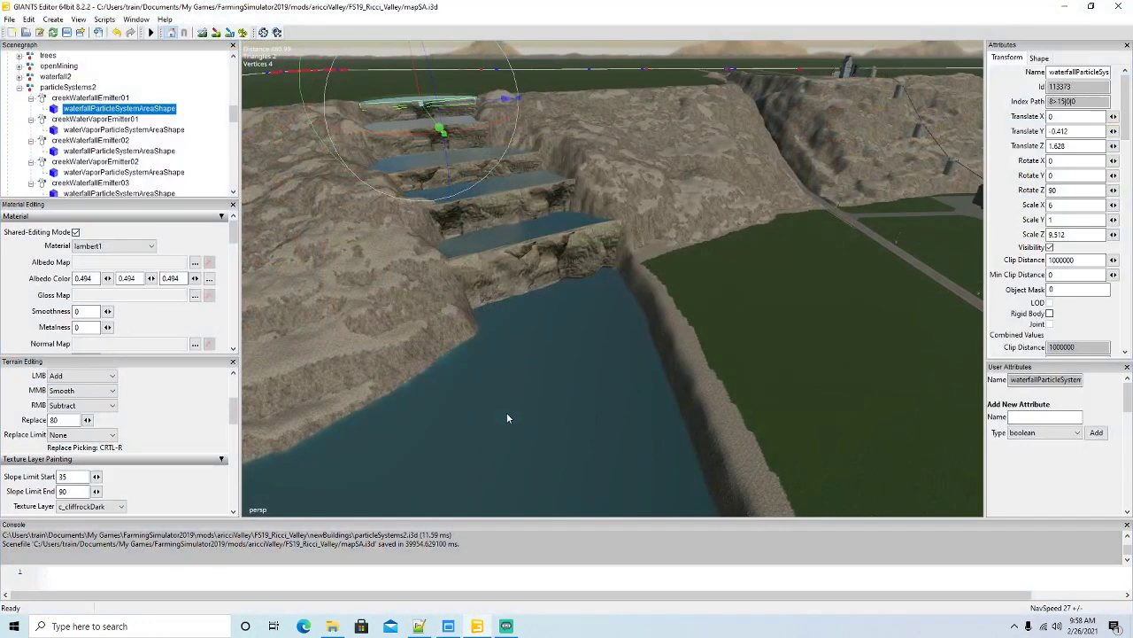
pyautogui.keyDown('alt'); pyautogui.moveTo(545, 388); pyautogui.dragTo(523, 411); pyautogui.keyUp('alt')
pyautogui.scroll(6, 523, 411)
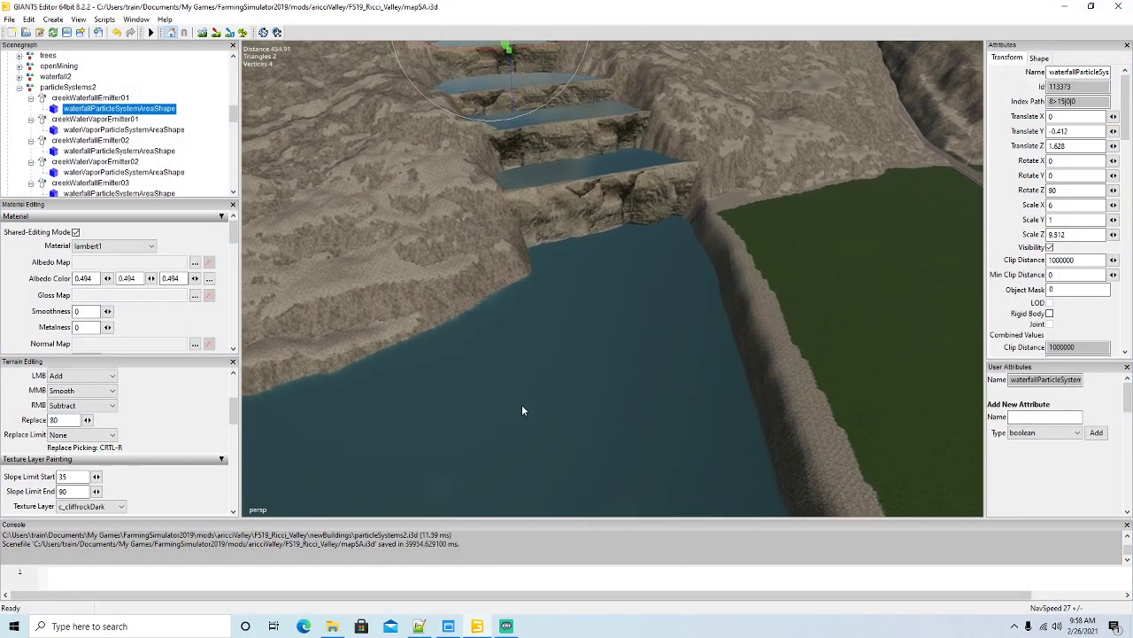
pyautogui.scroll(8, 520, 406)
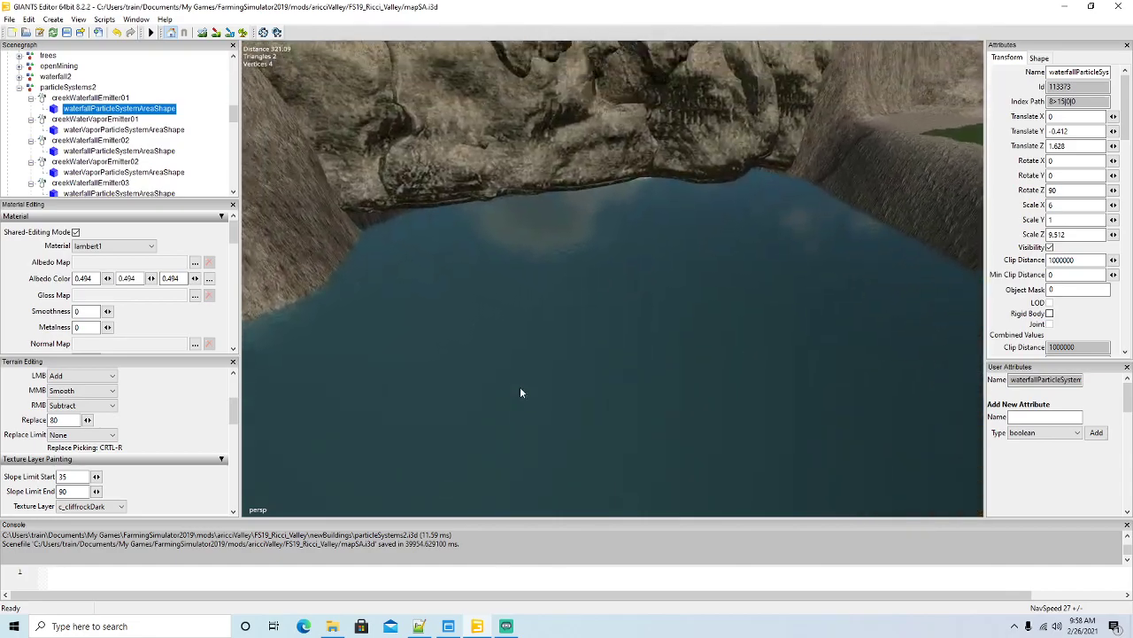
pyautogui.keyDown('alt'); pyautogui.moveTo(517, 379); pyautogui.dragTo(517, 361); pyautogui.keyUp('alt')
pyautogui.click(547, 232)
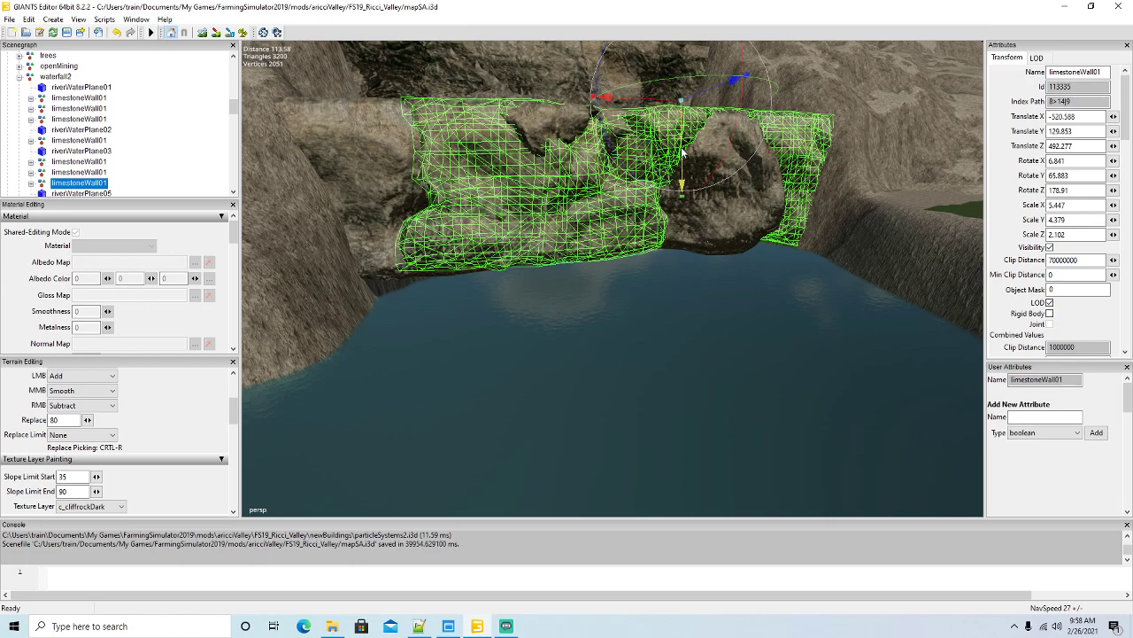
pyautogui.click(684, 204)
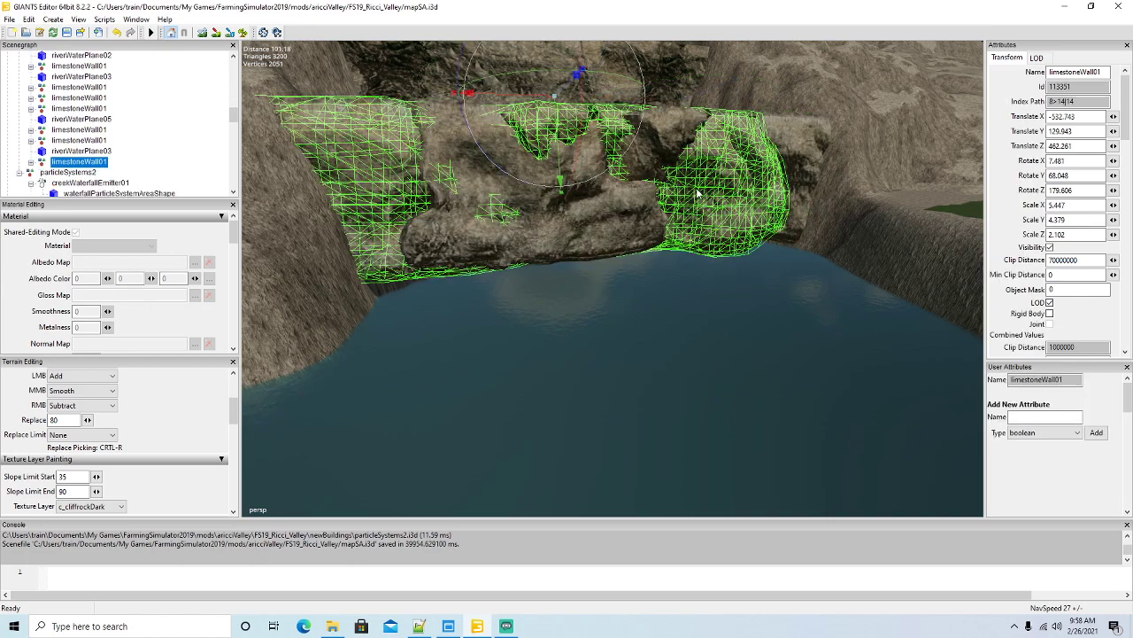
pyautogui.moveTo(561, 193); pyautogui.dragTo(561, 200)
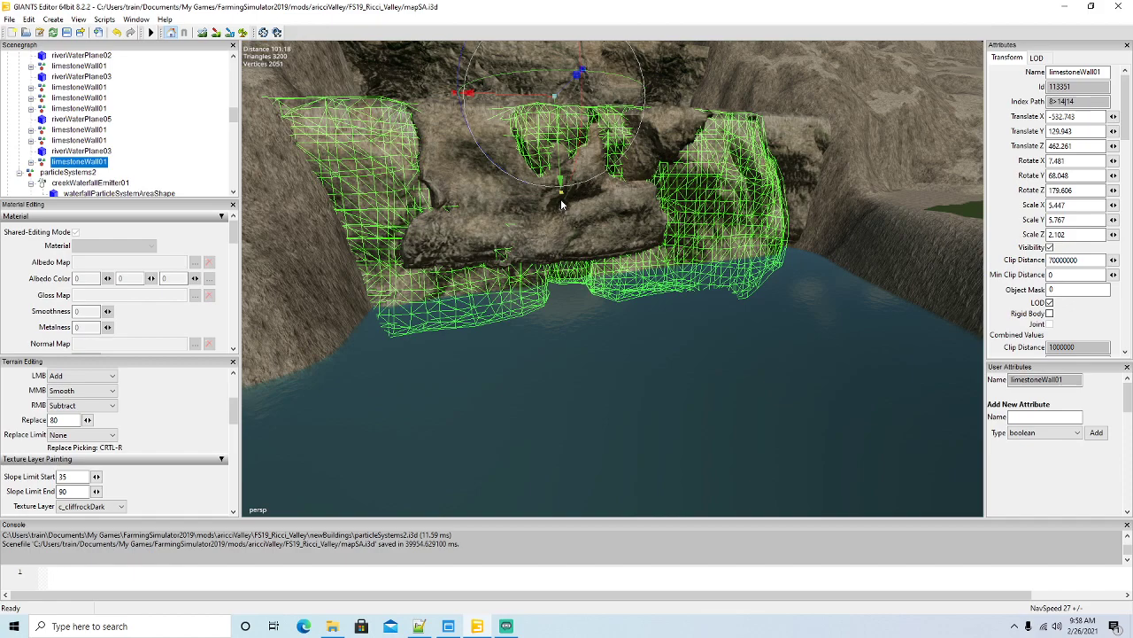
# Stretch the front limestone wall of the lowest fall downward to a Y scale of about 5.088 and check its base at the water.
pyautogui.click(489, 204)
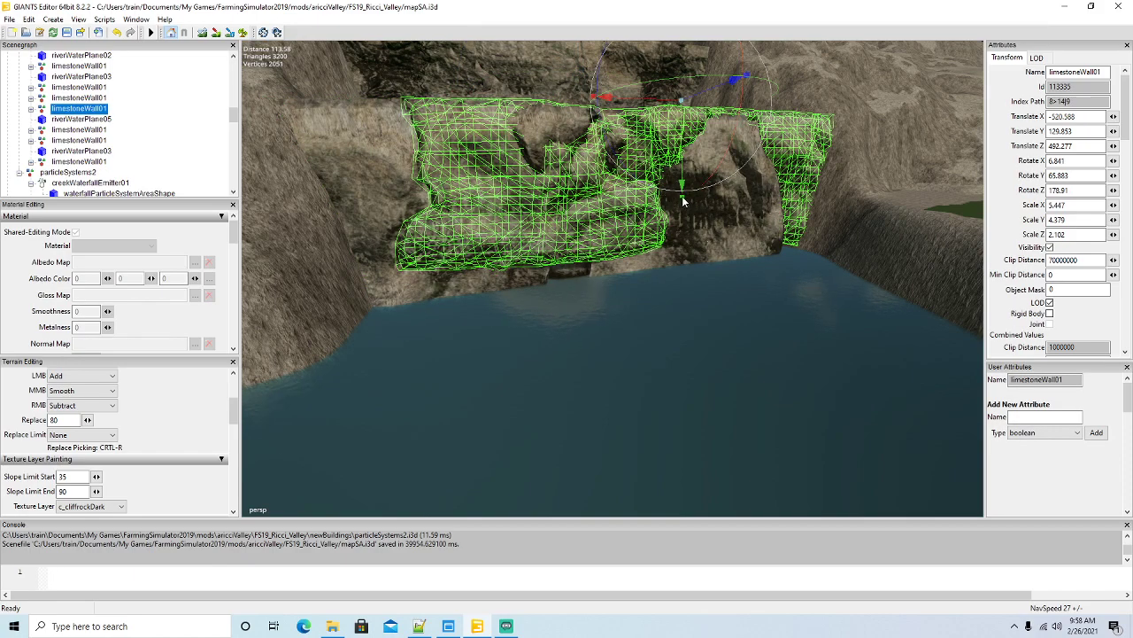
pyautogui.moveTo(682, 202); pyautogui.dragTo(682, 204)
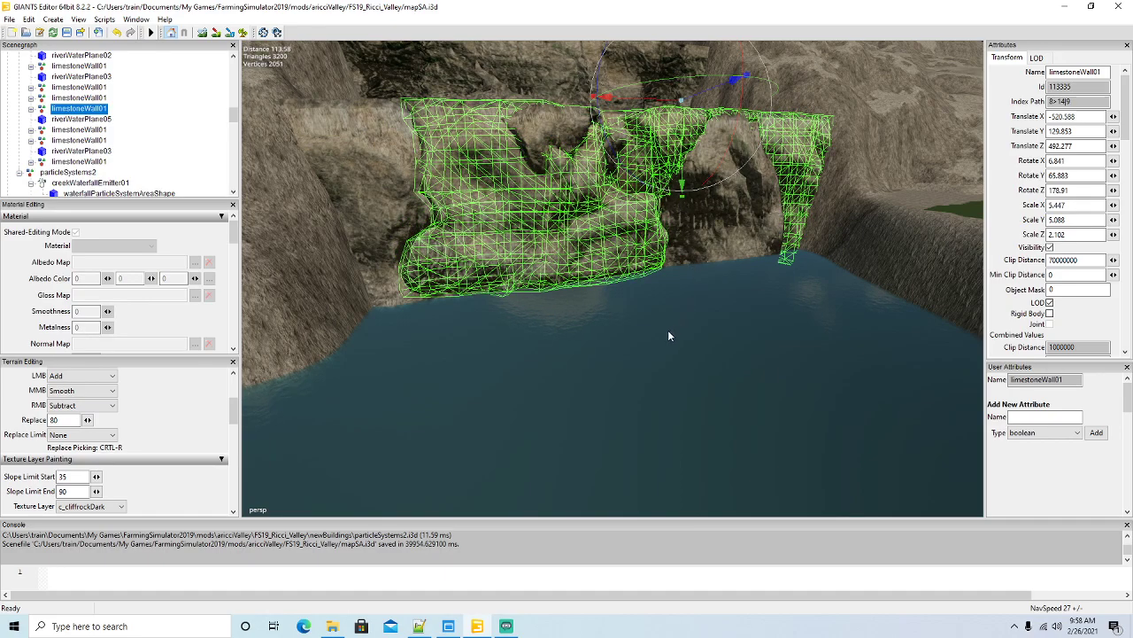
pyautogui.scroll(8, 668, 330)
pyautogui.keyDown('alt'); pyautogui.moveTo(668, 330); pyautogui.dragTo(676, 279); pyautogui.keyUp('alt')
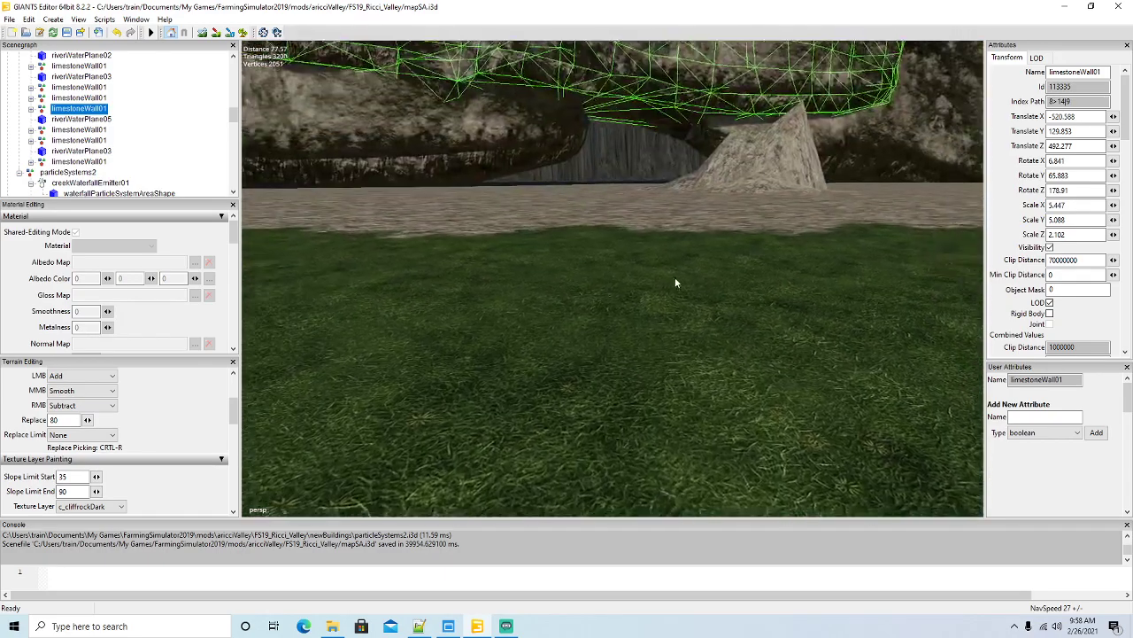
pyautogui.scroll(-8, 674, 283)
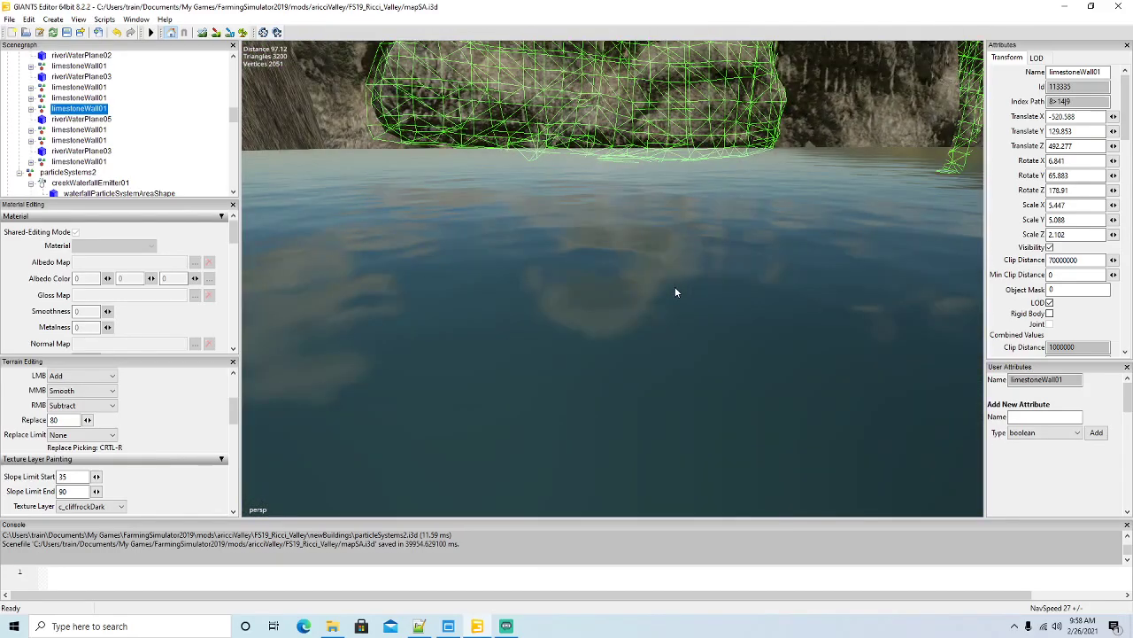
pyautogui.scroll(-10, 681, 307)
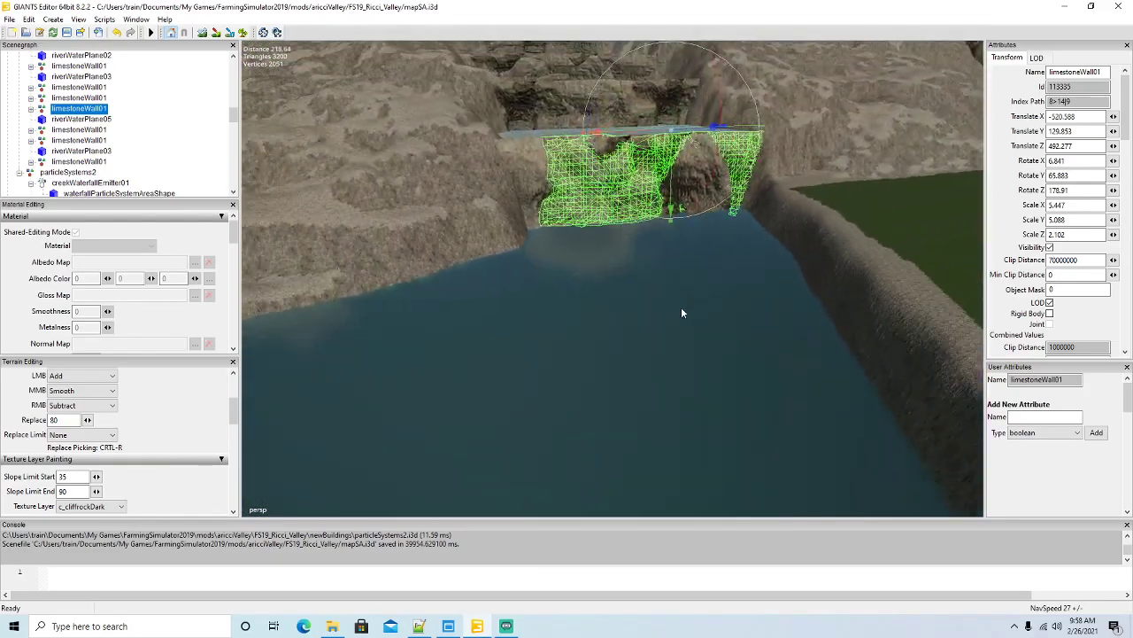
# Turn on terrain sculpting and smooth the rocky headland beside the waterfall with a brush radius of about 17.7.
pyautogui.scroll(-7, 681, 307)
pyautogui.keyDown('alt'); pyautogui.moveTo(681, 307); pyautogui.dragTo(568, 260); pyautogui.keyUp('alt')
pyautogui.scroll(6, 567, 235)
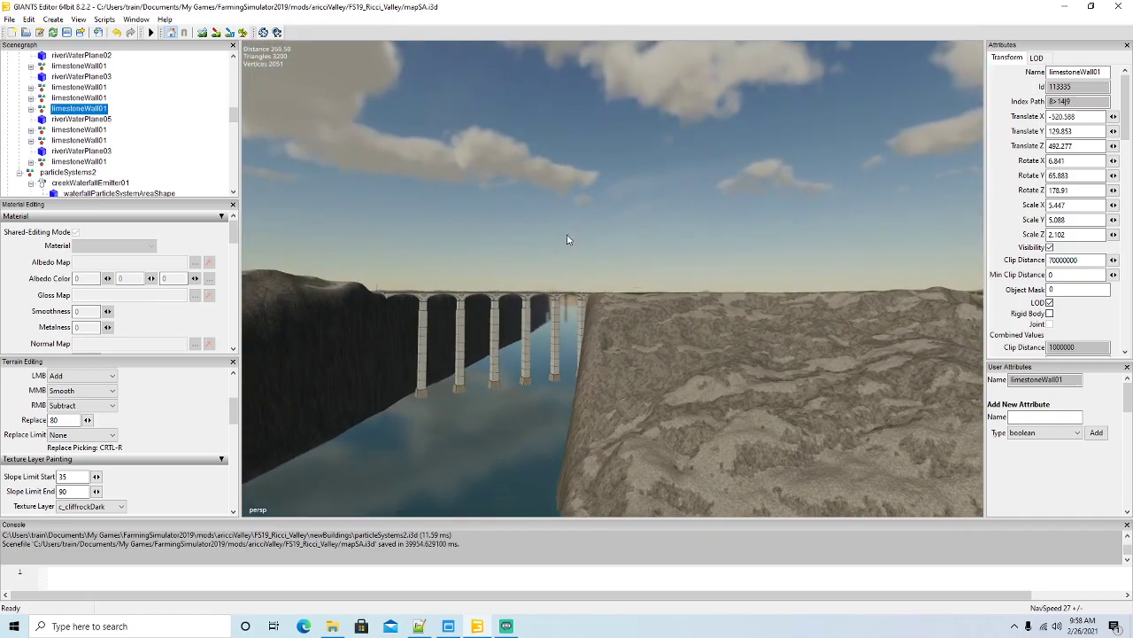
pyautogui.keyDown('alt'); pyautogui.moveTo(567, 236); pyautogui.dragTo(647, 313); pyautogui.keyUp('alt')
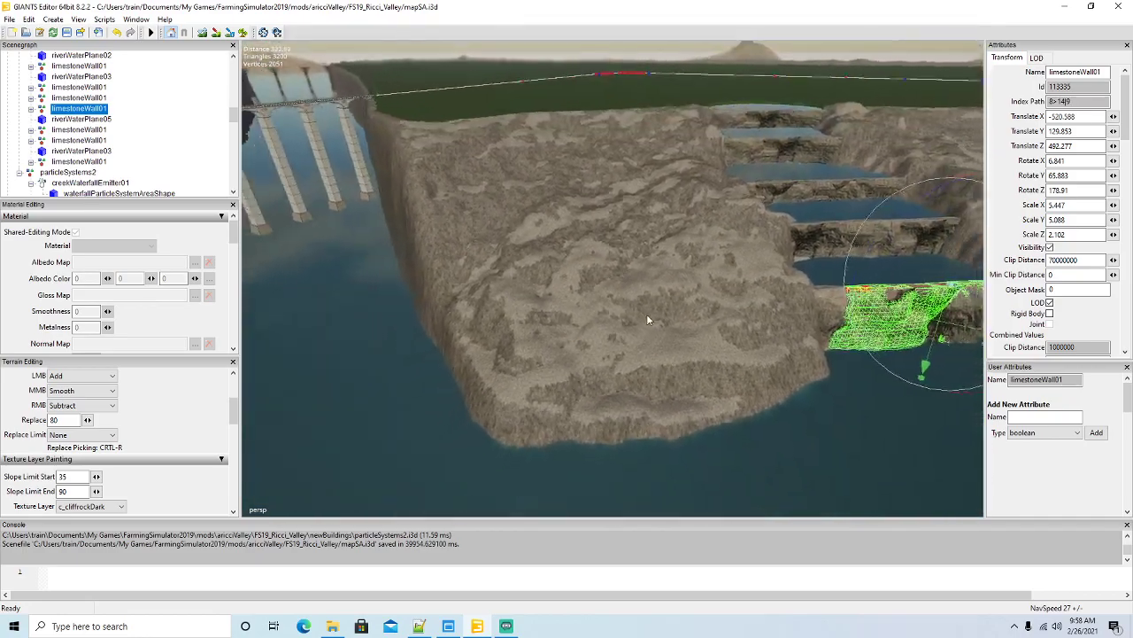
pyautogui.scroll(-5, 646, 314)
pyautogui.moveTo(235, 416); pyautogui.dragTo(173, 422)
pyautogui.click(203, 33)
pyautogui.scroll(3, 619, 176)
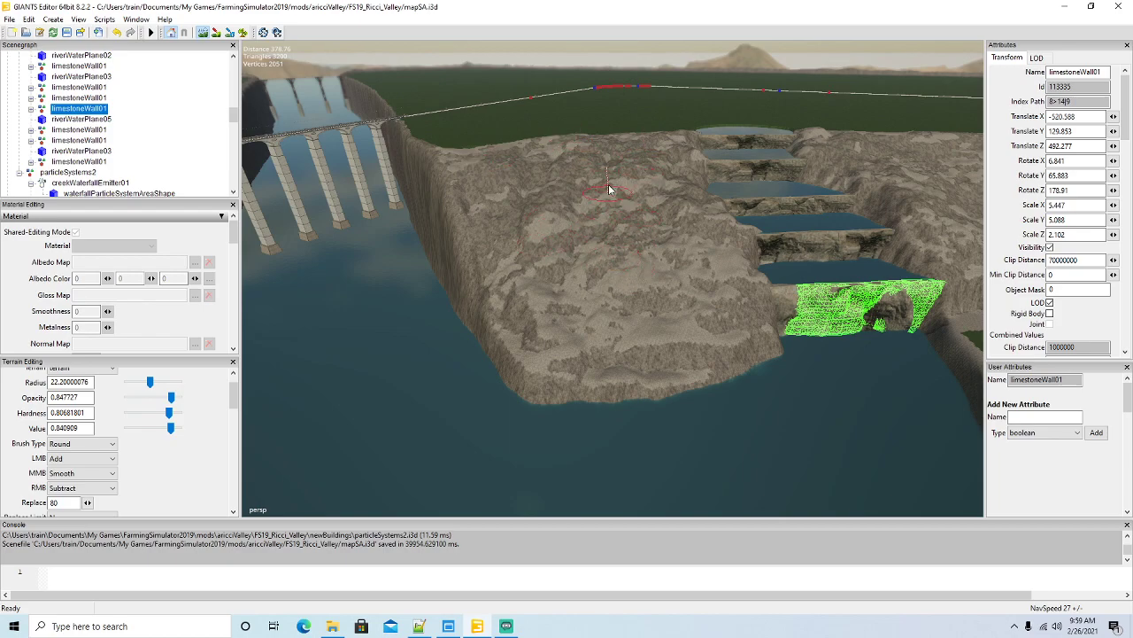
pyautogui.scroll(-1, 521, 308)
pyautogui.moveTo(521, 308)
pyautogui.mouseDown(button='middle')
pyautogui.moveTo(504, 312)
pyautogui.moveTo(504, 342)
pyautogui.mouseUp(button='middle')
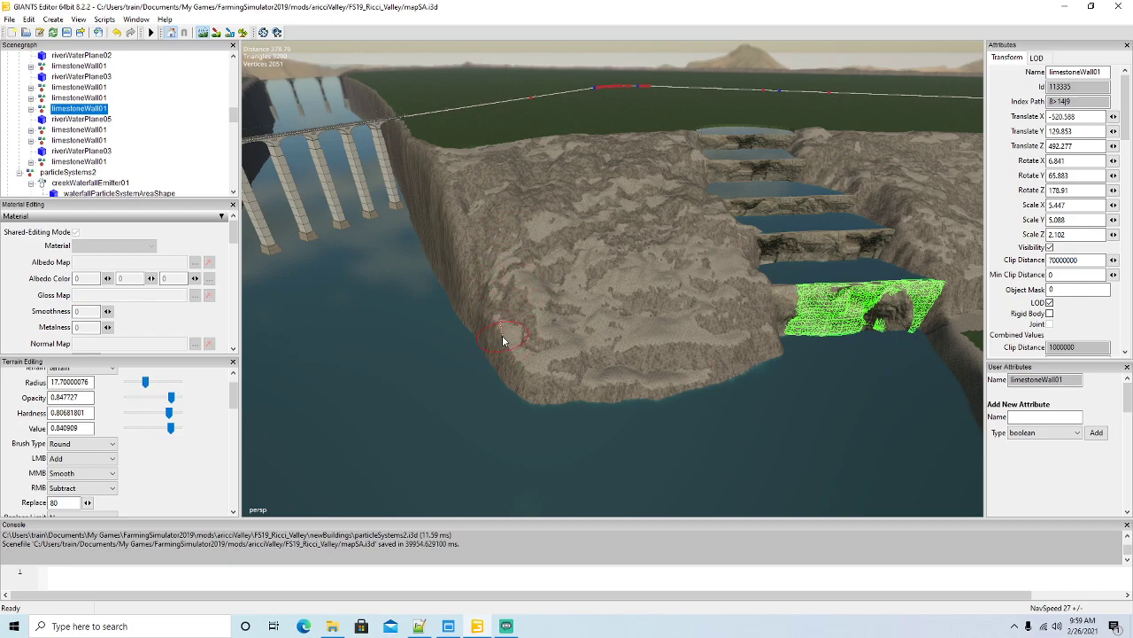
# Sculpt the headland's face and raise its foot out into the water with a brush radius of about 13.7.
pyautogui.scroll(1, 498, 332)
pyautogui.moveTo(485, 331)
pyautogui.mouseDown()
pyautogui.moveTo(466, 334)
pyautogui.moveTo(507, 399)
pyautogui.moveTo(659, 402)
pyautogui.mouseUp()
pyautogui.moveTo(564, 254)
pyautogui.mouseDown()
pyautogui.moveTo(558, 301)
pyautogui.moveTo(563, 240)
pyautogui.moveTo(508, 353)
pyautogui.moveTo(481, 324)
pyautogui.moveTo(485, 373)
pyautogui.mouseUp()
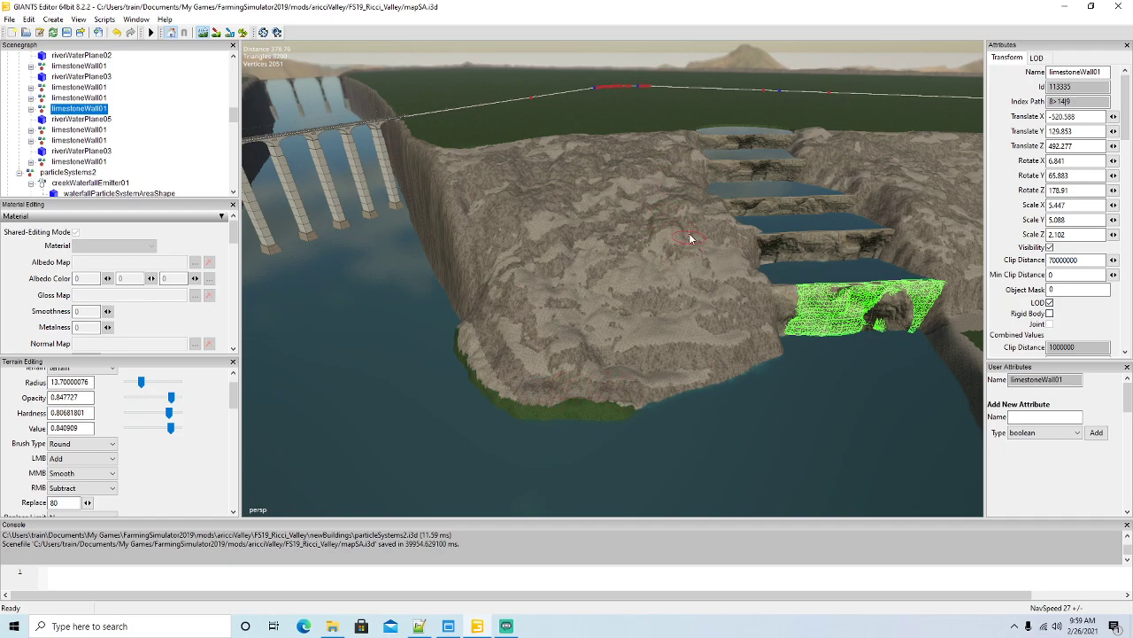
pyautogui.scroll(1, 655, 217)
pyautogui.moveTo(603, 258)
pyautogui.mouseDown()
pyautogui.moveTo(590, 276)
pyautogui.moveTo(658, 303)
pyautogui.moveTo(666, 358)
pyautogui.moveTo(602, 387)
pyautogui.mouseUp()
# Paint the headland's grassy foot with the c_cliffrockDark texture, lowering Slope Limit Start to 0 to cover the remaining green patches.
pyautogui.scroll(1, 658, 303)
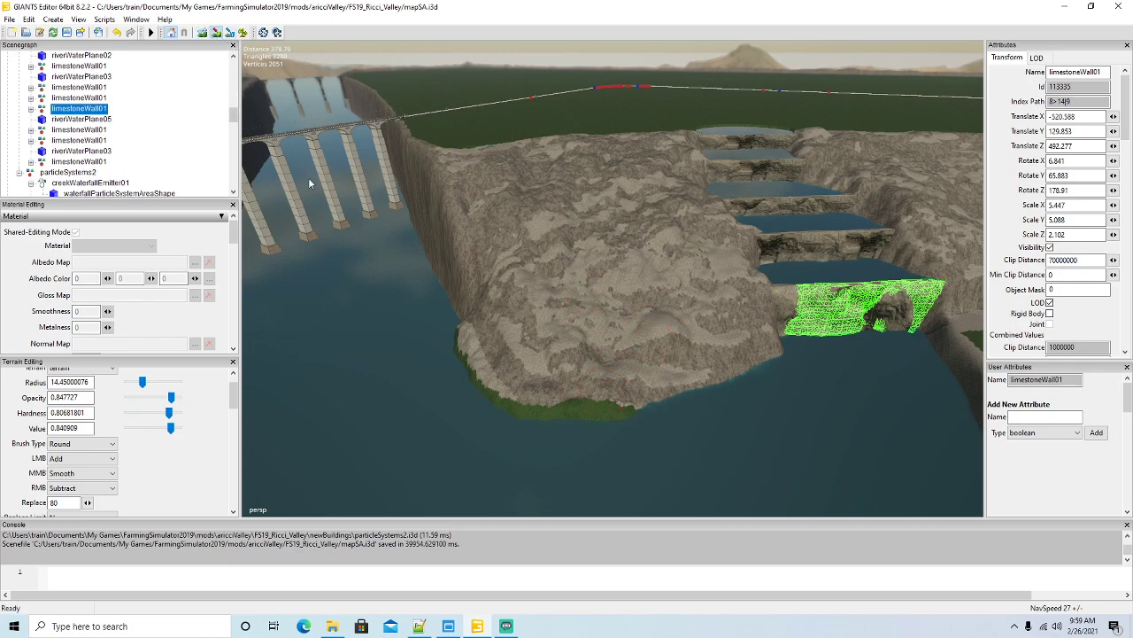
pyautogui.moveTo(460, 341)
pyautogui.mouseDown()
pyautogui.moveTo(549, 403)
pyautogui.moveTo(569, 401)
pyautogui.mouseUp()
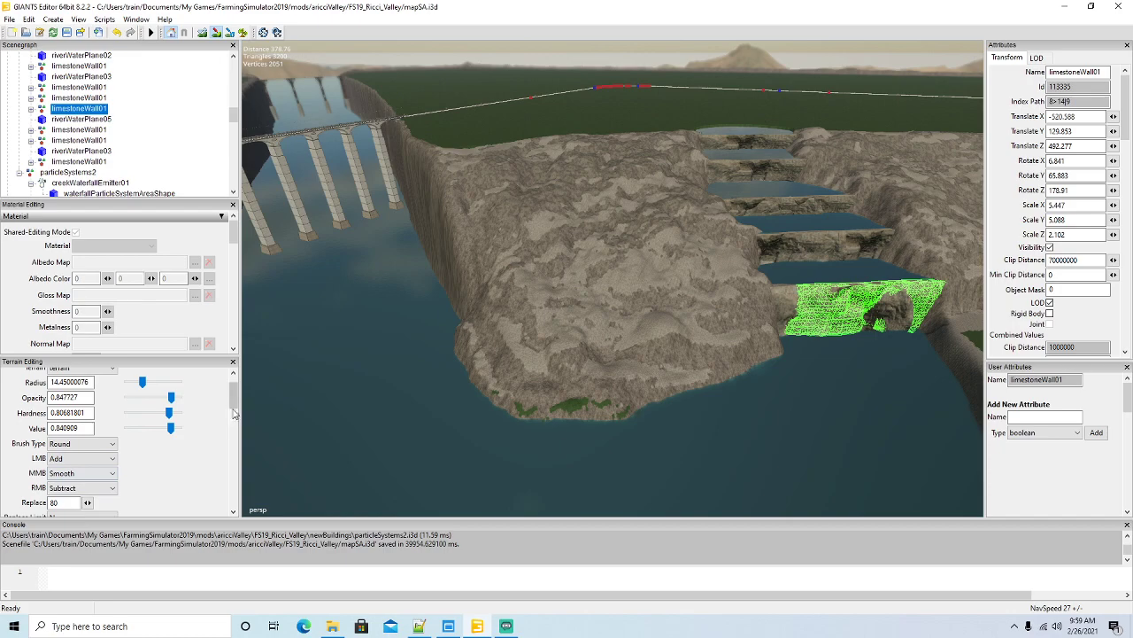
pyautogui.moveTo(234, 398); pyautogui.dragTo(232, 414)
pyautogui.moveTo(84, 477); pyautogui.dragTo(32, 476)
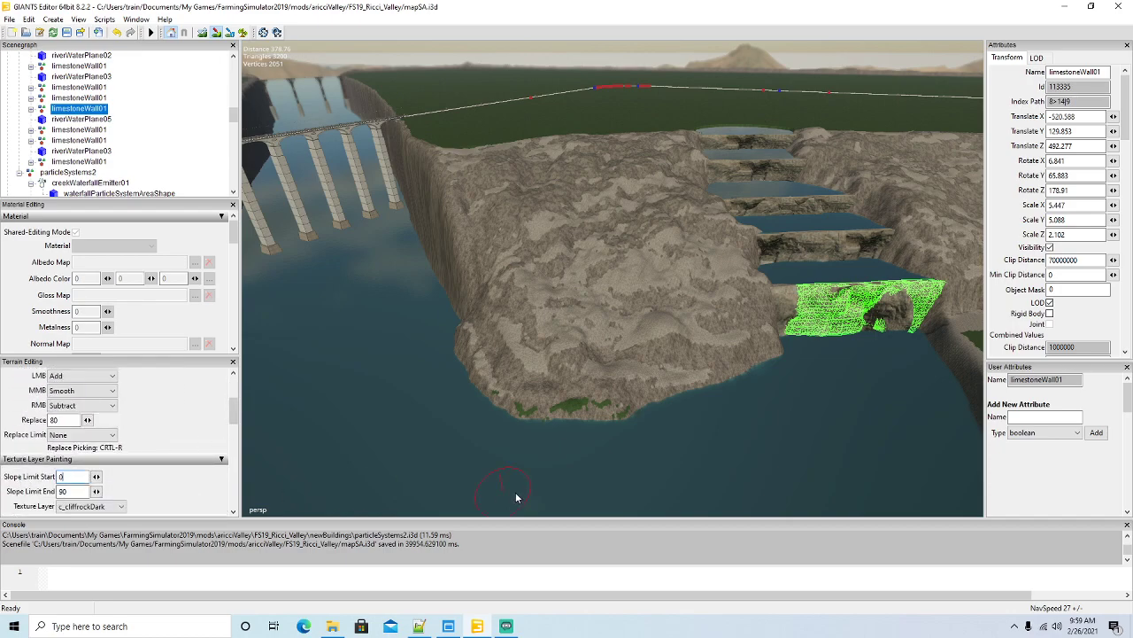
pyautogui.moveTo(604, 419); pyautogui.dragTo(494, 418)
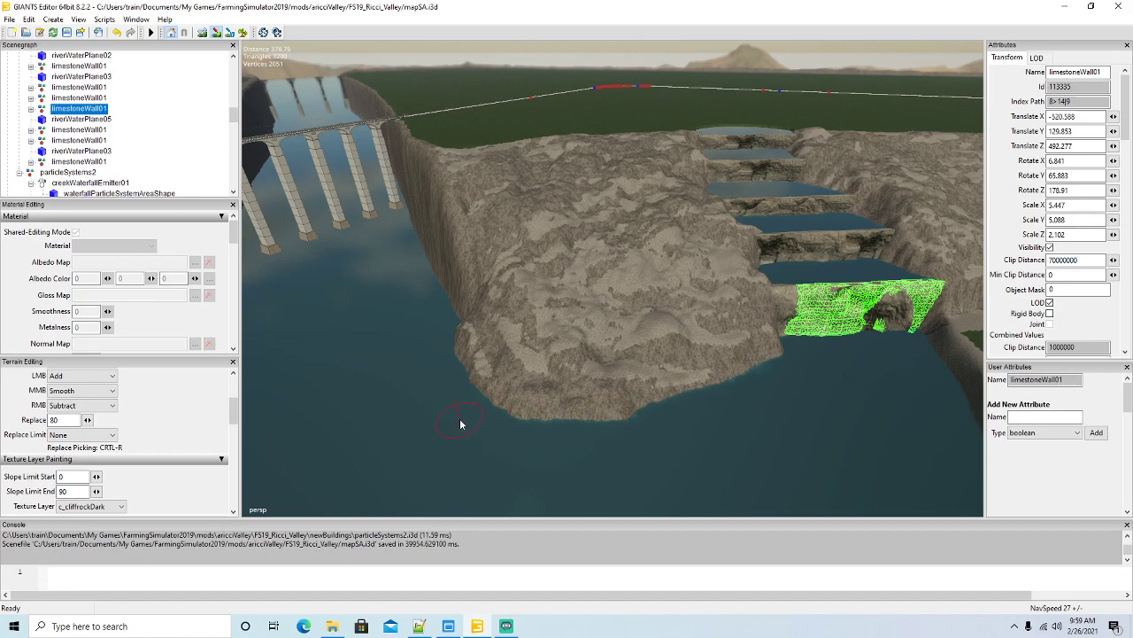
# Smooth the cliff foot between the waterfall and the road and paint its grassy edge with the c_cliffrockDark texture.
pyautogui.press('w')
pyautogui.moveTo(550, 434)
pyautogui.mouseDown(button='right')
pyautogui.moveTo(689, 398)
pyautogui.moveTo(725, 354)
pyautogui.moveTo(759, 356)
pyautogui.mouseUp(button='right')
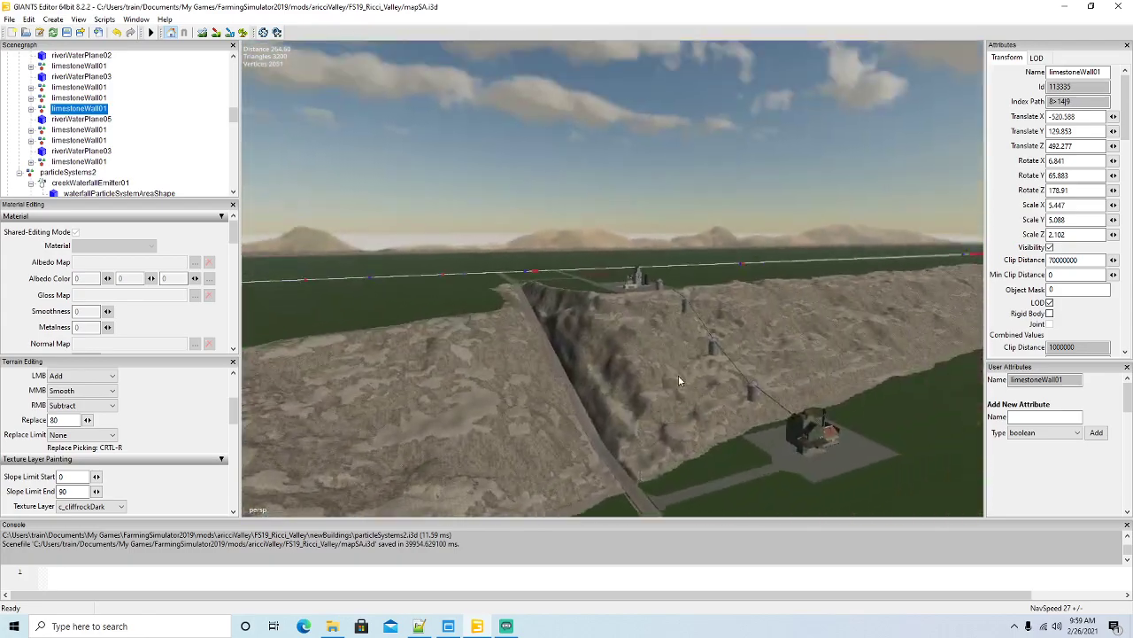
pyautogui.moveTo(678, 375); pyautogui.dragTo(679, 381, button='right')
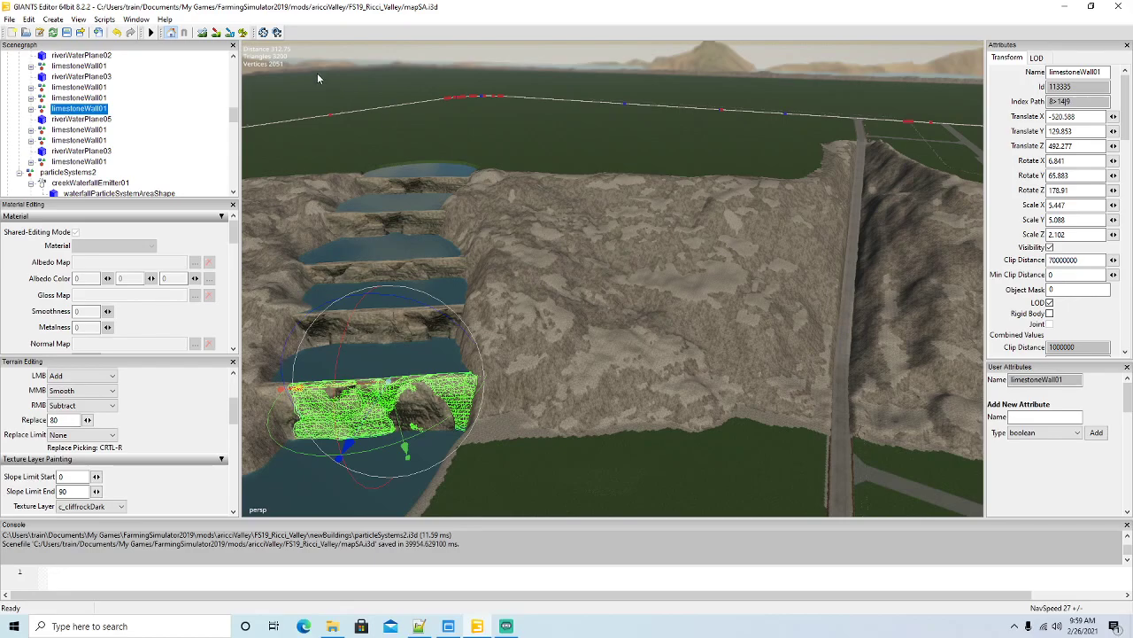
pyautogui.moveTo(543, 211); pyautogui.dragTo(536, 214, button='right')
pyautogui.click(202, 34)
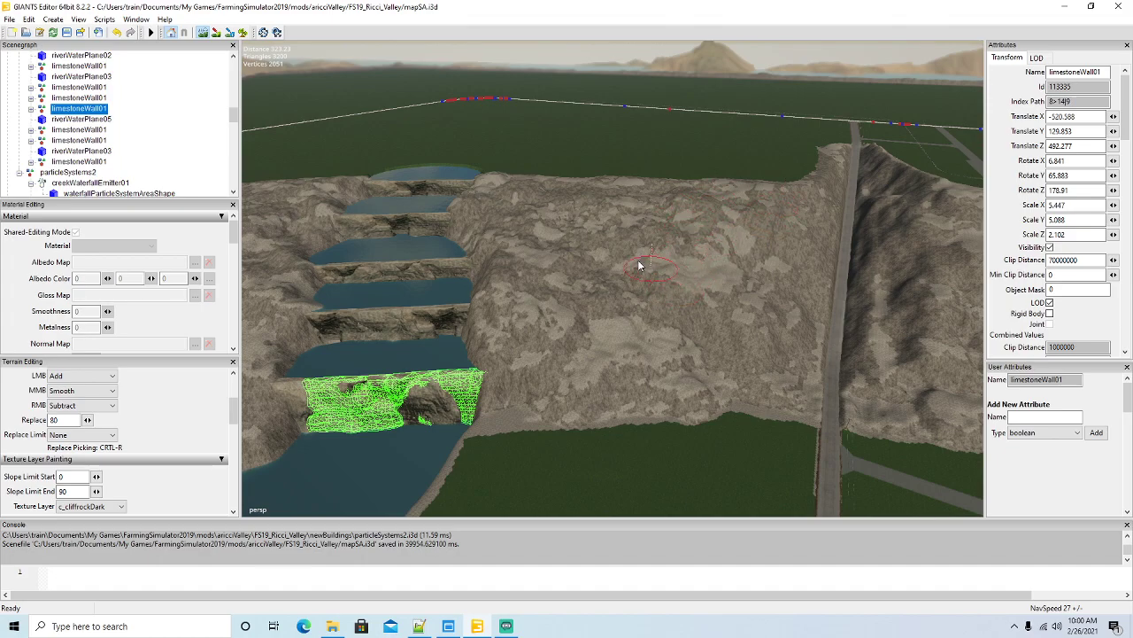
pyautogui.moveTo(759, 379)
pyautogui.mouseDown(button='middle')
pyautogui.moveTo(764, 387)
pyautogui.moveTo(656, 398)
pyautogui.mouseUp(button='middle')
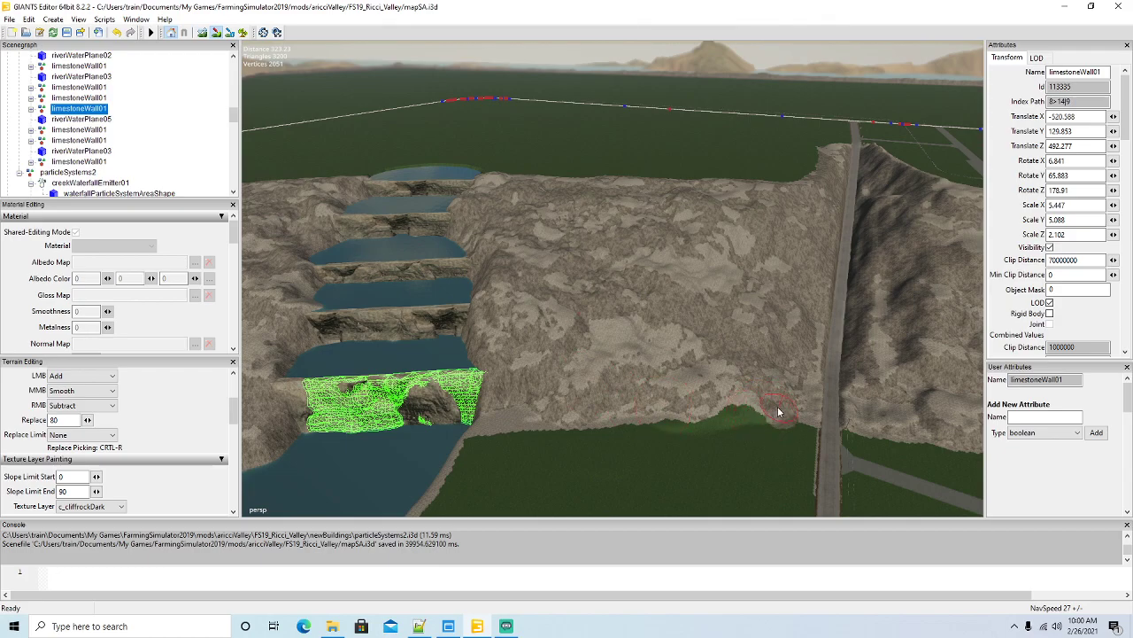
pyautogui.moveTo(779, 411); pyautogui.dragTo(705, 420)
# Inspect the riverbank running from the foot of the waterfall to the road bridge.
pyautogui.click(171, 32)
pyautogui.keyDown('alt'); pyautogui.moveTo(618, 440); pyautogui.dragTo(639, 373); pyautogui.keyUp('alt')
pyautogui.scroll(8, 391, 388)
pyautogui.scroll(-5, 522, 432)
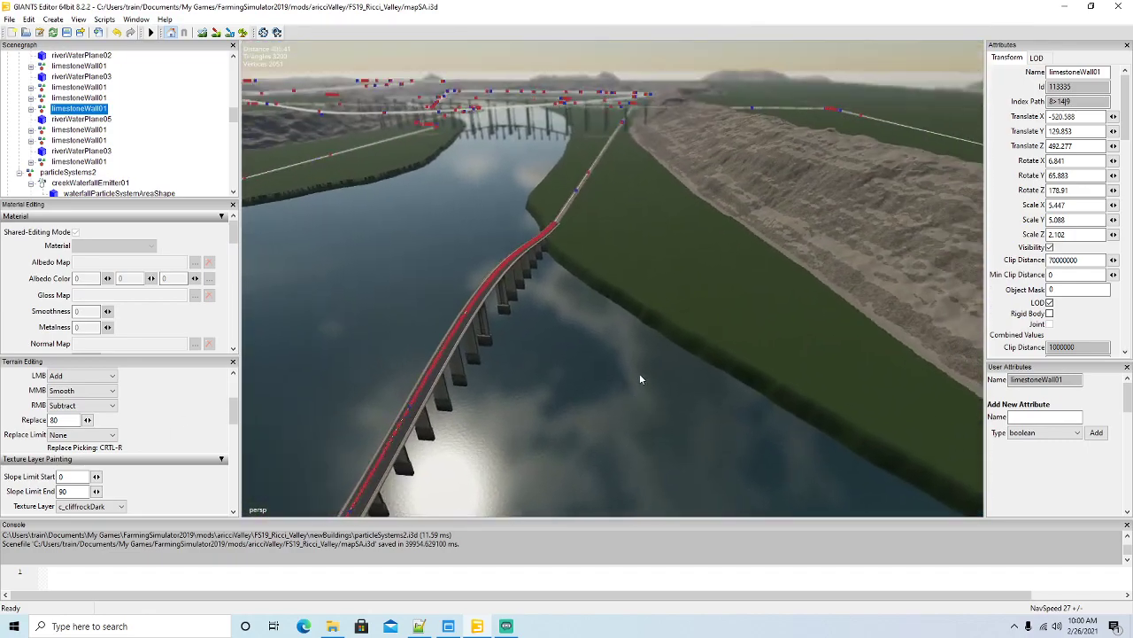
pyautogui.scroll(5, 640, 373)
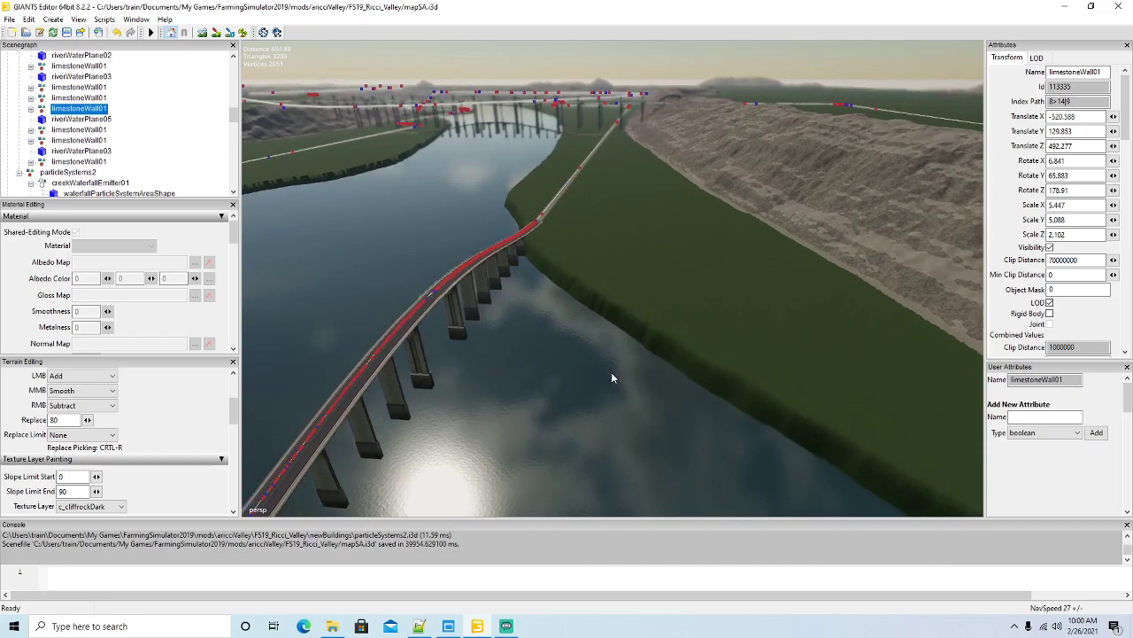
pyautogui.press('f')
pyautogui.keyDown('alt'); pyautogui.moveTo(558, 381); pyautogui.dragTo(621, 423); pyautogui.keyUp('alt')
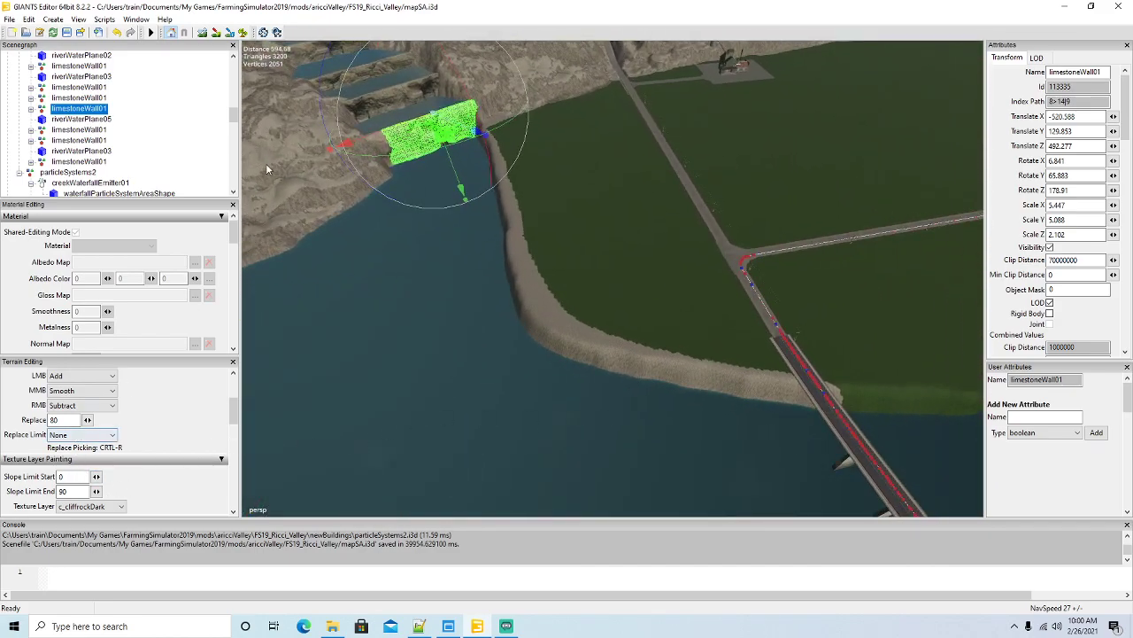
# Try to sculpt back the tan riverbank just downstream of the waterfall, then undo the stroke.
pyautogui.click(202, 32)
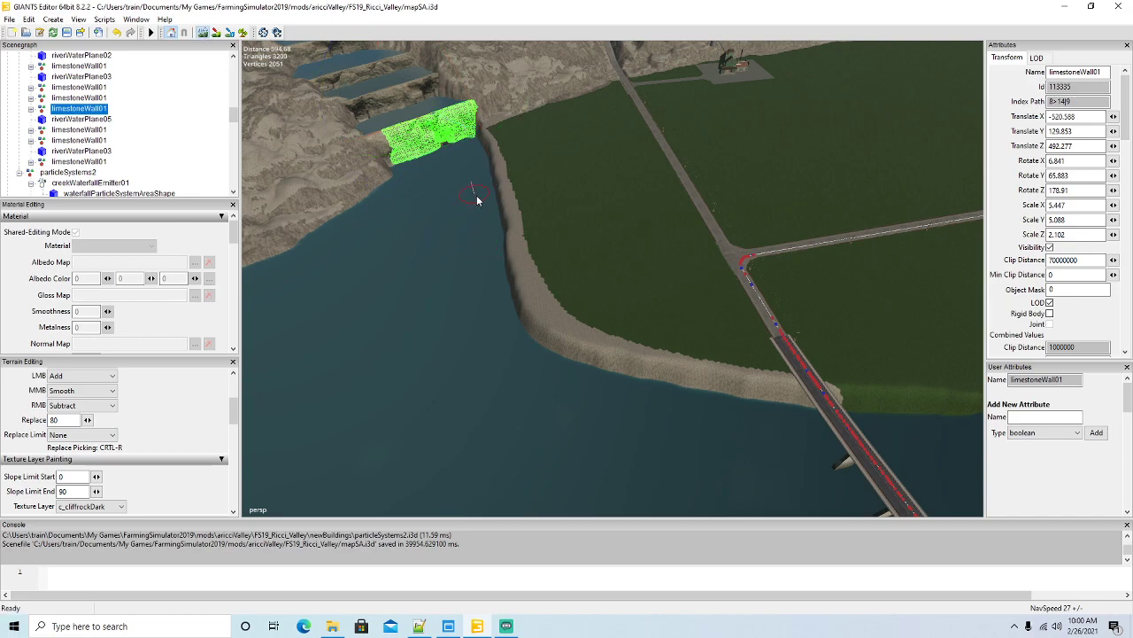
pyautogui.moveTo(493, 221)
pyautogui.mouseDown()
pyautogui.moveTo(513, 240)
pyautogui.moveTo(498, 227)
pyautogui.mouseUp()
pyautogui.scroll(5, 232, 419)
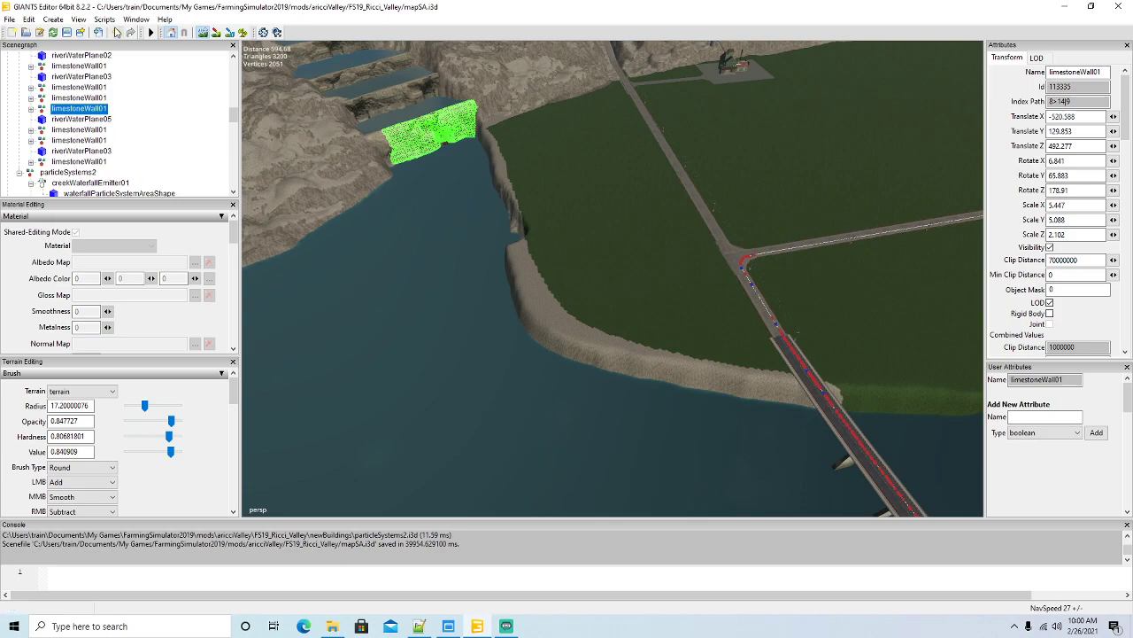
pyautogui.click(116, 33)
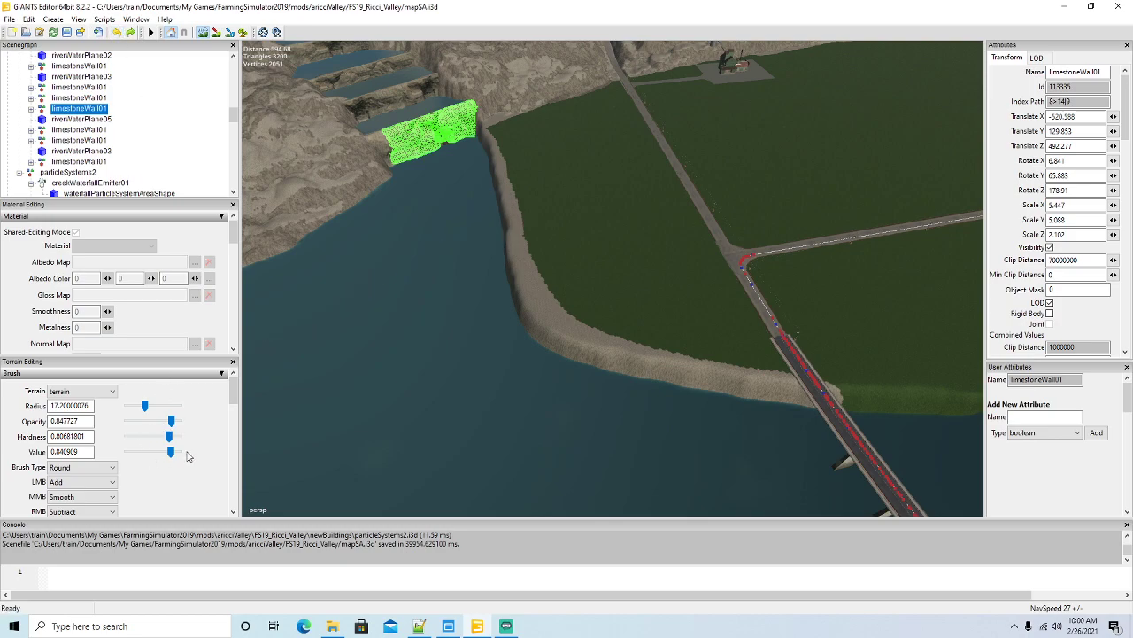
# Cut the riverbank below the waterfall back to height 80 with the brush set to Replace, and smooth its new edge.
pyautogui.scroll(-3, 230, 400)
pyautogui.click(84, 464)
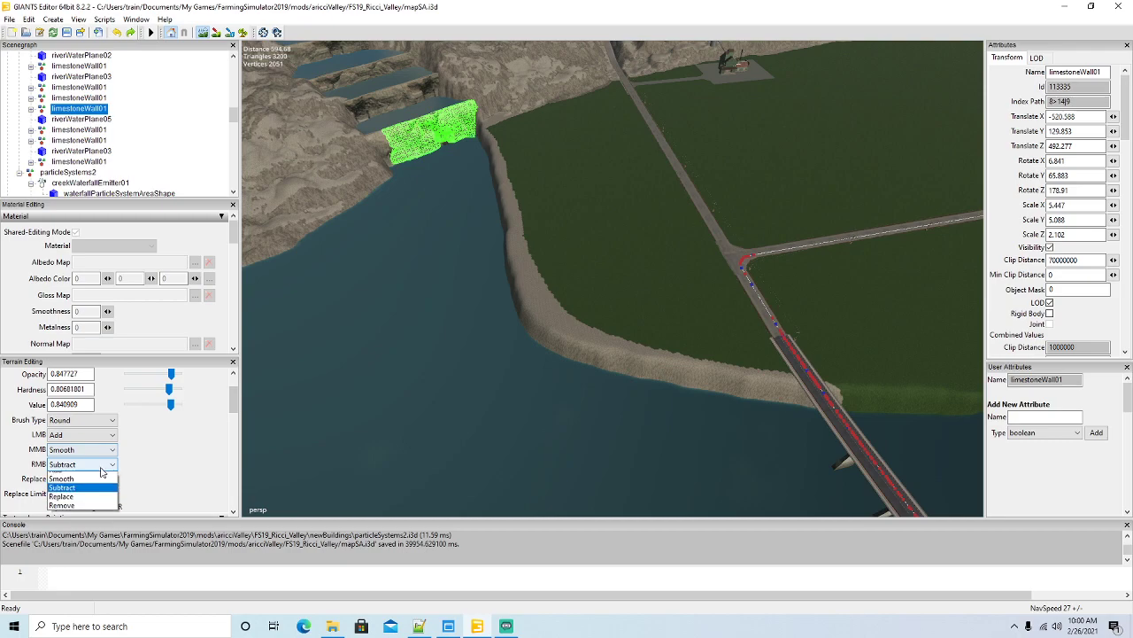
pyautogui.click(59, 502)
pyautogui.moveTo(488, 218)
pyautogui.mouseDown(button='right')
pyautogui.moveTo(569, 312)
pyautogui.moveTo(753, 425)
pyautogui.moveTo(784, 430)
pyautogui.moveTo(610, 374)
pyautogui.moveTo(500, 295)
pyautogui.mouseUp(button='right')
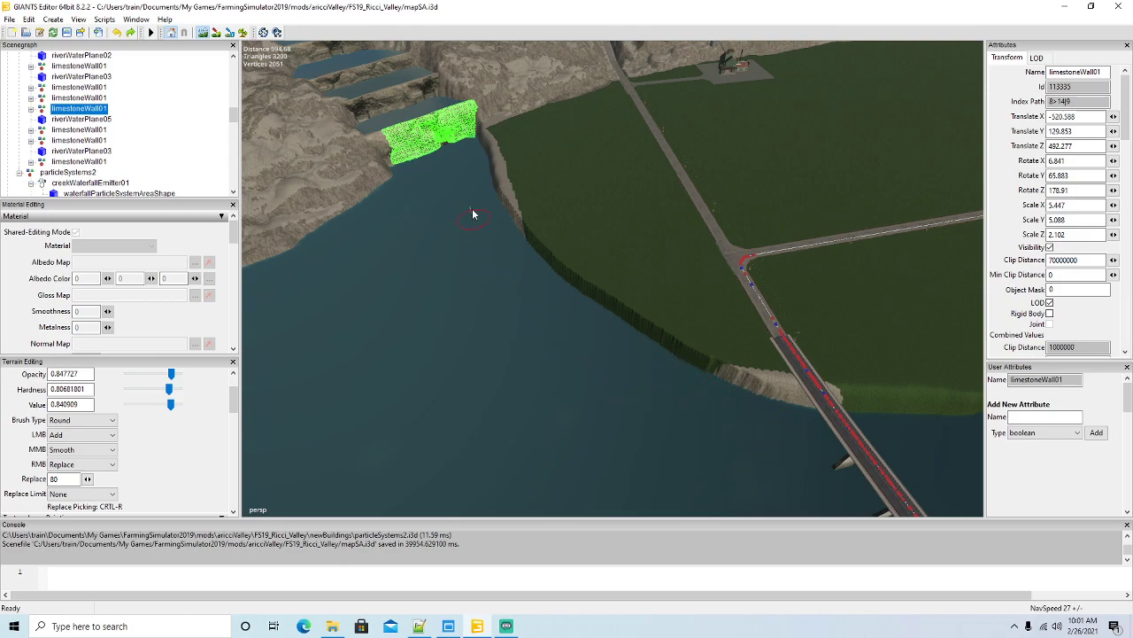
pyautogui.moveTo(485, 182); pyautogui.dragTo(638, 359, button='right')
pyautogui.moveTo(688, 392); pyautogui.dragTo(782, 435, button='right')
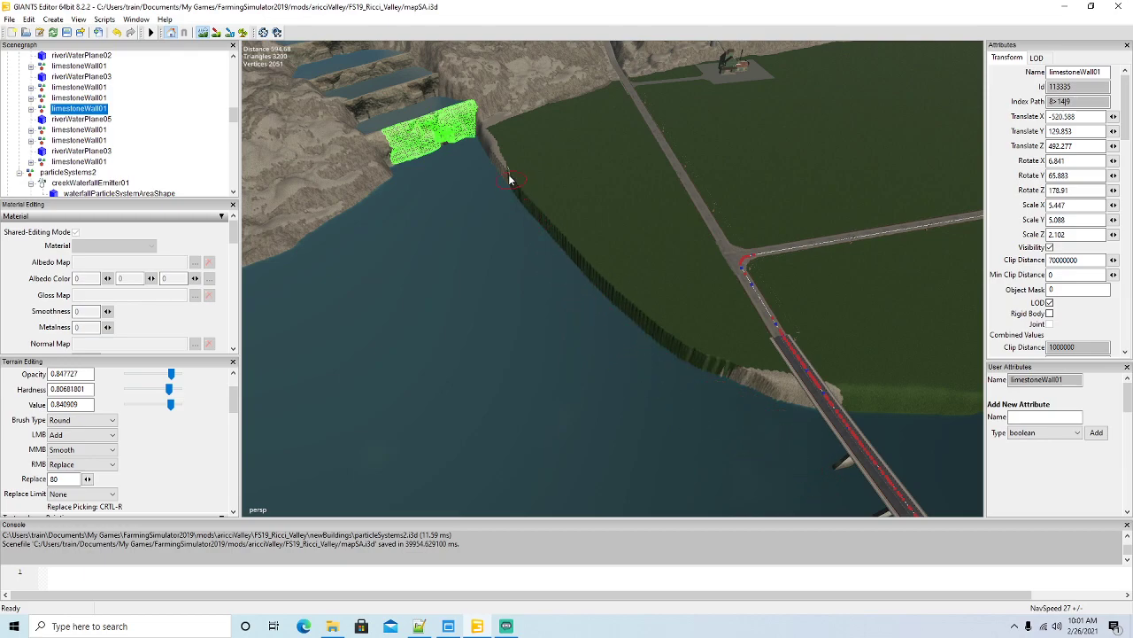
pyautogui.moveTo(498, 163); pyautogui.dragTo(520, 183, button='middle')
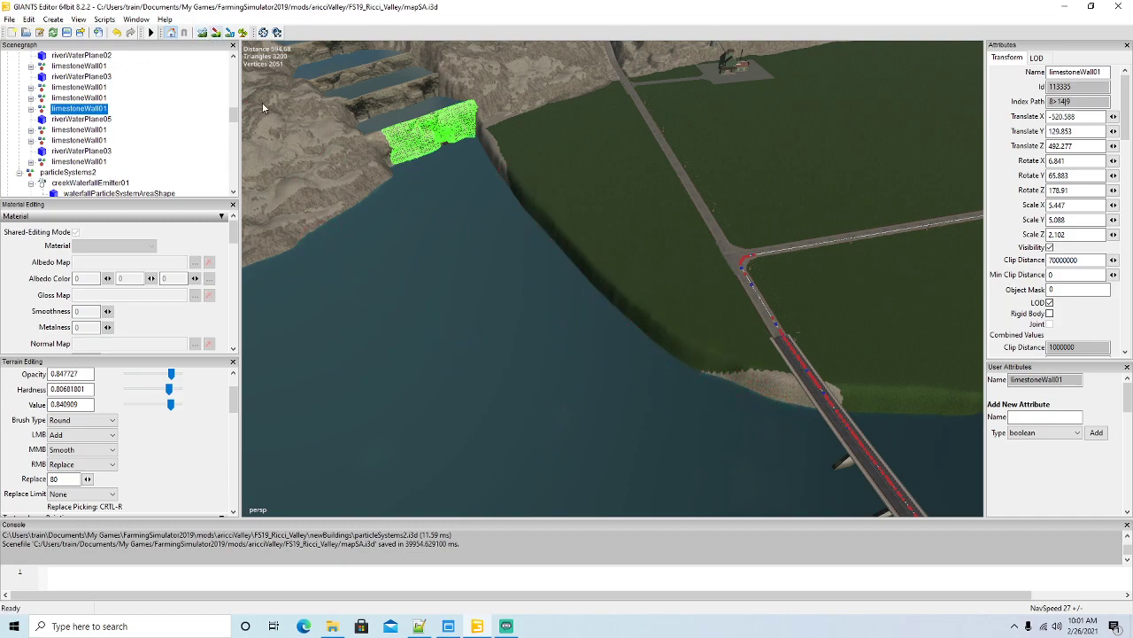
# Check the reshaped riverbank and waterfall from above the field and save the map.
pyautogui.moveTo(518, 348); pyautogui.dragTo(583, 349, button='right')
pyautogui.press('w')
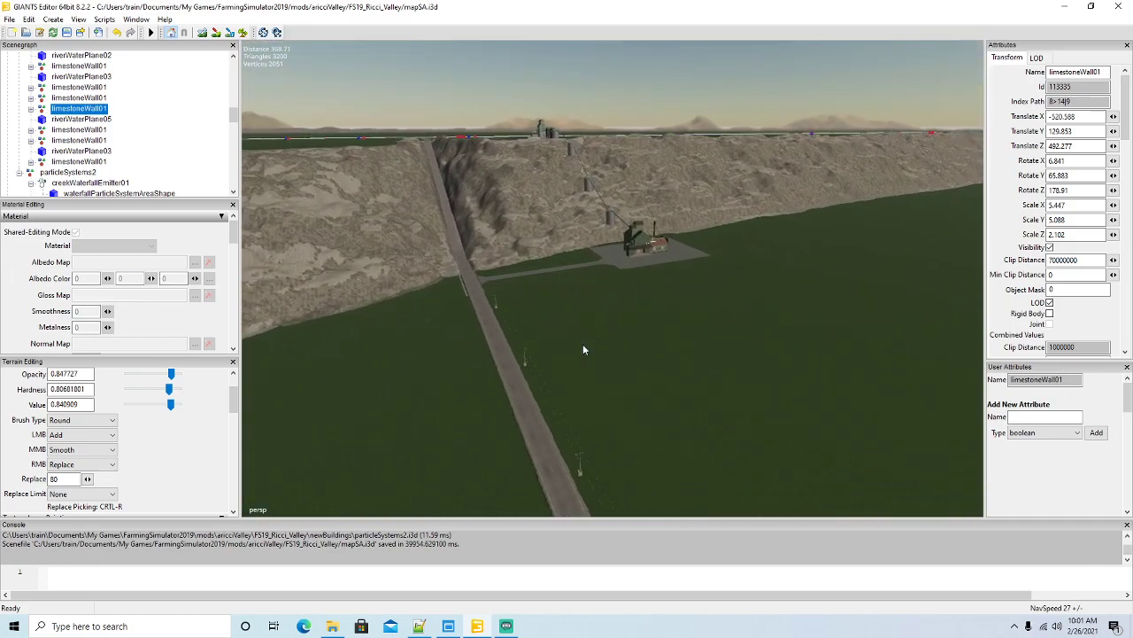
pyautogui.moveTo(584, 350); pyautogui.dragTo(612, 365, button='right')
pyautogui.press('s')
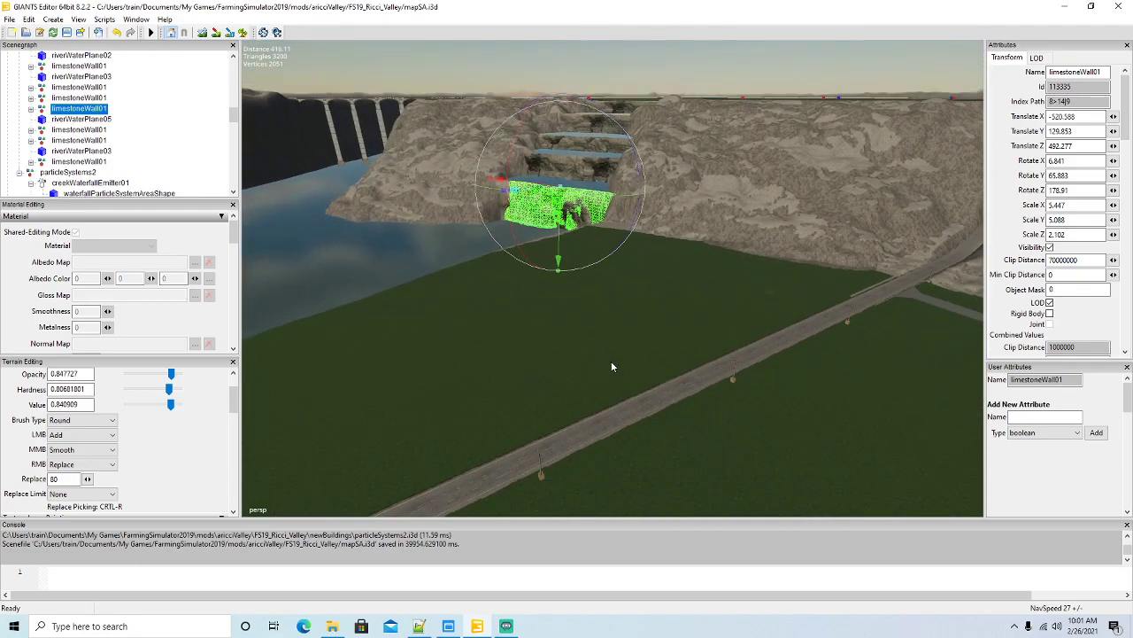
pyautogui.click(66, 33)
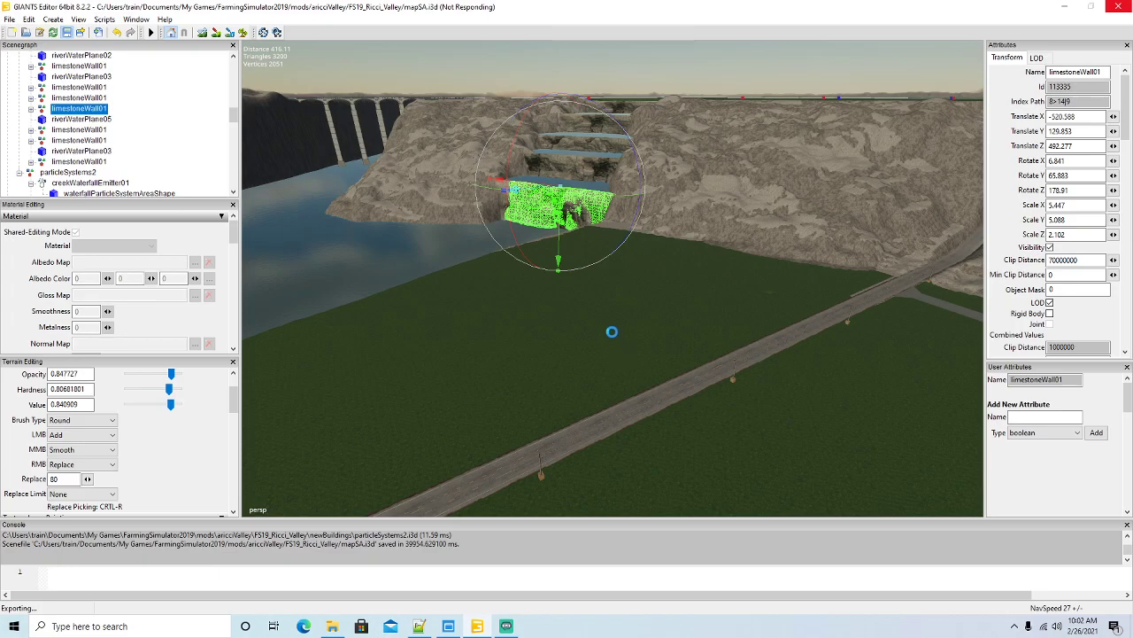
# Change the brush operation from Replace to Subtract and clear the lighter grass patch beside the river.
pyautogui.moveTo(671, 359); pyautogui.dragTo(331, 284, button='right')
pyautogui.moveTo(752, 214); pyautogui.dragTo(643, 306, button='right')
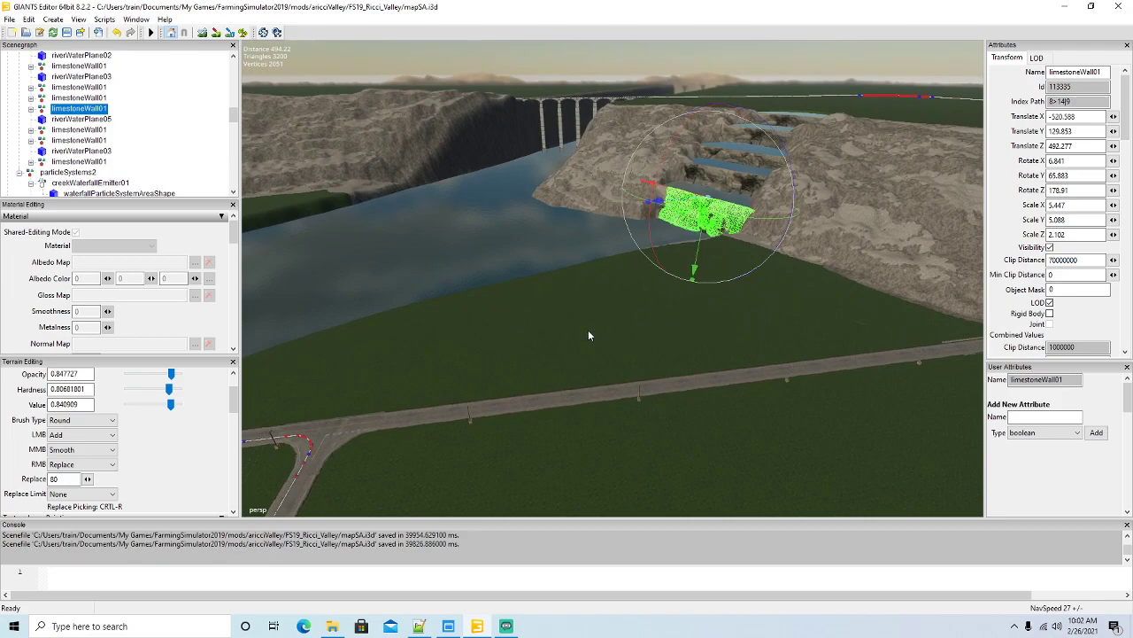
pyautogui.scroll(5, 601, 336)
pyautogui.moveTo(615, 353); pyautogui.dragTo(606, 392, button='right')
pyautogui.scroll(-2, 609, 355)
pyautogui.press('s')
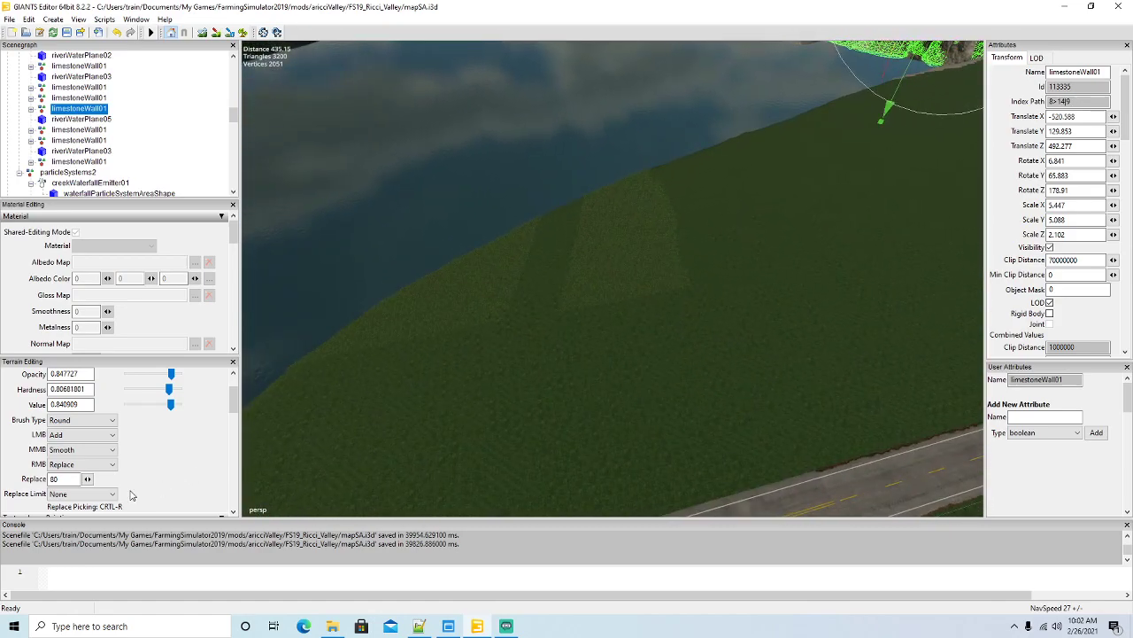
pyautogui.click(96, 465)
pyautogui.click(62, 494)
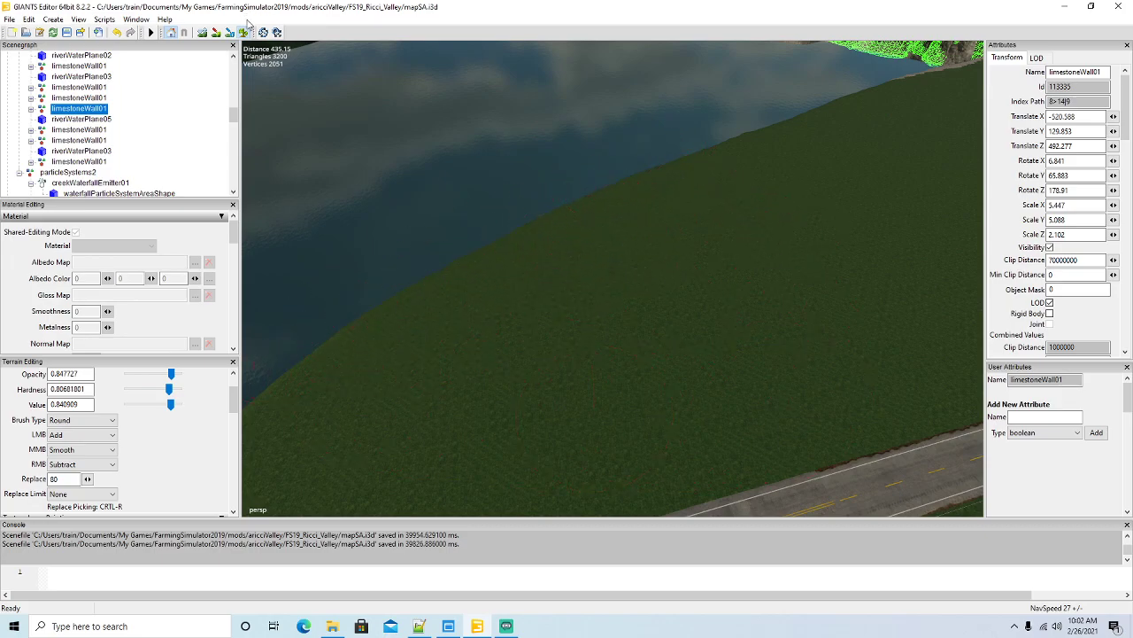
# Flatten the small bump in the field beside the road using the Replace brush at height 105.148.
pyautogui.press('f')
pyautogui.scroll(6, 695, 243)
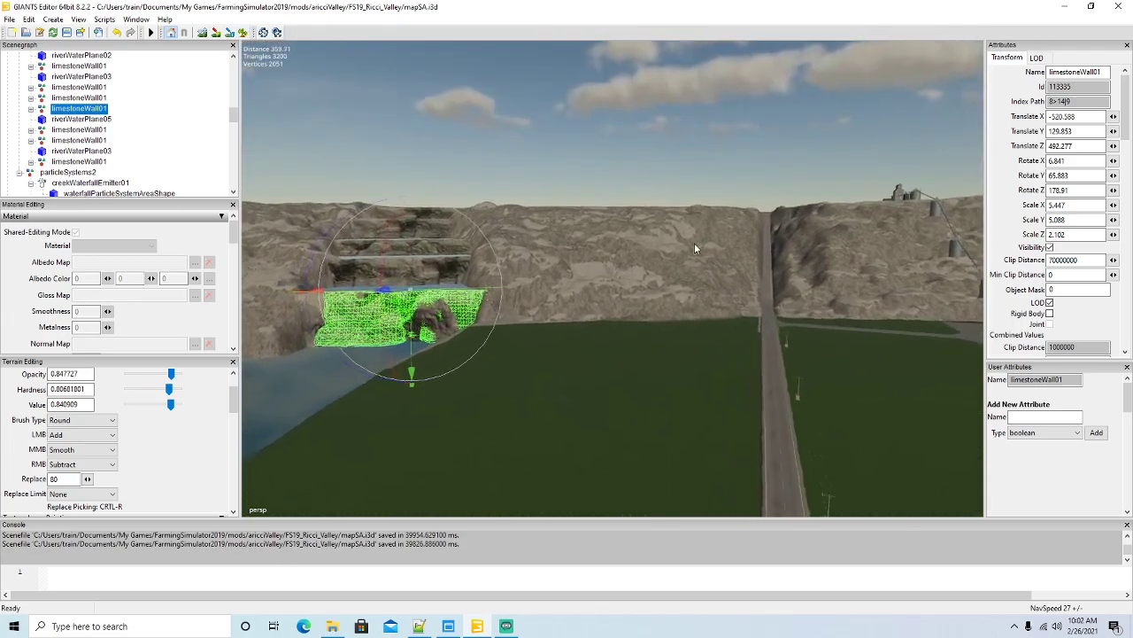
pyautogui.keyDown('alt'); pyautogui.moveTo(694, 243); pyautogui.dragTo(667, 315); pyautogui.keyUp('alt')
pyautogui.scroll(3, 735, 232)
pyautogui.scroll(2, 736, 232)
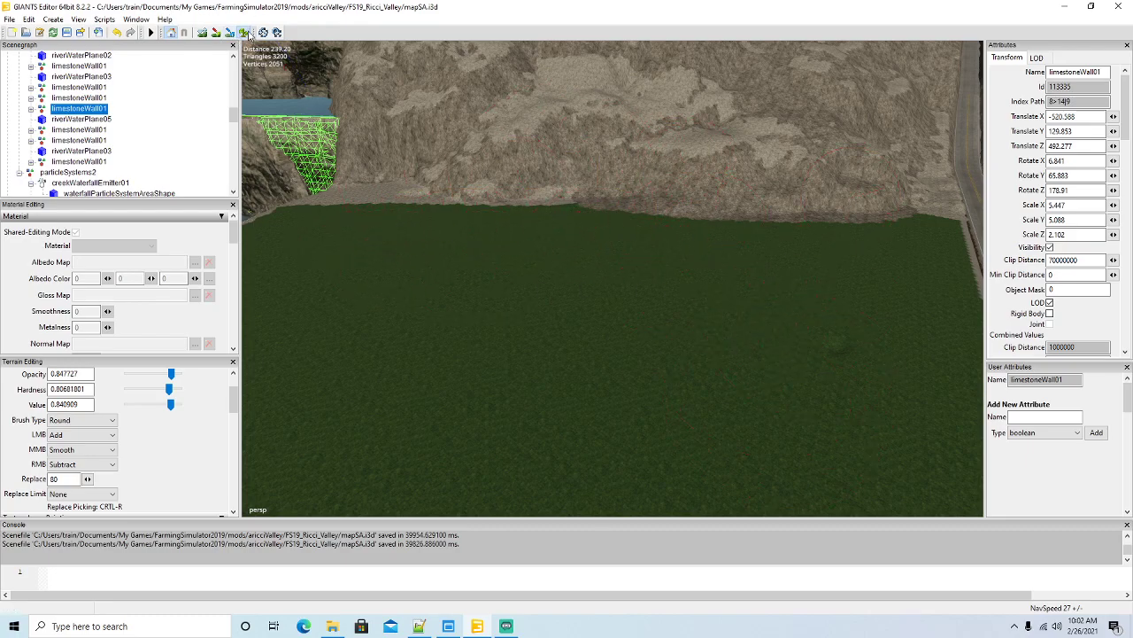
pyautogui.moveTo(485, 361)
pyautogui.keyDown('alt'); pyautogui.mouseDown()
pyautogui.moveTo(564, 382)
pyautogui.moveTo(520, 391)
pyautogui.mouseUp(); pyautogui.keyUp('alt')
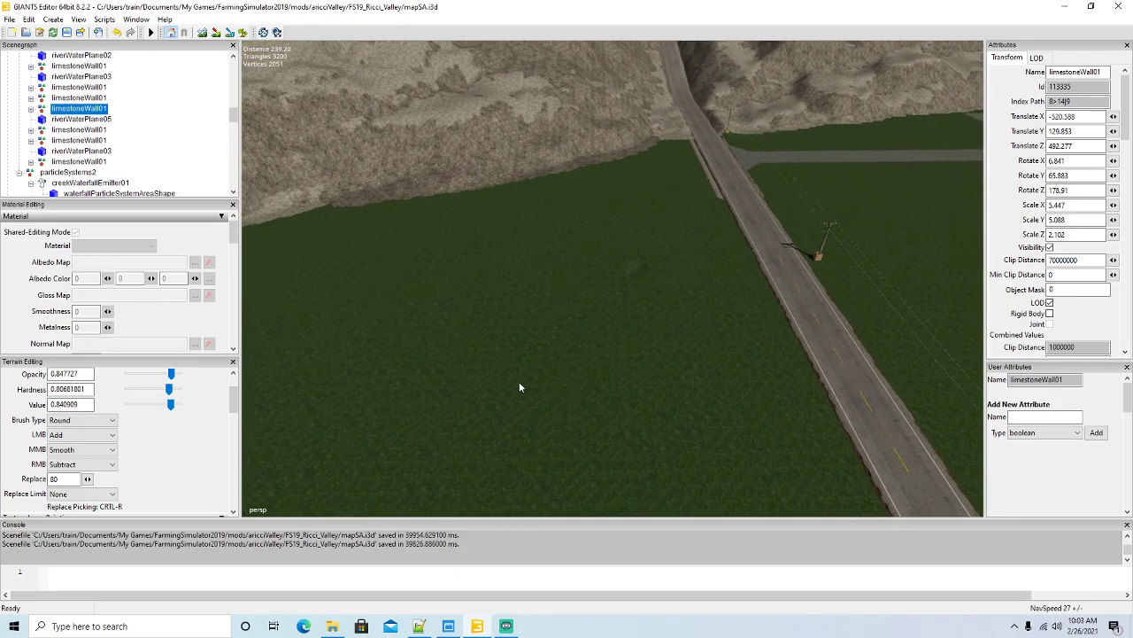
pyautogui.moveTo(68, 480); pyautogui.dragTo(6, 485)
pyautogui.write('1')
pyautogui.click(79, 464)
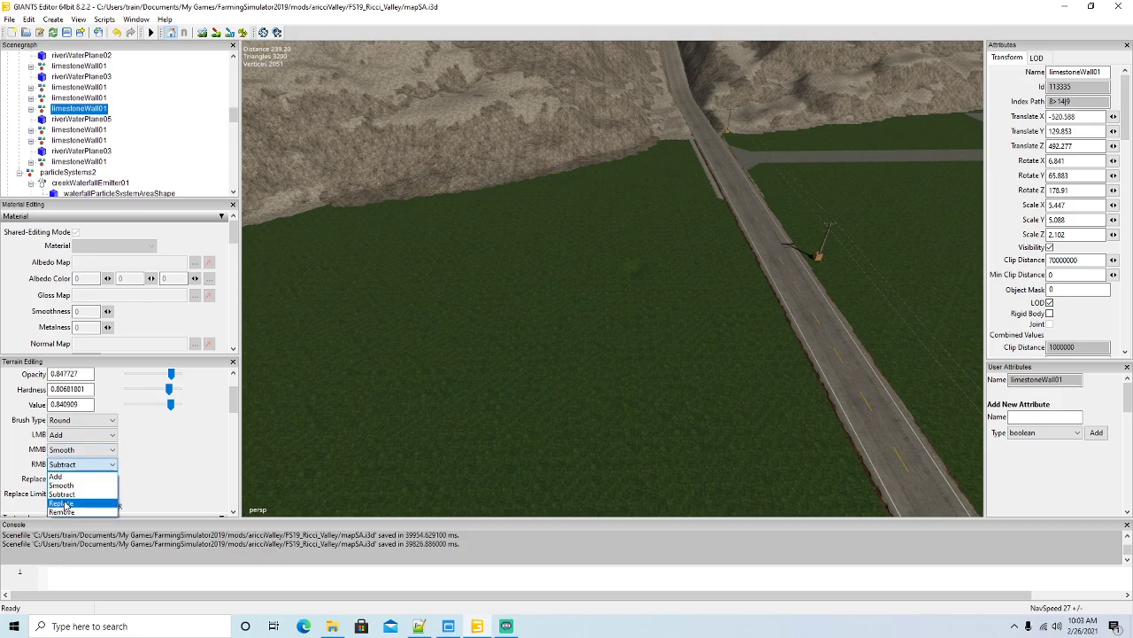
pyautogui.click(64, 503)
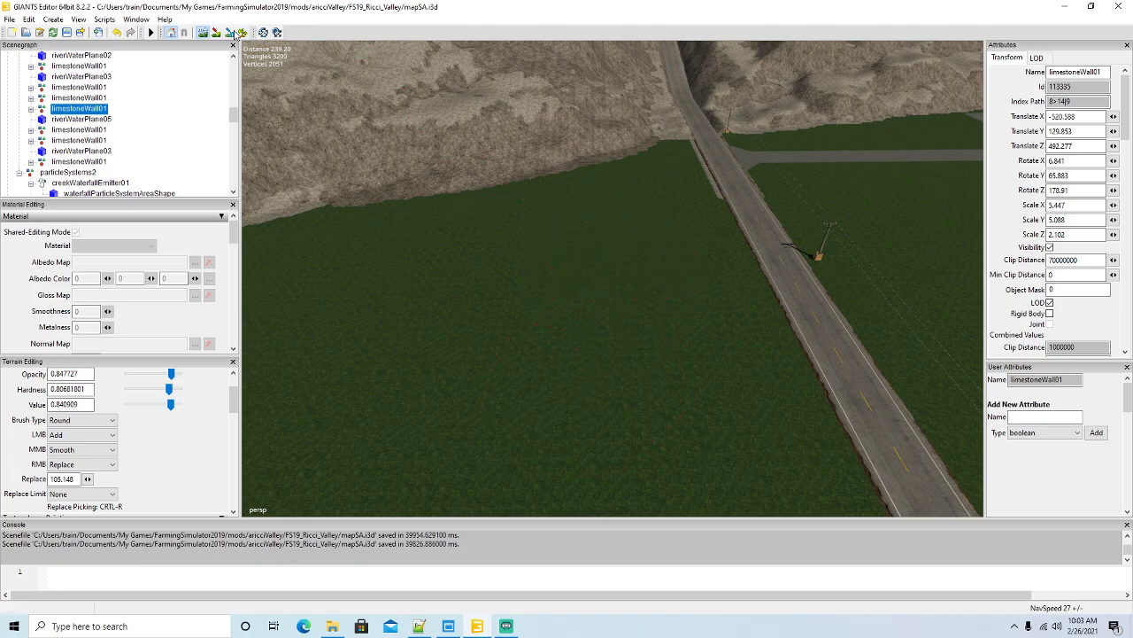
pyautogui.click(204, 33)
pyautogui.moveTo(532, 324)
pyautogui.keyDown('alt'); pyautogui.mouseDown()
pyautogui.moveTo(650, 341)
pyautogui.moveTo(877, 318)
pyautogui.moveTo(615, 361)
pyautogui.moveTo(601, 271)
pyautogui.moveTo(512, 391)
pyautogui.mouseUp(); pyautogui.keyUp('alt')
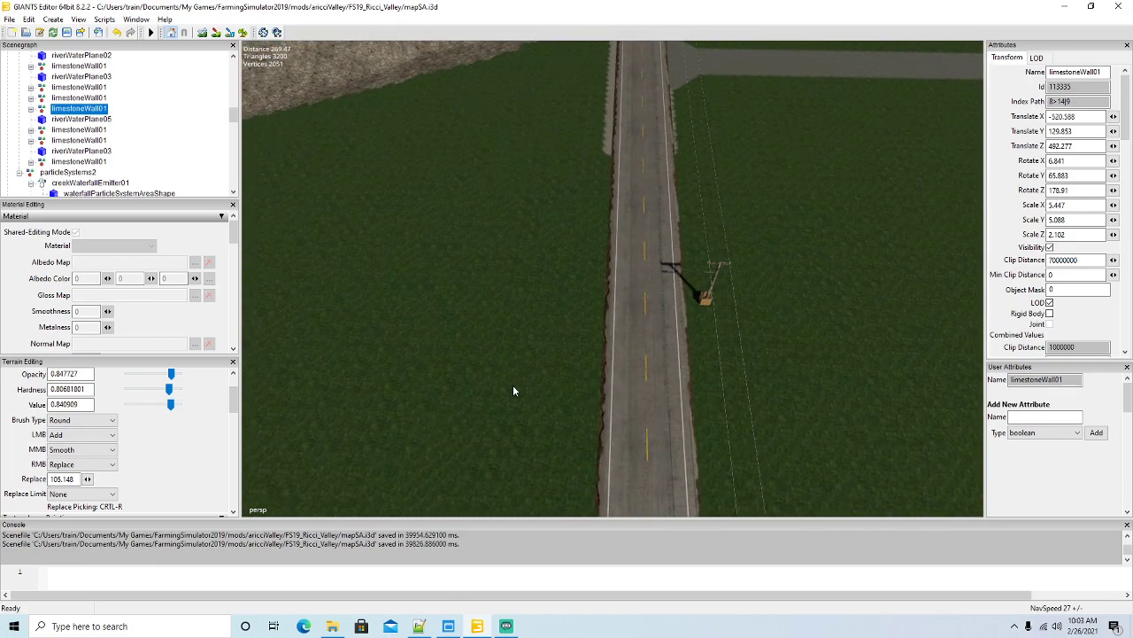
pyautogui.scroll(2, 232, 398)
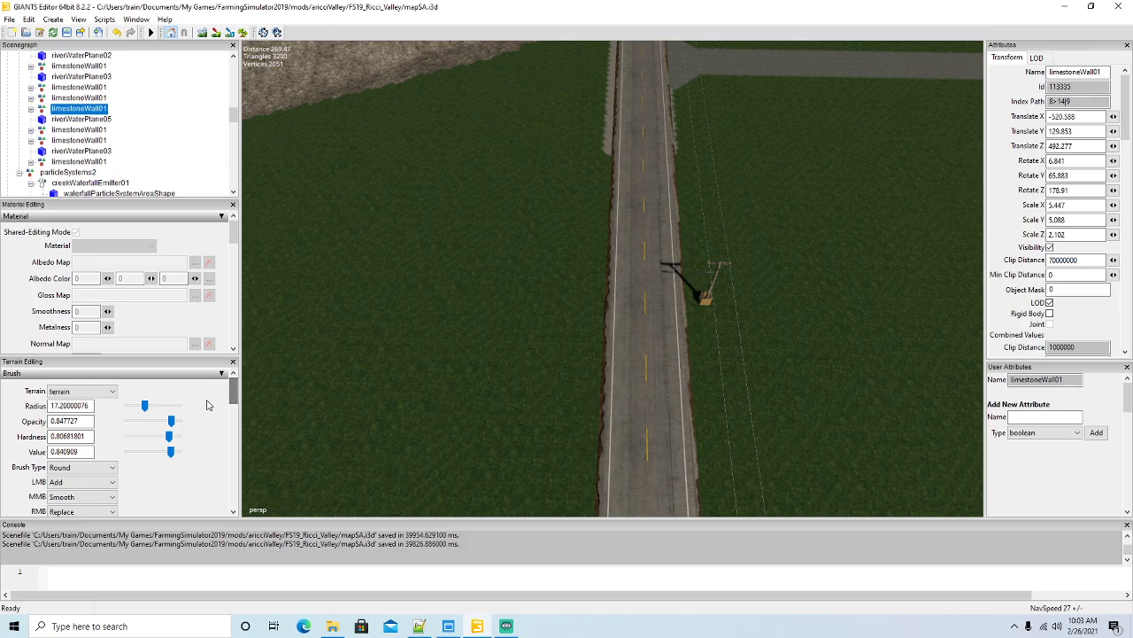
pyautogui.scroll(-2, 234, 396)
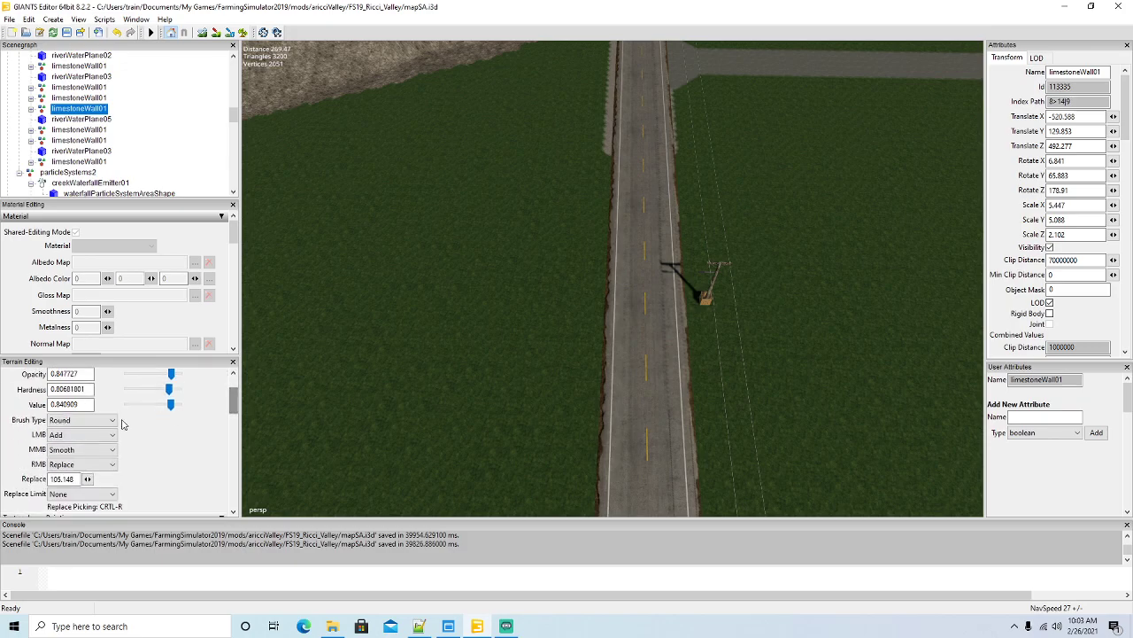
# Set the terrain brush type to Square and the painting texture layer to c_gravel.
pyautogui.click(100, 421)
pyautogui.click(71, 440)
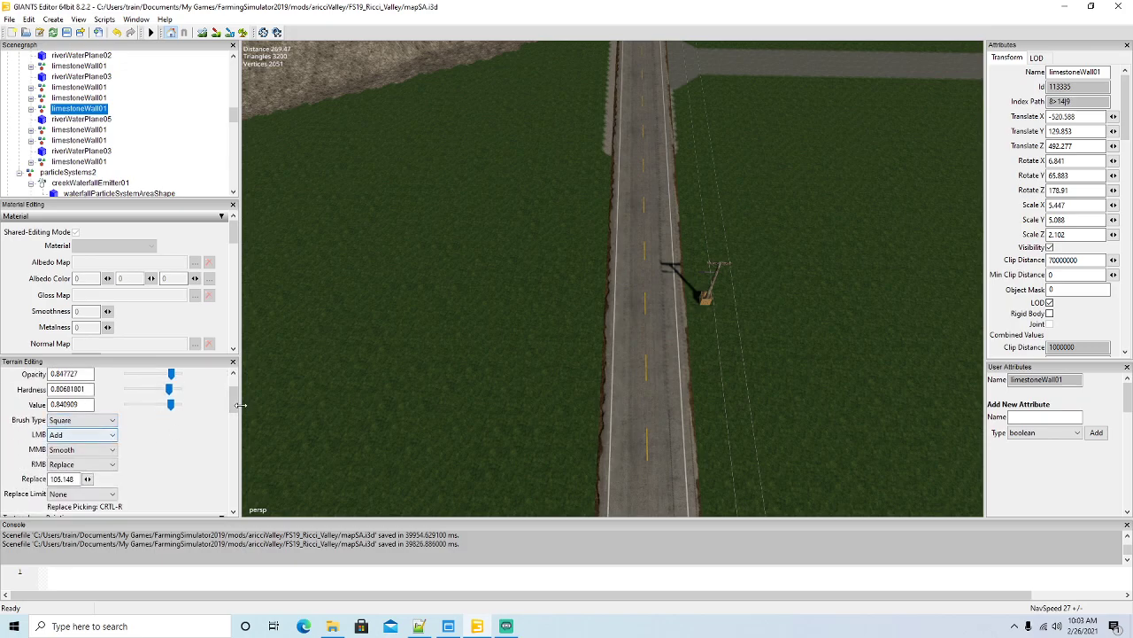
pyautogui.scroll(-2, 234, 409)
pyautogui.scroll(-5, 234, 410)
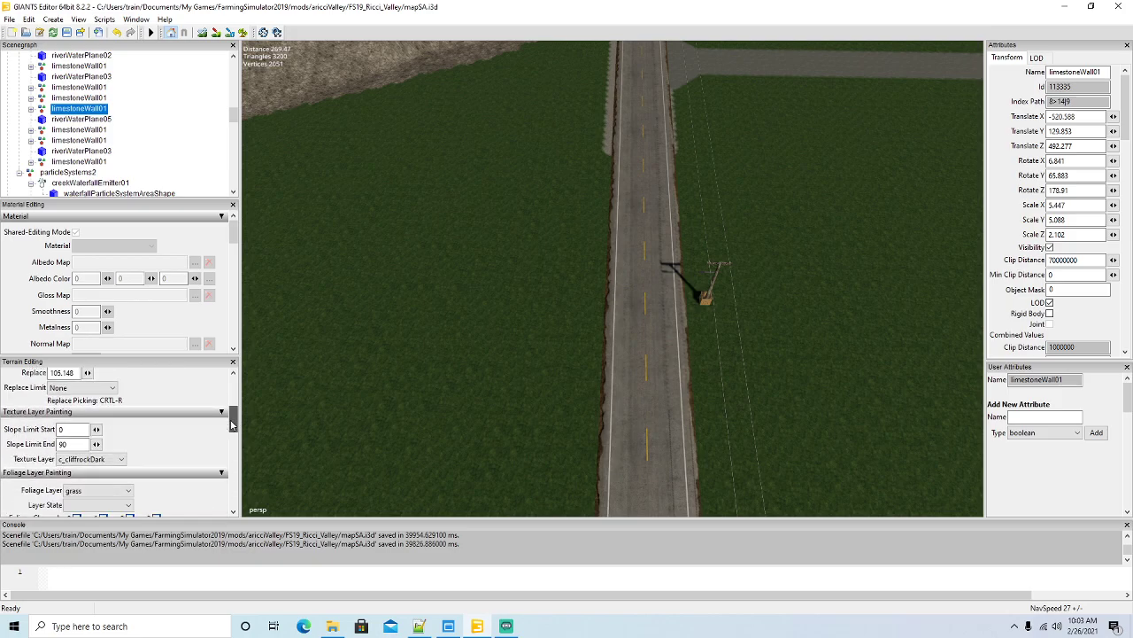
pyautogui.click(89, 458)
pyautogui.scroll(4, 93, 257)
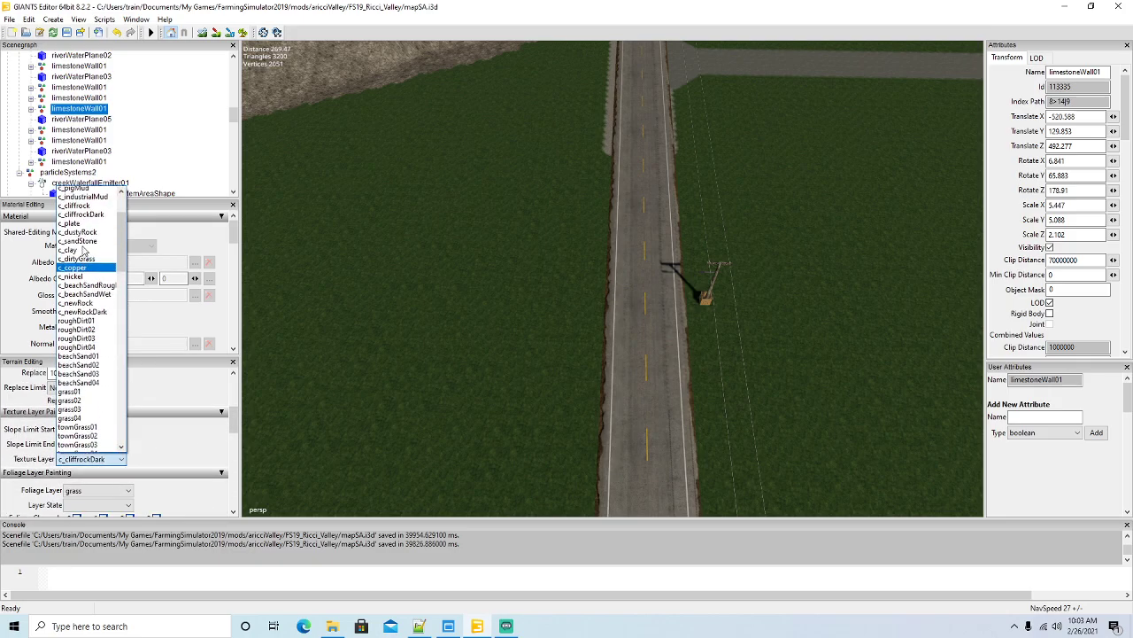
pyautogui.click(87, 238)
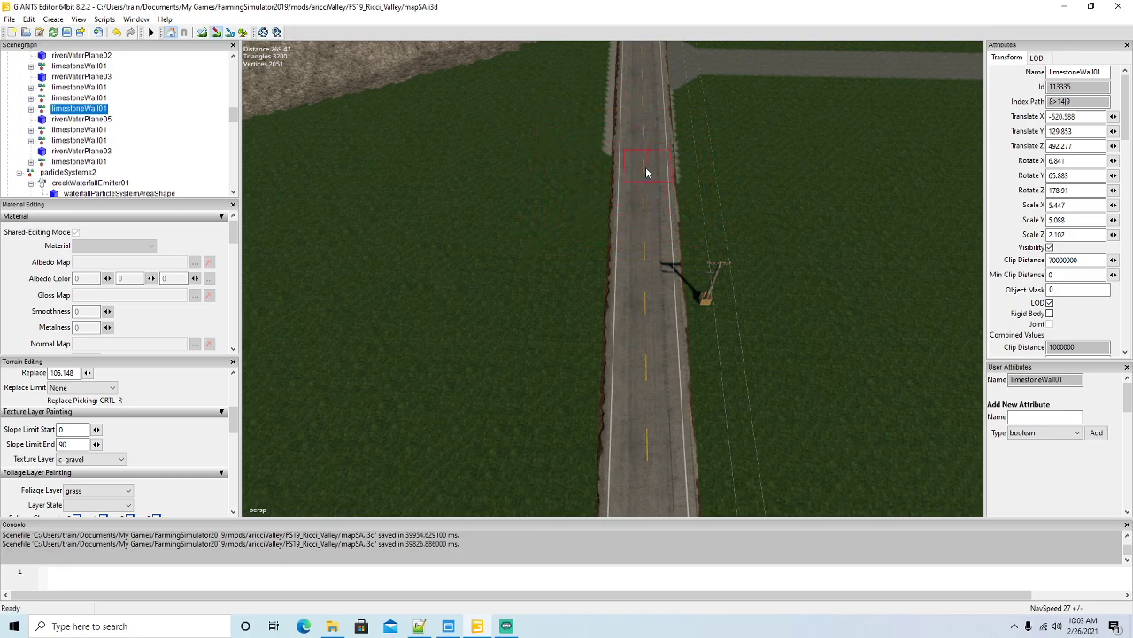
# Paint c_gravel along both shoulders of the straight road beside the utility poles.
pyautogui.moveTo(646, 211); pyautogui.dragTo(643, 304)
pyautogui.moveTo(629, 167); pyautogui.dragTo(624, 247)
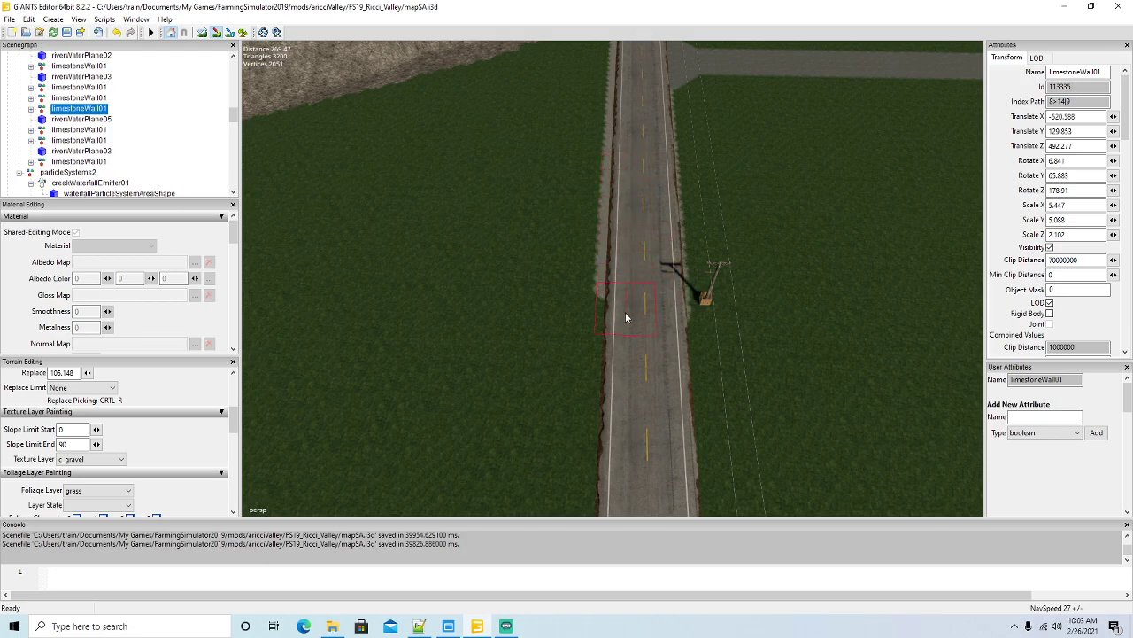
pyautogui.moveTo(639, 317)
pyautogui.mouseDown()
pyautogui.moveTo(646, 433)
pyautogui.moveTo(622, 438)
pyautogui.mouseUp()
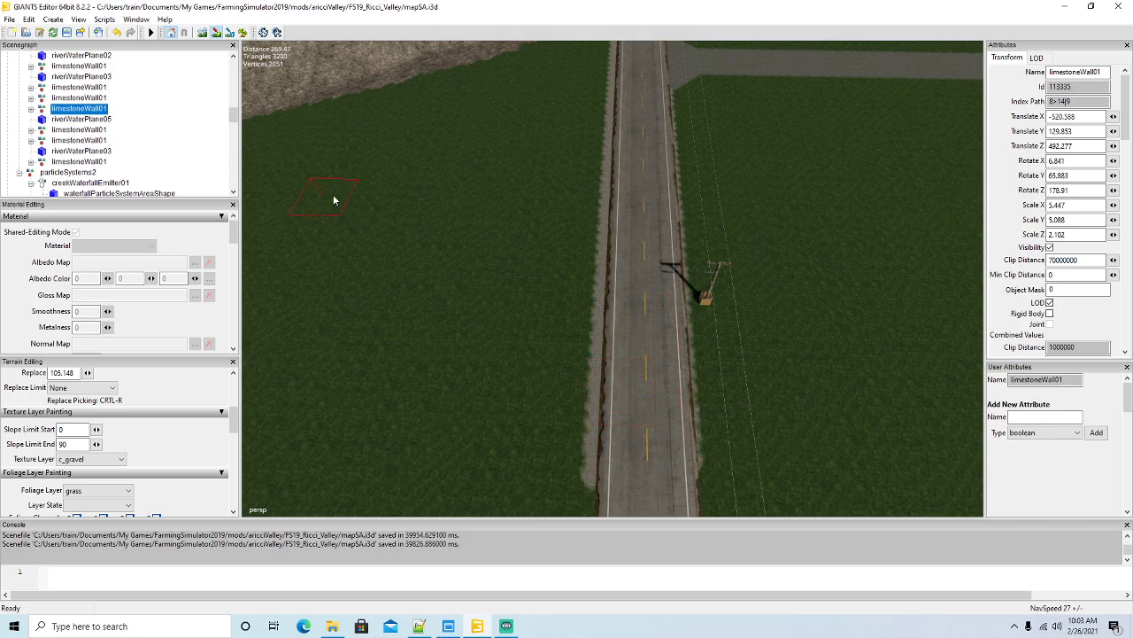
pyautogui.click(216, 34)
pyautogui.moveTo(452, 230)
pyautogui.keyDown('alt'); pyautogui.mouseDown()
pyautogui.moveTo(465, 153)
pyautogui.moveTo(523, 227)
pyautogui.moveTo(373, 211)
pyautogui.mouseUp(); pyautogui.keyUp('alt')
pyautogui.click(216, 34)
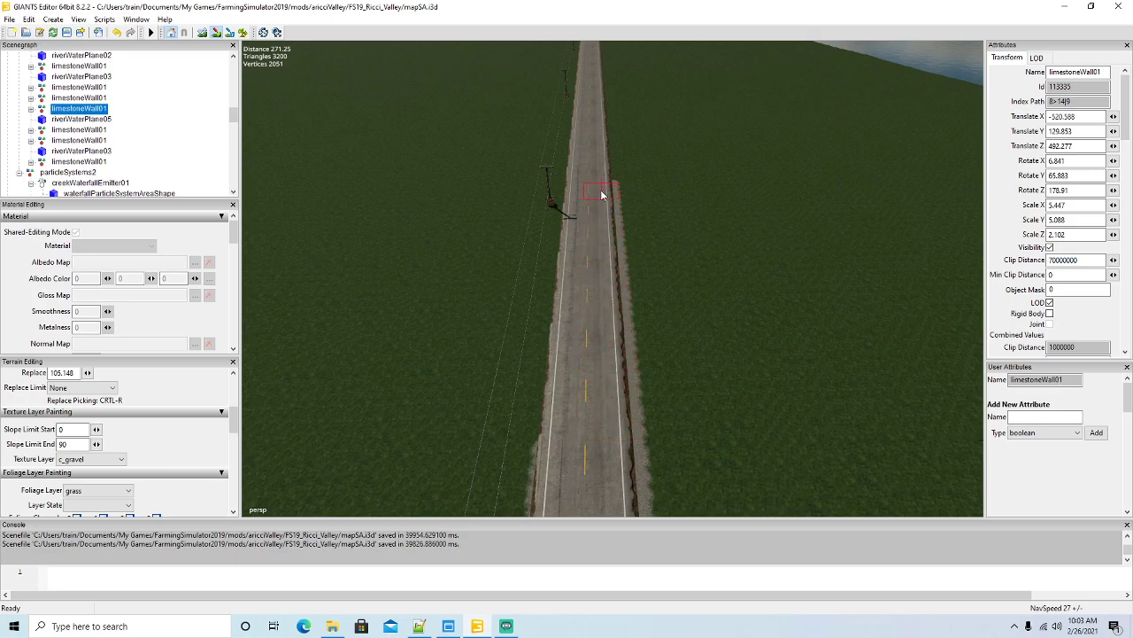
pyautogui.moveTo(583, 311); pyautogui.dragTo(580, 424)
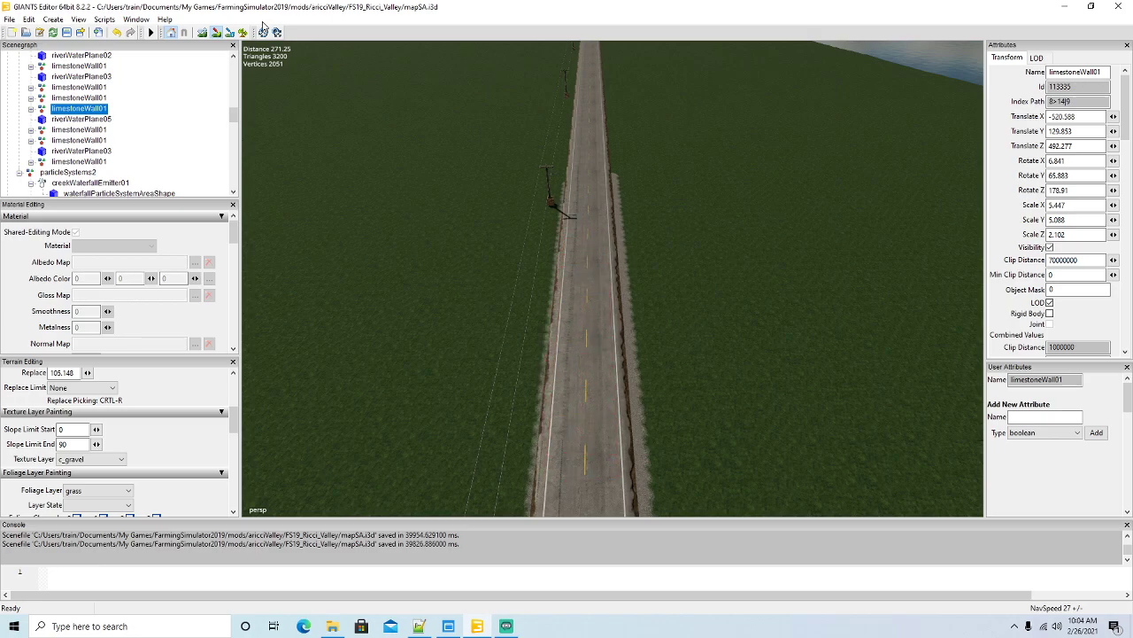
# Continue painting c_gravel along the road shoulders past the T-intersection up to the bridge.
pyautogui.moveTo(416, 212); pyautogui.dragTo(381, 190, button='middle')
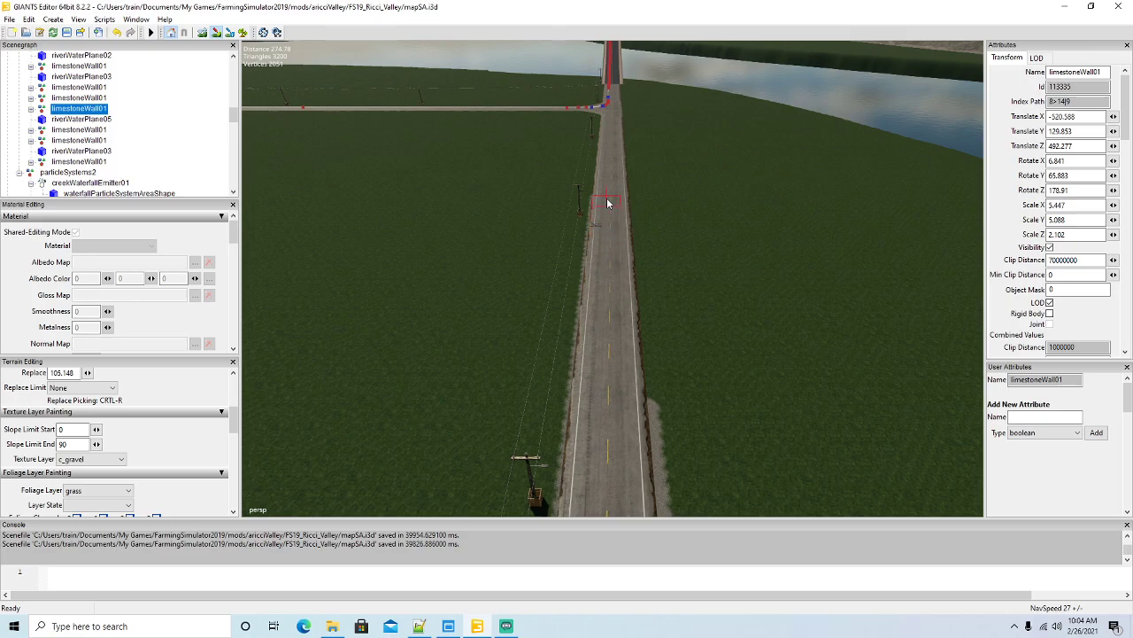
pyautogui.moveTo(619, 209); pyautogui.dragTo(624, 245)
pyautogui.moveTo(624, 314)
pyautogui.mouseDown()
pyautogui.moveTo(627, 266)
pyautogui.moveTo(629, 361)
pyautogui.mouseUp()
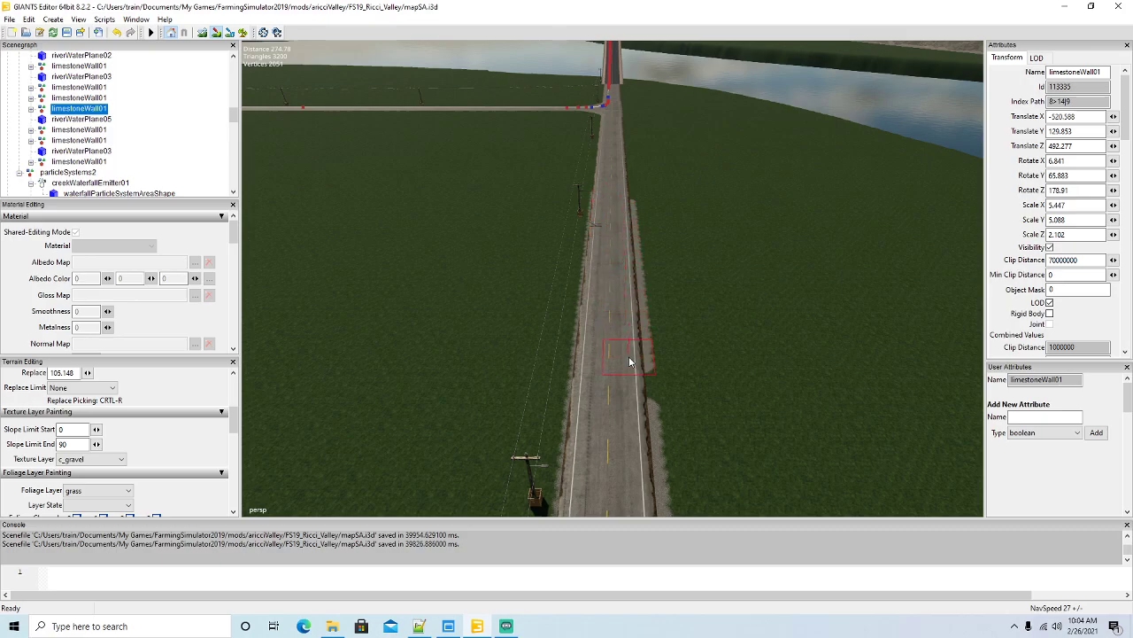
pyautogui.moveTo(349, 180)
pyautogui.mouseDown(button='right')
pyautogui.moveTo(357, 90)
pyautogui.moveTo(354, 198)
pyautogui.mouseUp(button='right')
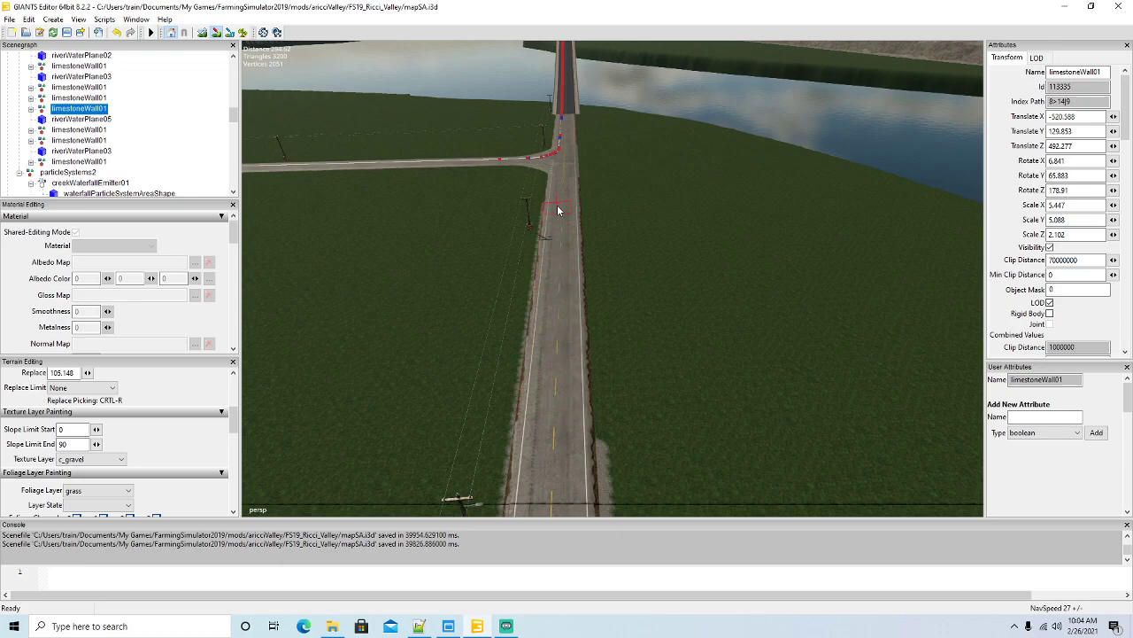
pyautogui.moveTo(570, 198); pyautogui.dragTo(575, 373)
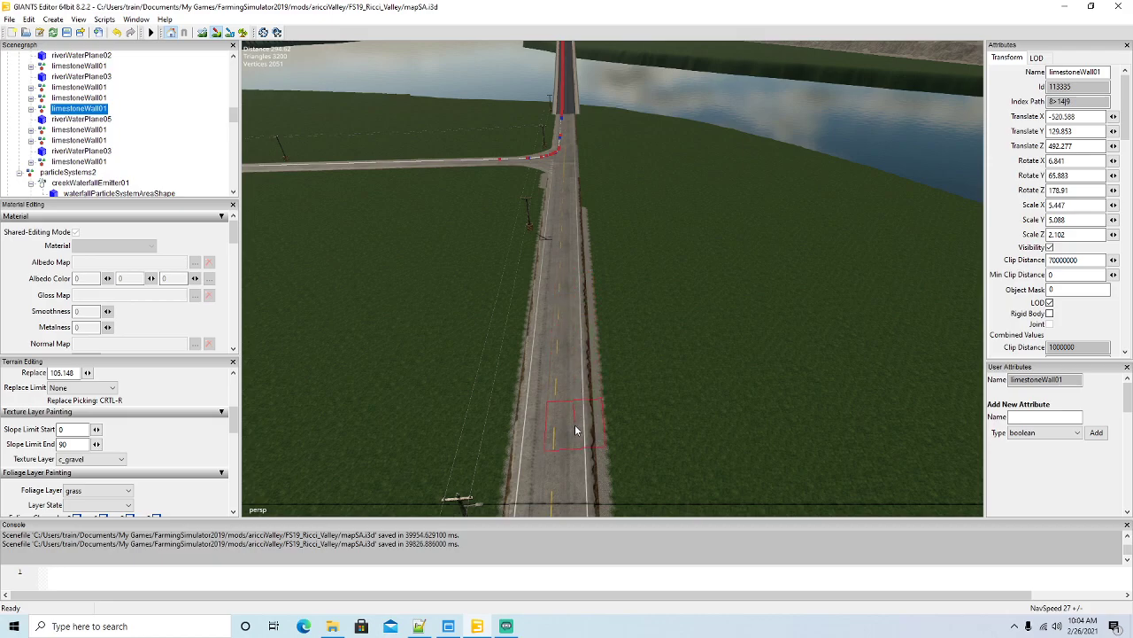
pyautogui.moveTo(378, 83); pyautogui.dragTo(327, 193, button='right')
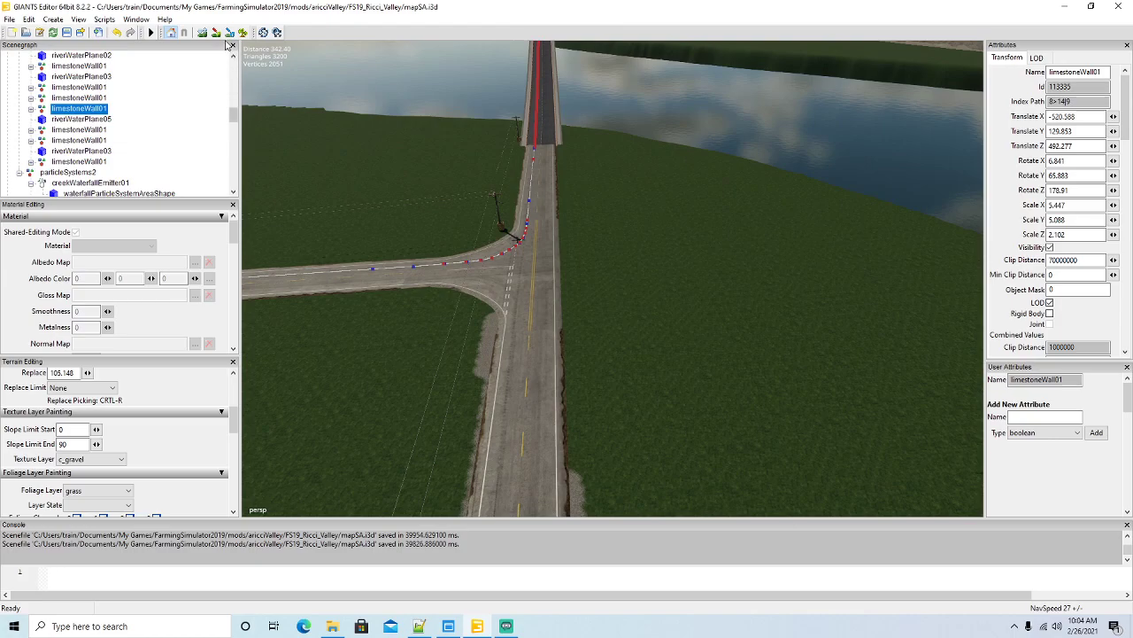
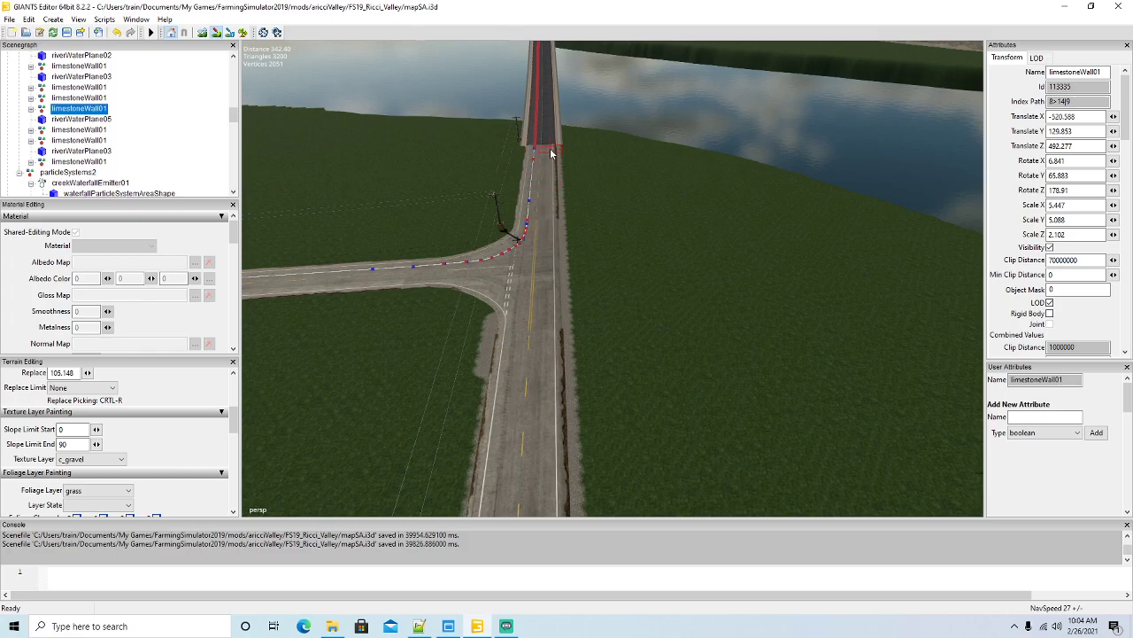
pyautogui.click(217, 32)
# Return to the field below the waterfall and create a new transform group at the scene's root level.
pyautogui.moveTo(566, 328)
pyautogui.keyDown('alt'); pyautogui.mouseDown()
pyautogui.moveTo(771, 319)
pyautogui.moveTo(833, 334)
pyautogui.moveTo(888, 319)
pyautogui.moveTo(678, 300)
pyautogui.moveTo(659, 276)
pyautogui.moveTo(581, 329)
pyautogui.mouseUp(); pyautogui.keyUp('alt')
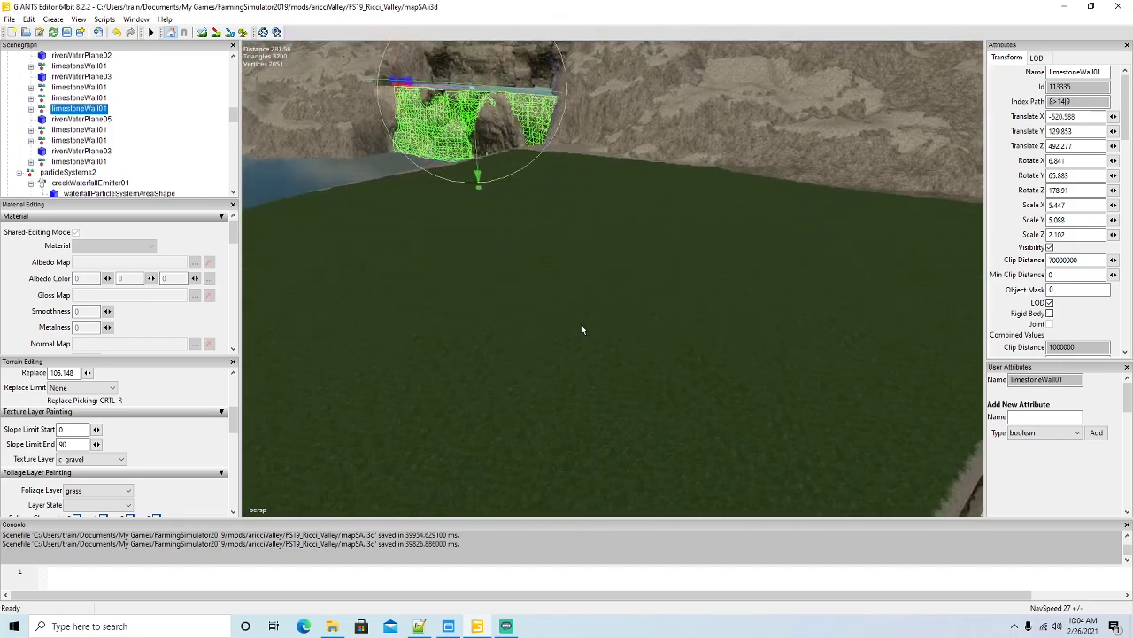
pyautogui.scroll(-3, 582, 329)
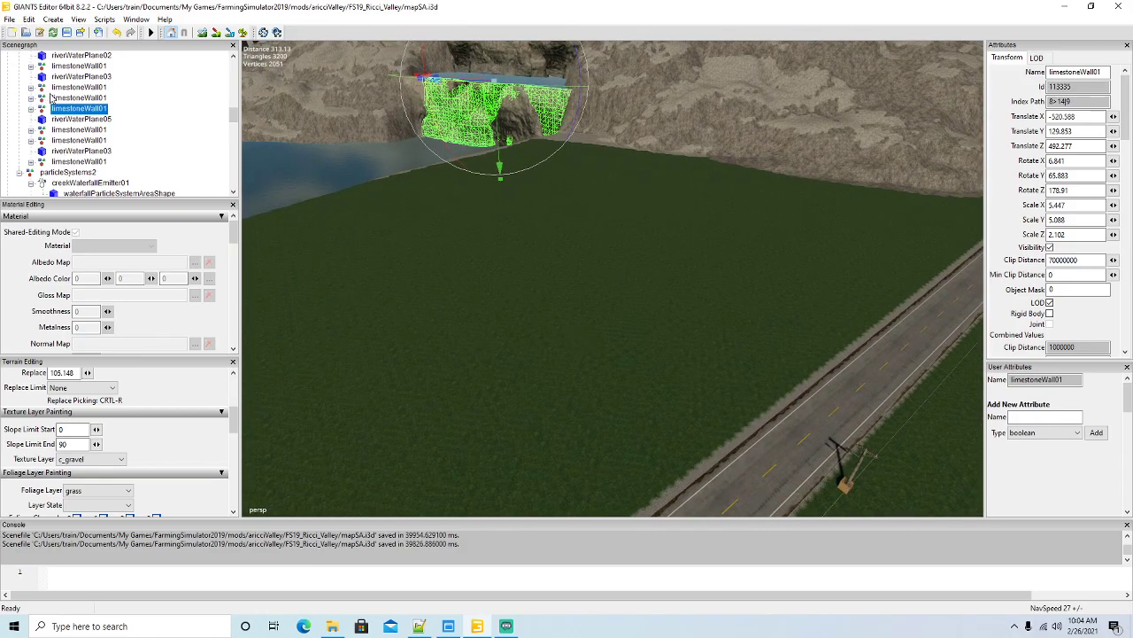
pyautogui.click(456, 297)
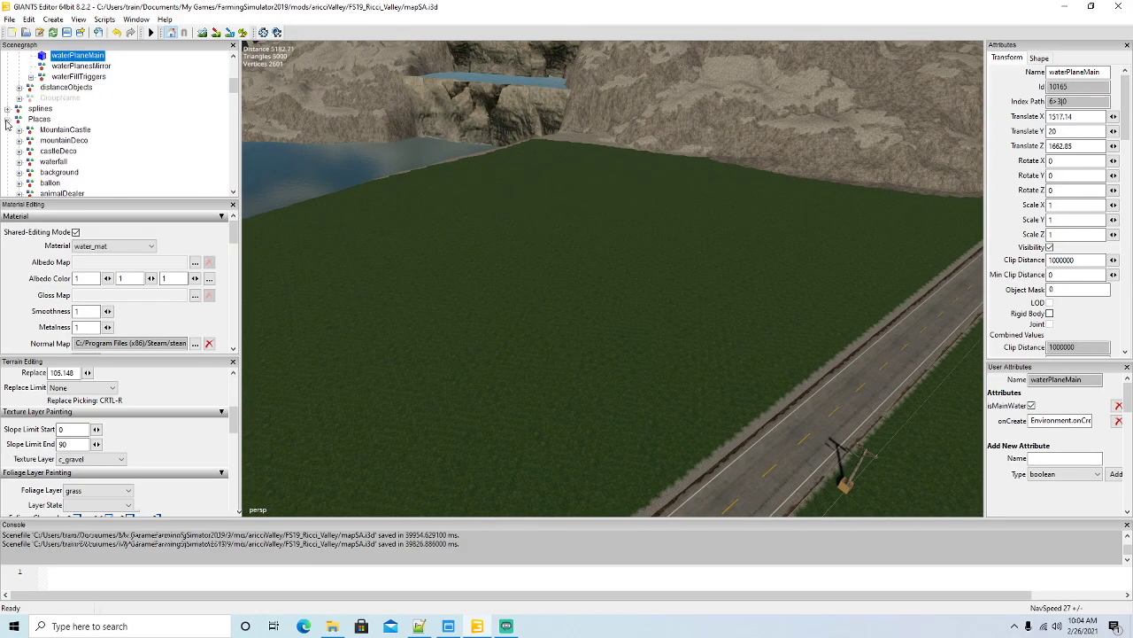
pyautogui.scroll(-3, 31, 129)
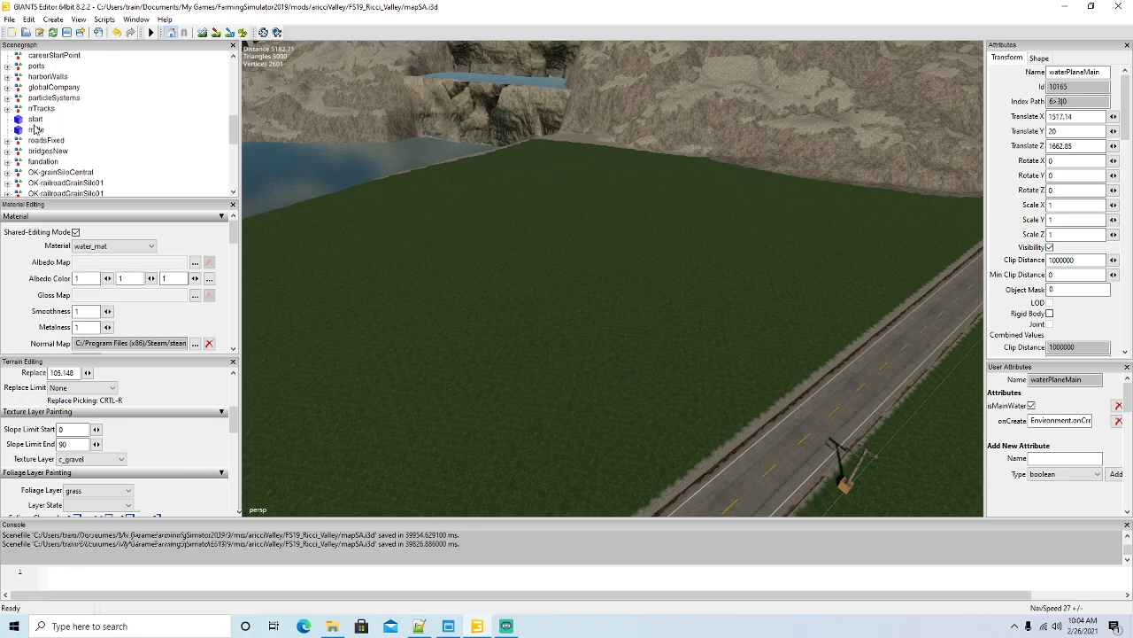
pyautogui.scroll(-10, 31, 129)
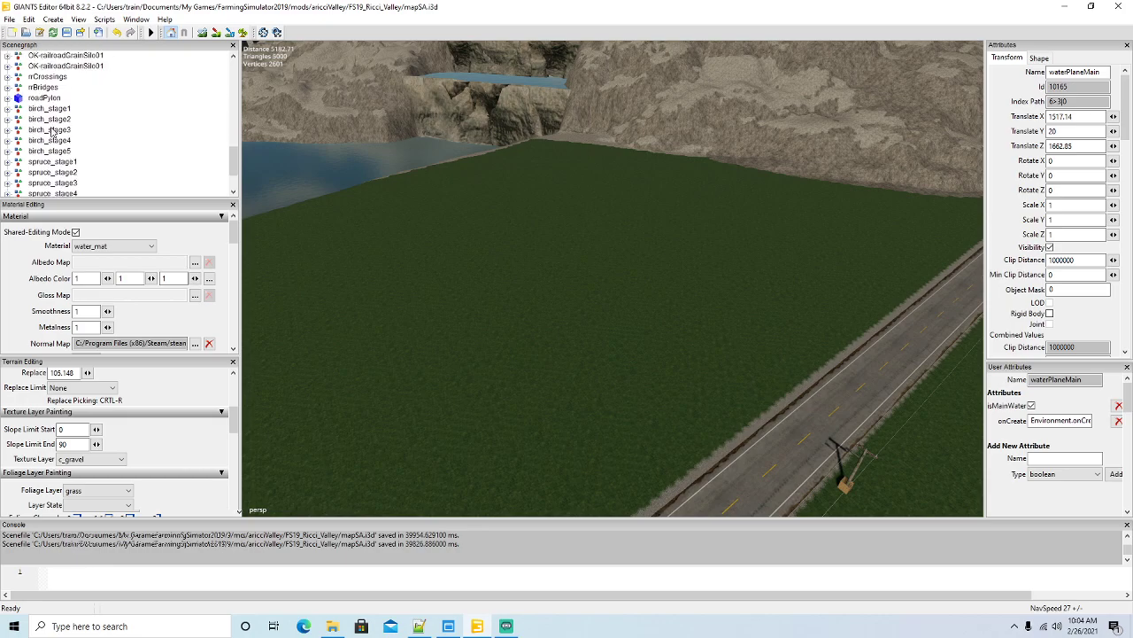
pyautogui.click(52, 19)
pyautogui.click(64, 33)
# Rename the new root-level transform group as clayPit.
pyautogui.scroll(5, 128, 121)
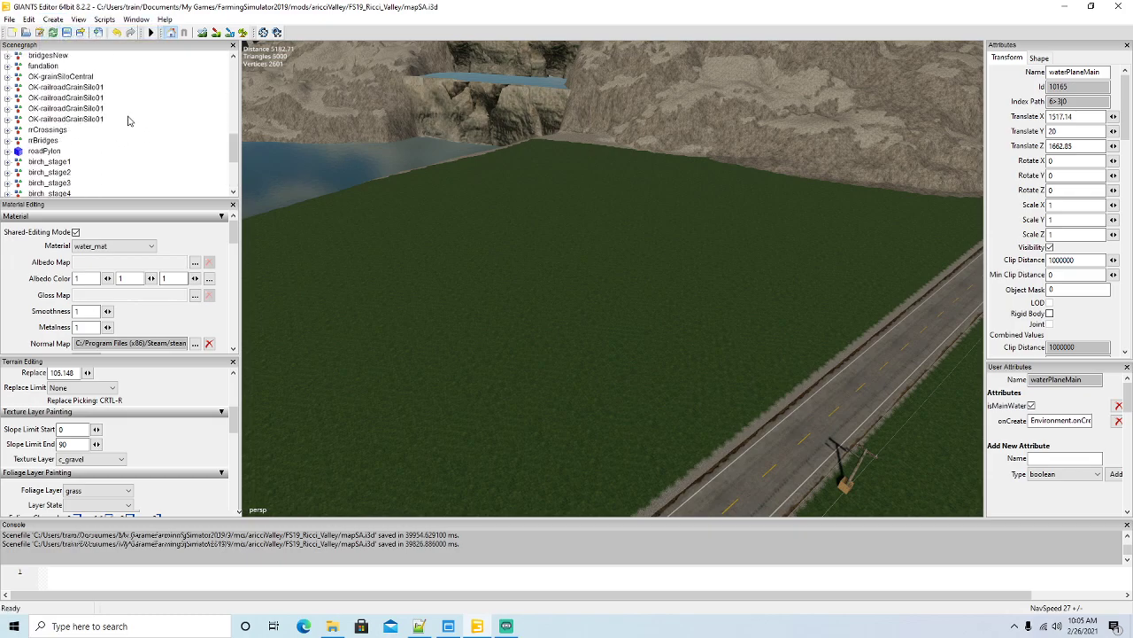
pyautogui.scroll(-3, 128, 122)
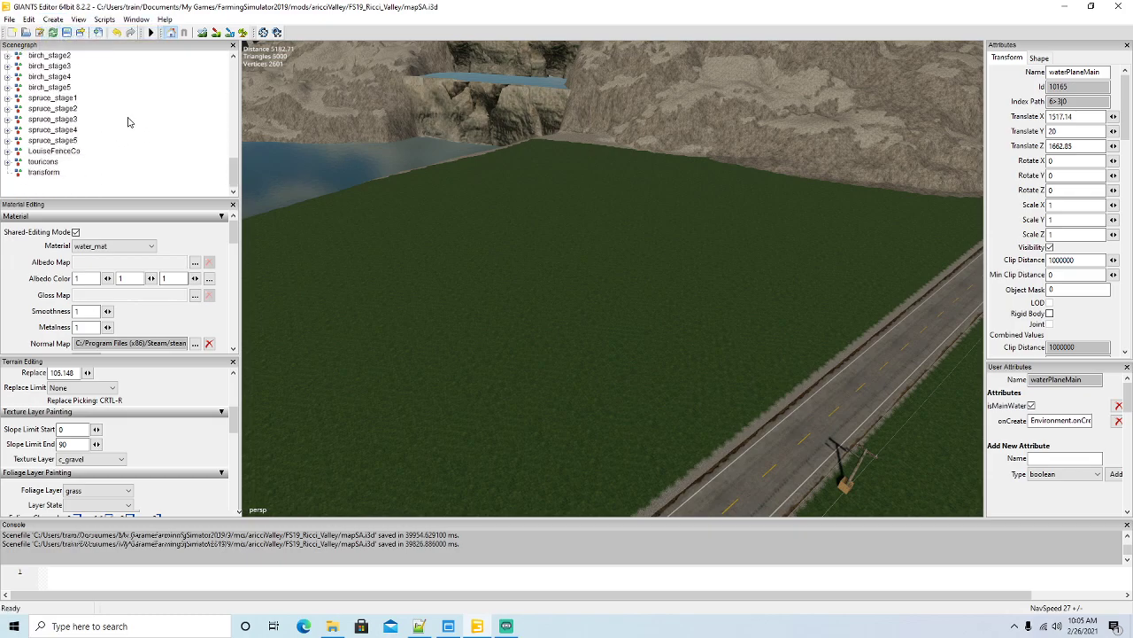
pyautogui.click(19, 175)
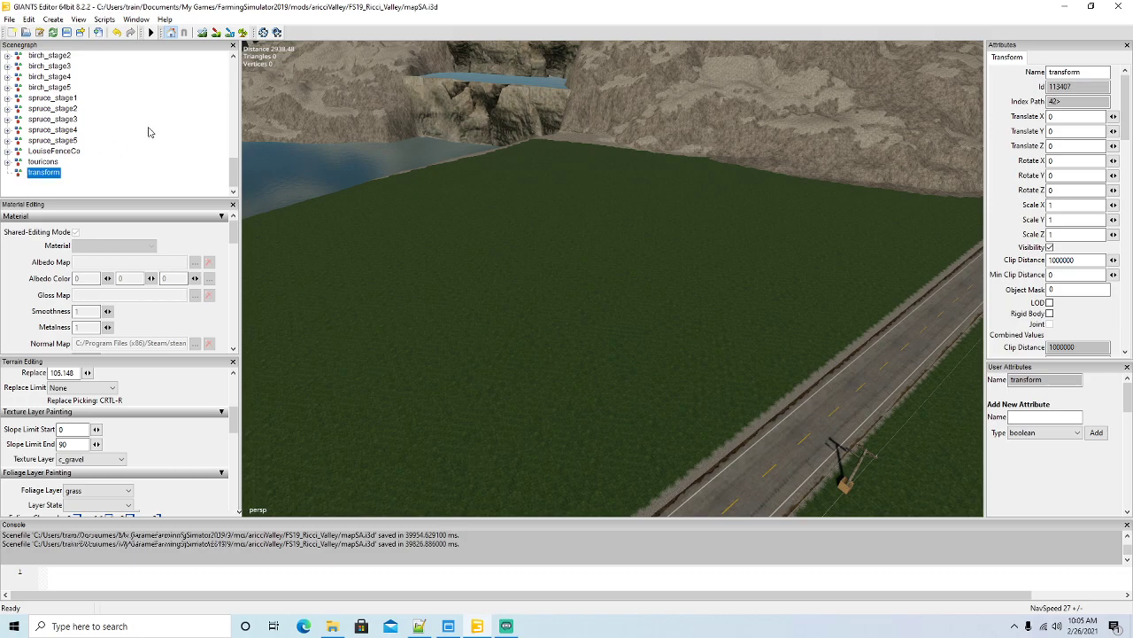
pyautogui.doubleClick(1091, 72)
pyautogui.write('c')
pyautogui.press('Return')
# Inside the globalCompany group, duplicate the empty transform group below openMine and rename the original as clayPit.
pyautogui.scroll(10, 128, 142)
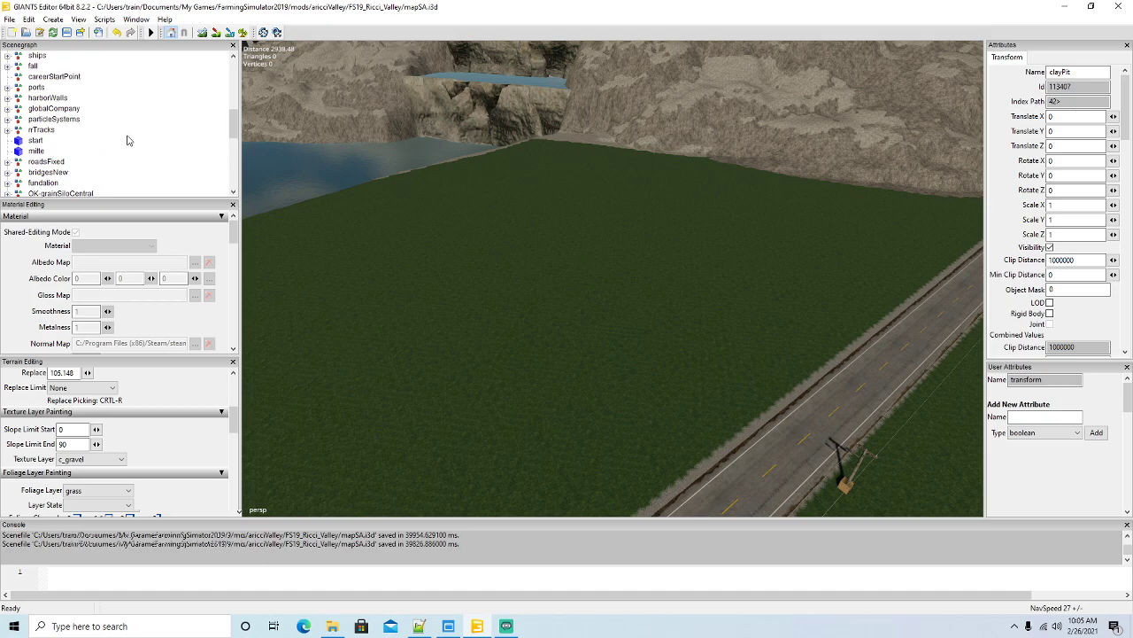
pyautogui.scroll(2, 127, 140)
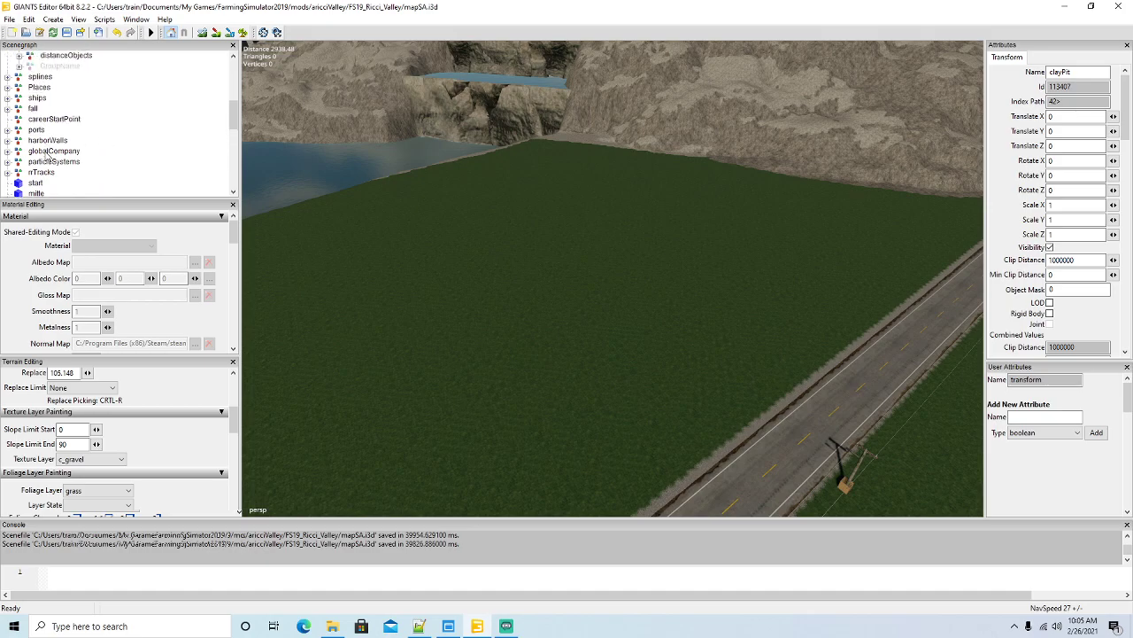
pyautogui.click(7, 151)
pyautogui.scroll(-3, 104, 145)
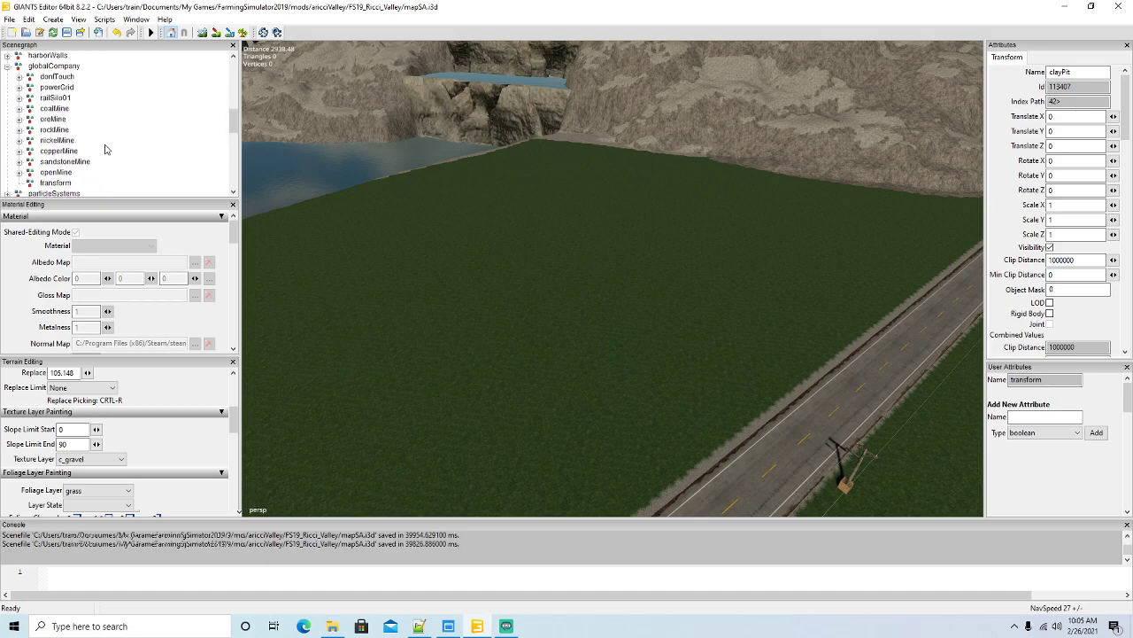
pyautogui.click(48, 141)
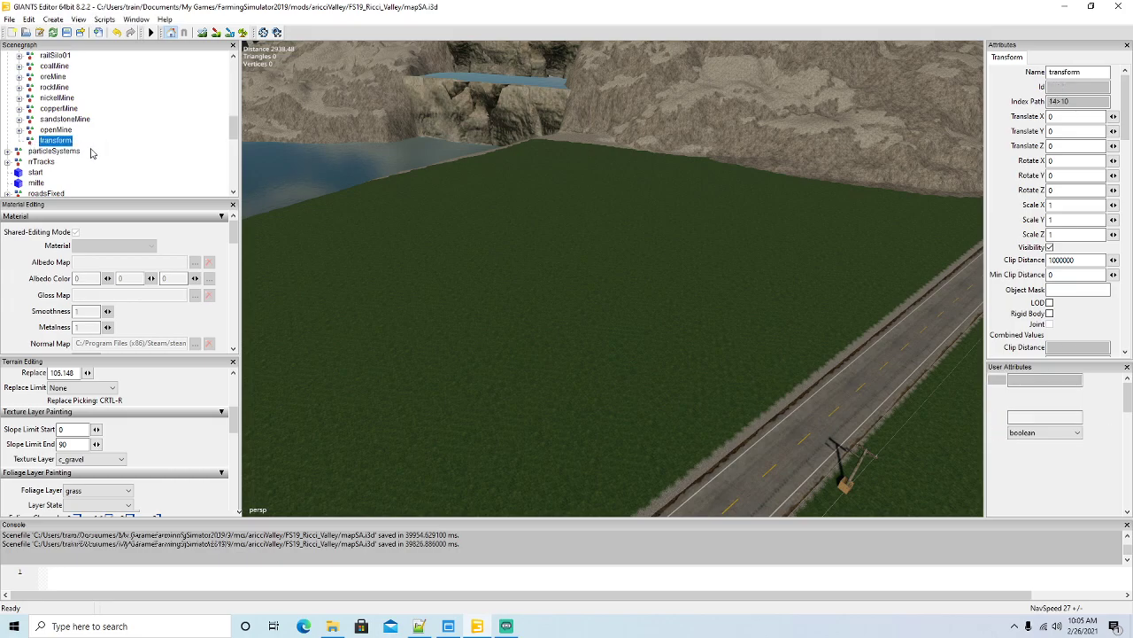
pyautogui.doubleClick(1094, 77)
pyautogui.write('clayPit')
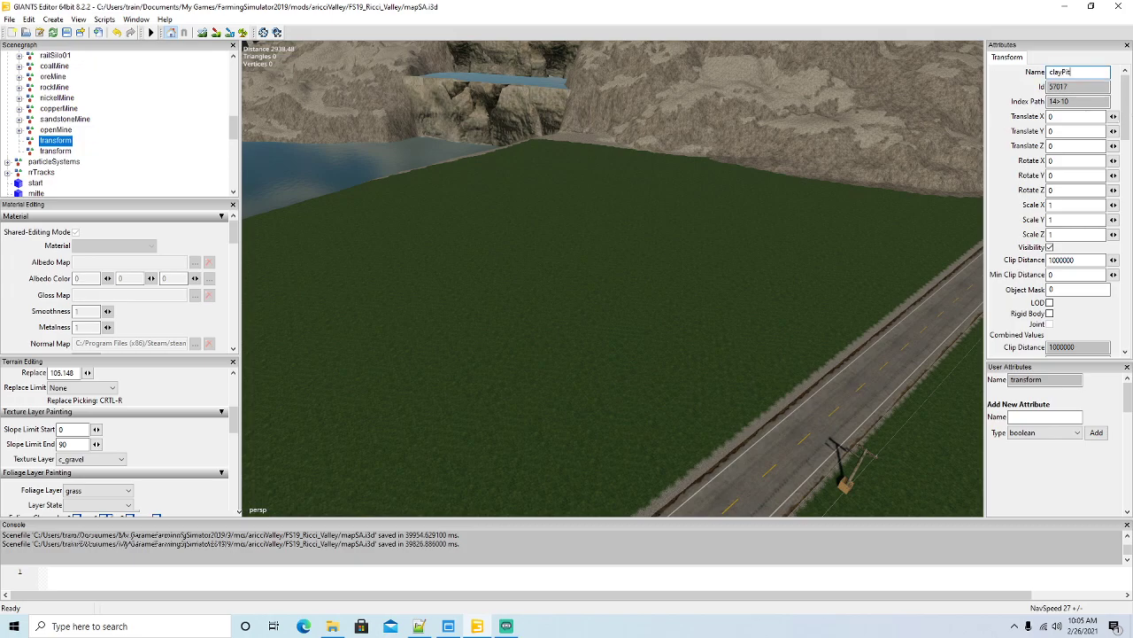
pyautogui.press('Return')
# Cut the root-level clayPit group and paste it inside the clayPit group under globalCompany.
pyautogui.scroll(-10, 64, 168)
pyautogui.click(35, 172)
pyautogui.scroll(10, 101, 144)
pyautogui.scroll(5, 113, 139)
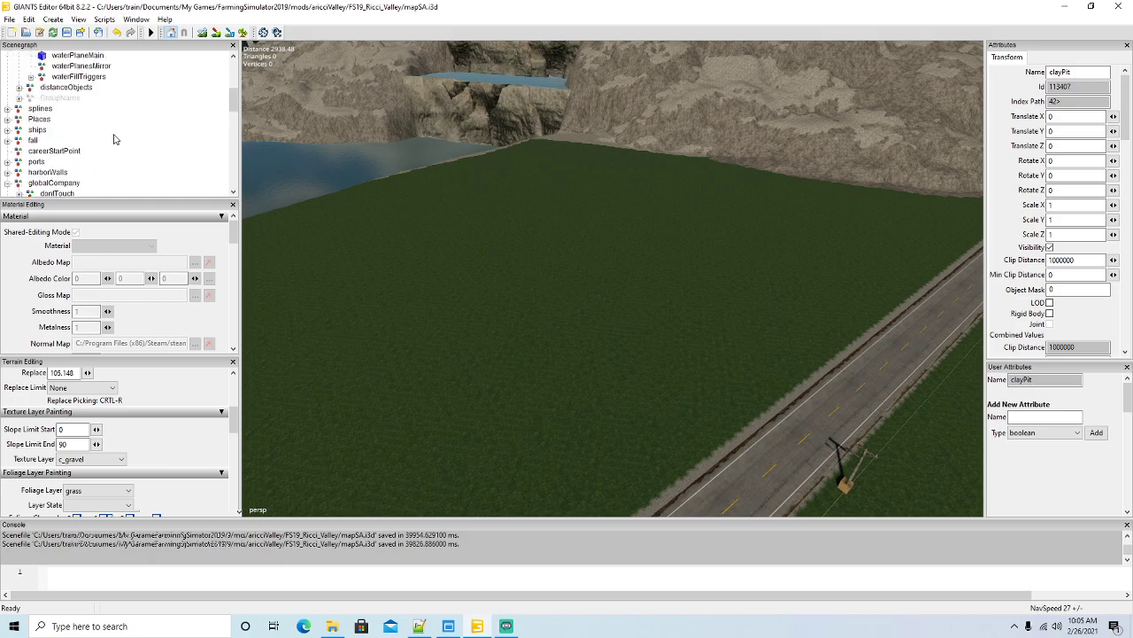
pyautogui.scroll(-5, 113, 138)
pyautogui.click(30, 19)
pyautogui.click(53, 92)
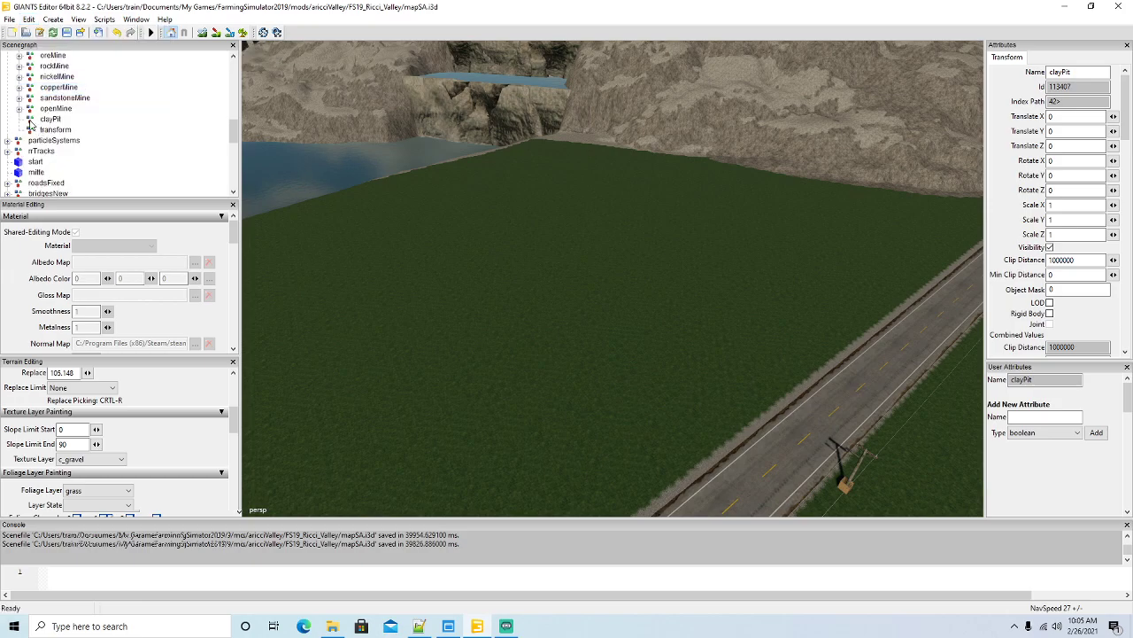
pyautogui.click(31, 122)
pyautogui.click(29, 20)
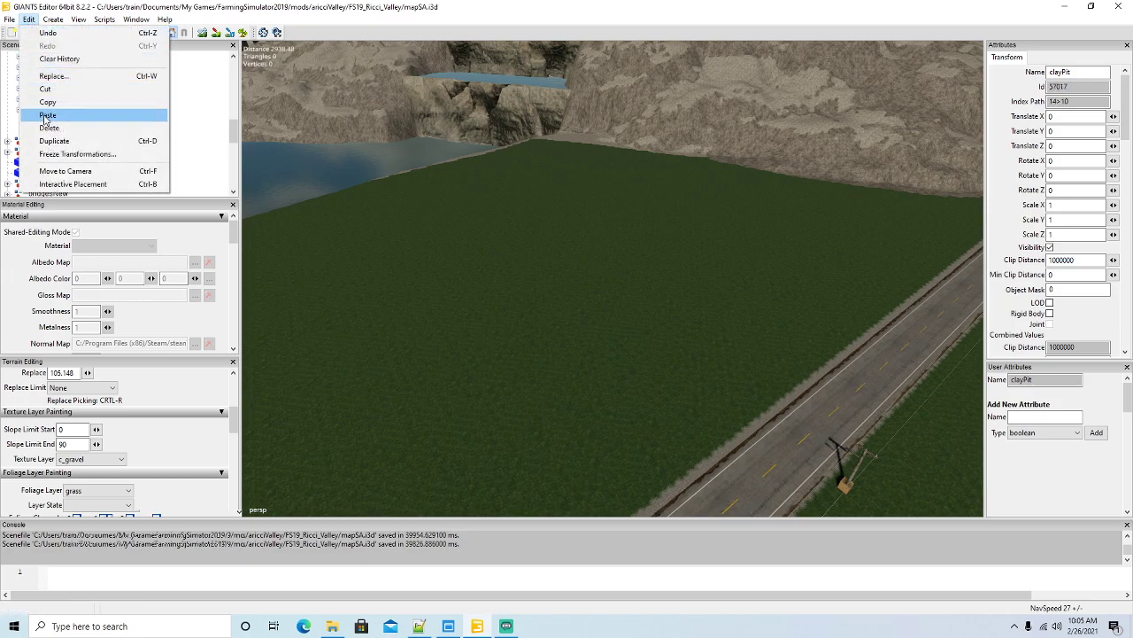
pyautogui.click(47, 115)
# Place the nested clayPit group interactively on the grass field at about X -1945.8, Y 105.1, Z -2351.4.
pyautogui.click(30, 20)
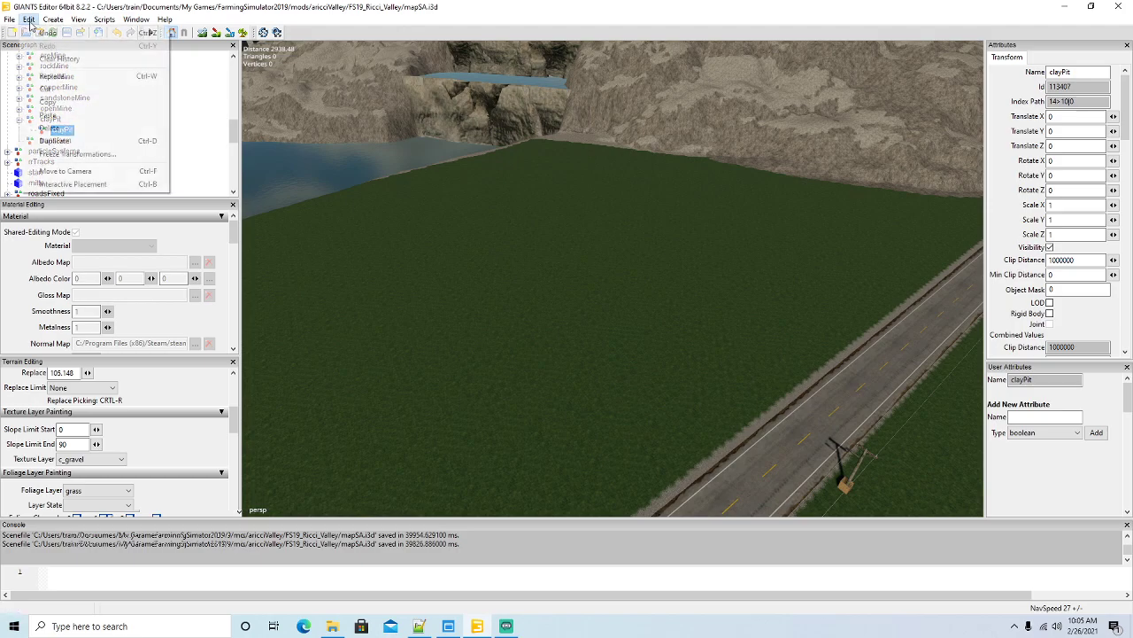
pyautogui.click(53, 185)
pyautogui.click(576, 240)
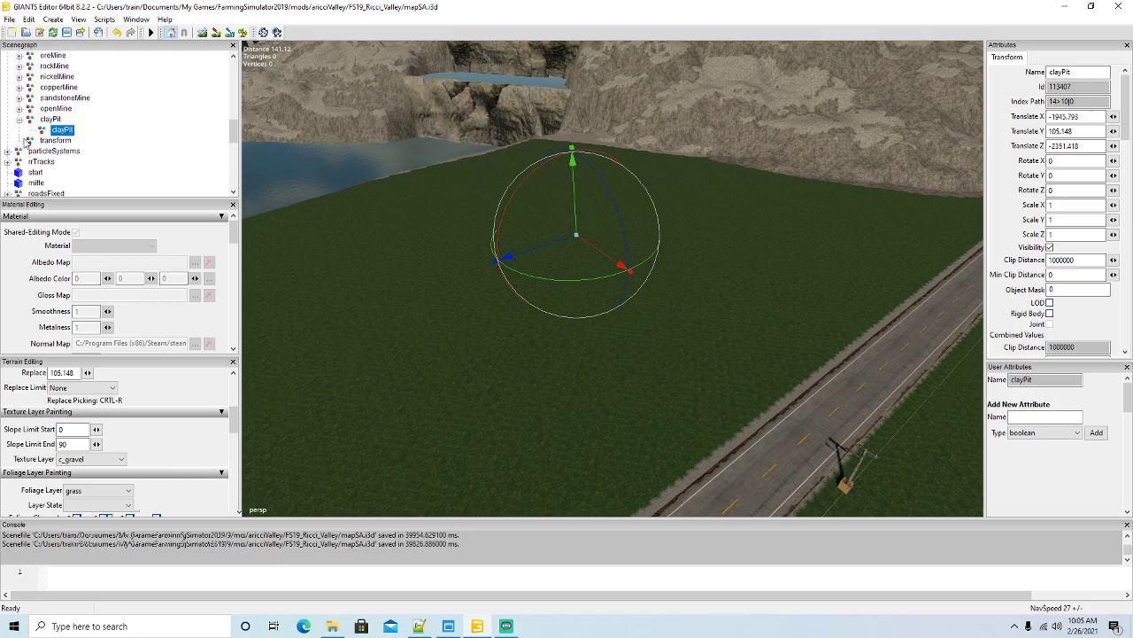
# Duplicate the empty transform group below the clayPit groups, cut the copy and paste it inside the nested clayPit group.
pyautogui.click(55, 140)
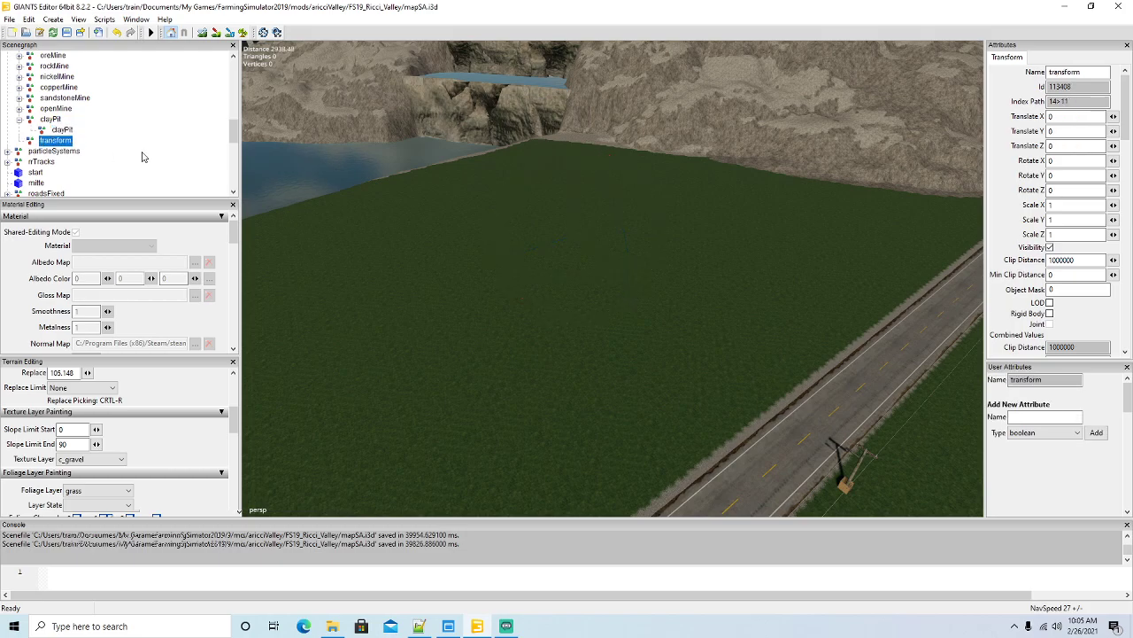
pyautogui.hotkey('ctrl', 'd')
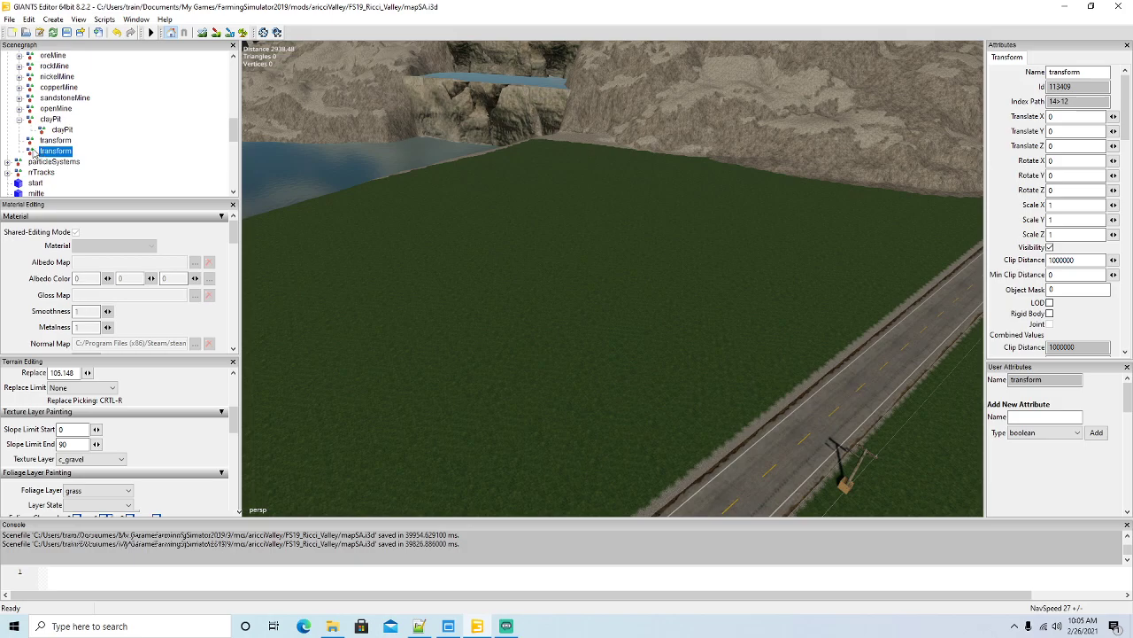
pyautogui.click(30, 19)
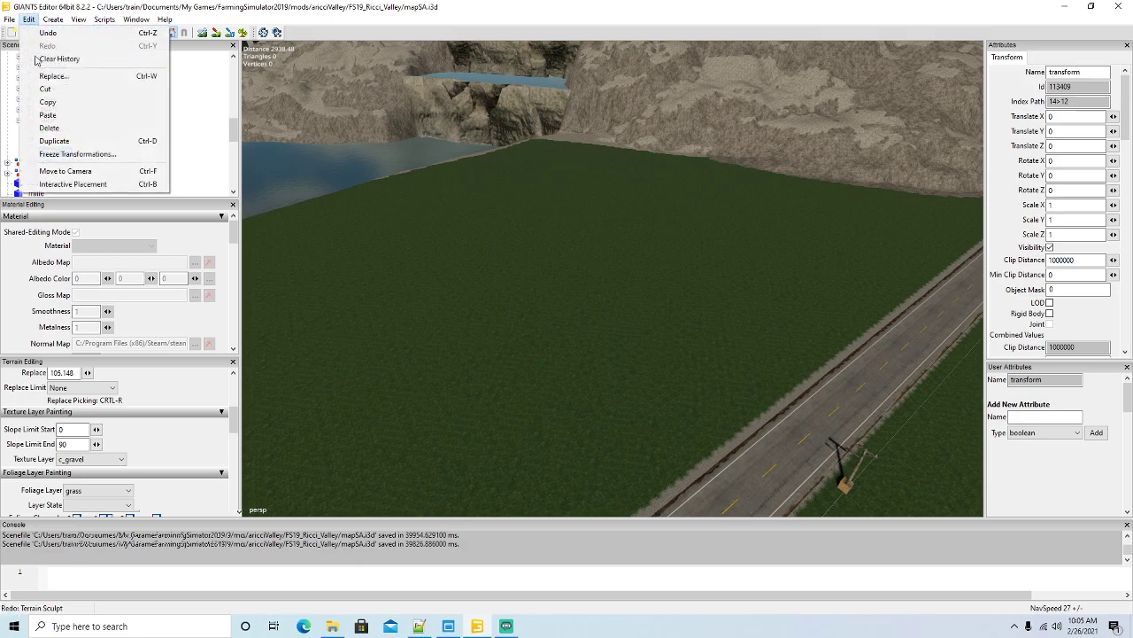
pyautogui.click(47, 88)
pyautogui.click(55, 129)
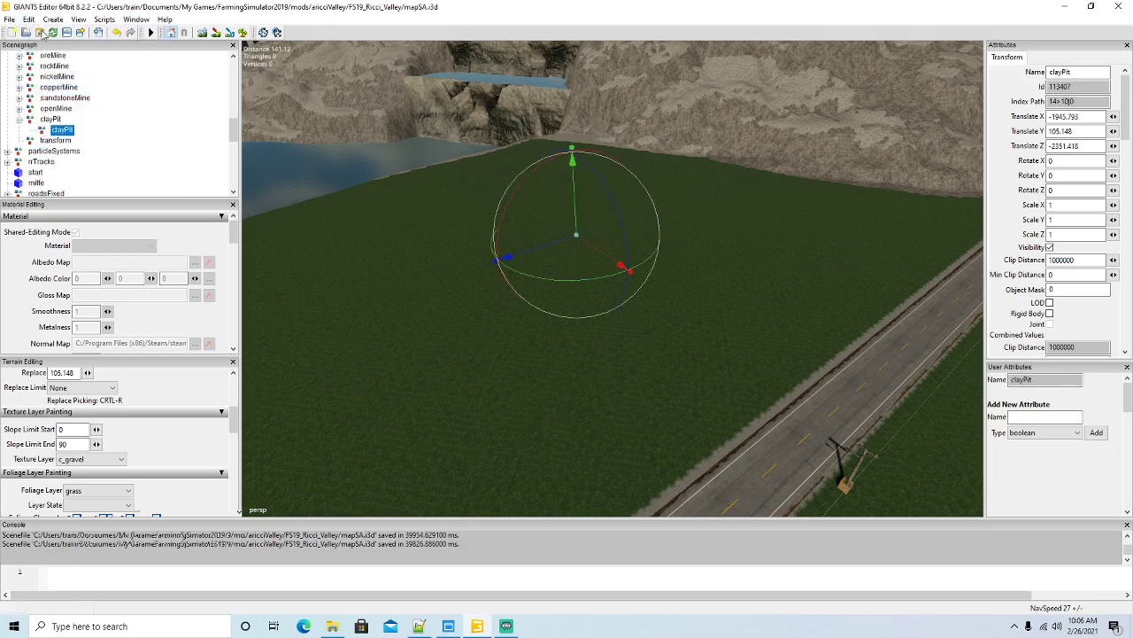
pyautogui.click(30, 19)
pyautogui.click(50, 120)
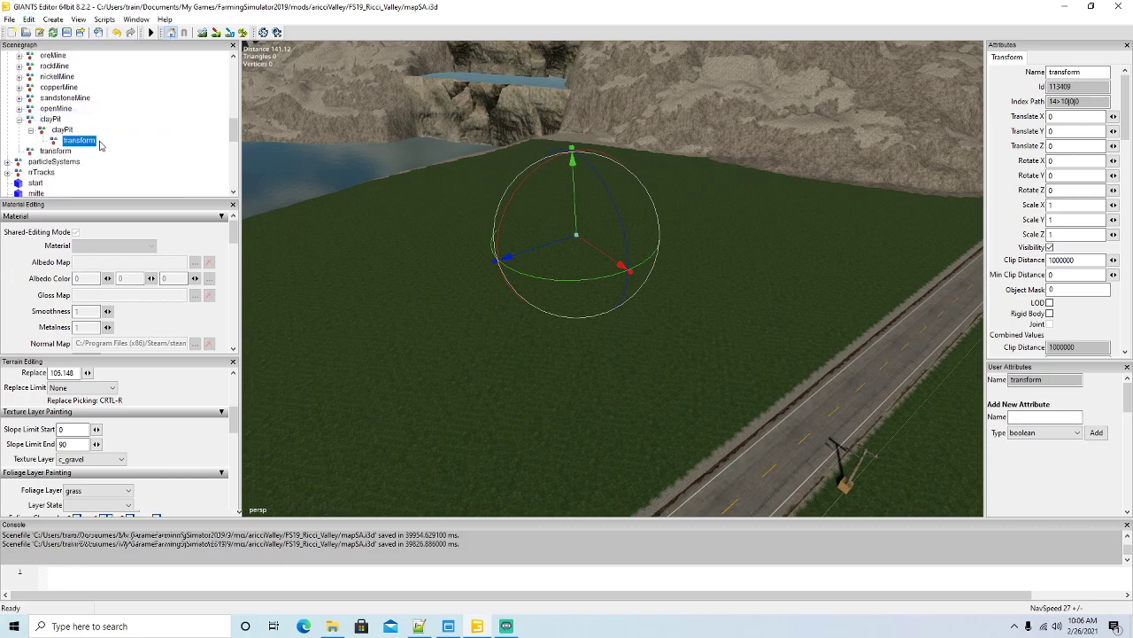
# Create three more copies of the empty transform group inside the nested clayPit group.
pyautogui.hotkey('ctrl', 'v')
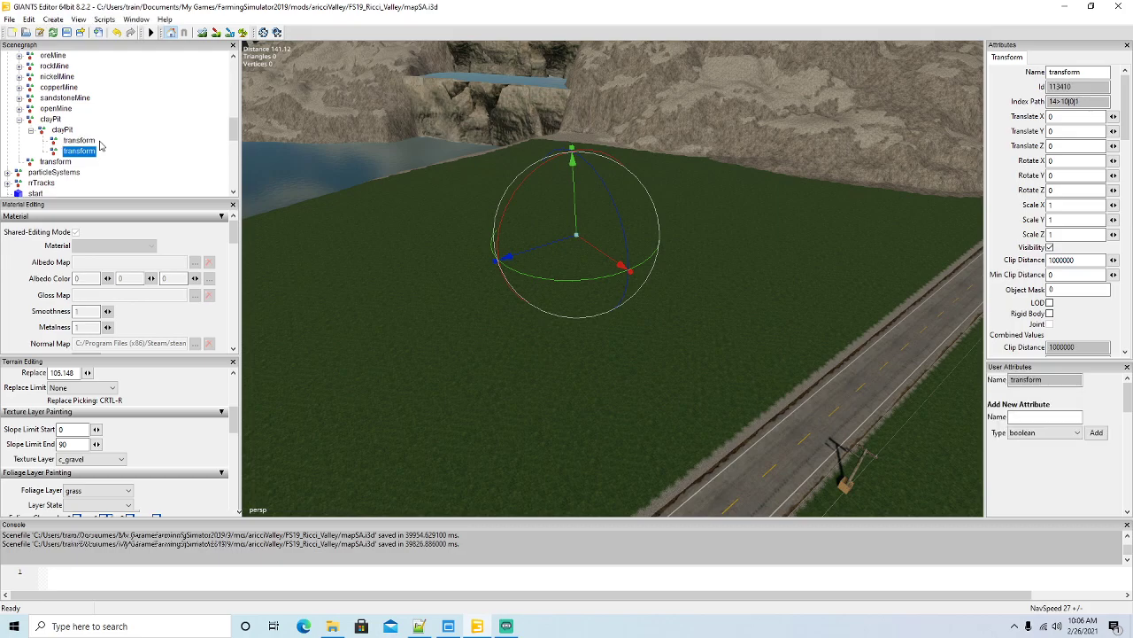
pyautogui.hotkey('ctrl', 'v')
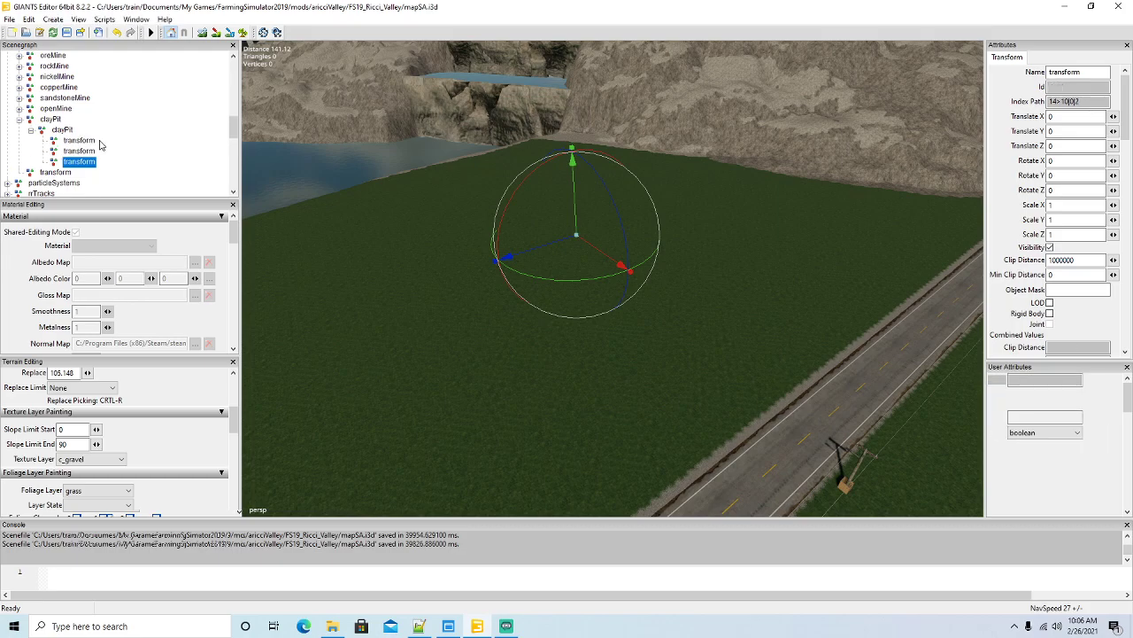
pyautogui.hotkey('ctrl', 'v')
# Rename the first three transform groups inside the nested clayPit group as IN, OUT and main.
pyautogui.click(67, 142)
pyautogui.doubleClick(1090, 72)
pyautogui.write('IN')
pyautogui.press('Return')
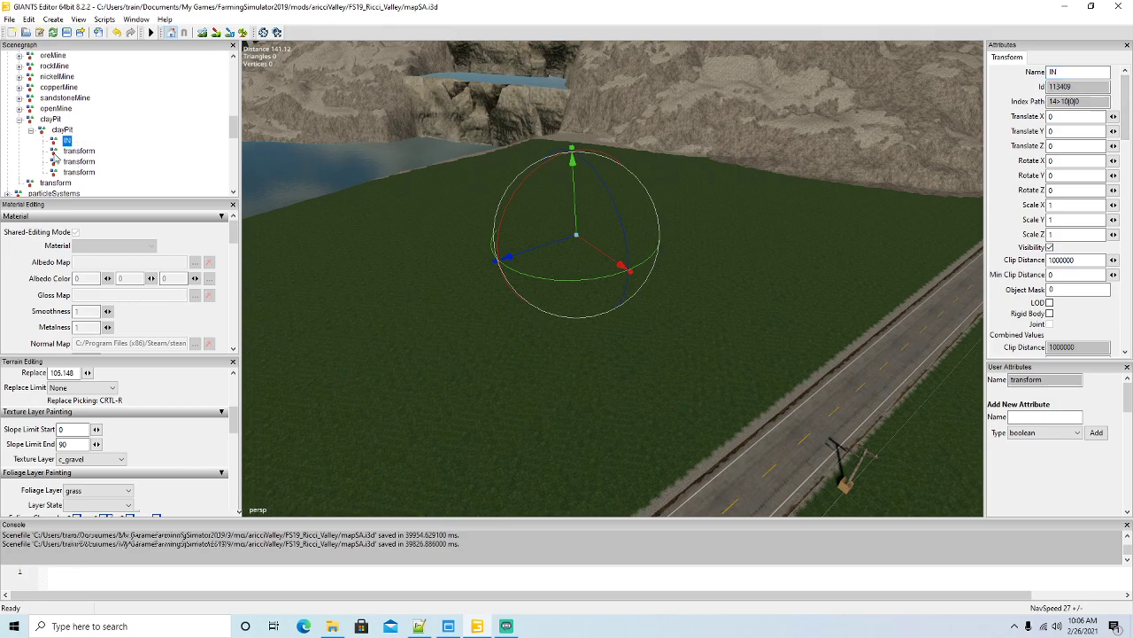
pyautogui.click(78, 150)
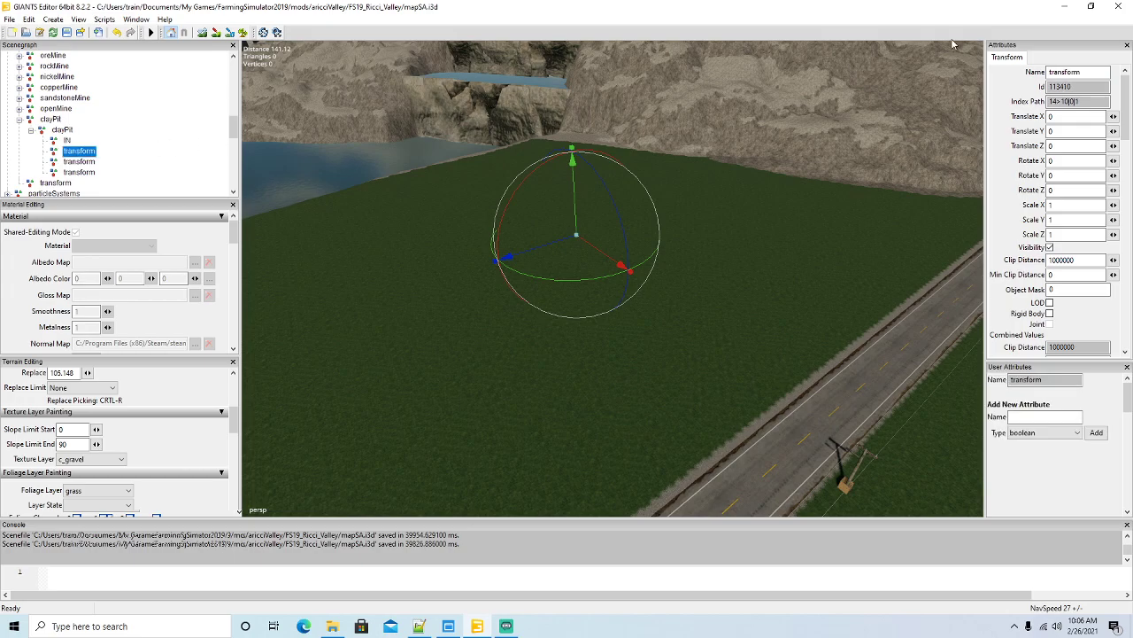
pyautogui.doubleClick(1098, 73)
pyautogui.write('OUT')
pyautogui.press('Return')
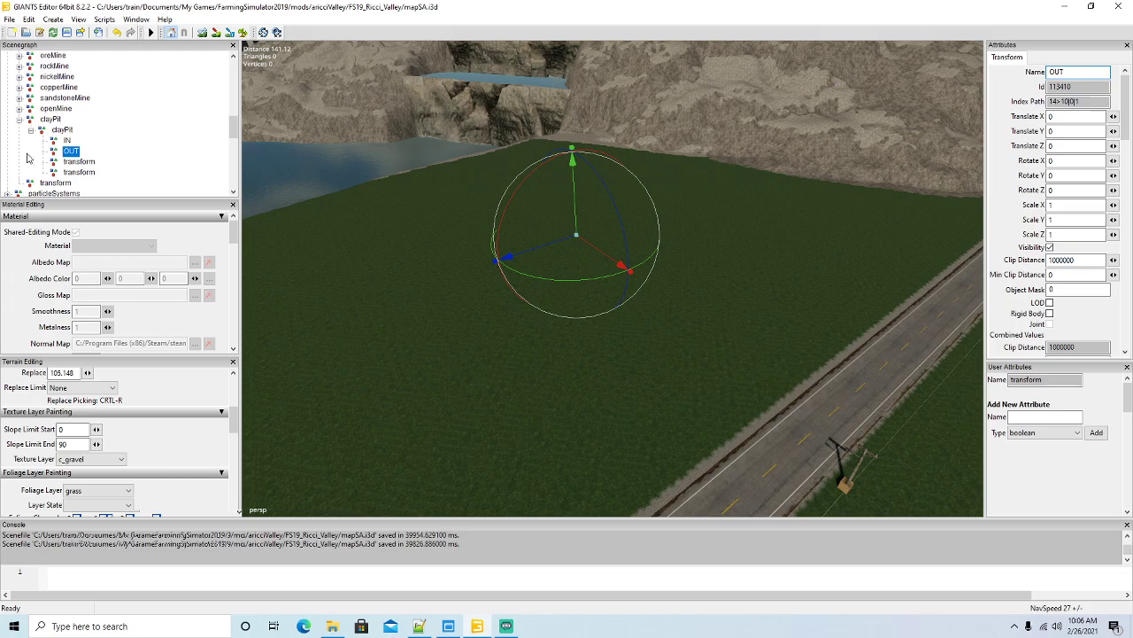
pyautogui.click(55, 163)
pyautogui.doubleClick(1098, 73)
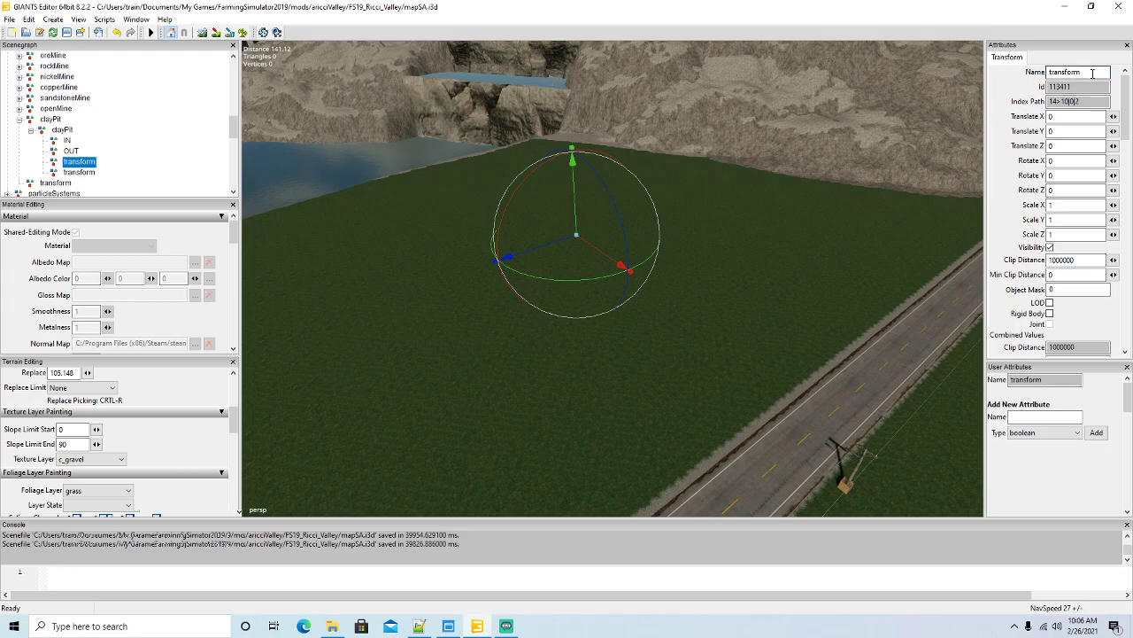
pyautogui.write('main')
pyautogui.press('Return')
# Import the clayPit1 i3d file from the newBuildings folder.
pyautogui.click(9, 20)
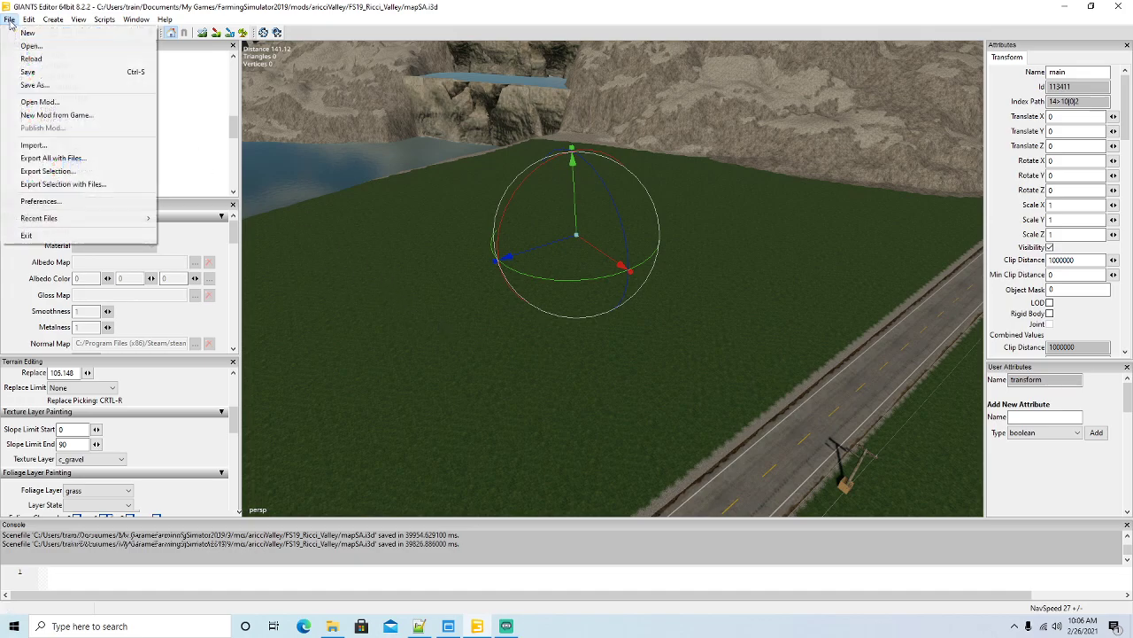
pyautogui.click(41, 145)
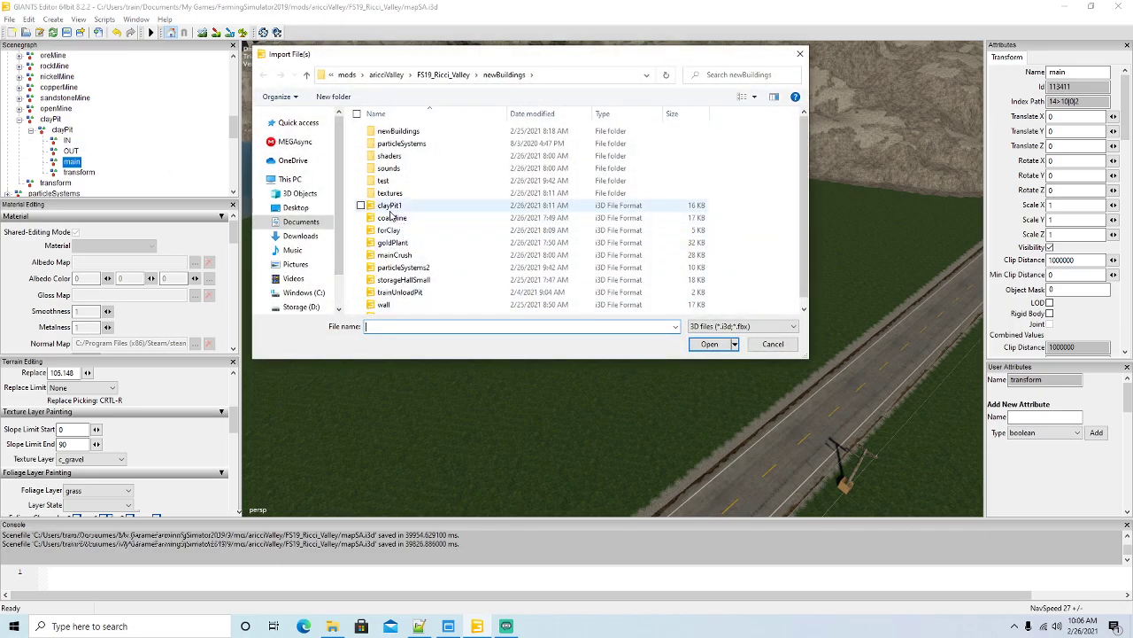
pyautogui.click(389, 209)
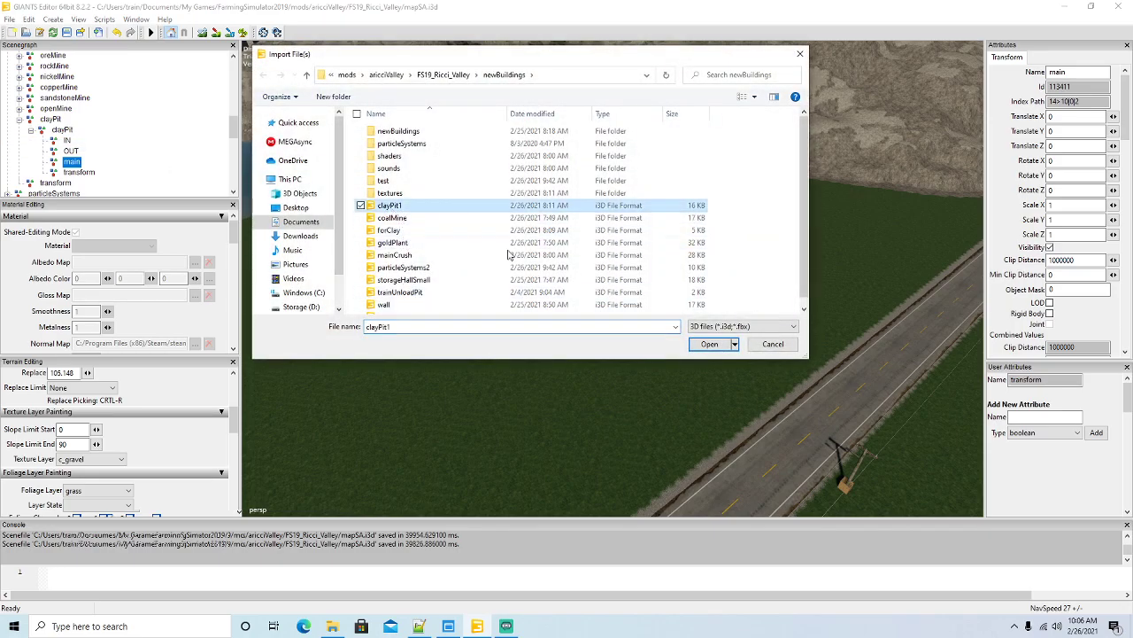
pyautogui.click(709, 345)
# Place the imported coalMine01 group interactively on the grass field at about X -1948.8, Y 105.1, Z -2304.8.
pyautogui.scroll(2, 162, 133)
pyautogui.scroll(5, 161, 132)
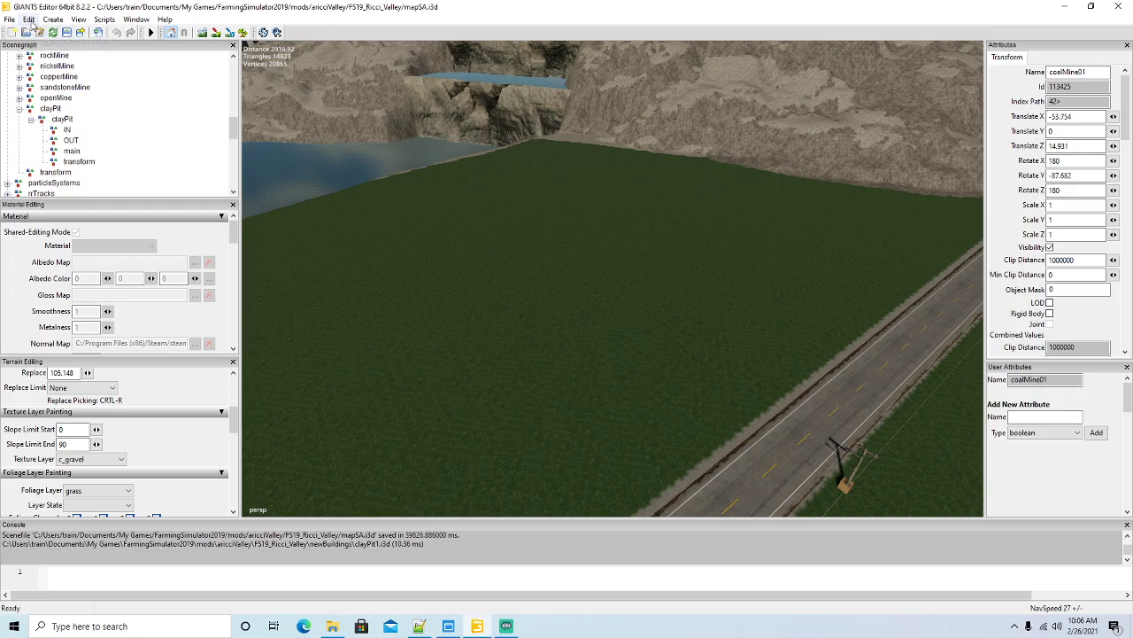
pyautogui.click(29, 19)
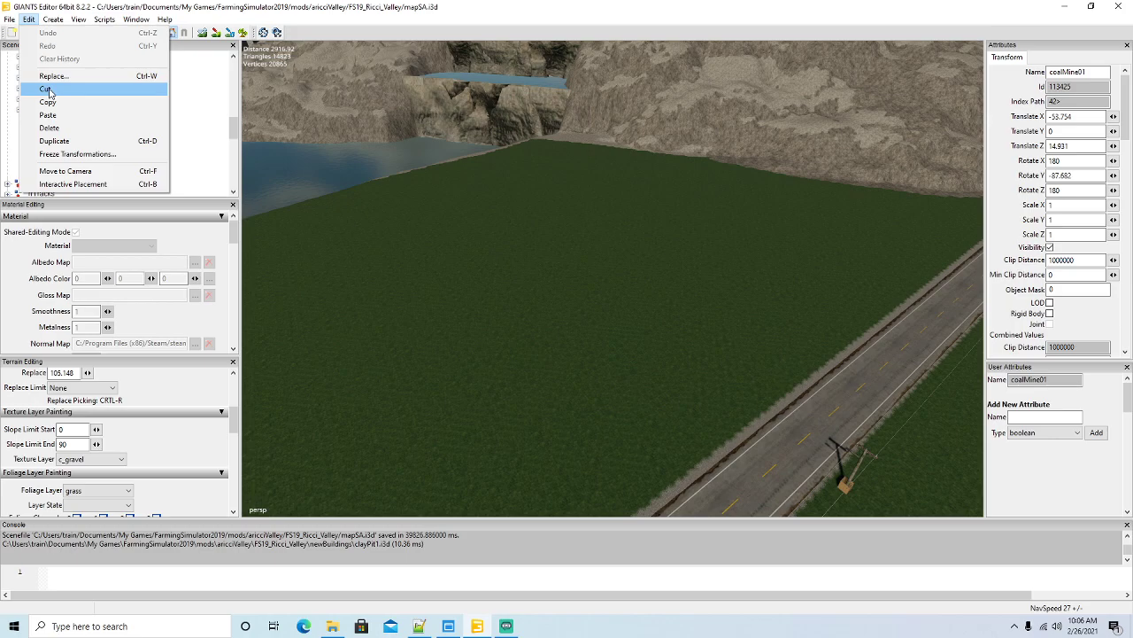
pyautogui.click(103, 185)
pyautogui.click(434, 276)
pyautogui.keyDown('alt'); pyautogui.moveTo(562, 308); pyautogui.dragTo(660, 287); pyautogui.keyUp('alt')
pyautogui.scroll(3, 443, 264)
pyautogui.scroll(-3, 659, 292)
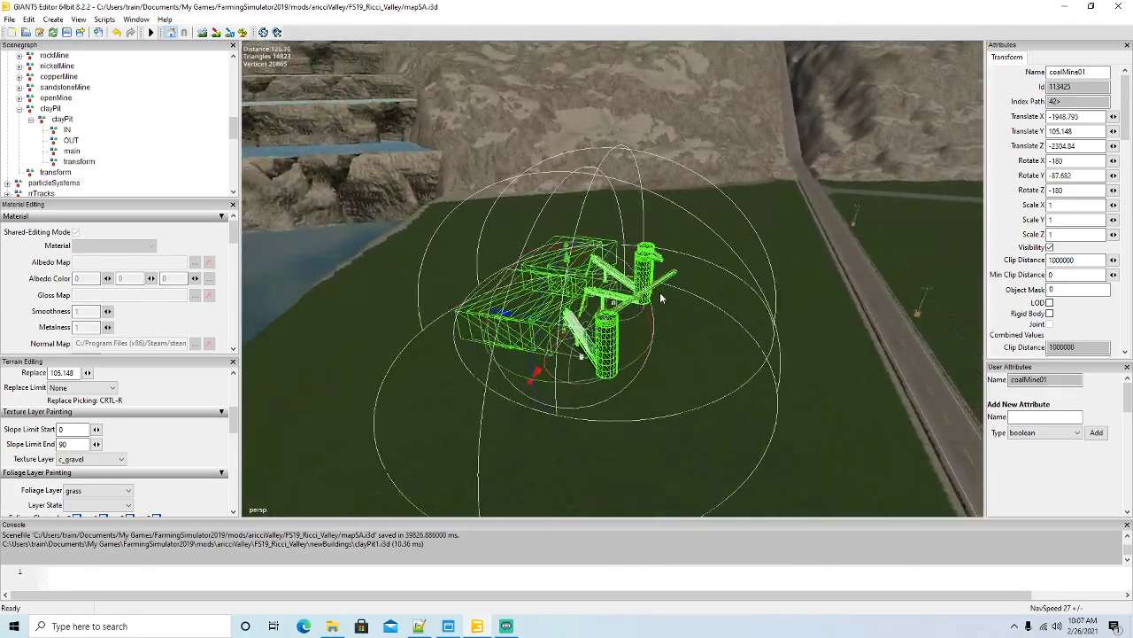
pyautogui.scroll(-5, 659, 301)
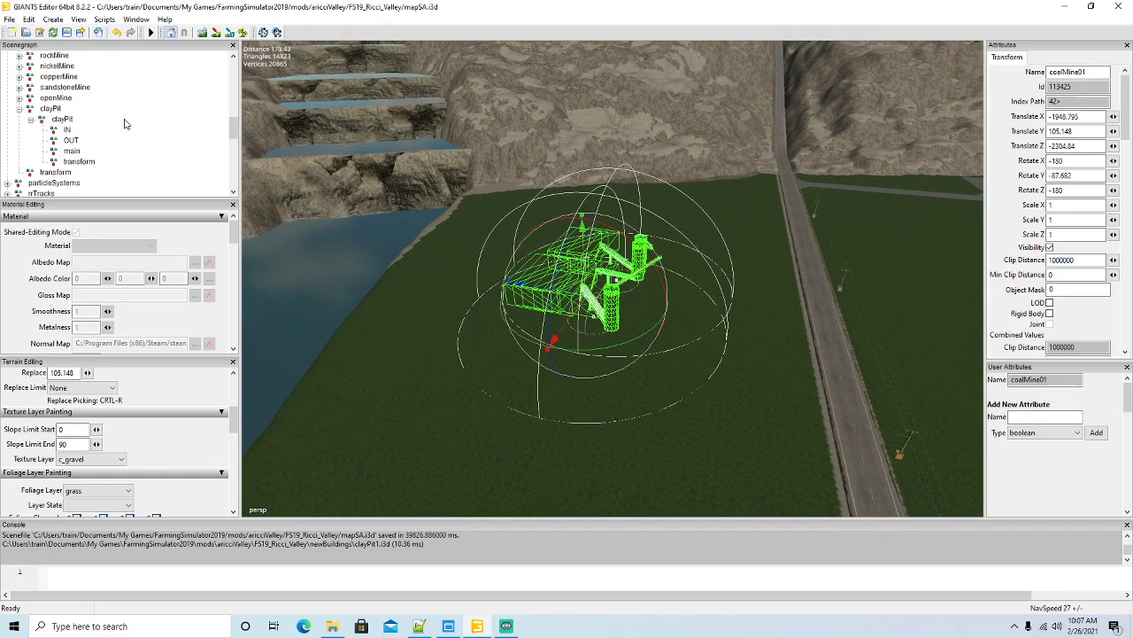
# Cut the root-level coalMine01 group and paste it inside the nested clayPit group.
pyautogui.click(29, 19)
pyautogui.click(49, 88)
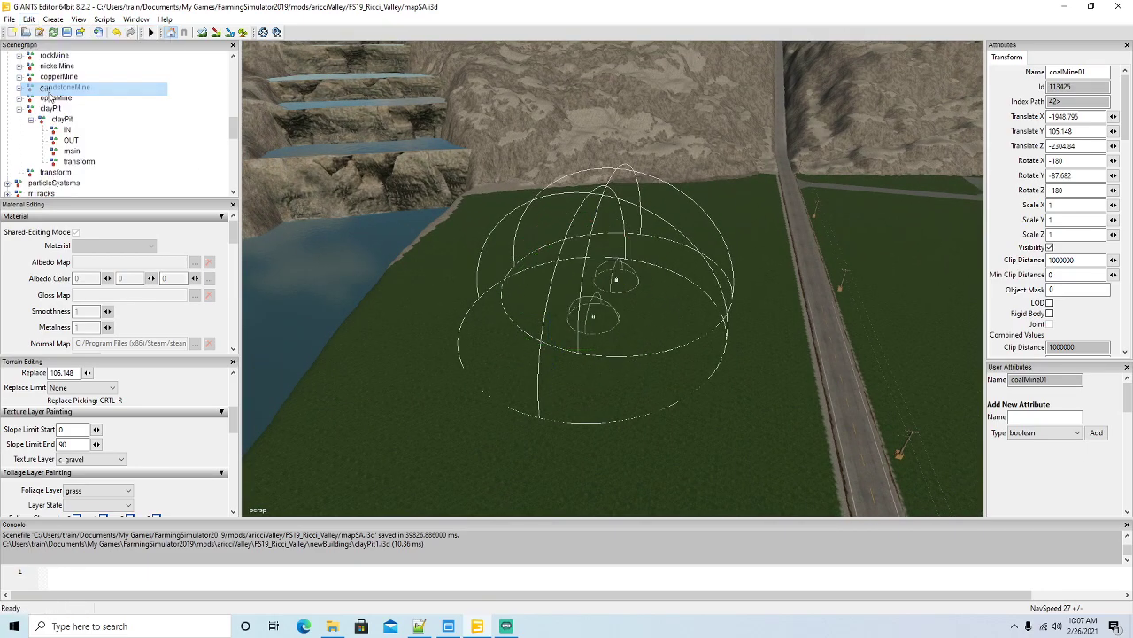
pyautogui.click(62, 118)
pyautogui.click(28, 19)
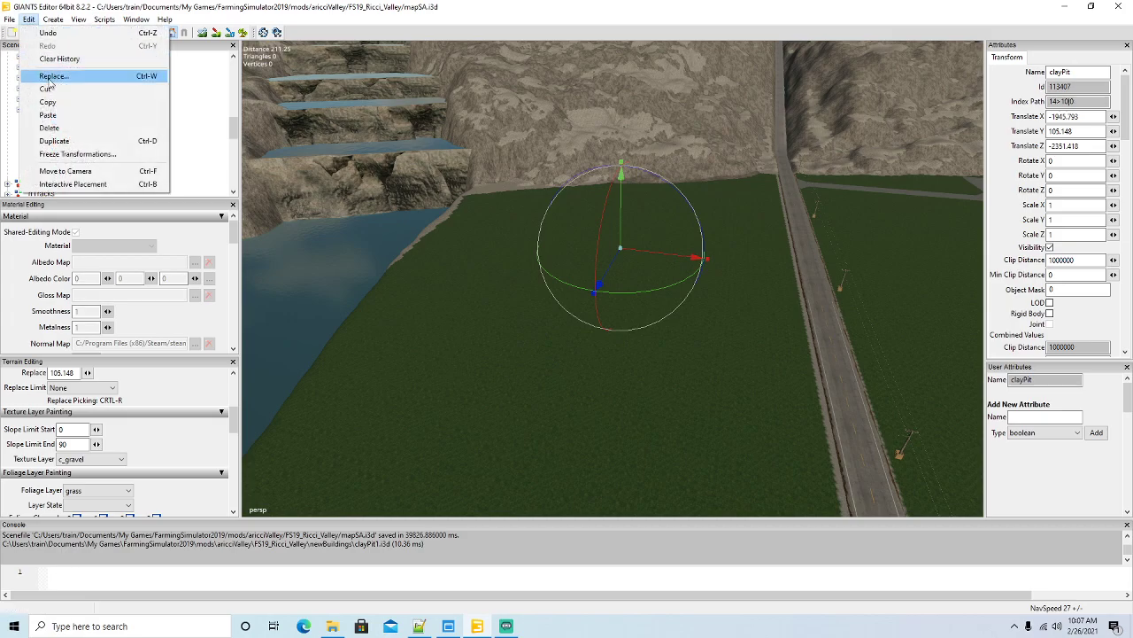
pyautogui.click(47, 116)
# Move the coalMine01 group up one position in the hierarchy, directly below main.
pyautogui.click(97, 175)
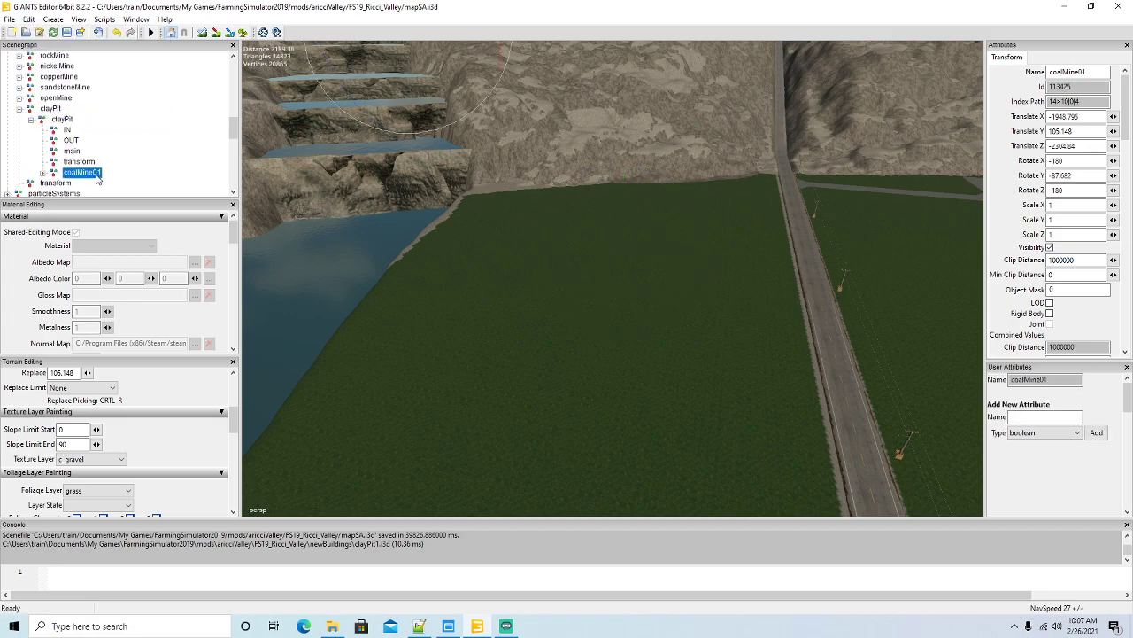
pyautogui.rightClick(51, 177)
pyautogui.click(177, 213)
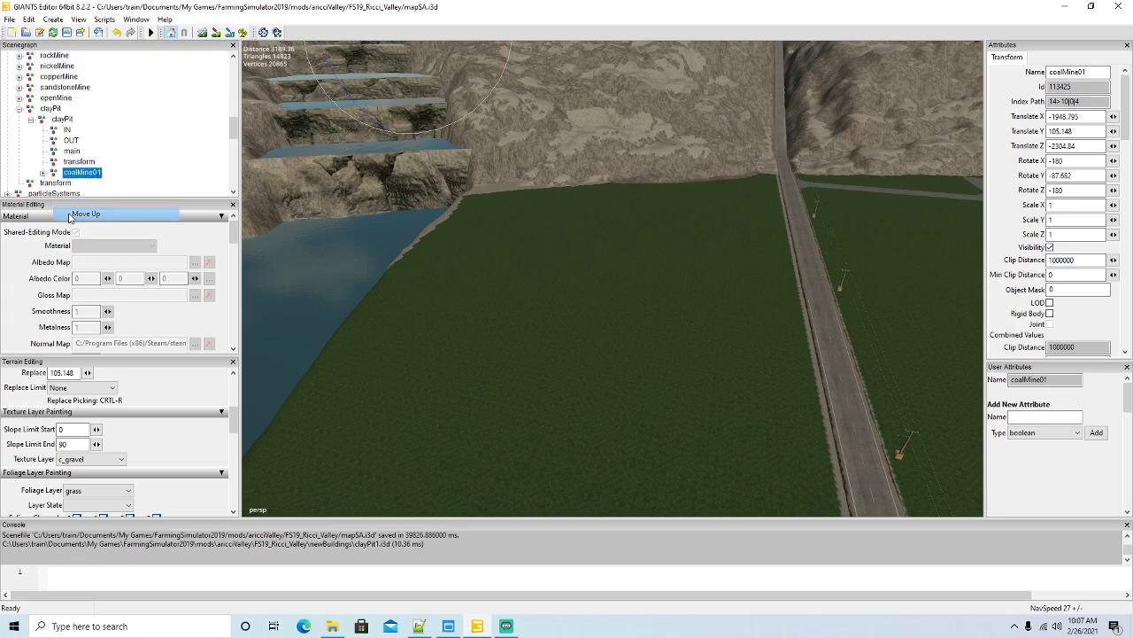
# Rename the coalMine01 group as claypitTriggers.
pyautogui.doubleClick(1072, 72)
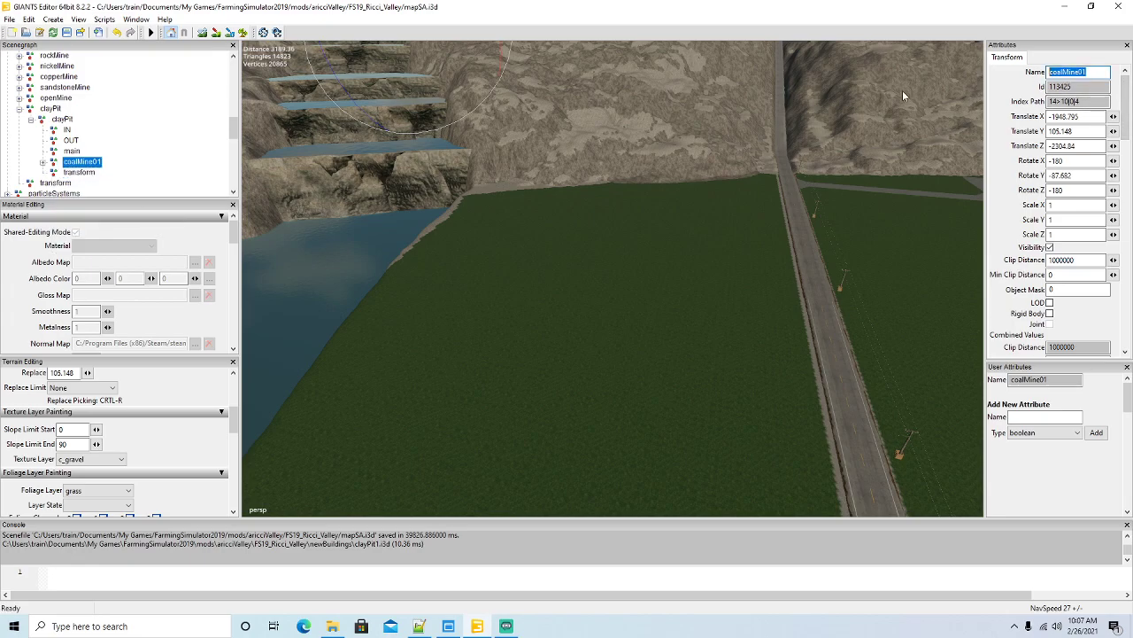
pyautogui.write('play')
pyautogui.press('Return')
pyautogui.doubleClick(1076, 71)
pyautogui.write('c')
pyautogui.write('laypitTriggers')
pyautogui.press('Return')
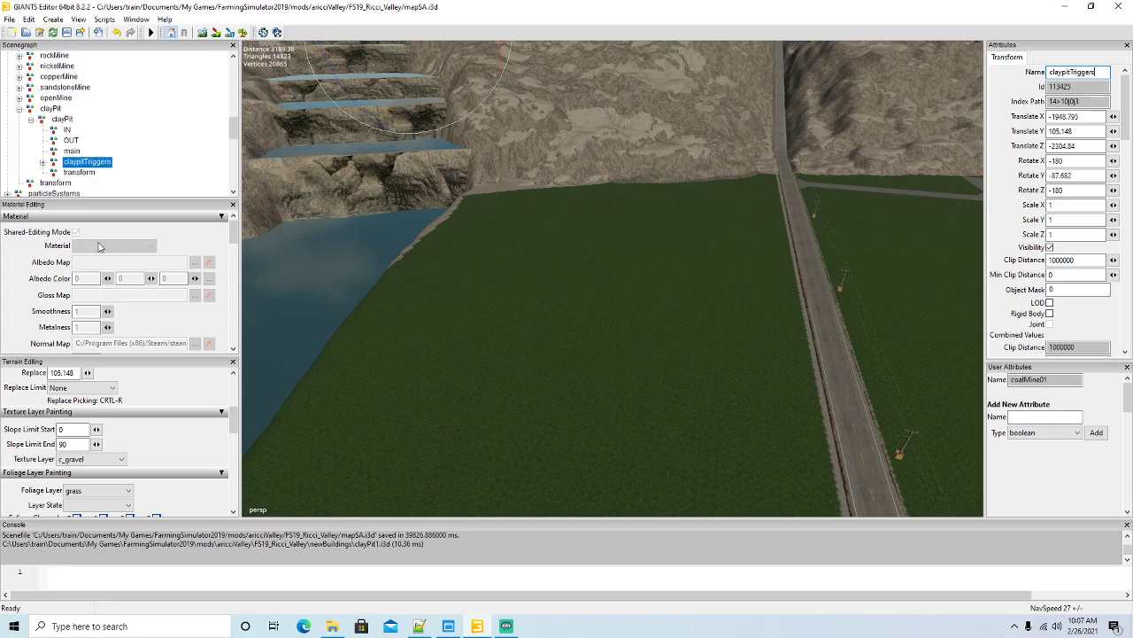
# Reposition the claypitTriggers group interactively beside the lake on the grass field, at about X -16.9, Z 201.2 relative to clayPit.
pyautogui.keyDown('alt'); pyautogui.moveTo(495, 295); pyautogui.dragTo(405, 229); pyautogui.keyUp('alt')
pyautogui.click(29, 19)
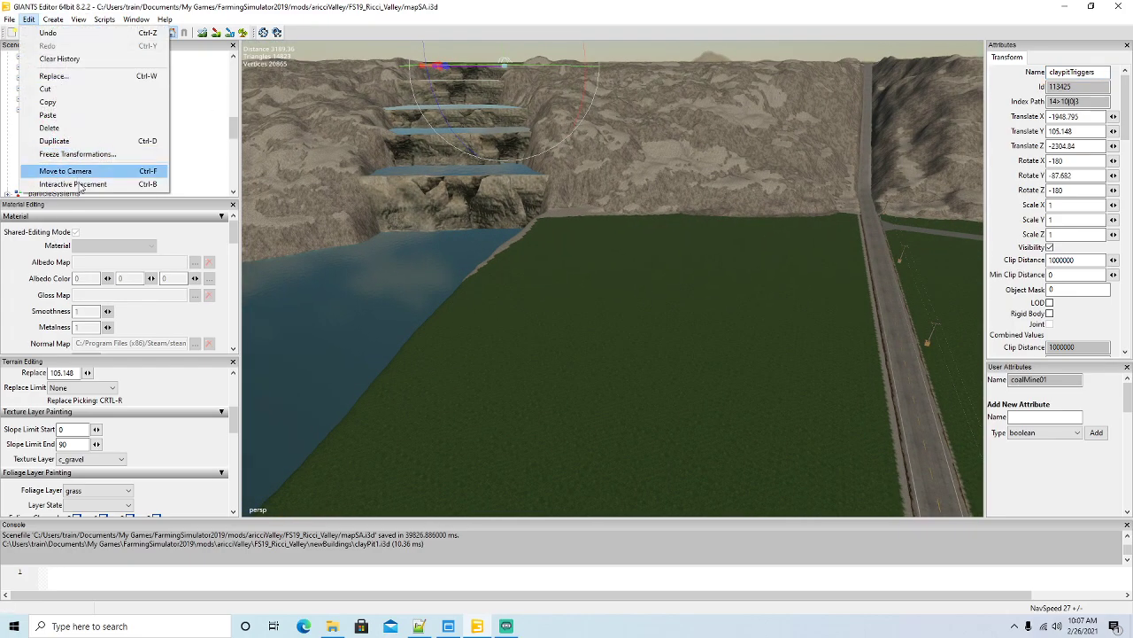
pyautogui.click(62, 185)
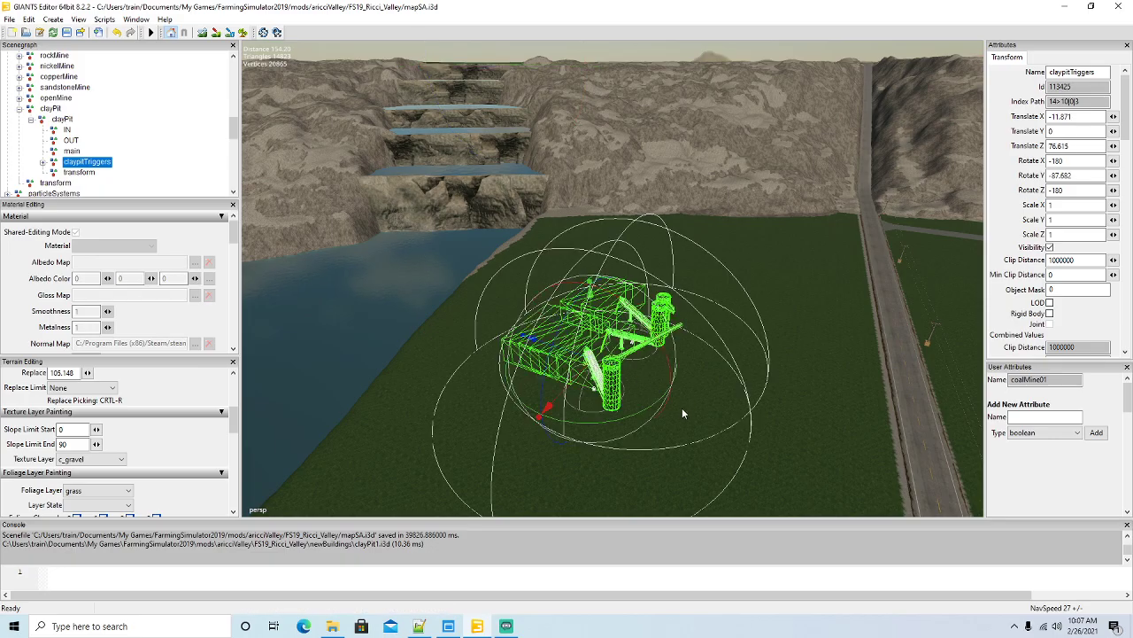
pyautogui.keyDown('alt'); pyautogui.moveTo(683, 406); pyautogui.dragTo(684, 417); pyautogui.keyUp('alt')
pyautogui.scroll(-2, 684, 417)
pyautogui.moveTo(566, 345); pyautogui.dragTo(319, 573)
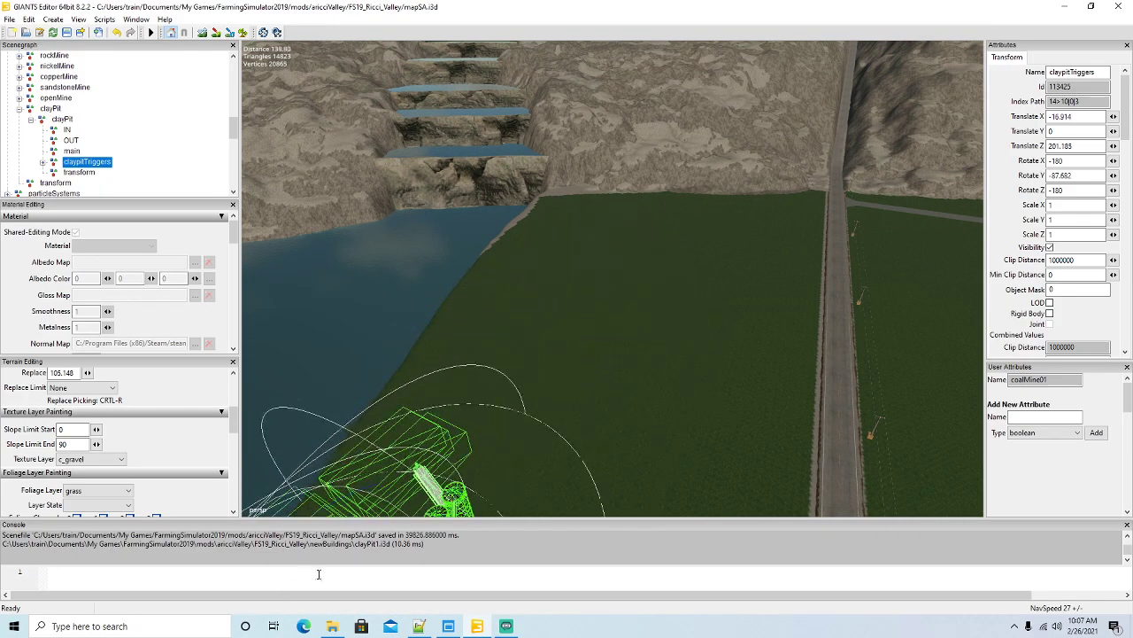
# Import the forClay i3d file from the newBuildings folder.
pyautogui.click(15, 19)
pyautogui.click(40, 147)
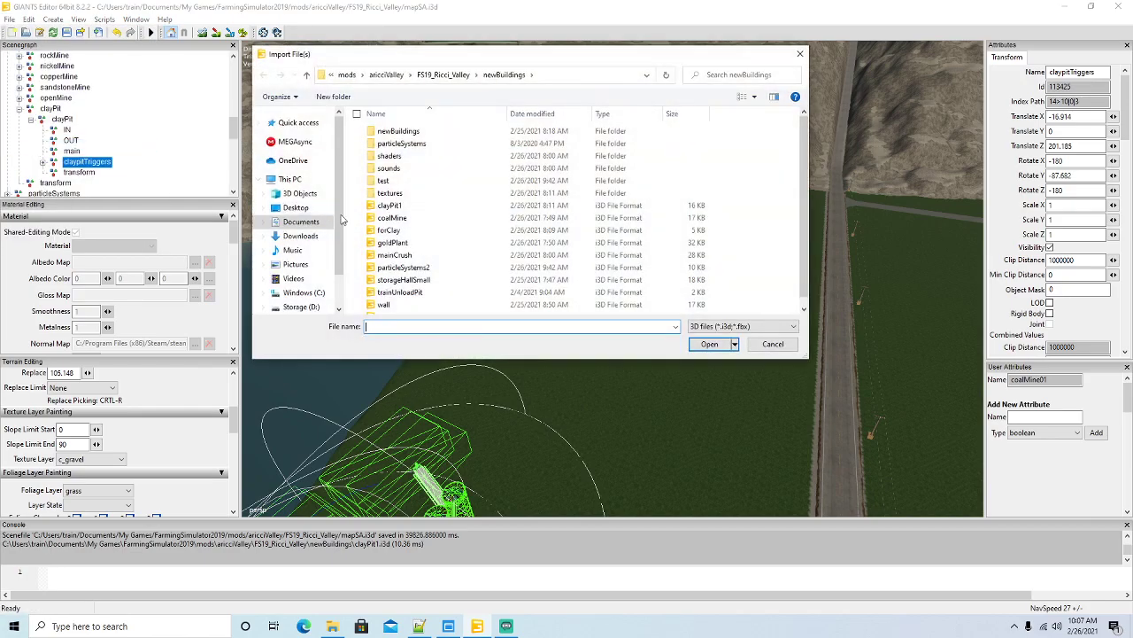
pyautogui.click(395, 232)
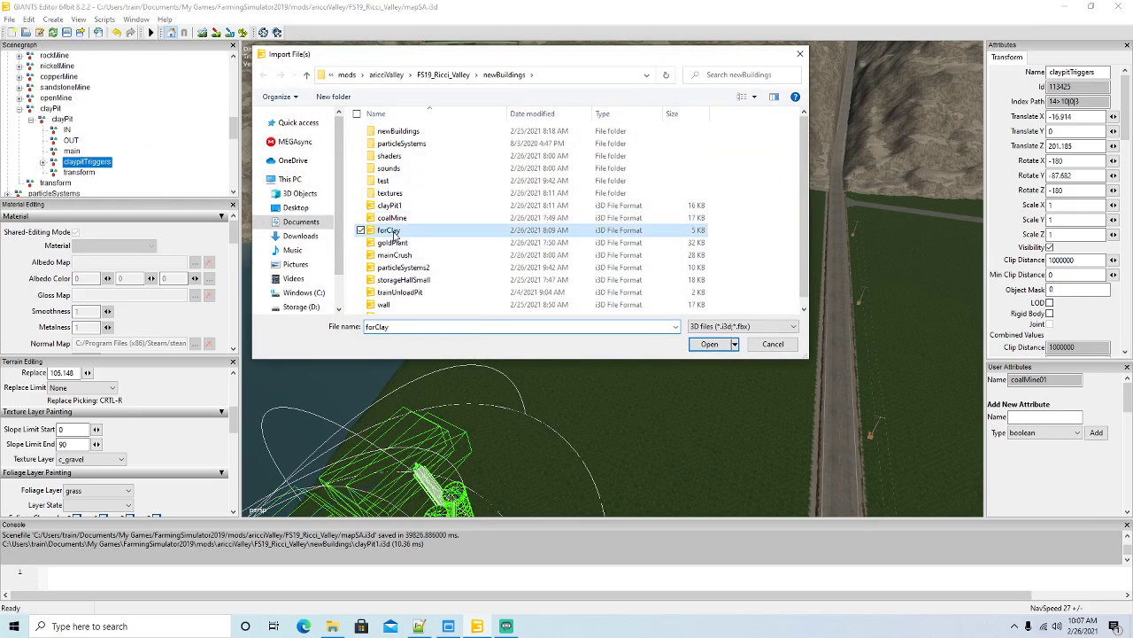
pyautogui.click(713, 346)
# Cut the imported fabickasphalt object and paste it inside the main group of clayPit.
pyautogui.scroll(10, 125, 135)
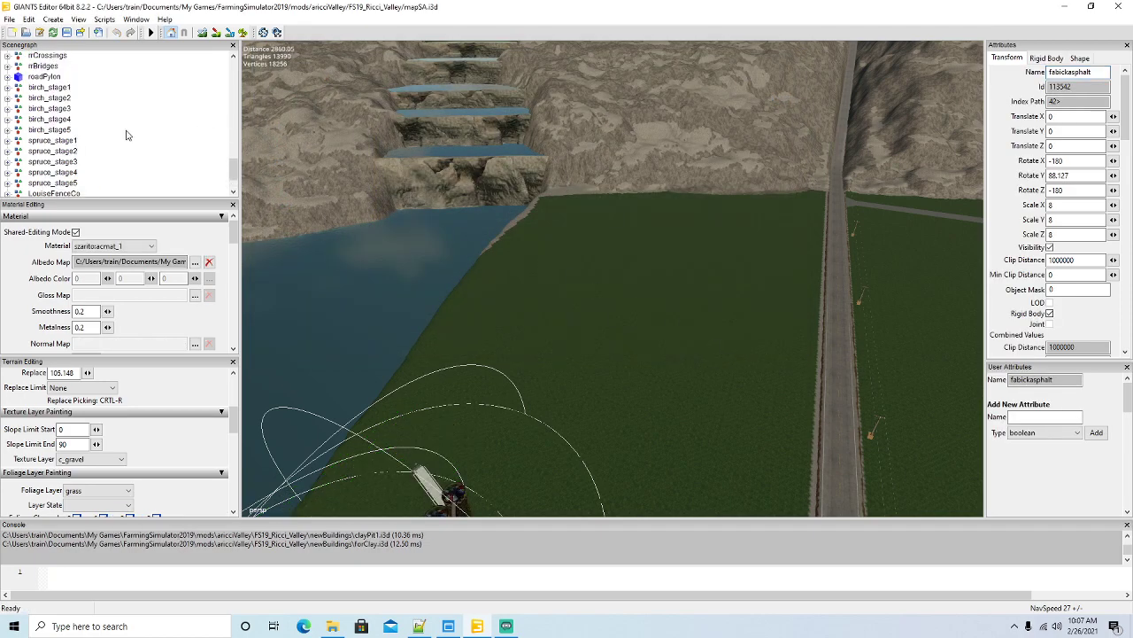
pyautogui.scroll(2, 125, 135)
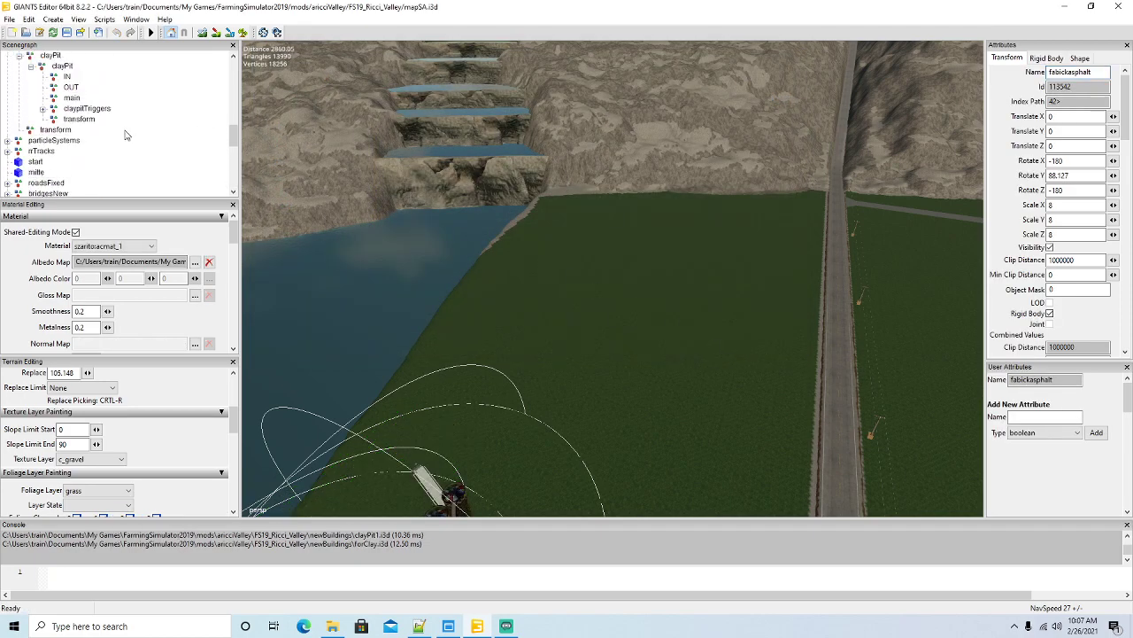
pyautogui.click(28, 19)
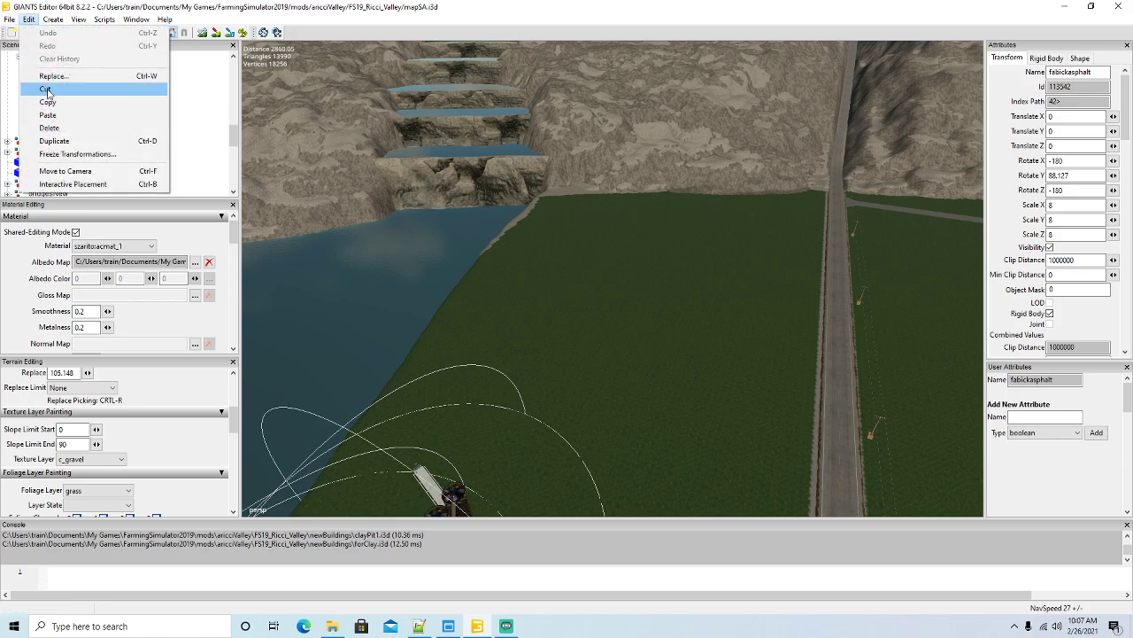
pyautogui.click(47, 90)
pyautogui.click(55, 99)
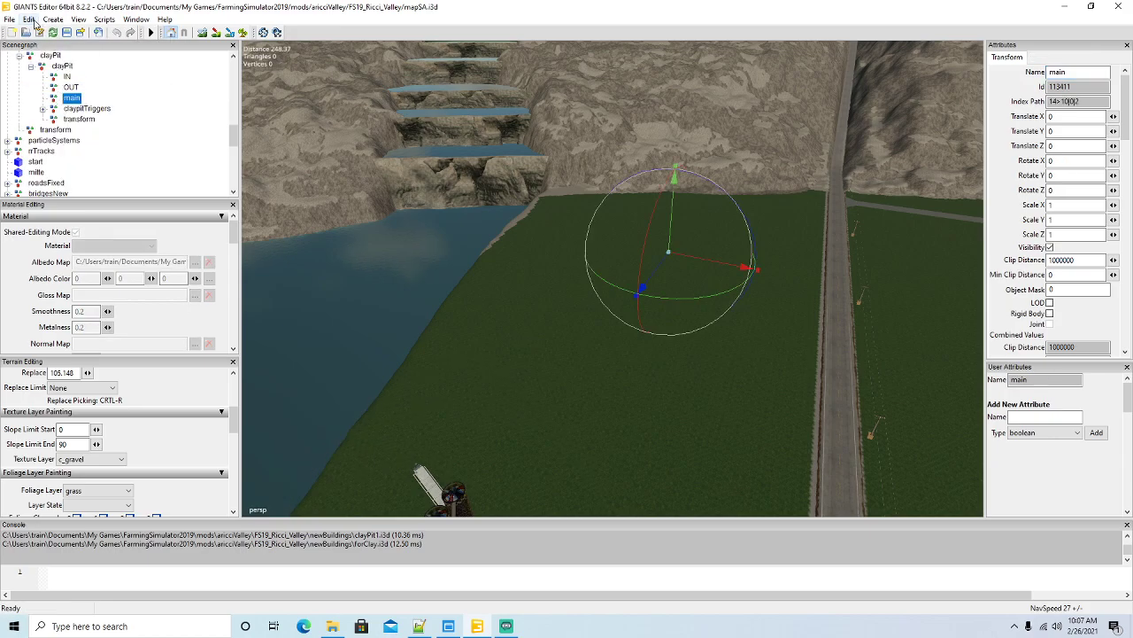
pyautogui.click(28, 19)
pyautogui.click(49, 115)
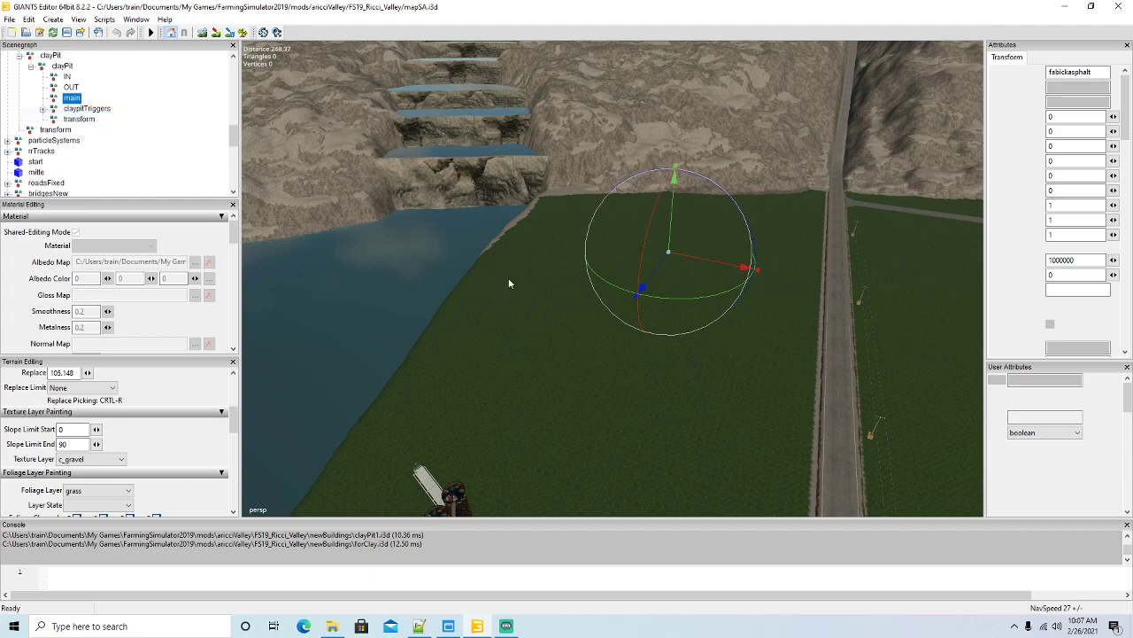
# Raise the fabickasphalt plant above the field to a Translate Y of about 13.4.
pyautogui.keyDown('alt'); pyautogui.moveTo(689, 273); pyautogui.dragTo(704, 329); pyautogui.keyUp('alt')
pyautogui.keyDown('alt'); pyautogui.scroll(5, 713, 337); pyautogui.keyUp('alt')
pyautogui.scroll(4, 703, 326)
pyautogui.moveTo(539, 215); pyautogui.dragTo(564, 244)
pyautogui.scroll(-2, 564, 245)
pyautogui.scroll(-3, 564, 242)
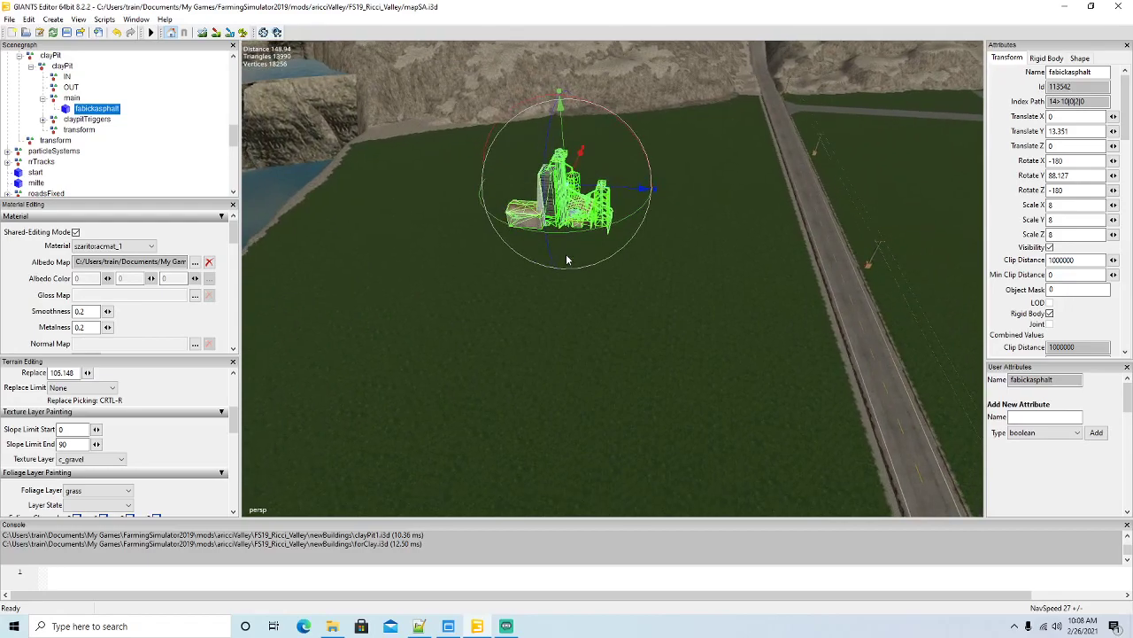
pyautogui.doubleClick(1059, 206)
pyautogui.write('1')
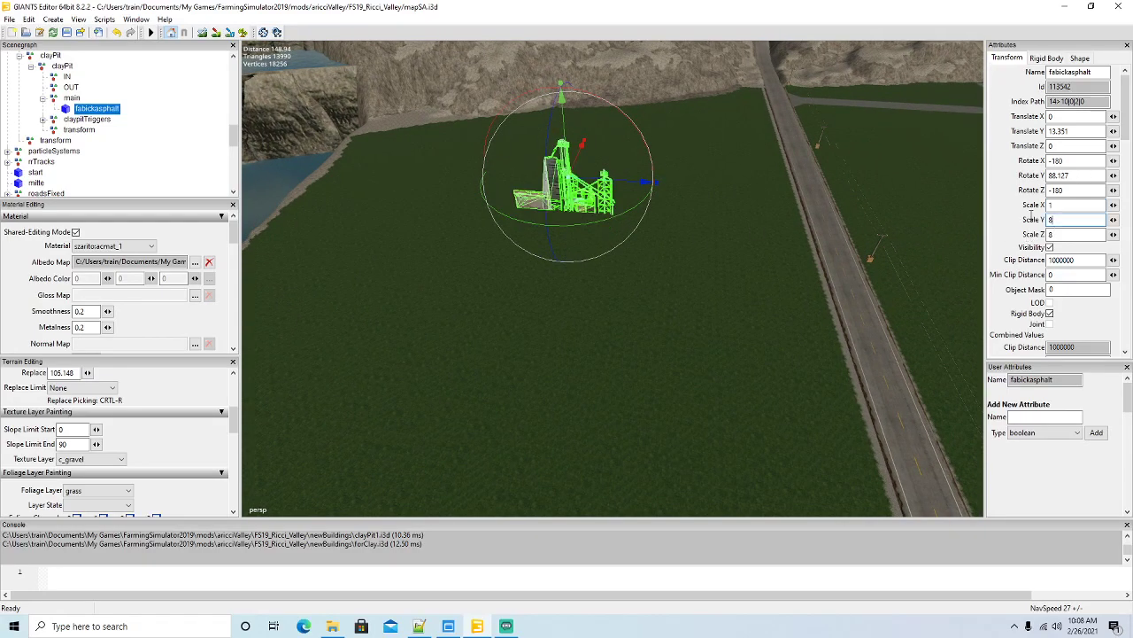
pyautogui.press('Tab')
pyautogui.write('1')
pyautogui.press('Tab')
pyautogui.write('1')
pyautogui.moveTo(570, 152); pyautogui.dragTo(567, 128)
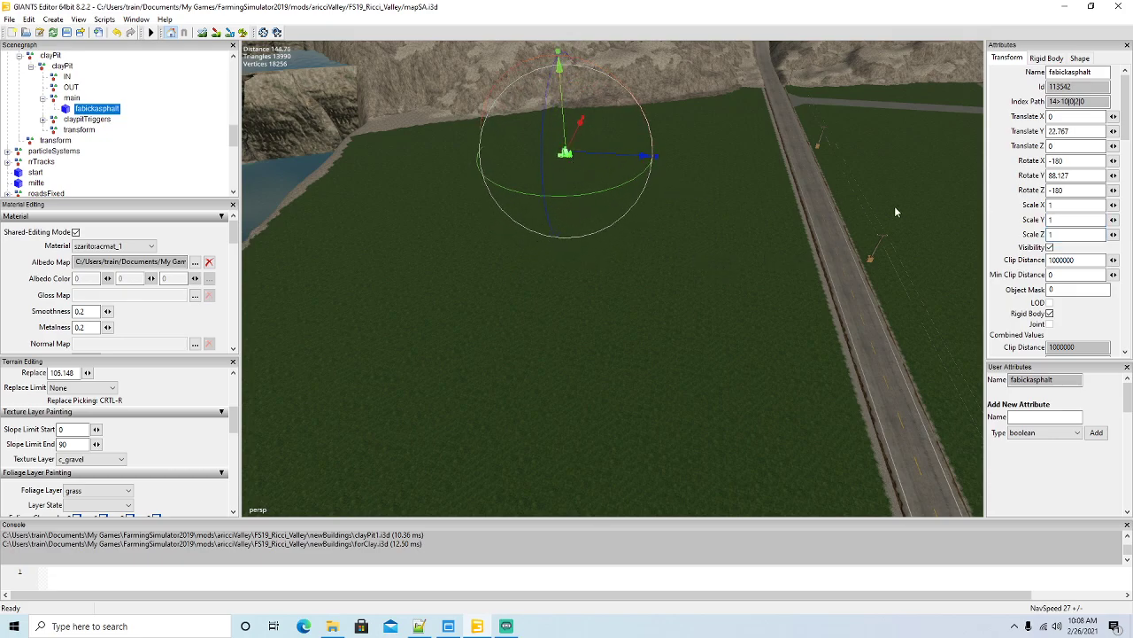
pyautogui.click(118, 32)
pyautogui.click(118, 32)
pyautogui.click(118, 33)
pyautogui.click(118, 33)
# Set the fabickasphalt plant's scale to 10 on the X, Y and Z axes.
pyautogui.moveTo(1059, 208); pyautogui.dragTo(940, 213)
pyautogui.write('10')
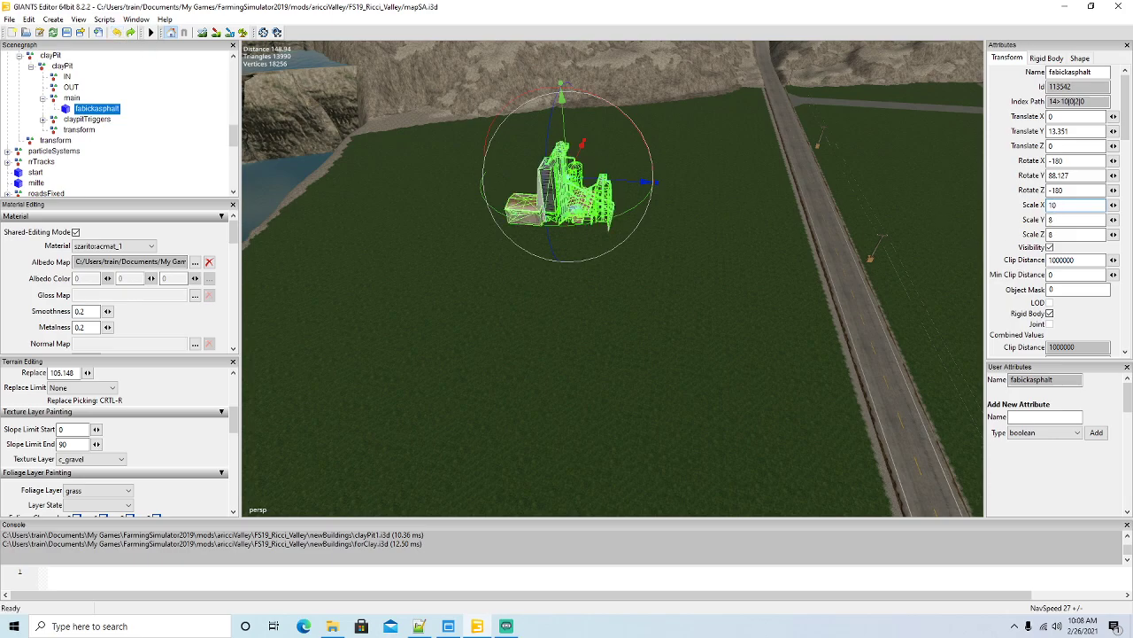
pyautogui.moveTo(1057, 219); pyautogui.dragTo(889, 232)
pyautogui.write('10')
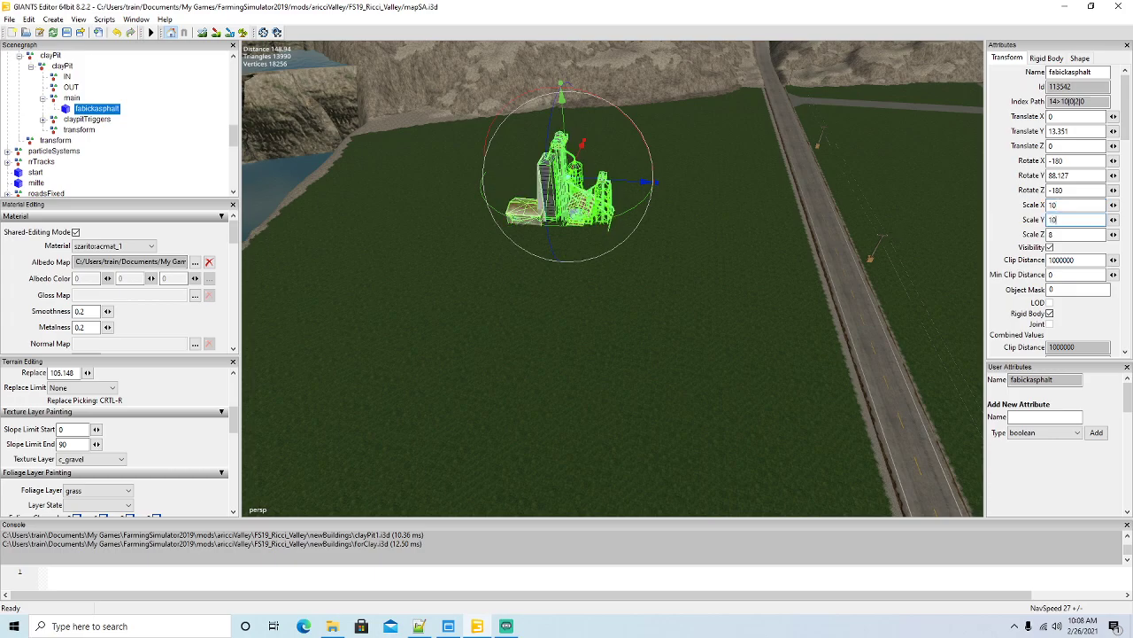
pyautogui.moveTo(1057, 234); pyautogui.dragTo(941, 242)
pyautogui.write('10')
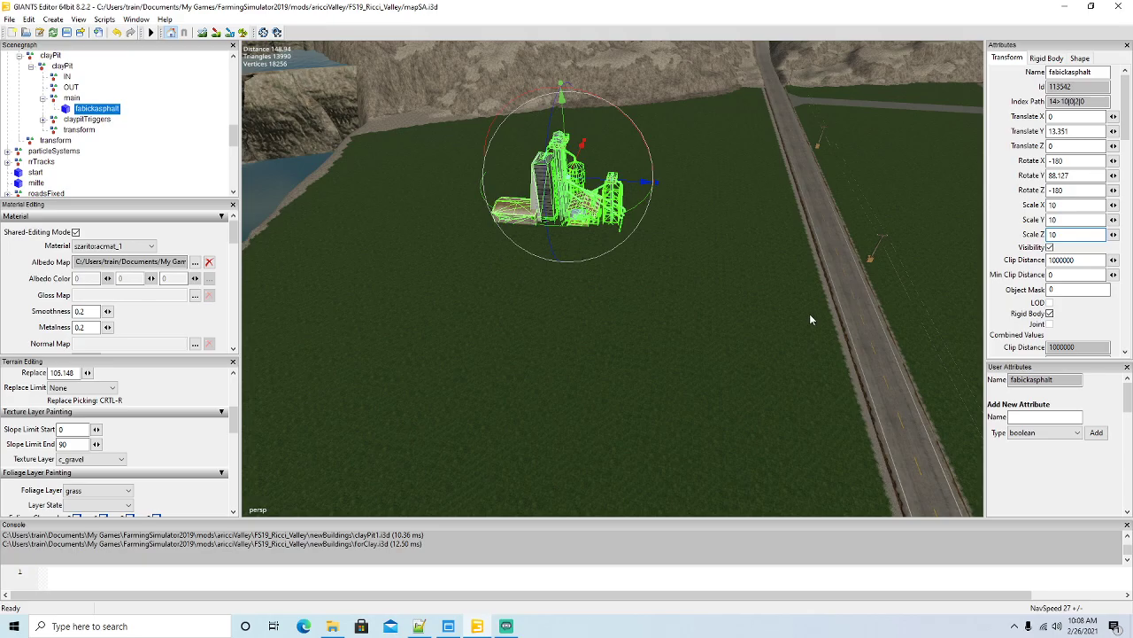
# Raise the enlarged fabickasphalt plant to a Translate Y of about 16.5 so its base sits on the field.
pyautogui.scroll(6, 648, 364)
pyautogui.keyDown('alt'); pyautogui.moveTo(648, 364); pyautogui.dragTo(399, 302); pyautogui.keyUp('alt')
pyautogui.scroll(5, 669, 317)
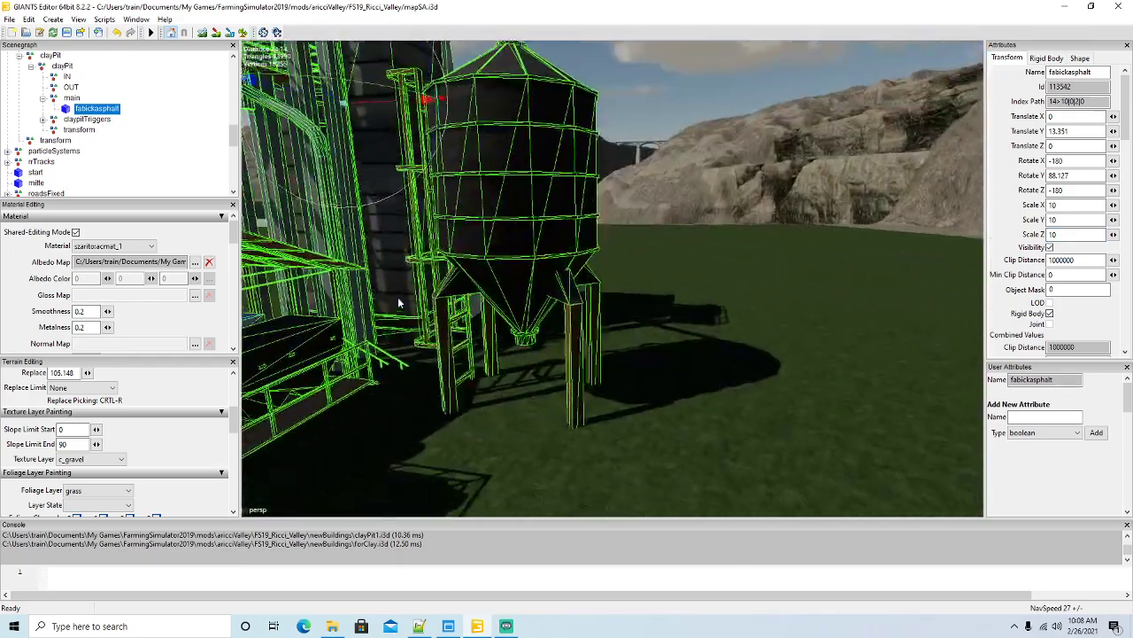
pyautogui.scroll(-8, 399, 302)
pyautogui.moveTo(549, 186); pyautogui.dragTo(546, 160)
pyautogui.moveTo(546, 162); pyautogui.dragTo(650, 295)
pyautogui.scroll(4, 551, 227)
pyautogui.scroll(-6, 642, 299)
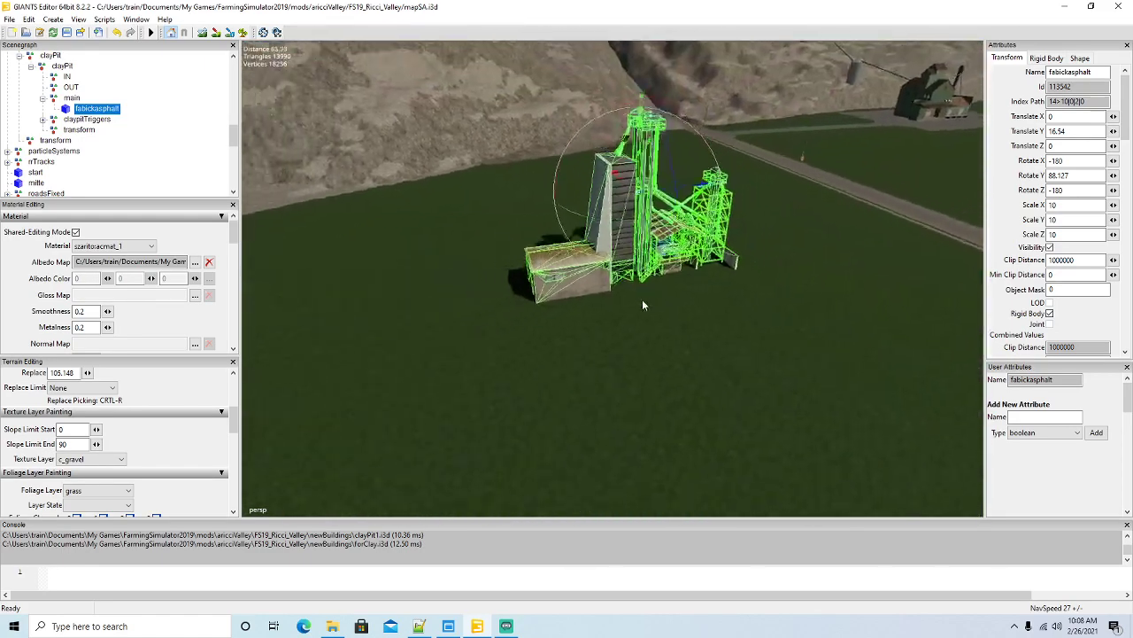
# Move the fabickasphalt plant to the lake bank at about X -80.8, Z 30.8 and turn it to a Rotate Y of about -73.3.
pyautogui.moveTo(659, 249); pyautogui.dragTo(312, 314)
pyautogui.keyDown('alt'); pyautogui.moveTo(567, 352); pyautogui.dragTo(602, 301); pyautogui.keyUp('alt')
pyautogui.scroll(8, 395, 314)
pyautogui.scroll(-5, 739, 333)
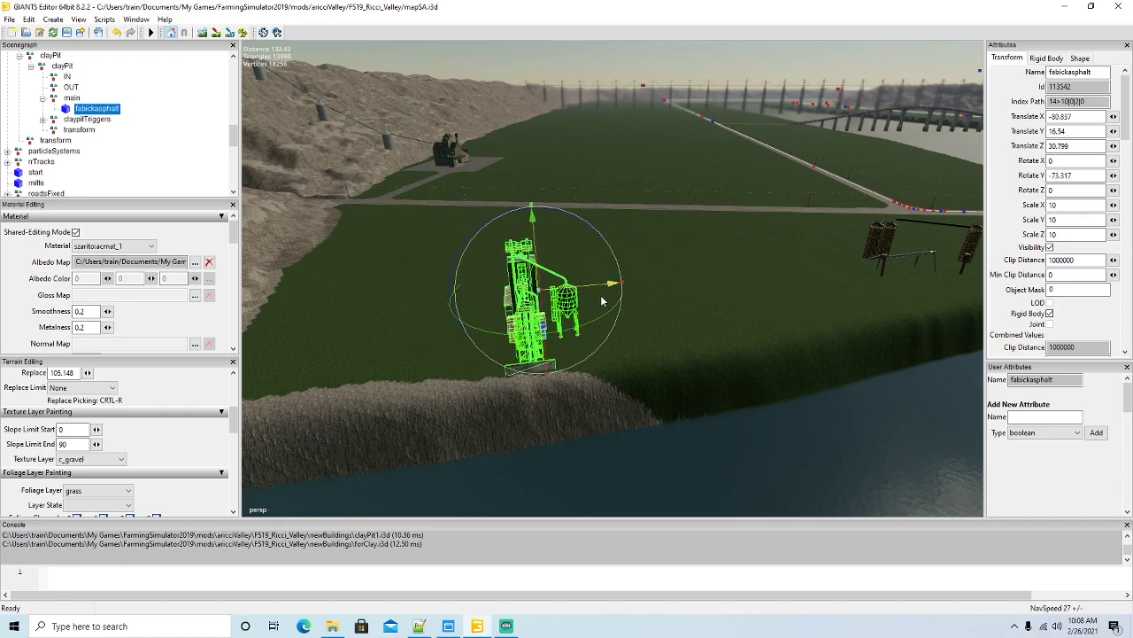
# Shift the fabickasphalt plant slightly along the lake bank to about X -83, Z 31.4.
pyautogui.moveTo(626, 396)
pyautogui.keyDown('alt'); pyautogui.mouseDown()
pyautogui.moveTo(575, 391)
pyautogui.moveTo(644, 393)
pyautogui.mouseUp(); pyautogui.keyUp('alt')
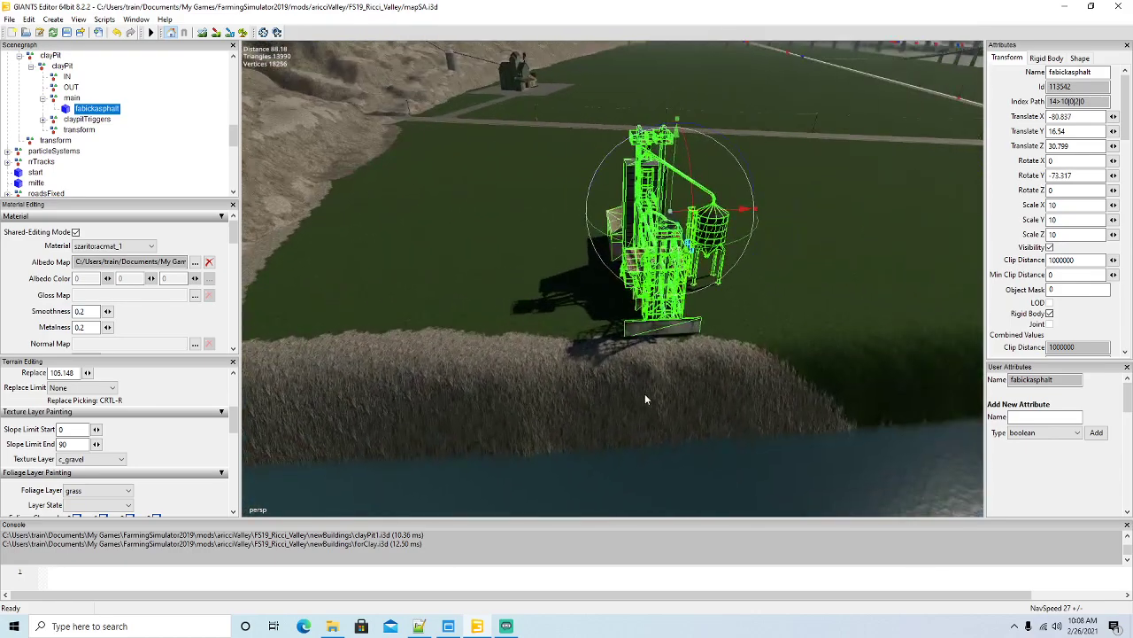
pyautogui.scroll(2, 645, 393)
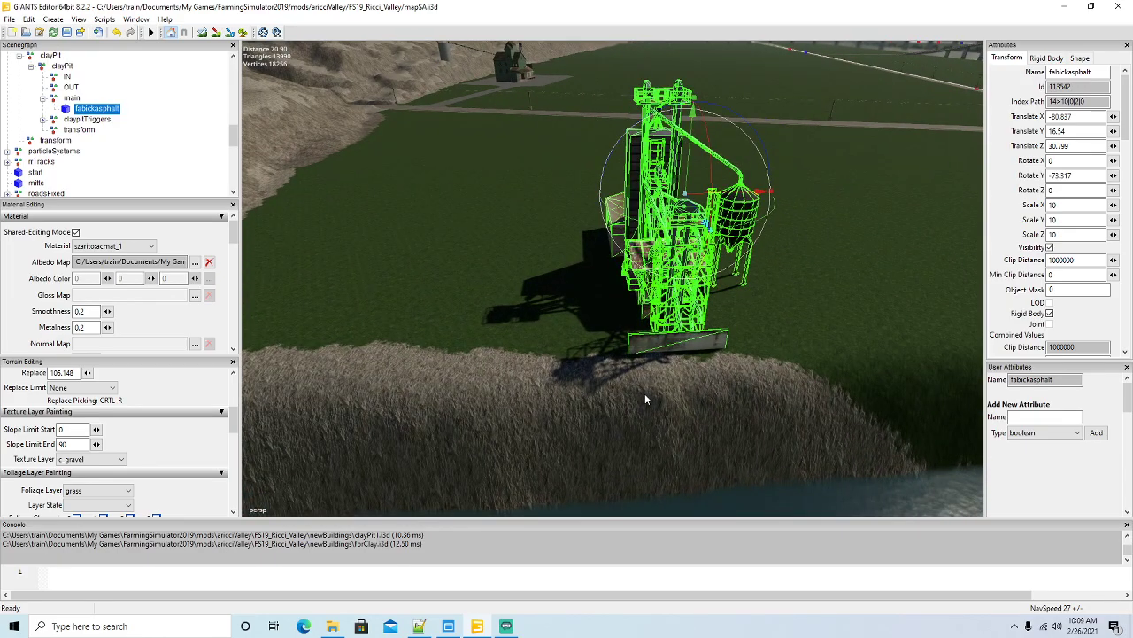
pyautogui.keyDown('alt'); pyautogui.moveTo(645, 393); pyautogui.dragTo(790, 401); pyautogui.keyUp('alt')
pyautogui.scroll(3, 616, 370)
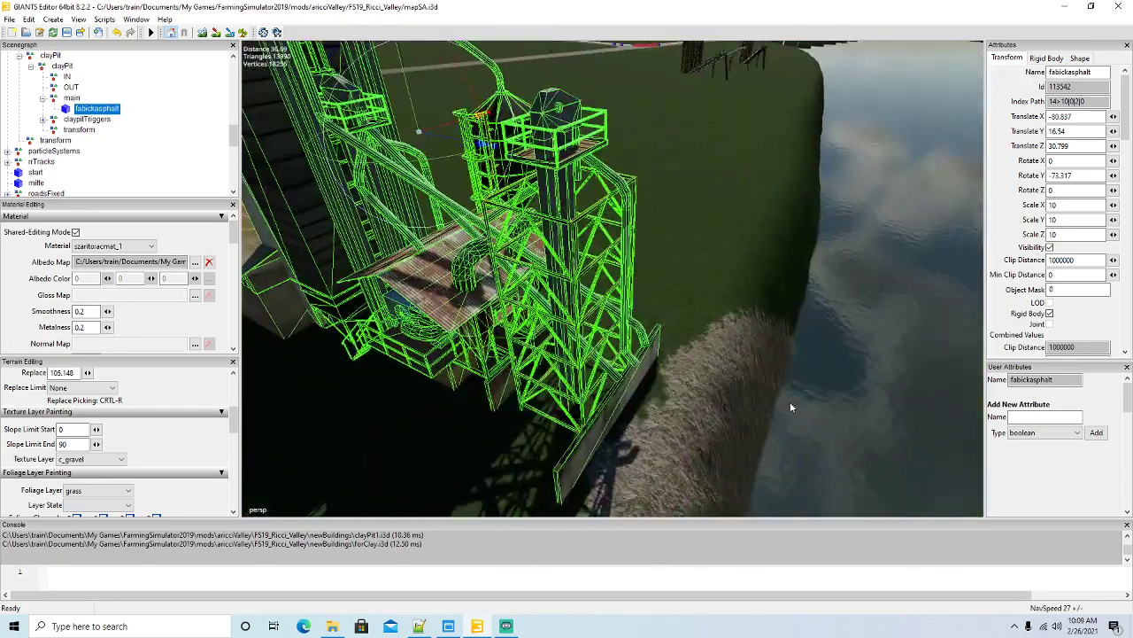
pyautogui.scroll(-3, 790, 401)
pyautogui.moveTo(551, 220)
pyautogui.mouseDown()
pyautogui.moveTo(568, 234)
pyautogui.moveTo(561, 228)
pyautogui.mouseUp()
pyautogui.scroll(-5, 676, 289)
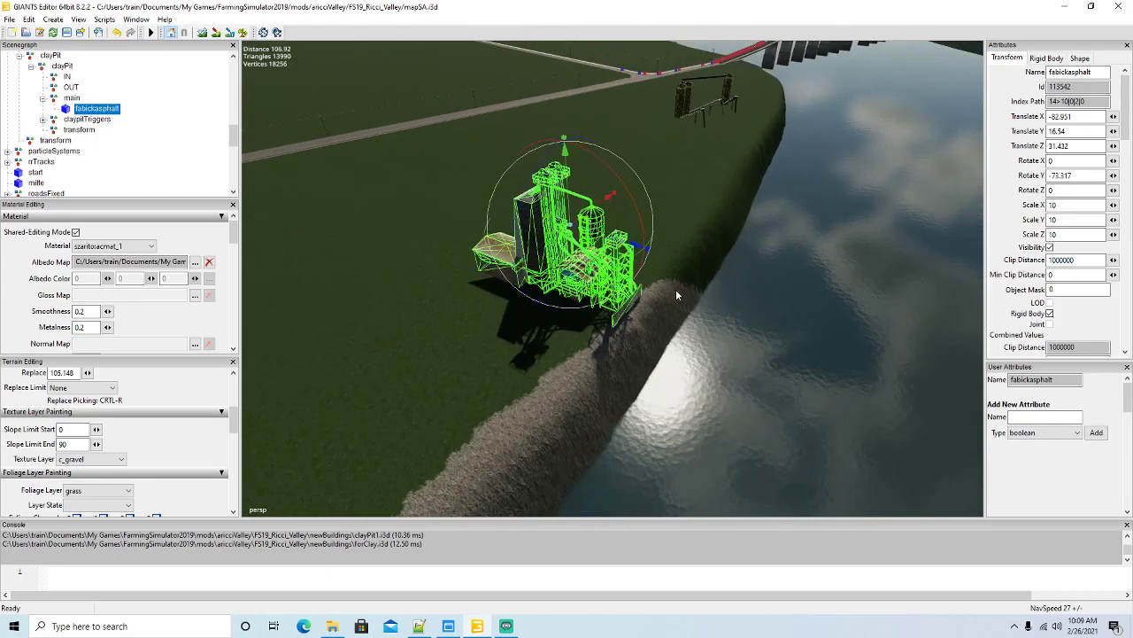
# Examine the fabickasphalt plant's placement on the lake bank and the open field around it from several sides.
pyautogui.keyDown('alt'); pyautogui.moveTo(677, 291); pyautogui.dragTo(649, 352); pyautogui.keyUp('alt')
pyautogui.scroll(8, 617, 254)
pyautogui.scroll(5, 617, 254)
pyautogui.scroll(-4, 767, 265)
pyautogui.scroll(-3, 767, 270)
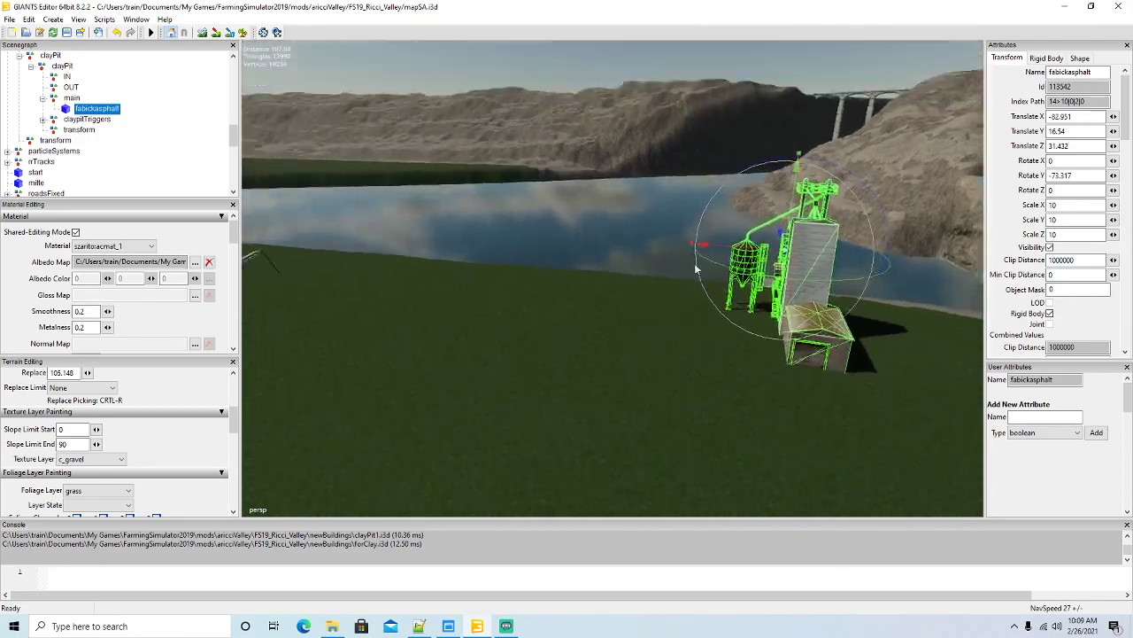
pyautogui.scroll(3, 696, 270)
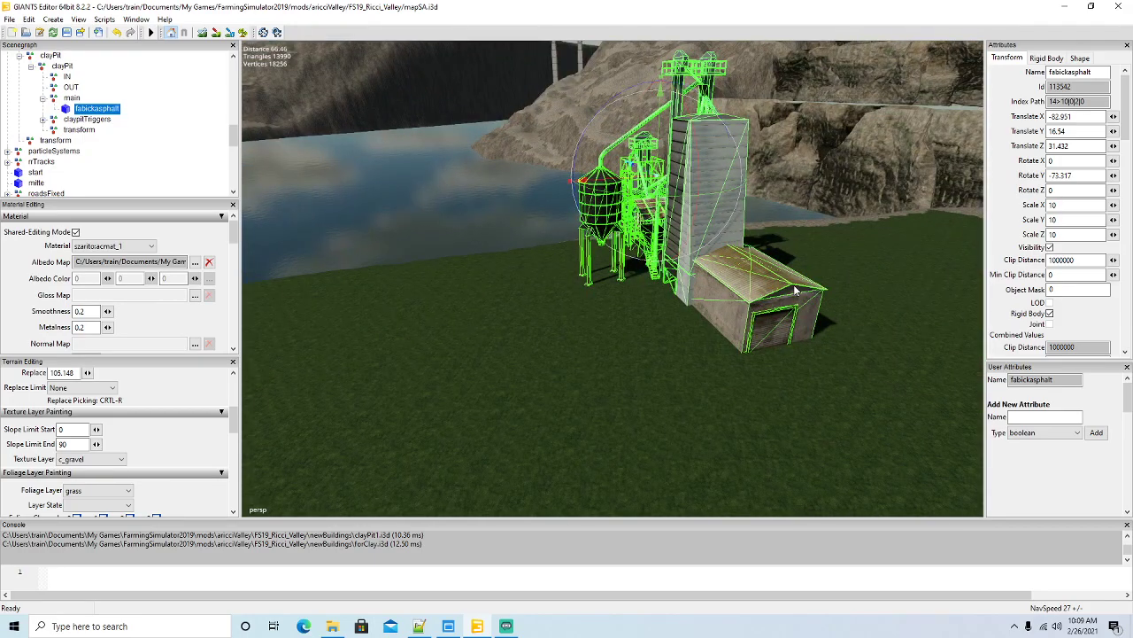
pyautogui.scroll(-3, 795, 291)
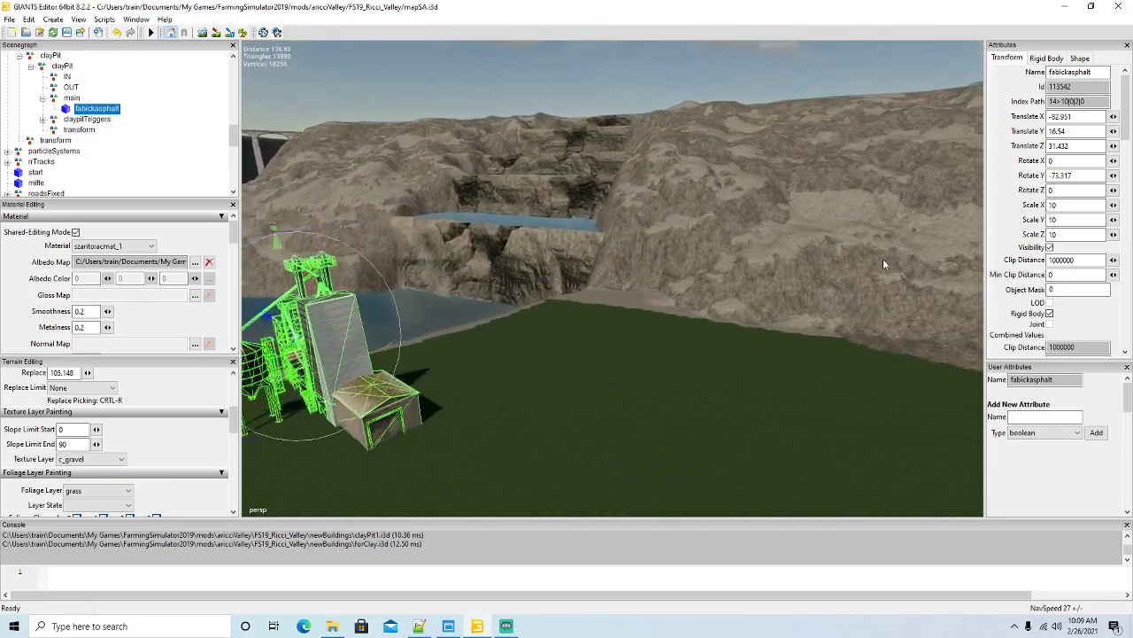
pyautogui.scroll(4, 883, 258)
pyautogui.scroll(-3, 635, 306)
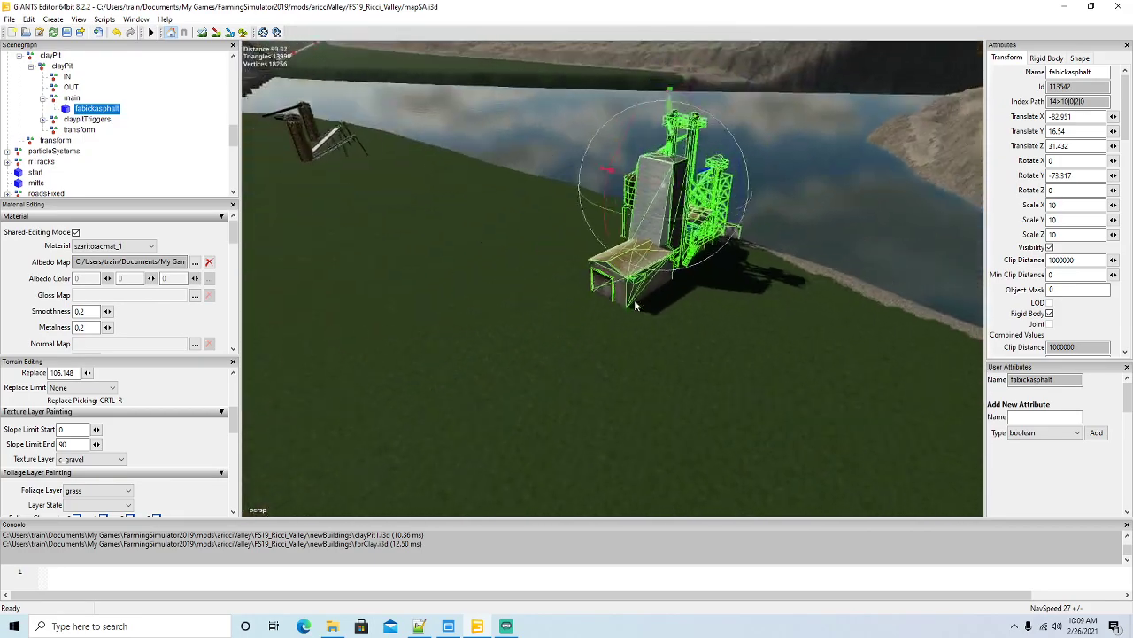
pyautogui.scroll(-4, 635, 304)
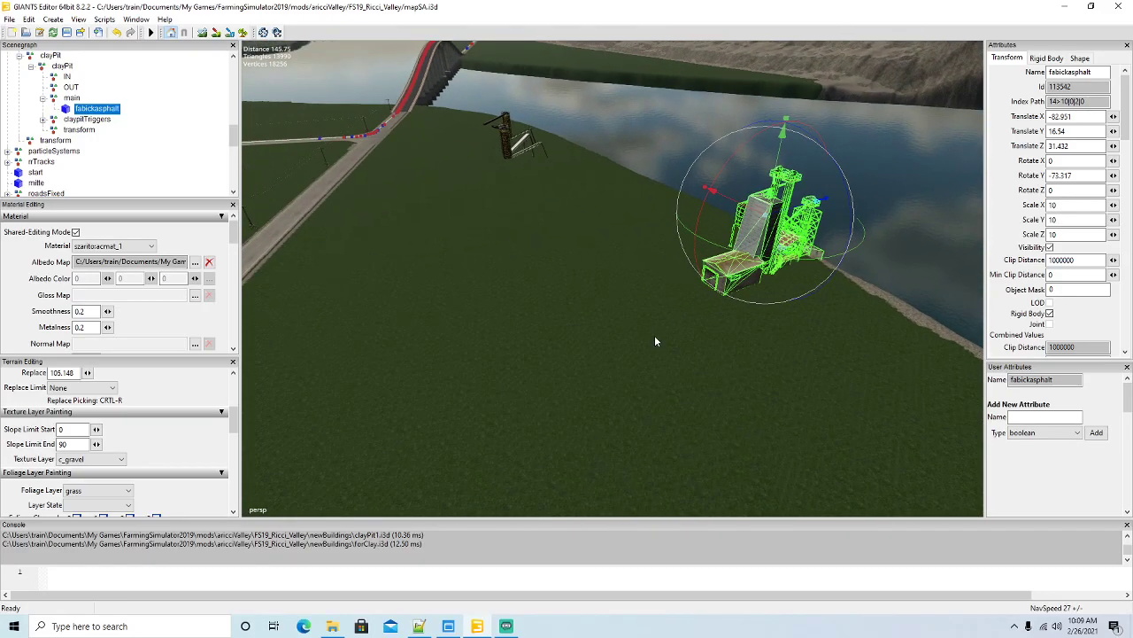
pyautogui.scroll(-3, 655, 341)
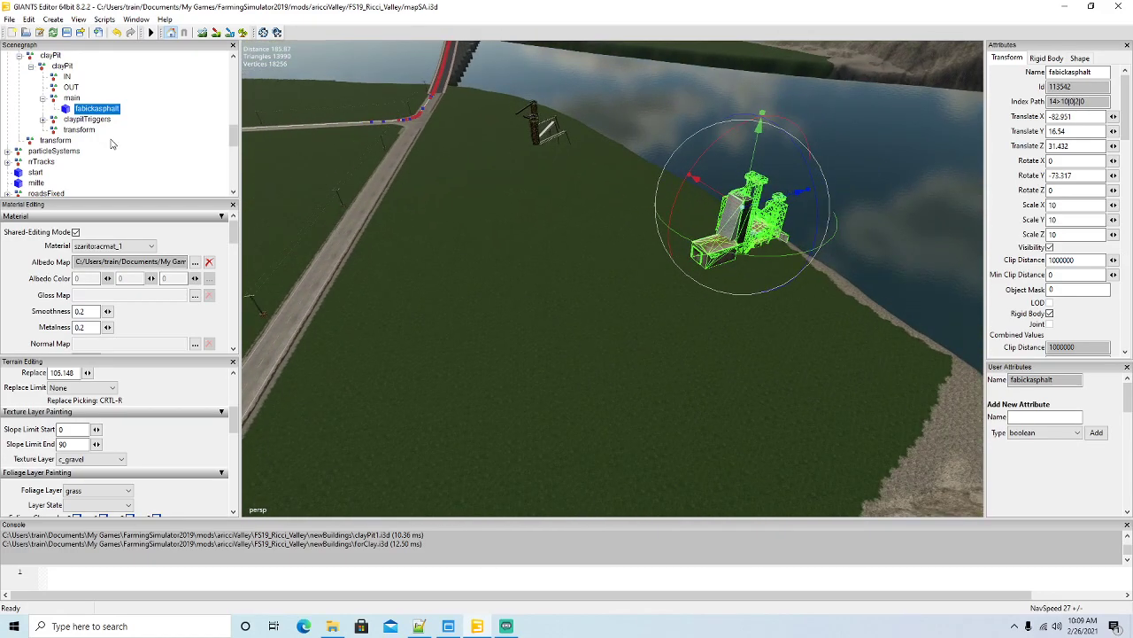
# Move the claypitTriggers group near the plant at about X -10.3, Z 36.7 and turn it to a Rotate Y of about 85.7.
pyautogui.click(86, 119)
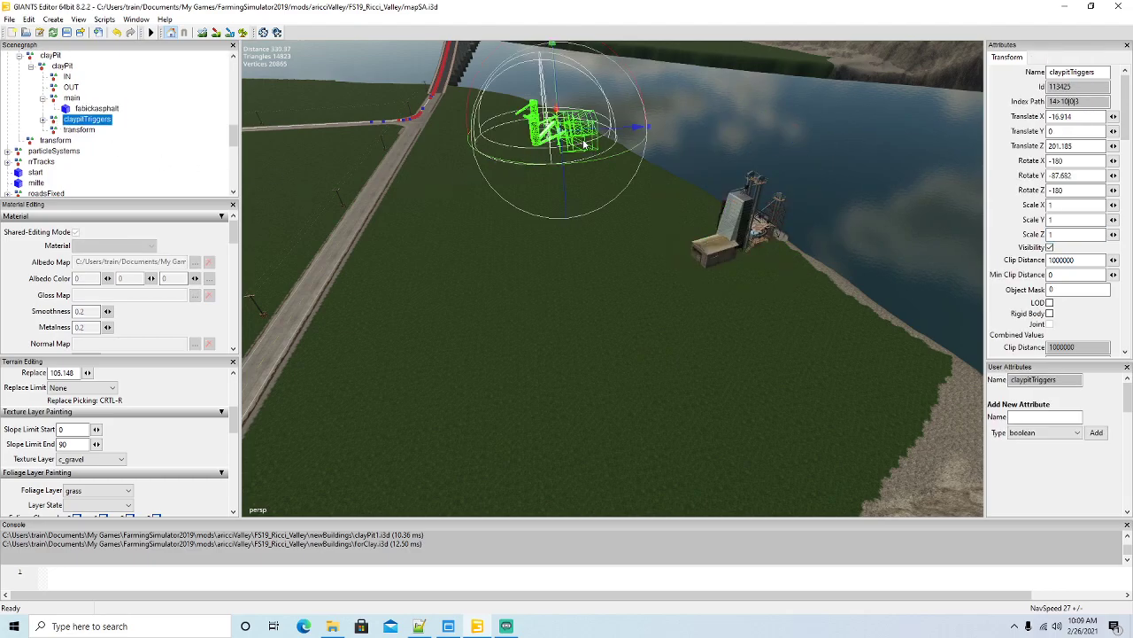
pyautogui.keyDown('alt'); pyautogui.moveTo(644, 204); pyautogui.dragTo(463, 460); pyautogui.keyUp('alt')
pyautogui.scroll(3, 641, 364)
pyautogui.scroll(2, 639, 376)
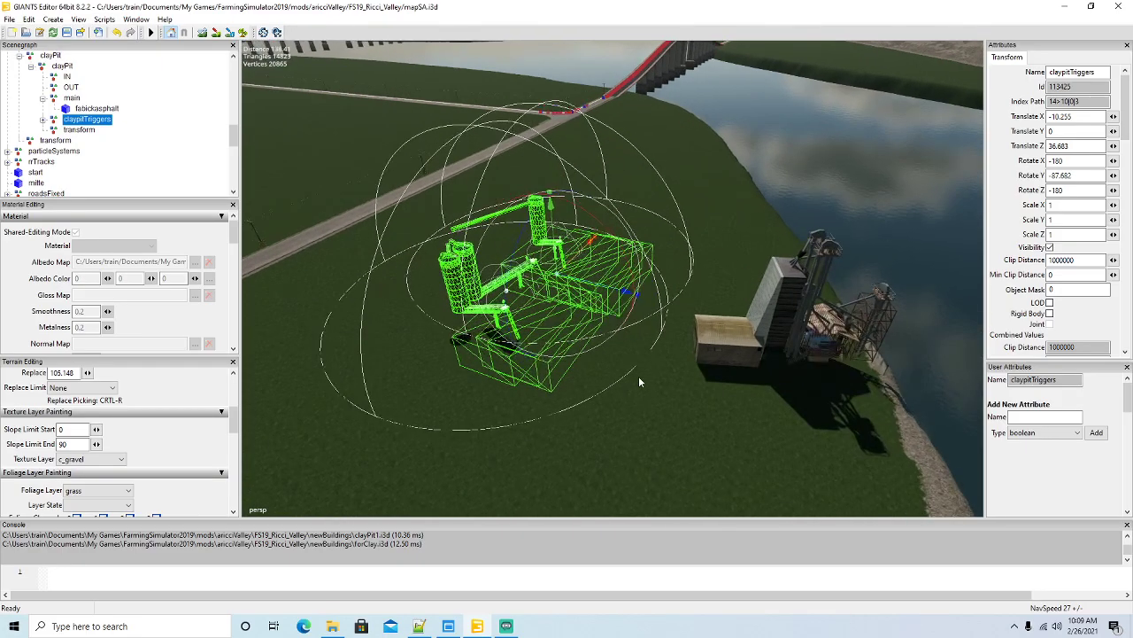
pyautogui.moveTo(608, 313); pyautogui.dragTo(516, 253)
pyautogui.scroll(3, 501, 338)
pyautogui.keyDown('alt'); pyautogui.moveTo(549, 349); pyautogui.dragTo(637, 360); pyautogui.keyUp('alt')
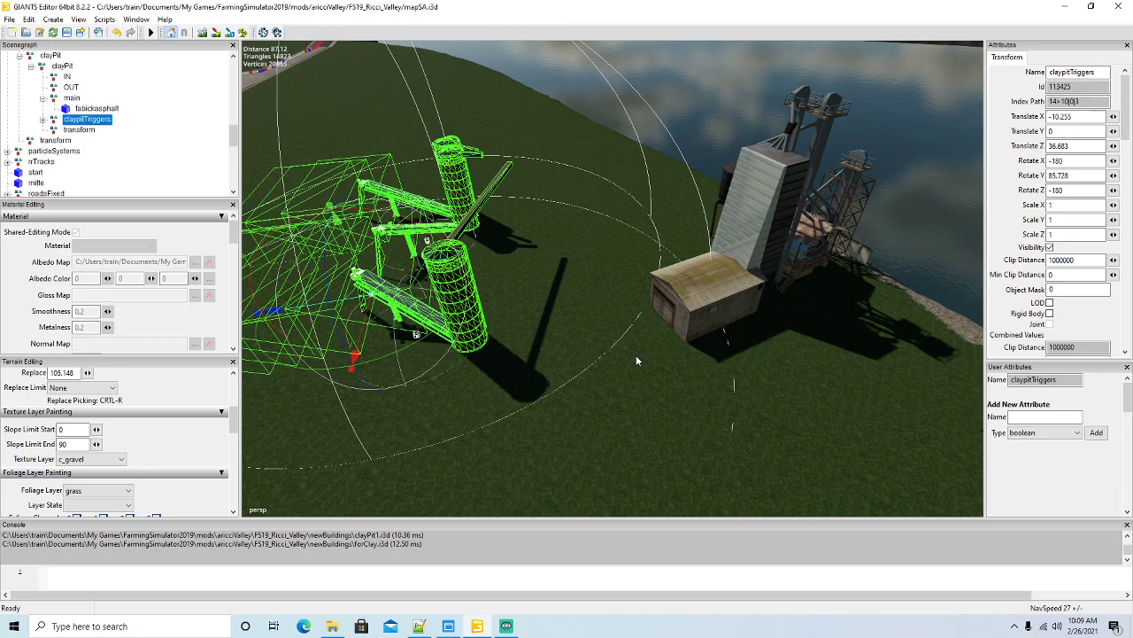
# Examine the silos, conveyors and trigger areas of claypitTriggers in relation to the fabickasphalt plant.
pyautogui.scroll(-5, 631, 354)
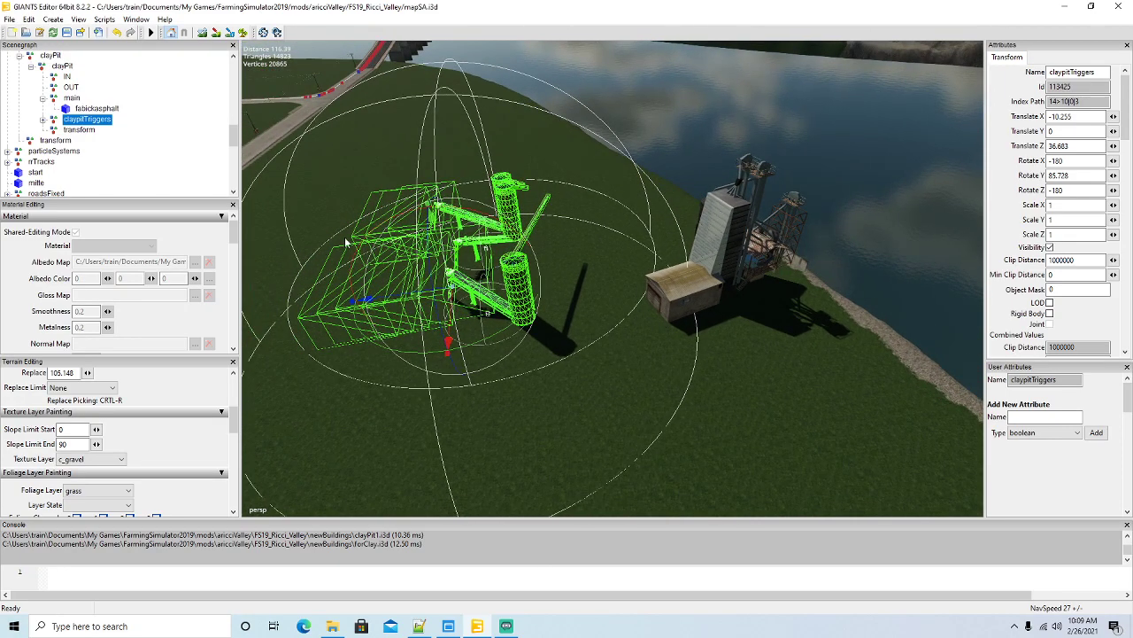
pyautogui.keyDown('alt'); pyautogui.moveTo(476, 325); pyautogui.dragTo(607, 378); pyautogui.keyUp('alt')
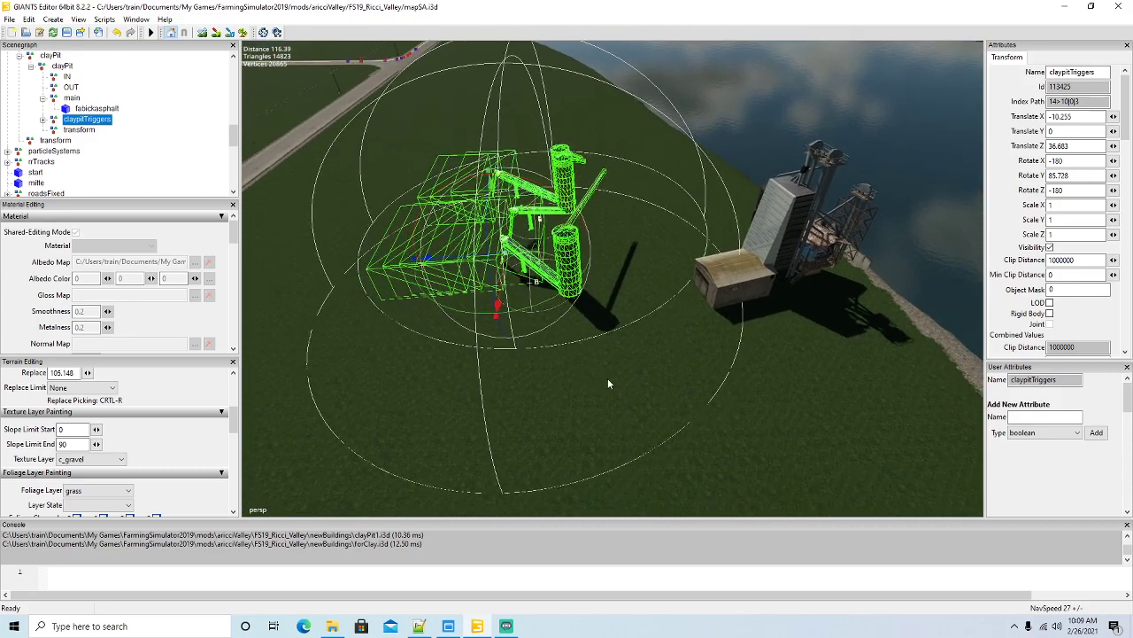
pyautogui.keyDown('alt'); pyautogui.moveTo(482, 296); pyautogui.dragTo(565, 362); pyautogui.keyUp('alt')
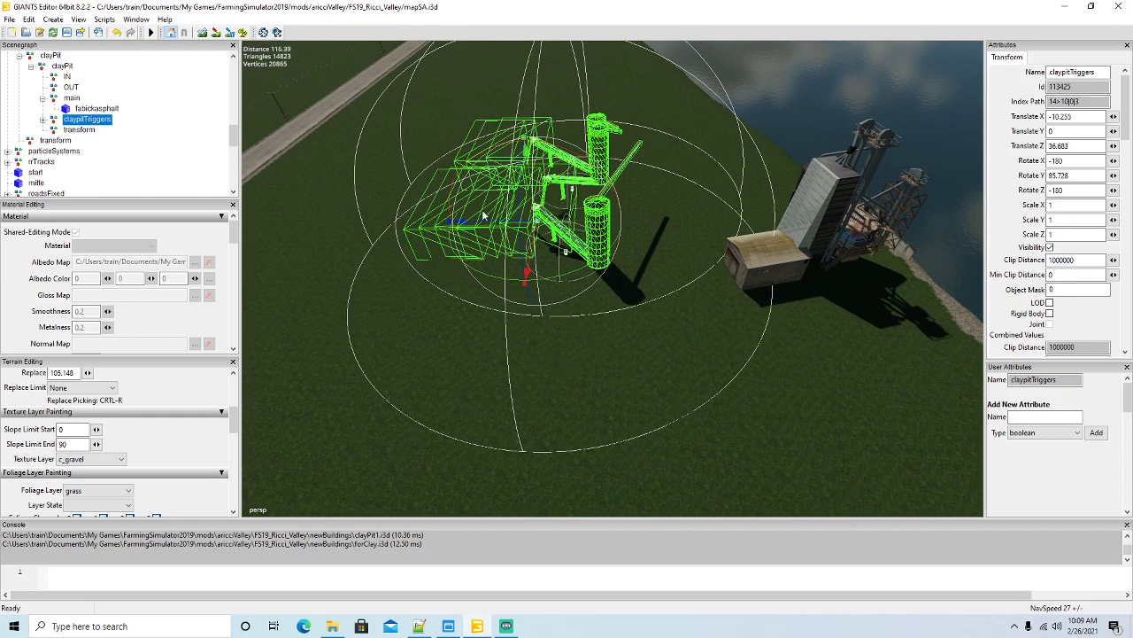
pyautogui.keyDown('alt'); pyautogui.moveTo(494, 277); pyautogui.dragTo(571, 316); pyautogui.keyUp('alt')
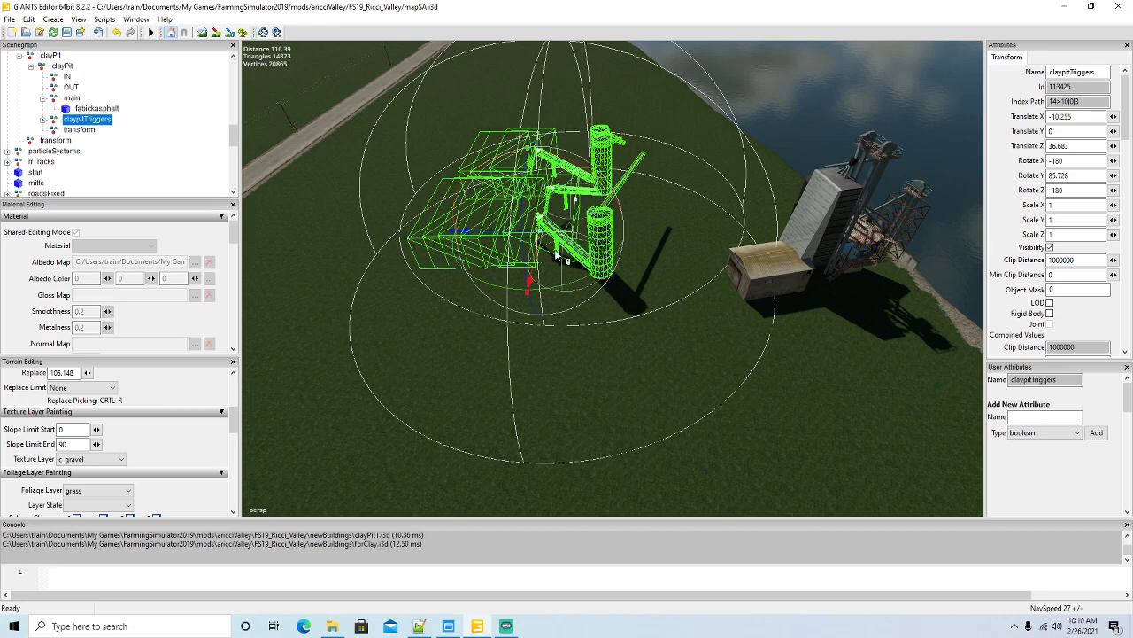
pyautogui.keyDown('alt'); pyautogui.moveTo(618, 323); pyautogui.dragTo(630, 329); pyautogui.keyUp('alt')
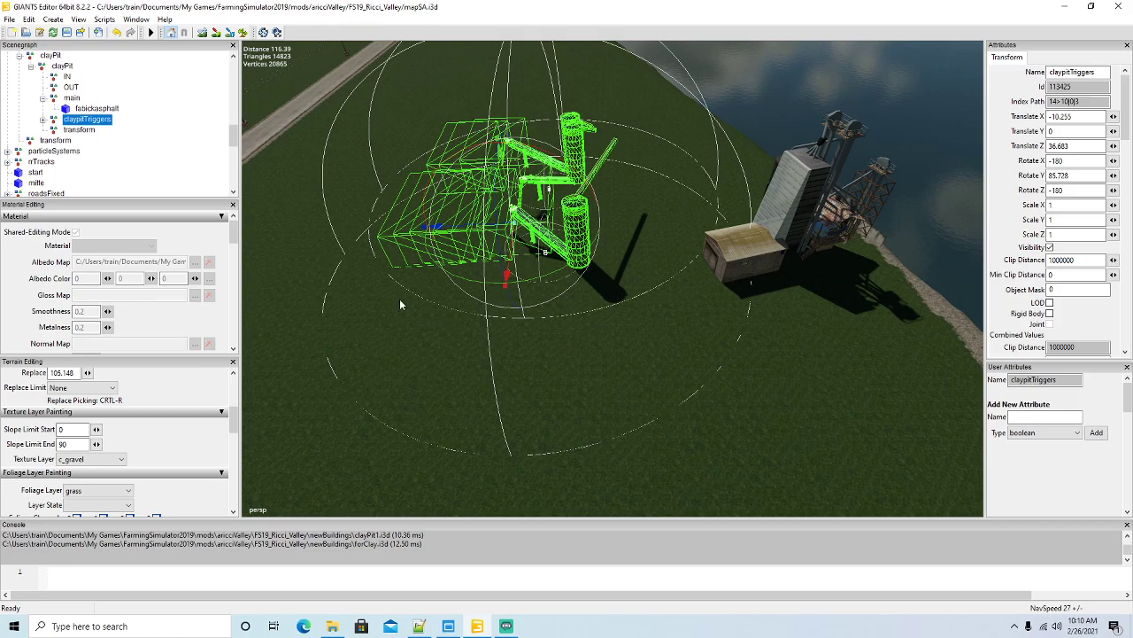
pyautogui.keyDown('alt'); pyautogui.moveTo(558, 268); pyautogui.dragTo(582, 311); pyautogui.keyUp('alt')
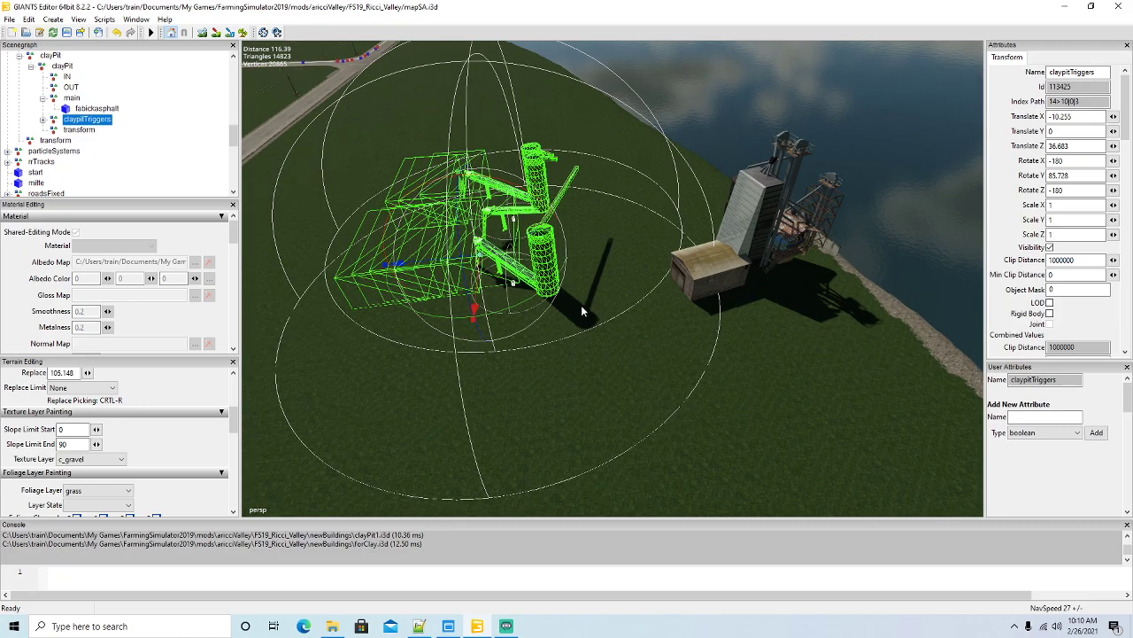
pyautogui.scroll(5, 581, 304)
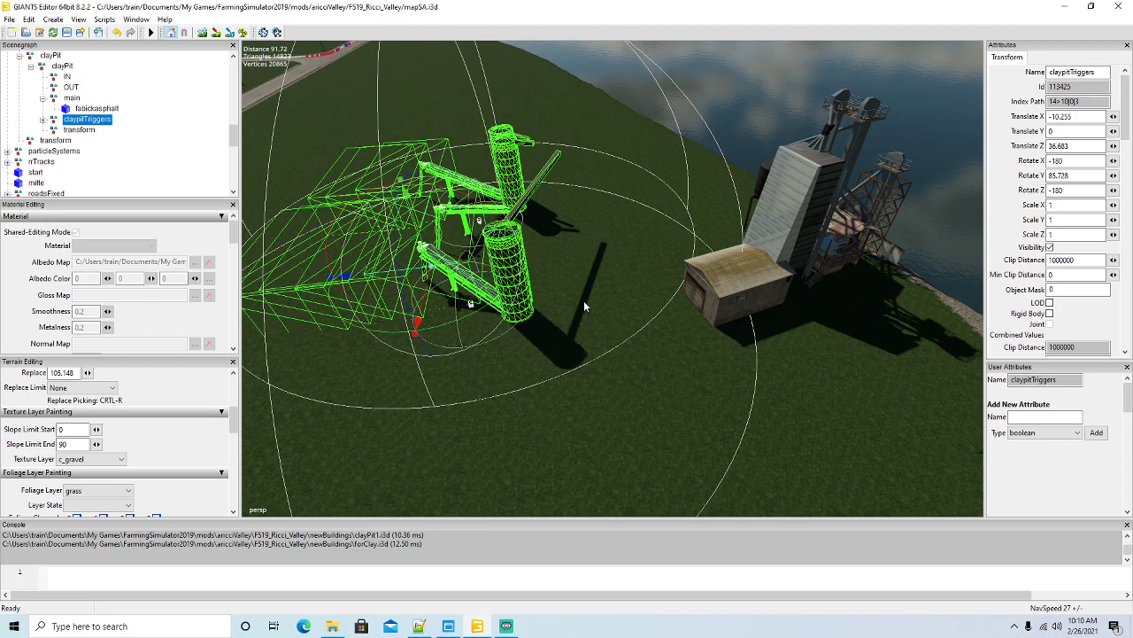
pyautogui.keyDown('alt'); pyautogui.moveTo(585, 307); pyautogui.dragTo(514, 286); pyautogui.keyUp('alt')
pyautogui.scroll(5, 647, 243)
pyautogui.scroll(-10, 514, 286)
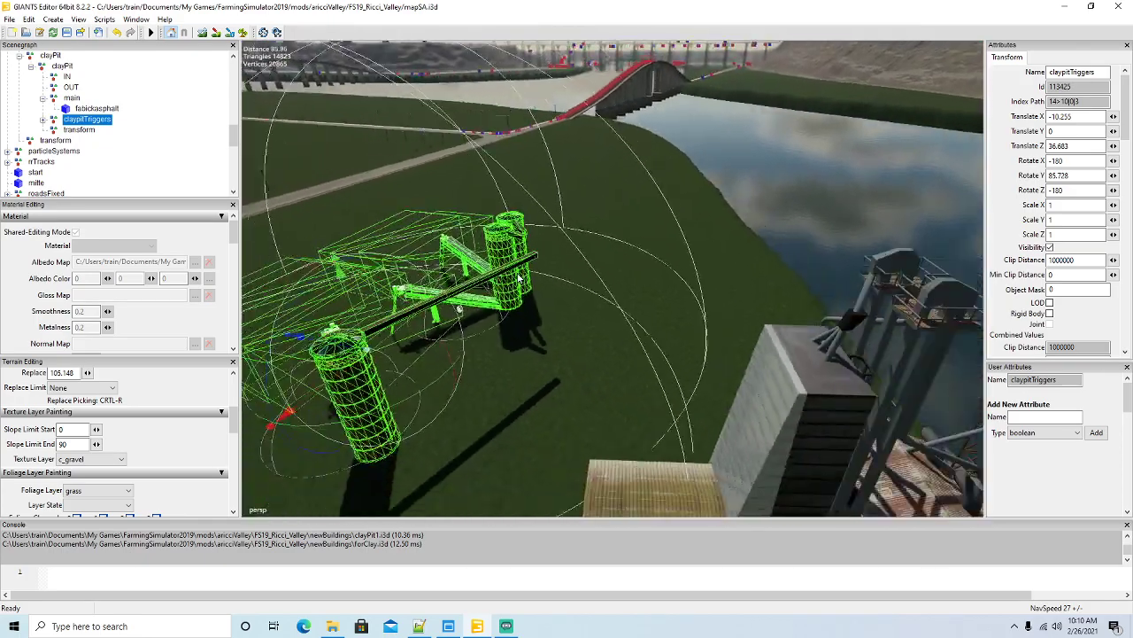
pyautogui.scroll(1, 514, 286)
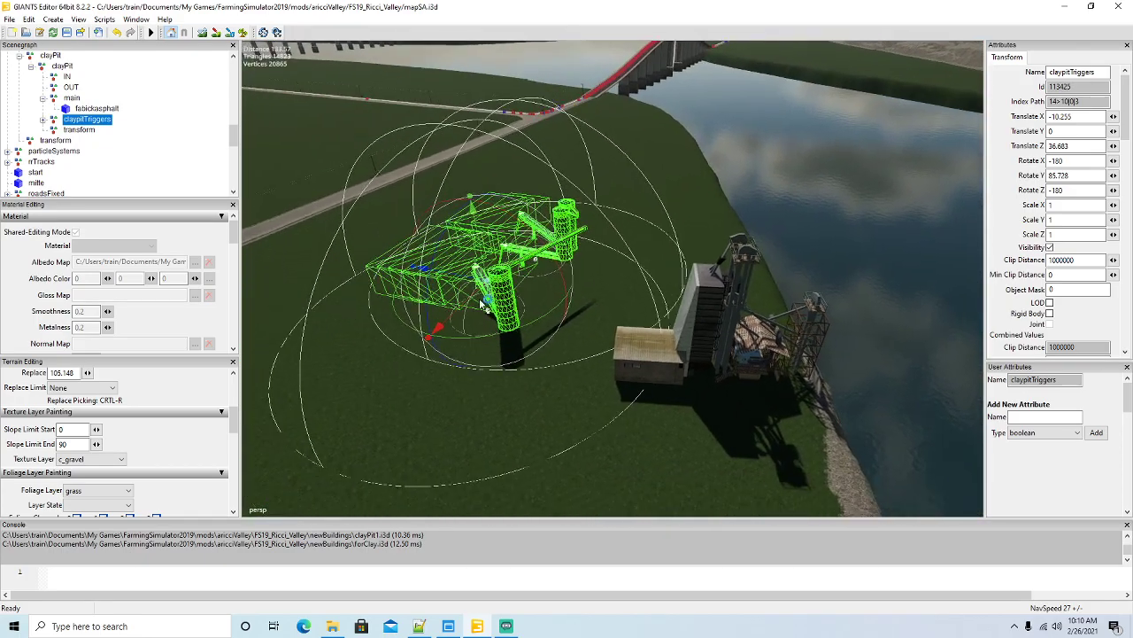
# Move the claypitTriggers group closer to the fabickasphalt plant so its silos stand beside the plant's shed.
pyautogui.moveTo(466, 306); pyautogui.dragTo(439, 361)
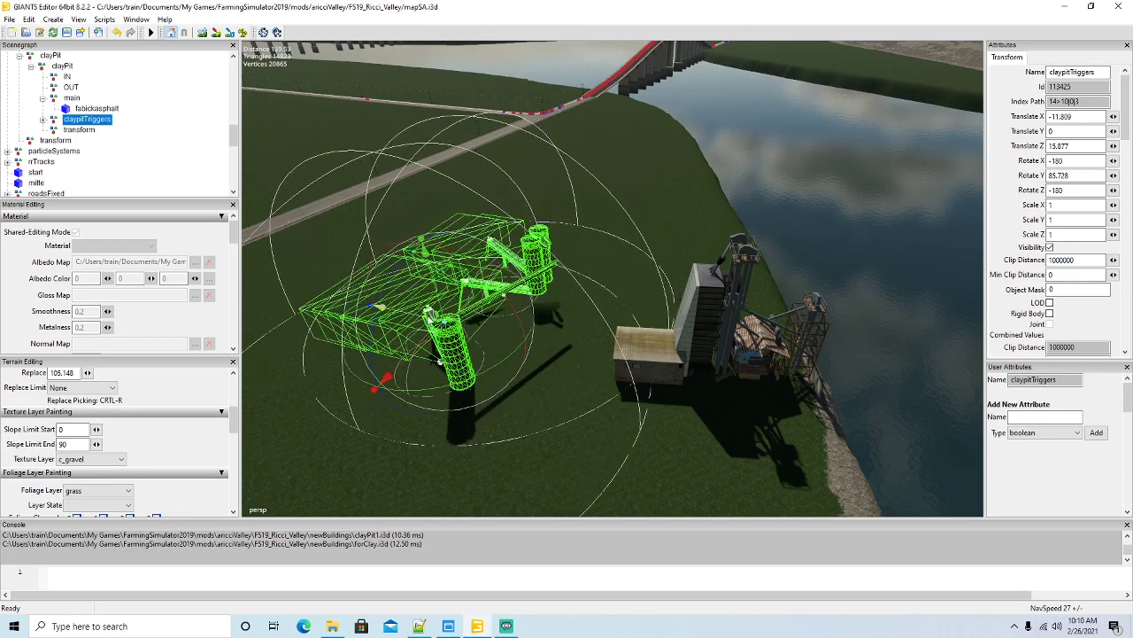
pyautogui.moveTo(422, 321); pyautogui.dragTo(452, 337)
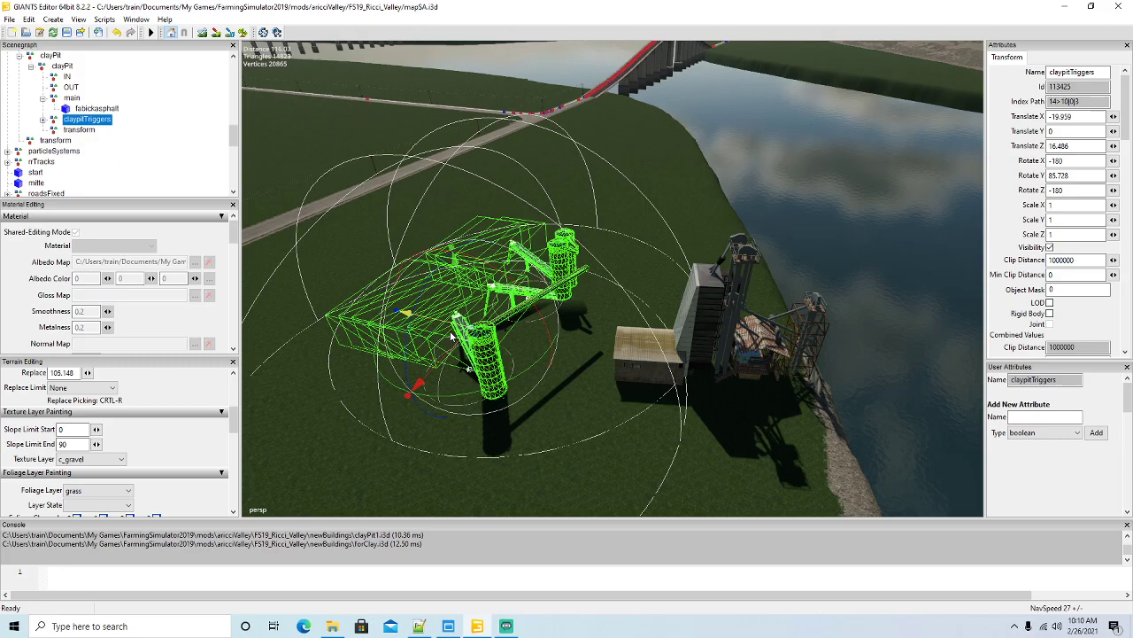
pyautogui.keyDown('alt'); pyautogui.moveTo(557, 343); pyautogui.dragTo(693, 361); pyautogui.keyUp('alt')
pyautogui.scroll(2, 578, 339)
pyautogui.scroll(-4, 692, 357)
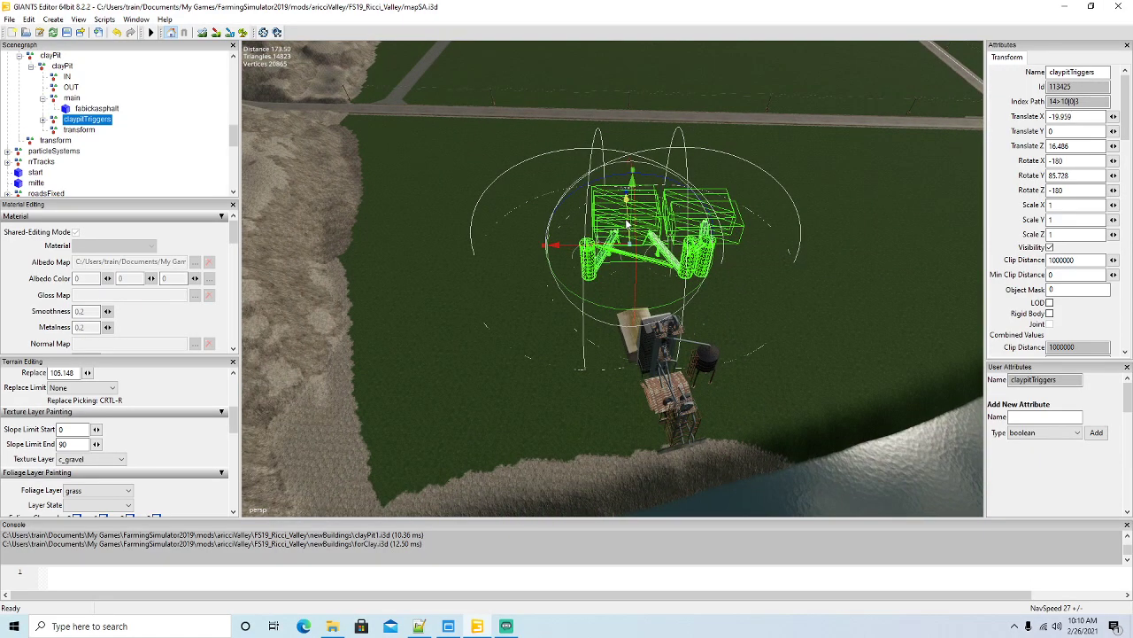
pyautogui.moveTo(627, 226); pyautogui.dragTo(628, 241)
pyautogui.moveTo(570, 268); pyautogui.dragTo(609, 298)
pyautogui.scroll(5, 513, 319)
# Reposition the long CanoLongo conveyor between silo and plant, at about X 8.3, Y 16.6, Z -30.3 with Rotate Y about -36.3.
pyautogui.click(537, 267)
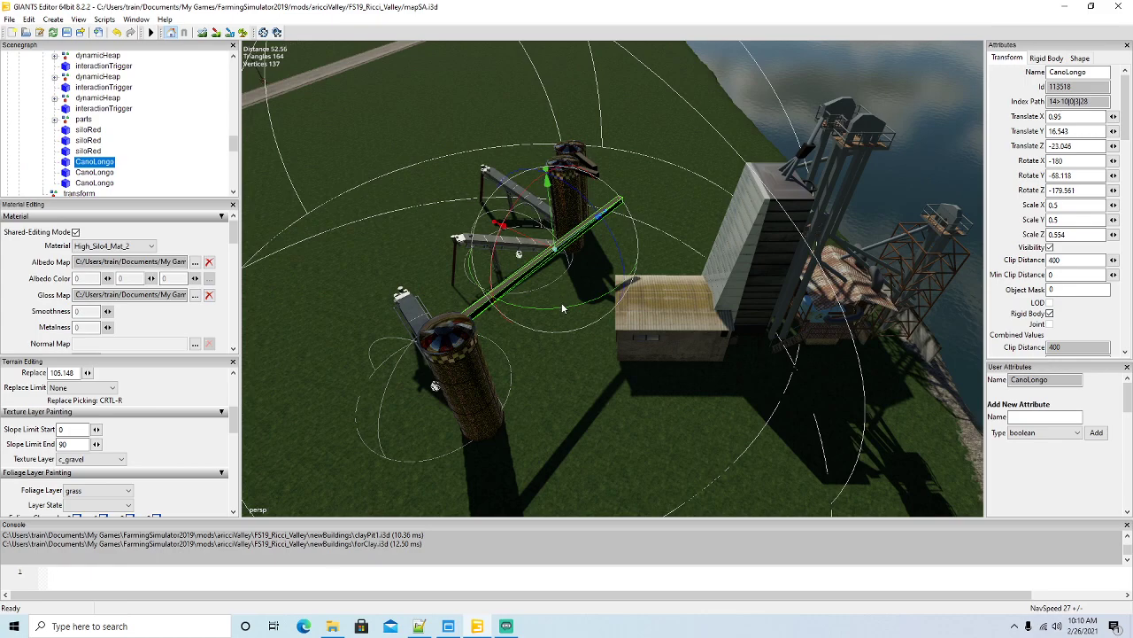
pyautogui.moveTo(572, 311); pyautogui.dragTo(590, 292)
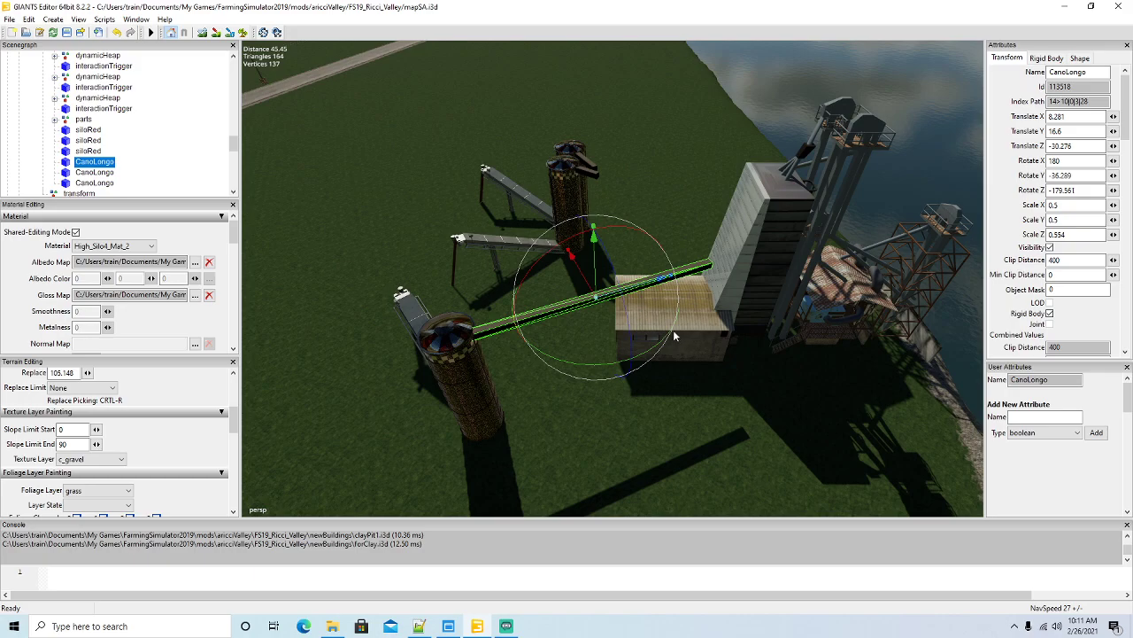
# Fit the long CanoLongo conveyor between the lone silo and the plant at about X 5.5, Y 16.5, Z -32.4 with Scale Z about 0.66.
pyautogui.keyDown('alt'); pyautogui.moveTo(653, 422); pyautogui.dragTo(599, 365); pyautogui.keyUp('alt')
pyautogui.press('f')
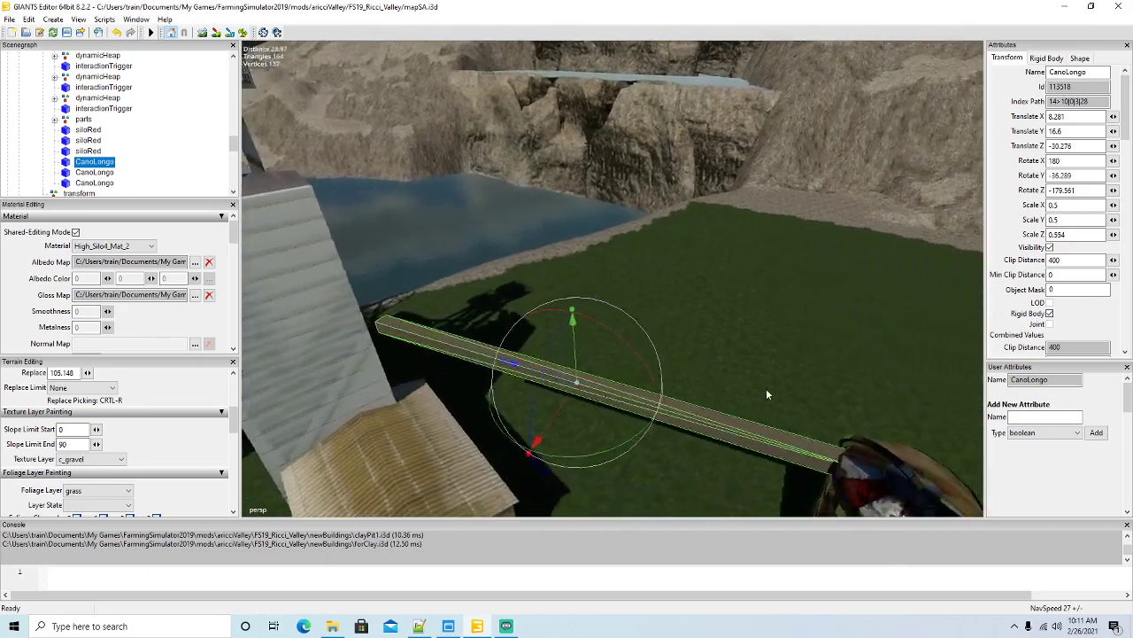
pyautogui.scroll(-7, 804, 398)
pyautogui.moveTo(767, 389)
pyautogui.keyDown('alt'); pyautogui.mouseDown()
pyautogui.moveTo(804, 397)
pyautogui.moveTo(766, 404)
pyautogui.mouseUp(); pyautogui.keyUp('alt')
pyautogui.scroll(8, 766, 403)
pyautogui.scroll(-3, 767, 406)
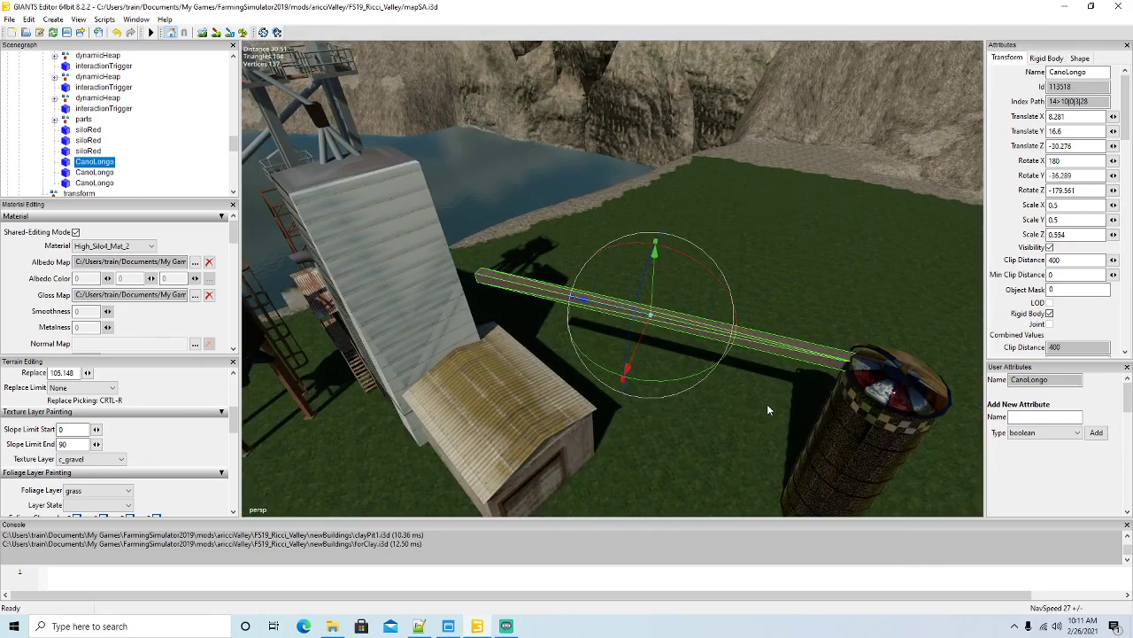
pyautogui.moveTo(653, 307); pyautogui.dragTo(652, 342)
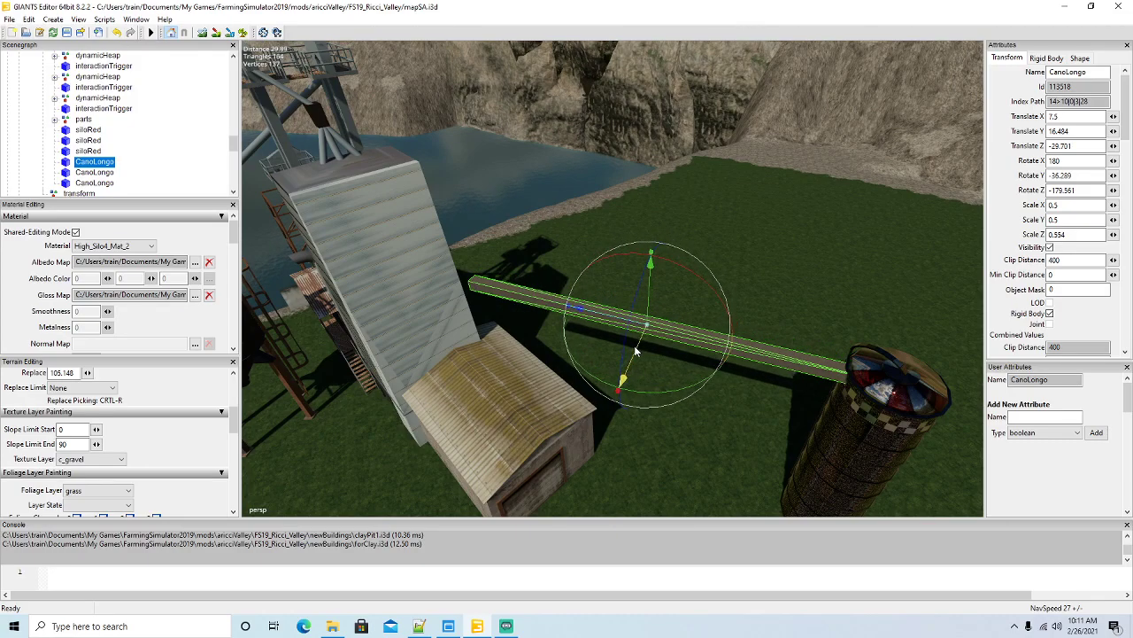
pyautogui.moveTo(569, 310); pyautogui.dragTo(564, 310)
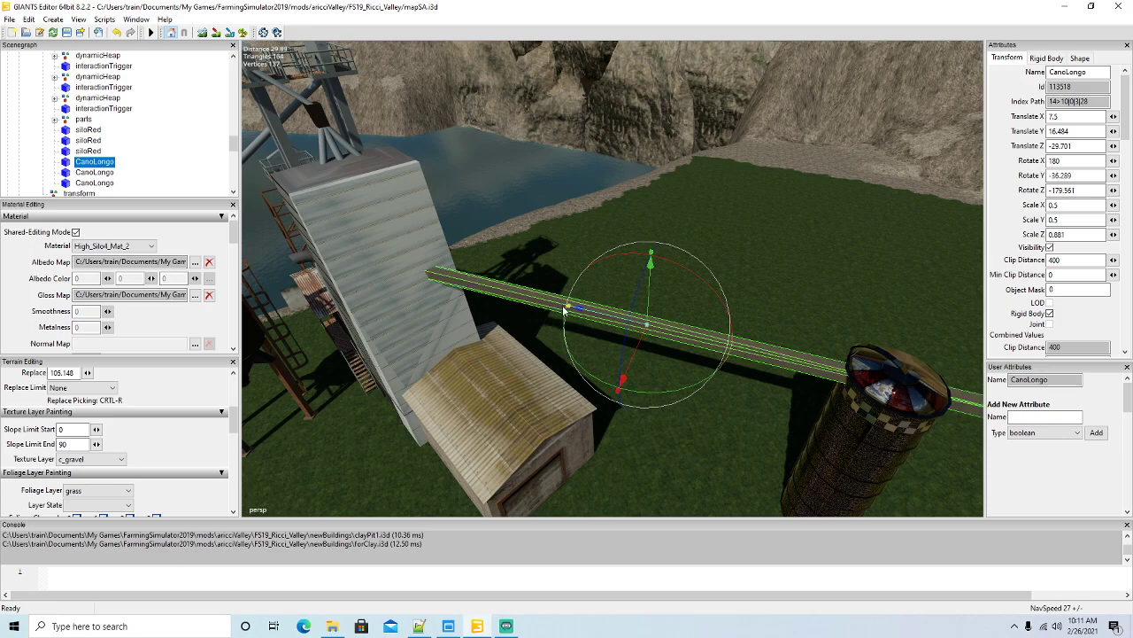
pyautogui.keyDown('alt'); pyautogui.moveTo(610, 370); pyautogui.dragTo(644, 371); pyautogui.keyUp('alt')
pyautogui.scroll(-3, 645, 371)
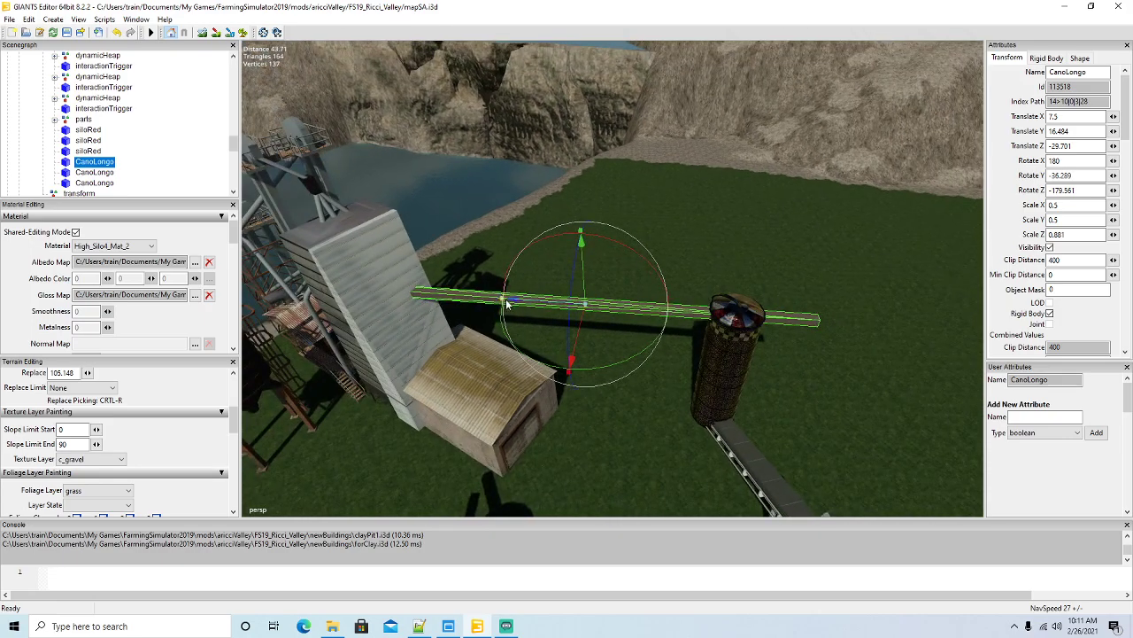
pyautogui.moveTo(501, 298)
pyautogui.mouseDown()
pyautogui.moveTo(511, 304)
pyautogui.moveTo(483, 300)
pyautogui.moveTo(507, 307)
pyautogui.mouseUp()
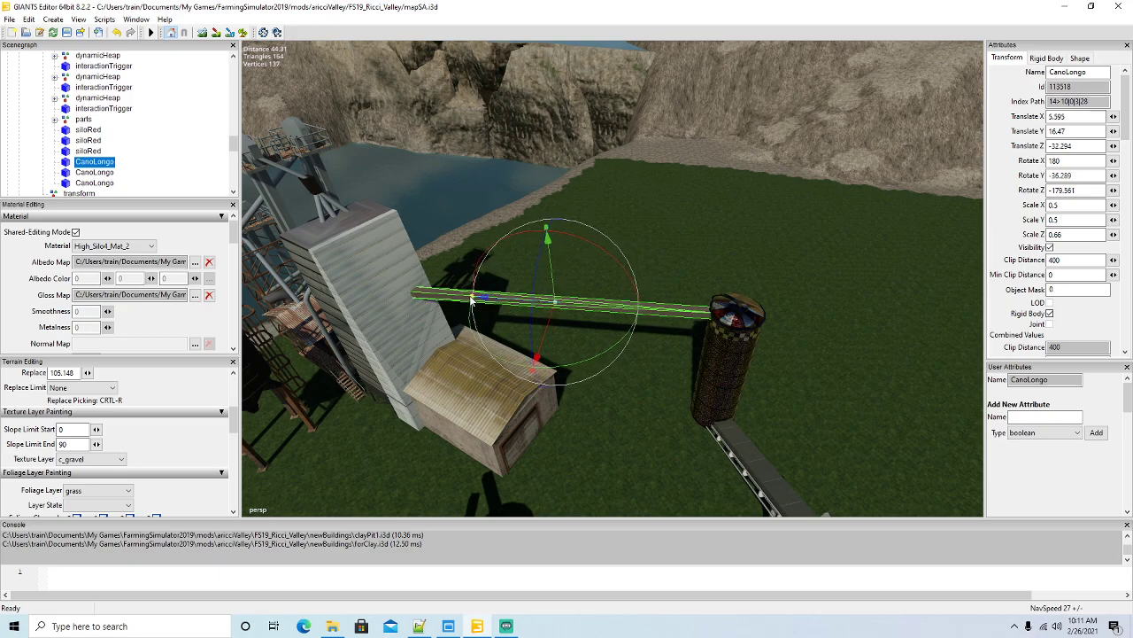
pyautogui.moveTo(496, 302); pyautogui.dragTo(690, 422)
# Stretch the second CanoLongo conveyor from the paired silos to the plant at about X -15.1, Y 16.6, Z -31.8 with Scale Z about 0.573.
pyautogui.scroll(-3, 534, 346)
pyautogui.scroll(-5, 533, 346)
pyautogui.scroll(6, 472, 349)
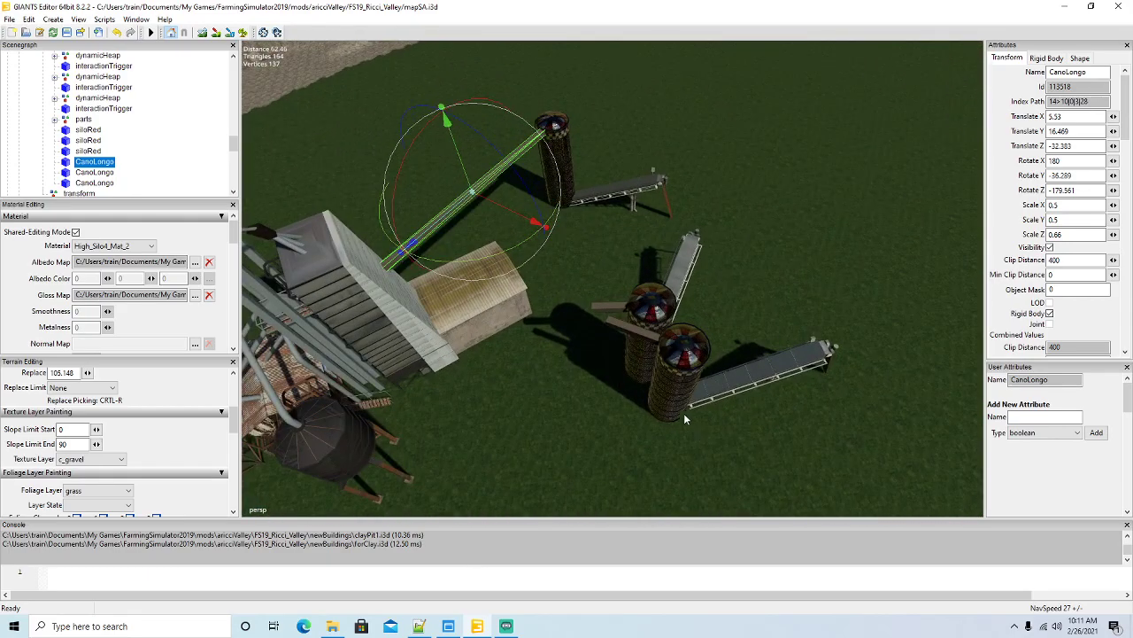
pyautogui.click(604, 307)
pyautogui.moveTo(572, 311); pyautogui.dragTo(471, 314)
pyautogui.moveTo(575, 381); pyautogui.dragTo(562, 383)
pyautogui.moveTo(531, 343); pyautogui.dragTo(462, 307)
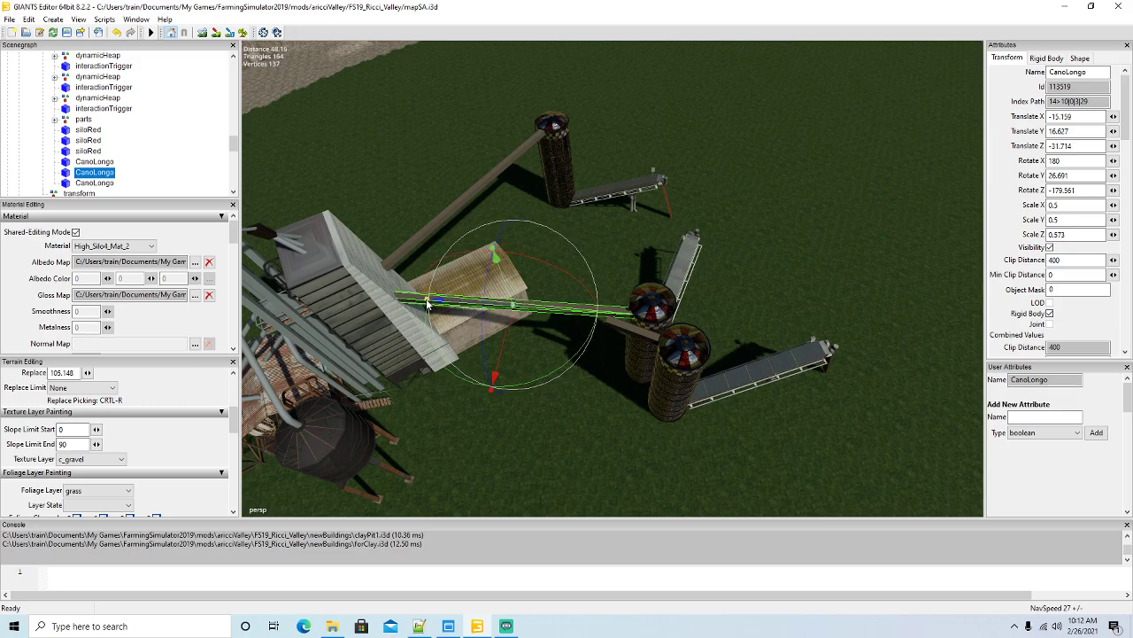
pyautogui.moveTo(458, 307); pyautogui.dragTo(460, 308)
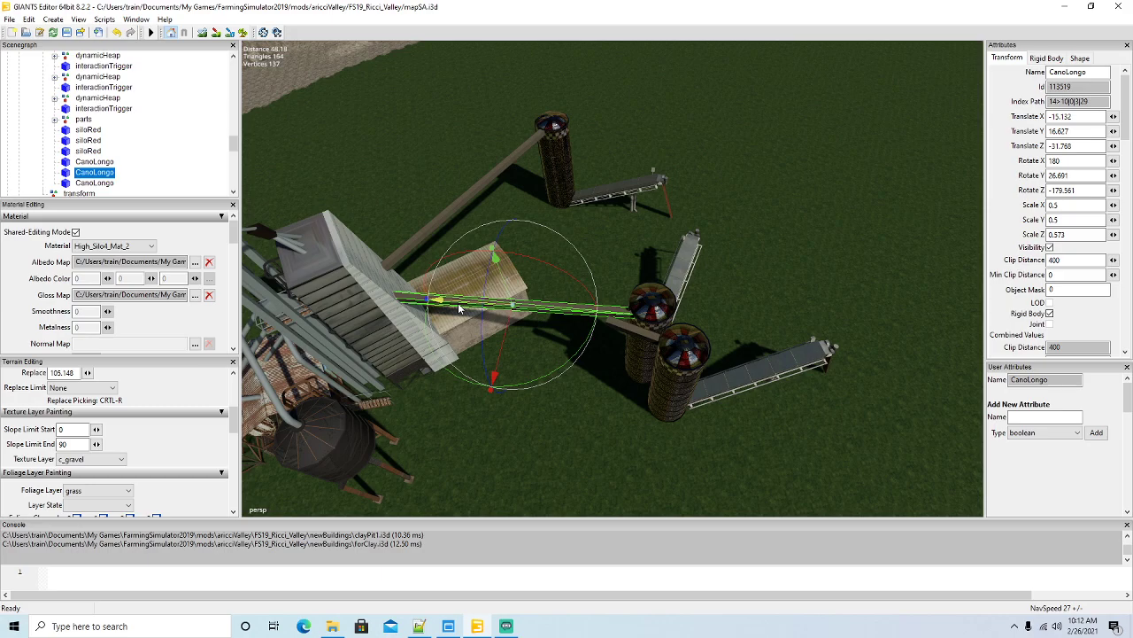
# Reposition the short third CanoLongo conveyor at the paired silos to about X -22.3, Y 16.5, Z -21.4 with Scale Z about 0.2.
pyautogui.moveTo(459, 309); pyautogui.dragTo(579, 410, button='middle')
pyautogui.click(612, 287)
pyautogui.moveTo(600, 286)
pyautogui.mouseDown()
pyautogui.moveTo(541, 278)
pyautogui.moveTo(591, 266)
pyautogui.mouseUp()
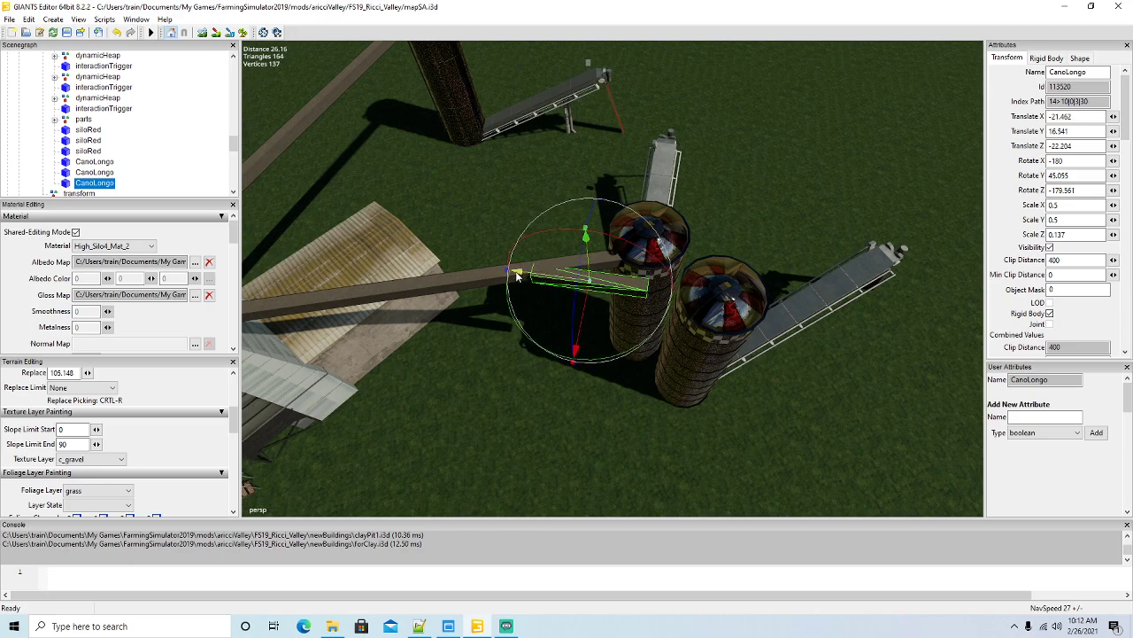
pyautogui.moveTo(507, 274); pyautogui.dragTo(562, 286)
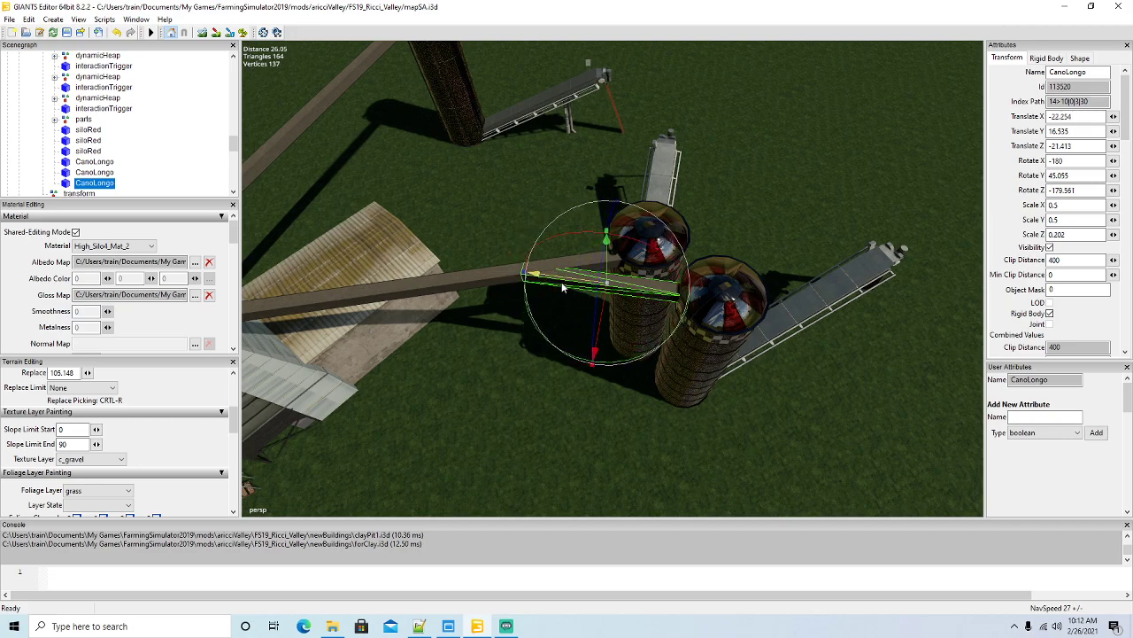
# Duplicate riverWaterPlane05 and place the copy in front of the plant at about X -621.5, Z 645.3 with Rotate Y about 57.9.
pyautogui.moveTo(562, 281); pyautogui.dragTo(731, 255, button='right')
pyautogui.press('f')
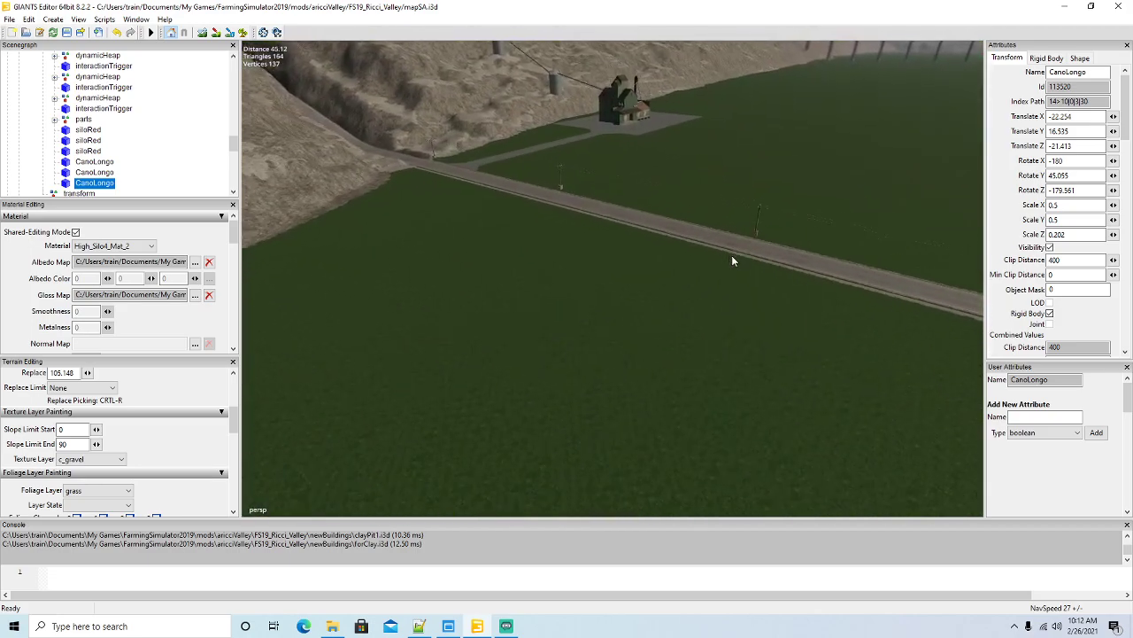
pyautogui.moveTo(614, 294); pyautogui.dragTo(653, 305, button='right')
pyautogui.scroll(-3, 625, 310)
pyautogui.scroll(-3, 624, 310)
pyautogui.scroll(-3, 622, 363)
pyautogui.scroll(-2, 634, 325)
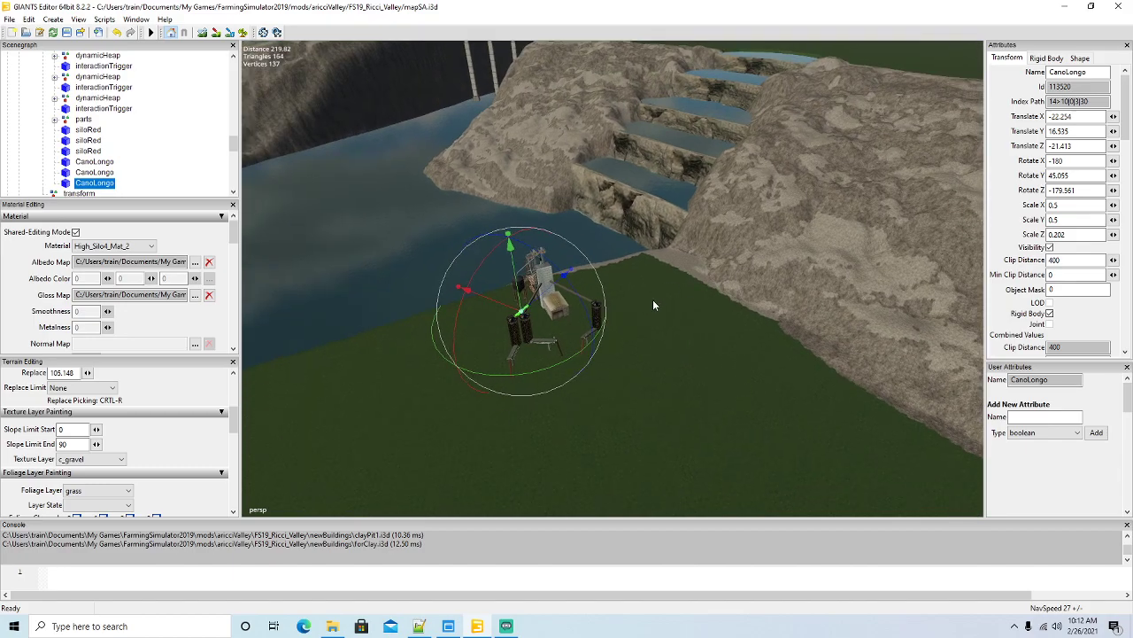
pyautogui.click(657, 185)
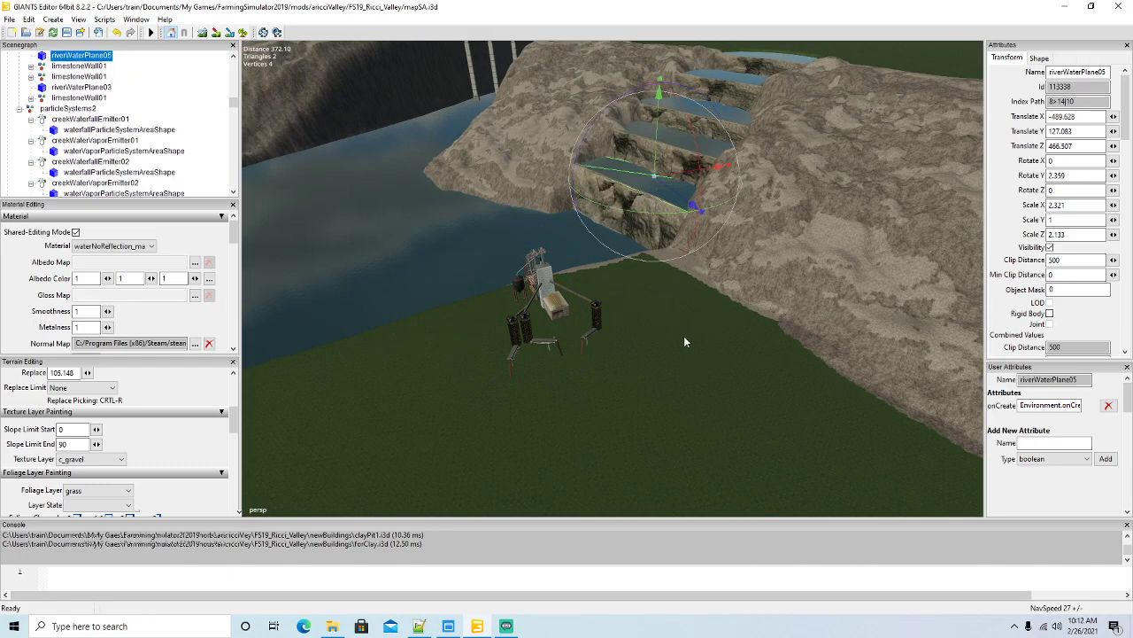
pyautogui.hotkey('ctrl', 'd')
pyautogui.moveTo(657, 174); pyautogui.dragTo(602, 486)
pyautogui.moveTo(552, 428); pyautogui.dragTo(631, 370)
pyautogui.scroll(-5, 629, 369)
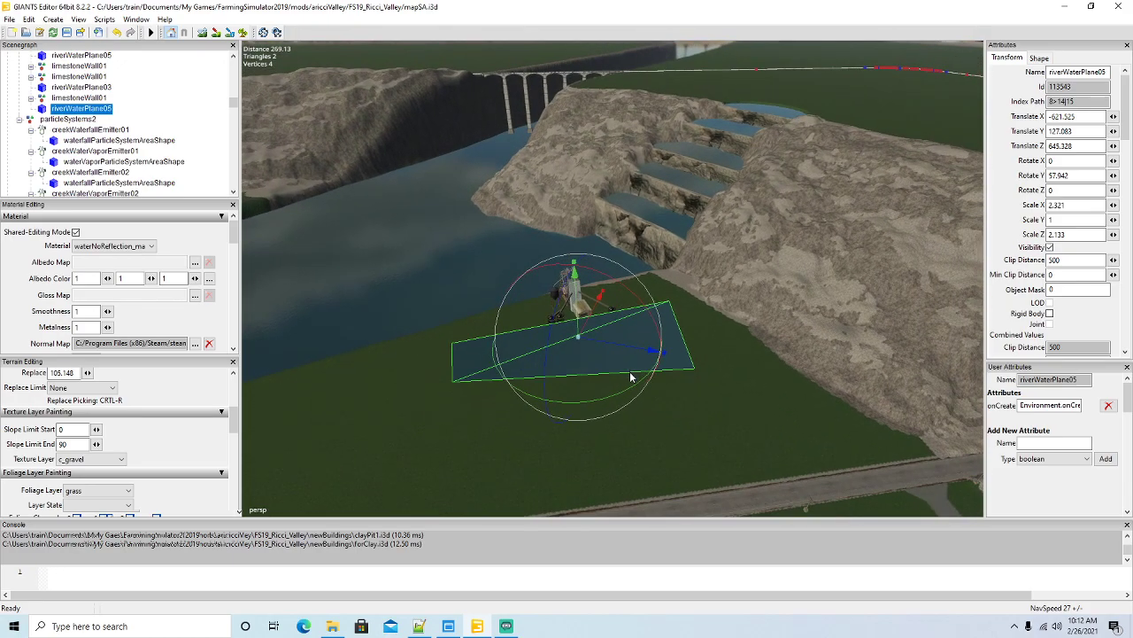
# Lower the duplicated riverWaterPlane05 beneath the grass by setting its Translate Y to 104.5.
pyautogui.scroll(3, 625, 405)
pyautogui.moveTo(568, 169); pyautogui.dragTo(571, 262)
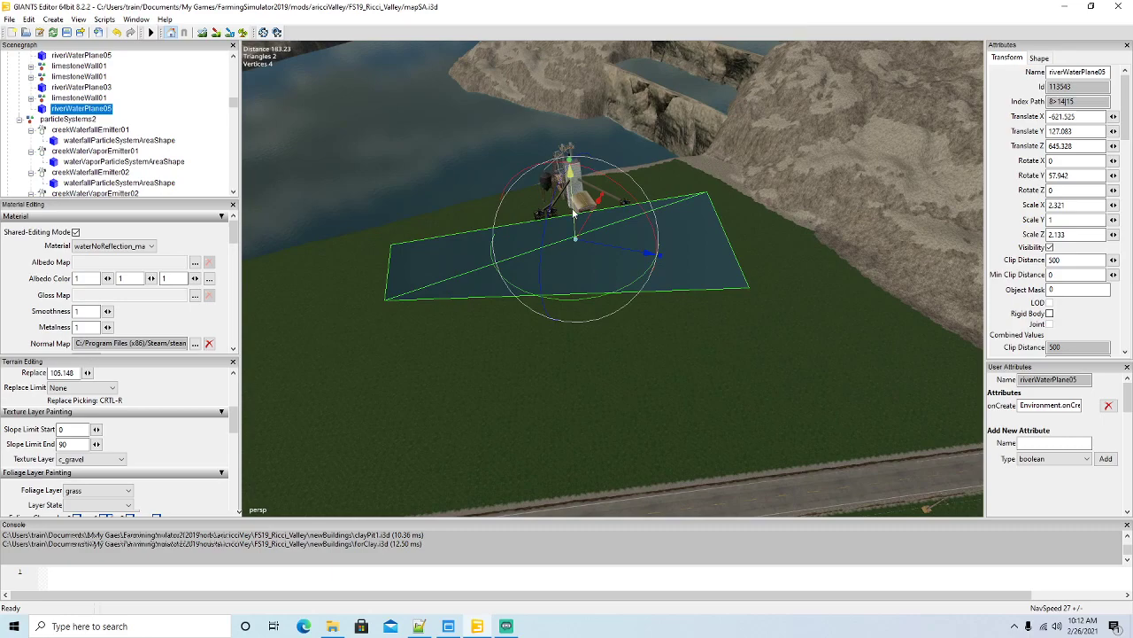
pyautogui.scroll(5, 582, 324)
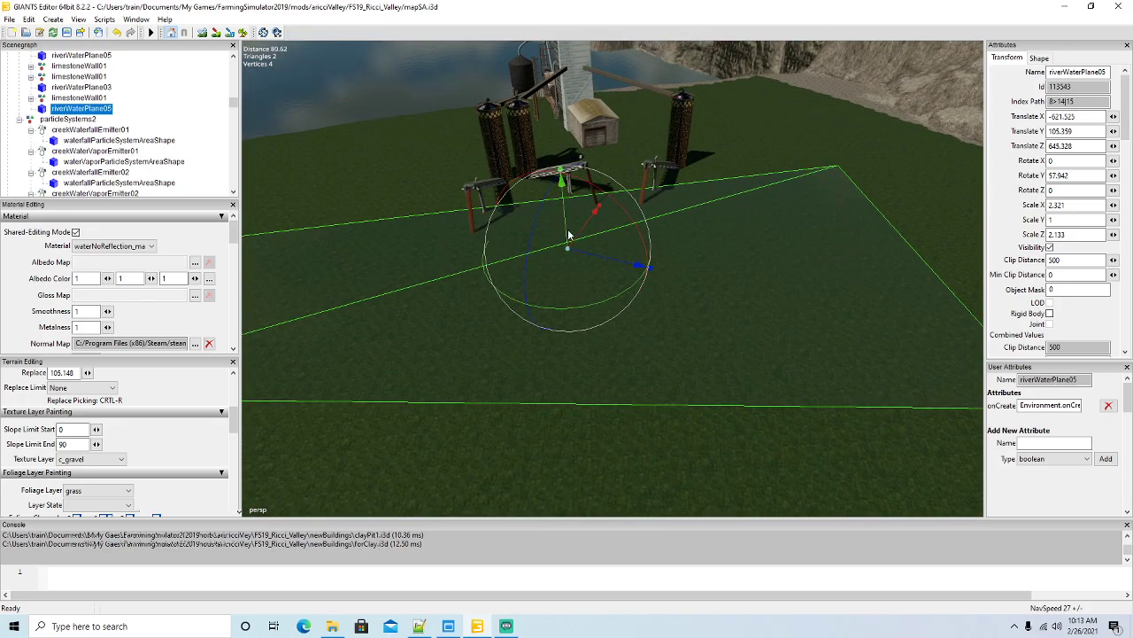
pyautogui.moveTo(600, 273); pyautogui.dragTo(472, 256, button='middle')
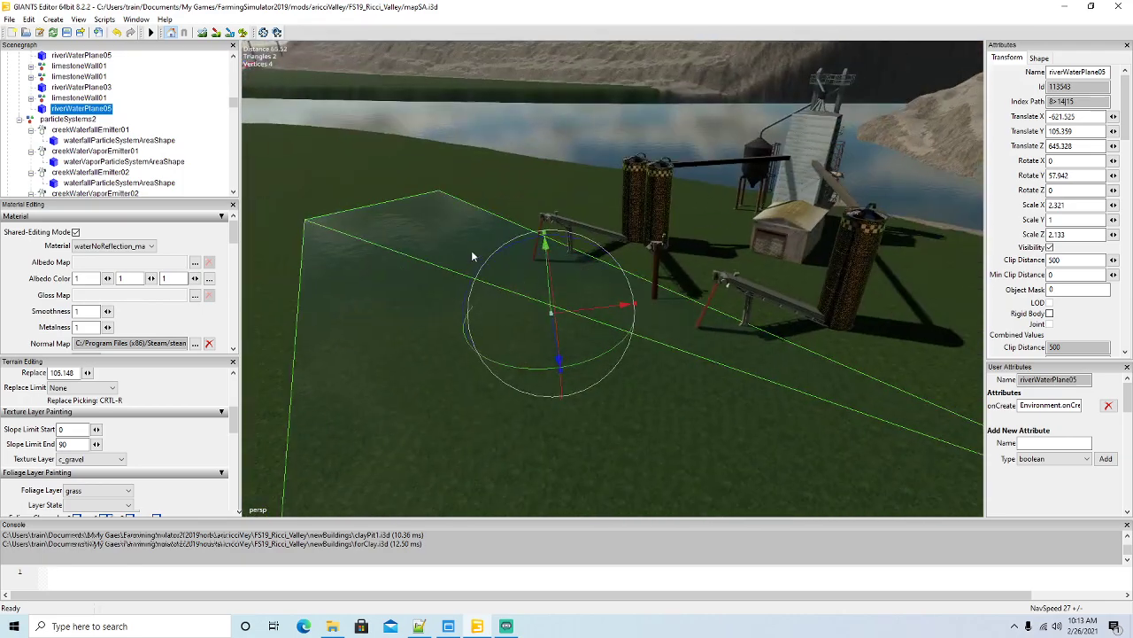
pyautogui.keyDown('alt'); pyautogui.moveTo(472, 251); pyautogui.dragTo(471, 258); pyautogui.keyUp('alt')
pyautogui.scroll(-2, 471, 258)
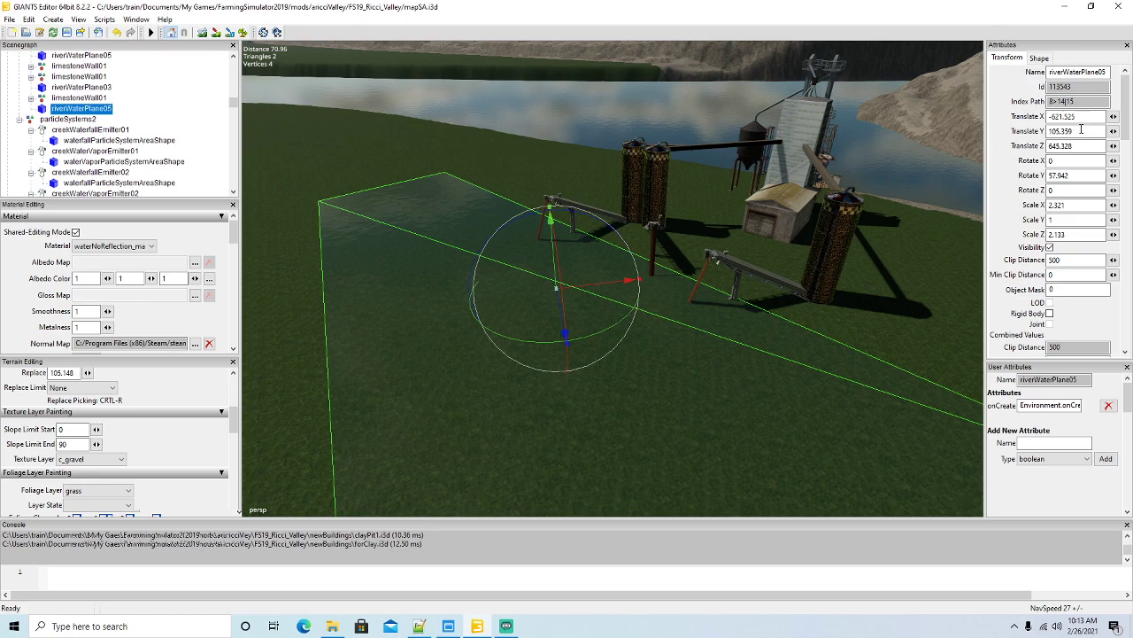
pyautogui.doubleClick(1081, 129)
pyautogui.write('1')
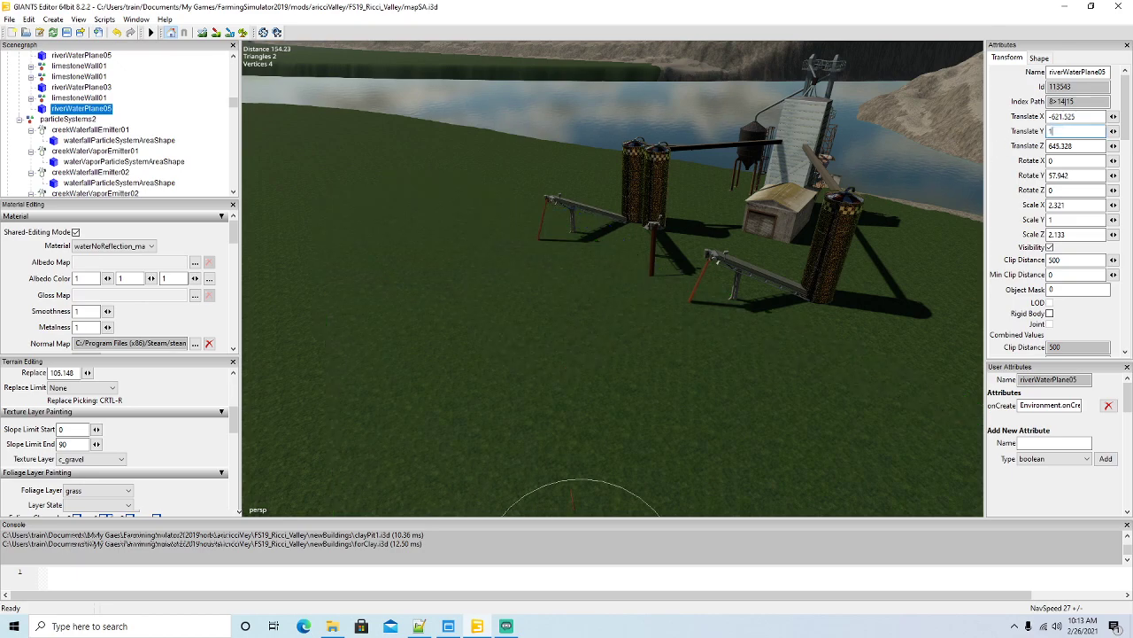
pyautogui.write('05')
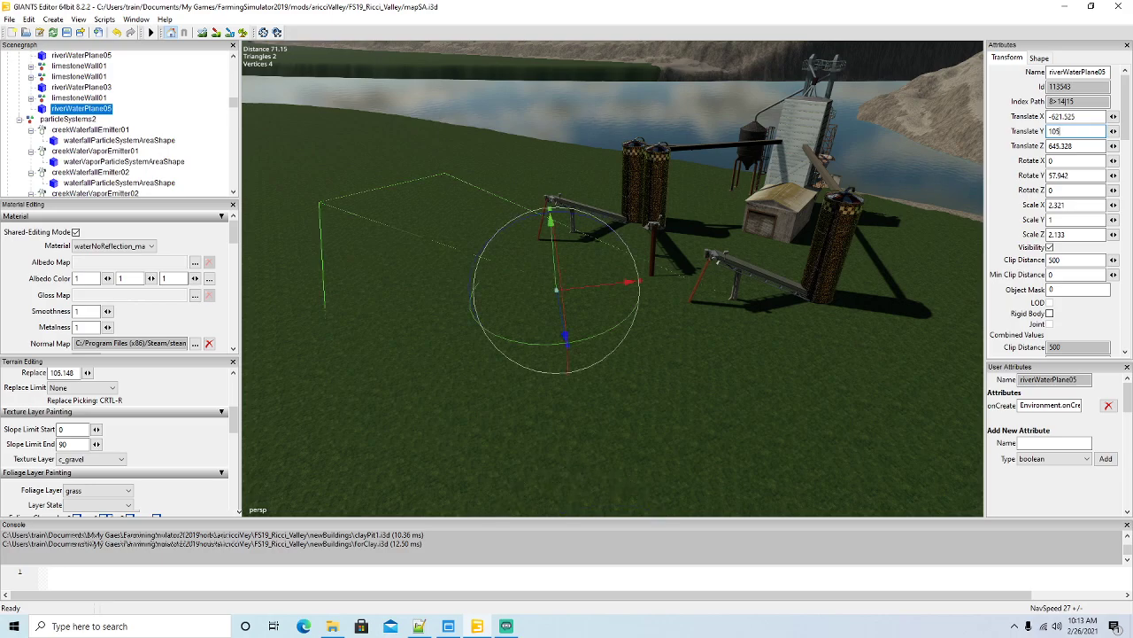
pyautogui.keyDown('alt'); pyautogui.moveTo(737, 352); pyautogui.dragTo(848, 280); pyautogui.keyUp('alt')
pyautogui.doubleClick(1071, 131)
pyautogui.write('104.5')
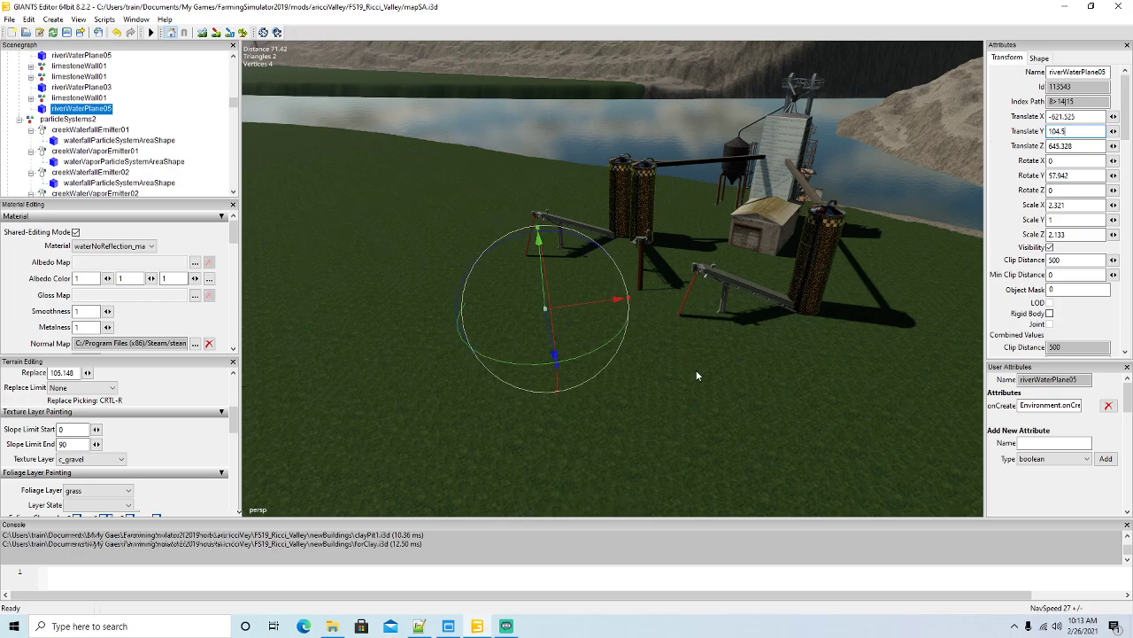
pyautogui.keyDown('alt'); pyautogui.moveTo(695, 371); pyautogui.dragTo(690, 380); pyautogui.keyUp('alt')
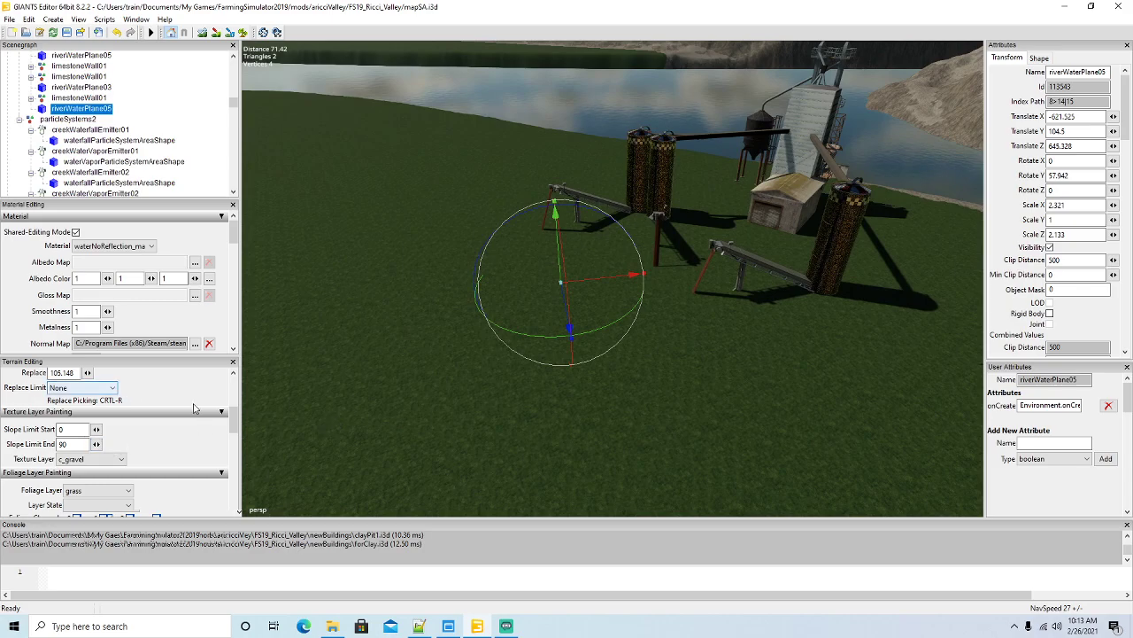
# Sculpt the ground in front of the loading conveyors down to a Replace height of 104.5 with the round terrain brush.
pyautogui.moveTo(234, 426); pyautogui.dragTo(233, 409)
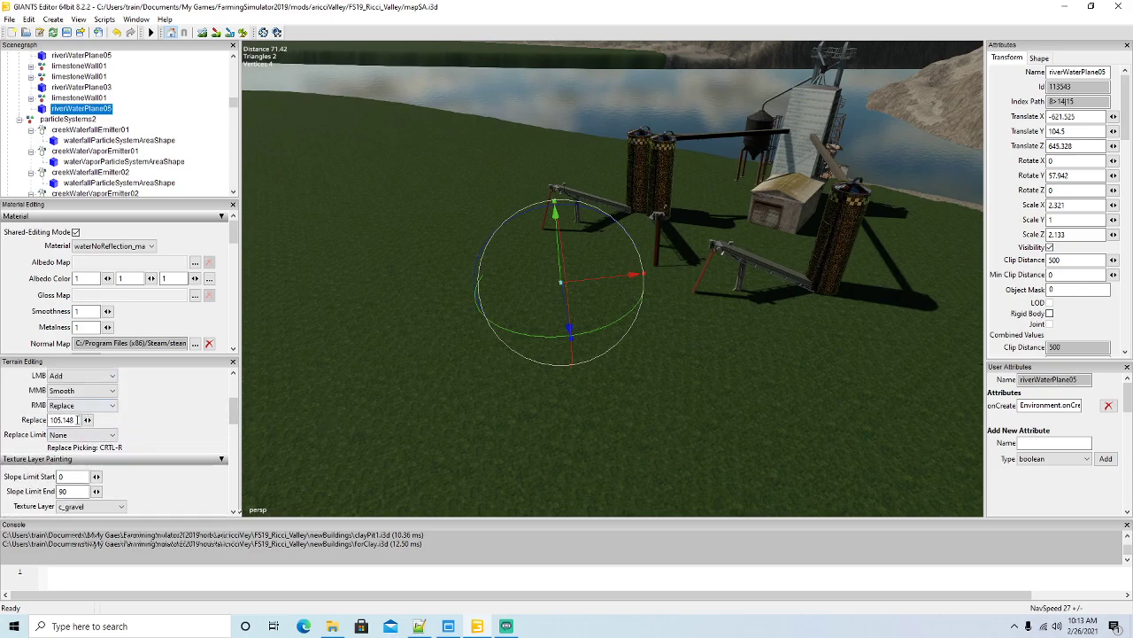
pyautogui.moveTo(78, 420); pyautogui.dragTo(2, 412)
pyautogui.write('1')
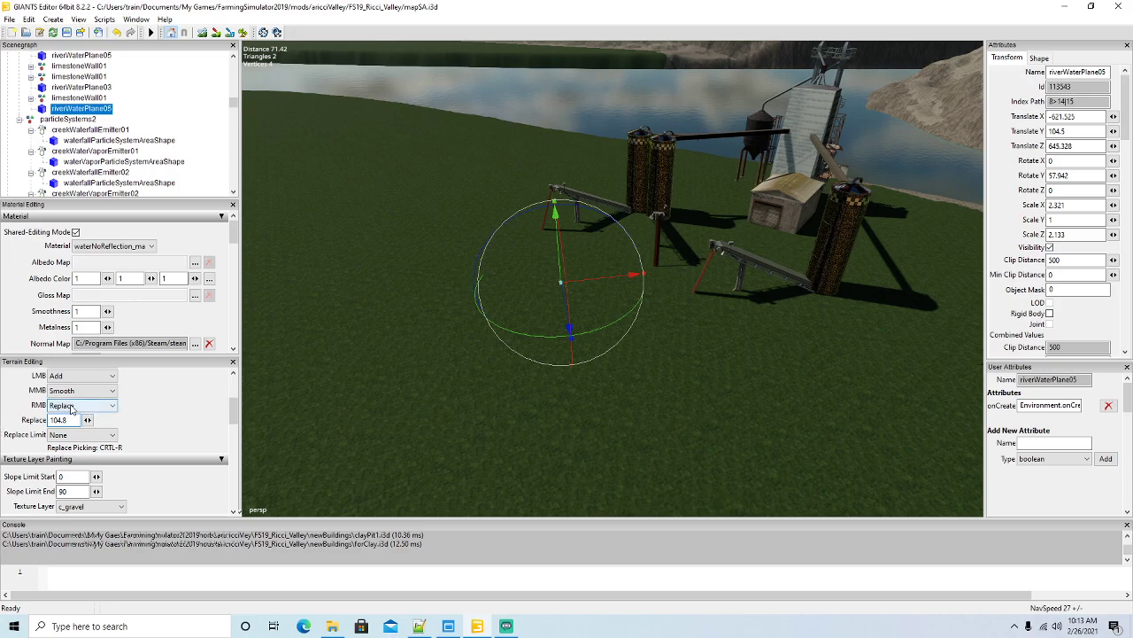
pyautogui.click(80, 404)
pyautogui.click(73, 440)
pyautogui.click(203, 32)
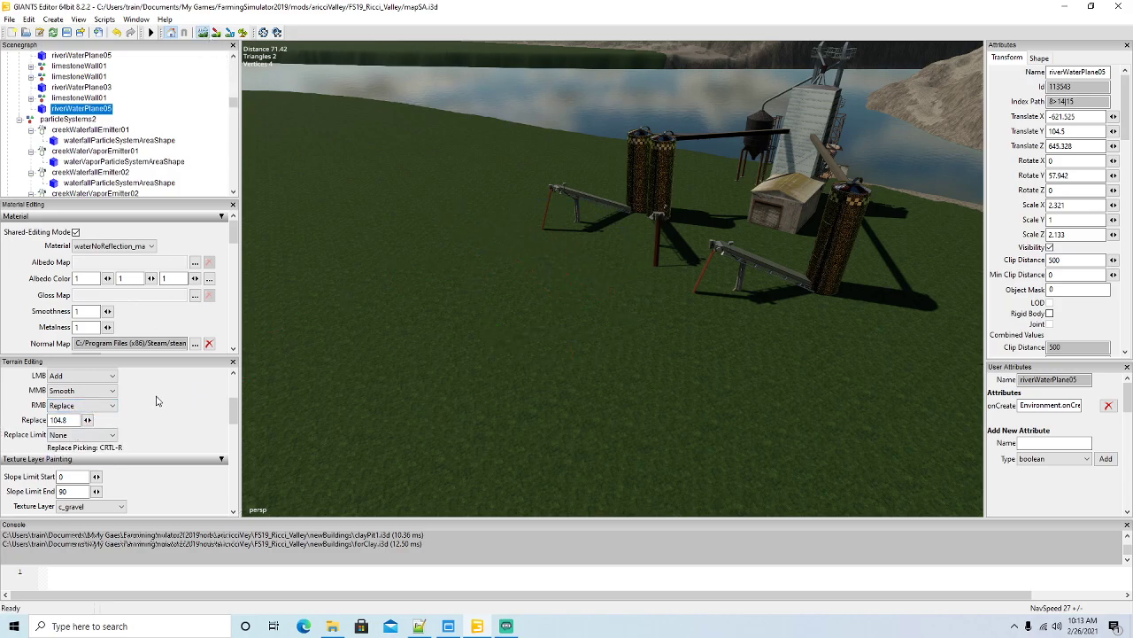
pyautogui.scroll(2, 158, 398)
pyautogui.click(82, 408)
pyautogui.click(83, 421)
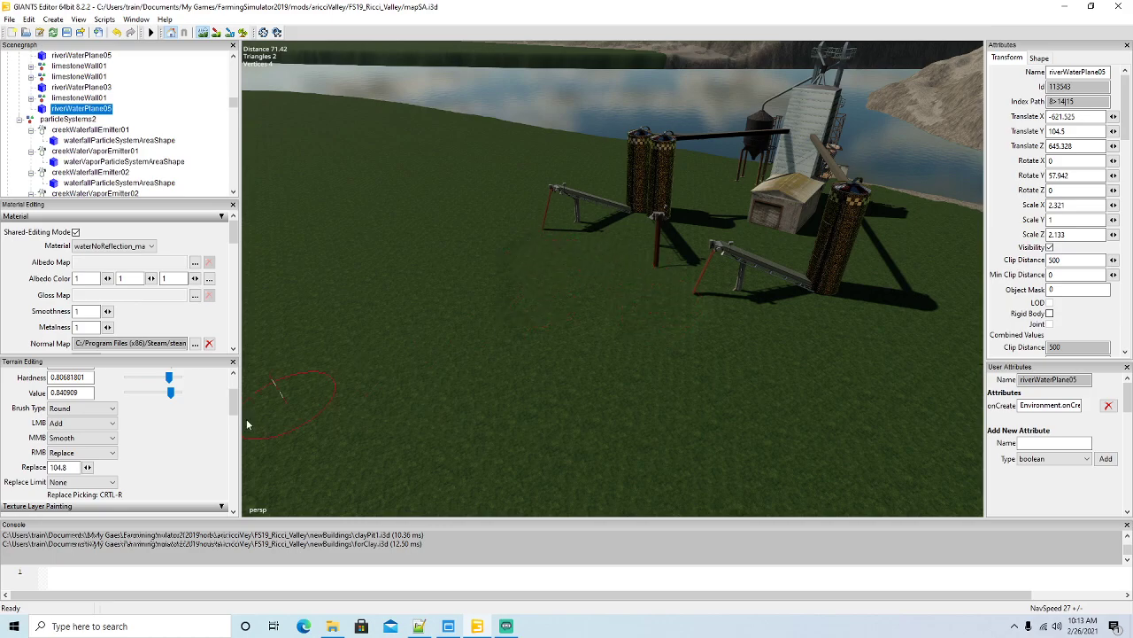
pyautogui.click(79, 467)
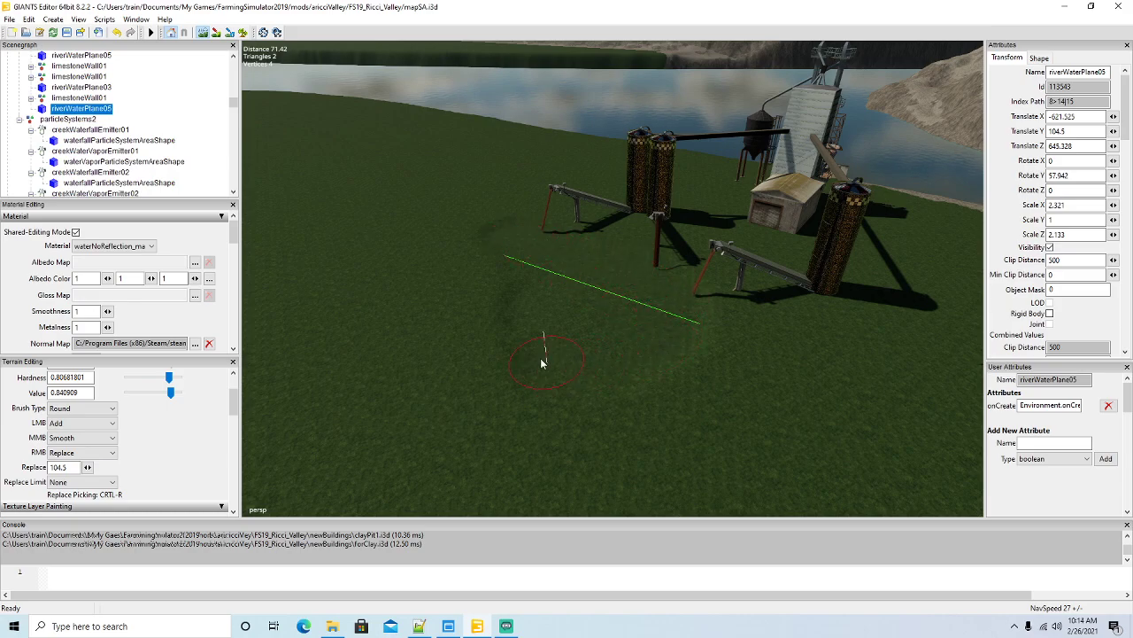
pyautogui.click(205, 33)
# Select the claypitTriggers group and examine its trigger areas from above in relation to the sculpted ground and the road.
pyautogui.moveTo(403, 202)
pyautogui.keyDown('alt'); pyautogui.mouseDown()
pyautogui.moveTo(455, 150)
pyautogui.moveTo(322, 328)
pyautogui.moveTo(311, 306)
pyautogui.mouseUp(); pyautogui.keyUp('alt')
pyautogui.scroll(-5, 312, 307)
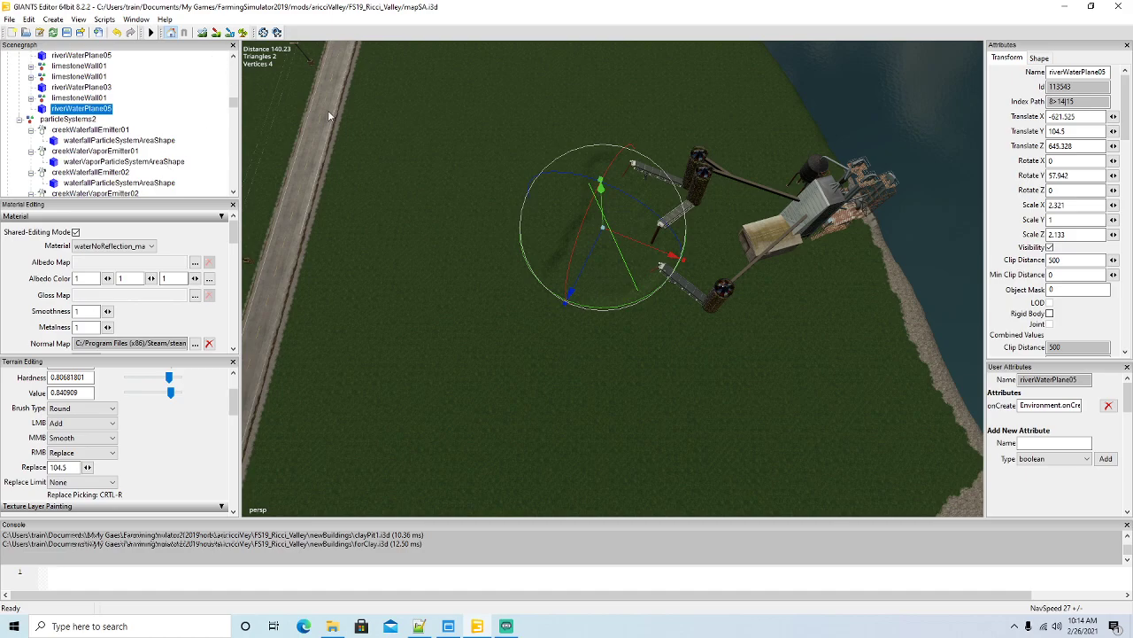
pyautogui.keyDown('alt'); pyautogui.moveTo(395, 212); pyautogui.dragTo(409, 182); pyautogui.keyUp('alt')
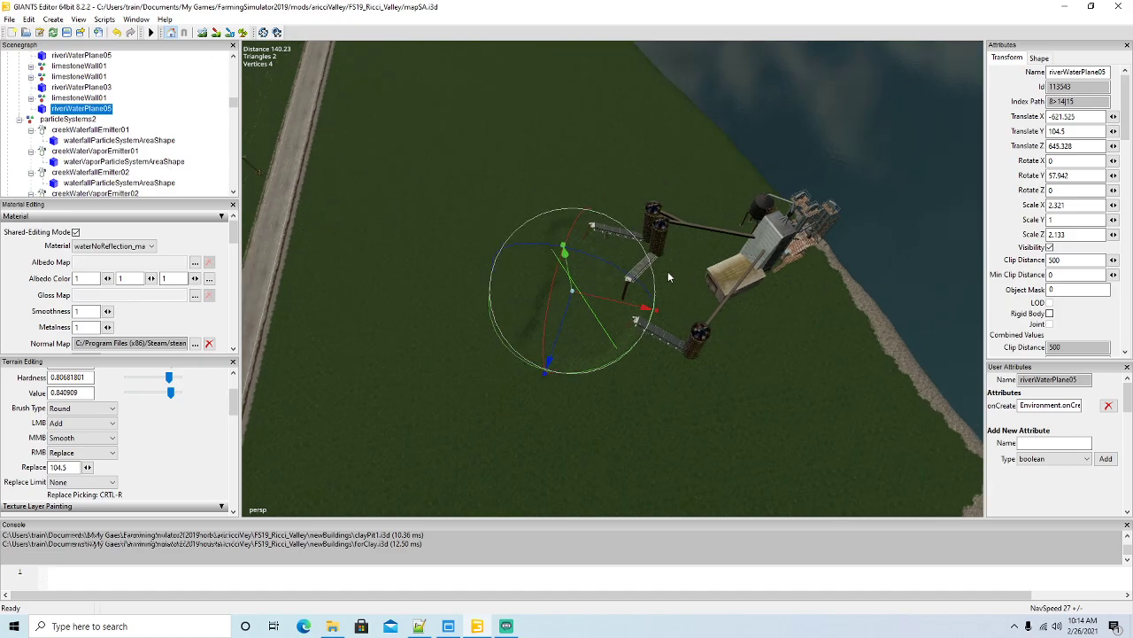
pyautogui.click(699, 336)
pyautogui.scroll(5, 129, 137)
pyautogui.scroll(3, 128, 137)
pyautogui.click(42, 152)
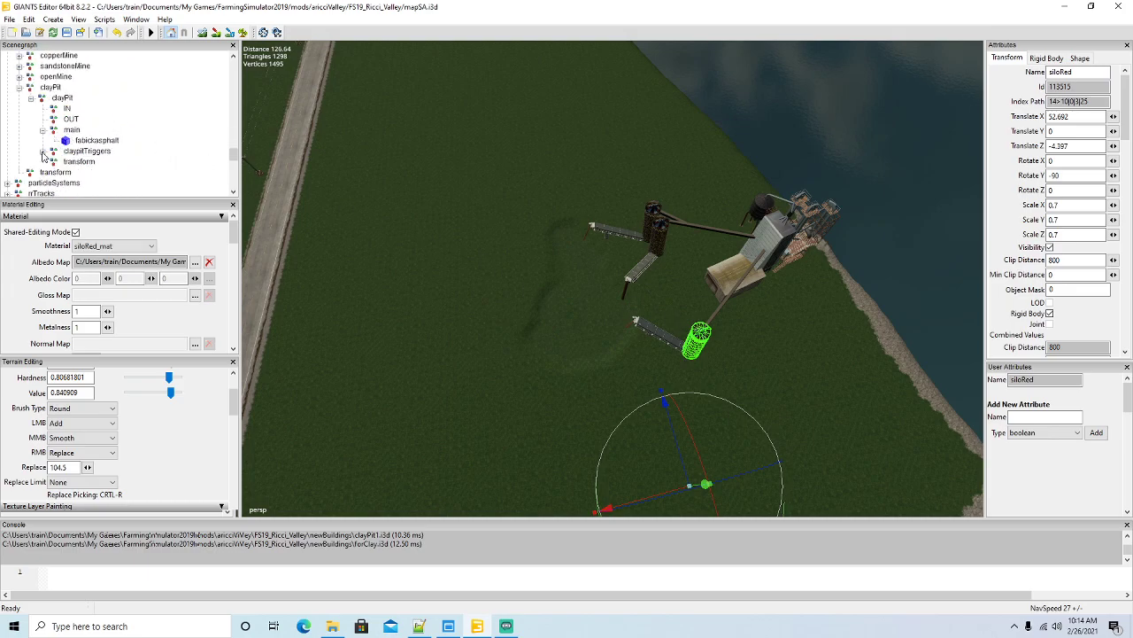
pyautogui.click(74, 152)
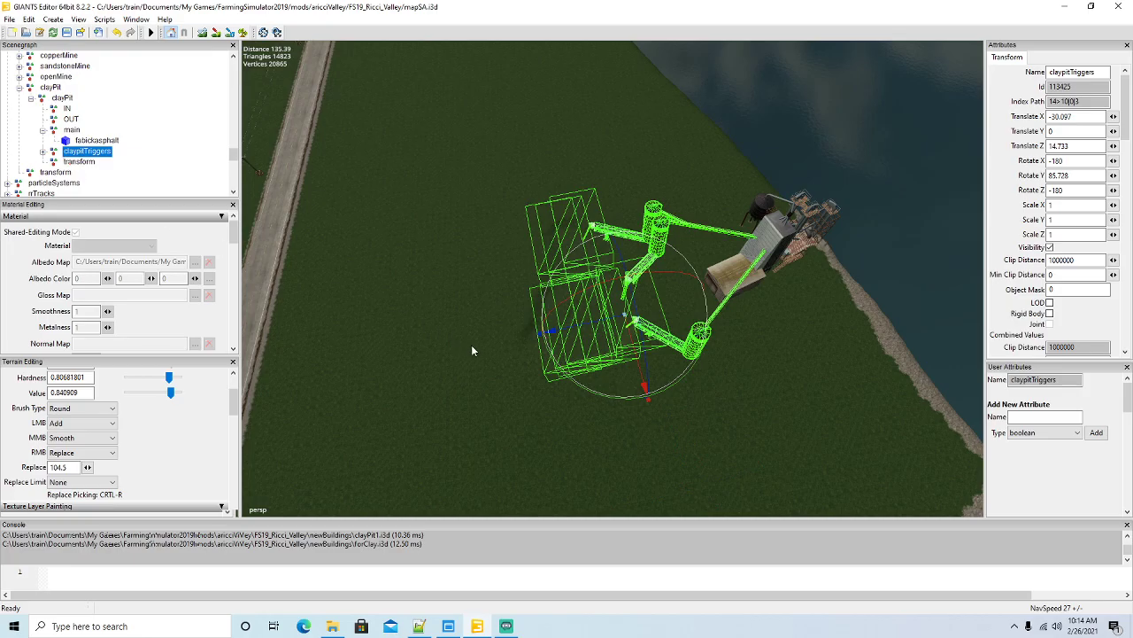
pyautogui.scroll(4, 468, 342)
pyautogui.keyDown('alt'); pyautogui.moveTo(467, 342); pyautogui.dragTo(481, 404); pyautogui.keyUp('alt')
pyautogui.scroll(-4, 475, 400)
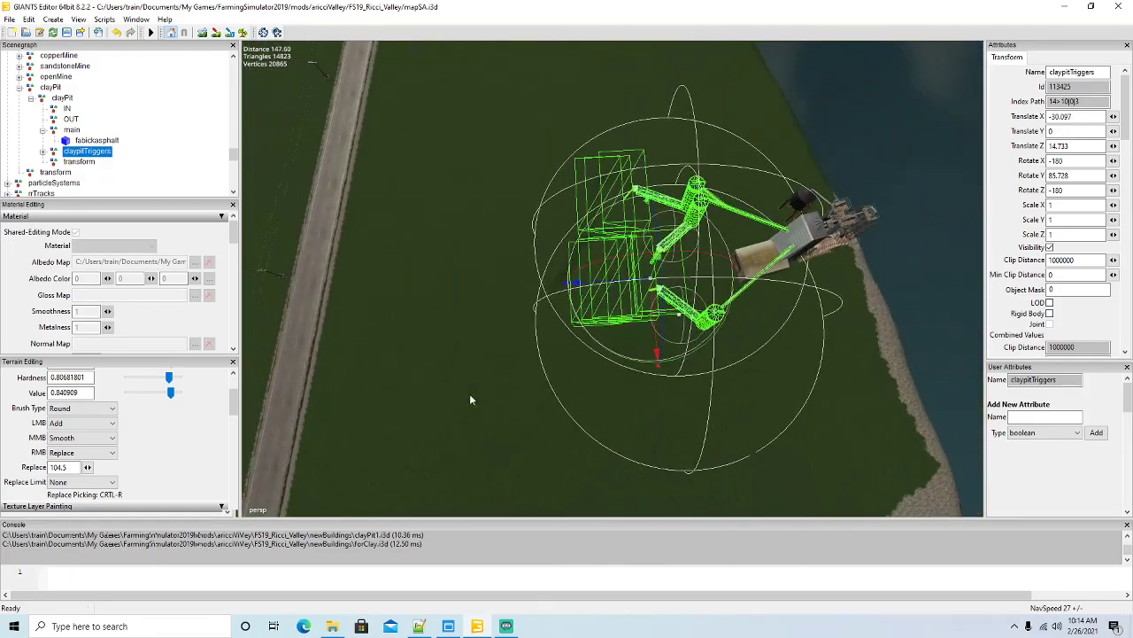
pyautogui.click(202, 31)
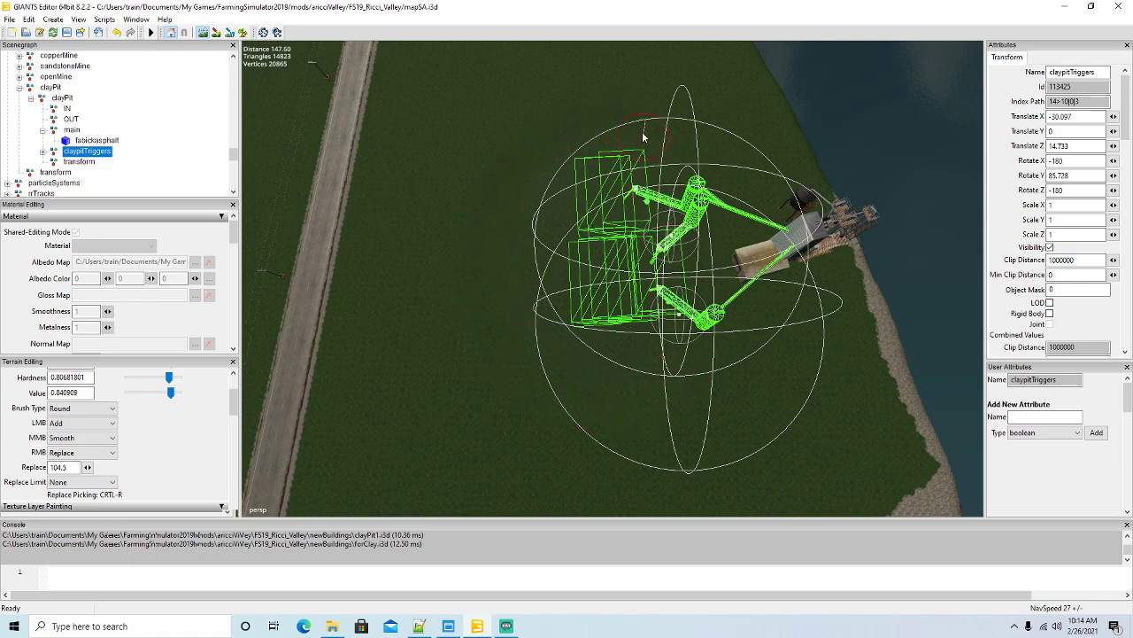
pyautogui.click(203, 34)
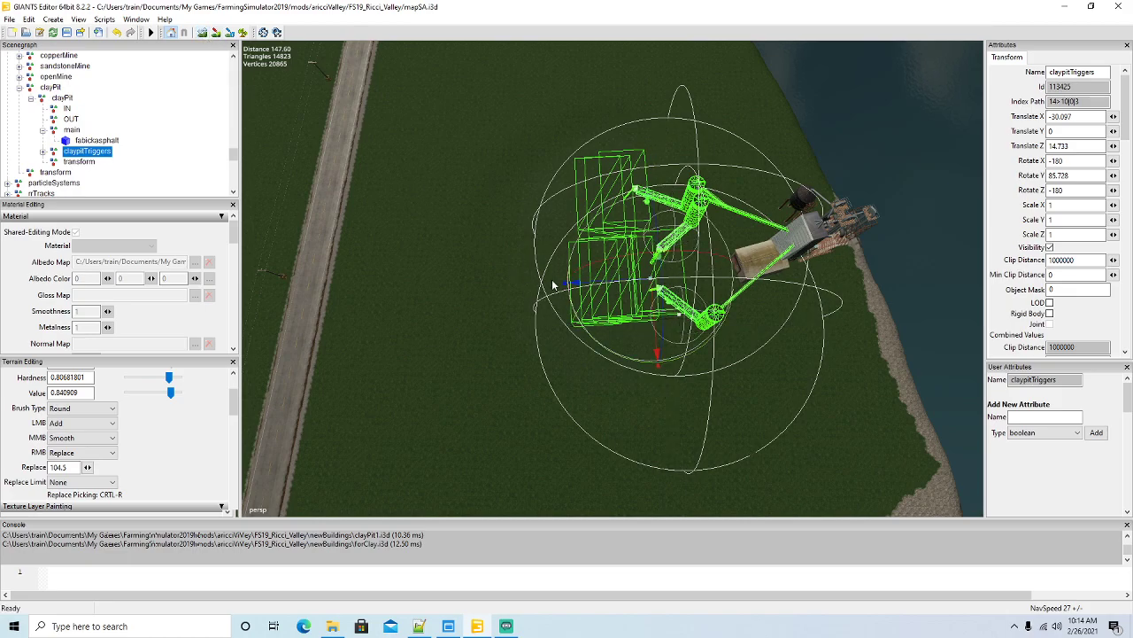
# Stretch riverWaterPlane05 across the sculpted pit to Scale X about 5.7 and turn it to Rotate Y about 40.3, near X -611.5, Z 629.4.
pyautogui.click(529, 256)
pyautogui.keyDown('alt'); pyautogui.moveTo(560, 367); pyautogui.dragTo(619, 261); pyautogui.keyUp('alt')
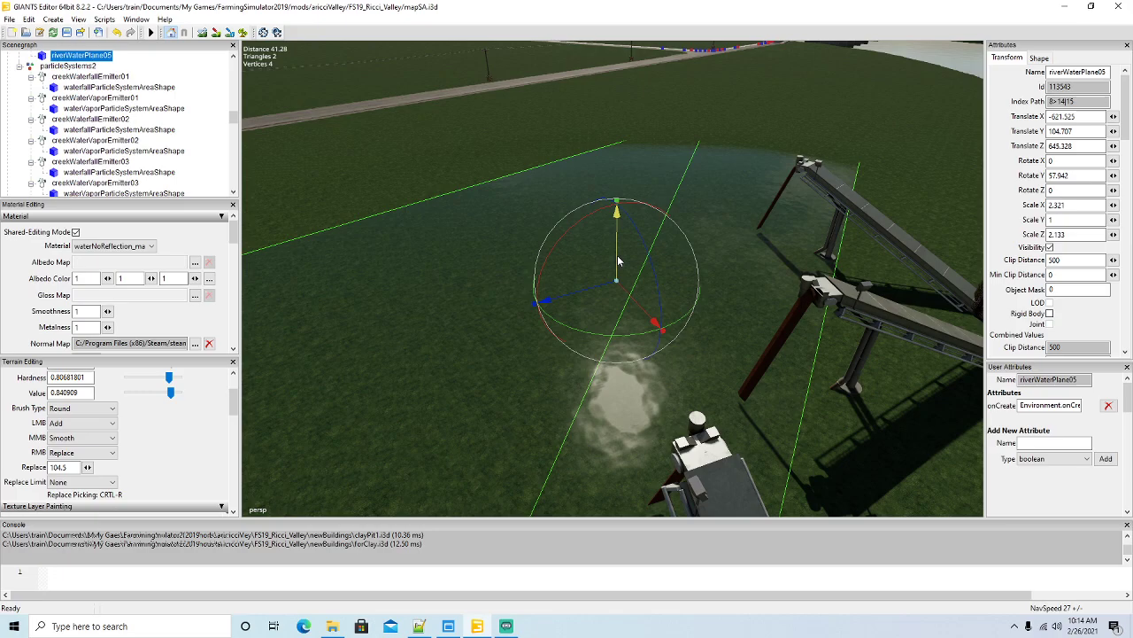
pyautogui.keyDown('alt'); pyautogui.moveTo(434, 279); pyautogui.dragTo(527, 305); pyautogui.keyUp('alt')
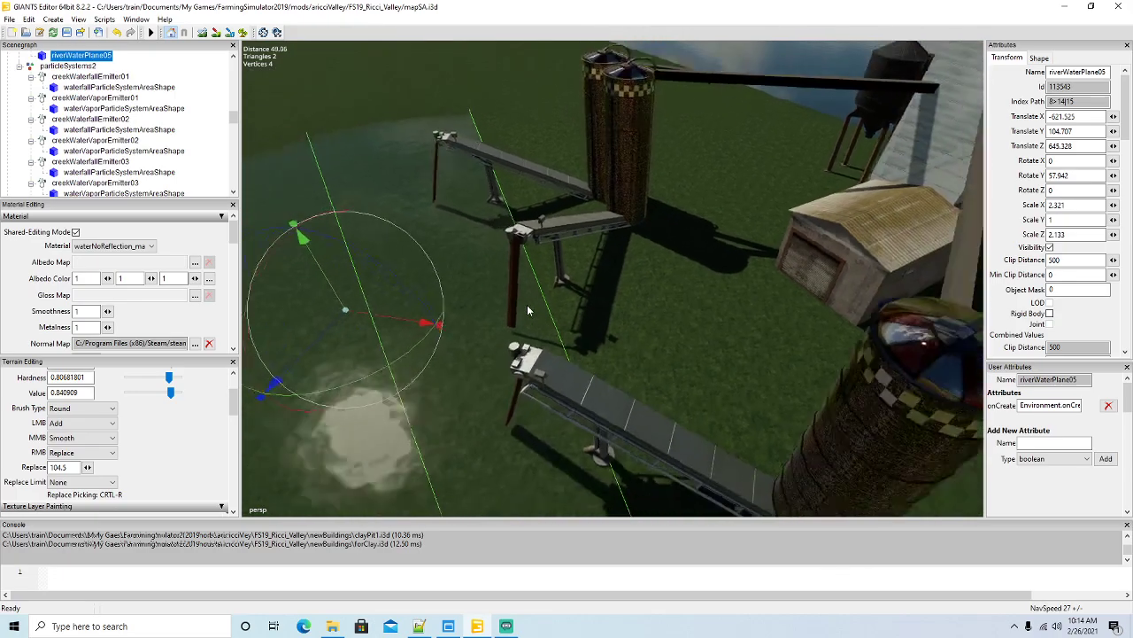
pyautogui.scroll(-10, 527, 305)
pyautogui.scroll(-3, 527, 309)
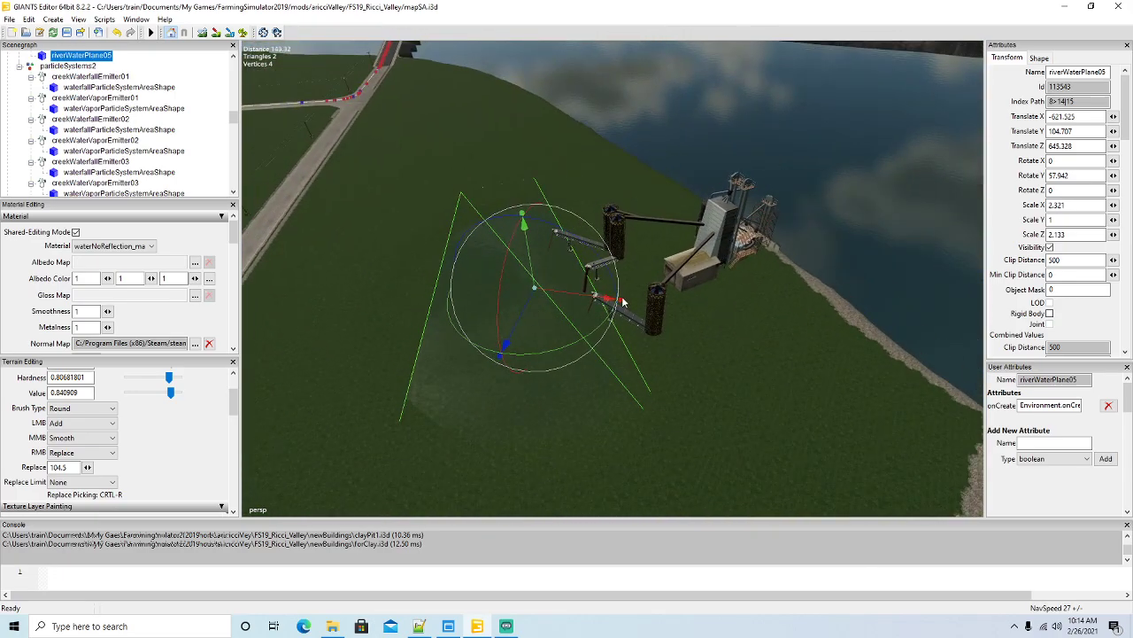
pyautogui.moveTo(625, 303); pyautogui.dragTo(680, 314)
pyautogui.moveTo(623, 355); pyautogui.dragTo(641, 329)
pyautogui.scroll(5, 511, 370)
pyautogui.scroll(-2, 864, 301)
pyautogui.scroll(2, 790, 309)
pyautogui.scroll(-10, 664, 350)
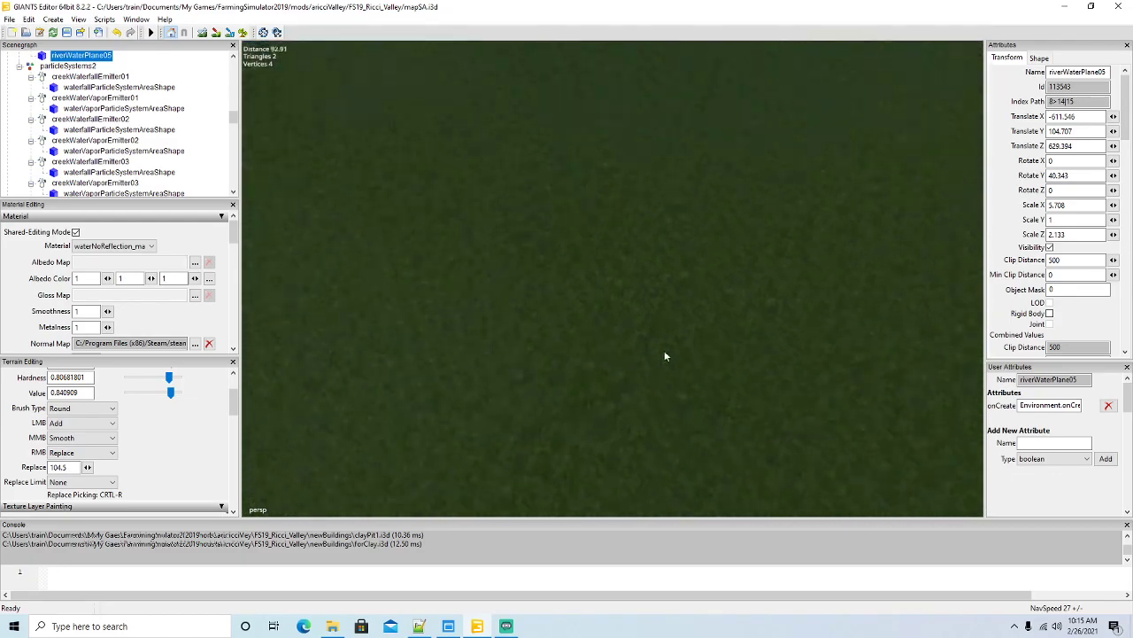
pyautogui.scroll(2, 666, 343)
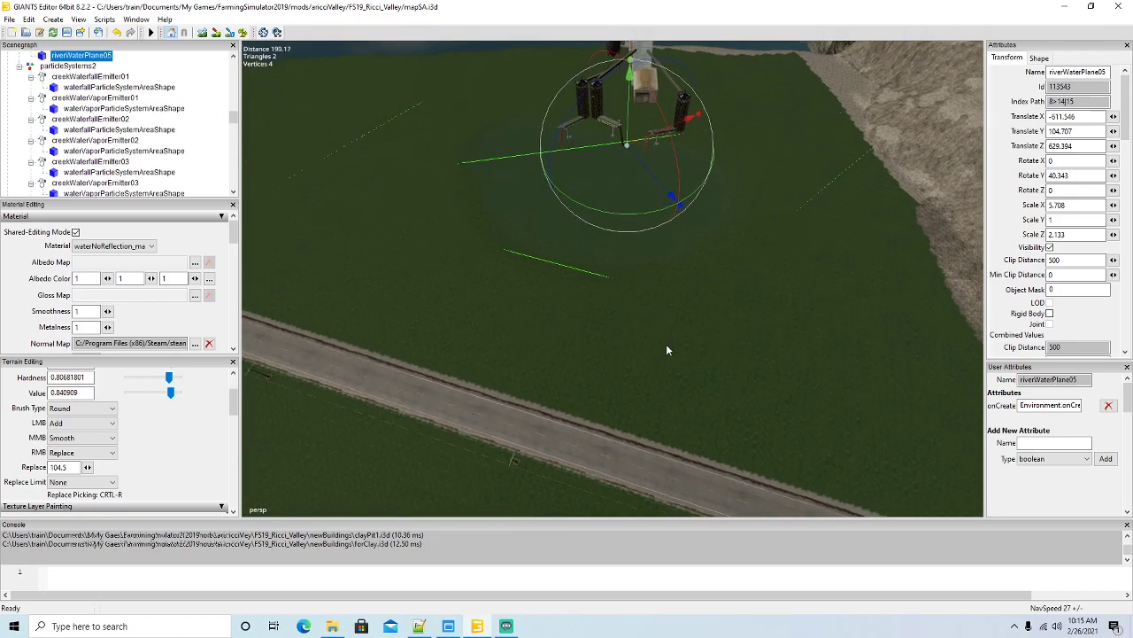
# Shift riverWaterPlane05 away from the plant to about X -614.3, Z 635.0.
pyautogui.scroll(1, 634, 197)
pyautogui.moveTo(648, 183)
pyautogui.mouseDown()
pyautogui.moveTo(643, 158)
pyautogui.moveTo(638, 193)
pyautogui.mouseUp()
pyautogui.moveTo(639, 193); pyautogui.dragTo(662, 254, button='right')
pyautogui.scroll(-4, 660, 254)
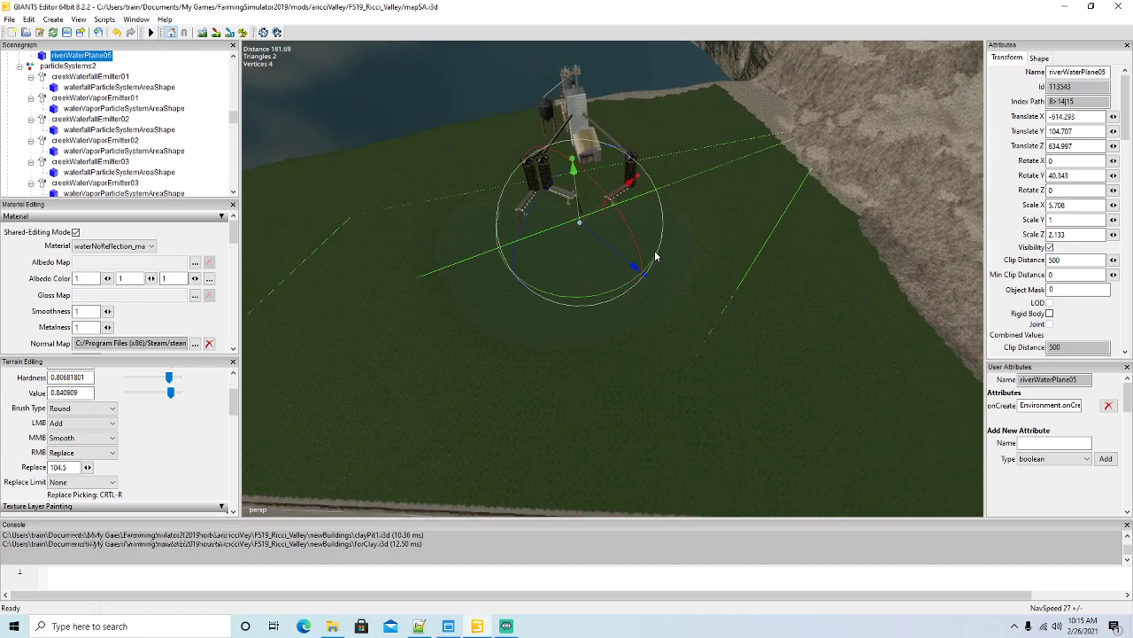
pyautogui.scroll(1, 655, 256)
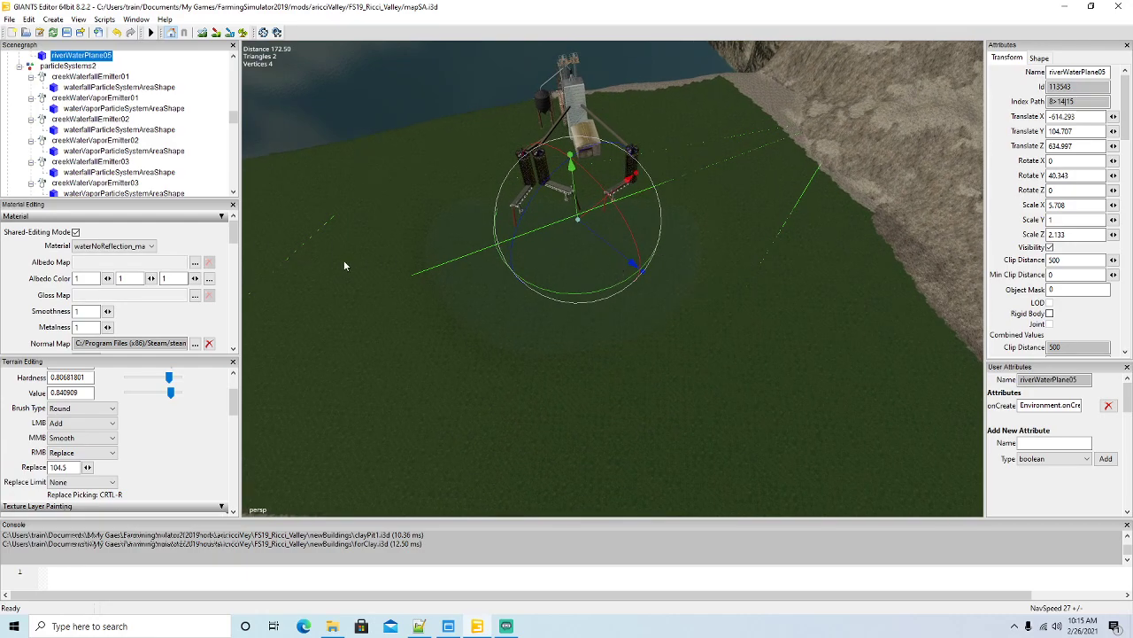
# Paint the c_clay texture over the whole pit and the ground around the silos and asphalt plant.
pyautogui.moveTo(233, 404); pyautogui.dragTo(234, 428)
pyautogui.click(115, 459)
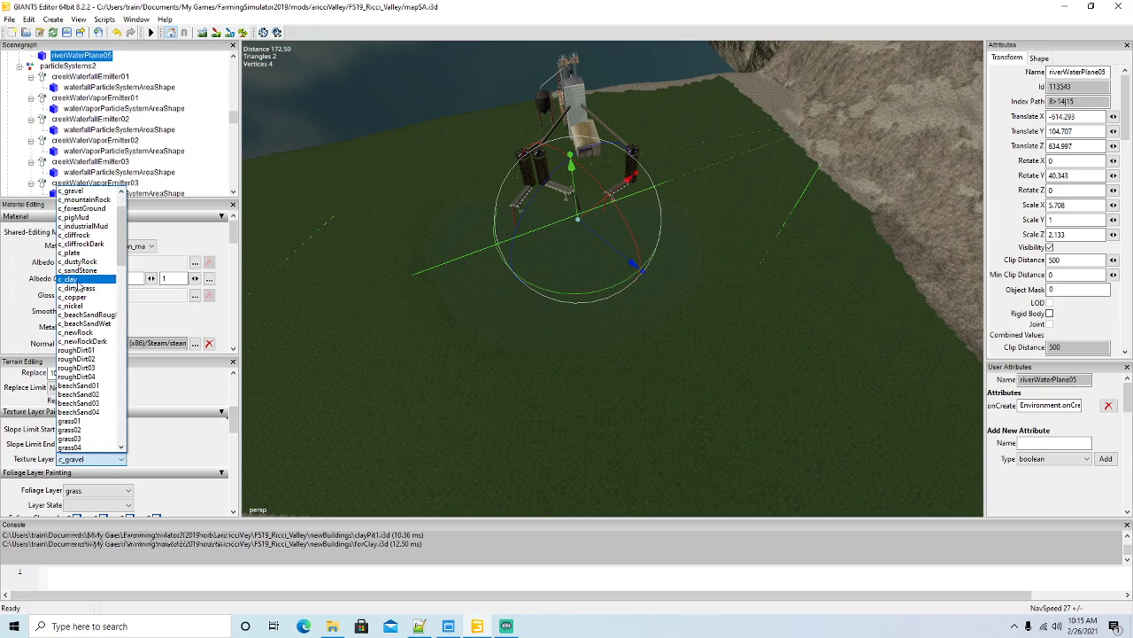
pyautogui.click(80, 279)
pyautogui.click(217, 33)
pyautogui.moveTo(593, 217)
pyautogui.mouseDown()
pyautogui.moveTo(493, 207)
pyautogui.moveTo(439, 262)
pyautogui.mouseUp()
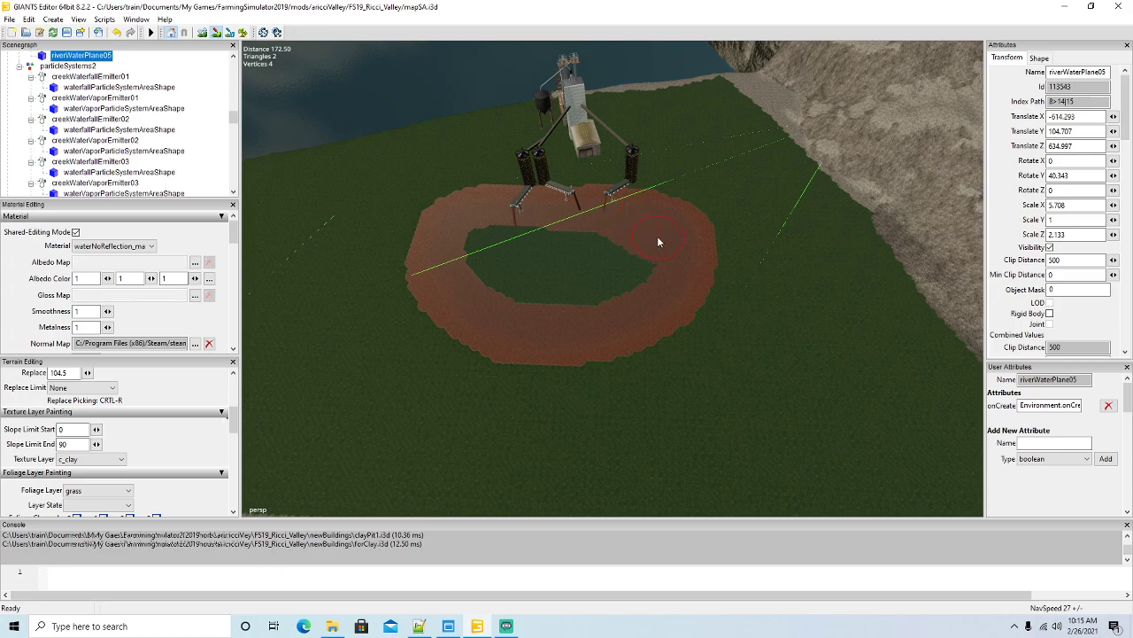
pyautogui.moveTo(623, 198)
pyautogui.mouseDown()
pyautogui.moveTo(632, 173)
pyautogui.moveTo(576, 166)
pyautogui.moveTo(523, 188)
pyautogui.mouseUp()
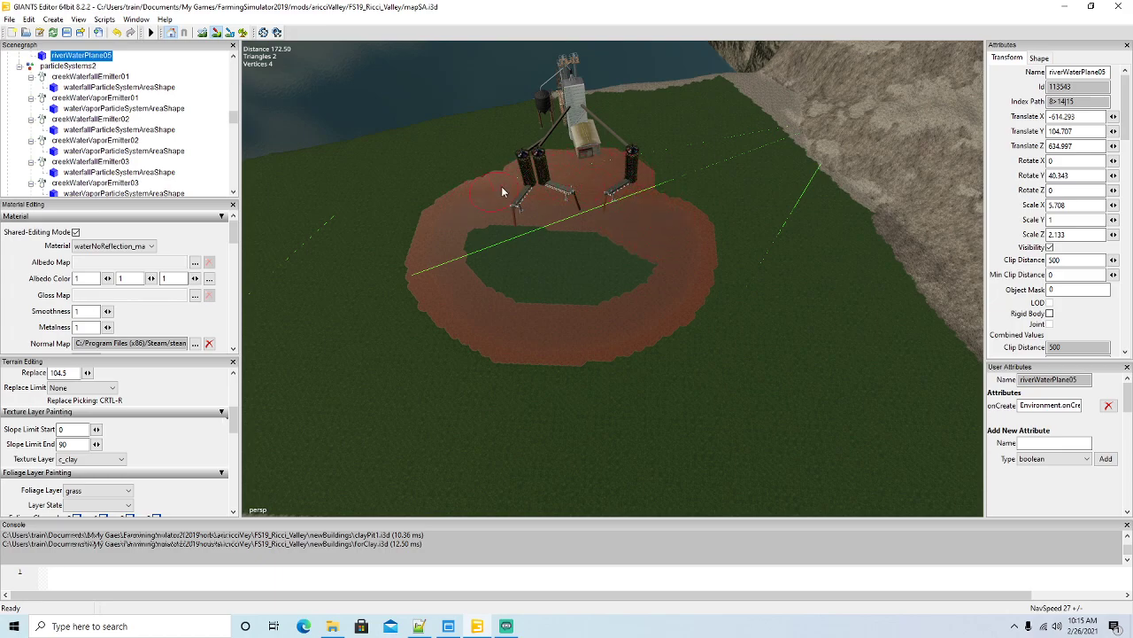
pyautogui.moveTo(553, 143)
pyautogui.mouseDown()
pyautogui.moveTo(558, 118)
pyautogui.moveTo(592, 126)
pyautogui.moveTo(656, 182)
pyautogui.moveTo(671, 222)
pyautogui.mouseUp()
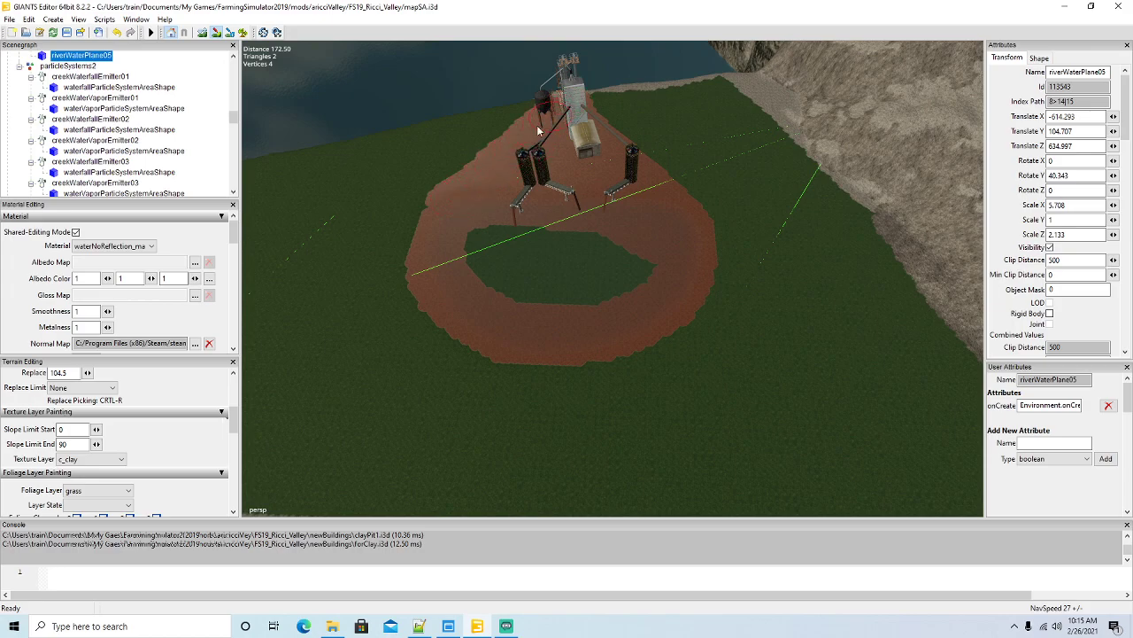
pyautogui.moveTo(444, 262)
pyautogui.mouseDown()
pyautogui.moveTo(634, 296)
pyautogui.moveTo(501, 241)
pyautogui.moveTo(623, 272)
pyautogui.mouseUp()
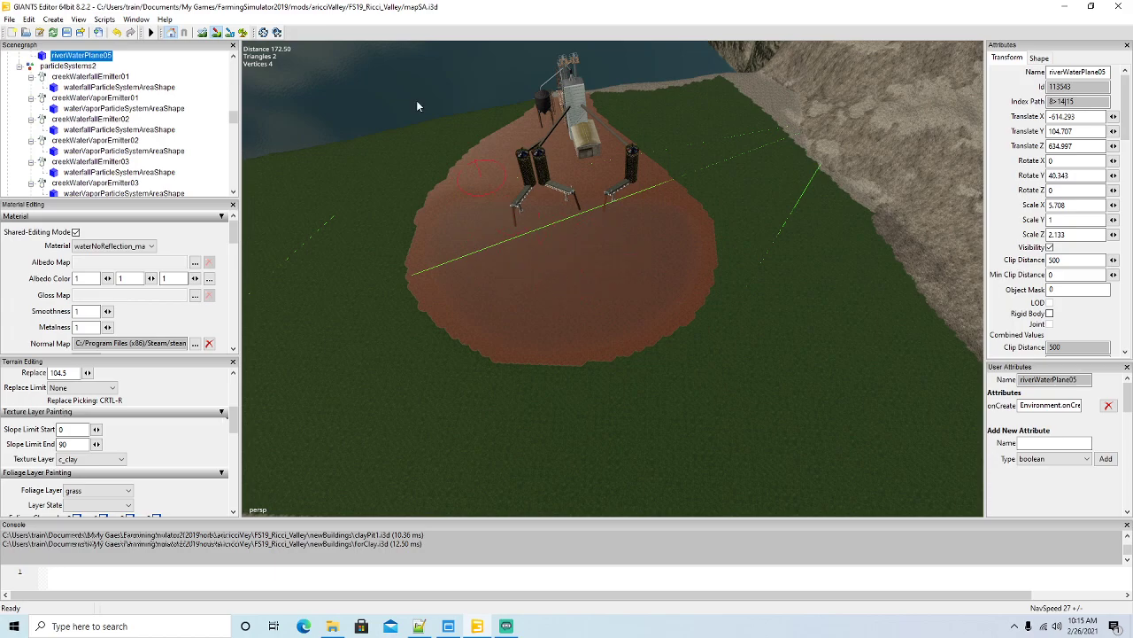
# Paint the submerged floor of the pit with the c_pigMud texture, leaving a clay rim around it.
pyautogui.moveTo(474, 230); pyautogui.dragTo(485, 360, button='right')
pyautogui.scroll(5, 484, 355)
pyautogui.keyDown('alt'); pyautogui.moveTo(484, 355); pyautogui.dragTo(762, 342); pyautogui.keyUp('alt')
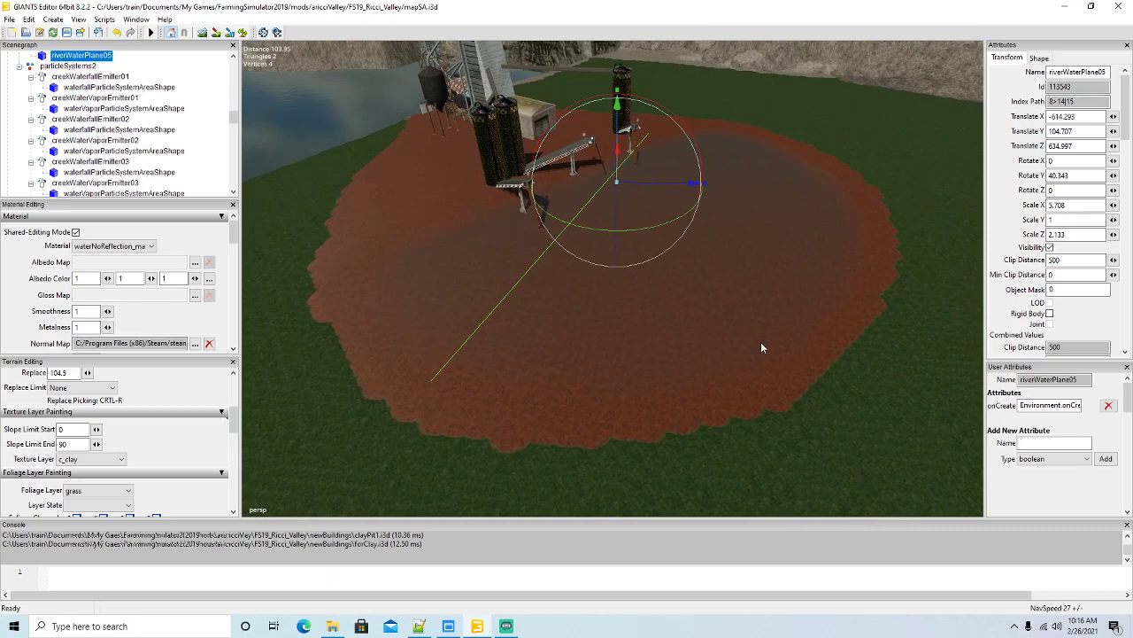
pyautogui.scroll(-3, 753, 248)
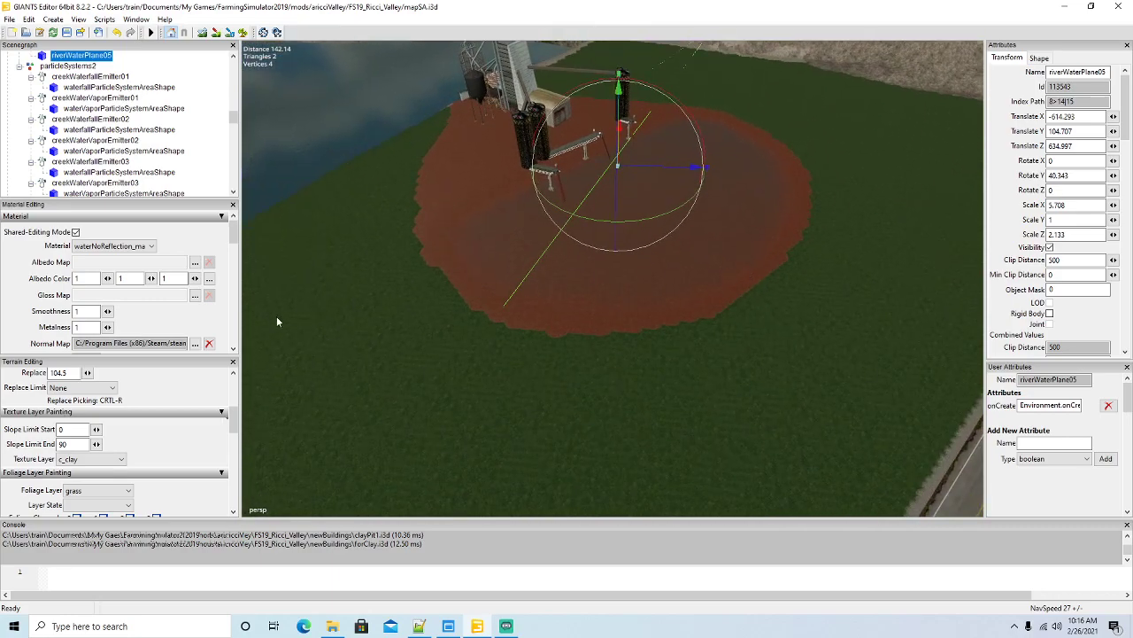
pyautogui.click(107, 459)
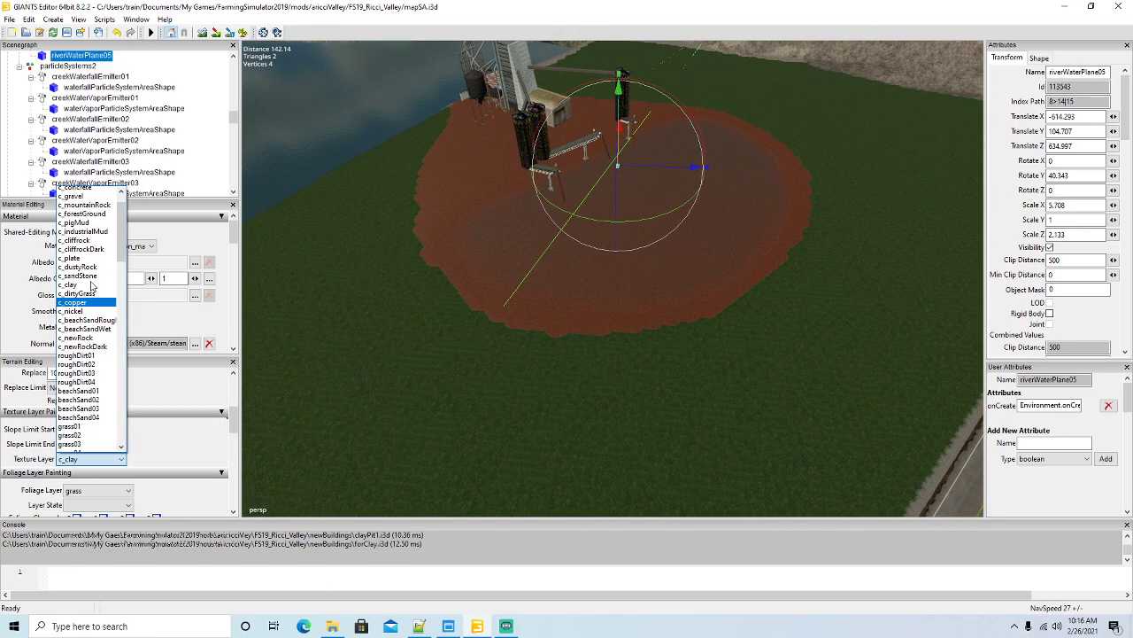
pyautogui.click(78, 261)
pyautogui.scroll(-5, 565, 381)
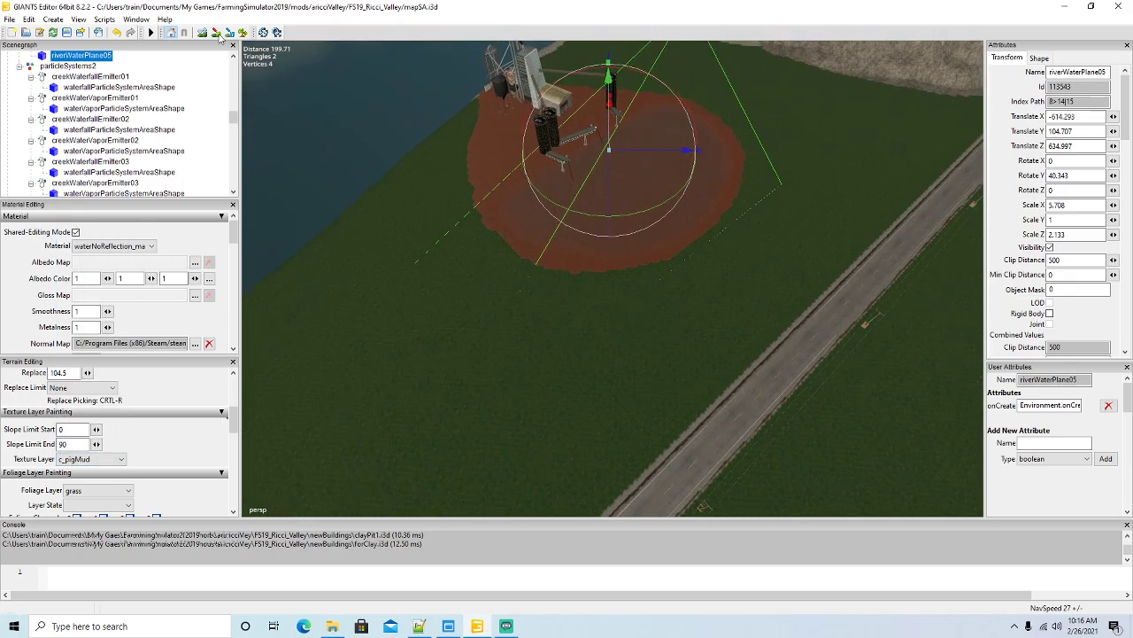
pyautogui.moveTo(573, 177)
pyautogui.mouseDown()
pyautogui.moveTo(657, 124)
pyautogui.moveTo(707, 147)
pyautogui.moveTo(698, 206)
pyautogui.moveTo(651, 235)
pyautogui.moveTo(557, 235)
pyautogui.moveTo(530, 201)
pyautogui.moveTo(568, 179)
pyautogui.mouseUp()
pyautogui.moveTo(635, 151)
pyautogui.mouseDown()
pyautogui.moveTo(650, 187)
pyautogui.moveTo(566, 210)
pyautogui.moveTo(665, 166)
pyautogui.mouseUp()
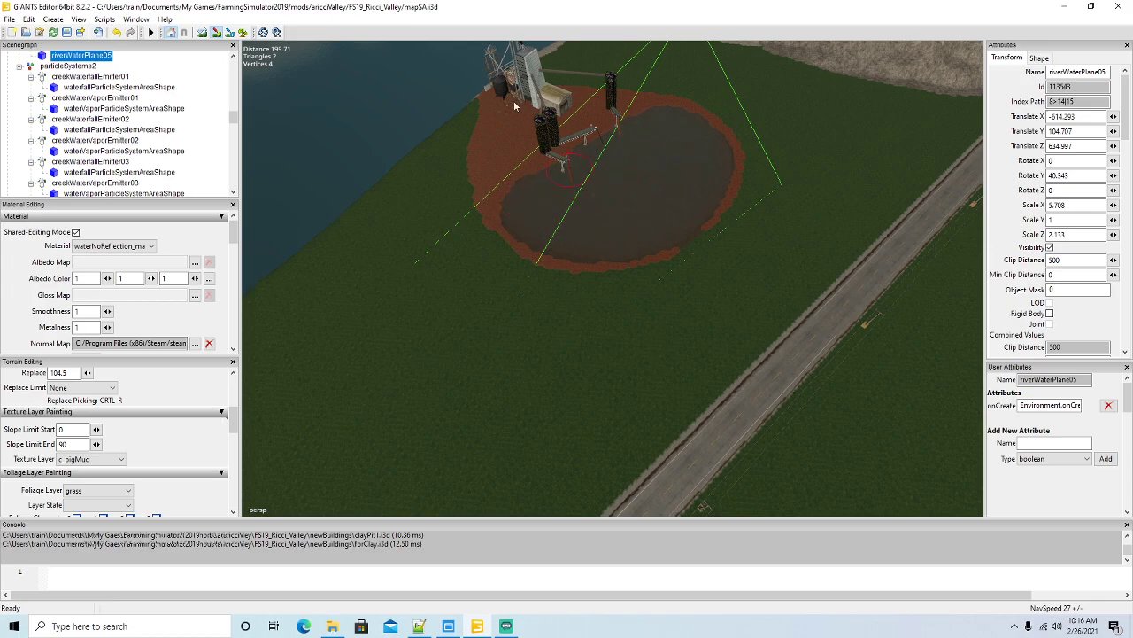
pyautogui.click(217, 32)
# Widen the rim around the water with the c_clay texture along the pit's outer edge.
pyautogui.moveTo(416, 293)
pyautogui.keyDown('alt'); pyautogui.mouseDown()
pyautogui.moveTo(347, 259)
pyautogui.moveTo(469, 262)
pyautogui.moveTo(556, 238)
pyautogui.moveTo(628, 182)
pyautogui.moveTo(447, 253)
pyautogui.mouseUp(); pyautogui.keyUp('alt')
pyautogui.scroll(3, 347, 258)
pyautogui.scroll(5, 339, 272)
pyautogui.scroll(-5, 447, 253)
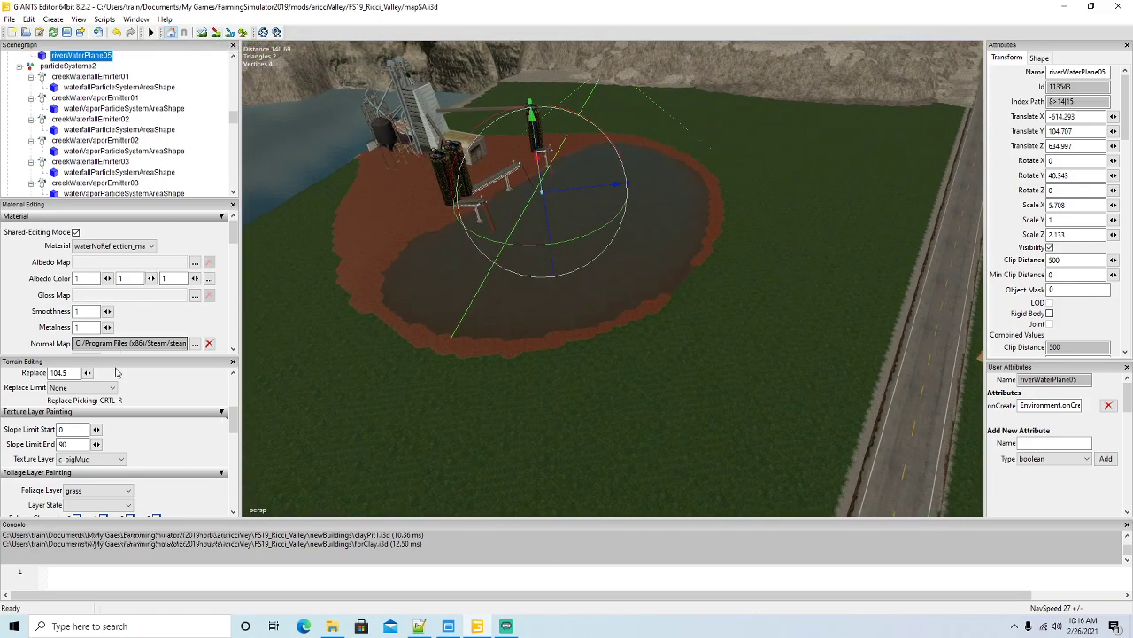
pyautogui.click(91, 460)
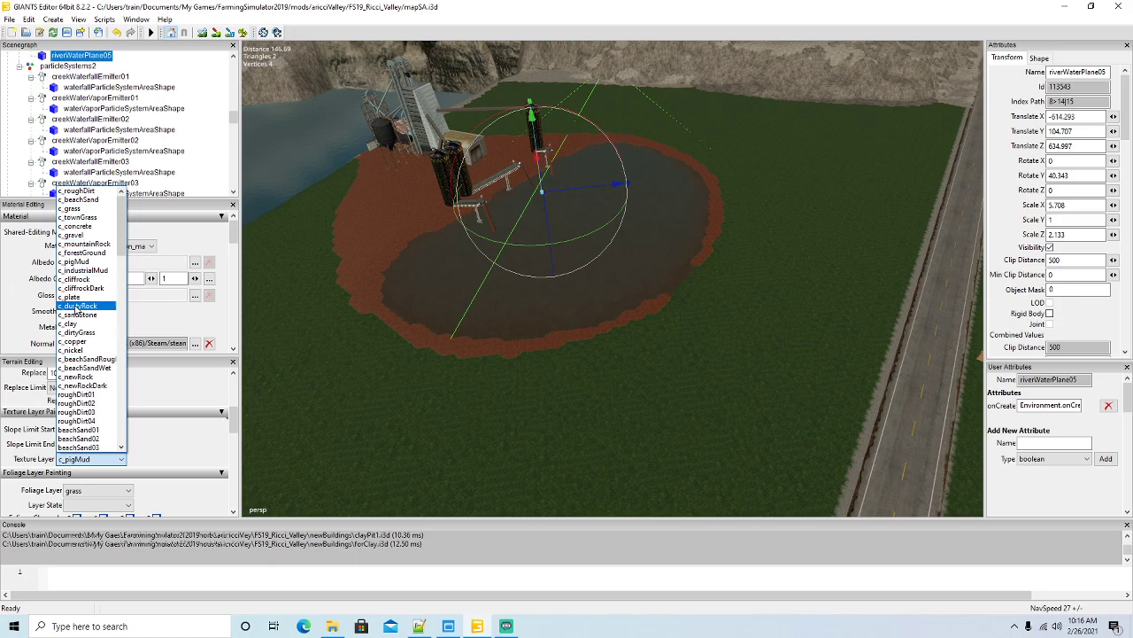
pyautogui.click(80, 324)
pyautogui.click(228, 32)
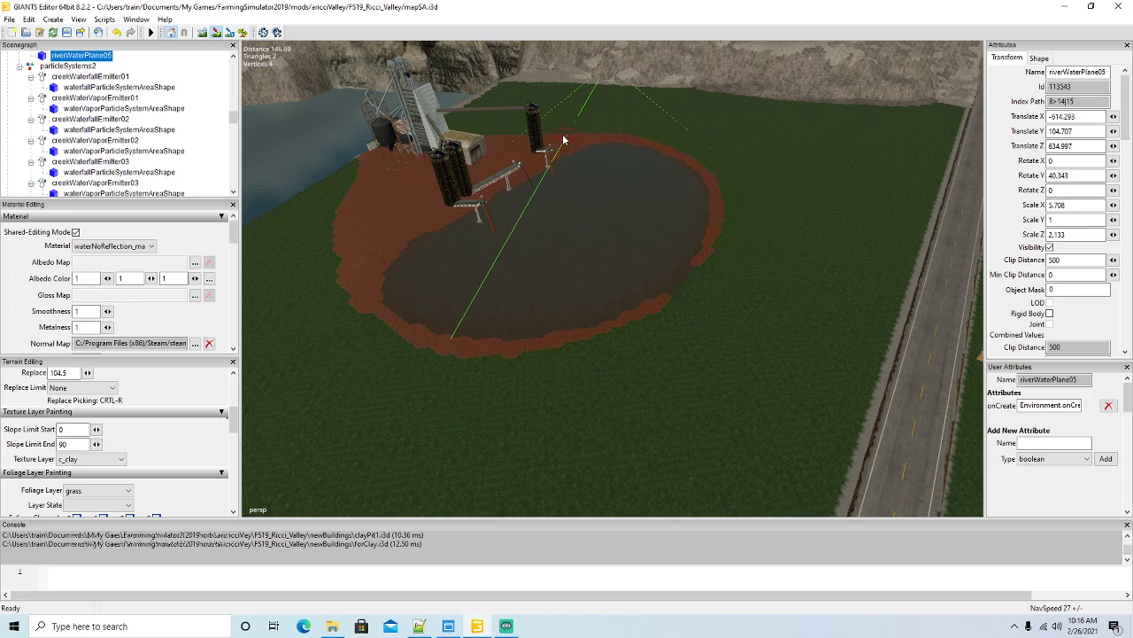
pyautogui.moveTo(716, 175)
pyautogui.mouseDown()
pyautogui.moveTo(734, 222)
pyautogui.moveTo(698, 301)
pyautogui.moveTo(658, 333)
pyautogui.moveTo(576, 358)
pyautogui.mouseUp()
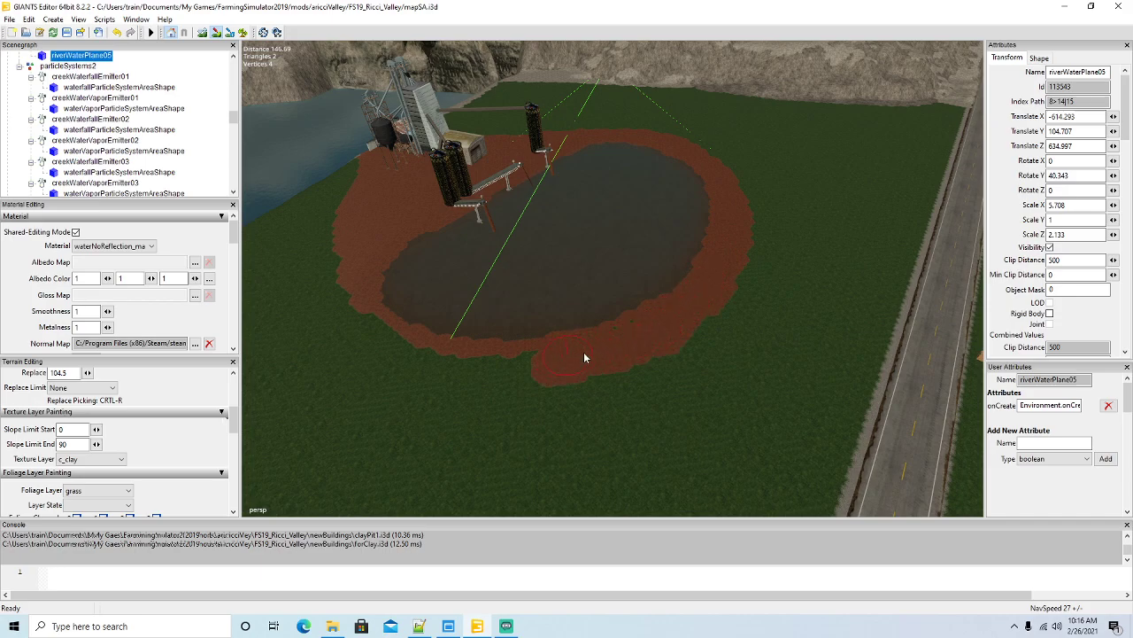
pyautogui.moveTo(646, 334)
pyautogui.mouseDown()
pyautogui.moveTo(521, 371)
pyautogui.moveTo(389, 334)
pyautogui.mouseUp()
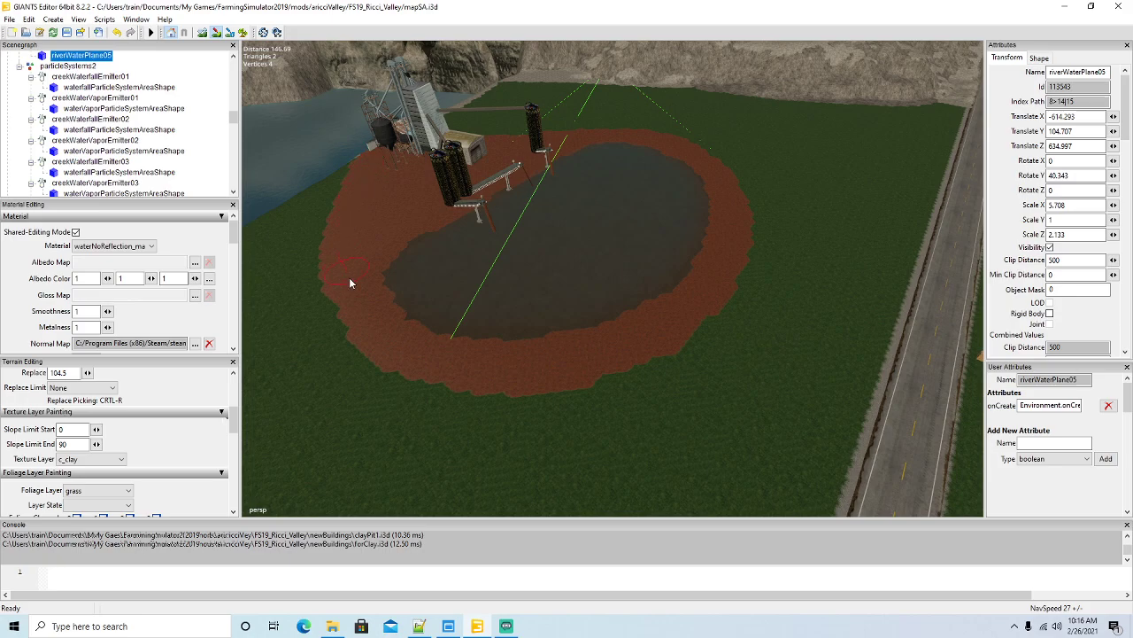
pyautogui.click(217, 34)
# Examine the water-filled pit, its painted clay rim and the conveyors from several sides.
pyautogui.moveTo(654, 405)
pyautogui.keyDown('alt'); pyautogui.mouseDown()
pyautogui.moveTo(706, 327)
pyautogui.moveTo(648, 370)
pyautogui.moveTo(581, 379)
pyautogui.mouseUp(); pyautogui.keyUp('alt')
pyautogui.scroll(4, 707, 327)
pyautogui.scroll(6, 707, 326)
pyautogui.scroll(-5, 581, 385)
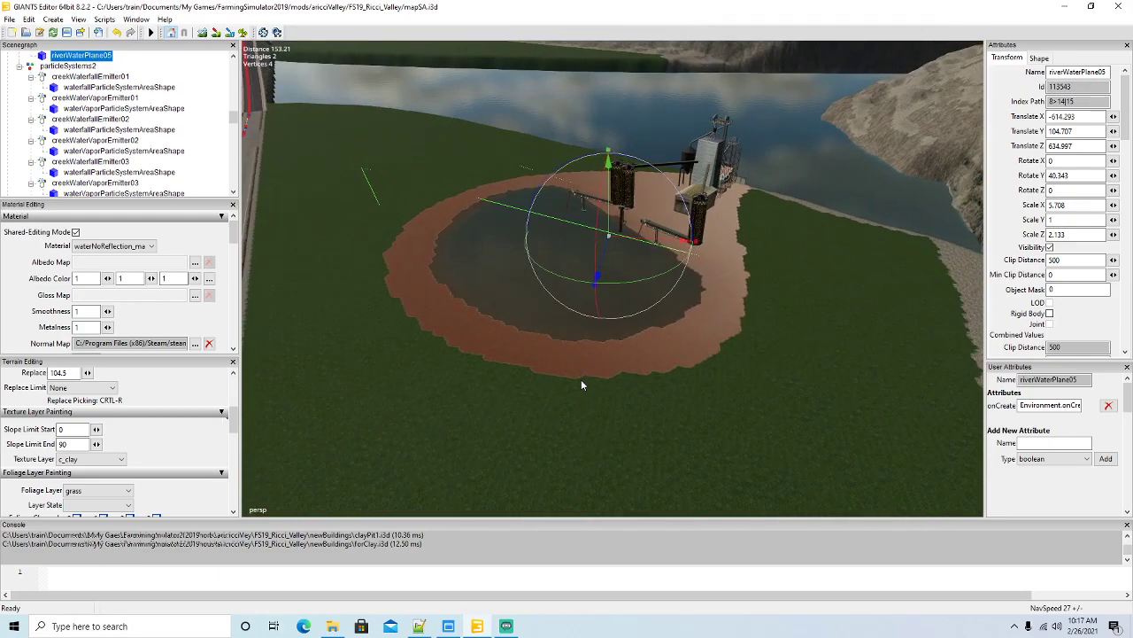
pyautogui.scroll(6, 584, 383)
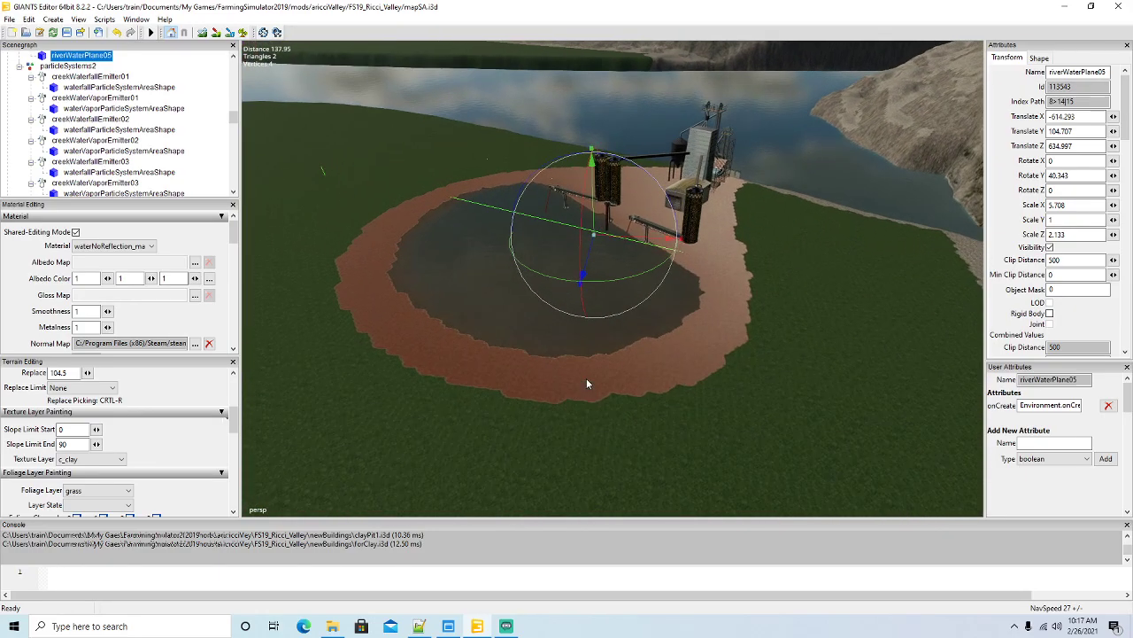
pyautogui.scroll(-3, 587, 378)
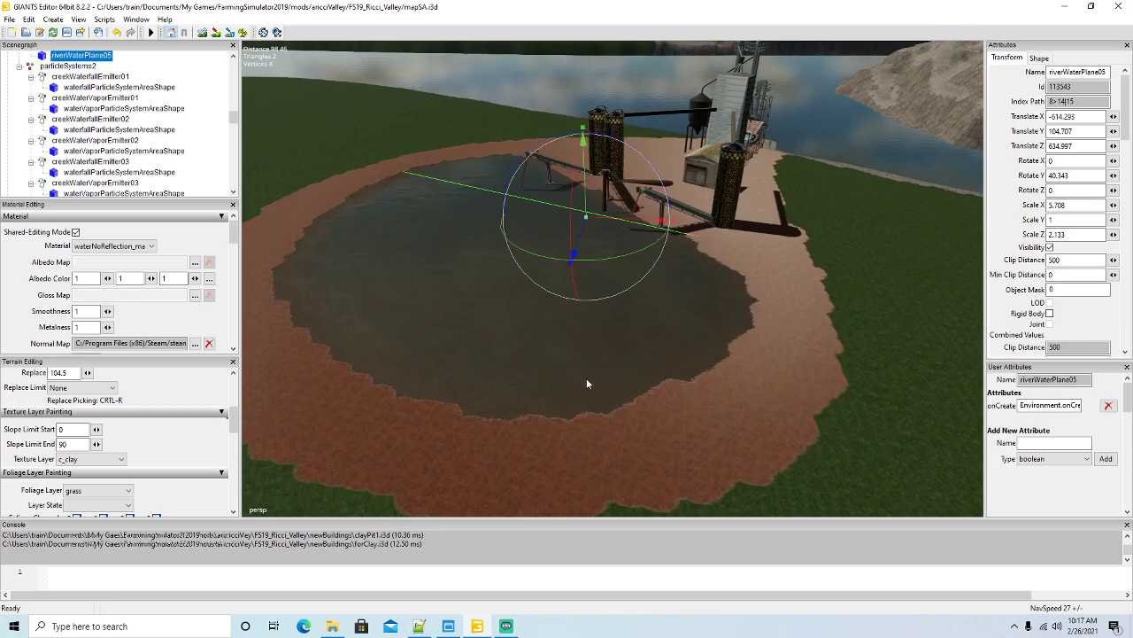
pyautogui.keyDown('alt'); pyautogui.moveTo(627, 356); pyautogui.dragTo(594, 376); pyautogui.keyUp('alt')
pyautogui.scroll(6, 697, 299)
pyautogui.scroll(-5, 574, 367)
pyautogui.scroll(4, 100, 127)
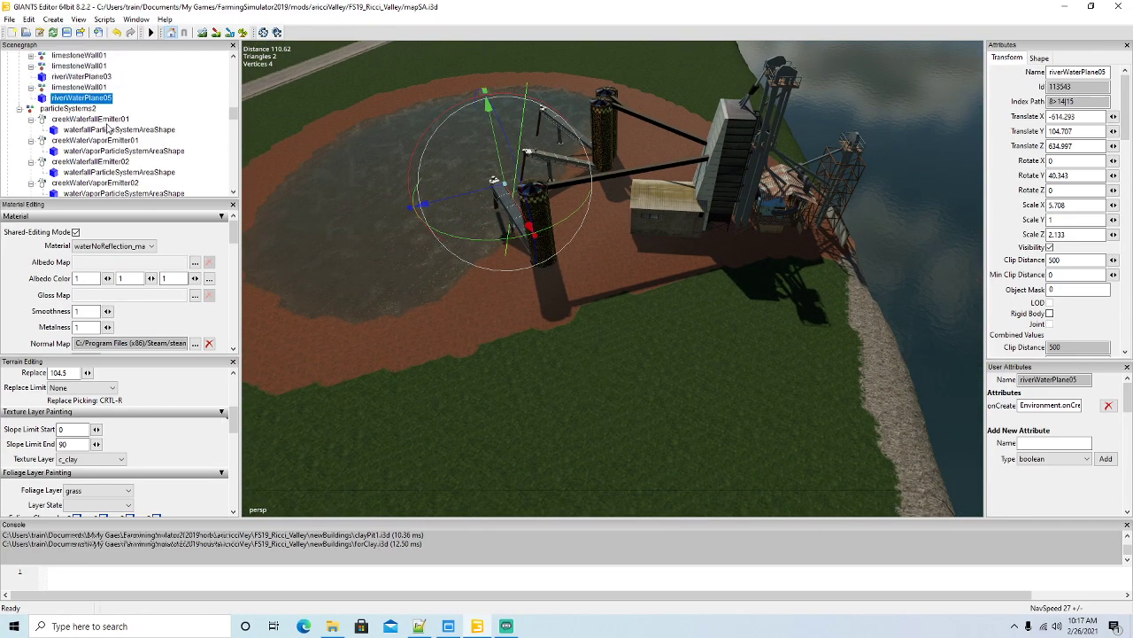
# Collapse the waterfall2 and particleSystems2 groups and select the IN group inside clayPit.
pyautogui.scroll(2, 96, 124)
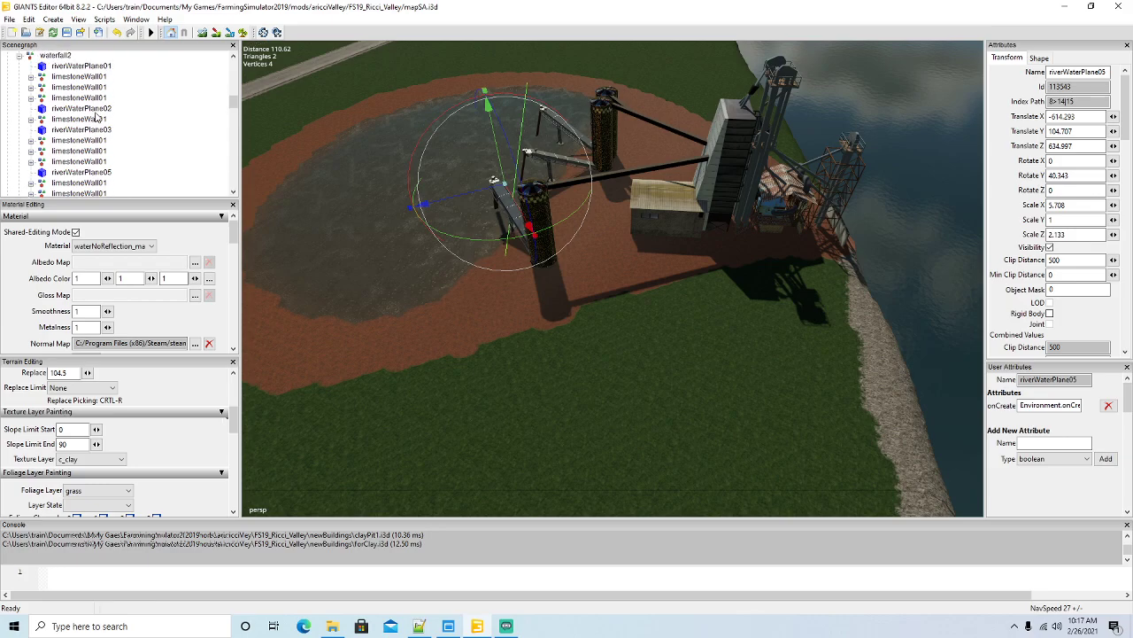
pyautogui.click(18, 56)
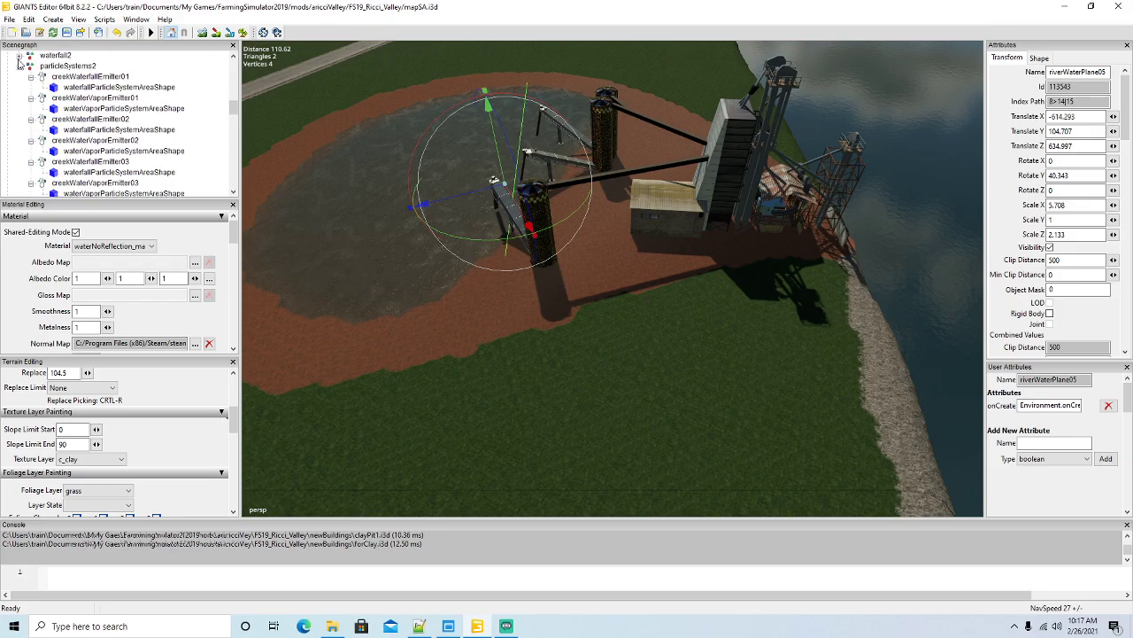
pyautogui.click(19, 66)
pyautogui.scroll(-5, 44, 106)
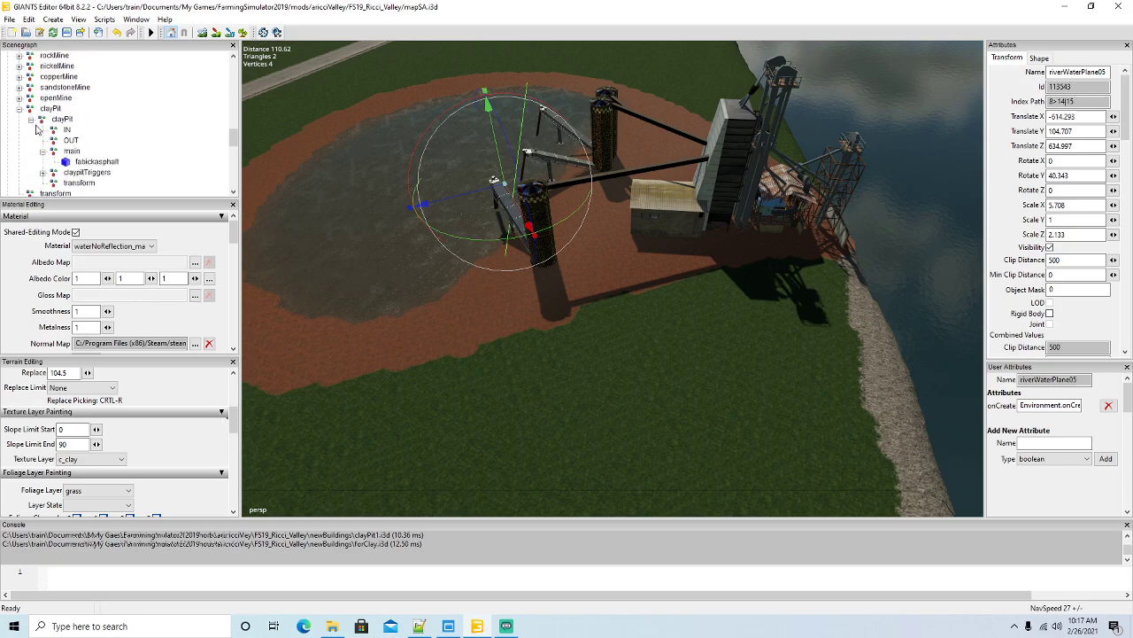
pyautogui.click(54, 131)
pyautogui.scroll(-1, 39, 154)
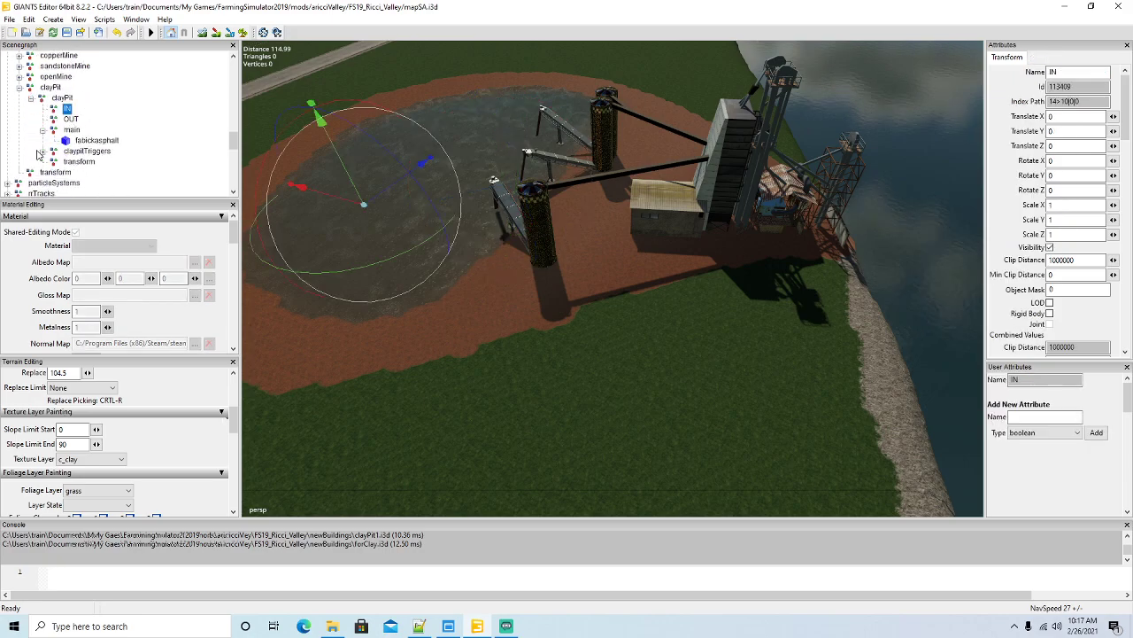
pyautogui.keyDown('alt'); pyautogui.moveTo(526, 300); pyautogui.dragTo(527, 283); pyautogui.keyUp('alt')
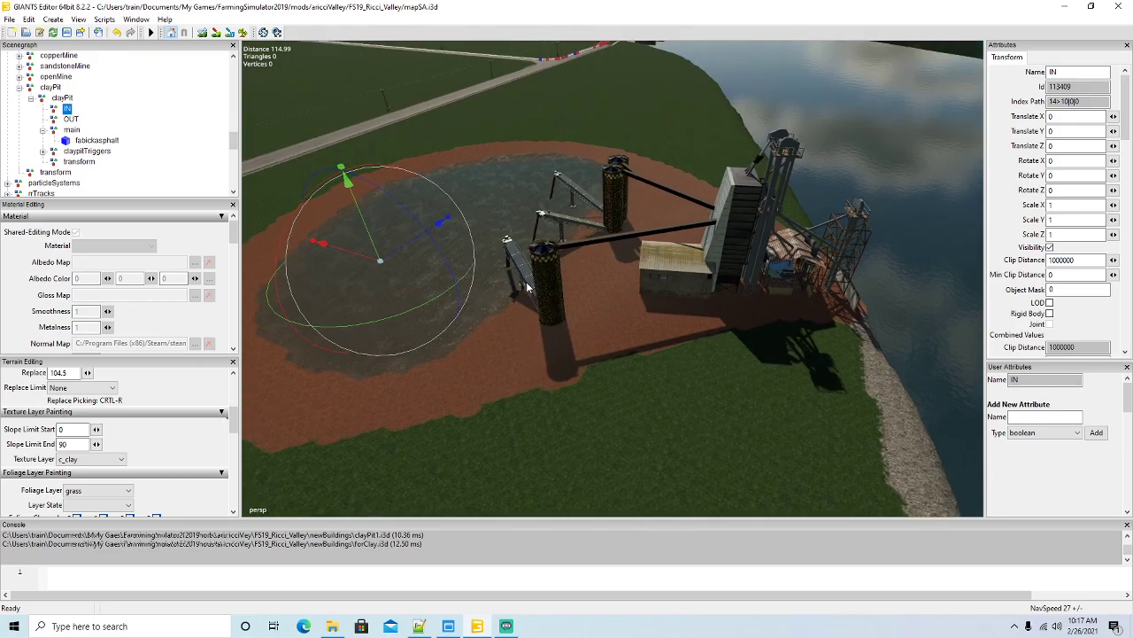
pyautogui.scroll(-5, 527, 287)
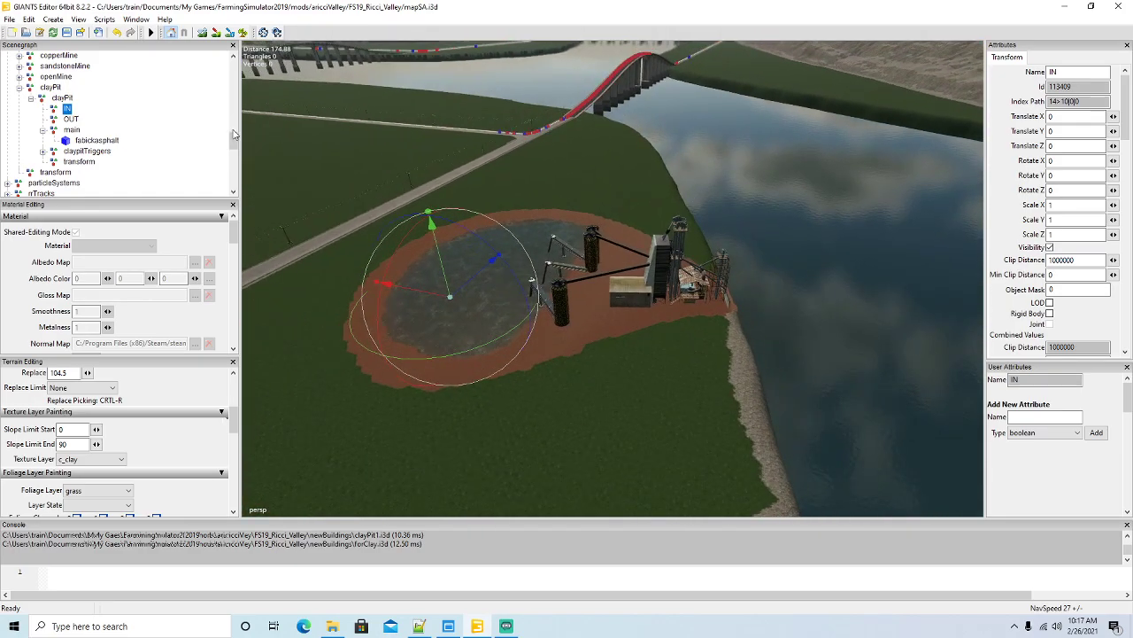
# Duplicate the Hoftankstelle object in the main group of nickelMine.
pyautogui.scroll(1, 119, 116)
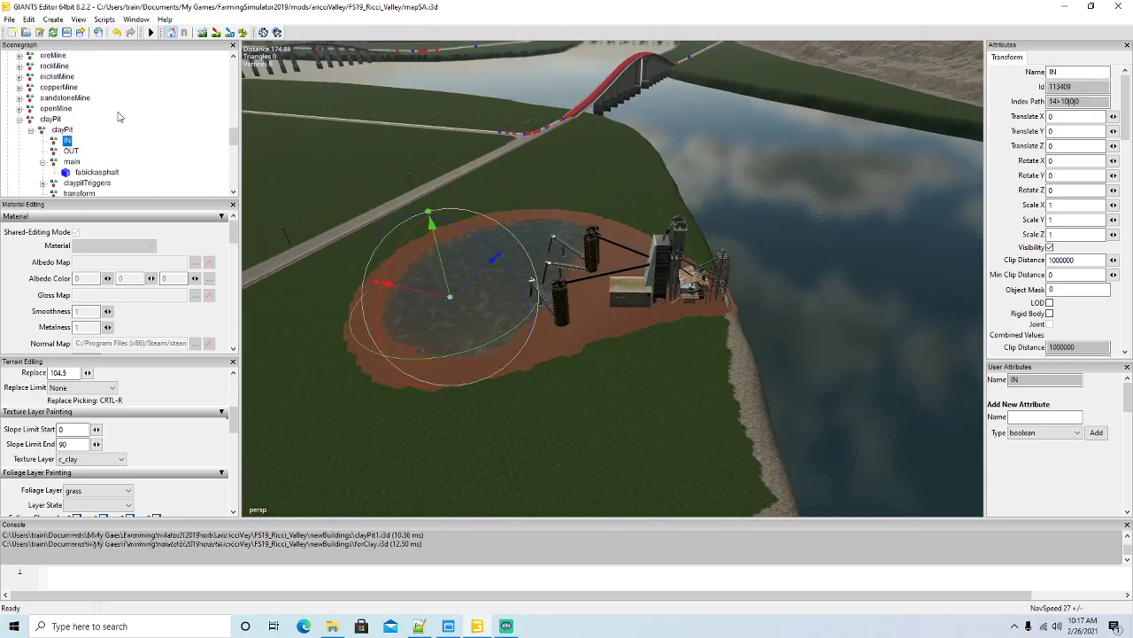
pyautogui.click(19, 77)
pyautogui.click(31, 88)
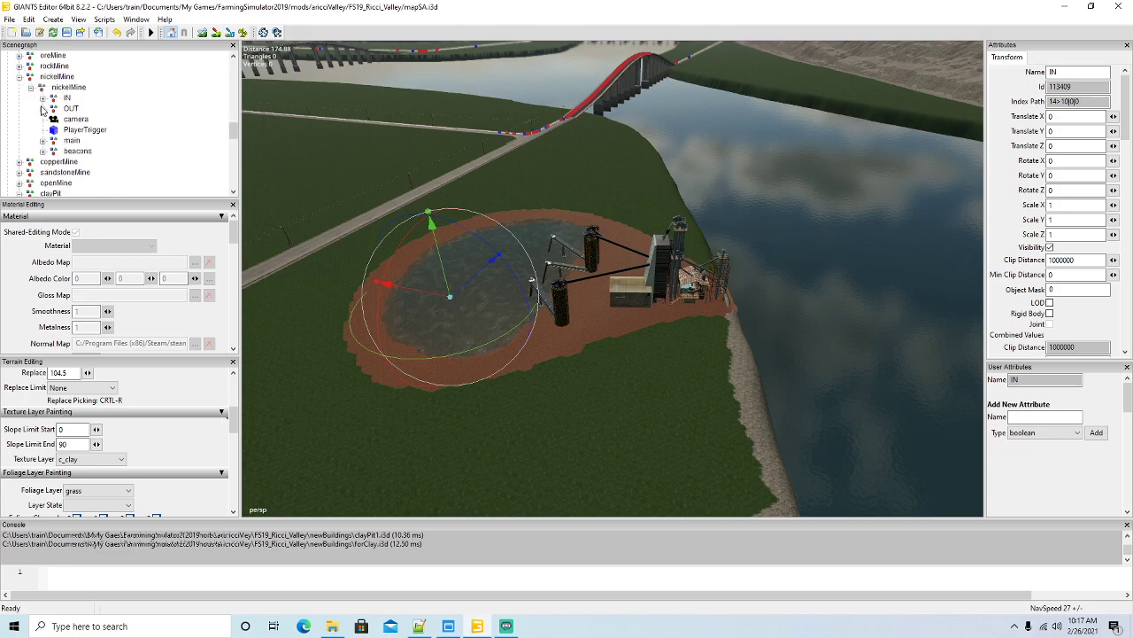
pyautogui.click(43, 142)
pyautogui.scroll(-1, 140, 162)
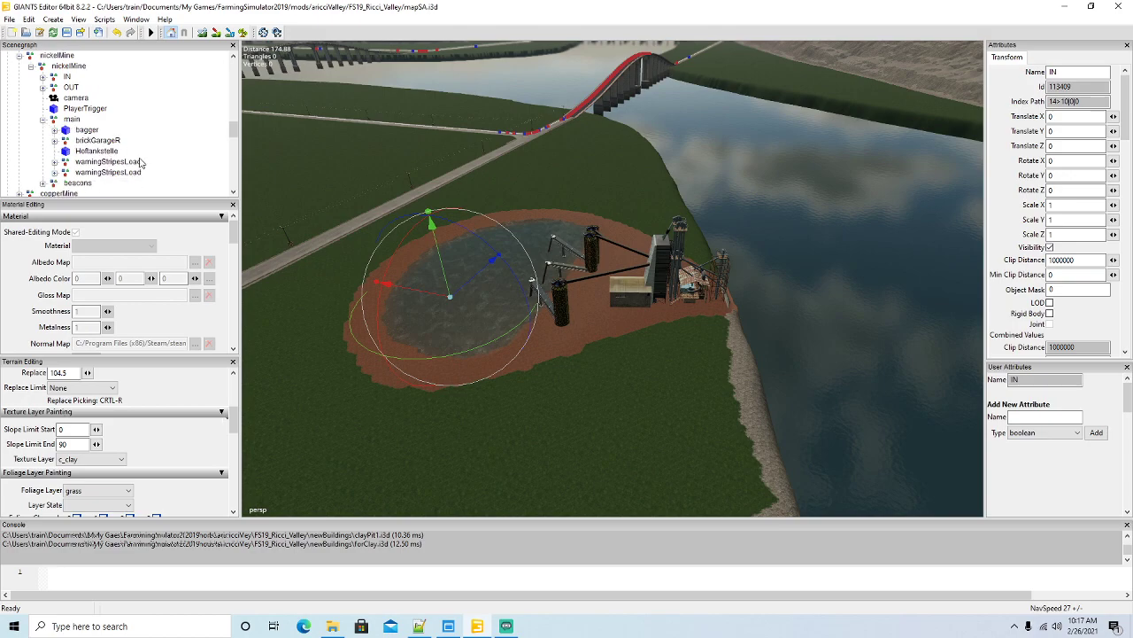
pyautogui.click(93, 150)
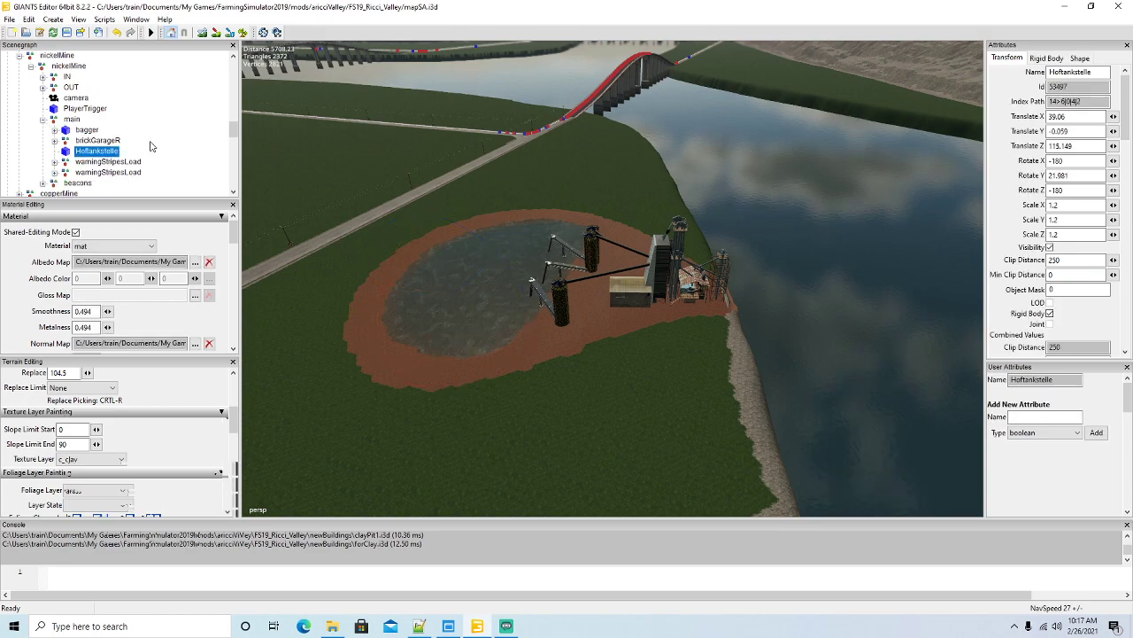
pyautogui.hotkey('ctrl', 'd')
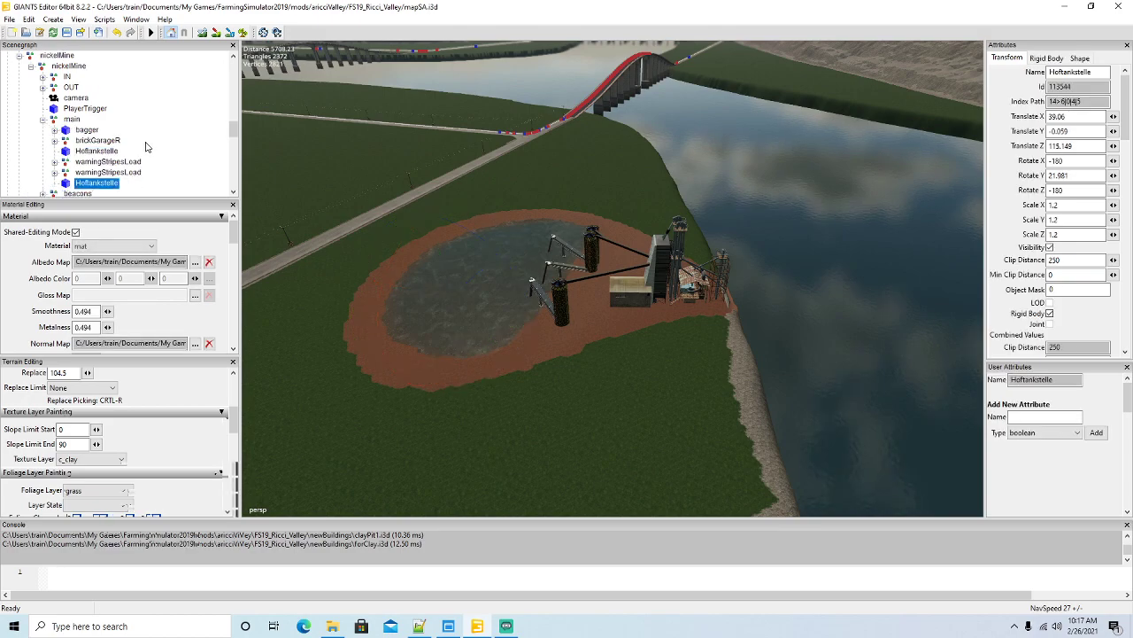
# Move the duplicated Hoftankstelle out of nickelMine into the main group of clayPit.
pyautogui.scroll(-2, 147, 148)
pyautogui.scroll(-3, 147, 148)
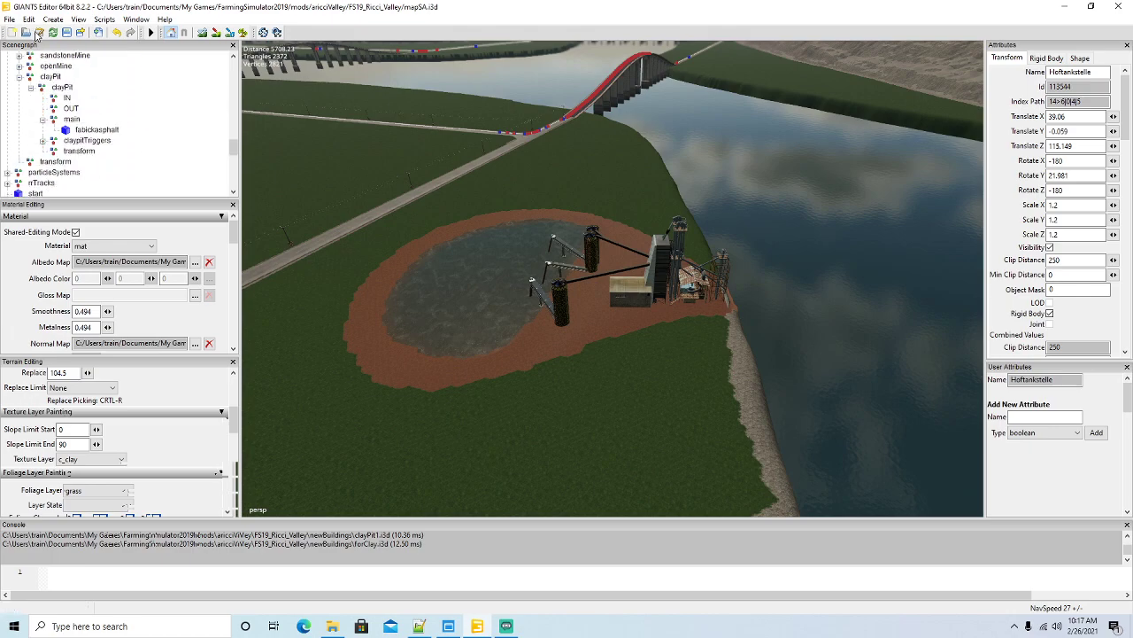
pyautogui.click(28, 19)
pyautogui.click(54, 89)
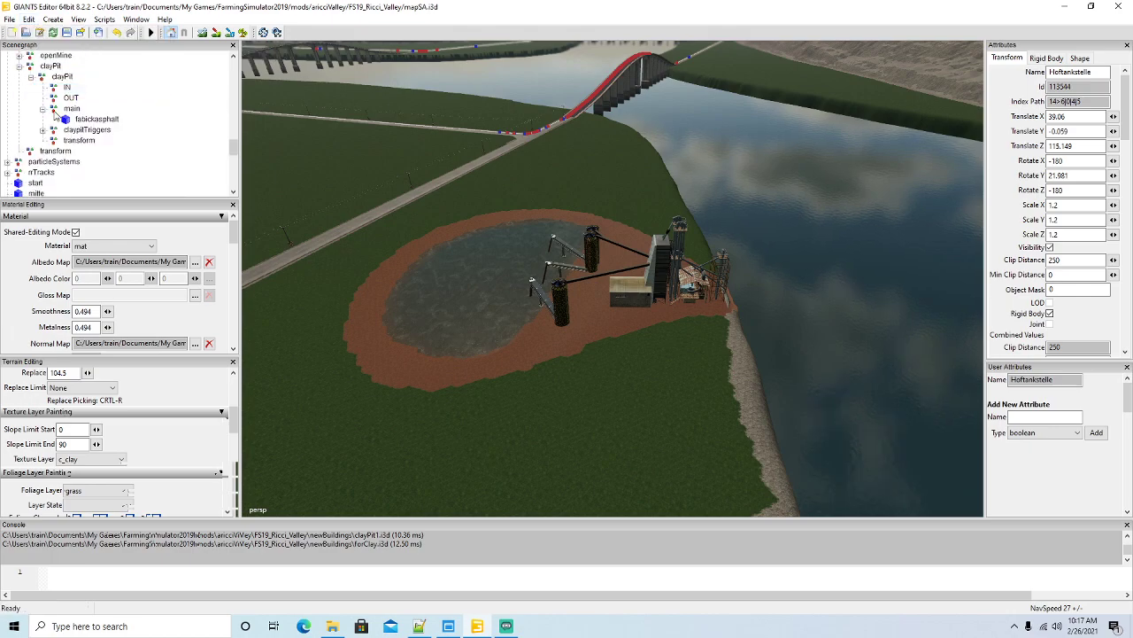
pyautogui.click(57, 111)
pyautogui.click(28, 19)
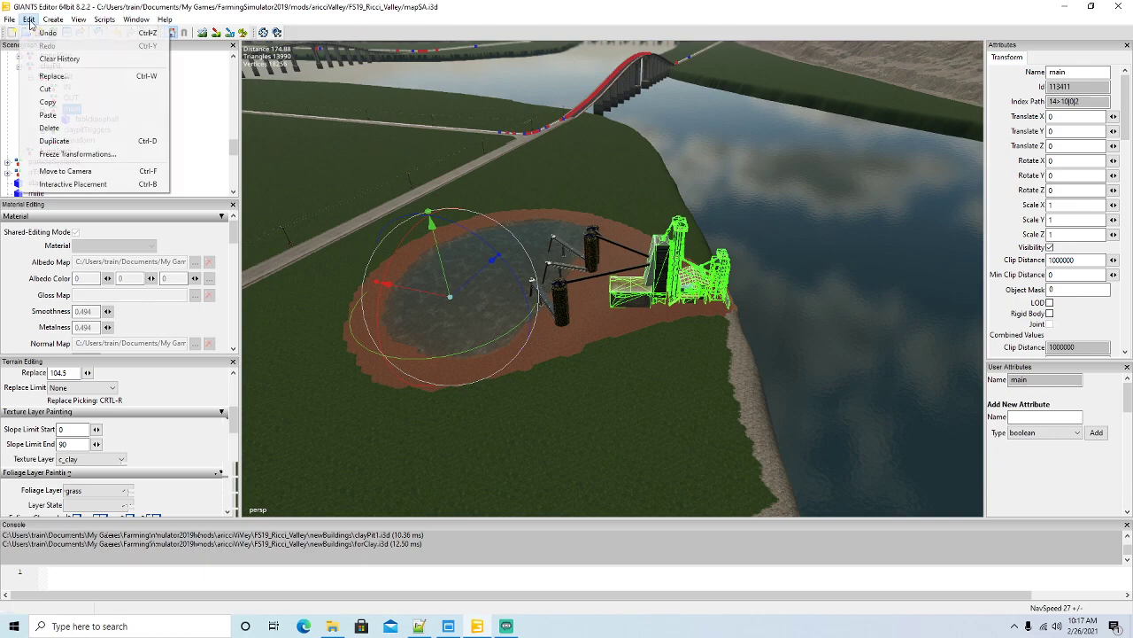
pyautogui.click(47, 116)
# Place the Hoftankstelle tanks against the small building's front wall, at about X -70.4, Z 13.1, with Y rotation about -14.9.
pyautogui.click(99, 130)
pyautogui.keyDown('alt'); pyautogui.moveTo(396, 273); pyautogui.dragTo(429, 224); pyautogui.keyUp('alt')
pyautogui.scroll(4, 436, 329)
pyautogui.moveTo(509, 152); pyautogui.dragTo(650, 398)
pyautogui.scroll(5, 617, 438)
pyautogui.keyDown('alt'); pyautogui.moveTo(617, 437); pyautogui.dragTo(600, 336); pyautogui.keyUp('alt')
pyautogui.scroll(5, 728, 291)
pyautogui.moveTo(487, 345); pyautogui.dragTo(497, 347)
pyautogui.moveTo(421, 316); pyautogui.dragTo(604, 326)
pyautogui.keyDown('alt'); pyautogui.moveTo(436, 352); pyautogui.dragTo(502, 358); pyautogui.keyUp('alt')
pyautogui.scroll(-5, 548, 333)
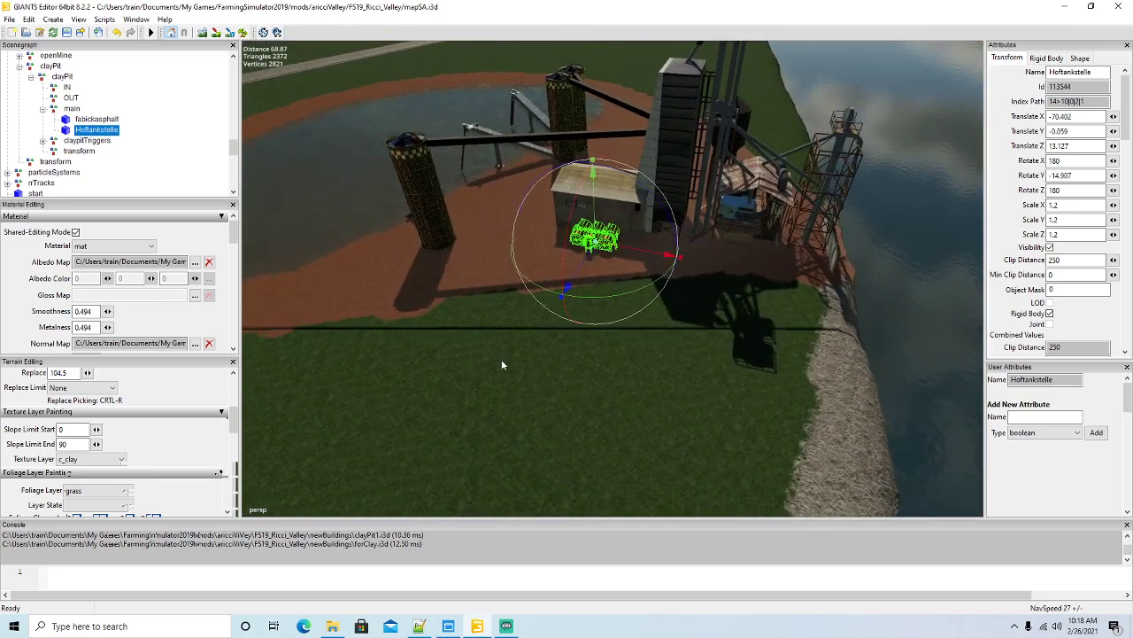
# Duplicate nickelMine's second warningStripesLoad group and move the copy into the main group of clayPit.
pyautogui.scroll(8, 107, 127)
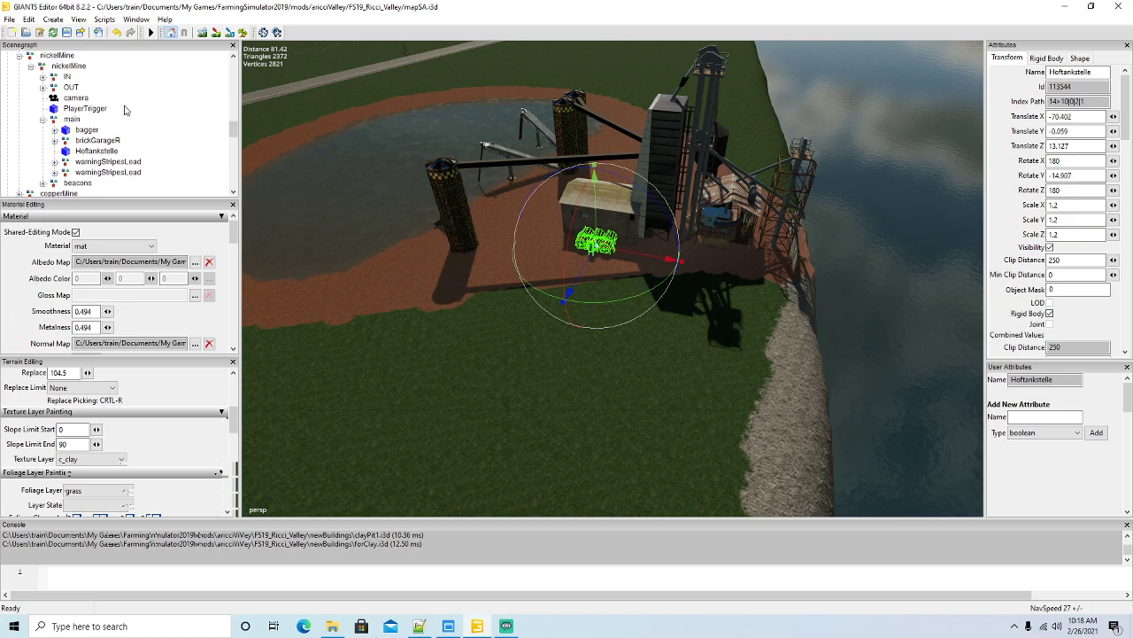
pyautogui.scroll(-2, 111, 114)
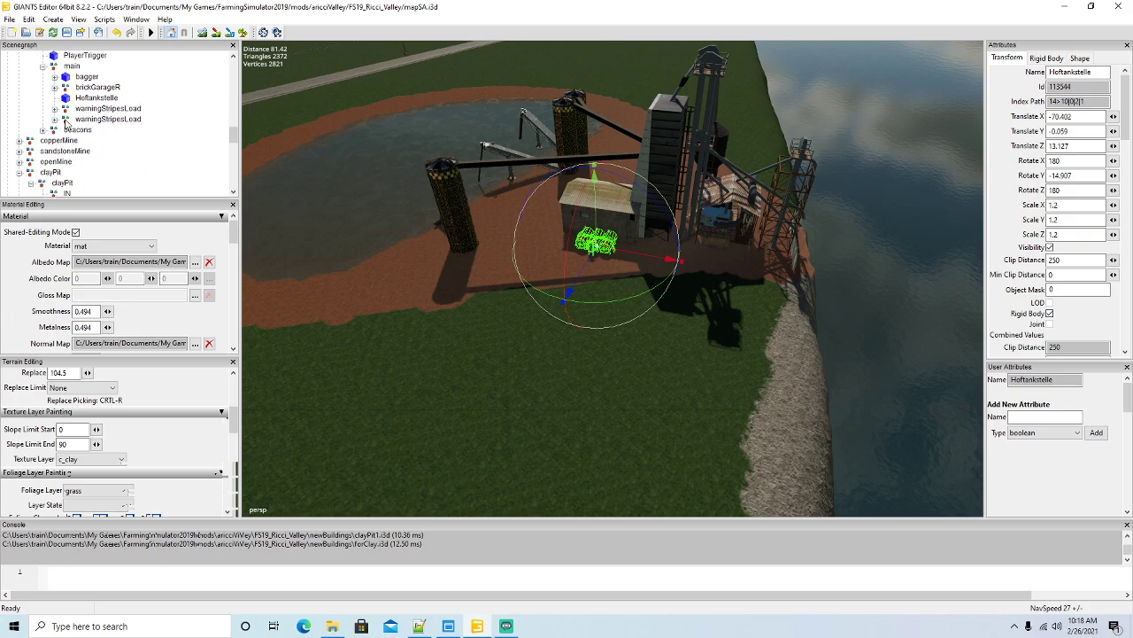
pyautogui.click(105, 120)
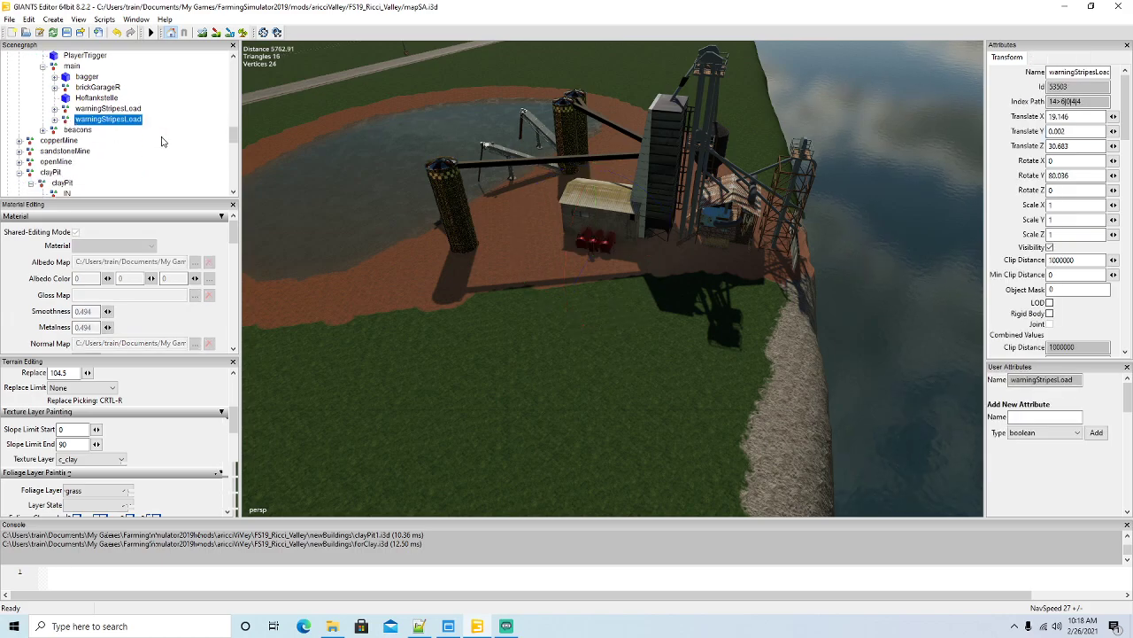
pyautogui.hotkey('ctrl', 'd')
pyautogui.scroll(-3, 161, 141)
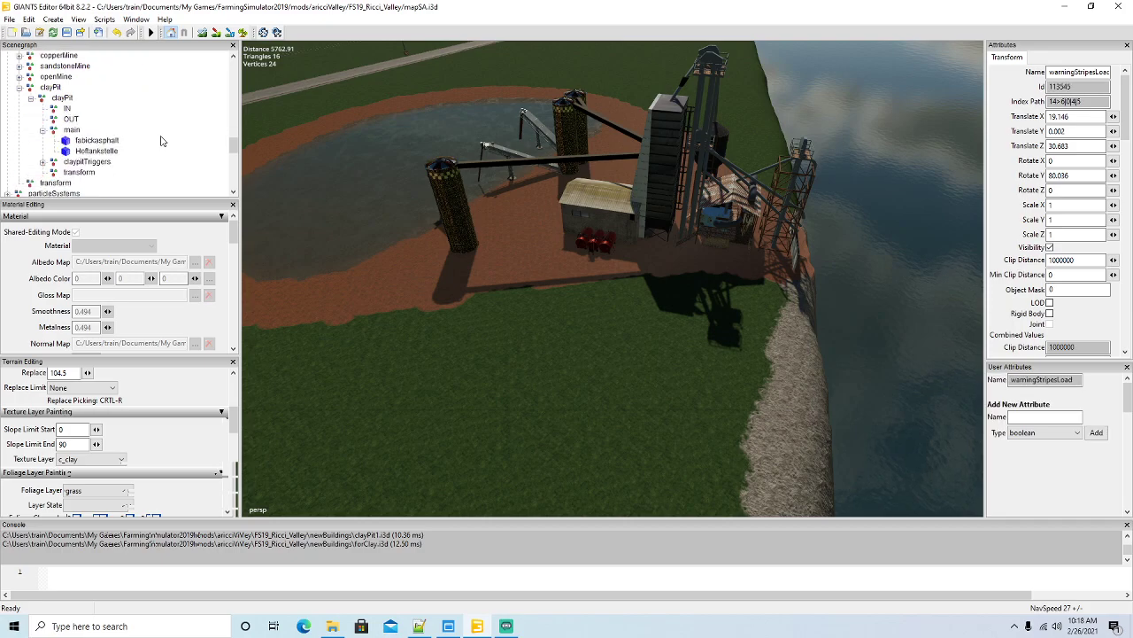
pyautogui.click(32, 19)
pyautogui.click(45, 89)
pyautogui.click(55, 120)
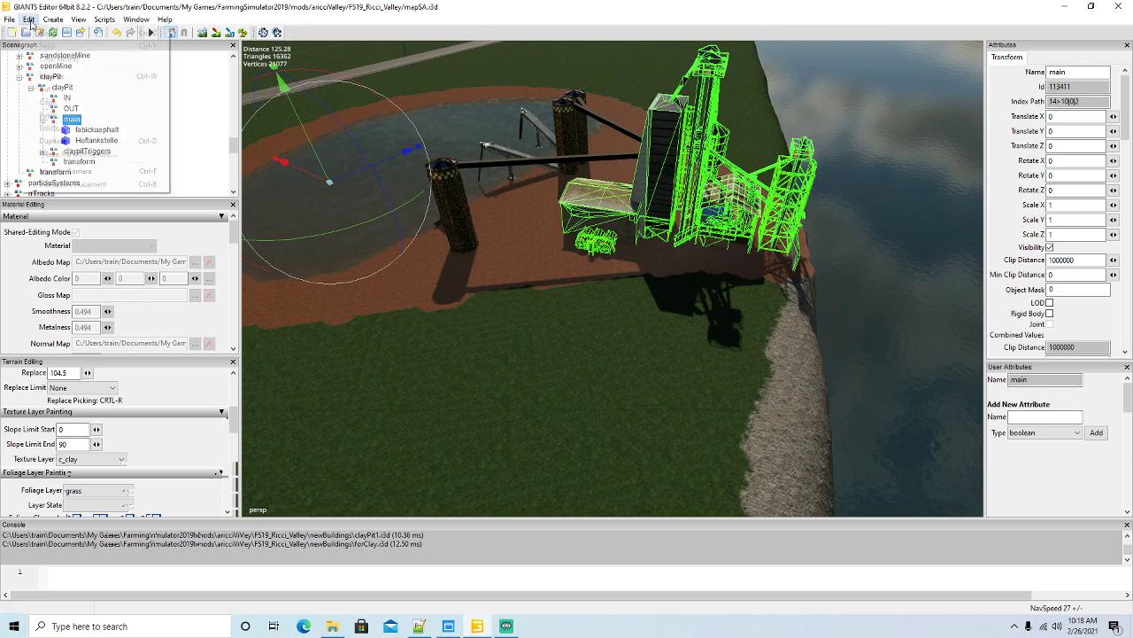
pyautogui.click(30, 19)
pyautogui.click(47, 116)
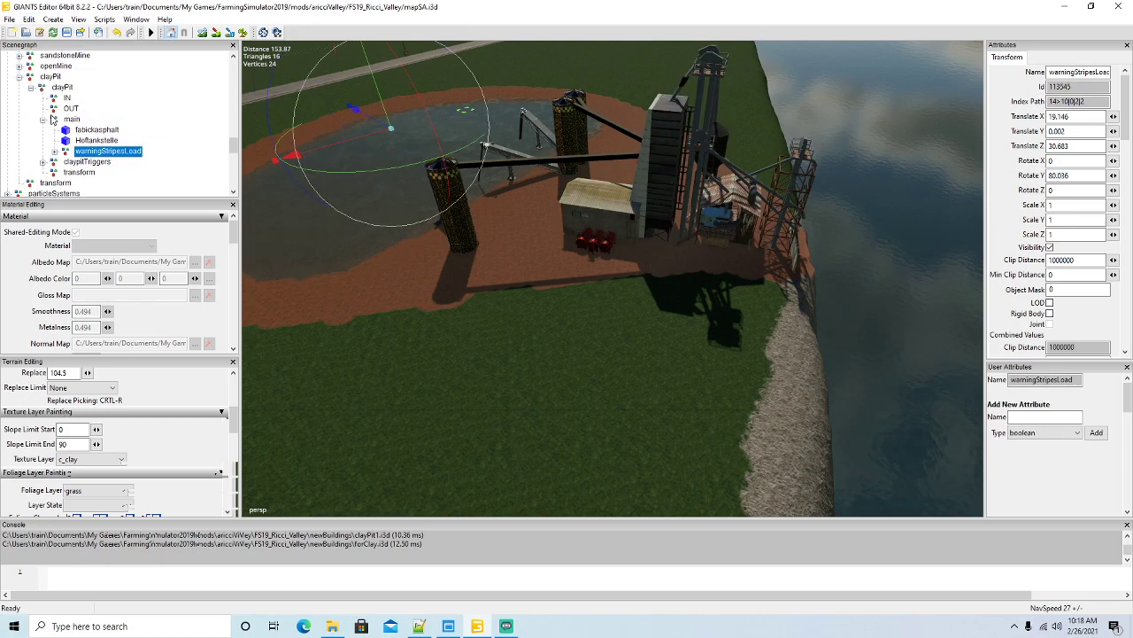
# Position the warningStripesLoad group on the clay in front of the red tanks, at about X -72.9, Z -18.5, with Y rotation about 81.3.
pyautogui.moveTo(376, 129); pyautogui.dragTo(631, 425)
pyautogui.moveTo(573, 253); pyautogui.dragTo(500, 407)
pyautogui.moveTo(425, 321); pyautogui.dragTo(467, 398)
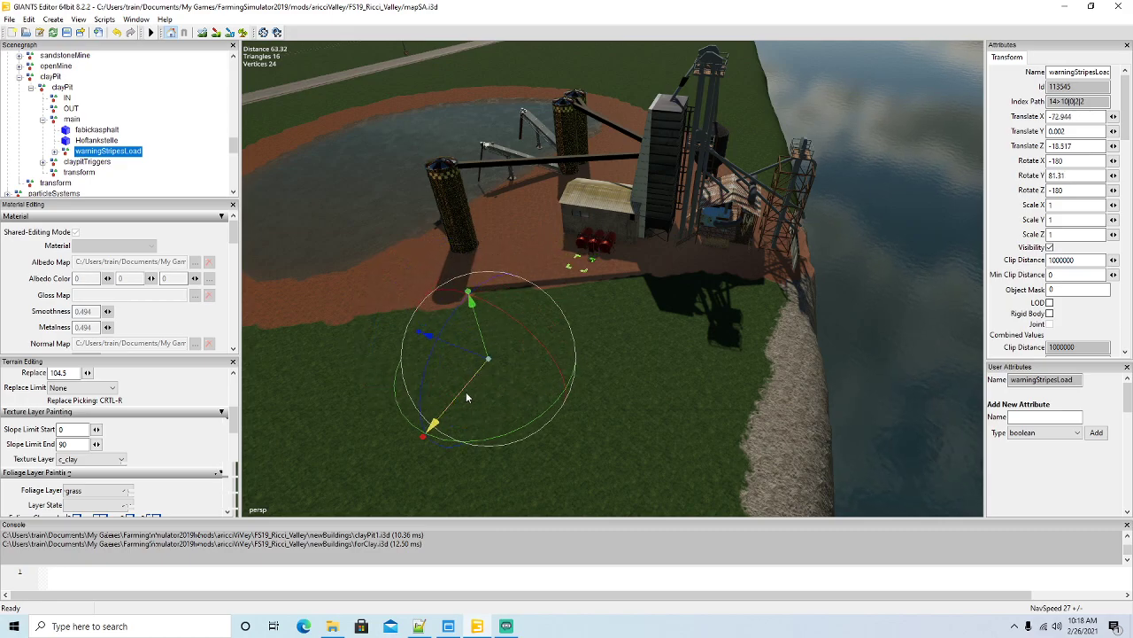
pyautogui.scroll(10, 495, 423)
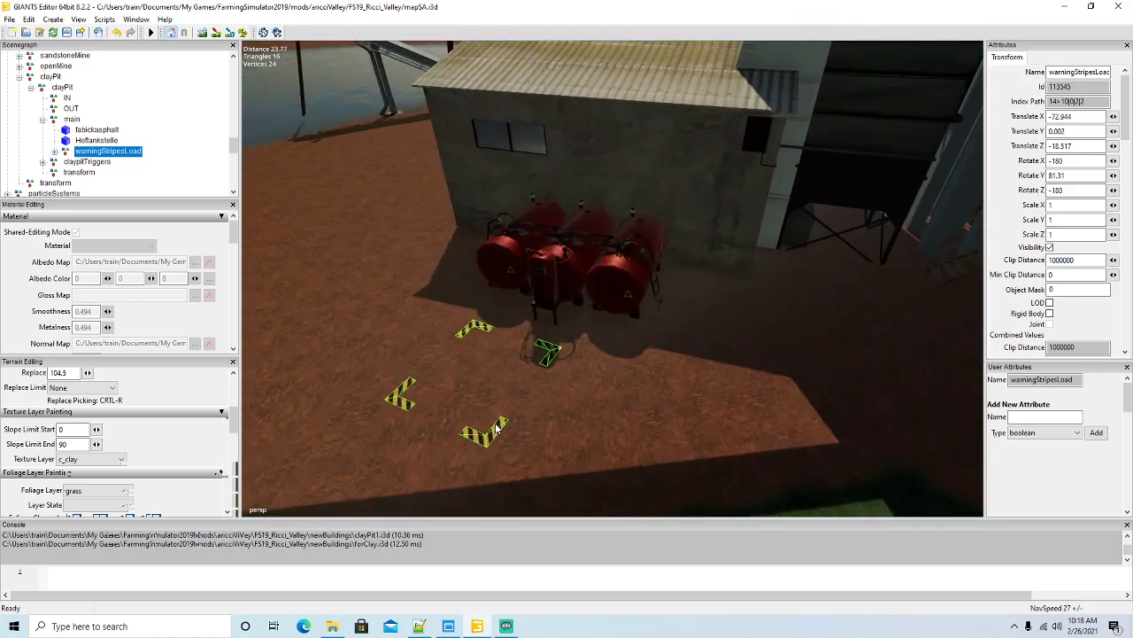
pyautogui.moveTo(495, 428); pyautogui.dragTo(421, 438, button='middle')
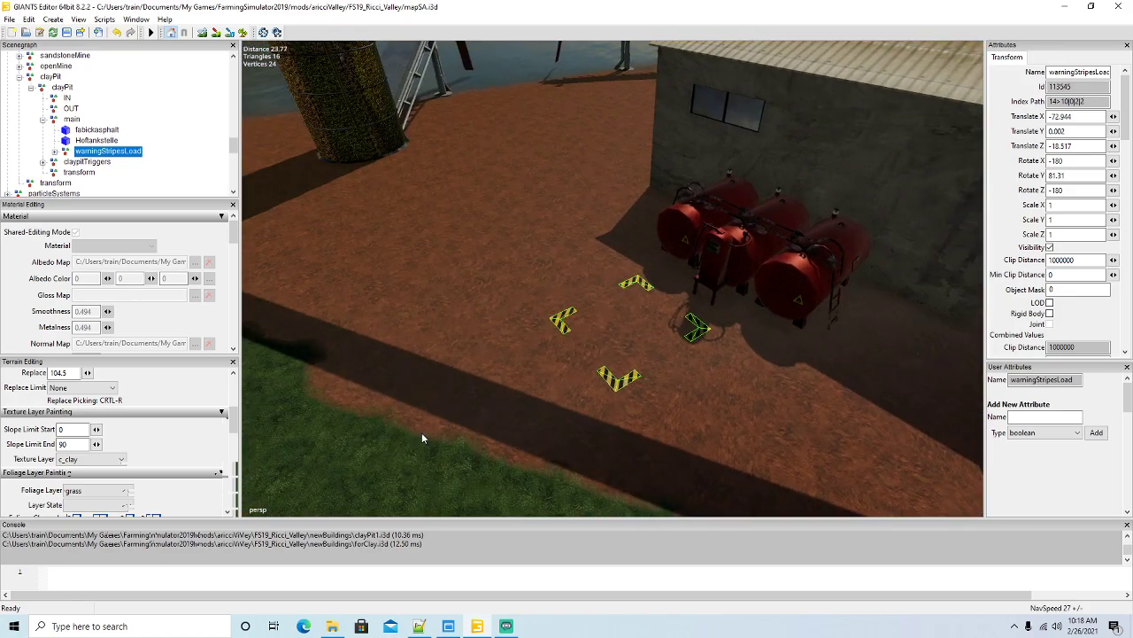
# Realign the whole warningStripesLoad group squarely with the tanks, at about X -74.5, Z -18.2, with Y rotation about 77.1.
pyautogui.click(54, 155)
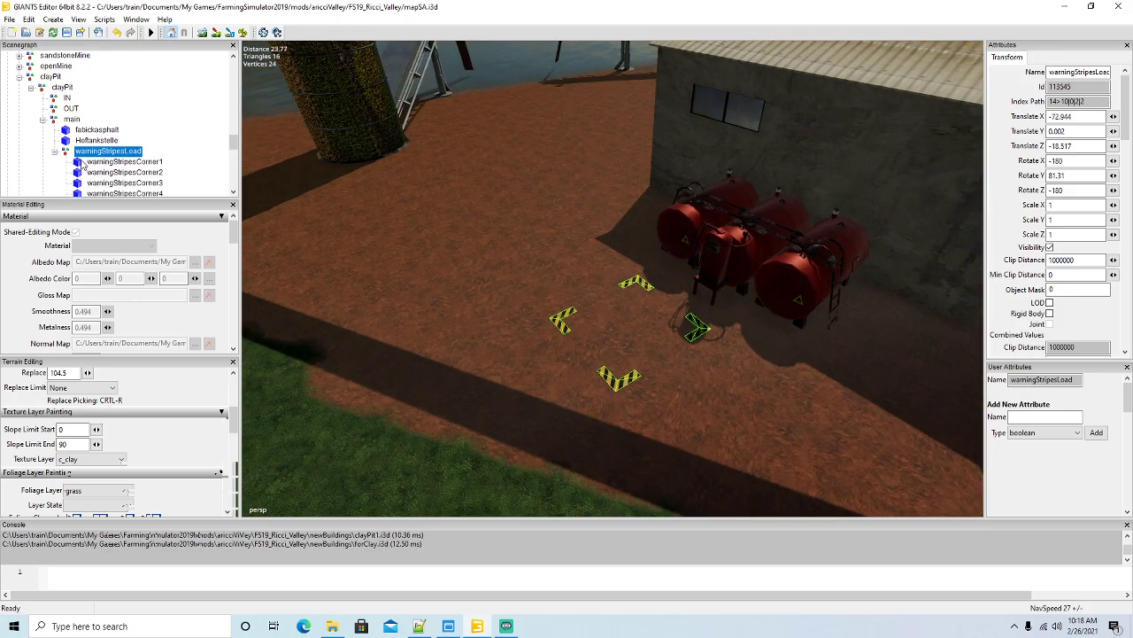
pyautogui.click(697, 327)
pyautogui.keyDown('alt'); pyautogui.moveTo(700, 326); pyautogui.dragTo(654, 391); pyautogui.keyUp('alt')
pyautogui.scroll(-10, 646, 414)
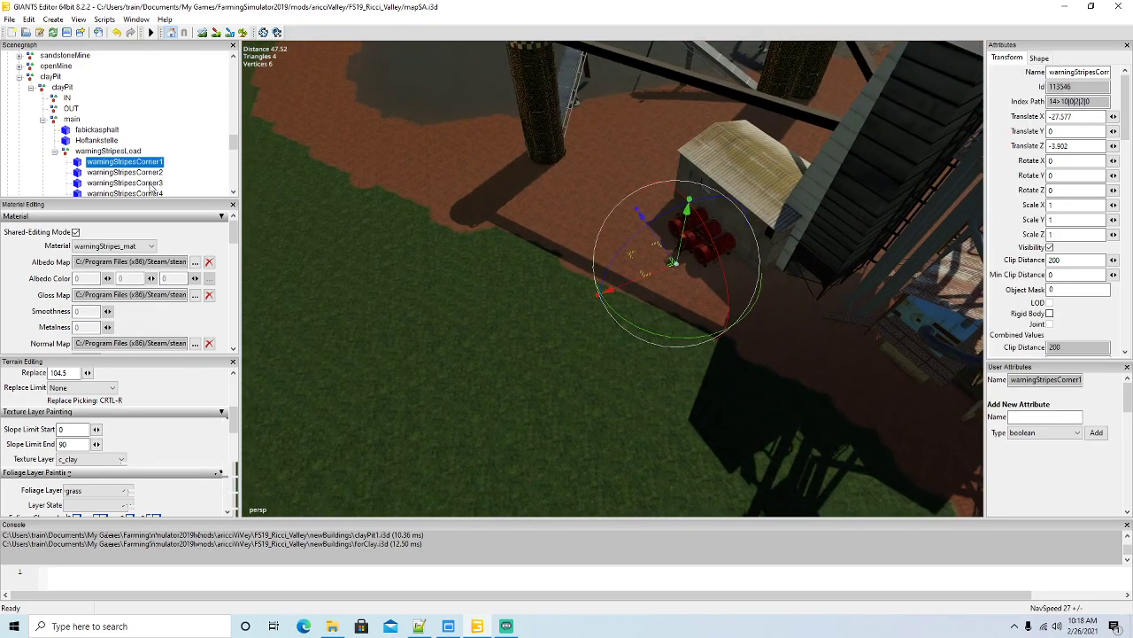
pyautogui.click(97, 150)
pyautogui.keyDown('alt'); pyautogui.moveTo(429, 340); pyautogui.dragTo(374, 240); pyautogui.keyUp('alt')
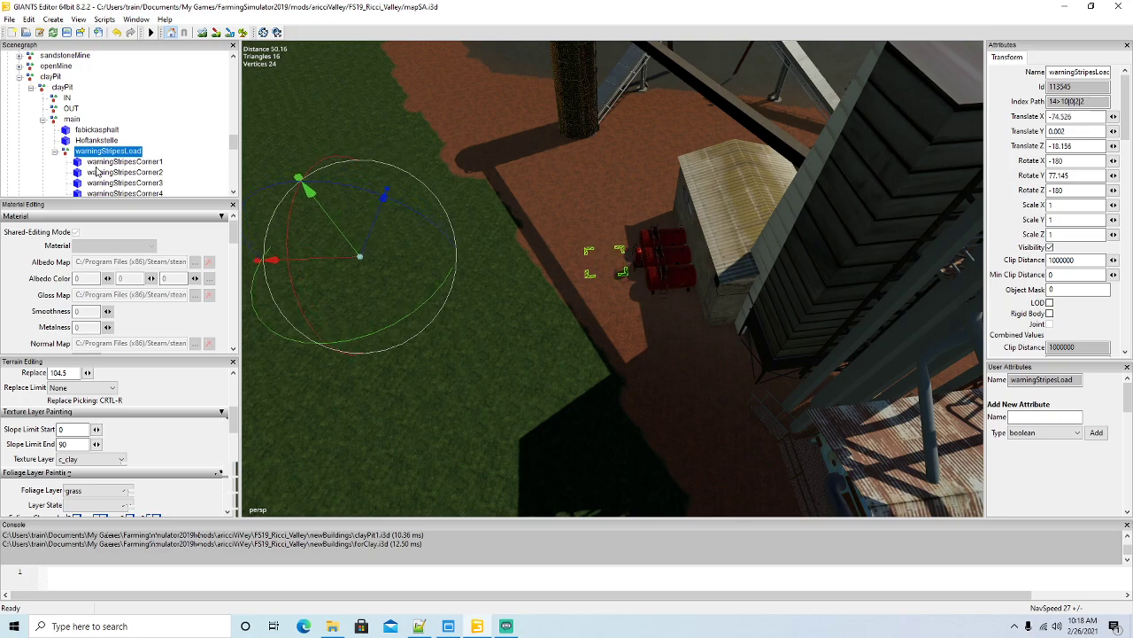
# Move warningStripesCorner1 and warningStripesCorner2 outward to widen the marked area, placing the second corner at about Z -6.7.
pyautogui.click(77, 162)
pyautogui.press('f')
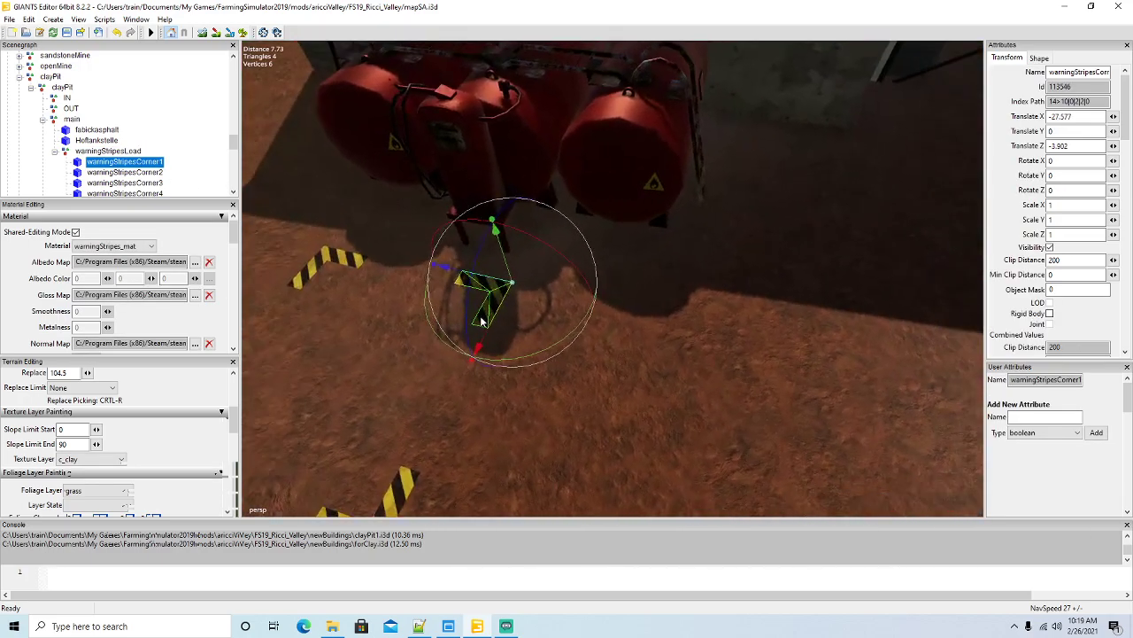
pyautogui.scroll(-5, 522, 294)
pyautogui.moveTo(517, 270); pyautogui.dragTo(596, 298)
pyautogui.click(79, 173)
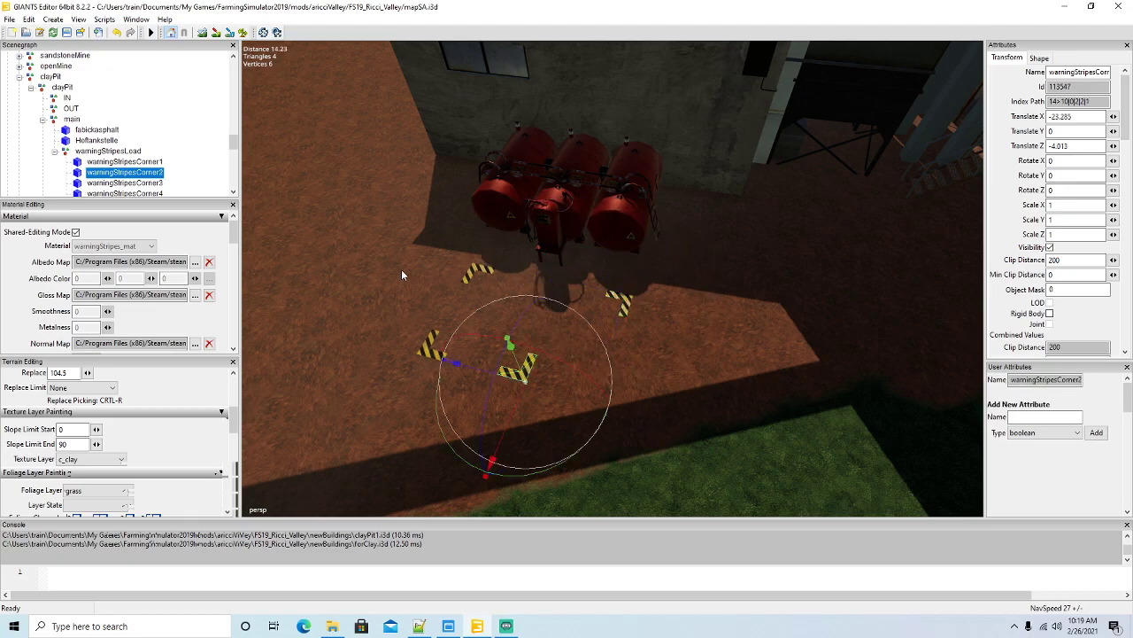
pyautogui.moveTo(469, 368); pyautogui.dragTo(555, 396)
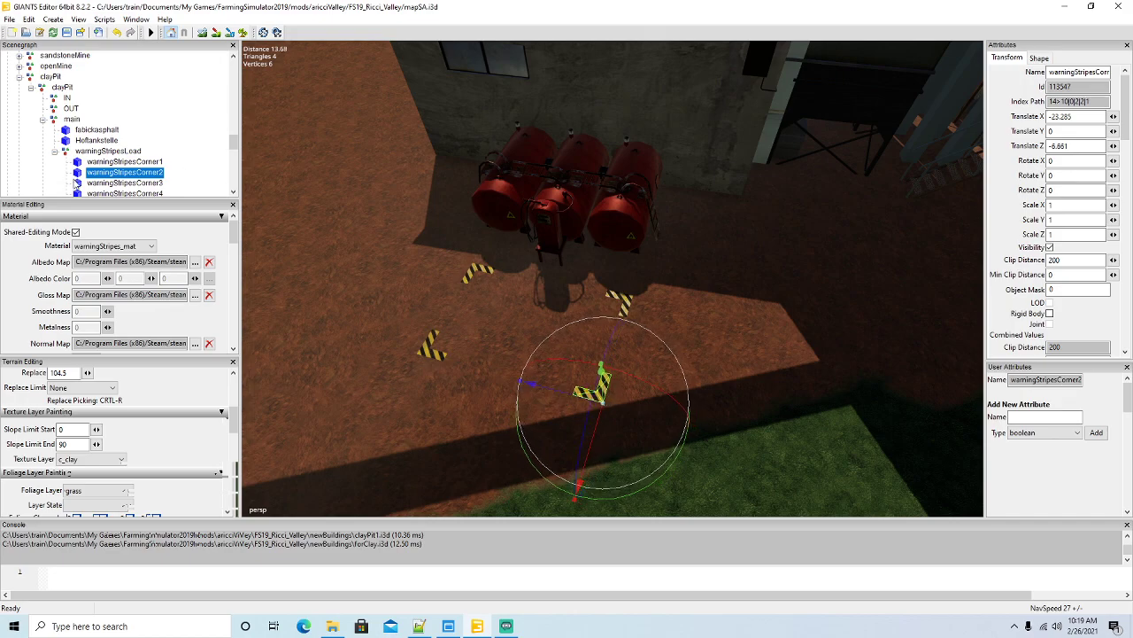
# Move warningStripesCorner3 and warningStripesCorner4 outward on the opposite side, placing the third corner at about Z 0.8.
pyautogui.click(78, 184)
pyautogui.moveTo(457, 368); pyautogui.dragTo(438, 366)
pyautogui.scroll(-1, 121, 184)
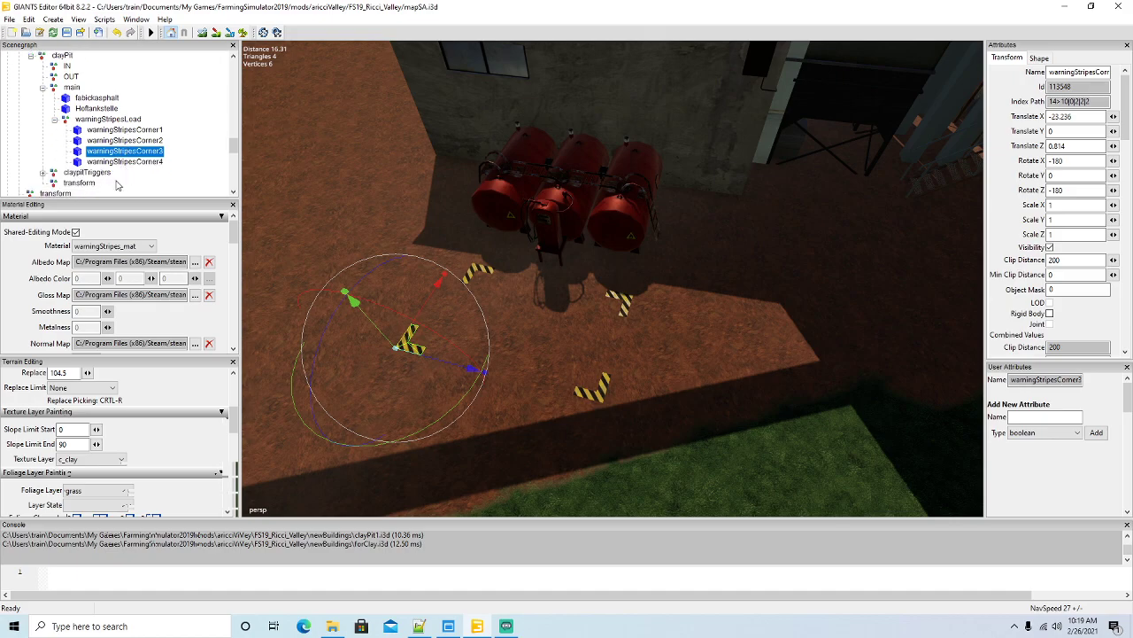
pyautogui.click(80, 162)
pyautogui.moveTo(505, 277); pyautogui.dragTo(477, 269)
pyautogui.click(69, 119)
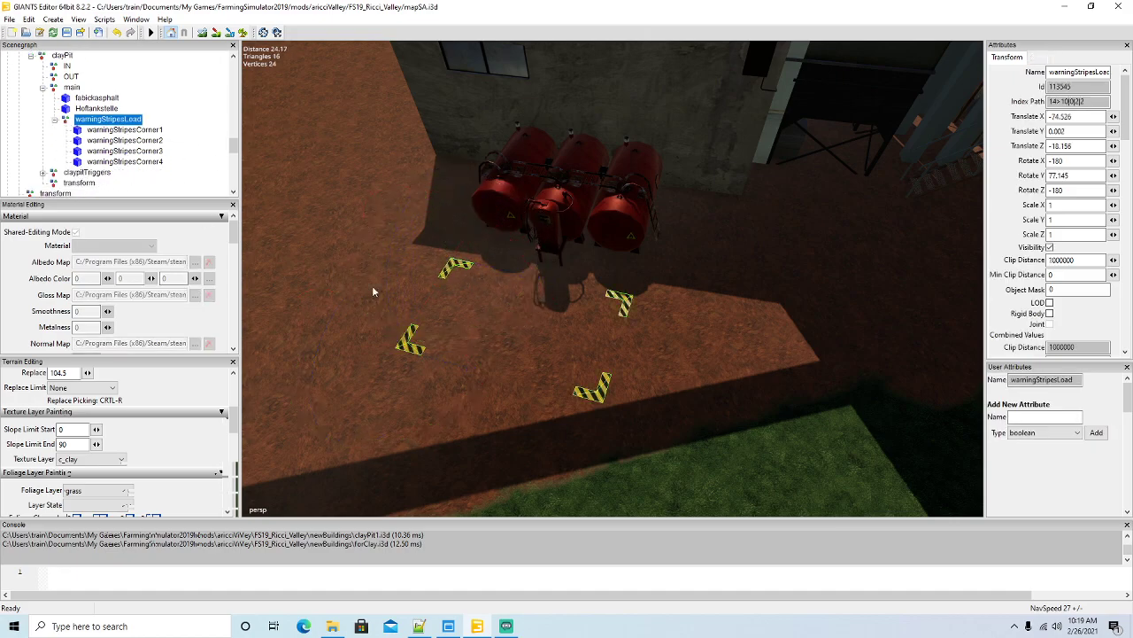
# Examine the warning stripes, the tanks and the surrounding clay plant from several sides.
pyautogui.moveTo(472, 345); pyautogui.dragTo(444, 272, button='right')
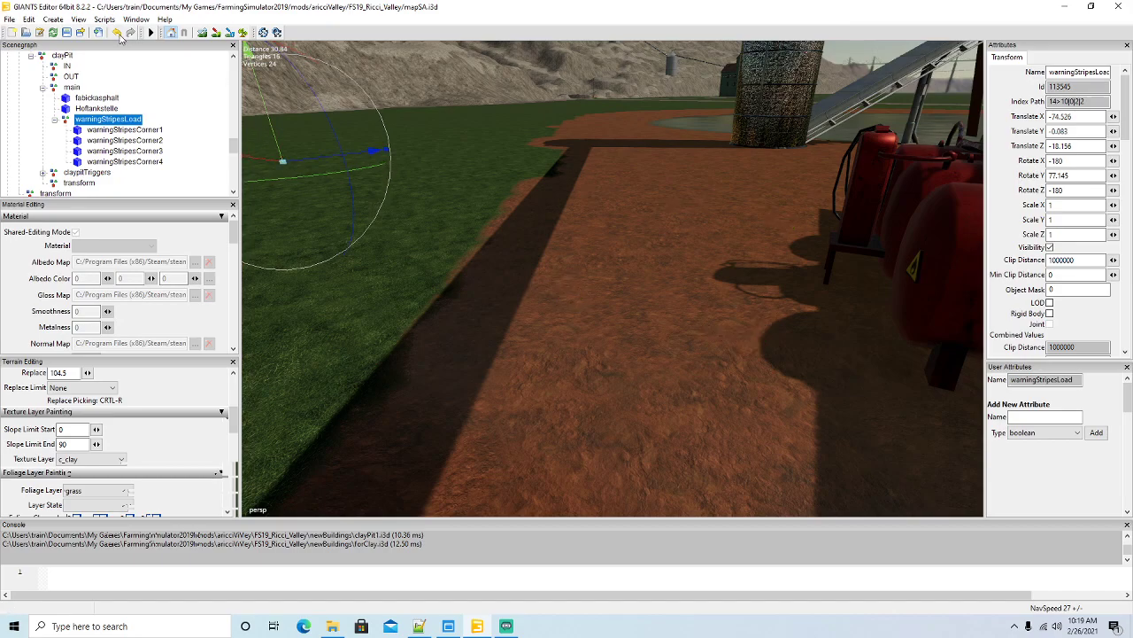
pyautogui.keyDown('alt'); pyautogui.moveTo(505, 281); pyautogui.dragTo(566, 305); pyautogui.keyUp('alt')
pyautogui.scroll(-8, 566, 304)
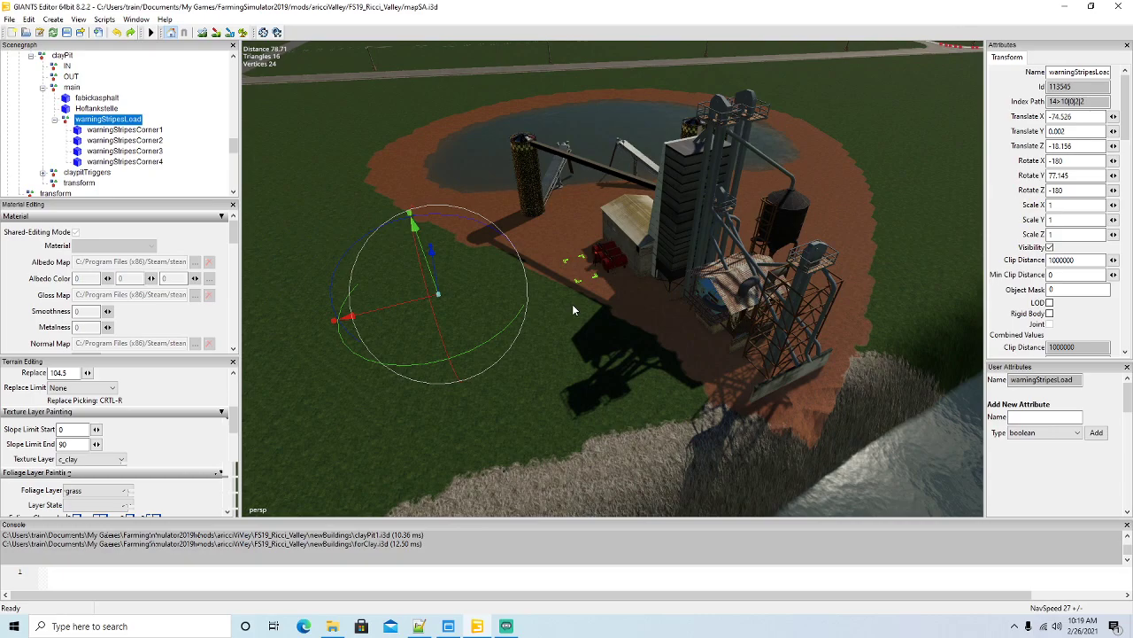
pyautogui.keyDown('alt'); pyautogui.moveTo(573, 305); pyautogui.dragTo(680, 350); pyautogui.keyUp('alt')
pyautogui.scroll(4, 551, 332)
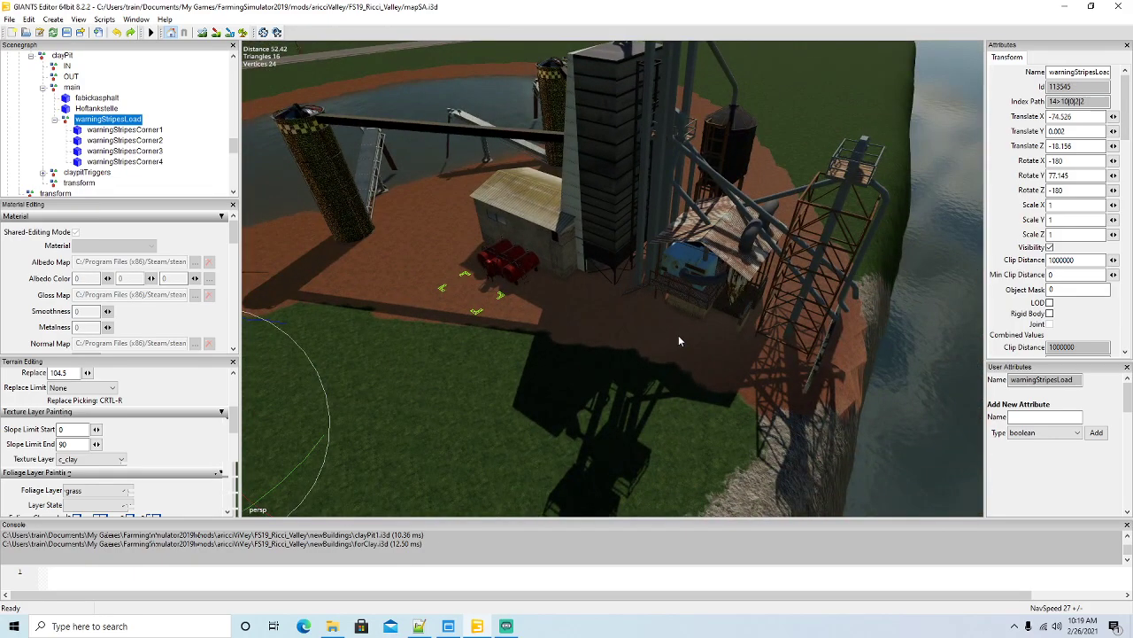
pyautogui.scroll(-5, 678, 340)
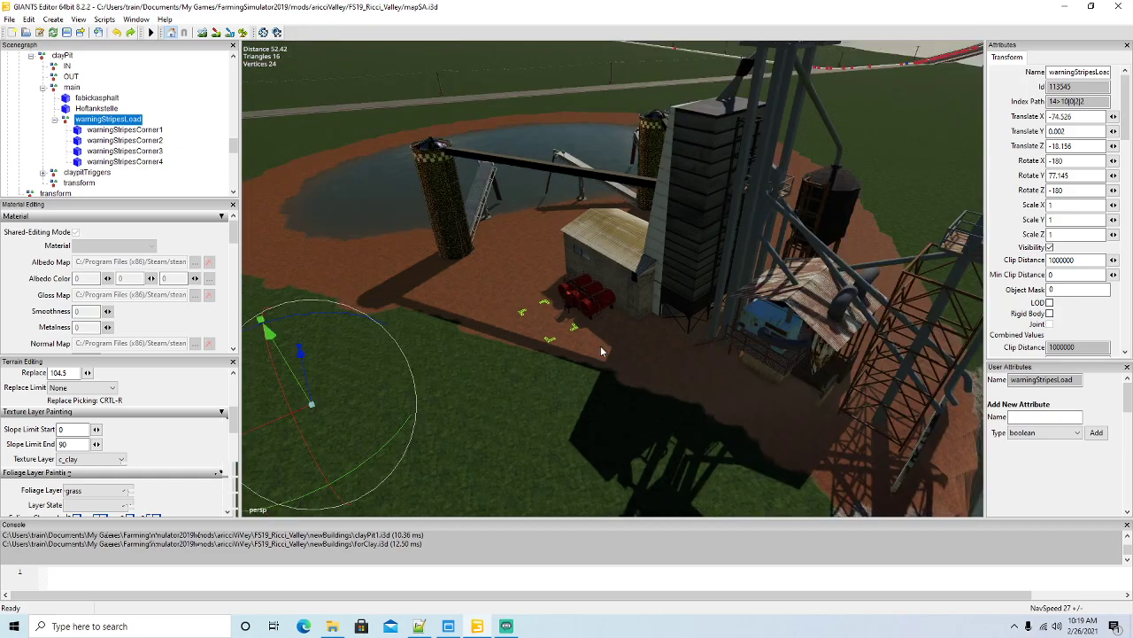
# Duplicate exactFillRootNode1 in nickelMine's IN group, and transfer the copy into clayPit's IN group.
pyautogui.scroll(6, 97, 101)
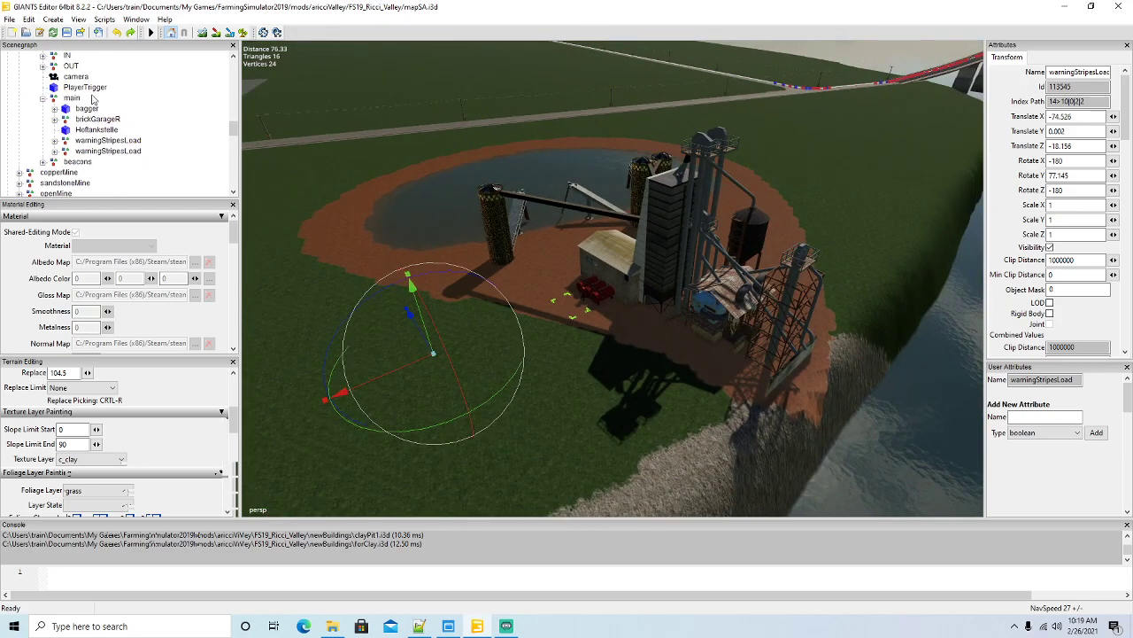
pyautogui.click(42, 88)
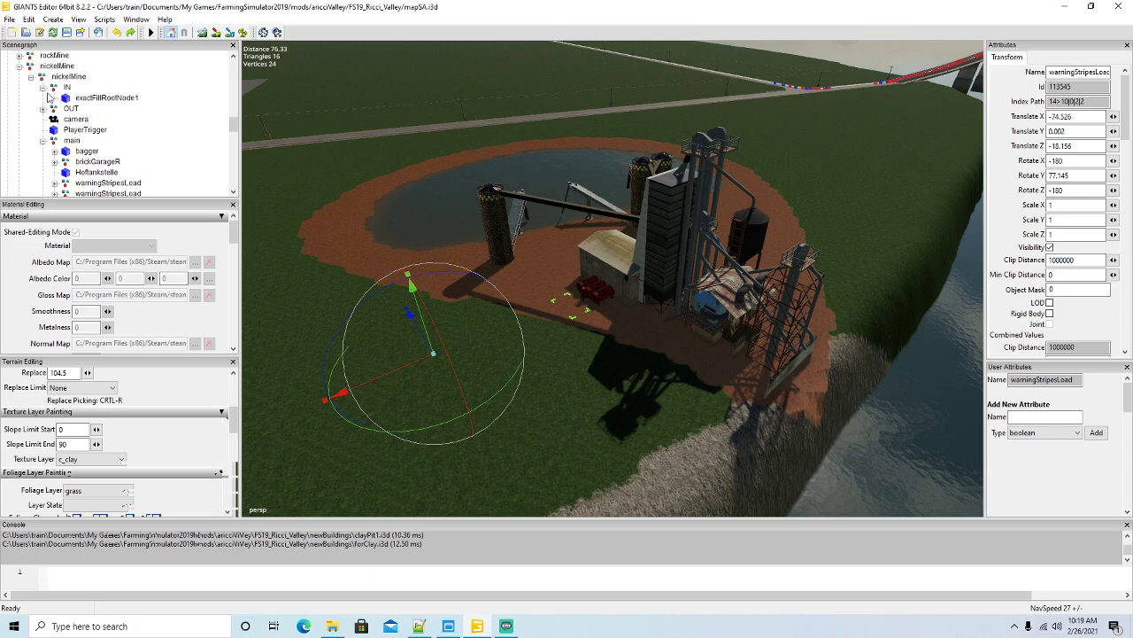
pyautogui.click(106, 97)
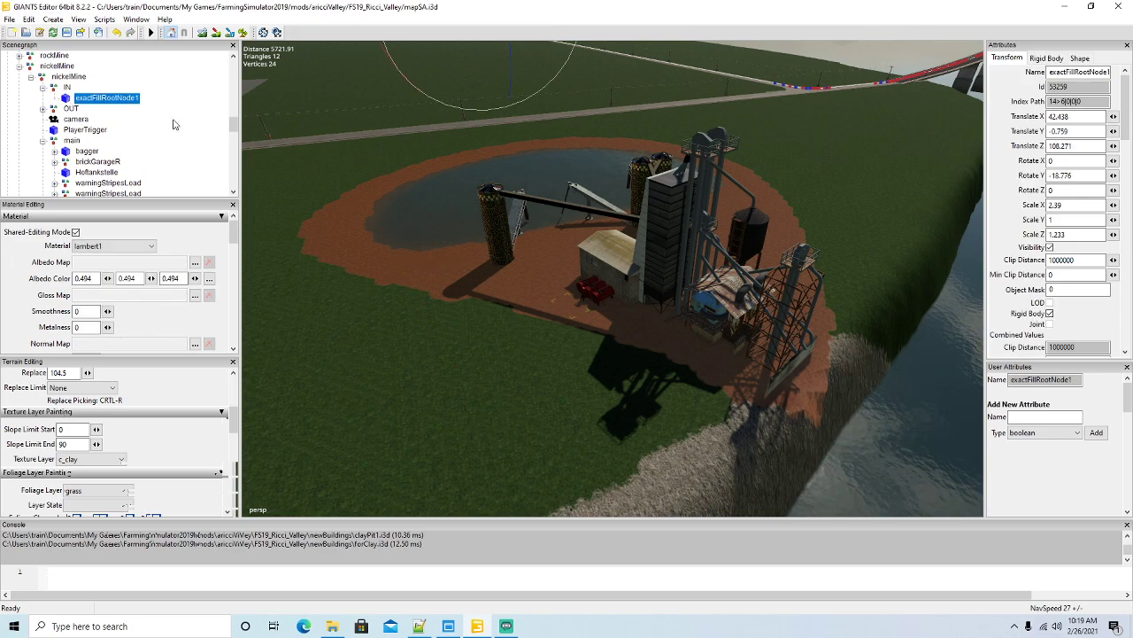
pyautogui.scroll(-6, 169, 124)
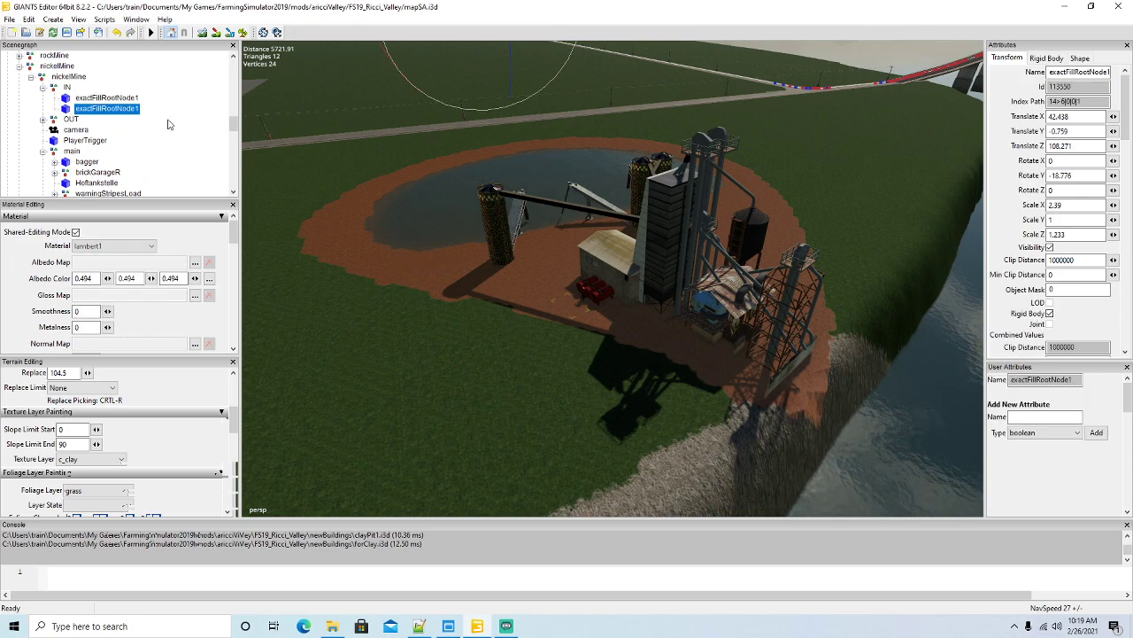
pyautogui.click(29, 18)
pyautogui.click(52, 100)
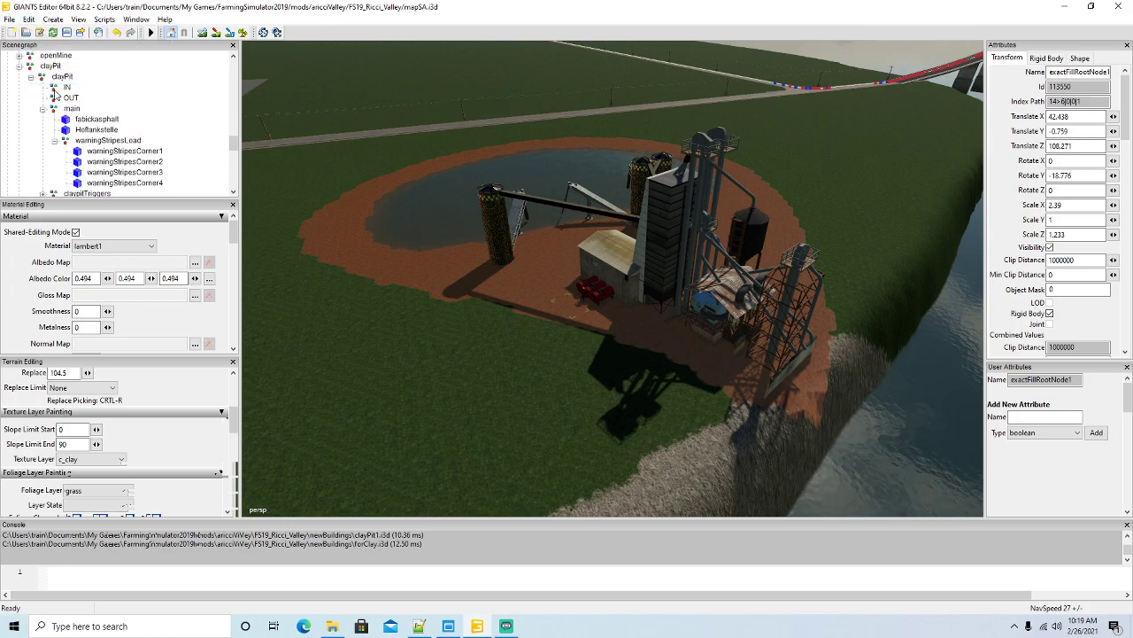
pyautogui.click(55, 88)
pyautogui.click(29, 19)
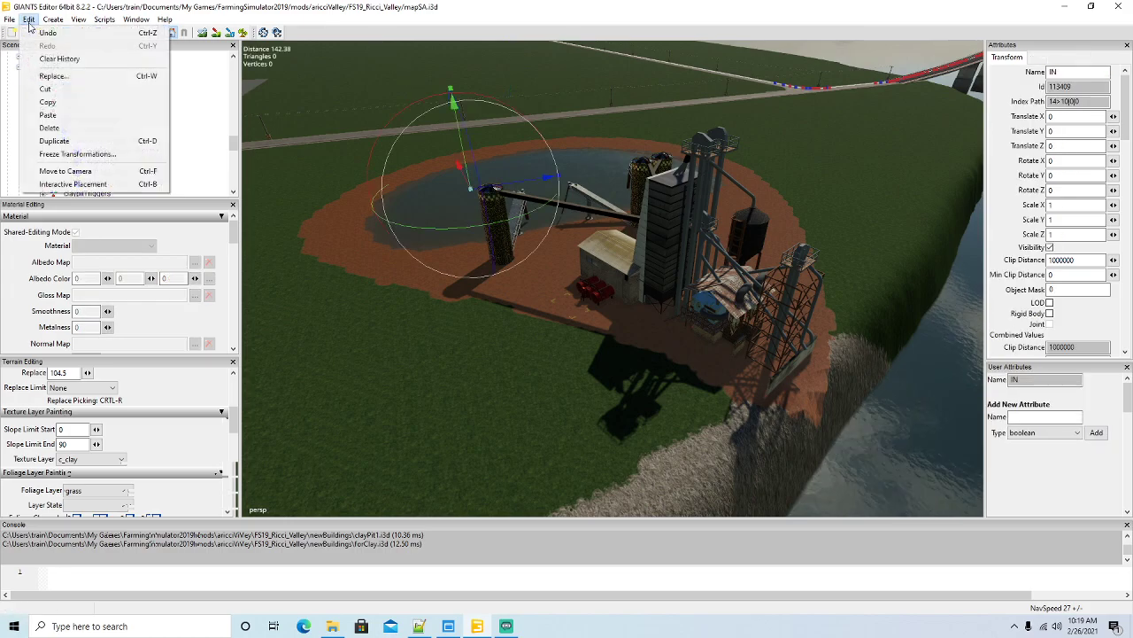
pyautogui.click(46, 115)
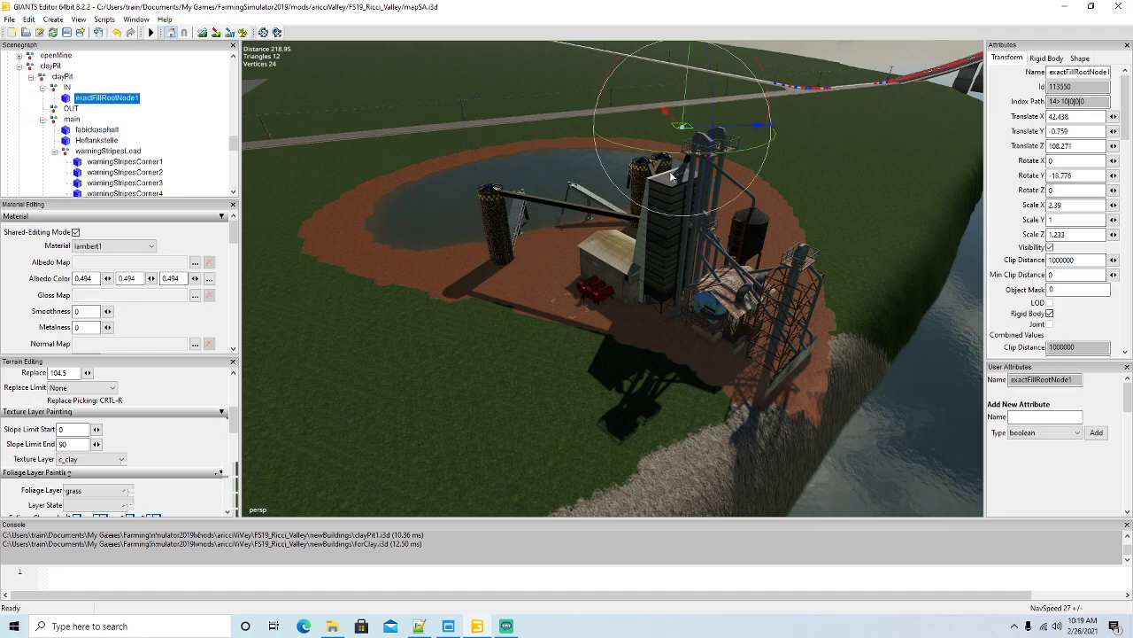
# Position exactFillRootNode1 over the warning stripes beside the tanks, at about X -72.0, Z 6.3, with Y rotation about 14.3.
pyautogui.moveTo(689, 124); pyautogui.dragTo(522, 416)
pyautogui.scroll(3, 547, 405)
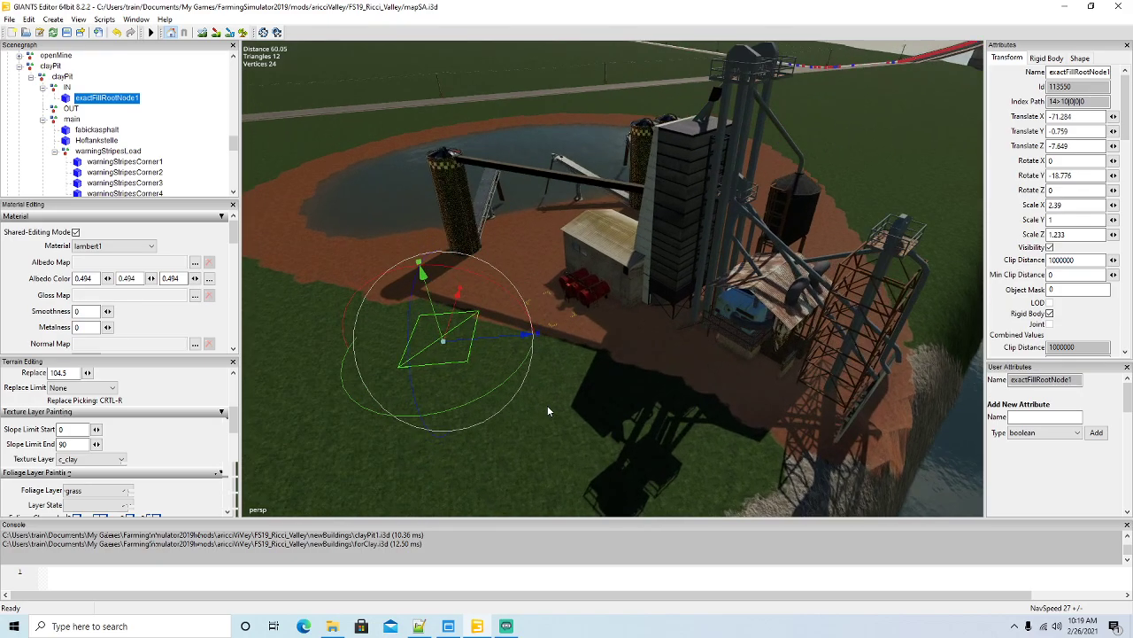
pyautogui.scroll(1, 547, 406)
pyautogui.moveTo(504, 366); pyautogui.dragTo(660, 303)
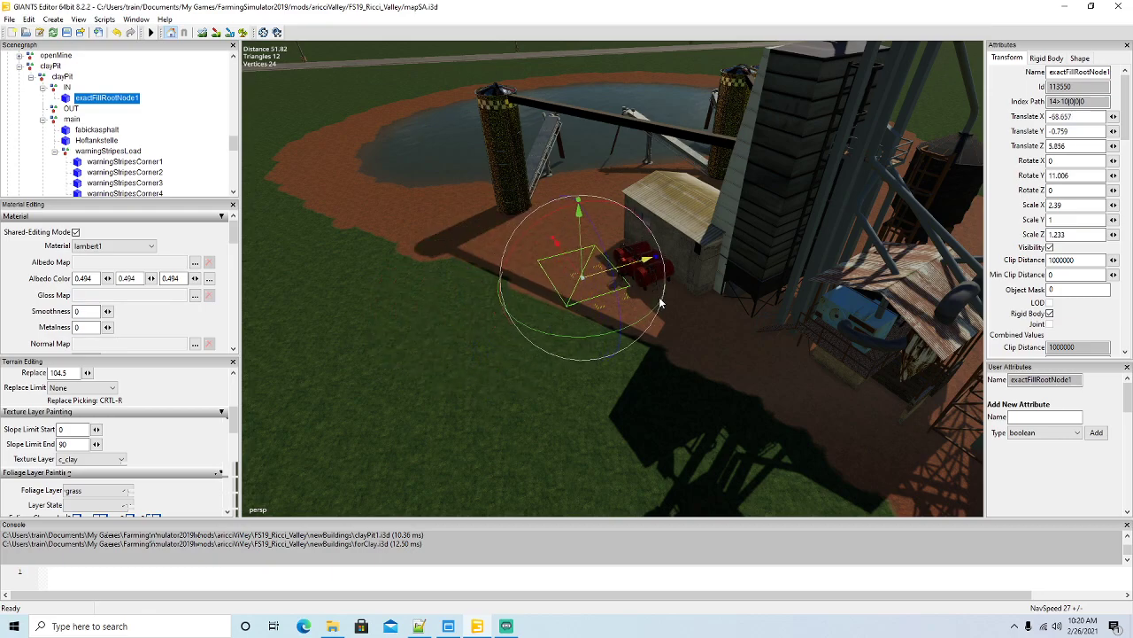
pyautogui.moveTo(582, 274); pyautogui.dragTo(638, 281)
pyautogui.moveTo(602, 354); pyautogui.dragTo(607, 355)
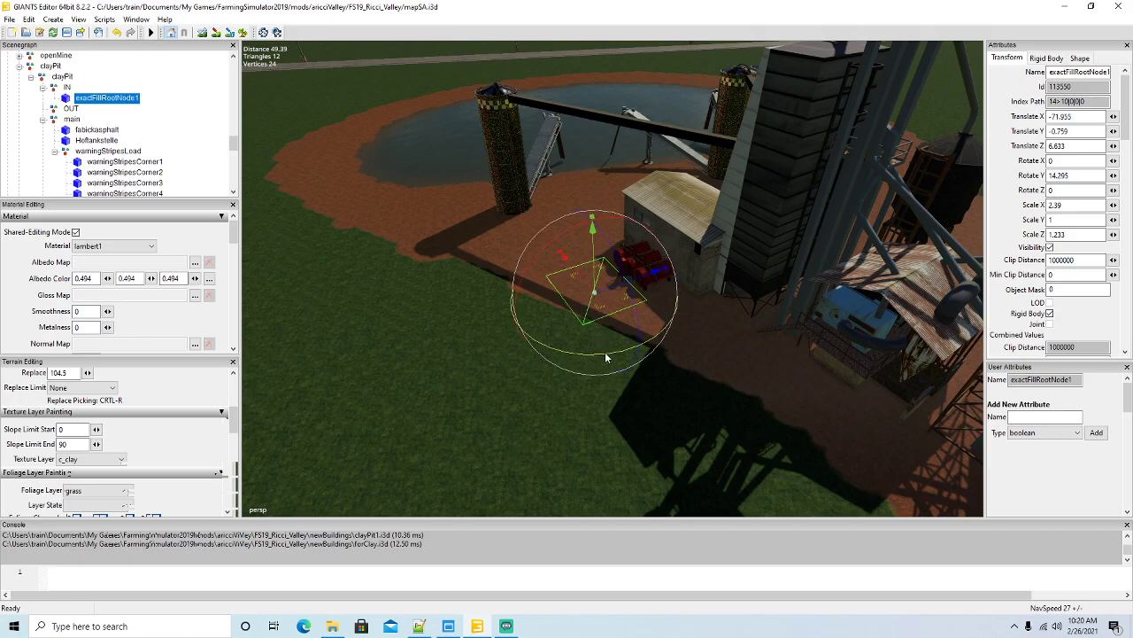
pyautogui.moveTo(613, 288); pyautogui.dragTo(650, 323)
# Examine the fill trigger's surroundings, the pit and the claypitTriggers group from several distances and angles.
pyautogui.scroll(-6, 650, 323)
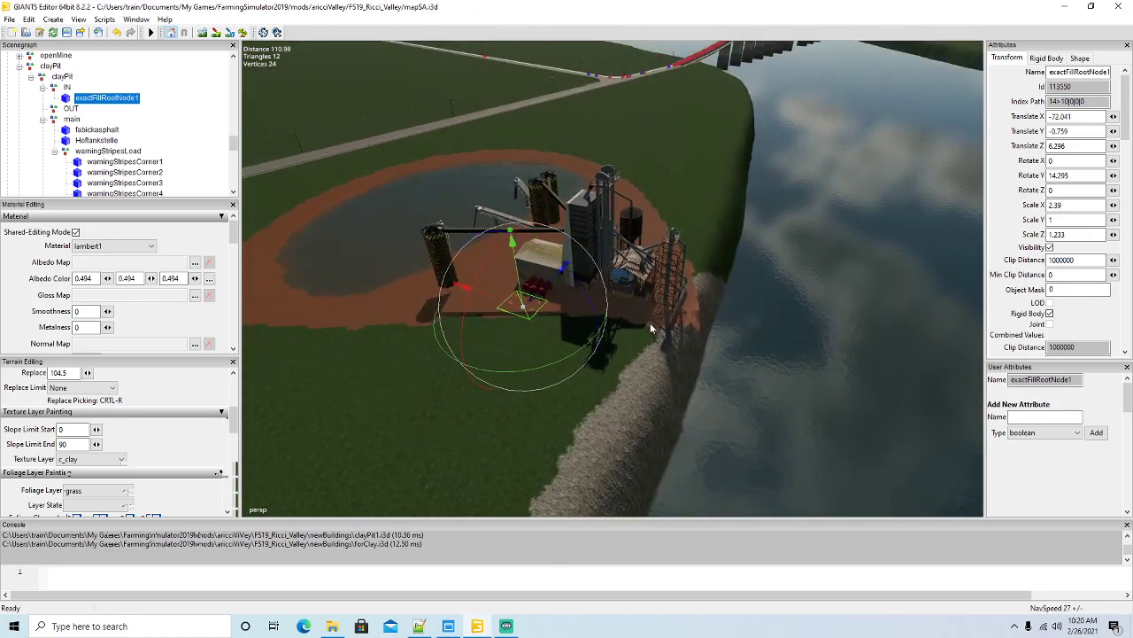
pyautogui.keyDown('alt'); pyautogui.moveTo(654, 320); pyautogui.dragTo(664, 191); pyautogui.keyUp('alt')
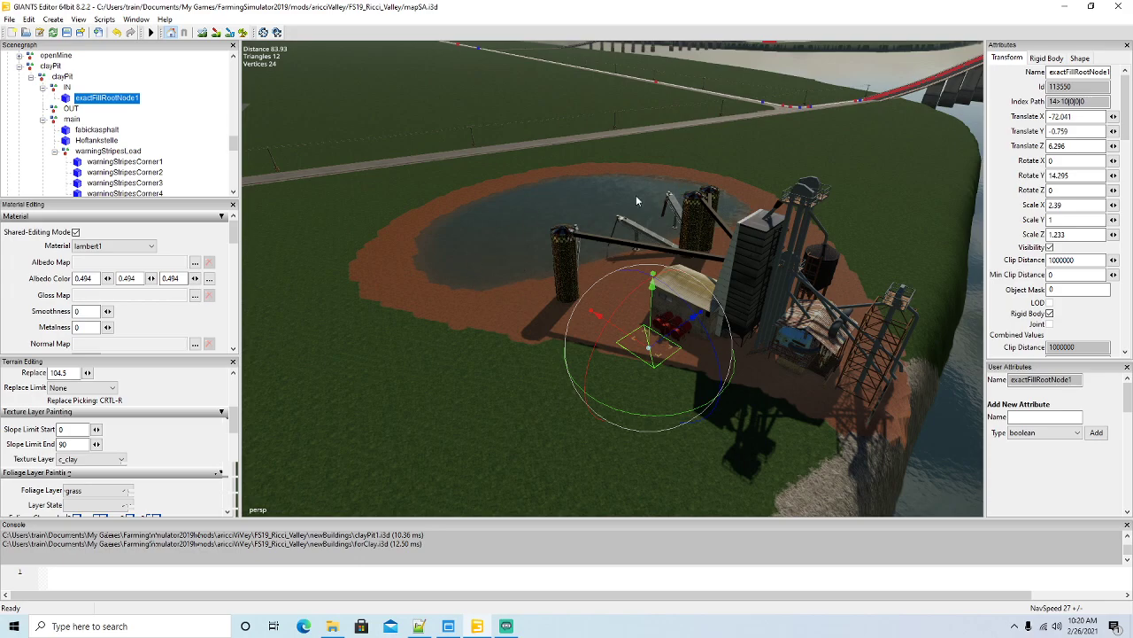
pyautogui.keyDown('alt'); pyautogui.moveTo(498, 282); pyautogui.dragTo(418, 255); pyautogui.keyUp('alt')
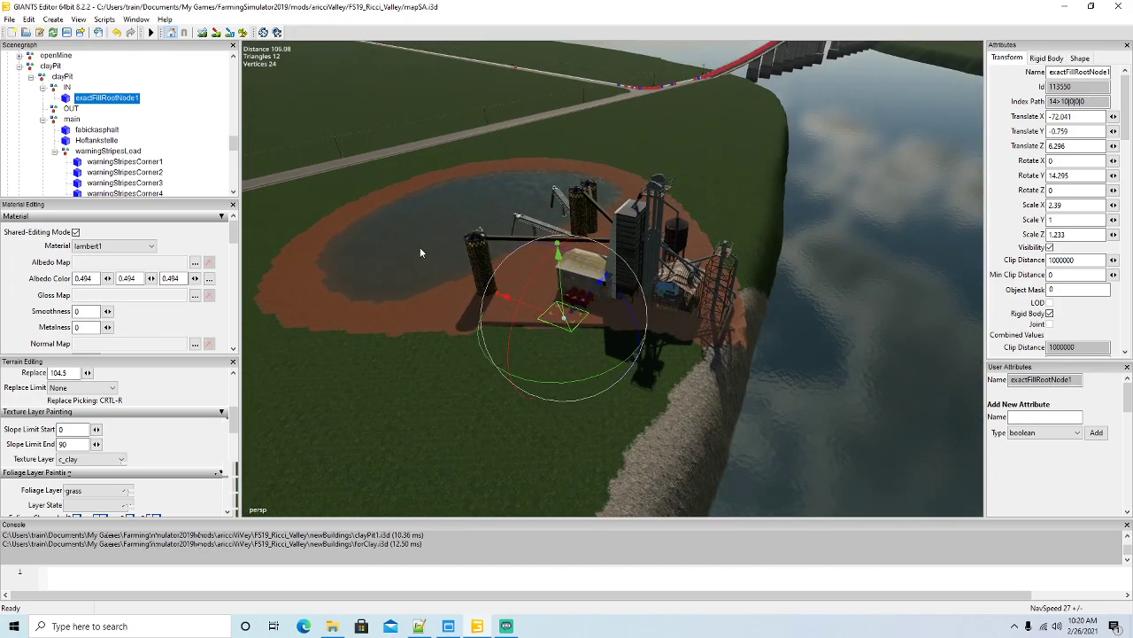
pyautogui.keyDown('alt'); pyautogui.moveTo(447, 301); pyautogui.dragTo(424, 348); pyautogui.keyUp('alt')
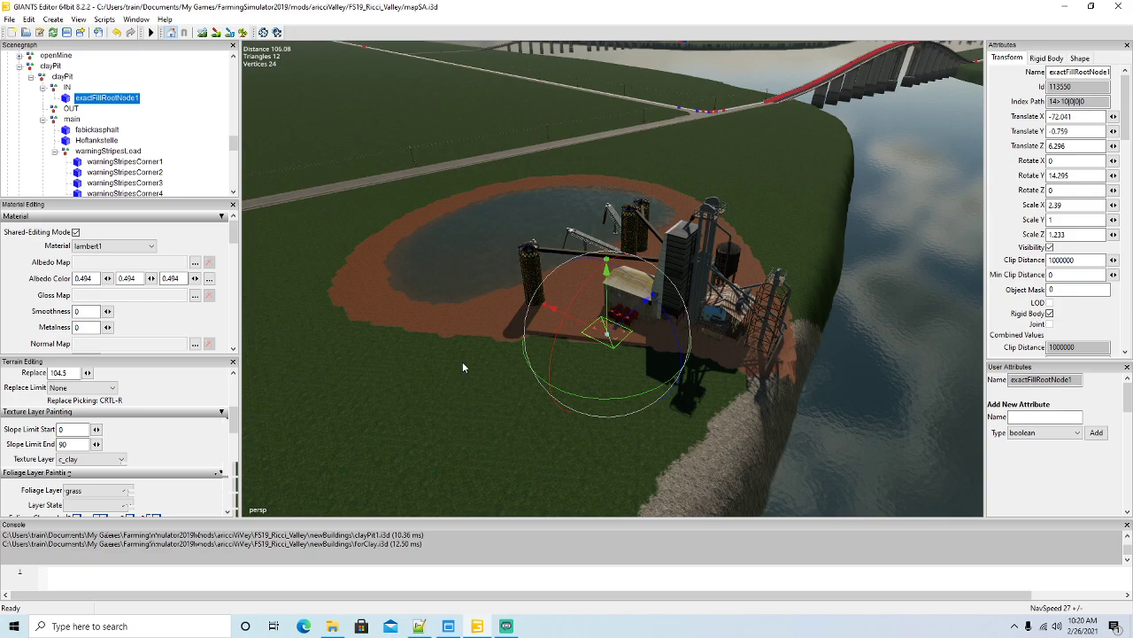
pyautogui.keyDown('alt'); pyautogui.moveTo(519, 423); pyautogui.dragTo(386, 280); pyautogui.keyUp('alt')
pyautogui.scroll(3, 422, 407)
pyautogui.scroll(-4, 584, 429)
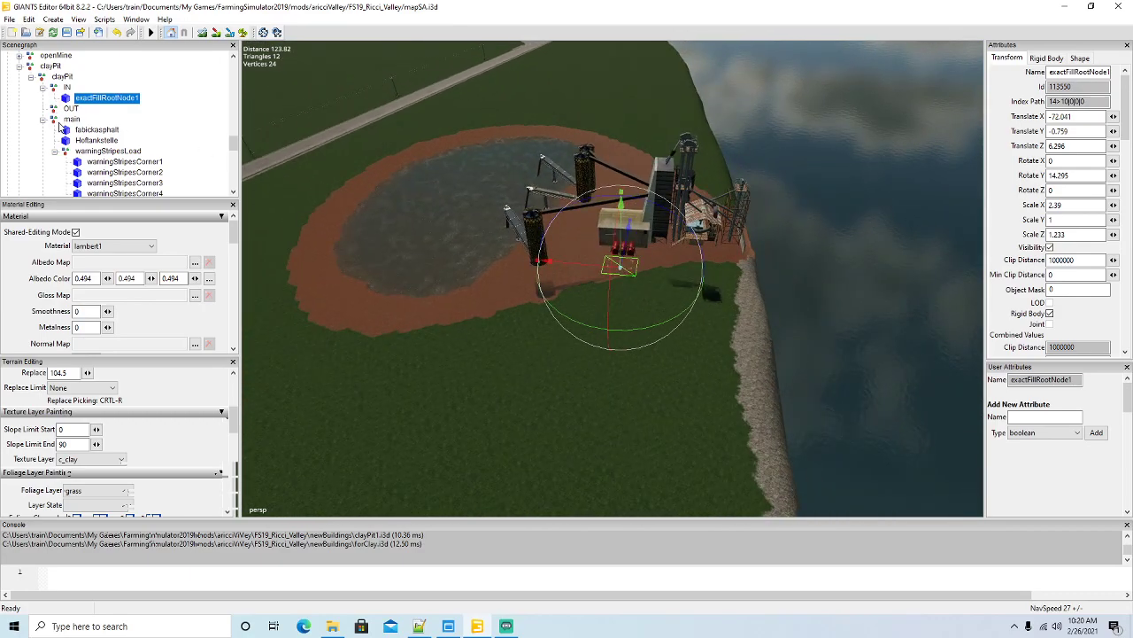
pyautogui.click(56, 152)
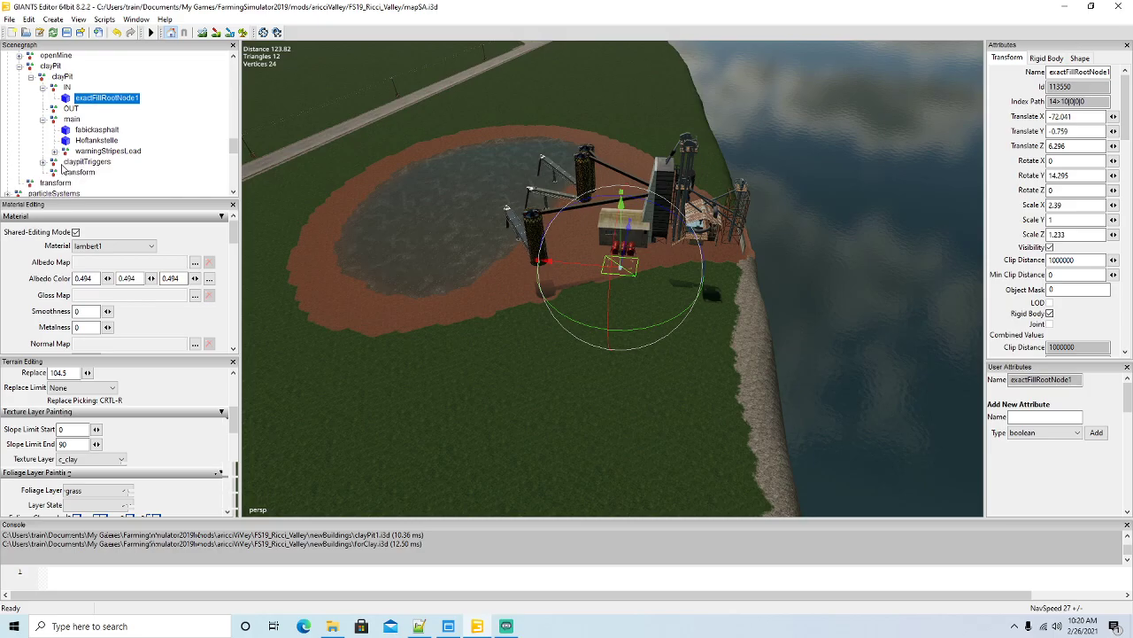
pyautogui.click(57, 165)
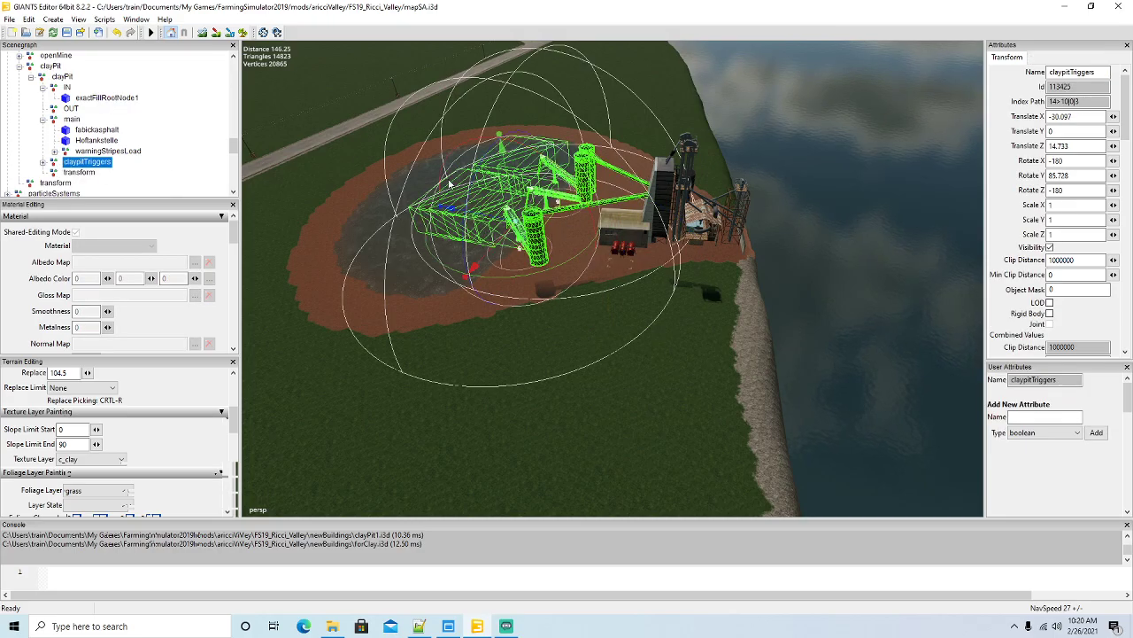
pyautogui.scroll(5, 450, 285)
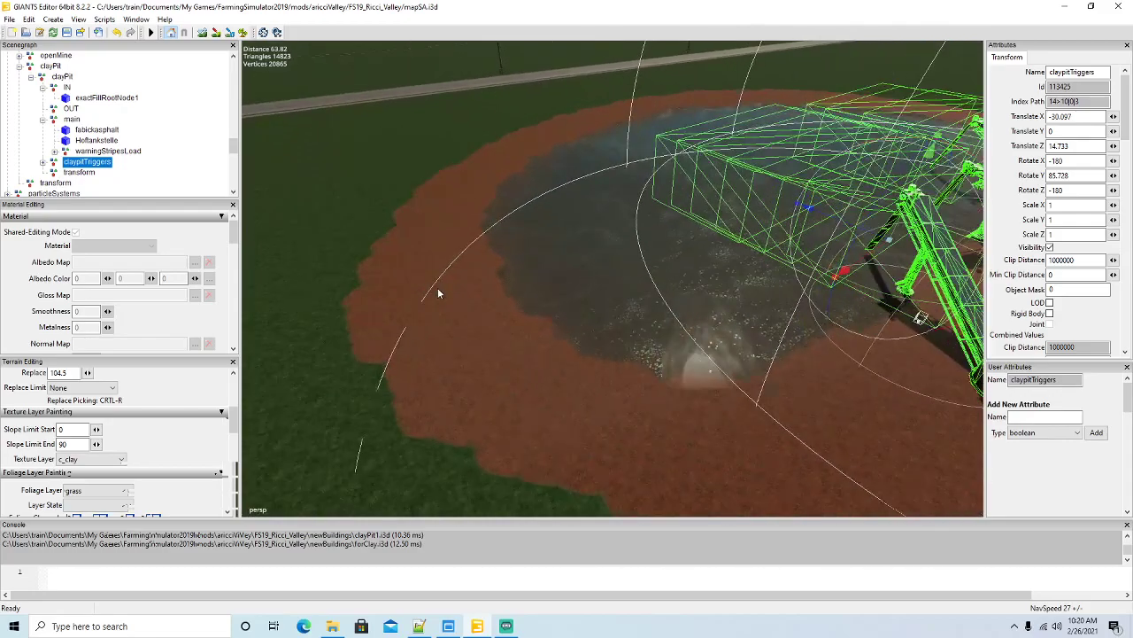
pyautogui.scroll(4, 437, 293)
pyautogui.scroll(-6, 561, 272)
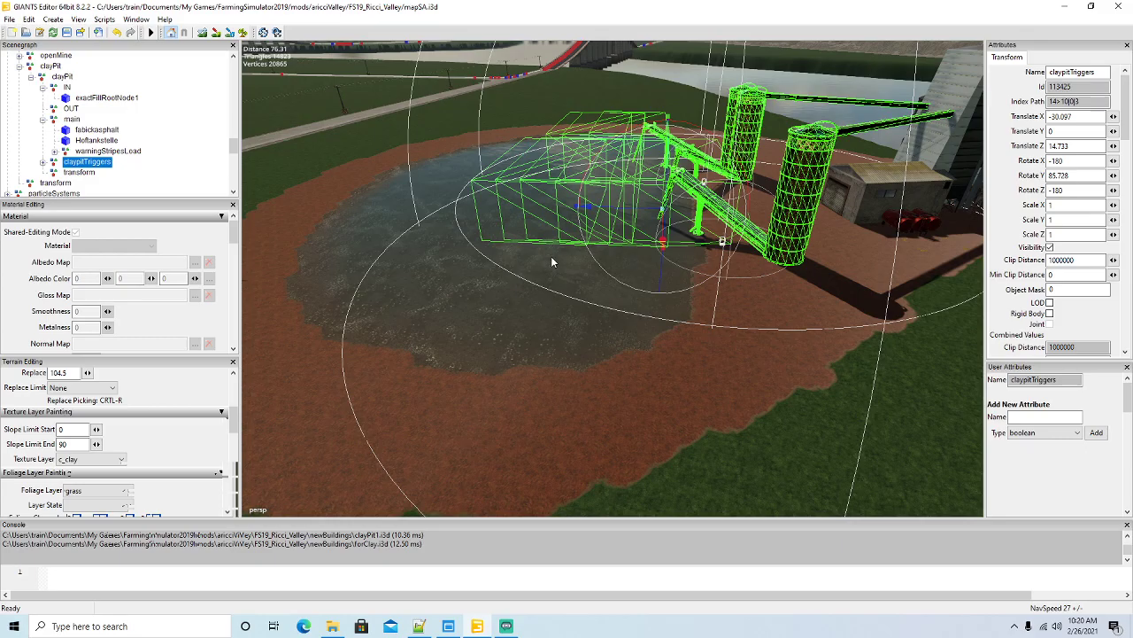
pyautogui.scroll(-4, 588, 283)
pyautogui.keyDown('alt'); pyautogui.moveTo(590, 301); pyautogui.dragTo(557, 307); pyautogui.keyUp('alt')
pyautogui.scroll(5, 662, 248)
pyautogui.scroll(-3, 600, 329)
pyautogui.scroll(3, 451, 309)
pyautogui.scroll(2, 557, 308)
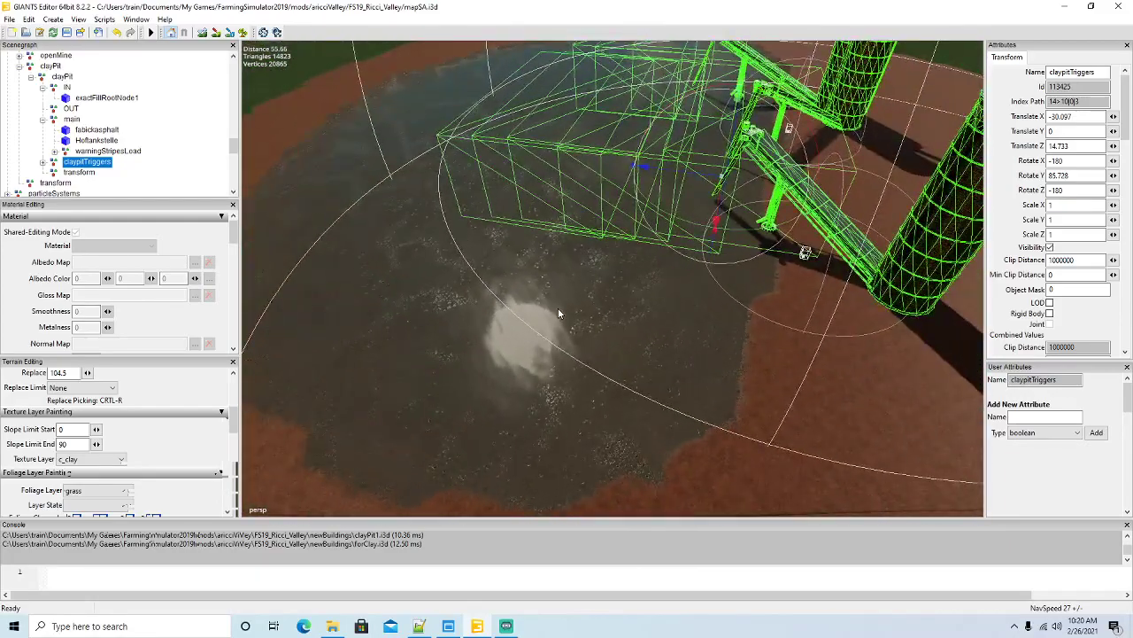
# Lower the whole claypitTriggers group to about Y -0.63.
pyautogui.click(42, 163)
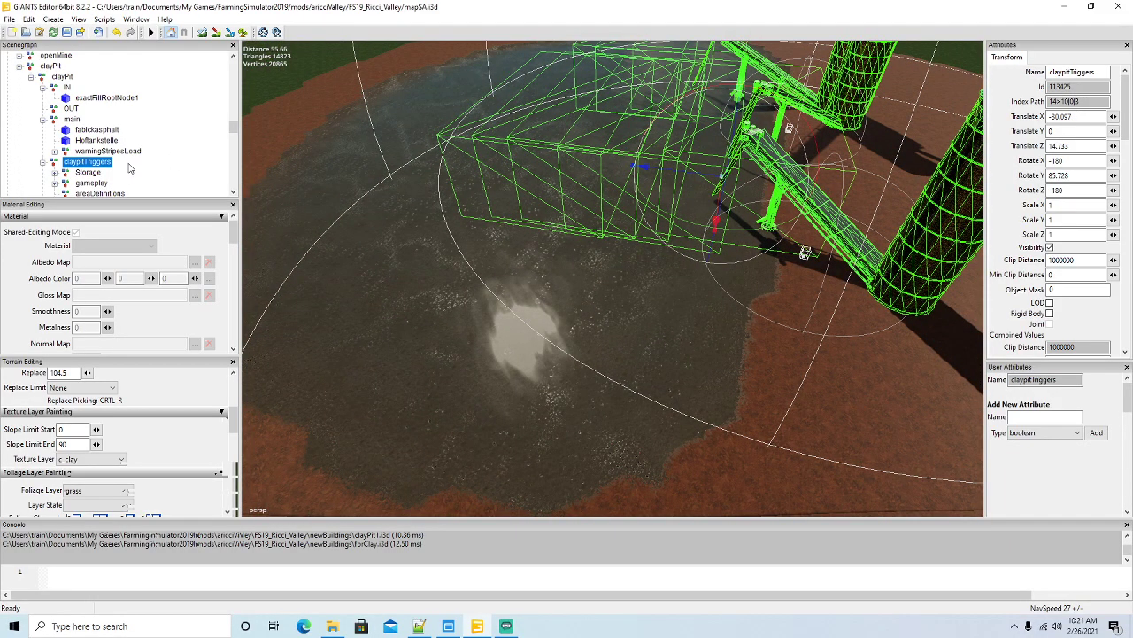
pyautogui.scroll(-2, 131, 165)
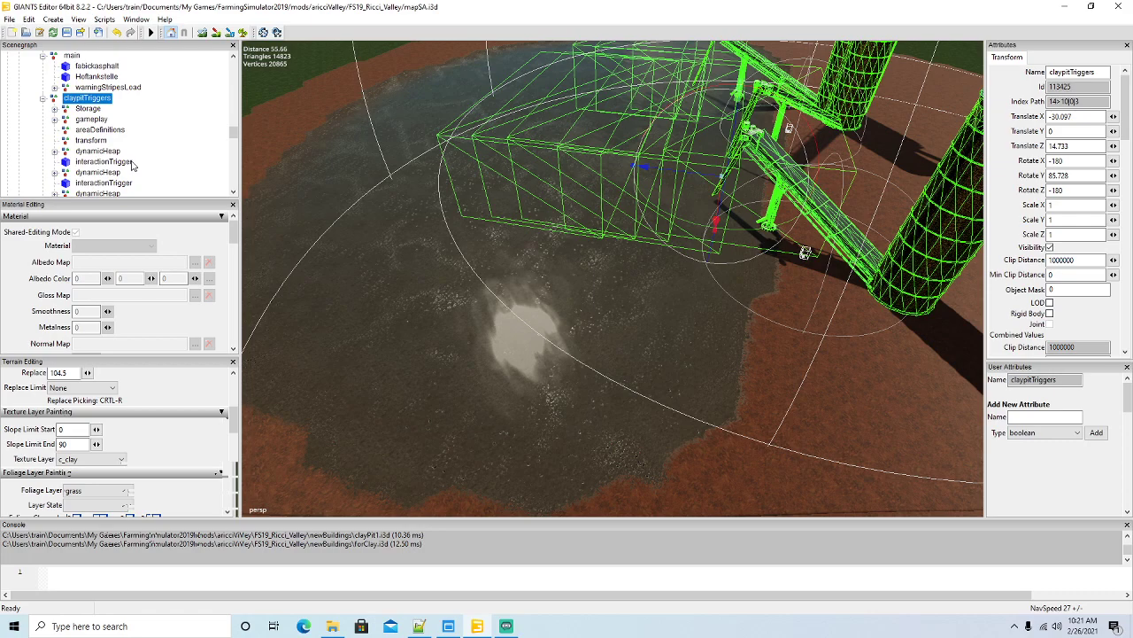
pyautogui.click(55, 109)
pyautogui.click(55, 109)
pyautogui.keyDown('alt'); pyautogui.moveTo(624, 333); pyautogui.dragTo(699, 301); pyautogui.keyUp('alt')
pyautogui.scroll(2, 525, 312)
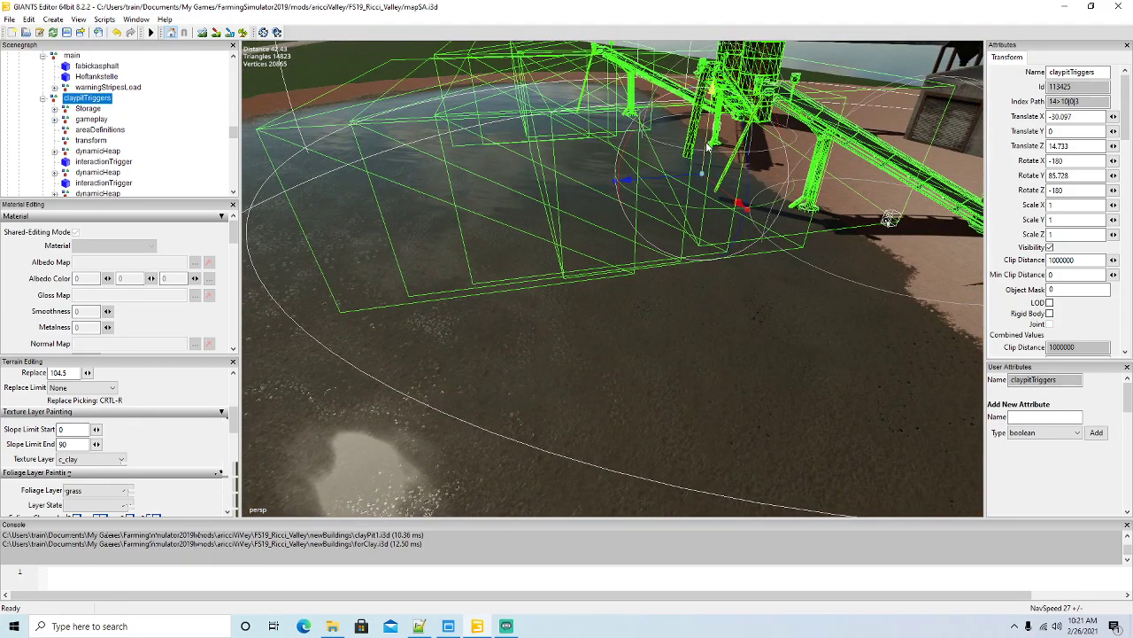
pyautogui.moveTo(707, 148); pyautogui.dragTo(708, 154)
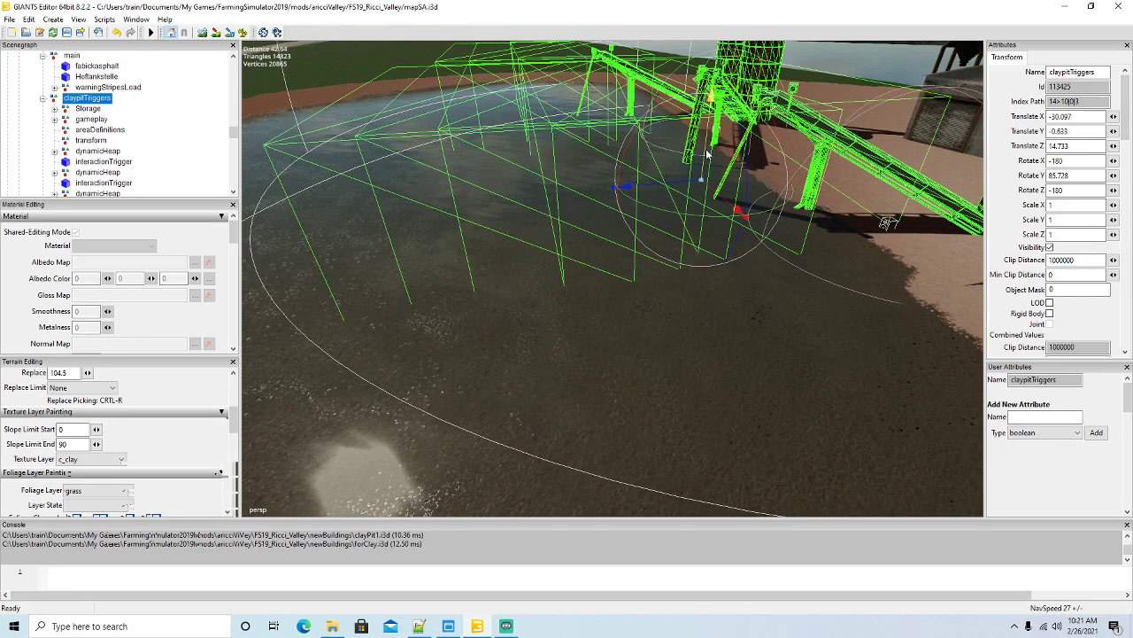
# Inspect the claypitTriggers group around the pit and look through its Storage, gameplay, areaDefinitions, transform and remaining child nodes.
pyautogui.keyDown('alt'); pyautogui.moveTo(596, 305); pyautogui.dragTo(516, 339); pyautogui.keyUp('alt')
pyautogui.scroll(2, 770, 255)
pyautogui.scroll(-2, 626, 287)
pyautogui.scroll(2, 724, 235)
pyautogui.scroll(-4, 515, 341)
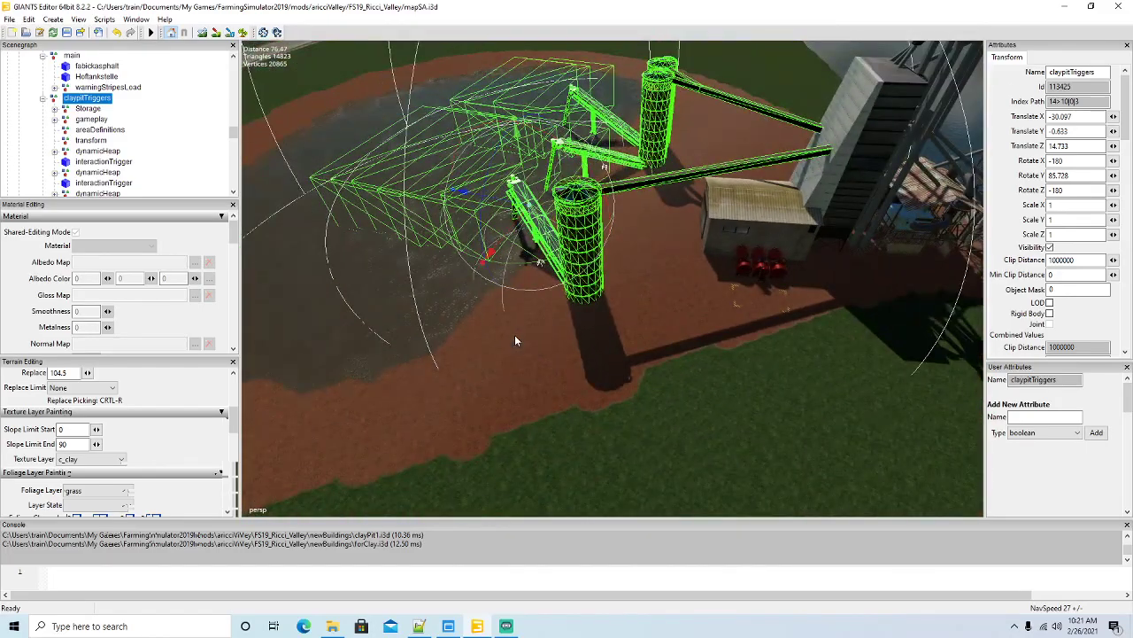
pyautogui.click(66, 109)
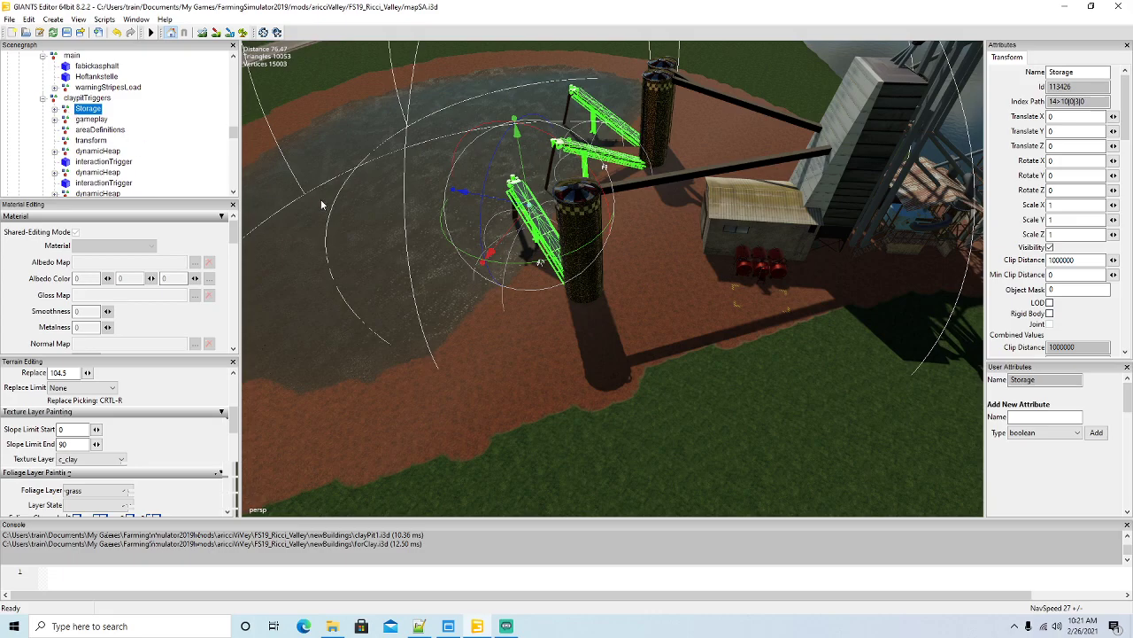
pyautogui.keyDown('alt'); pyautogui.moveTo(409, 247); pyautogui.dragTo(248, 128); pyautogui.keyUp('alt')
pyautogui.scroll(2, 327, 213)
pyautogui.scroll(-2, 442, 235)
pyautogui.press('Down')
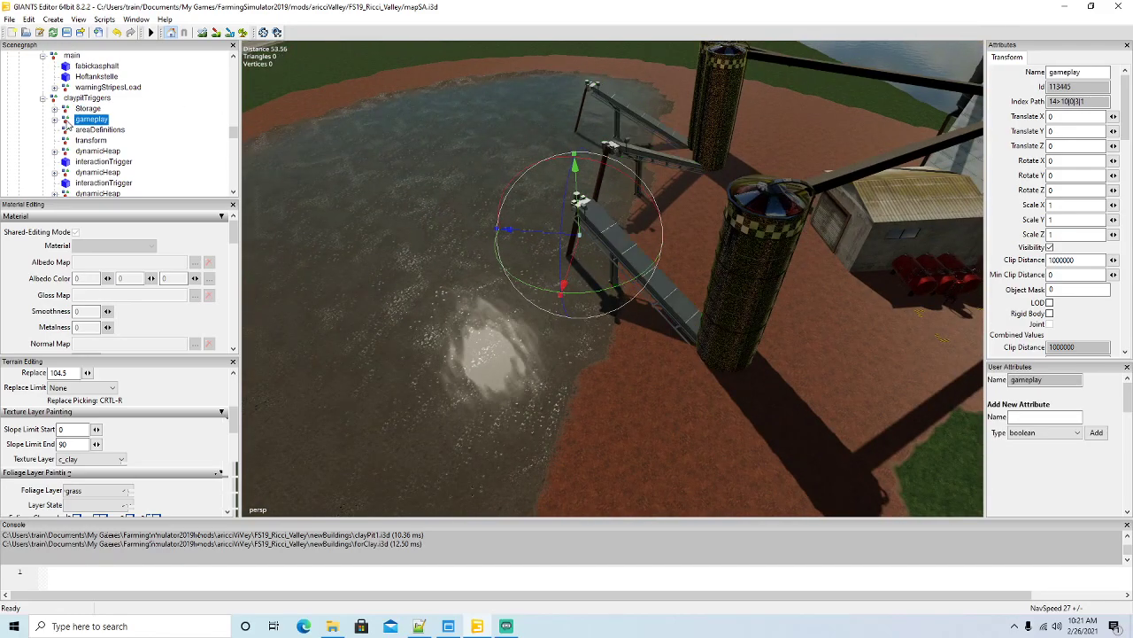
pyautogui.press('Down')
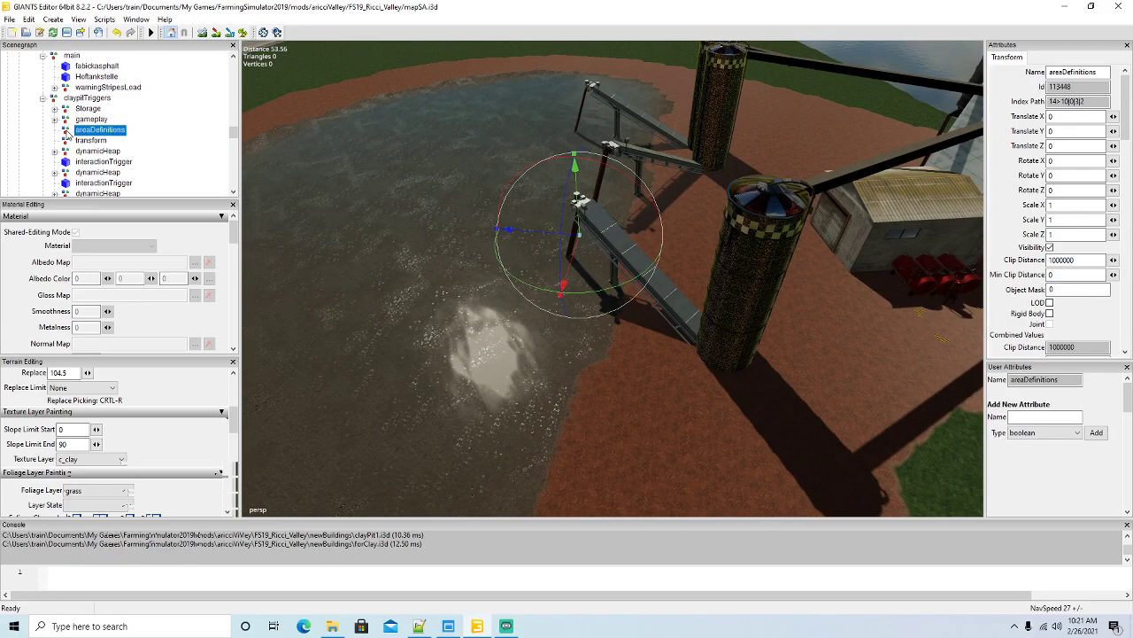
pyautogui.press('Down')
pyautogui.scroll(-3, 115, 168)
pyautogui.scroll(-3, 110, 154)
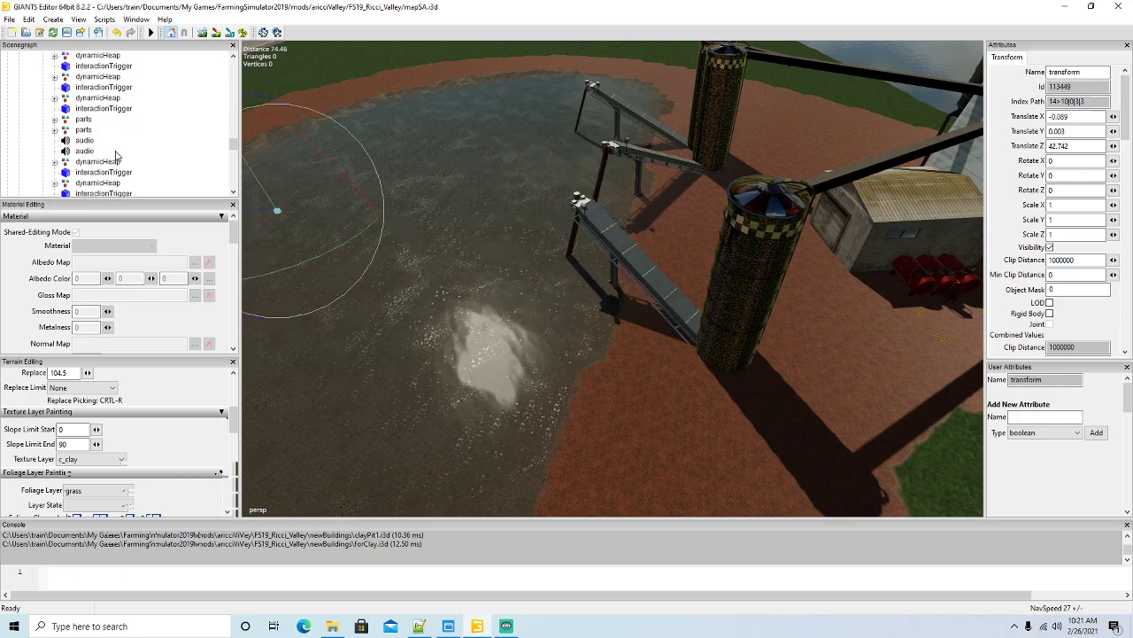
pyautogui.scroll(-2, 115, 154)
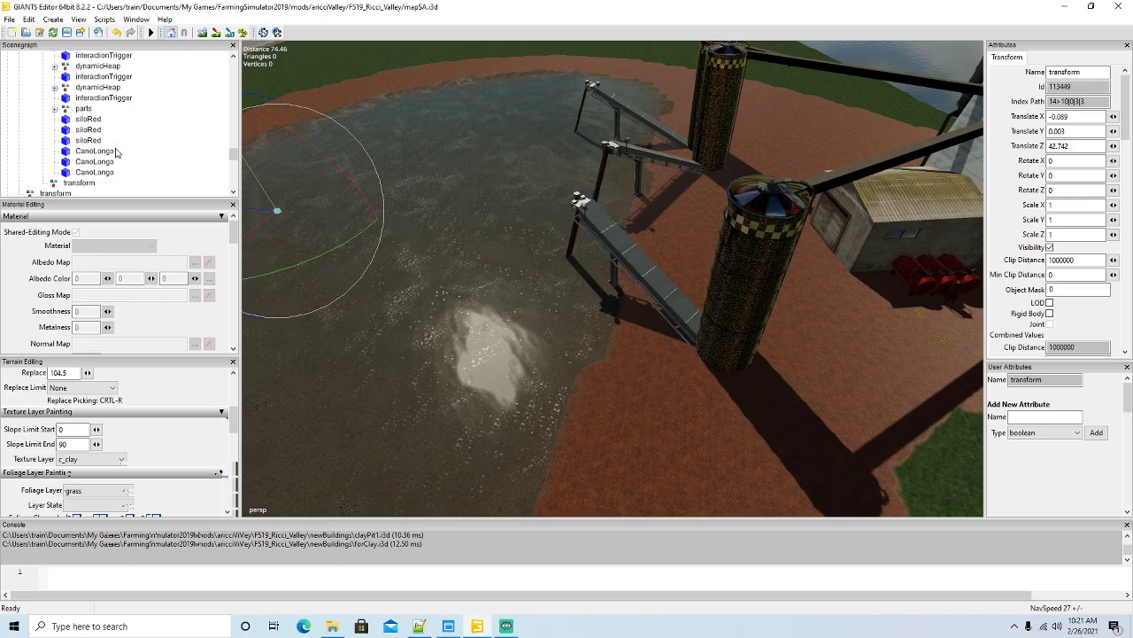
# Raise the first siloRed in claypitTriggers to about Y 0.77.
pyautogui.click(68, 119)
pyautogui.keyDown('alt'); pyautogui.moveTo(690, 333); pyautogui.dragTo(591, 306); pyautogui.keyUp('alt')
pyautogui.scroll(-3, 590, 305)
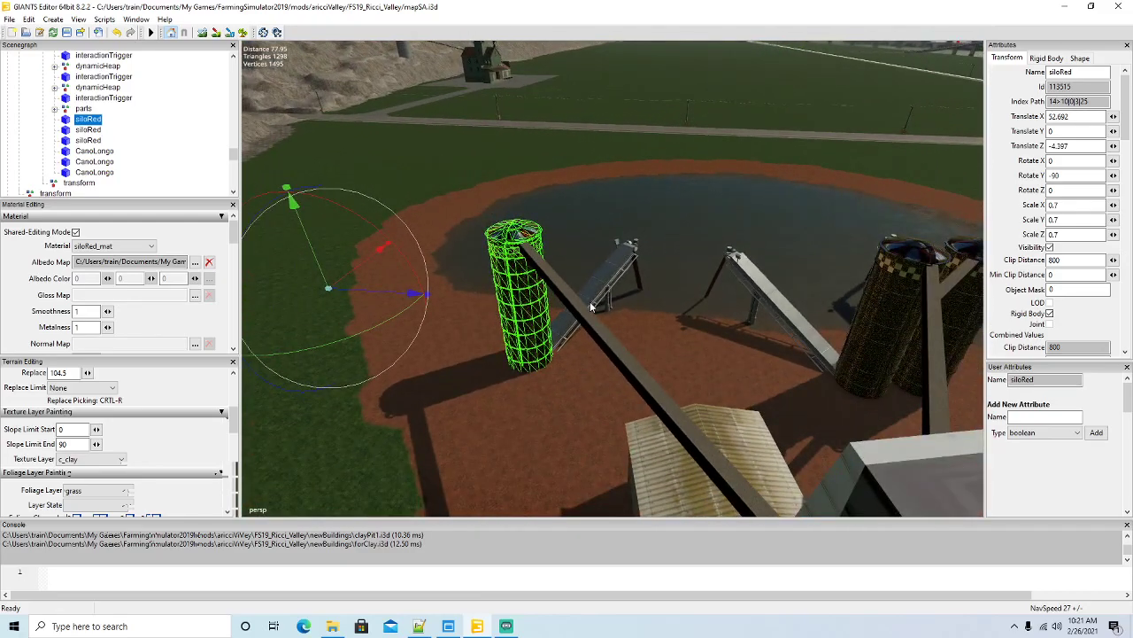
pyautogui.moveTo(317, 253); pyautogui.dragTo(318, 247)
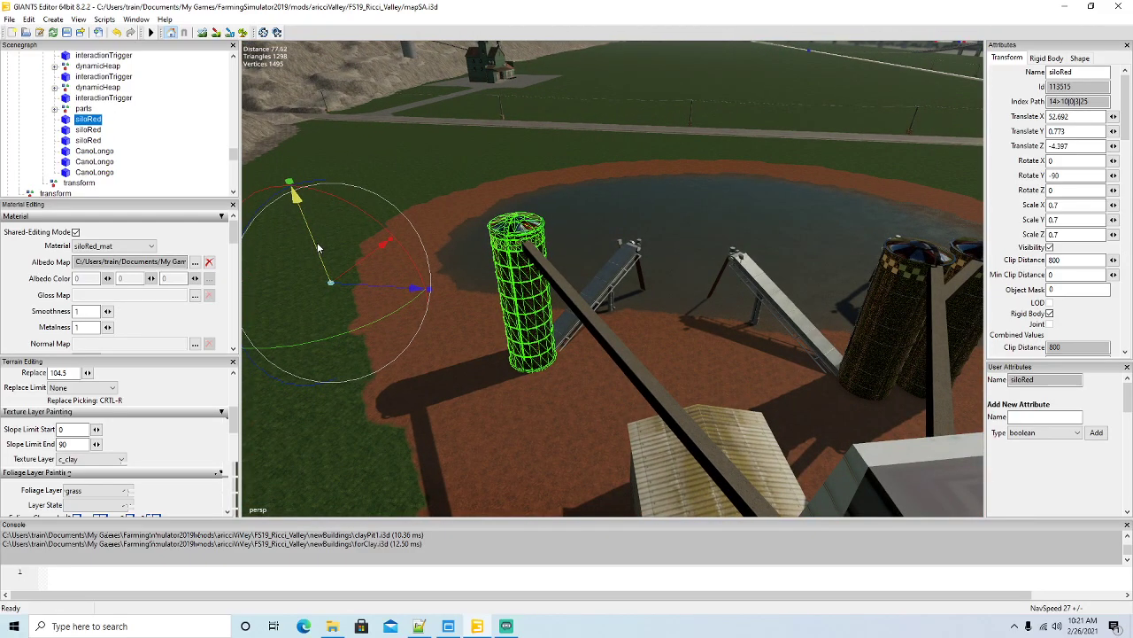
# Raise the second siloRed in claypitTriggers to about Y 0.56.
pyautogui.click(67, 134)
pyautogui.keyDown('alt'); pyautogui.moveTo(656, 311); pyautogui.dragTo(718, 328); pyautogui.keyUp('alt')
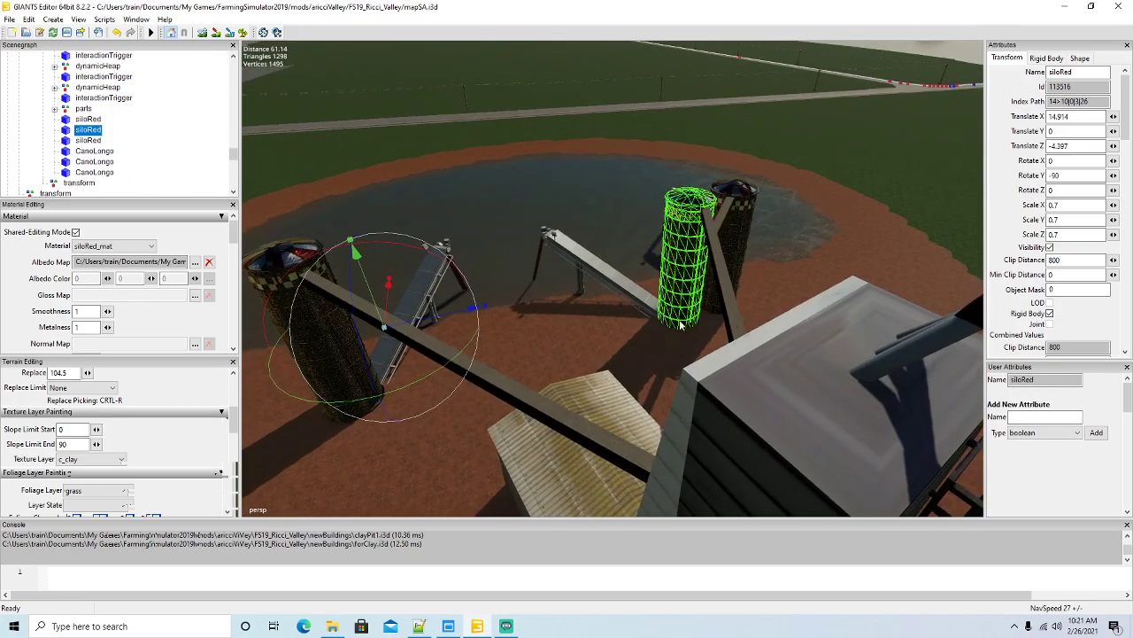
pyautogui.moveTo(373, 297); pyautogui.dragTo(373, 295)
pyautogui.moveTo(373, 293); pyautogui.dragTo(372, 285)
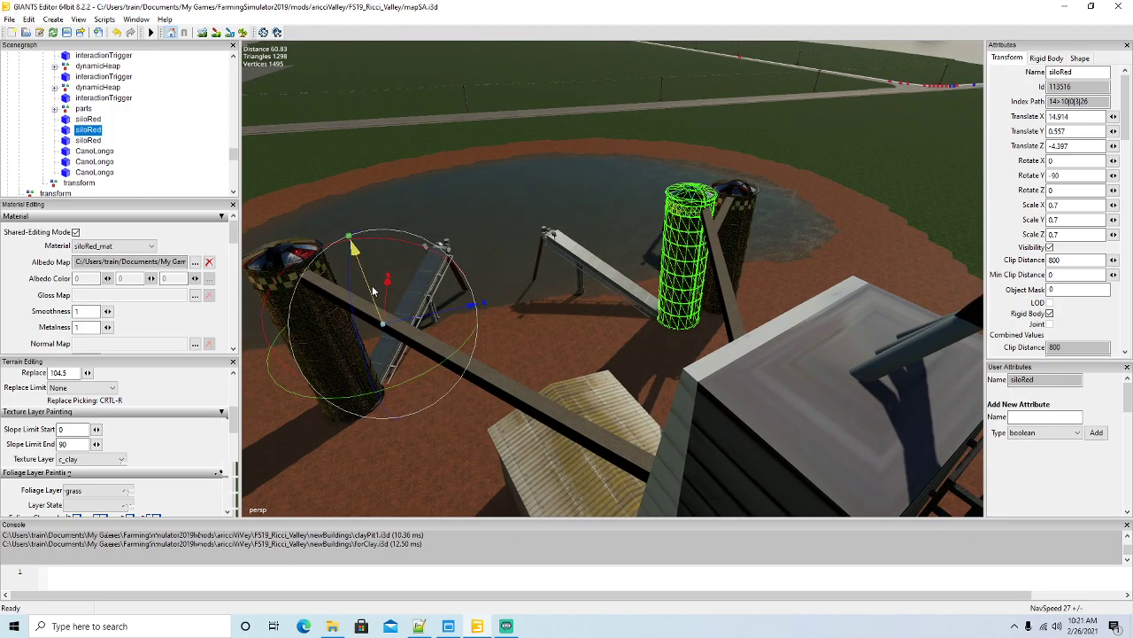
# Raise the third siloRed in claypitTriggers to about Y 0.66.
pyautogui.click(88, 140)
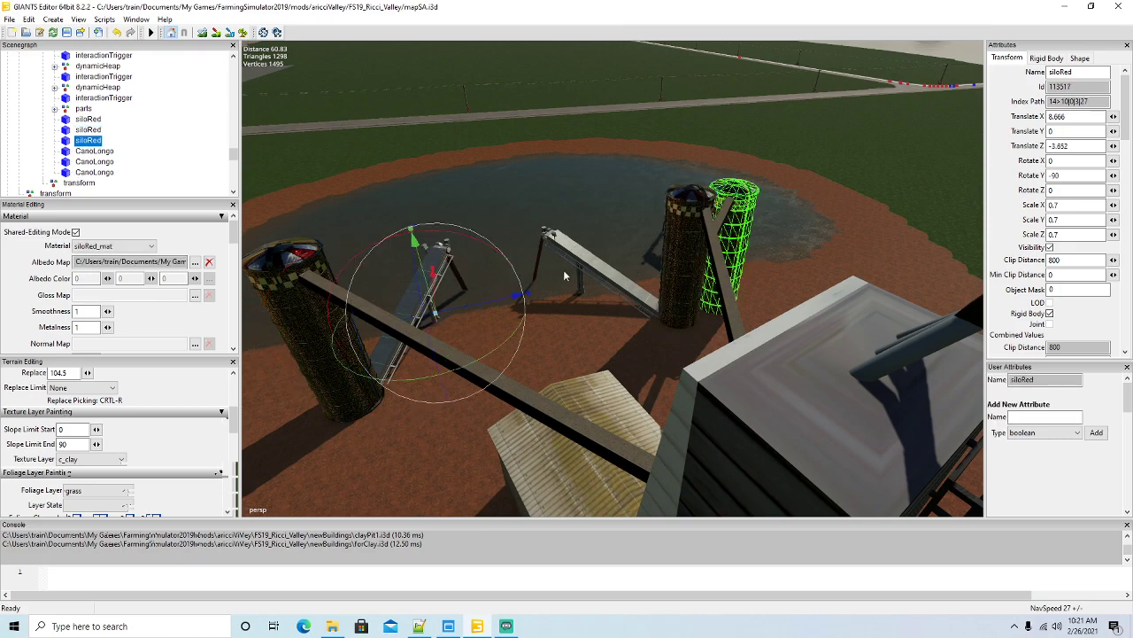
pyautogui.moveTo(428, 286); pyautogui.dragTo(427, 273)
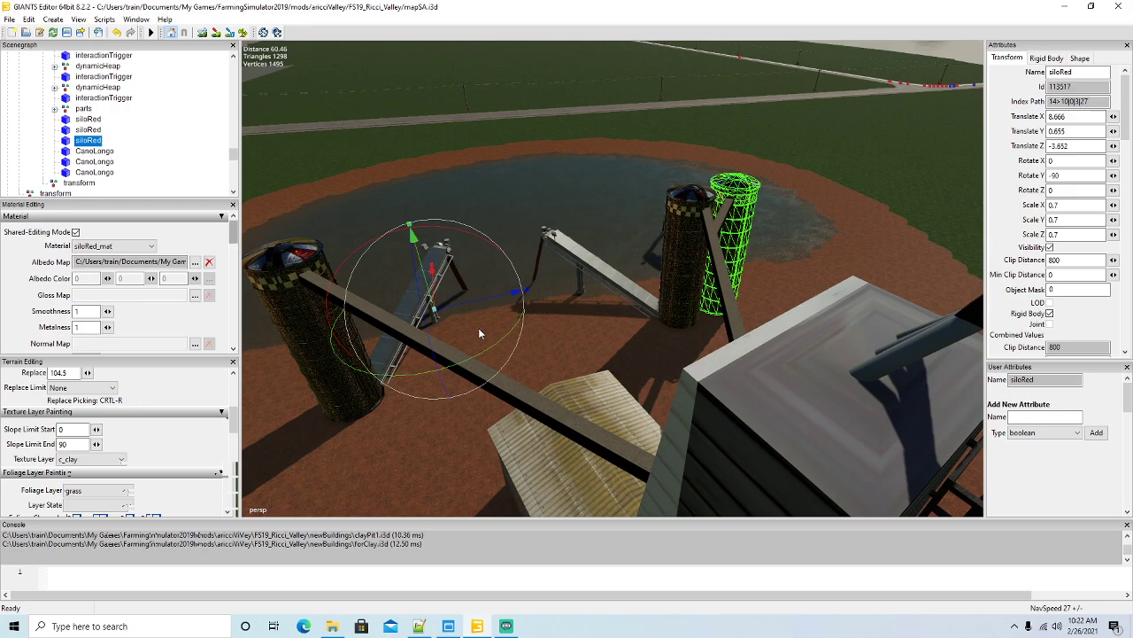
# Paint a c_gravel strip on the terrain along the outer edge of the clay area, from beside the buildings past the silo.
pyautogui.moveTo(513, 354); pyautogui.dragTo(740, 351, button='middle')
pyautogui.keyDown('alt'); pyautogui.moveTo(740, 353); pyautogui.dragTo(660, 401); pyautogui.keyUp('alt')
pyautogui.scroll(-8, 636, 398)
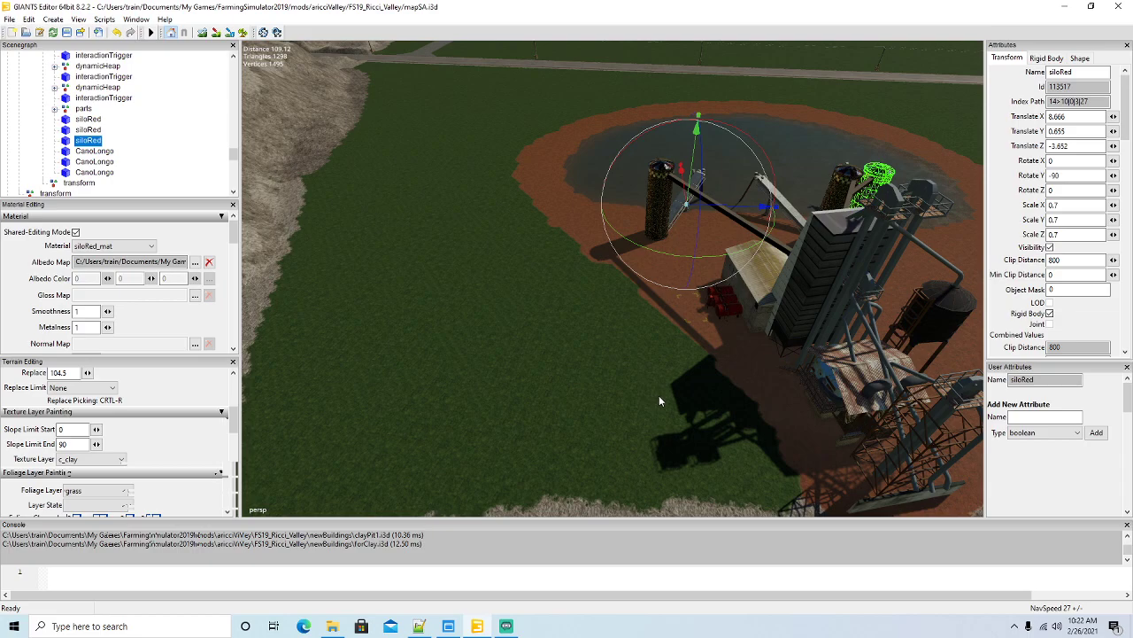
pyautogui.click(104, 460)
pyautogui.scroll(5, 75, 299)
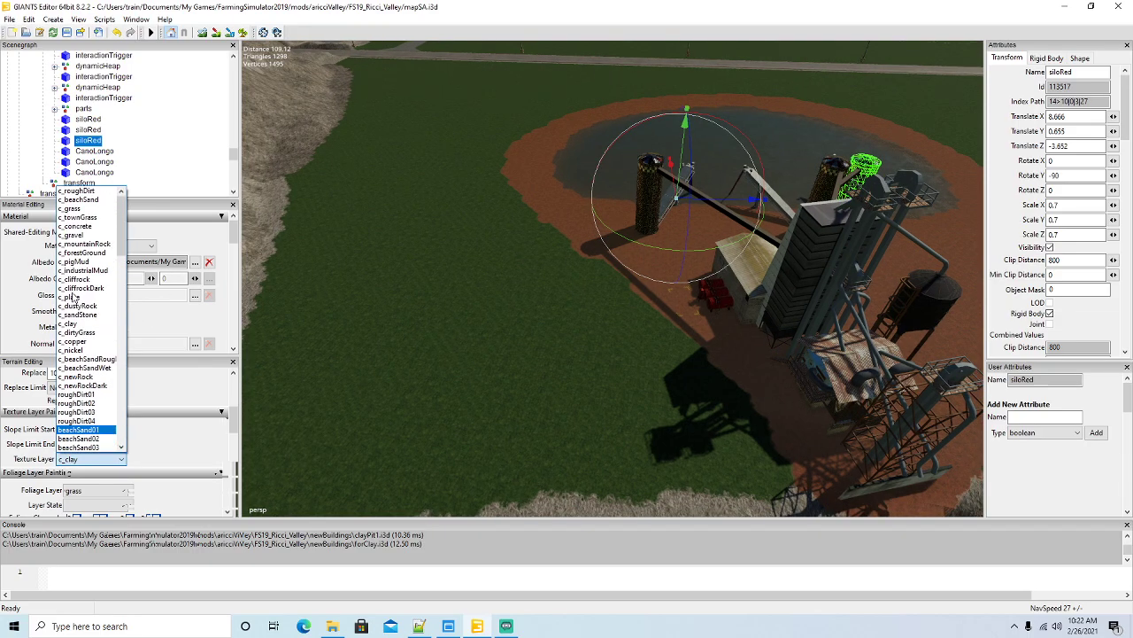
pyautogui.click(78, 236)
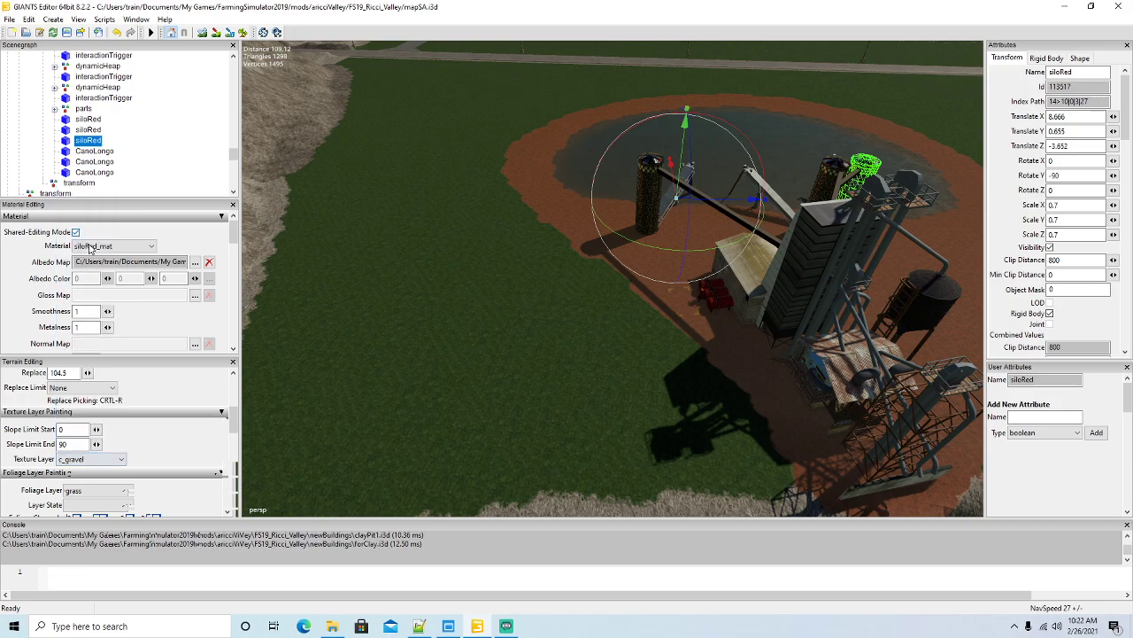
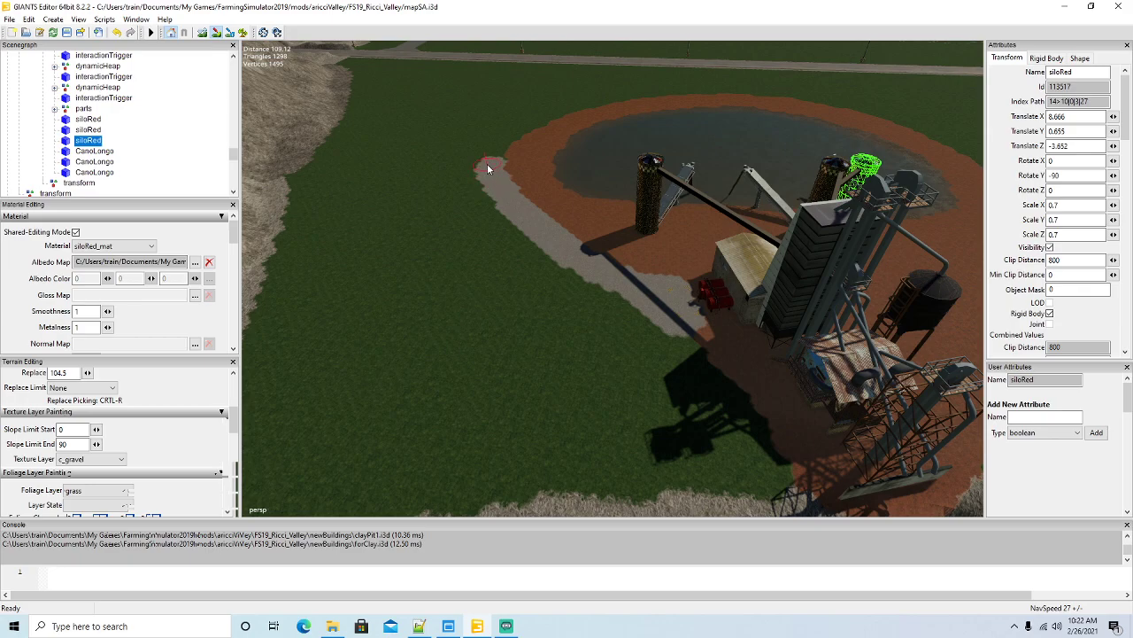
pyautogui.click(203, 32)
pyautogui.click(116, 35)
pyautogui.click(203, 33)
# Extend the gravel path from its end beside the pit straight across the grass to the road, undoing and repainting uneven strokes.
pyautogui.moveTo(393, 287)
pyautogui.mouseDown(button='right')
pyautogui.moveTo(347, 218)
pyautogui.moveTo(420, 298)
pyautogui.mouseUp(button='right')
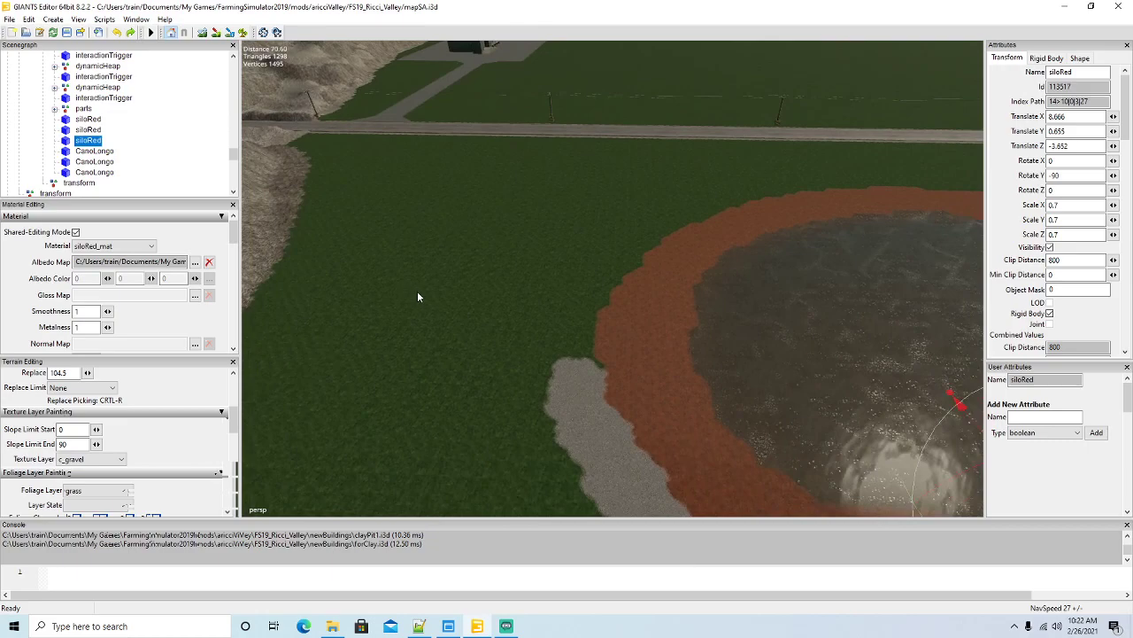
pyautogui.click(217, 34)
pyautogui.moveTo(575, 368); pyautogui.dragTo(608, 182)
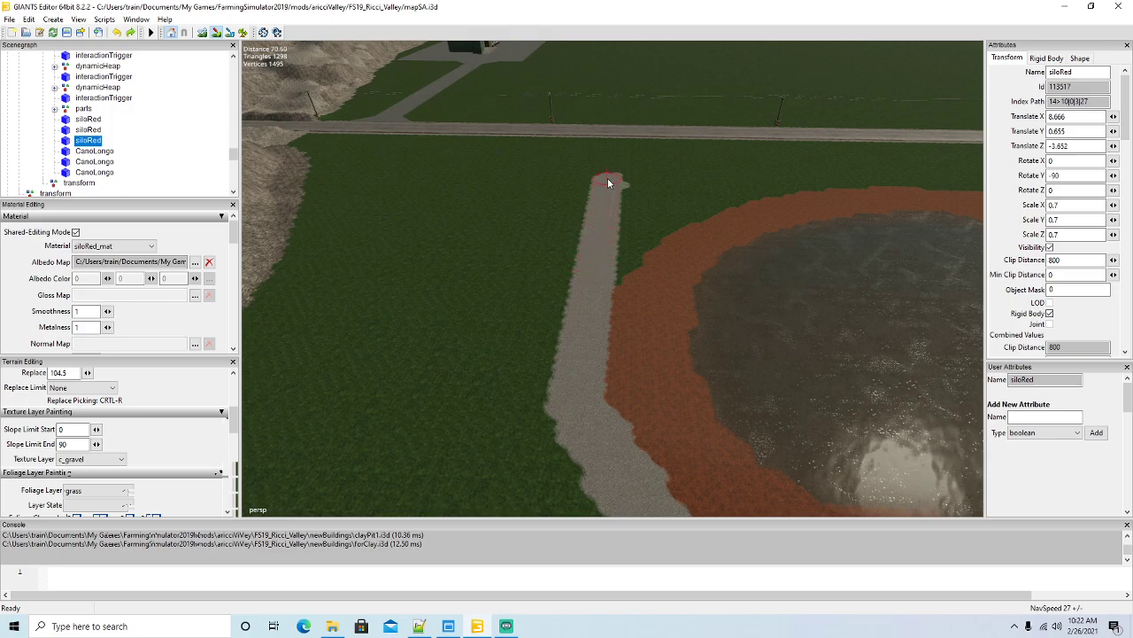
pyautogui.click(116, 31)
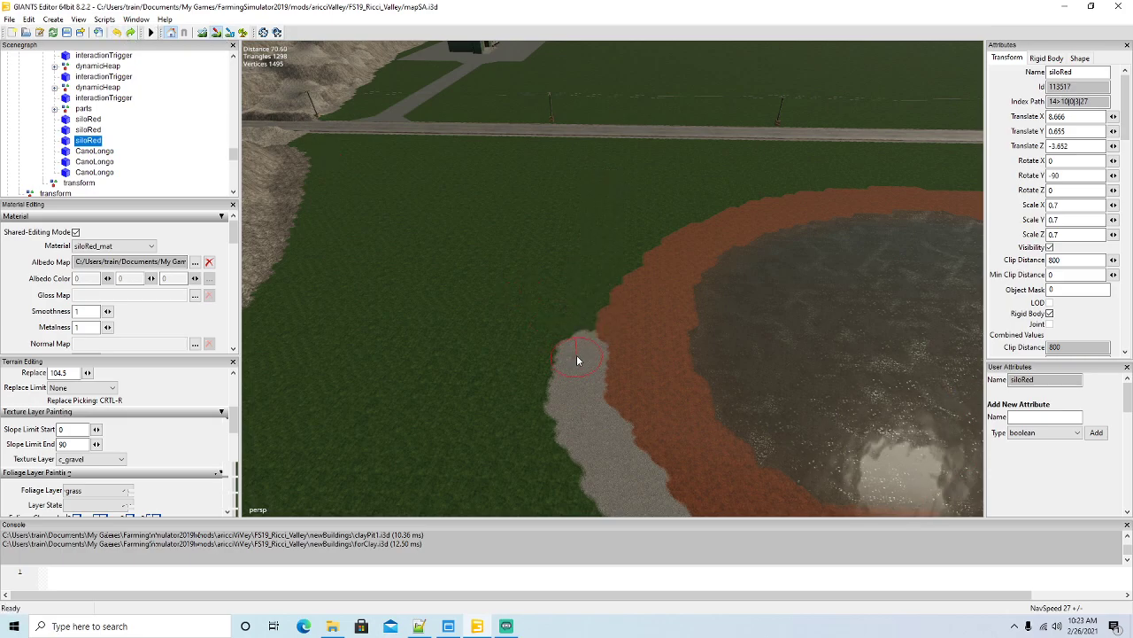
pyautogui.moveTo(581, 330); pyautogui.dragTo(588, 279)
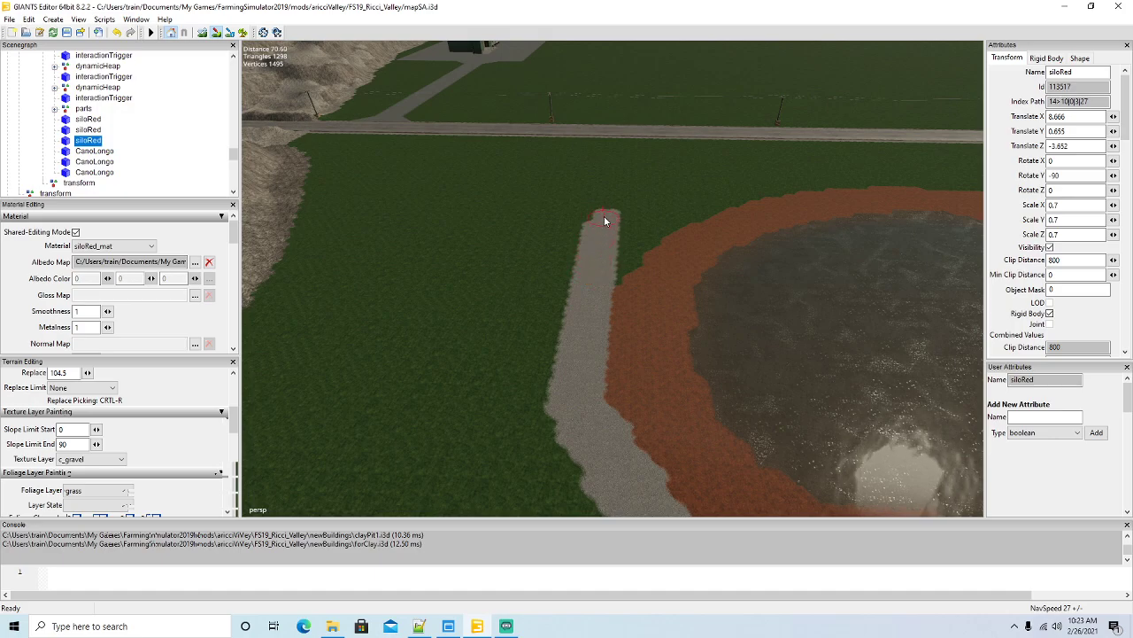
pyautogui.click(116, 31)
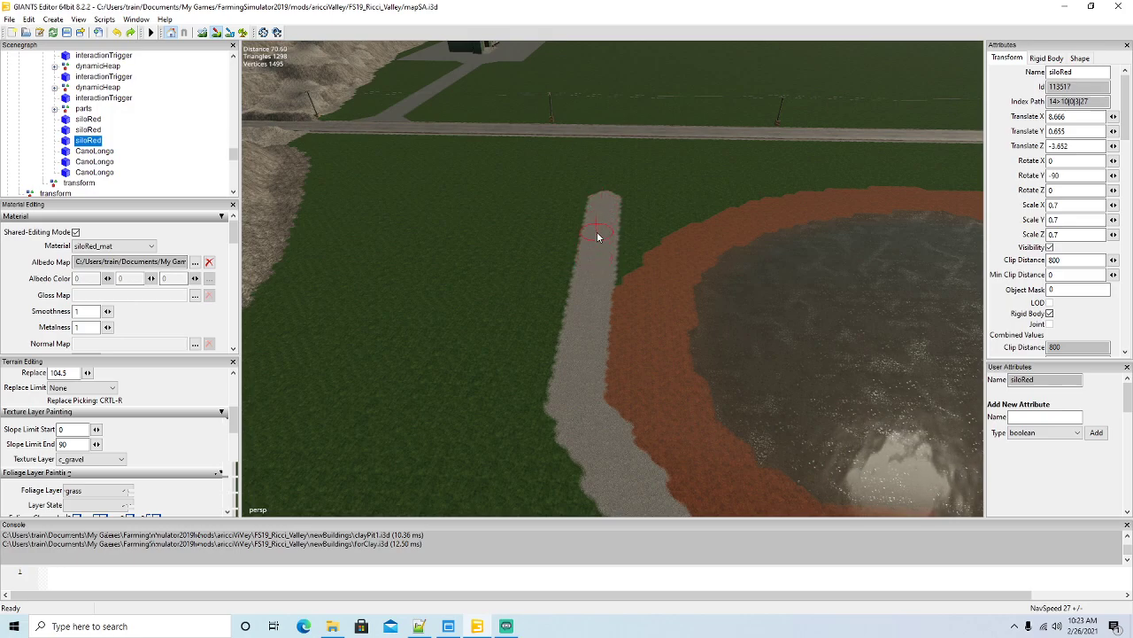
pyautogui.click(118, 32)
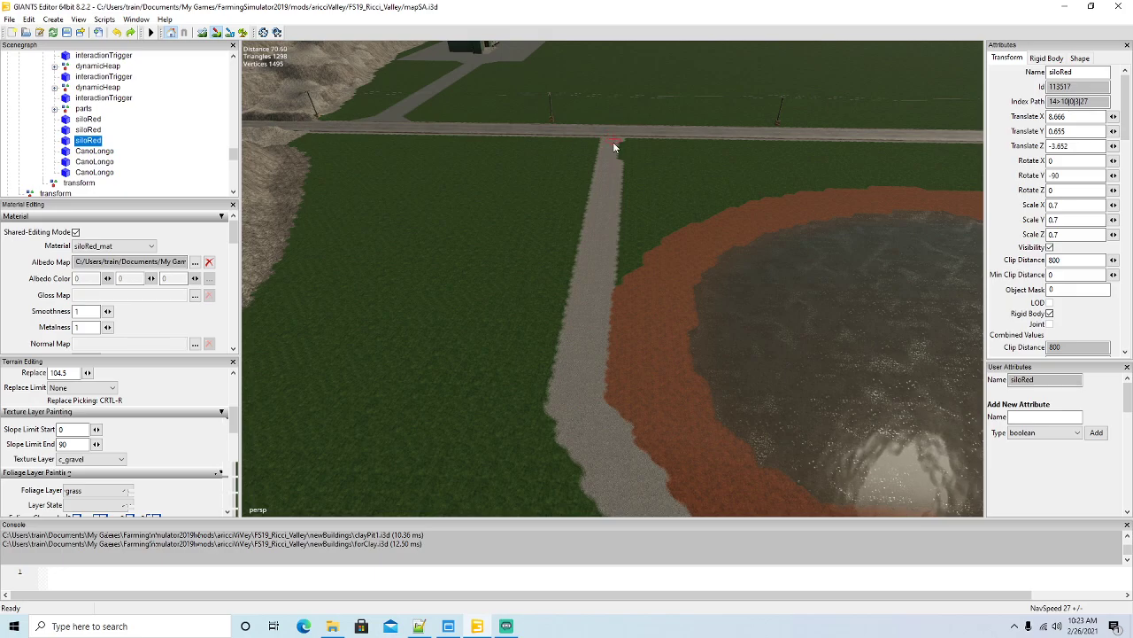
# Widen the gravel on both sides of the path where it meets the road to form a flared entrance.
pyautogui.moveTo(436, 237)
pyautogui.keyDown('alt'); pyautogui.mouseDown()
pyautogui.moveTo(414, 179)
pyautogui.moveTo(438, 164)
pyautogui.moveTo(463, 247)
pyautogui.moveTo(425, 226)
pyautogui.mouseUp(); pyautogui.keyUp('alt')
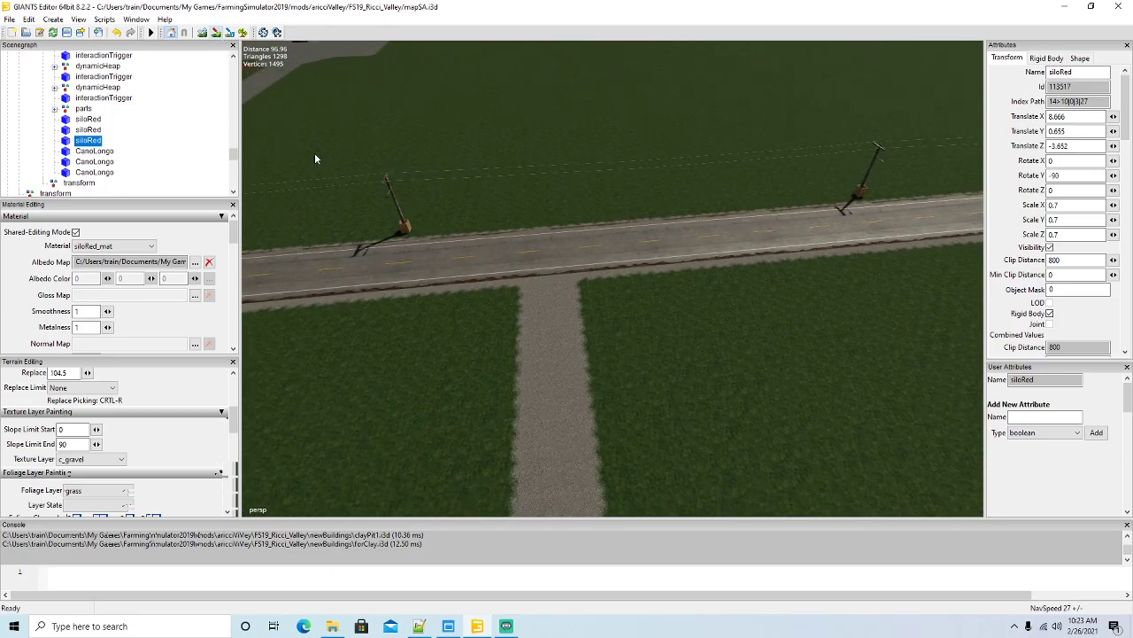
pyautogui.moveTo(551, 330); pyautogui.dragTo(591, 274)
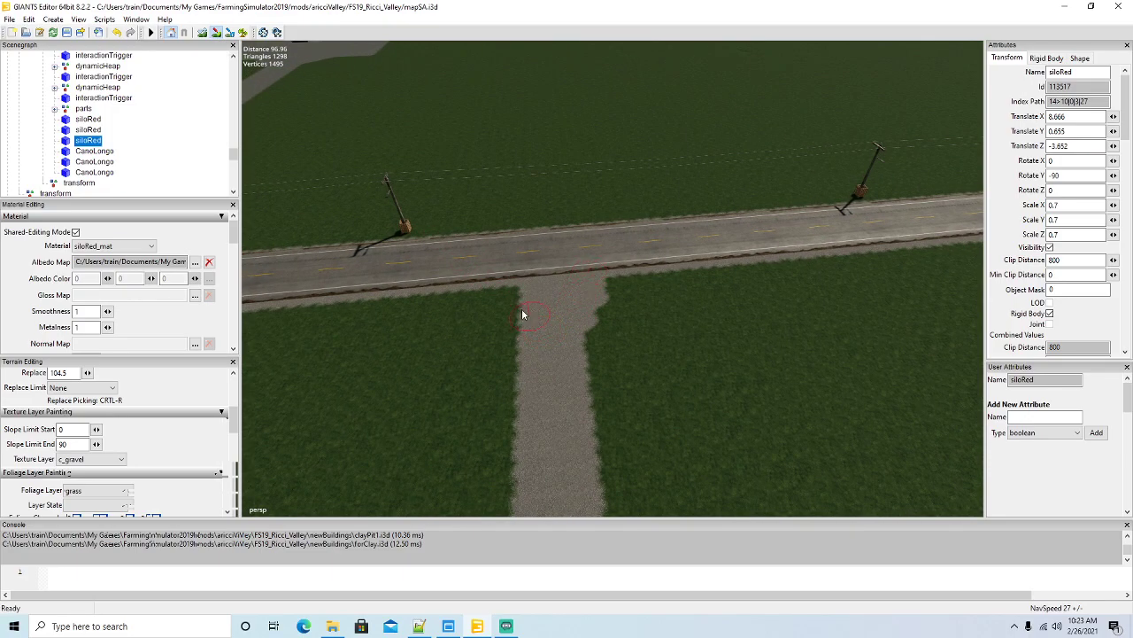
pyautogui.moveTo(494, 283)
pyautogui.mouseDown()
pyautogui.moveTo(521, 311)
pyautogui.moveTo(486, 294)
pyautogui.moveTo(531, 321)
pyautogui.moveTo(618, 294)
pyautogui.moveTo(633, 275)
pyautogui.mouseUp()
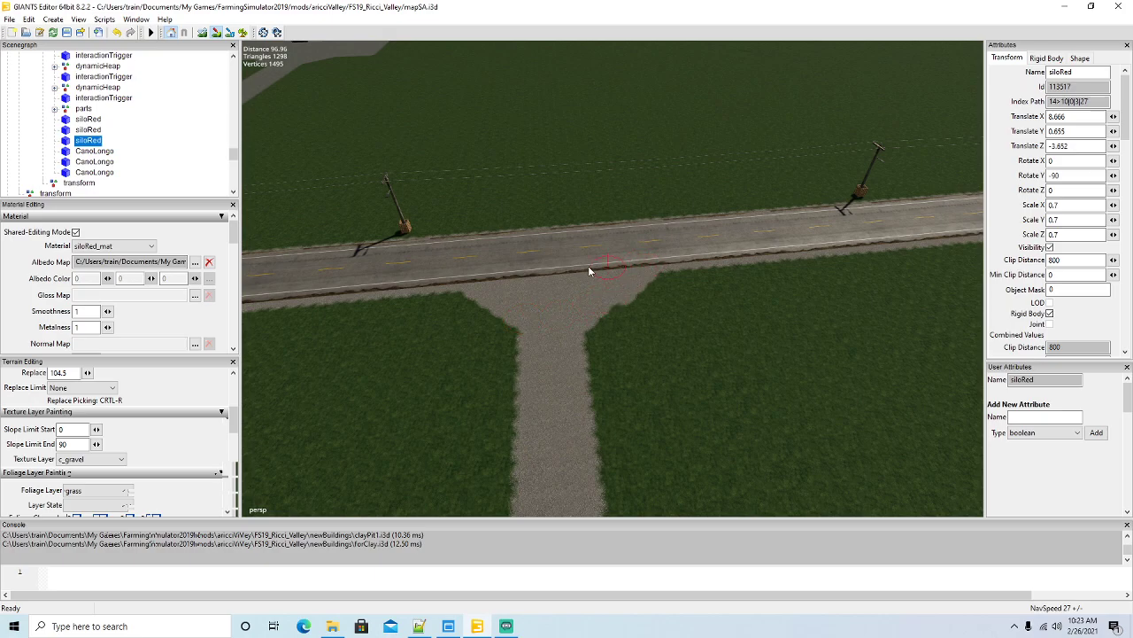
# Examine the finished gravel path around the clay pit and collapse the claypitTriggers group in the scene tree.
pyautogui.press('f')
pyautogui.scroll(-3, 762, 341)
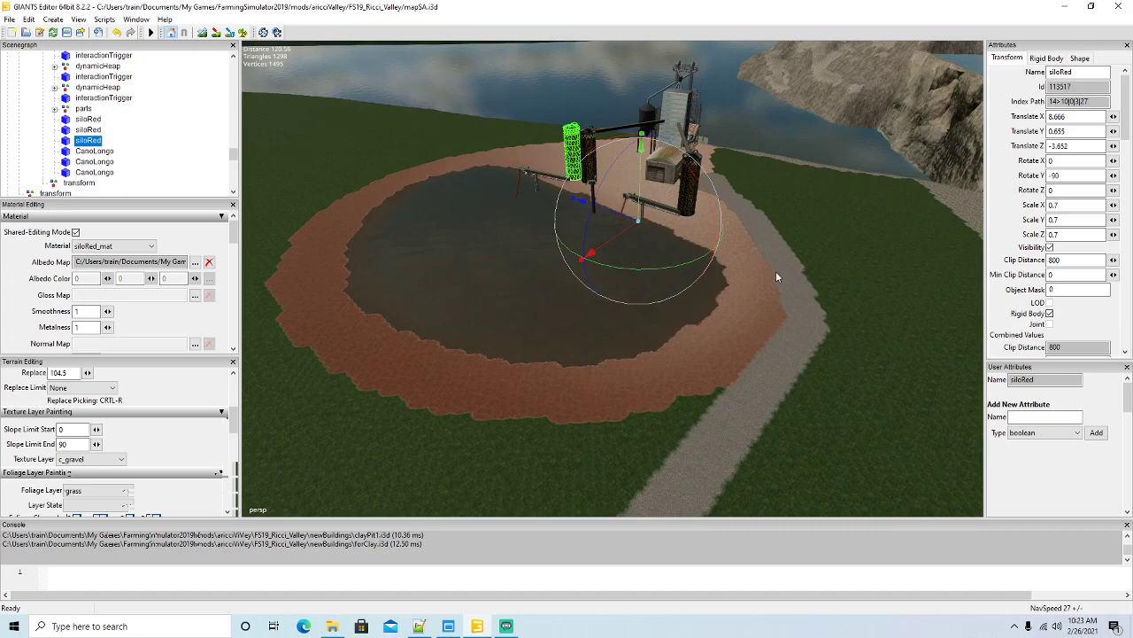
pyautogui.keyDown('alt'); pyautogui.moveTo(772, 264); pyautogui.dragTo(767, 291); pyautogui.keyUp('alt')
pyautogui.keyDown('alt'); pyautogui.moveTo(636, 294); pyautogui.dragTo(590, 283); pyautogui.keyUp('alt')
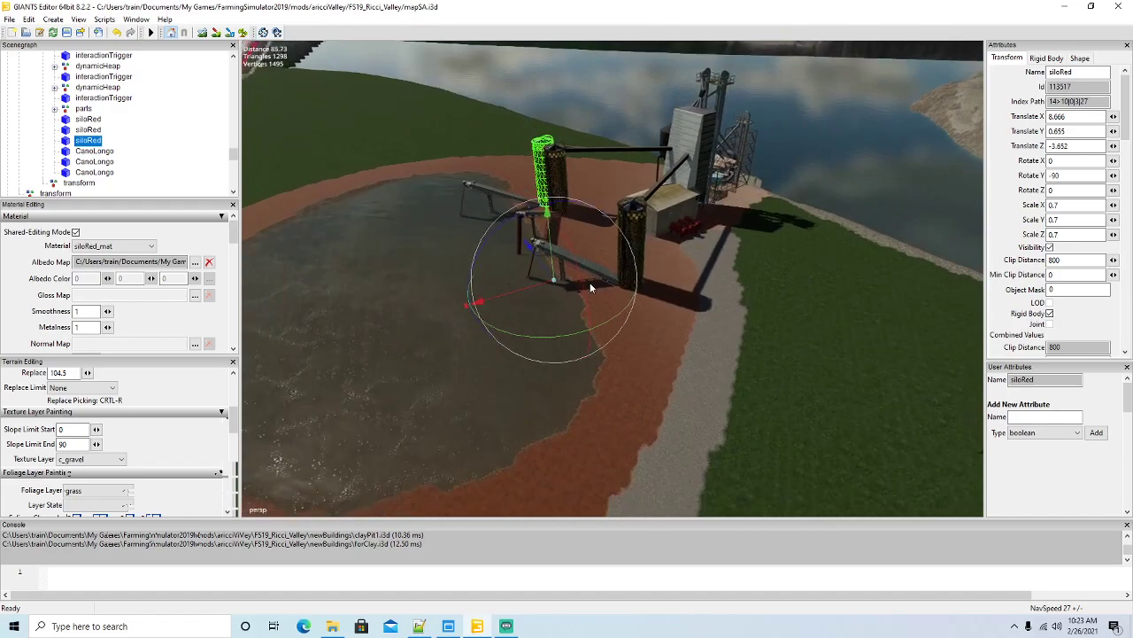
pyautogui.scroll(-5, 590, 282)
pyautogui.keyDown('alt'); pyautogui.moveTo(526, 312); pyautogui.dragTo(571, 347); pyautogui.keyUp('alt')
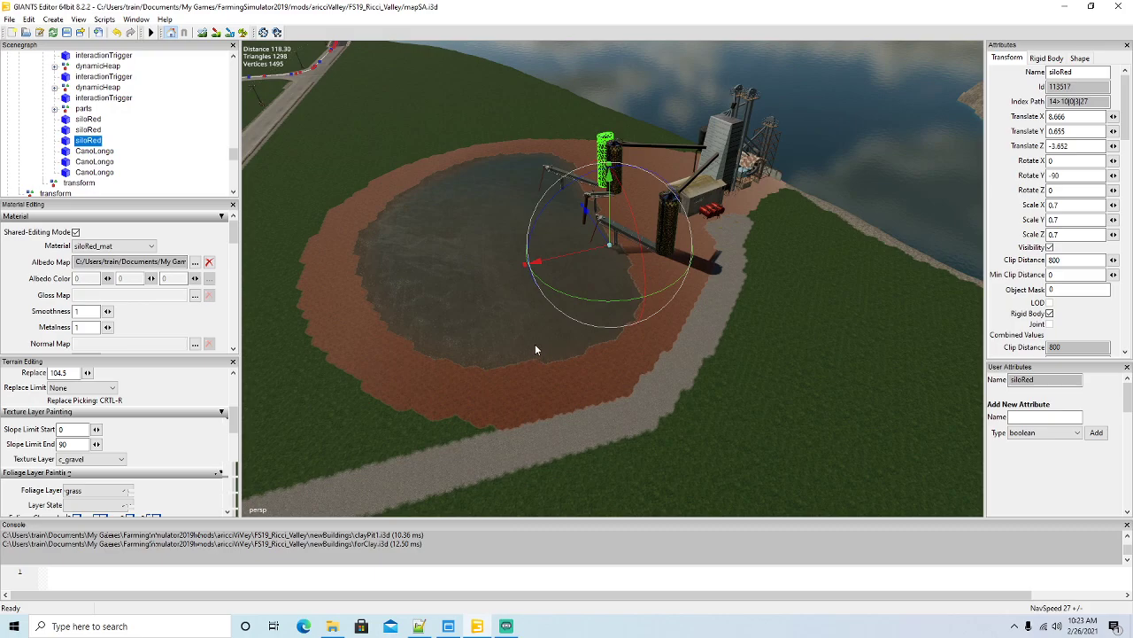
pyautogui.keyDown('alt'); pyautogui.moveTo(542, 349); pyautogui.dragTo(533, 351); pyautogui.keyUp('alt')
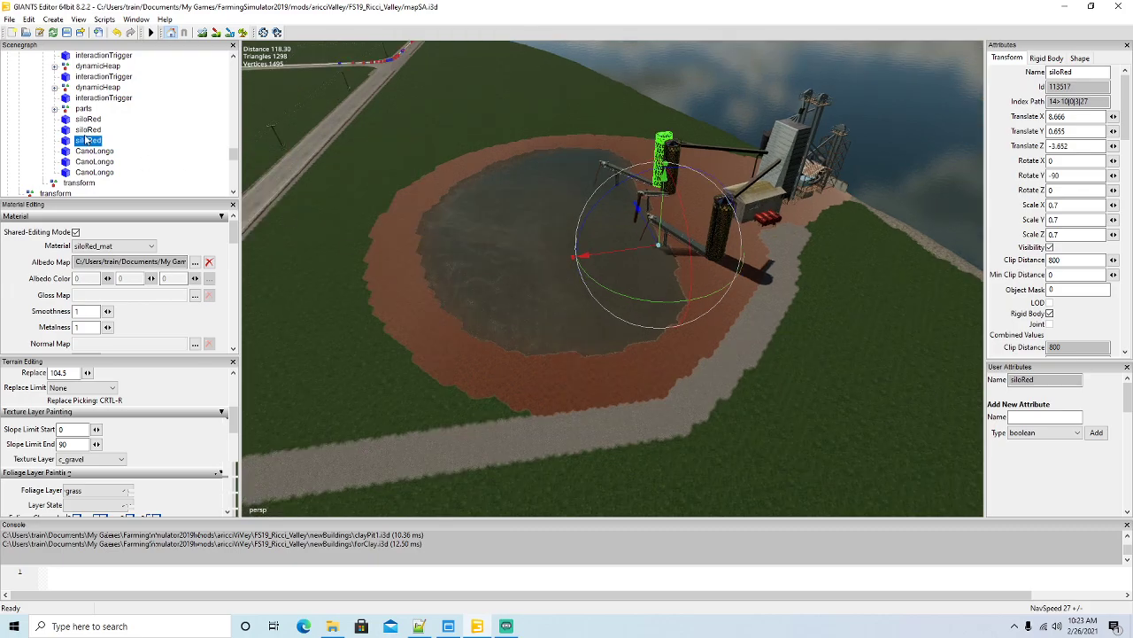
pyautogui.scroll(8, 86, 140)
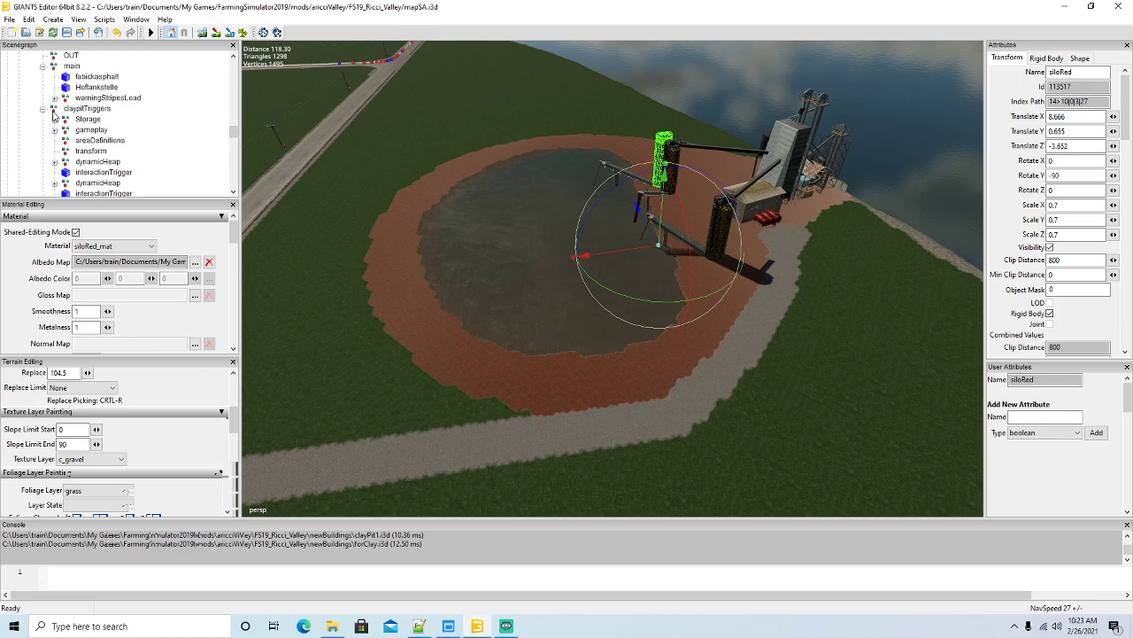
pyautogui.click(43, 108)
pyautogui.scroll(1, 49, 115)
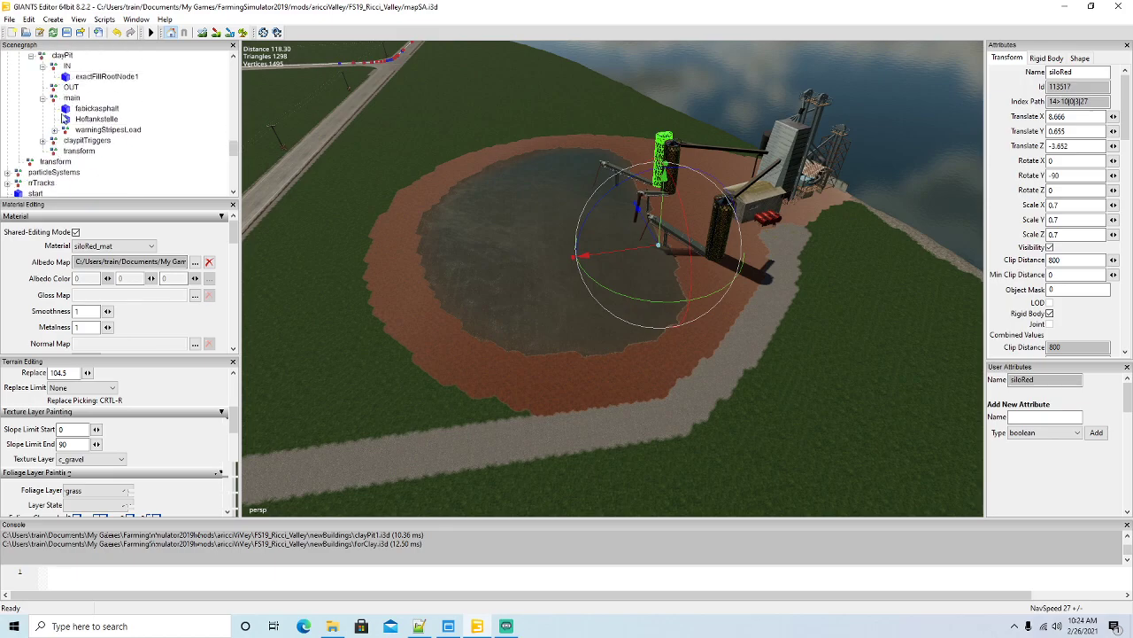
# Inspect the fabickasphalt building's base and the clay-covered terrain where it reaches the cliff edge above the water.
pyautogui.keyDown('alt'); pyautogui.moveTo(428, 298); pyautogui.dragTo(498, 324); pyautogui.keyUp('alt')
pyautogui.scroll(5, 530, 226)
pyautogui.scroll(2, 532, 230)
pyautogui.scroll(-5, 500, 325)
pyautogui.scroll(6, 576, 349)
pyautogui.scroll(-4, 497, 327)
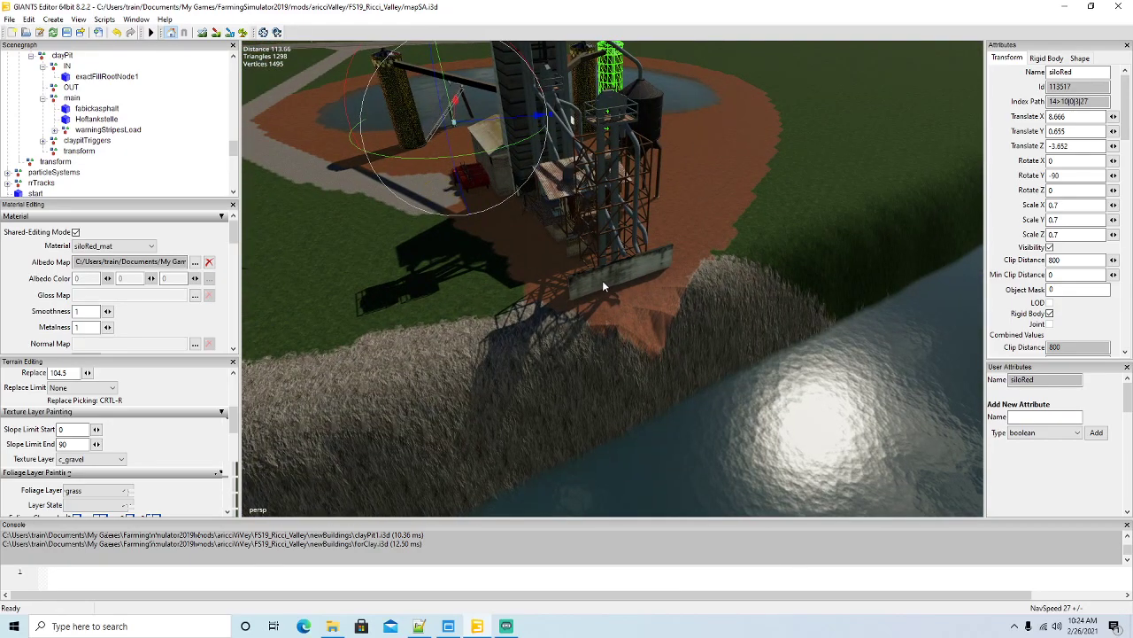
pyautogui.click(603, 286)
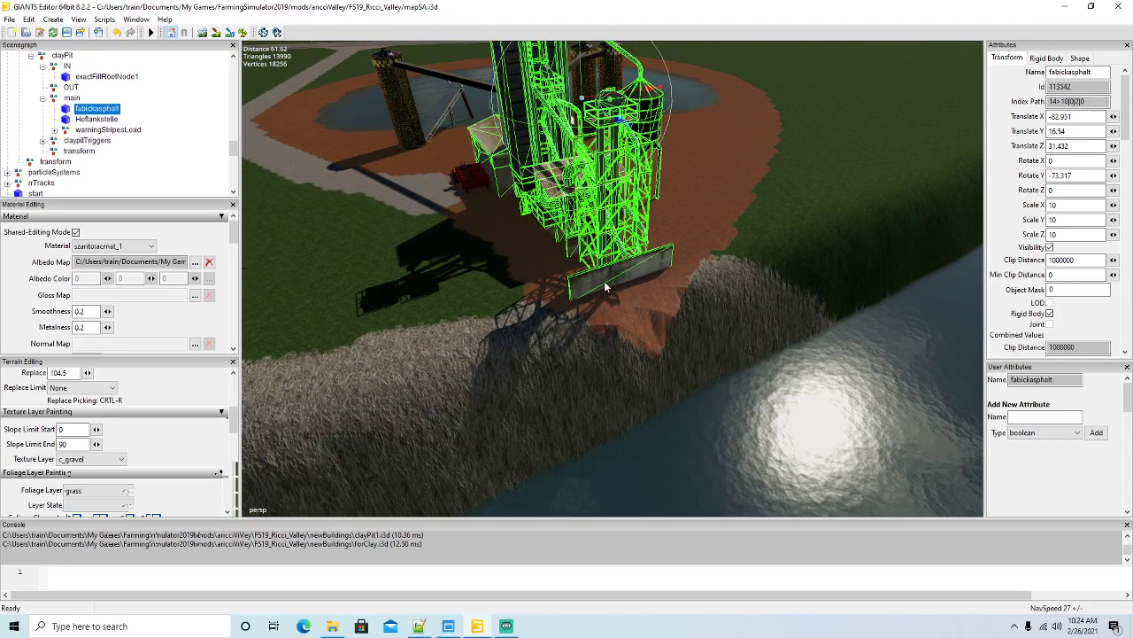
pyautogui.keyDown('alt'); pyautogui.moveTo(614, 305); pyautogui.dragTo(603, 303); pyautogui.keyUp('alt')
pyautogui.scroll(-2, 603, 303)
pyautogui.scroll(5, 603, 303)
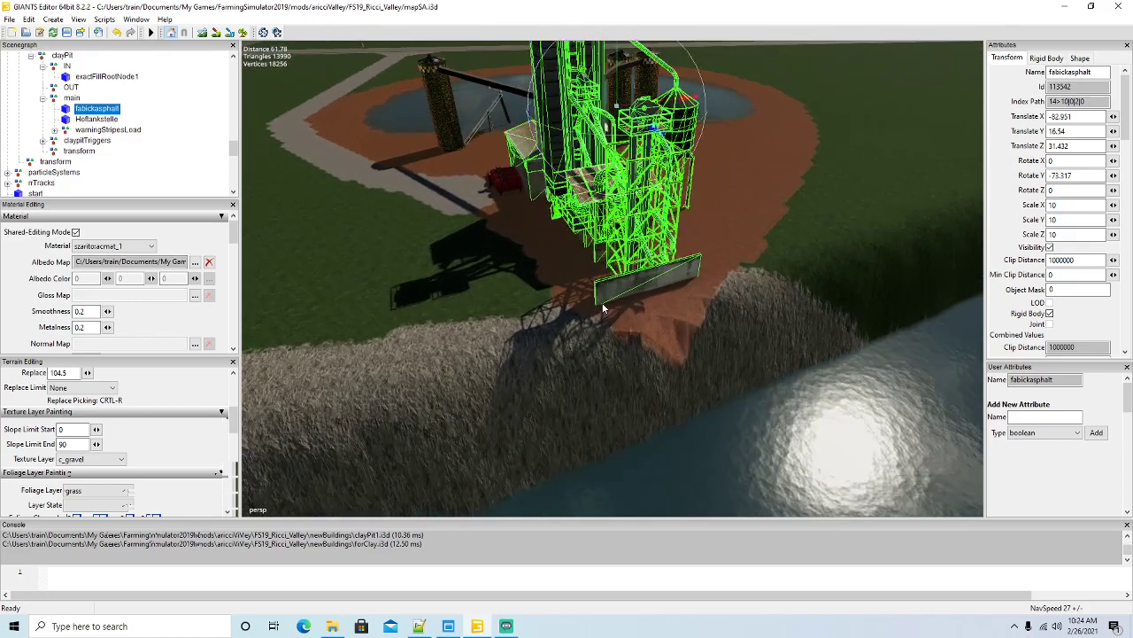
pyautogui.scroll(-4, 602, 308)
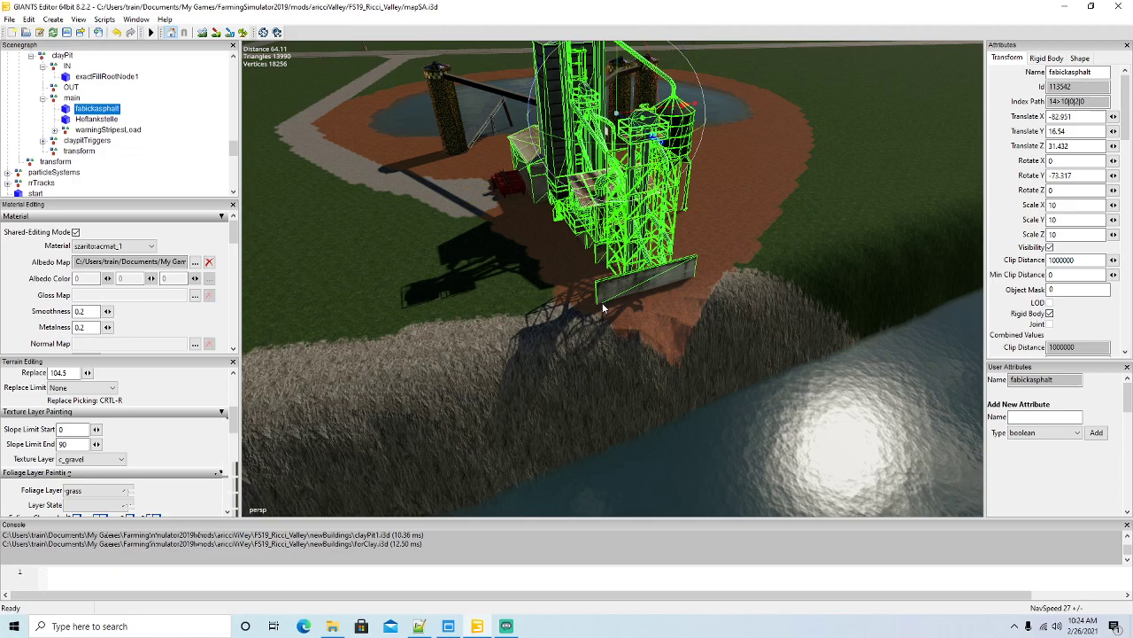
pyautogui.scroll(-4, 562, 305)
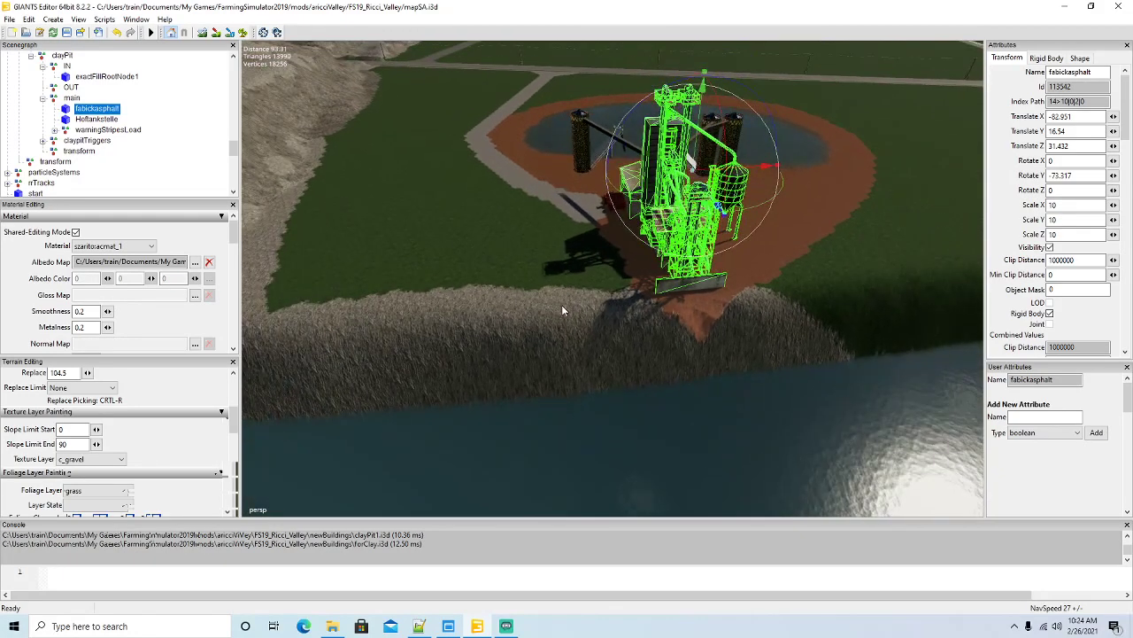
pyautogui.moveTo(579, 310); pyautogui.dragTo(694, 256, button='right')
pyautogui.press('w')
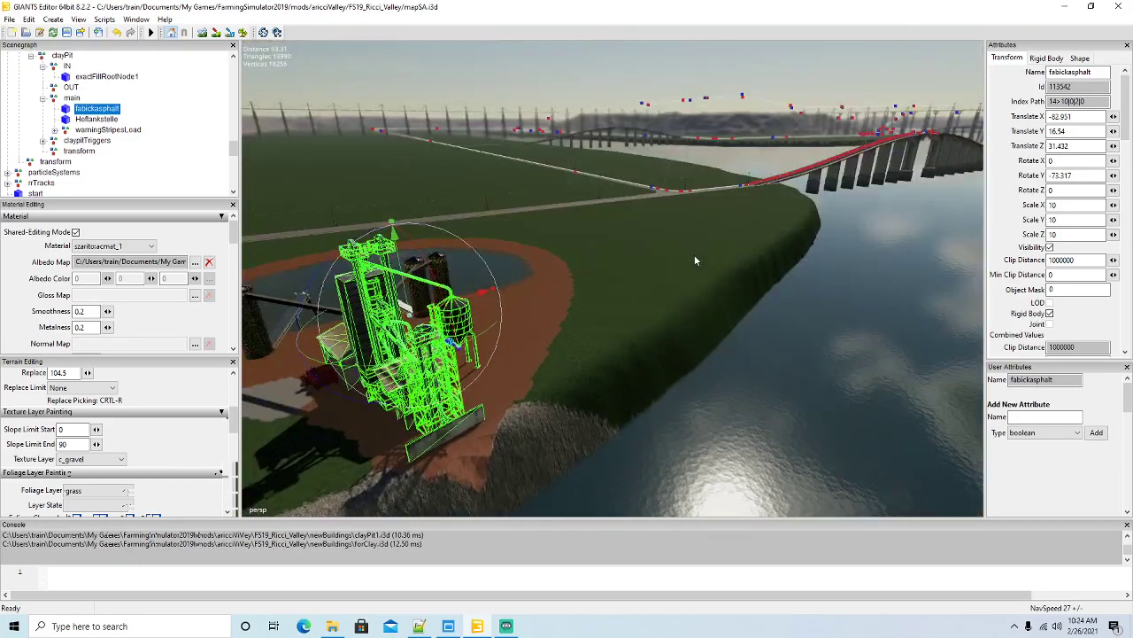
pyautogui.press('f')
pyautogui.scroll(-5, 475, 327)
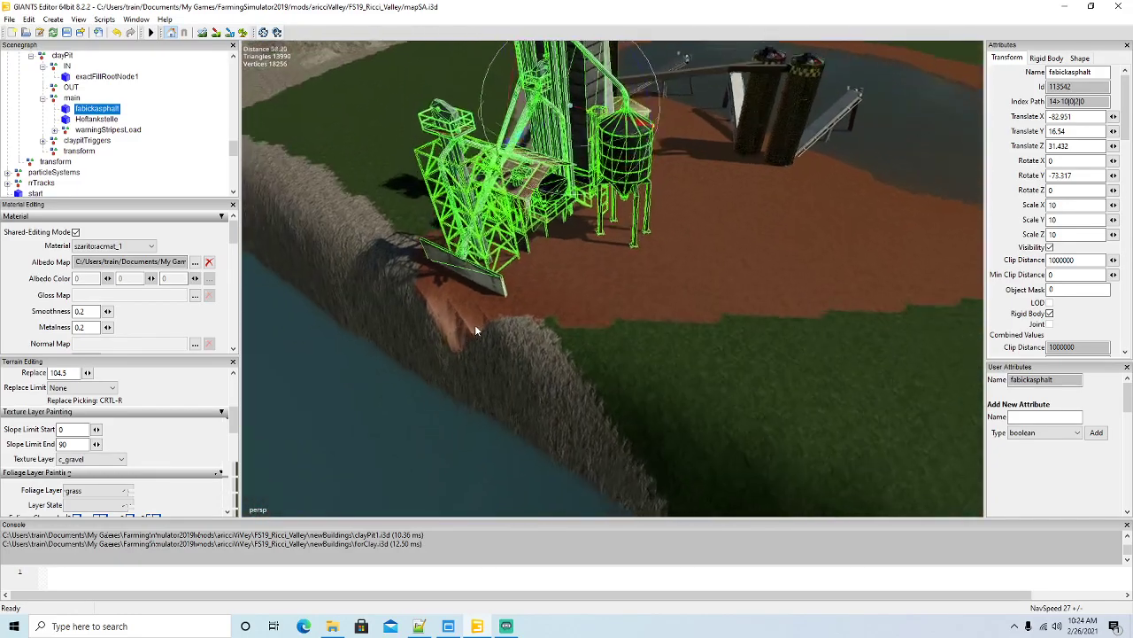
# Duplicate the limestoneWall01 rock wall across the river and move the copy into clayPit's main group.
pyautogui.moveTo(474, 325); pyautogui.dragTo(429, 317, button='right')
pyautogui.click(466, 223)
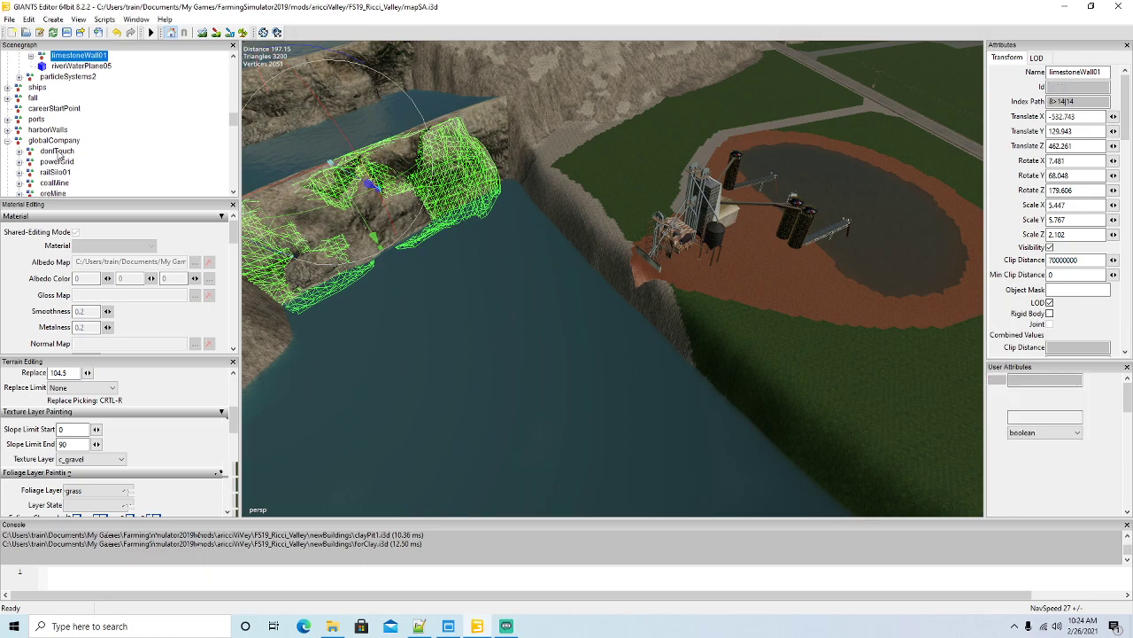
pyautogui.scroll(-2, 115, 151)
pyautogui.scroll(-4, 115, 151)
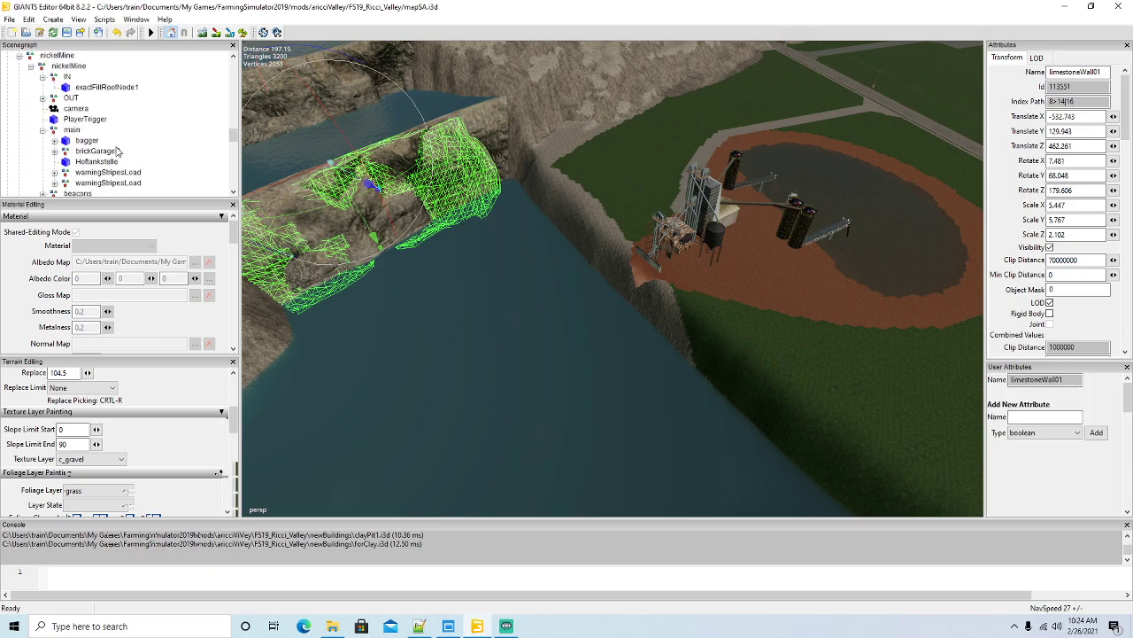
pyautogui.scroll(-4, 113, 140)
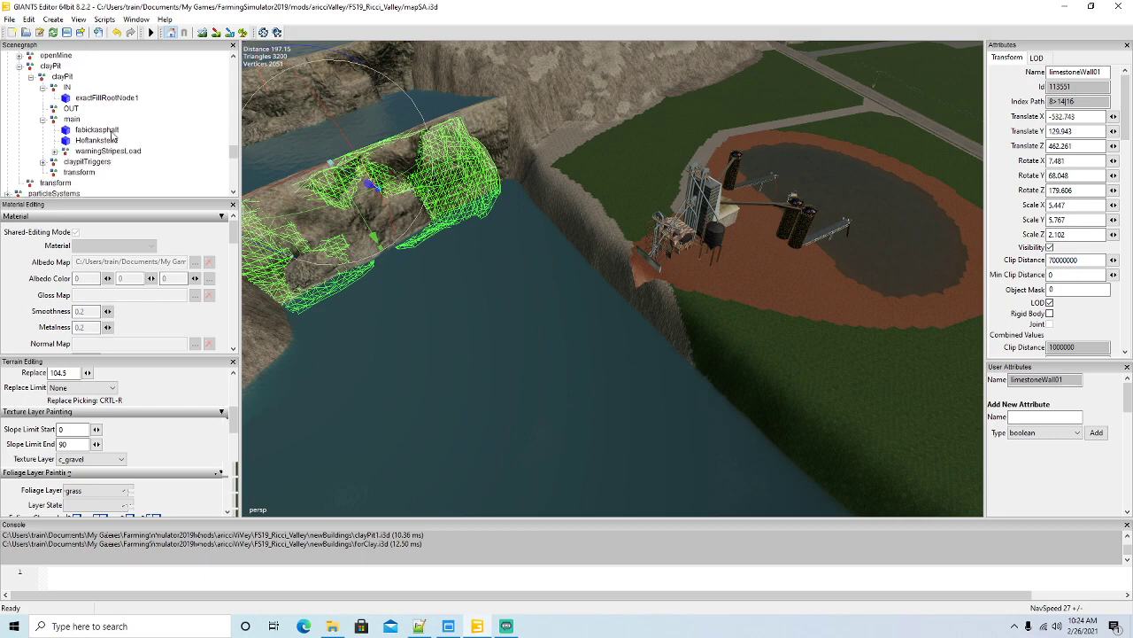
pyautogui.click(29, 18)
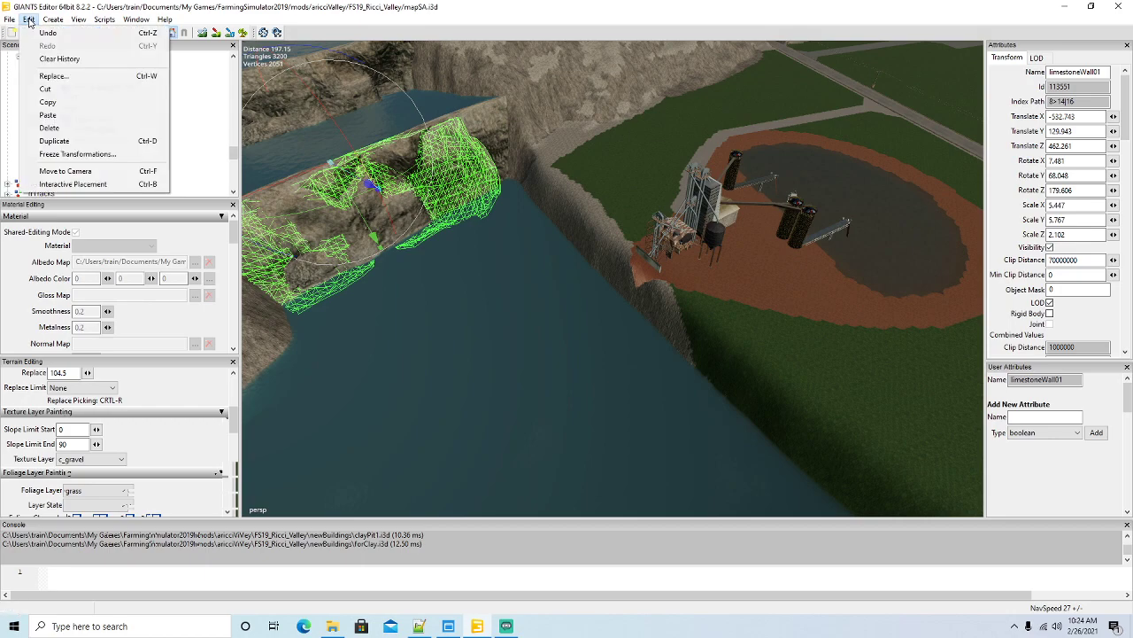
pyautogui.click(48, 88)
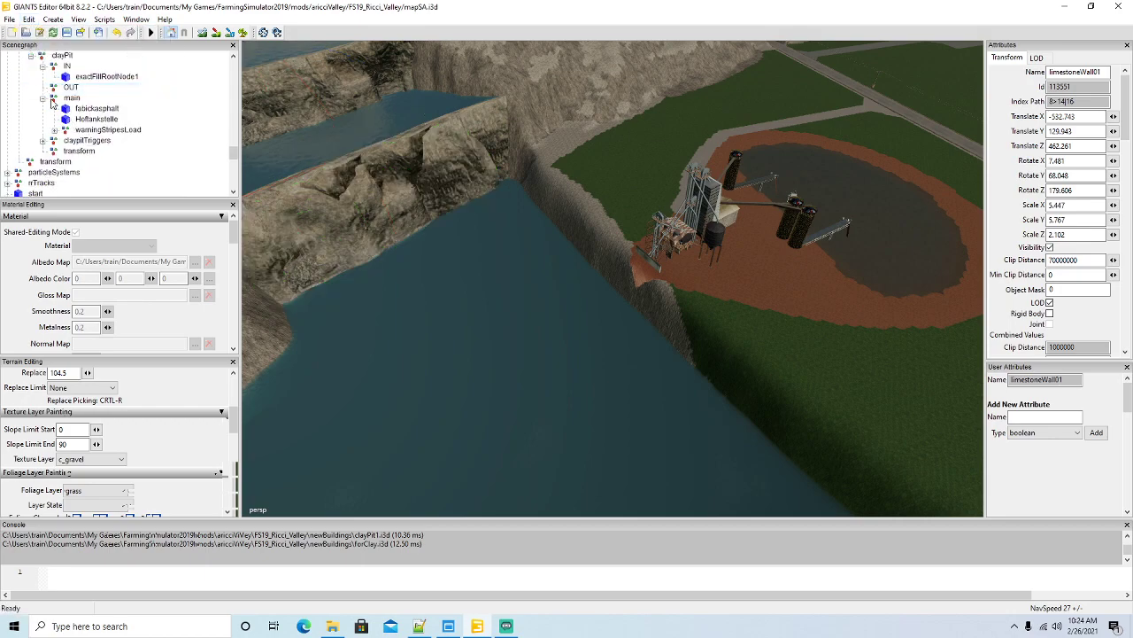
pyautogui.click(70, 97)
pyautogui.click(30, 18)
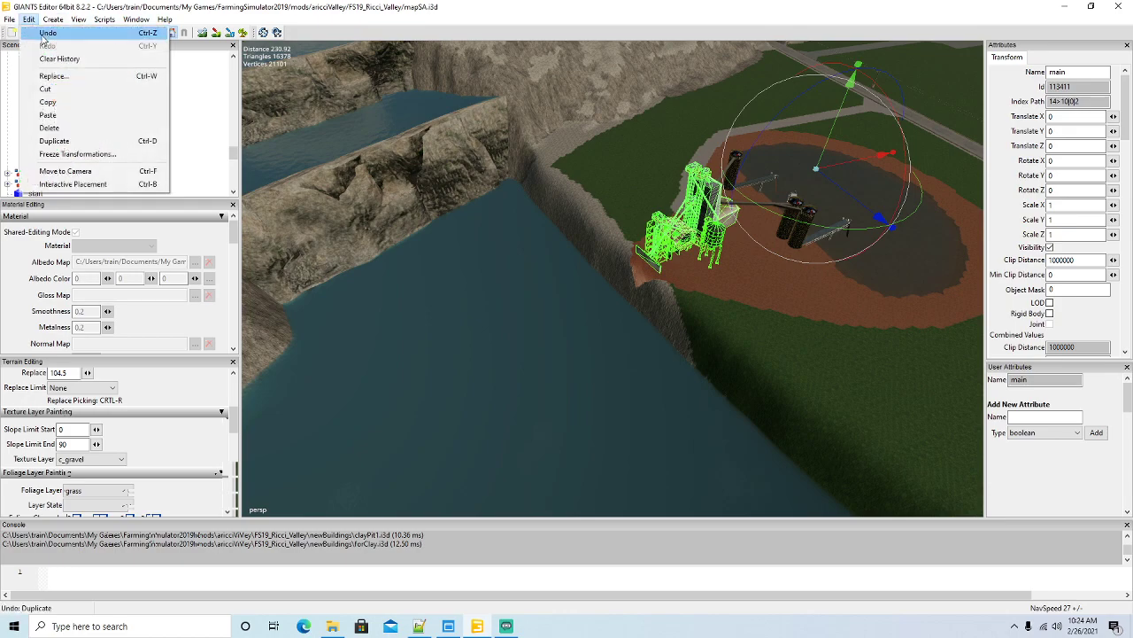
pyautogui.click(48, 114)
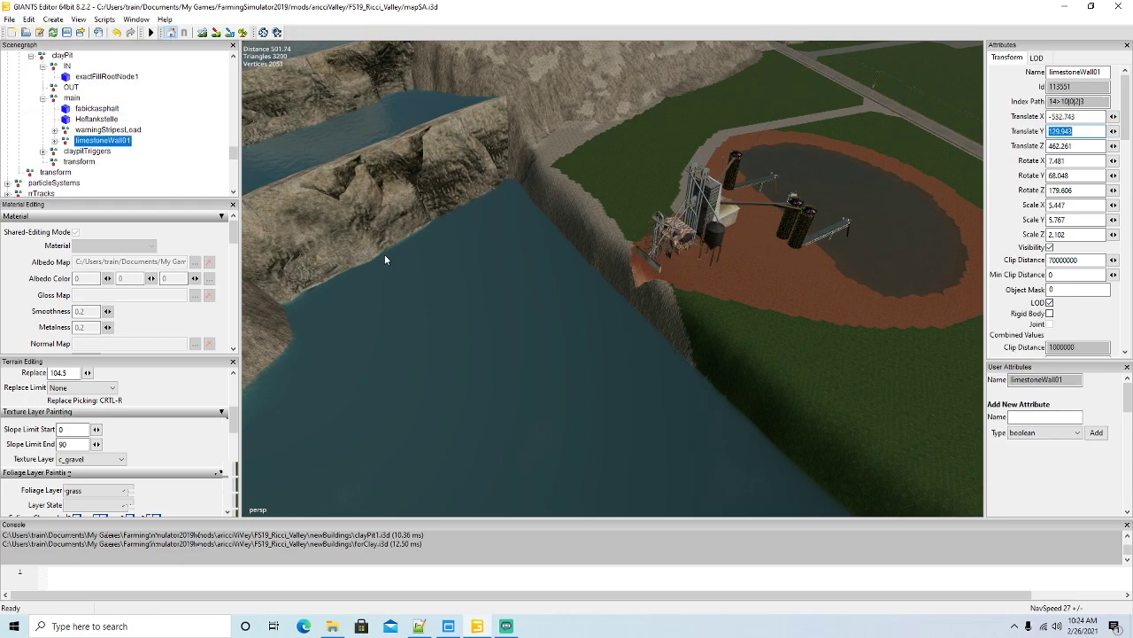
# Place the limestoneWall01 copy at the cliff foot below the clay pit with Interactive Placement and shorten it to an X scale of about 2.7.
pyautogui.click(31, 19)
pyautogui.click(103, 184)
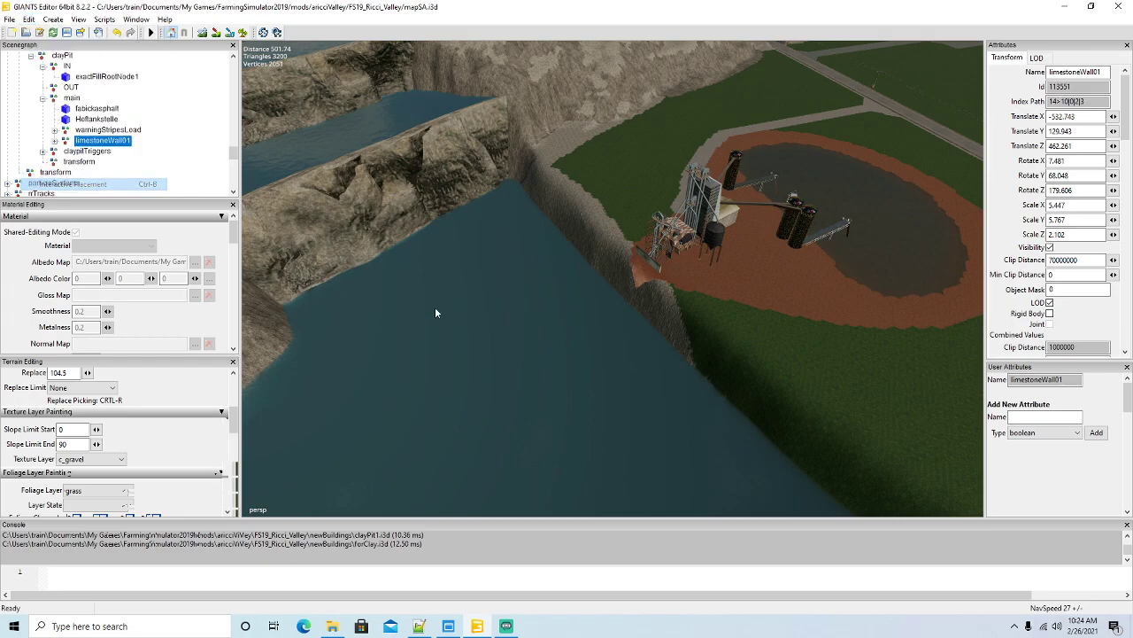
pyautogui.click(596, 342)
pyautogui.moveTo(624, 387)
pyautogui.keyDown('alt'); pyautogui.mouseDown()
pyautogui.moveTo(518, 388)
pyautogui.moveTo(683, 378)
pyautogui.moveTo(761, 302)
pyautogui.moveTo(661, 394)
pyautogui.moveTo(642, 383)
pyautogui.mouseUp(); pyautogui.keyUp('alt')
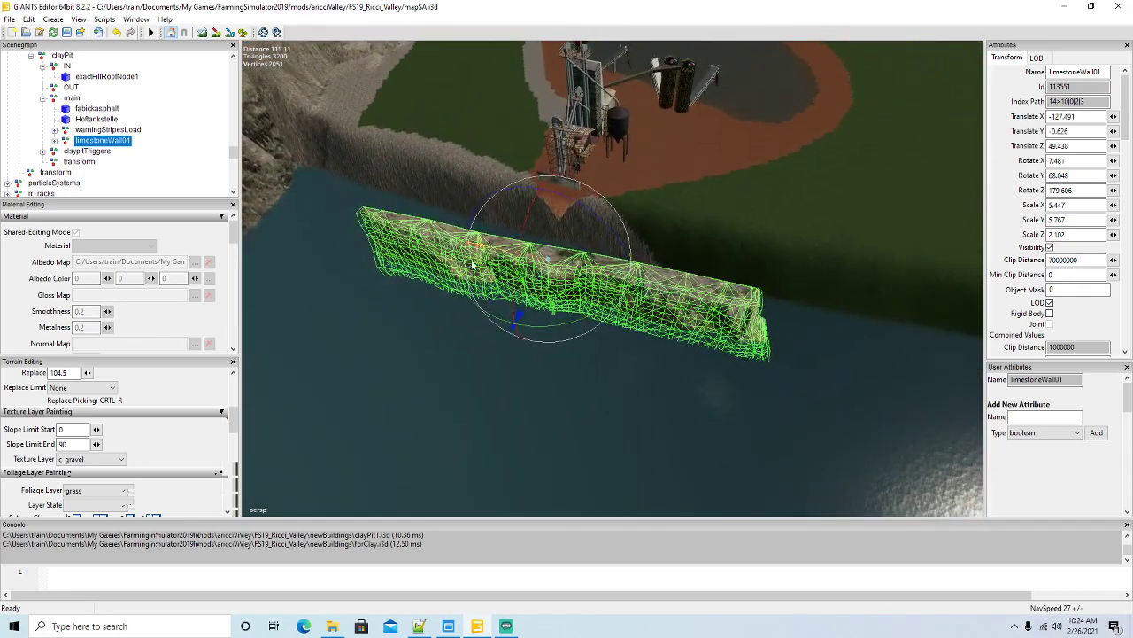
pyautogui.moveTo(469, 248); pyautogui.dragTo(562, 227)
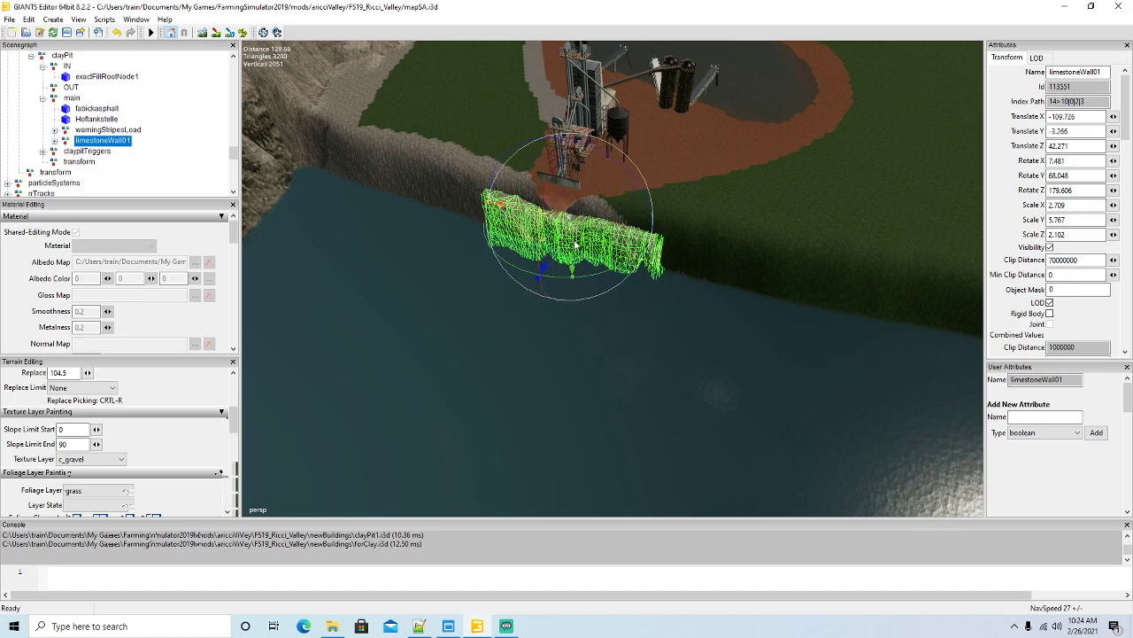
pyautogui.keyDown('alt'); pyautogui.moveTo(551, 344); pyautogui.dragTo(530, 326); pyautogui.keyUp('alt')
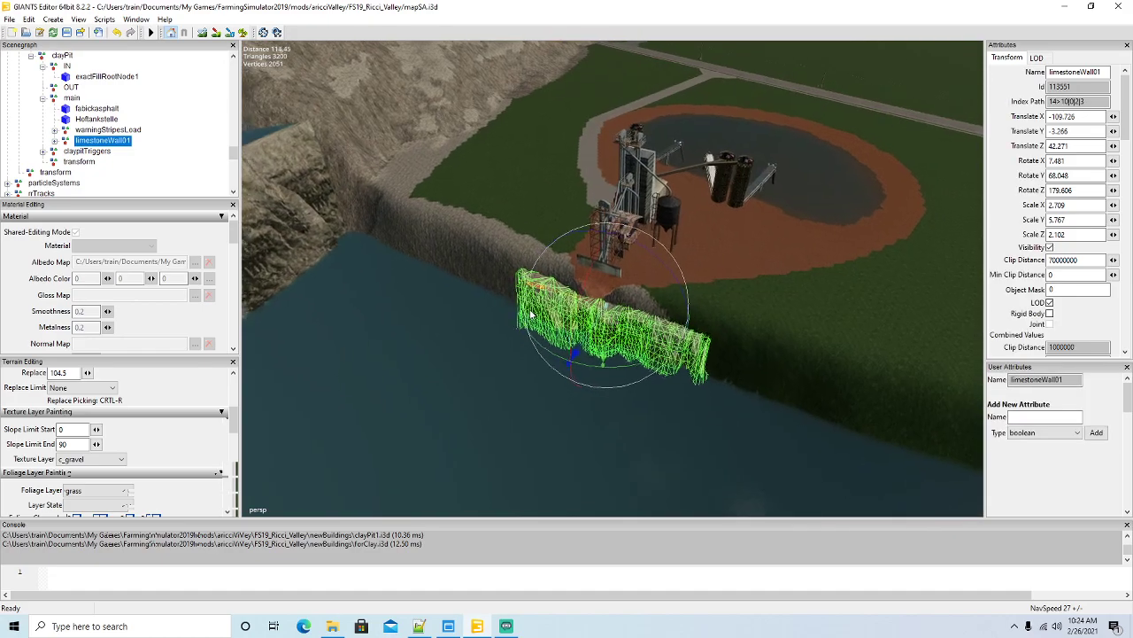
# Raise the rock wall against the cliff edge and rotate it to about 9.7, 73.1, -178.1 to follow the cliff line.
pyautogui.scroll(4, 530, 326)
pyautogui.scroll(2, 527, 327)
pyautogui.moveTo(603, 296); pyautogui.dragTo(584, 221)
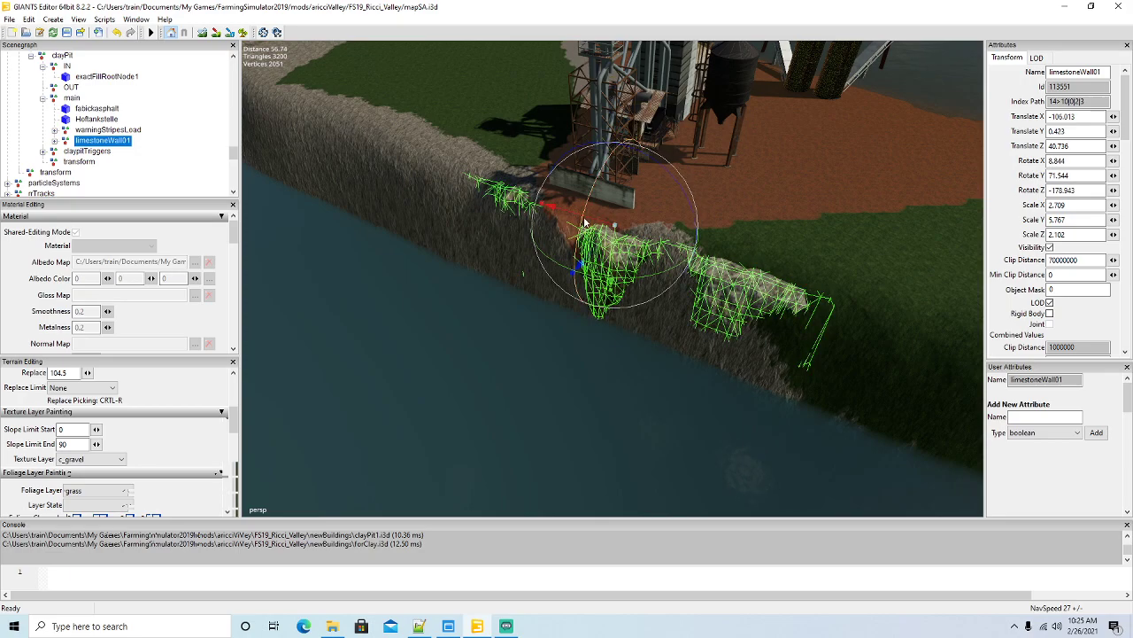
pyautogui.keyDown('alt'); pyautogui.moveTo(673, 278); pyautogui.dragTo(560, 283); pyautogui.keyUp('alt')
pyautogui.scroll(4, 728, 227)
pyautogui.scroll(-3, 601, 319)
pyautogui.moveTo(609, 337); pyautogui.dragTo(675, 368)
pyautogui.scroll(-5, 680, 364)
pyautogui.scroll(5, 675, 369)
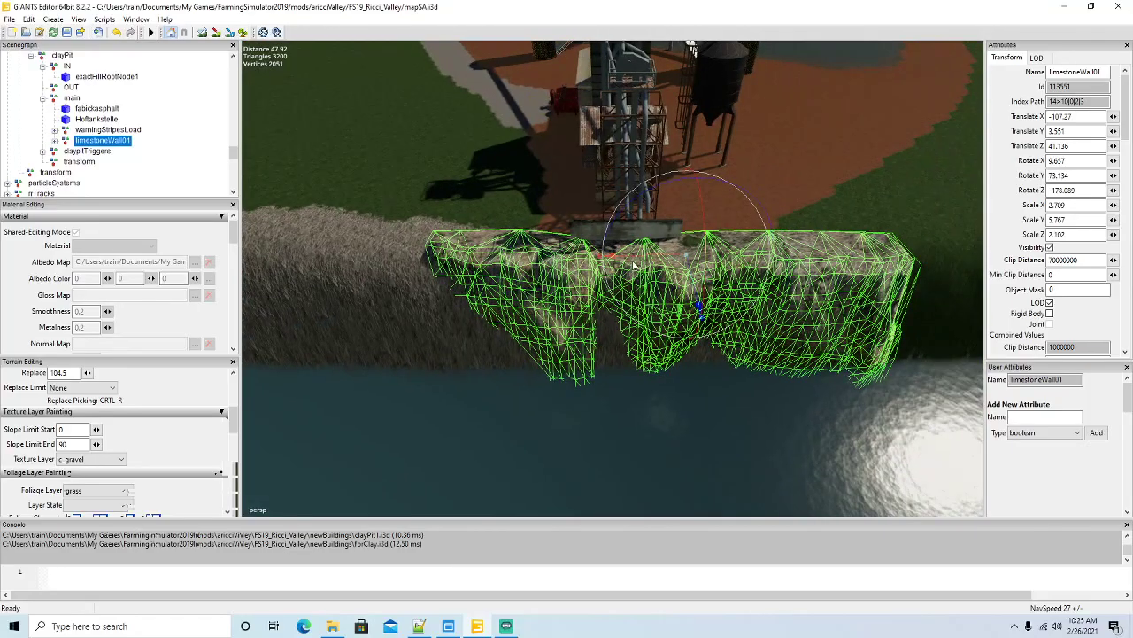
# Slide the rock wall along the cliff edge to about -108.9, 2.8, 34.4 so it covers the front of the clay plant.
pyautogui.moveTo(620, 258); pyautogui.dragTo(498, 284)
pyautogui.scroll(3, 791, 284)
pyautogui.scroll(-2, 505, 255)
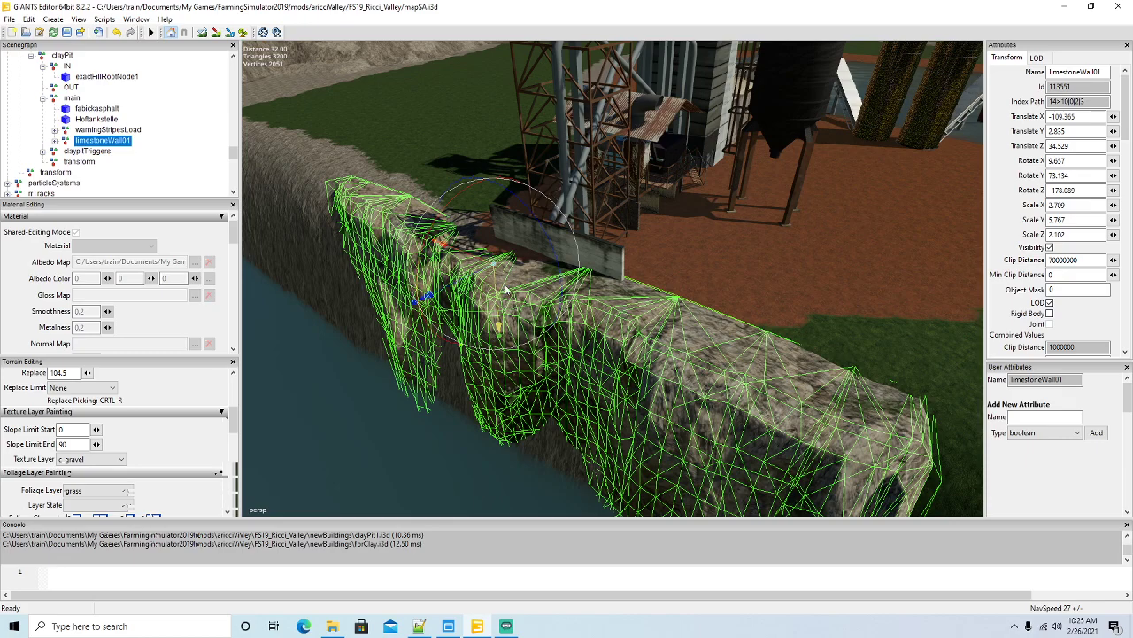
pyautogui.scroll(-7, 592, 321)
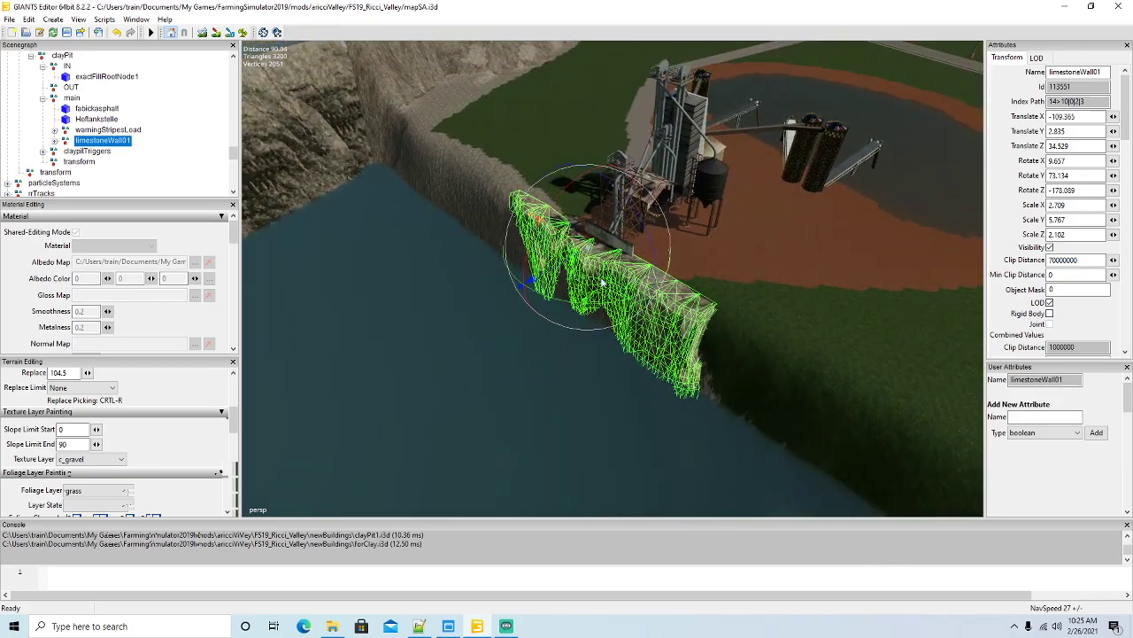
pyautogui.moveTo(558, 267); pyautogui.dragTo(561, 266)
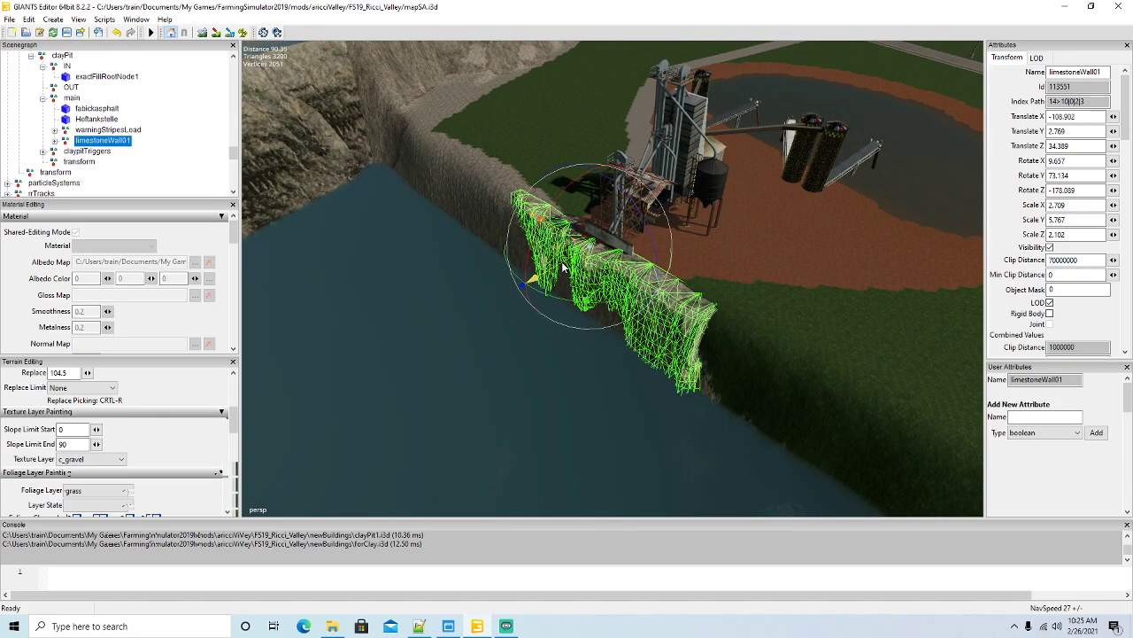
pyautogui.scroll(-3, 559, 343)
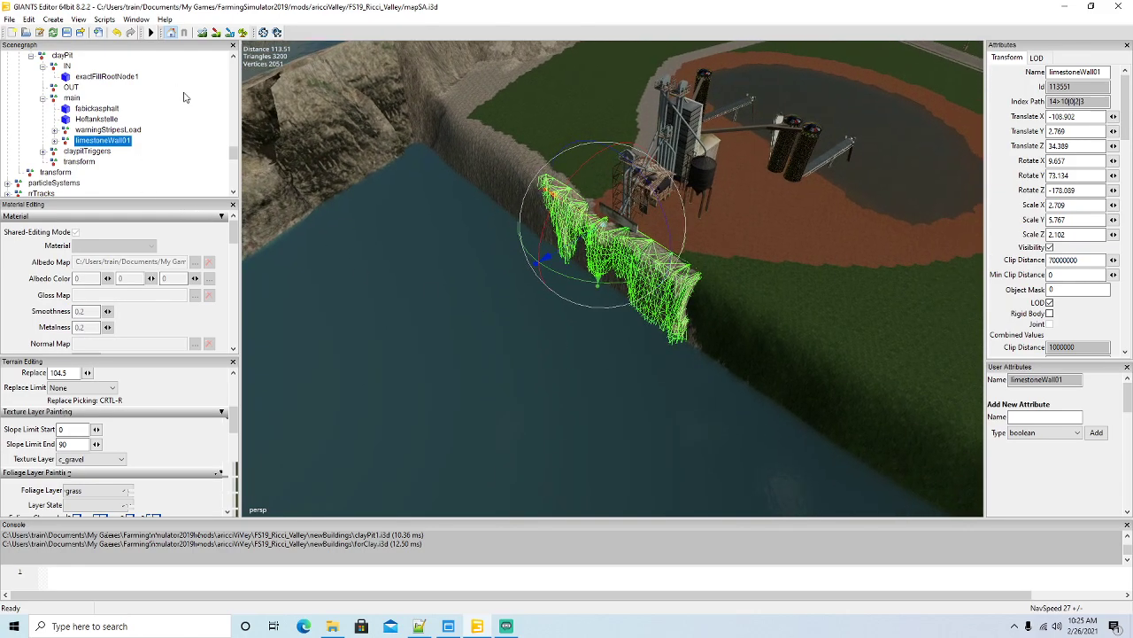
# Set the terrain brush to Replace with a replace height of 80.
pyautogui.click(738, 323)
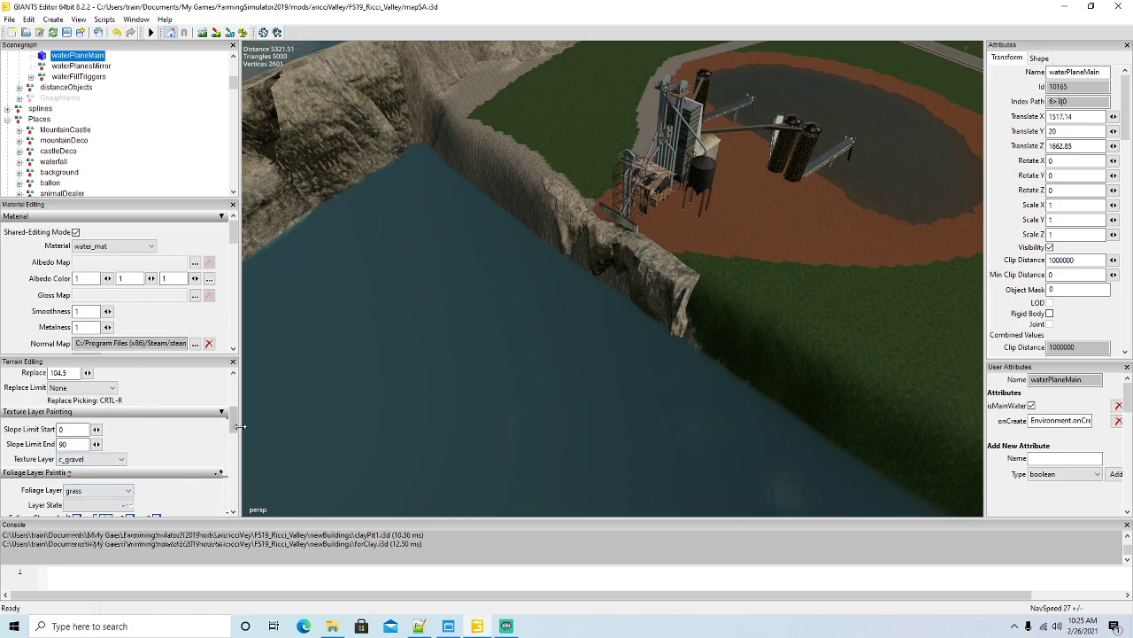
pyautogui.scroll(3, 232, 429)
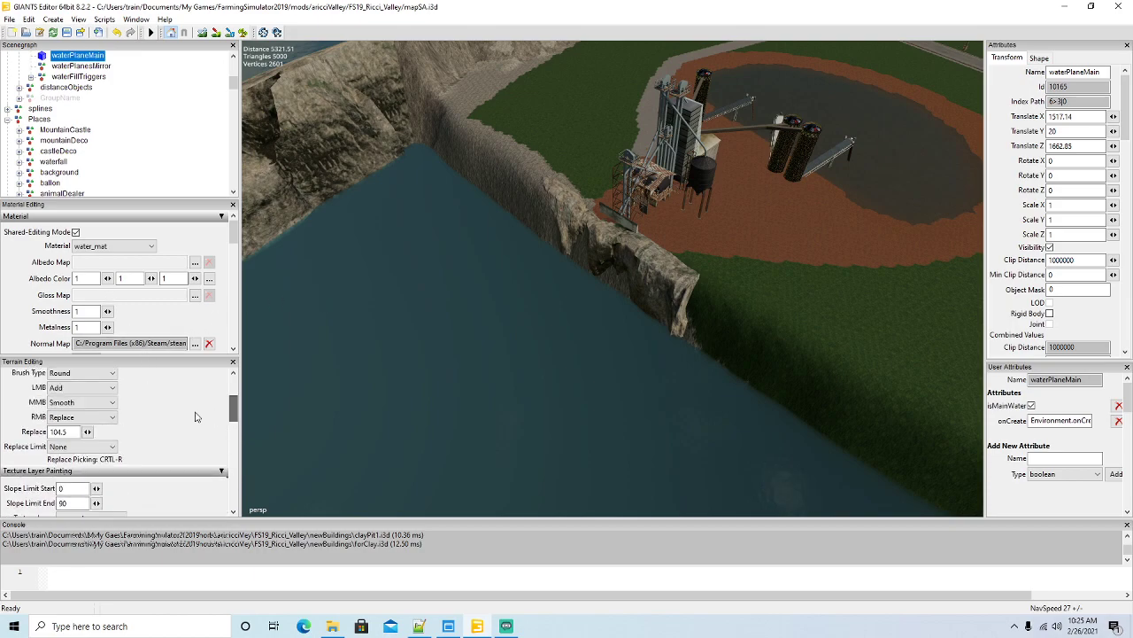
pyautogui.click(76, 417)
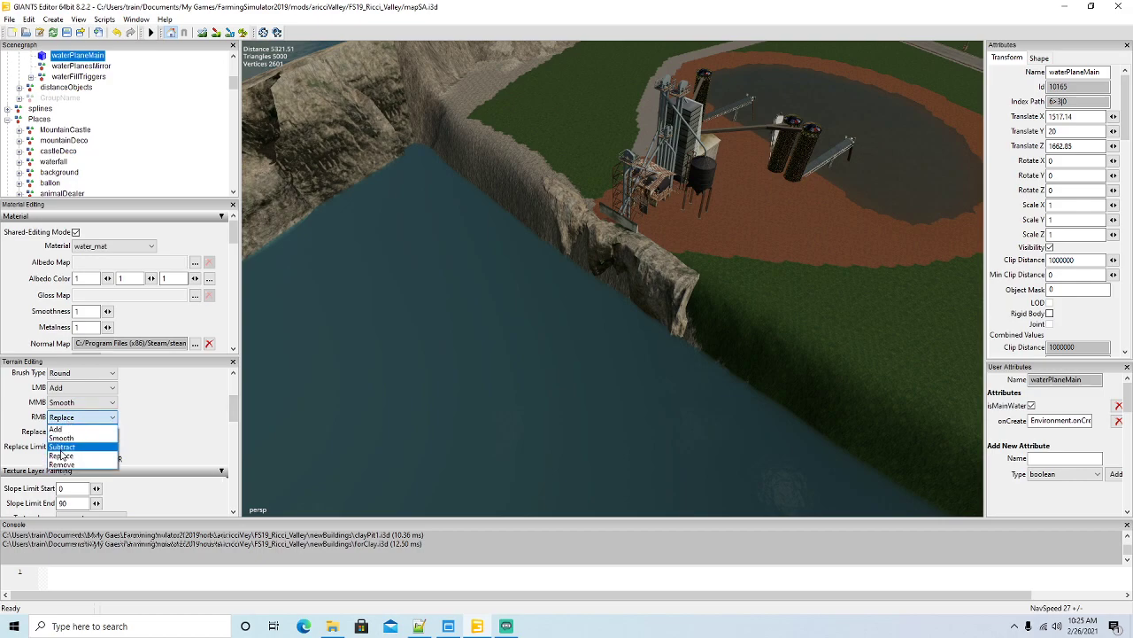
pyautogui.click(64, 456)
pyautogui.moveTo(73, 432); pyautogui.dragTo(3, 431)
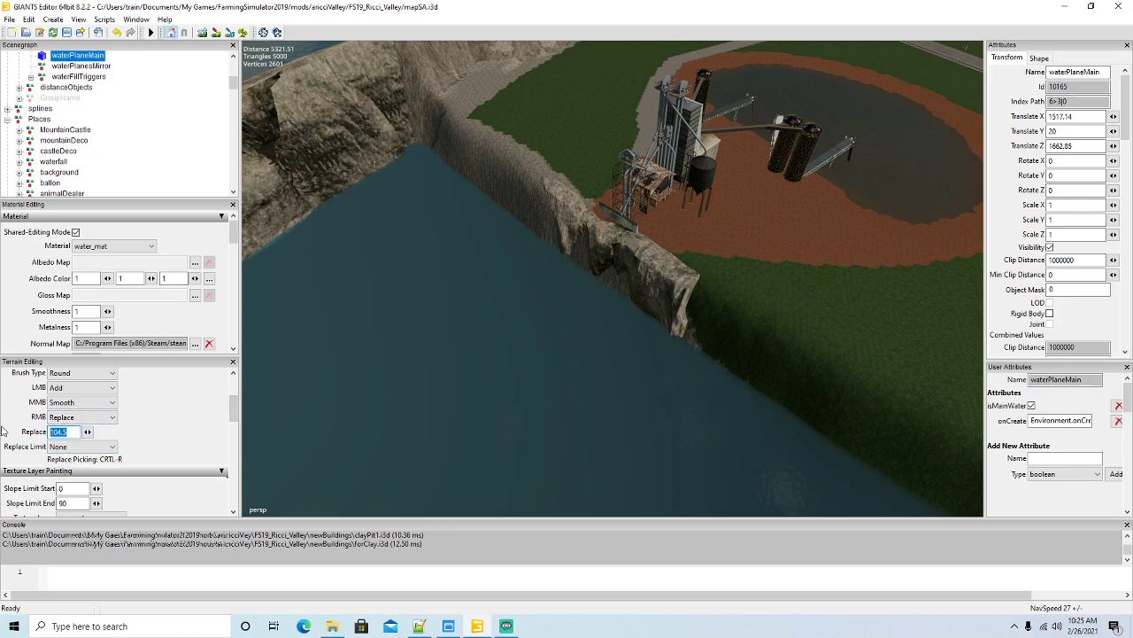
pyautogui.write('80')
# Try sculpting the terrain at the cliff foot beside the rock wall and undo the terrain change.
pyautogui.click(202, 32)
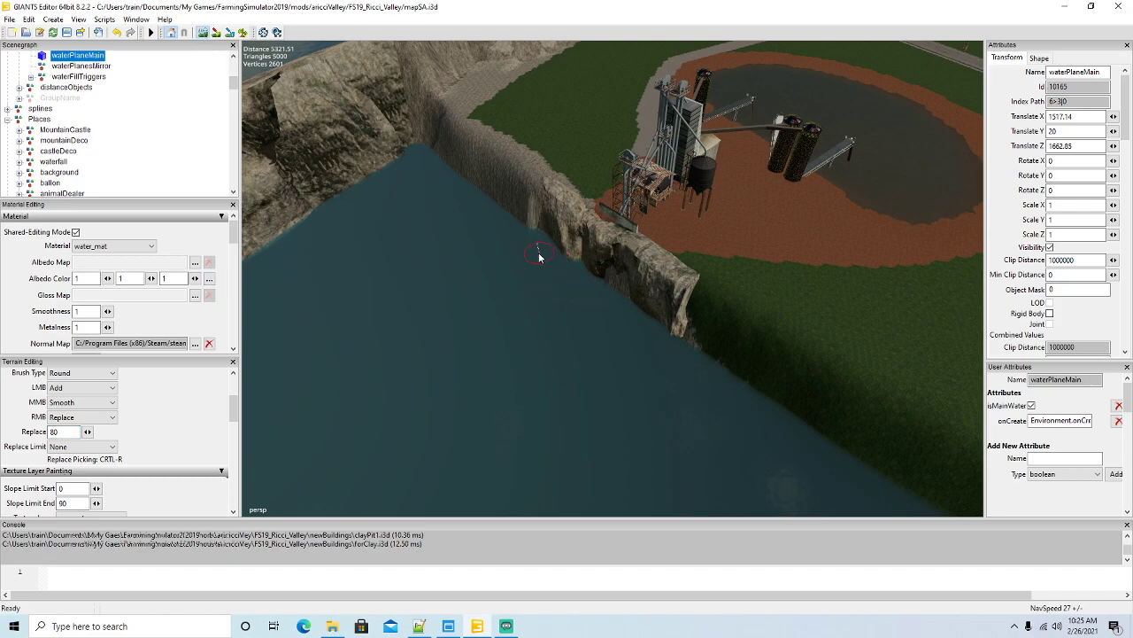
pyautogui.hotkey('ctrl', 'z')
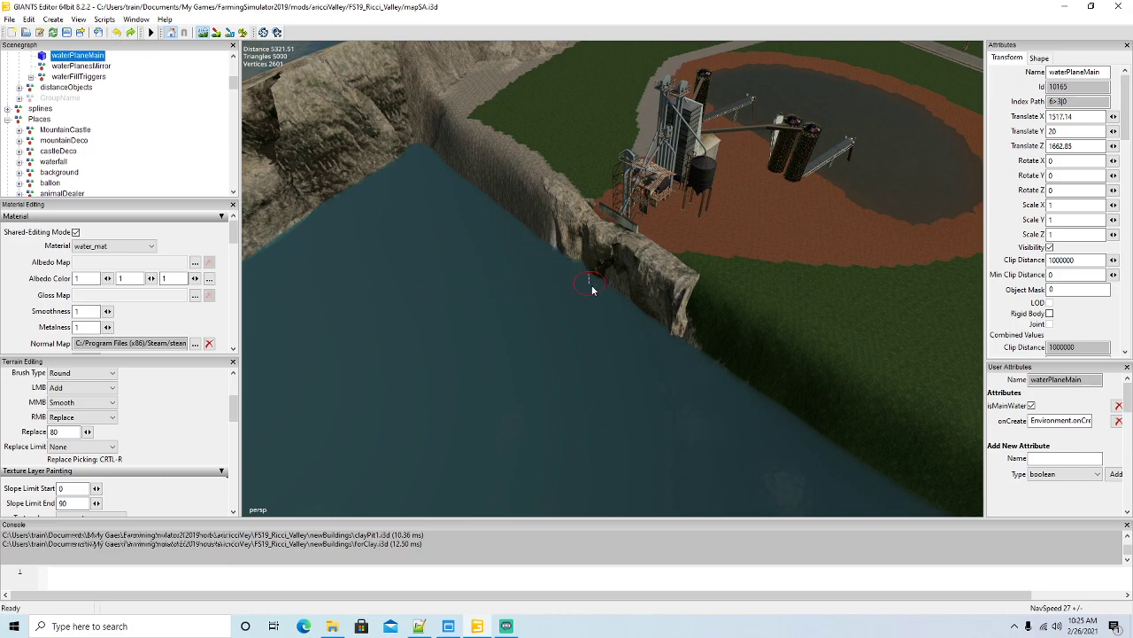
pyautogui.hotkey('ctrl', 'y')
pyautogui.click(116, 32)
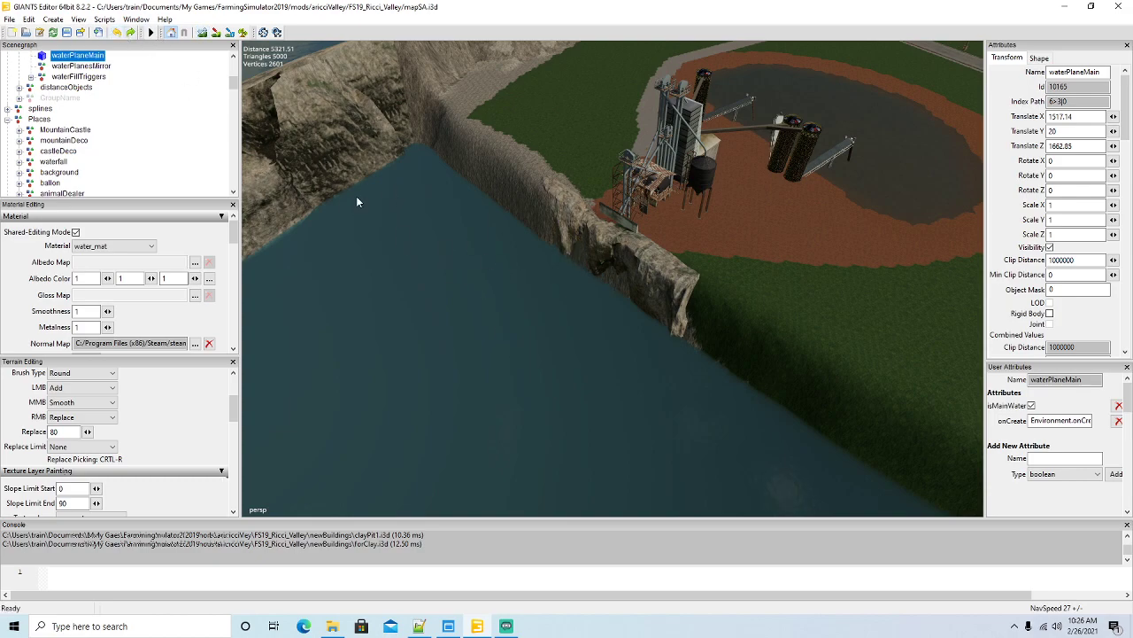
pyautogui.scroll(3, 514, 397)
pyautogui.moveTo(511, 405)
pyautogui.keyDown('alt'); pyautogui.mouseDown()
pyautogui.moveTo(515, 387)
pyautogui.moveTo(532, 398)
pyautogui.mouseUp(); pyautogui.keyUp('alt')
pyautogui.click(203, 32)
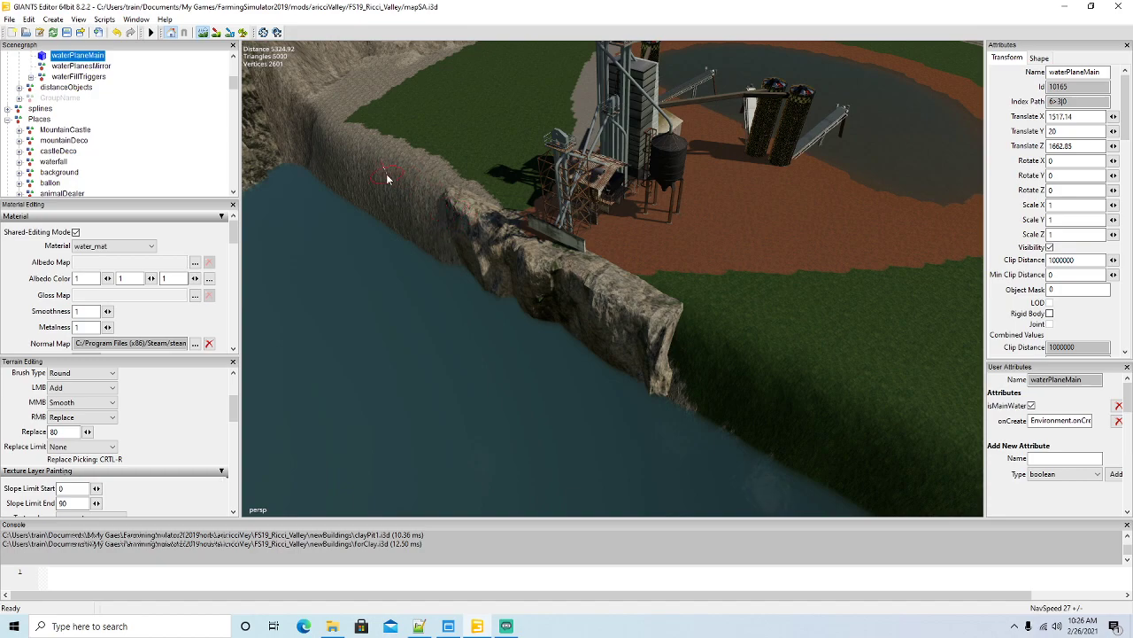
pyautogui.moveTo(714, 378)
pyautogui.mouseDown(button='middle')
pyautogui.moveTo(675, 317)
pyautogui.moveTo(713, 355)
pyautogui.moveTo(693, 385)
pyautogui.mouseUp(button='middle')
pyautogui.scroll(-5, 416, 279)
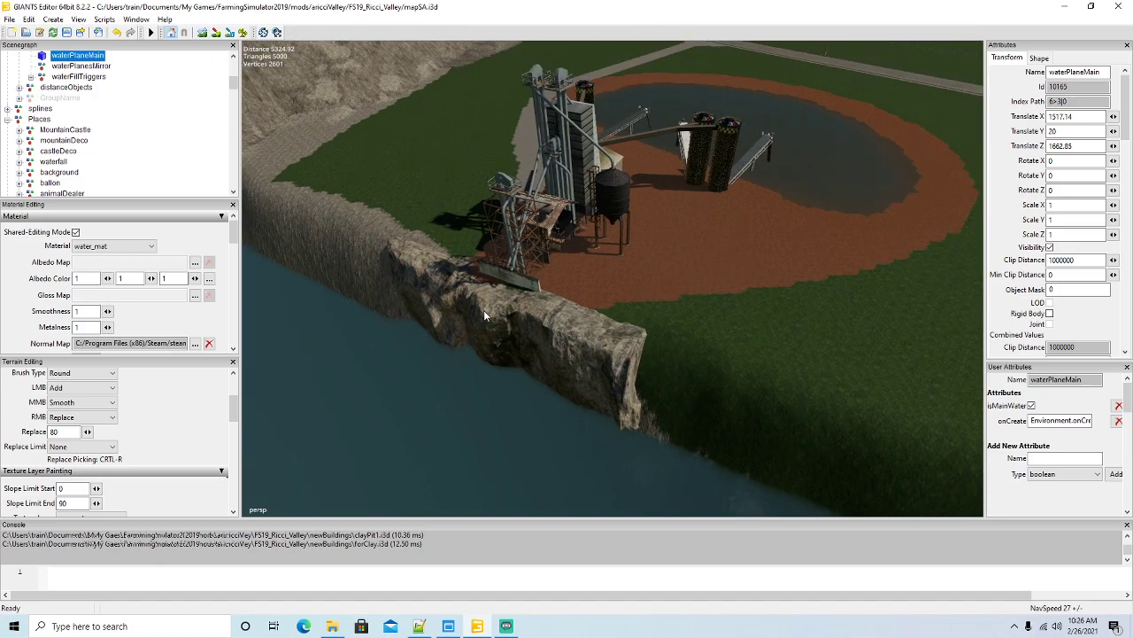
pyautogui.keyDown('alt'); pyautogui.moveTo(508, 297); pyautogui.dragTo(462, 309); pyautogui.keyUp('alt')
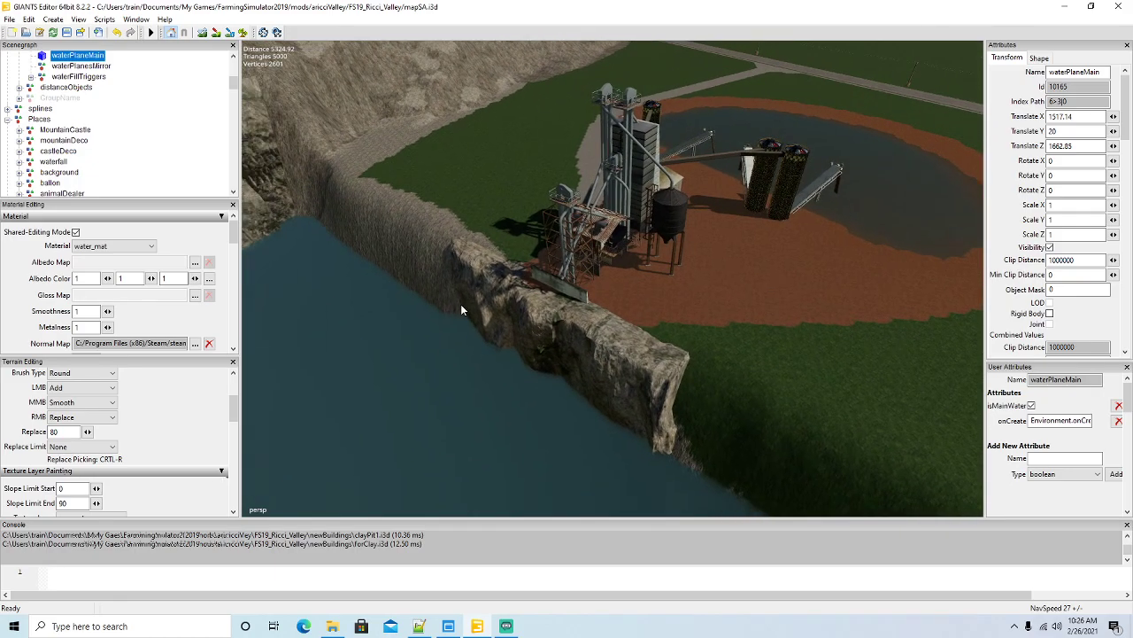
# Pick the terrain height at the clay pit, 104.498, as the terrain brush's replace height.
pyautogui.scroll(5, 460, 306)
pyautogui.keyDown('alt'); pyautogui.moveTo(521, 271); pyautogui.dragTo(430, 152); pyautogui.keyUp('alt')
pyautogui.scroll(5, 595, 207)
pyautogui.scroll(-8, 564, 332)
pyautogui.scroll(4, 750, 321)
pyautogui.scroll(3, 750, 321)
pyautogui.scroll(4, 691, 339)
pyautogui.click(202, 32)
pyautogui.hotkey('ctrl', 'r')
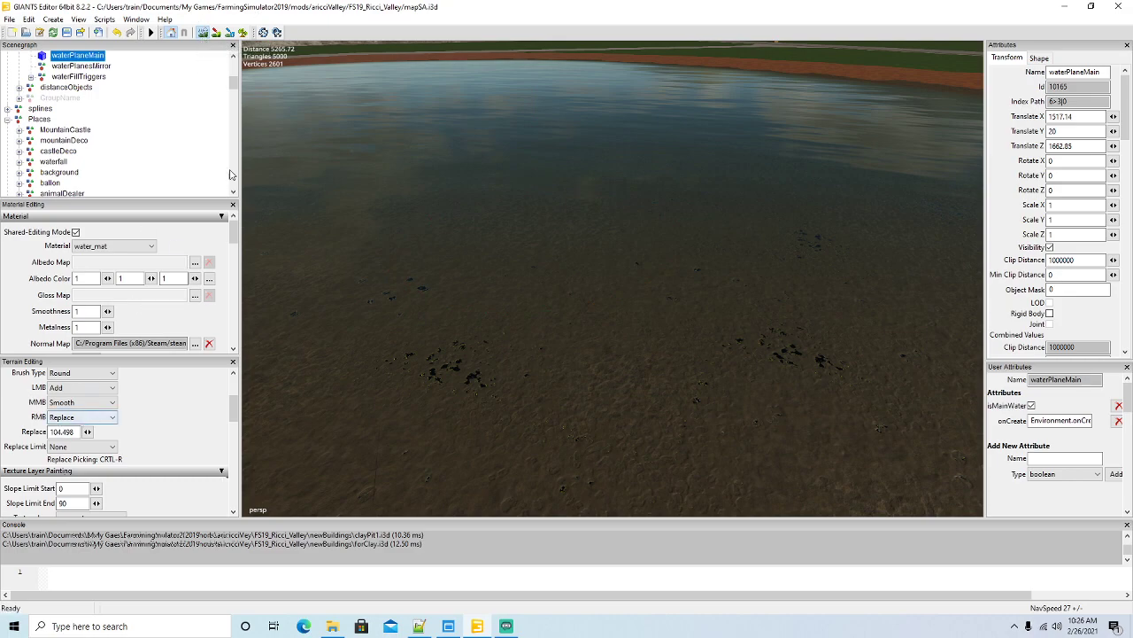
pyautogui.keyDown('alt'); pyautogui.moveTo(461, 217); pyautogui.dragTo(391, 248); pyautogui.keyUp('alt')
pyautogui.scroll(-6, 467, 238)
pyautogui.click(203, 32)
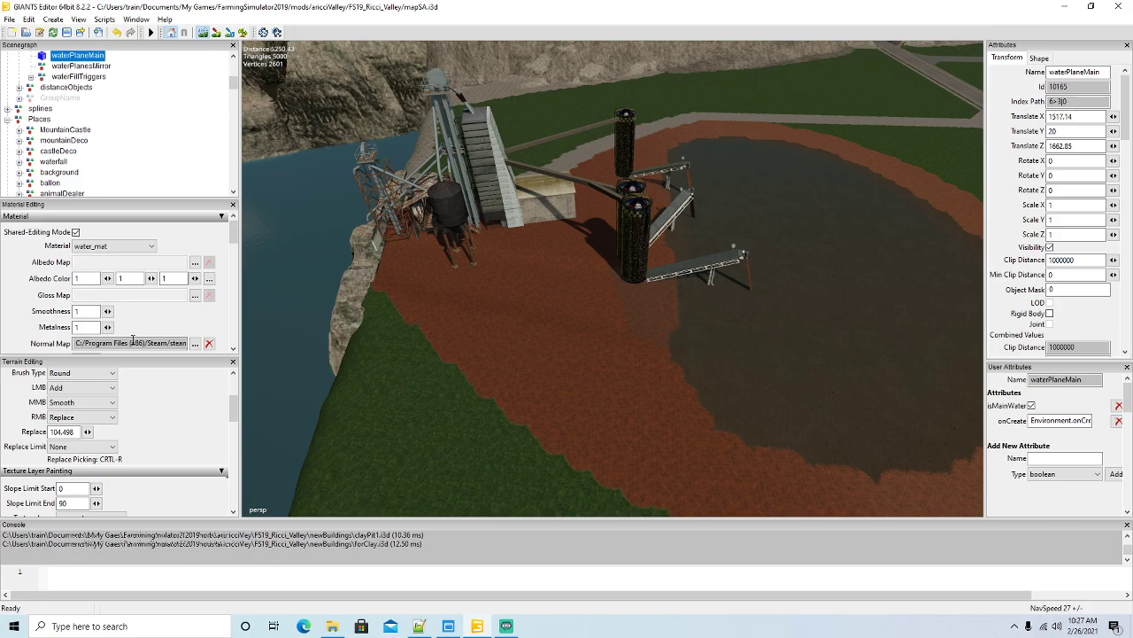
# Paint a strip of the c_pigMud texture across the clay from the pit to the rock wall at the cliff edge.
pyautogui.moveTo(234, 413); pyautogui.dragTo(233, 433)
pyautogui.click(110, 424)
pyautogui.scroll(2, 84, 280)
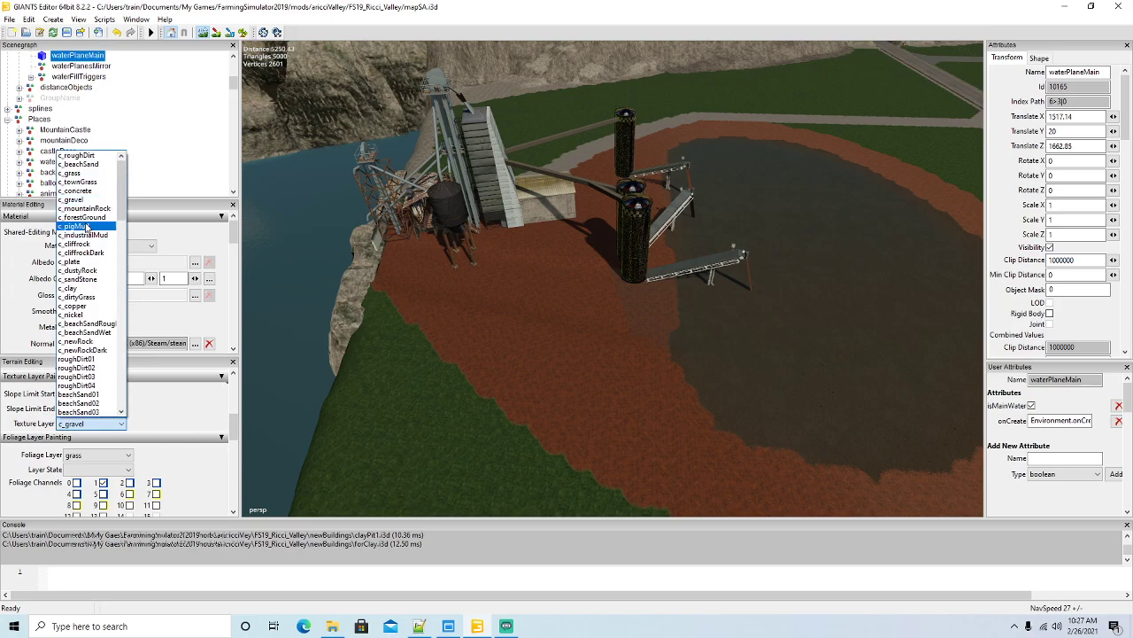
pyautogui.click(86, 227)
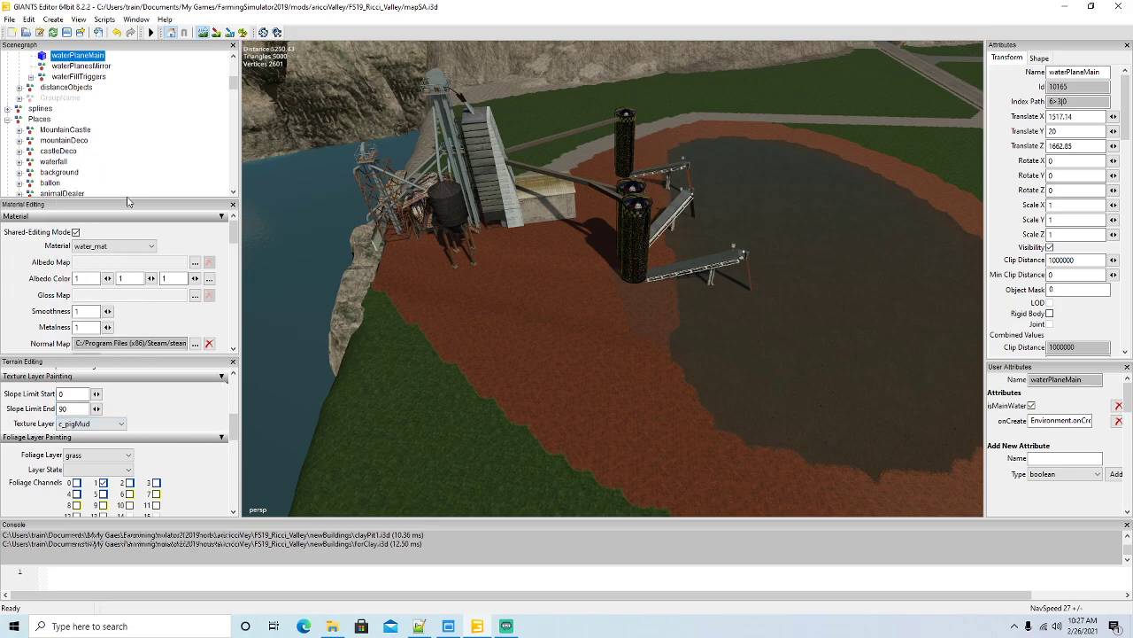
pyautogui.click(216, 32)
pyautogui.moveTo(629, 279); pyautogui.dragTo(407, 260)
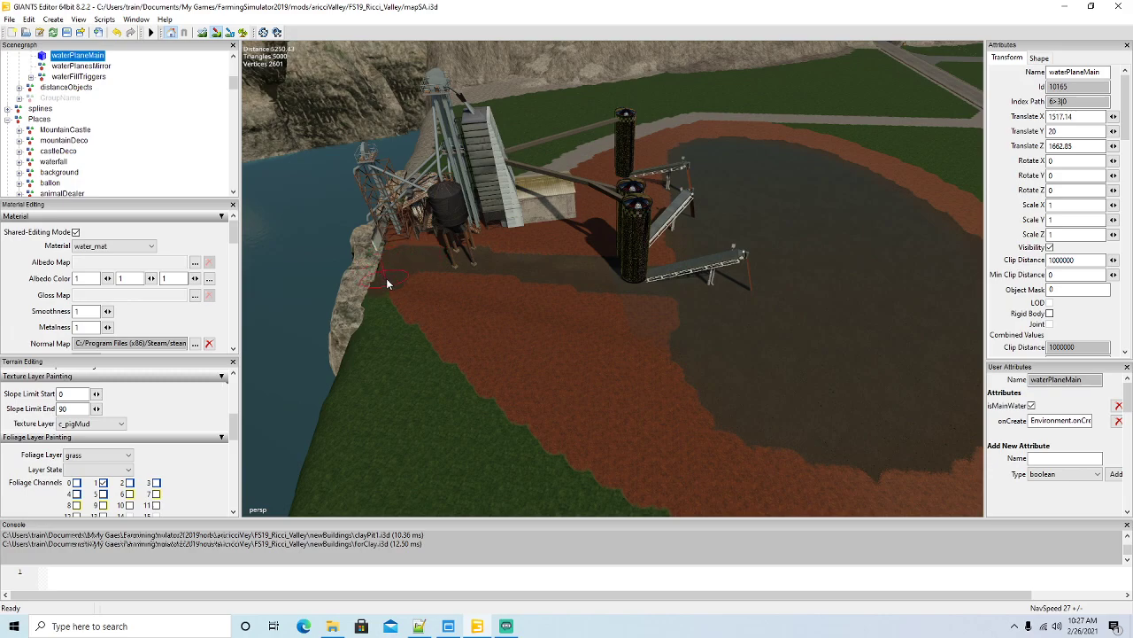
# Widen the c_pigMud strip toward the grass so it forms a broad mud channel between the pit and the cliff.
pyautogui.moveTo(473, 299)
pyautogui.mouseDown()
pyautogui.moveTo(630, 337)
pyautogui.moveTo(613, 310)
pyautogui.moveTo(634, 307)
pyautogui.mouseUp()
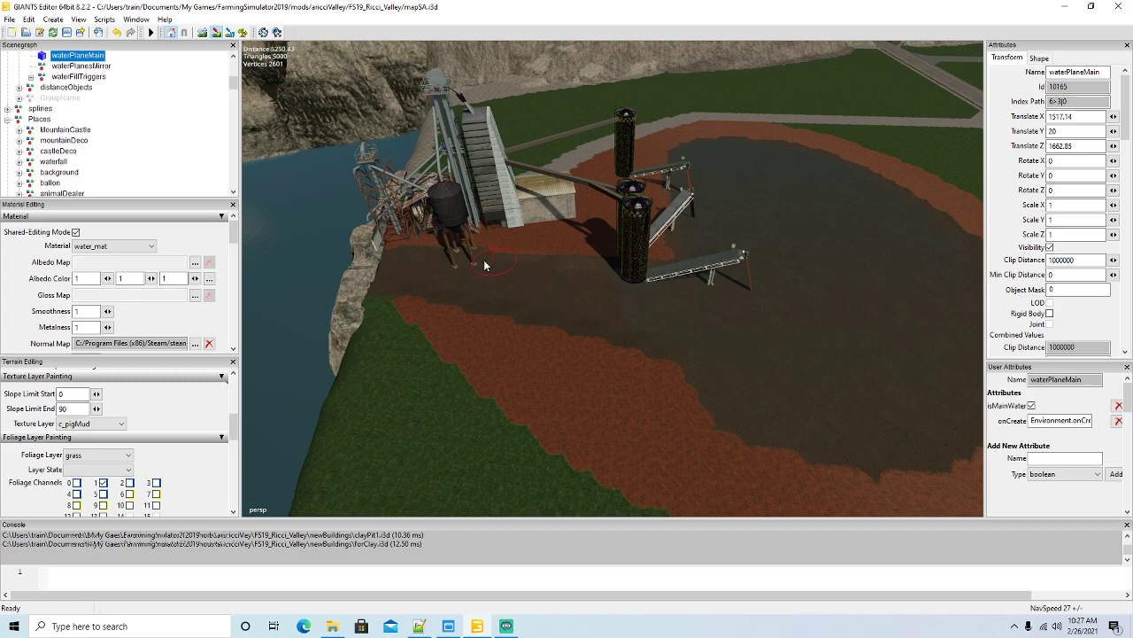
pyautogui.moveTo(368, 275)
pyautogui.mouseDown()
pyautogui.moveTo(489, 315)
pyautogui.moveTo(706, 361)
pyautogui.mouseUp()
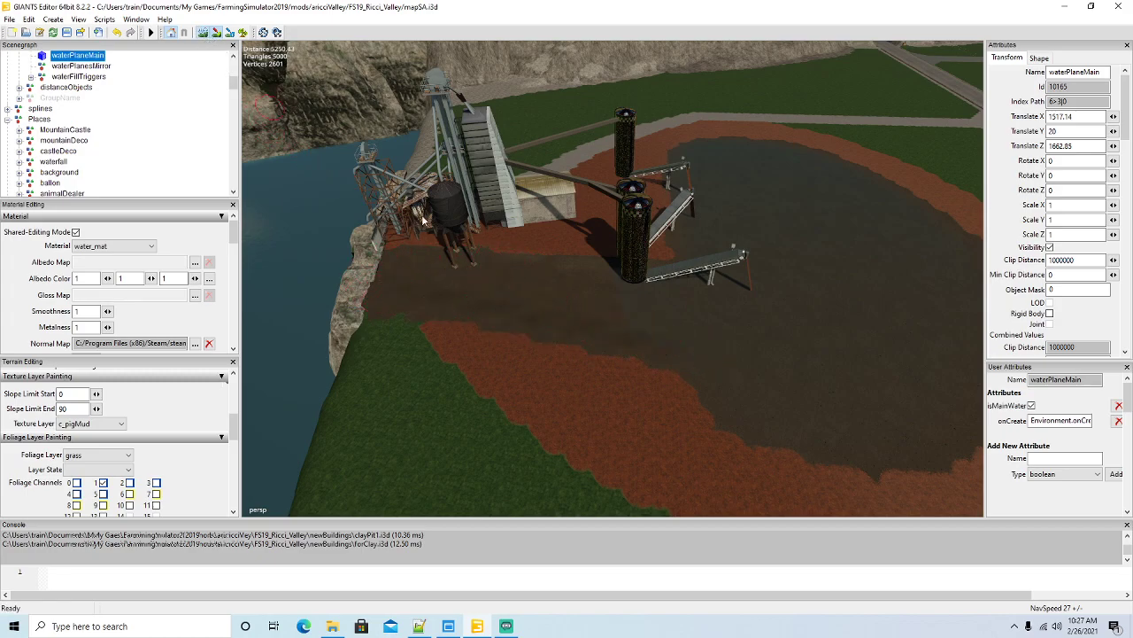
pyautogui.moveTo(680, 346); pyautogui.dragTo(358, 295)
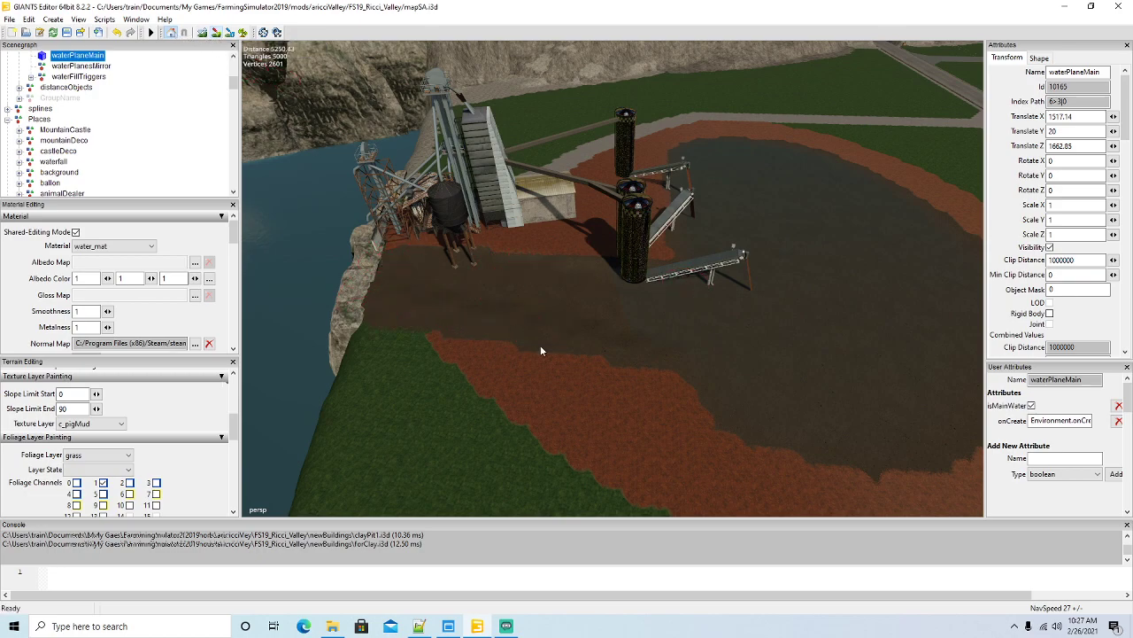
# Try to cover the pit and mud channel by rotating riverWaterPlane05 and stretching it to an X scale of 6.87.
pyautogui.click(742, 351)
pyautogui.scroll(-10, 656, 380)
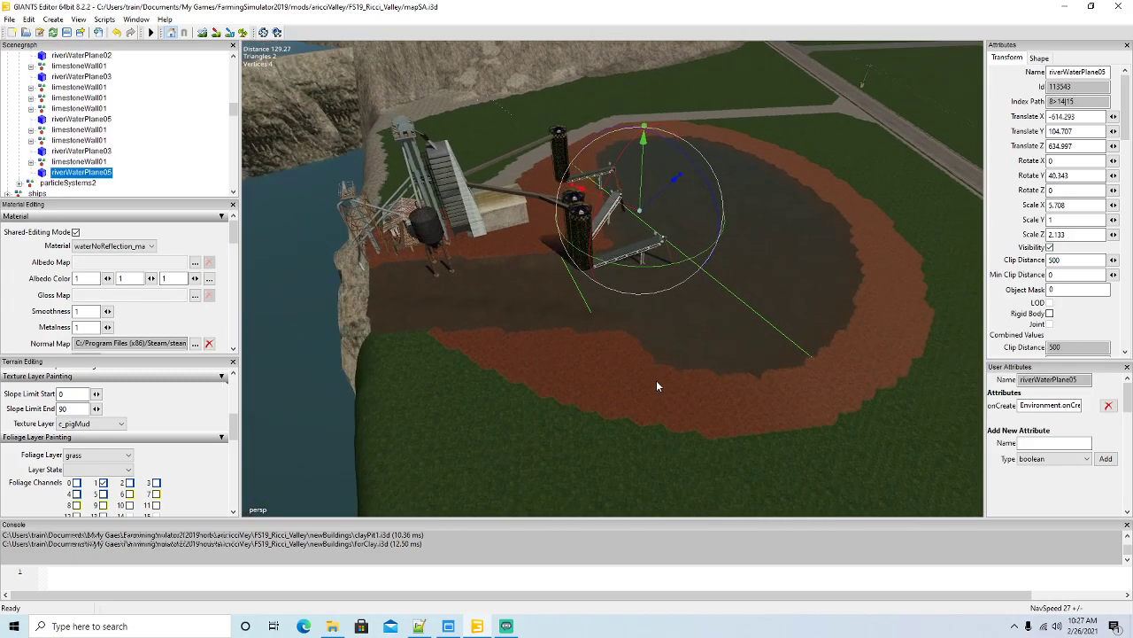
pyautogui.scroll(-6, 656, 399)
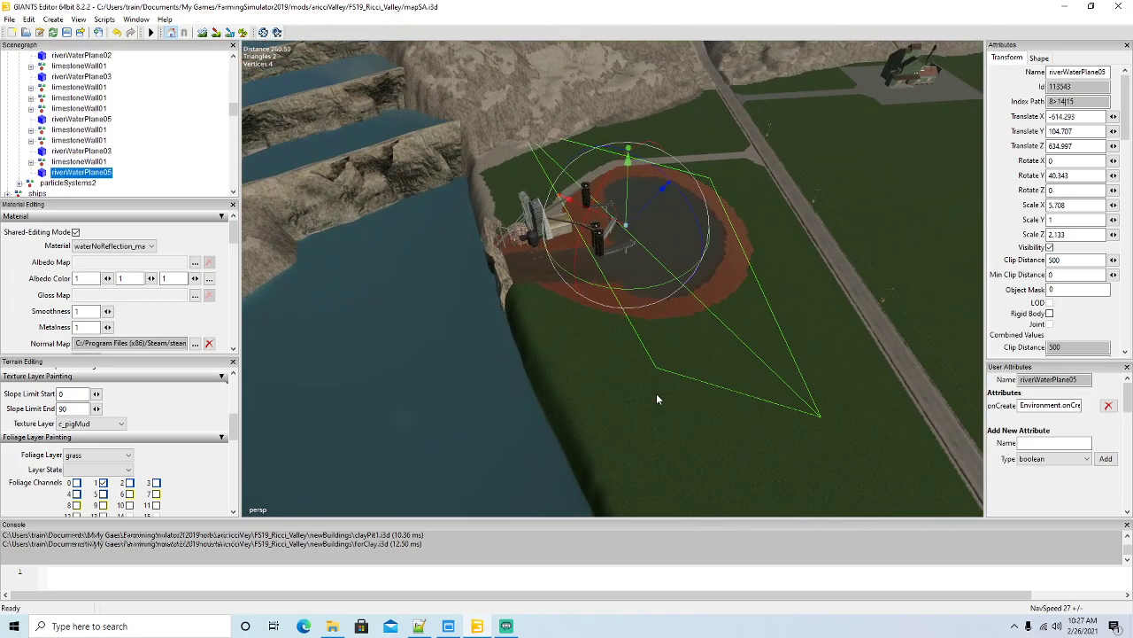
pyautogui.moveTo(600, 286); pyautogui.dragTo(563, 269)
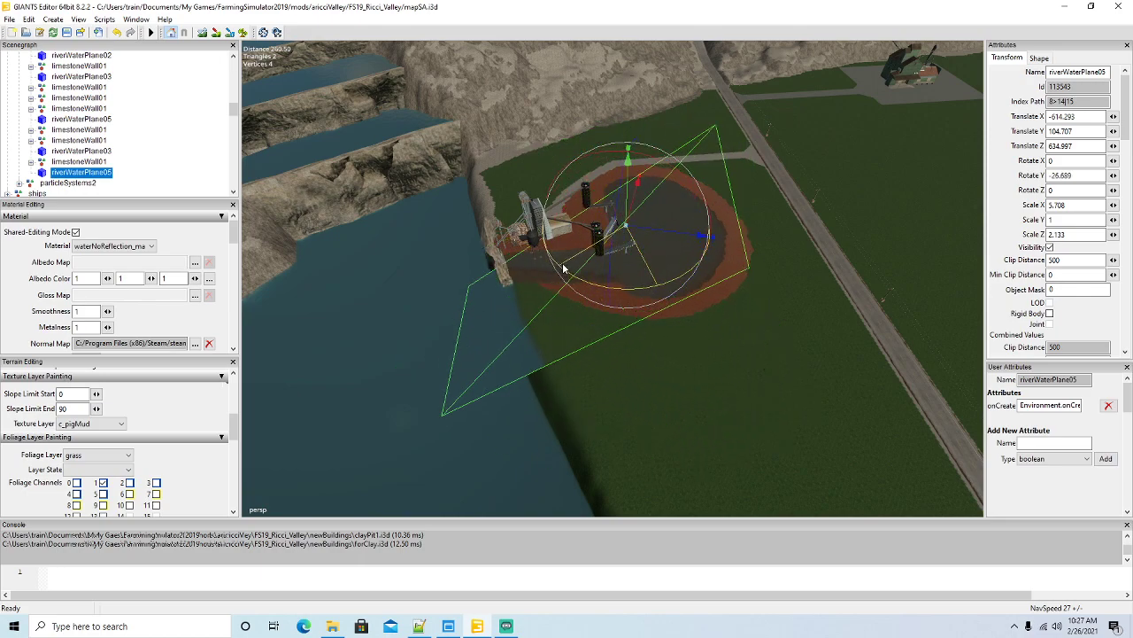
pyautogui.moveTo(563, 269); pyautogui.dragTo(648, 189)
pyautogui.moveTo(658, 293); pyautogui.dragTo(763, 298)
pyautogui.scroll(-5, 763, 297)
pyautogui.scroll(-2, 764, 303)
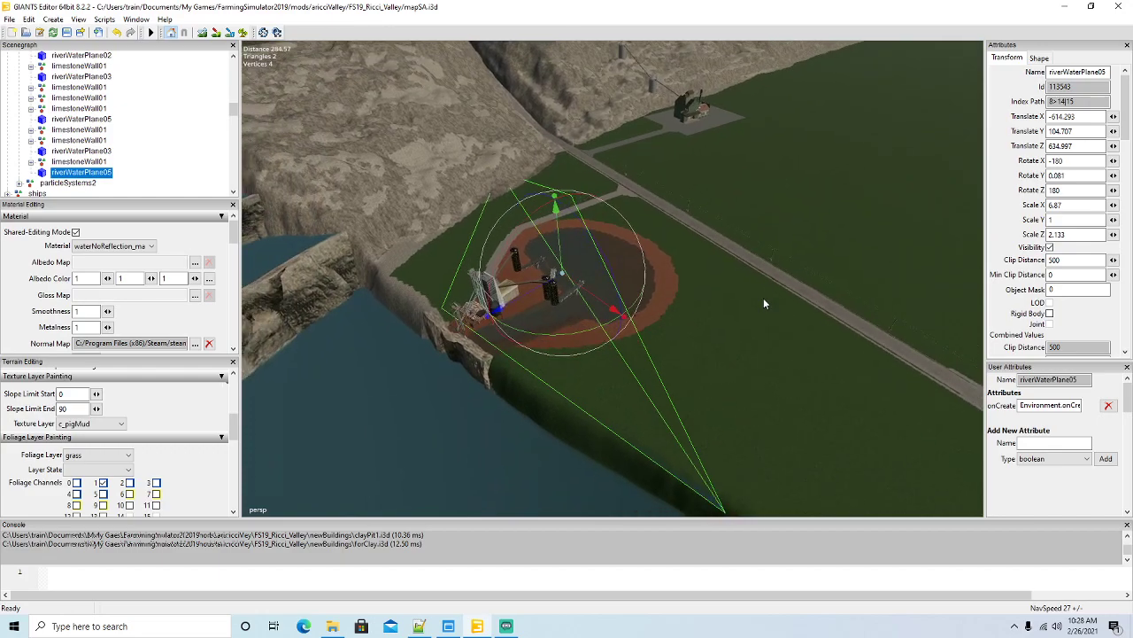
pyautogui.moveTo(666, 310)
pyautogui.keyDown('alt'); pyautogui.mouseDown()
pyautogui.moveTo(682, 301)
pyautogui.moveTo(652, 300)
pyautogui.moveTo(661, 308)
pyautogui.mouseUp(); pyautogui.keyUp('alt')
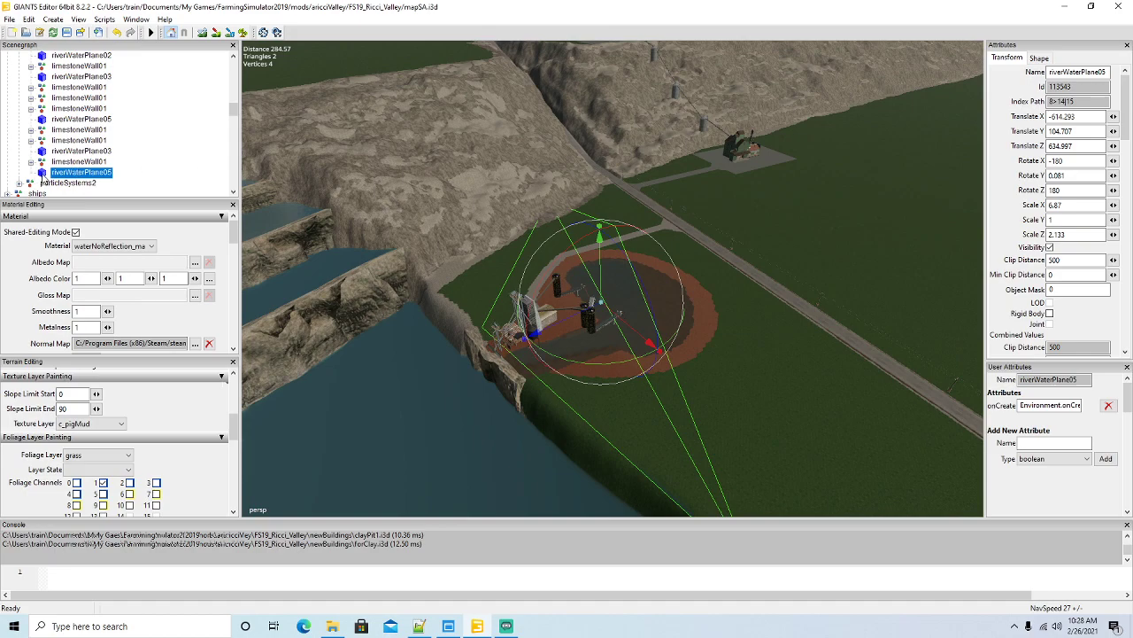
# Delete the riverWaterPlane05 water plane from the clay pit and go up the scene tree to the waterfall2 group.
pyautogui.press('Delete')
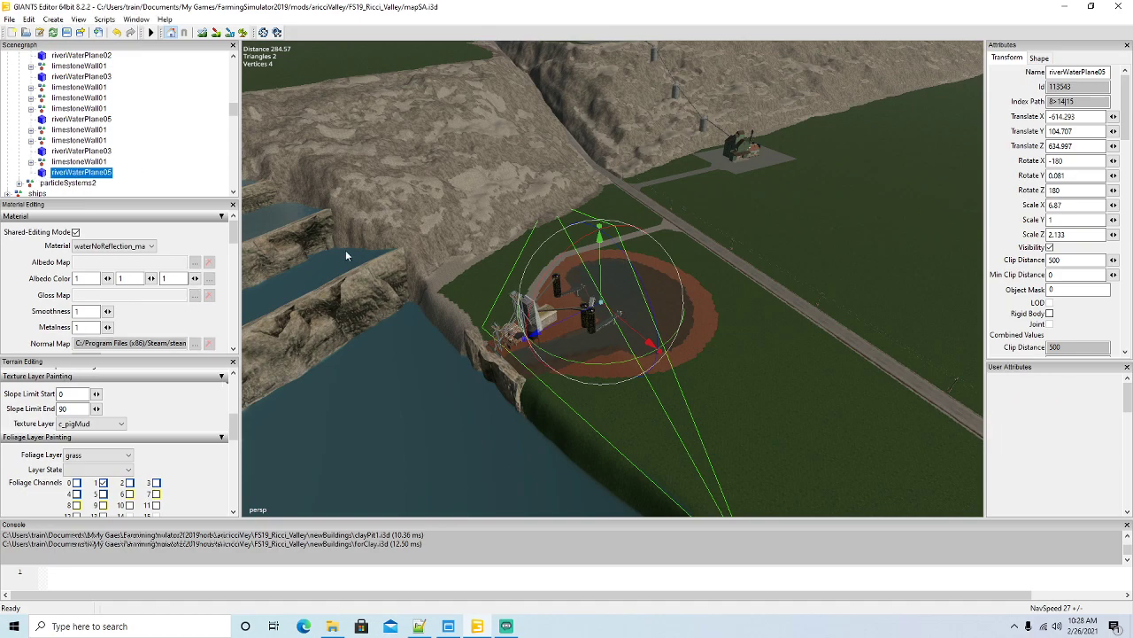
pyautogui.scroll(3, 153, 158)
pyautogui.scroll(3, 154, 160)
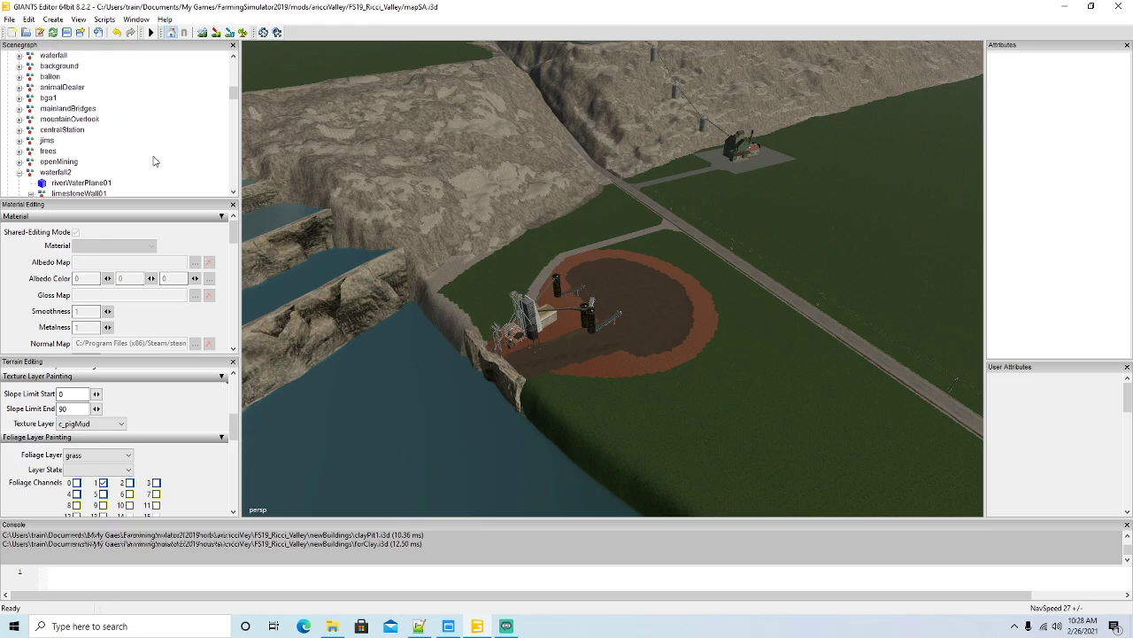
# Find the waterPlaneMain2 water plane in the openMining group and duplicate it.
pyautogui.scroll(3, 153, 160)
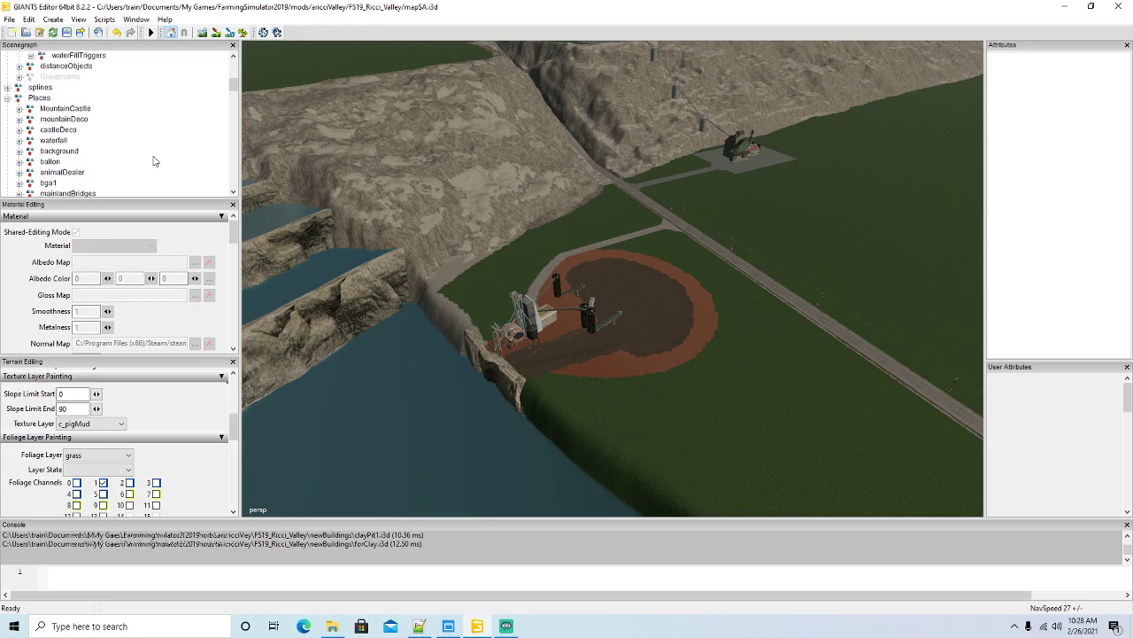
pyautogui.scroll(-3, 152, 155)
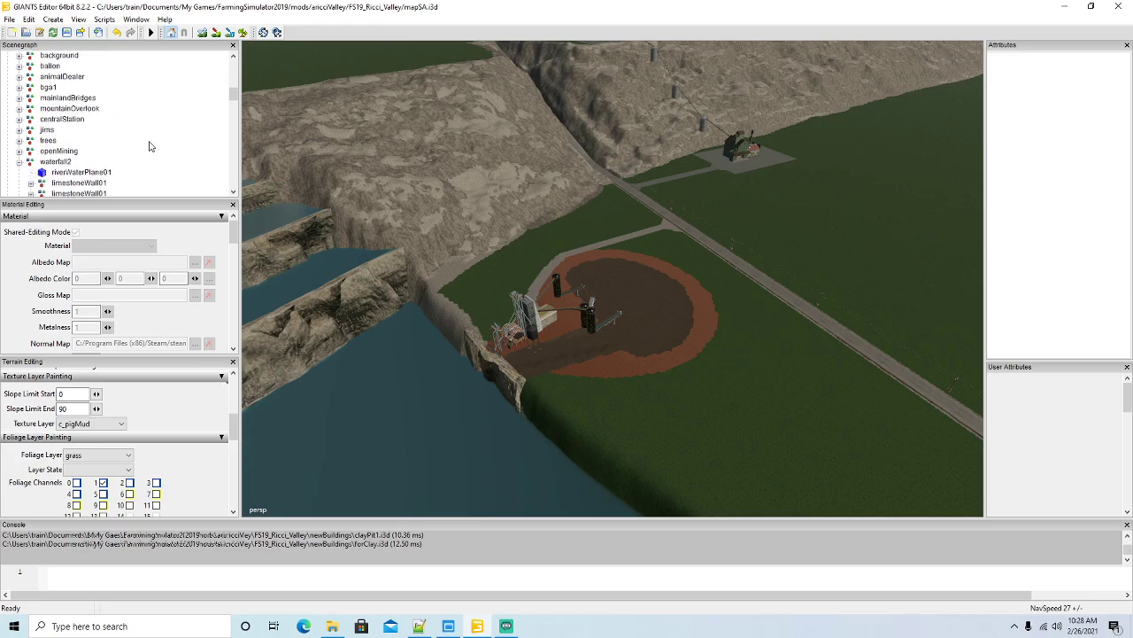
pyautogui.click(19, 152)
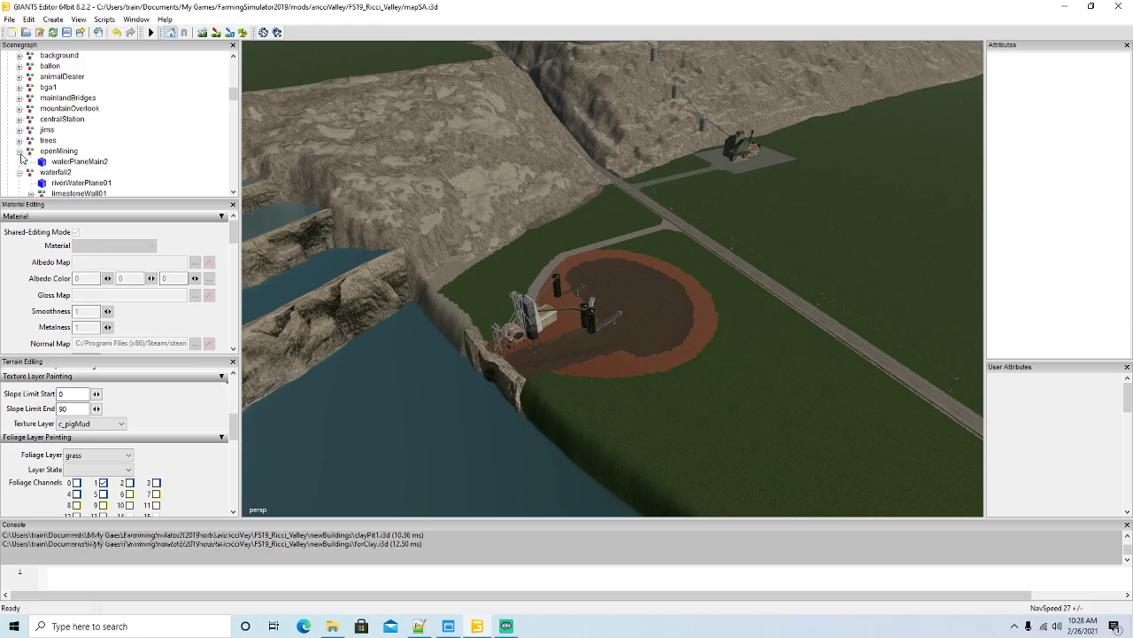
pyautogui.click(78, 161)
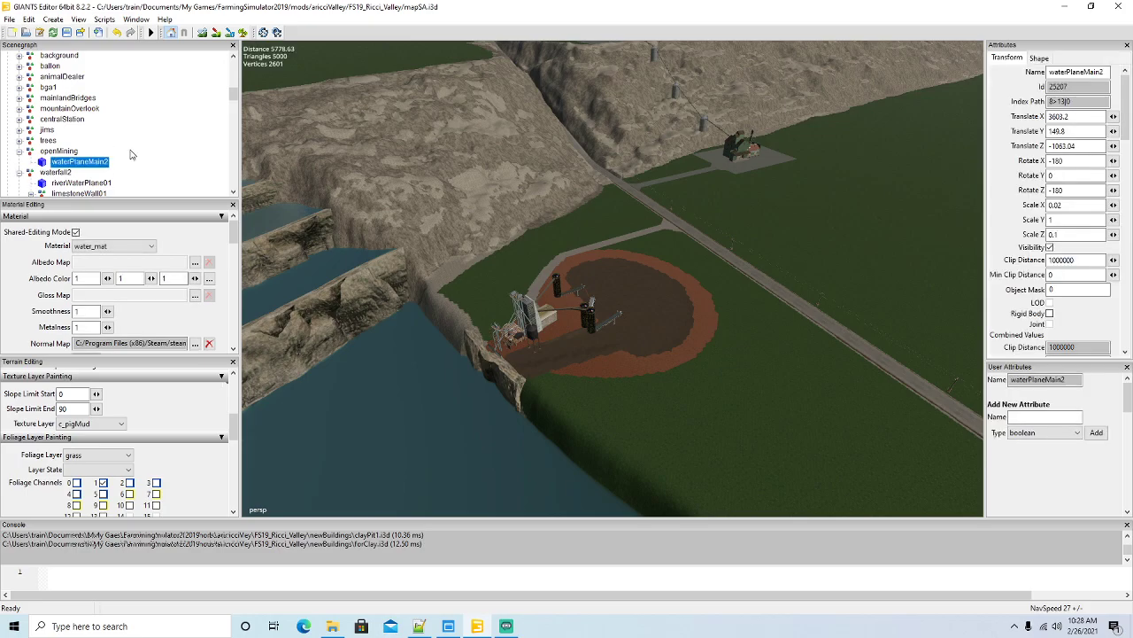
pyautogui.scroll(-10, 131, 154)
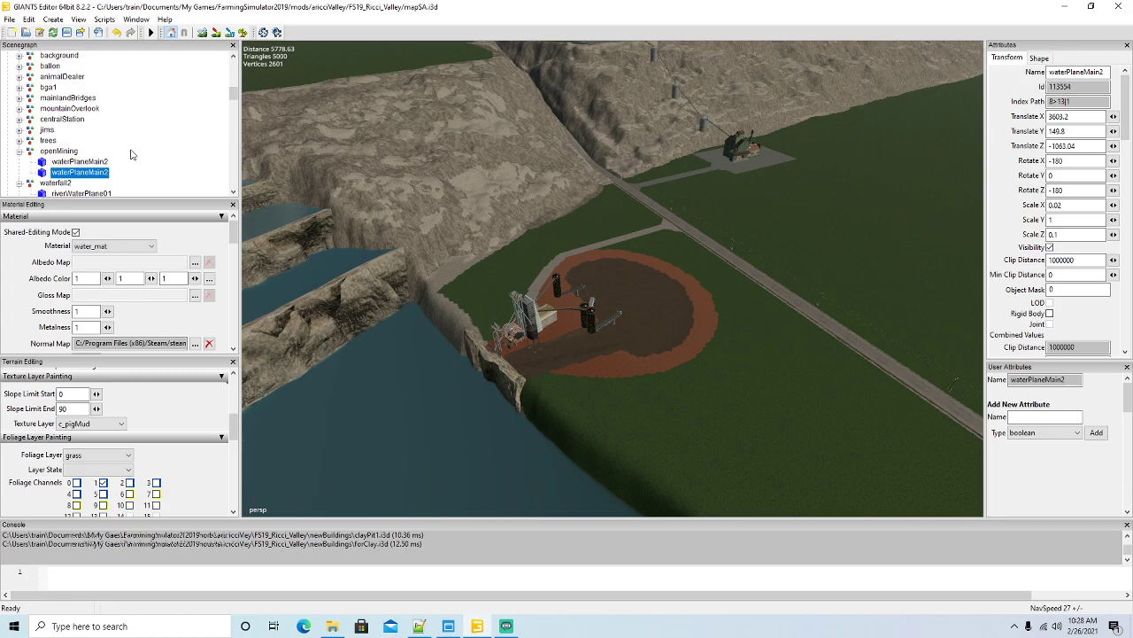
# Move the duplicated waterPlaneMain2 out of openMining into the main group of nickelMine by cutting and pasting it.
pyautogui.scroll(-8, 131, 154)
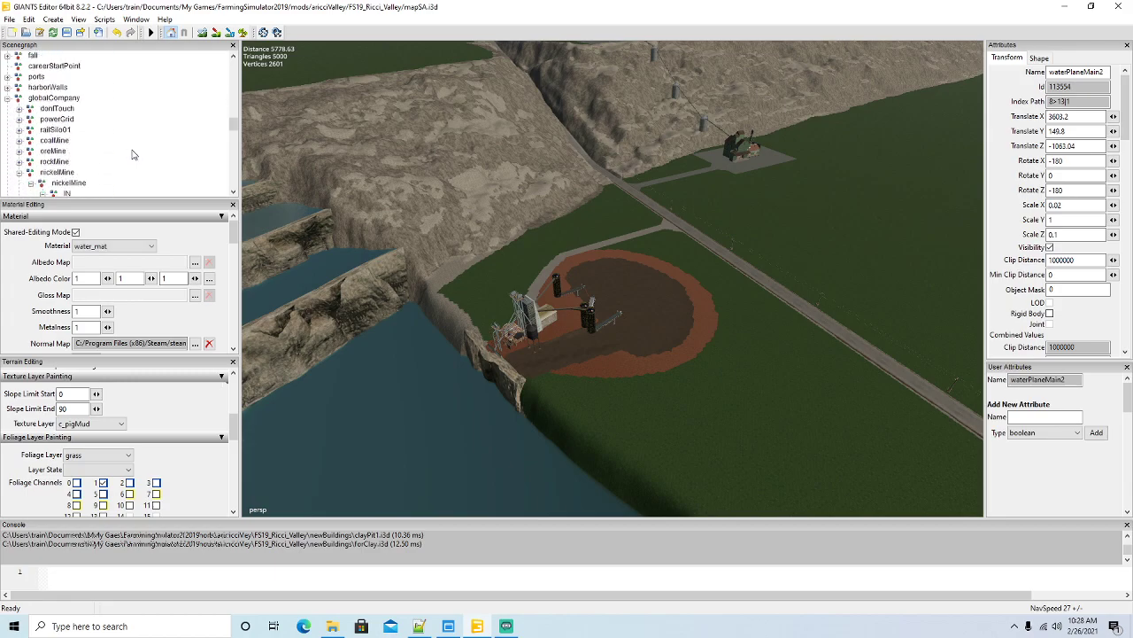
pyautogui.scroll(-2, 131, 154)
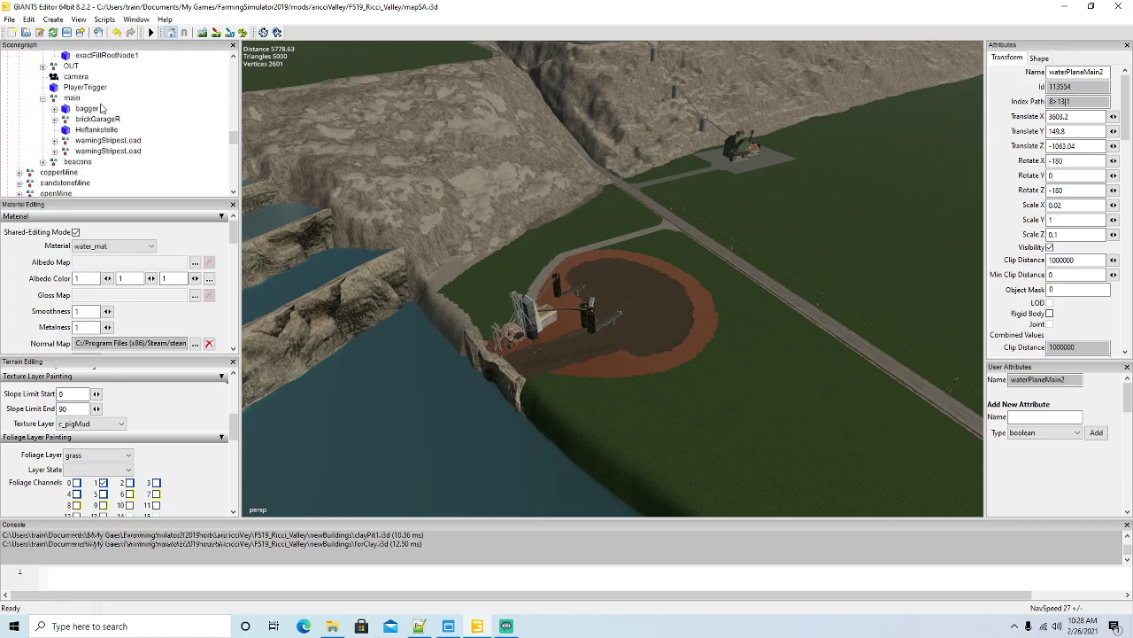
pyautogui.click(29, 18)
pyautogui.click(45, 89)
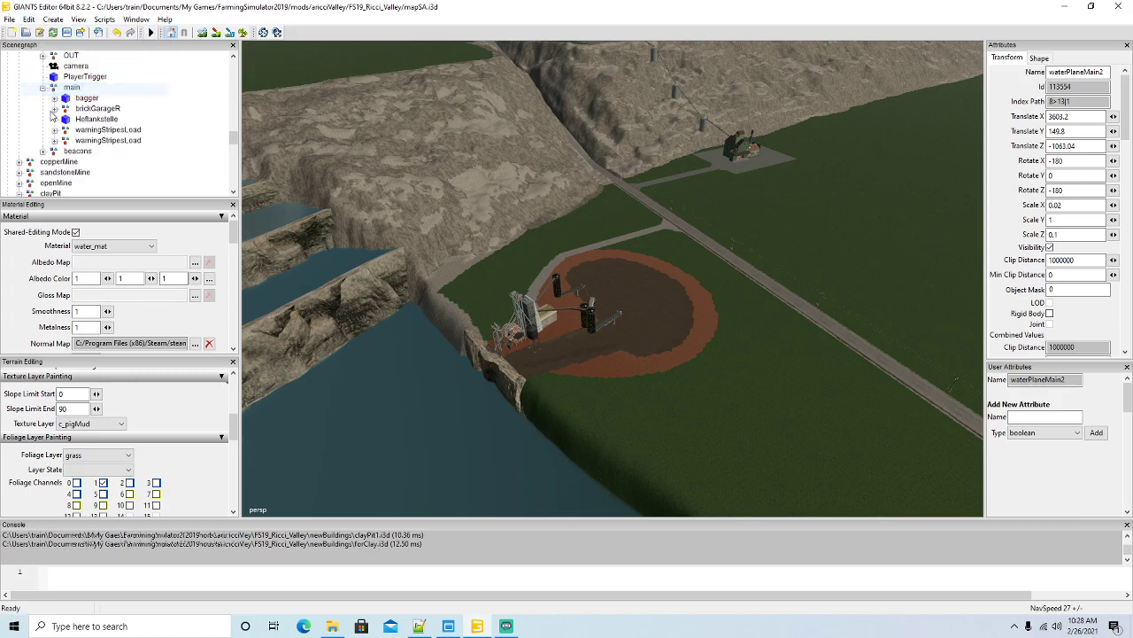
pyautogui.click(29, 20)
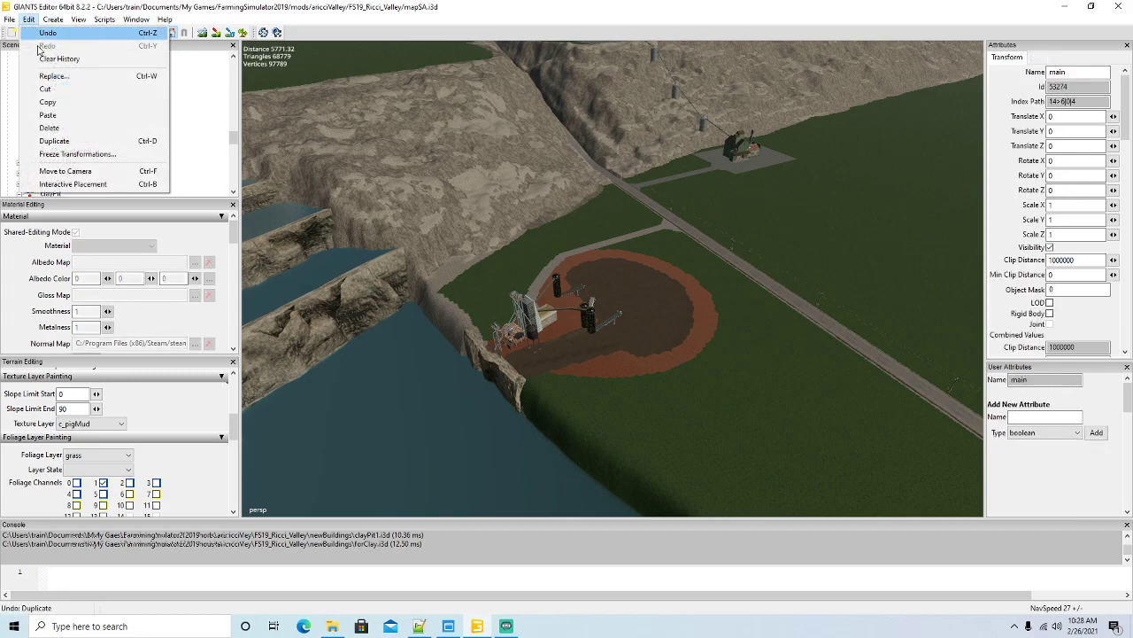
pyautogui.click(55, 119)
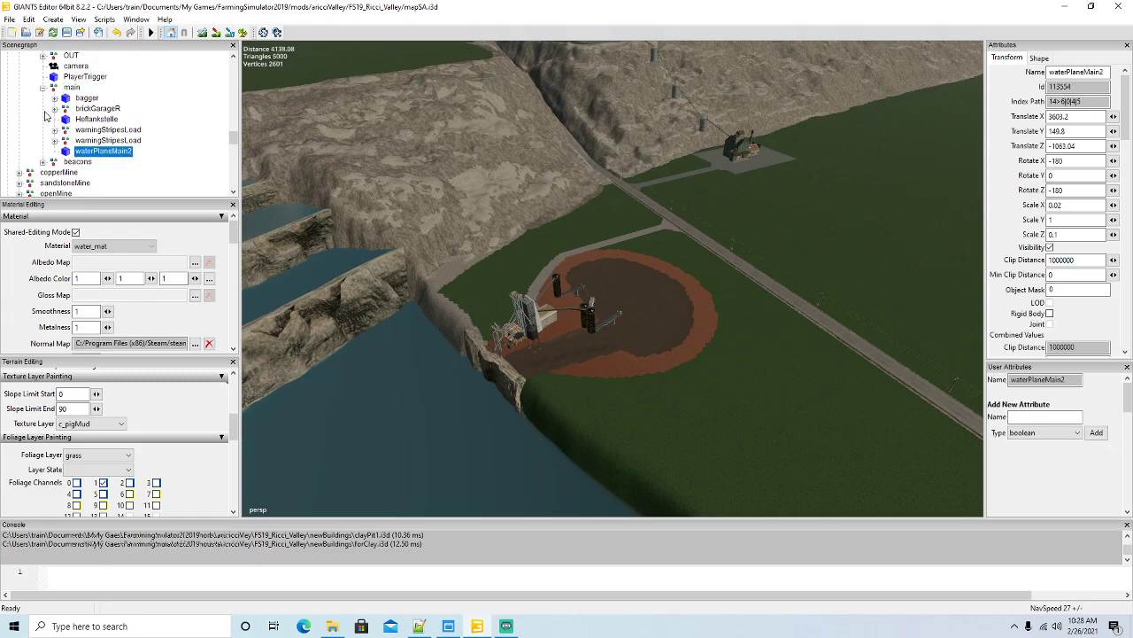
# Place the waterPlaneMain2 copy over the clay pit with Interactive Placement.
pyautogui.click(29, 19)
pyautogui.click(89, 183)
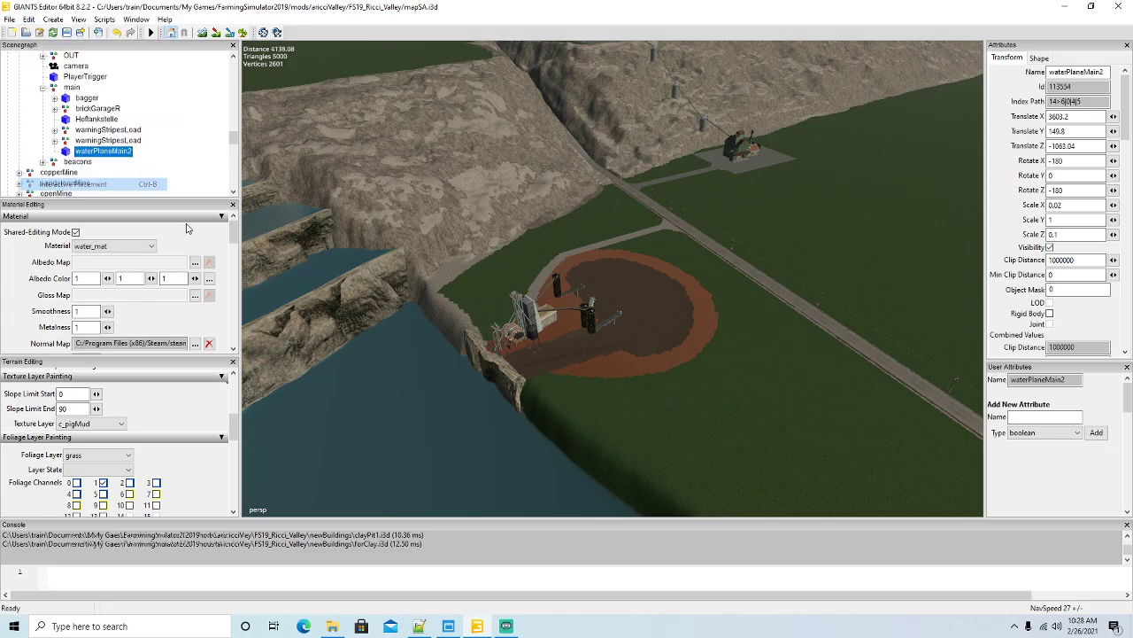
pyautogui.scroll(-3, 659, 324)
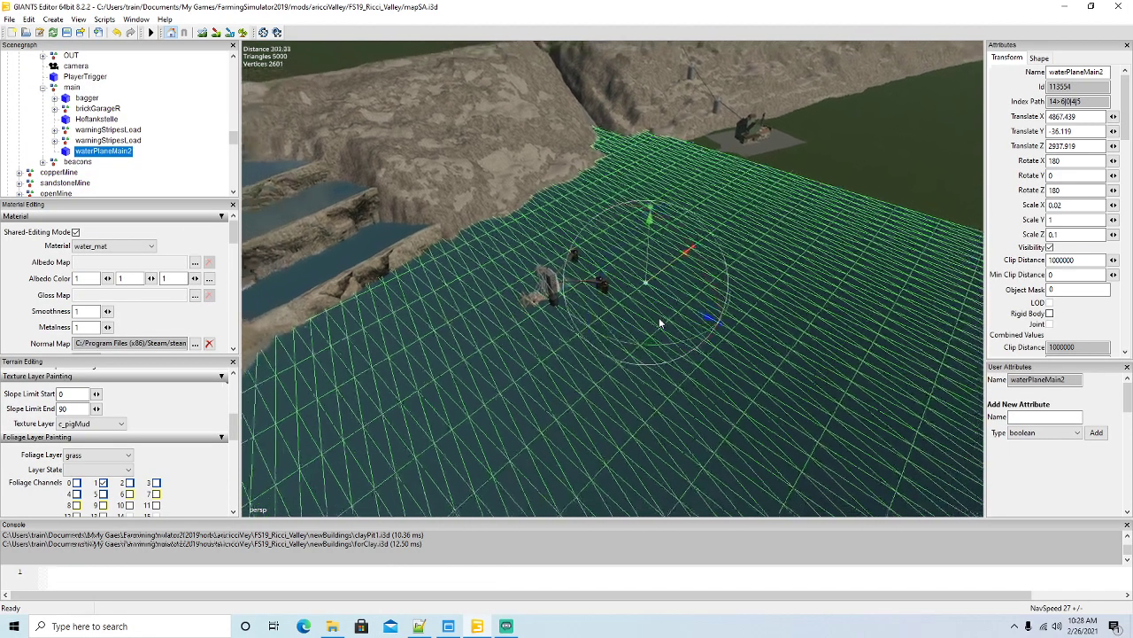
# Shrink the water plane over the clay pit to an X scale of 0.01 and a Z scale of 0.02.
pyautogui.click(1072, 204)
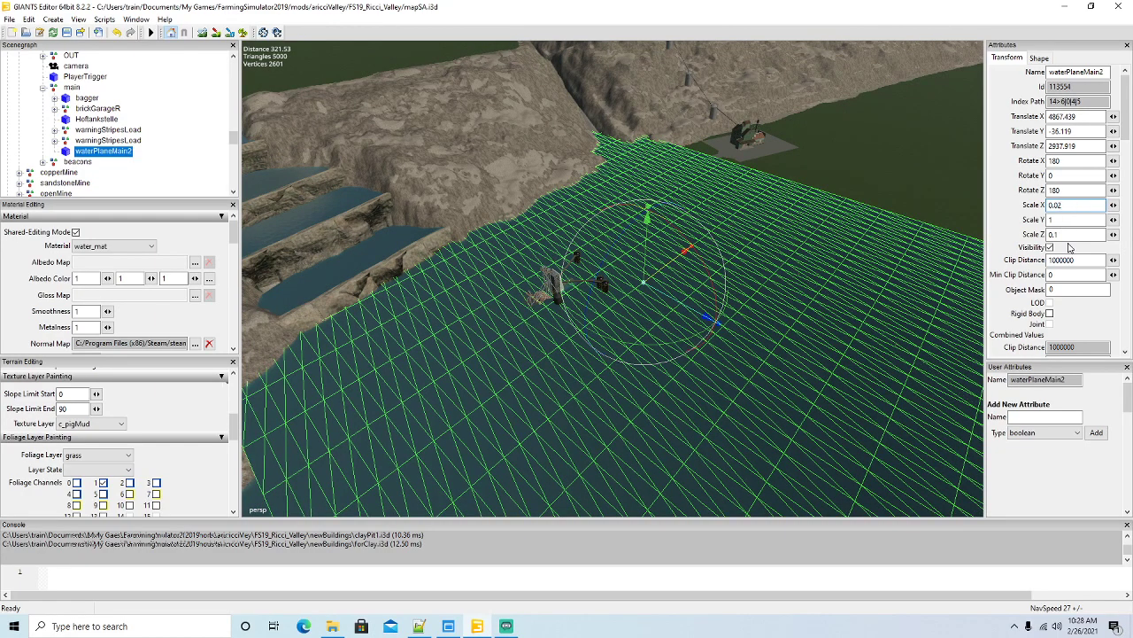
pyautogui.press('BackSpace')
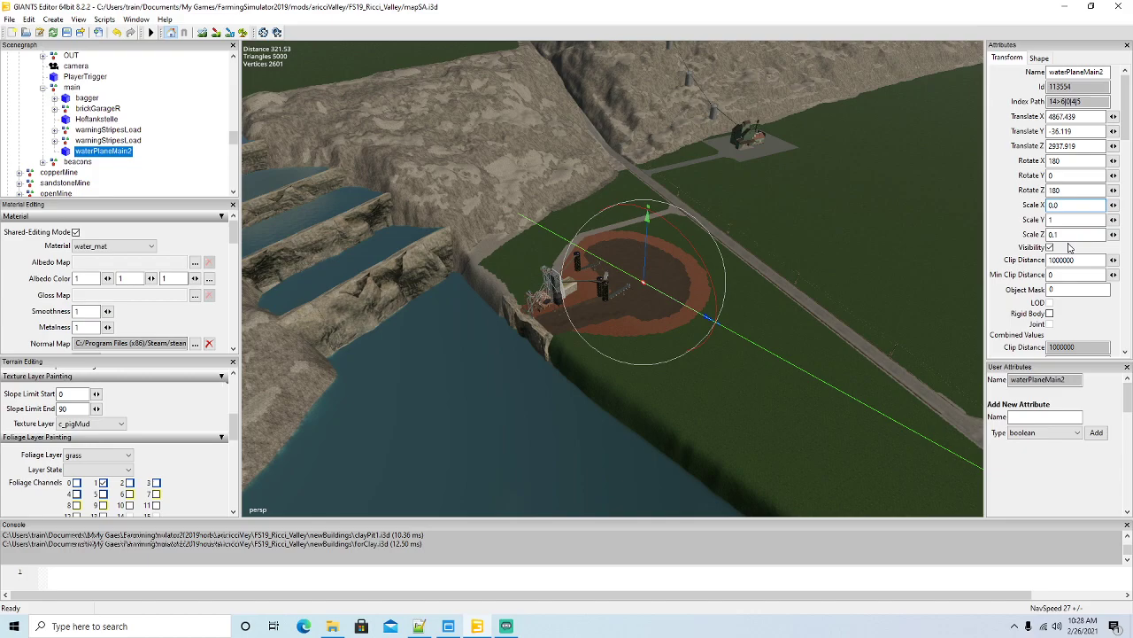
pyautogui.write('1')
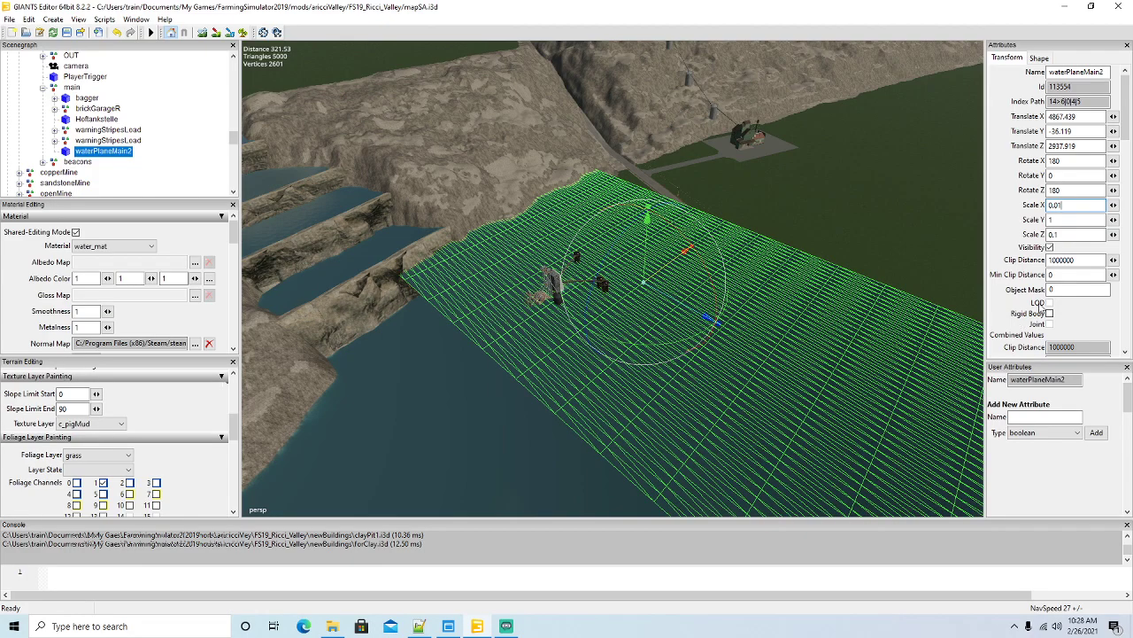
pyautogui.click(1061, 234)
pyautogui.press('BackSpace')
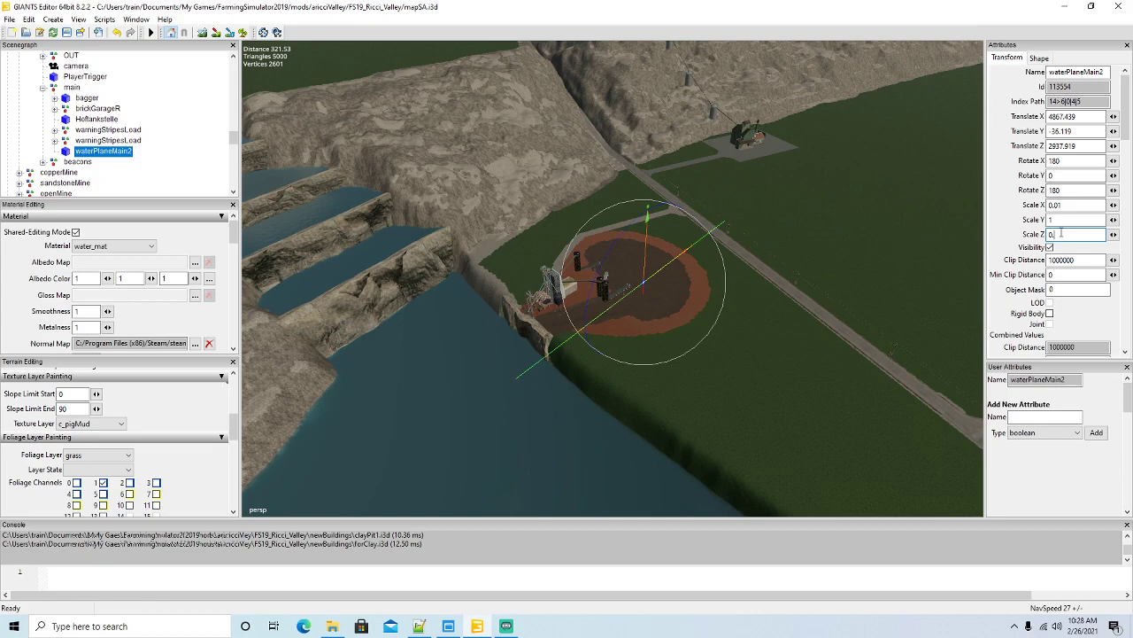
pyautogui.write('05')
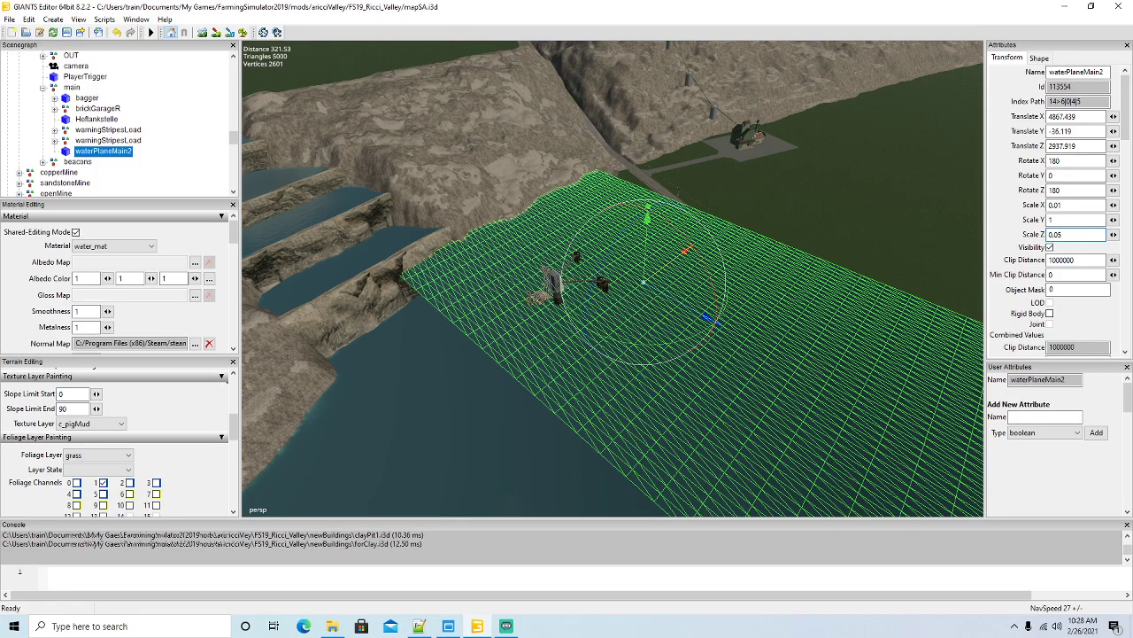
pyautogui.press('BackSpace')
pyautogui.write('2')
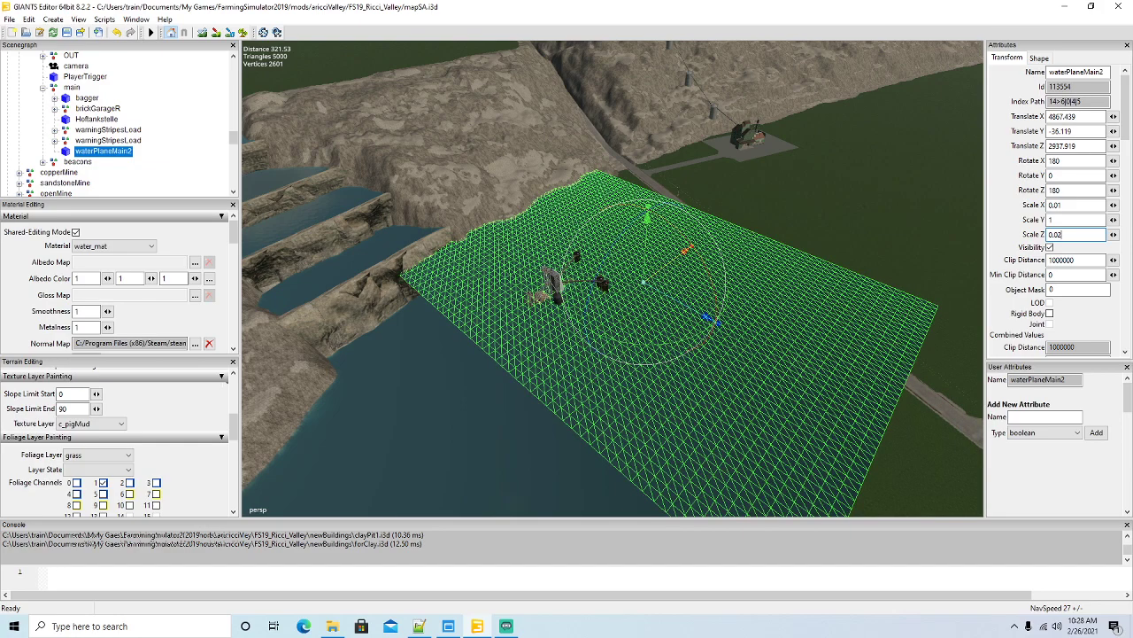
# Narrow the water plane to an X scale of 0.004 and rotate it about 5 degrees around its Y axis.
pyautogui.click(1073, 204)
pyautogui.press('BackSpace')
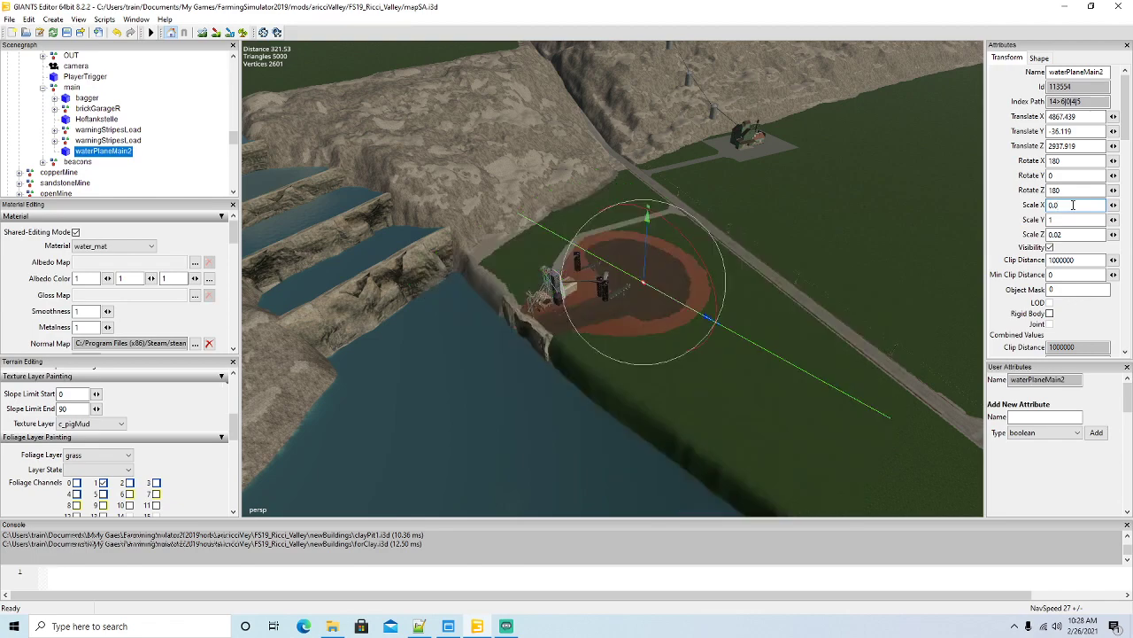
pyautogui.write('02')
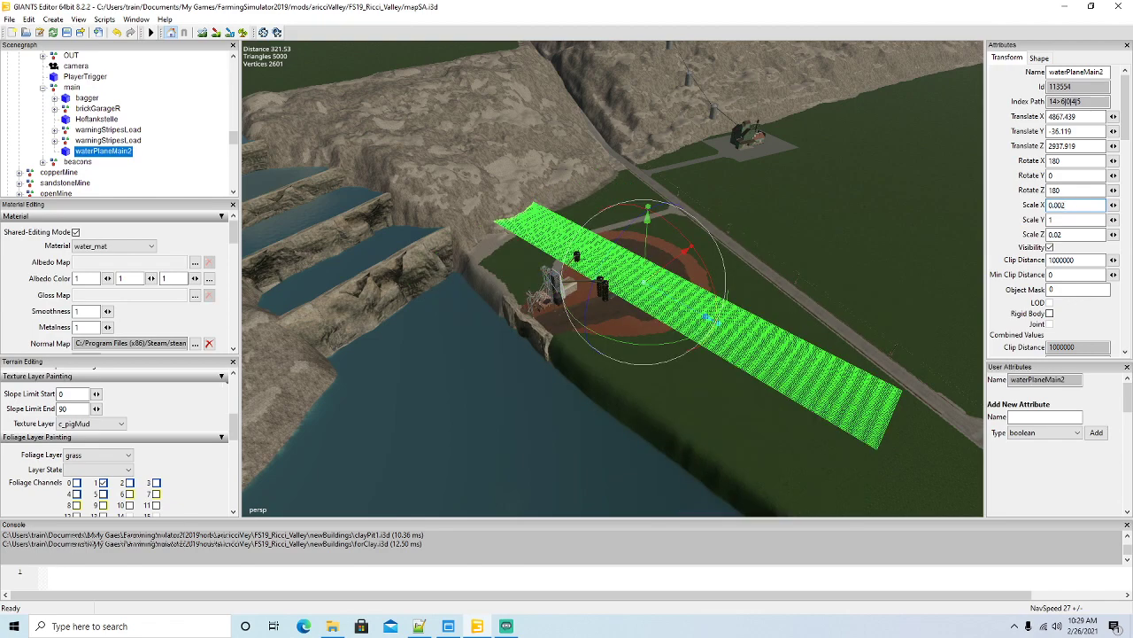
pyautogui.press('BackSpace')
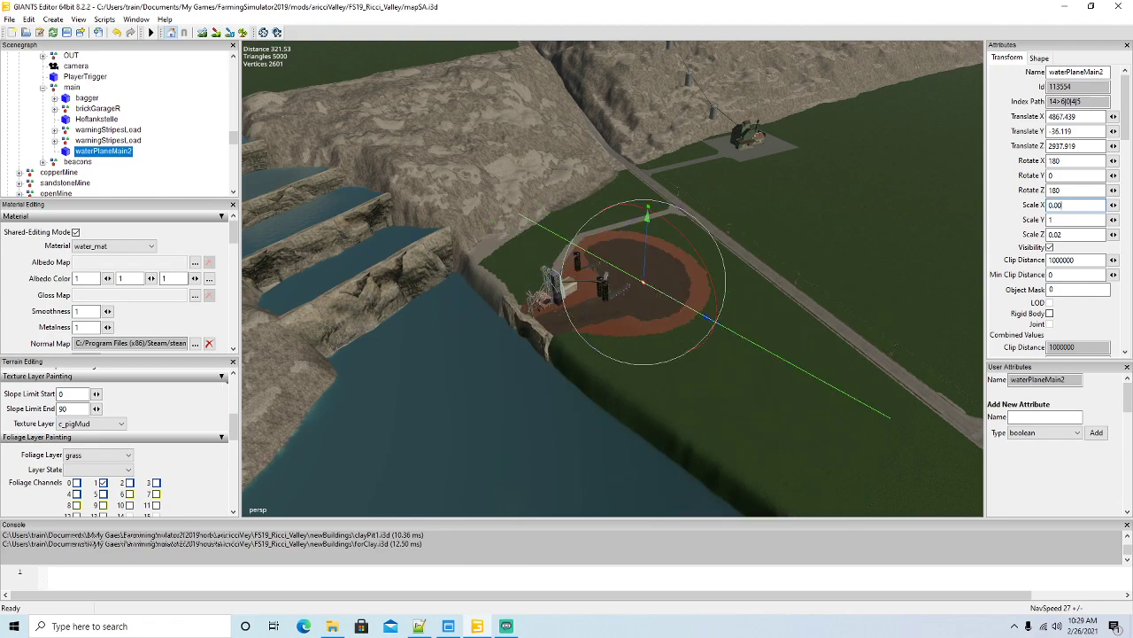
pyautogui.write('4')
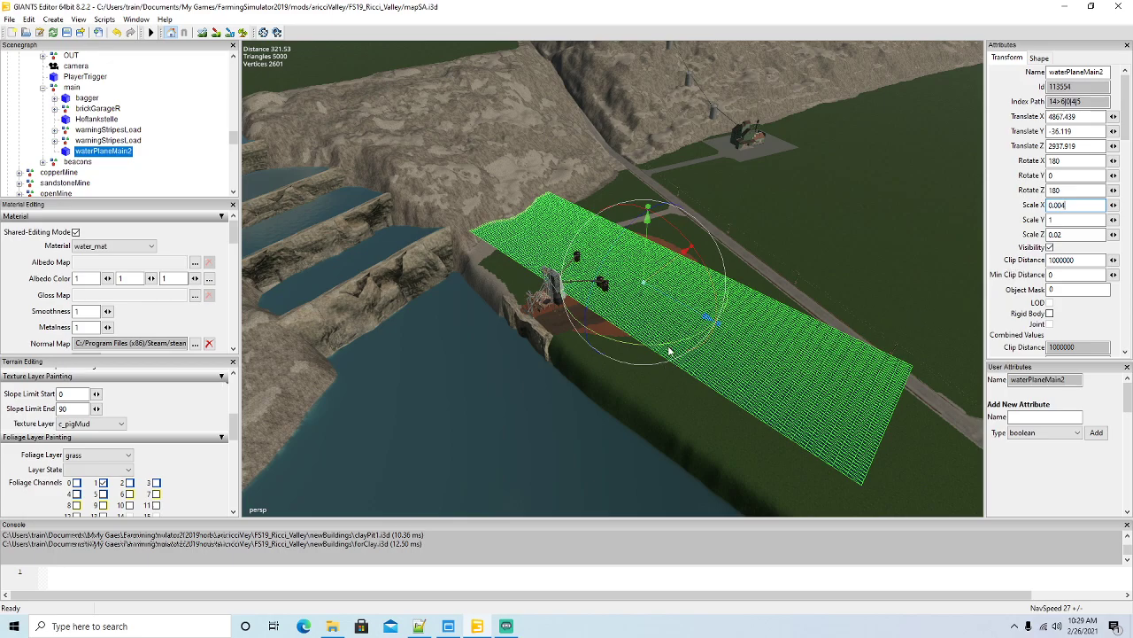
pyautogui.moveTo(668, 348); pyautogui.dragTo(661, 354)
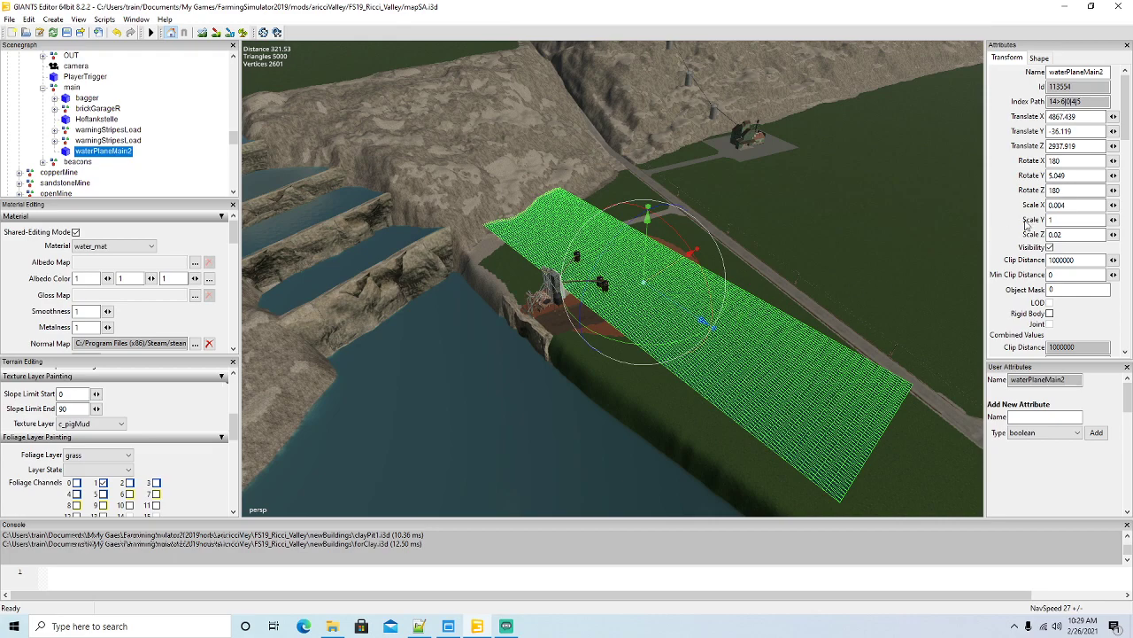
# Set both the X scale and the Z scale of the water plane to 0.007.
pyautogui.click(1072, 204)
pyautogui.press('BackSpace')
pyautogui.write('5')
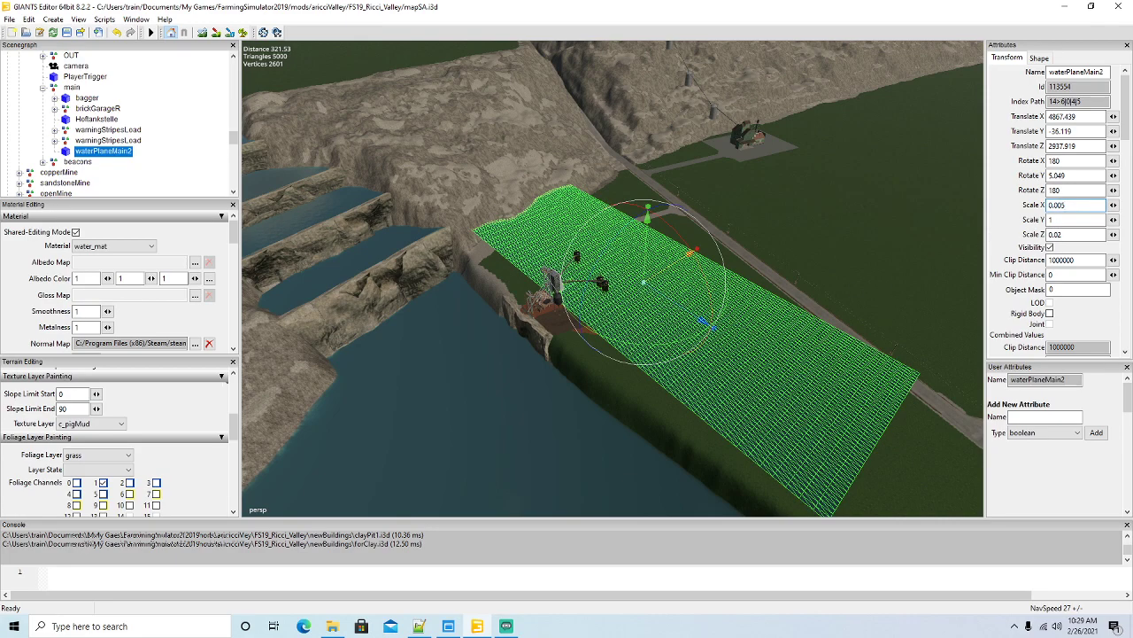
pyautogui.press('BackSpace')
pyautogui.write('7')
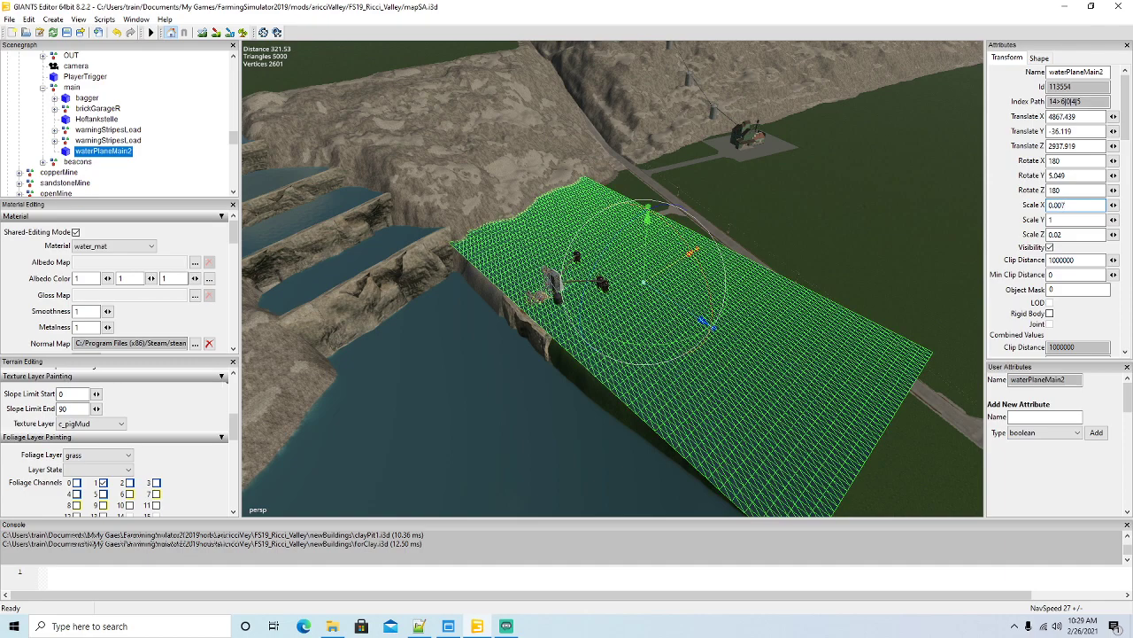
pyautogui.click(1073, 235)
pyautogui.press('BackSpace')
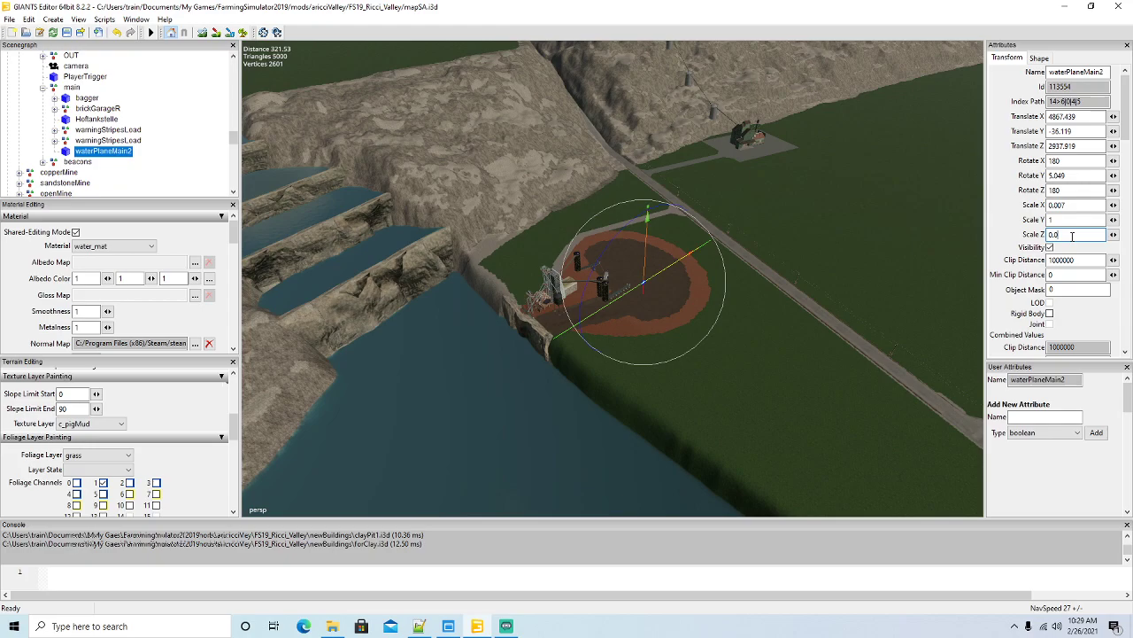
pyautogui.write('07')
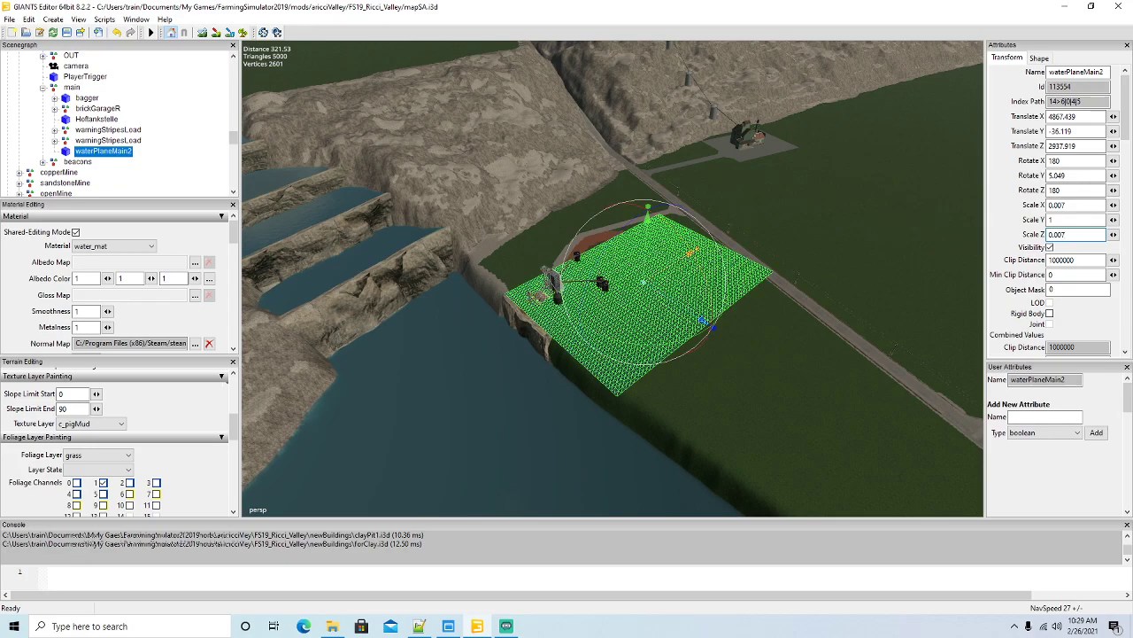
# Lower the water plane into the clay pit and mud channel to a Y position of about -45.1.
pyautogui.moveTo(733, 428)
pyautogui.keyDown('alt'); pyautogui.mouseDown()
pyautogui.moveTo(791, 424)
pyautogui.moveTo(719, 425)
pyautogui.mouseUp(); pyautogui.keyUp('alt')
pyautogui.scroll(6, 765, 425)
pyautogui.scroll(6, 790, 425)
pyautogui.moveTo(438, 246); pyautogui.dragTo(671, 293)
pyautogui.scroll(5, 265, 326)
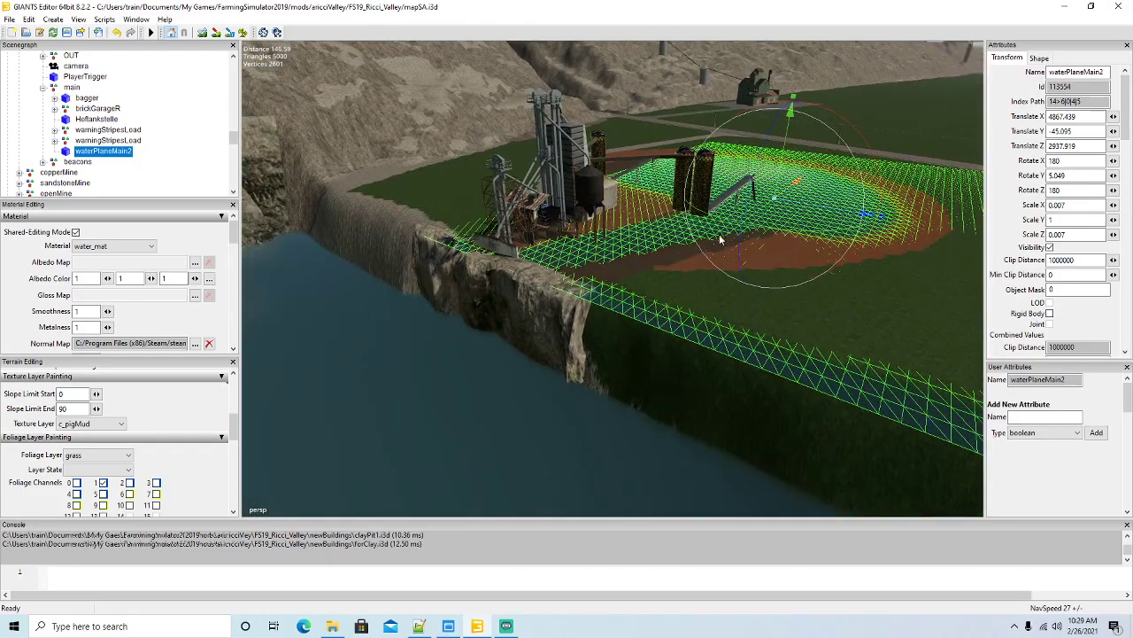
# Slide the water plane along its Z axis to about Z 2956.7 and lower it slightly to about Y -45.28.
pyautogui.keyDown('alt'); pyautogui.moveTo(811, 267); pyautogui.dragTo(730, 319); pyautogui.keyUp('alt')
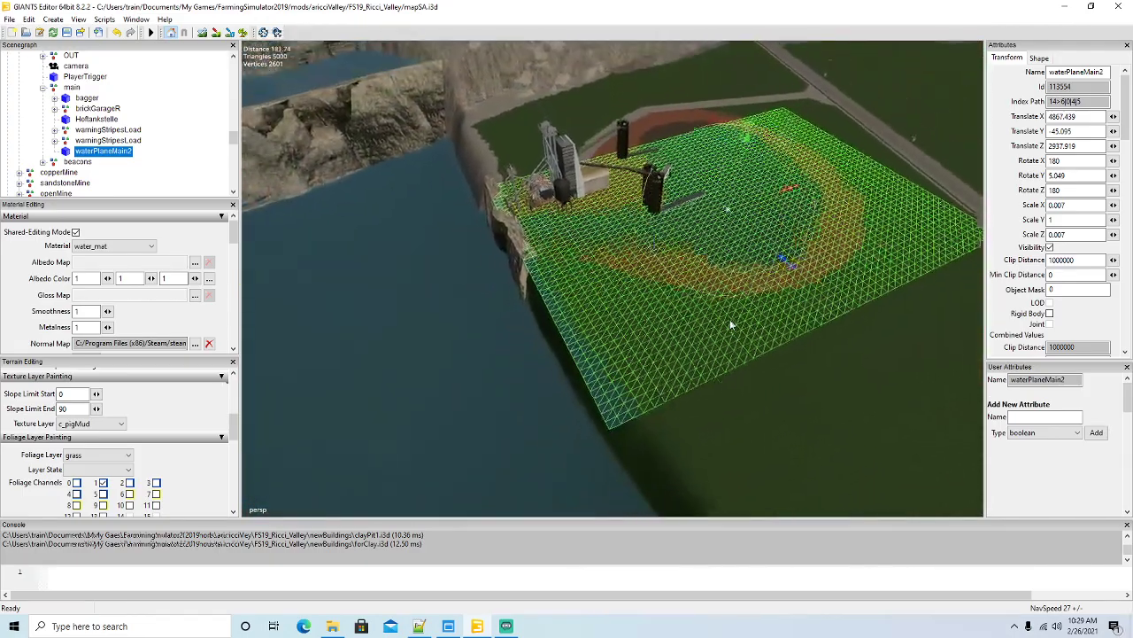
pyautogui.moveTo(749, 237); pyautogui.dragTo(713, 209)
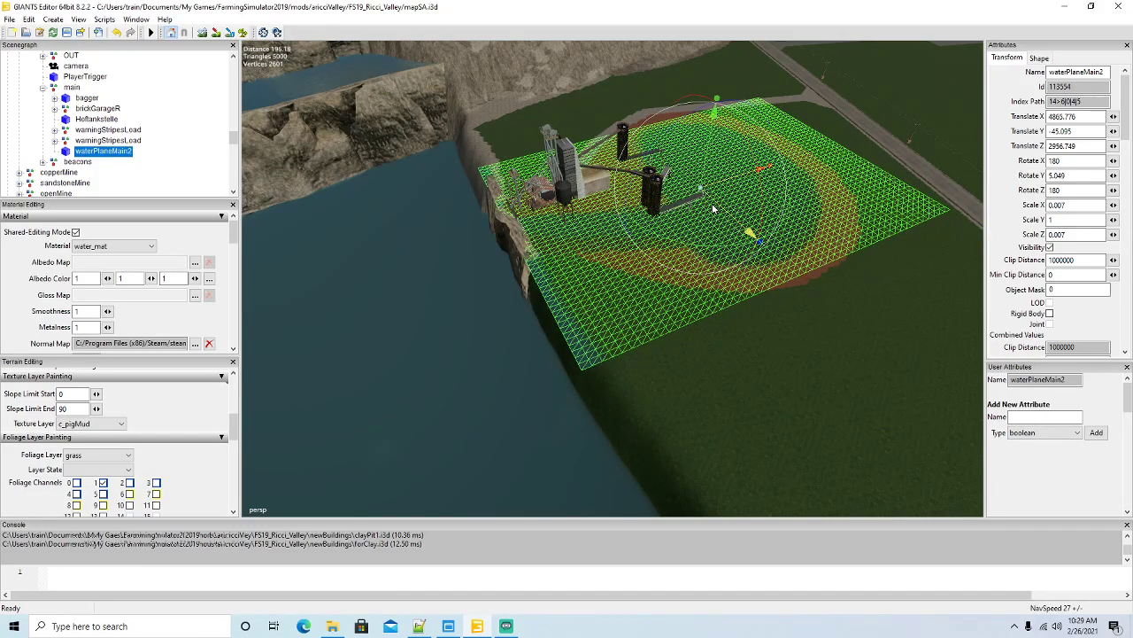
pyautogui.scroll(6, 779, 275)
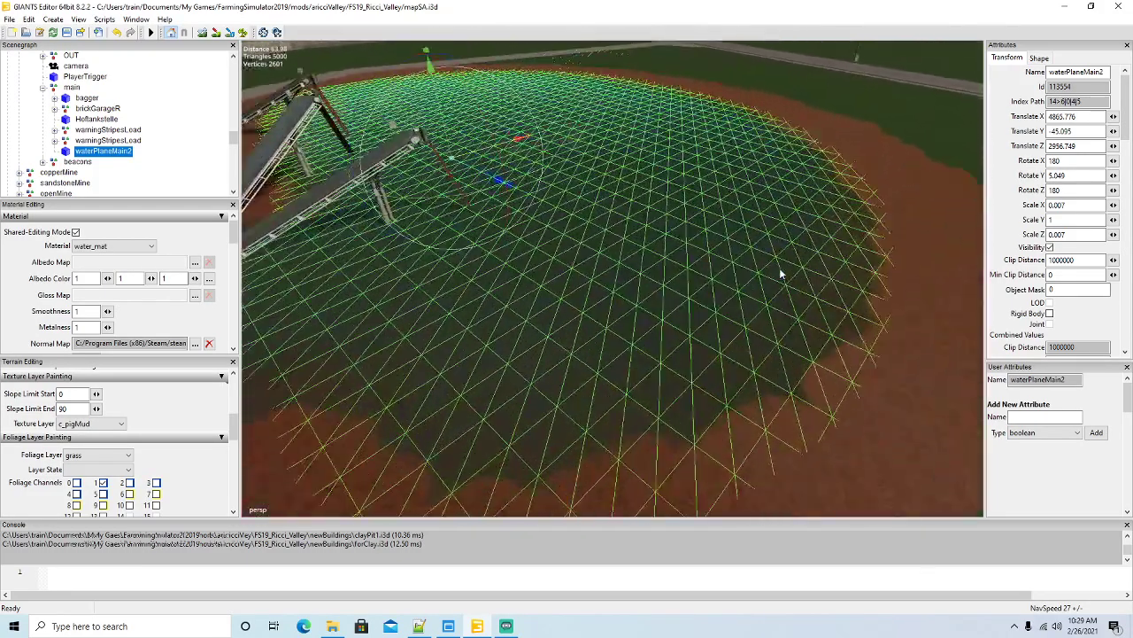
pyautogui.keyDown('alt'); pyautogui.moveTo(780, 269); pyautogui.dragTo(751, 260); pyautogui.keyUp('alt')
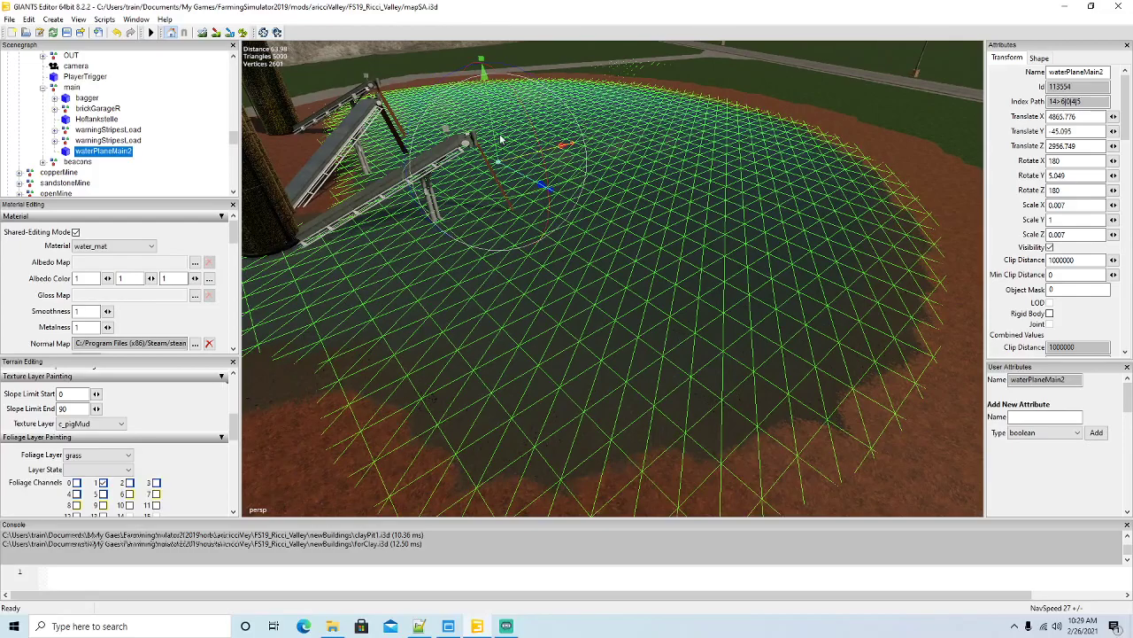
pyautogui.moveTo(495, 135); pyautogui.dragTo(497, 135)
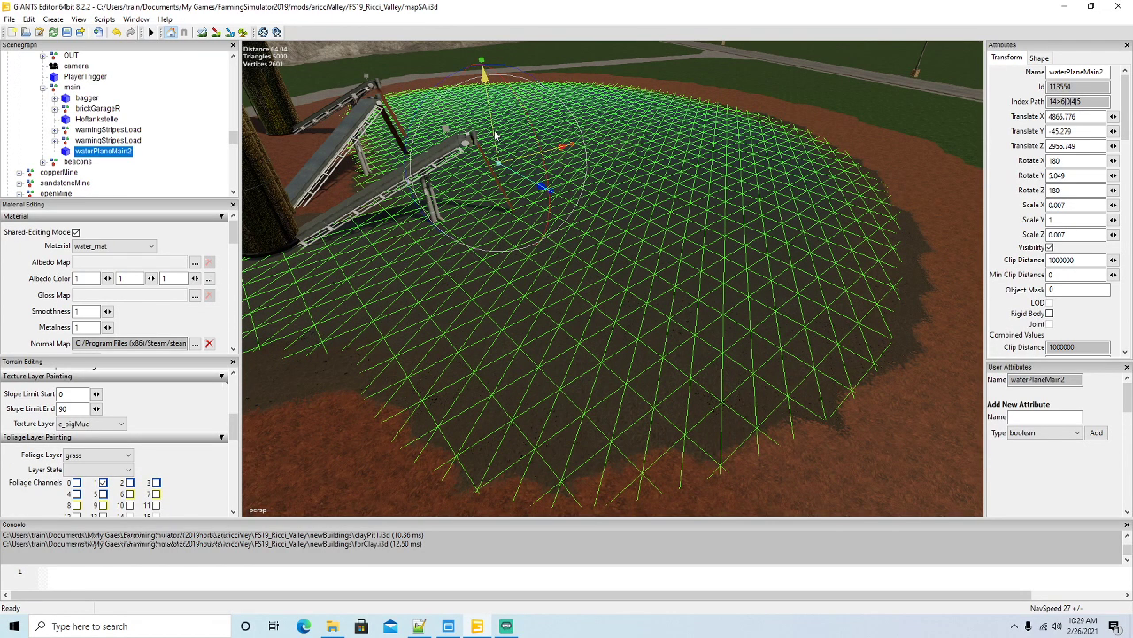
# Shift the water plane inland from the cliff edge along its X axis to about X 4859.7.
pyautogui.keyDown('alt'); pyautogui.moveTo(496, 137); pyautogui.dragTo(584, 289); pyautogui.keyUp('alt')
pyautogui.scroll(-5, 568, 229)
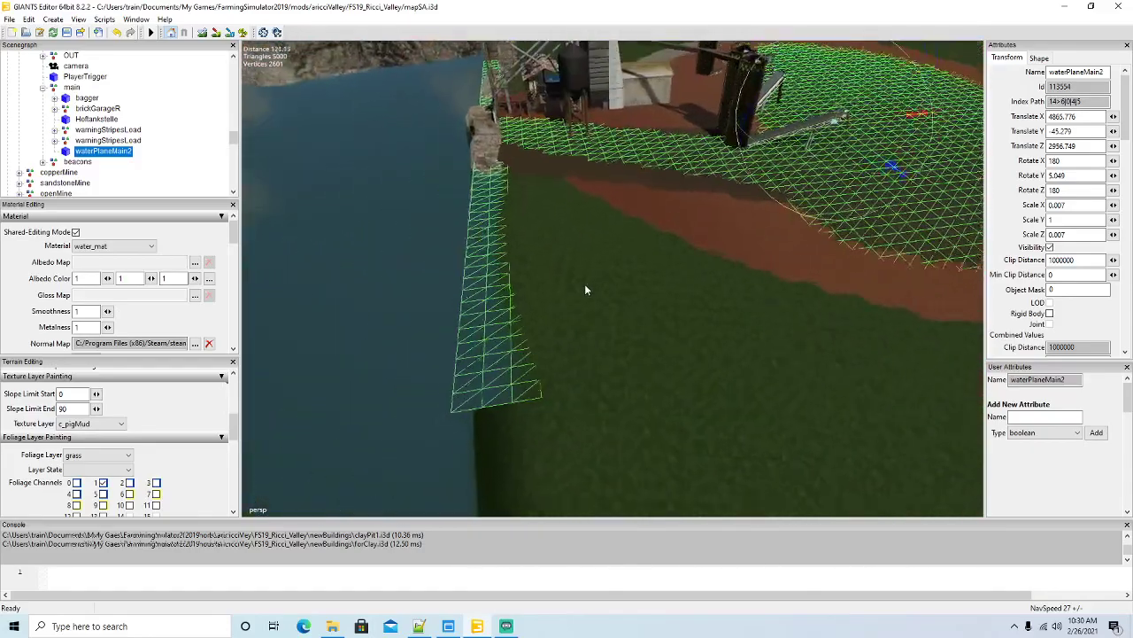
pyautogui.scroll(-3, 584, 289)
pyautogui.moveTo(816, 167); pyautogui.dragTo(833, 167)
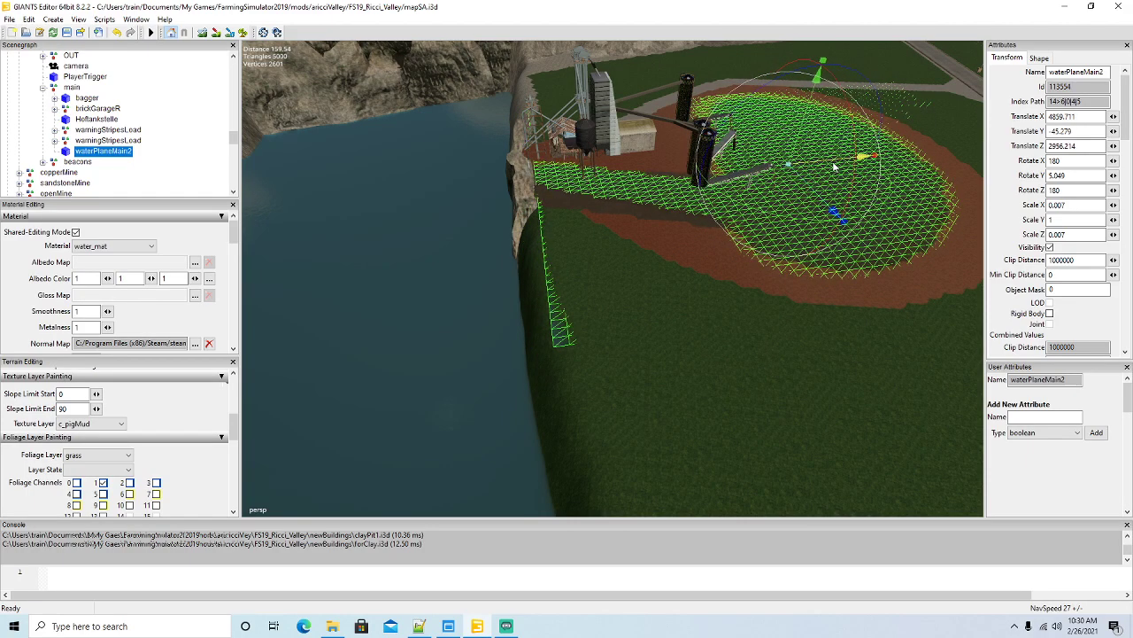
# Rotate the waterPlaneMain2 pond plane to about 2.5° around Y and nudge it along X.
pyautogui.moveTo(808, 224); pyautogui.dragTo(810, 224)
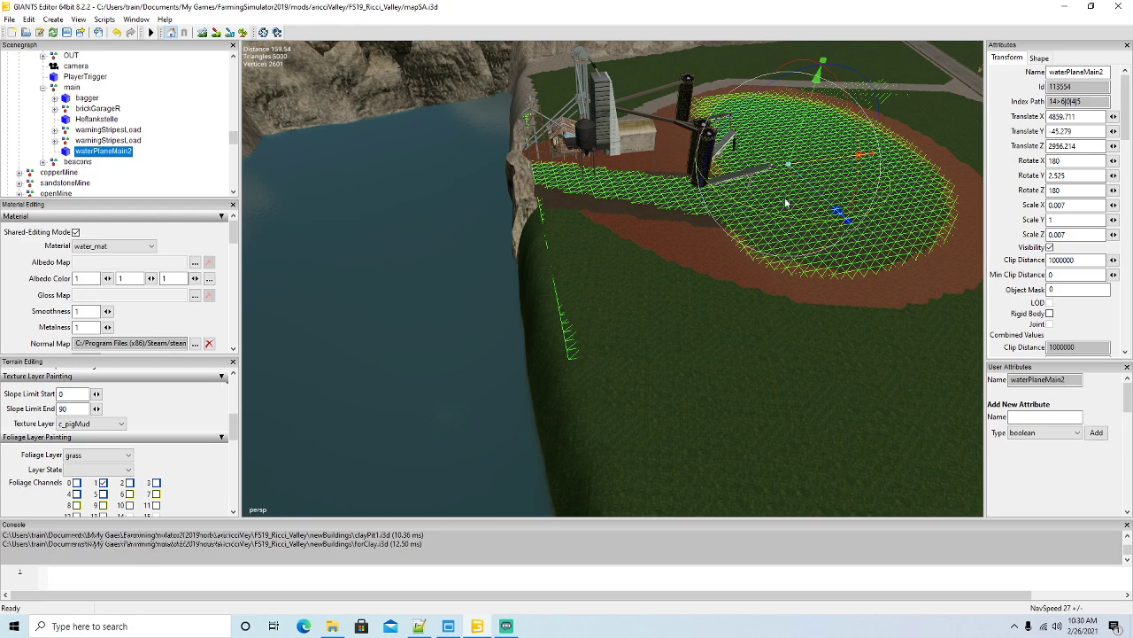
pyautogui.moveTo(827, 165); pyautogui.dragTo(838, 166)
# Stretch limestoneWall01 beside the clay pit buildings along its Z axis to a scale of about 3.19.
pyautogui.moveTo(766, 266)
pyautogui.keyDown('alt'); pyautogui.mouseDown()
pyautogui.moveTo(737, 220)
pyautogui.moveTo(762, 251)
pyautogui.mouseUp(); pyautogui.keyUp('alt')
pyautogui.scroll(6, 737, 220)
pyautogui.click(540, 347)
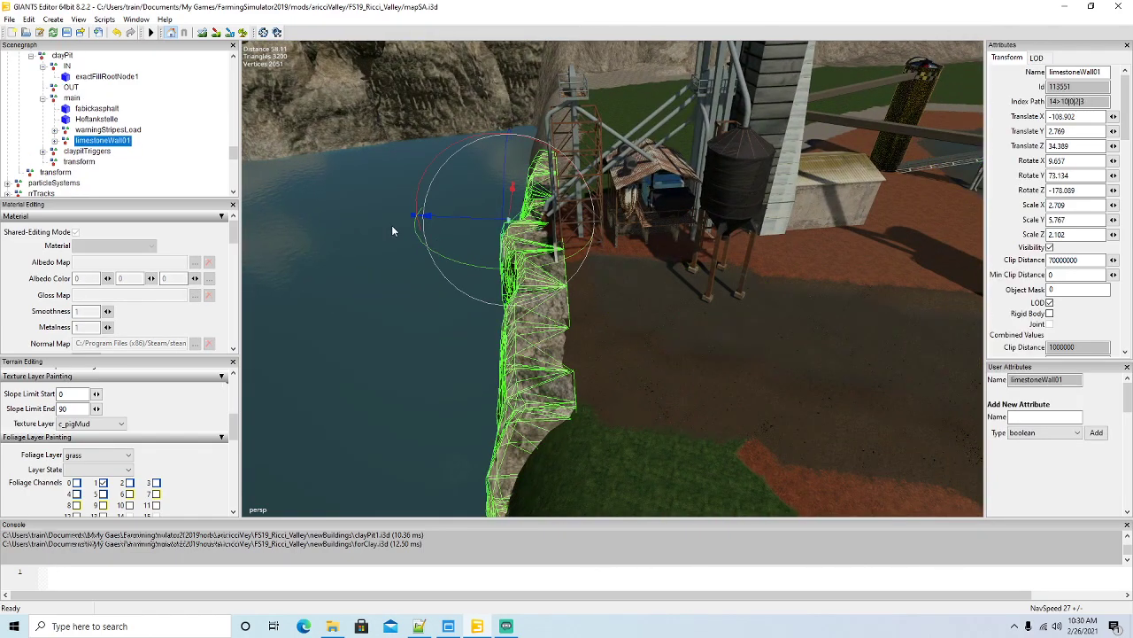
pyautogui.moveTo(413, 219); pyautogui.dragTo(693, 362)
pyautogui.scroll(-6, 595, 310)
pyautogui.scroll(5, 680, 306)
pyautogui.scroll(8, 551, 273)
pyautogui.scroll(-8, 687, 331)
pyautogui.click(689, 371)
pyautogui.keyDown('alt'); pyautogui.moveTo(679, 403); pyautogui.dragTo(878, 389); pyautogui.keyUp('alt')
pyautogui.click(631, 305)
pyautogui.keyDown('alt'); pyautogui.moveTo(549, 345); pyautogui.dragTo(585, 390); pyautogui.keyUp('alt')
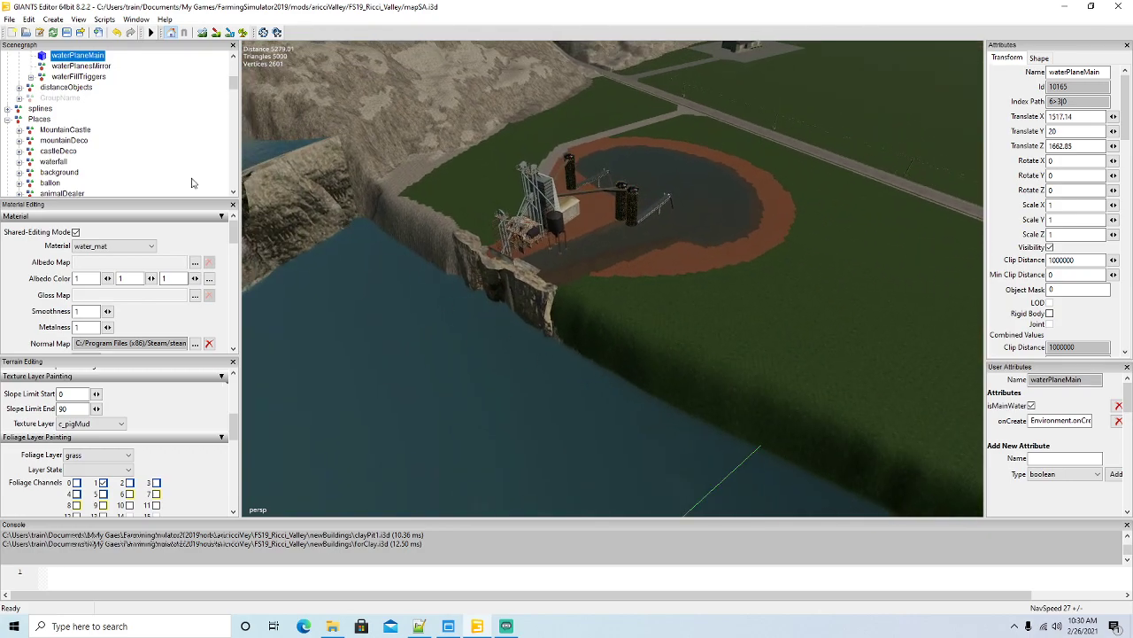
# Import particleSystems2.i3d from the newBuildings folder and interactively place the particleSystems group on the grass bank near the pond.
pyautogui.click(9, 19)
pyautogui.click(35, 147)
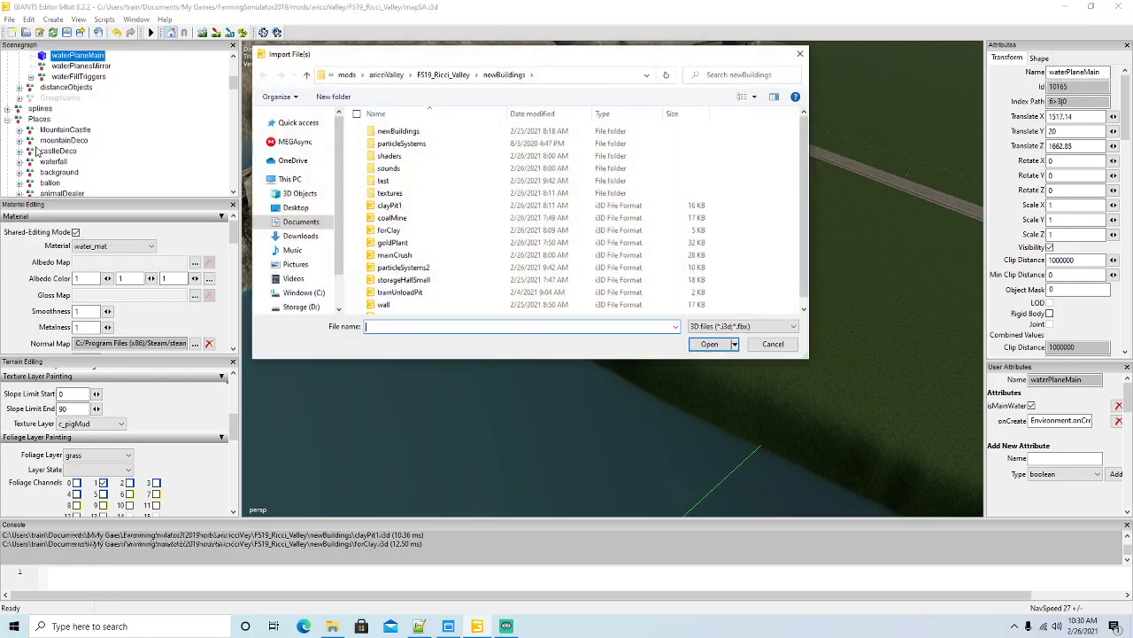
pyautogui.click(423, 269)
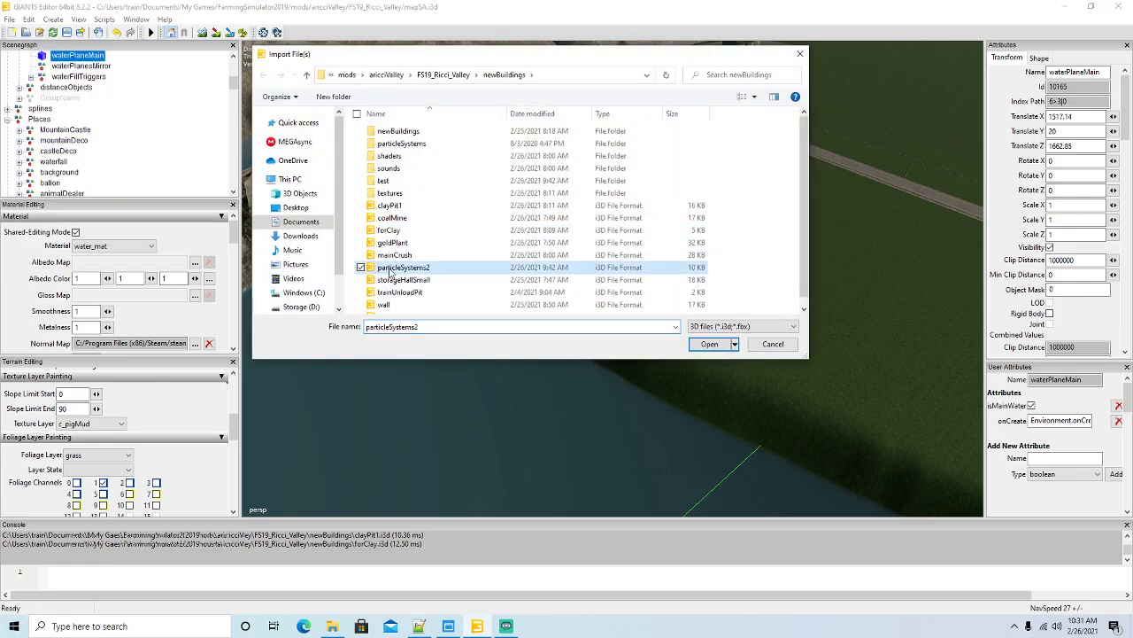
pyautogui.click(709, 345)
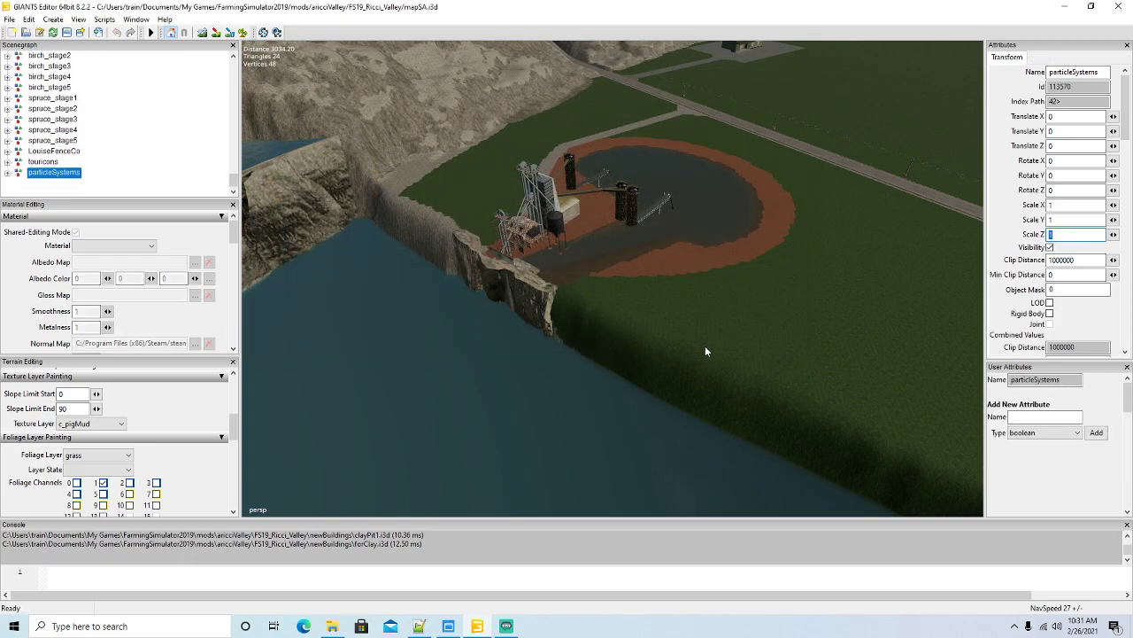
pyautogui.click(29, 18)
pyautogui.click(94, 185)
pyautogui.click(693, 314)
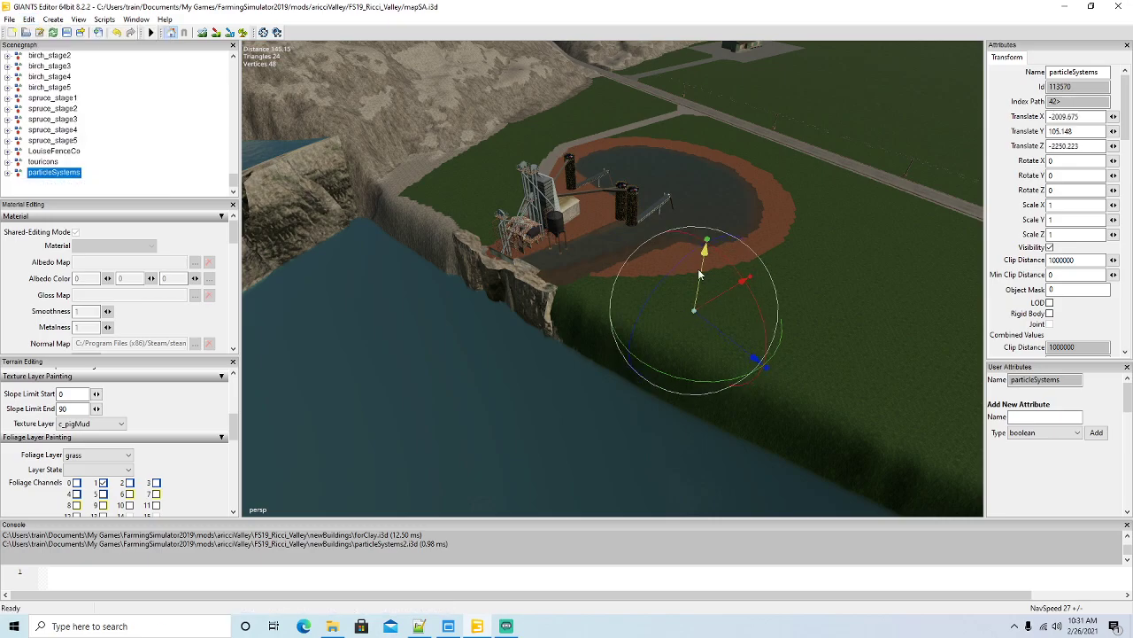
pyautogui.moveTo(665, 298); pyautogui.dragTo(522, 315, button='right')
# Move creekWaterfallEmitter01 out of the imported particleSystems group into the clayPit's main group by cutting and pasting it.
pyautogui.click(7, 172)
pyautogui.scroll(-1, 71, 172)
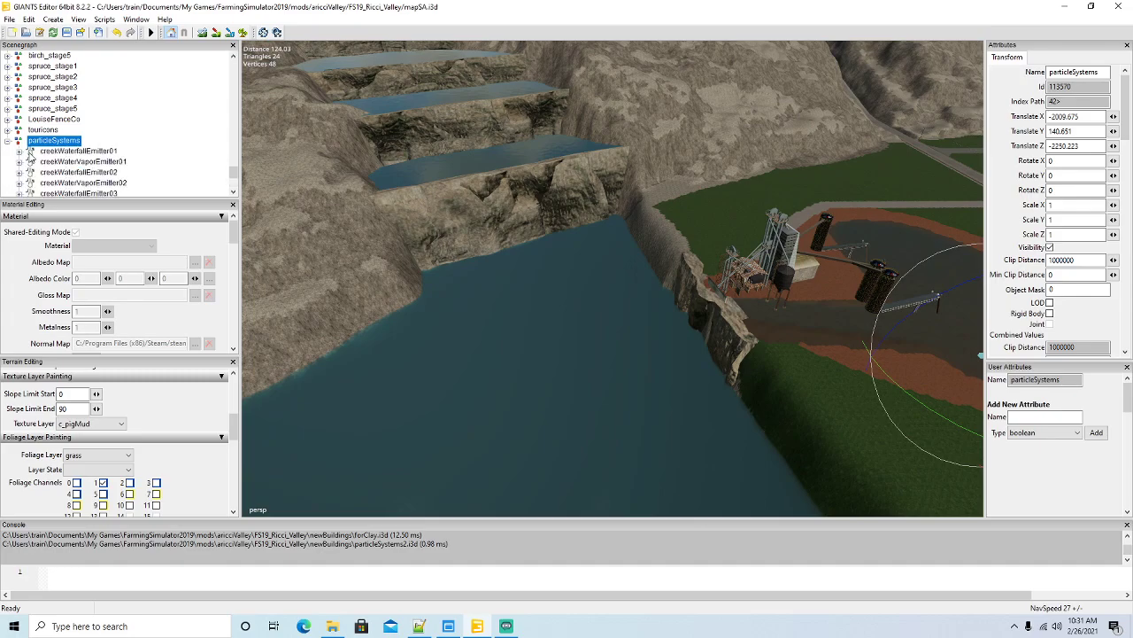
pyautogui.click(30, 152)
pyautogui.scroll(5, 124, 131)
pyautogui.scroll(5, 124, 132)
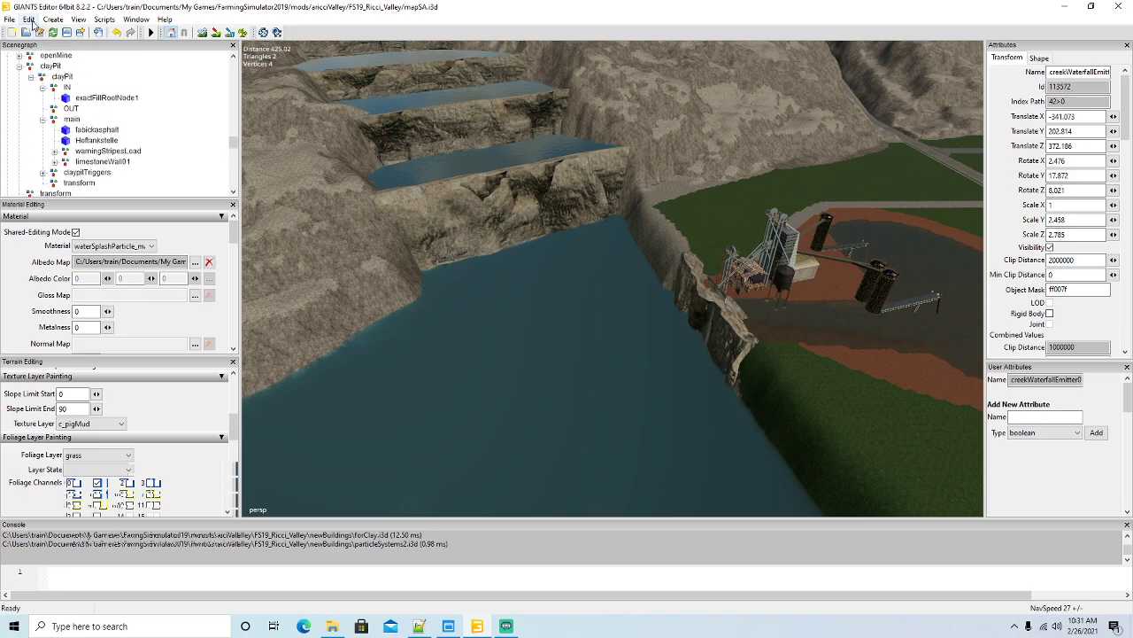
pyautogui.click(30, 19)
pyautogui.click(53, 91)
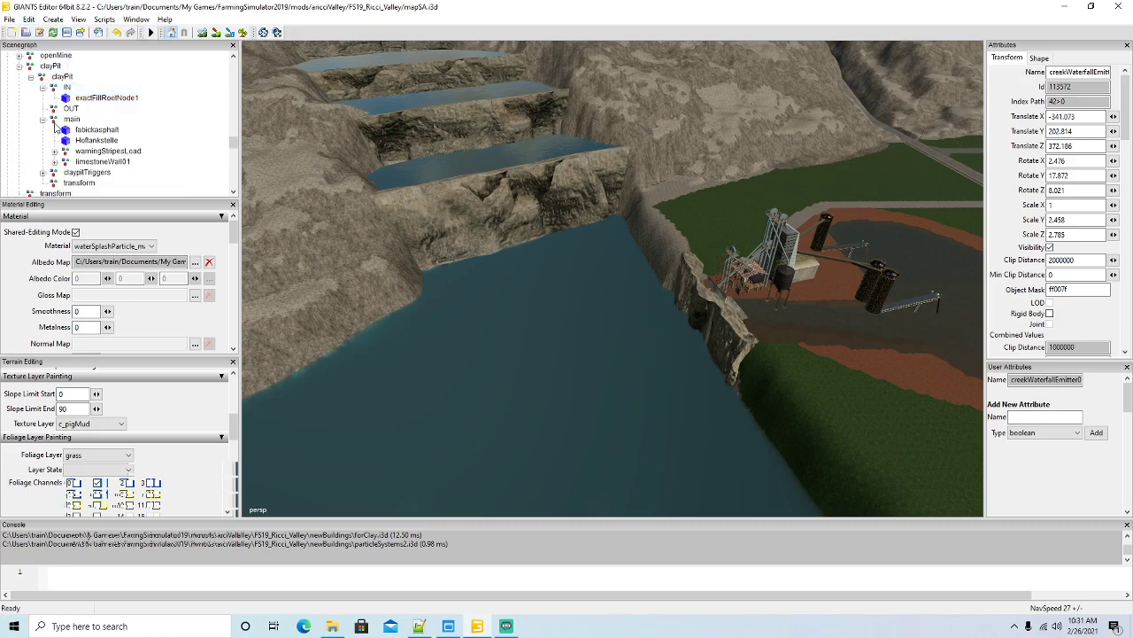
pyautogui.click(54, 121)
pyautogui.click(29, 20)
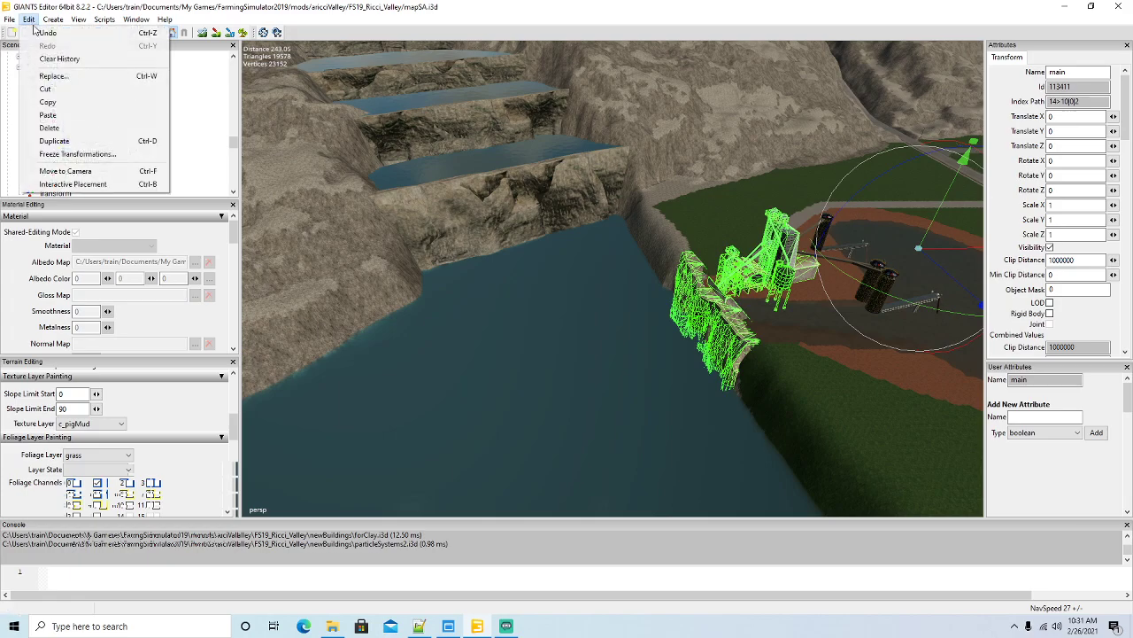
pyautogui.click(48, 115)
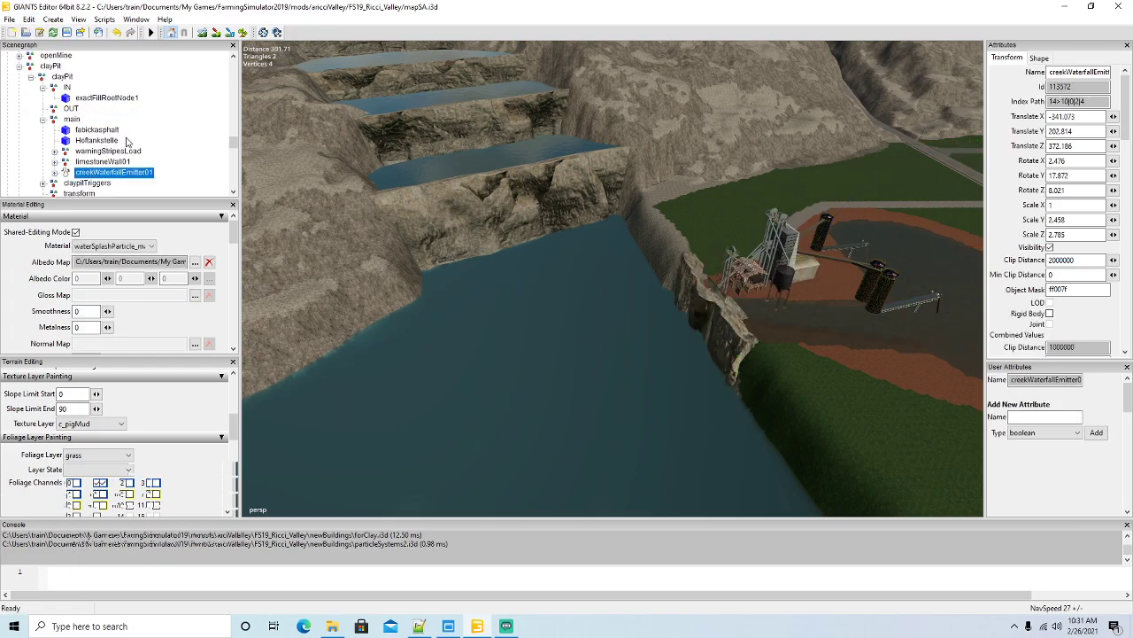
# Cut creekWaterVaporEmitter01 from the imported particleSystems group and paste it into the clayPit's main group.
pyautogui.scroll(-6, 125, 142)
pyautogui.scroll(-8, 122, 165)
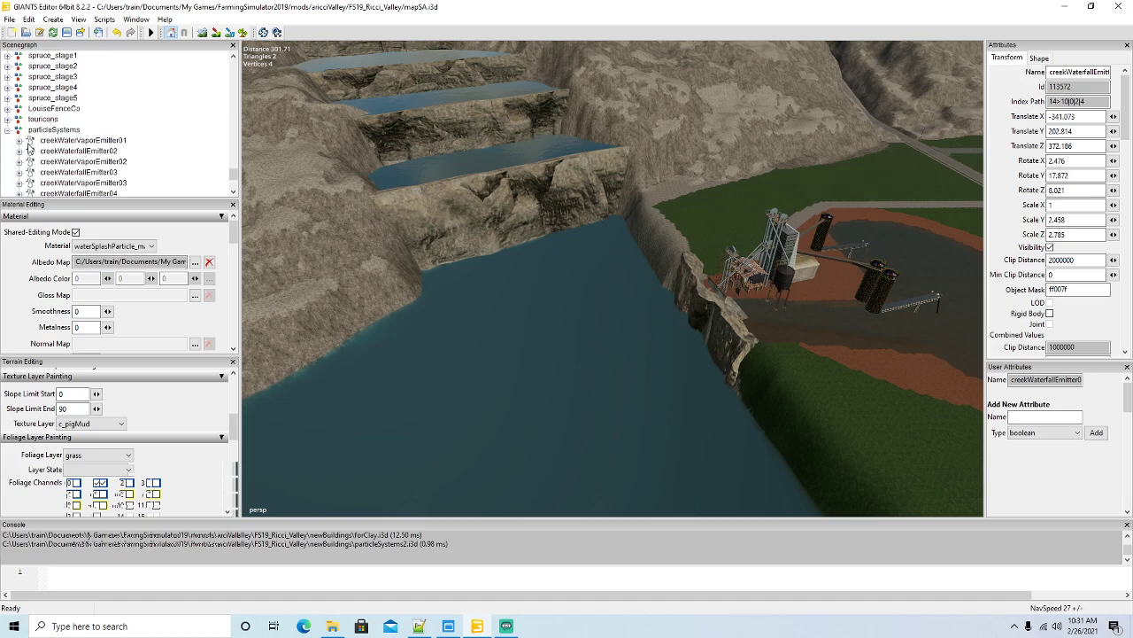
pyautogui.click(29, 141)
pyautogui.scroll(3, 148, 131)
pyautogui.scroll(8, 148, 131)
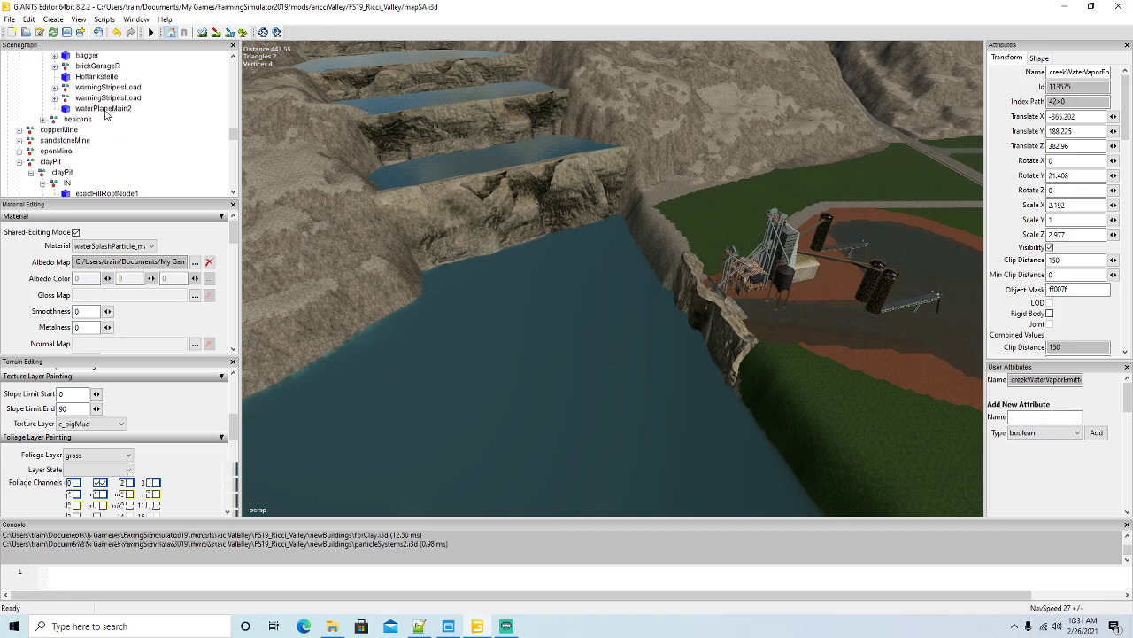
pyautogui.scroll(3, 141, 132)
pyautogui.scroll(-5, 153, 137)
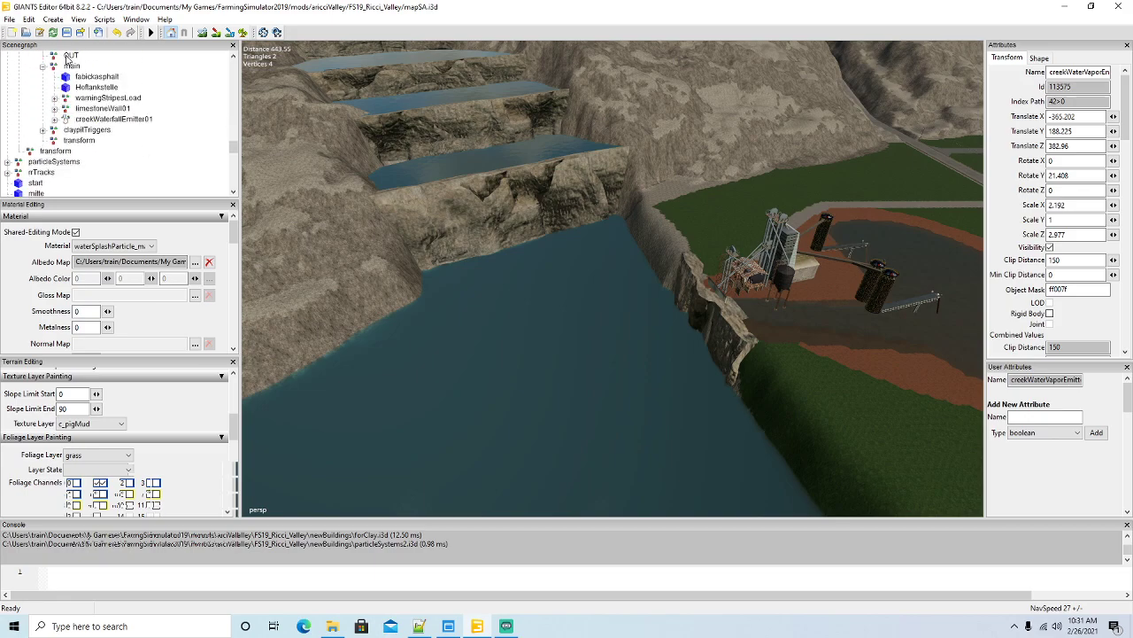
pyautogui.click(29, 19)
pyautogui.click(69, 109)
pyautogui.click(70, 66)
pyautogui.click(29, 19)
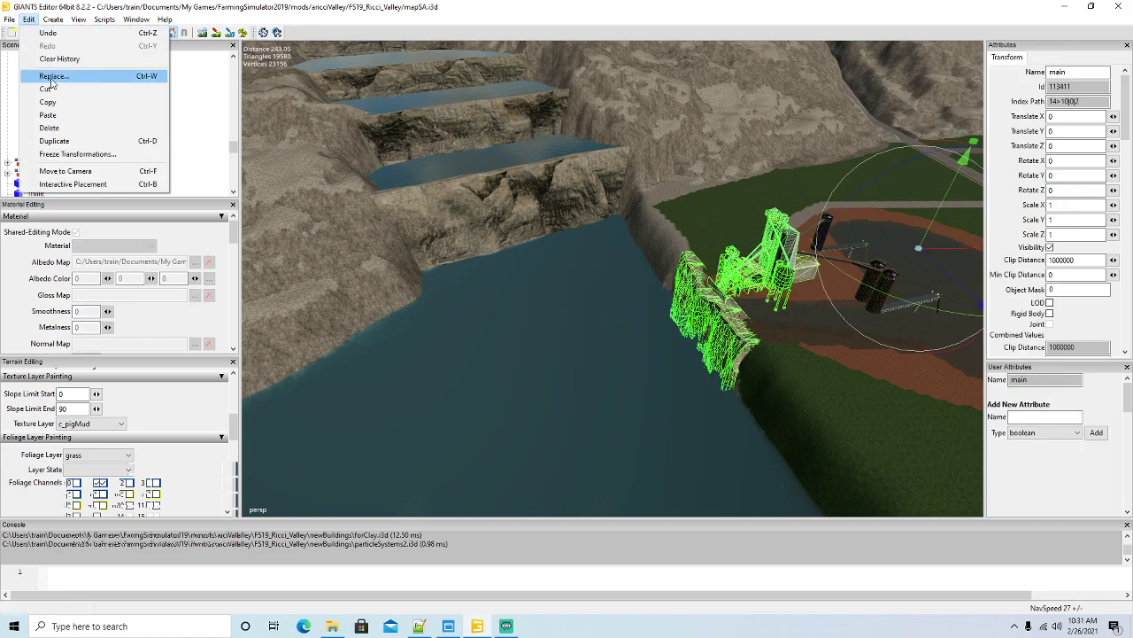
pyautogui.click(52, 115)
# Delete the imported particleSystems group with its remaining emitters from the end of the scene tree.
pyautogui.scroll(-3, 115, 151)
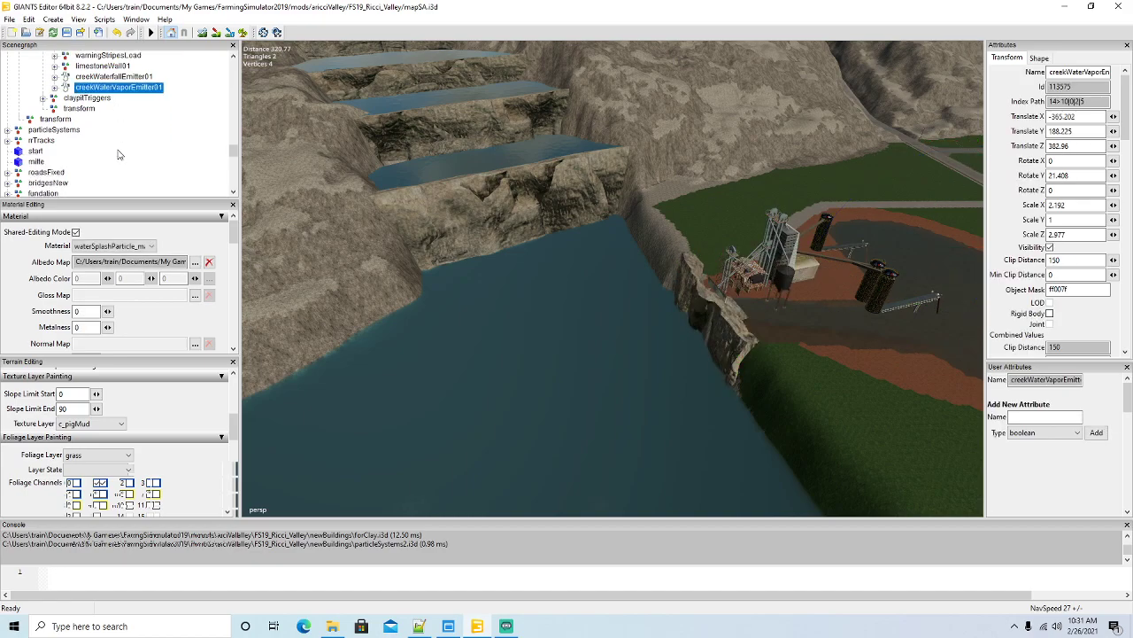
pyautogui.scroll(-7, 114, 150)
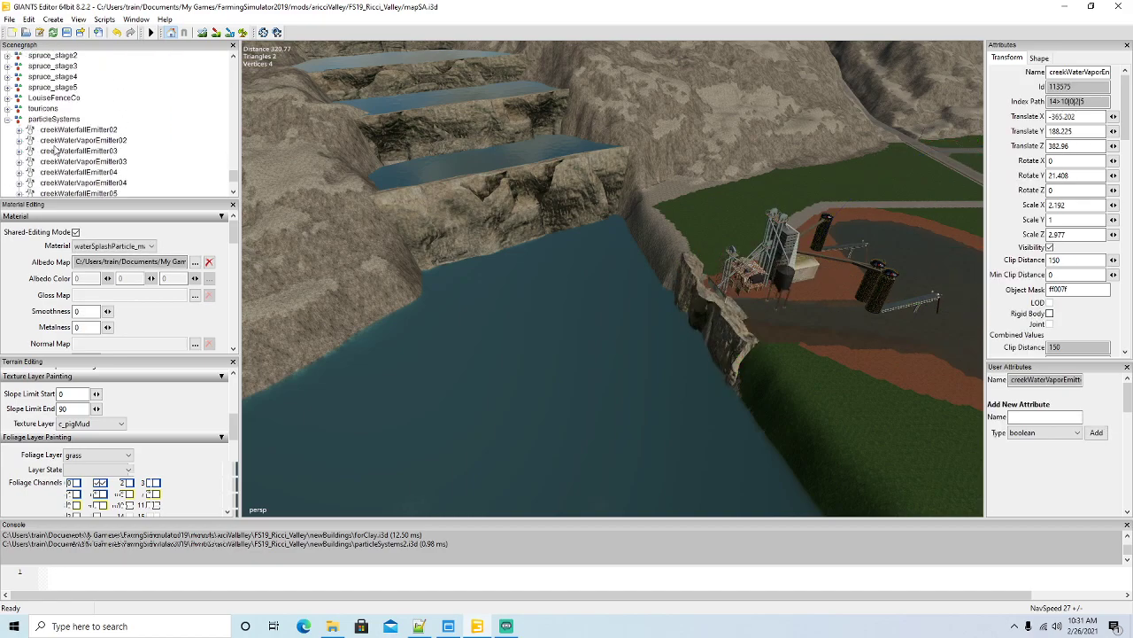
pyautogui.click(51, 120)
pyautogui.press('Delete')
# Interactively place creekWaterfallEmitter01 on the rock wall where the pond channel meets the river.
pyautogui.scroll(8, 119, 135)
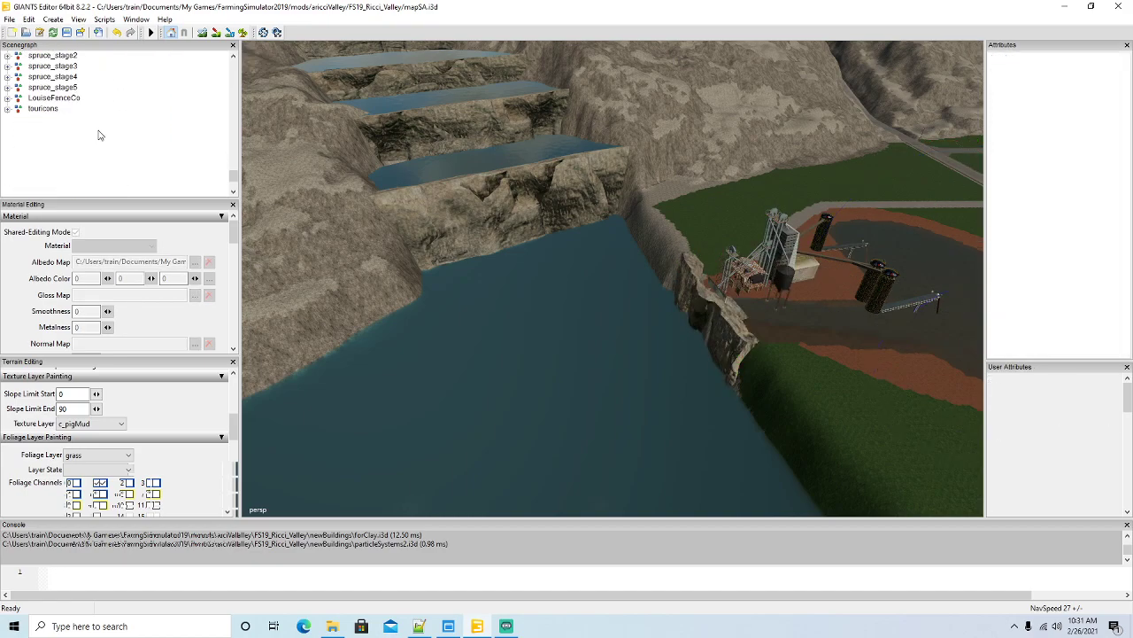
pyautogui.scroll(4, 118, 135)
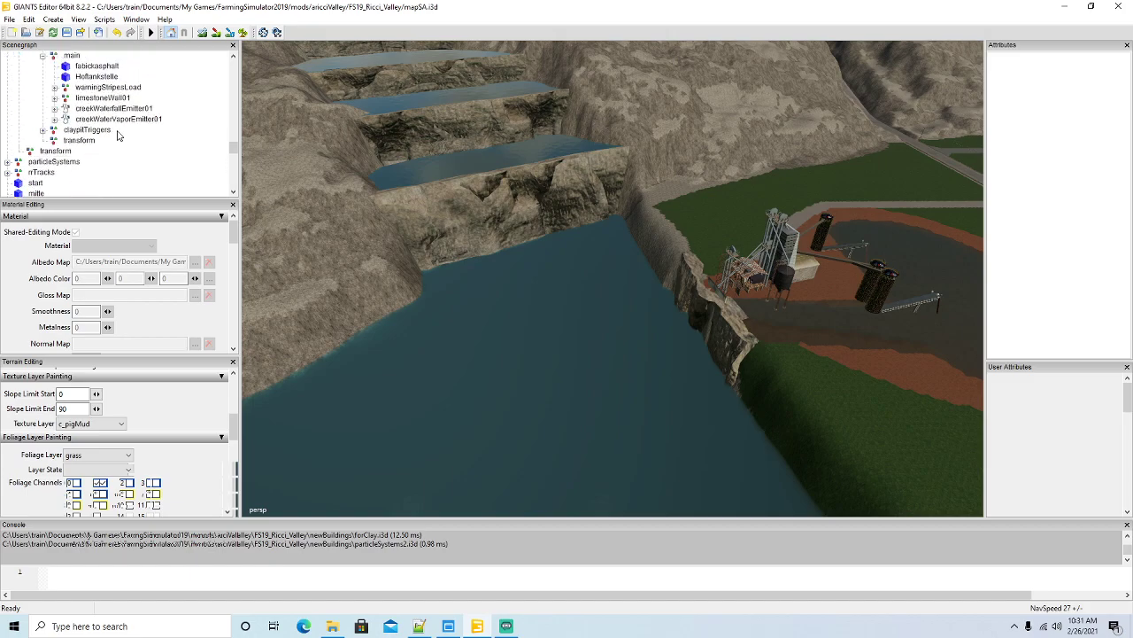
pyautogui.click(114, 130)
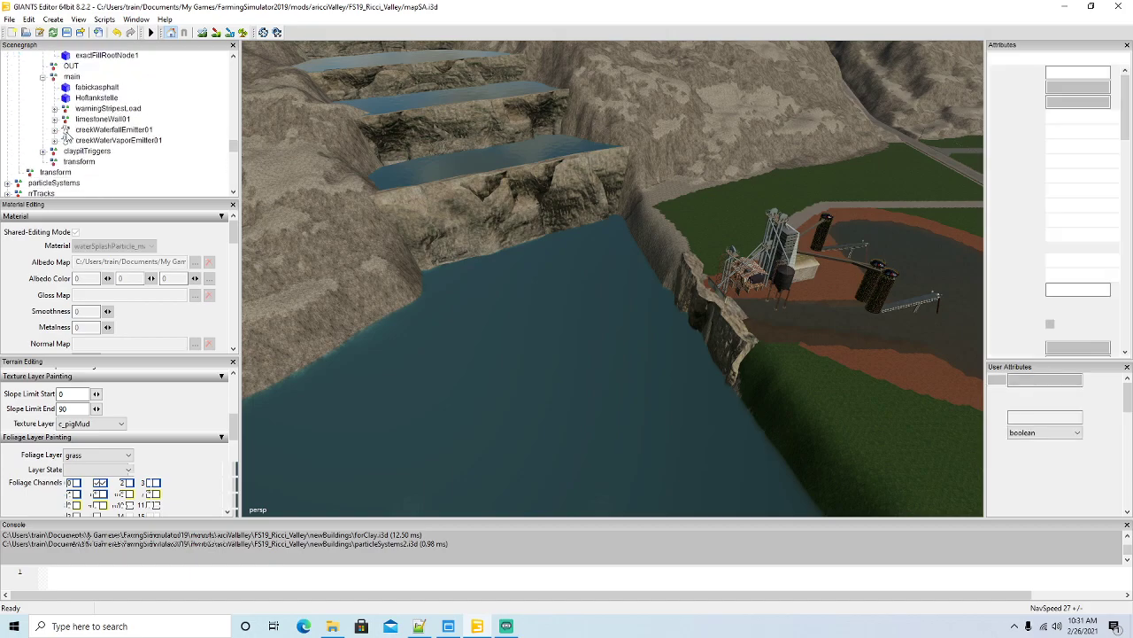
pyautogui.moveTo(496, 266); pyautogui.dragTo(413, 266, button='right')
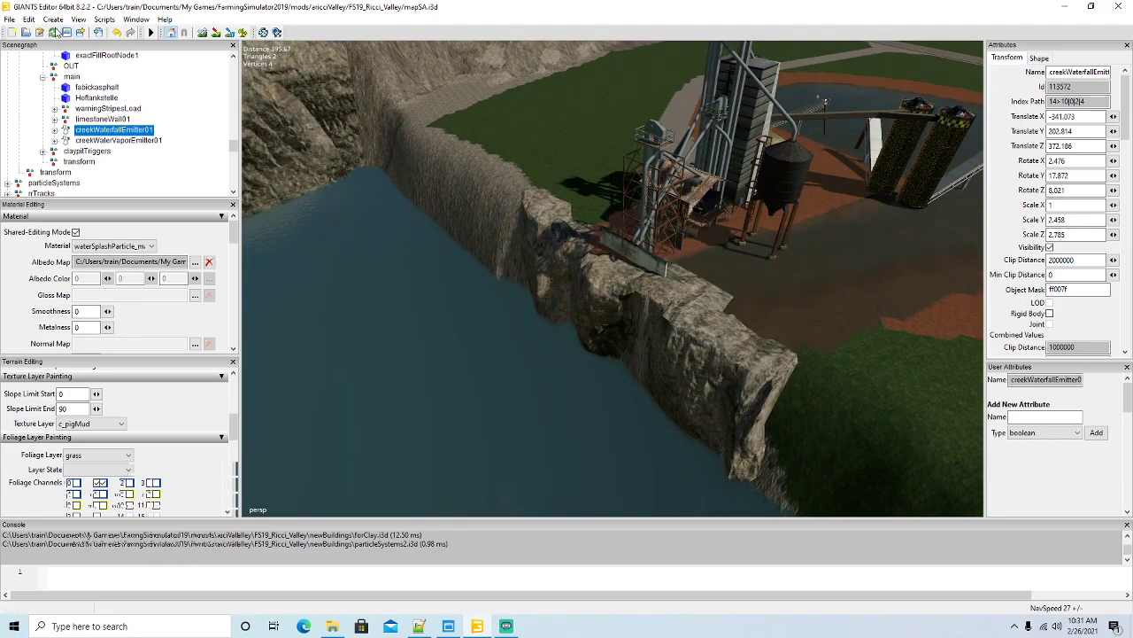
pyautogui.click(28, 19)
pyautogui.click(115, 183)
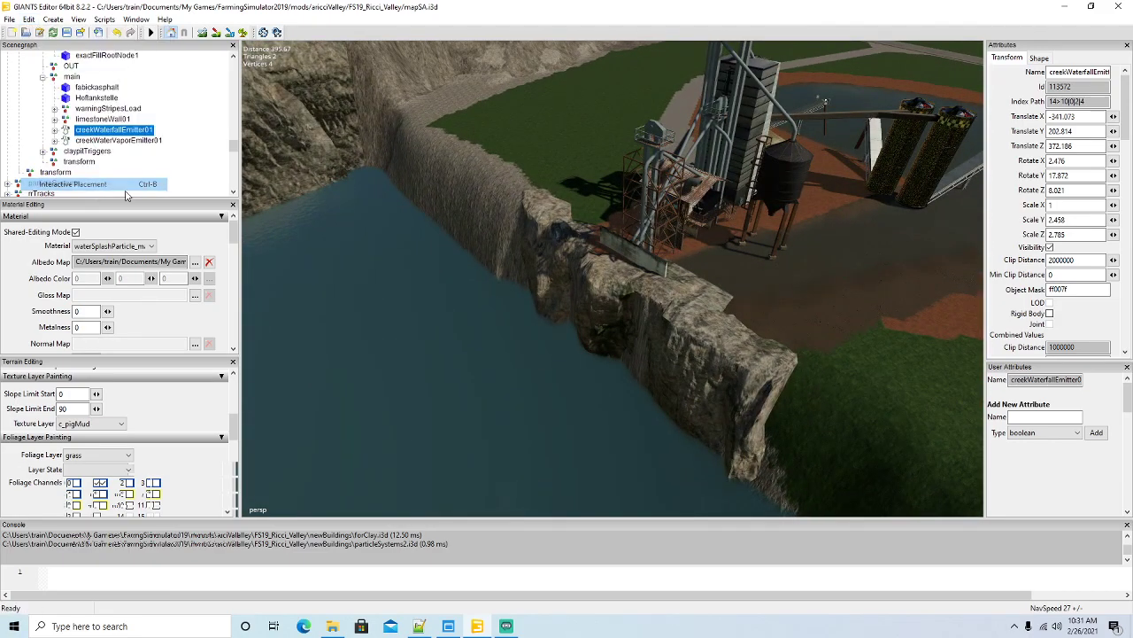
pyautogui.click(605, 267)
# Shrink creekWaterfallEmitter01 to a Z scale of about 0.88 and align it with the top of the limestone wall.
pyautogui.moveTo(555, 306); pyautogui.dragTo(657, 325, button='middle')
pyautogui.moveTo(656, 310); pyautogui.dragTo(677, 361)
pyautogui.scroll(5, 685, 366)
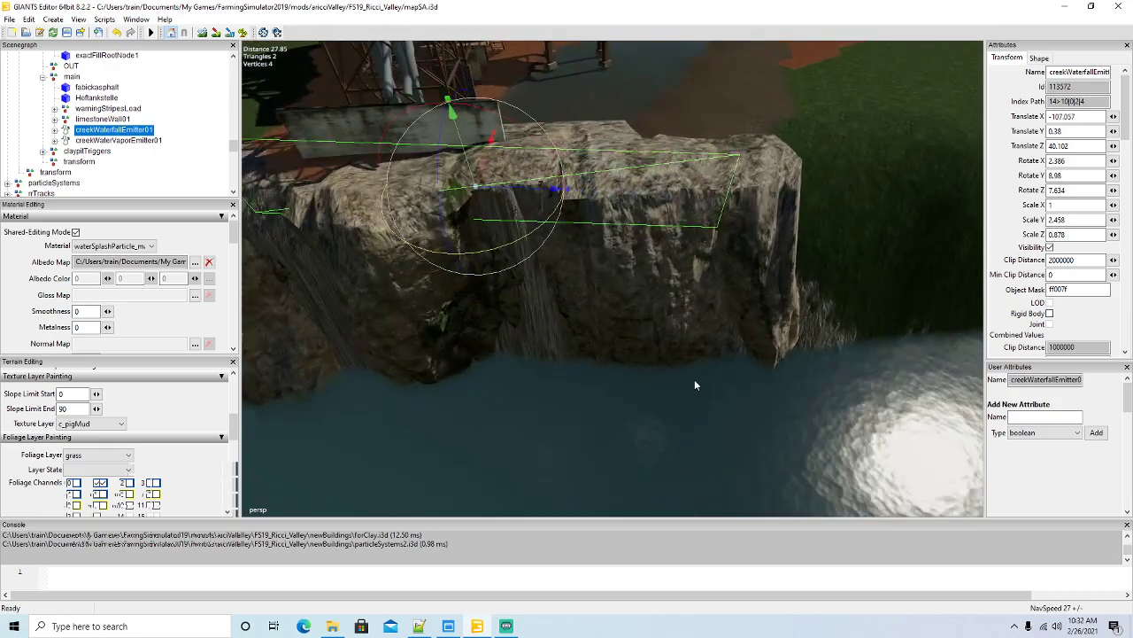
pyautogui.moveTo(478, 191); pyautogui.dragTo(622, 254)
# Lower limestoneWall01 to a Y position of about 2.26 and tilt it to about 7.28° around X.
pyautogui.scroll(3, 652, 171)
pyautogui.click(621, 254)
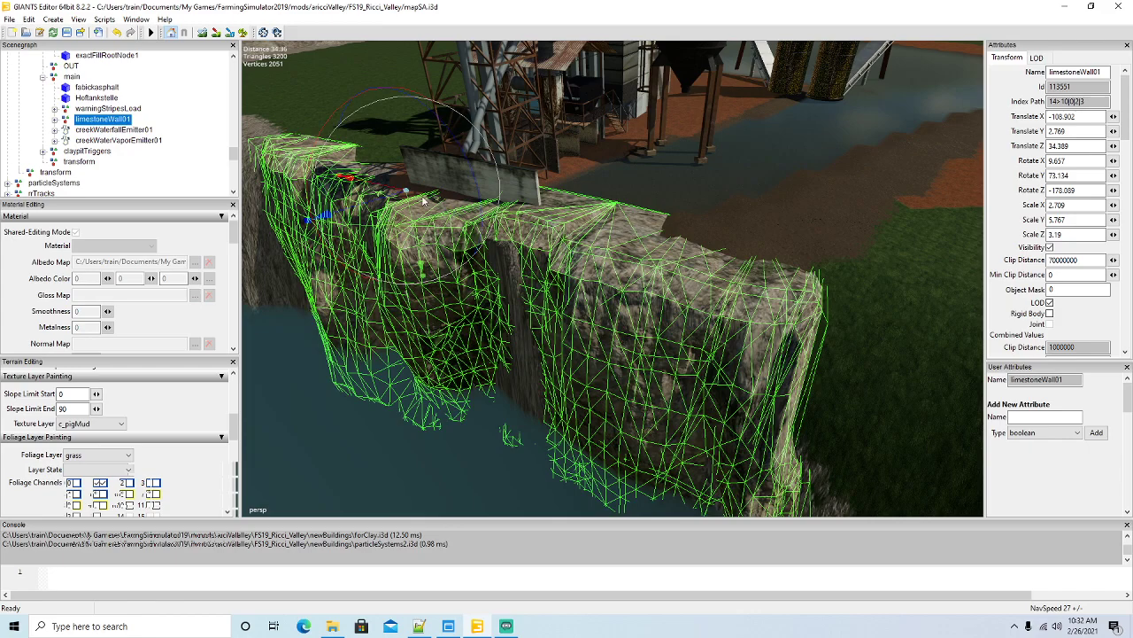
pyautogui.moveTo(413, 223); pyautogui.dragTo(415, 228)
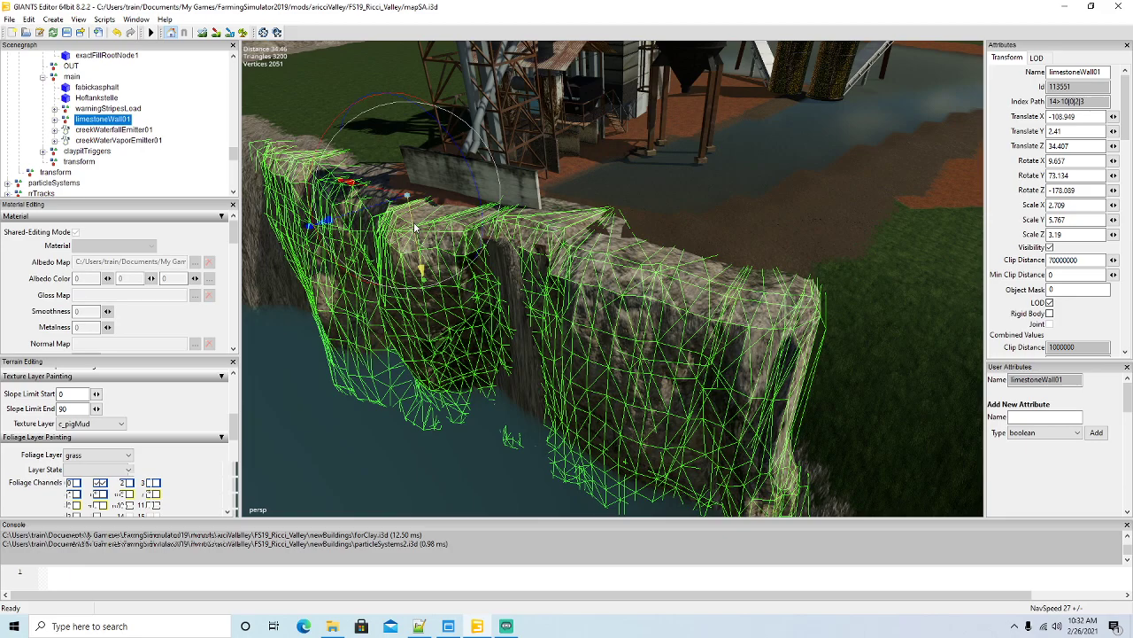
pyautogui.moveTo(386, 217); pyautogui.dragTo(359, 217)
pyautogui.moveTo(338, 142); pyautogui.dragTo(375, 185)
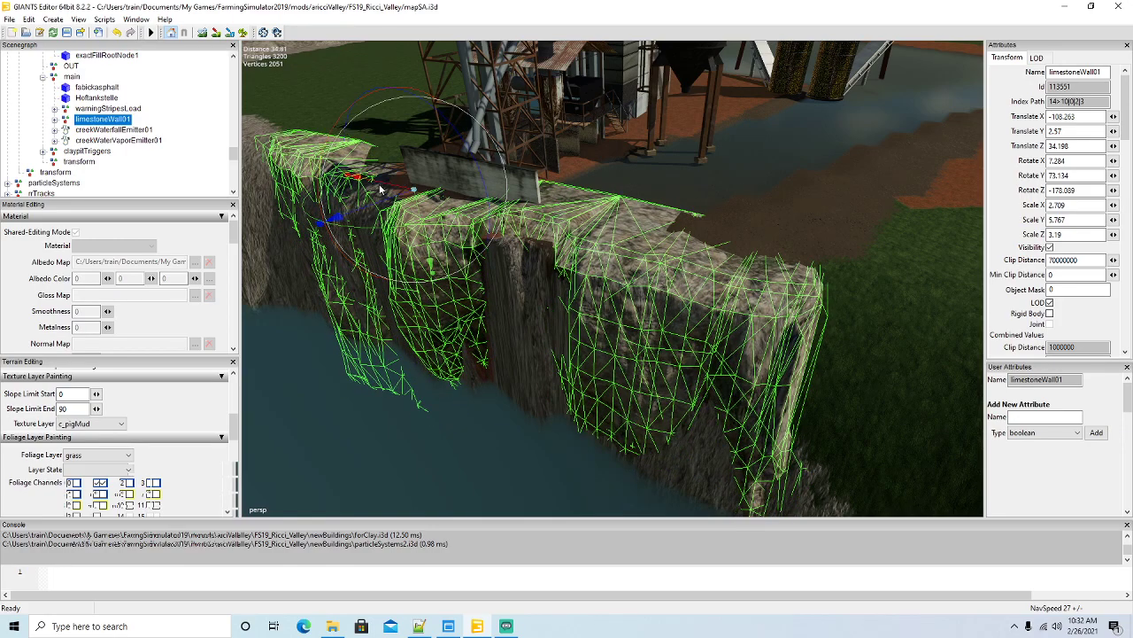
pyautogui.moveTo(420, 214)
pyautogui.mouseDown()
pyautogui.moveTo(421, 232)
pyautogui.moveTo(421, 219)
pyautogui.mouseUp()
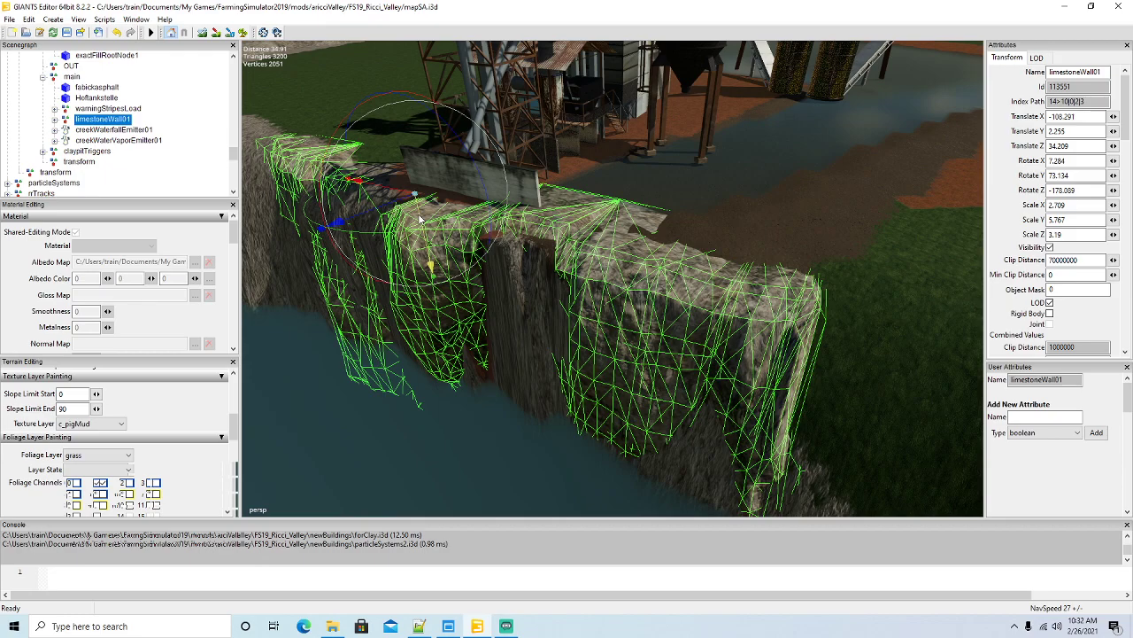
# Move creekWaterfallEmitter01 into the wall gap, to about X -105.2, Y -3.4 and Z 39.6.
pyautogui.moveTo(552, 243)
pyautogui.keyDown('alt'); pyautogui.mouseDown()
pyautogui.moveTo(533, 241)
pyautogui.moveTo(540, 253)
pyautogui.mouseUp(); pyautogui.keyUp('alt')
pyautogui.scroll(-3, 541, 253)
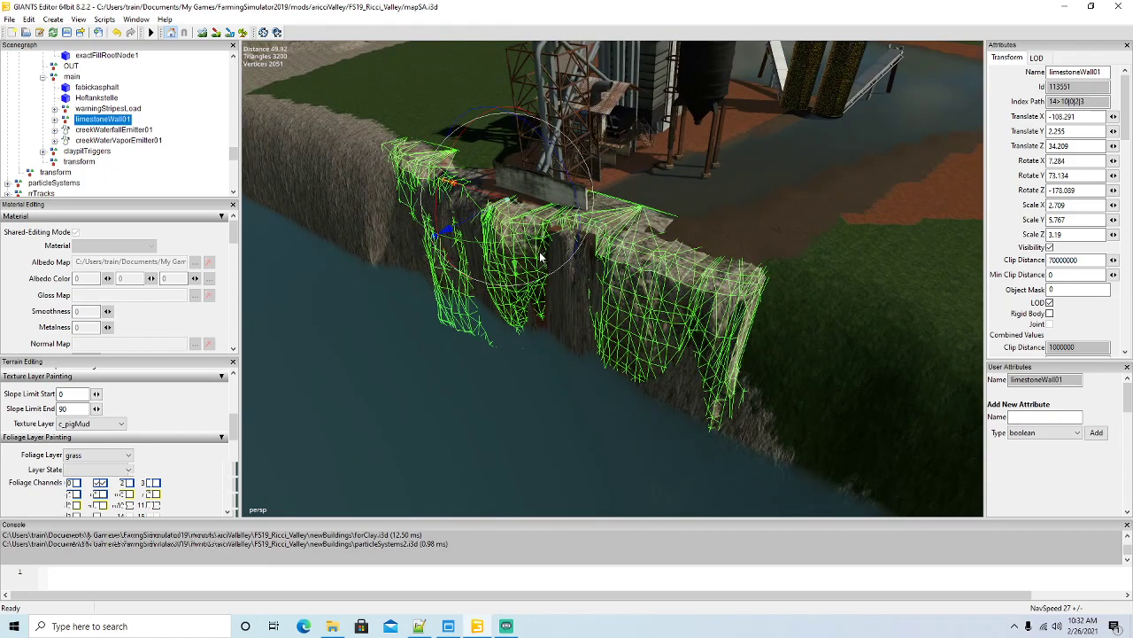
pyautogui.click(68, 130)
pyautogui.moveTo(560, 305); pyautogui.dragTo(570, 300)
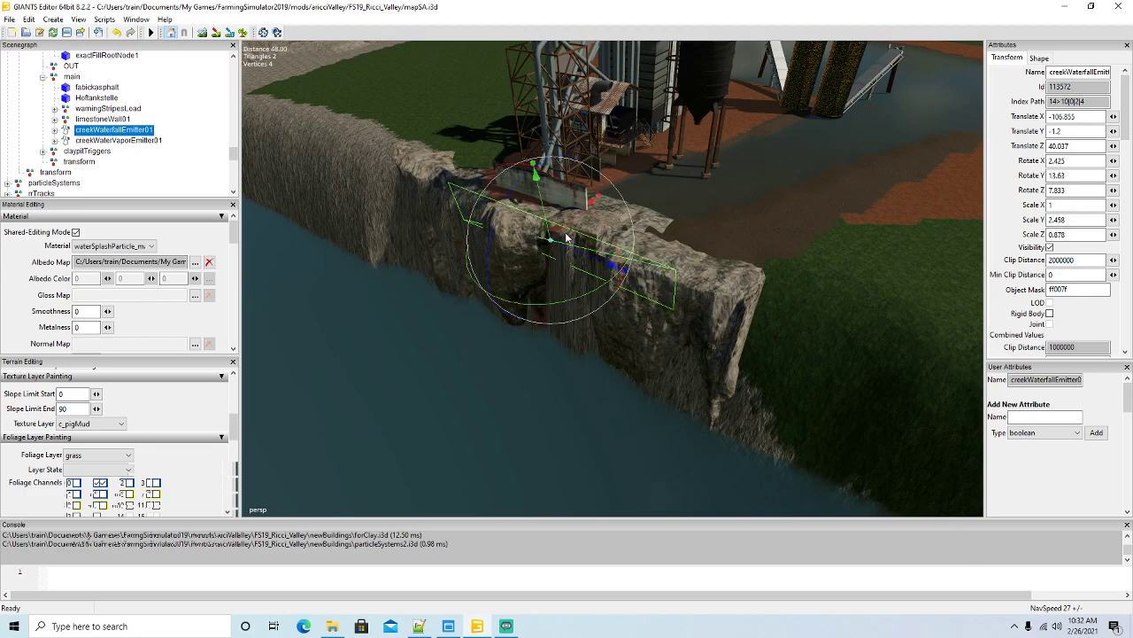
pyautogui.moveTo(567, 238); pyautogui.dragTo(557, 227)
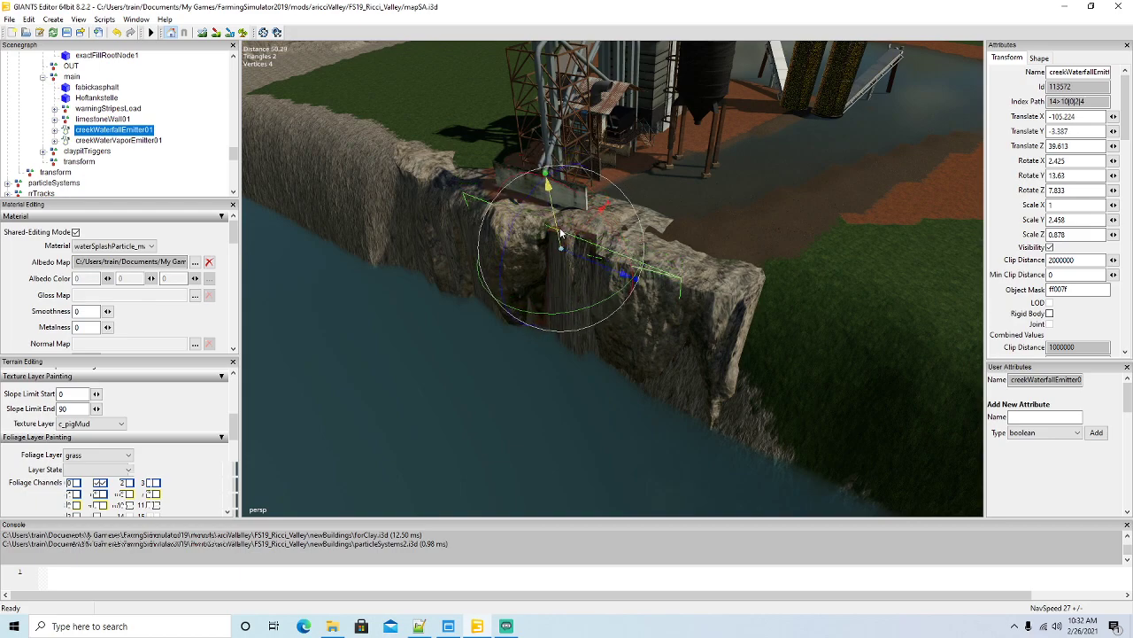
# Interactively place creekWaterVaporEmitter01 on the river surface below the limestone wall.
pyautogui.click(78, 140)
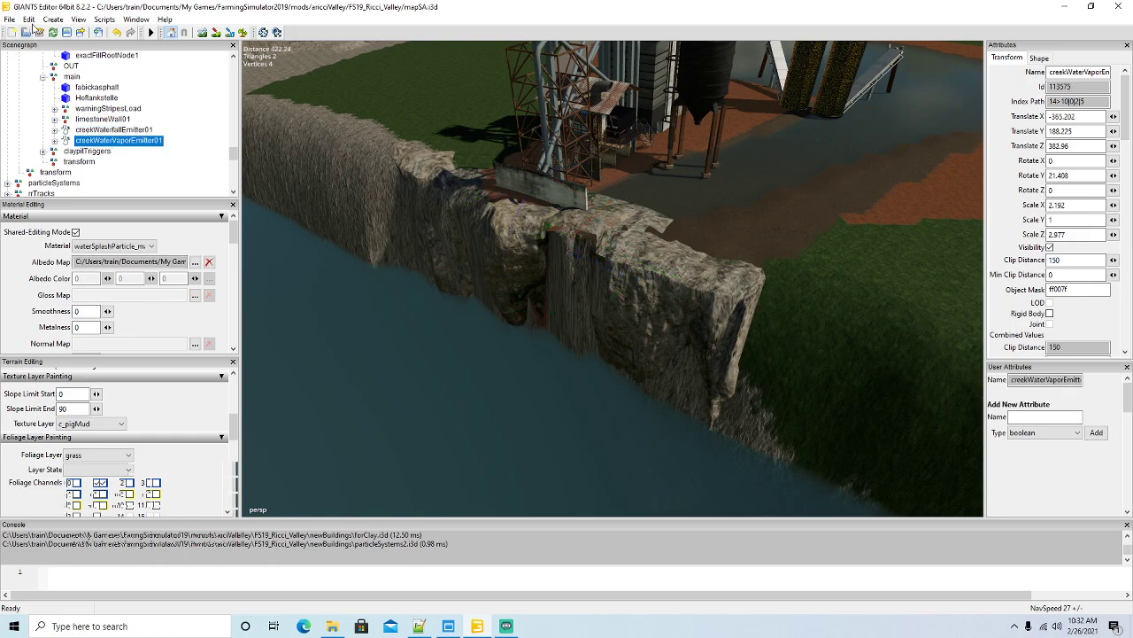
pyautogui.click(29, 18)
pyautogui.click(88, 184)
pyautogui.click(453, 371)
pyautogui.keyDown('alt'); pyautogui.moveTo(473, 354); pyautogui.dragTo(607, 360); pyautogui.keyUp('alt')
# Scale creekWaterVaporEmitter01 to about 1.48 in X and 1.46 in Z, rotate it to about 14.2° around Y, and position it below the waterfall.
pyautogui.moveTo(564, 304); pyautogui.dragTo(567, 302)
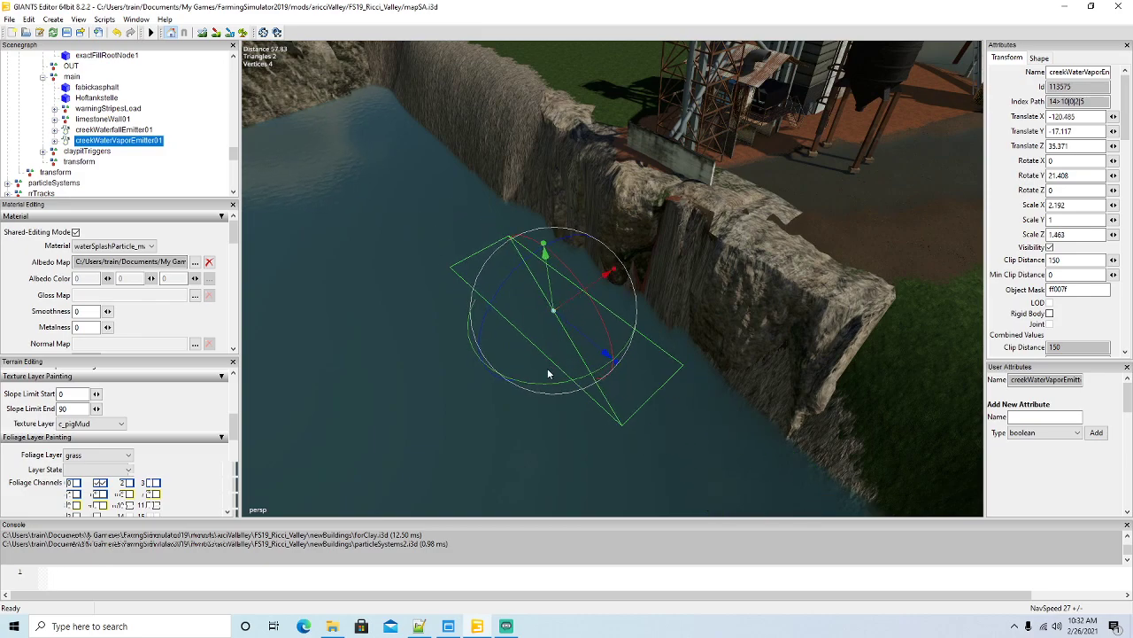
pyautogui.moveTo(546, 384); pyautogui.dragTo(538, 385)
pyautogui.moveTo(617, 277); pyautogui.dragTo(614, 277)
pyautogui.moveTo(549, 292); pyautogui.dragTo(588, 344)
pyautogui.scroll(-5, 588, 345)
pyautogui.moveTo(506, 464); pyautogui.dragTo(481, 378)
pyautogui.keyDown('alt'); pyautogui.moveTo(673, 424); pyautogui.dragTo(624, 421); pyautogui.keyUp('alt')
# Set the terrain sculpting replace height to 80 and activate terrain sculpting.
pyautogui.scroll(2, 641, 413)
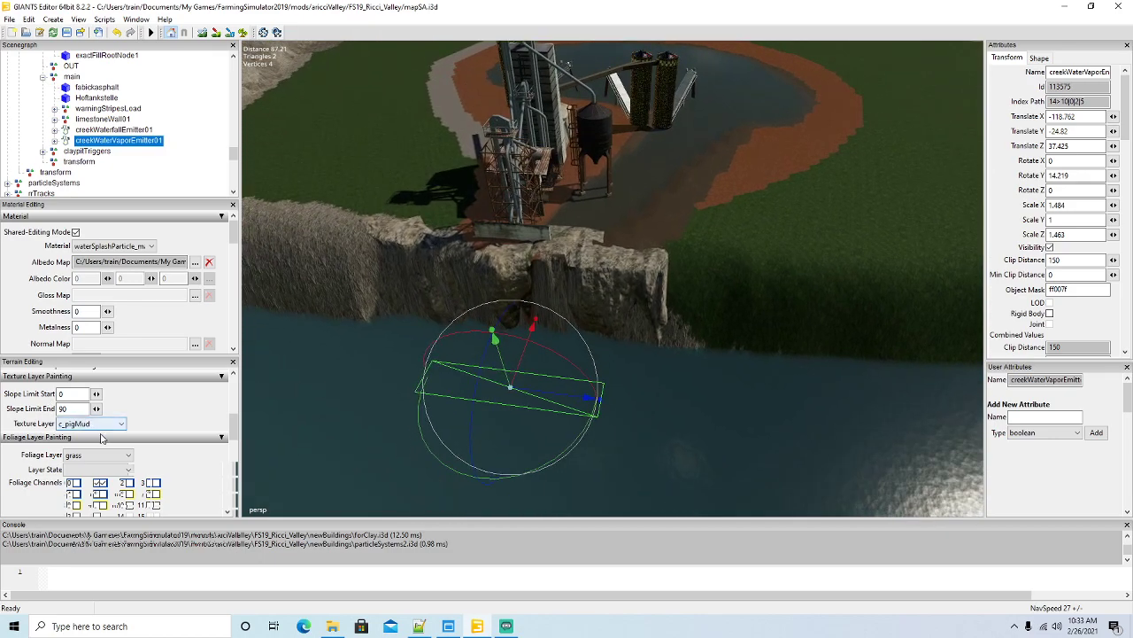
pyautogui.scroll(3, 97, 432)
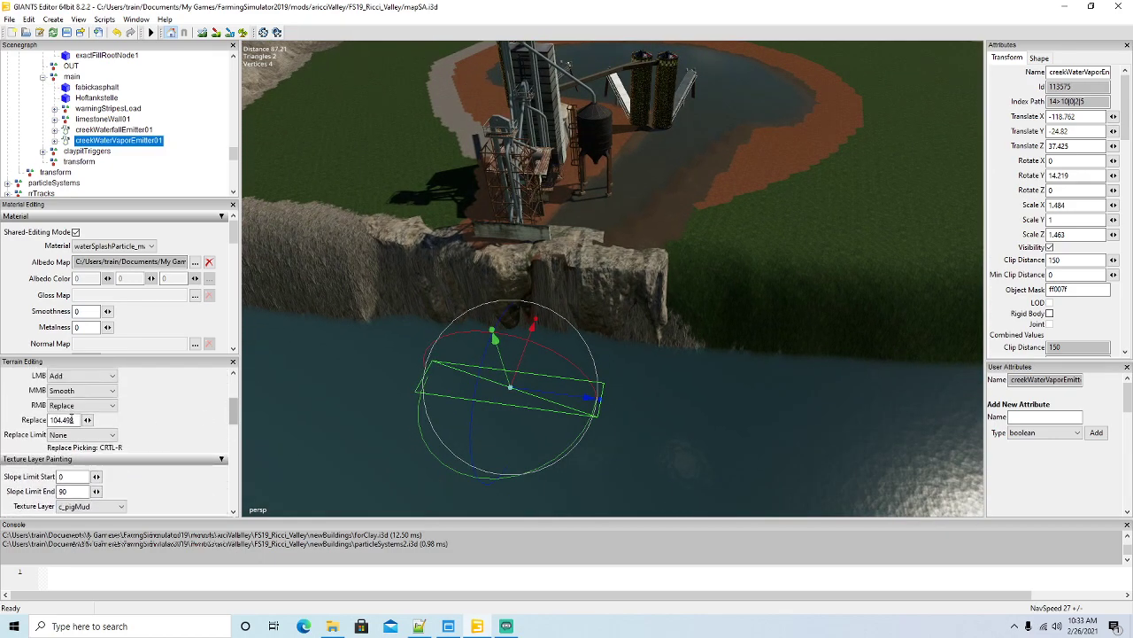
pyautogui.doubleClick(69, 420)
pyautogui.write('80')
pyautogui.click(203, 32)
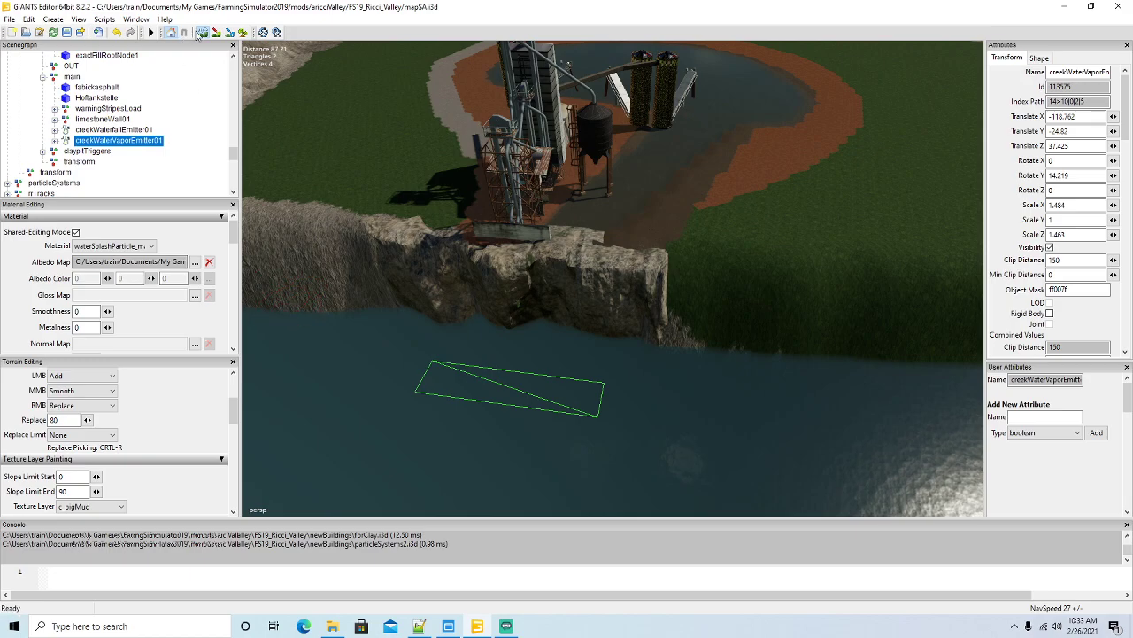
# Examine the clay pit's pond, creek outlet and clay banks from several sides and distances.
pyautogui.keyDown('alt'); pyautogui.moveTo(602, 345); pyautogui.dragTo(484, 345); pyautogui.keyUp('alt')
pyautogui.scroll(3, 650, 301)
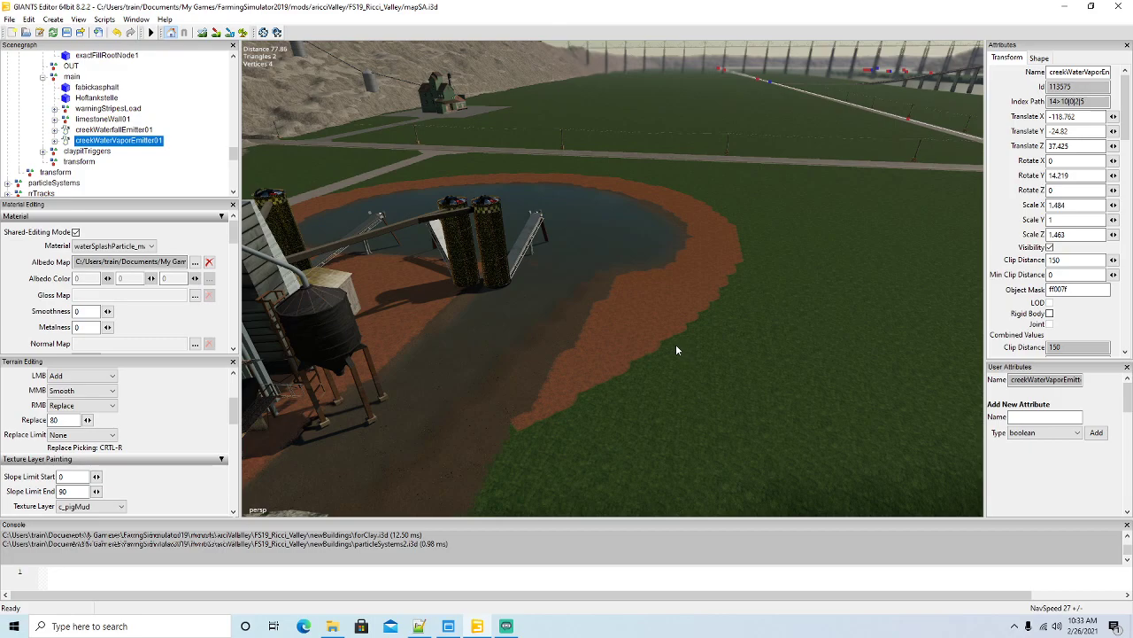
pyautogui.keyDown('alt'); pyautogui.moveTo(756, 361); pyautogui.dragTo(648, 378); pyautogui.keyUp('alt')
pyautogui.scroll(-5, 644, 363)
pyautogui.scroll(3, 748, 313)
pyautogui.scroll(4, 748, 313)
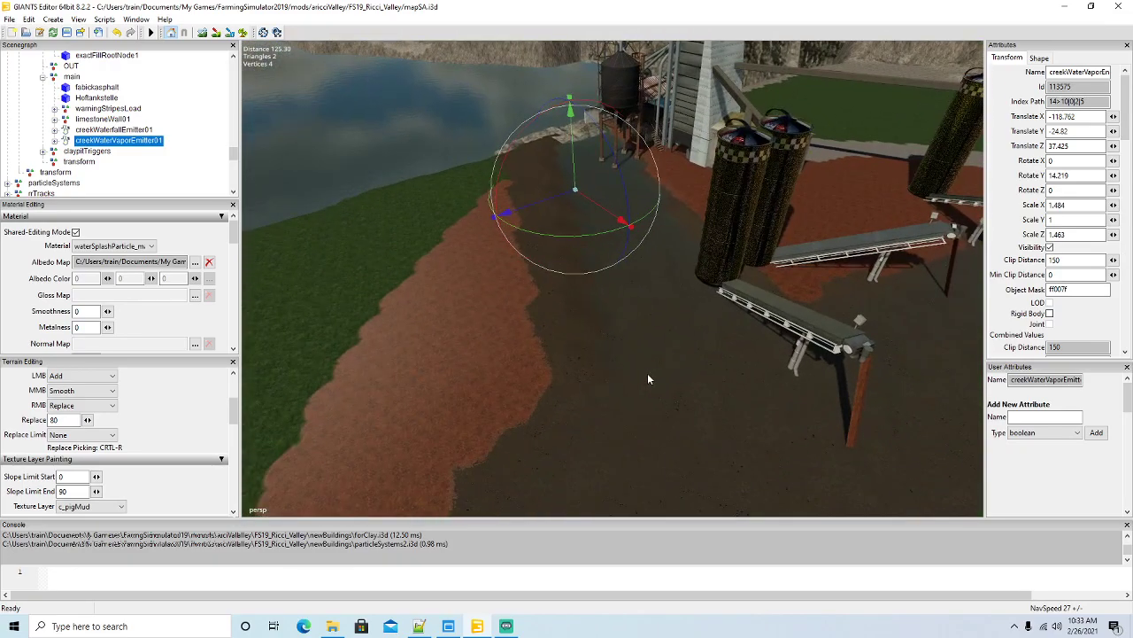
pyautogui.scroll(-5, 648, 378)
pyautogui.scroll(4, 647, 379)
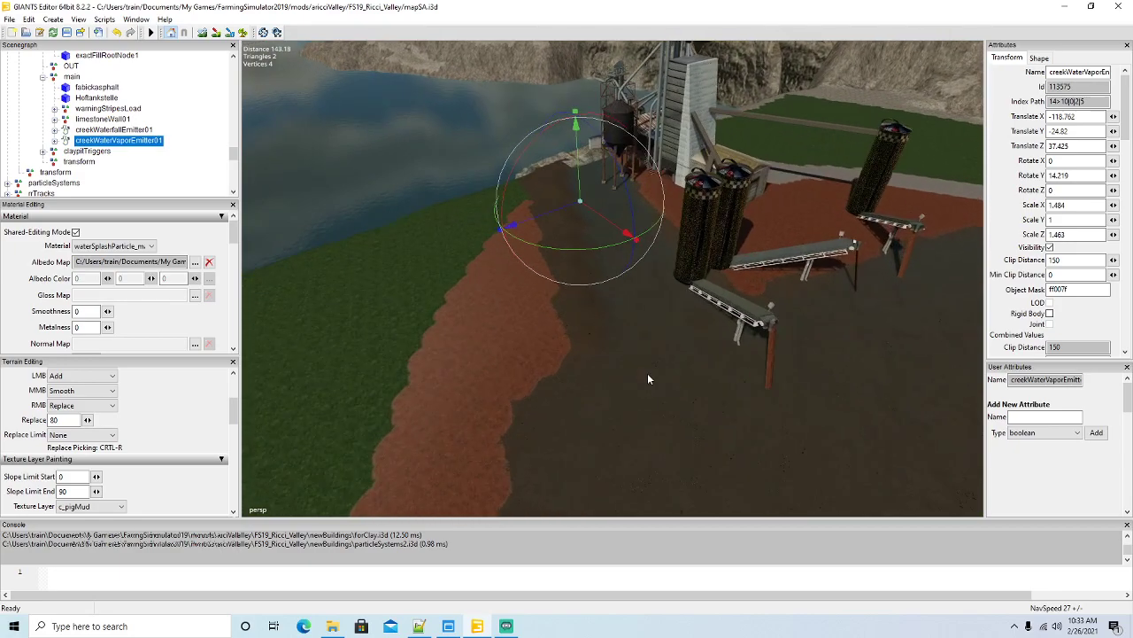
pyautogui.scroll(-7, 647, 379)
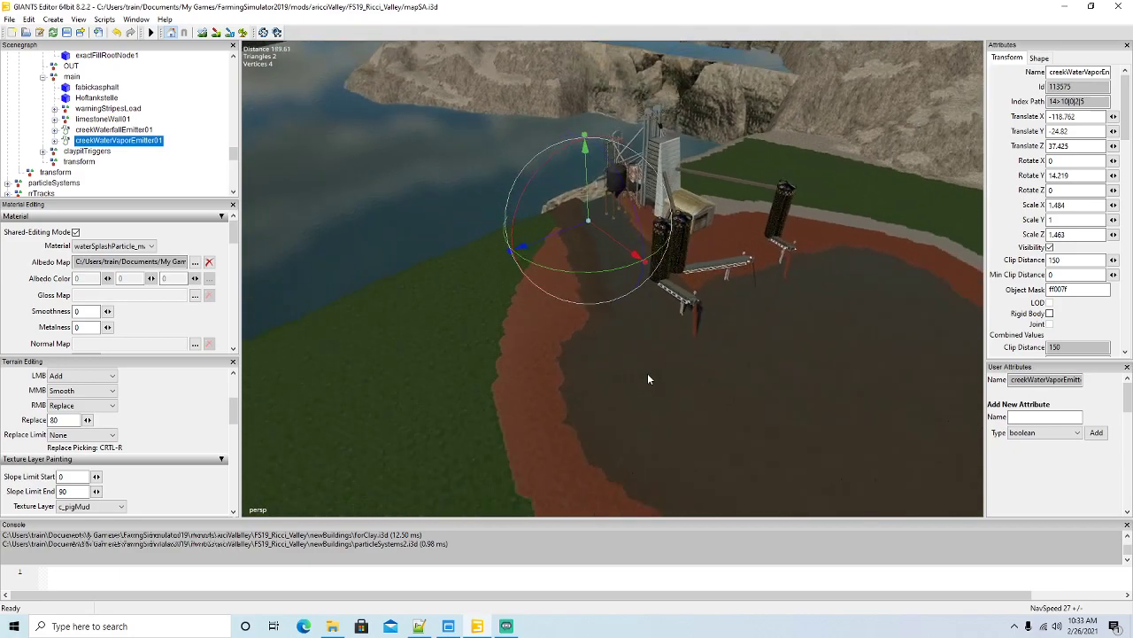
pyautogui.scroll(4, 648, 373)
pyautogui.keyDown('alt'); pyautogui.moveTo(647, 373); pyautogui.dragTo(608, 409); pyautogui.keyUp('alt')
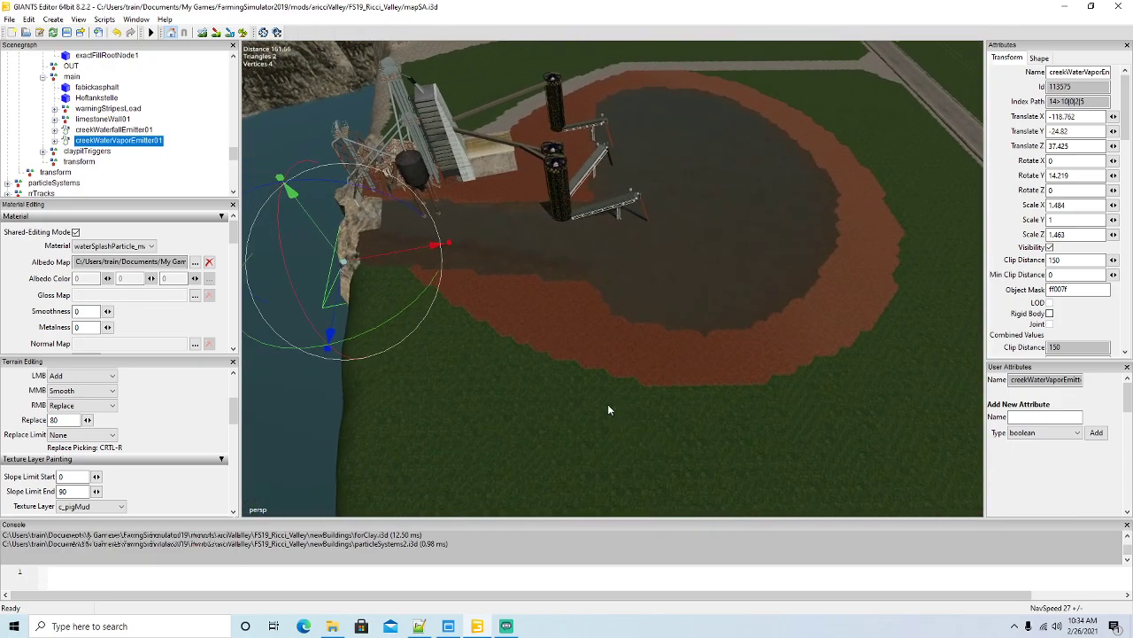
# Paint the c_clay texture along the grassy creek bank, from the rock wall at the waterfall towards the pond.
pyautogui.click(91, 506)
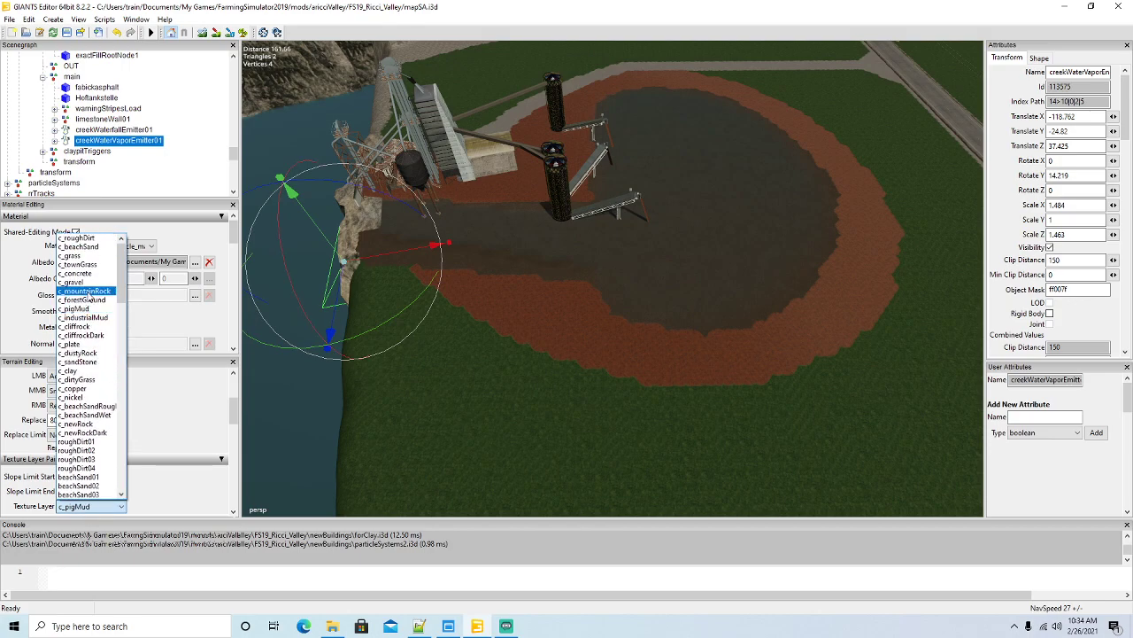
pyautogui.click(78, 370)
pyautogui.click(216, 35)
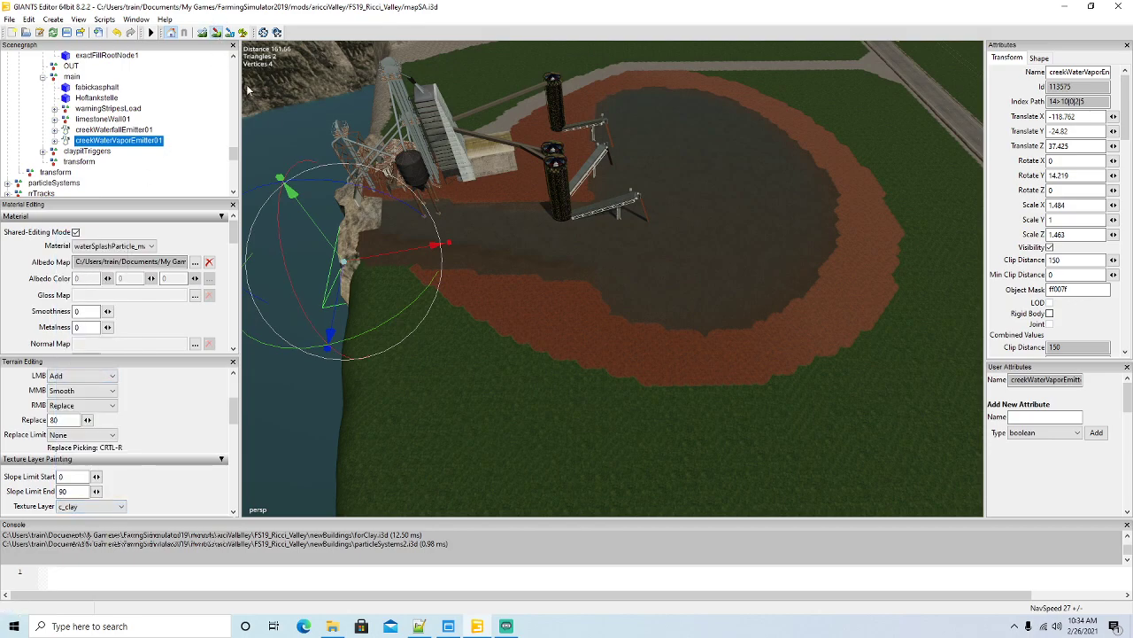
pyautogui.moveTo(430, 287); pyautogui.dragTo(366, 279)
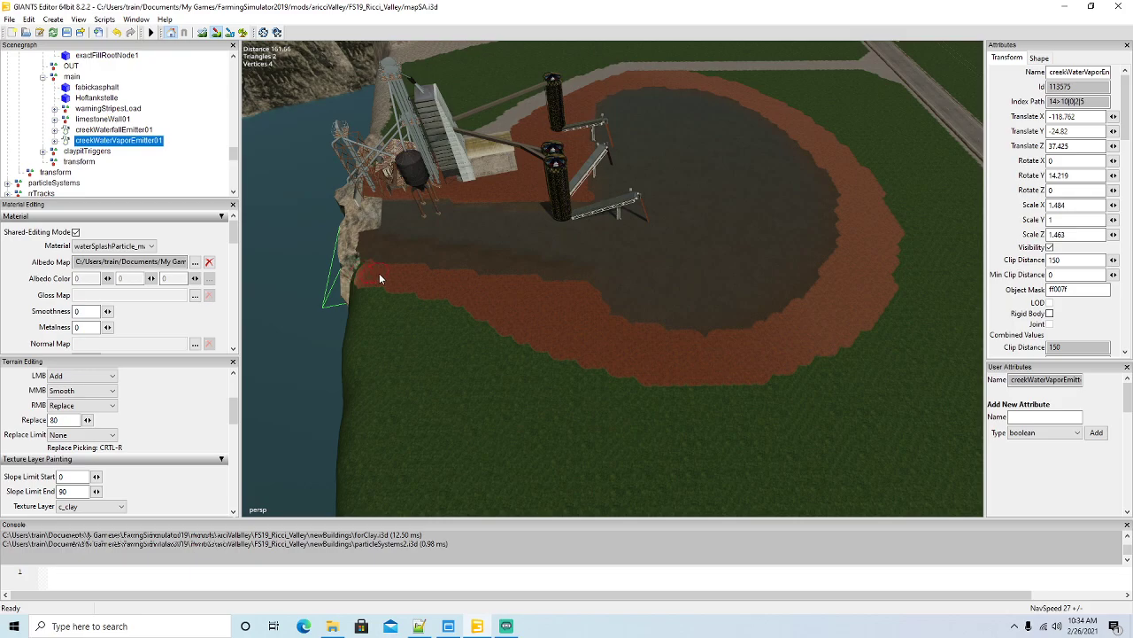
pyautogui.moveTo(366, 281); pyautogui.dragTo(475, 310)
pyautogui.click(217, 34)
pyautogui.moveTo(510, 388)
pyautogui.keyDown('alt'); pyautogui.mouseDown()
pyautogui.moveTo(532, 388)
pyautogui.moveTo(508, 384)
pyautogui.mouseUp(); pyautogui.keyUp('alt')
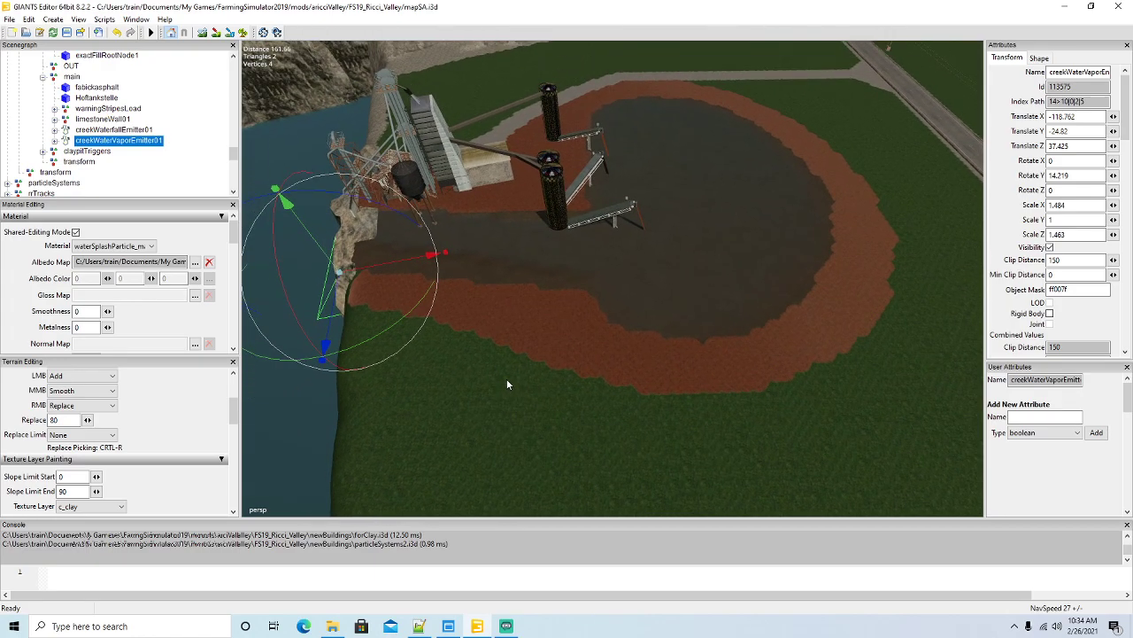
pyautogui.click(202, 33)
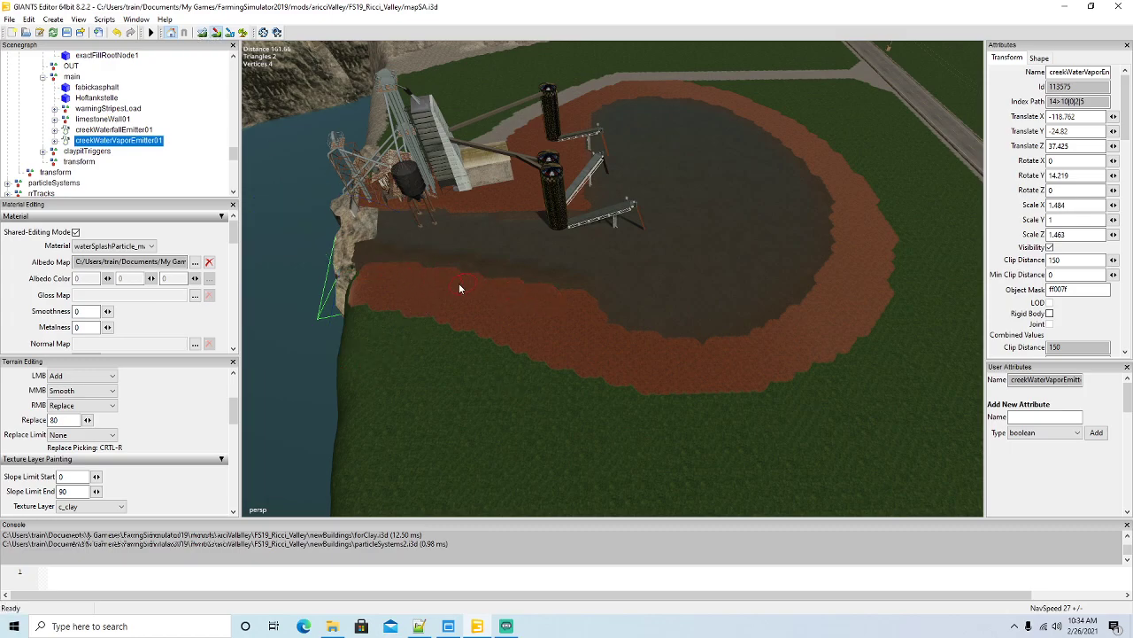
pyautogui.moveTo(430, 280); pyautogui.dragTo(543, 296)
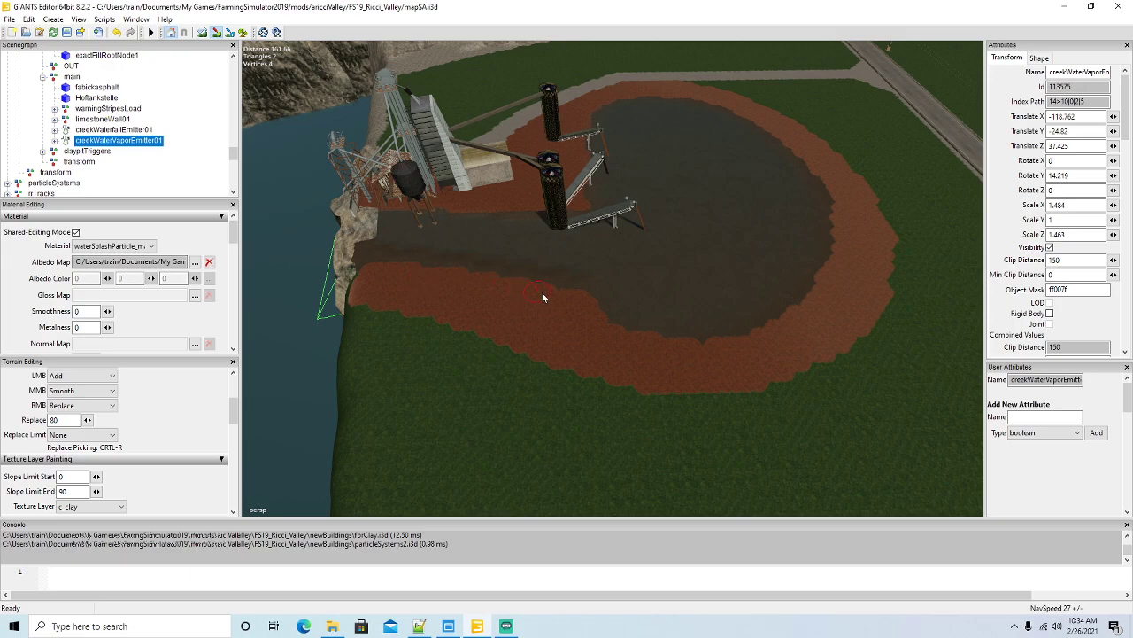
pyautogui.click(217, 33)
pyautogui.keyDown('alt'); pyautogui.moveTo(448, 385); pyautogui.dragTo(479, 381); pyautogui.keyUp('alt')
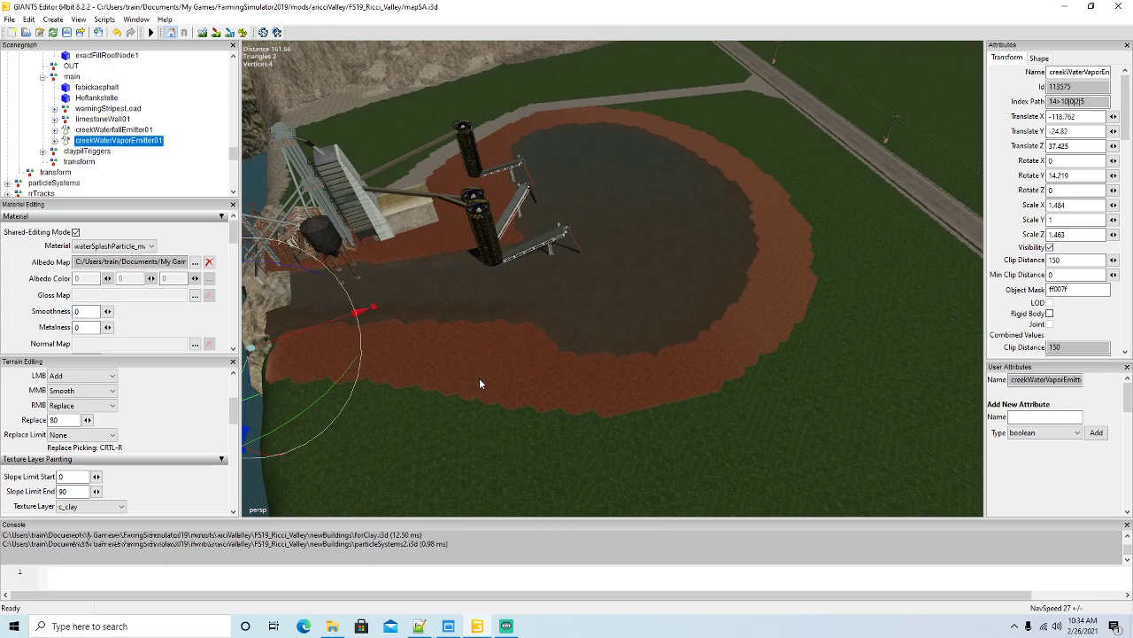
# Duplicate the empty transform group below claypitTriggers and rename the original group to lighting.
pyautogui.keyDown('alt'); pyautogui.moveTo(479, 377); pyautogui.dragTo(648, 388); pyautogui.keyUp('alt')
pyautogui.scroll(-3, 648, 391)
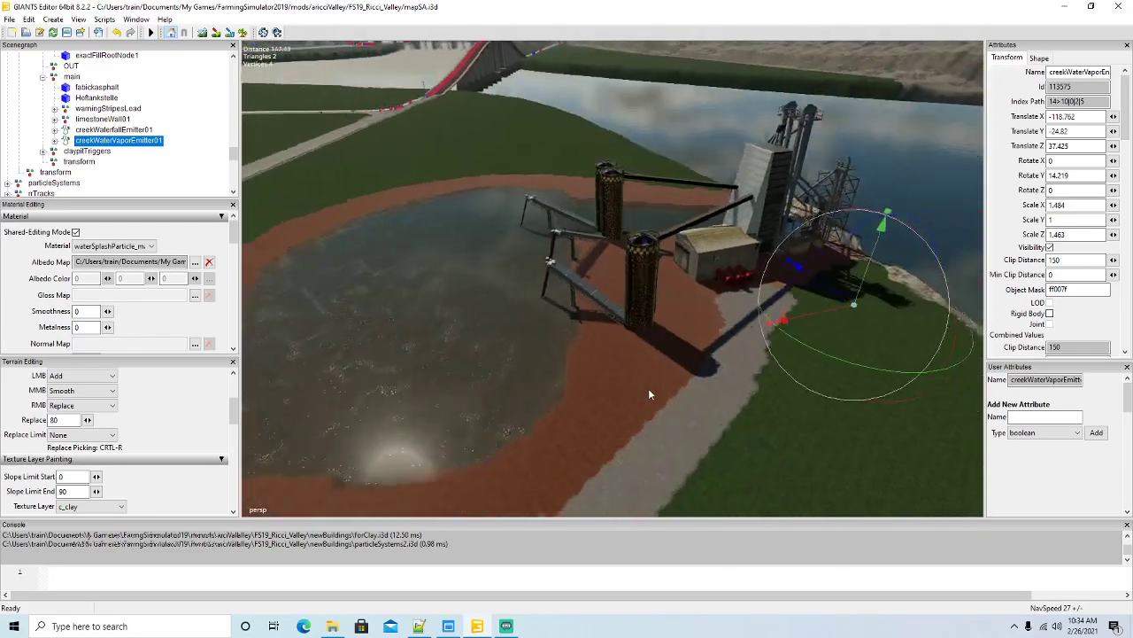
pyautogui.click(78, 161)
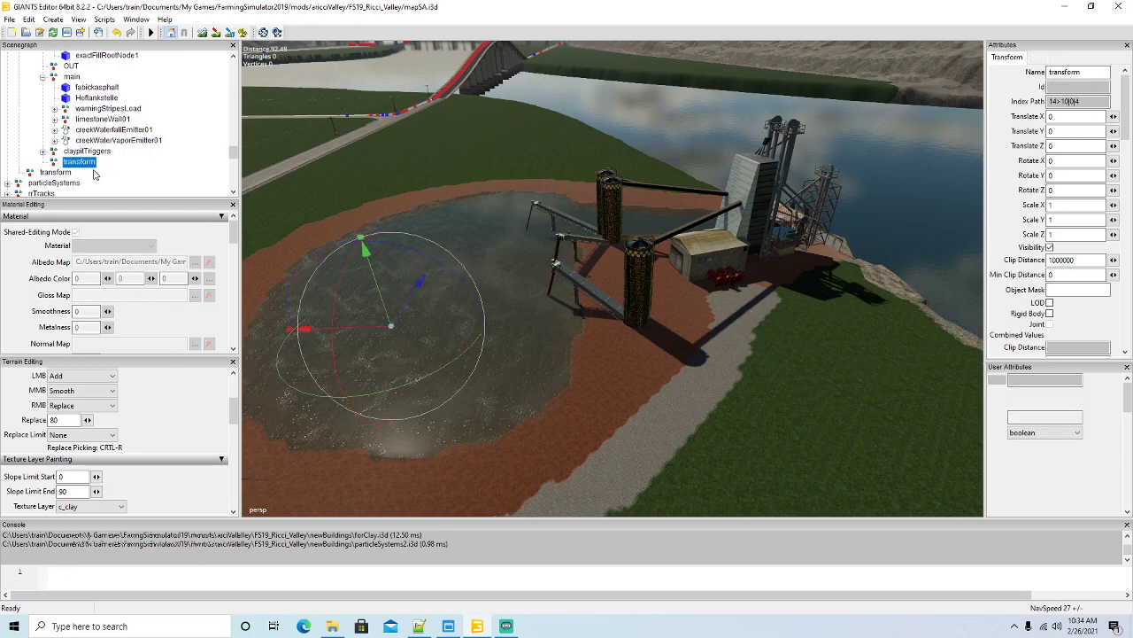
pyautogui.click(54, 164)
pyautogui.moveTo(1089, 74); pyautogui.dragTo(884, 72)
pyautogui.write('ligh')
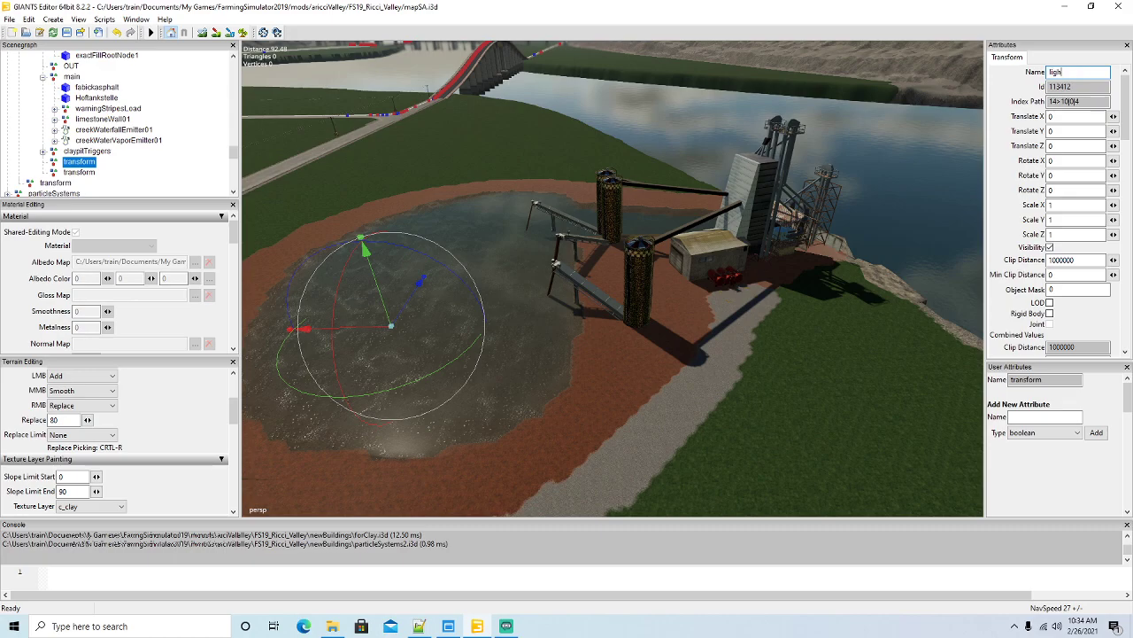
pyautogui.write('ting')
pyautogui.press('Return')
# Copy the attribute name from light.i3d in Notepad++ and add a script callback attribute named onCreate to the lighting group.
pyautogui.click(419, 628)
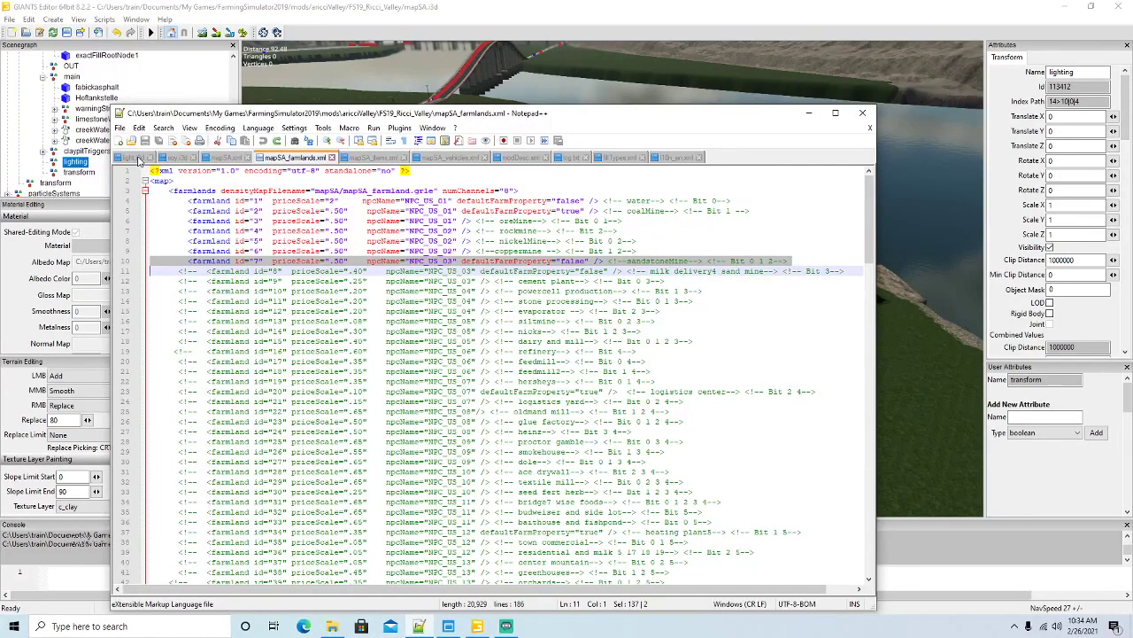
pyautogui.click(138, 158)
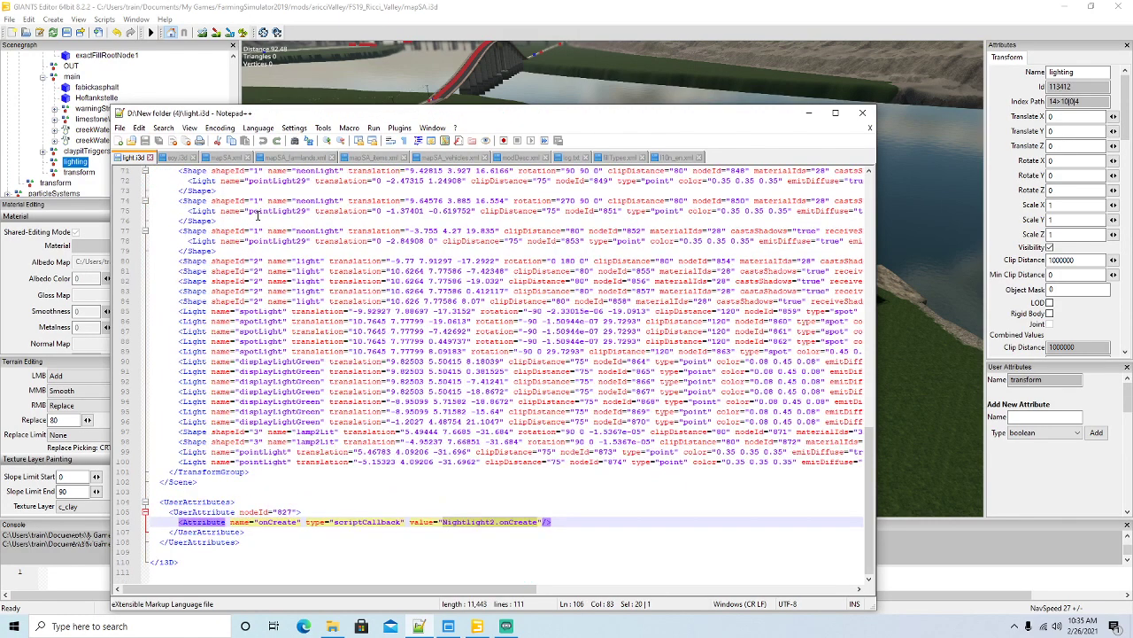
pyautogui.moveTo(335, 522); pyautogui.dragTo(400, 528)
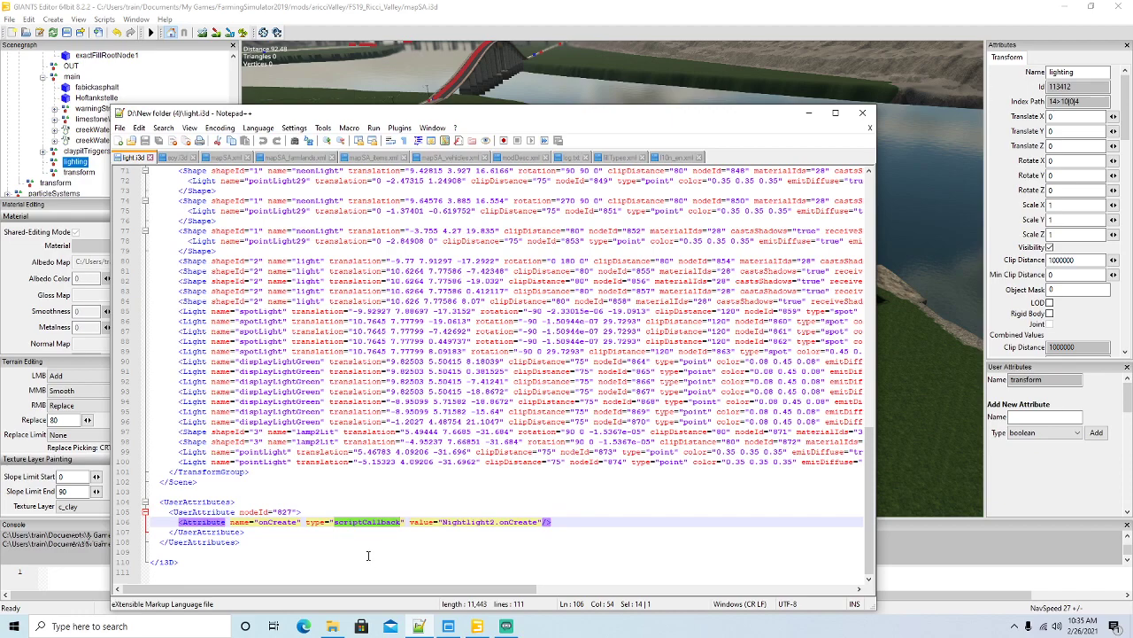
pyautogui.moveTo(257, 523); pyautogui.dragTo(296, 529)
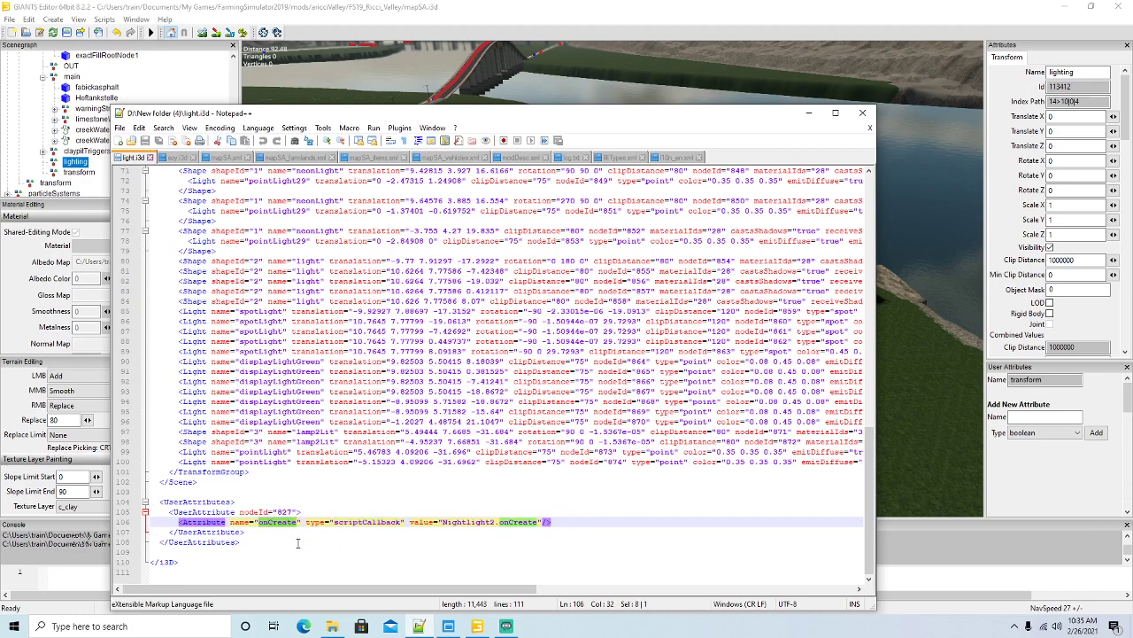
pyautogui.click(1045, 433)
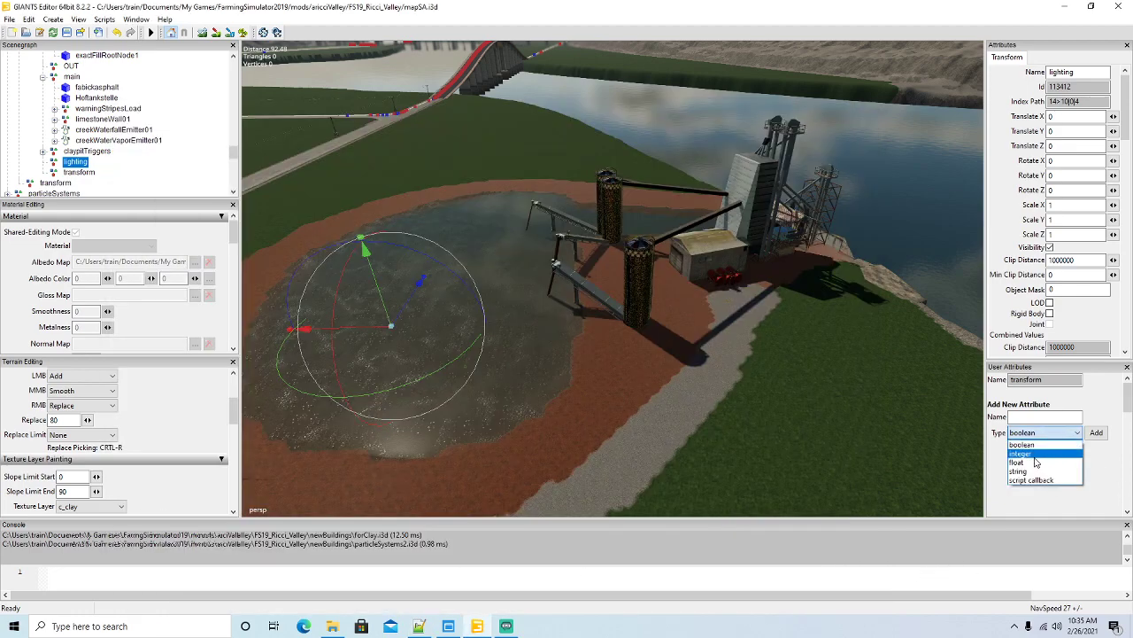
pyautogui.click(1035, 475)
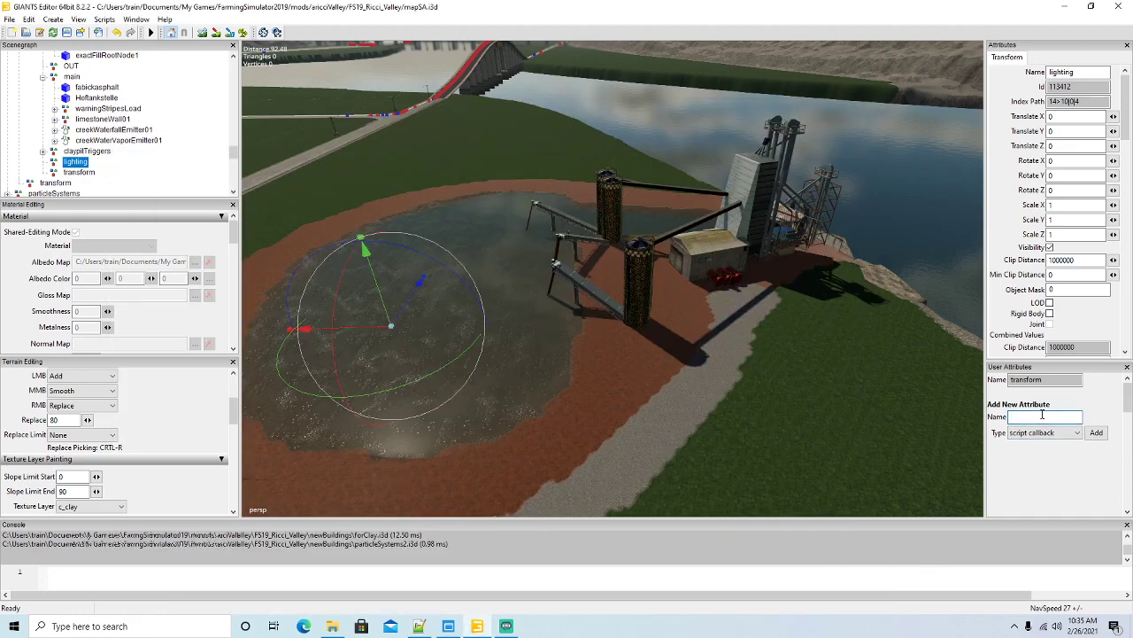
pyautogui.click(1097, 433)
# Copy the callback value from light.i3d in Notepad++ and set the lighting group's onCreate attribute to Nightlight2.onCreate.
pyautogui.click(420, 626)
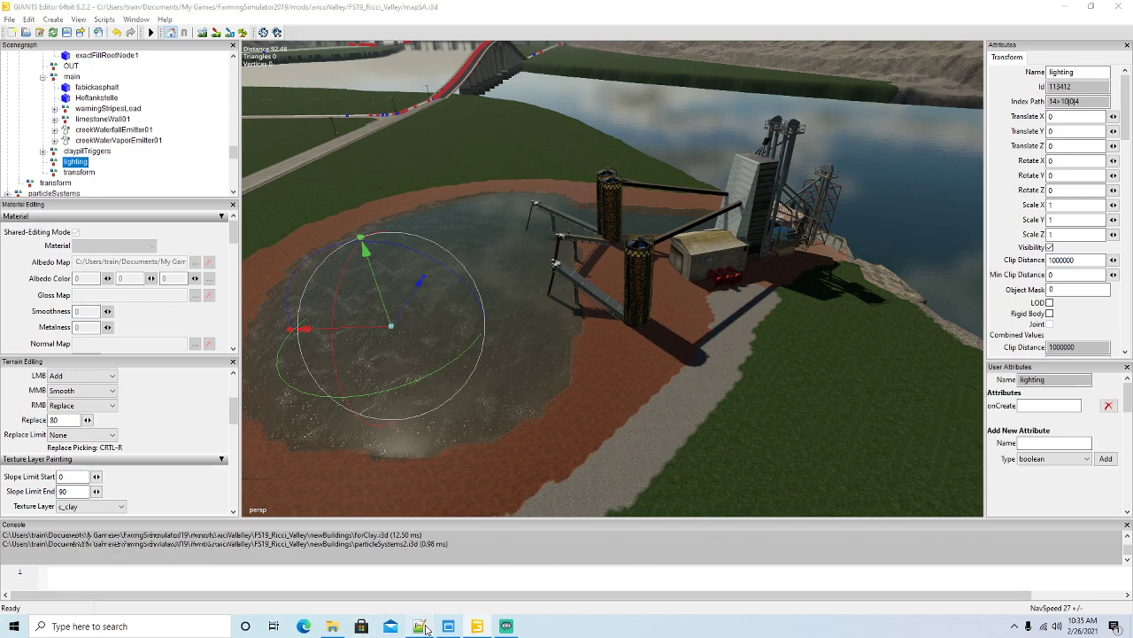
pyautogui.moveTo(443, 522); pyautogui.dragTo(533, 525)
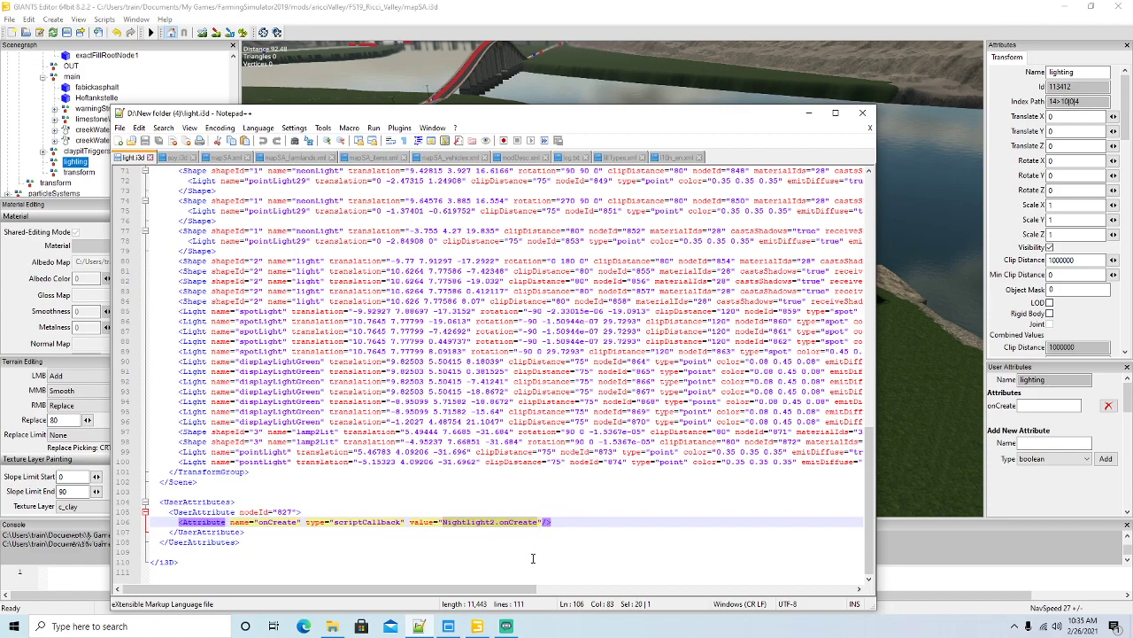
pyautogui.click(809, 112)
pyautogui.click(1034, 405)
pyautogui.write('Nightlight2.onCreate')
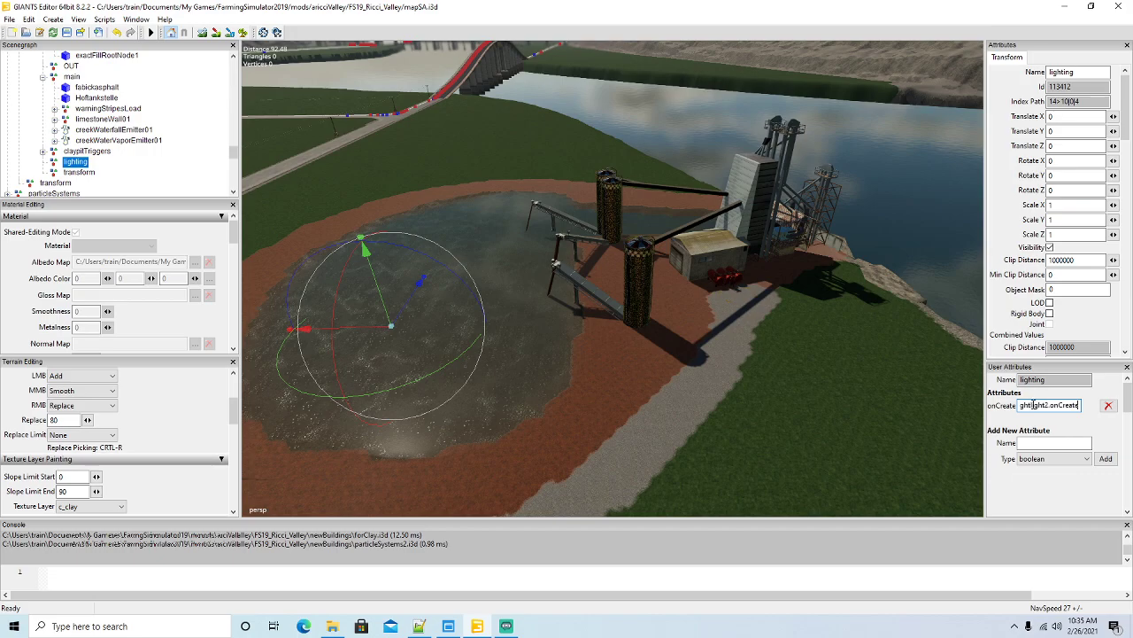
# Look through the mine groups in the scenegraph and expand the beacons group of nickelMine.
pyautogui.moveTo(716, 396); pyautogui.dragTo(704, 390, button='right')
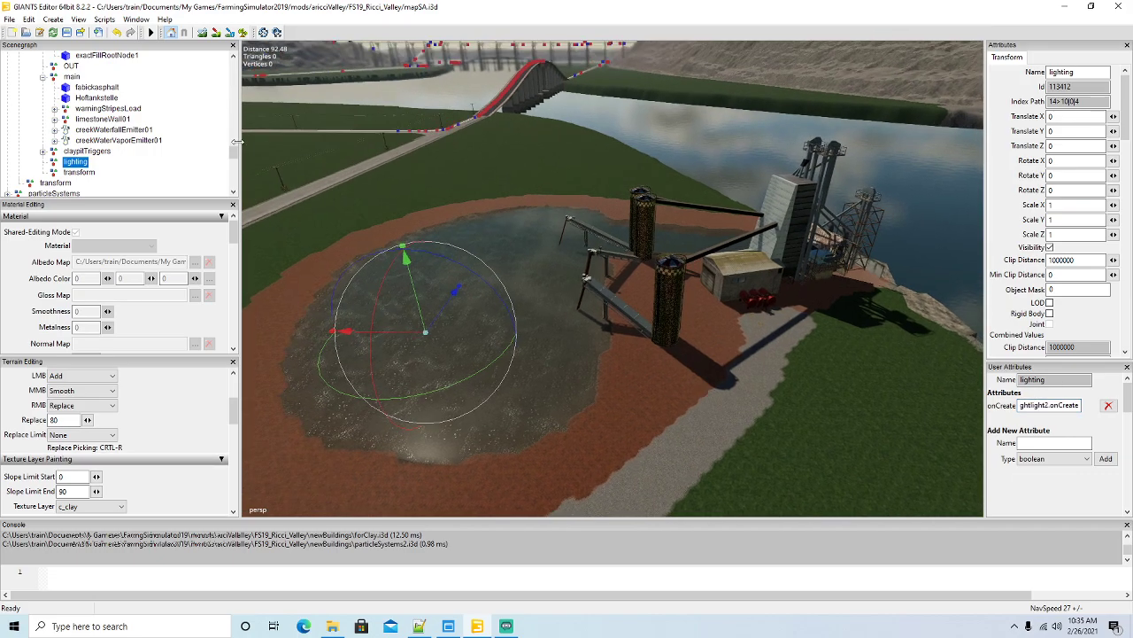
pyautogui.scroll(7, 102, 110)
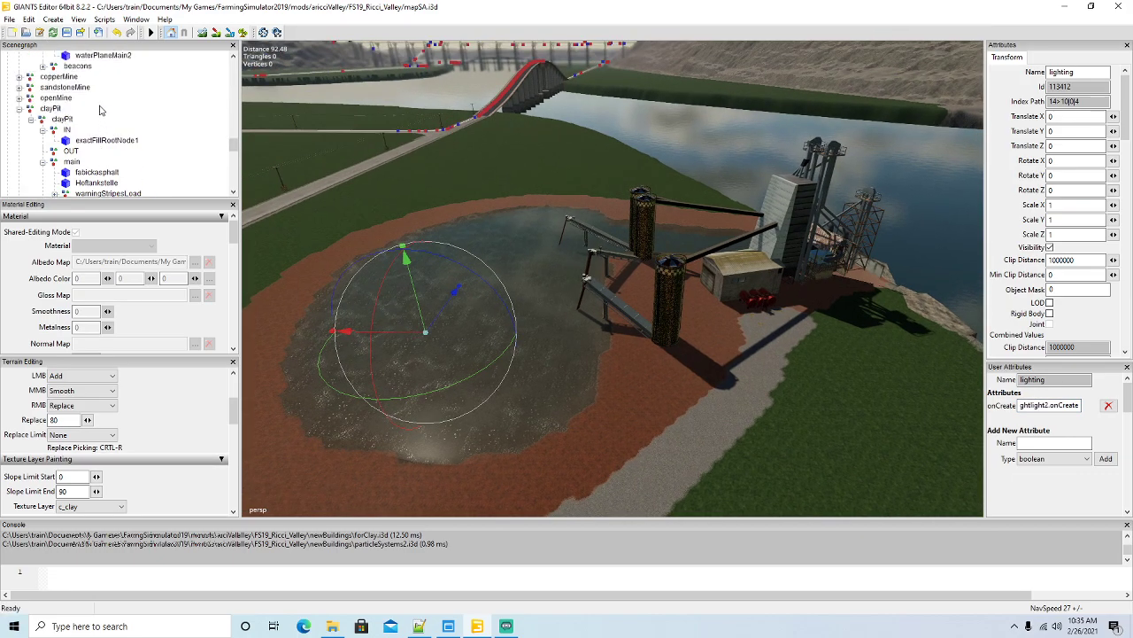
pyautogui.scroll(1, 102, 110)
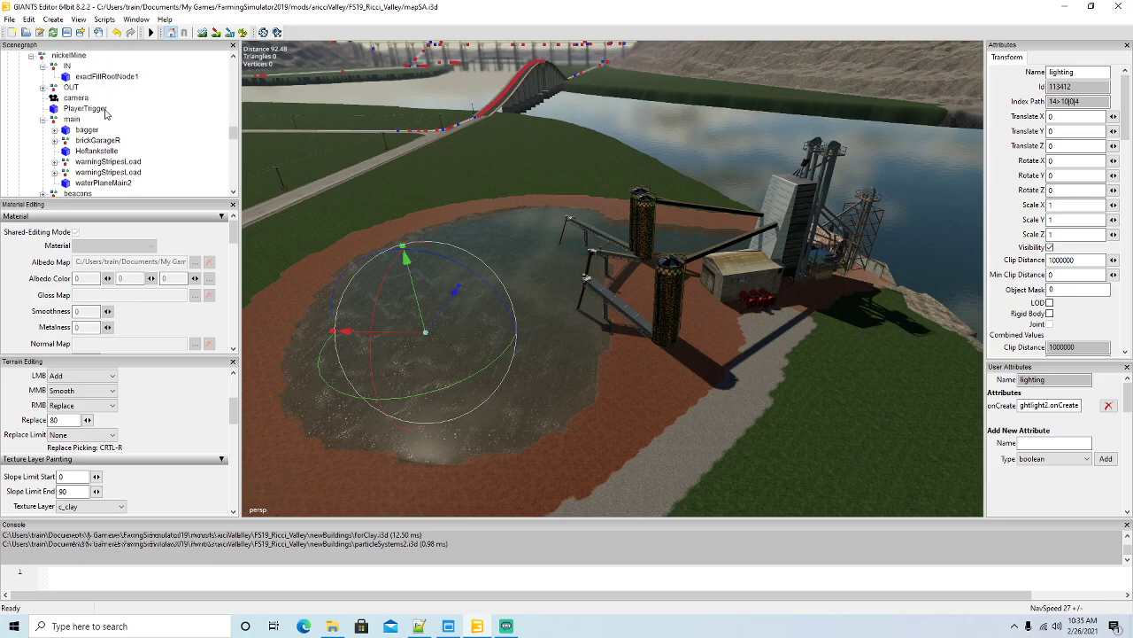
pyautogui.scroll(-1, 105, 112)
pyautogui.scroll(2, 106, 114)
pyautogui.scroll(-1, 125, 113)
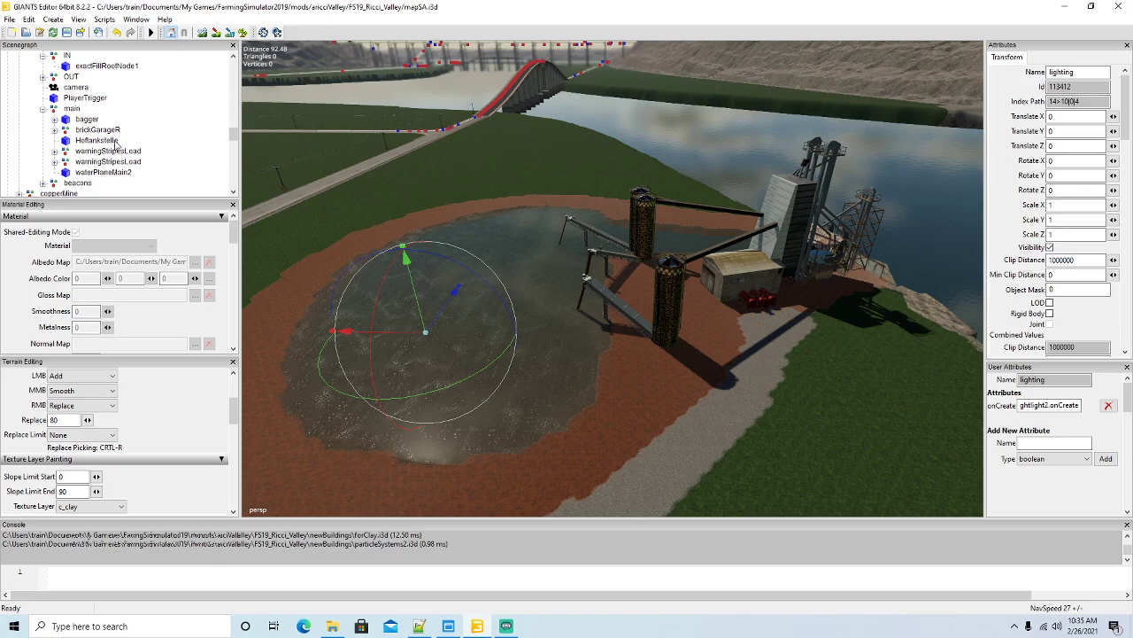
pyautogui.scroll(-1, 115, 145)
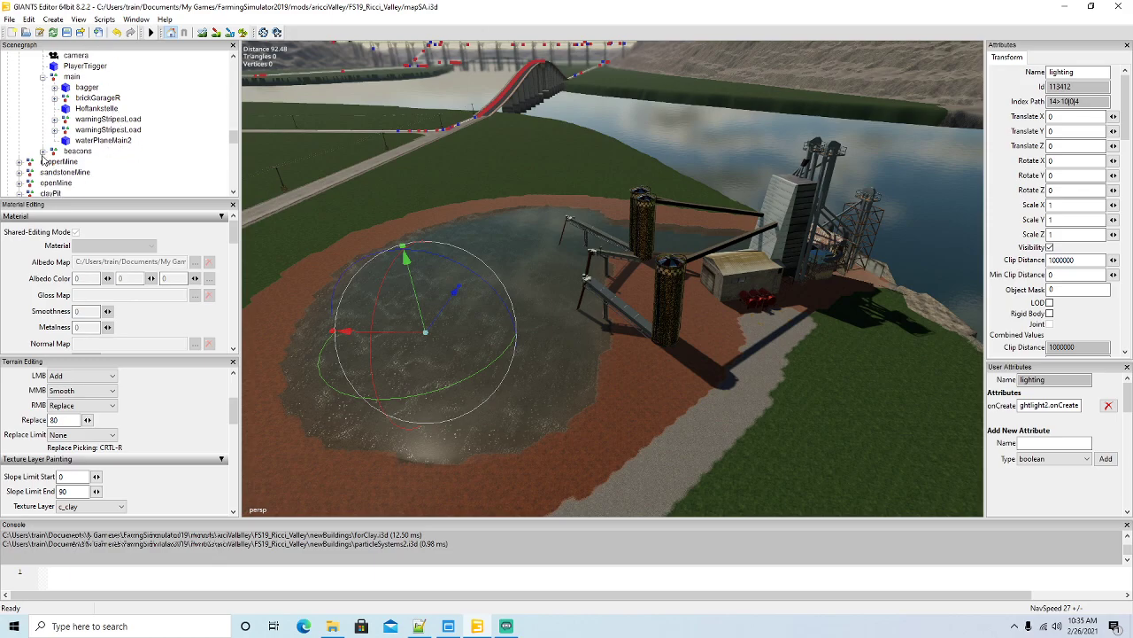
pyautogui.scroll(1, 95, 141)
pyautogui.scroll(-3, 94, 142)
pyautogui.scroll(5, 131, 132)
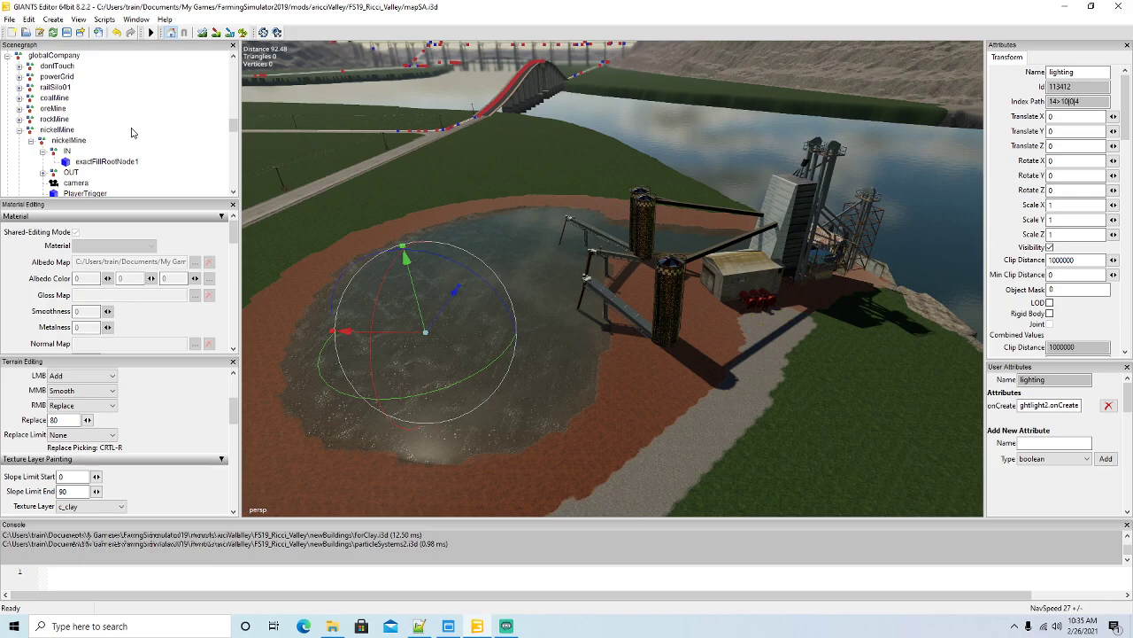
pyautogui.scroll(-1, 131, 132)
pyautogui.scroll(-4, 131, 132)
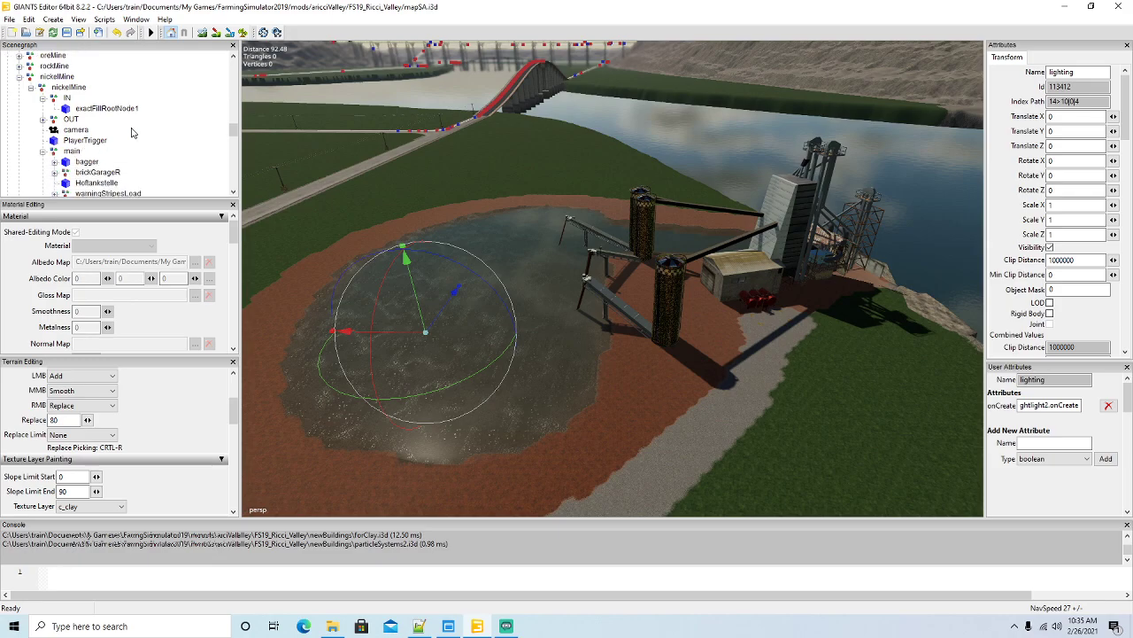
pyautogui.click(43, 151)
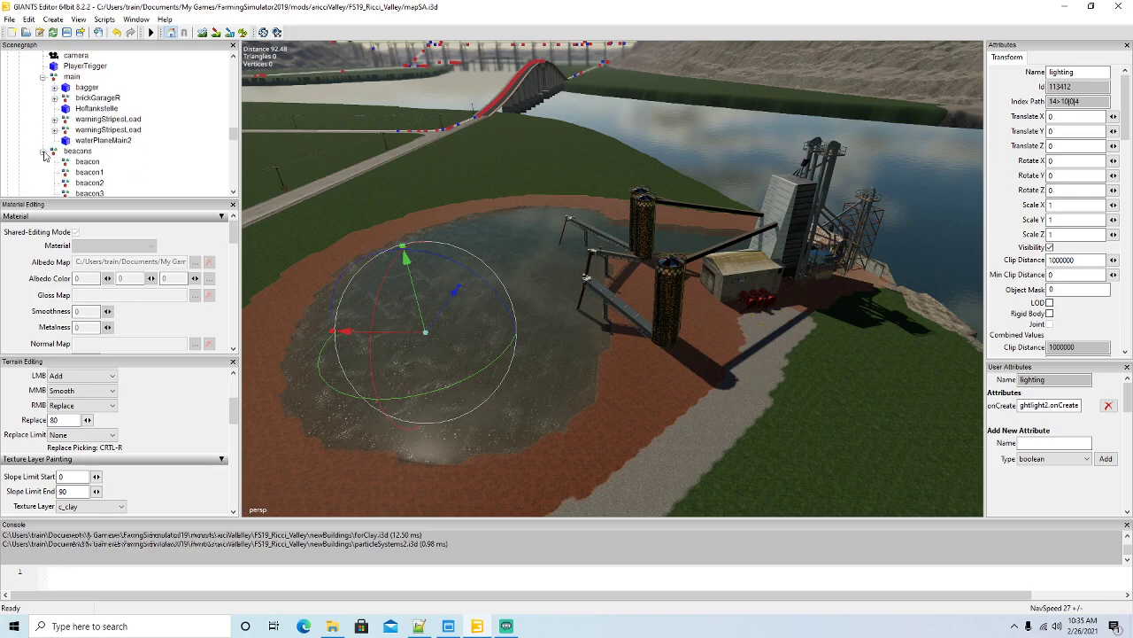
# Look through the bagger's subgroups in nickelMine's main group for light objects, including top, crawler and yellowLight.
pyautogui.scroll(-2, 122, 143)
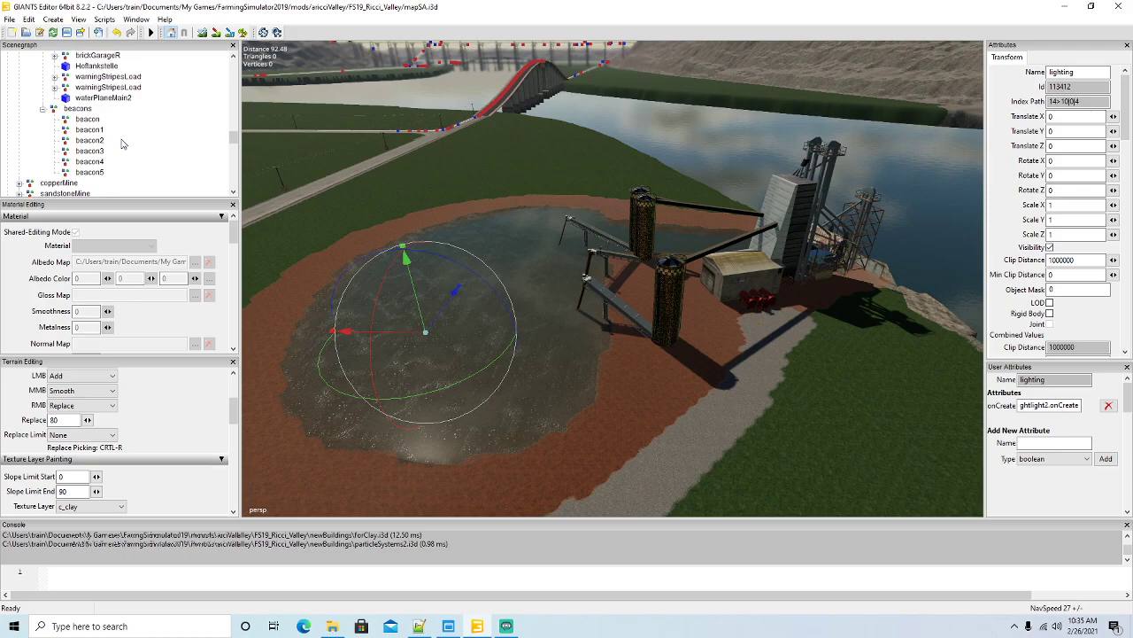
pyautogui.scroll(1, 122, 143)
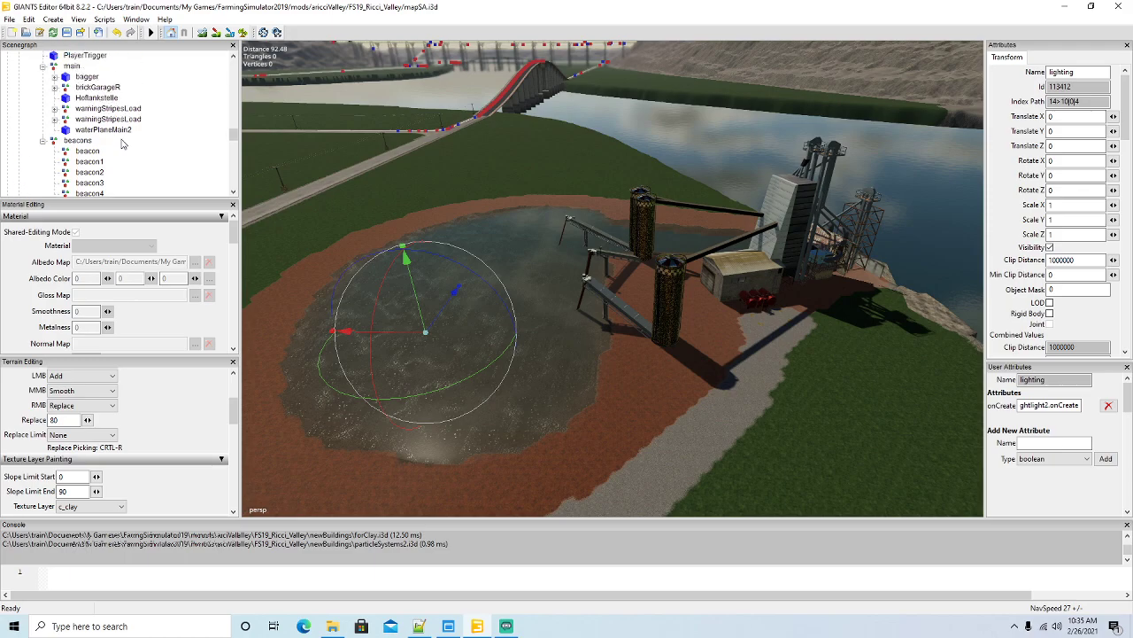
pyautogui.click(54, 77)
pyautogui.scroll(-3, 114, 126)
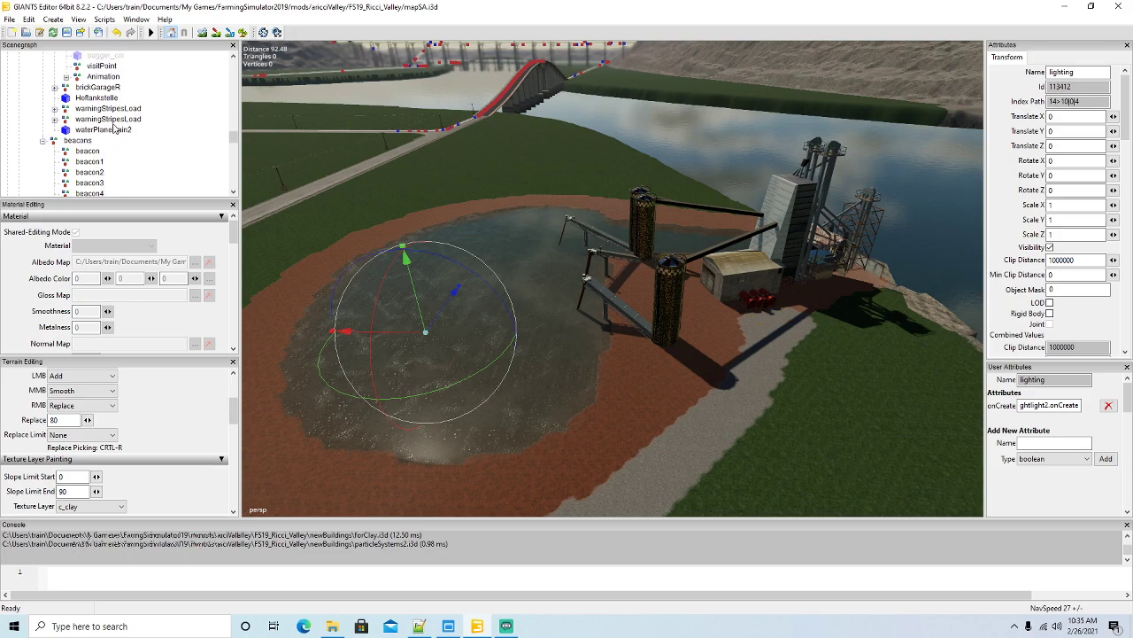
pyautogui.scroll(1, 108, 130)
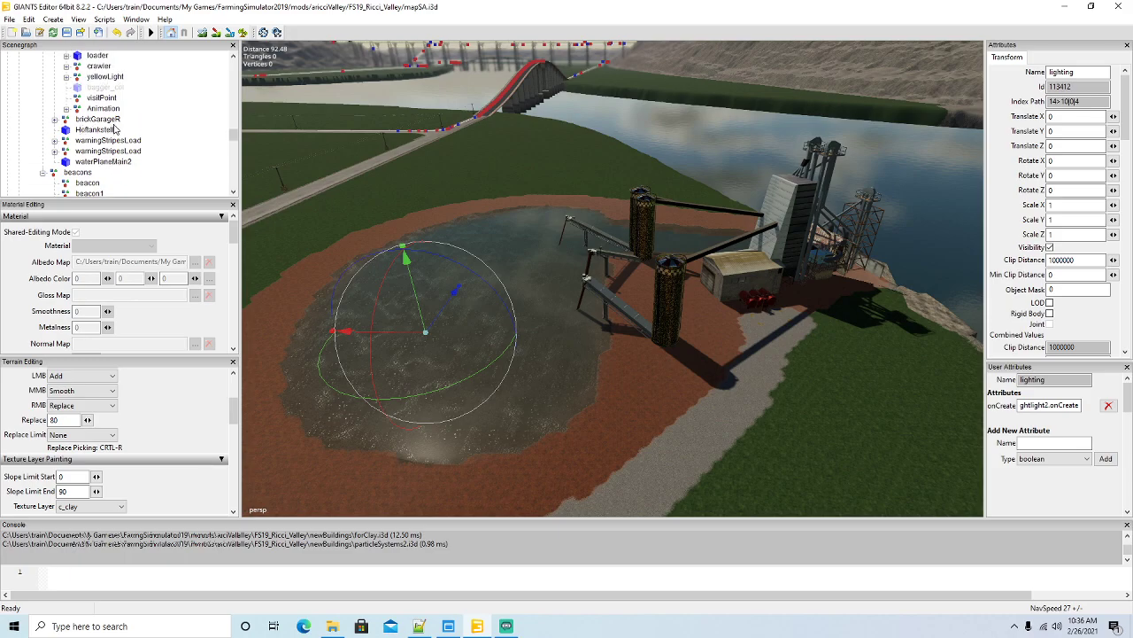
pyautogui.scroll(1, 113, 129)
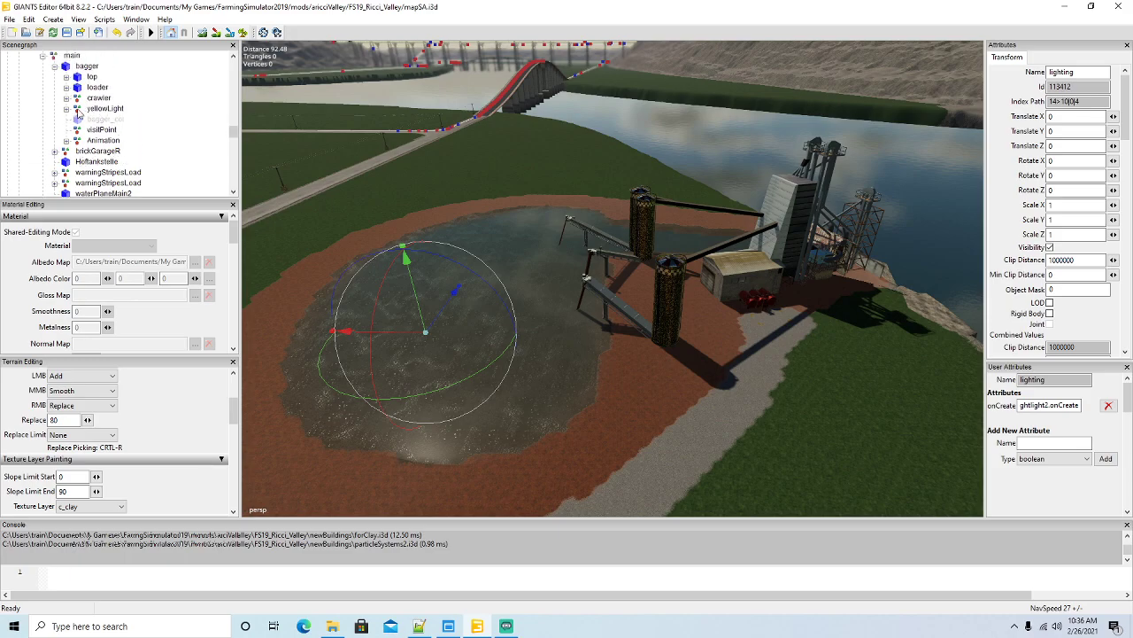
pyautogui.scroll(-1, 113, 132)
pyautogui.scroll(1, 112, 131)
pyautogui.click(65, 77)
pyautogui.click(66, 78)
pyautogui.click(66, 98)
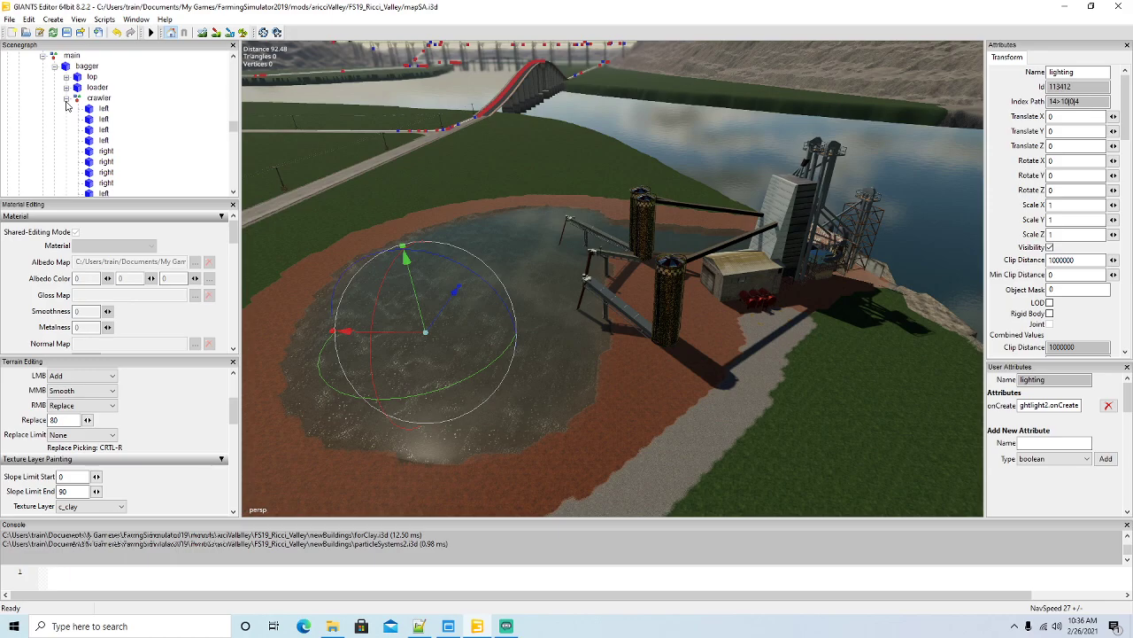
pyautogui.click(66, 98)
pyautogui.click(65, 110)
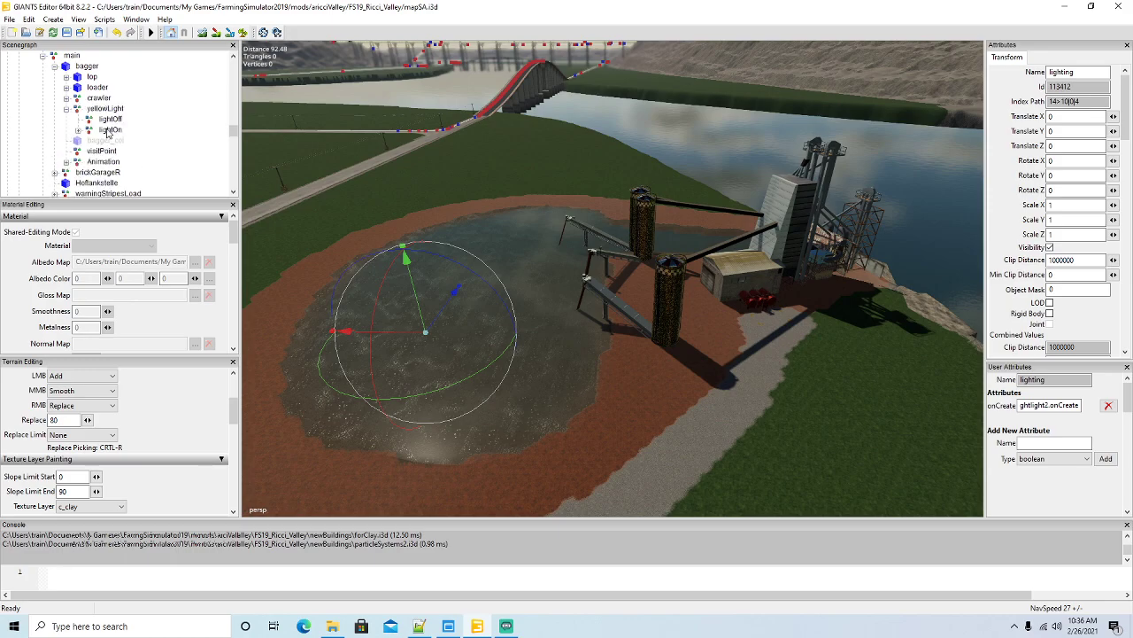
pyautogui.click(67, 110)
# Check the Animation, brickGarageR and remaining nickelMine entries for lights, and collapse the beacons group.
pyautogui.scroll(-1, 69, 117)
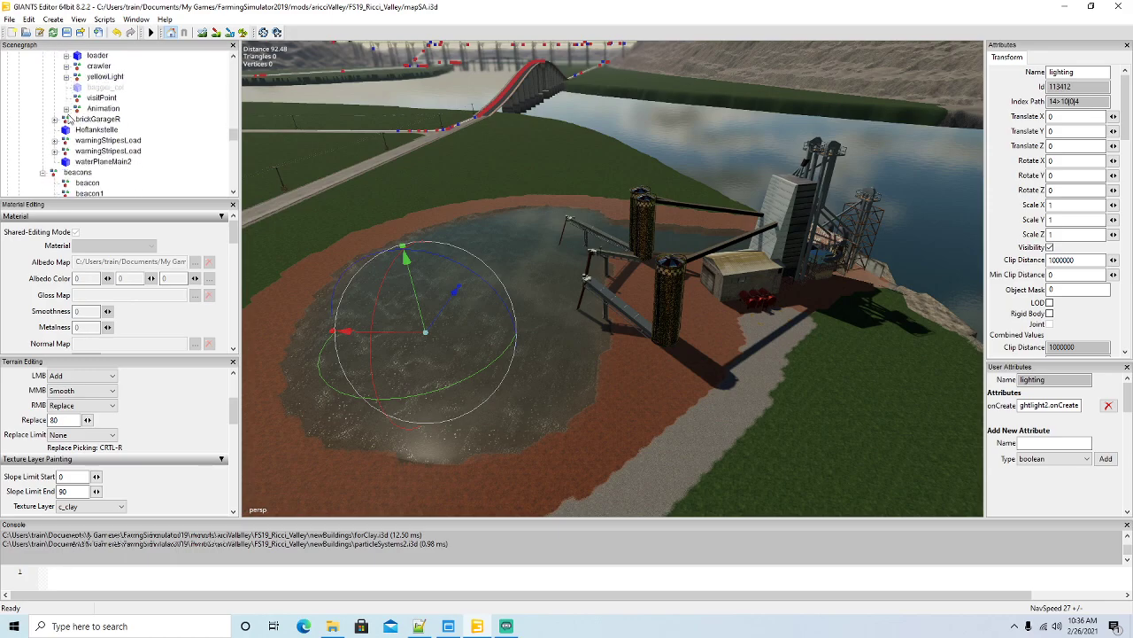
pyautogui.click(65, 109)
pyautogui.click(65, 109)
pyautogui.click(54, 119)
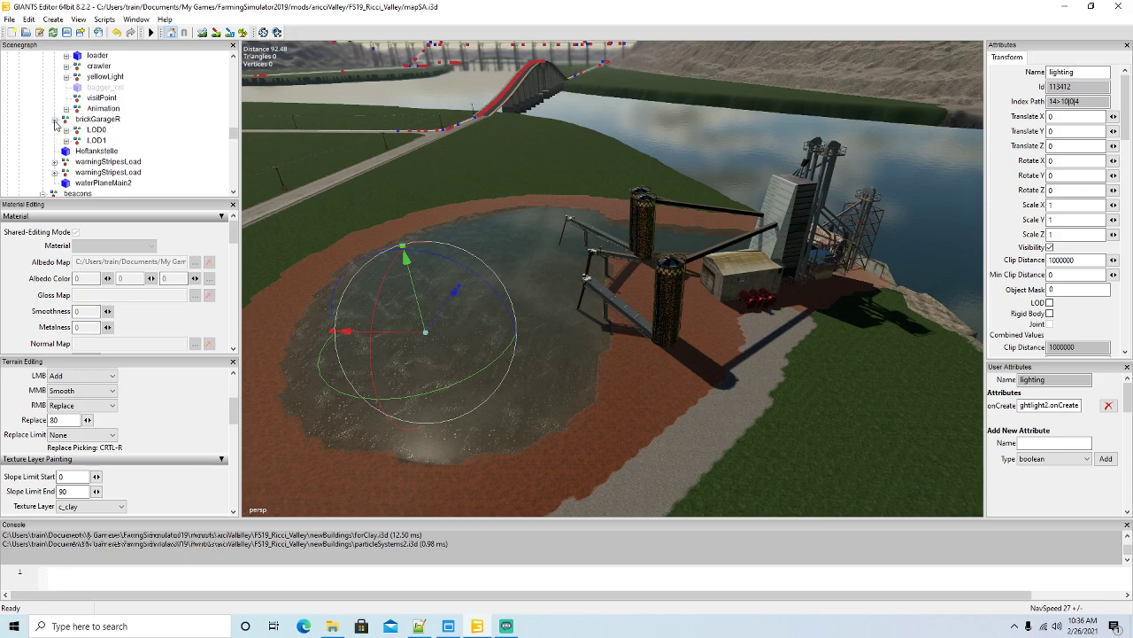
pyautogui.click(54, 118)
pyautogui.scroll(1, 71, 146)
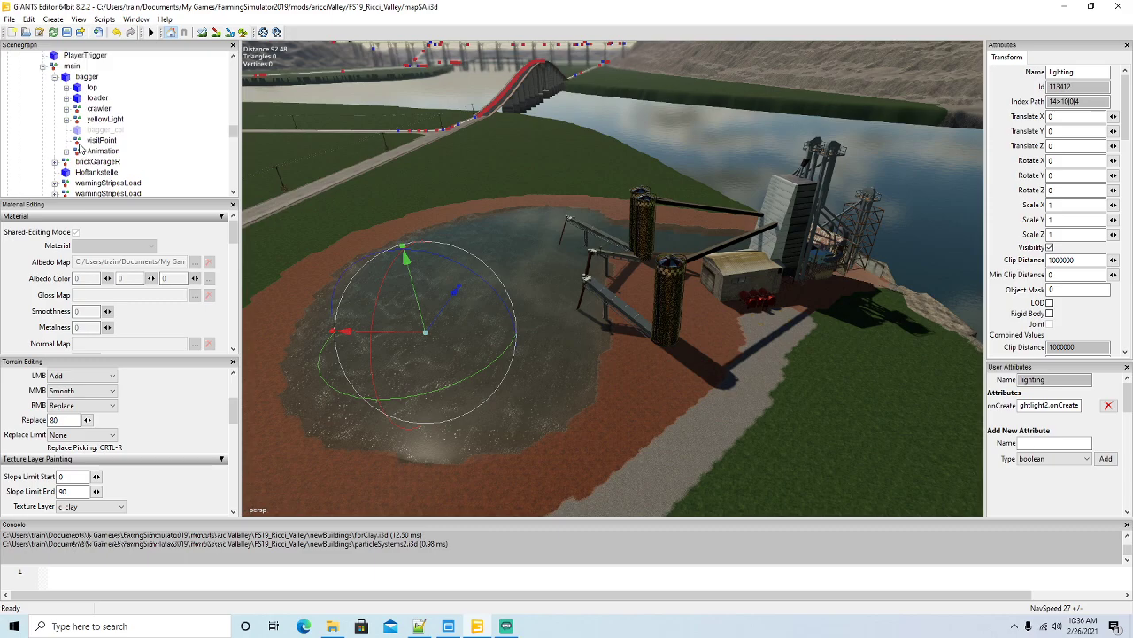
pyautogui.scroll(2, 78, 146)
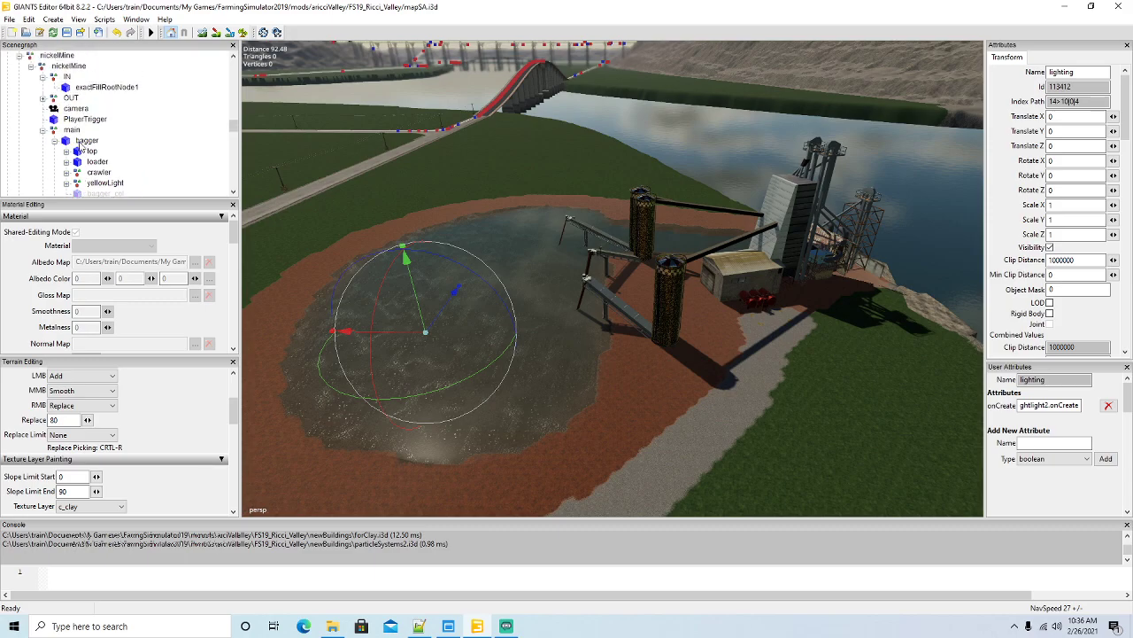
pyautogui.scroll(-4, 157, 115)
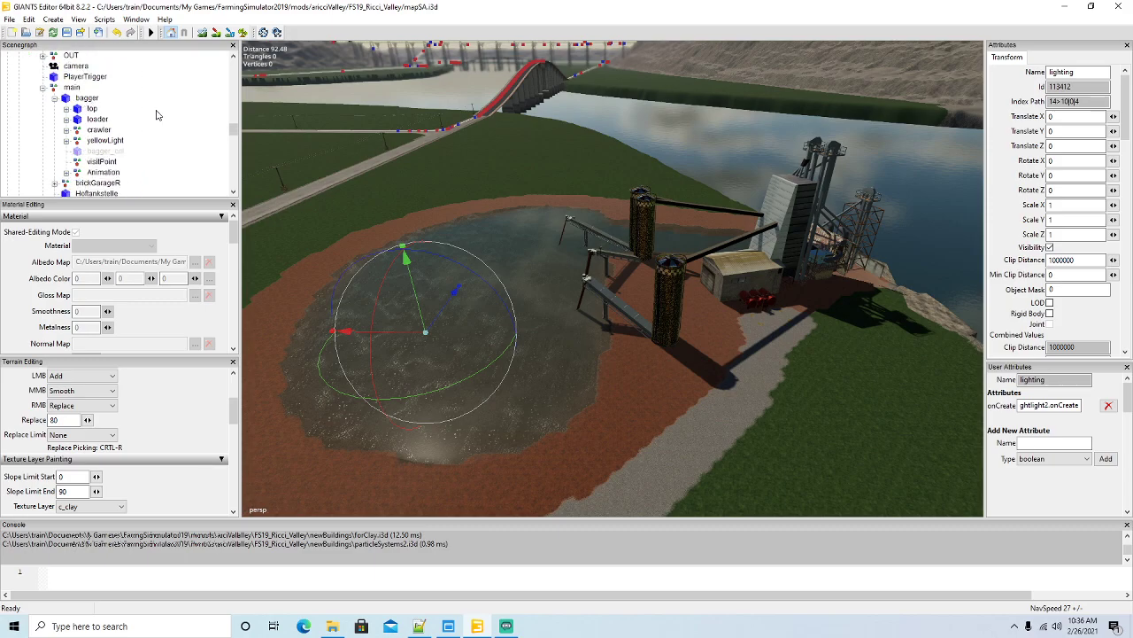
pyautogui.scroll(-1, 156, 115)
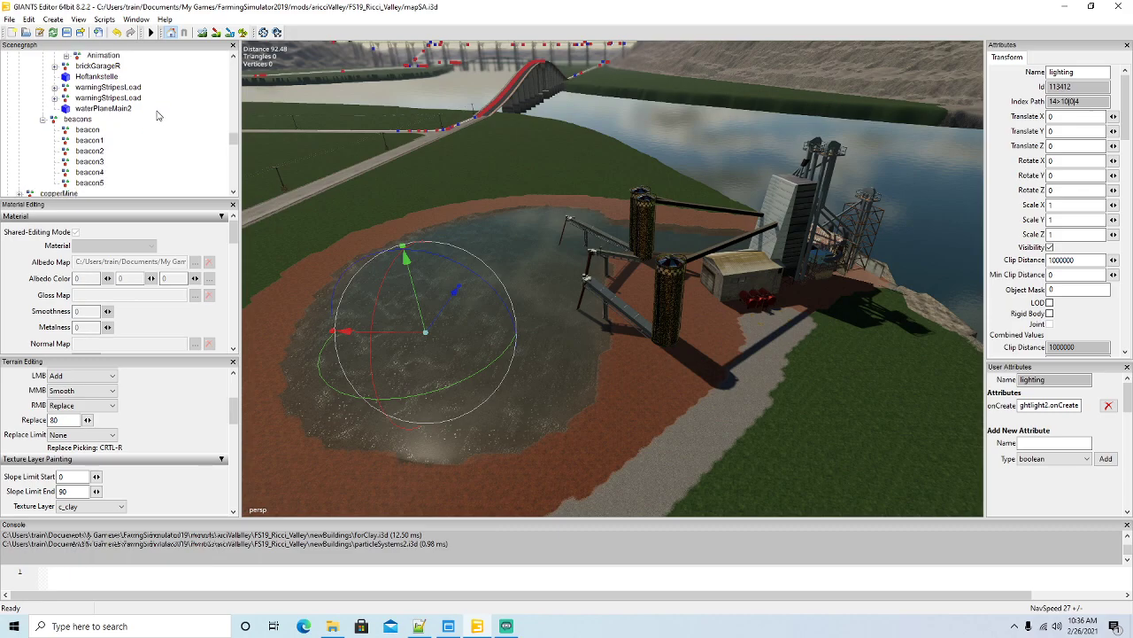
pyautogui.scroll(-1, 157, 116)
pyautogui.scroll(1, 157, 115)
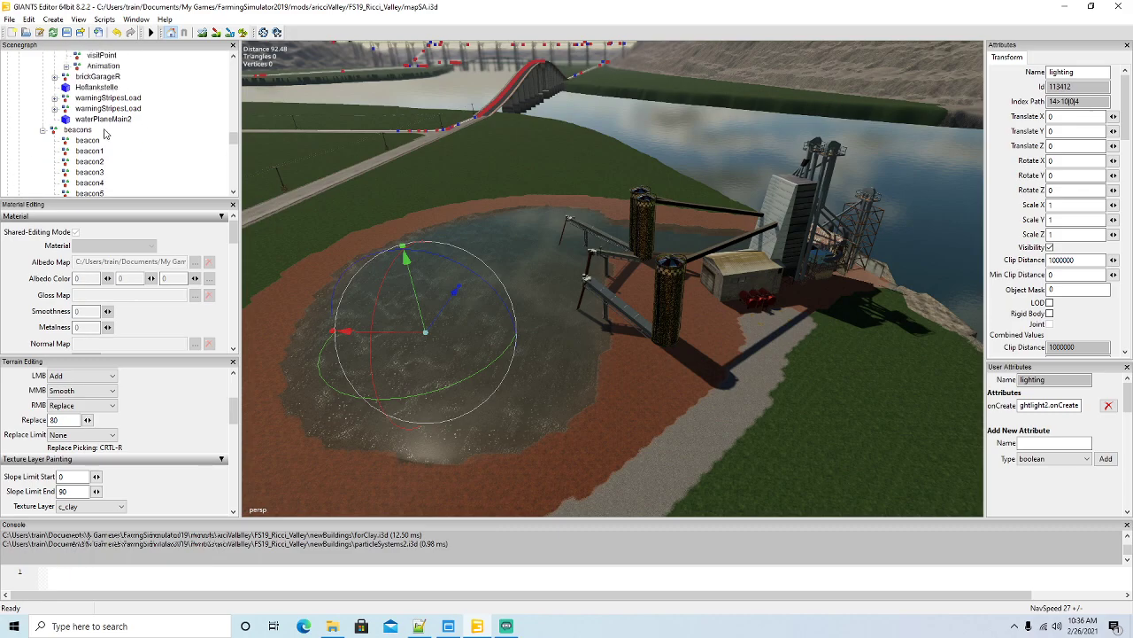
pyautogui.click(43, 131)
pyautogui.scroll(1, 106, 135)
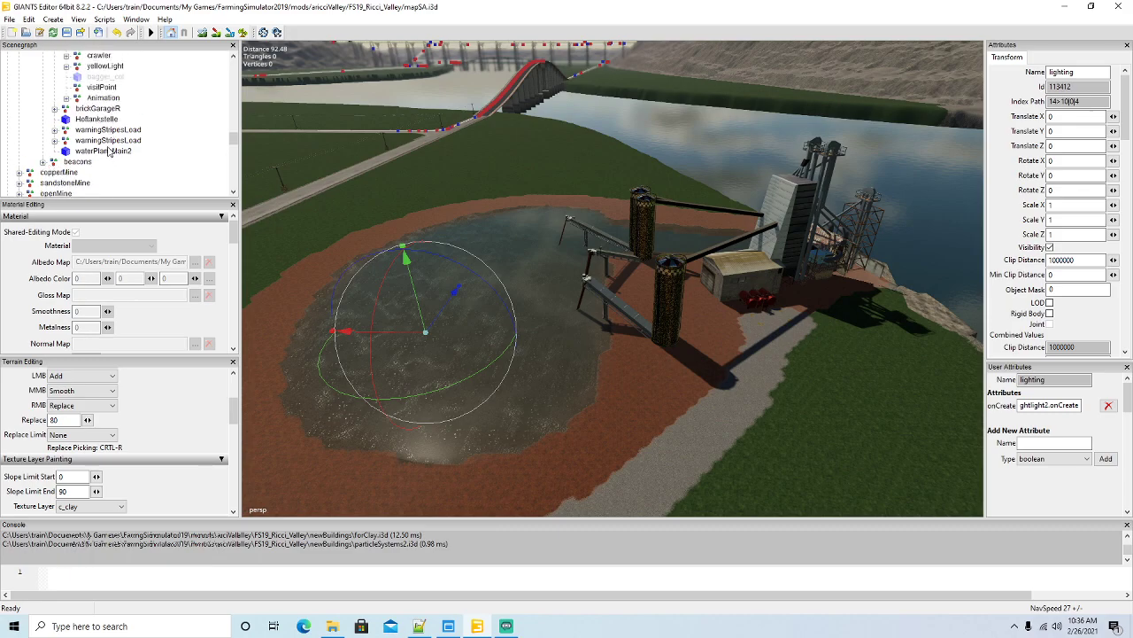
pyautogui.scroll(1, 109, 156)
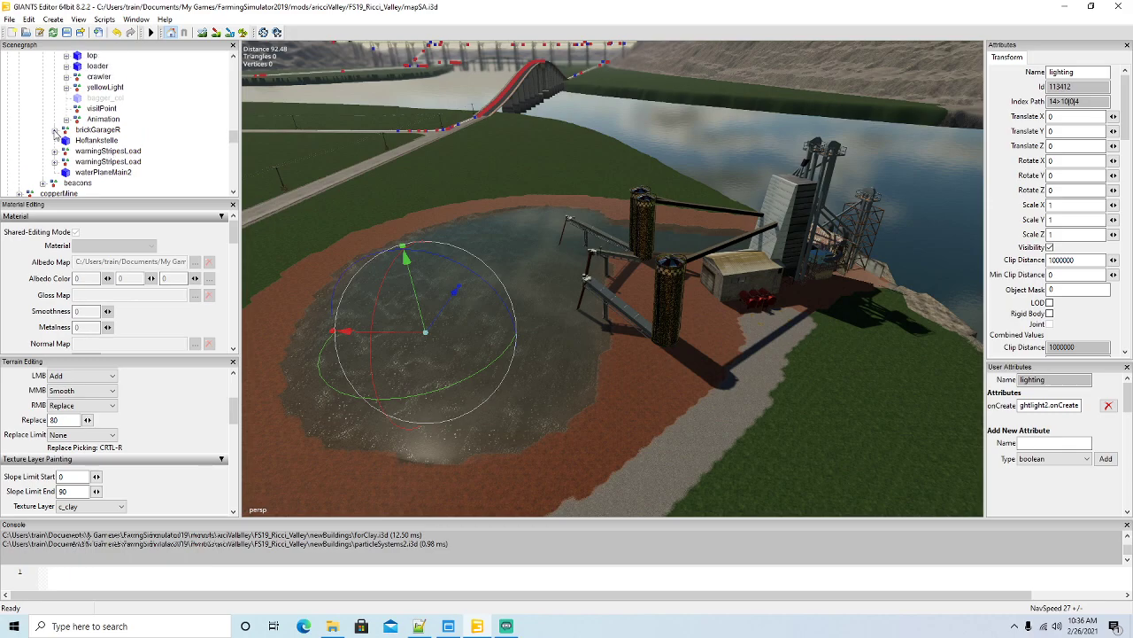
# Collapse the waterfall2 group in the scenegraph.
pyautogui.scroll(4, 131, 113)
pyautogui.scroll(4, 131, 115)
pyautogui.scroll(12, 131, 115)
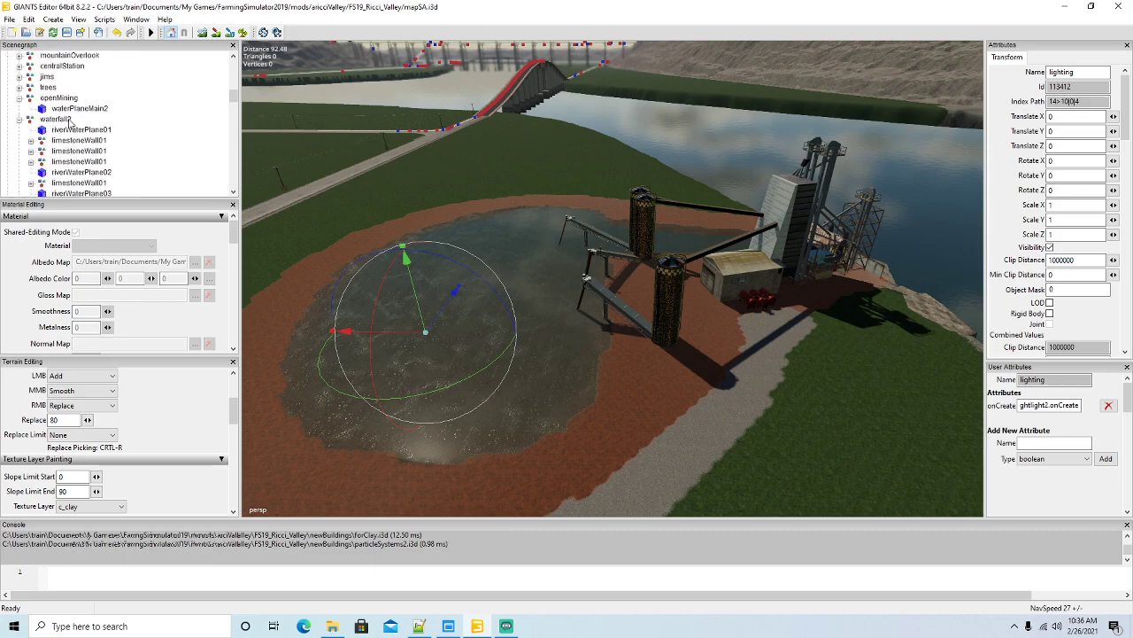
pyautogui.click(18, 119)
pyautogui.click(19, 82)
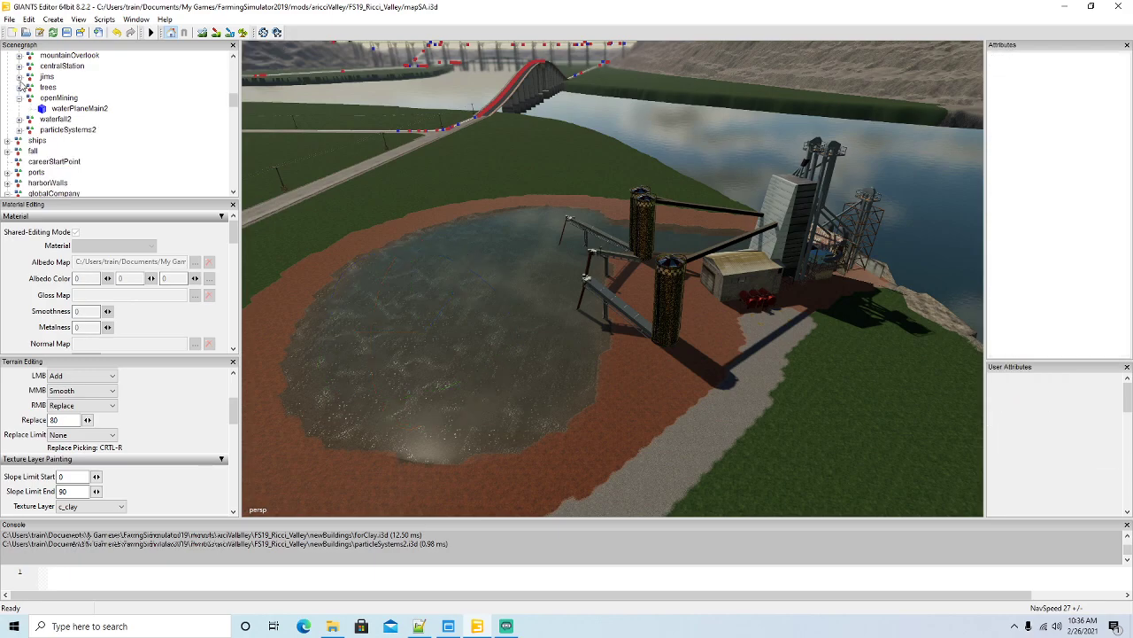
# Look through the jims group's objects, including its floodLightPole entries, and collapse both jims and the parent Places group.
pyautogui.click(18, 78)
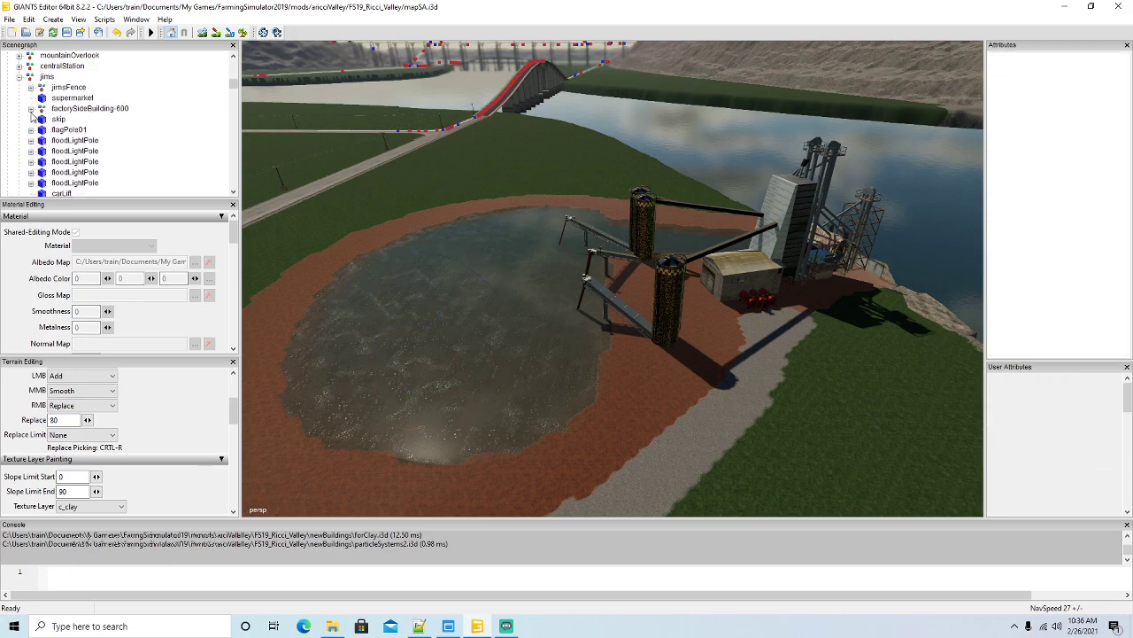
pyautogui.scroll(-3, 30, 112)
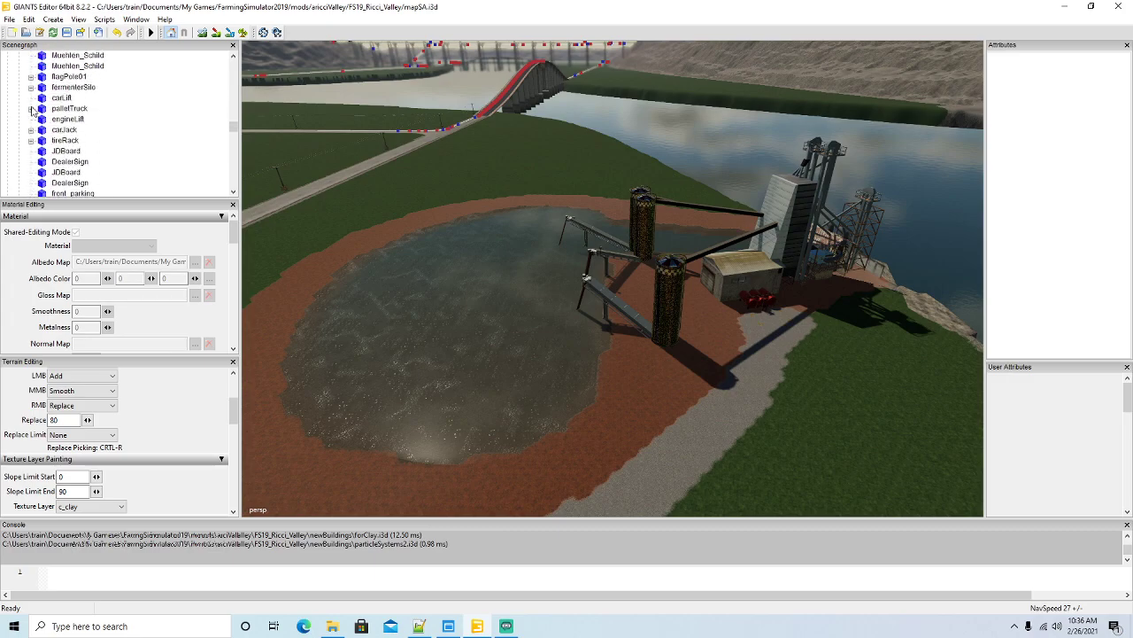
pyautogui.scroll(-2, 32, 110)
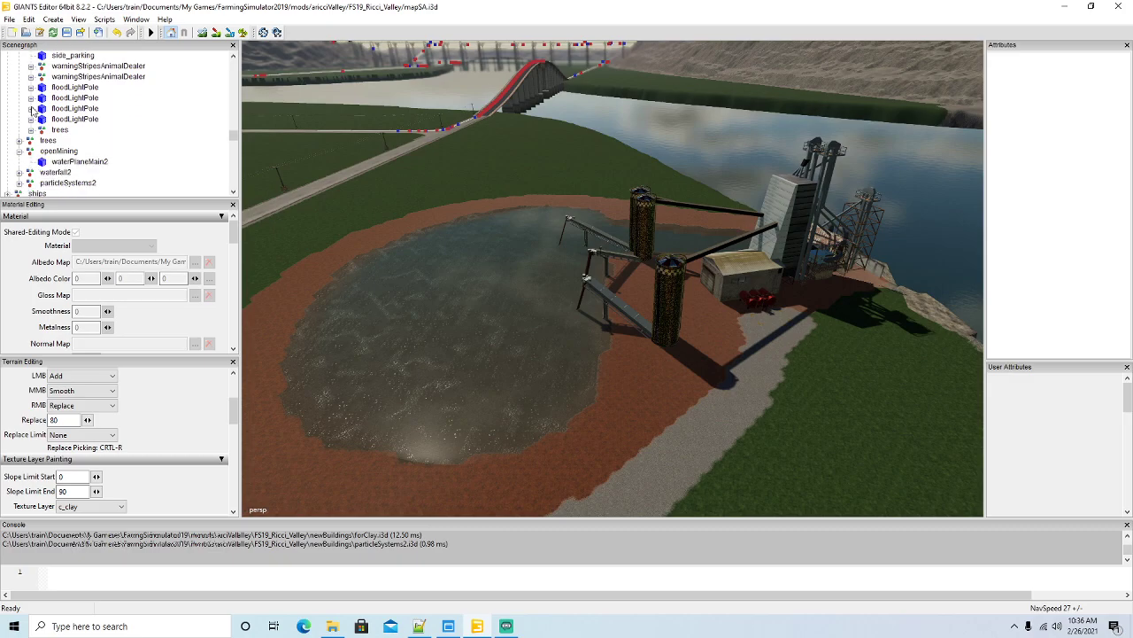
pyautogui.scroll(-1, 32, 111)
pyautogui.scroll(6, 35, 109)
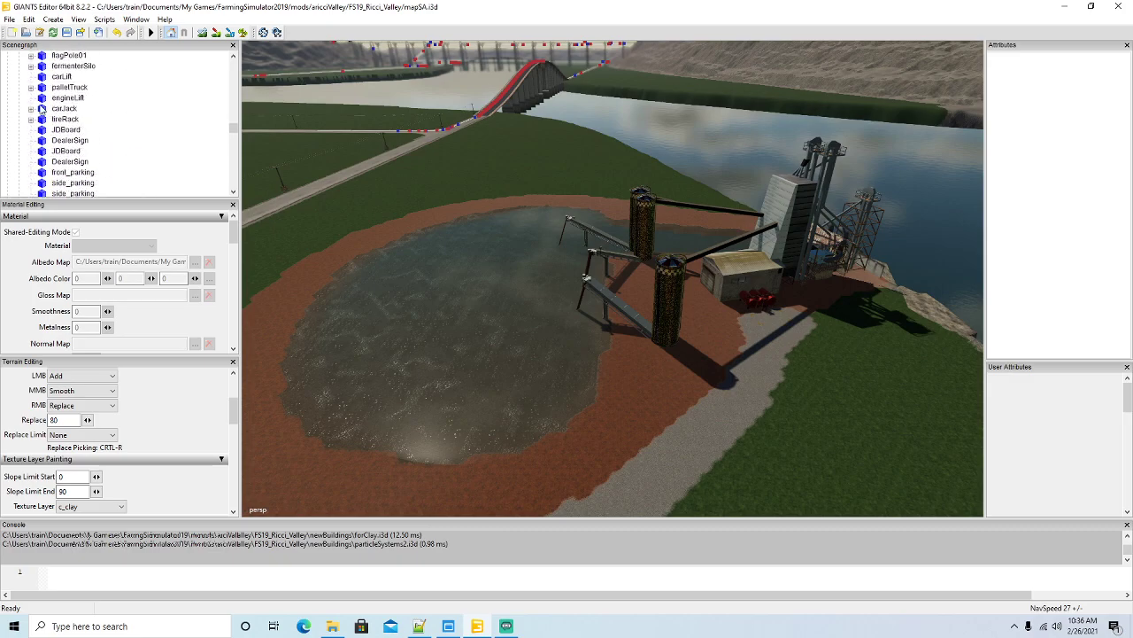
pyautogui.scroll(5, 39, 108)
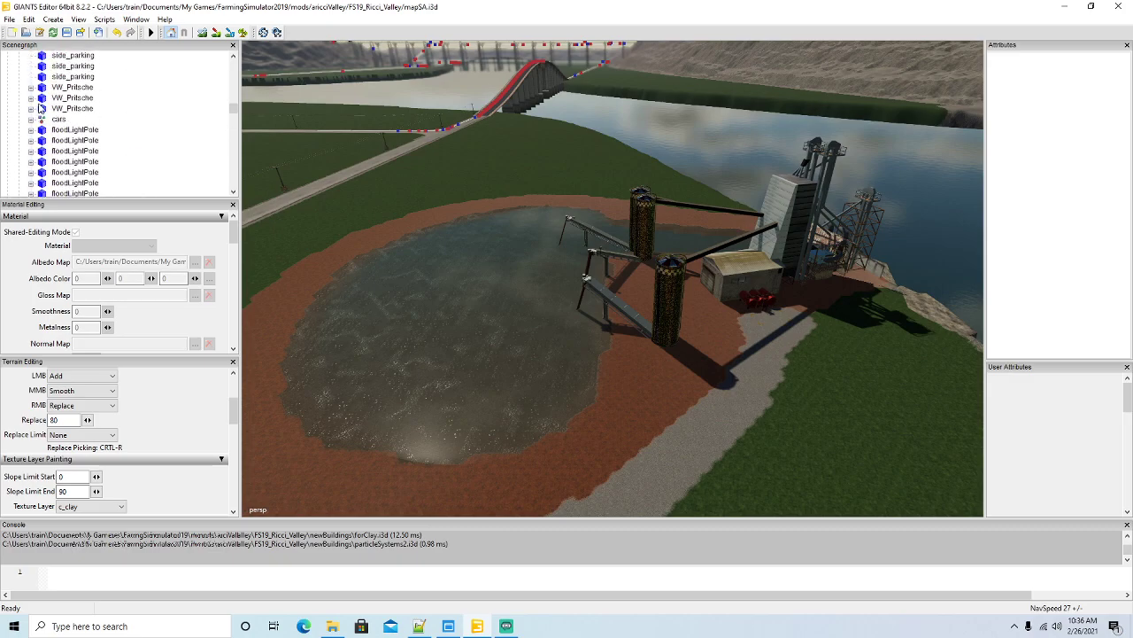
pyautogui.scroll(5, 39, 108)
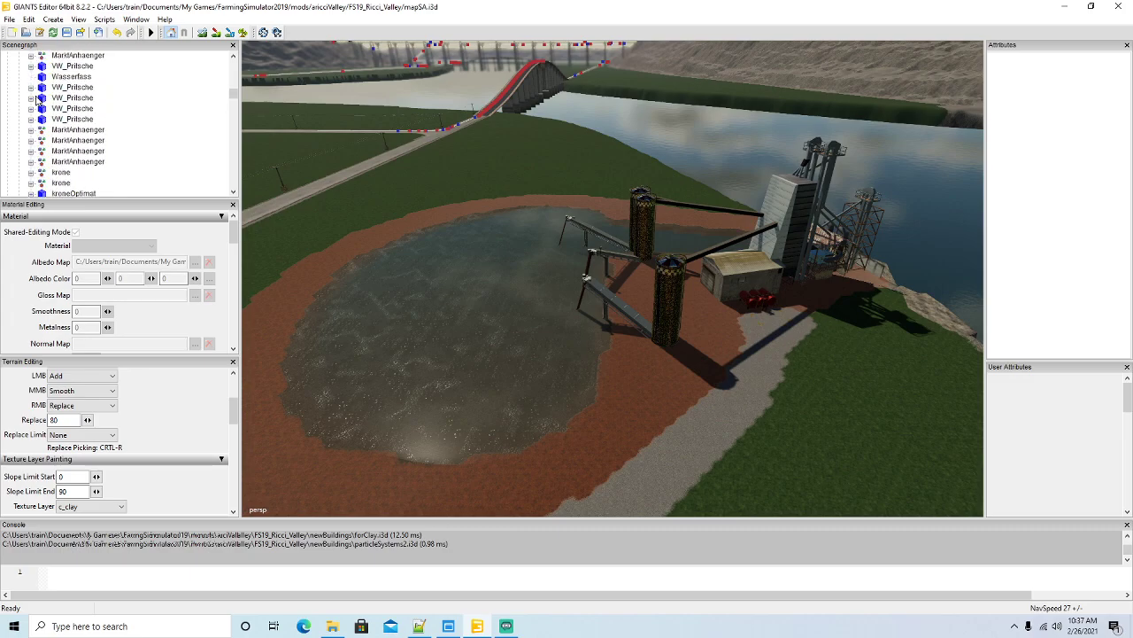
pyautogui.scroll(5, 37, 100)
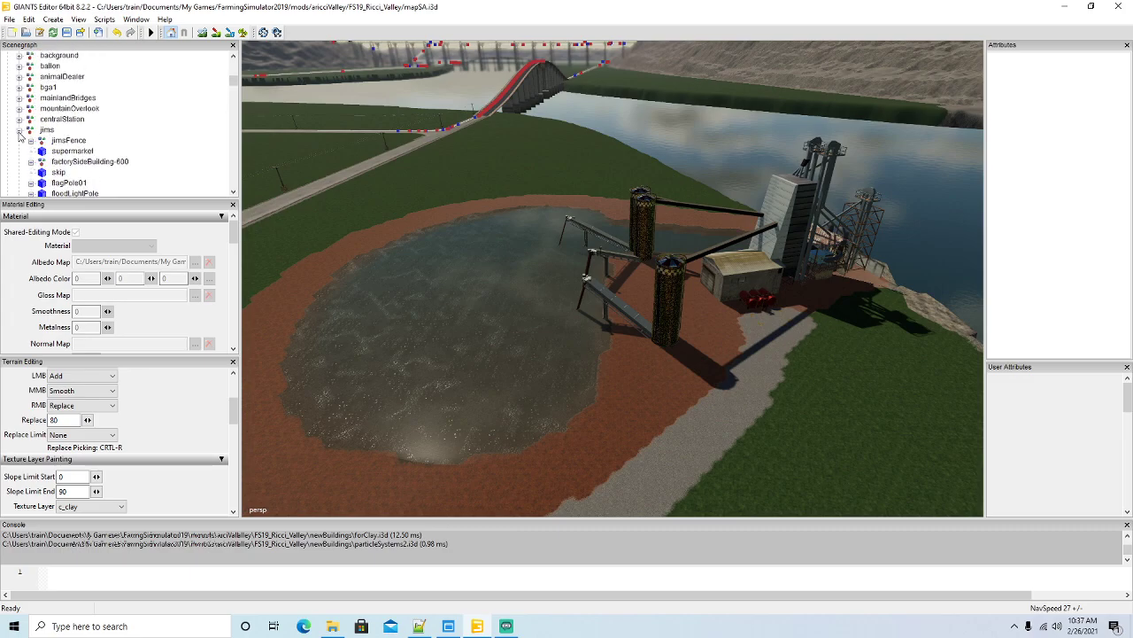
pyautogui.click(19, 130)
pyautogui.scroll(5, 16, 134)
pyautogui.click(8, 130)
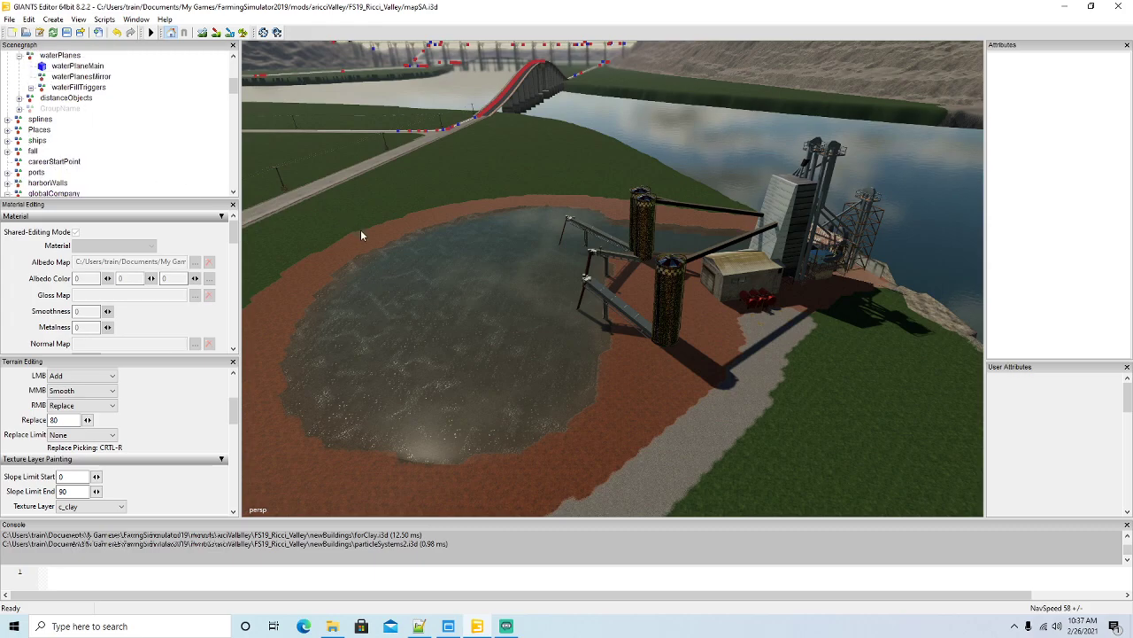
# Fly the camera from the clay pit across the map to Jim's Automotive and examine its parking lot and floodlight poles.
pyautogui.keyDown('alt'); pyautogui.moveTo(526, 211); pyautogui.dragTo(448, 137); pyautogui.keyUp('alt')
pyautogui.scroll(8, 448, 137)
pyautogui.scroll(10, 448, 137)
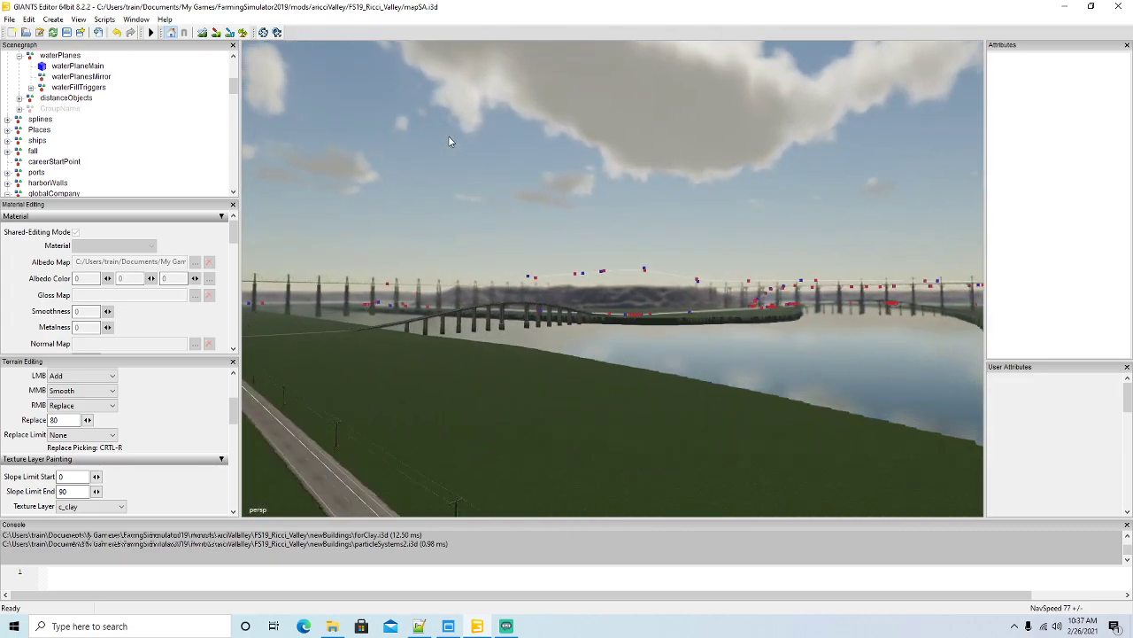
pyautogui.scroll(10, 446, 139)
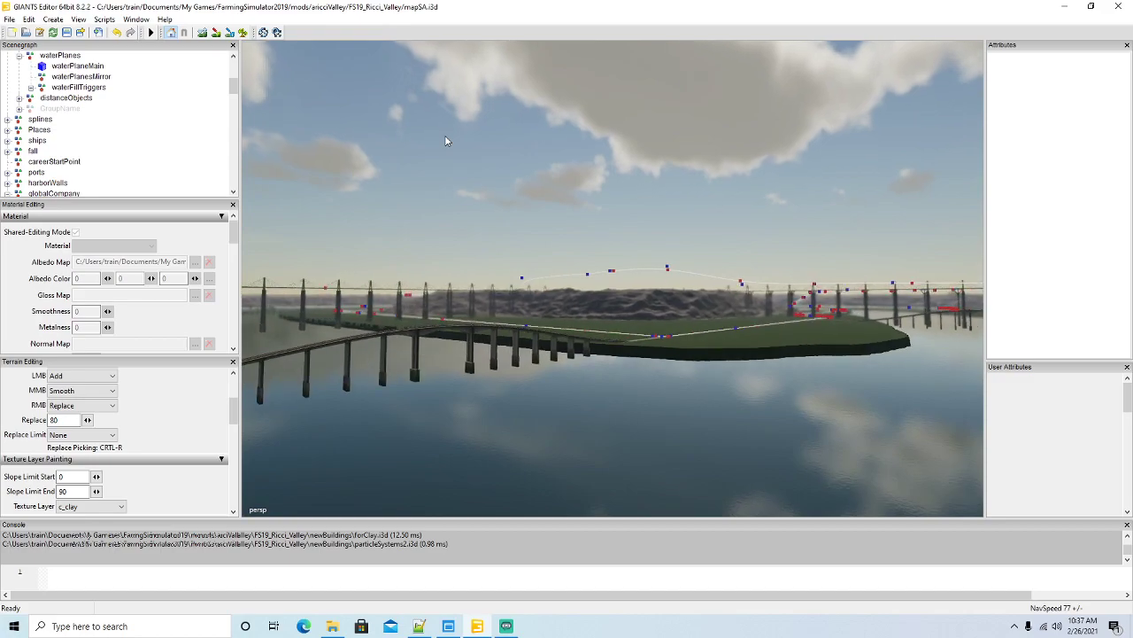
pyautogui.scroll(10, 445, 140)
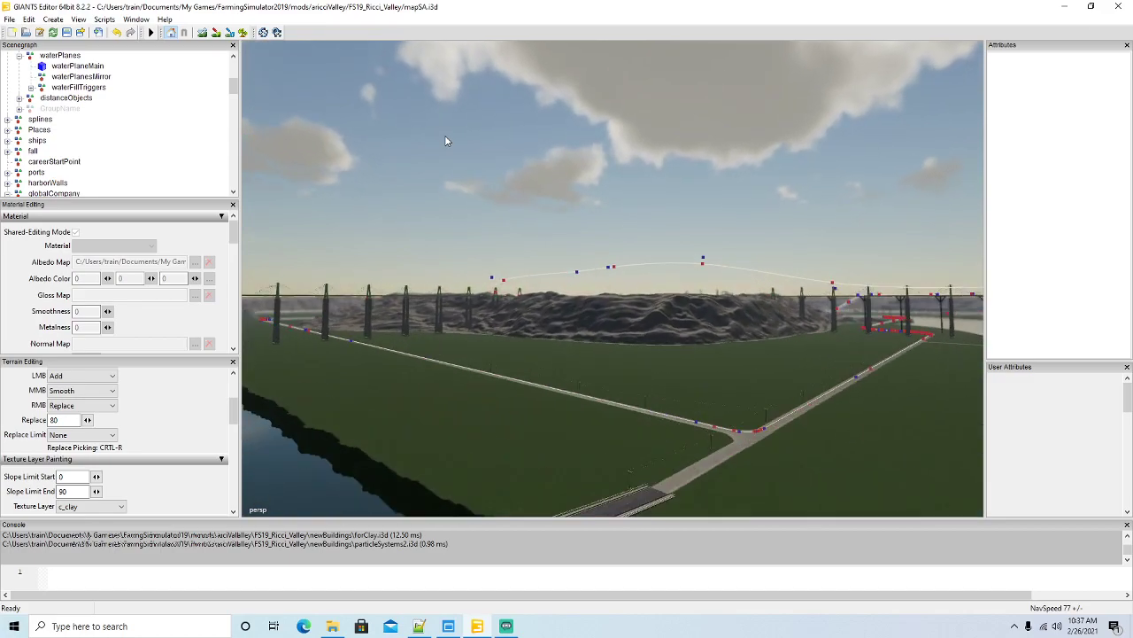
pyautogui.scroll(10, 447, 140)
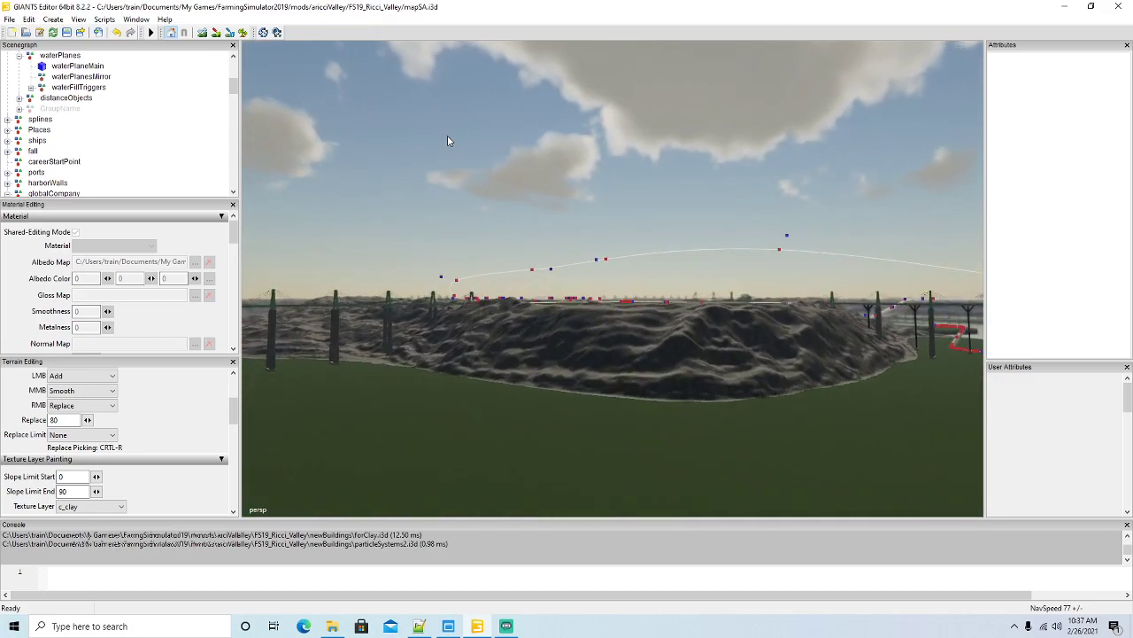
pyautogui.scroll(10, 447, 140)
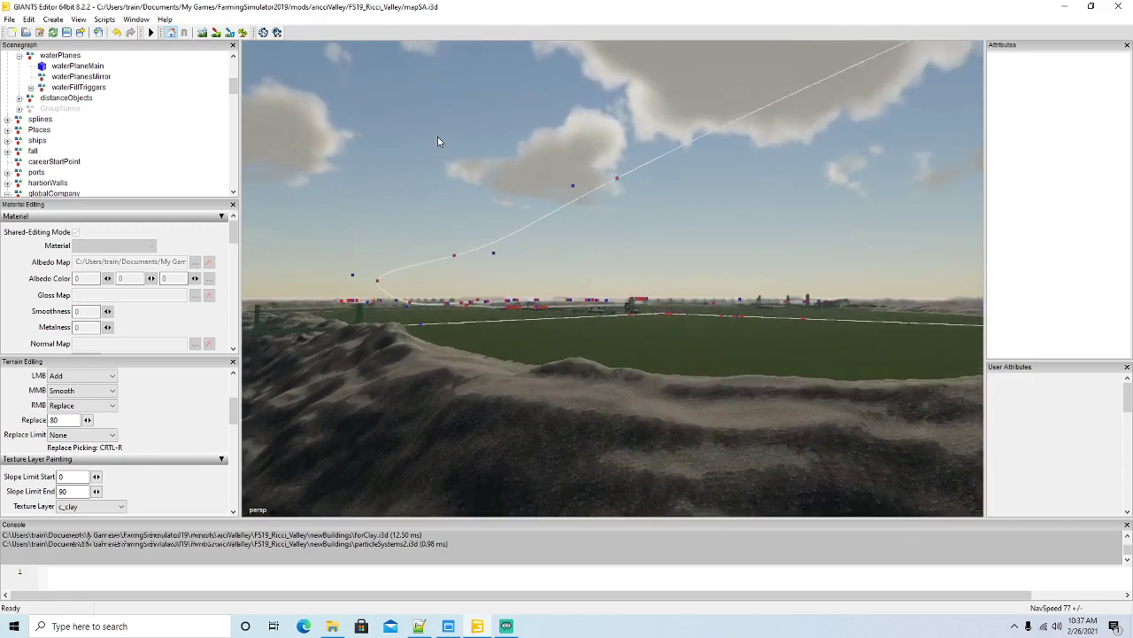
pyautogui.scroll(10, 433, 152)
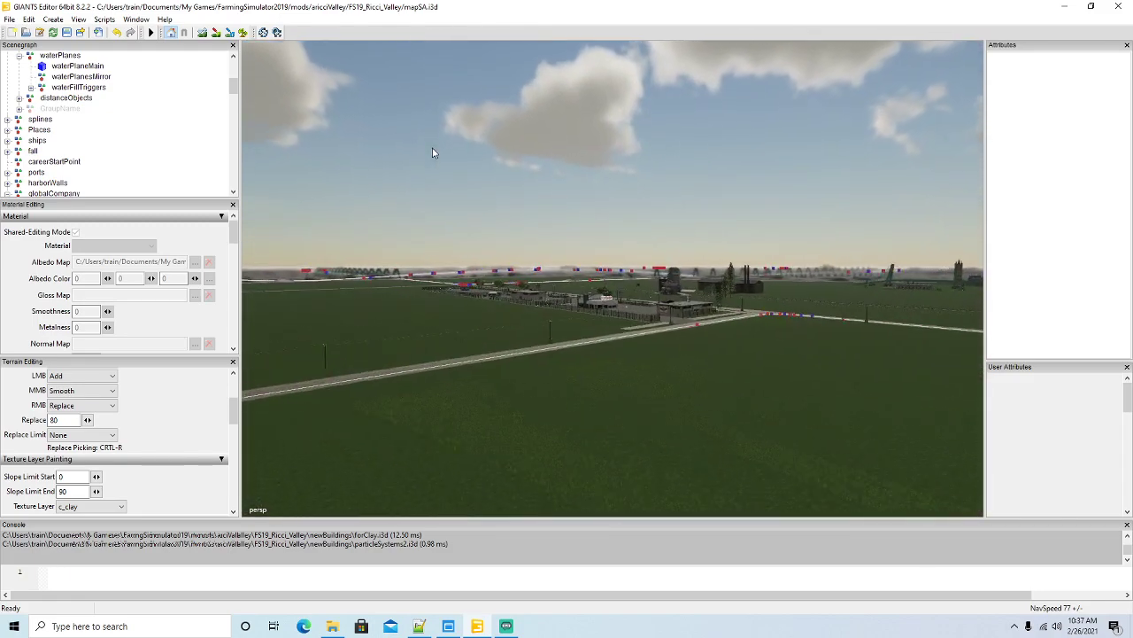
pyautogui.keyDown('alt'); pyautogui.moveTo(459, 172); pyautogui.dragTo(538, 180); pyautogui.keyUp('alt')
pyautogui.scroll(5, 572, 200)
pyautogui.scroll(-5, 757, 213)
pyautogui.scroll(10, 527, 175)
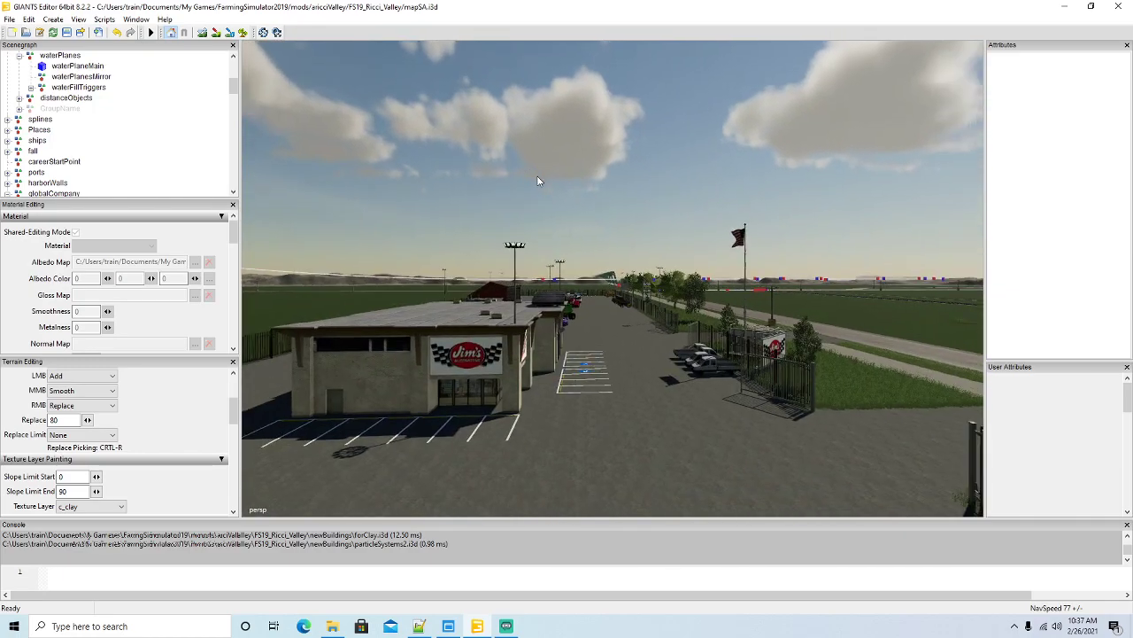
pyautogui.scroll(10, 537, 181)
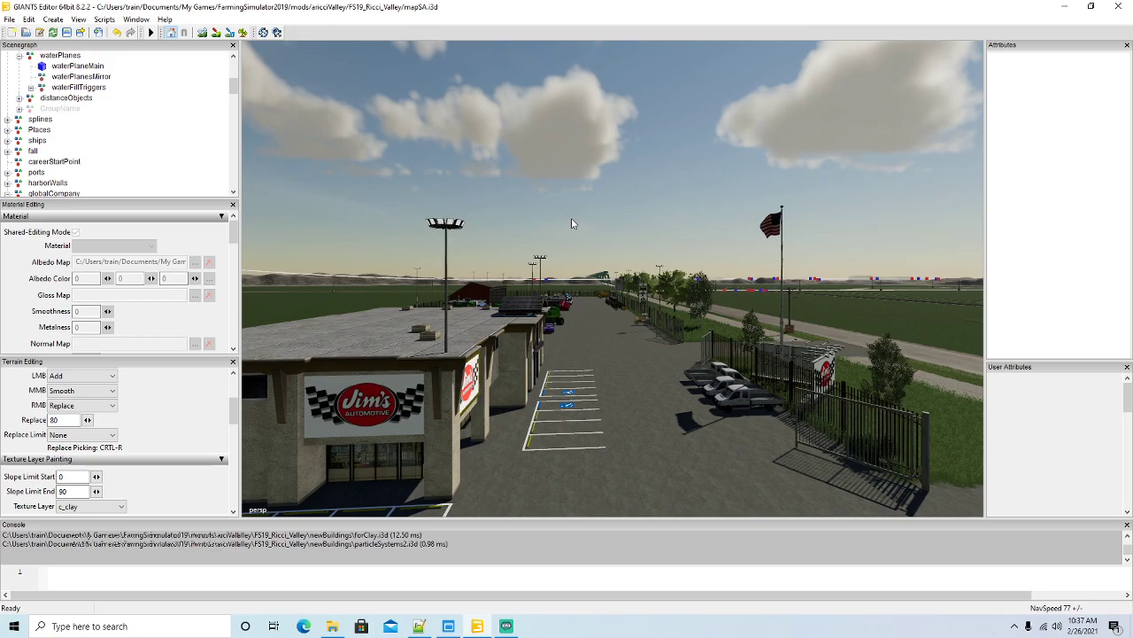
# Find the outdoor light on the mine's small building across the map and collapse its outdoorlighting group in the scenegraph.
pyautogui.scroll(-6, 491, 283)
pyautogui.keyDown('alt'); pyautogui.moveTo(571, 219); pyautogui.dragTo(539, 212); pyautogui.keyUp('alt')
pyautogui.scroll(5, 490, 281)
pyautogui.scroll(15, 574, 217)
pyautogui.scroll(10, 552, 217)
pyautogui.scroll(10, 539, 213)
pyautogui.keyDown('alt'); pyautogui.moveTo(538, 214); pyautogui.dragTo(548, 222); pyautogui.keyUp('alt')
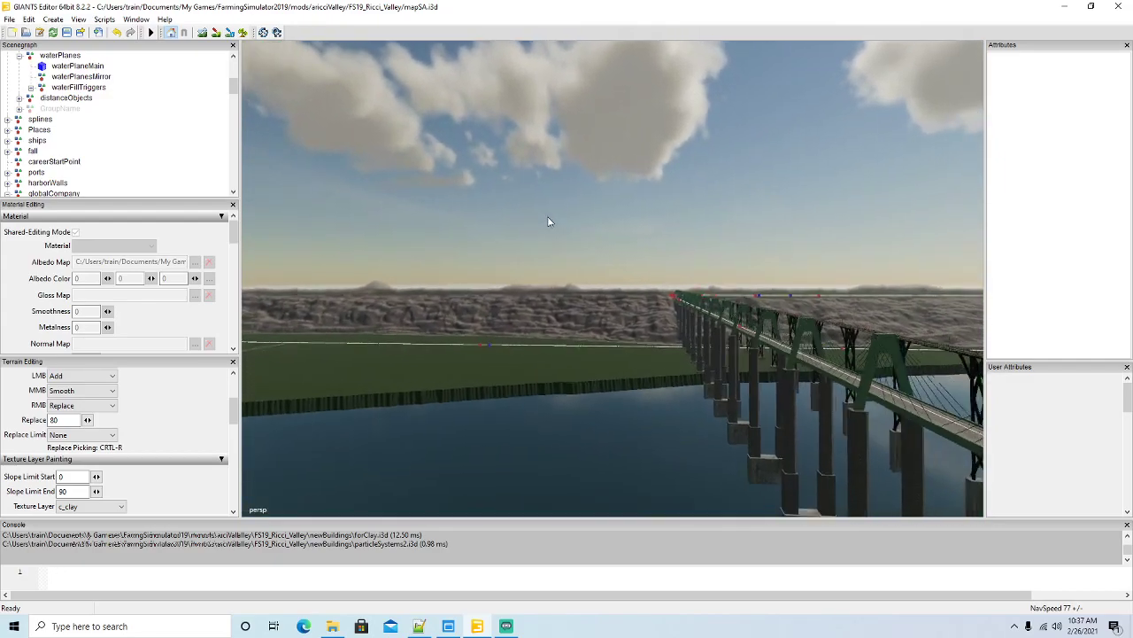
pyautogui.scroll(10, 548, 222)
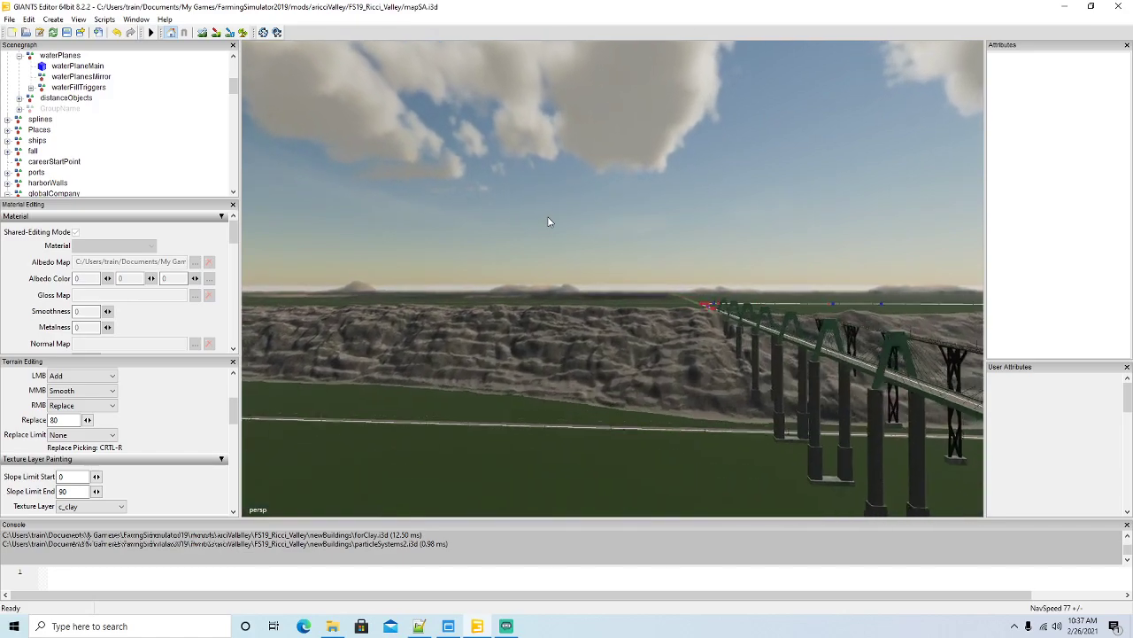
pyautogui.scroll(10, 549, 222)
pyautogui.scroll(10, 548, 221)
pyautogui.keyDown('alt'); pyautogui.moveTo(549, 218); pyautogui.dragTo(512, 272); pyautogui.keyUp('alt')
pyautogui.scroll(10, 528, 236)
pyautogui.scroll(3, 362, 248)
pyautogui.scroll(8, 363, 247)
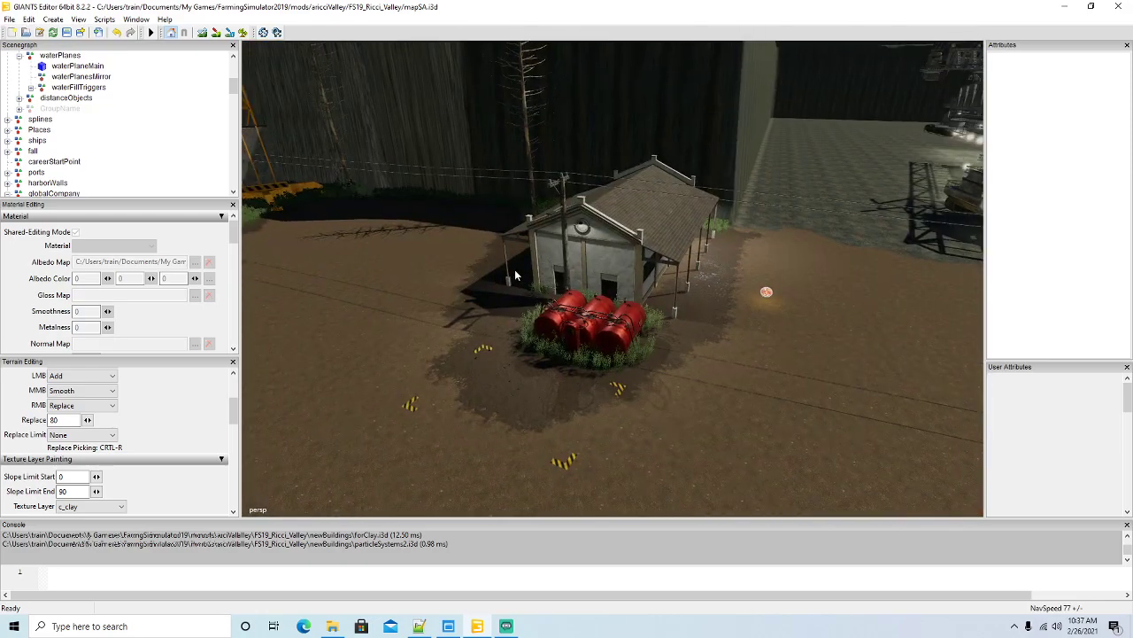
pyautogui.click(581, 228)
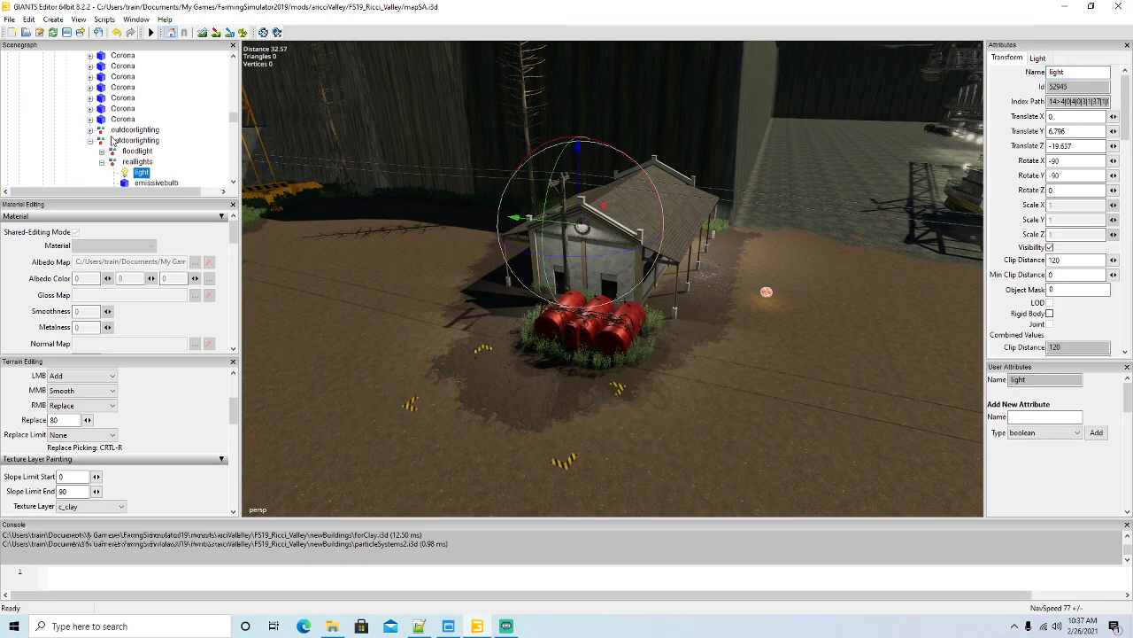
pyautogui.click(100, 142)
pyautogui.click(89, 141)
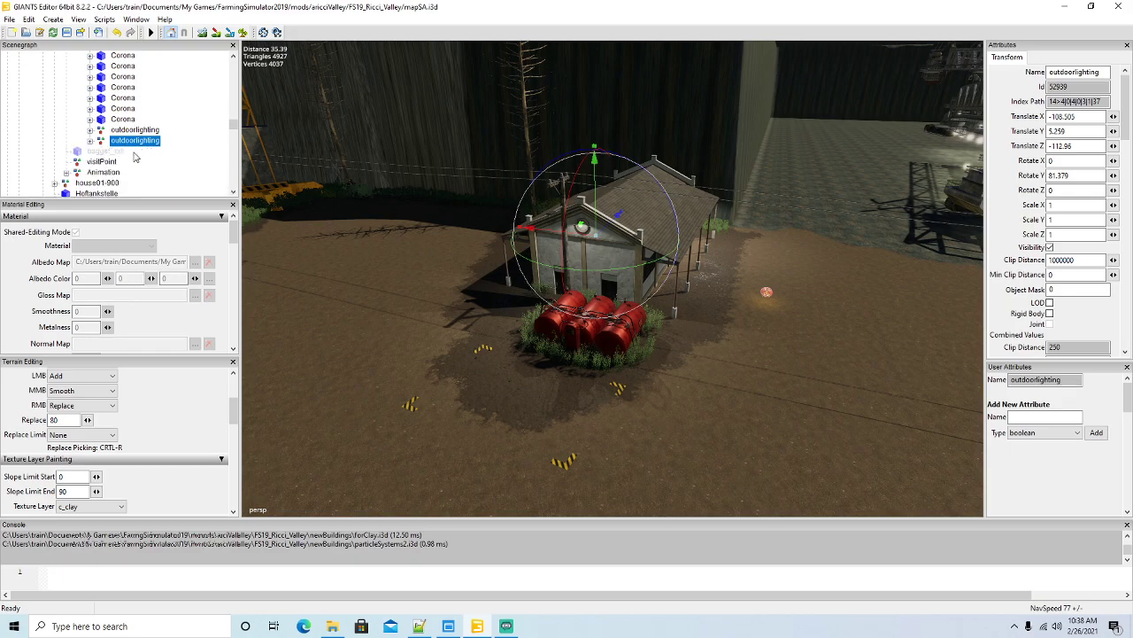
# Duplicate the mine building's outdoorlighting group and move the copy into the clay pit's lighting group by cutting and pasting.
pyautogui.click(133, 151)
pyautogui.scroll(-6, 128, 146)
pyautogui.scroll(-10, 127, 143)
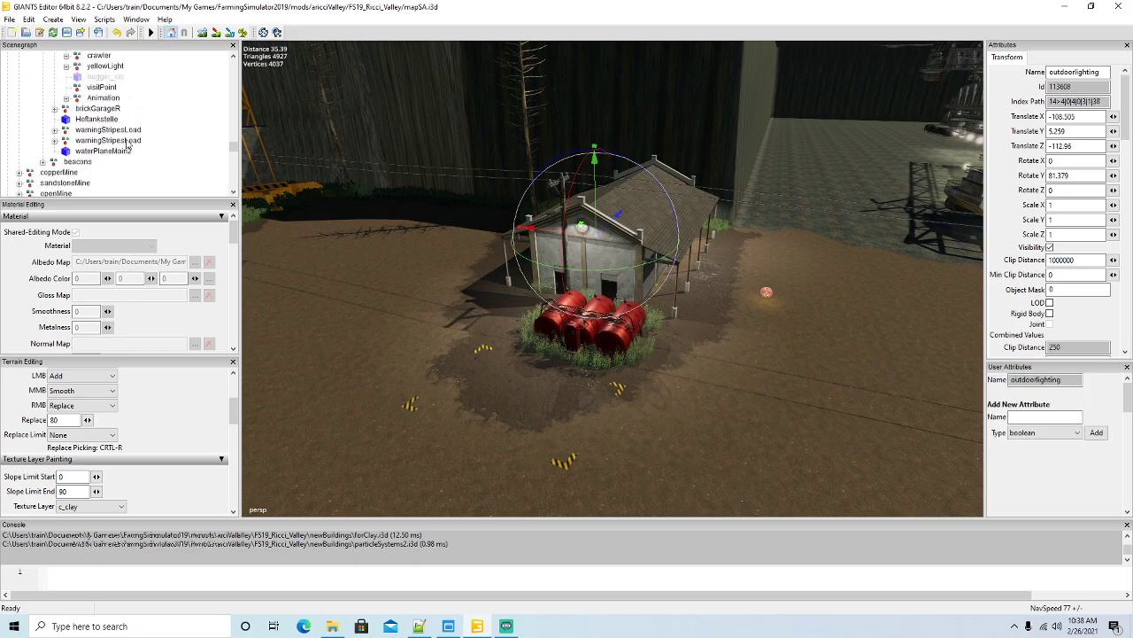
pyautogui.scroll(-4, 131, 142)
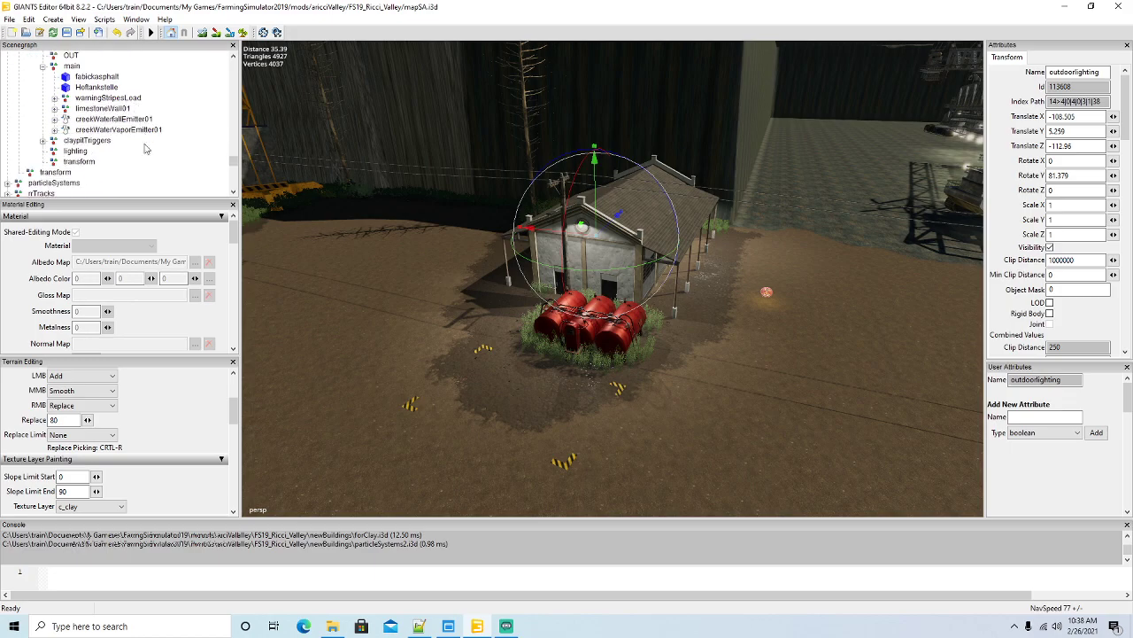
pyautogui.click(29, 19)
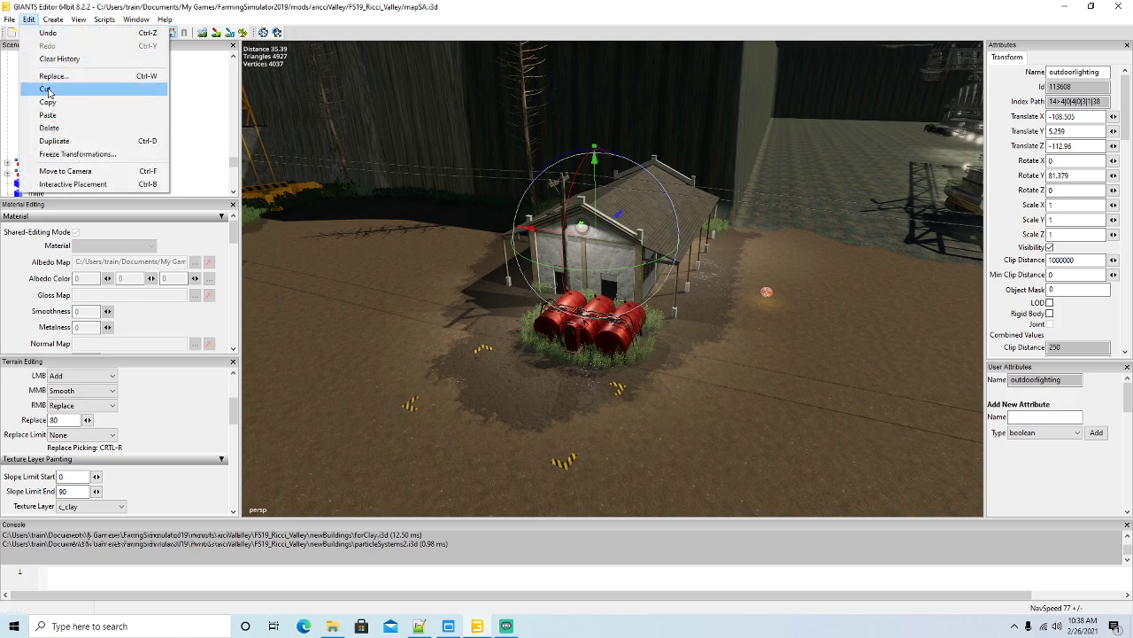
pyautogui.click(46, 89)
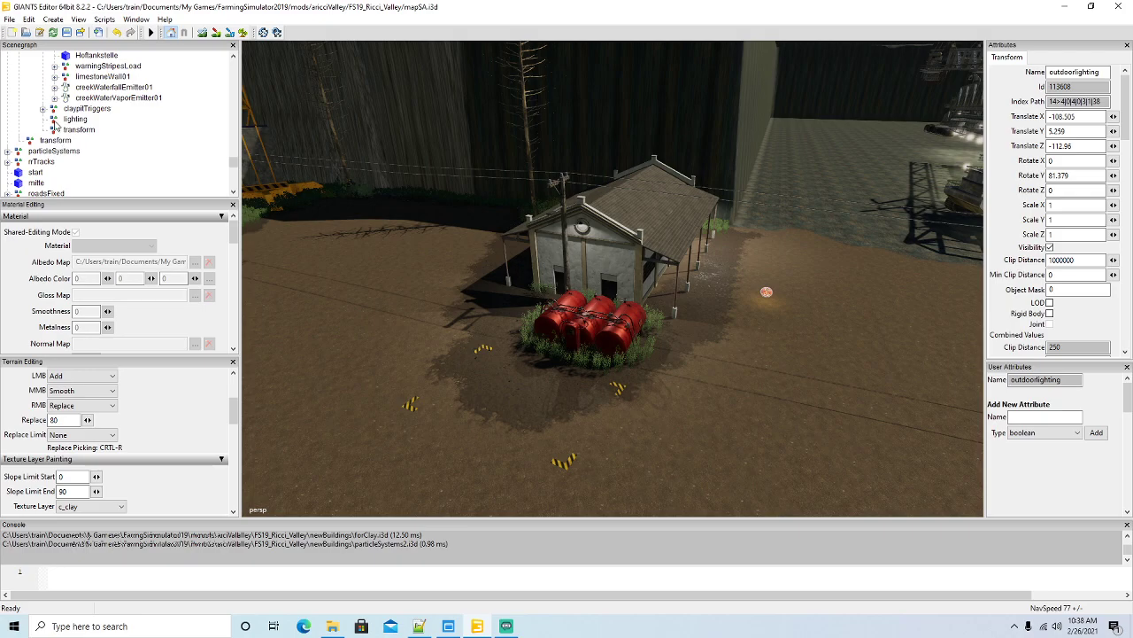
pyautogui.click(74, 118)
pyautogui.click(29, 19)
pyautogui.click(48, 116)
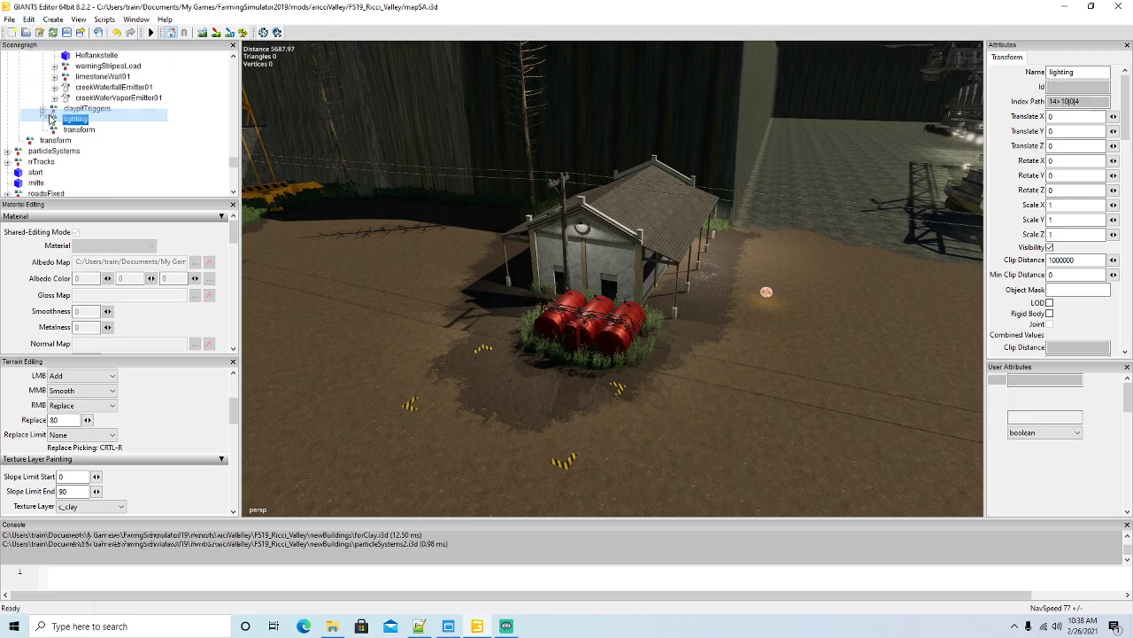
# Return to the clay pit and use Interactive Placement to put the outdoorlighting object on the small shed beside the red tanks.
pyautogui.scroll(-10, 422, 282)
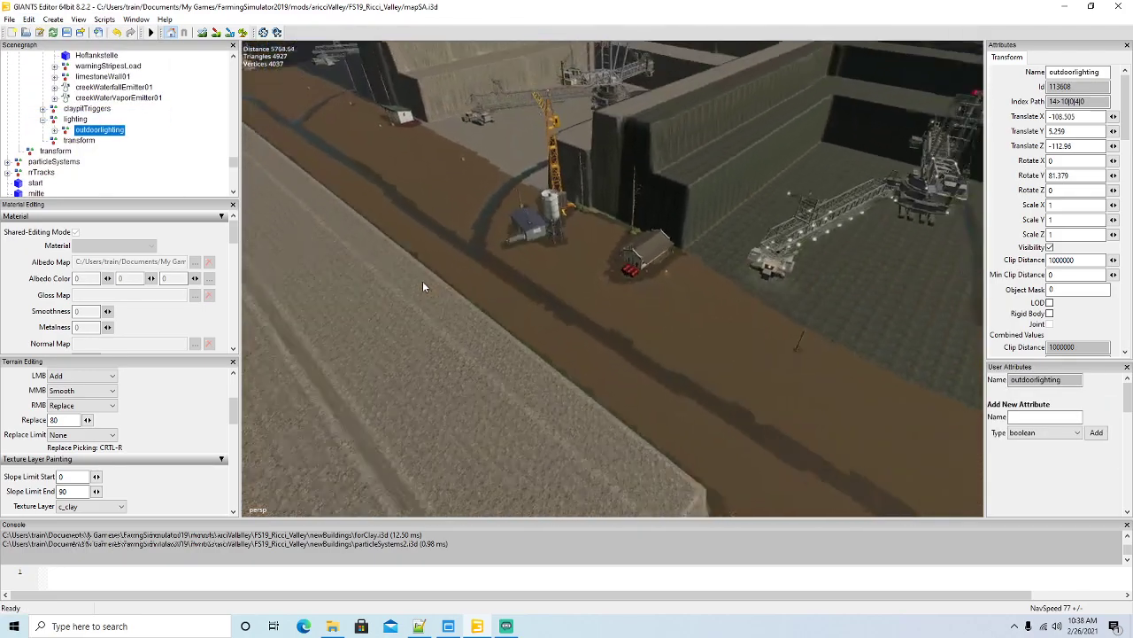
pyautogui.press('f')
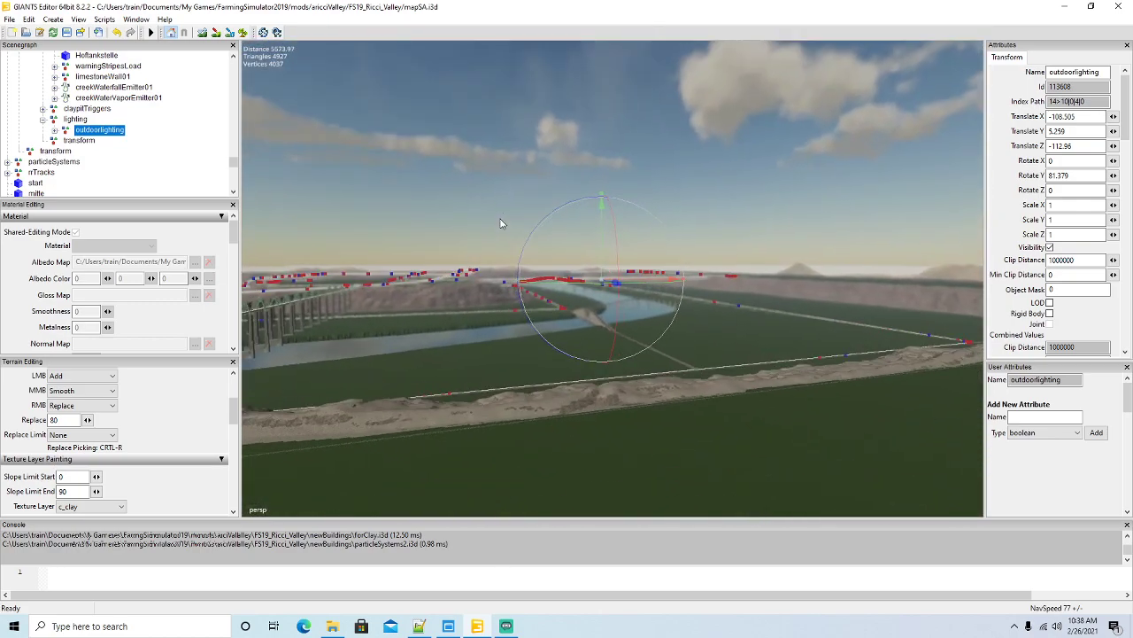
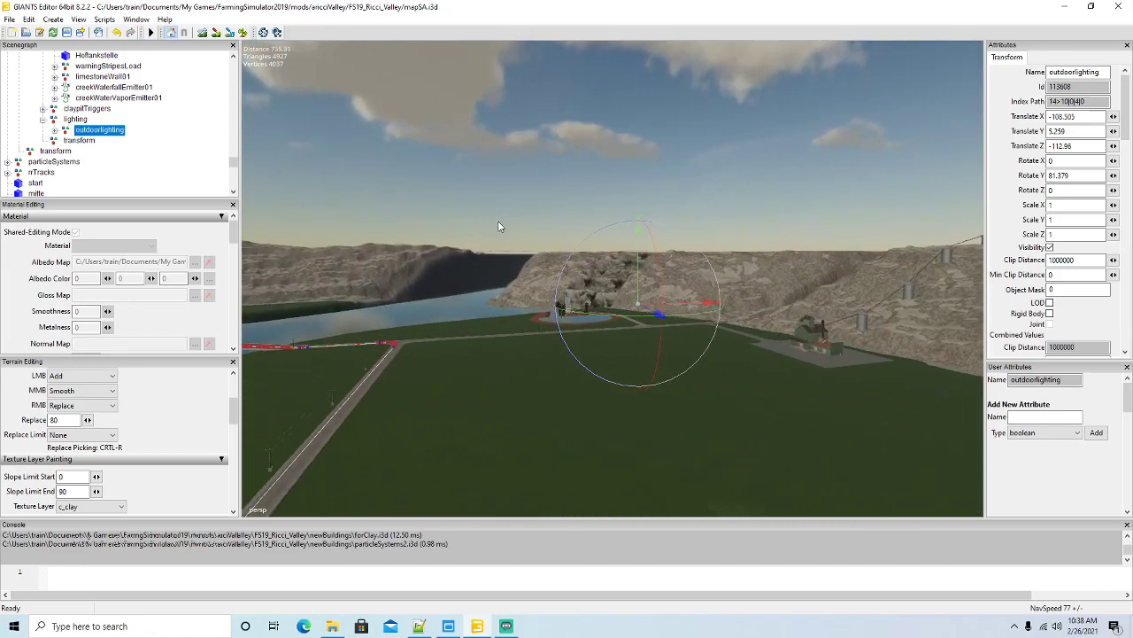
pyautogui.scroll(4, 507, 234)
pyautogui.keyDown('alt'); pyautogui.moveTo(506, 234); pyautogui.dragTo(402, 278); pyautogui.keyUp('alt')
pyautogui.keyDown('alt'); pyautogui.moveTo(570, 235); pyautogui.dragTo(568, 187); pyautogui.keyUp('alt')
pyautogui.scroll(5, 571, 175)
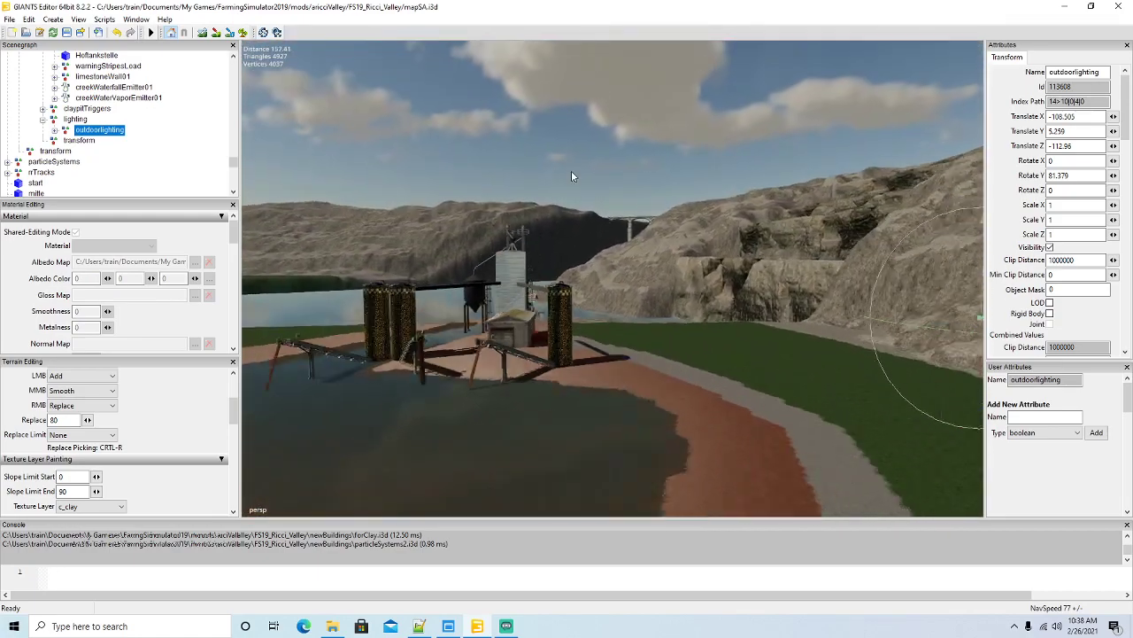
pyautogui.scroll(4, 571, 170)
pyautogui.keyDown('alt'); pyautogui.moveTo(571, 170); pyautogui.dragTo(395, 235); pyautogui.keyUp('alt')
pyautogui.scroll(-6, 395, 235)
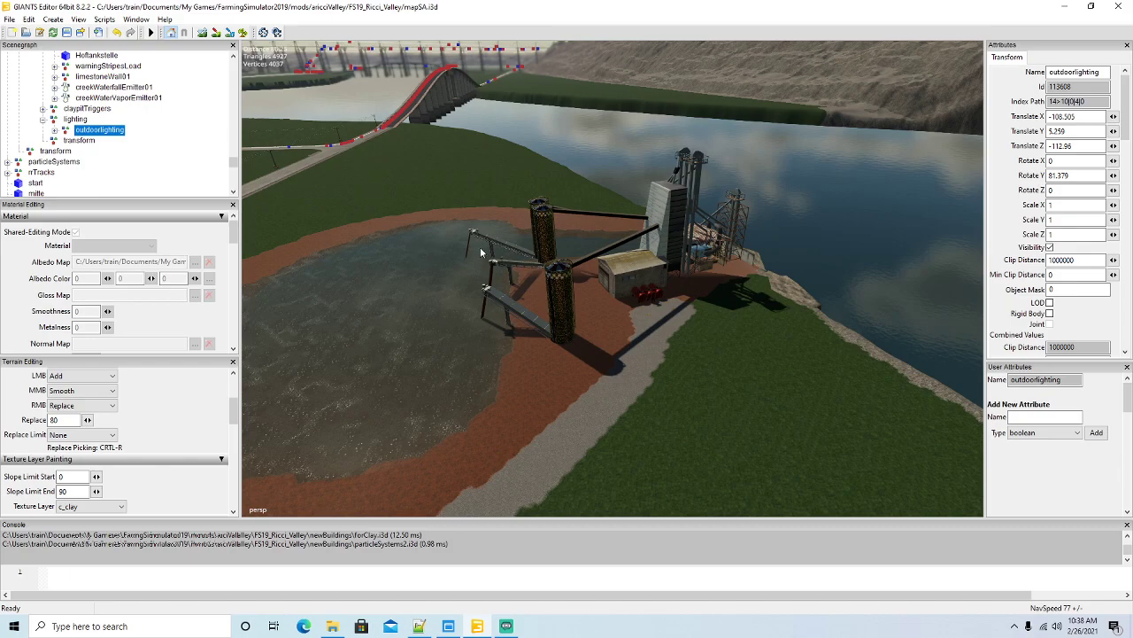
pyautogui.click(29, 19)
pyautogui.click(71, 183)
pyautogui.click(639, 279)
# Turn the shed's light to about 16° around Y and shift it along the wall to about X -69.3, Z 17.4.
pyautogui.scroll(4, 672, 346)
pyautogui.scroll(3, 679, 364)
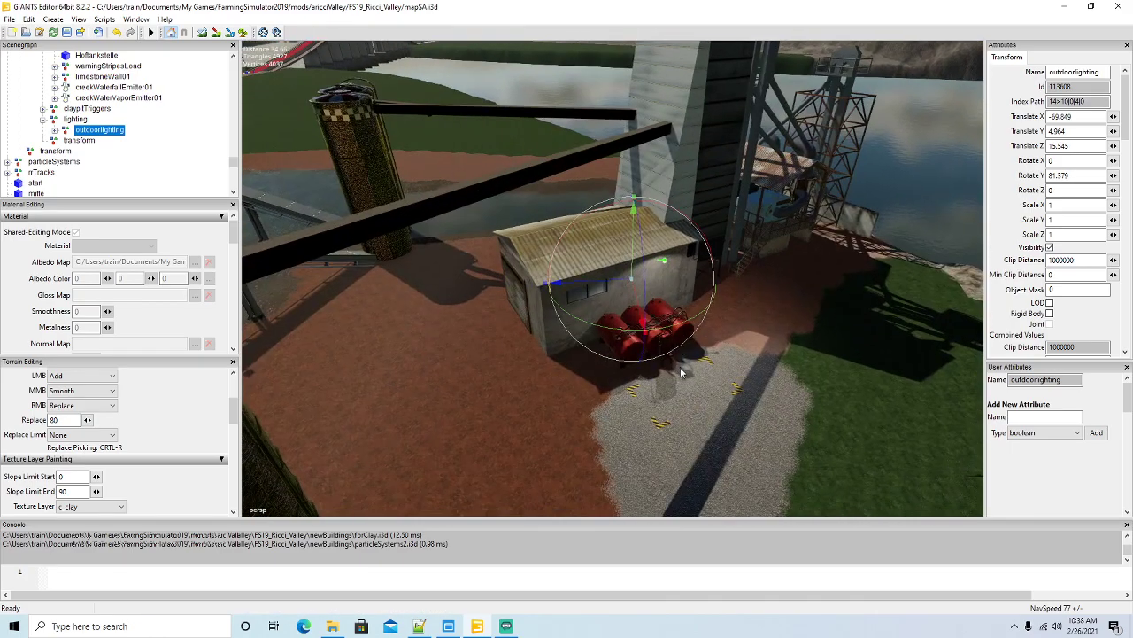
pyautogui.moveTo(673, 331); pyautogui.dragTo(548, 331)
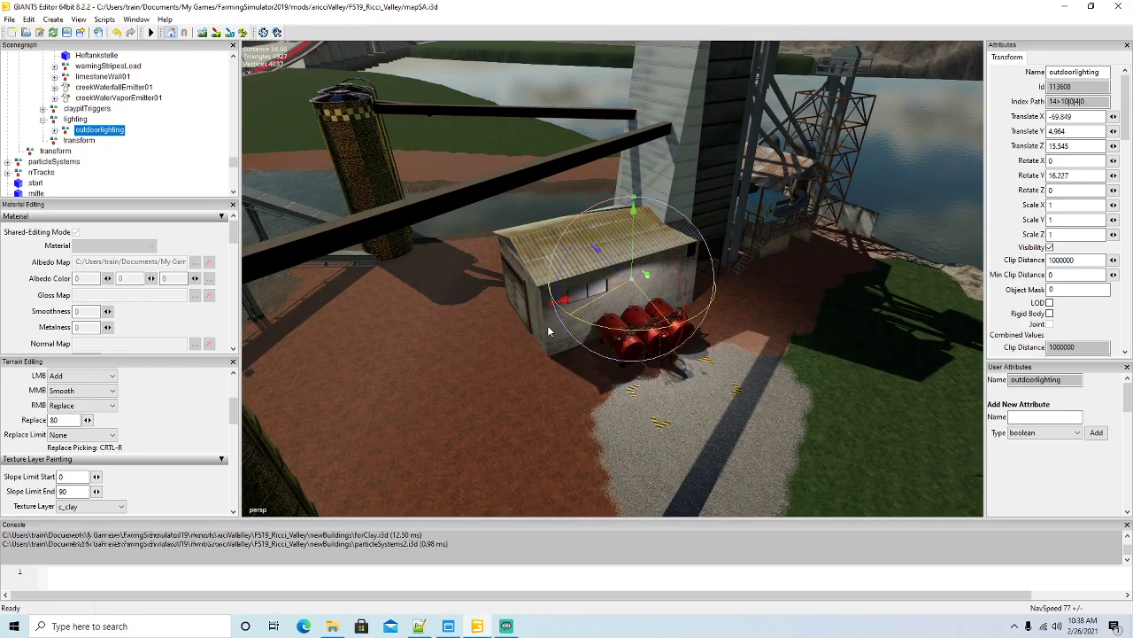
pyautogui.moveTo(615, 268); pyautogui.dragTo(596, 247)
# Duplicate the shed light, turn it to face the opposite way, and raise it onto the tall grey tower's upper edge at about Y 22.7.
pyautogui.keyDown('alt'); pyautogui.moveTo(733, 319); pyautogui.dragTo(658, 414); pyautogui.keyUp('alt')
pyautogui.scroll(-8, 698, 328)
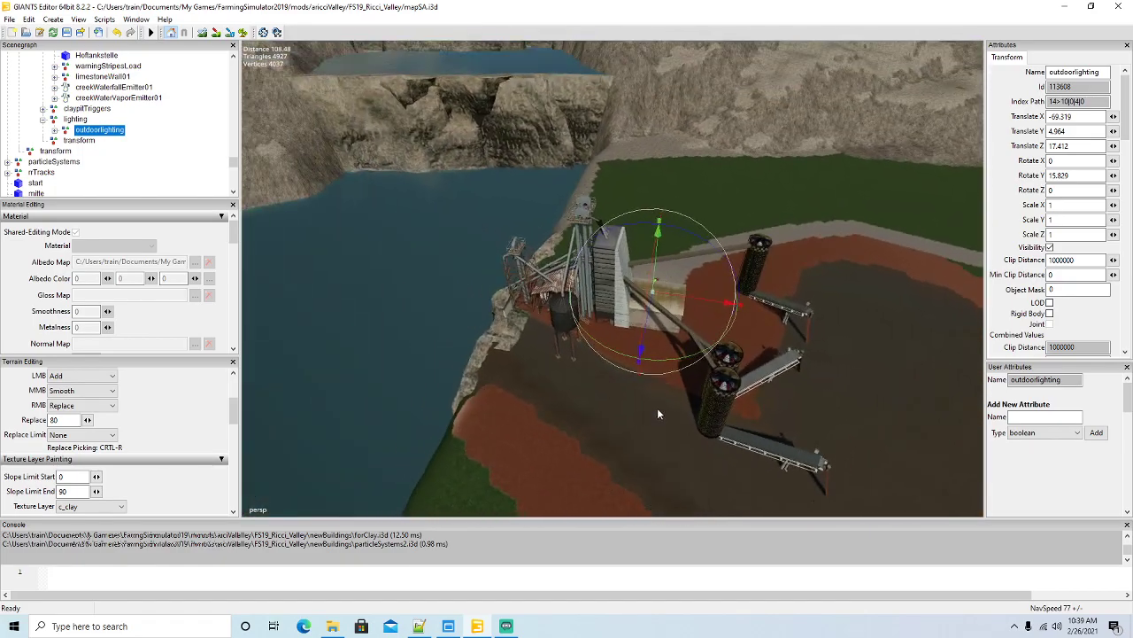
pyautogui.scroll(3, 658, 413)
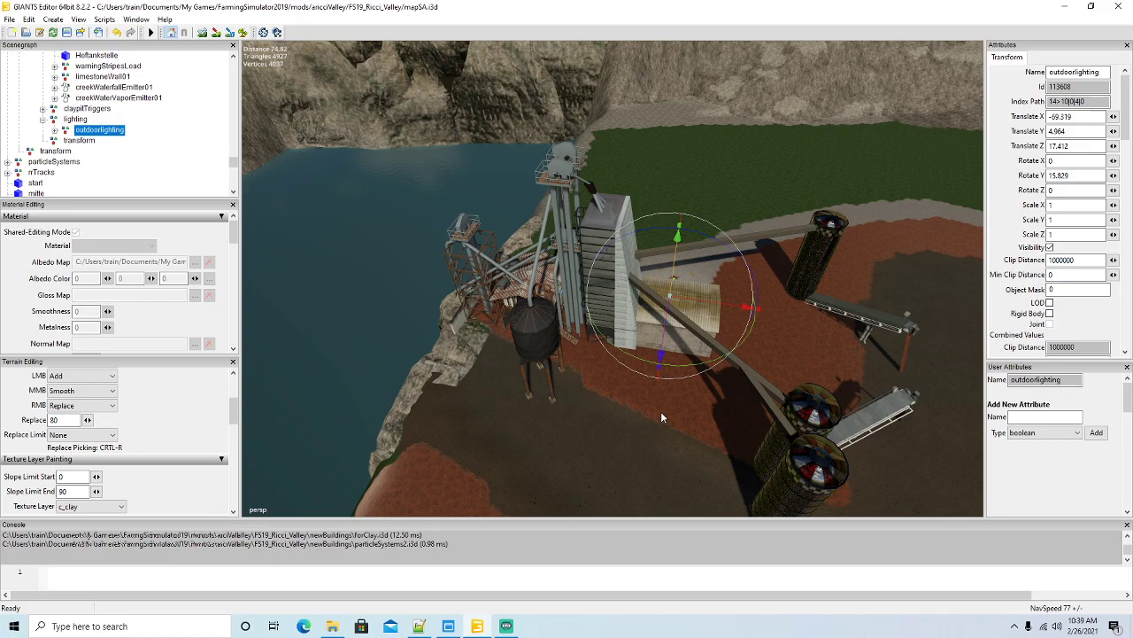
pyautogui.hotkey('ctrl', 'd')
pyautogui.moveTo(699, 365); pyautogui.dragTo(594, 269)
pyautogui.keyDown('alt'); pyautogui.moveTo(679, 333); pyautogui.dragTo(684, 307); pyautogui.keyUp('alt')
pyautogui.scroll(5, 683, 305)
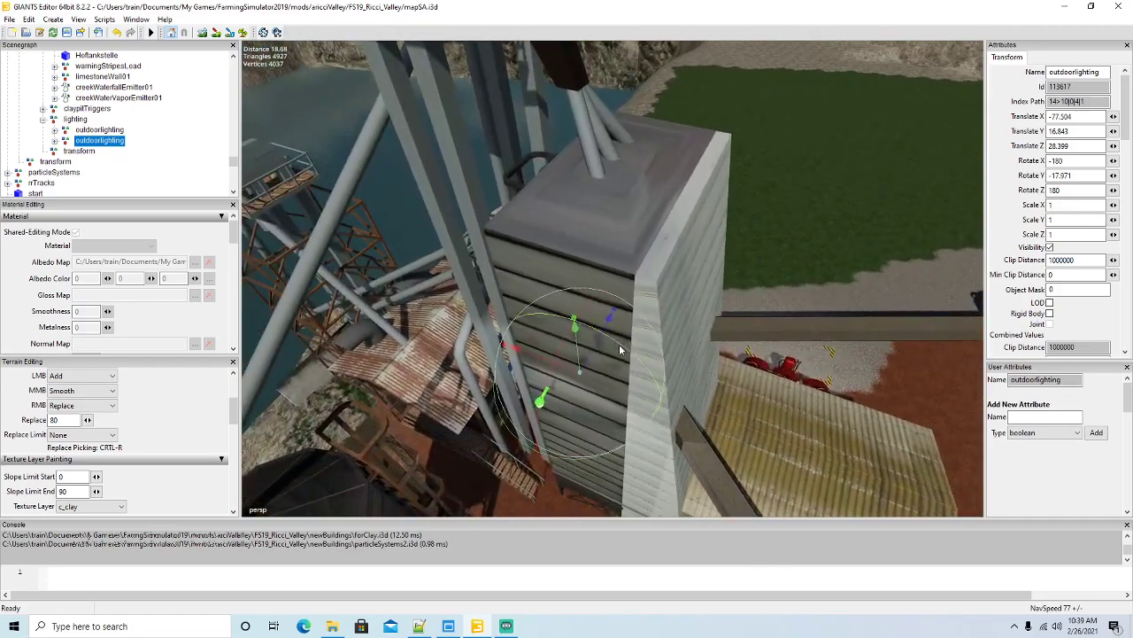
pyautogui.moveTo(580, 366); pyautogui.dragTo(581, 293)
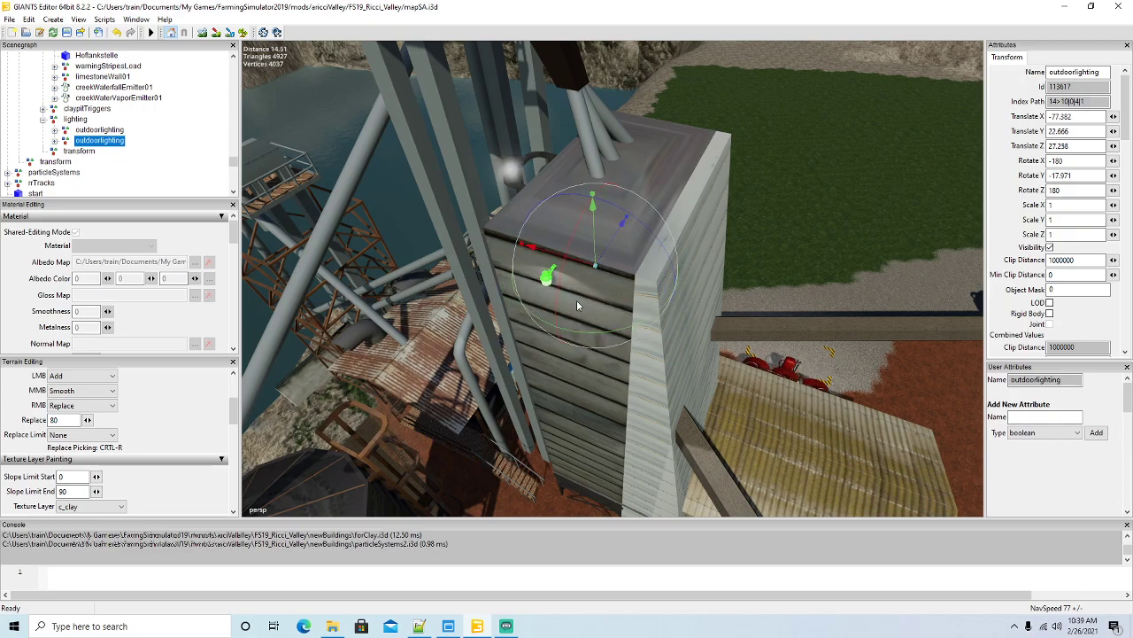
# Duplicate the tower light and use Interactive Placement to put the copy on the outer end of the conveyor beside the paired silos.
pyautogui.scroll(-5, 620, 296)
pyautogui.scroll(-5, 625, 301)
pyautogui.keyDown('alt'); pyautogui.moveTo(688, 260); pyautogui.dragTo(521, 313); pyautogui.keyUp('alt')
pyautogui.scroll(10, 643, 399)
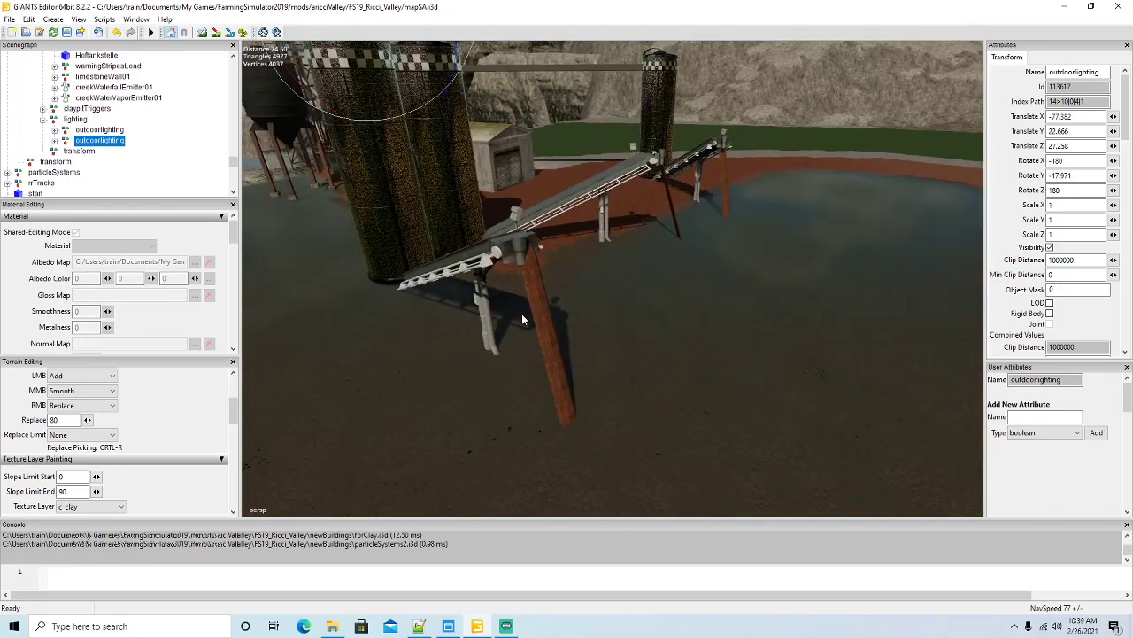
pyautogui.scroll(-3, 522, 314)
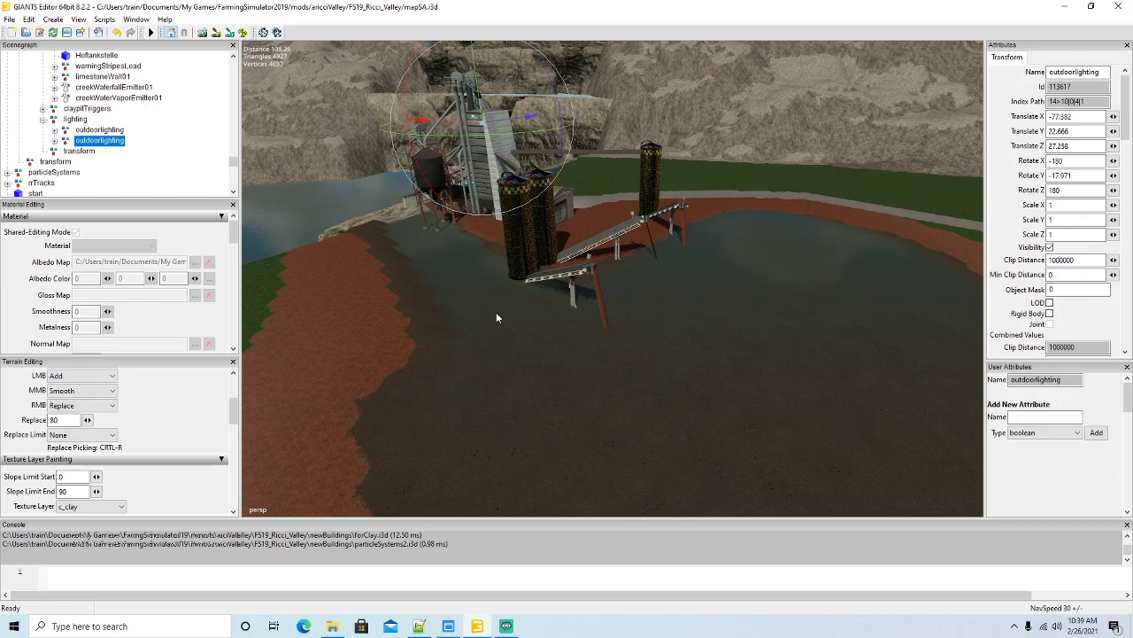
pyautogui.scroll(3, 551, 331)
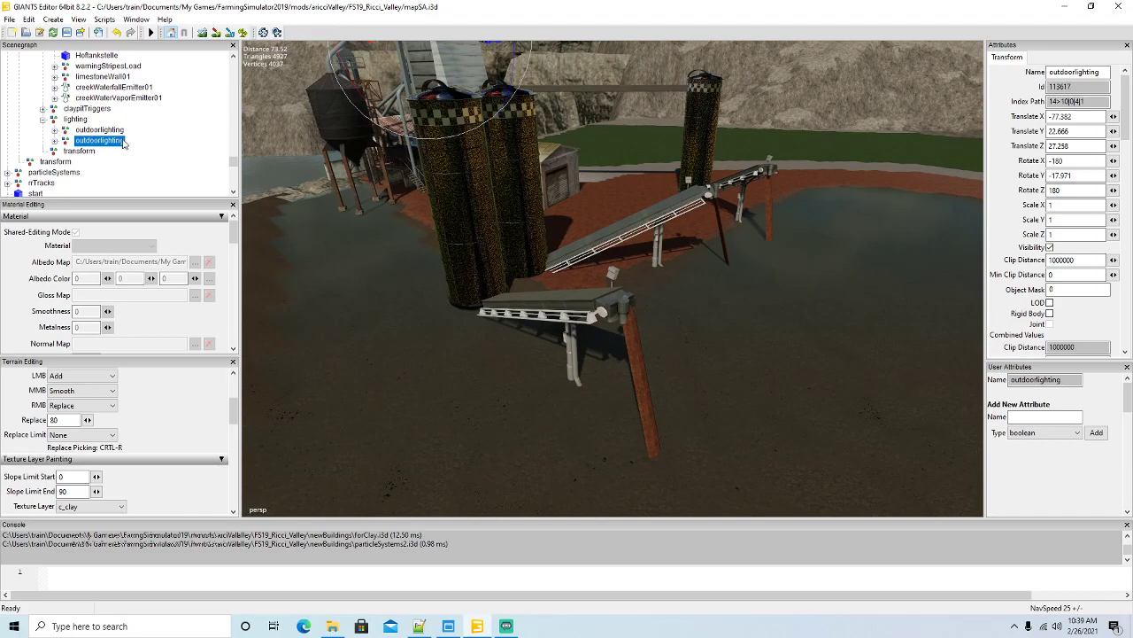
pyautogui.hotkey('ctrl', 'd')
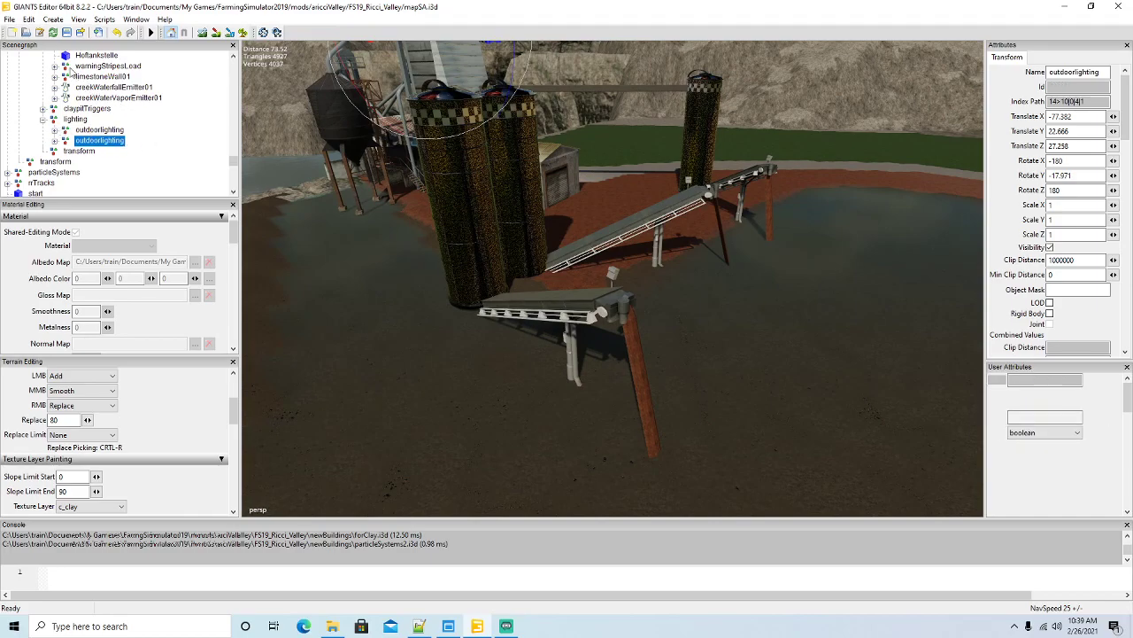
pyautogui.click(29, 19)
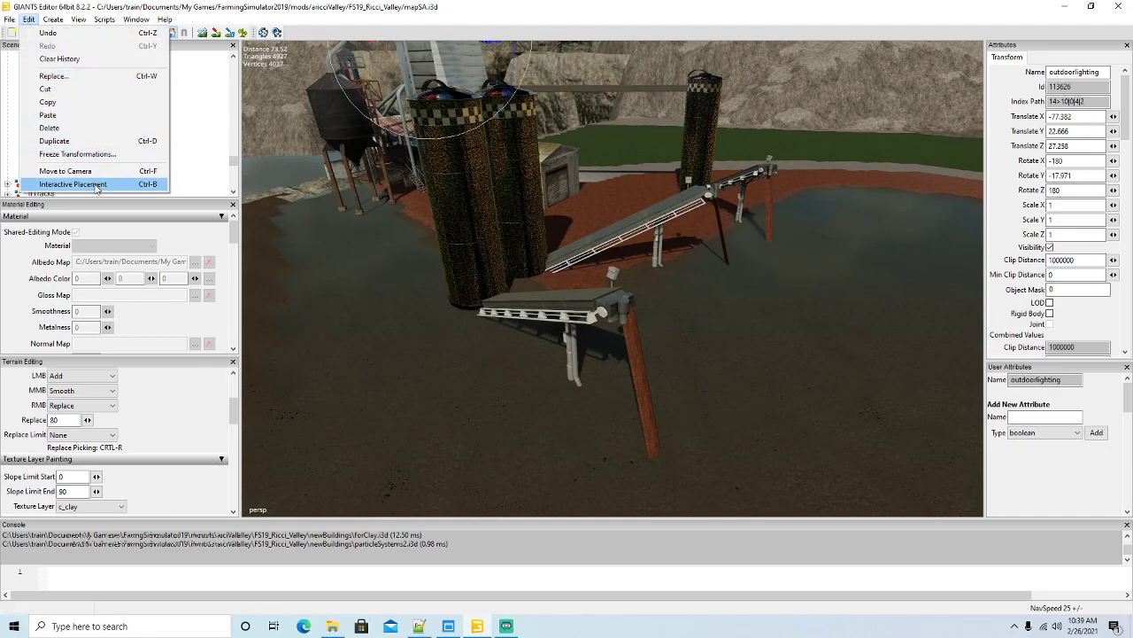
pyautogui.click(73, 184)
pyautogui.click(626, 312)
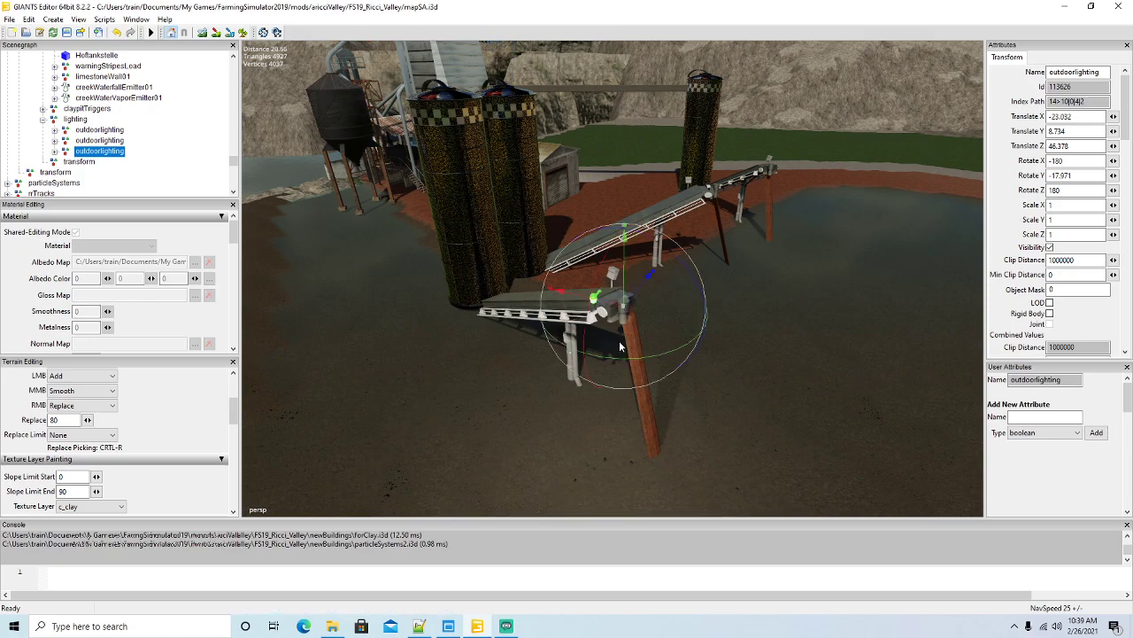
# Rotate the conveyor light toward the pit and align it with the conveyor's end at about X -25.5, Y 6.7, Z 45.2.
pyautogui.moveTo(695, 347); pyautogui.dragTo(725, 312)
pyautogui.moveTo(605, 301)
pyautogui.mouseDown()
pyautogui.moveTo(566, 289)
pyautogui.moveTo(586, 279)
pyautogui.moveTo(598, 306)
pyautogui.mouseUp()
pyautogui.scroll(5, 630, 355)
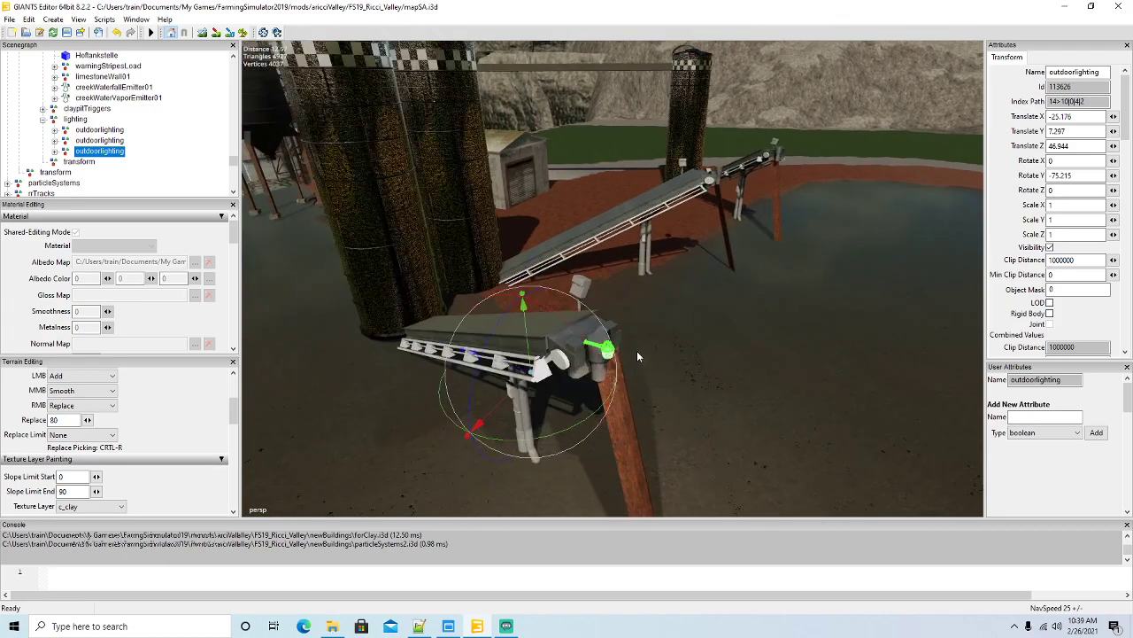
pyautogui.moveTo(545, 396); pyautogui.dragTo(564, 301)
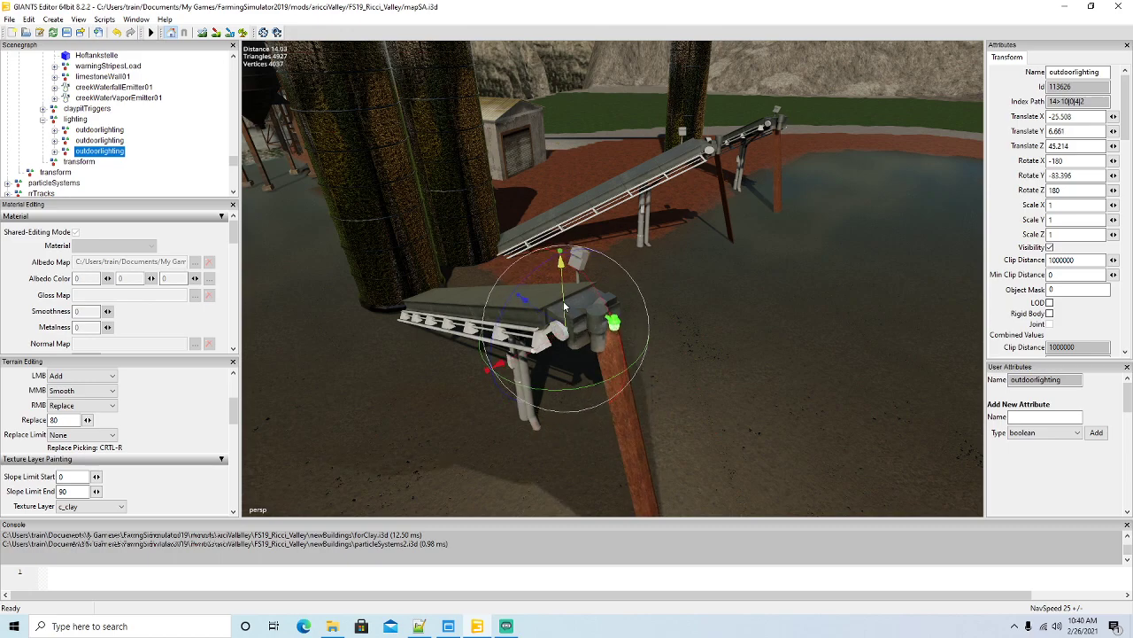
# Duplicate the conveyor light, move it to the middle conveyor's end at about X -33.2, Z 23.8, and rotate it about -39° around Y.
pyautogui.keyDown('alt'); pyautogui.moveTo(749, 356); pyautogui.dragTo(529, 380); pyautogui.keyUp('alt')
pyautogui.scroll(5, 815, 290)
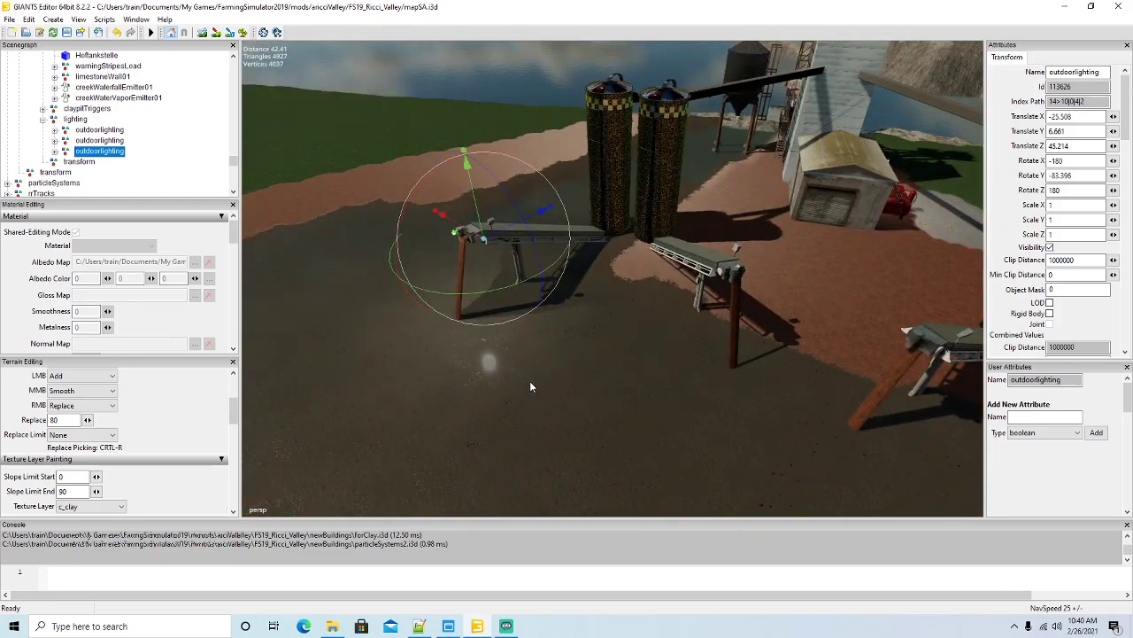
pyautogui.hotkey('ctrl', 'd')
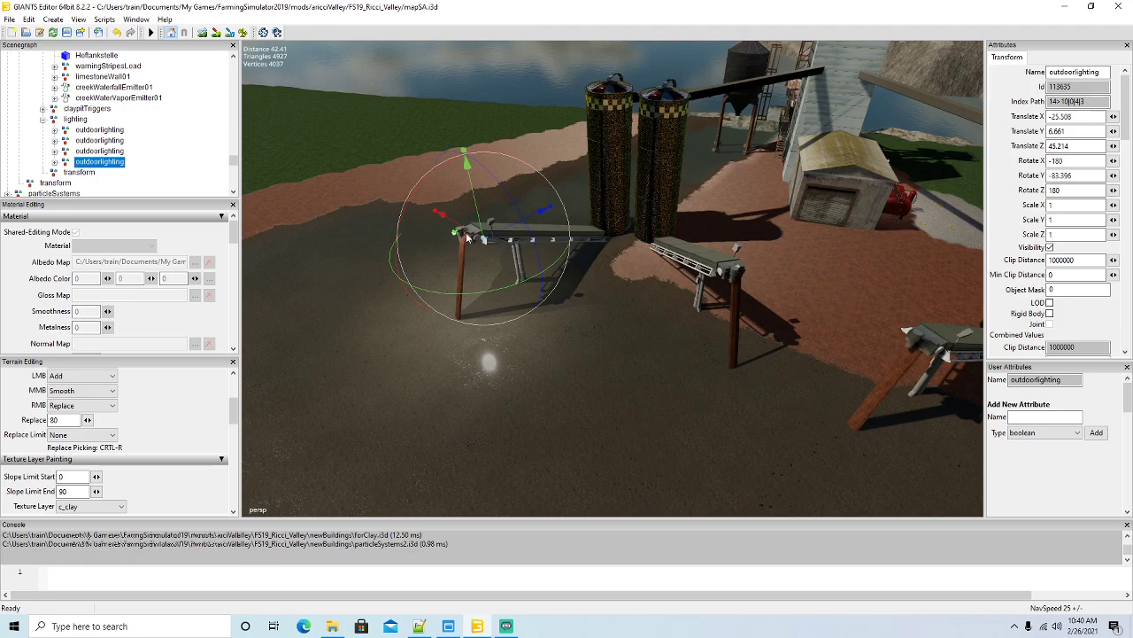
pyautogui.moveTo(484, 245); pyautogui.dragTo(790, 397)
pyautogui.moveTo(740, 364); pyautogui.dragTo(767, 362)
pyautogui.moveTo(831, 380); pyautogui.dragTo(790, 354)
pyautogui.moveTo(732, 268); pyautogui.dragTo(699, 316)
pyautogui.scroll(4, 742, 301)
pyautogui.scroll(4, 762, 301)
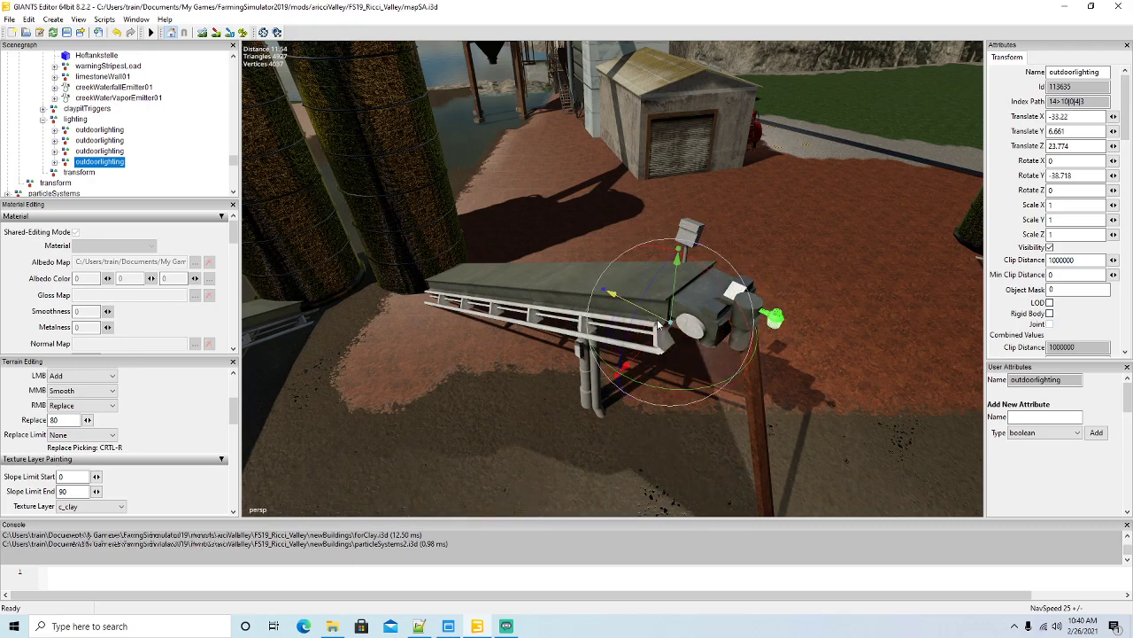
# Duplicate the middle conveyor's light, move it to the third conveyor's end at about X -33.2, Z 8.4, and rotate it toward the pit.
pyautogui.scroll(-5, 662, 376)
pyautogui.scroll(-3, 664, 377)
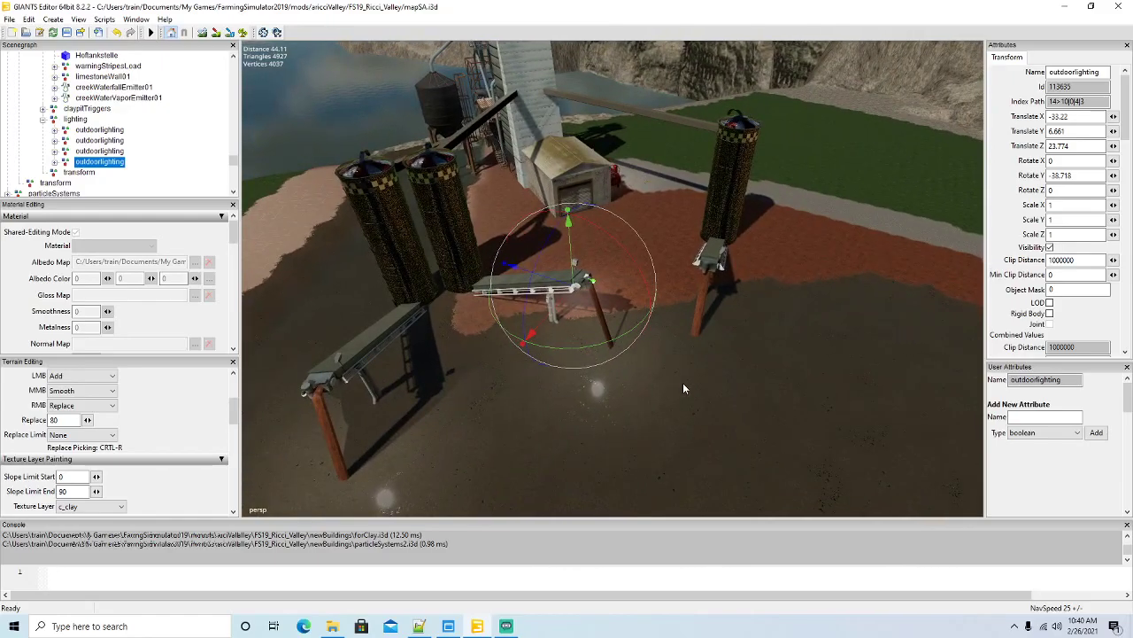
pyautogui.hotkey('ctrl', 'd')
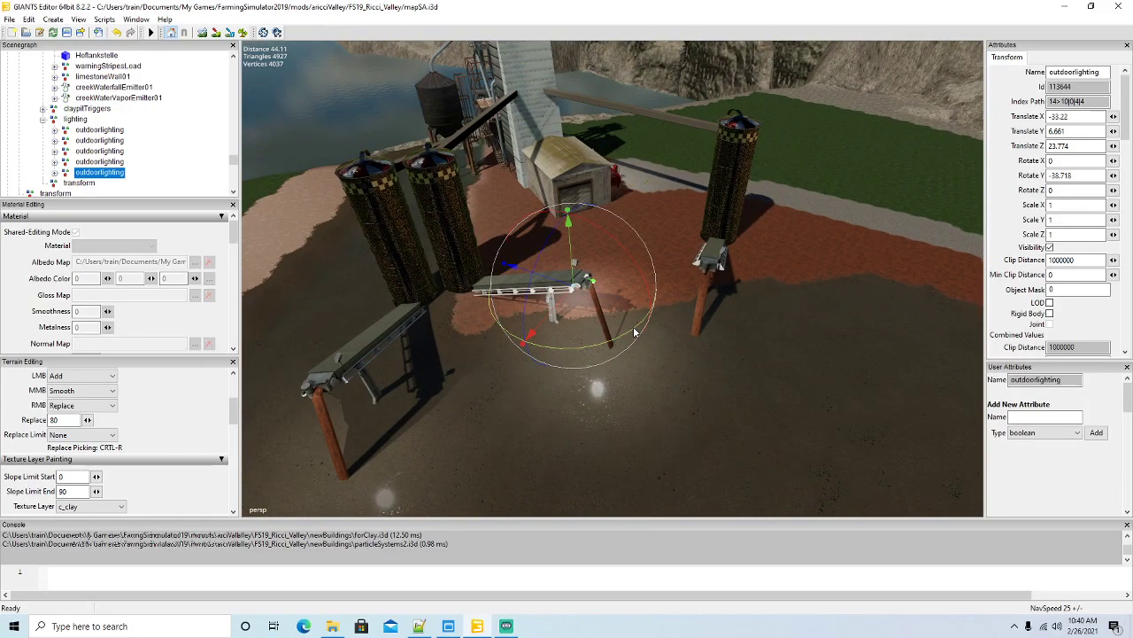
pyautogui.moveTo(559, 347); pyautogui.dragTo(620, 301)
pyautogui.scroll(6, 789, 367)
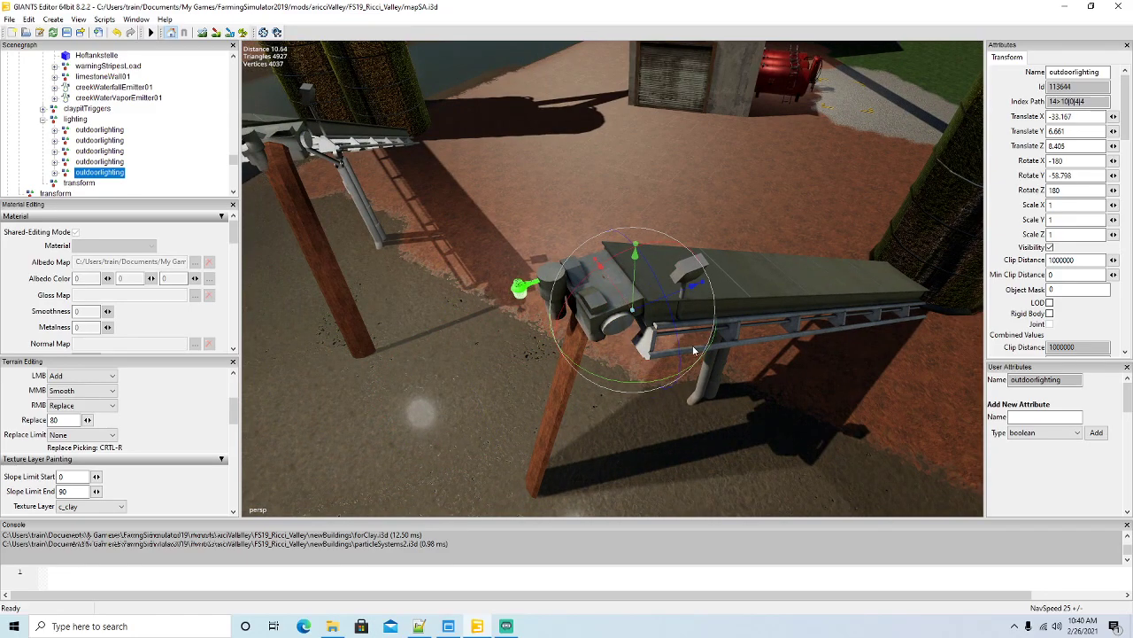
# Examine the whole clay pit site from several sides, including the placed lights, silos and surrounding terrain.
pyautogui.scroll(-8, 602, 327)
pyautogui.scroll(-6, 602, 328)
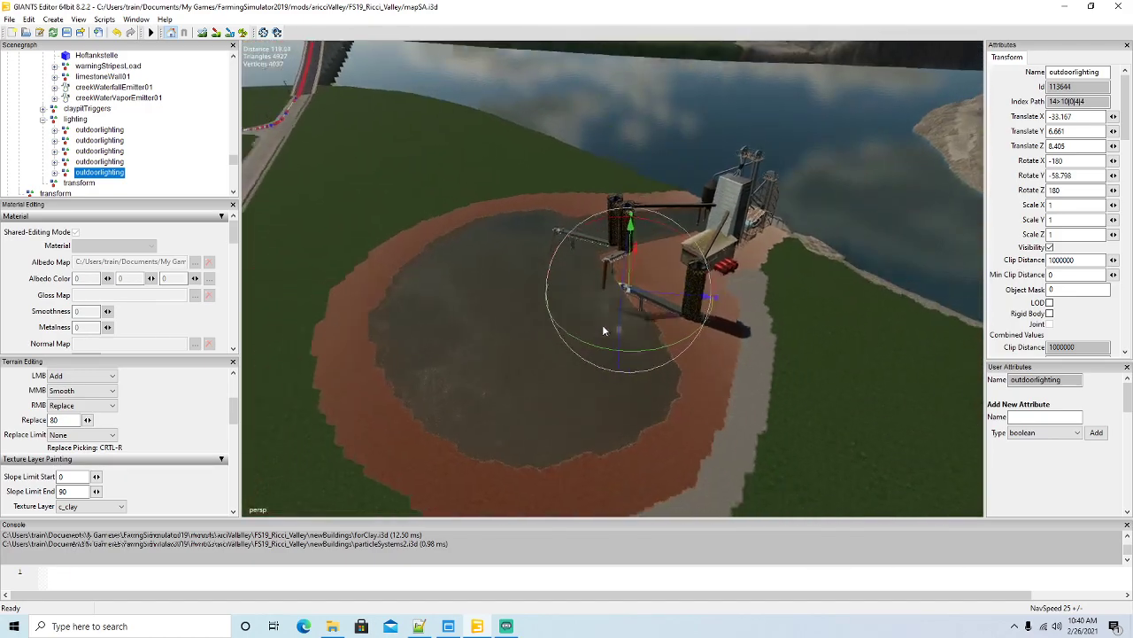
pyautogui.keyDown('alt'); pyautogui.moveTo(611, 343); pyautogui.dragTo(515, 371); pyautogui.keyUp('alt')
pyautogui.scroll(5, 666, 325)
pyautogui.scroll(5, 666, 325)
pyautogui.scroll(-6, 514, 372)
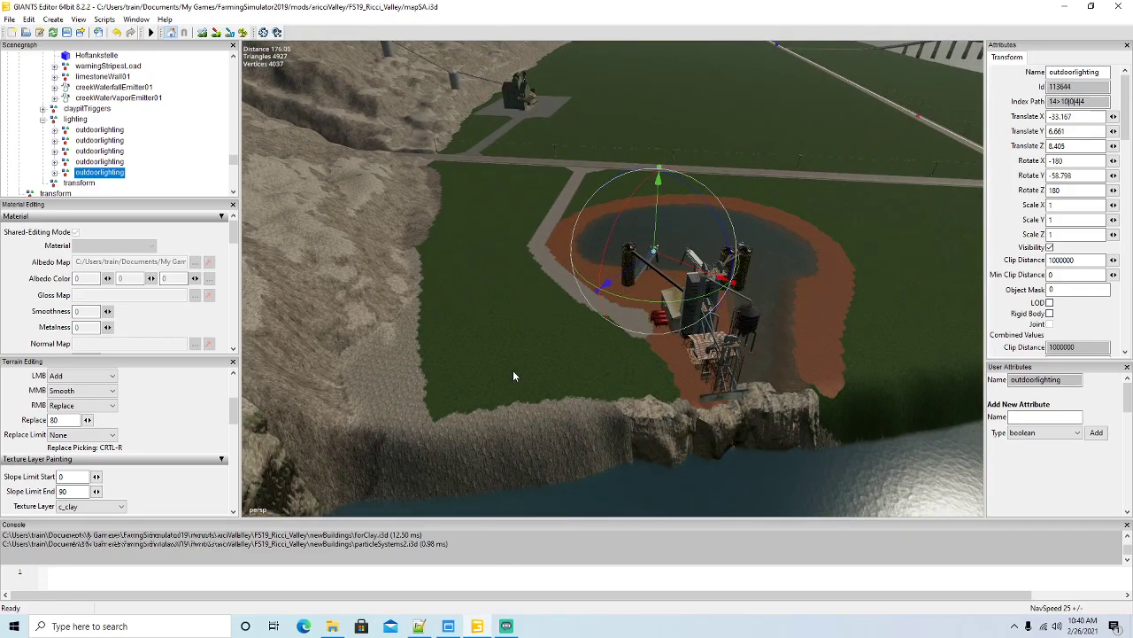
pyautogui.keyDown('alt'); pyautogui.moveTo(514, 376); pyautogui.dragTo(523, 377); pyautogui.keyUp('alt')
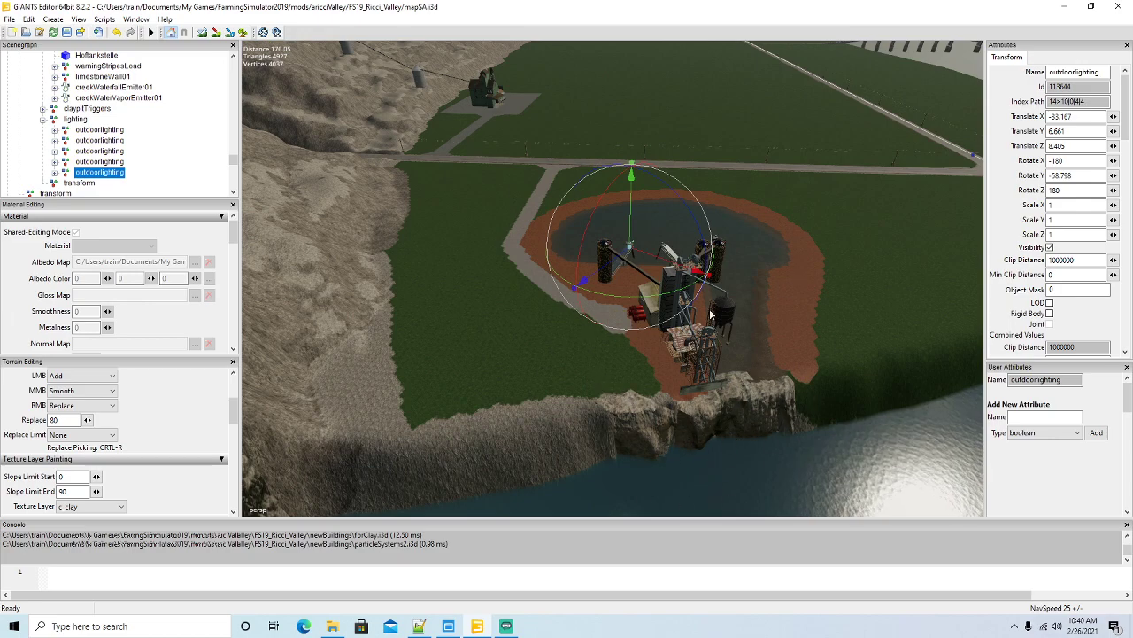
pyautogui.keyDown('alt'); pyautogui.moveTo(666, 418); pyautogui.dragTo(701, 444); pyautogui.keyUp('alt')
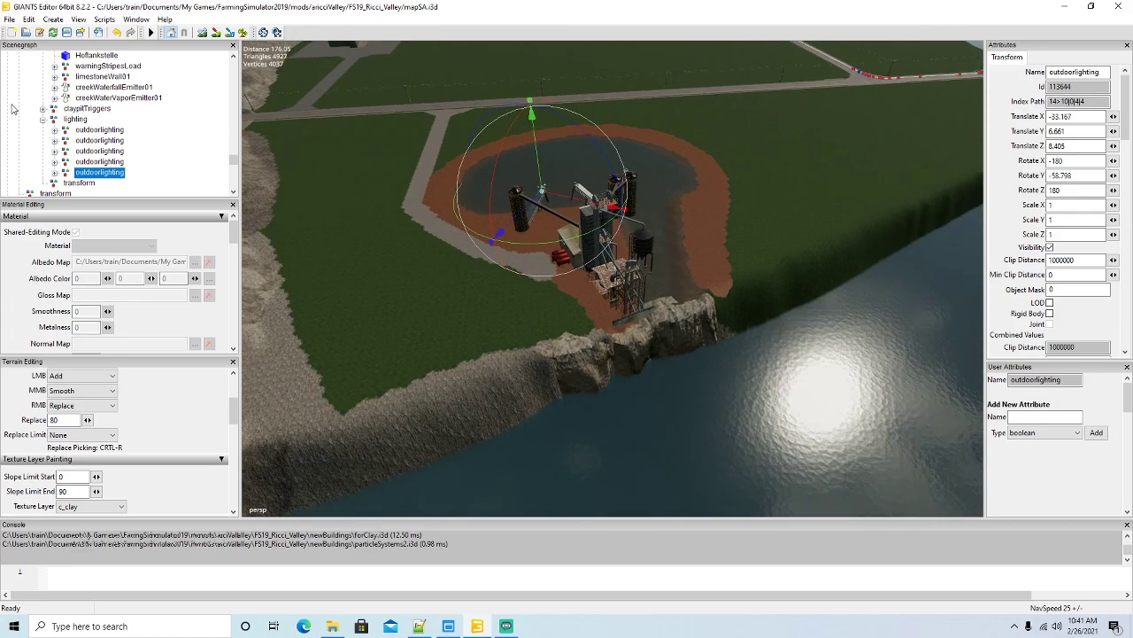
pyautogui.keyDown('alt'); pyautogui.moveTo(445, 361); pyautogui.dragTo(382, 329); pyautogui.keyUp('alt')
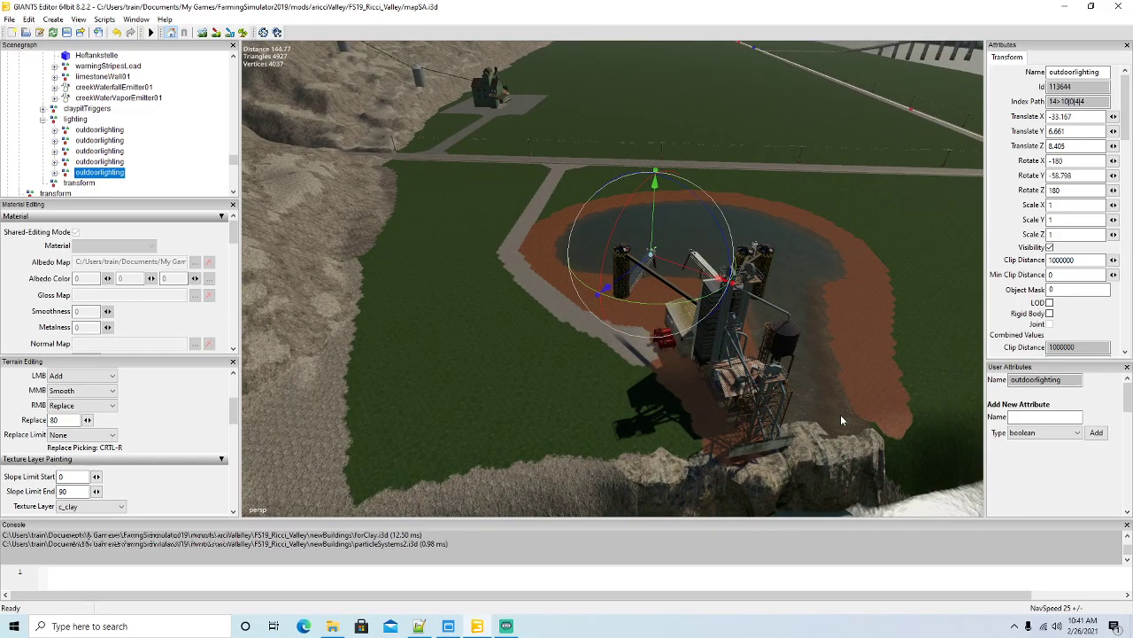
pyautogui.keyDown('alt'); pyautogui.moveTo(525, 376); pyautogui.dragTo(541, 383); pyautogui.keyUp('alt')
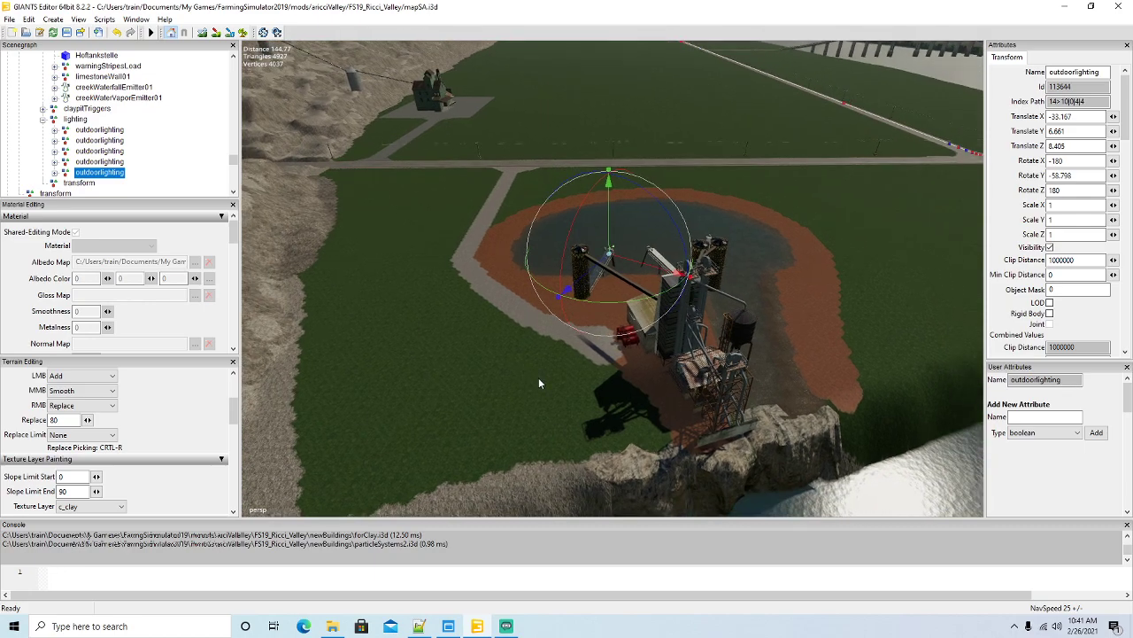
pyautogui.scroll(1, 137, 170)
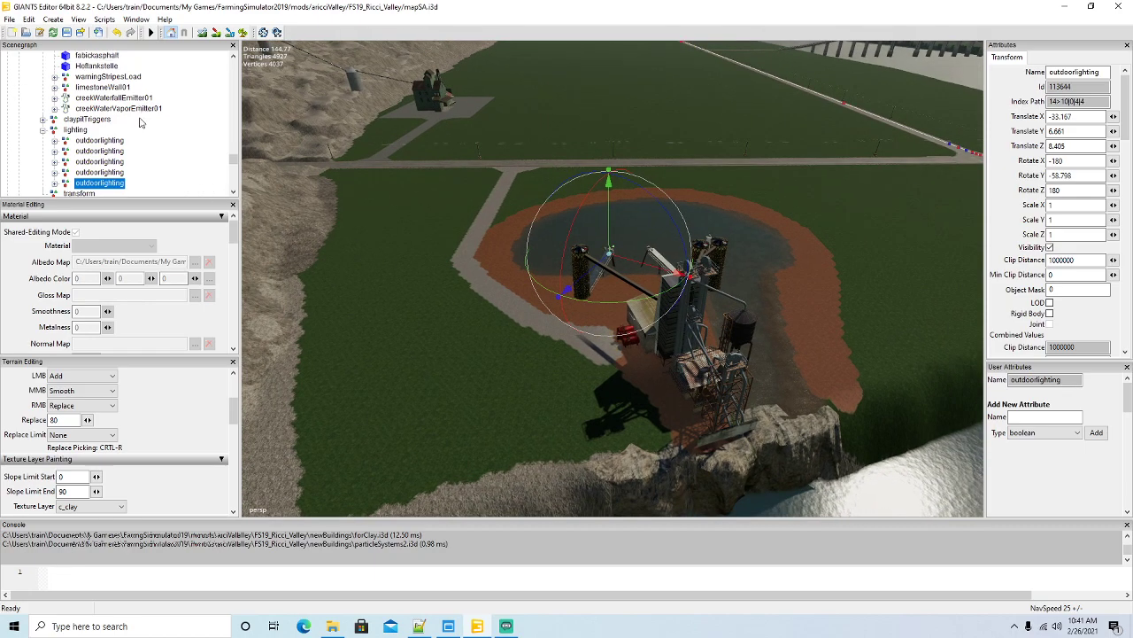
pyautogui.moveTo(518, 363)
pyautogui.keyDown('alt'); pyautogui.mouseDown()
pyautogui.moveTo(508, 368)
pyautogui.moveTo(527, 370)
pyautogui.mouseUp(); pyautogui.keyUp('alt')
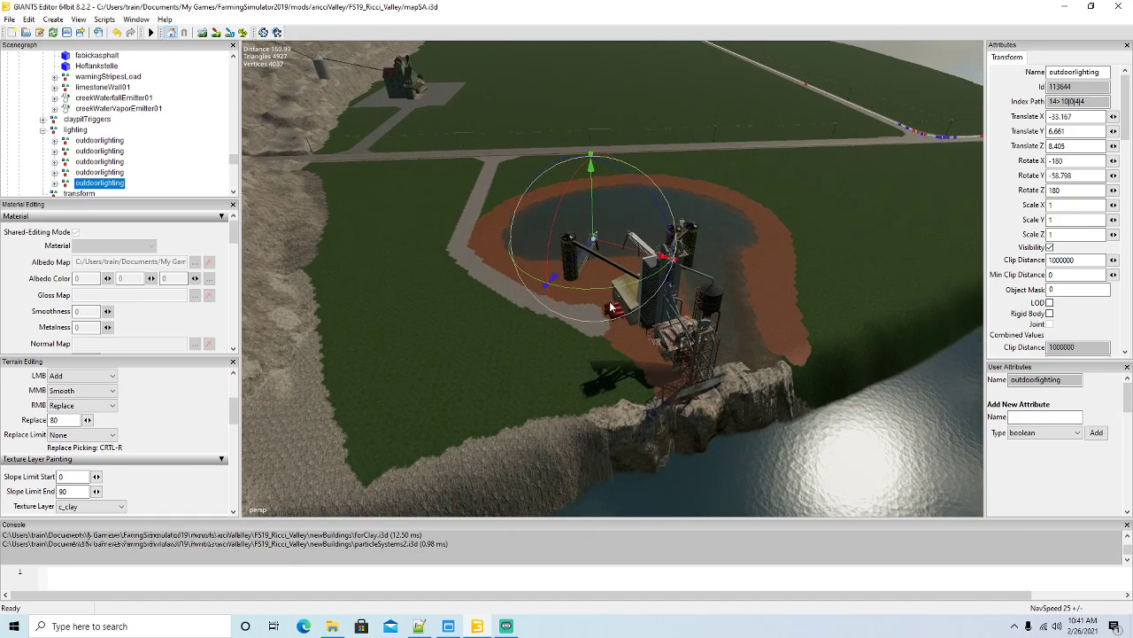
pyautogui.keyDown('alt'); pyautogui.moveTo(667, 317); pyautogui.dragTo(567, 350); pyautogui.keyUp('alt')
pyautogui.scroll(9, 611, 263)
pyautogui.scroll(1, 611, 260)
pyautogui.scroll(6, 613, 272)
pyautogui.scroll(-8, 567, 357)
pyautogui.scroll(1, 197, 140)
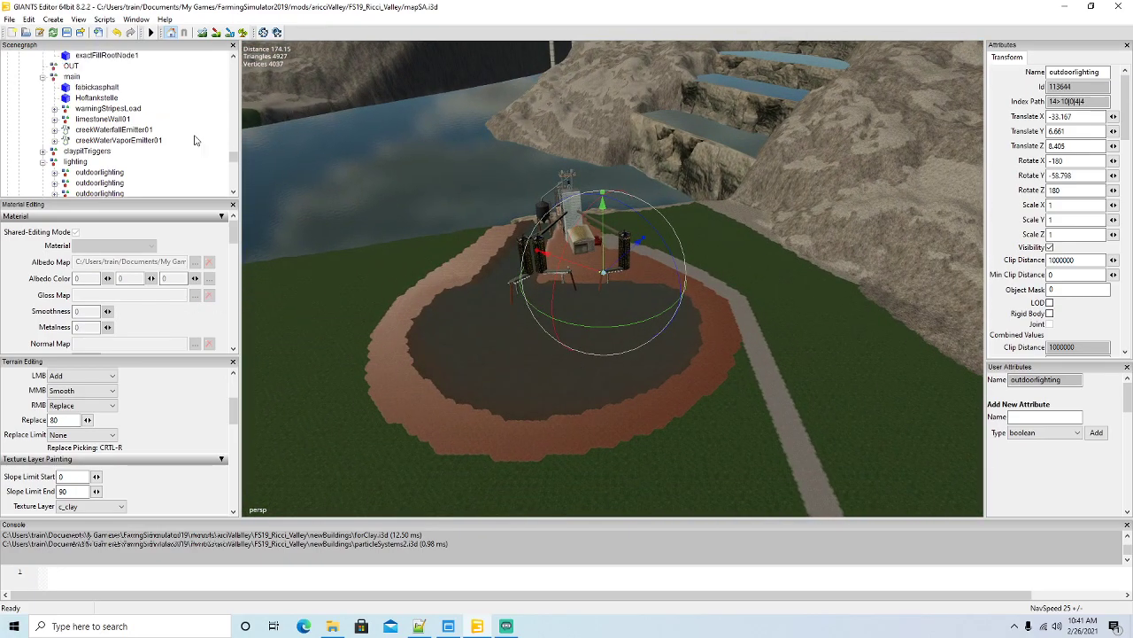
# Collapse the main, IN and lighting groups inside the clayPit hierarchy.
pyautogui.click(44, 167)
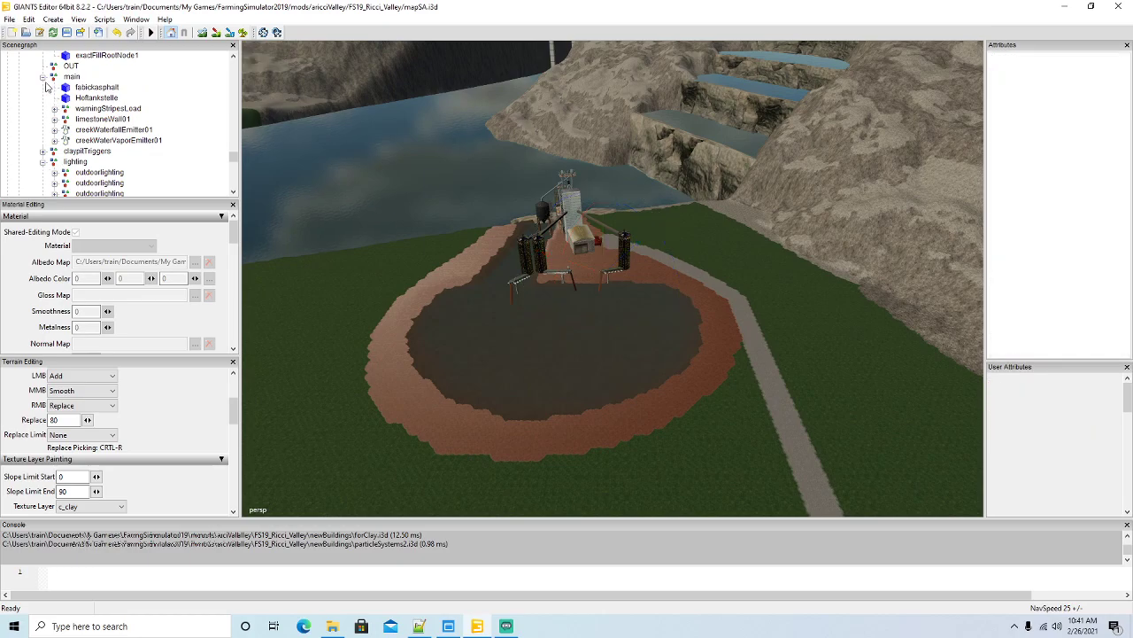
pyautogui.click(42, 77)
pyautogui.scroll(2, 46, 88)
pyautogui.click(43, 108)
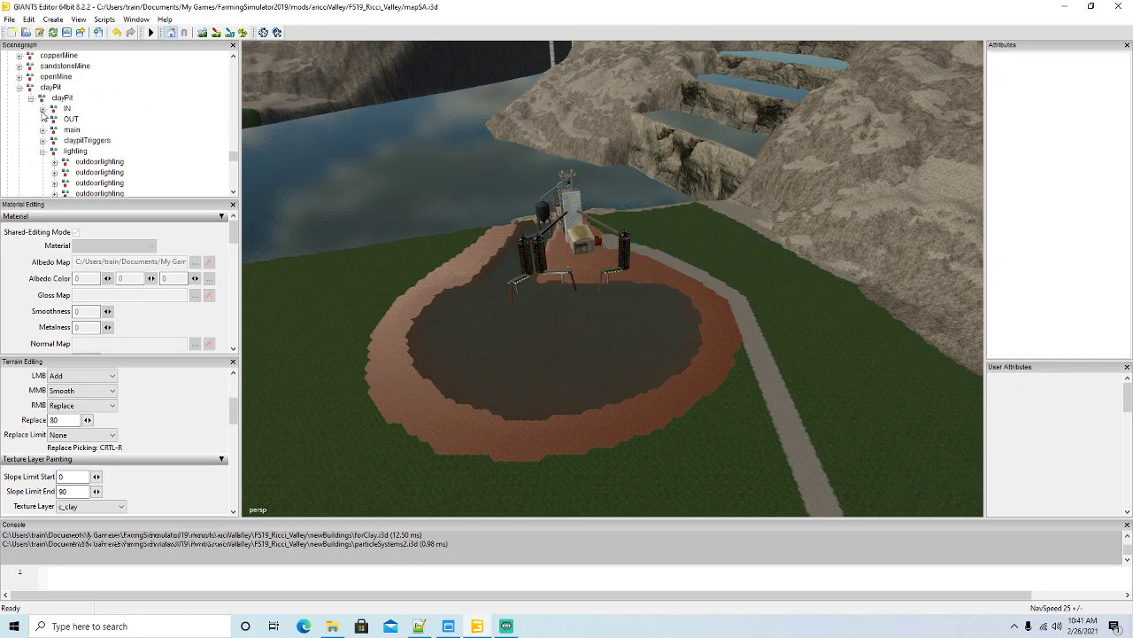
pyautogui.click(42, 152)
# Duplicate the camera from the existing mine containing the bagger, cut the copy and paste it into the inner clayPit group.
pyautogui.scroll(4, 122, 138)
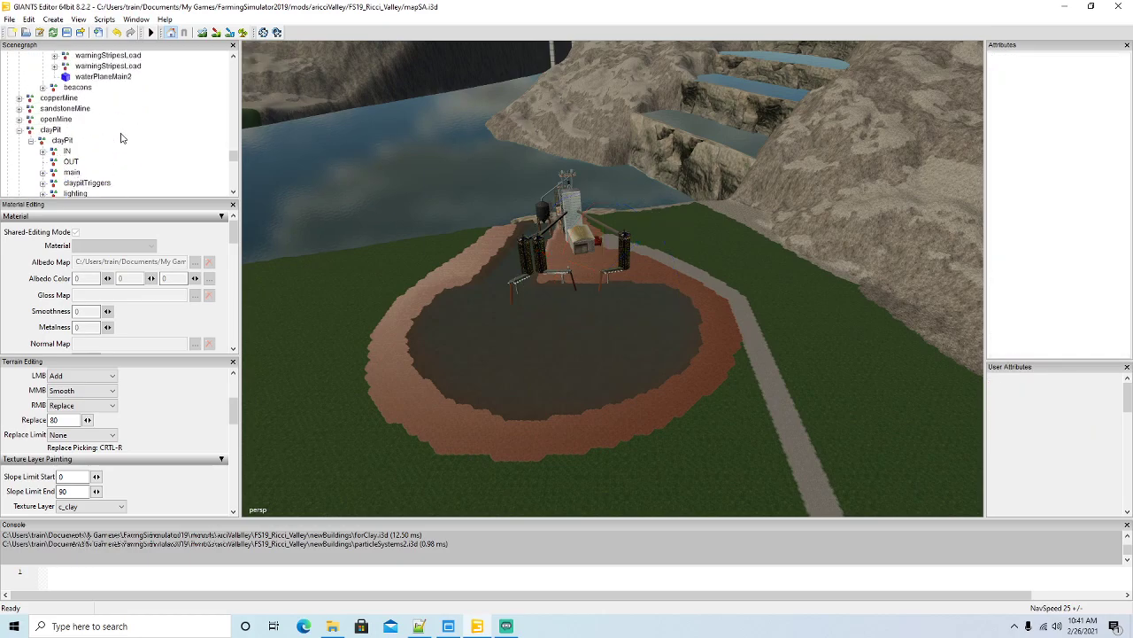
pyautogui.scroll(3, 122, 138)
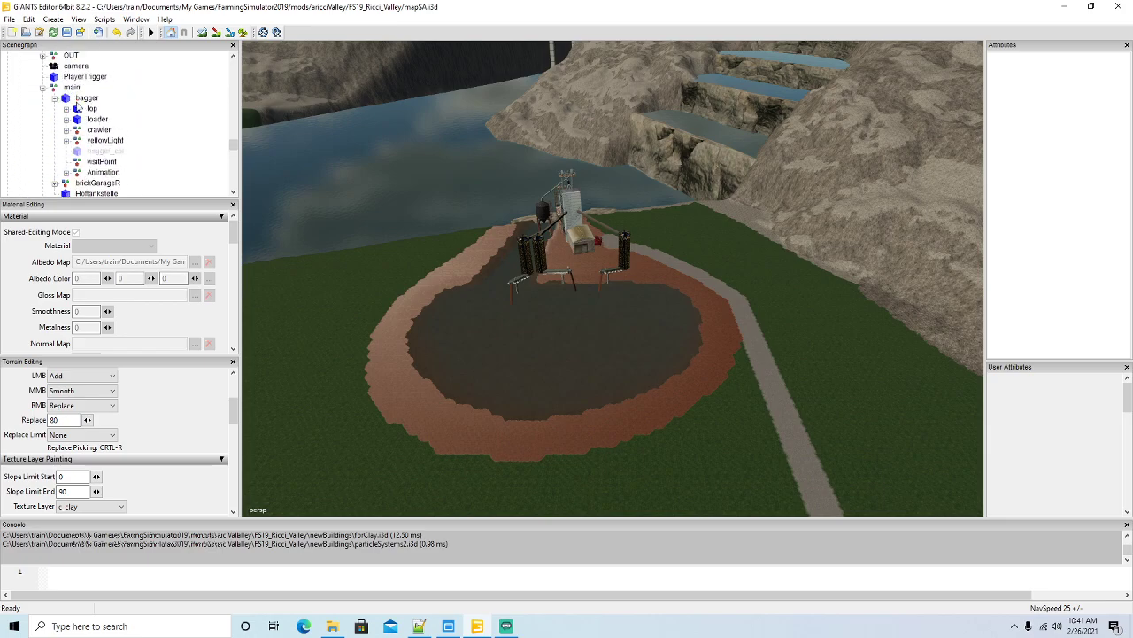
pyautogui.click(55, 67)
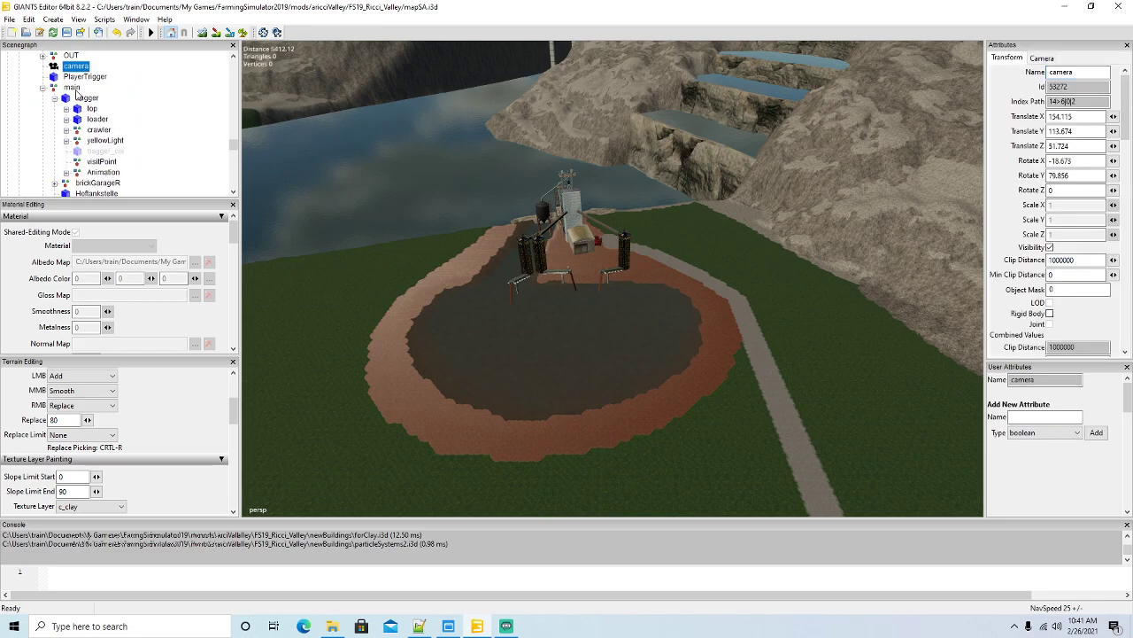
pyautogui.scroll(5, 119, 111)
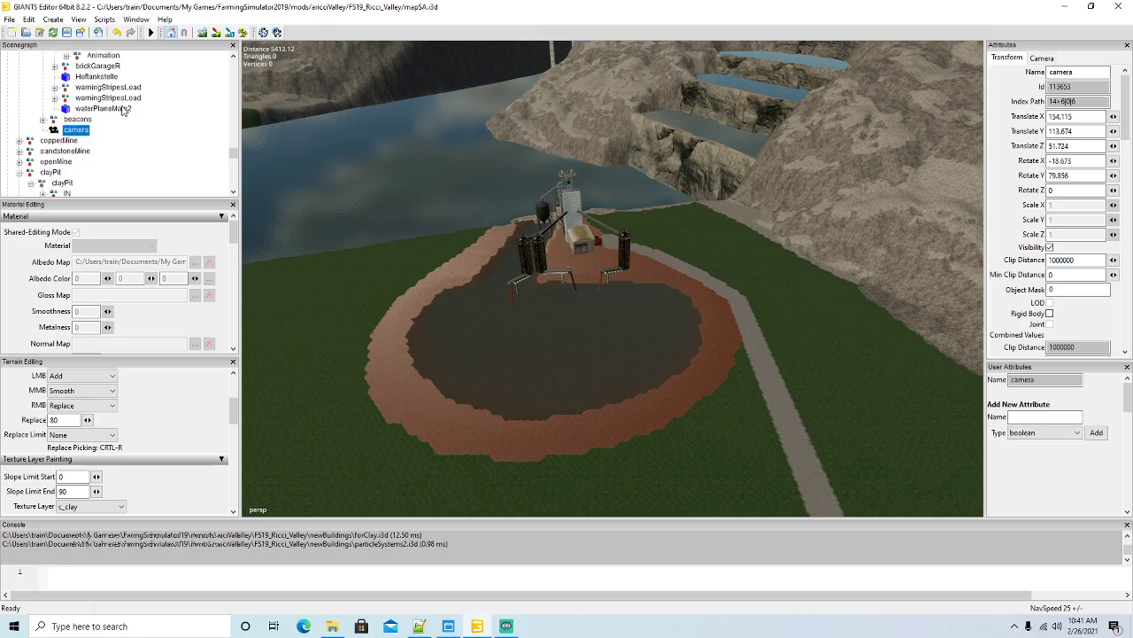
pyautogui.click(30, 19)
pyautogui.click(37, 89)
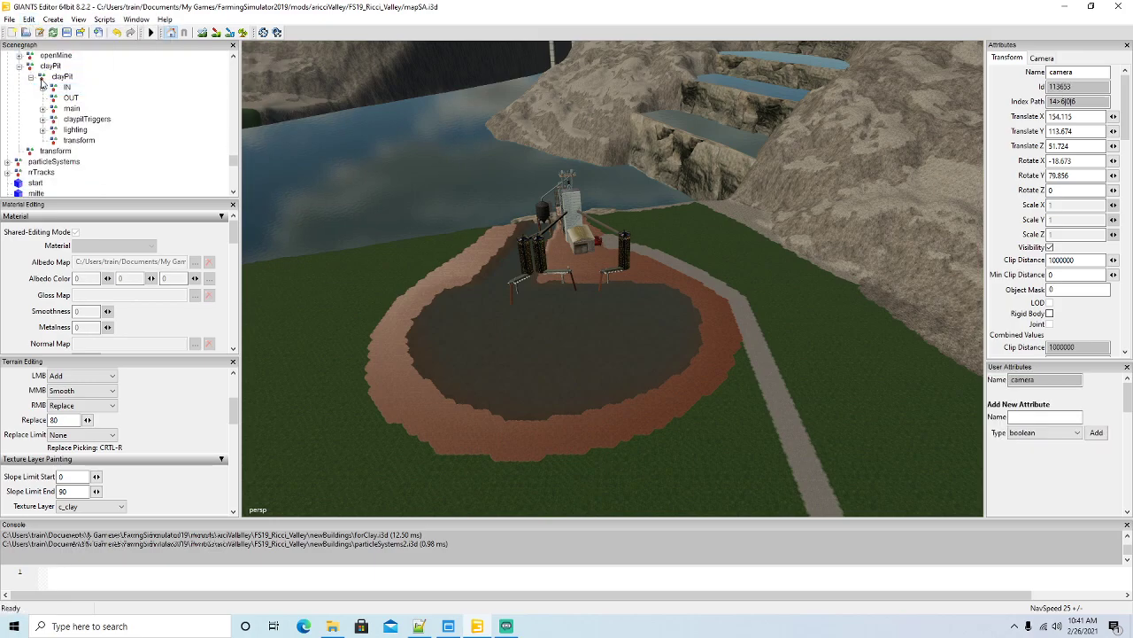
pyautogui.click(42, 77)
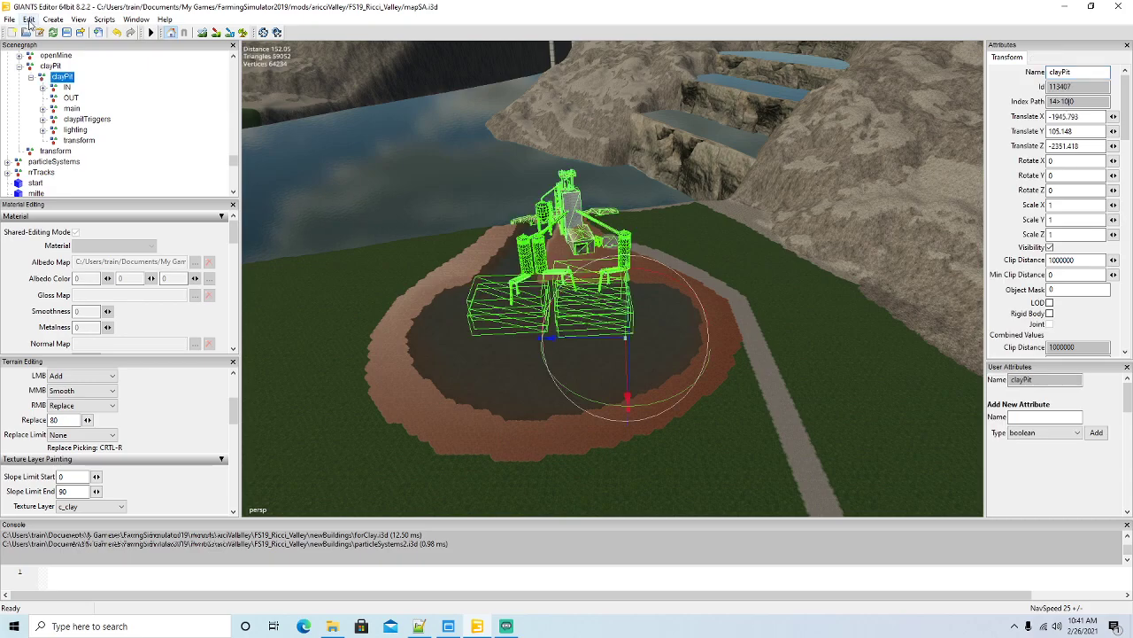
pyautogui.click(30, 19)
pyautogui.click(49, 116)
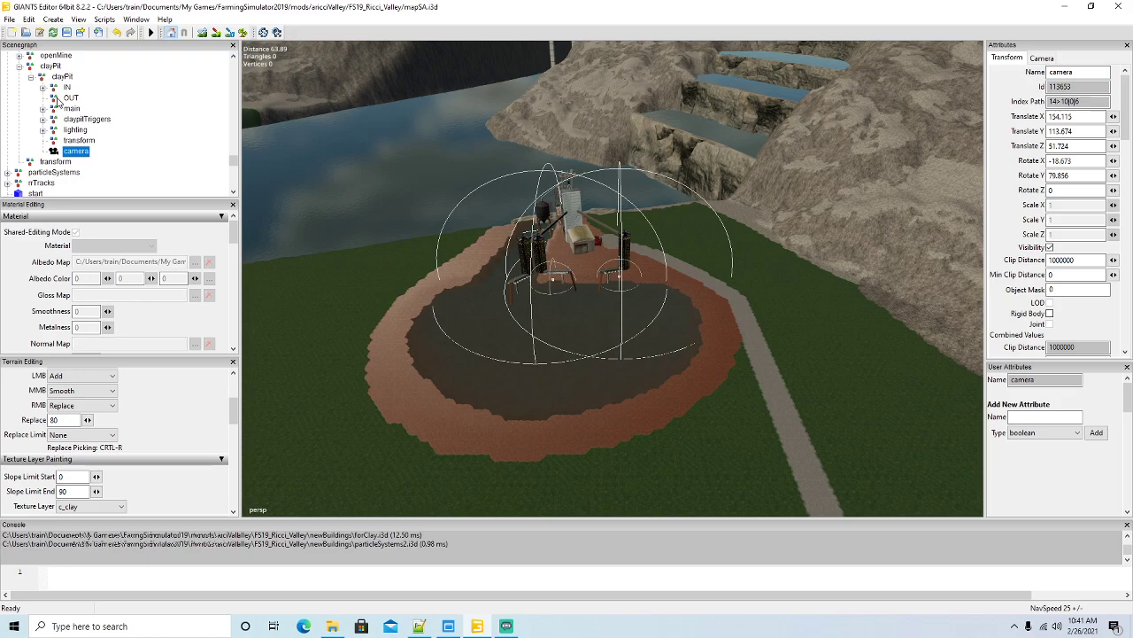
# Use Interactive Placement to put the camera on the grass beyond the pit's near edge, and set its X and Y rotation to 0.
pyautogui.click(29, 19)
pyautogui.click(73, 183)
pyautogui.click(571, 467)
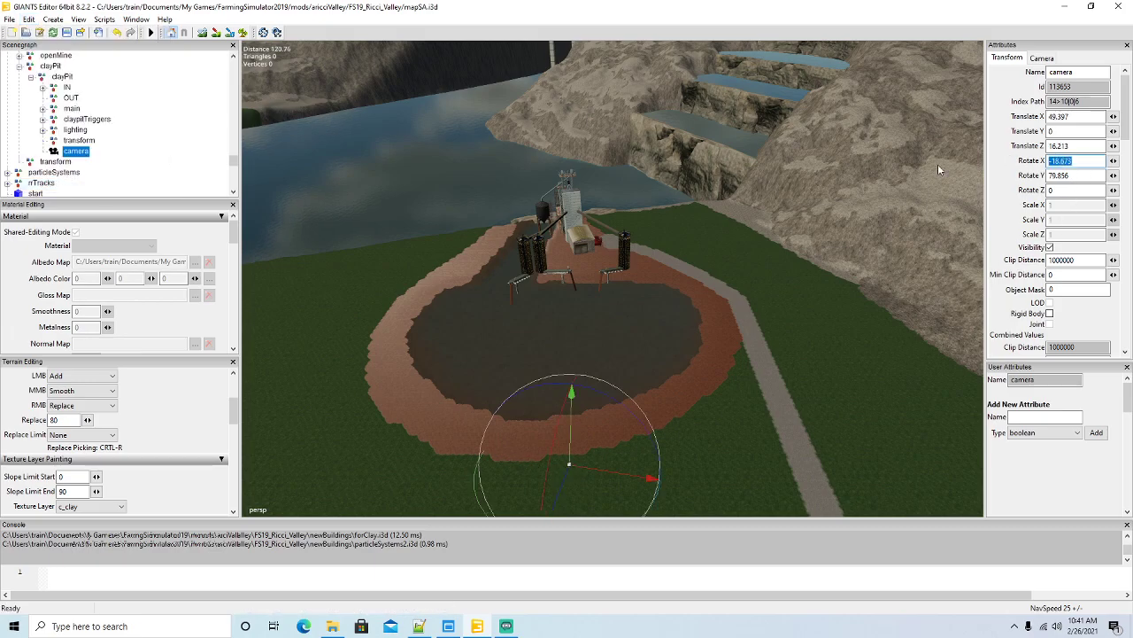
pyautogui.write('0')
pyautogui.press('Tab')
pyautogui.write('0')
pyautogui.doubleClick(1077, 146)
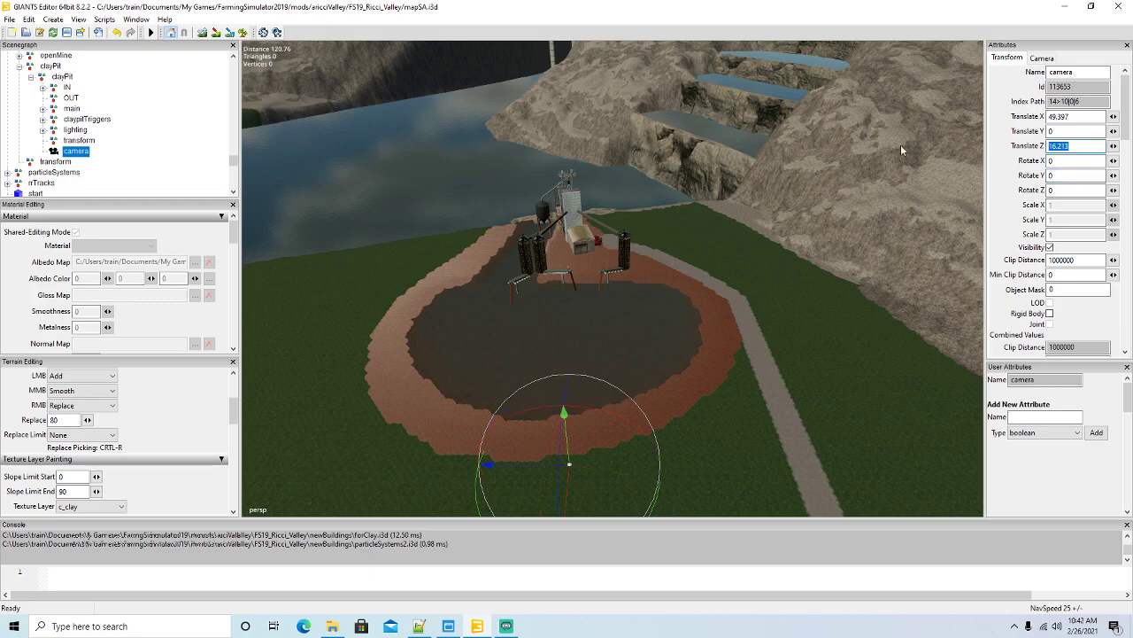
pyautogui.click(1080, 145)
# Raise the camera and shift it outward above the pit to about X 110.6, Y 101.1, Z 5.8.
pyautogui.moveTo(569, 437); pyautogui.dragTo(592, 247)
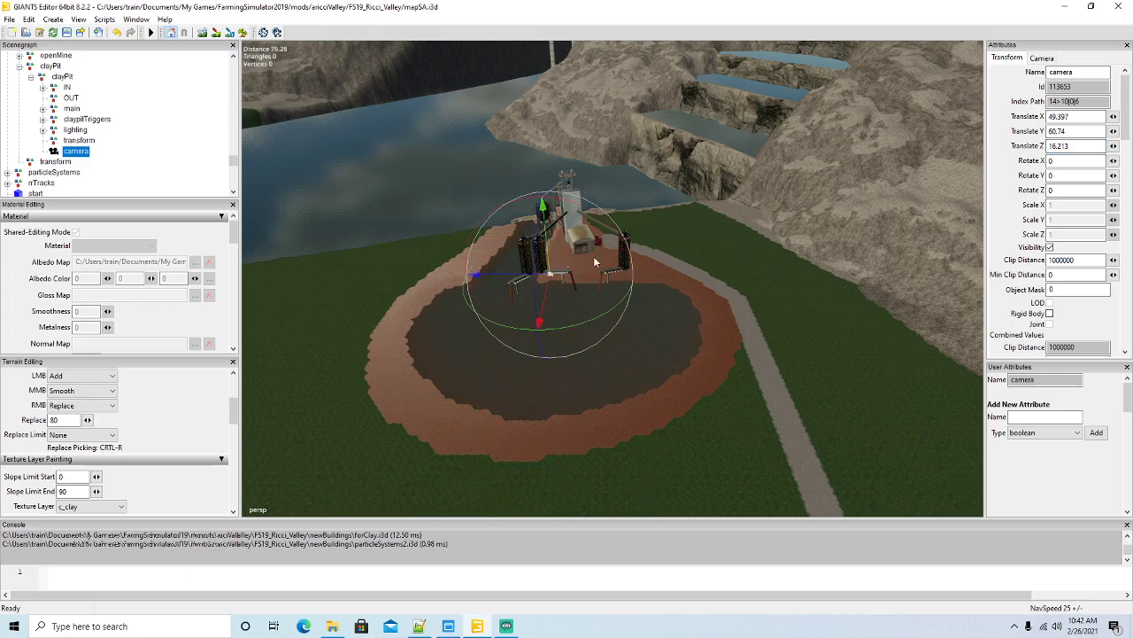
pyautogui.moveTo(549, 299); pyautogui.dragTo(444, 305)
pyautogui.moveTo(419, 360); pyautogui.dragTo(331, 185)
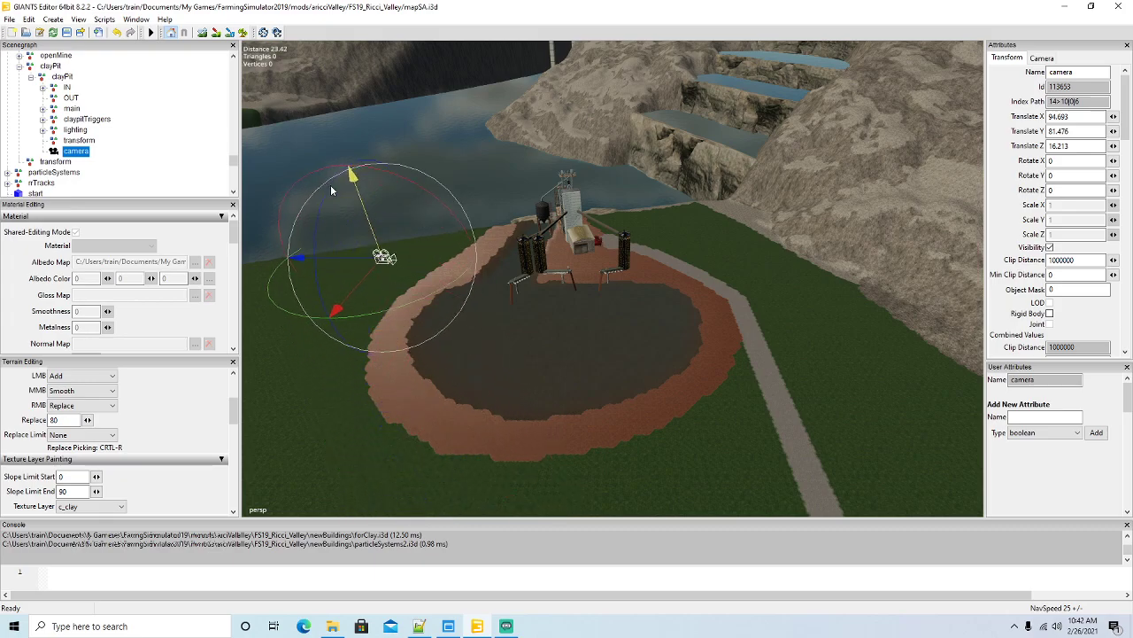
pyautogui.moveTo(355, 256); pyautogui.dragTo(450, 465)
pyautogui.moveTo(431, 380); pyautogui.dragTo(338, 124)
pyautogui.moveTo(333, 220); pyautogui.dragTo(507, 111)
pyautogui.moveTo(493, 257); pyautogui.dragTo(370, 432)
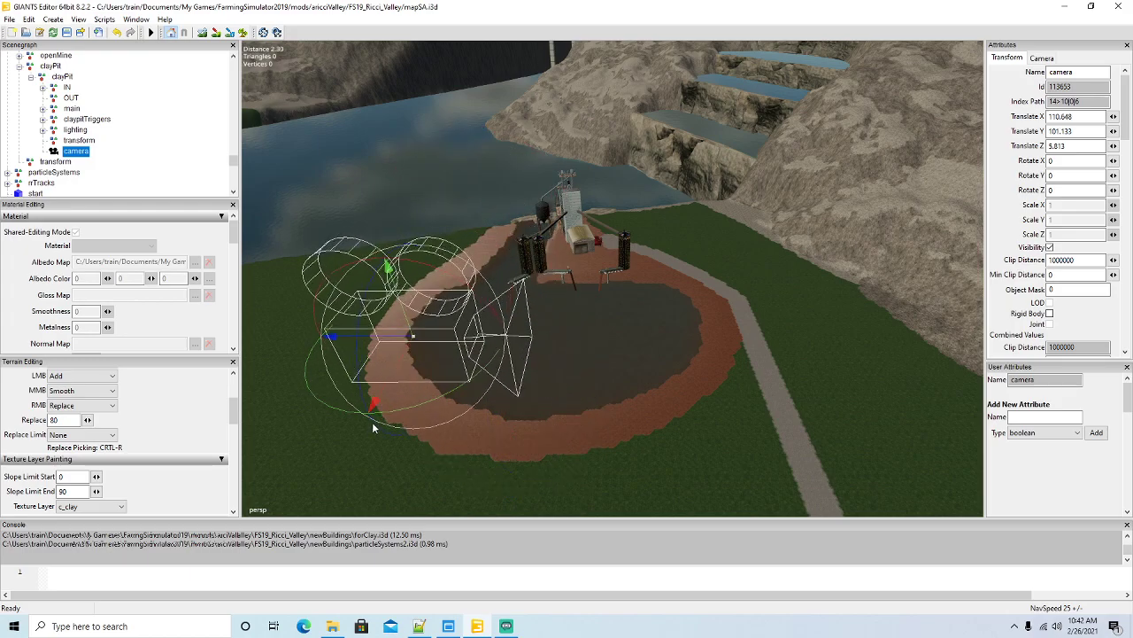
# Aim the camera down at the pit, rotated about -23.6° in X and 87.7° in Y, at about Z 5.3.
pyautogui.moveTo(387, 336); pyautogui.dragTo(505, 369)
pyautogui.moveTo(525, 407); pyautogui.dragTo(494, 301)
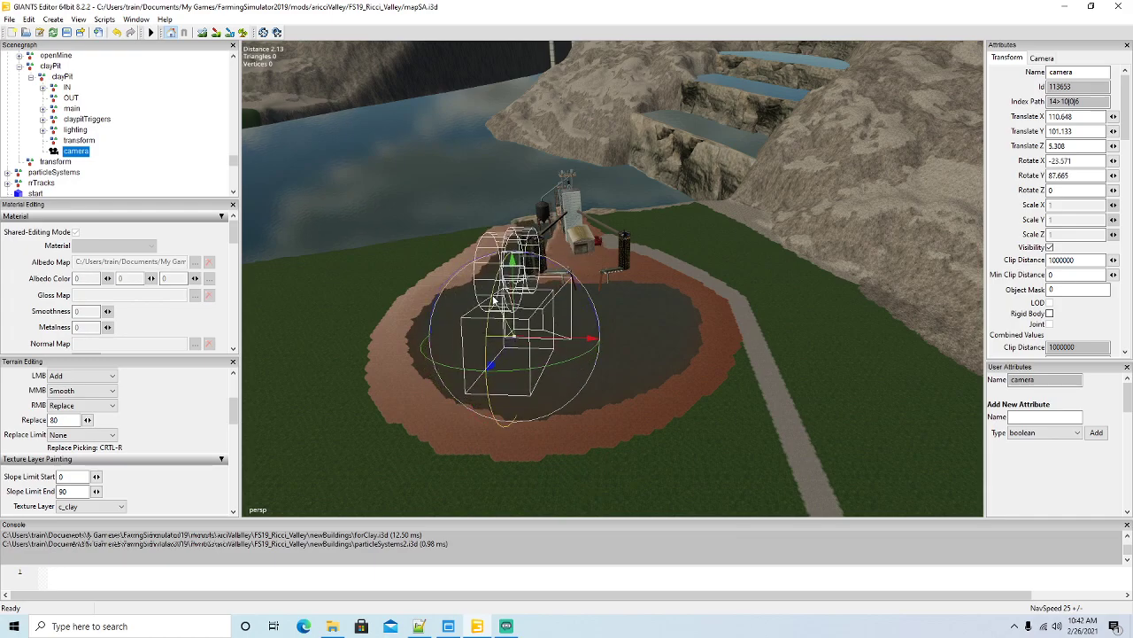
pyautogui.scroll(10, 539, 431)
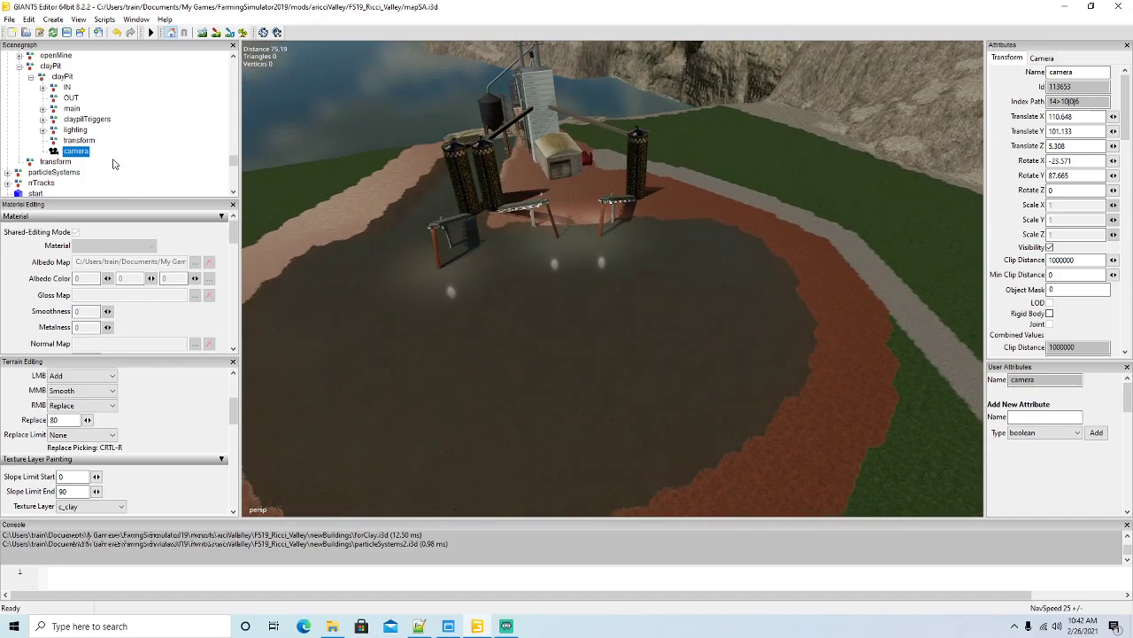
# Duplicate the coalMine icon in the touricons group.
pyautogui.keyDown('alt'); pyautogui.moveTo(539, 356); pyautogui.dragTo(538, 393); pyautogui.keyUp('alt')
pyautogui.scroll(-3, 504, 347)
pyautogui.scroll(3, 570, 293)
pyautogui.scroll(4, 520, 279)
pyautogui.scroll(-5, 477, 377)
pyautogui.scroll(3, 429, 416)
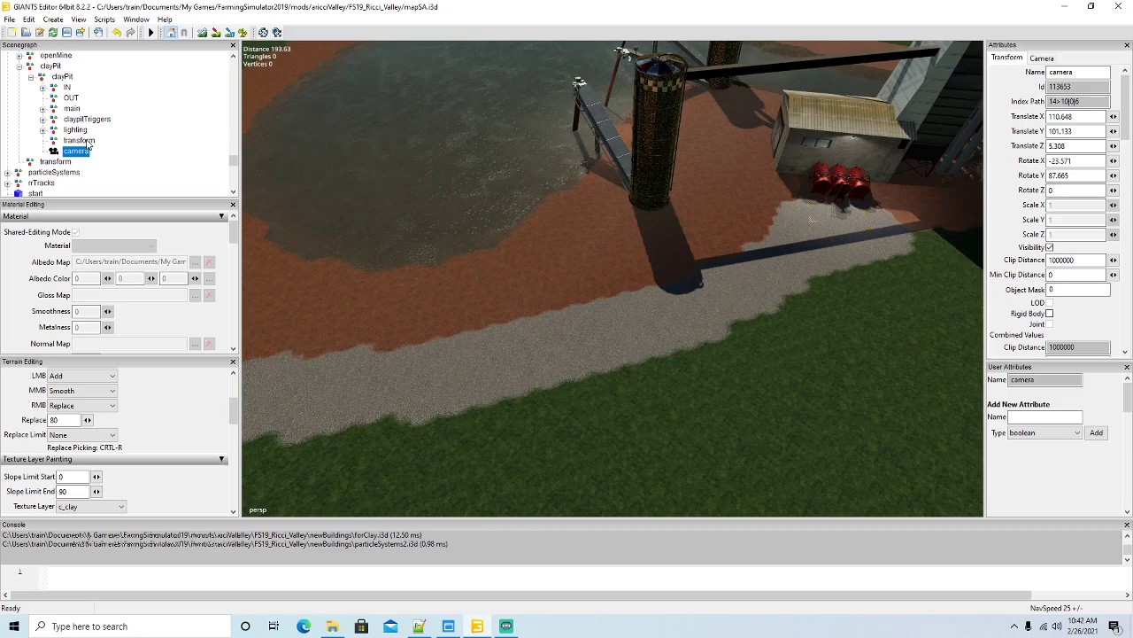
pyautogui.scroll(-12, 100, 146)
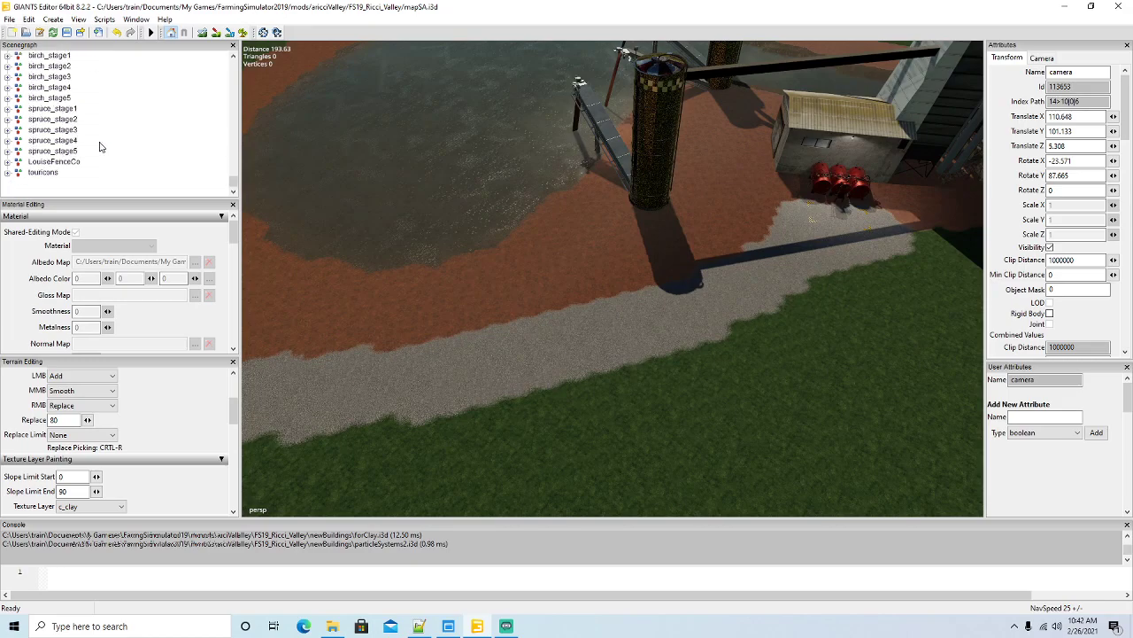
pyautogui.click(55, 178)
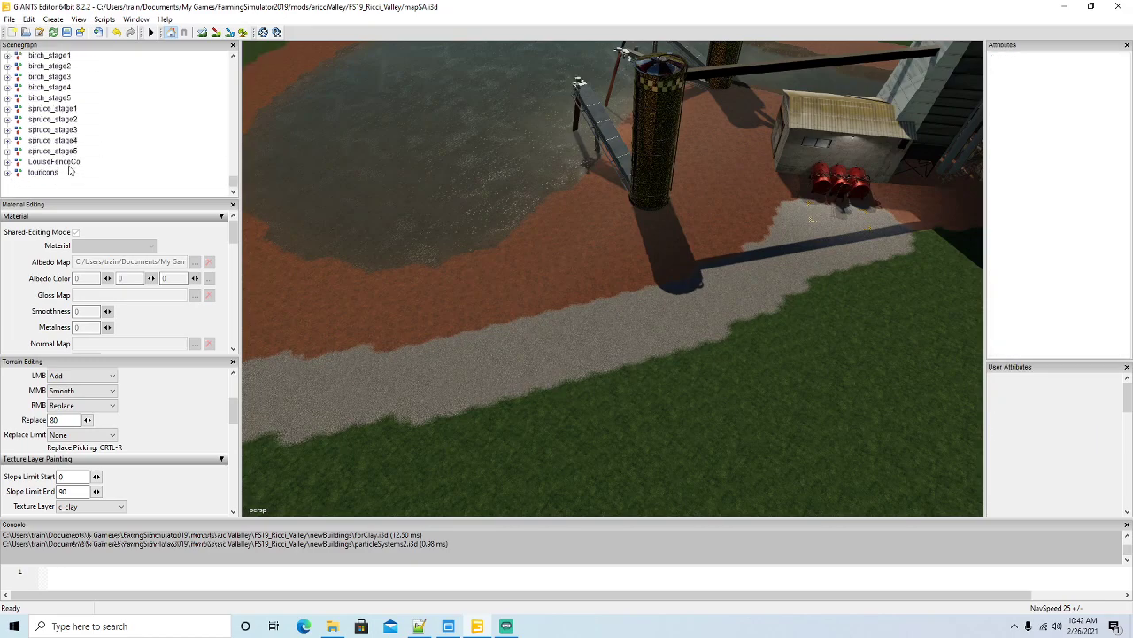
pyautogui.click(8, 174)
pyautogui.click(54, 183)
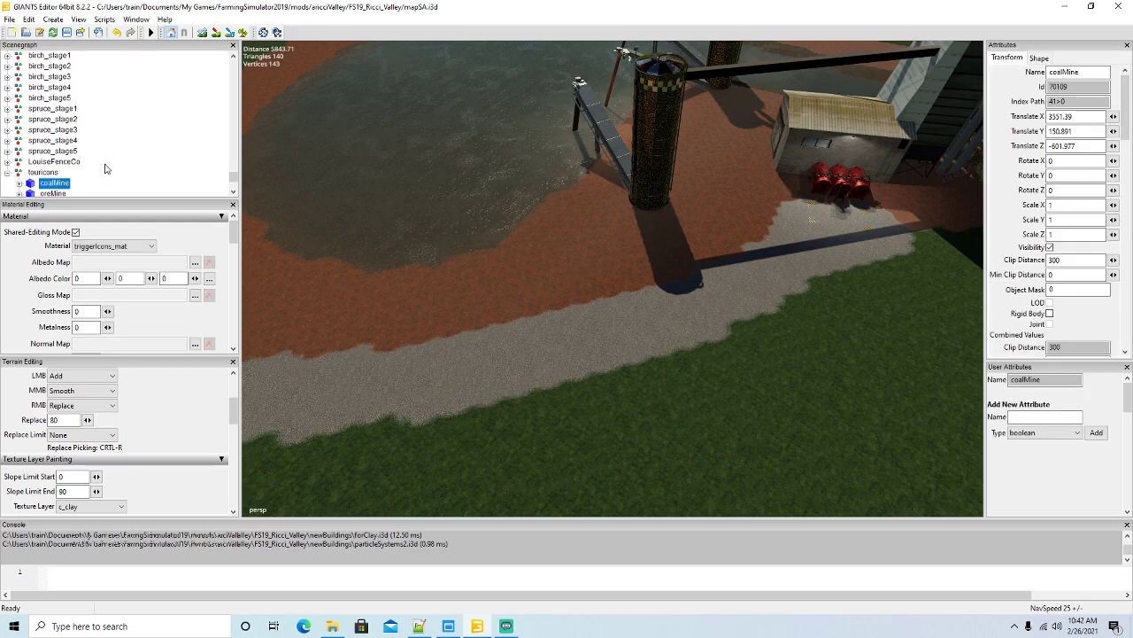
pyautogui.hotkey('ctrl', 'd')
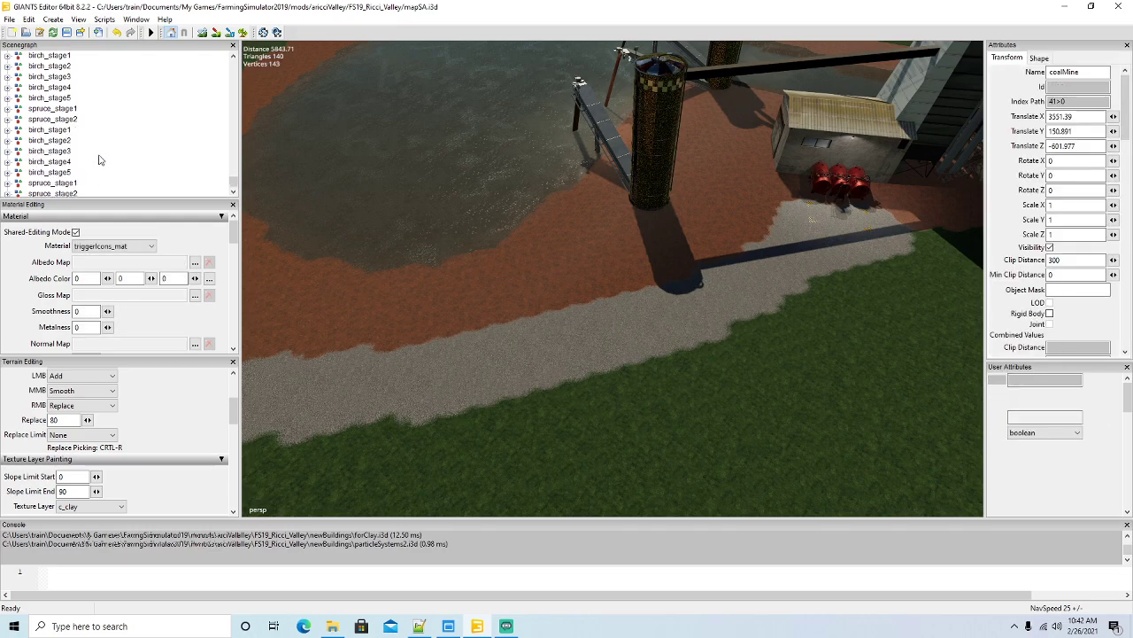
# Use Interactive Placement to put the icon copy on the clay beside the single silo, and raise it to about Y 106.4.
pyautogui.click(28, 19)
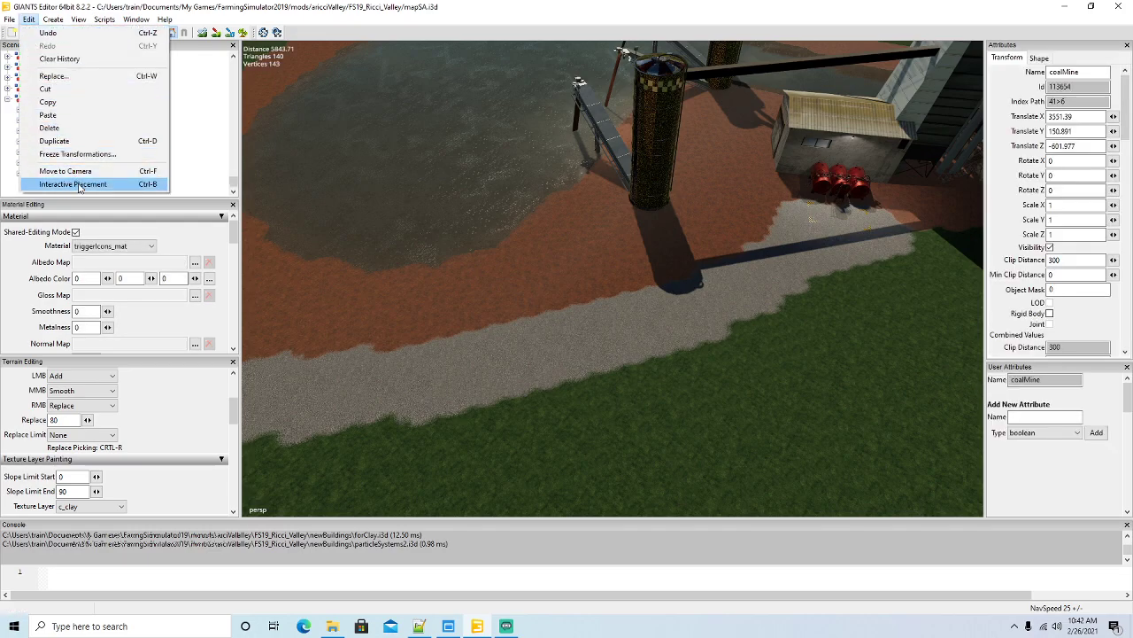
pyautogui.click(78, 184)
pyautogui.click(627, 262)
pyautogui.moveTo(627, 246); pyautogui.dragTo(626, 232)
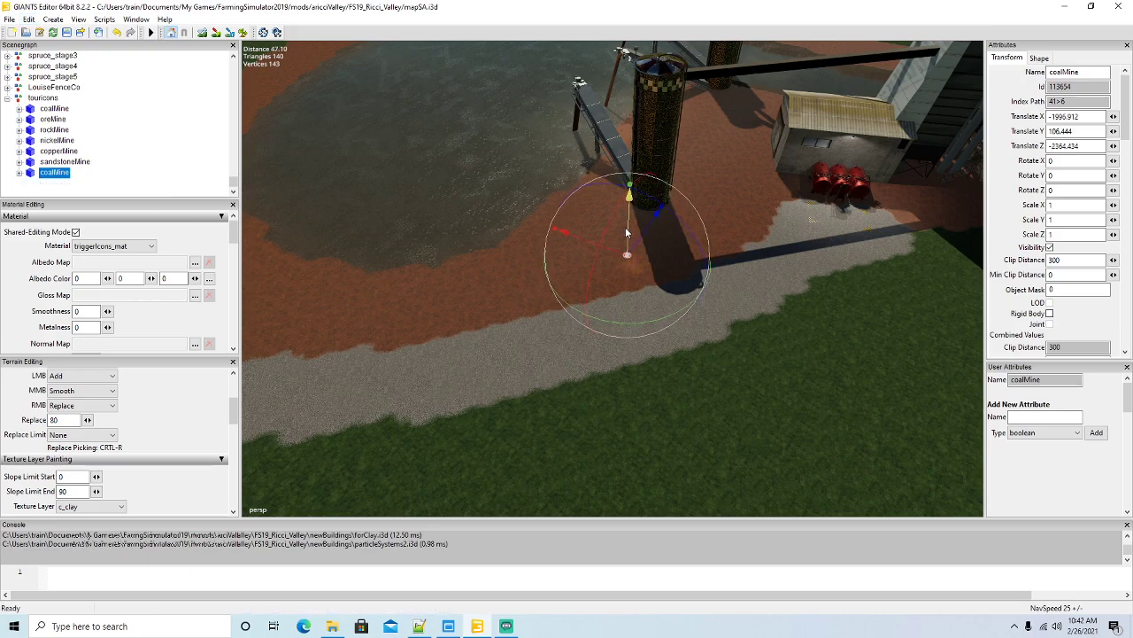
# Rename the duplicated icon as clayPit and check it against the clay pit group's name in the scenegraph.
pyautogui.doubleClick(1067, 72)
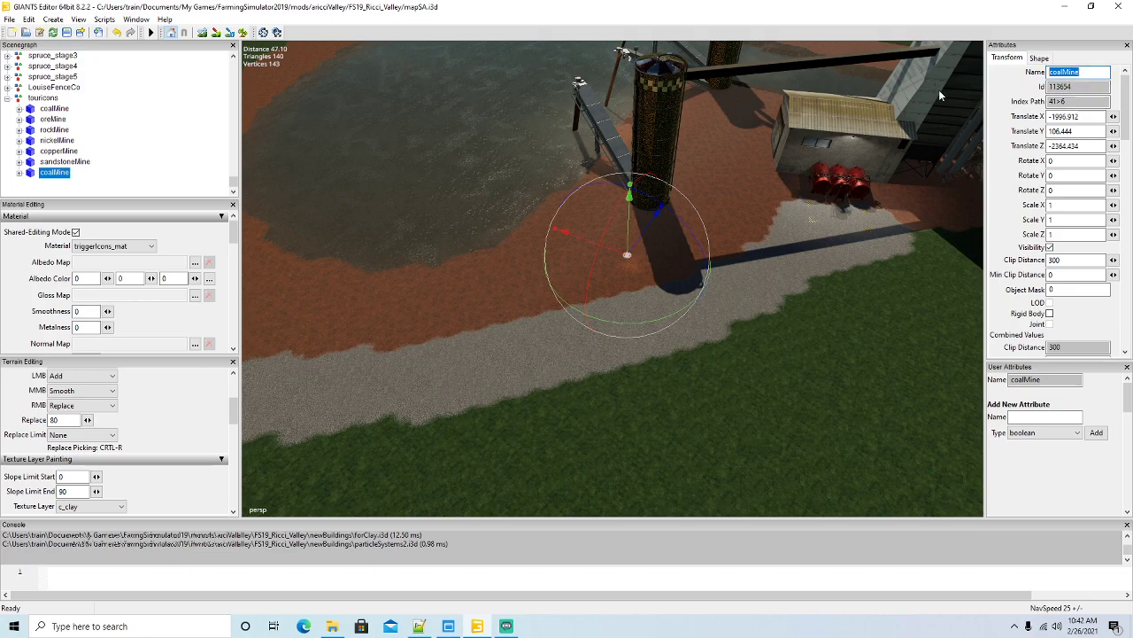
pyautogui.write('c')
pyautogui.press('Return')
pyautogui.scroll(10, 148, 135)
pyautogui.scroll(-10, 148, 134)
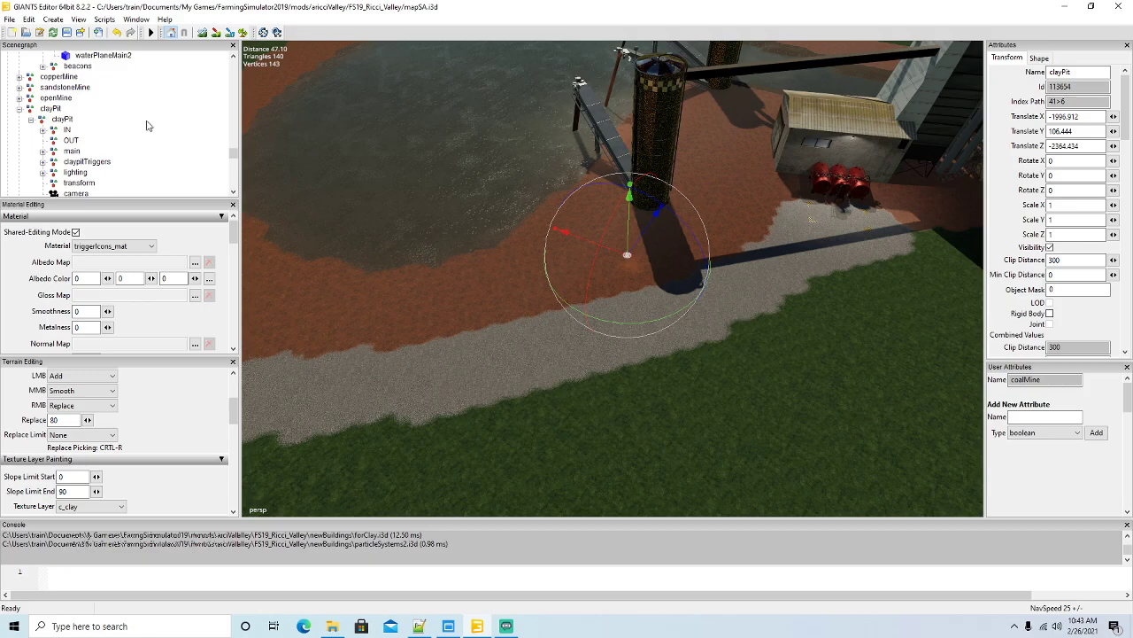
pyautogui.scroll(-10, 148, 129)
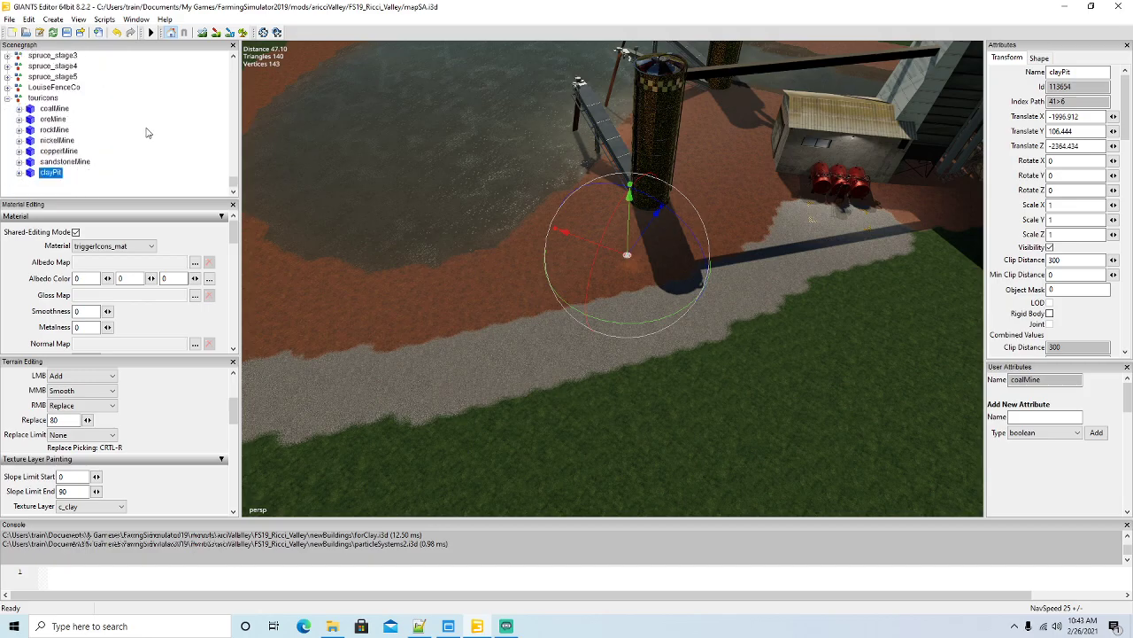
# Switch to mapSA.xml in Notepad++ and duplicate the coalMine hotspot line below the sandstoneMine hotspot.
pyautogui.click(419, 626)
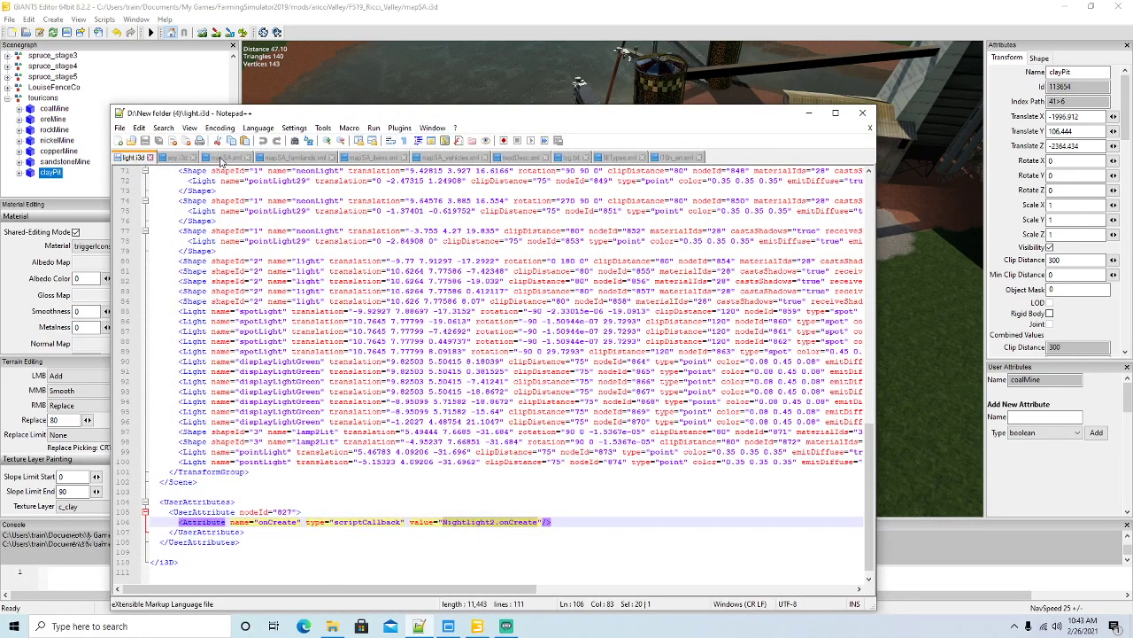
pyautogui.click(231, 160)
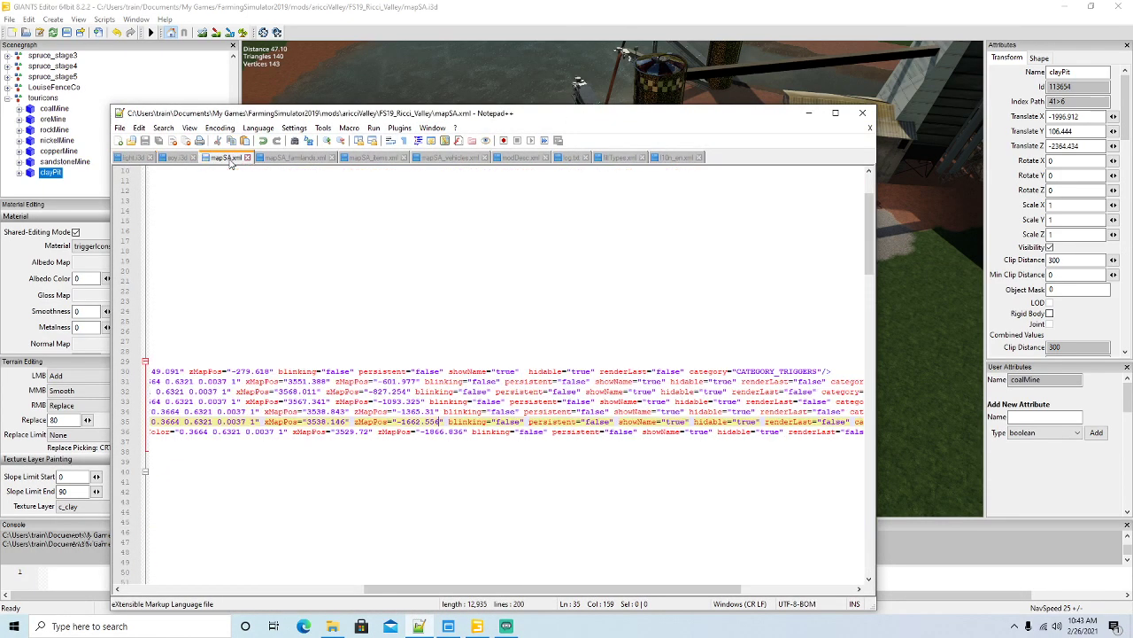
pyautogui.click(835, 112)
pyautogui.moveTo(377, 585); pyautogui.dragTo(17, 544)
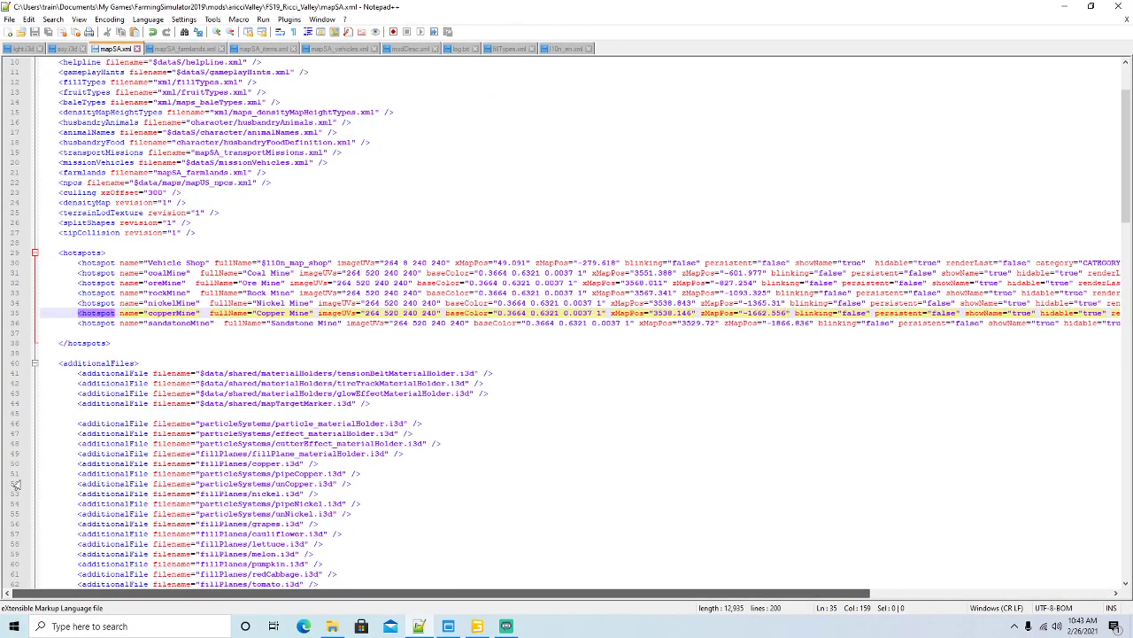
pyautogui.click(13, 274)
pyautogui.hotkey('ctrl', 'c')
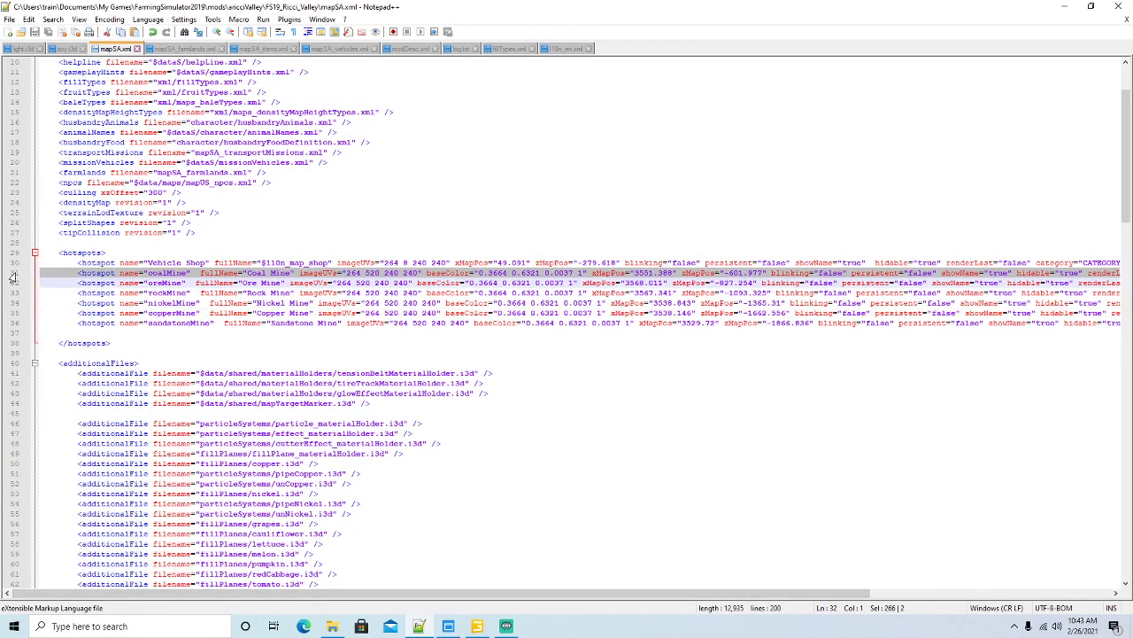
pyautogui.click(41, 332)
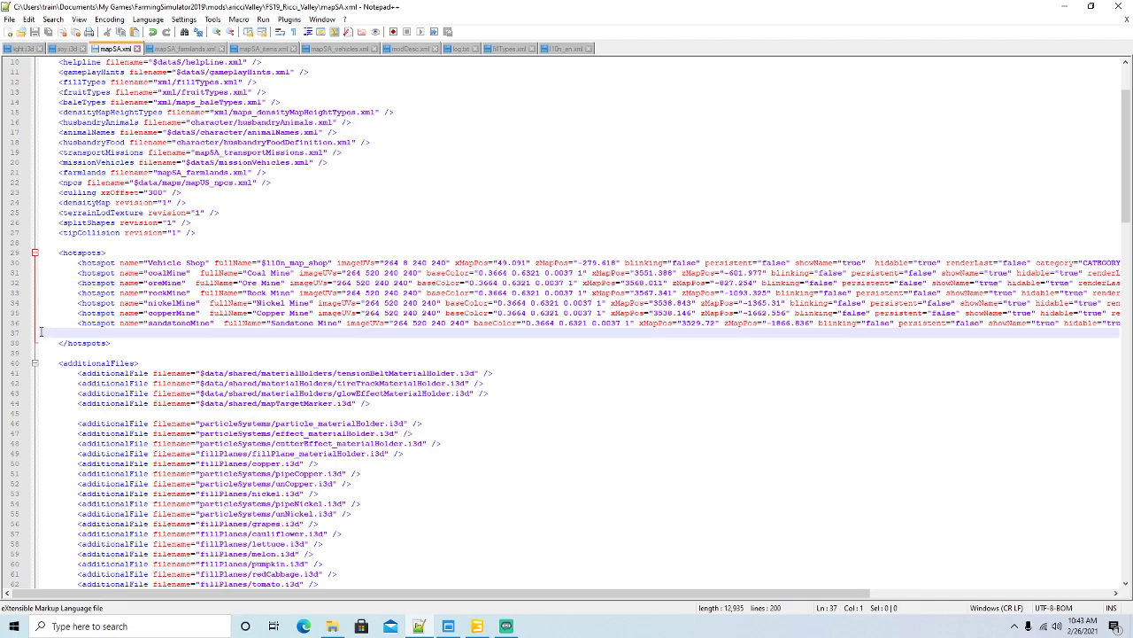
pyautogui.hotkey('ctrl', 'v')
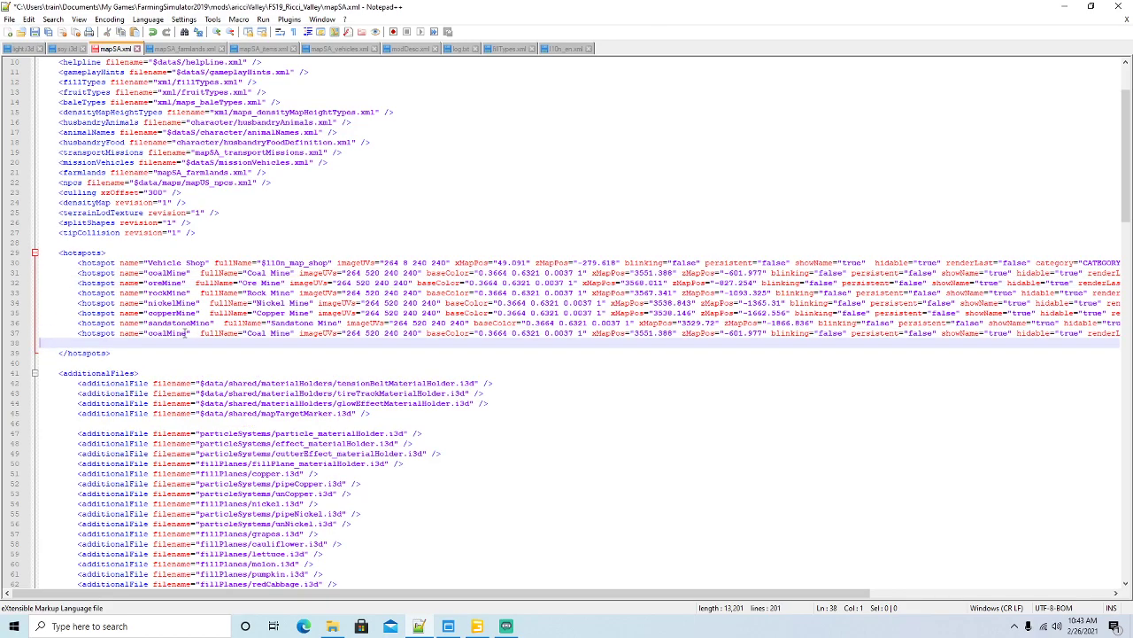
# Change the name attribute of the duplicated hotspot to clayPit.
pyautogui.click(187, 333)
pyautogui.press('BackSpace')
pyautogui.press('BackSpace')
pyautogui.press('BackSpace')
pyautogui.press('BackSpace')
pyautogui.press('BackSpace')
pyautogui.press('BackSpace')
pyautogui.press('BackSpace')
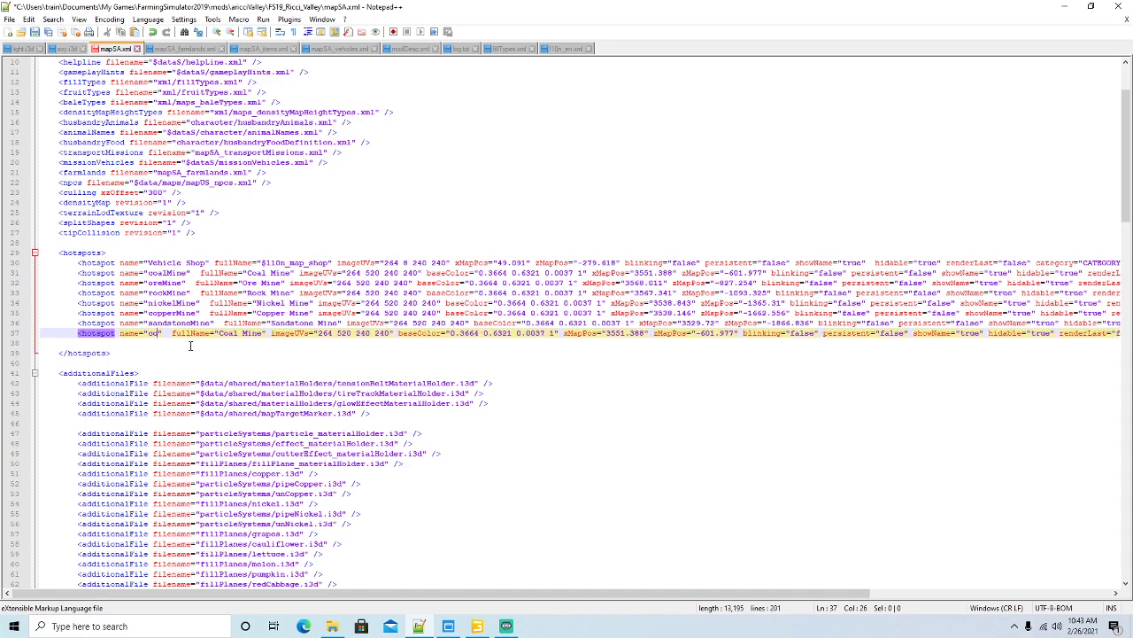
pyautogui.write('layPi')
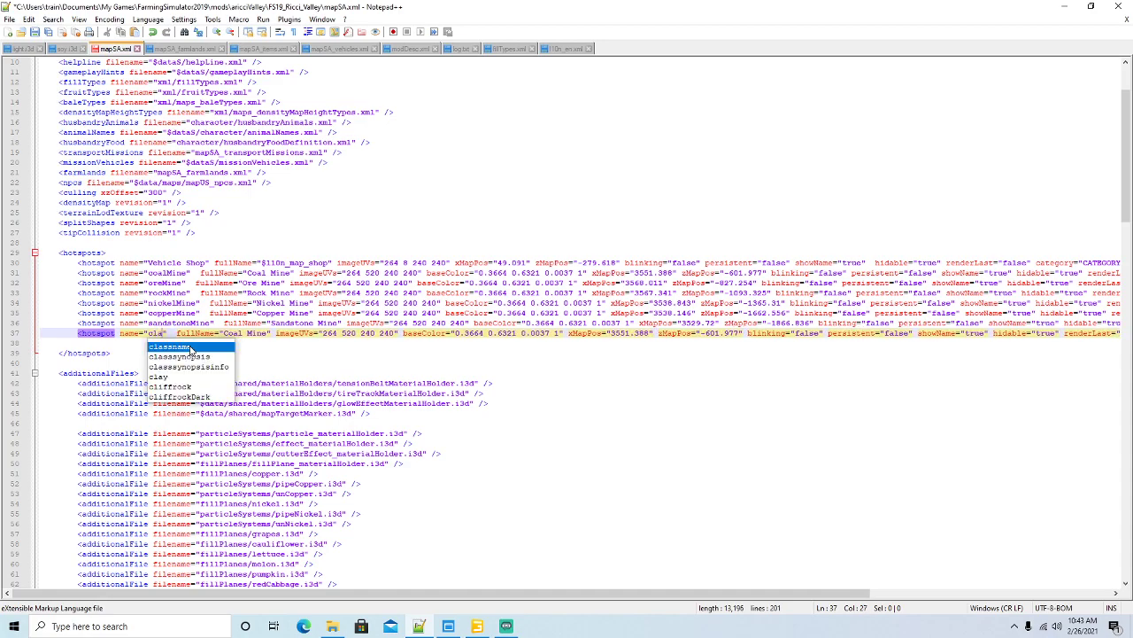
pyautogui.write('t')
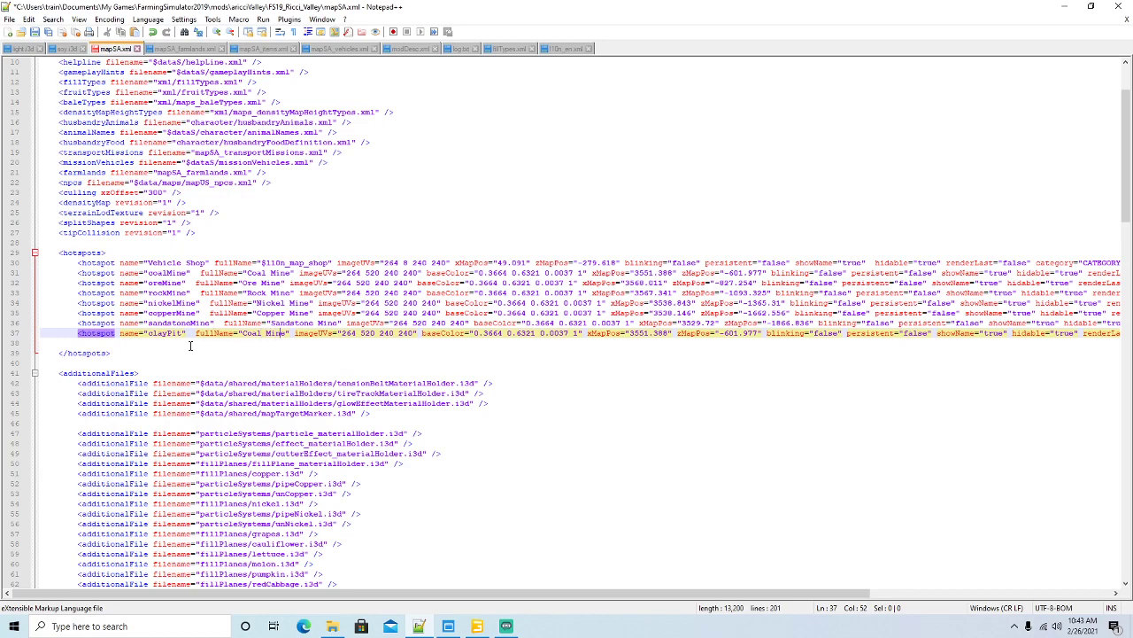
# Change the duplicated hotspot's fullName to Clay Pit.
pyautogui.press('BackSpace')
pyautogui.press('BackSpace')
pyautogui.press('BackSpace')
pyautogui.press('BackSpace')
pyautogui.press('BackSpace')
pyautogui.press('BackSpace')
pyautogui.press('BackSpace')
pyautogui.press('BackSpace')
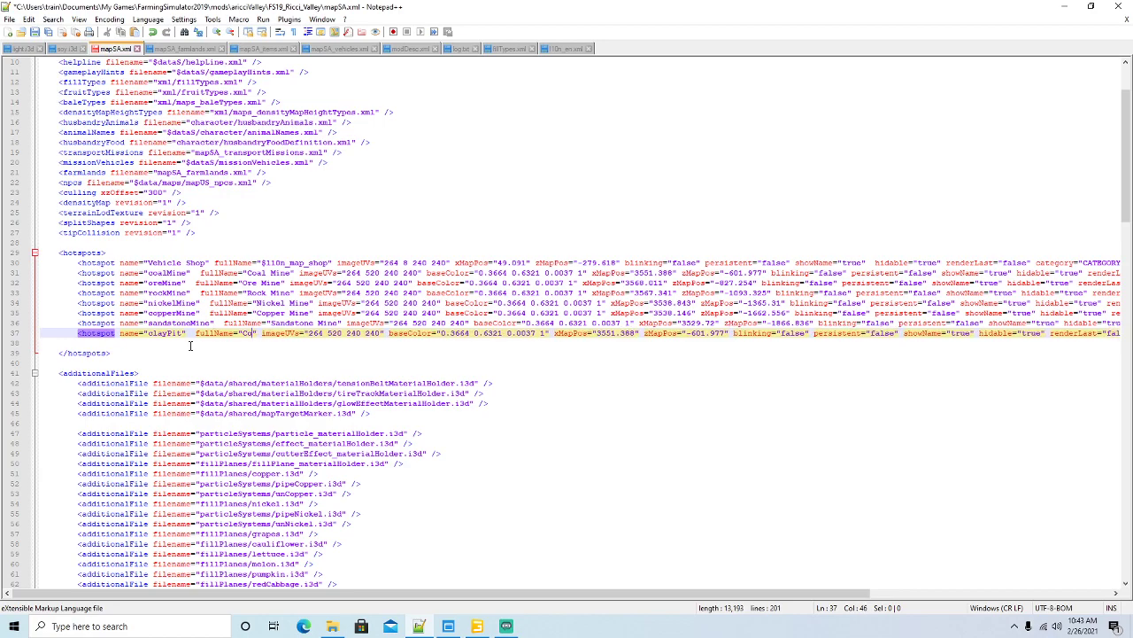
pyautogui.write('lay Pit')
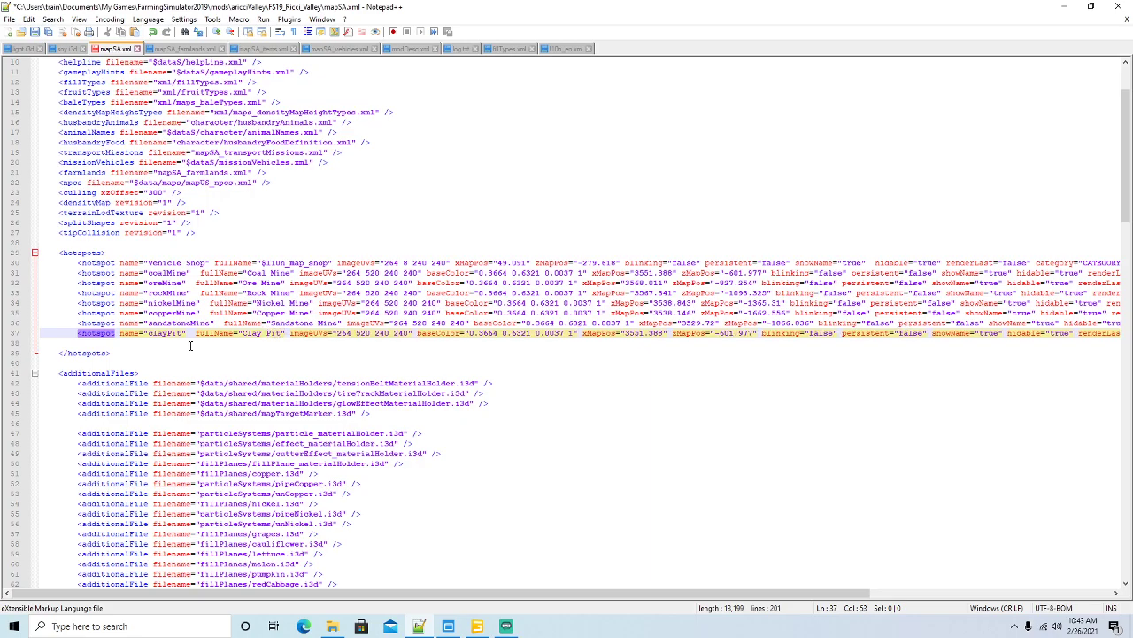
# Copy the clayPit icon's Translate X value from GIANTS Editor into the clayPit hotspot's xMapPos, making it -1996.912.
pyautogui.click(1091, 6)
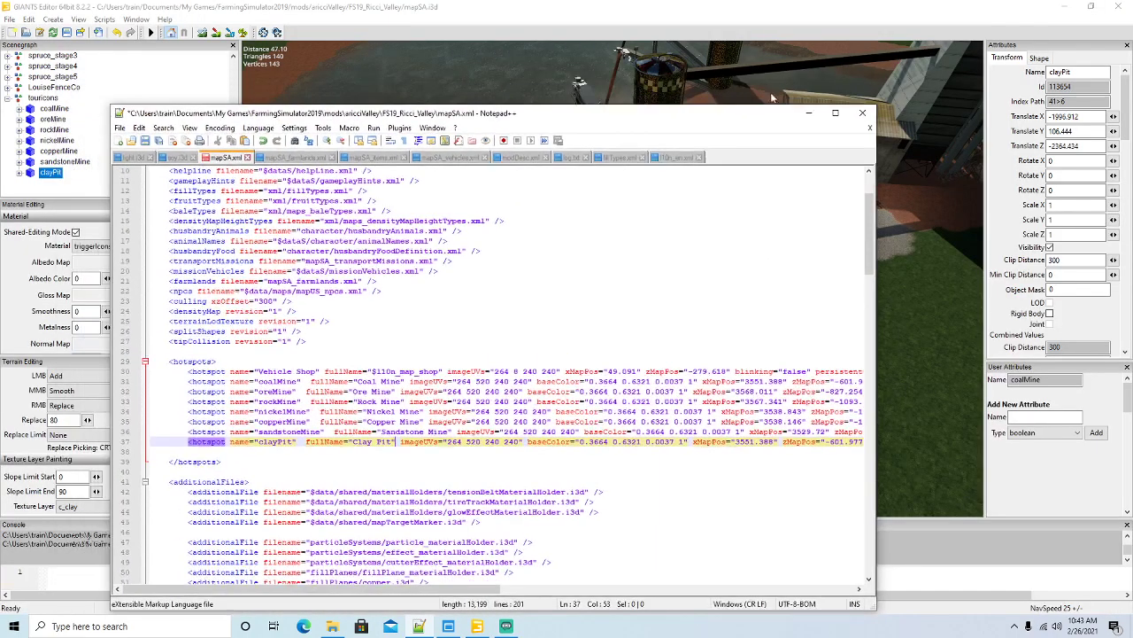
pyautogui.moveTo(755, 110); pyautogui.dragTo(766, 60)
pyautogui.click(1084, 116)
pyautogui.hotkey('ctrl', 'c')
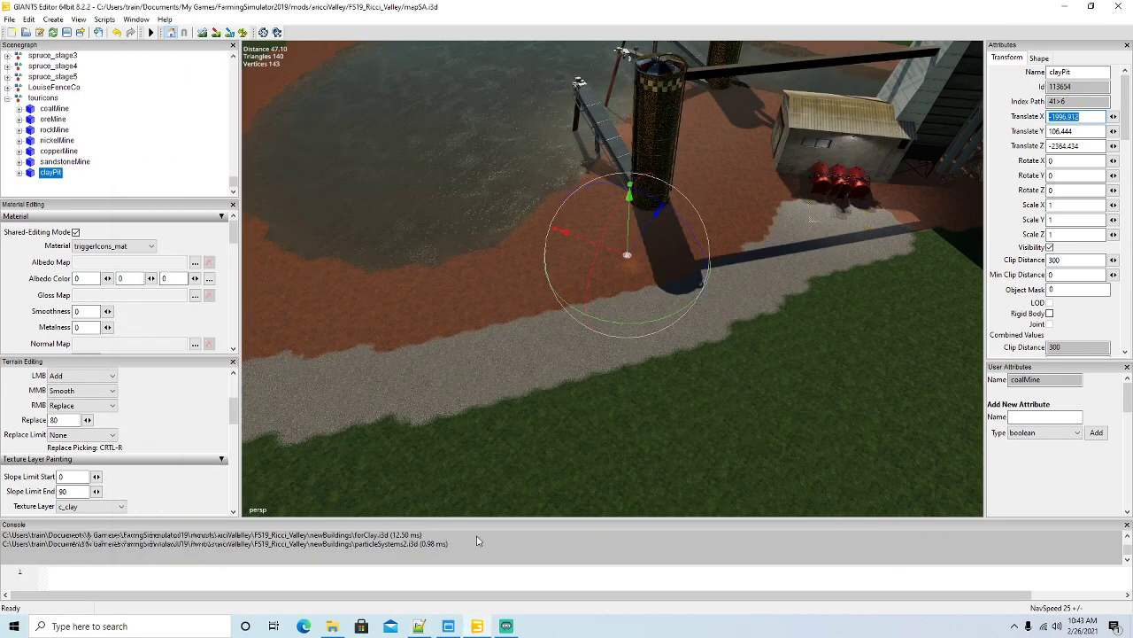
pyautogui.click(419, 626)
pyautogui.moveTo(531, 542); pyautogui.dragTo(697, 542)
pyautogui.moveTo(446, 391); pyautogui.dragTo(483, 391)
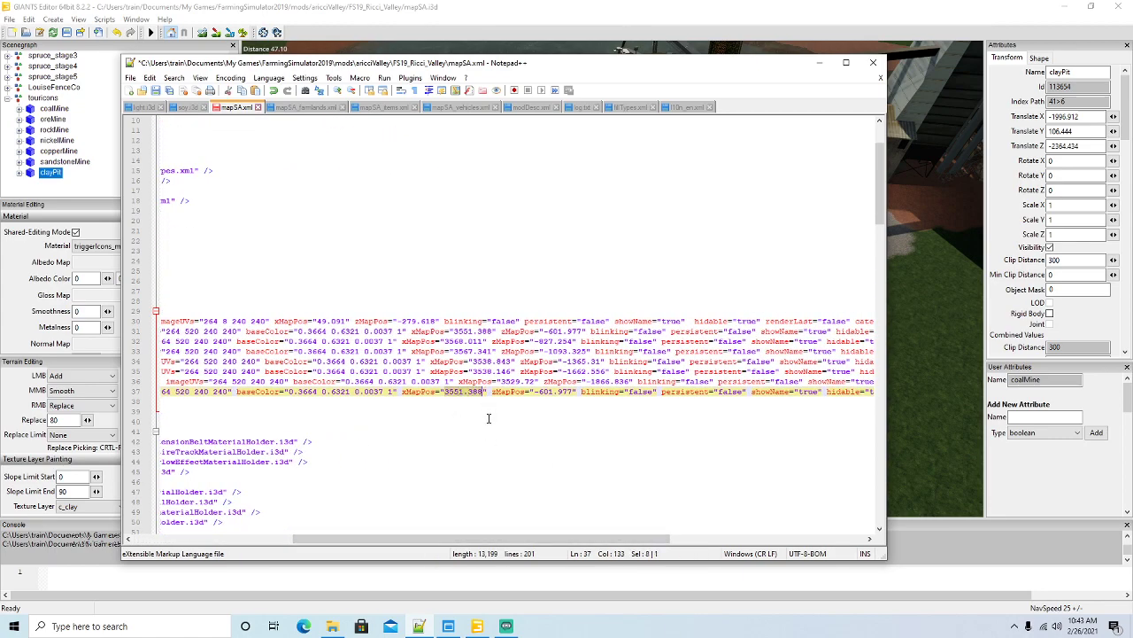
pyautogui.hotkey('ctrl', 'v')
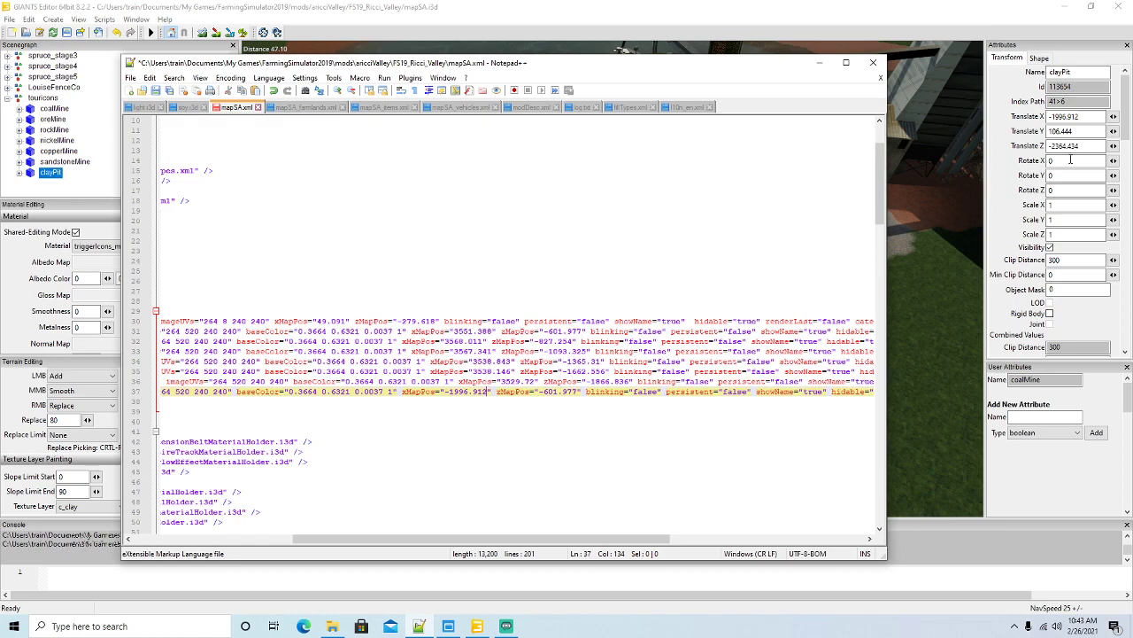
# Copy the icon's Translate Z value into the clayPit hotspot's zMapPos, making it -2364.434, and save mapSA.xml.
pyautogui.click(1084, 146)
pyautogui.hotkey('ctrl', 'c')
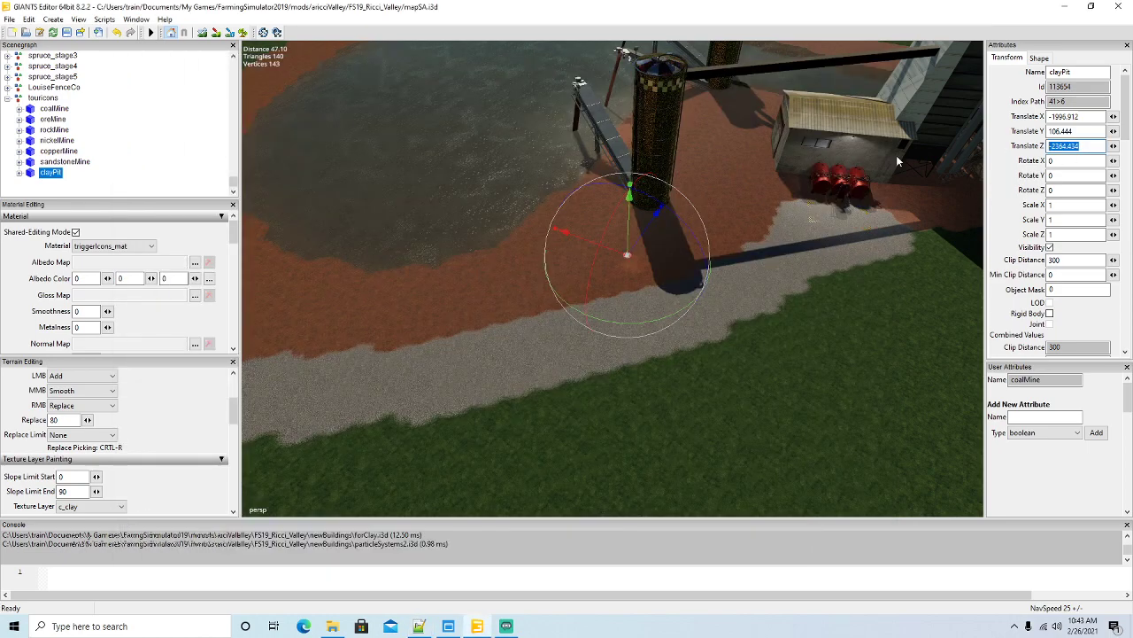
pyautogui.hotkey('alt', 'Tab')
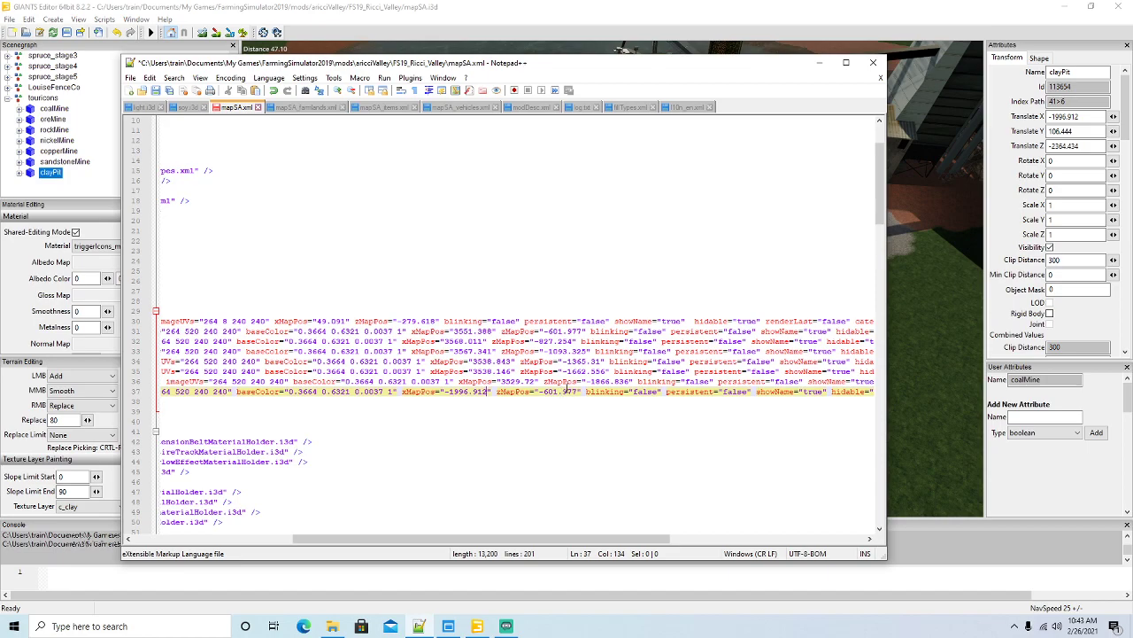
pyautogui.moveTo(540, 391); pyautogui.dragTo(577, 390)
pyautogui.hotkey('ctrl', 'v')
pyautogui.click(156, 90)
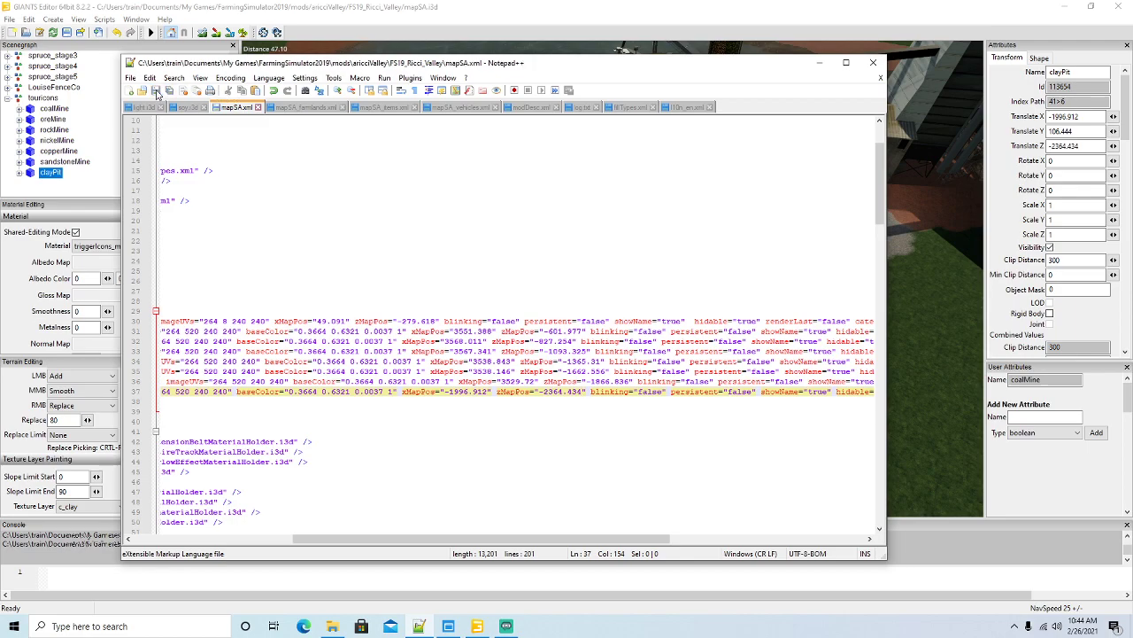
# Return to GIANTS Editor and duplicate the PlayerTrigger of the nickelMine group.
pyautogui.click(820, 62)
pyautogui.scroll(3, 124, 160)
pyautogui.scroll(10, 123, 159)
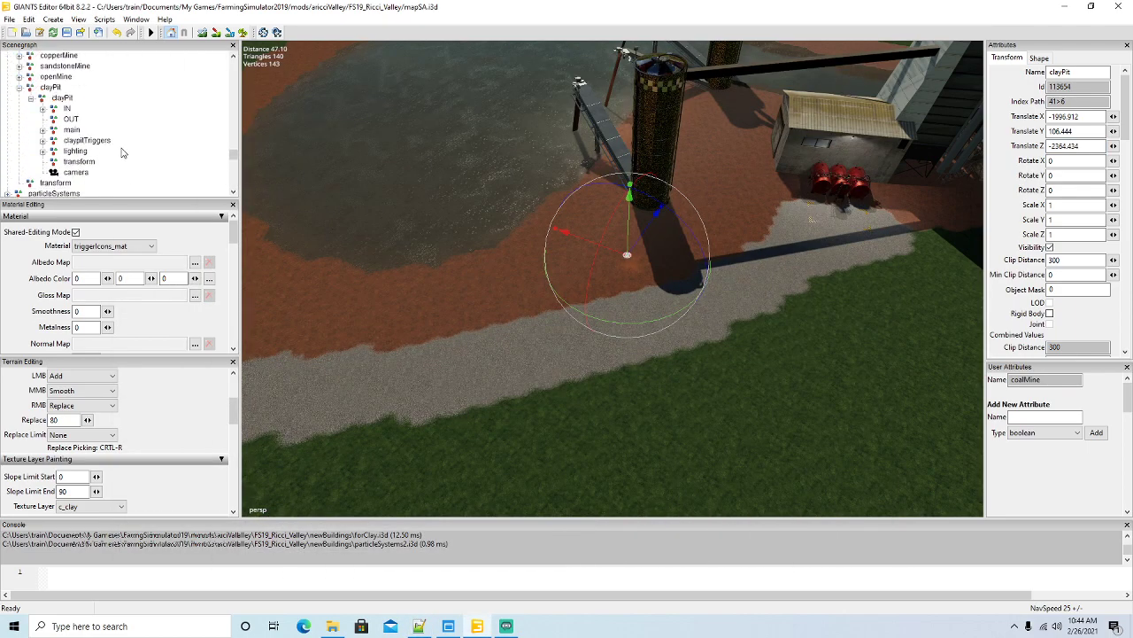
pyautogui.scroll(5, 123, 152)
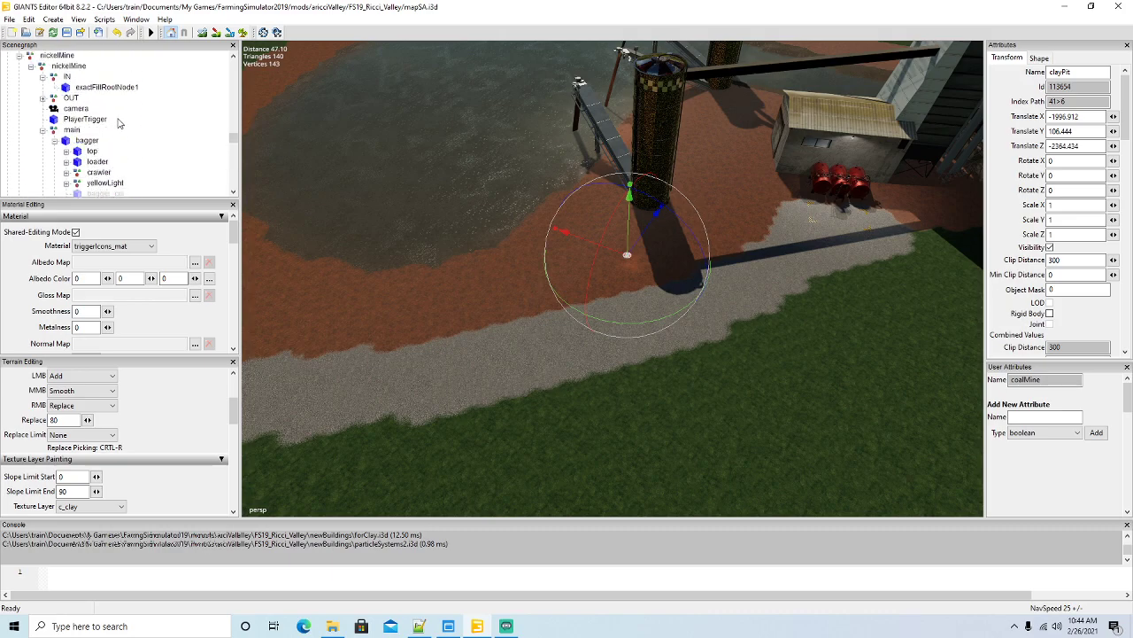
pyautogui.click(85, 119)
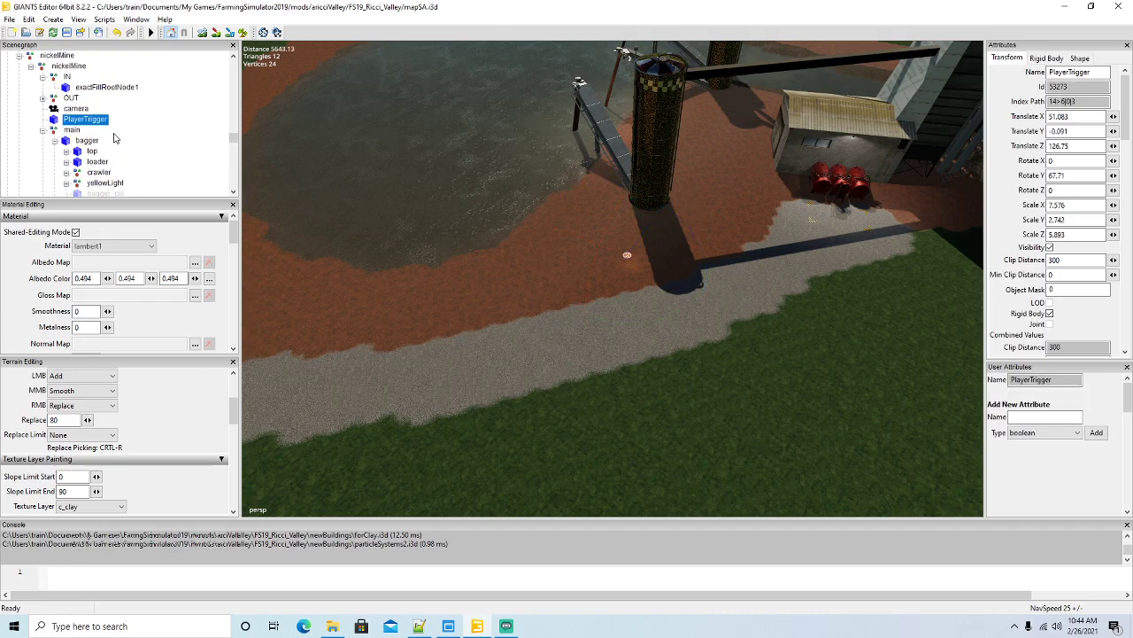
pyautogui.hotkey('ctrl', 'd')
# Cut the duplicated PlayerTrigger and paste it into the inner clayPit group.
pyautogui.scroll(-5, 129, 137)
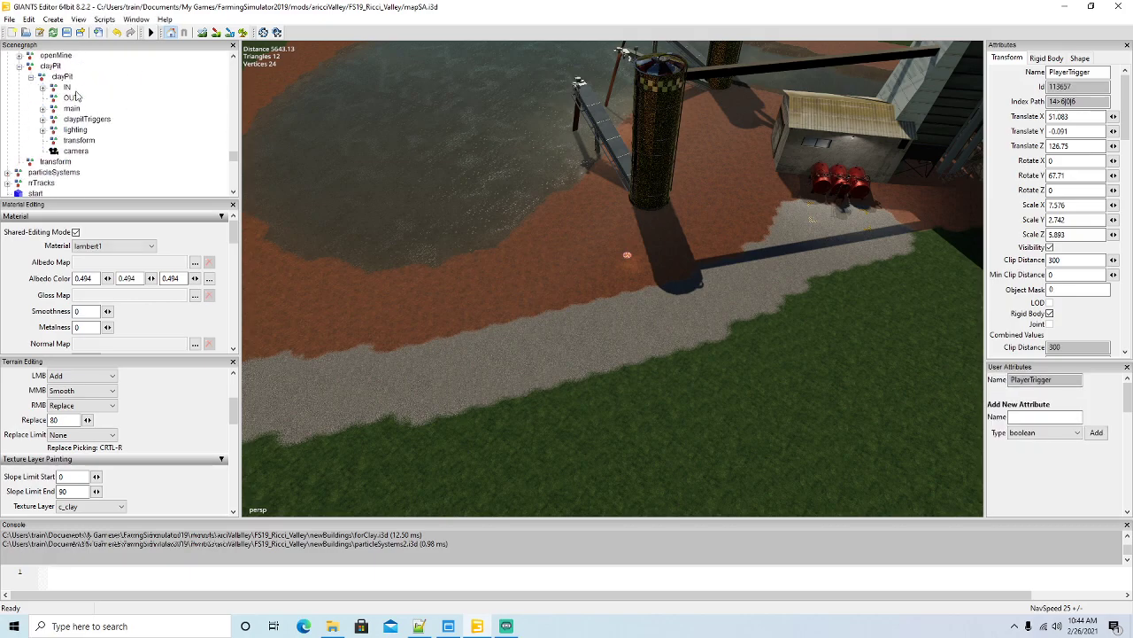
pyautogui.click(29, 18)
pyautogui.click(40, 76)
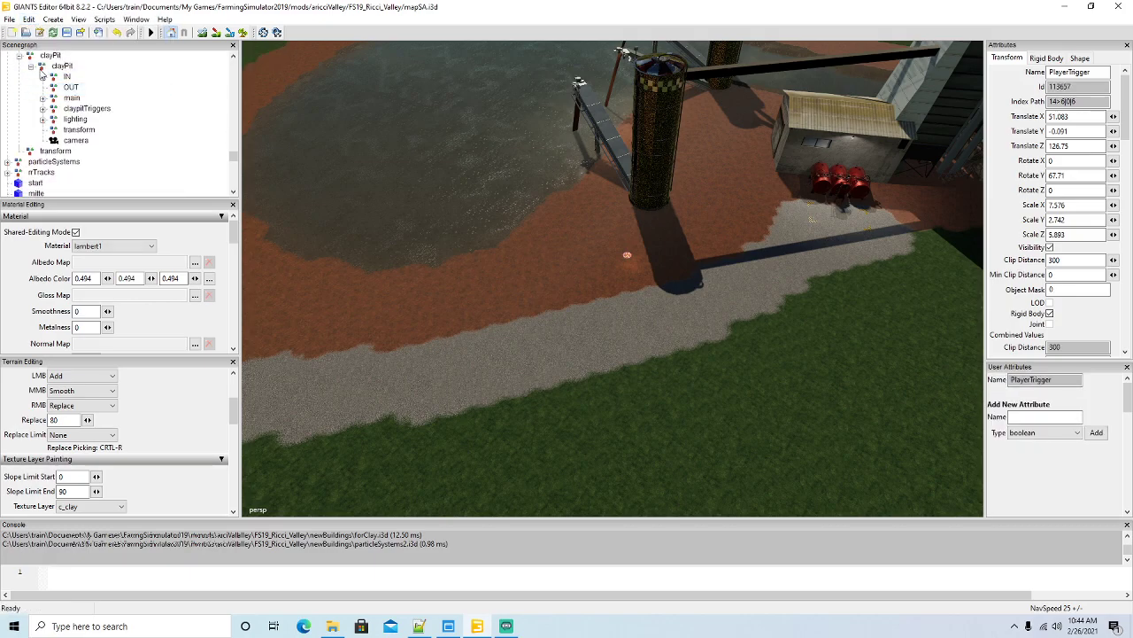
pyautogui.click(60, 66)
pyautogui.click(29, 19)
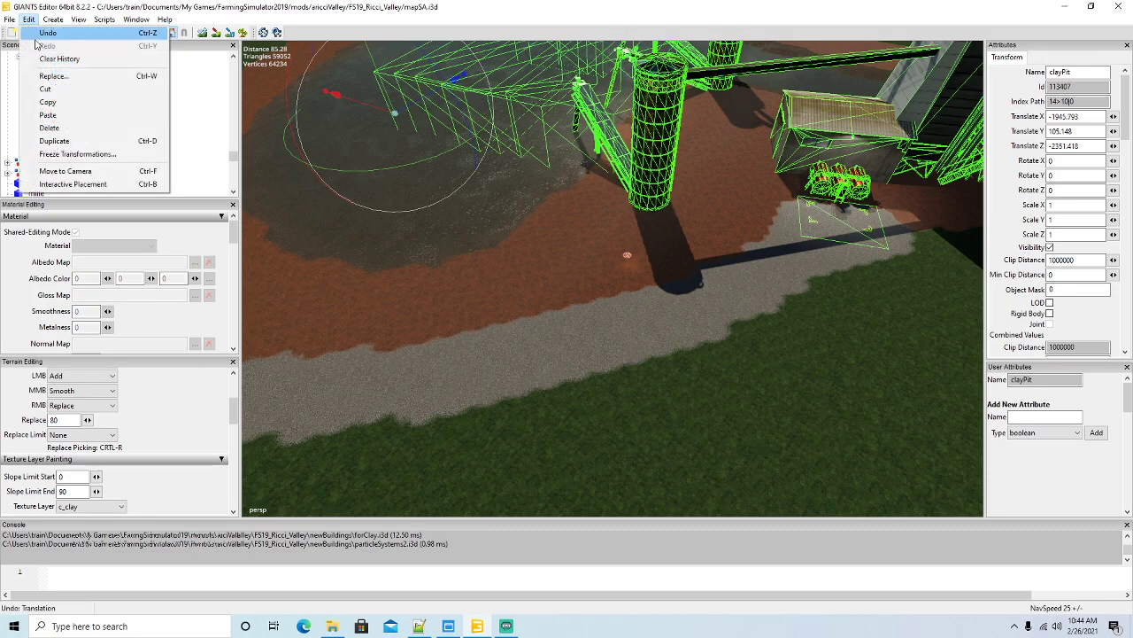
pyautogui.click(55, 114)
# Move the PlayerTrigger around the icon beside the silo, at about X -49.7, Y -0.2, Z -10.7, rotated about 42.2° in Y.
pyautogui.scroll(-5, 483, 247)
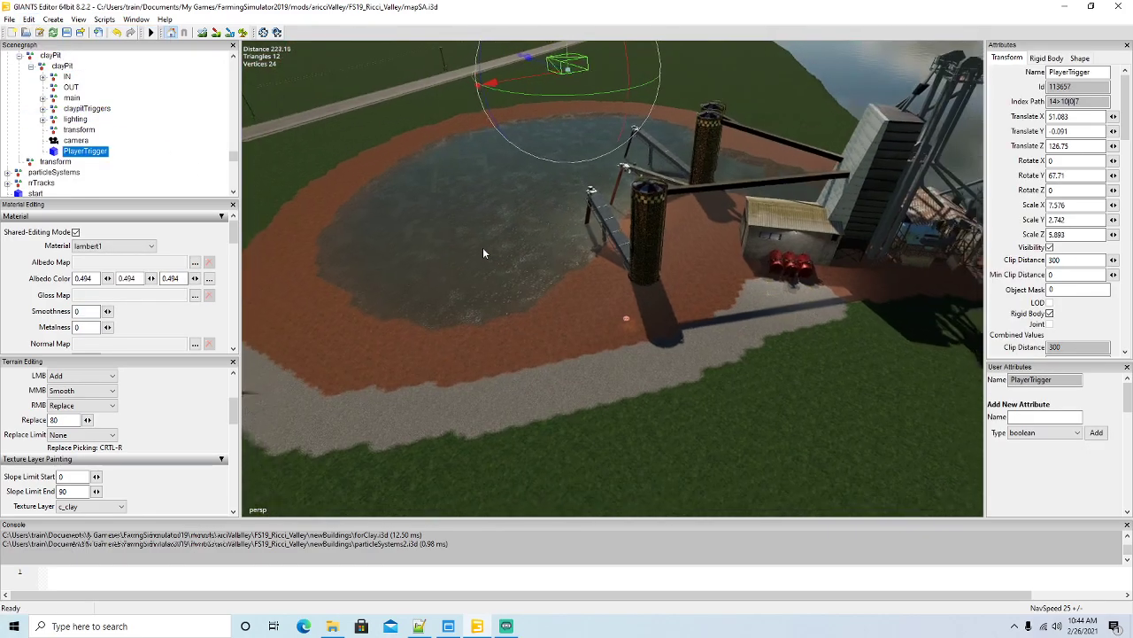
pyautogui.moveTo(543, 115); pyautogui.dragTo(576, 377)
pyautogui.scroll(6, 576, 377)
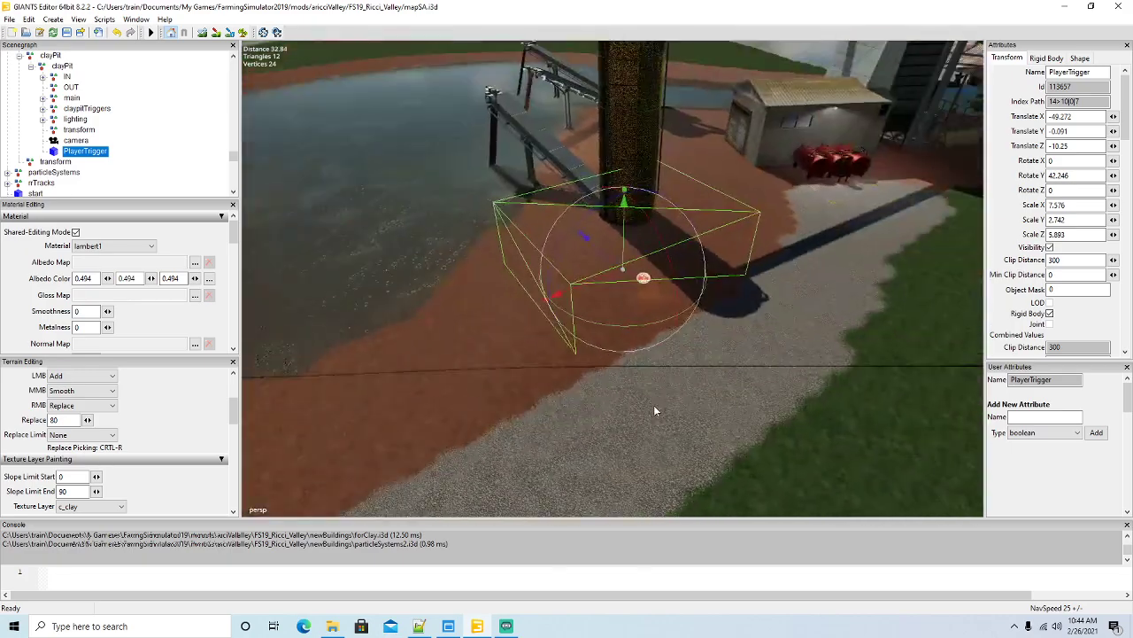
pyautogui.moveTo(607, 262); pyautogui.dragTo(628, 250)
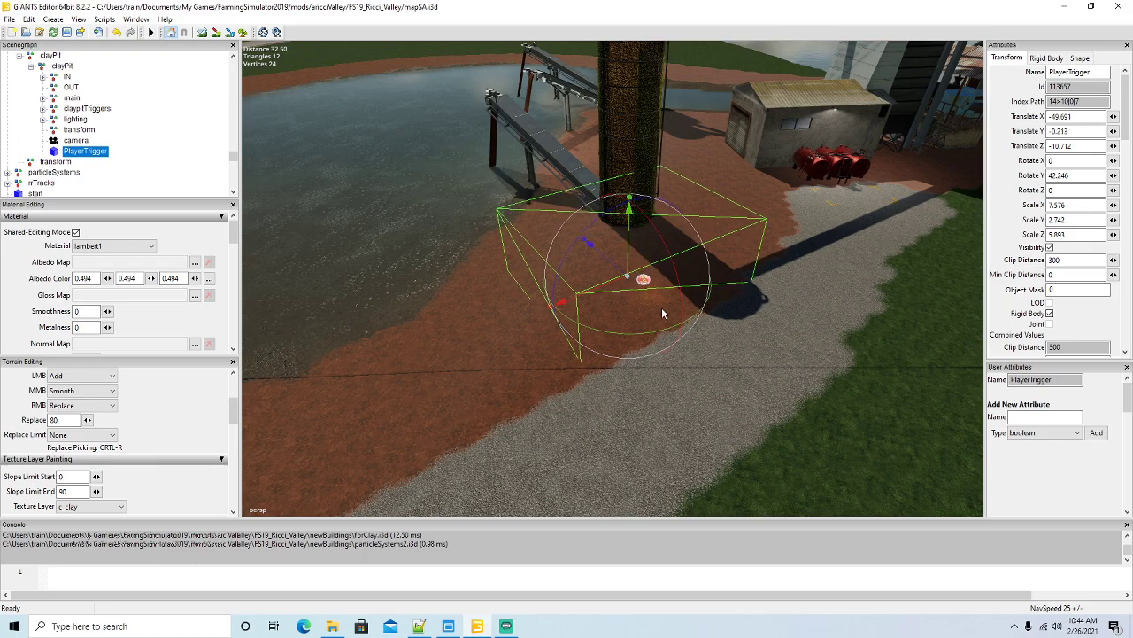
# Review the clay pit's OUT, main, claypitTriggers, lighting, camera and PlayerTrigger nodes against the model in the viewport.
pyautogui.moveTo(665, 301); pyautogui.dragTo(705, 295, button='middle')
pyautogui.scroll(-8, 705, 296)
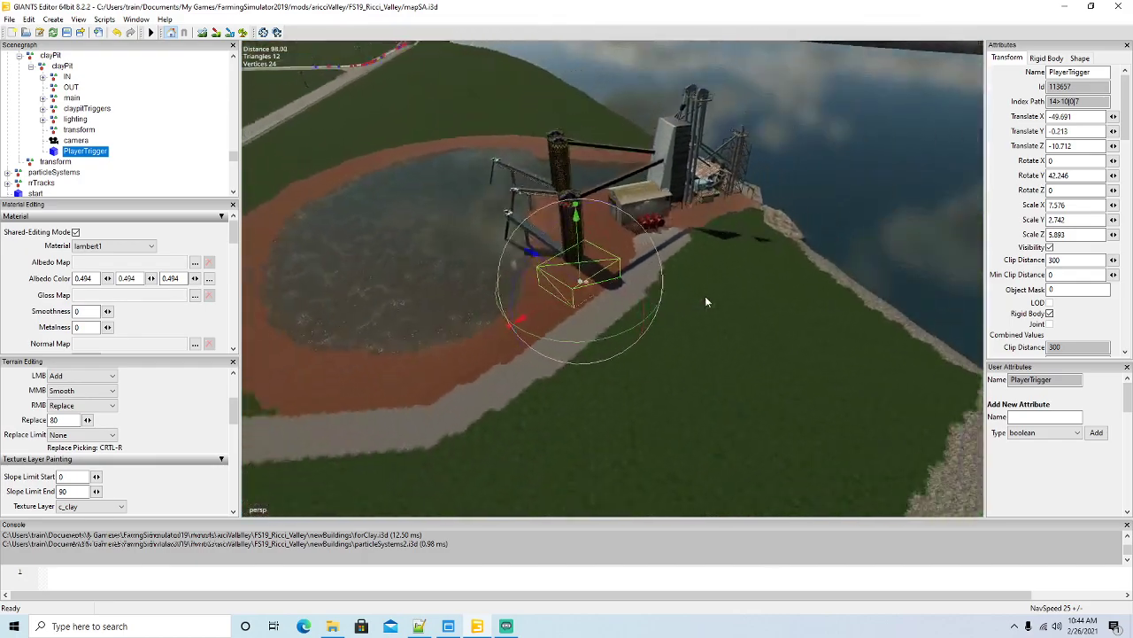
pyautogui.click(59, 78)
pyautogui.click(69, 86)
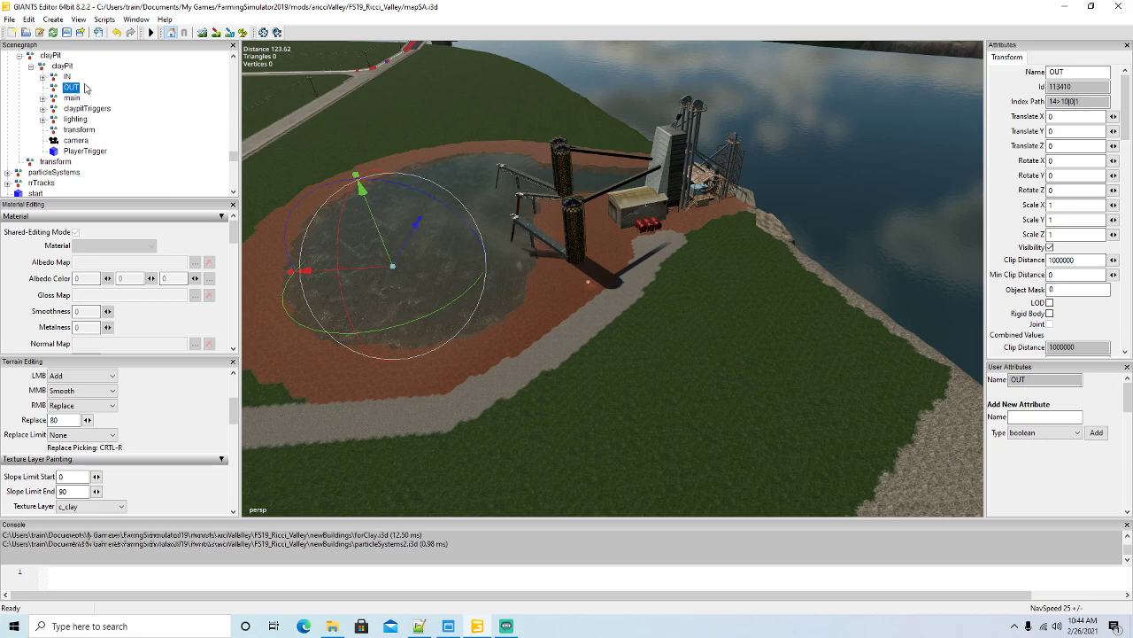
pyautogui.click(57, 100)
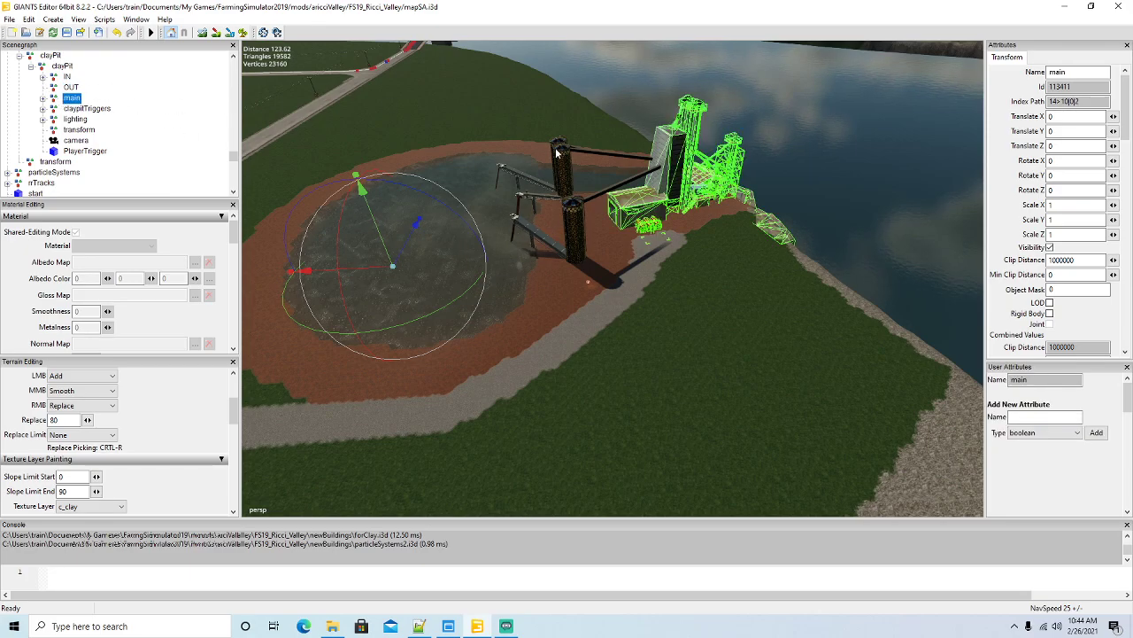
pyautogui.click(55, 109)
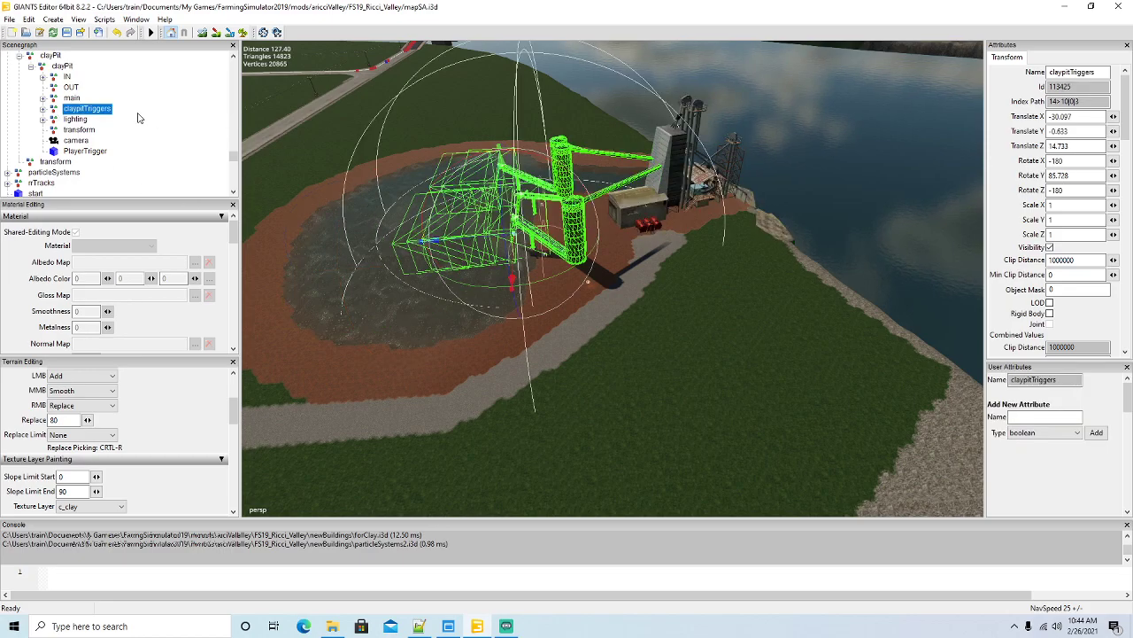
pyautogui.click(57, 120)
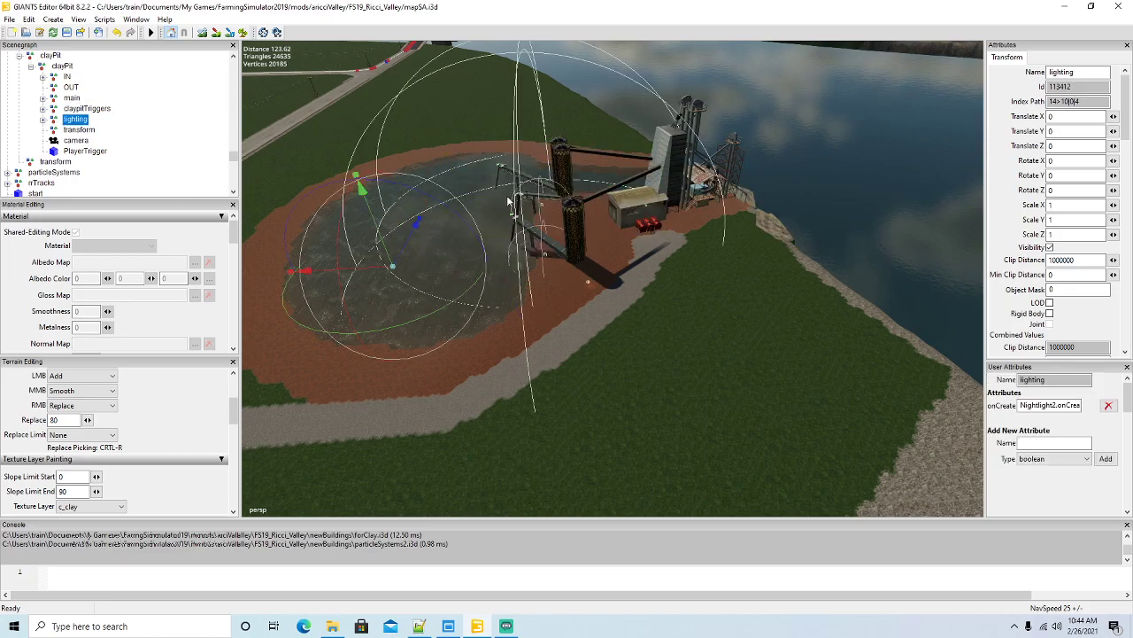
pyautogui.click(53, 142)
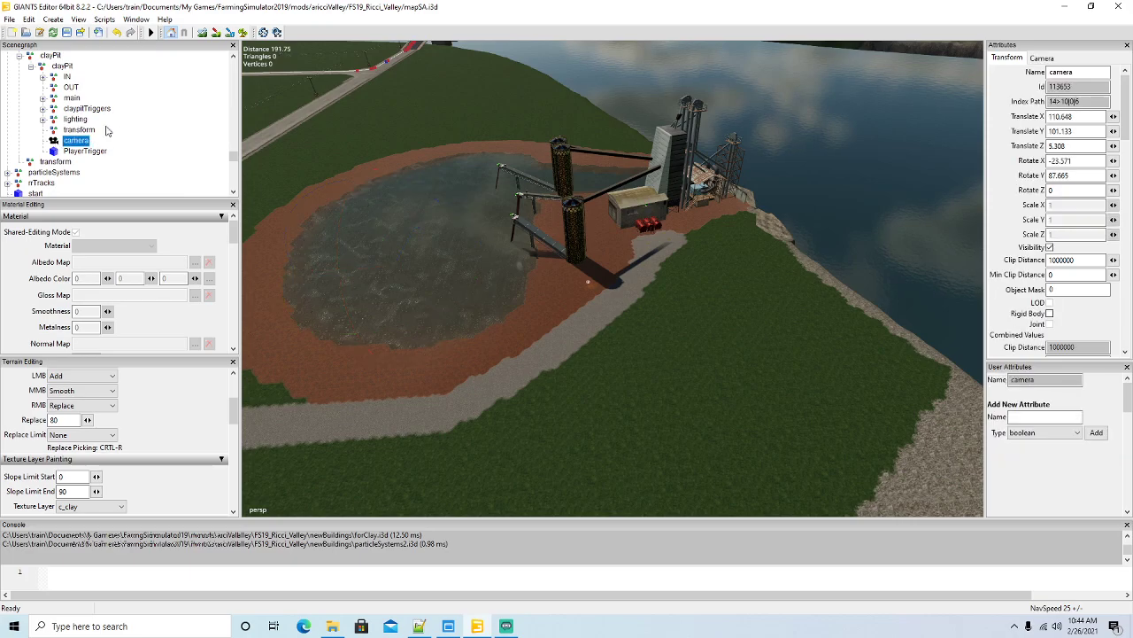
pyautogui.click(55, 152)
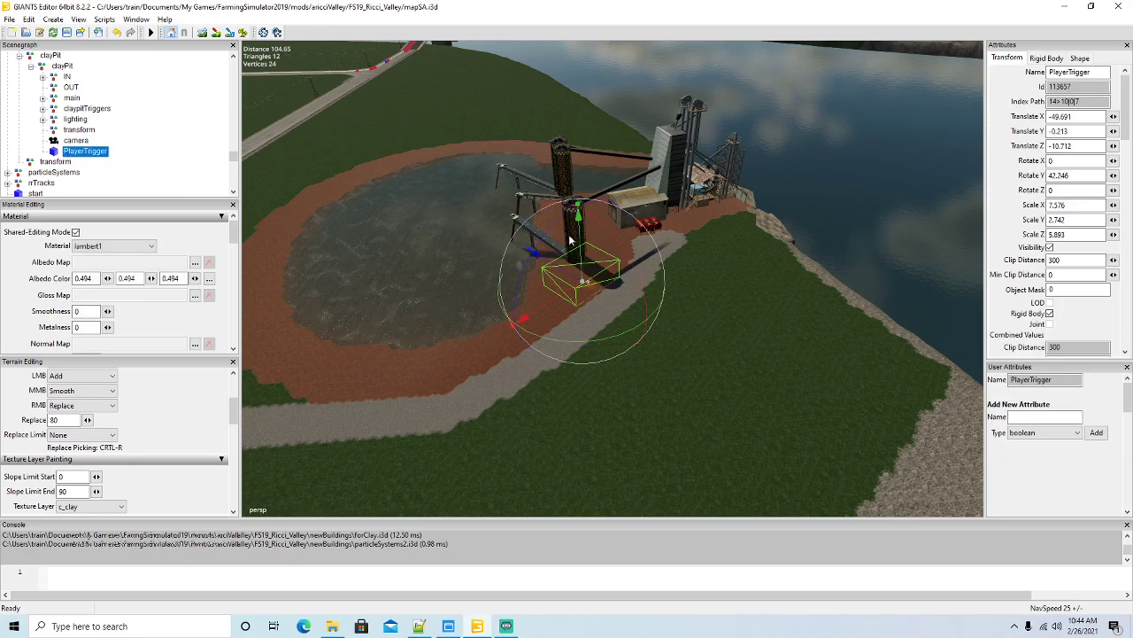
pyautogui.keyDown('alt'); pyautogui.moveTo(707, 364); pyautogui.dragTo(669, 362); pyautogui.keyUp('alt')
pyautogui.scroll(4, 761, 325)
pyautogui.scroll(1, 759, 320)
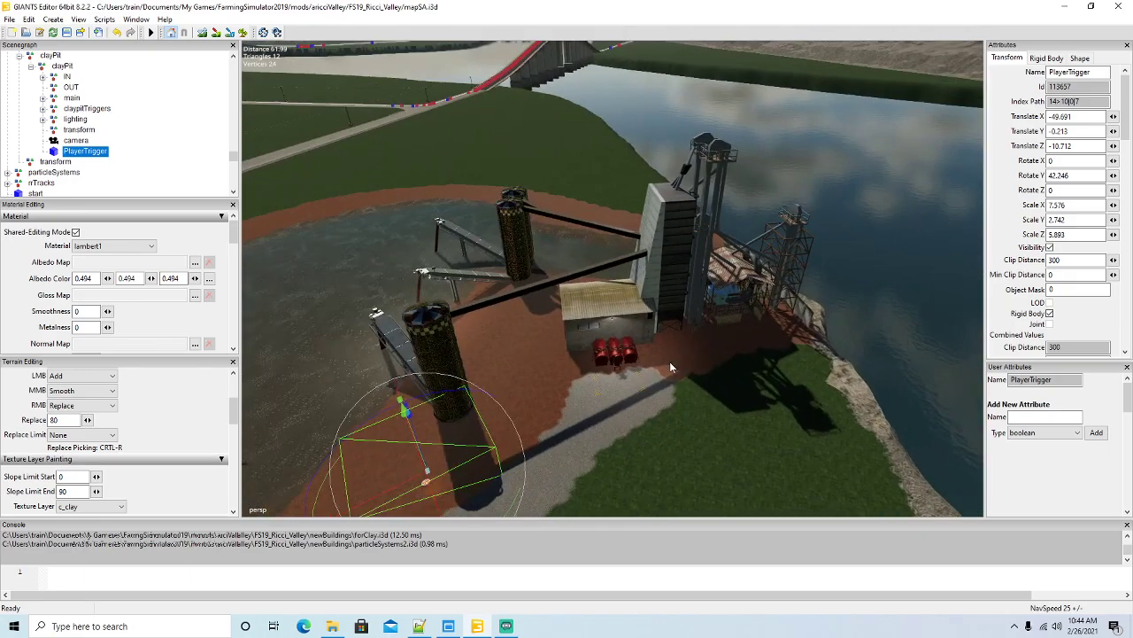
# Examine the clay pit and the surrounding land towards the road, river and cliffs from several angles.
pyautogui.scroll(-4, 670, 361)
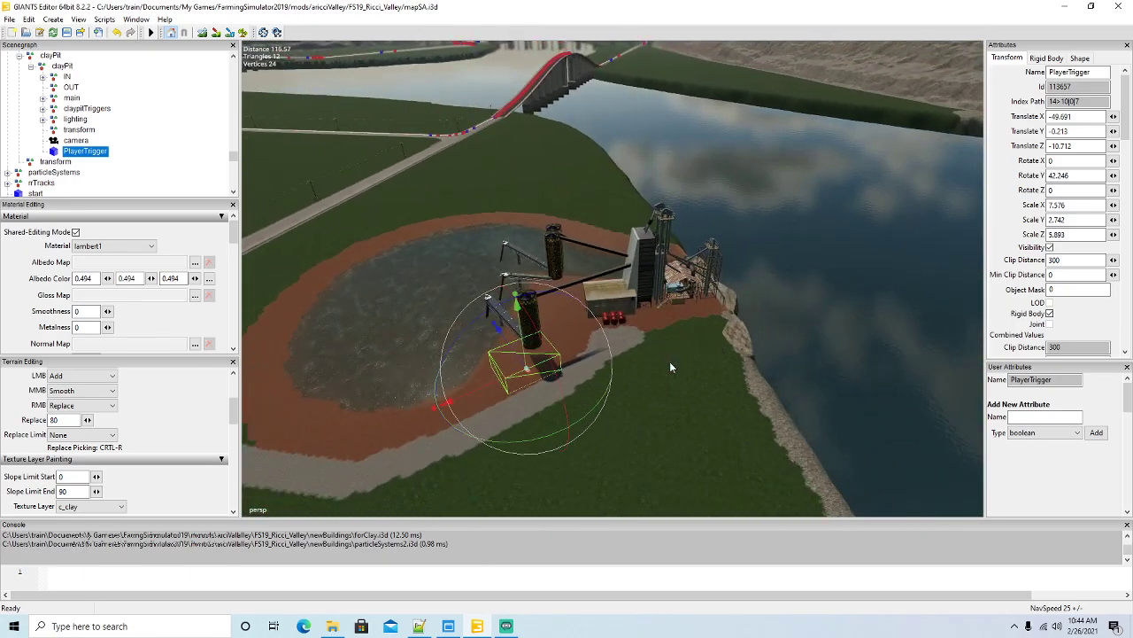
pyautogui.keyDown('alt'); pyautogui.moveTo(669, 361); pyautogui.dragTo(736, 386); pyautogui.keyUp('alt')
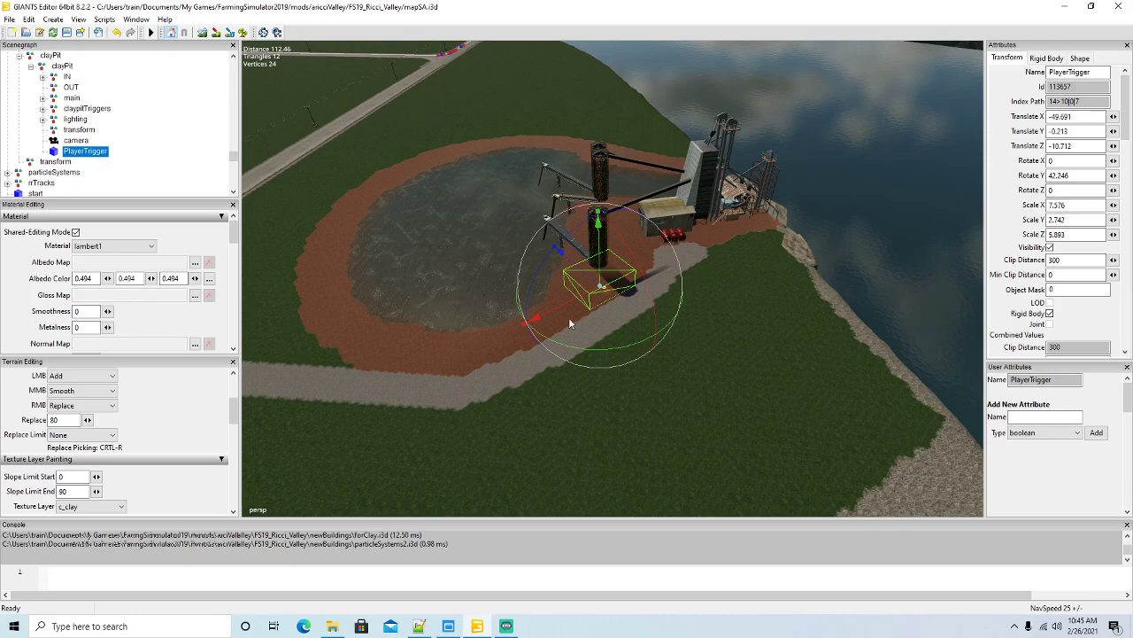
pyautogui.keyDown('alt'); pyautogui.moveTo(648, 413); pyautogui.dragTo(646, 418); pyautogui.keyUp('alt')
pyautogui.scroll(3, 631, 454)
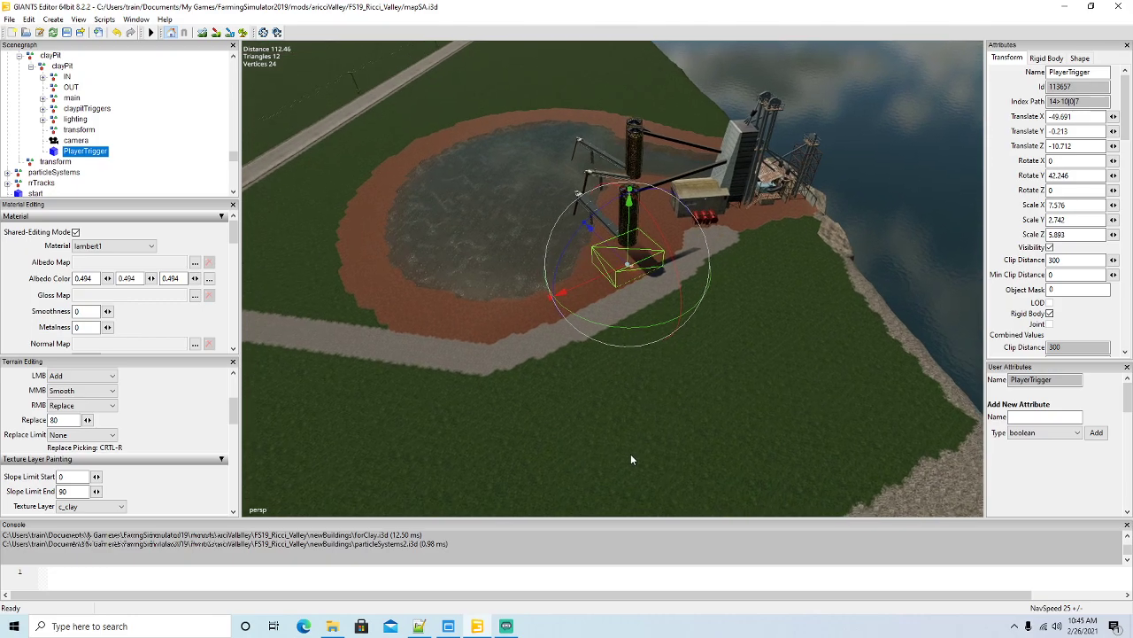
pyautogui.scroll(-2, 631, 459)
pyautogui.keyDown('alt'); pyautogui.moveTo(631, 459); pyautogui.dragTo(648, 458); pyautogui.keyUp('alt')
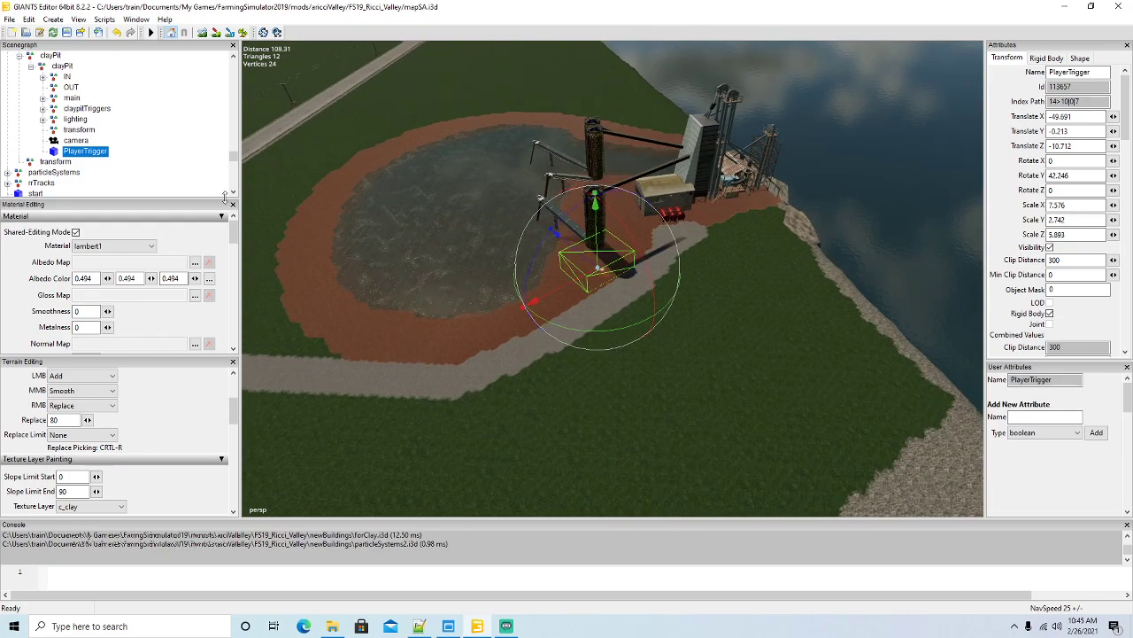
pyautogui.keyDown('alt'); pyautogui.moveTo(565, 359); pyautogui.dragTo(530, 378); pyautogui.keyUp('alt')
pyautogui.scroll(5, 437, 280)
pyautogui.scroll(5, 437, 276)
pyautogui.scroll(-10, 526, 387)
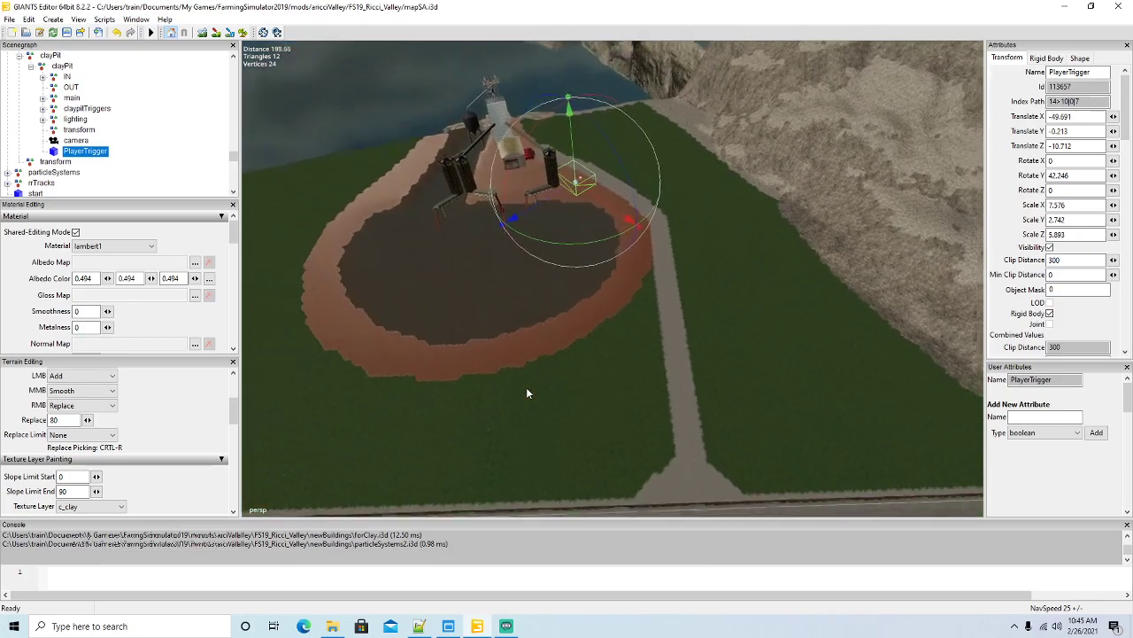
pyautogui.keyDown('alt'); pyautogui.moveTo(496, 381); pyautogui.dragTo(476, 403); pyautogui.keyUp('alt')
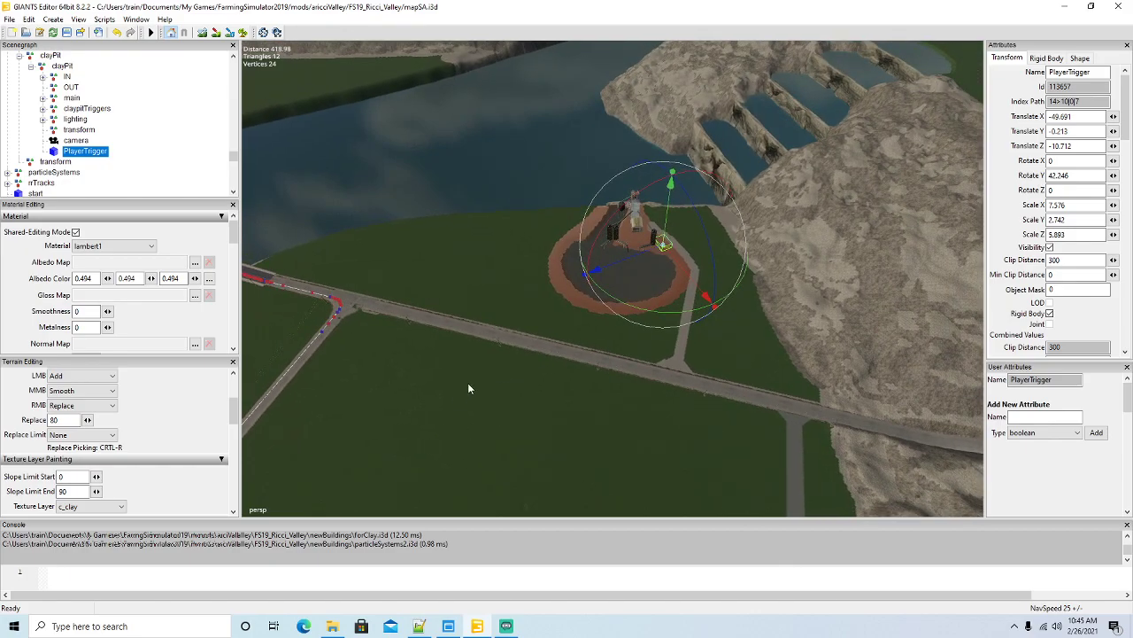
# Switch to Notepad++, open mapSA_farmlands.xml and set the priceScale of farmland id 8 to .50.
pyautogui.click(477, 626)
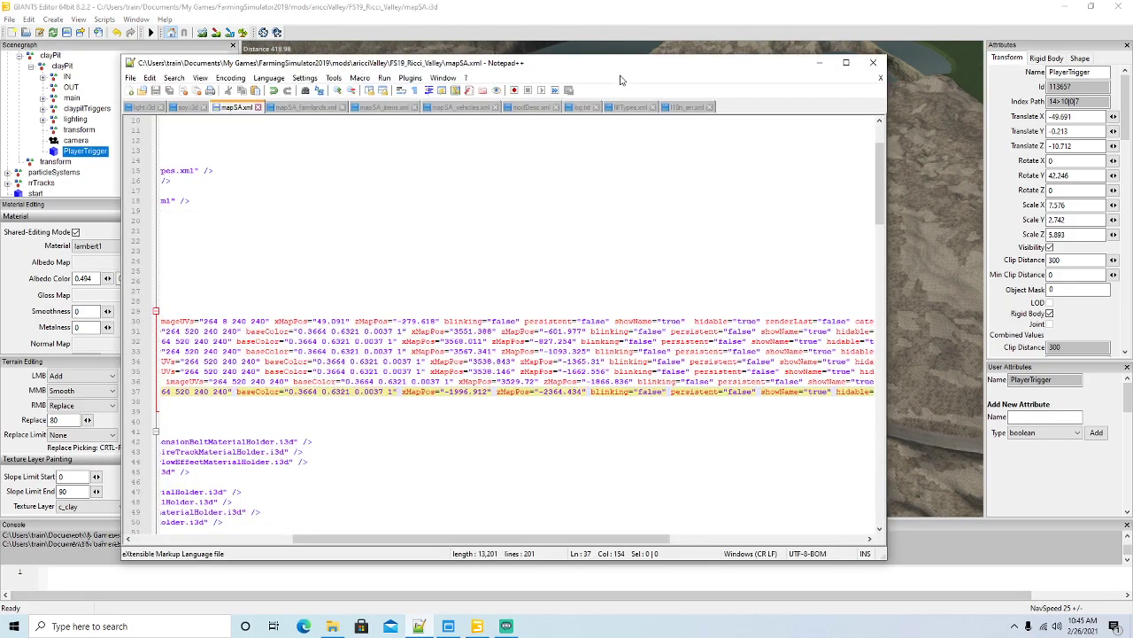
pyautogui.moveTo(598, 64); pyautogui.dragTo(644, 55)
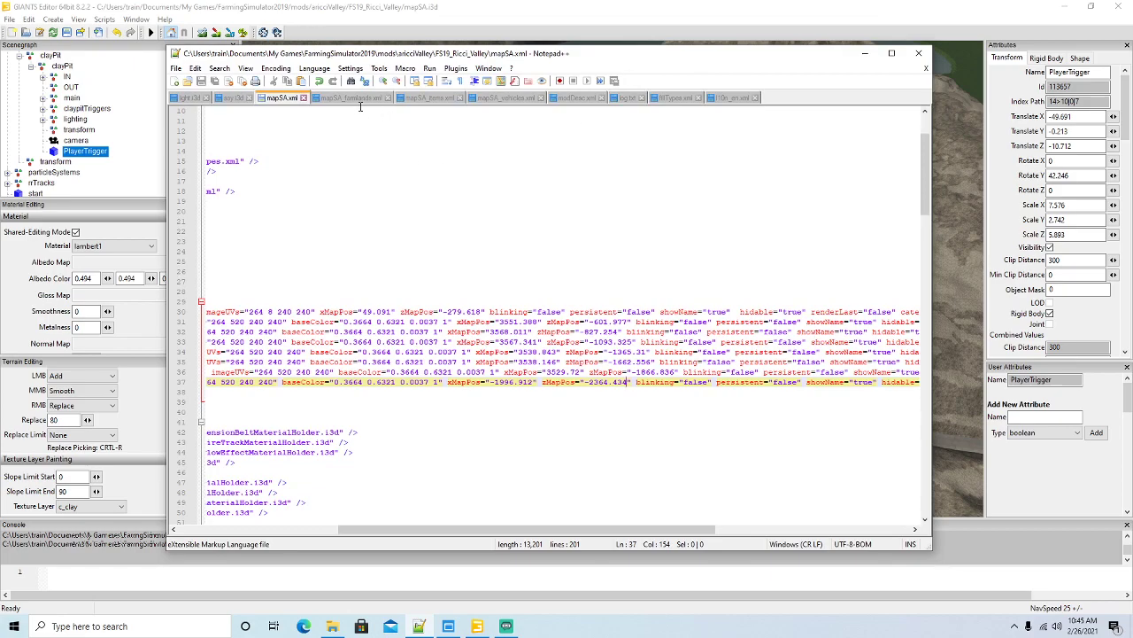
pyautogui.click(356, 98)
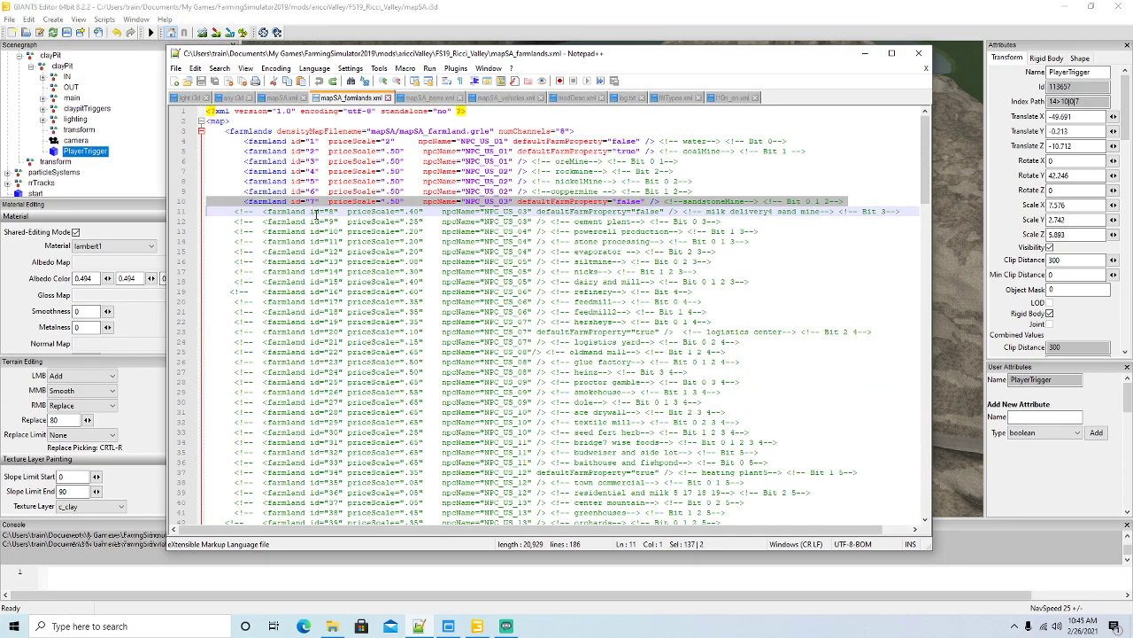
pyautogui.click(413, 213)
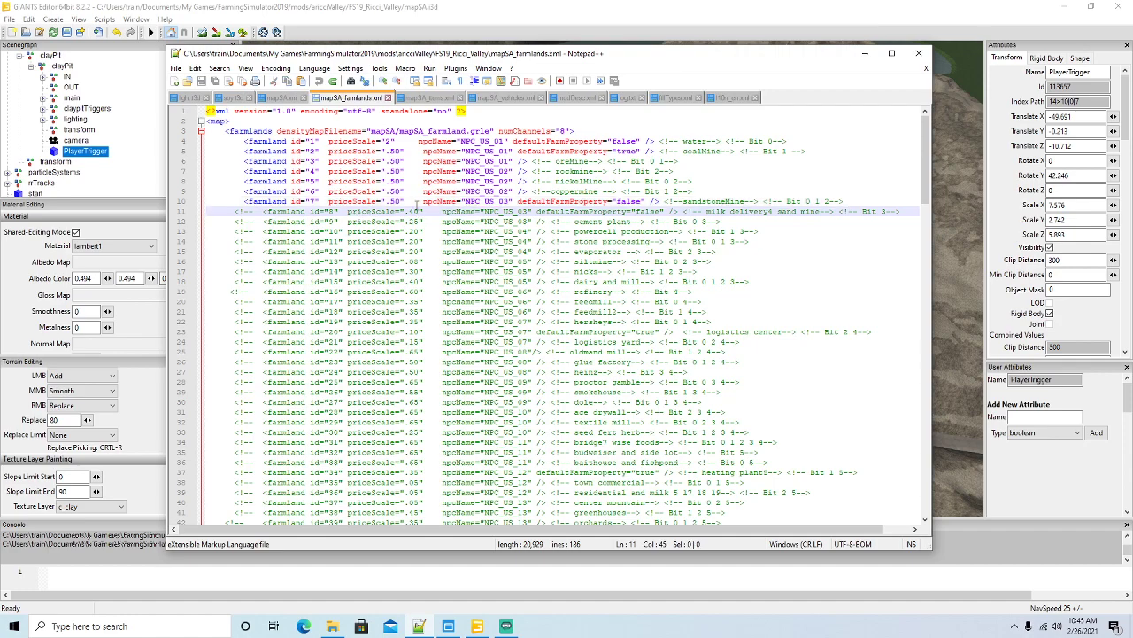
pyautogui.press('BackSpace')
pyautogui.write('5')
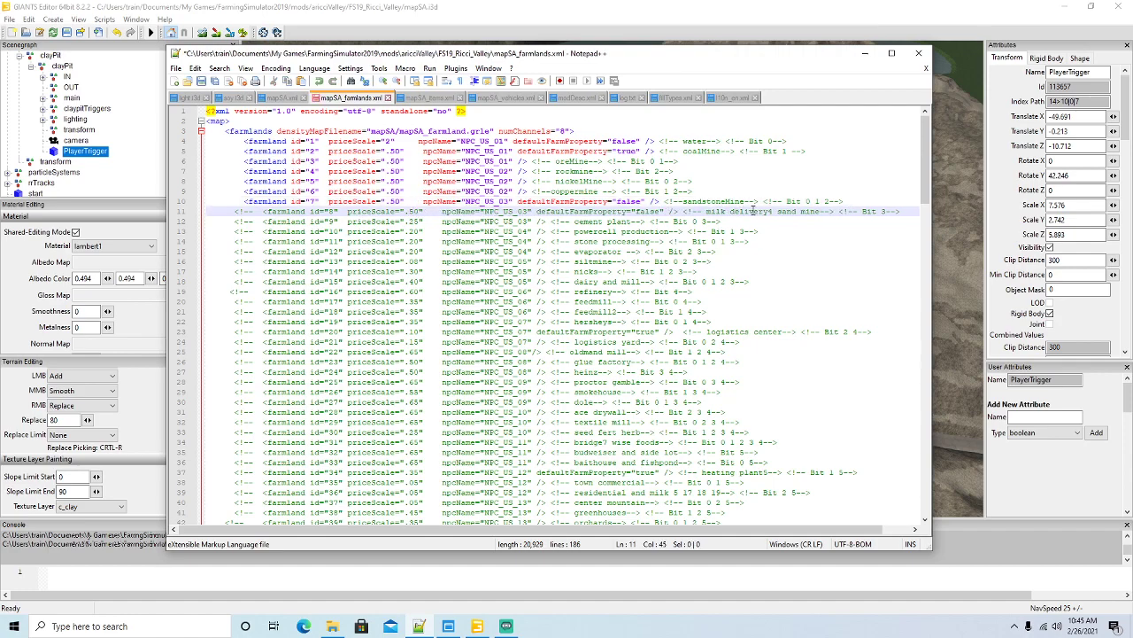
# Replace the description comment of farmland id 8 with clayPit.
pyautogui.click(821, 211)
pyautogui.press('BackSpace')
pyautogui.press('BackSpace')
pyautogui.press('BackSpace')
pyautogui.press('BackSpace')
pyautogui.press('BackSpace')
pyautogui.press('BackSpace')
pyautogui.press('BackSpace')
pyautogui.press('BackSpace')
pyautogui.press('BackSpace')
pyautogui.press('BackSpace')
pyautogui.press('BackSpace')
pyautogui.press('BackSpace')
pyautogui.press('BackSpace')
pyautogui.press('BackSpace')
pyautogui.press('BackSpace')
pyautogui.press('BackSpace')
pyautogui.press('BackSpace')
pyautogui.press('BackSpace')
pyautogui.press('BackSpace')
pyautogui.press('BackSpace')
pyautogui.press('BackSpace')
pyautogui.press('BackSpace')
pyautogui.write('cla')
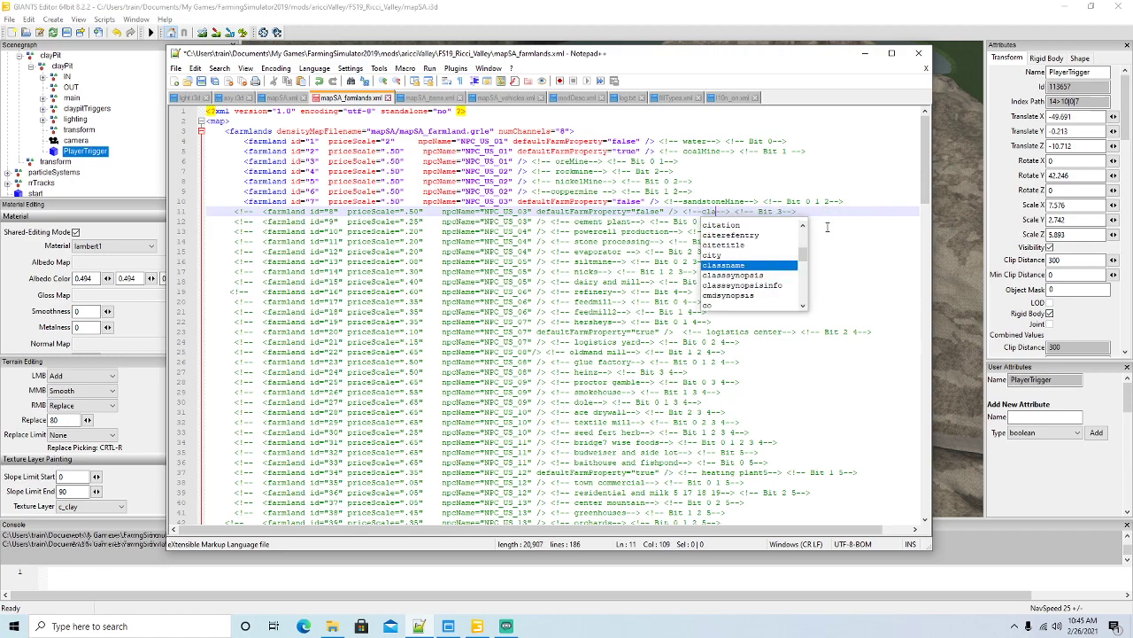
pyautogui.write('yPit')
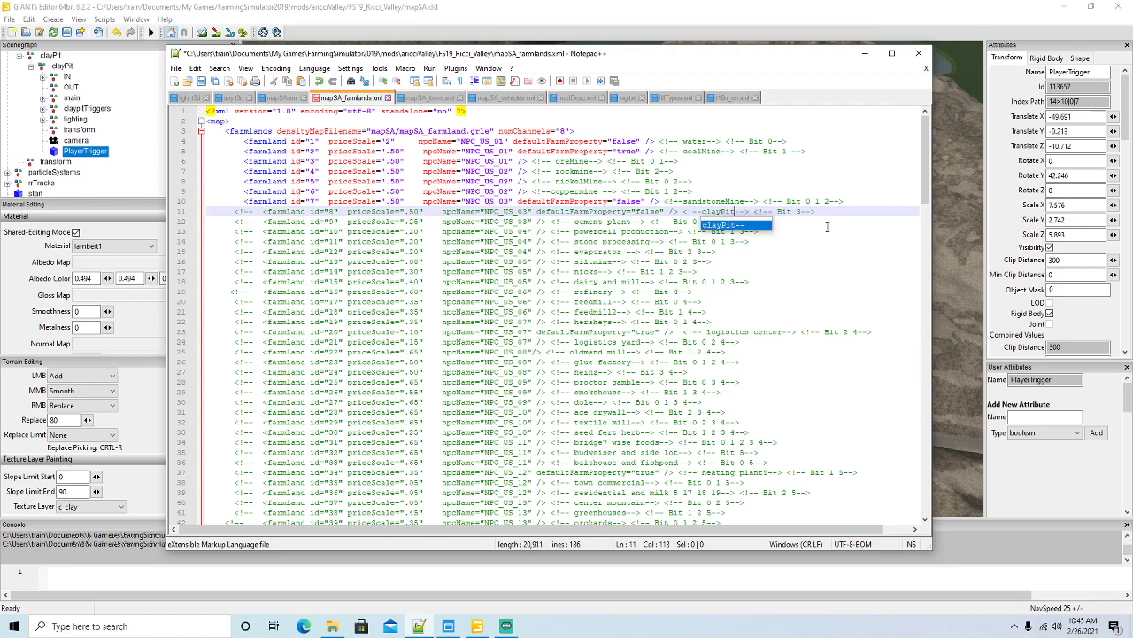
pyautogui.press('Left')
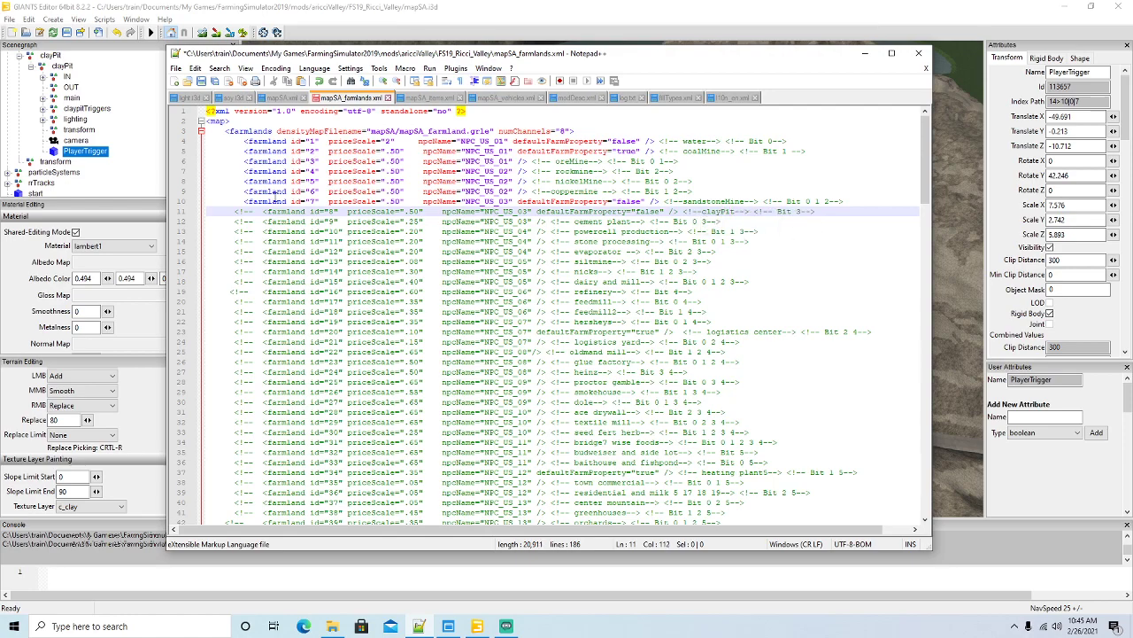
# Uncomment the farmland id 8 entry by removing its opening comment marker and save the file.
pyautogui.click(254, 211)
pyautogui.press('BackSpace')
pyautogui.press('BackSpace')
pyautogui.press('BackSpace')
pyautogui.press('BackSpace')
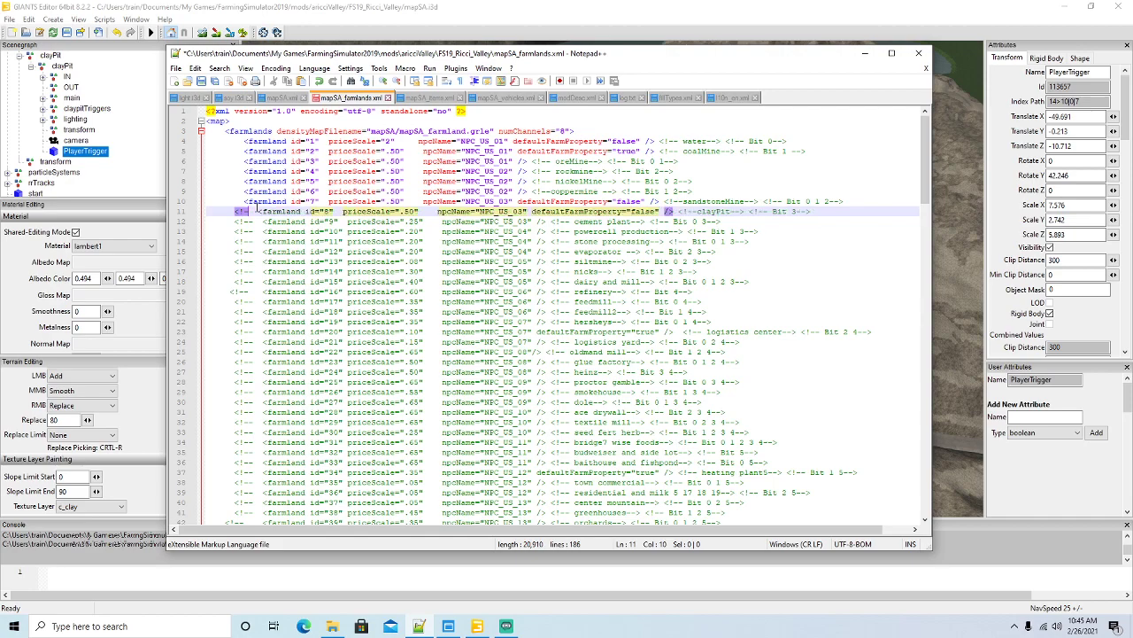
pyautogui.hotkey('ctrl', 's')
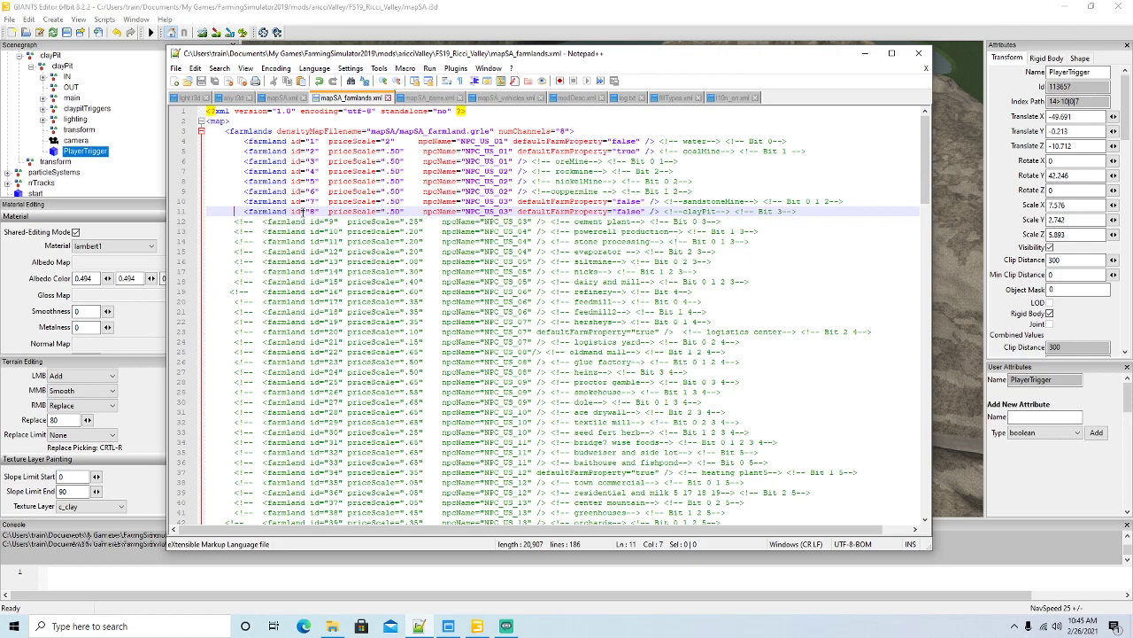
# Return to GIANTS Editor and set info layer painting to the farmland layer with only channel 3 enabled.
pyautogui.click(865, 53)
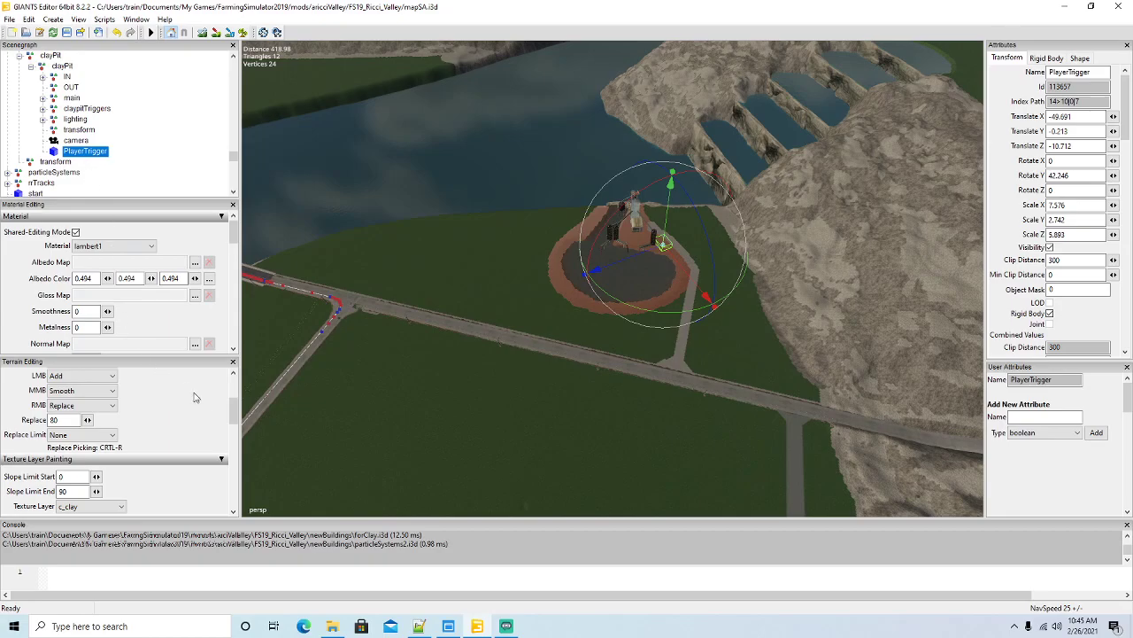
pyautogui.moveTo(235, 414); pyautogui.dragTo(234, 458)
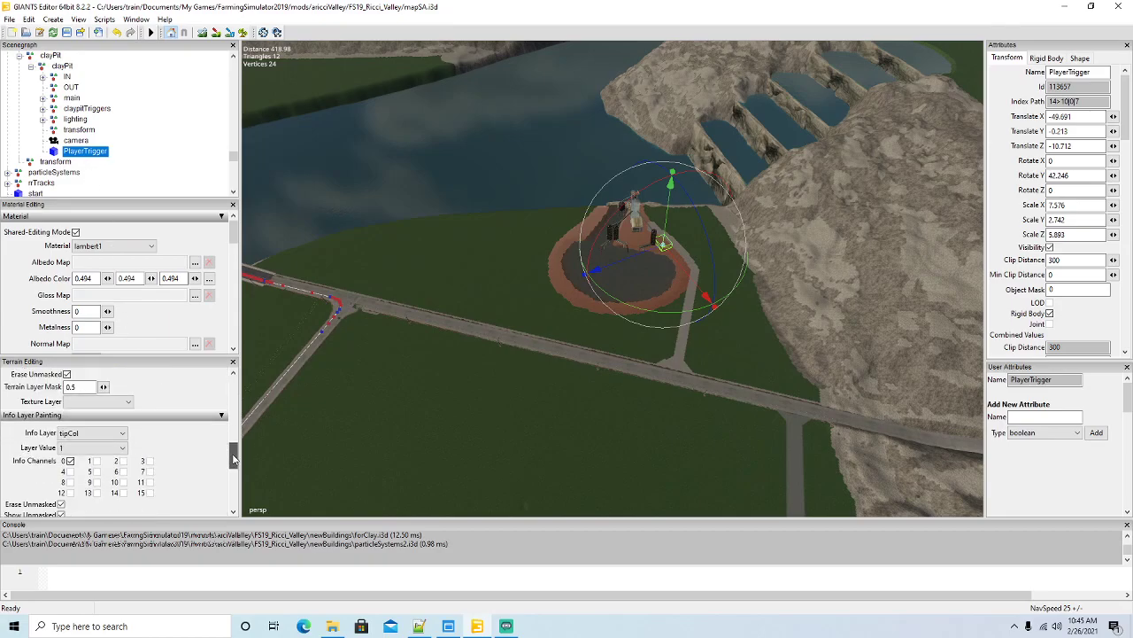
pyautogui.click(92, 432)
pyautogui.click(86, 463)
pyautogui.click(69, 461)
pyautogui.click(120, 432)
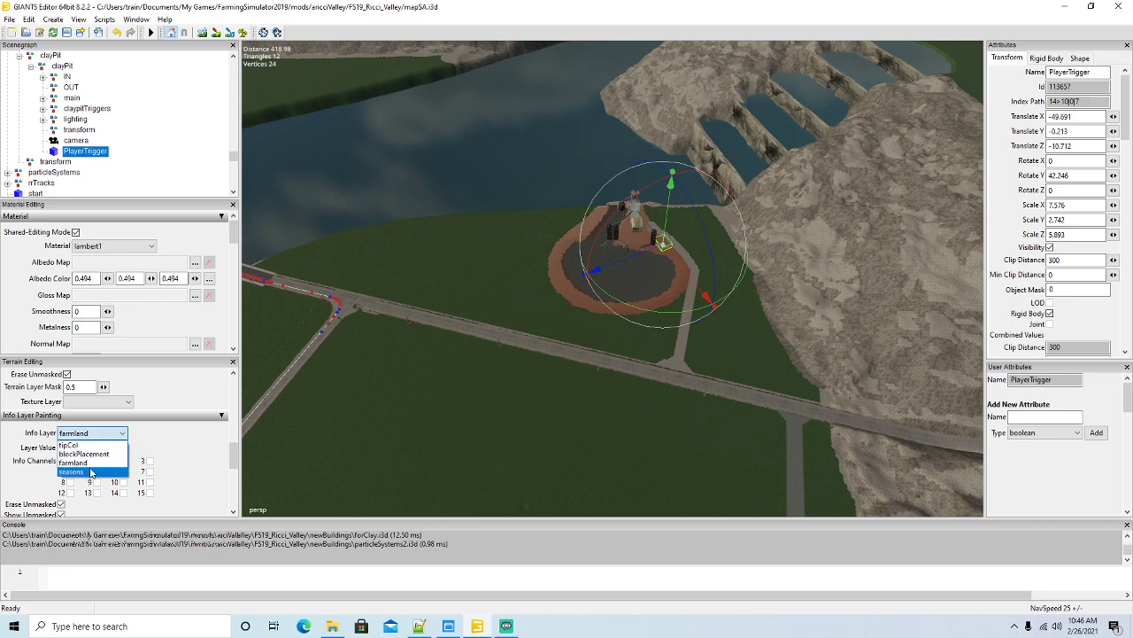
pyautogui.click(119, 435)
pyautogui.click(118, 435)
pyautogui.click(84, 461)
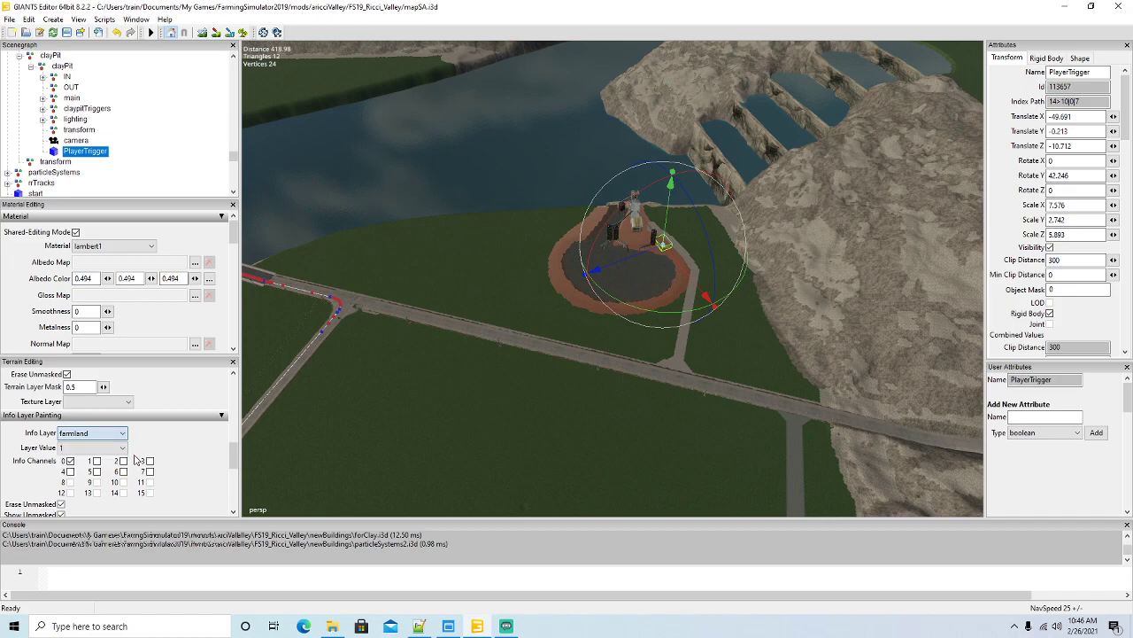
pyautogui.click(71, 461)
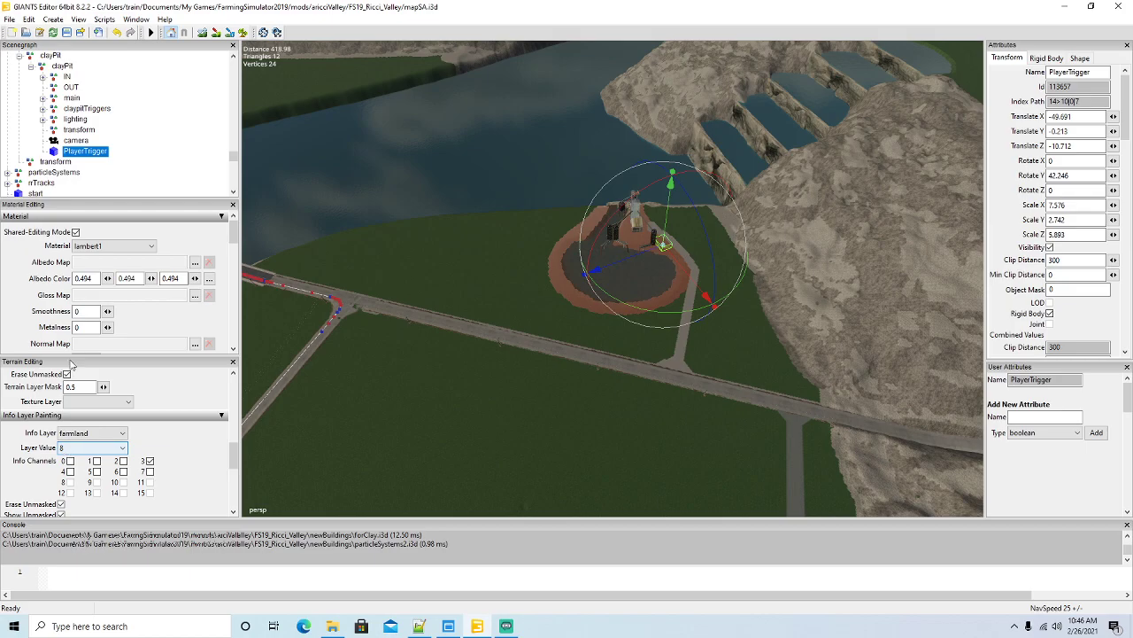
# Paint farmland 8 over the land around the clay pit up to the river, cliffs and road, and save the map.
pyautogui.click(229, 33)
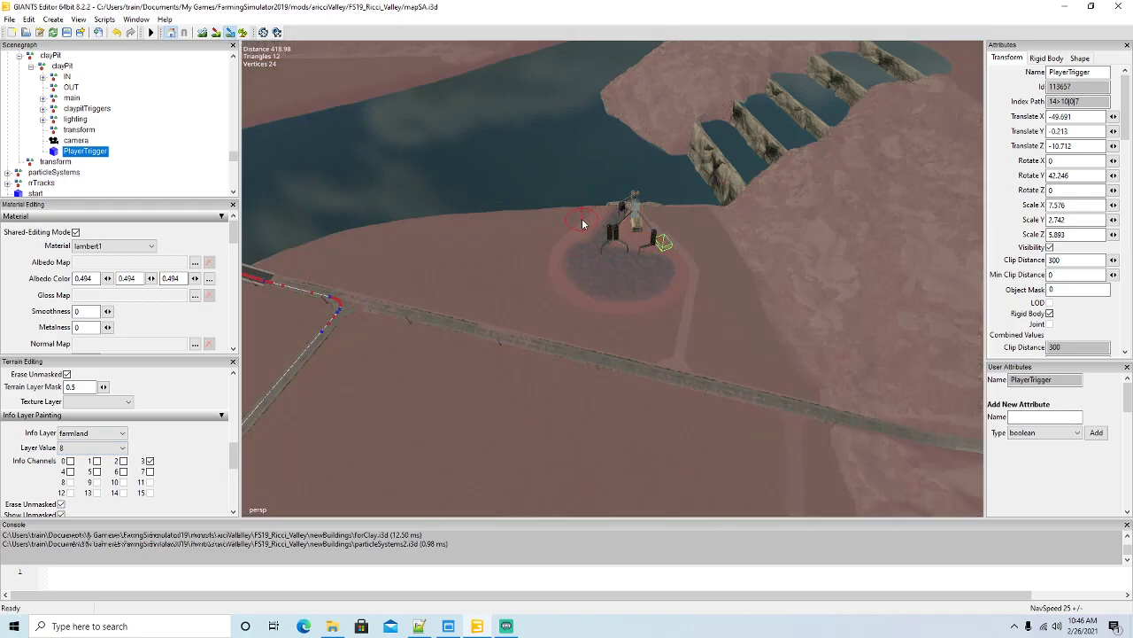
pyautogui.moveTo(584, 219)
pyautogui.mouseDown()
pyautogui.moveTo(721, 223)
pyautogui.moveTo(804, 403)
pyautogui.moveTo(266, 270)
pyautogui.moveTo(340, 245)
pyautogui.moveTo(502, 218)
pyautogui.moveTo(714, 233)
pyautogui.moveTo(738, 285)
pyautogui.moveTo(746, 345)
pyautogui.moveTo(675, 342)
pyautogui.moveTo(323, 255)
pyautogui.moveTo(617, 238)
pyautogui.moveTo(683, 259)
pyautogui.moveTo(417, 257)
pyautogui.moveTo(621, 268)
pyautogui.moveTo(704, 285)
pyautogui.moveTo(713, 316)
pyautogui.moveTo(494, 286)
pyautogui.mouseUp()
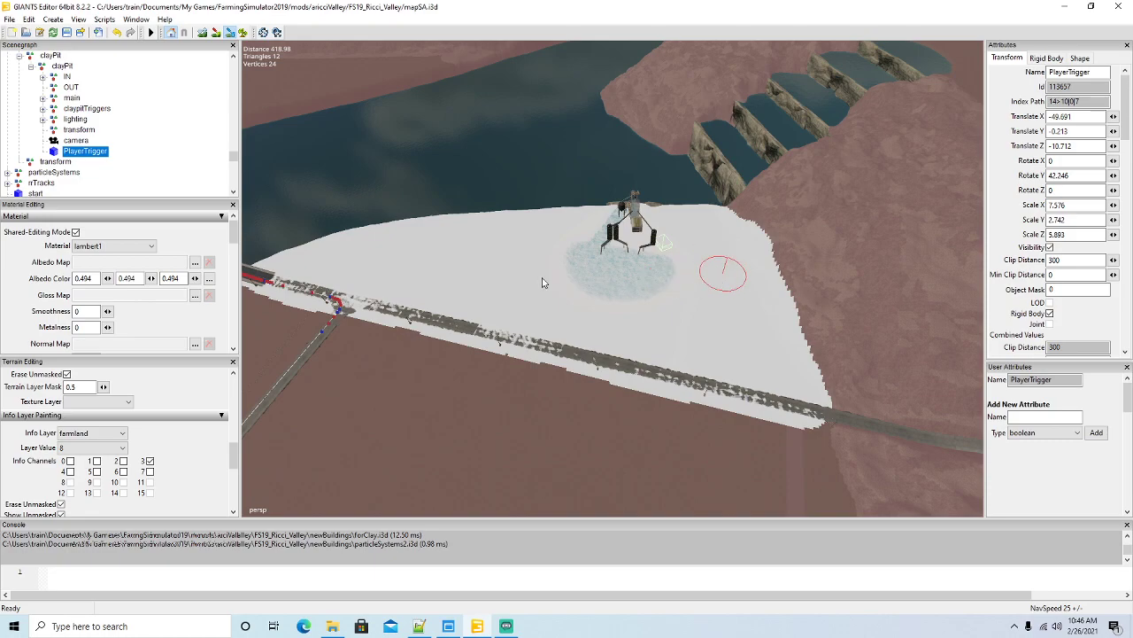
pyautogui.moveTo(495, 391)
pyautogui.keyDown('alt'); pyautogui.mouseDown()
pyautogui.moveTo(492, 405)
pyautogui.moveTo(496, 386)
pyautogui.moveTo(532, 403)
pyautogui.moveTo(511, 397)
pyautogui.moveTo(517, 390)
pyautogui.mouseUp(); pyautogui.keyUp('alt')
pyautogui.scroll(4, 492, 406)
pyautogui.scroll(-2, 531, 403)
pyautogui.click(66, 33)
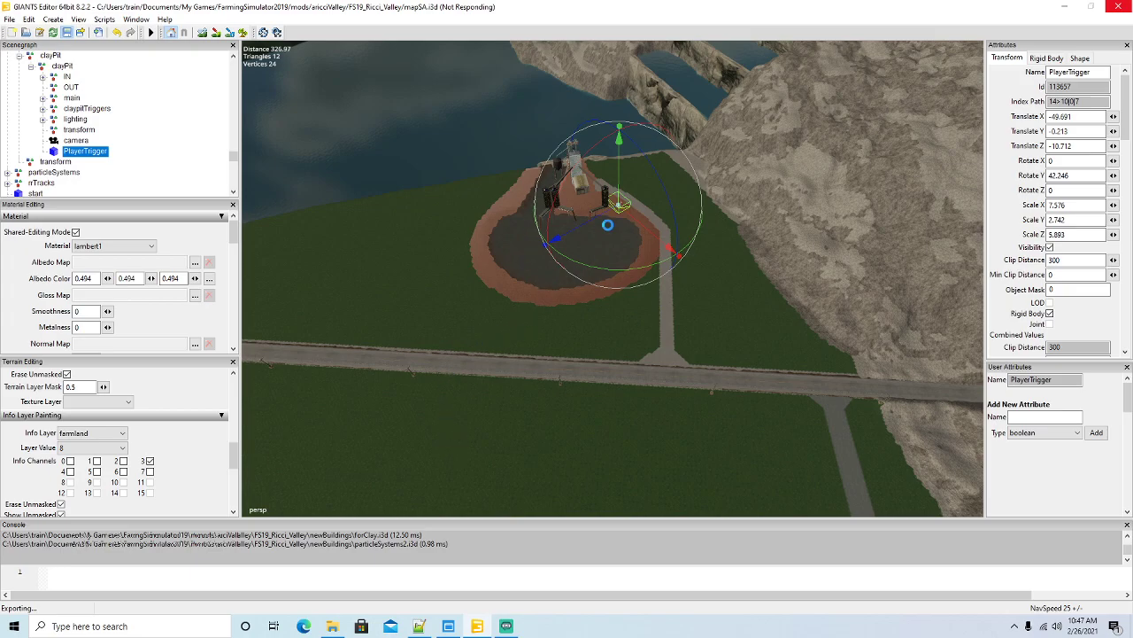
# Switch to Notepad++ and duplicate the eight openMine entries of l10n_en.xml below the original block.
pyautogui.click(421, 624)
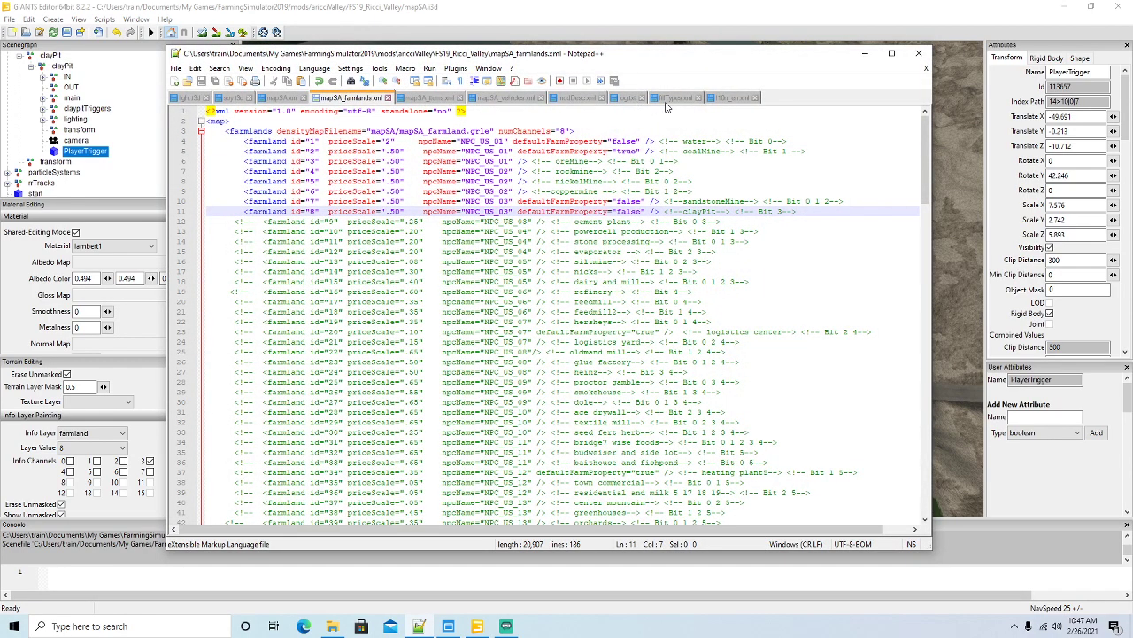
pyautogui.click(732, 98)
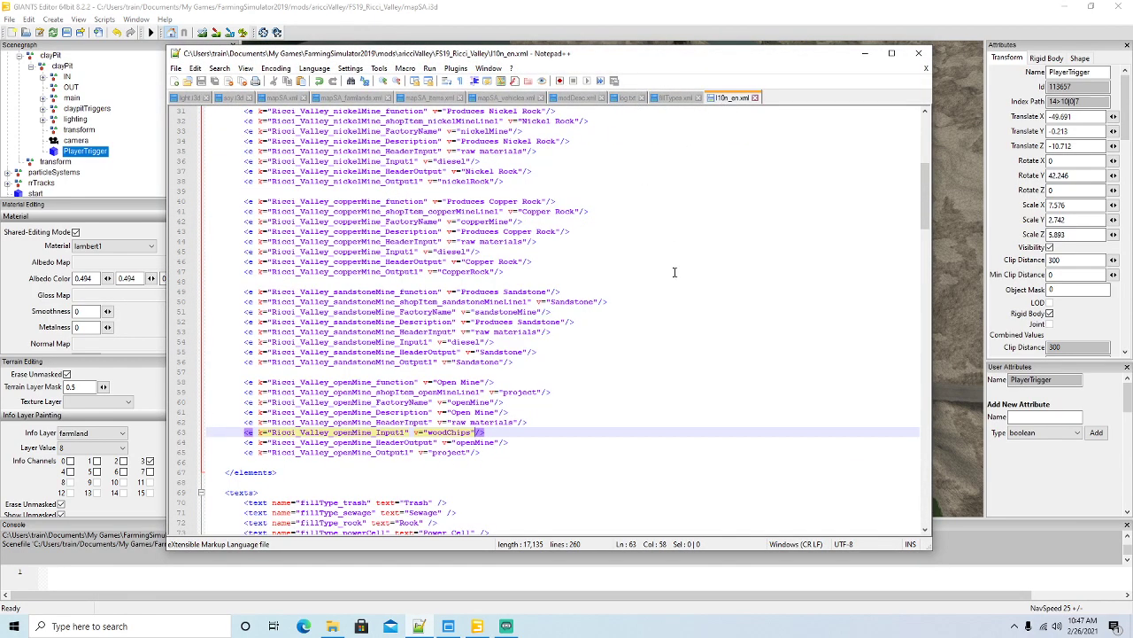
pyautogui.scroll(-2, 673, 282)
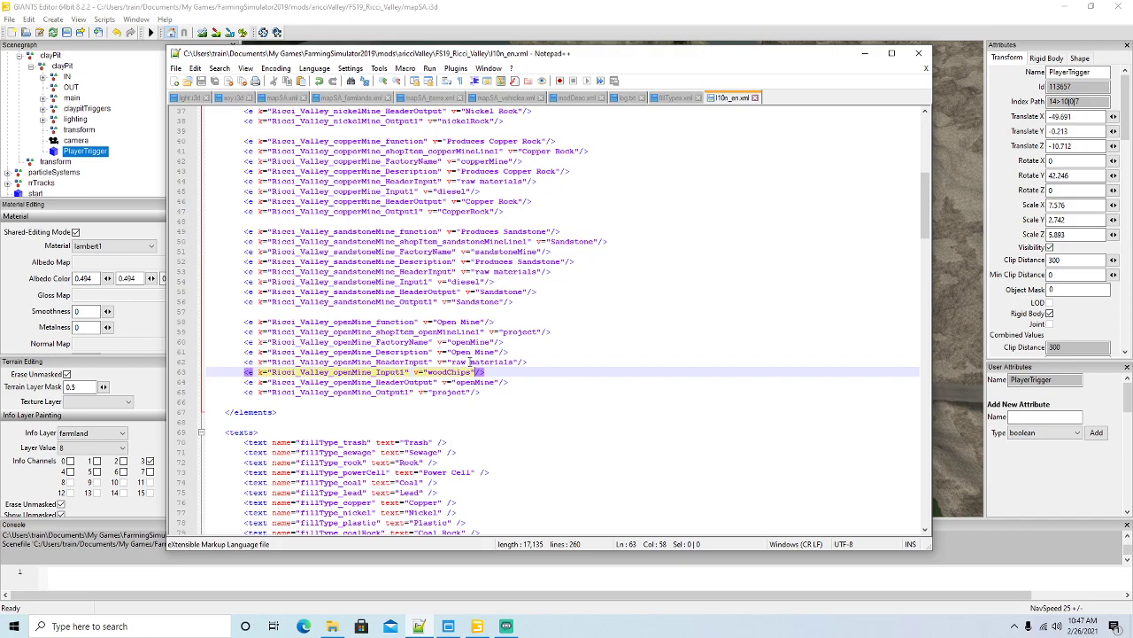
pyautogui.moveTo(481, 392); pyautogui.dragTo(202, 327)
pyautogui.hotkey('ctrl', 'c')
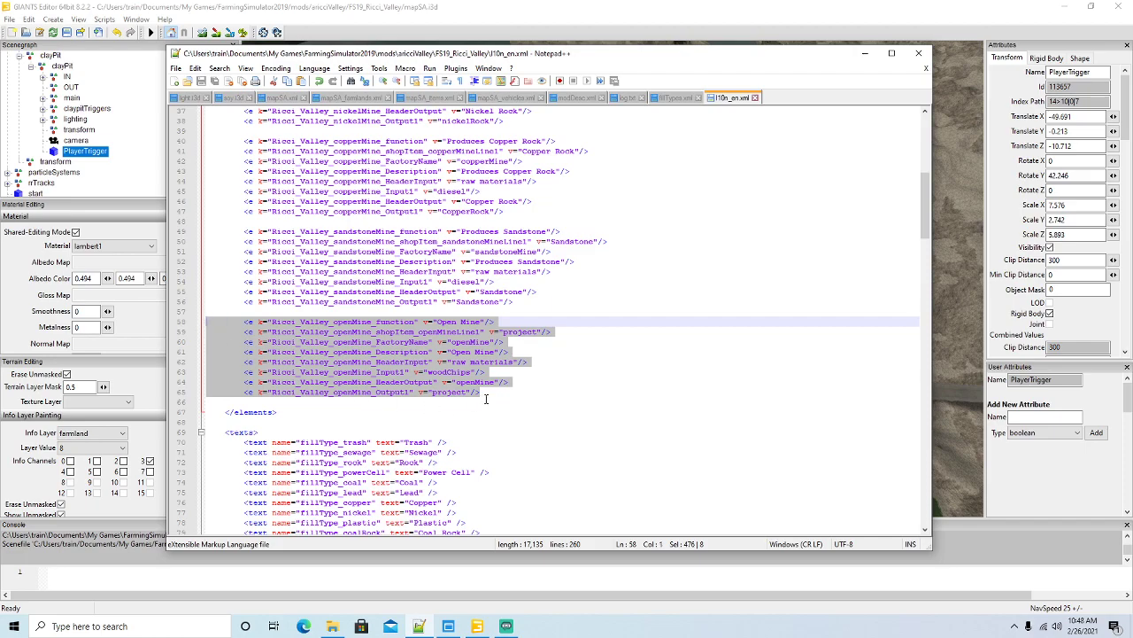
pyautogui.click(488, 393)
pyautogui.press('Return')
pyautogui.press('Return')
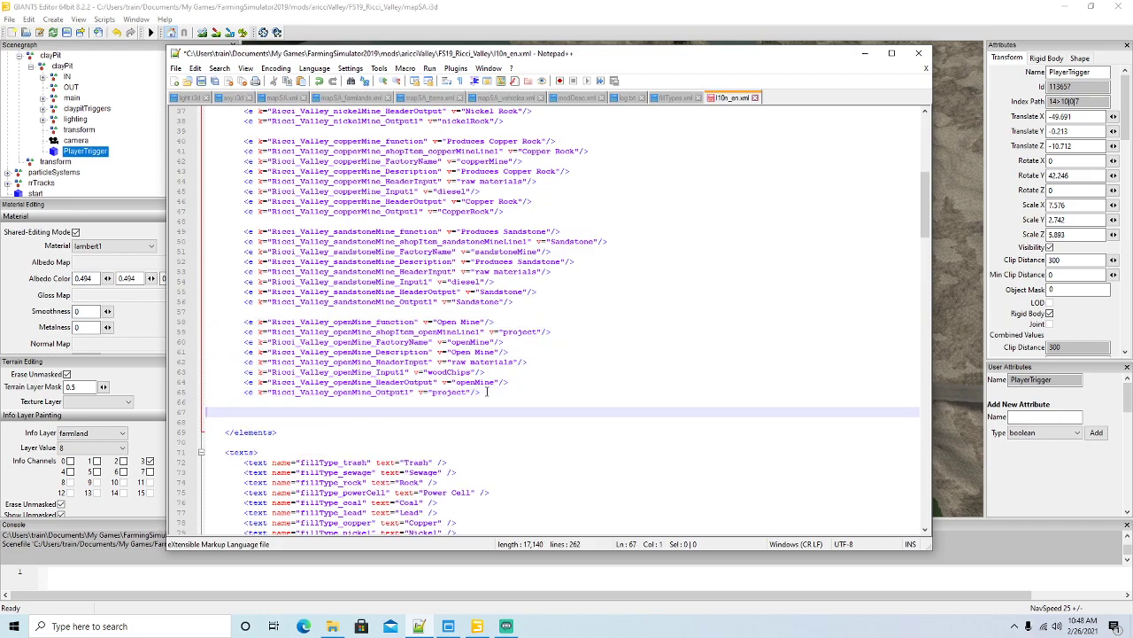
pyautogui.hotkey('ctrl', 'v')
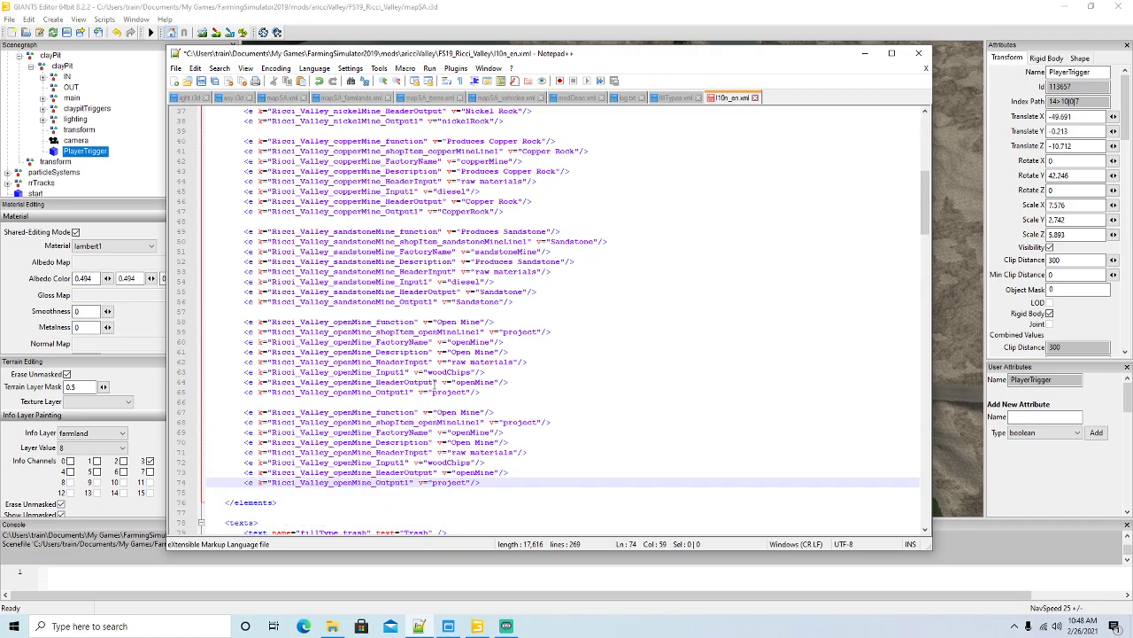
# Try to replace openMine with clayPit in the duplicated block of entries.
pyautogui.moveTo(333, 412); pyautogui.dragTo(371, 413)
pyautogui.click(226, 71)
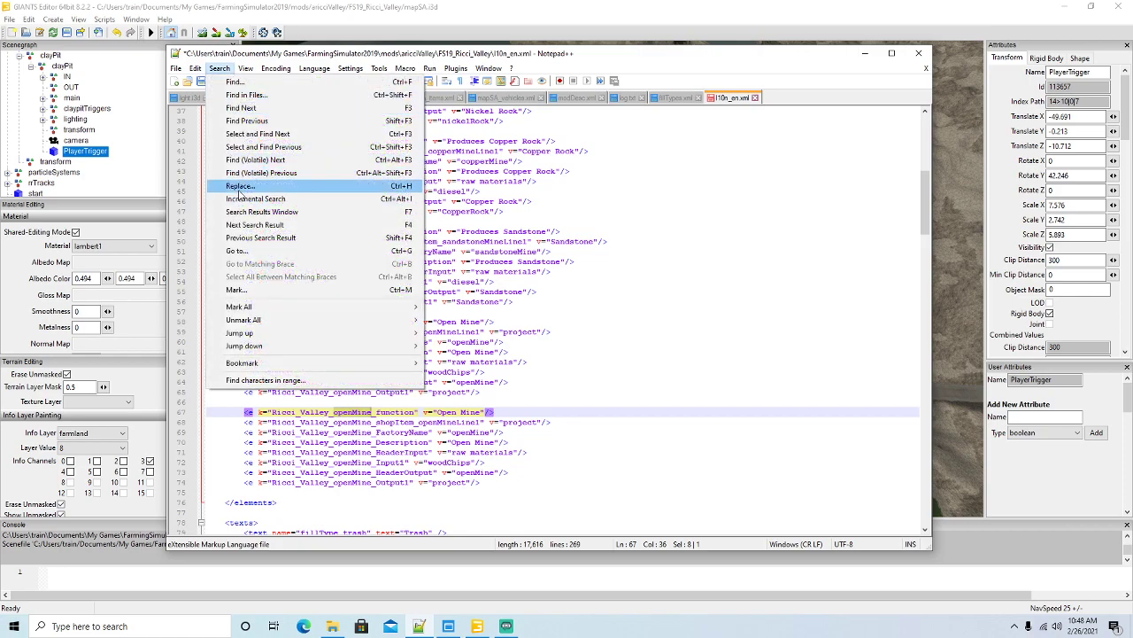
pyautogui.click(241, 193)
pyautogui.doubleClick(825, 168)
pyautogui.write('clayPit')
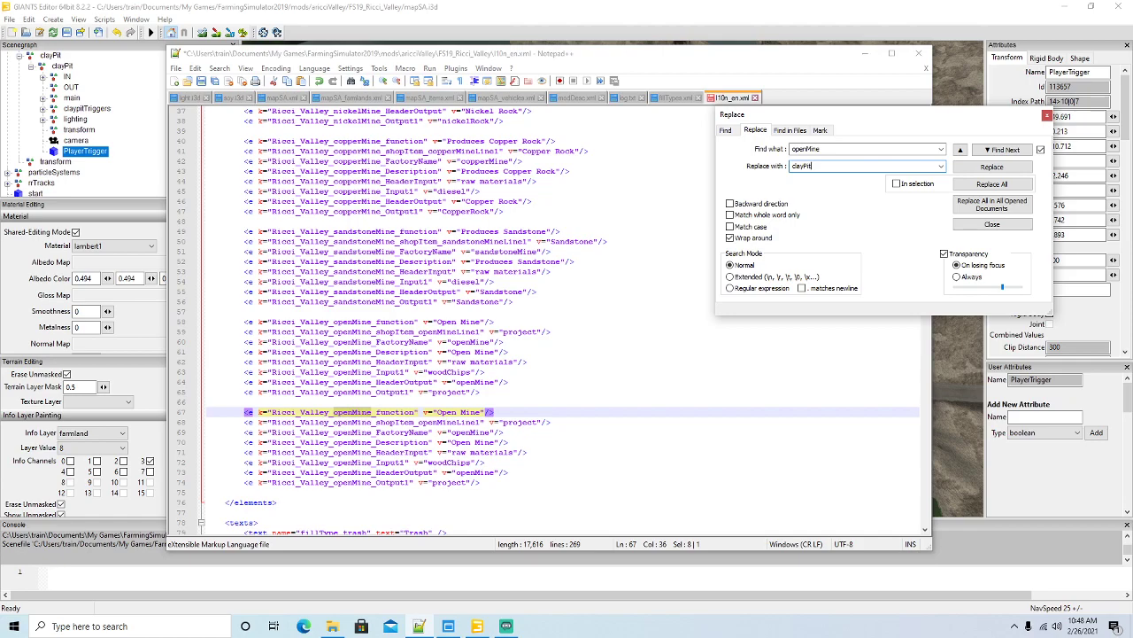
pyautogui.press('Return')
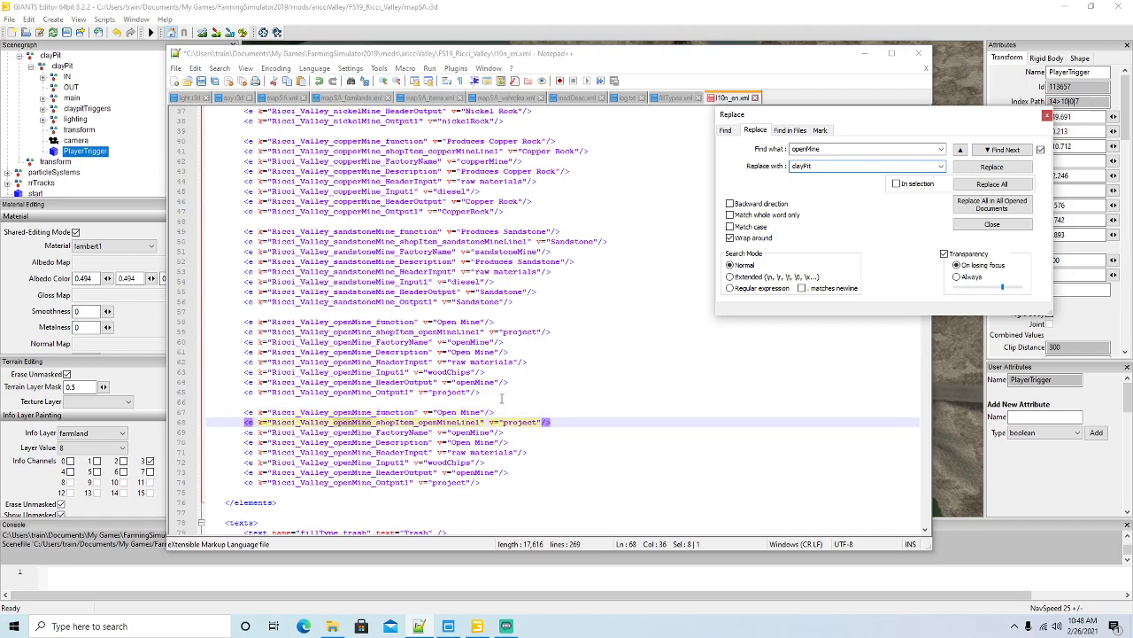
pyautogui.click(1048, 116)
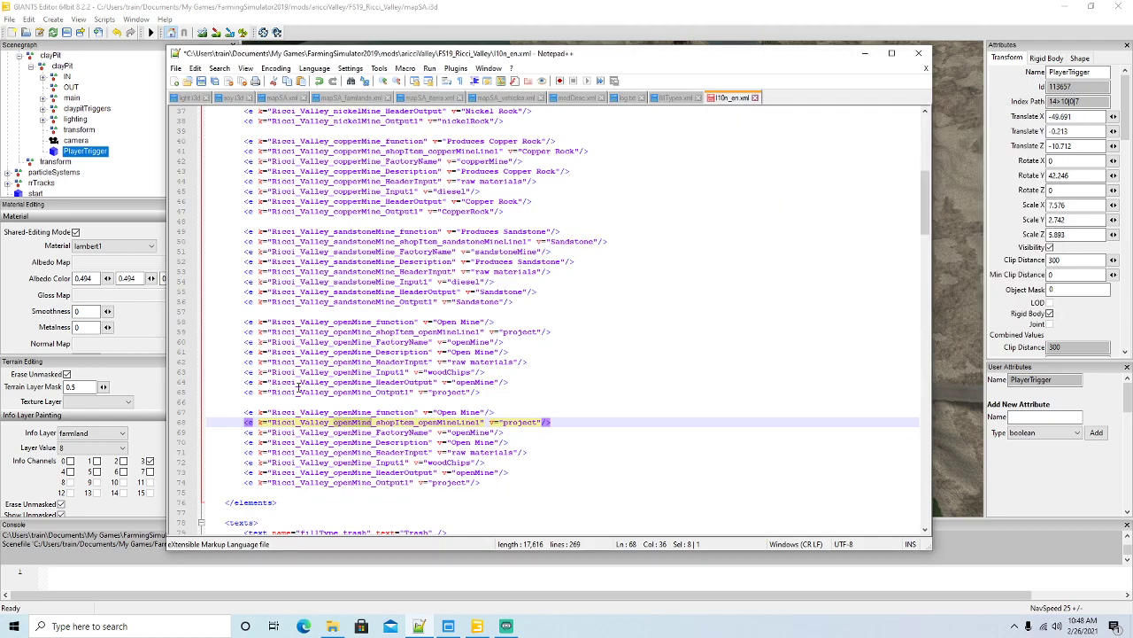
# Replace openMine with clayPit in the eight duplicated entries, leaving the original openMine block untouched.
pyautogui.moveTo(334, 412); pyautogui.dragTo(371, 413)
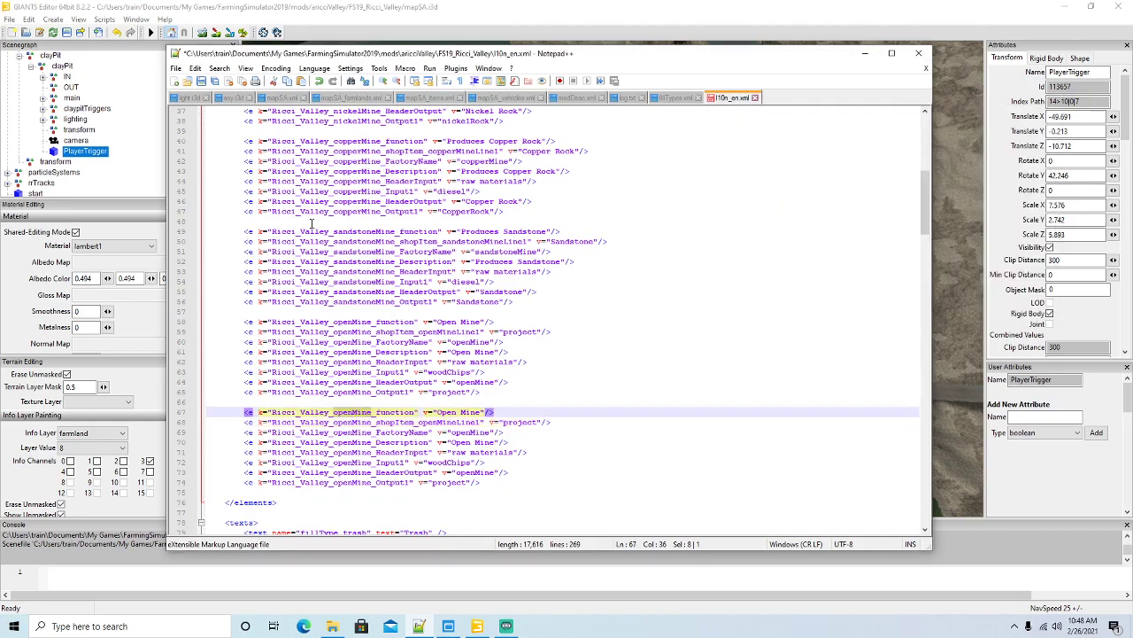
pyautogui.click(219, 68)
pyautogui.click(239, 185)
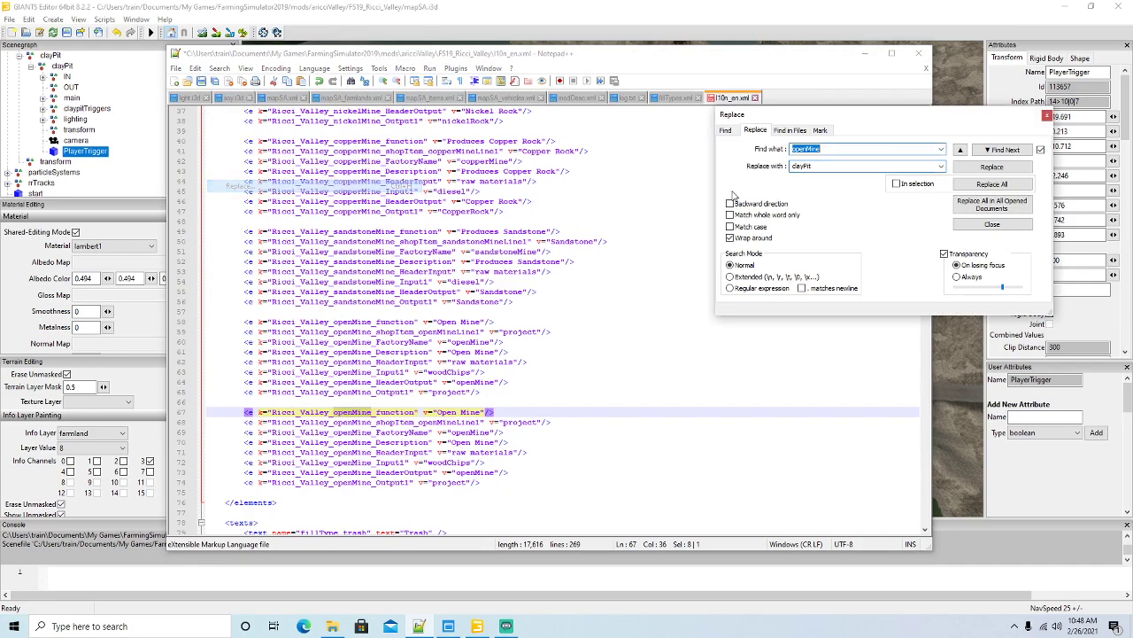
pyautogui.press('Tab')
pyautogui.click(983, 169)
pyautogui.click(983, 170)
pyautogui.click(983, 169)
pyautogui.click(983, 169)
pyautogui.click(983, 169)
pyautogui.click(982, 169)
pyautogui.click(982, 169)
pyautogui.click(983, 169)
pyautogui.click(982, 169)
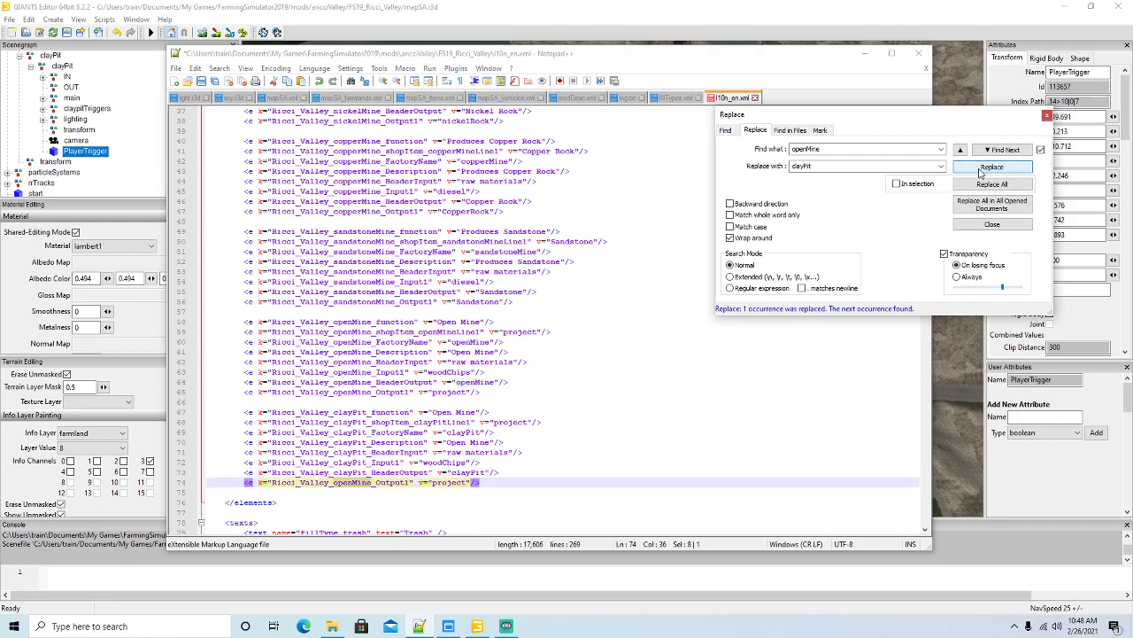
pyautogui.click(983, 169)
pyautogui.click(1048, 116)
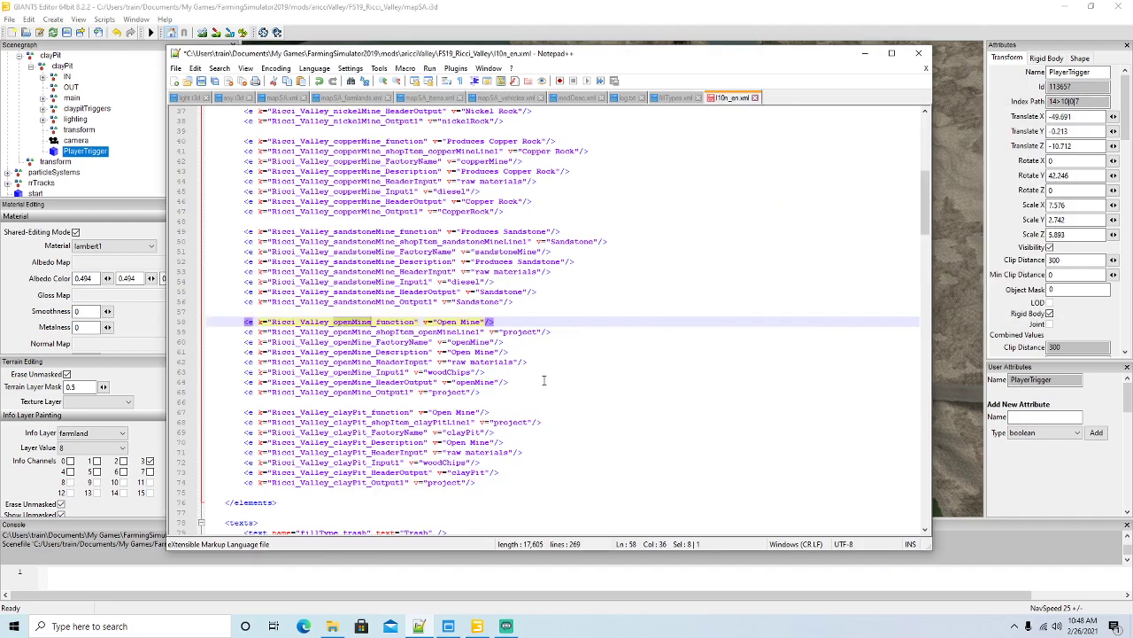
# Set the text of the clayPit function entry to "Clay Pit".
pyautogui.click(478, 412)
pyautogui.press('BackSpace')
pyautogui.press('BackSpace')
pyautogui.press('BackSpace')
pyautogui.press('BackSpace')
pyautogui.press('BackSpace')
pyautogui.press('BackSpace')
pyautogui.press('BackSpace')
pyautogui.press('BackSpace')
pyautogui.press('BackSpace')
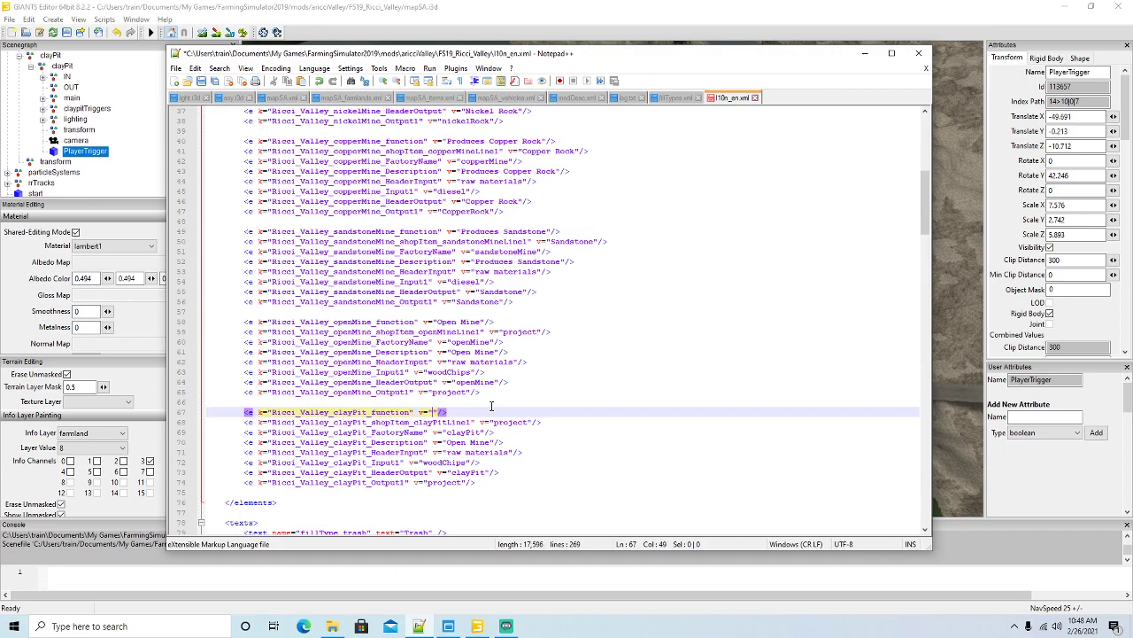
pyautogui.write('C')
pyautogui.write('ay Pit')
# Set the text of the clayPit shopItem line entry to "Clay".
pyautogui.click(528, 421)
pyautogui.press('BackSpace')
pyautogui.press('BackSpace')
pyautogui.press('BackSpace')
pyautogui.press('BackSpace')
pyautogui.press('BackSpace')
pyautogui.press('BackSpace')
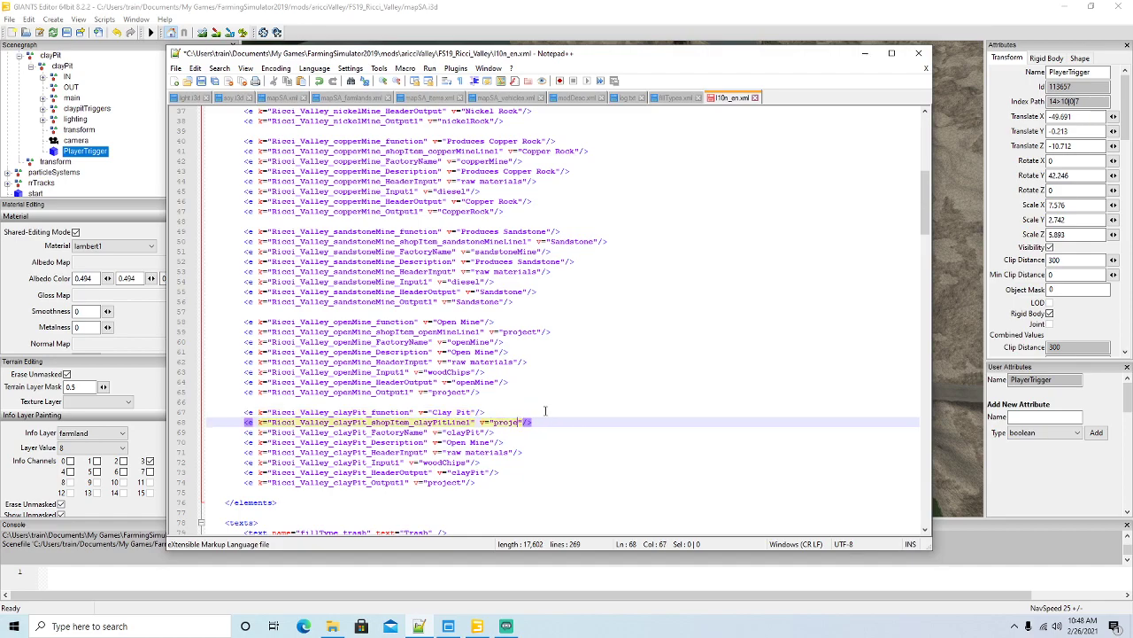
pyautogui.press('BackSpace')
pyautogui.write('Clay')
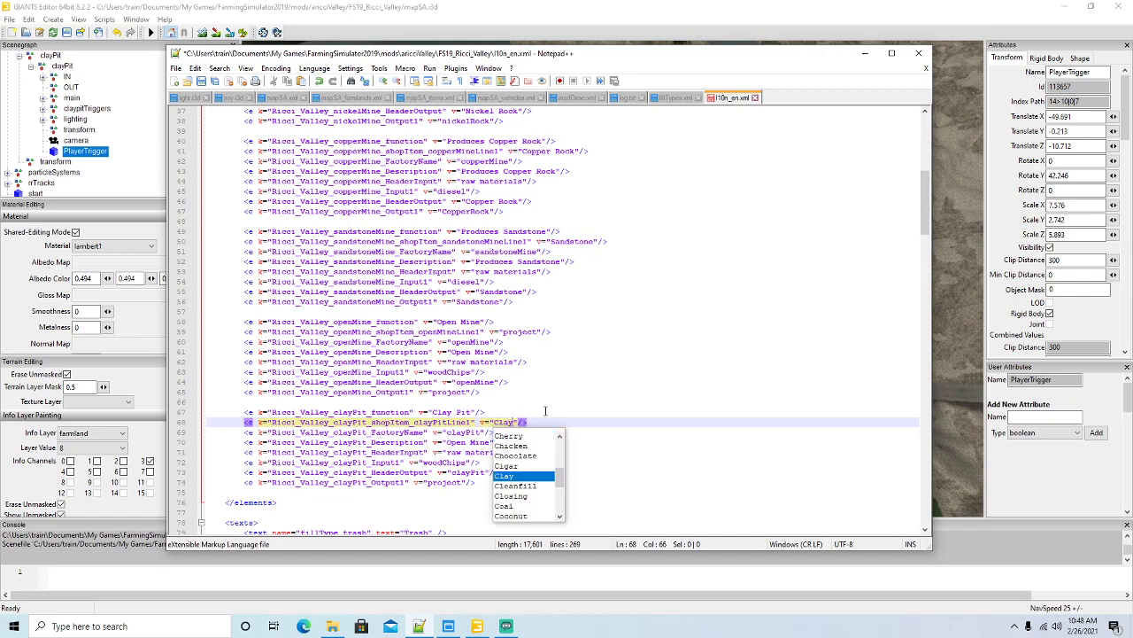
pyautogui.press('Right')
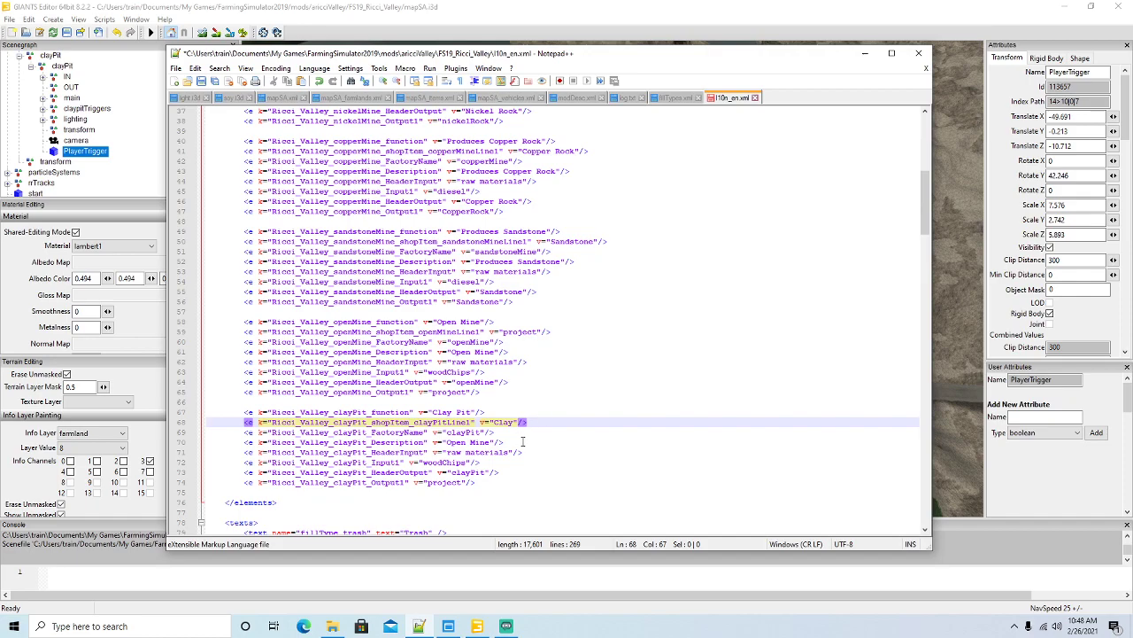
# Set the text of the clayPit Description entry to "Clay Pit".
pyautogui.click(492, 442)
pyautogui.press('BackSpace')
pyautogui.press('BackSpace')
pyautogui.press('BackSpace')
pyautogui.press('BackSpace')
pyautogui.press('BackSpace')
pyautogui.press('BackSpace')
pyautogui.press('BackSpace')
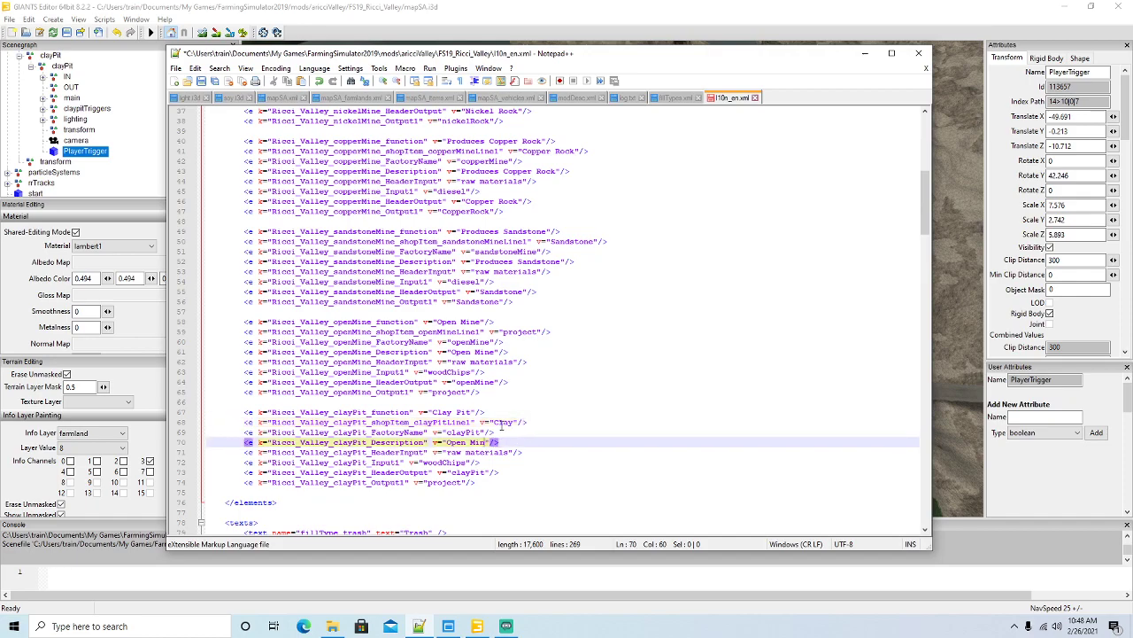
pyautogui.press('BackSpace')
pyautogui.press('BackSpace')
pyautogui.write('Clay Pit"')
# Set the text of the clayPit Input1 entry to "diesel".
pyautogui.click(466, 463)
pyautogui.press('BackSpace')
pyautogui.press('BackSpace')
pyautogui.press('BackSpace')
pyautogui.press('BackSpace')
pyautogui.press('BackSpace')
pyautogui.press('BackSpace')
pyautogui.press('BackSpace')
pyautogui.press('BackSpace')
pyautogui.press('BackSpace')
pyautogui.write('dir')
pyautogui.press('BackSpace')
pyautogui.write('es')
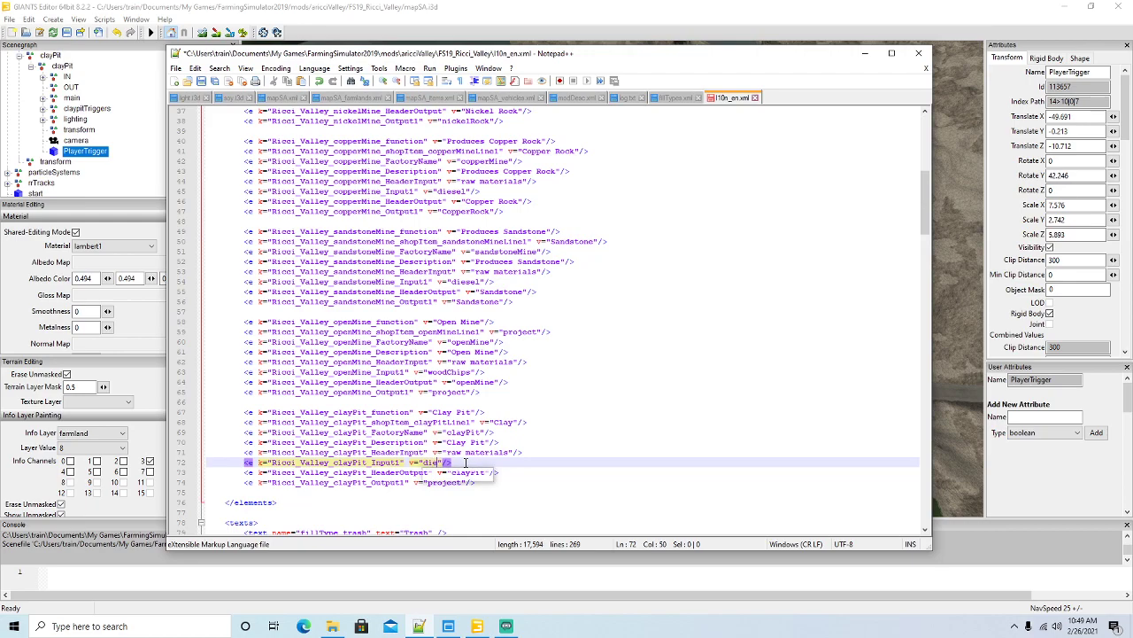
pyautogui.write('el')
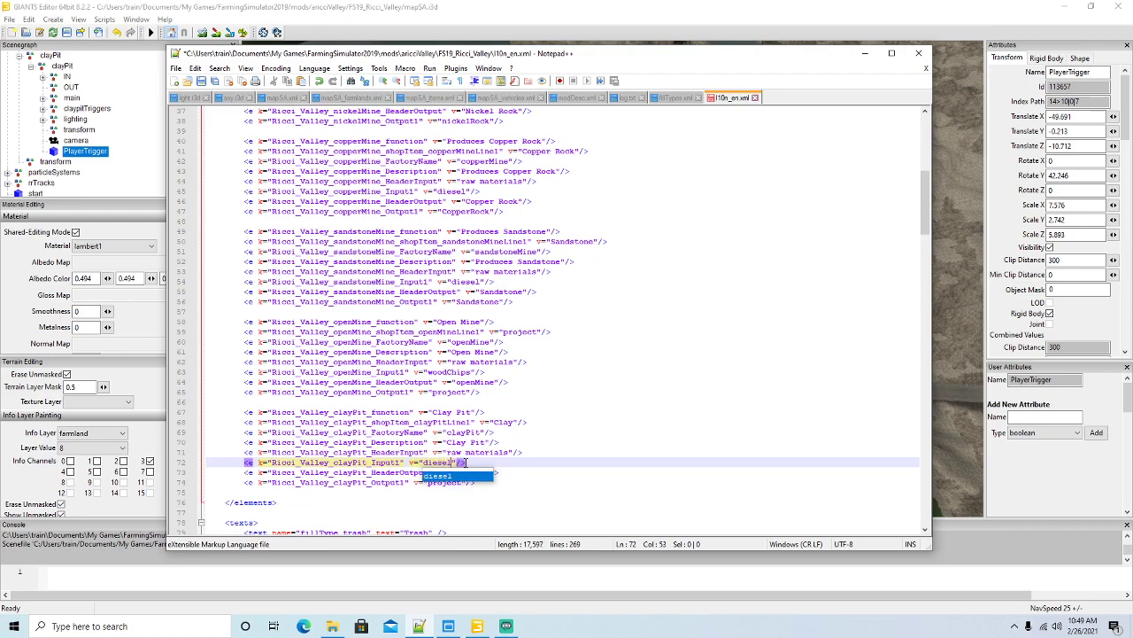
pyautogui.press('Right')
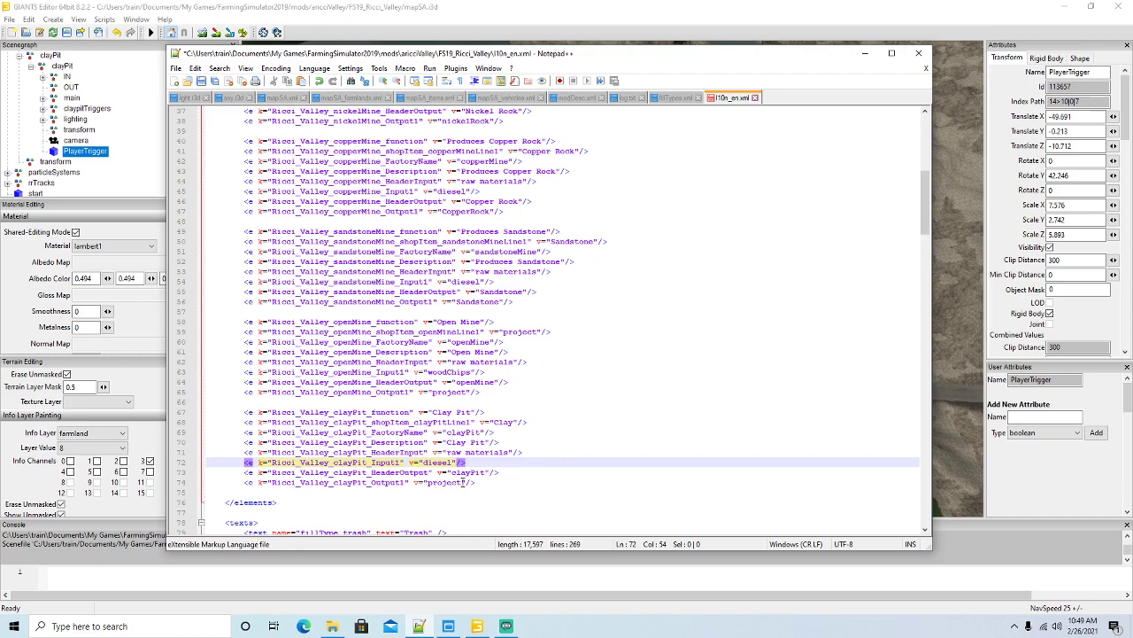
# Set the text of the clayPit Output1 entry to "clay" and save l10n_en.xml.
pyautogui.click(463, 482)
pyautogui.press('BackSpace')
pyautogui.press('BackSpace')
pyautogui.press('BackSpace')
pyautogui.press('BackSpace')
pyautogui.press('BackSpace')
pyautogui.press('BackSpace')
pyautogui.press('BackSpace')
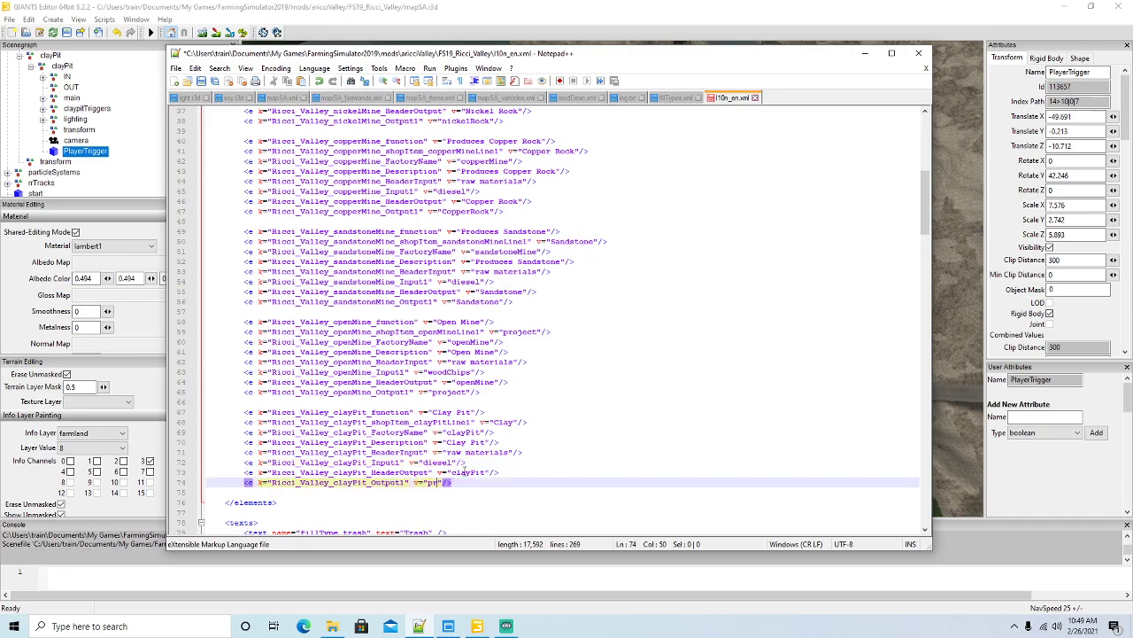
pyautogui.write('clay')
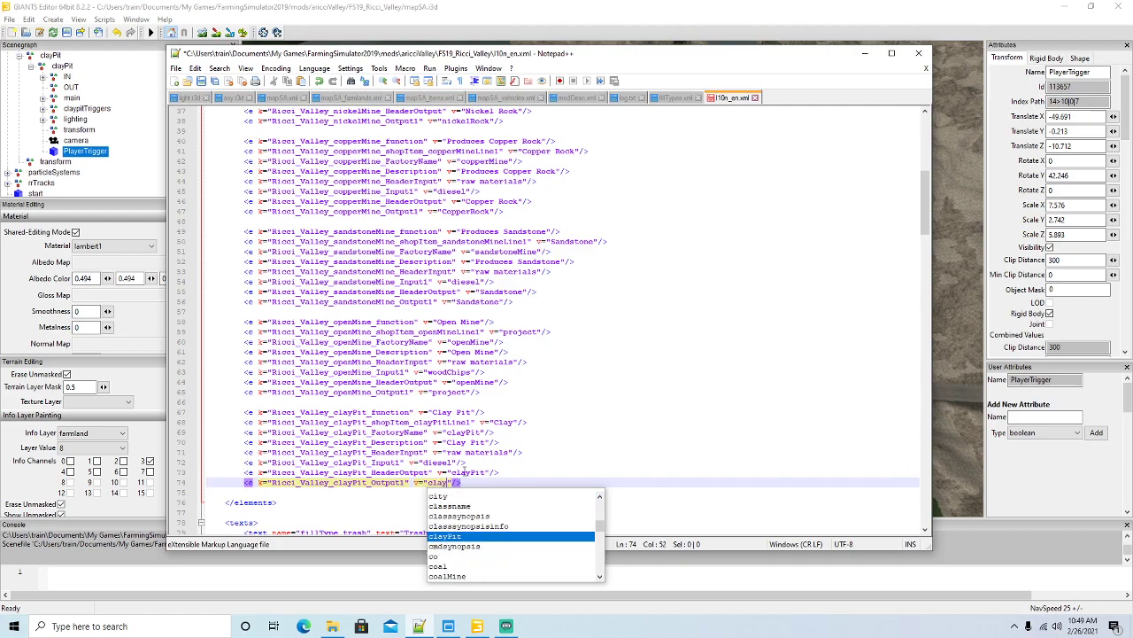
pyautogui.press('Right')
pyautogui.click(201, 81)
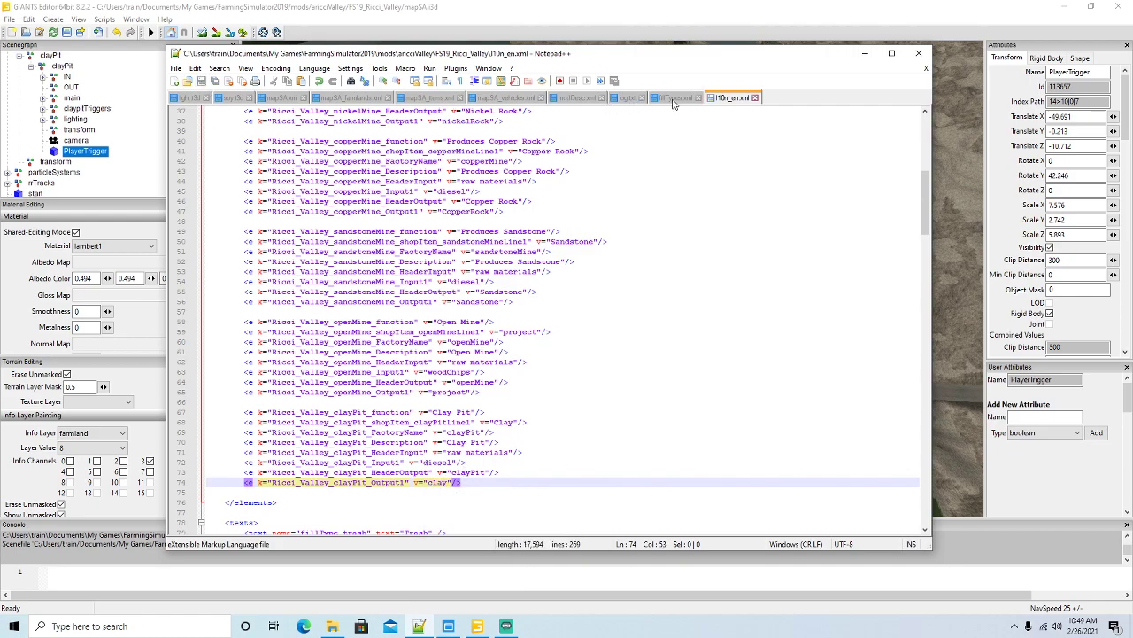
# Search fillTypes.xml for "clay" to check how the fill type is named, and return to l10n_en.xml.
pyautogui.click(673, 98)
pyautogui.moveTo(724, 529); pyautogui.dragTo(177, 496)
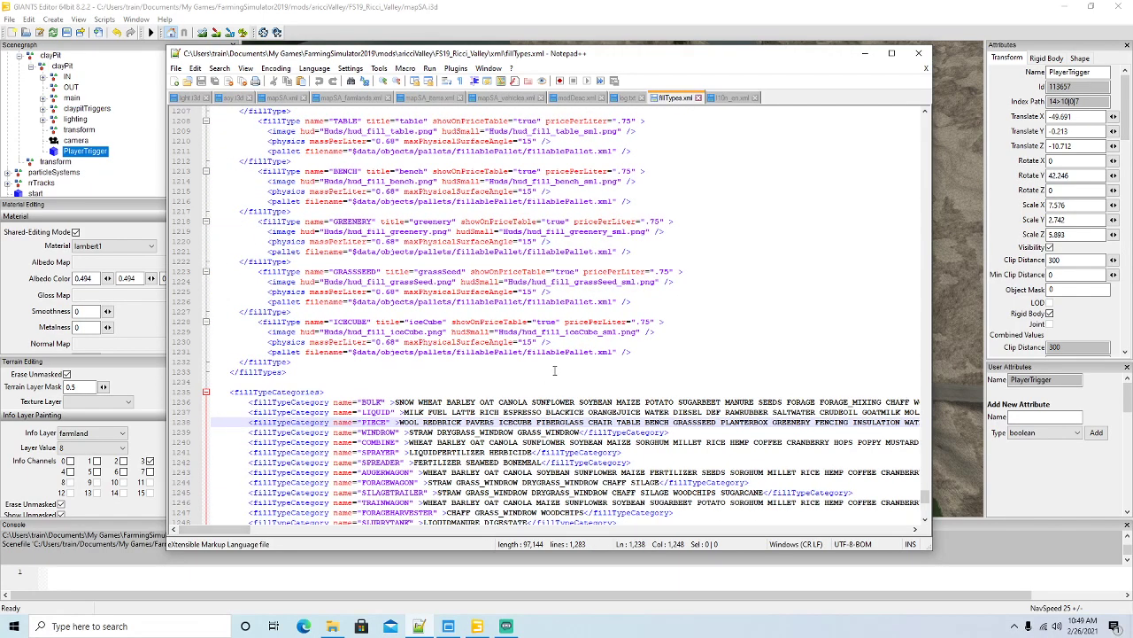
pyautogui.hotkey('ctrl', 'f')
pyautogui.write('clay')
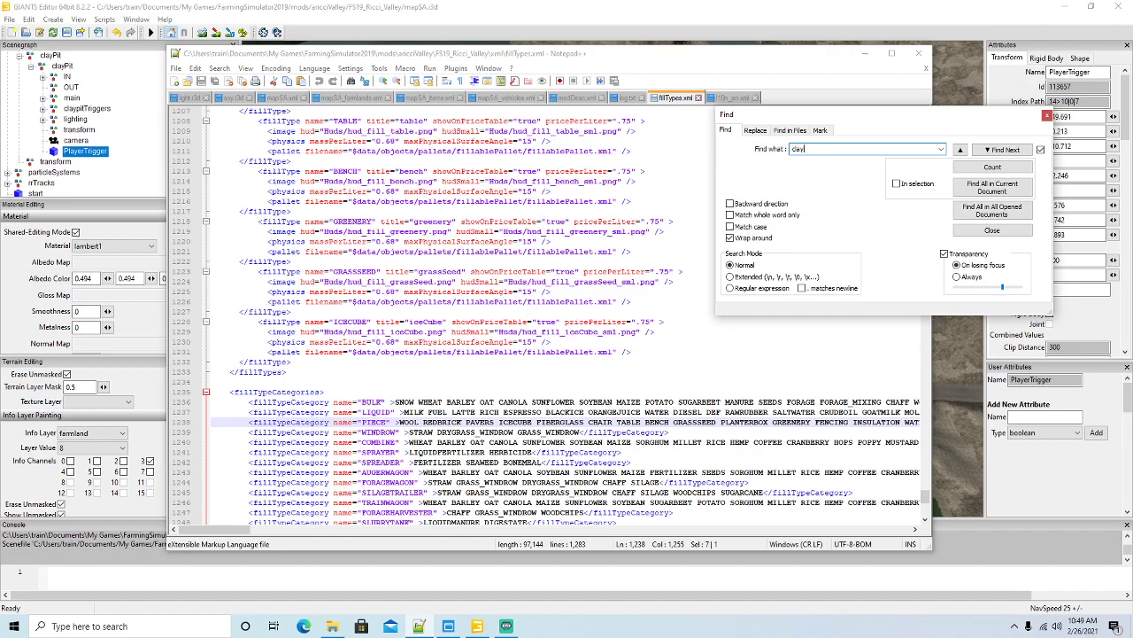
pyautogui.press('Return')
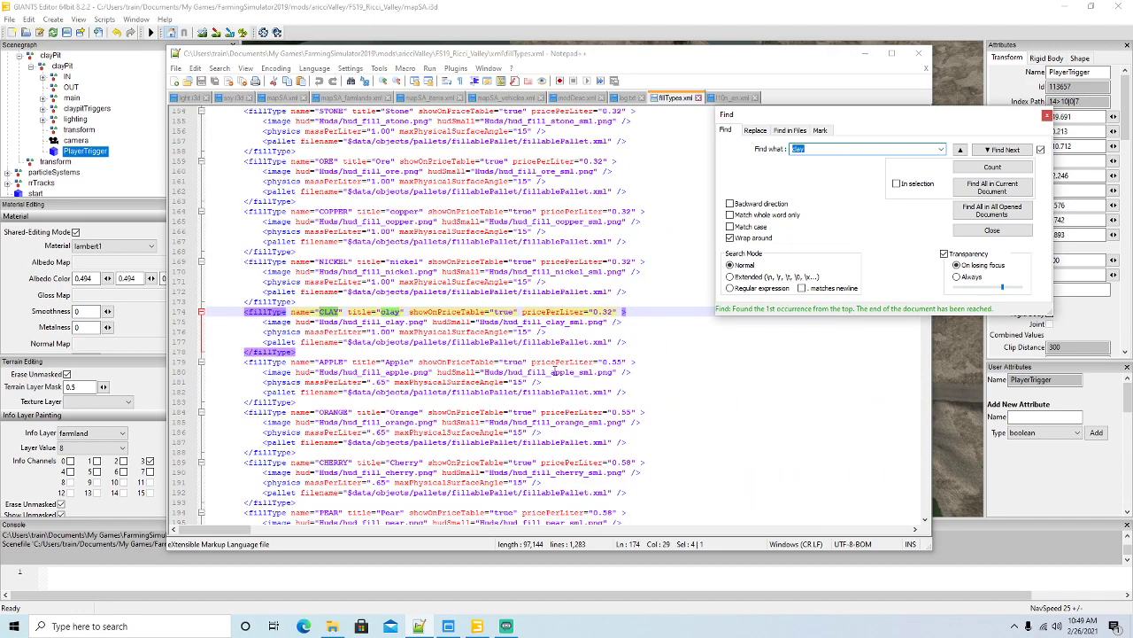
pyautogui.click(1047, 116)
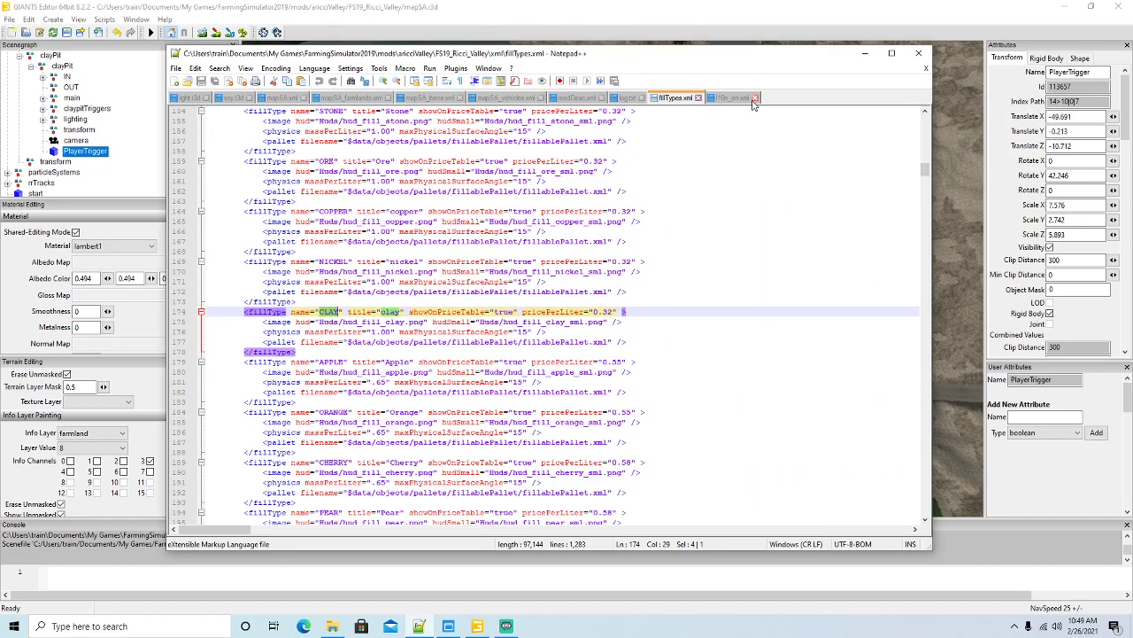
pyautogui.click(733, 97)
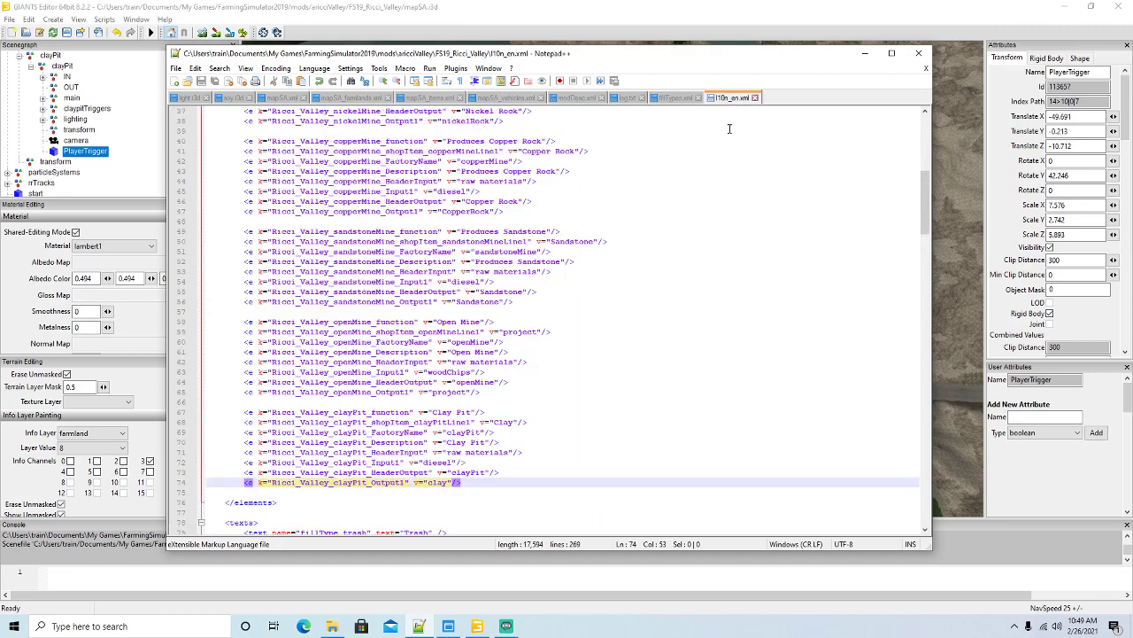
# Switch to File Explorer and open the placeables/globalCompany folder of FS19_Ricci_Valley.
pyautogui.click(866, 55)
pyautogui.click(335, 626)
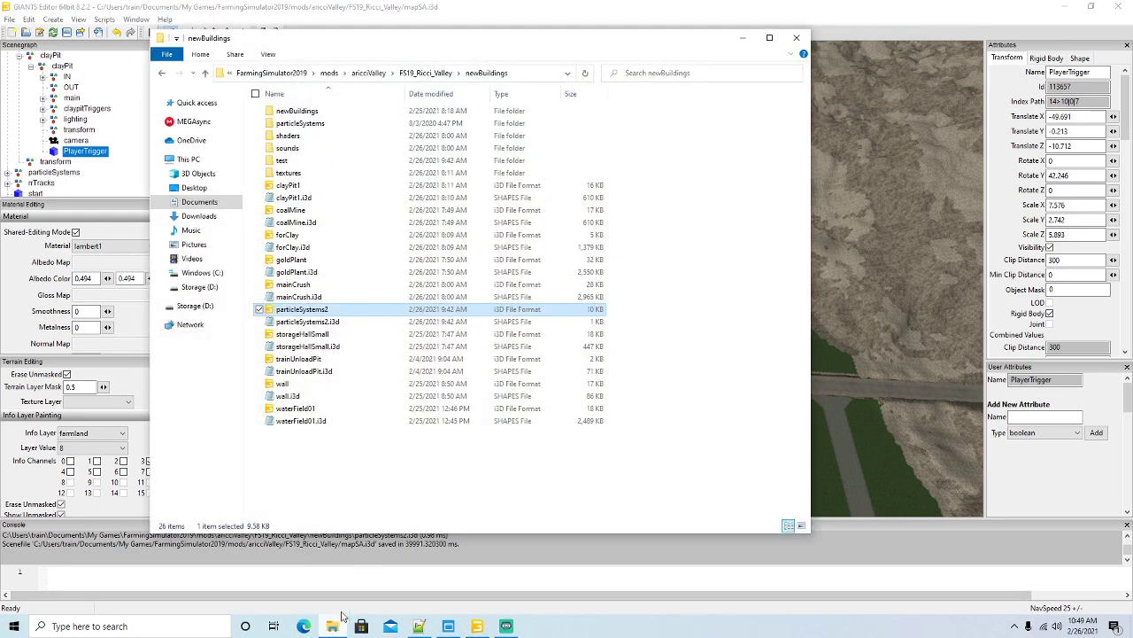
pyautogui.click(438, 76)
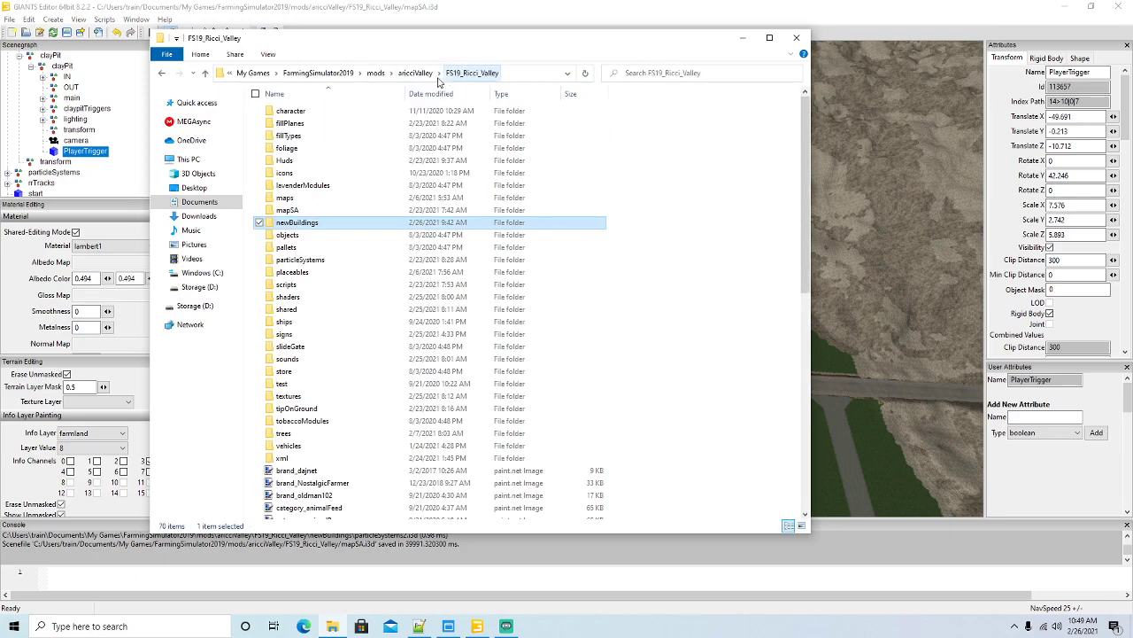
pyautogui.doubleClick(301, 272)
pyautogui.doubleClick(315, 142)
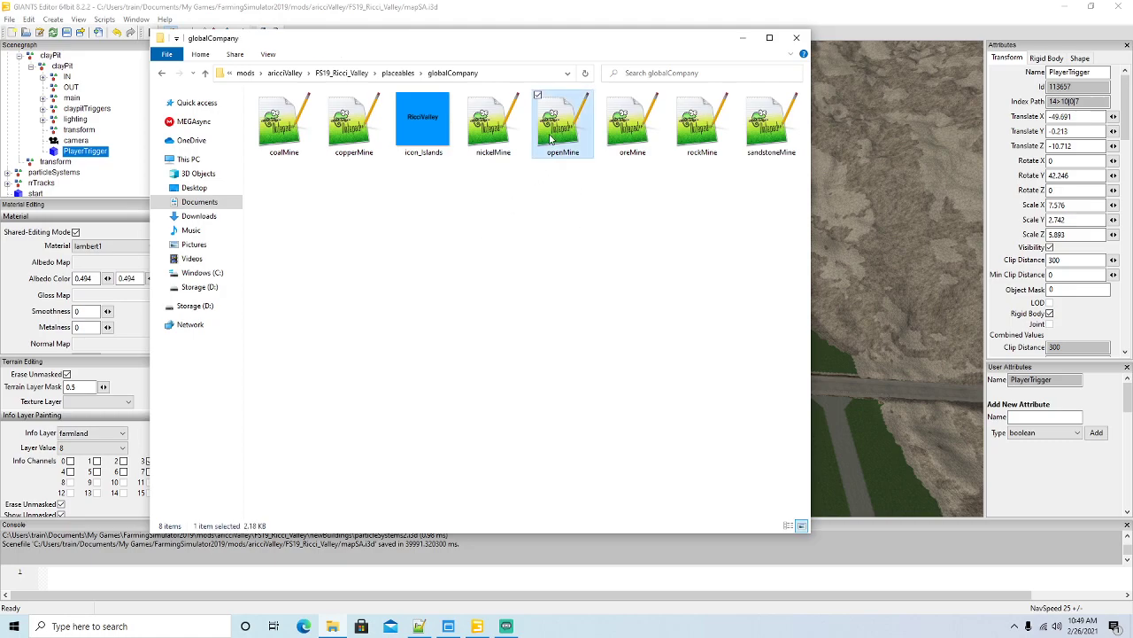
# Duplicate the openMine file in the globalCompany folder and rename the copy clayPit.
pyautogui.rightClick(551, 135)
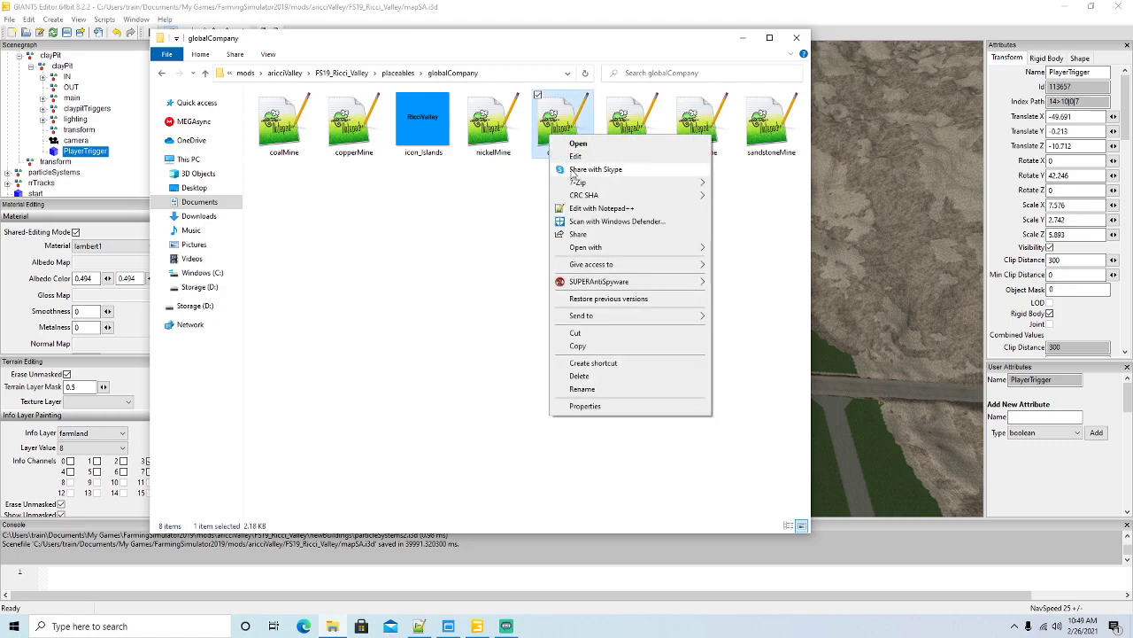
pyautogui.click(577, 346)
pyautogui.rightClick(559, 335)
pyautogui.click(583, 423)
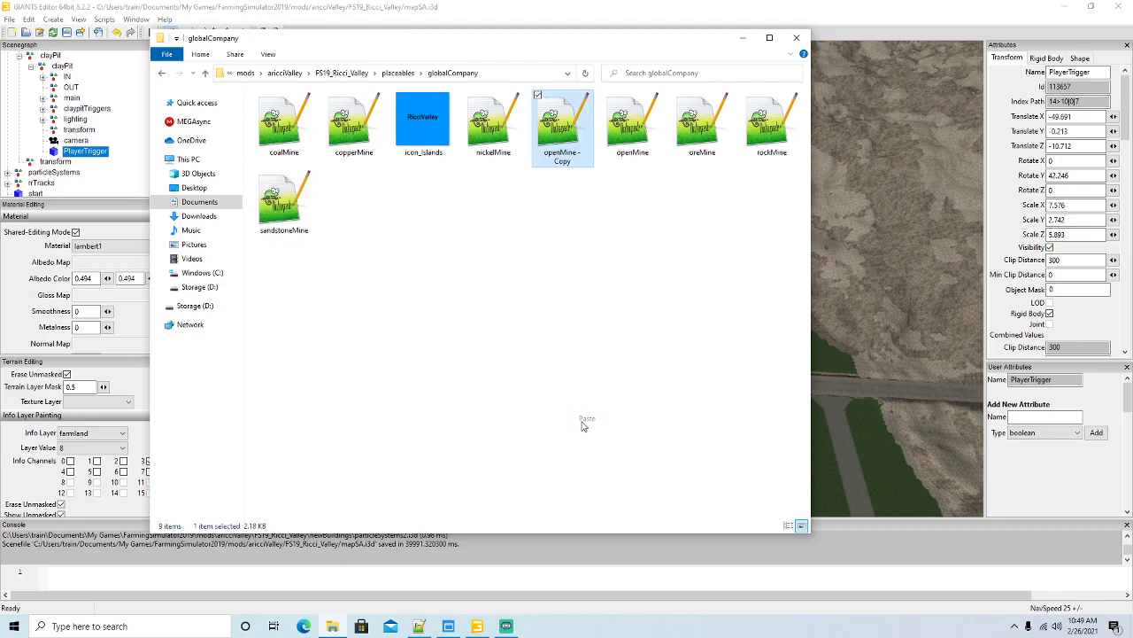
pyautogui.rightClick(567, 148)
pyautogui.click(603, 400)
pyautogui.write('clayPit')
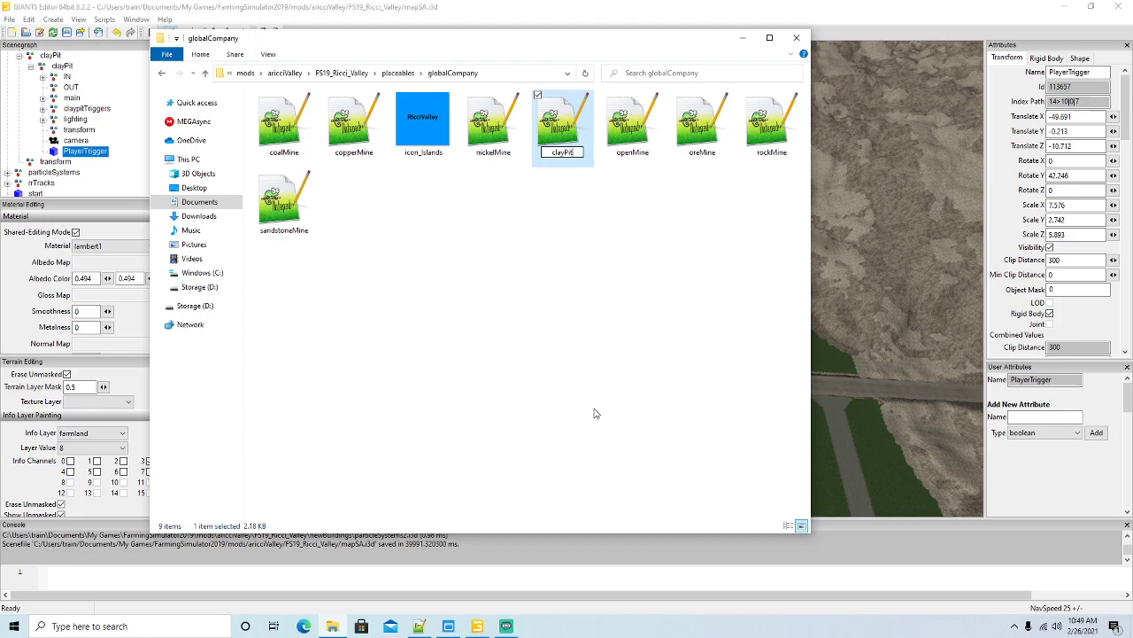
pyautogui.press('Return')
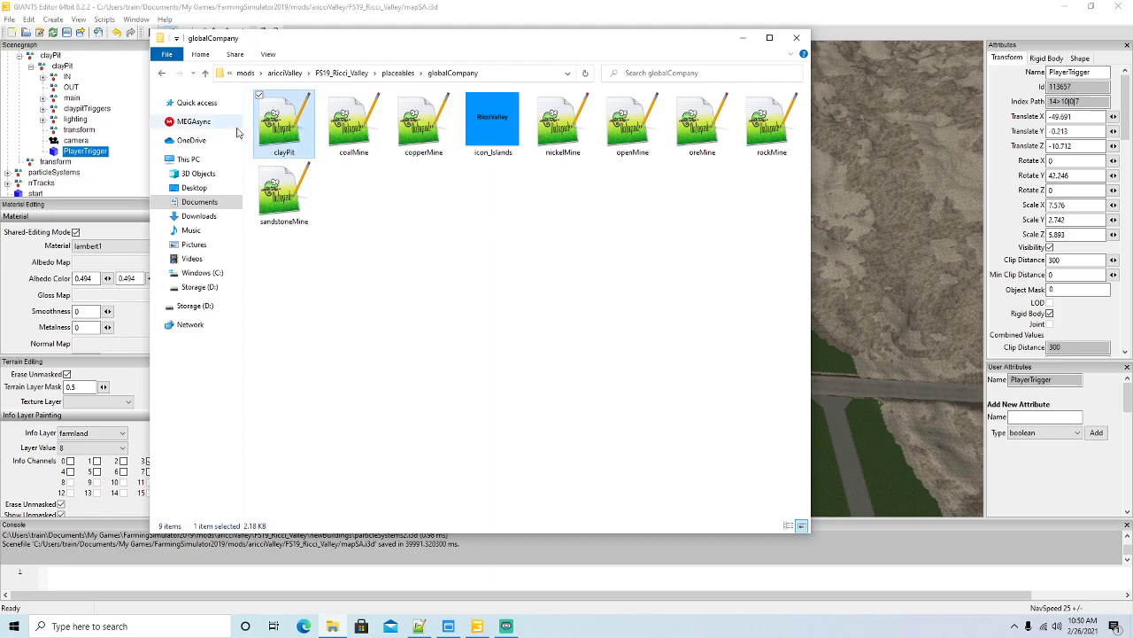
# Delete the clayPit copy from the globalCompany folder and minimize the folder window.
pyautogui.rightClick(287, 121)
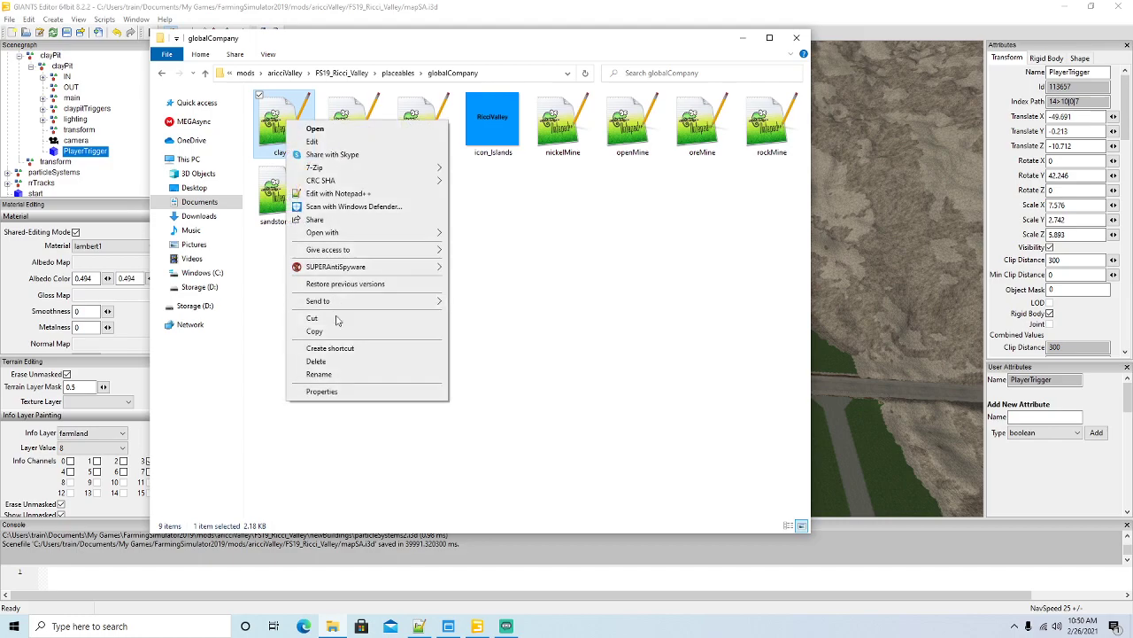
pyautogui.click(320, 363)
pyautogui.click(744, 38)
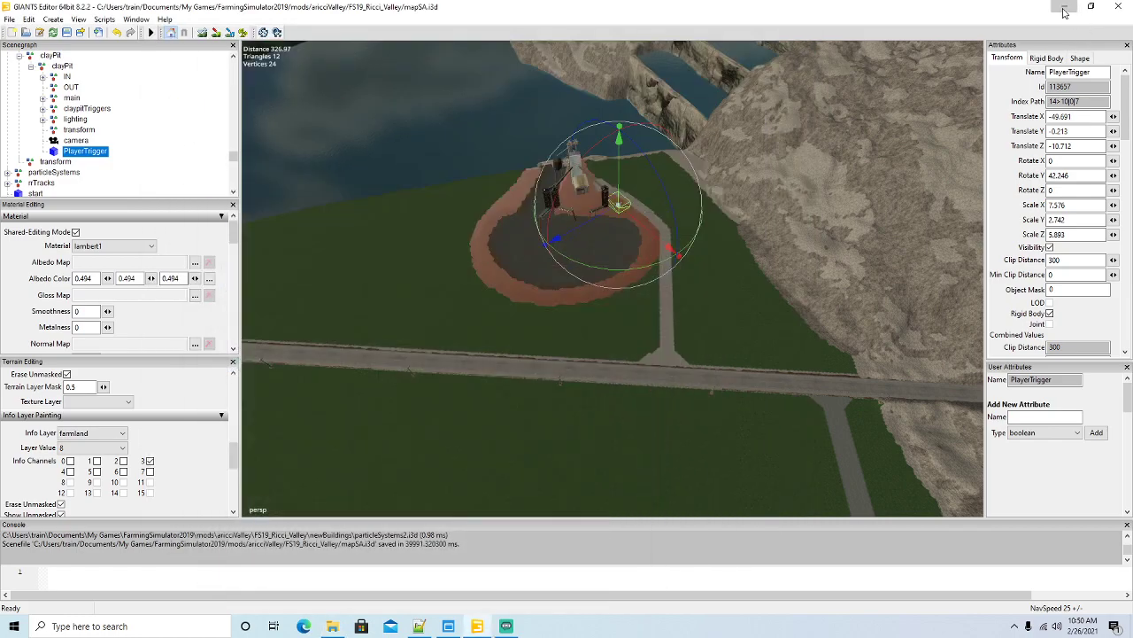
# Minimize the map editor and open the placeables/globalCompany folder inside the desktop avalley folder.
pyautogui.click(1064, 11)
pyautogui.doubleClick(1053, 379)
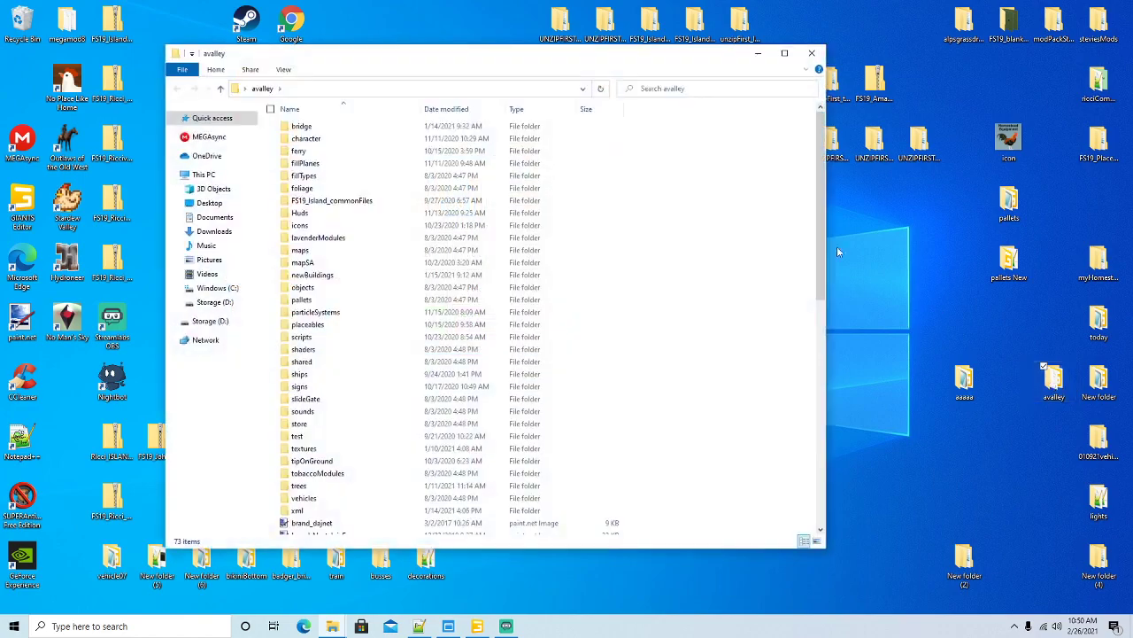
pyautogui.moveTo(552, 55); pyautogui.dragTo(685, 46)
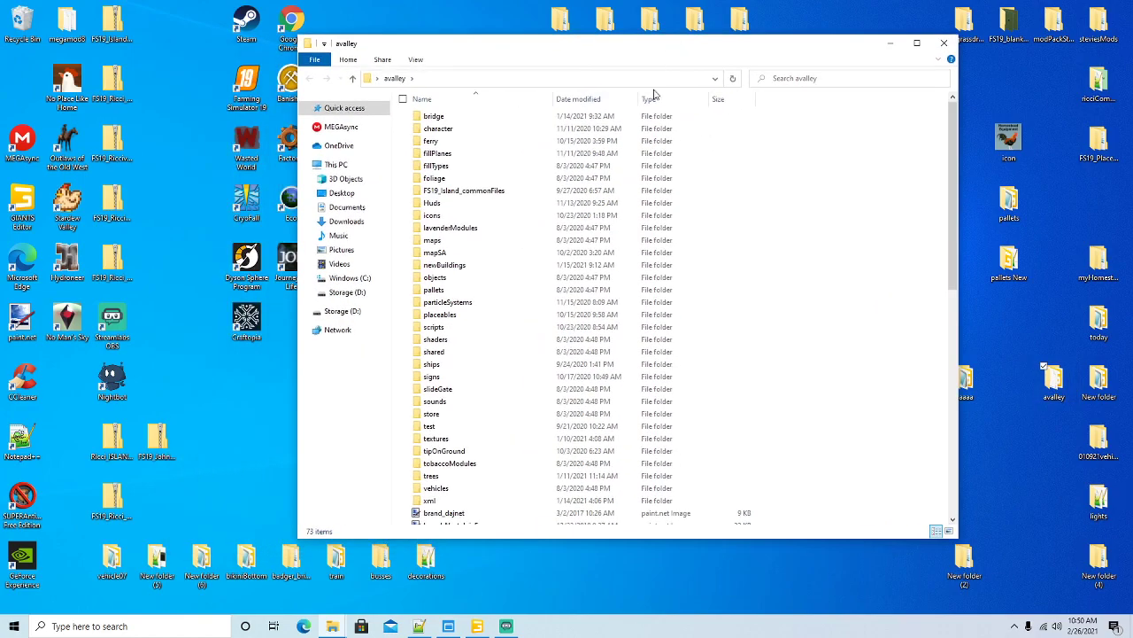
pyautogui.doubleClick(453, 315)
pyautogui.doubleClick(462, 178)
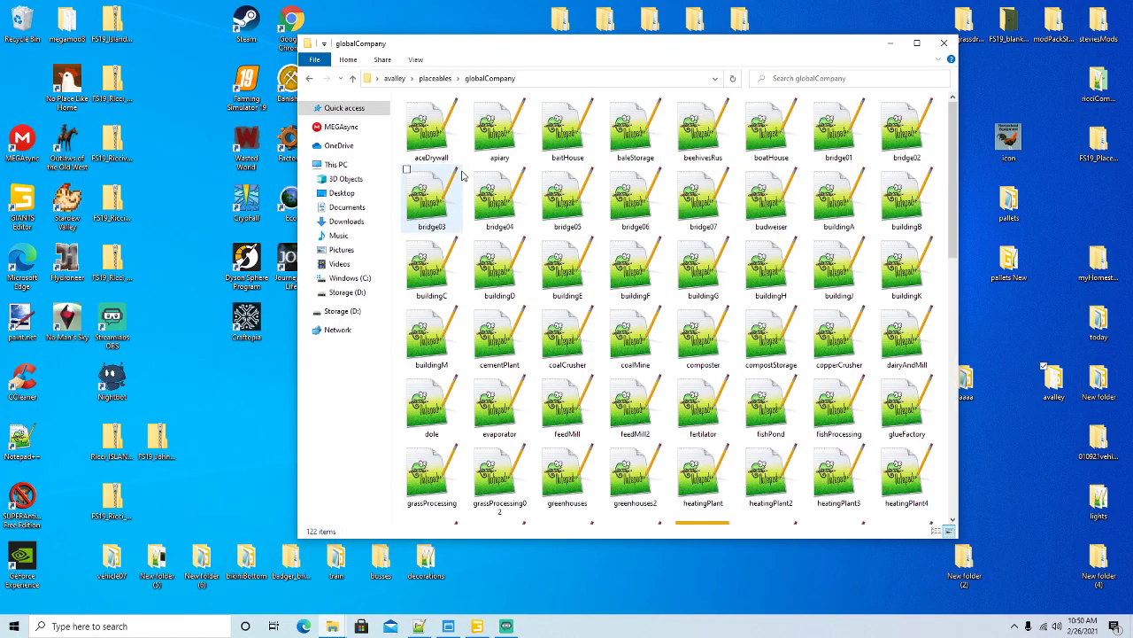
pyautogui.moveTo(955, 200); pyautogui.dragTo(961, 468)
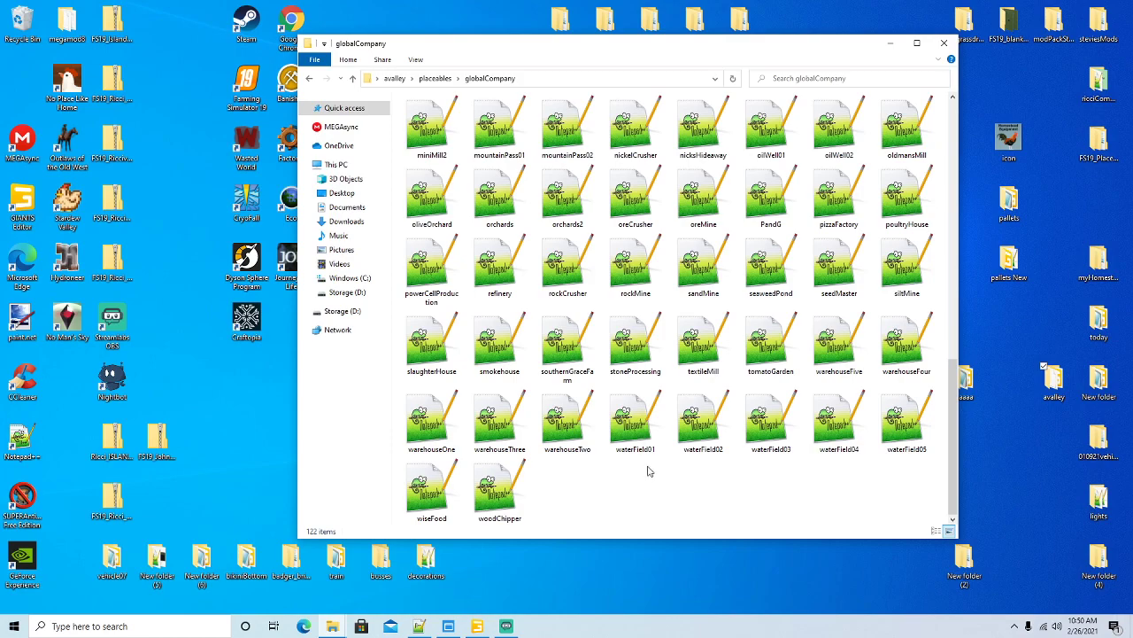
# Open siltMine.xml in Notepad++, review its triggers and output products, and close the file.
pyautogui.click(899, 270)
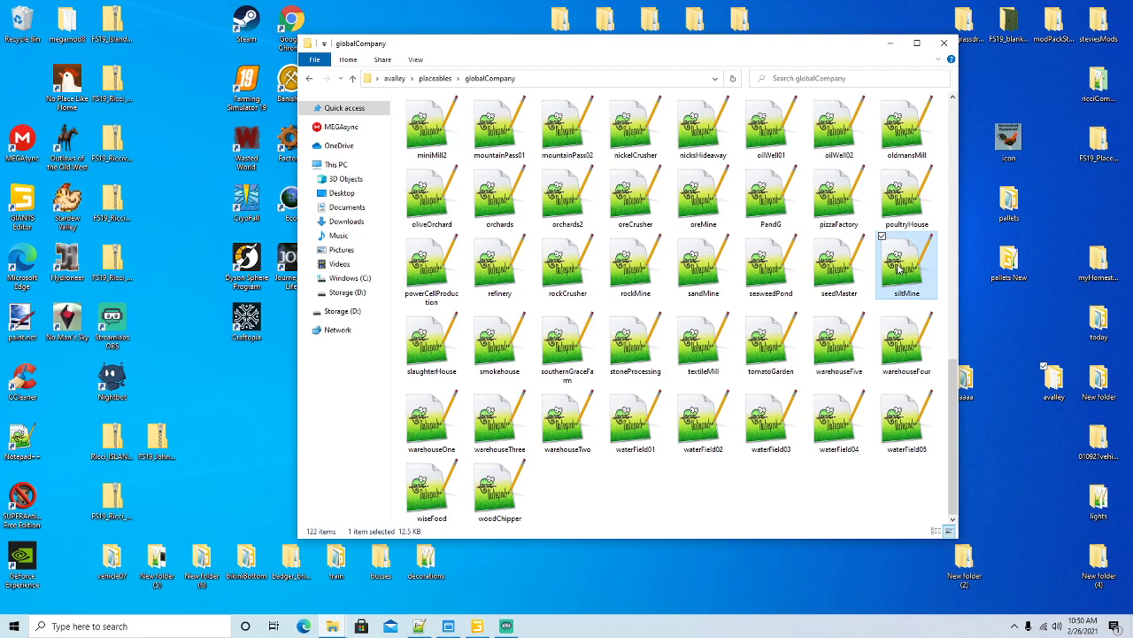
pyautogui.rightClick(899, 270)
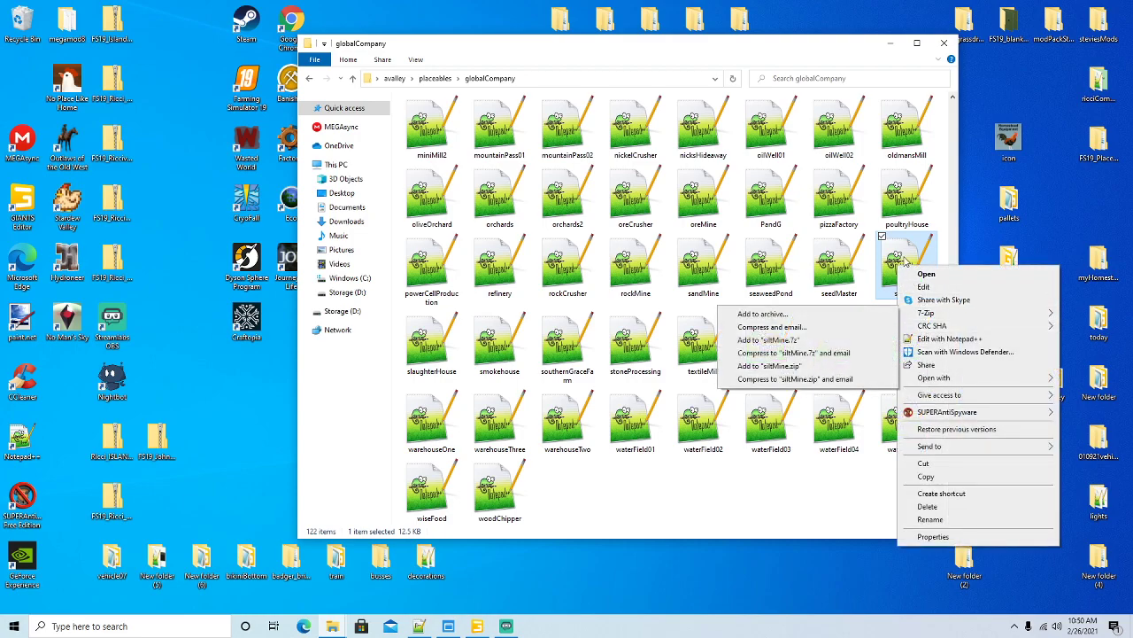
pyautogui.click(947, 340)
pyautogui.scroll(-15, 619, 332)
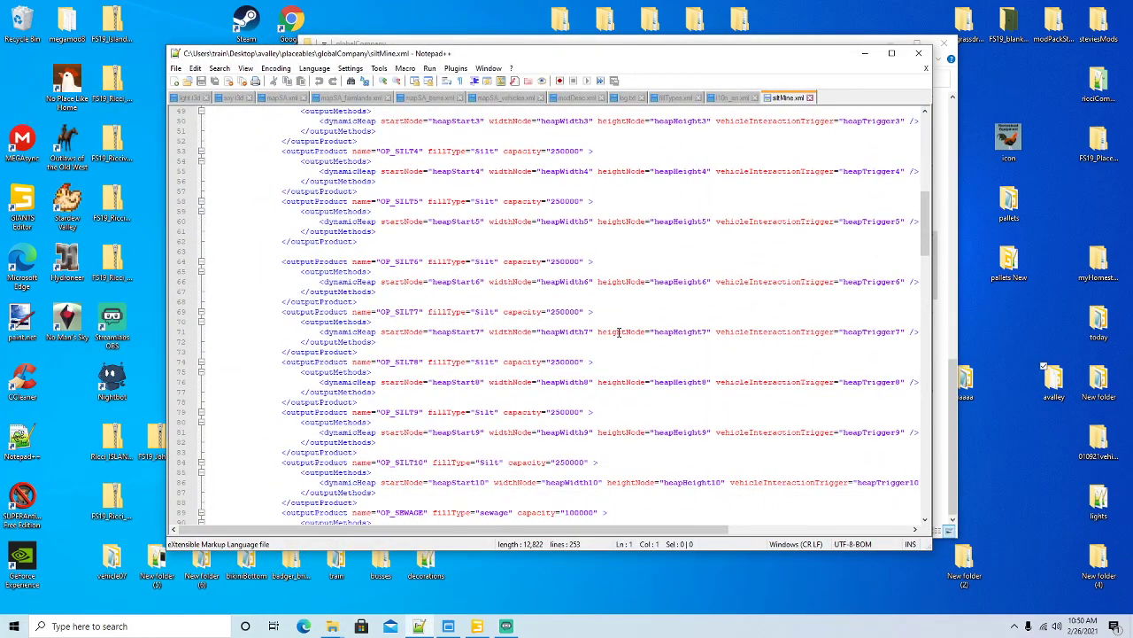
pyautogui.scroll(-5, 619, 332)
pyautogui.scroll(20, 619, 332)
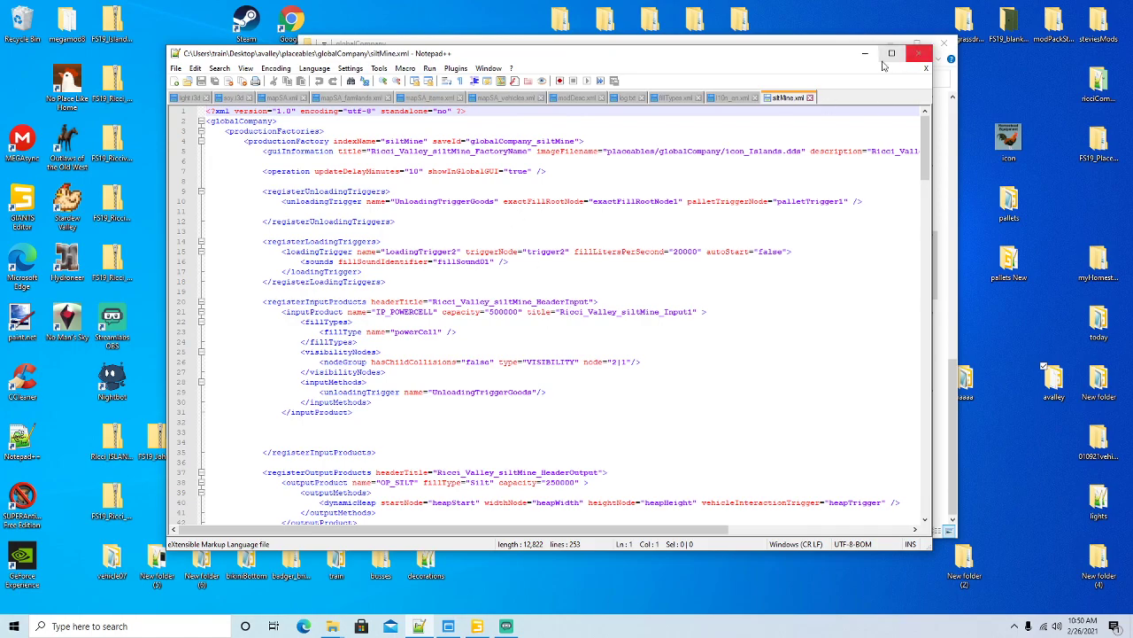
pyautogui.click(809, 98)
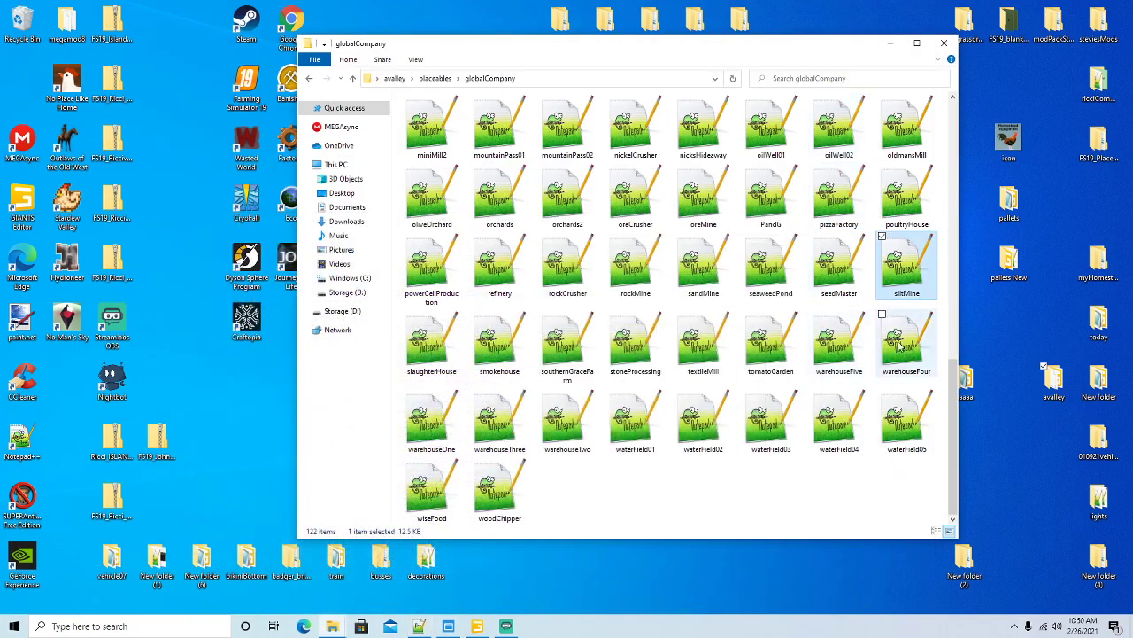
# Copy the siltMine file, close the avalley window, and paste it into FS19_Ricci_Valley's globalCompany folder.
pyautogui.rightClick(897, 269)
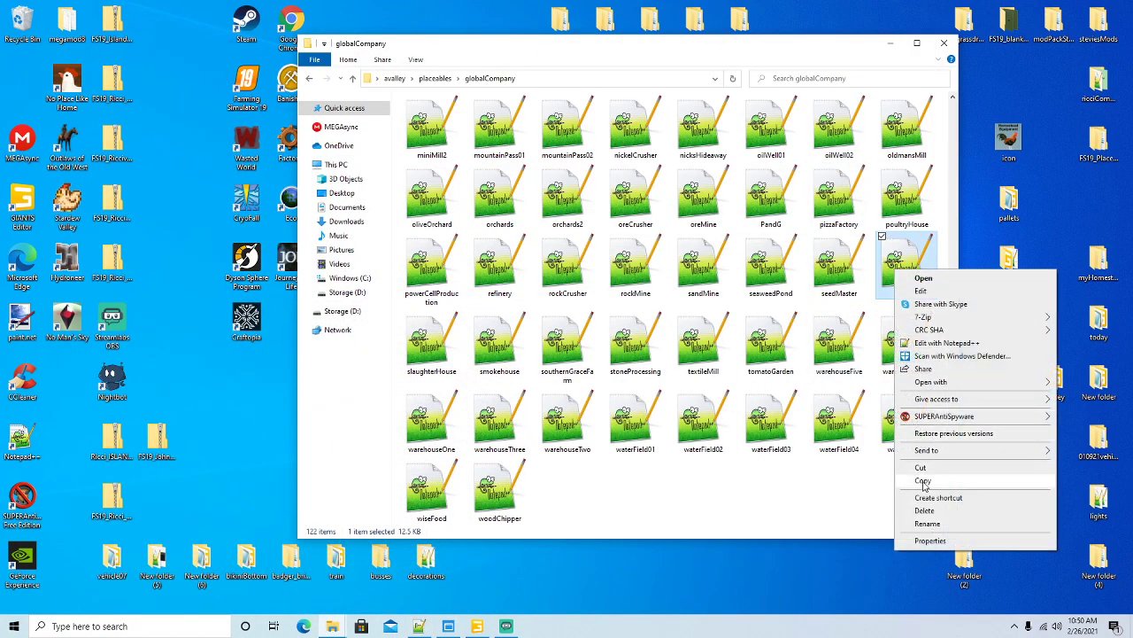
pyautogui.click(924, 482)
pyautogui.click(947, 47)
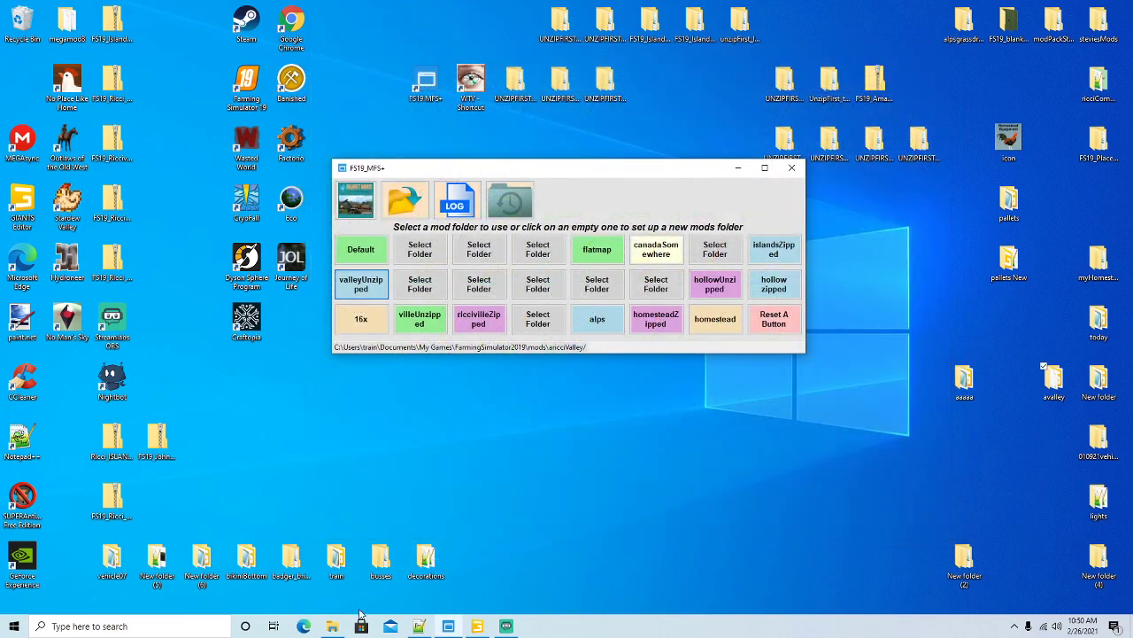
pyautogui.click(335, 575)
pyautogui.rightClick(471, 309)
pyautogui.click(485, 381)
# Rename the pasted siltMine file as clayPit.
pyautogui.rightClick(287, 207)
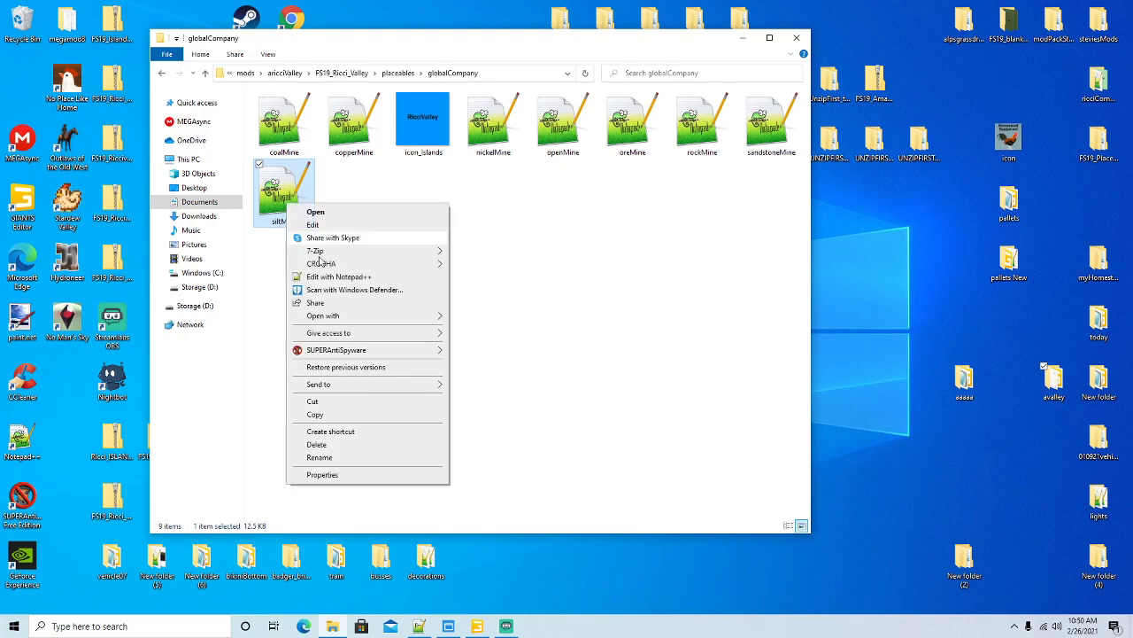
pyautogui.click(301, 458)
pyautogui.write('clayMine')
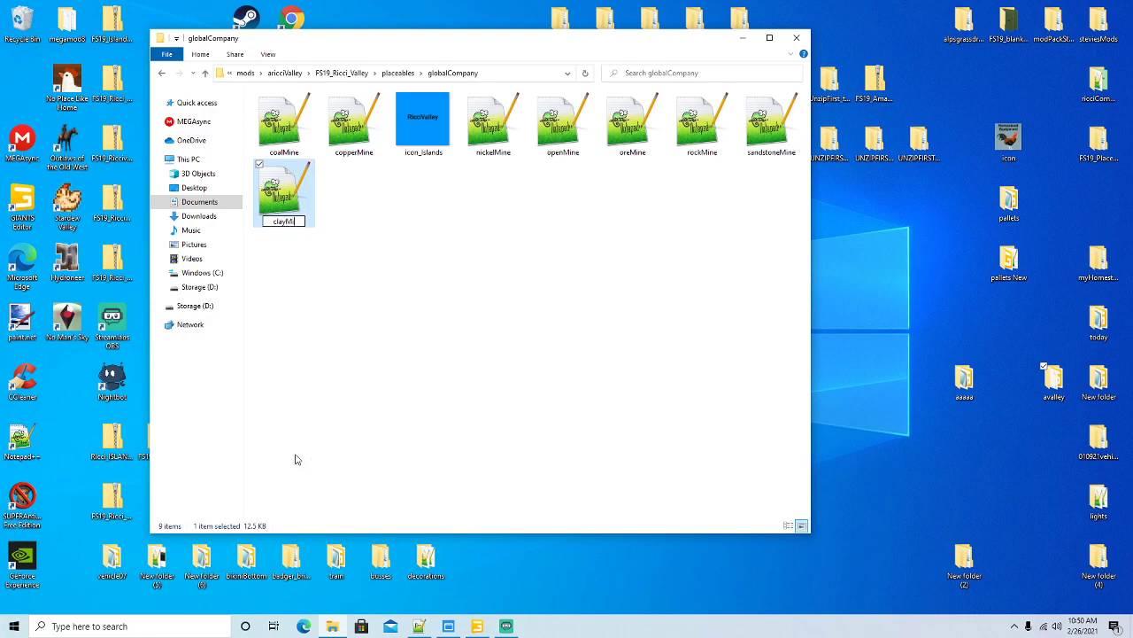
pyautogui.press('BackSpace')
pyautogui.press('BackSpace')
pyautogui.press('BackSpace')
pyautogui.press('BackSpace')
pyautogui.write('Pit')
pyautogui.press('Return')
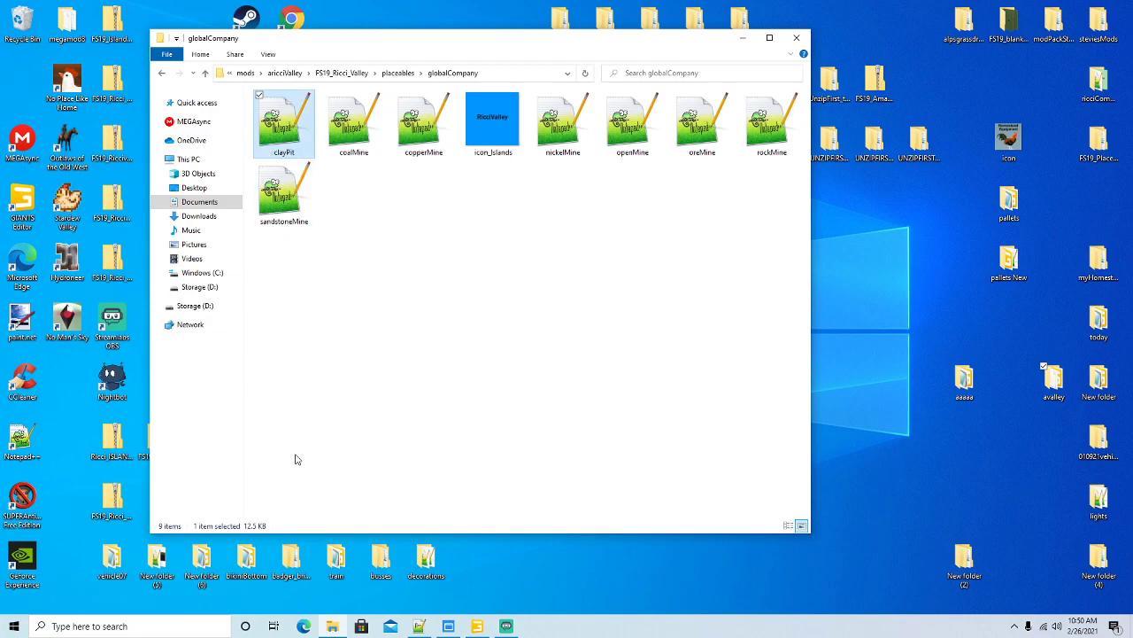
# Open the clayPit file in Notepad++ and maximize the editor window.
pyautogui.rightClick(287, 120)
pyautogui.click(341, 195)
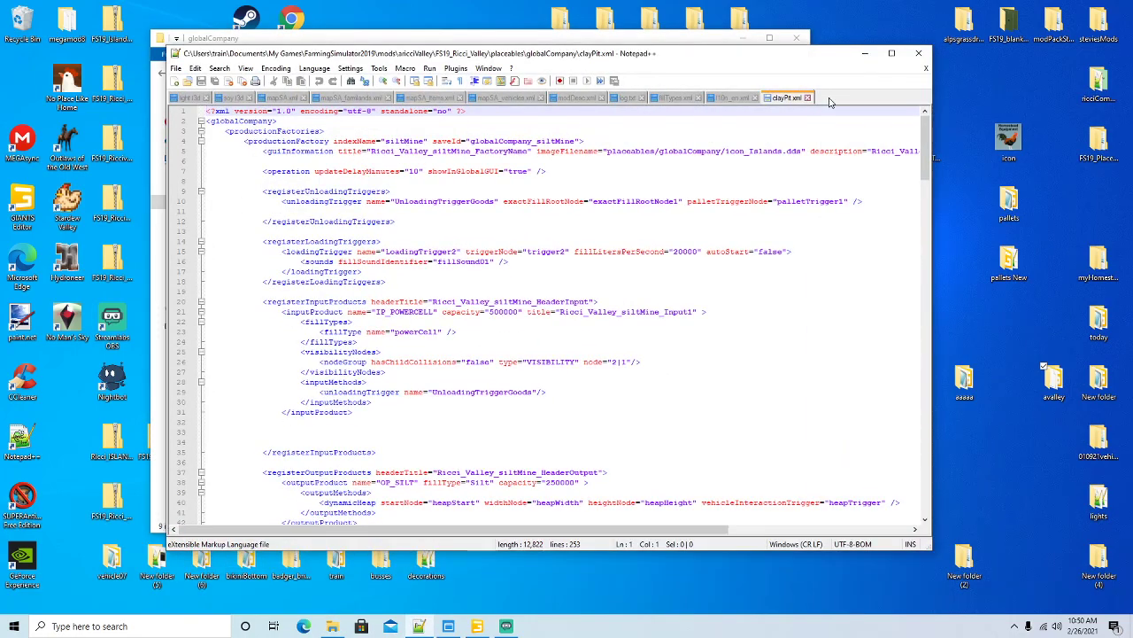
pyautogui.click(892, 53)
# Replace every occurrence of siltMine with clayPit in clayPit.xml and close the Replace dialog.
pyautogui.doubleClick(223, 92)
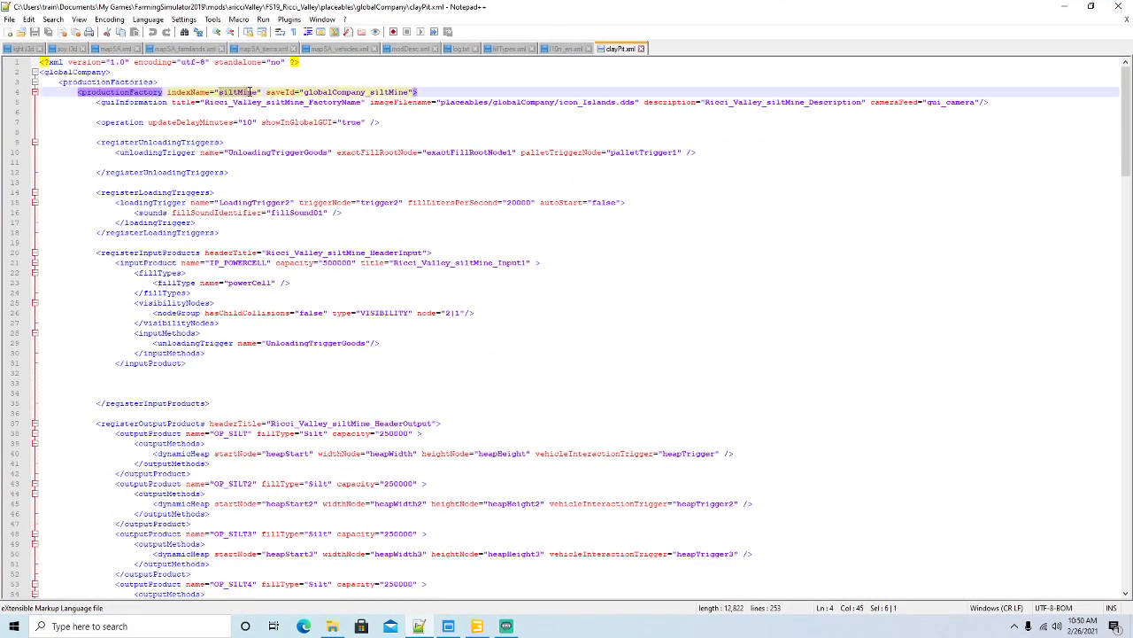
pyautogui.click(51, 20)
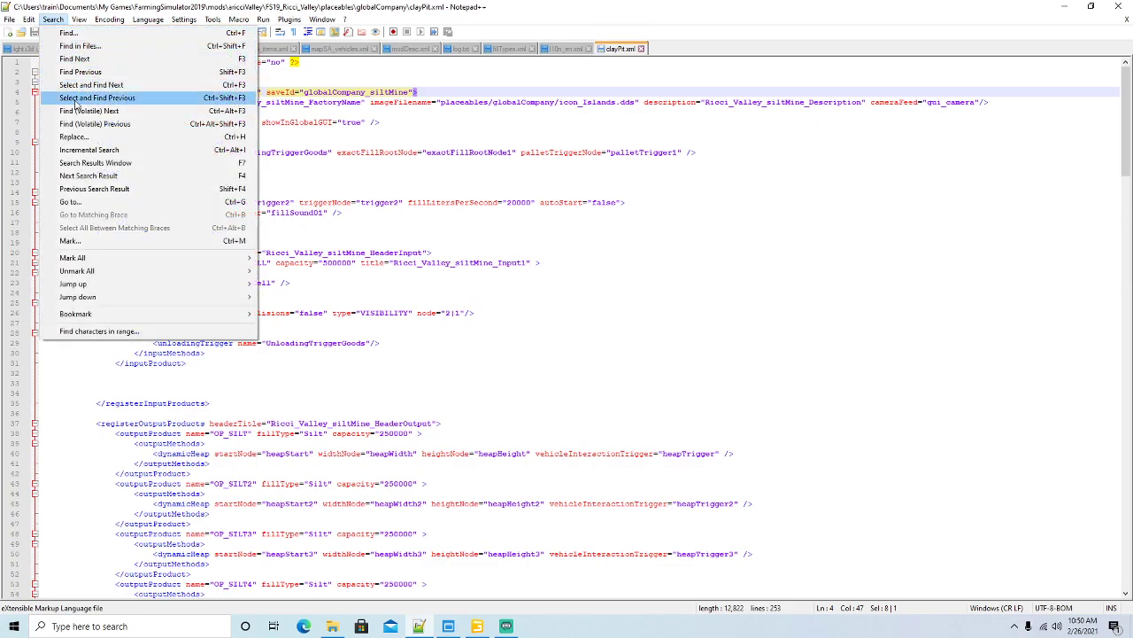
pyautogui.click(71, 133)
pyautogui.click(816, 166)
pyautogui.click(985, 168)
pyautogui.click(992, 167)
pyautogui.click(992, 168)
pyautogui.click(992, 167)
pyautogui.click(992, 168)
pyautogui.click(992, 168)
pyautogui.click(992, 167)
pyautogui.click(980, 168)
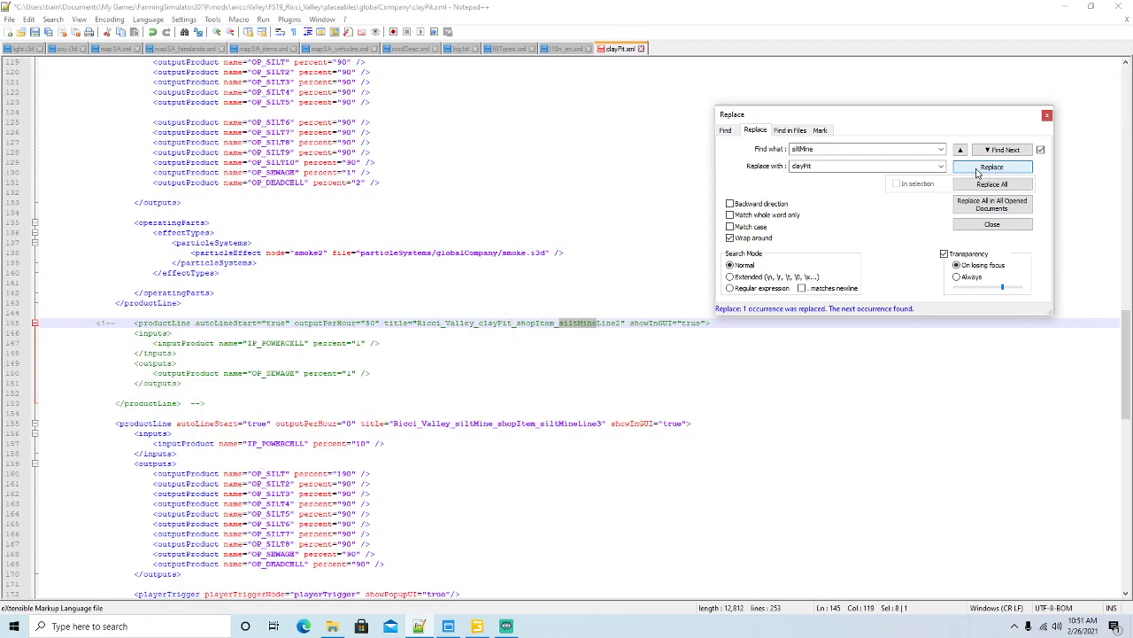
pyautogui.click(979, 168)
pyautogui.click(979, 168)
pyautogui.click(980, 168)
pyautogui.click(979, 168)
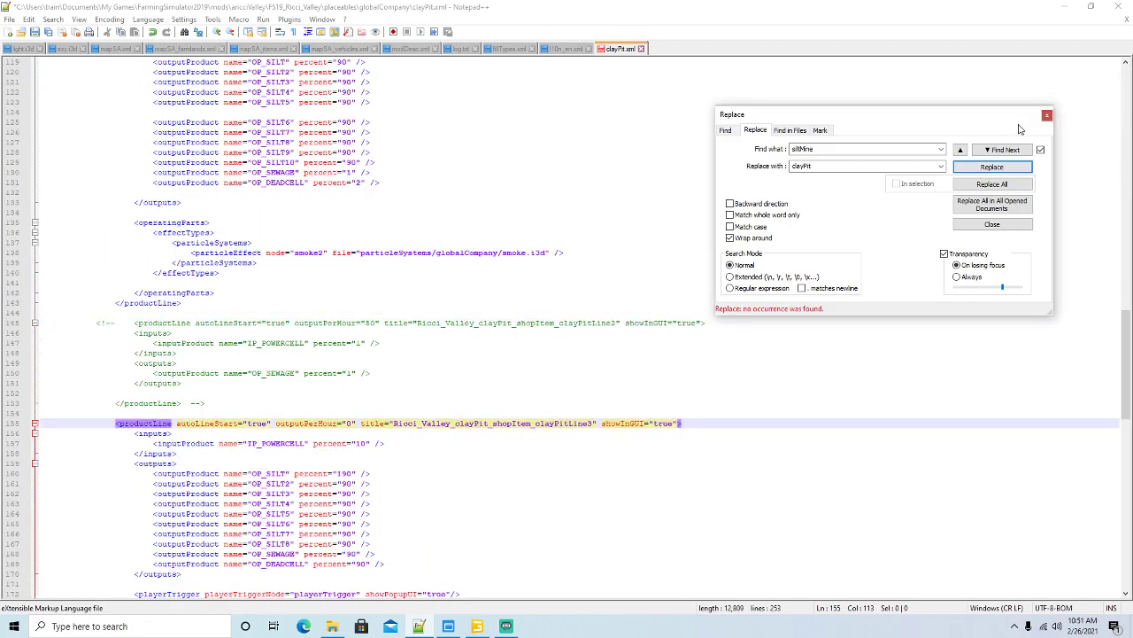
pyautogui.click(1046, 114)
# Remove the palletTriggerNode attribute from the UnloadingTriggerGoods entry in clayPit.xml.
pyautogui.scroll(6, 624, 209)
pyautogui.scroll(20, 624, 209)
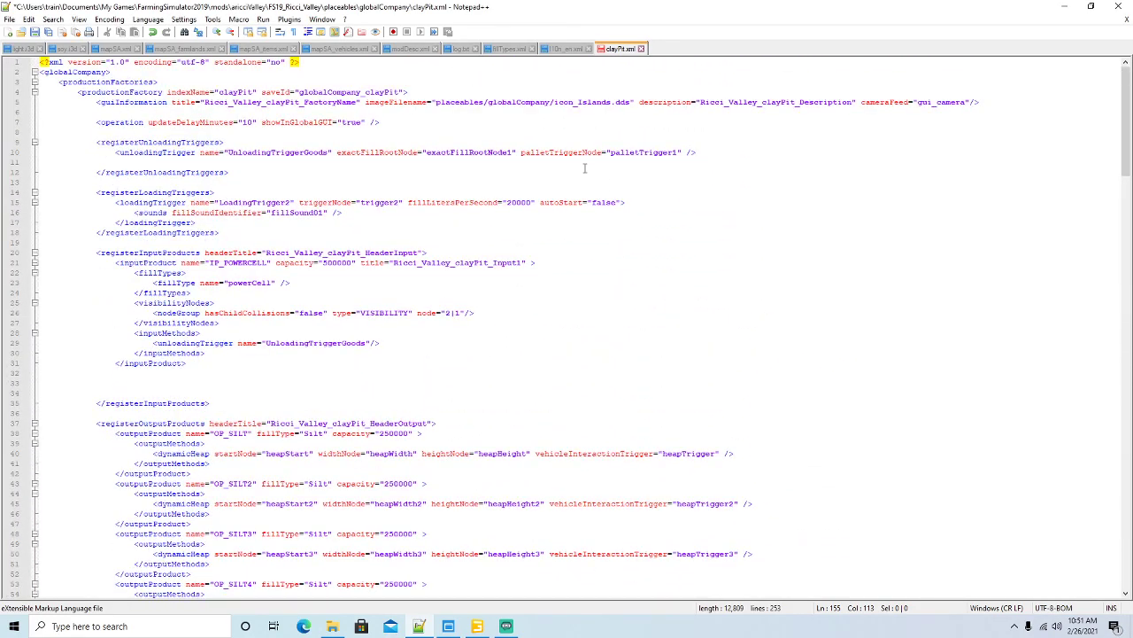
pyautogui.click(682, 153)
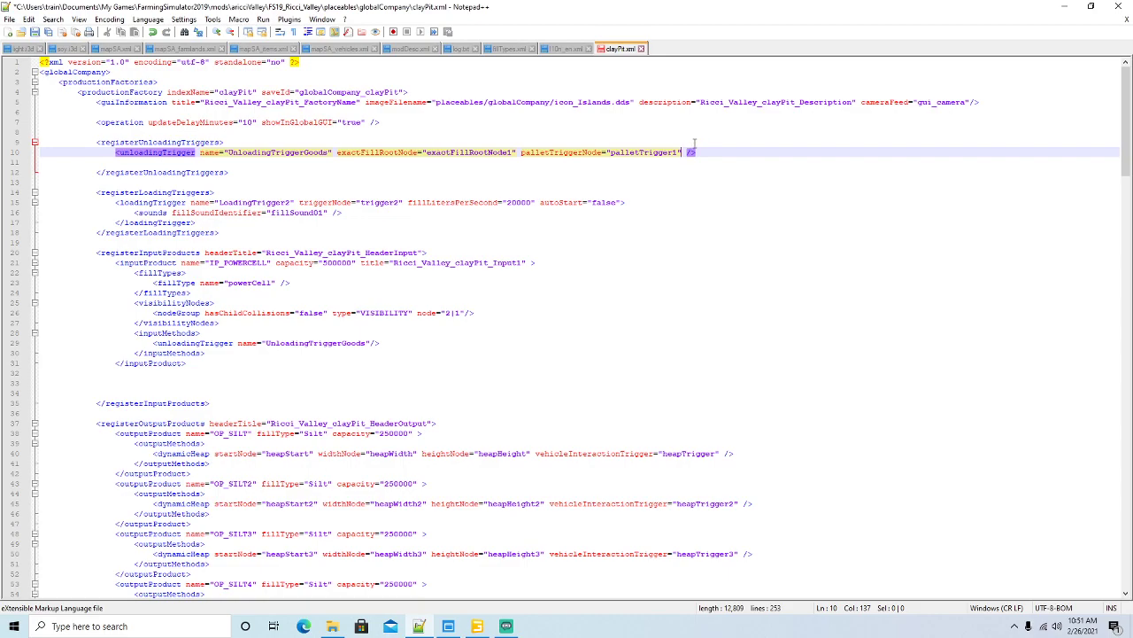
pyautogui.press('BackSpace')
pyautogui.press('BackSpace')
pyautogui.press('BackSpace')
pyautogui.press('BackSpace')
pyautogui.press('BackSpace')
pyautogui.press('BackSpace')
pyautogui.press('BackSpace')
pyautogui.press('BackSpace')
pyautogui.press('BackSpace')
pyautogui.press('BackSpace')
pyautogui.press('BackSpace')
pyautogui.press('BackSpace')
pyautogui.press('BackSpace')
pyautogui.press('BackSpace')
pyautogui.press('BackSpace')
pyautogui.press('BackSpace')
pyautogui.press('BackSpace')
pyautogui.press('BackSpace')
pyautogui.press('BackSpace')
pyautogui.press('BackSpace')
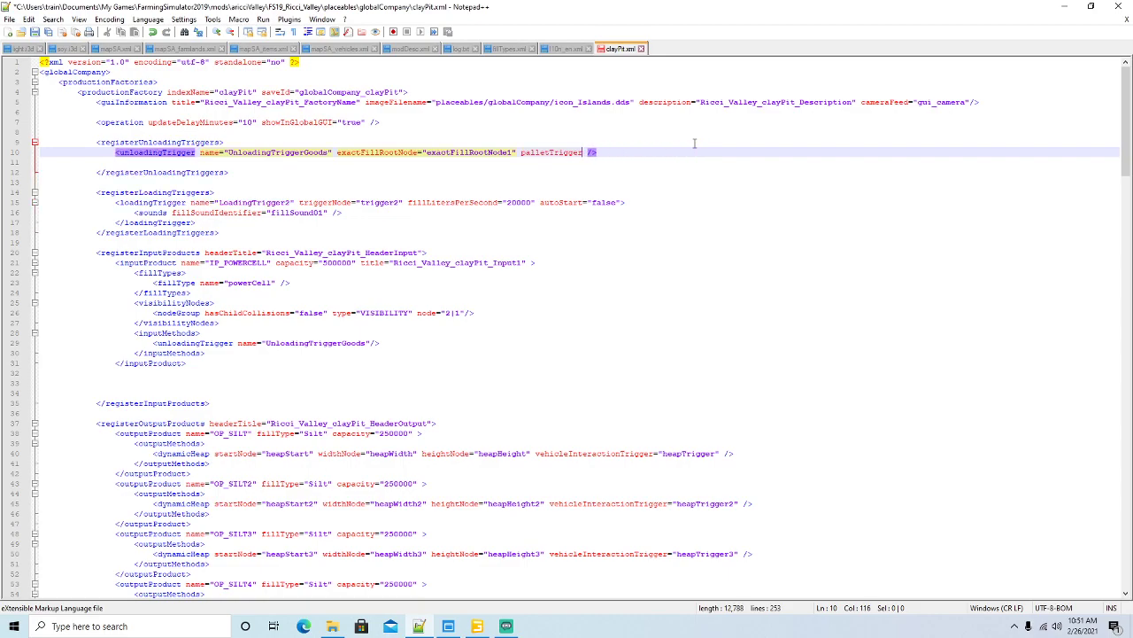
pyautogui.press('BackSpace')
pyautogui.press('BackSpace')
pyautogui.press('BackSpace')
pyautogui.press('BackSpace')
# Set updateDelayMinutes to 02 in the operation entry.
pyautogui.click(252, 123)
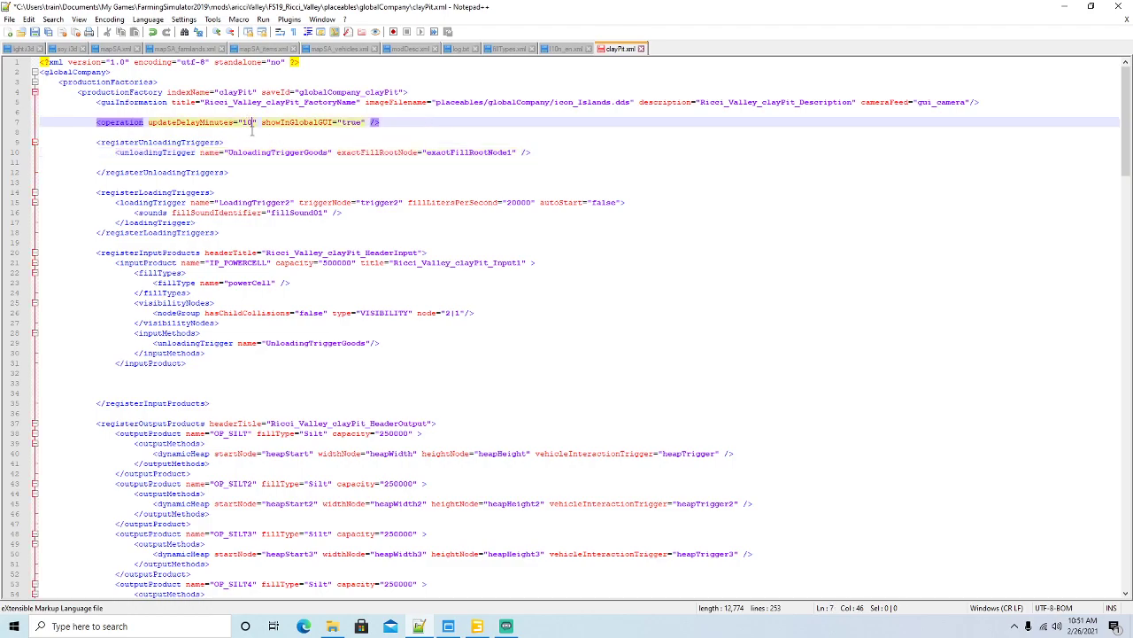
pyautogui.press('BackSpace')
pyautogui.press('BackSpace')
pyautogui.write('02')
# Delete the LoadingTrigger2 entry with its sounds line from the registerLoadingTriggers section.
pyautogui.click(164, 203)
pyautogui.moveTo(196, 223); pyautogui.dragTo(39, 205)
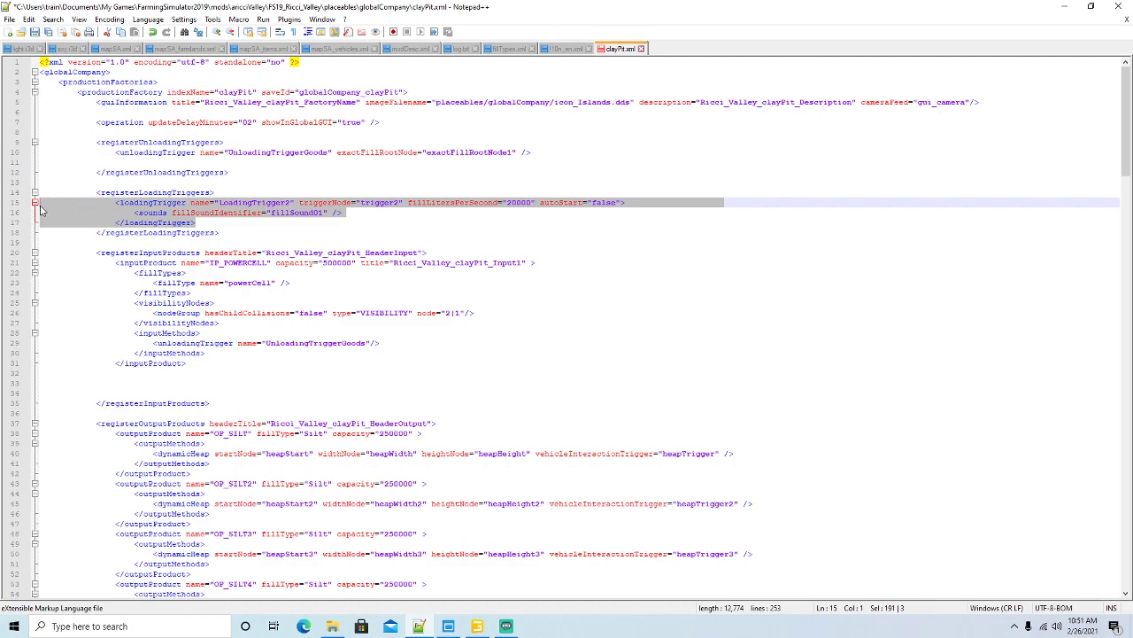
pyautogui.press('Delete')
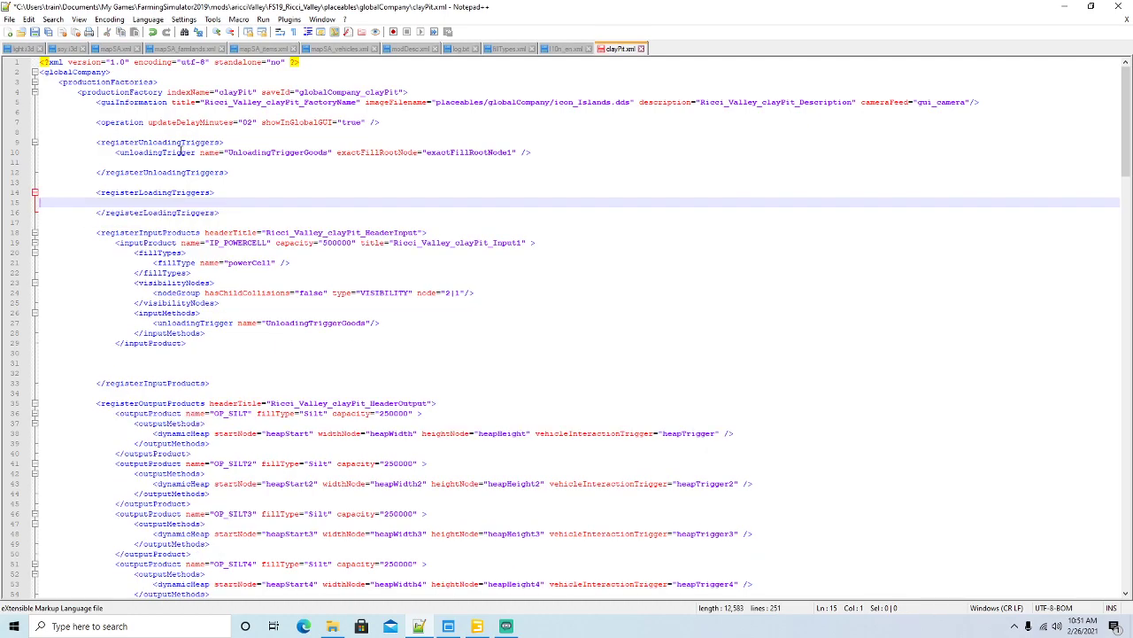
# Rename the IP_POWERCELL input product as IP_DIESEL and set its capacity to 50000.
pyautogui.click(176, 152)
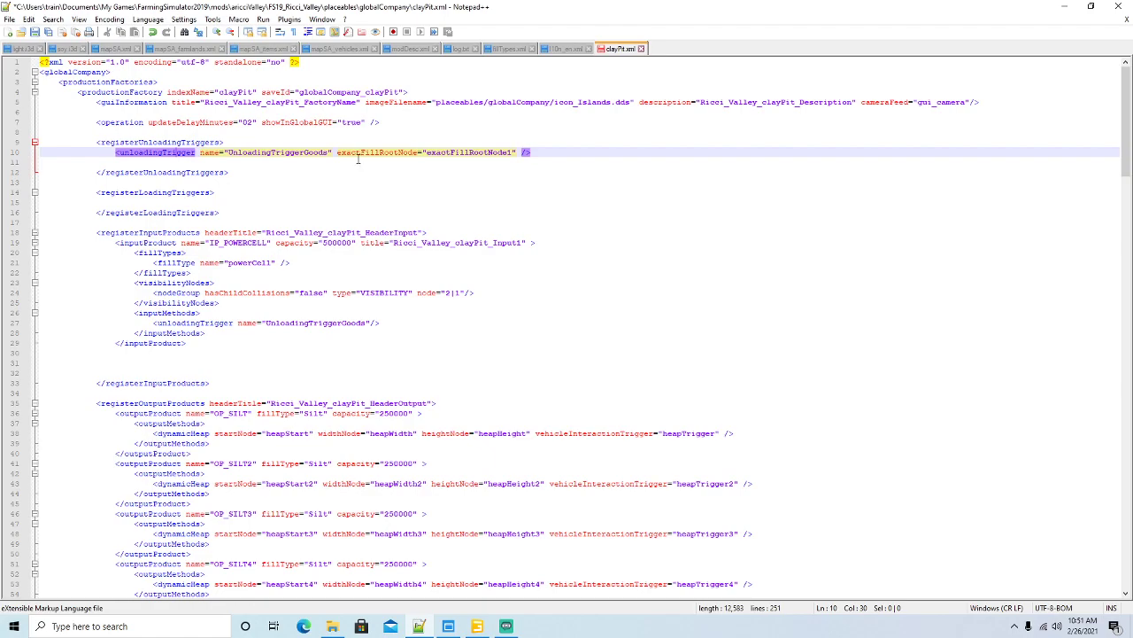
pyautogui.click(267, 242)
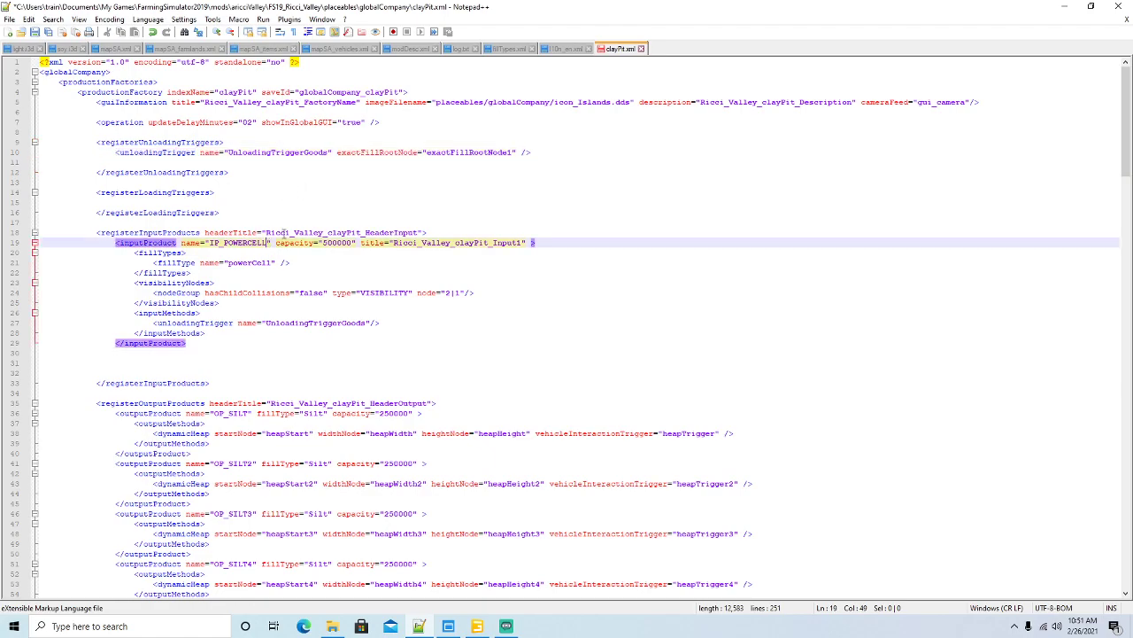
pyautogui.press('BackSpace')
pyautogui.press('BackSpace')
pyautogui.press('BackSpace')
pyautogui.press('BackSpace')
pyautogui.press('BackSpace')
pyautogui.press('BackSpace')
pyautogui.press('BackSpace')
pyautogui.press('BackSpace')
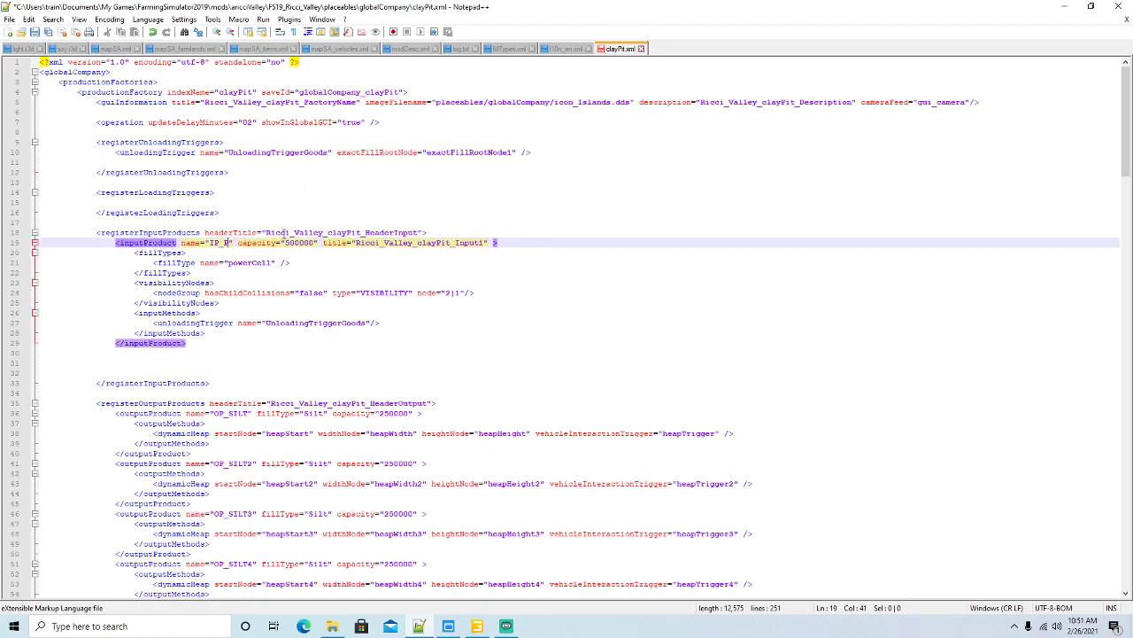
pyautogui.press('BackSpace')
pyautogui.write('DIES')
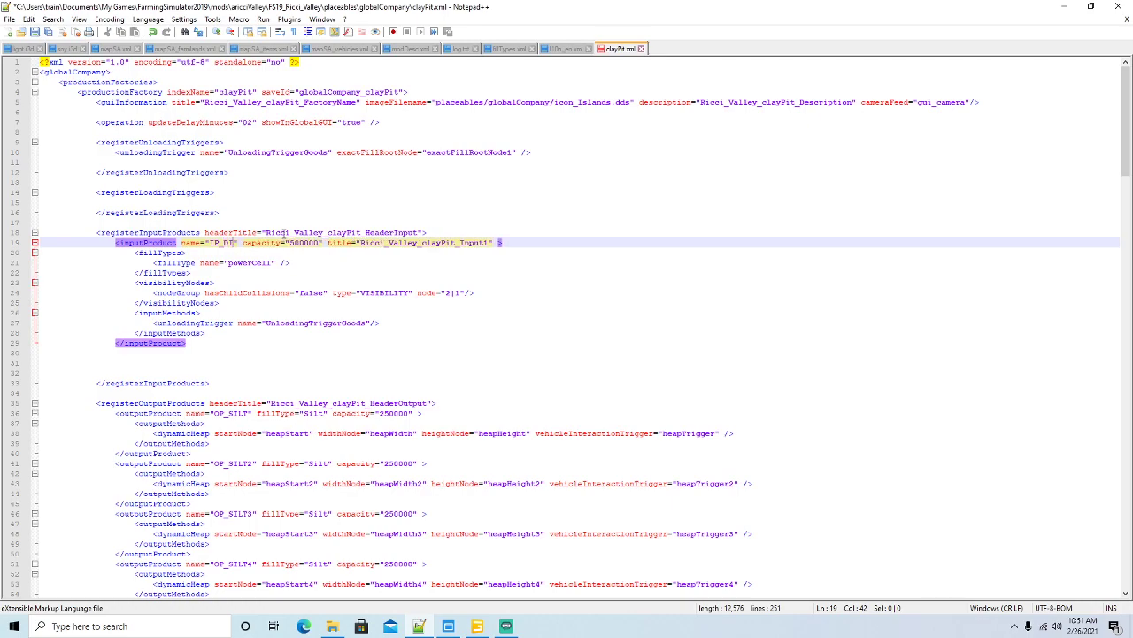
pyautogui.write('EL')
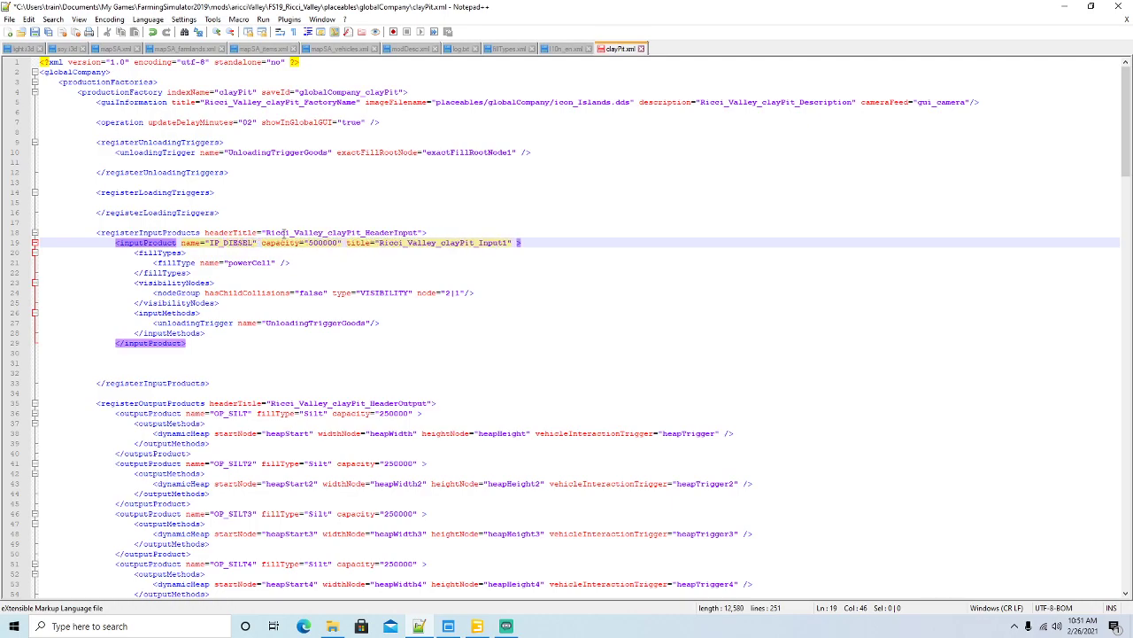
pyautogui.click(323, 241)
pyautogui.press('BackSpace')
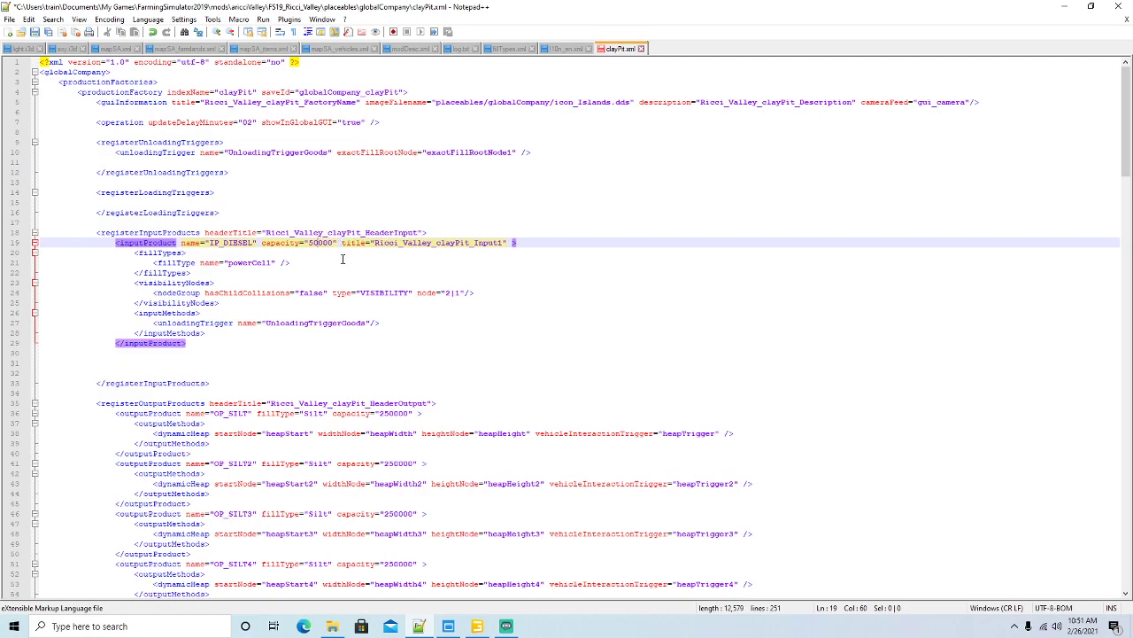
# Set the input product's fill type name to diesel.
pyautogui.click(271, 263)
pyautogui.press('BackSpace')
pyautogui.press('BackSpace')
pyautogui.press('BackSpace')
pyautogui.press('BackSpace')
pyautogui.press('BackSpace')
pyautogui.press('BackSpace')
pyautogui.press('BackSpace')
pyautogui.press('BackSpace')
pyautogui.press('BackSpace')
pyautogui.write('diesel')
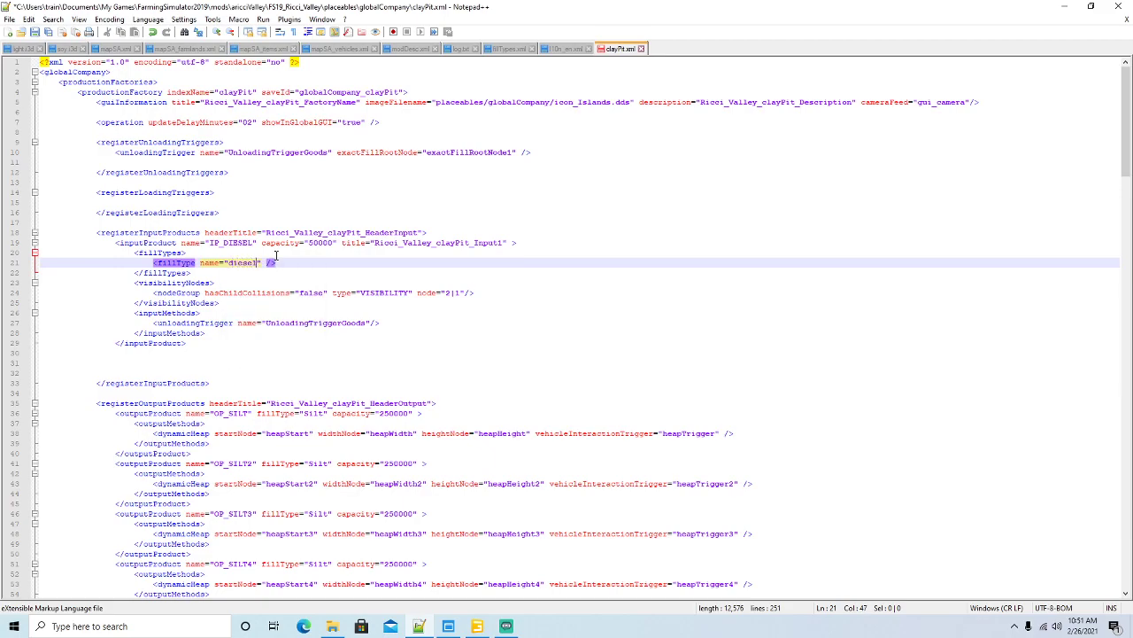
# Delete the visibilityNodes block from the diesel input product.
pyautogui.click(188, 283)
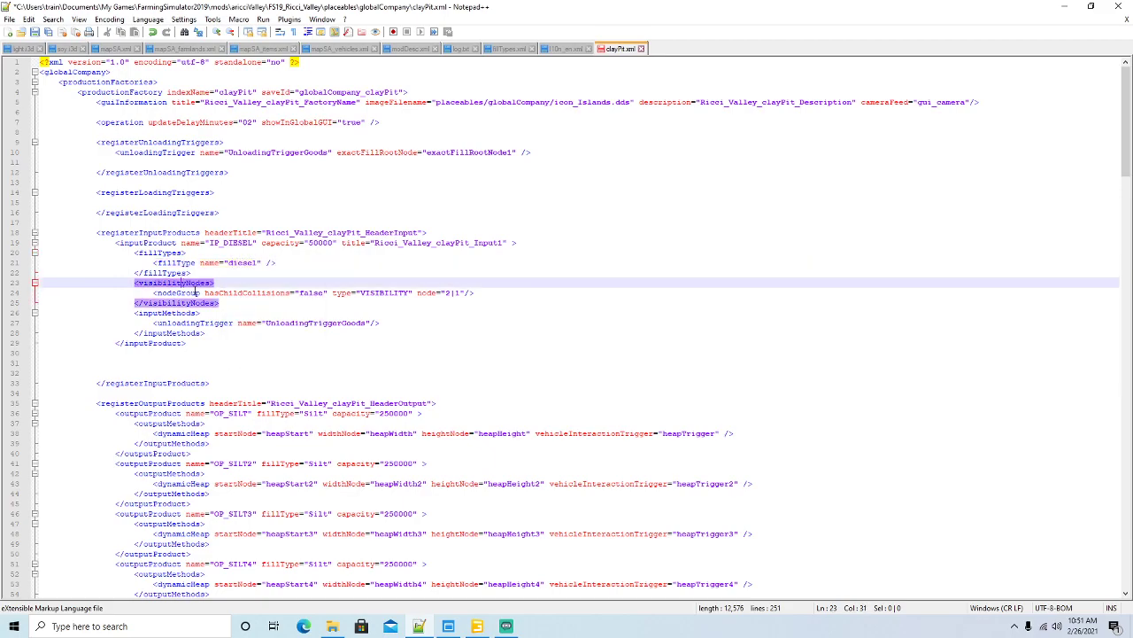
pyautogui.moveTo(221, 303); pyautogui.dragTo(40, 285)
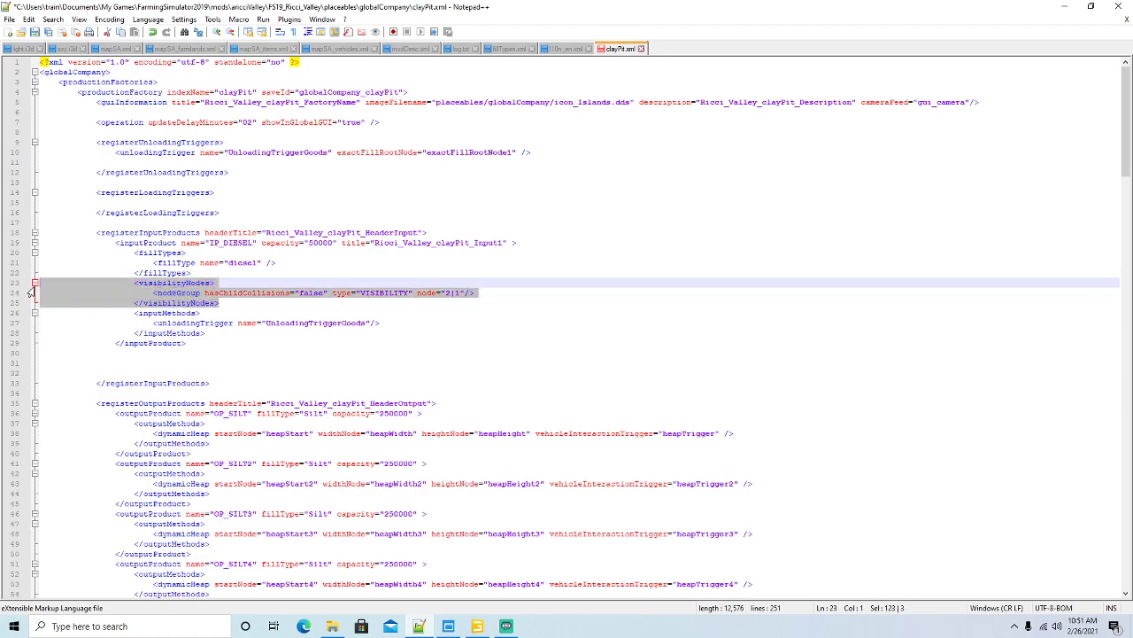
pyautogui.press('Delete')
pyautogui.press('Delete')
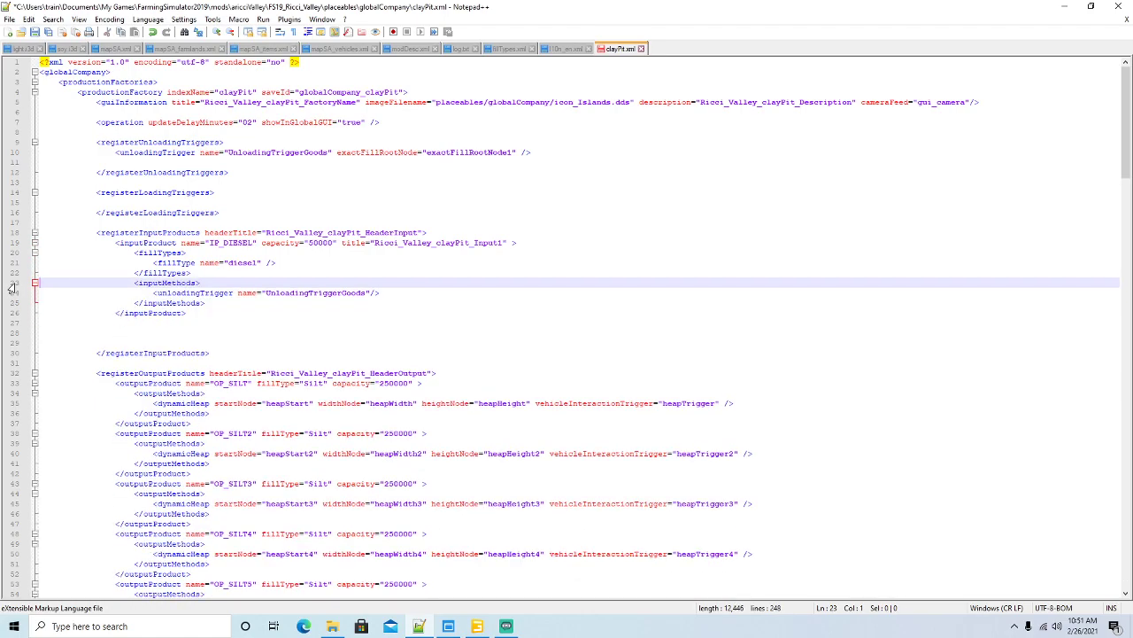
# Save clayPit.xml and switch to the mapSA.i3d scene in GIANTS Editor.
pyautogui.click(136, 241)
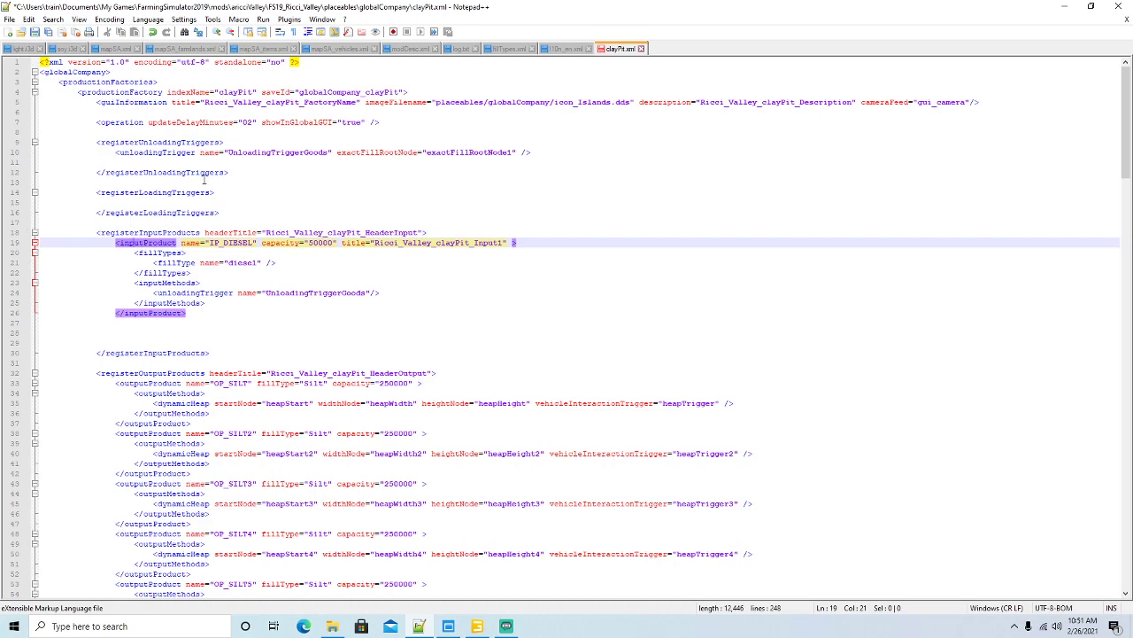
pyautogui.scroll(-3, 383, 250)
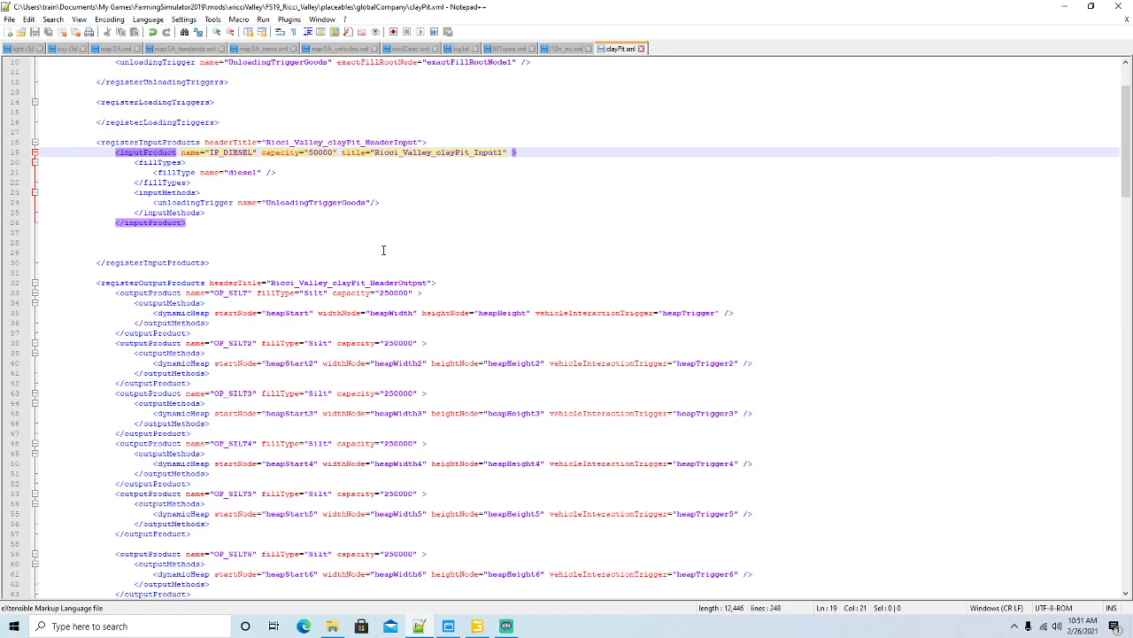
pyautogui.click(1063, 6)
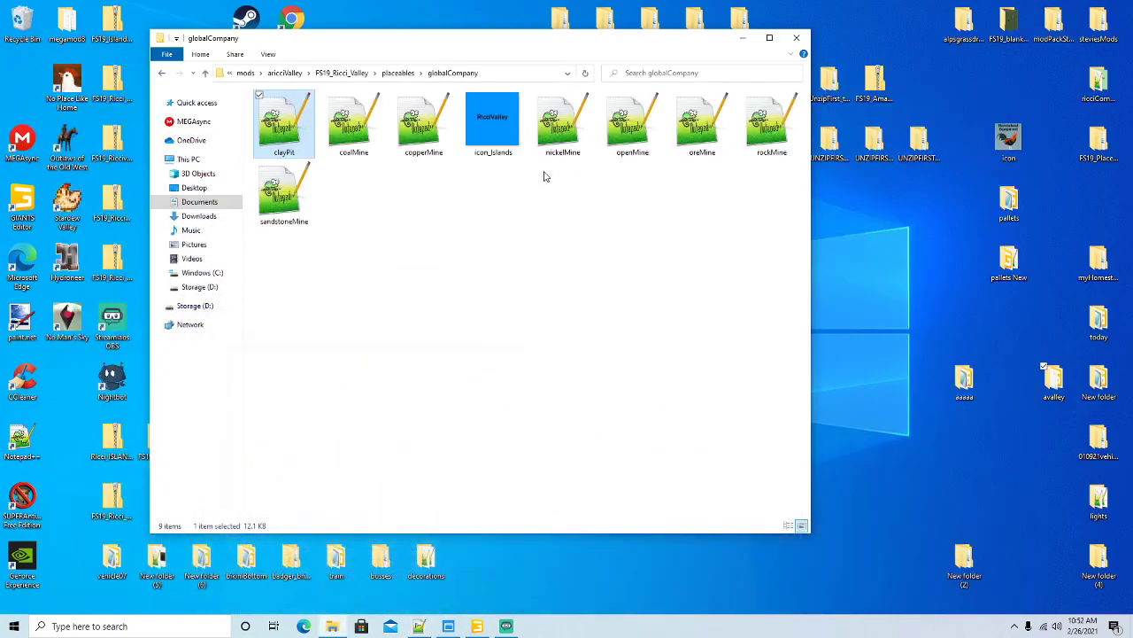
pyautogui.click(724, 35)
pyautogui.click(506, 626)
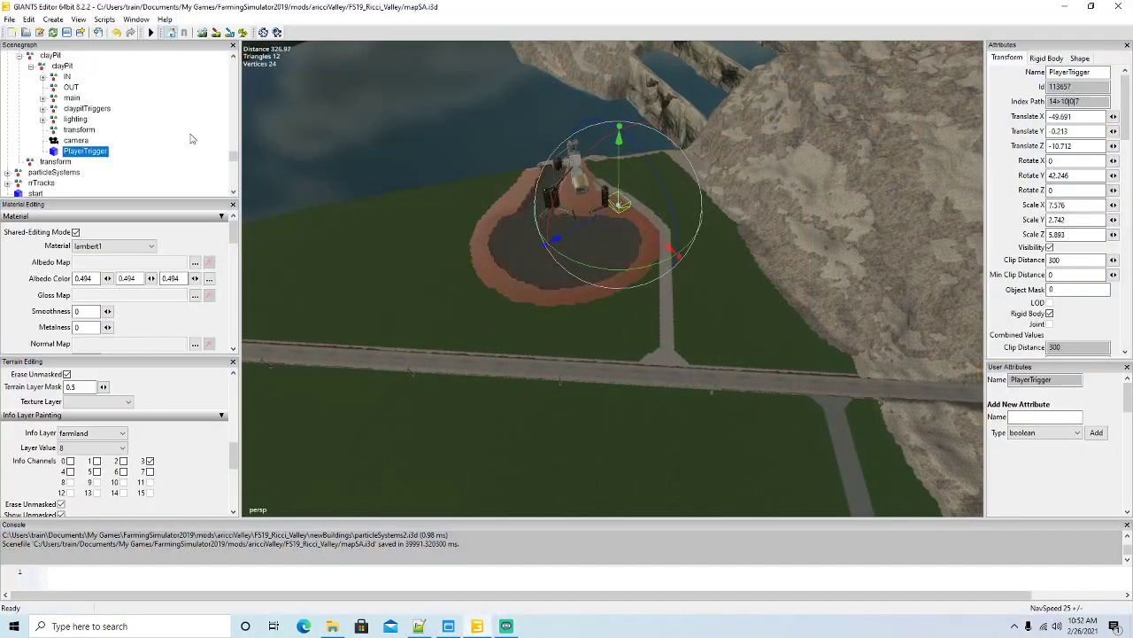
# Examine the dynamicHeap and interactionTrigger nodes inside claypitTriggers to work out how many heaps the clay pit has.
pyautogui.click(42, 108)
pyautogui.scroll(-1, 137, 138)
pyautogui.scroll(-1, 137, 137)
pyautogui.click(75, 98)
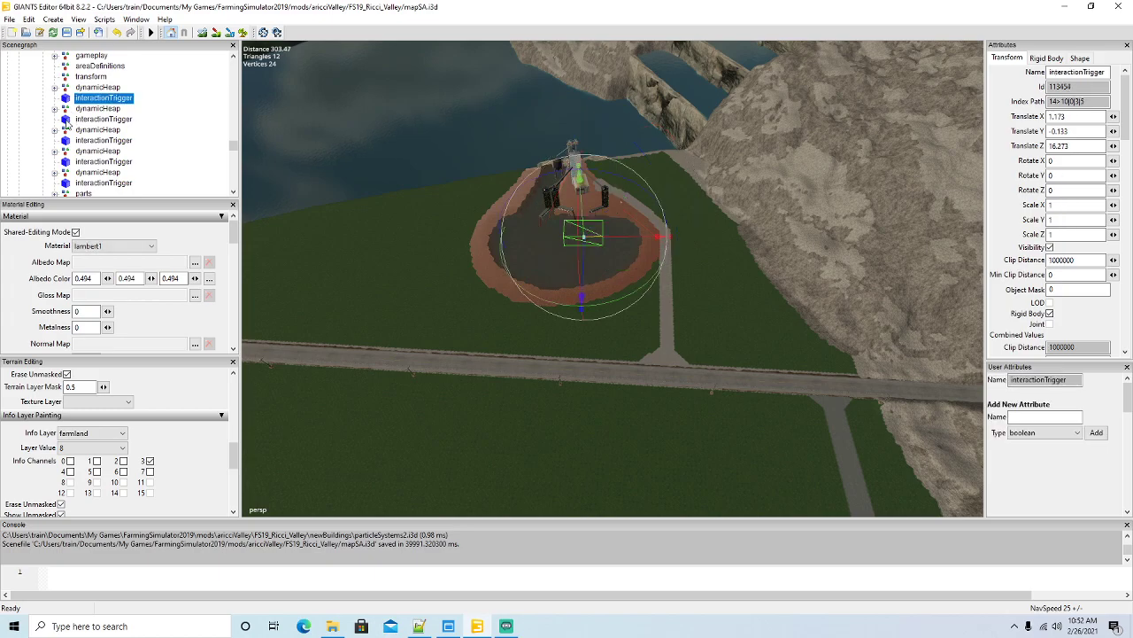
pyautogui.click(67, 121)
pyautogui.click(69, 141)
pyautogui.click(71, 163)
pyautogui.scroll(-1, 169, 168)
pyautogui.scroll(-2, 169, 168)
pyautogui.click(71, 119)
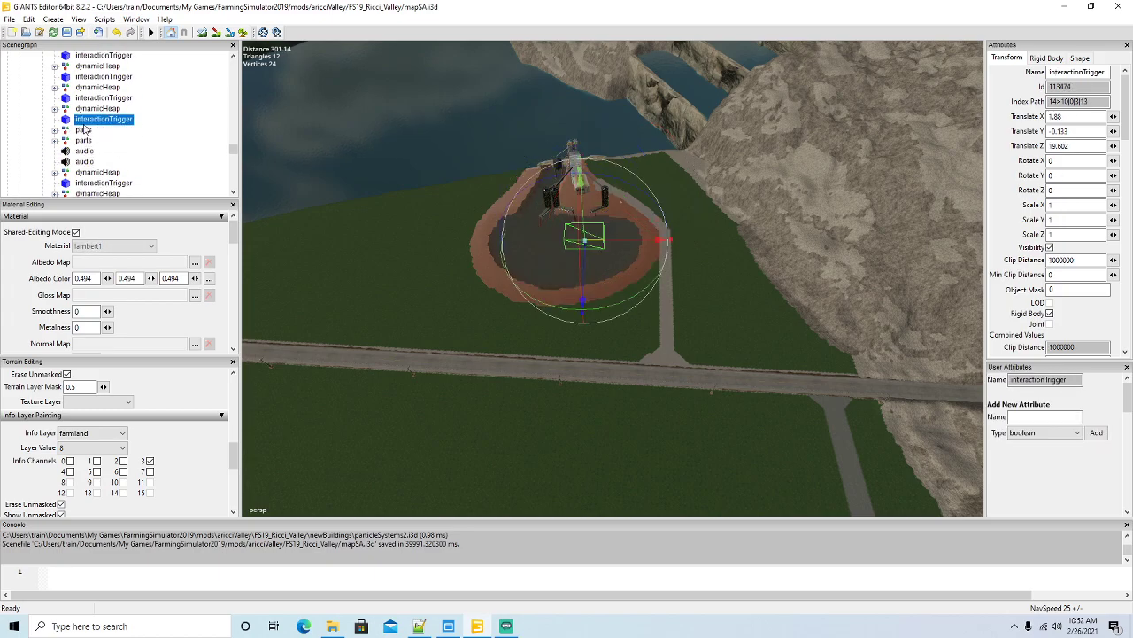
pyautogui.scroll(-3, 150, 139)
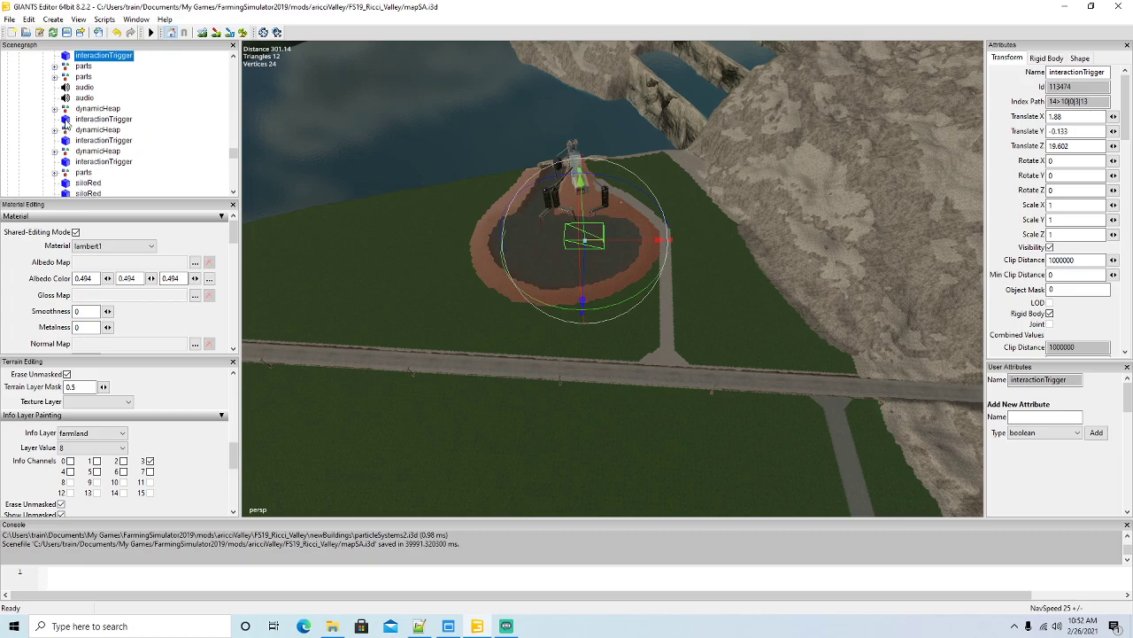
pyautogui.click(69, 120)
pyautogui.click(69, 142)
pyautogui.scroll(-2, 69, 141)
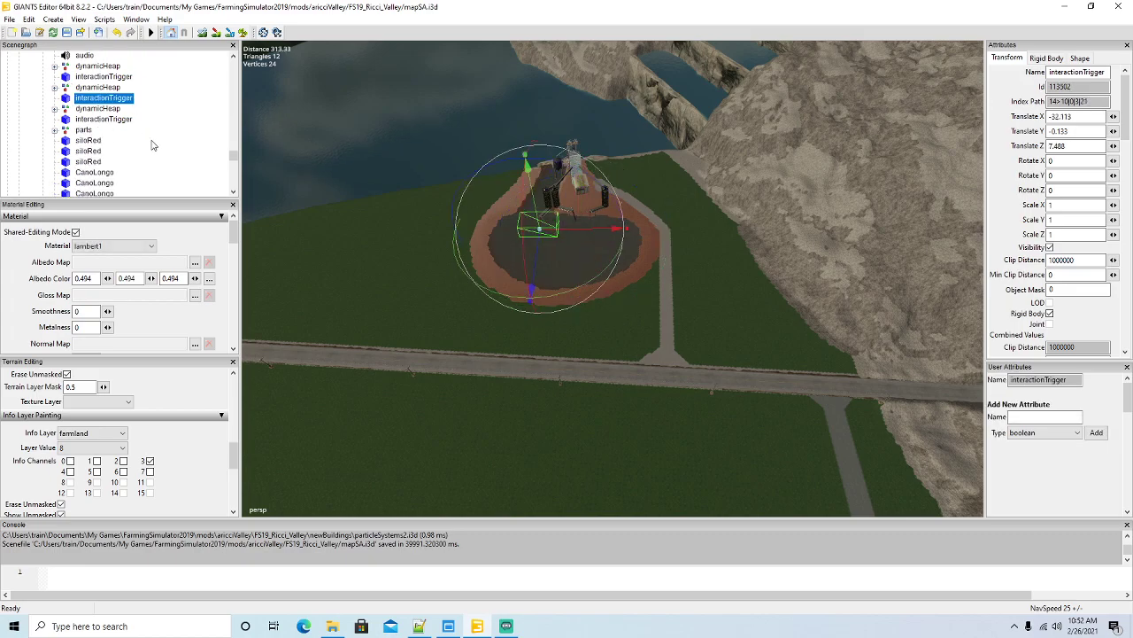
pyautogui.click(69, 121)
pyautogui.scroll(-4, 139, 144)
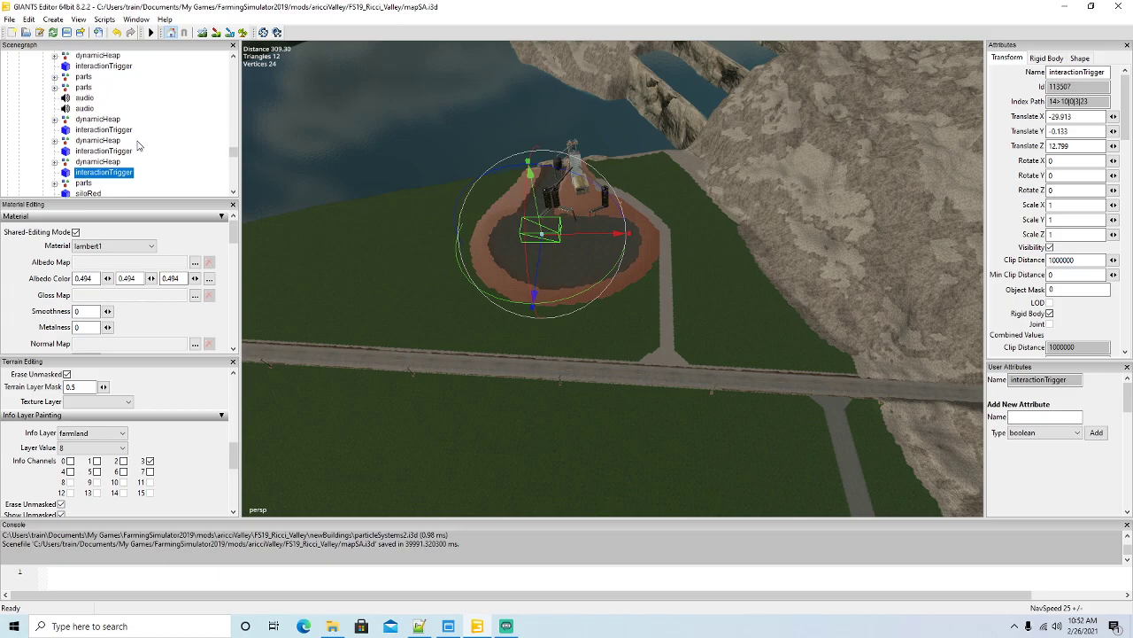
pyautogui.scroll(5, 137, 144)
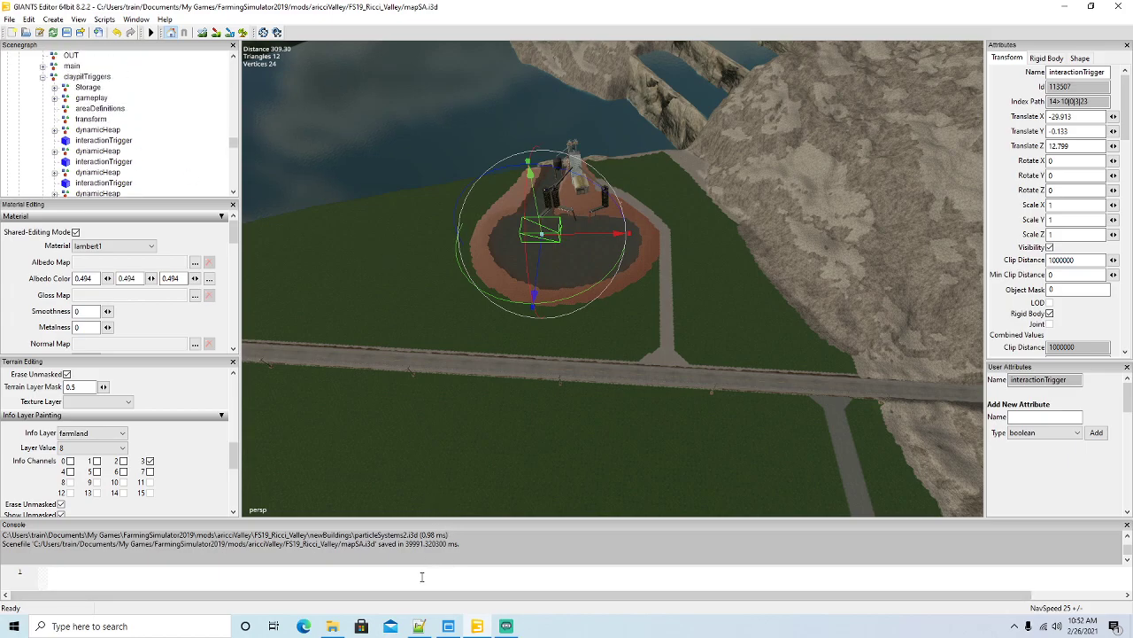
# Switch back to clayPit.xml in Notepad++ and delete the OP_SILT9 output product block.
pyautogui.click(419, 626)
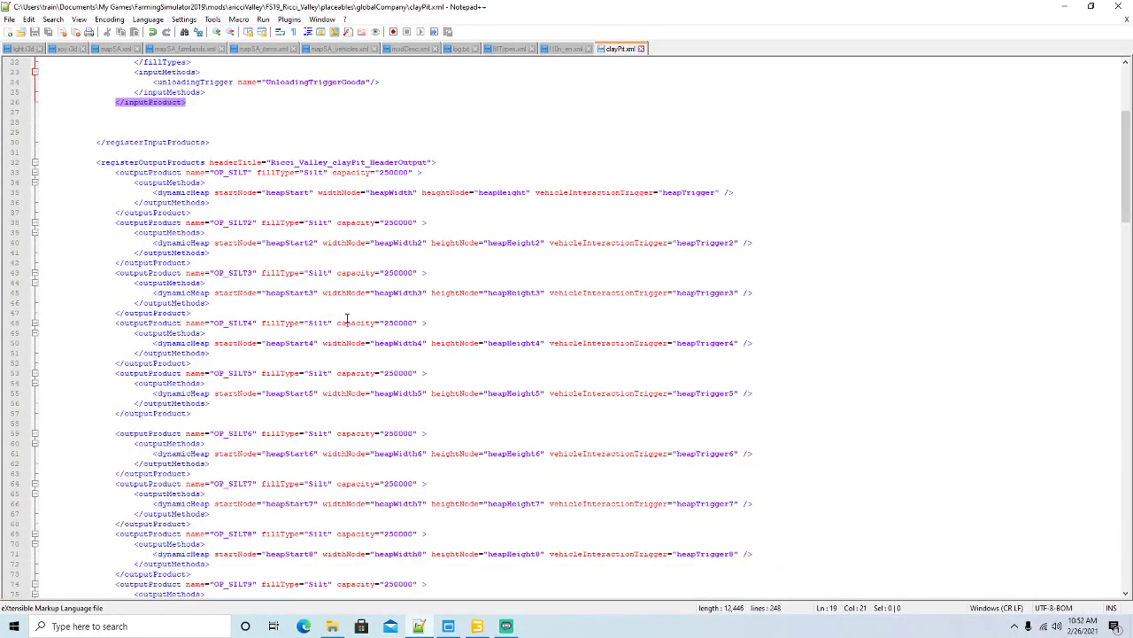
pyautogui.scroll(-7, 348, 317)
pyautogui.scroll(-2, 262, 334)
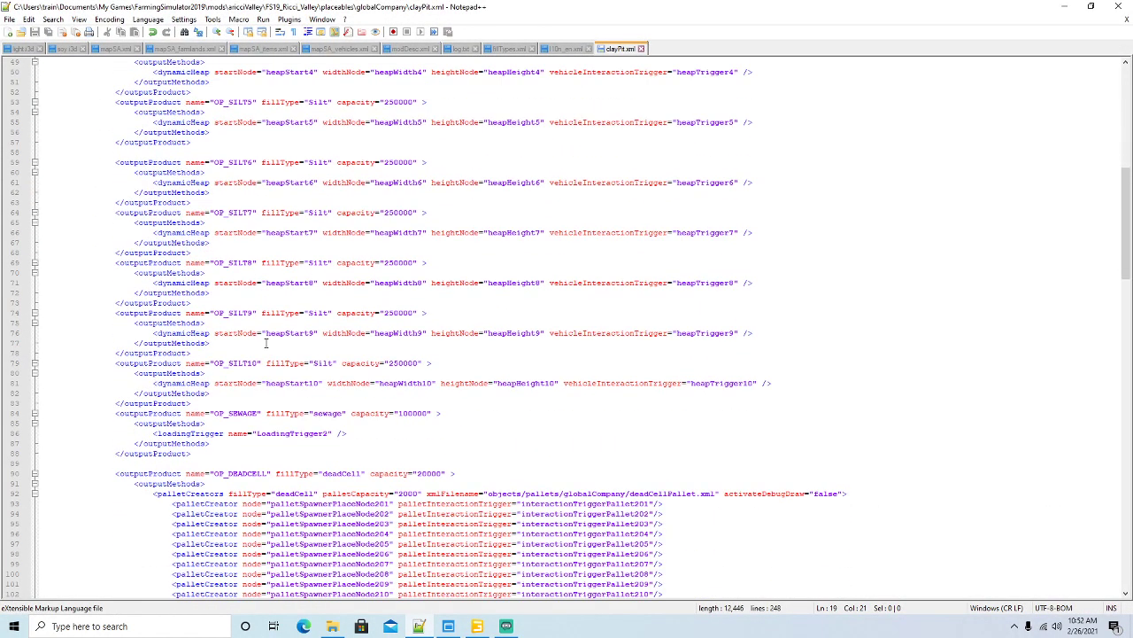
pyautogui.click(209, 313)
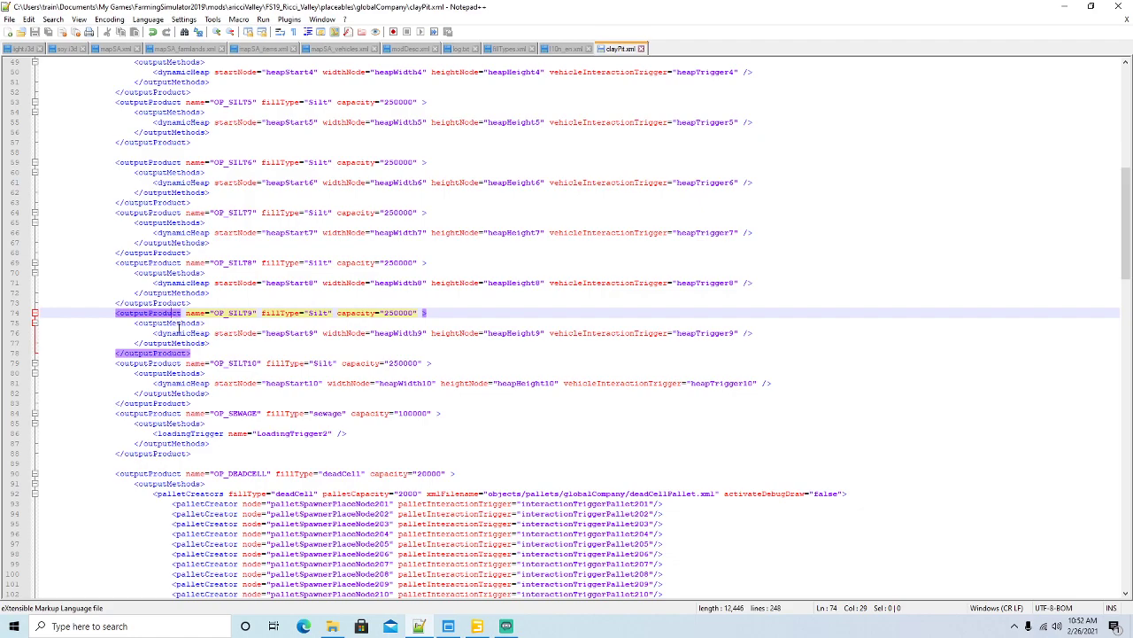
pyautogui.click(182, 357)
pyautogui.moveTo(39, 362); pyautogui.dragTo(35, 313)
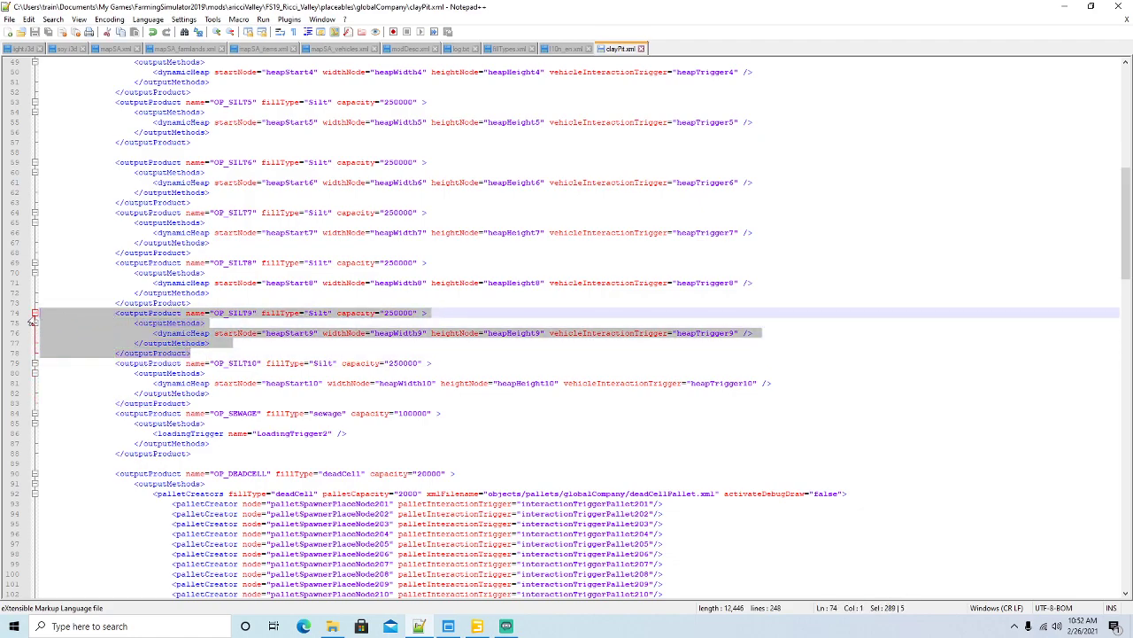
pyautogui.press('Delete')
# Delete the OP_SILT10 and OP_SEWAGE output product blocks from registerOutputProducts.
pyautogui.click(168, 325)
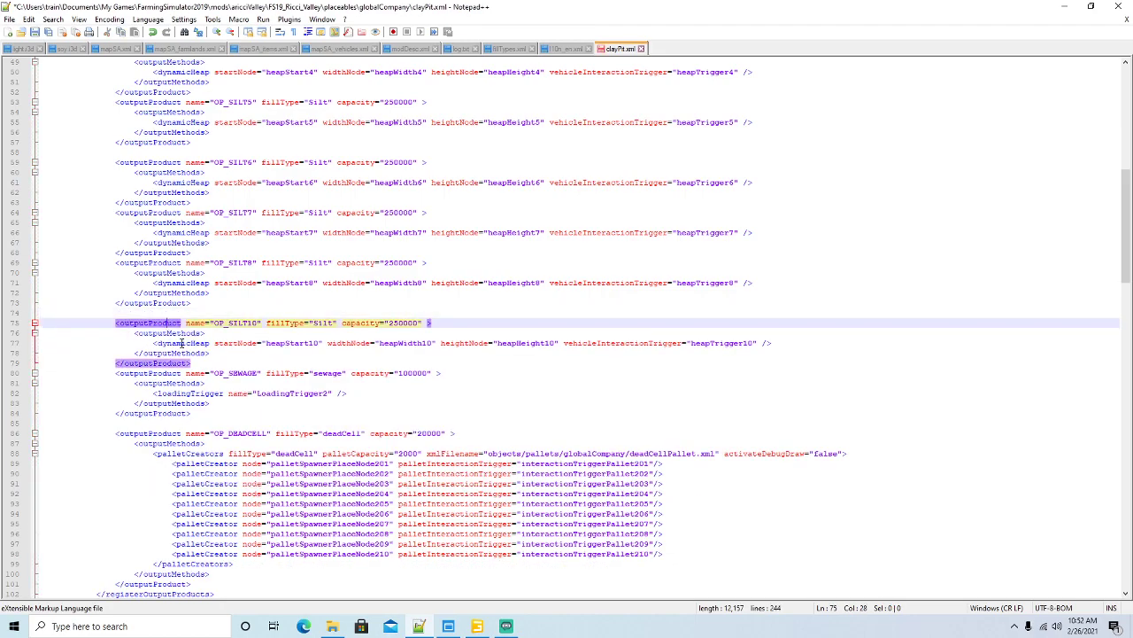
pyautogui.moveTo(191, 363); pyautogui.dragTo(38, 314)
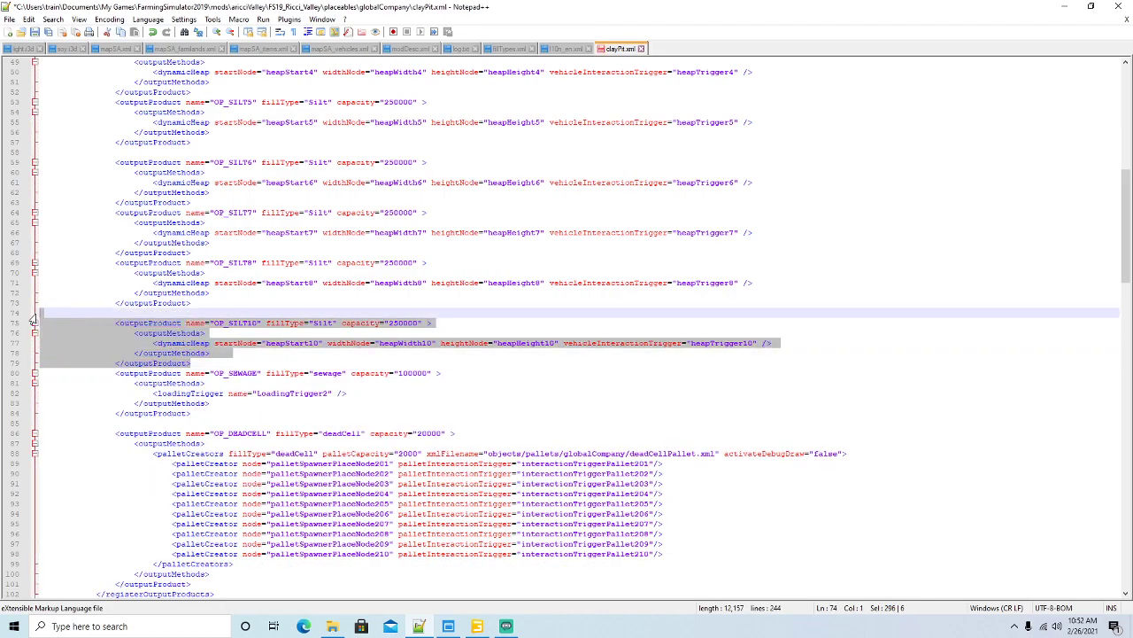
pyautogui.press('Delete')
pyautogui.click(148, 324)
pyautogui.moveTo(200, 363); pyautogui.dragTo(37, 315)
pyautogui.press('Delete')
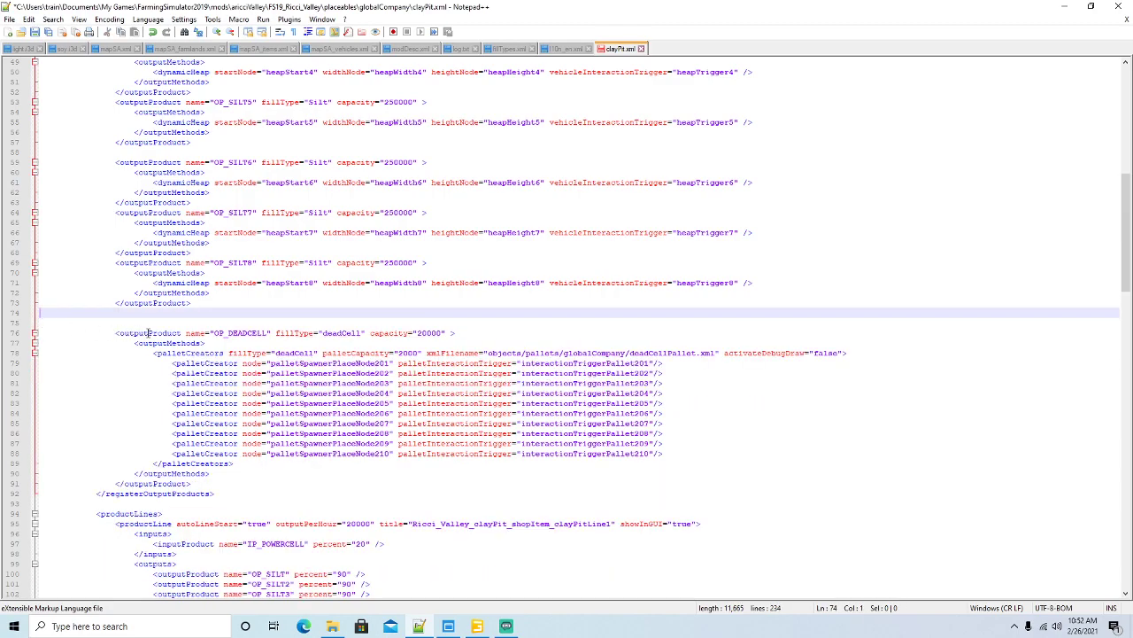
# Delete the OP_DEADCELL output product block with its pallet creators and the leftover blank line.
pyautogui.click(146, 333)
pyautogui.moveTo(191, 484); pyautogui.dragTo(82, 314)
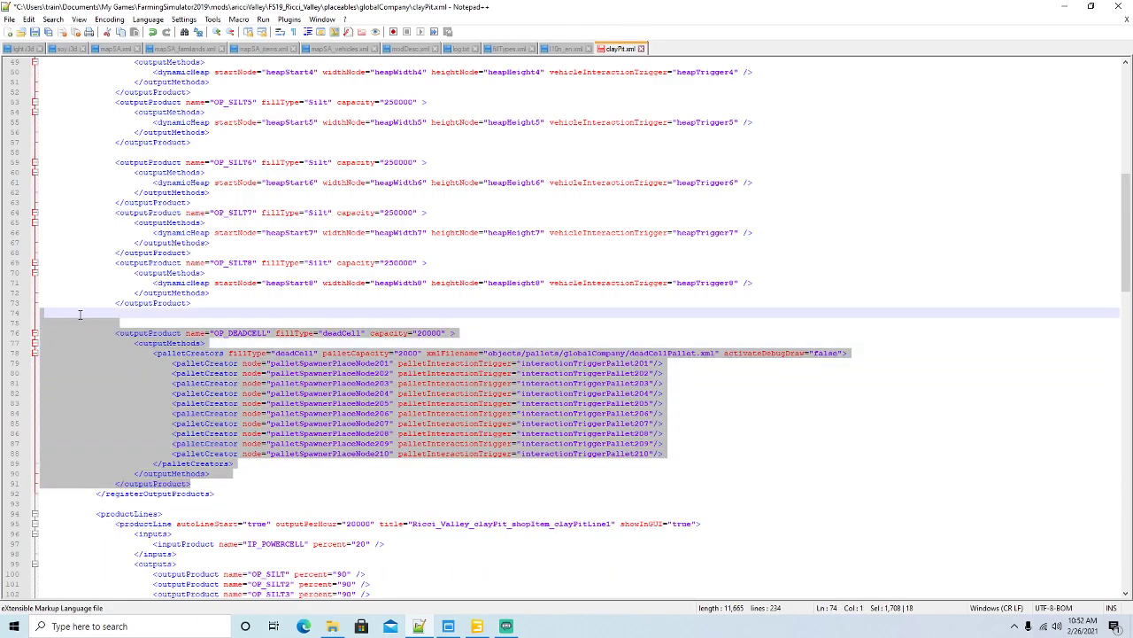
pyautogui.press('Delete')
pyautogui.click(13, 315)
pyautogui.press('Delete')
# Rename the first output product, OP_SILT, as OP_CLAY.
pyautogui.scroll(10, 288, 272)
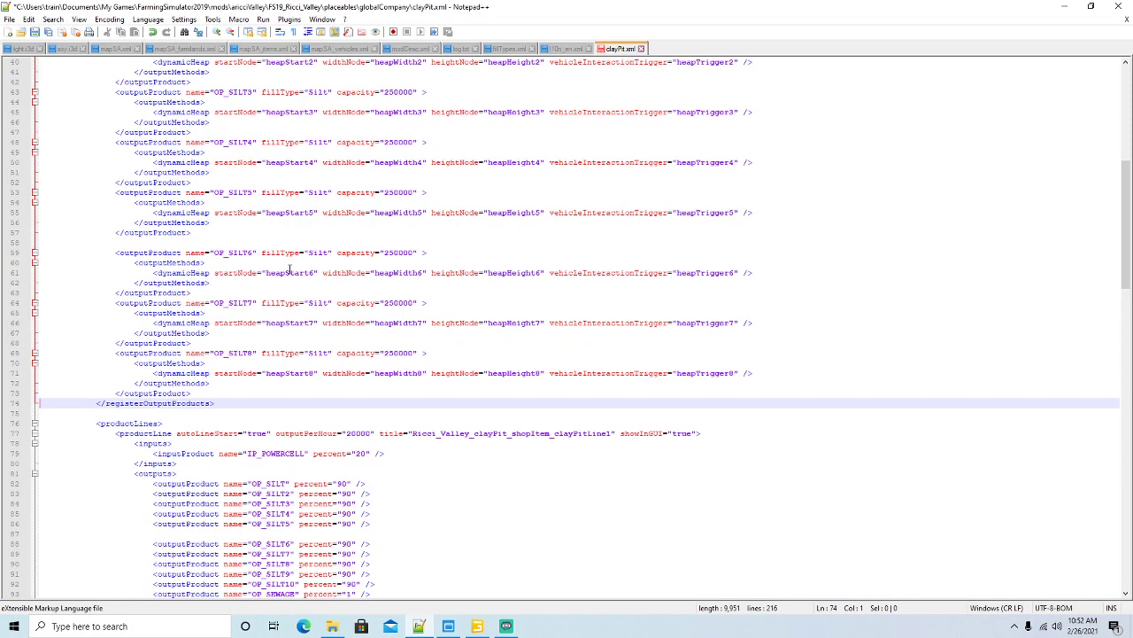
pyautogui.click(248, 203)
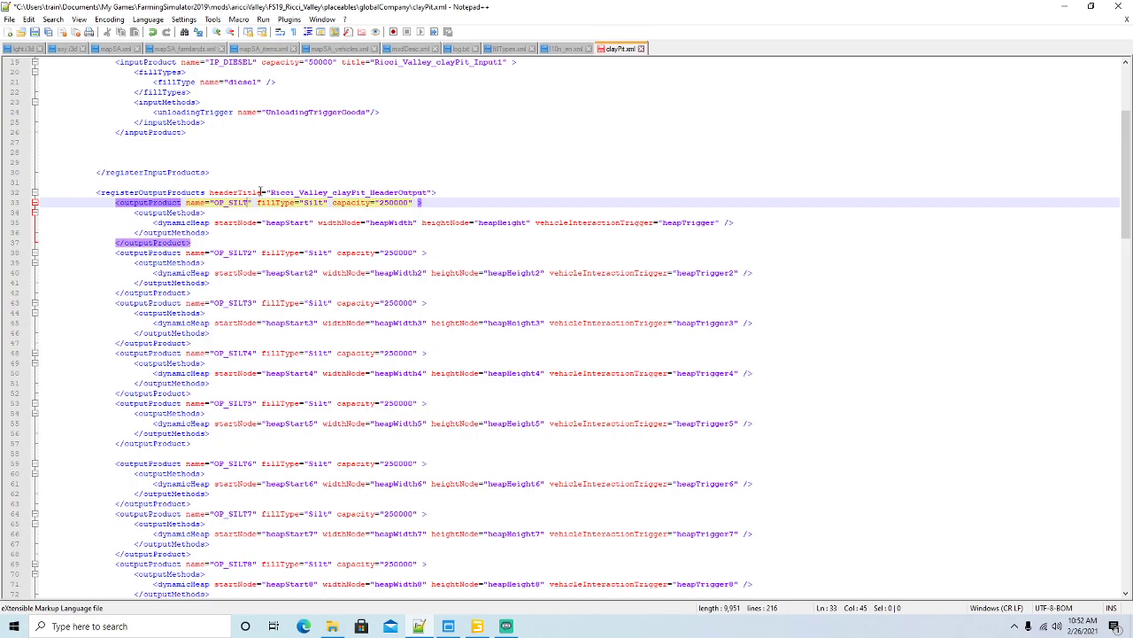
pyautogui.press('BackSpace')
pyautogui.press('BackSpace')
pyautogui.press('BackSpace')
pyautogui.press('BackSpace')
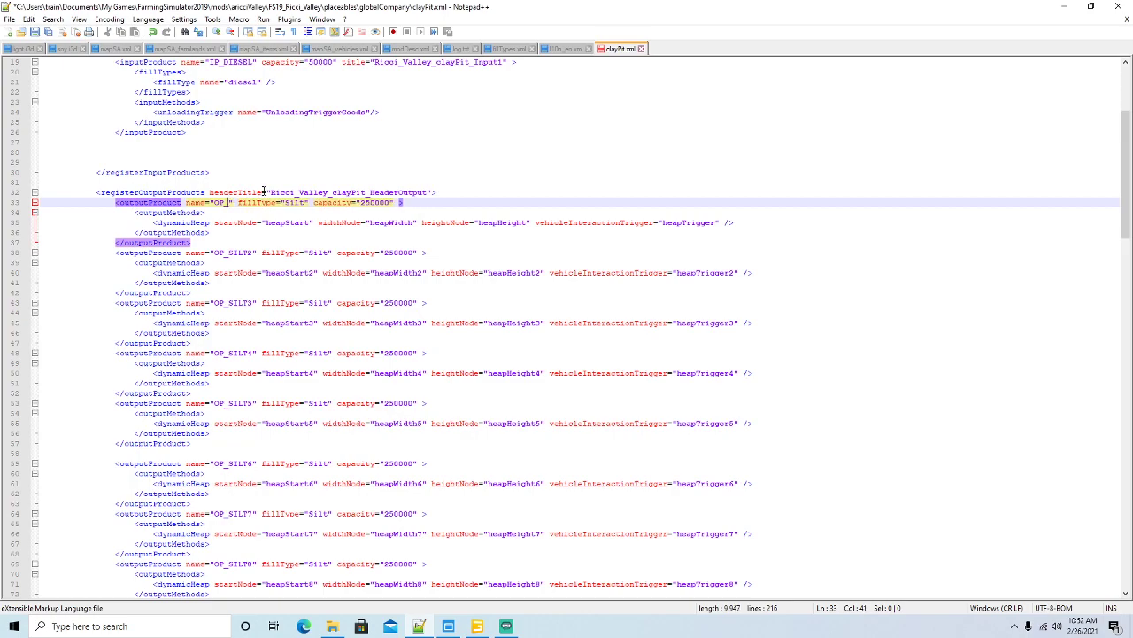
pyautogui.write('CLA')
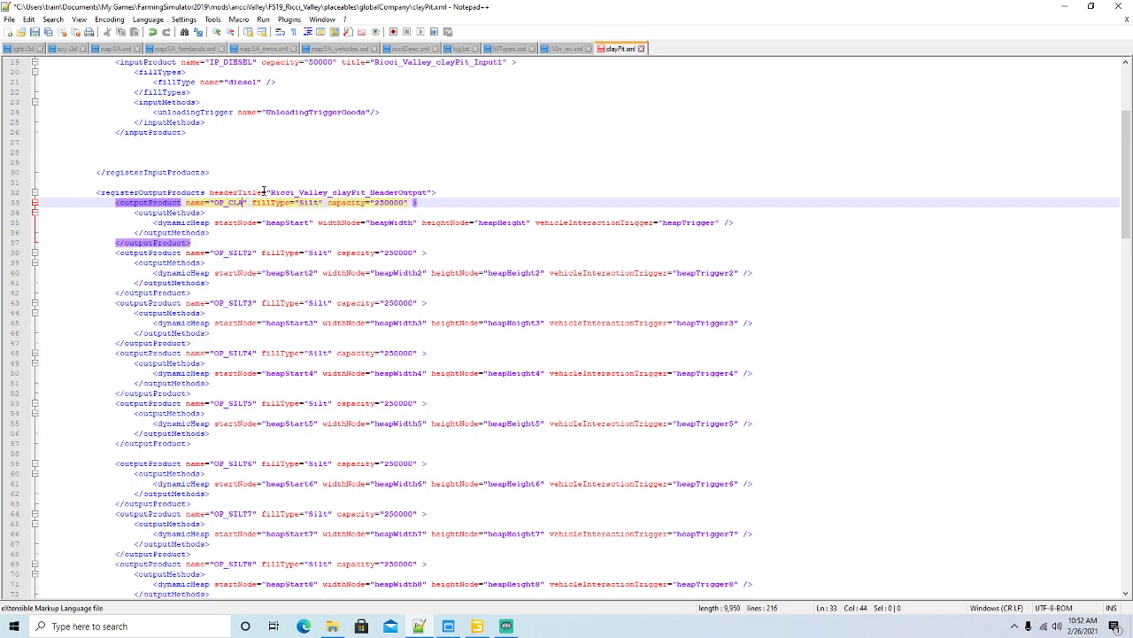
pyautogui.write('Y')
# Rename the OP_SILT2 output product as OP_CLAY2.
pyautogui.click(248, 254)
pyautogui.press('BackSpace')
pyautogui.press('BackSpace')
pyautogui.press('BackSpace')
pyautogui.press('BackSpace')
pyautogui.write('CLAY')
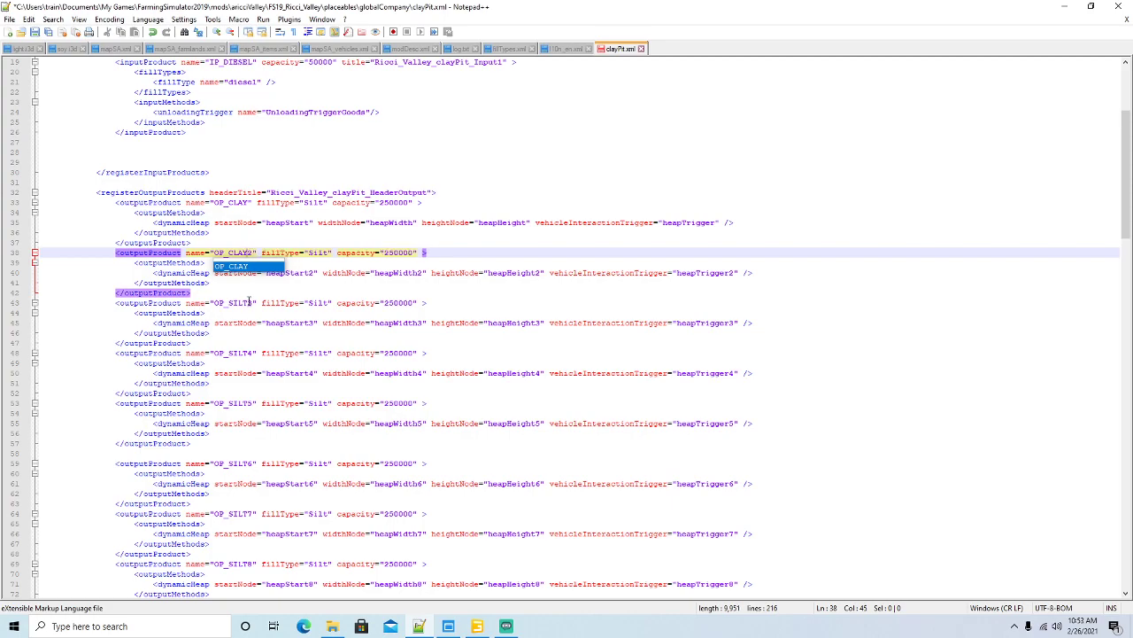
# Rename the OP_SILT3 output product as OP_CLAY3.
pyautogui.click(250, 303)
pyautogui.press('BackSpace')
pyautogui.press('BackSpace')
pyautogui.press('BackSpace')
pyautogui.press('BackSpace')
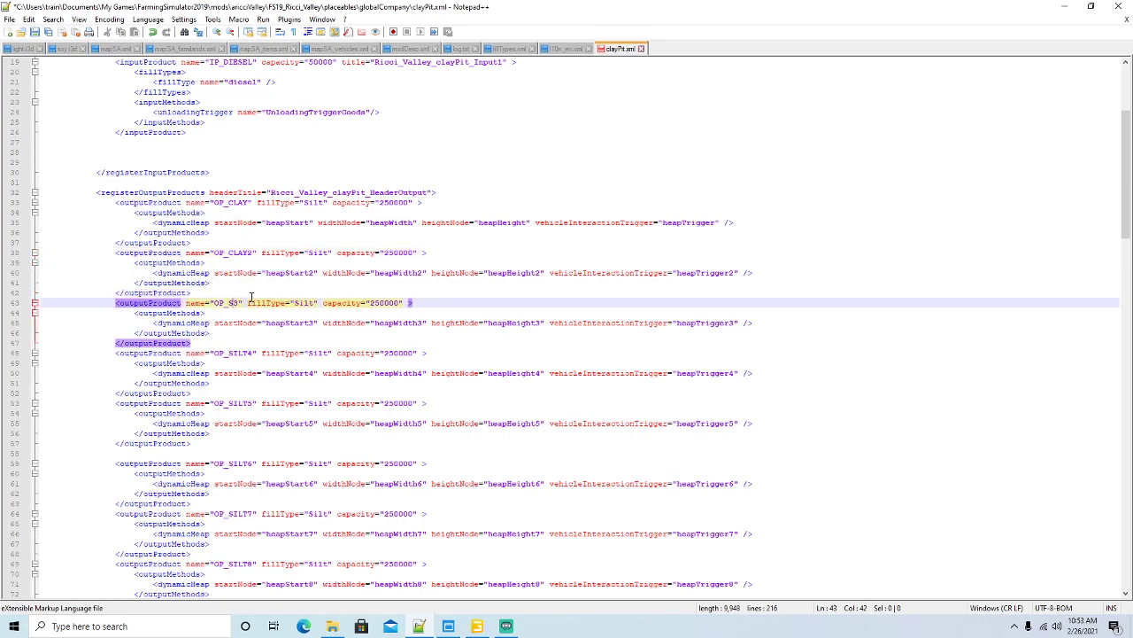
pyautogui.write('CLAY')
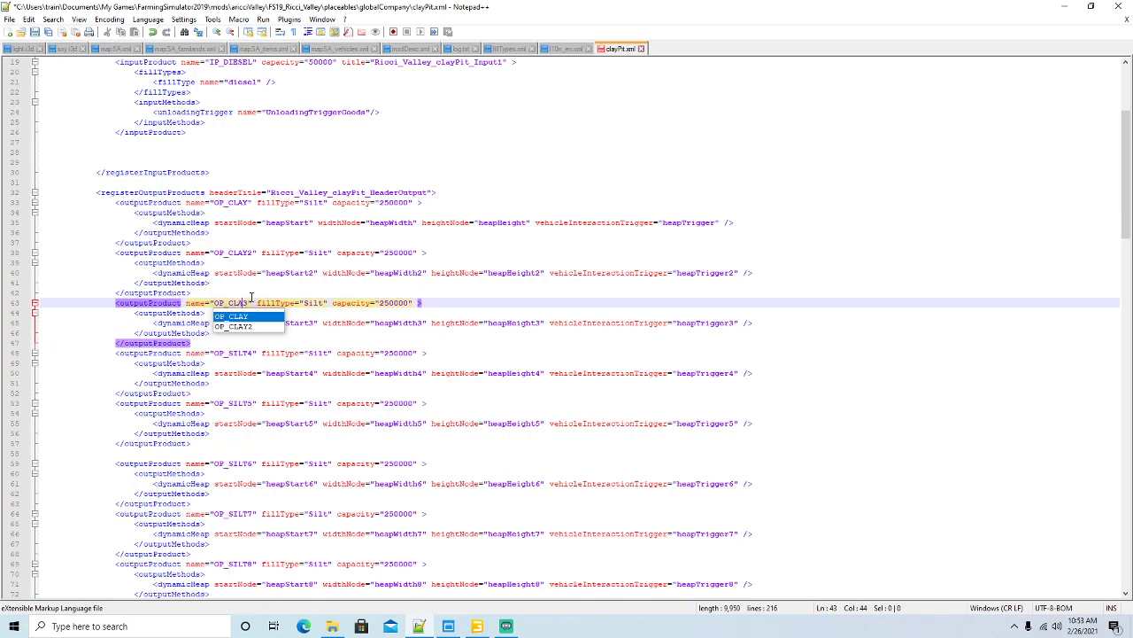
# Rename the OP_SILT4 output product as OP_CLAY4.
pyautogui.click(247, 352)
pyautogui.press('BackSpace')
pyautogui.press('BackSpace')
pyautogui.press('BackSpace')
pyautogui.press('BackSpace')
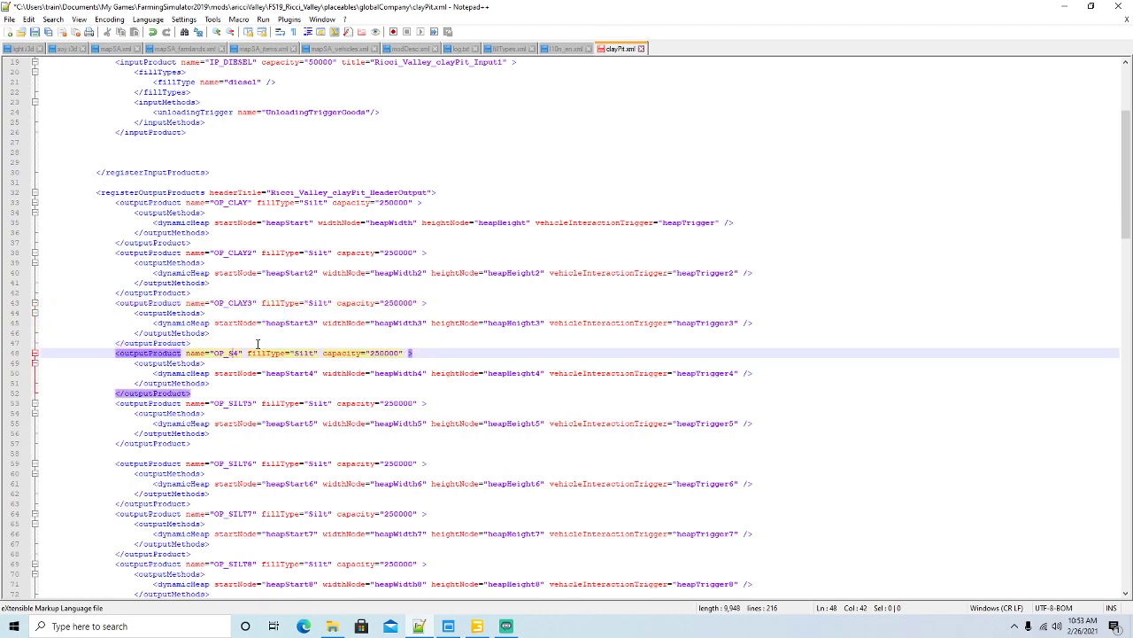
pyautogui.write('CLAY')
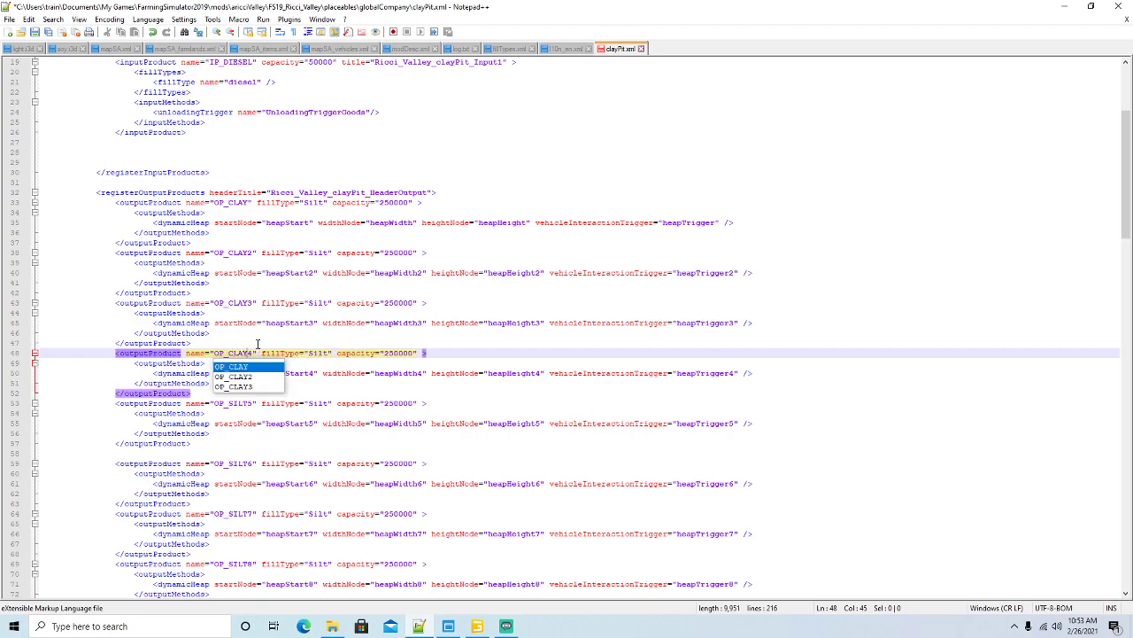
pyautogui.press('Right')
# Rename the OP_SILT5 output product as OP_CLAY5.
pyautogui.scroll(-4, 265, 346)
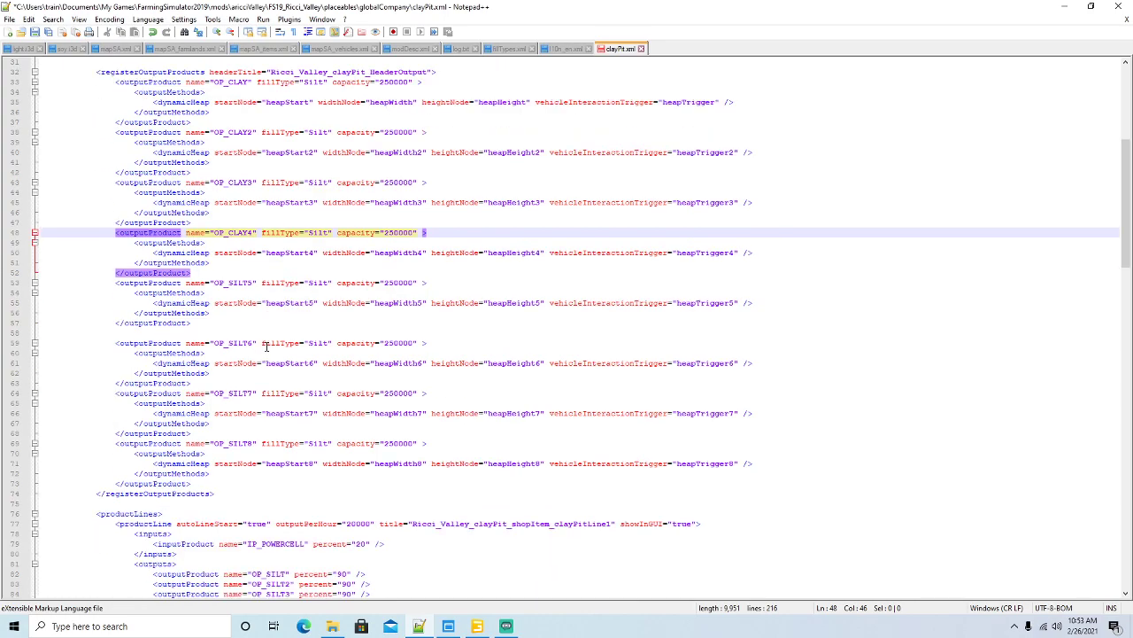
pyautogui.click(248, 282)
pyautogui.press('BackSpace')
pyautogui.press('BackSpace')
pyautogui.press('BackSpace')
pyautogui.press('BackSpace')
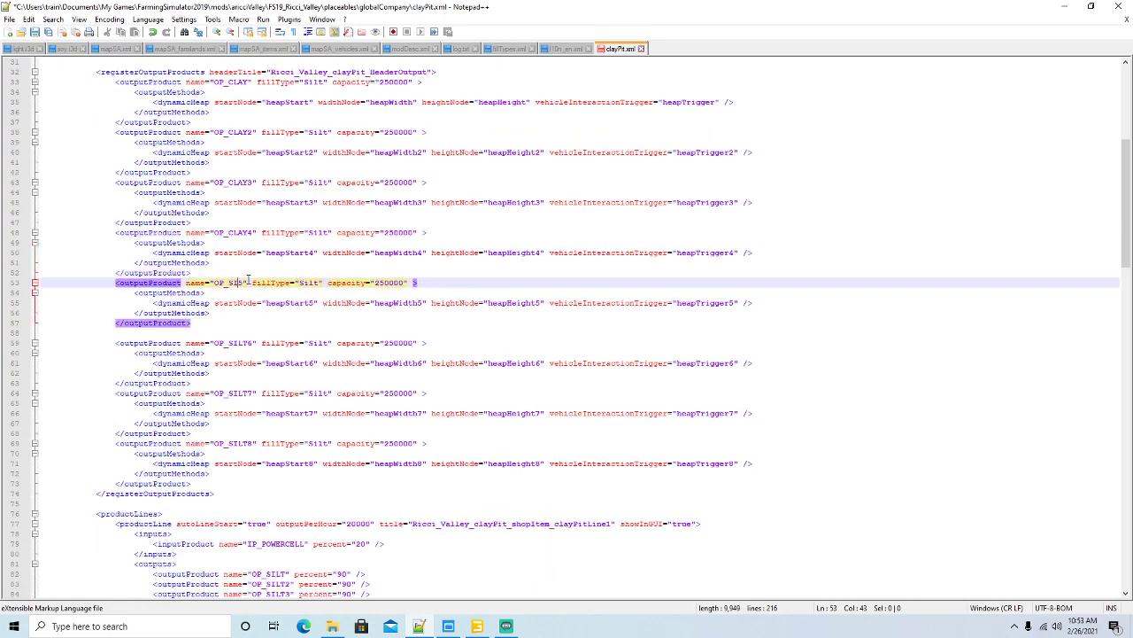
pyautogui.write('CLAY')
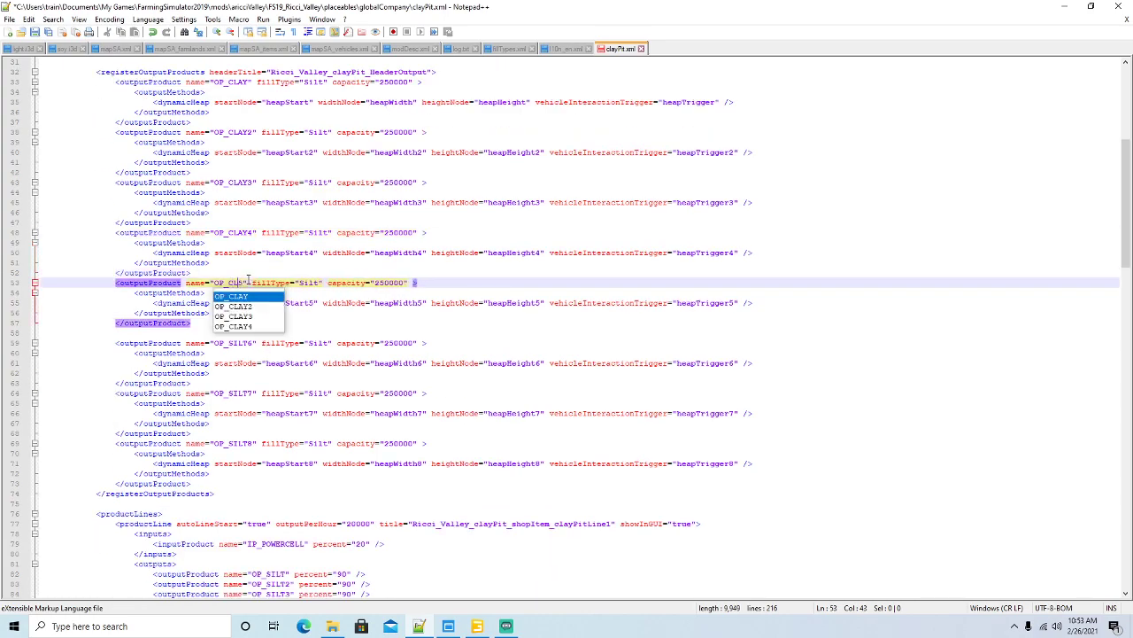
pyautogui.press('Escape')
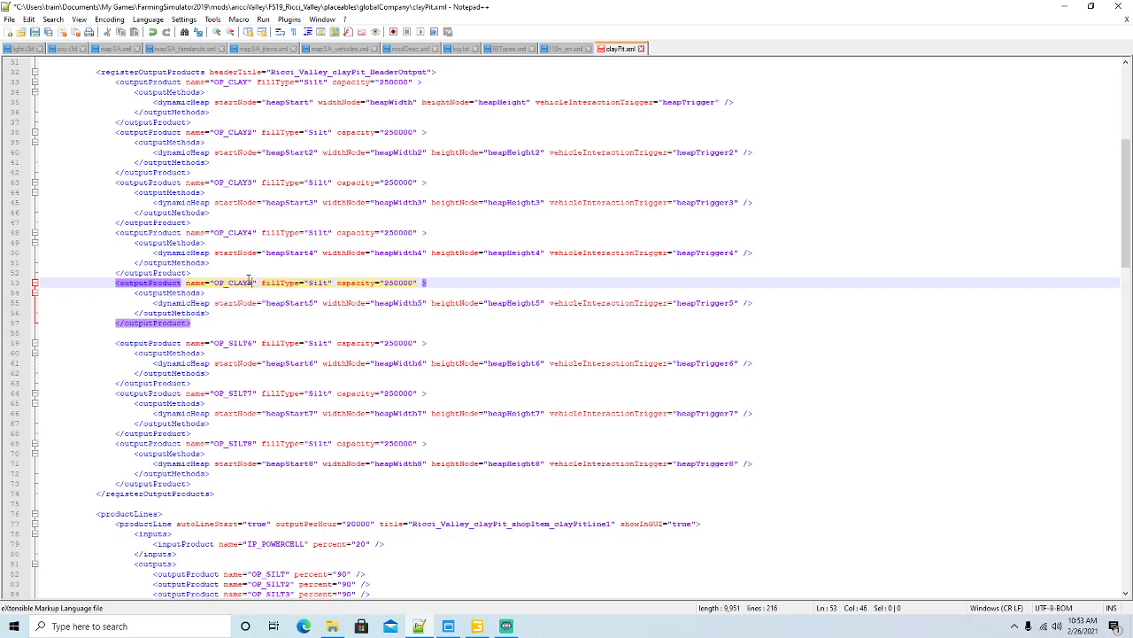
# Rename the OP_SILT6 output product as OP_CLAY6.
pyautogui.click(251, 342)
pyautogui.press('BackSpace')
pyautogui.press('BackSpace')
pyautogui.press('BackSpace')
pyautogui.press('BackSpace')
pyautogui.write('CLAY')
pyautogui.press('Right')
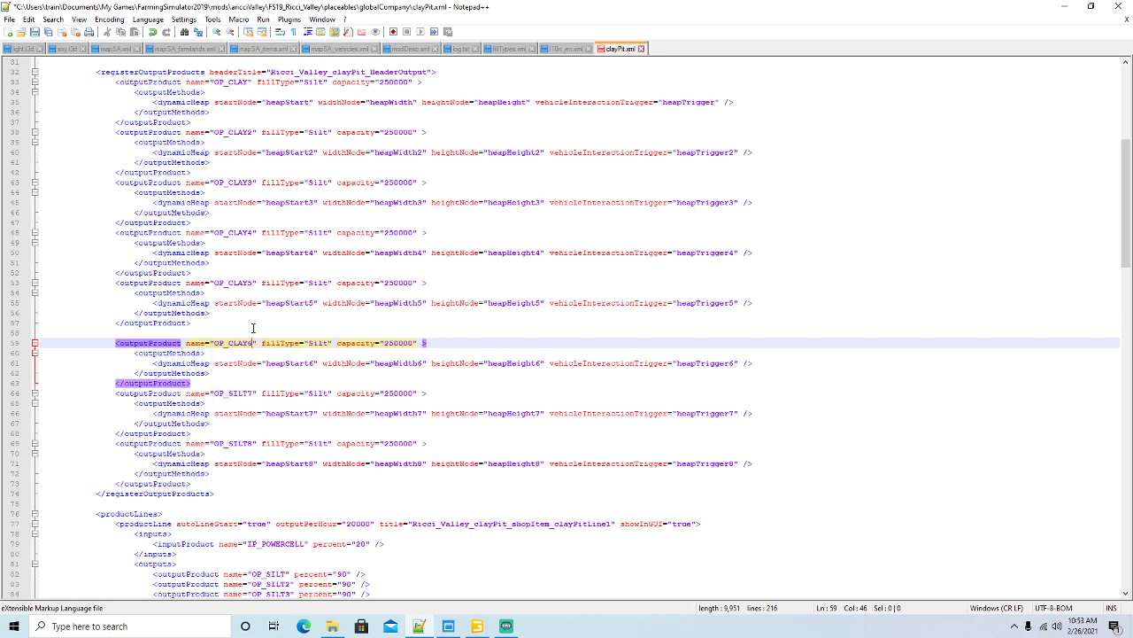
# Rename the OP_SILT7 output product as OP_CLAY7.
pyautogui.click(246, 392)
pyautogui.press('BackSpace')
pyautogui.press('BackSpace')
pyautogui.press('BackSpace')
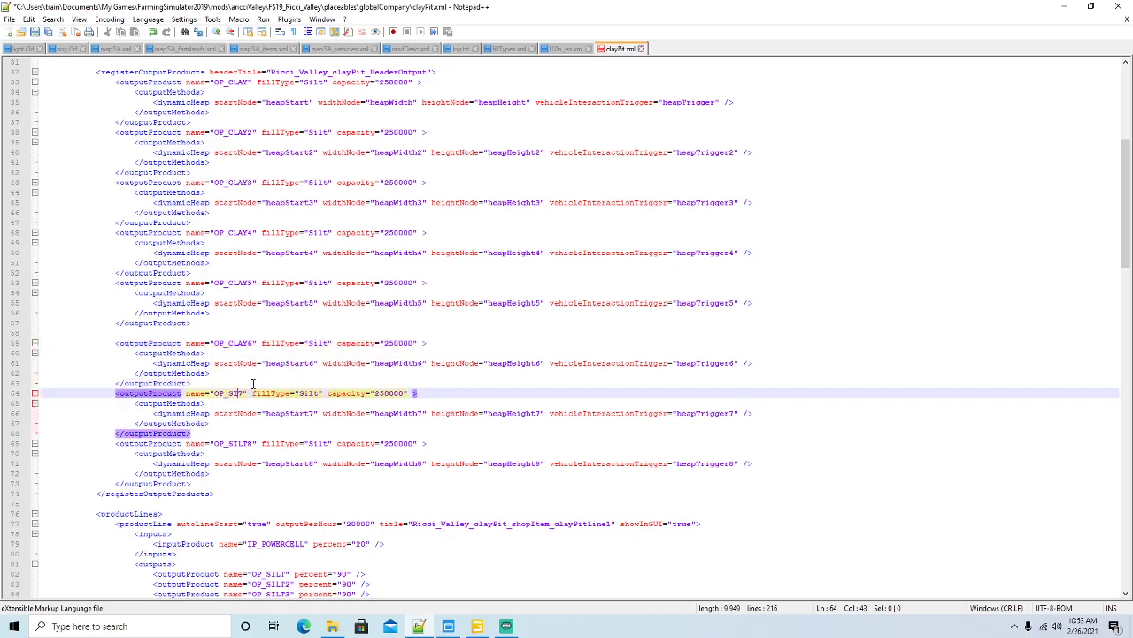
pyautogui.press('BackSpace')
pyautogui.write('CLA')
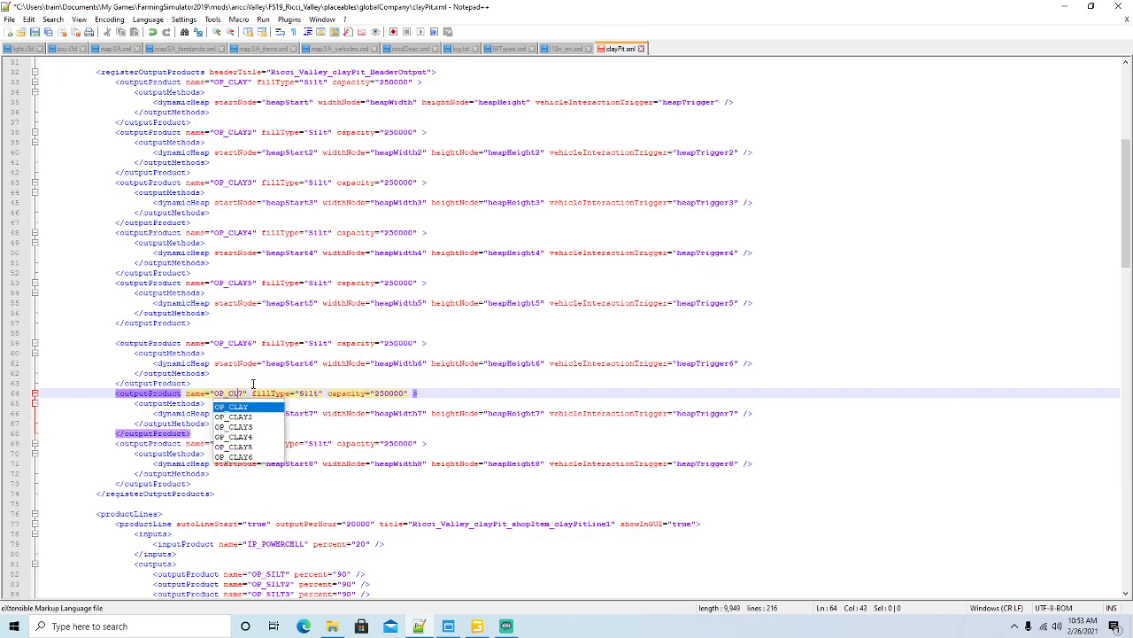
# Rename the last two registered output products, for heaps 7 and 8, to OP_CLAY7 and OP_CLAY8.
pyautogui.write('Y7')
pyautogui.press('Right')
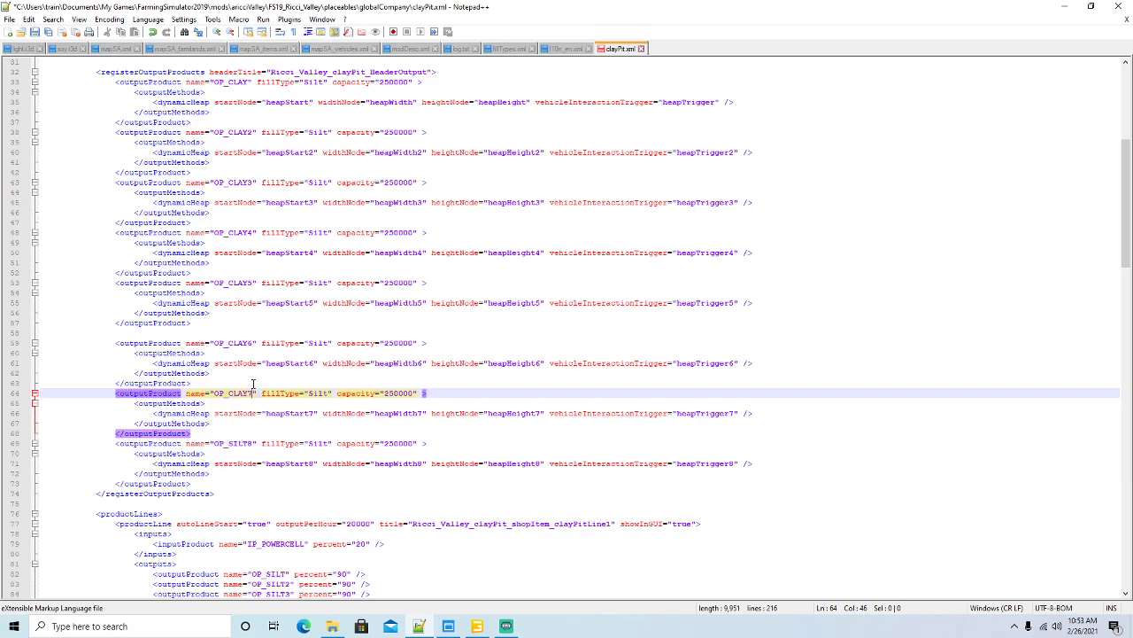
pyautogui.click(248, 443)
pyautogui.press('BackSpace')
pyautogui.press('BackSpace')
pyautogui.press('BackSpace')
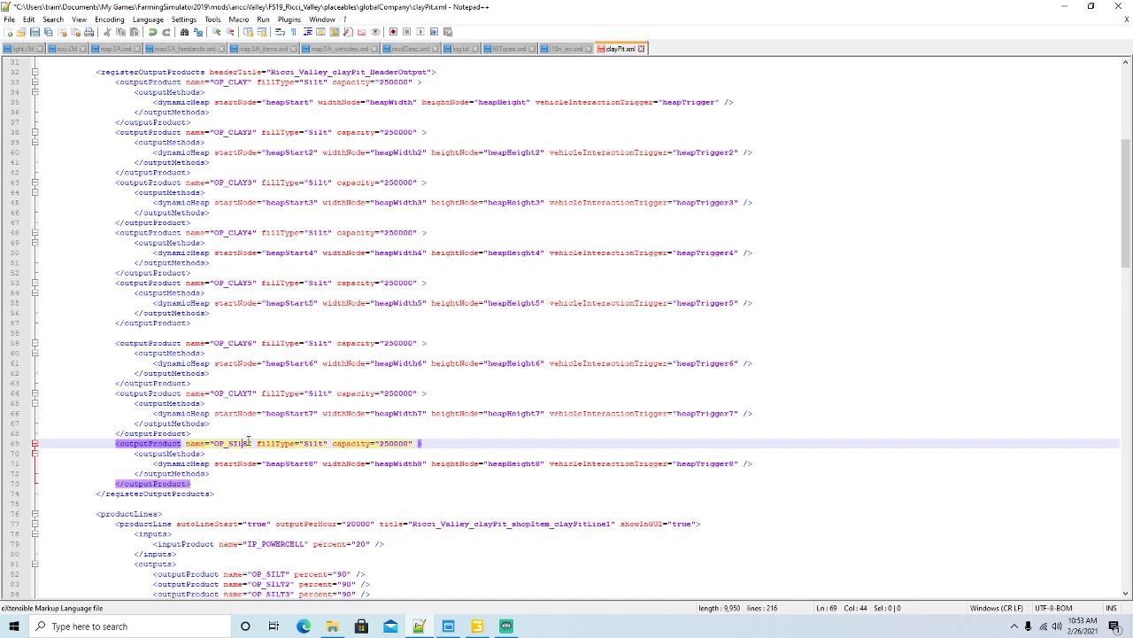
pyautogui.press('BackSpace')
pyautogui.write('CLA')
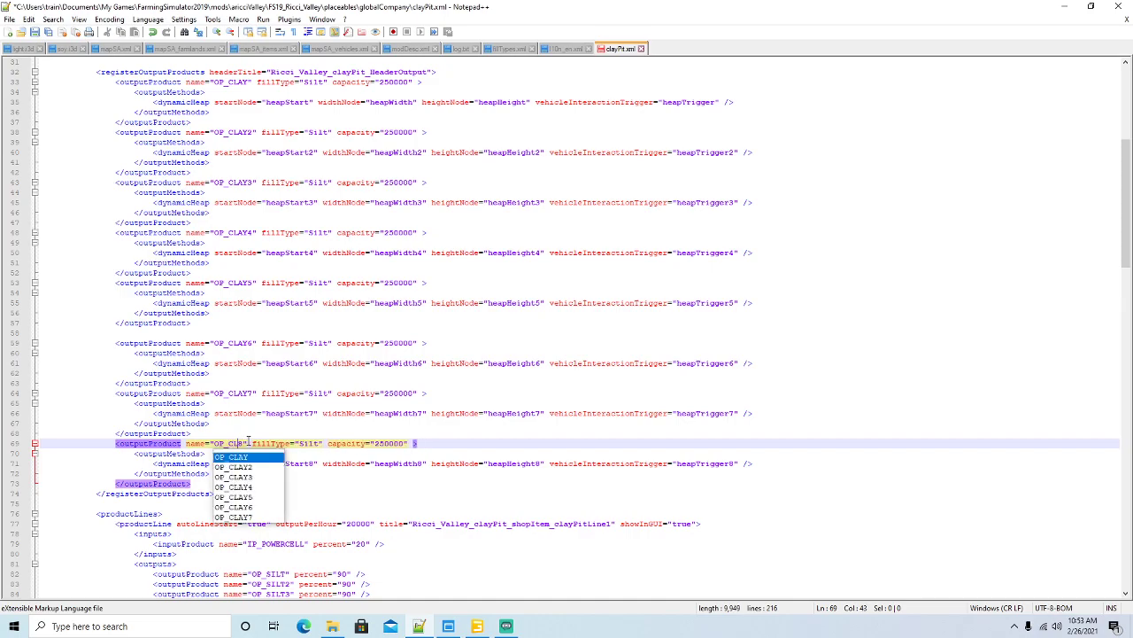
pyautogui.write('Y8')
pyautogui.press('Right')
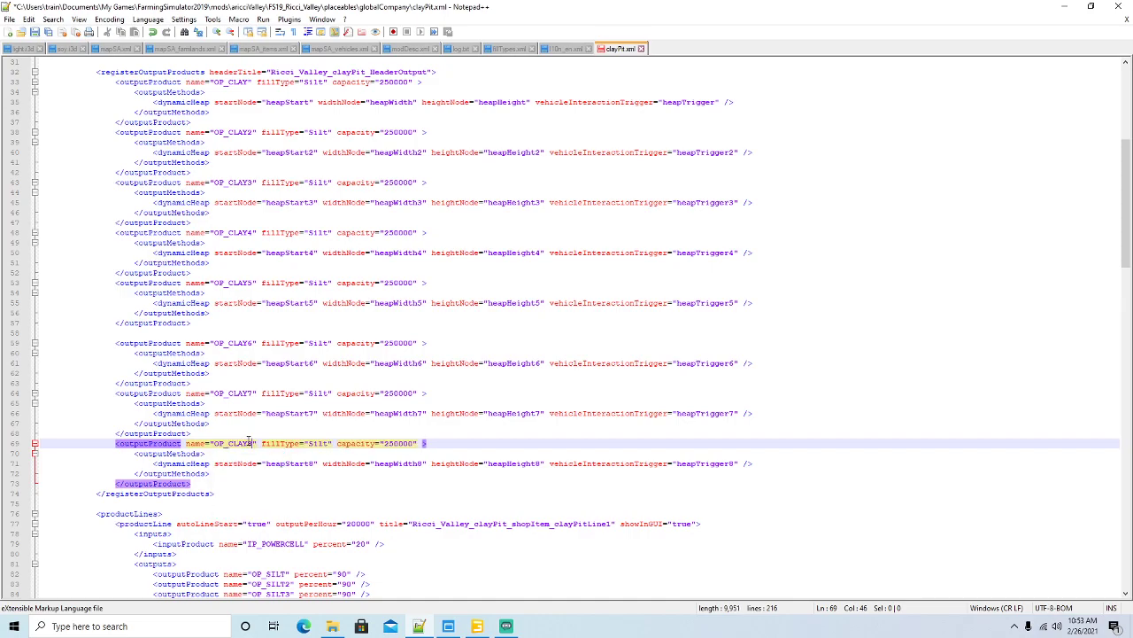
# Replace the fill type Silt with clay in all eight registered output products, OP_CLAY through OP_CLAY8.
pyautogui.scroll(6, 363, 294)
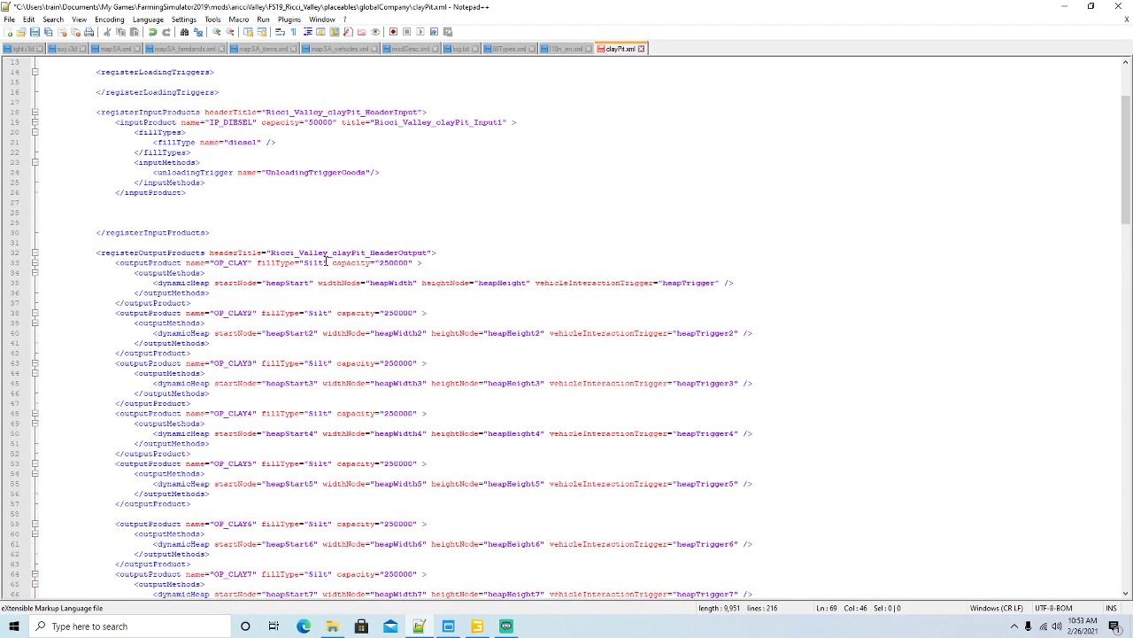
pyautogui.moveTo(304, 263); pyautogui.dragTo(324, 262)
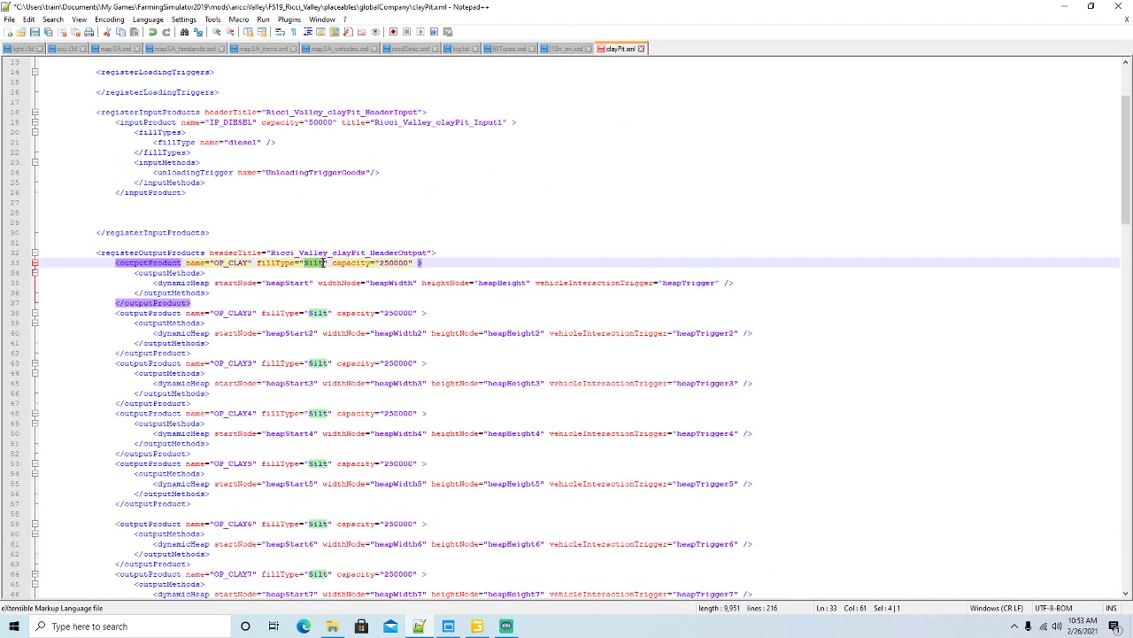
pyautogui.click(52, 20)
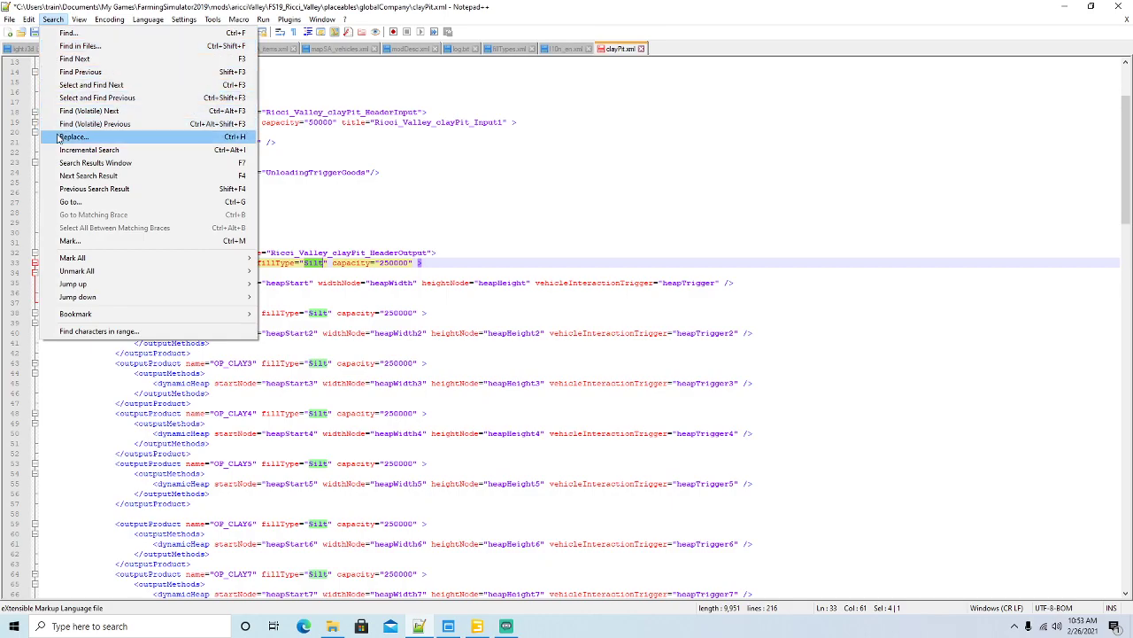
pyautogui.click(62, 137)
pyautogui.press('Tab')
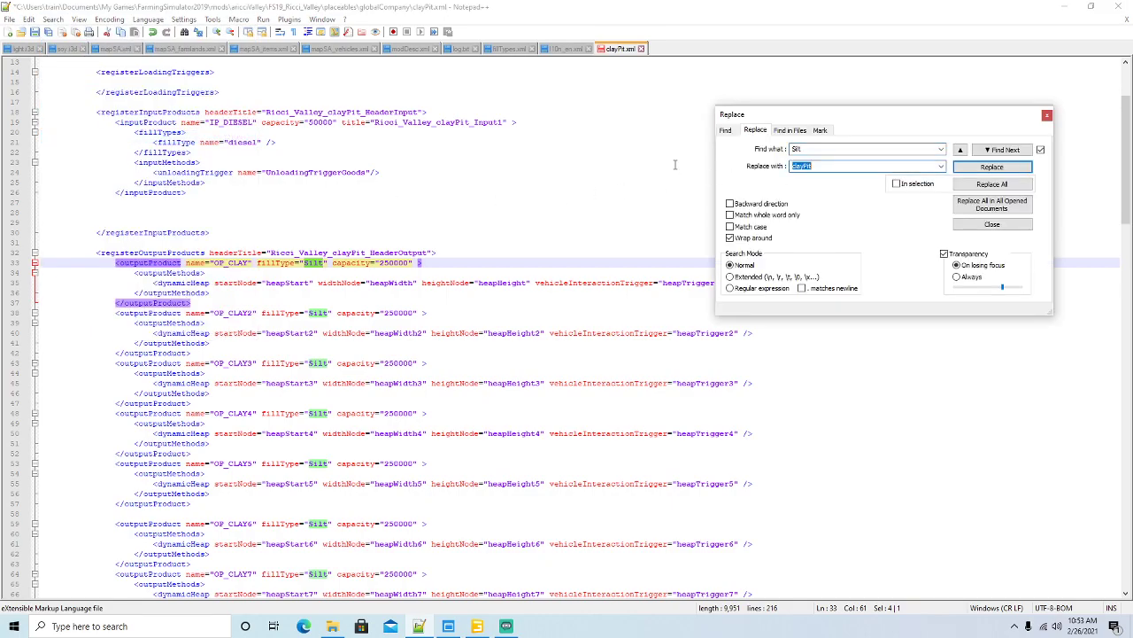
pyautogui.write('c')
pyautogui.click(990, 168)
pyautogui.click(990, 168)
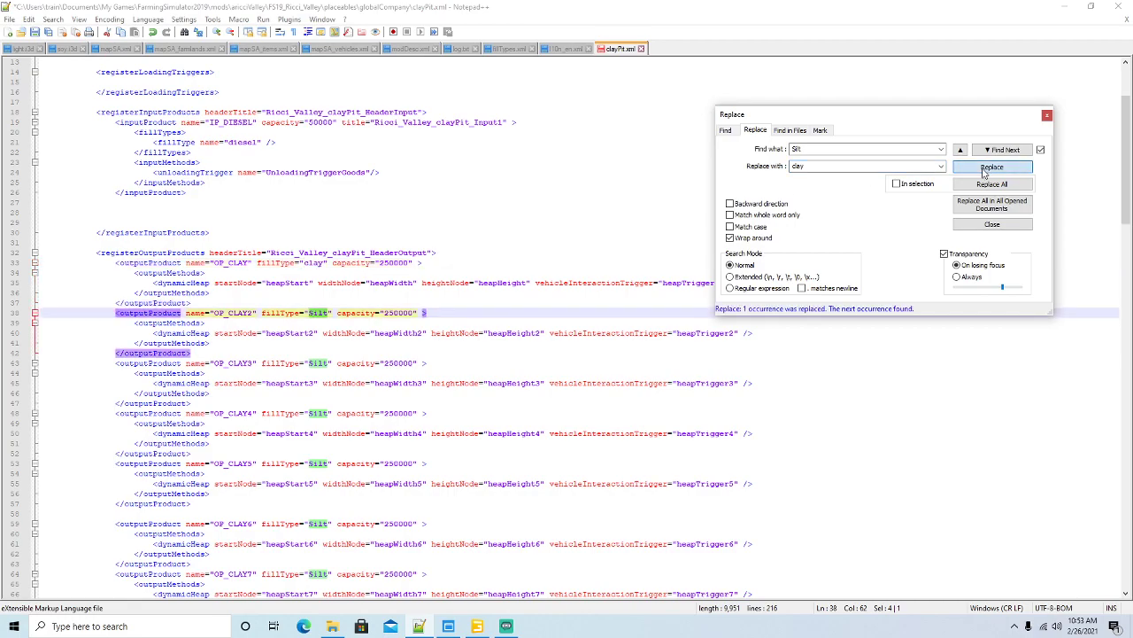
pyautogui.click(990, 169)
pyautogui.click(990, 168)
pyautogui.click(990, 168)
pyautogui.scroll(-4, 699, 223)
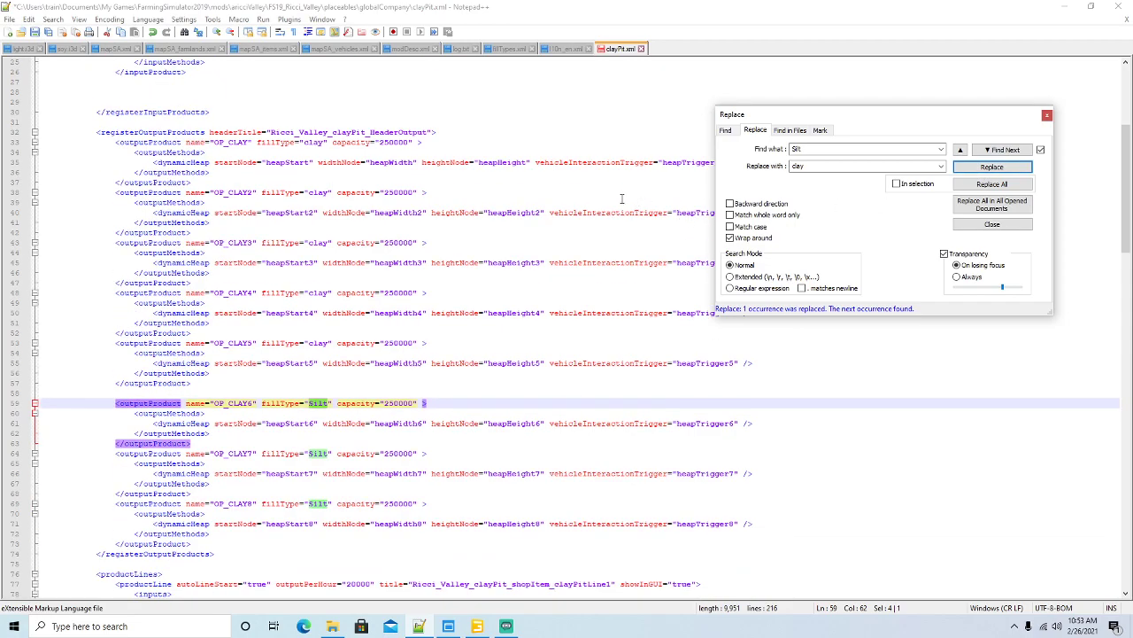
pyautogui.click(981, 168)
pyautogui.click(981, 169)
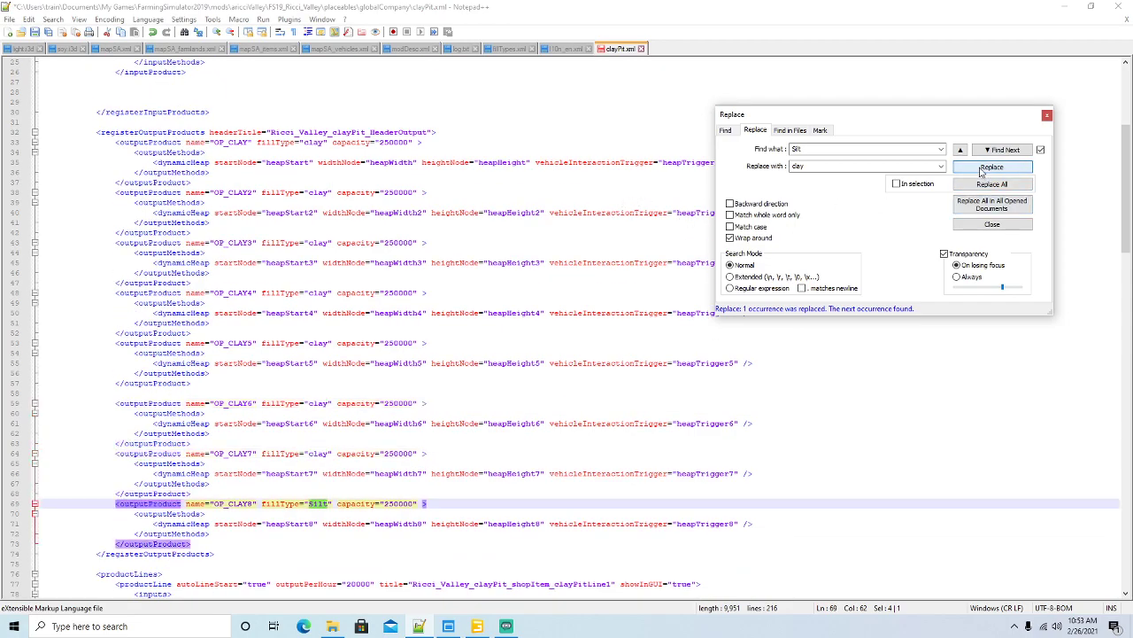
pyautogui.click(981, 169)
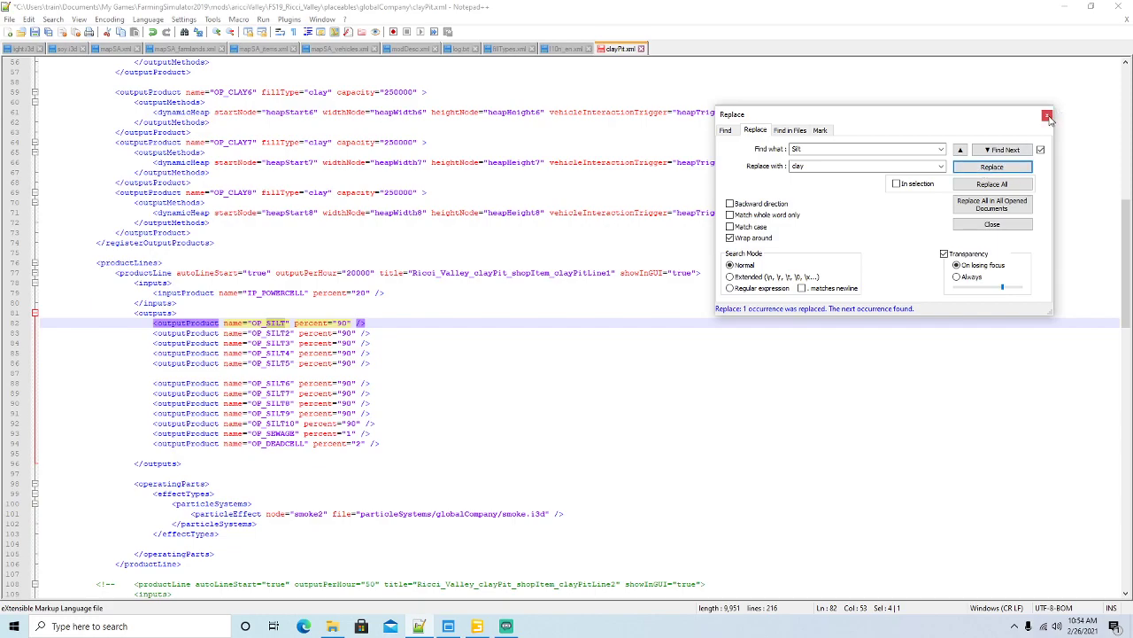
pyautogui.click(1046, 115)
# Delete the empty line between the OP_SILT5 and OP_SILT6 outputs of the clayPitLine1 product line.
pyautogui.scroll(11, 759, 213)
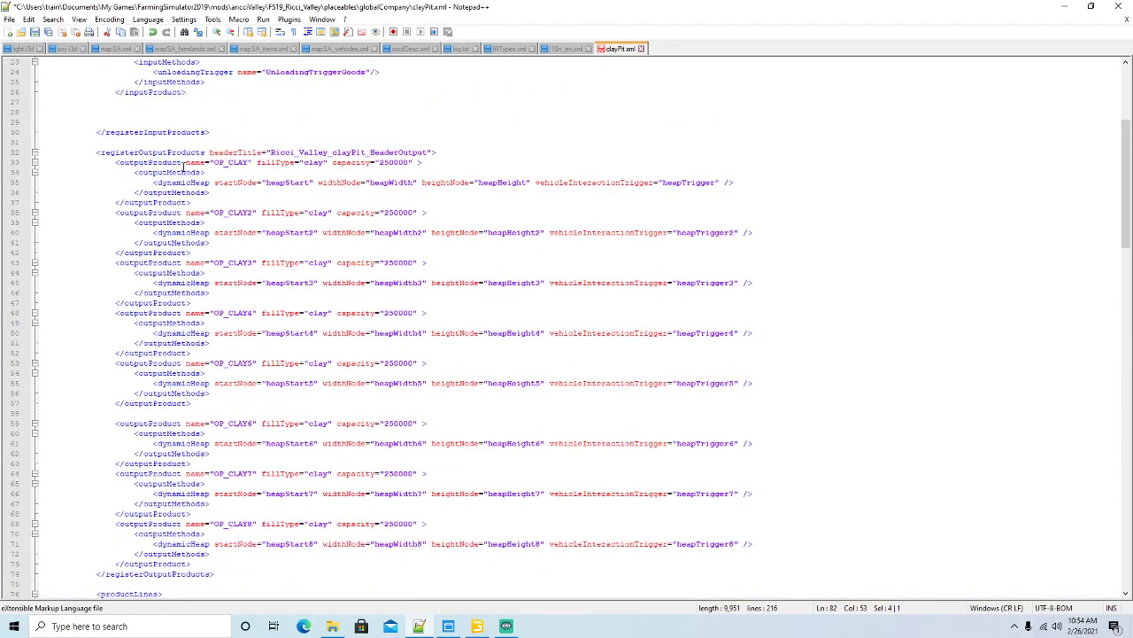
pyautogui.click(277, 164)
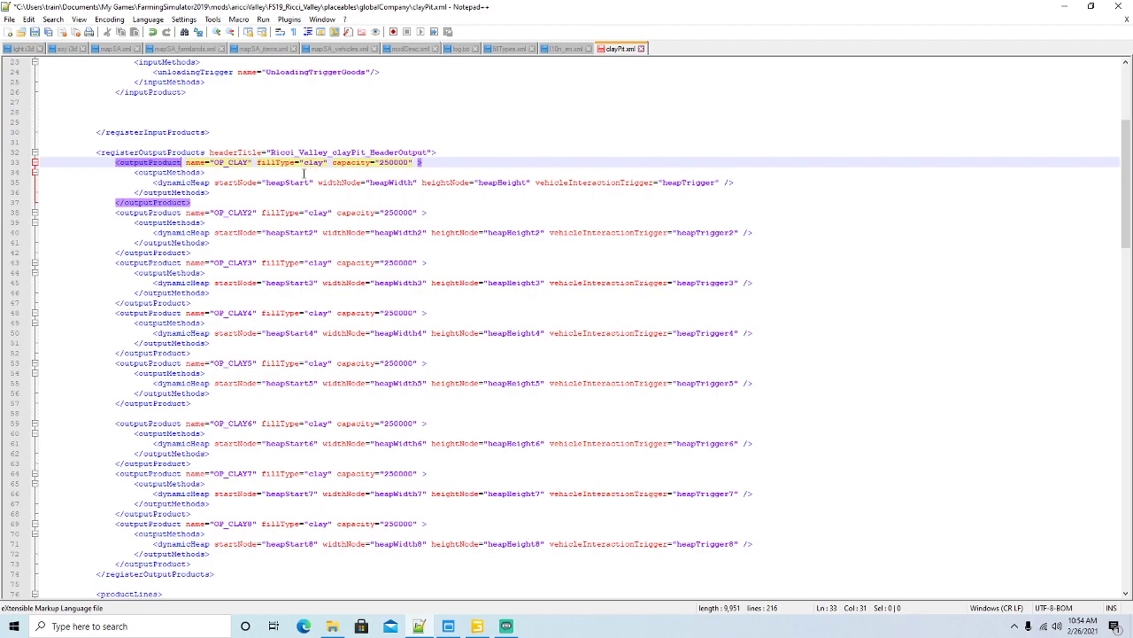
pyautogui.scroll(-7, 301, 217)
pyautogui.scroll(-6, 301, 217)
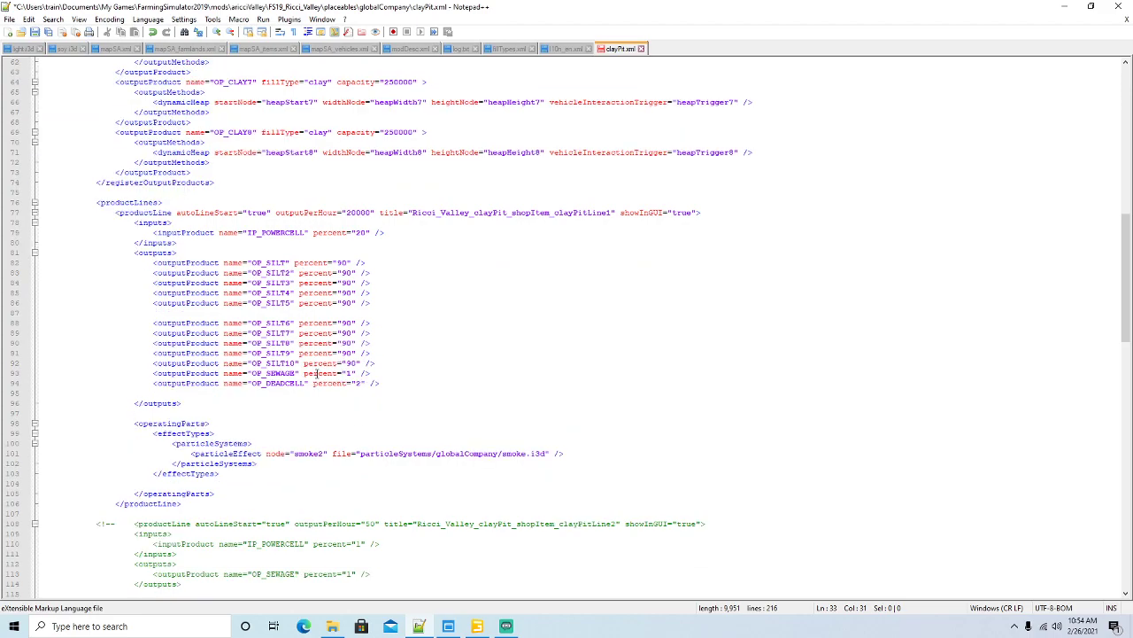
pyautogui.click(13, 313)
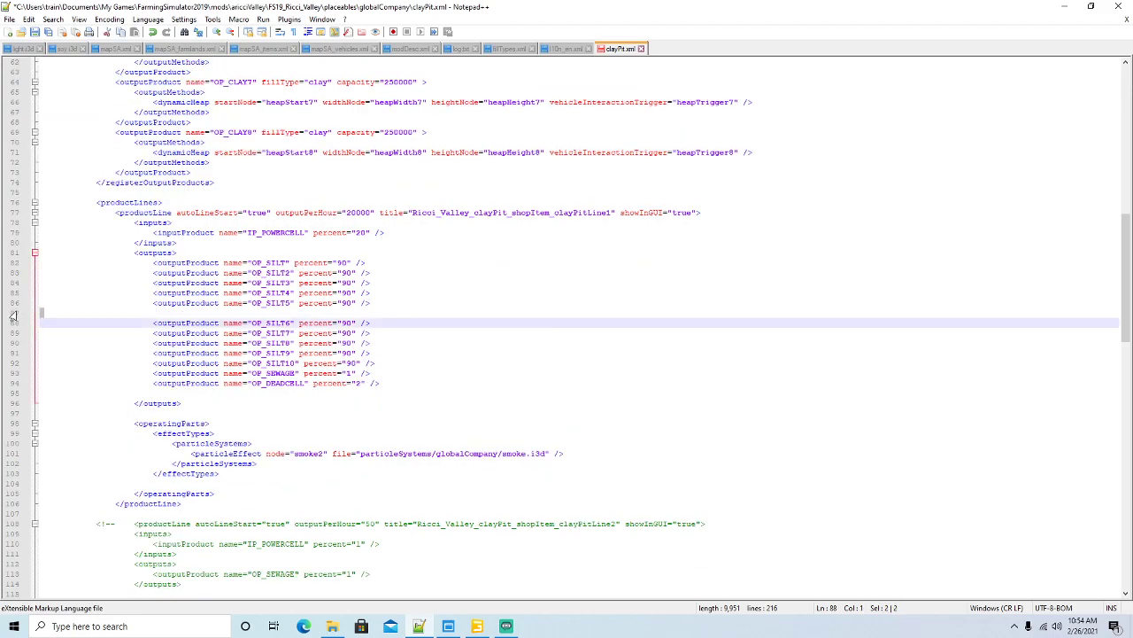
pyautogui.press('Delete')
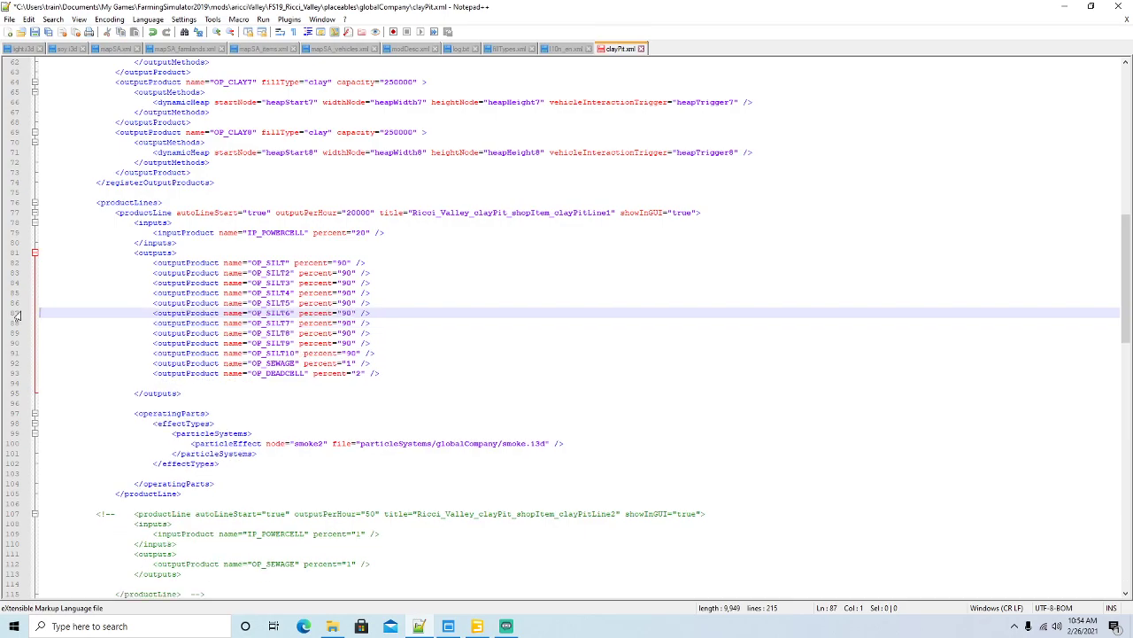
# Delete the OP_SILT9, OP_SILT10, OP_SEWAGE and OP_DEADCELL outputs from clayPitLine1, along with the blank lines before the closing outputs tag.
pyautogui.scroll(-7, 363, 347)
pyautogui.scroll(7, 363, 348)
pyautogui.moveTo(381, 374); pyautogui.dragTo(45, 345)
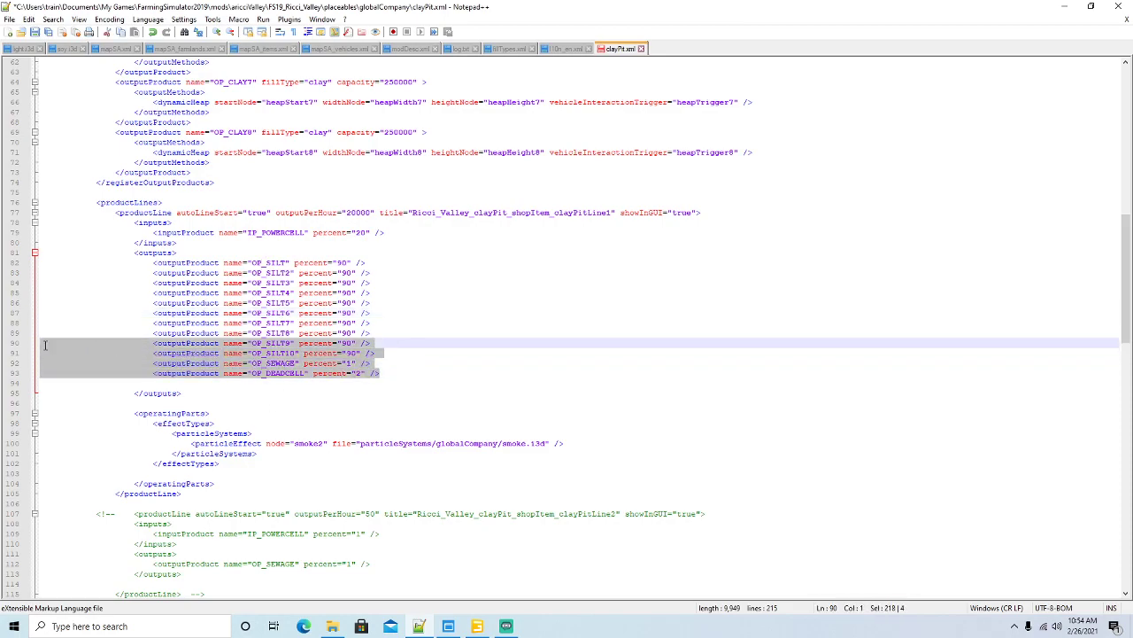
pyautogui.press('Delete')
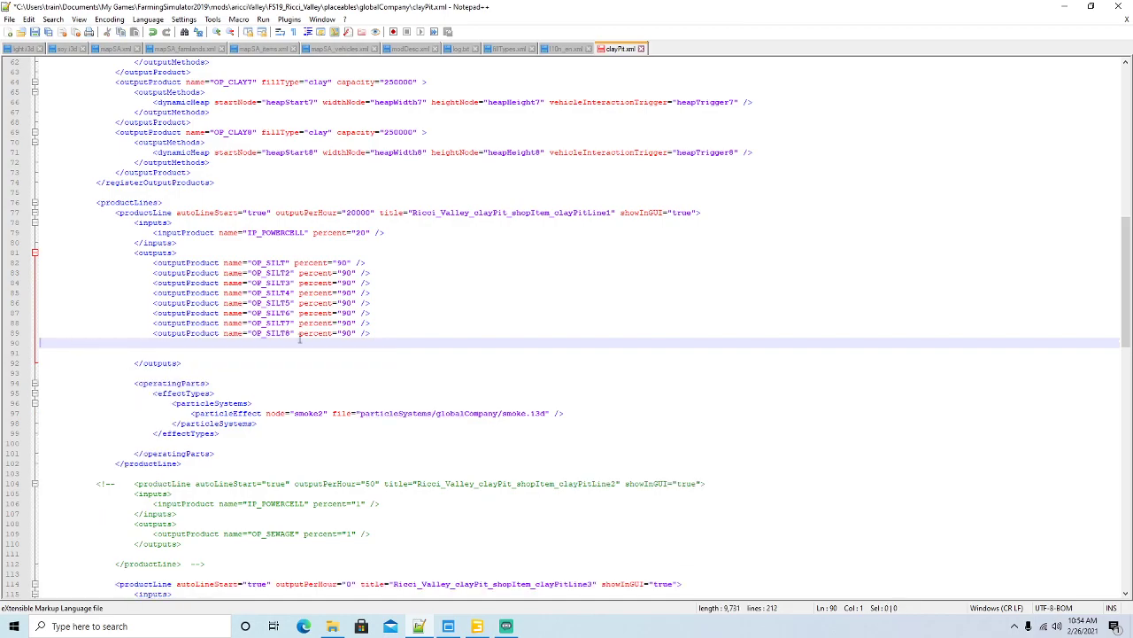
pyautogui.press('Delete')
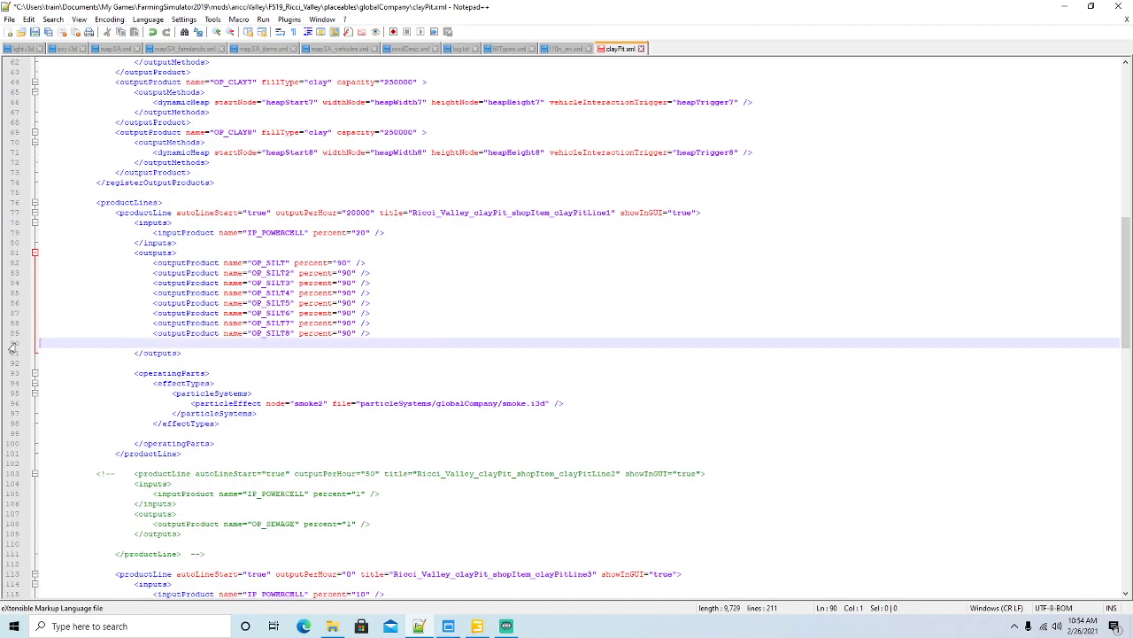
pyautogui.press('Delete')
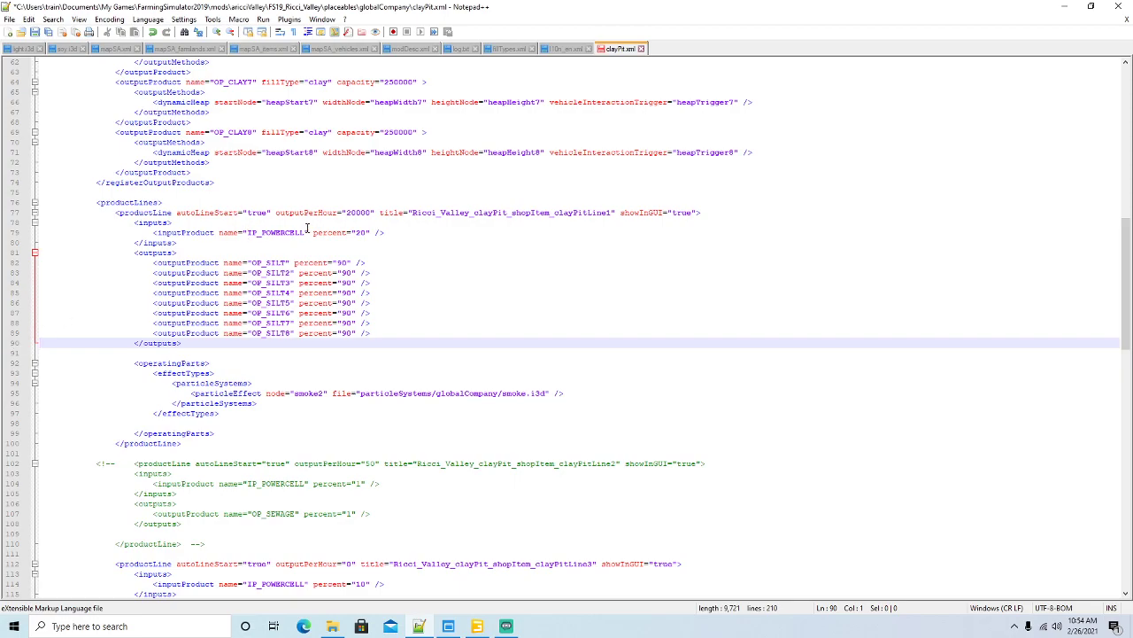
# Change the input product name of the clayPitLine1 product line to IP_DIESEL.
pyautogui.click(308, 232)
pyautogui.press('BackSpace')
pyautogui.press('BackSpace')
pyautogui.press('BackSpace')
pyautogui.press('BackSpace')
pyautogui.press('BackSpace')
pyautogui.press('BackSpace')
pyautogui.press('BackSpace')
pyautogui.press('BackSpace')
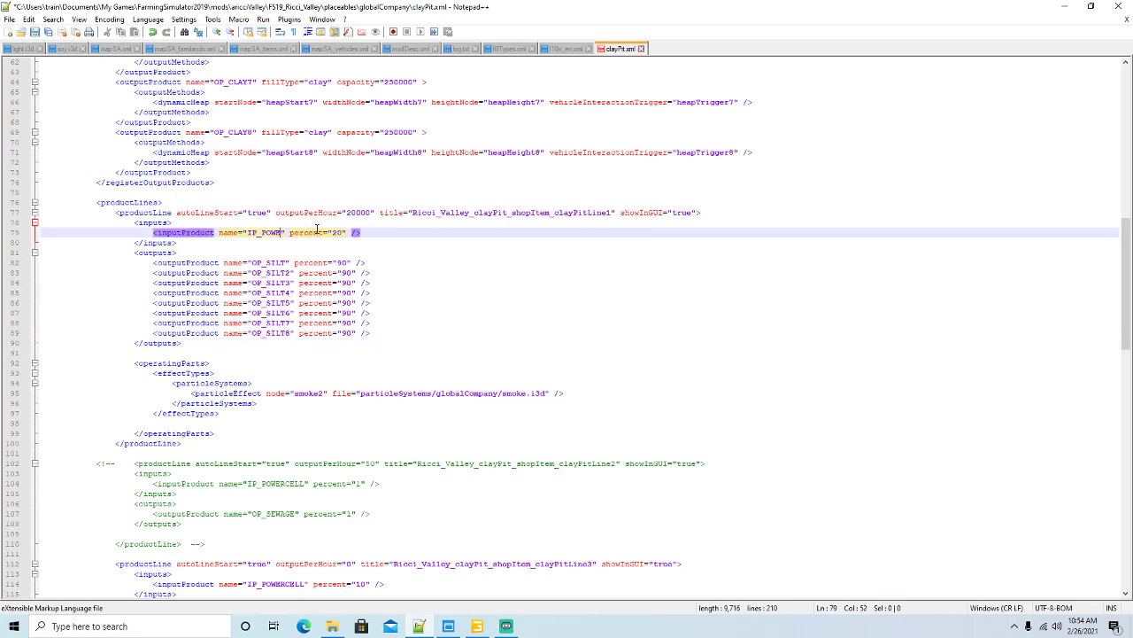
pyautogui.press('BackSpace')
pyautogui.write('DIES')
pyautogui.write('EL')
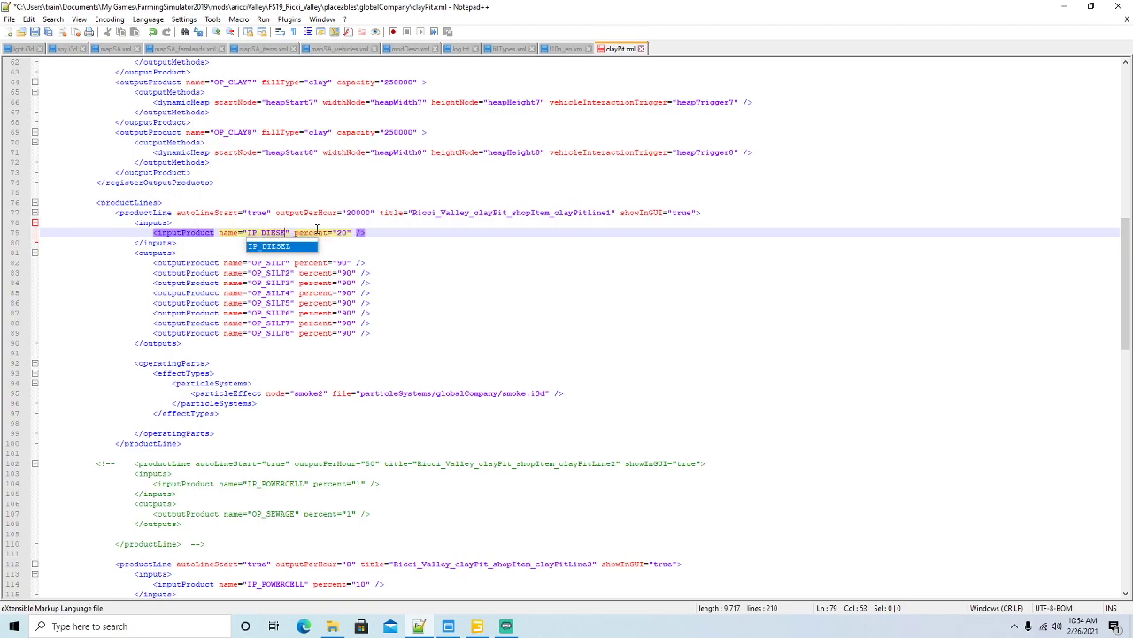
pyautogui.press('Right')
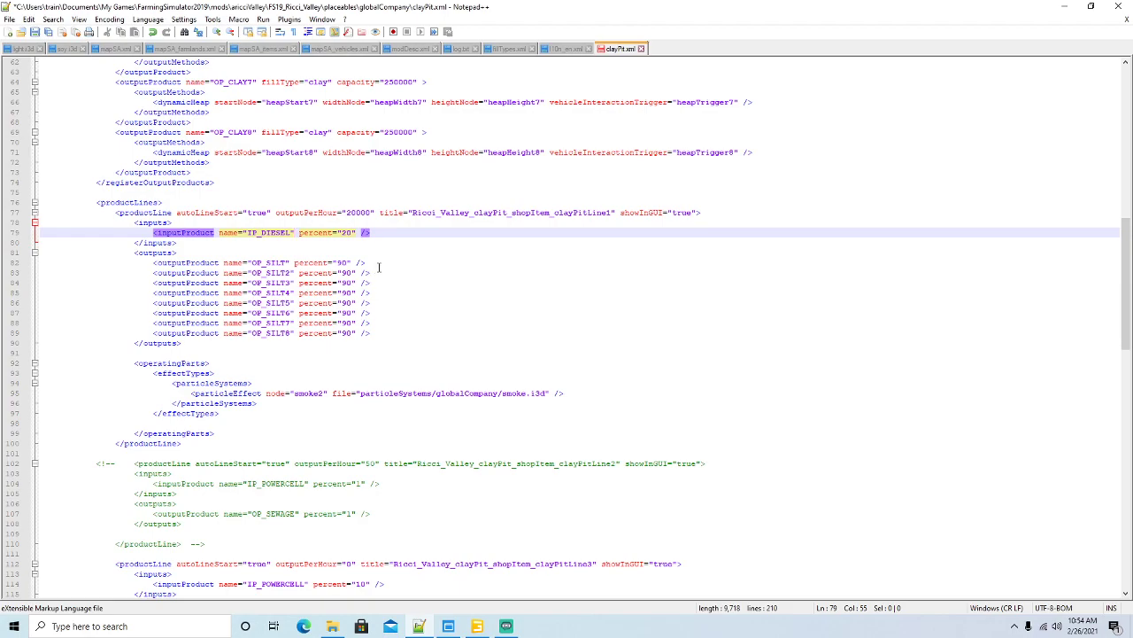
# Delete the effectTypes block inside clayPitLine1's operatingParts and the entire commented-out clayPitLine2 product line.
pyautogui.scroll(-3, 378, 267)
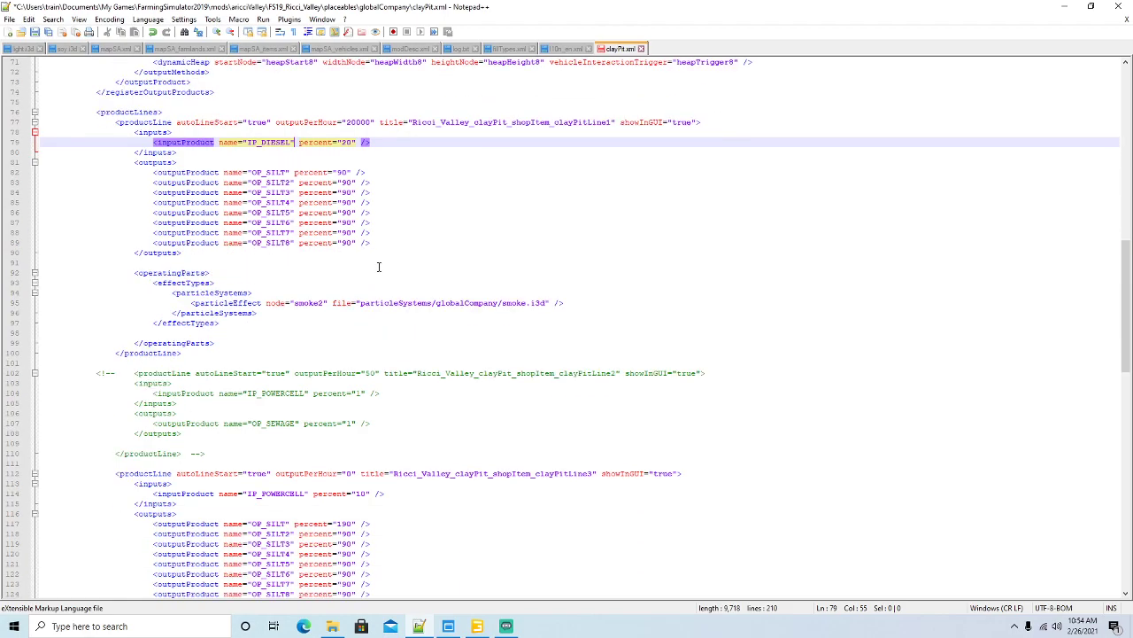
pyautogui.click(178, 281)
pyautogui.moveTo(216, 343); pyautogui.dragTo(146, 280)
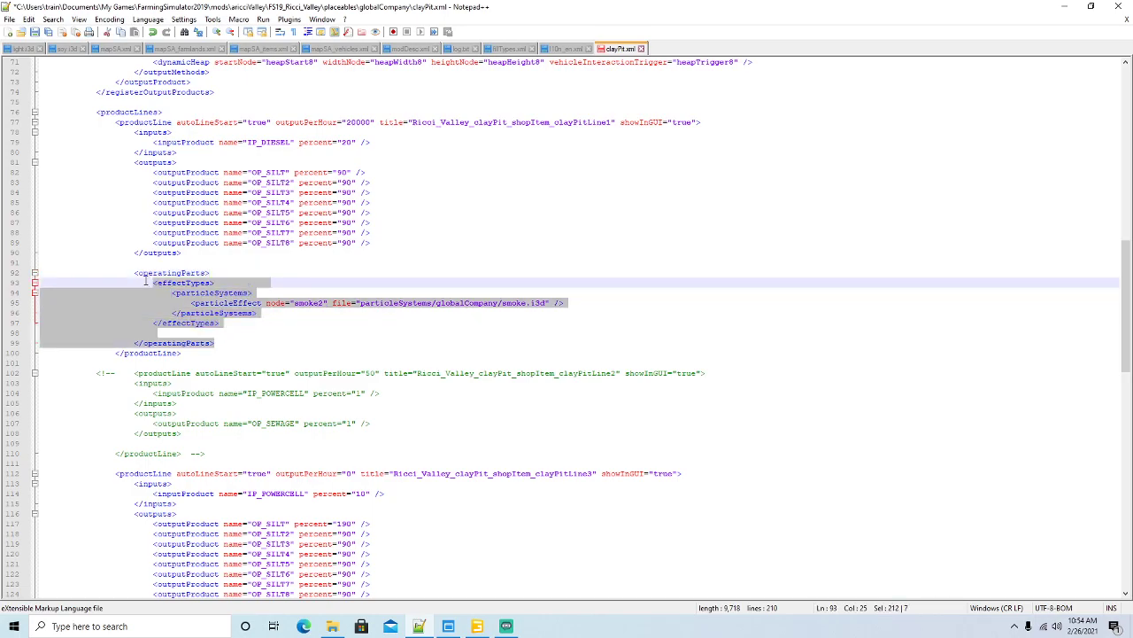
pyautogui.click(217, 343)
pyautogui.click(167, 274)
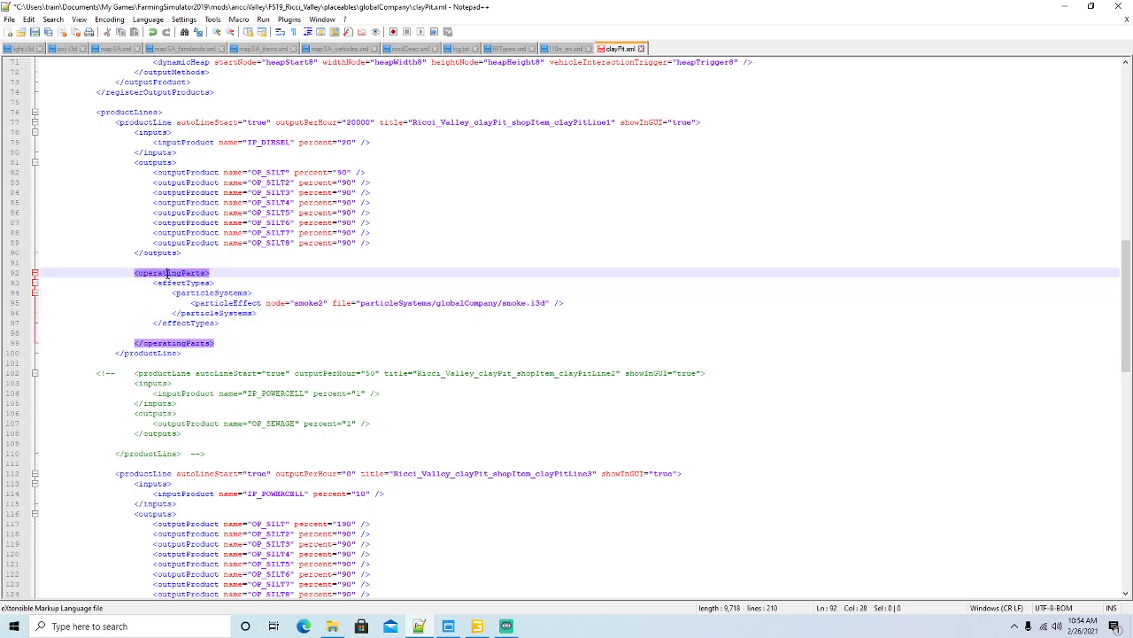
pyautogui.moveTo(220, 323); pyautogui.dragTo(34, 278)
pyautogui.press('Delete')
pyautogui.moveTo(209, 413); pyautogui.dragTo(48, 331)
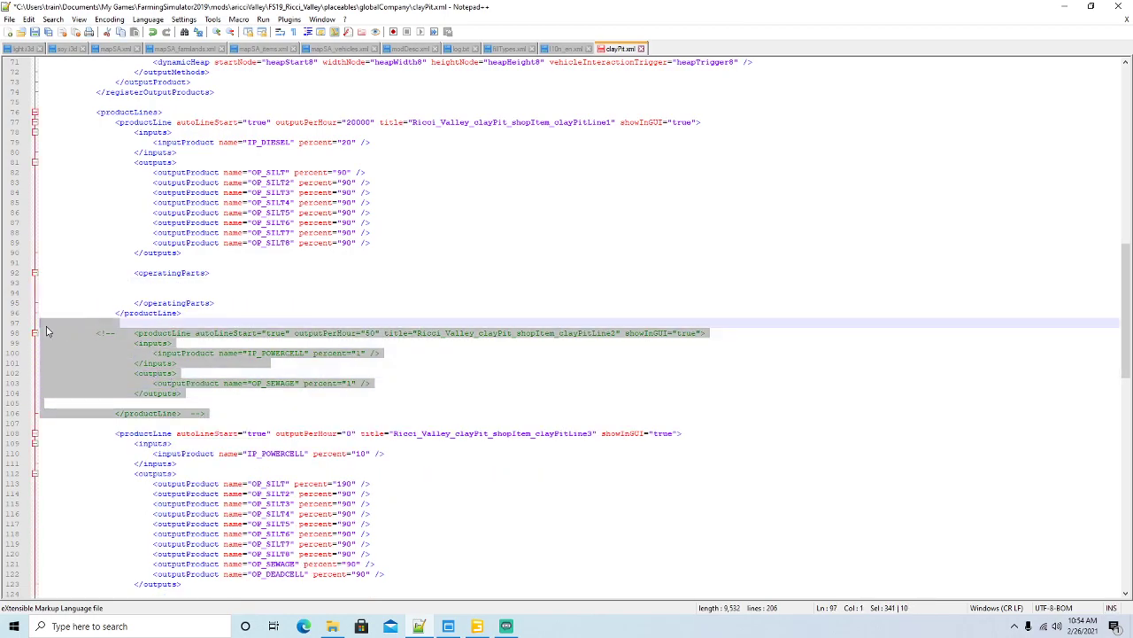
pyautogui.press('Delete')
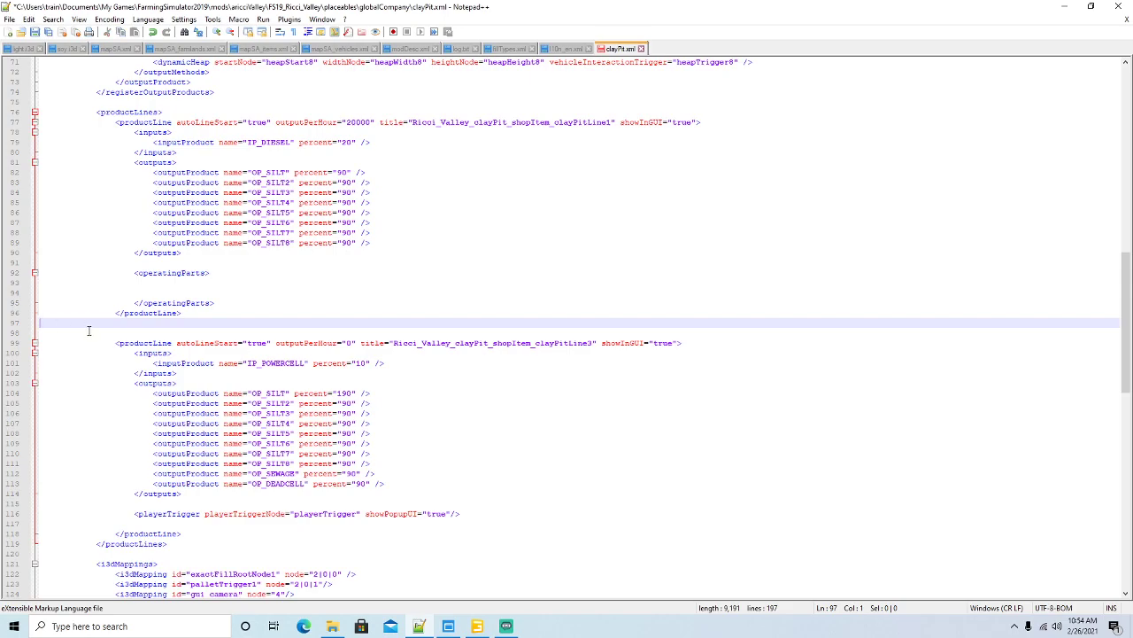
# Copy the playerTrigger line from clayPitLine3 to directly below the closing outputs tag of clayPitLine1.
pyautogui.click(7, 515)
pyautogui.hotkey('ctrl', 'c')
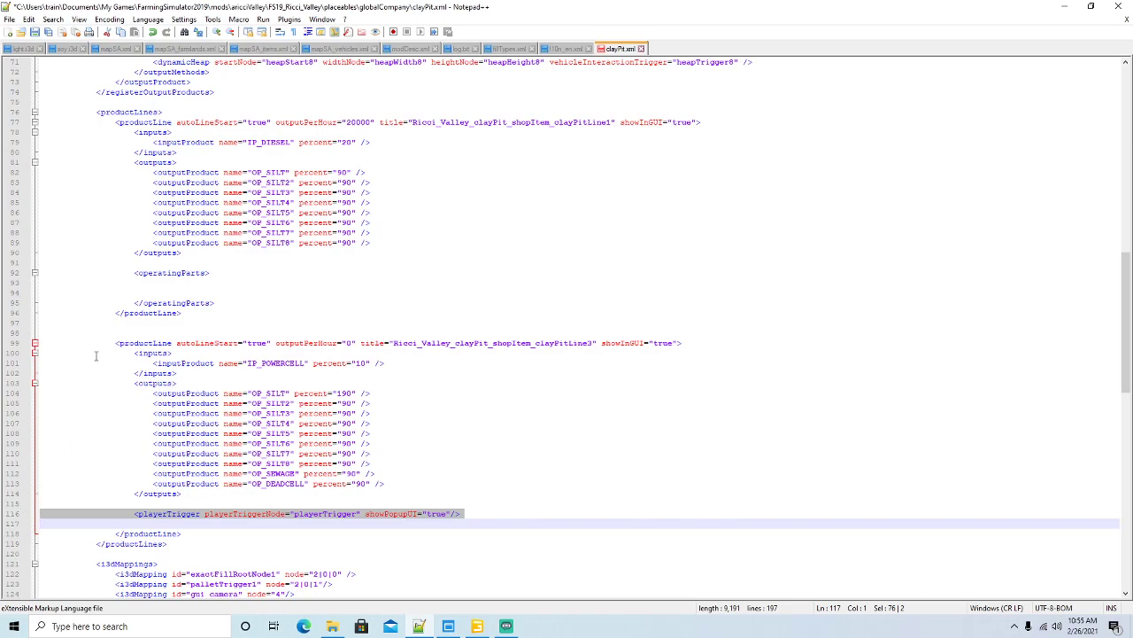
pyautogui.click(42, 261)
pyautogui.hotkey('ctrl', 'v')
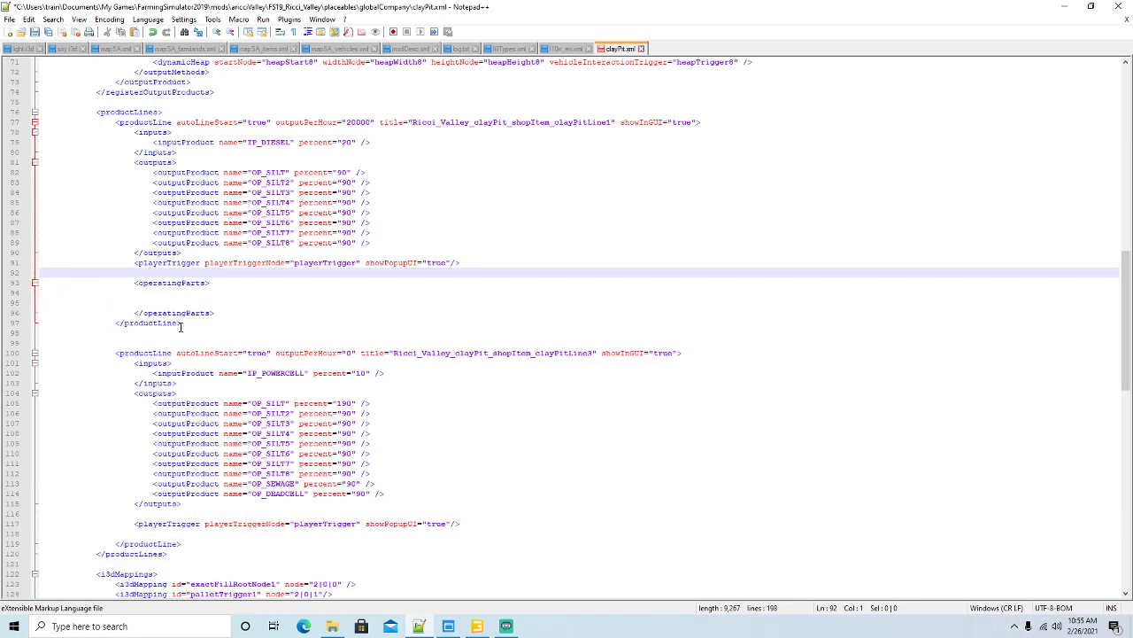
# Delete the whole clayPitLine3 product line and the leftover blank space before the closing productLines tag.
pyautogui.click(160, 352)
pyautogui.scroll(-2, 159, 353)
pyautogui.moveTo(183, 483); pyautogui.dragTo(42, 277)
pyautogui.press('Delete')
pyautogui.press('Delete')
# Replace SILT with CLAY in the names of the eight outputProduct entries of clayPitLine1, from OP_CLAY to OP_CLAY8.
pyautogui.scroll(3, 295, 205)
pyautogui.click(141, 141)
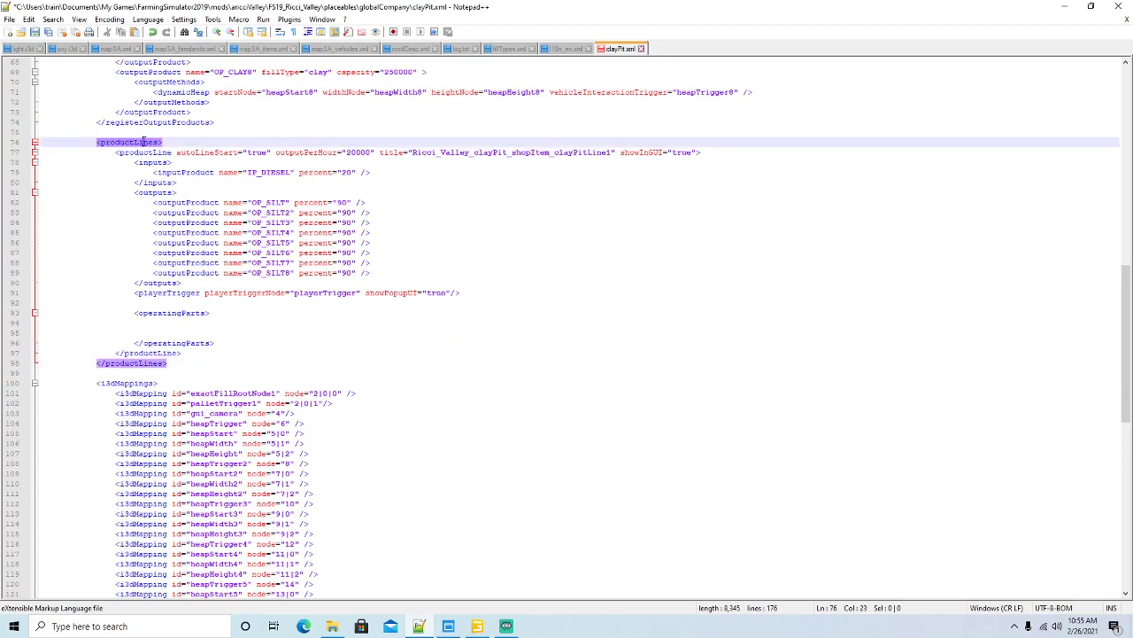
pyautogui.click(147, 153)
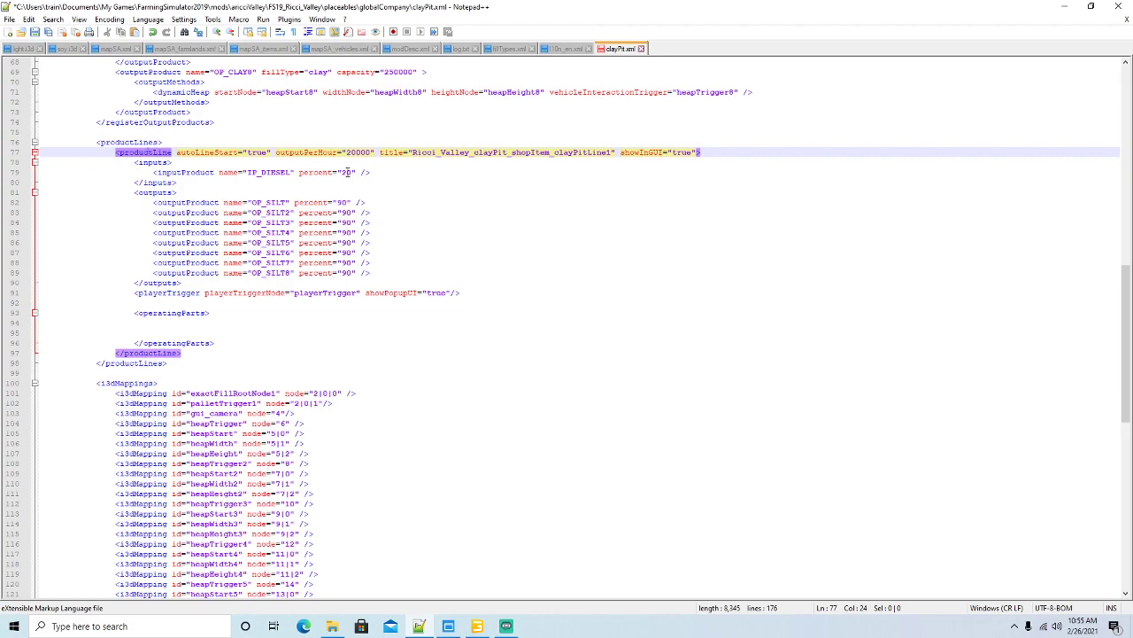
pyautogui.moveTo(269, 203); pyautogui.dragTo(287, 203)
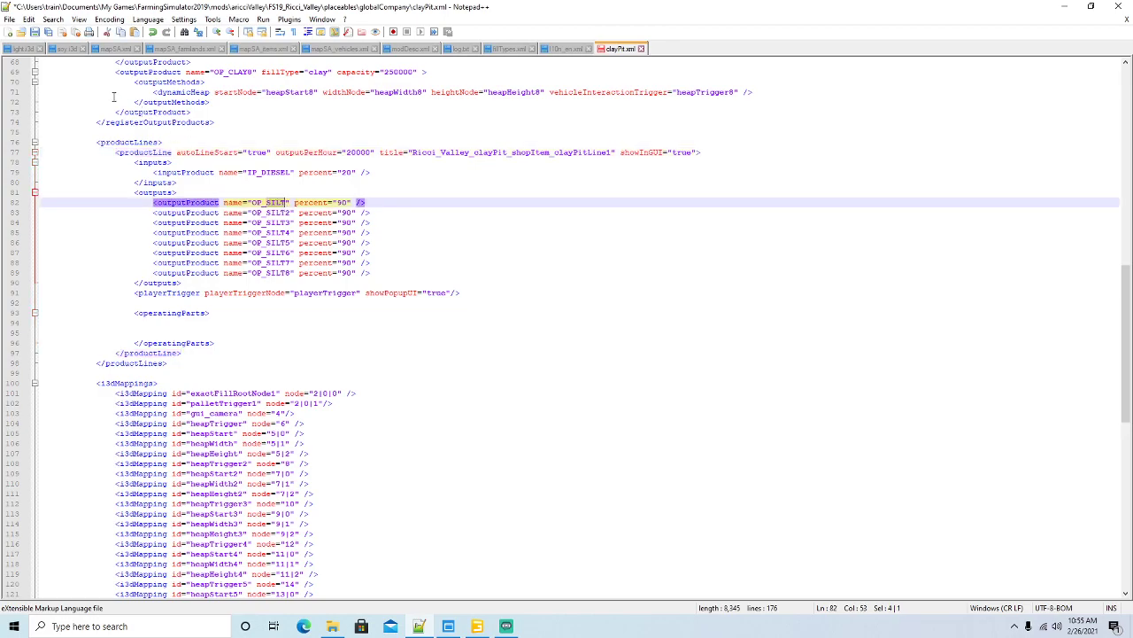
pyautogui.click(52, 19)
pyautogui.click(74, 132)
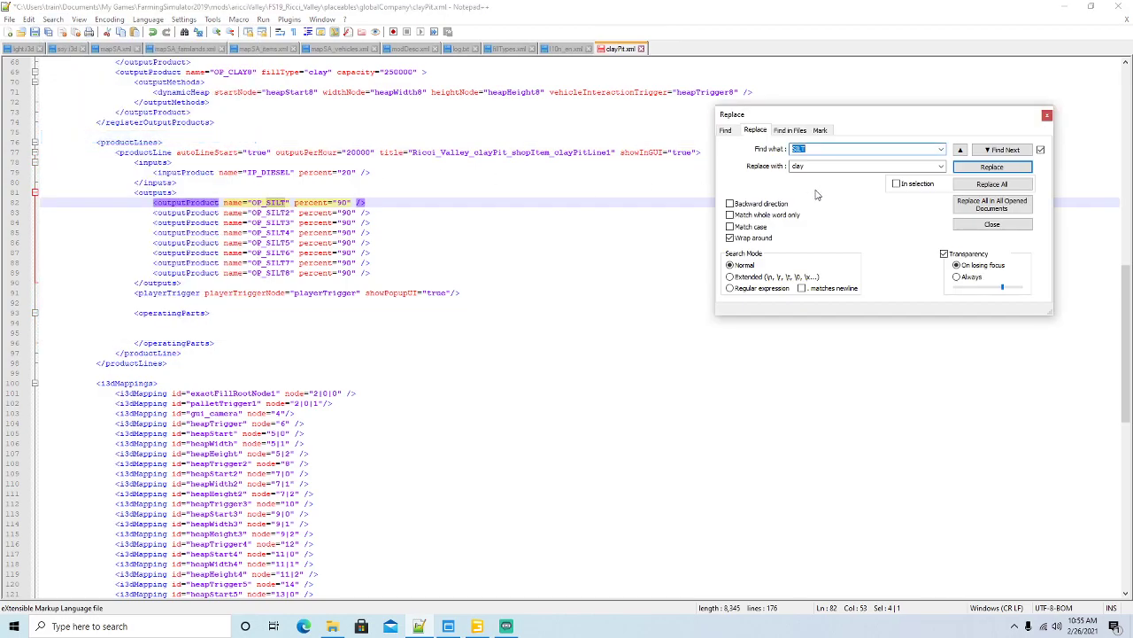
pyautogui.doubleClick(801, 166)
pyautogui.write('CLAY')
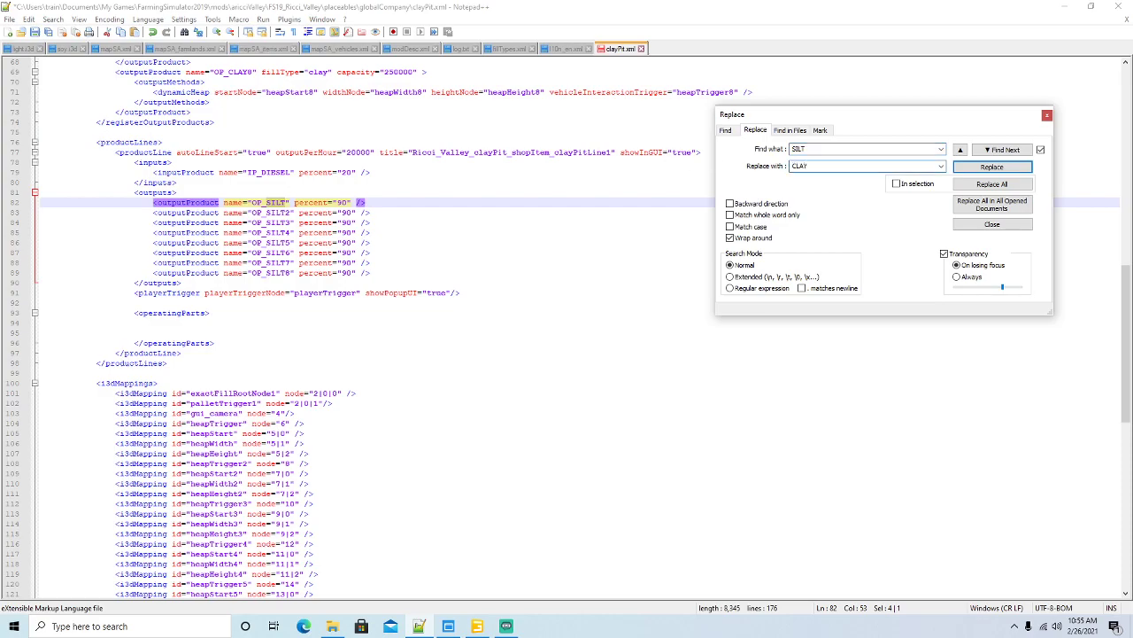
pyautogui.click(963, 167)
pyautogui.click(963, 169)
pyautogui.click(963, 169)
pyautogui.click(962, 168)
pyautogui.click(963, 168)
pyautogui.click(963, 168)
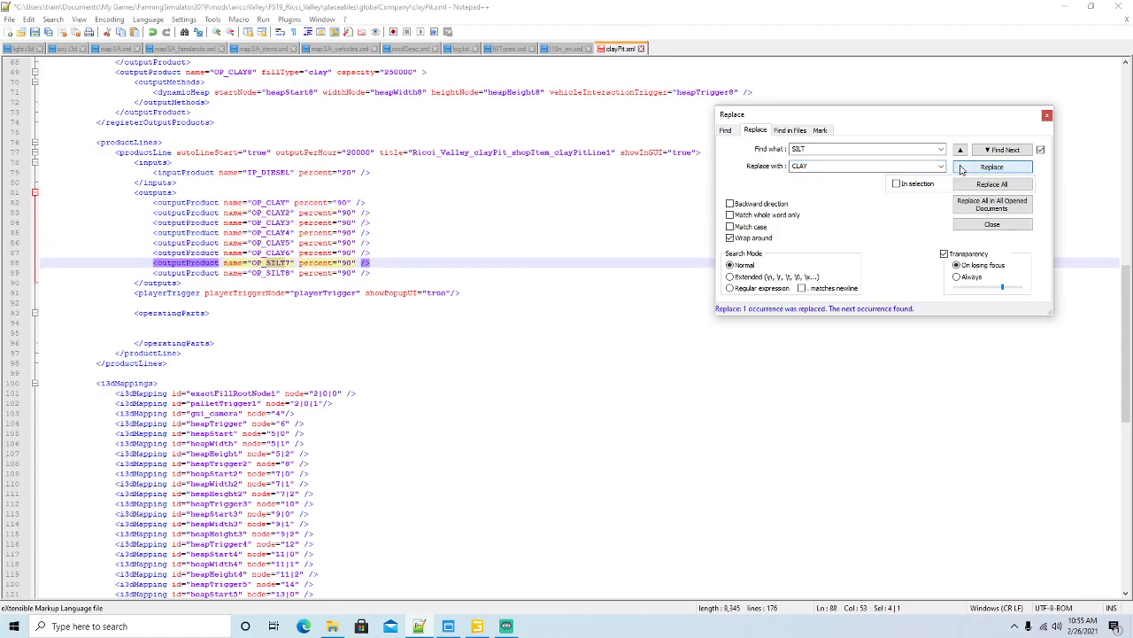
pyautogui.click(963, 168)
pyautogui.click(962, 168)
pyautogui.click(1046, 115)
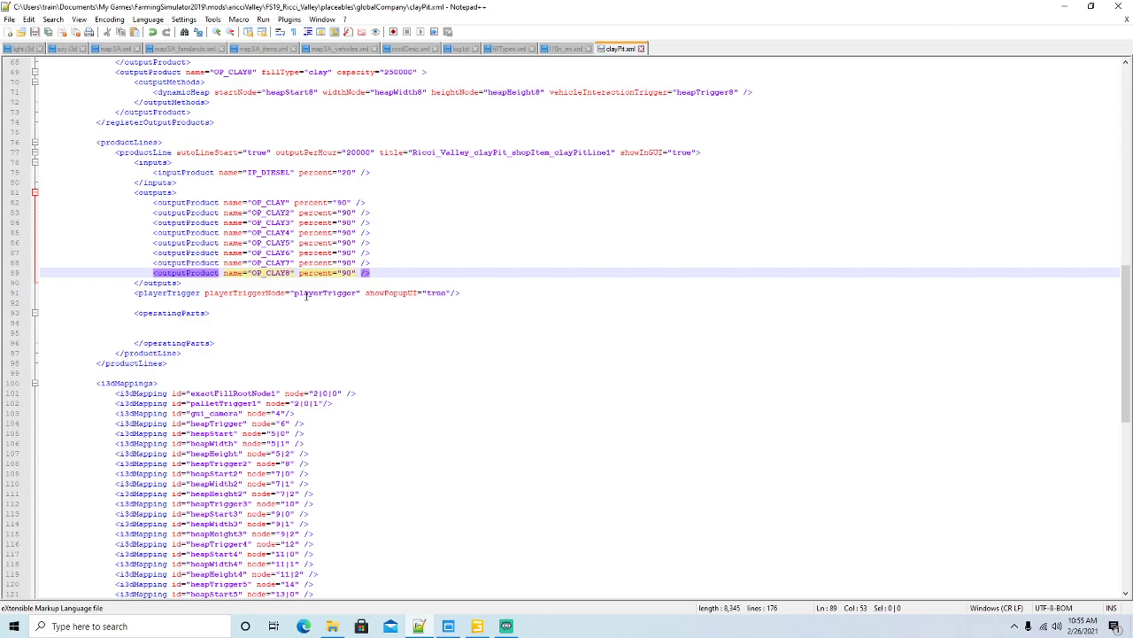
# Delete the palletTrigger1 line from the i3dMappings section.
pyautogui.scroll(-3, 306, 290)
pyautogui.scroll(-3, 306, 291)
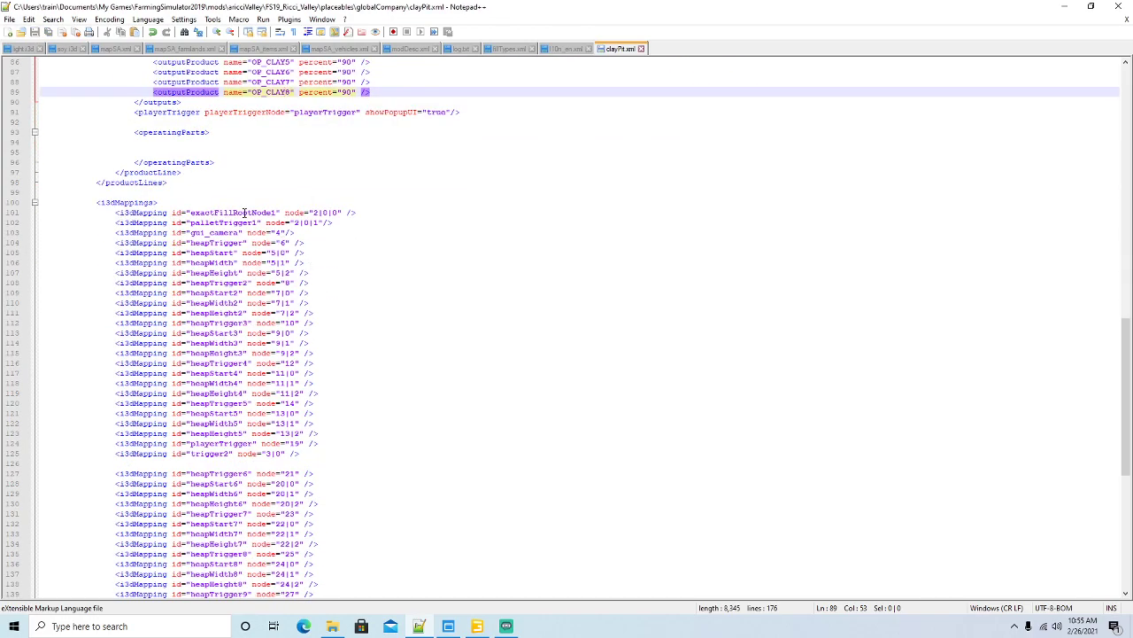
pyautogui.click(16, 223)
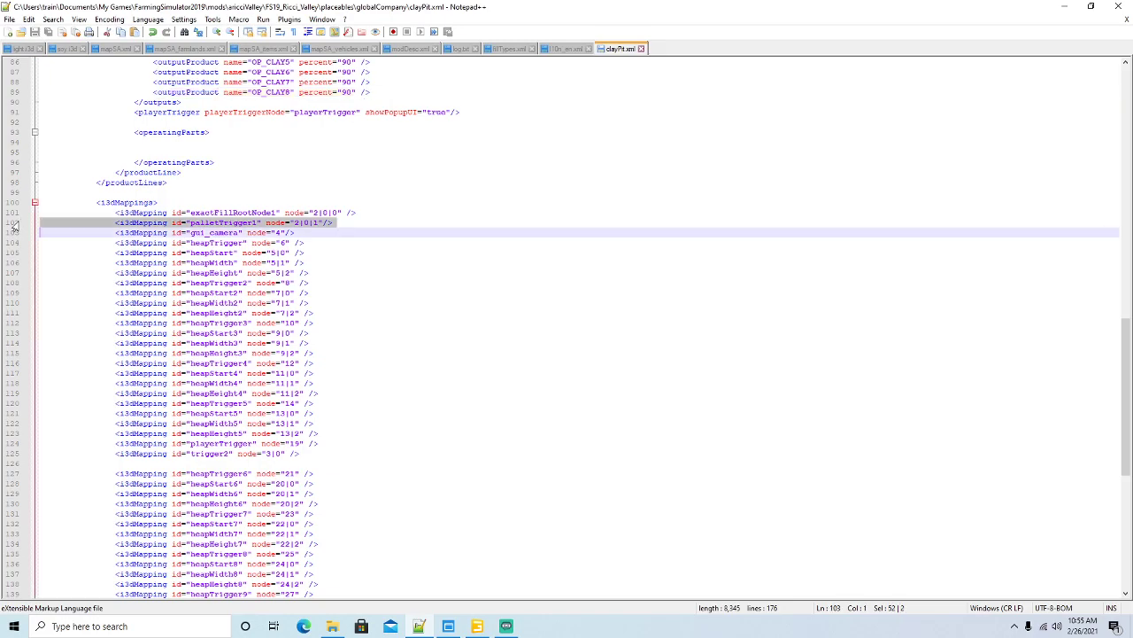
pyautogui.press('Delete')
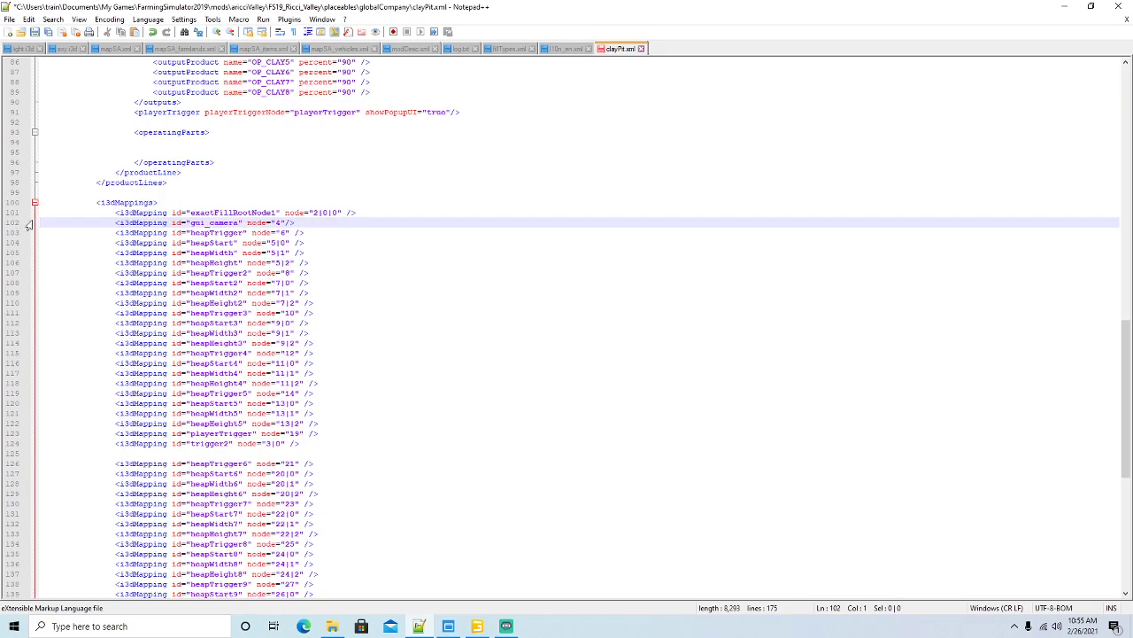
# Delete the i3dMapping lines for heaps 9 and 10 and the smoke2 mapping.
pyautogui.scroll(-5, 335, 349)
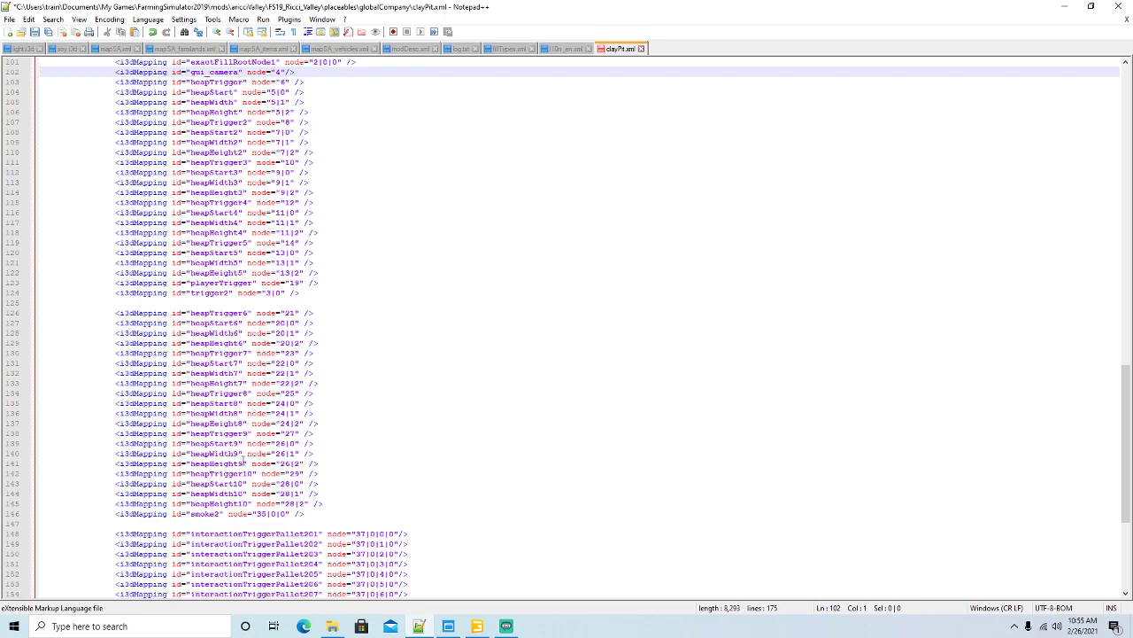
pyautogui.moveTo(325, 504); pyautogui.dragTo(40, 434)
pyautogui.press('Delete')
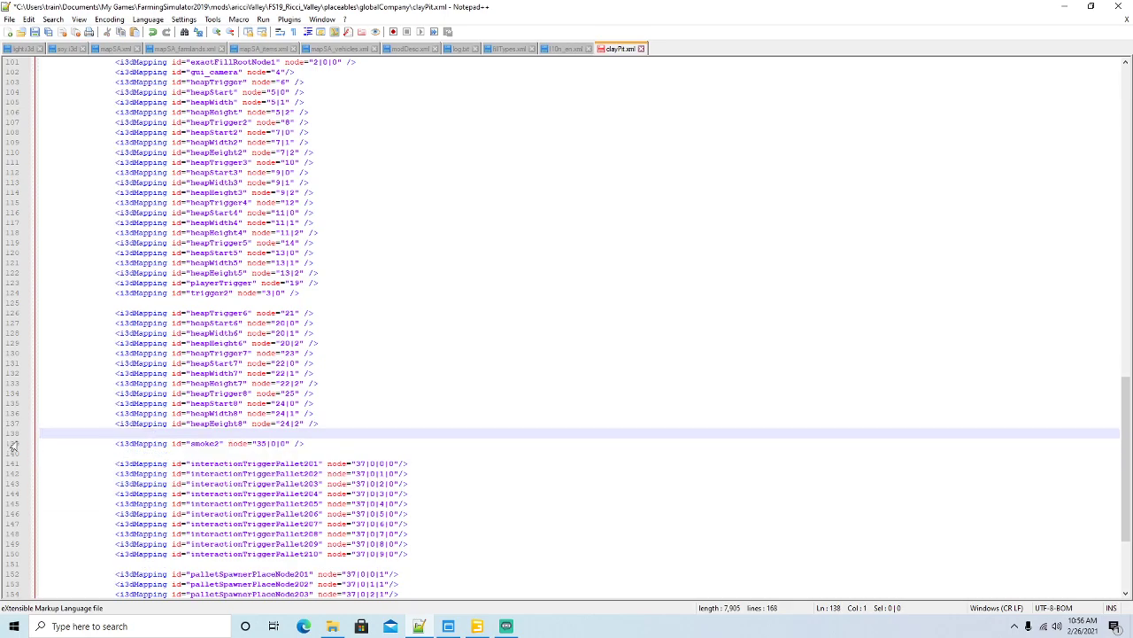
pyautogui.click(12, 445)
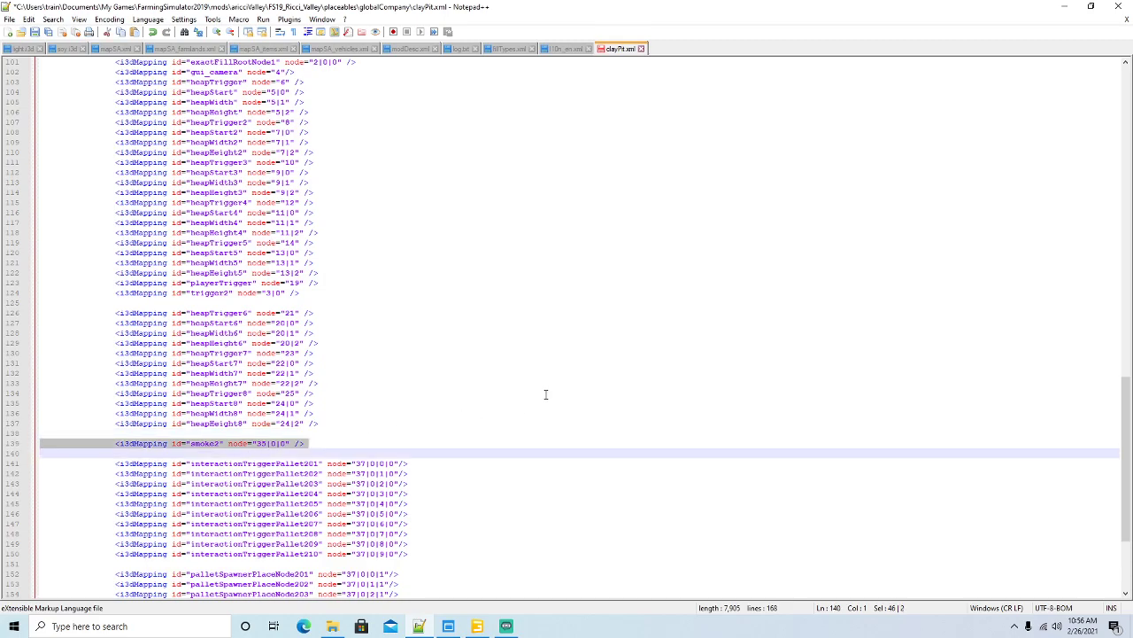
pyautogui.press('Delete')
# Delete all interactionTriggerPallet201–210 and palletSpawnerPlaceNode201–210 lines at the end of the i3dMappings section.
pyautogui.scroll(-4, 544, 392)
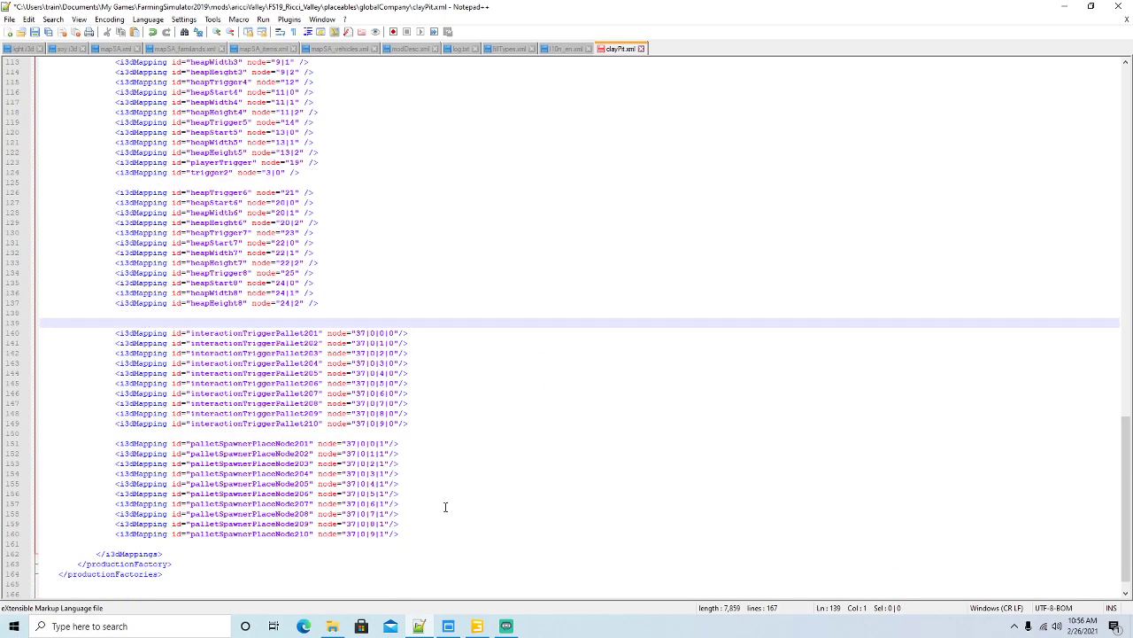
pyautogui.moveTo(402, 535); pyautogui.dragTo(35, 314)
pyautogui.press('Delete')
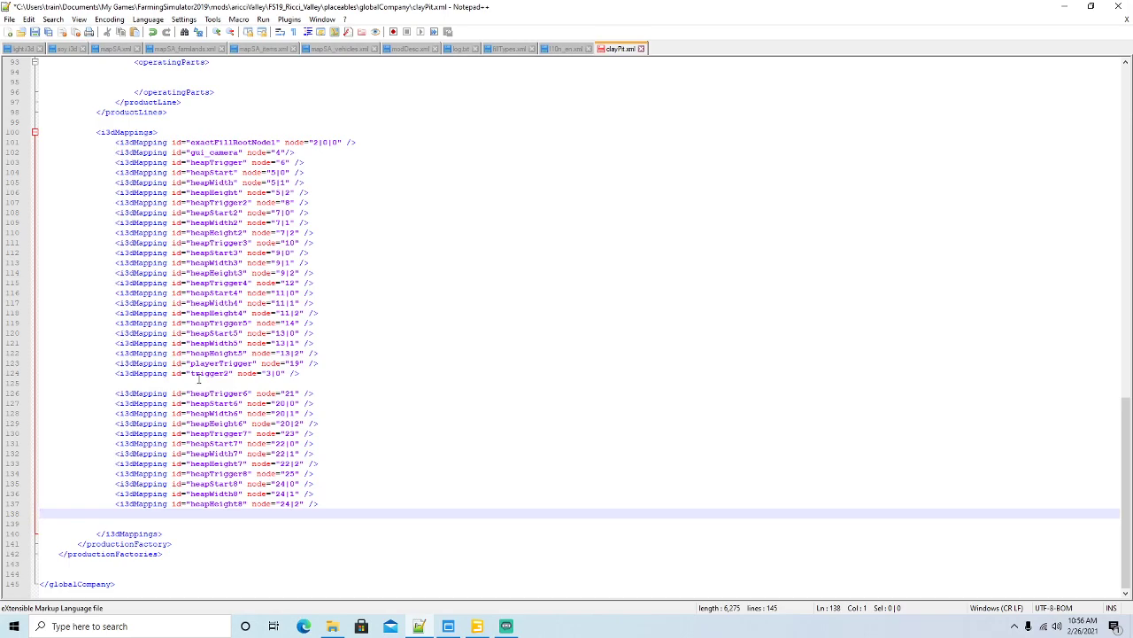
# Delete the trigger2 mapping line below playerTrigger and save clayPit.xml.
pyautogui.click(12, 373)
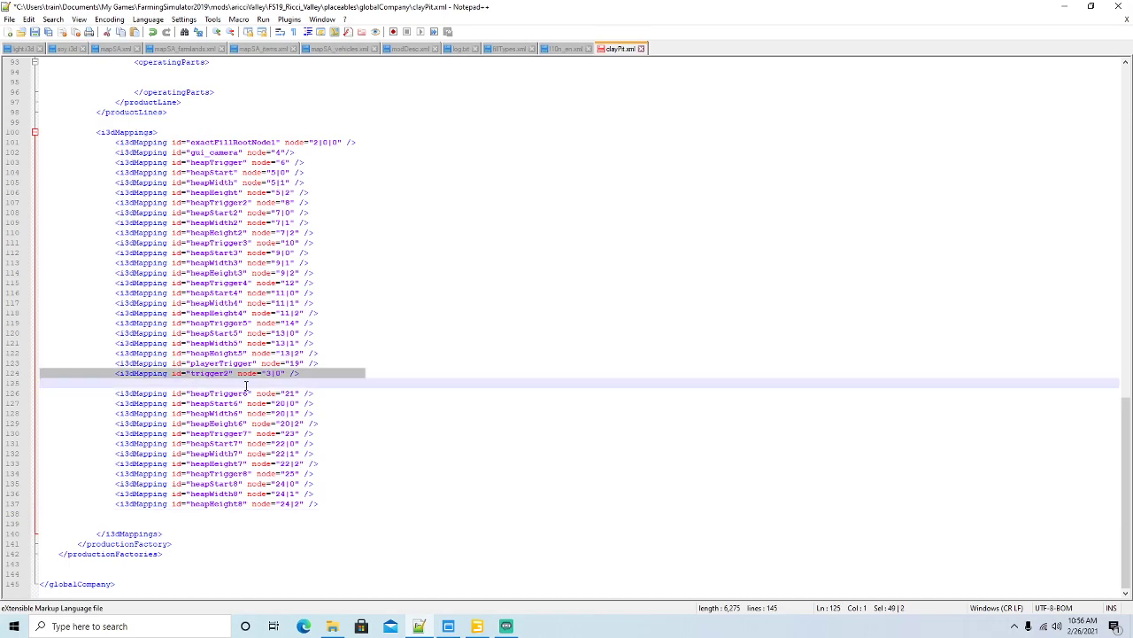
pyautogui.press('Delete')
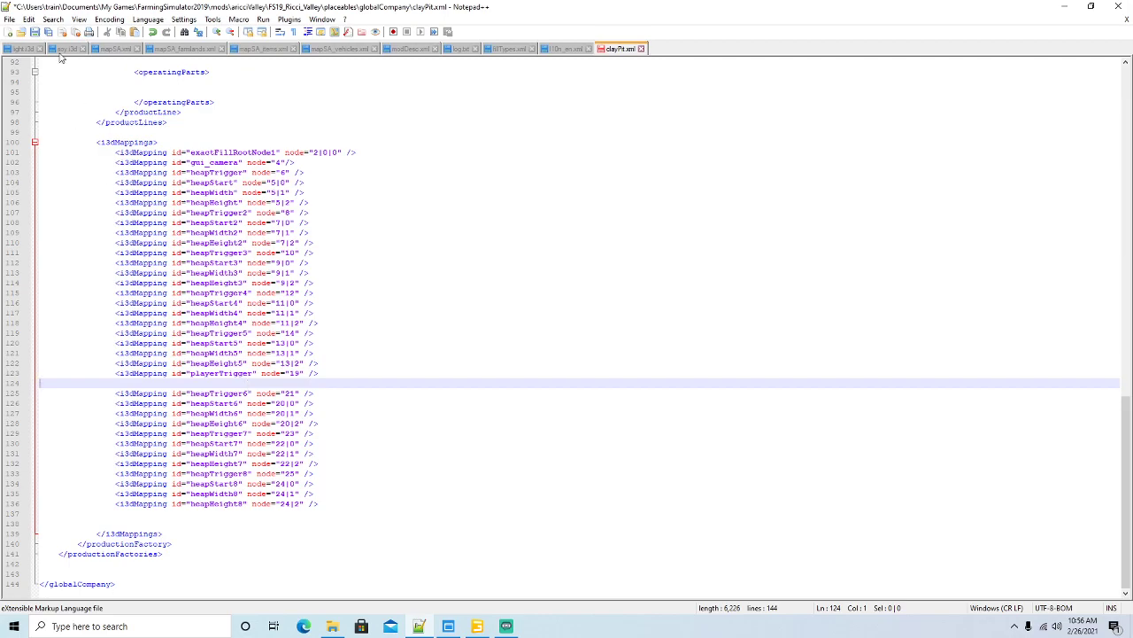
pyautogui.click(28, 31)
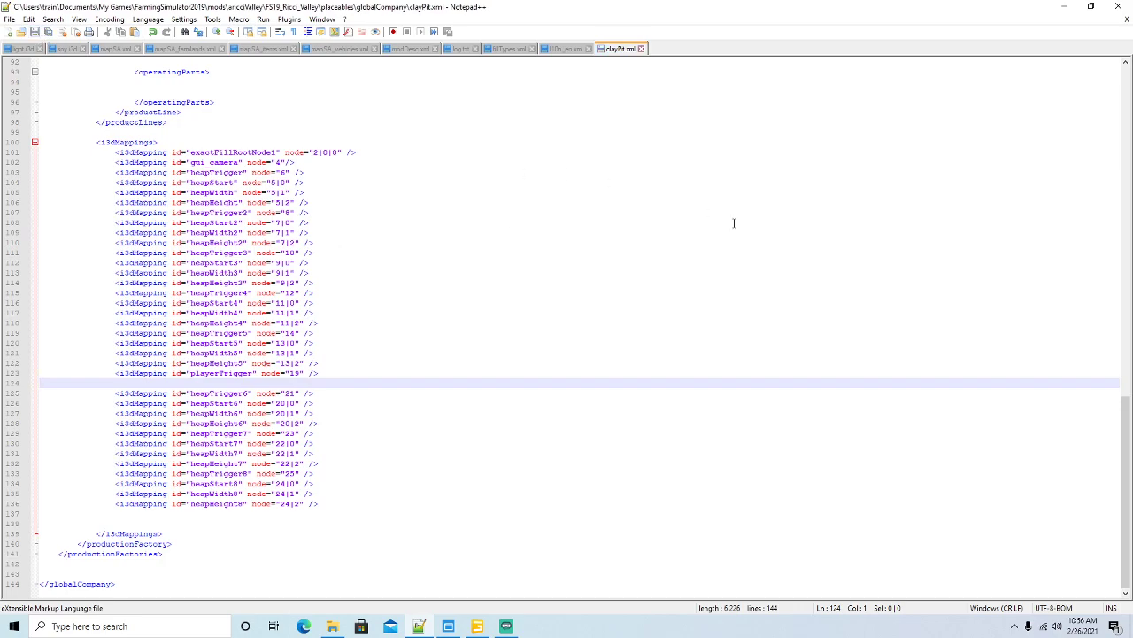
# Review clayPit.xml from the productionFactory header through the input and output products, the product line and the i3dMappings.
pyautogui.scroll(11, 634, 326)
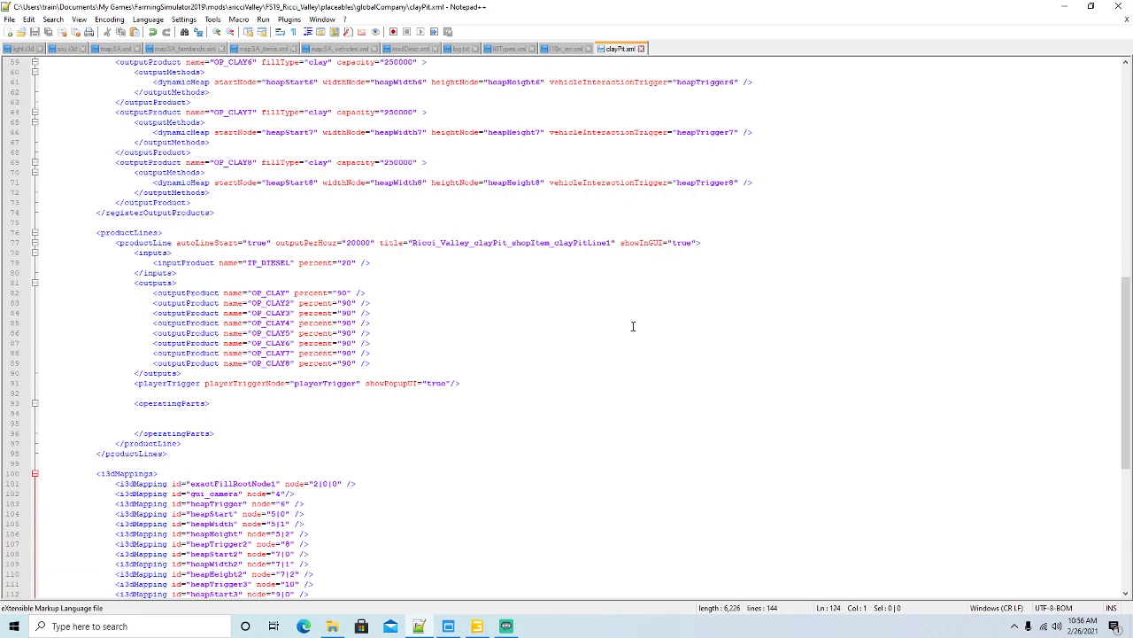
pyautogui.scroll(19, 633, 326)
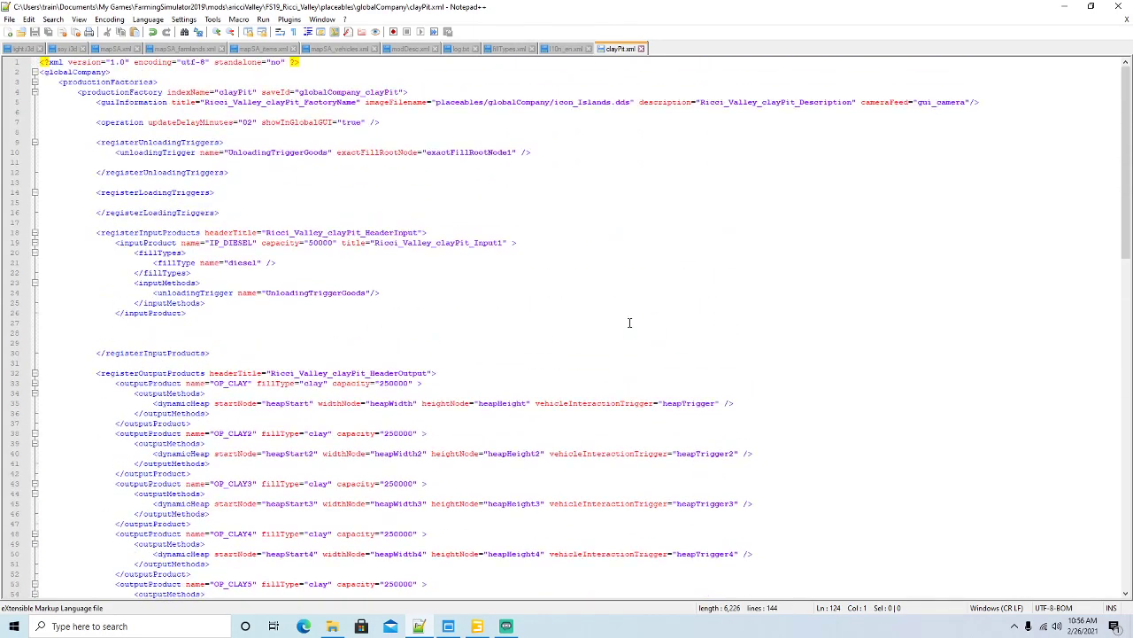
pyautogui.click(116, 92)
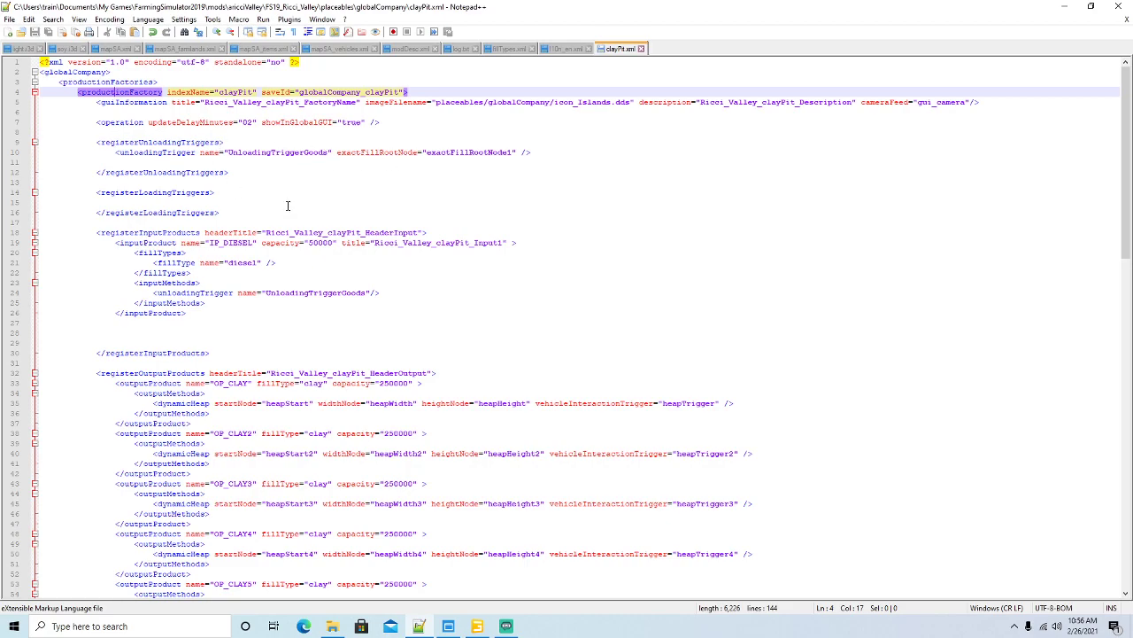
pyautogui.scroll(-2, 288, 205)
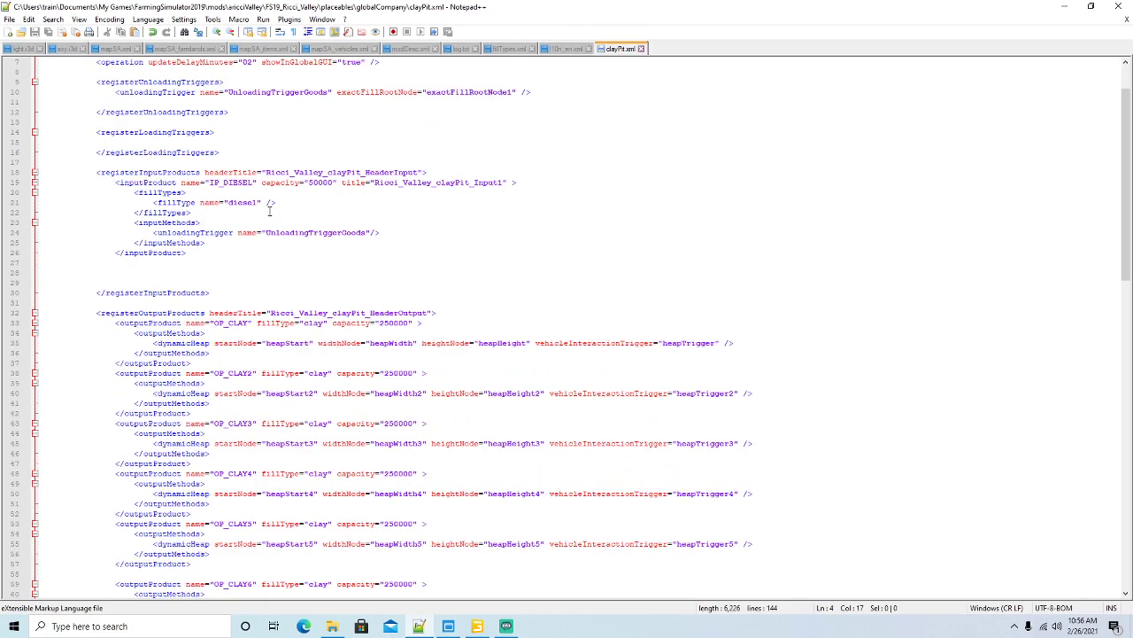
pyautogui.scroll(-7, 269, 211)
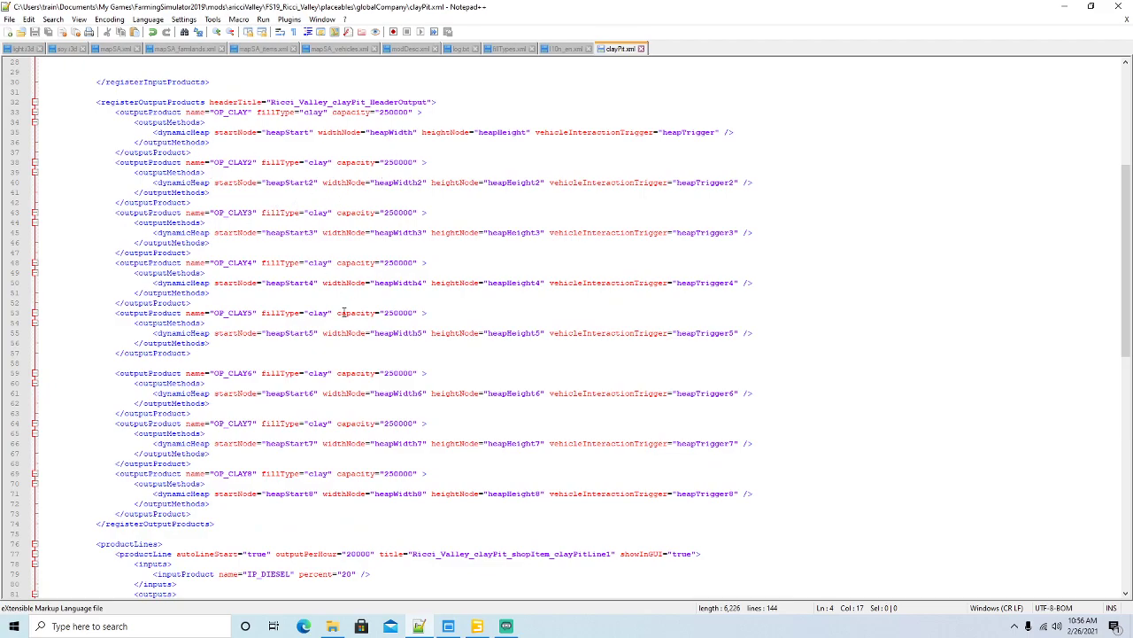
pyautogui.scroll(-8, 343, 312)
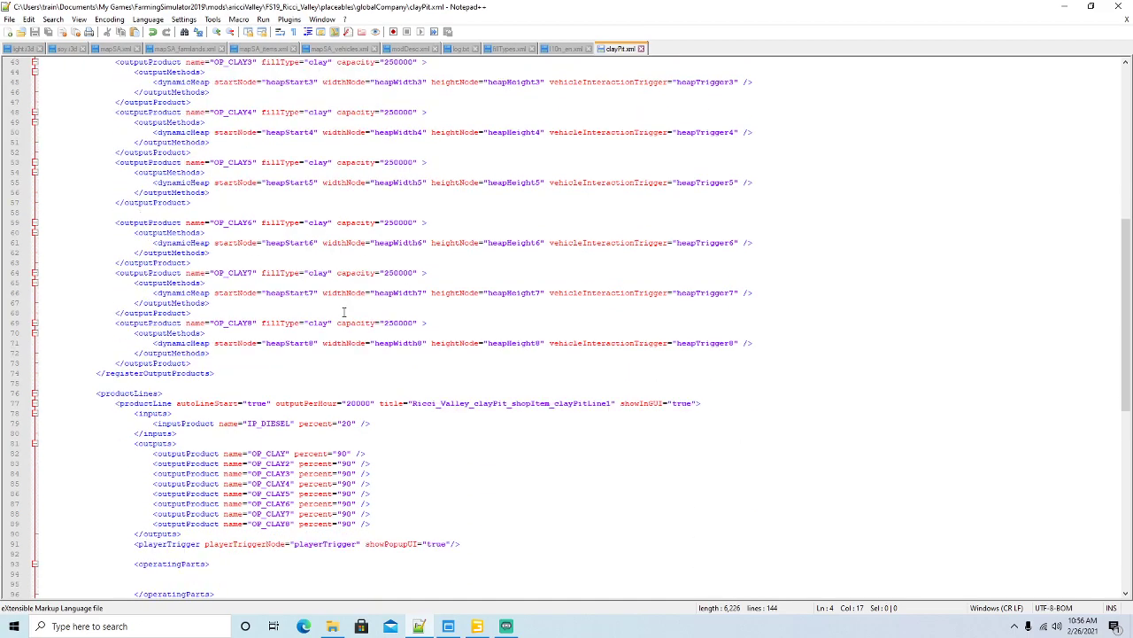
pyautogui.scroll(-2, 344, 313)
pyautogui.click(268, 274)
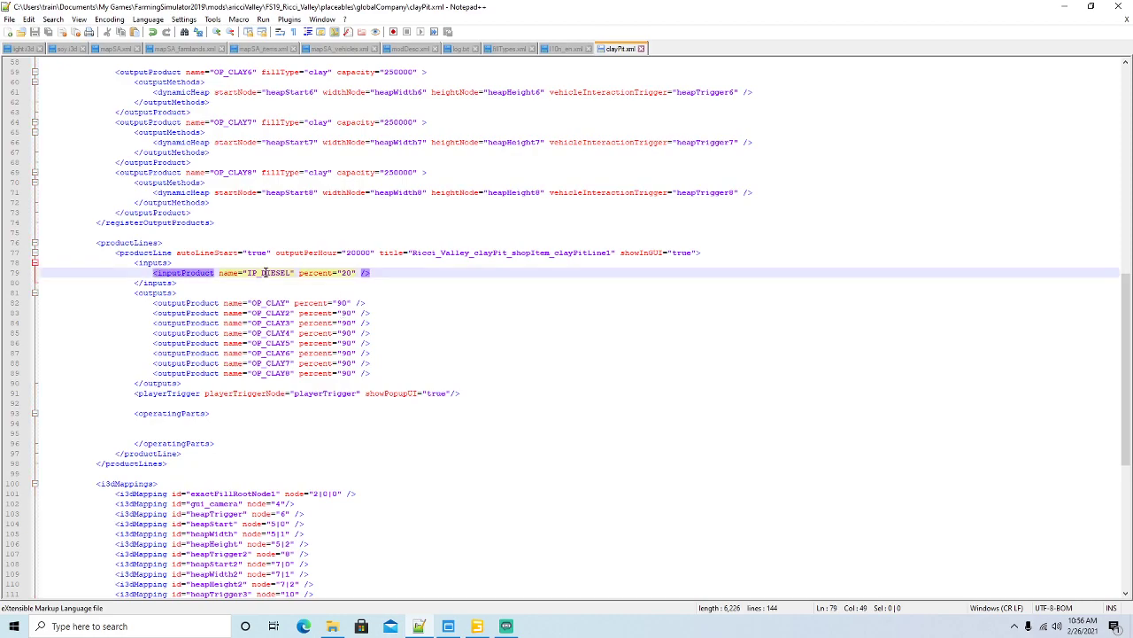
pyautogui.click(276, 372)
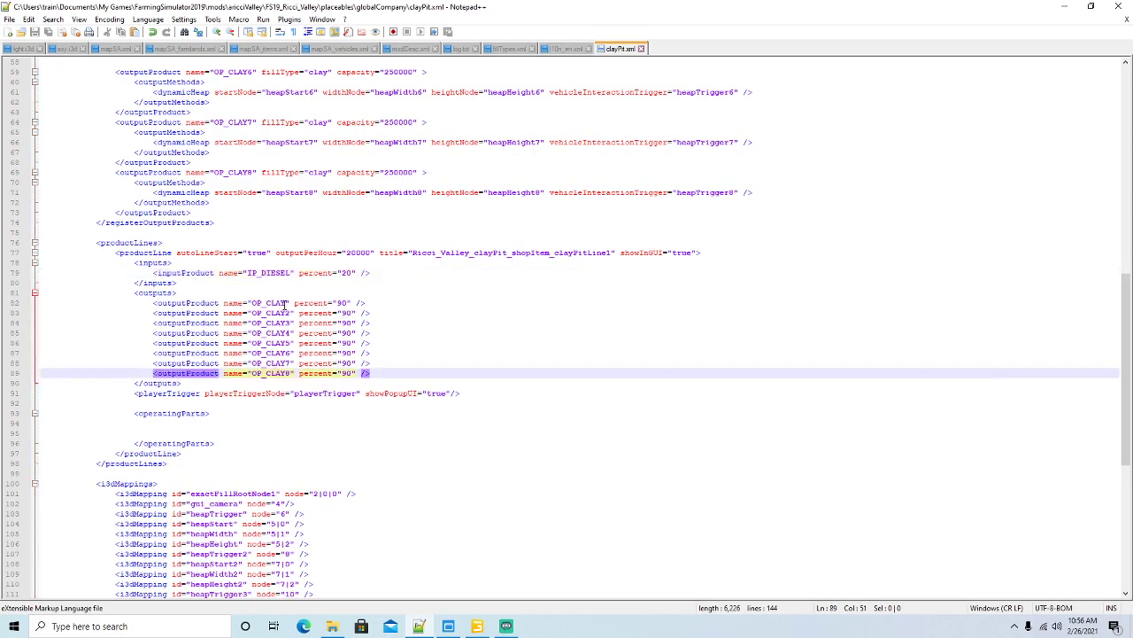
pyautogui.scroll(-6, 430, 313)
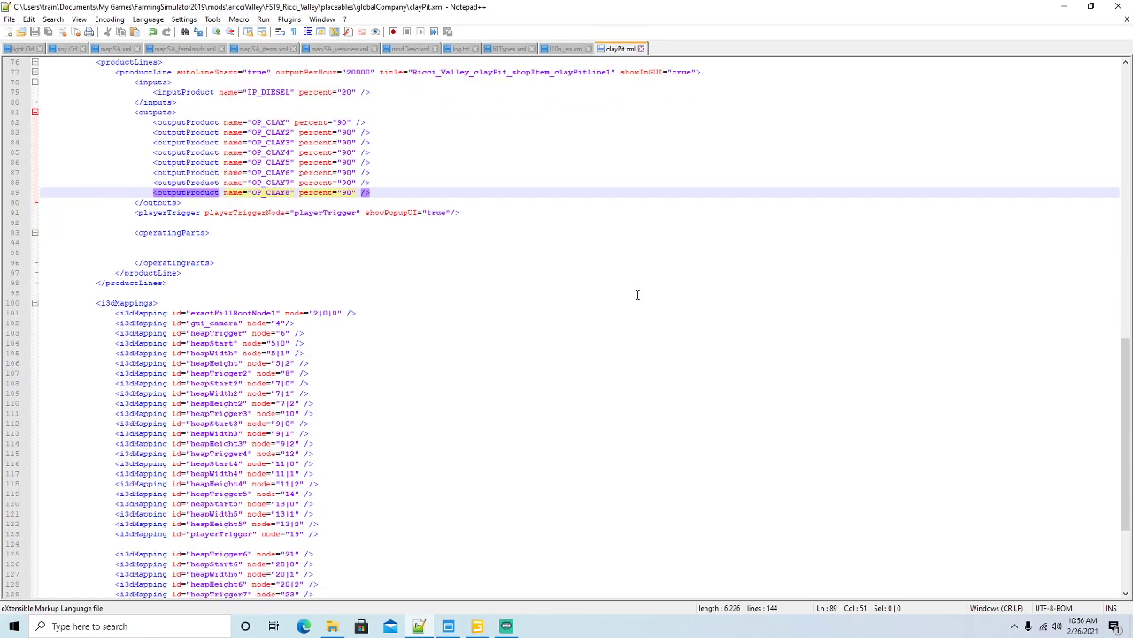
# Shrink the clayPit.xml window, switch to GIANTS Editor to check the index path of exactFillRootNode1 under clayPit's IN group, and return to the XML.
pyautogui.click(1091, 6)
pyautogui.moveTo(677, 61); pyautogui.dragTo(682, 46)
pyautogui.scroll(-4, 512, 283)
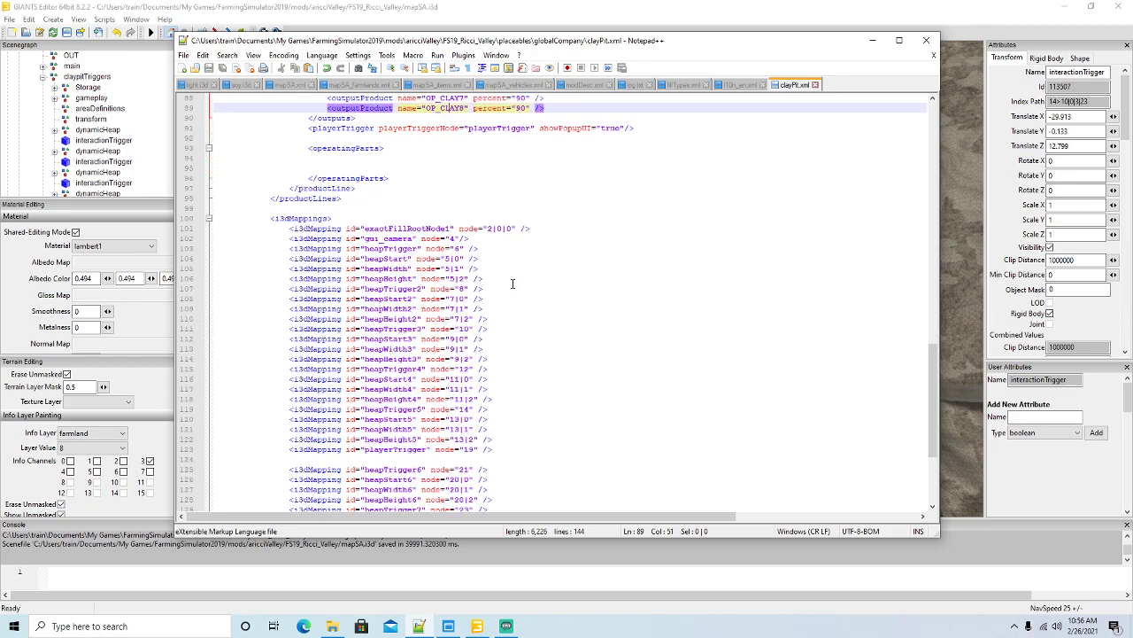
pyautogui.scroll(3, 133, 146)
pyautogui.click(43, 124)
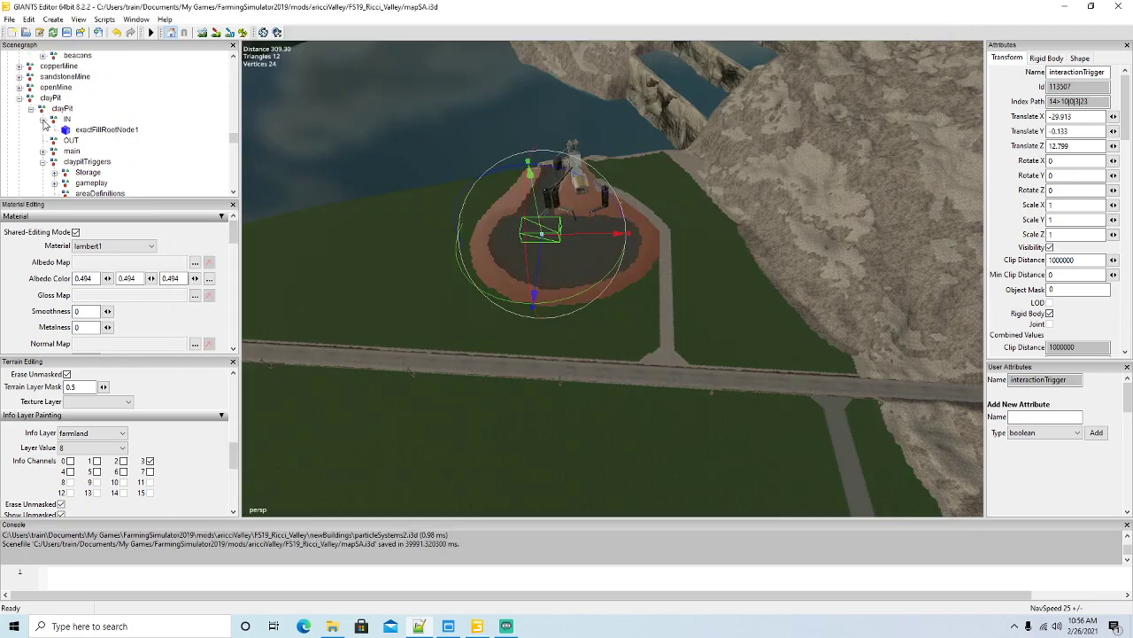
pyautogui.click(105, 130)
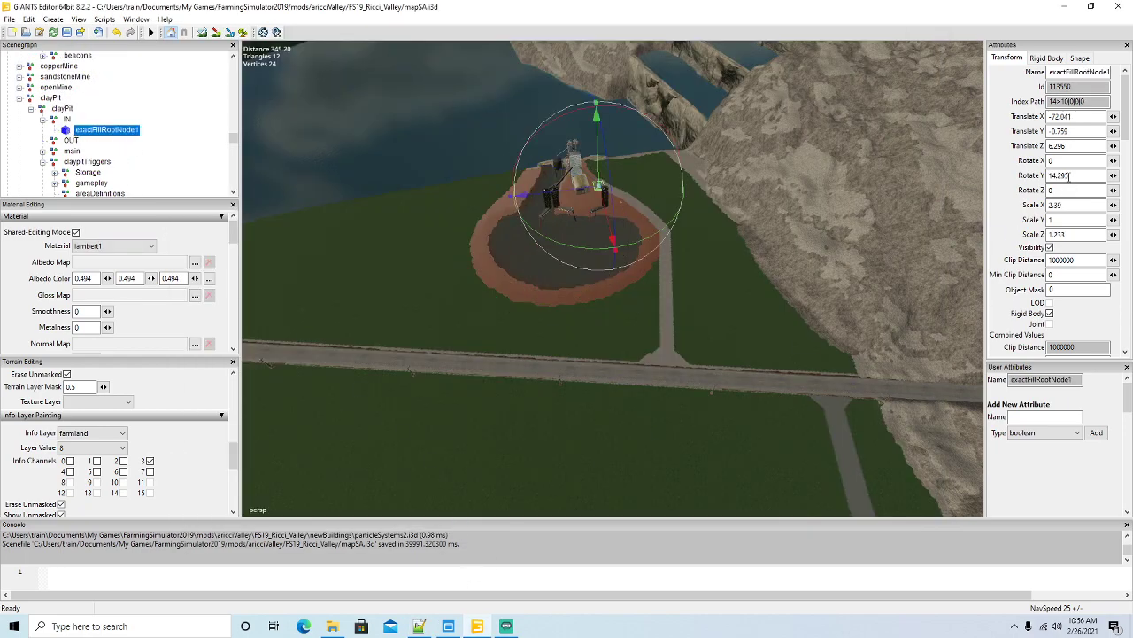
pyautogui.click(1070, 101)
pyautogui.hotkey('alt', 'Tab')
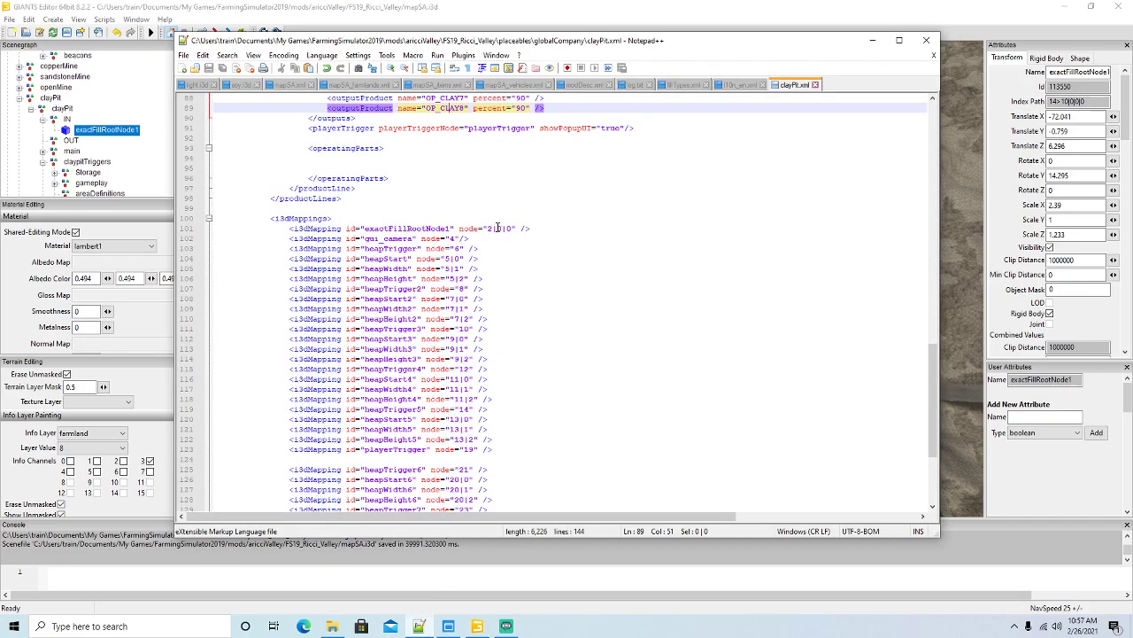
# Set the node of the exactFillRootNode1 mapping to 0|0 and save clayPit.xml.
pyautogui.click(505, 229)
pyautogui.press('BackSpace')
pyautogui.press('BackSpace')
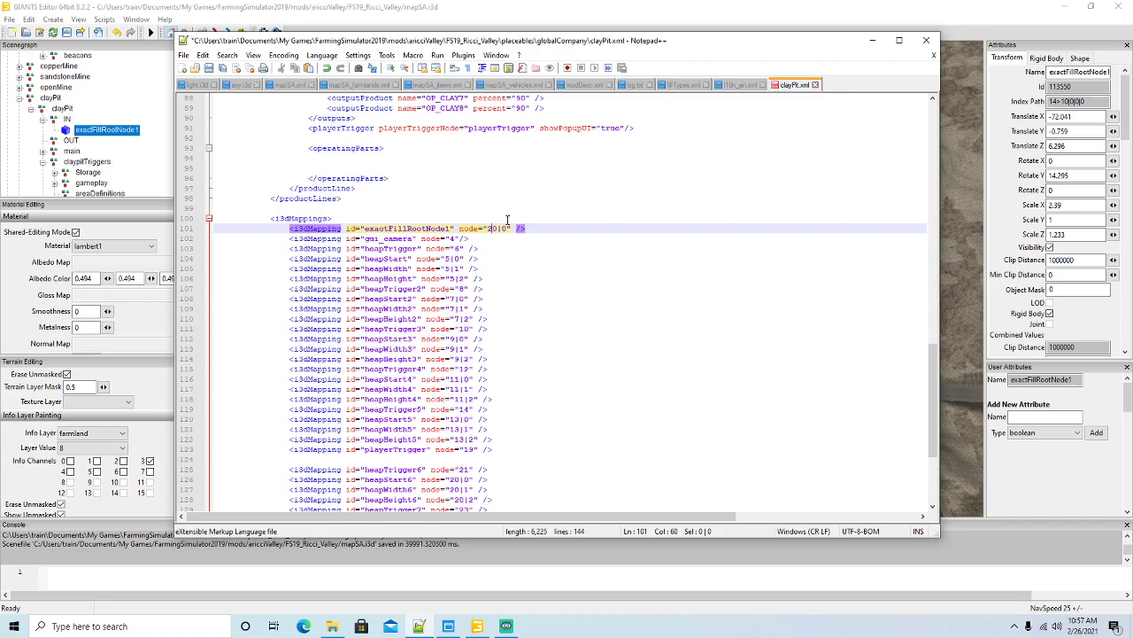
pyautogui.click(208, 68)
# Look up the index path of clayPit's camera in GIANTS Editor and set the gui_camera mapping in clayPit.xml to node 6.
pyautogui.scroll(-4, 93, 131)
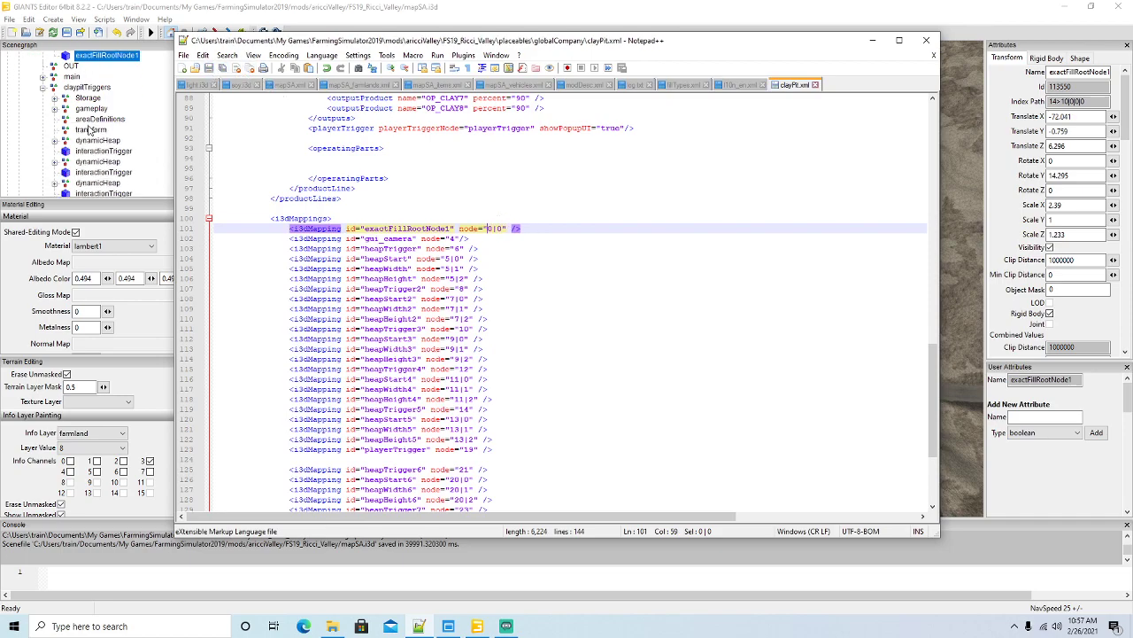
pyautogui.scroll(-5, 92, 131)
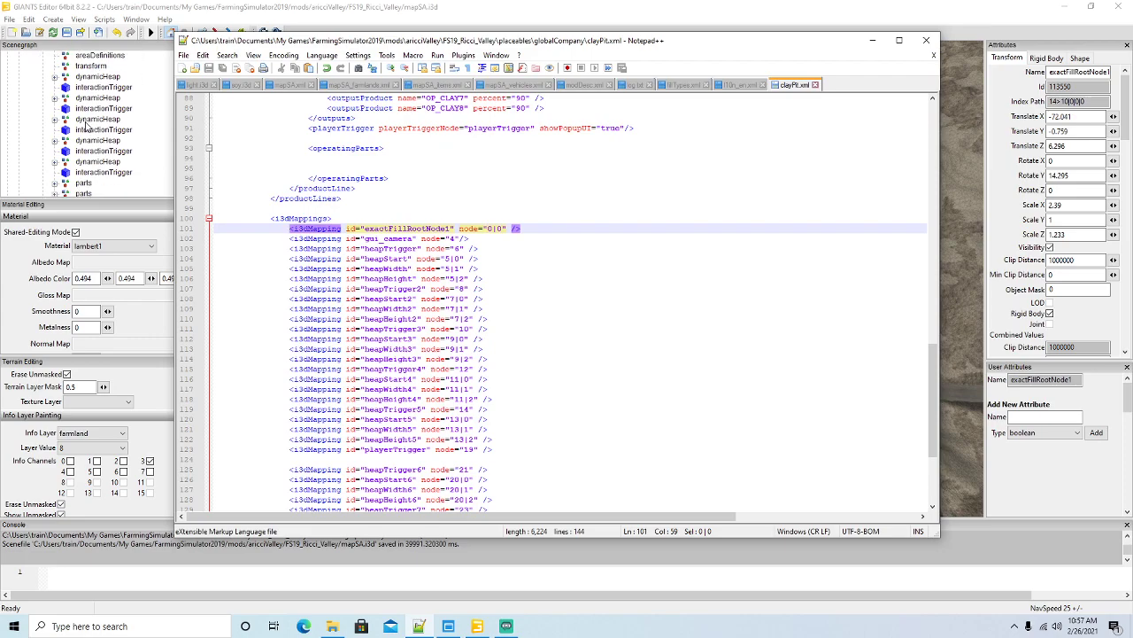
pyautogui.scroll(-5, 86, 125)
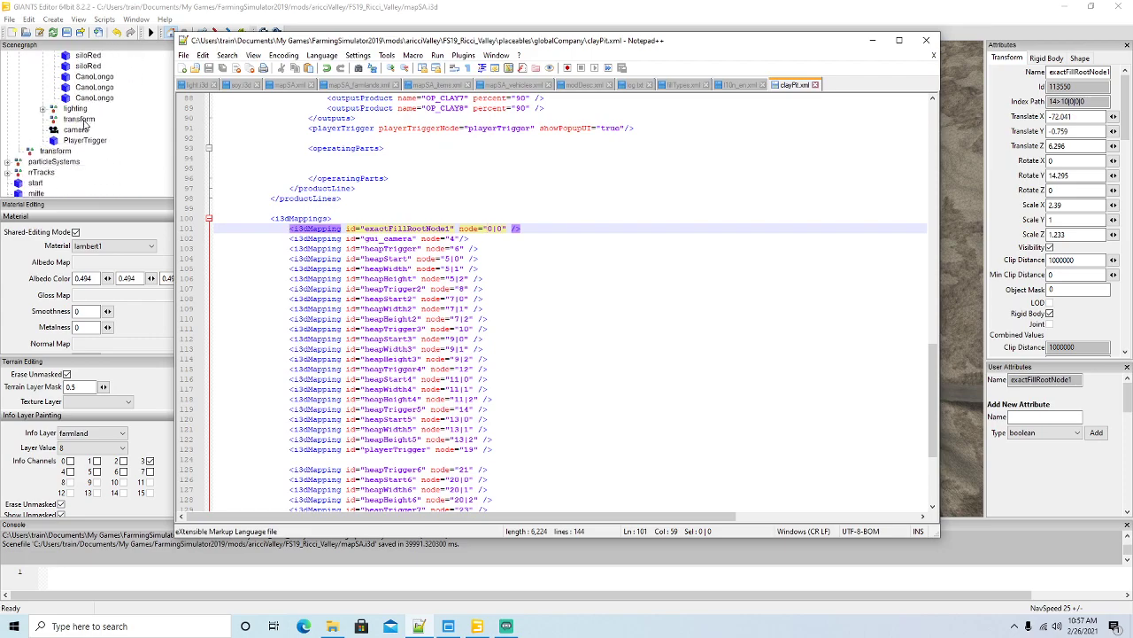
pyautogui.click(57, 131)
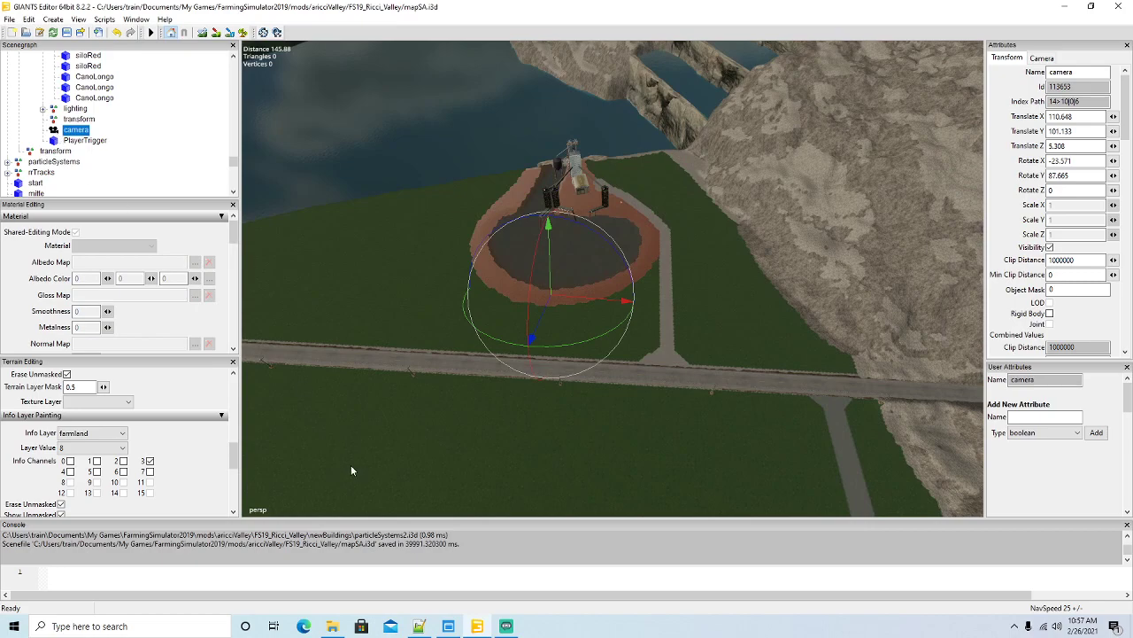
pyautogui.click(419, 626)
pyautogui.click(457, 239)
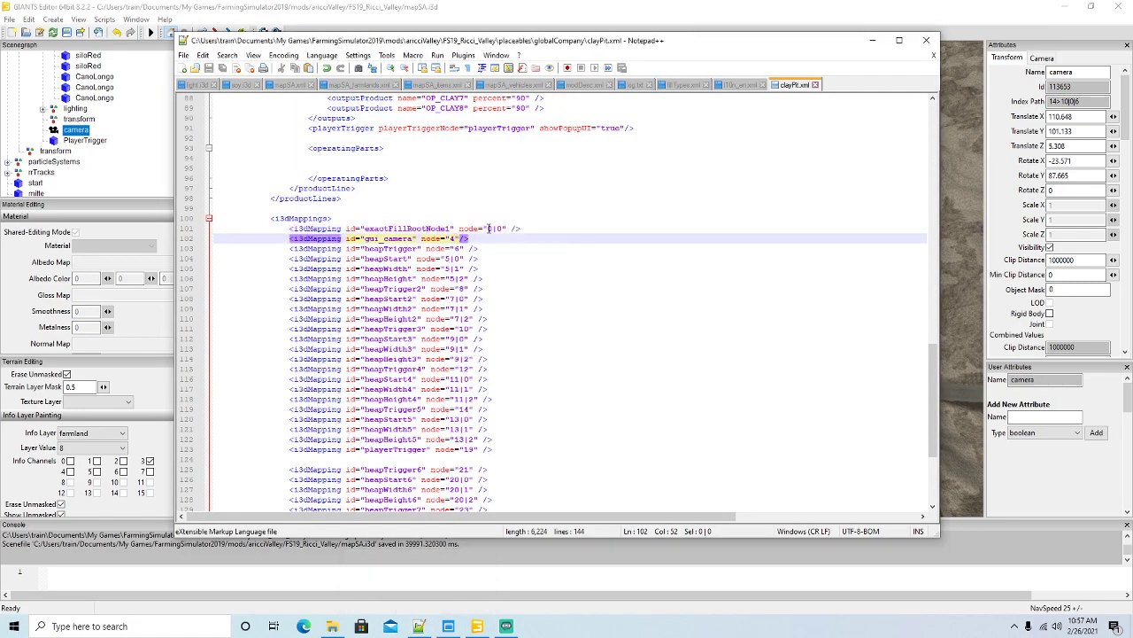
pyautogui.press('BackSpace')
pyautogui.write('6')
# Set the node of the playerTrigger mapping to 7, following PlayerTrigger's place below the camera in the scenegraph.
pyautogui.scroll(-3, 524, 253)
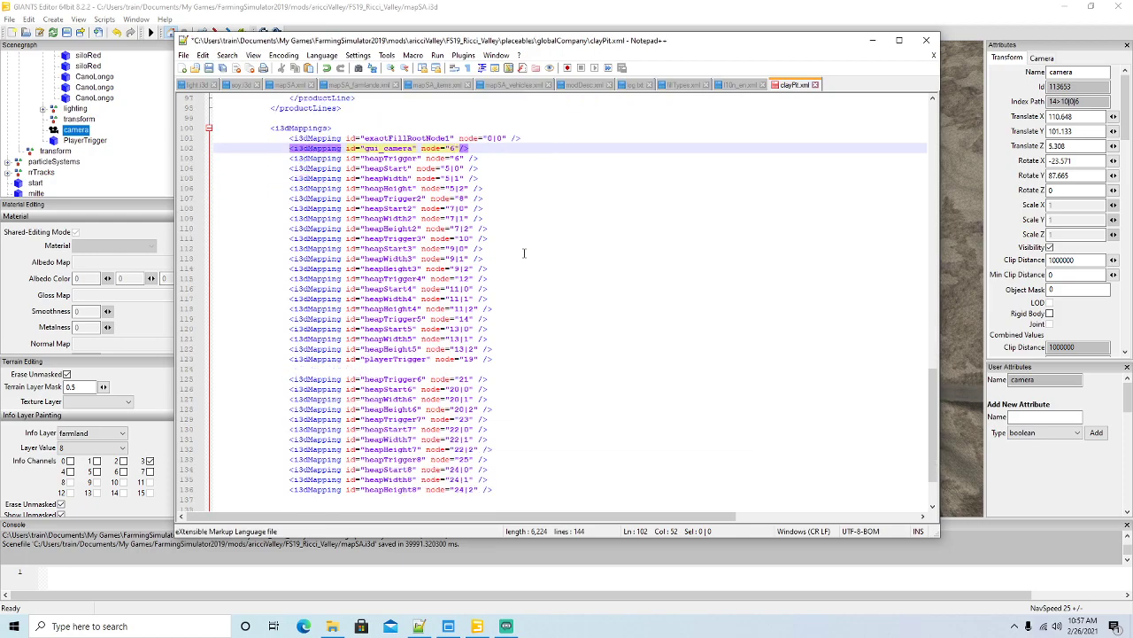
pyautogui.click(423, 358)
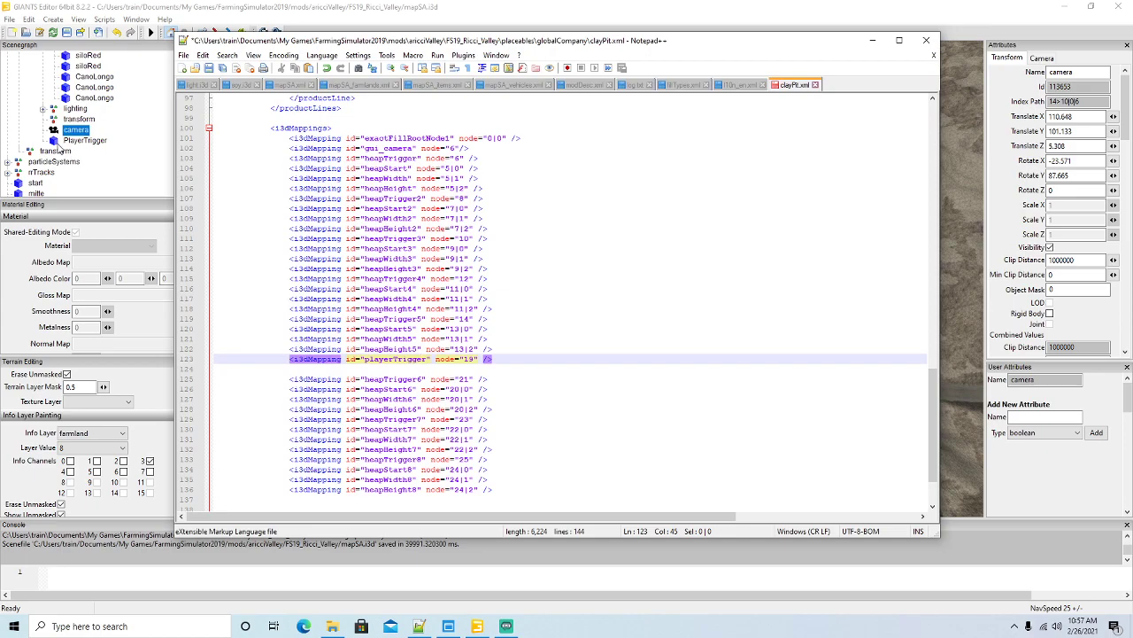
pyautogui.click(475, 358)
pyautogui.press('BackSpace')
pyautogui.press('BackSpace')
pyautogui.write('7')
# Check the index path of the first interactionTrigger under claypitTriggers in GIANTS Editor and set the heapTrigger mapping's node to 3|5.
pyautogui.scroll(2, 518, 321)
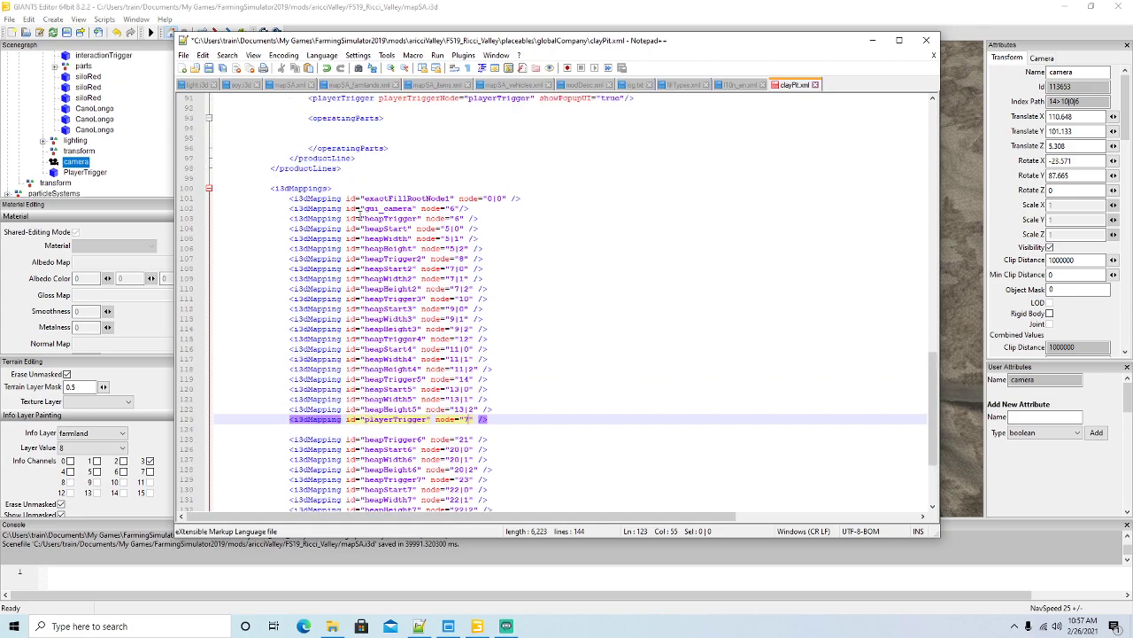
pyautogui.click(373, 219)
pyautogui.scroll(8, 131, 109)
pyautogui.scroll(10, 131, 109)
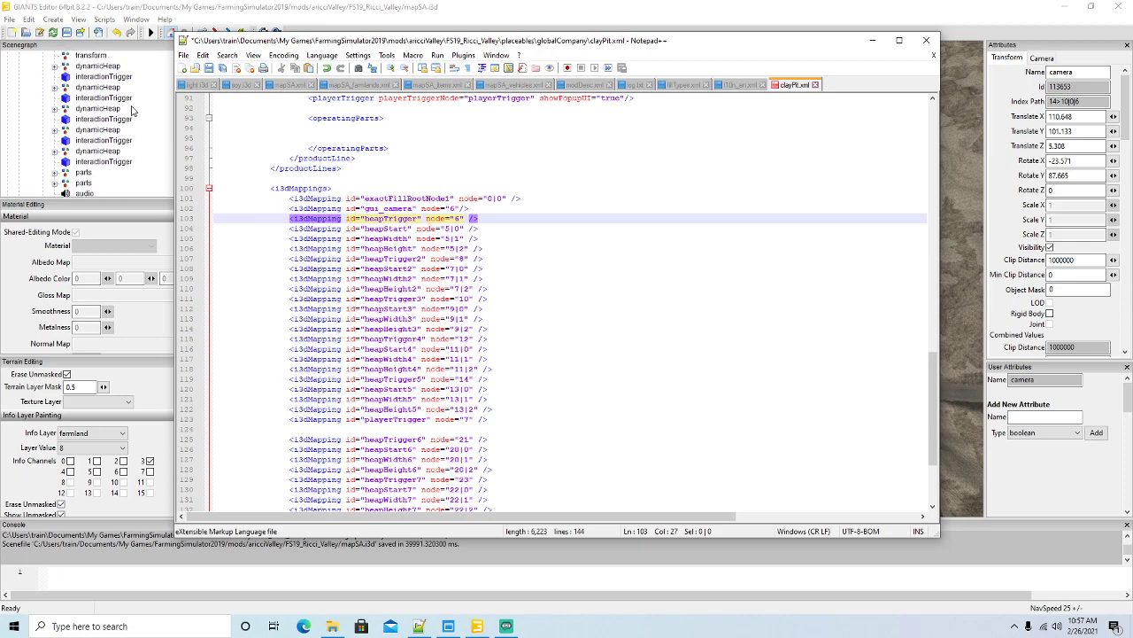
pyautogui.scroll(3, 131, 107)
pyautogui.scroll(-5, 124, 106)
pyautogui.click(66, 78)
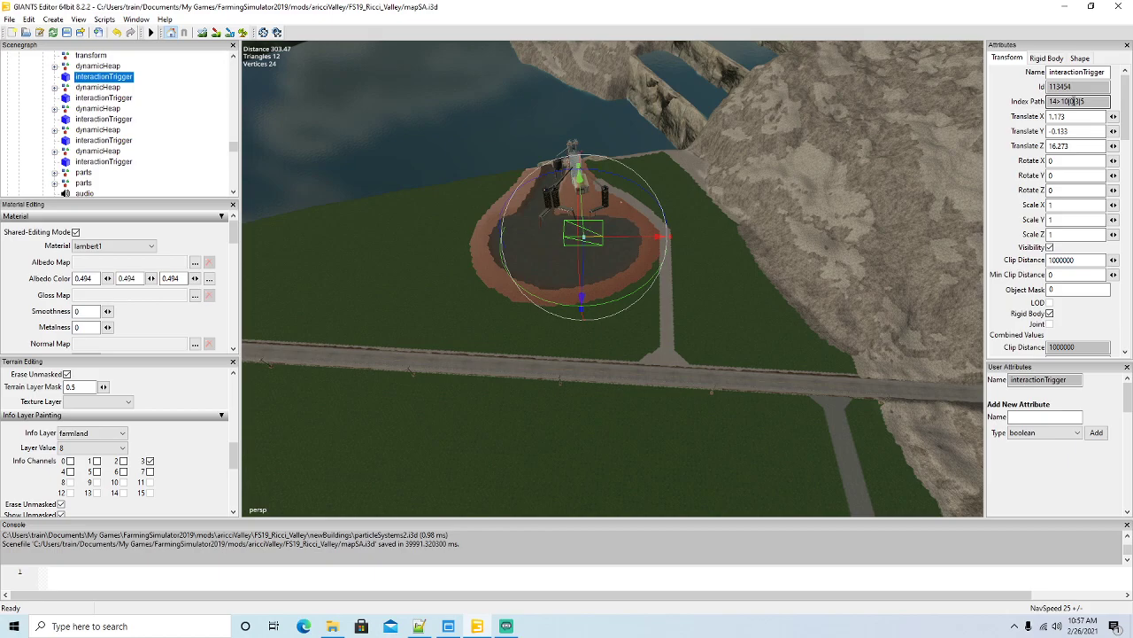
pyautogui.click(418, 626)
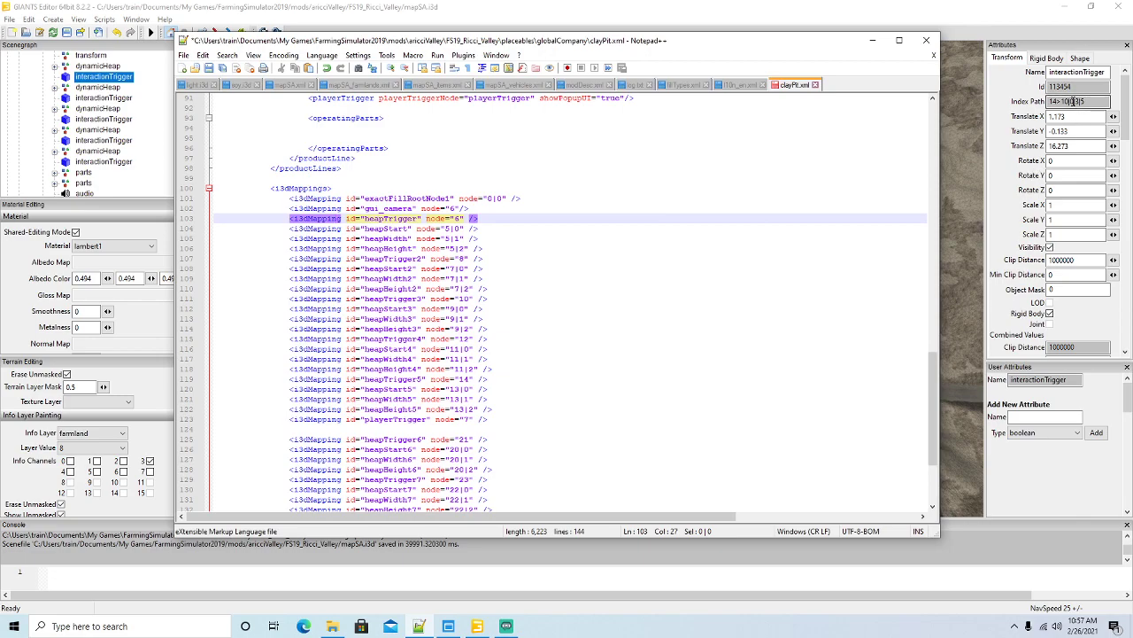
pyautogui.click(459, 217)
pyautogui.press('BackSpace')
pyautogui.write('31')
pyautogui.write('5')
# Check the second interactionTrigger's index path in GIANTS Editor and set the heapTrigger2 mapping's node to 3|7.
pyautogui.click(68, 103)
pyautogui.click(65, 98)
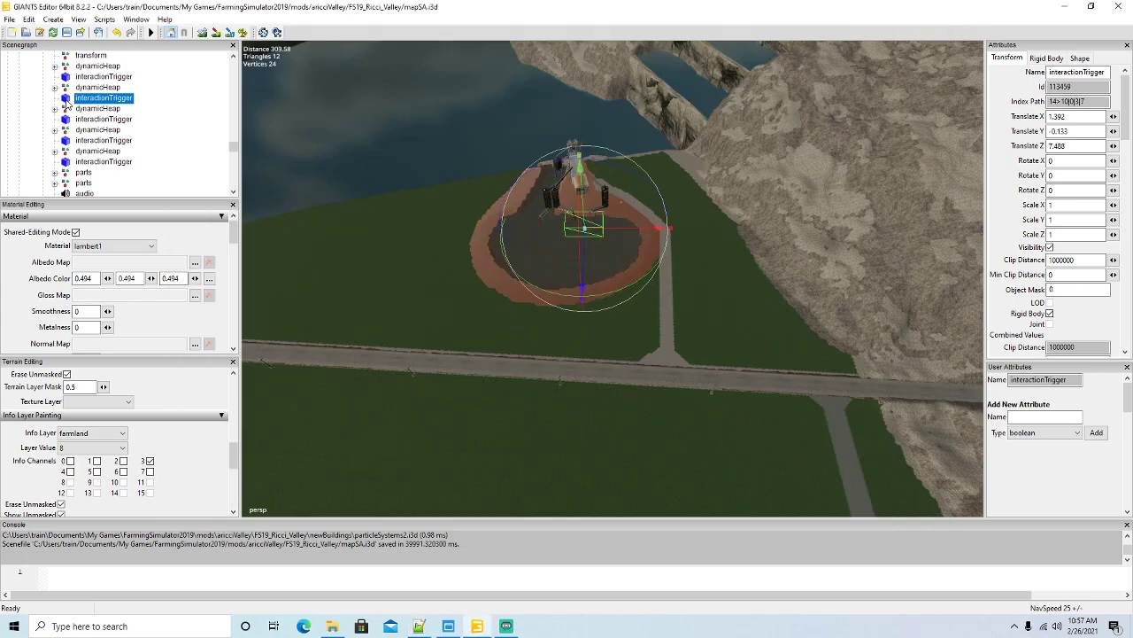
pyautogui.click(420, 627)
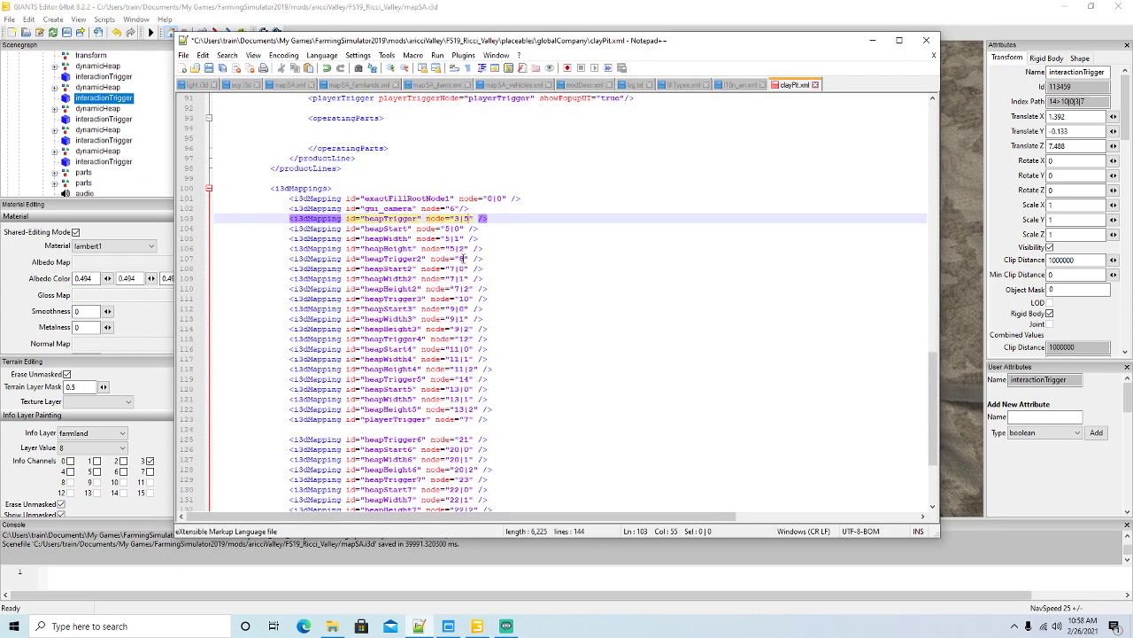
pyautogui.click(463, 259)
pyautogui.press('BackSpace')
pyautogui.write('3|6')
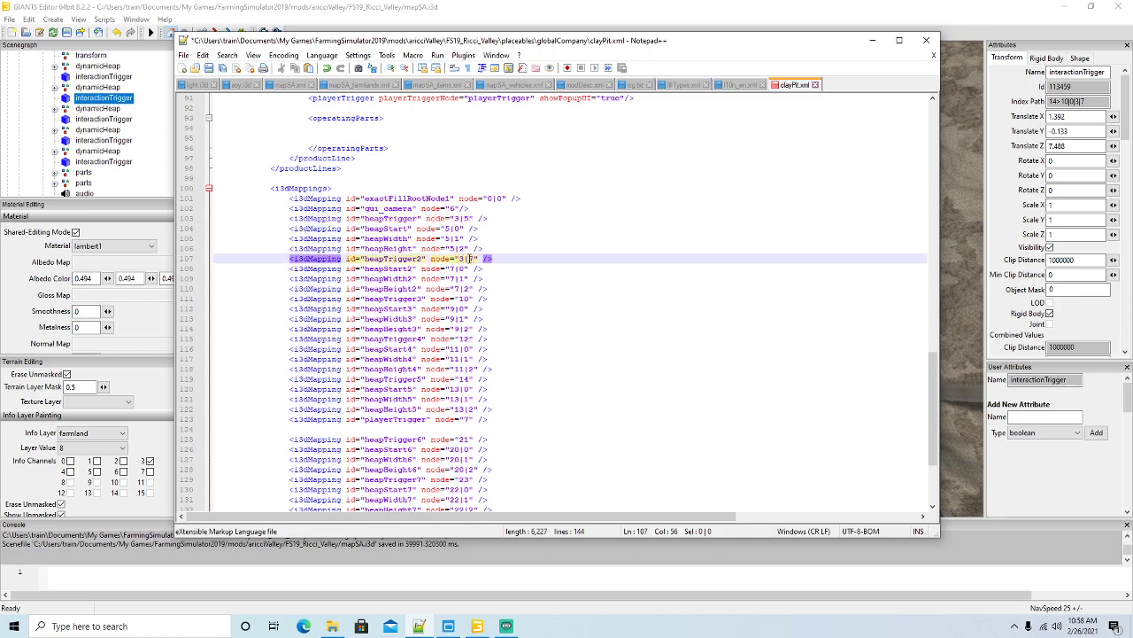
# Check the third interactionTrigger's index path in GIANTS Editor and set the heapTrigger3 mapping's node to 3|9.
pyautogui.click(69, 122)
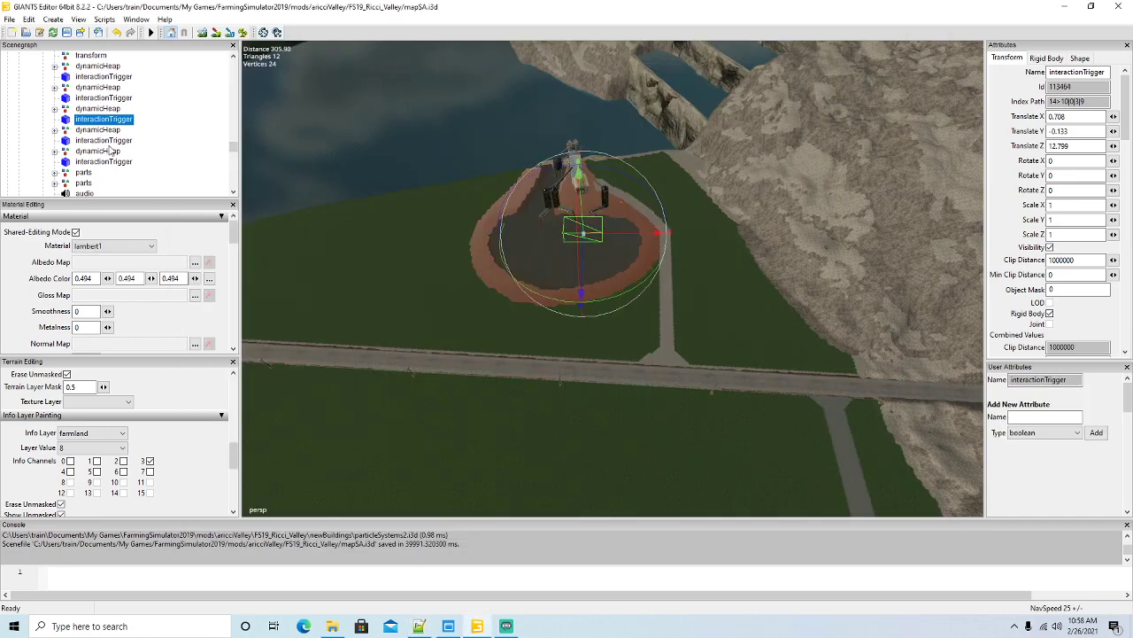
pyautogui.click(419, 626)
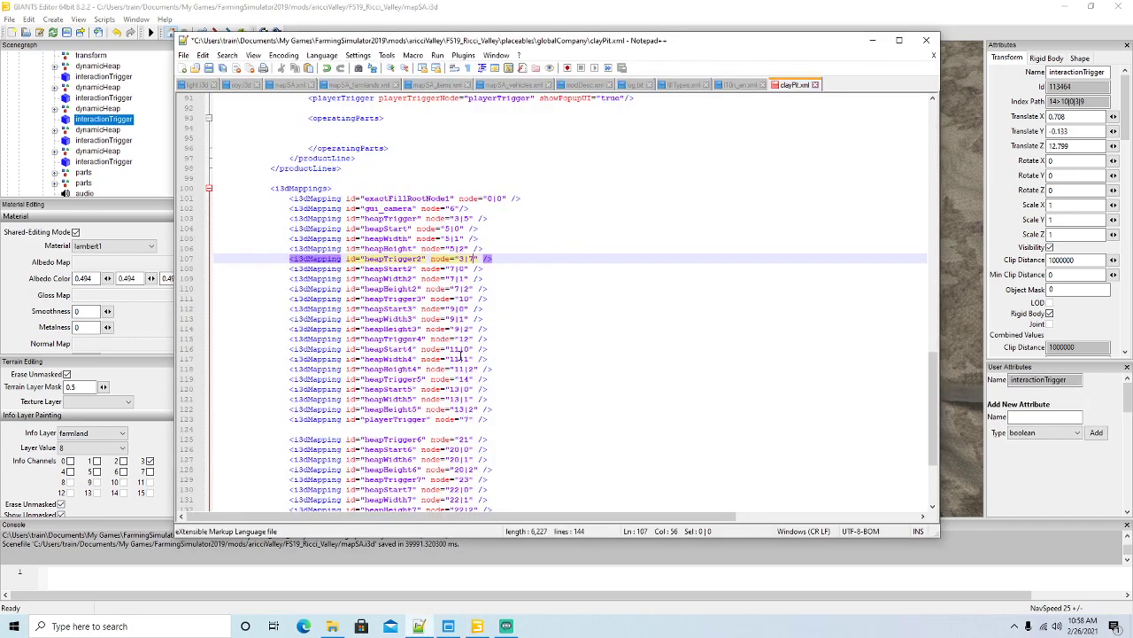
pyautogui.click(470, 299)
pyautogui.press('BackSpace')
pyautogui.press('BackSpace')
pyautogui.write('3|')
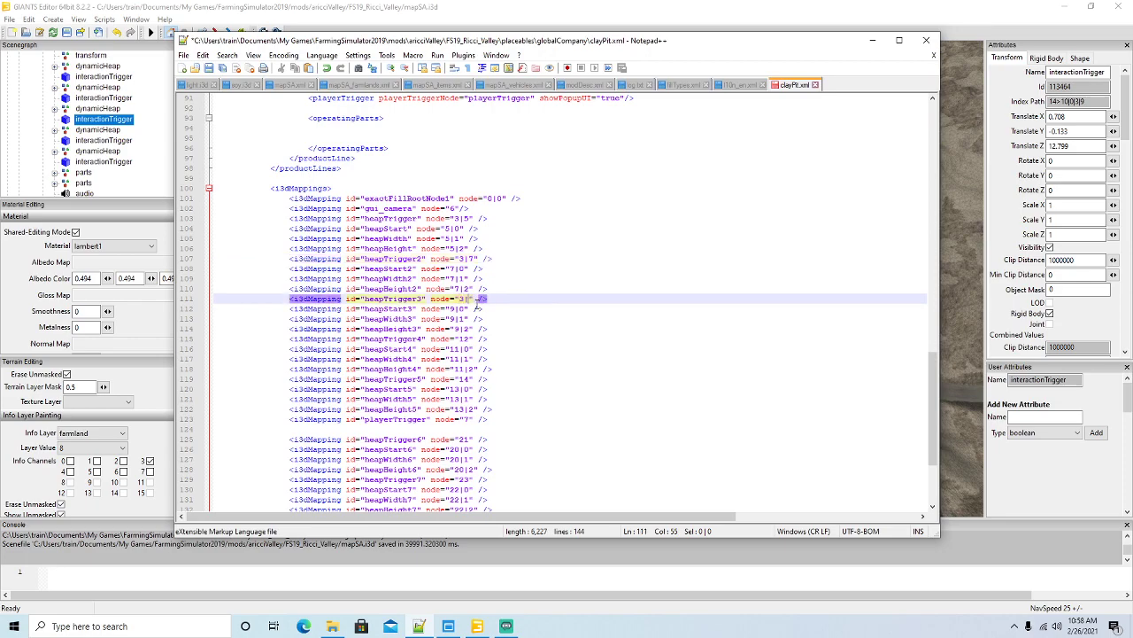
pyautogui.write('9')
# Check the index paths of the fourth and fifth interactionTriggers in GIANTS Editor and set the heapTrigger4 mapping's node to 3|11.
pyautogui.click(470, 338)
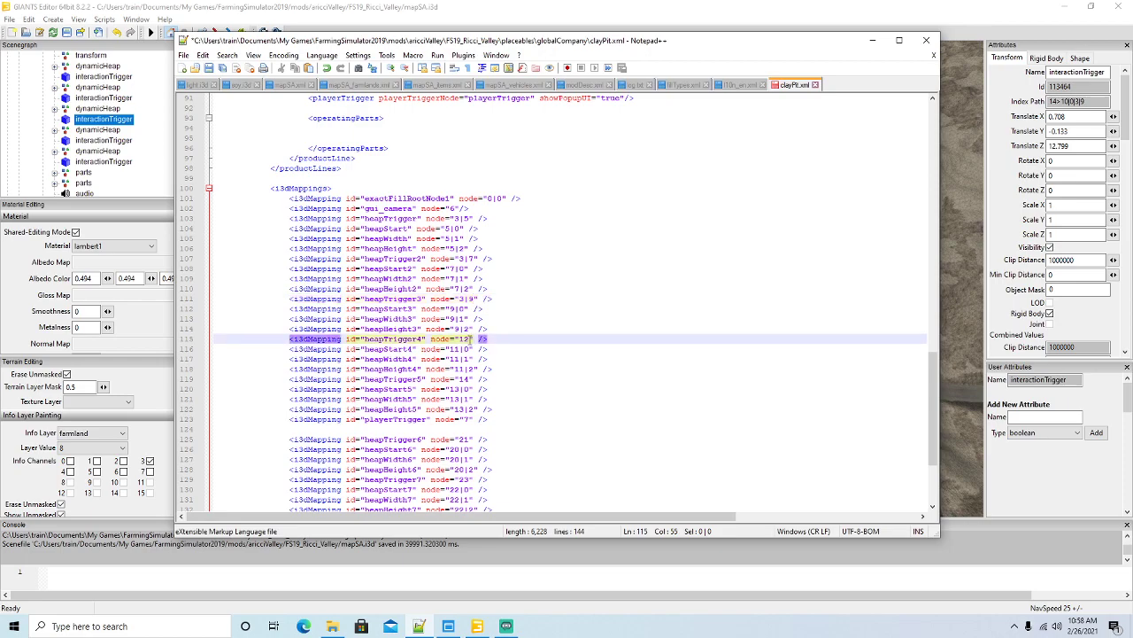
pyautogui.click(66, 141)
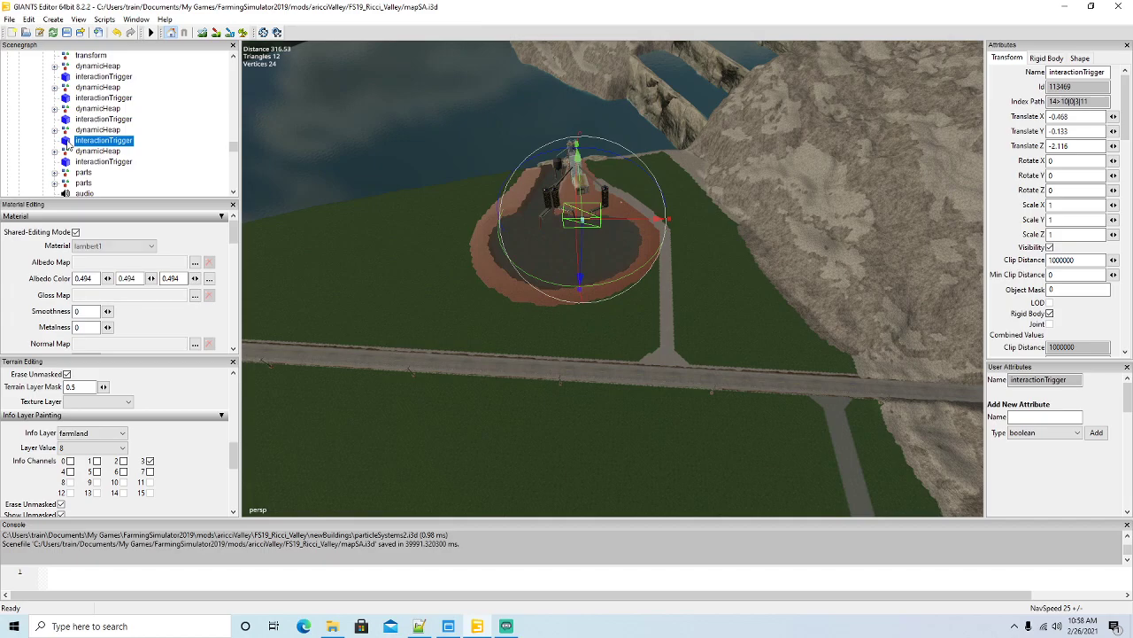
pyautogui.click(476, 627)
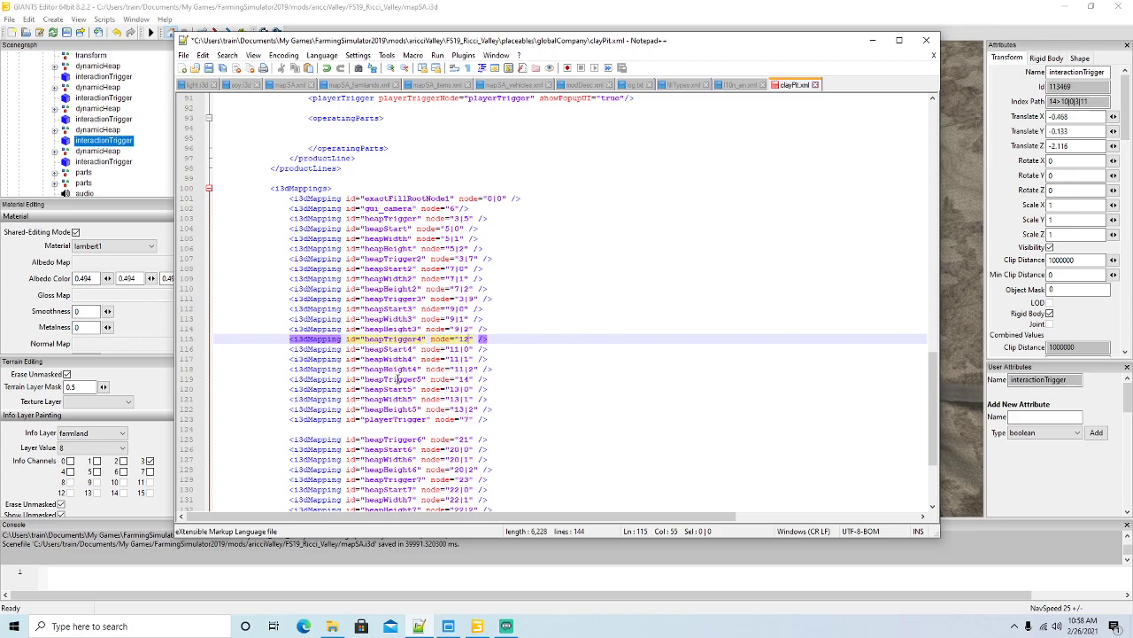
pyautogui.press('BackSpace')
pyautogui.write('3|')
pyautogui.click(65, 162)
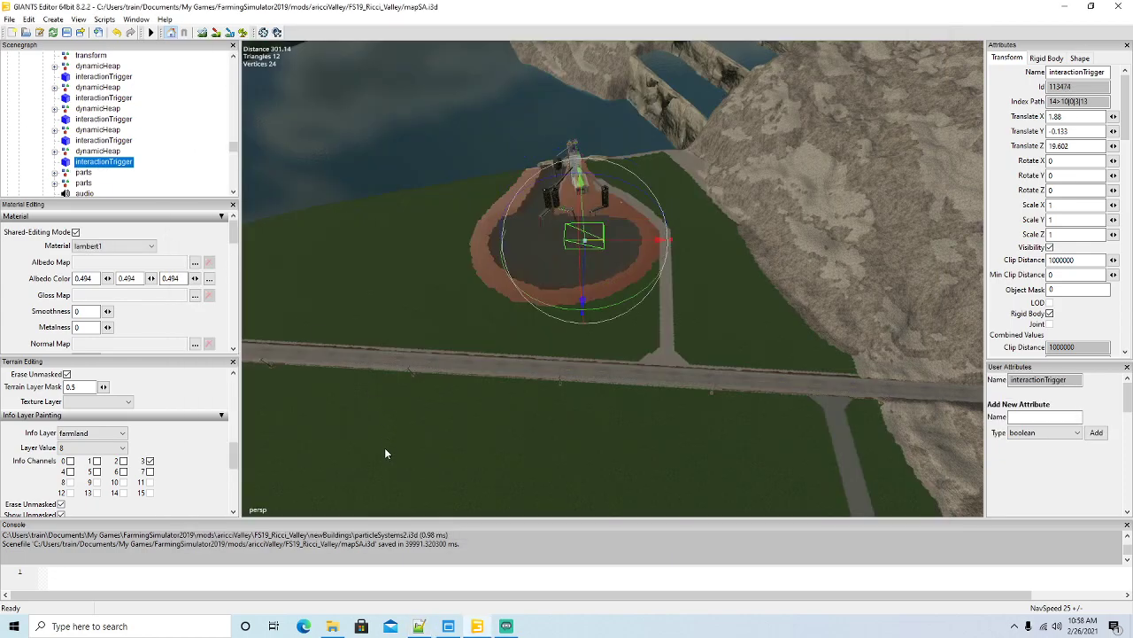
pyautogui.click(419, 626)
pyautogui.write('11" />')
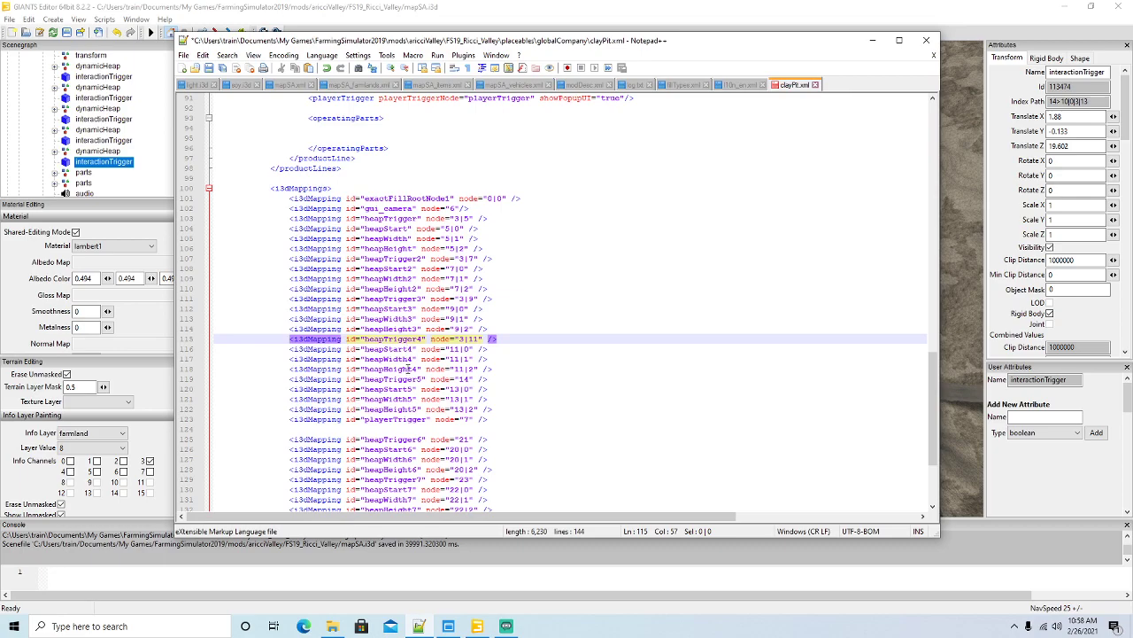
# Set the node of the heapTrigger5 mapping to 3|13 to match the fifth interactionTrigger.
pyautogui.click(470, 379)
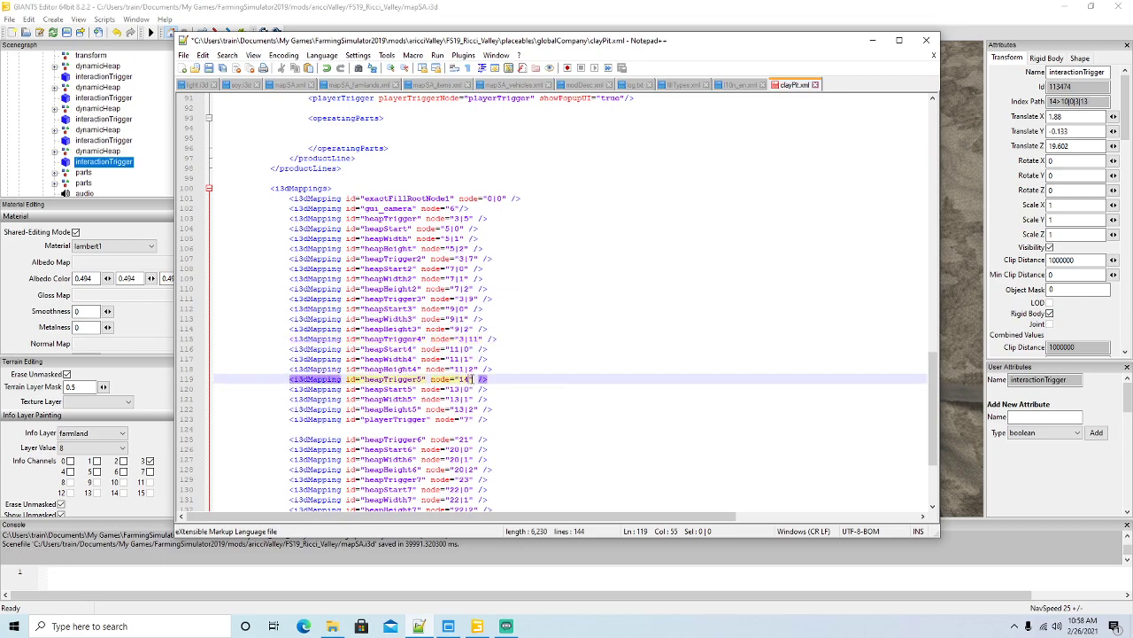
pyautogui.press('BackSpace')
pyautogui.press('BackSpace')
pyautogui.write('3|13')
# Check the index path of the first interactionTrigger below the audio nodes in GIANTS Editor and set the heapTrigger6 mapping's node to 3|19.
pyautogui.scroll(-4, 570, 333)
pyautogui.scroll(-3, 116, 171)
pyautogui.scroll(-3, 116, 171)
pyautogui.click(67, 121)
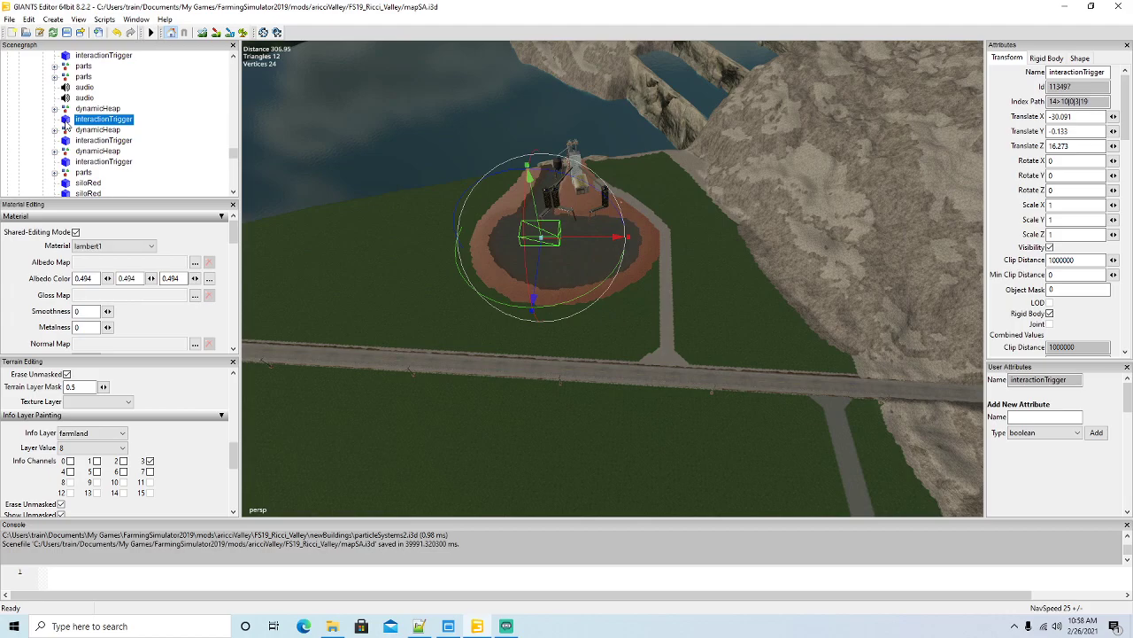
pyautogui.click(419, 626)
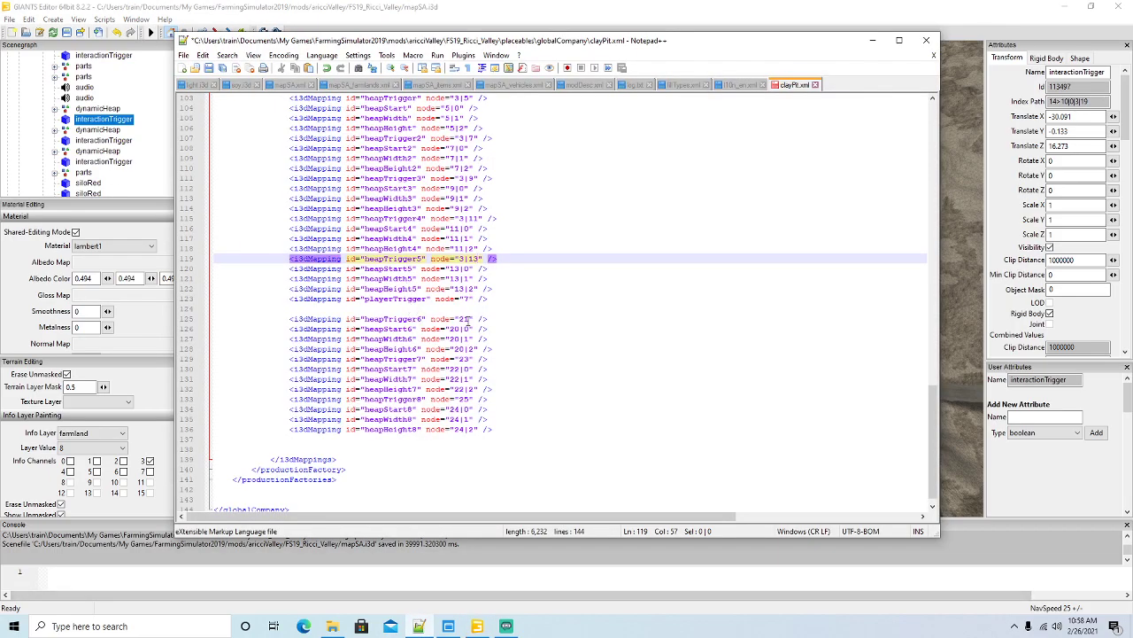
pyautogui.click(471, 318)
pyautogui.press('BackSpace')
pyautogui.press('BackSpace')
pyautogui.write('3|')
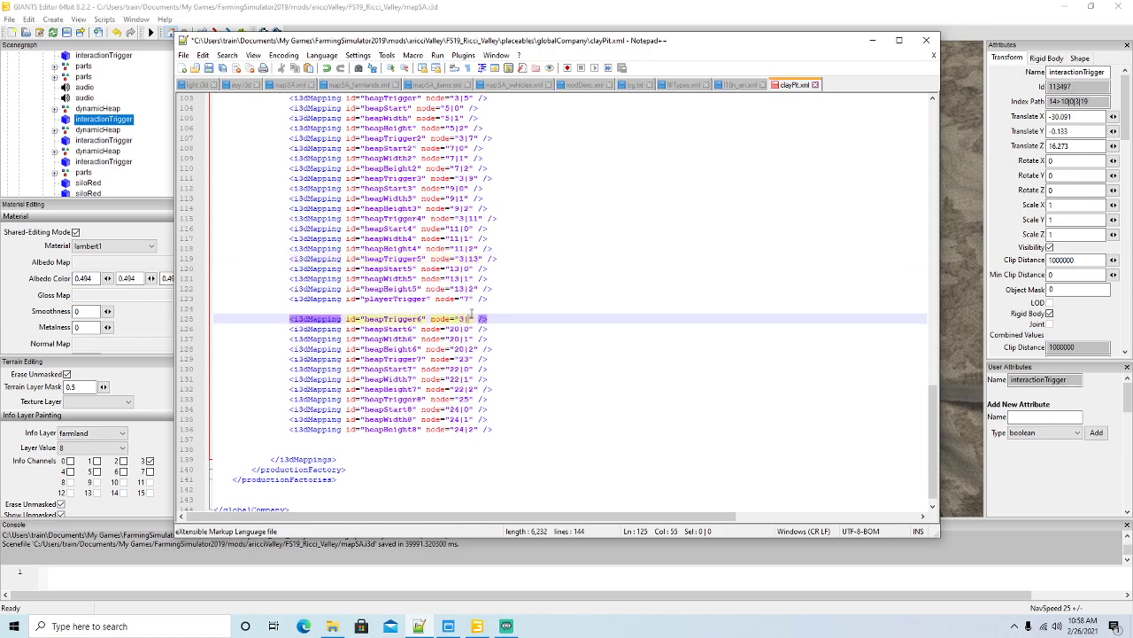
pyautogui.write('15')
# Check the seventh interactionTrigger's index path in GIANTS Editor and set the heapTrigger7 mapping's node to 3|21.
pyautogui.click(71, 142)
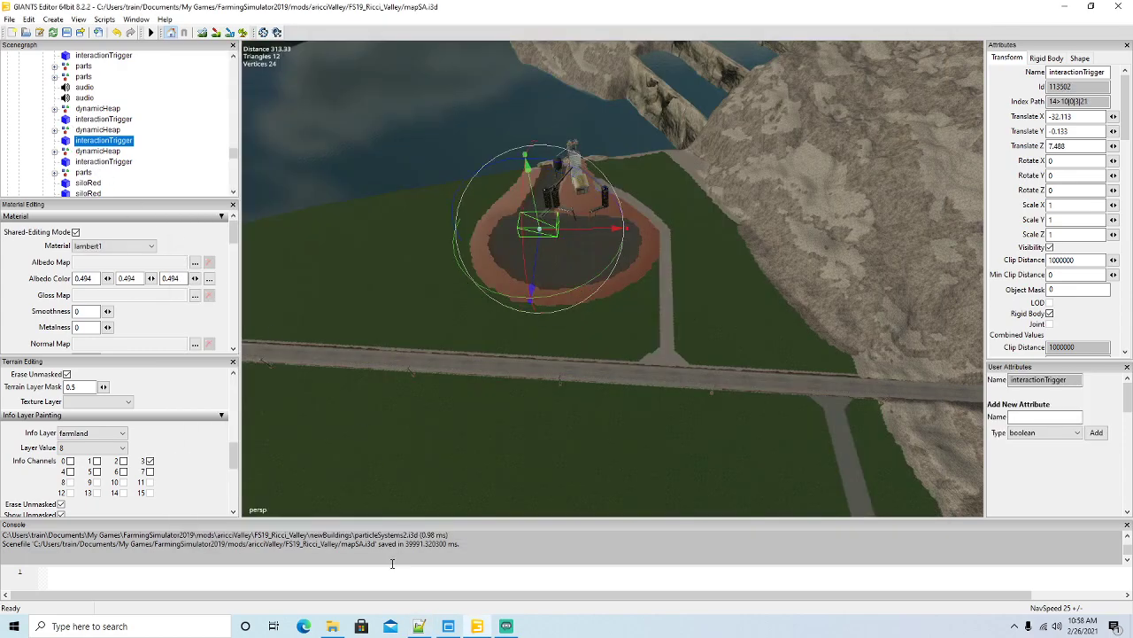
pyautogui.click(418, 626)
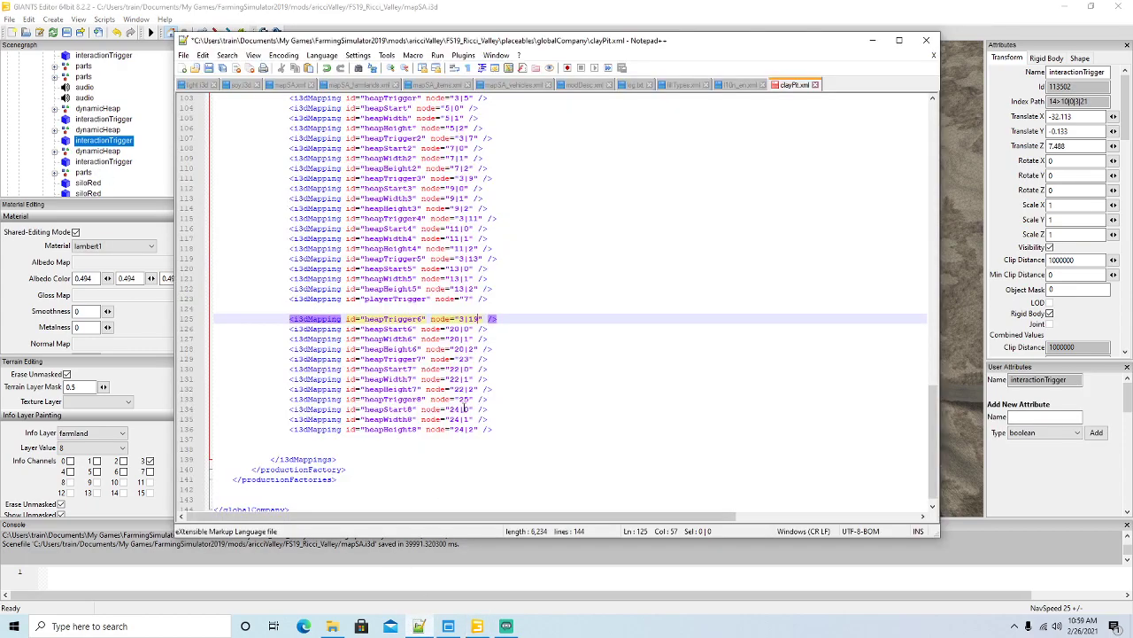
pyautogui.doubleClick(462, 358)
pyautogui.press('Delete')
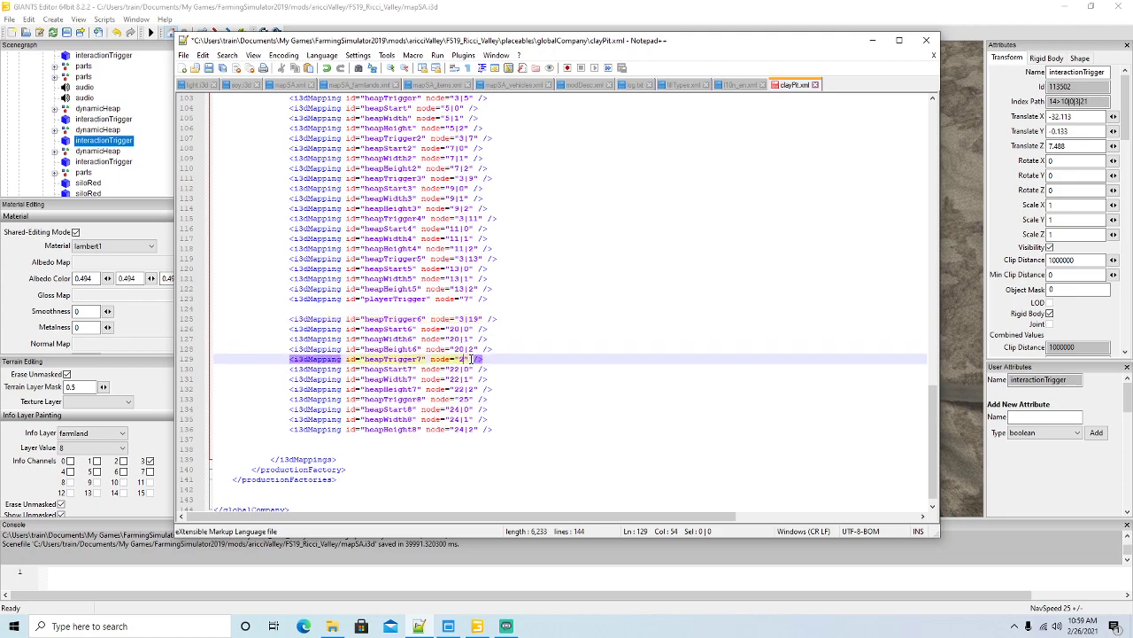
pyautogui.write('3|21')
# Check the last interactionTrigger's index path in GIANTS Editor, set the heapTrigger8 mapping's node to 3|23, and save clayPit.xml.
pyautogui.click(71, 164)
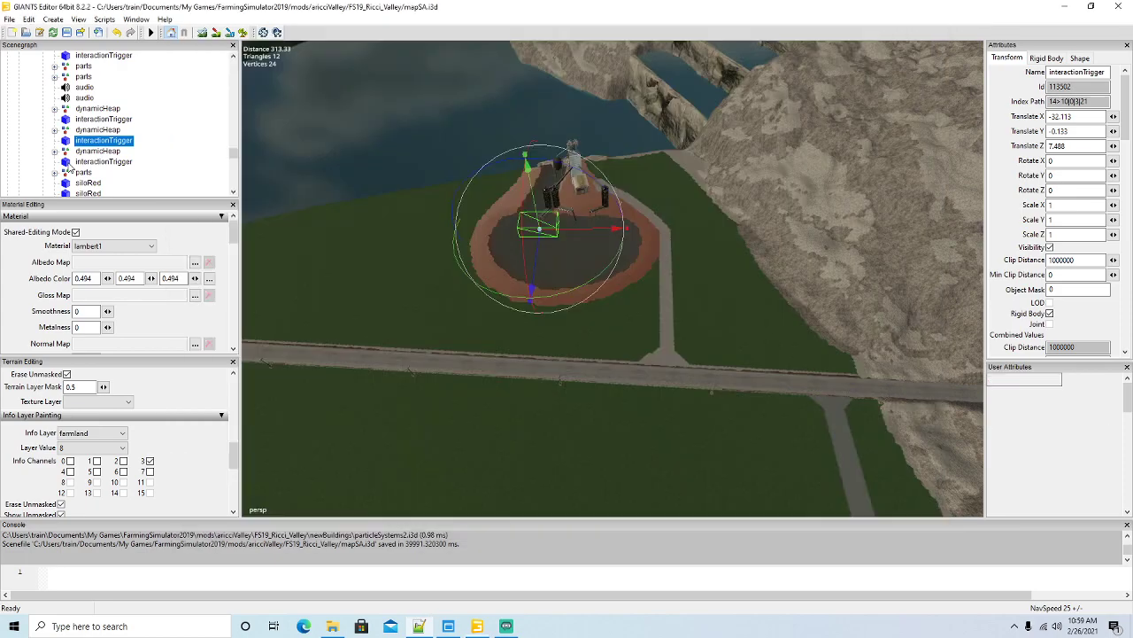
pyautogui.click(419, 626)
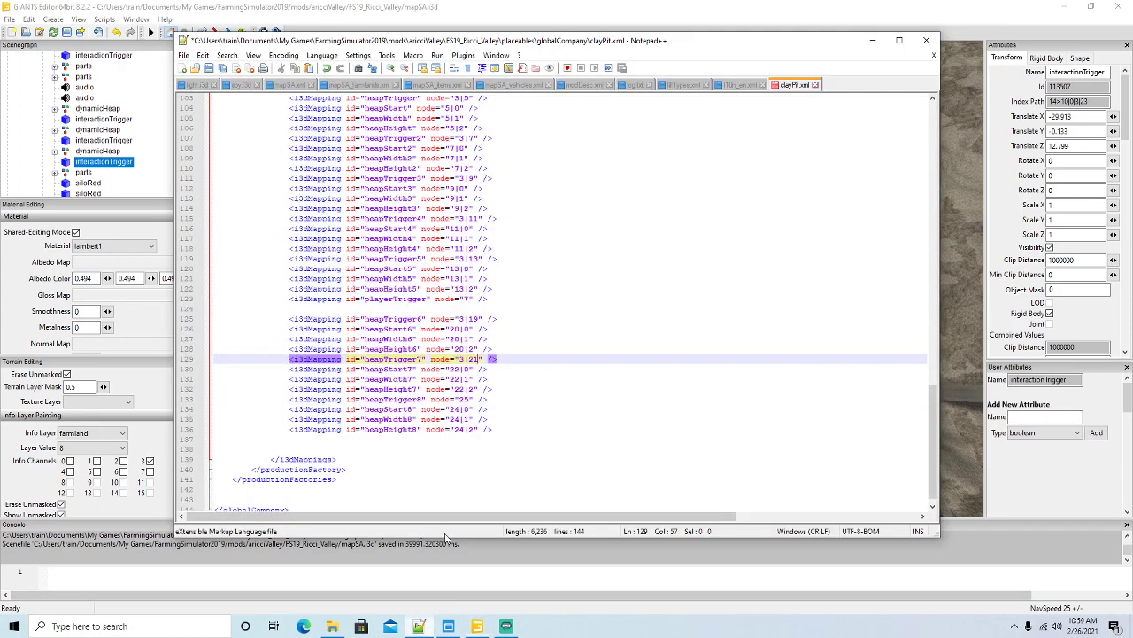
pyautogui.doubleClick(467, 399)
pyautogui.write('3|23')
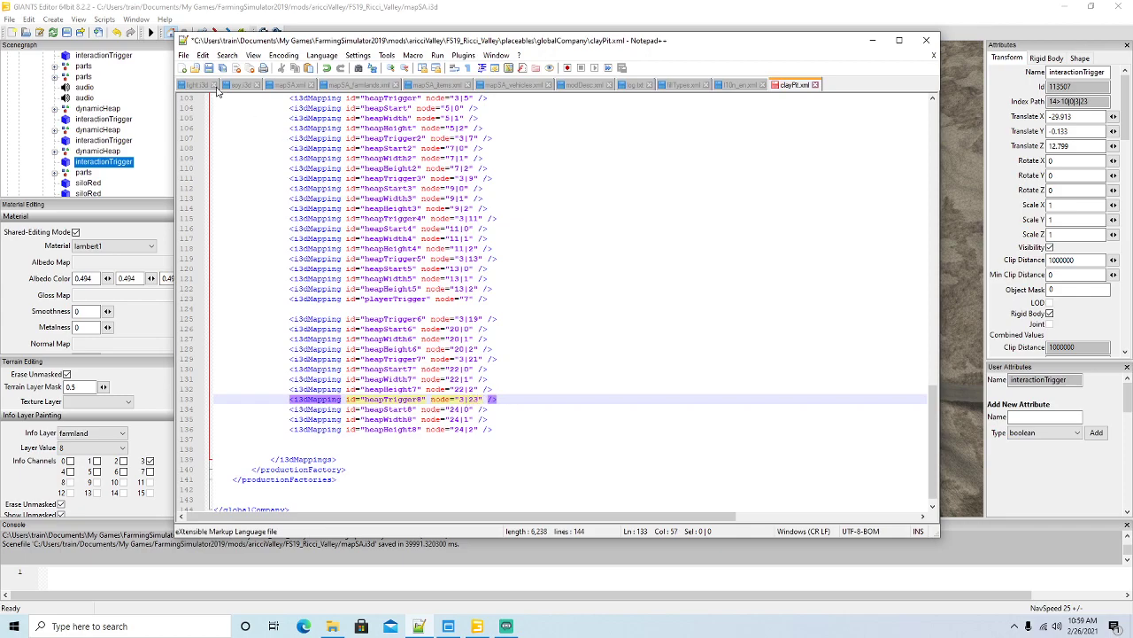
pyautogui.hotkey('ctrl', 's')
# Check the start node's index path under the first dynamicHeap in GIANTS Editor and set the heapStart mapping's node to 3|4|0 in clayPit.xml.
pyautogui.scroll(3, 548, 225)
pyautogui.scroll(2, 548, 225)
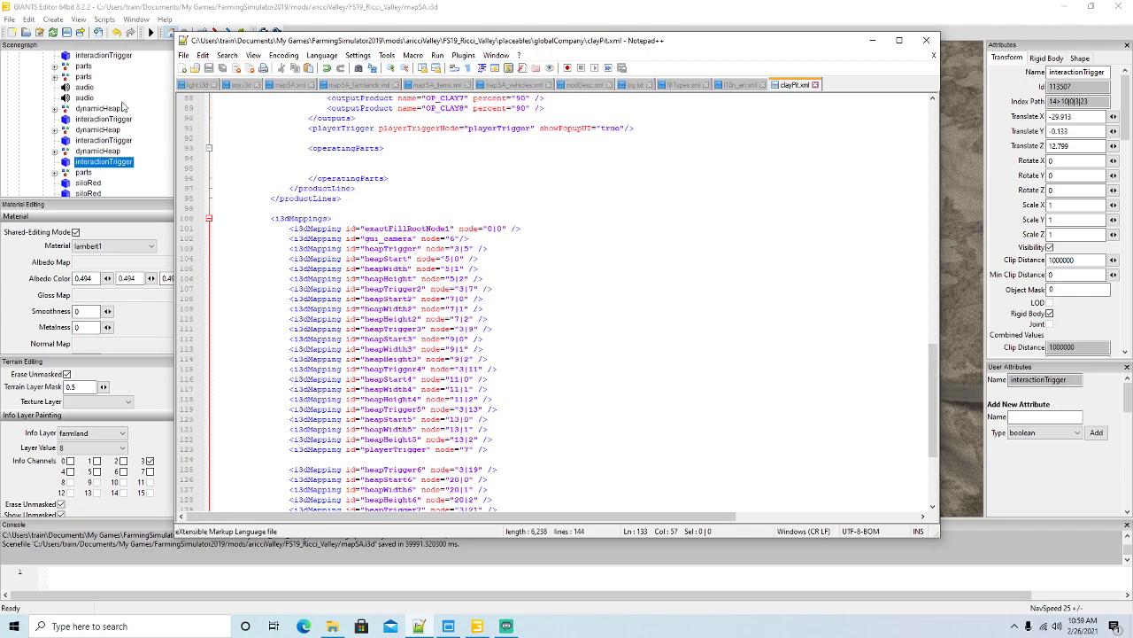
pyautogui.scroll(5, 114, 119)
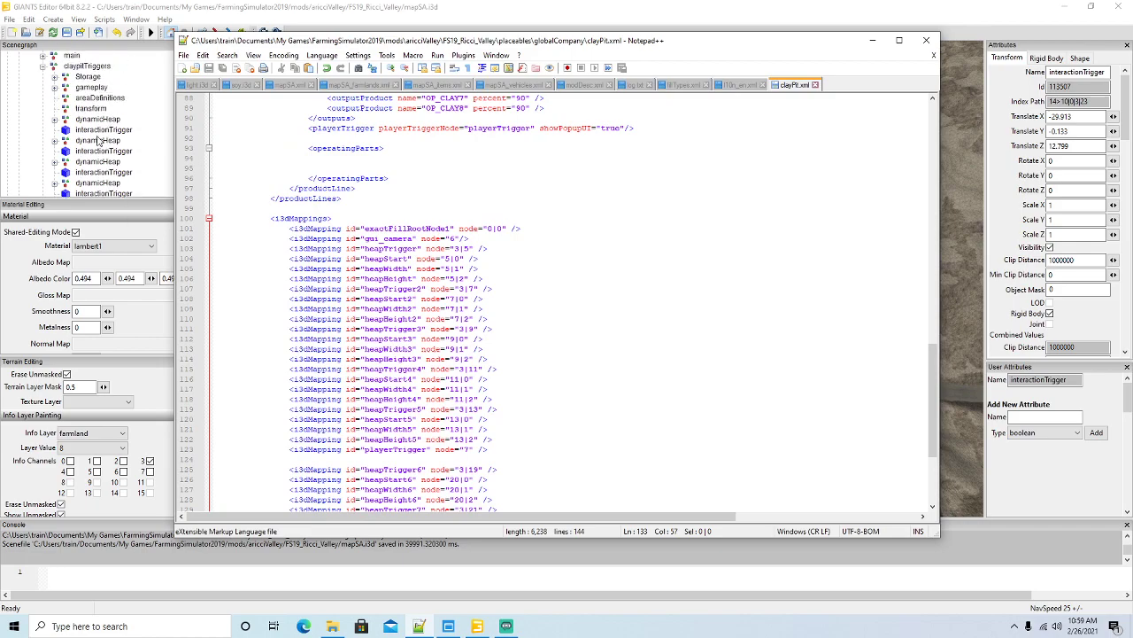
pyautogui.click(55, 119)
pyautogui.click(78, 133)
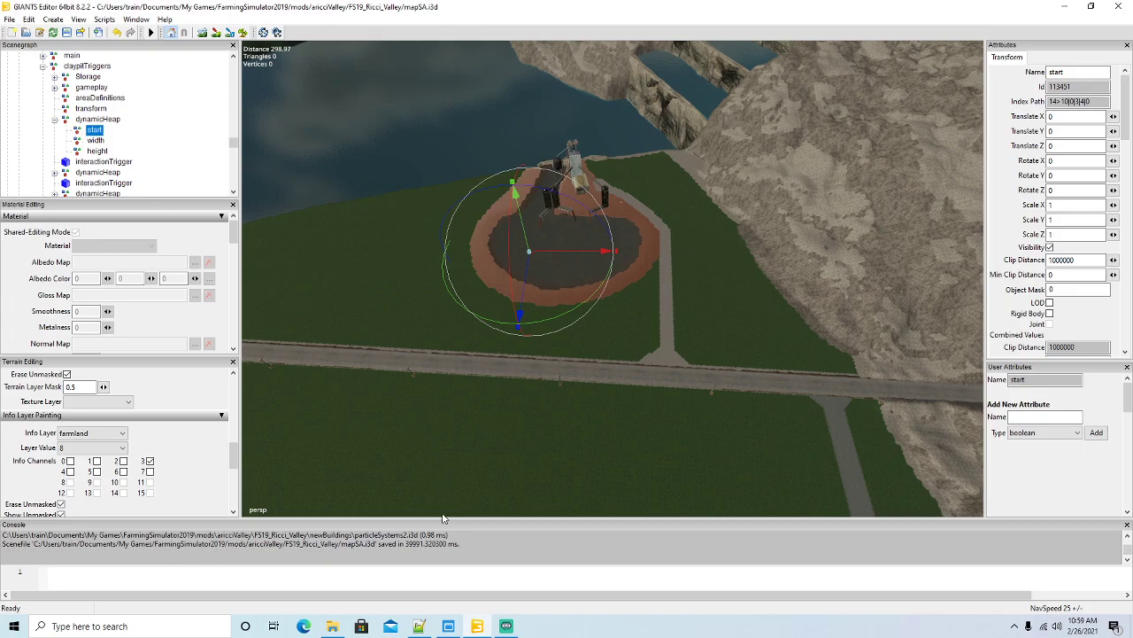
pyautogui.click(419, 626)
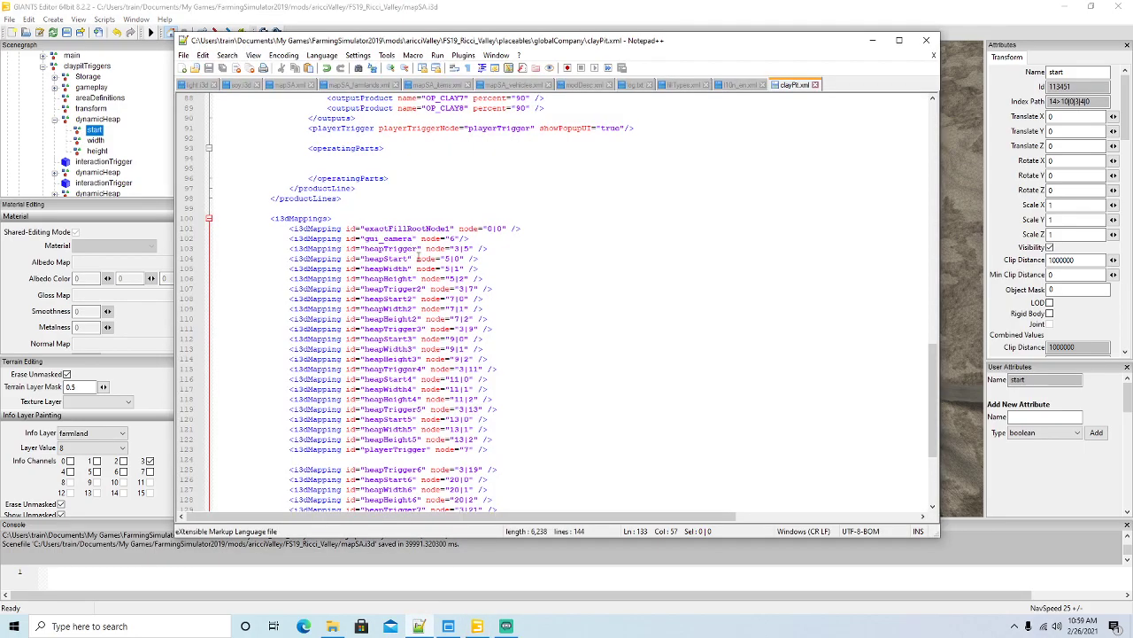
pyautogui.click(450, 258)
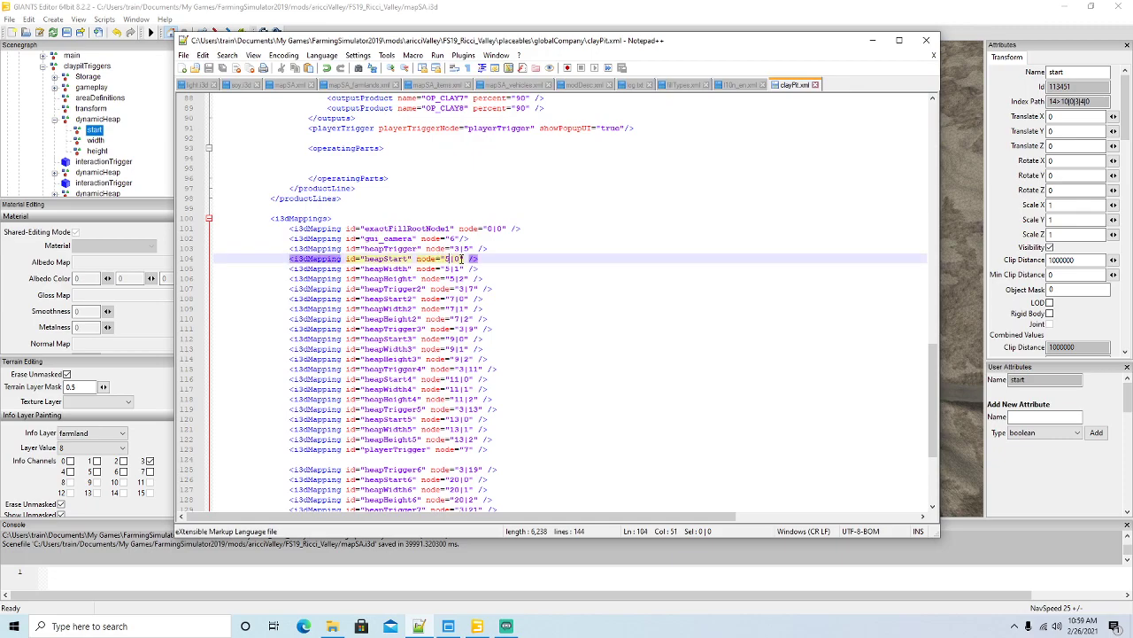
pyautogui.press('BackSpace')
pyautogui.write('3|')
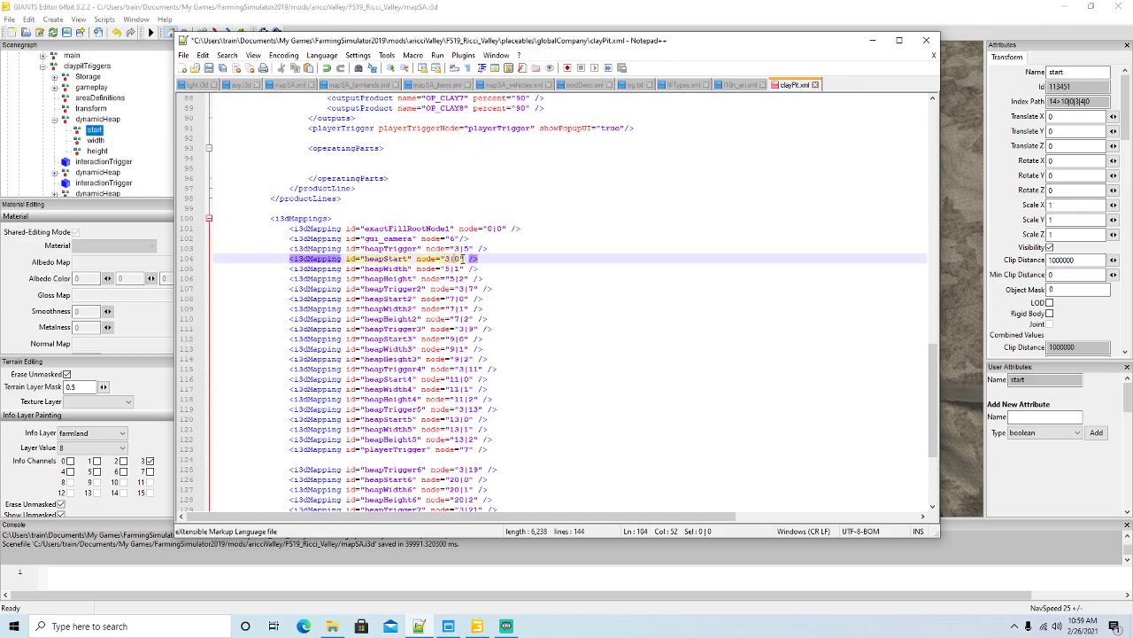
pyautogui.write('4|0')
# Check the first dynamicHeap's width node index path in GIANTS Editor and set the heapWidth mapping's node to 3|4|1.
pyautogui.click(79, 142)
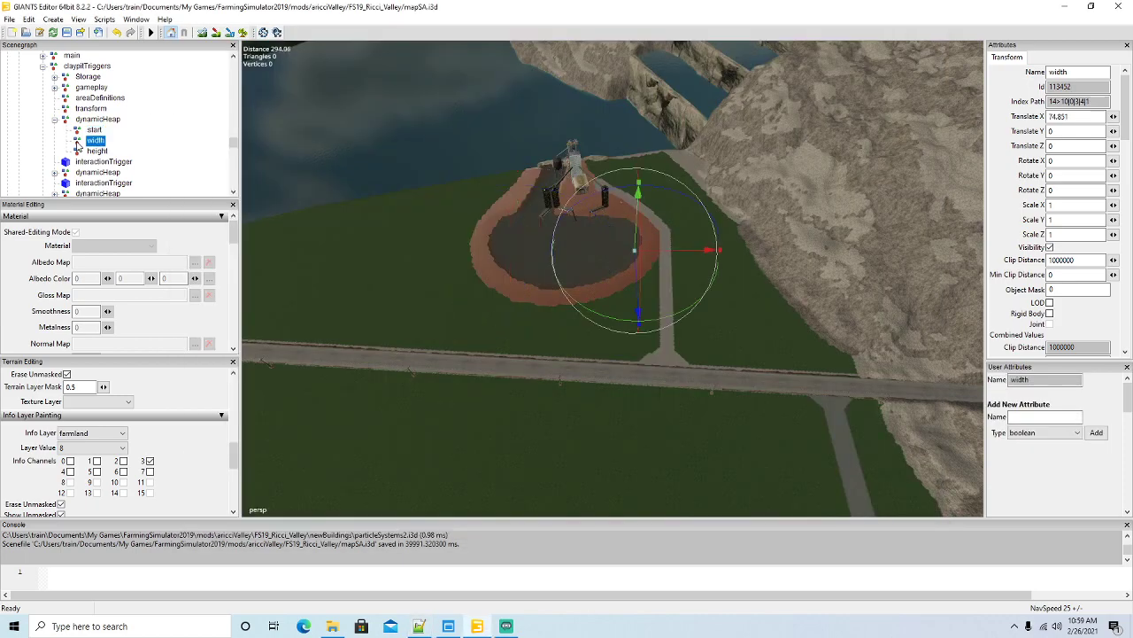
pyautogui.click(419, 625)
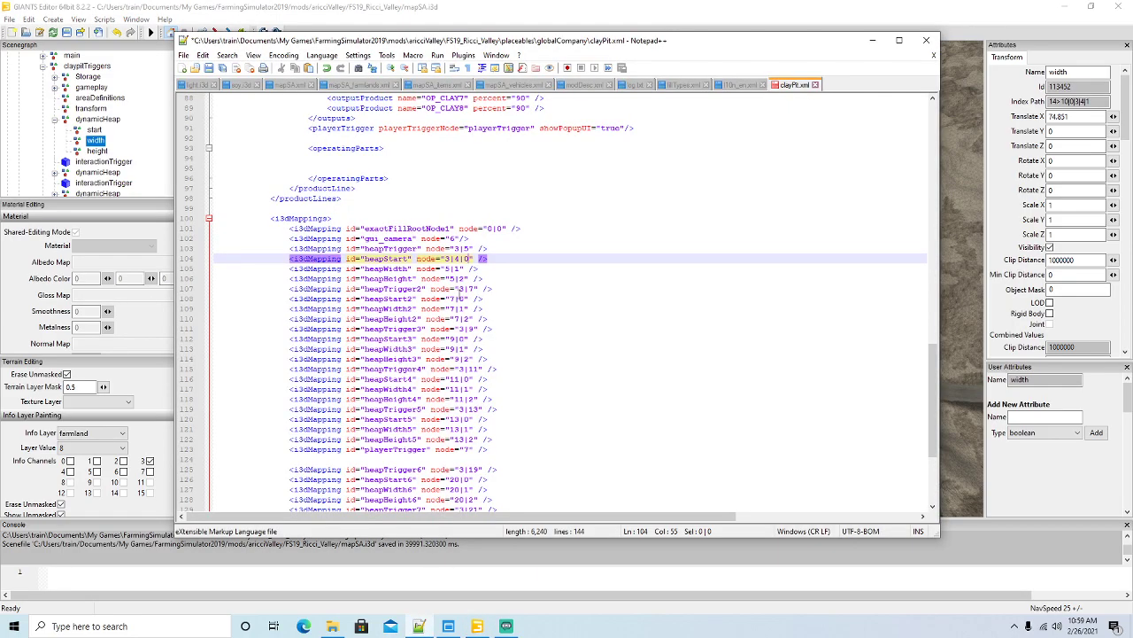
pyautogui.click(453, 268)
pyautogui.press('BackSpace')
pyautogui.write('4')
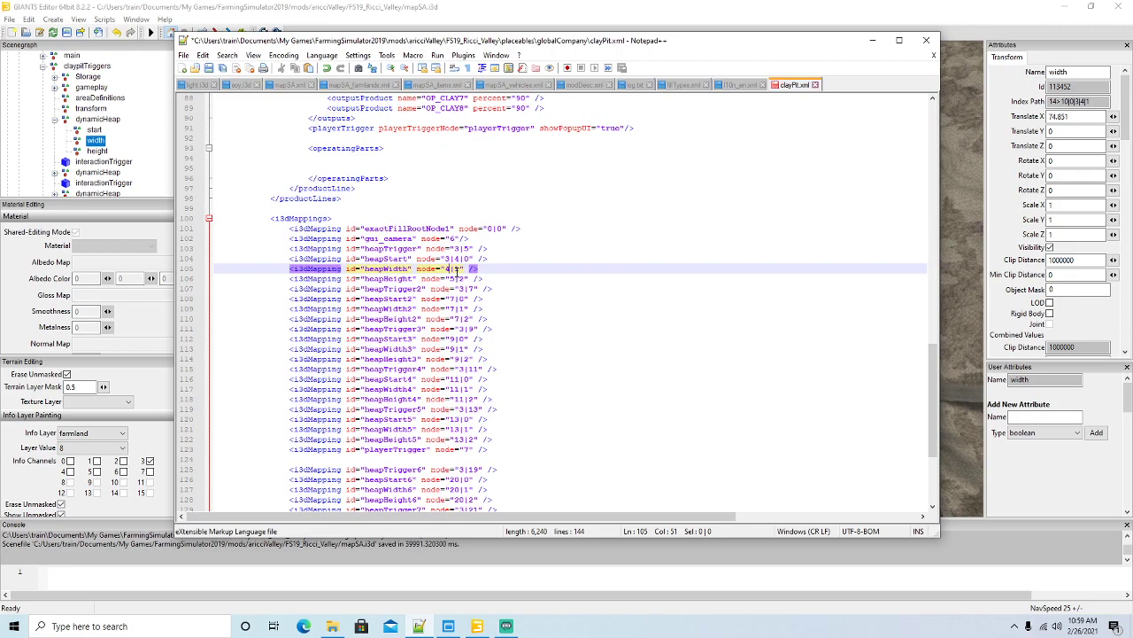
pyautogui.press('BackSpace')
pyautogui.write('3|4')
# Set the heapHeight mapping's node to 3|4|2, compare it with the height node's index path in GIANTS Editor, and save clayPit.xml.
pyautogui.click(454, 279)
pyautogui.write('|4')
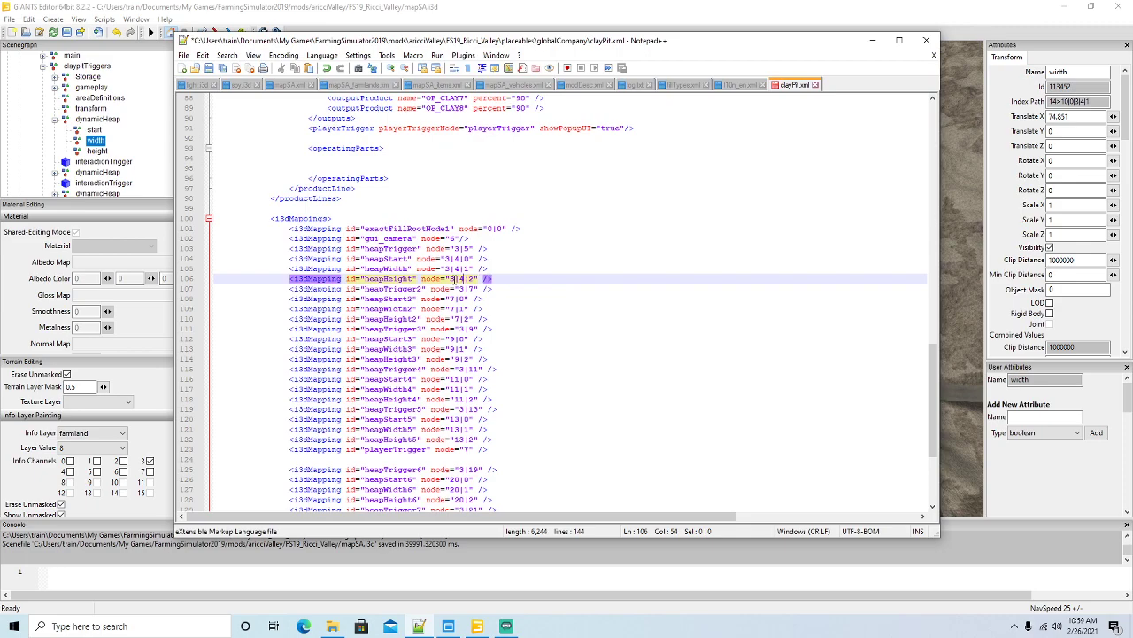
pyautogui.click(85, 151)
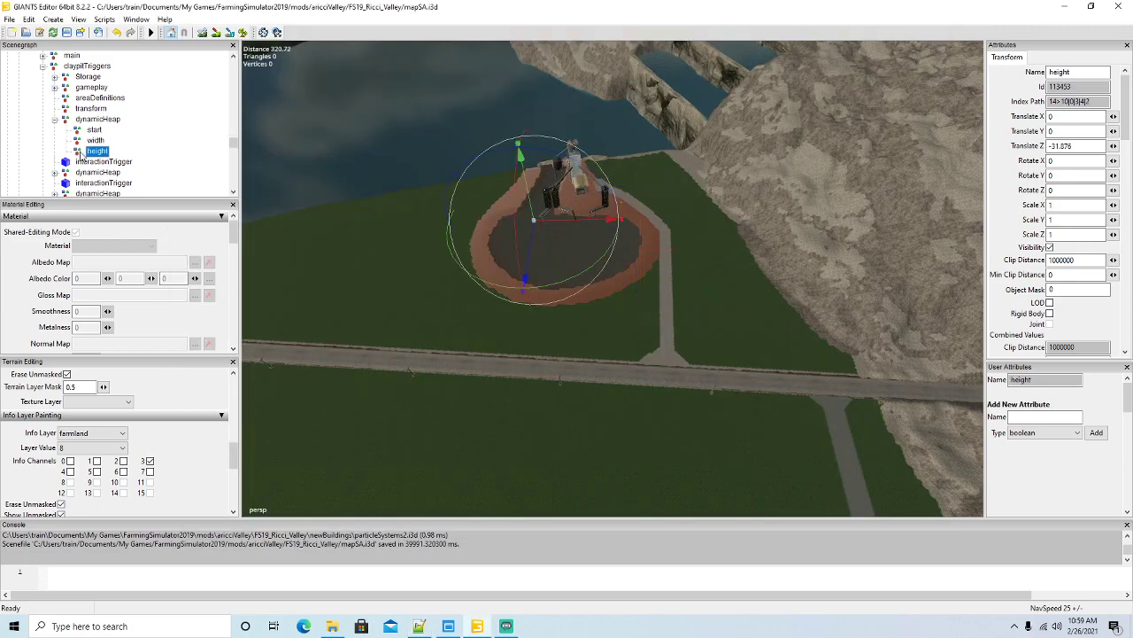
pyautogui.click(418, 626)
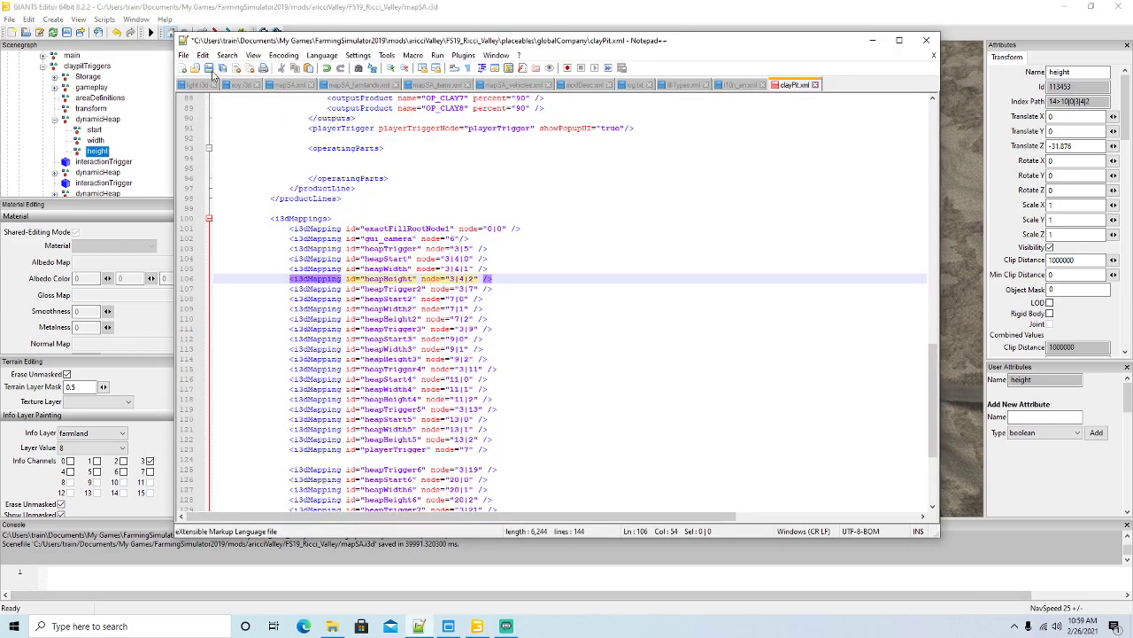
# Check the start node's index path under the second dynamicHeap in GIANTS Editor and set the heapStart2 mapping's node to 3|6|0.
pyautogui.scroll(-1, 131, 167)
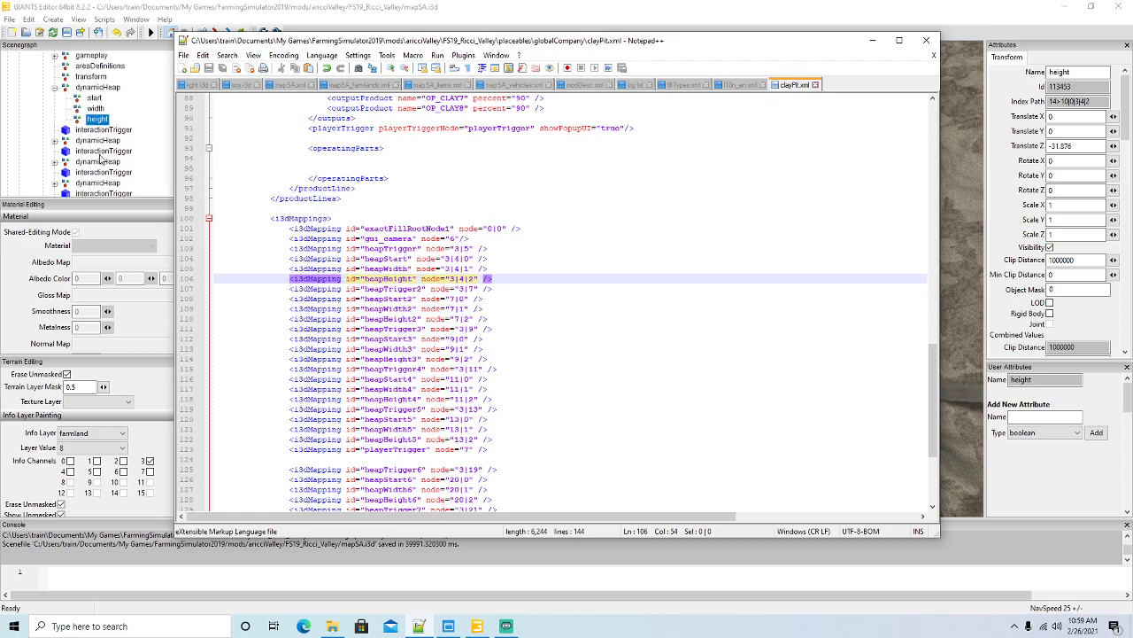
pyautogui.click(55, 142)
pyautogui.click(92, 150)
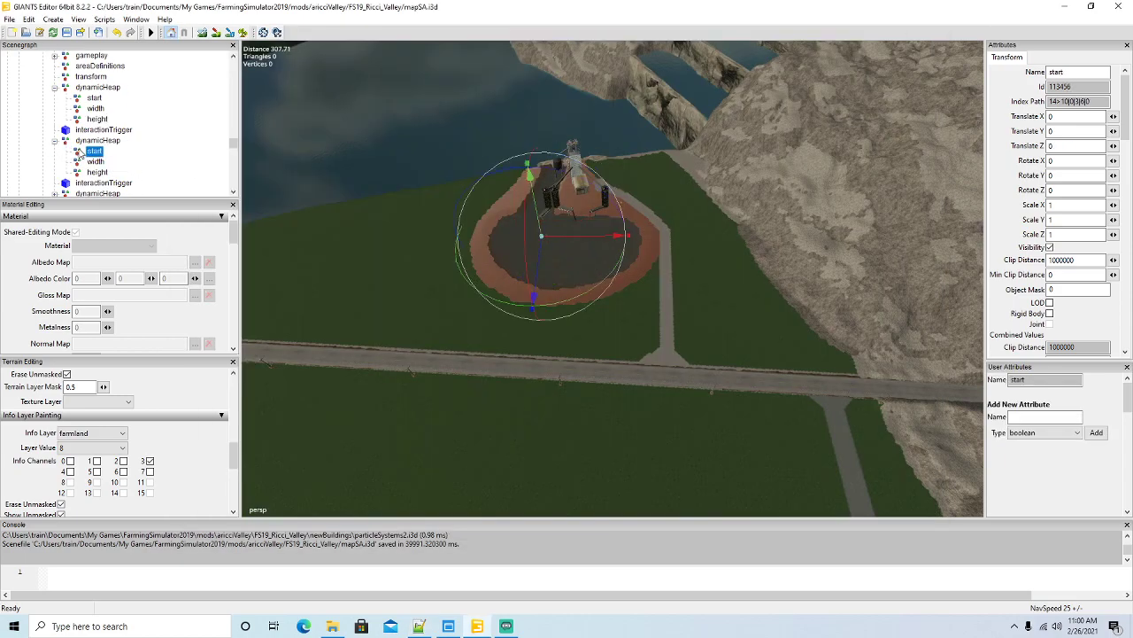
pyautogui.click(419, 626)
pyautogui.scroll(-1, 476, 329)
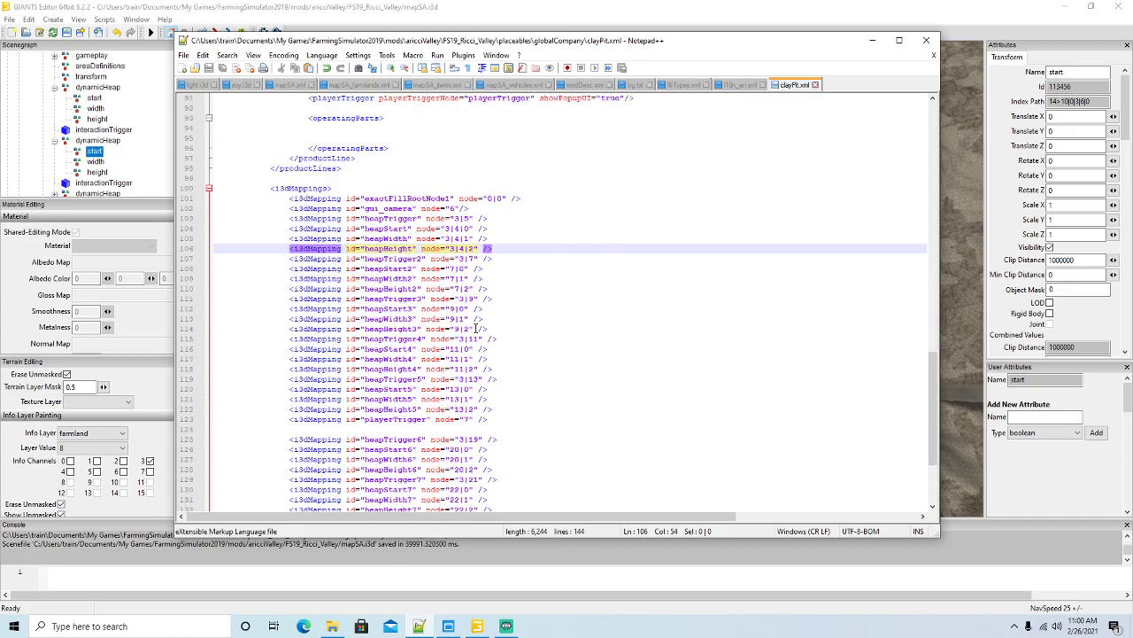
pyautogui.click(461, 268)
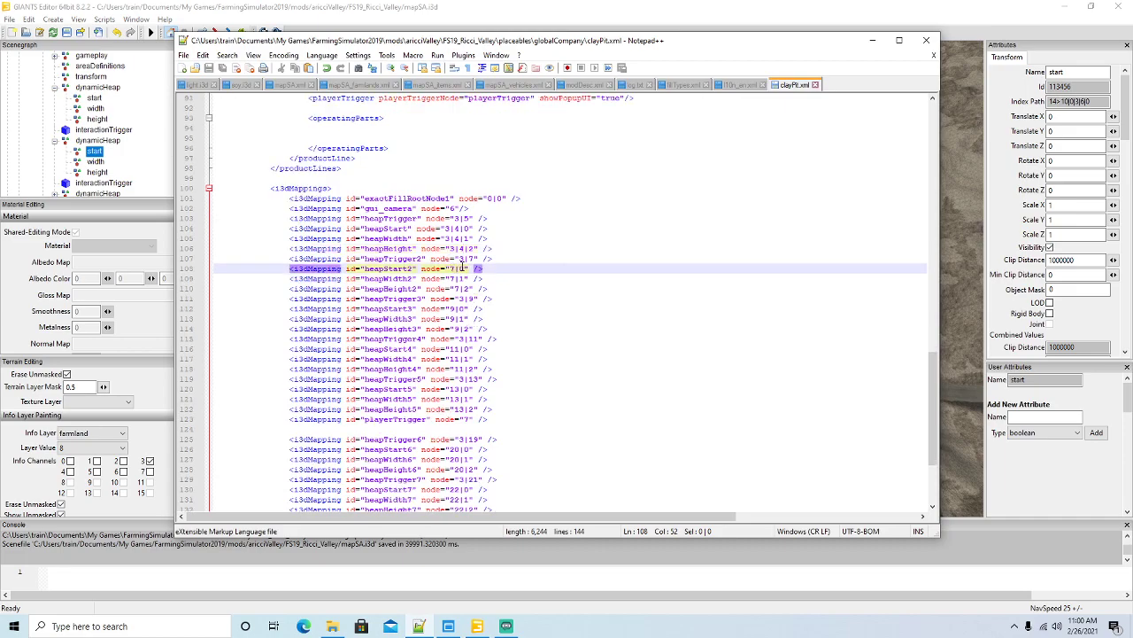
pyautogui.press('BackSpace')
pyautogui.write('3')
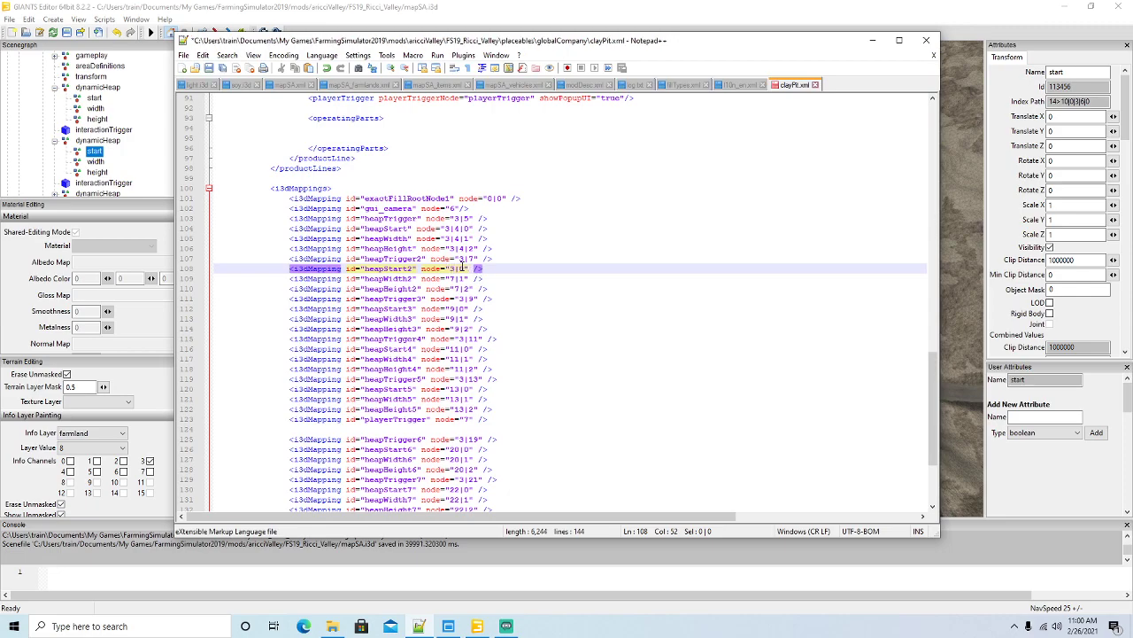
pyautogui.write('|4|')
# Set heapWidth2 to 3|6|1 and heapHeight2 to 3|6|2, checking the height node's index path in GIANTS Editor, and save clayPit.xml.
pyautogui.click(455, 278)
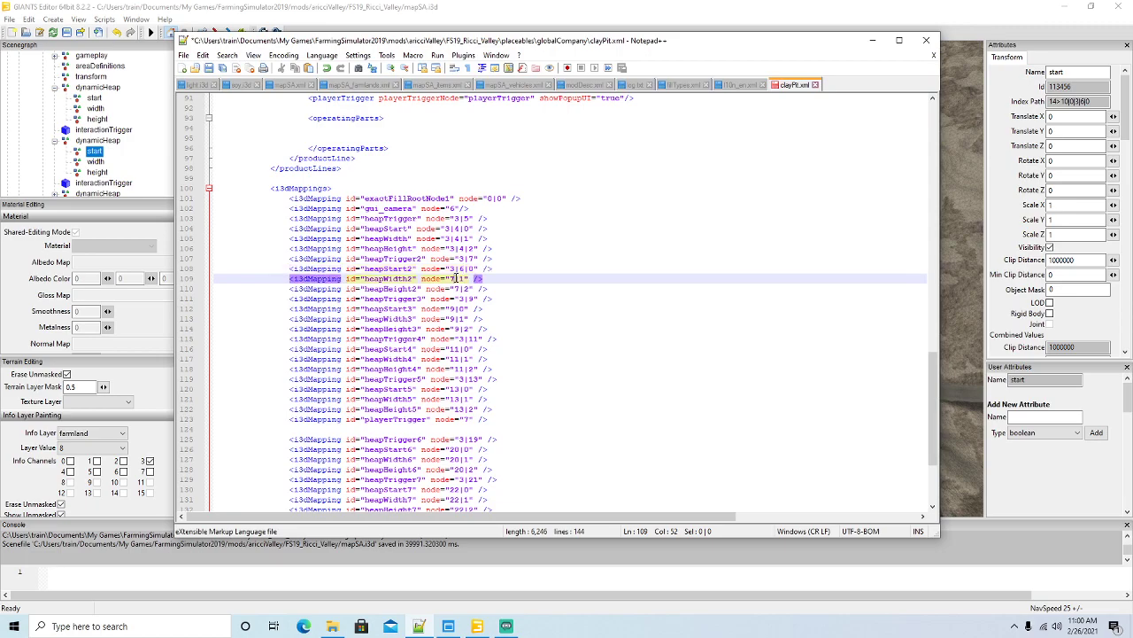
pyautogui.write('3|')
pyautogui.click(460, 288)
pyautogui.press('BackSpace')
pyautogui.write('3|6')
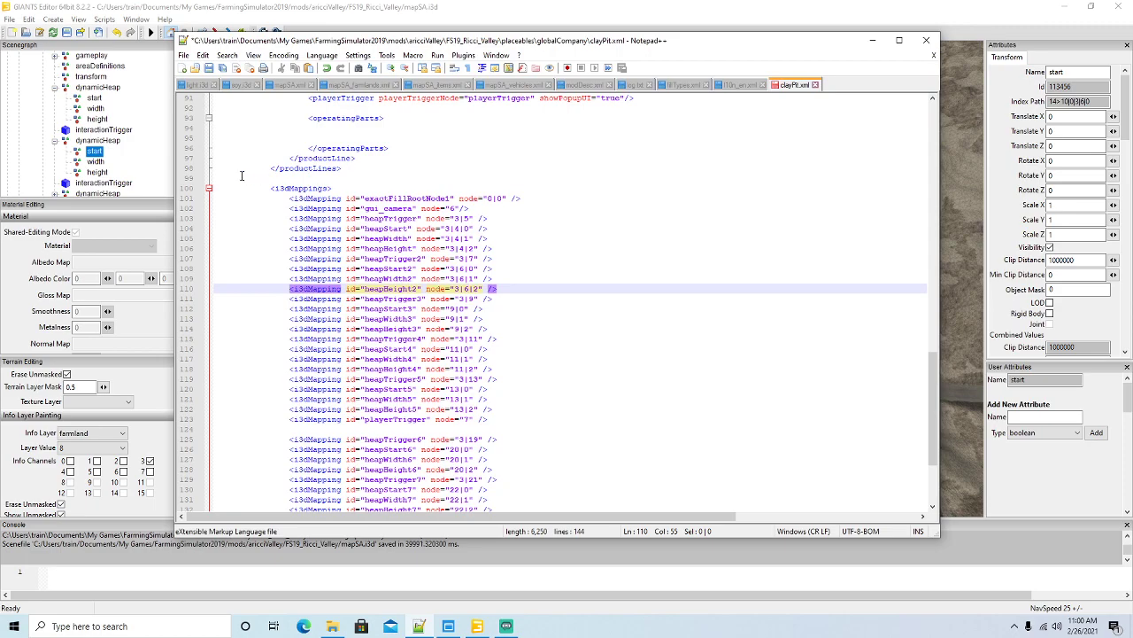
pyautogui.click(77, 173)
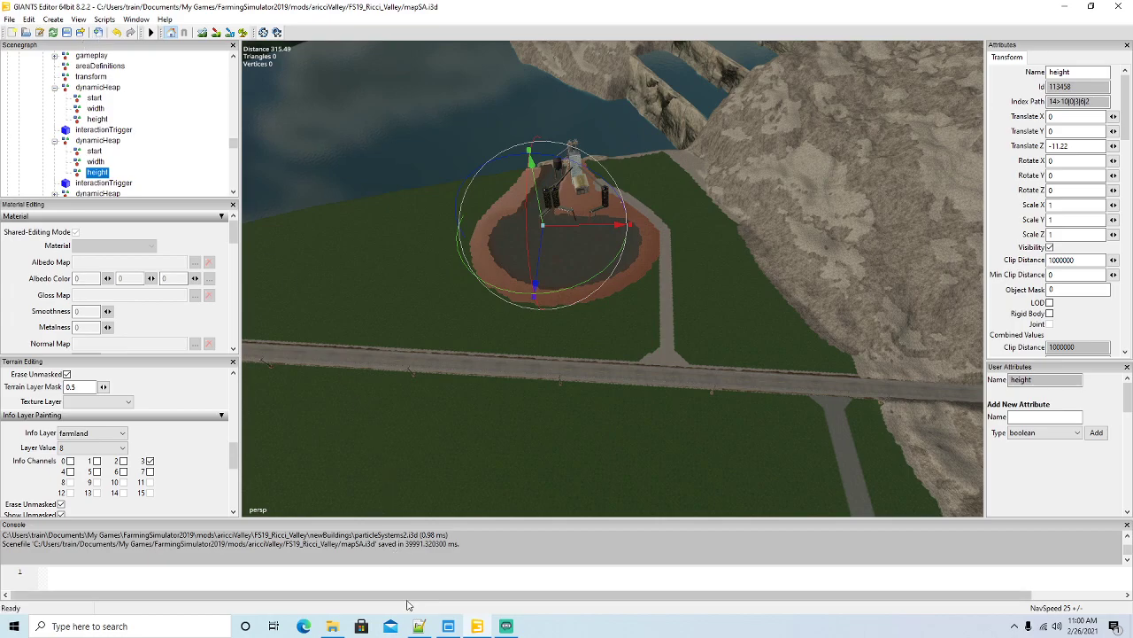
pyautogui.click(418, 626)
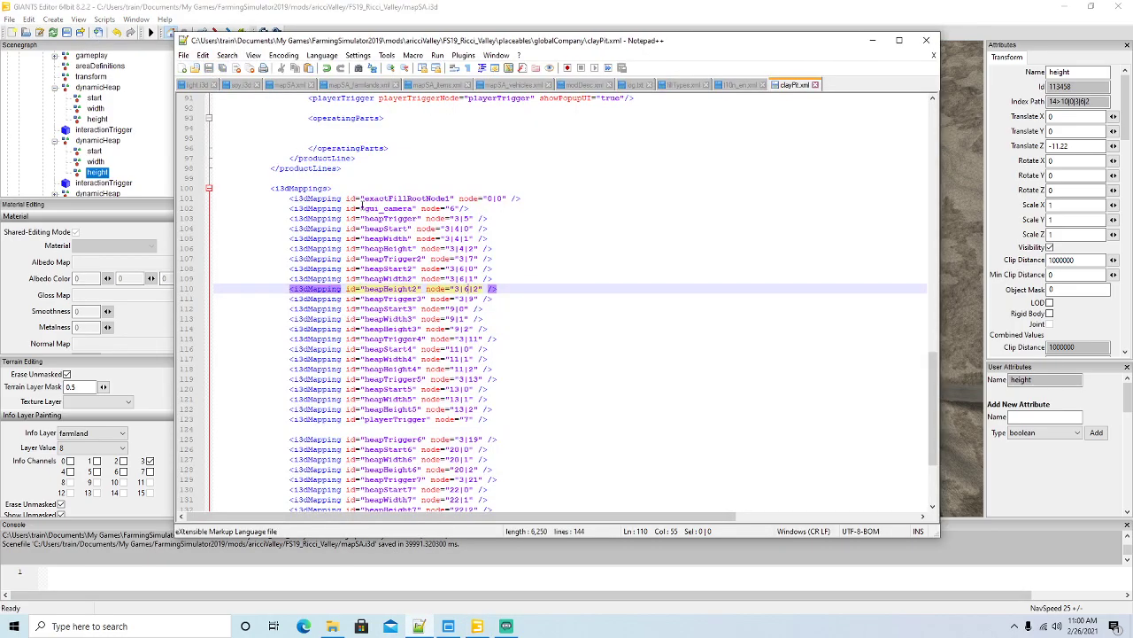
# Check the start node's index path under the third dynamicHeap in GIANTS Editor and set the heapStart3 mapping's node to 3|8|0.
pyautogui.scroll(-2, 62, 133)
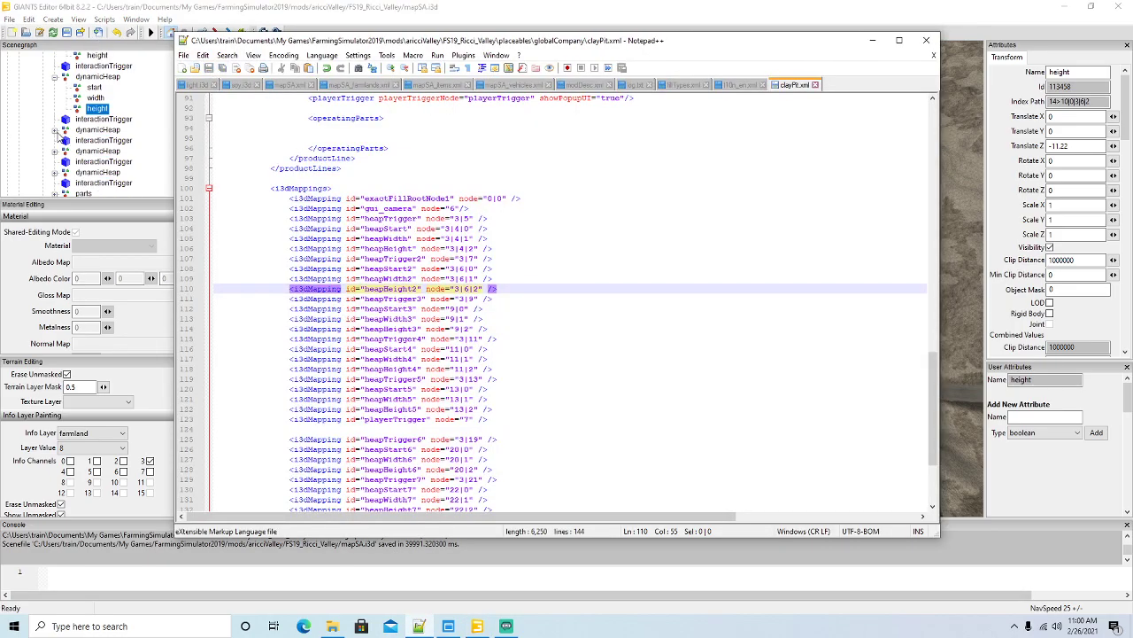
pyautogui.click(55, 131)
pyautogui.click(89, 139)
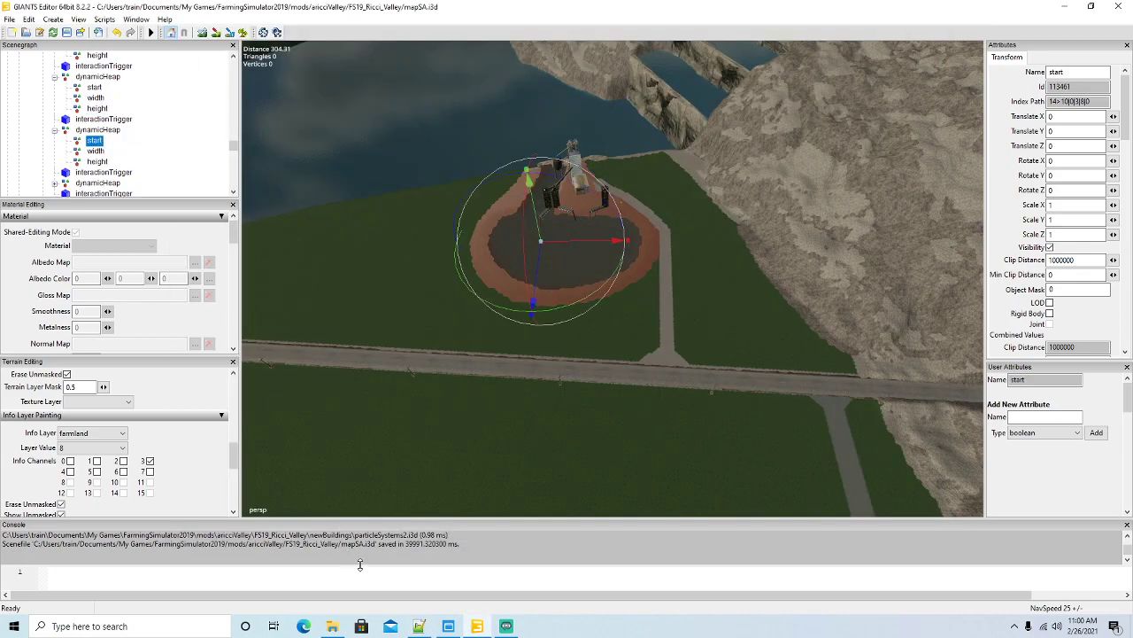
pyautogui.click(419, 626)
pyautogui.scroll(-1, 509, 315)
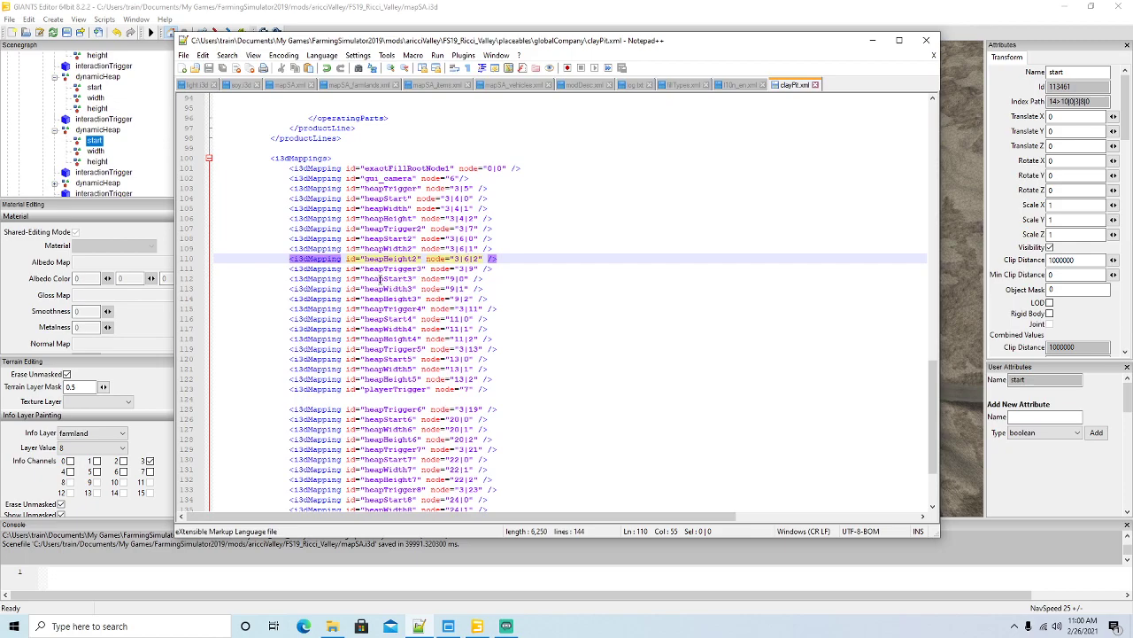
pyautogui.click(454, 278)
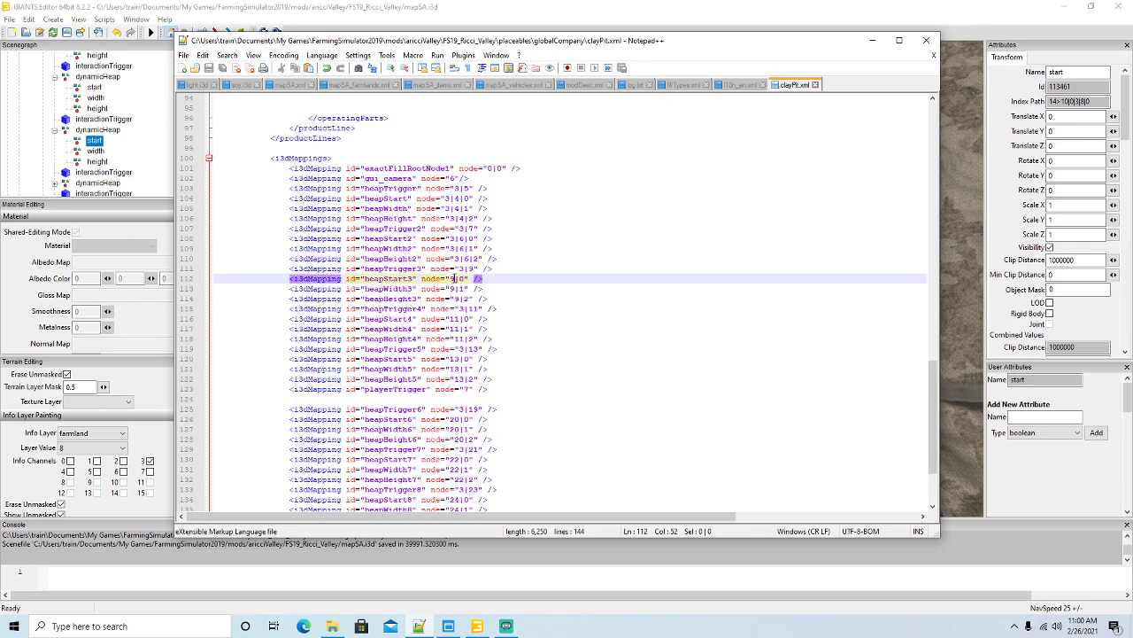
pyautogui.write('3|')
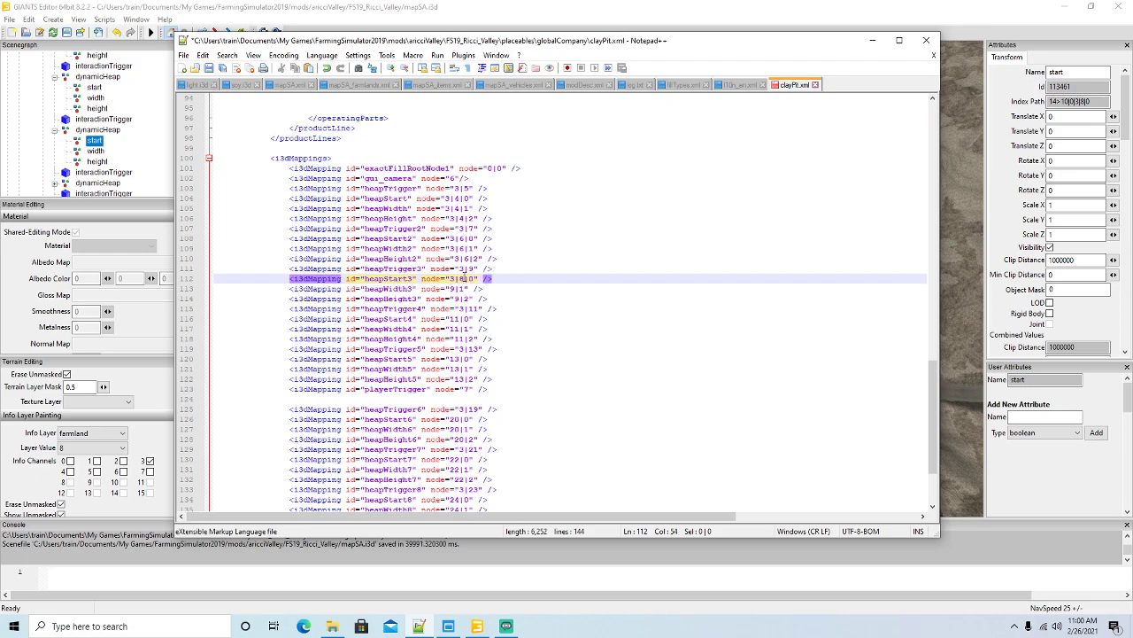
# Set the heapWidth3 mapping's node to 3|8|1 and heapHeight3's to 3|8|2, and save clayPit.xml.
pyautogui.press('Down')
pyautogui.press('Delete')
pyautogui.write('3')
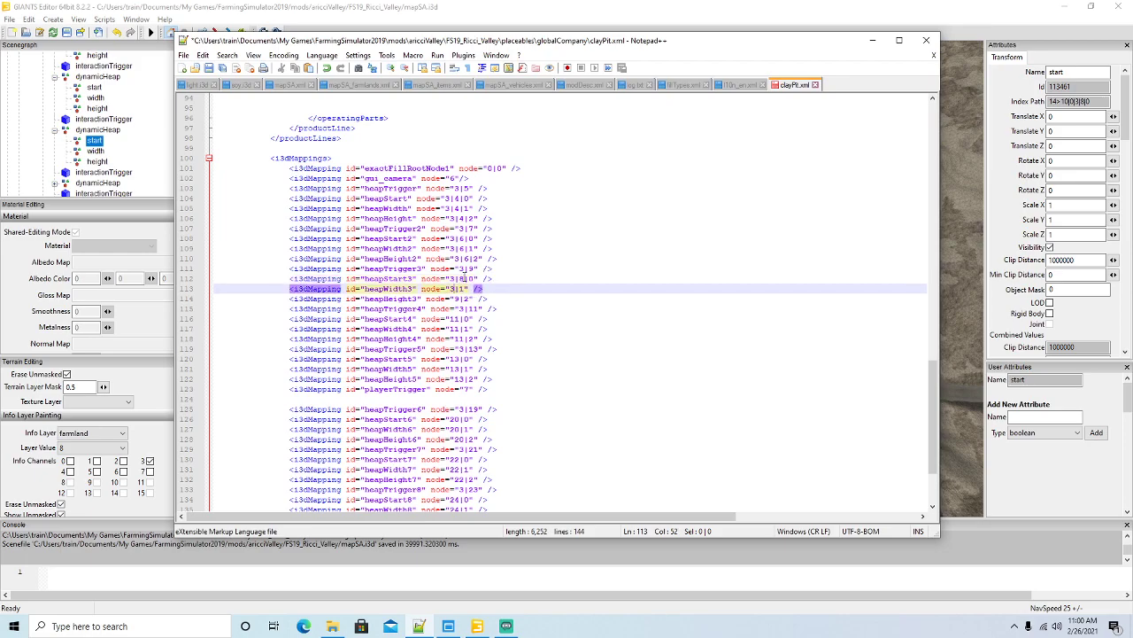
pyautogui.write('|8')
pyautogui.press('Down')
pyautogui.press('BackSpace')
pyautogui.write('3|8')
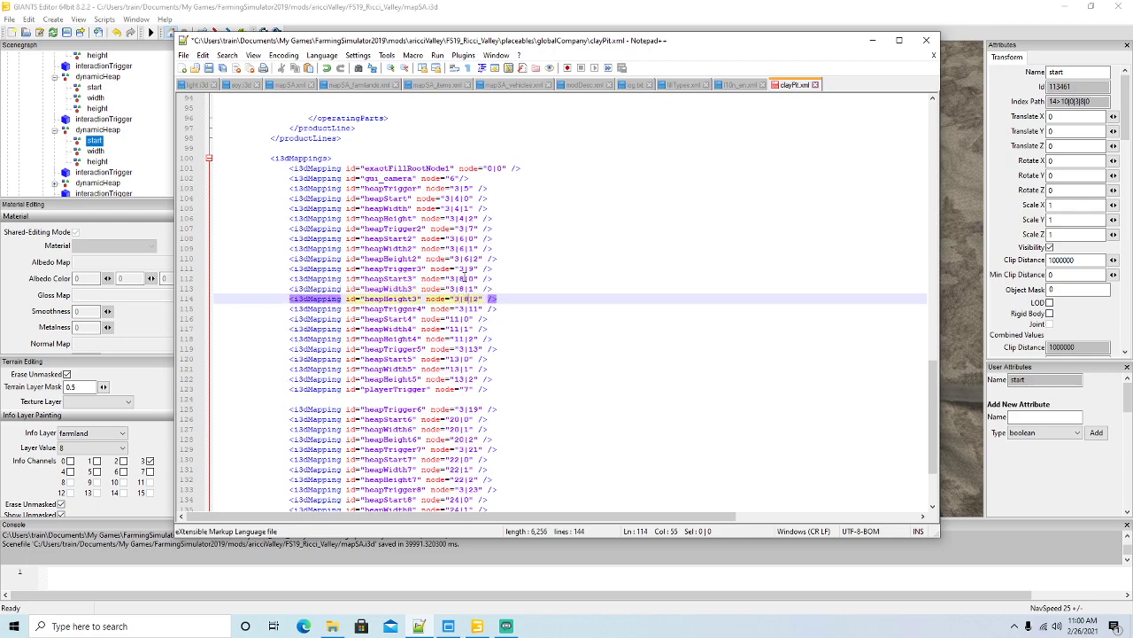
pyautogui.click(215, 68)
# Check the start node's index path under the fourth dynamicHeap in GIANTS Editor and set the heapStart4 mapping's node to 3|10|0.
pyautogui.scroll(-1, 128, 134)
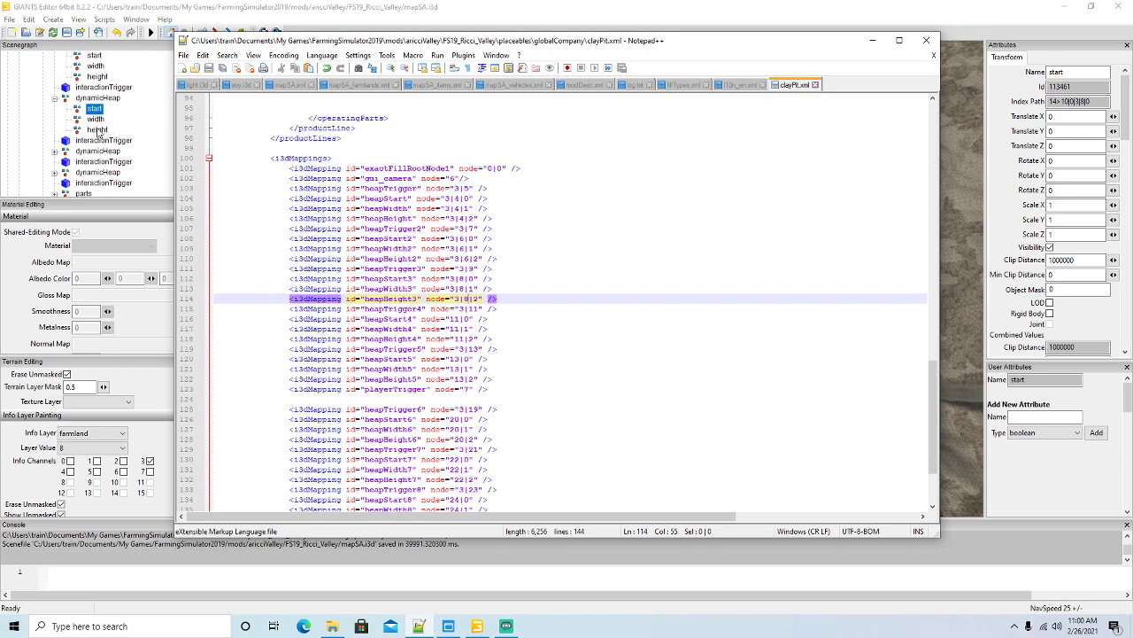
pyautogui.scroll(-1, 99, 133)
pyautogui.click(56, 147)
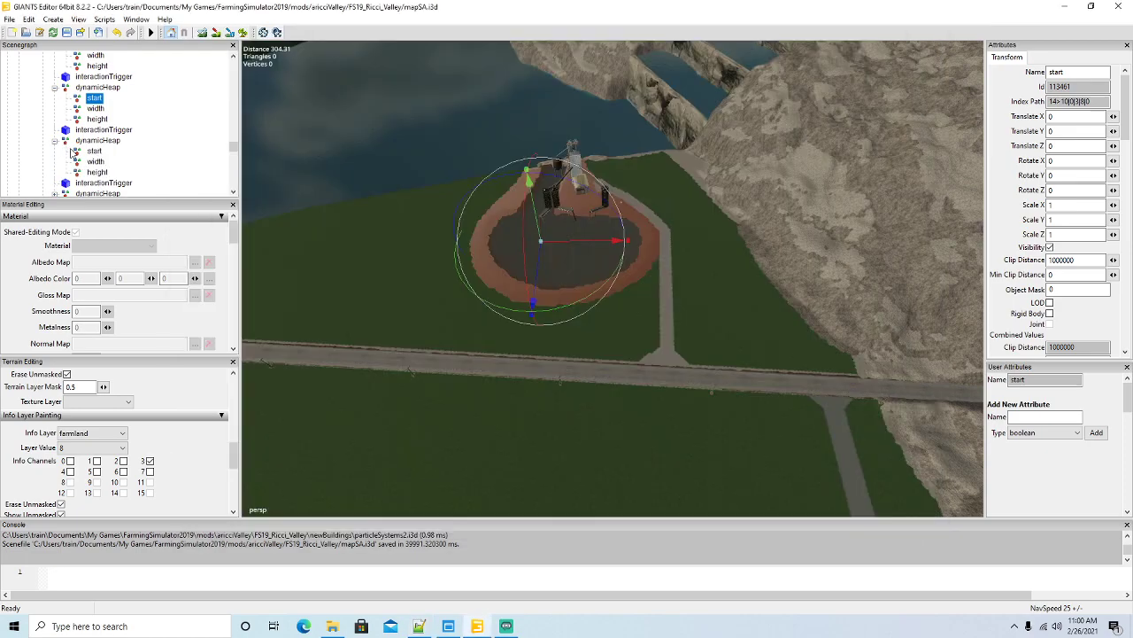
pyautogui.click(81, 152)
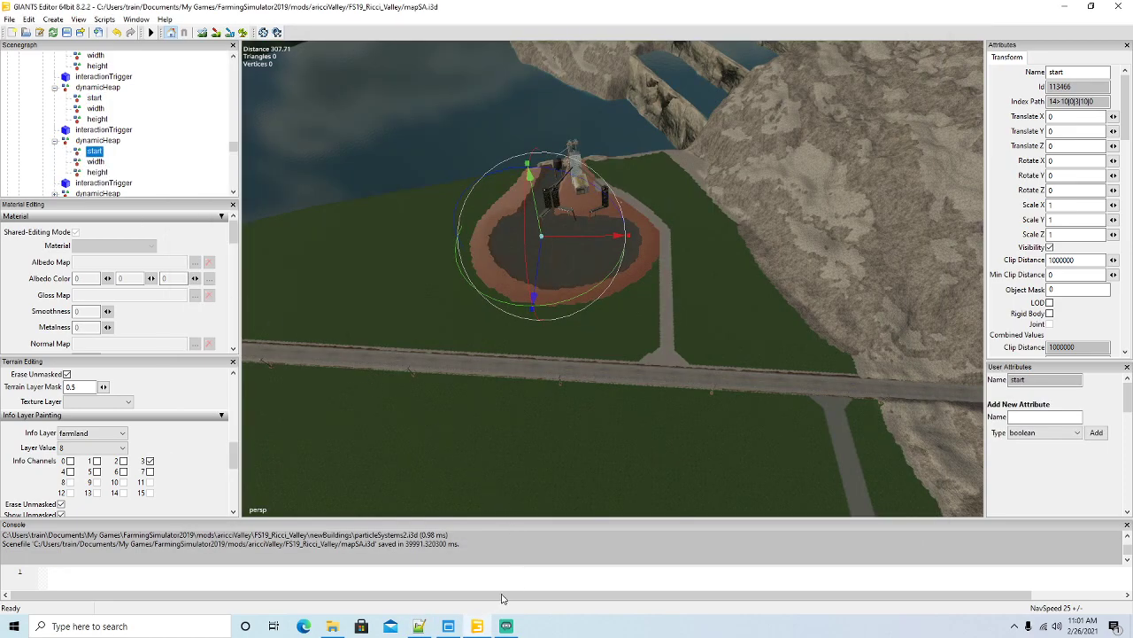
pyautogui.click(478, 626)
pyautogui.scroll(-1, 412, 282)
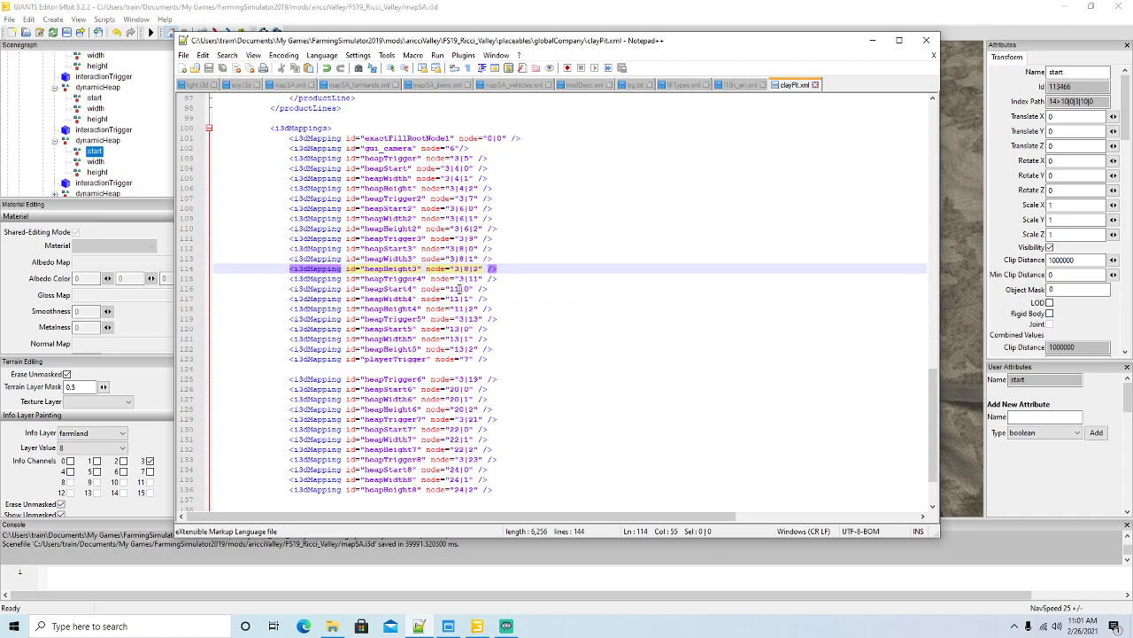
pyautogui.click(462, 289)
pyautogui.press('BackSpace')
pyautogui.press('BackSpace')
pyautogui.write('3|')
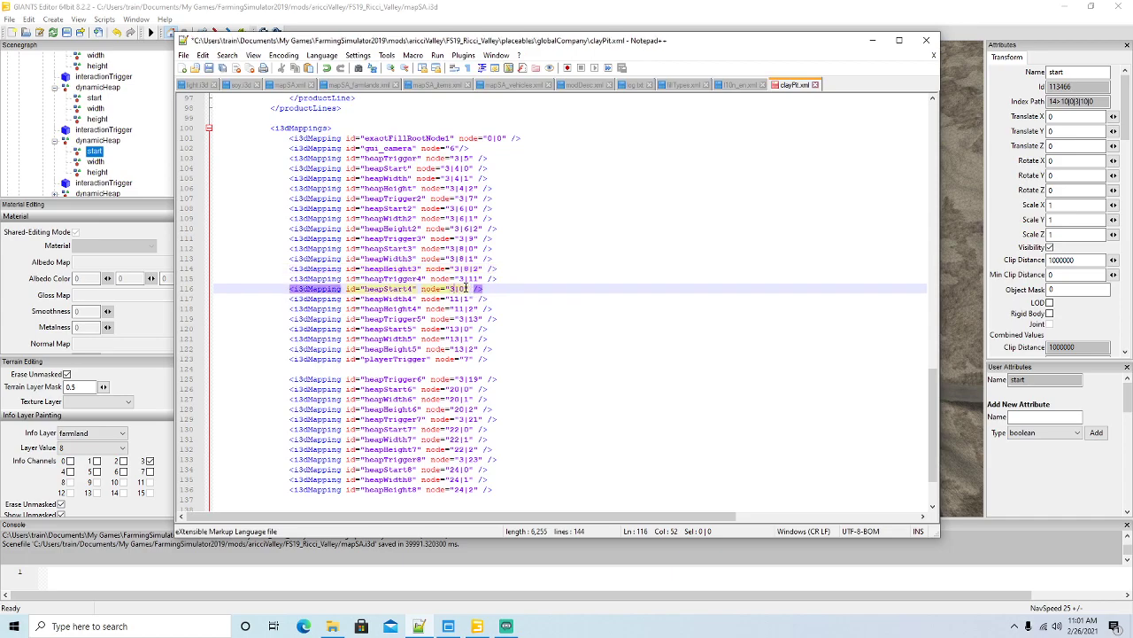
pyautogui.write('11')
# Set the heapWidth4 mapping's node to 3|10|1 and heapHeight4's to 3|10|2, and save clayPit.xml.
pyautogui.press('Down')
pyautogui.press('BackSpace')
pyautogui.press('BackSpace')
pyautogui.write('3|10')
pyautogui.press('Down')
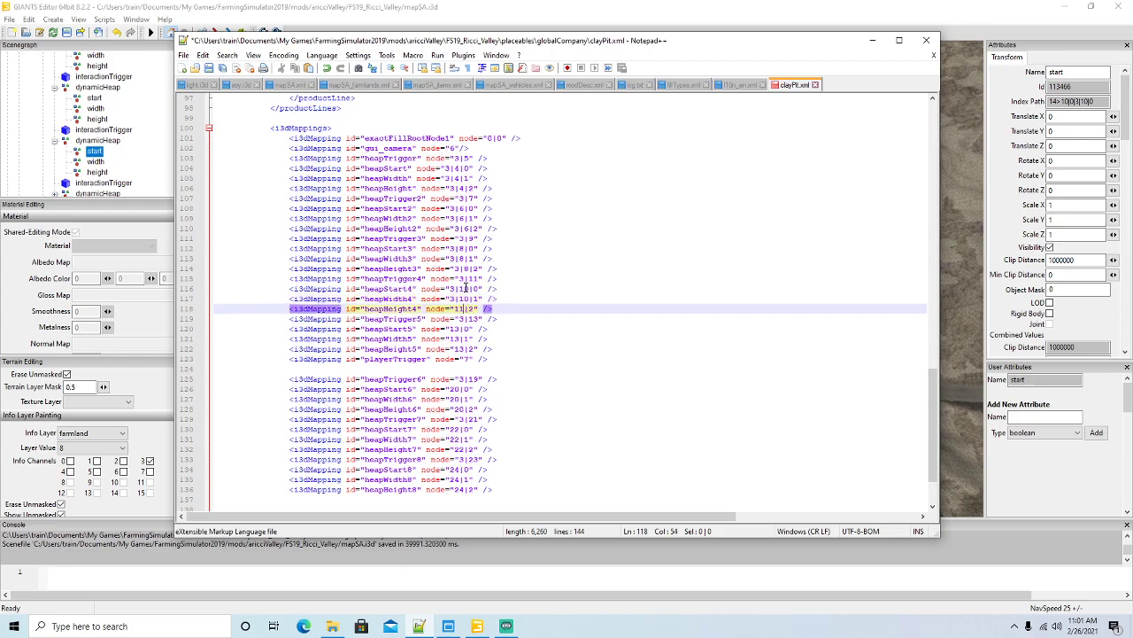
pyautogui.press('BackSpace')
pyautogui.press('BackSpace')
pyautogui.write('3|10')
pyautogui.hotkey('ctrl', 's')
# Check the start node's index path under the fifth dynamicHeap in GIANTS Editor and set the heapStart5 mapping's node to 3|12|0.
pyautogui.scroll(-2, 112, 140)
pyautogui.click(55, 130)
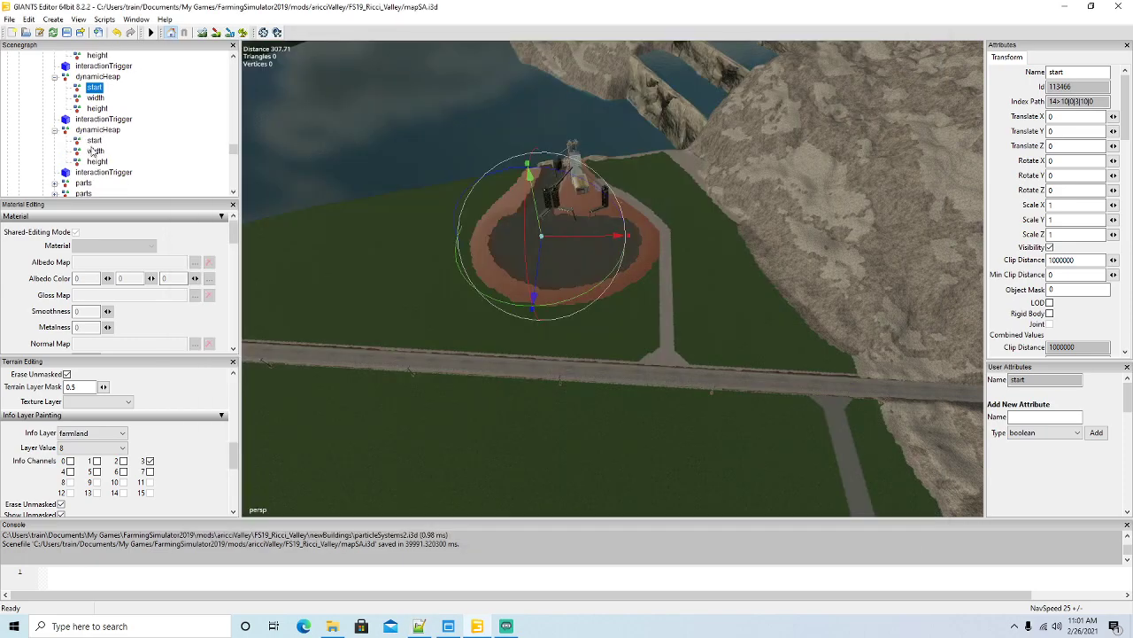
pyautogui.click(78, 142)
pyautogui.click(420, 625)
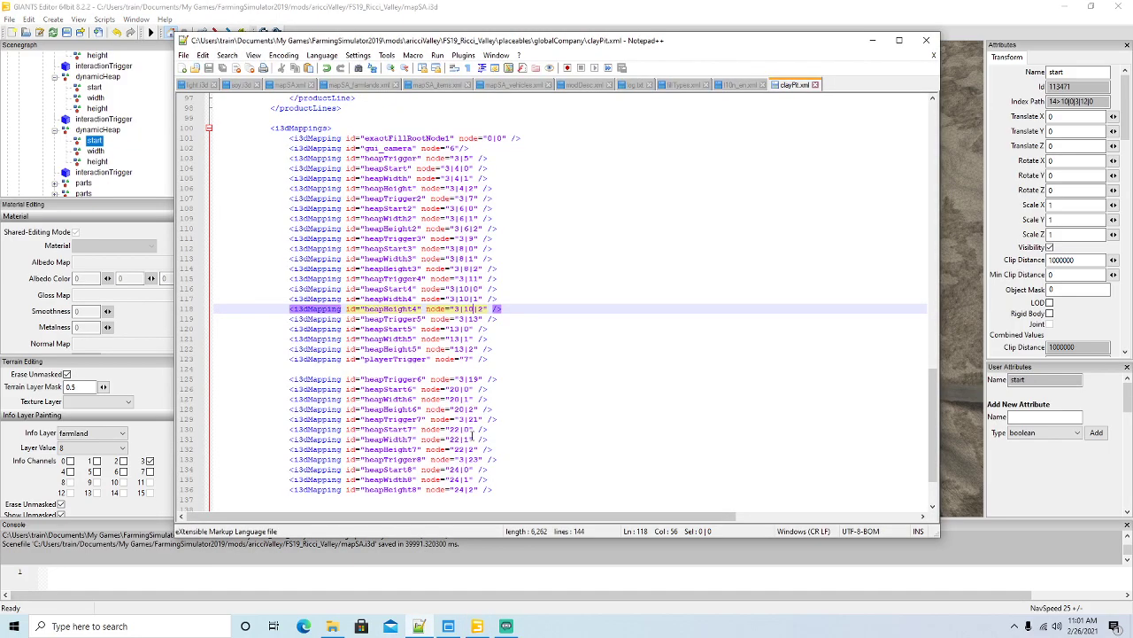
pyautogui.click(459, 329)
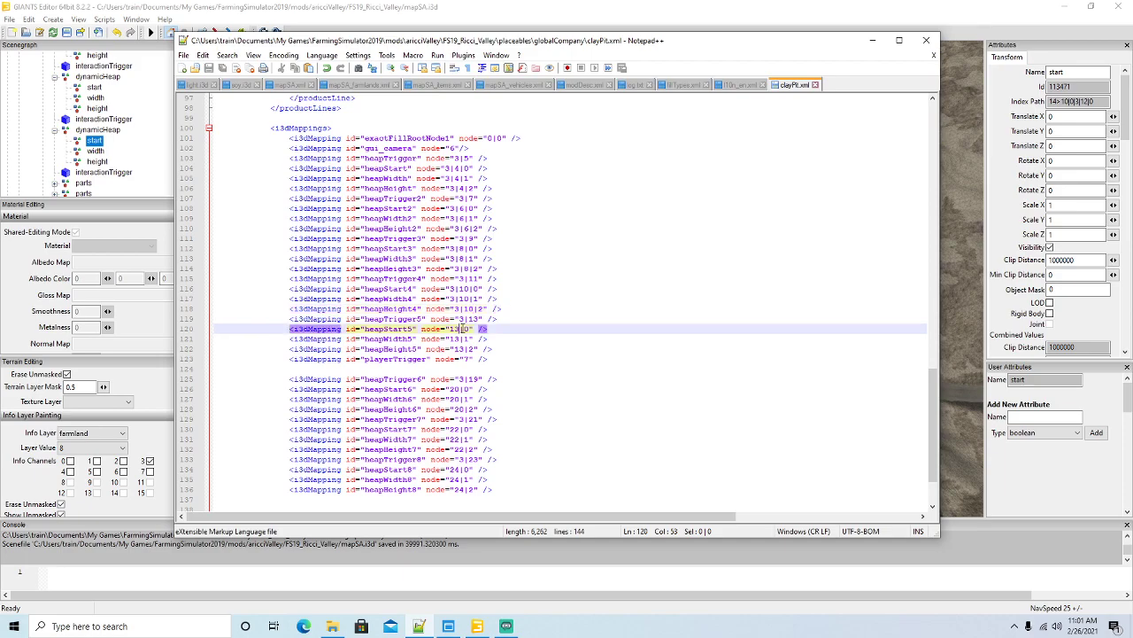
pyautogui.press('BackSpace')
pyautogui.press('BackSpace')
pyautogui.write('3|12|')
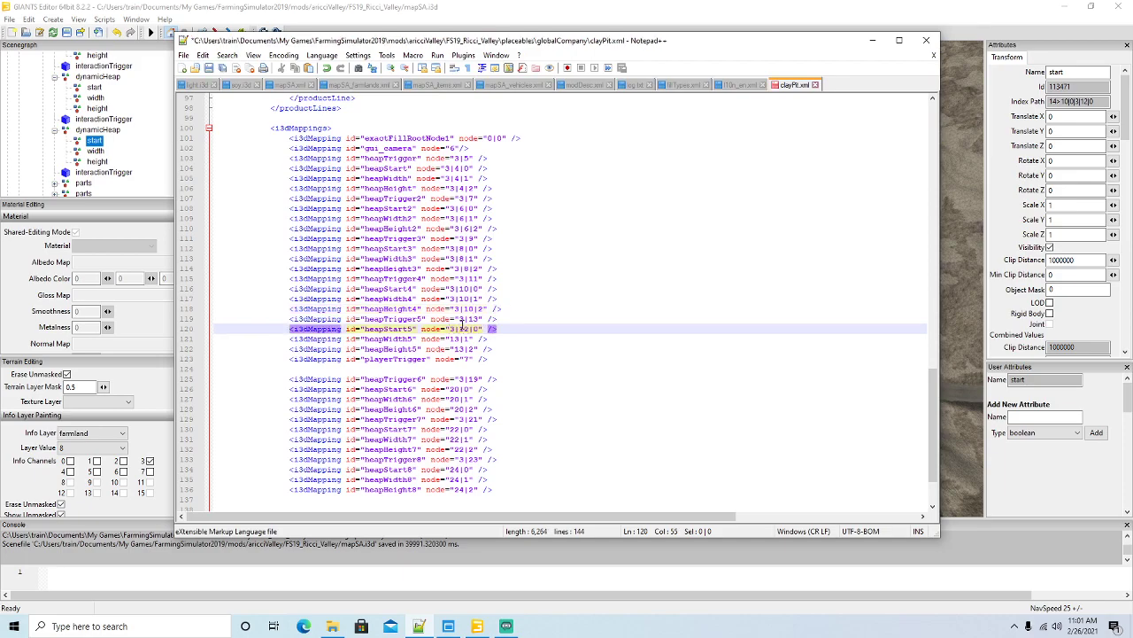
# Set the heapWidth5 mapping's node to 3|12|1 and heapHeight5's to 3|12|2, and save clayPit.xml.
pyautogui.press('Down')
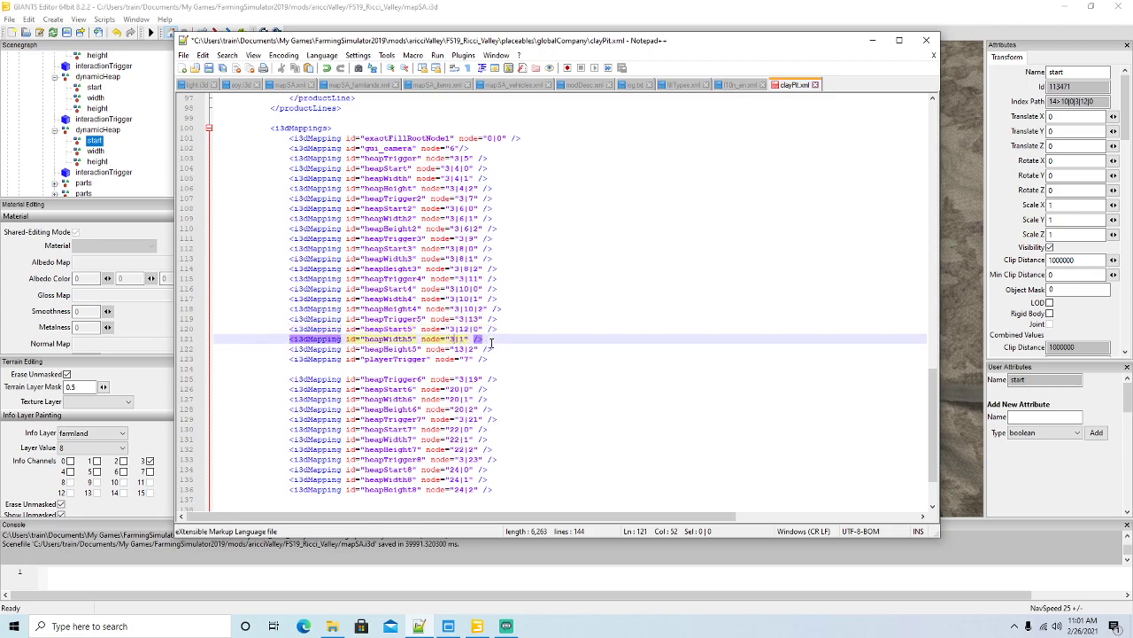
pyautogui.write('|2')
pyautogui.press('Down')
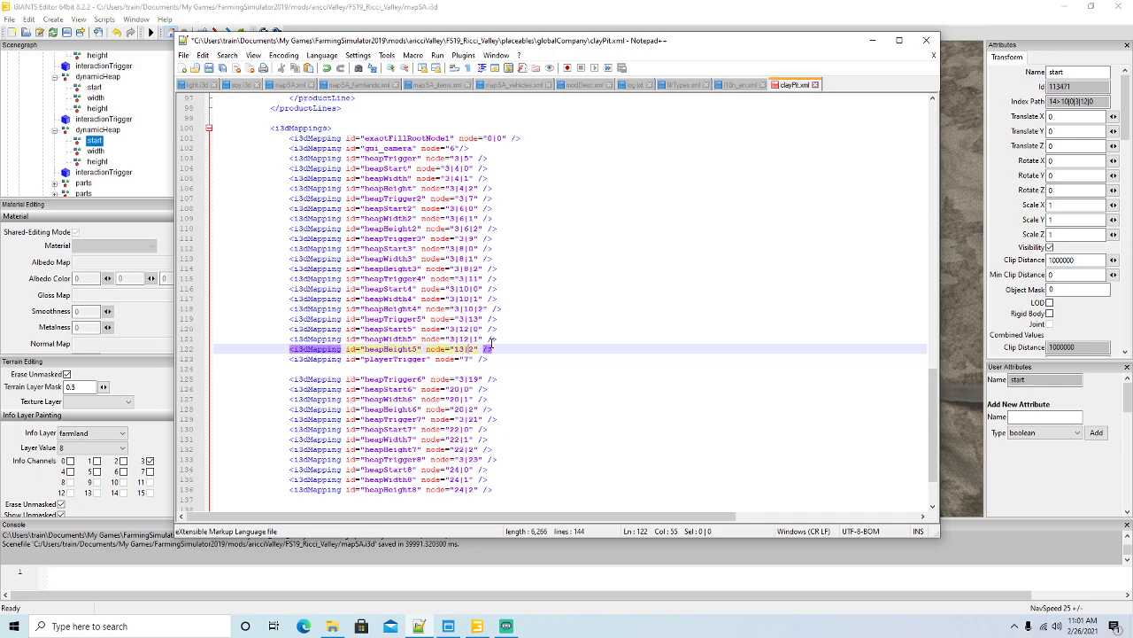
pyautogui.write('2|')
pyautogui.click(209, 67)
# Check the start node's index path under the sixth dynamicHeap in GIANTS Editor and set the heapStart6 mapping's node to 3|18|0.
pyautogui.scroll(-3, 561, 341)
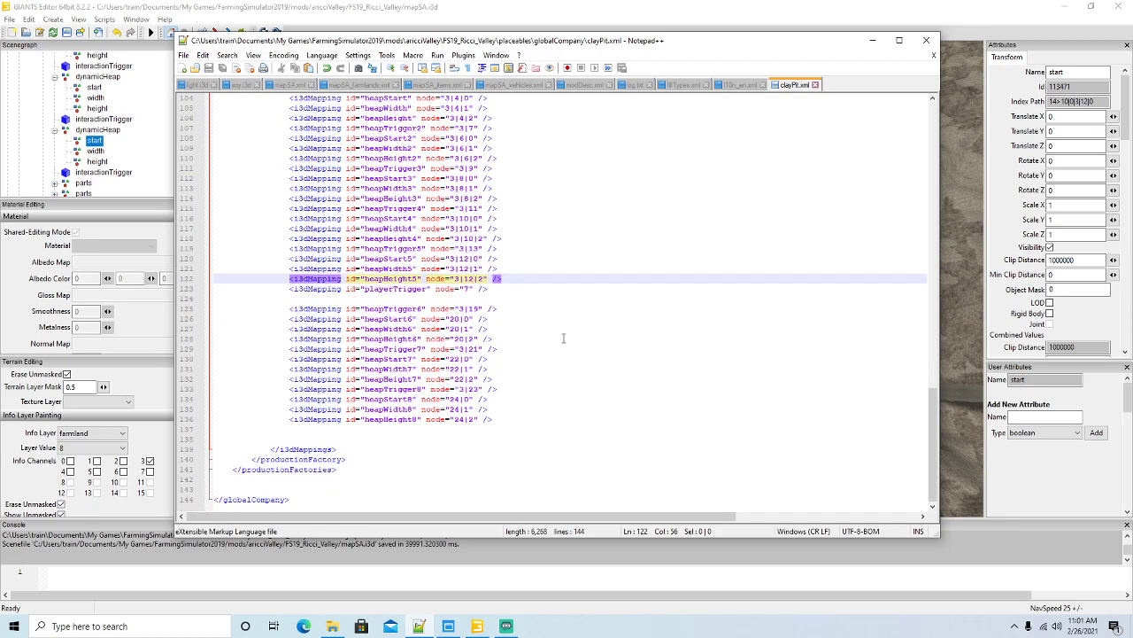
pyautogui.scroll(-1, 100, 154)
pyautogui.scroll(-2, 100, 154)
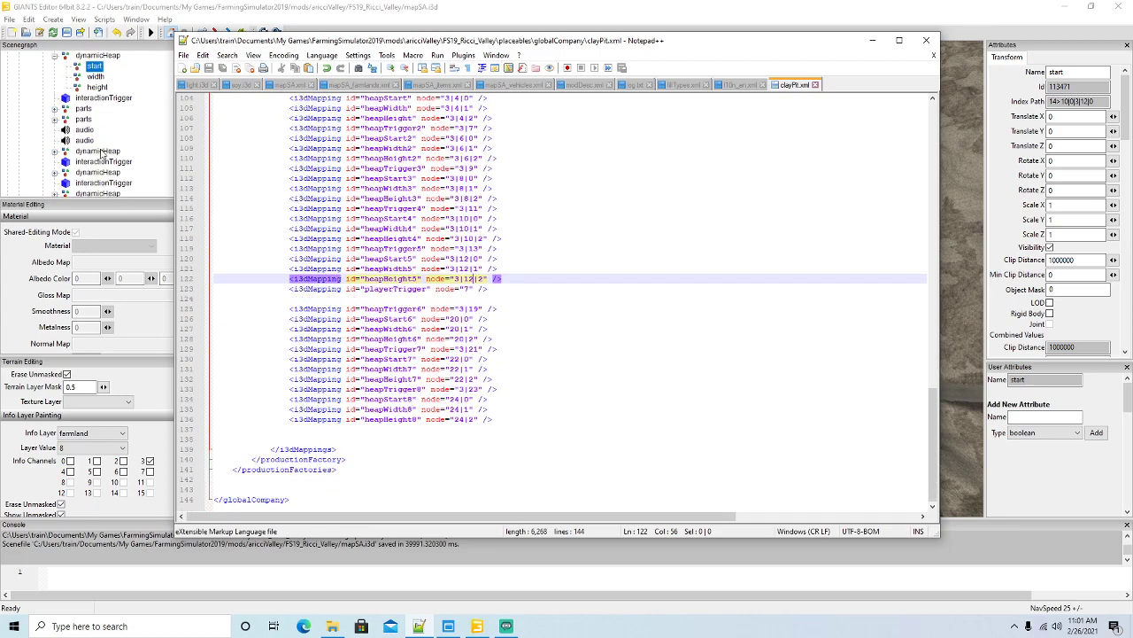
pyautogui.click(54, 132)
pyautogui.click(79, 144)
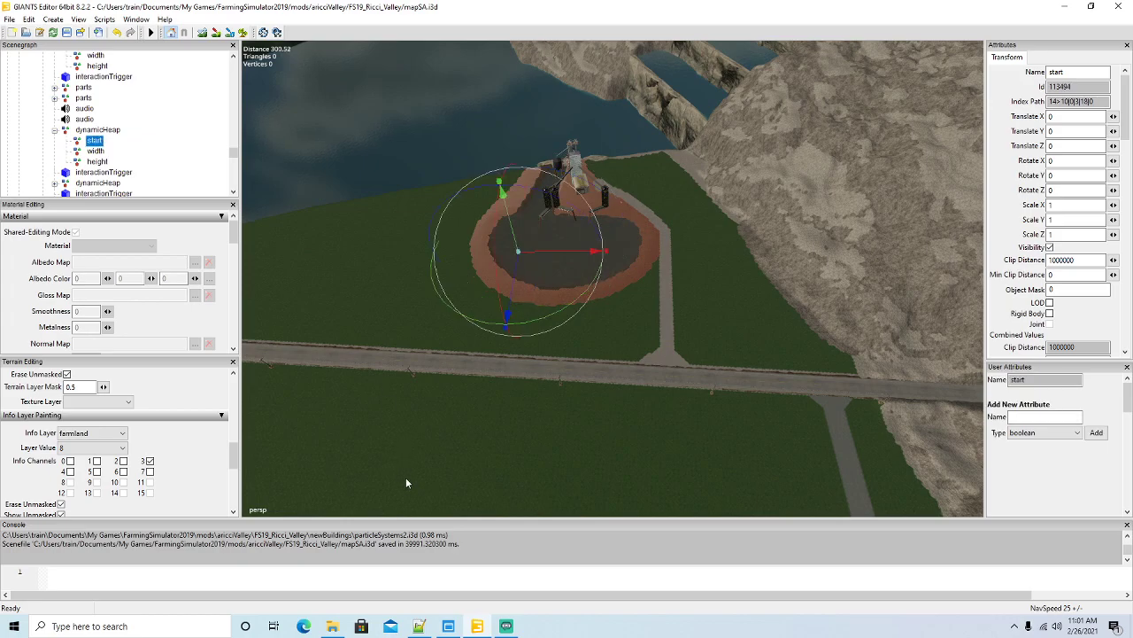
pyautogui.click(420, 625)
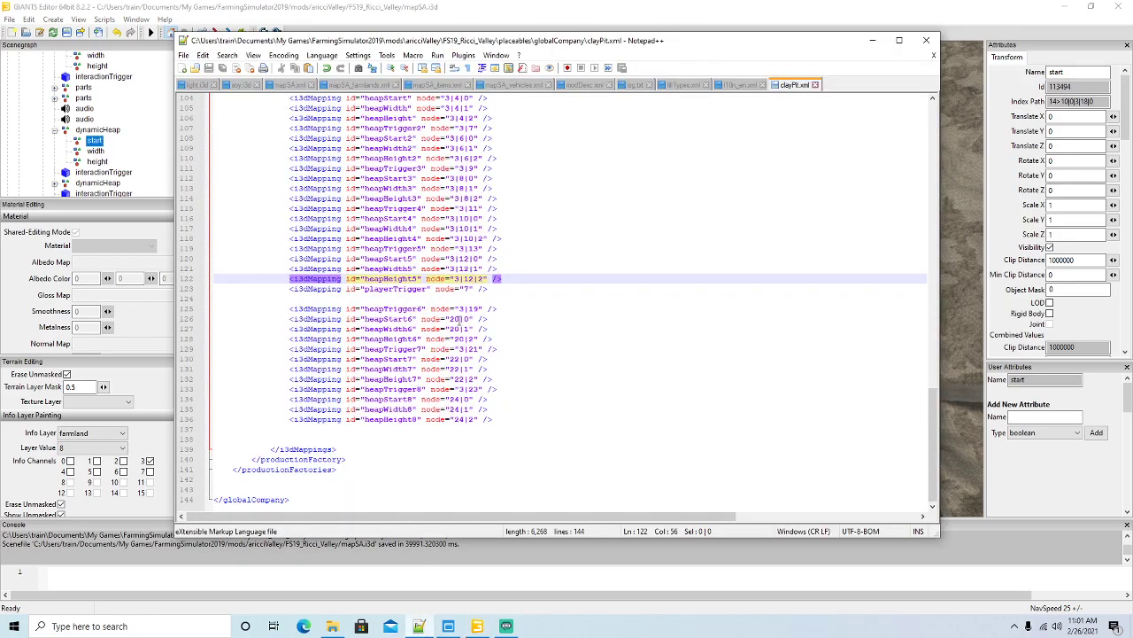
pyautogui.click(459, 319)
pyautogui.press('BackSpace')
pyautogui.press('BackSpace')
pyautogui.write('3|')
pyautogui.write('18')
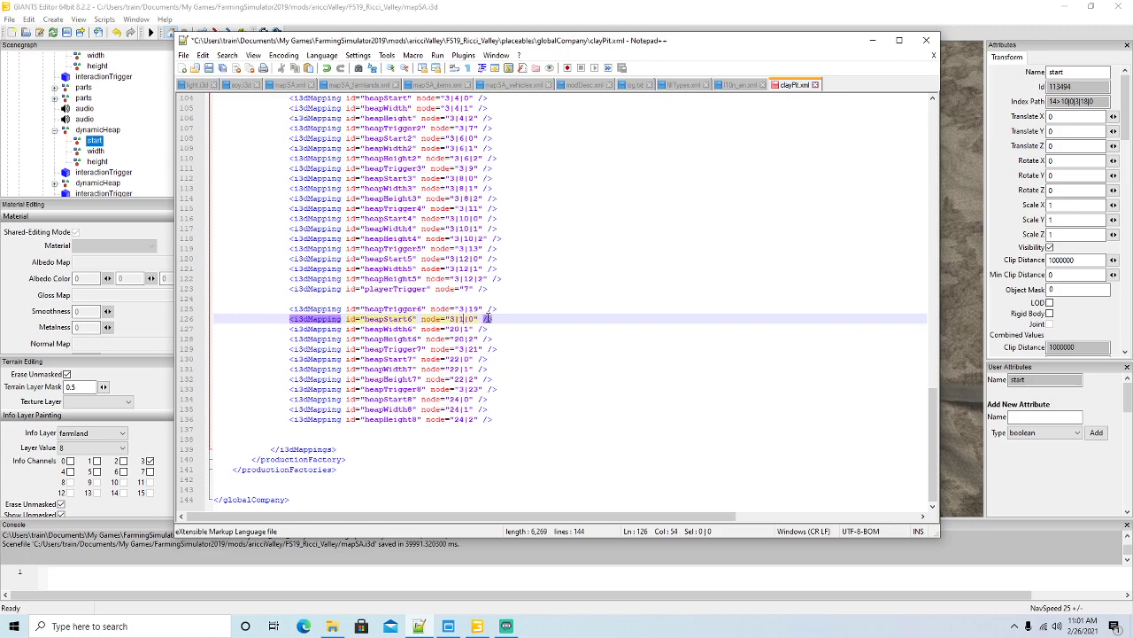
# Set heapWidth6's node to 3|18|1 and heapHeight6's to 3|18|2, save clayPit.xml, and verify the height node's index path in GIANTS Editor.
pyautogui.press('Down')
pyautogui.press('Left')
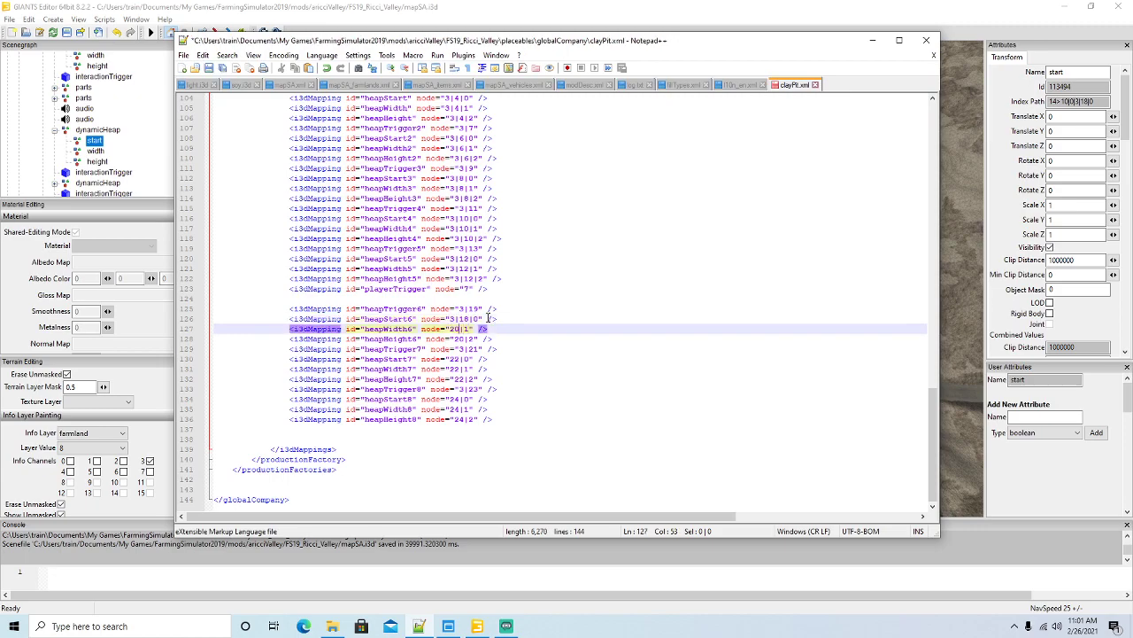
pyautogui.press('BackSpace')
pyautogui.press('BackSpace')
pyautogui.write('3|18')
pyautogui.press('Down')
pyautogui.press('Left')
pyautogui.press('BackSpace')
pyautogui.press('BackSpace')
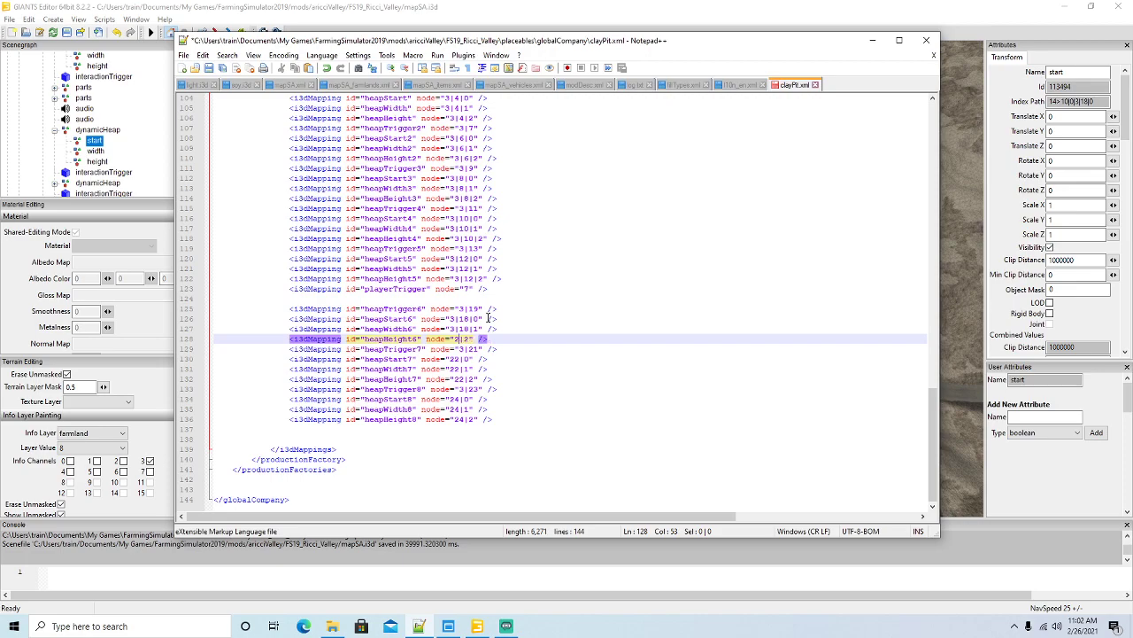
pyautogui.write('3|18')
pyautogui.click(209, 68)
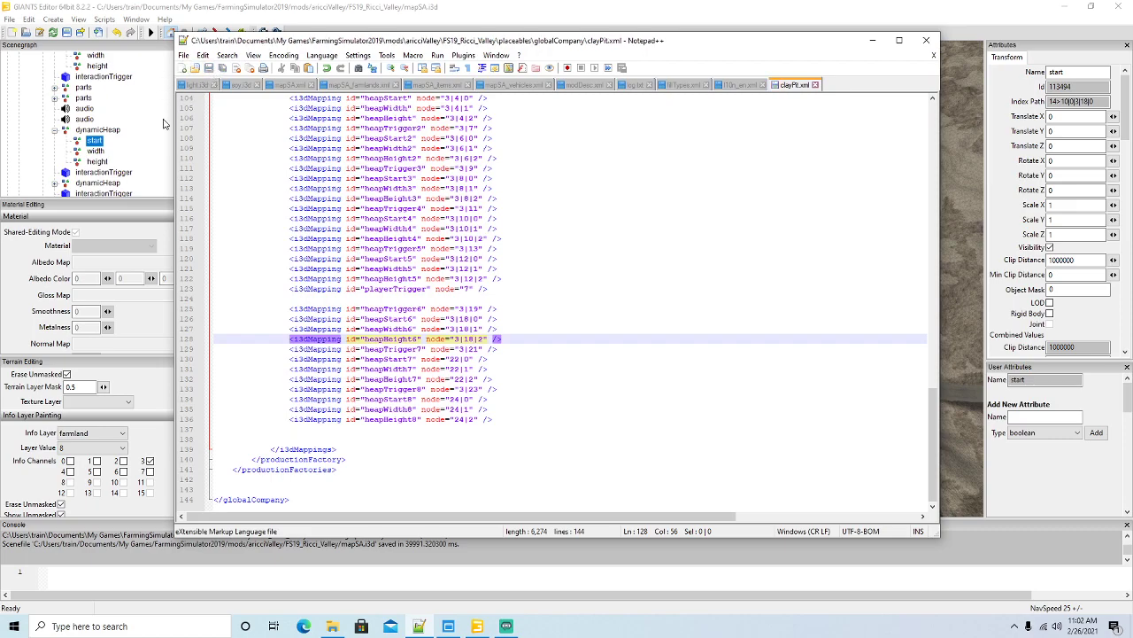
pyautogui.click(77, 163)
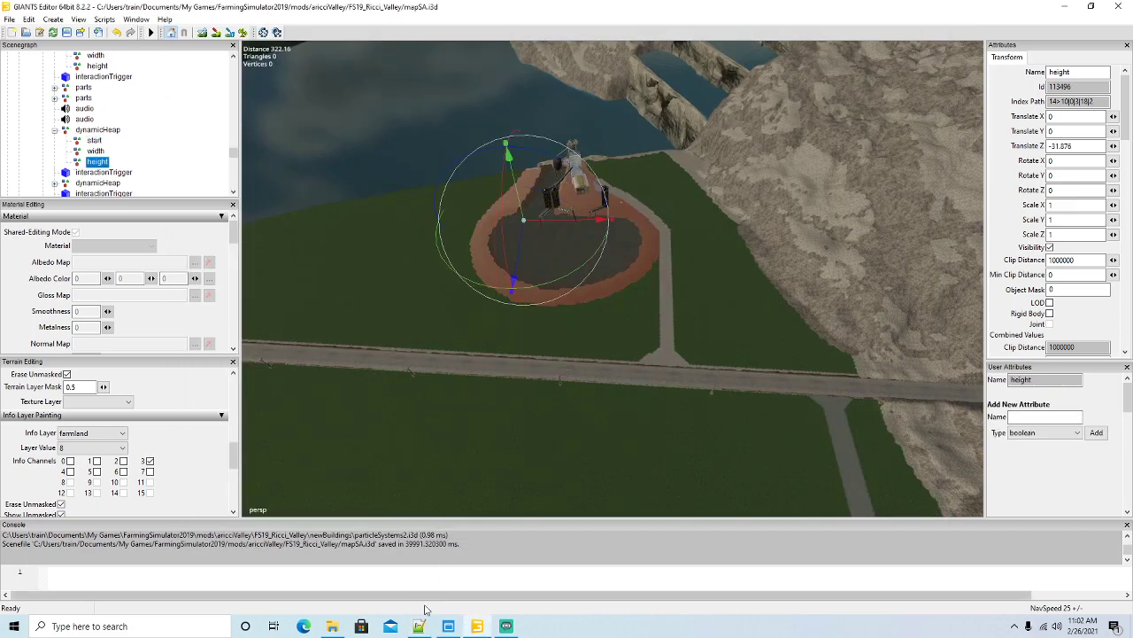
pyautogui.click(419, 626)
# Check the start node's index path under the seventh dynamicHeap in GIANTS Editor and set the heapStart7 mapping's node to 3|20|0.
pyautogui.click(54, 182)
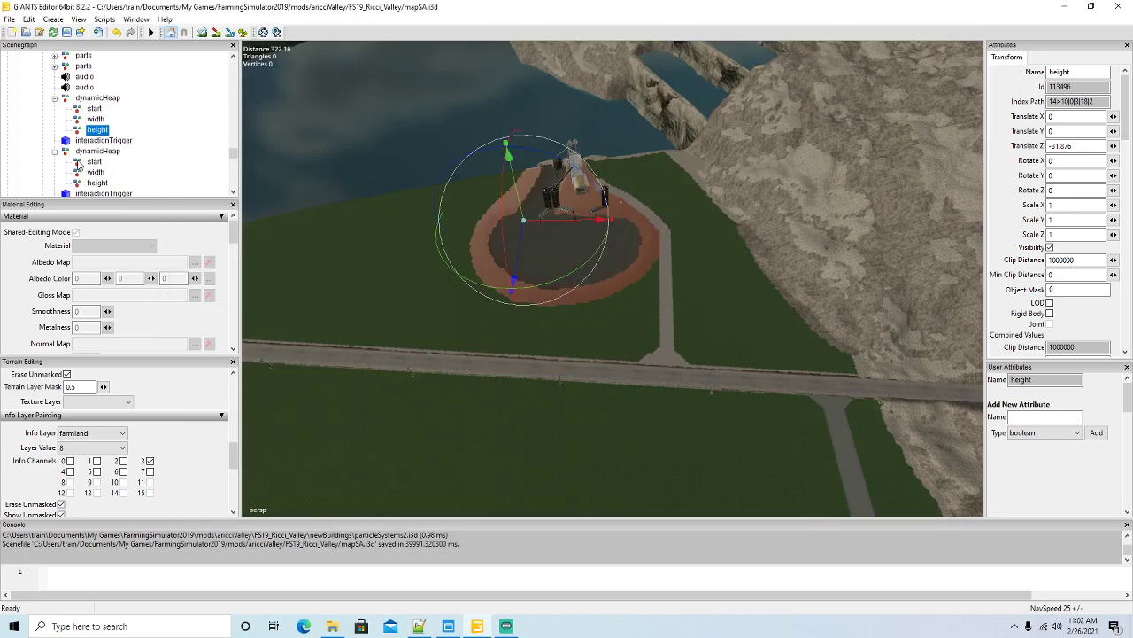
pyautogui.click(78, 164)
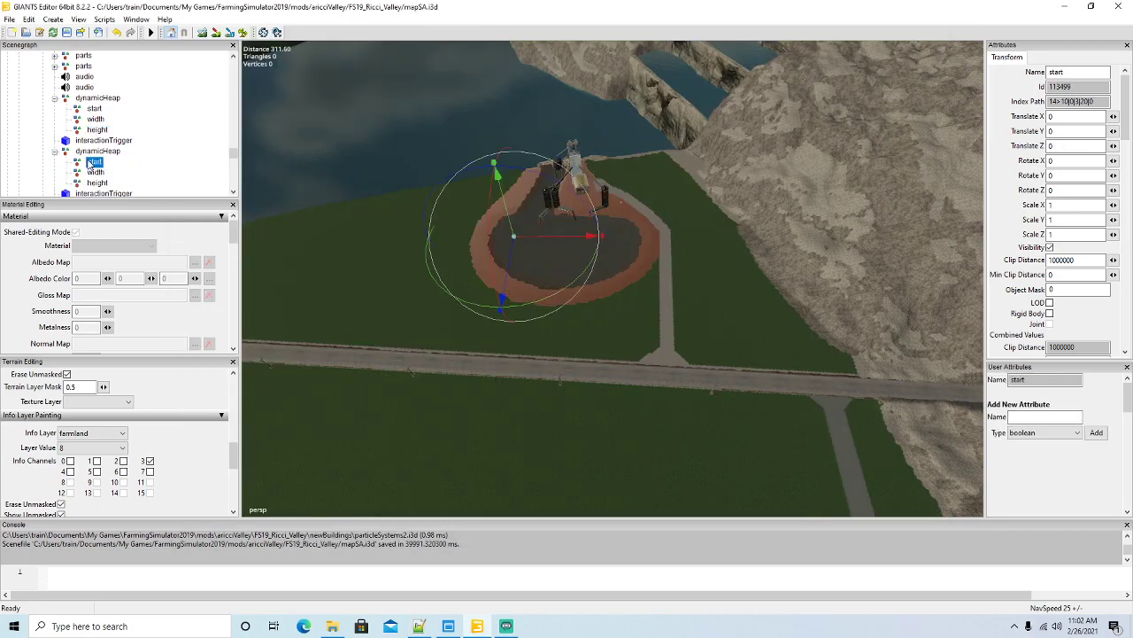
pyautogui.click(419, 626)
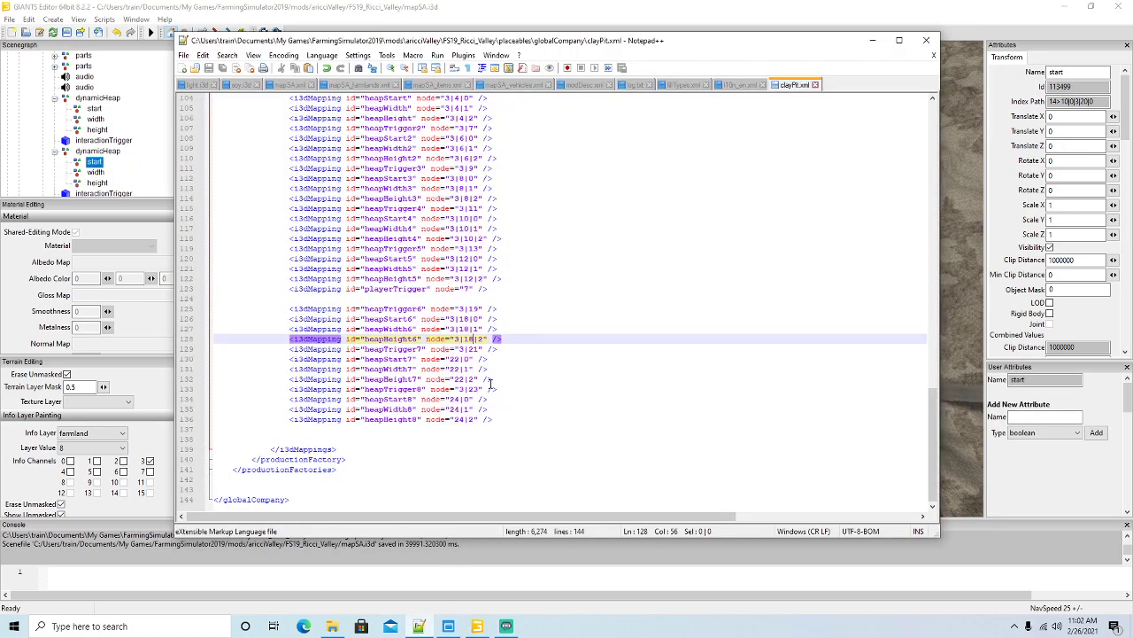
pyautogui.click(459, 358)
pyautogui.press('BackSpace')
pyautogui.press('BackSpace')
pyautogui.write('3')
pyautogui.write('|22')
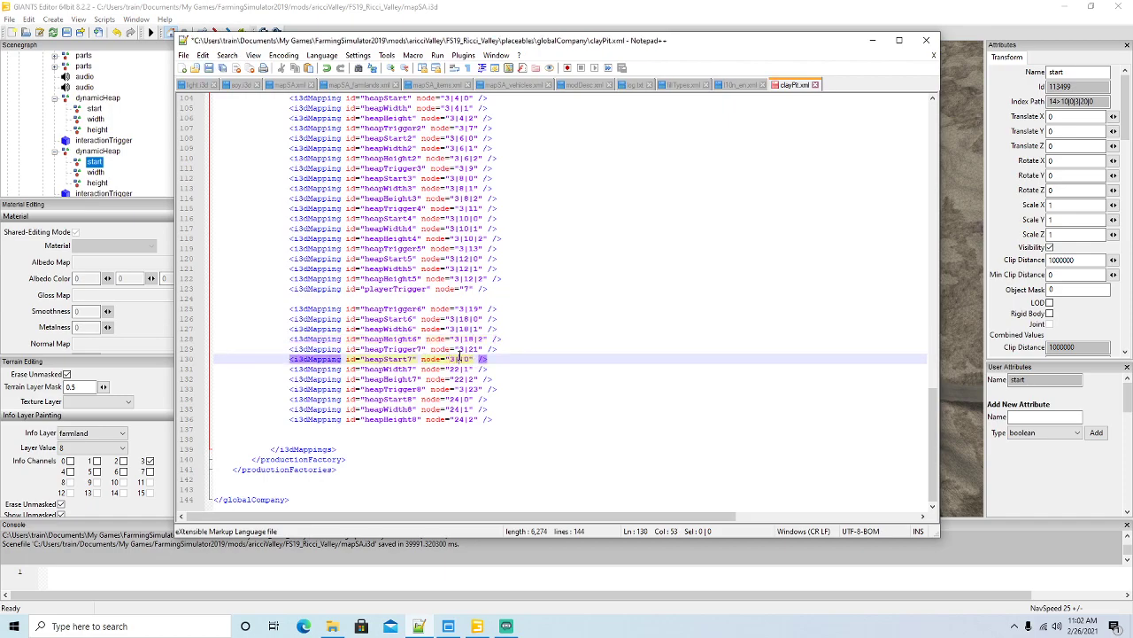
# Set the heapWidth7 mapping's node to 3|20|1 and heapHeight7's to 3|20|2.
pyautogui.press('Down')
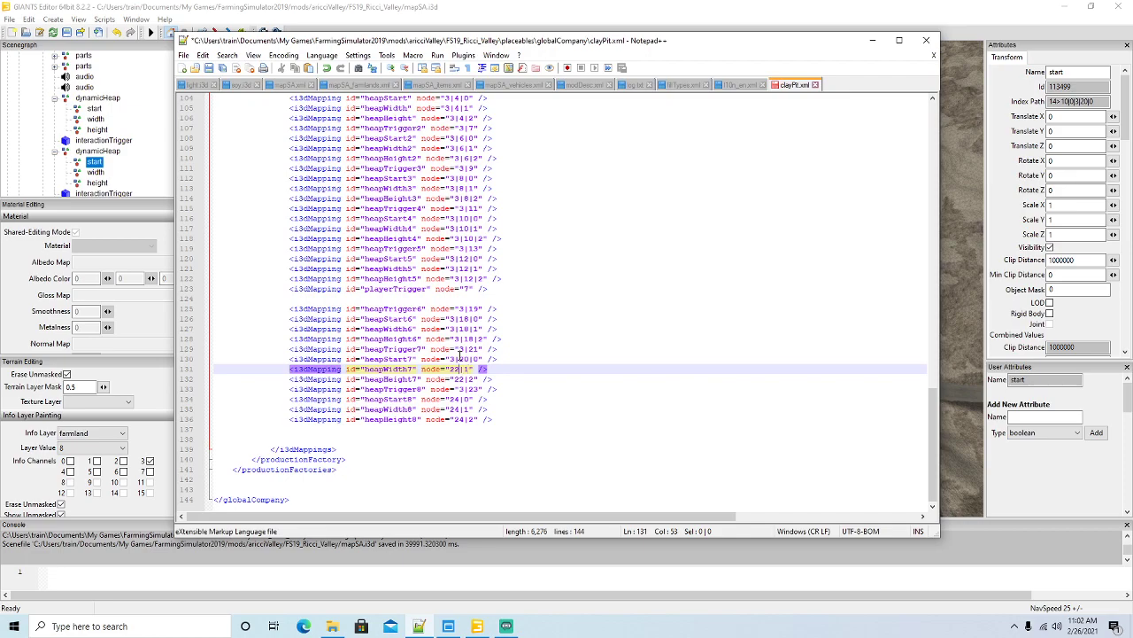
pyautogui.press('BackSpace')
pyautogui.press('BackSpace')
pyautogui.write('3|20')
pyautogui.press('Down')
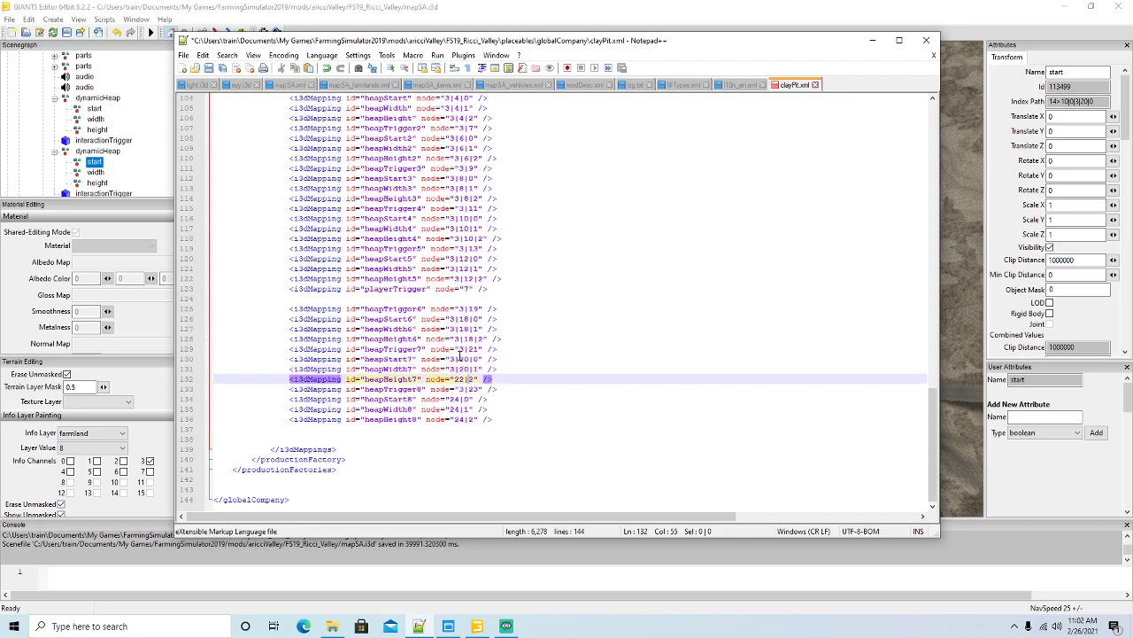
pyautogui.press('BackSpace')
pyautogui.press('BackSpace')
pyautogui.write('3|20')
# Check the start node's index path under the eighth dynamicHeap in GIANTS Editor and set the heapStart8 mapping's node to 3|22|0.
pyautogui.scroll(-2, 131, 173)
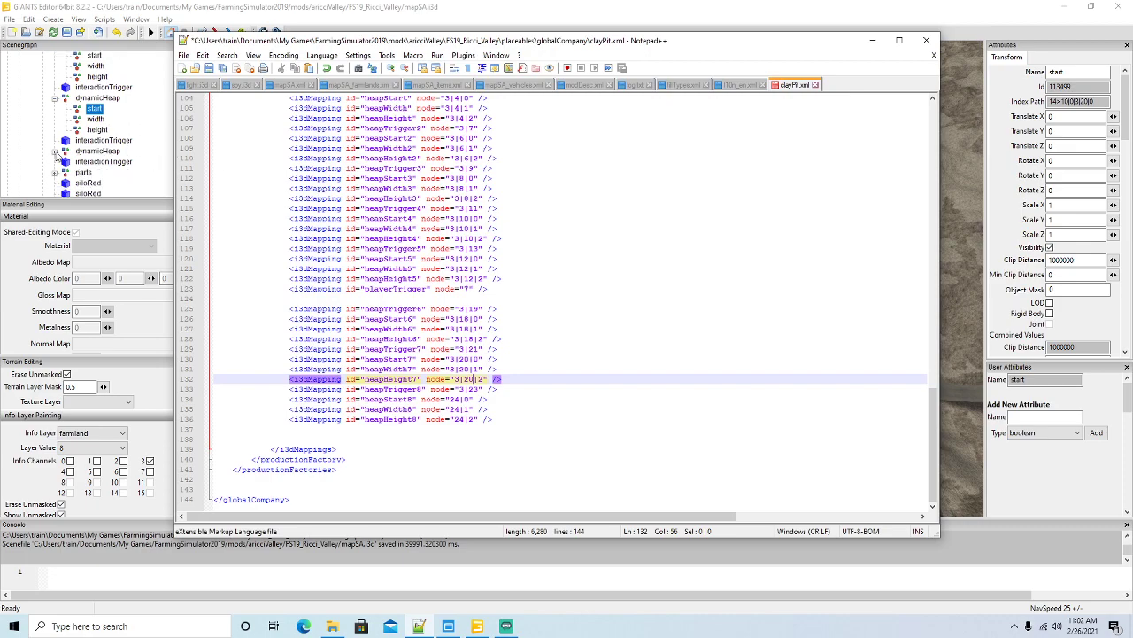
pyautogui.click(55, 151)
pyautogui.click(80, 165)
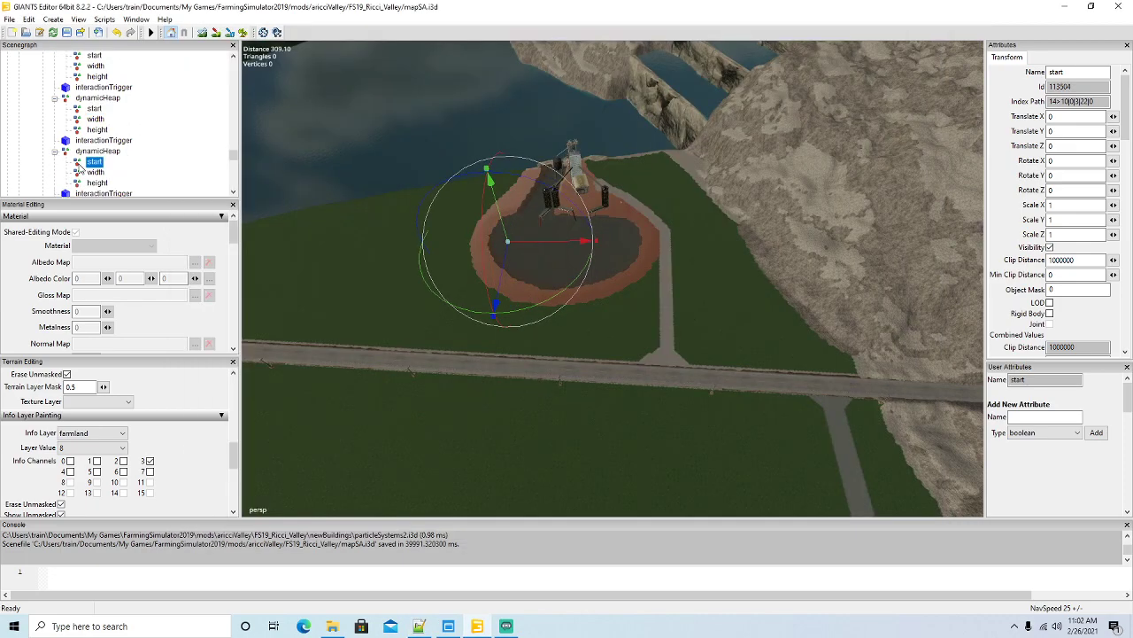
pyautogui.click(419, 626)
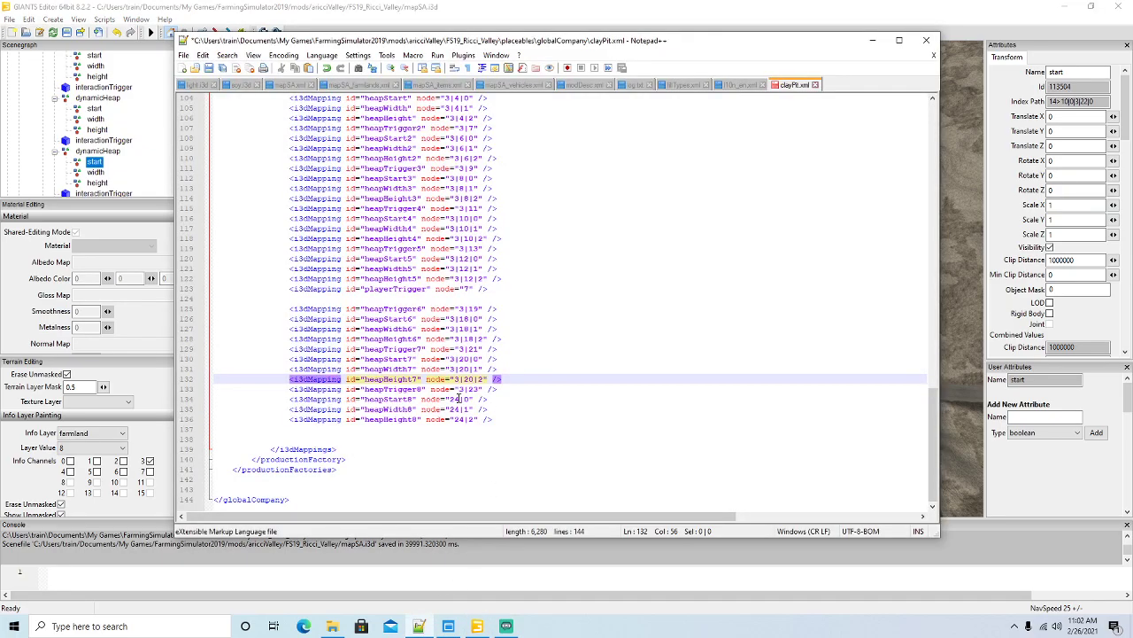
pyautogui.doubleClick(459, 399)
pyautogui.press('Left')
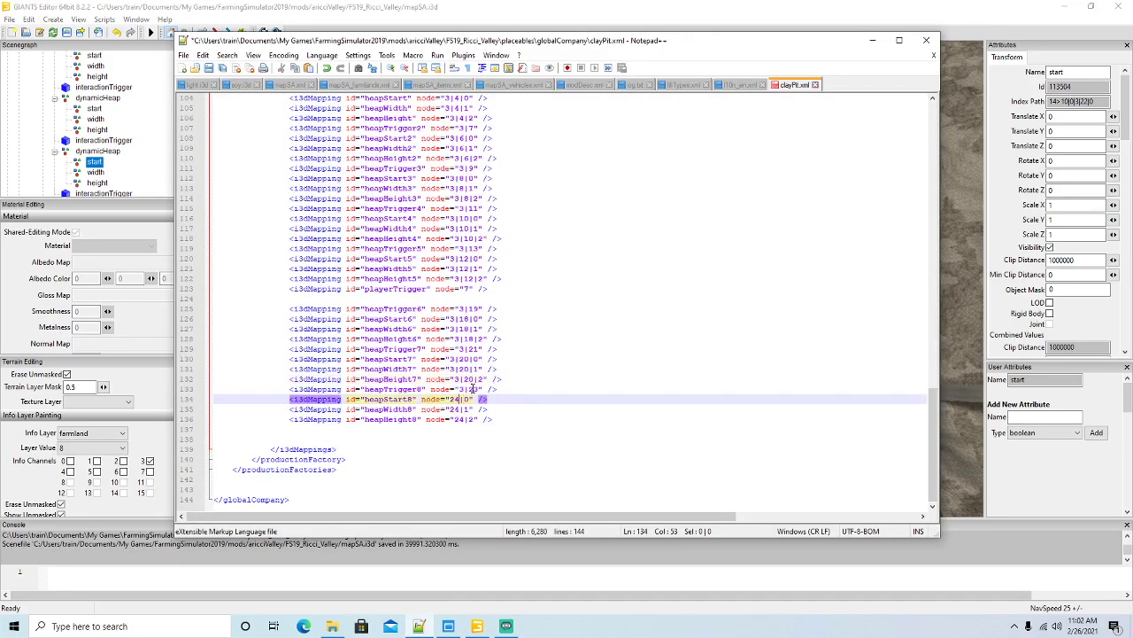
pyautogui.press('BackSpace')
pyautogui.press('BackSpace')
pyautogui.write('3|22')
# Set the heapWidth8 mapping's node to 3|22|1 and heapHeight8's to 3|22|2, and save clayPit.xml.
pyautogui.press('Down')
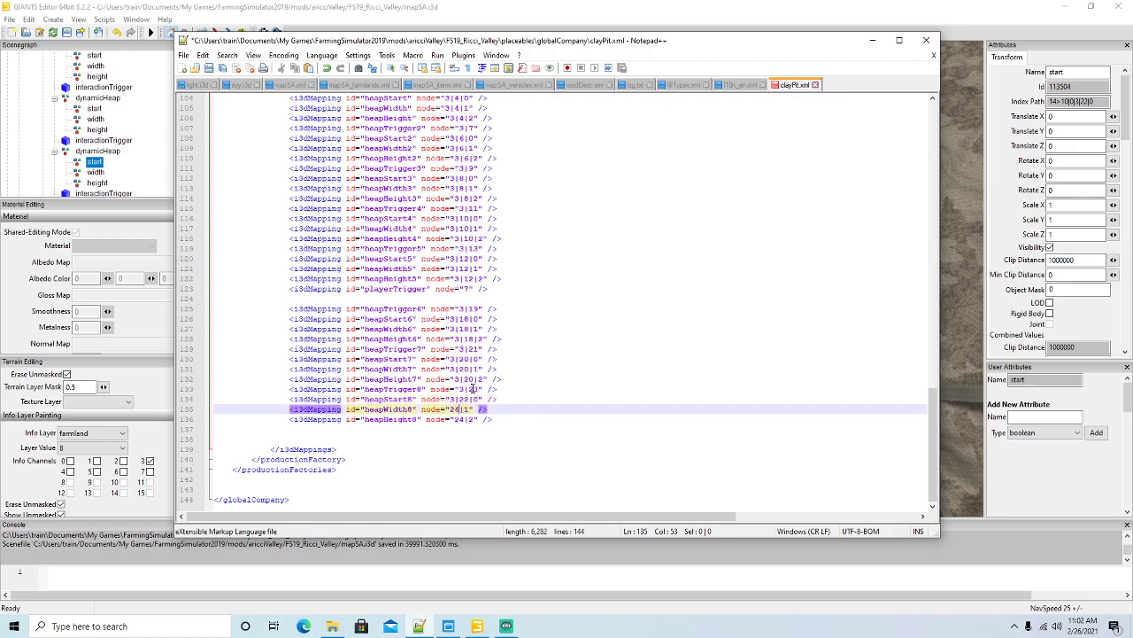
pyautogui.press('BackSpace')
pyautogui.press('BackSpace')
pyautogui.write('3|22')
pyautogui.press('Down')
pyautogui.press('BackSpace')
pyautogui.press('BackSpace')
pyautogui.write('3|22')
pyautogui.hotkey('ctrl', 's')
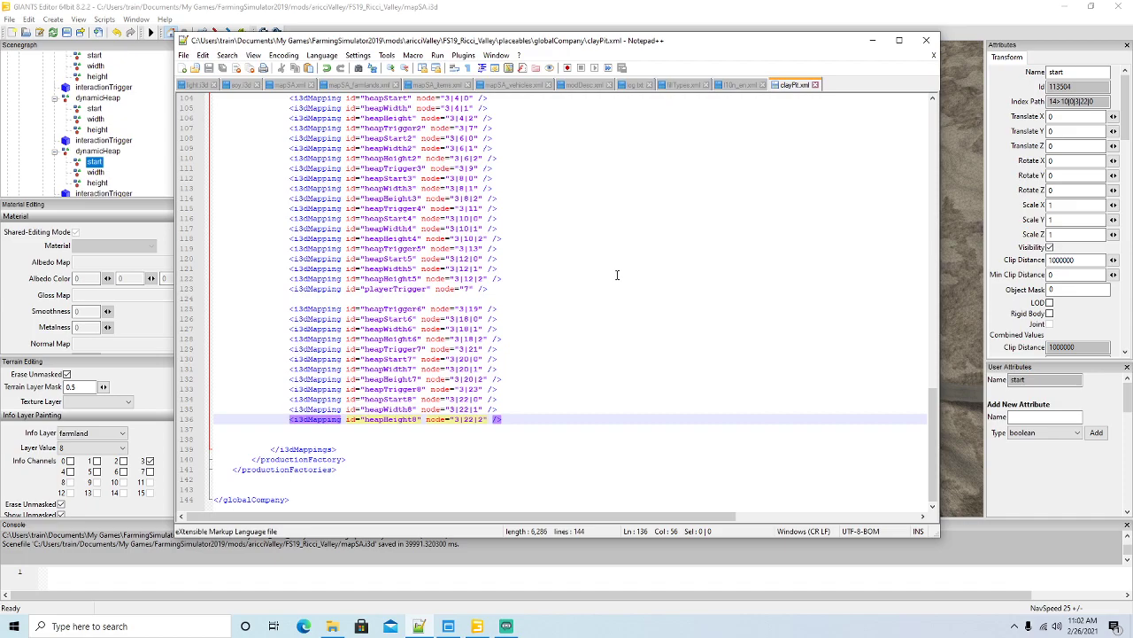
# Maximize the text editor, search clayPit.xml for "silt", and review the file from the input products through the i3dMappings.
pyautogui.scroll(8, 601, 321)
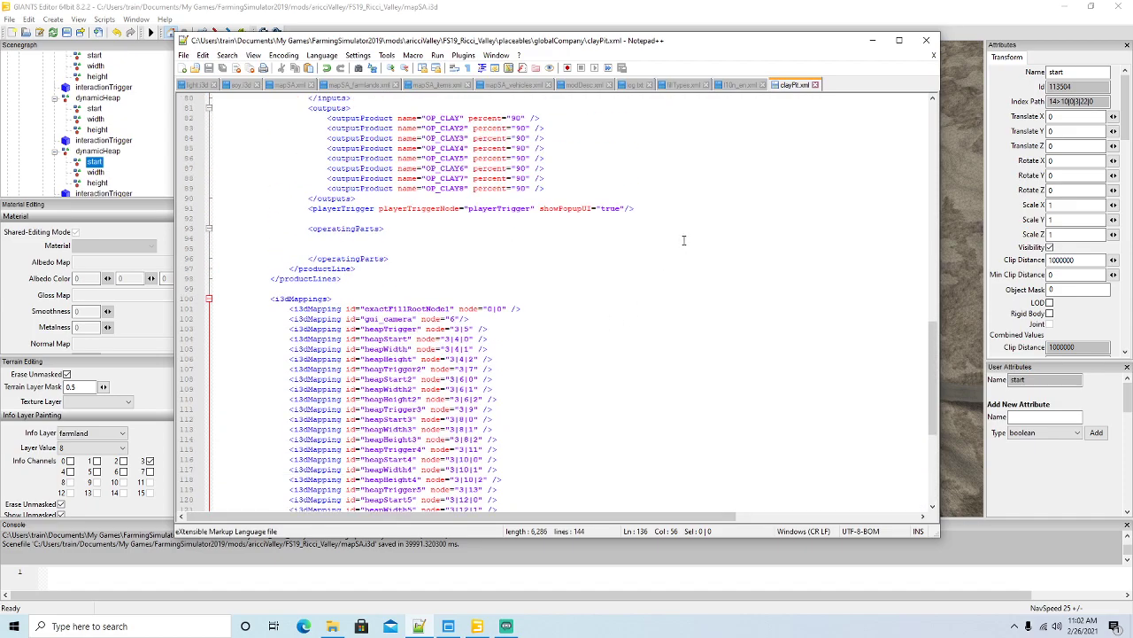
pyautogui.click(898, 40)
pyautogui.scroll(20, 734, 189)
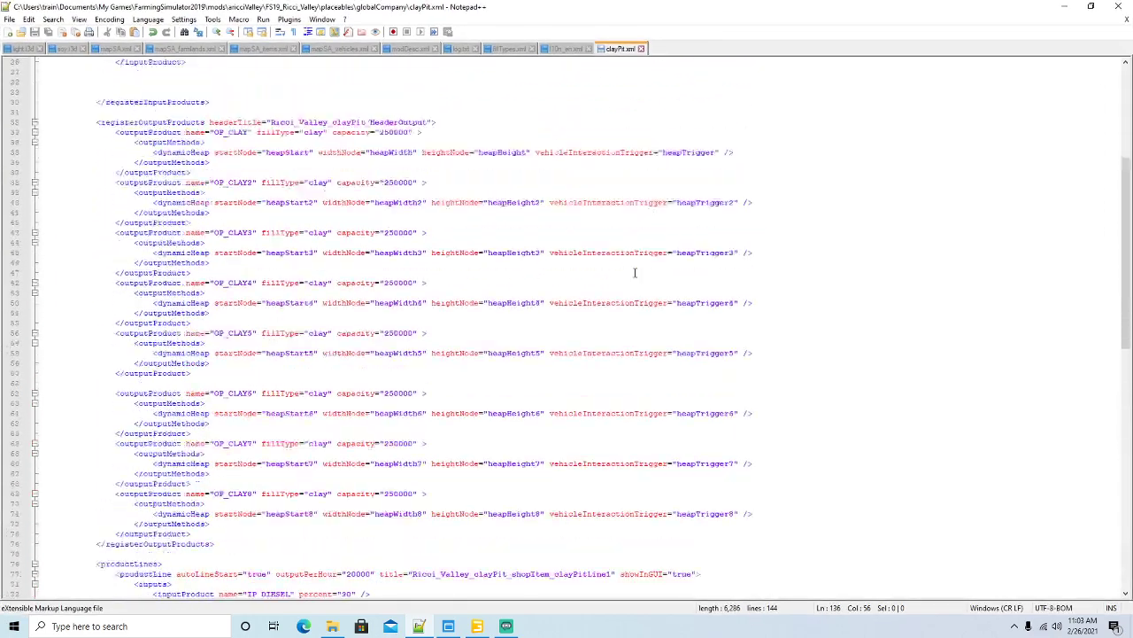
pyautogui.click(154, 72)
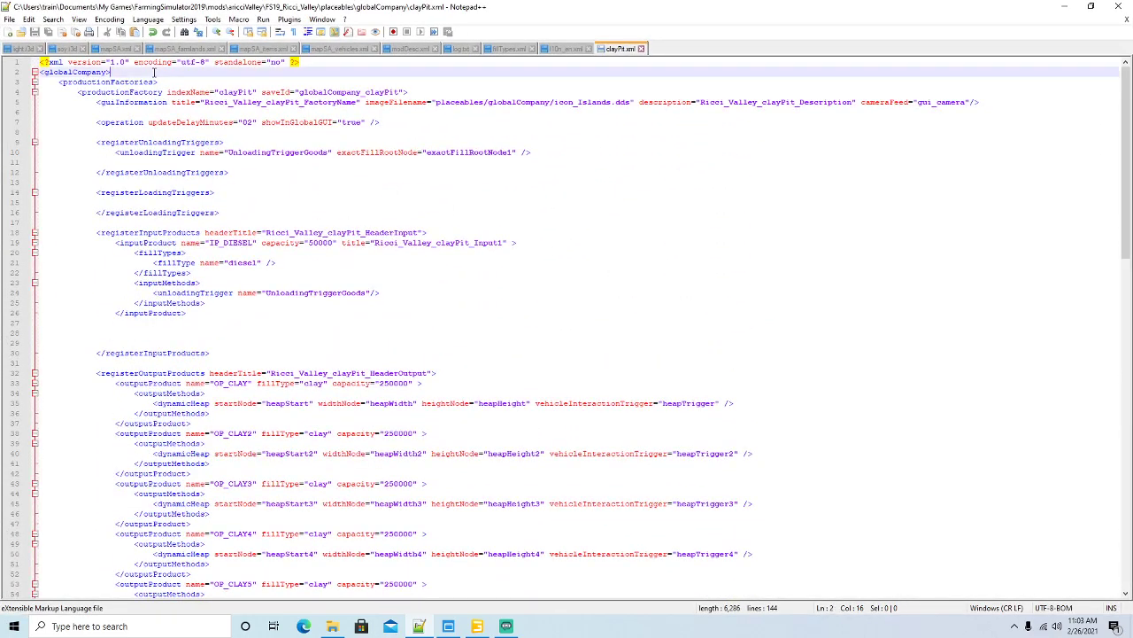
pyautogui.hotkey('ctrl', 'f')
pyautogui.write('silt')
pyautogui.press('Return')
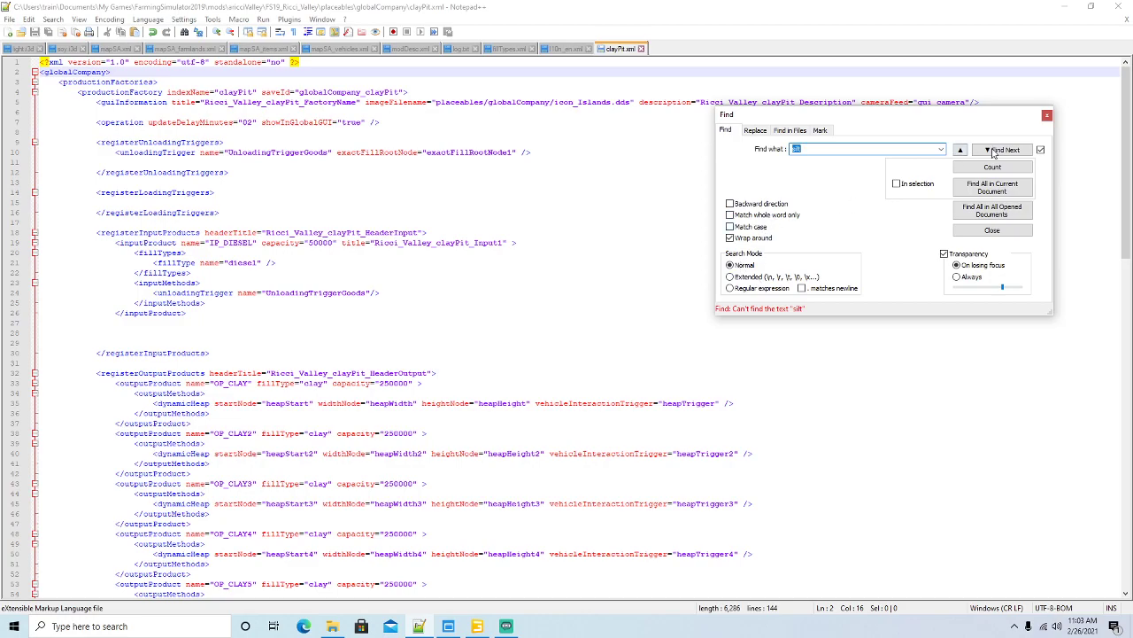
pyautogui.click(1046, 115)
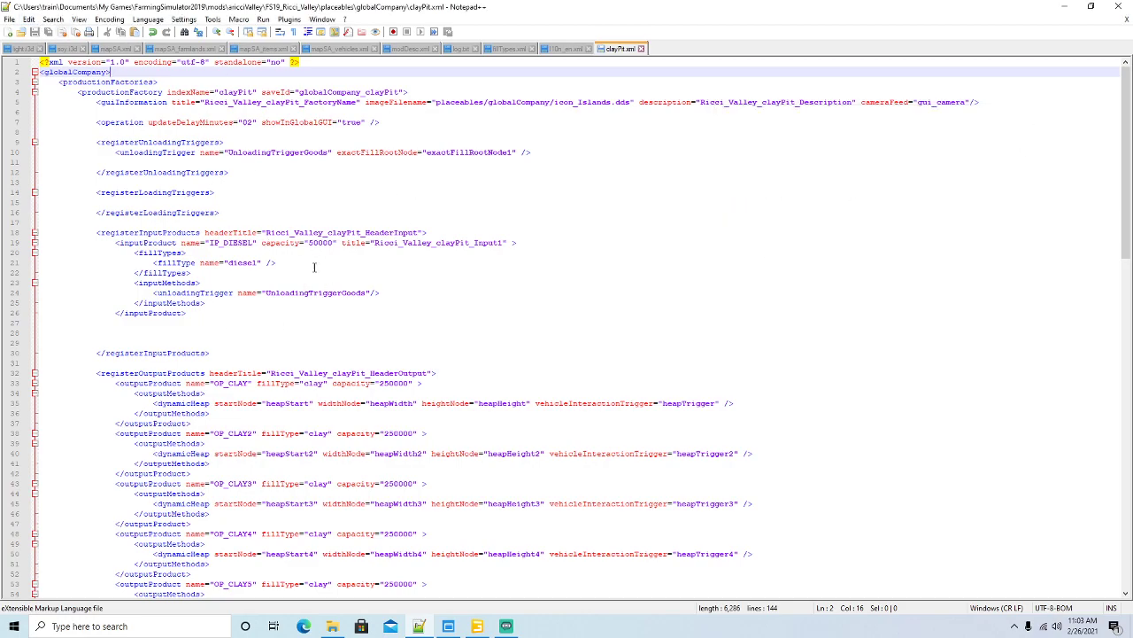
pyautogui.scroll(-5, 325, 278)
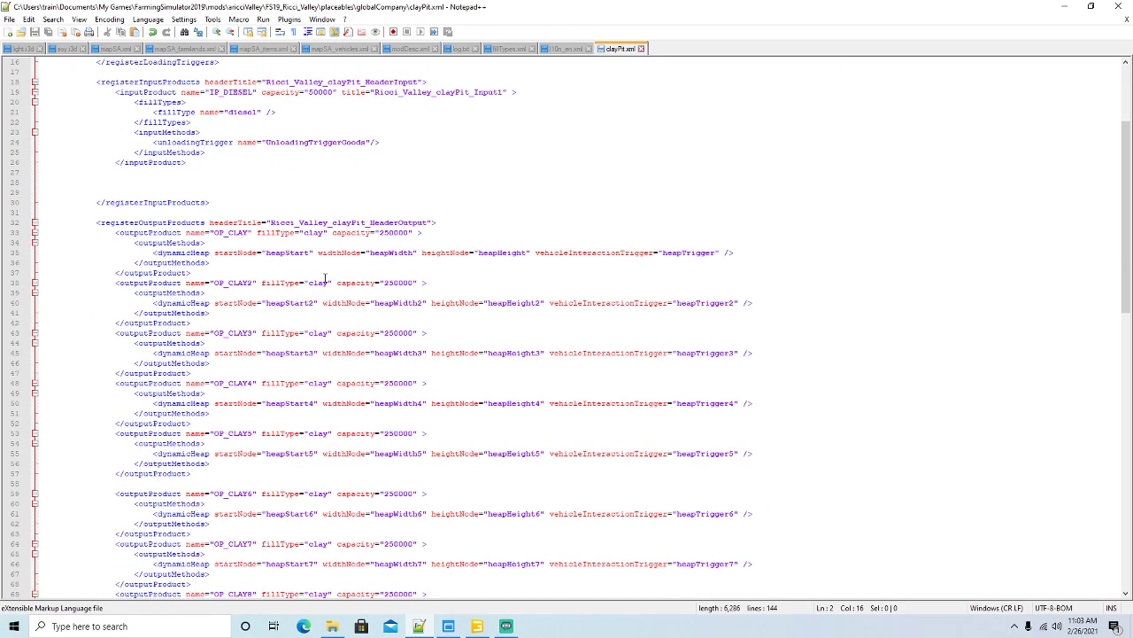
pyautogui.scroll(-1, 325, 279)
pyautogui.scroll(-11, 325, 278)
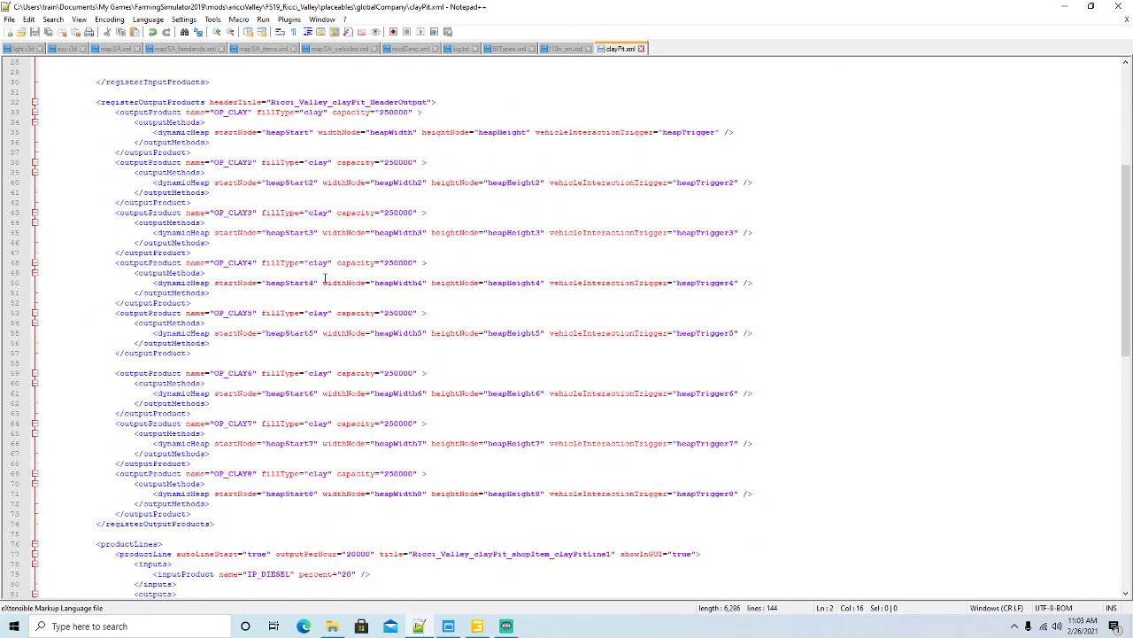
pyautogui.scroll(-13, 325, 278)
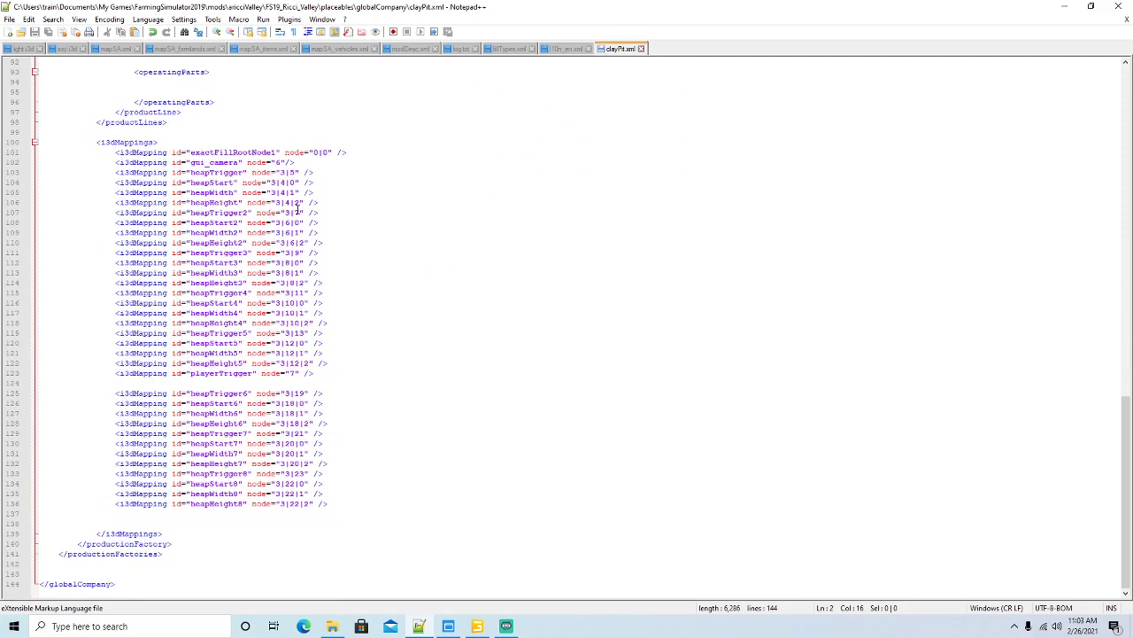
# Glance at the clayPit entries in l10n_en.xml, switch to GIANTS Editor, and collapse and select the inner clayPit group in the scenegraph.
pyautogui.click(564, 50)
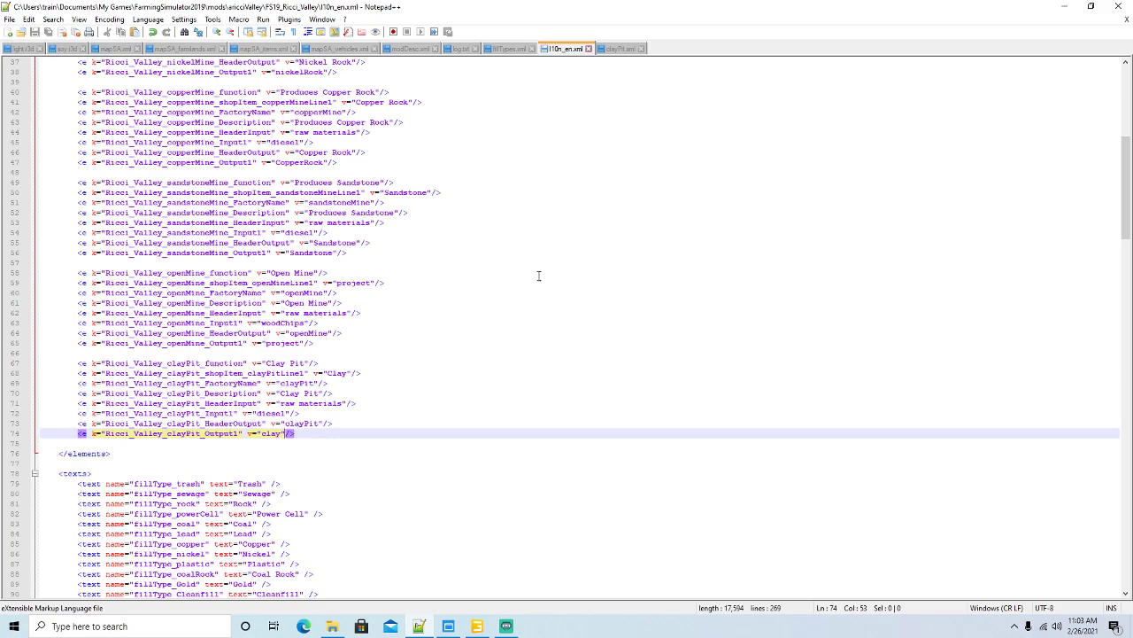
pyautogui.click(1064, 6)
pyautogui.scroll(6, 133, 168)
pyautogui.scroll(5, 120, 140)
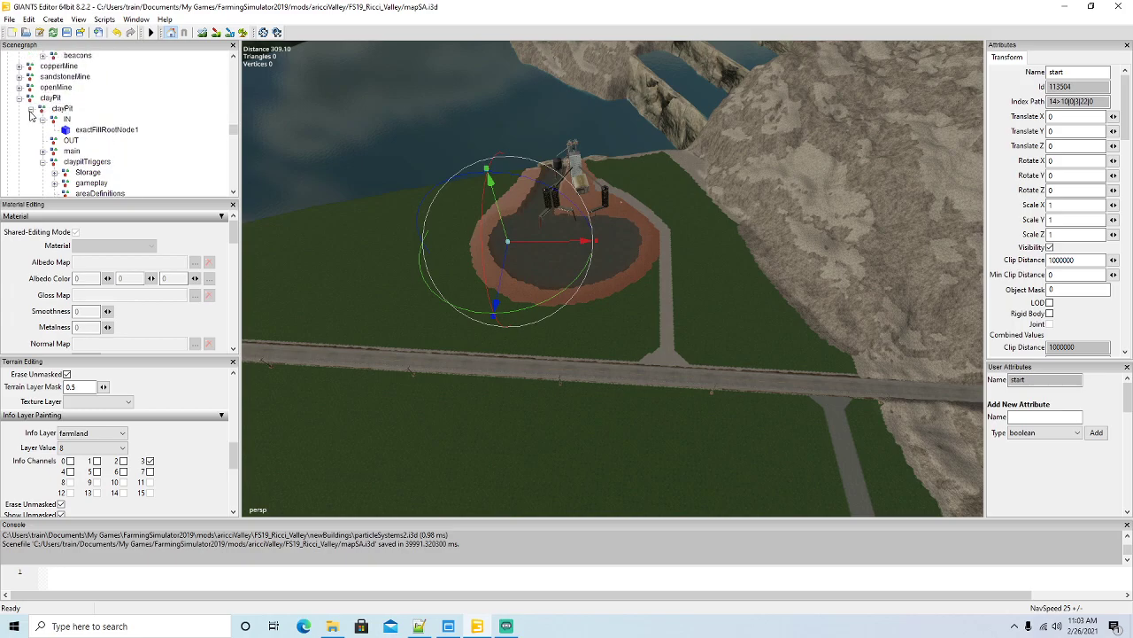
pyautogui.click(30, 109)
pyautogui.click(46, 110)
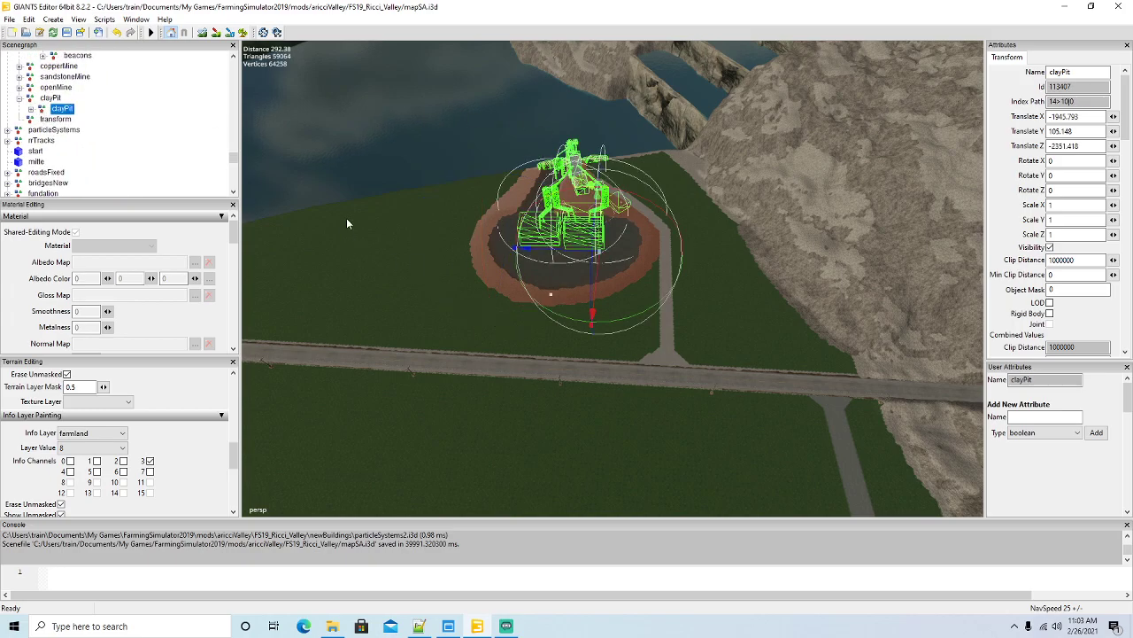
# Copy the attribute name xmlFile from soy.i3d and add it to the clayPit group as a string user attribute.
pyautogui.click(419, 626)
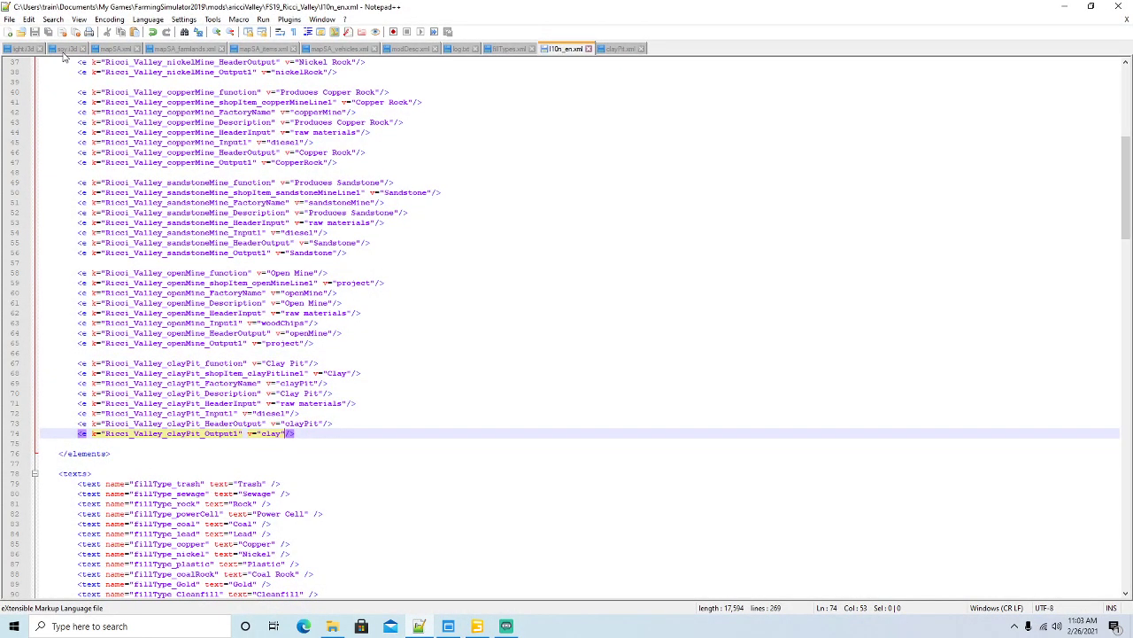
pyautogui.click(59, 49)
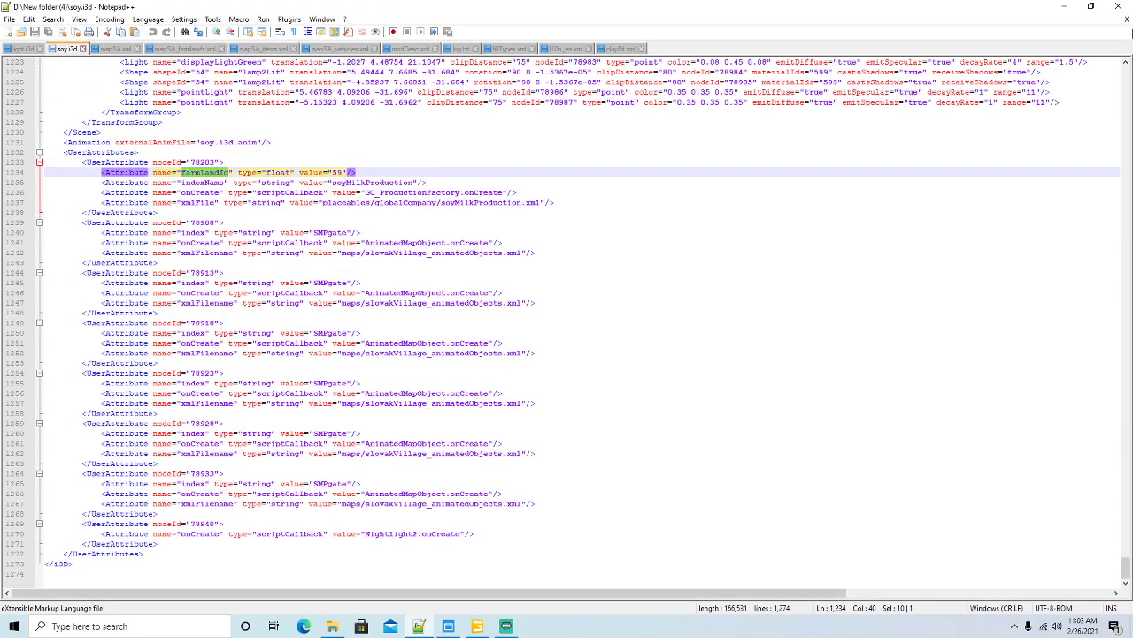
pyautogui.click(1091, 6)
pyautogui.doubleClick(359, 239)
pyautogui.hotkey('ctrl', 'c')
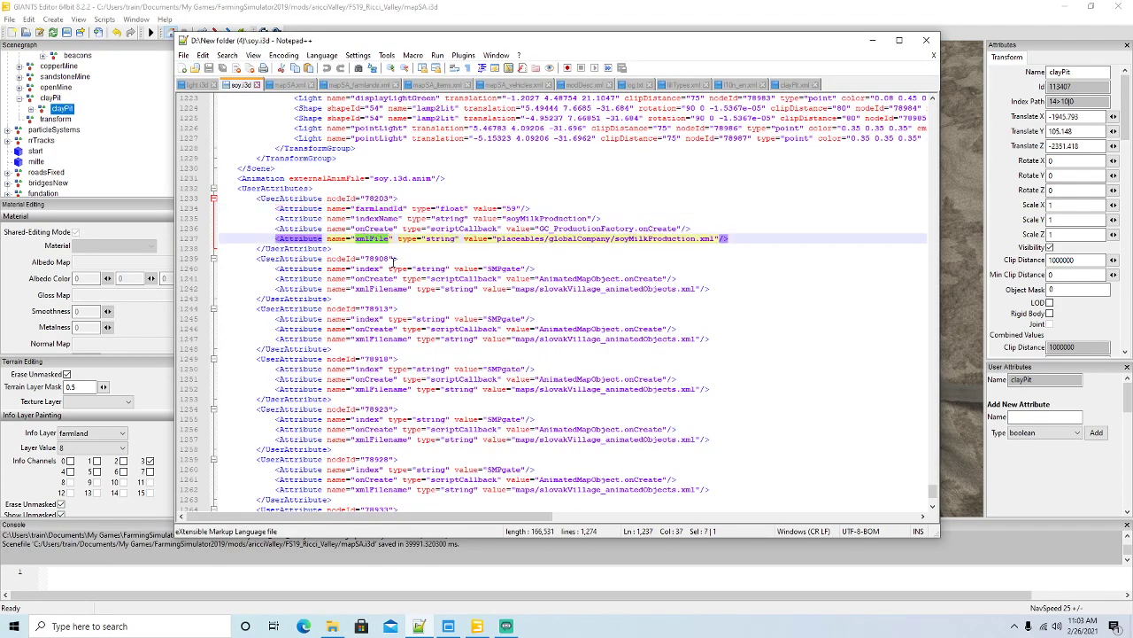
pyautogui.click(1045, 434)
pyautogui.click(1029, 454)
pyautogui.click(1027, 418)
pyautogui.hotkey('ctrl', 'v')
pyautogui.click(1096, 432)
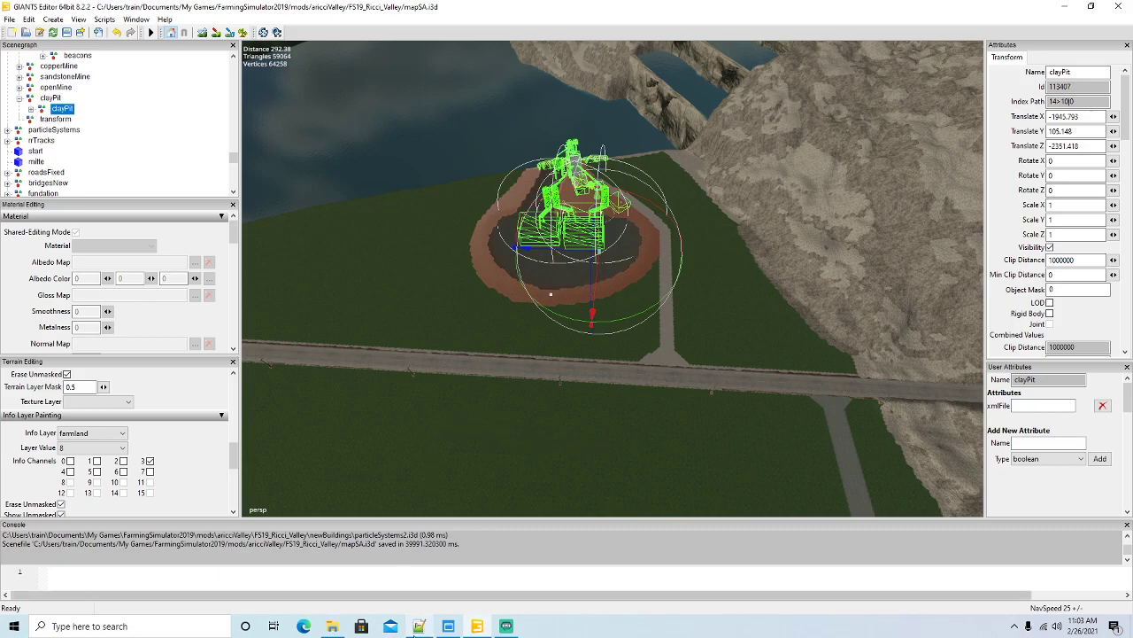
# Copy the attribute name onCreate from soy.i3d and add it to the clayPit group as a script callback user attribute.
pyautogui.click(419, 626)
pyautogui.moveTo(355, 229); pyautogui.dragTo(395, 229)
pyautogui.hotkey('ctrl', 'c')
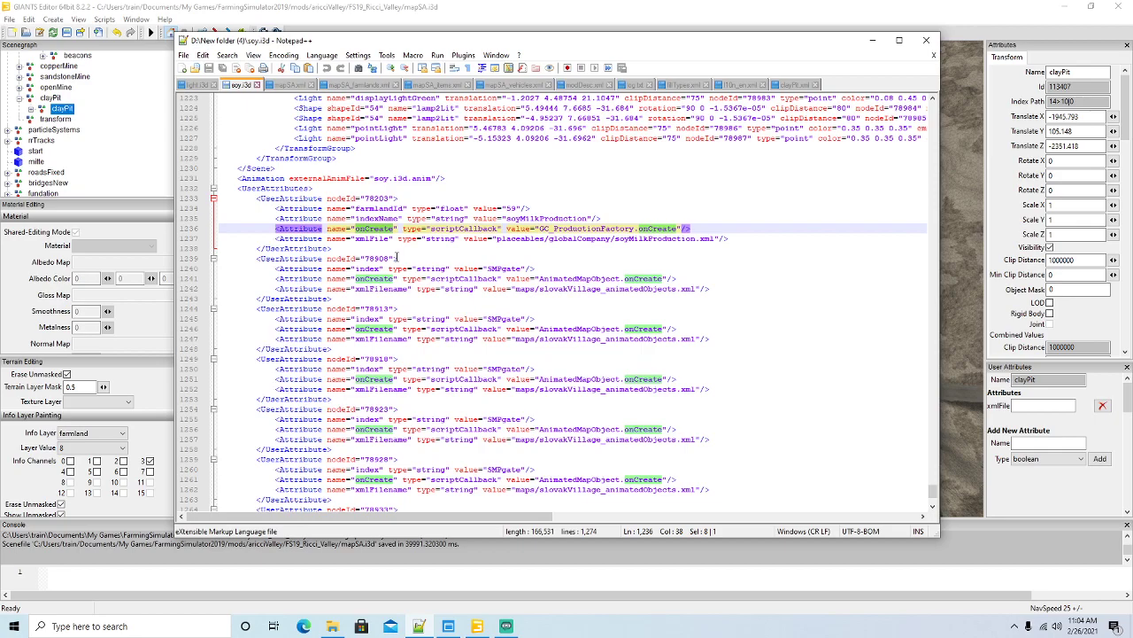
pyautogui.click(1072, 461)
pyautogui.click(1045, 508)
pyautogui.click(1039, 442)
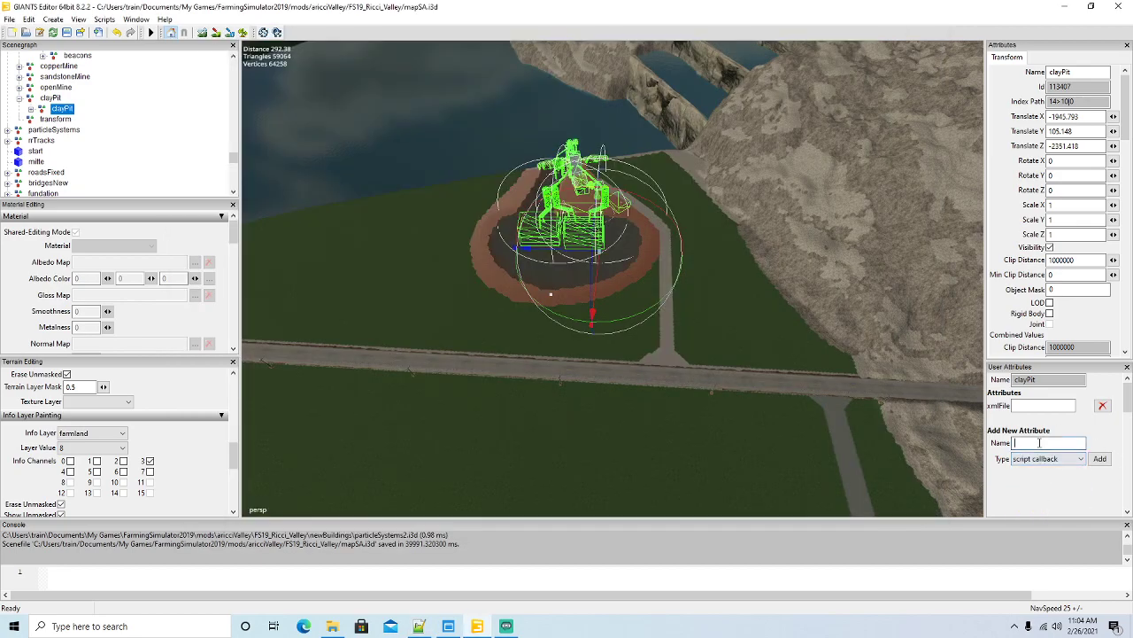
pyautogui.hotkey('ctrl', 'v')
pyautogui.click(1099, 459)
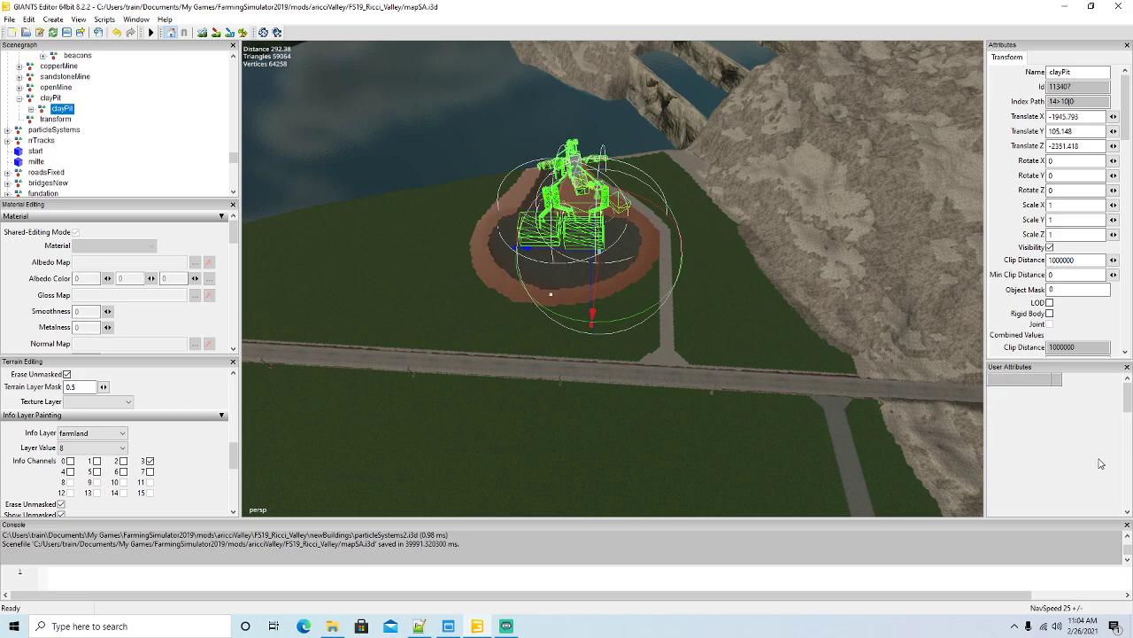
# Copy the attribute name indexName from soy.i3d and add it to the clayPit group as a string user attribute.
pyautogui.click(419, 626)
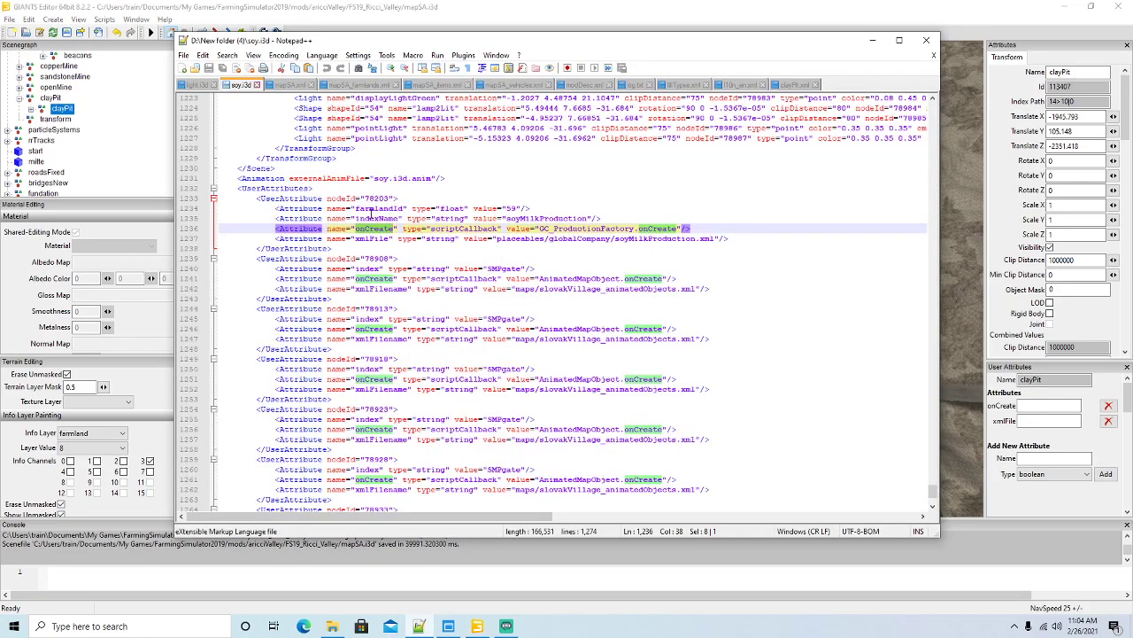
pyautogui.moveTo(355, 218); pyautogui.dragTo(398, 221)
pyautogui.hotkey('ctrl', 'c')
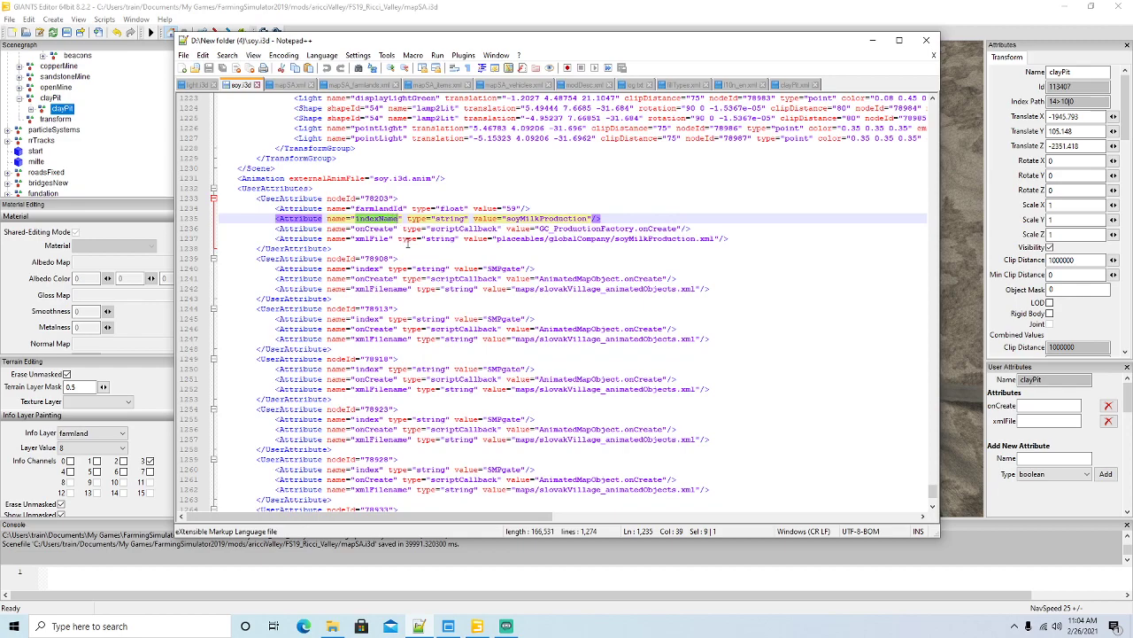
pyautogui.click(1058, 474)
pyautogui.click(1041, 481)
pyautogui.click(1034, 459)
pyautogui.hotkey('ctrl', 'v')
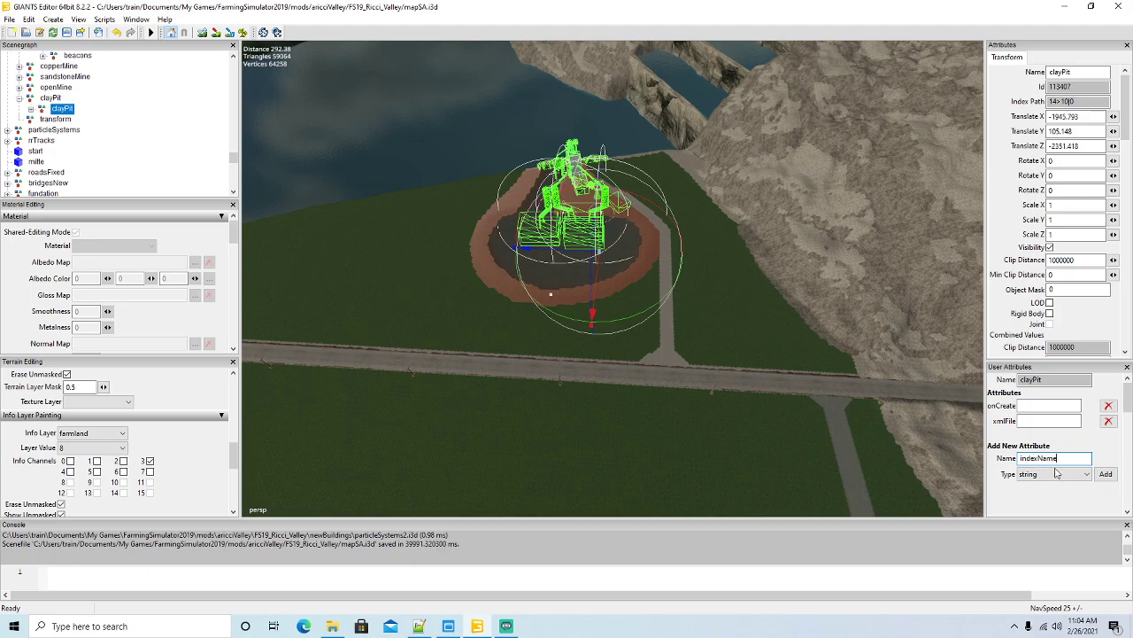
pyautogui.click(1106, 473)
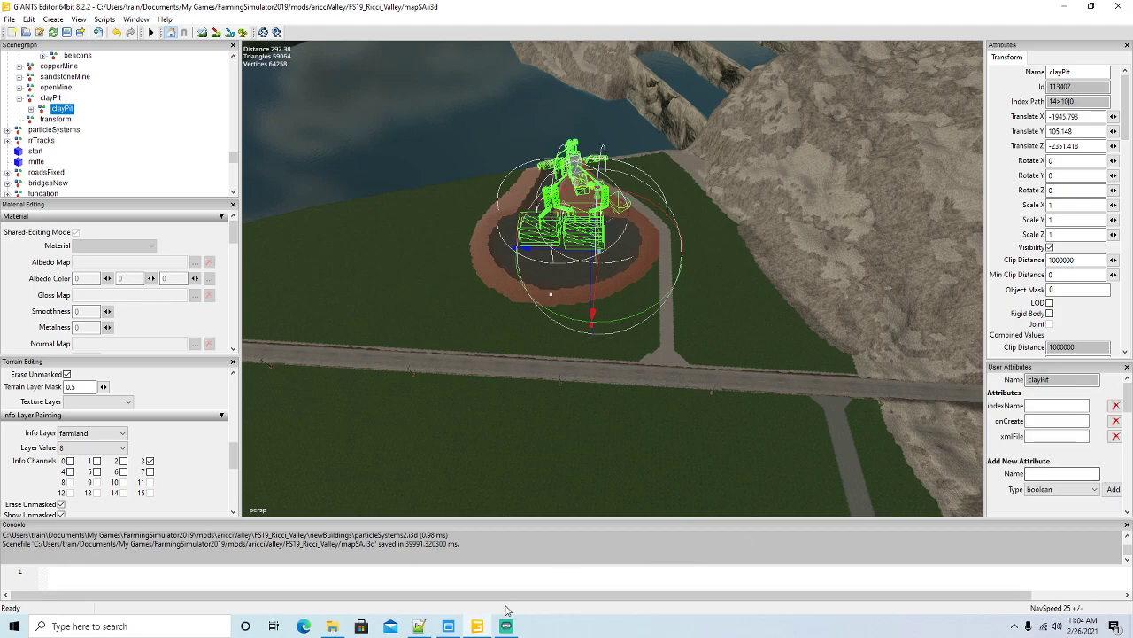
# Copy the attribute name farmlandId from soy.i3d and add it to the clayPit group as a float user attribute.
pyautogui.click(419, 626)
pyautogui.doubleClick(366, 208)
pyautogui.hotkey('ctrl', 'c')
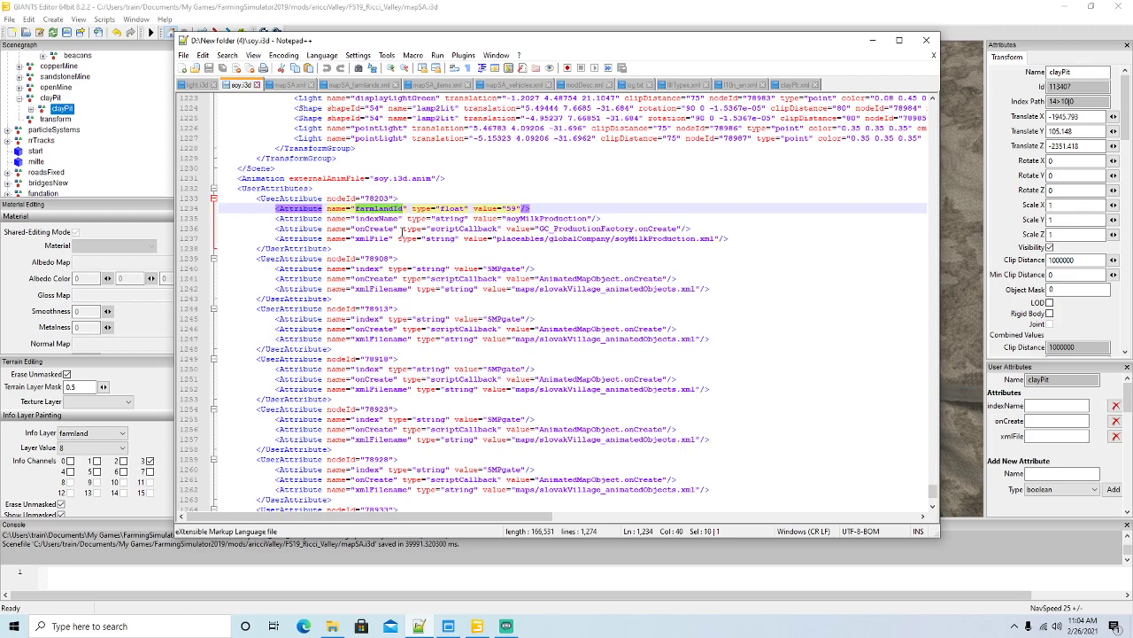
pyautogui.click(1063, 490)
pyautogui.click(1035, 519)
pyautogui.click(1040, 473)
pyautogui.hotkey('ctrl', 'v')
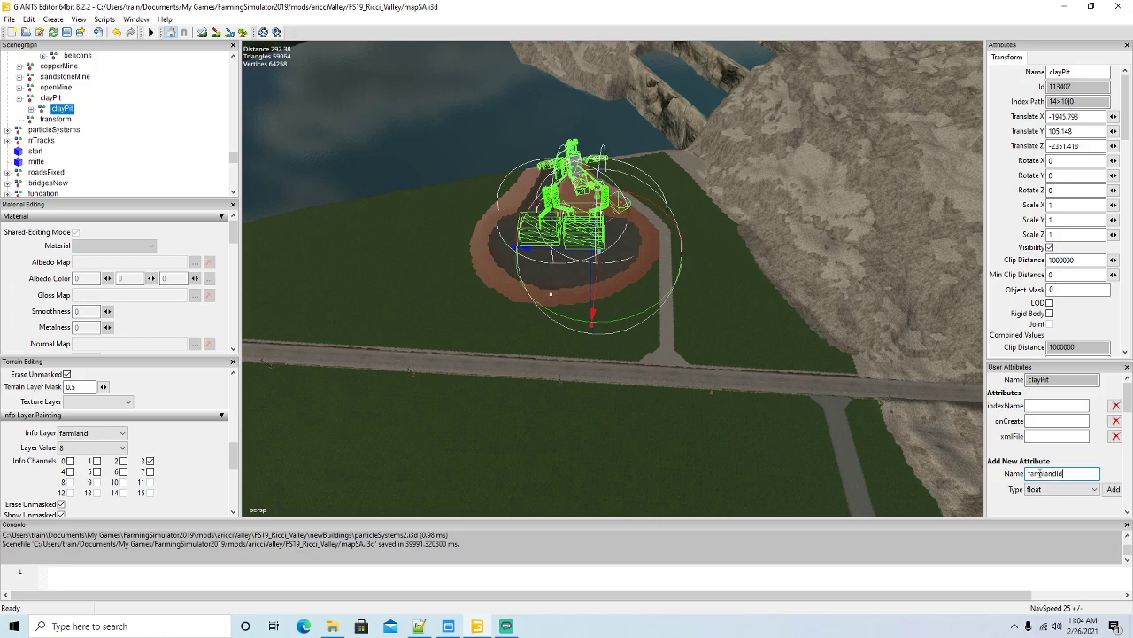
pyautogui.click(1113, 489)
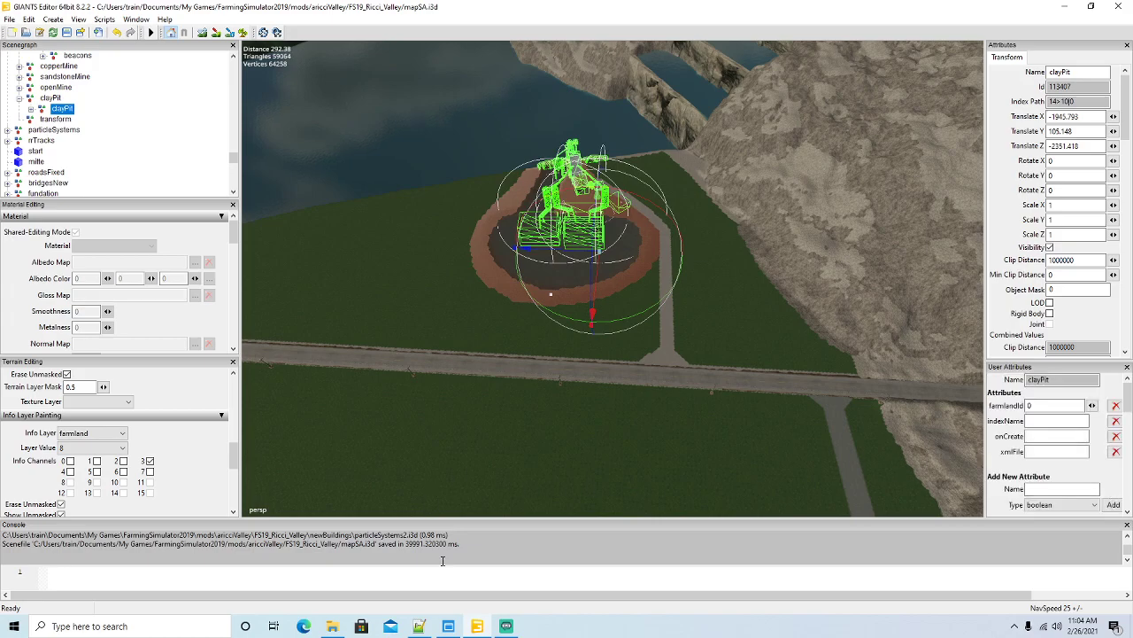
# Look up the clay pit's farmland in mapSA_farmlands.xml, then set the clayPit group's farmlandId to 8 and indexName to clayPit.
pyautogui.click(419, 627)
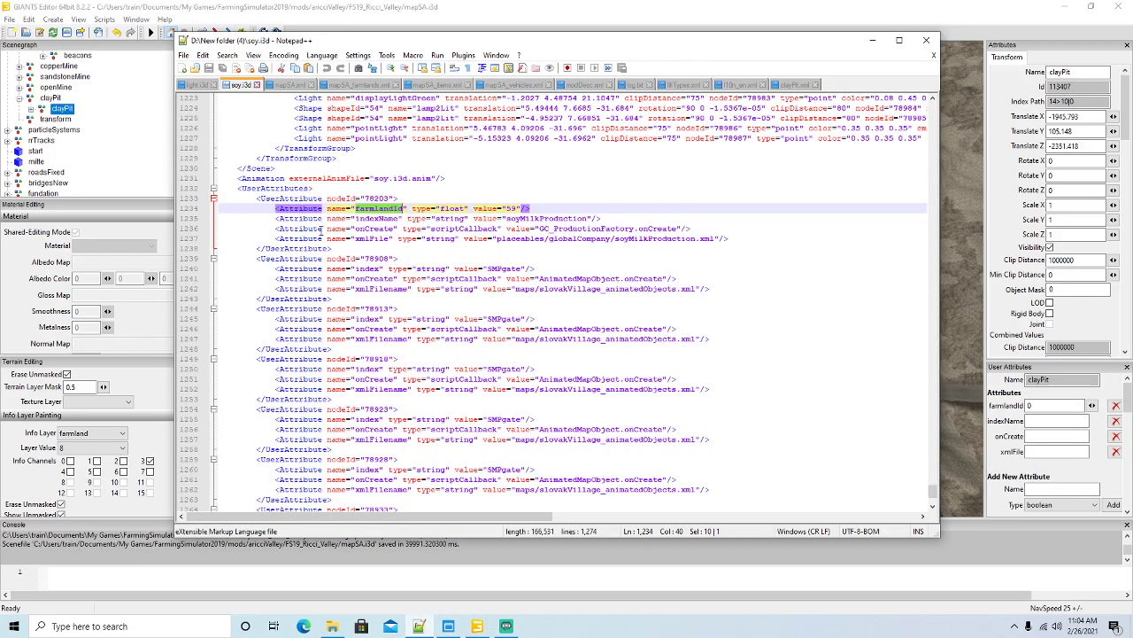
pyautogui.click(368, 85)
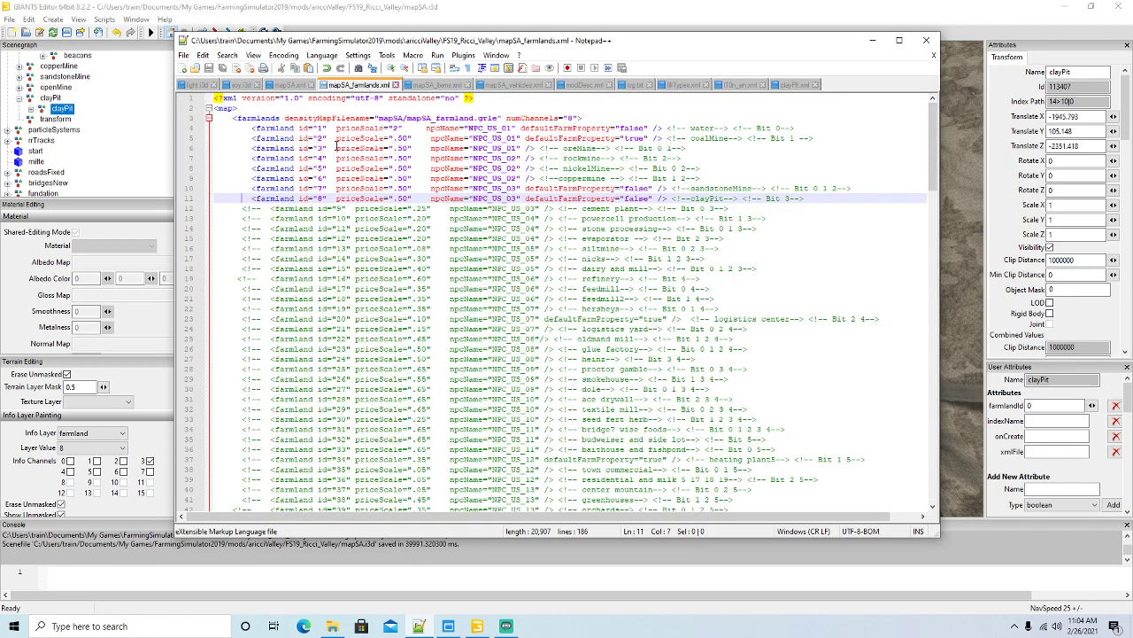
pyautogui.click(872, 40)
pyautogui.doubleClick(1039, 405)
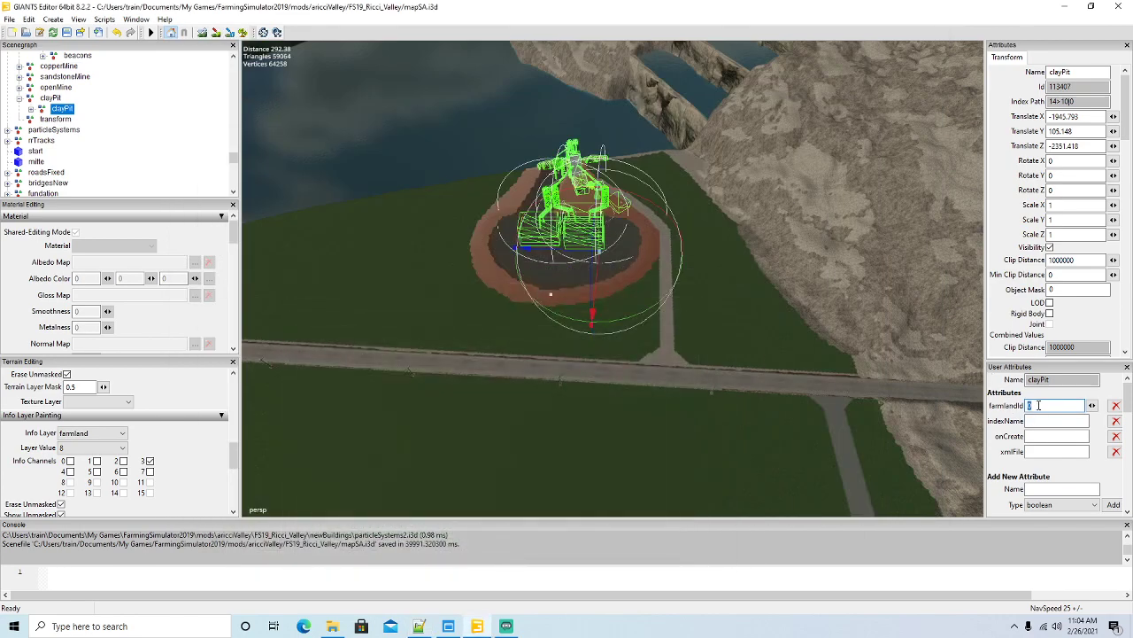
pyautogui.click(1043, 421)
# Copy the onCreate value GC_ProductionFactory.onCreate from the inner openMine group into the clayPit group's onCreate attribute.
pyautogui.click(19, 86)
pyautogui.click(44, 99)
pyautogui.click(1027, 436)
pyautogui.moveTo(1027, 435); pyautogui.dragTo(1094, 436)
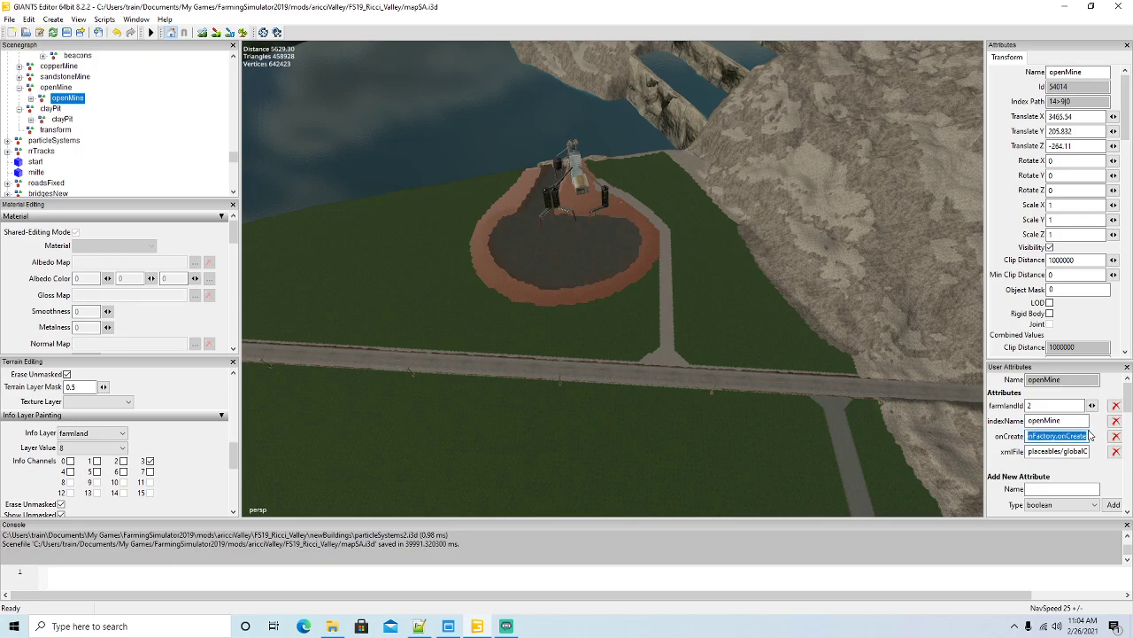
pyautogui.click(55, 119)
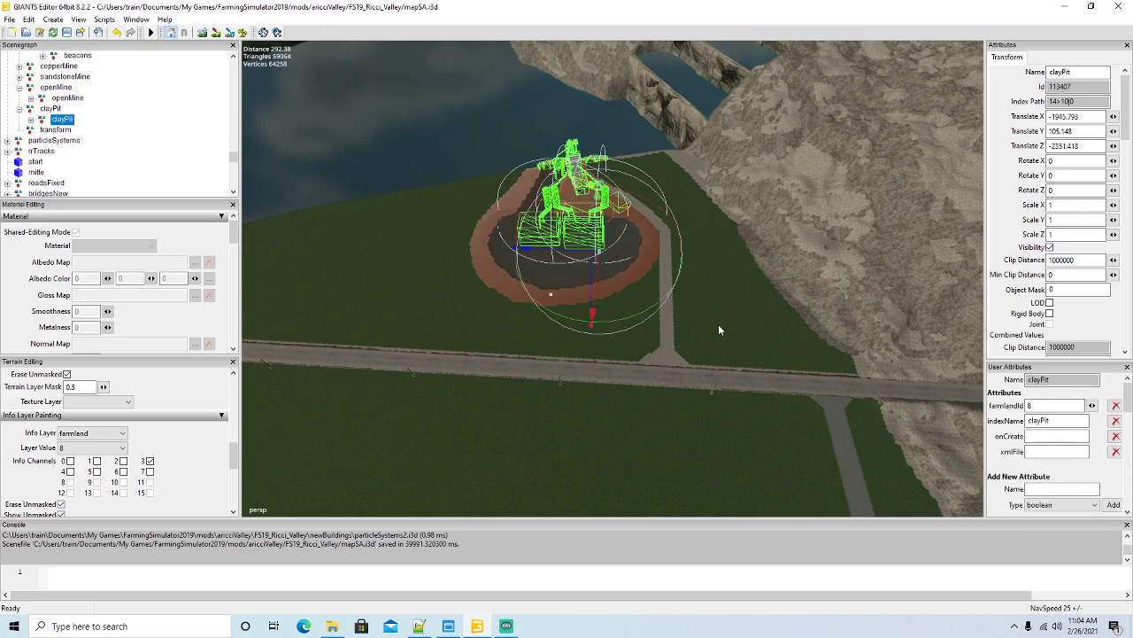
pyautogui.click(1061, 437)
# Copy openMine's xmlFile path into the clayPit group's xmlFile attribute and change it to placeables/globalCompany/clayPit.xml.
pyautogui.click(62, 97)
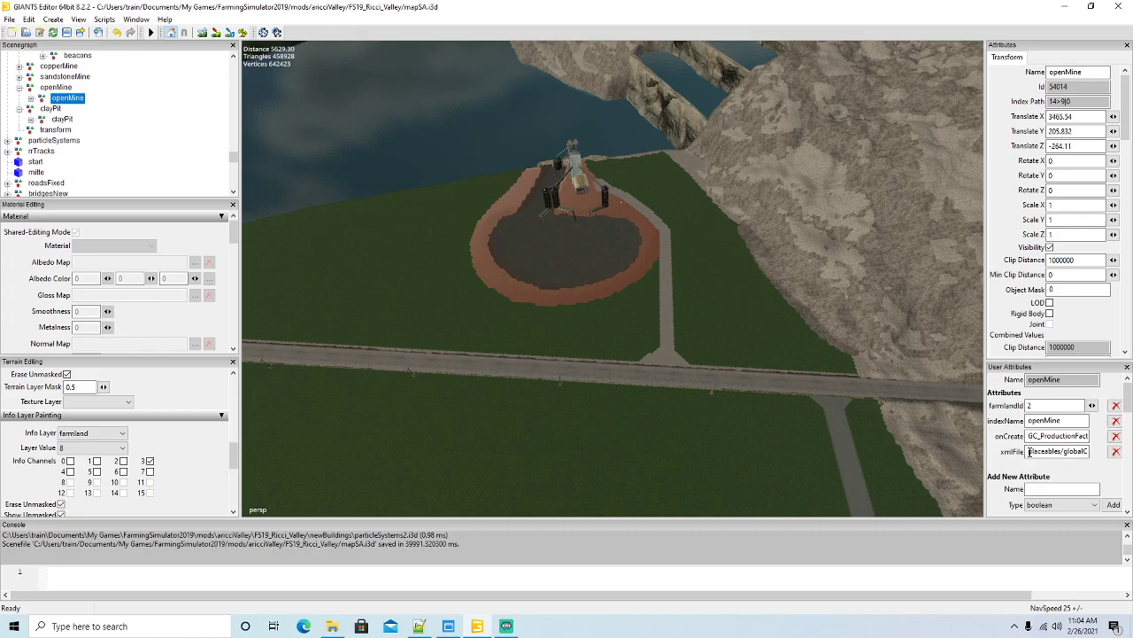
pyautogui.moveTo(1029, 451); pyautogui.dragTo(1095, 461)
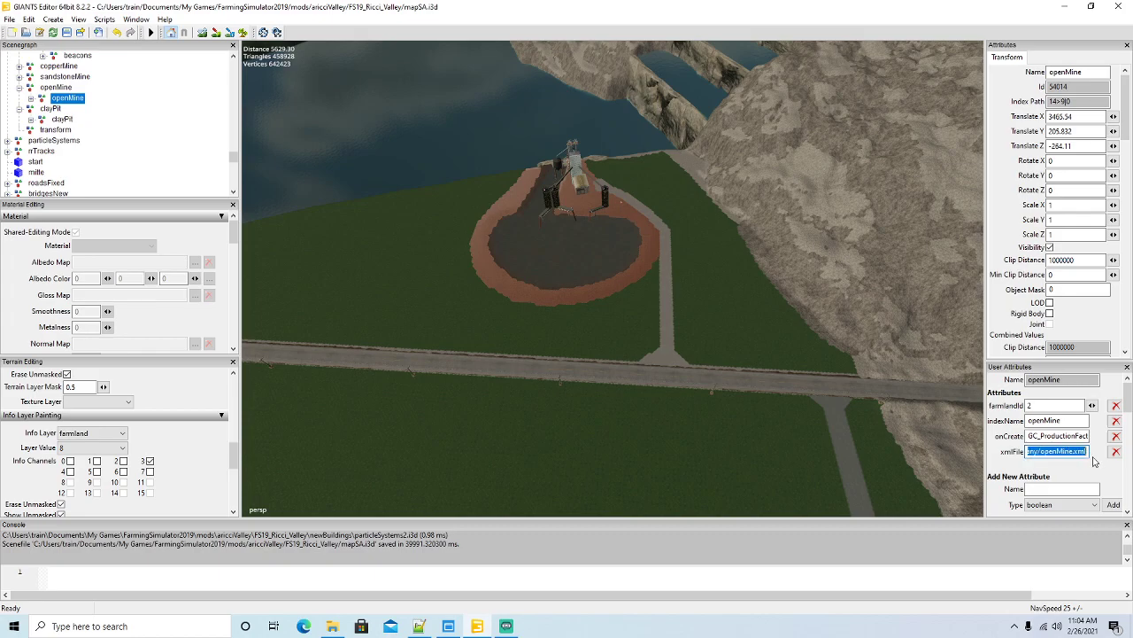
pyautogui.click(67, 130)
pyautogui.click(62, 119)
pyautogui.click(1052, 452)
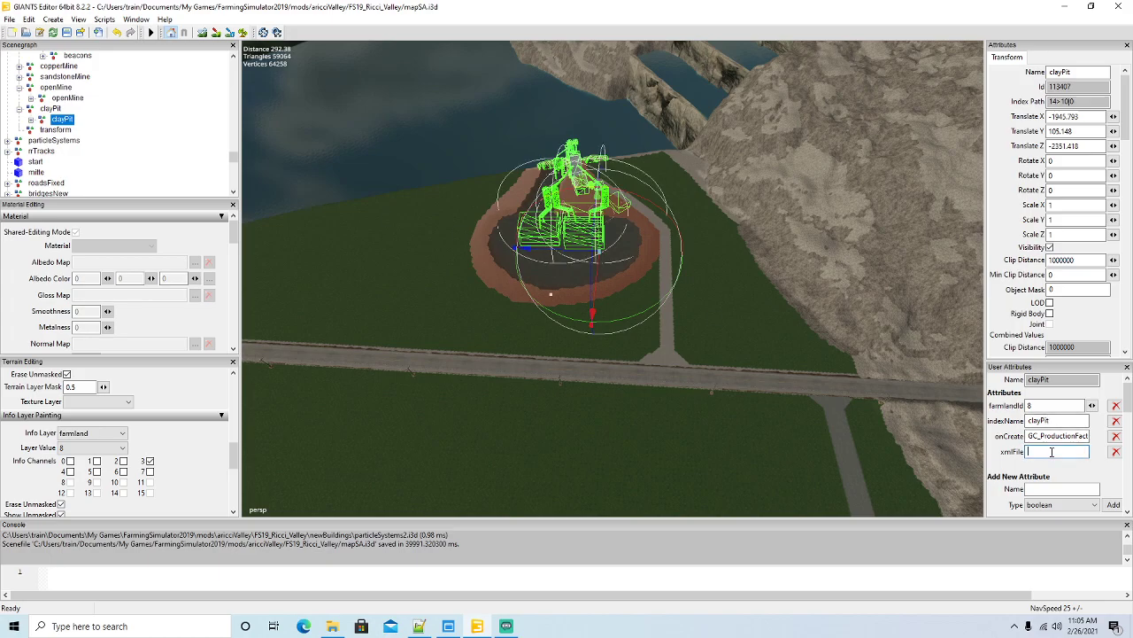
pyautogui.hotkey('ctrl', 'v')
pyautogui.press('BackSpace')
pyautogui.press('BackSpace')
pyautogui.press('BackSpace')
pyautogui.press('BackSpace')
pyautogui.press('BackSpace')
pyautogui.press('BackSpace')
pyautogui.press('BackSpace')
pyautogui.press('BackSpace')
pyautogui.write('clayP')
# Save the map scene mapSA.i3d with the clayPit group's new user attributes.
pyautogui.keyDown('alt'); pyautogui.moveTo(462, 445); pyautogui.dragTo(534, 413); pyautogui.keyUp('alt')
pyautogui.scroll(-2, 518, 414)
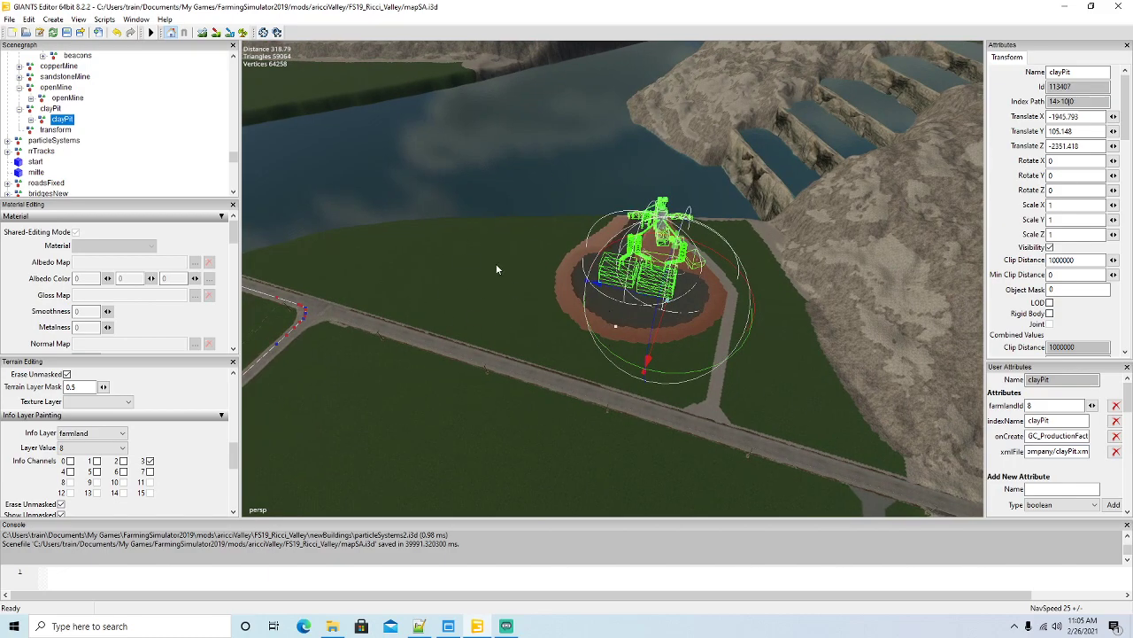
pyautogui.hotkey('ctrl', 's')
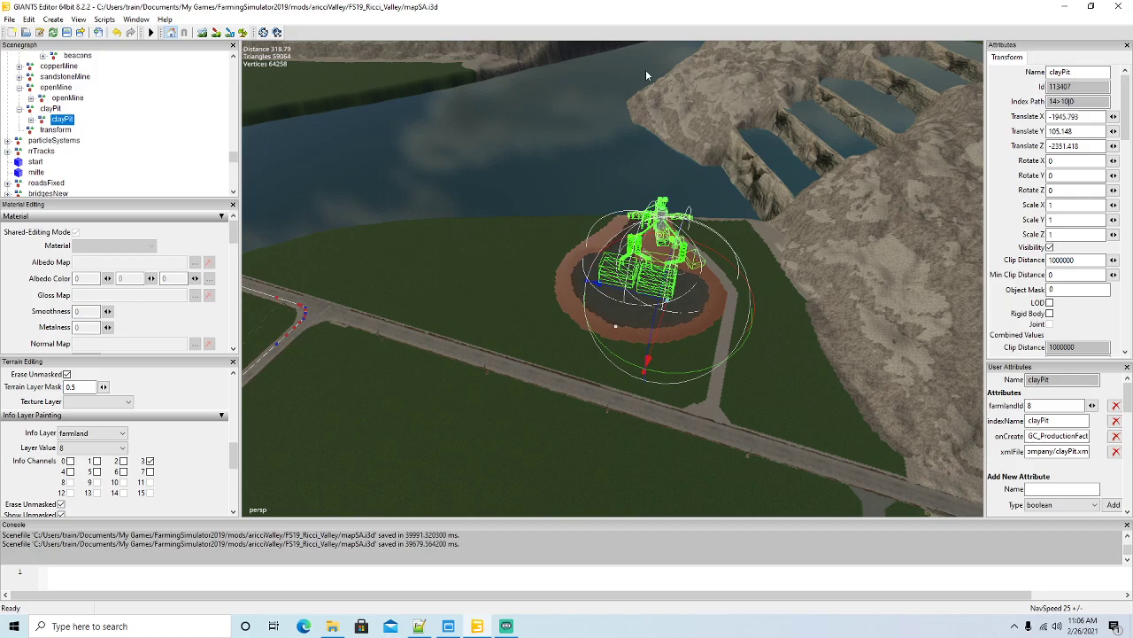
# Minimize GIANTS Editor and launch Farming Simulator 19 from the desktop.
pyautogui.click(1064, 6)
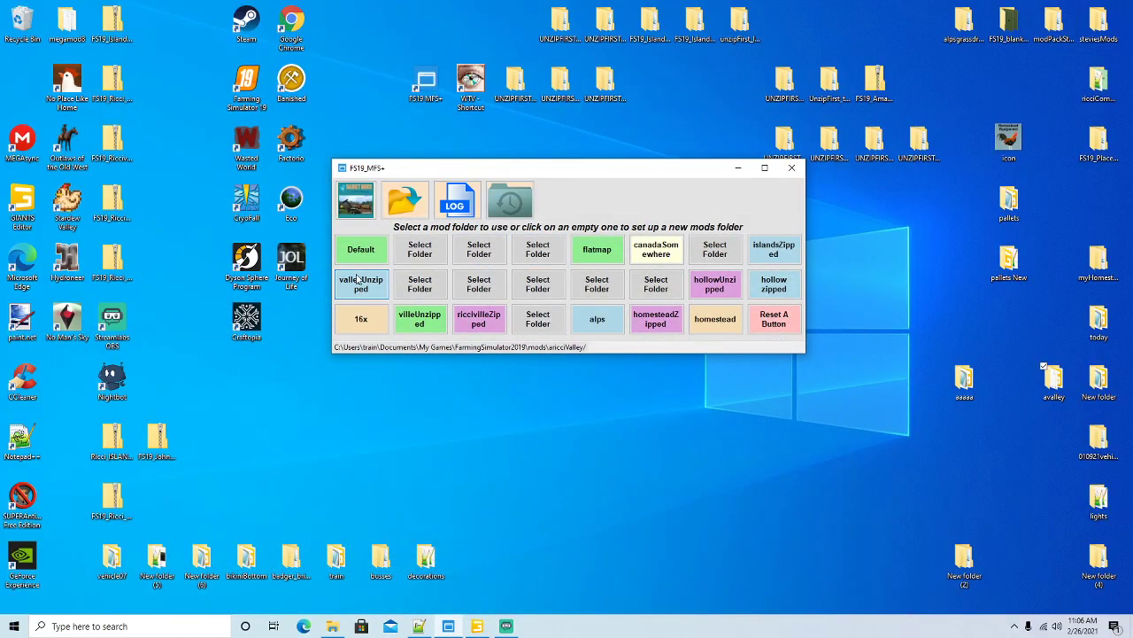
pyautogui.rightClick(251, 82)
pyautogui.click(277, 91)
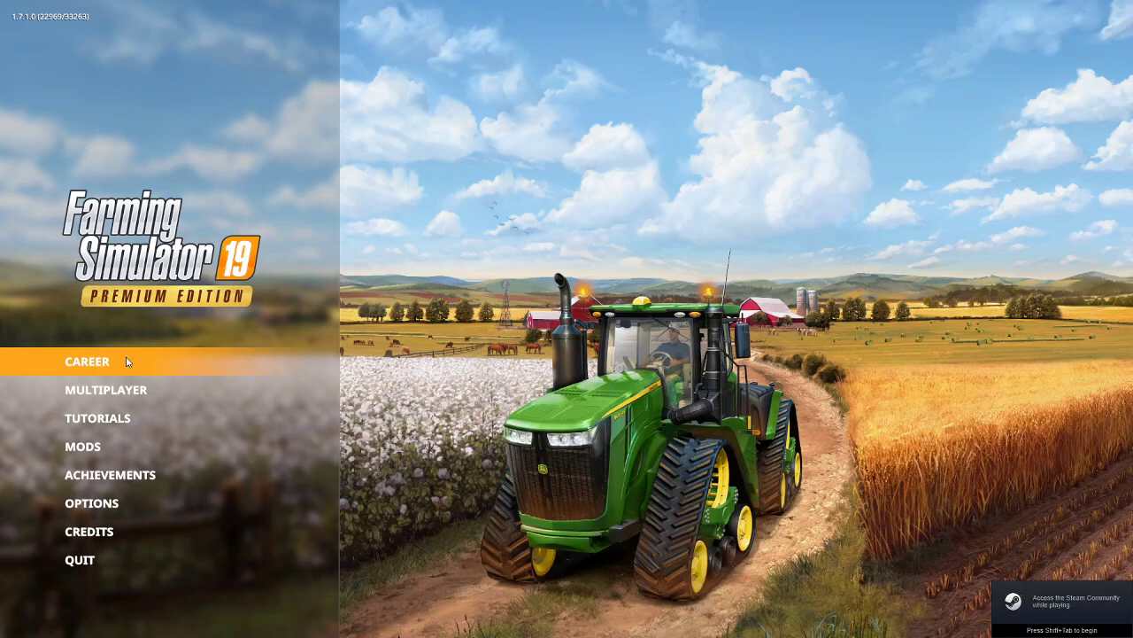
# Start a New farmer career in Savegame 8 on the Ricci_Valley map, keeping the default character, and enter the game.
pyautogui.click(127, 362)
pyautogui.scroll(-7, 495, 335)
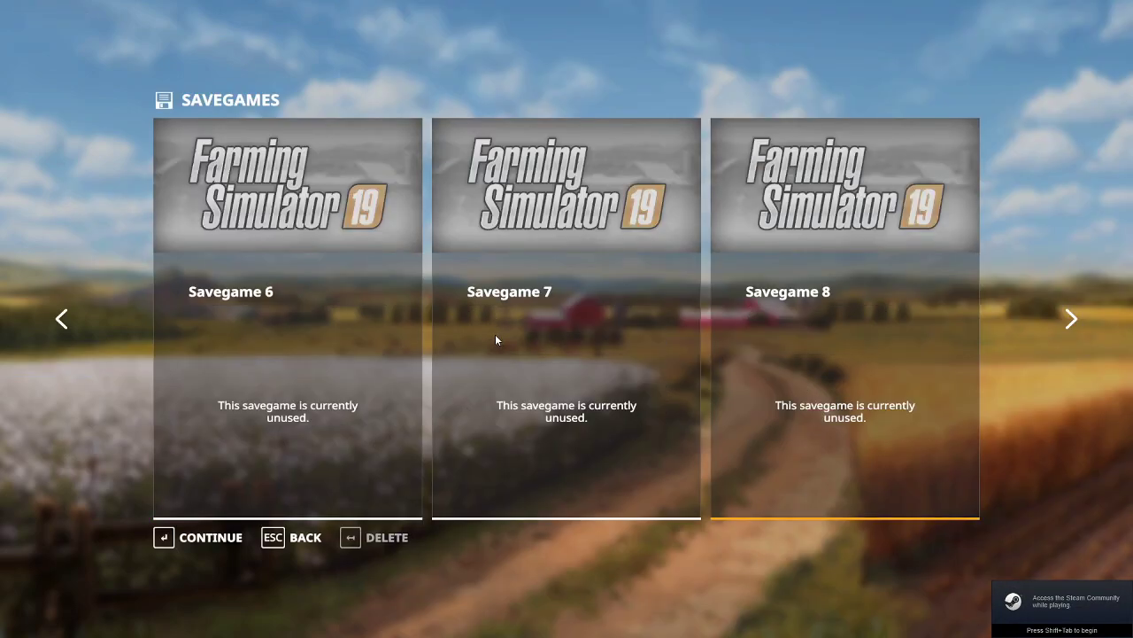
pyautogui.click(210, 538)
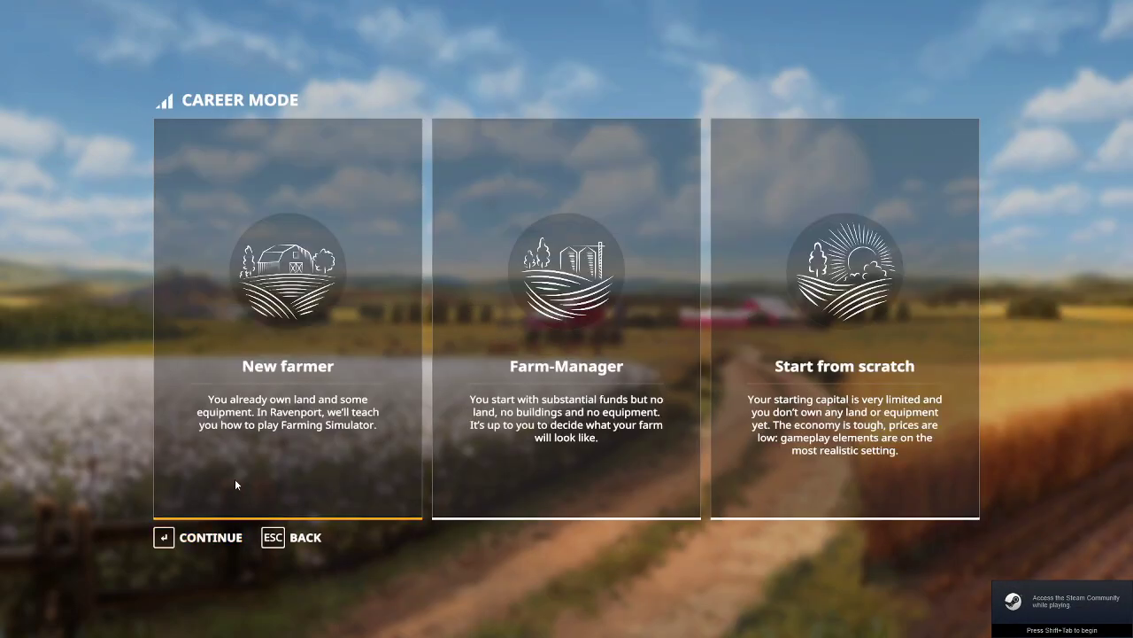
pyautogui.click(220, 541)
pyautogui.scroll(-3, 244, 465)
pyautogui.click(214, 542)
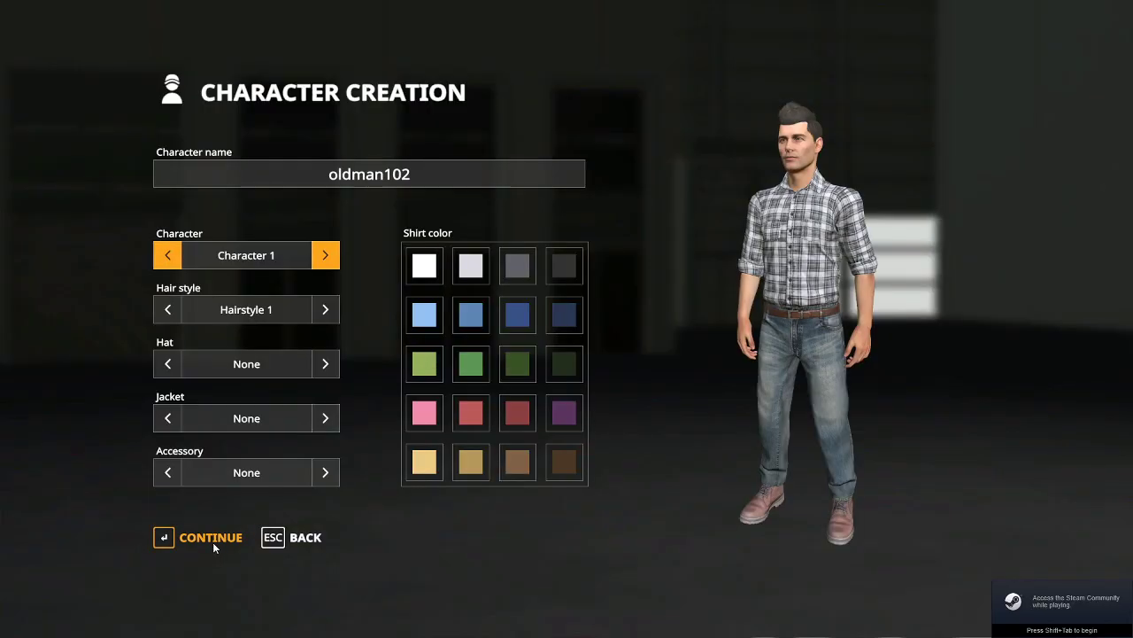
pyautogui.click(212, 542)
pyautogui.click(216, 541)
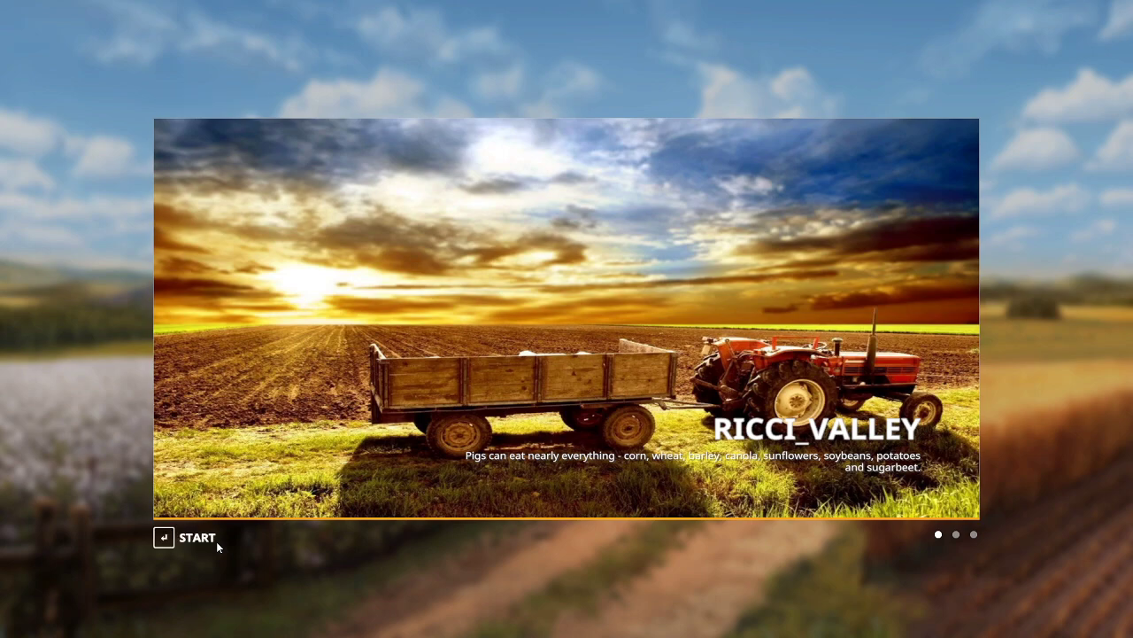
pyautogui.click(217, 541)
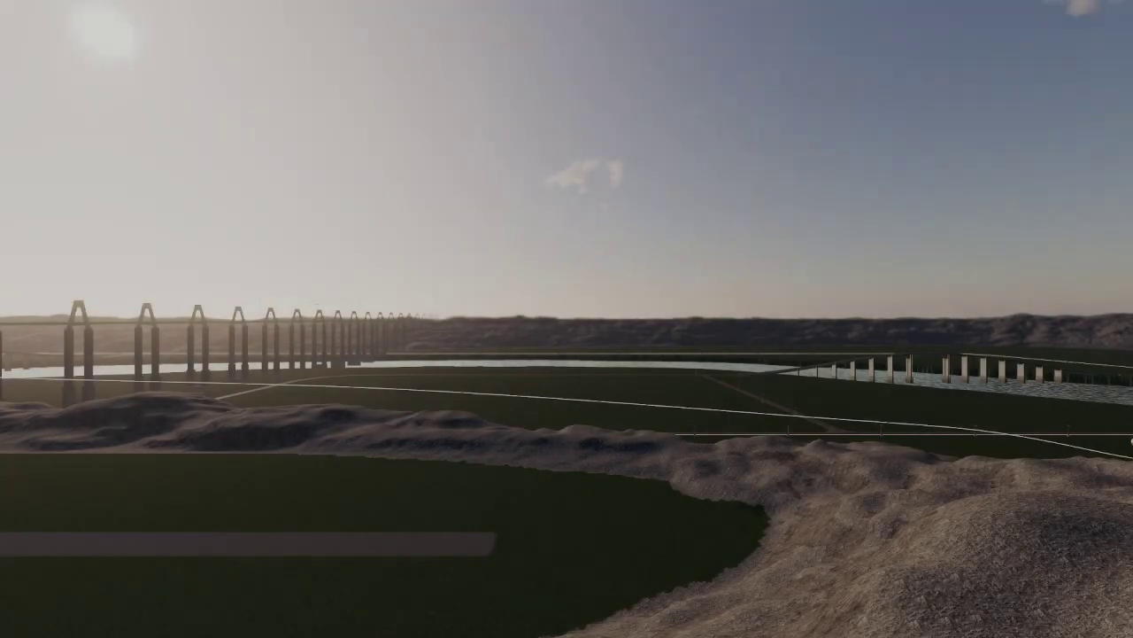
pyautogui.press('Return')
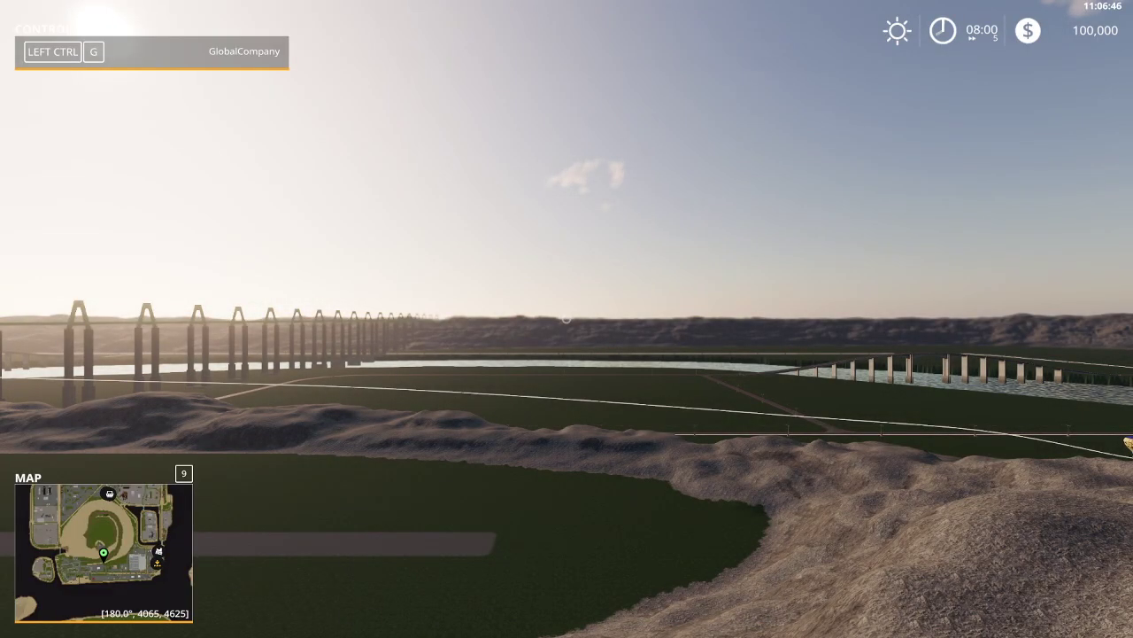
# Check the Clay Pit and Sawmill markers on the overview map and the farmland area around the Clay Pit.
pyautogui.press('Escape')
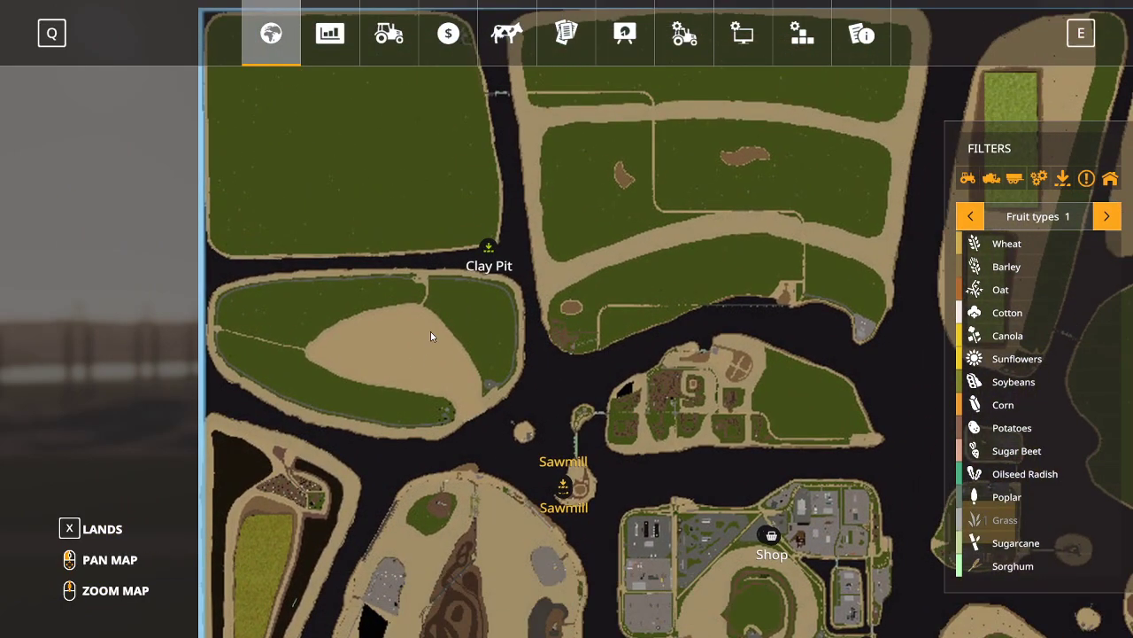
pyautogui.click(490, 251)
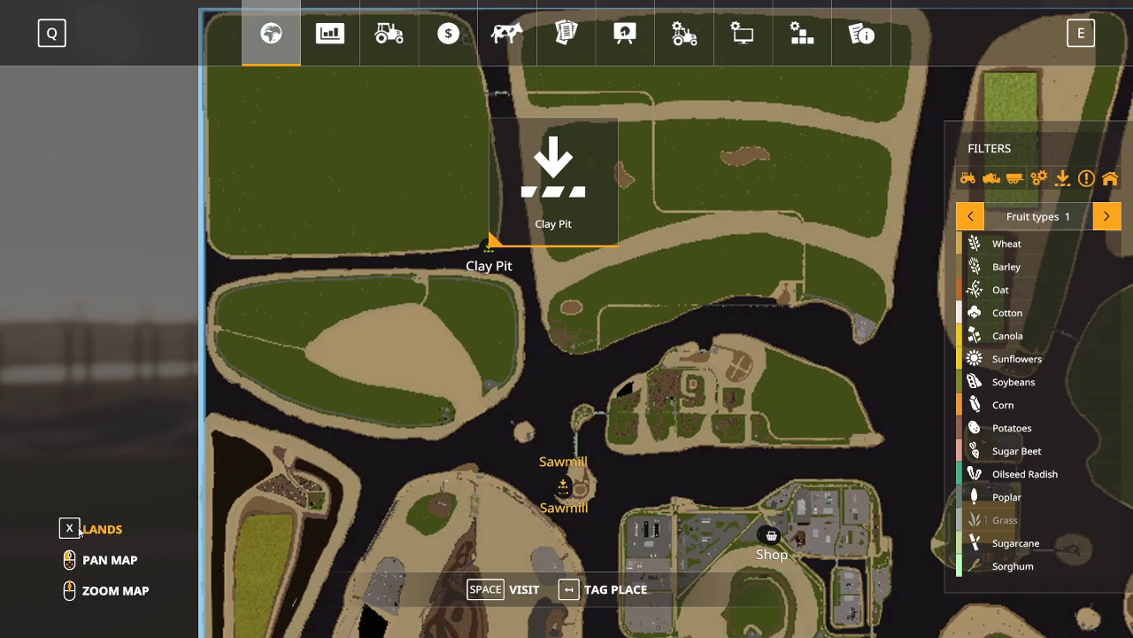
pyautogui.click(563, 484)
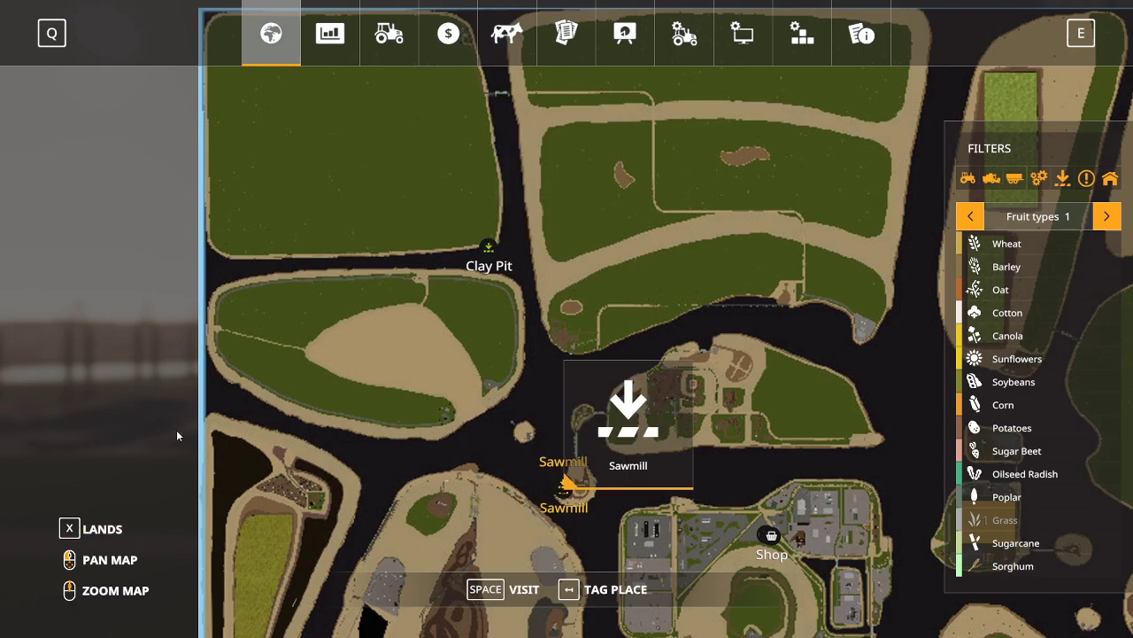
pyautogui.click(93, 529)
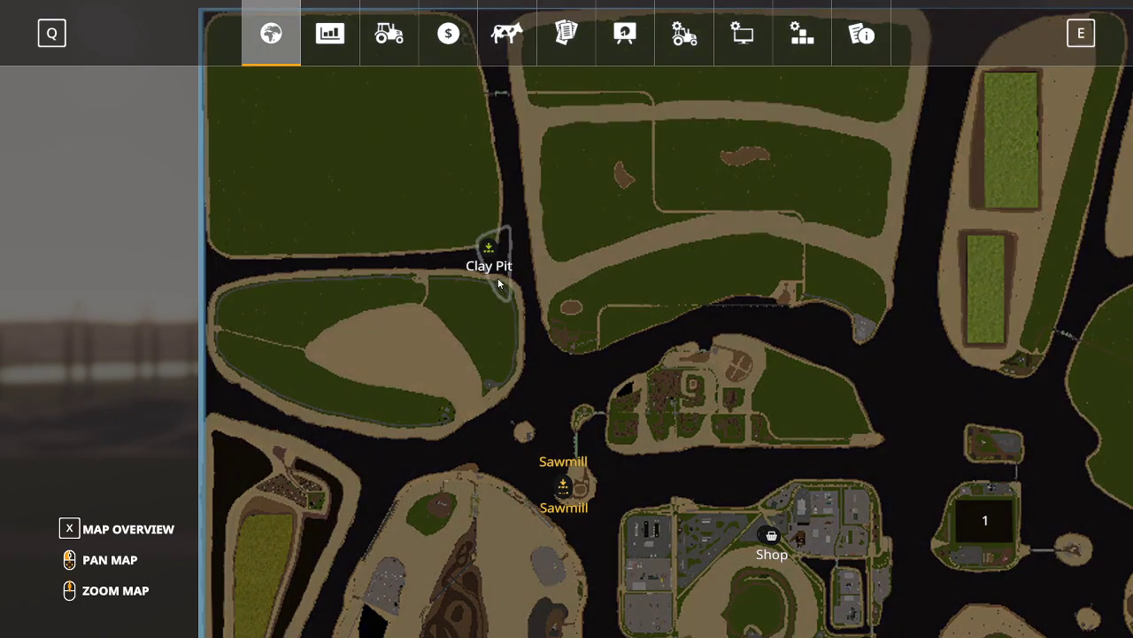
pyautogui.press('Escape')
# Add 20000000 in money to the farm account through Easy Development Commands.
pyautogui.press('ctrl+KP_0')
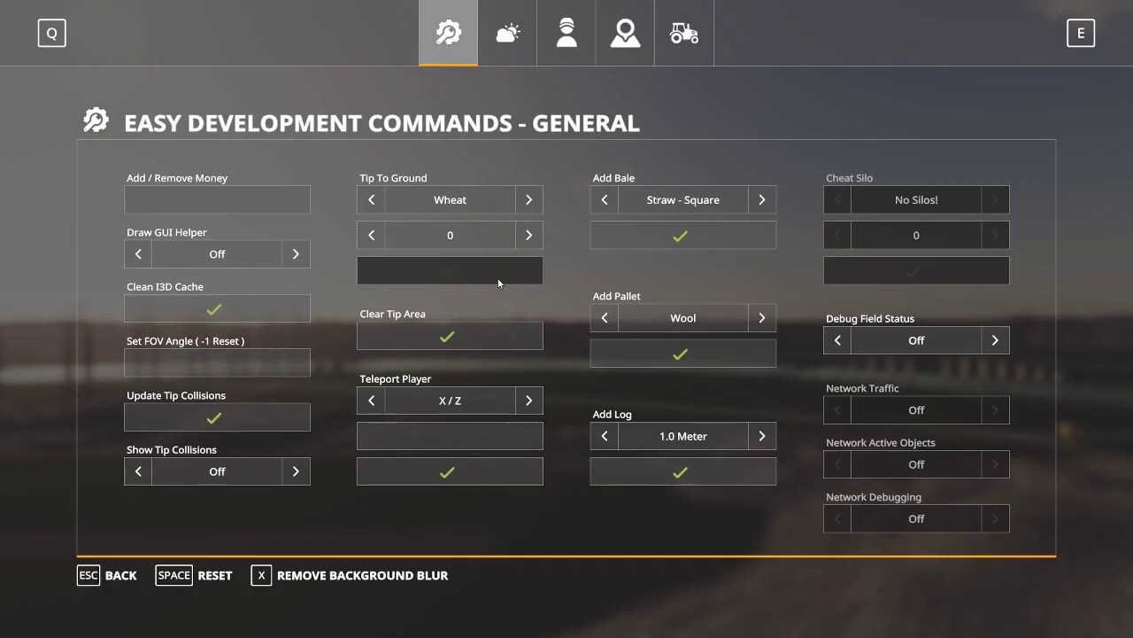
pyautogui.click(283, 201)
pyautogui.write('20000000')
pyautogui.press('Return')
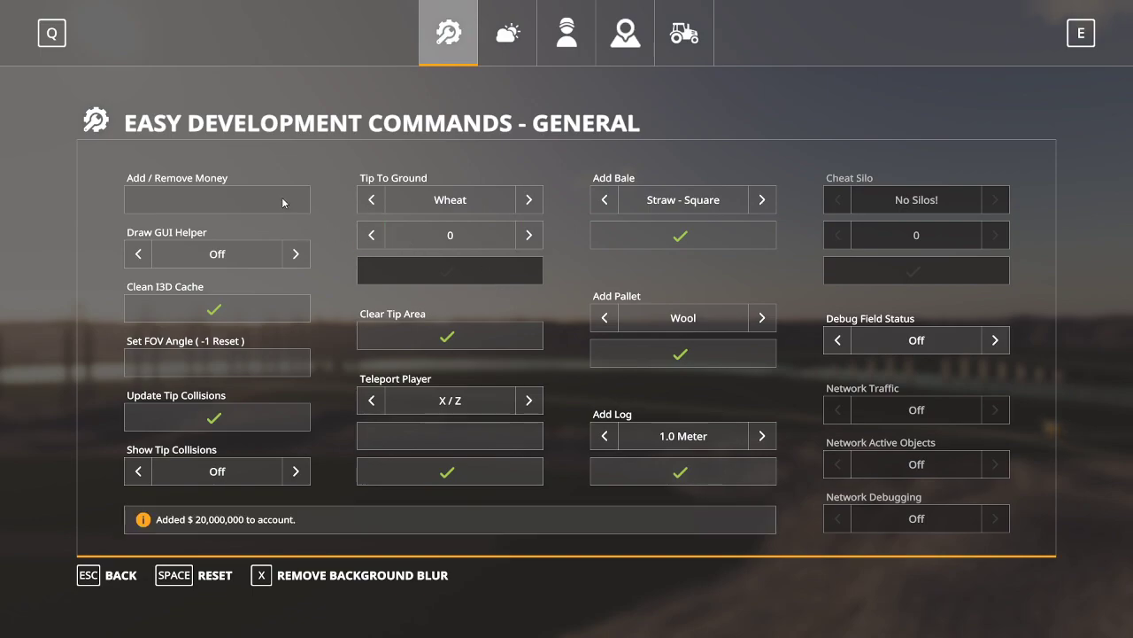
# Enable the player's speed multiplier state at 4x and turn off the speed multiplier warning.
pyautogui.click(566, 33)
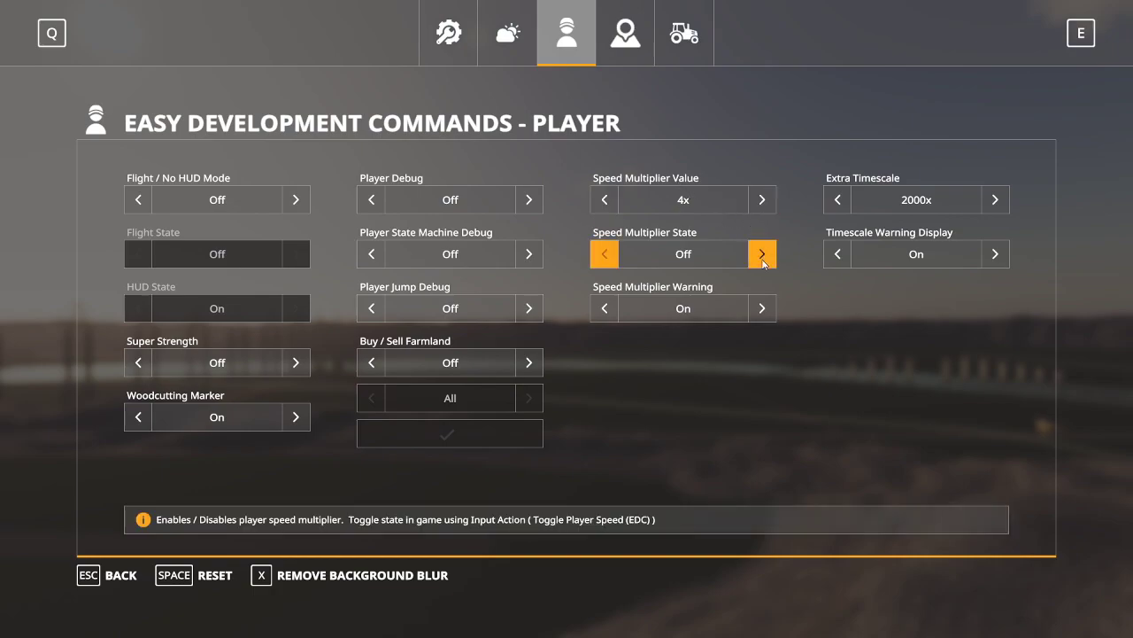
pyautogui.click(762, 254)
pyautogui.click(762, 308)
pyautogui.press('Escape')
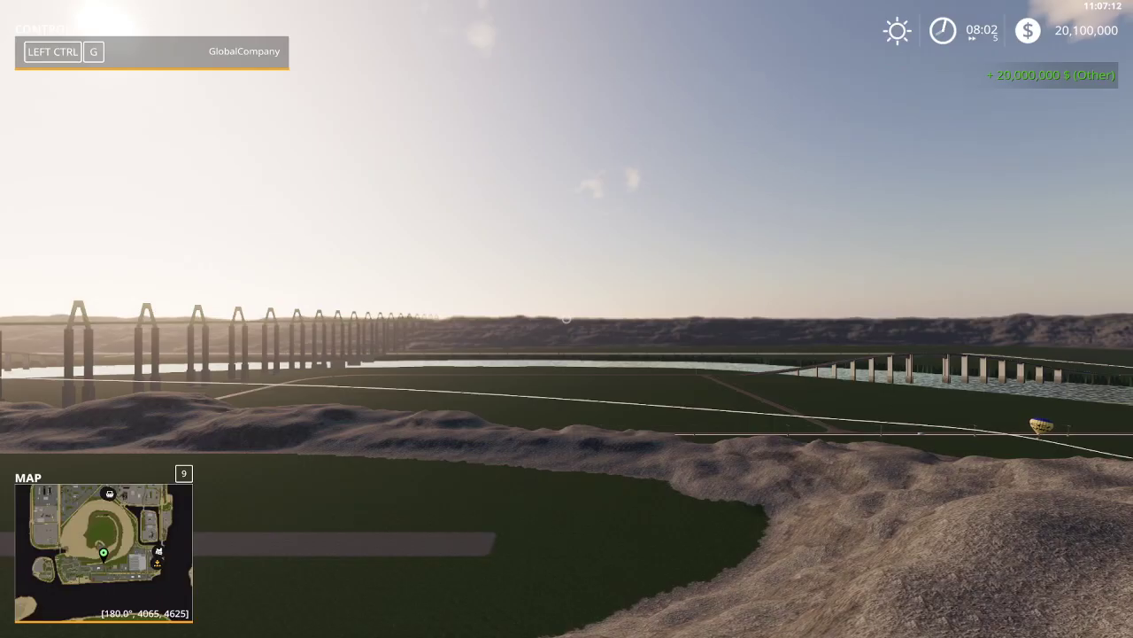
# Buy the plot of land around the Clay Pit from the map's farmland overview.
pyautogui.press('Escape')
pyautogui.moveTo(754, 299); pyautogui.dragTo(754, 305)
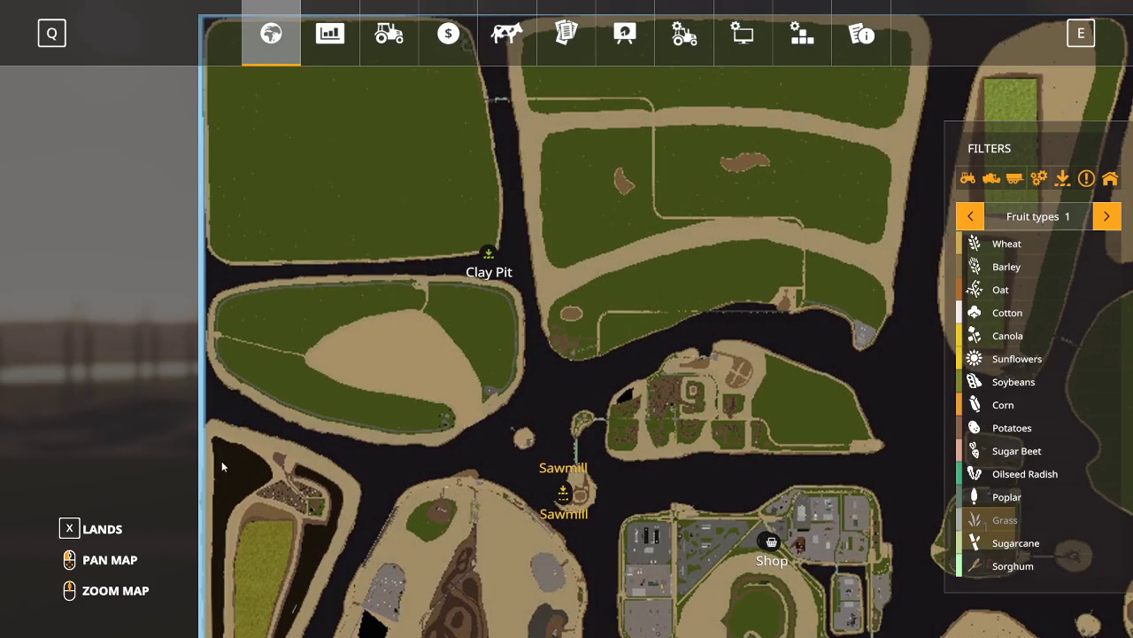
pyautogui.press('x')
pyautogui.moveTo(505, 257)
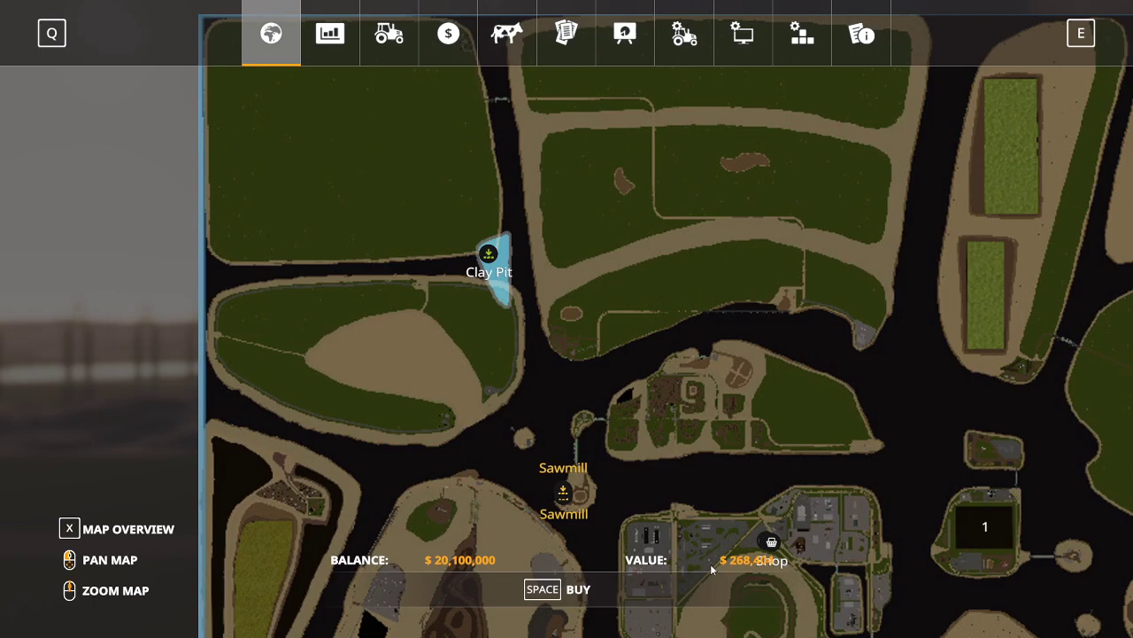
pyautogui.click(579, 590)
pyautogui.click(420, 410)
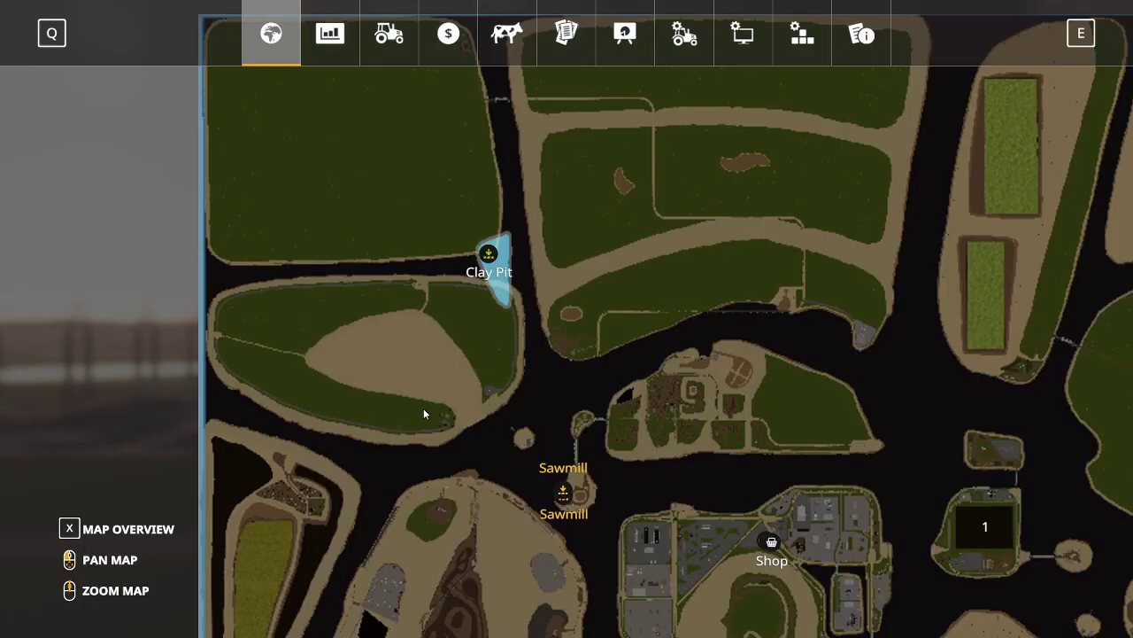
# Visit the Clay Pit from the map, walk up to its product marker, and continue along the pond.
pyautogui.click(84, 529)
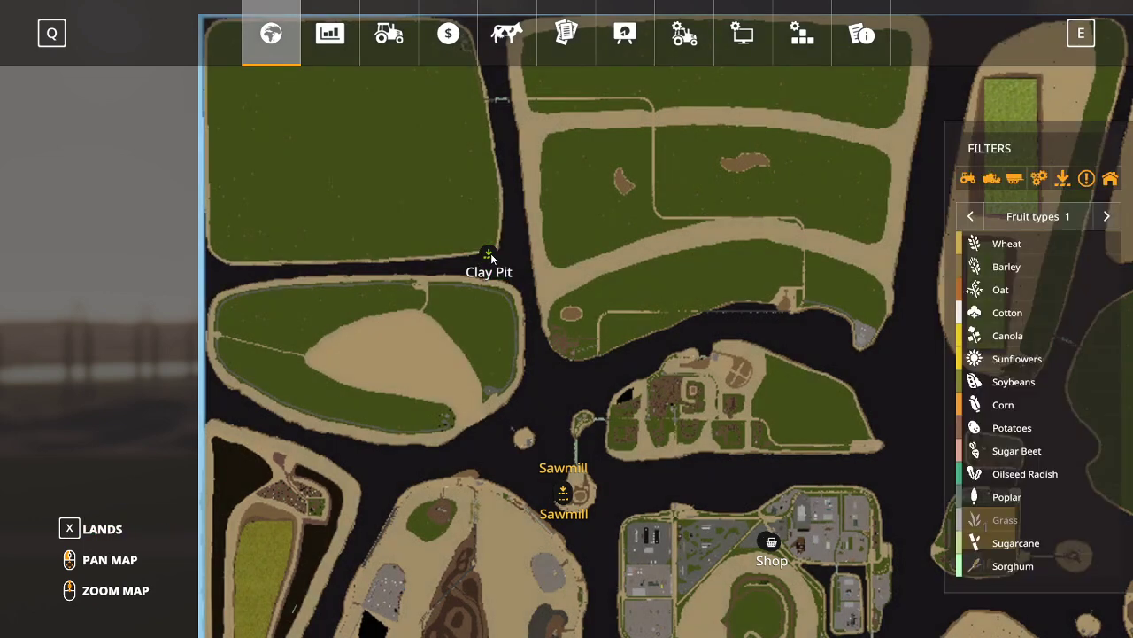
pyautogui.click(490, 255)
pyautogui.press('space')
pyautogui.press('s')
pyautogui.press('w')
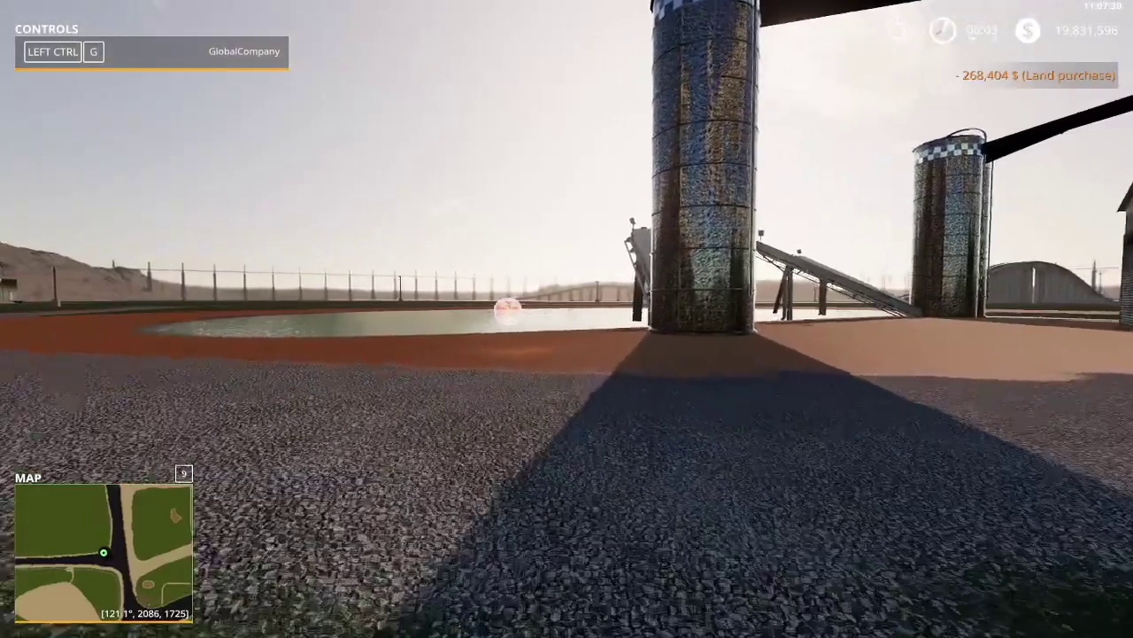
pyautogui.press('w')
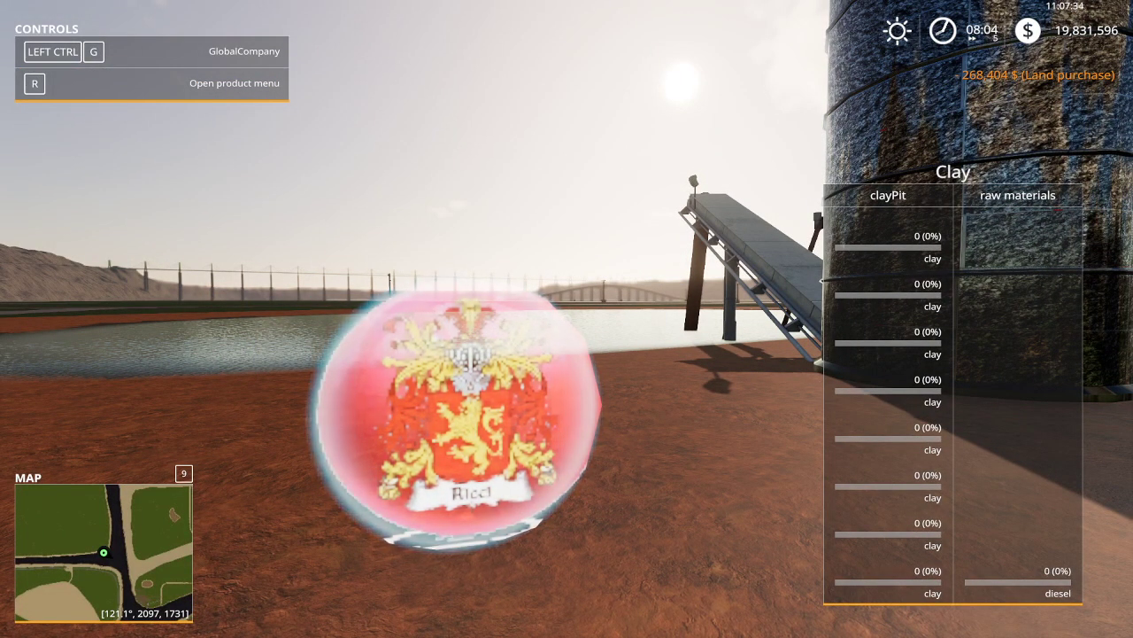
pyautogui.press('a')
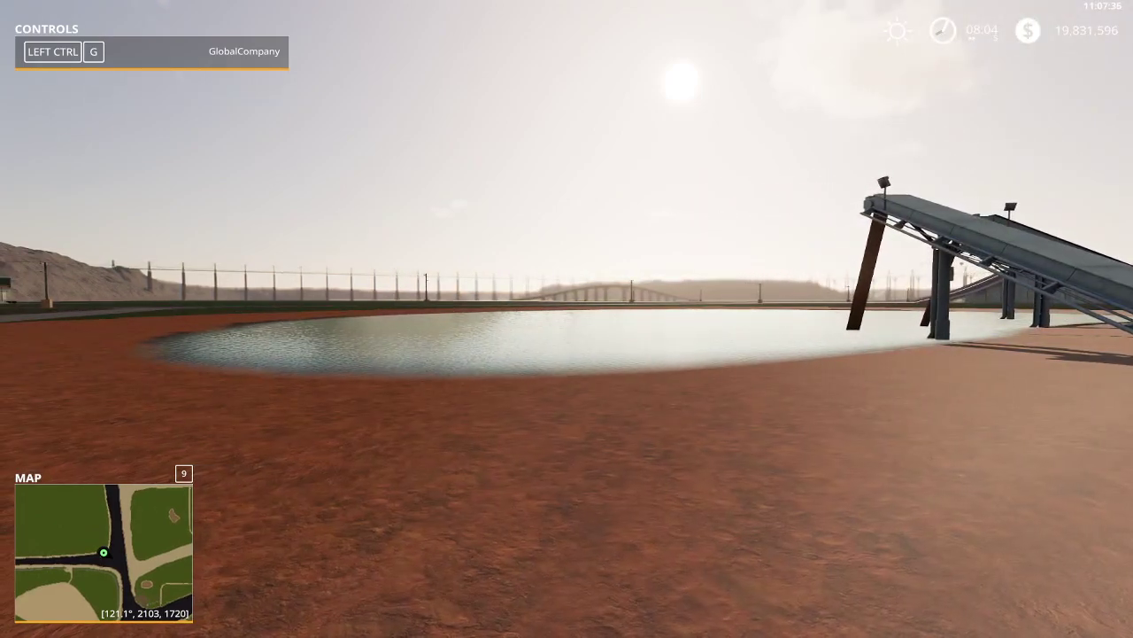
pyautogui.press('a')
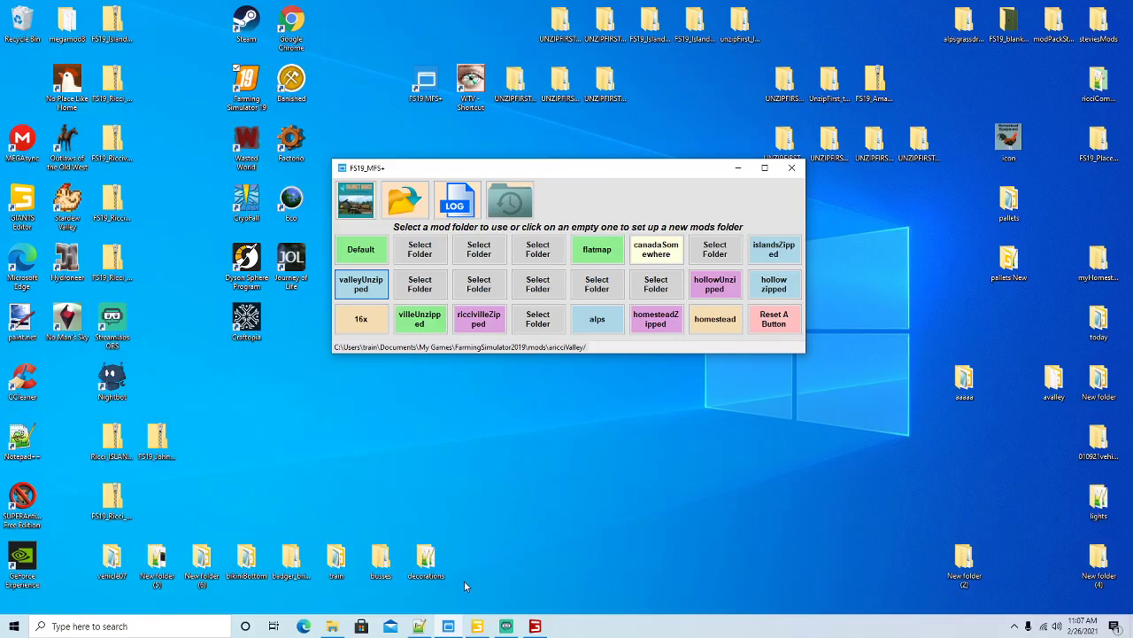
# Switch to Notepad++ and open the updated log.txt.
pyautogui.click(419, 626)
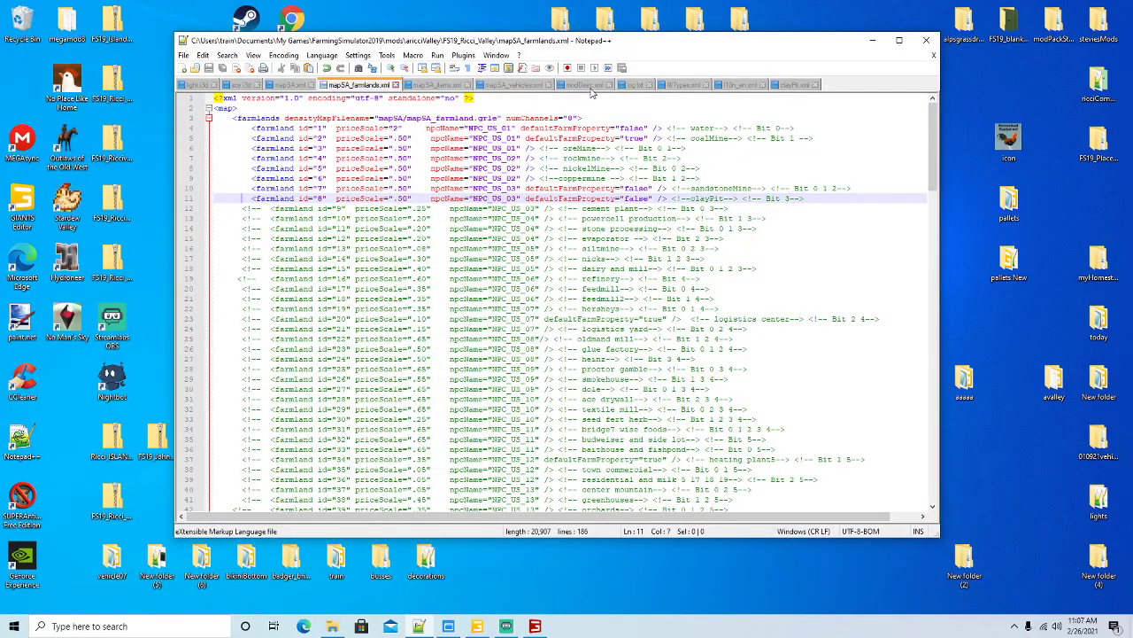
pyautogui.click(639, 88)
pyautogui.click(588, 362)
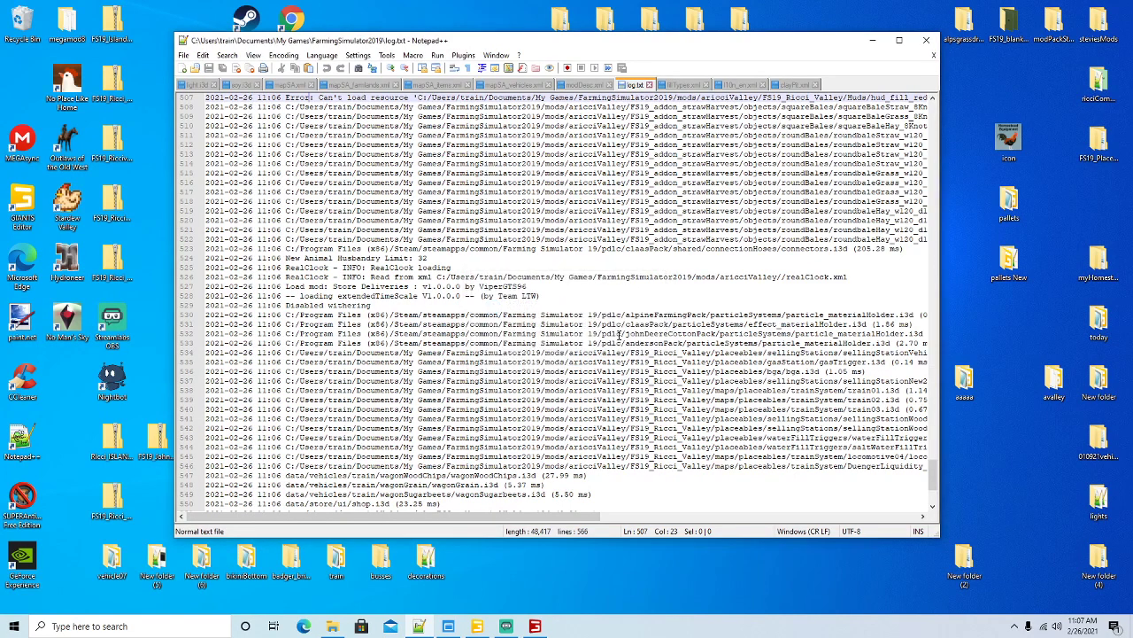
# Examine the game's log.txt for errors and warnings about the map and its placeables, and minimize Notepad++.
pyautogui.scroll(-5, 659, 286)
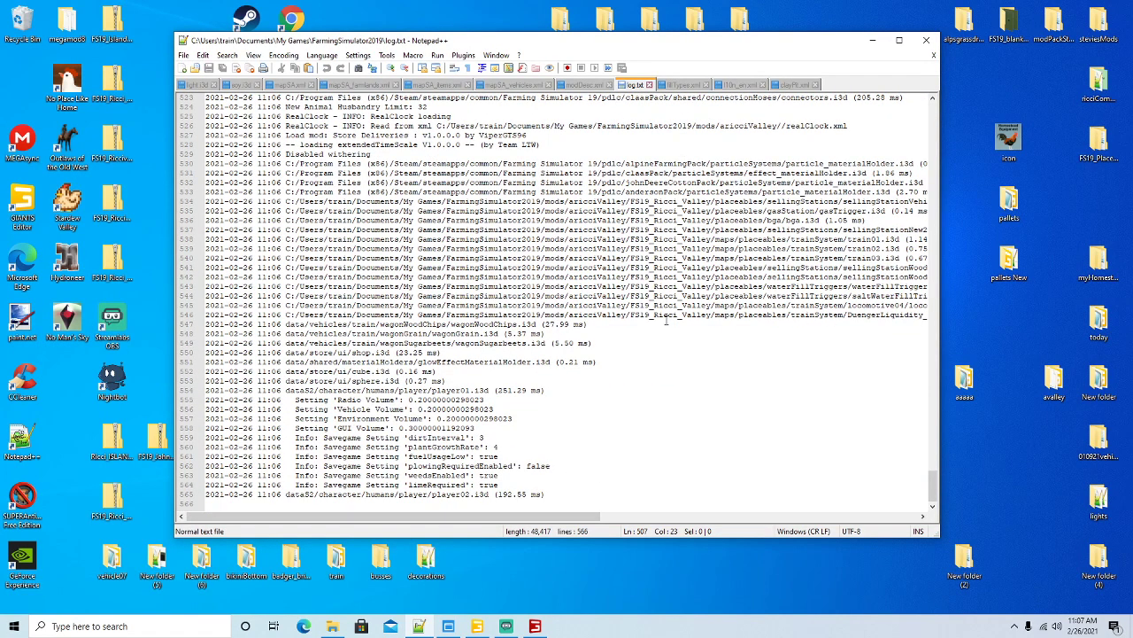
pyautogui.scroll(3, 665, 322)
pyautogui.scroll(20, 665, 319)
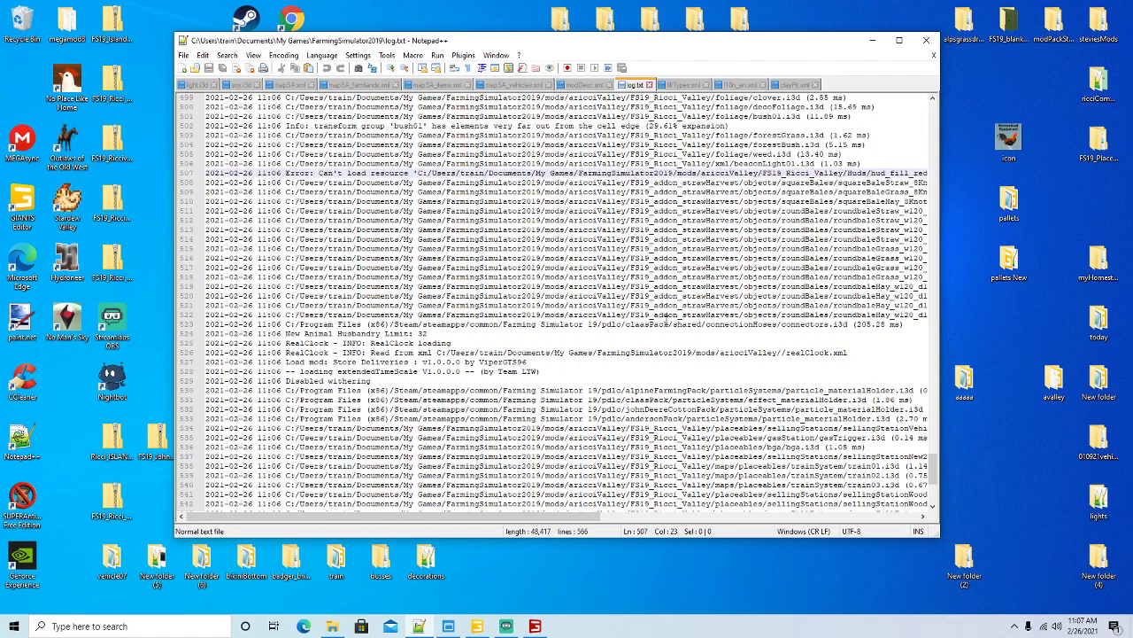
pyautogui.scroll(20, 666, 319)
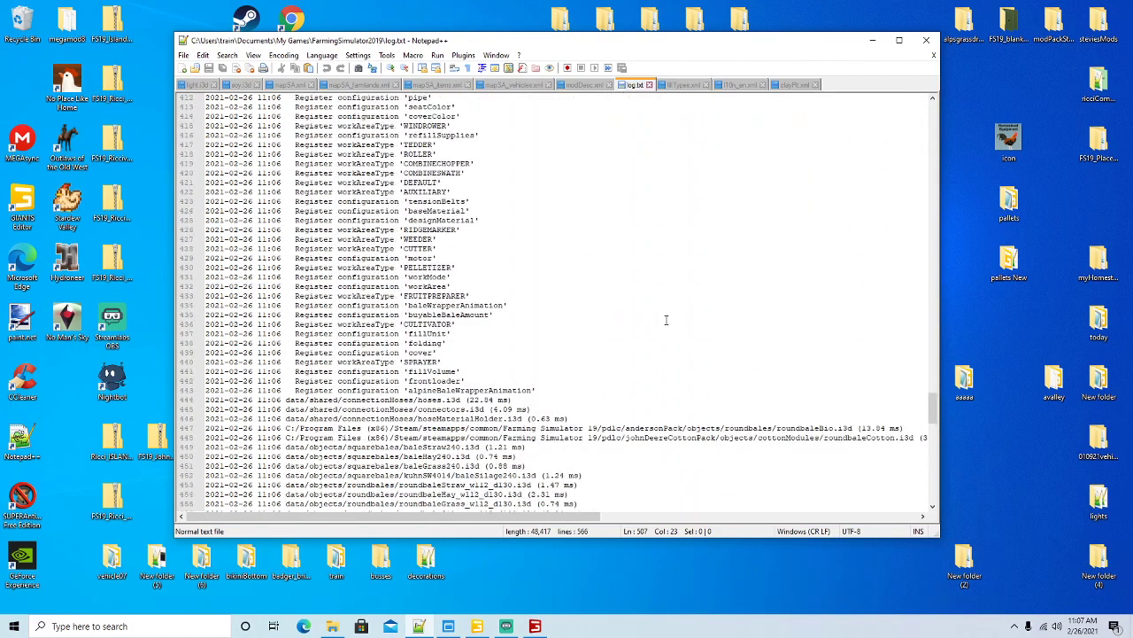
pyautogui.scroll(20, 665, 320)
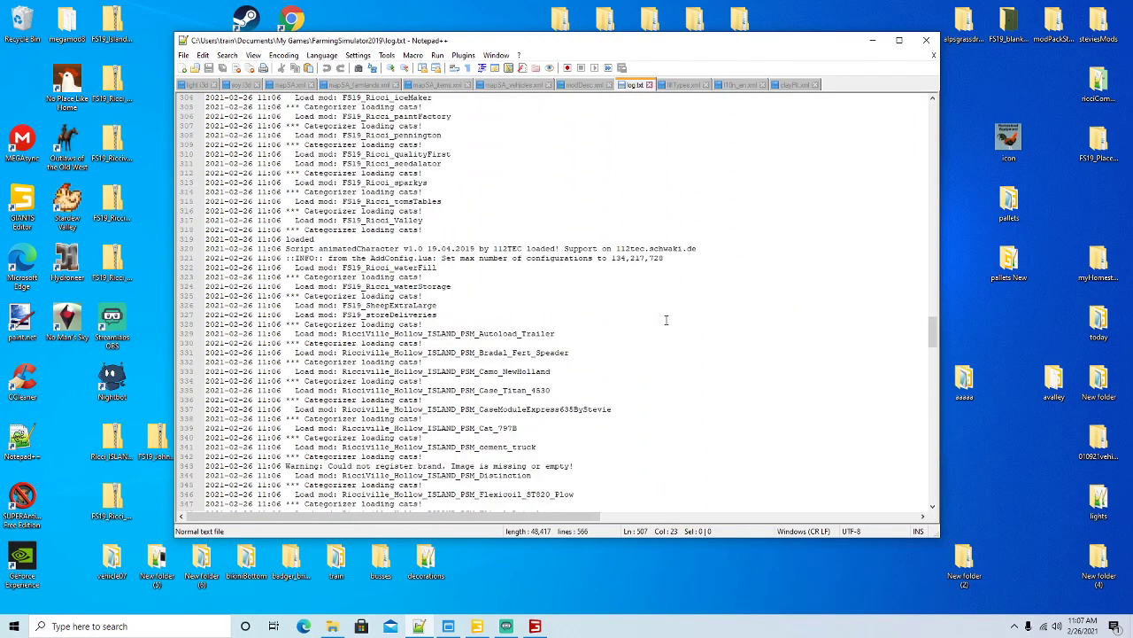
pyautogui.scroll(20, 665, 320)
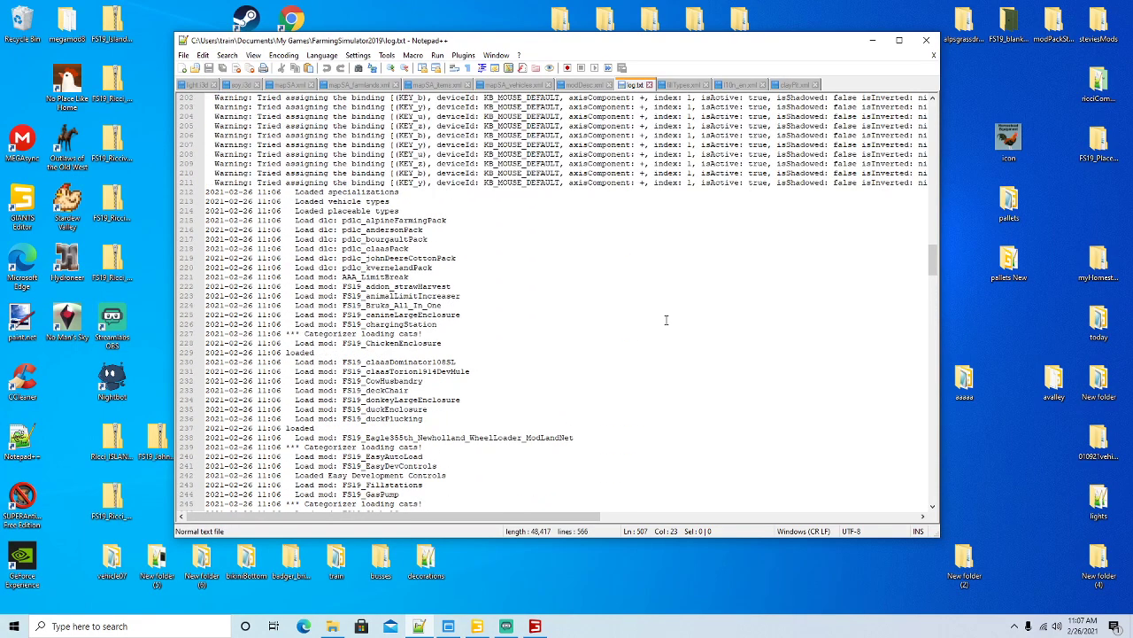
pyautogui.scroll(-20, 664, 320)
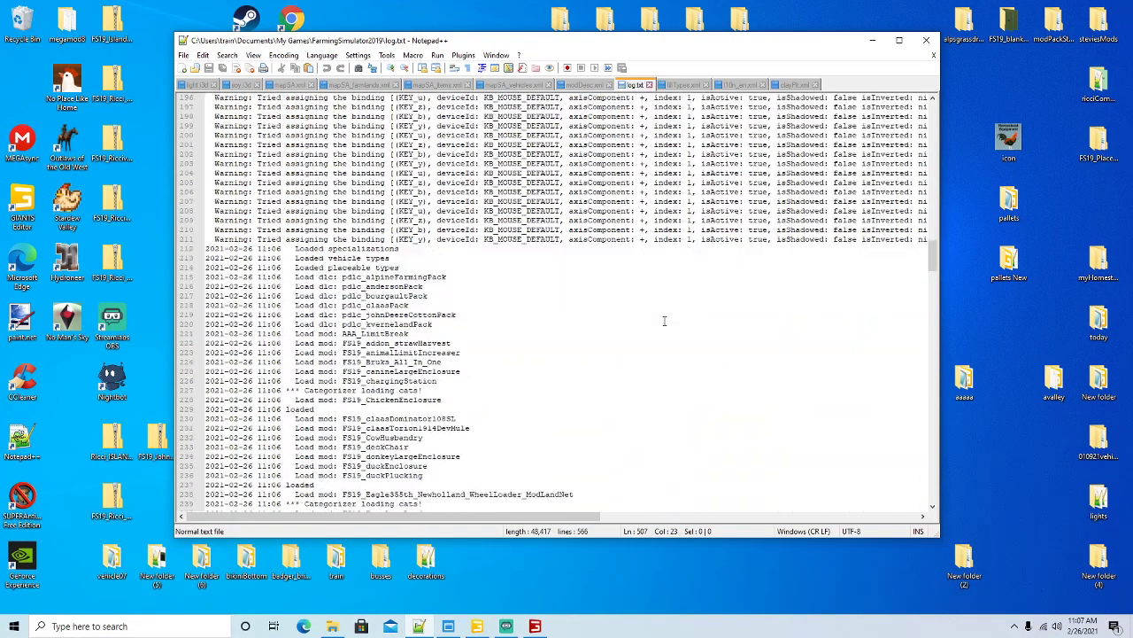
pyautogui.scroll(-20, 663, 319)
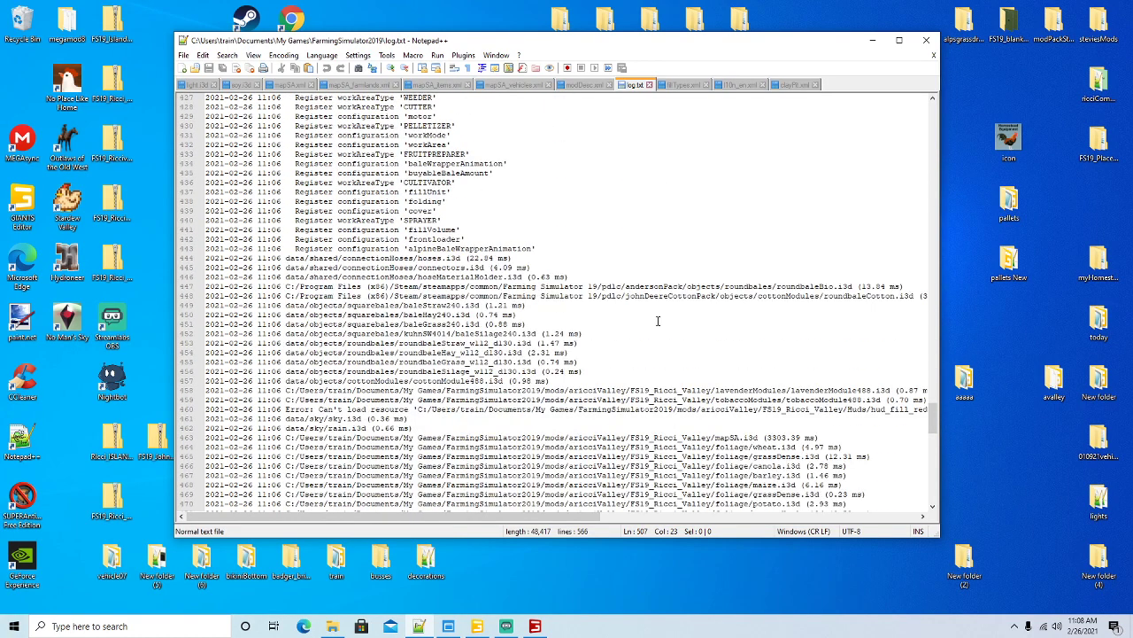
pyautogui.scroll(-17, 659, 322)
pyautogui.scroll(-10, 657, 314)
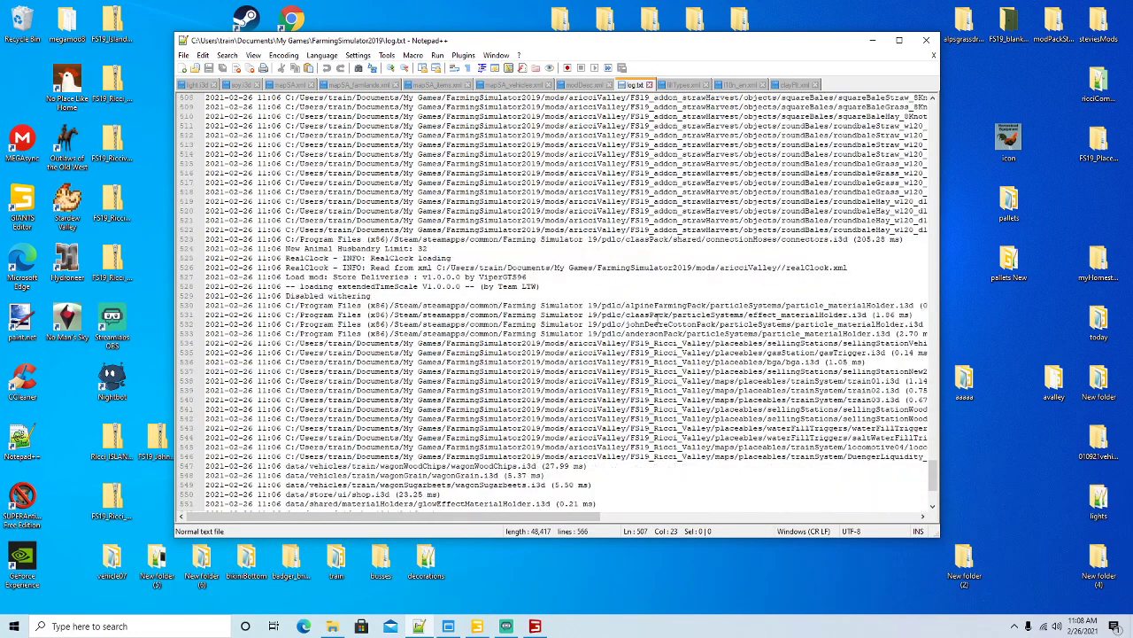
pyautogui.scroll(-5, 657, 315)
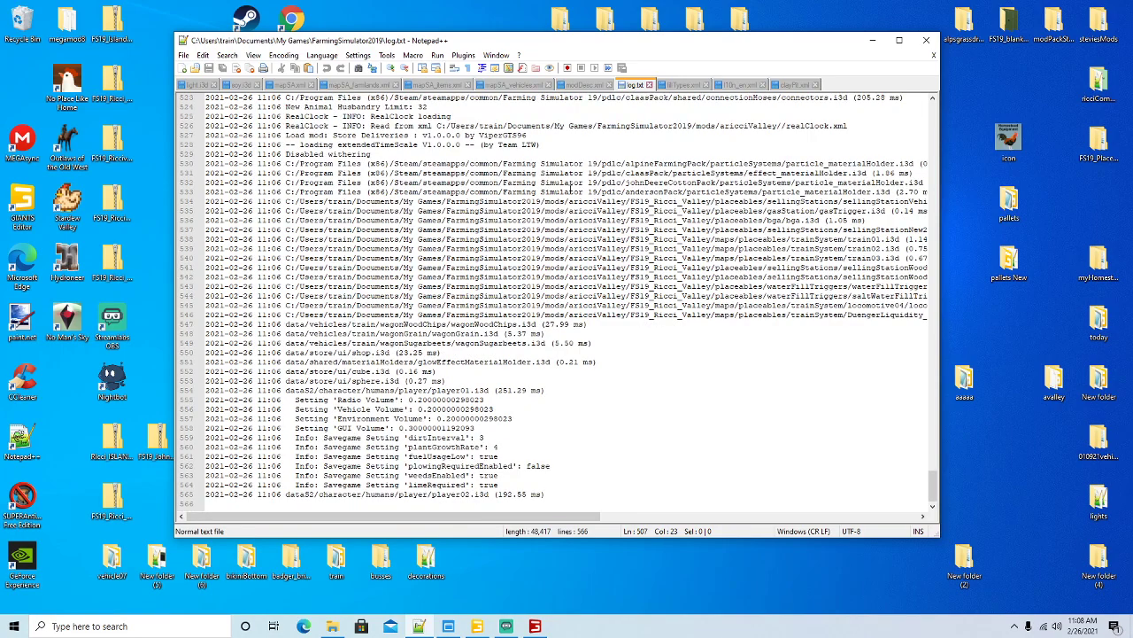
pyautogui.click(872, 40)
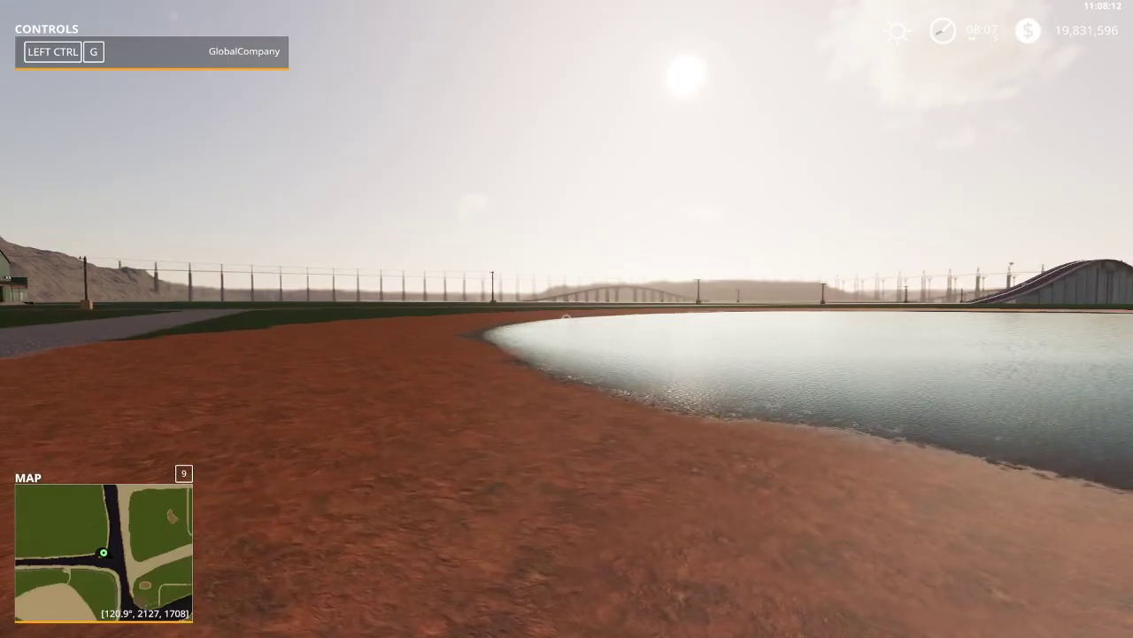
# Walk from the clay pit's pond across the grass to the gravel area beside the paved road.
pyautogui.press('w')
pyautogui.press('w')
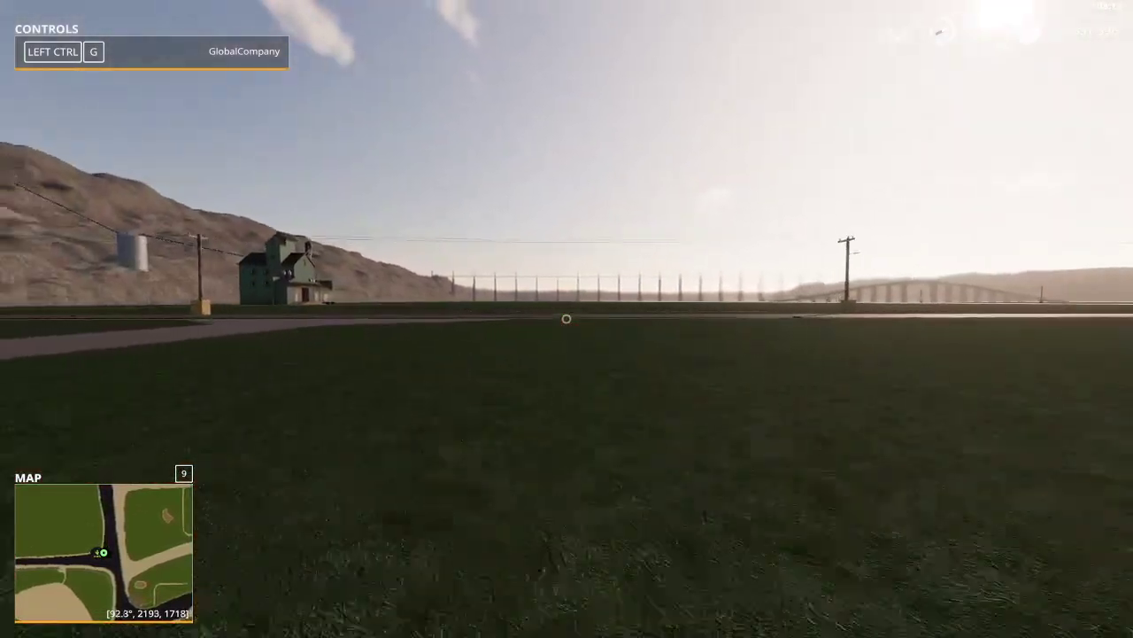
pyautogui.press('w')
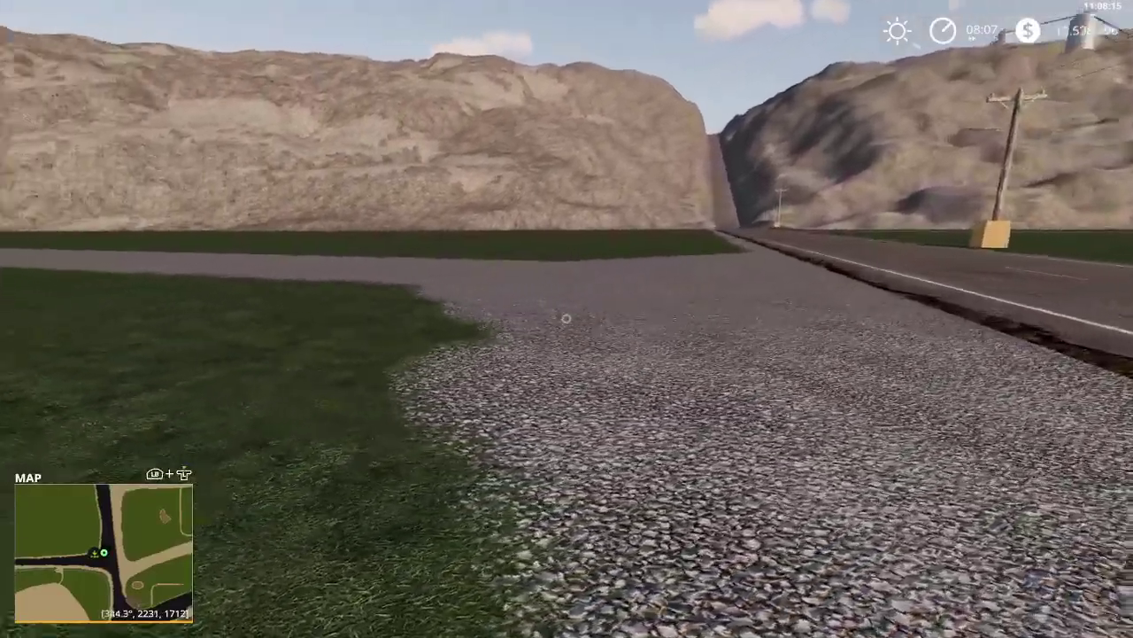
pyautogui.press('a')
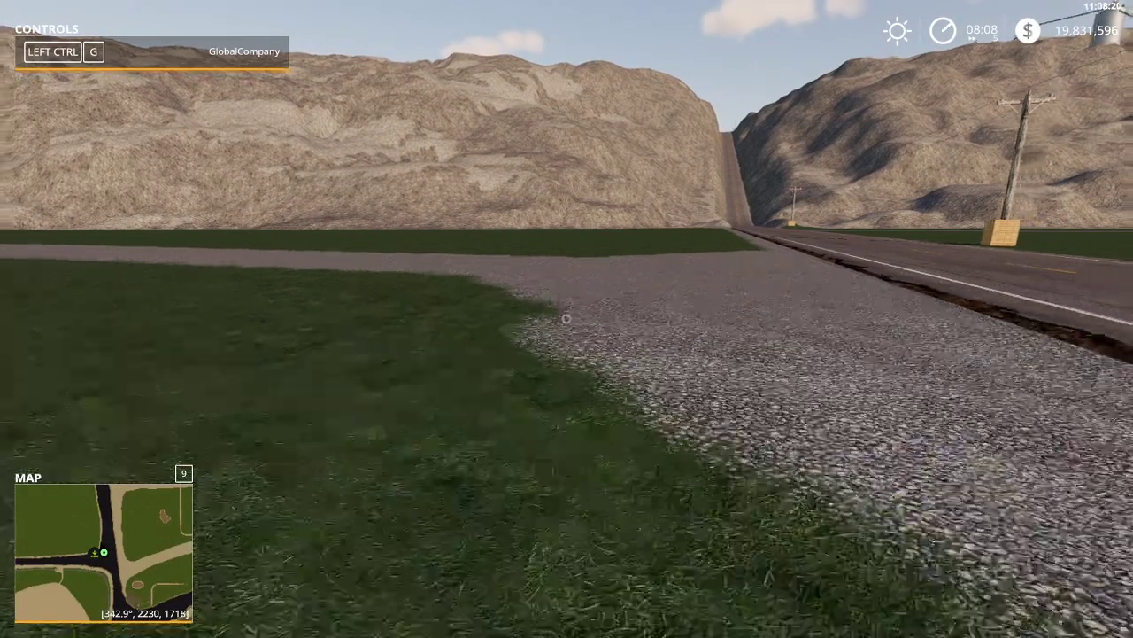
# Buy the Roadrunner truck from the Ricci Collaboration Modding Team mods in the vehicle shop.
pyautogui.press('p')
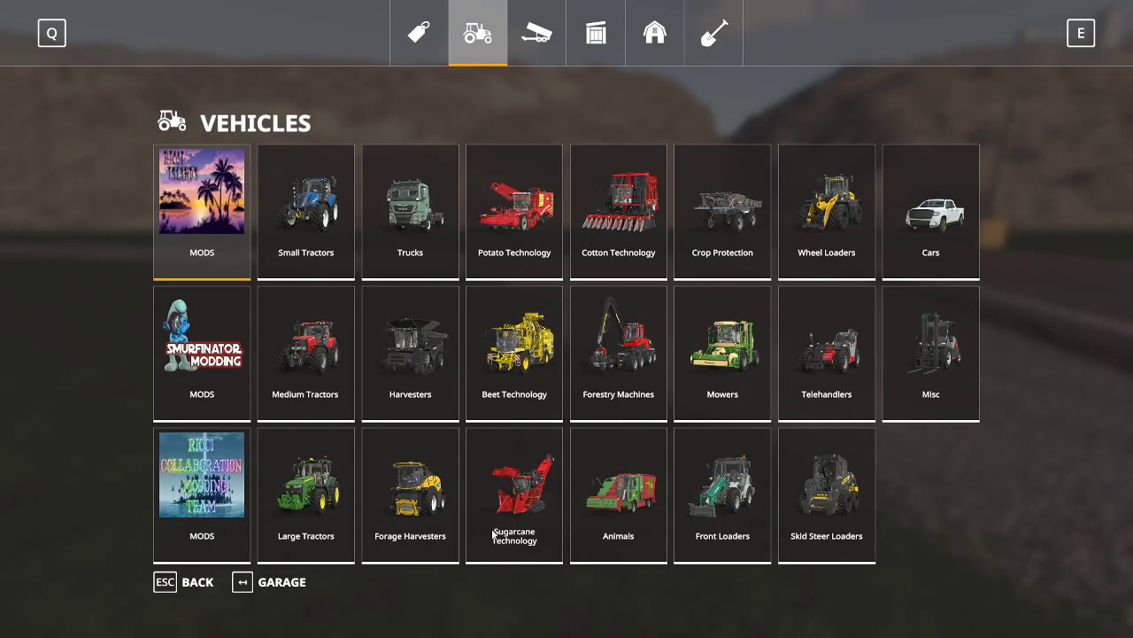
pyautogui.click(202, 482)
pyautogui.scroll(-7, 469, 340)
pyautogui.scroll(-14, 473, 336)
pyautogui.scroll(-10, 473, 337)
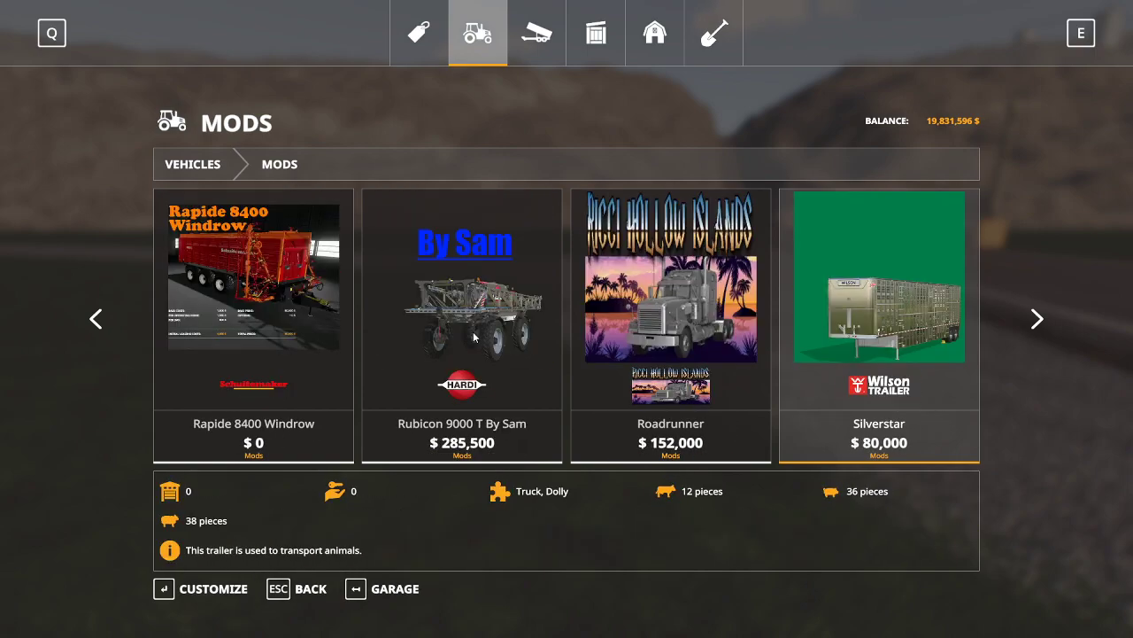
pyautogui.click(644, 335)
pyautogui.click(185, 593)
pyautogui.click(415, 404)
pyautogui.click(266, 592)
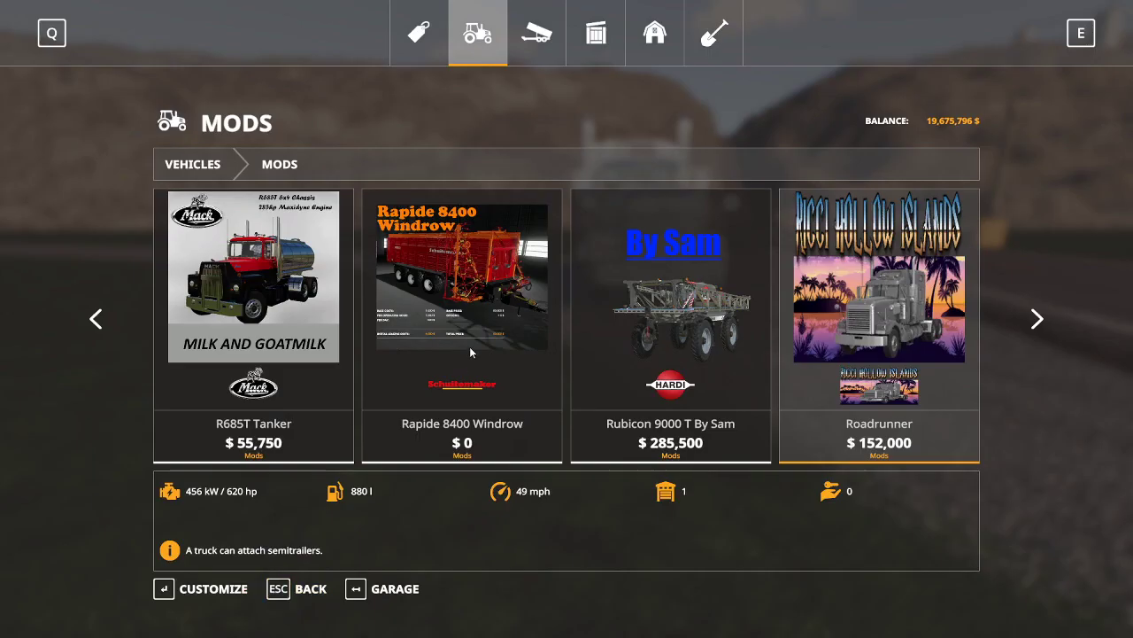
# Buy the FS19_RICCIVILLE_TANKER trailer from the mods vehicles in the shop, then return to the game.
pyautogui.scroll(-7, 469, 348)
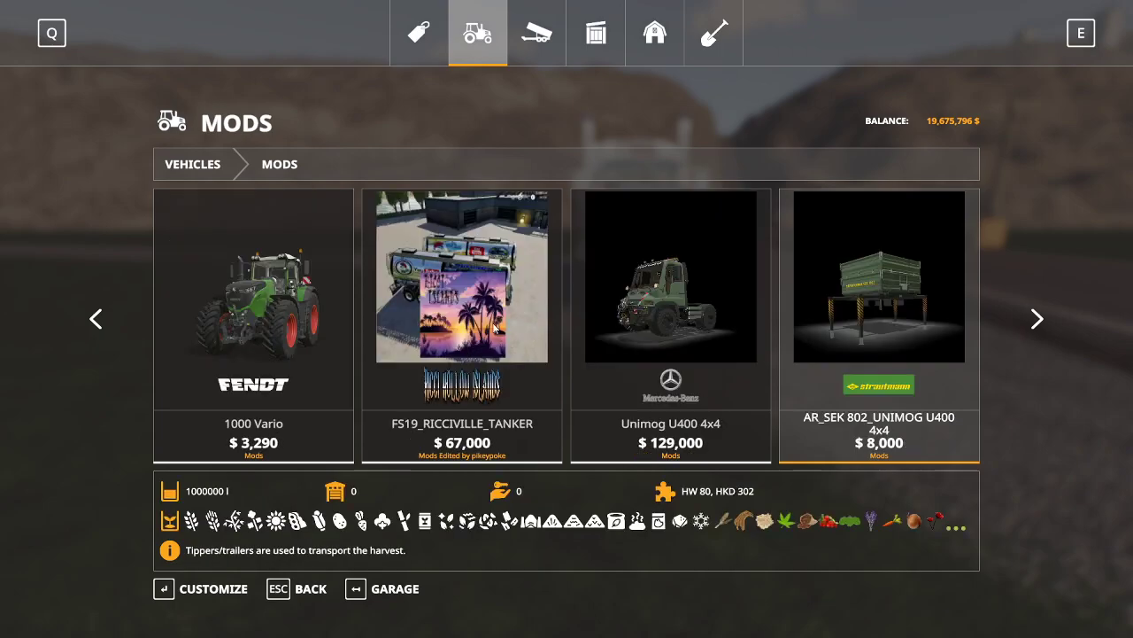
pyautogui.doubleClick(468, 348)
pyautogui.click(191, 591)
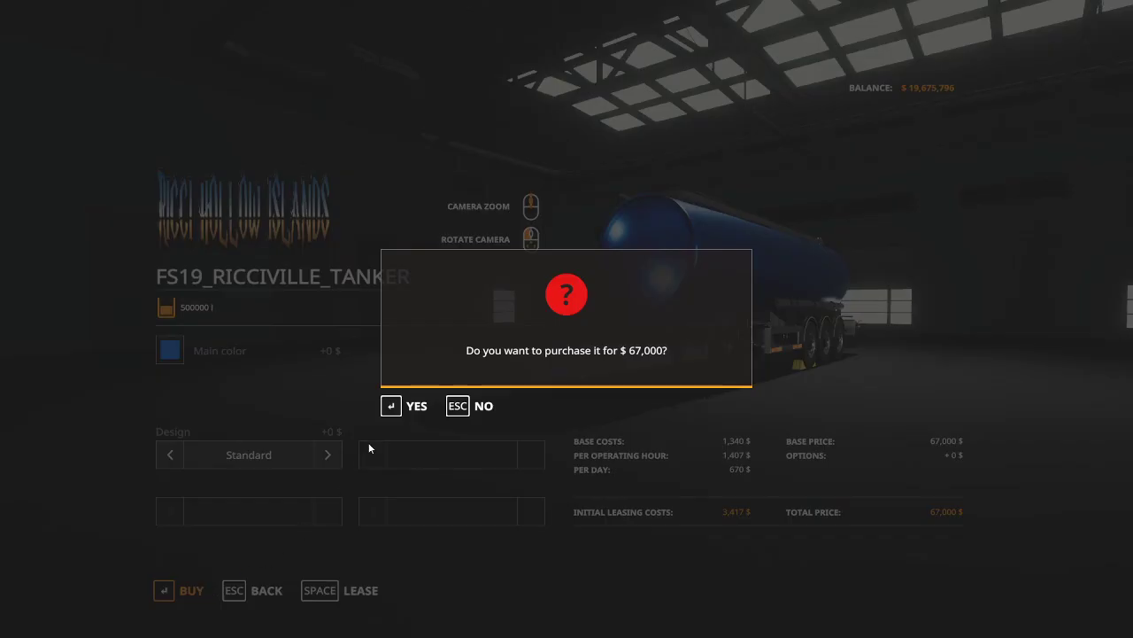
pyautogui.click(415, 403)
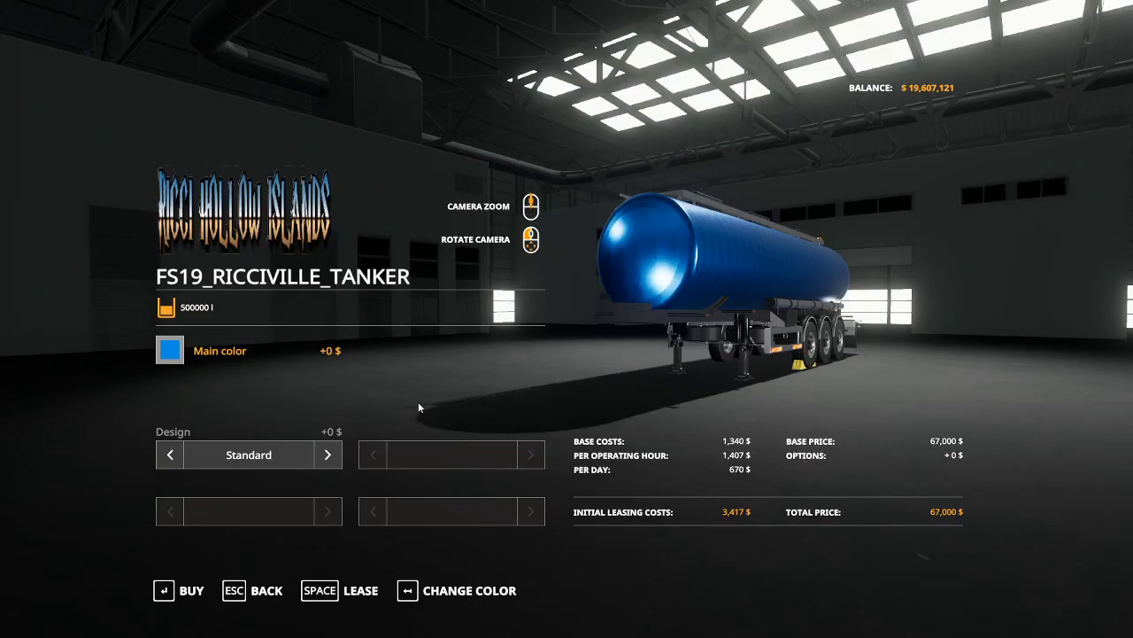
pyautogui.press('Escape')
# Get into the Roadrunner truck, line it up with the blue tanker trailer and attach it.
pyautogui.press('e')
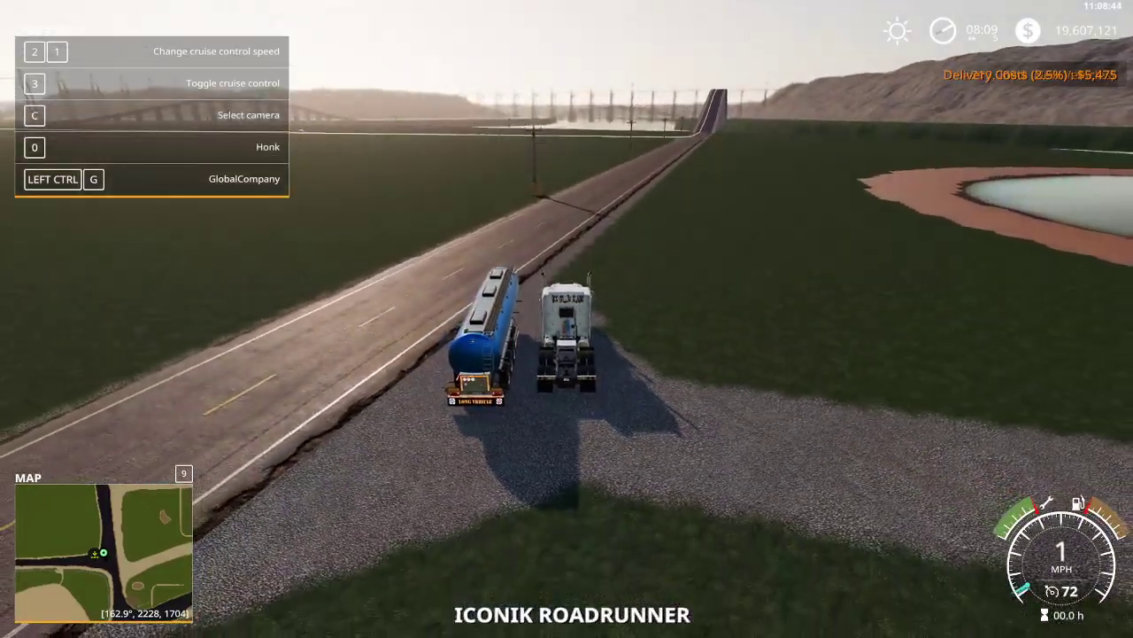
pyautogui.press('w')
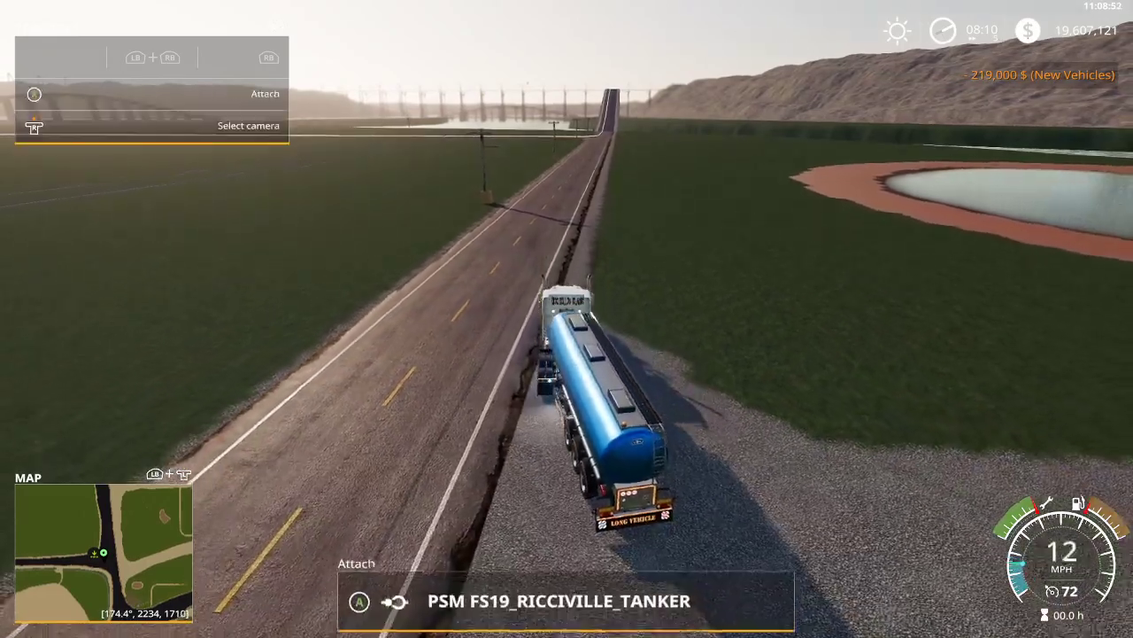
pyautogui.press('q')
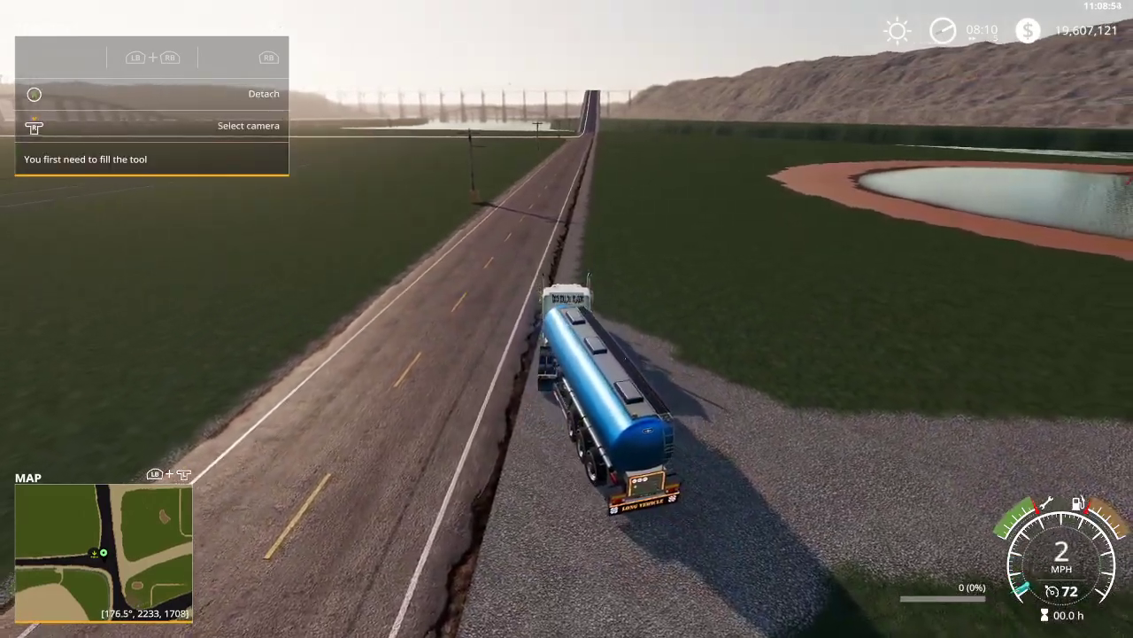
# Fill the attached tanker with diesel through the Easy Development Commands vehicle settings.
pyautogui.press('ctrl+KP_0')
pyautogui.click(684, 33)
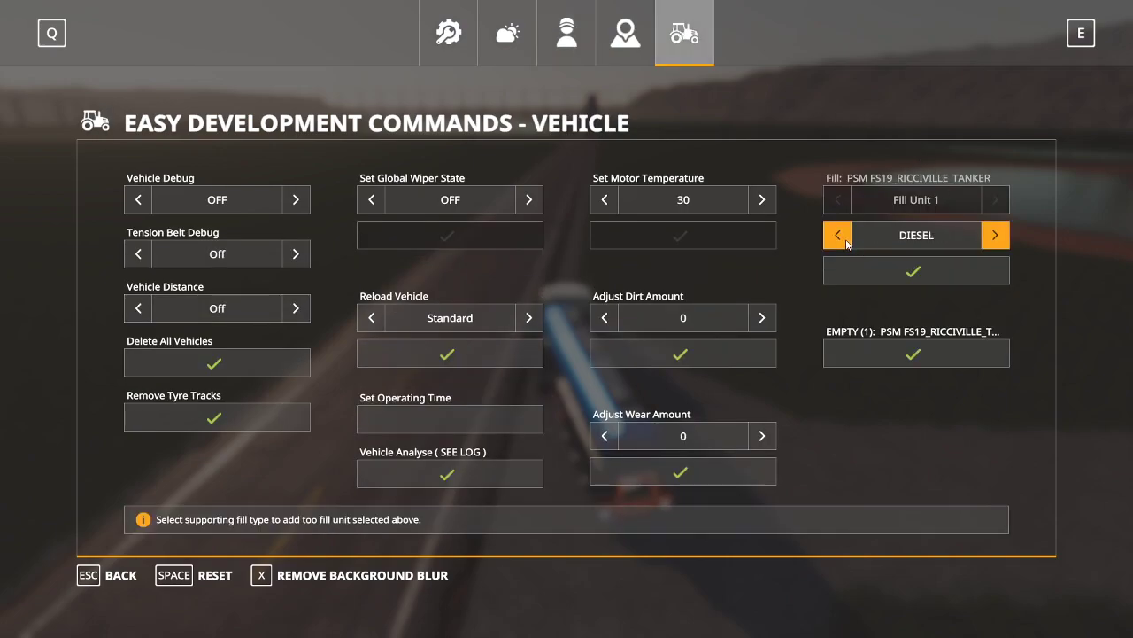
pyautogui.press('Escape')
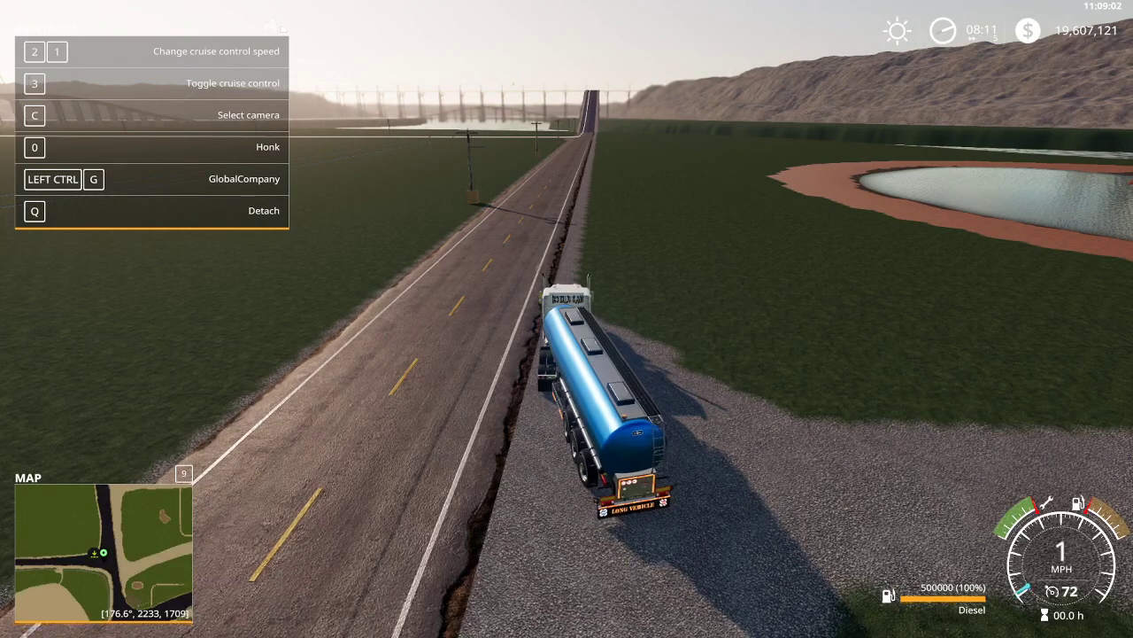
# Drive the tanker from the paved road to the clay pit's red fuel tanks and unload diesel there.
pyautogui.press('w')
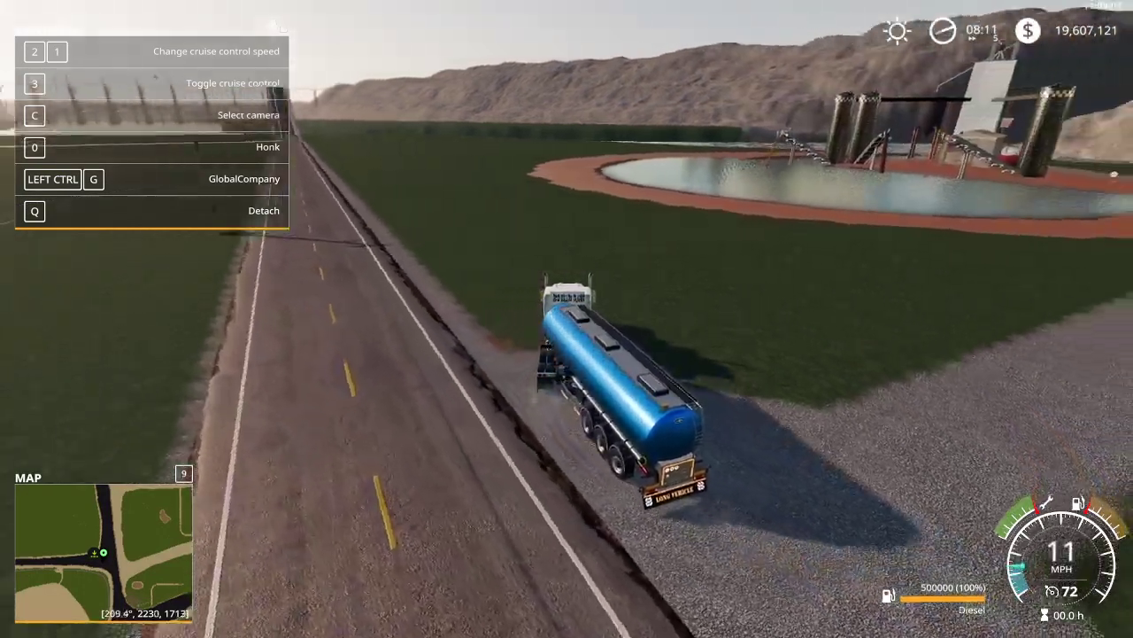
pyautogui.press('d')
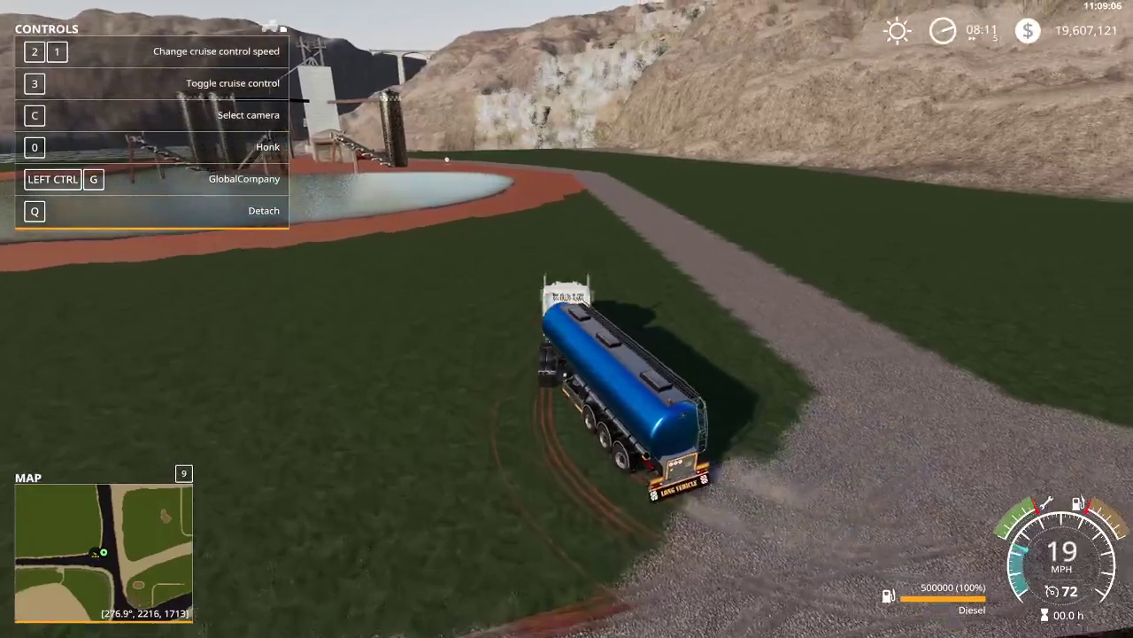
pyautogui.press('w')
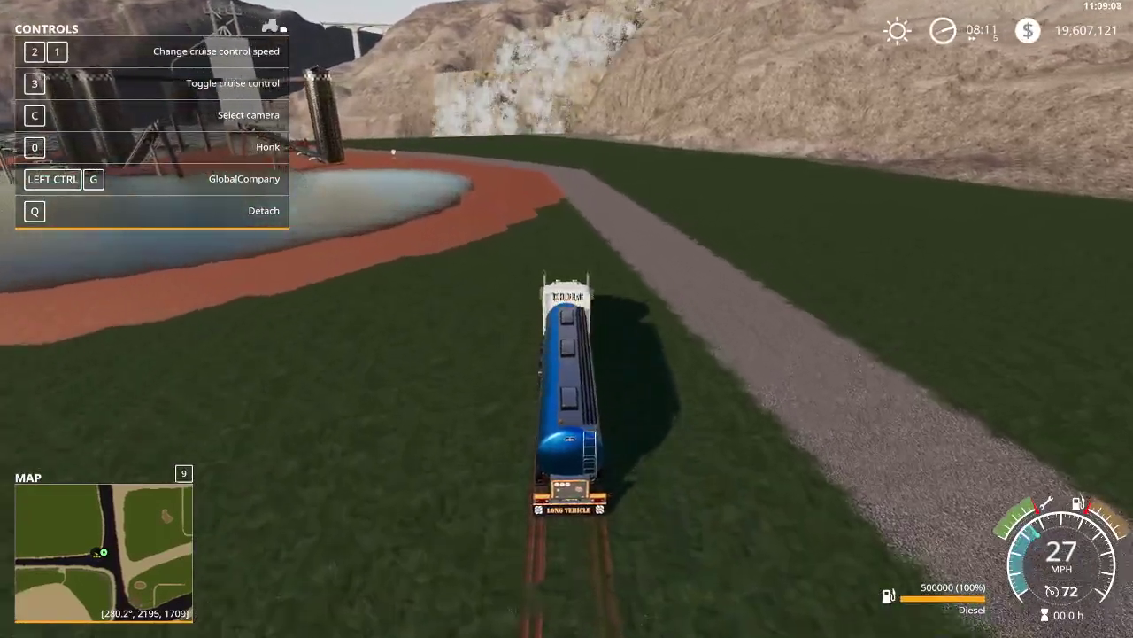
pyautogui.press('w')
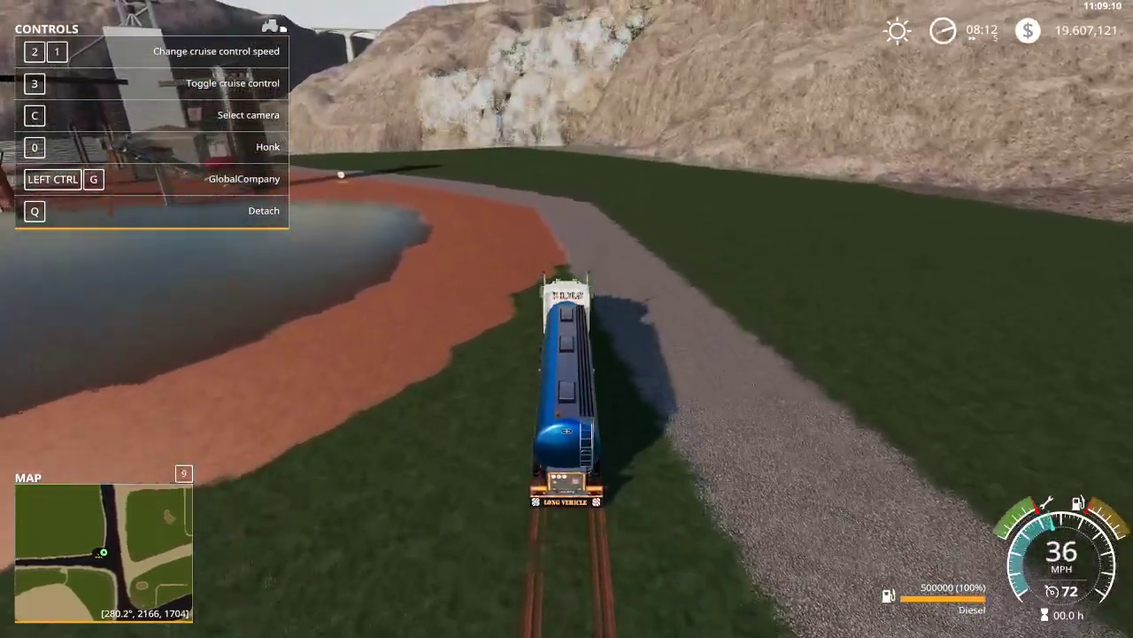
pyautogui.press('w')
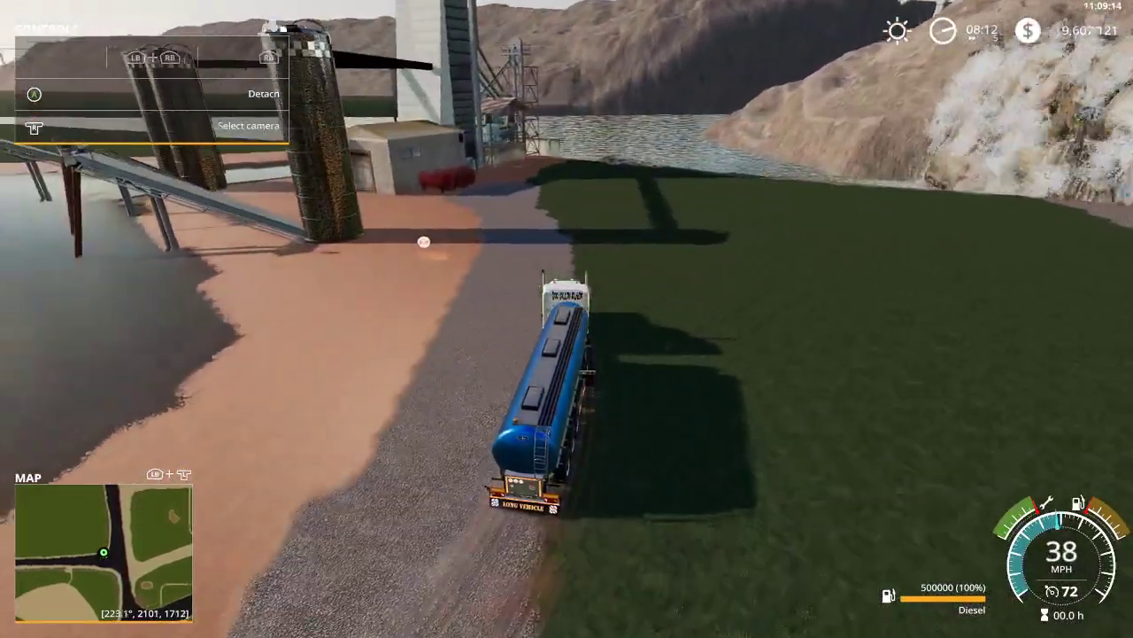
pyautogui.press('s')
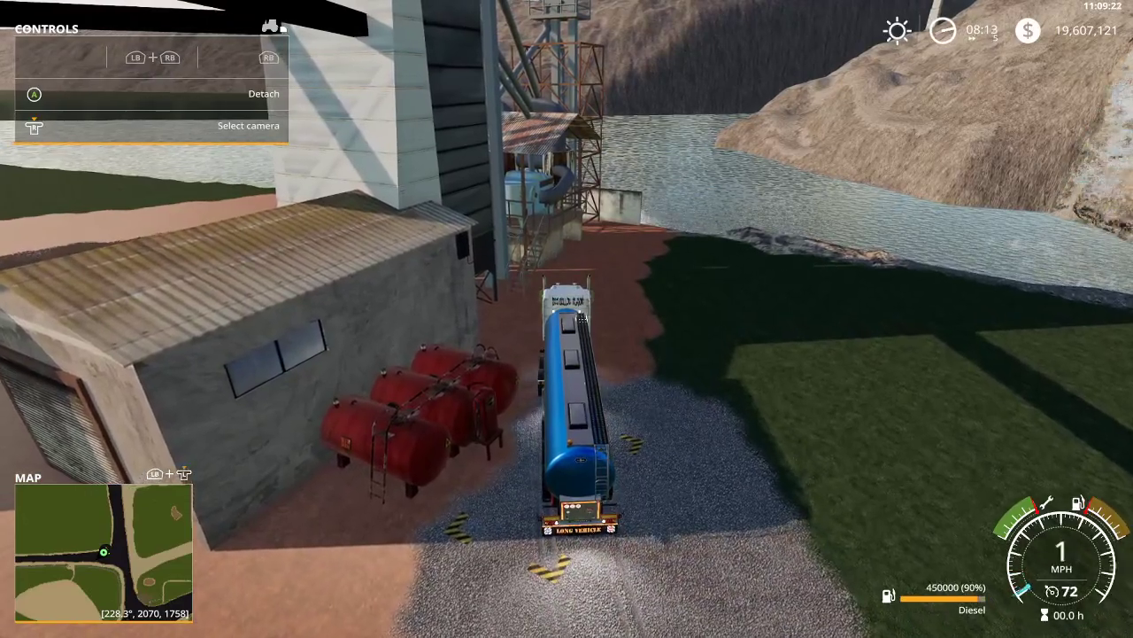
# Drive the truck away from the fuel tanks, park it on the gravel track beside the pond and get out.
pyautogui.press('w')
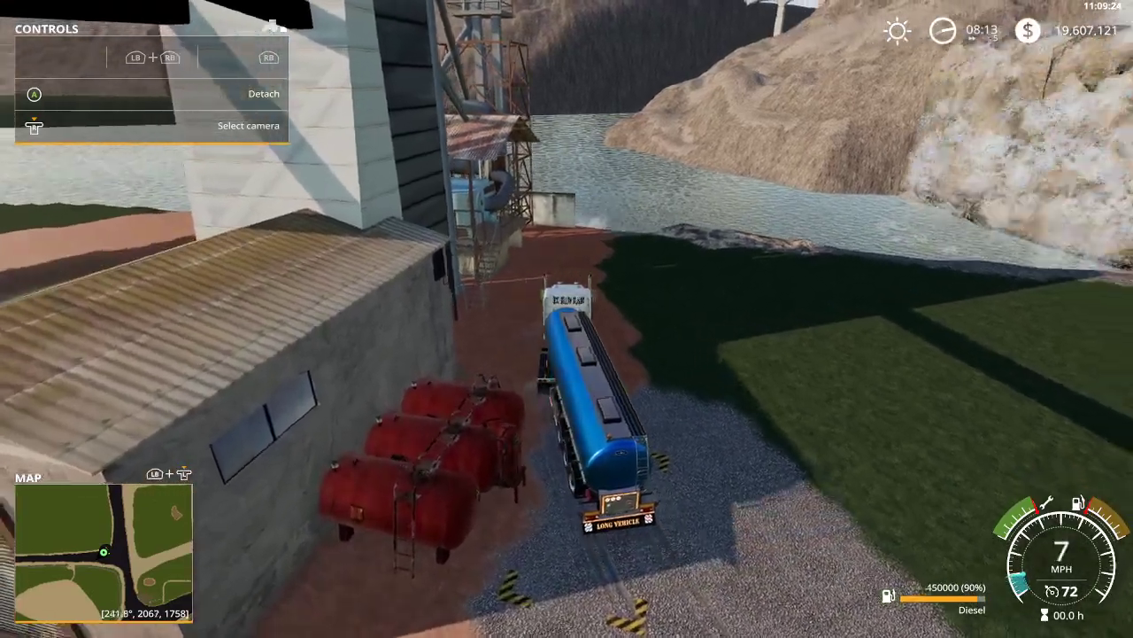
pyautogui.press('w')
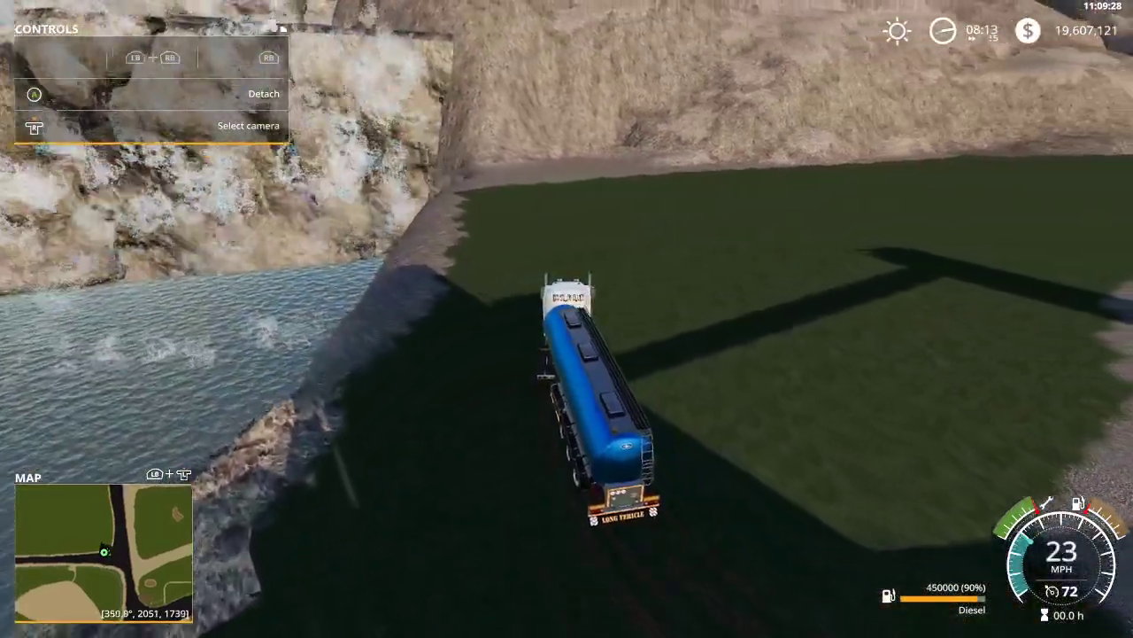
pyautogui.press('w')
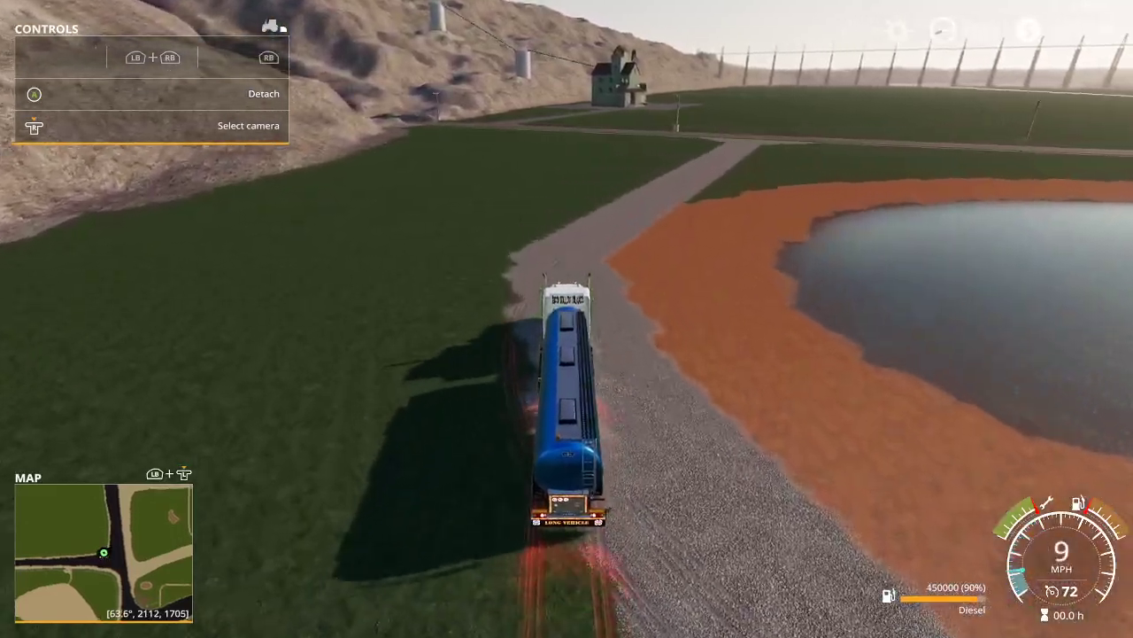
pyautogui.press('e')
# Walk to the clay pit's Ricci crest marker and check its clay outputs and diesel level.
pyautogui.press('w')
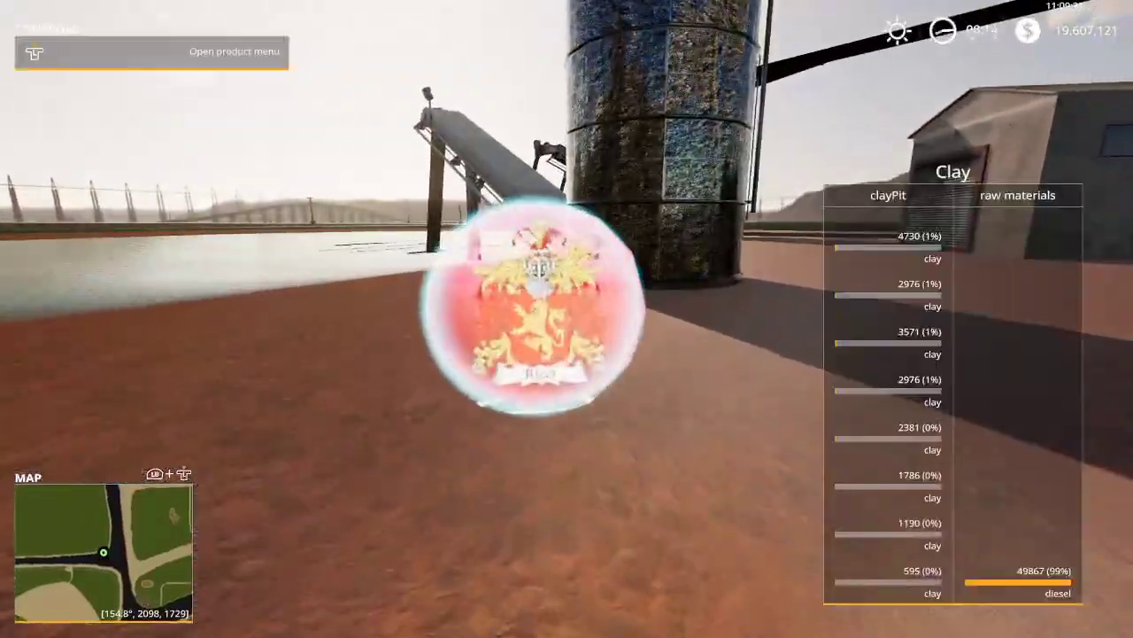
pyautogui.press('r')
pyautogui.press('Escape')
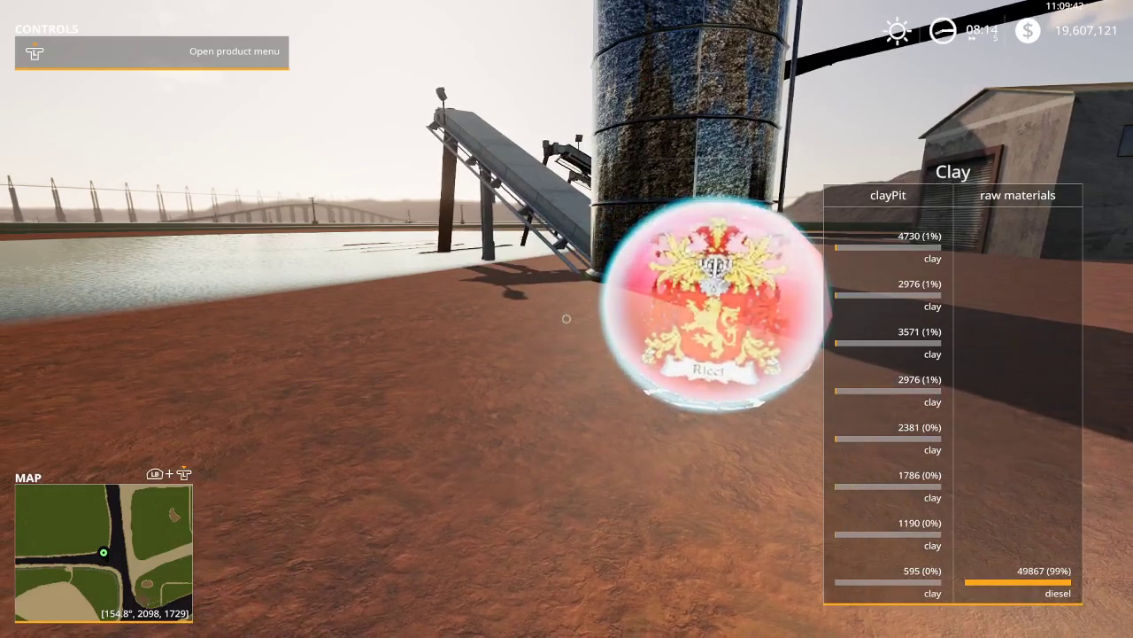
# Walk through the pond past the clay heaps and out onto the open grass near the gravel track.
pyautogui.press('w')
pyautogui.press('w')
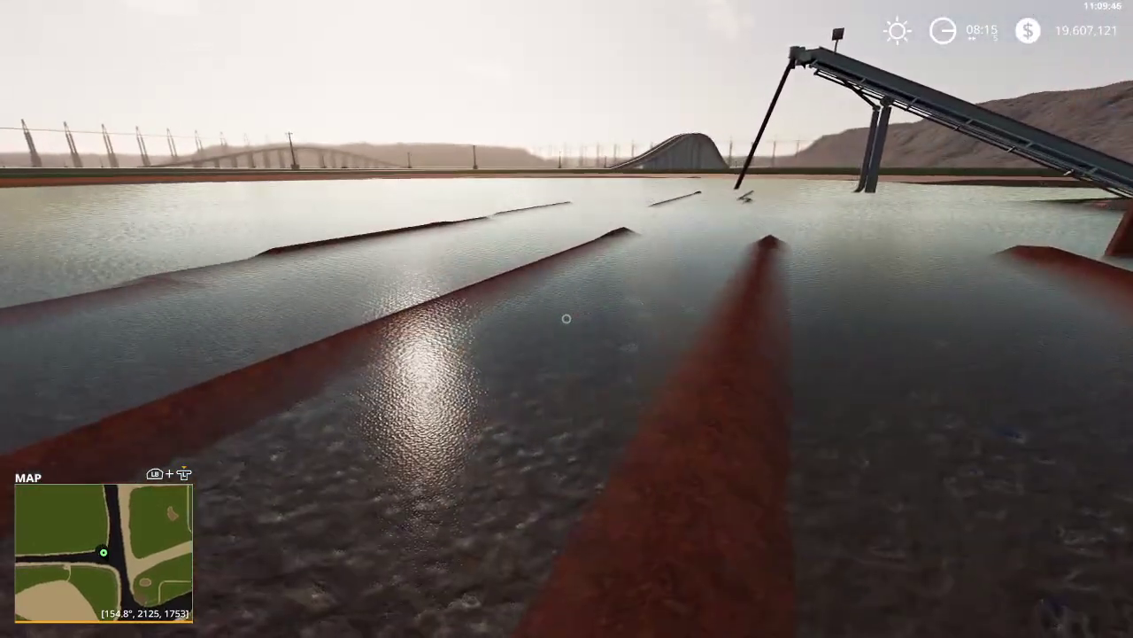
pyautogui.press('w')
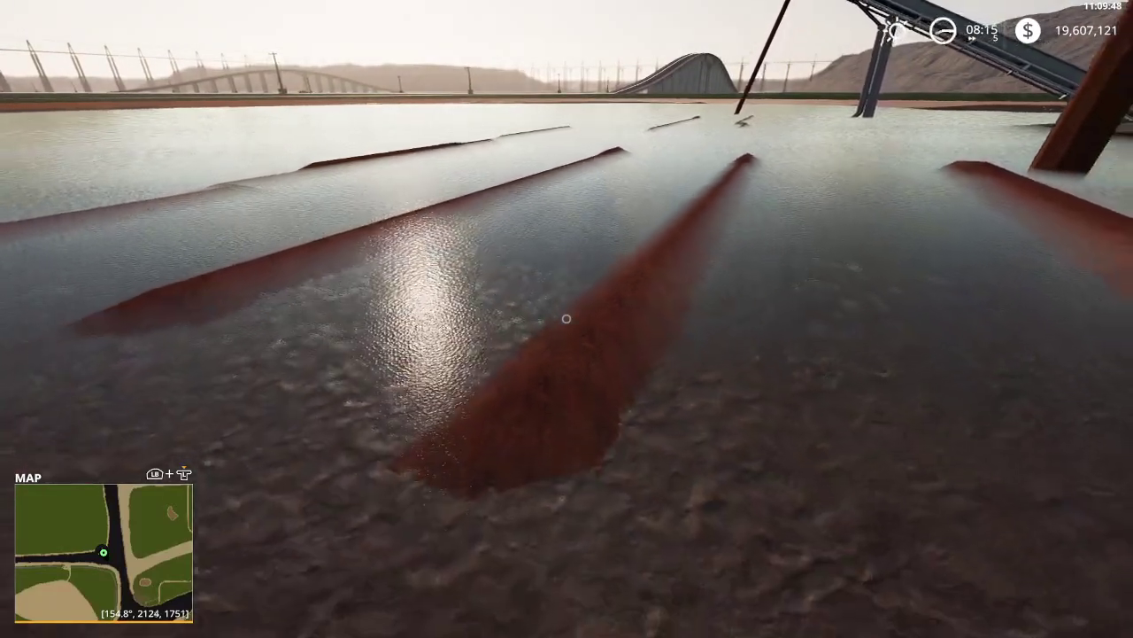
pyautogui.press('w')
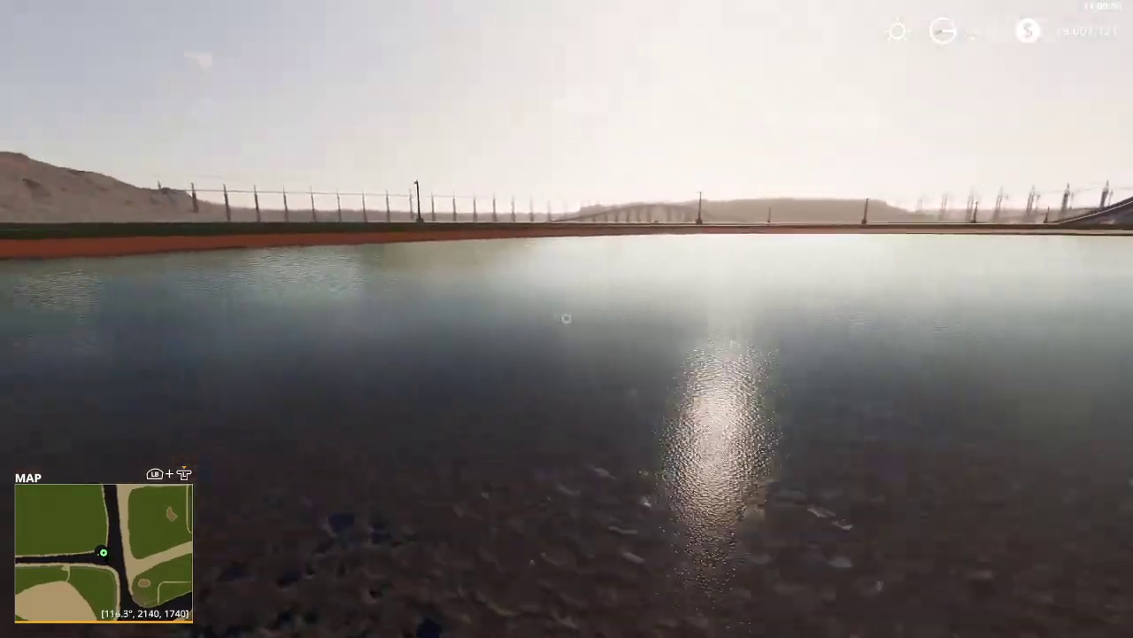
pyautogui.press('w')
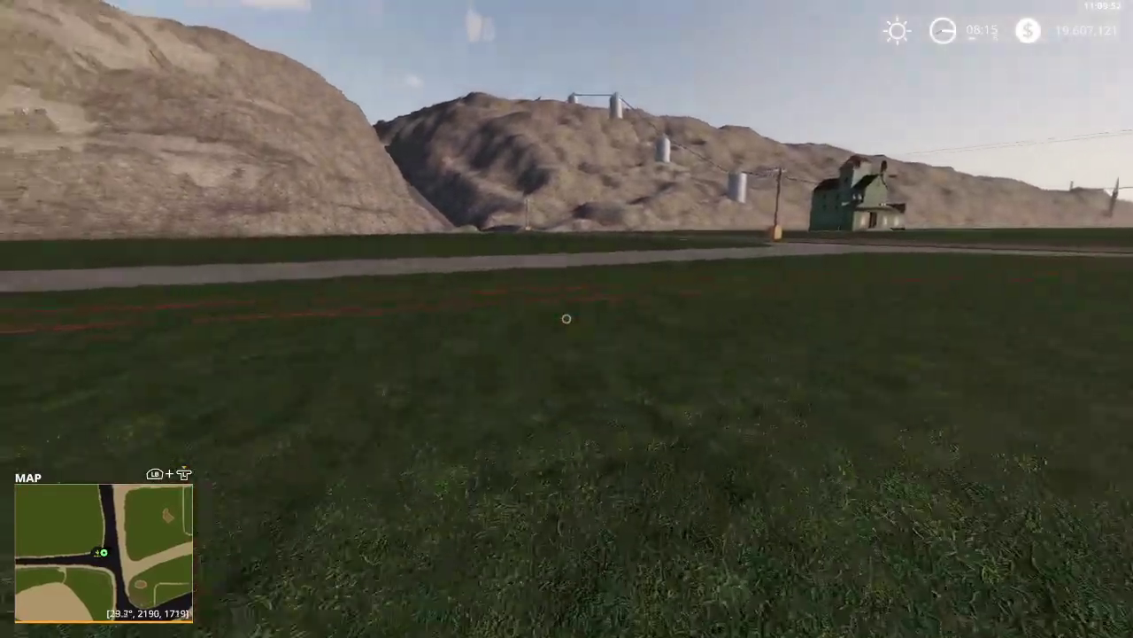
pyautogui.press('w')
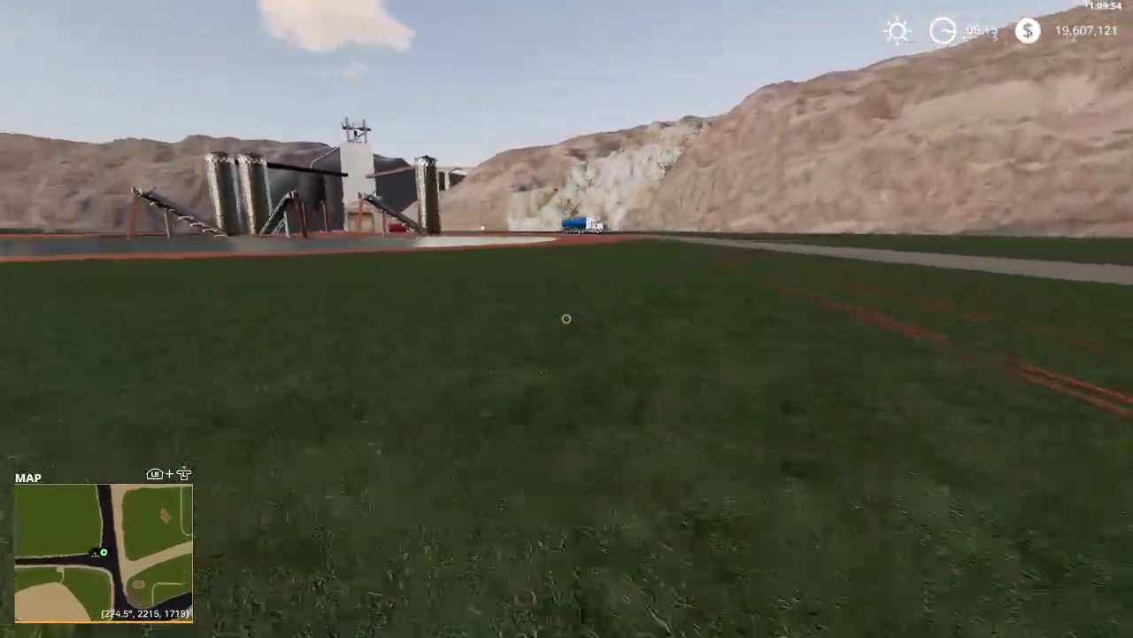
# Buy the CLAAS TORION 1914 Dev Mule wheel loader with Trelleborg wheels and the standard wheel setup.
pyautogui.press('p')
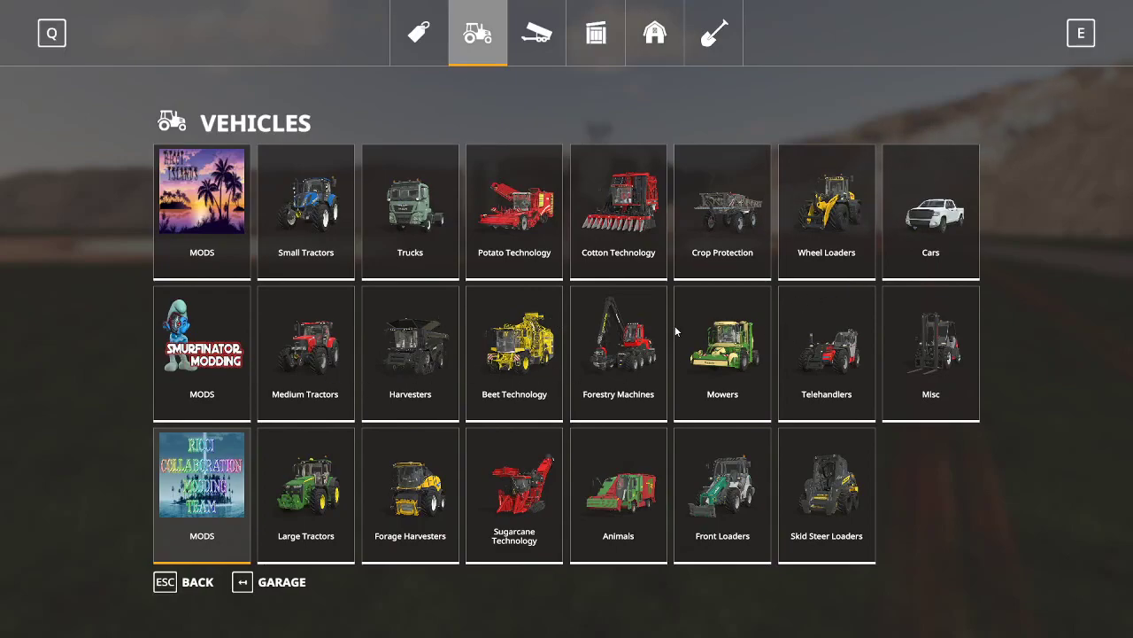
pyautogui.click(796, 259)
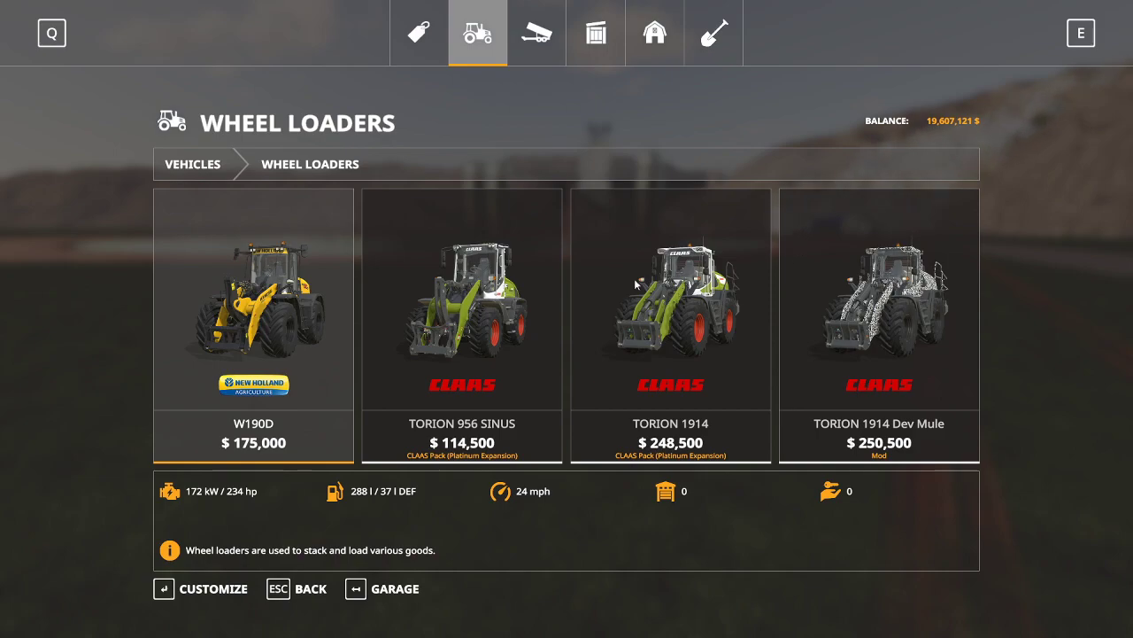
pyautogui.click(482, 351)
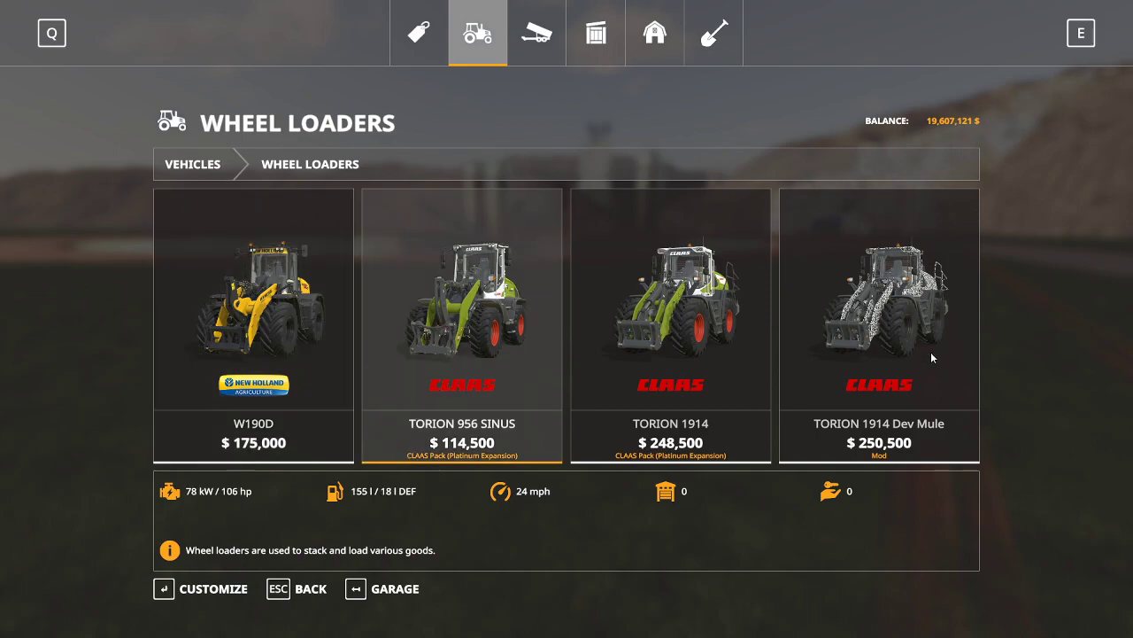
pyautogui.click(869, 359)
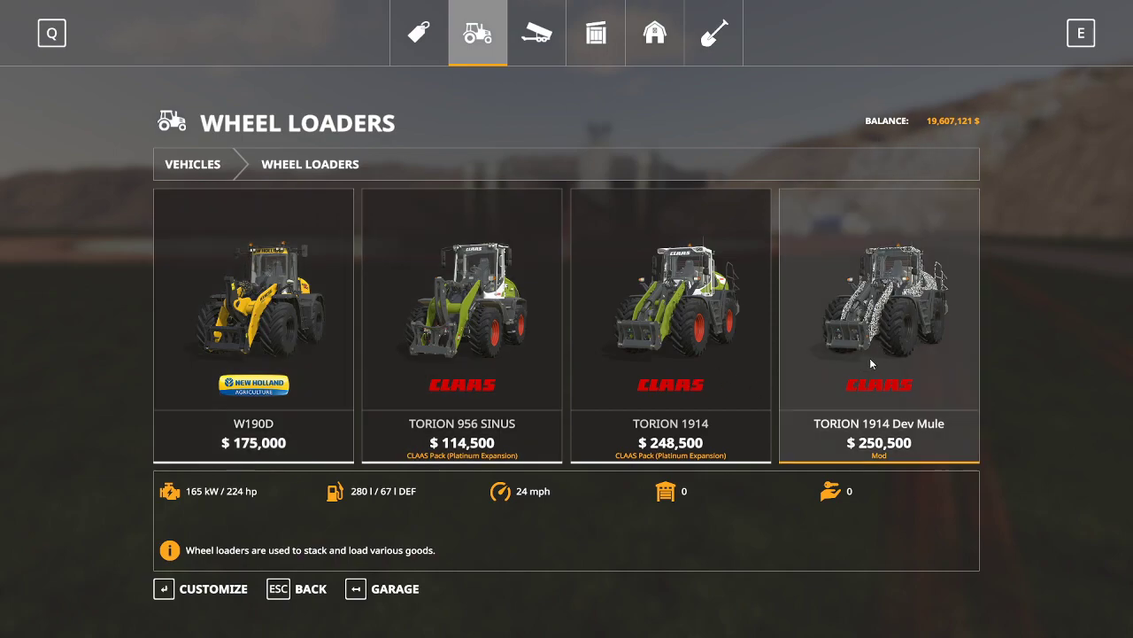
pyautogui.click(869, 358)
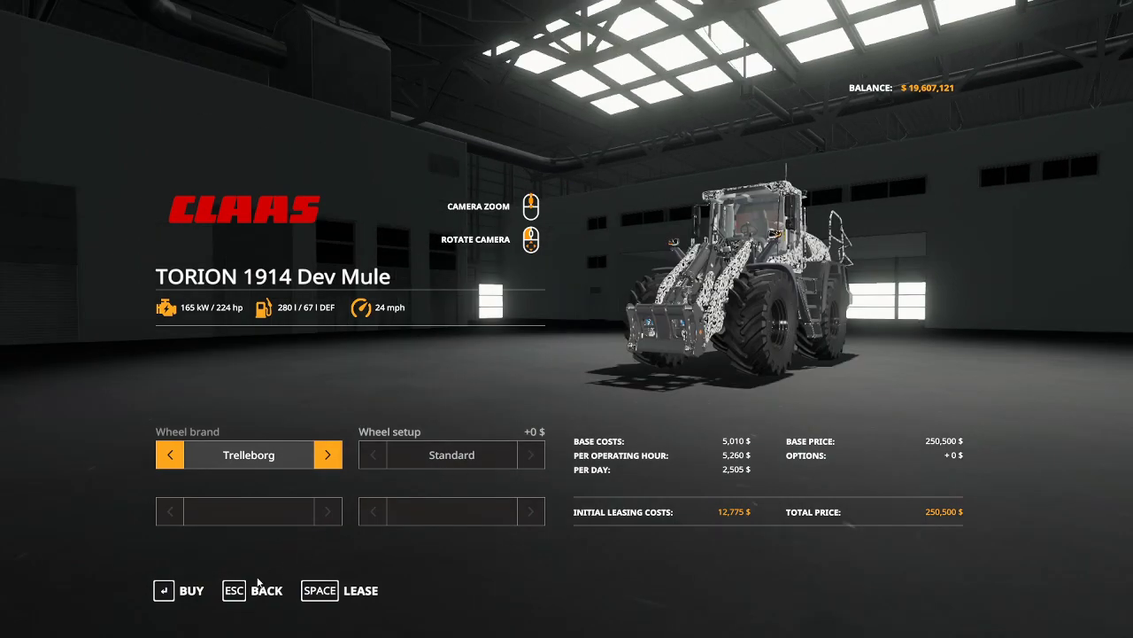
pyautogui.click(189, 593)
pyautogui.click(420, 405)
pyautogui.click(418, 404)
pyautogui.click(265, 591)
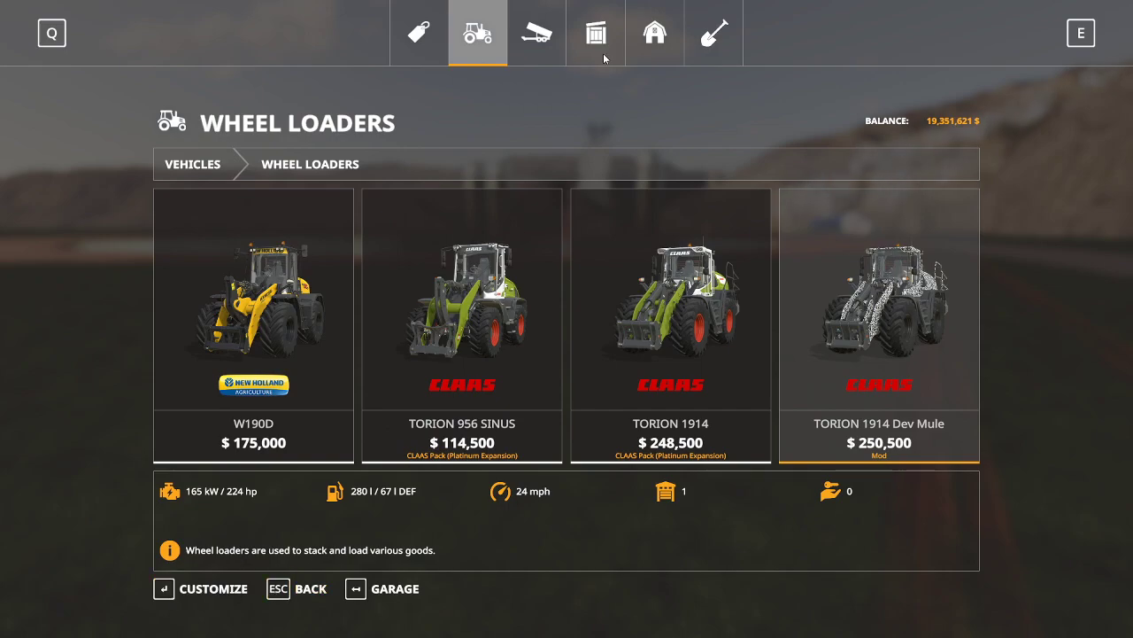
# Buy the MAGSI High-dump bucket from the wheel loader tools in the shop.
pyautogui.click(530, 35)
pyautogui.scroll(-6, 689, 245)
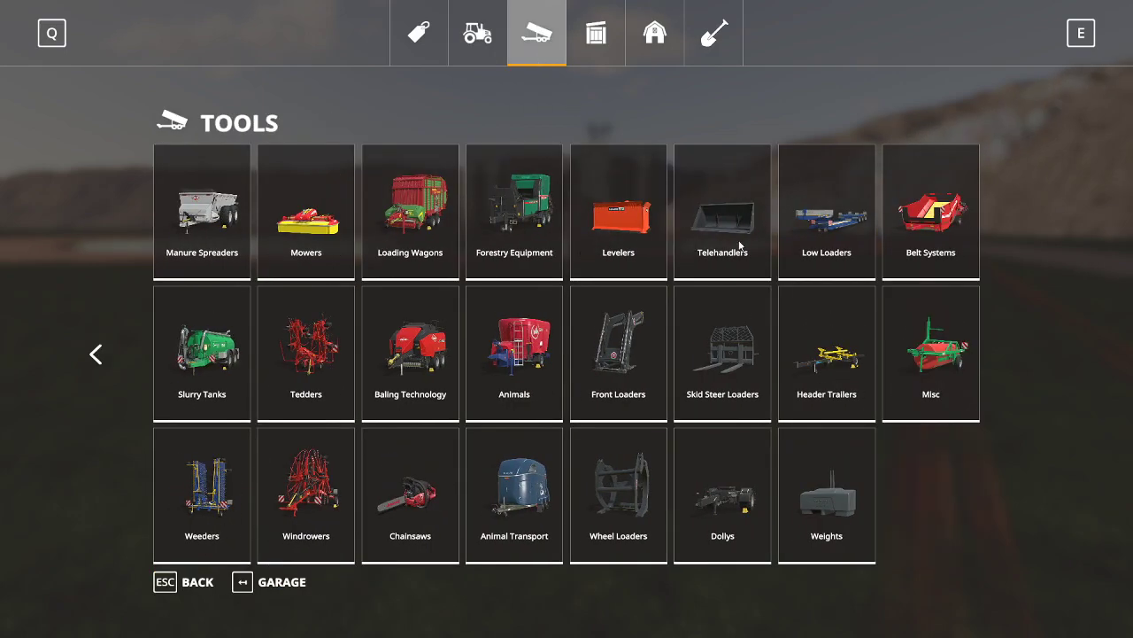
pyautogui.click(723, 245)
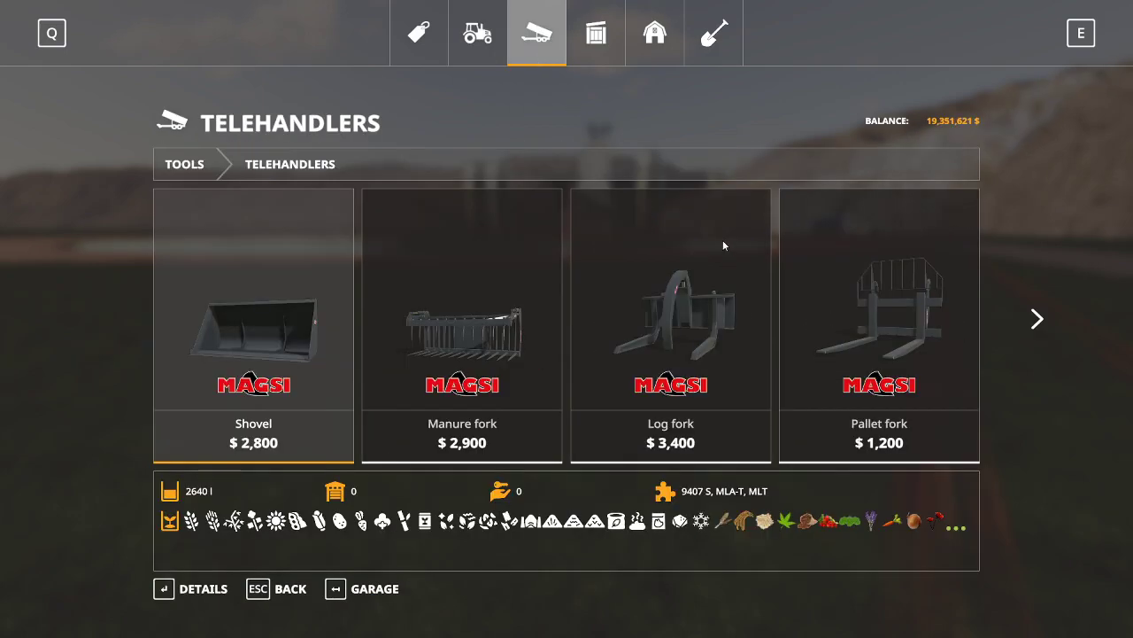
pyautogui.click(283, 591)
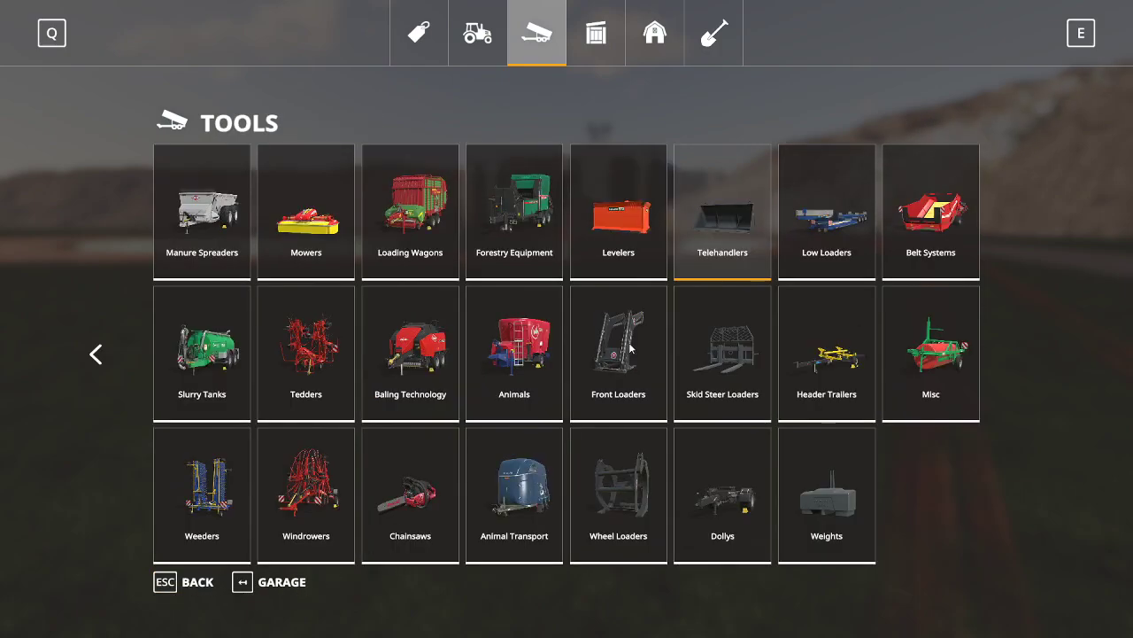
pyautogui.click(629, 542)
pyautogui.click(655, 367)
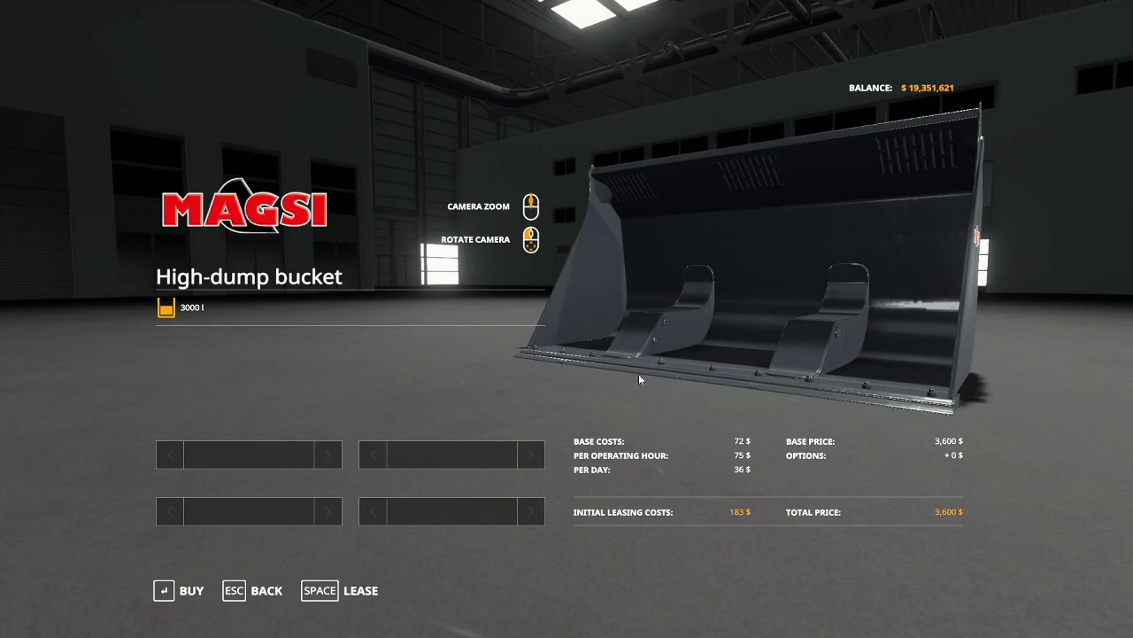
pyautogui.click(190, 591)
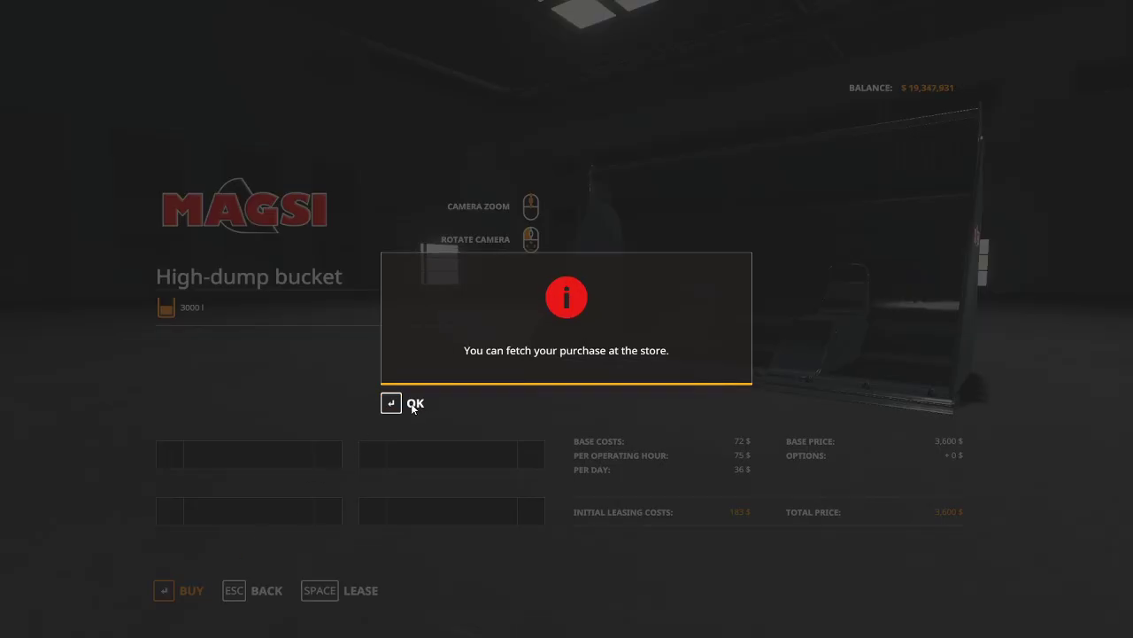
# Leave the shop, walk back to the gravel track, and board and drive the CLAAS TORION 1914 Dev Mule near the bucket.
pyautogui.click(413, 403)
pyautogui.press('Escape')
pyautogui.press('Escape')
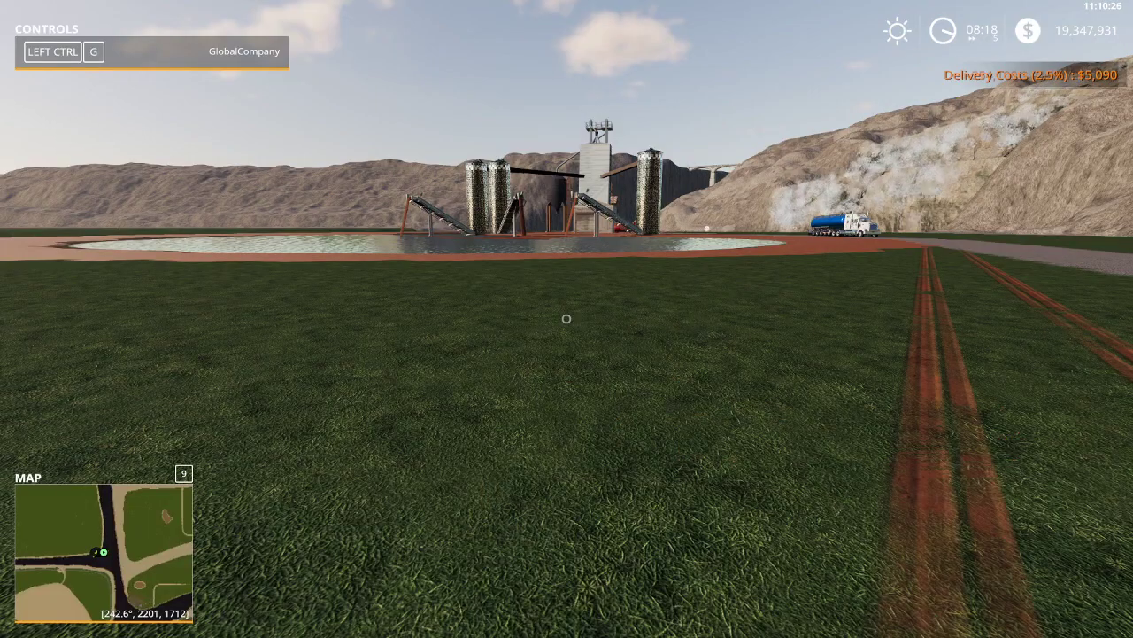
pyautogui.press('d')
pyautogui.press('s')
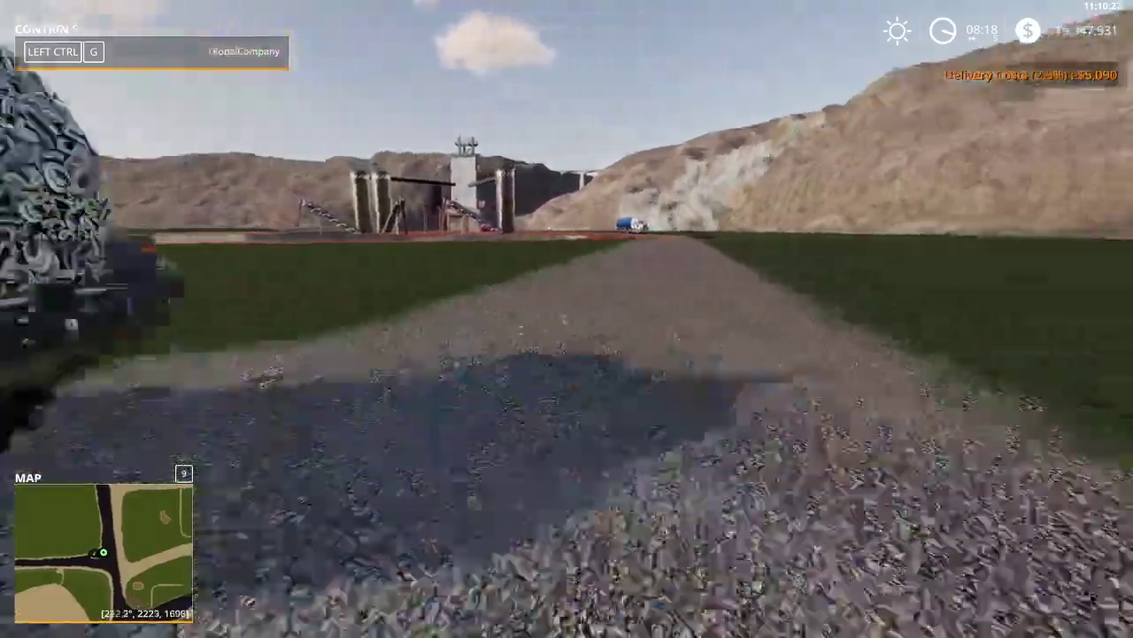
pyautogui.press('e')
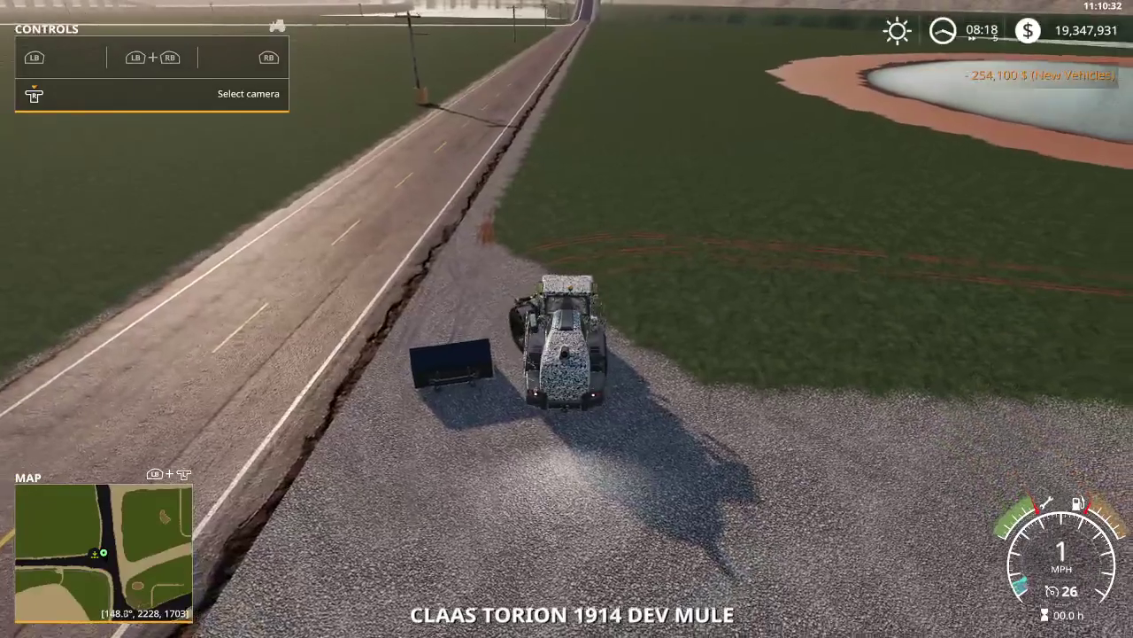
pyautogui.press('w')
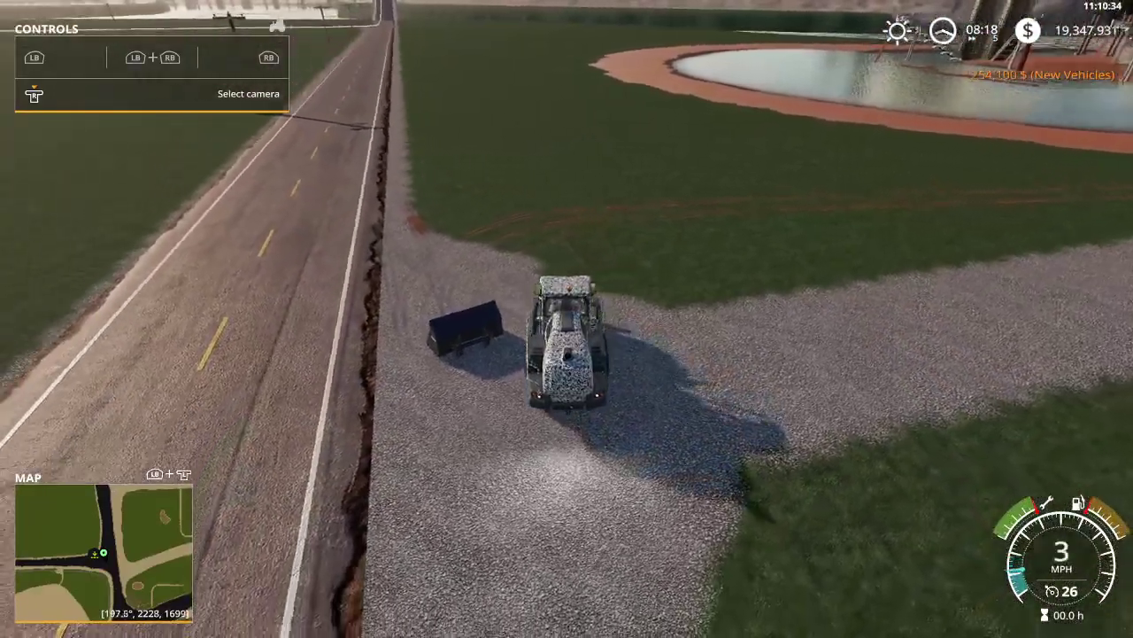
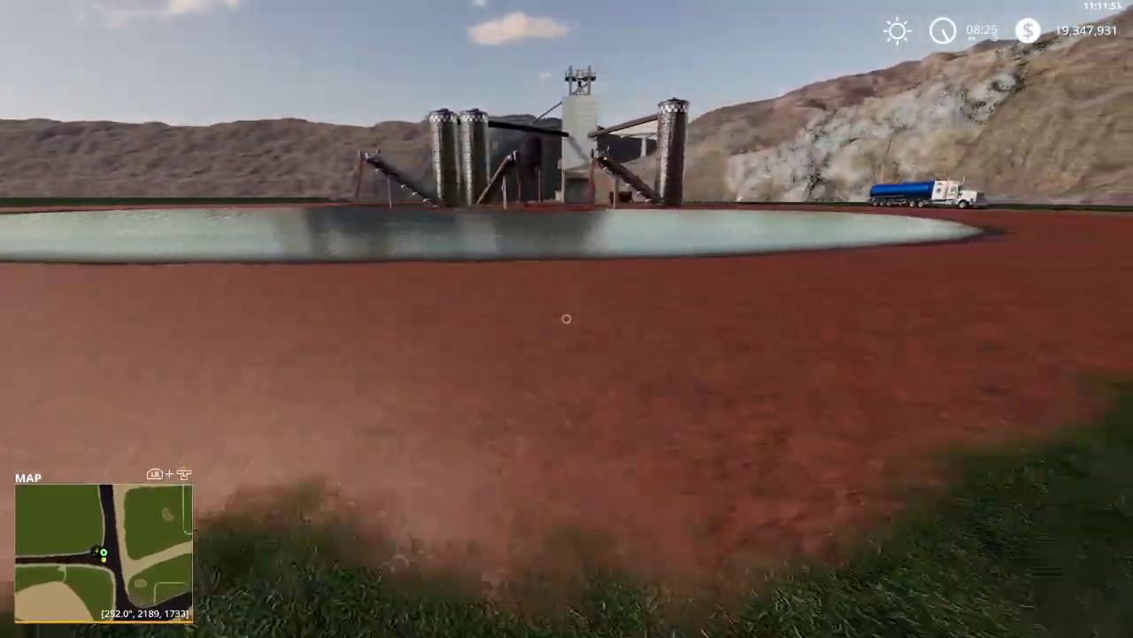
# Walk along the pond's red shore to the Ricci crest marker and read the clay pit's production levels.
pyautogui.press('w')
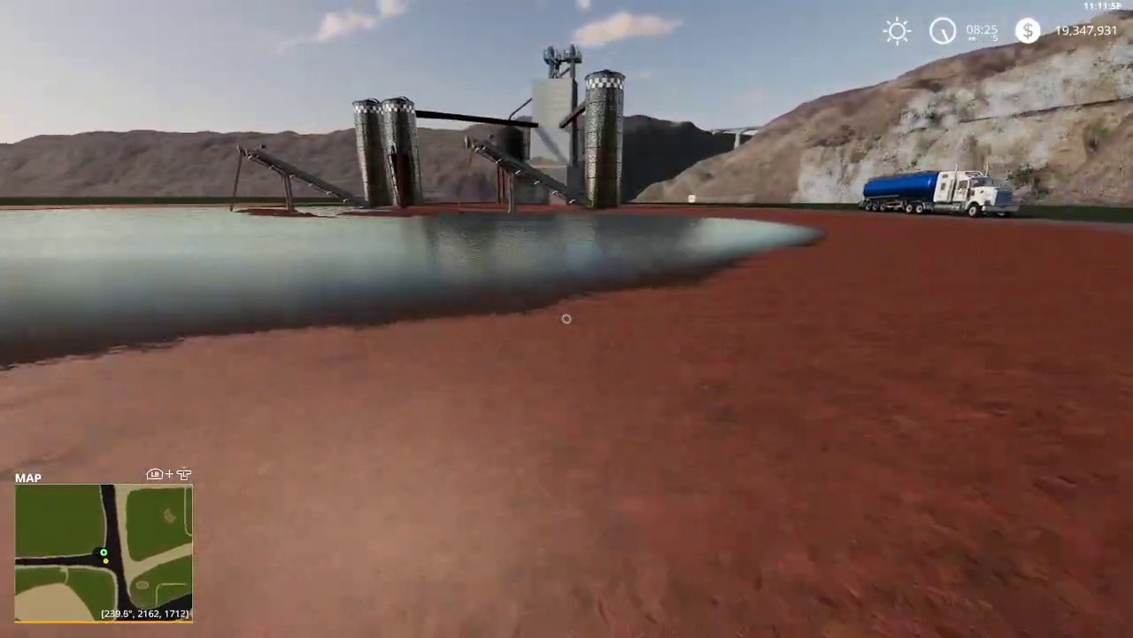
pyautogui.press('w')
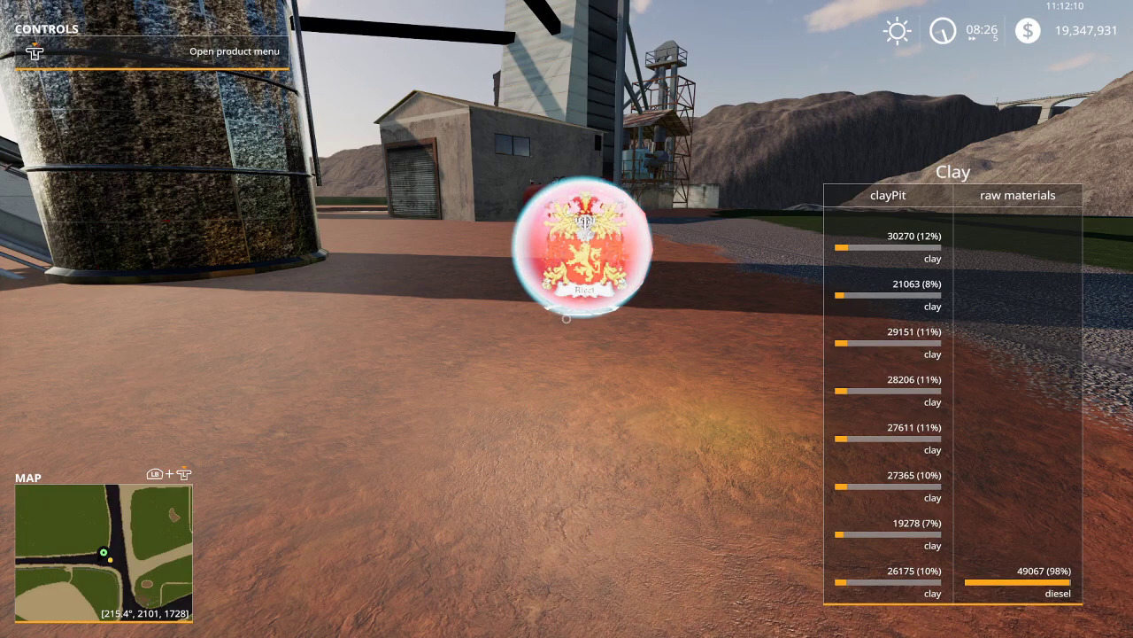
pyautogui.press('w')
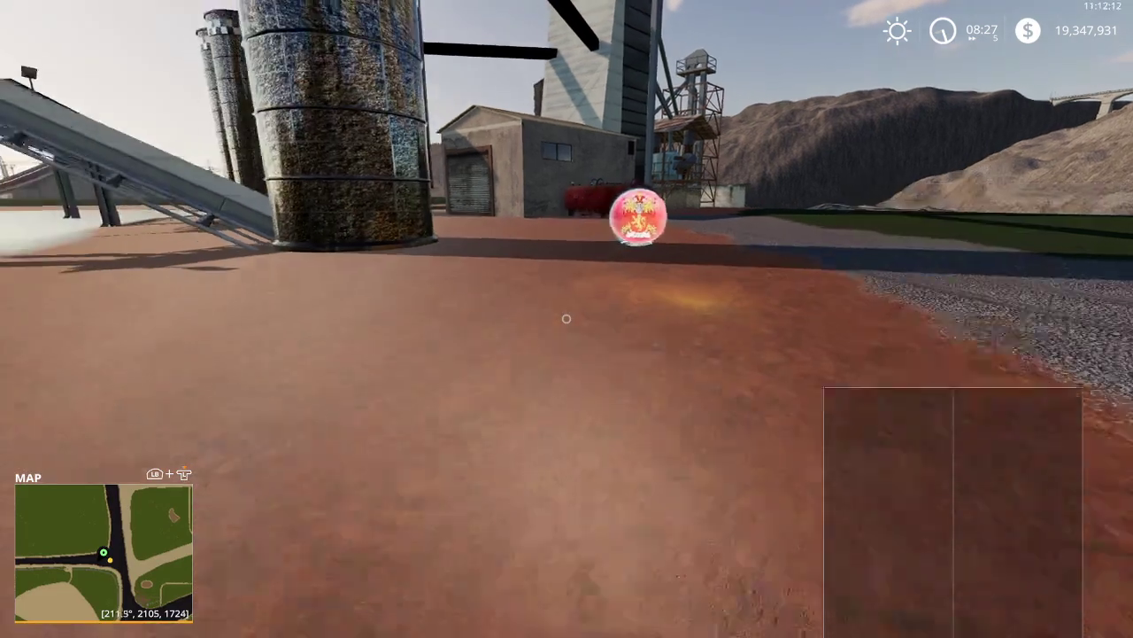
# Inspect the clay heaps beneath the conveyors in the pond, and walk out to the gravel road facing the silos.
pyautogui.press('w')
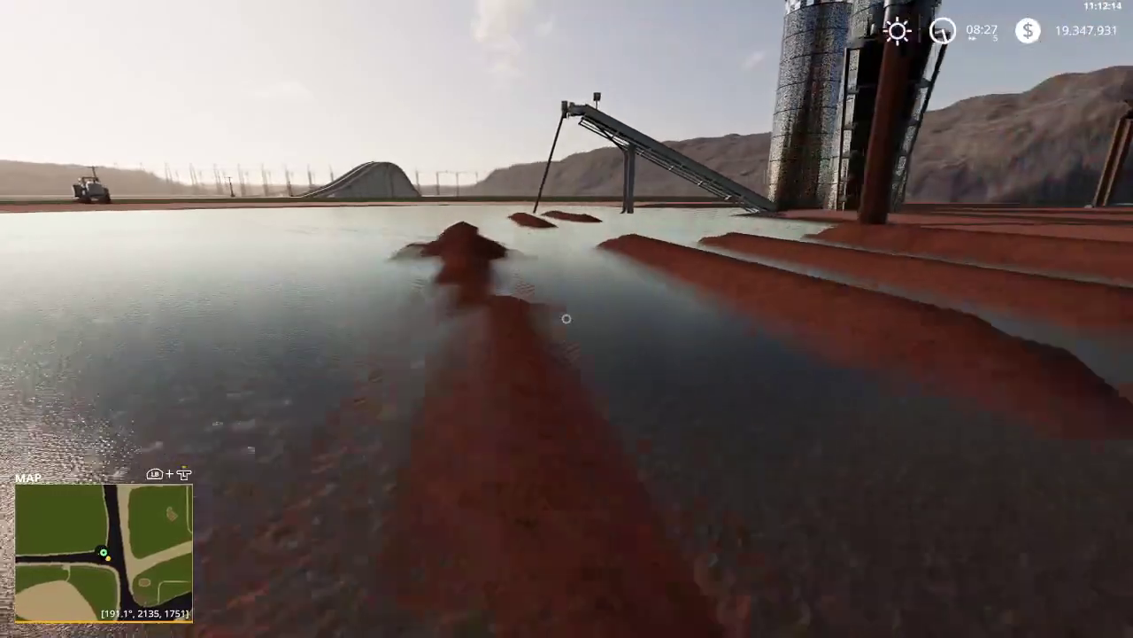
pyautogui.press('w')
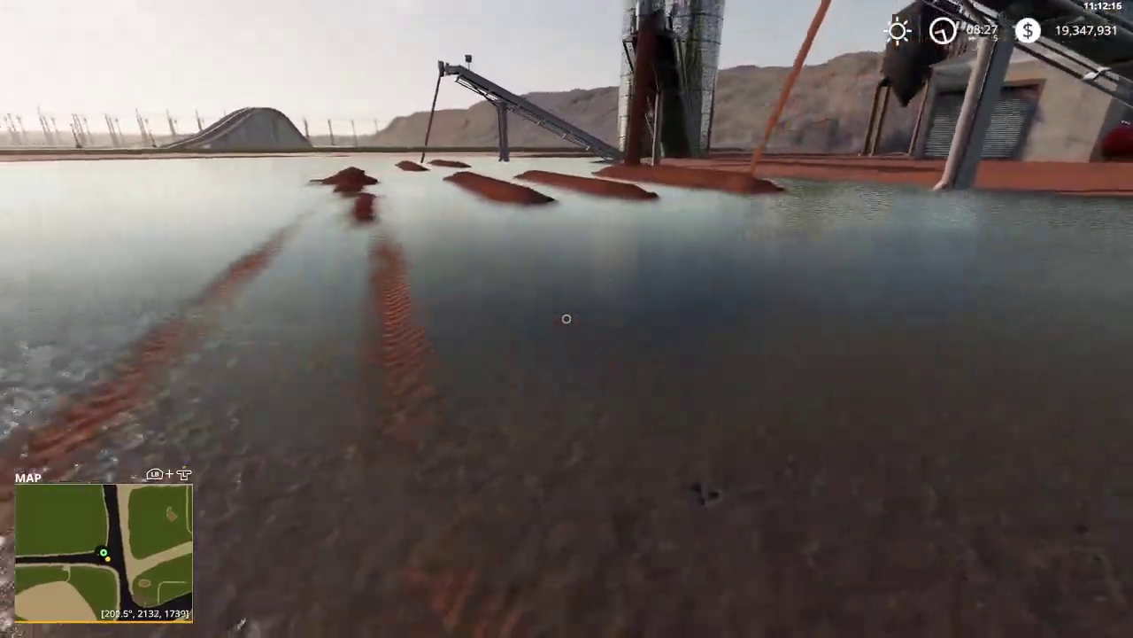
pyautogui.press('s')
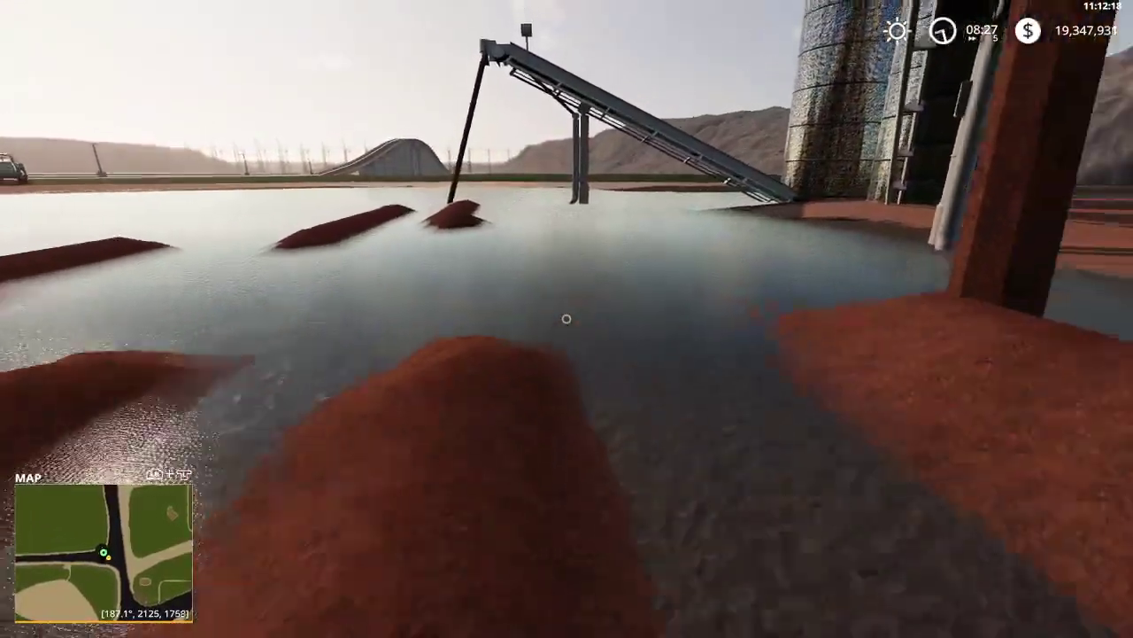
pyautogui.press('d')
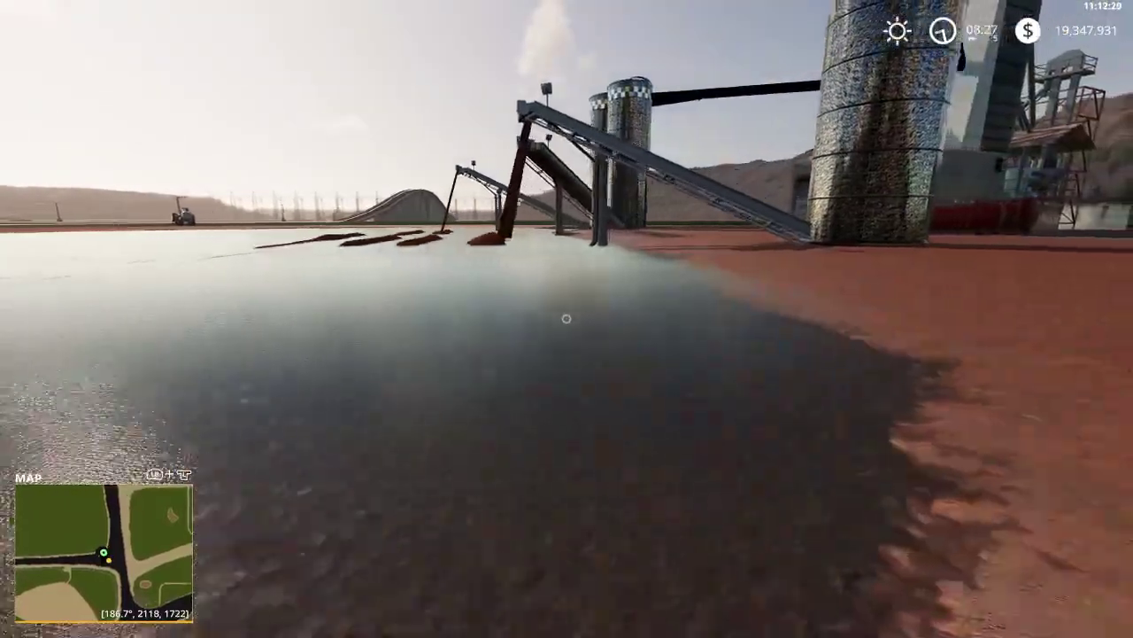
pyautogui.press('d')
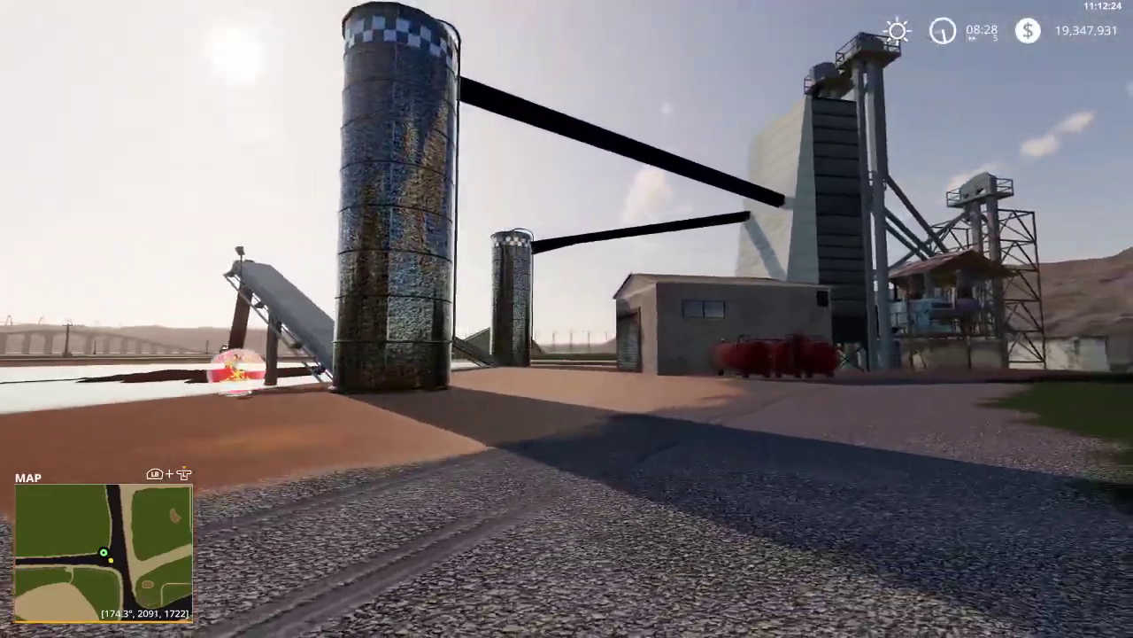
# Quit the running game without saving.
pyautogui.press('Escape')
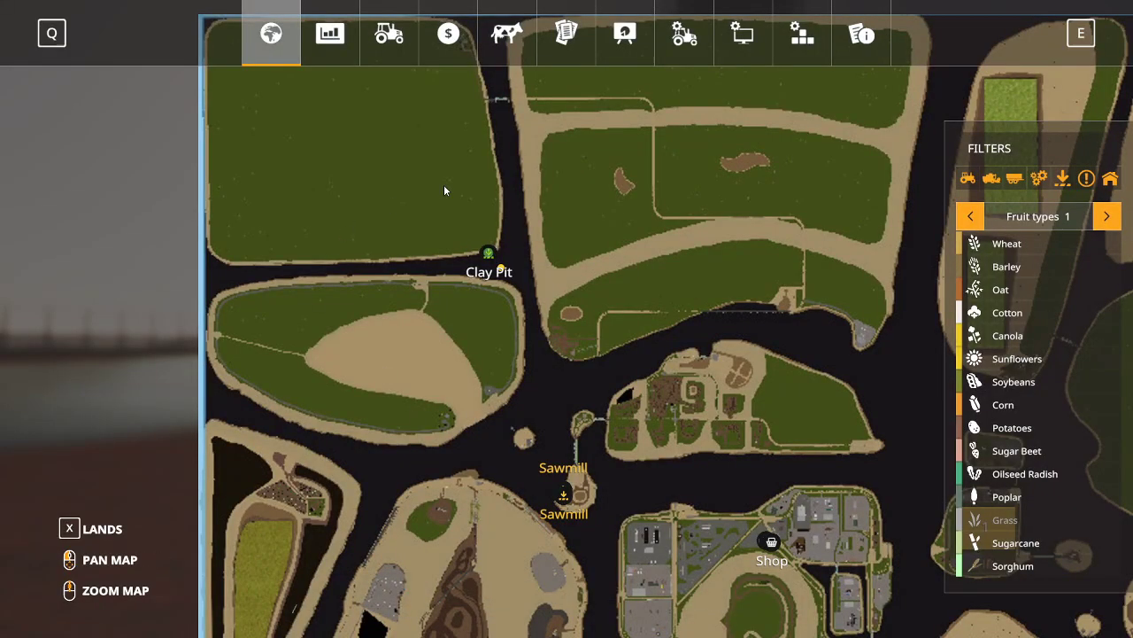
pyautogui.click(684, 35)
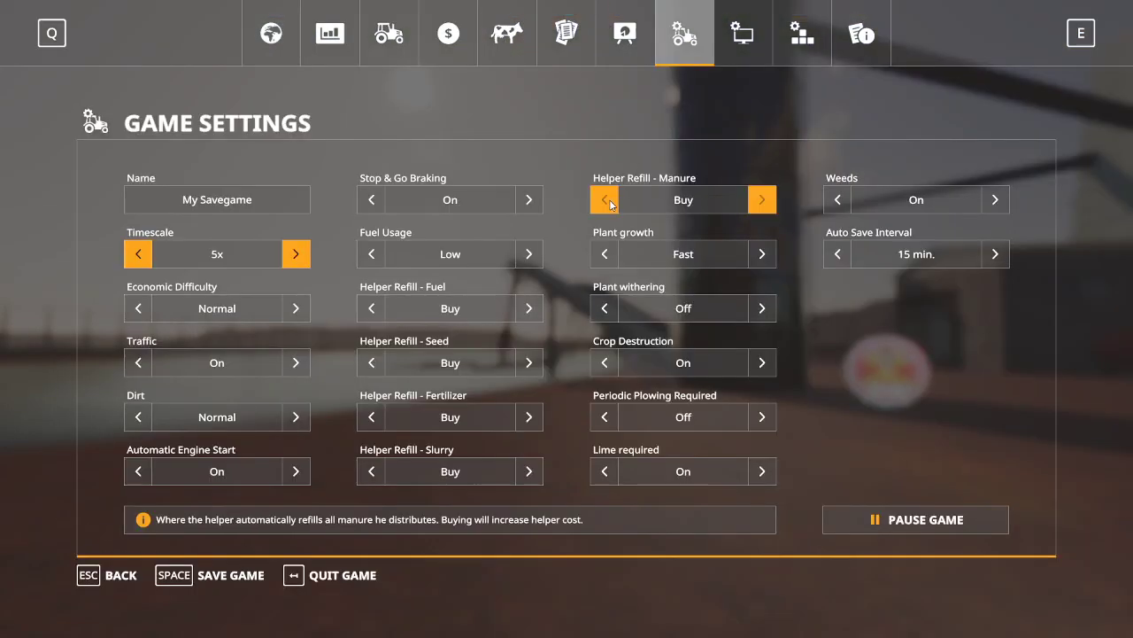
pyautogui.click(356, 577)
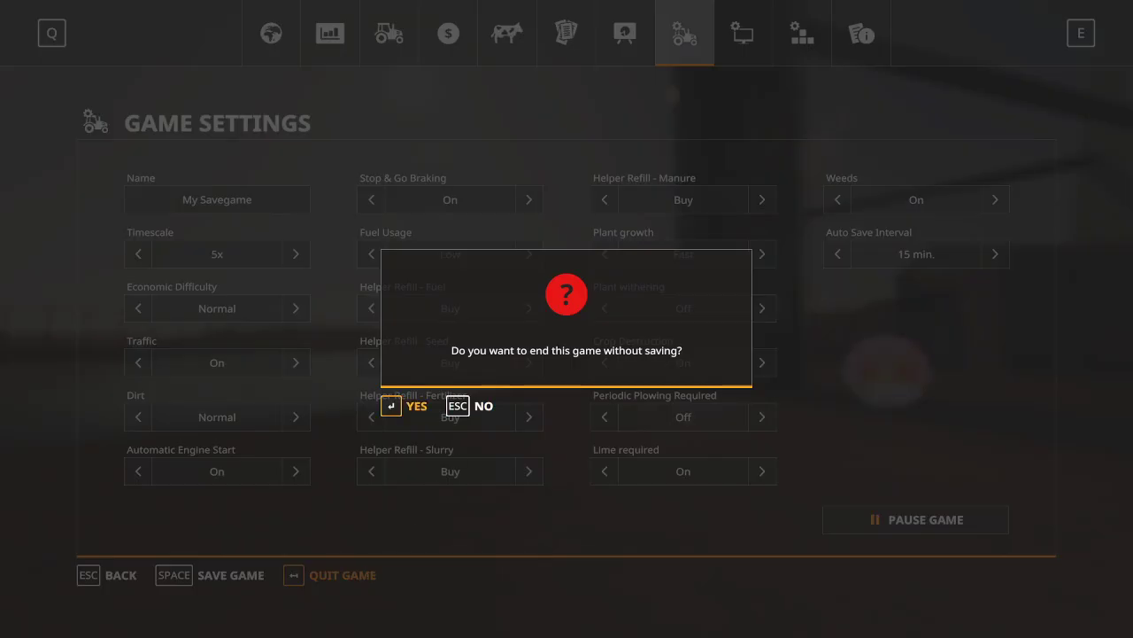
pyautogui.press('Return')
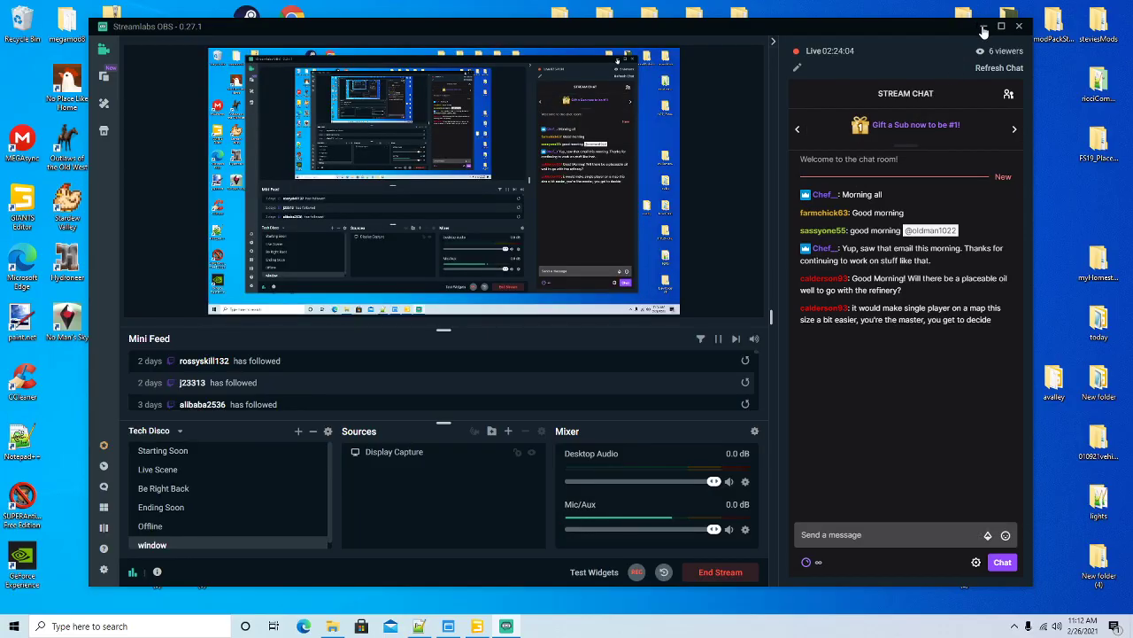
# Minimize Streamlabs OBS, switch to Notepad++ and reload the modified log.txt in a maximized window.
pyautogui.click(984, 29)
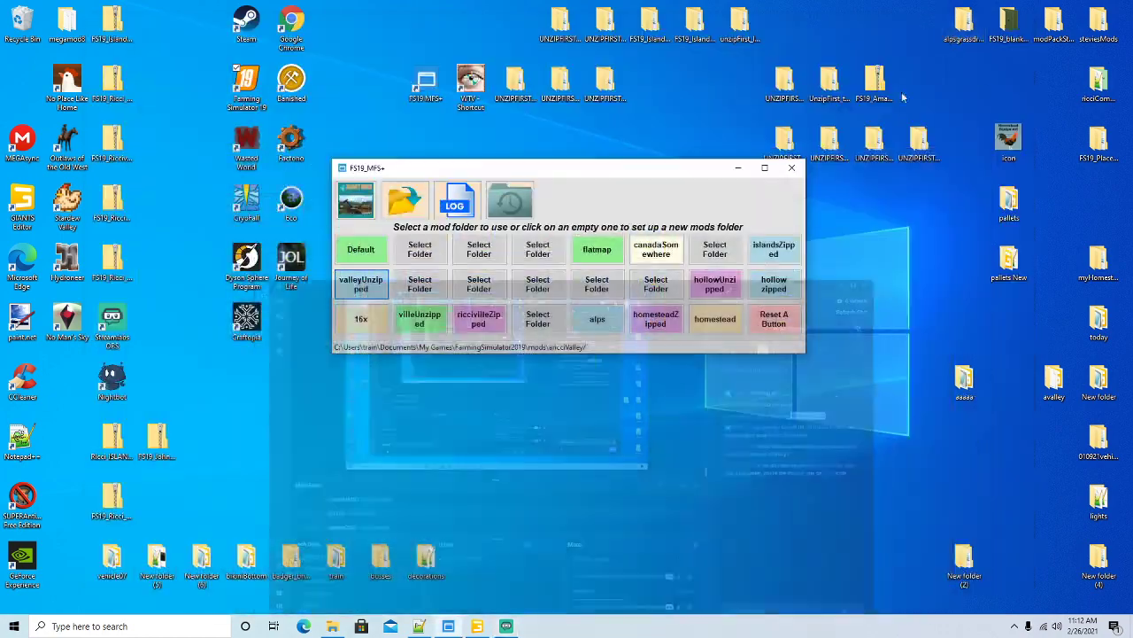
pyautogui.click(476, 624)
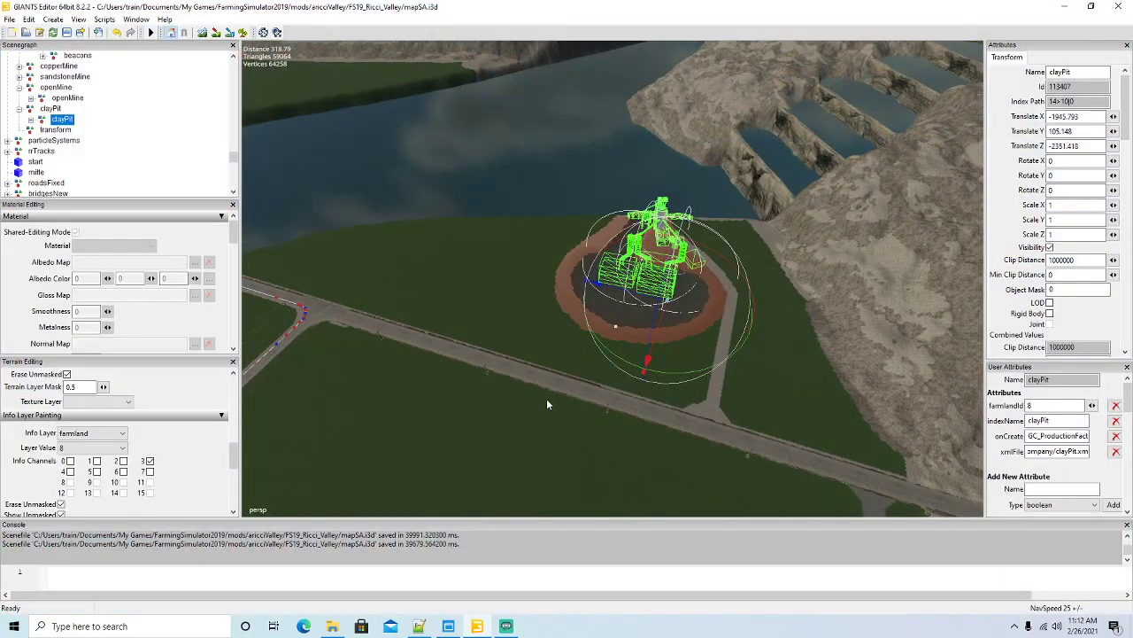
pyautogui.click(419, 625)
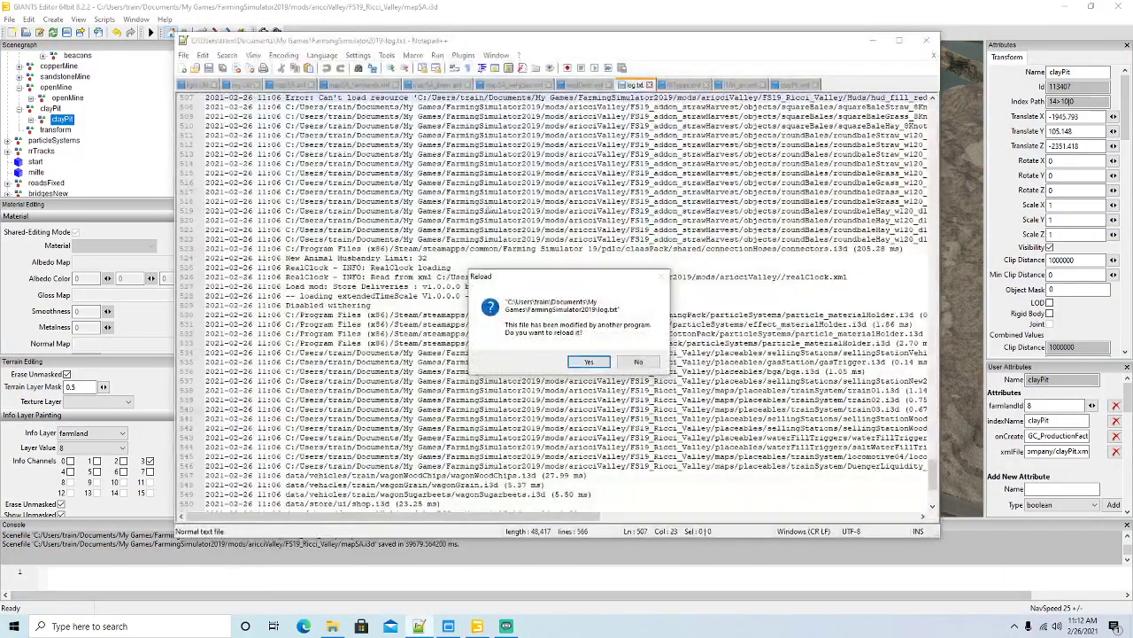
pyautogui.click(588, 362)
pyautogui.click(900, 41)
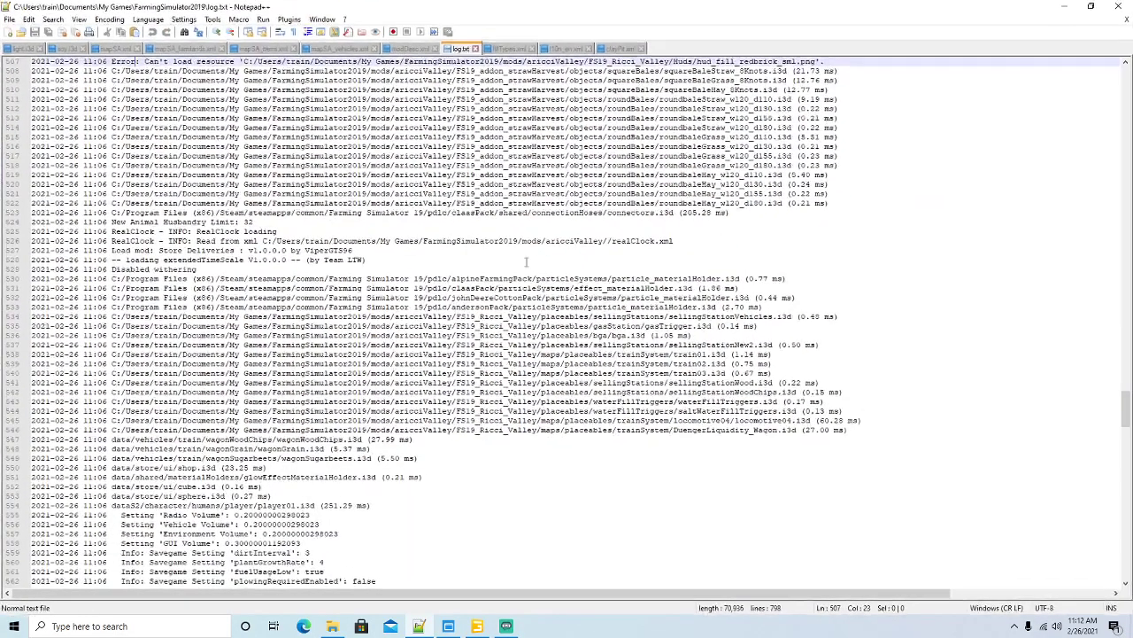
# Review log.txt from the mod listing through the map loading and vehicle purchase entries for errors and warnings.
pyautogui.moveTo(1125, 408); pyautogui.dragTo(1124, 84)
pyautogui.scroll(-20, 358, 157)
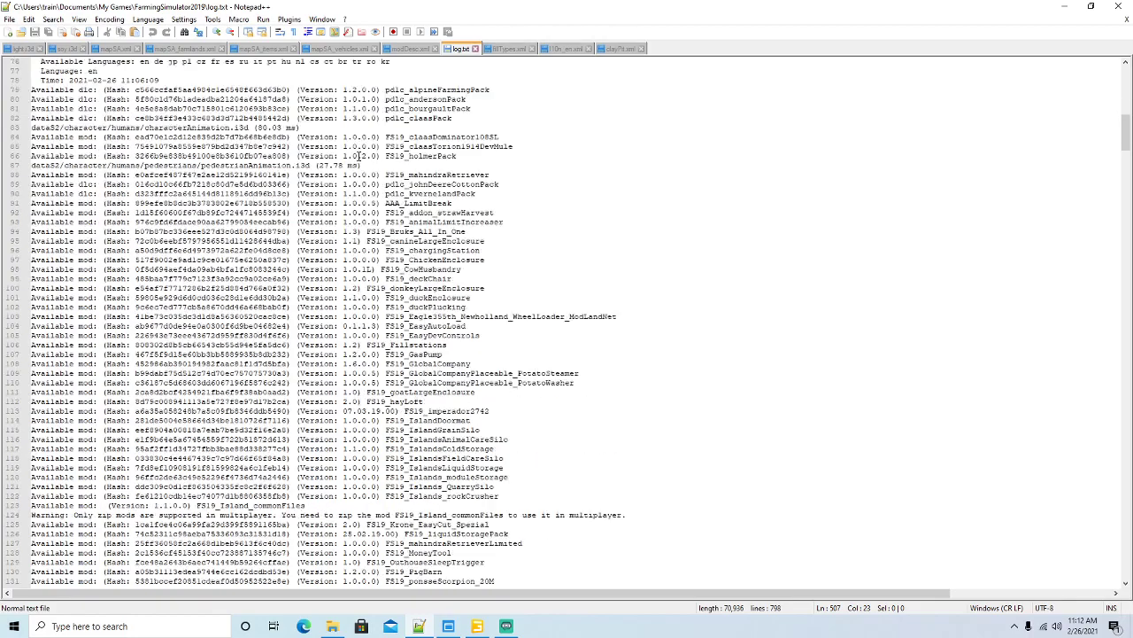
pyautogui.scroll(-20, 362, 156)
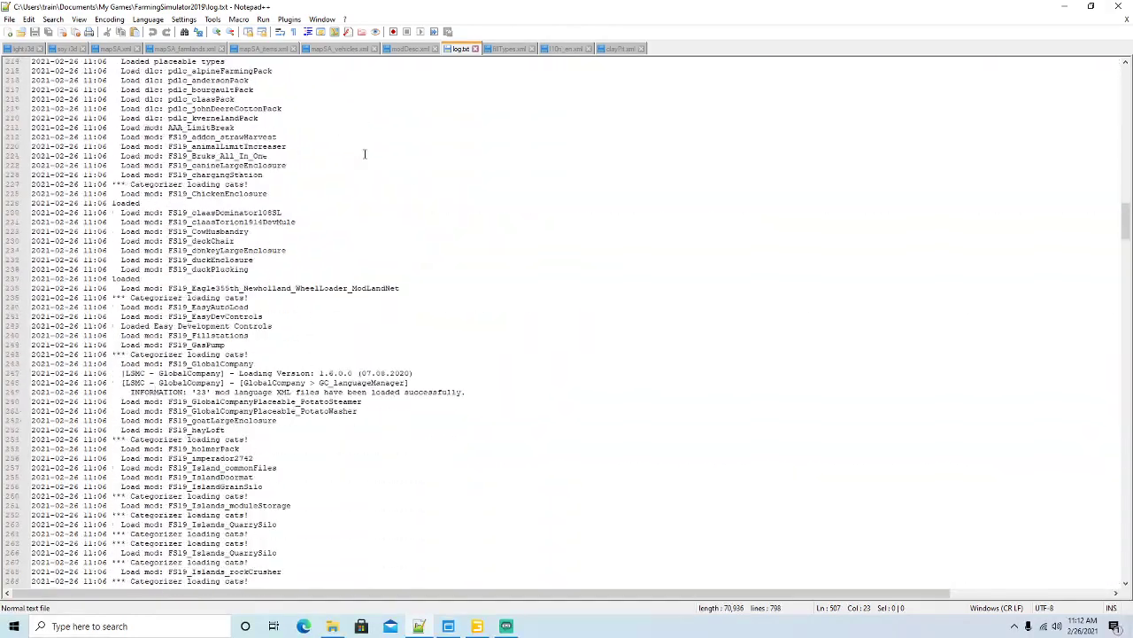
pyautogui.scroll(-20, 364, 154)
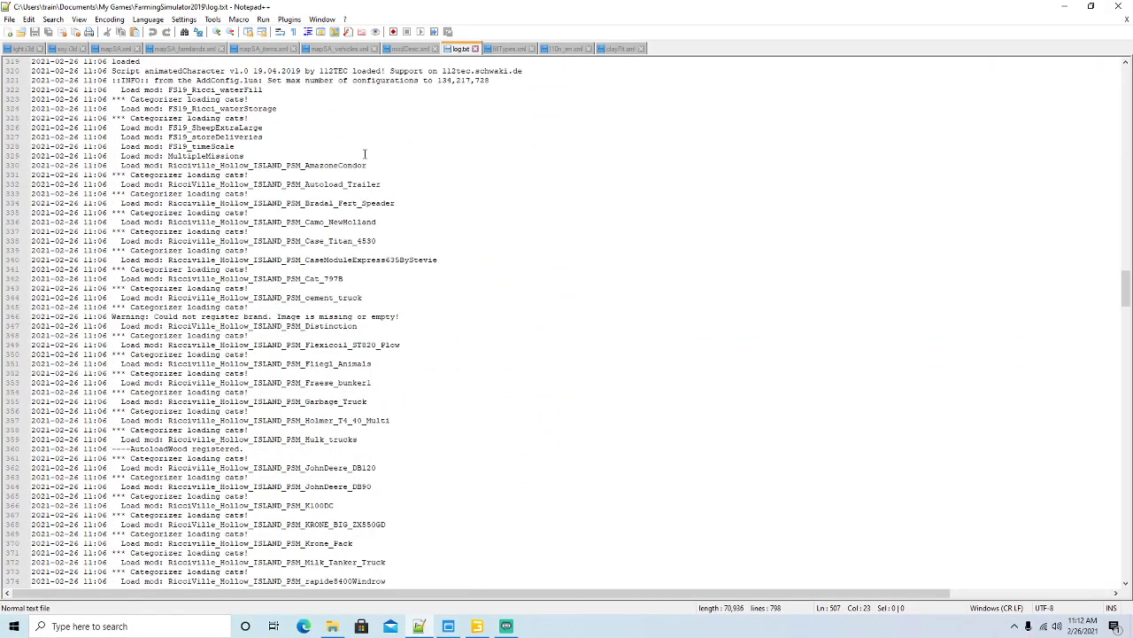
pyautogui.scroll(-17, 364, 154)
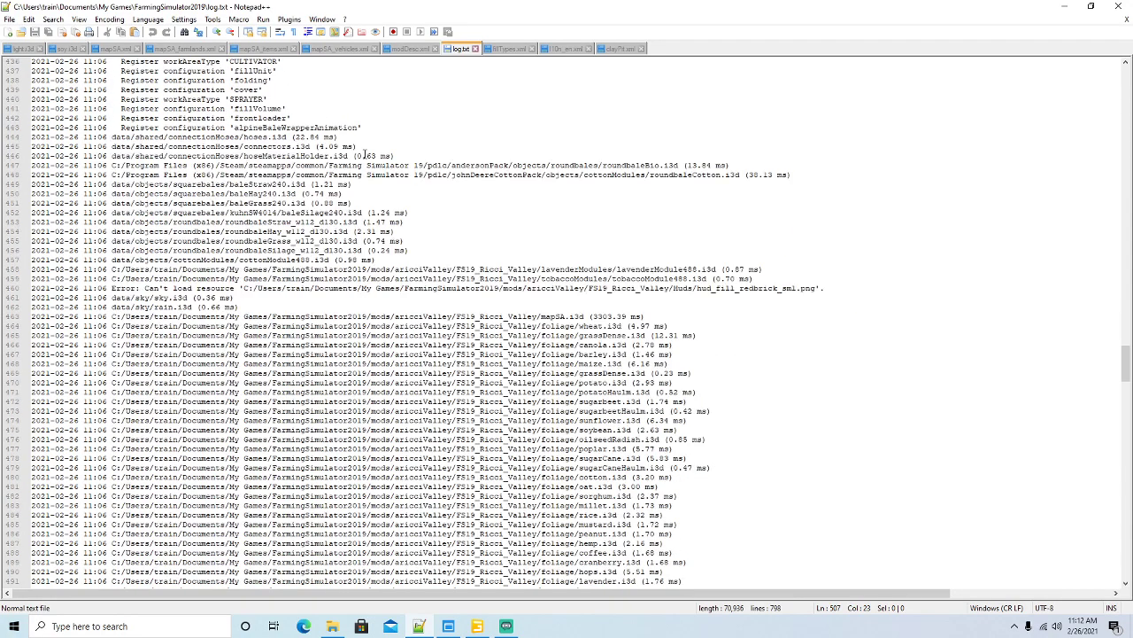
pyautogui.scroll(-11, 364, 154)
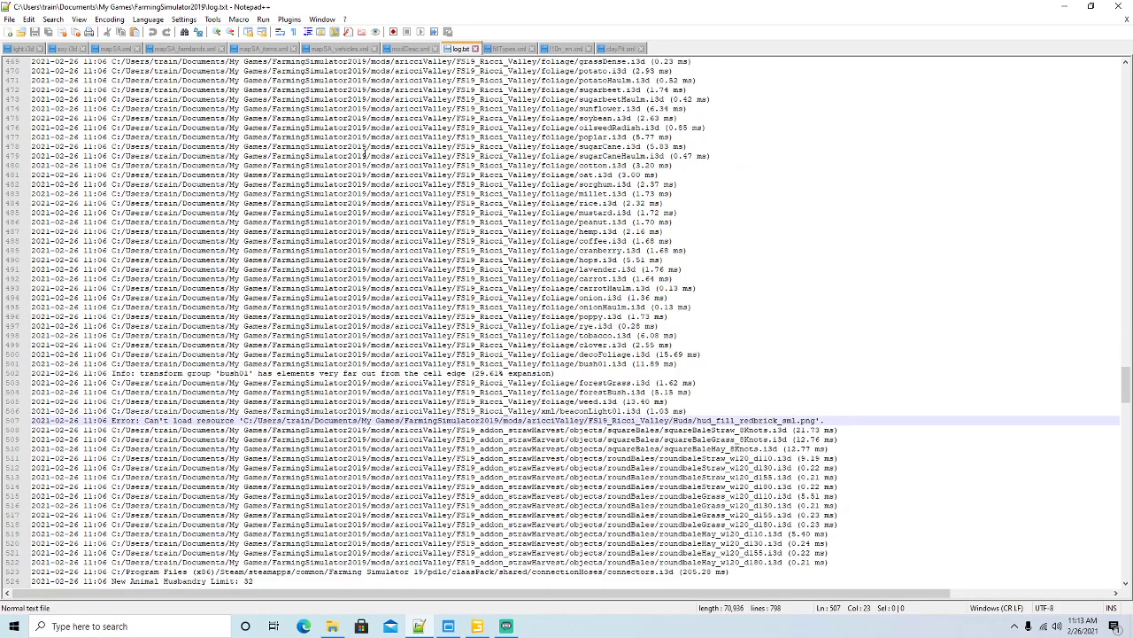
pyautogui.scroll(4, 364, 154)
pyautogui.scroll(-20, 364, 154)
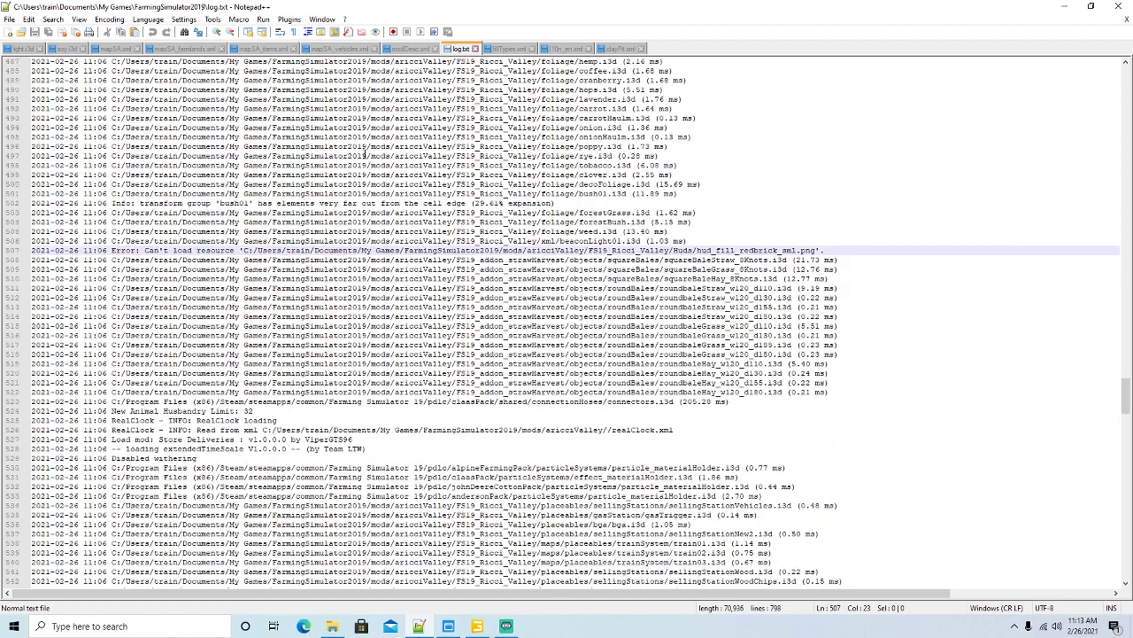
pyautogui.scroll(-8, 363, 154)
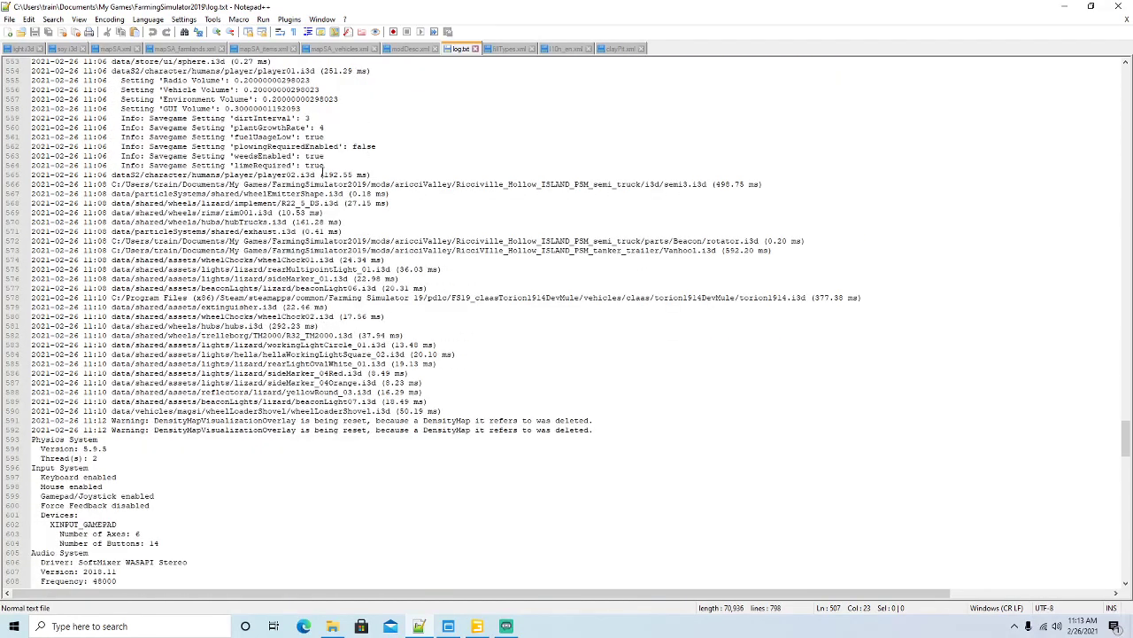
# Return to GIANTS Editor and examine the clay pit buildings and cliff from the water side.
pyautogui.click(1086, 9)
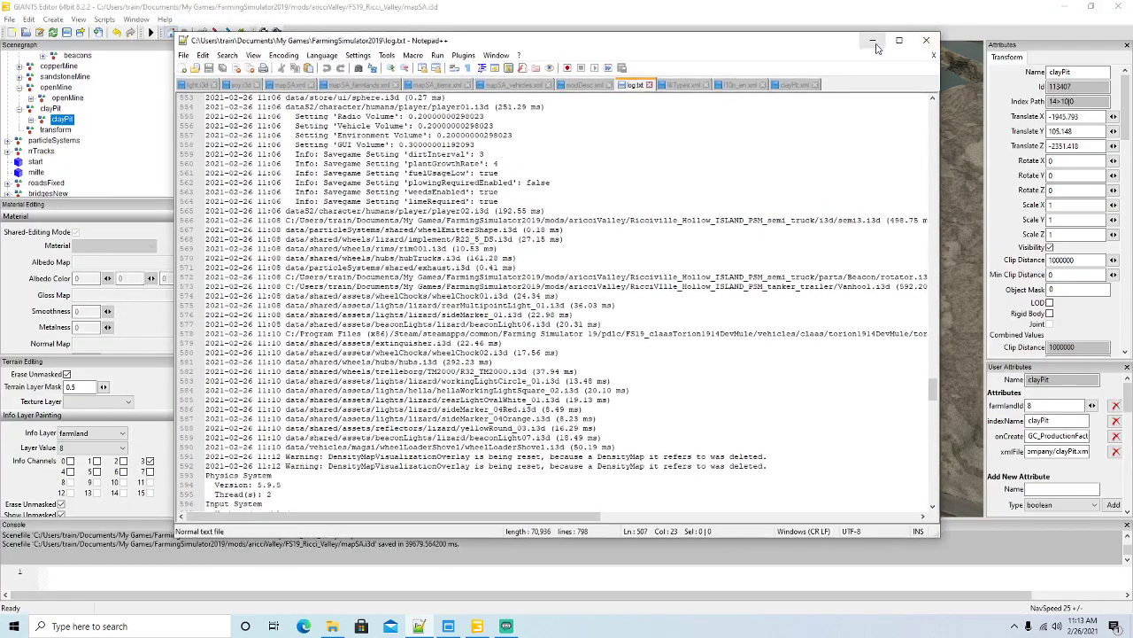
pyautogui.click(889, 38)
pyautogui.moveTo(532, 307); pyautogui.dragTo(650, 277, button='right')
pyautogui.press('w')
pyautogui.press('s')
pyautogui.press('w')
pyautogui.press('s')
# Deselect the clayPit group and collapse the expanded mine groups under globalCompany in the scenegraph, including oreMine and openMine.
pyautogui.scroll(10, 95, 116)
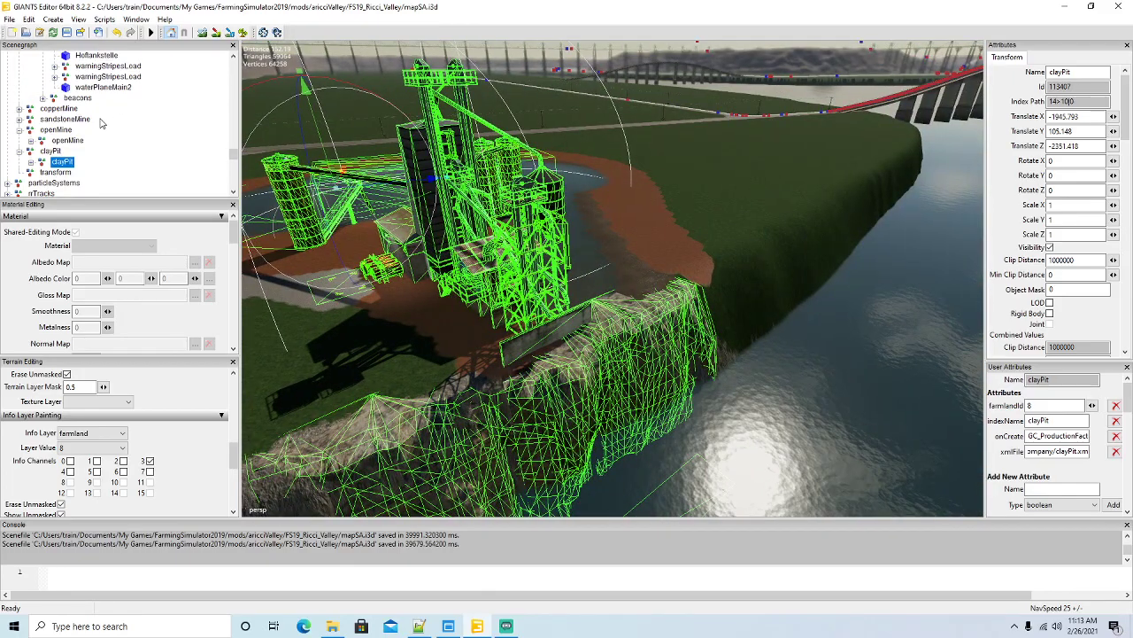
pyautogui.click(20, 119)
pyautogui.scroll(3, 55, 122)
pyautogui.click(741, 172)
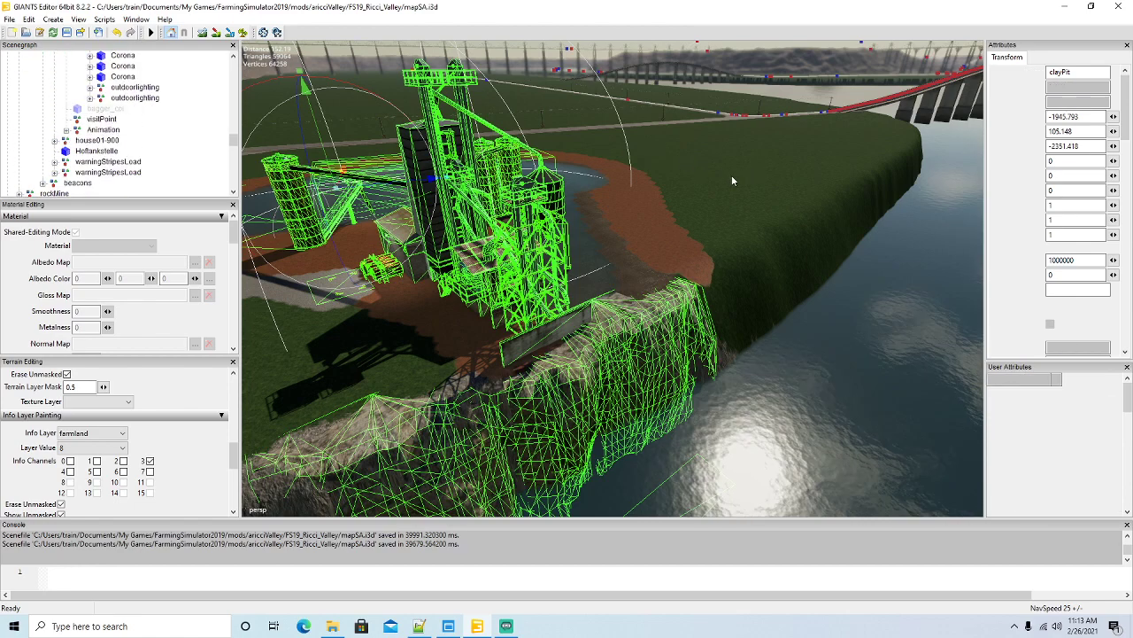
pyautogui.scroll(-3, 138, 123)
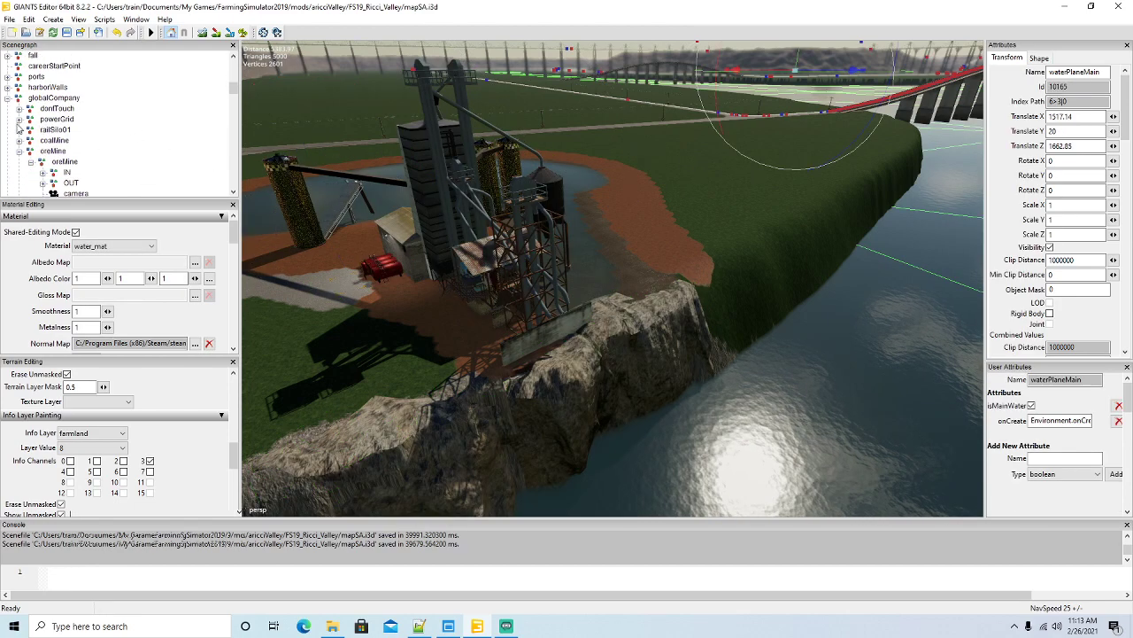
pyautogui.click(8, 98)
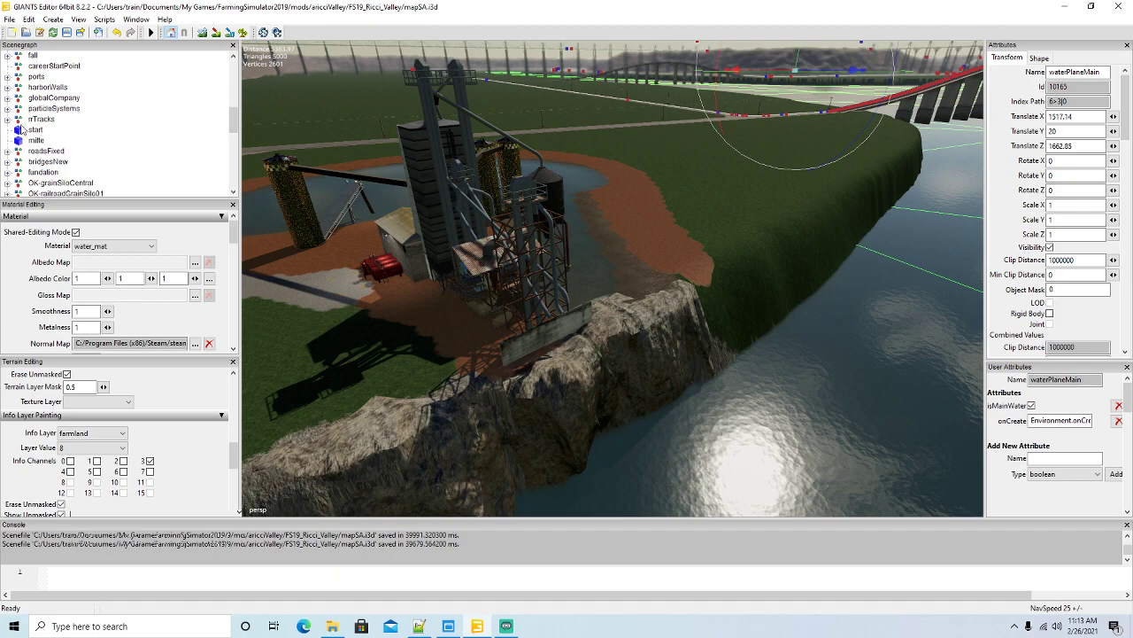
pyautogui.click(8, 98)
pyautogui.click(18, 151)
pyautogui.scroll(-3, 50, 146)
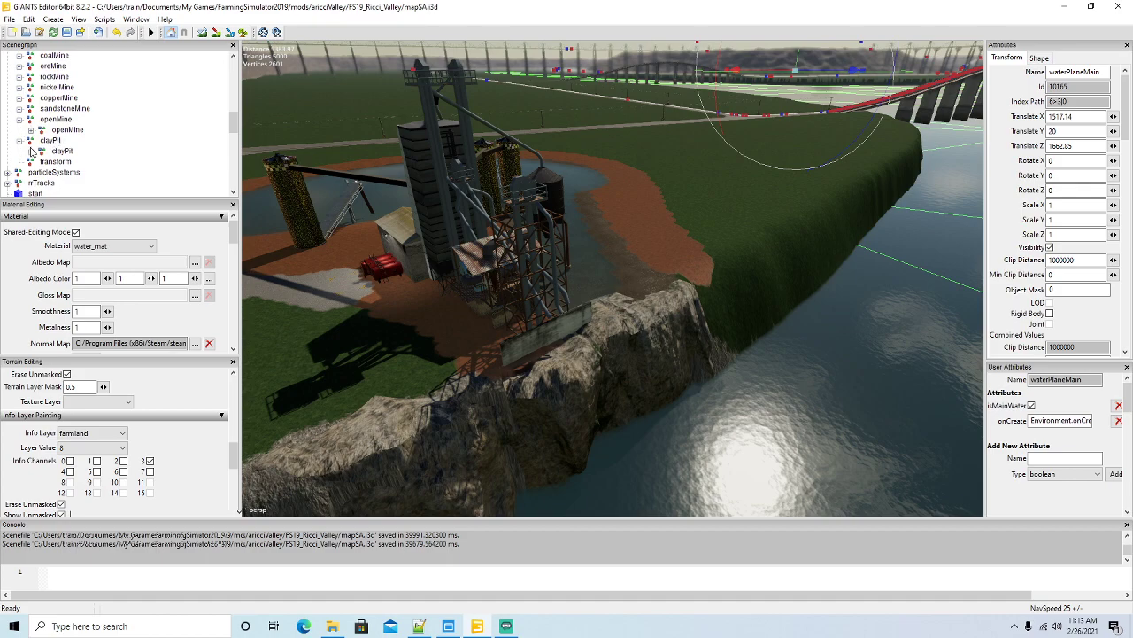
pyautogui.click(20, 120)
pyautogui.scroll(-5, 46, 147)
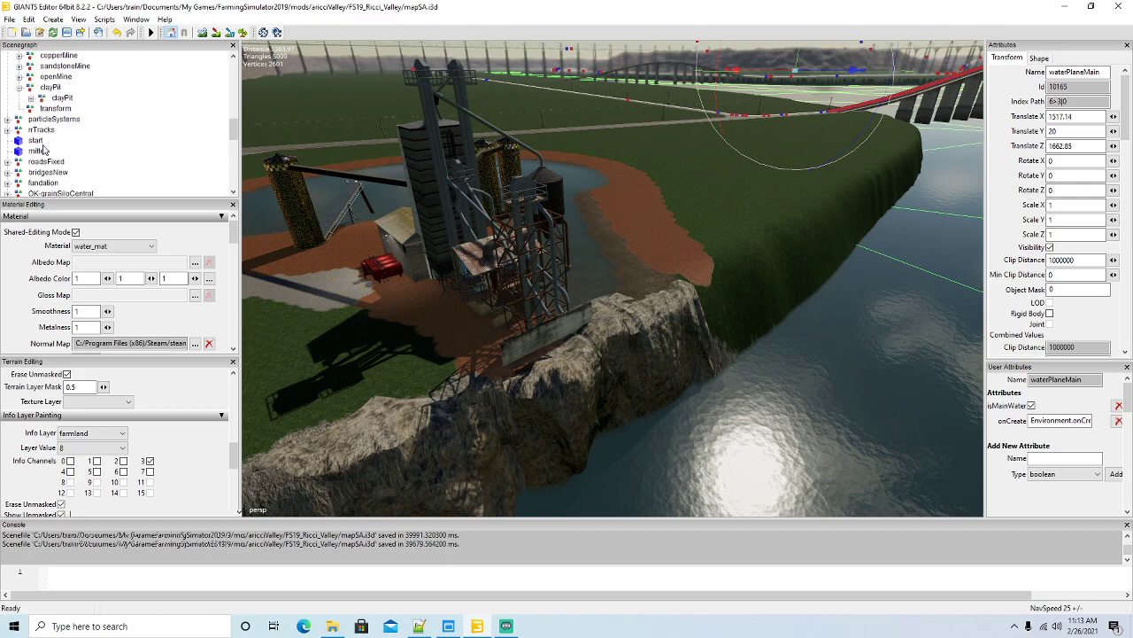
# Create a new transform group at the end of the scenegraph and select it.
pyautogui.scroll(5, 49, 149)
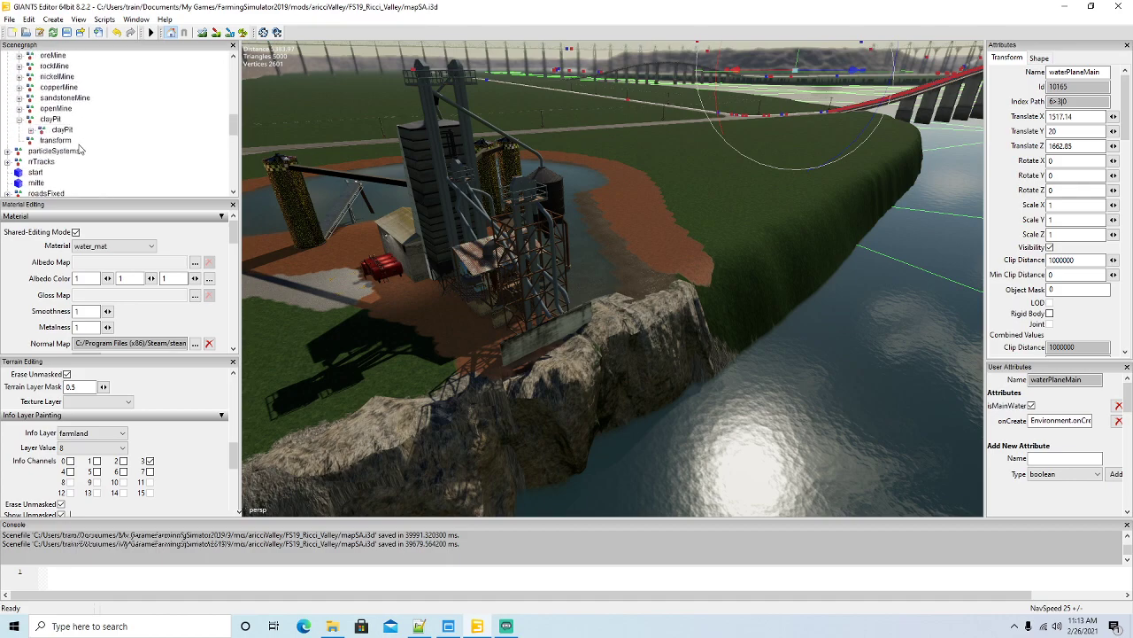
pyautogui.click(53, 19)
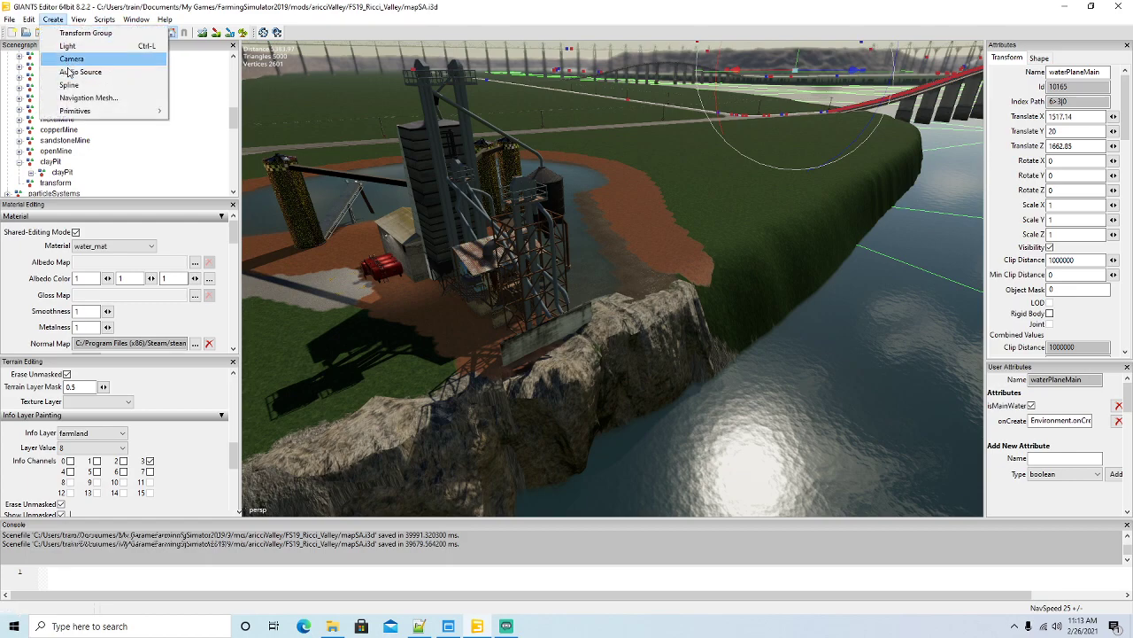
pyautogui.click(68, 35)
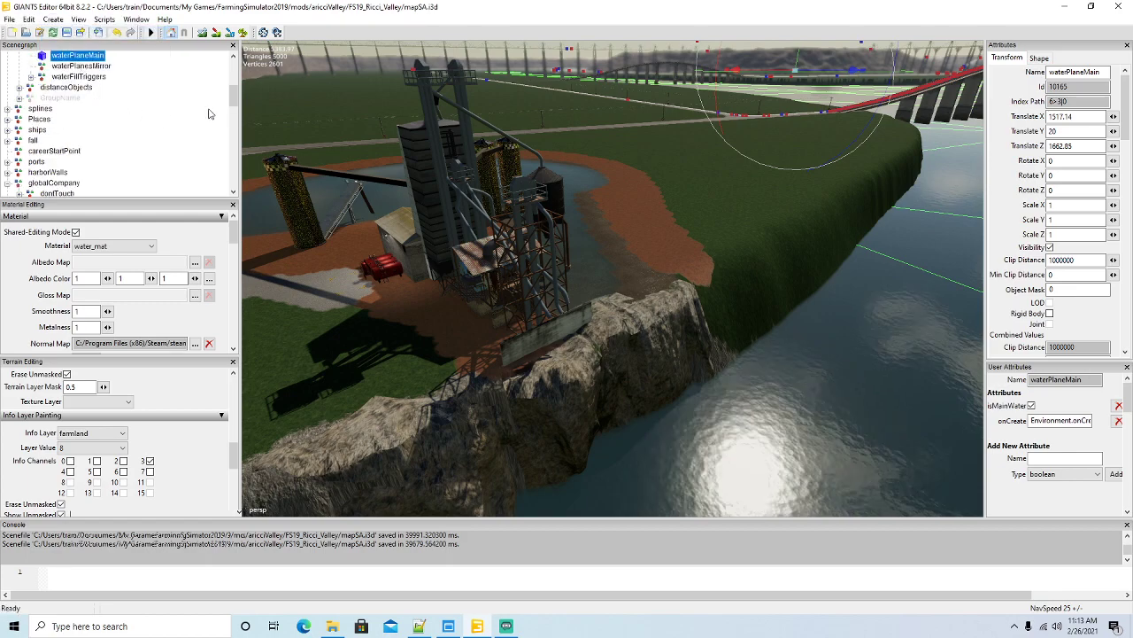
pyautogui.scroll(-10, 123, 119)
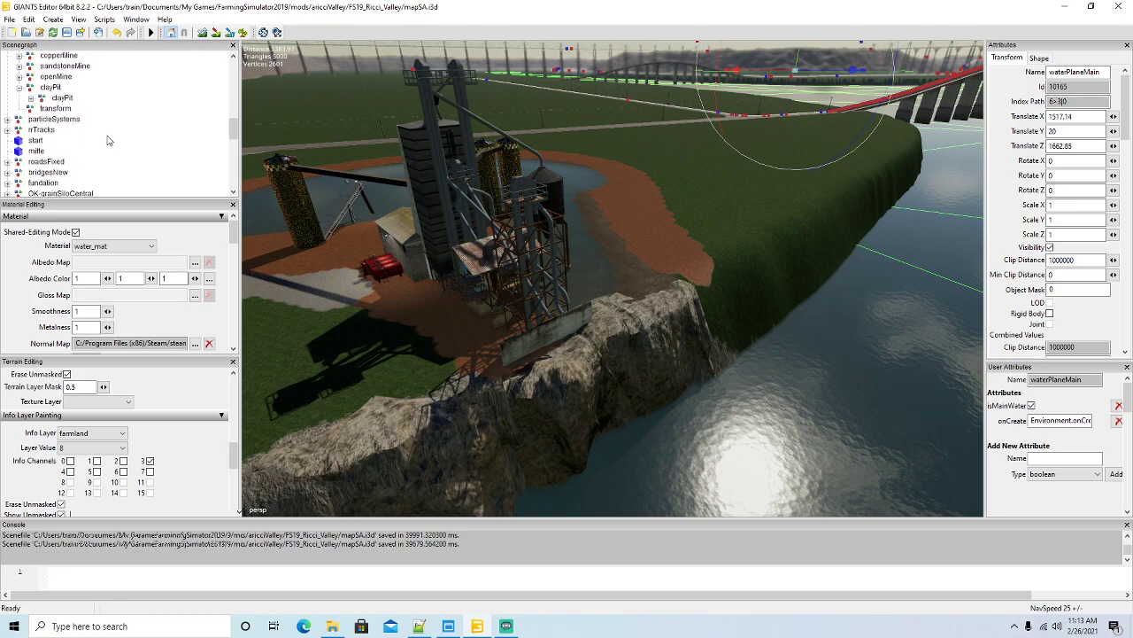
pyautogui.scroll(-10, 103, 136)
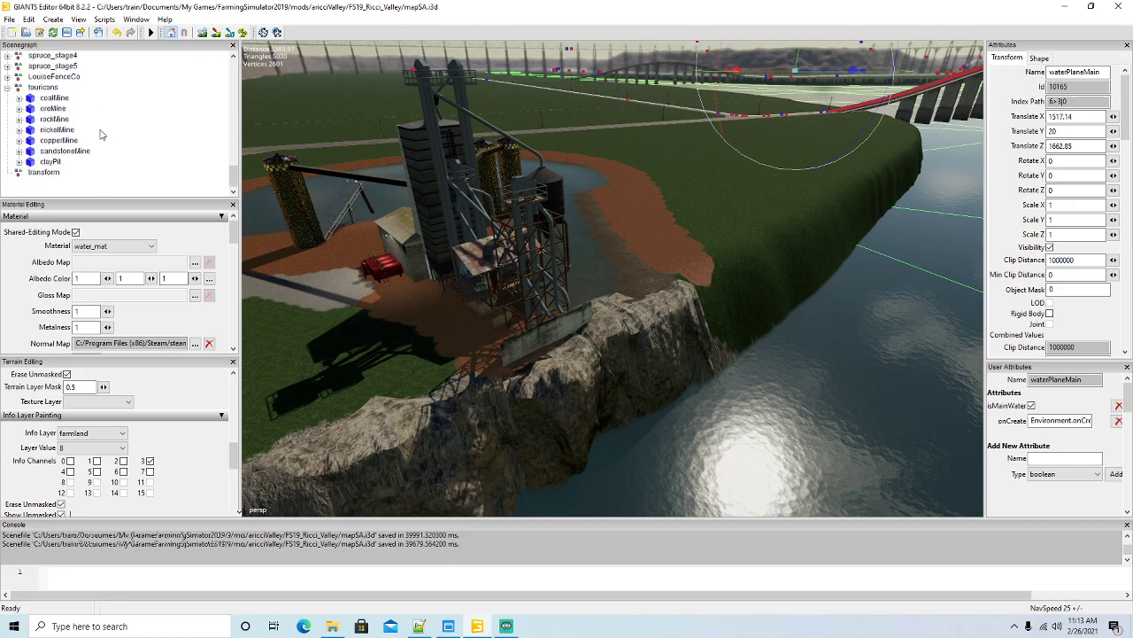
pyautogui.click(17, 175)
# Move the new transform group into the inner clayPit group under globalCompany.
pyautogui.scroll(10, 114, 139)
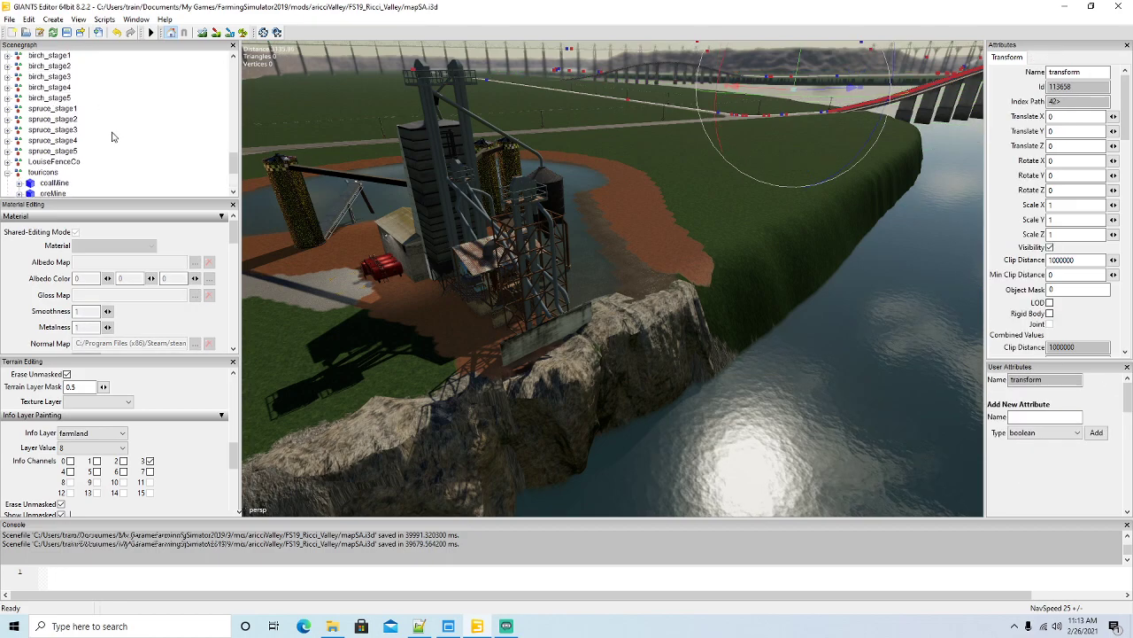
pyautogui.scroll(3, 109, 133)
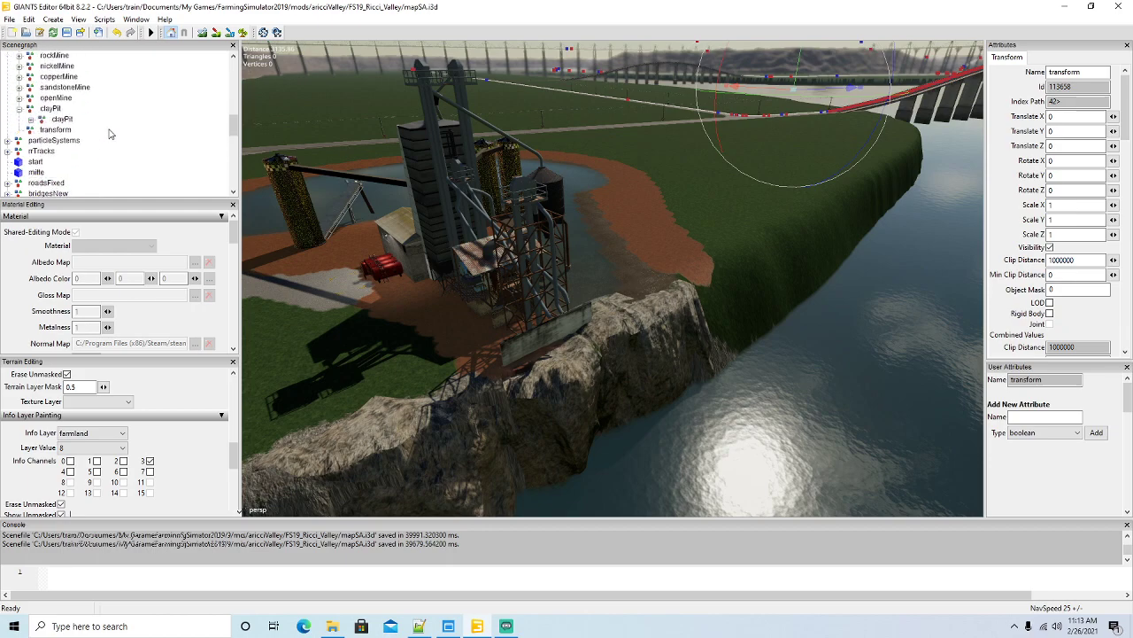
pyautogui.click(29, 19)
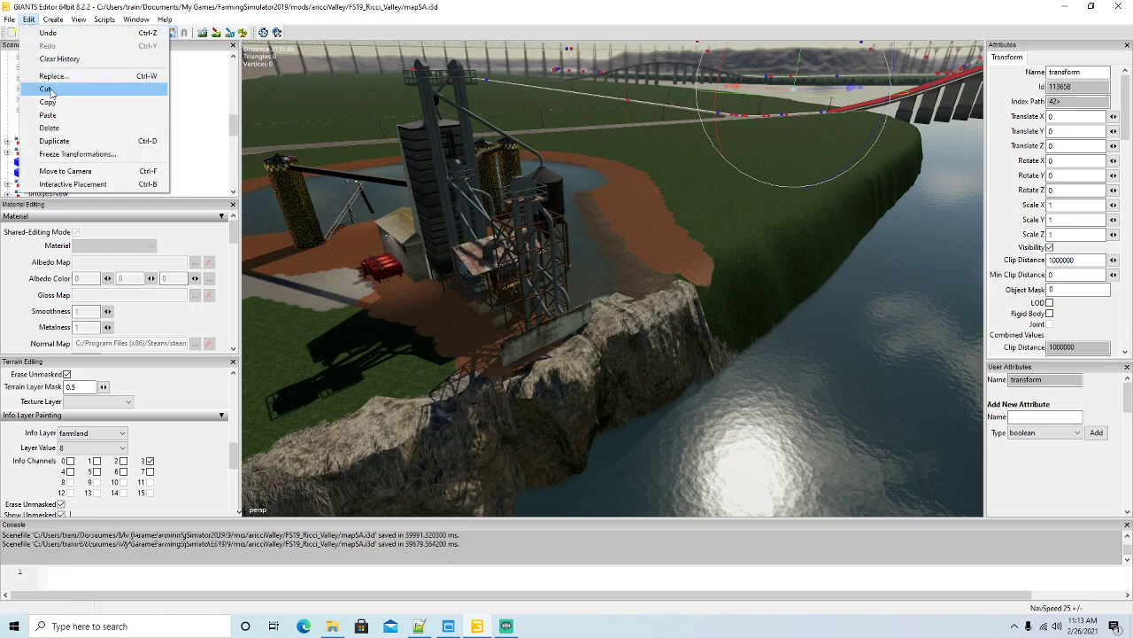
pyautogui.click(49, 91)
pyautogui.click(31, 119)
pyautogui.click(55, 120)
pyautogui.click(28, 19)
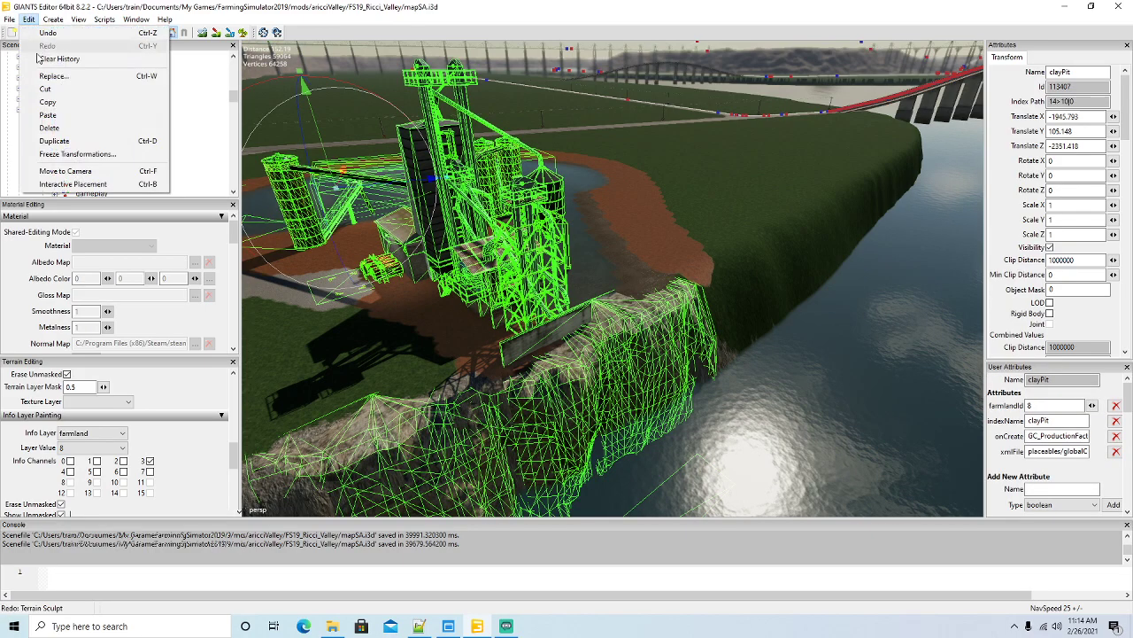
pyautogui.click(47, 115)
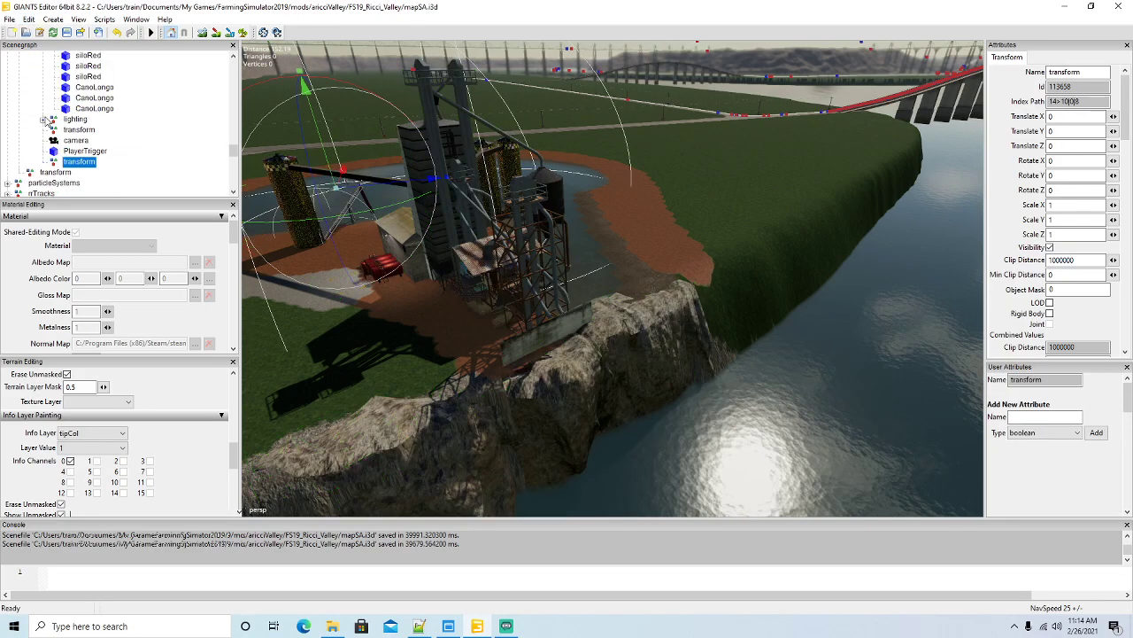
# Rename the moved transform group to trees and duplicate it as a second group named fence.
pyautogui.press('F2')
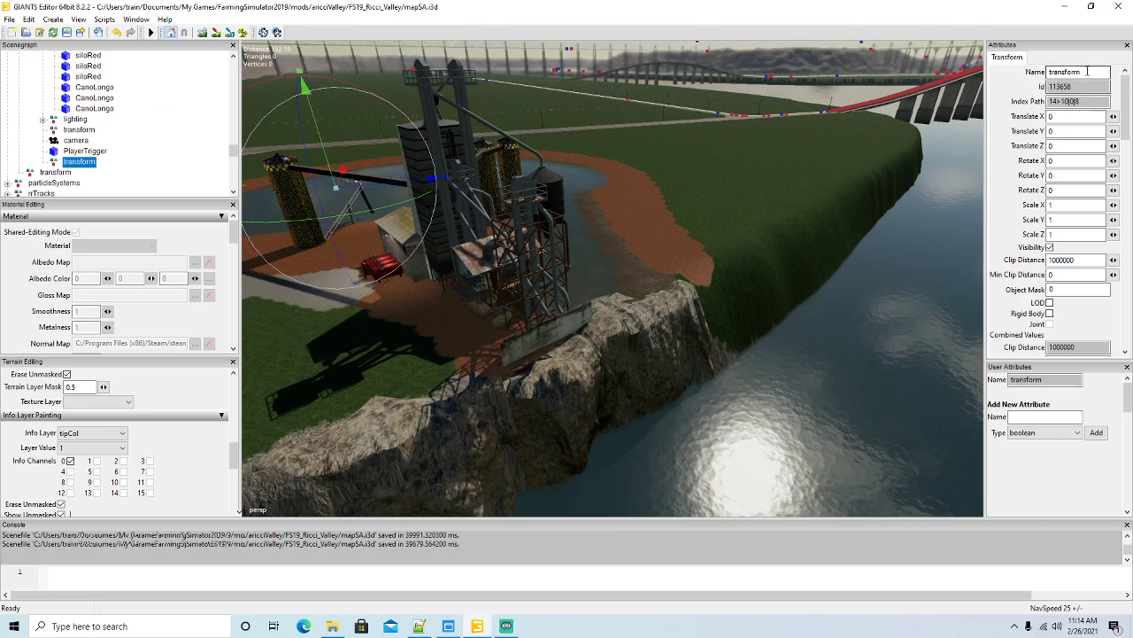
pyautogui.write('trees')
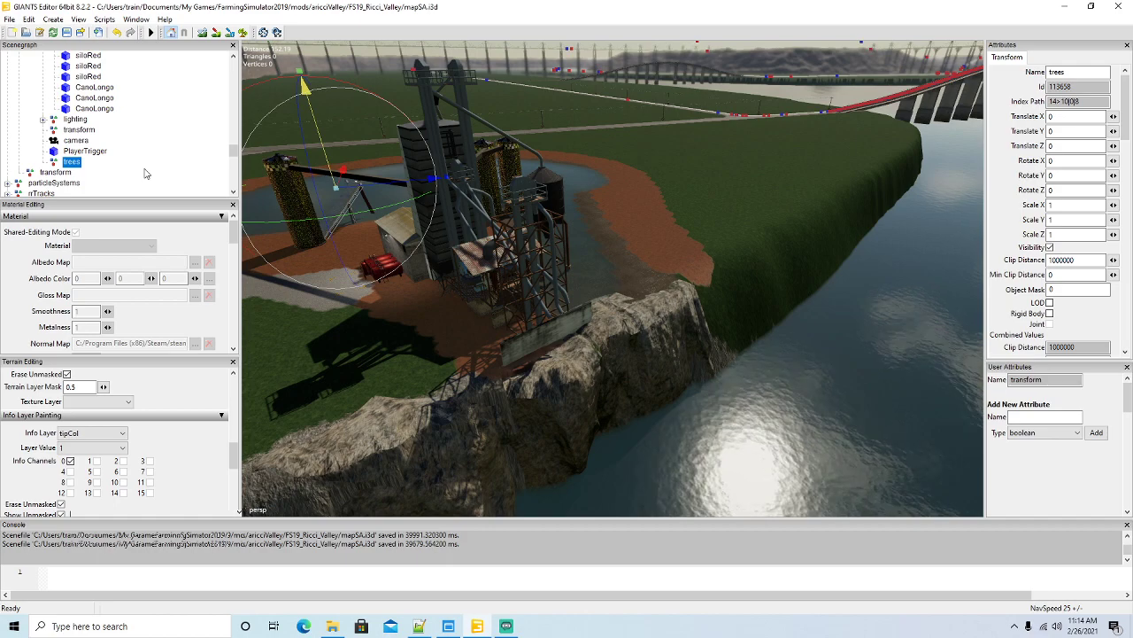
pyautogui.hotkey('ctrl', 'd')
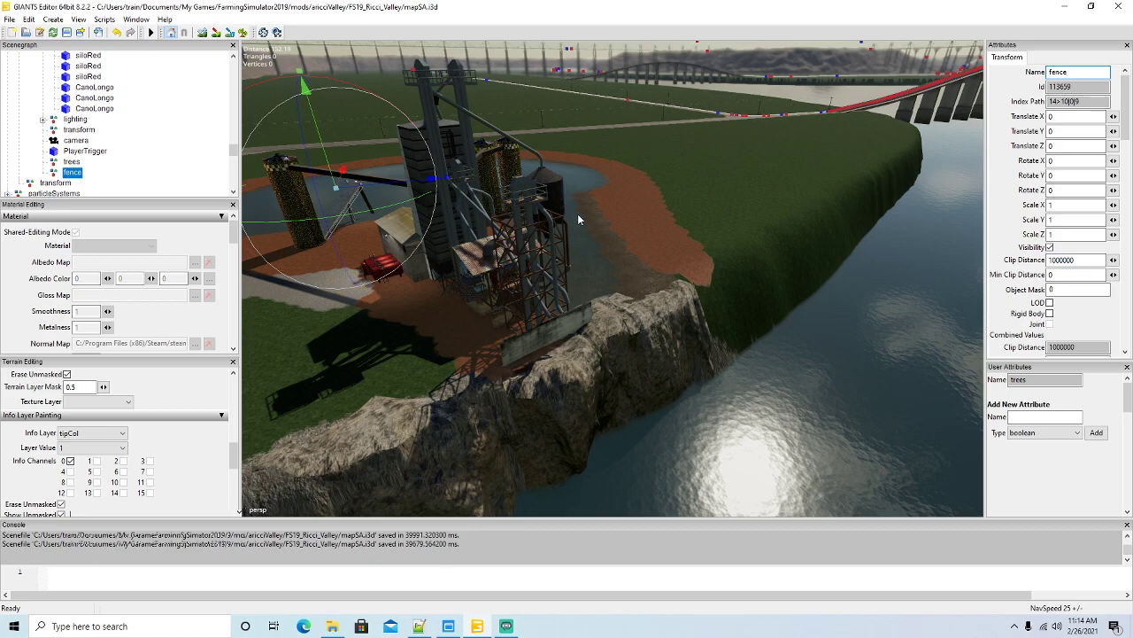
# Paint a looping driveway around a grass island beside the clay pit buildings with the c_gravel texture layer.
pyautogui.keyDown('alt'); pyautogui.moveTo(631, 216); pyautogui.dragTo(531, 193); pyautogui.keyUp('alt')
pyautogui.scroll(3, 470, 174)
pyautogui.scroll(-5, 520, 230)
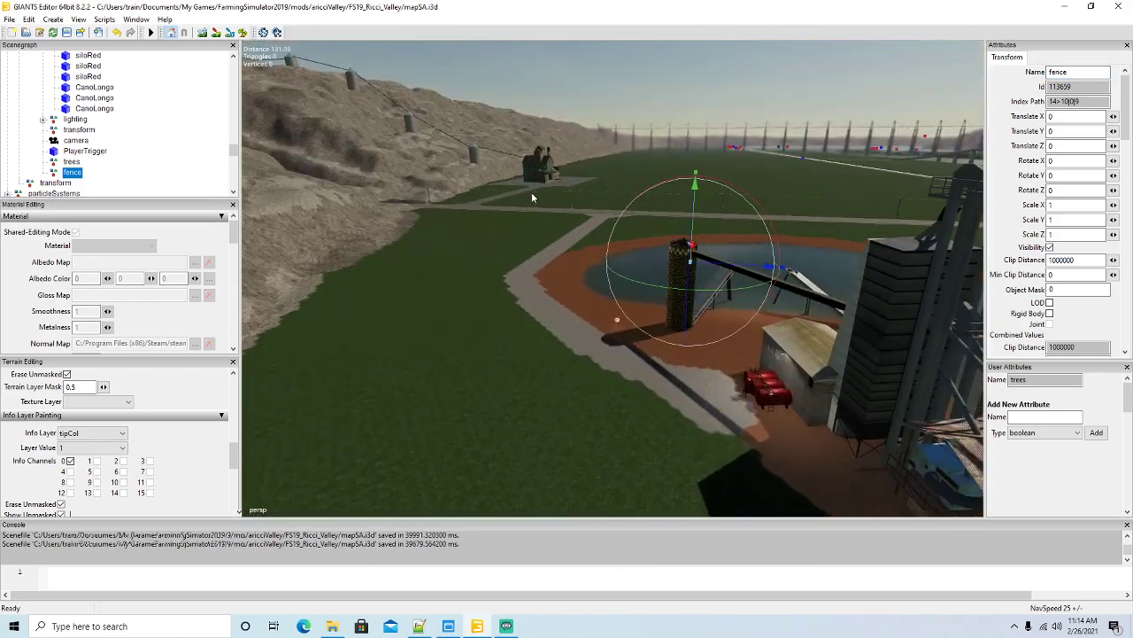
pyautogui.scroll(3, 539, 233)
pyautogui.keyDown('alt'); pyautogui.moveTo(540, 237); pyautogui.dragTo(514, 274); pyautogui.keyUp('alt')
pyautogui.scroll(-5, 540, 272)
pyautogui.rightClick(560, 294)
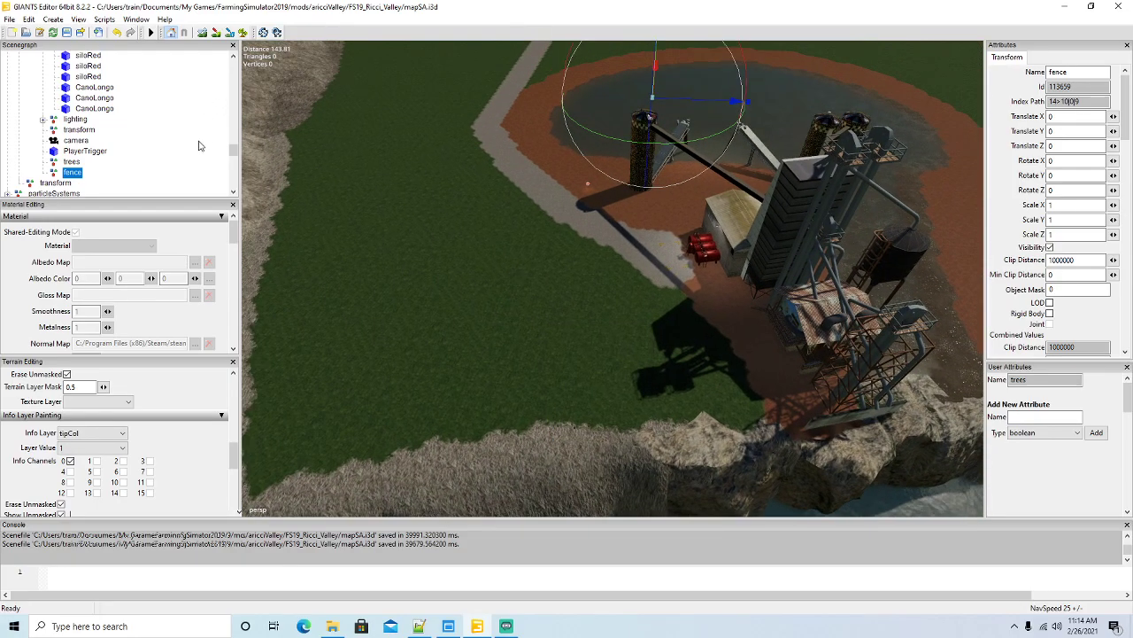
pyautogui.moveTo(233, 461); pyautogui.dragTo(233, 431)
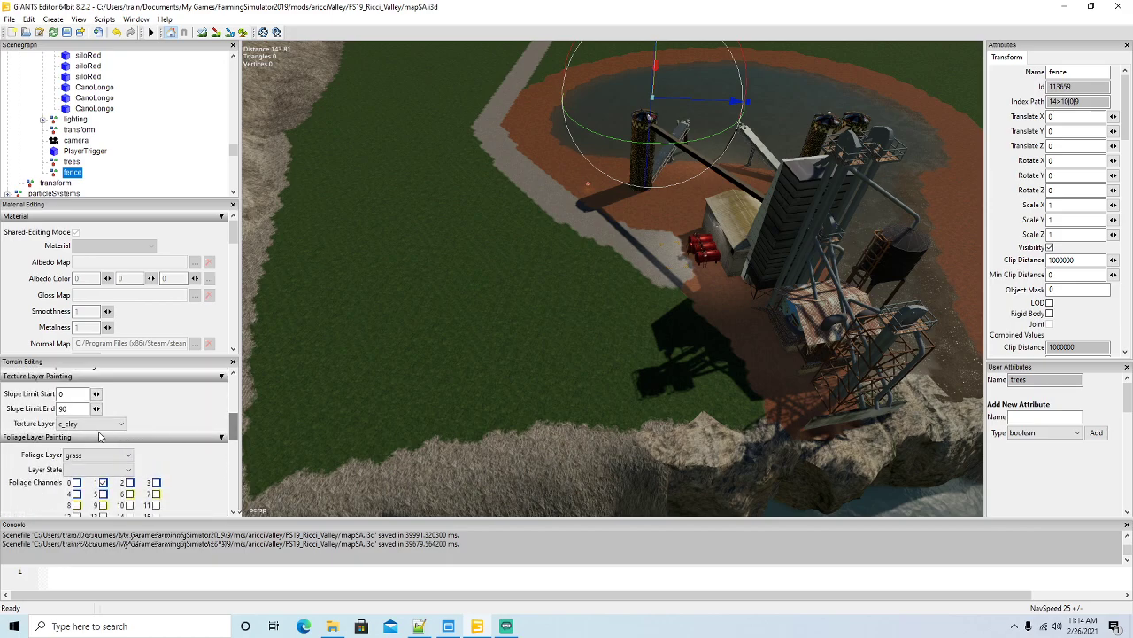
pyautogui.click(96, 423)
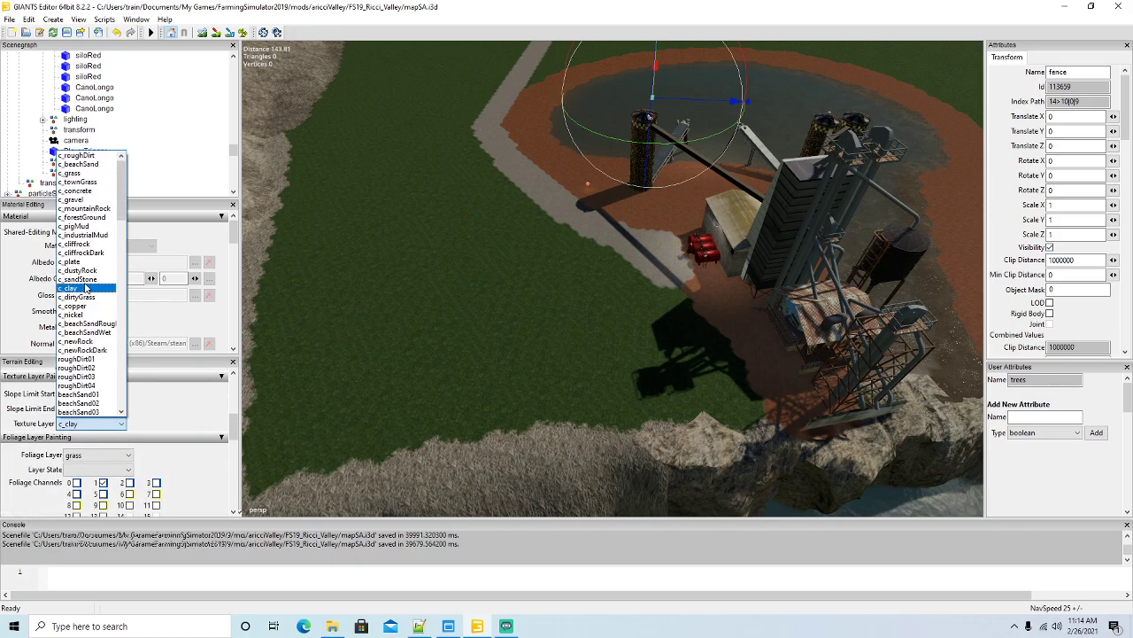
pyautogui.click(79, 201)
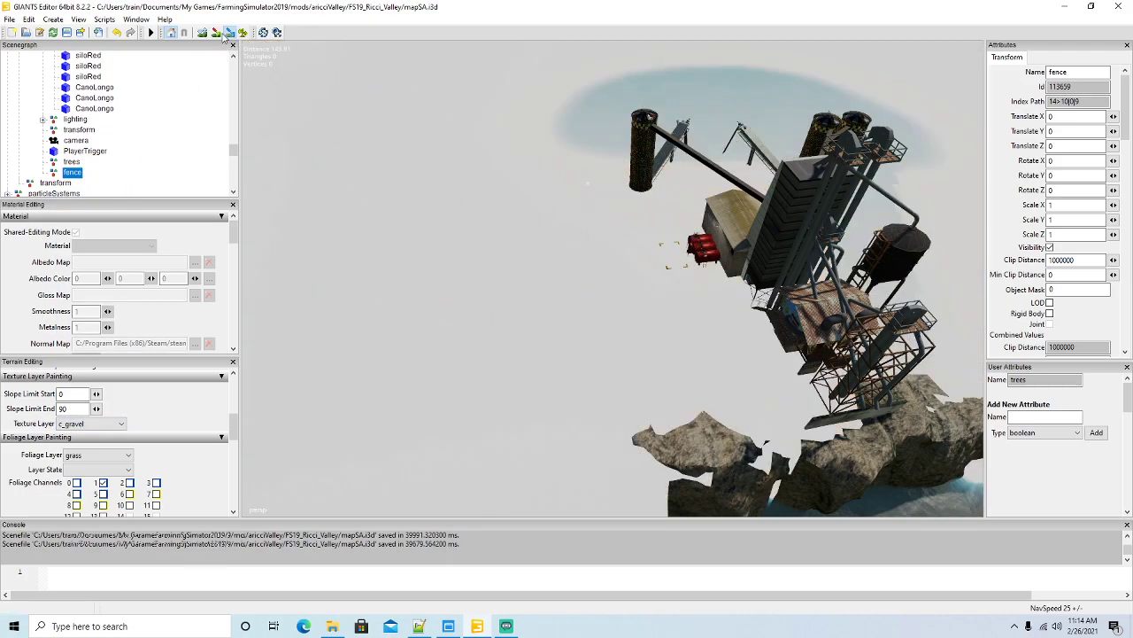
pyautogui.click(217, 34)
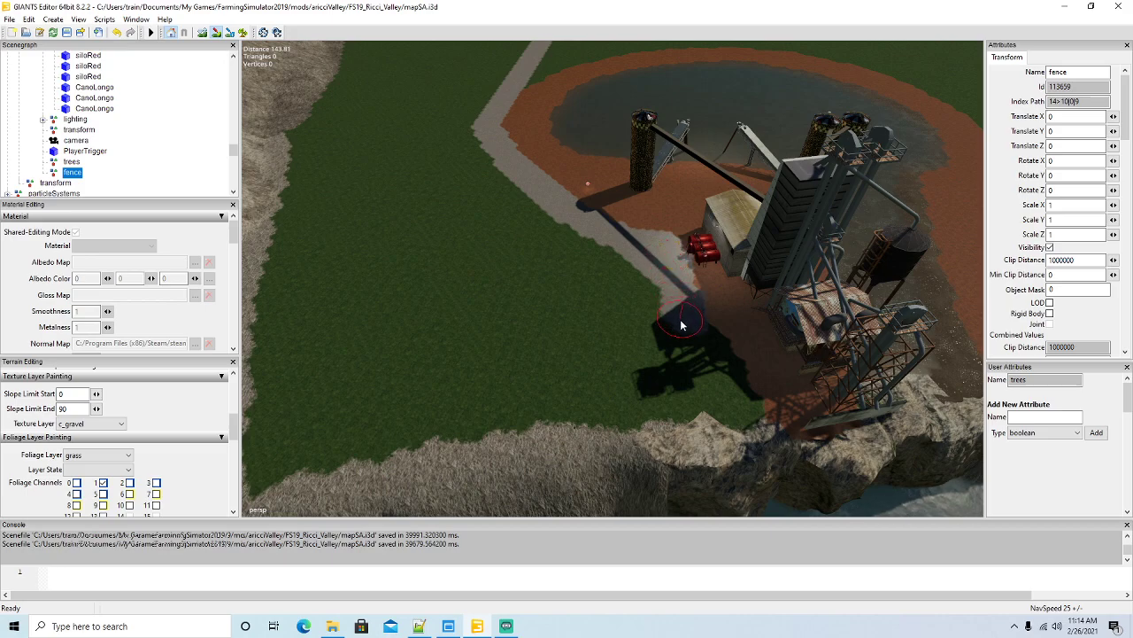
pyautogui.moveTo(680, 321); pyautogui.dragTo(665, 372)
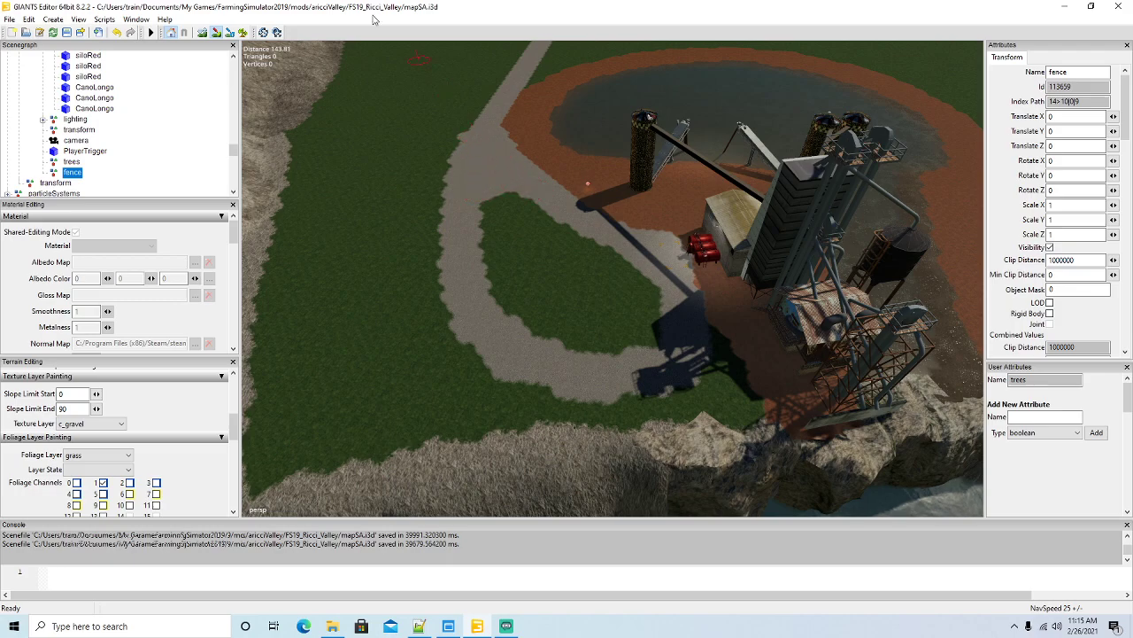
# Paint the steep bank between the rock cliffs beside the clay pit with the c_cliffrockDark texture layer.
pyautogui.keyDown('alt'); pyautogui.moveTo(383, 279); pyautogui.dragTo(358, 352); pyautogui.keyUp('alt')
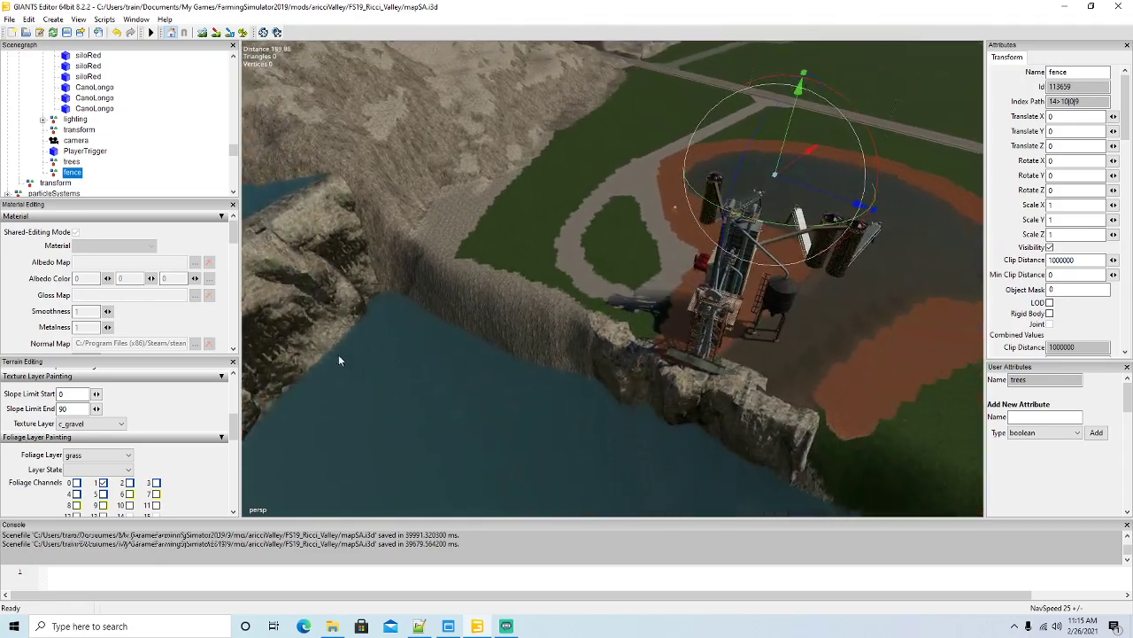
pyautogui.click(114, 425)
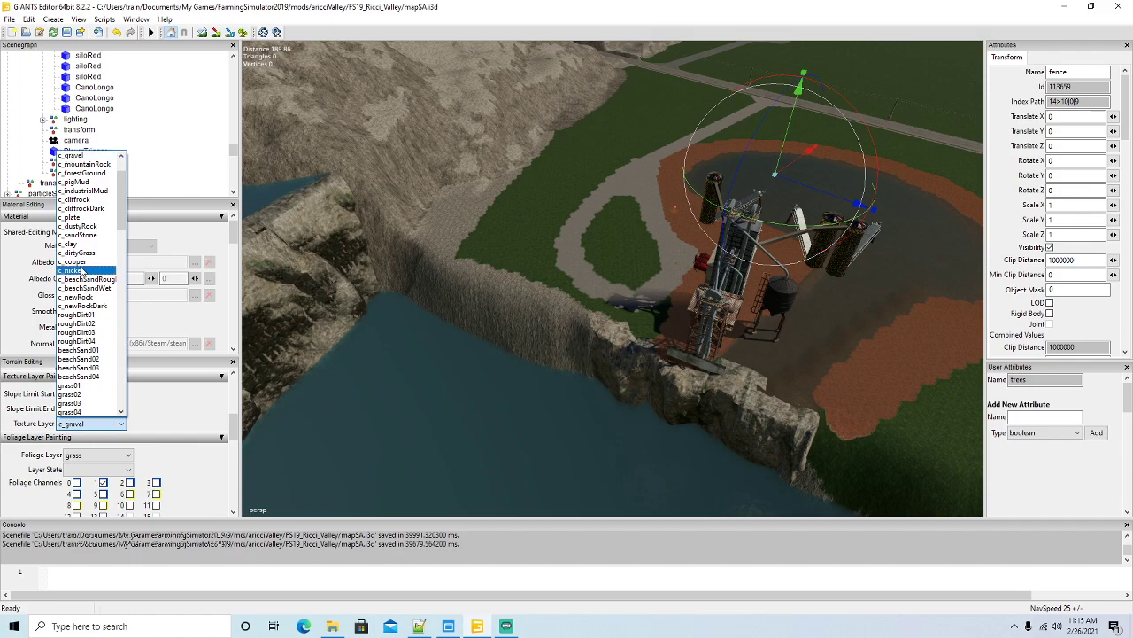
pyautogui.click(214, 33)
pyautogui.moveTo(451, 316)
pyautogui.mouseDown()
pyautogui.moveTo(499, 307)
pyautogui.moveTo(435, 285)
pyautogui.mouseUp()
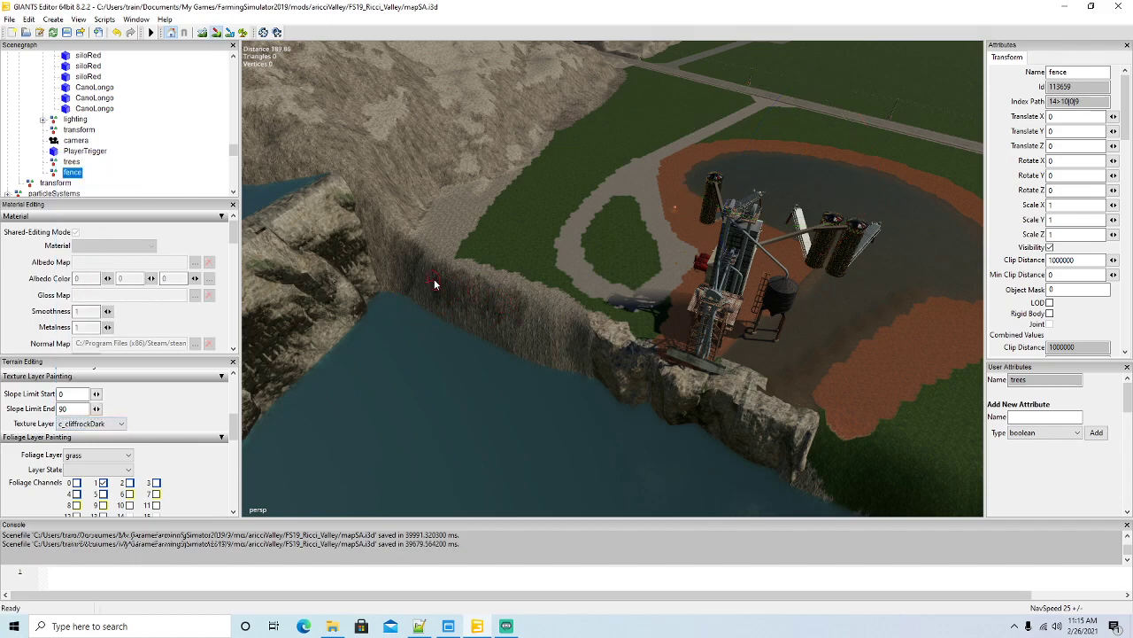
pyautogui.moveTo(535, 315)
pyautogui.mouseDown()
pyautogui.moveTo(569, 333)
pyautogui.moveTo(417, 291)
pyautogui.mouseUp()
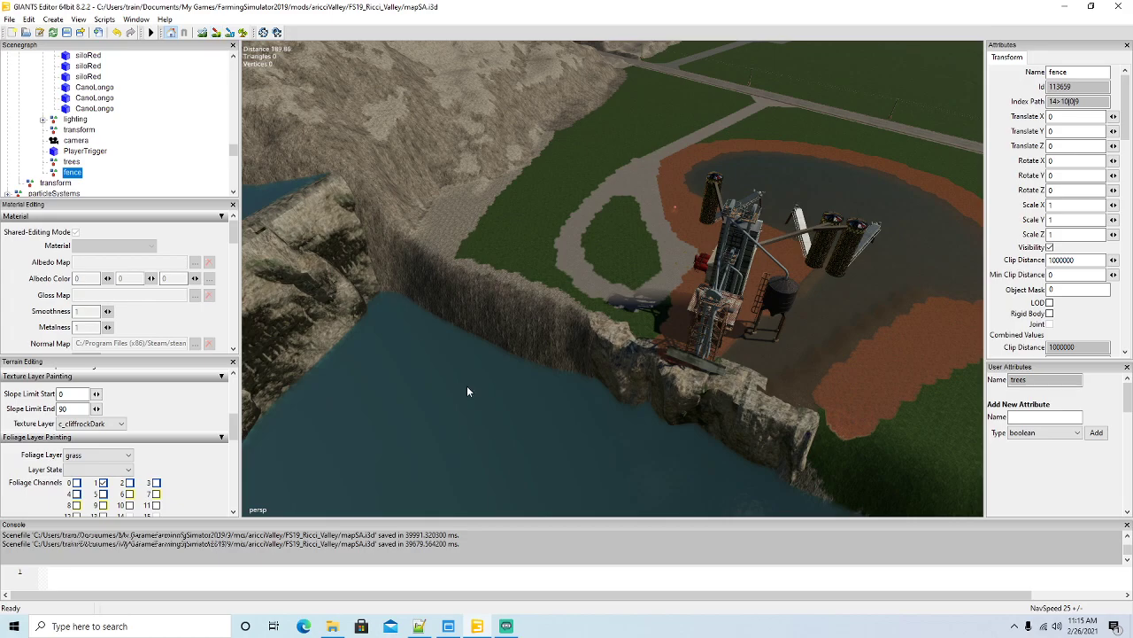
# Paint the grassy riverbank slope running from the clay pit's rocks toward the bridge with c_cliffrockDark.
pyautogui.moveTo(468, 391); pyautogui.dragTo(664, 396, button='right')
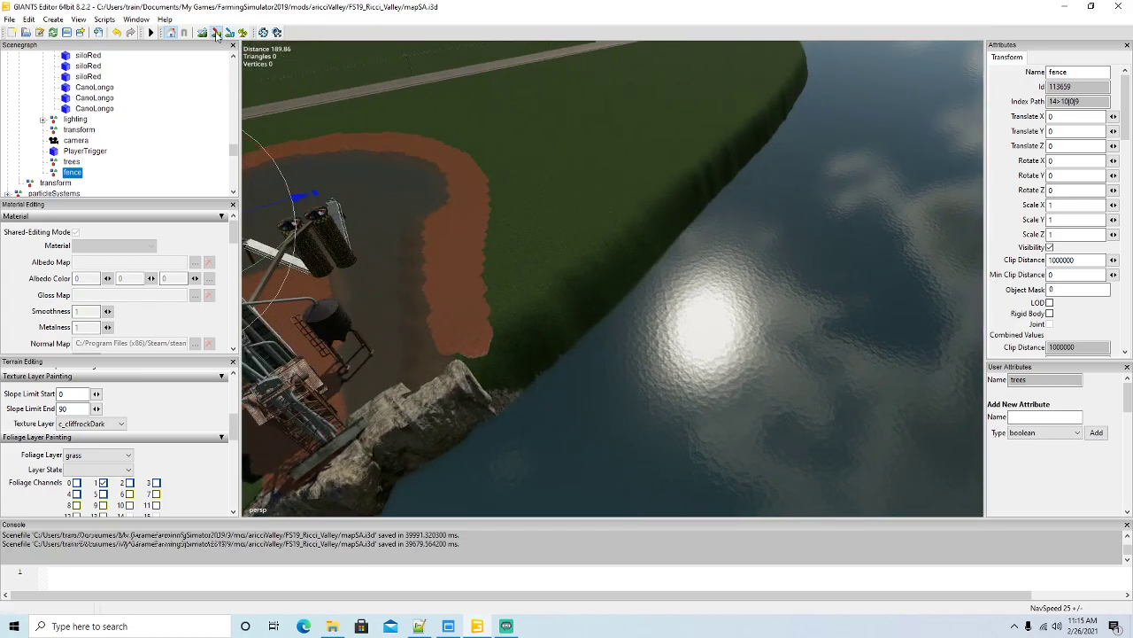
pyautogui.scroll(-3, 671, 201)
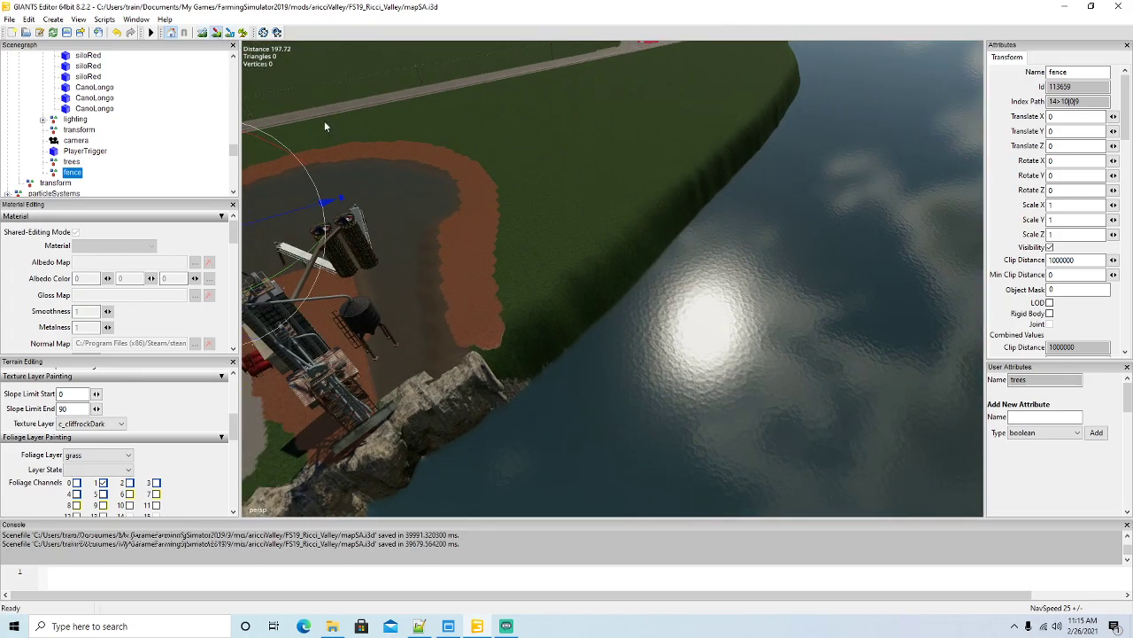
pyautogui.moveTo(726, 168); pyautogui.dragTo(521, 373)
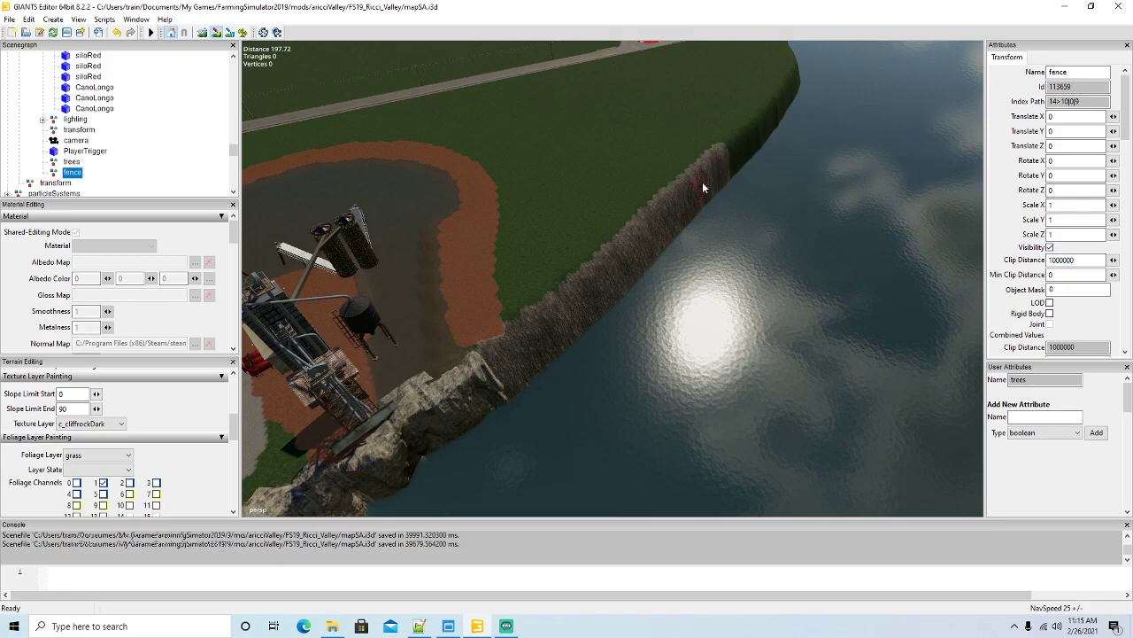
pyautogui.moveTo(702, 190); pyautogui.dragTo(747, 158)
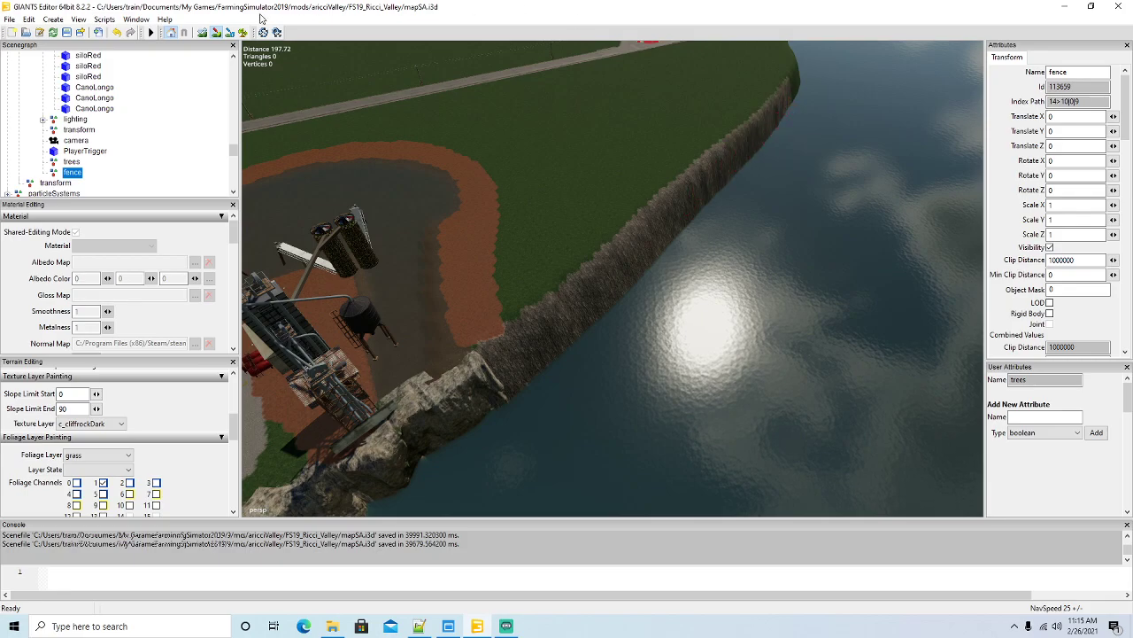
# Continue the c_cliffrockDark paint along the curved riverbank around the field and under the road bridge.
pyautogui.keyDown('alt'); pyautogui.moveTo(659, 316); pyautogui.dragTo(450, 264); pyautogui.keyUp('alt')
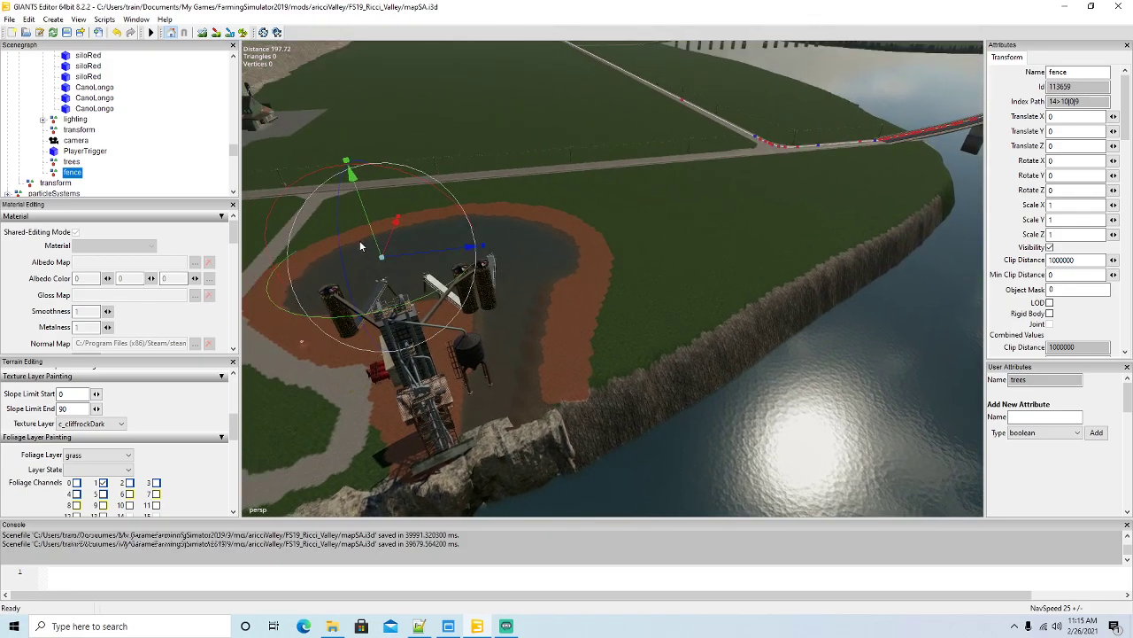
pyautogui.keyDown('alt'); pyautogui.moveTo(507, 393); pyautogui.dragTo(638, 321); pyautogui.keyUp('alt')
pyautogui.press('a')
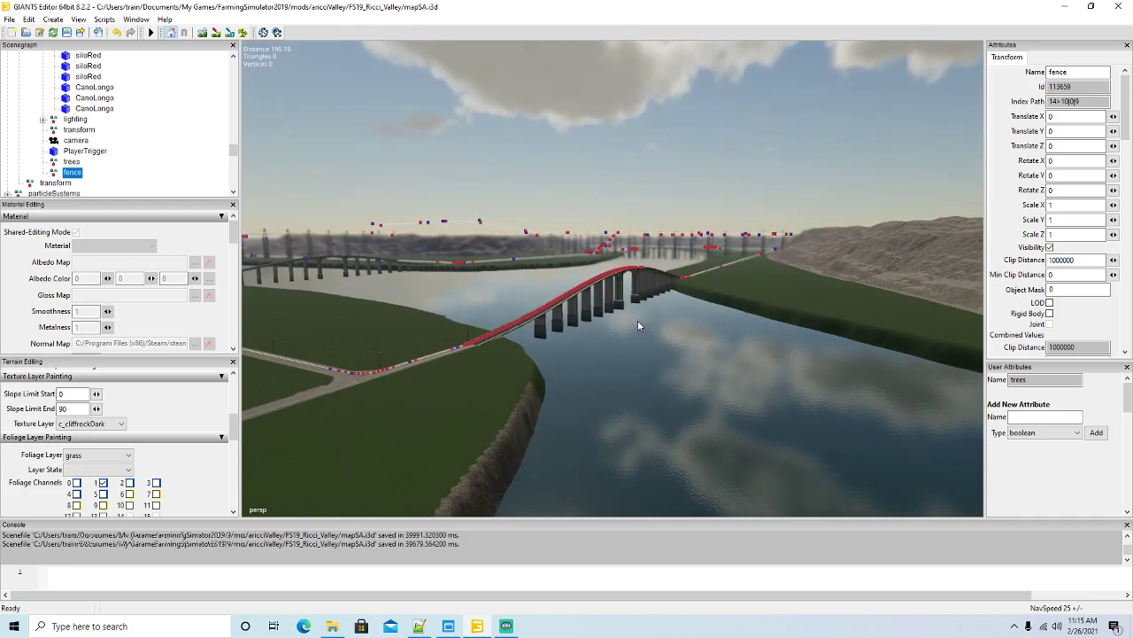
pyautogui.press('w')
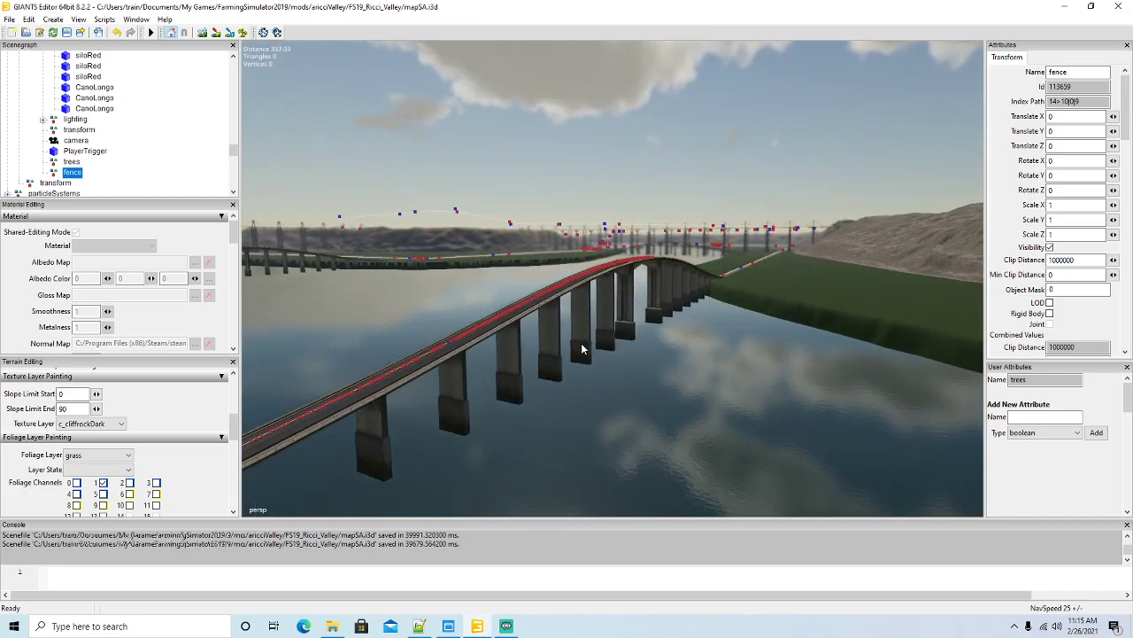
pyautogui.press('f')
pyautogui.click(213, 36)
pyautogui.moveTo(611, 347); pyautogui.dragTo(843, 333)
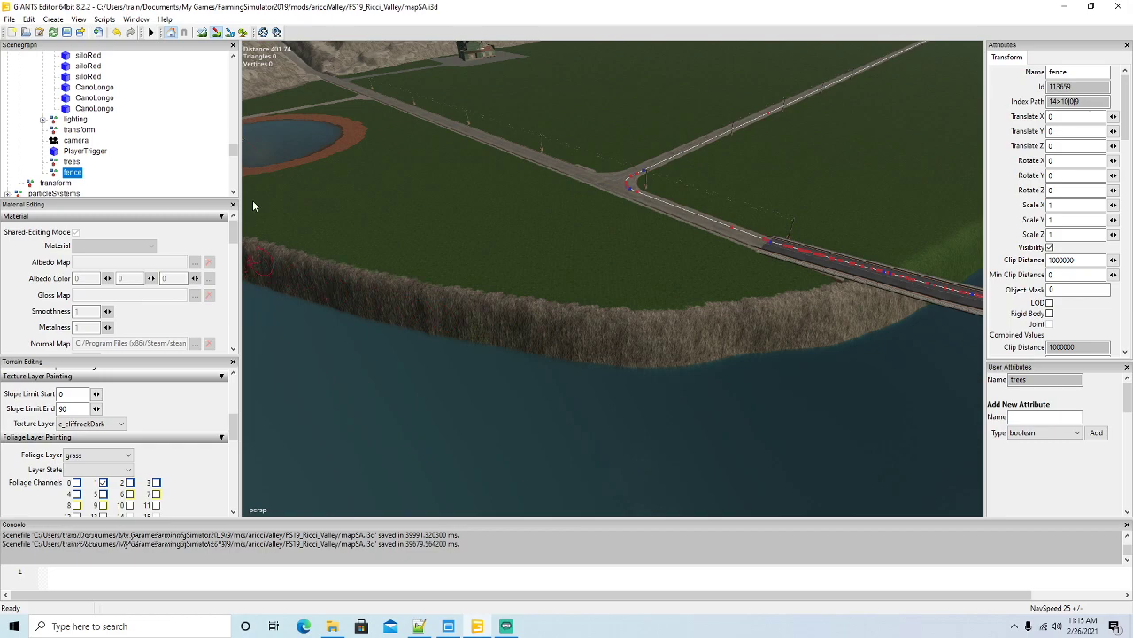
pyautogui.click(215, 33)
# Examine the painted riverbank and the field between the clay pit, the road junction and the bridge.
pyautogui.keyDown('alt'); pyautogui.moveTo(533, 277); pyautogui.dragTo(521, 350); pyautogui.keyUp('alt')
pyautogui.scroll(5, 432, 222)
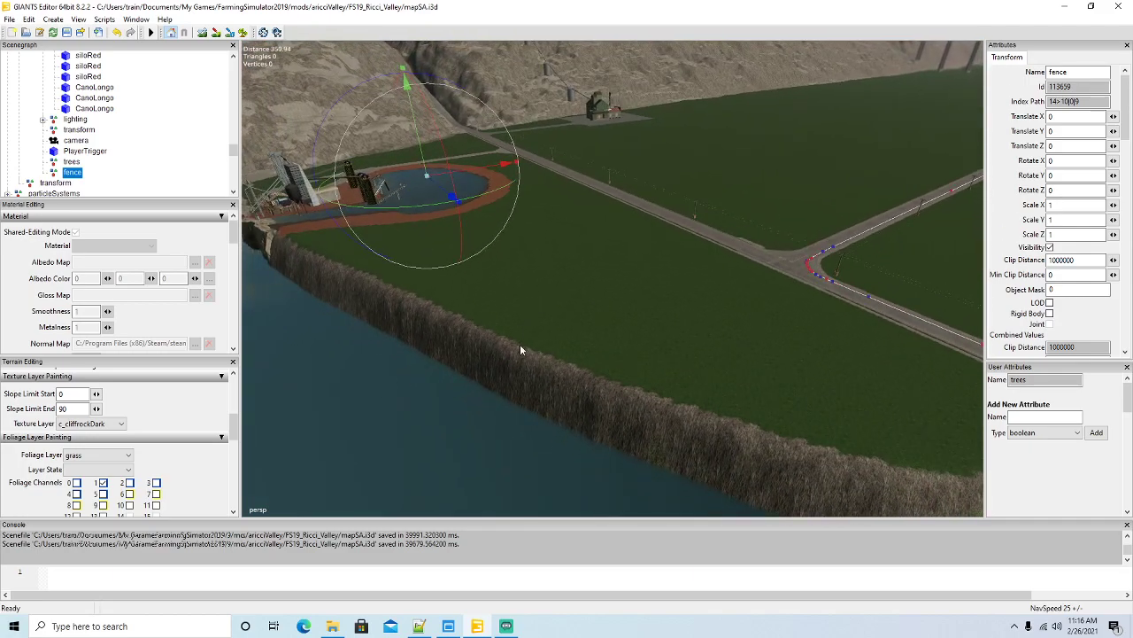
pyautogui.keyDown('alt'); pyautogui.moveTo(533, 388); pyautogui.dragTo(592, 383); pyautogui.keyUp('alt')
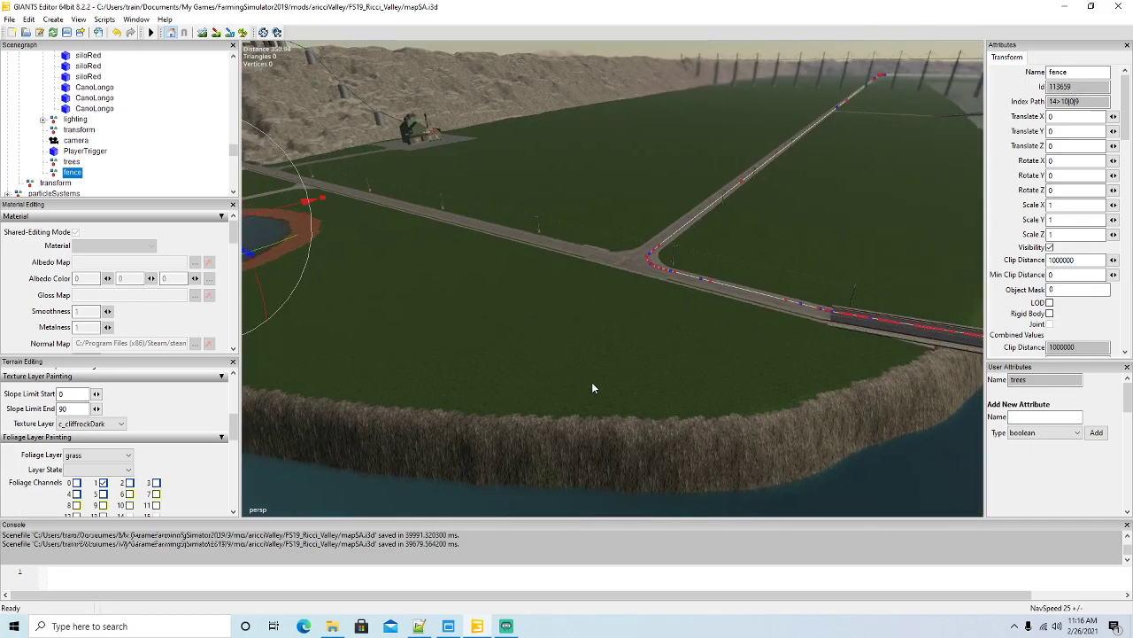
pyautogui.keyDown('alt'); pyautogui.moveTo(403, 245); pyautogui.dragTo(458, 284); pyautogui.keyUp('alt')
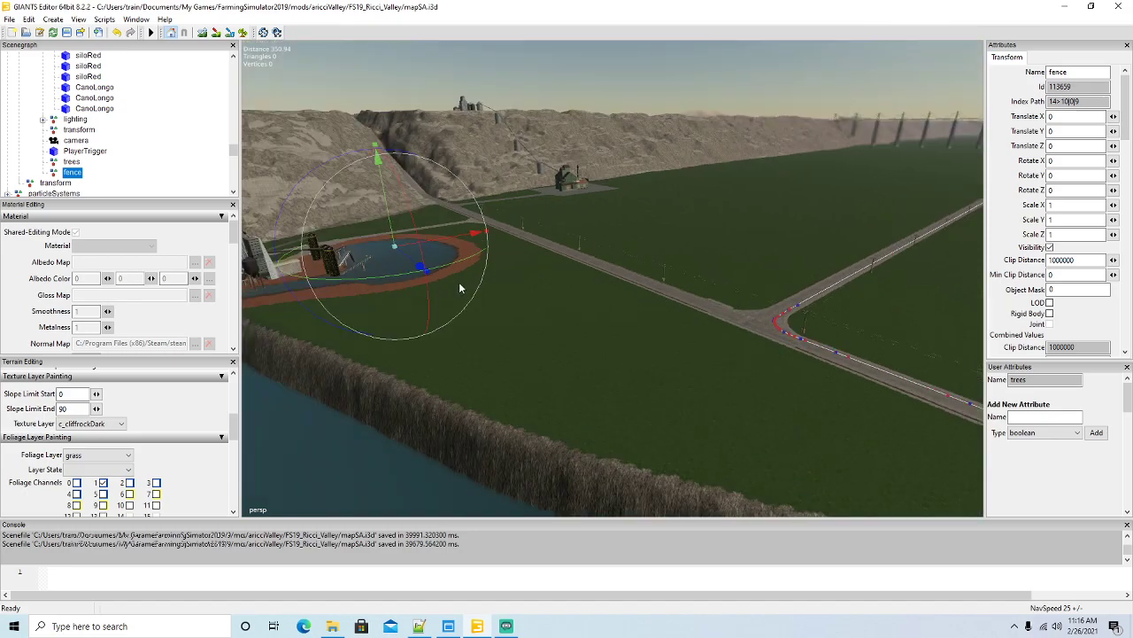
# Duplicate the brick wall post piece curb2mWallPostPieceOpt1 from the WallKit among the sample fences.
pyautogui.keyDown('alt'); pyautogui.moveTo(481, 352); pyautogui.dragTo(643, 314); pyautogui.keyUp('alt')
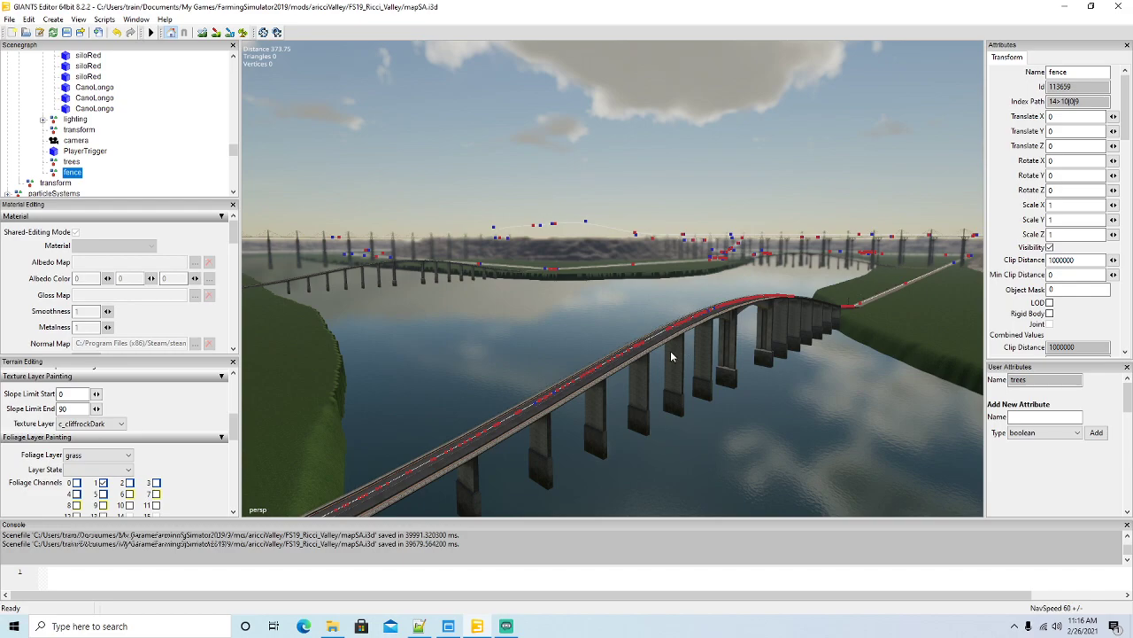
pyautogui.scroll(5, 673, 349)
pyautogui.scroll(5, 672, 341)
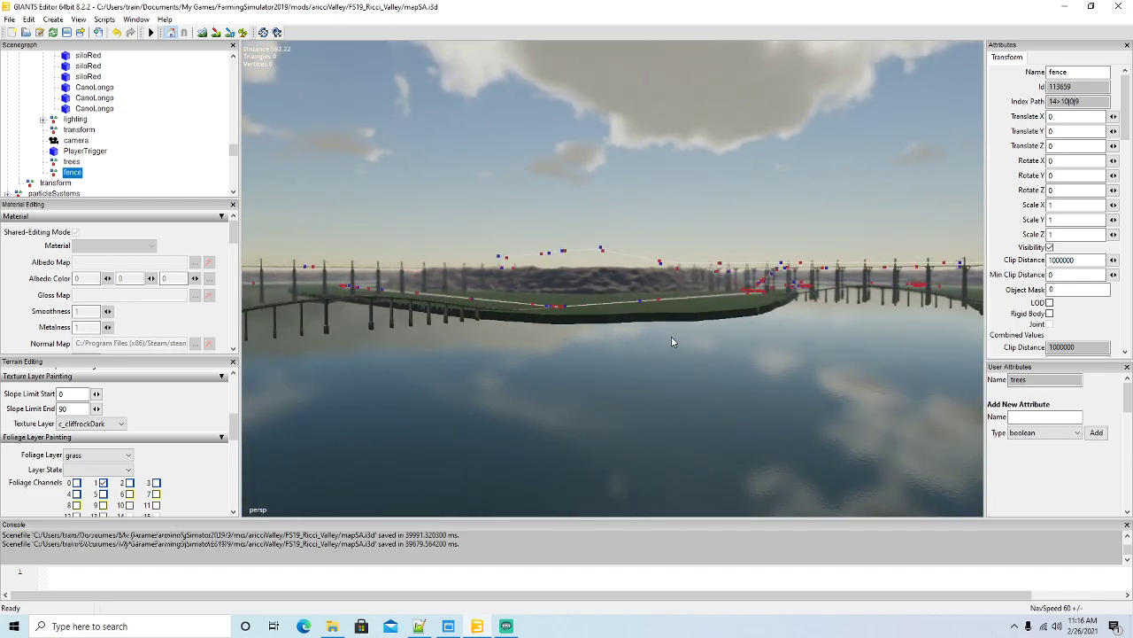
pyautogui.scroll(5, 677, 336)
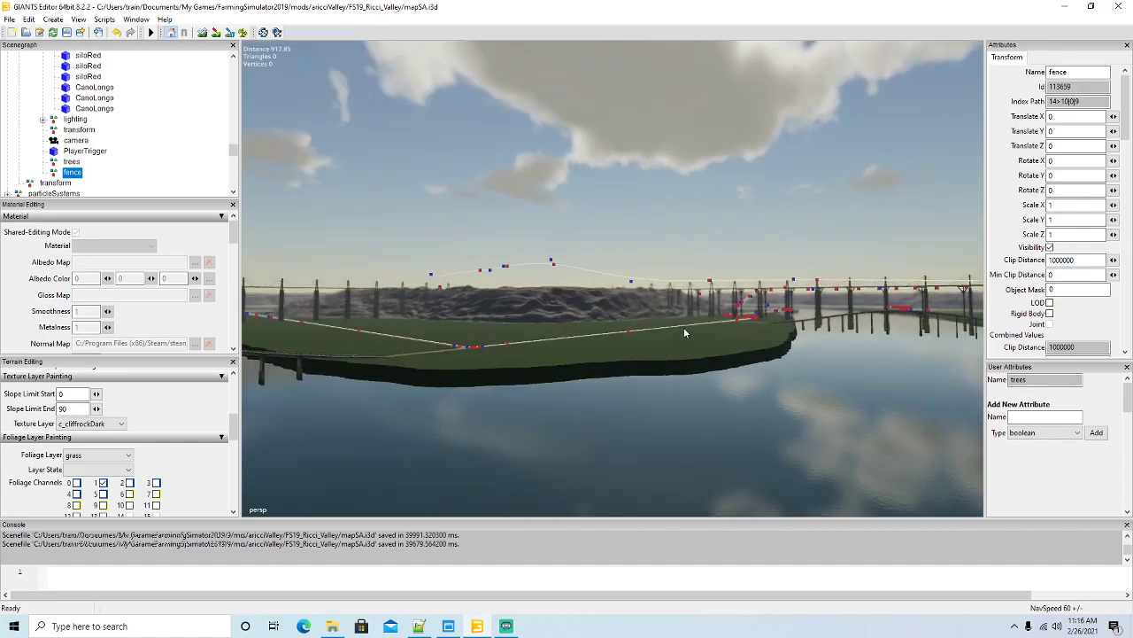
pyautogui.scroll(5, 684, 332)
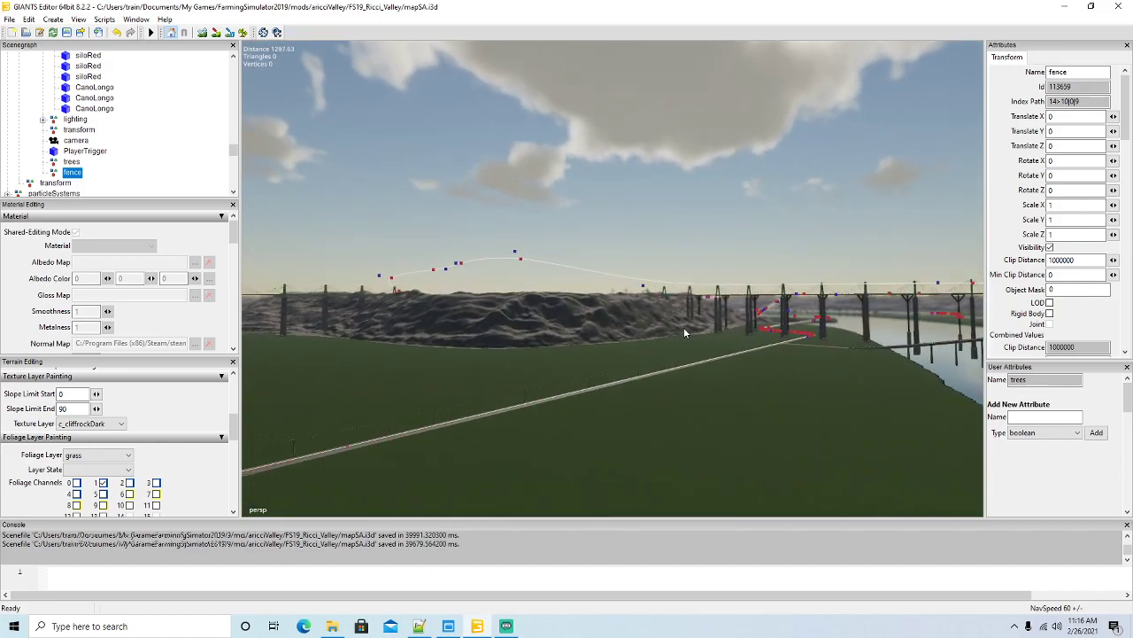
pyautogui.scroll(5, 684, 329)
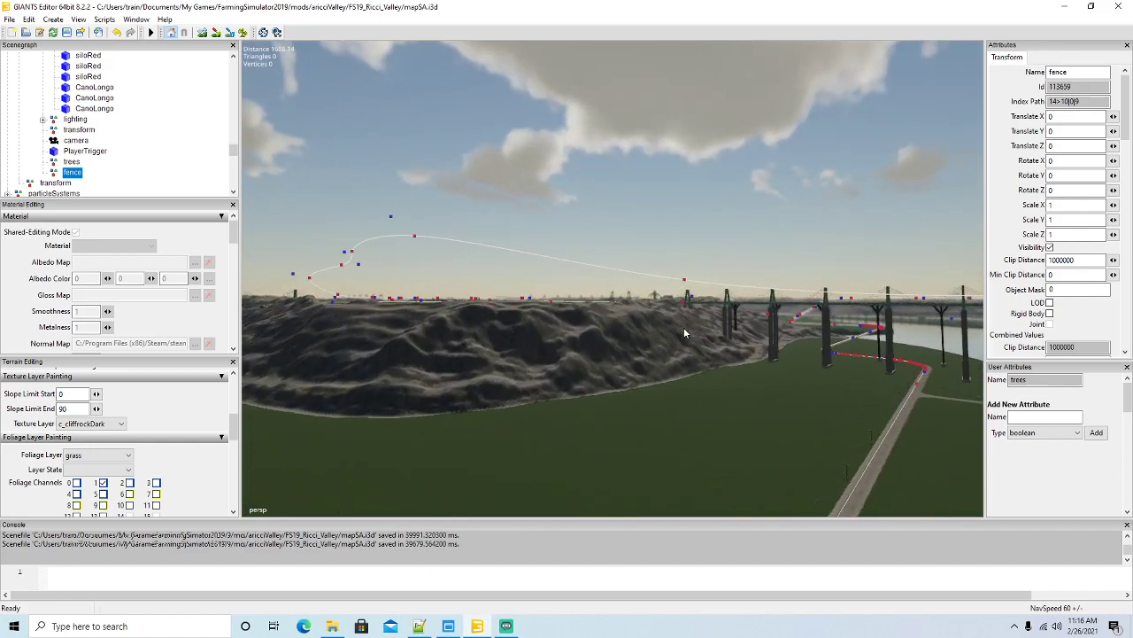
pyautogui.scroll(5, 679, 317)
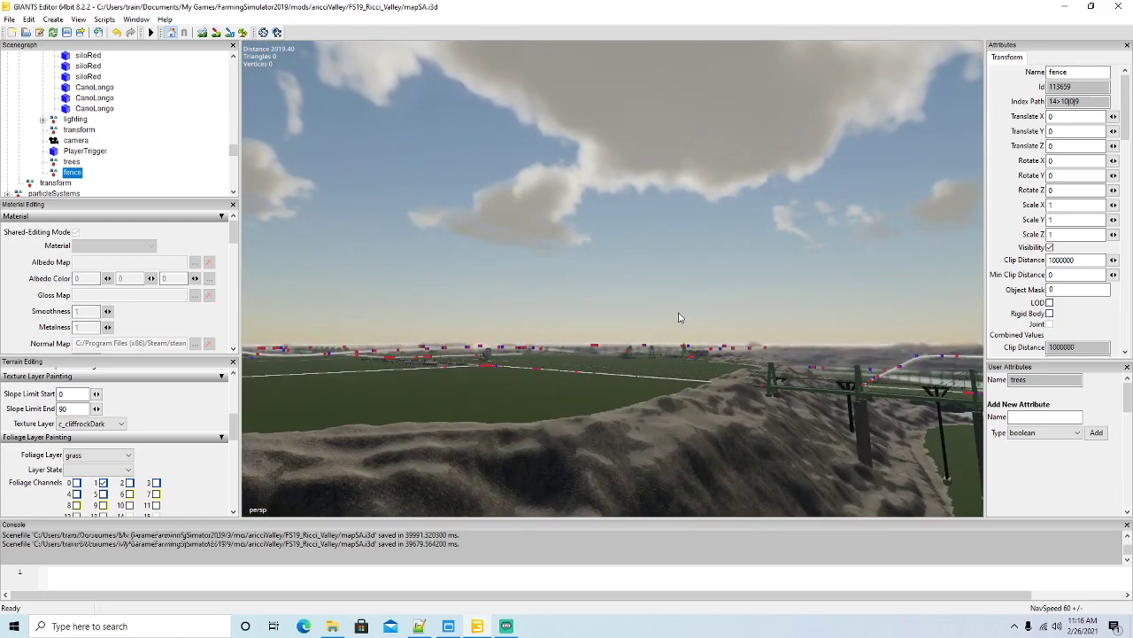
pyautogui.scroll(3, 680, 319)
pyautogui.keyDown('alt'); pyautogui.moveTo(680, 326); pyautogui.dragTo(721, 343); pyautogui.keyUp('alt')
pyautogui.scroll(2, 720, 346)
pyautogui.scroll(6, 721, 345)
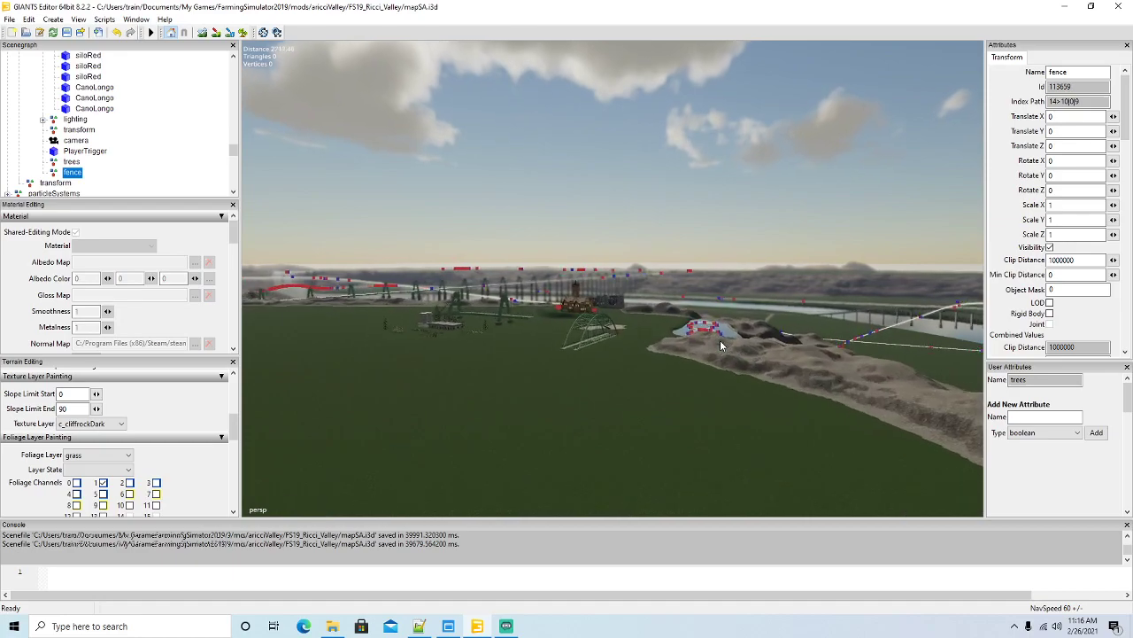
pyautogui.keyDown('alt'); pyautogui.moveTo(720, 345); pyautogui.dragTo(603, 340); pyautogui.keyUp('alt')
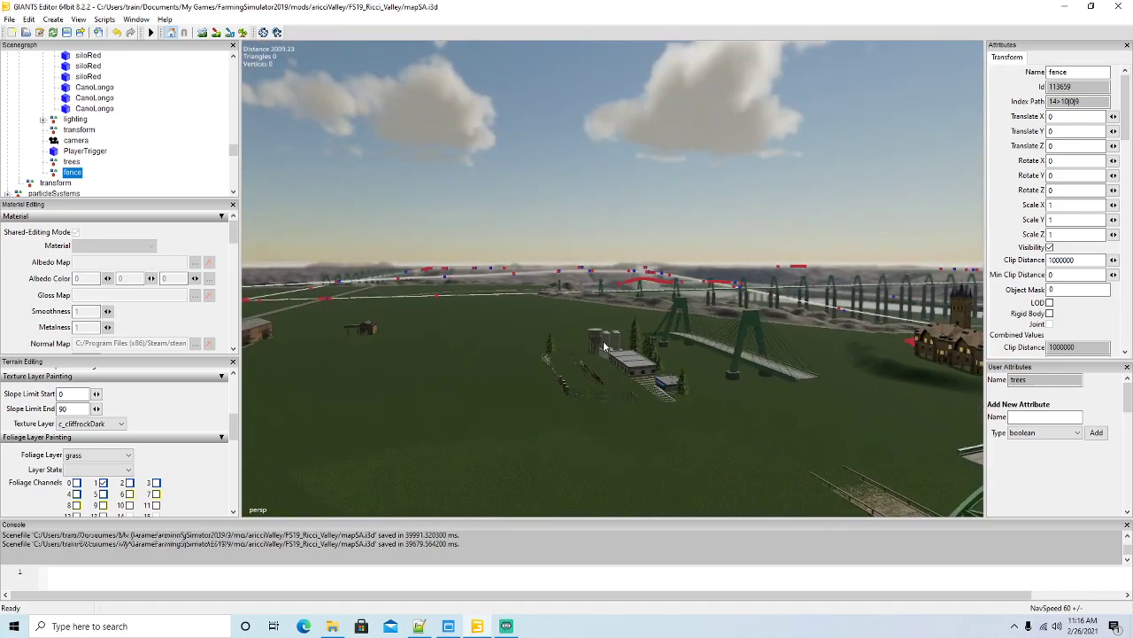
pyautogui.scroll(5, 602, 354)
pyautogui.scroll(8, 619, 381)
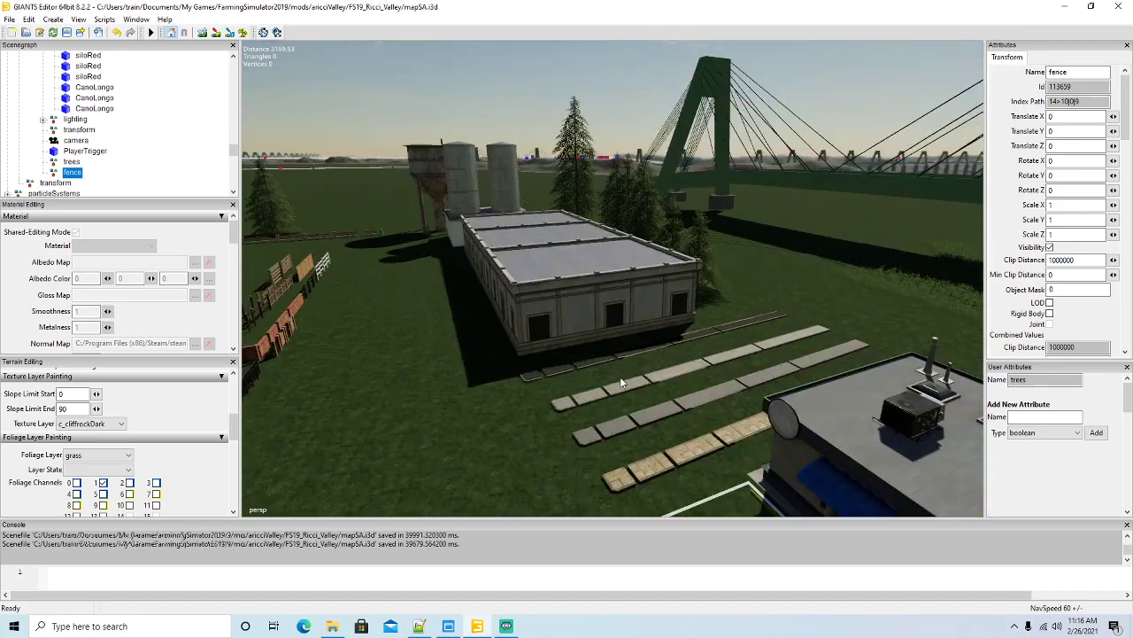
pyautogui.keyDown('alt'); pyautogui.moveTo(619, 381); pyautogui.dragTo(367, 366); pyautogui.keyUp('alt')
pyautogui.keyDown('alt'); pyautogui.moveTo(436, 372); pyautogui.dragTo(400, 398); pyautogui.keyUp('alt')
pyautogui.scroll(4, 602, 339)
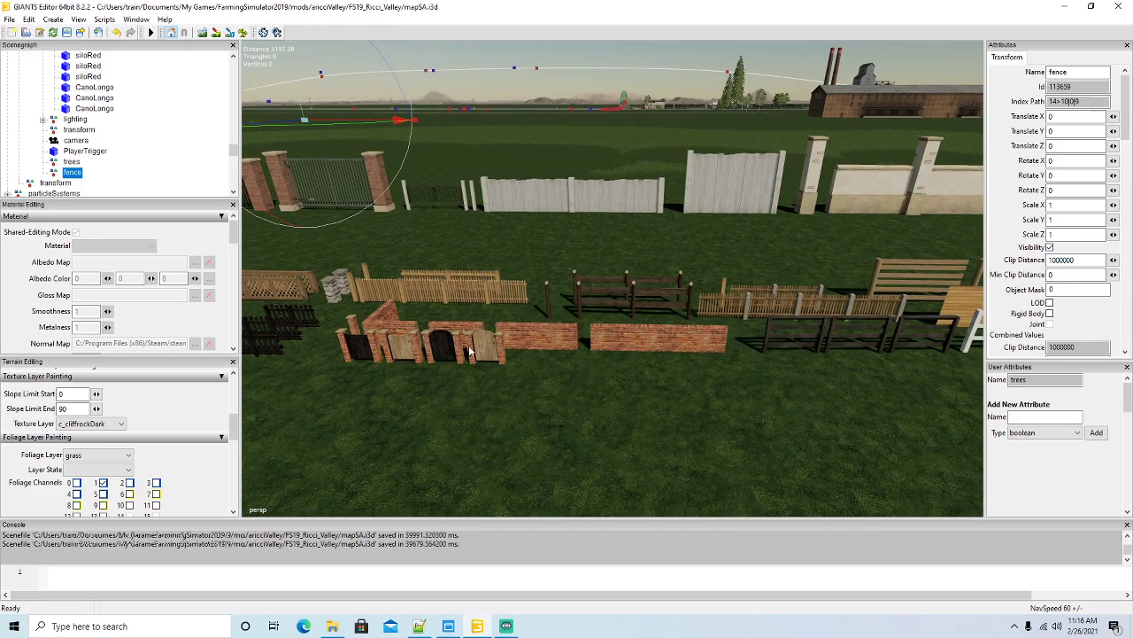
pyautogui.keyDown('alt'); pyautogui.moveTo(543, 369); pyautogui.dragTo(541, 370); pyautogui.keyUp('alt')
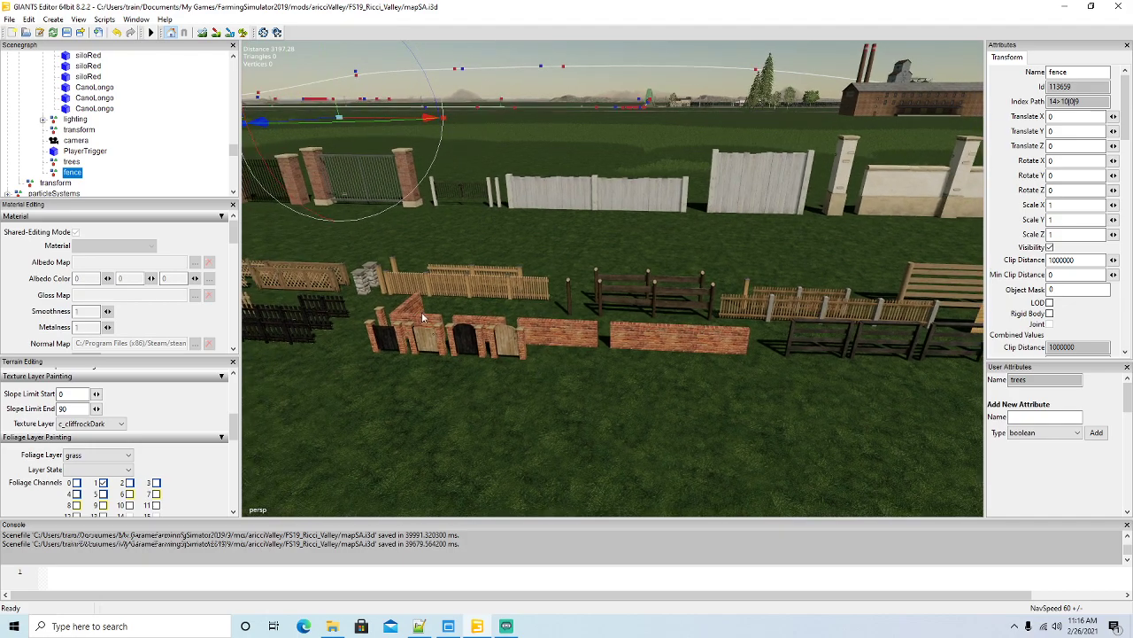
pyautogui.click(380, 313)
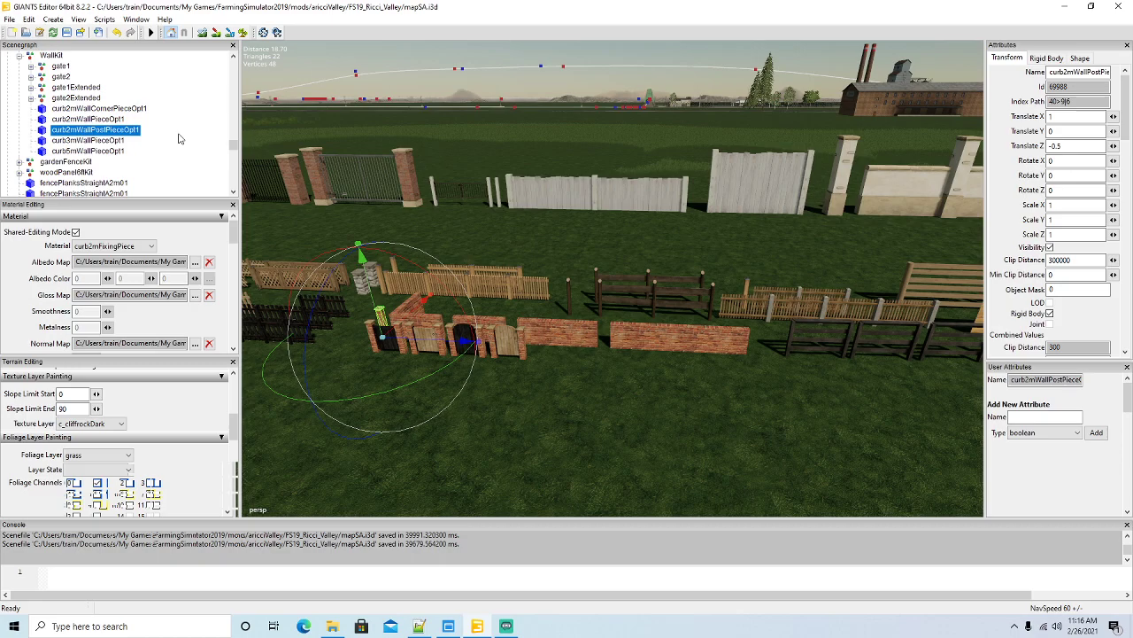
pyautogui.hotkey('ctrl', 'd')
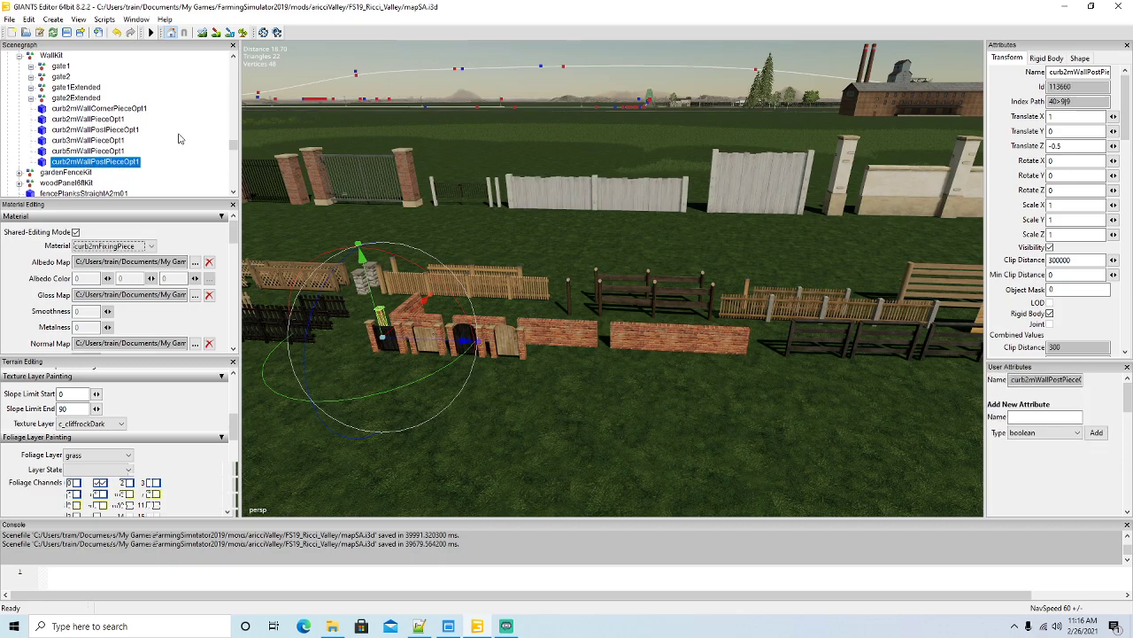
# Move the duplicated curb2mWallPostPieceOpt1 out of the WallKit into the clayPit's fence group.
pyautogui.scroll(10, 178, 138)
pyautogui.scroll(-10, 173, 142)
pyautogui.scroll(-10, 164, 148)
pyautogui.scroll(-5, 133, 142)
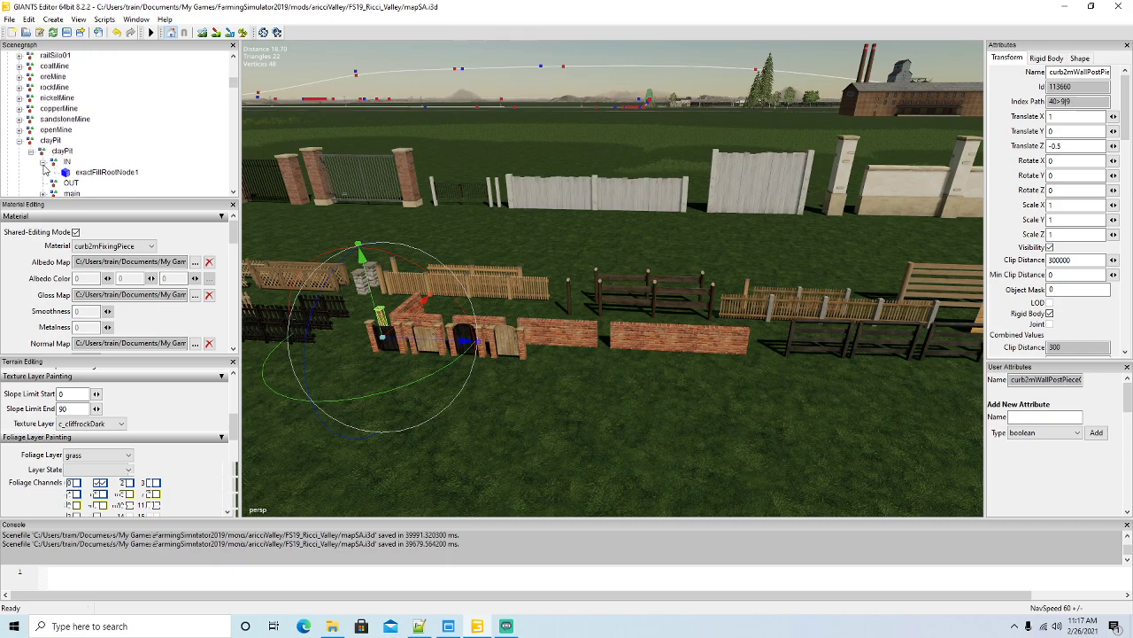
pyautogui.click(42, 163)
pyautogui.scroll(-2, 78, 162)
pyautogui.click(42, 146)
pyautogui.scroll(-3, 88, 152)
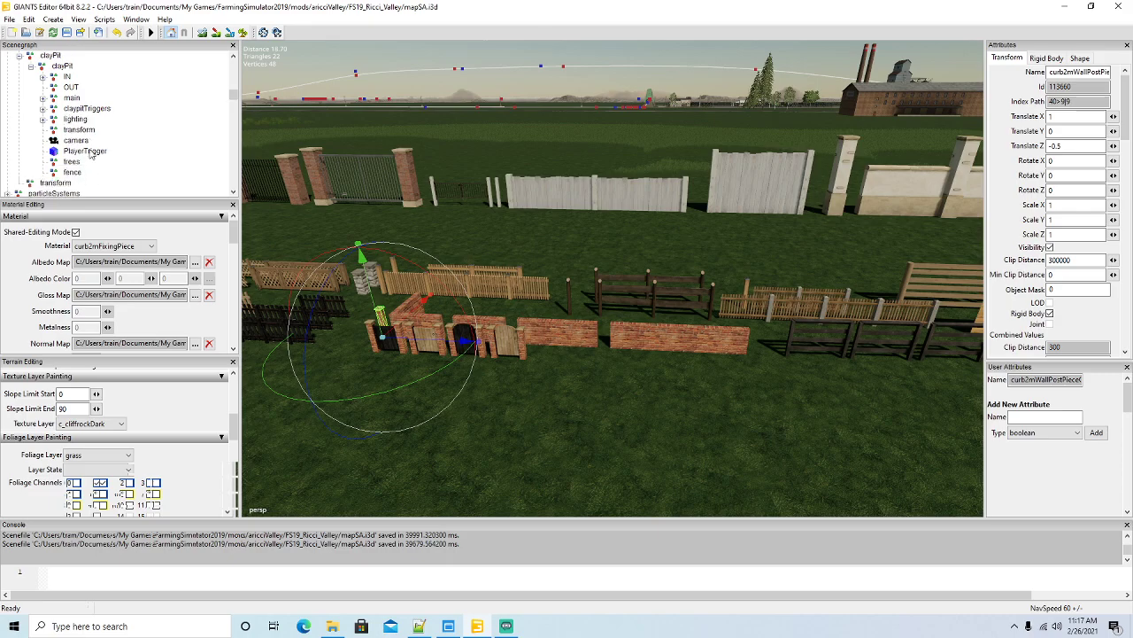
pyautogui.click(29, 19)
pyautogui.click(56, 131)
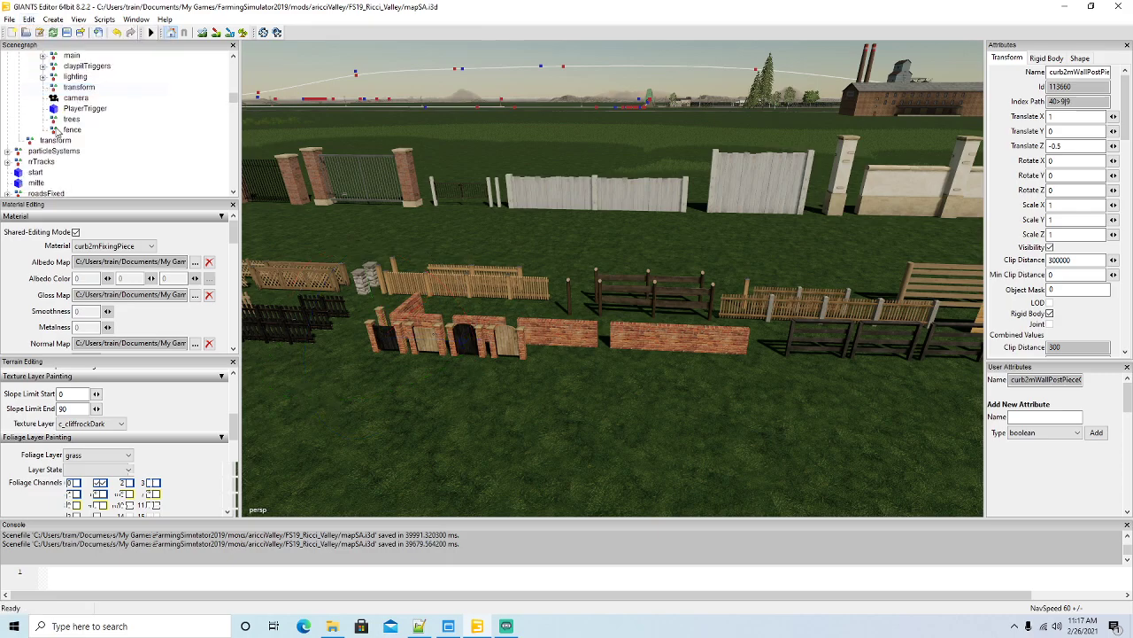
pyautogui.click(59, 131)
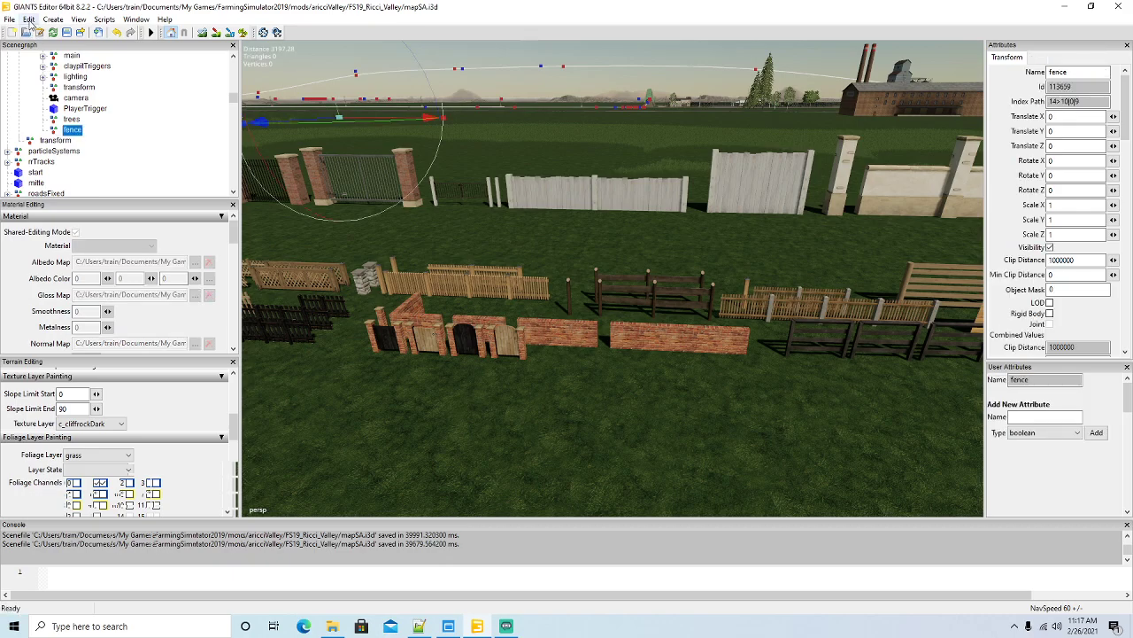
pyautogui.click(29, 20)
pyautogui.click(53, 114)
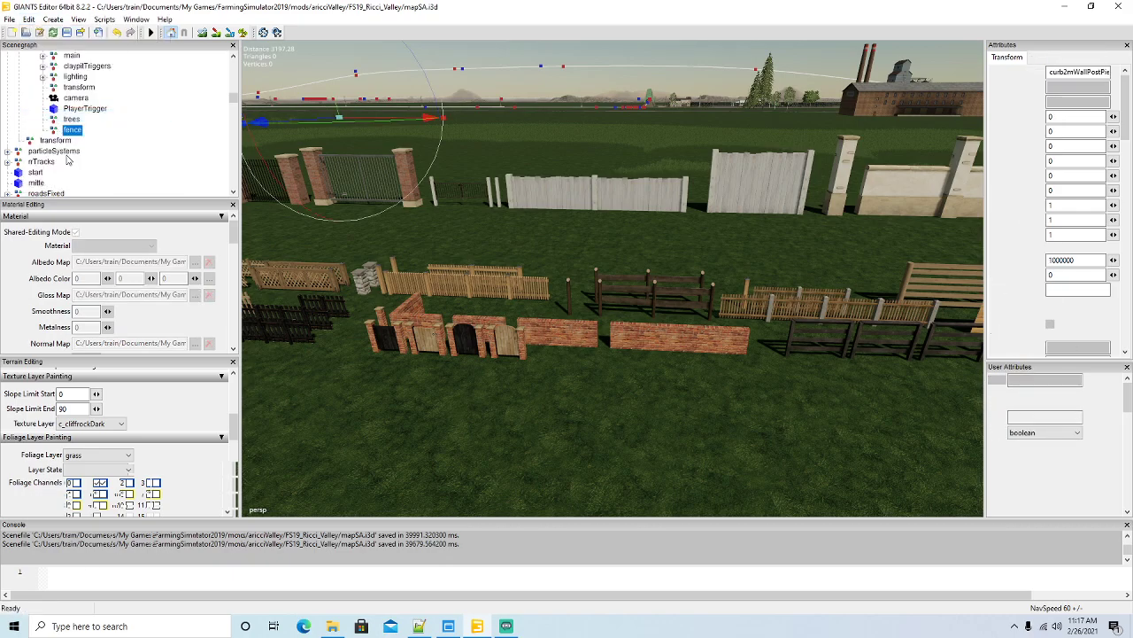
# Duplicate the brick wall segment curb5mWallPieceOpt1 and move the copy into the clayPit's fence group.
pyautogui.click(667, 344)
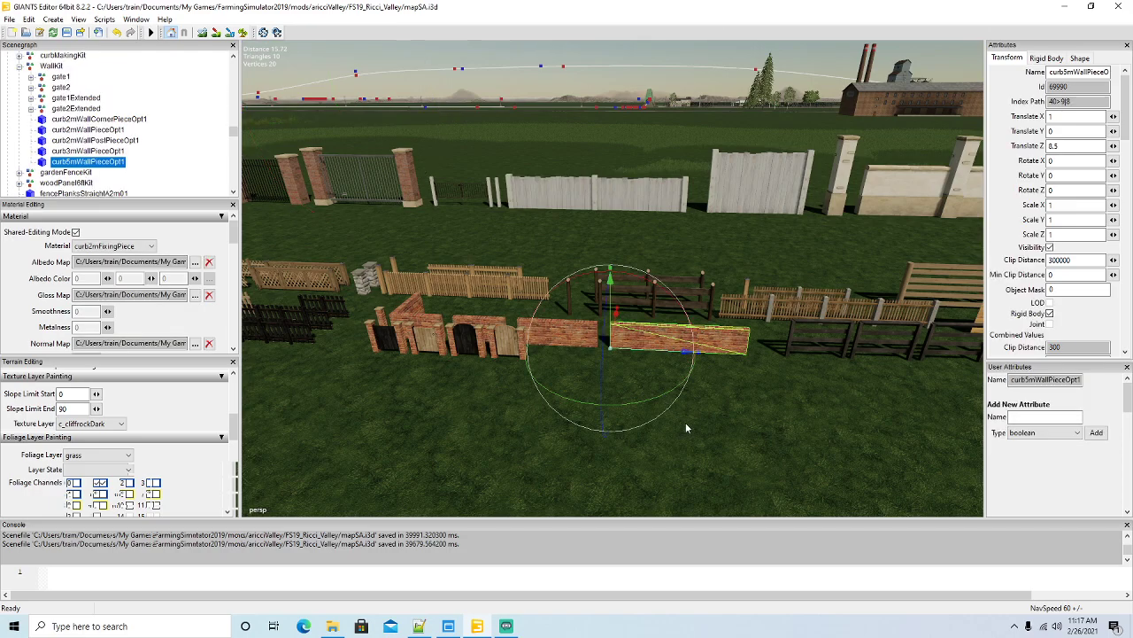
pyautogui.hotkey('ctrl', 'd')
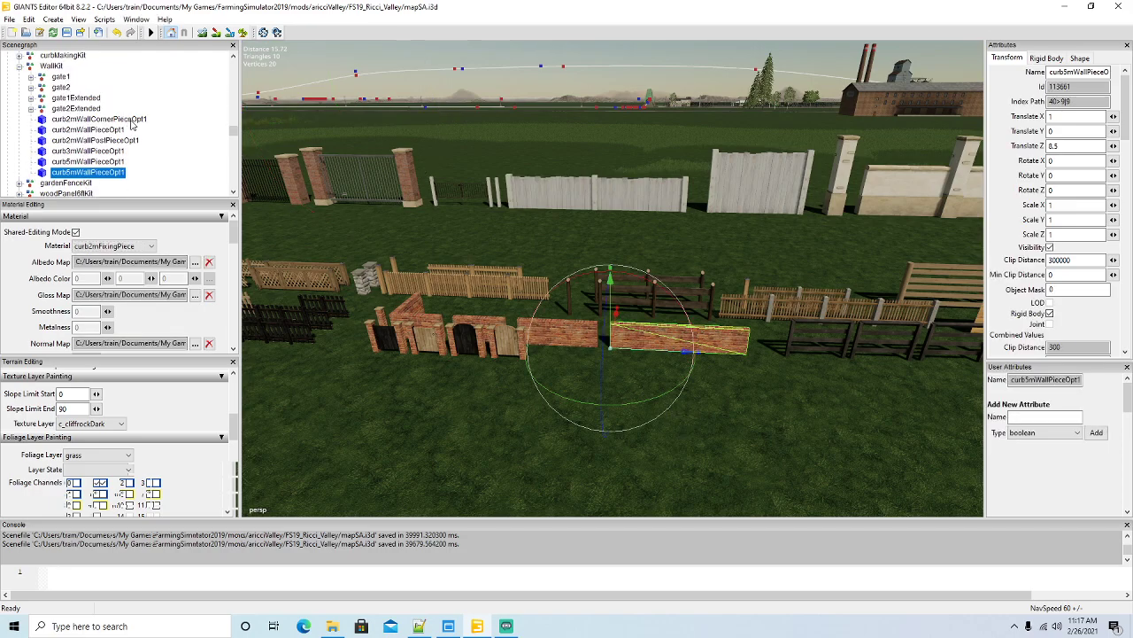
pyautogui.scroll(12, 131, 124)
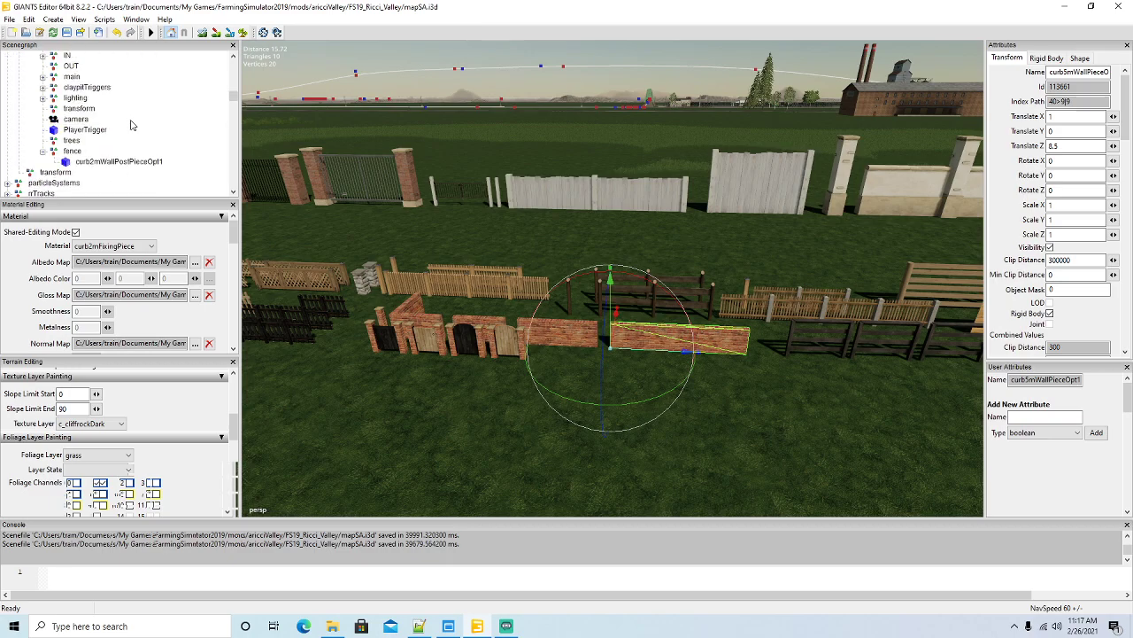
pyautogui.click(29, 20)
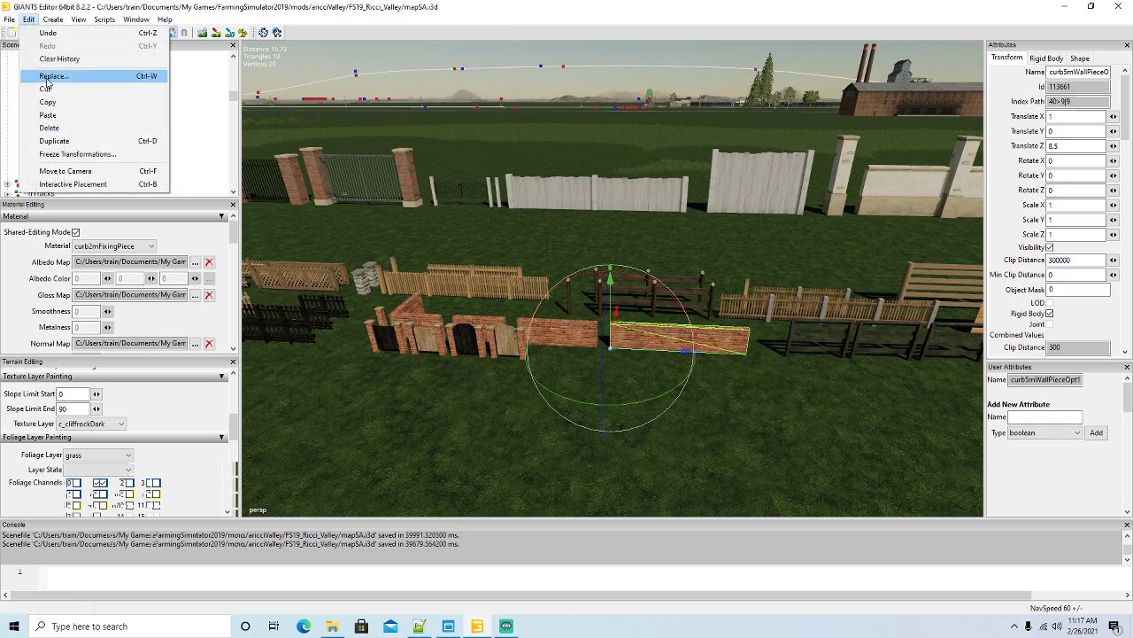
pyautogui.click(51, 92)
pyautogui.click(58, 152)
pyautogui.click(29, 19)
pyautogui.click(49, 116)
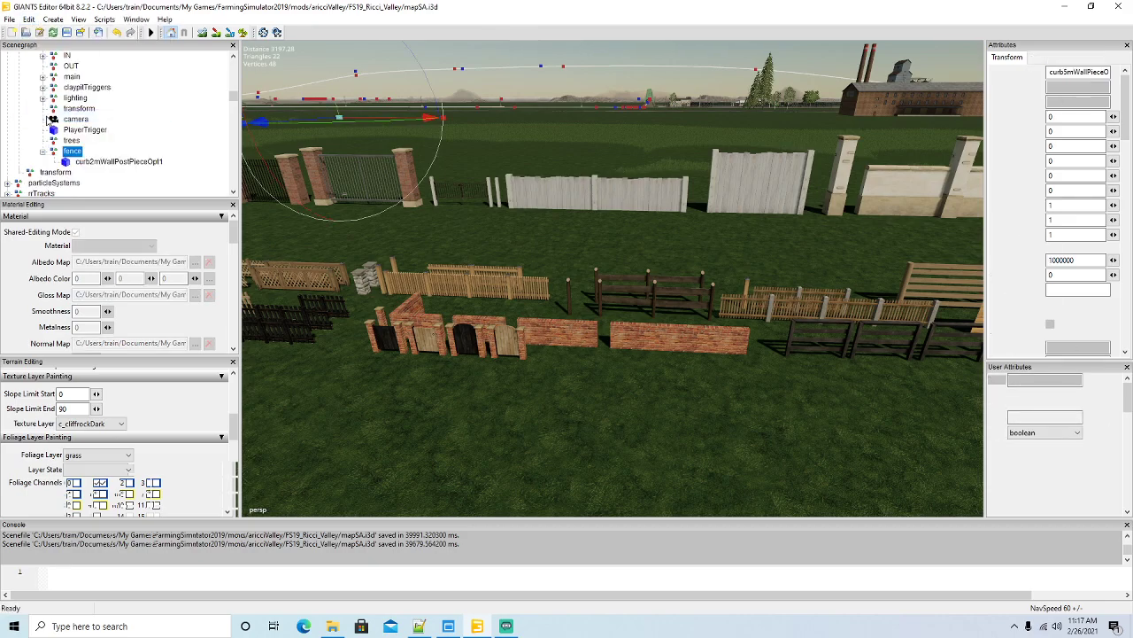
# Duplicate the short brick wall segment curb2mWallPieceOpt1 and move the copy into the clayPit's fence group.
pyautogui.click(472, 324)
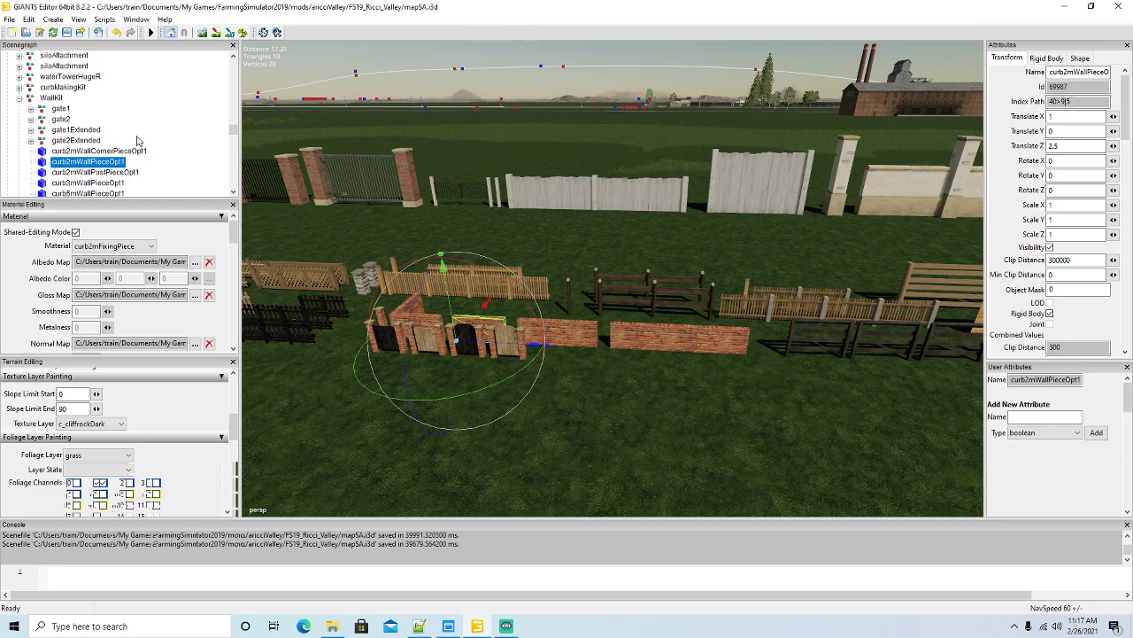
pyautogui.hotkey('ctrl', 'd')
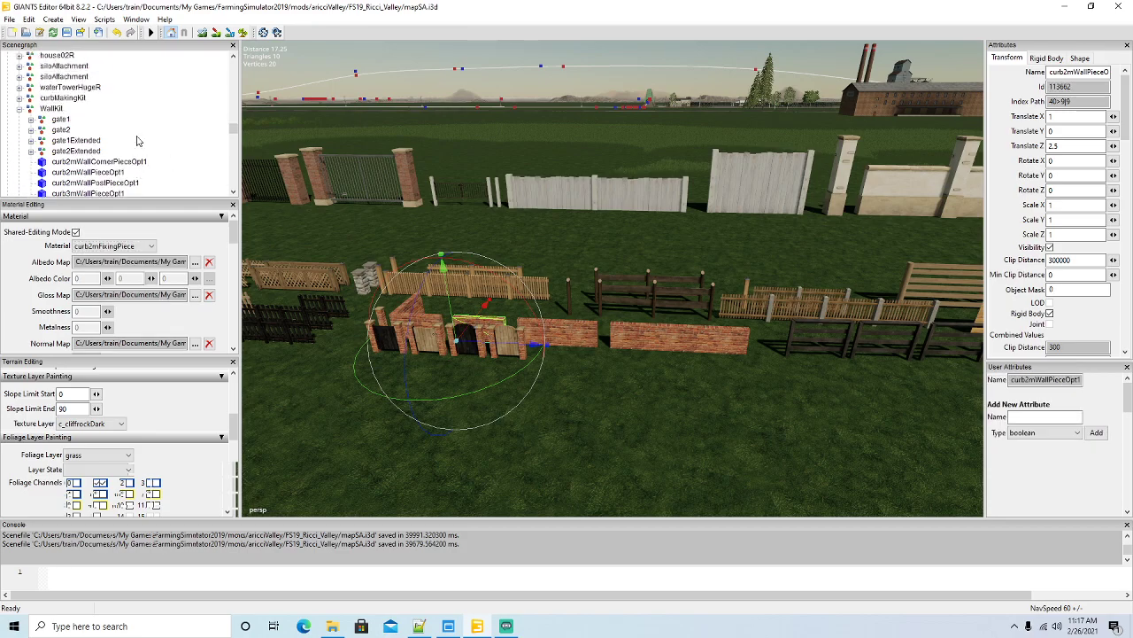
pyautogui.scroll(10, 137, 141)
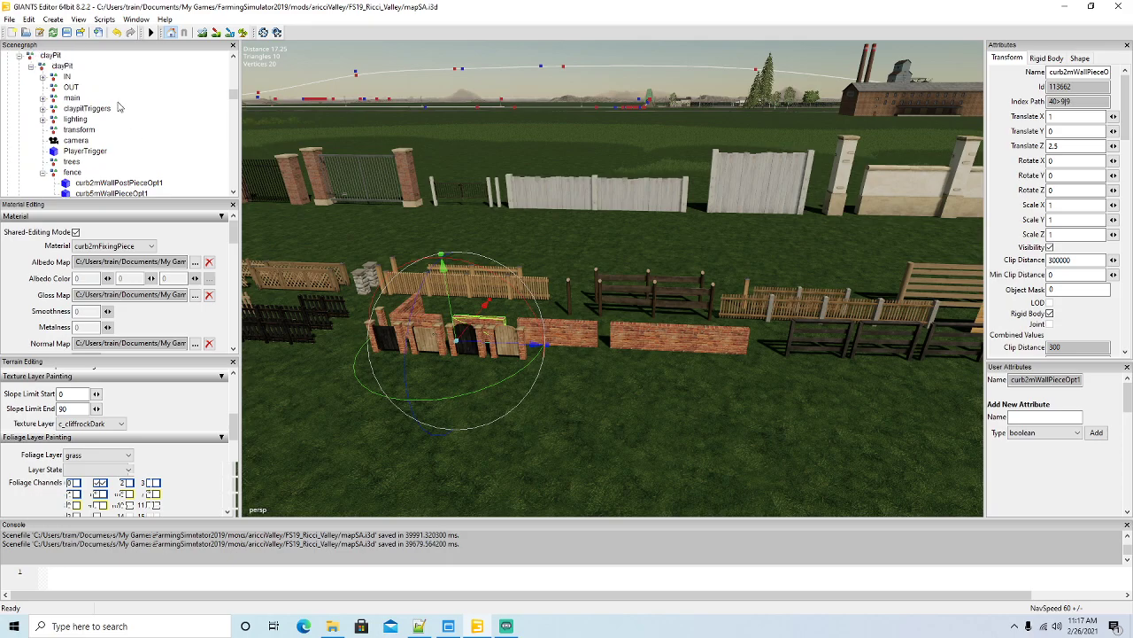
pyautogui.scroll(-1, 106, 89)
pyautogui.click(30, 20)
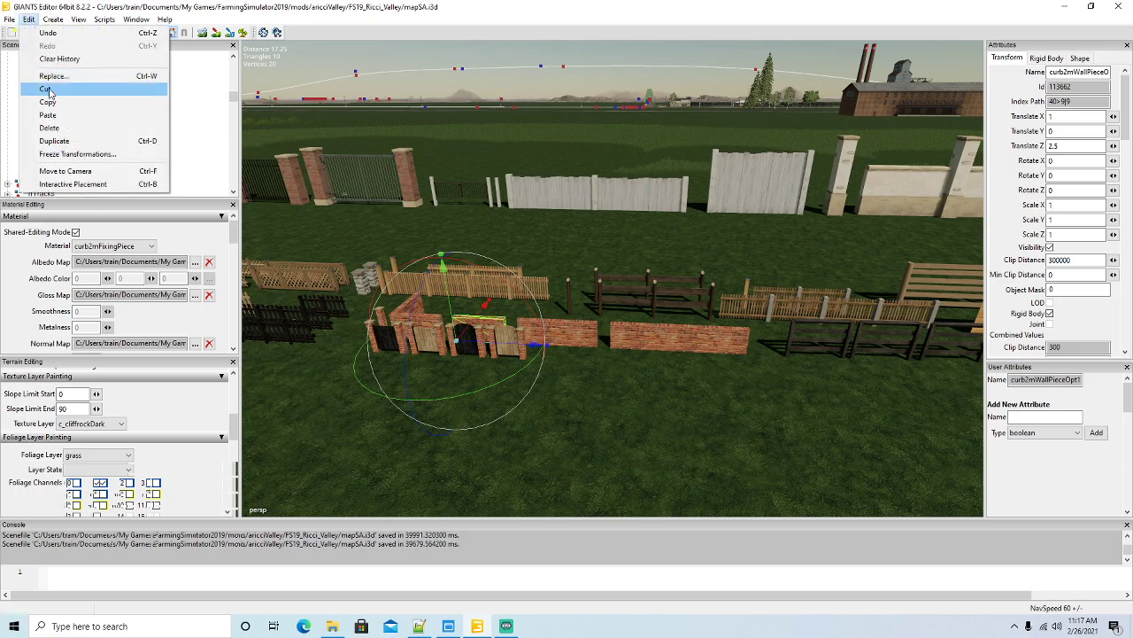
pyautogui.click(48, 89)
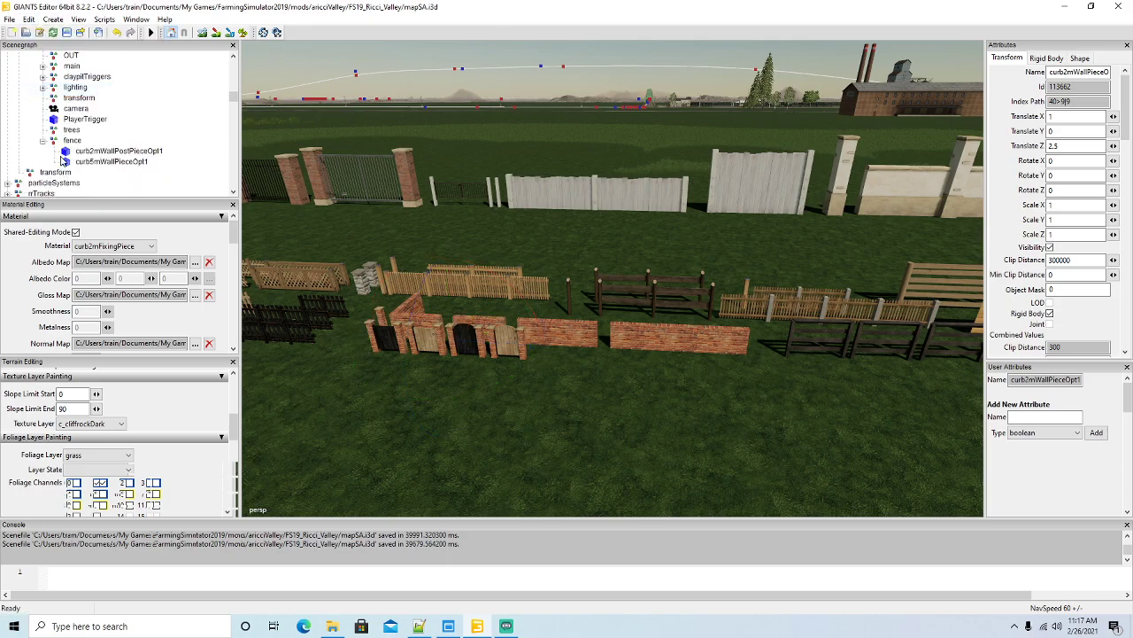
pyautogui.click(29, 20)
pyautogui.click(47, 115)
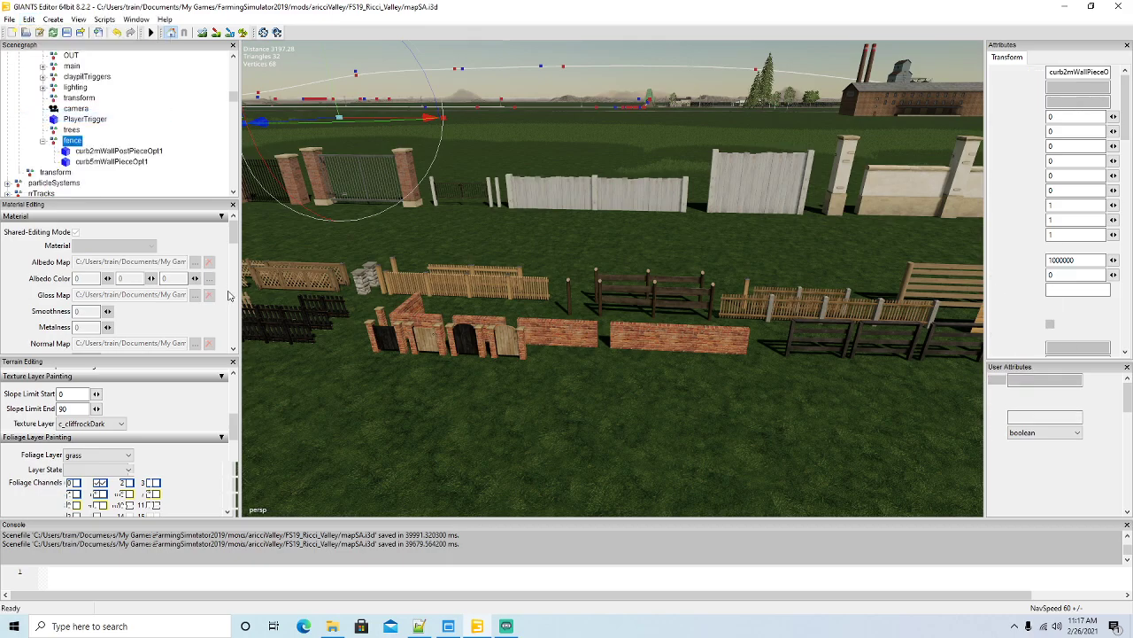
# Place the fence group's curb2mWallPieceOpt1 on the clay pit's gravel entrance near the main road using Interactive Placement.
pyautogui.keyDown('alt'); pyautogui.moveTo(636, 343); pyautogui.dragTo(603, 300); pyautogui.keyUp('alt')
pyautogui.scroll(10, 582, 288)
pyautogui.scroll(10, 582, 289)
pyautogui.scroll(3, 595, 295)
pyautogui.scroll(3, 609, 291)
pyautogui.scroll(10, 621, 301)
pyautogui.scroll(6, 602, 301)
pyautogui.scroll(6, 602, 302)
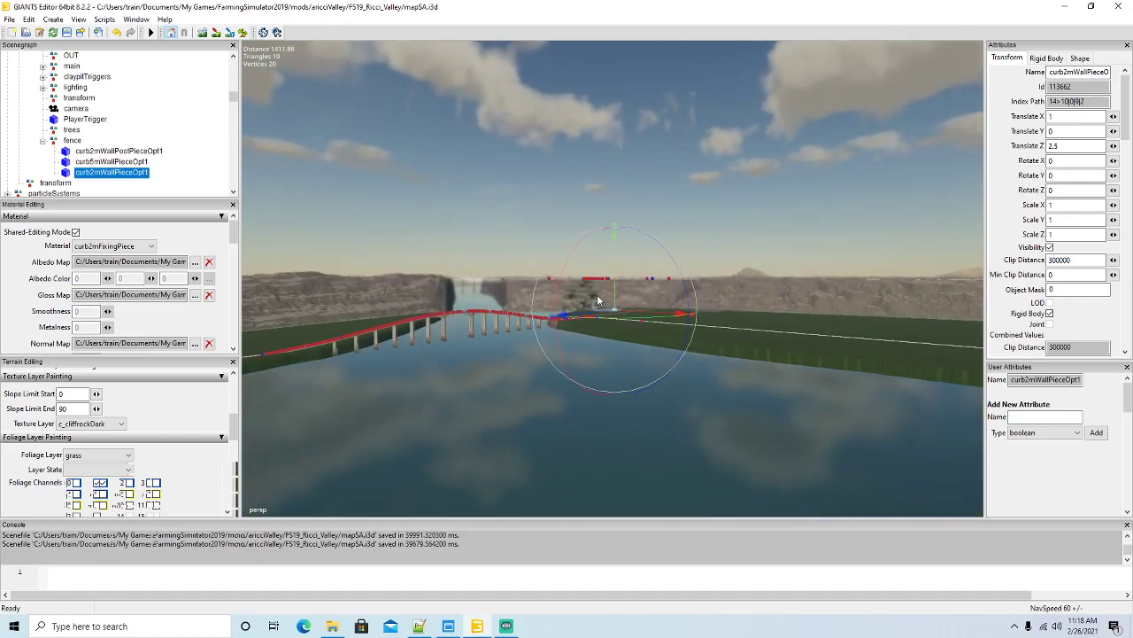
pyautogui.scroll(6, 598, 301)
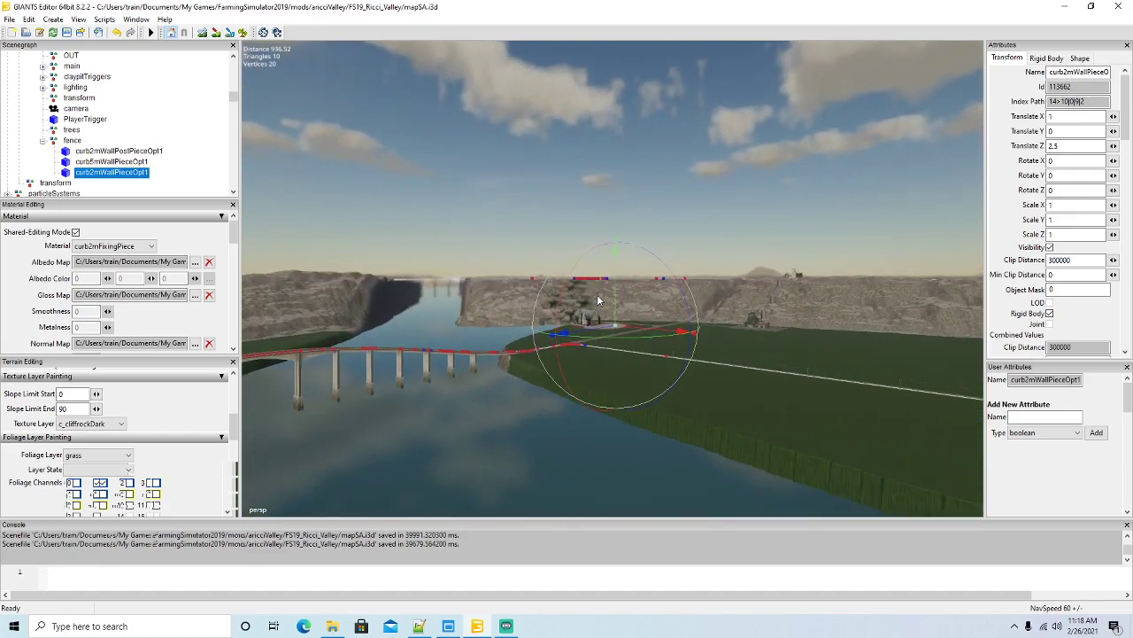
pyautogui.keyDown('alt'); pyautogui.moveTo(598, 301); pyautogui.dragTo(598, 313); pyautogui.keyUp('alt')
pyautogui.scroll(10, 600, 310)
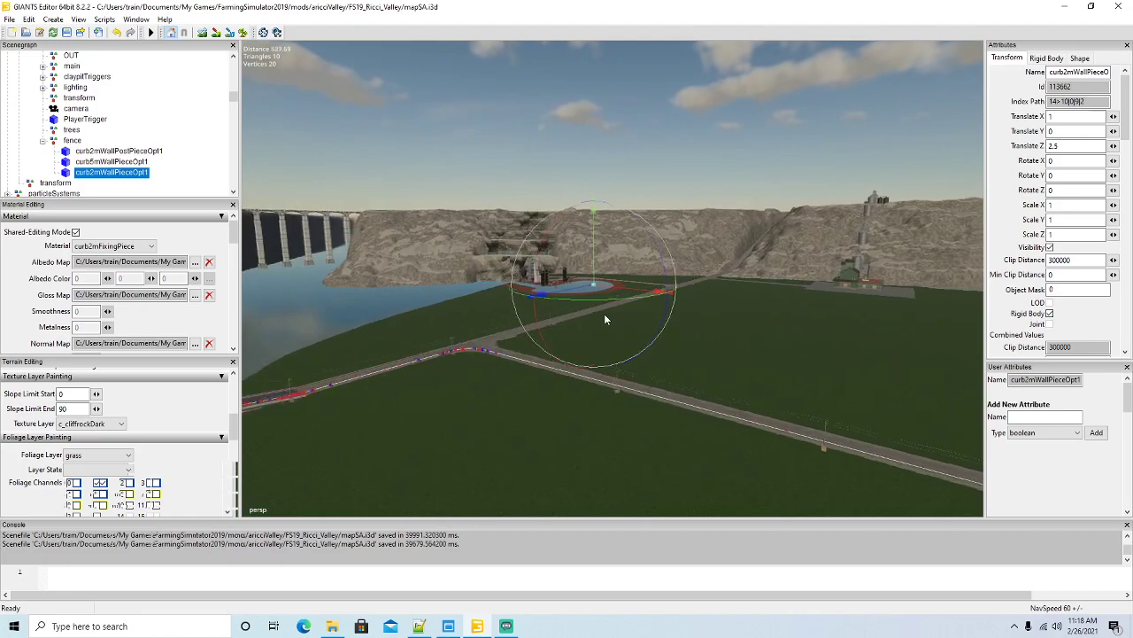
pyautogui.scroll(10, 636, 306)
pyautogui.keyDown('alt'); pyautogui.moveTo(636, 306); pyautogui.dragTo(468, 370); pyautogui.keyUp('alt')
pyautogui.scroll(-3, 476, 358)
pyautogui.scroll(-3, 469, 370)
pyautogui.scroll(4, 464, 372)
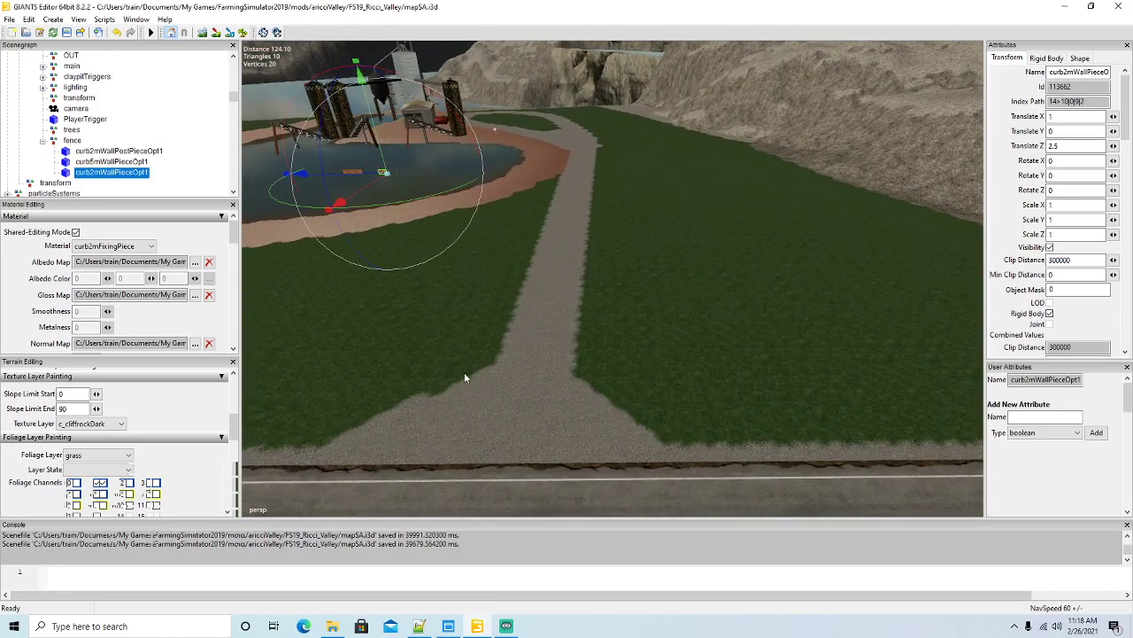
pyautogui.click(29, 20)
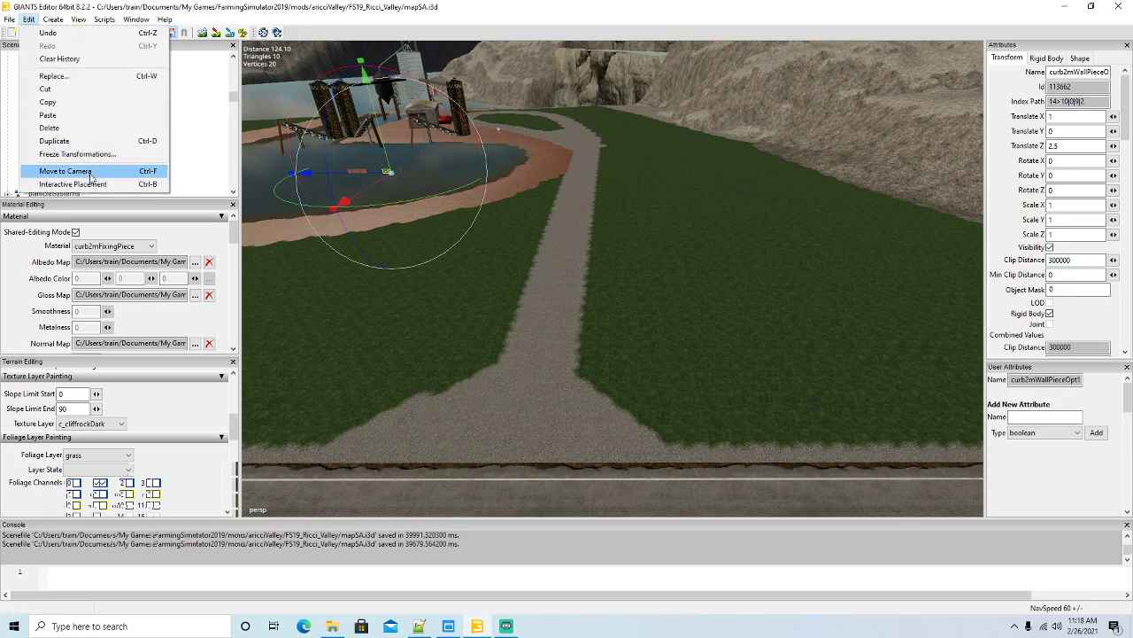
pyautogui.click(99, 184)
pyautogui.click(535, 391)
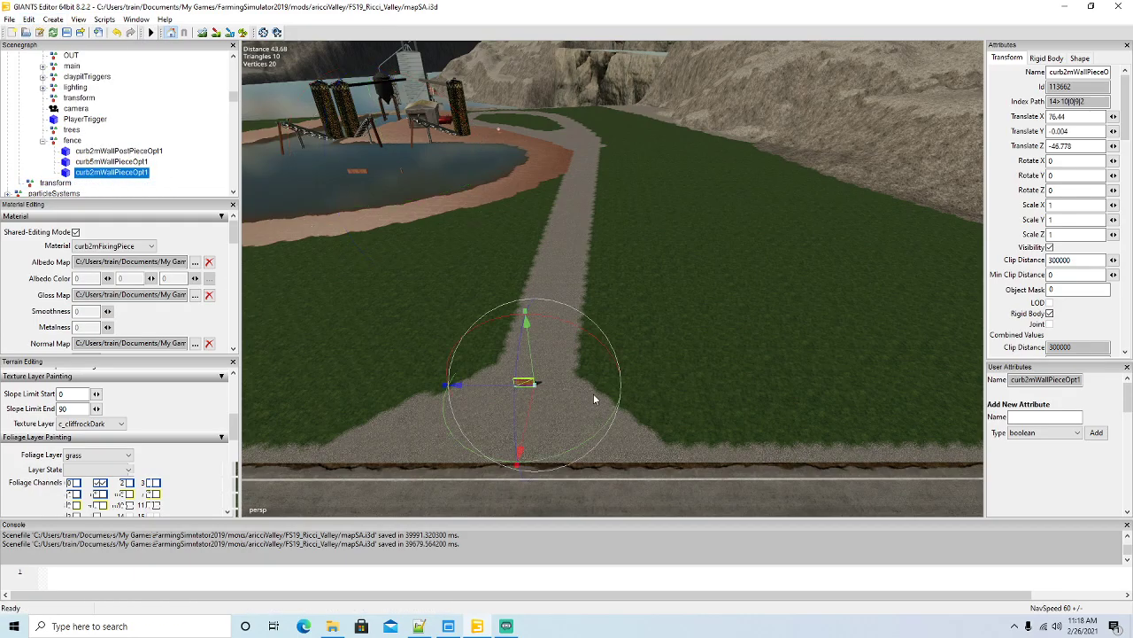
# Place the fence group's curb5mWallPieceOpt1 on the gravel entrance beside the short wall piece using Interactive Placement.
pyautogui.press('f')
pyautogui.scroll(-5, 568, 413)
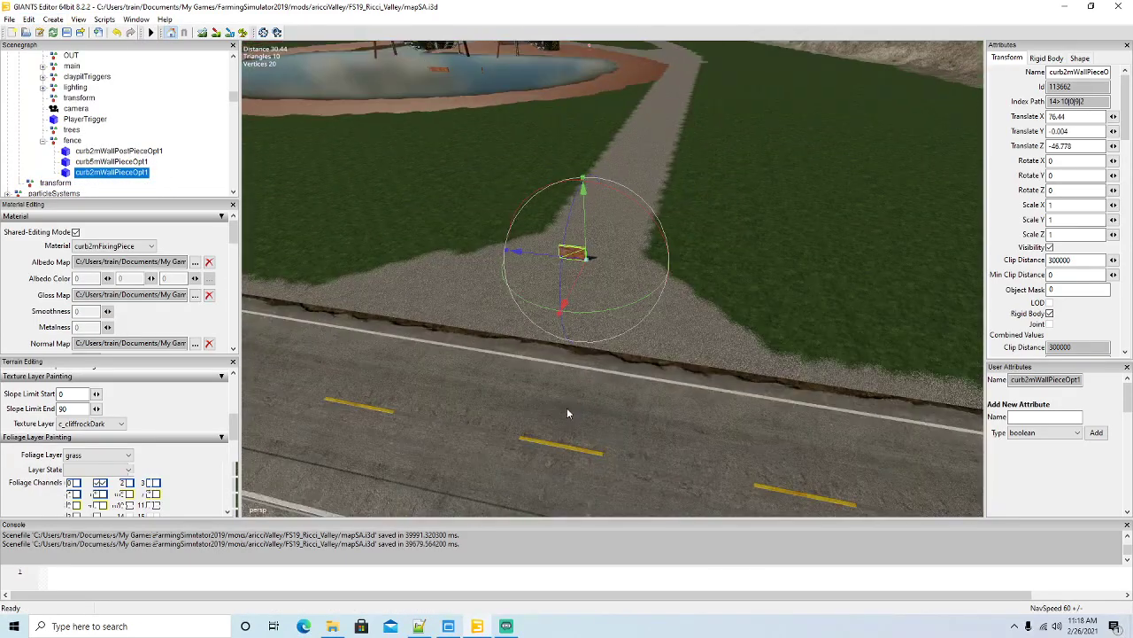
pyautogui.click(78, 162)
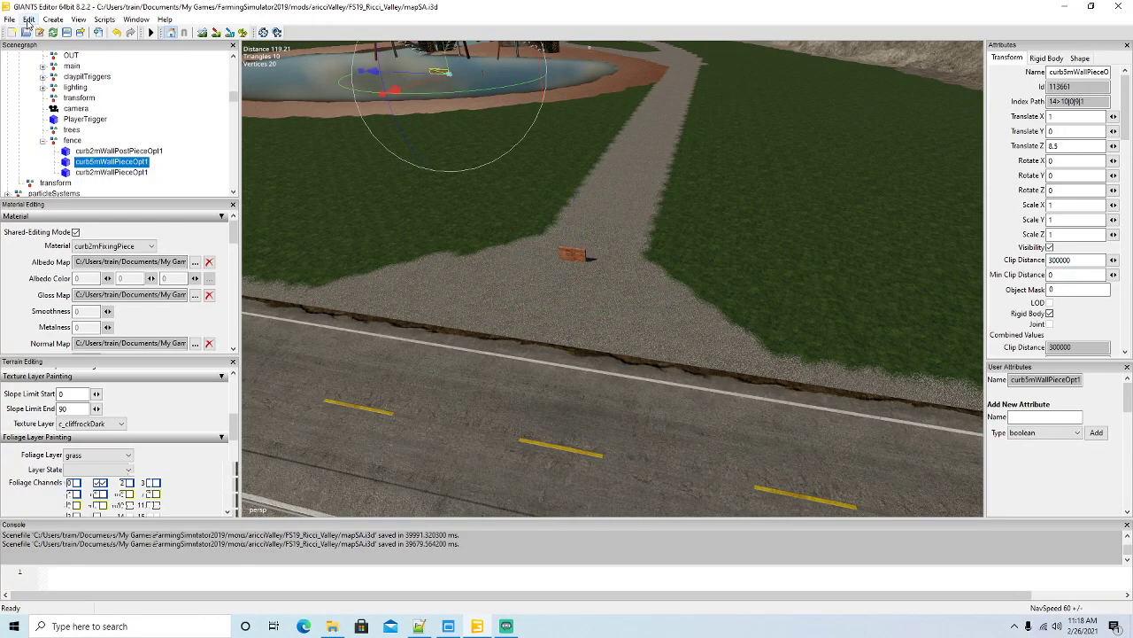
pyautogui.click(30, 20)
pyautogui.click(79, 185)
pyautogui.click(489, 277)
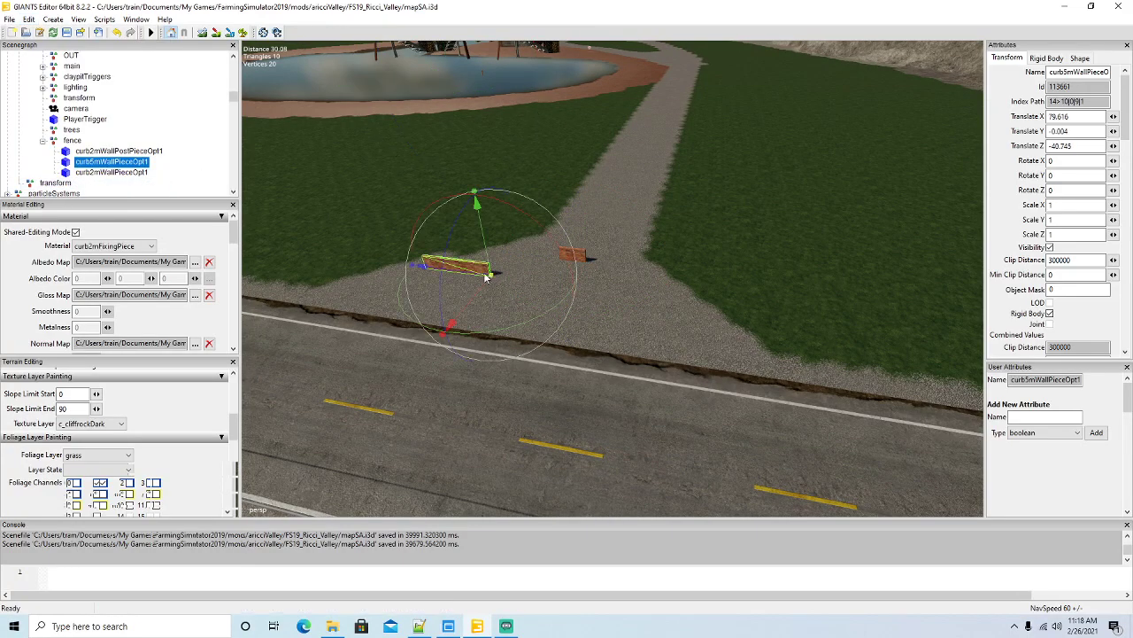
# Place the fence group's curb2mWallPostPieceOpt1 on the gravel entrance near the road using Interactive Placement, adjusting its height slightly.
pyautogui.click(75, 151)
pyautogui.click(29, 20)
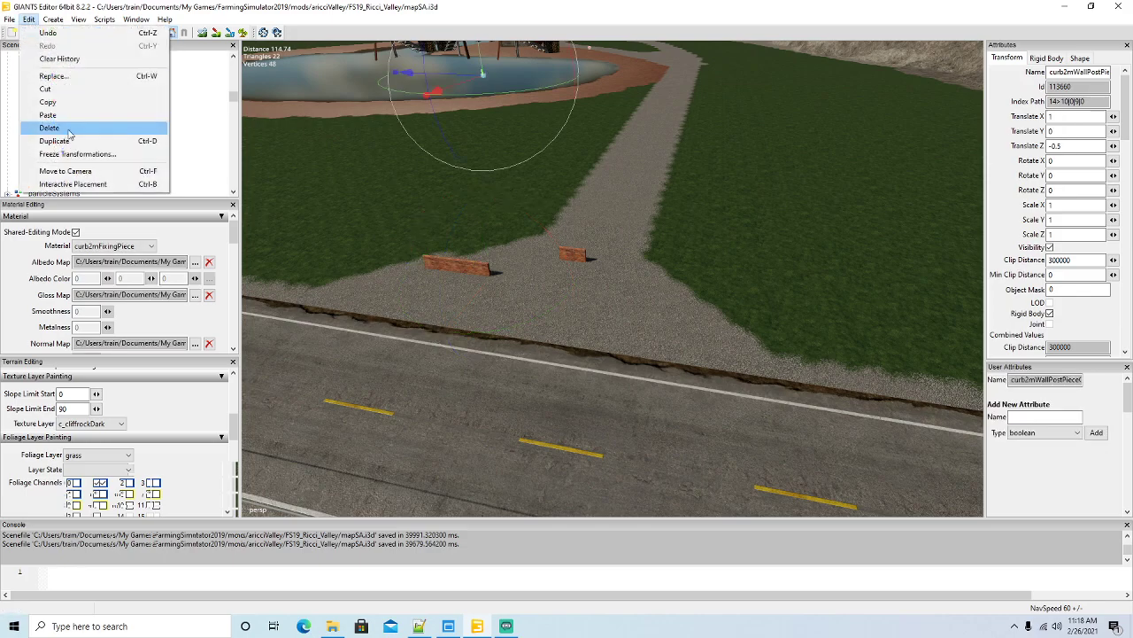
pyautogui.click(80, 185)
pyautogui.click(631, 300)
pyautogui.moveTo(633, 268); pyautogui.dragTo(633, 265)
pyautogui.moveTo(729, 326); pyautogui.dragTo(561, 353, button='right')
pyautogui.press('f')
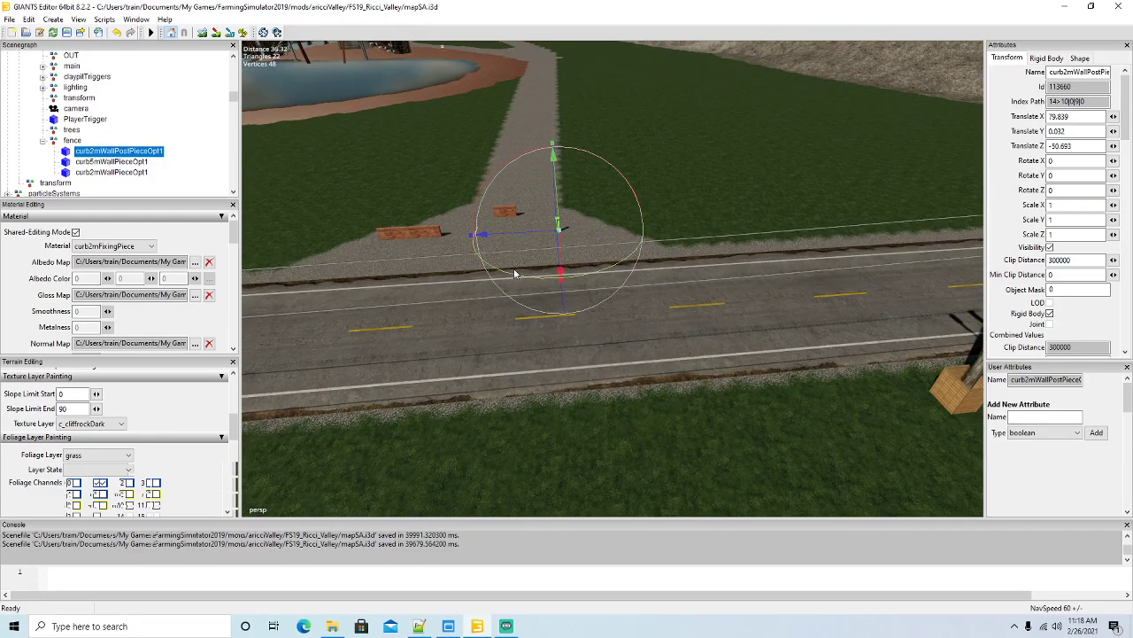
# Move curb5mWallPieceOpt1 across the road beside the utility pole's wooden crate for size comparison and set its Scale Y to 2.
pyautogui.click(429, 238)
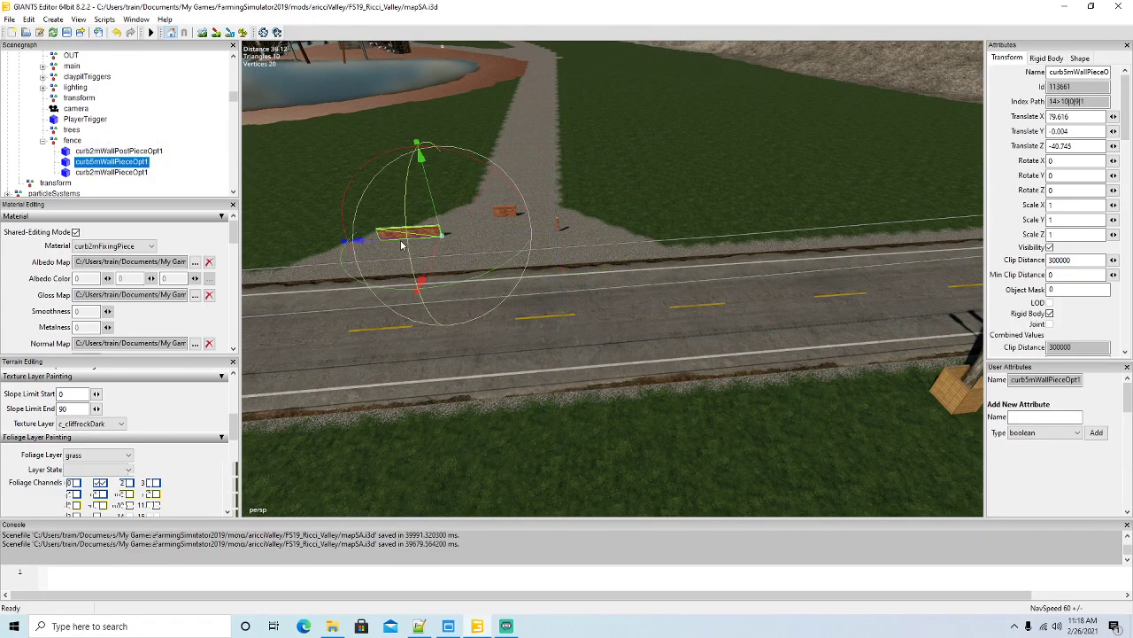
pyautogui.moveTo(449, 251); pyautogui.dragTo(884, 401)
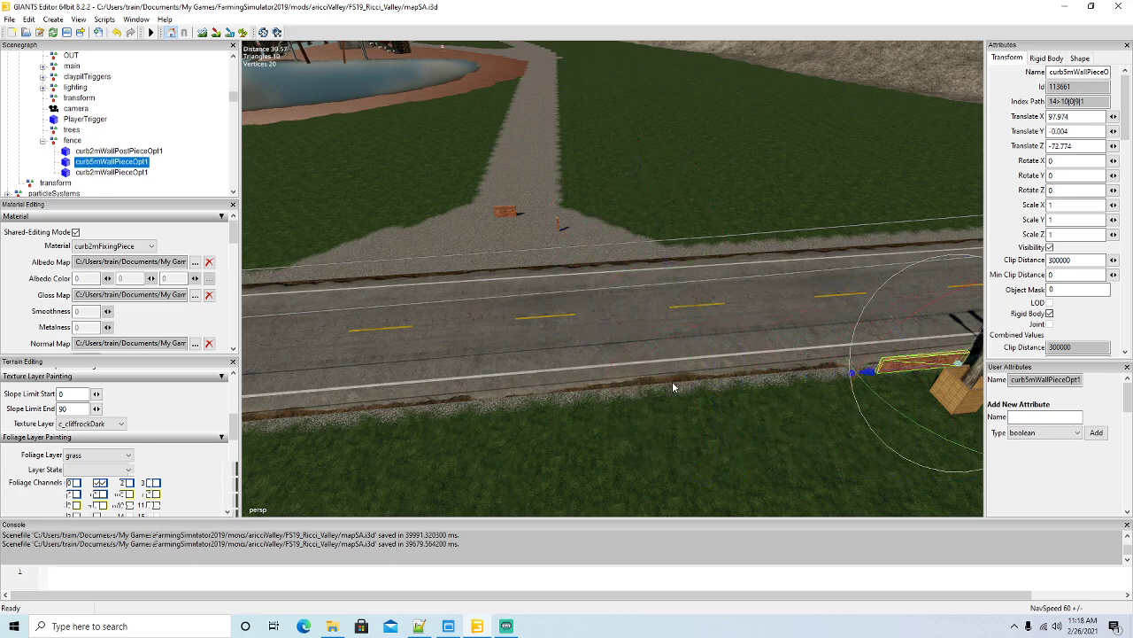
pyautogui.scroll(5, 672, 380)
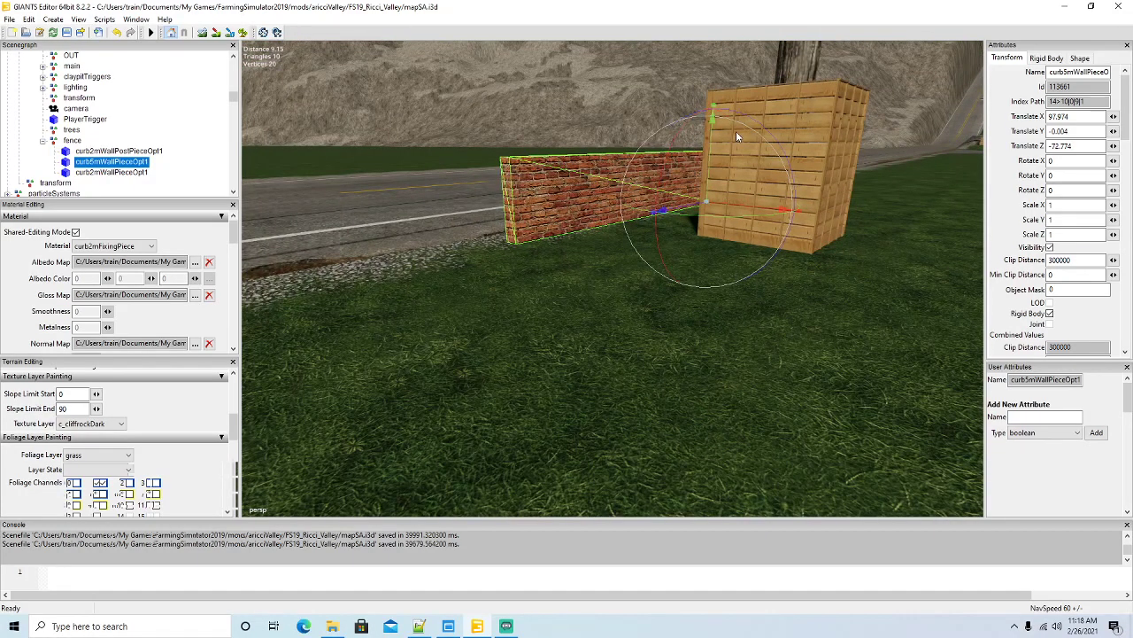
pyautogui.moveTo(713, 104); pyautogui.dragTo(714, 54)
pyautogui.moveTo(1073, 220); pyautogui.dragTo(888, 218)
pyautogui.write('2')
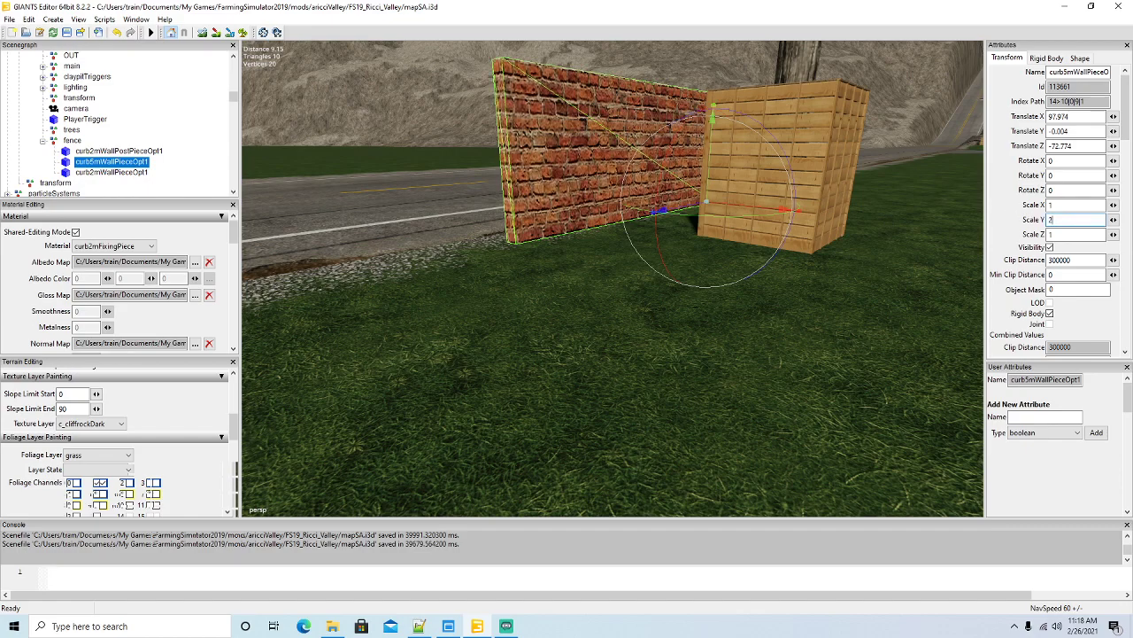
# Move the heightened curb5mWallPieceOpt1 back to the gravel entrance behind the short wall piece, at about X 69, Z -48.2.
pyautogui.keyDown('alt'); pyautogui.moveTo(589, 311); pyautogui.dragTo(552, 295); pyautogui.keyUp('alt')
pyautogui.scroll(-10, 538, 301)
pyautogui.scroll(6, 497, 303)
pyautogui.scroll(4, 601, 255)
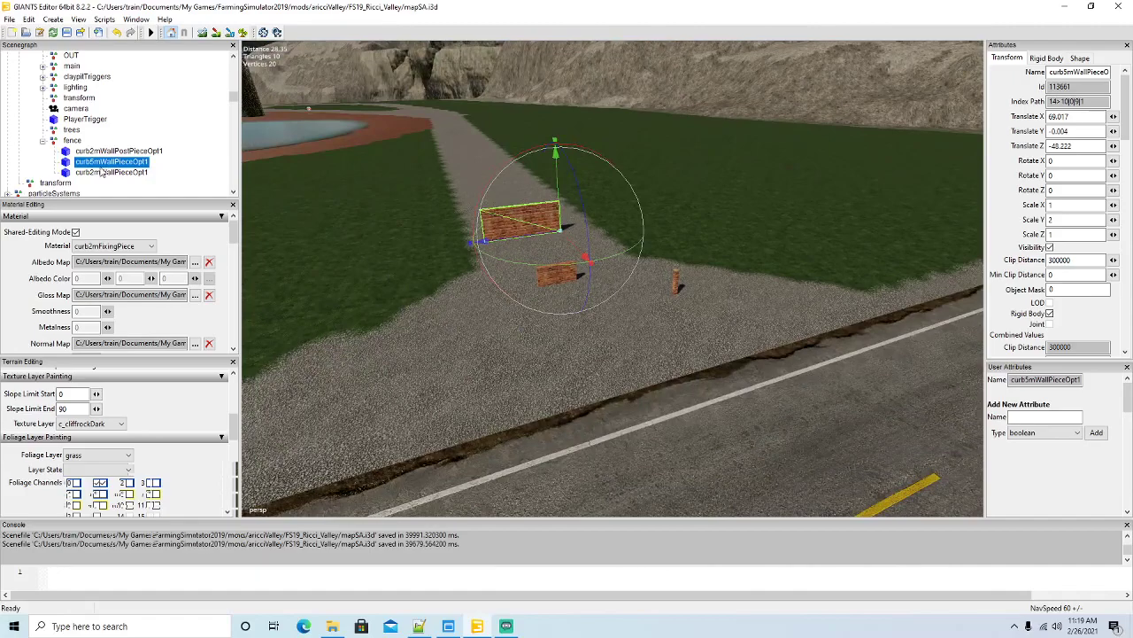
# Set the Scale Y of the short brick wall piece curb2mWallPieceOpt1 to 2.
pyautogui.click(69, 173)
pyautogui.doubleClick(1072, 219)
pyautogui.write('2')
pyautogui.press('Return')
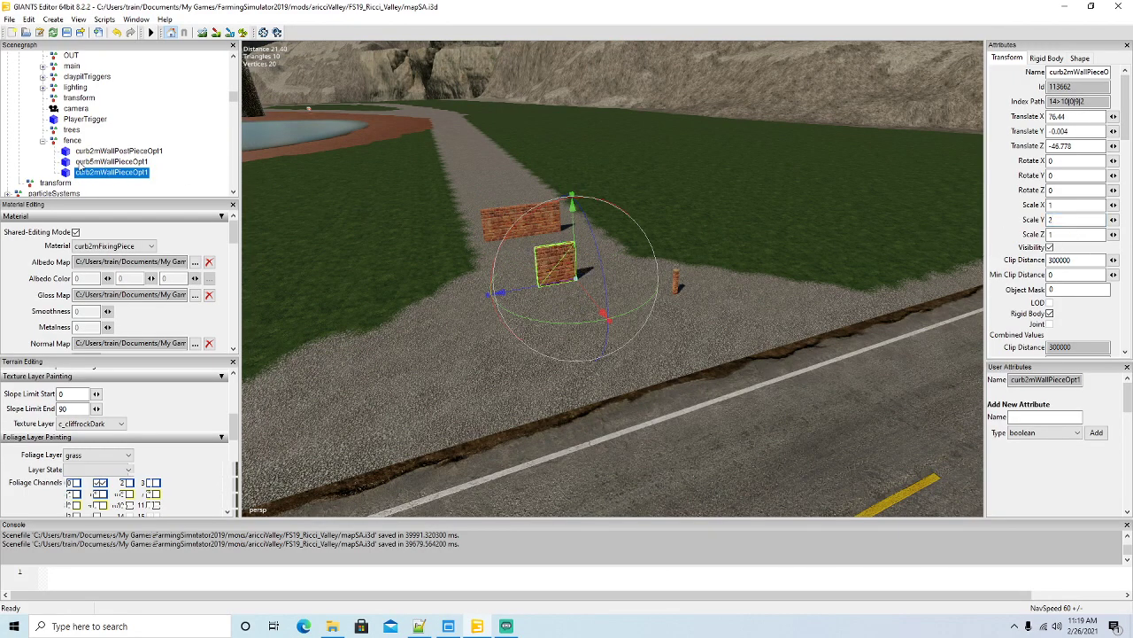
# Scale curb2mWallPostPieceOpt1 to 2 on X, Y and Z, and lower it to Translate Y -0.04.
pyautogui.click(68, 152)
pyautogui.doubleClick(1065, 220)
pyautogui.write('2')
pyautogui.press('Return')
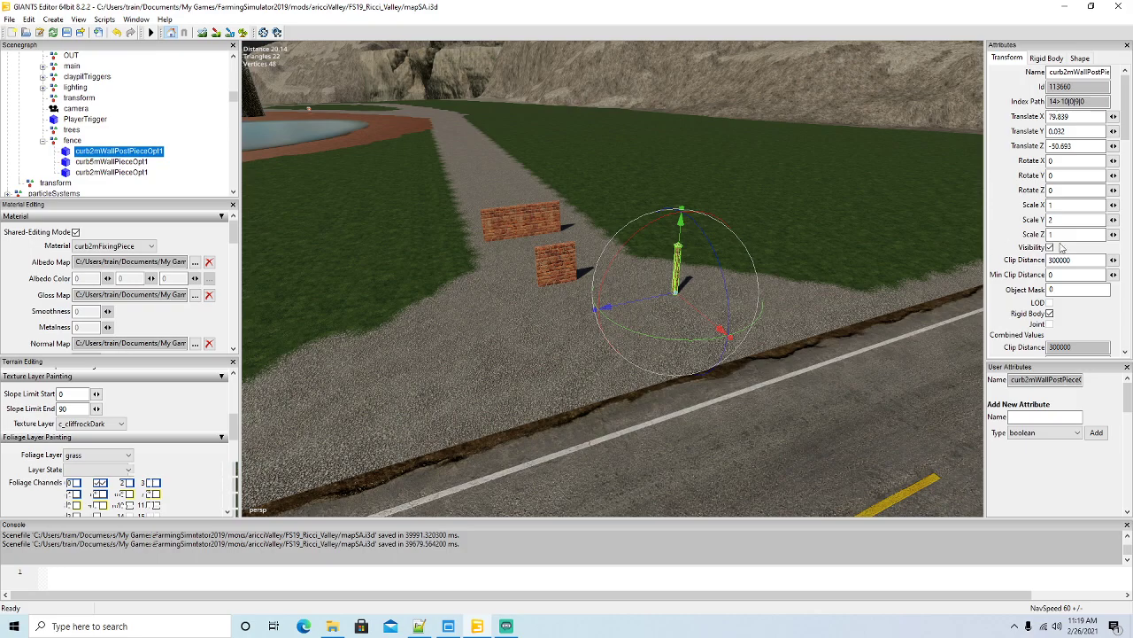
pyautogui.click(1061, 204)
pyautogui.write('.5')
pyautogui.write('2')
pyautogui.press('Tab')
pyautogui.press('Tab')
pyautogui.write('2')
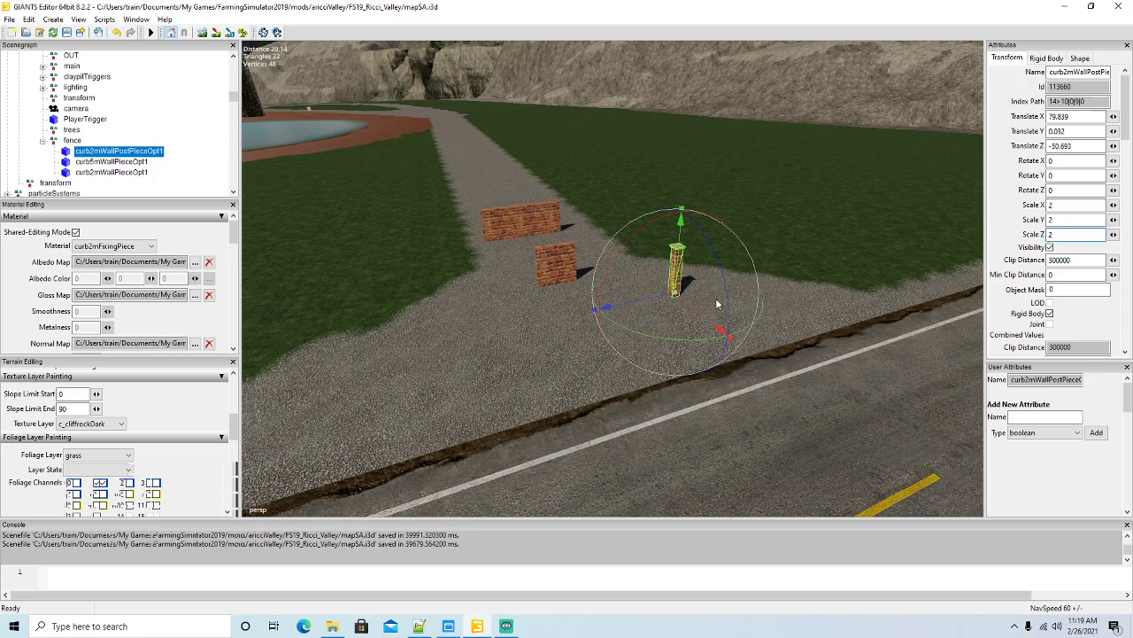
pyautogui.moveTo(678, 264); pyautogui.dragTo(679, 268)
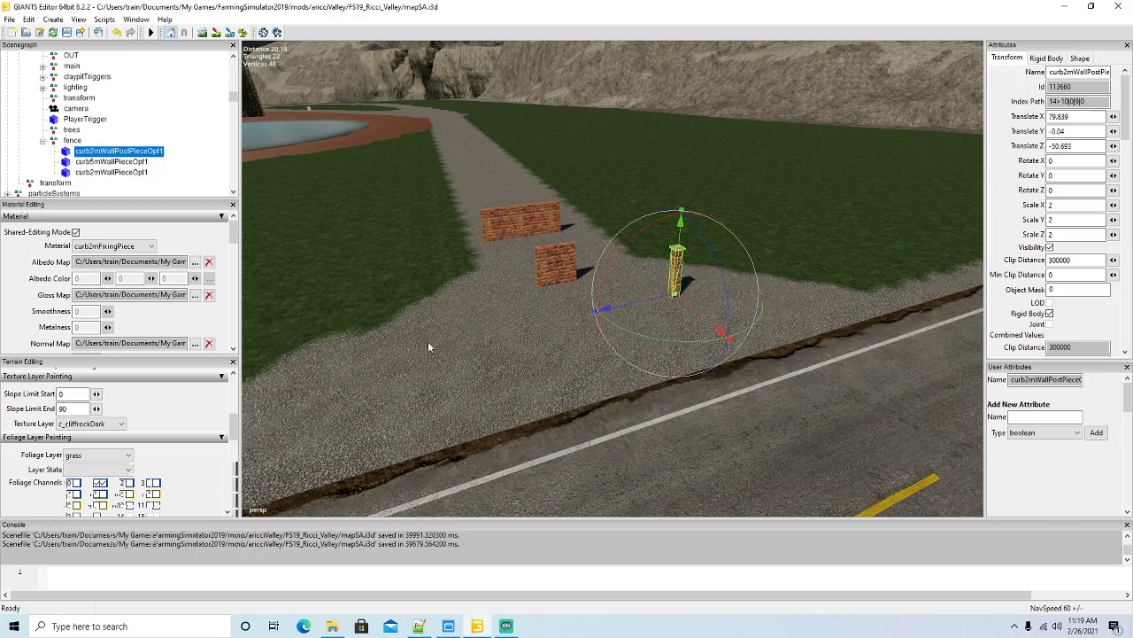
# Move the brick post to the grass corner of the entrance along the road, at about X 82.8, Z -59.5.
pyautogui.keyDown('alt'); pyautogui.moveTo(464, 330); pyautogui.dragTo(696, 381); pyautogui.keyUp('alt')
pyautogui.scroll(-5, 681, 382)
pyautogui.scroll(2, 681, 383)
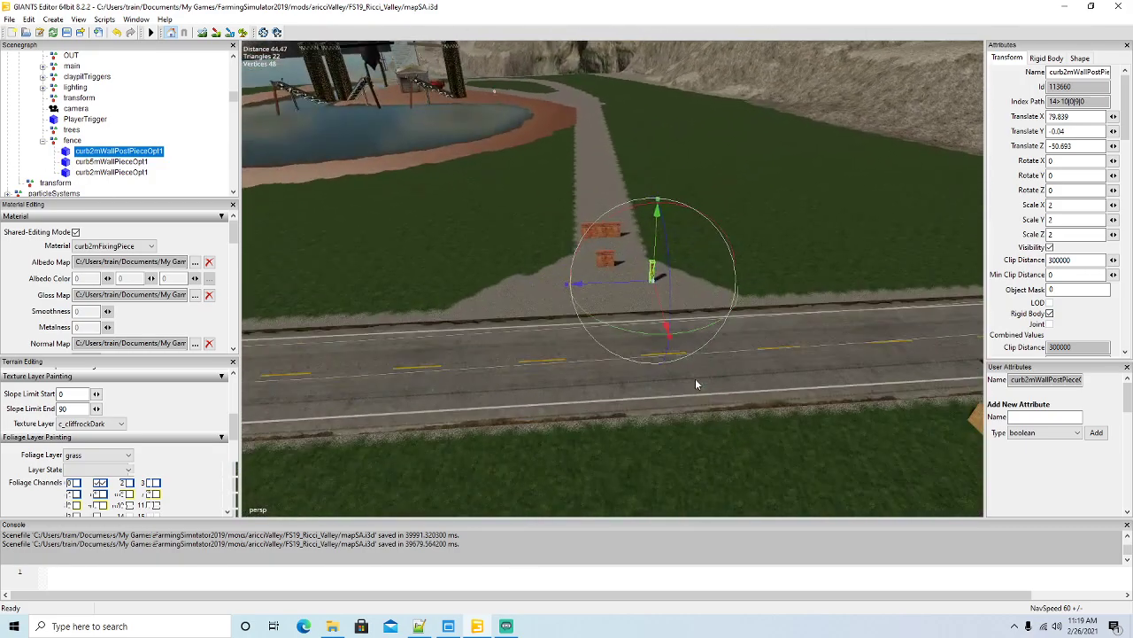
pyautogui.moveTo(660, 319); pyautogui.dragTo(816, 357)
pyautogui.scroll(3, 715, 302)
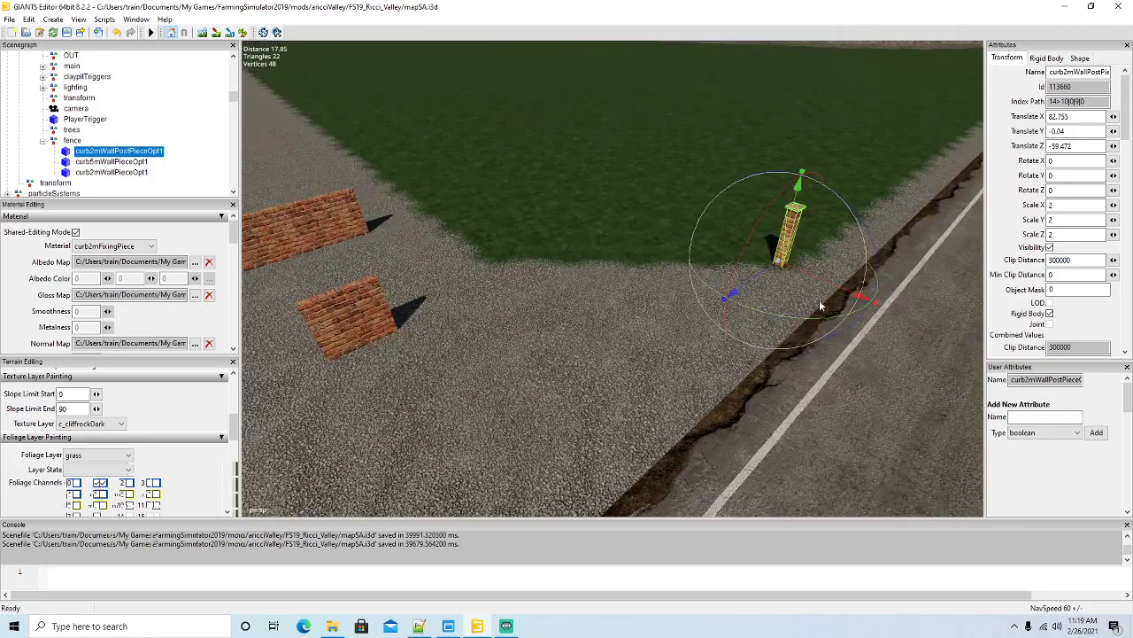
pyautogui.scroll(-5, 837, 311)
pyautogui.keyDown('alt'); pyautogui.moveTo(859, 312); pyautogui.dragTo(604, 331); pyautogui.keyUp('alt')
pyautogui.keyDown('alt'); pyautogui.moveTo(728, 352); pyautogui.dragTo(514, 357); pyautogui.keyUp('alt')
pyautogui.scroll(4, 705, 335)
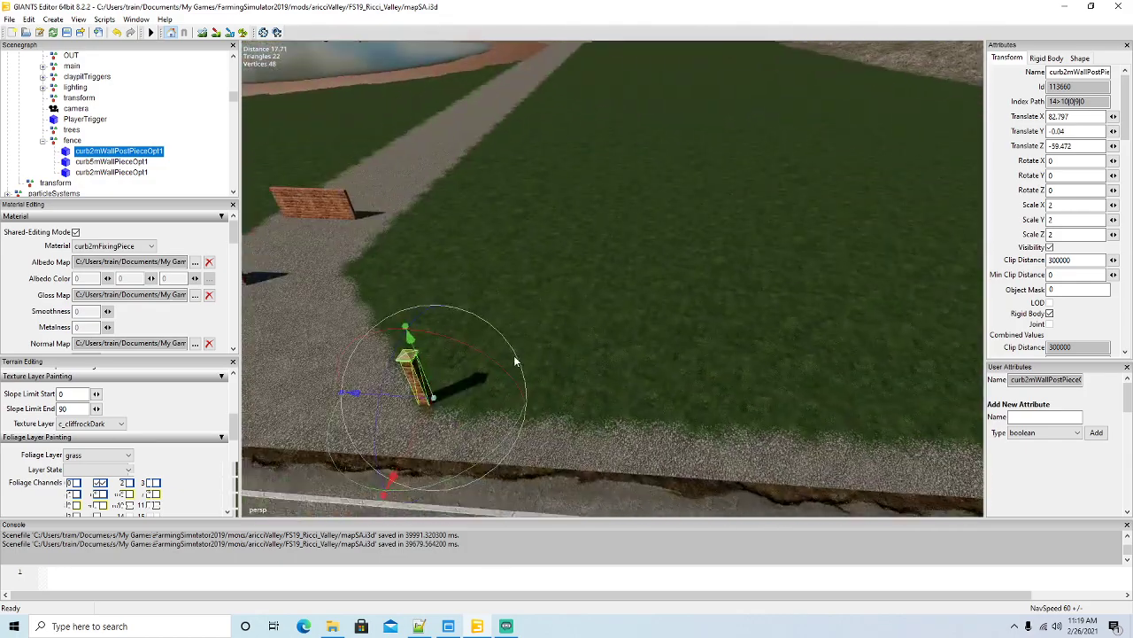
# Move curb5mWallPieceOpt1 next to the corner post, parallel to the road, at about X 82.8, Z -64.3.
pyautogui.scroll(-5, 516, 359)
pyautogui.click(74, 162)
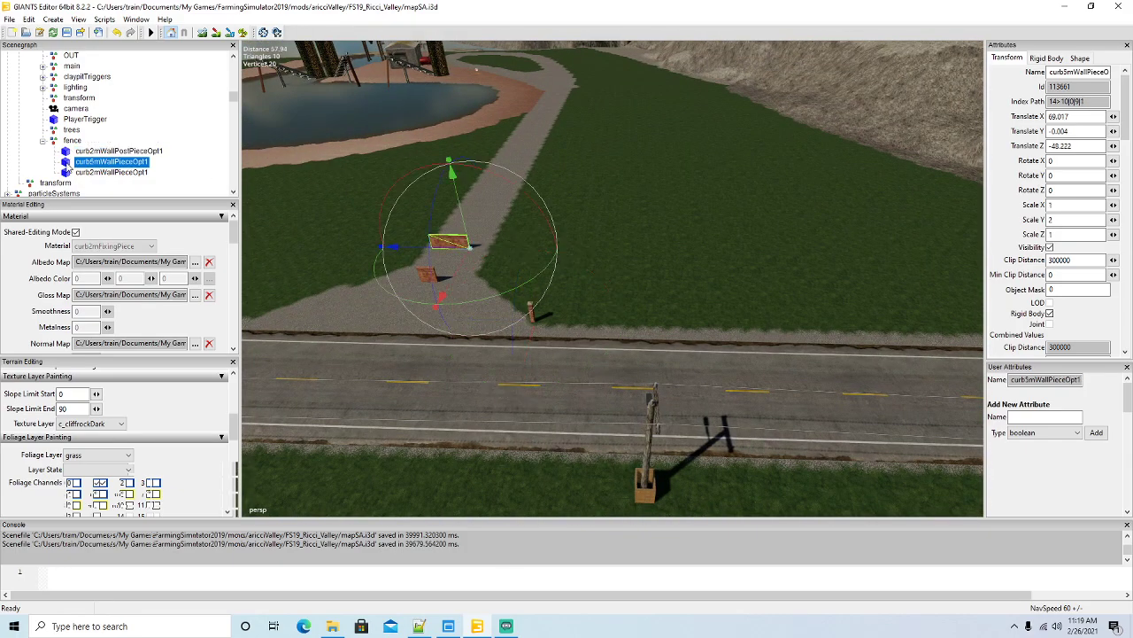
pyautogui.moveTo(462, 265); pyautogui.dragTo(742, 347)
pyautogui.scroll(5, 543, 380)
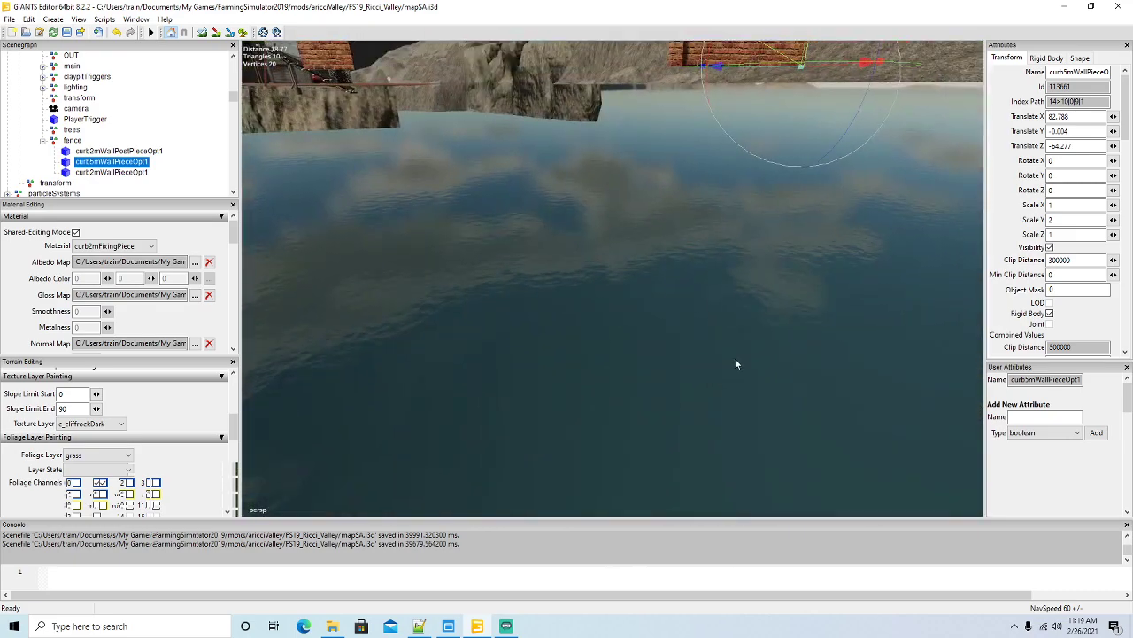
pyautogui.scroll(-2, 734, 358)
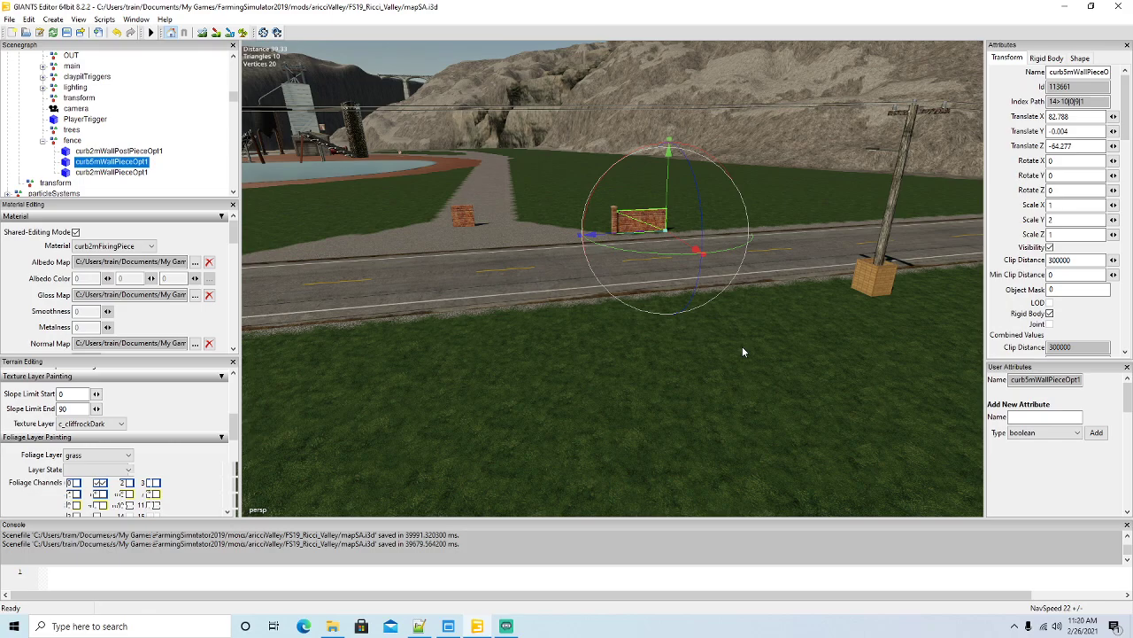
# Align the 5 m wall segment with the corner post by shifting it to about X 82.9 and lowering it to Y -0.04.
pyautogui.scroll(2, 703, 349)
pyautogui.keyDown('alt'); pyautogui.moveTo(703, 349); pyautogui.dragTo(461, 375); pyautogui.keyUp('alt')
pyautogui.scroll(3, 724, 315)
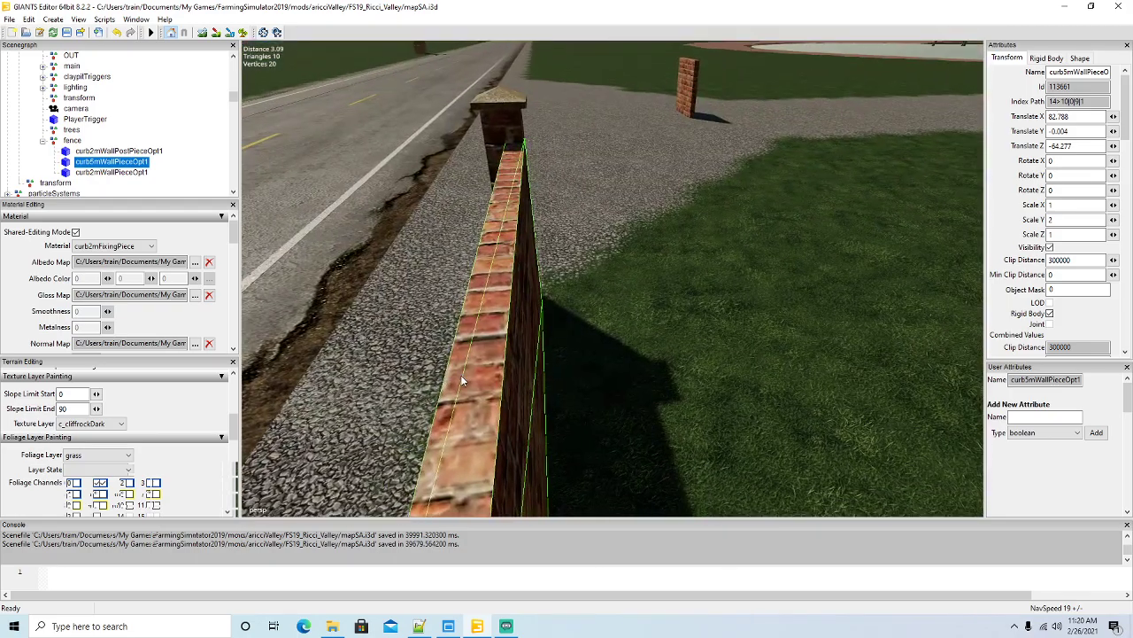
pyautogui.scroll(-3, 460, 375)
pyautogui.moveTo(534, 425); pyautogui.dragTo(744, 405)
pyautogui.scroll(-3, 733, 400)
pyautogui.moveTo(736, 326); pyautogui.dragTo(639, 431)
pyautogui.scroll(-3, 737, 332)
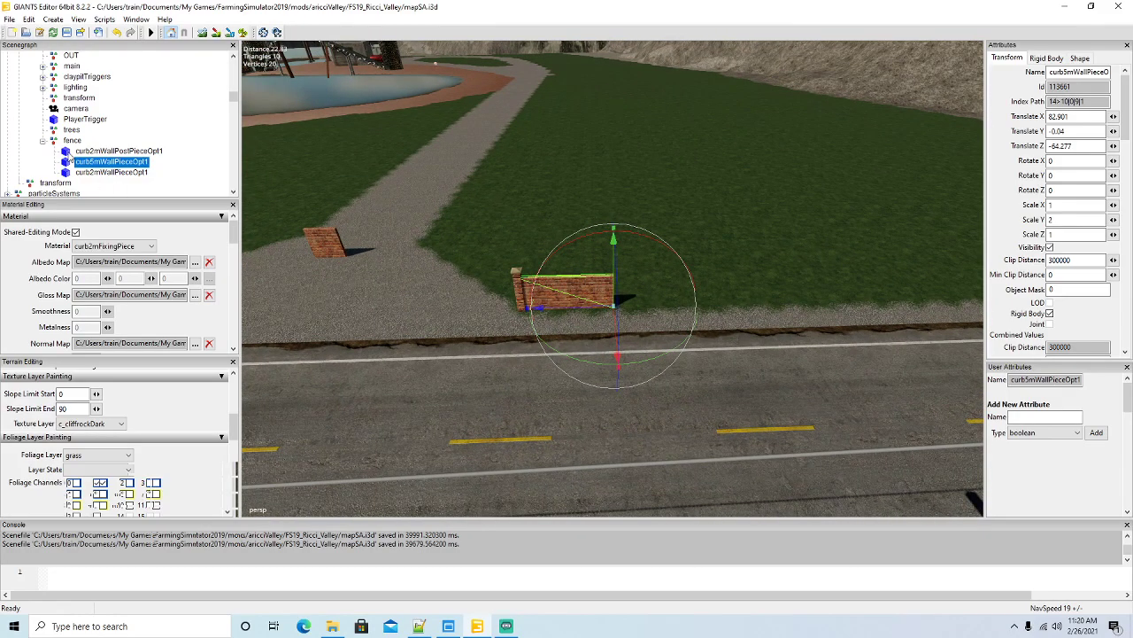
# Duplicate the corner post and move the copy to the free end of the wall segment, at about Z -64.6.
pyautogui.click(67, 152)
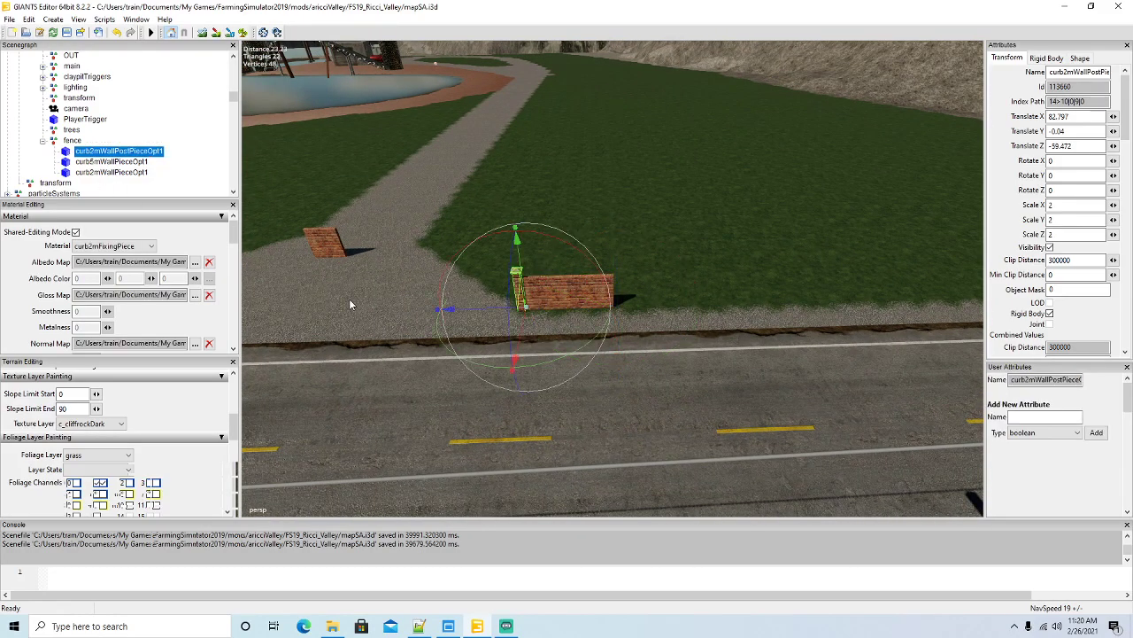
pyautogui.hotkey('ctrl', 'd')
pyautogui.moveTo(538, 321); pyautogui.dragTo(591, 323)
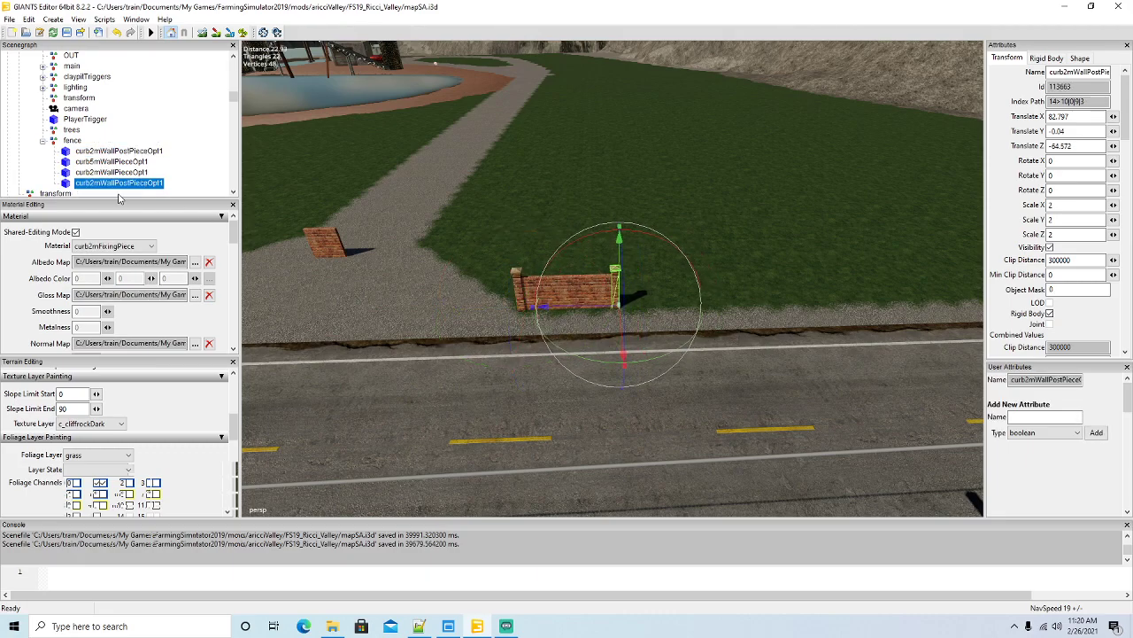
# Duplicate the 5 m wall segment and move the copy past the second post along the road, to about Z -69.5.
pyautogui.click(71, 173)
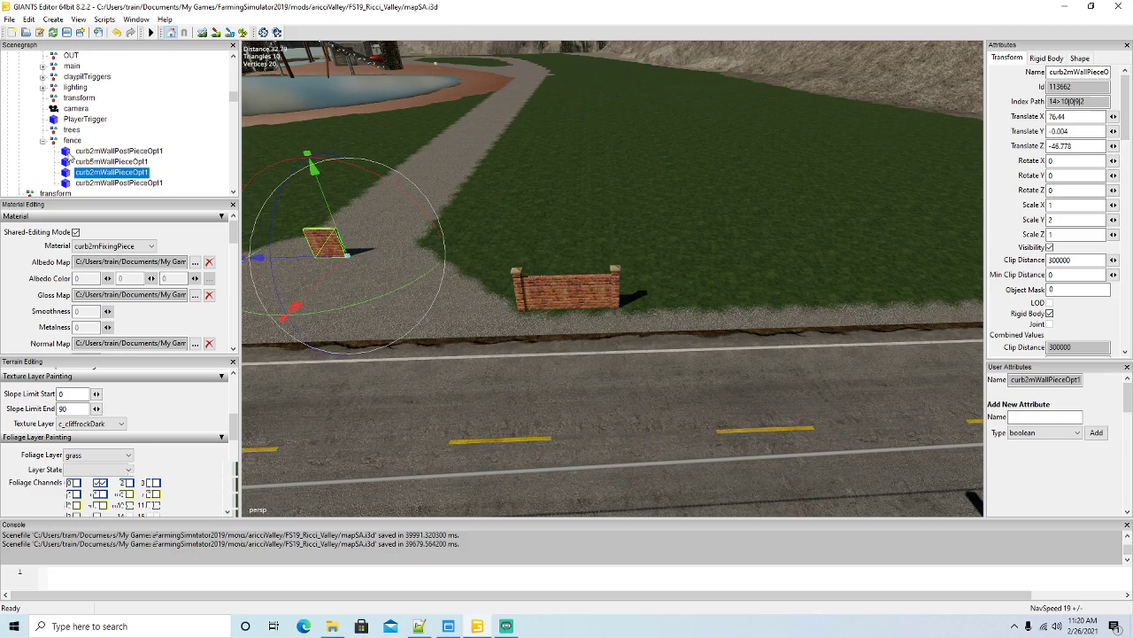
pyautogui.click(72, 153)
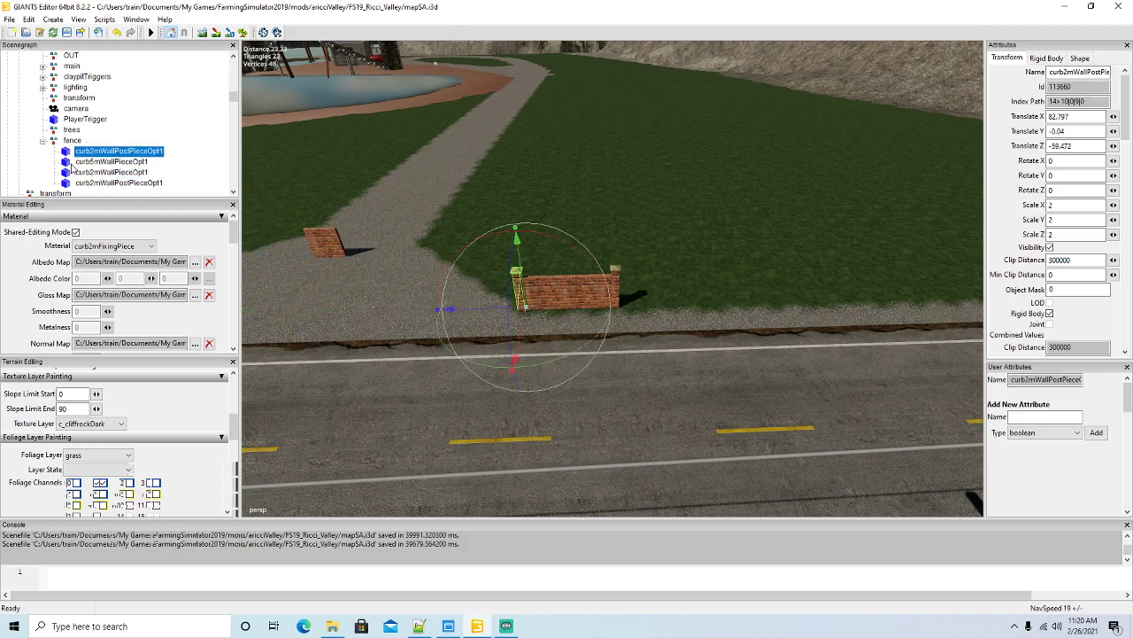
pyautogui.click(78, 163)
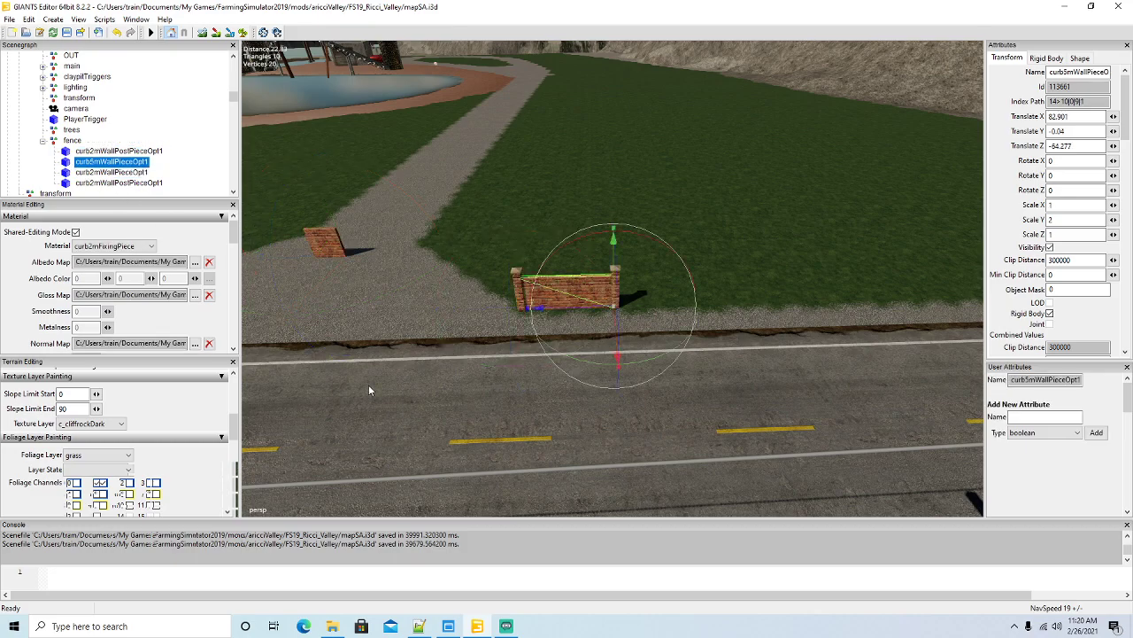
pyautogui.hotkey('ctrl', 'd')
pyautogui.moveTo(556, 309); pyautogui.dragTo(663, 331)
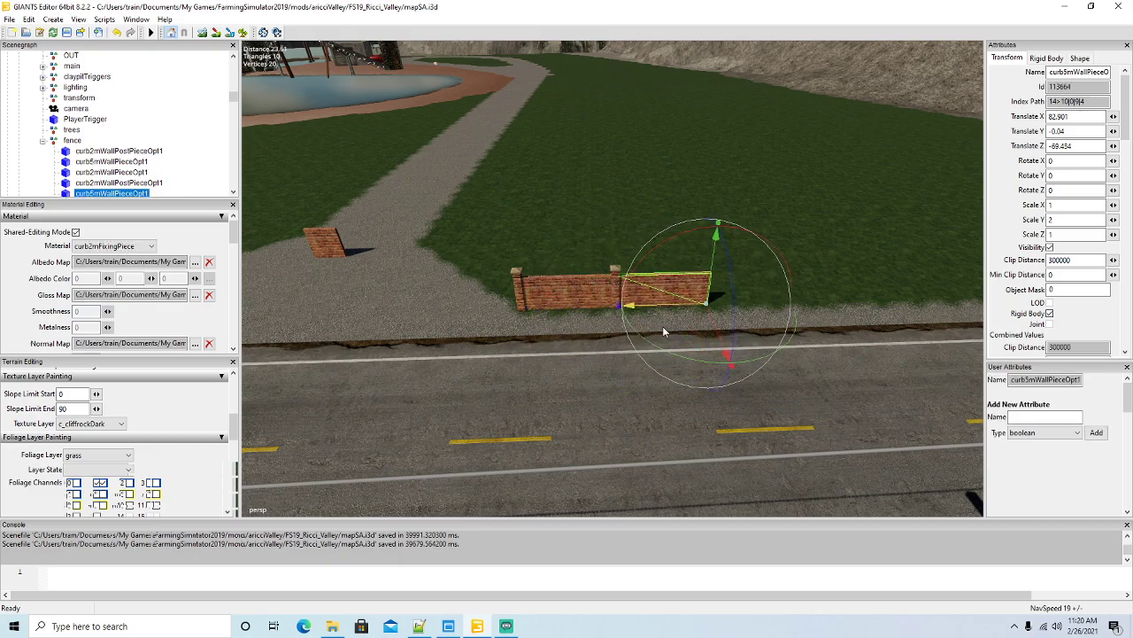
# Duplicate the second post and move the copy to the end of the second wall segment, at about Z -69.7.
pyautogui.click(107, 191)
pyautogui.click(71, 172)
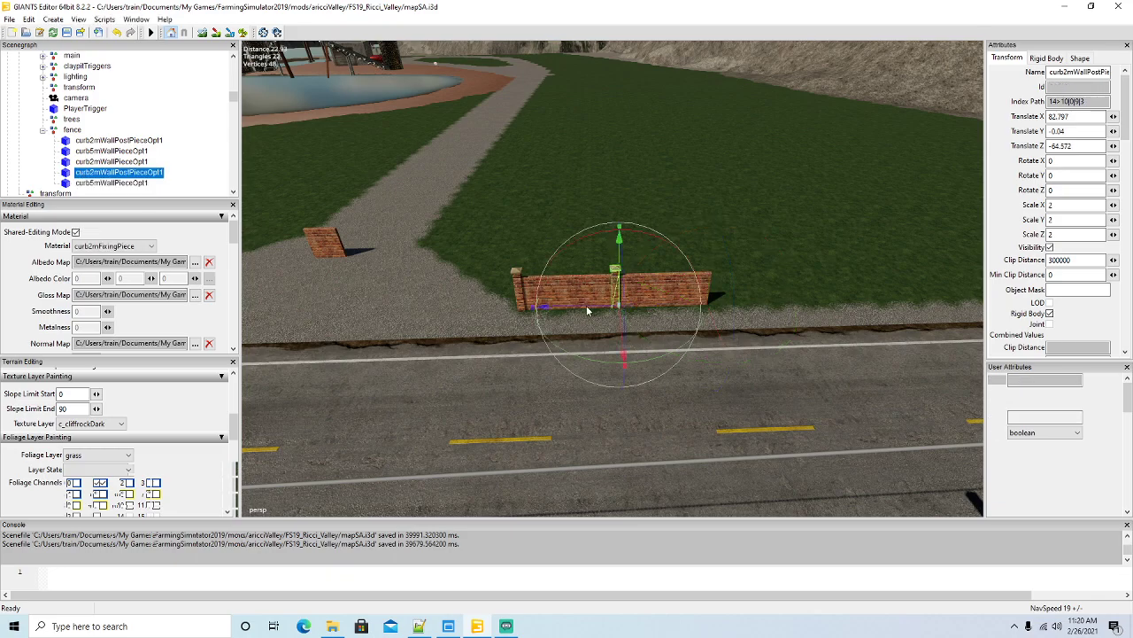
pyautogui.hotkey('ctrl', 'd')
pyautogui.moveTo(572, 306); pyautogui.dragTo(679, 324)
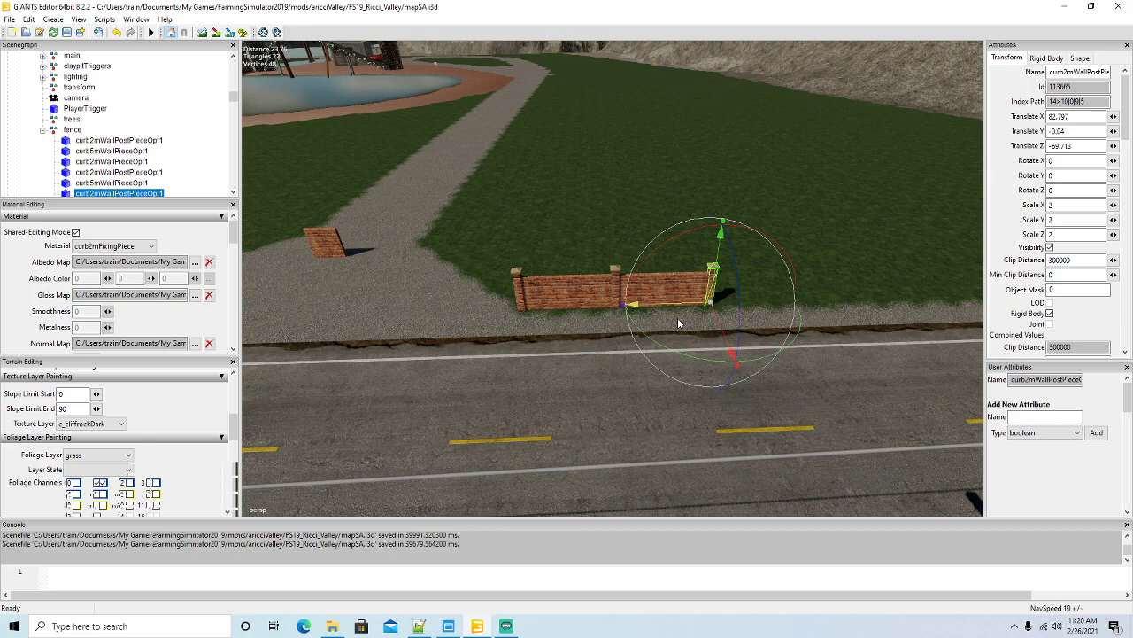
# Duplicate the second 5 m wall segment and move the copy past the third post, to about Z -74.6.
pyautogui.moveTo(584, 368)
pyautogui.mouseDown(button='right')
pyautogui.moveTo(450, 340)
pyautogui.moveTo(611, 374)
pyautogui.moveTo(679, 356)
pyautogui.moveTo(594, 369)
pyautogui.mouseUp(button='right')
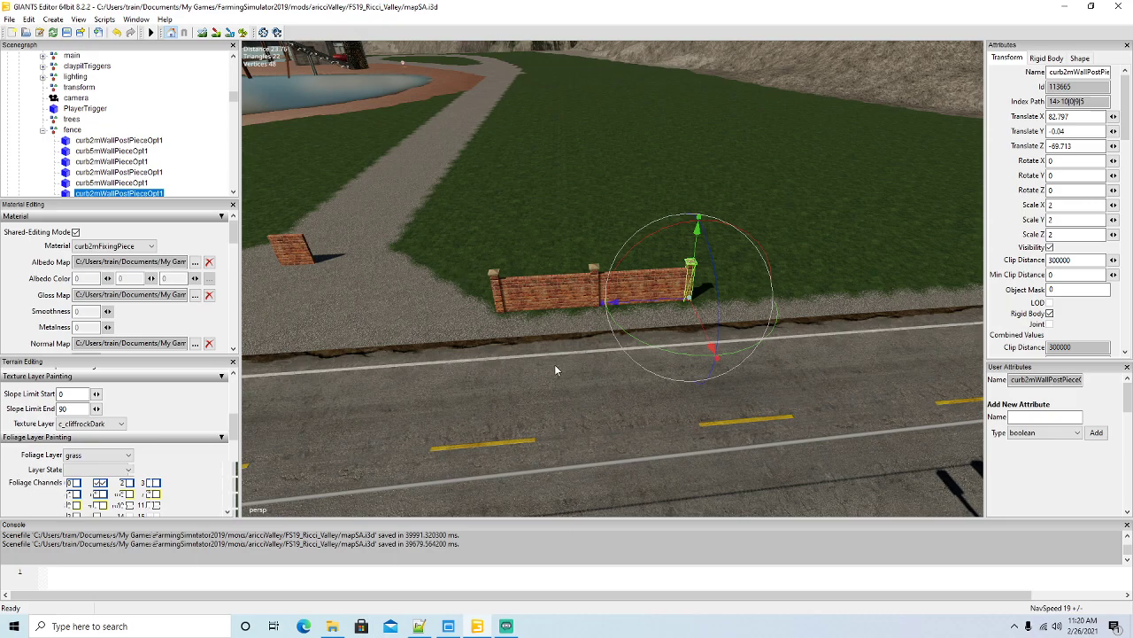
pyautogui.scroll(-1, 133, 177)
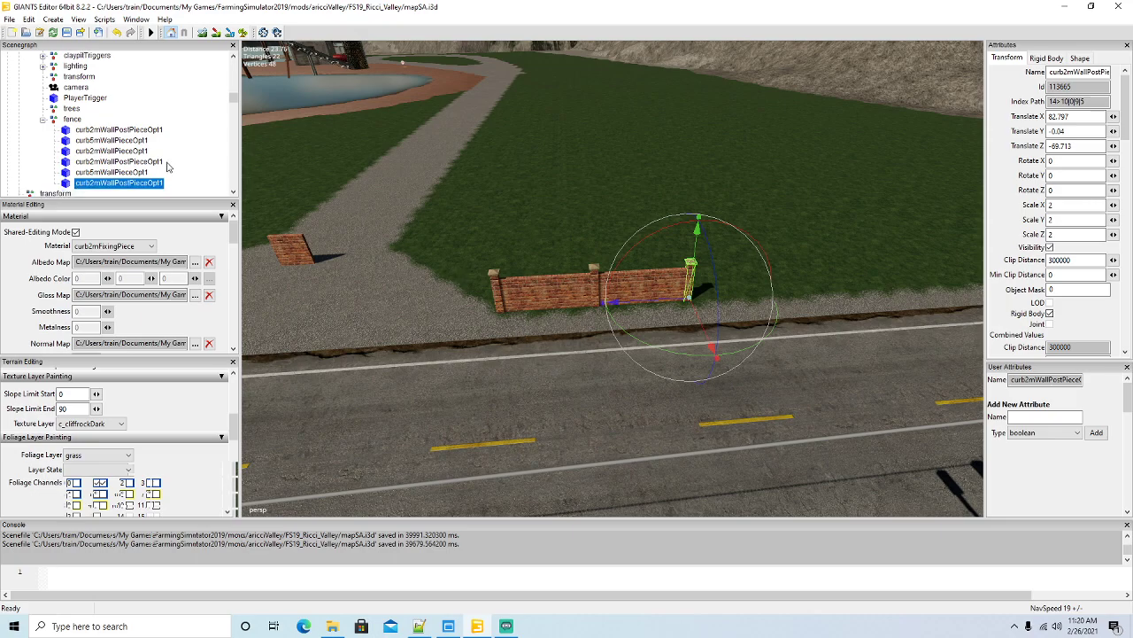
pyautogui.click(67, 174)
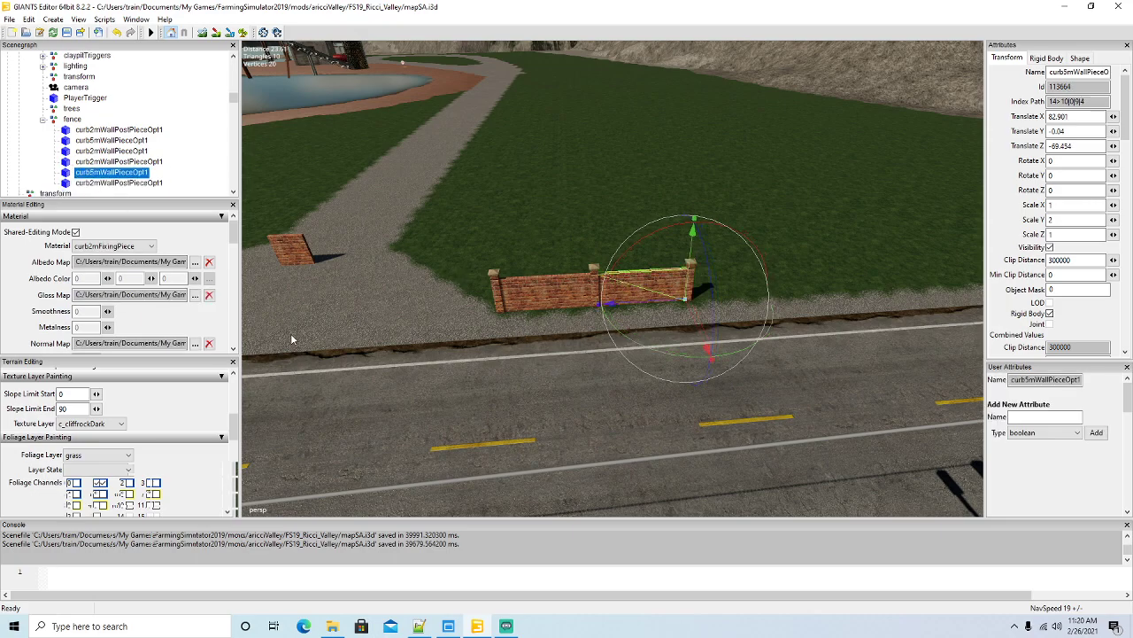
pyautogui.hotkey('ctrl', 'd')
pyautogui.moveTo(630, 316); pyautogui.dragTo(717, 311)
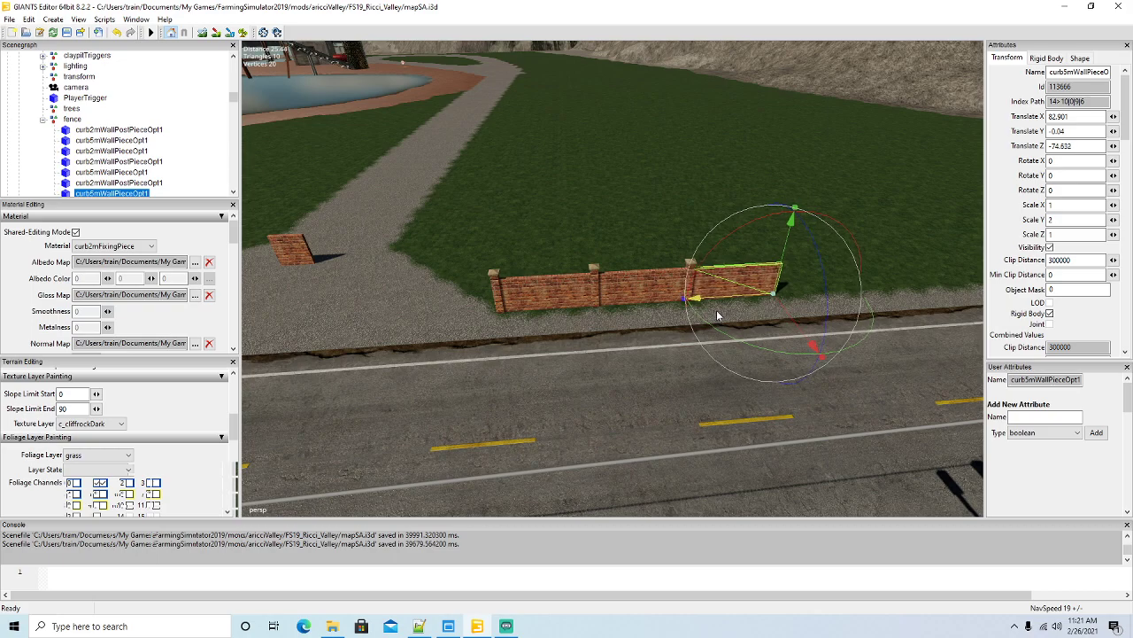
pyautogui.scroll(-2, 142, 175)
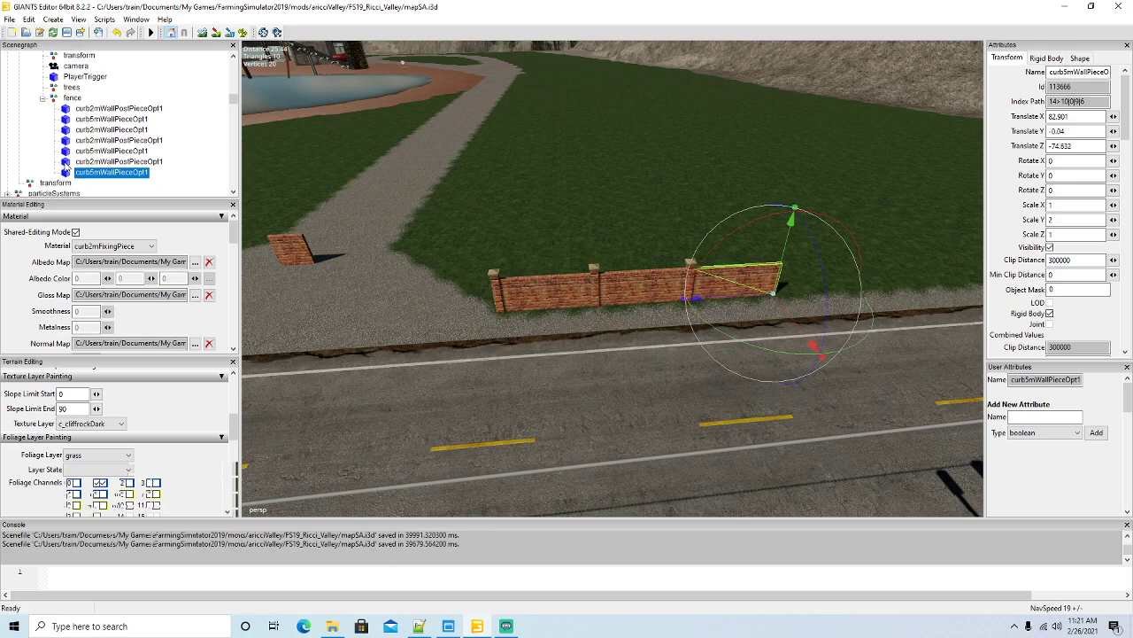
# Duplicate the third post and move the copy to the end of the third wall segment, at about Z -75.0.
pyautogui.click(66, 163)
pyautogui.press('d')
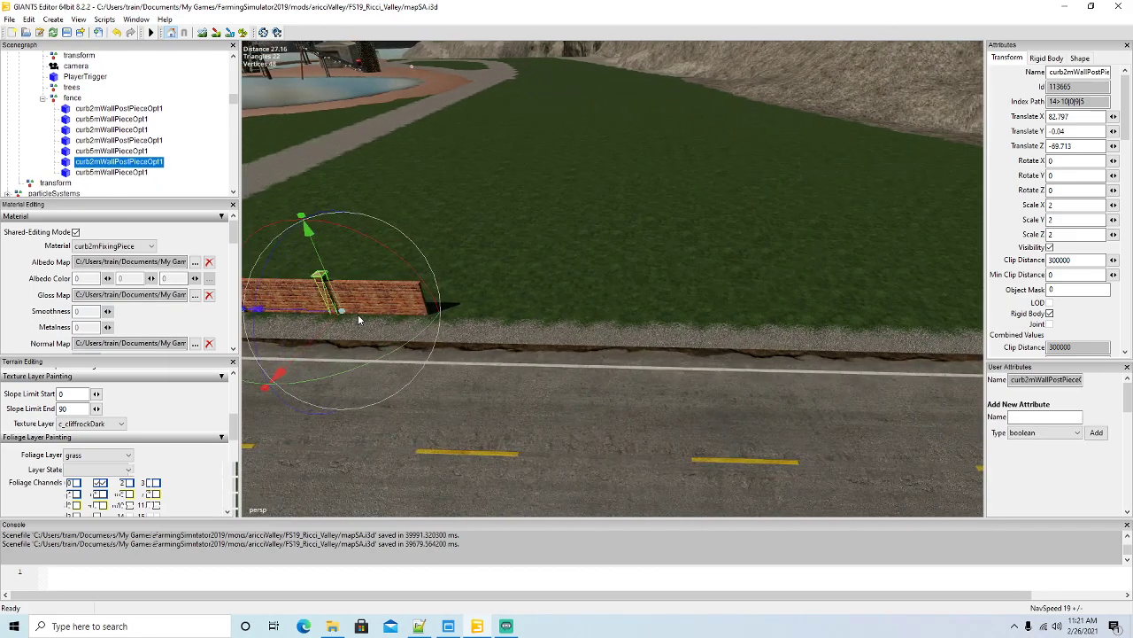
pyautogui.keyDown('alt'); pyautogui.moveTo(359, 317); pyautogui.dragTo(363, 334); pyautogui.keyUp('alt')
pyautogui.hotkey('ctrl', 'd')
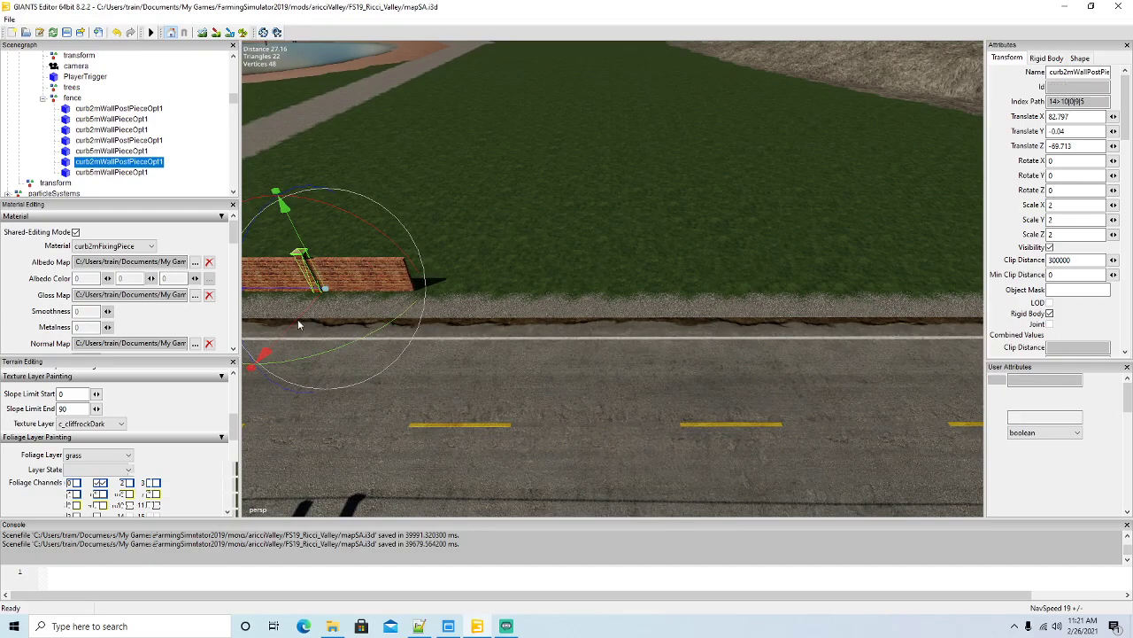
pyautogui.moveTo(283, 288); pyautogui.dragTo(632, 294)
# Duplicate the third 5 m wall segment and move the copy past the fourth post along the road, to about Z -79.9.
pyautogui.click(71, 173)
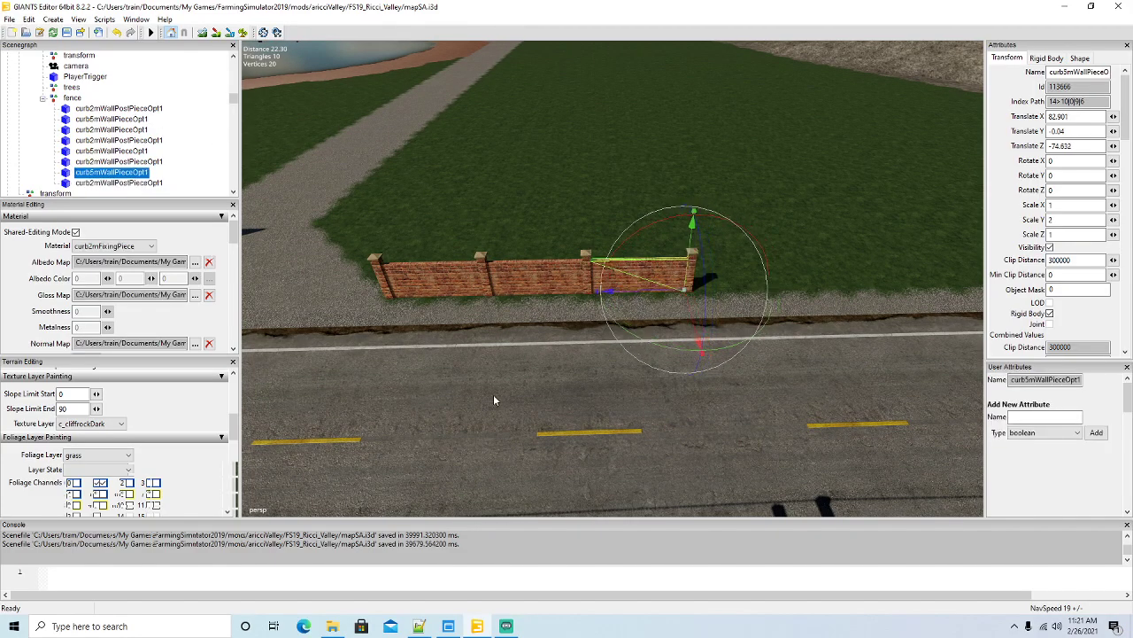
pyautogui.keyDown('alt'); pyautogui.moveTo(491, 399); pyautogui.dragTo(477, 398); pyautogui.keyUp('alt')
pyautogui.press('d')
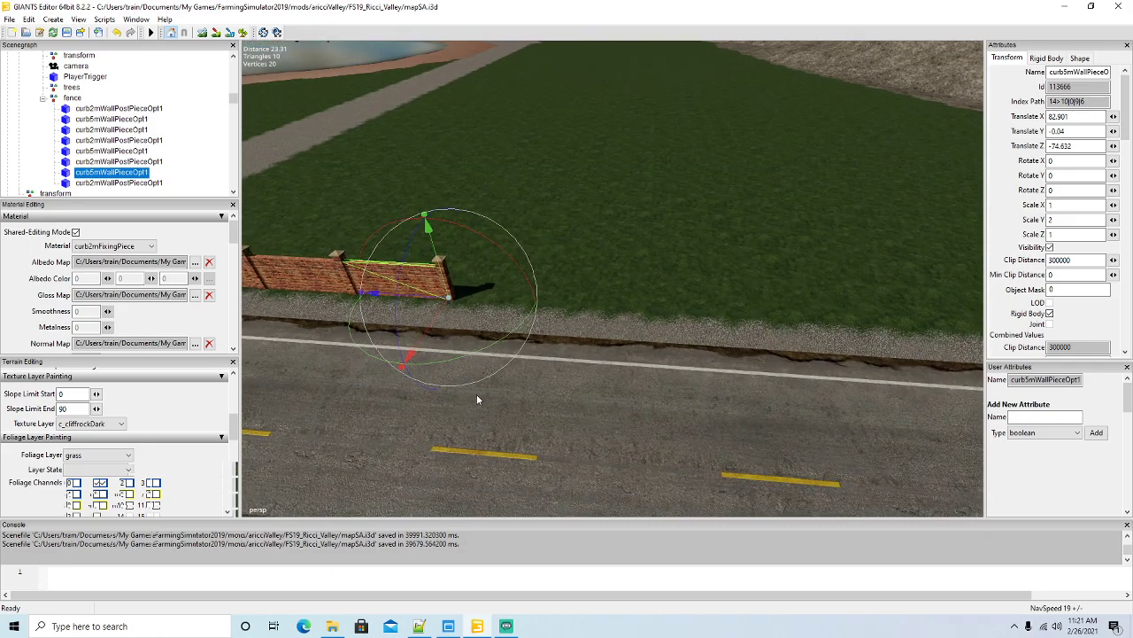
pyautogui.hotkey('ctrl', 'd')
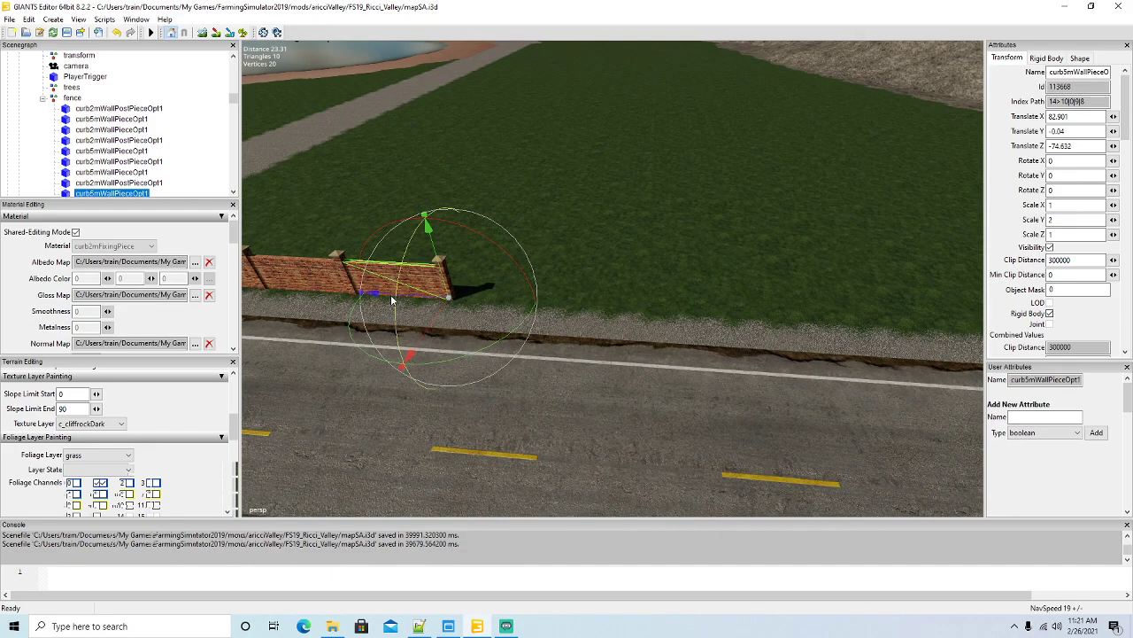
pyautogui.moveTo(395, 296); pyautogui.dragTo(476, 397)
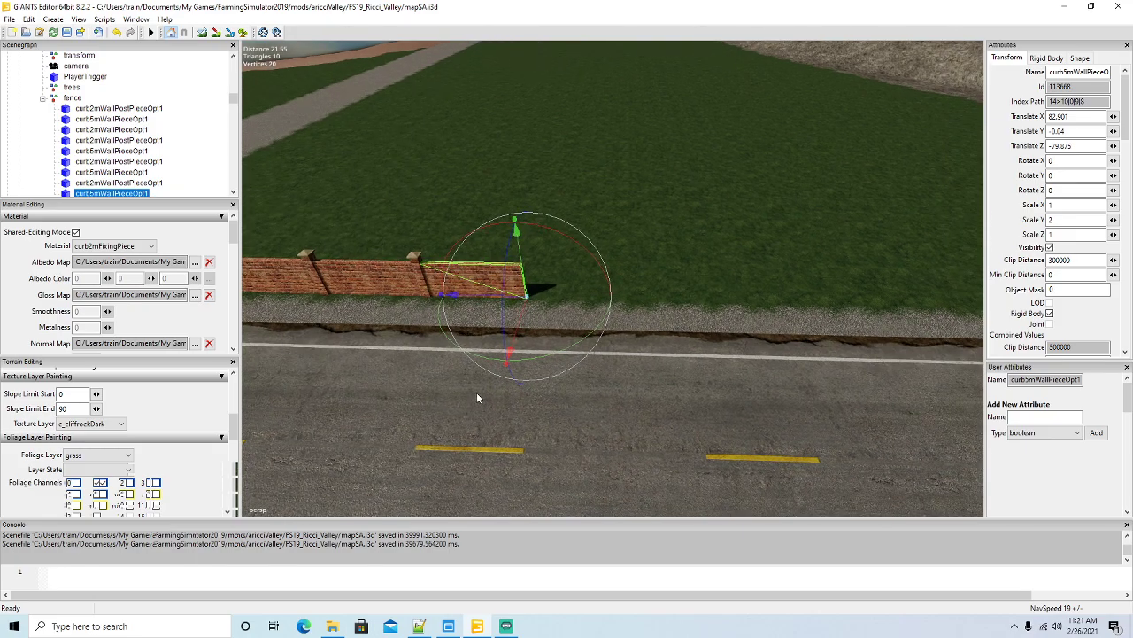
# Duplicate the fourth post and move the copy to the end of the fourth wall segment, at about Z -80.3.
pyautogui.click(67, 183)
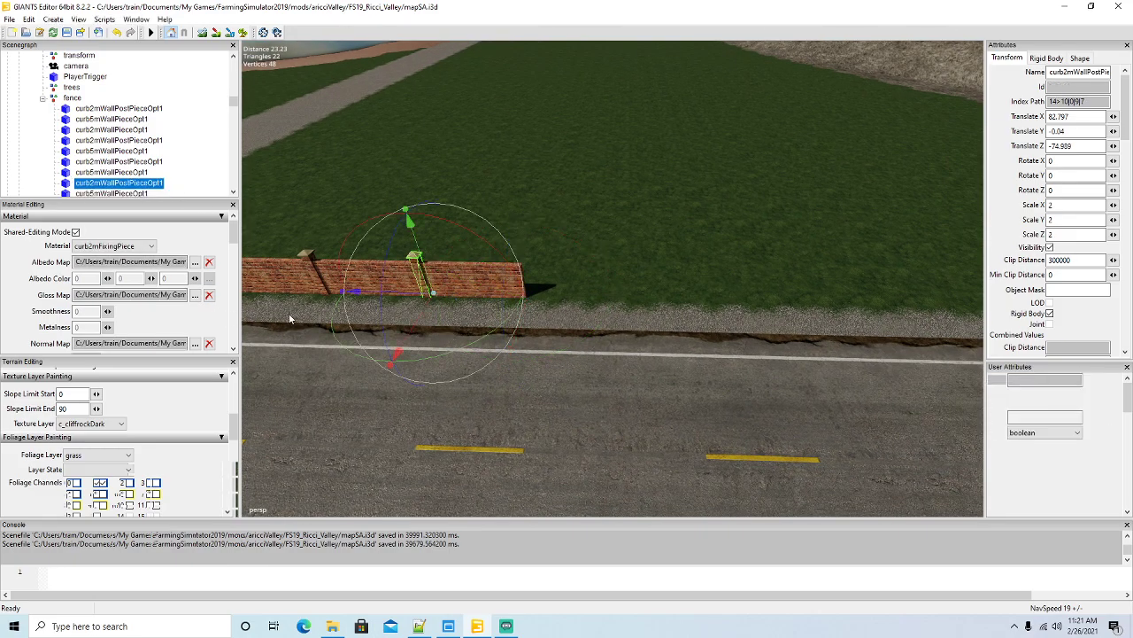
pyautogui.hotkey('ctrl', 'd')
pyautogui.moveTo(393, 292); pyautogui.dragTo(358, 336)
pyautogui.press('f')
pyautogui.moveTo(639, 318); pyautogui.dragTo(642, 319)
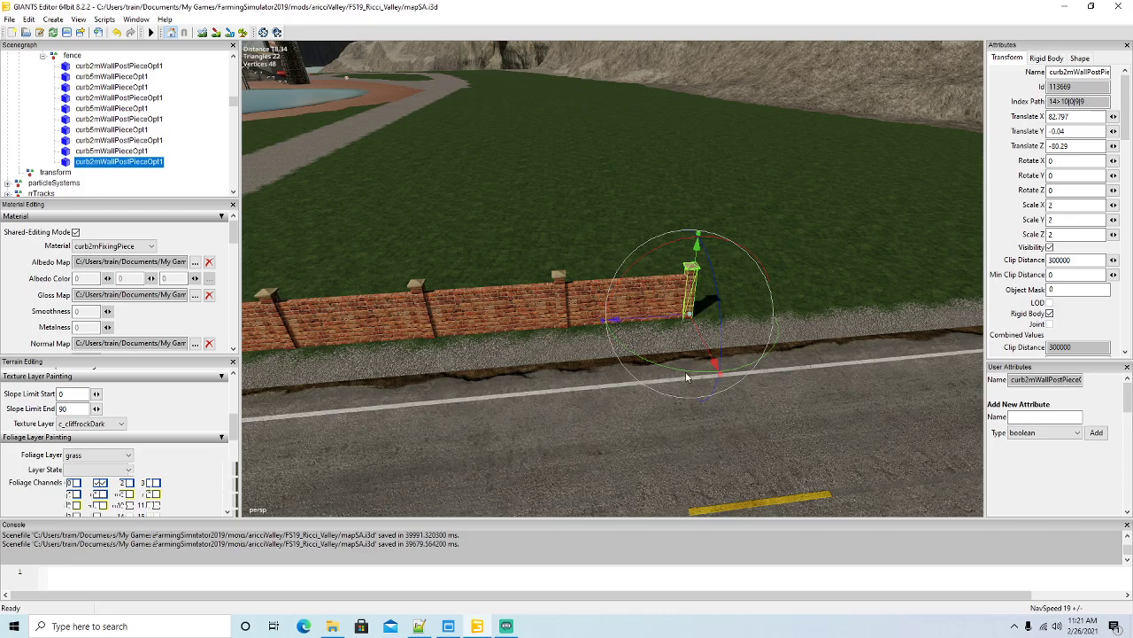
# Duplicate the fourth 5 m wall segment and move the copy past the fifth post, to about Z -85.2.
pyautogui.keyDown('alt'); pyautogui.moveTo(678, 372); pyautogui.dragTo(657, 376); pyautogui.keyUp('alt')
pyautogui.keyDown('alt'); pyautogui.moveTo(657, 375); pyautogui.dragTo(658, 381, button='middle'); pyautogui.keyUp('alt')
pyautogui.keyDown('alt'); pyautogui.moveTo(658, 382); pyautogui.dragTo(655, 386); pyautogui.keyUp('alt')
pyautogui.click(66, 152)
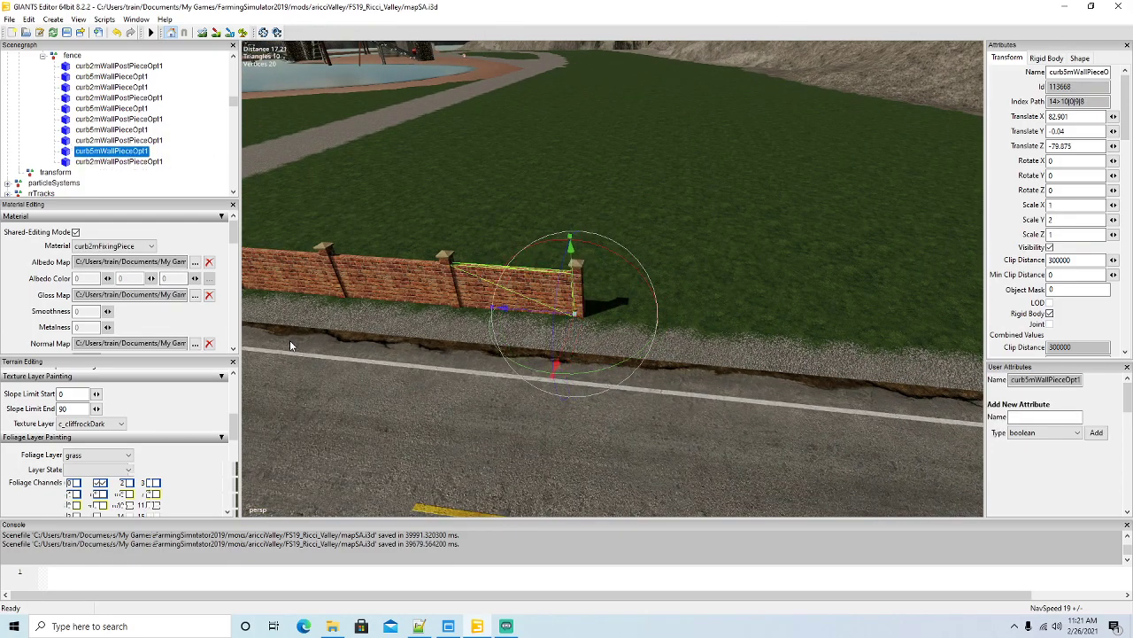
pyautogui.hotkey('ctrl', 'd')
pyautogui.moveTo(518, 309); pyautogui.dragTo(666, 352)
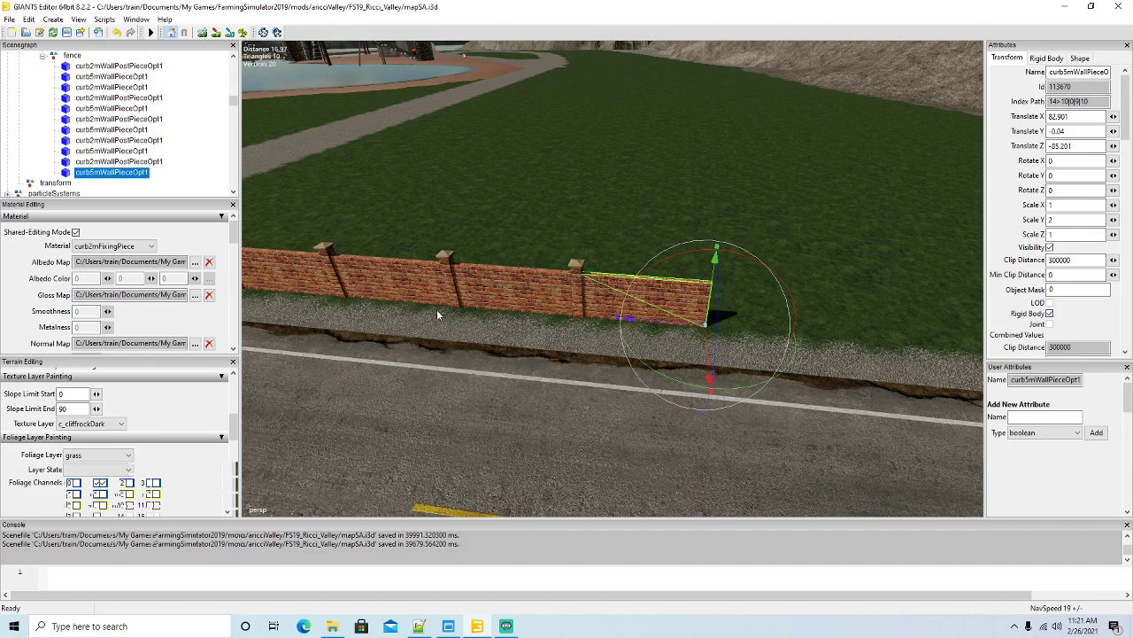
# Duplicate the fifth post and move the copy to the end of the fifth wall segment, at about Z -85.5.
pyautogui.click(69, 162)
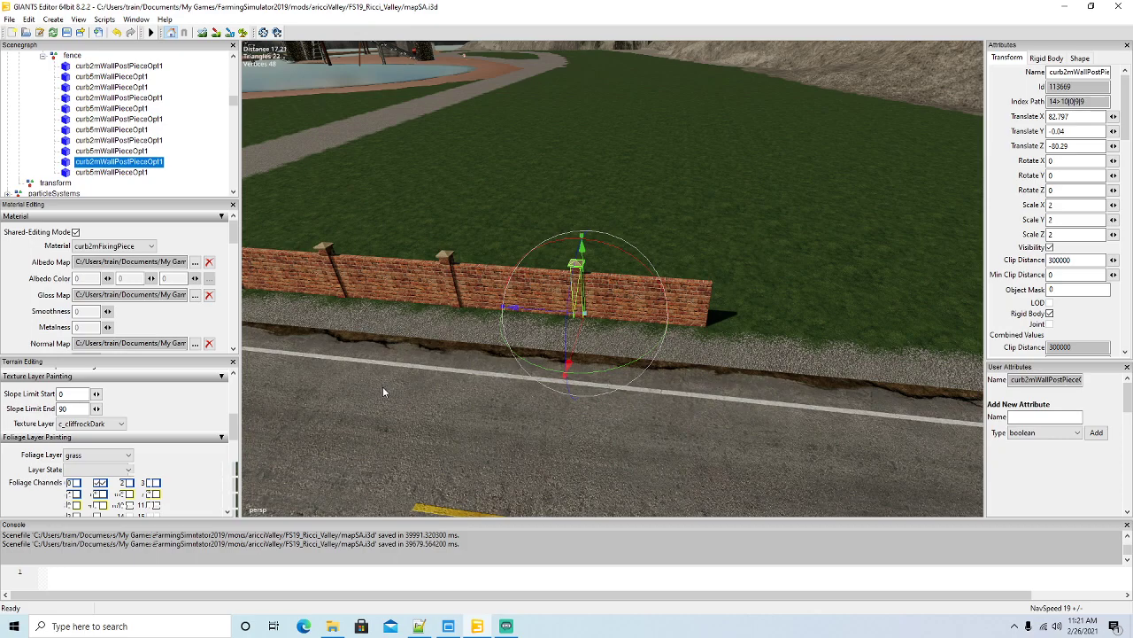
pyautogui.hotkey('ctrl', 'd')
pyautogui.moveTo(541, 314); pyautogui.dragTo(683, 337)
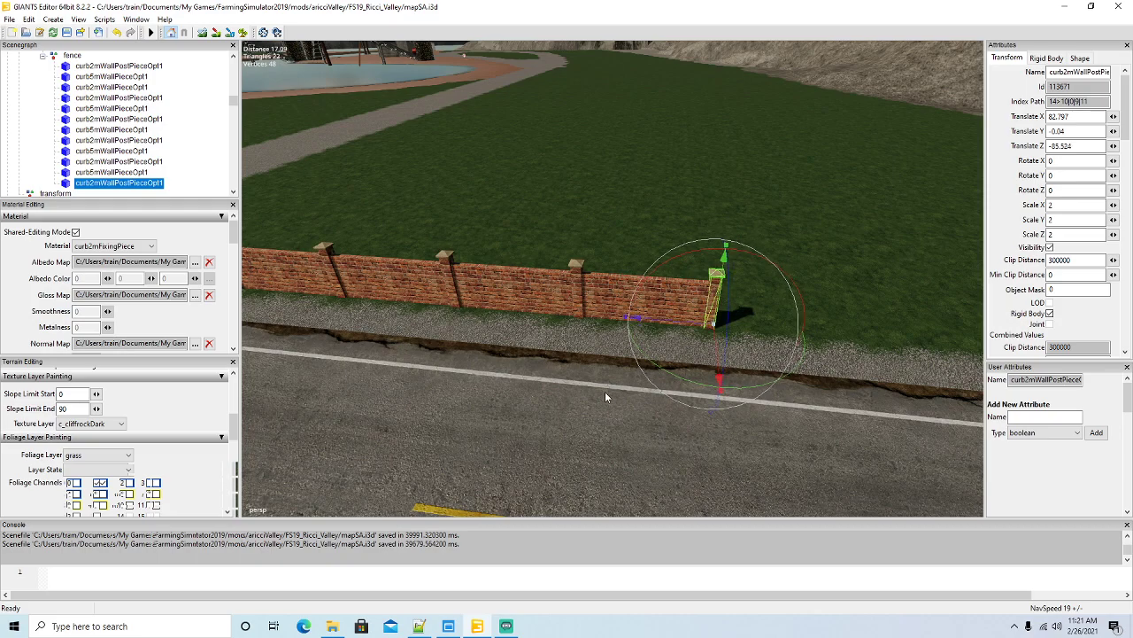
# Duplicate the fifth 5 m wall segment and move the copy past the sixth post, to about Z -90.5.
pyautogui.keyDown('alt'); pyautogui.moveTo(614, 389); pyautogui.dragTo(627, 394); pyautogui.keyUp('alt')
pyautogui.click(71, 173)
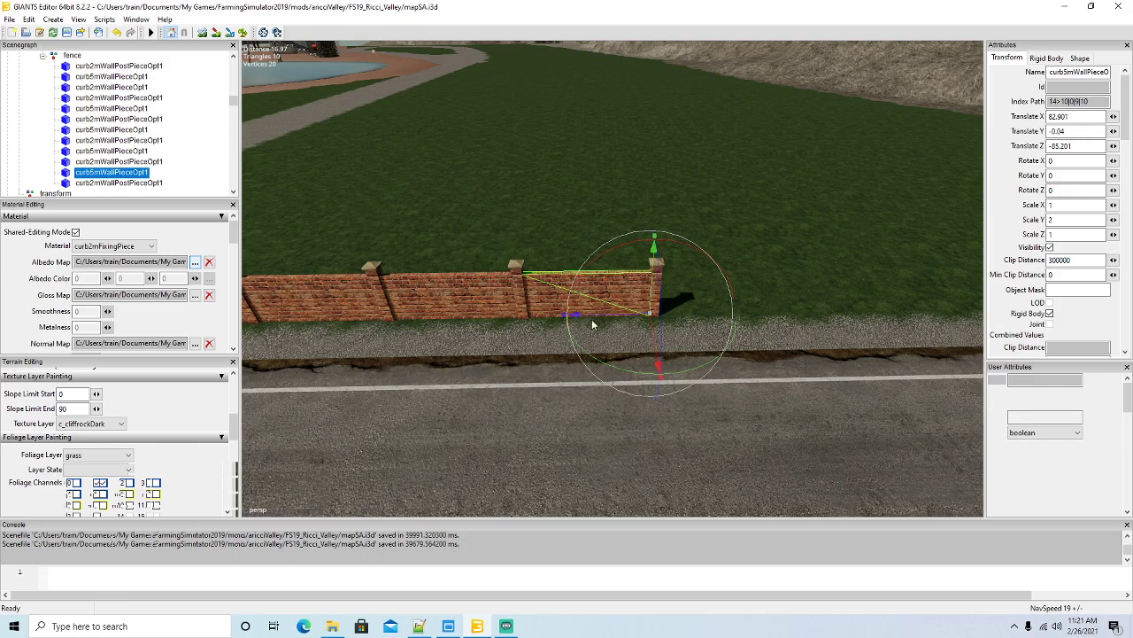
pyautogui.hotkey('ctrl', 'd')
pyautogui.moveTo(593, 325); pyautogui.dragTo(722, 333)
pyautogui.moveTo(742, 336); pyautogui.dragTo(648, 342, button='middle')
pyautogui.moveTo(694, 300); pyautogui.dragTo(678, 293)
pyautogui.scroll(-3, 620, 362)
pyautogui.scroll(-3, 628, 366)
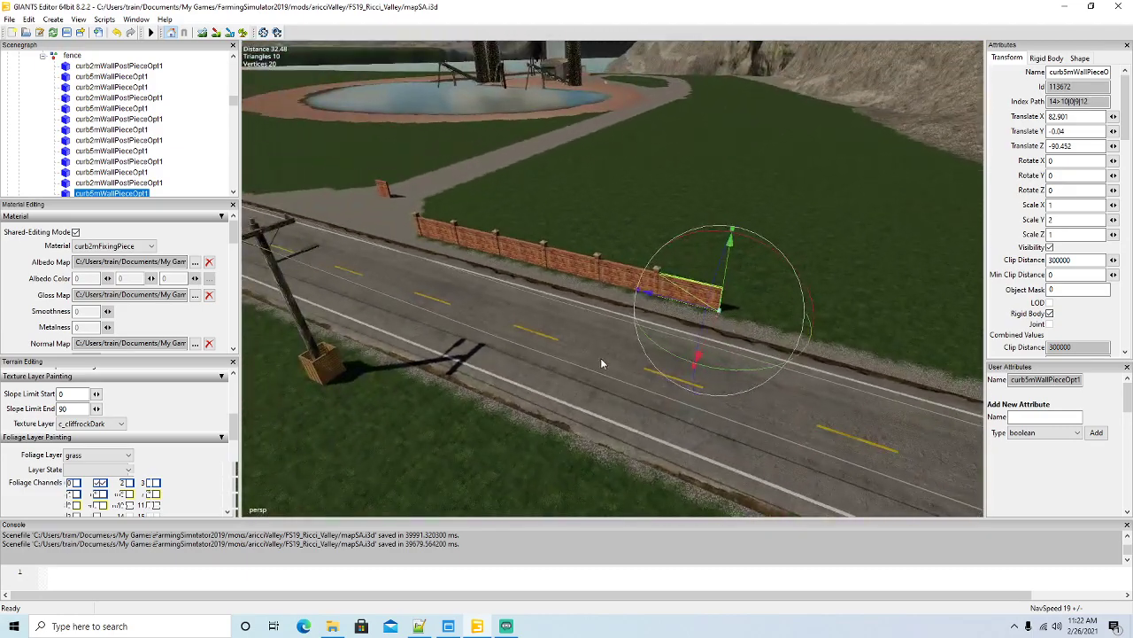
pyautogui.moveTo(635, 368); pyautogui.dragTo(622, 366, button='middle')
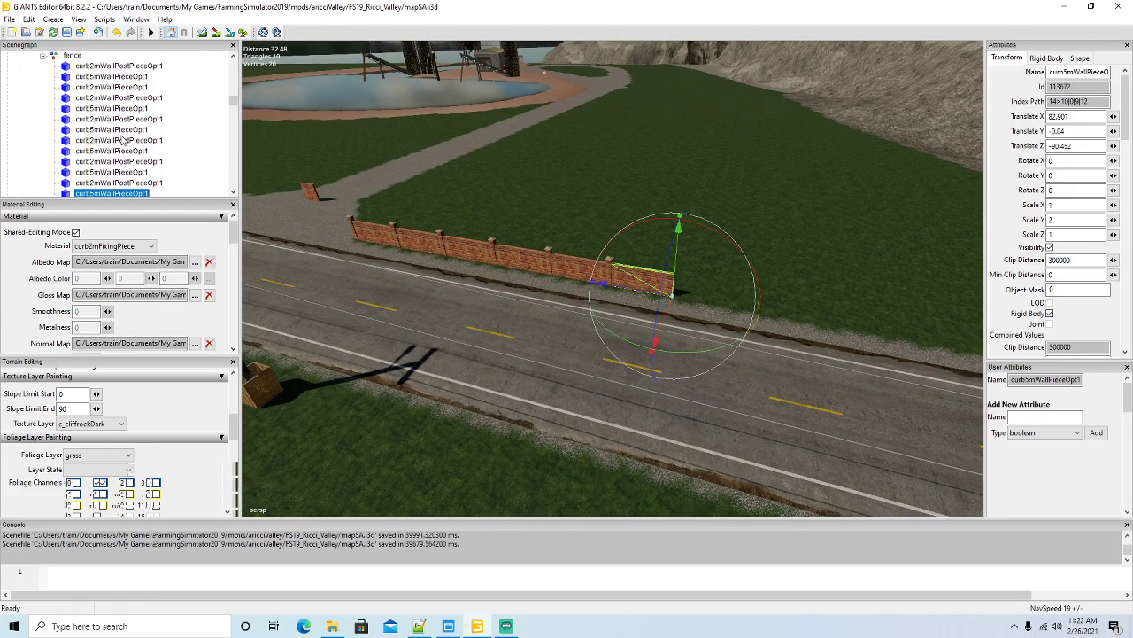
# Cut the separate 2 m wall piece out of the fence group and paste it directly under the inner clayPit group.
pyautogui.scroll(1, 139, 136)
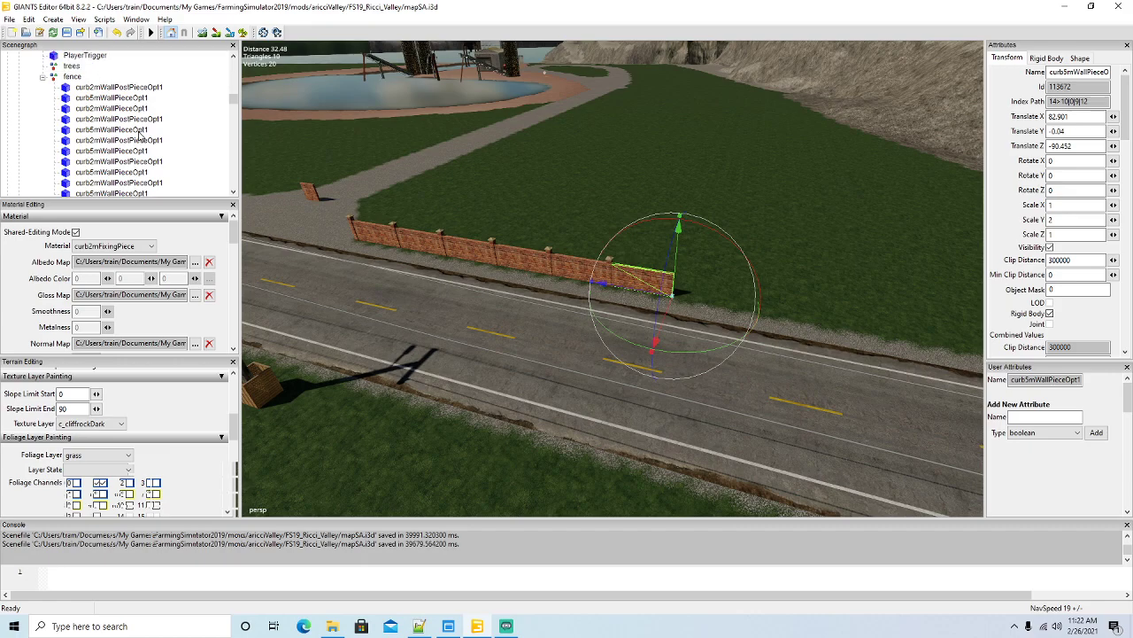
pyautogui.click(67, 98)
pyautogui.click(67, 109)
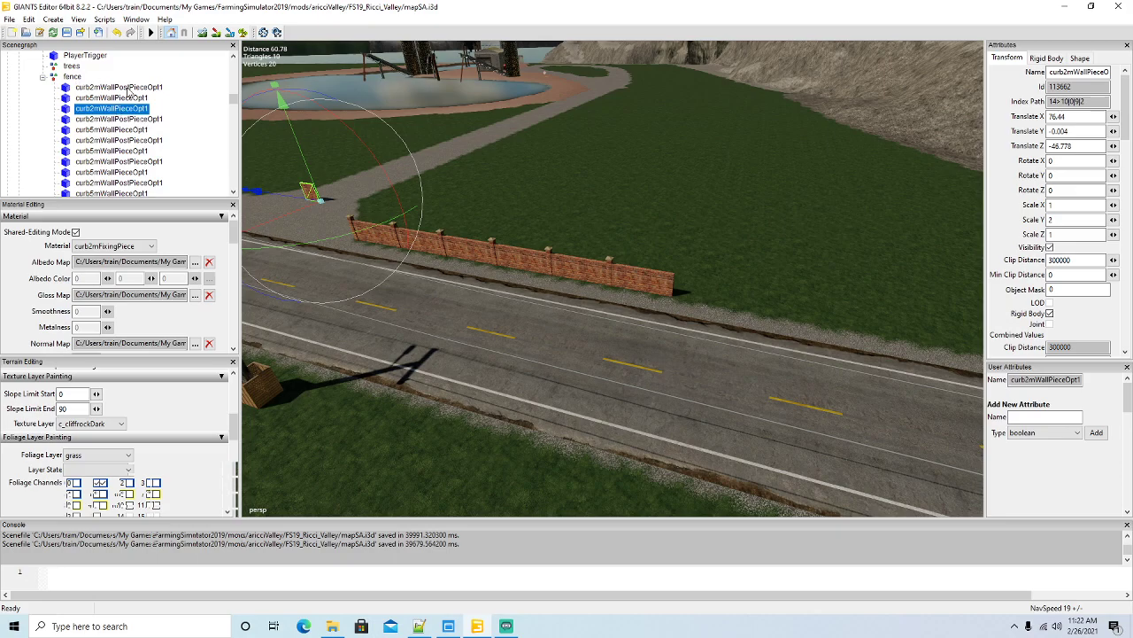
pyautogui.scroll(-1, 159, 115)
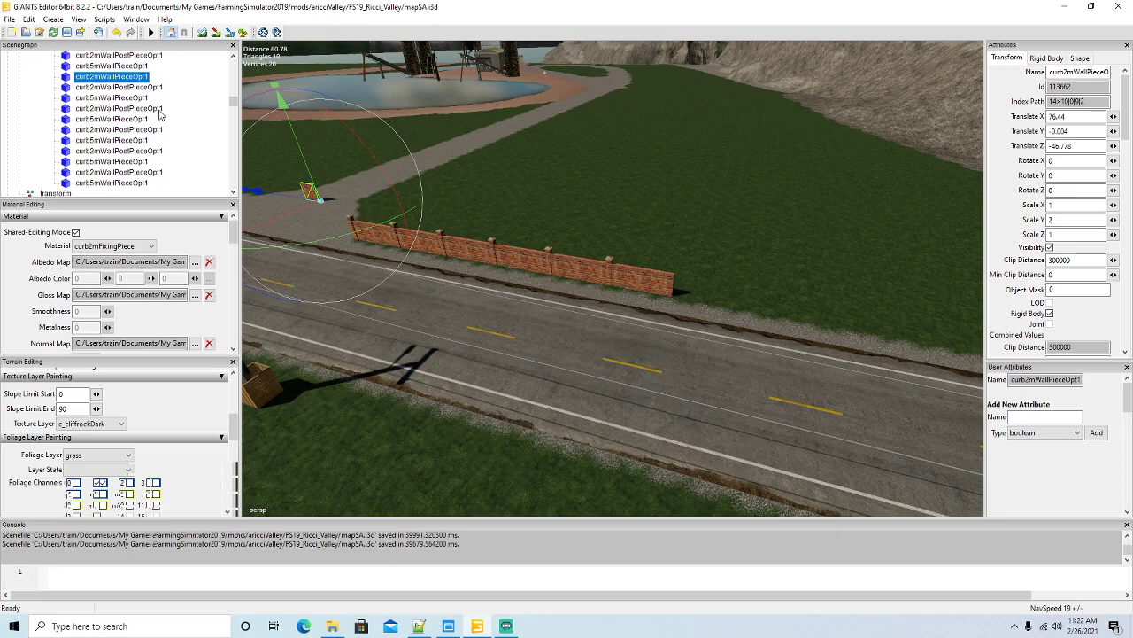
pyautogui.scroll(3, 158, 113)
pyautogui.scroll(5, 158, 114)
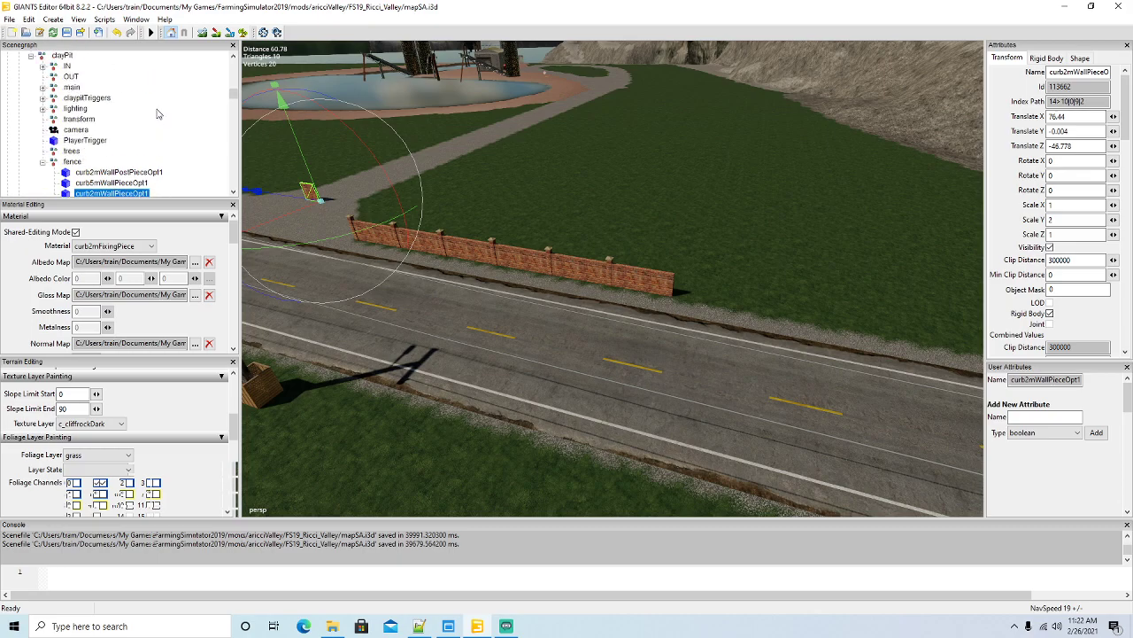
pyautogui.click(29, 18)
pyautogui.click(48, 88)
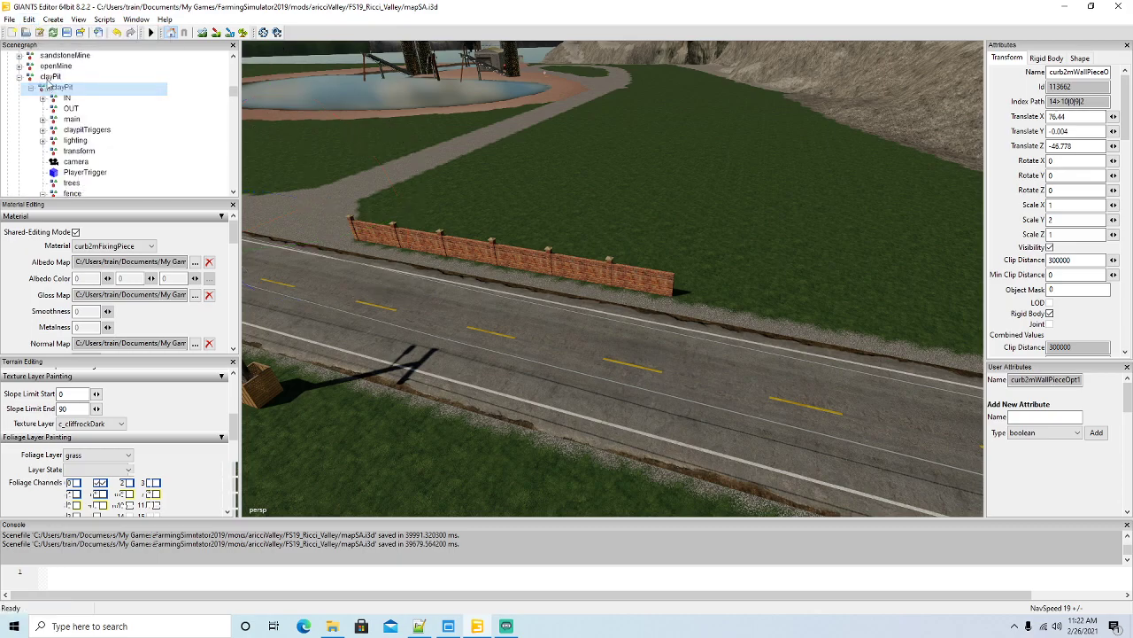
pyautogui.click(42, 78)
pyautogui.press('Down')
pyautogui.click(29, 20)
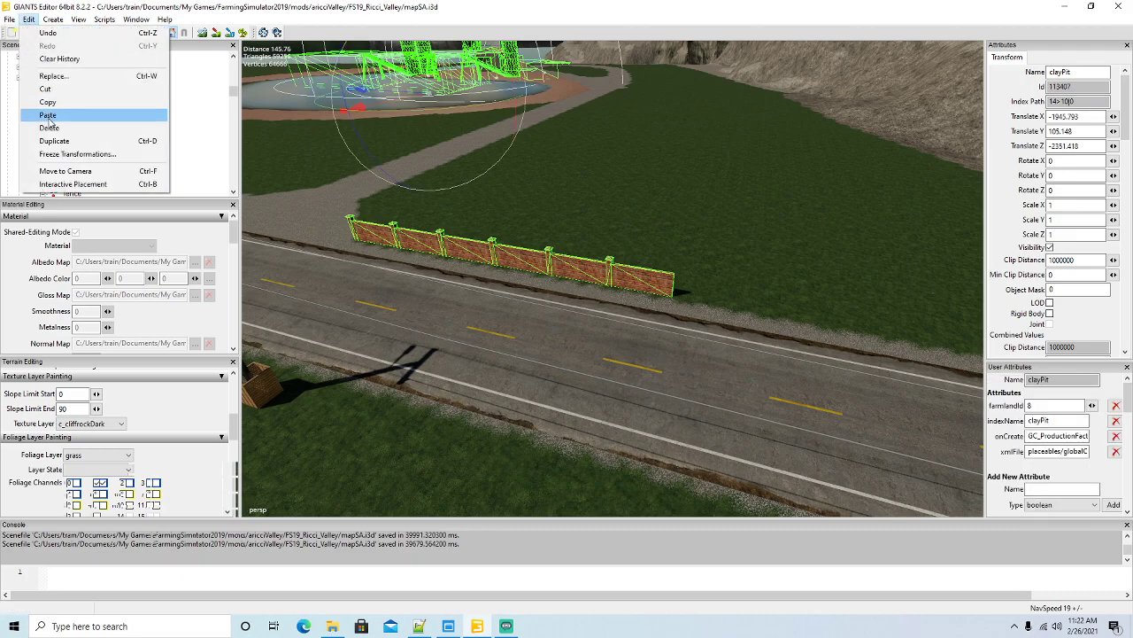
pyautogui.click(47, 115)
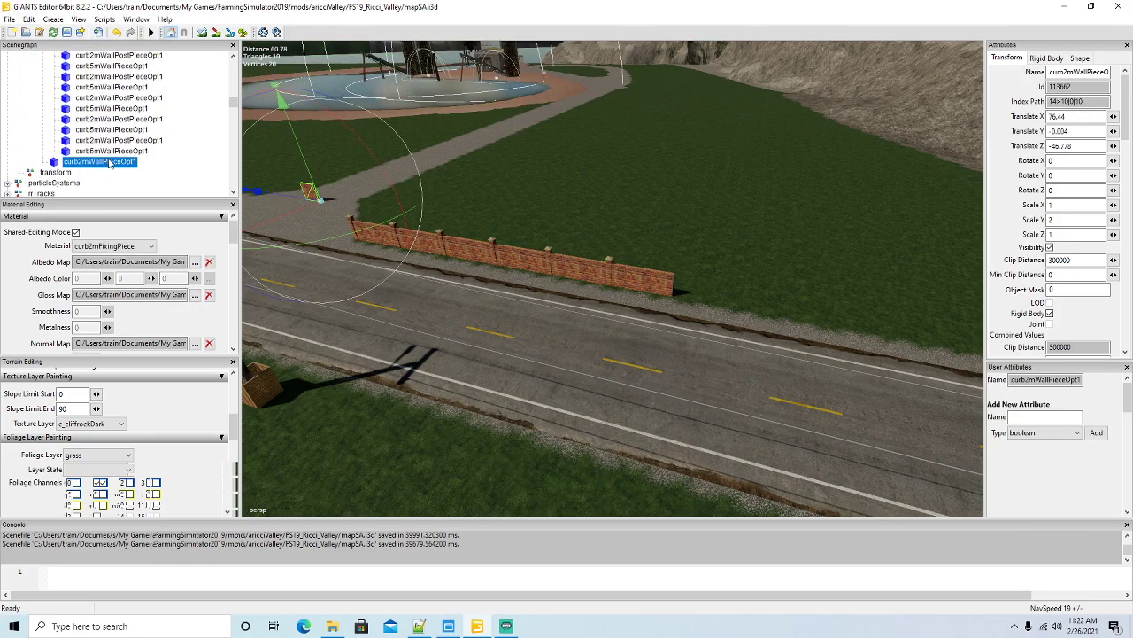
# Duplicate the whole fence group and move the copy along the road to continue the wall, at about Z -31.3.
pyautogui.scroll(1, 130, 174)
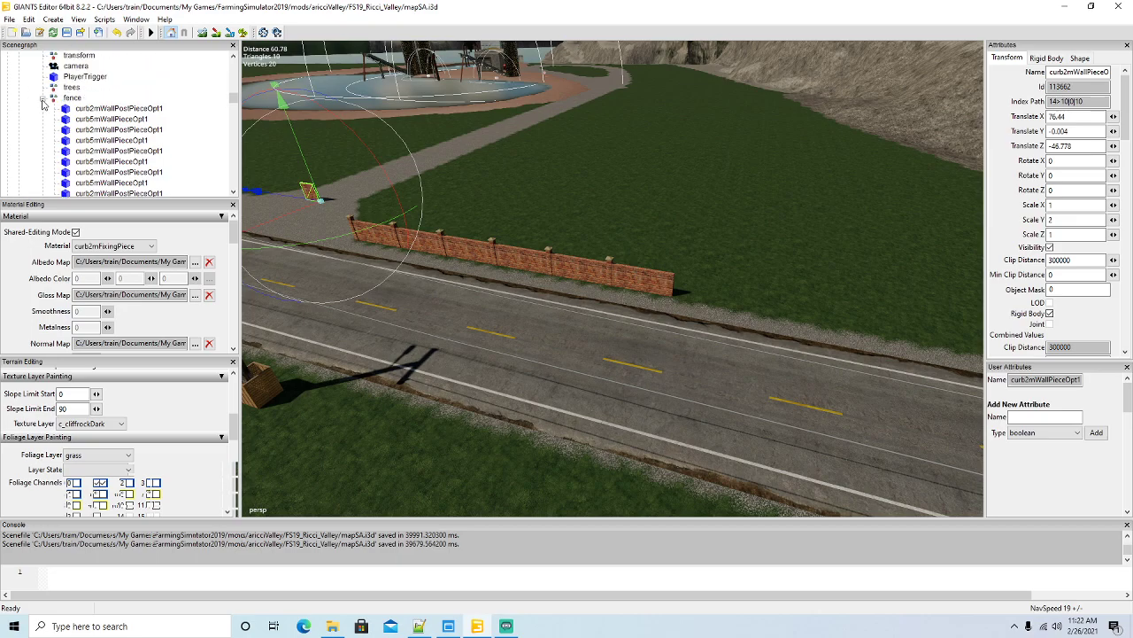
pyautogui.click(42, 98)
pyautogui.click(72, 97)
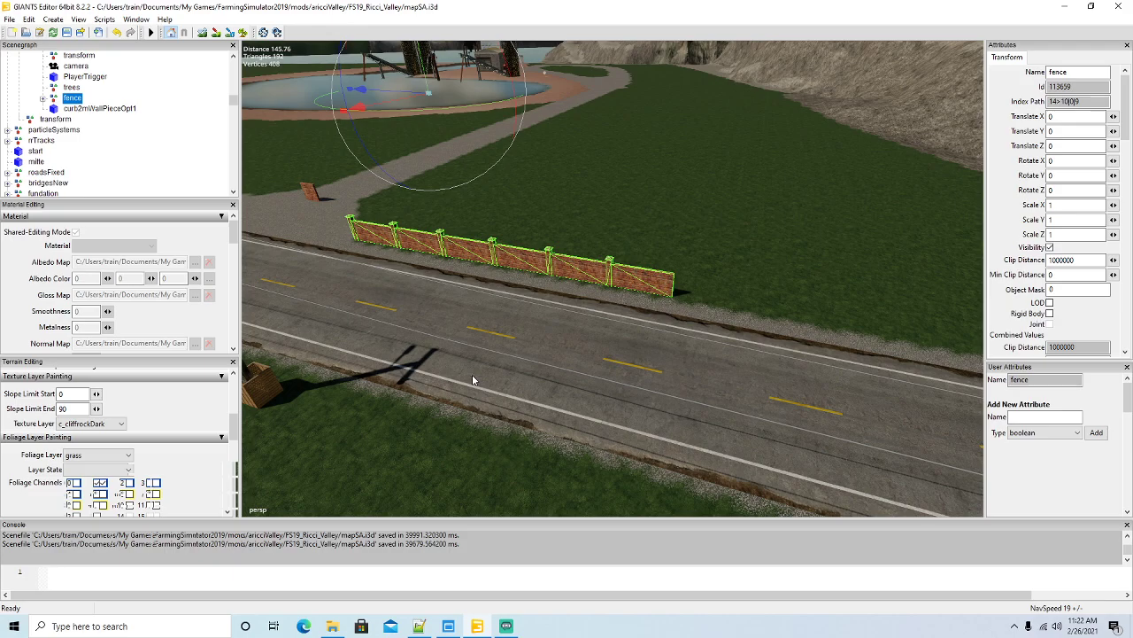
pyautogui.hotkey('ctrl', 'd')
pyautogui.moveTo(389, 94); pyautogui.dragTo(498, 131)
pyautogui.keyDown('alt'); pyautogui.moveTo(476, 266); pyautogui.dragTo(550, 273); pyautogui.keyUp('alt')
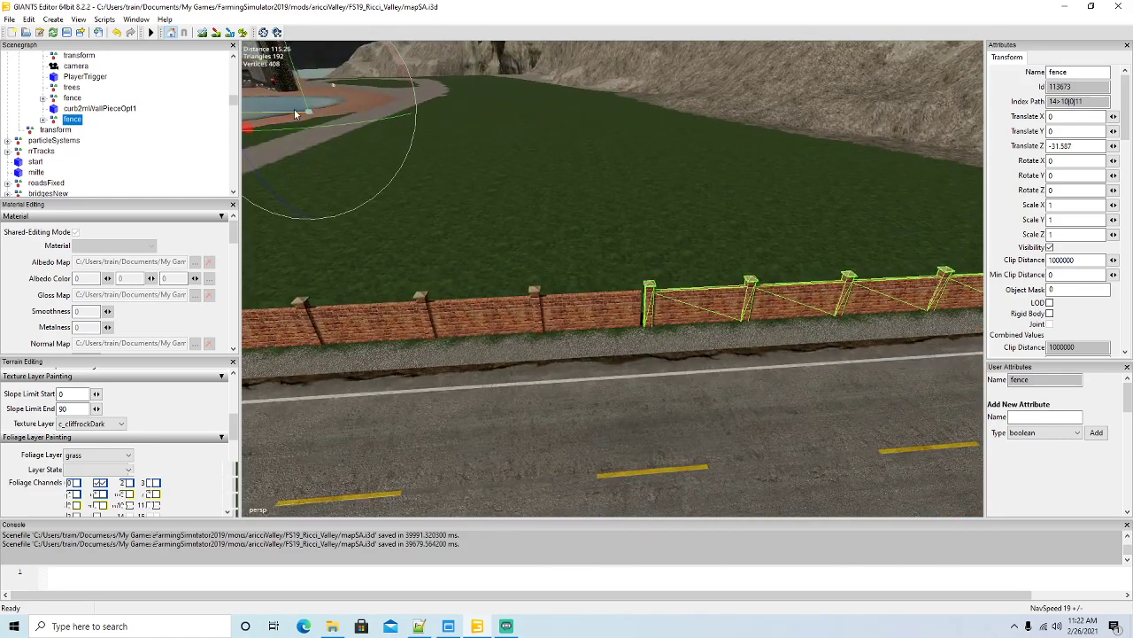
pyautogui.moveTo(292, 110); pyautogui.dragTo(348, 214)
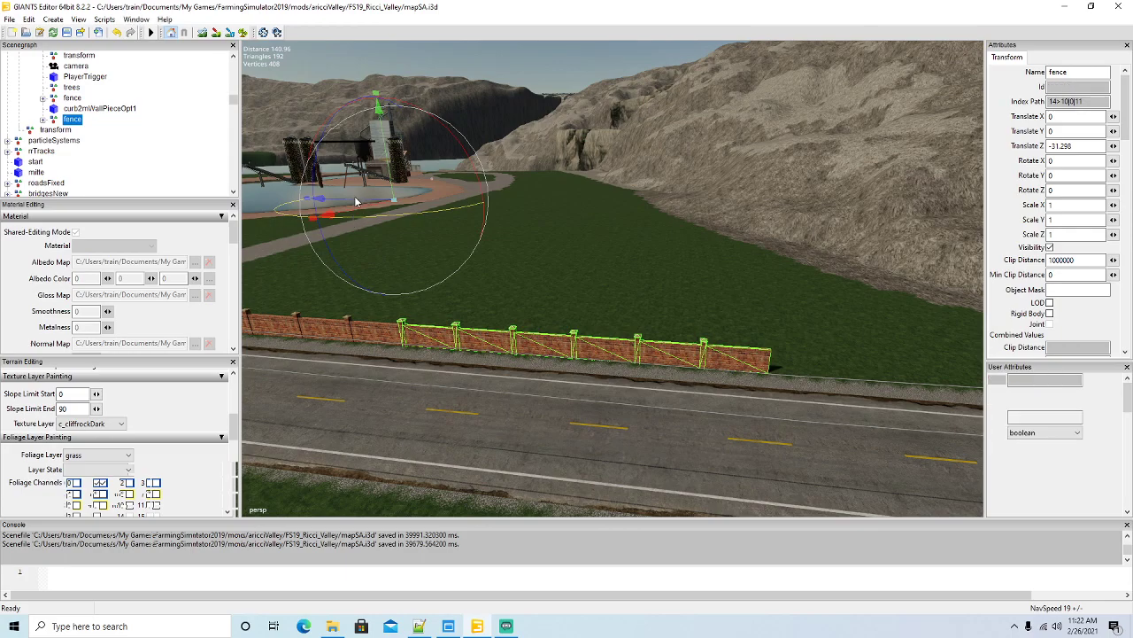
# Duplicate the second fence group and move the copy flush against its end along the road, at about Z -62.7.
pyautogui.hotkey('ctrl', 'd')
pyautogui.moveTo(356, 201); pyautogui.dragTo(475, 237)
pyautogui.scroll(5, 477, 239)
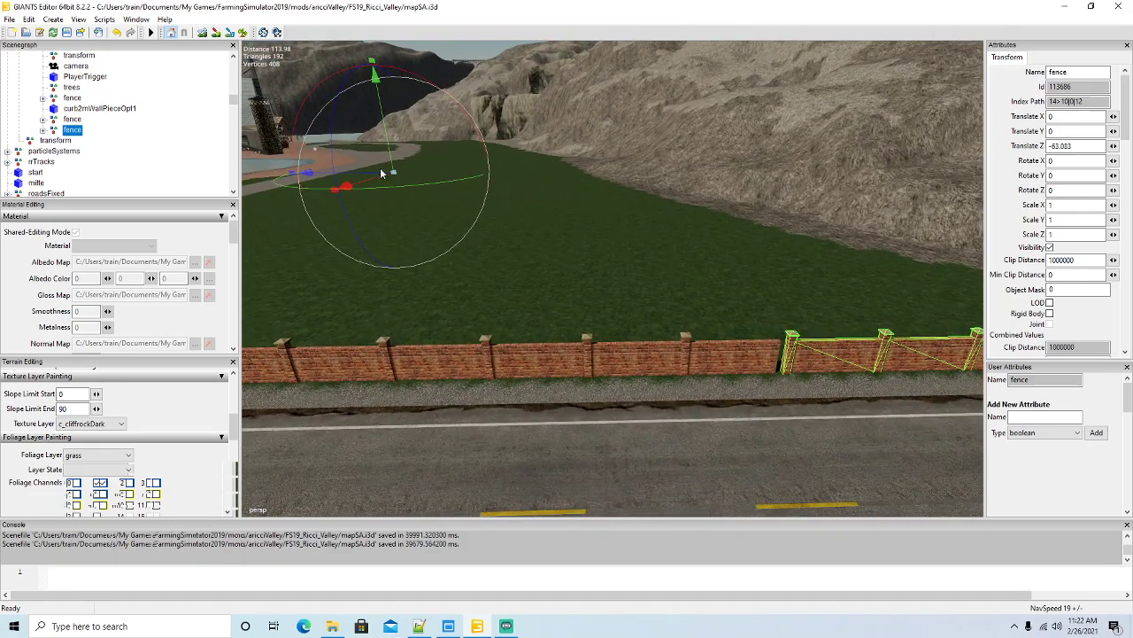
pyautogui.moveTo(381, 175); pyautogui.dragTo(381, 178)
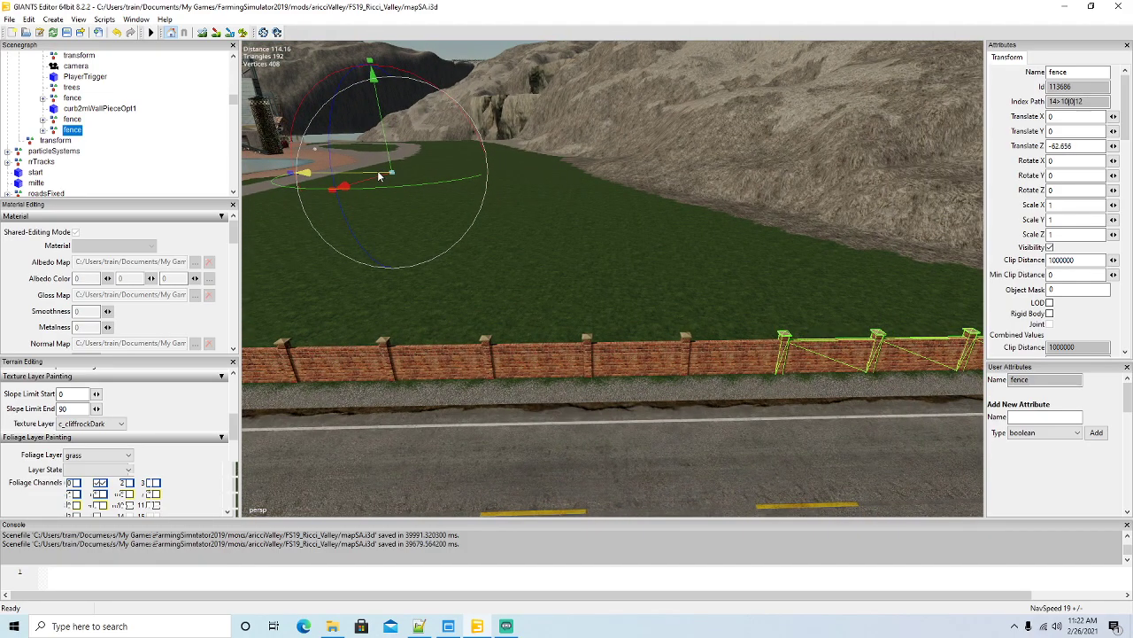
pyautogui.scroll(-5, 380, 193)
# Duplicate the last post in the third fence group and move the copy to the wall's free end by the rock slope, at about Z -90.7.
pyautogui.moveTo(381, 193); pyautogui.dragTo(520, 157, button='middle')
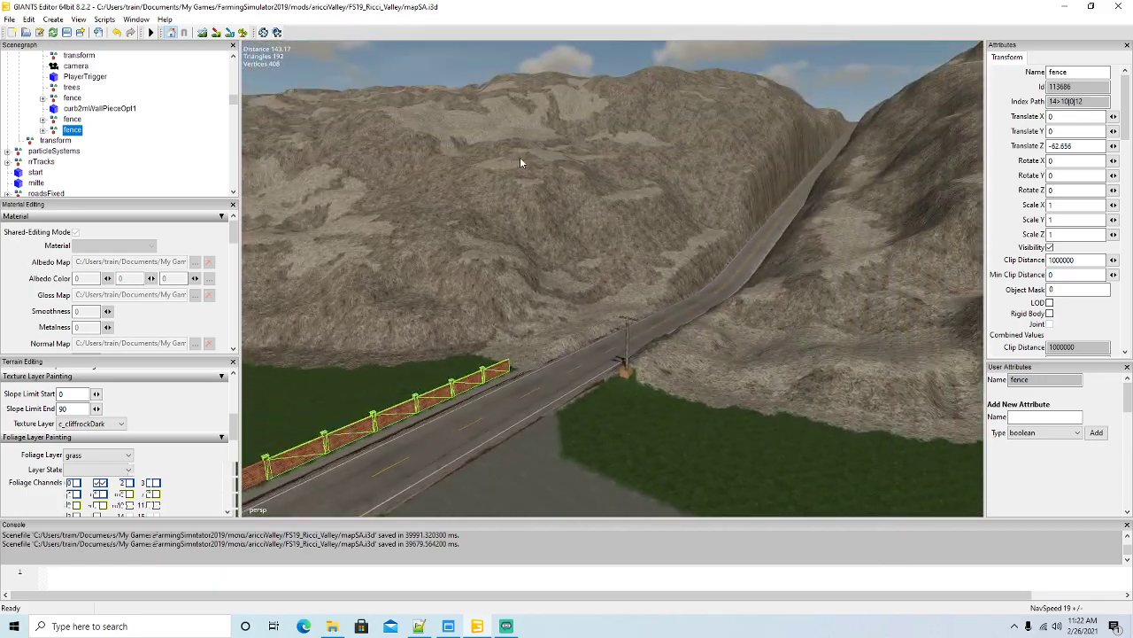
pyautogui.scroll(3, 519, 157)
pyautogui.keyDown('alt'); pyautogui.moveTo(520, 157); pyautogui.dragTo(386, 222); pyautogui.keyUp('alt')
pyautogui.scroll(4, 386, 223)
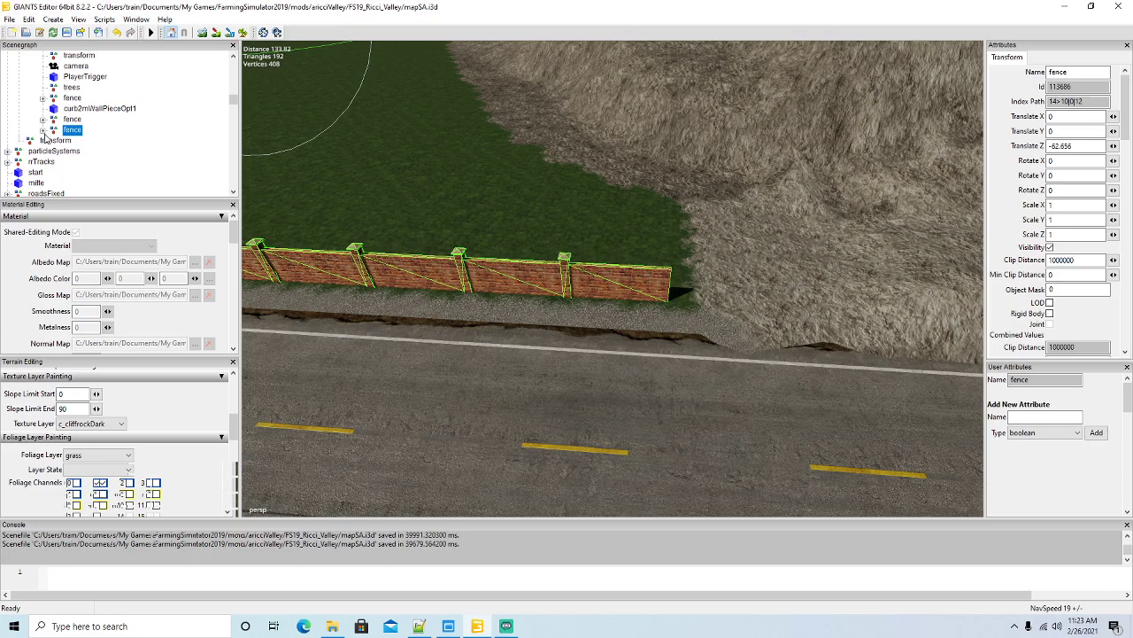
pyautogui.click(42, 129)
pyautogui.scroll(-4, 53, 133)
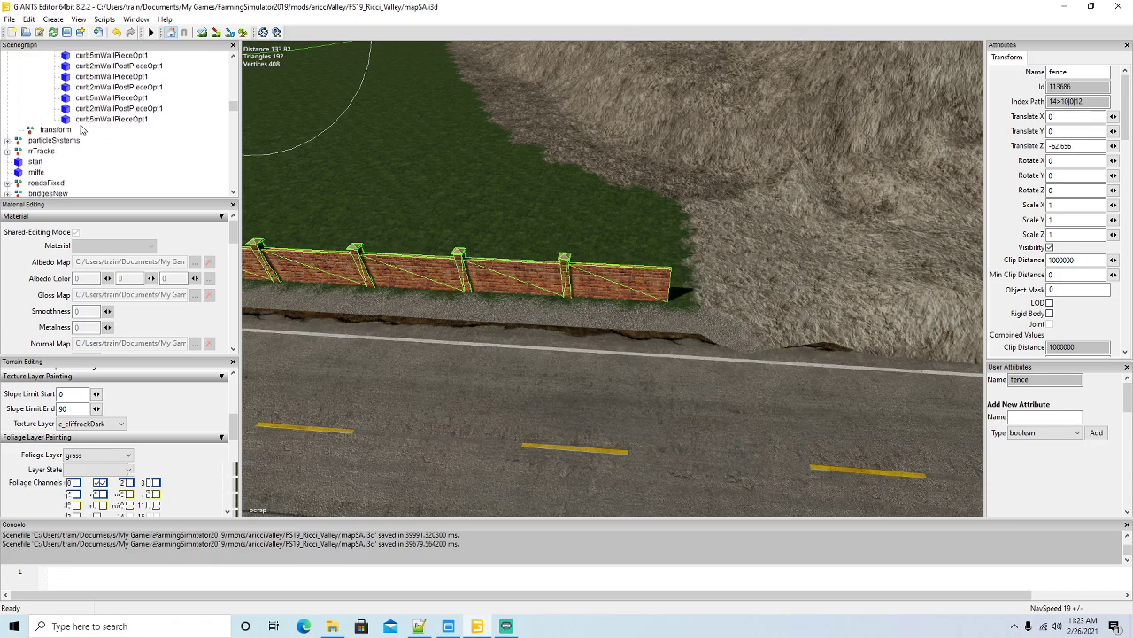
pyautogui.click(67, 109)
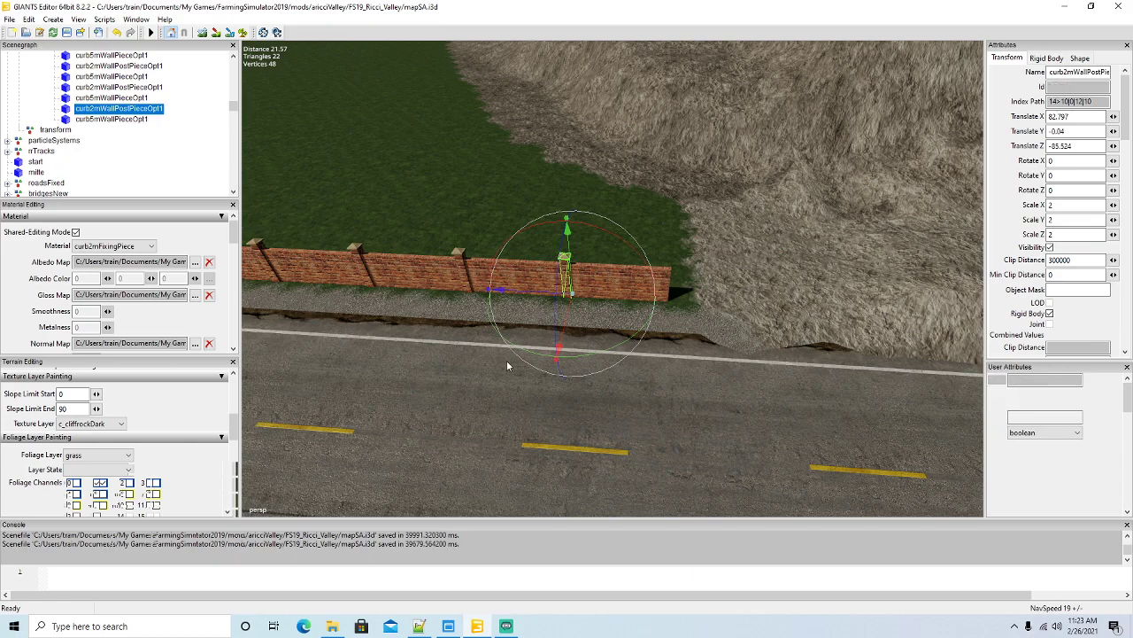
pyautogui.hotkey('ctrl', 'd')
pyautogui.moveTo(526, 299); pyautogui.dragTo(641, 313)
pyautogui.scroll(-5, 616, 341)
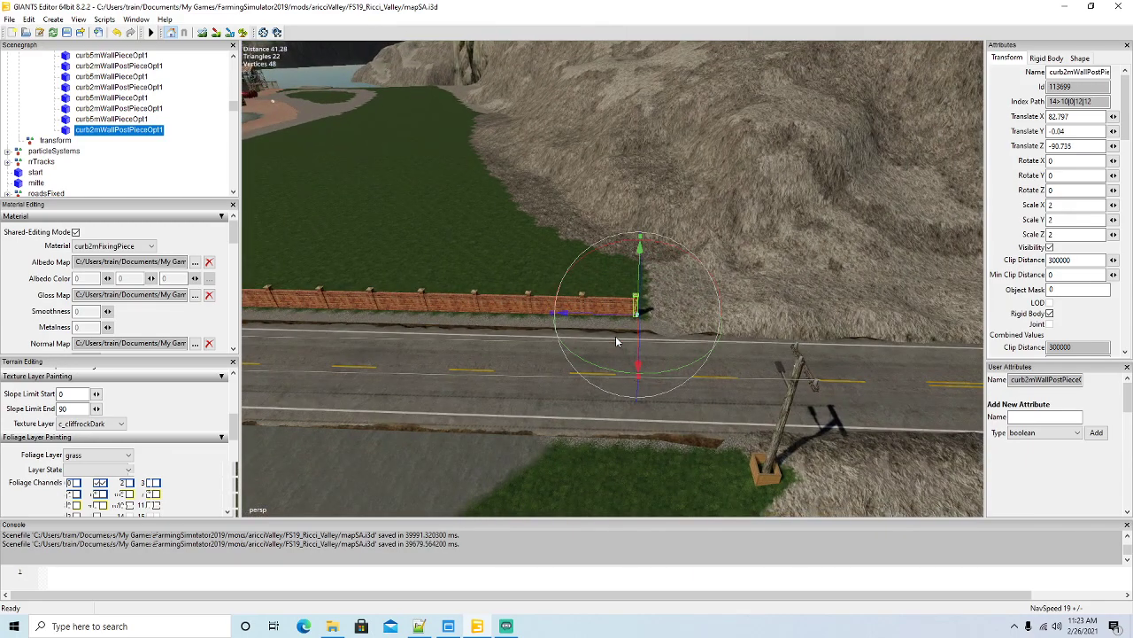
# Duplicate the last 5 m wall piece and turn the copy about 49.6° around Y off the corner post, towards the rock slope.
pyautogui.keyDown('alt'); pyautogui.moveTo(627, 362); pyautogui.dragTo(588, 370); pyautogui.keyUp('alt')
pyautogui.scroll(7, 685, 351)
pyautogui.scroll(-2, 588, 370)
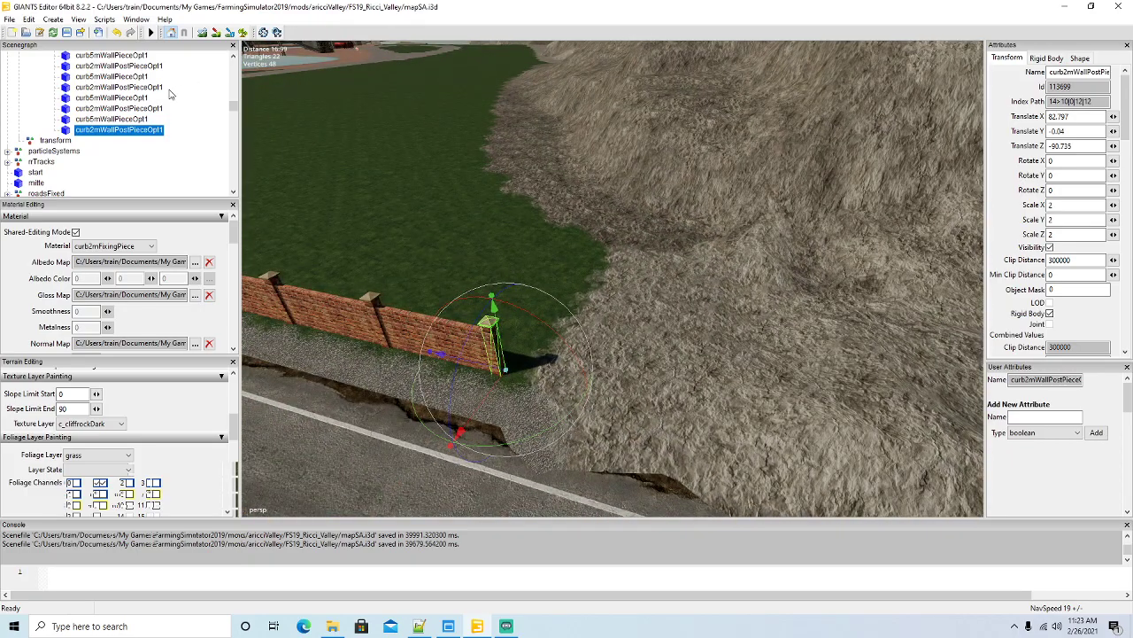
pyautogui.scroll(-4, 472, 311)
pyautogui.moveTo(449, 302)
pyautogui.keyDown('alt'); pyautogui.mouseDown()
pyautogui.moveTo(472, 311)
pyautogui.moveTo(391, 296)
pyautogui.moveTo(456, 314)
pyautogui.mouseUp(); pyautogui.keyUp('alt')
pyautogui.scroll(3, 391, 296)
pyautogui.scroll(2, 449, 312)
pyautogui.click(72, 121)
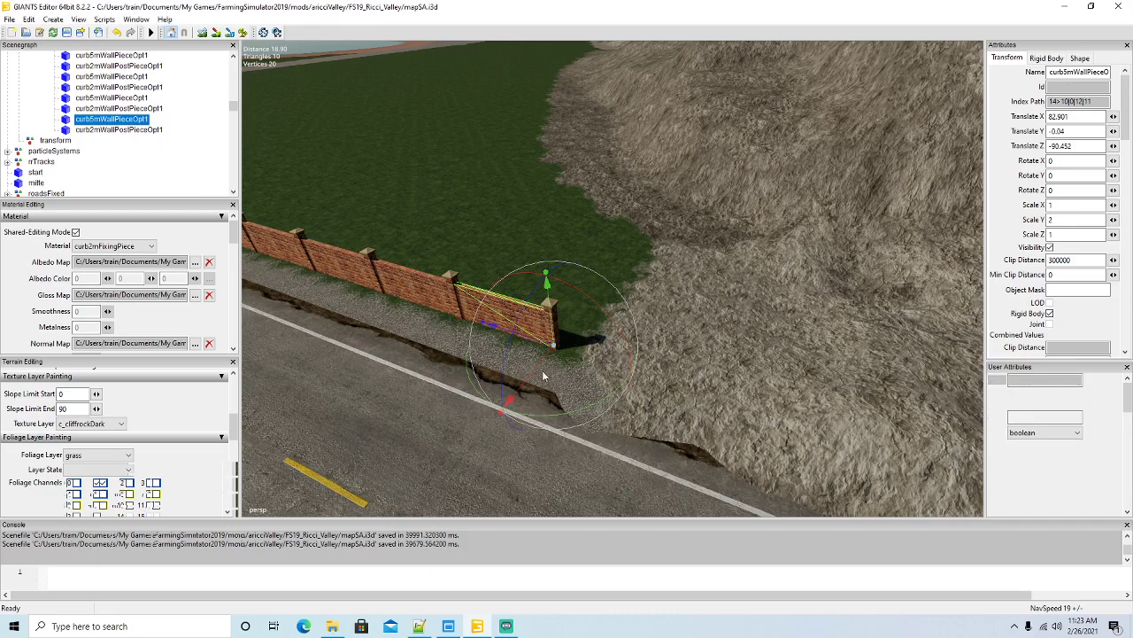
pyautogui.hotkey('ctrl', 'd')
pyautogui.moveTo(581, 407); pyautogui.dragTo(642, 372)
pyautogui.moveTo(516, 359); pyautogui.dragTo(636, 341)
# Duplicate the corner post, rotate the copy to about 47° around Y and place it at the angled wall piece's end.
pyautogui.click(71, 131)
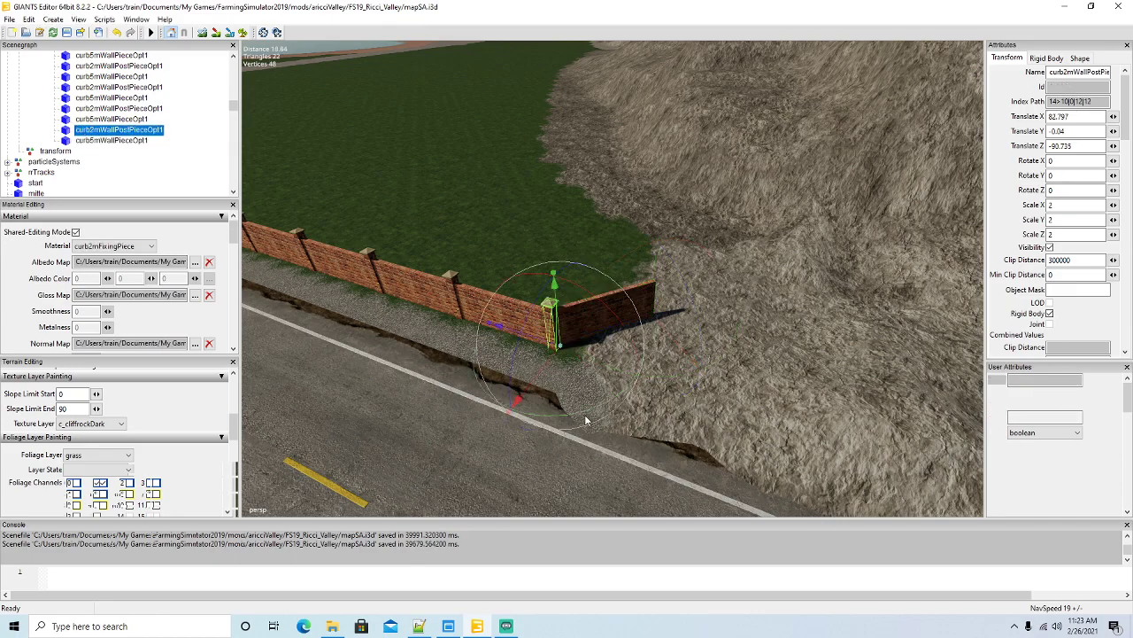
pyautogui.hotkey('ctrl', 'd')
pyautogui.moveTo(630, 389); pyautogui.dragTo(593, 378)
# Extend the angled wall with copies of its wall piece, at about X 75.2, Z -97.0, and its post, at about Z -97.3.
pyautogui.scroll(3, 576, 353)
pyautogui.scroll(-4, 613, 398)
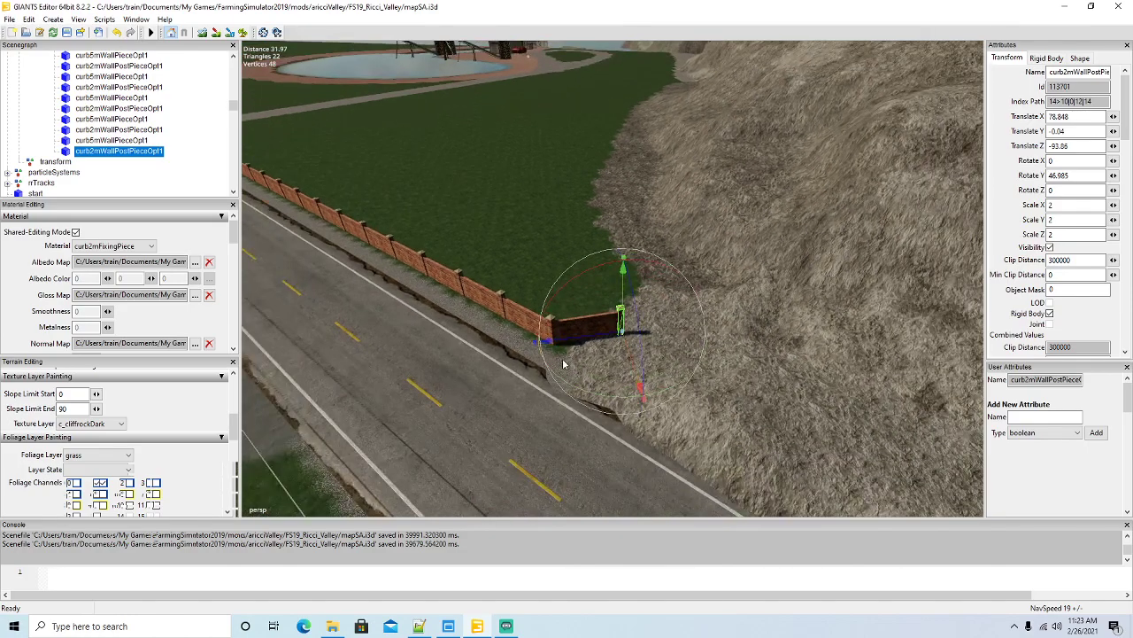
pyautogui.click(65, 141)
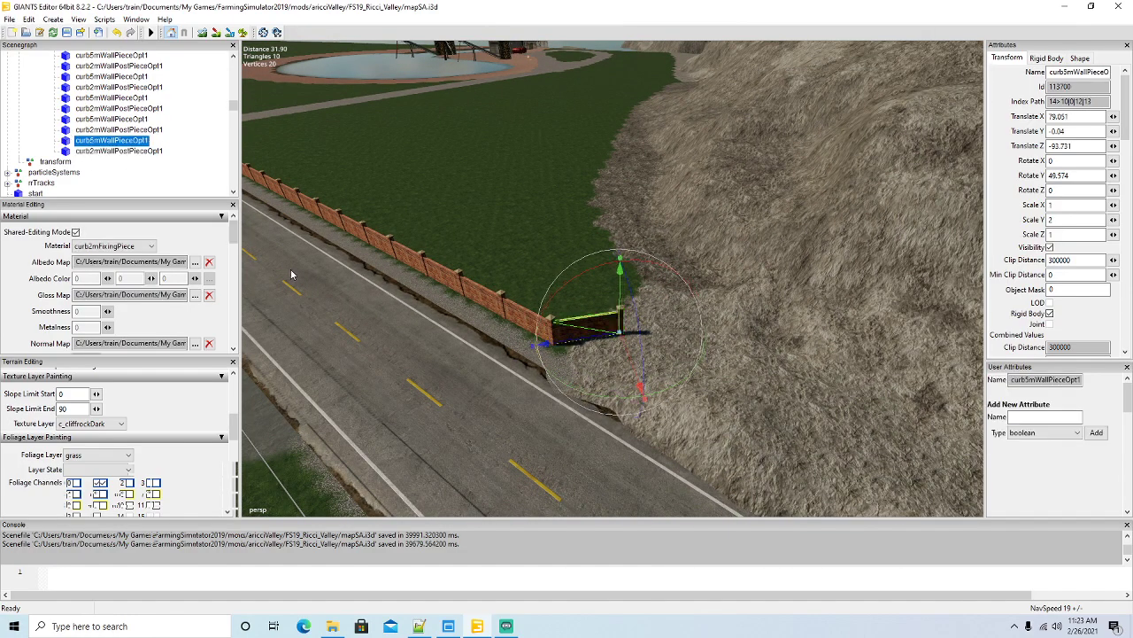
pyautogui.hotkey('ctrl', 'd')
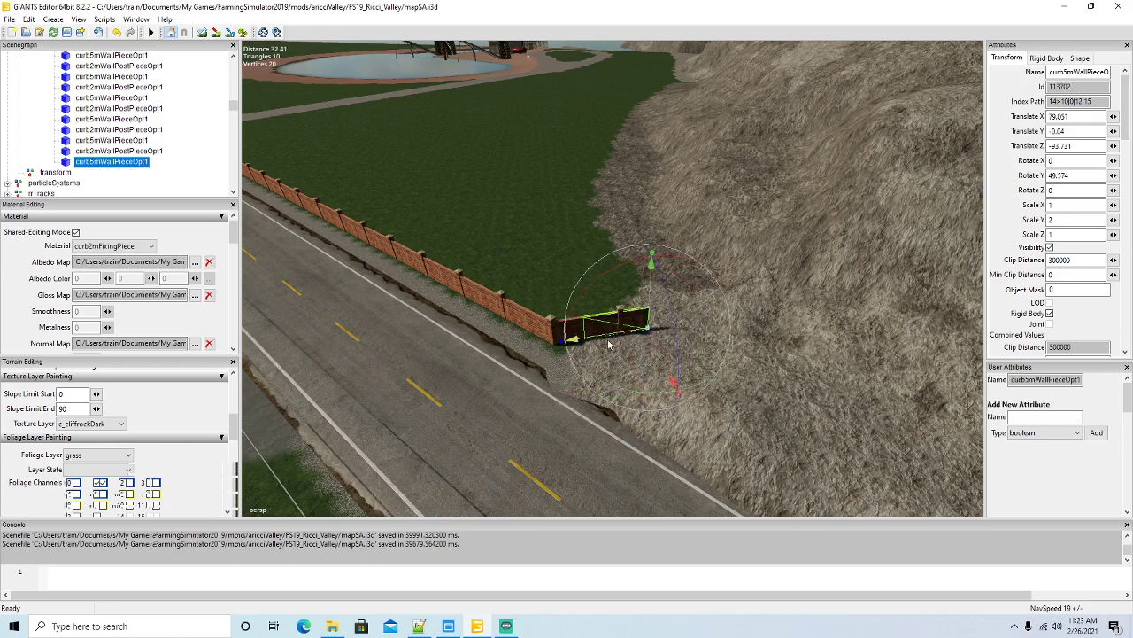
pyautogui.moveTo(657, 344); pyautogui.dragTo(647, 343)
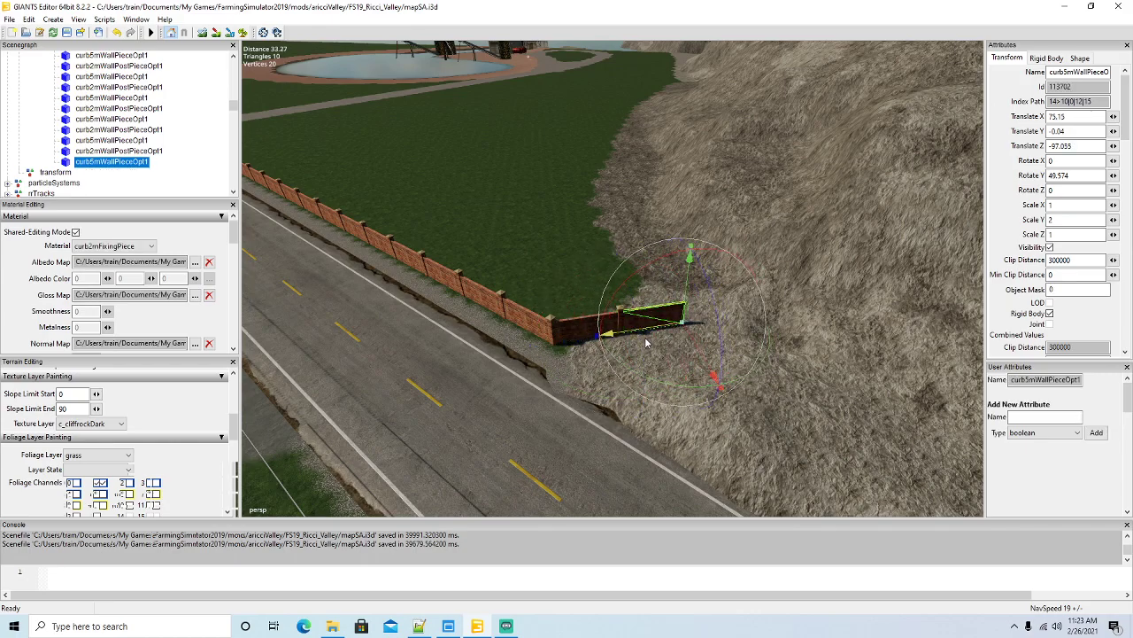
pyautogui.click(71, 151)
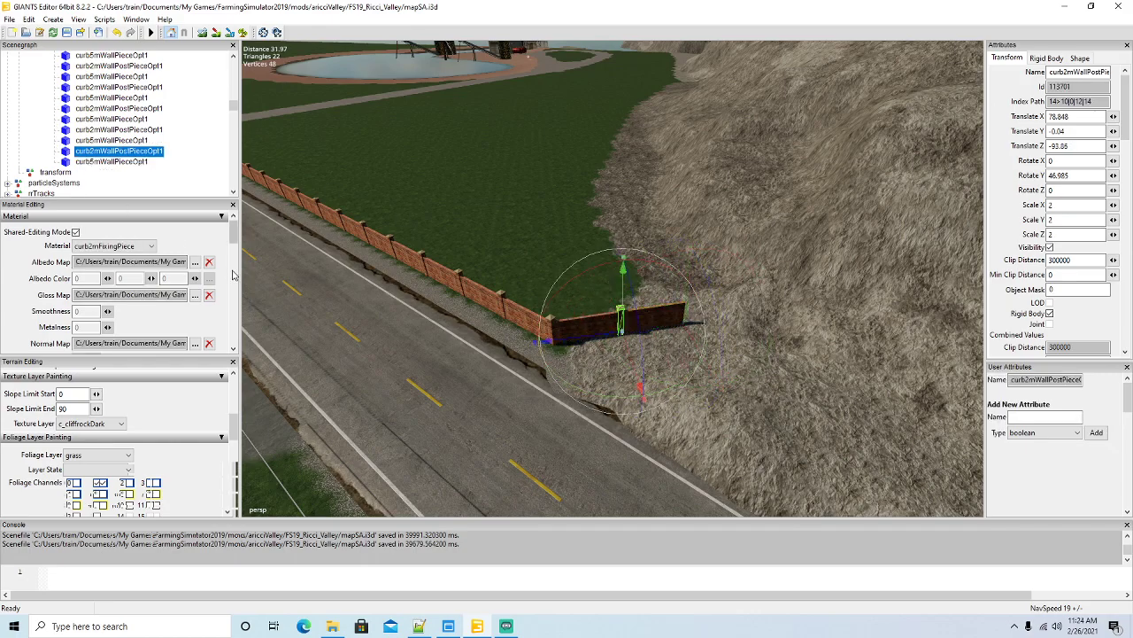
pyautogui.hotkey('ctrl', 'd')
pyautogui.moveTo(559, 340); pyautogui.dragTo(633, 335)
# Sculpt the rock slope terrain beside the angled wall's end post.
pyautogui.keyDown('alt'); pyautogui.moveTo(514, 385); pyautogui.dragTo(520, 368); pyautogui.keyUp('alt')
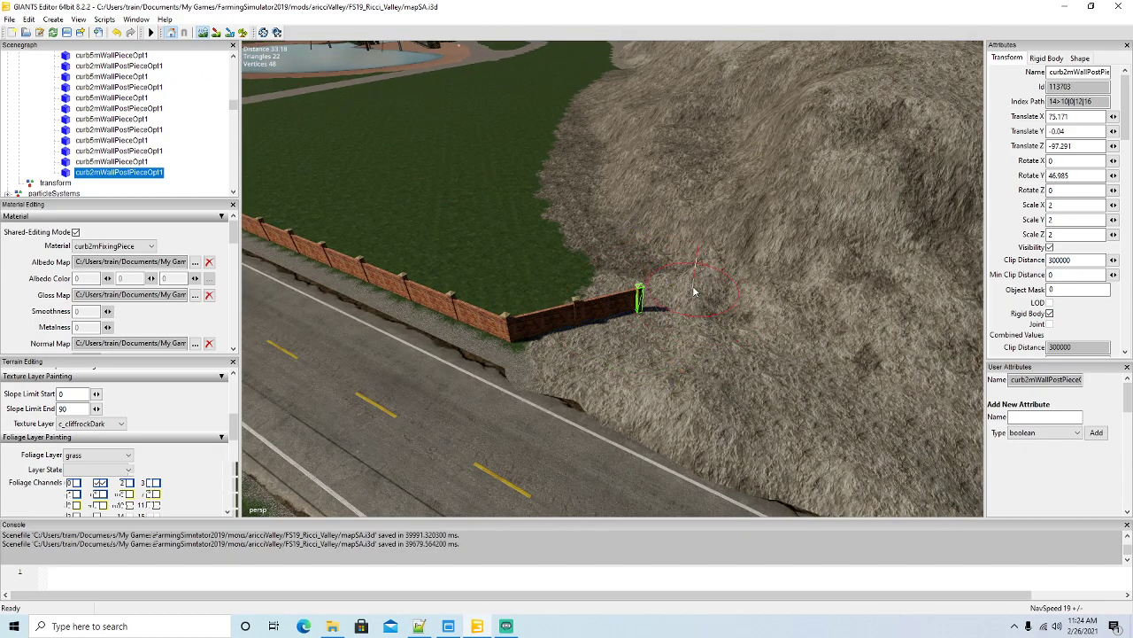
pyautogui.moveTo(686, 286)
pyautogui.mouseDown()
pyautogui.moveTo(680, 299)
pyautogui.moveTo(753, 270)
pyautogui.moveTo(724, 295)
pyautogui.moveTo(728, 279)
pyautogui.moveTo(679, 282)
pyautogui.moveTo(749, 280)
pyautogui.moveTo(769, 307)
pyautogui.mouseUp()
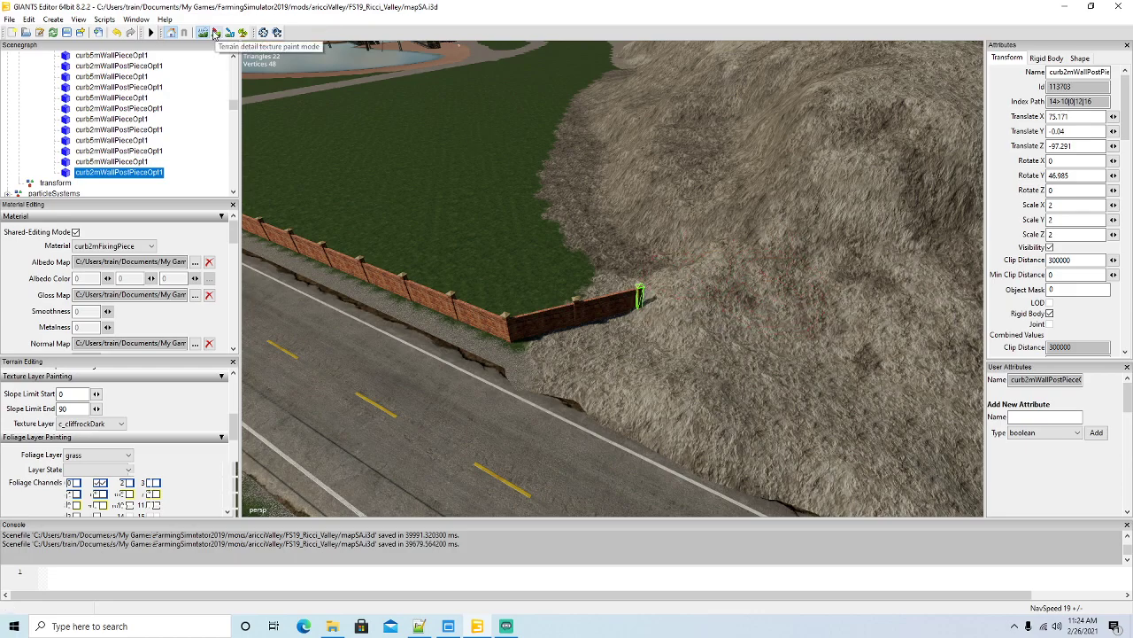
# Duplicate the first fence group and move the copy along the road to the driveway's other side, at about Z 60.5.
pyautogui.keyDown('alt'); pyautogui.moveTo(477, 319); pyautogui.dragTo(514, 327); pyautogui.keyUp('alt')
pyautogui.press('w')
pyautogui.scroll(-5, 534, 340)
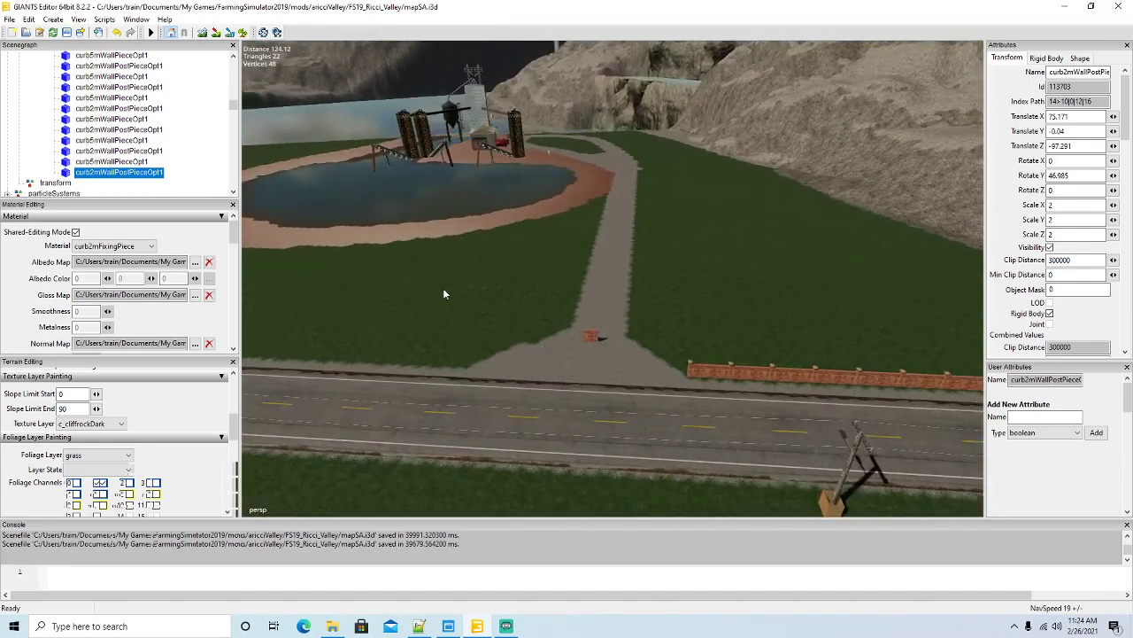
pyautogui.scroll(3, 100, 152)
pyautogui.click(42, 98)
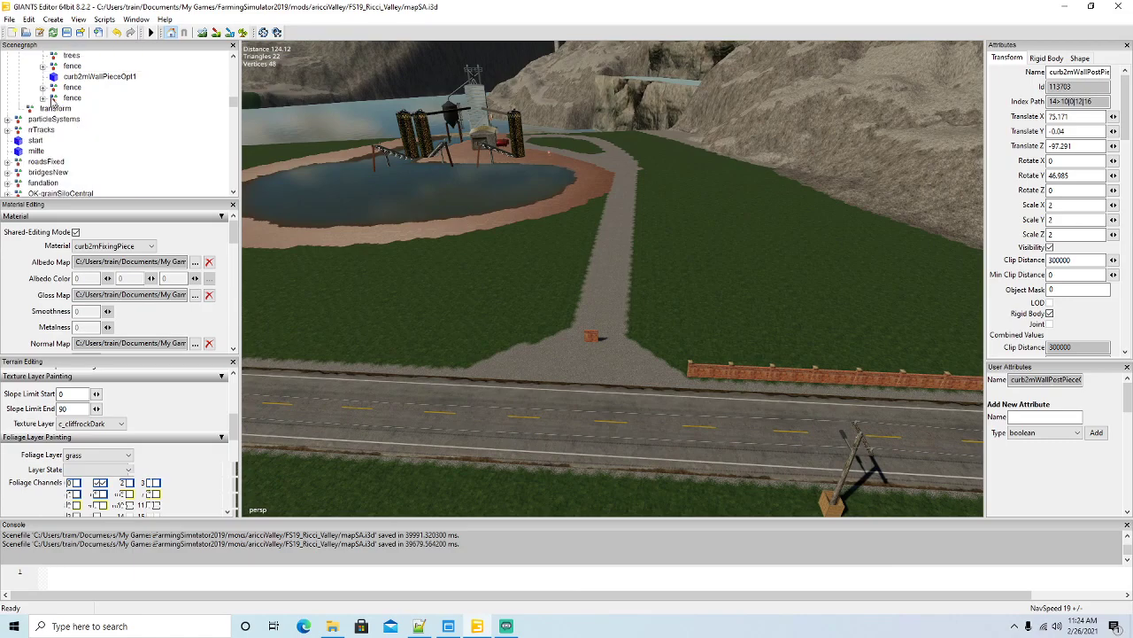
pyautogui.scroll(1, 95, 123)
pyautogui.click(71, 97)
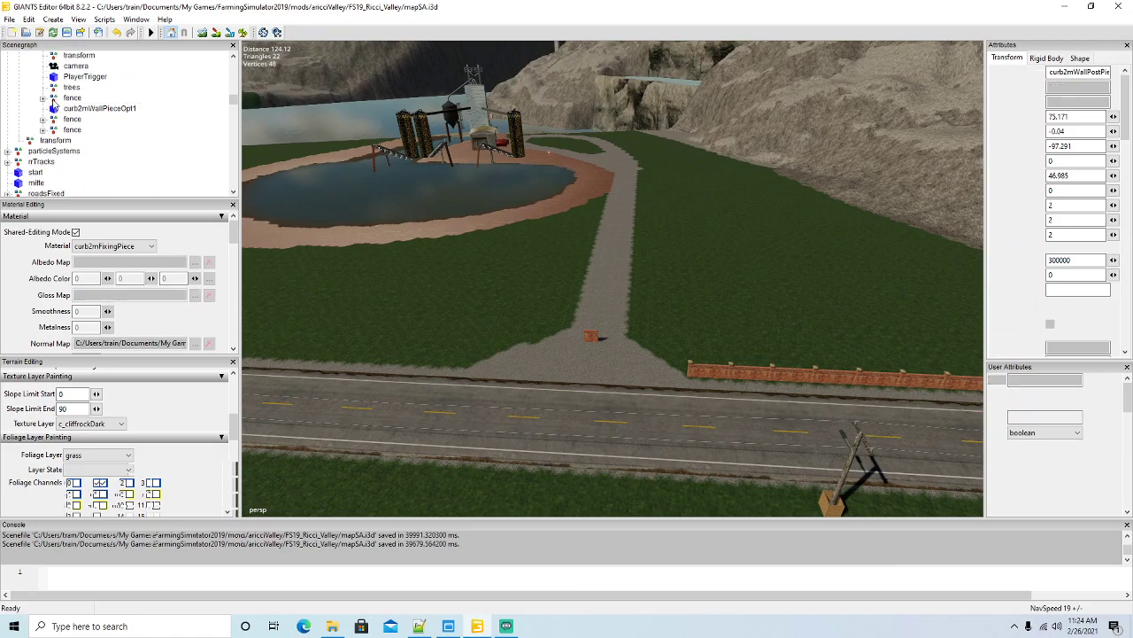
pyautogui.scroll(-2, 451, 348)
pyautogui.scroll(-1, 455, 357)
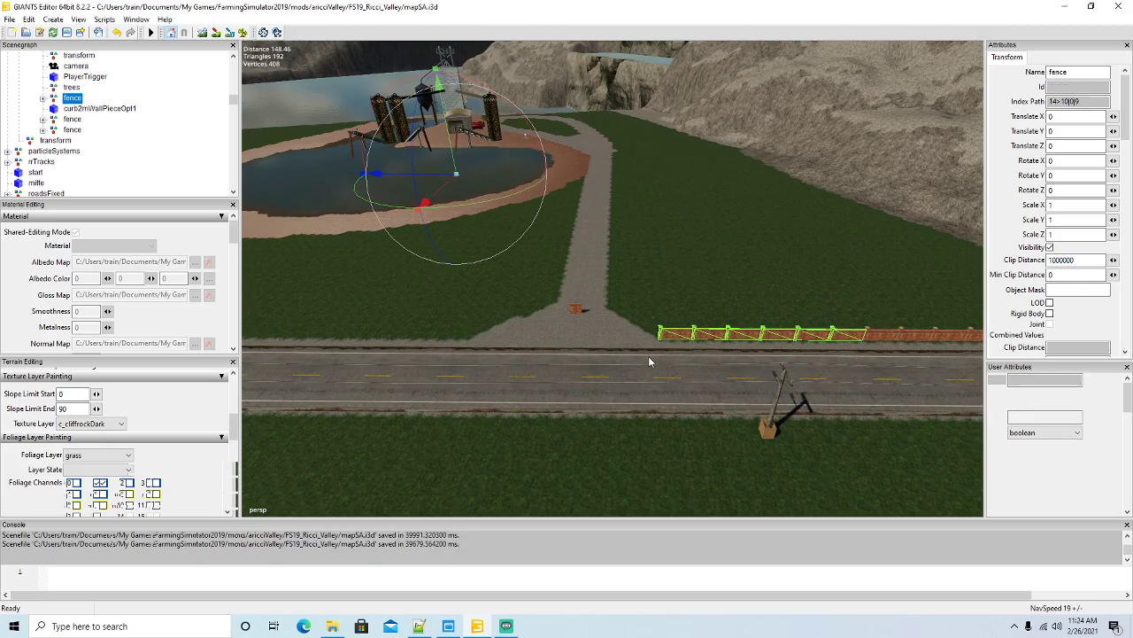
pyautogui.hotkey('ctrl', 'd')
pyautogui.moveTo(468, 191); pyautogui.dragTo(255, 148)
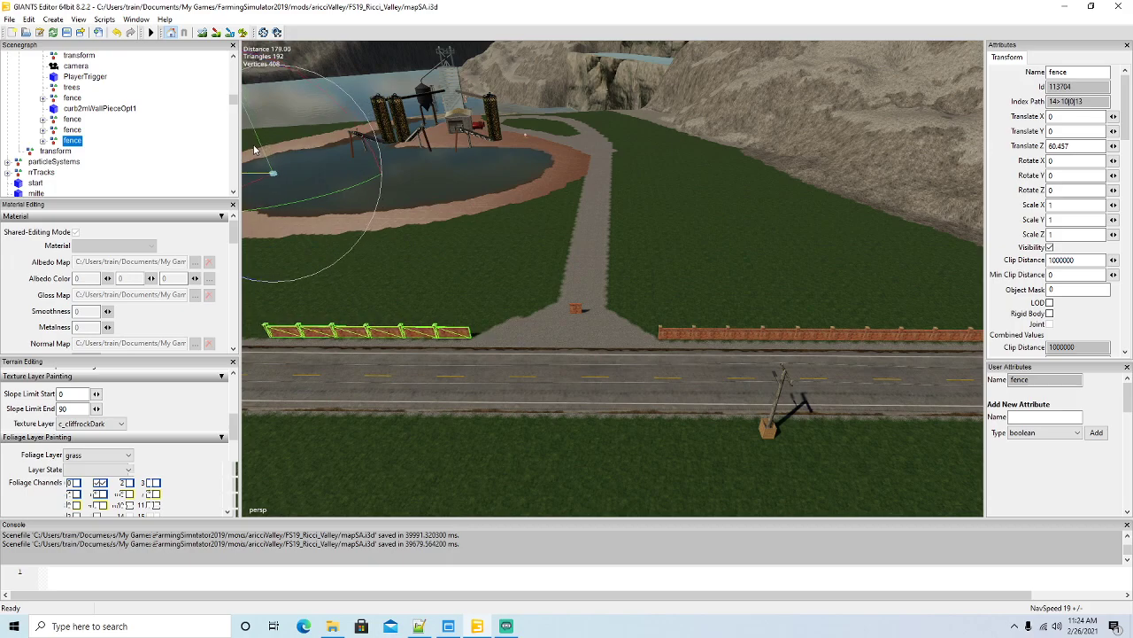
# Duplicate the fence group beyond the driveway and move the copy flush against its far end, at about Z 91.6.
pyautogui.keyDown('alt'); pyautogui.moveTo(459, 344); pyautogui.dragTo(444, 372); pyautogui.keyUp('alt')
pyautogui.scroll(3, 426, 355)
pyautogui.scroll(2, 441, 369)
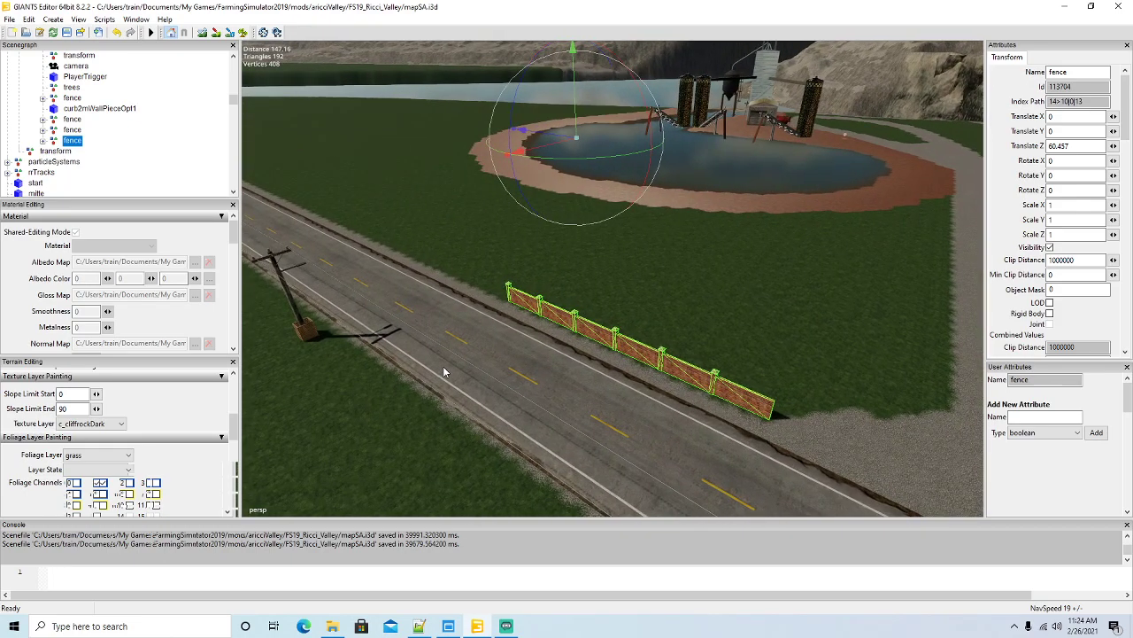
pyautogui.hotkey('ctrl', 'd')
pyautogui.moveTo(523, 131); pyautogui.dragTo(528, 176)
pyautogui.moveTo(425, 143); pyautogui.dragTo(435, 142)
# Duplicate the last post beside the driveway and move the copy to the wall's open end, at about Z -90.8.
pyautogui.scroll(-2, 516, 249)
pyautogui.keyDown('alt'); pyautogui.moveTo(515, 250); pyautogui.dragTo(549, 281); pyautogui.keyUp('alt')
pyautogui.scroll(2, 706, 231)
pyautogui.click(539, 279)
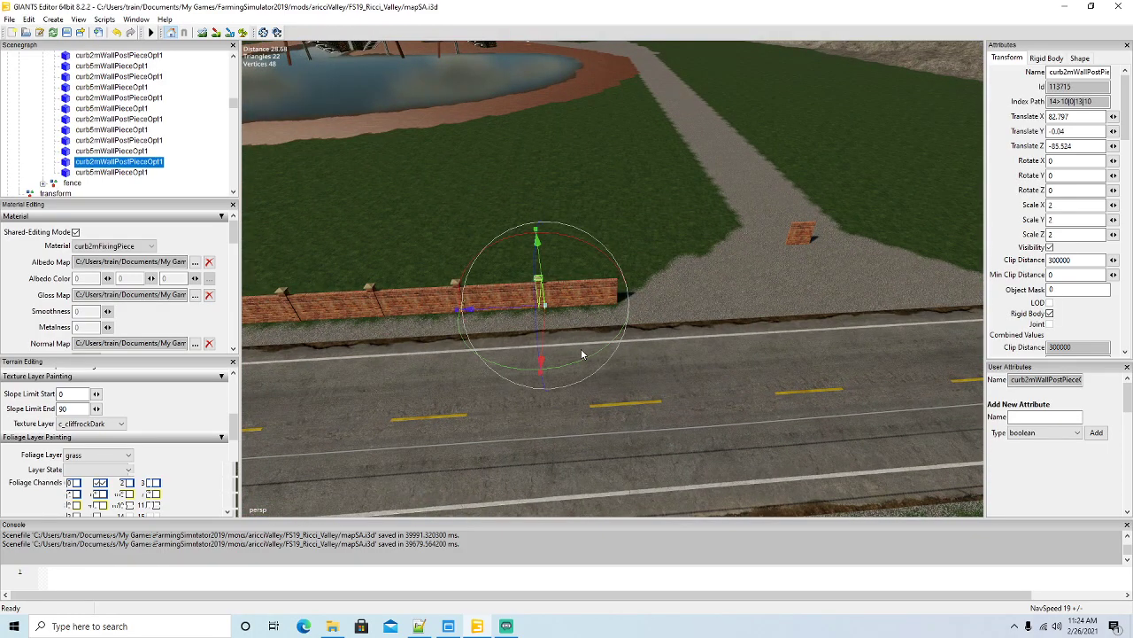
pyautogui.hotkey('ctrl', 'd')
pyautogui.moveTo(494, 309); pyautogui.dragTo(693, 361)
# Continue the wall along the road with two more fence group copies end to end, at about Z 122.7 and 153.9.
pyautogui.scroll(5, 449, 296)
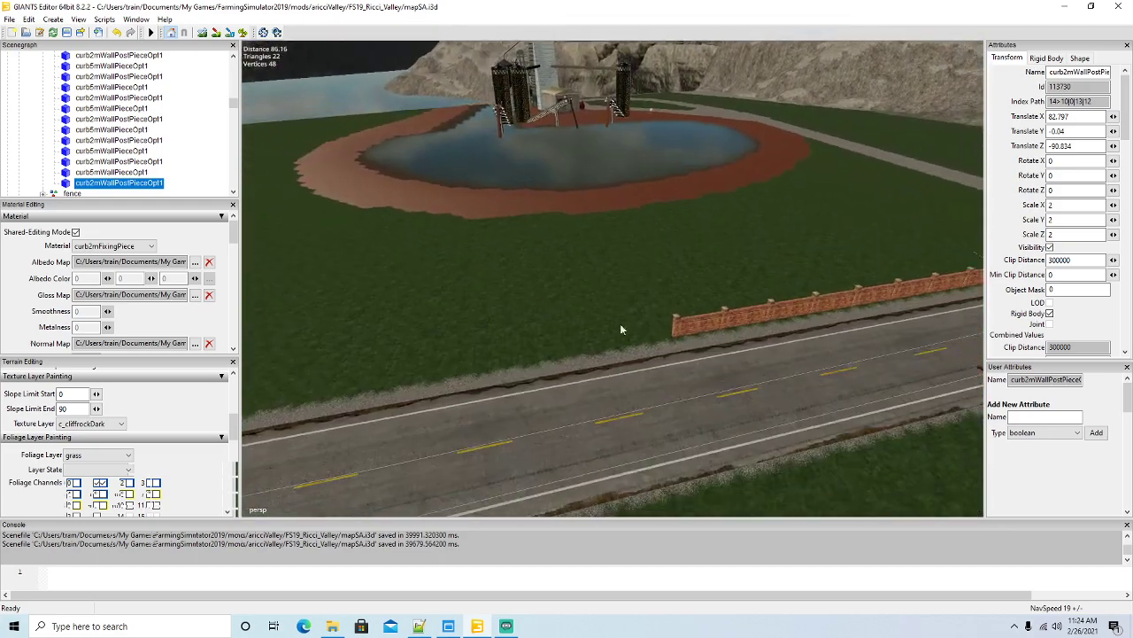
pyautogui.scroll(-1, 143, 162)
pyautogui.scroll(-2, 62, 151)
pyautogui.click(55, 119)
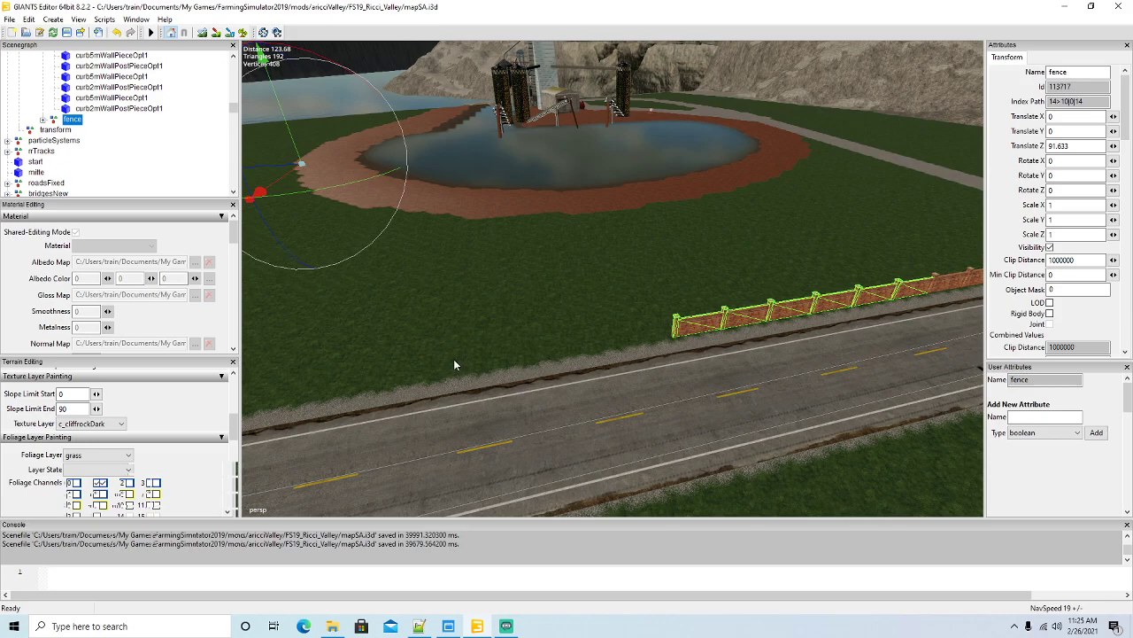
pyautogui.hotkey('ctrl', 'd')
pyautogui.moveTo(282, 168); pyautogui.dragTo(171, 162)
pyautogui.moveTo(340, 337)
pyautogui.mouseDown(button='right')
pyautogui.moveTo(326, 366)
pyautogui.moveTo(269, 345)
pyautogui.moveTo(350, 346)
pyautogui.mouseUp(button='right')
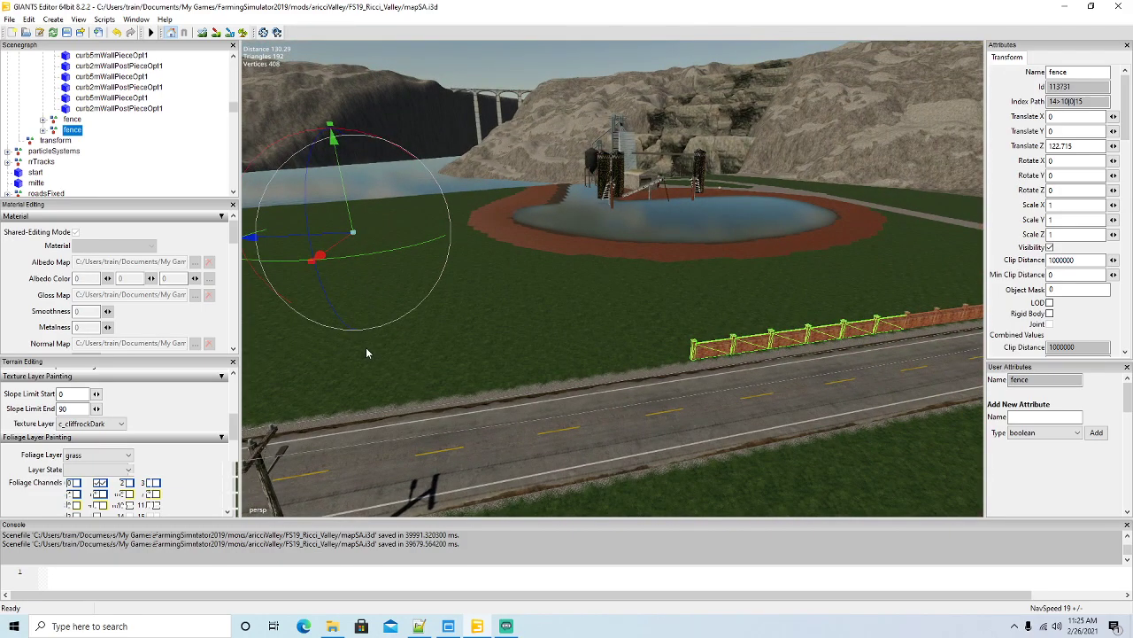
pyautogui.hotkey('ctrl', 'd')
pyautogui.moveTo(329, 232); pyautogui.dragTo(223, 232)
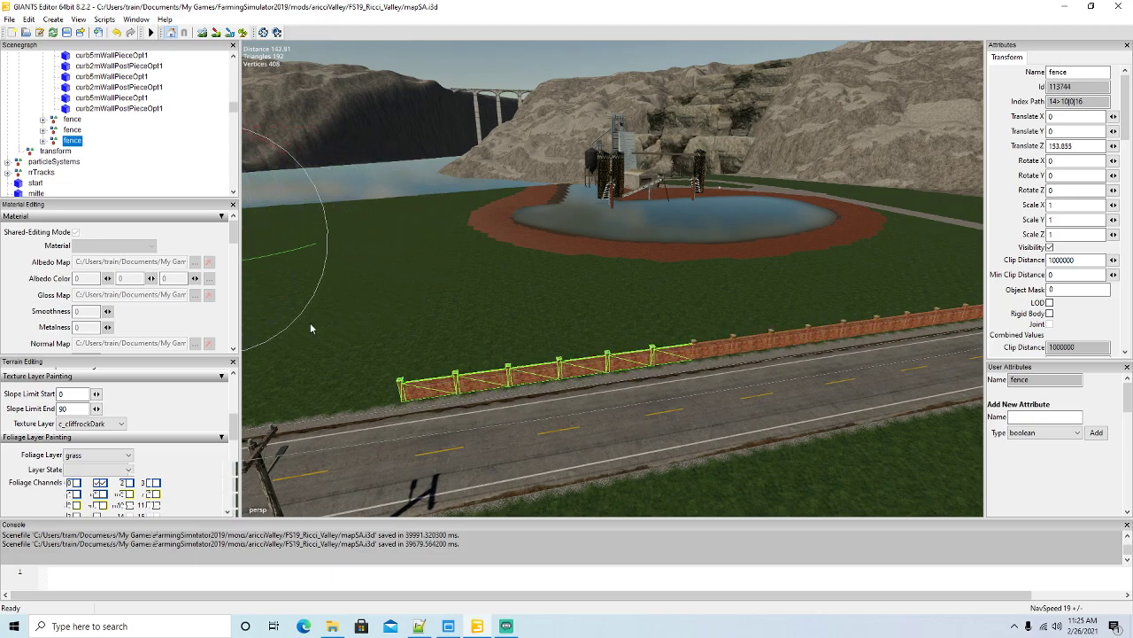
# Add two further end-to-end copies of the fence group along the road, at about Z 185.0 and 216.1.
pyautogui.moveTo(289, 311); pyautogui.dragTo(322, 344, button='right')
pyautogui.press('a')
pyautogui.press('a')
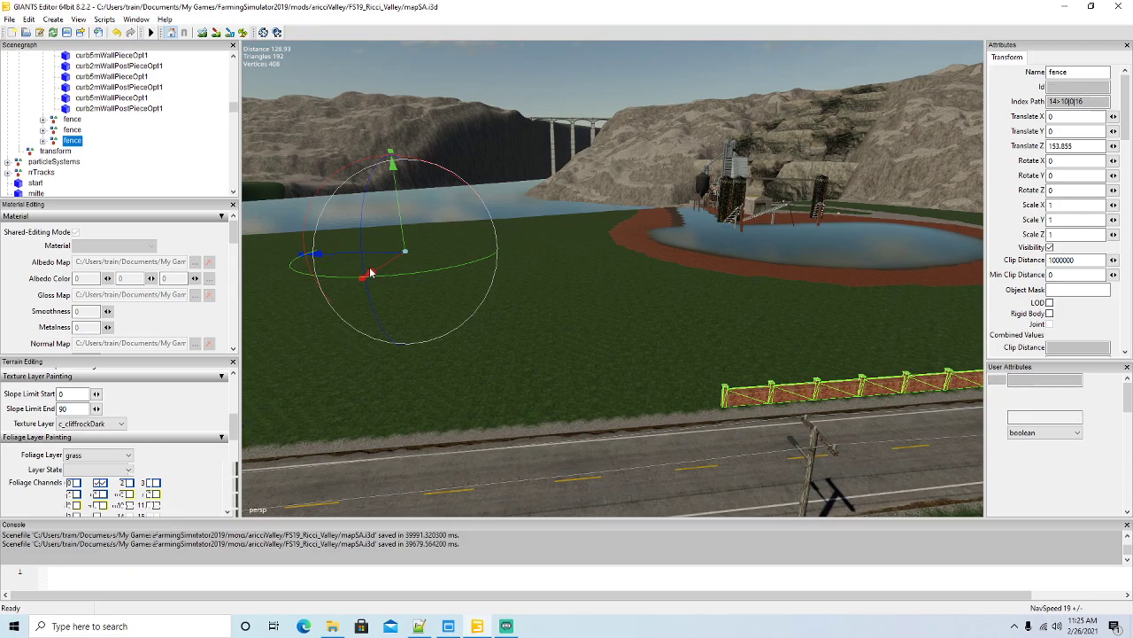
pyautogui.hotkey('ctrl', 'd')
pyautogui.moveTo(386, 257); pyautogui.dragTo(275, 255)
pyautogui.press('a')
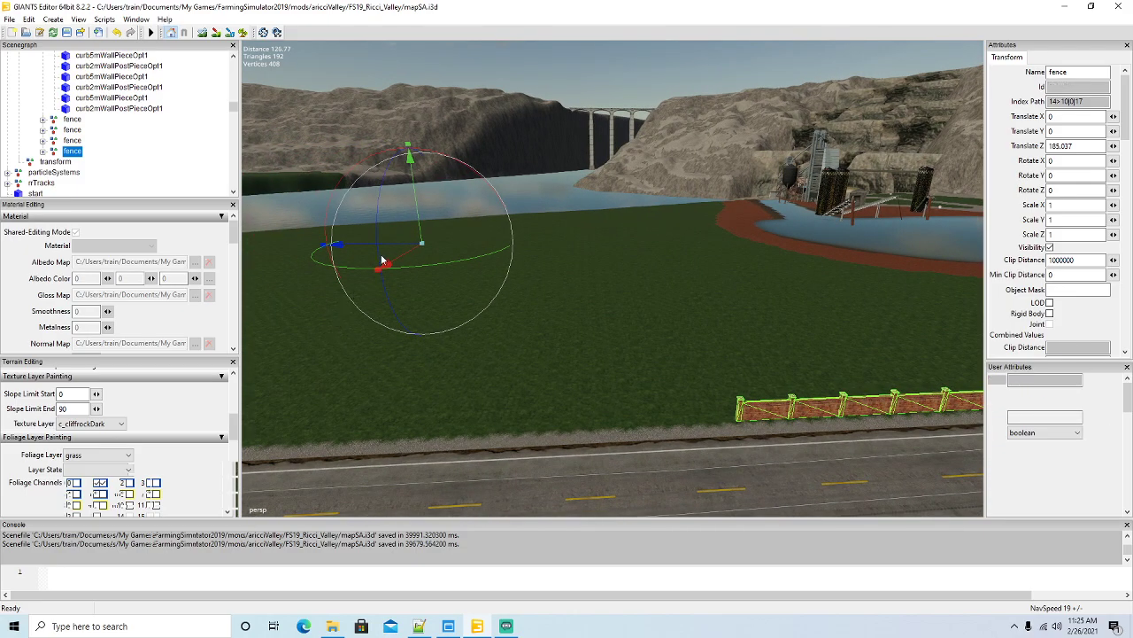
pyautogui.hotkey('ctrl', 'd')
pyautogui.moveTo(397, 245); pyautogui.dragTo(287, 244)
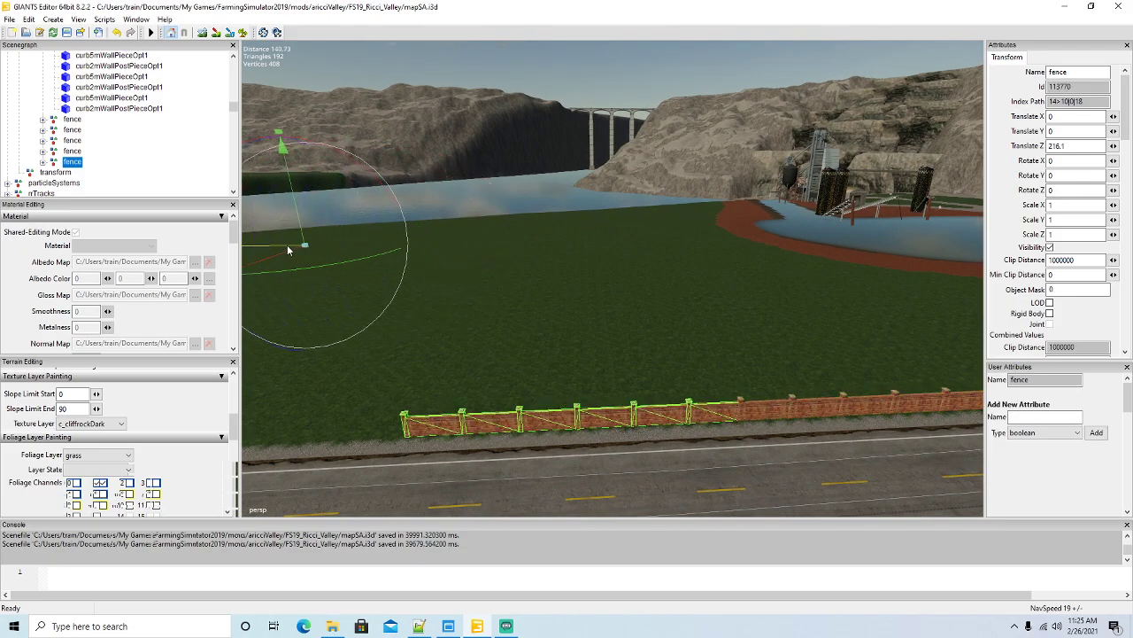
# Lengthen the roadside wall with two fence group copies placed flush, at about Z 247.4 and 278.7.
pyautogui.press('a')
pyautogui.press('a')
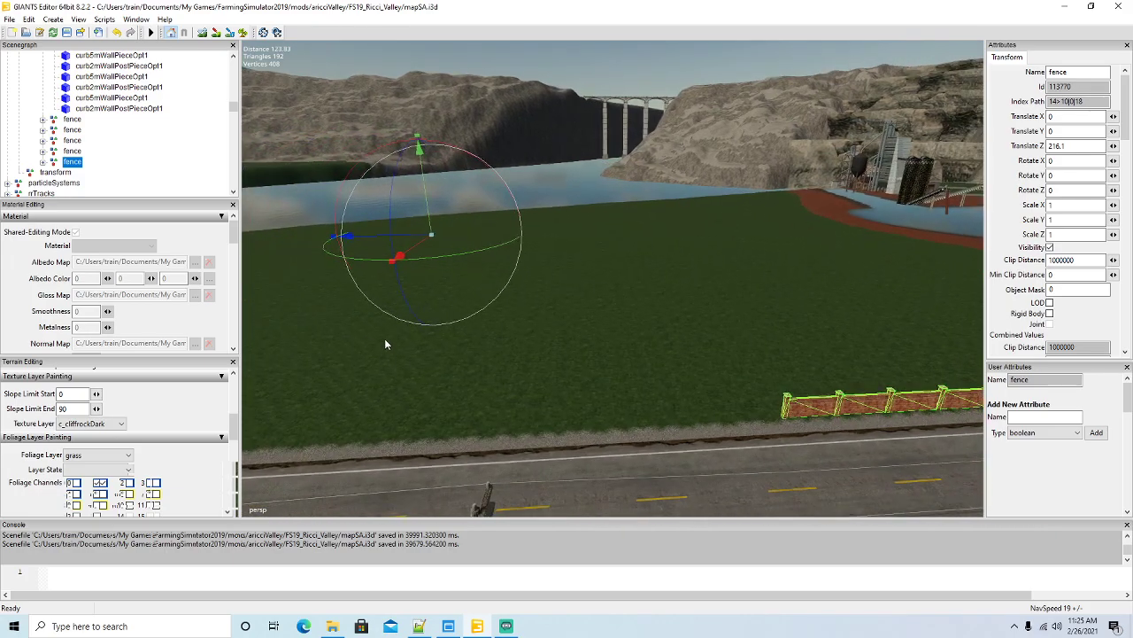
pyautogui.hotkey('ctrl', 'd')
pyautogui.moveTo(424, 237); pyautogui.dragTo(306, 237)
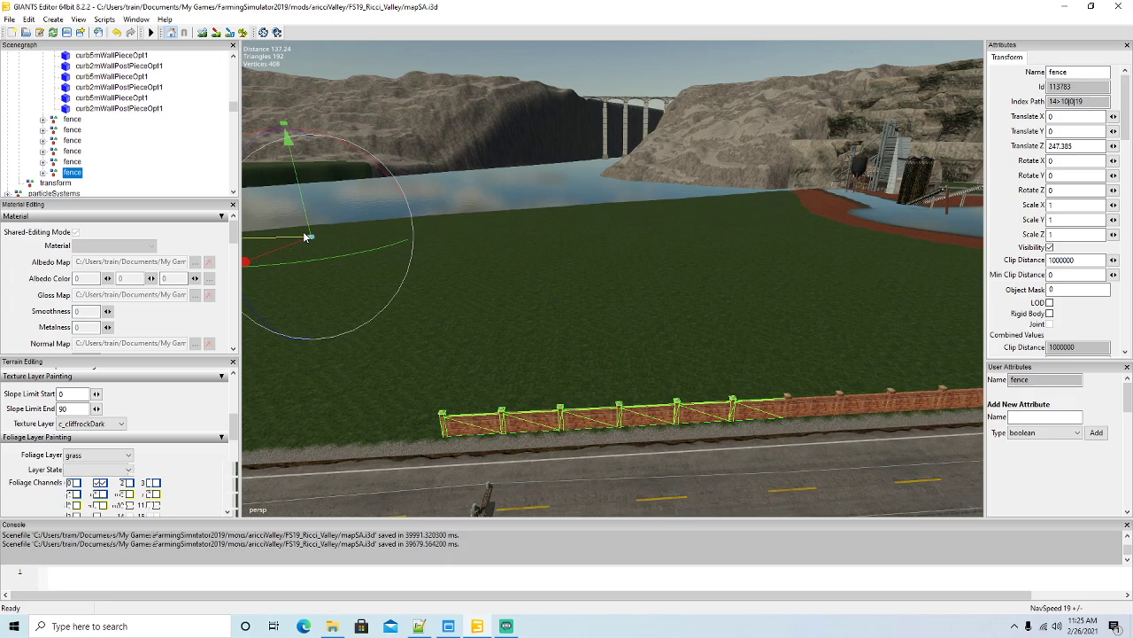
pyautogui.press('a')
pyautogui.press('a')
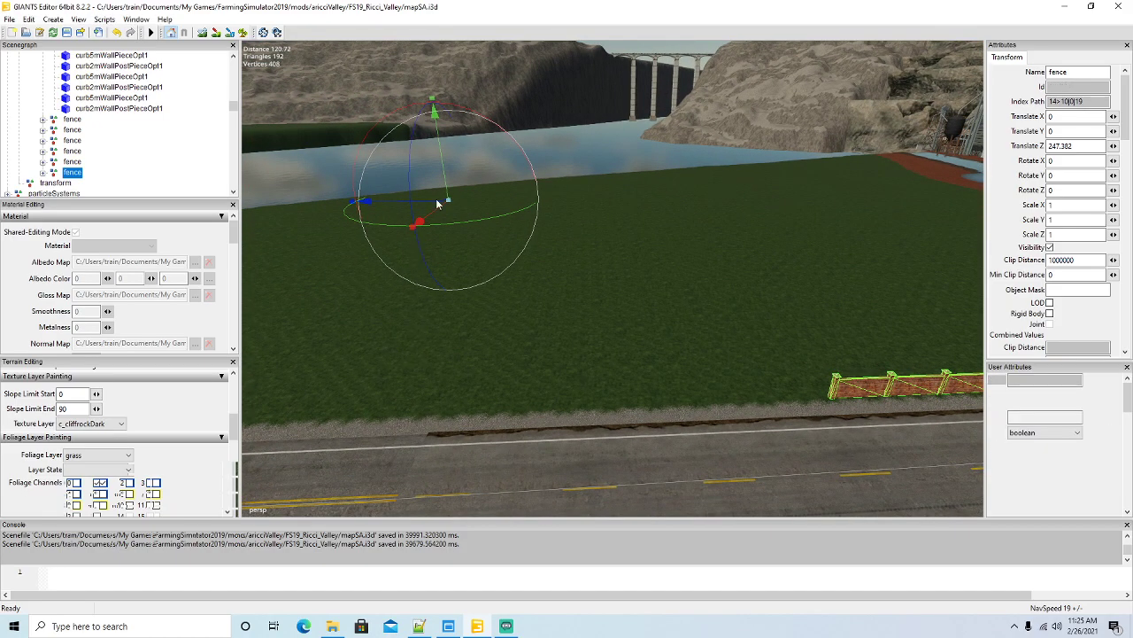
pyautogui.hotkey('ctrl', 'd')
pyautogui.moveTo(437, 204); pyautogui.dragTo(319, 199)
# Extend the wall past the road junction with two more fence group copies, at about Z 309.9 and 341.2.
pyautogui.press('a')
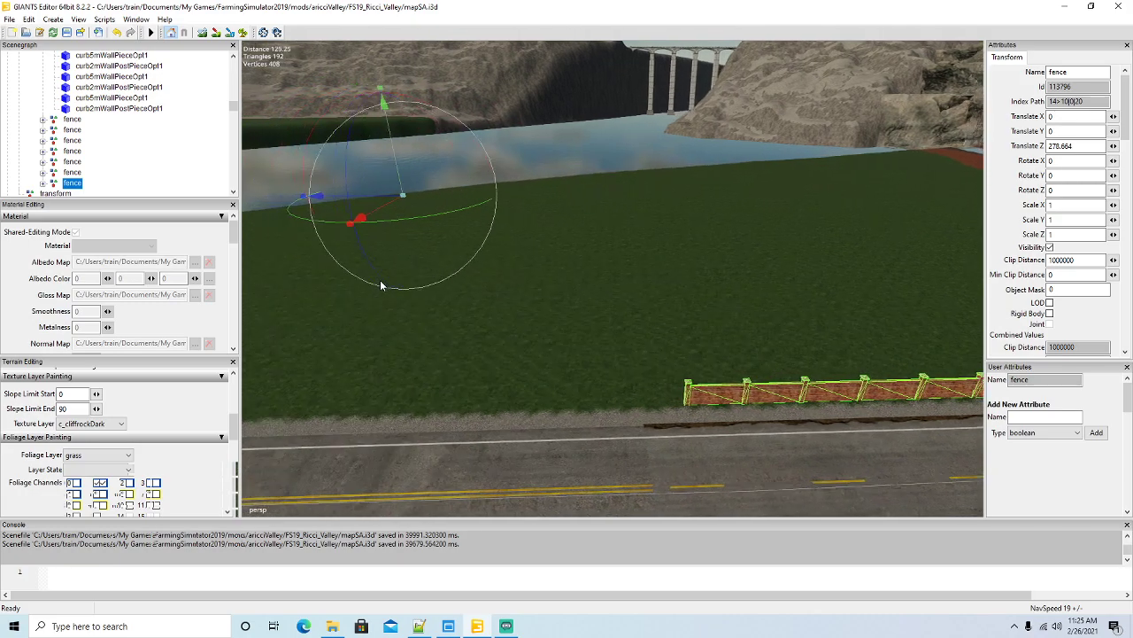
pyautogui.moveTo(380, 280); pyautogui.dragTo(385, 293, button='right')
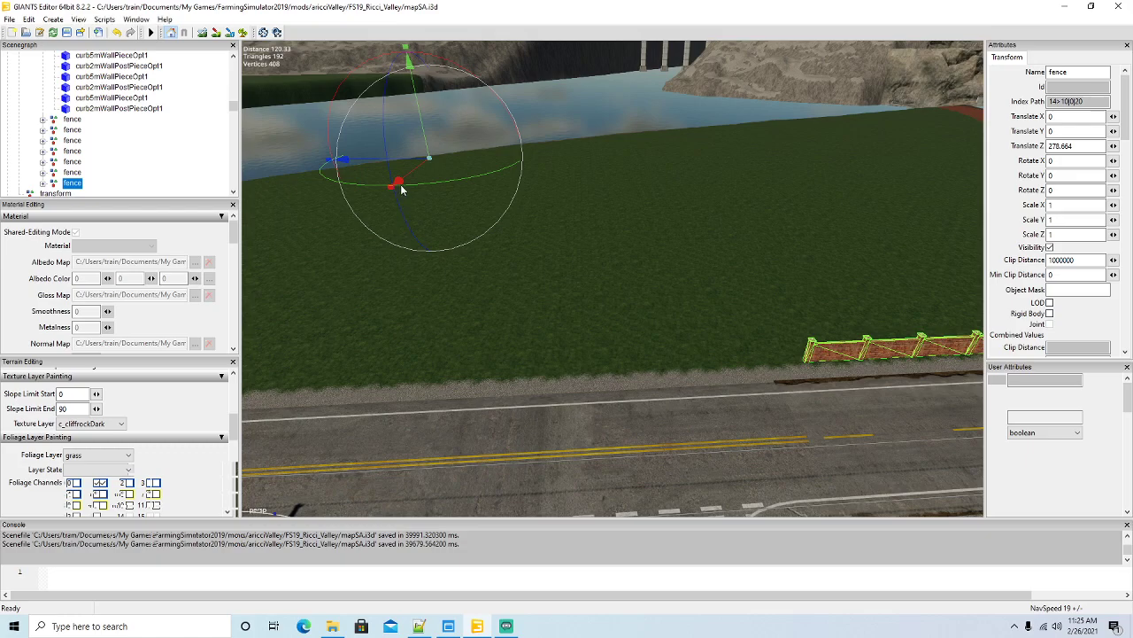
pyautogui.hotkey('ctrl', 'd')
pyautogui.moveTo(414, 160); pyautogui.dragTo(298, 160)
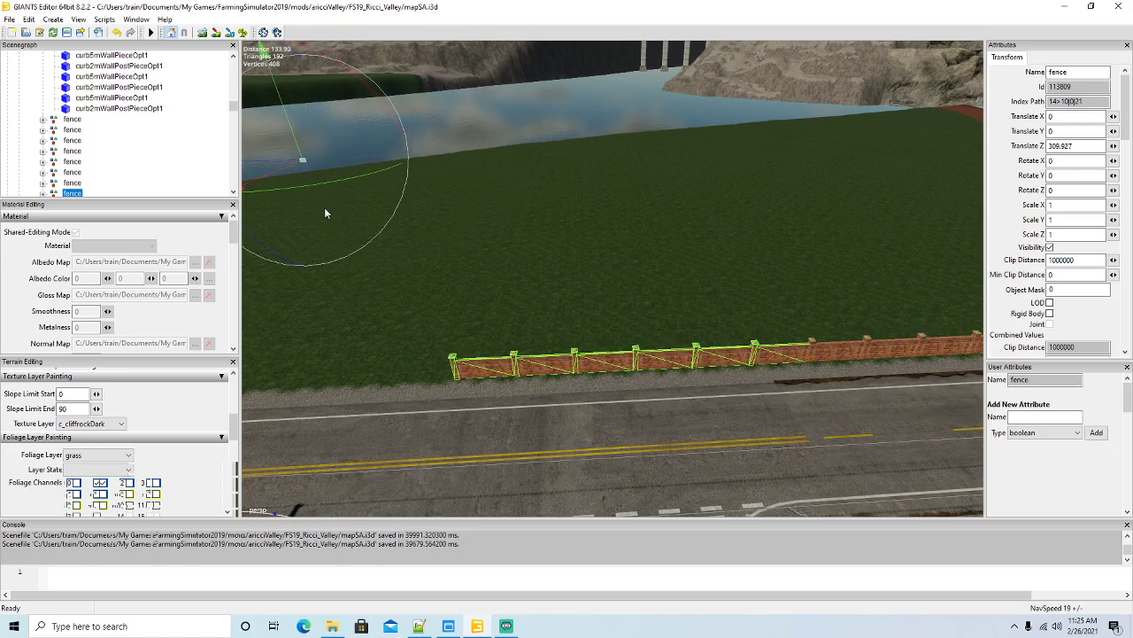
pyautogui.press('a')
pyautogui.moveTo(326, 212); pyautogui.dragTo(325, 218, button='right')
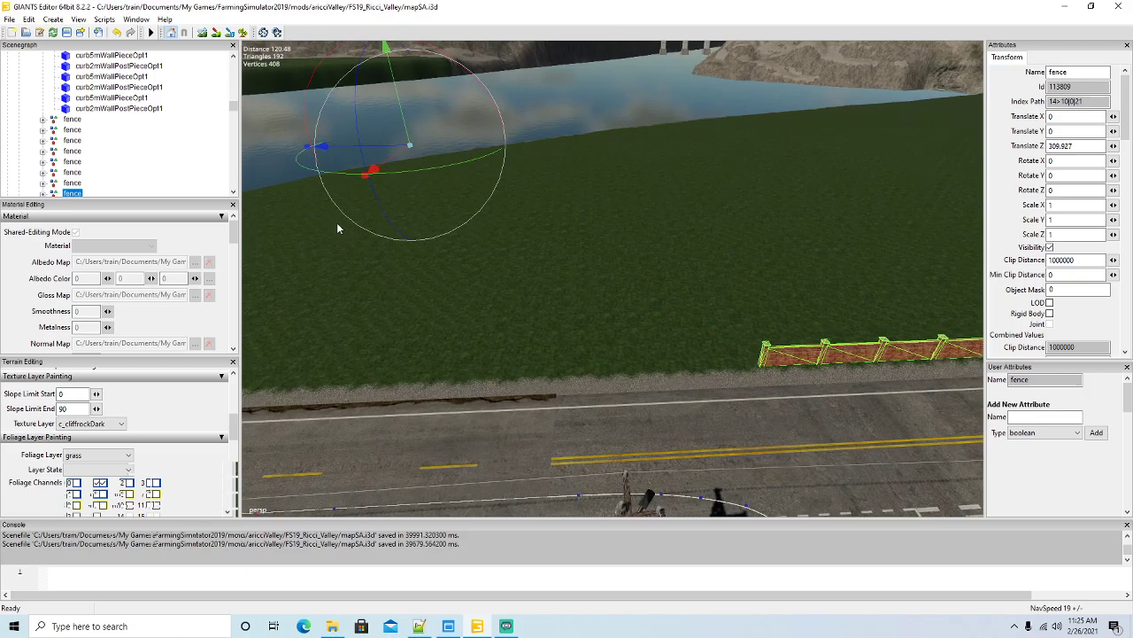
pyautogui.hotkey('ctrl', 'd')
pyautogui.moveTo(390, 152); pyautogui.dragTo(263, 153)
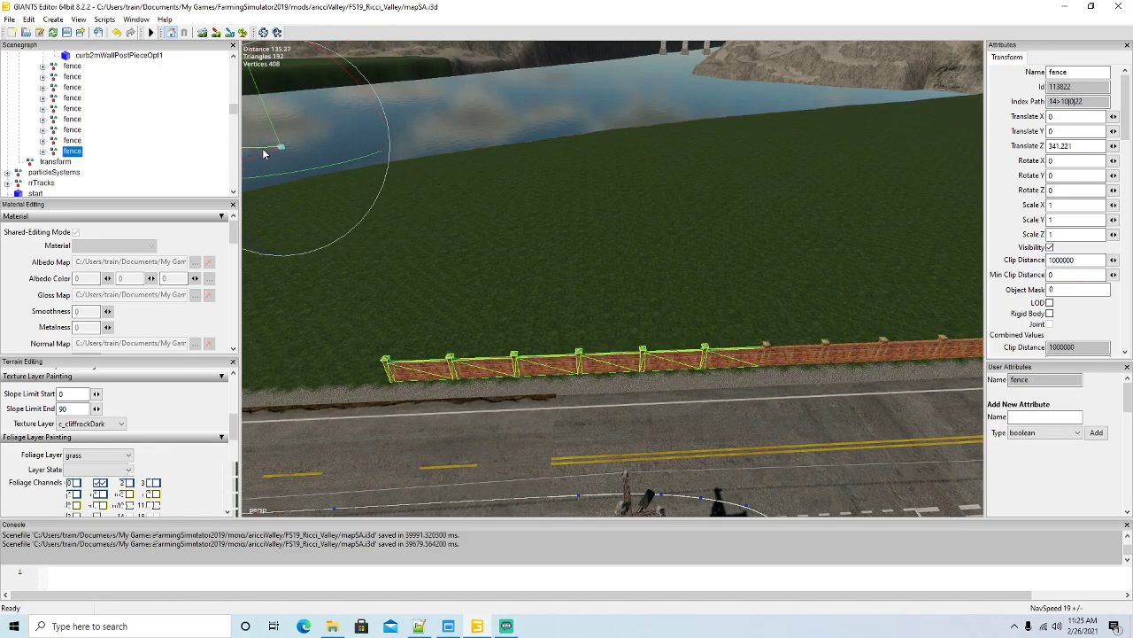
# Duplicate the last fence group and move the copy flush against its end towards the side road, at about Z 372.4.
pyautogui.press('a')
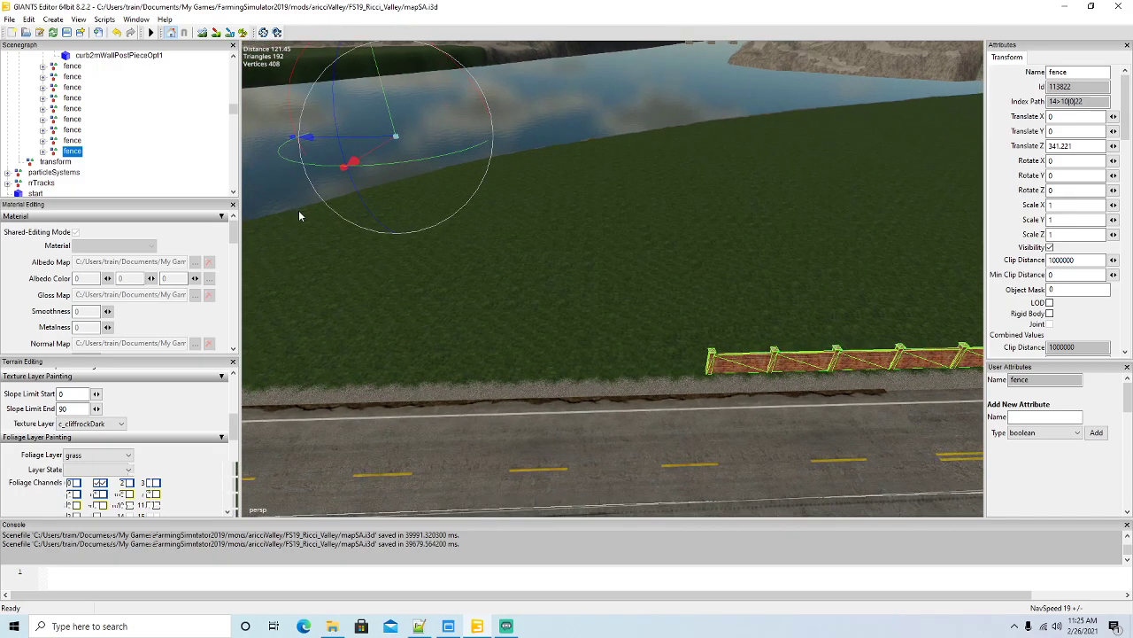
pyautogui.hotkey('ctrl', 'd')
pyautogui.moveTo(380, 138); pyautogui.dragTo(255, 137)
pyautogui.press('a')
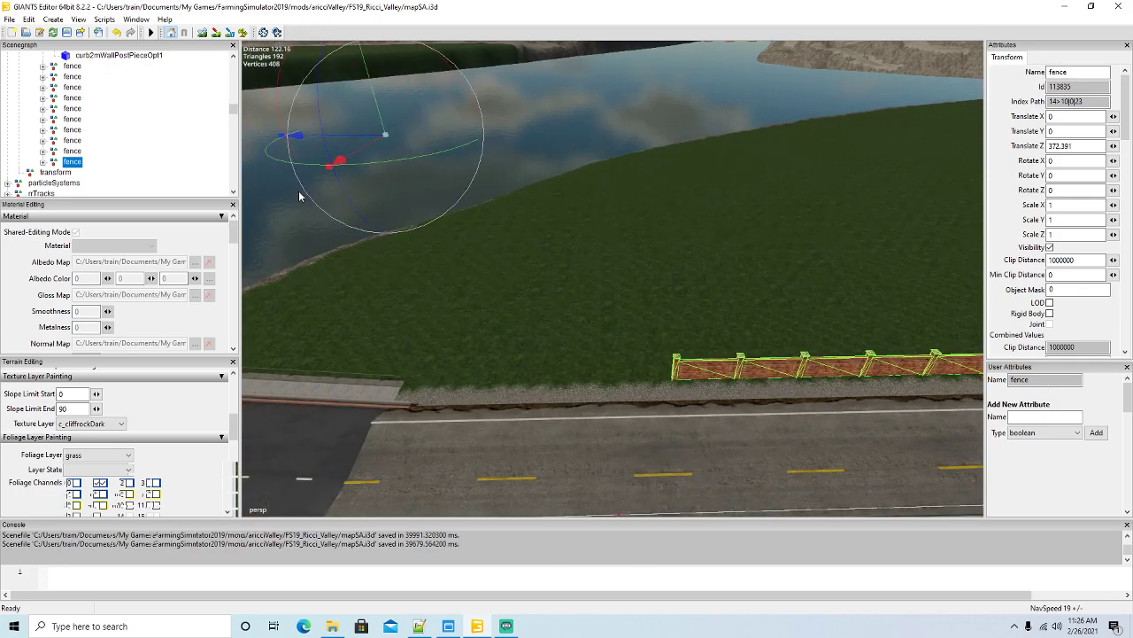
pyautogui.moveTo(300, 192); pyautogui.dragTo(298, 196, button='right')
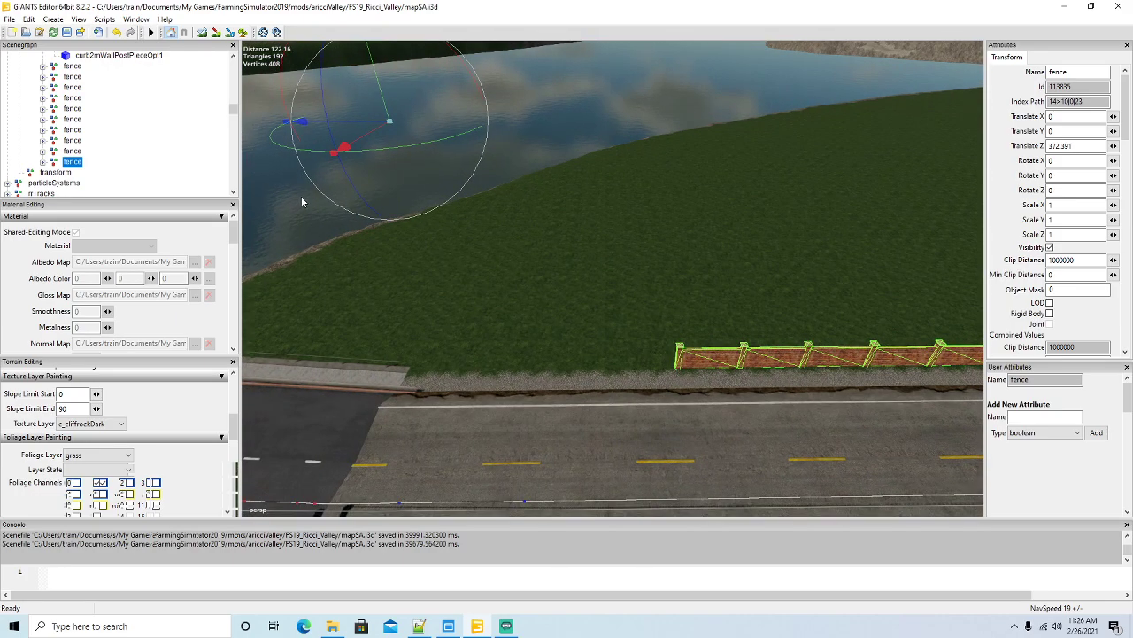
# Duplicate the last fence group and move the copy flush against its end at the side road, at about Z 403.4.
pyautogui.hotkey('ctrl', 'd')
pyautogui.moveTo(298, 120); pyautogui.dragTo(252, 120)
pyautogui.moveTo(420, 275); pyautogui.dragTo(409, 304, button='right')
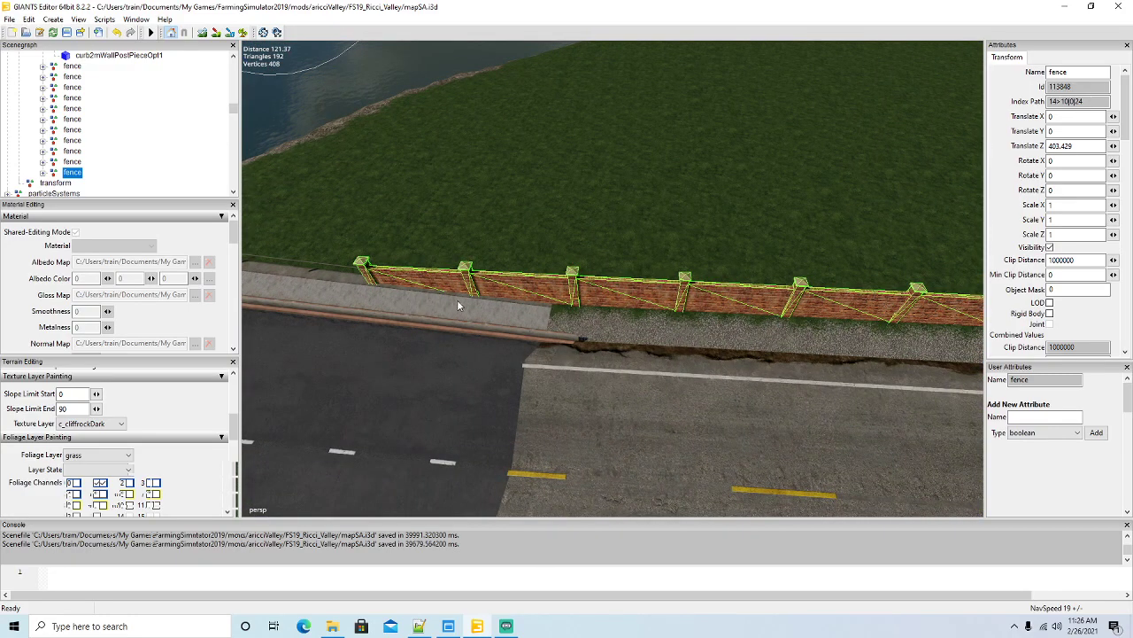
# Angle the new group's second wall piece near the side road and fit its outer post to it, at X 82.15 and Rotate Y about -11.1.
pyautogui.click(510, 281)
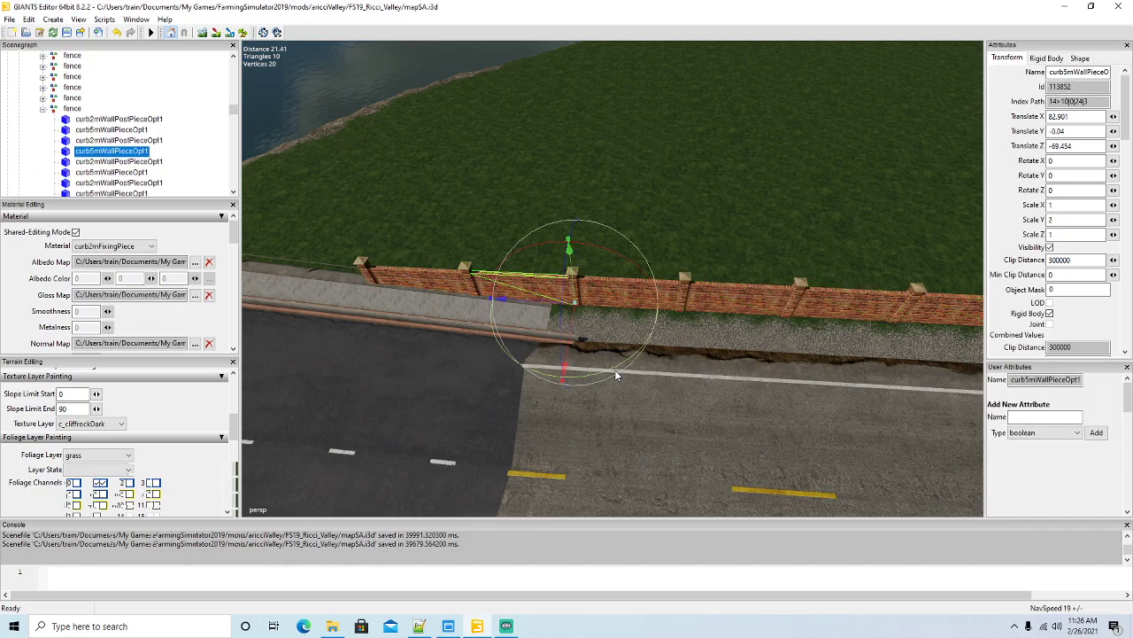
pyautogui.moveTo(614, 372); pyautogui.dragTo(645, 392)
pyautogui.scroll(3, 522, 344)
pyautogui.click(560, 382)
pyautogui.moveTo(567, 441)
pyautogui.mouseDown()
pyautogui.moveTo(551, 454)
pyautogui.moveTo(559, 427)
pyautogui.mouseUp()
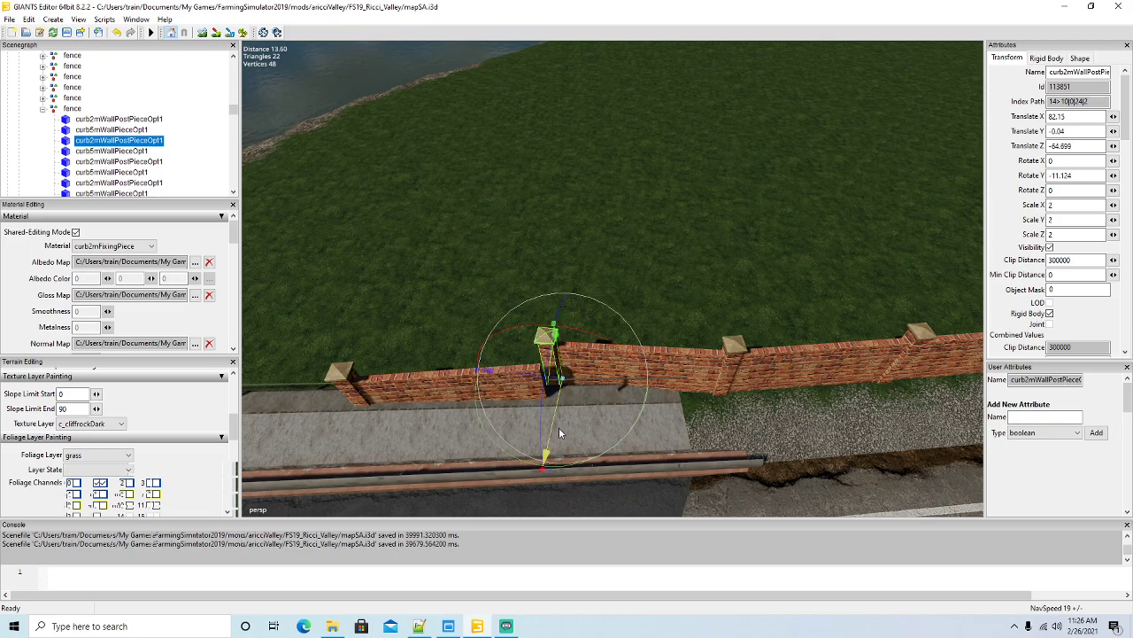
# Delete the outermost wall piece and its end post from the last fence group at the side road.
pyautogui.click(420, 390)
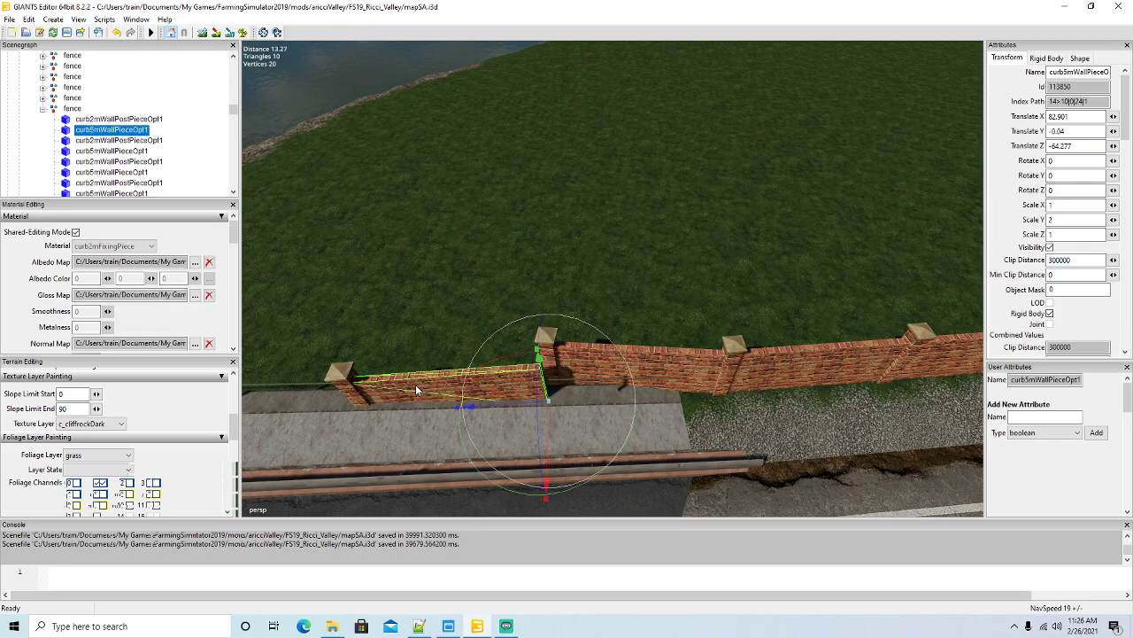
pyautogui.press('Delete')
pyautogui.click(345, 376)
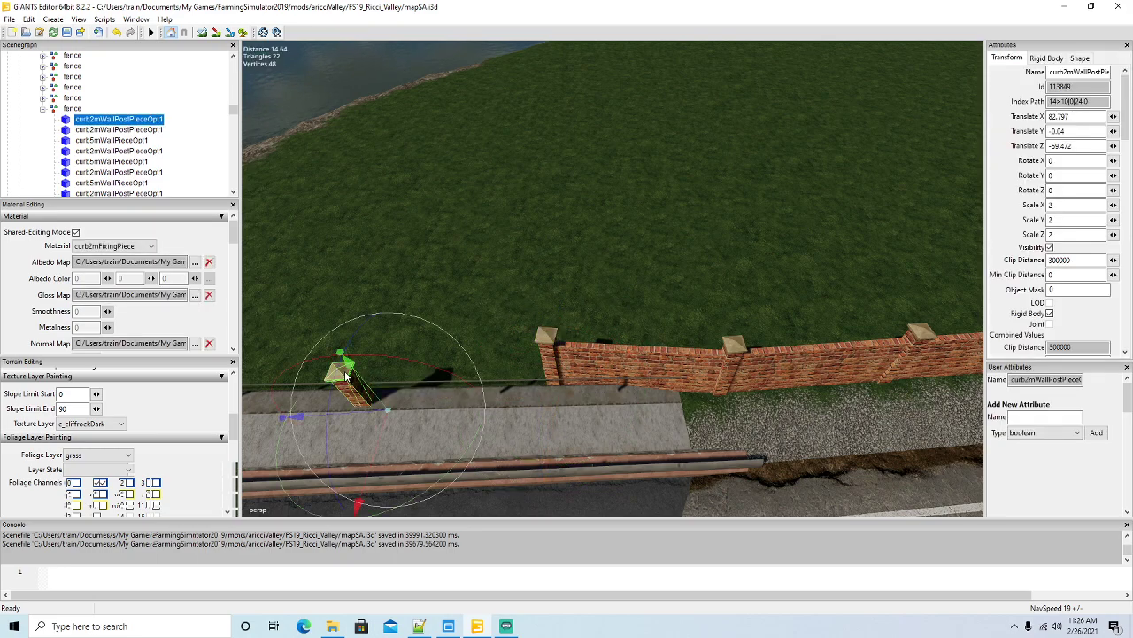
pyautogui.press('Delete')
# Delete the stray curb2mWallPieceOpt1 piece standing in the middle of the clay pit's driveway.
pyautogui.scroll(-3, 483, 399)
pyautogui.scroll(-3, 480, 396)
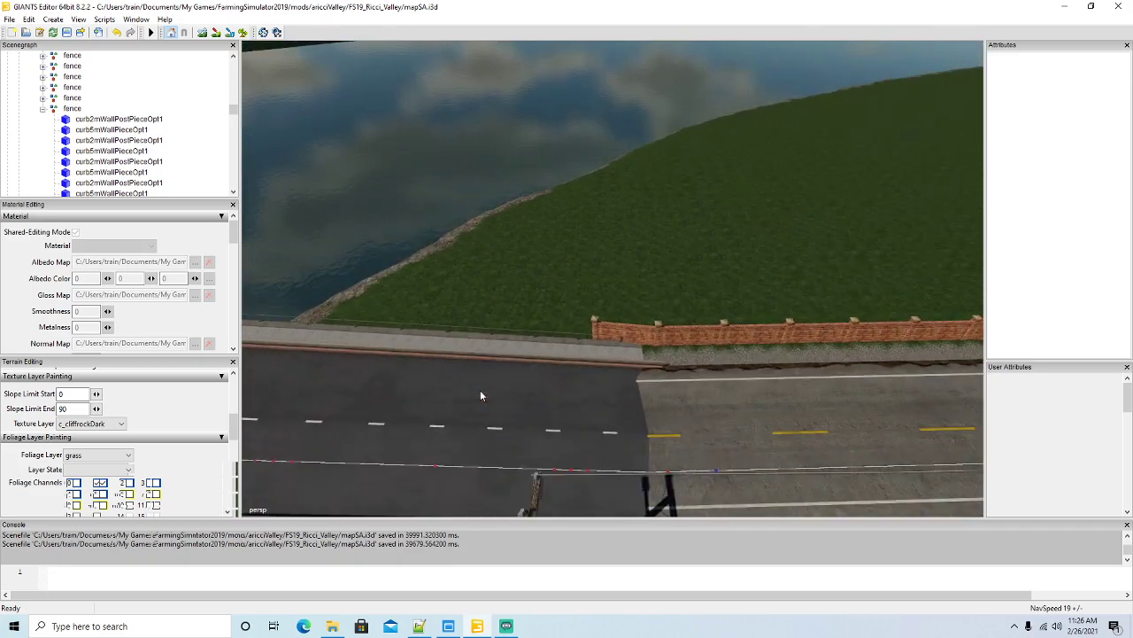
pyautogui.moveTo(480, 395); pyautogui.dragTo(707, 296, button='right')
pyautogui.scroll(5, 707, 296)
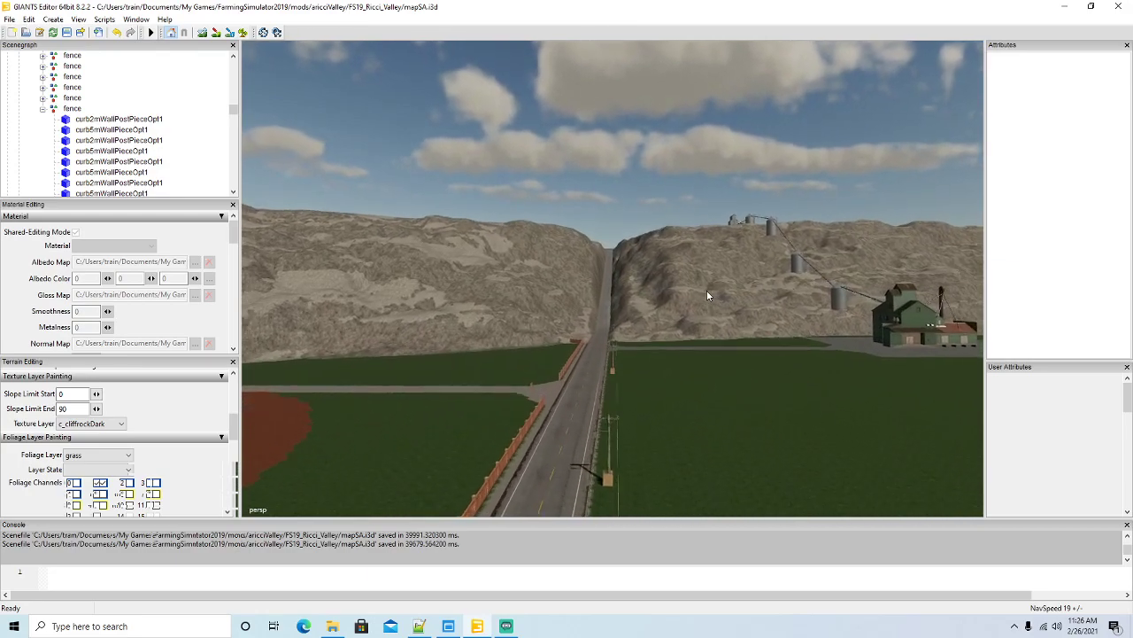
pyautogui.scroll(2, 708, 295)
pyautogui.keyDown('alt'); pyautogui.moveTo(708, 294); pyautogui.dragTo(724, 407); pyautogui.keyUp('alt')
pyautogui.scroll(-3, 639, 374)
pyautogui.scroll(3, 794, 349)
pyautogui.click(646, 356)
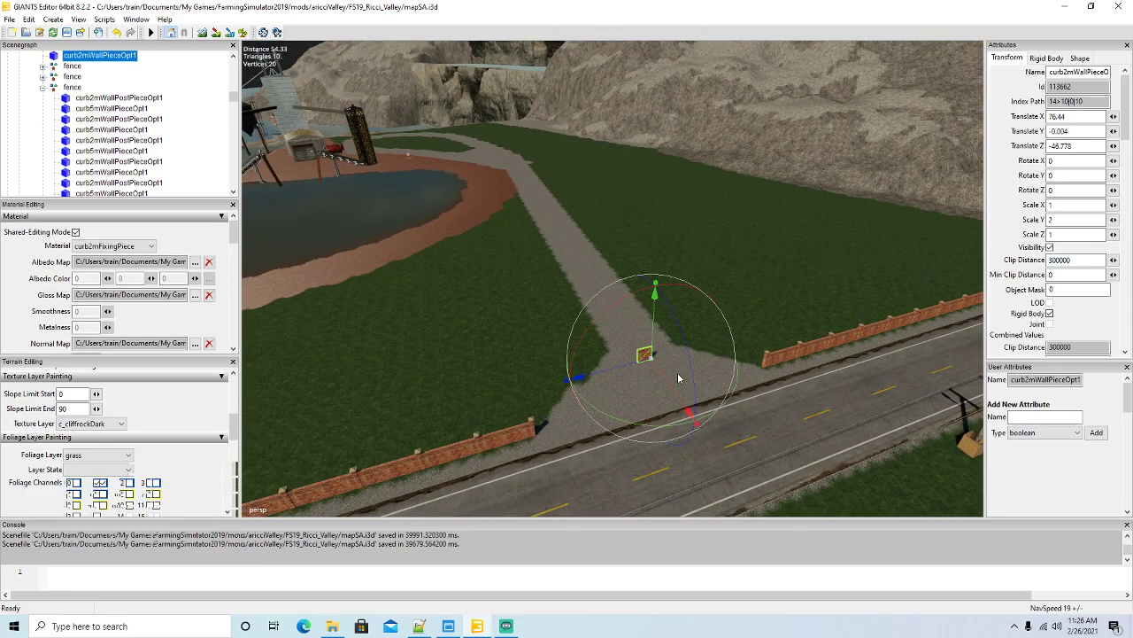
pyautogui.press('Delete')
# Paint the c_grass texture along the foot of the rock slope up to the brick wall's angled end.
pyautogui.keyDown('alt'); pyautogui.moveTo(627, 394); pyautogui.dragTo(672, 437); pyautogui.keyUp('alt')
pyautogui.scroll(3, 738, 331)
pyautogui.scroll(6, 769, 330)
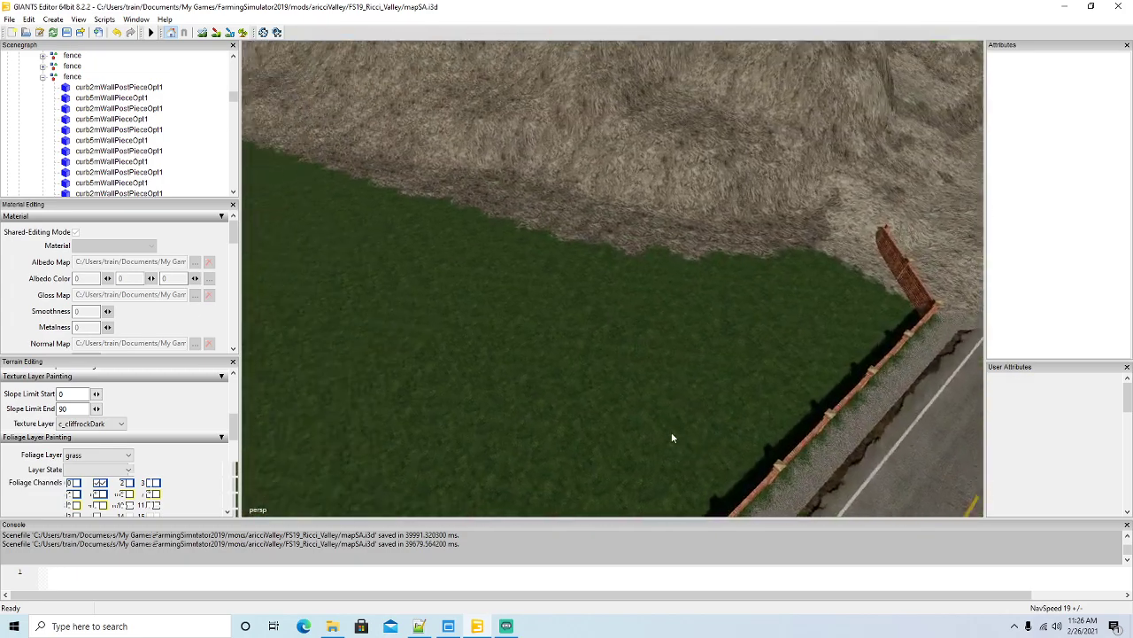
pyautogui.keyDown('alt'); pyautogui.moveTo(362, 364); pyautogui.dragTo(395, 373); pyautogui.keyUp('alt')
pyautogui.scroll(-5, 395, 374)
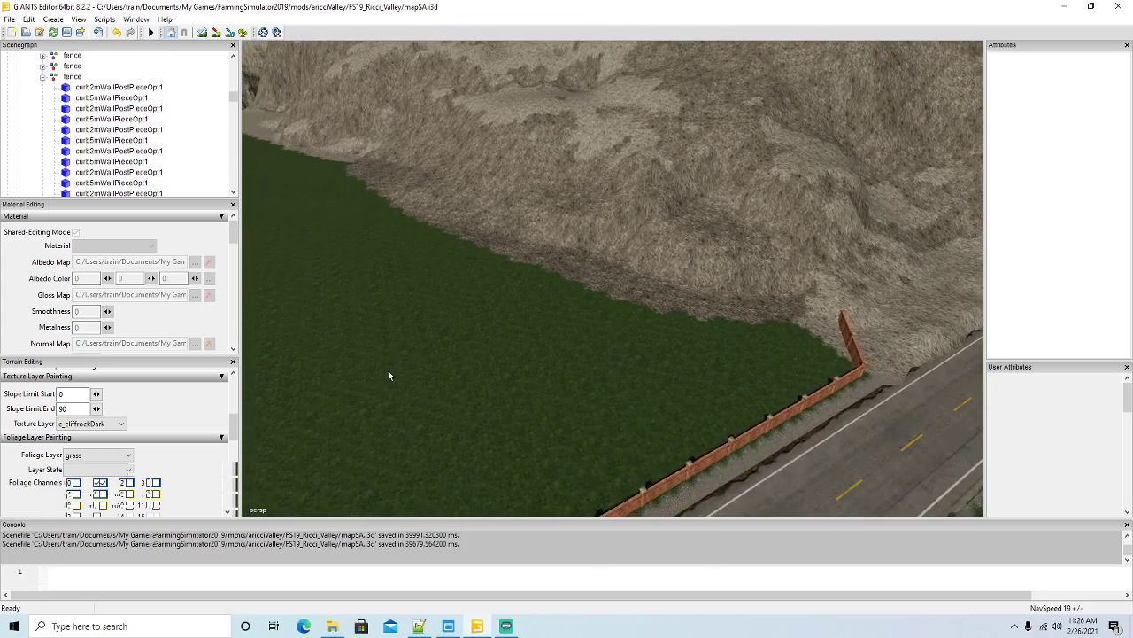
pyautogui.click(100, 424)
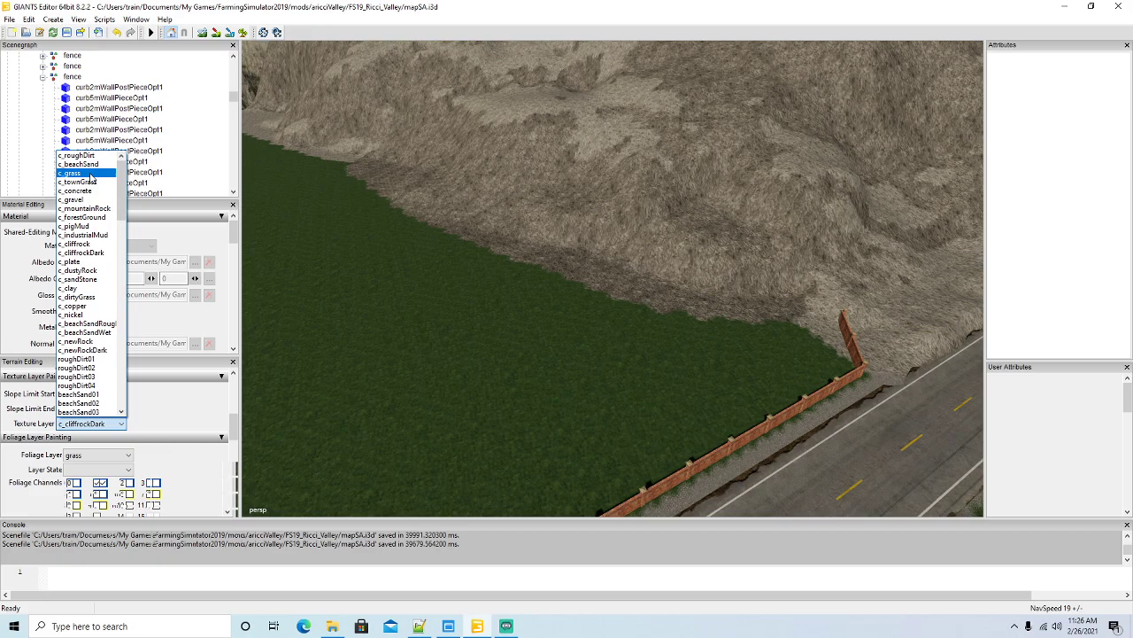
pyautogui.click(90, 173)
pyautogui.click(216, 34)
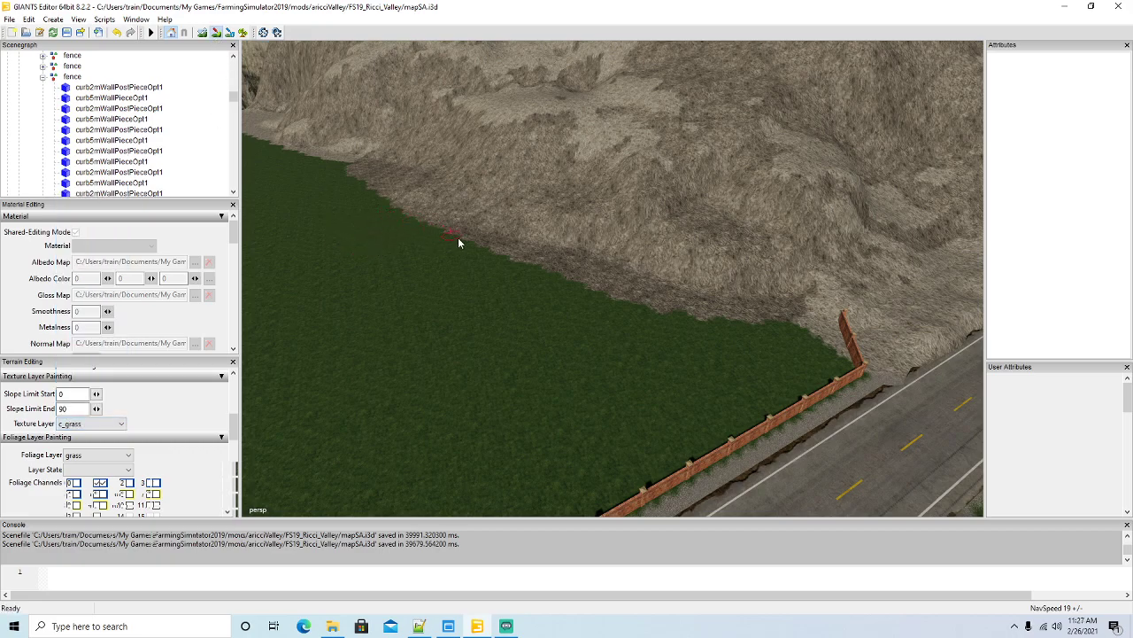
pyautogui.moveTo(509, 257)
pyautogui.mouseDown()
pyautogui.moveTo(676, 306)
pyautogui.moveTo(824, 326)
pyautogui.moveTo(840, 355)
pyautogui.mouseUp()
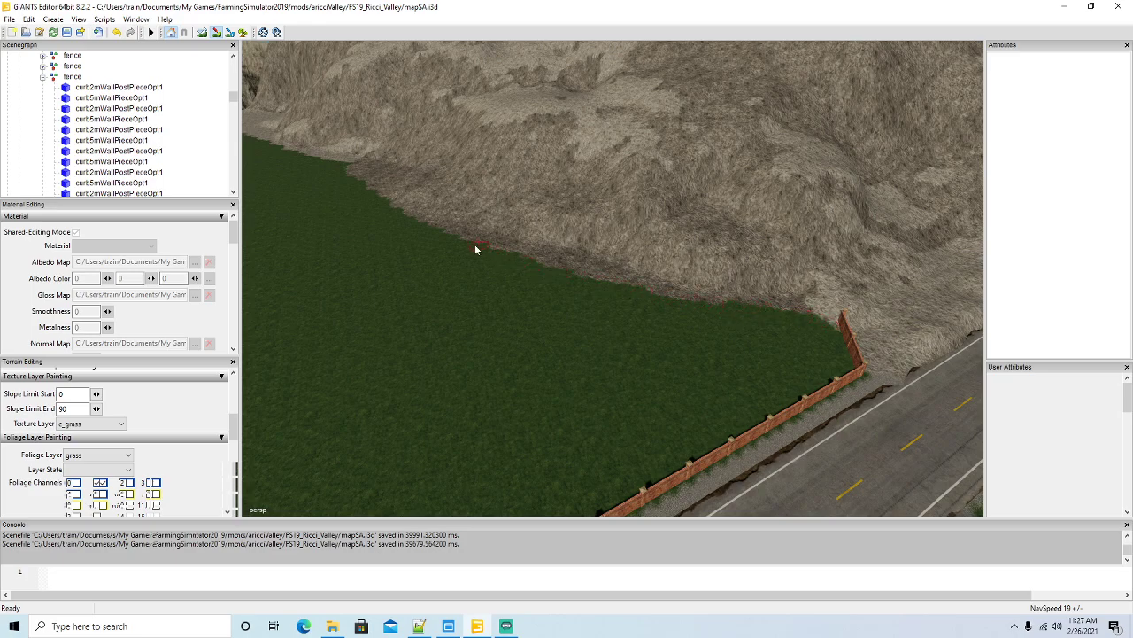
# Continue the c_grass edge along the foot of the rock slope towards the water.
pyautogui.keyDown('alt'); pyautogui.moveTo(345, 252); pyautogui.dragTo(383, 302); pyautogui.keyUp('alt')
pyautogui.scroll(4, 295, 221)
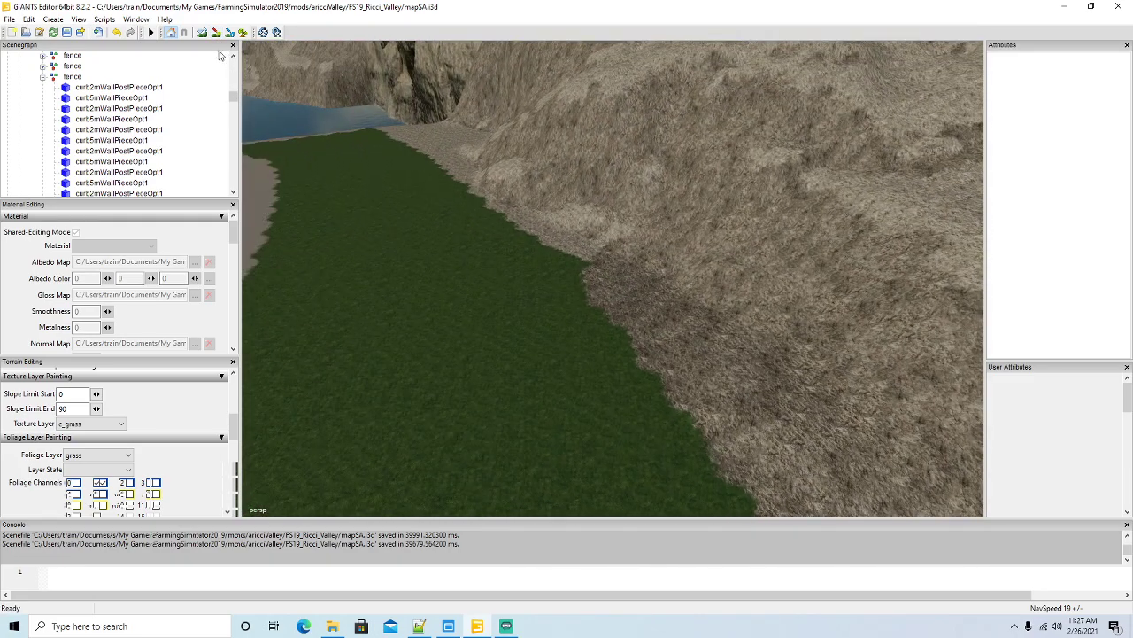
pyautogui.moveTo(570, 246)
pyautogui.mouseDown()
pyautogui.moveTo(606, 320)
pyautogui.moveTo(591, 263)
pyautogui.mouseUp()
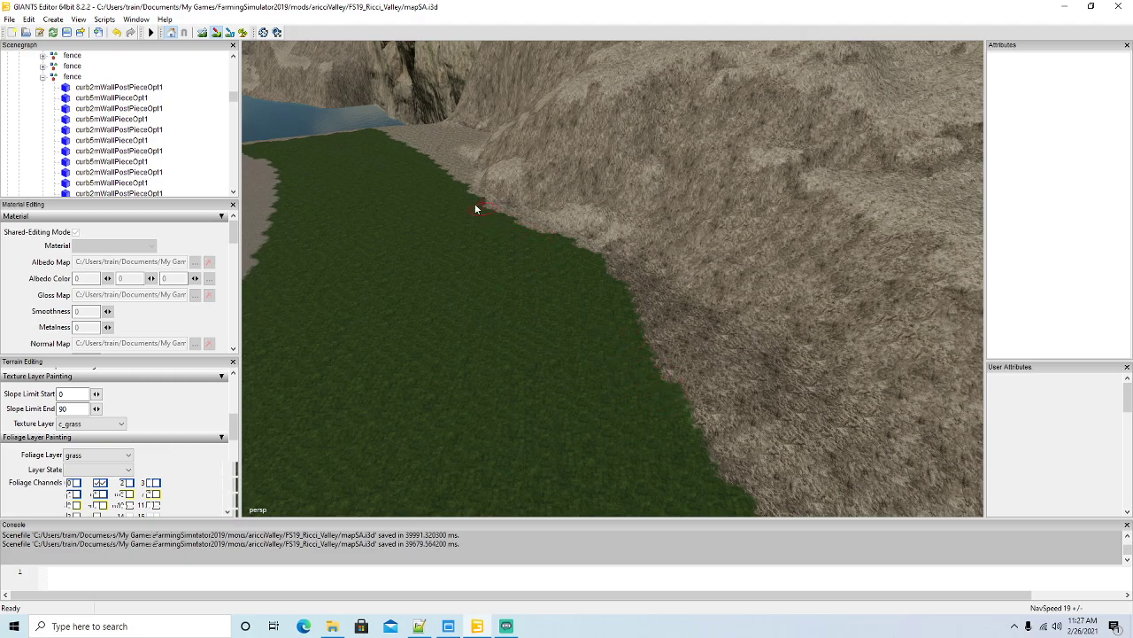
pyautogui.click(217, 34)
# Try to raise the terrain at the foot of the cliff beside the water, and undo the sculpting.
pyautogui.moveTo(256, 99)
pyautogui.keyDown('alt'); pyautogui.mouseDown()
pyautogui.moveTo(347, 261)
pyautogui.moveTo(333, 246)
pyautogui.moveTo(469, 348)
pyautogui.mouseUp(); pyautogui.keyUp('alt')
pyautogui.scroll(5, 327, 247)
pyautogui.scroll(5, 324, 245)
pyautogui.scroll(-3, 469, 348)
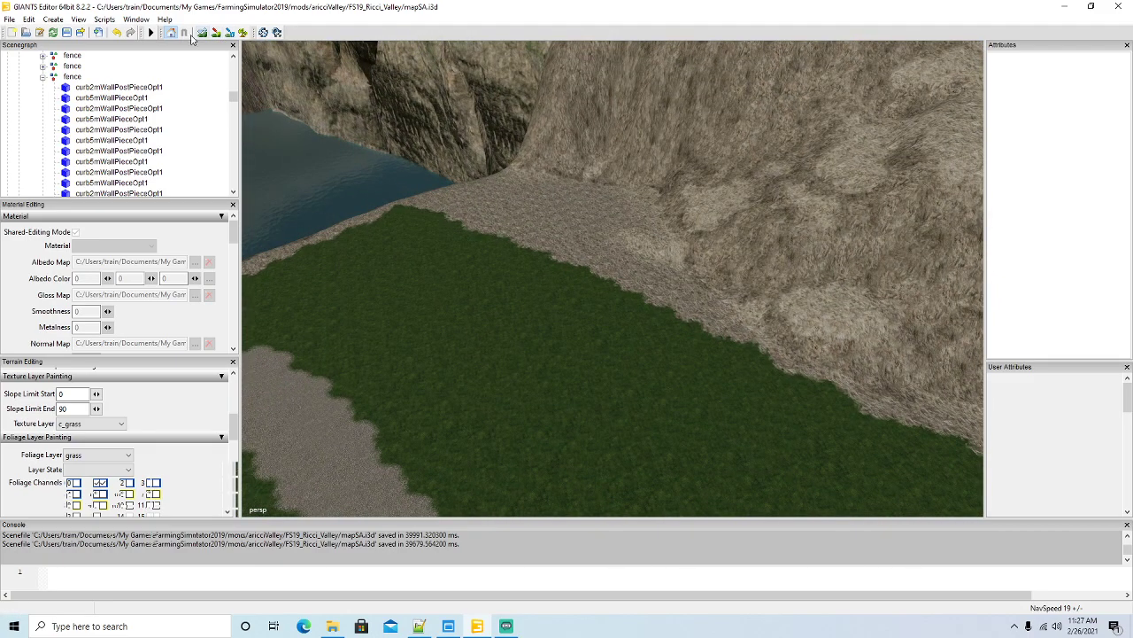
pyautogui.moveTo(604, 168)
pyautogui.mouseDown()
pyautogui.moveTo(549, 185)
pyautogui.moveTo(602, 147)
pyautogui.moveTo(626, 157)
pyautogui.mouseUp()
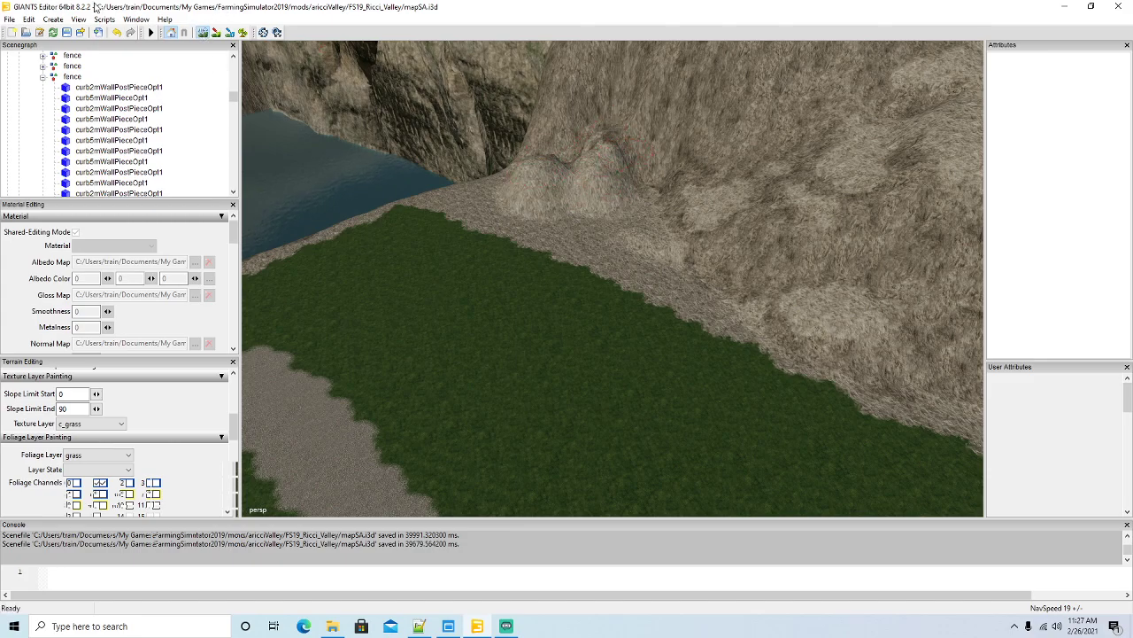
pyautogui.click(119, 32)
pyautogui.click(119, 32)
pyautogui.click(119, 32)
pyautogui.click(118, 31)
pyautogui.click(119, 32)
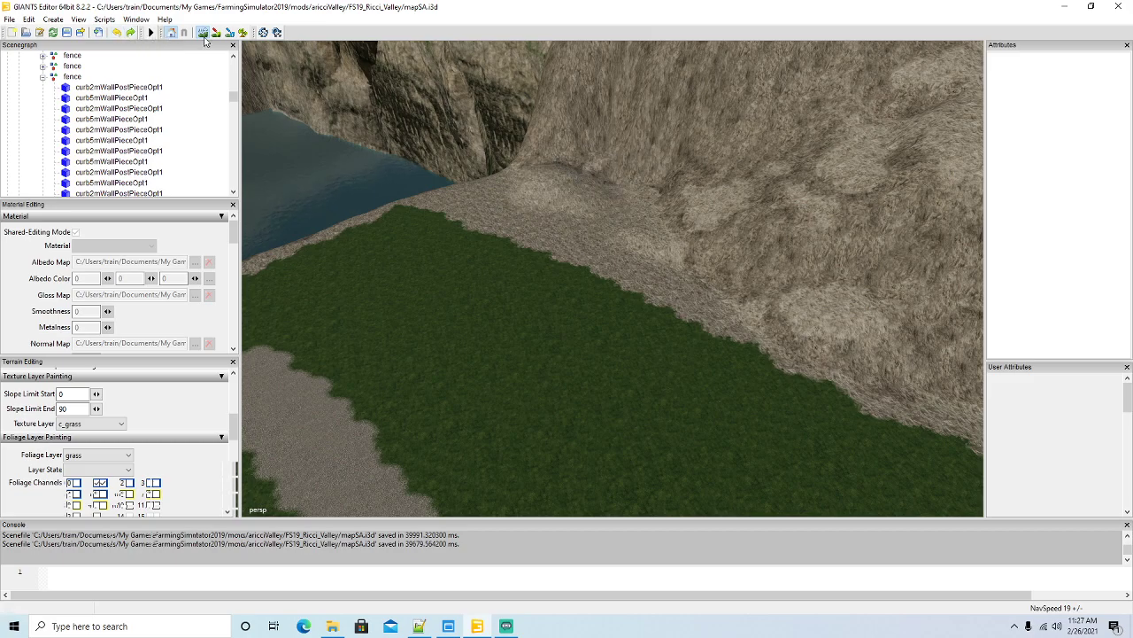
# Set the terrain brush to radius 5.95, opacity about 0.6, hardness 0.625 and value about 0.61, and smooth the cliff foot beside the water.
pyautogui.moveTo(264, 92); pyautogui.dragTo(399, 319, button='right')
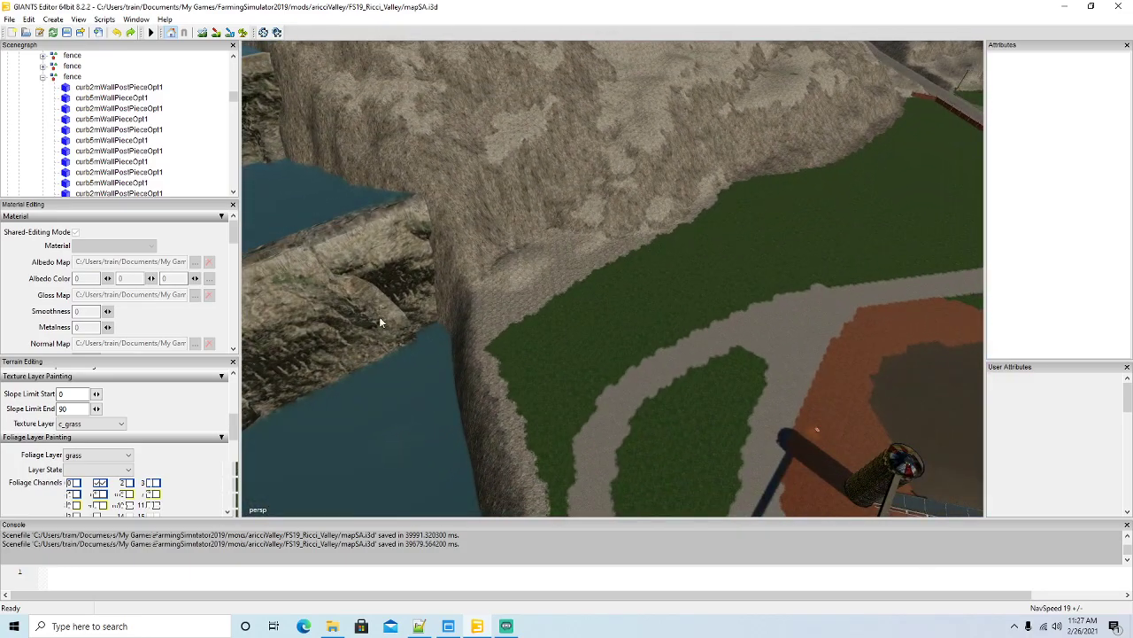
pyautogui.scroll(10, 199, 466)
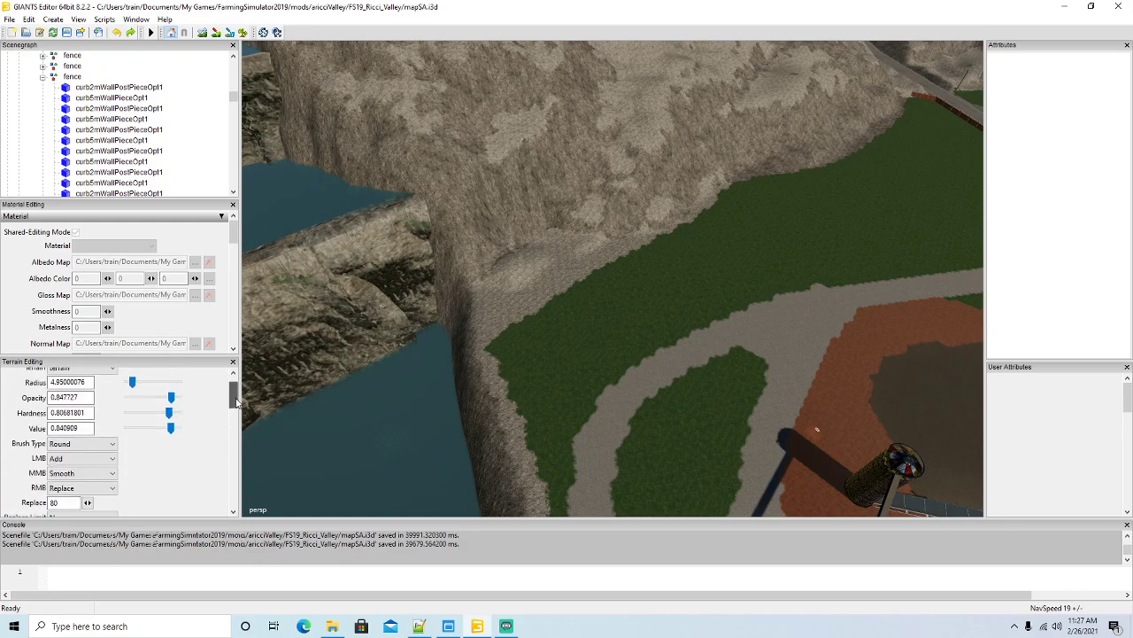
pyautogui.moveTo(171, 401); pyautogui.dragTo(160, 429)
pyautogui.click(202, 32)
pyautogui.scroll(1, 532, 218)
pyautogui.moveTo(532, 219)
pyautogui.mouseDown(button='middle')
pyautogui.moveTo(531, 230)
pyautogui.moveTo(556, 213)
pyautogui.moveTo(510, 218)
pyautogui.moveTo(591, 238)
pyautogui.moveTo(626, 231)
pyautogui.mouseUp(button='middle')
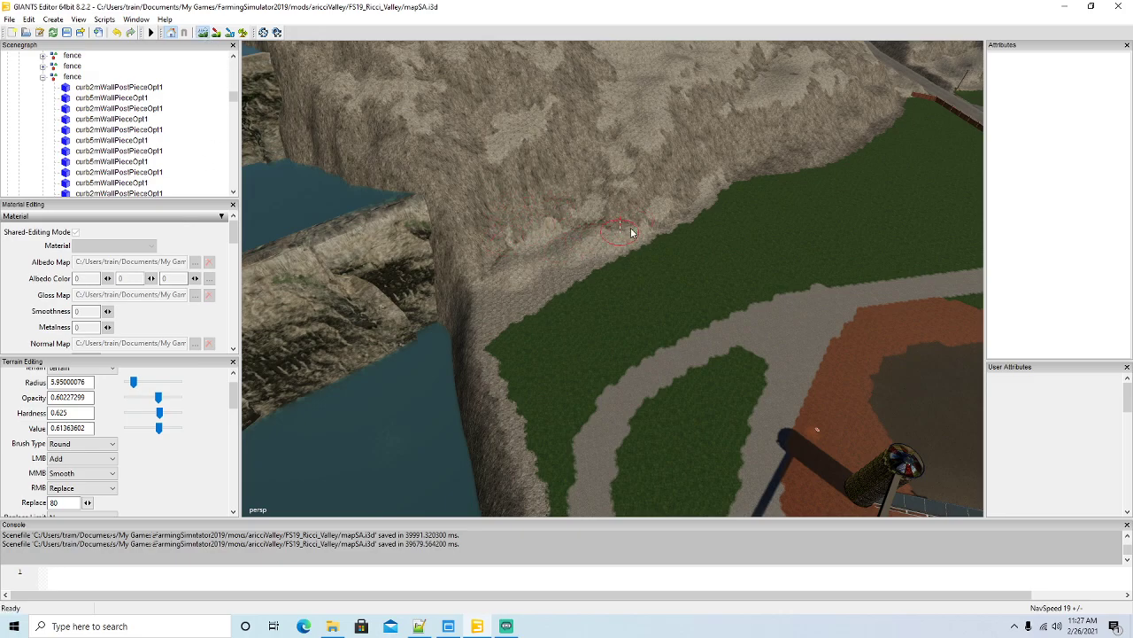
pyautogui.moveTo(550, 277)
pyautogui.mouseDown(button='middle')
pyautogui.moveTo(501, 298)
pyautogui.moveTo(494, 286)
pyautogui.moveTo(516, 245)
pyautogui.moveTo(544, 248)
pyautogui.mouseUp(button='middle')
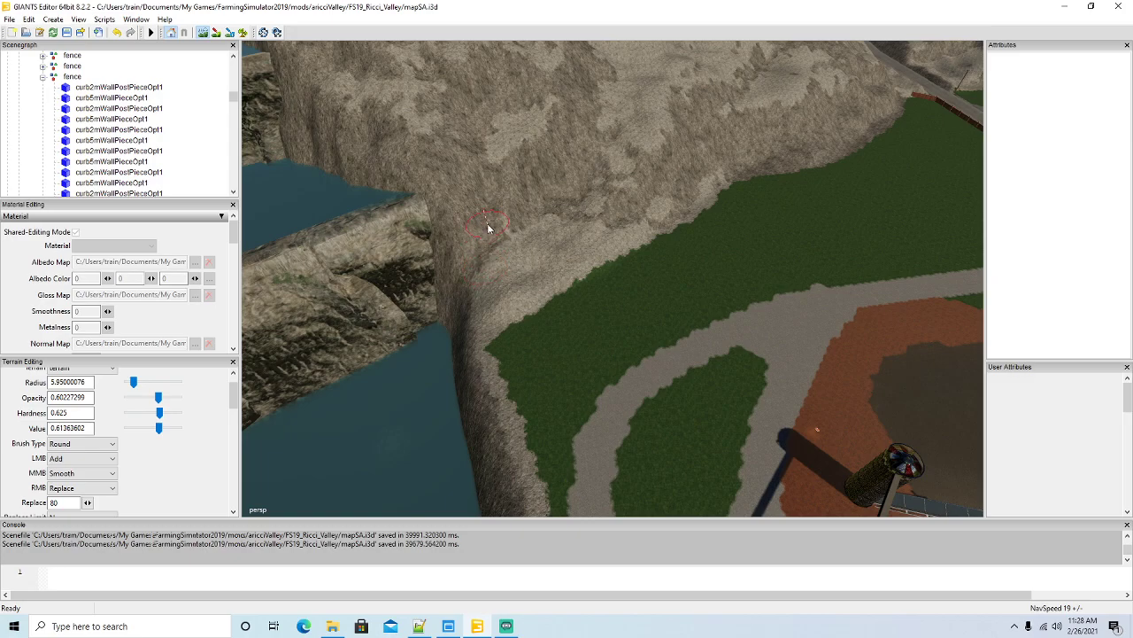
pyautogui.moveTo(534, 240)
pyautogui.mouseDown(button='middle')
pyautogui.moveTo(573, 158)
pyautogui.moveTo(578, 216)
pyautogui.moveTo(528, 282)
pyautogui.mouseUp(button='middle')
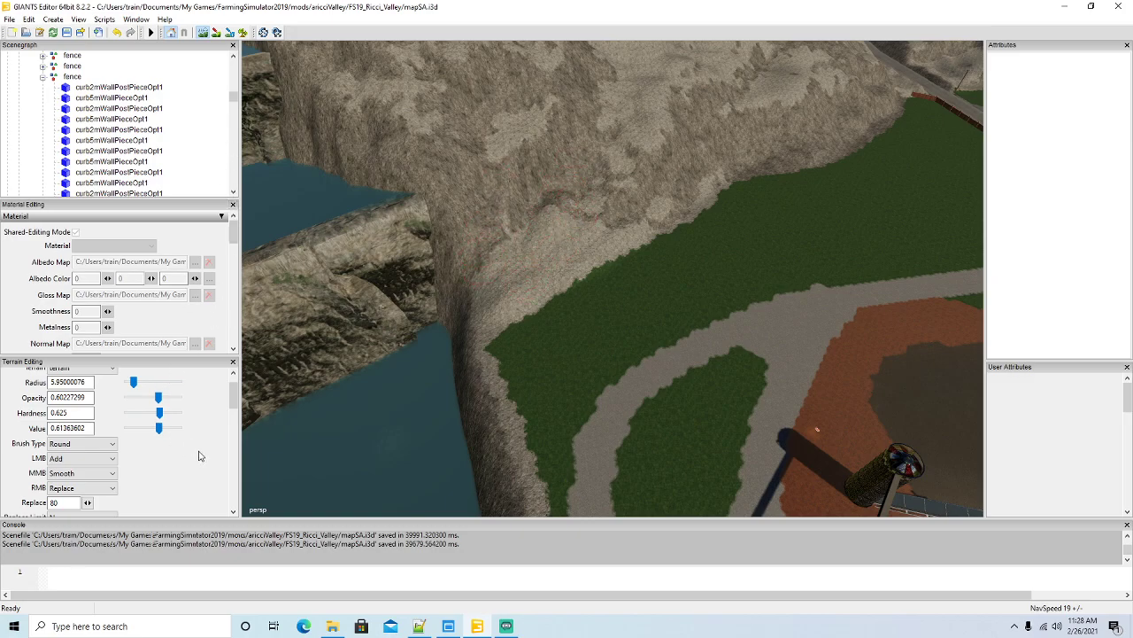
# Paint the smoothed cliff foot beside the water with the c_cliffrockDark texture.
pyautogui.scroll(-2, 234, 408)
pyautogui.scroll(3, 226, 401)
pyautogui.scroll(-4, 224, 398)
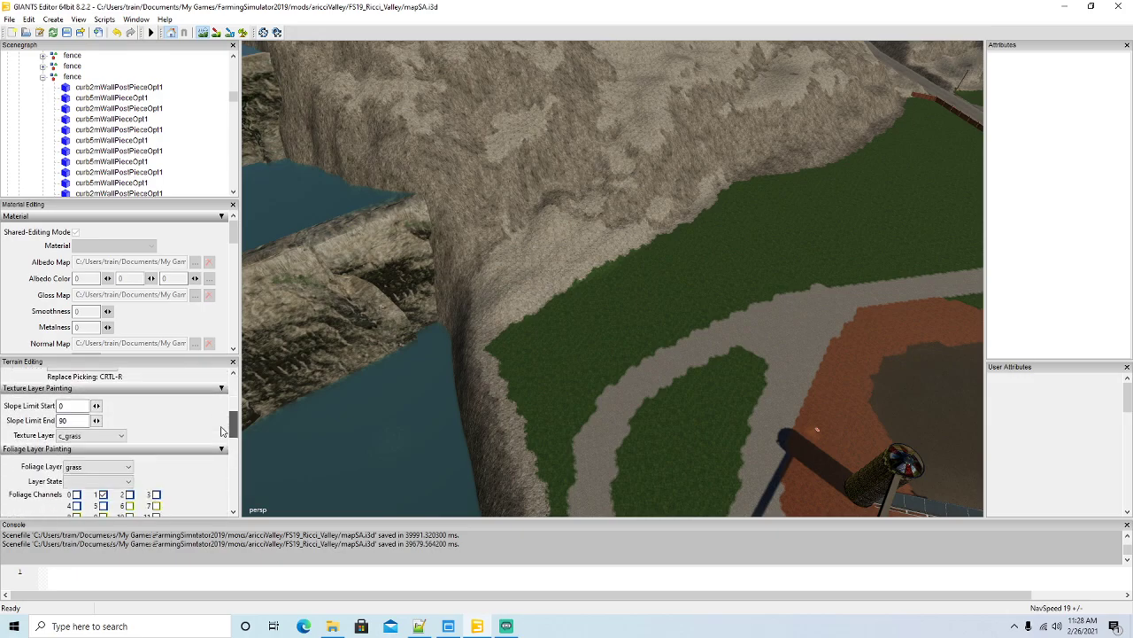
pyautogui.click(101, 435)
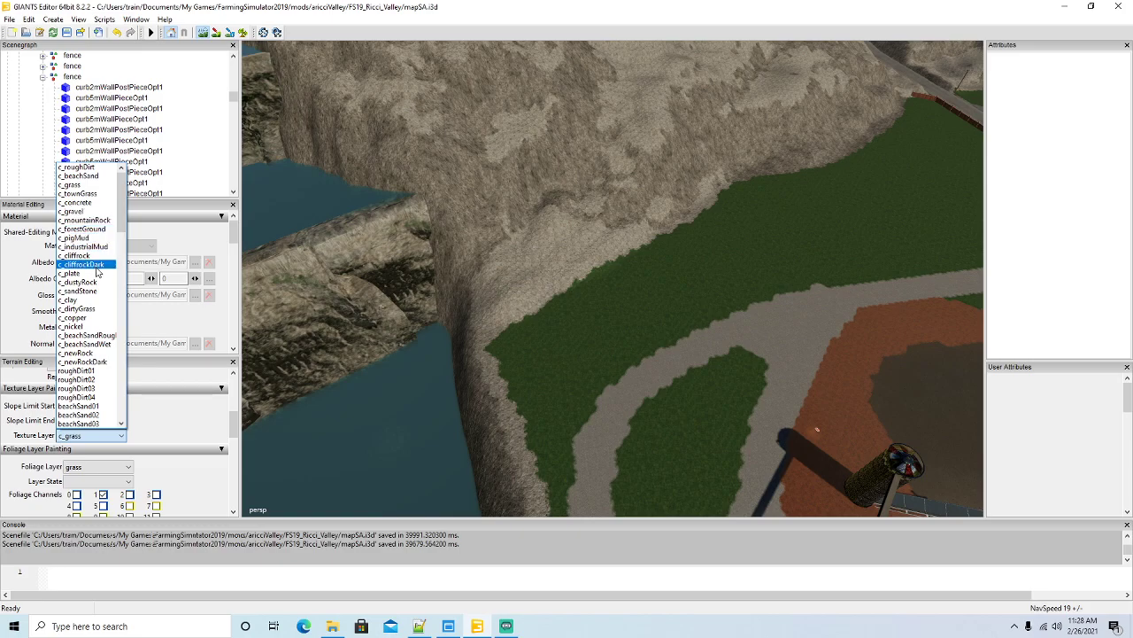
pyautogui.click(102, 263)
pyautogui.click(216, 33)
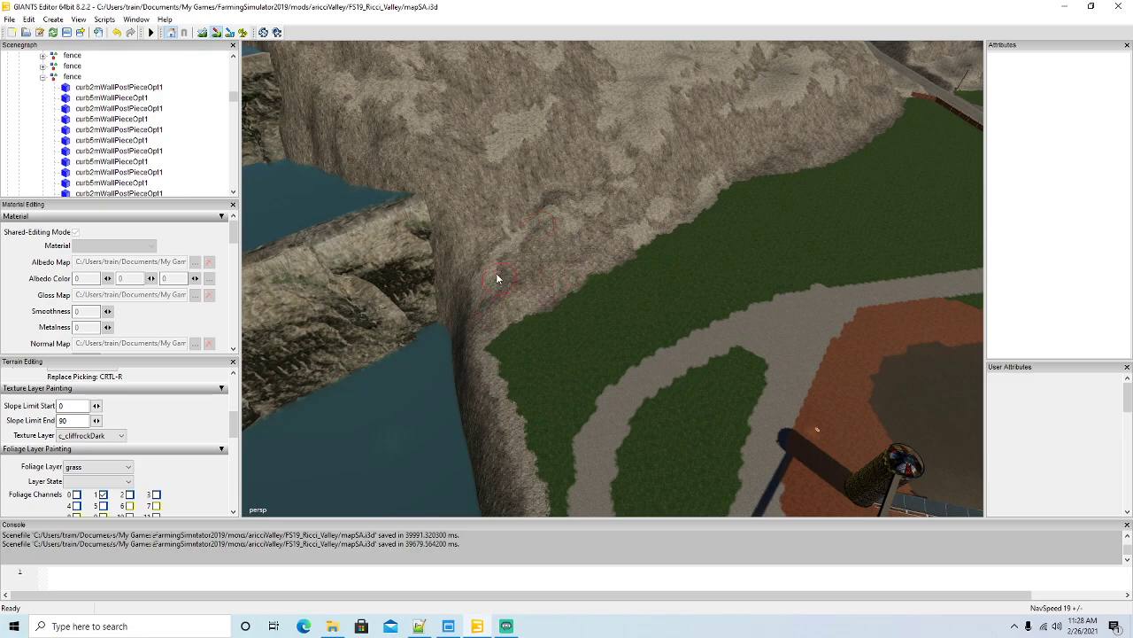
pyautogui.click(216, 35)
# Paint the c_grass texture along the rocky bank between the gravel path and the water.
pyautogui.scroll(4, 619, 335)
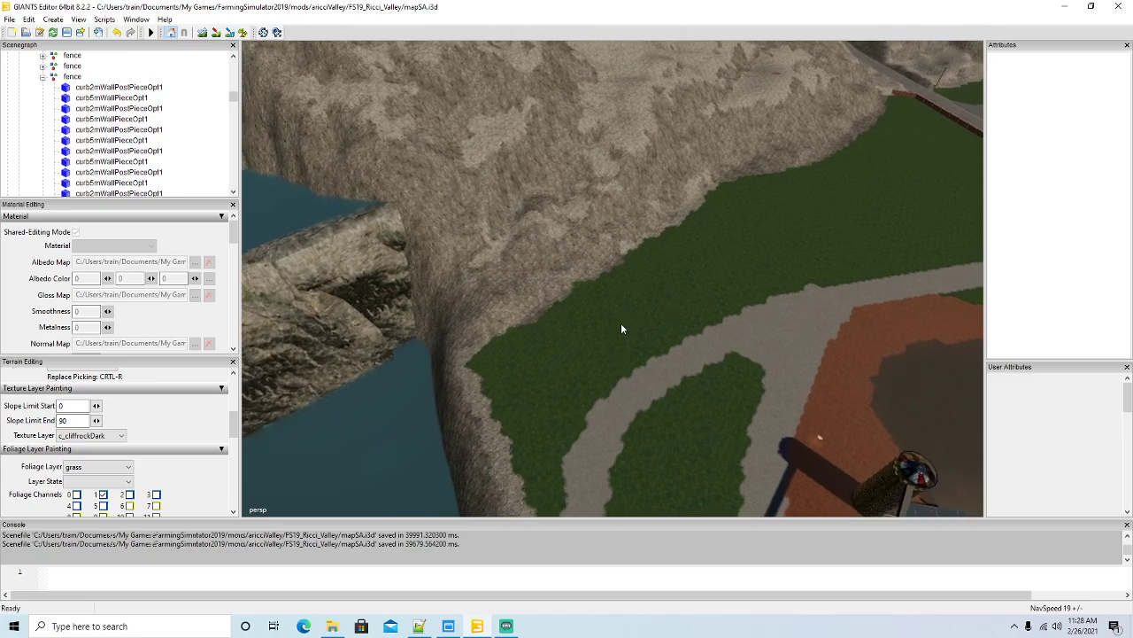
pyautogui.click(89, 435)
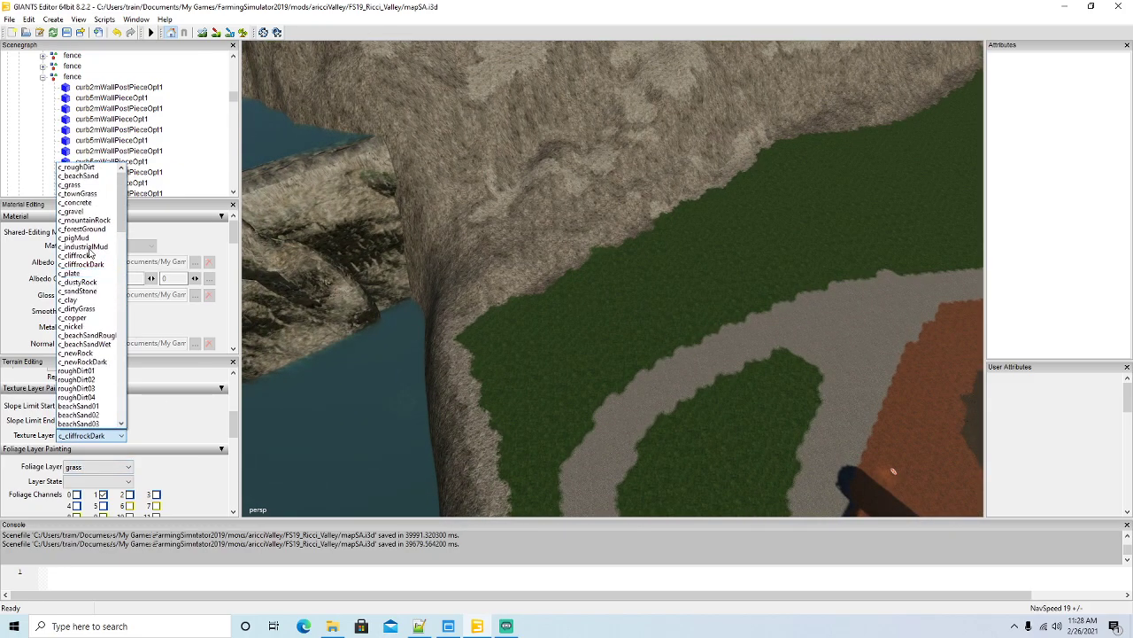
pyautogui.click(71, 184)
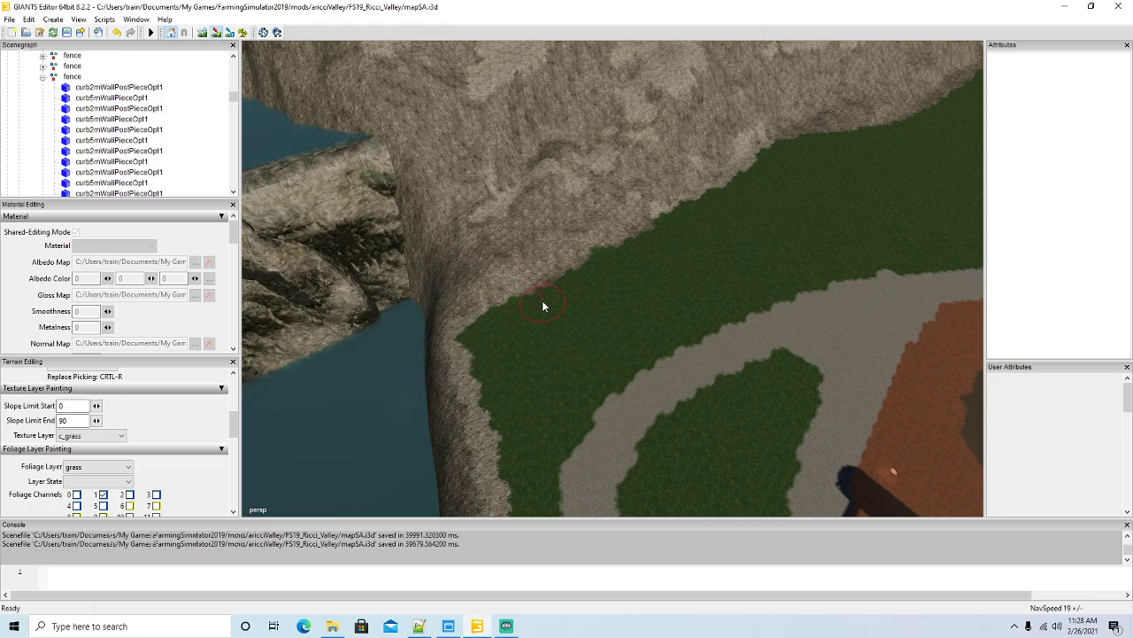
pyautogui.moveTo(484, 344); pyautogui.dragTo(507, 457)
pyautogui.moveTo(273, 128); pyautogui.dragTo(490, 252, button='middle')
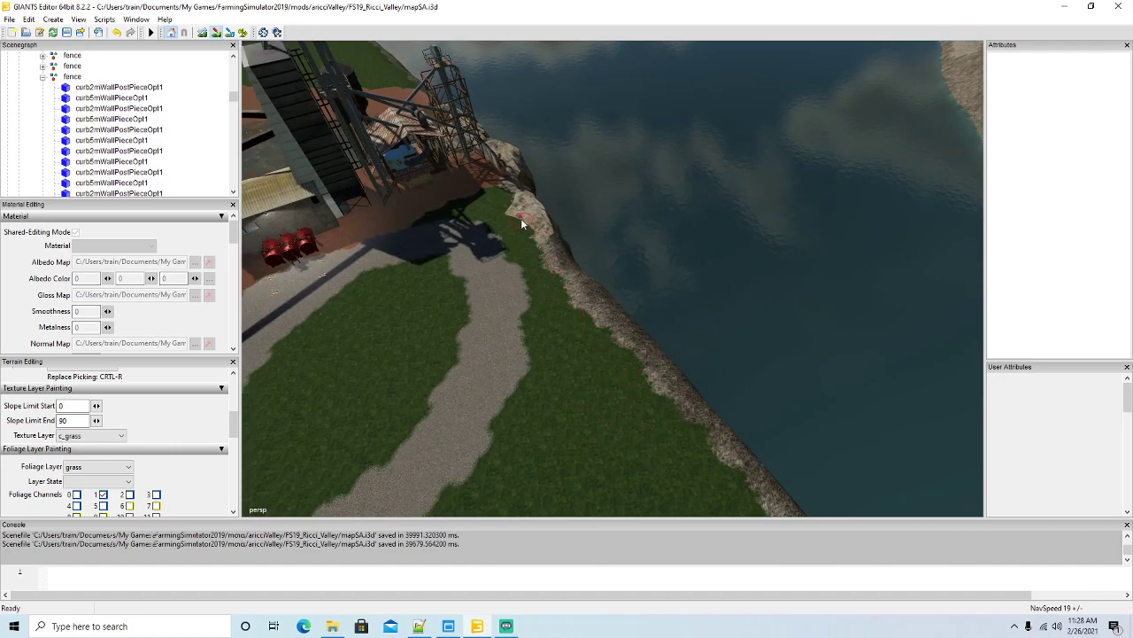
# Set the grass foliage layer state to State 4 and paint it behind the brick wall's end by the rocky slope.
pyautogui.moveTo(514, 359); pyautogui.dragTo(280, 363, button='middle')
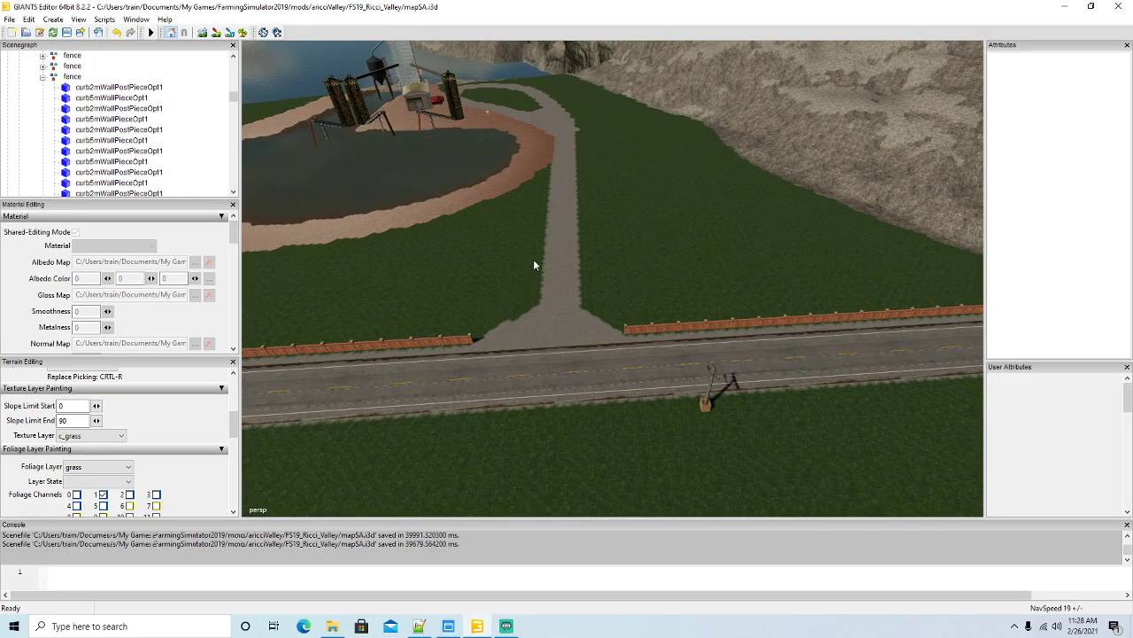
pyautogui.moveTo(570, 346)
pyautogui.mouseDown(button='middle')
pyautogui.moveTo(503, 328)
pyautogui.moveTo(576, 348)
pyautogui.mouseUp(button='middle')
pyautogui.moveTo(544, 387)
pyautogui.mouseDown(button='middle')
pyautogui.moveTo(488, 384)
pyautogui.moveTo(756, 373)
pyautogui.moveTo(751, 283)
pyautogui.moveTo(770, 367)
pyautogui.mouseUp(button='middle')
pyautogui.click(93, 481)
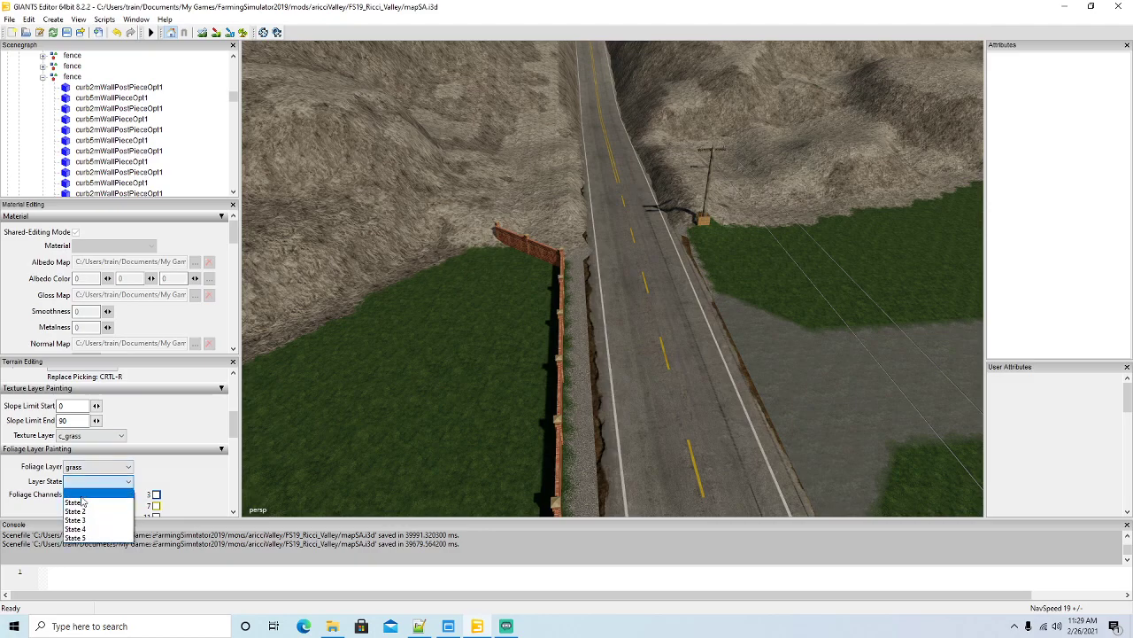
pyautogui.click(76, 528)
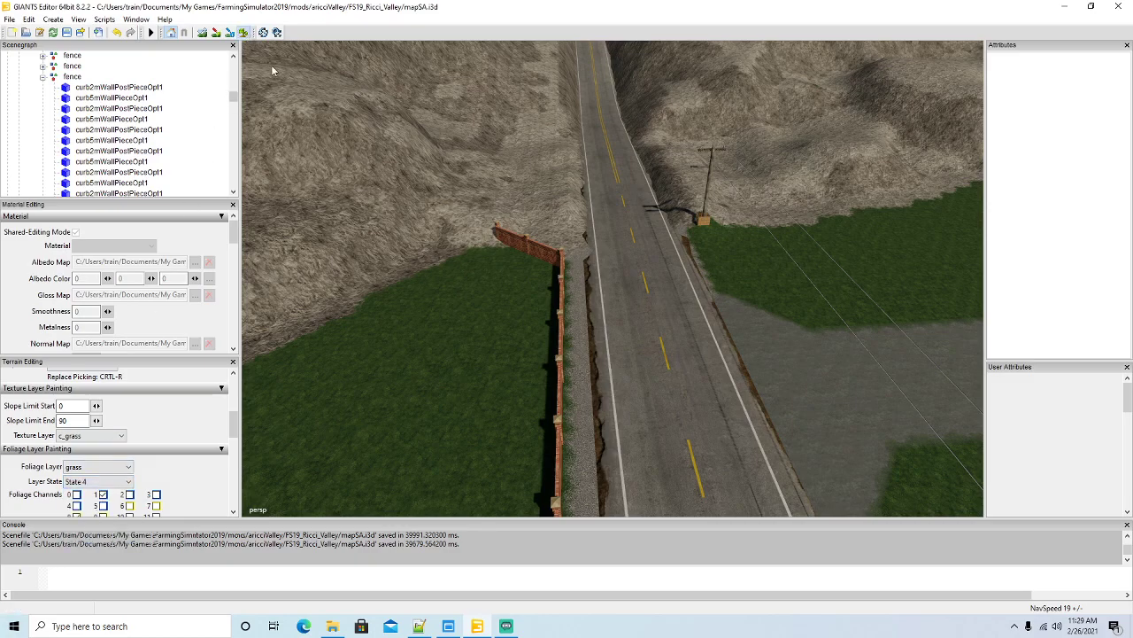
pyautogui.moveTo(515, 306)
pyautogui.mouseDown()
pyautogui.moveTo(546, 296)
pyautogui.moveTo(555, 326)
pyautogui.moveTo(556, 285)
pyautogui.moveTo(550, 473)
pyautogui.mouseUp()
pyautogui.moveTo(534, 321)
pyautogui.mouseDown()
pyautogui.moveTo(518, 262)
pyautogui.moveTo(488, 258)
pyautogui.moveTo(306, 354)
pyautogui.moveTo(511, 307)
pyautogui.moveTo(494, 469)
pyautogui.moveTo(303, 431)
pyautogui.mouseUp()
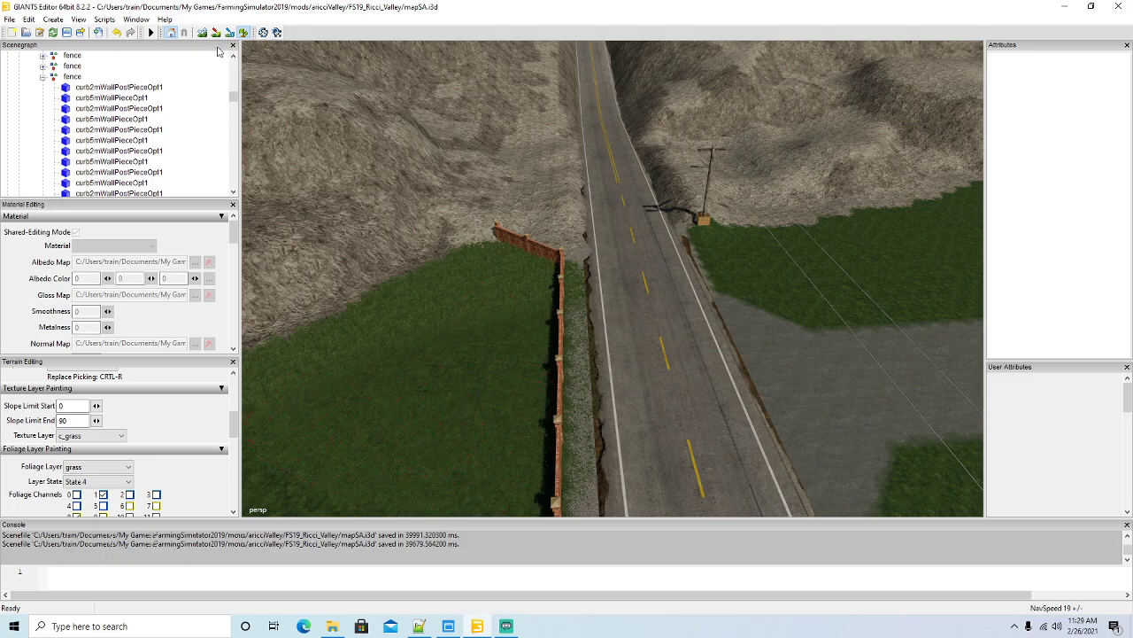
# Paint more grass foliage along the brick wall beside the road, and undo the last stroke.
pyautogui.scroll(-5, 409, 279)
pyautogui.keyDown('alt'); pyautogui.moveTo(410, 278); pyautogui.dragTo(400, 305); pyautogui.keyUp('alt')
pyautogui.scroll(-1, 400, 310)
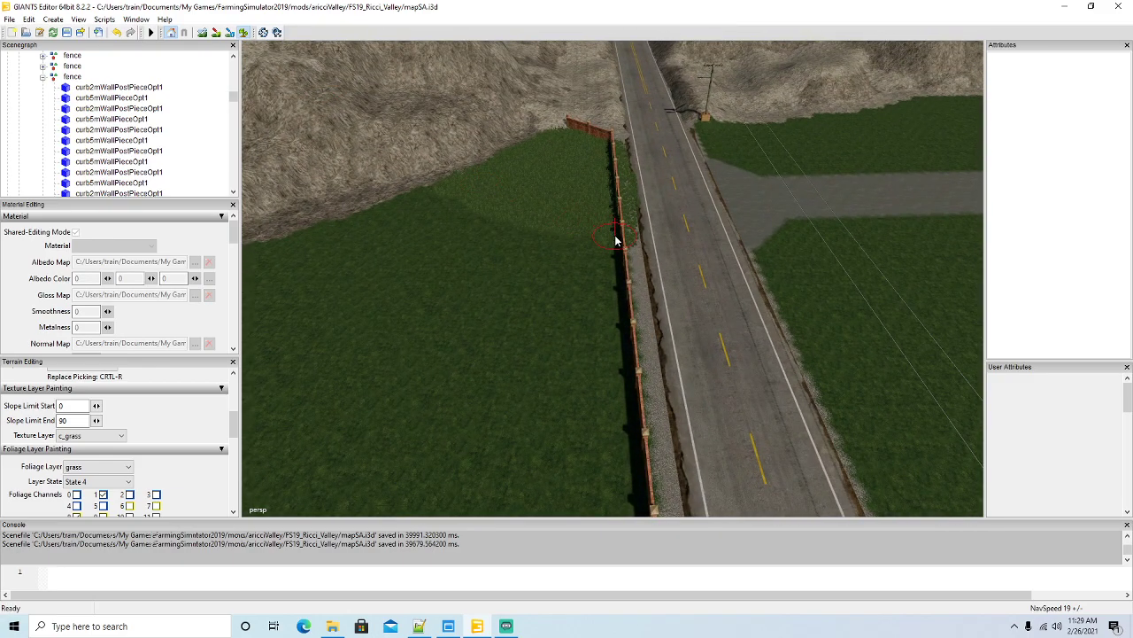
pyautogui.moveTo(620, 237)
pyautogui.mouseDown()
pyautogui.moveTo(630, 349)
pyautogui.moveTo(618, 391)
pyautogui.mouseUp()
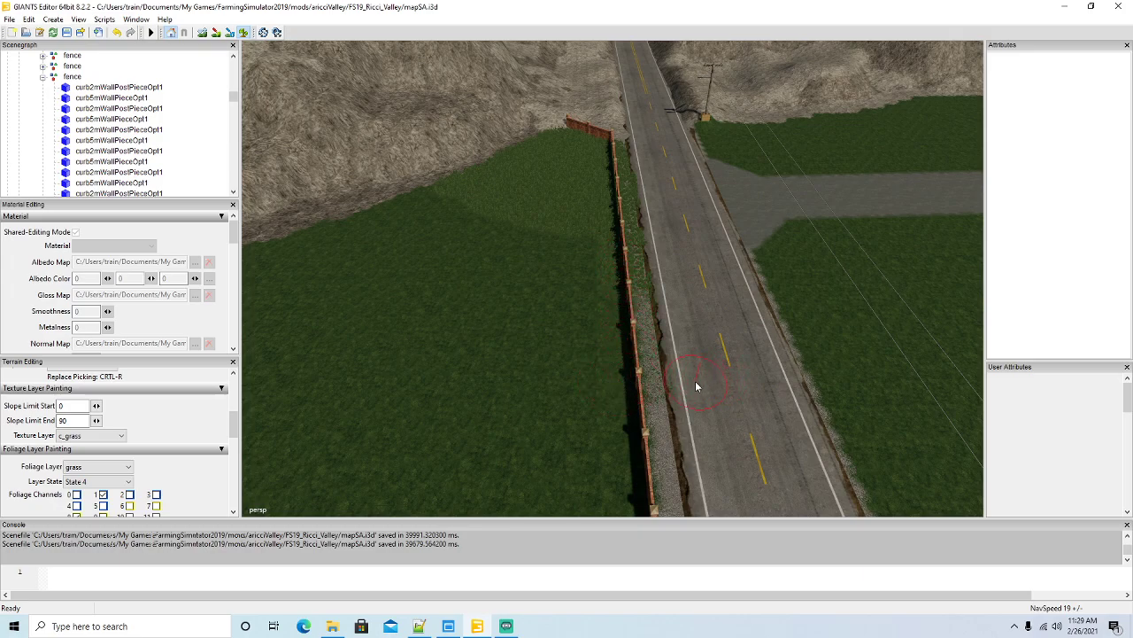
pyautogui.click(116, 32)
# Set the brush's secondary mode to Subtract and paint grass foliage behind the brick wall toward the gravel driveway.
pyautogui.scroll(3, 96, 409)
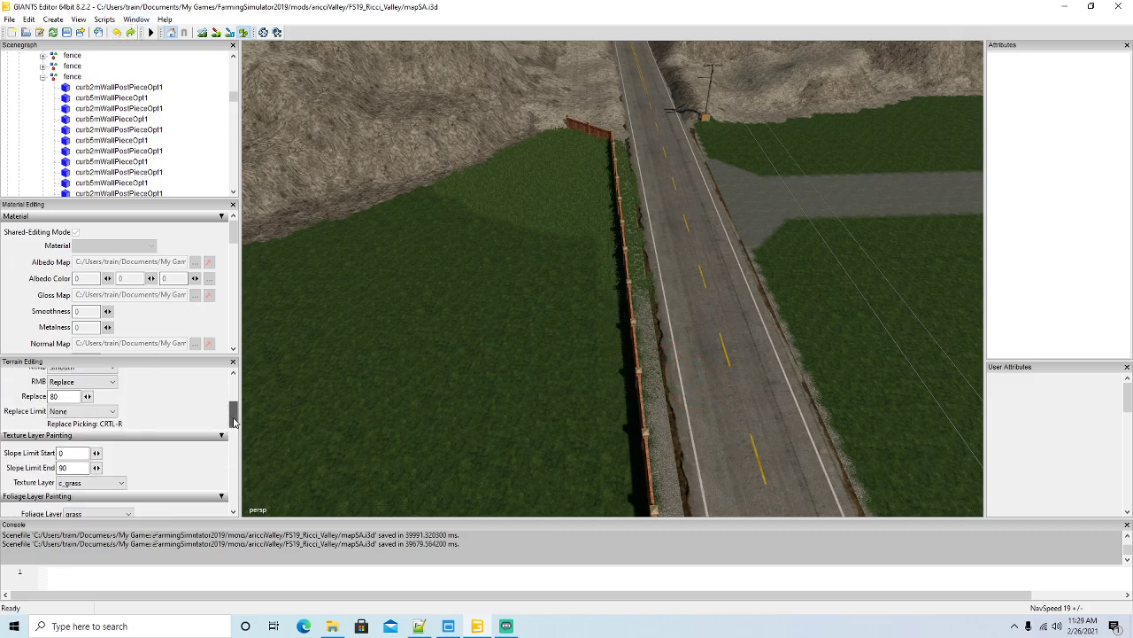
pyautogui.click(96, 405)
pyautogui.click(66, 422)
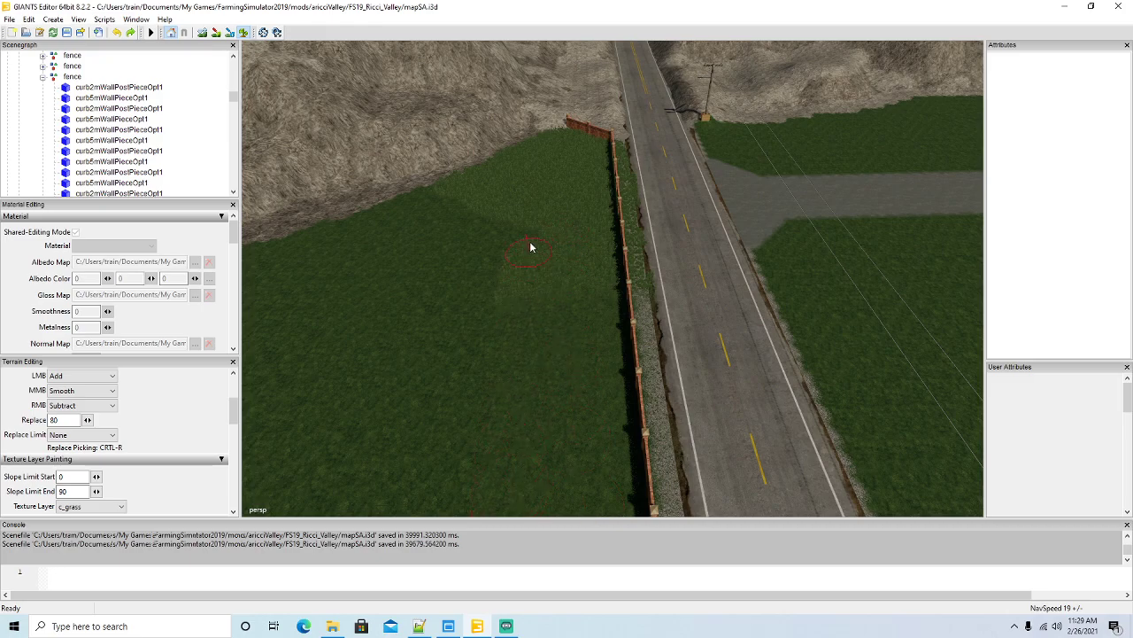
pyautogui.click(248, 32)
pyautogui.moveTo(398, 190)
pyautogui.keyDown('alt'); pyautogui.mouseDown()
pyautogui.moveTo(400, 154)
pyautogui.moveTo(45, 215)
pyautogui.moveTo(234, 206)
pyautogui.moveTo(209, 192)
pyautogui.mouseUp(); pyautogui.keyUp('alt')
pyautogui.click(243, 34)
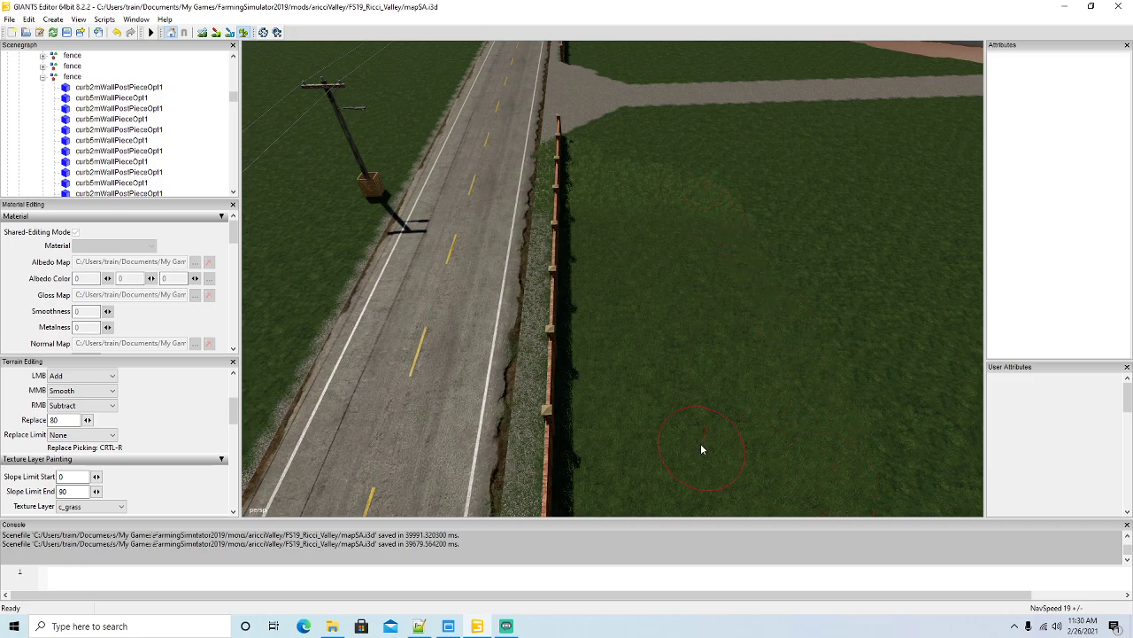
# Paint grass foliage in the corner between the gravel driveway's entrance and the end of the brick wall.
pyautogui.keyDown('alt'); pyautogui.moveTo(422, 202); pyautogui.dragTo(577, 197); pyautogui.keyUp('alt')
pyautogui.scroll(5, 380, 115)
pyautogui.scroll(-3, 587, 201)
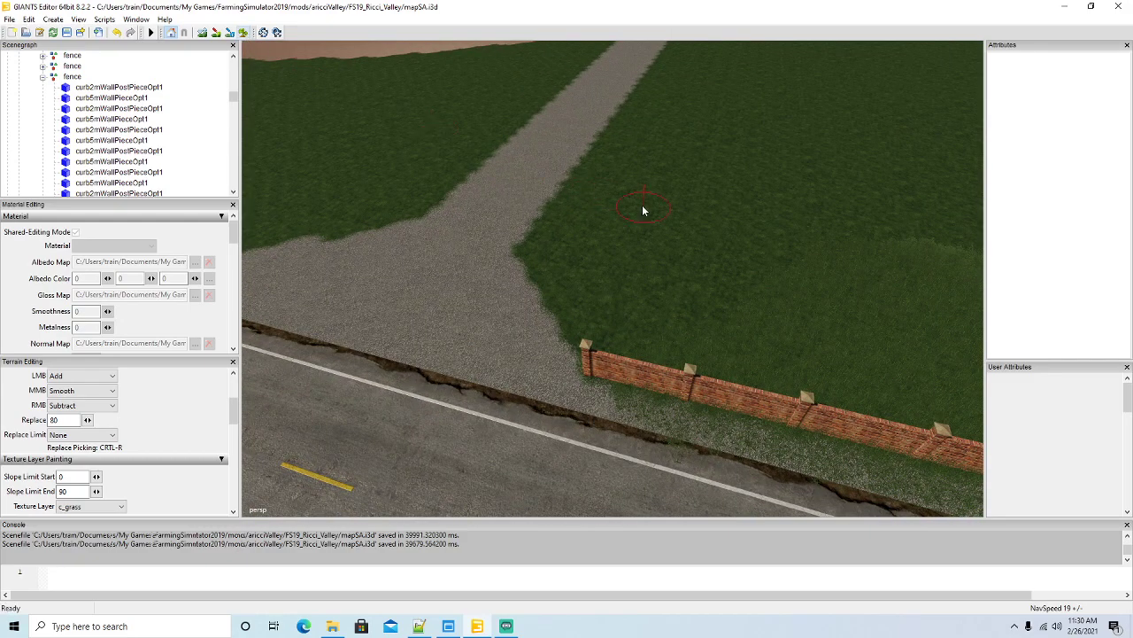
pyautogui.moveTo(605, 169)
pyautogui.mouseDown()
pyautogui.moveTo(548, 244)
pyautogui.moveTo(633, 372)
pyautogui.mouseUp()
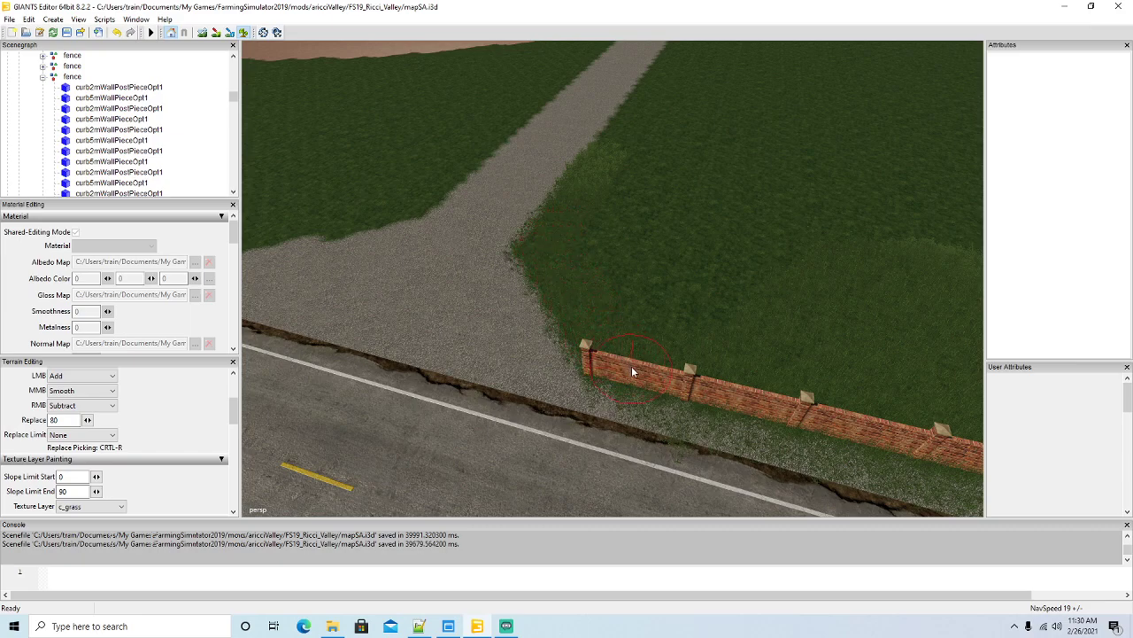
pyautogui.moveTo(606, 223)
pyautogui.mouseDown()
pyautogui.moveTo(653, 170)
pyautogui.moveTo(784, 227)
pyautogui.mouseUp()
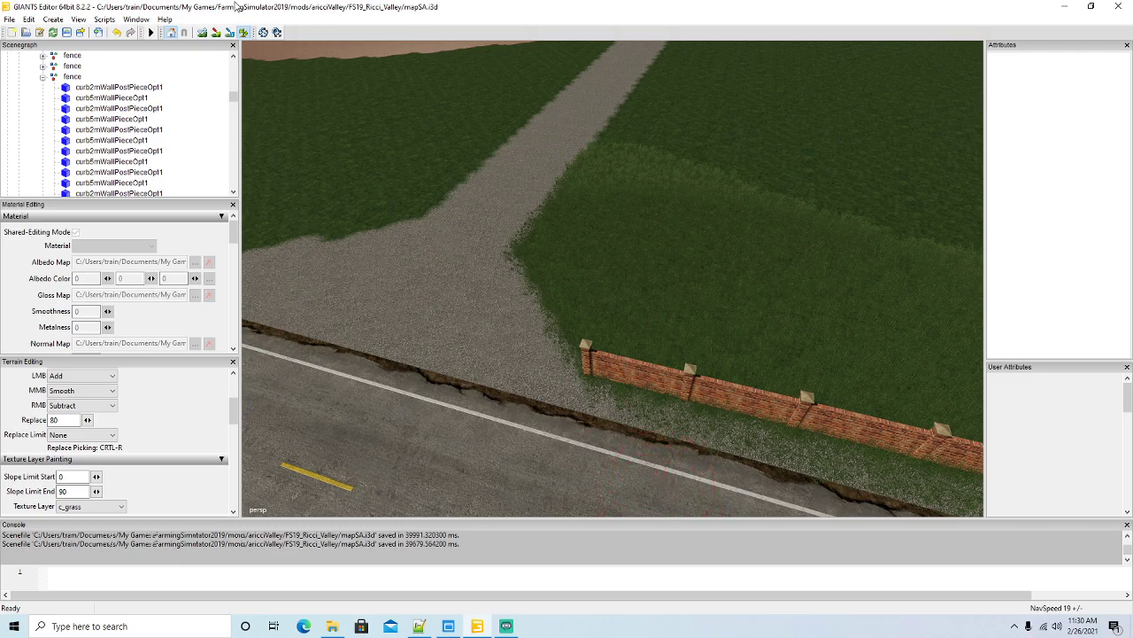
# Paint a strip of grass foliage along the gravel driveway's edge on the side facing the rocky slope.
pyautogui.click(244, 34)
pyautogui.moveTo(435, 328)
pyautogui.keyDown('alt'); pyautogui.mouseDown()
pyautogui.moveTo(353, 307)
pyautogui.moveTo(729, 327)
pyautogui.moveTo(697, 267)
pyautogui.moveTo(625, 305)
pyautogui.moveTo(492, 335)
pyautogui.moveTo(448, 268)
pyautogui.moveTo(507, 309)
pyautogui.moveTo(409, 205)
pyautogui.mouseUp(); pyautogui.keyUp('alt')
pyautogui.click(243, 33)
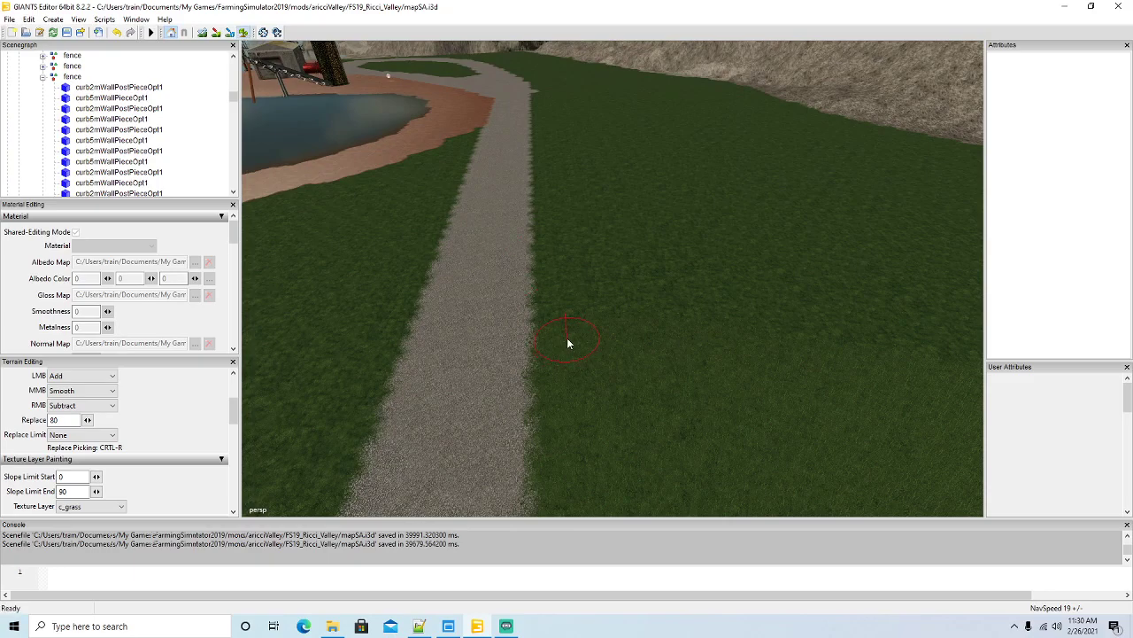
pyautogui.moveTo(572, 339); pyautogui.dragTo(557, 212)
pyautogui.moveTo(571, 324); pyautogui.dragTo(576, 399)
pyautogui.moveTo(557, 190)
pyautogui.mouseDown()
pyautogui.moveTo(544, 94)
pyautogui.moveTo(664, 339)
pyautogui.moveTo(582, 116)
pyautogui.moveTo(823, 377)
pyautogui.moveTo(625, 154)
pyautogui.moveTo(847, 328)
pyautogui.moveTo(722, 222)
pyautogui.mouseUp()
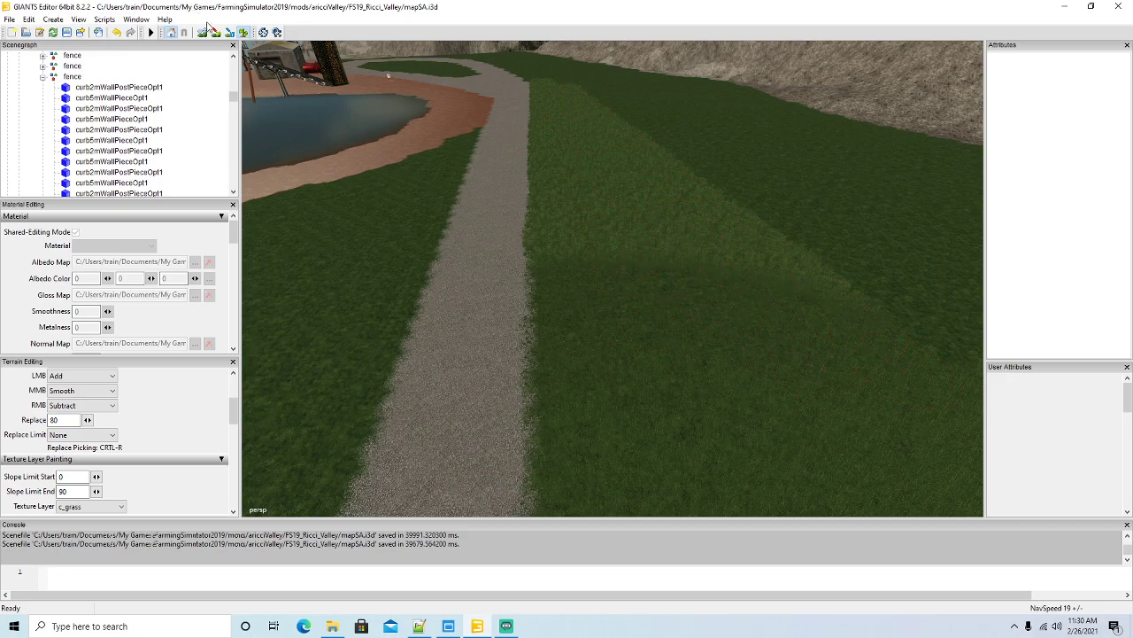
# Continue the grass foliage along the driveway's outer bend opposite the grass island.
pyautogui.moveTo(368, 177)
pyautogui.mouseDown(button='right')
pyautogui.moveTo(417, 197)
pyautogui.moveTo(415, 151)
pyautogui.moveTo(423, 232)
pyautogui.moveTo(355, 159)
pyautogui.mouseUp(button='right')
pyautogui.click(244, 33)
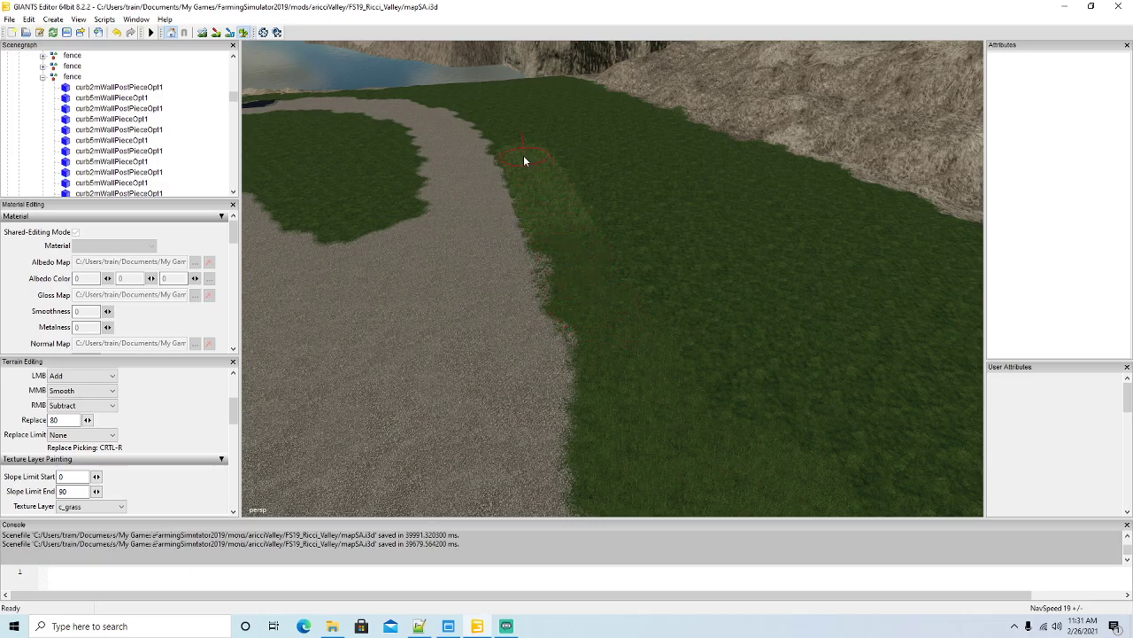
pyautogui.moveTo(487, 125)
pyautogui.mouseDown()
pyautogui.moveTo(468, 112)
pyautogui.moveTo(620, 208)
pyautogui.mouseUp()
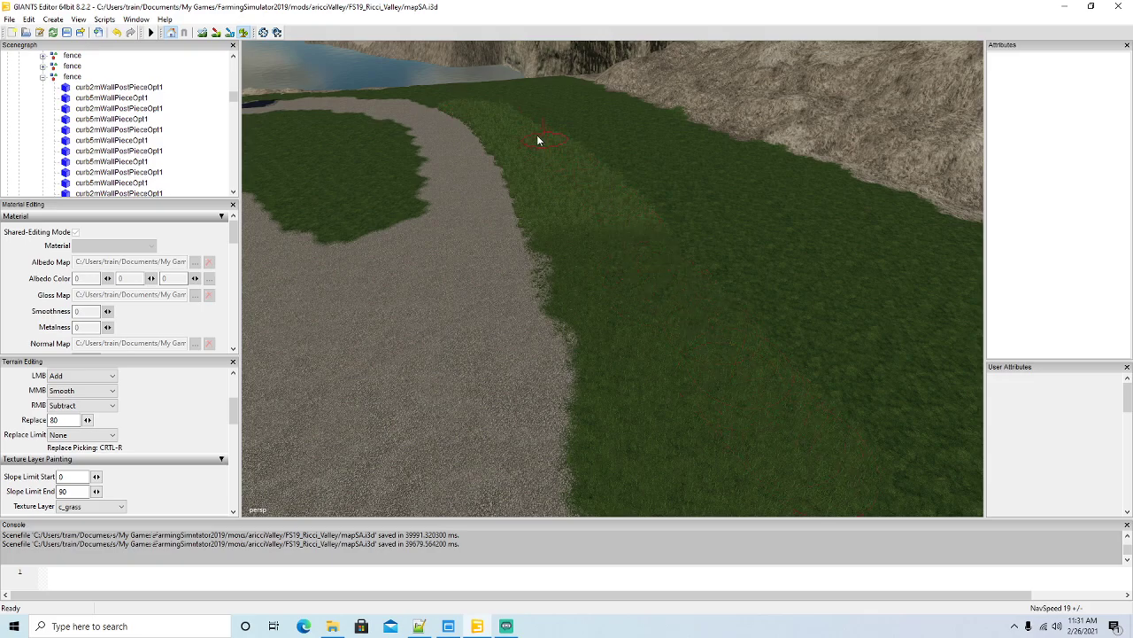
# Paint grass foliage on the grassy ground between the driveway's bend and the cliff edge above the water.
pyautogui.click(244, 33)
pyautogui.keyDown('alt'); pyautogui.moveTo(558, 226); pyautogui.dragTo(868, 253); pyautogui.keyUp('alt')
pyautogui.scroll(3, 461, 188)
pyautogui.scroll(-3, 868, 252)
pyautogui.scroll(-2, 867, 252)
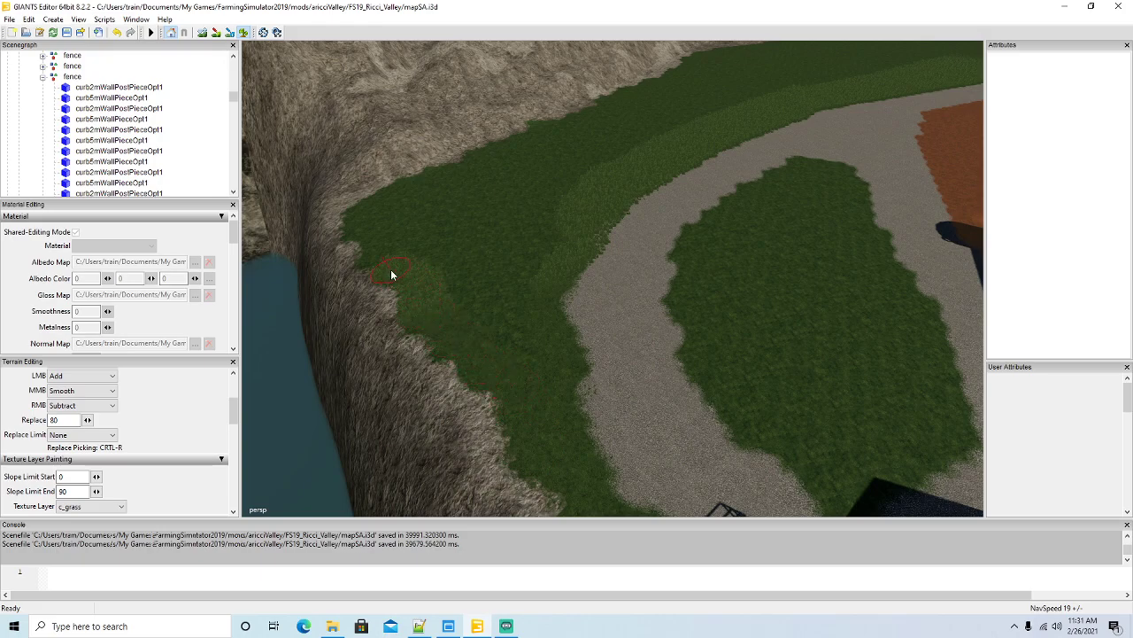
pyautogui.moveTo(364, 211)
pyautogui.mouseDown()
pyautogui.moveTo(397, 193)
pyautogui.moveTo(457, 272)
pyautogui.mouseUp()
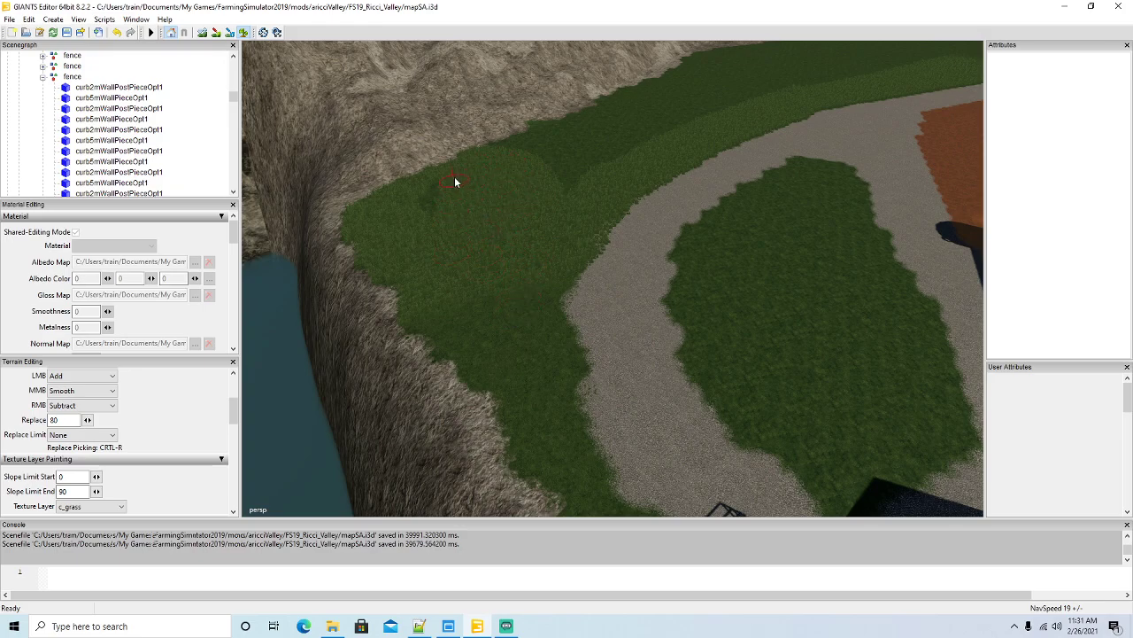
# Paint grass foliage on the grass patch between the clay plant, the gravel path and the rocky bank.
pyautogui.click(242, 33)
pyautogui.moveTo(385, 232)
pyautogui.keyDown('alt'); pyautogui.mouseDown()
pyautogui.moveTo(351, 301)
pyautogui.moveTo(336, 293)
pyautogui.moveTo(735, 321)
pyautogui.moveTo(787, 242)
pyautogui.moveTo(805, 315)
pyautogui.moveTo(743, 346)
pyautogui.mouseUp(); pyautogui.keyUp('alt')
pyautogui.click(243, 34)
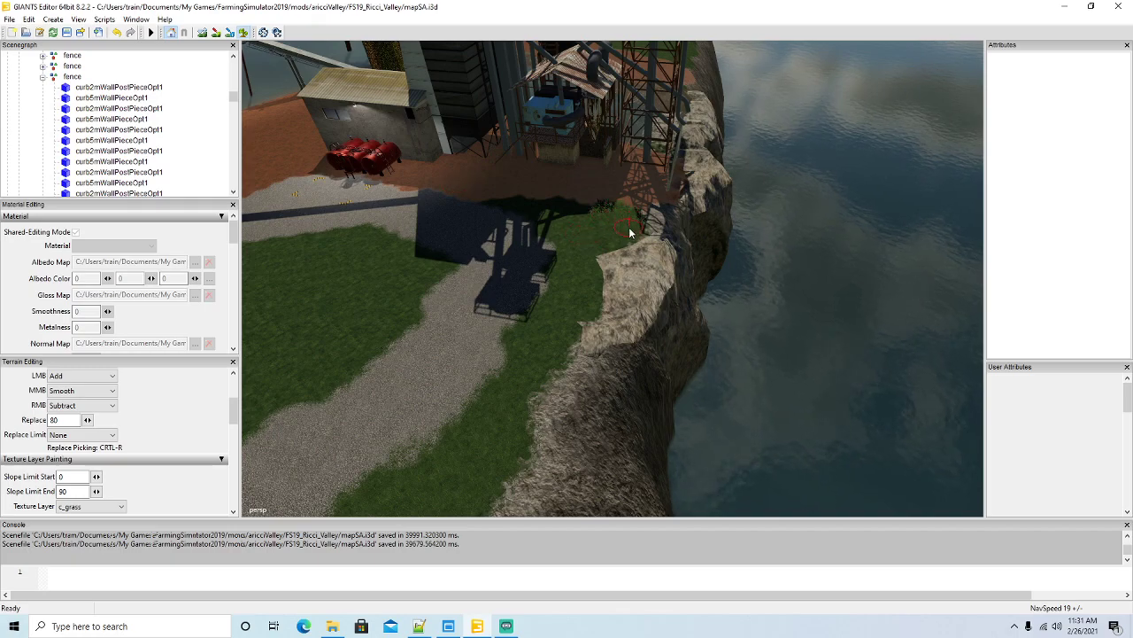
pyautogui.moveTo(622, 237)
pyautogui.mouseDown()
pyautogui.moveTo(617, 217)
pyautogui.moveTo(495, 209)
pyautogui.moveTo(554, 235)
pyautogui.moveTo(567, 277)
pyautogui.mouseUp()
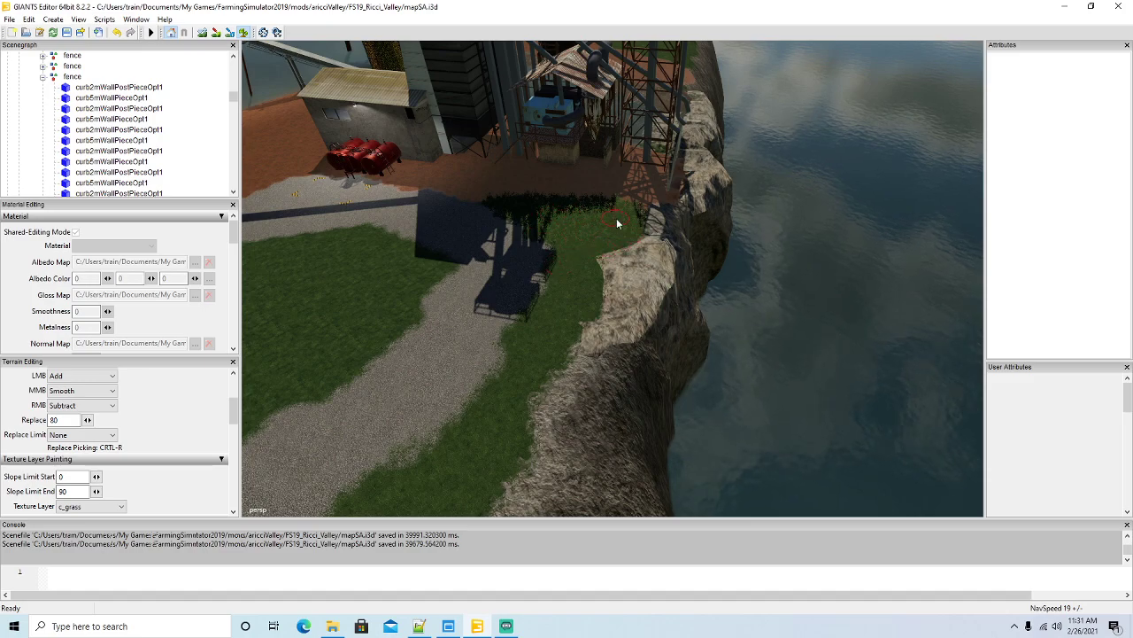
# Fill the grass island enclosed by the gravel loop with grass foliage.
pyautogui.click(243, 34)
pyautogui.keyDown('alt'); pyautogui.moveTo(416, 240); pyautogui.dragTo(240, 116); pyautogui.keyUp('alt')
pyautogui.click(243, 33)
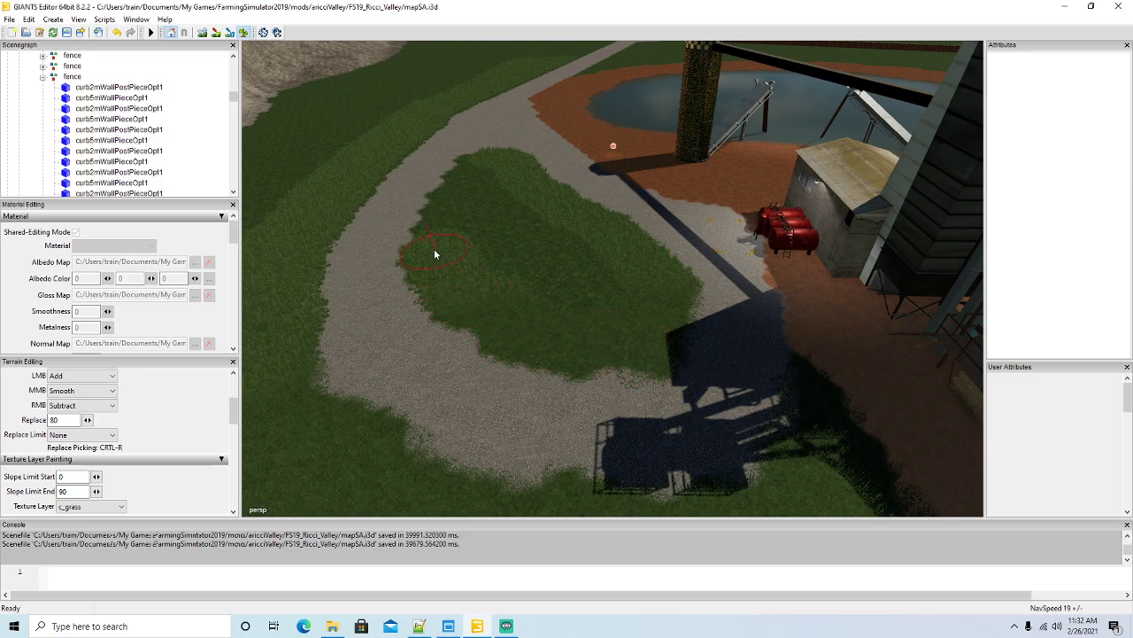
pyautogui.moveTo(450, 210)
pyautogui.mouseDown()
pyautogui.moveTo(468, 171)
pyautogui.moveTo(498, 180)
pyautogui.moveTo(551, 302)
pyautogui.moveTo(382, 216)
pyautogui.moveTo(378, 201)
pyautogui.moveTo(541, 269)
pyautogui.mouseUp()
# Paint grass foliage along the foot of the rocky slope and toward the strip beside the driveway.
pyautogui.click(243, 33)
pyautogui.scroll(4, 377, 201)
pyautogui.scroll(-2, 541, 269)
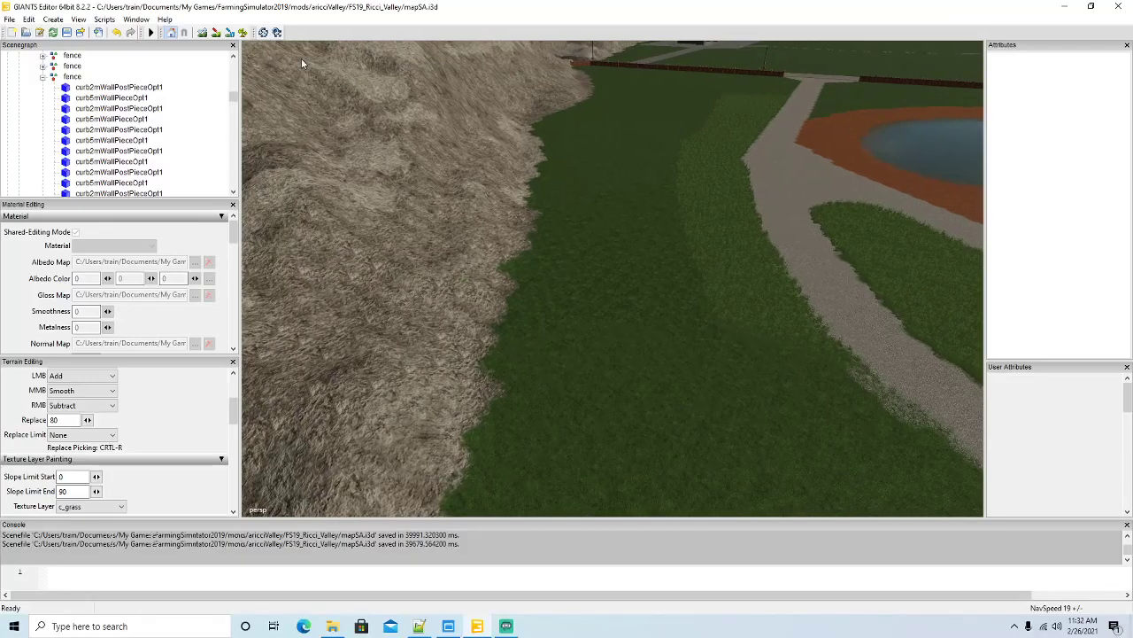
pyautogui.click(242, 33)
pyautogui.moveTo(575, 146)
pyautogui.mouseDown()
pyautogui.moveTo(567, 160)
pyautogui.moveTo(557, 151)
pyautogui.moveTo(537, 267)
pyautogui.mouseUp()
pyautogui.moveTo(525, 341)
pyautogui.mouseDown()
pyautogui.moveTo(590, 192)
pyautogui.moveTo(612, 257)
pyautogui.moveTo(620, 203)
pyautogui.moveTo(677, 277)
pyautogui.moveTo(683, 218)
pyautogui.moveTo(646, 168)
pyautogui.mouseUp()
# Fill the remaining field between the rocky slope, the driveway and the brick wall with grass foliage.
pyautogui.click(243, 33)
pyautogui.moveTo(401, 166)
pyautogui.keyDown('alt'); pyautogui.mouseDown()
pyautogui.moveTo(386, 79)
pyautogui.moveTo(374, 89)
pyautogui.moveTo(419, 177)
pyautogui.mouseUp(); pyautogui.keyUp('alt')
pyautogui.click(243, 32)
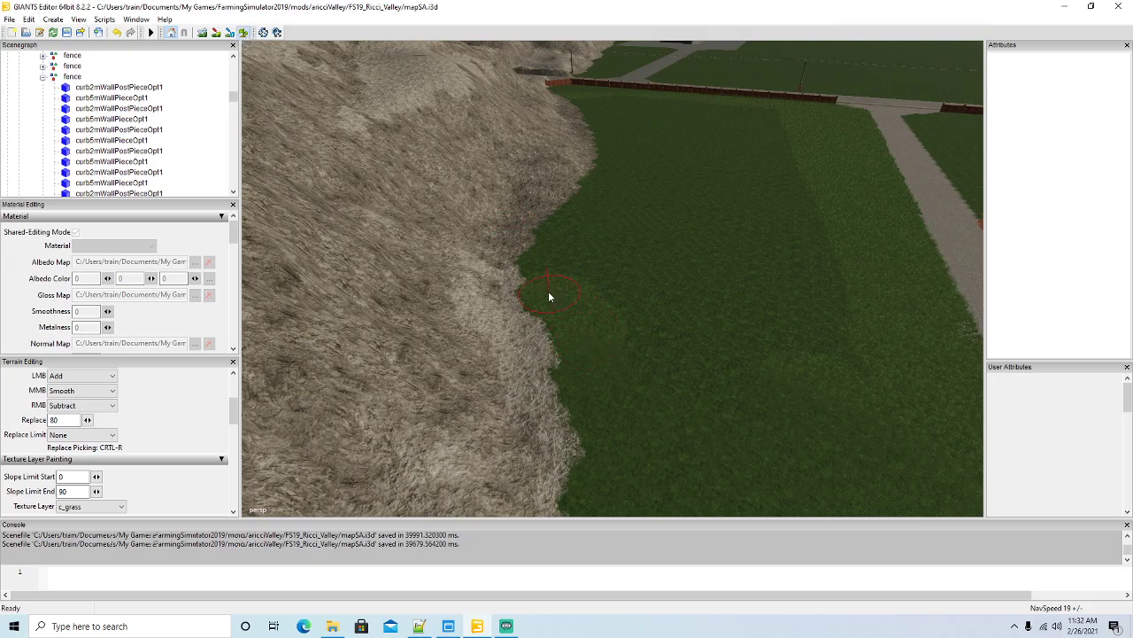
pyautogui.moveTo(596, 193); pyautogui.dragTo(603, 132)
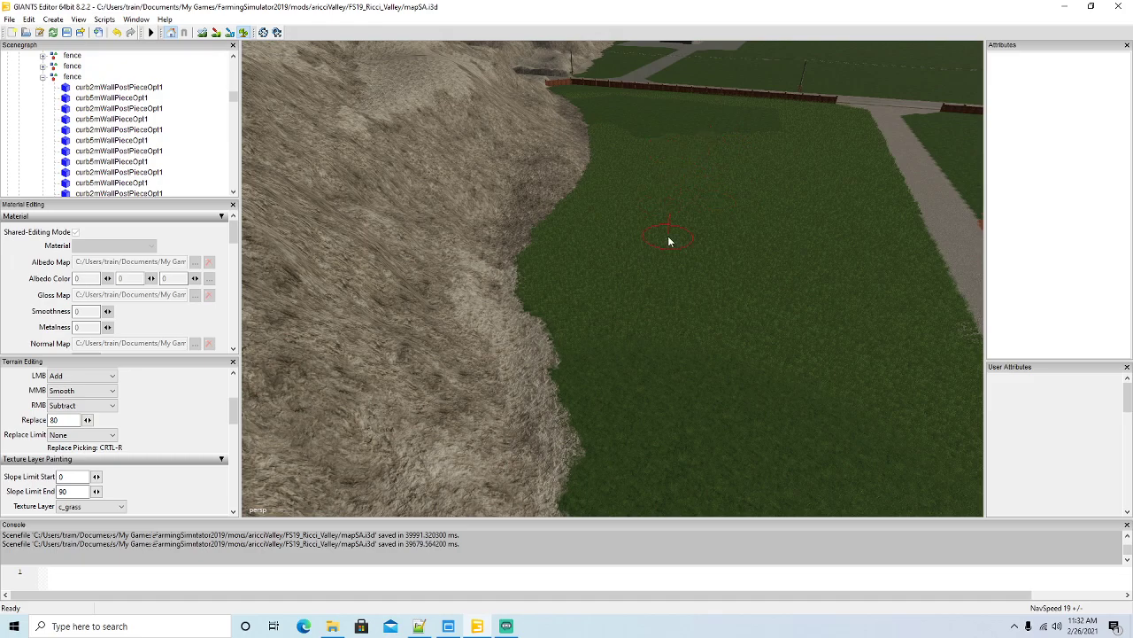
pyautogui.click(244, 33)
pyautogui.moveTo(611, 254)
pyautogui.keyDown('alt'); pyautogui.mouseDown()
pyautogui.moveTo(618, 193)
pyautogui.moveTo(660, 200)
pyautogui.moveTo(614, 263)
pyautogui.moveTo(418, 171)
pyautogui.mouseUp(); pyautogui.keyUp('alt')
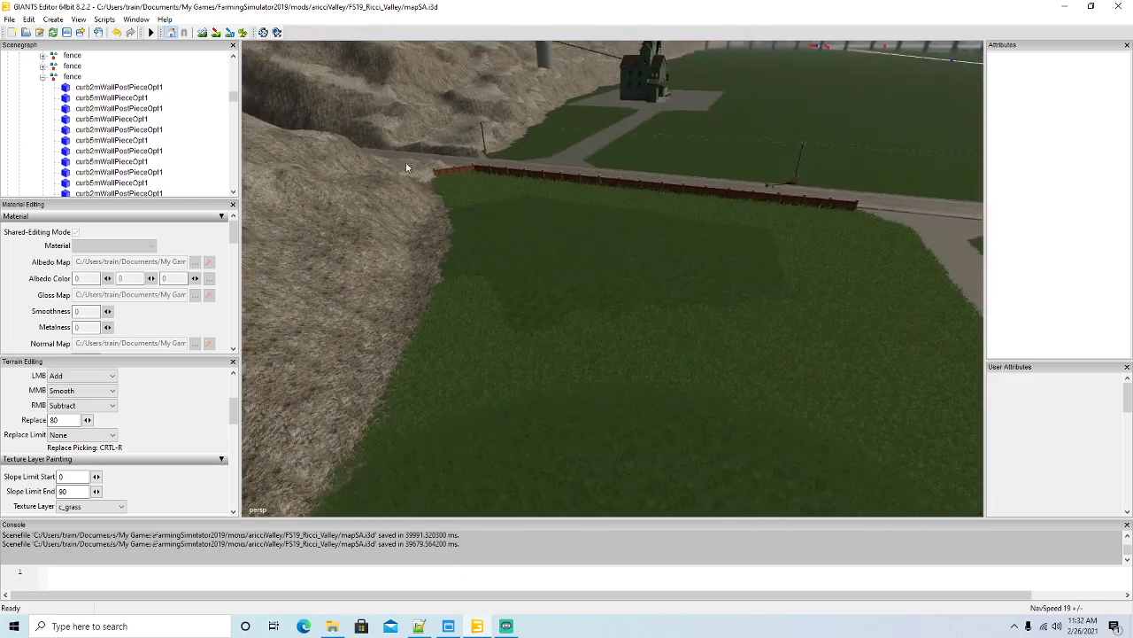
pyautogui.click(245, 33)
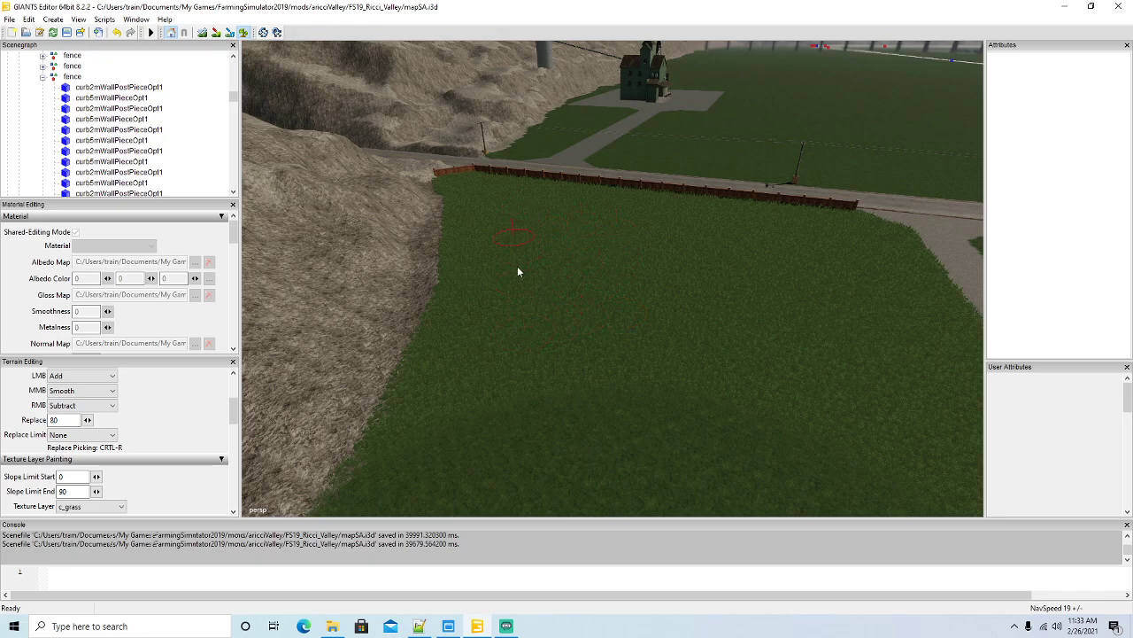
# Paint the c_clay texture over the grass wedge between the pond's clay rim and the gravel driveway.
pyautogui.press('w')
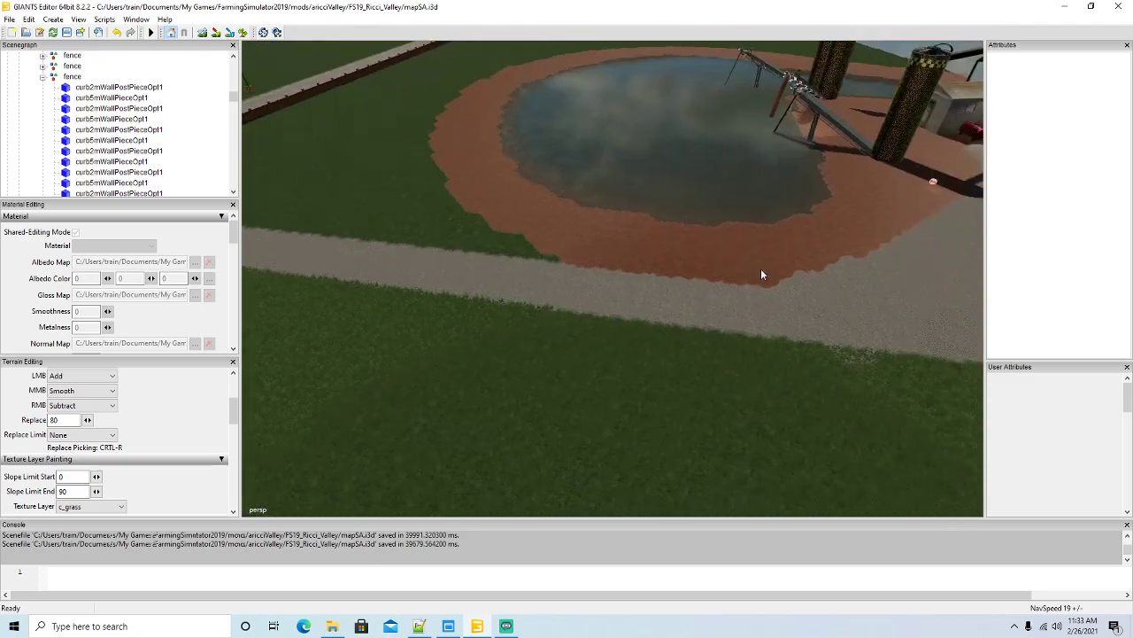
pyautogui.keyDown('alt'); pyautogui.moveTo(526, 282); pyautogui.dragTo(436, 220); pyautogui.keyUp('alt')
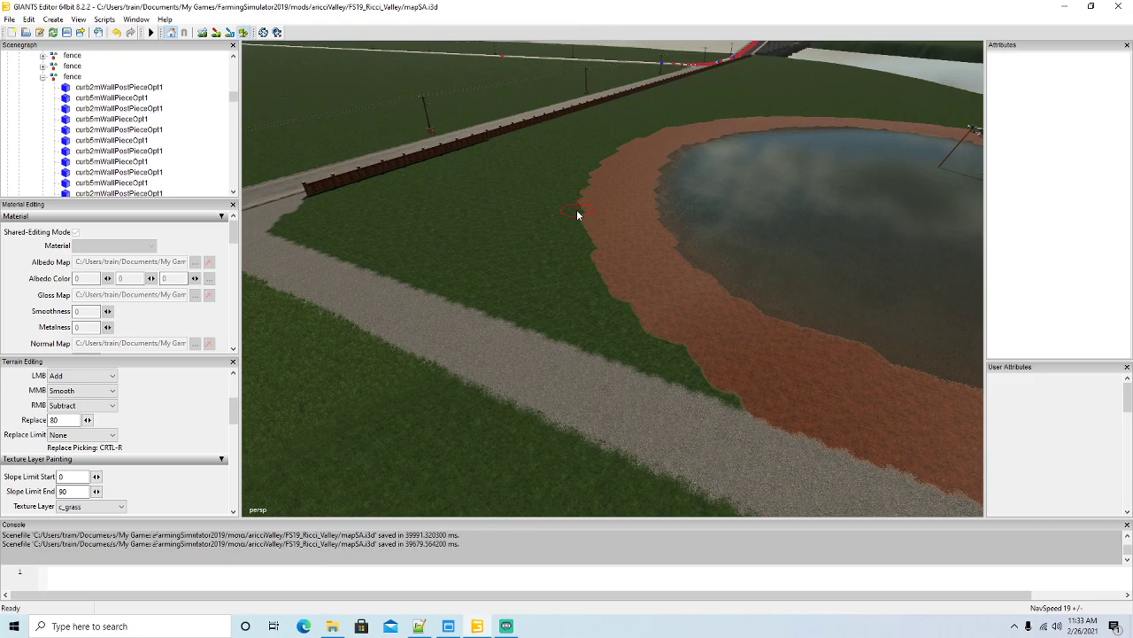
pyautogui.keyDown('alt'); pyautogui.moveTo(417, 237); pyautogui.dragTo(579, 284); pyautogui.keyUp('alt')
pyautogui.scroll(-6, 548, 285)
pyautogui.scroll(-2, 543, 271)
pyautogui.scroll(3, 579, 284)
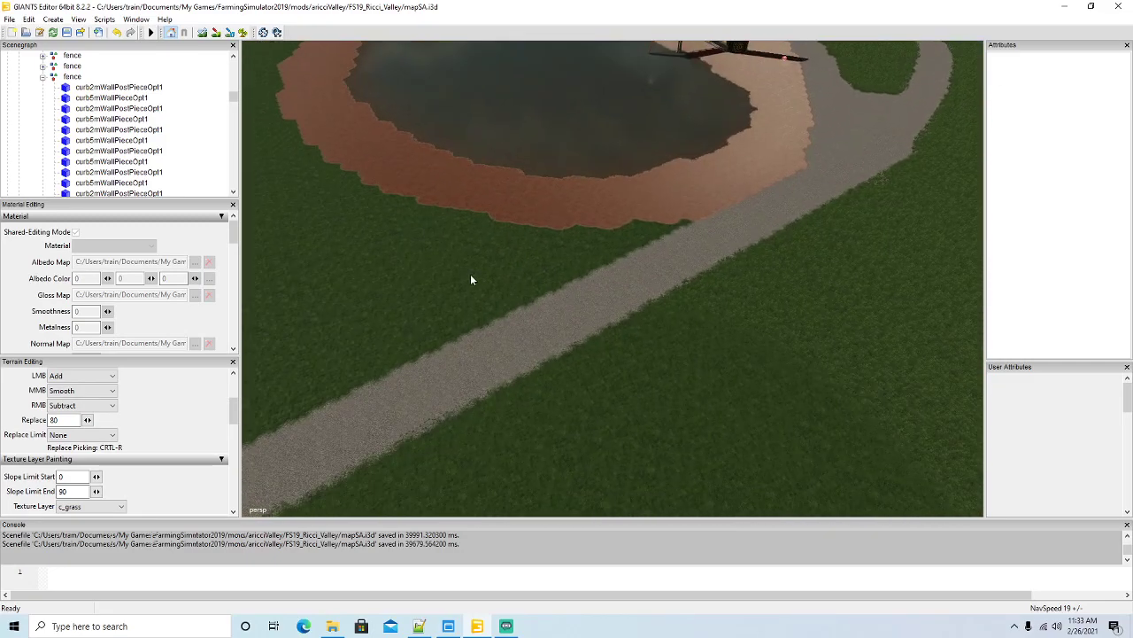
pyautogui.click(111, 509)
pyautogui.click(90, 353)
pyautogui.keyDown('alt'); pyautogui.moveTo(484, 241); pyautogui.dragTo(436, 231); pyautogui.keyUp('alt')
pyautogui.scroll(-3, 437, 230)
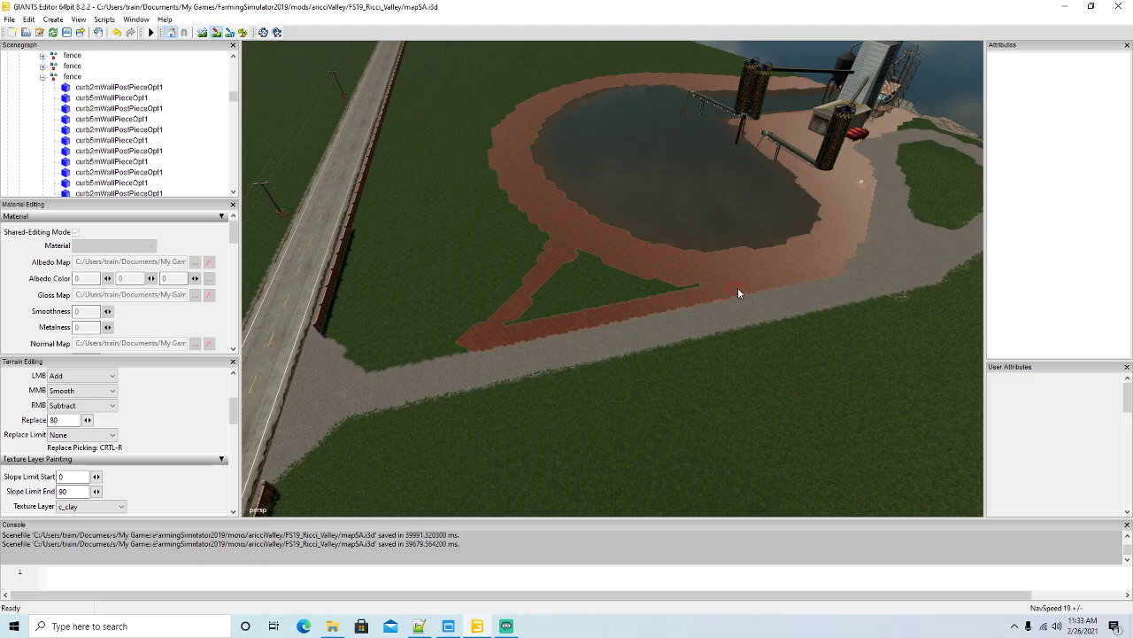
pyautogui.moveTo(566, 261)
pyautogui.mouseDown()
pyautogui.moveTo(549, 307)
pyautogui.moveTo(593, 271)
pyautogui.moveTo(668, 288)
pyautogui.mouseUp()
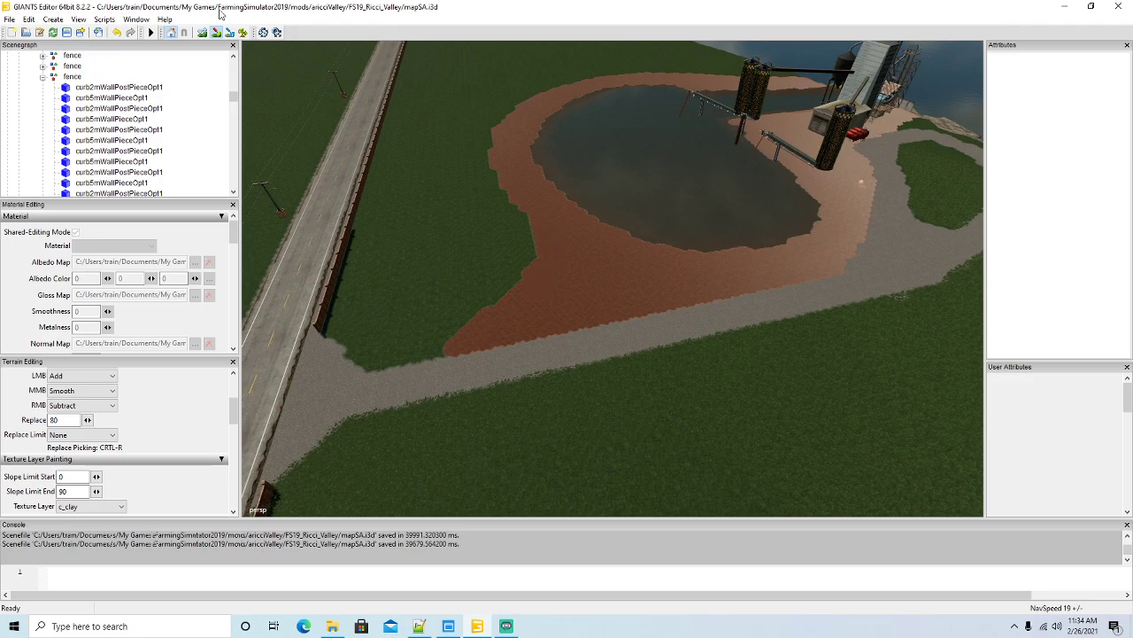
# Paint grass foliage over the ground between the end of the brick wall, the driveway entrance and the pond's clay rim.
pyautogui.keyDown('alt'); pyautogui.moveTo(739, 432); pyautogui.dragTo(708, 429); pyautogui.keyUp('alt')
pyautogui.scroll(5, 631, 420)
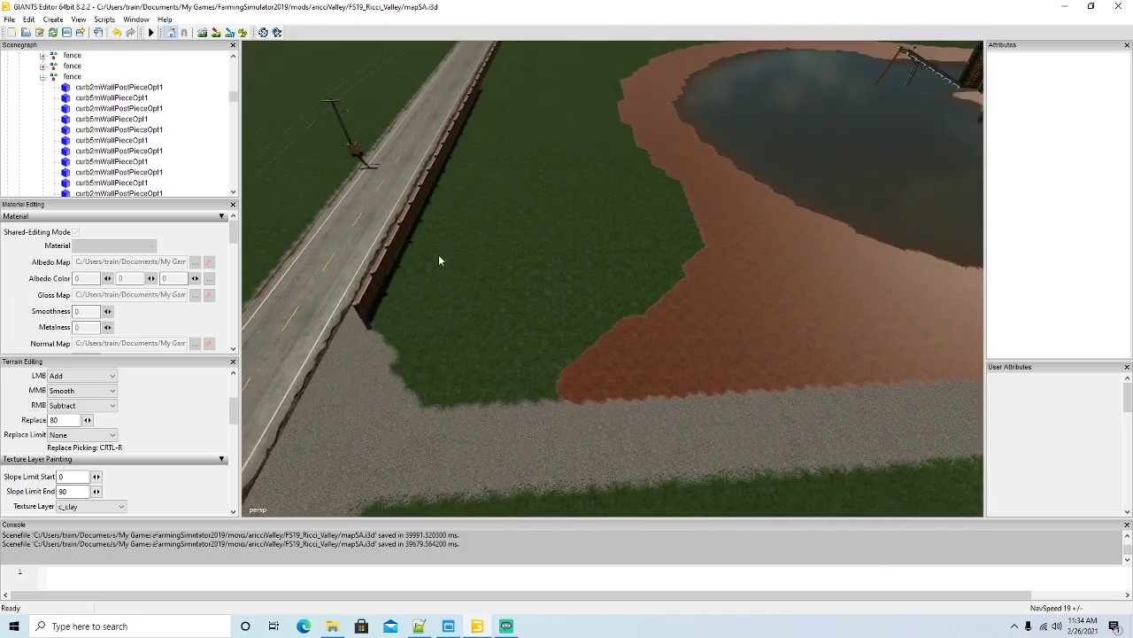
pyautogui.click(243, 32)
pyautogui.scroll(-3, 232, 417)
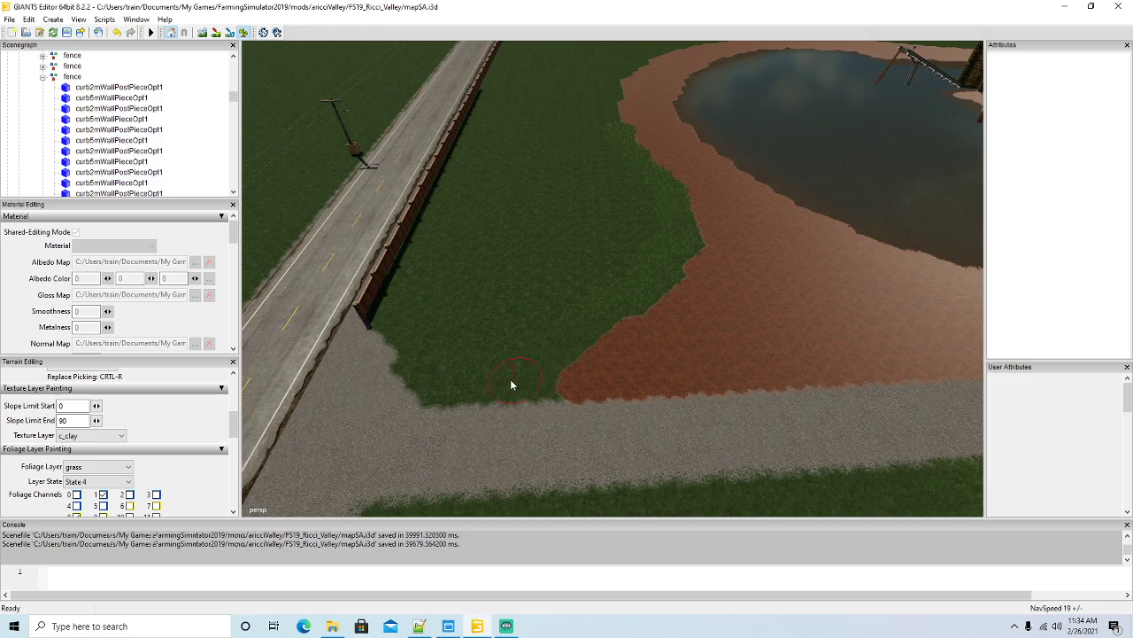
pyautogui.moveTo(444, 388); pyautogui.dragTo(403, 327)
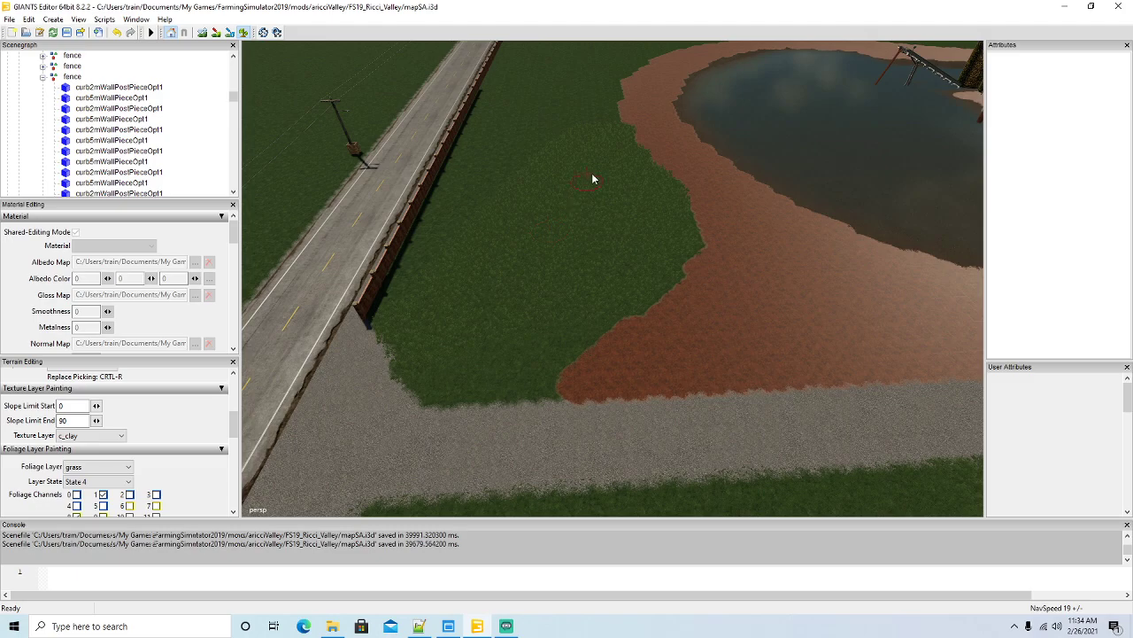
# Paint grass foliage along both sides of the roadside brick wall, from the driveway entrance past the pond.
pyautogui.keyDown('alt'); pyautogui.moveTo(469, 230); pyautogui.dragTo(460, 182); pyautogui.keyUp('alt')
pyautogui.click(243, 32)
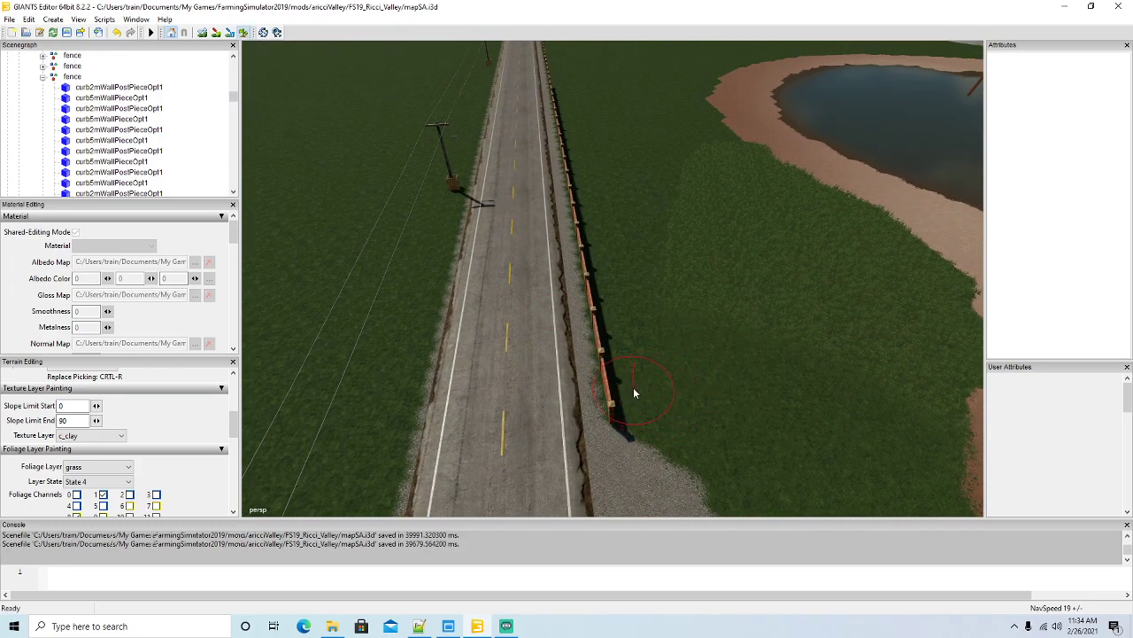
pyautogui.moveTo(626, 390); pyautogui.dragTo(563, 112)
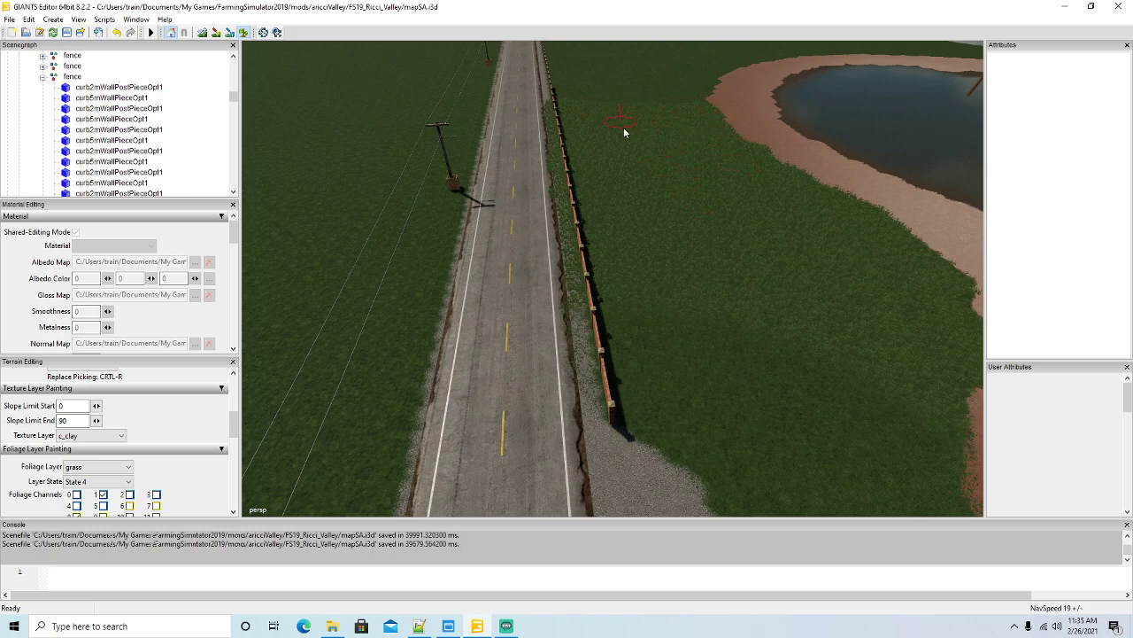
pyautogui.click(244, 35)
pyautogui.moveTo(436, 193)
pyautogui.keyDown('alt'); pyautogui.mouseDown()
pyautogui.moveTo(418, 138)
pyautogui.moveTo(432, 190)
pyautogui.mouseUp(); pyautogui.keyUp('alt')
pyautogui.scroll(6, 419, 138)
pyautogui.scroll(2, 418, 142)
pyautogui.click(245, 34)
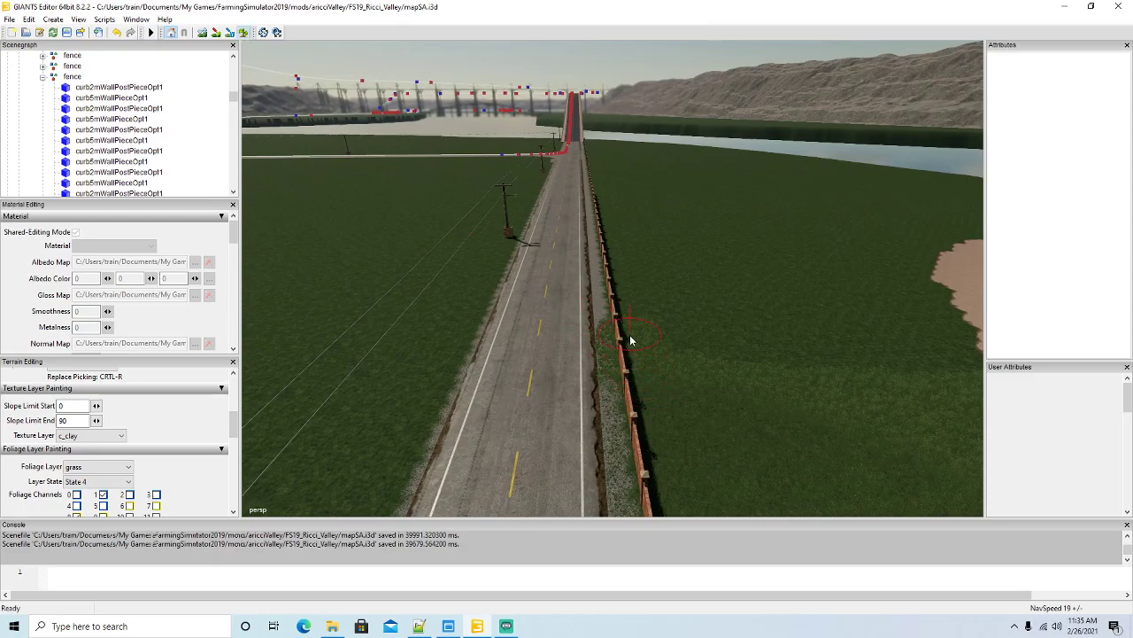
pyautogui.moveTo(626, 333); pyautogui.dragTo(610, 259)
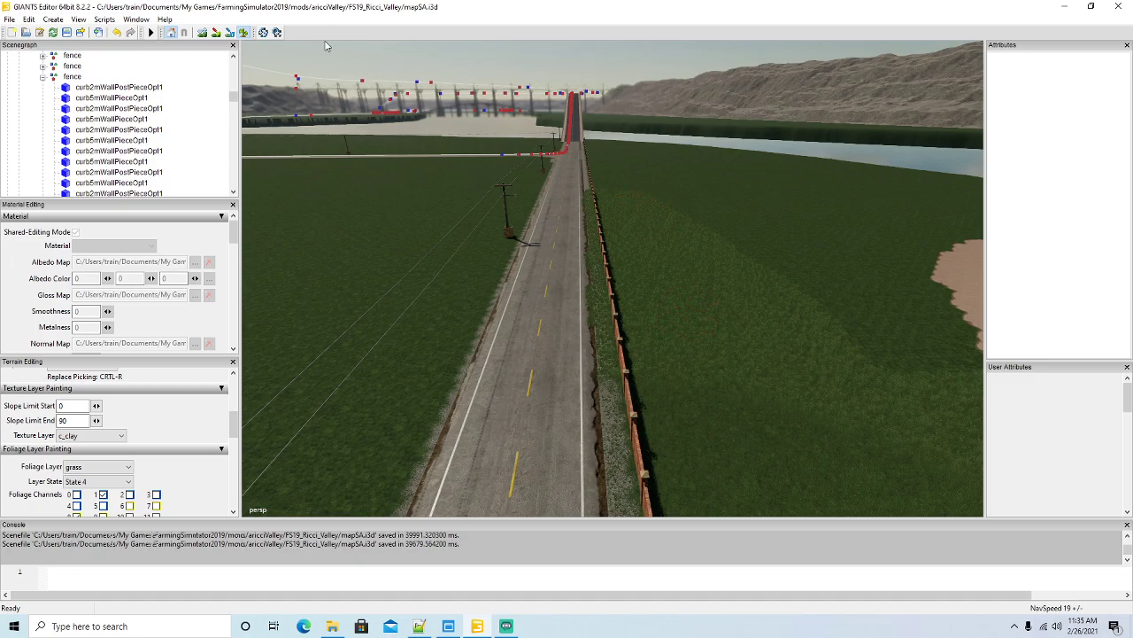
# Extend the grass foliage along the brick wall and across the adjoining field toward the road junction.
pyautogui.moveTo(679, 408)
pyautogui.keyDown('alt'); pyautogui.mouseDown()
pyautogui.moveTo(673, 347)
pyautogui.moveTo(668, 363)
pyautogui.moveTo(686, 395)
pyautogui.mouseUp(); pyautogui.keyUp('alt')
pyautogui.scroll(3, 673, 347)
pyautogui.scroll(3, 668, 363)
pyautogui.scroll(4, 672, 411)
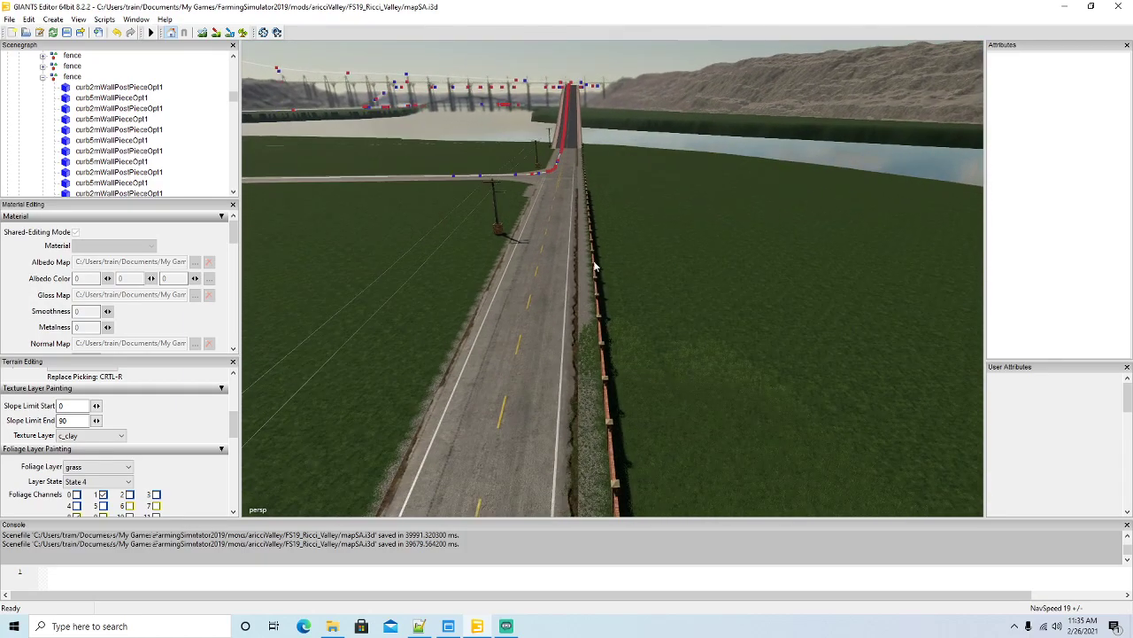
pyautogui.moveTo(617, 343)
pyautogui.mouseDown()
pyautogui.moveTo(588, 191)
pyautogui.moveTo(696, 257)
pyautogui.moveTo(850, 398)
pyautogui.moveTo(860, 423)
pyautogui.mouseUp()
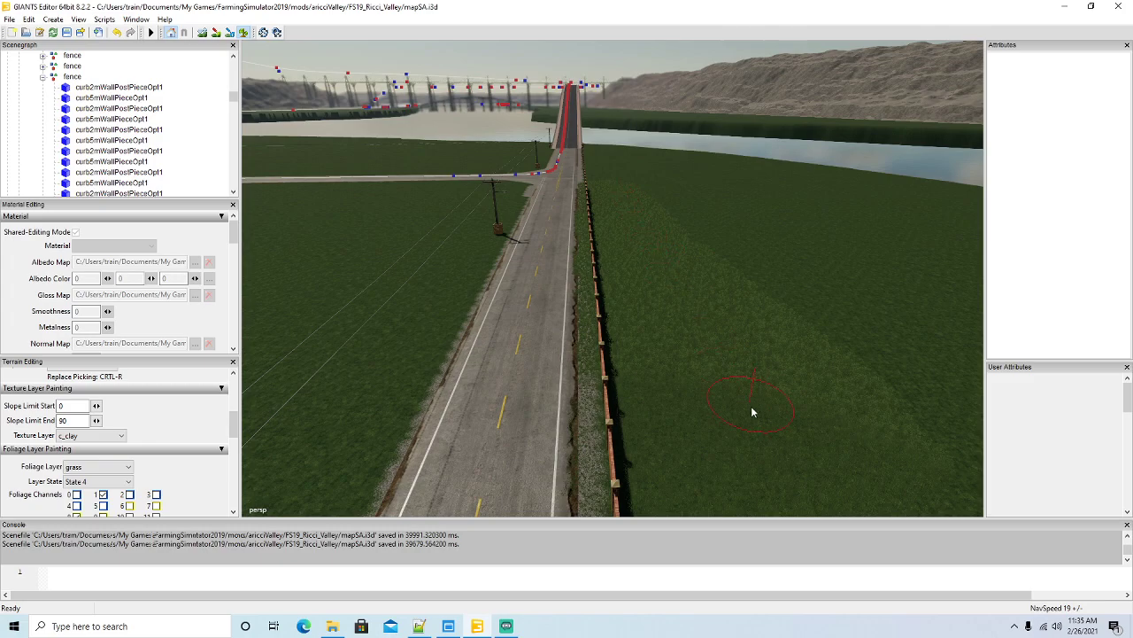
# Paint grass foliage along the brick wall opposite the road junction, up to the start of the bridge.
pyautogui.click(245, 33)
pyautogui.moveTo(439, 211)
pyautogui.keyDown('alt'); pyautogui.mouseDown()
pyautogui.moveTo(429, 174)
pyautogui.moveTo(438, 238)
pyautogui.mouseUp(); pyautogui.keyUp('alt')
pyautogui.press('w')
pyautogui.click(244, 33)
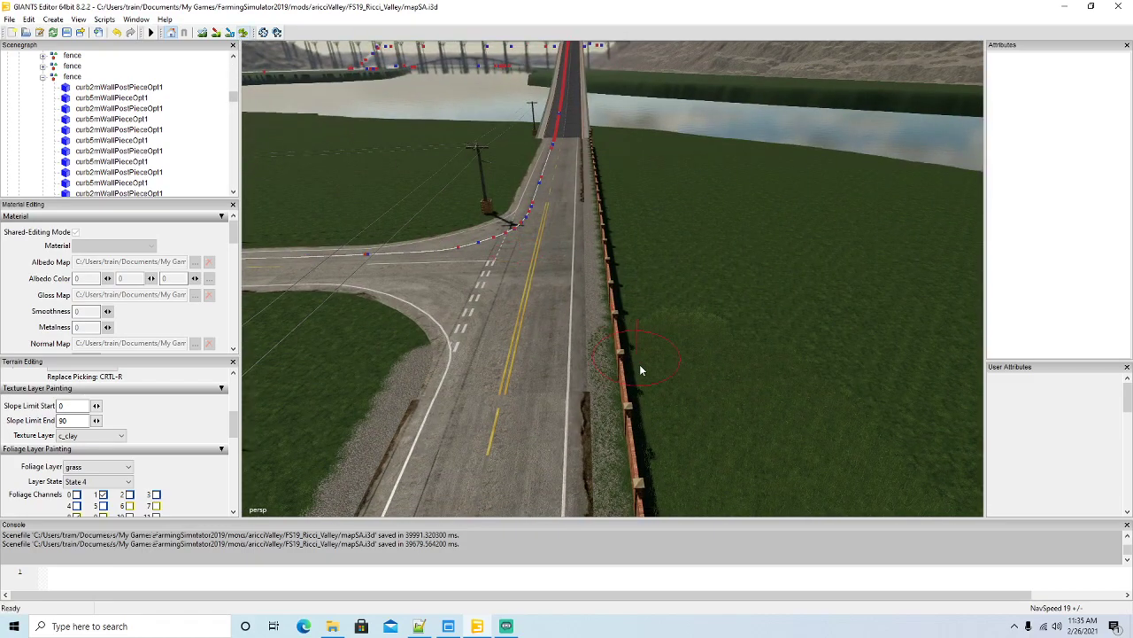
pyautogui.moveTo(632, 350)
pyautogui.mouseDown()
pyautogui.moveTo(622, 309)
pyautogui.moveTo(538, 296)
pyautogui.mouseUp()
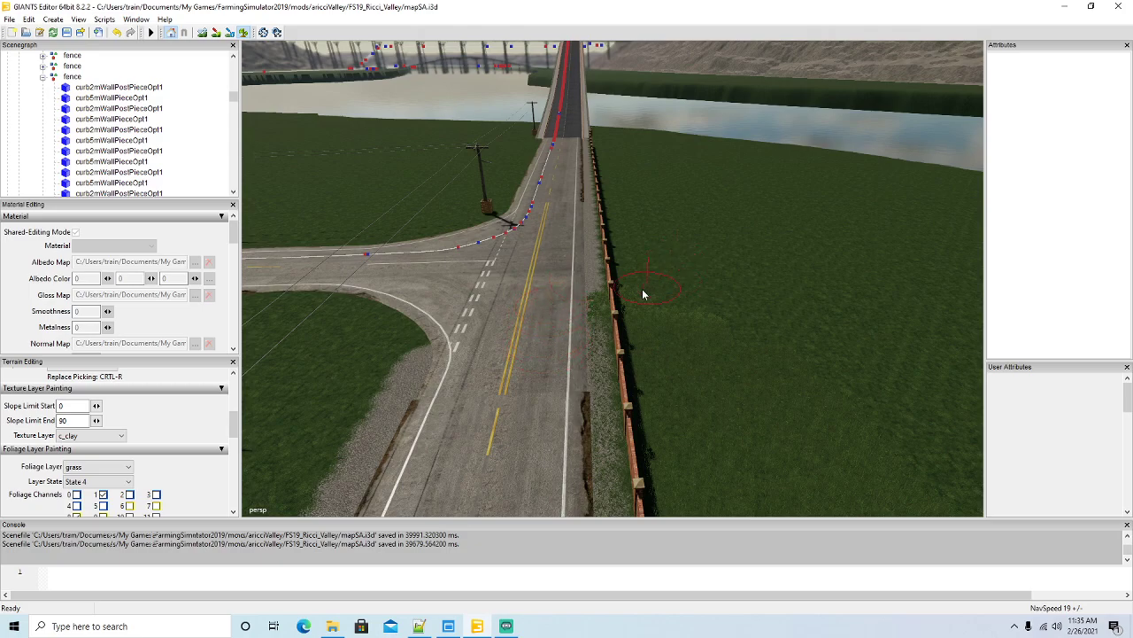
pyautogui.moveTo(633, 296); pyautogui.dragTo(597, 151)
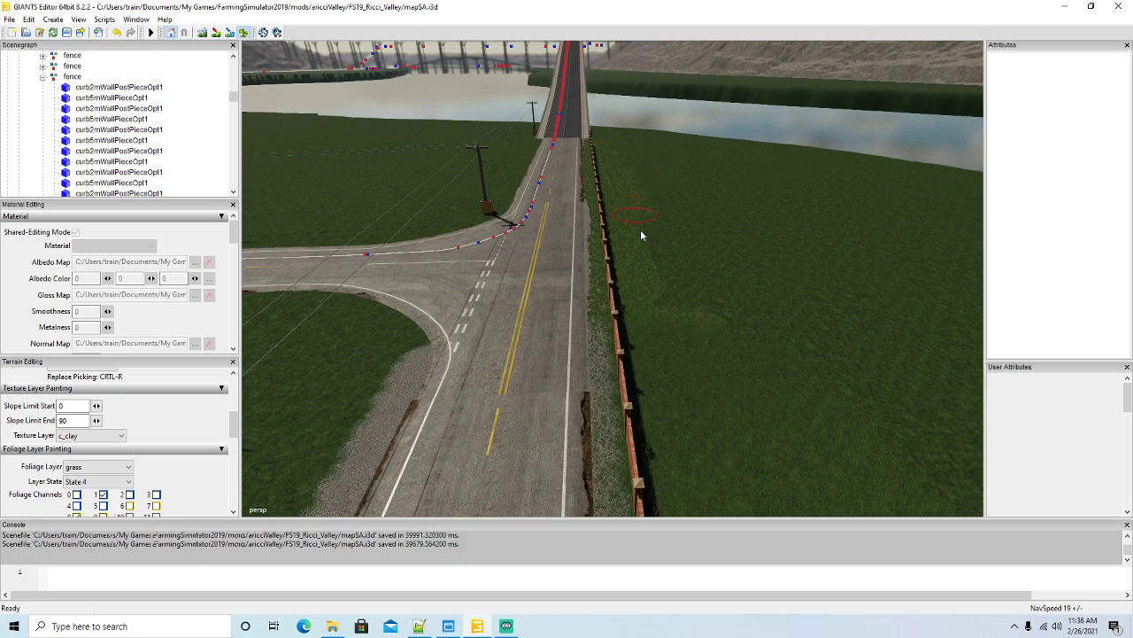
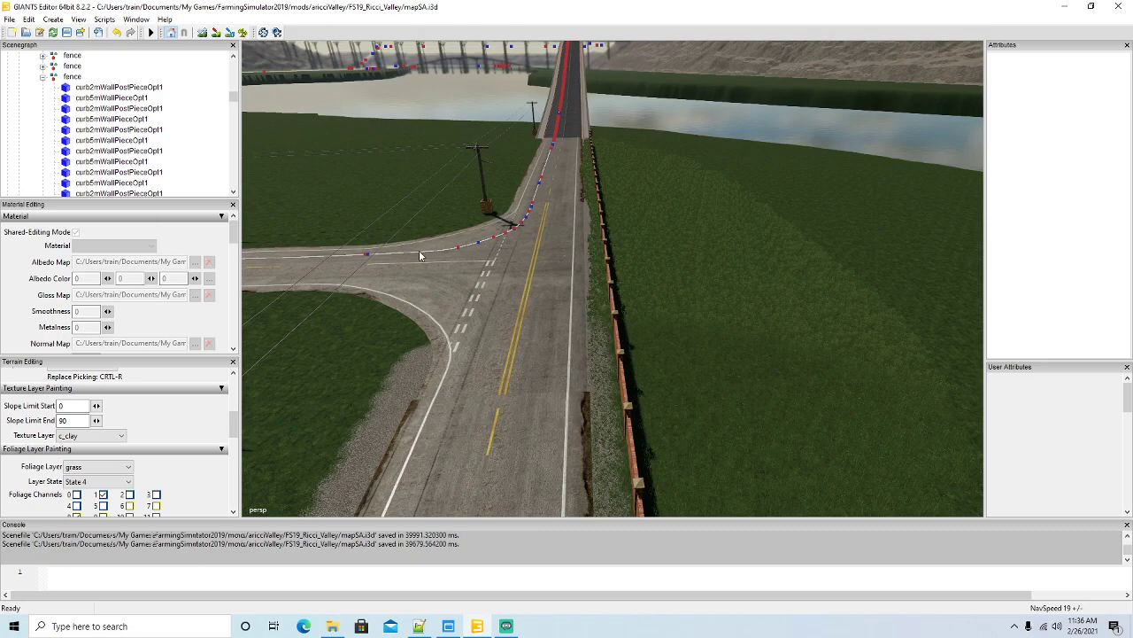
# Paint grass foliage over the corner between the bridge end of the brick wall and the river cliff.
pyautogui.keyDown('alt'); pyautogui.moveTo(482, 324); pyautogui.dragTo(392, 376); pyautogui.keyUp('alt')
pyautogui.scroll(5, 475, 303)
pyautogui.press('d')
pyautogui.scroll(-3, 379, 389)
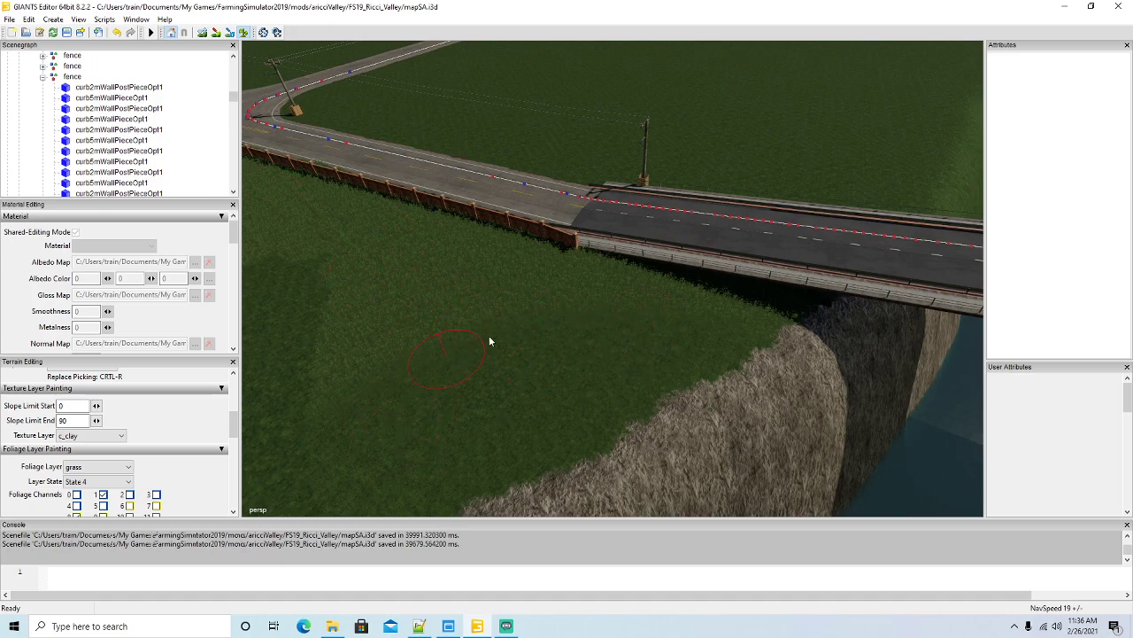
# Fill the field between the river cliff edge and the brick wall near the bridge with grass foliage.
pyautogui.click(245, 33)
pyautogui.moveTo(363, 266)
pyautogui.keyDown('alt'); pyautogui.mouseDown()
pyautogui.moveTo(431, 315)
pyautogui.moveTo(422, 321)
pyautogui.mouseUp(); pyautogui.keyUp('alt')
pyautogui.keyDown('alt'); pyautogui.moveTo(504, 234); pyautogui.dragTo(501, 261); pyautogui.keyUp('alt')
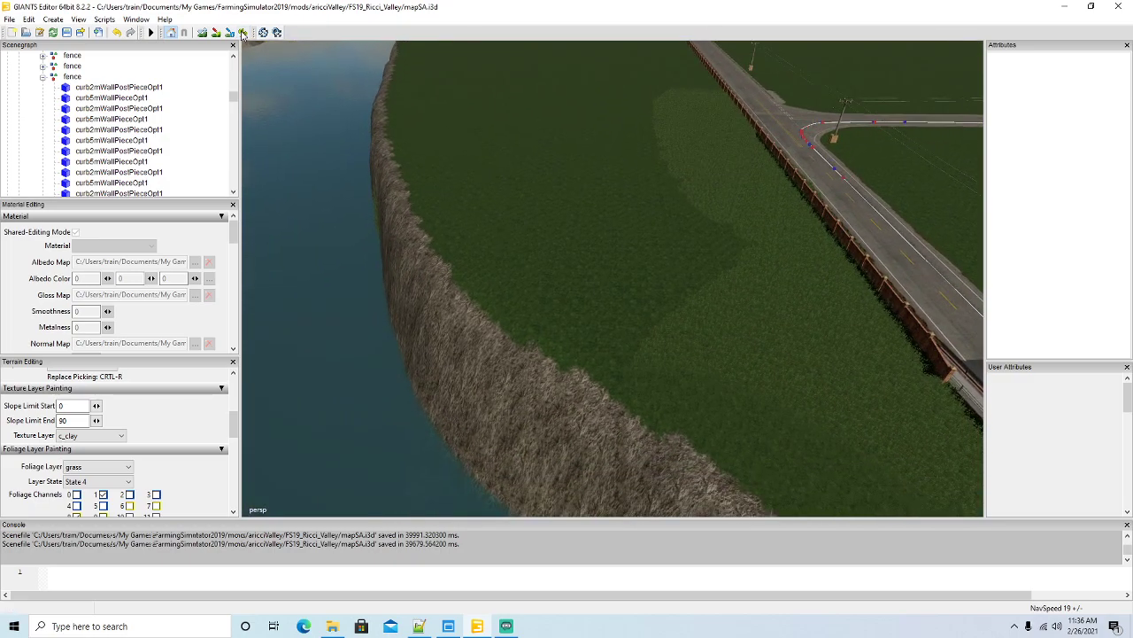
pyautogui.keyDown('alt'); pyautogui.moveTo(666, 376); pyautogui.dragTo(679, 363); pyautogui.keyUp('alt')
pyautogui.click(241, 33)
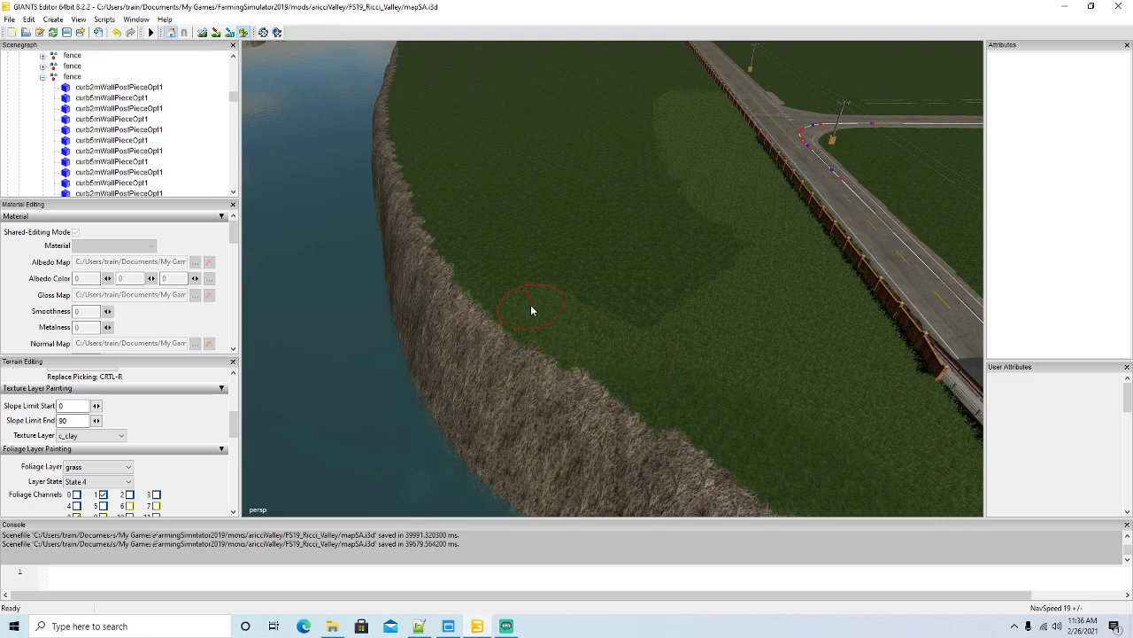
pyautogui.moveTo(444, 213)
pyautogui.mouseDown()
pyautogui.moveTo(403, 124)
pyautogui.moveTo(564, 270)
pyautogui.moveTo(599, 256)
pyautogui.moveTo(443, 116)
pyautogui.moveTo(622, 233)
pyautogui.moveTo(544, 191)
pyautogui.moveTo(561, 119)
pyautogui.moveTo(691, 173)
pyautogui.mouseUp()
pyautogui.moveTo(707, 221)
pyautogui.mouseDown()
pyautogui.moveTo(632, 117)
pyautogui.moveTo(602, 134)
pyautogui.moveTo(606, 184)
pyautogui.mouseUp()
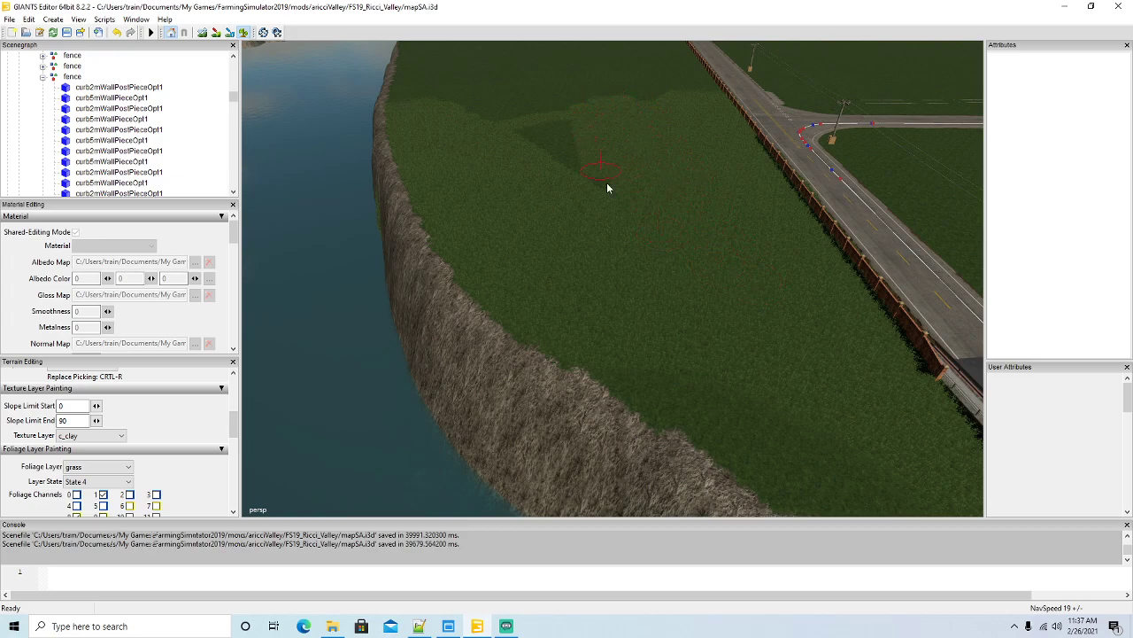
pyautogui.moveTo(563, 116); pyautogui.dragTo(544, 129)
# Fill the middle of the field between the cliff and the brick wall with grass foliage, working toward the pond.
pyautogui.click(243, 32)
pyautogui.moveTo(533, 195)
pyautogui.keyDown('alt'); pyautogui.mouseDown()
pyautogui.moveTo(561, 213)
pyautogui.moveTo(464, 134)
pyautogui.mouseUp(); pyautogui.keyUp('alt')
pyautogui.keyDown('alt'); pyautogui.moveTo(548, 296); pyautogui.dragTo(611, 319); pyautogui.keyUp('alt')
pyautogui.scroll(3, 524, 247)
pyautogui.scroll(3, 526, 250)
pyautogui.click(242, 33)
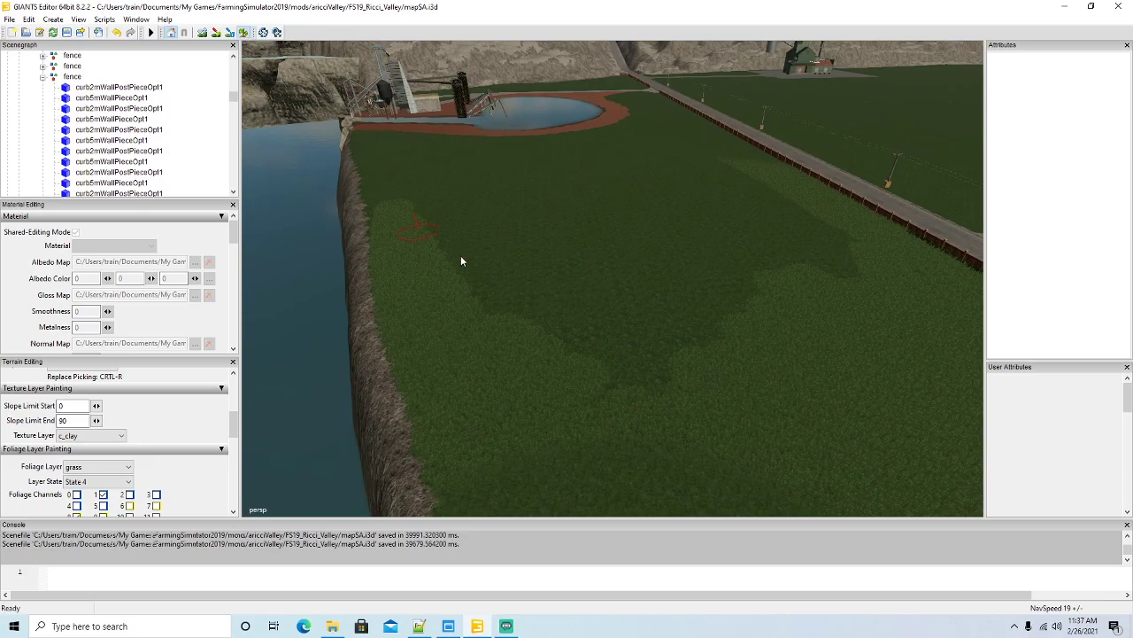
pyautogui.moveTo(402, 233)
pyautogui.mouseDown()
pyautogui.moveTo(384, 190)
pyautogui.moveTo(709, 176)
pyautogui.mouseUp()
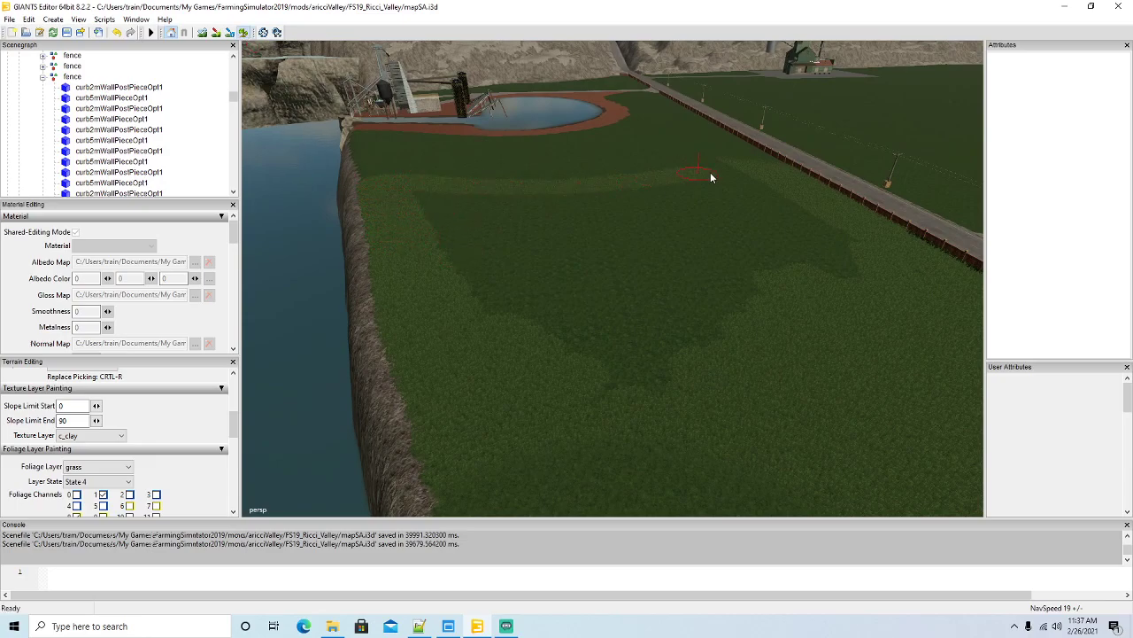
pyautogui.moveTo(818, 231); pyautogui.dragTo(626, 194)
pyautogui.moveTo(436, 204)
pyautogui.mouseDown()
pyautogui.moveTo(534, 367)
pyautogui.moveTo(476, 210)
pyautogui.moveTo(620, 392)
pyautogui.moveTo(519, 217)
pyautogui.moveTo(708, 372)
pyautogui.moveTo(556, 217)
pyautogui.moveTo(722, 321)
pyautogui.moveTo(582, 206)
pyautogui.moveTo(709, 250)
pyautogui.moveTo(679, 203)
pyautogui.mouseUp()
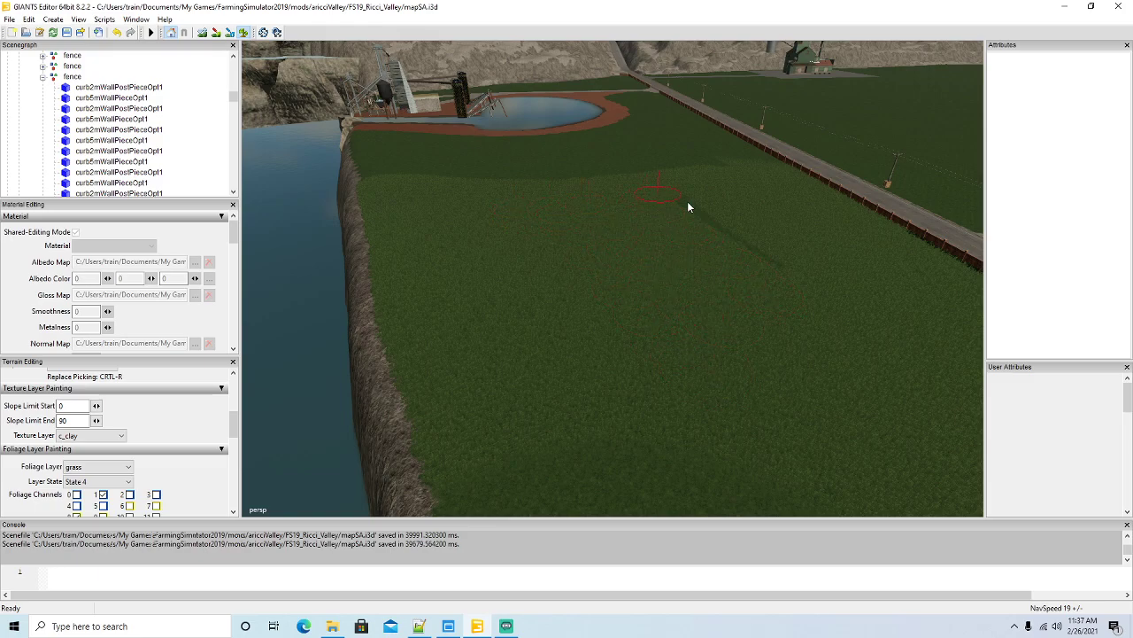
# Paint grass foliage along the top of the river cliff up to the pond's clay rim.
pyautogui.click(243, 33)
pyautogui.moveTo(405, 197)
pyautogui.keyDown('alt'); pyautogui.mouseDown()
pyautogui.moveTo(486, 239)
pyautogui.moveTo(440, 253)
pyautogui.moveTo(628, 316)
pyautogui.moveTo(420, 184)
pyautogui.mouseUp(); pyautogui.keyUp('alt')
pyautogui.scroll(8, 460, 238)
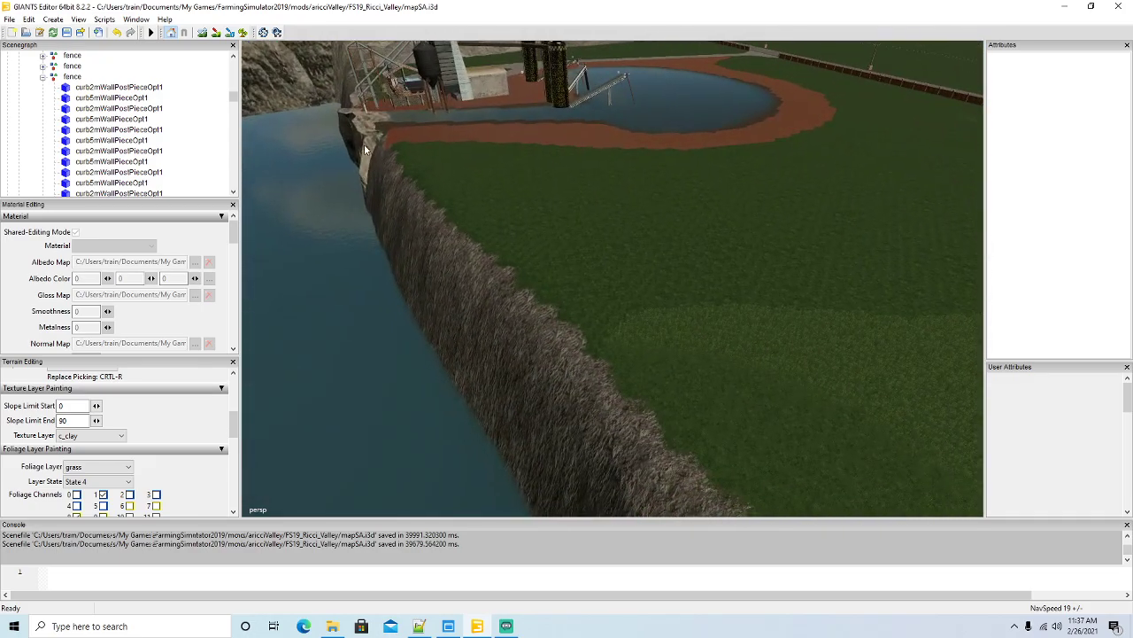
pyautogui.click(244, 34)
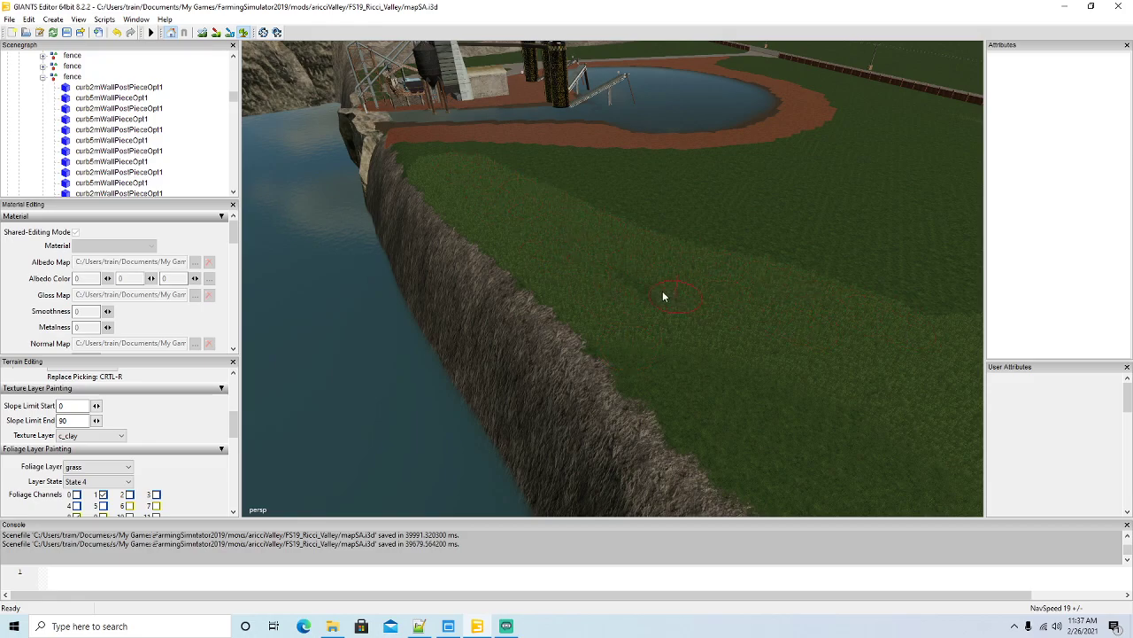
pyautogui.moveTo(488, 264); pyautogui.dragTo(771, 310, button='right')
pyautogui.click(243, 34)
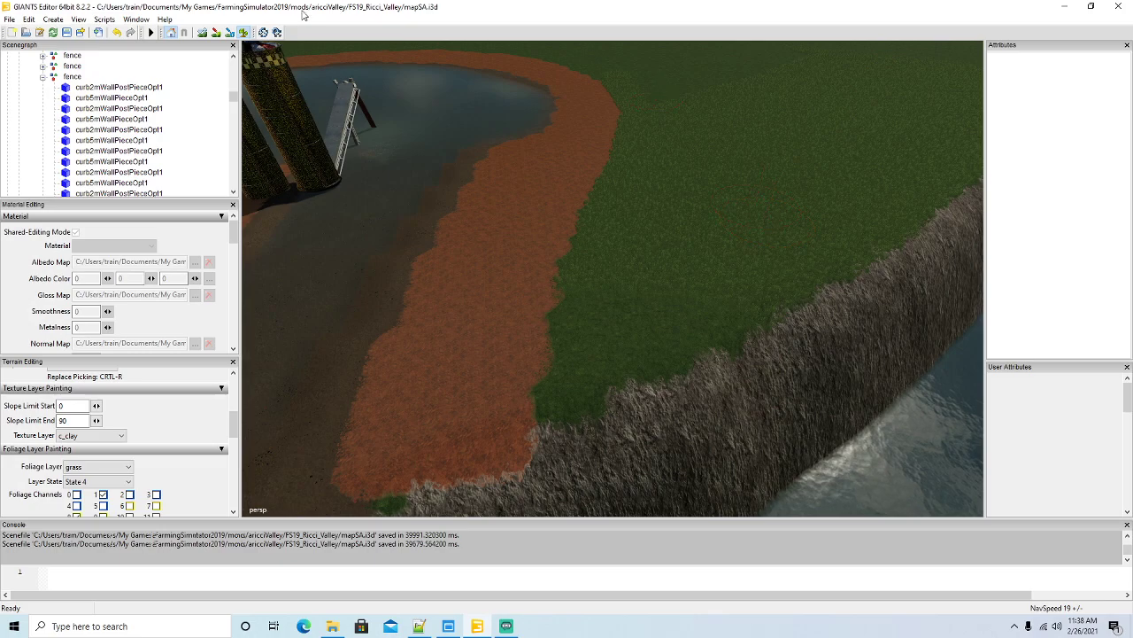
# Fill the remaining bare patch between the pond's clay rim and the brick wall with grass foliage.
pyautogui.click(243, 33)
pyautogui.moveTo(715, 198)
pyautogui.keyDown('alt'); pyautogui.mouseDown()
pyautogui.moveTo(732, 150)
pyautogui.moveTo(678, 235)
pyautogui.mouseUp(); pyautogui.keyUp('alt')
pyautogui.scroll(4, 705, 152)
pyautogui.scroll(3, 701, 154)
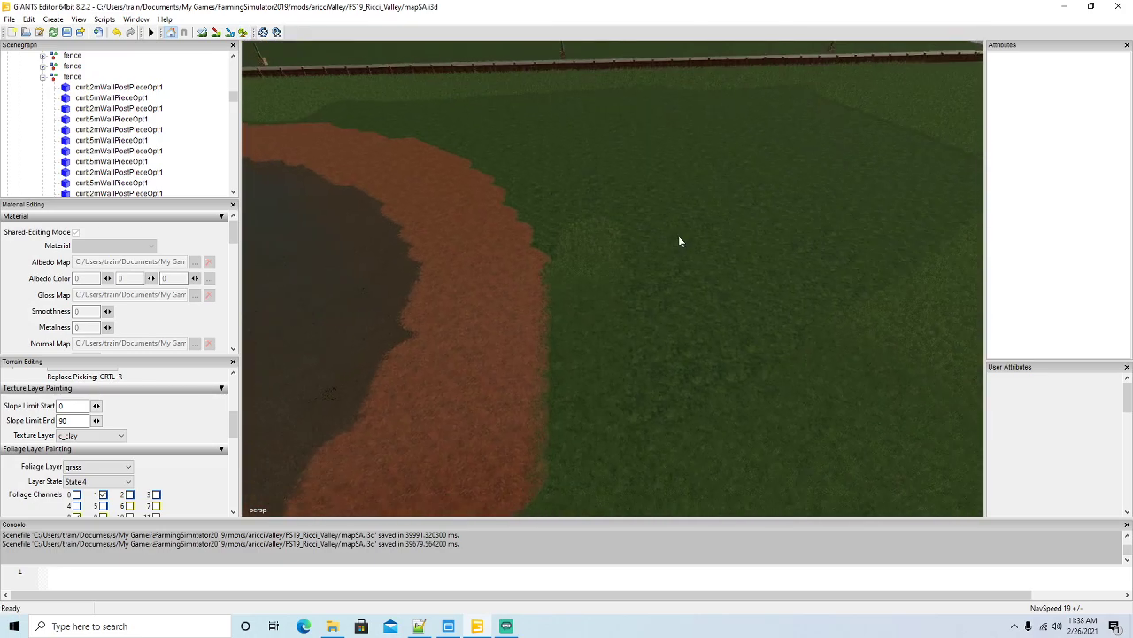
pyautogui.scroll(-5, 682, 236)
pyautogui.click(244, 32)
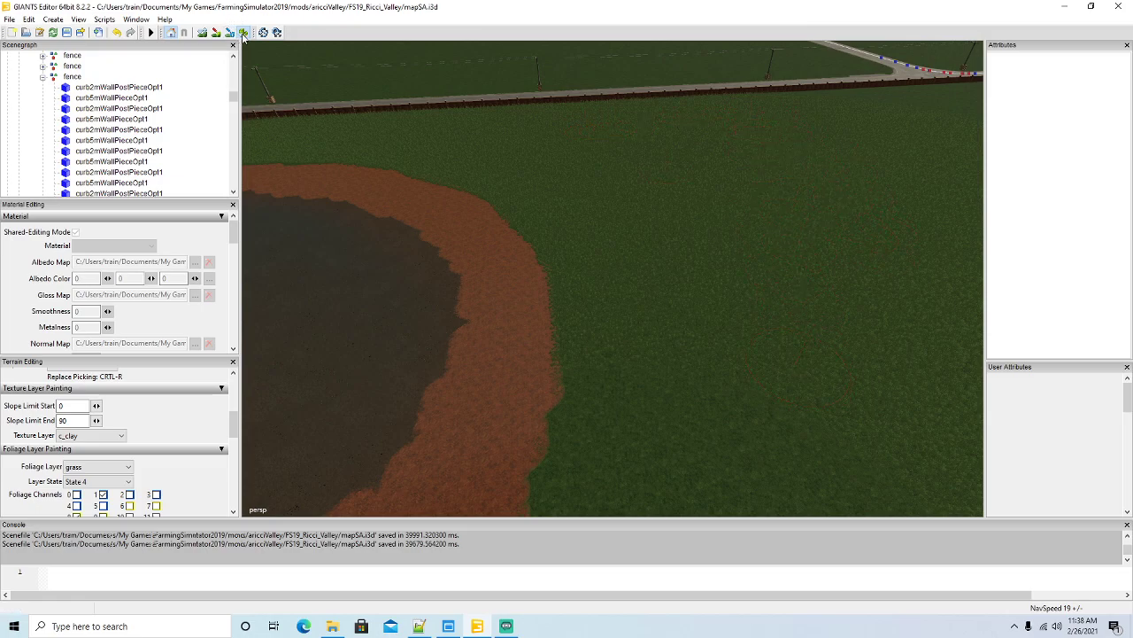
# Paint forestGrass foliage in State 1 at the foot of the rocky slope next to the end of the brick wall.
pyautogui.moveTo(524, 254)
pyautogui.mouseDown(button='right')
pyautogui.moveTo(620, 258)
pyautogui.moveTo(626, 336)
pyautogui.moveTo(650, 334)
pyautogui.moveTo(726, 261)
pyautogui.moveTo(656, 366)
pyautogui.moveTo(628, 295)
pyautogui.moveTo(597, 338)
pyautogui.moveTo(635, 343)
pyautogui.moveTo(611, 345)
pyautogui.moveTo(772, 407)
pyautogui.mouseUp(button='right')
pyautogui.scroll(3, 697, 346)
pyautogui.keyDown('alt'); pyautogui.moveTo(697, 346); pyautogui.dragTo(611, 402); pyautogui.keyUp('alt')
pyautogui.scroll(6, 687, 313)
pyautogui.scroll(8, 676, 314)
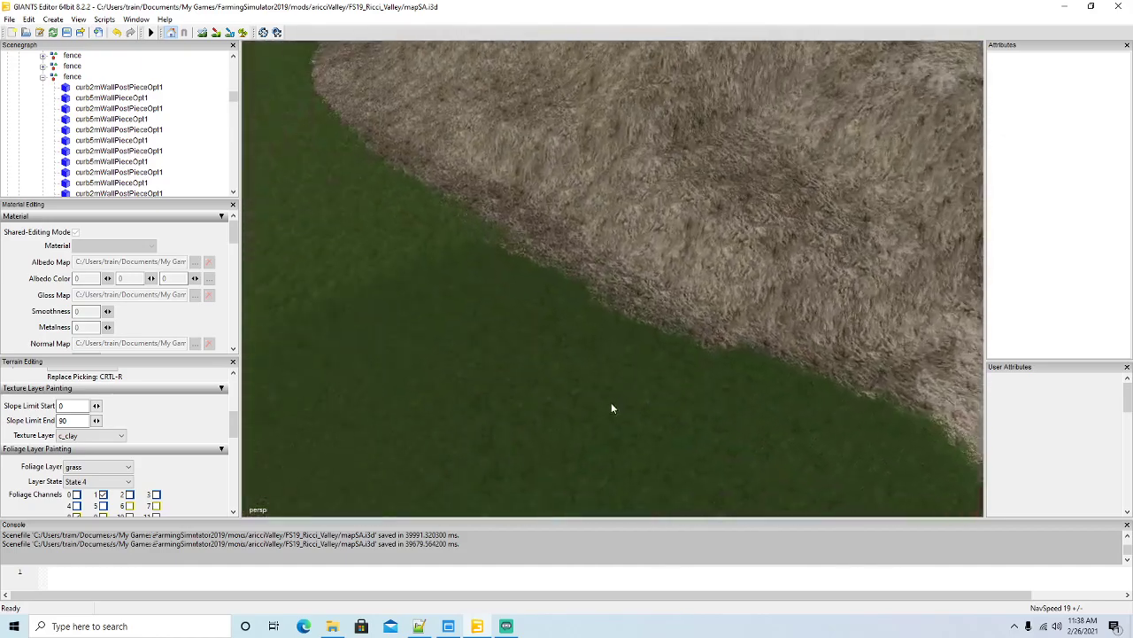
pyautogui.scroll(-6, 611, 402)
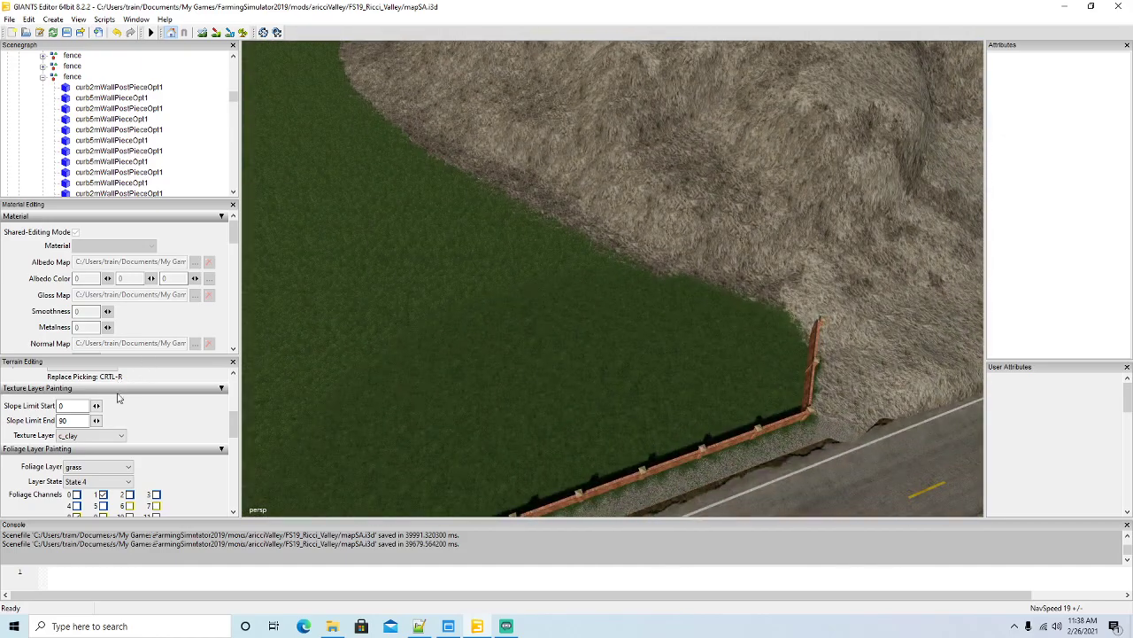
pyautogui.click(101, 466)
pyautogui.scroll(-3, 108, 308)
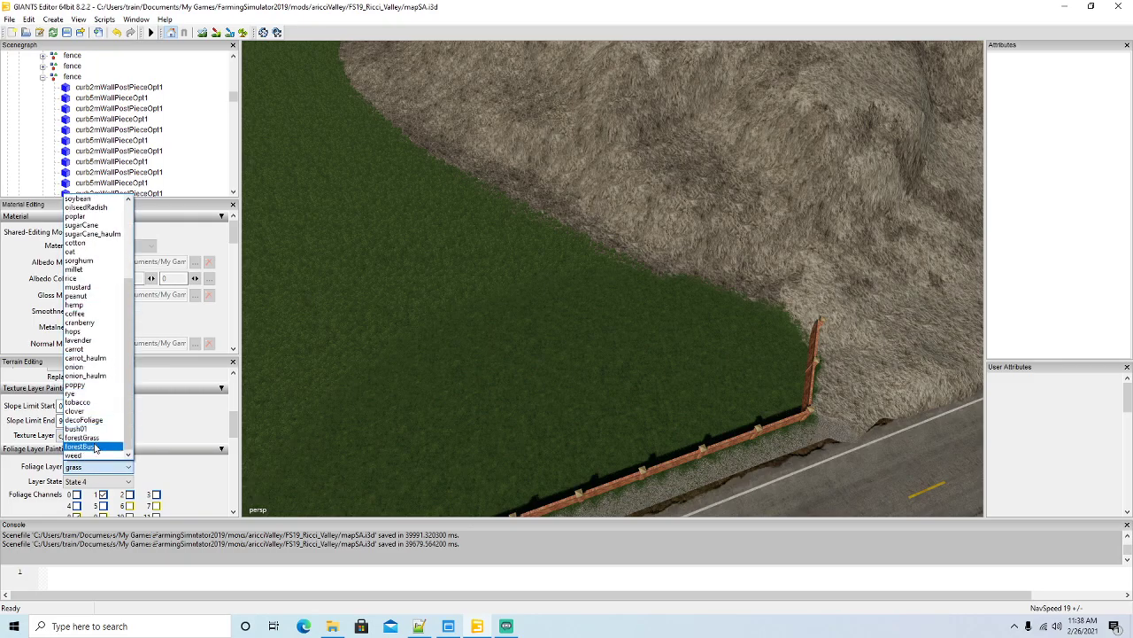
pyautogui.click(92, 438)
pyautogui.click(97, 481)
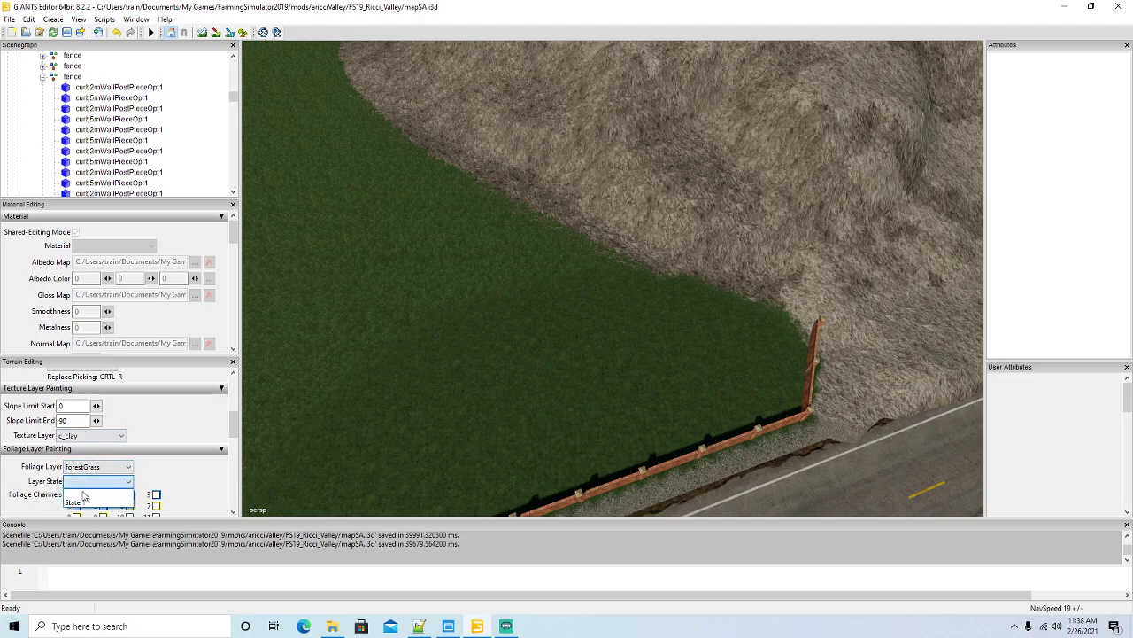
pyautogui.click(84, 493)
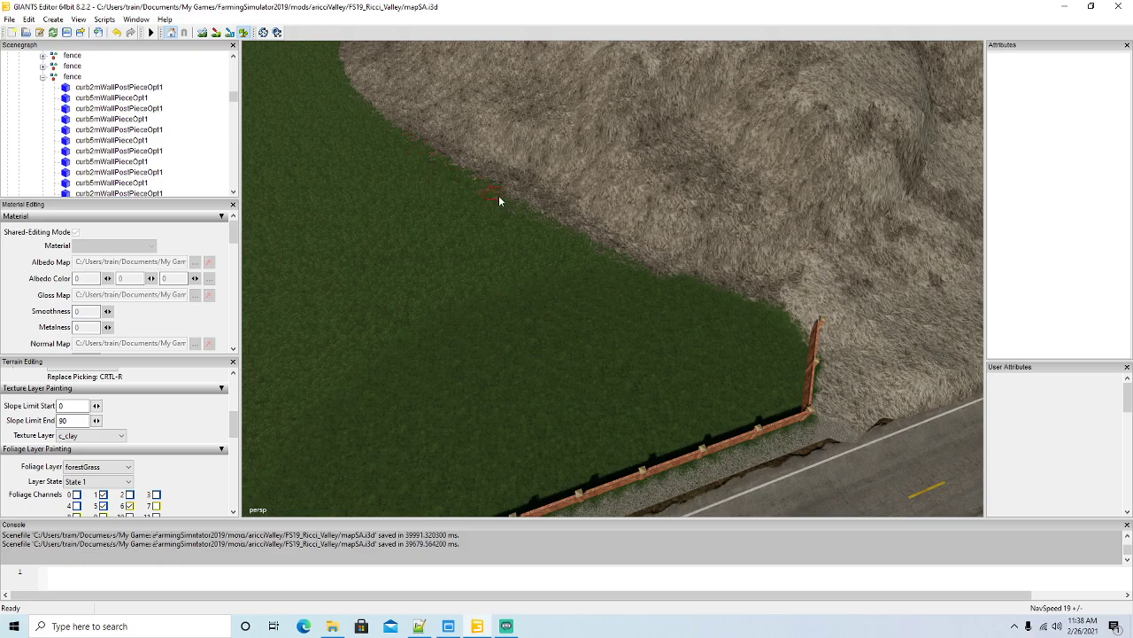
pyautogui.moveTo(687, 283)
pyautogui.mouseDown()
pyautogui.moveTo(760, 308)
pyautogui.moveTo(804, 333)
pyautogui.moveTo(801, 343)
pyautogui.mouseUp()
# Continue the forestGrass foliage along the foot of the rocky slope toward the water.
pyautogui.click(245, 35)
pyautogui.moveTo(335, 153)
pyautogui.keyDown('alt'); pyautogui.mouseDown()
pyautogui.moveTo(324, 134)
pyautogui.moveTo(405, 211)
pyautogui.moveTo(245, 154)
pyautogui.mouseUp(); pyautogui.keyUp('alt')
pyautogui.click(243, 32)
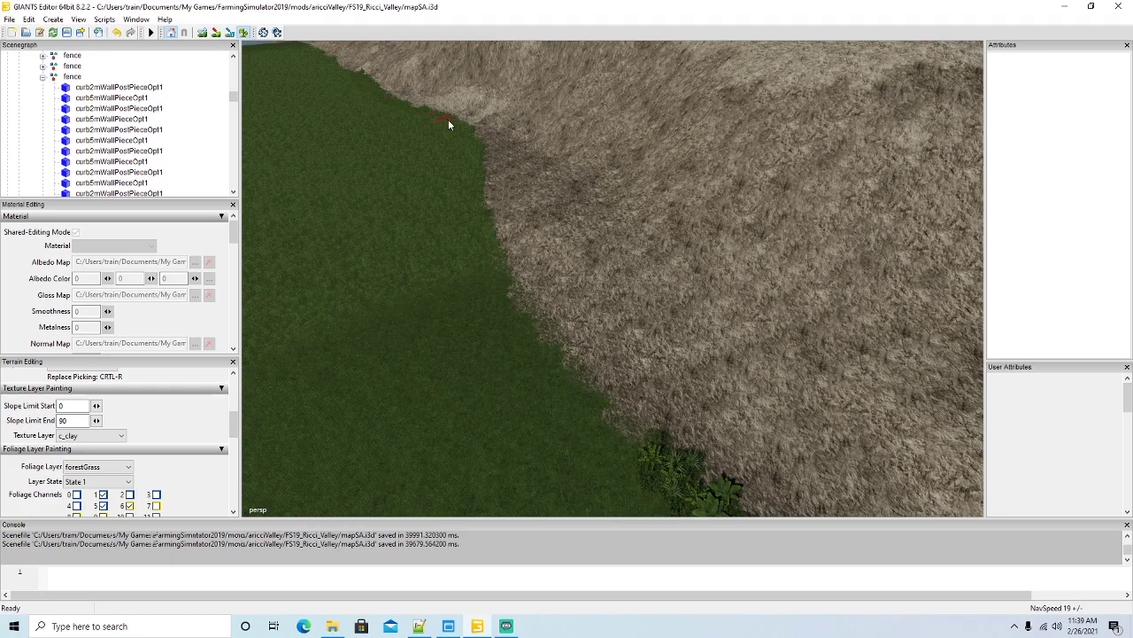
pyautogui.moveTo(517, 297); pyautogui.dragTo(625, 422)
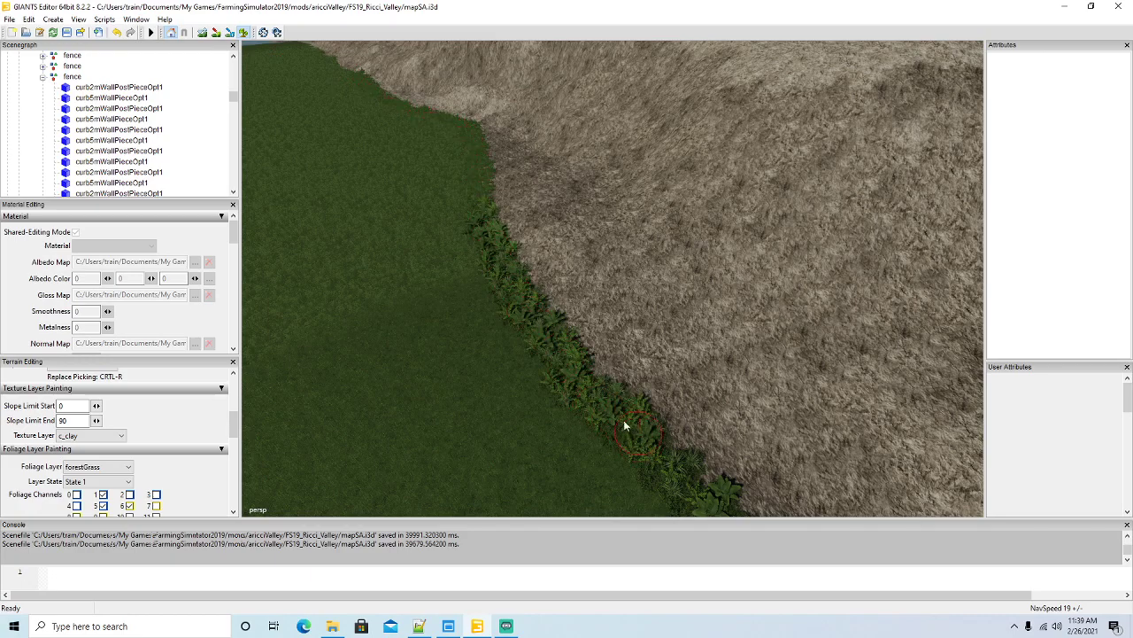
pyautogui.moveTo(372, 203)
pyautogui.keyDown('alt'); pyautogui.mouseDown()
pyautogui.moveTo(395, 226)
pyautogui.moveTo(277, 105)
pyautogui.moveTo(340, 143)
pyautogui.moveTo(311, 141)
pyautogui.moveTo(369, 223)
pyautogui.mouseUp(); pyautogui.keyUp('alt')
pyautogui.scroll(3, 277, 100)
pyautogui.scroll(3, 340, 143)
pyautogui.click(244, 32)
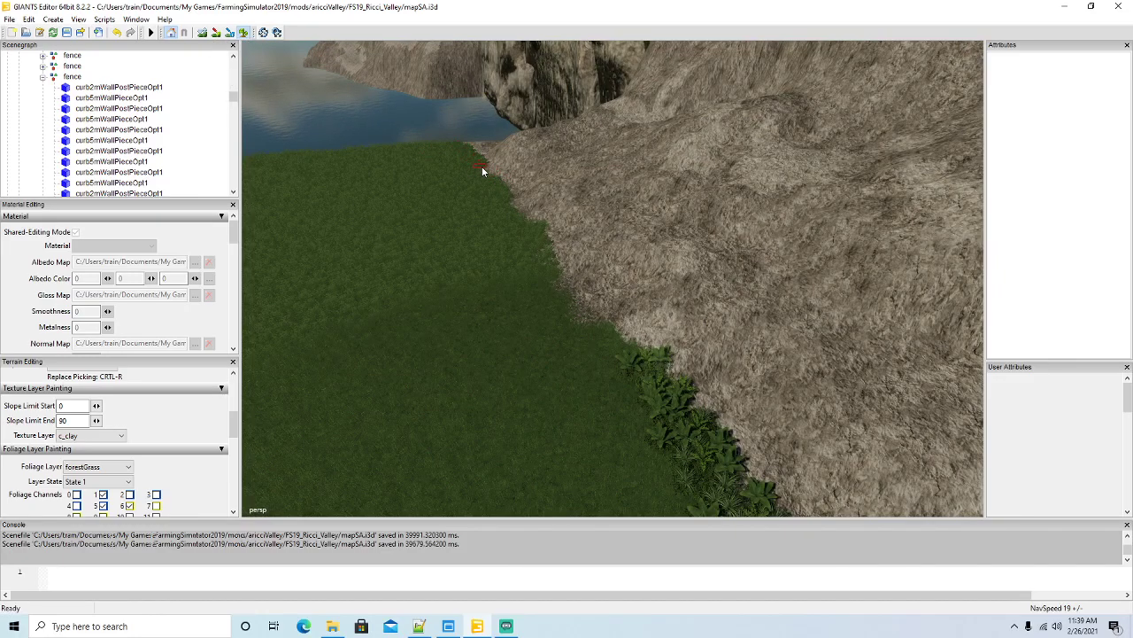
pyautogui.moveTo(556, 290)
pyautogui.mouseDown()
pyautogui.moveTo(608, 327)
pyautogui.moveTo(673, 434)
pyautogui.mouseUp()
# Save the map scene.
pyautogui.click(243, 33)
pyautogui.moveTo(455, 309)
pyautogui.keyDown('alt'); pyautogui.mouseDown()
pyautogui.moveTo(678, 340)
pyautogui.moveTo(798, 338)
pyautogui.moveTo(677, 251)
pyautogui.moveTo(617, 251)
pyautogui.mouseUp(); pyautogui.keyUp('alt')
pyautogui.scroll(-4, 545, 314)
pyautogui.scroll(5, 797, 339)
pyautogui.keyDown('alt'); pyautogui.moveTo(533, 315); pyautogui.dragTo(344, 188); pyautogui.keyUp('alt')
pyautogui.scroll(-5, 501, 283)
pyautogui.click(66, 32)
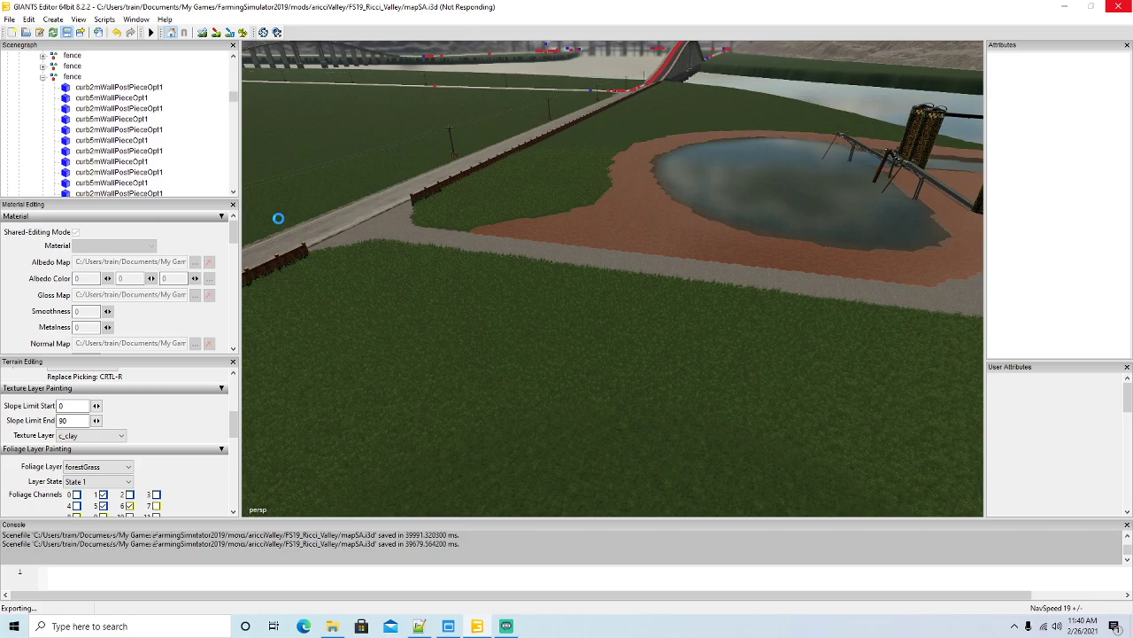
# Collapse the expanded fence group in the scenegraph.
pyautogui.click(43, 79)
pyautogui.scroll(2, 150, 137)
pyautogui.moveTo(451, 230)
pyautogui.keyDown('alt'); pyautogui.mouseDown()
pyautogui.moveTo(495, 278)
pyautogui.moveTo(494, 237)
pyautogui.moveTo(471, 234)
pyautogui.mouseUp(); pyautogui.keyUp('alt')
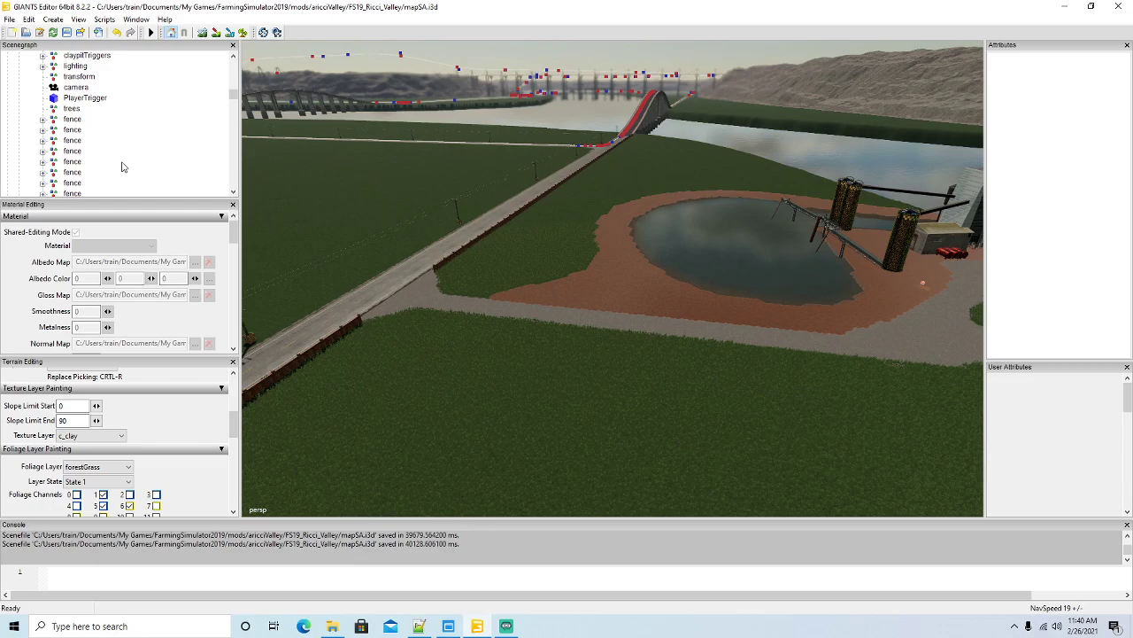
# Duplicate a volumeTree from the visibility group of the openMine.
pyautogui.scroll(3, 123, 167)
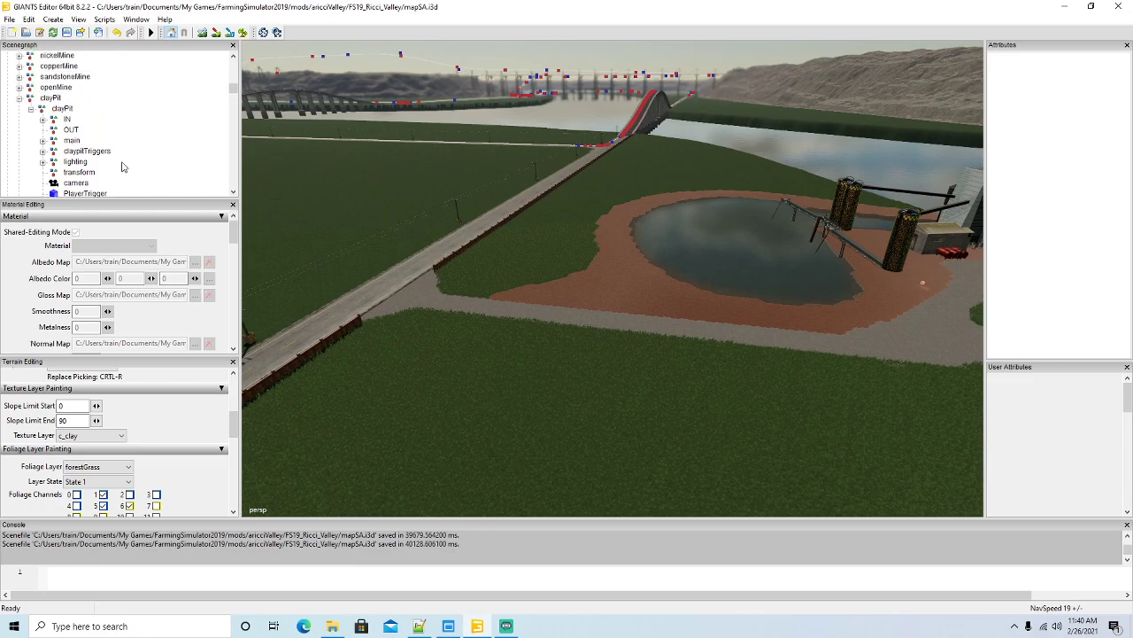
pyautogui.click(19, 87)
pyautogui.click(31, 97)
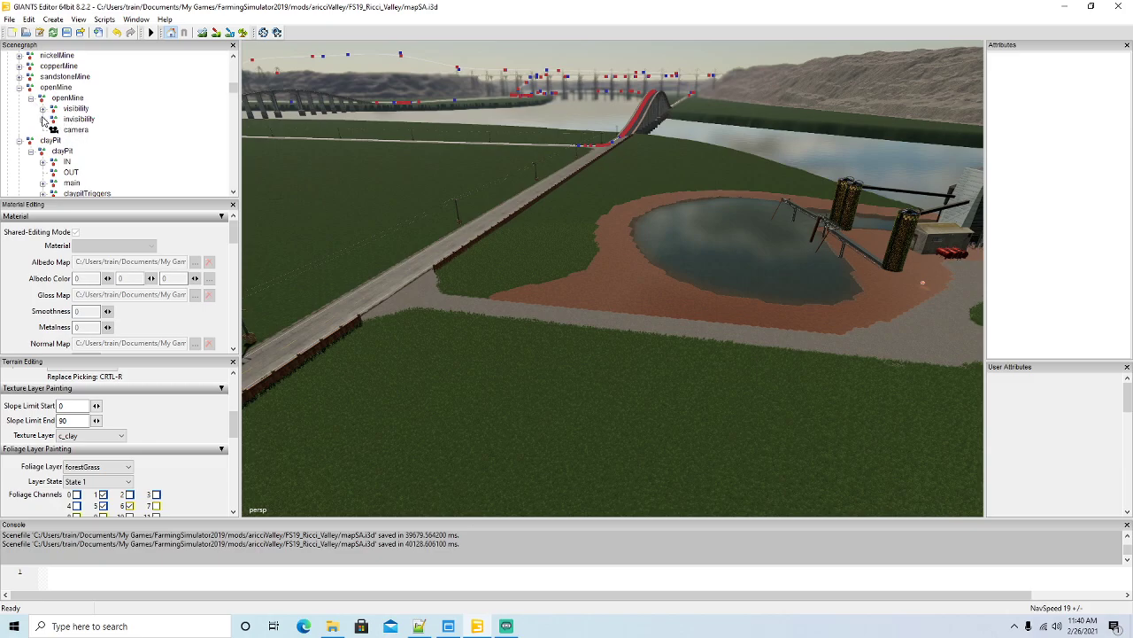
pyautogui.click(42, 109)
pyautogui.scroll(-1, 128, 141)
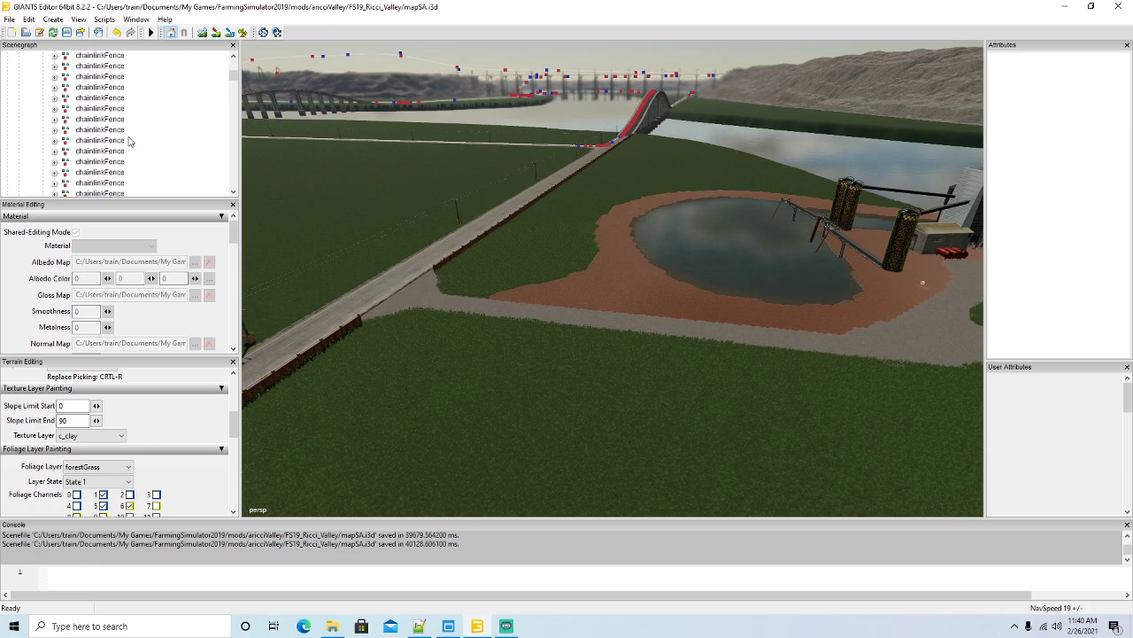
pyautogui.moveTo(233, 81); pyautogui.dragTo(222, 154)
pyautogui.scroll(2, 169, 129)
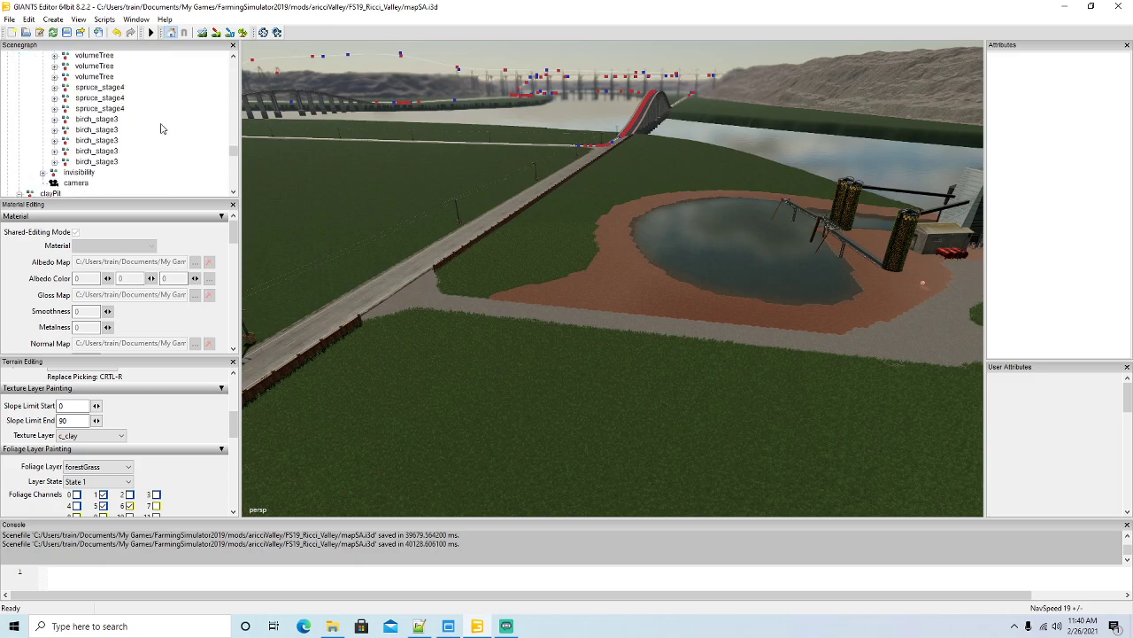
pyautogui.click(74, 78)
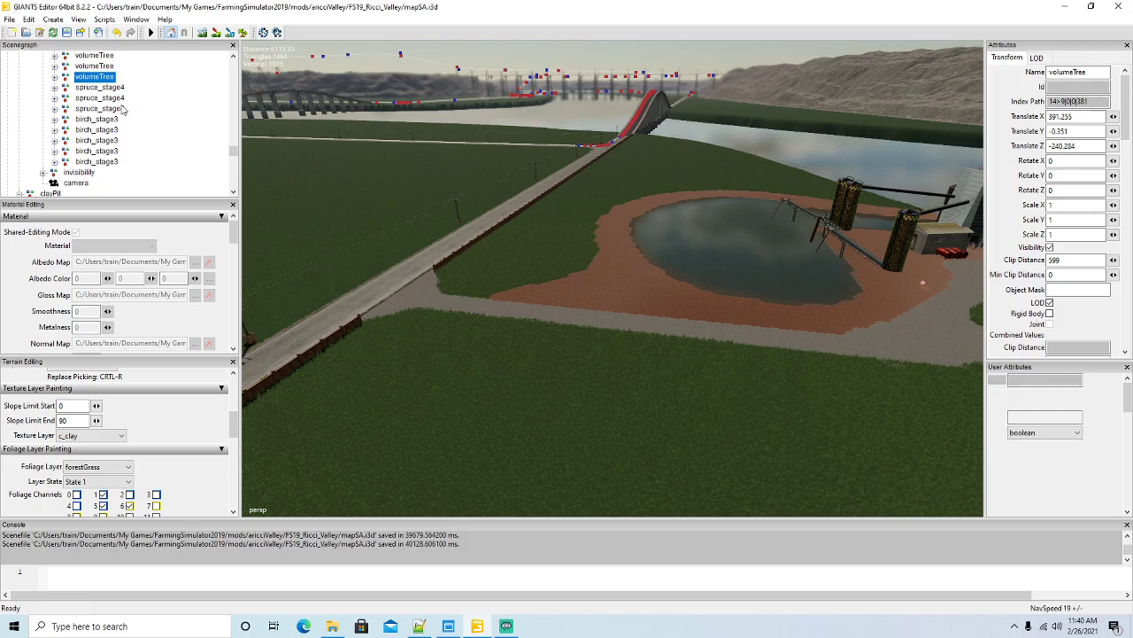
pyautogui.hotkey('ctrl', 'd')
# Cut the duplicated volumeTree and paste it into the clayPit's trees group.
pyautogui.scroll(-3, 122, 110)
pyautogui.scroll(-3, 122, 110)
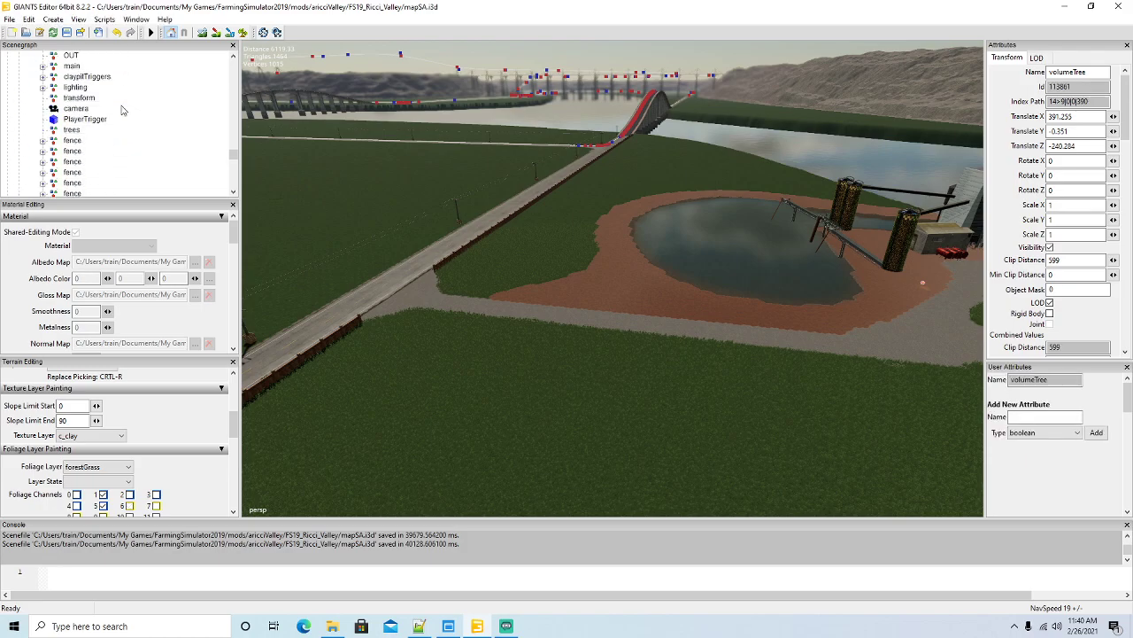
pyautogui.click(33, 23)
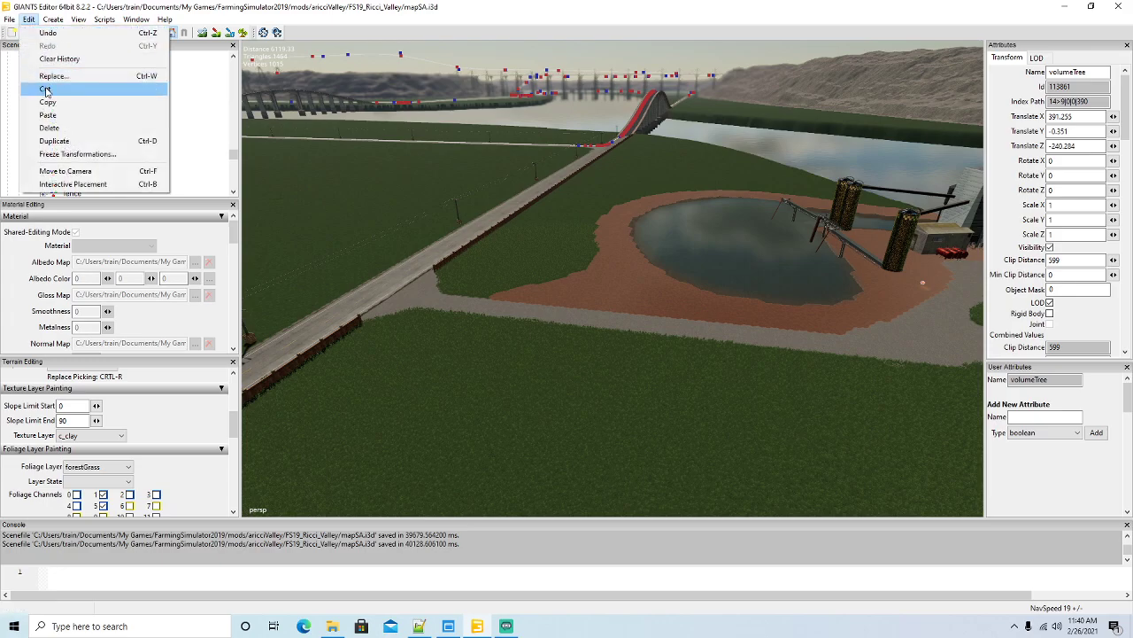
pyautogui.click(45, 89)
pyautogui.click(57, 122)
pyautogui.click(30, 20)
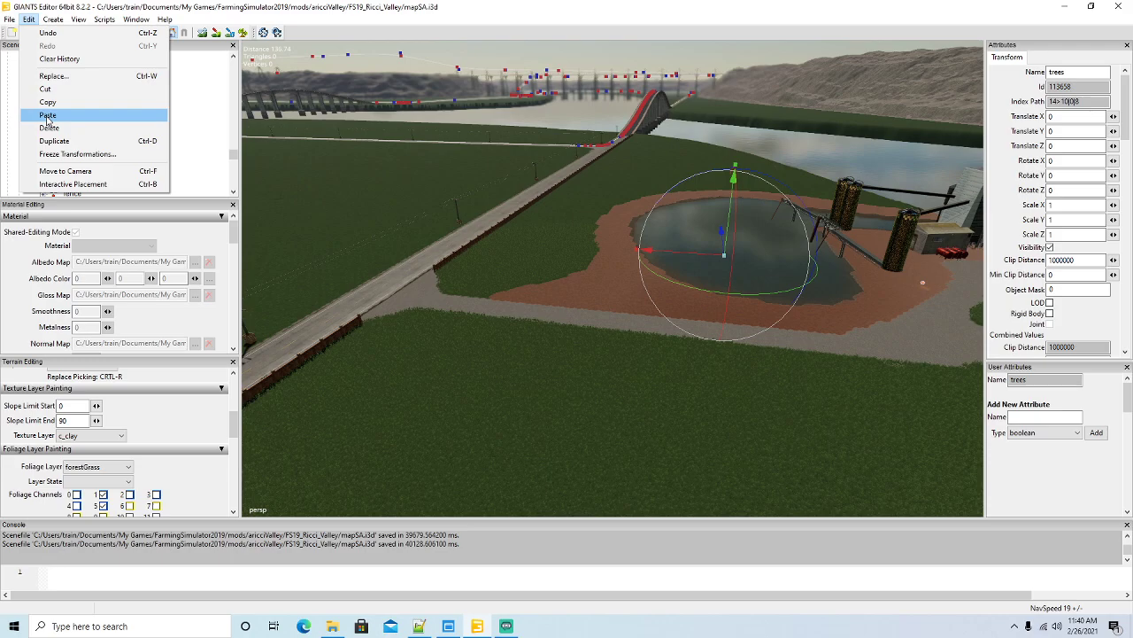
pyautogui.click(47, 116)
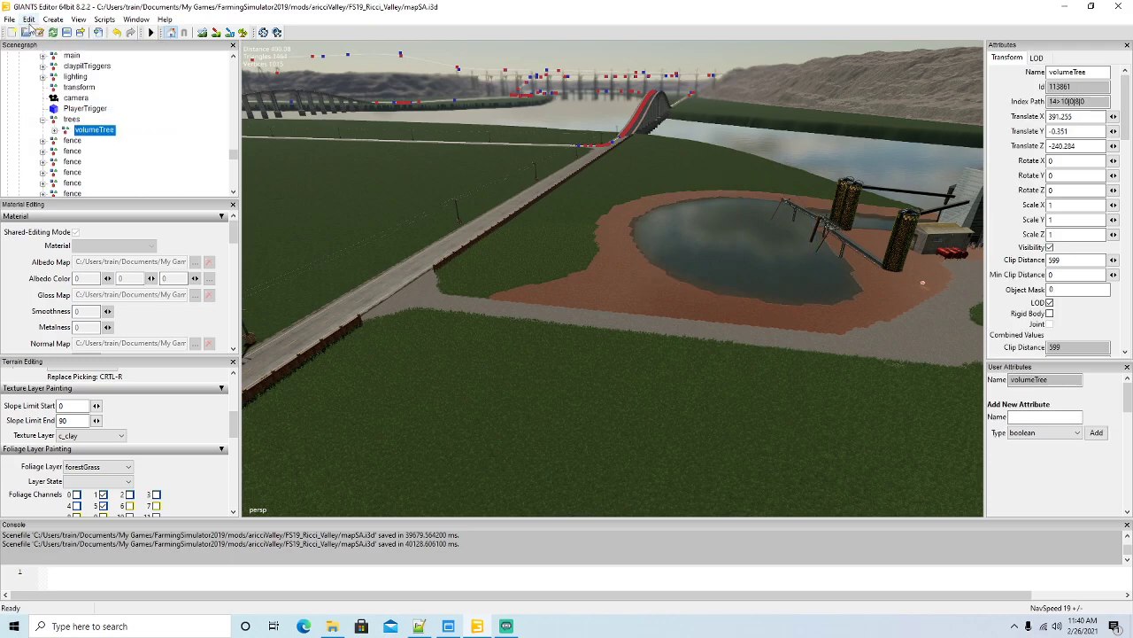
# Position the volumeTree with Interactive Placement on the grass between the pond's clay edge and the brick wall.
pyautogui.click(30, 19)
pyautogui.click(53, 183)
pyautogui.click(545, 226)
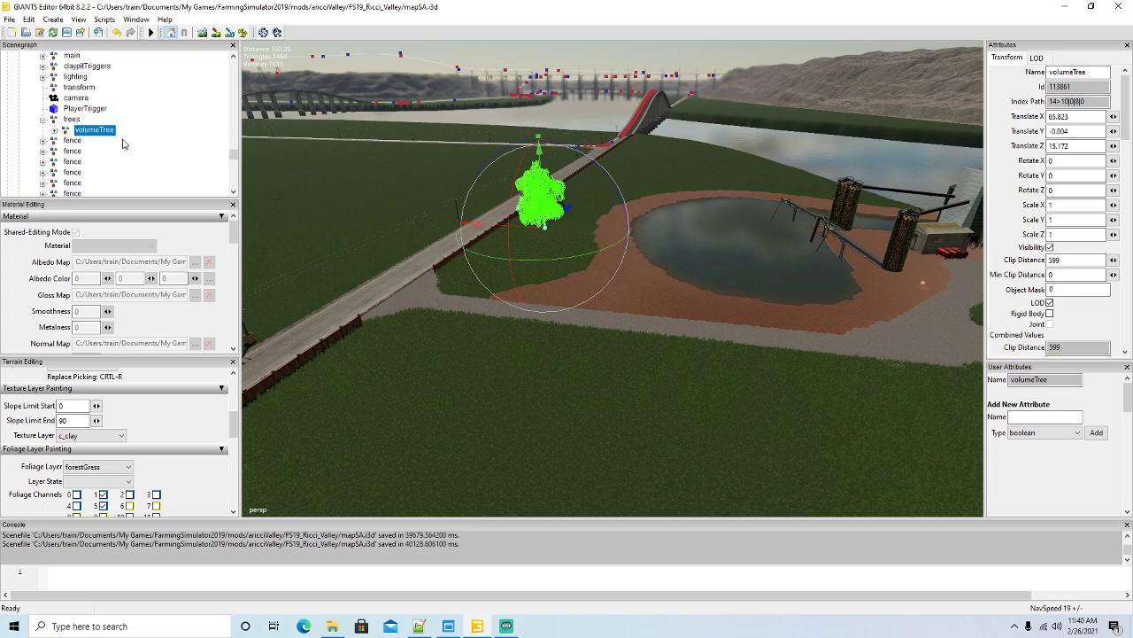
# Collapse the expanded fence group and duplicate the top-level spruce_stage5 tree.
pyautogui.scroll(2, 124, 125)
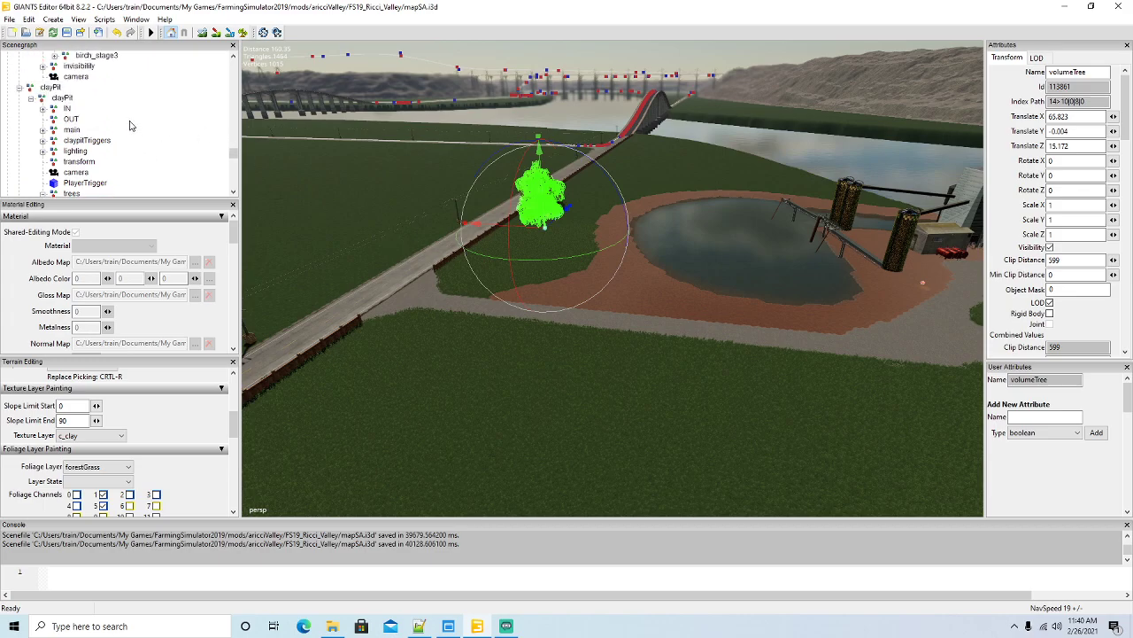
pyautogui.scroll(-8, 129, 126)
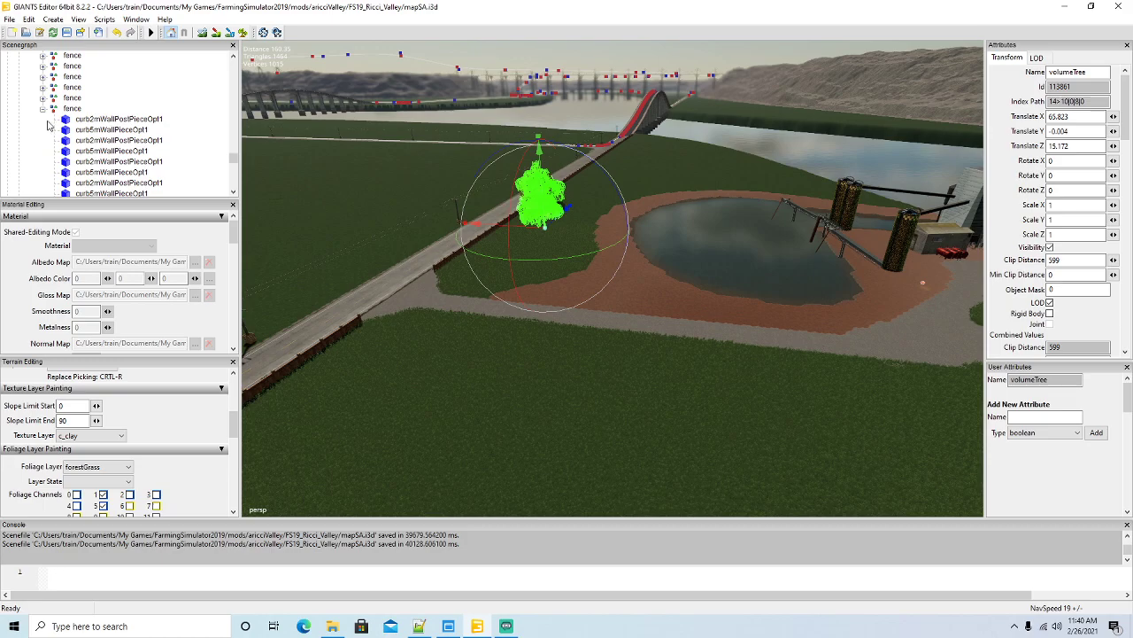
pyautogui.click(42, 108)
pyautogui.scroll(-4, 116, 137)
pyautogui.scroll(-3, 116, 137)
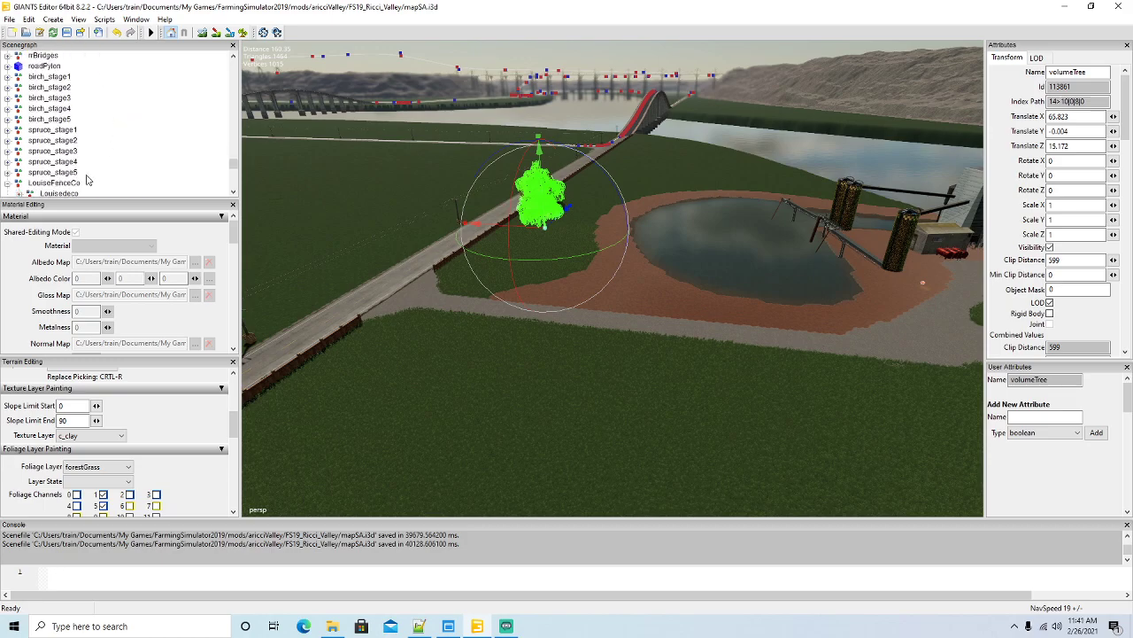
pyautogui.click(16, 175)
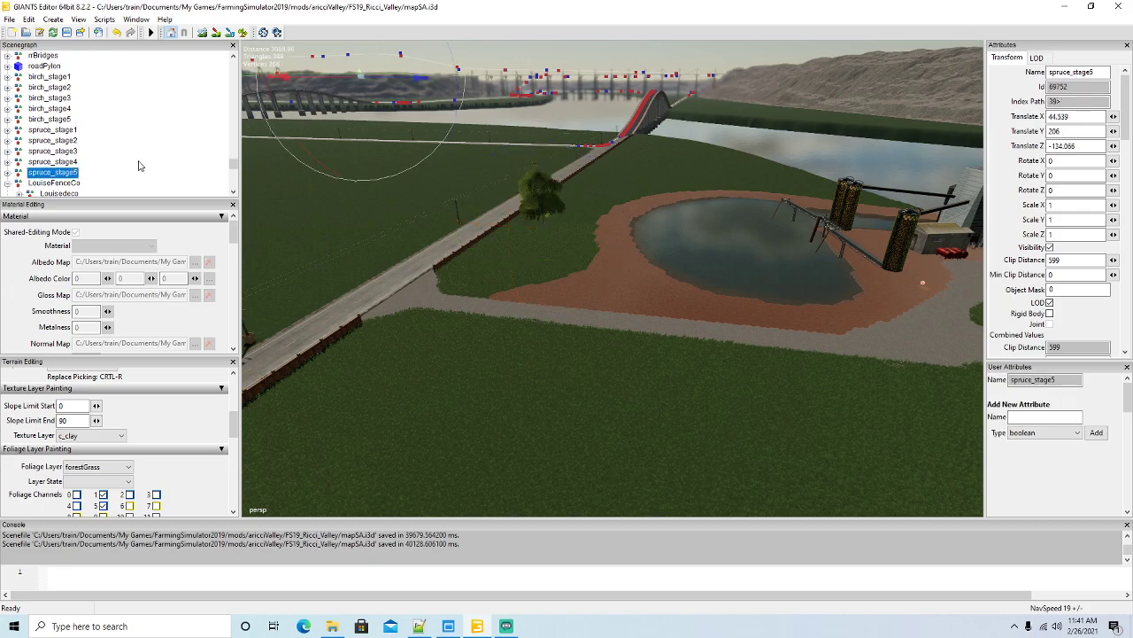
pyautogui.hotkey('ctrl', 'd')
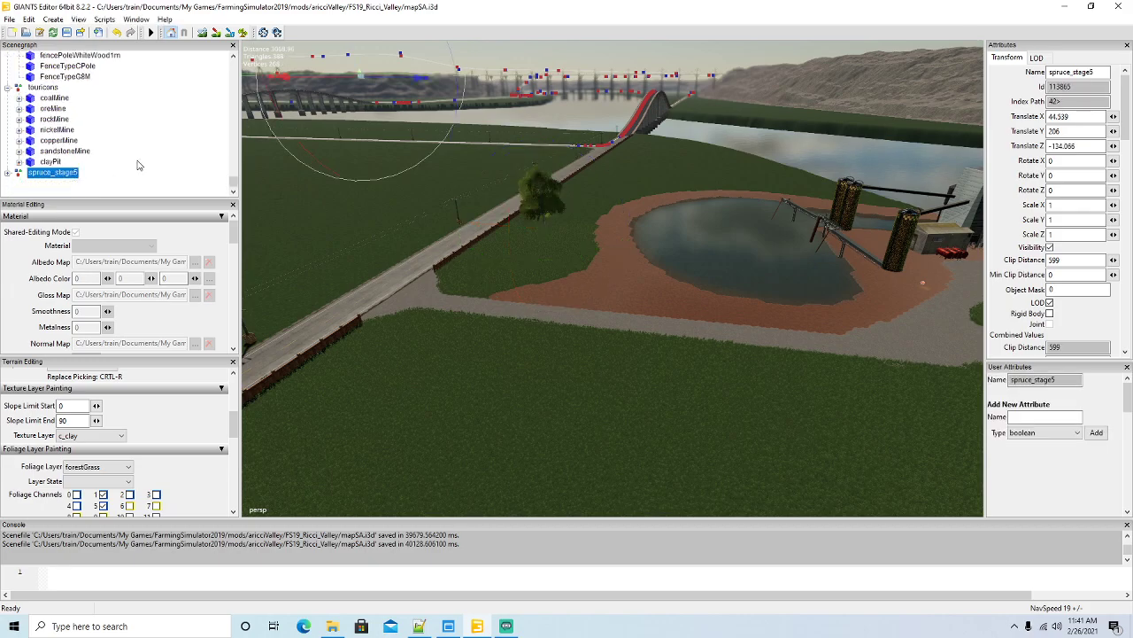
# Cut the duplicated spruce_stage5 and paste it into the clayPit's trees group.
pyautogui.scroll(10, 138, 165)
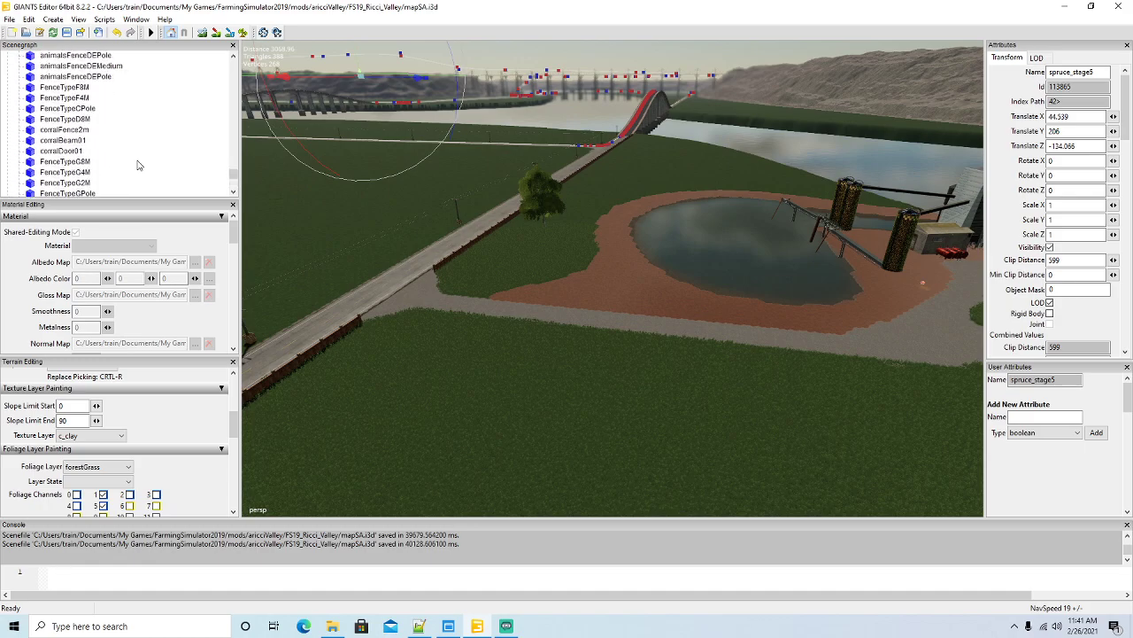
pyautogui.scroll(8, 137, 164)
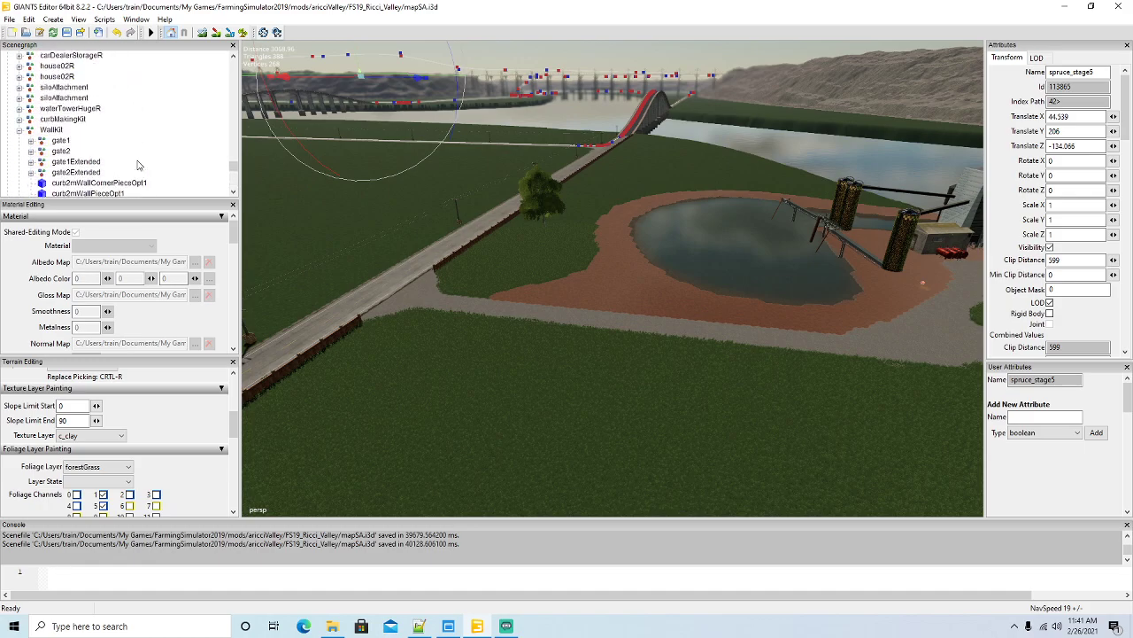
pyautogui.scroll(10, 138, 165)
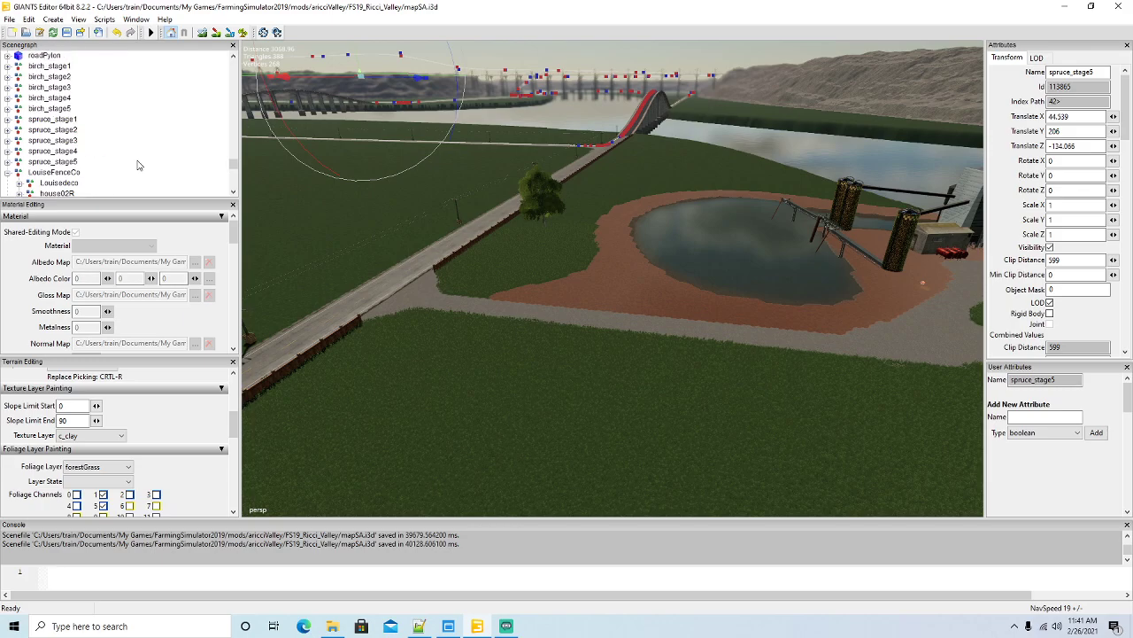
pyautogui.scroll(10, 138, 164)
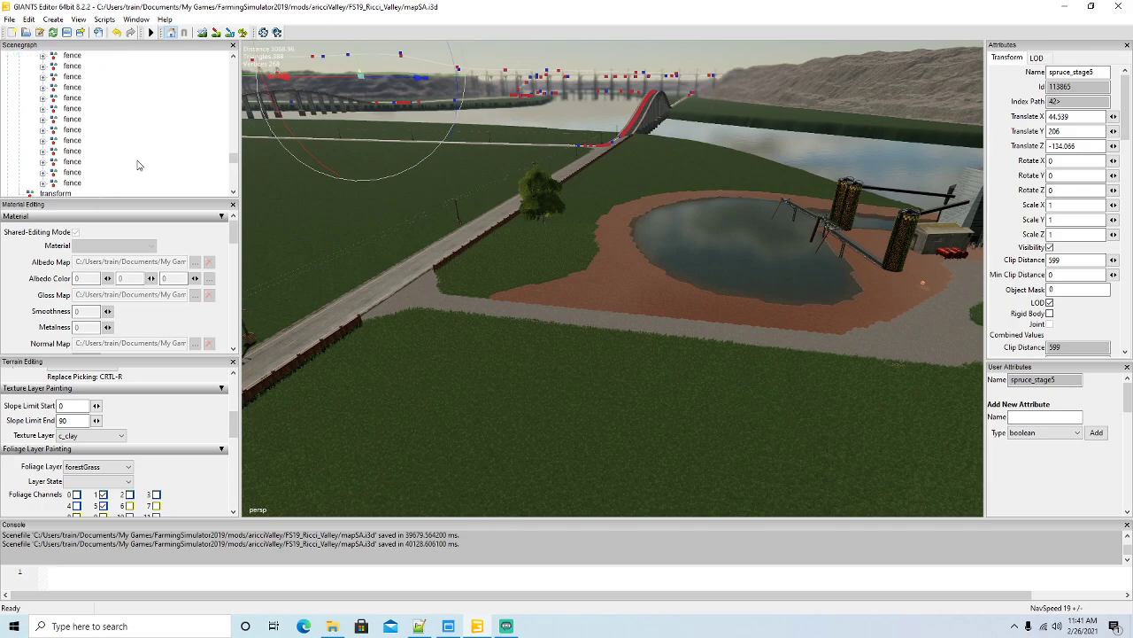
pyautogui.scroll(2, 137, 164)
pyautogui.click(30, 19)
pyautogui.press('Escape')
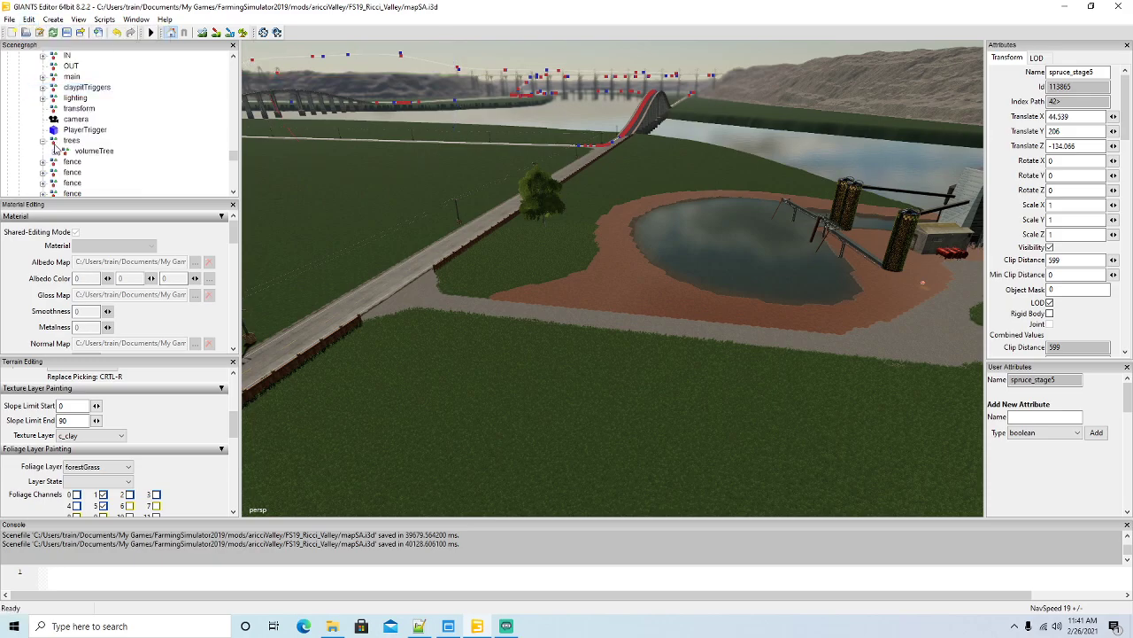
pyautogui.click(71, 139)
pyautogui.click(30, 20)
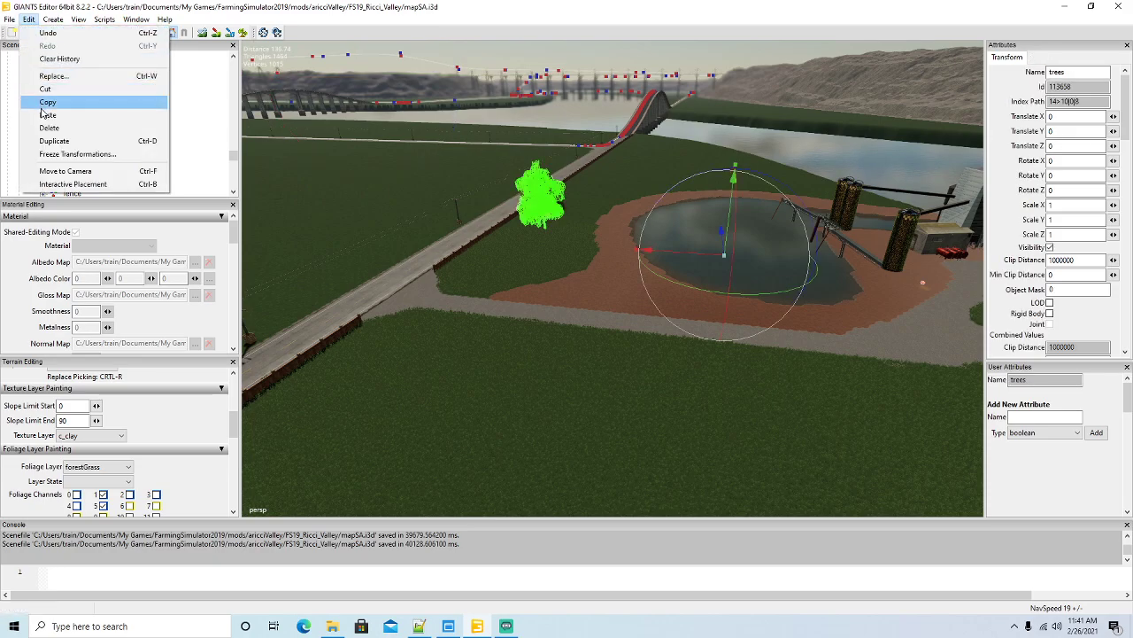
pyautogui.click(46, 116)
# Position the spruce_stage5 with Interactive Placement on the grass beside the pond, away from the entrance road.
pyautogui.click(29, 22)
pyautogui.click(71, 184)
pyautogui.click(650, 185)
pyautogui.keyDown('alt'); pyautogui.moveTo(486, 286); pyautogui.dragTo(585, 324); pyautogui.keyUp('alt')
pyautogui.scroll(-3, 535, 326)
pyautogui.scroll(5, 426, 279)
pyautogui.scroll(-4, 600, 320)
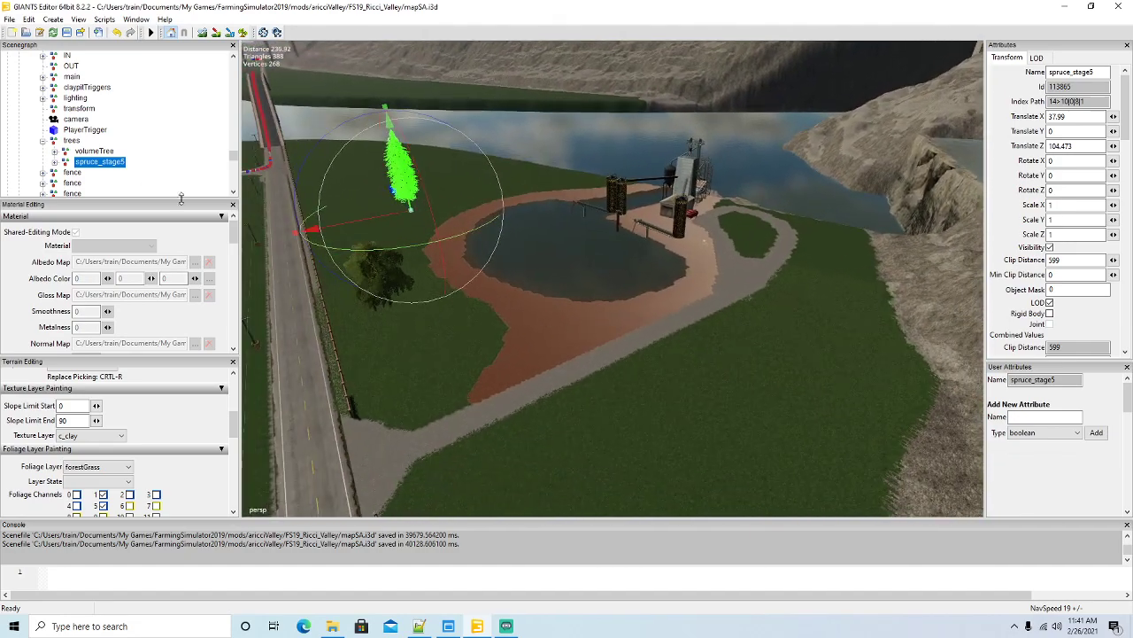
# Move the volumeTree closer to the brick wall and the entrance road, to about X 68.4, Z -11.2.
pyautogui.click(81, 151)
pyautogui.keyDown('alt'); pyautogui.moveTo(427, 321); pyautogui.dragTo(576, 372); pyautogui.keyUp('alt')
pyautogui.scroll(3, 376, 289)
pyautogui.scroll(3, 353, 302)
pyautogui.scroll(-5, 602, 353)
pyautogui.moveTo(473, 297); pyautogui.dragTo(567, 372)
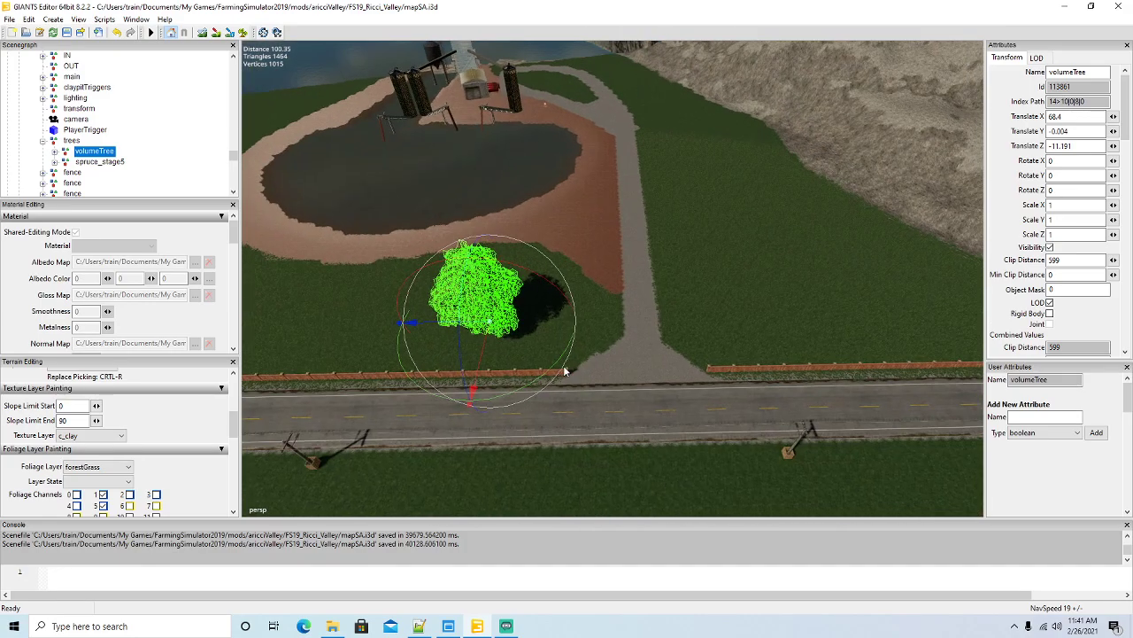
# Duplicate the volumeTree and move the copy across the entrance road toward the cliff, to about X 67.5, Z -98.
pyautogui.scroll(-5, 565, 369)
pyautogui.scroll(-1, 564, 368)
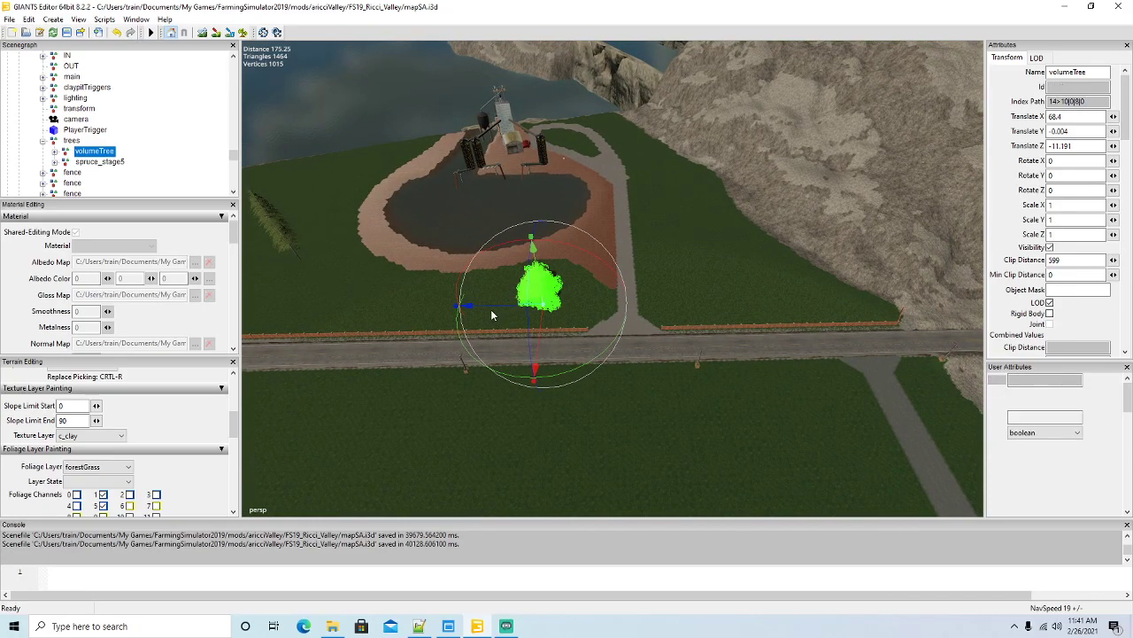
pyautogui.hotkey('ctrl', 'd')
pyautogui.moveTo(489, 306); pyautogui.dragTo(720, 302)
pyautogui.keyDown('alt'); pyautogui.moveTo(648, 361); pyautogui.dragTo(597, 364); pyautogui.keyUp('alt')
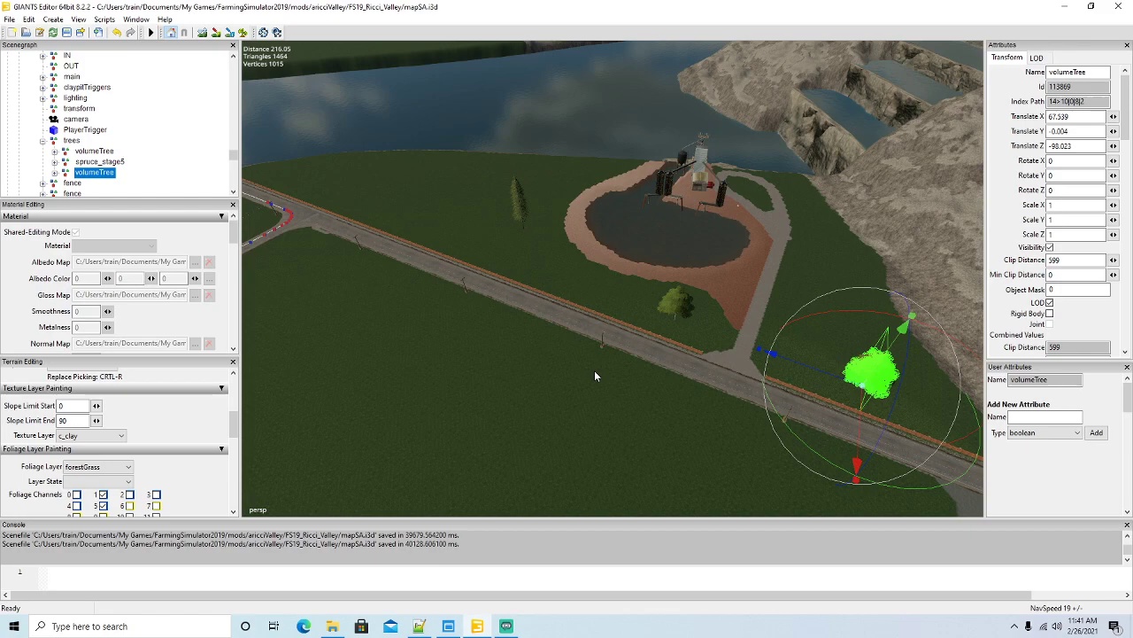
# Duplicate the volumeTree in front of the pond and move the copy along the brick wall toward the bridge, to about Z 89.
pyautogui.click(73, 152)
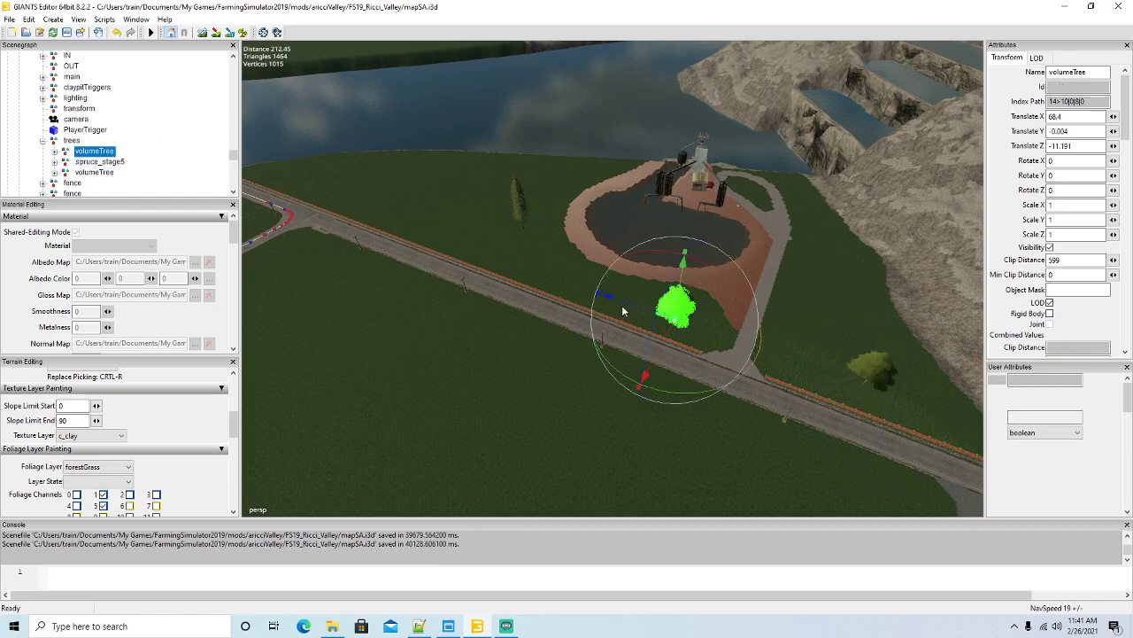
pyautogui.hotkey('ctrl', 'd')
pyautogui.moveTo(614, 297); pyautogui.dragTo(427, 225)
pyautogui.moveTo(429, 227); pyautogui.dragTo(453, 278)
pyautogui.press('w')
pyautogui.press('s')
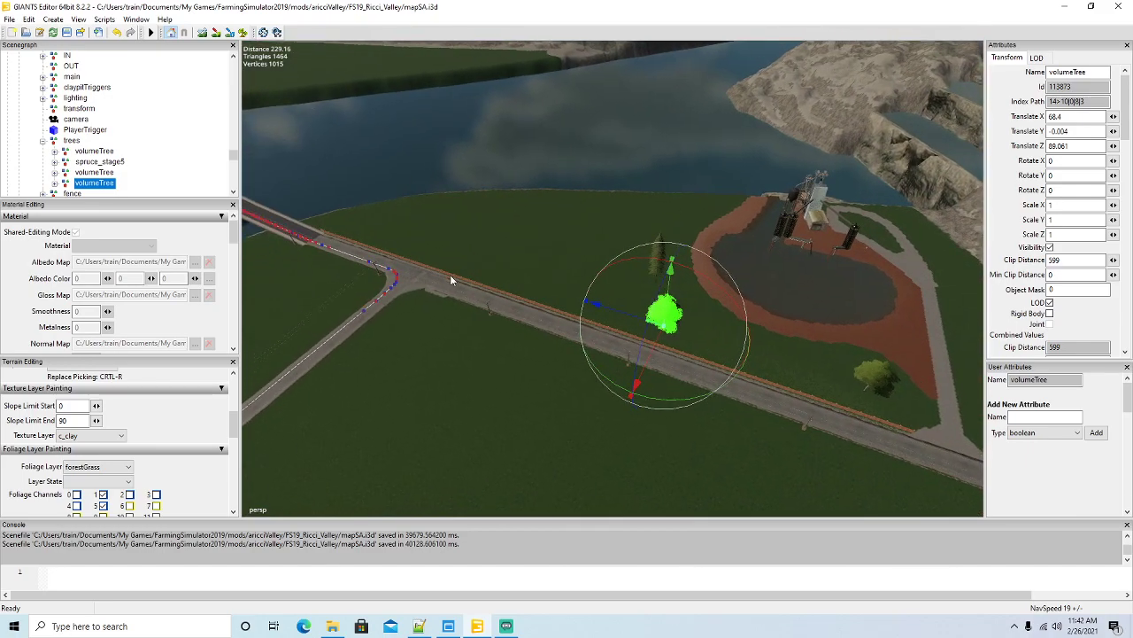
# Duplicate the volumeTree twice more along the brick wall, placing the last copy beside the bridge at about X 73.2, Z 342.3.
pyautogui.hotkey('ctrl', 'd')
pyautogui.moveTo(598, 306); pyautogui.dragTo(266, 183)
pyautogui.hotkey('ctrl', 'd')
pyautogui.keyDown('alt'); pyautogui.moveTo(400, 297); pyautogui.dragTo(308, 271); pyautogui.keyUp('alt')
pyautogui.scroll(5, 309, 271)
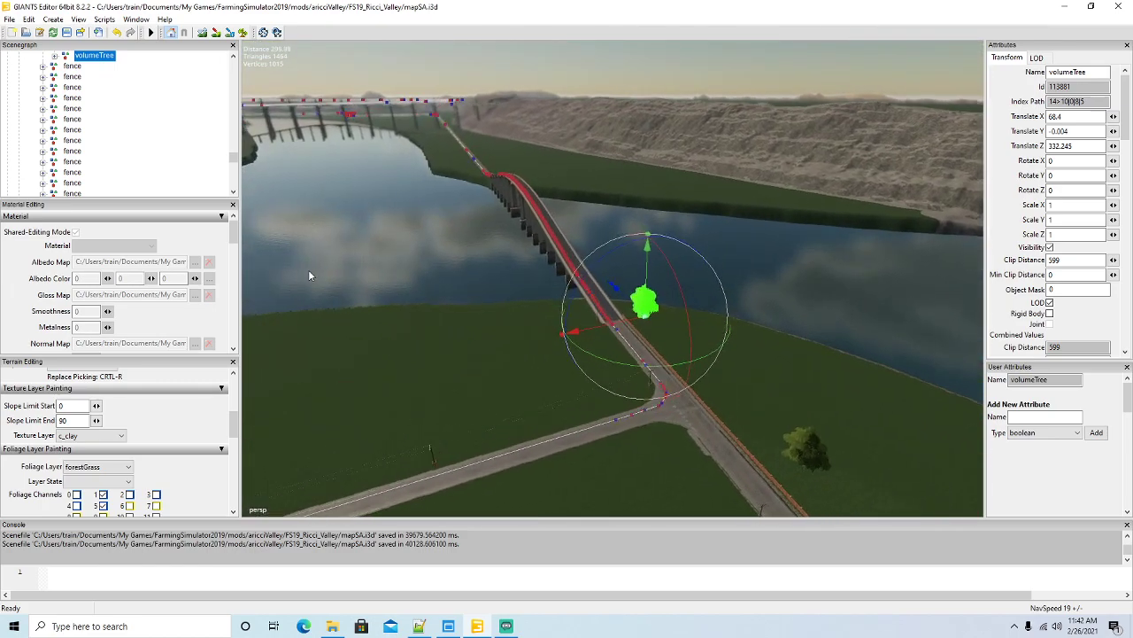
pyautogui.scroll(4, 308, 276)
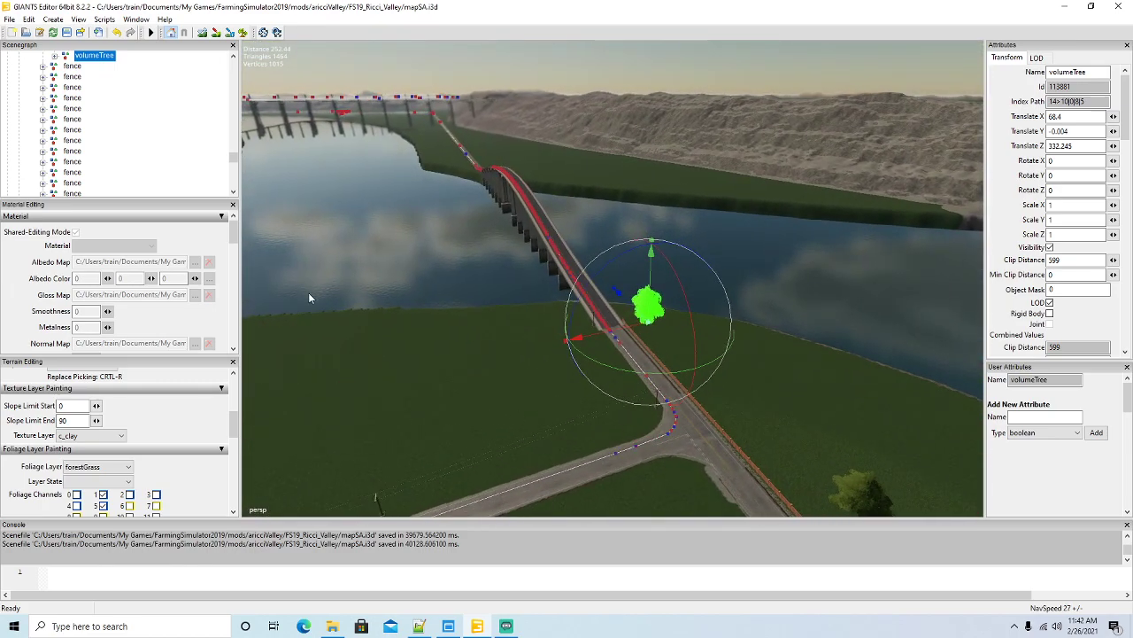
pyautogui.scroll(3, 323, 311)
pyautogui.keyDown('alt'); pyautogui.moveTo(308, 292); pyautogui.dragTo(603, 416); pyautogui.keyUp('alt')
pyautogui.scroll(9, 317, 312)
pyautogui.scroll(-3, 548, 467)
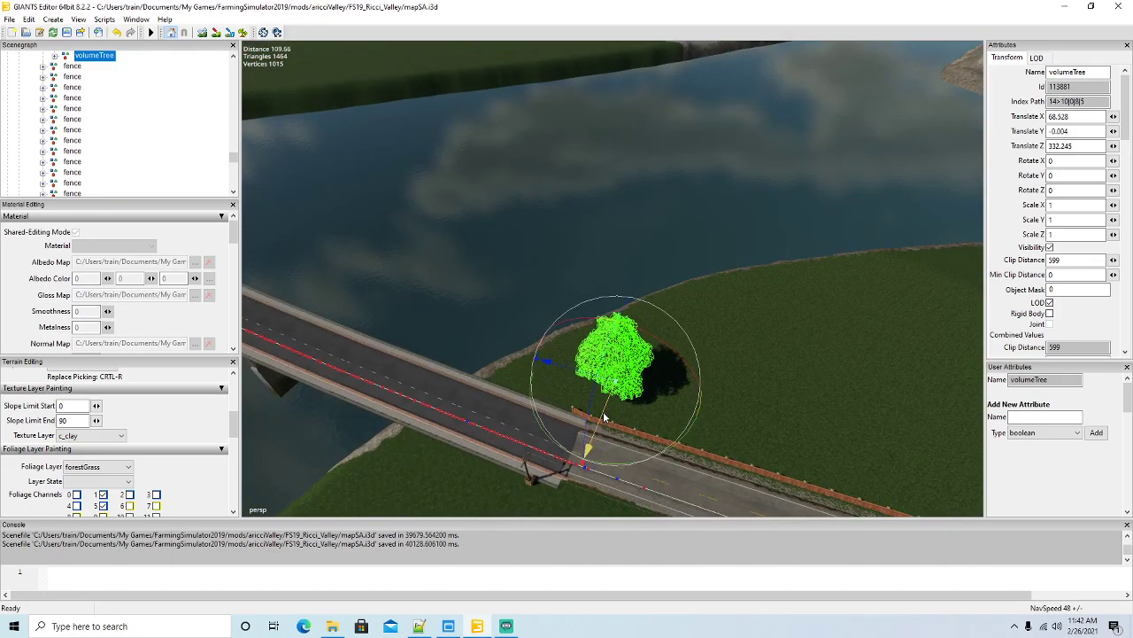
pyautogui.moveTo(563, 383); pyautogui.dragTo(521, 364)
# Examine the row of volumeTrees along the brick wall between the bridge and the clay pit.
pyautogui.keyDown('alt'); pyautogui.moveTo(492, 413); pyautogui.dragTo(544, 384); pyautogui.keyUp('alt')
pyautogui.scroll(-4, 594, 397)
pyautogui.scroll(3, 734, 331)
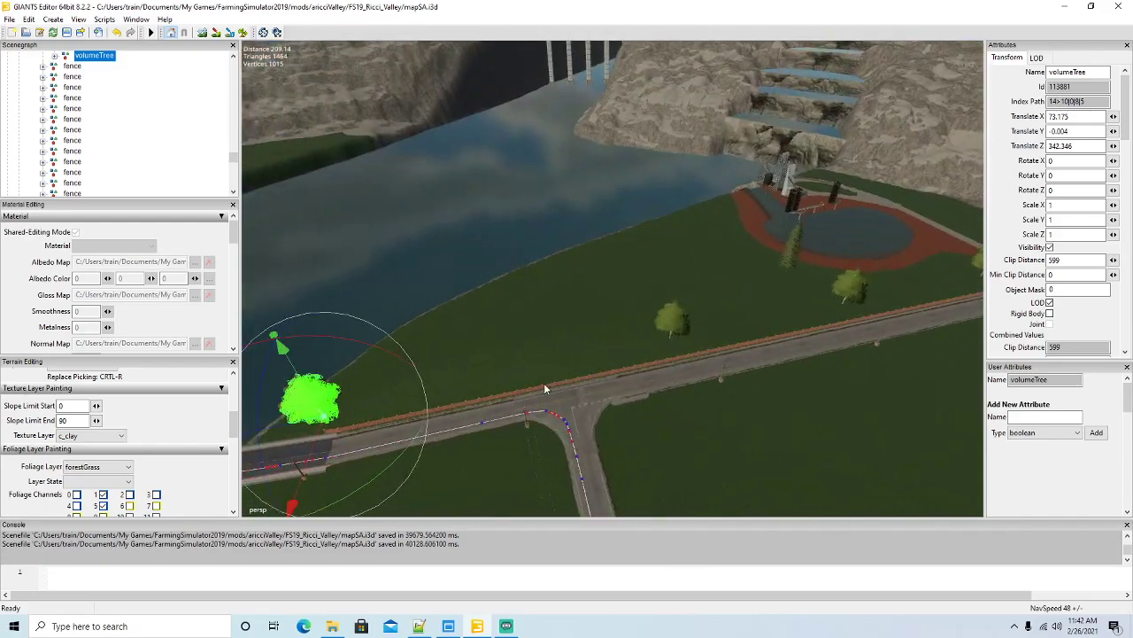
pyautogui.scroll(-3, 545, 387)
pyautogui.scroll(1, 60, 80)
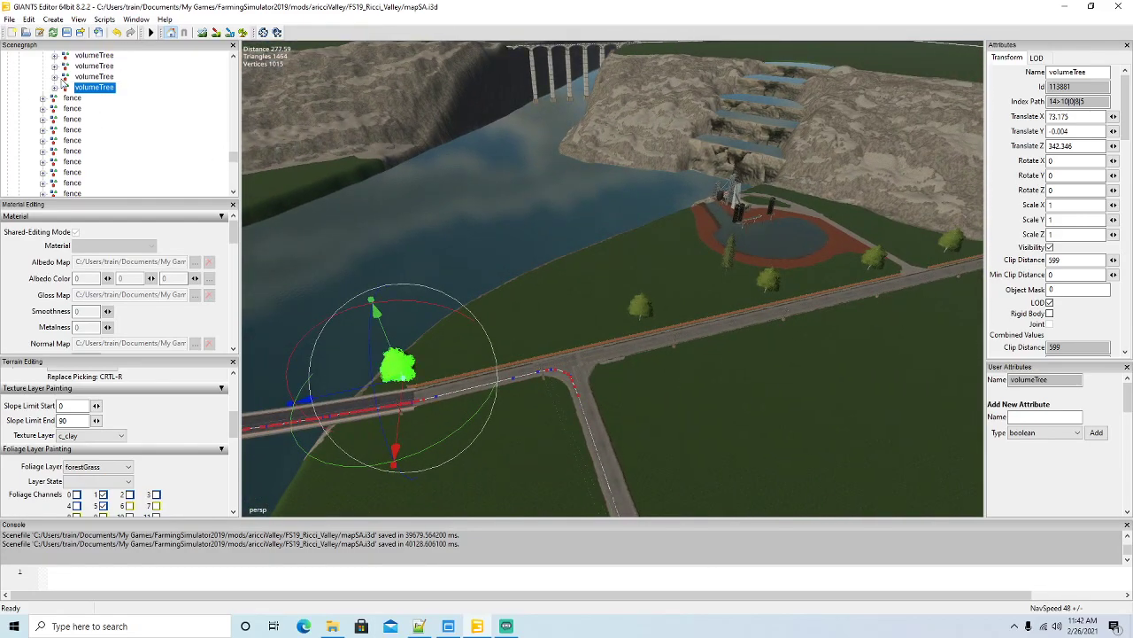
pyautogui.click(60, 77)
pyautogui.moveTo(605, 367)
pyautogui.keyDown('alt'); pyautogui.mouseDown()
pyautogui.moveTo(680, 343)
pyautogui.moveTo(655, 338)
pyautogui.moveTo(609, 375)
pyautogui.mouseUp(); pyautogui.keyUp('alt')
pyautogui.scroll(3, 680, 344)
pyautogui.scroll(2, 98, 115)
# Place six copies of spruce_stage5 along the shoreline from the bridge to the clay pit using Interactive Placement with terrain height on.
pyautogui.click(99, 119)
pyautogui.keyDown('alt'); pyautogui.moveTo(482, 295); pyautogui.dragTo(544, 321); pyautogui.keyUp('alt')
pyautogui.scroll(4, 420, 252)
pyautogui.scroll(-3, 443, 316)
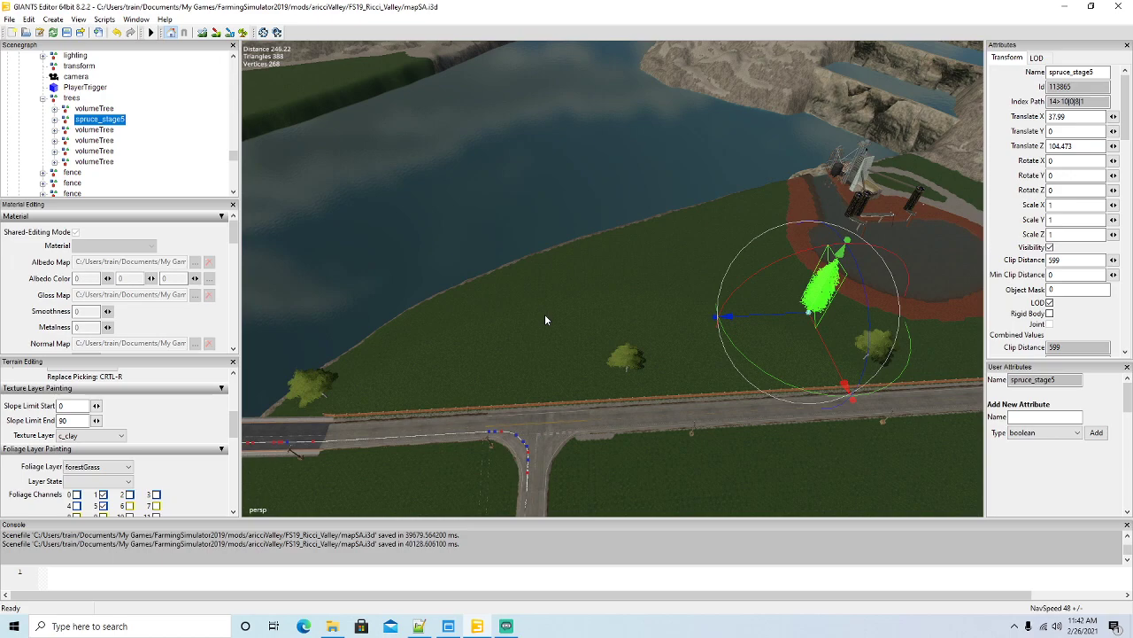
pyautogui.press('space')
pyautogui.press('t')
pyautogui.click(379, 340)
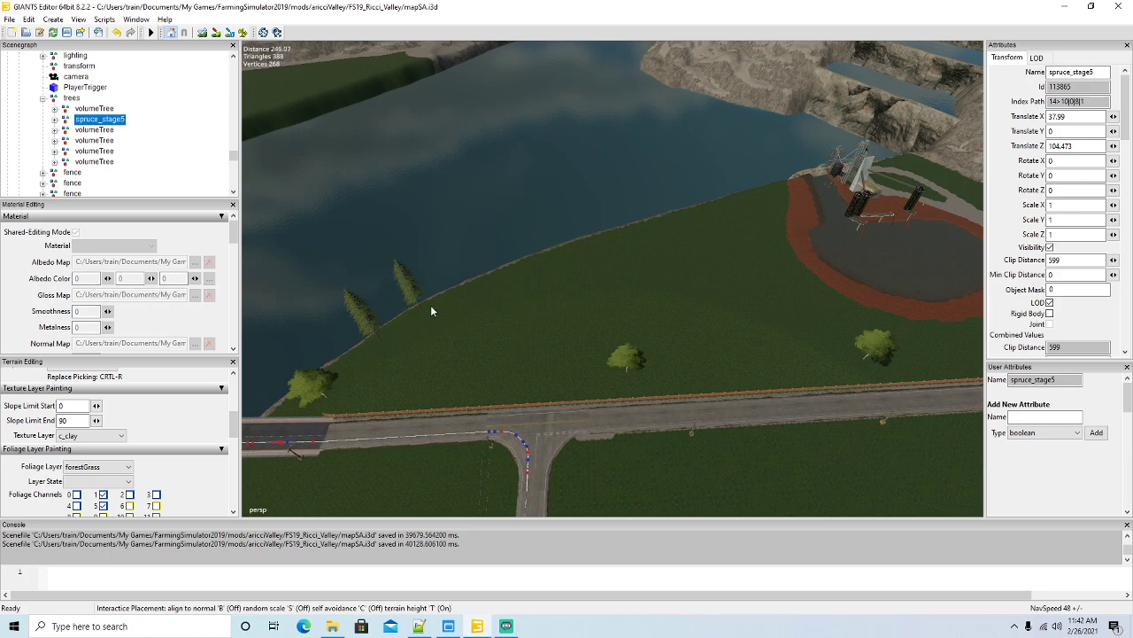
pyautogui.click(443, 297)
pyautogui.click(522, 264)
pyautogui.click(590, 240)
pyautogui.click(679, 216)
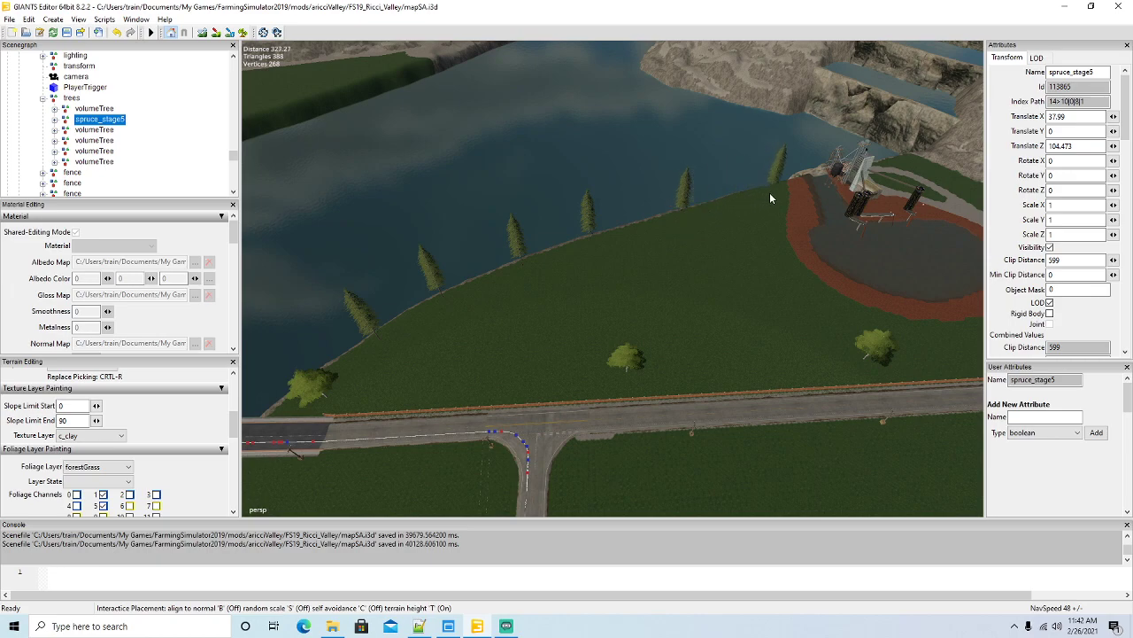
pyautogui.click(773, 193)
# Scatter eight more spruce_stage5 trees over the grass between the shoreline, the clay pit and the brick wall.
pyautogui.click(706, 253)
pyautogui.click(525, 337)
pyautogui.click(611, 328)
pyautogui.click(777, 359)
pyautogui.click(763, 256)
pyautogui.click(699, 287)
pyautogui.click(612, 262)
pyautogui.click(417, 367)
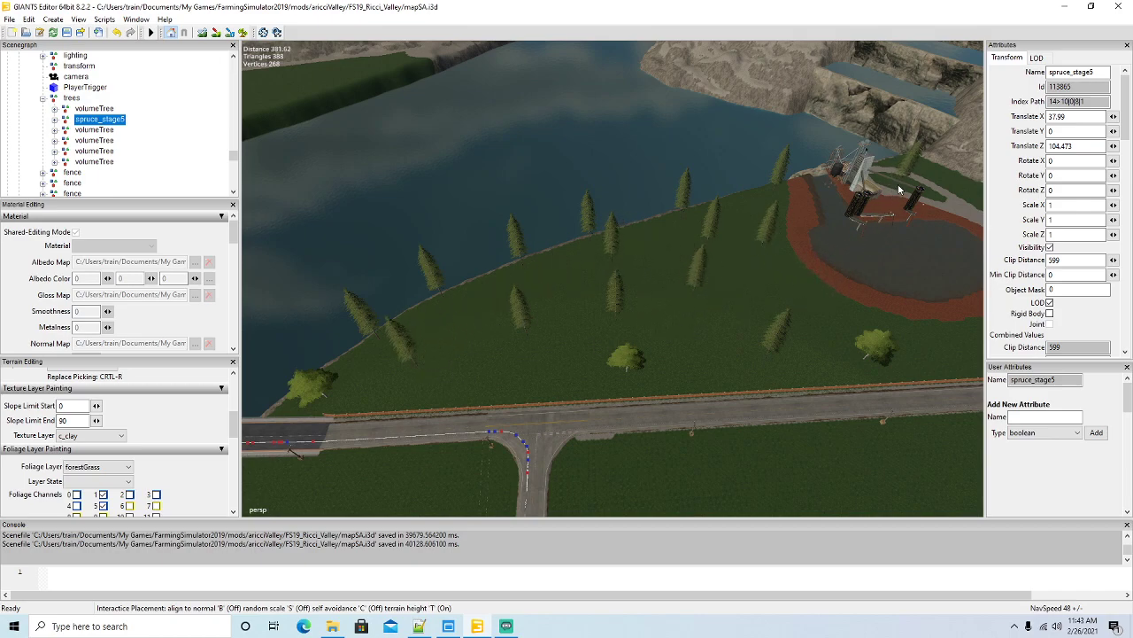
# Place a spruce_stage5 beside the looped path behind the clay pit and shift it to about X -85.6, Z -43.1.
pyautogui.click(927, 170)
pyautogui.keyDown('alt'); pyautogui.moveTo(666, 330); pyautogui.dragTo(596, 287); pyautogui.keyUp('alt')
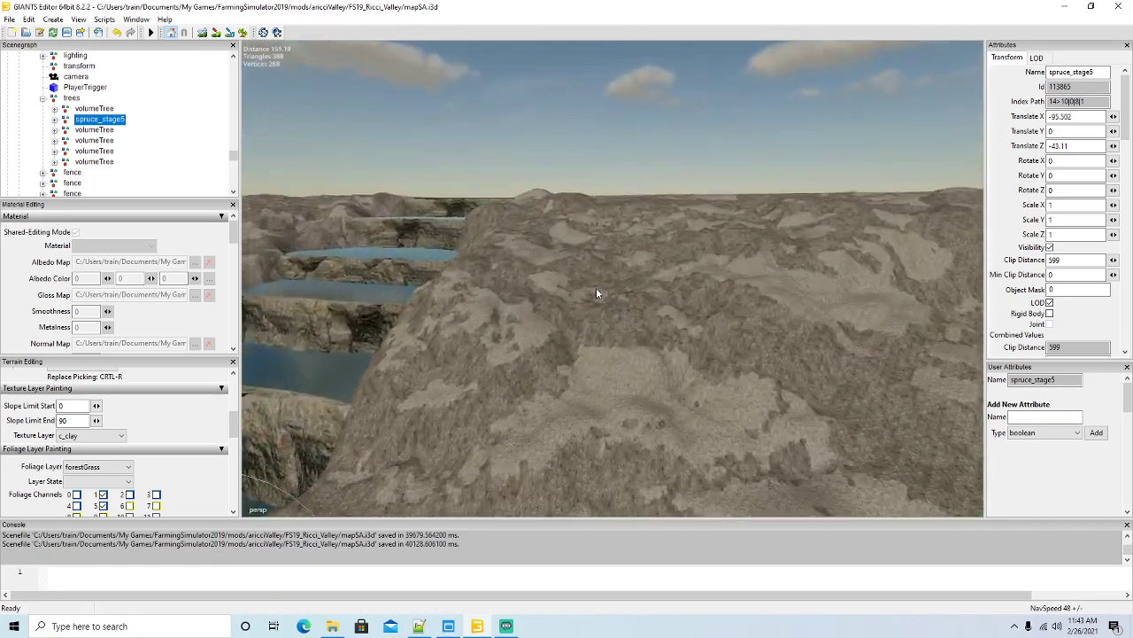
pyautogui.press('f')
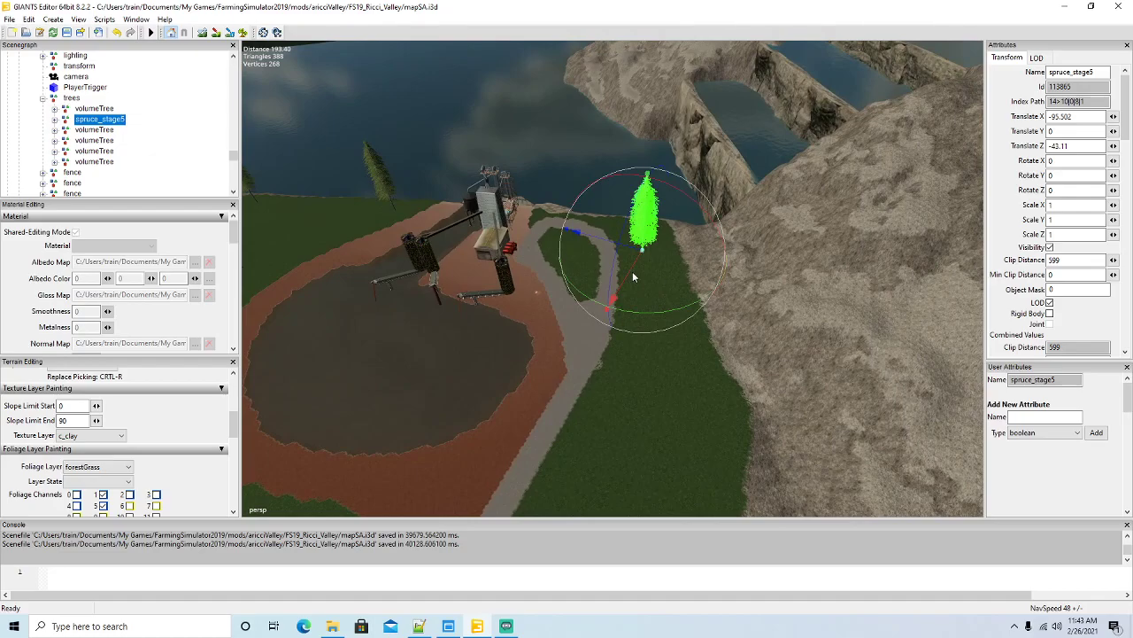
pyautogui.moveTo(614, 297); pyautogui.dragTo(715, 408)
# Place a row of spruce_stage5 trees along the cliff base from the looped path to the brick wall, ending at about X 70.6, Z -150.1.
pyautogui.scroll(-4, 649, 416)
pyautogui.scroll(3, 475, 406)
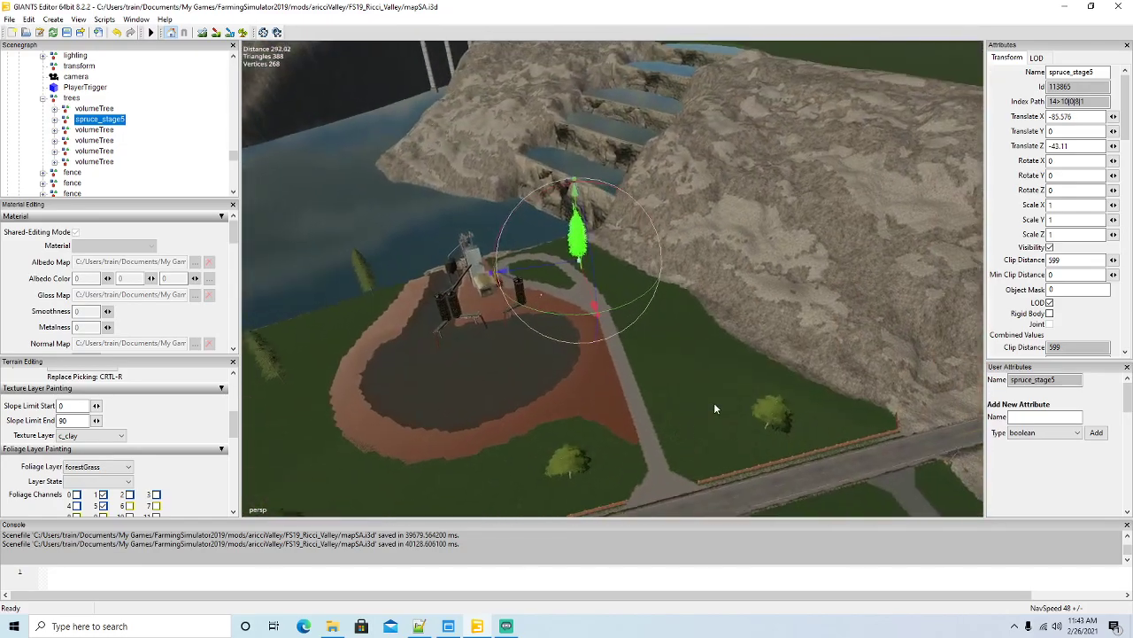
pyautogui.scroll(-2, 716, 408)
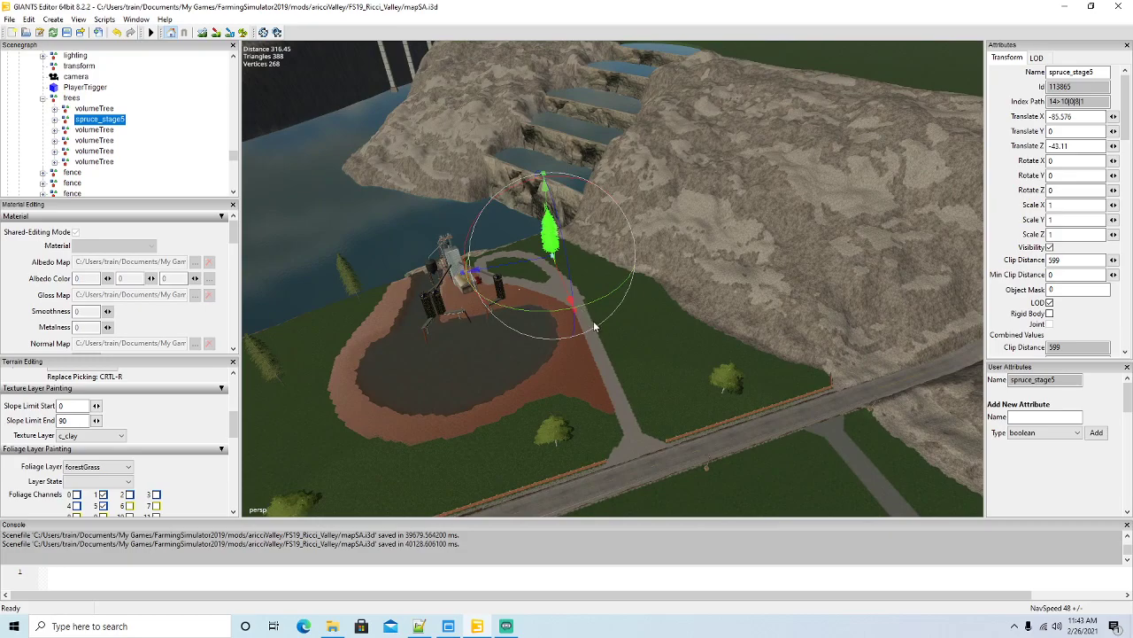
pyautogui.hotkey('ctrl', 'b')
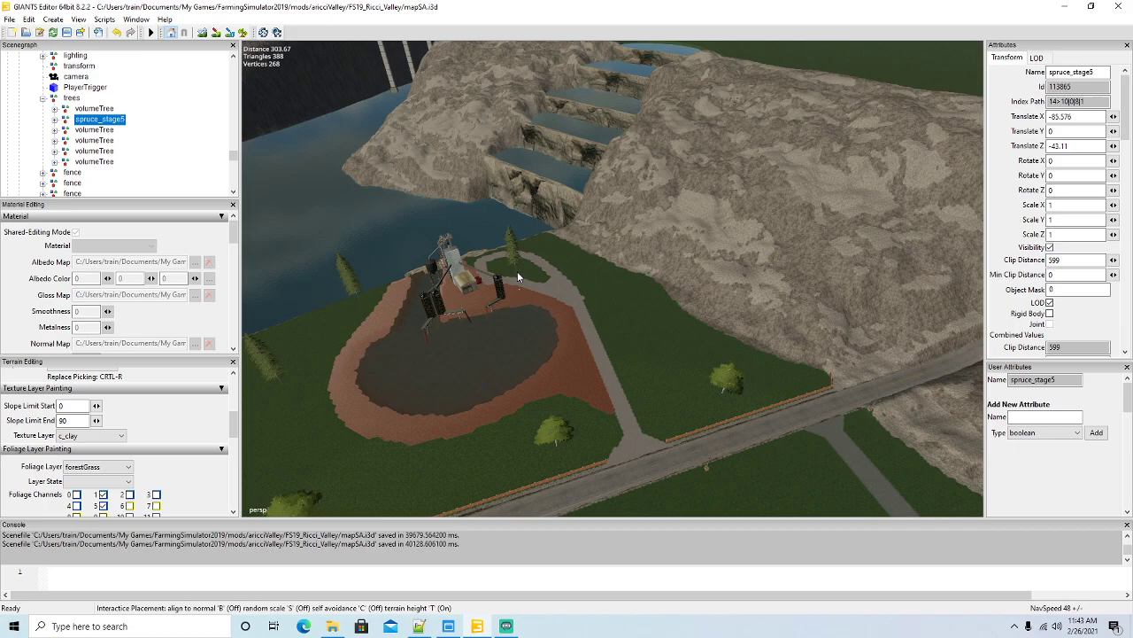
pyautogui.click(540, 239)
pyautogui.click(582, 255)
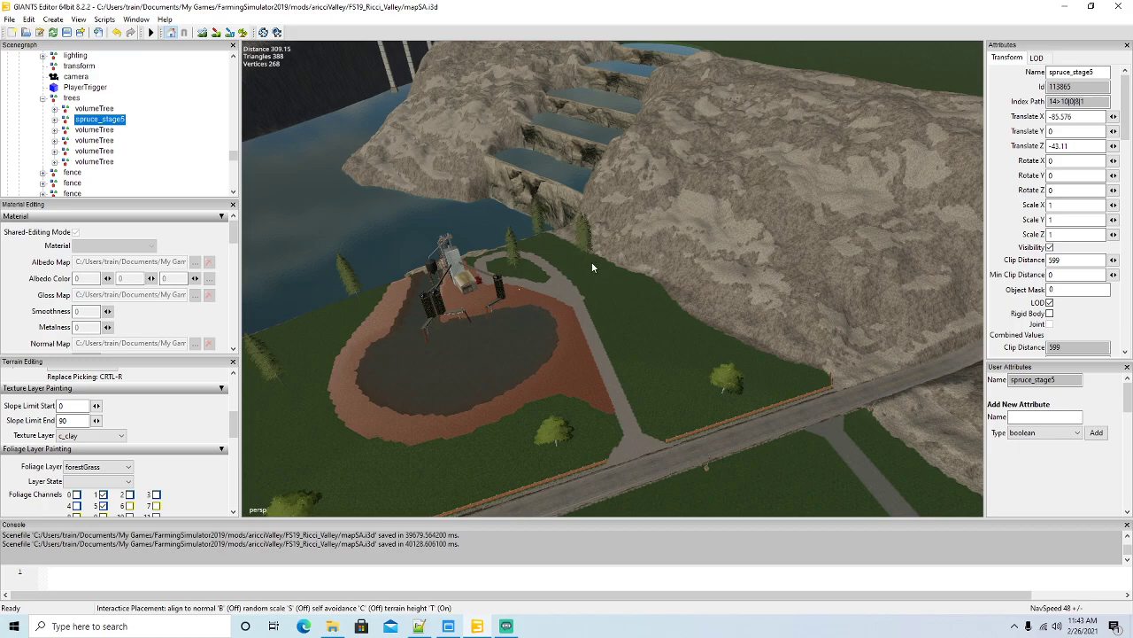
pyautogui.click(643, 278)
pyautogui.click(677, 316)
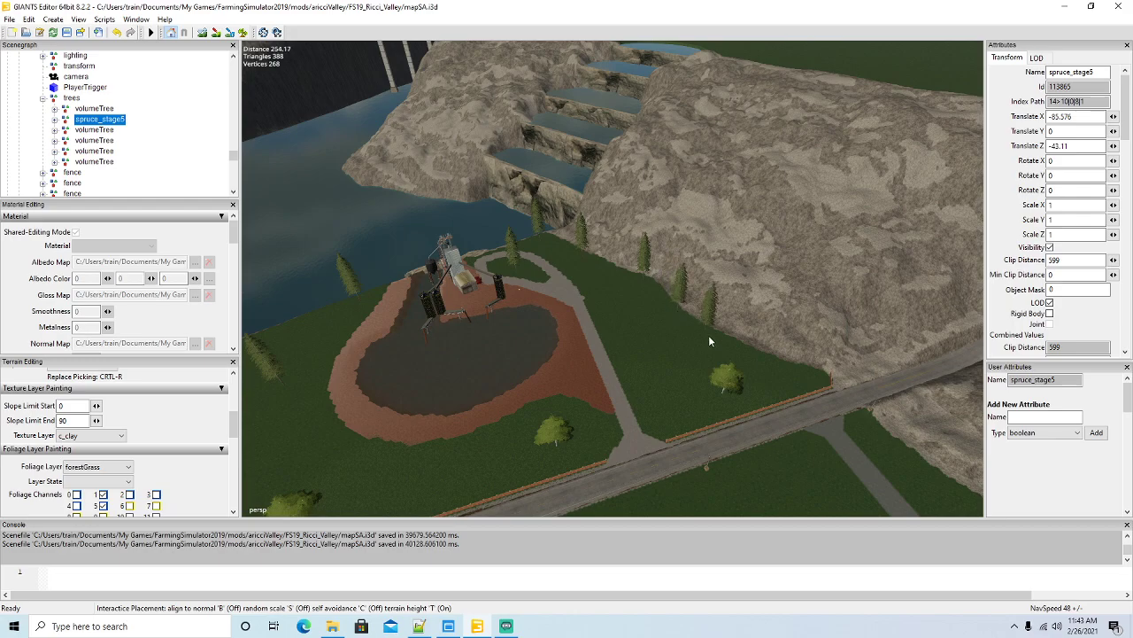
pyautogui.click(734, 348)
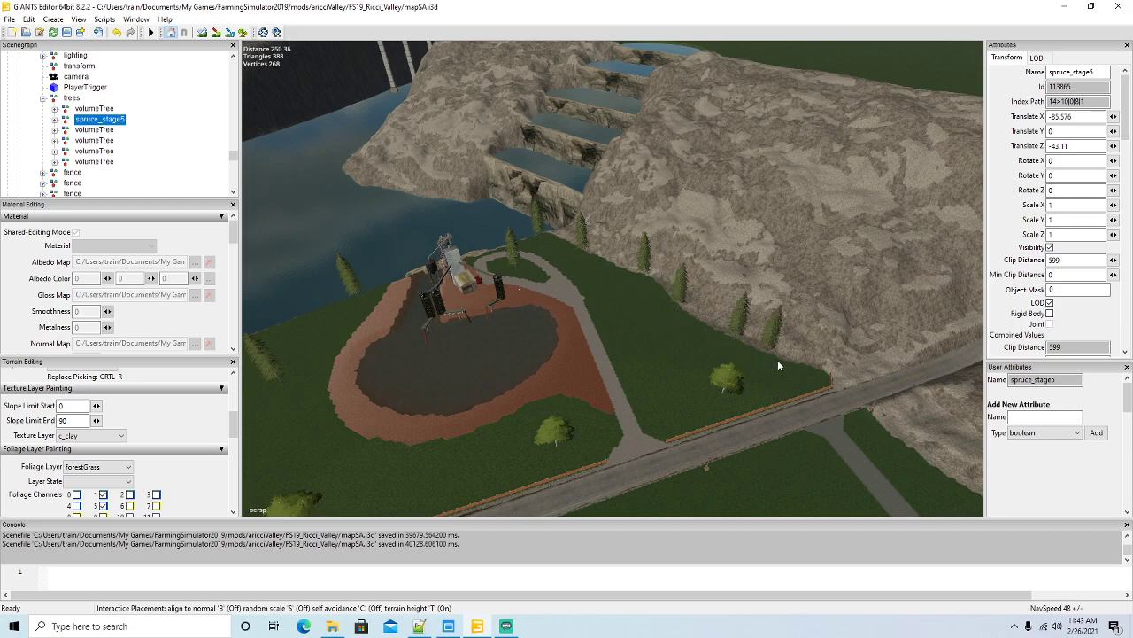
pyautogui.click(810, 372)
# Find the birch_stage5 tree among the scene's top-level objects and duplicate it.
pyautogui.keyDown('alt'); pyautogui.moveTo(809, 371); pyautogui.dragTo(744, 442); pyautogui.keyUp('alt')
pyautogui.scroll(-5, 137, 138)
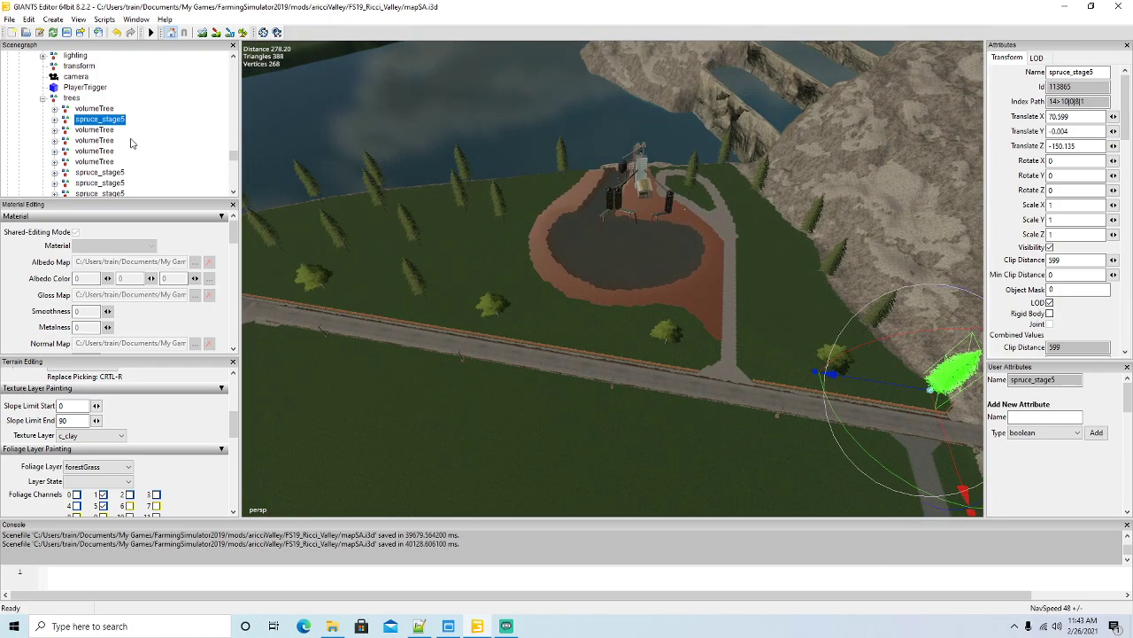
pyautogui.scroll(-10, 137, 138)
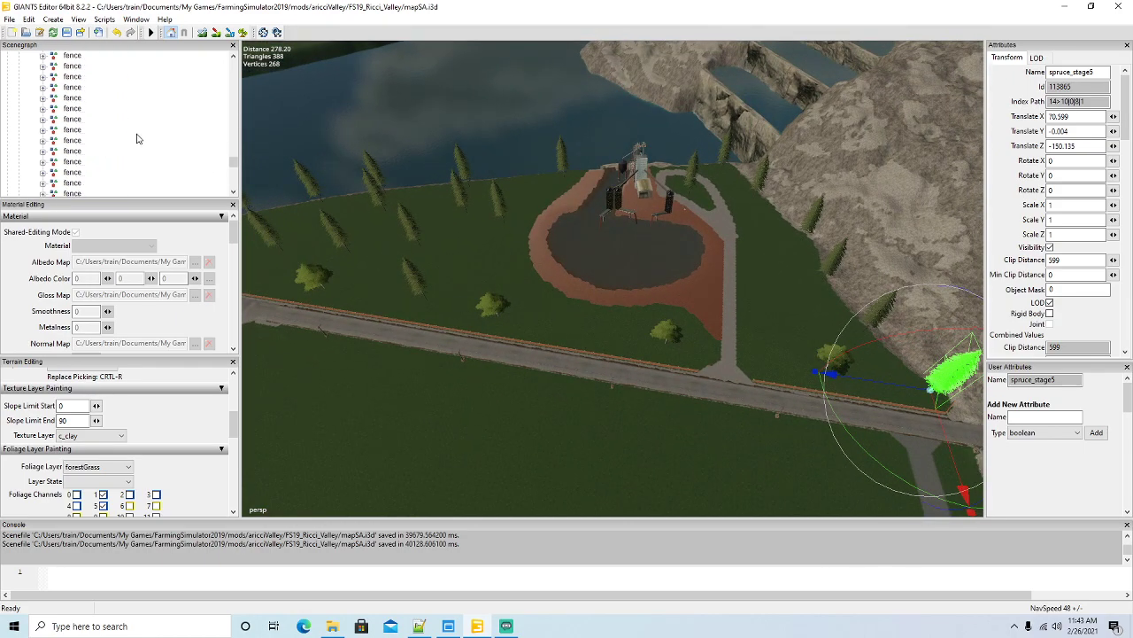
pyautogui.scroll(3, 138, 138)
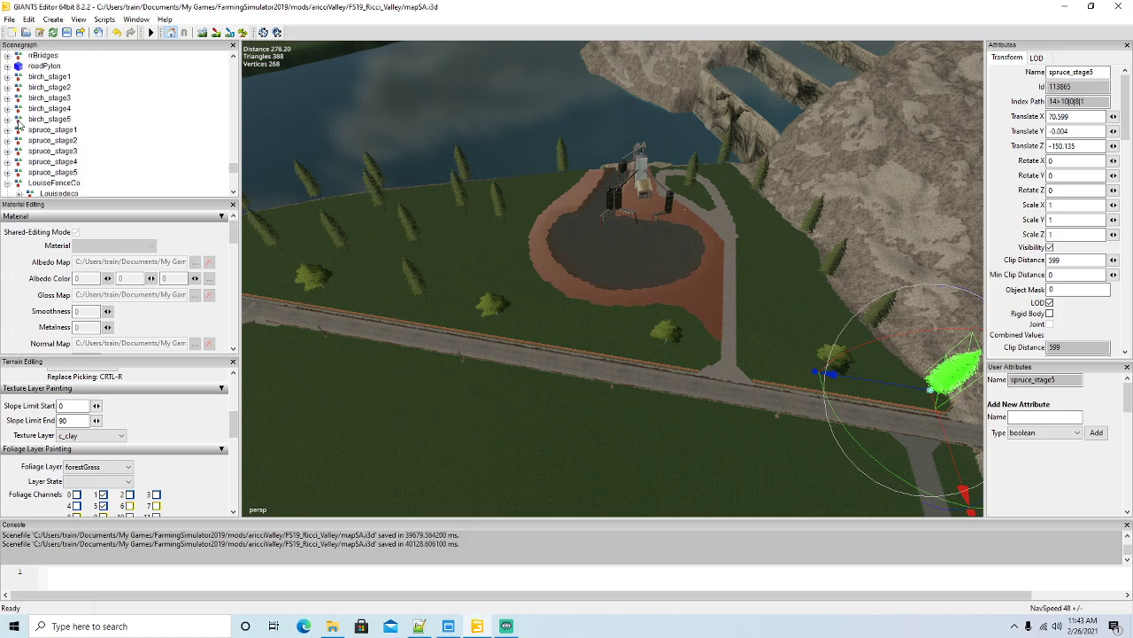
pyautogui.click(17, 119)
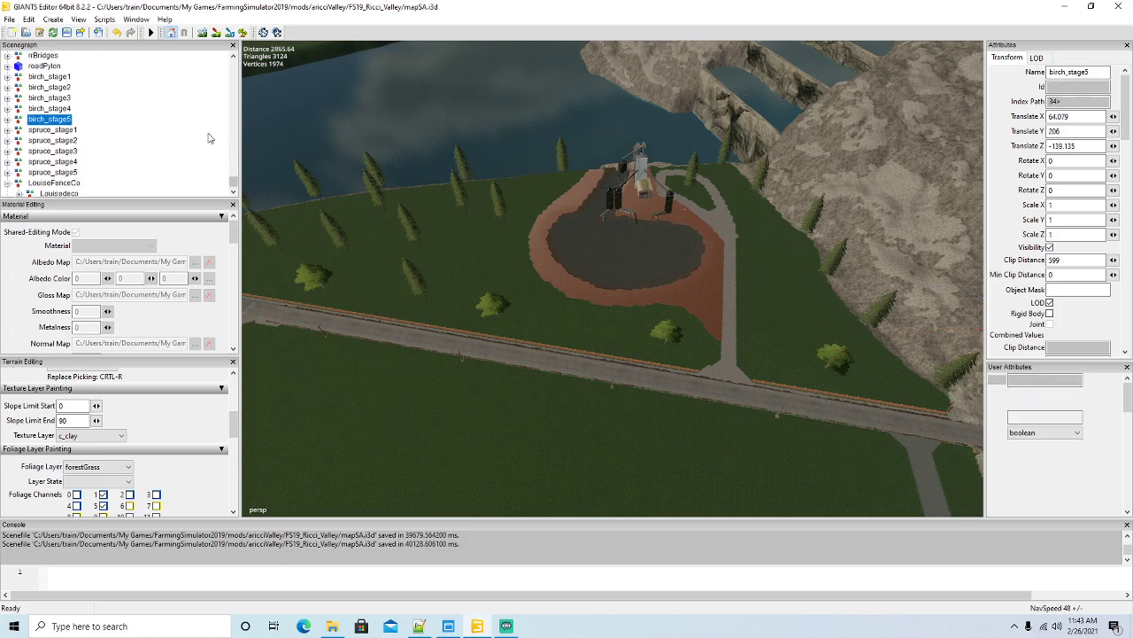
# Cut the new birch_stage5 copy and paste it into the clayPit's trees group.
pyautogui.scroll(10, 132, 130)
pyautogui.scroll(12, 133, 130)
pyautogui.scroll(12, 133, 130)
pyautogui.scroll(12, 132, 130)
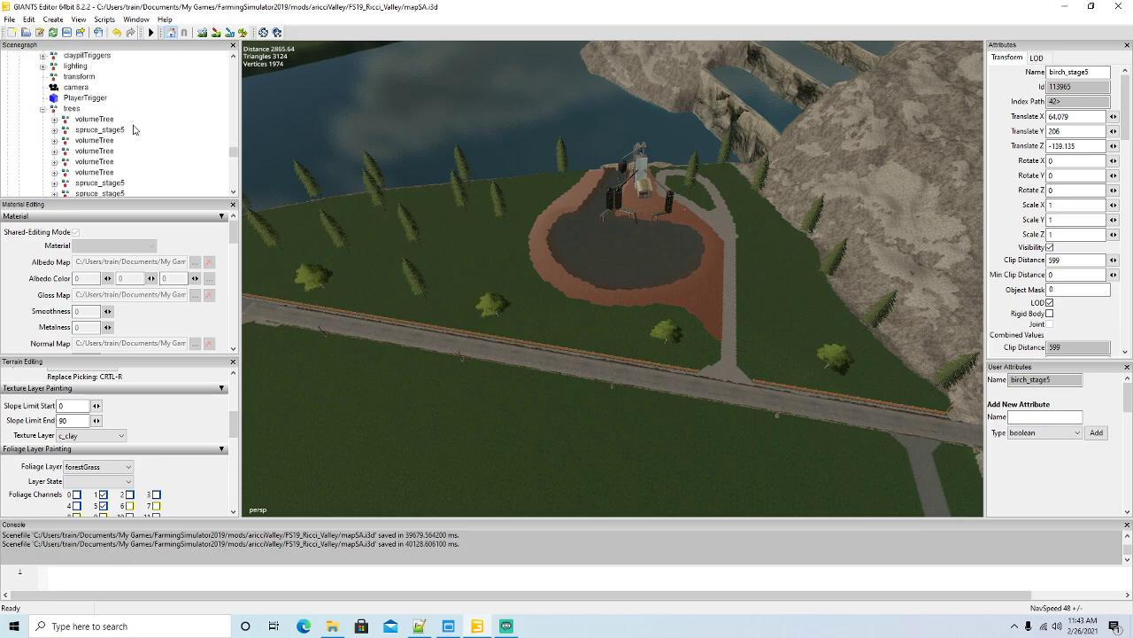
pyautogui.click(33, 20)
pyautogui.click(45, 91)
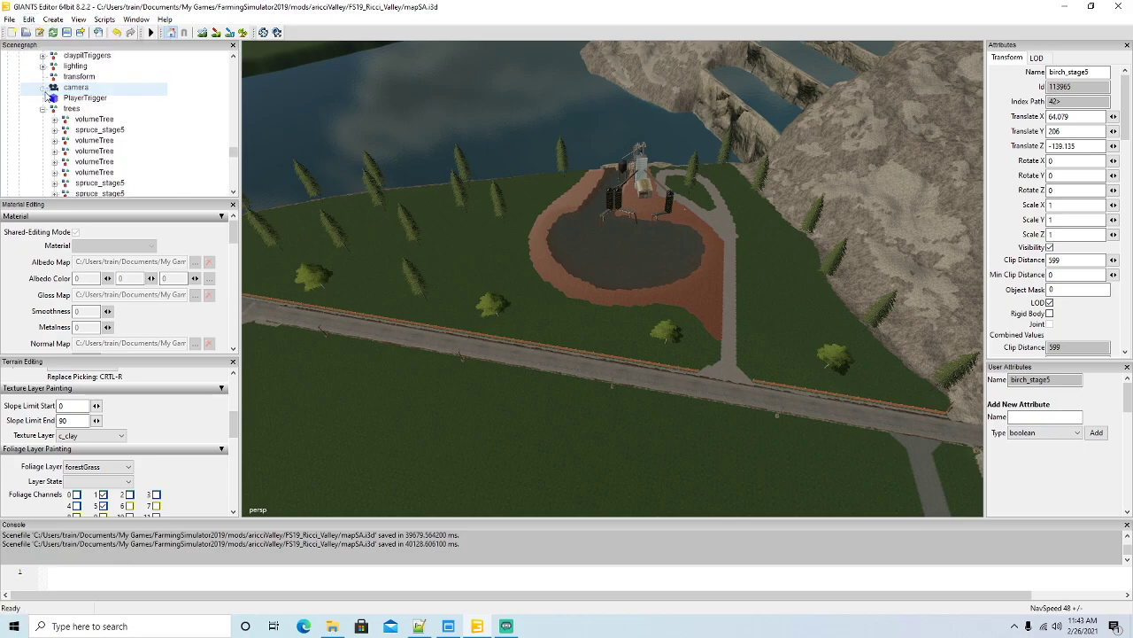
pyautogui.click(53, 111)
pyautogui.click(29, 20)
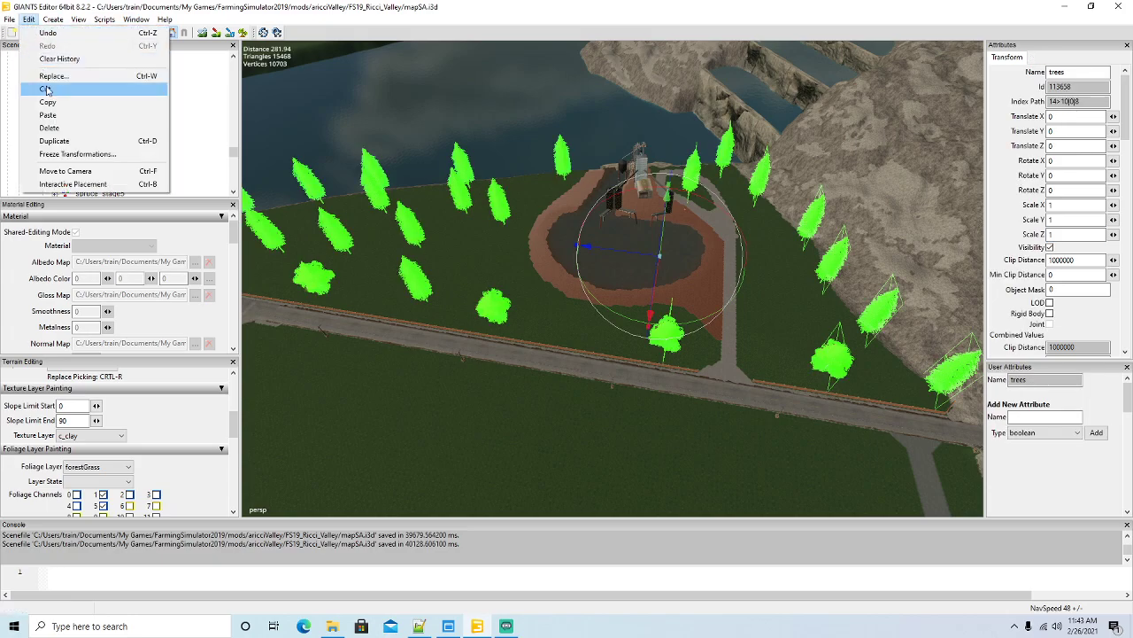
pyautogui.click(47, 115)
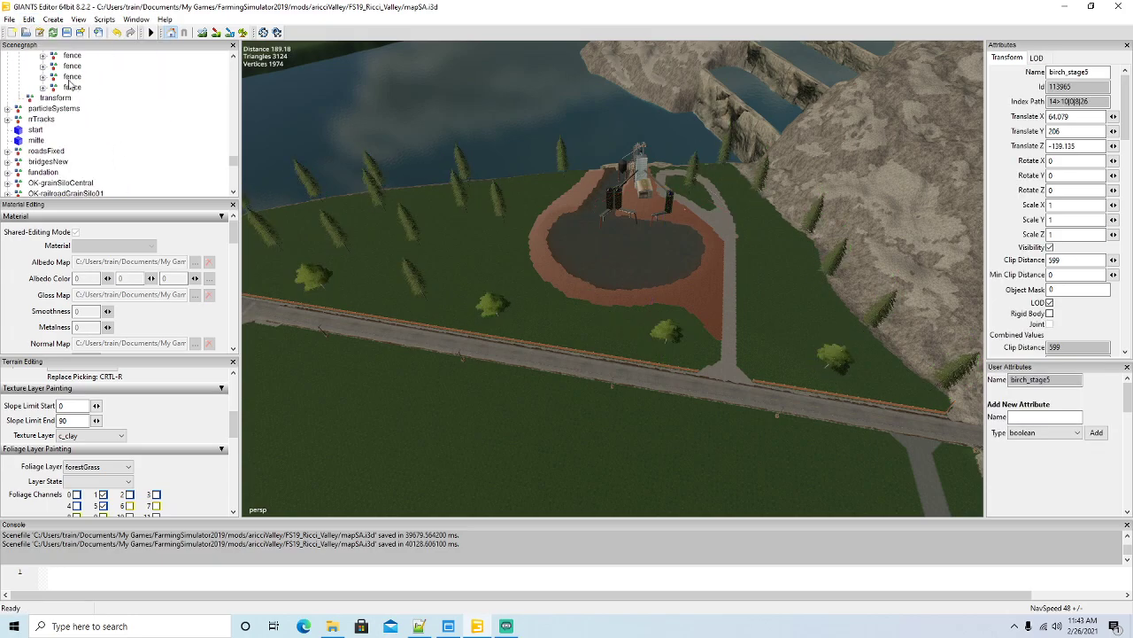
# Place the pasted birch_stage5 between two volumeTrees along the brick wall in front of the pond, at about X 67.7, Z 46.6.
pyautogui.click(29, 19)
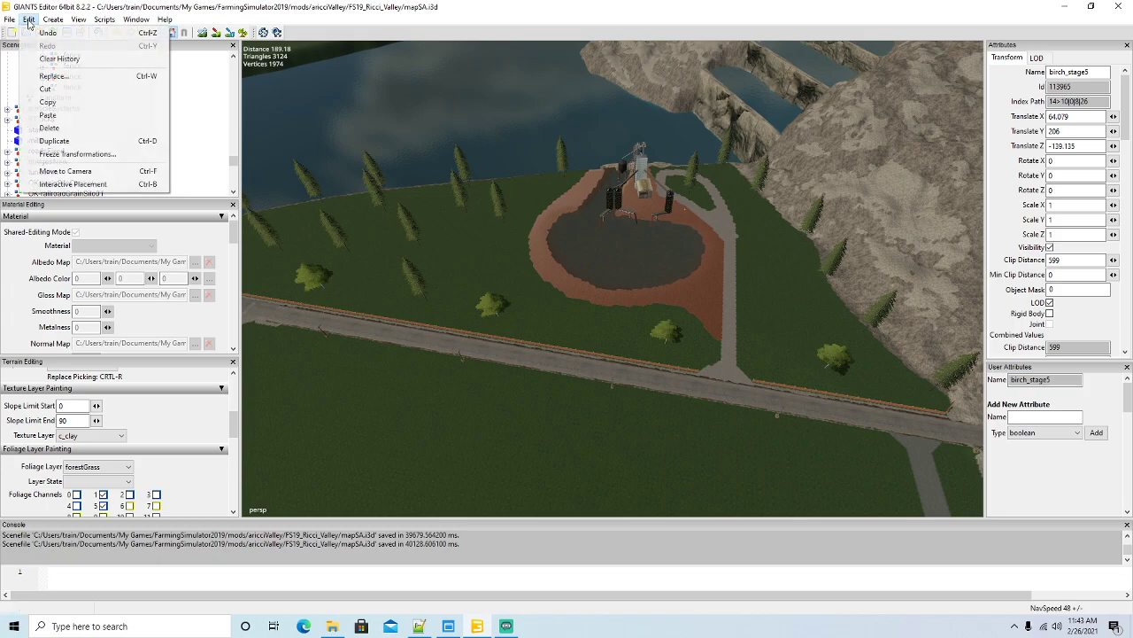
pyautogui.click(45, 172)
pyautogui.hotkey('ctrl', 'b')
pyautogui.keyDown('alt'); pyautogui.moveTo(547, 372); pyautogui.dragTo(569, 378); pyautogui.keyUp('alt')
pyautogui.moveTo(487, 312); pyautogui.dragTo(558, 383)
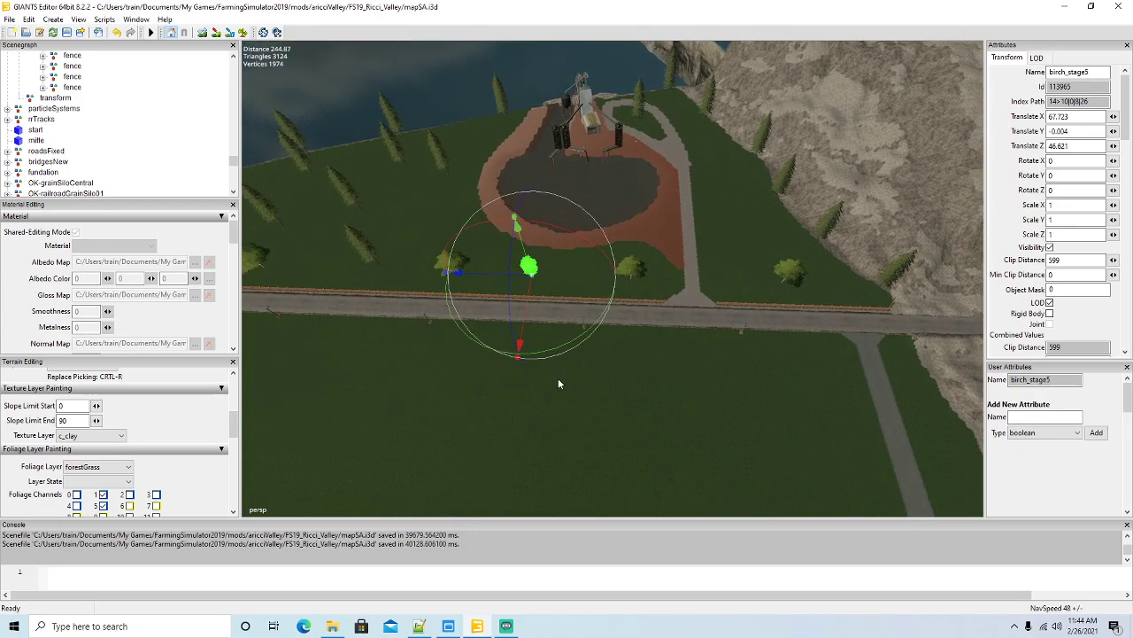
pyautogui.scroll(-5, 558, 384)
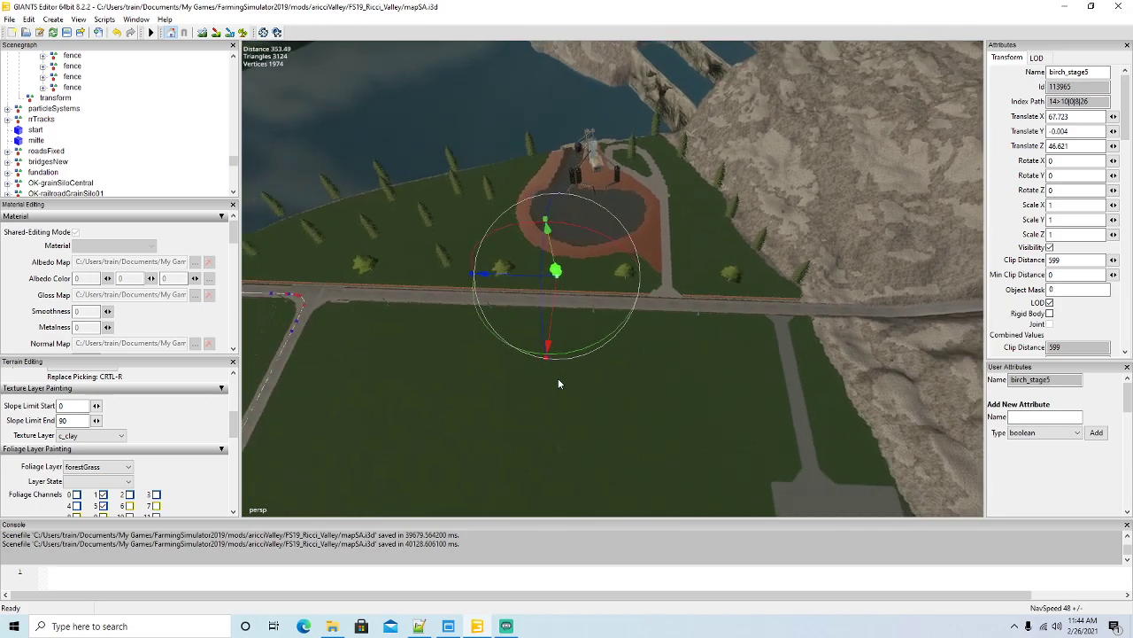
pyautogui.keyDown('alt'); pyautogui.moveTo(558, 384); pyautogui.dragTo(555, 383); pyautogui.keyUp('alt')
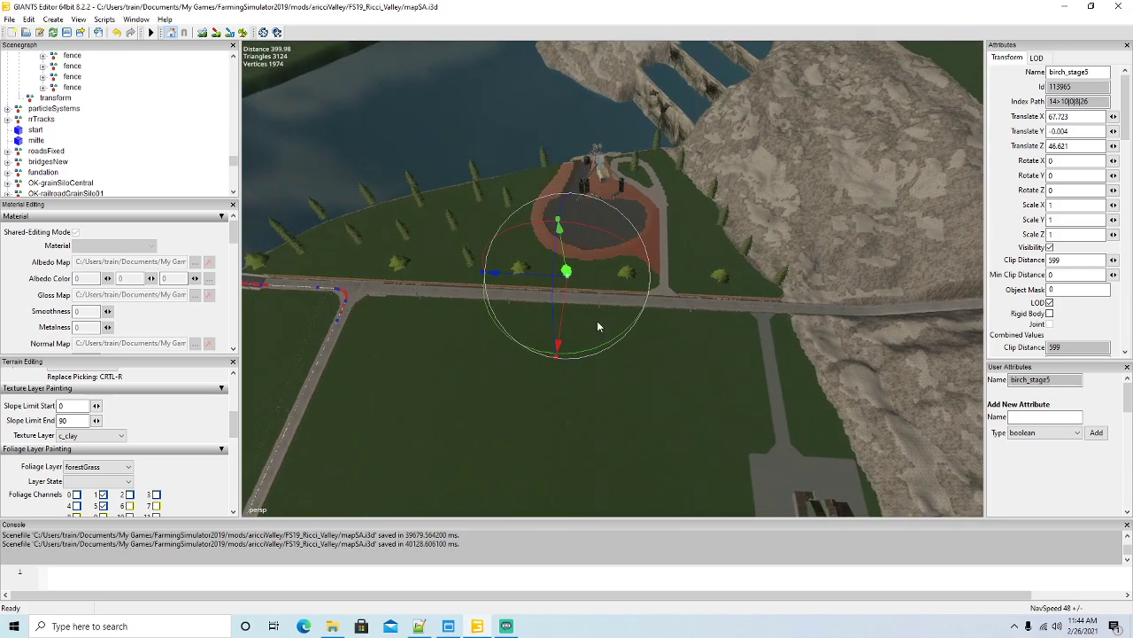
# Place more birch_stage5 trees around the entrance road, near the cliff and along the brick wall, ending at about X 70.2, Z 282.6.
pyautogui.press('i')
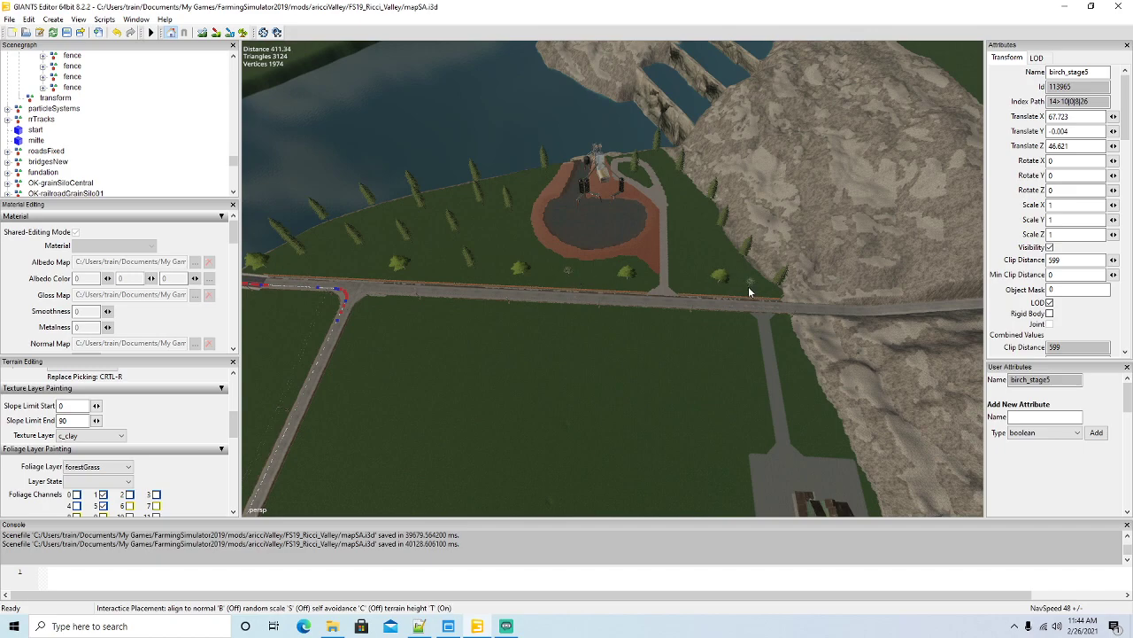
pyautogui.click(677, 202)
pyautogui.click(454, 277)
pyautogui.click(328, 267)
pyautogui.keyDown('alt'); pyautogui.moveTo(466, 374); pyautogui.dragTo(643, 335); pyautogui.keyUp('alt')
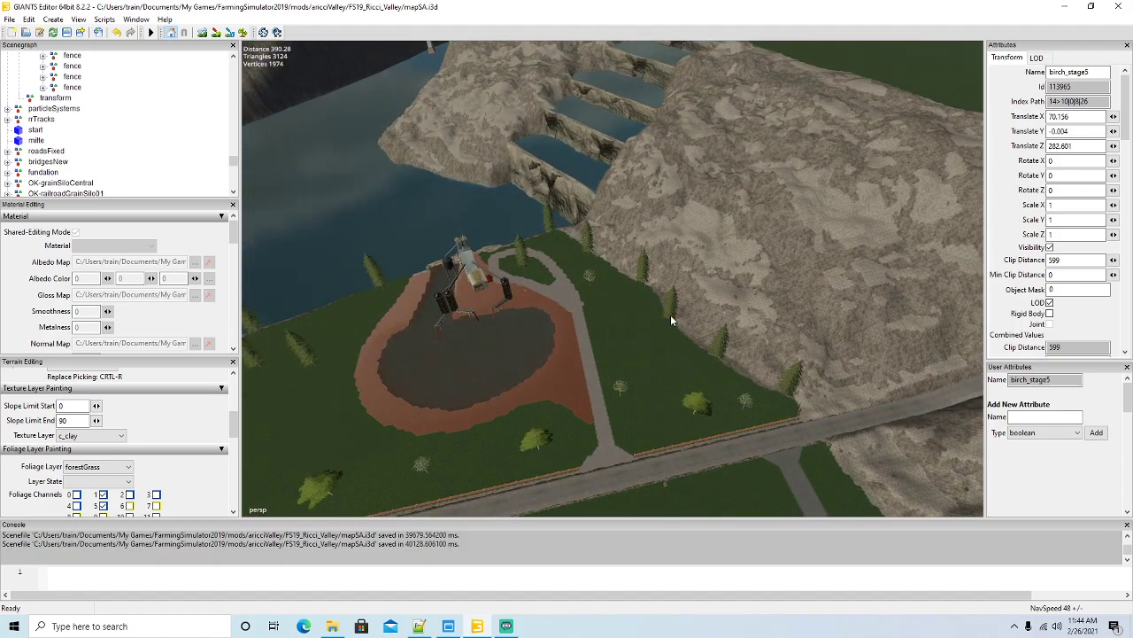
# Duplicate a spruce_stage5 at the cliff base and move the copy toward the entrance road, to about X 17, Z -76.5.
pyautogui.click(671, 321)
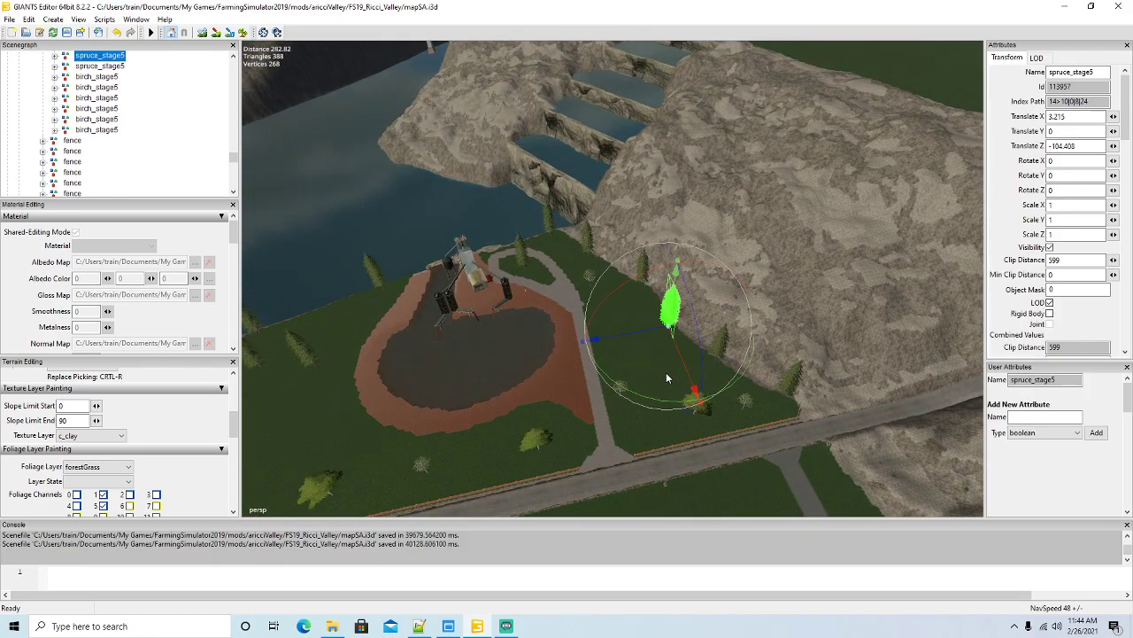
pyautogui.hotkey('ctrl', 'd')
pyautogui.moveTo(641, 332); pyautogui.dragTo(596, 345)
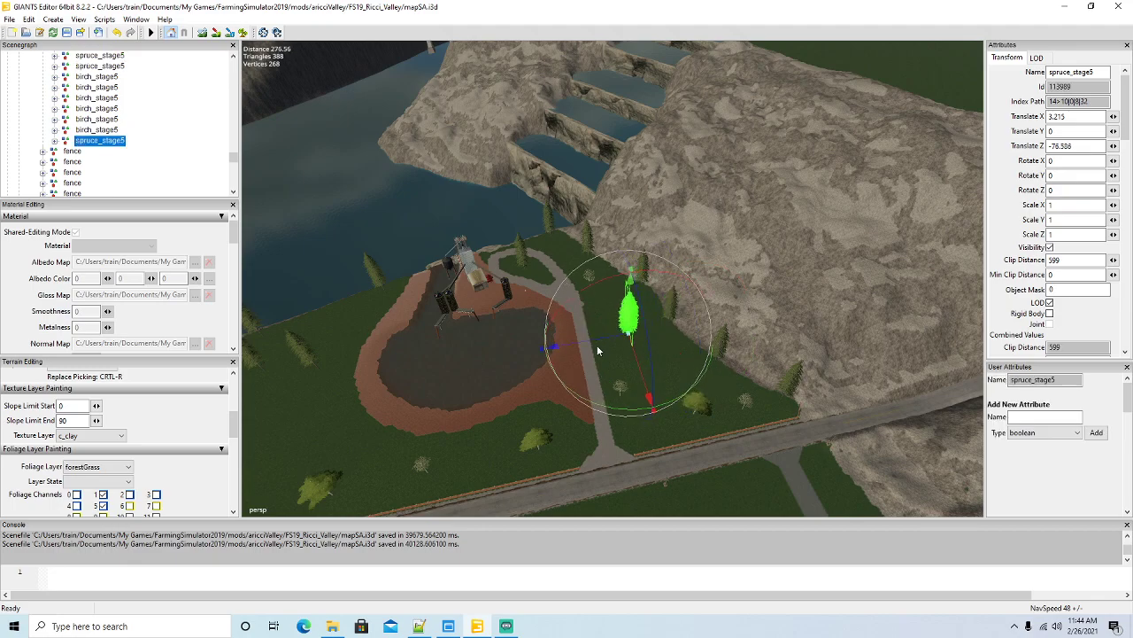
pyautogui.moveTo(651, 400); pyautogui.dragTo(663, 437)
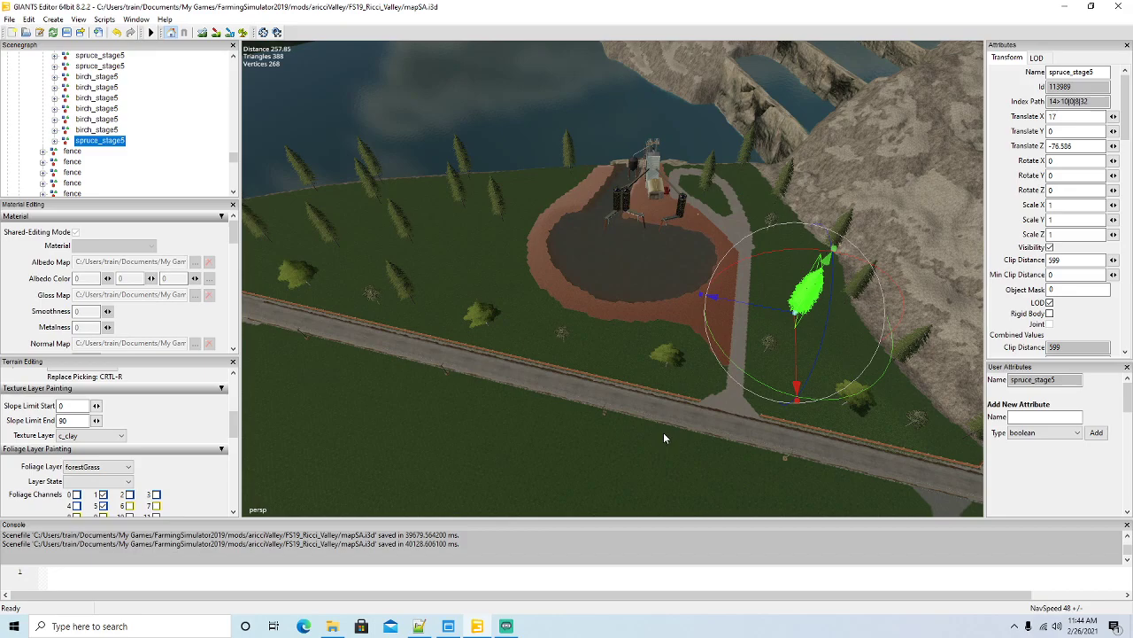
# Duplicate that spruce_stage5 and move the copy across the entrance road past the pond, to about X 31.8, Z 118.3.
pyautogui.hotkey('ctrl', 'd')
pyautogui.moveTo(734, 299); pyautogui.dragTo(445, 261)
pyautogui.scroll(8, 607, 394)
pyautogui.keyDown('alt'); pyautogui.moveTo(498, 340); pyautogui.dragTo(395, 288); pyautogui.keyUp('alt')
# Save the map scene and launch Farming Simulator 19 from the desktop.
pyautogui.click(66, 33)
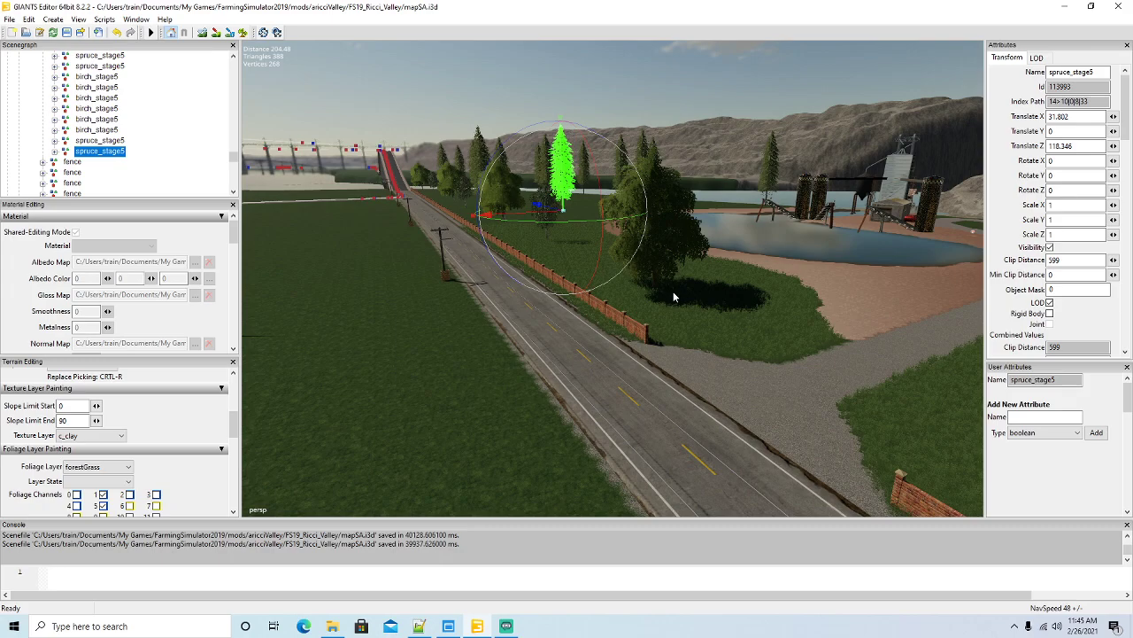
pyautogui.click(1063, 8)
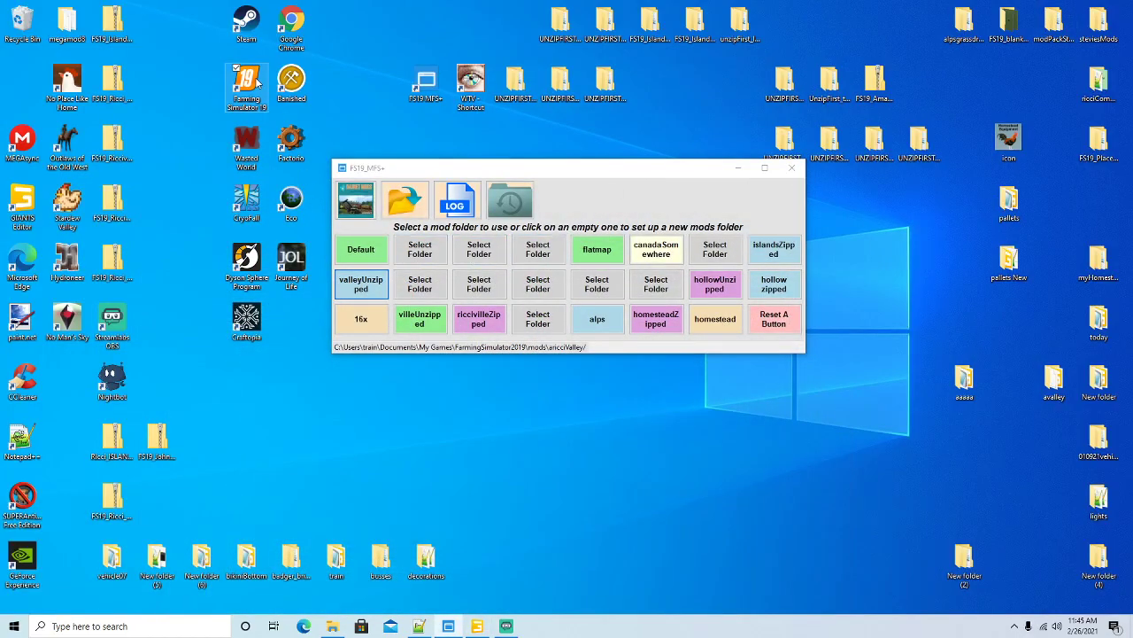
pyautogui.rightClick(257, 83)
pyautogui.click(279, 87)
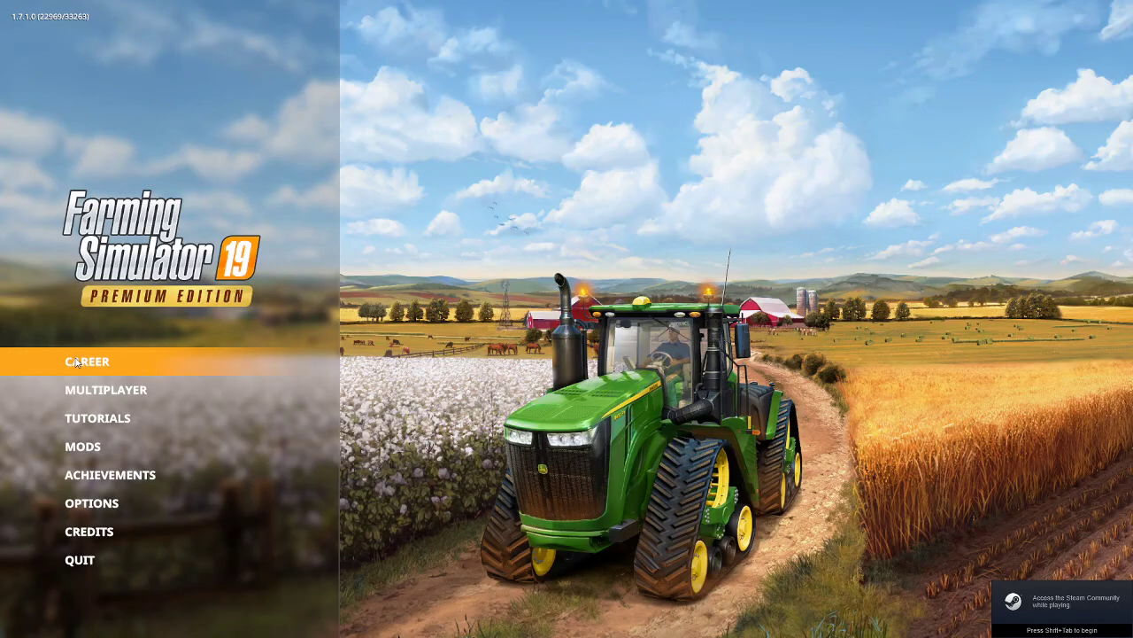
# Start a new career in the unused savegame 9 as New farmer on the RICCI_VALLEY map with all listed mods active.
pyautogui.click(78, 363)
pyautogui.scroll(-6, 489, 347)
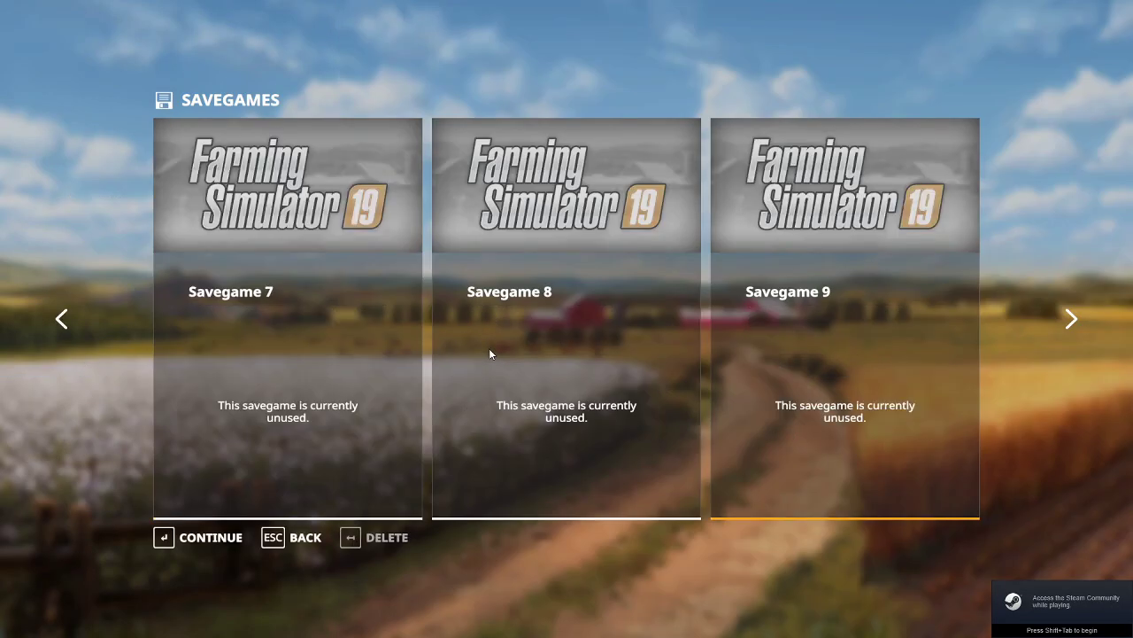
pyautogui.click(210, 537)
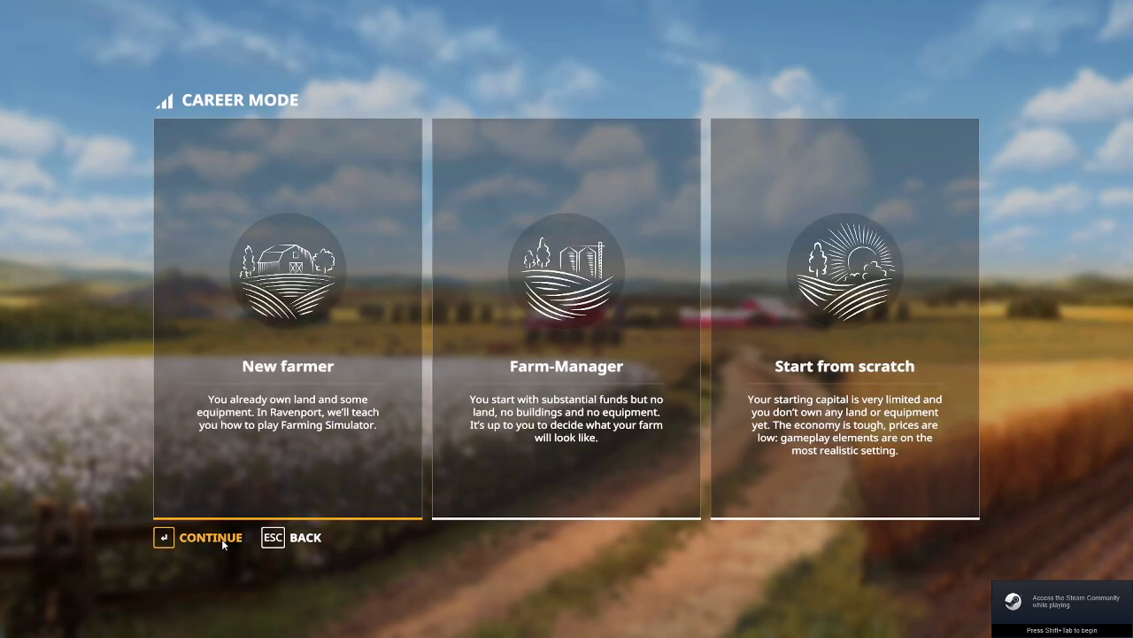
pyautogui.click(222, 538)
pyautogui.click(221, 538)
pyautogui.click(221, 540)
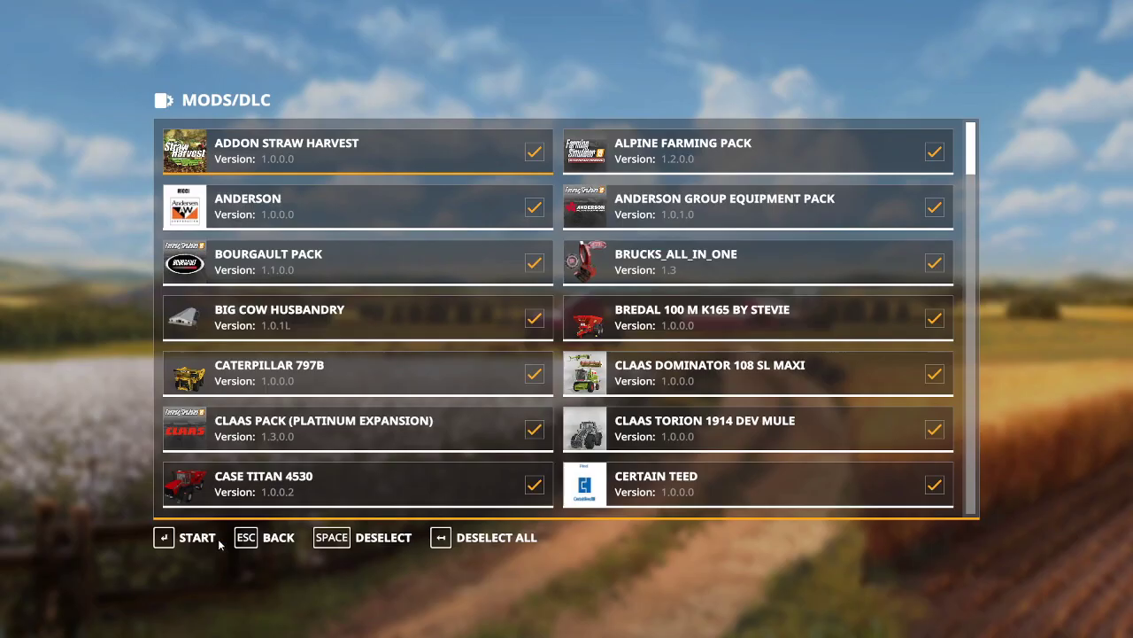
pyautogui.click(206, 540)
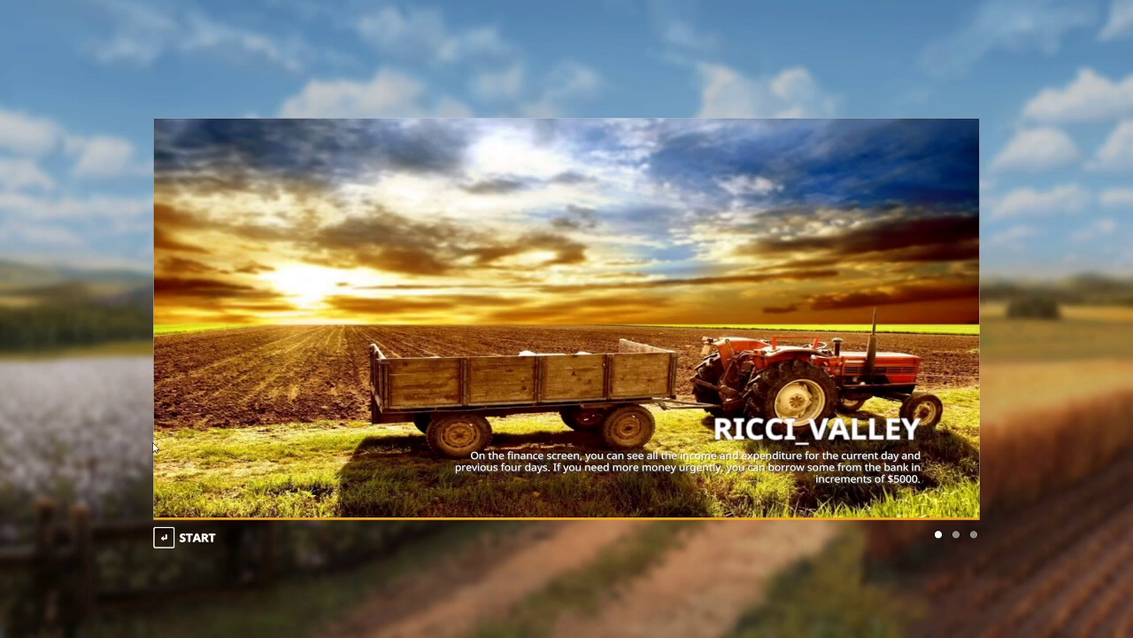
pyautogui.click(199, 541)
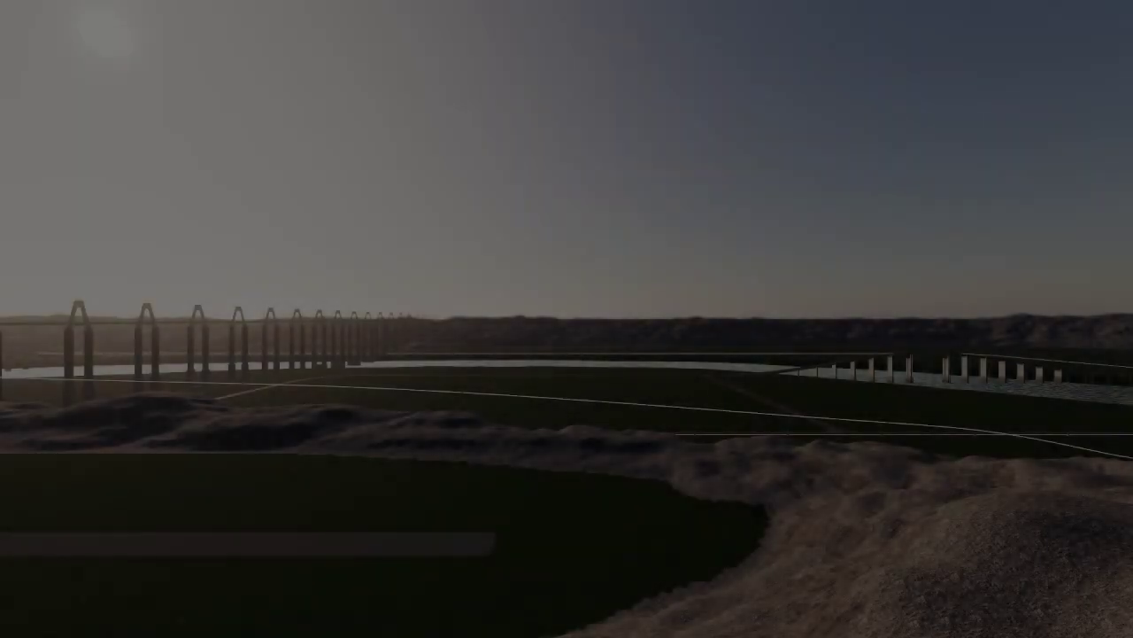
pyautogui.press('Return')
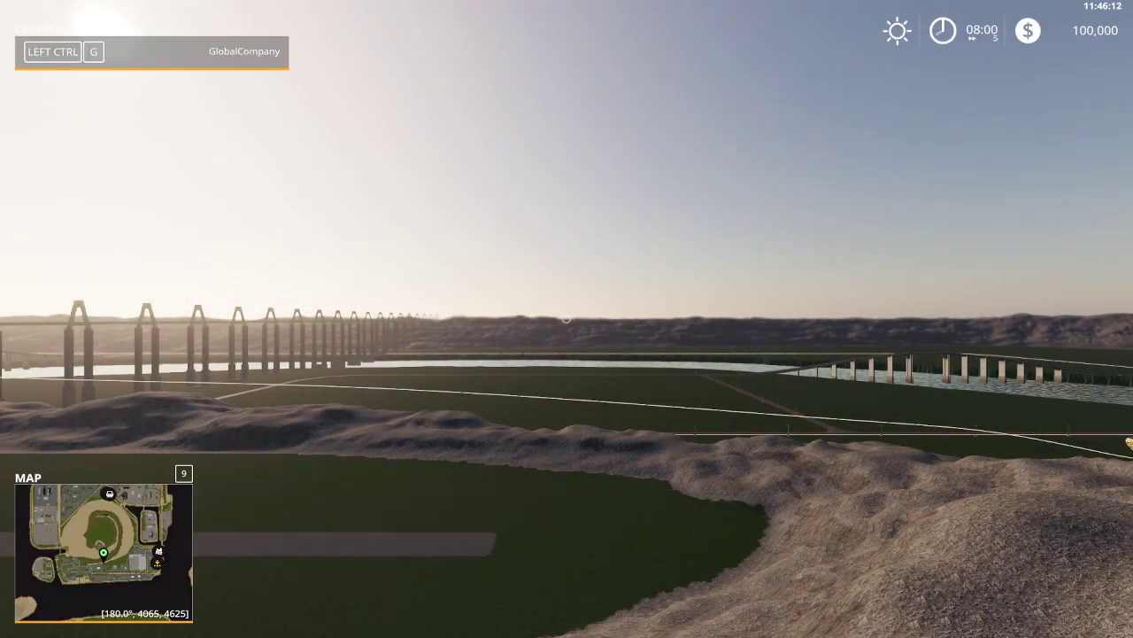
# Check the enlarged map, and lease a Lizard Pickup 2014 from the shop's cars category.
pyautogui.press('9')
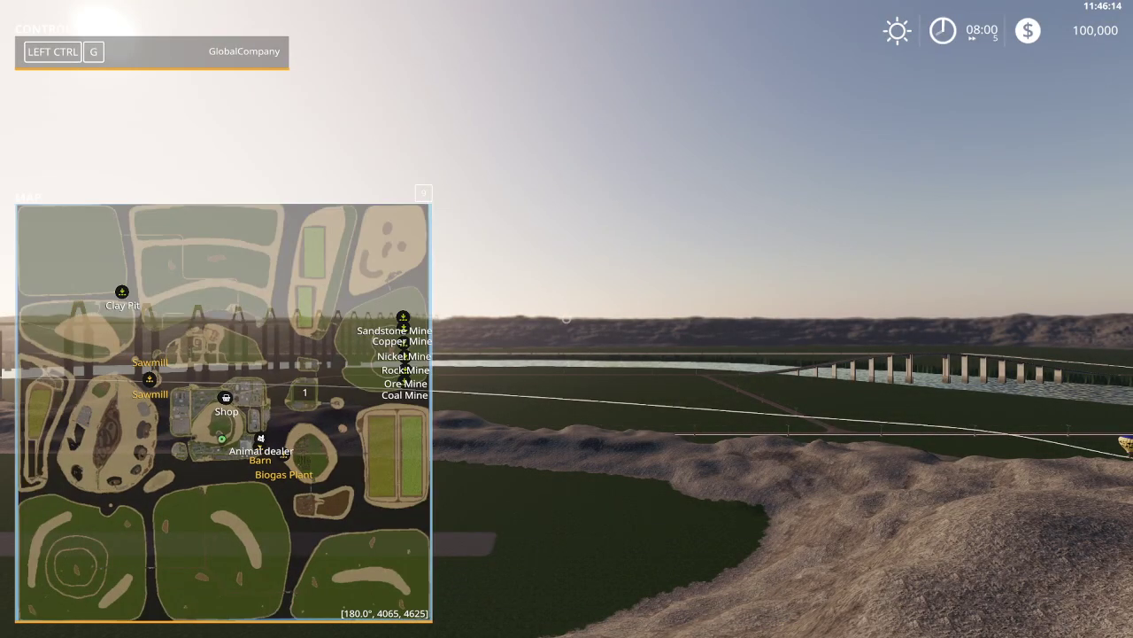
pyautogui.press('9')
pyautogui.press('p')
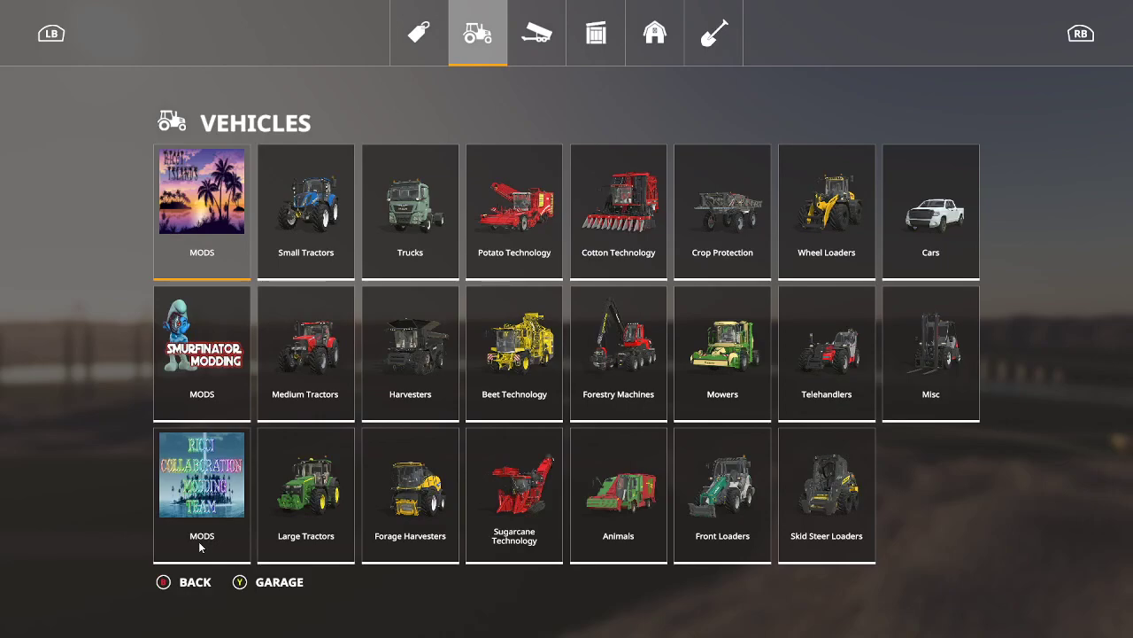
pyautogui.click(184, 471)
pyautogui.click(312, 588)
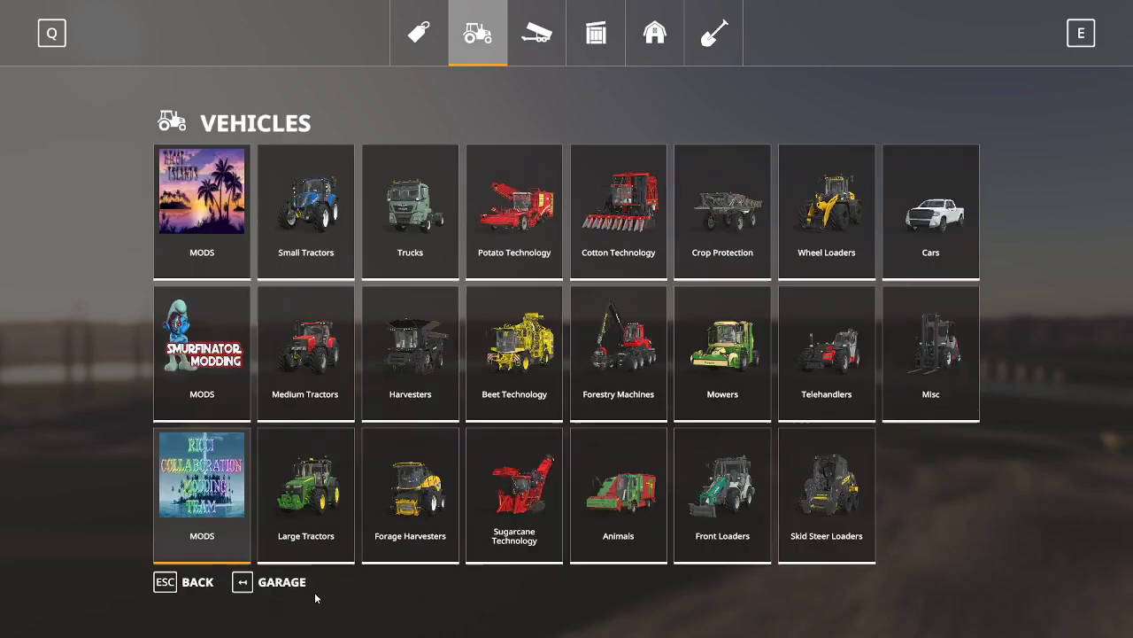
pyautogui.click(931, 233)
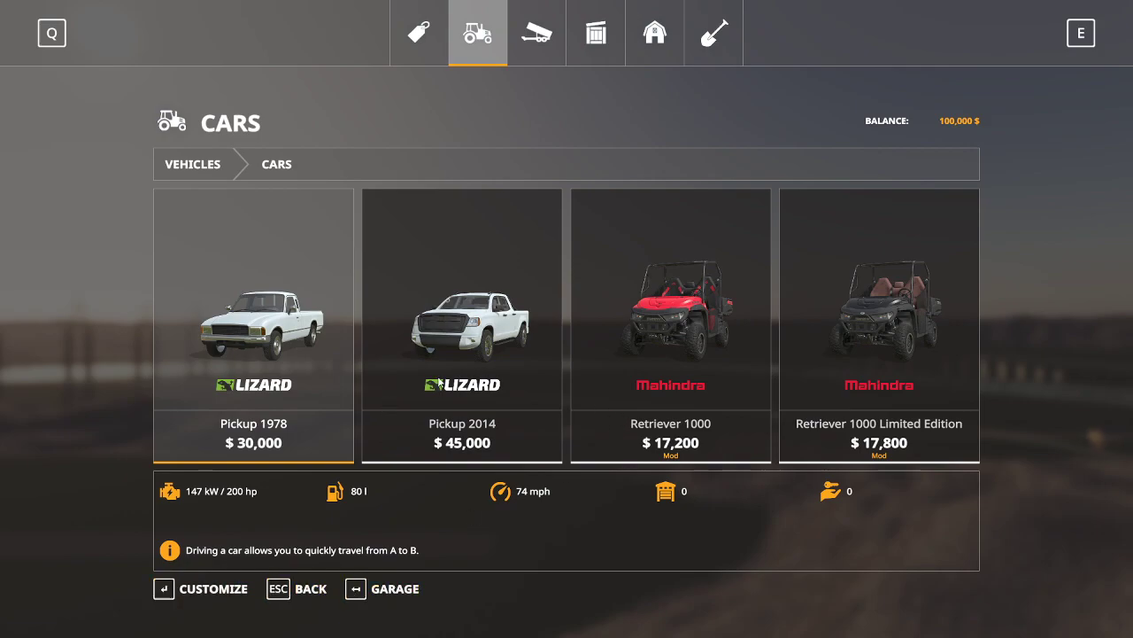
pyautogui.click(439, 382)
pyautogui.click(361, 589)
pyautogui.click(416, 409)
pyautogui.click(418, 404)
pyautogui.press('Escape')
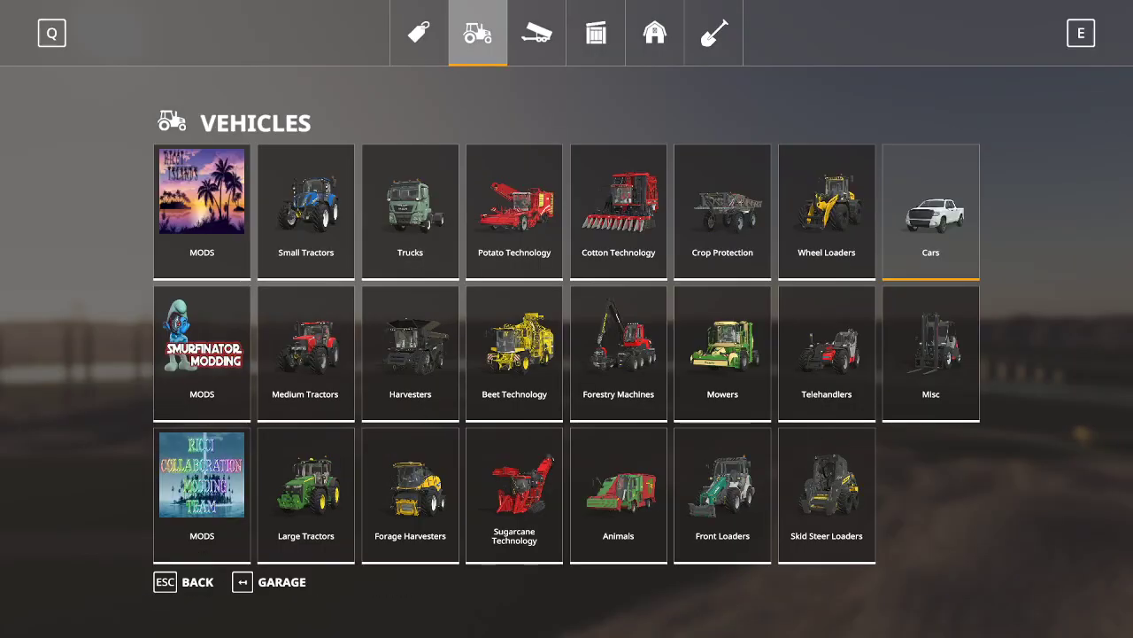
# Get into the leased pickup, drive it along the highway to the grain elevator yard and get out.
pyautogui.press('Escape')
pyautogui.press('Tab')
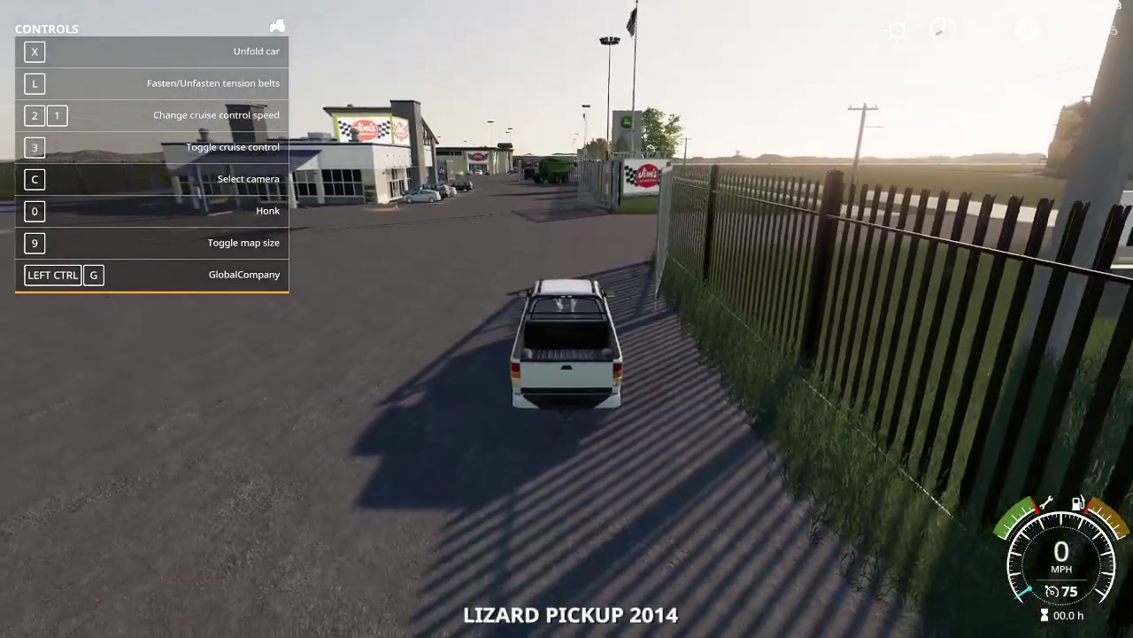
pyautogui.press('w')
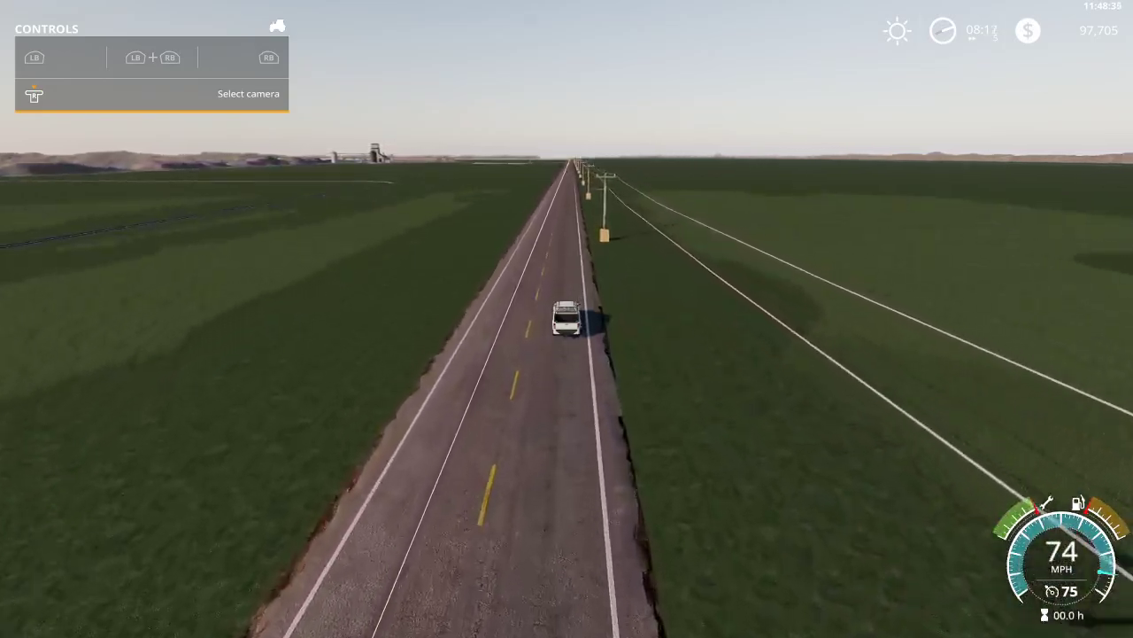
pyautogui.press('w')
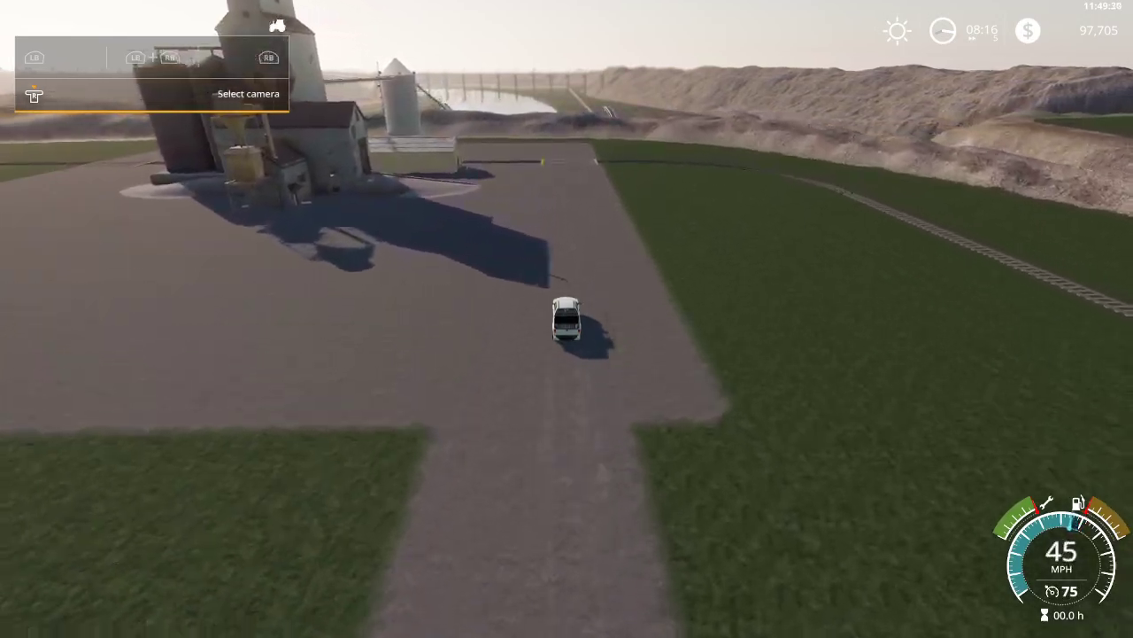
pyautogui.press('e')
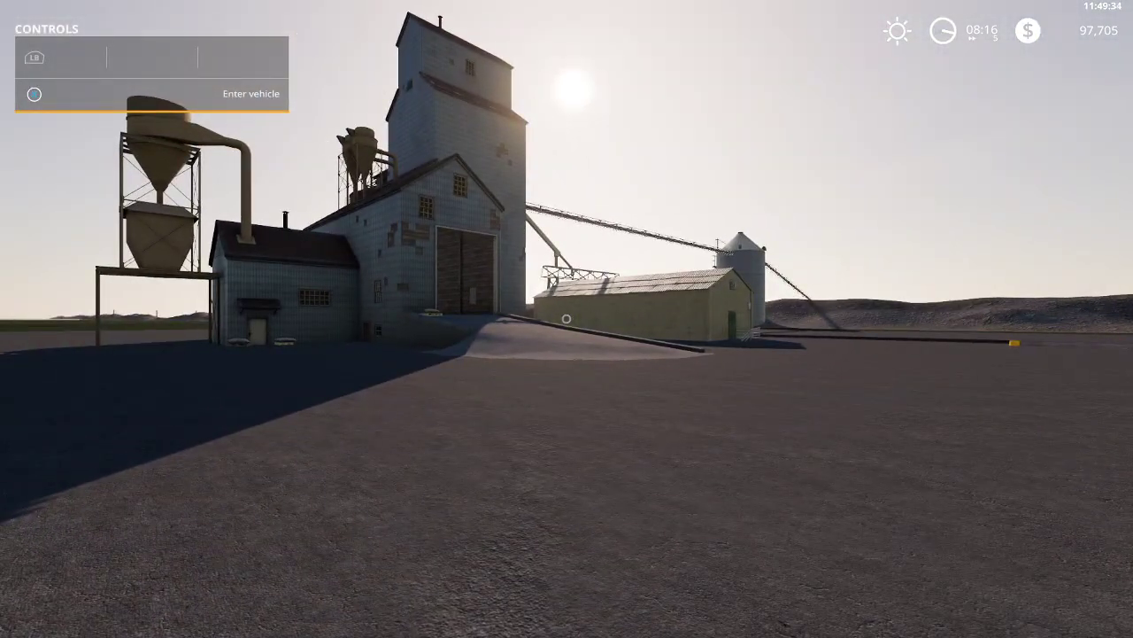
# Set the player's speed multiplier to 4x and on, with its warning off, in Easy Development Commands.
pyautogui.hotkey('ctrl', 'd')
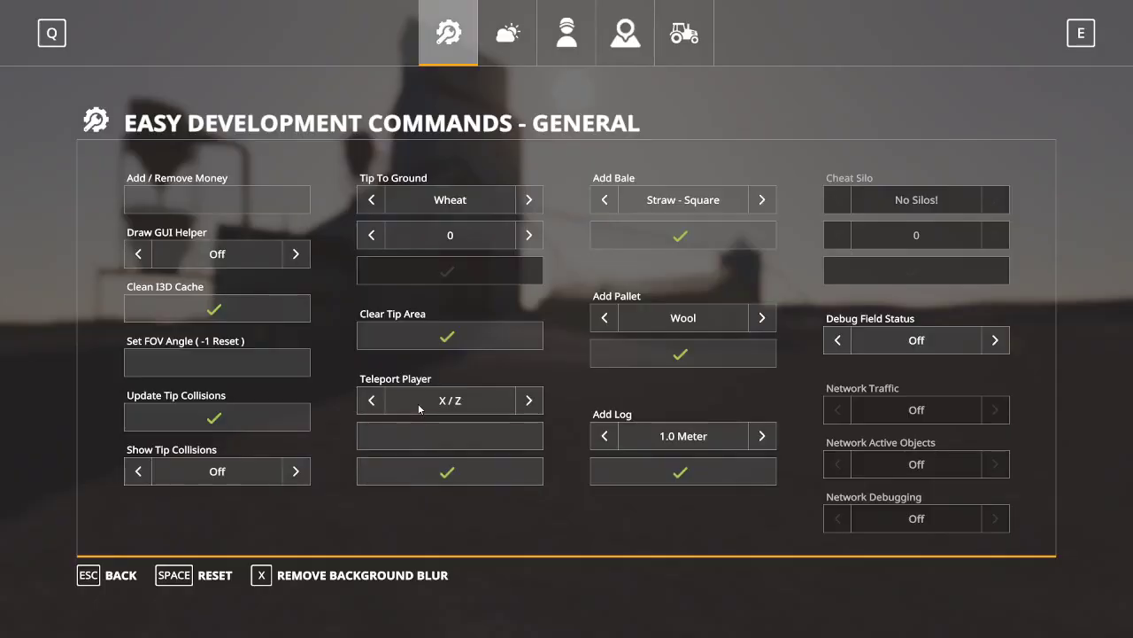
pyautogui.click(569, 52)
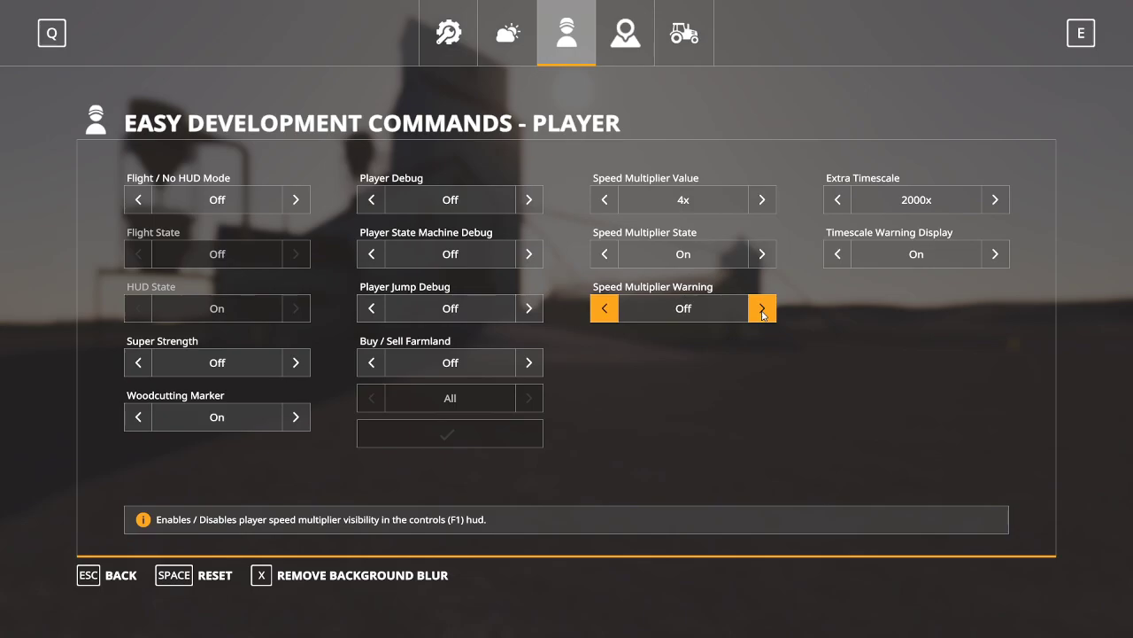
pyautogui.press('Escape')
# Inspect the grain elevator's drive-through, the yard, the round silo and the rocky ridge behind it on foot.
pyautogui.press('w')
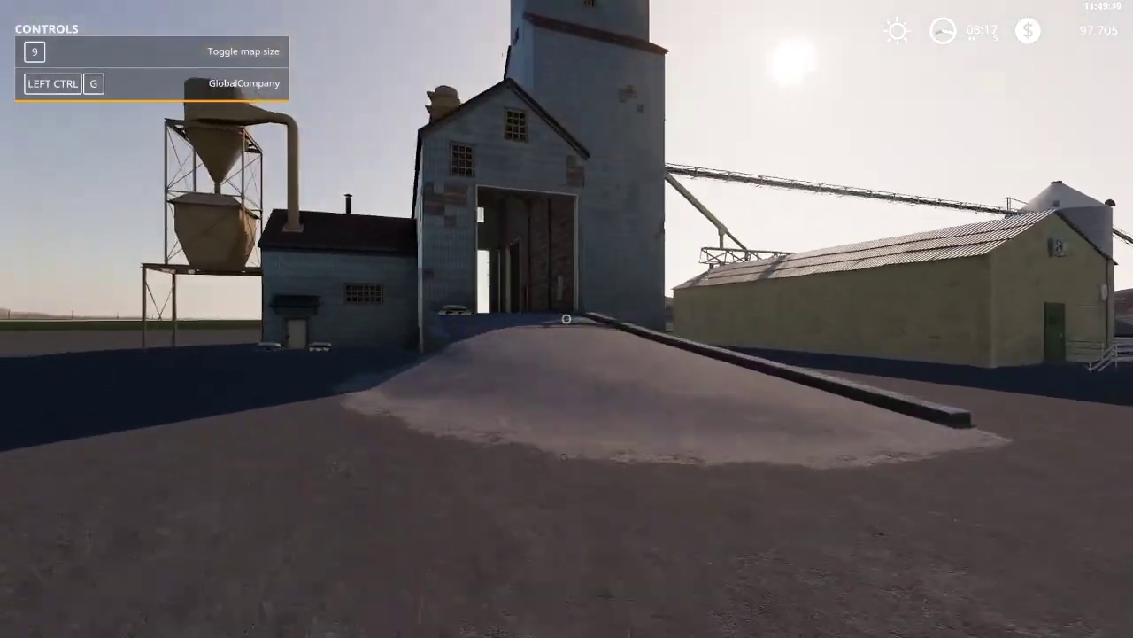
pyautogui.press('w')
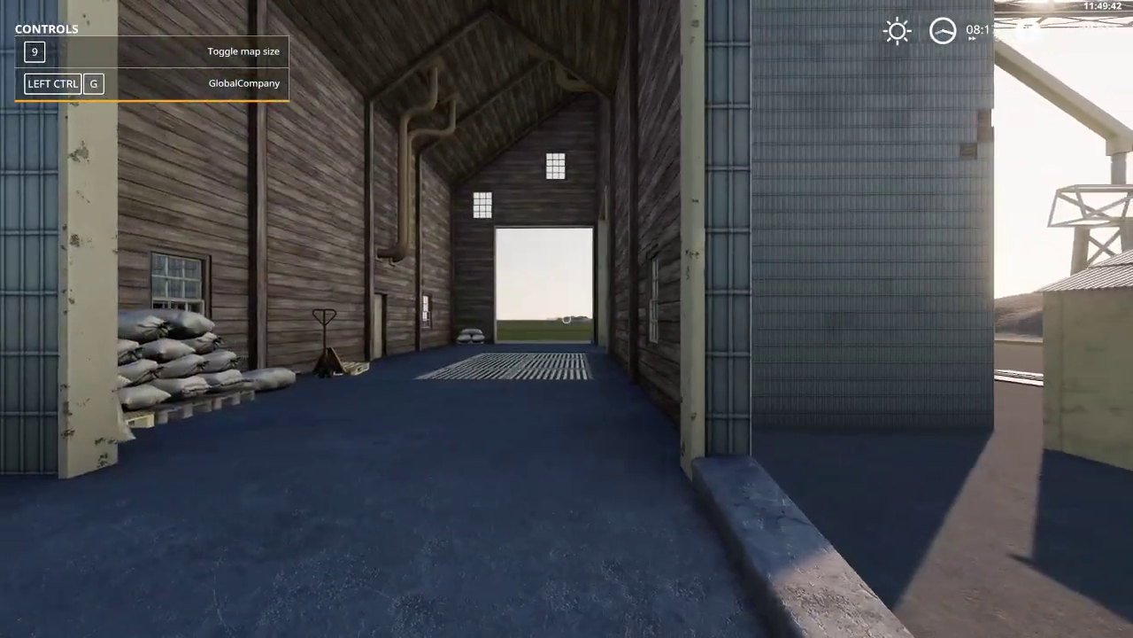
pyautogui.press('s')
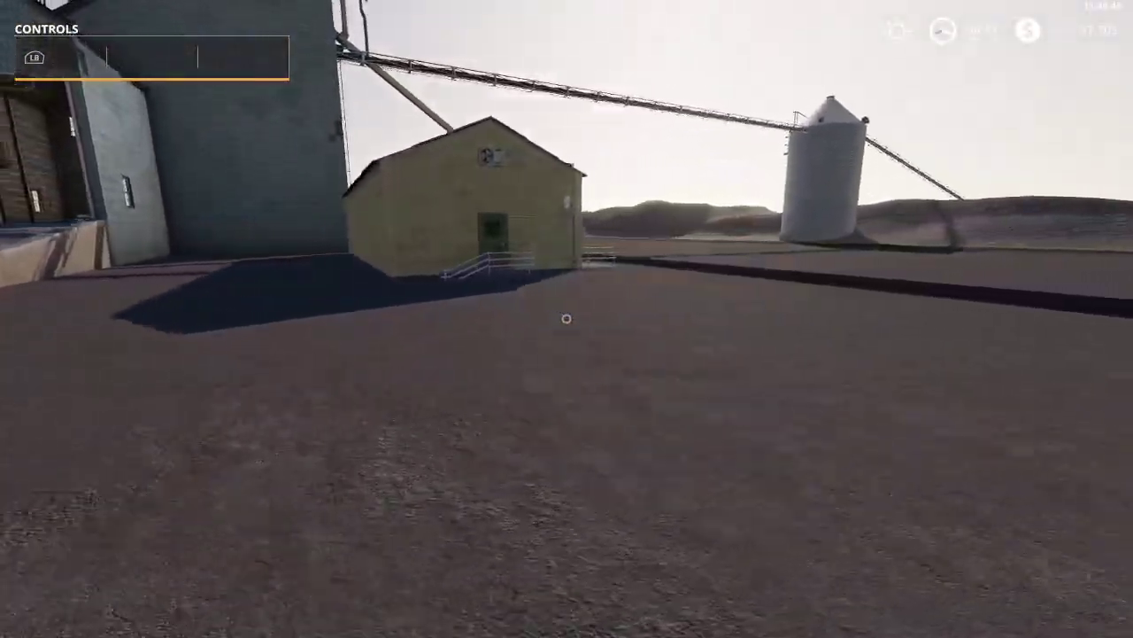
pyautogui.press('w')
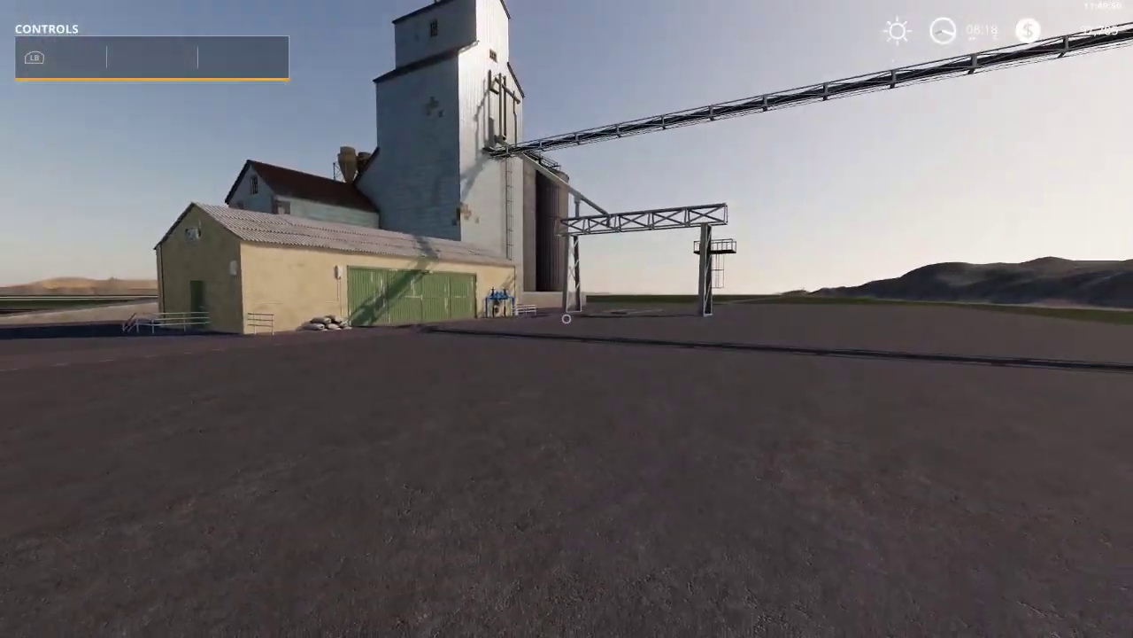
pyautogui.press('w')
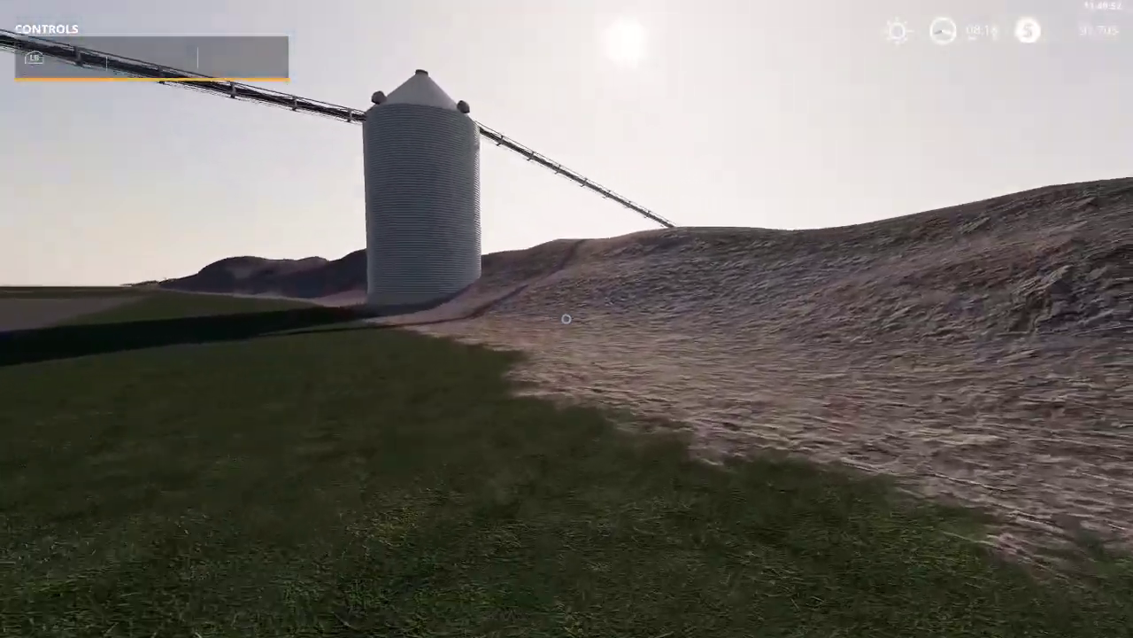
pyautogui.press('w')
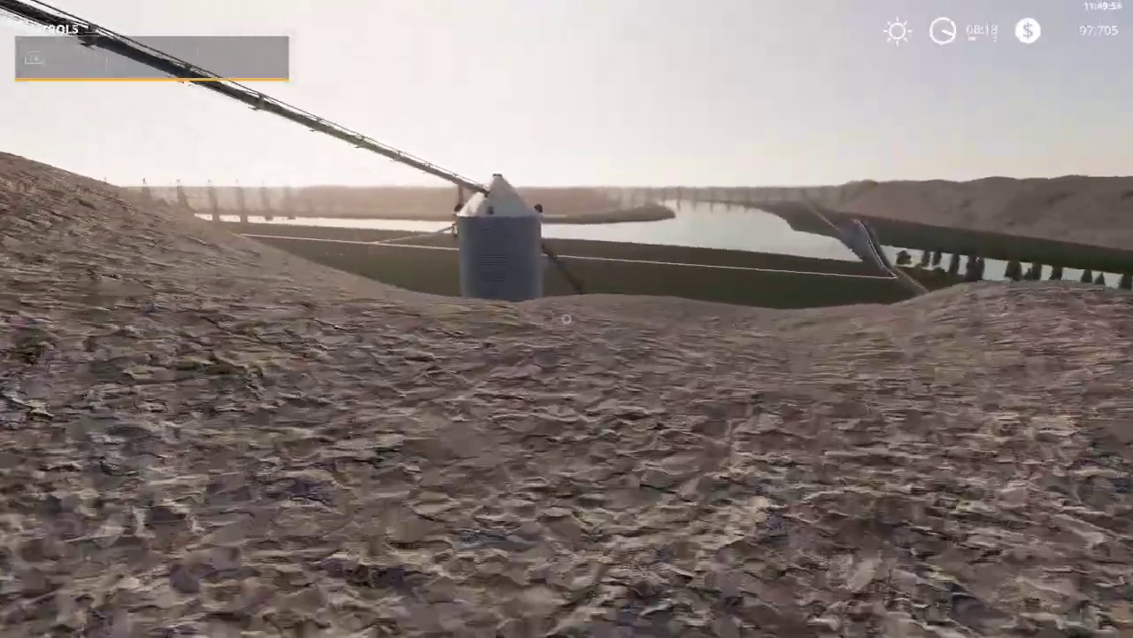
pyautogui.press('w')
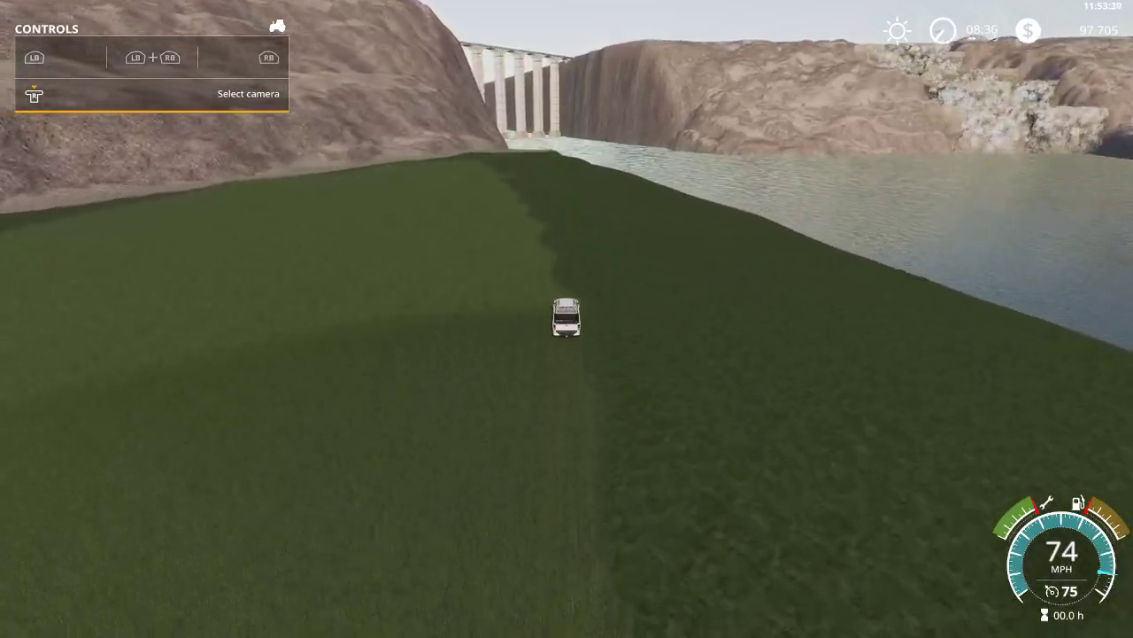
# Stop the pickup on the grassy shore and examine the waterfall and the tree line across the river.
pyautogui.press('s')
pyautogui.press('a')
pyautogui.press('d')
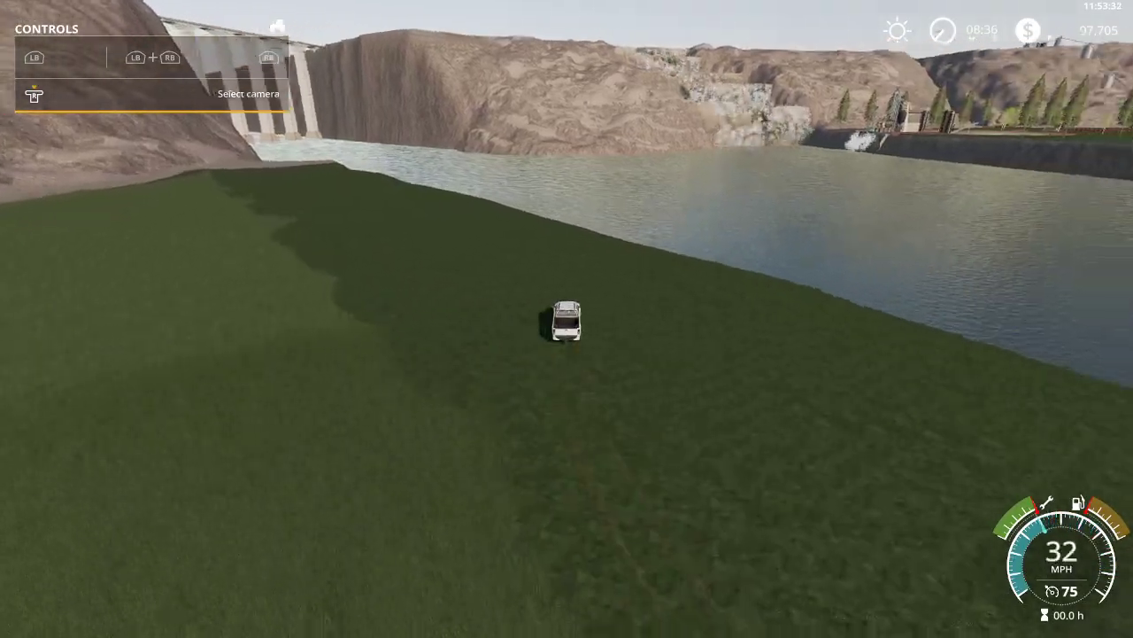
pyautogui.press('s')
pyautogui.press('s')
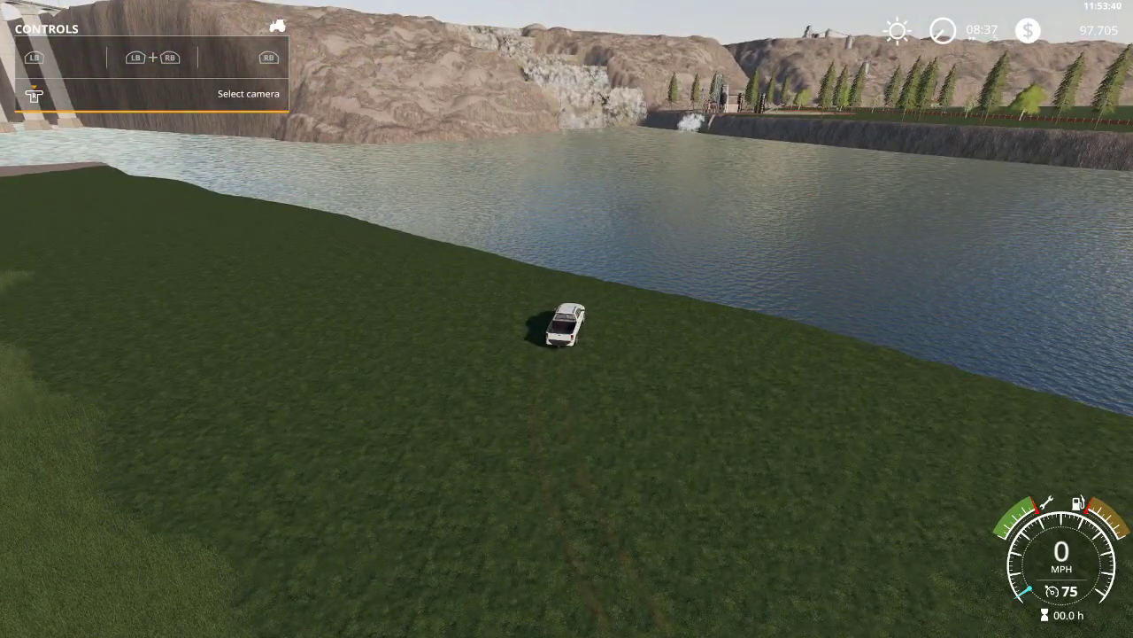
pyautogui.press('s')
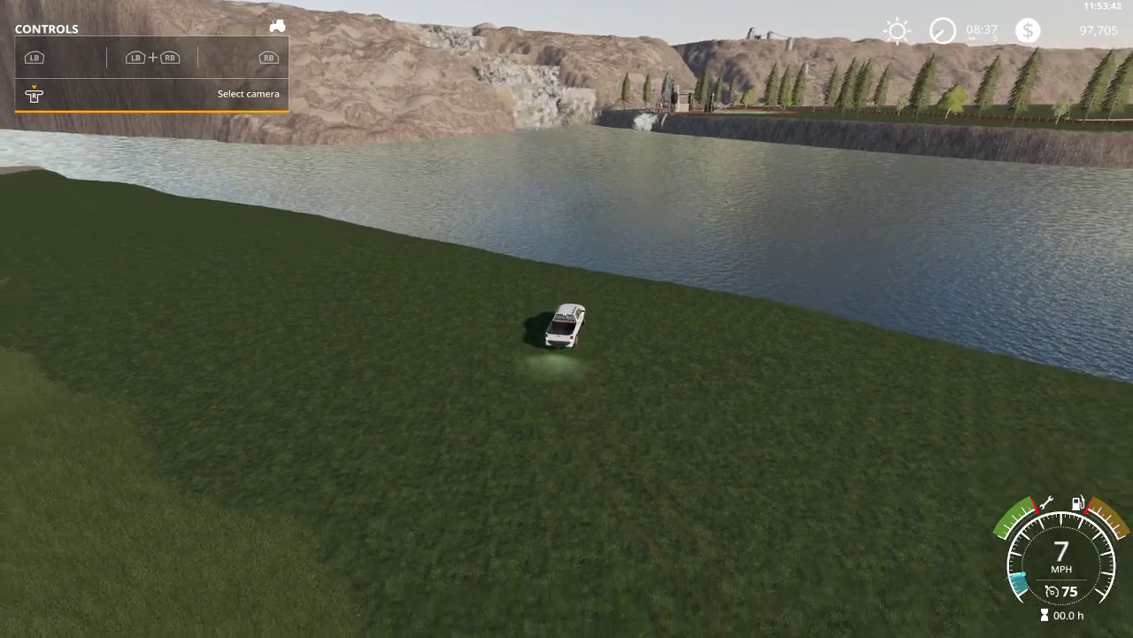
pyautogui.press('s')
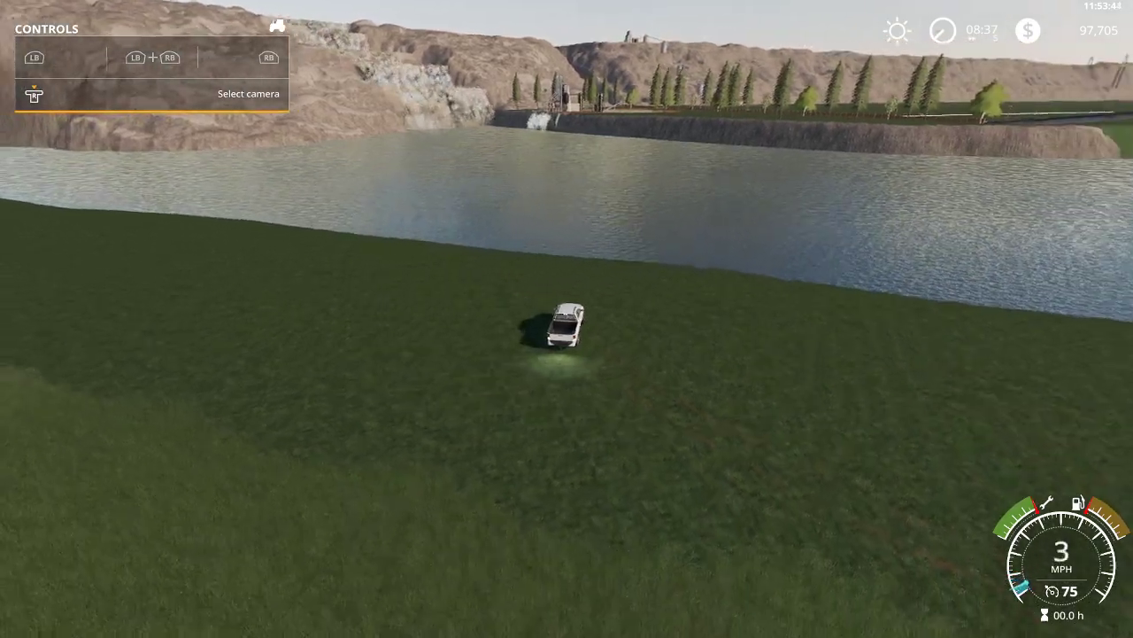
pyautogui.press('w')
pyautogui.press('d')
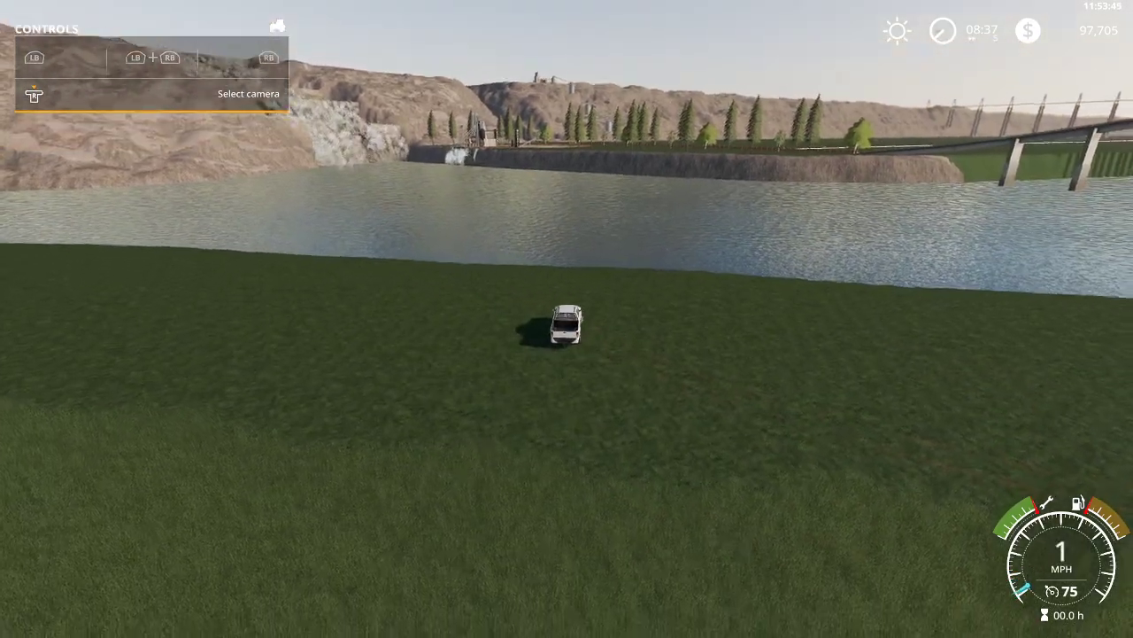
# Drive the pickup along the river shore toward the long bridge to inspect the surrounding terrain.
pyautogui.press('w')
pyautogui.press('d')
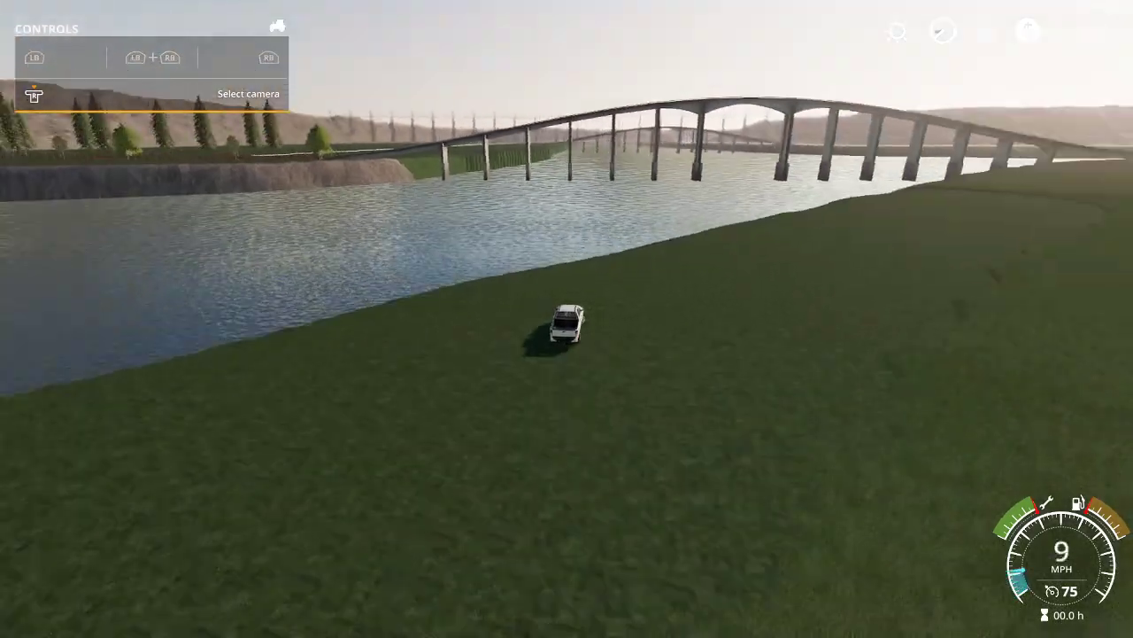
pyautogui.press('w')
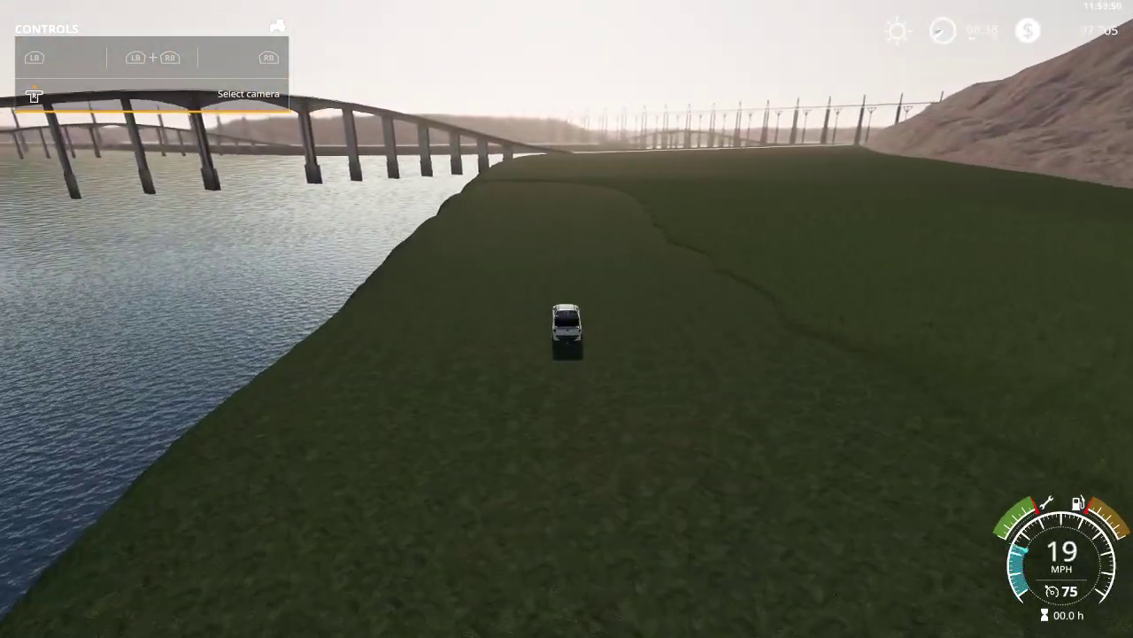
pyautogui.press('w')
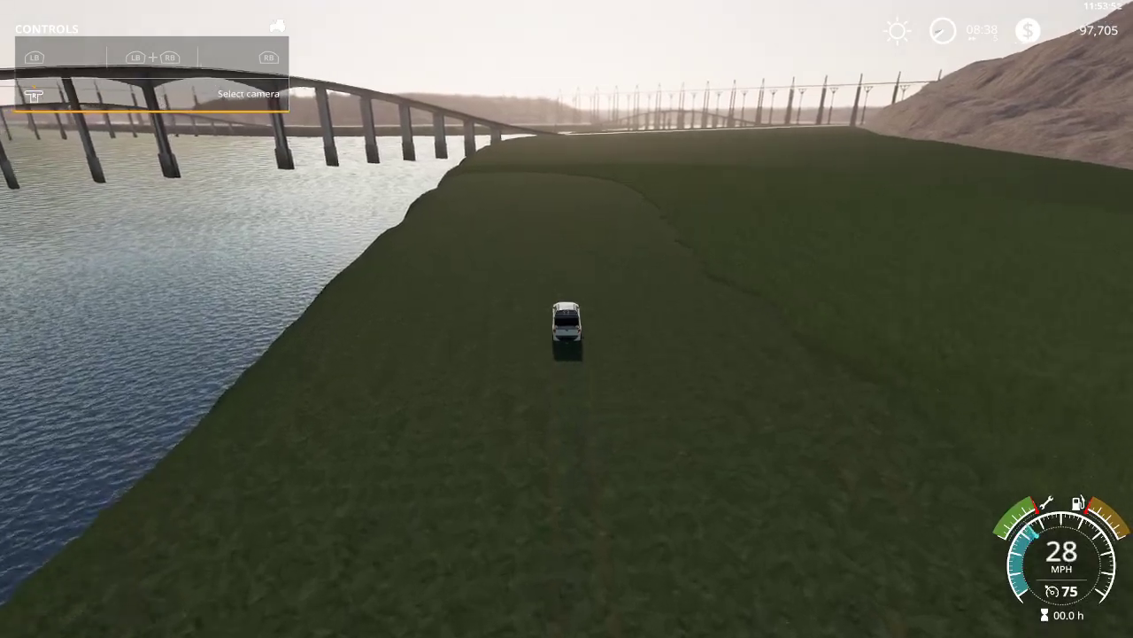
pyautogui.press('w')
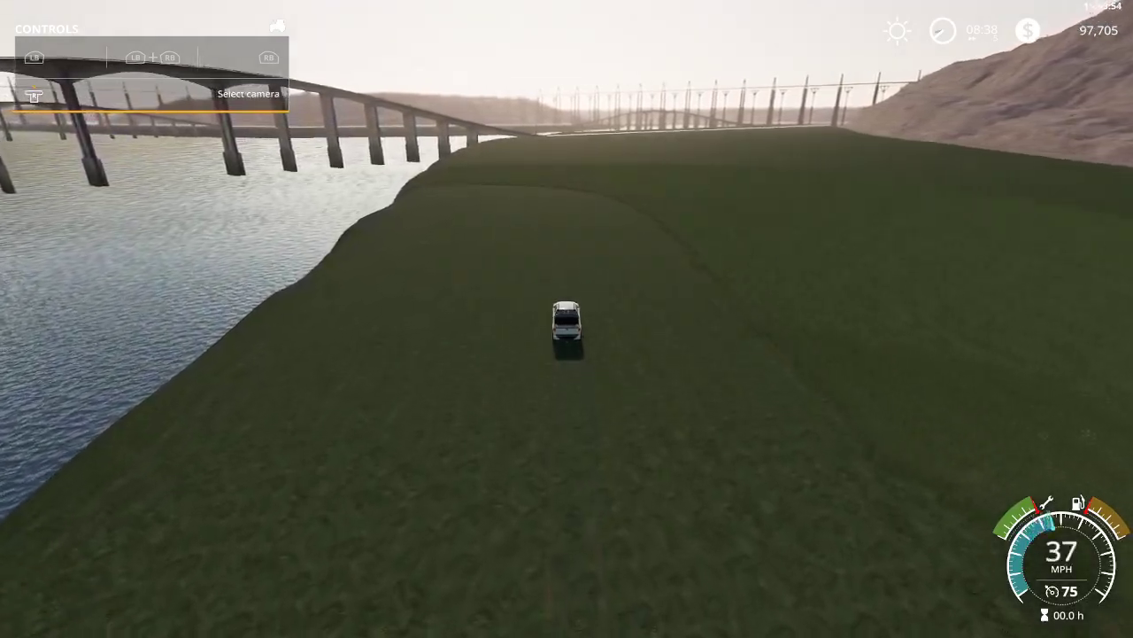
pyautogui.press('w')
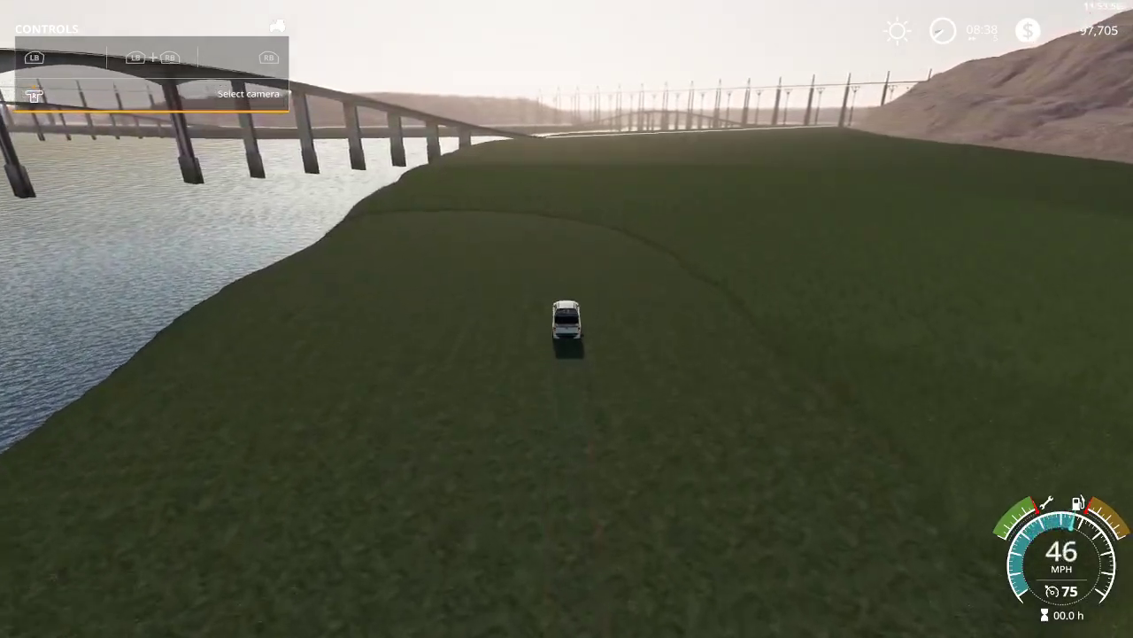
pyautogui.press('w')
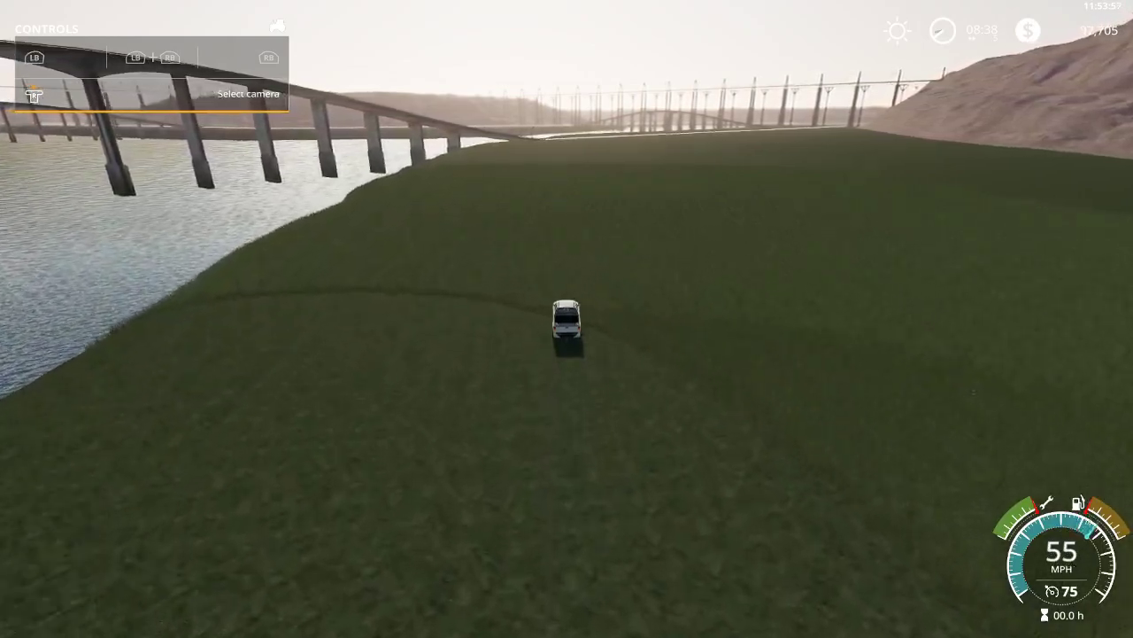
# Quit the career and Farming Simulator 19, and switch the stream to the Ending Soon scene in Streamlabs OBS.
pyautogui.press('e')
pyautogui.press('Escape')
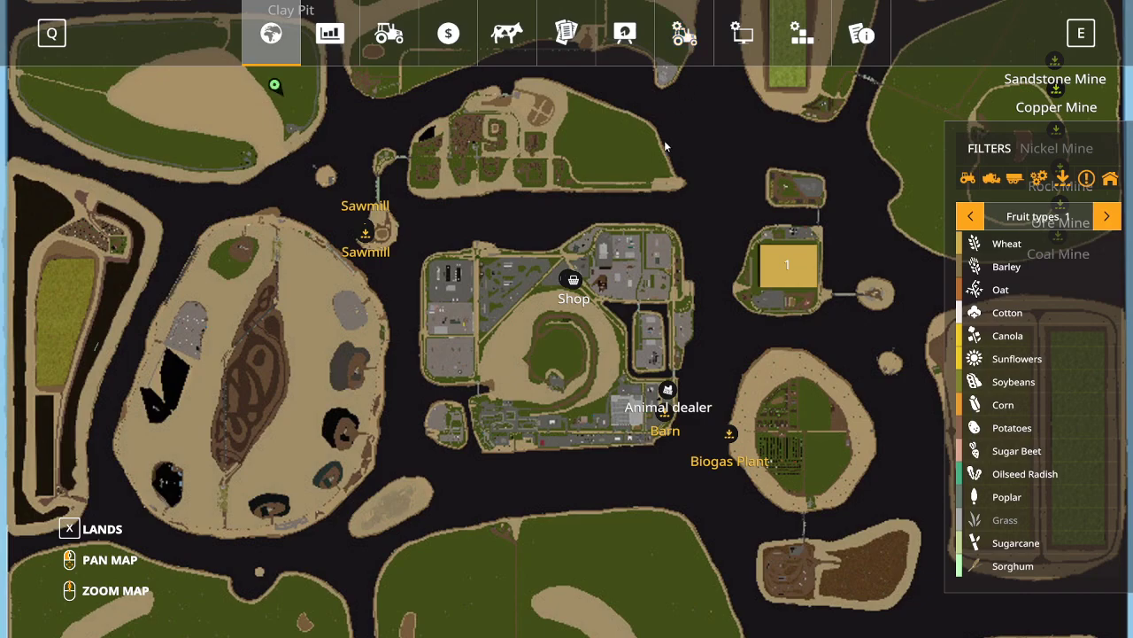
pyautogui.click(674, 52)
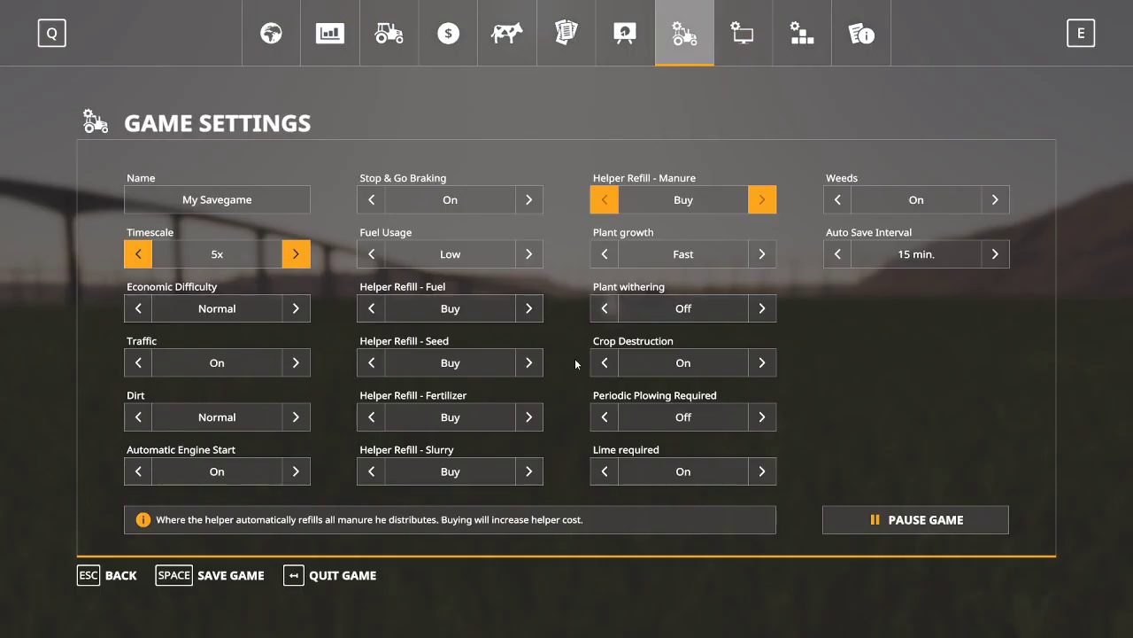
pyautogui.click(333, 576)
pyautogui.click(415, 408)
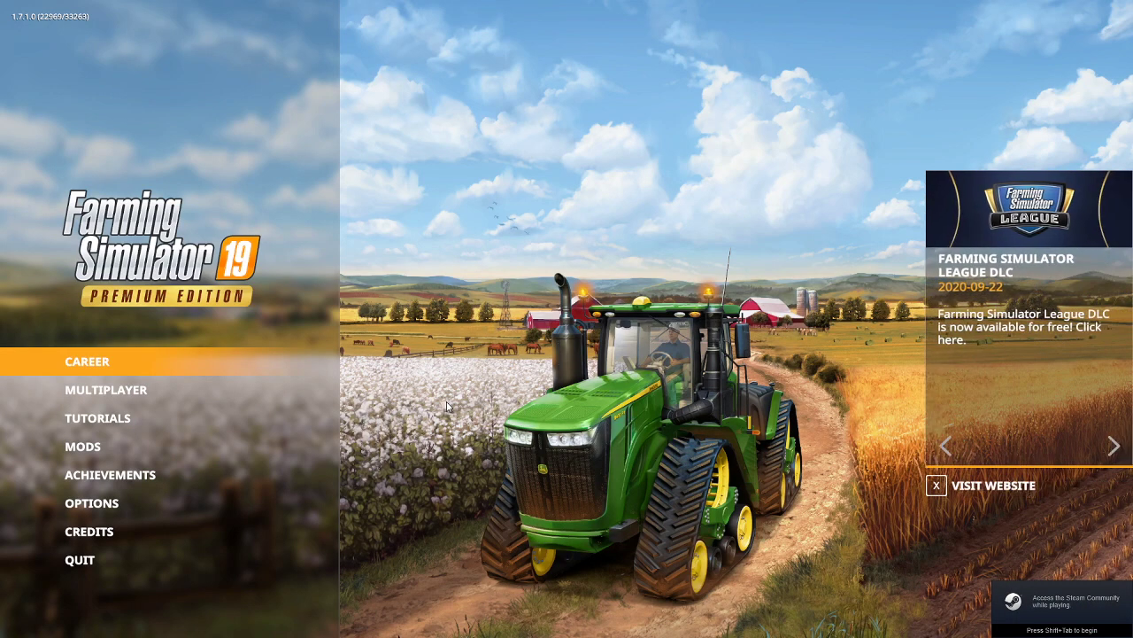
pyautogui.click(100, 565)
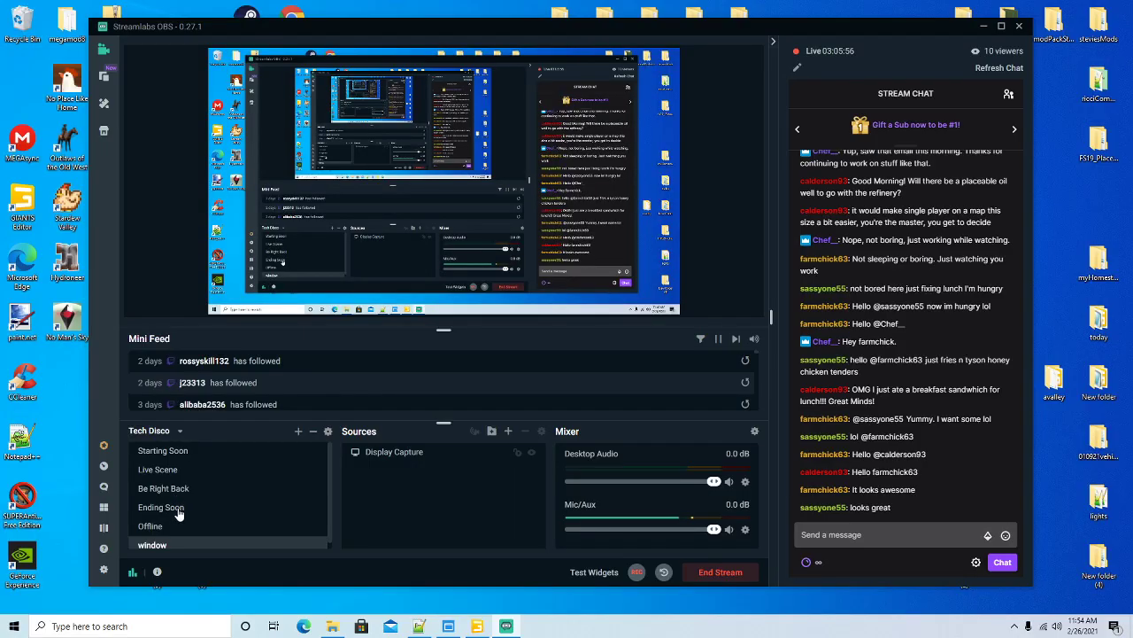
pyautogui.click(177, 511)
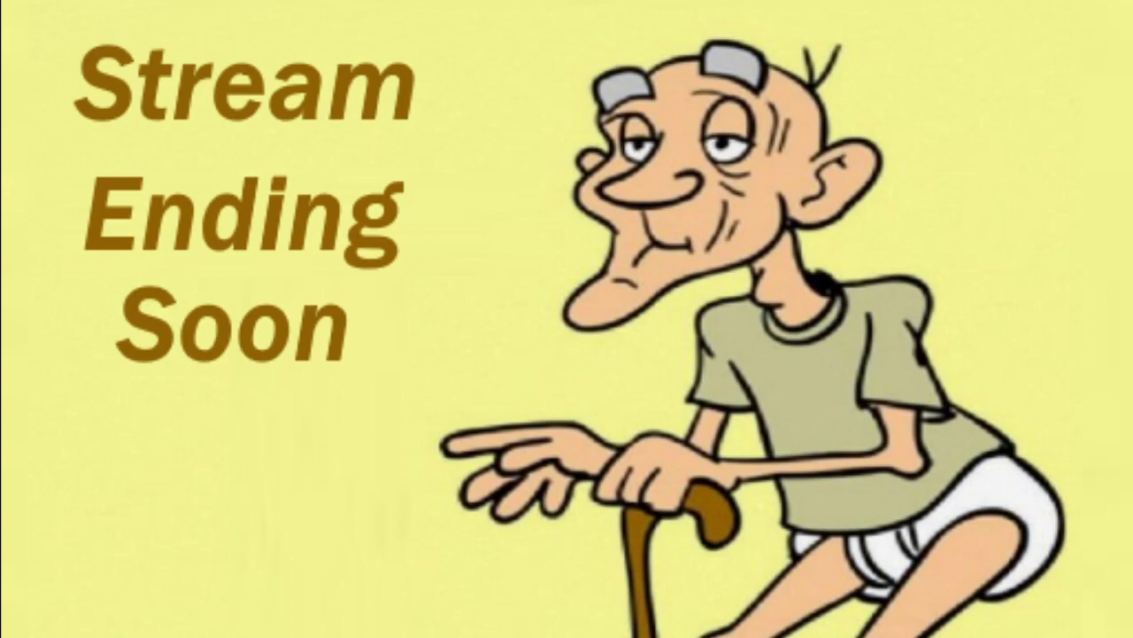